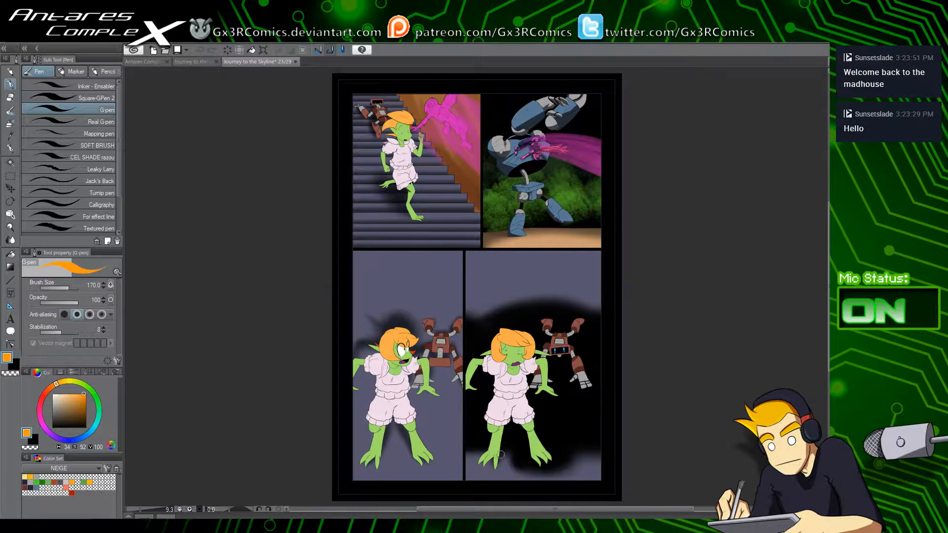
Step: Select the lower part of the last panel with a rectangle and extend the black floor shadow using the Soft airbrush
key("m")
scroll(501, 454, "up", 6)
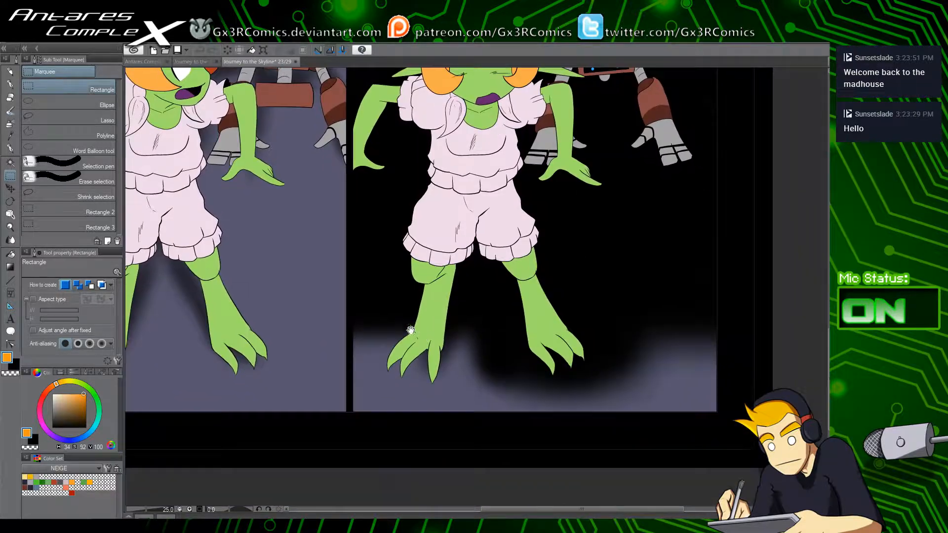
left_click_drag(352, 411, 716, 115)
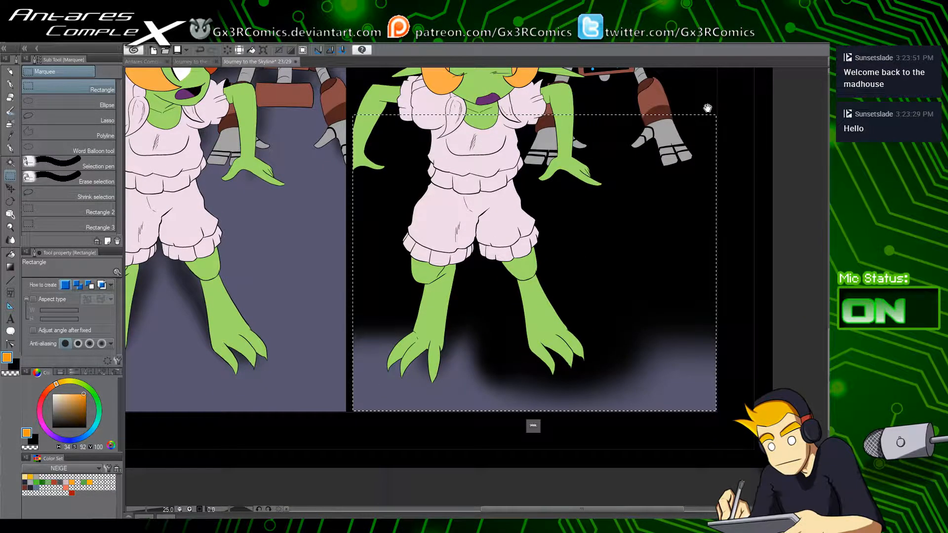
left_click_drag(532, 333, 515, 358)
key("x")
key("b")
key("b")
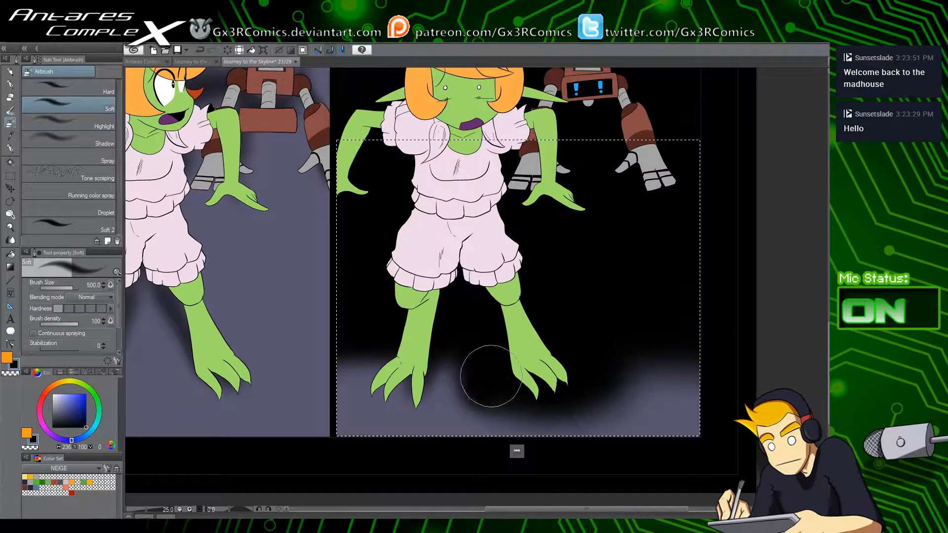
mouse_move(503, 415)
left_mouse_down()
mouse_move(577, 431)
mouse_move(514, 412)
mouse_move(436, 425)
mouse_move(637, 415)
mouse_move(493, 425)
mouse_move(395, 417)
left_mouse_up()
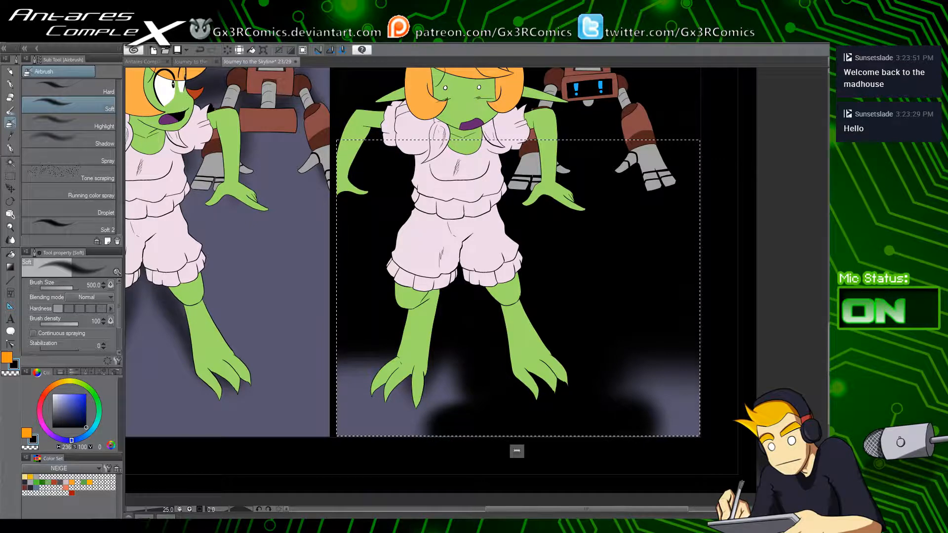
scroll(453, 204, "down", 2)
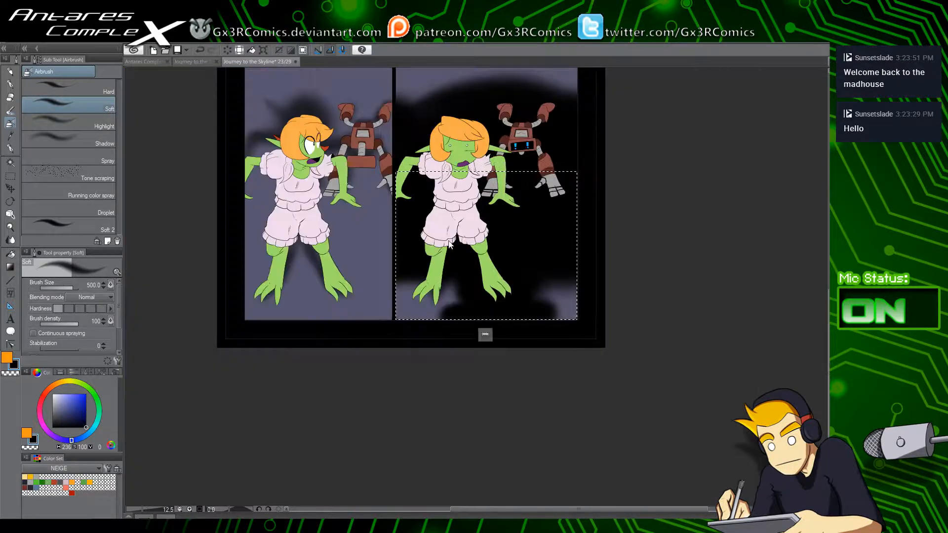
Step: Set up the G-pen with the dark violet swatch (H 243, S 33, V 22) for shading the stairs panel's running character
left_click_drag(442, 322, 439, 287)
scroll(376, 317, "up", 2)
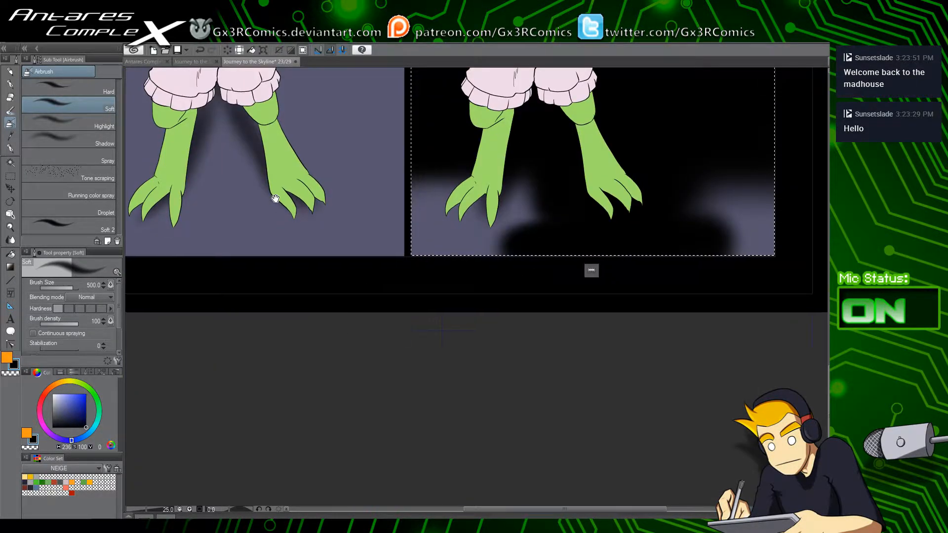
left_click_drag(275, 199, 345, 438)
left_click_drag(311, 248, 258, 505)
left_click_drag(335, 237, 290, 468)
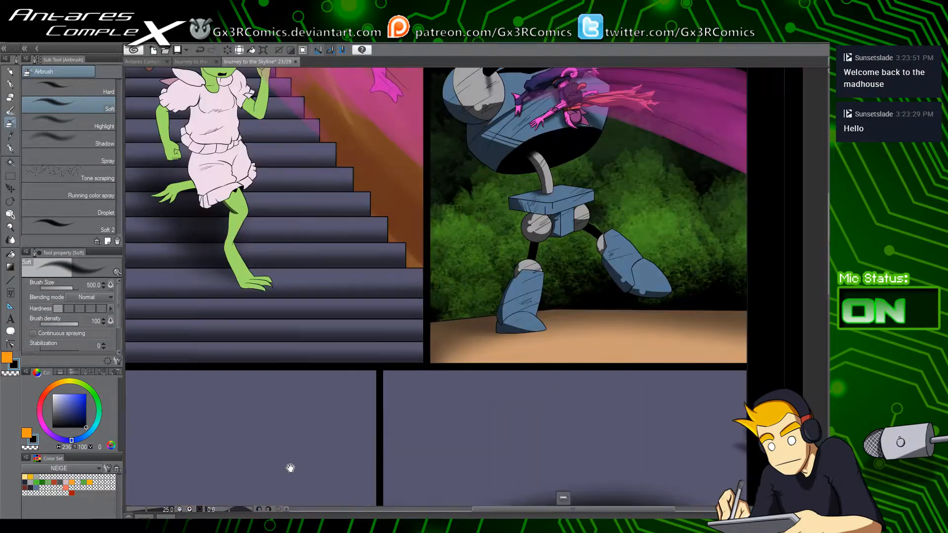
left_click_drag(274, 352, 253, 434)
left_click_drag(260, 392, 301, 469)
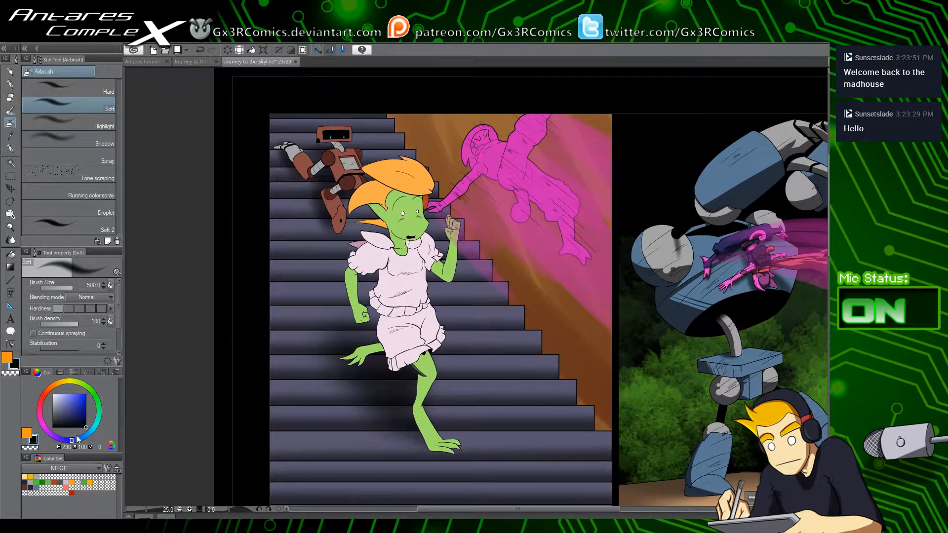
left_click(30, 487)
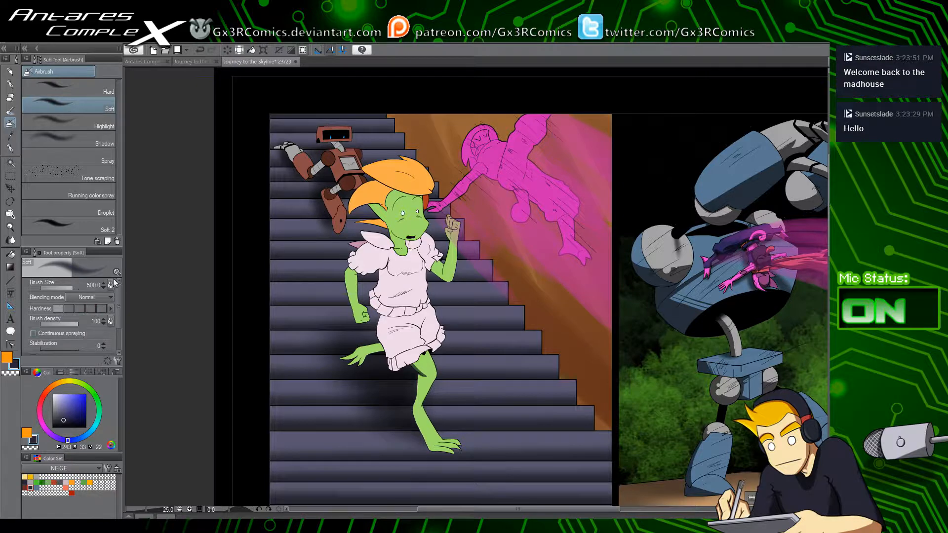
key("p")
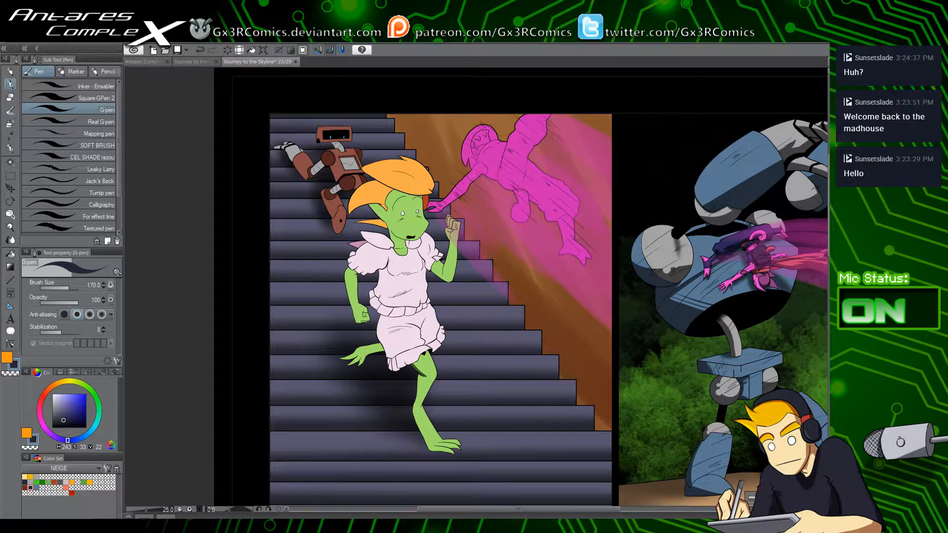
Step: Auto-select the running character's lowered arm and paint a dark shadow on it just beneath the sleeve
scroll(459, 333, "up", 2)
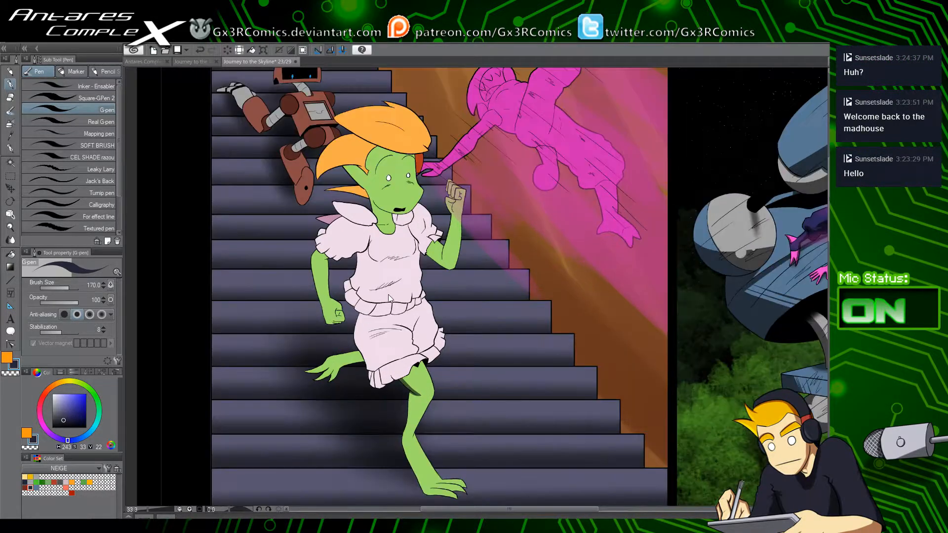
key("w")
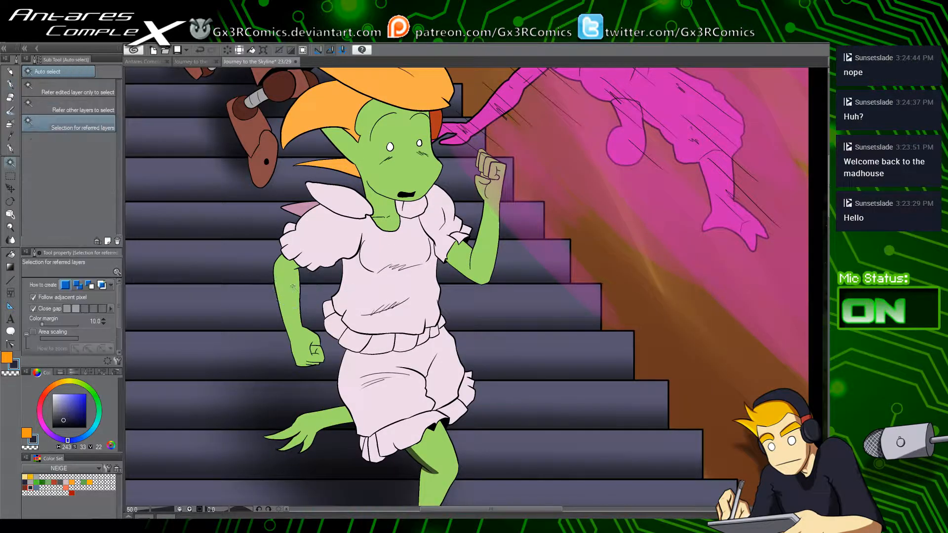
left_click(299, 299)
scroll(302, 287, "up", 1)
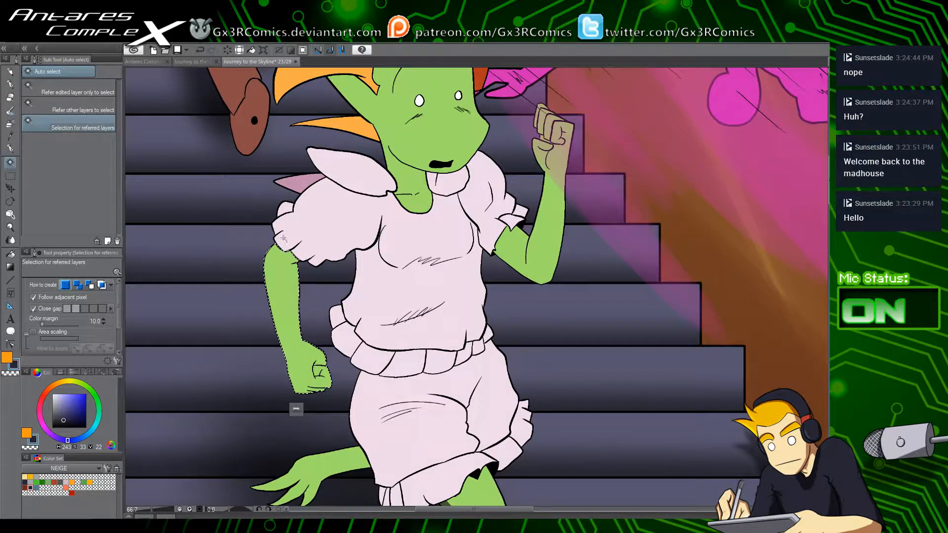
key("p")
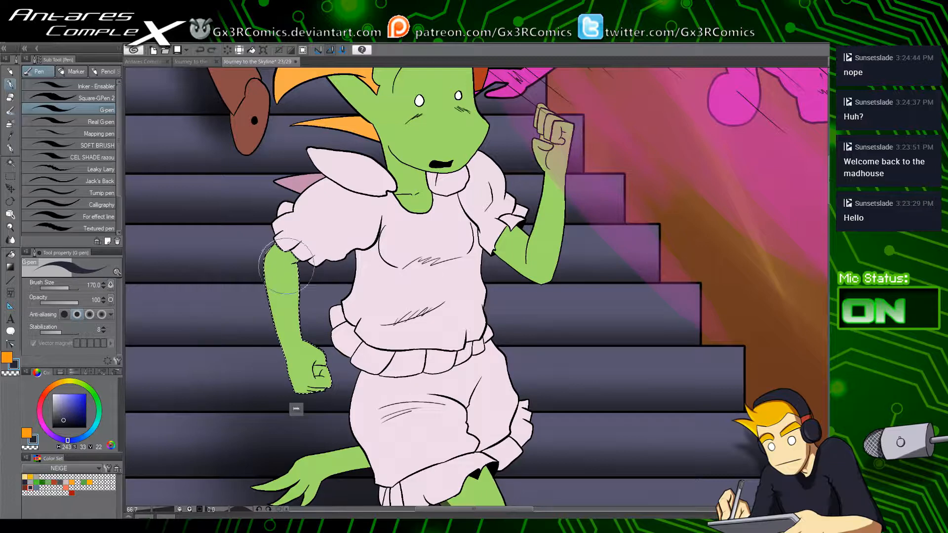
key("ctrl+z")
mouse_move(283, 265)
left_mouse_down()
mouse_move(298, 262)
mouse_move(300, 237)
mouse_move(289, 262)
left_mouse_up()
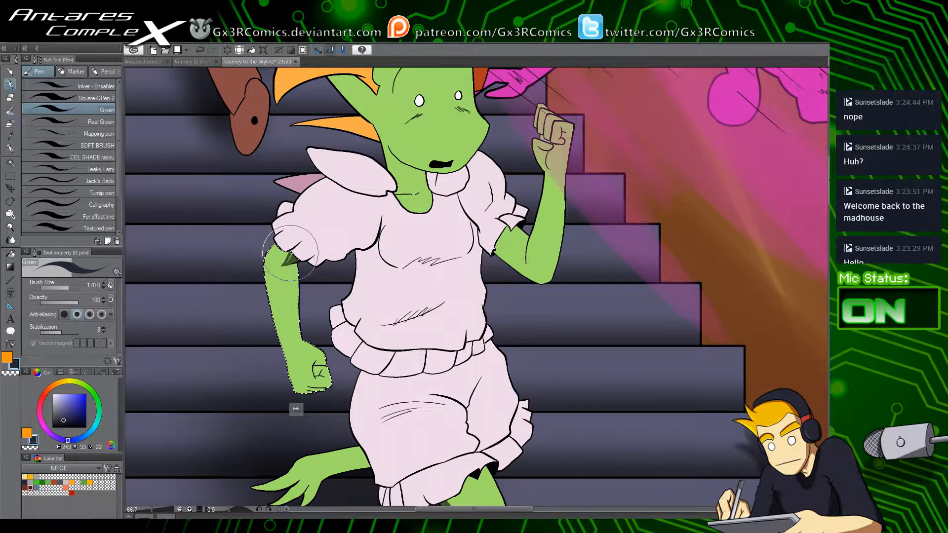
key("ctrl+z")
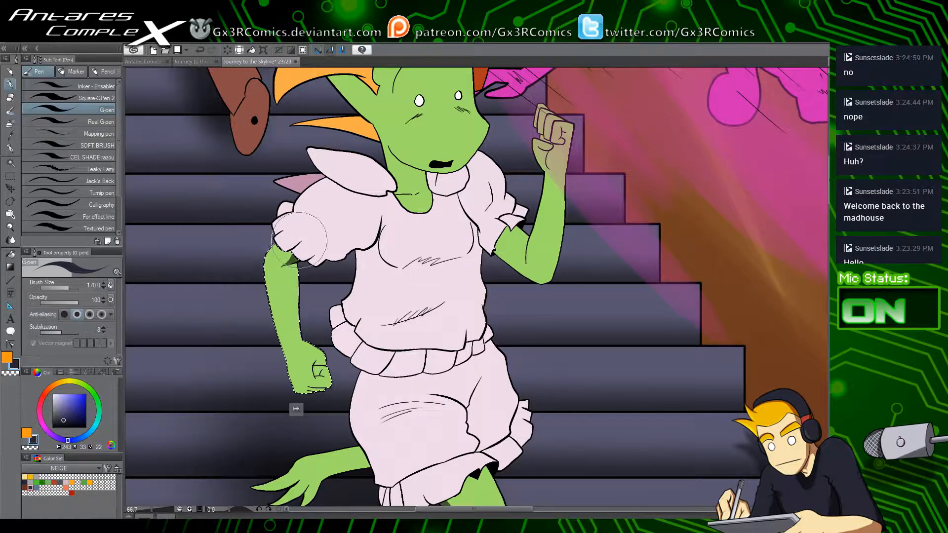
left_click_drag(279, 268, 296, 265)
Step: Refine the arm shadow's edge beneath the sleeve, alternating between the shading color and transparent color
key("c")
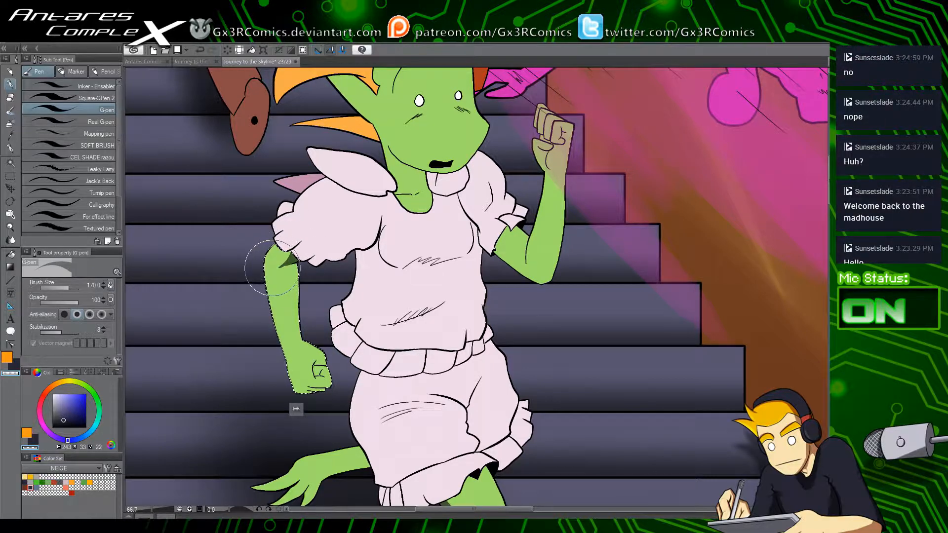
key("c")
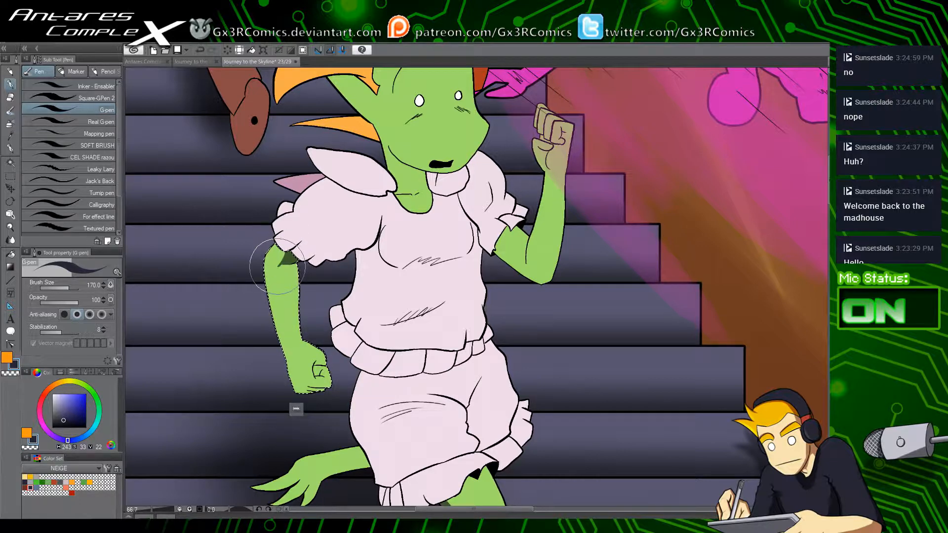
key("c")
key("c")
key("c")
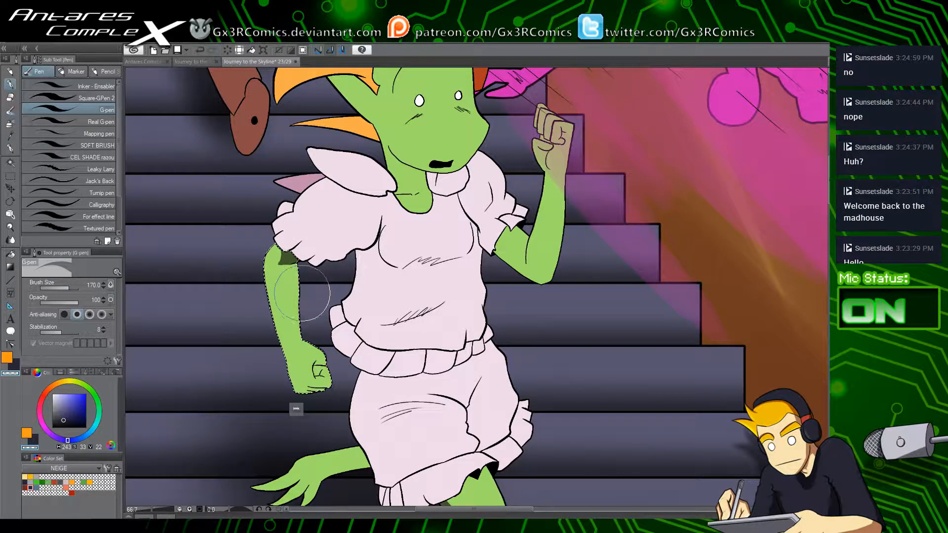
Step: Open a second view of the page, dock it beside the working canvas as a narrow full-page reference, and return to the close-up
scroll(302, 292, "up", 2)
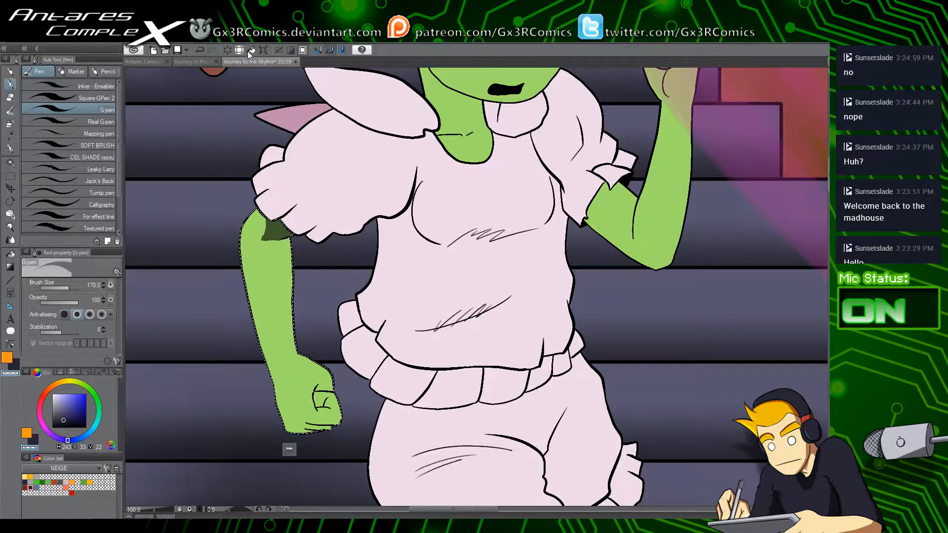
left_click(401, 51)
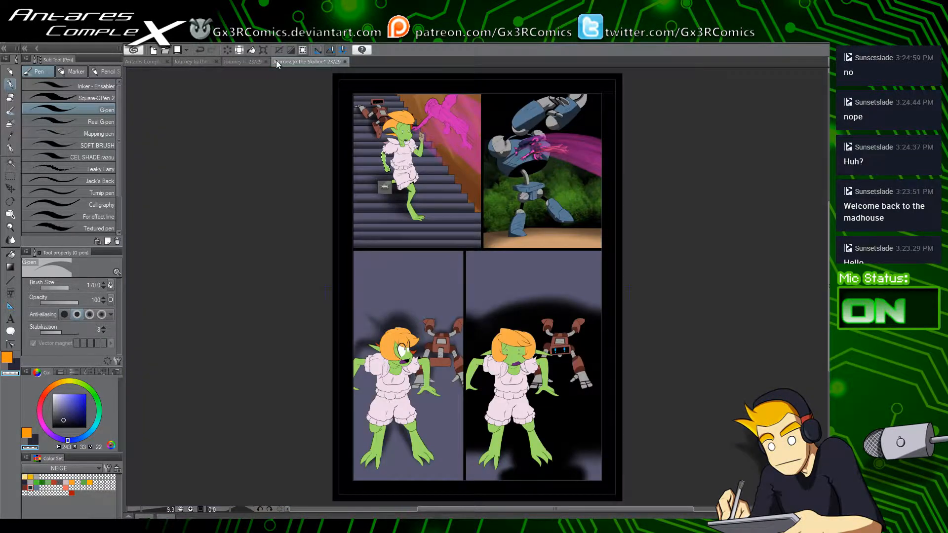
left_click_drag(126, 72, 126, 72)
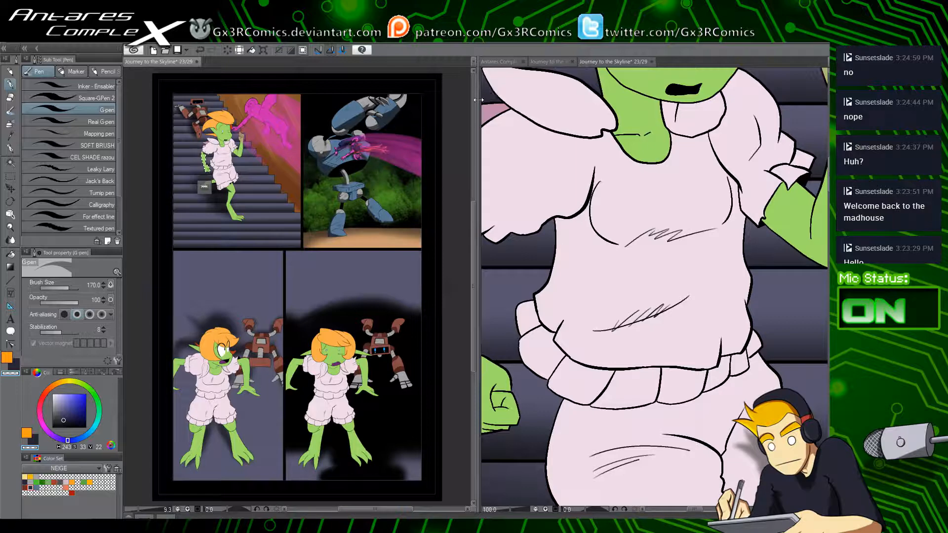
left_click_drag(477, 103, 390, 112)
left_click(522, 63)
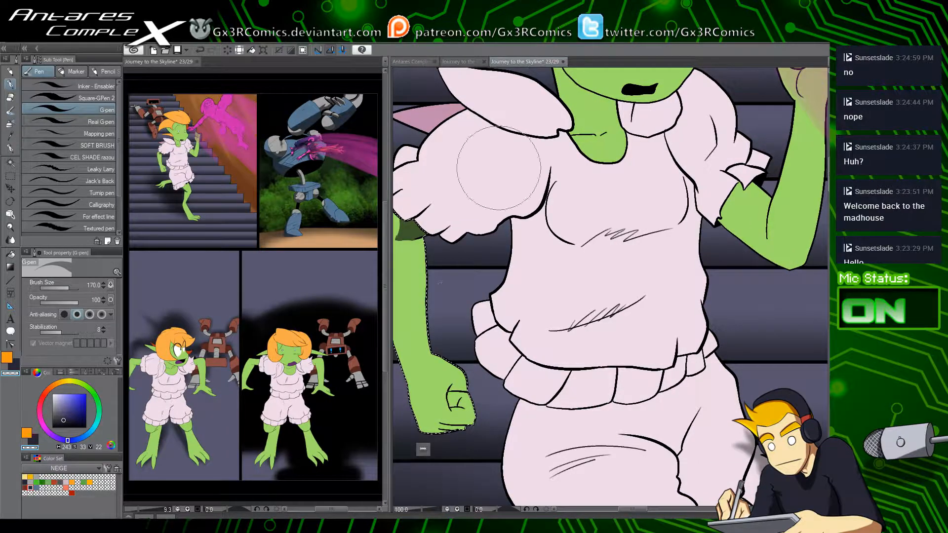
Step: Reshape the shadow below the sleeve into a larger curved patch along the inner edge of the upper arm
left_click_drag(432, 305, 496, 286)
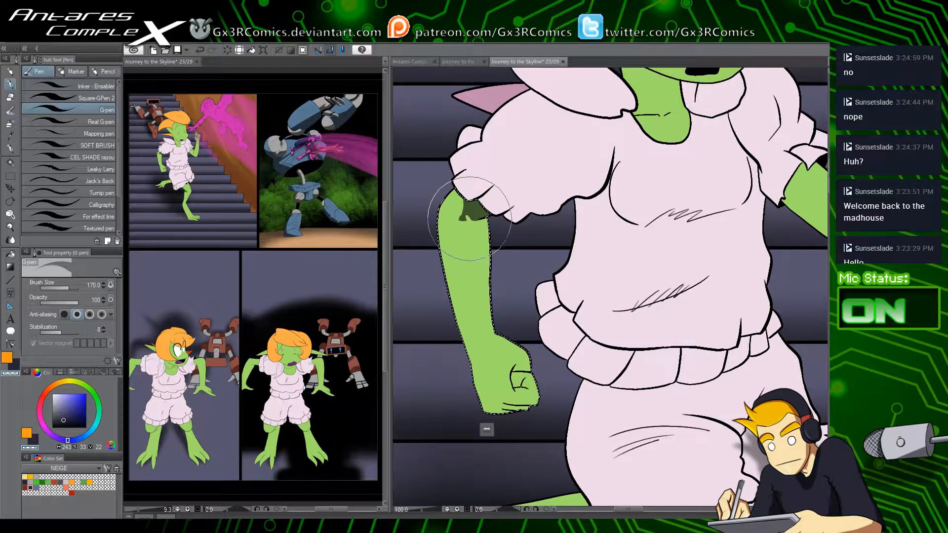
mouse_move(468, 209)
left_mouse_down()
mouse_move(482, 241)
mouse_move(465, 218)
mouse_move(478, 238)
mouse_move(469, 219)
mouse_move(479, 208)
mouse_move(476, 222)
mouse_move(467, 209)
mouse_move(457, 222)
mouse_move(470, 172)
left_mouse_up()
key("c")
key("c")
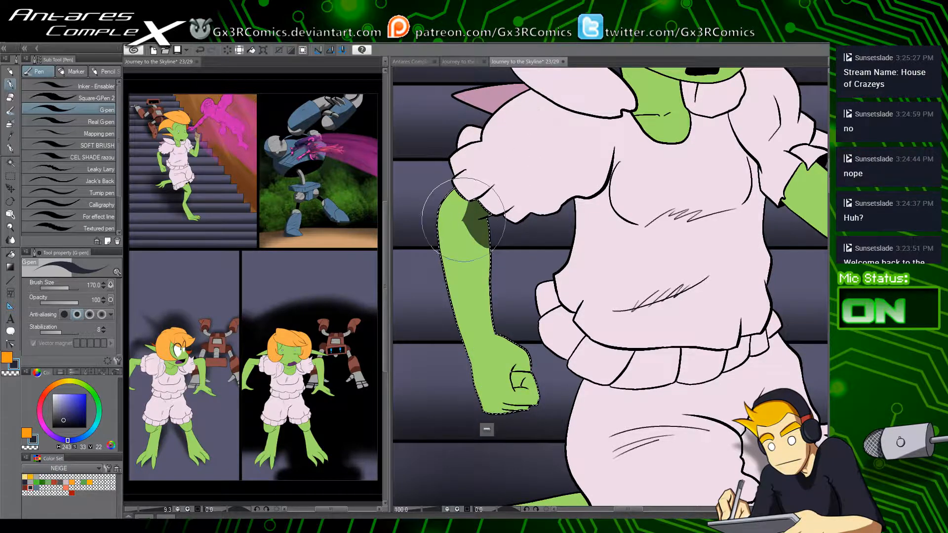
Step: Shade the underside of the lowered fist and add small dark shadows between its curled fingers
left_click_drag(513, 344, 491, 278)
mouse_move(469, 346)
left_mouse_down()
mouse_move(489, 335)
mouse_move(518, 339)
mouse_move(457, 346)
mouse_move(523, 334)
mouse_move(457, 347)
mouse_move(499, 316)
left_mouse_up()
scroll(493, 276, "up", 1)
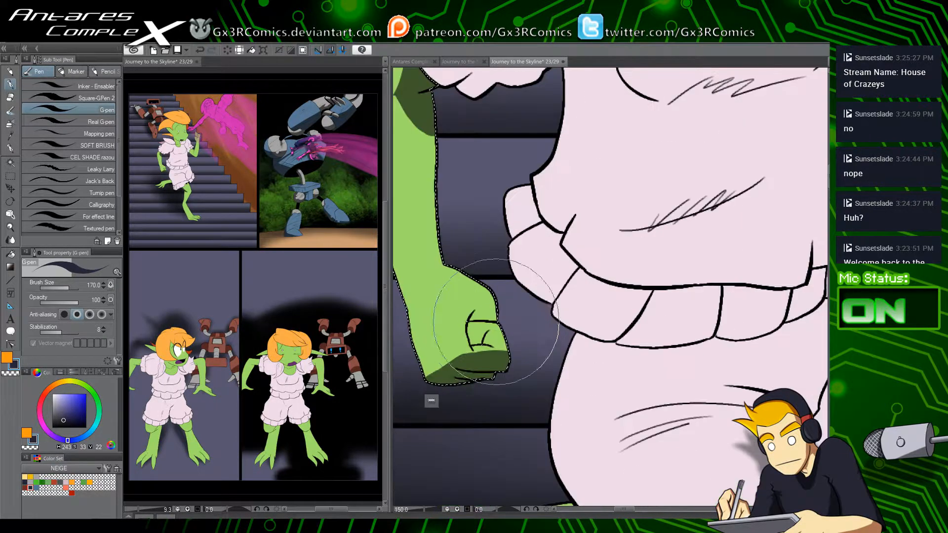
key("ctrl+z")
mouse_move(486, 345)
left_mouse_down()
mouse_move(488, 333)
mouse_move(486, 342)
left_mouse_up()
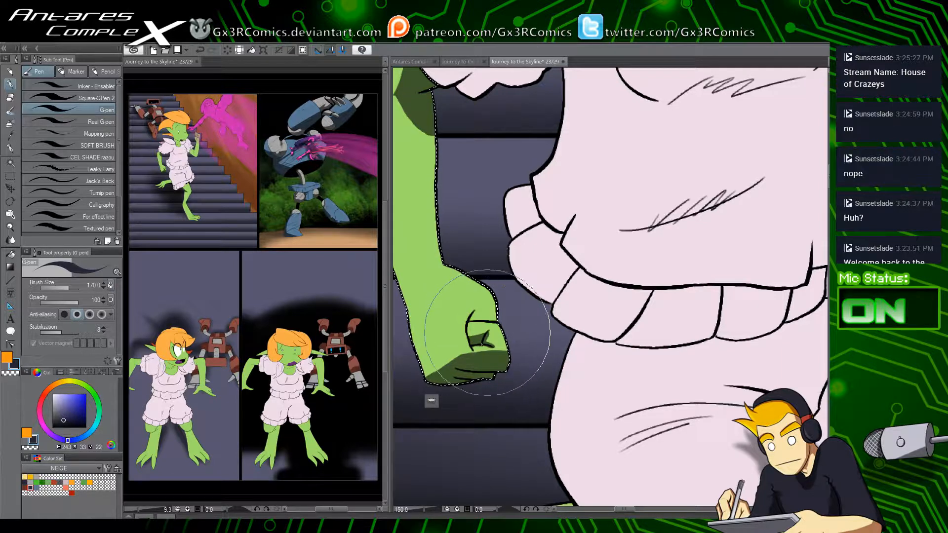
mouse_move(470, 321)
left_mouse_down()
mouse_move(496, 319)
mouse_move(469, 318)
left_mouse_up()
key("ctrl+z")
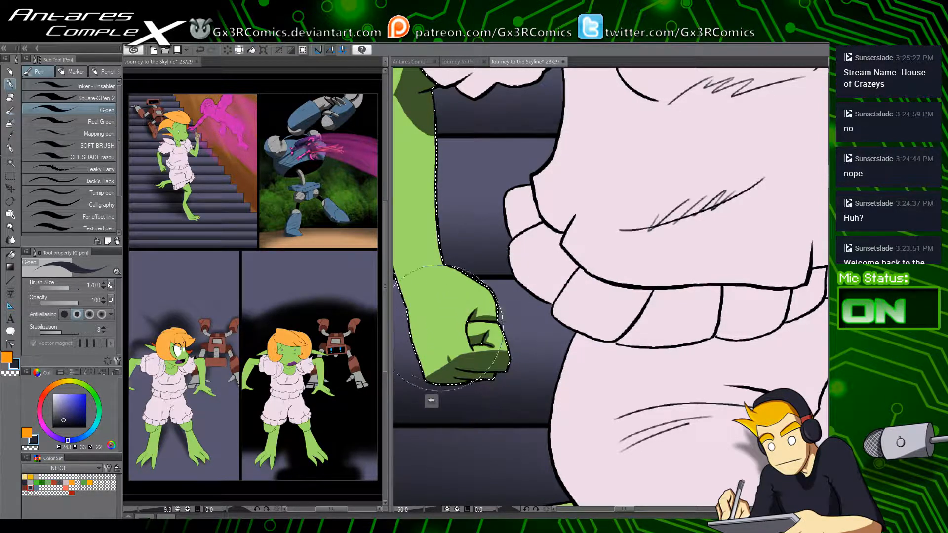
Step: Paint a cel shadow along the underside of the puffed sleeve and up into the armpit fold
mouse_move(447, 301)
left_mouse_down()
mouse_move(451, 383)
mouse_move(562, 451)
left_mouse_up()
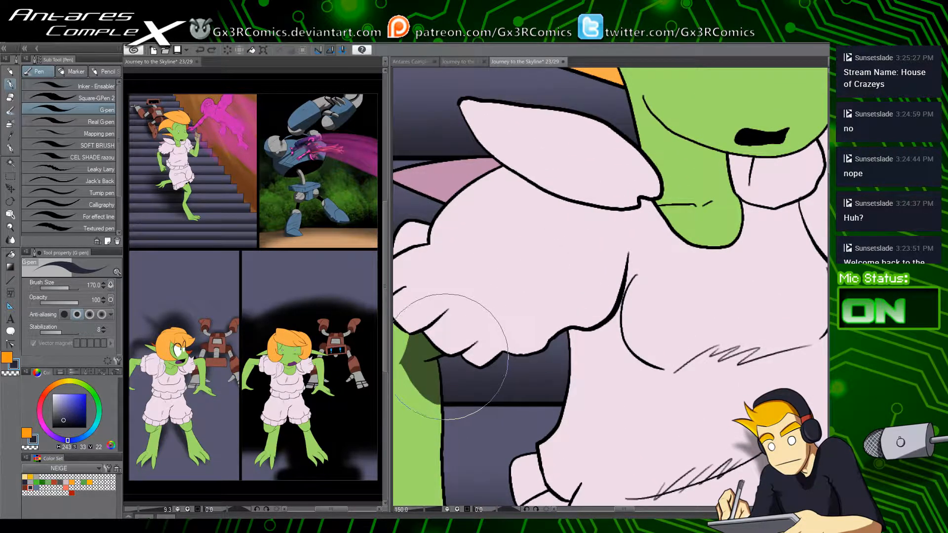
left_click_drag(444, 286, 545, 348)
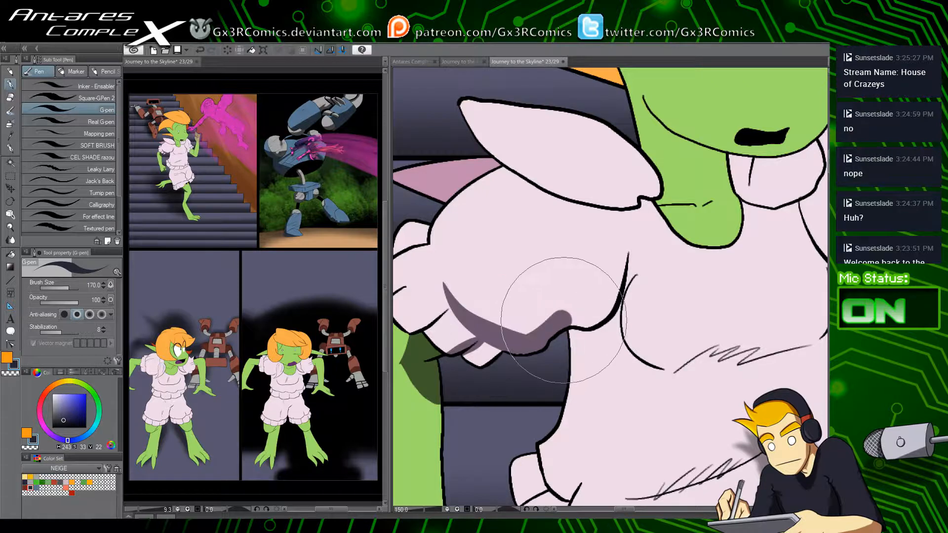
mouse_move(623, 242)
left_mouse_down()
mouse_move(593, 316)
mouse_move(517, 331)
mouse_move(590, 284)
left_mouse_up()
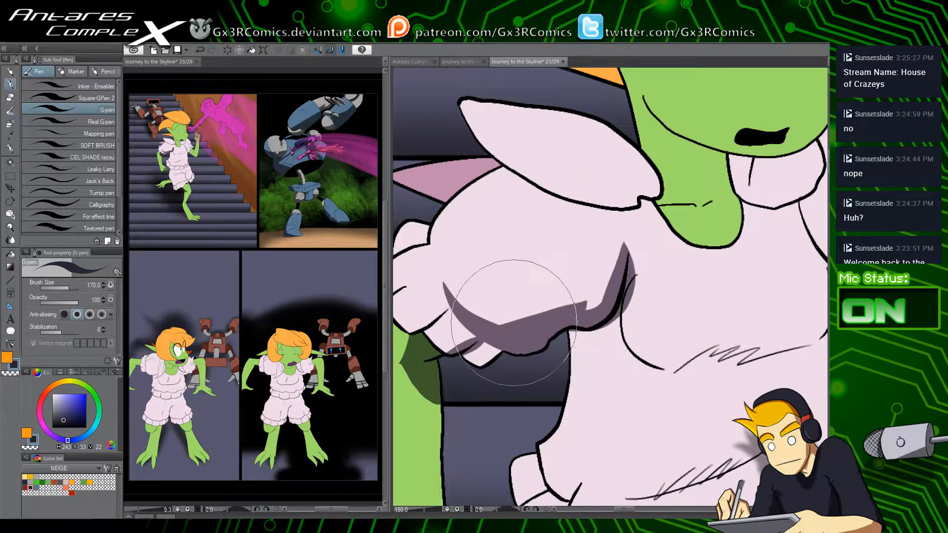
mouse_move(460, 307)
left_mouse_down()
mouse_move(563, 322)
mouse_move(597, 300)
mouse_move(614, 207)
mouse_move(524, 305)
mouse_move(461, 307)
mouse_move(552, 318)
mouse_move(623, 224)
mouse_move(568, 306)
mouse_move(496, 248)
left_mouse_up()
Step: Add thin fold shadows to the pleats of the sleeve's ruffled cuff
mouse_move(428, 390)
left_mouse_down()
mouse_move(478, 377)
mouse_move(503, 334)
left_mouse_up()
left_click_drag(499, 277, 529, 252)
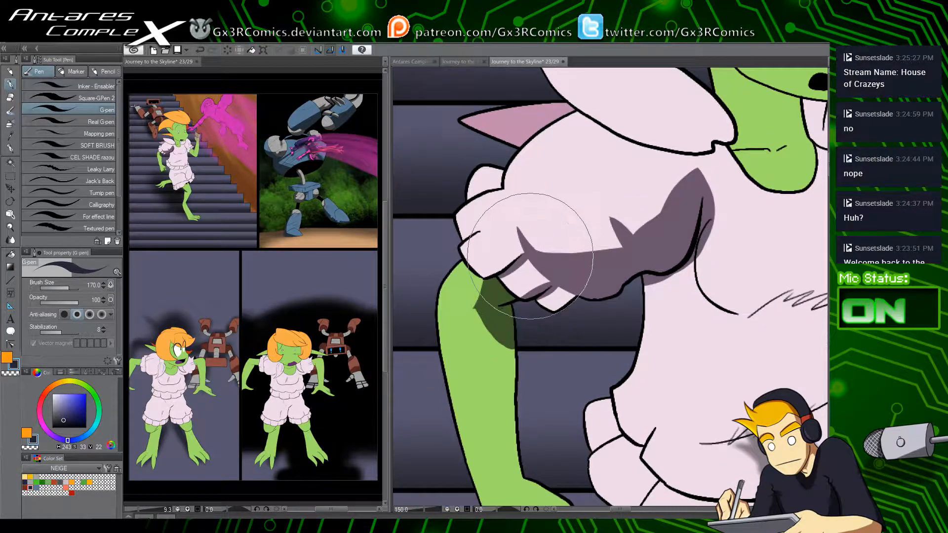
left_click_drag(463, 242, 506, 217)
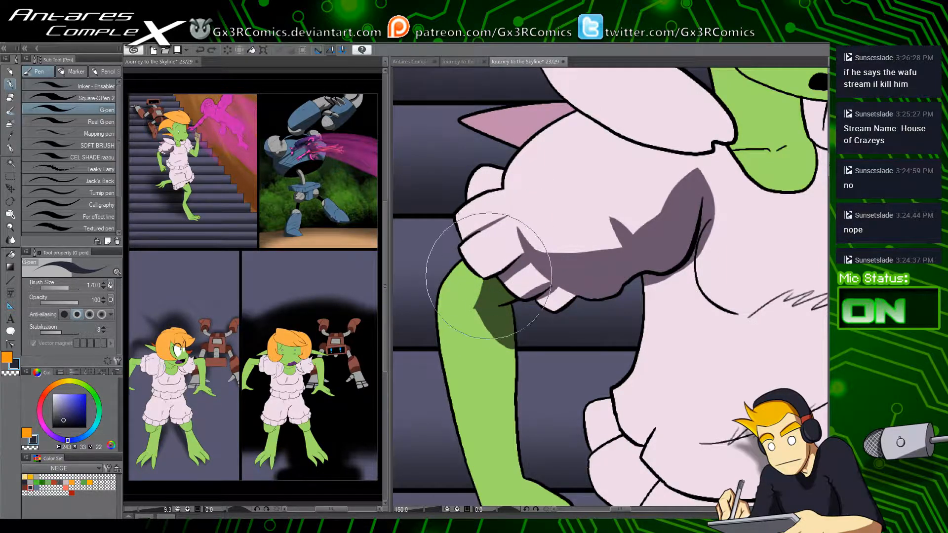
key("ctrl+z")
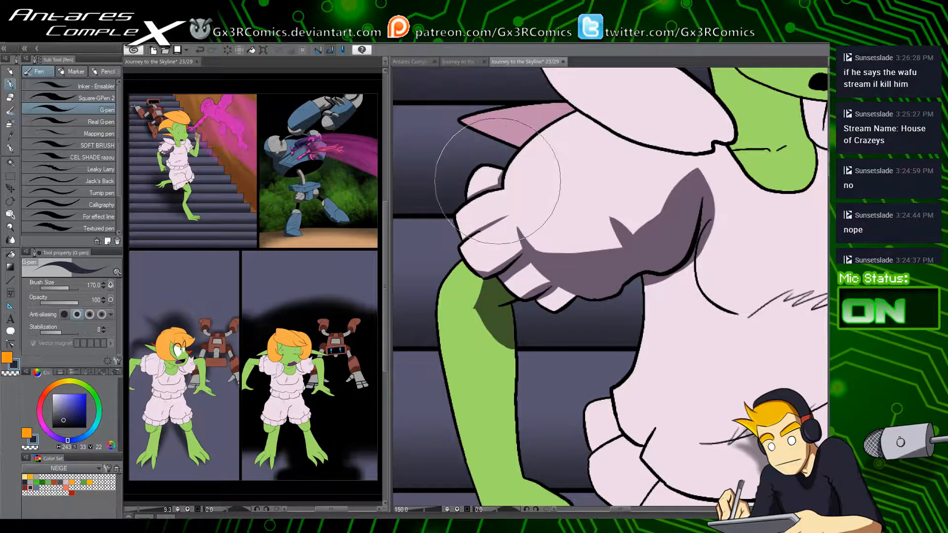
mouse_move(571, 311)
left_mouse_down()
mouse_move(525, 328)
mouse_move(436, 326)
left_mouse_up()
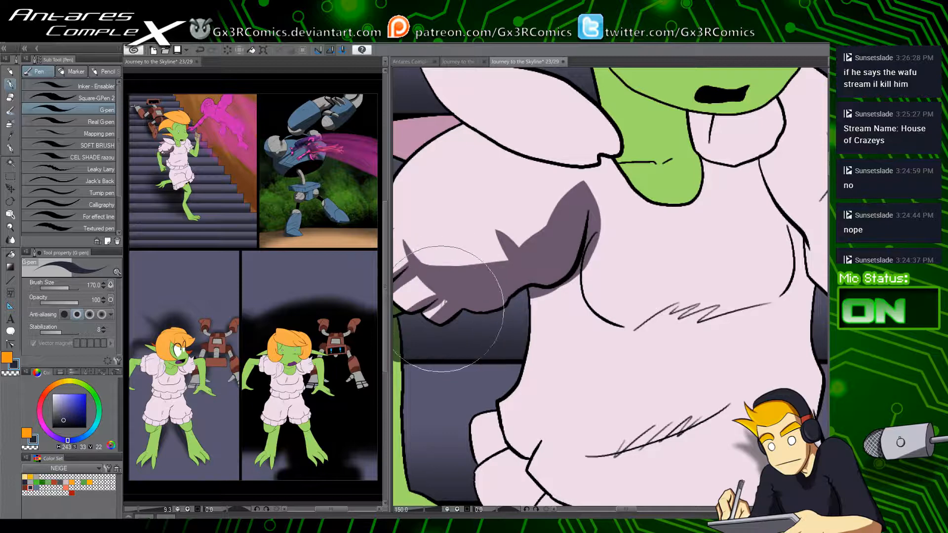
Step: Paint a cel shadow along the bottom hem of the blouse and up into its small corner folds
left_click_drag(455, 385, 428, 327)
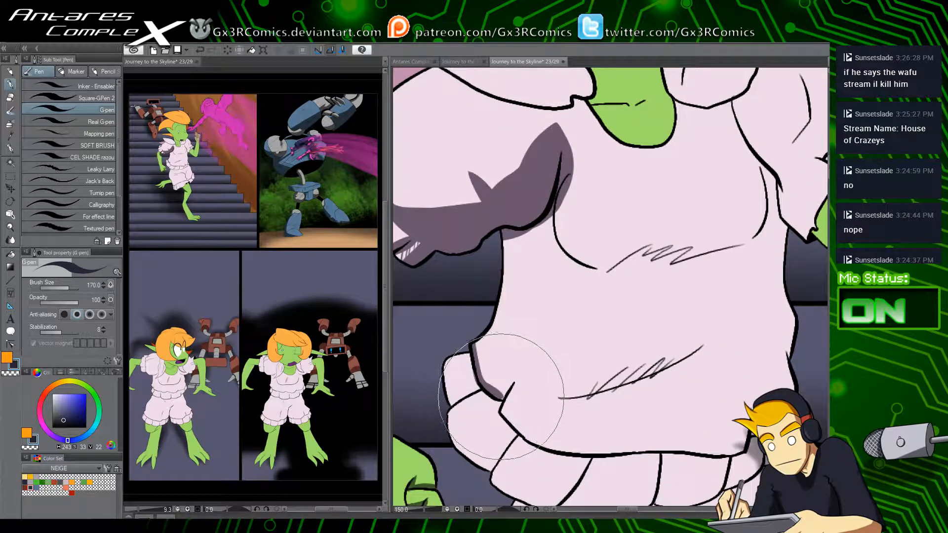
left_click_drag(540, 340, 476, 259)
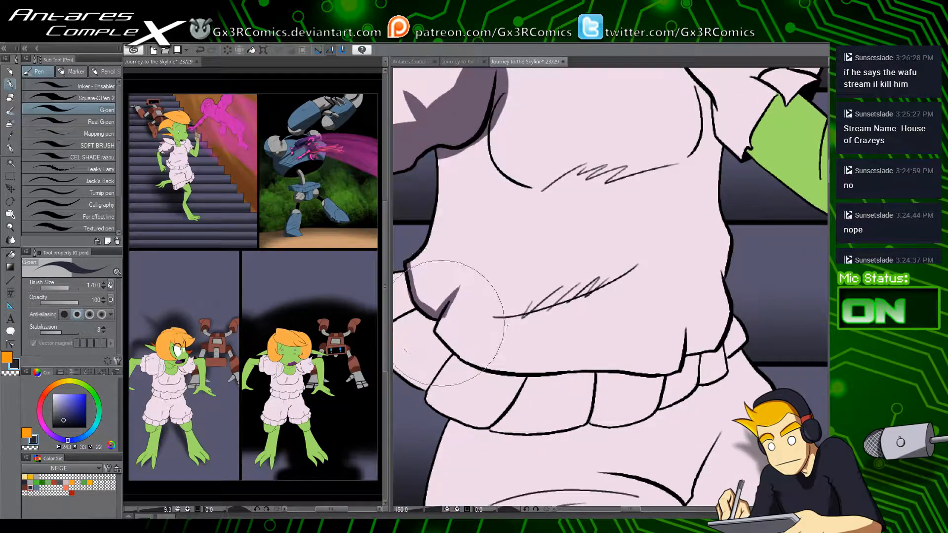
mouse_move(444, 323)
left_mouse_down()
mouse_move(495, 366)
mouse_move(561, 373)
mouse_move(672, 367)
mouse_move(695, 329)
mouse_move(683, 372)
mouse_move(684, 351)
mouse_move(711, 348)
mouse_move(737, 299)
left_mouse_up()
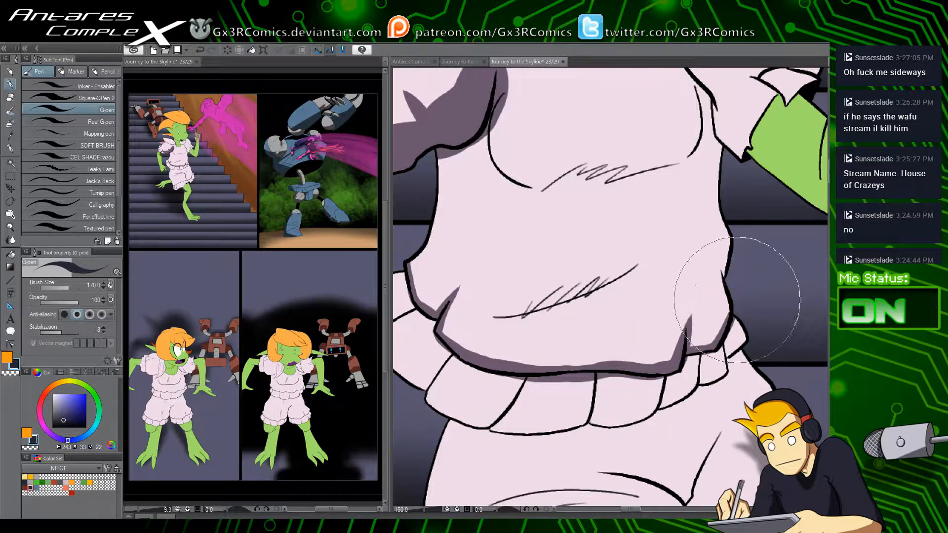
Step: Add narrow fold shadows to the front pleats of the ruffle below the blouse hem
left_click_drag(567, 396, 606, 374)
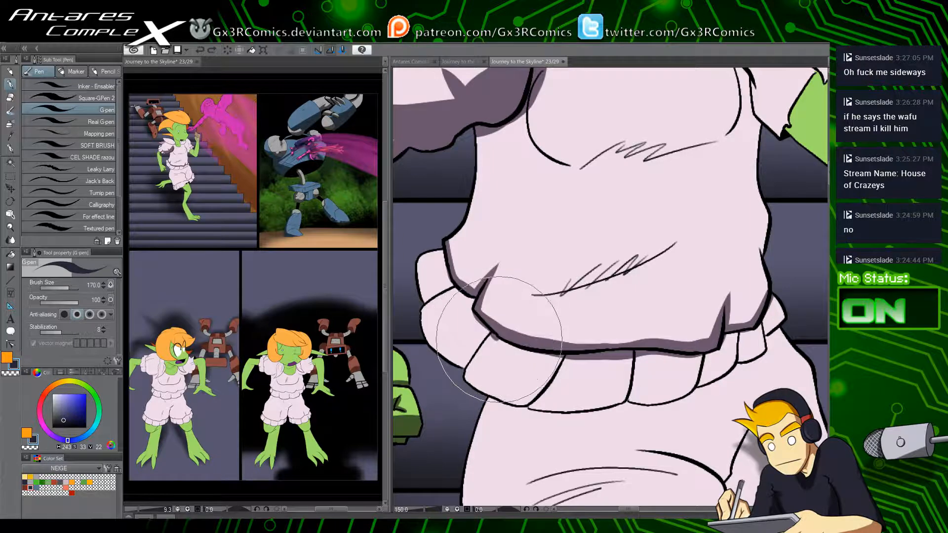
mouse_move(562, 363)
left_mouse_down()
mouse_move(518, 408)
mouse_move(562, 348)
mouse_move(561, 391)
mouse_move(510, 414)
mouse_move(494, 406)
mouse_move(584, 396)
mouse_move(600, 325)
mouse_move(595, 398)
left_mouse_up()
left_click_drag(571, 430, 576, 376)
mouse_move(457, 346)
left_mouse_down()
mouse_move(516, 361)
mouse_move(657, 341)
left_mouse_up()
key("ctrl+z")
Step: Select the shorts area and airbrush a soft shadow onto it directly beneath the waist ruffle, using the Soft brush
key("w")
left_click(529, 374)
key("b")
key("b")
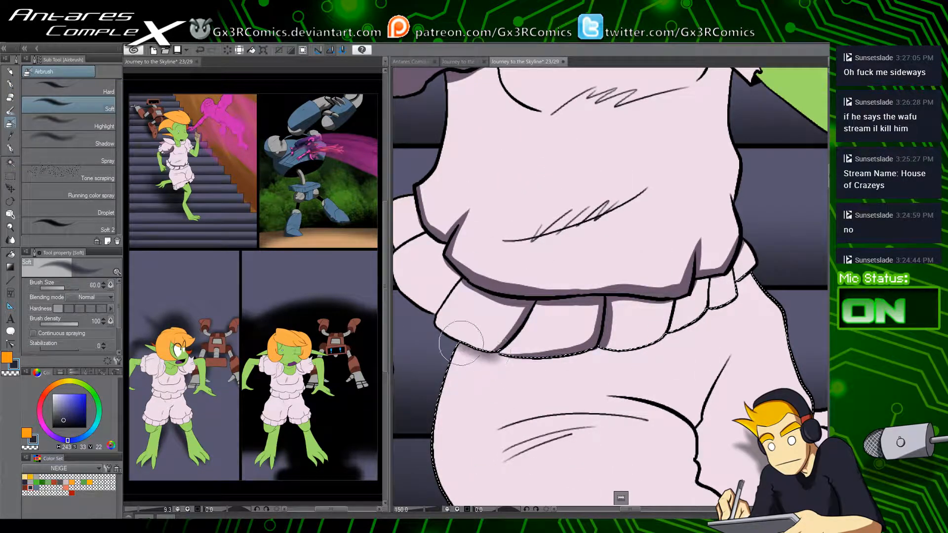
mouse_move(461, 343)
left_mouse_down()
mouse_move(497, 356)
mouse_move(559, 354)
mouse_move(637, 333)
left_mouse_up()
mouse_move(538, 352)
left_mouse_down()
mouse_move(663, 336)
mouse_move(725, 301)
mouse_move(734, 279)
left_mouse_up()
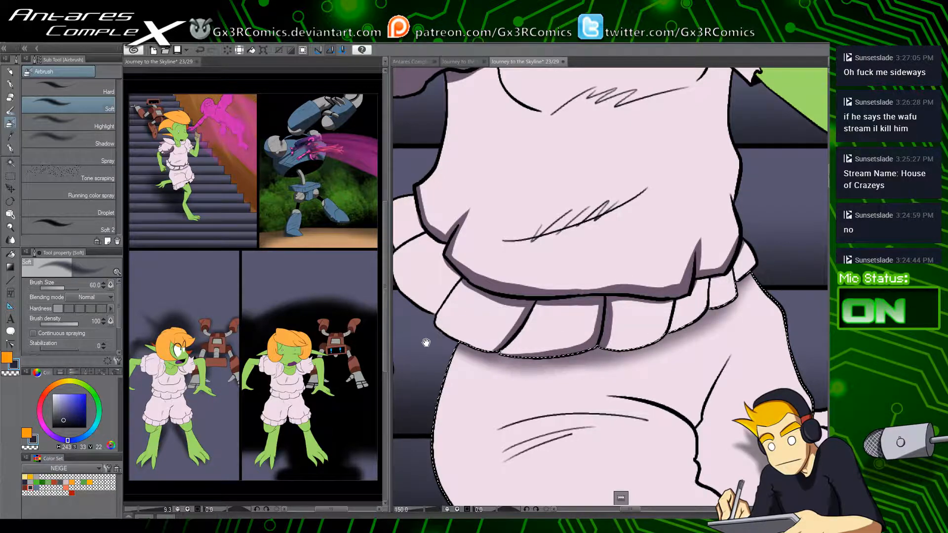
Step: Select the ruffle pleats at the character's hip one by one and shade their fold edges with the G-pen
left_click_drag(425, 343, 455, 381)
key("w")
left_click(471, 316)
key("p")
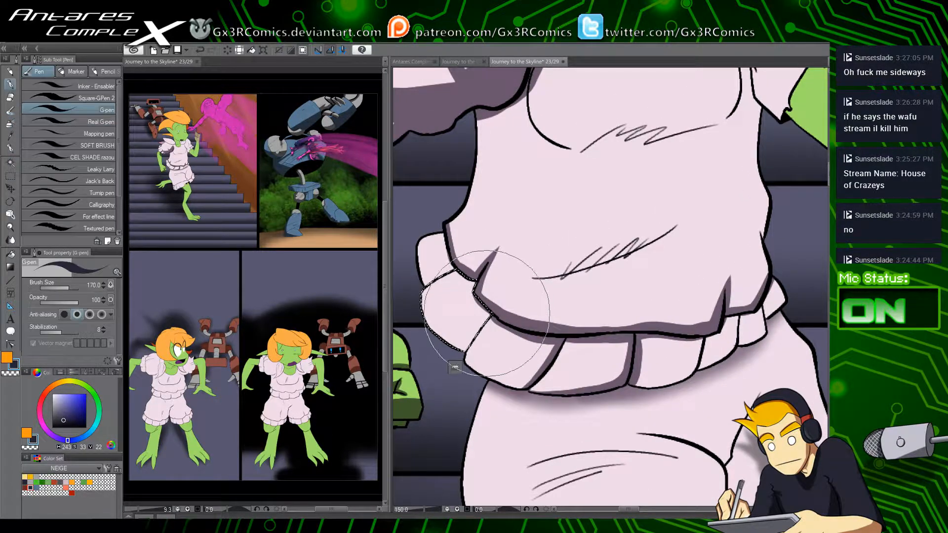
key("w")
left_click(444, 266)
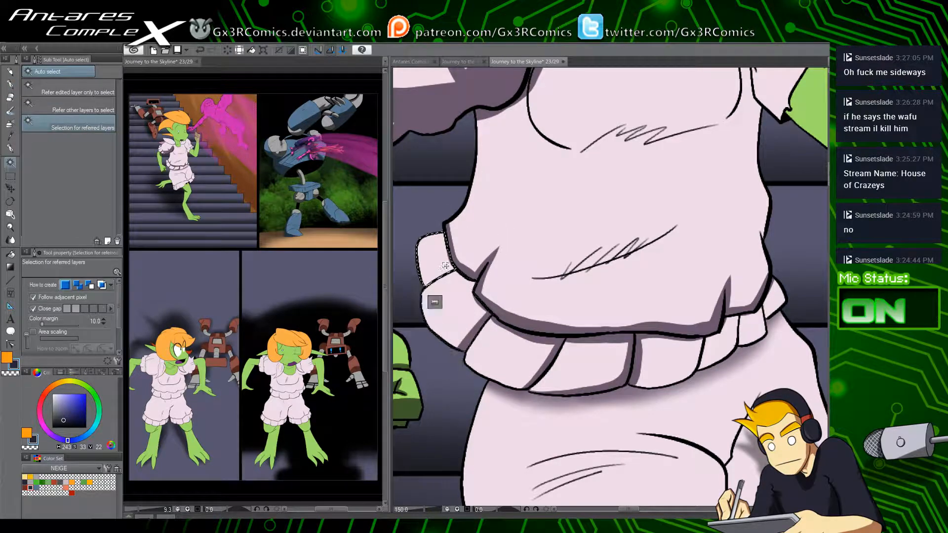
key("p")
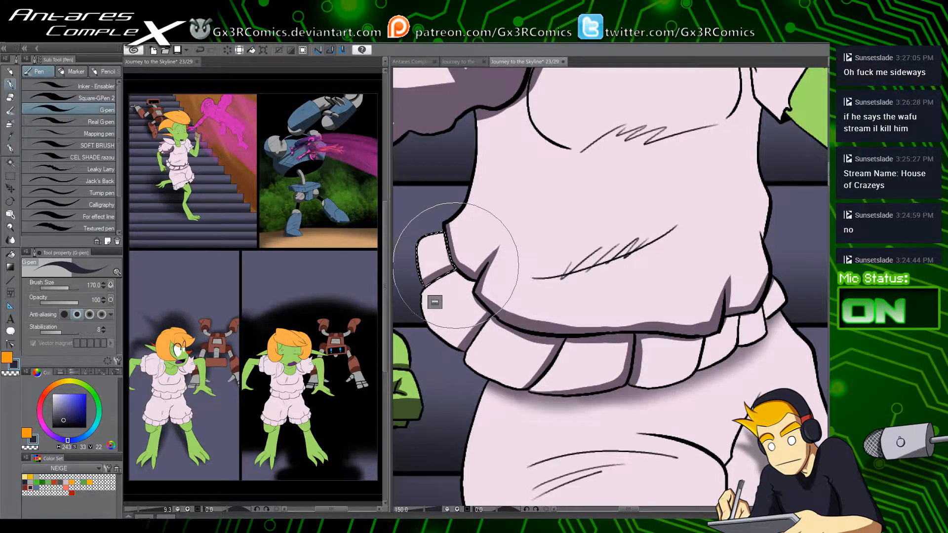
Step: Paint a curved shadow beneath the chest and a tapered shadow along the diagonal belly fold of the blouse
scroll(493, 222, "up", 3)
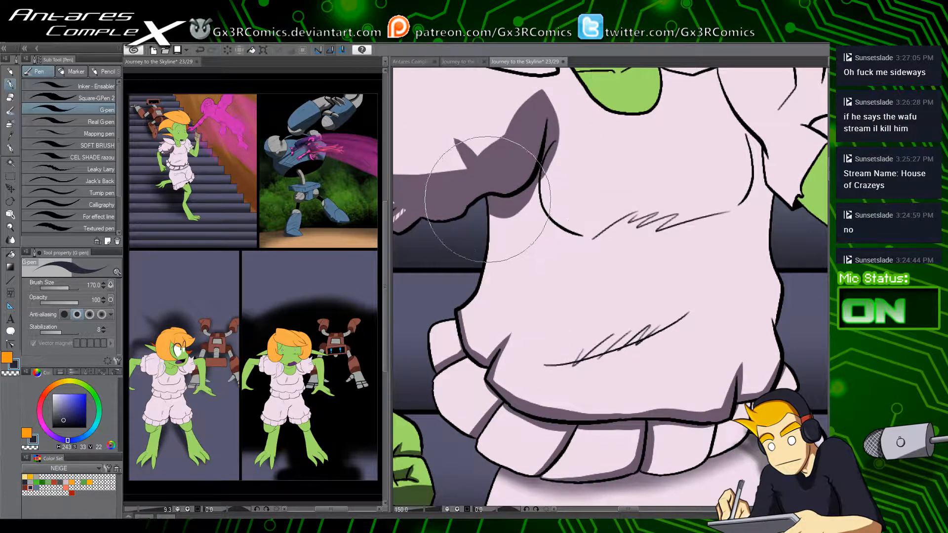
left_click_drag(526, 257, 472, 339)
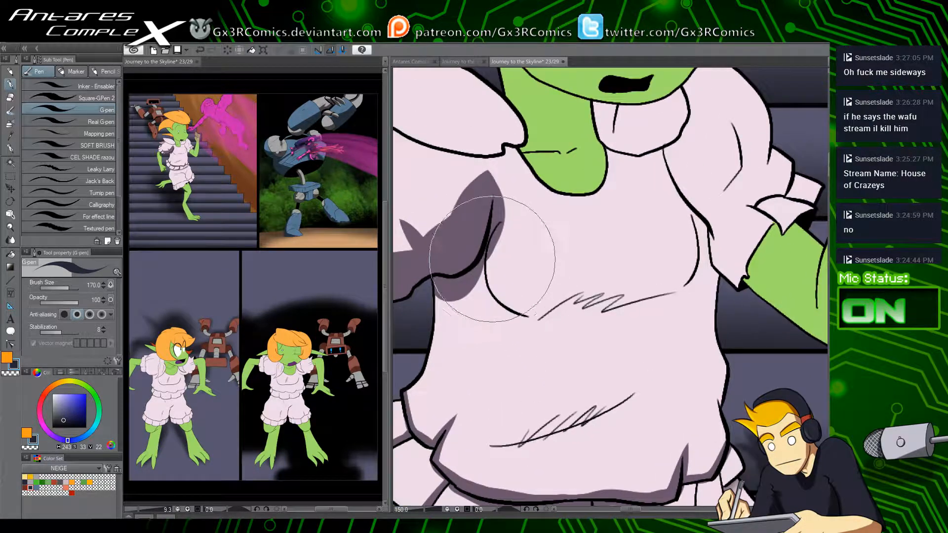
mouse_move(488, 253)
left_mouse_down()
mouse_move(499, 293)
mouse_move(526, 308)
mouse_move(669, 289)
mouse_move(686, 280)
mouse_move(692, 212)
mouse_move(691, 263)
mouse_move(698, 243)
mouse_move(678, 279)
mouse_move(645, 281)
mouse_move(699, 245)
mouse_move(676, 274)
left_mouse_up()
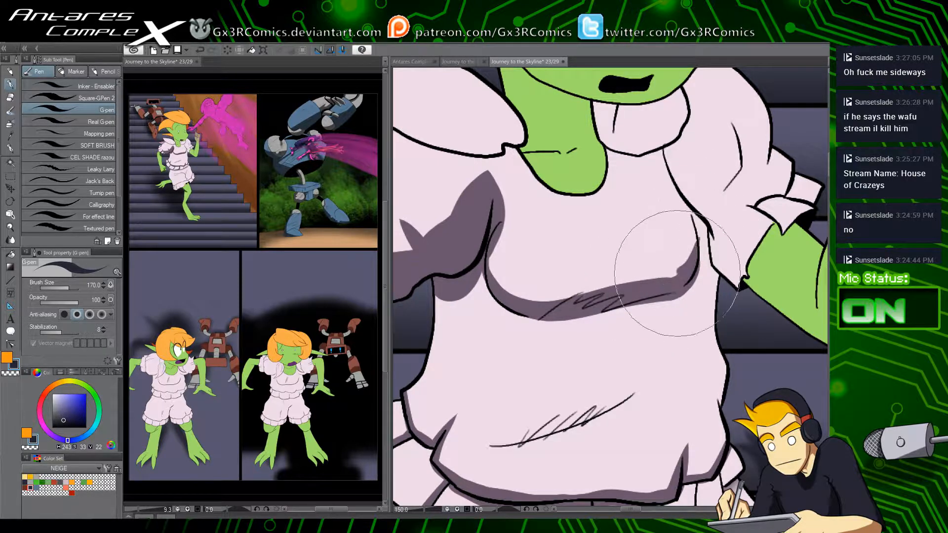
mouse_move(587, 292)
left_mouse_down()
mouse_move(509, 237)
mouse_move(539, 275)
mouse_move(497, 232)
mouse_move(649, 265)
mouse_move(549, 276)
mouse_move(518, 296)
mouse_move(676, 283)
mouse_move(677, 229)
left_mouse_up()
mouse_move(538, 341)
left_mouse_down()
mouse_move(449, 342)
mouse_move(692, 283)
mouse_move(641, 354)
mouse_move(603, 342)
mouse_move(525, 390)
left_mouse_up()
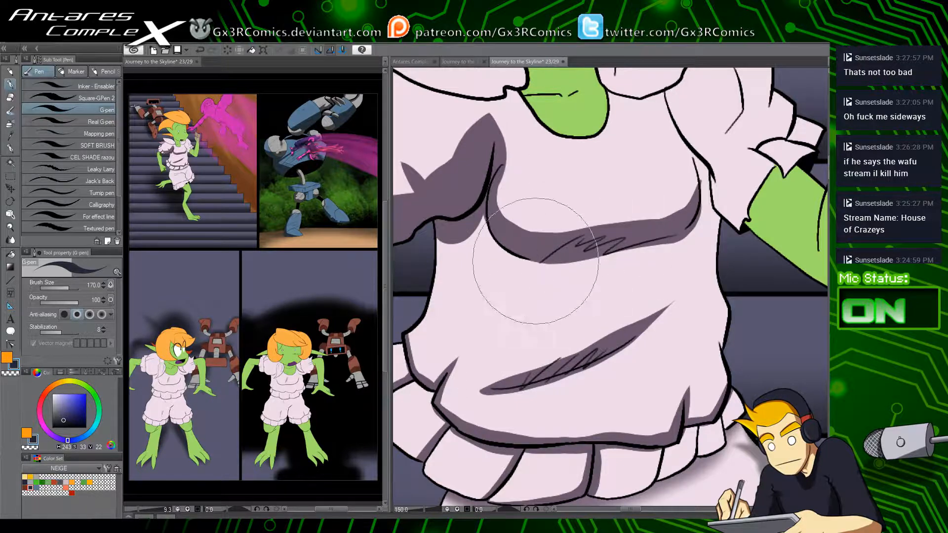
Step: Refine the shadow under the chest and add a narrow shadow from the armpit down the blouse's side edge
mouse_move(528, 243)
left_mouse_down()
mouse_move(509, 253)
mouse_move(684, 233)
mouse_move(728, 174)
mouse_move(701, 174)
mouse_move(693, 225)
left_mouse_up()
left_click_drag(525, 344, 588, 274)
mouse_move(502, 144)
left_mouse_down()
mouse_move(506, 192)
mouse_move(472, 273)
mouse_move(476, 290)
mouse_move(477, 276)
mouse_move(469, 287)
mouse_move(464, 266)
left_mouse_up()
Step: Shade the hip-side ruffle pleats directly under the blouse hem and along their dividing lines
left_click_drag(509, 404, 482, 387)
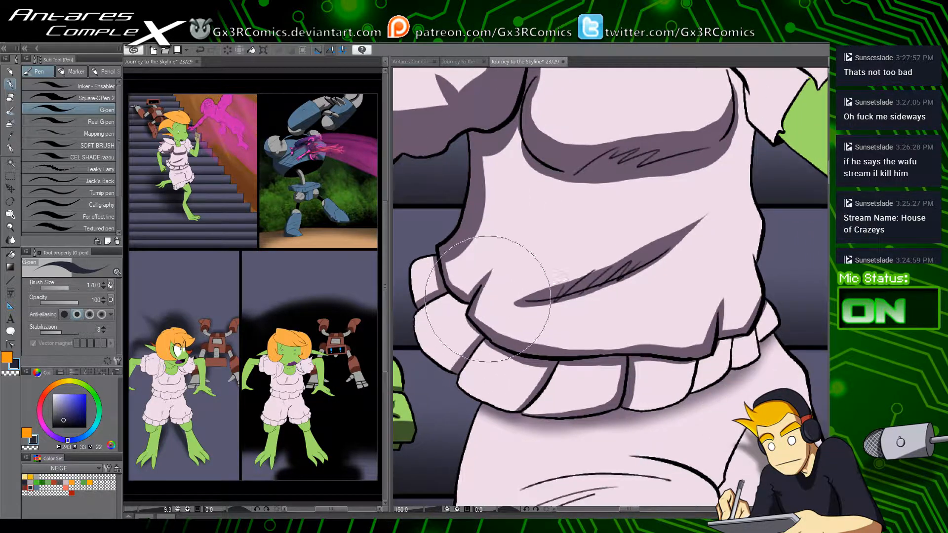
left_click_drag(474, 316, 482, 338)
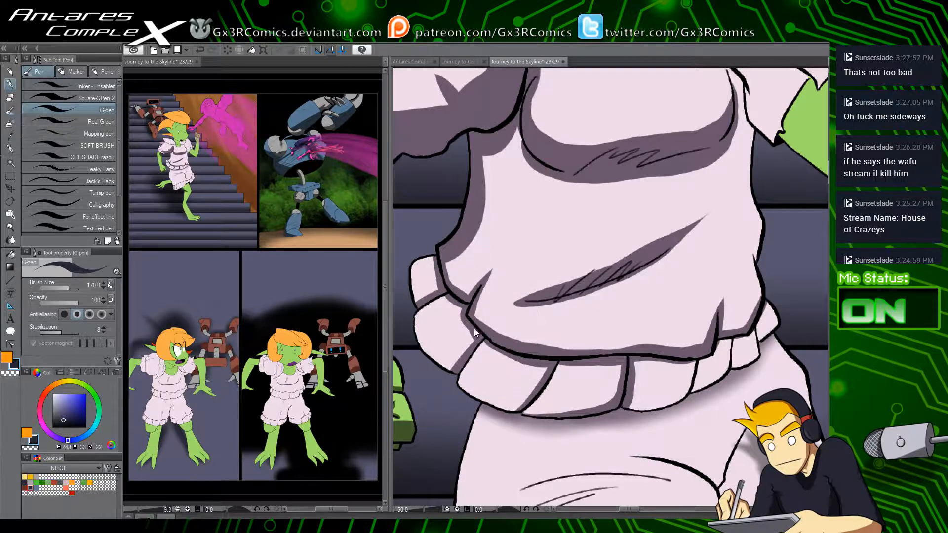
left_click_drag(505, 425, 481, 392)
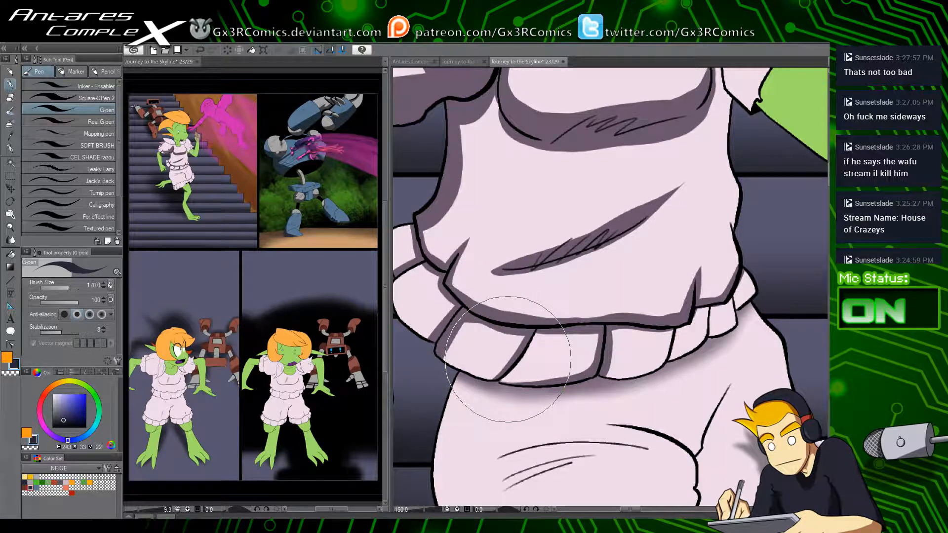
left_click_drag(428, 306, 471, 304)
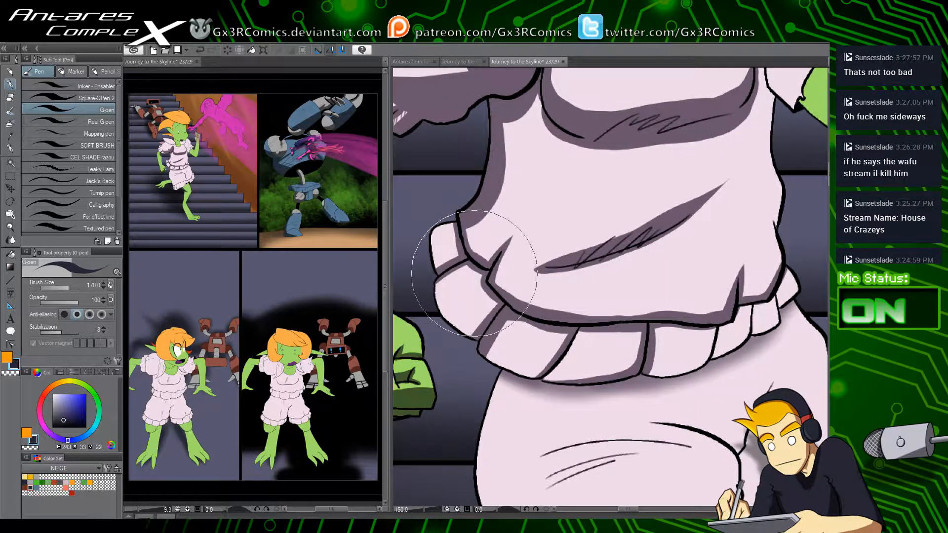
Step: Select the shorts area and paint a G-pen shadow down the outer edge into the lower corner above the cuff
scroll(474, 273, "down", 5)
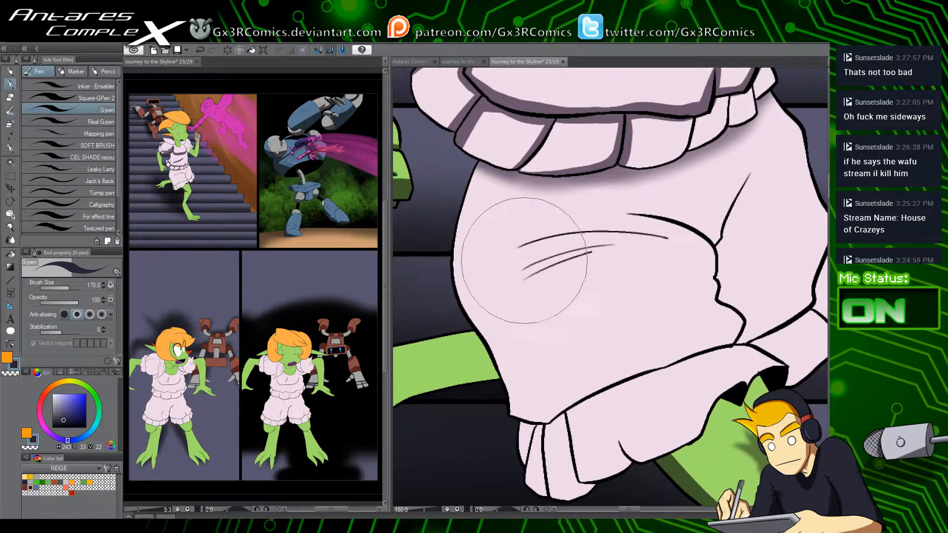
key("w")
left_click(513, 280)
key("p")
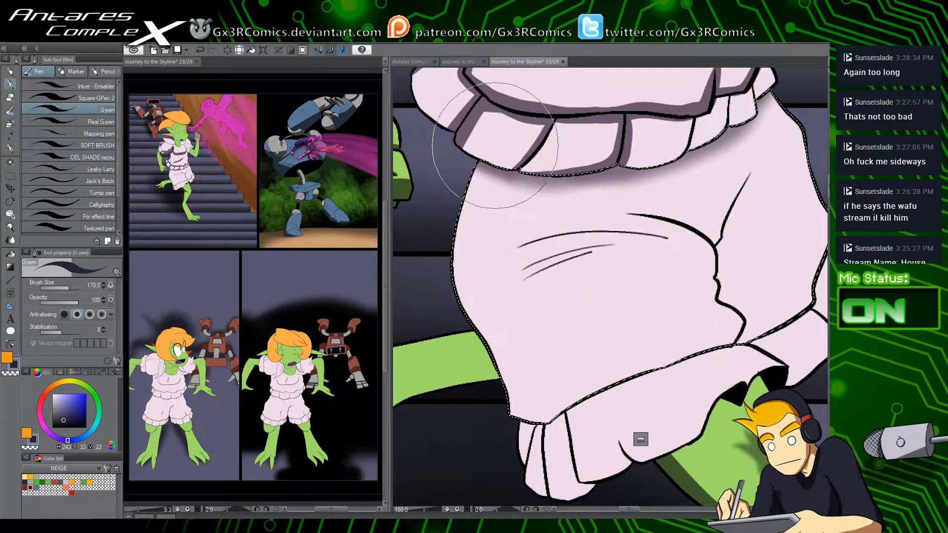
left_click_drag(506, 345, 490, 155)
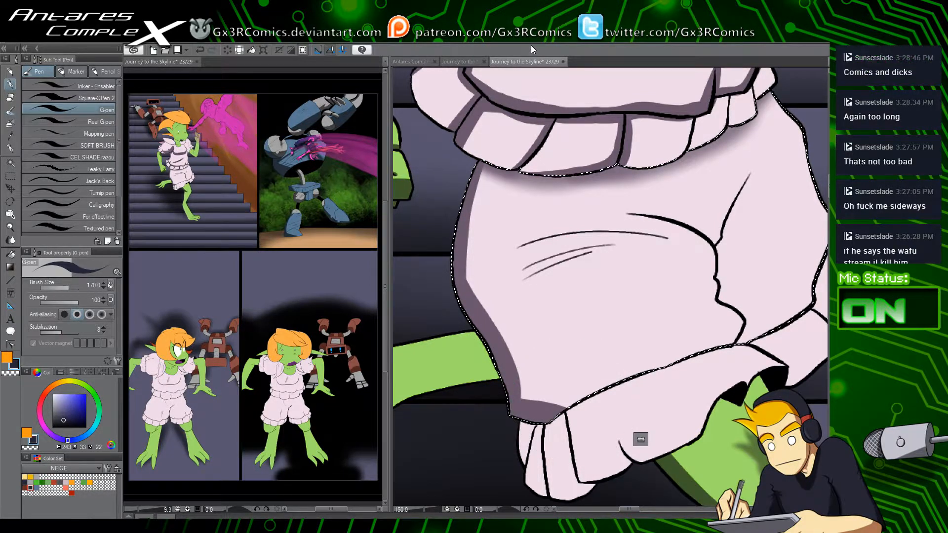
Step: Extend the shorts' shadow along the seam above the ruffled cuffs on both legs
left_click_drag(673, 356, 731, 347)
left_click_drag(605, 387, 476, 376)
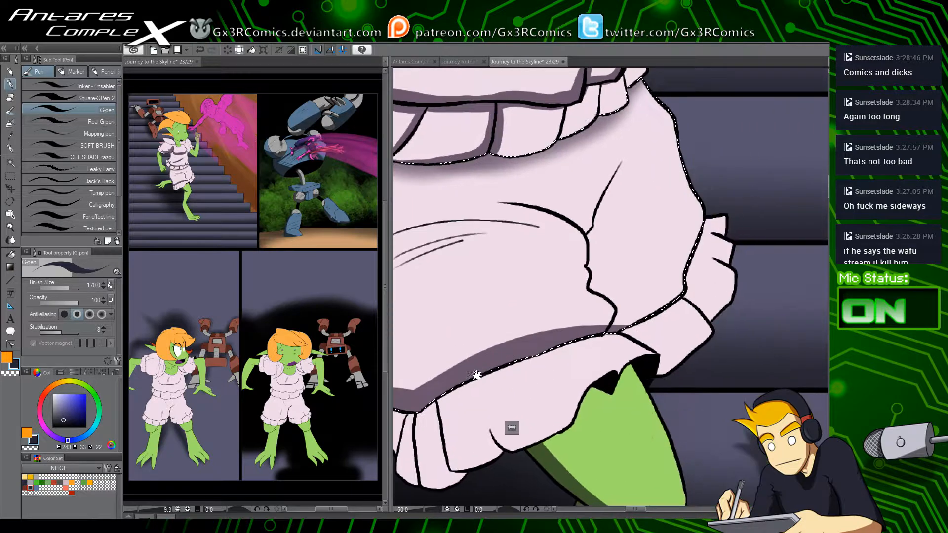
key("c")
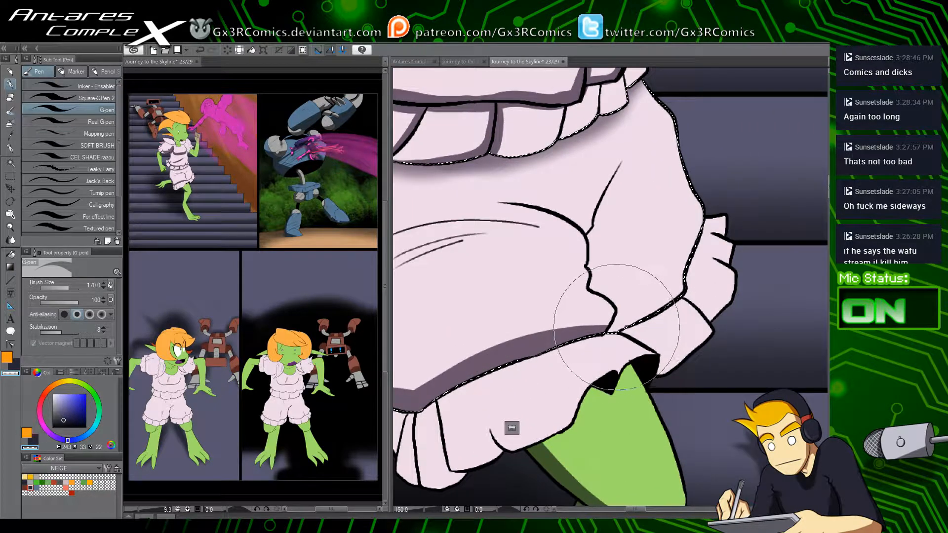
key("c")
left_click_drag(607, 333, 706, 290)
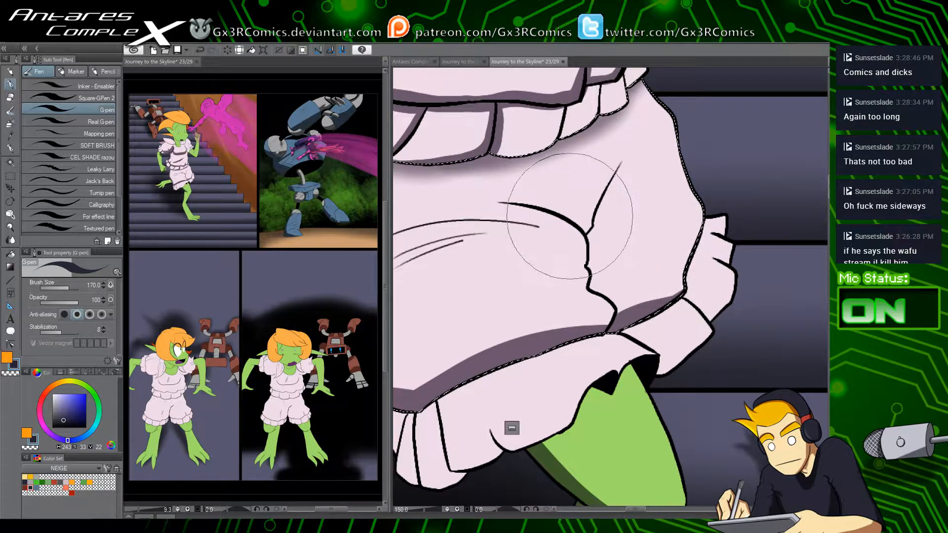
Step: Paint thin tapered shadows along the crotch creases and the inner-leg fold of the shorts
left_click_drag(486, 202, 574, 223)
key("ctrl+z")
mouse_move(486, 201)
left_mouse_down()
mouse_move(550, 210)
mouse_move(594, 233)
mouse_move(527, 205)
mouse_move(582, 229)
mouse_move(592, 285)
left_mouse_up()
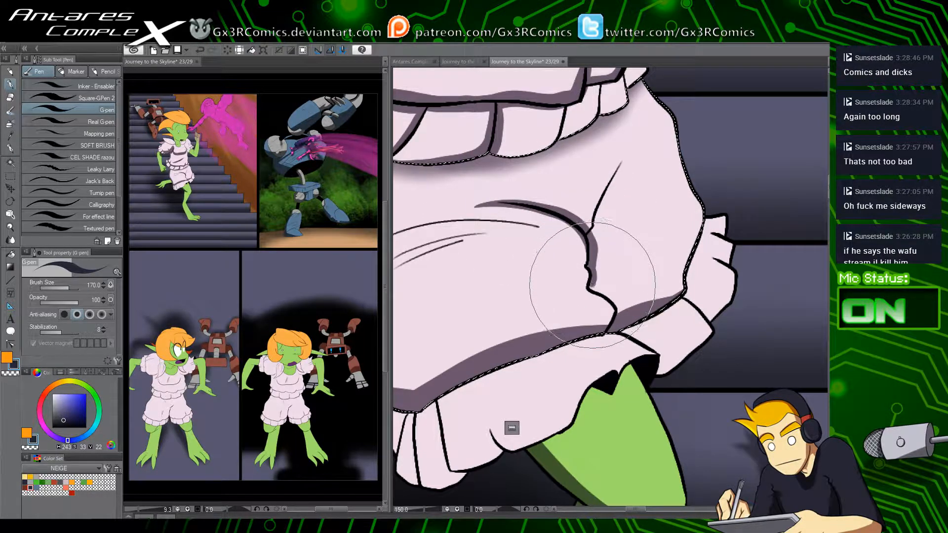
left_click_drag(590, 232, 624, 161)
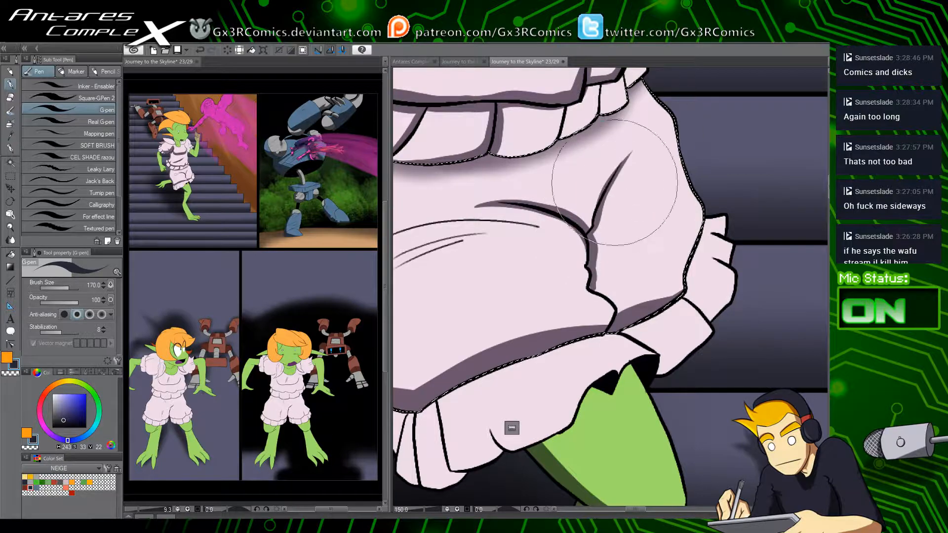
Step: Enlarge the near leg's shadow on the shorts, filling the lower corner, adding a pointed fold and widening the outer edge
left_click_drag(546, 335, 671, 252)
left_click_drag(496, 260, 565, 301)
left_click_drag(486, 280, 593, 289)
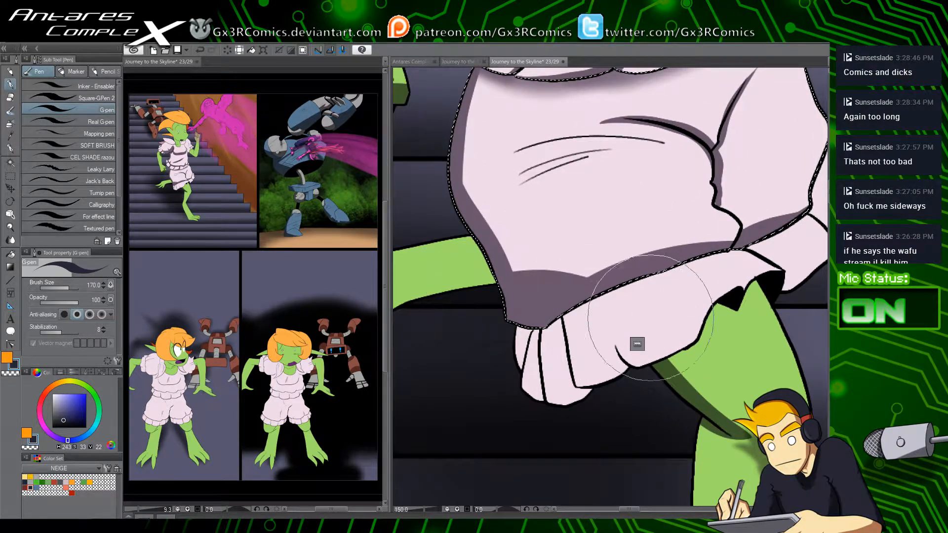
mouse_move(503, 291)
left_mouse_down()
mouse_move(575, 211)
mouse_move(546, 318)
left_mouse_up()
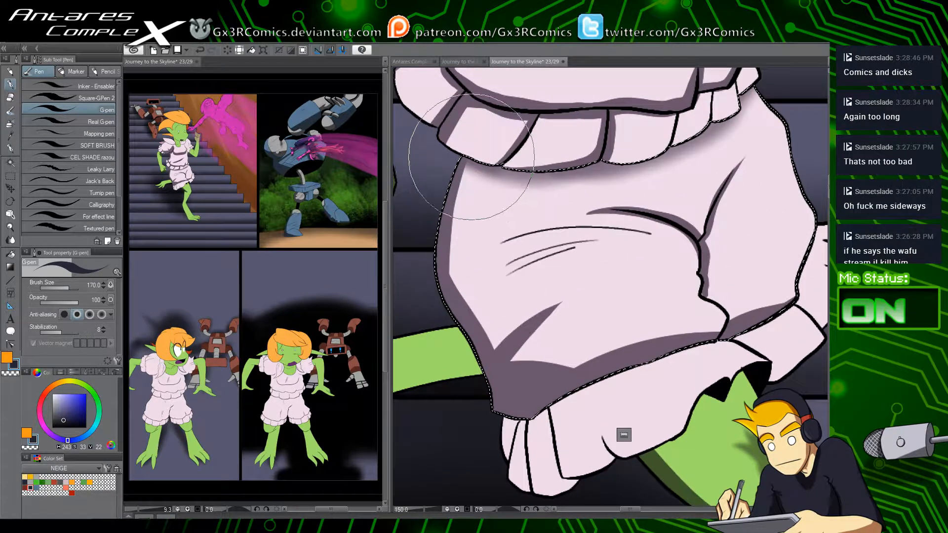
mouse_move(474, 164)
left_mouse_down()
mouse_move(460, 225)
mouse_move(505, 353)
left_mouse_up()
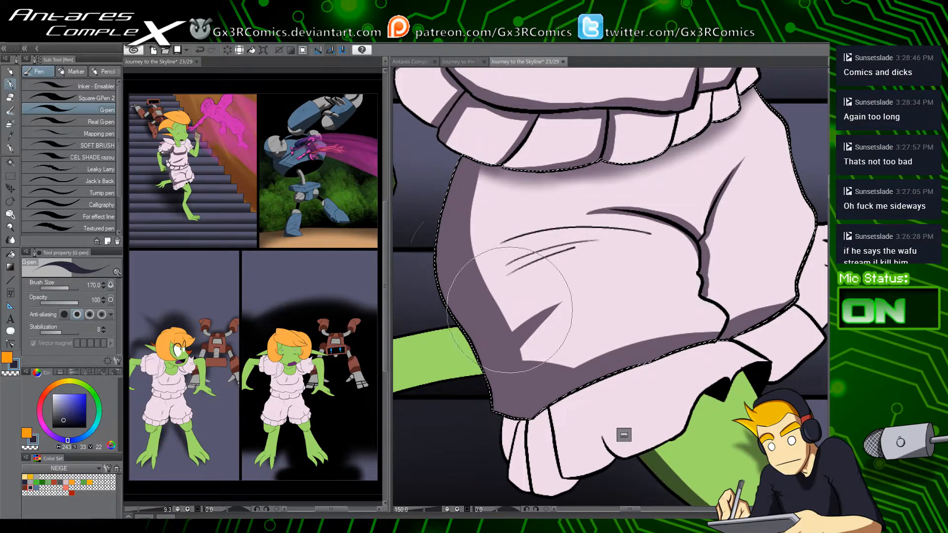
left_click_drag(536, 382, 621, 375)
Step: Shade the outer edge and lower part of the far leg of the shorts, up to the inner-leg fold
left_click_drag(662, 304, 543, 321)
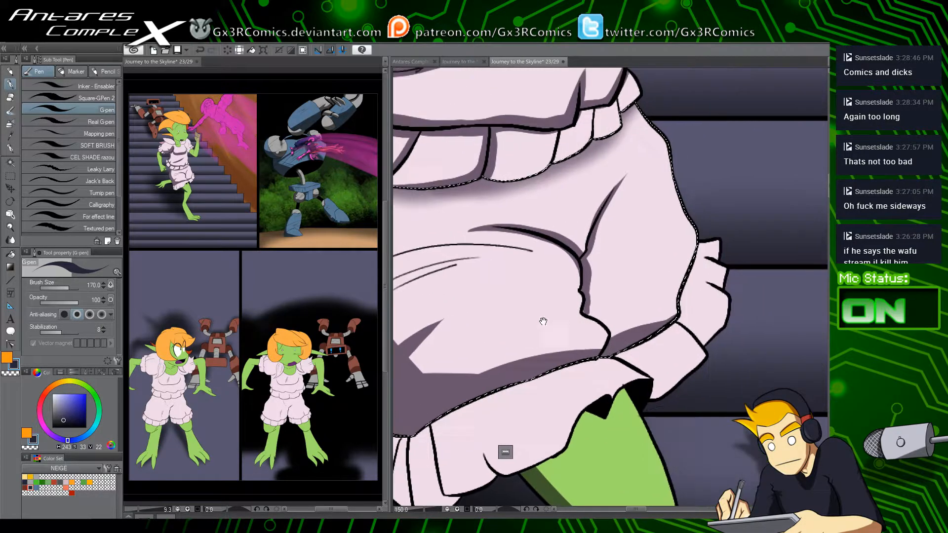
mouse_move(608, 338)
left_mouse_down()
mouse_move(668, 324)
mouse_move(709, 265)
mouse_move(657, 328)
mouse_move(681, 298)
mouse_move(665, 328)
mouse_move(692, 256)
mouse_move(703, 236)
left_mouse_up()
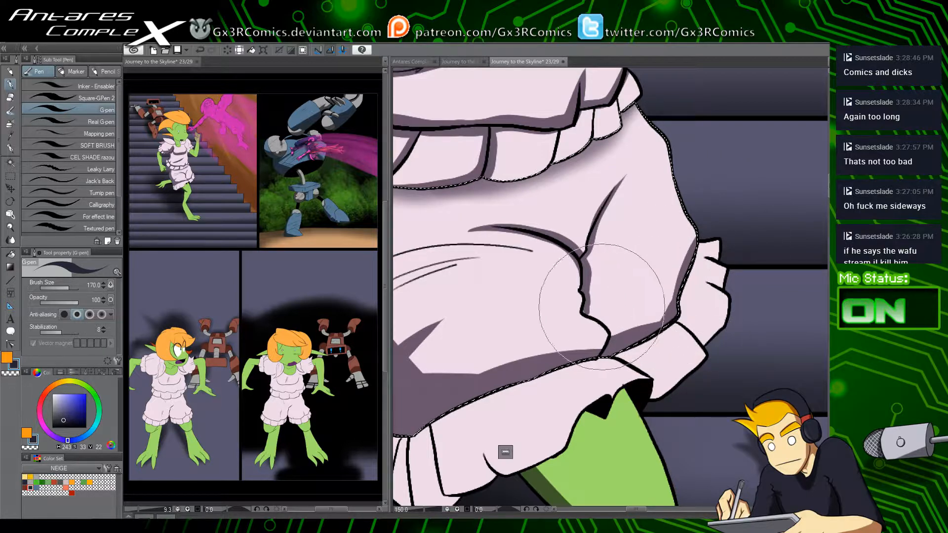
mouse_move(584, 313)
left_mouse_down()
mouse_move(627, 307)
mouse_move(594, 328)
mouse_move(588, 312)
mouse_move(632, 340)
mouse_move(610, 327)
mouse_move(666, 324)
mouse_move(628, 325)
mouse_move(588, 310)
mouse_move(663, 334)
mouse_move(629, 336)
left_mouse_up()
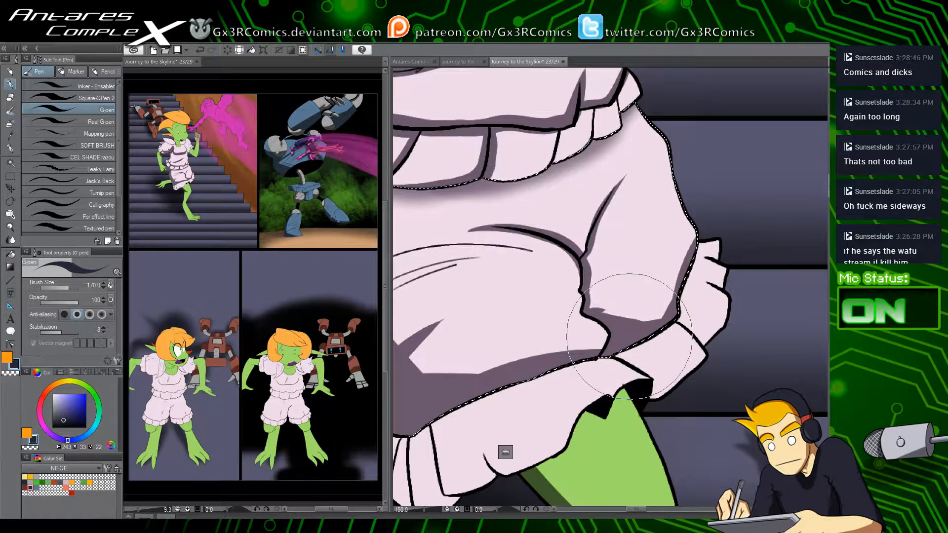
left_click_drag(565, 280, 580, 296)
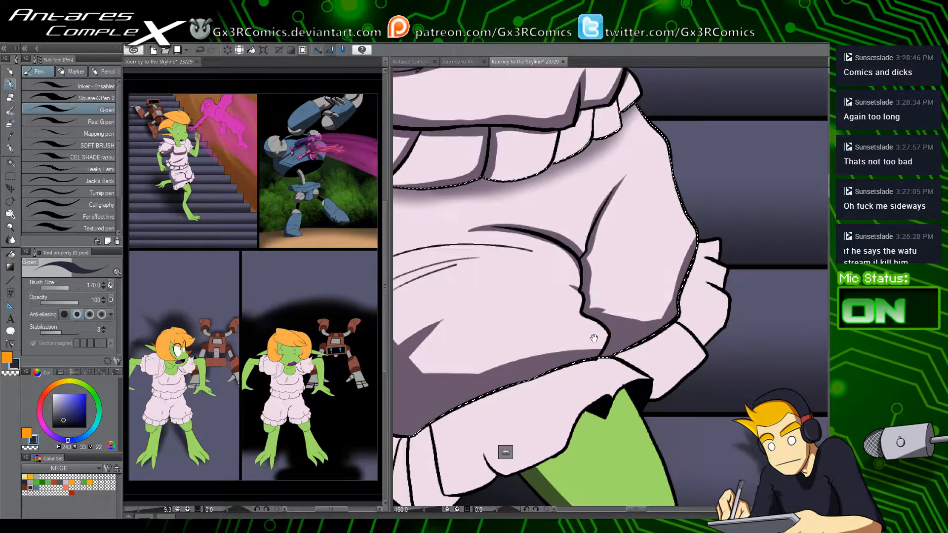
Step: Add narrow fold shadows to the rear pleats of the near leg's ruffled cuff
left_click_drag(571, 382, 624, 327)
key("w")
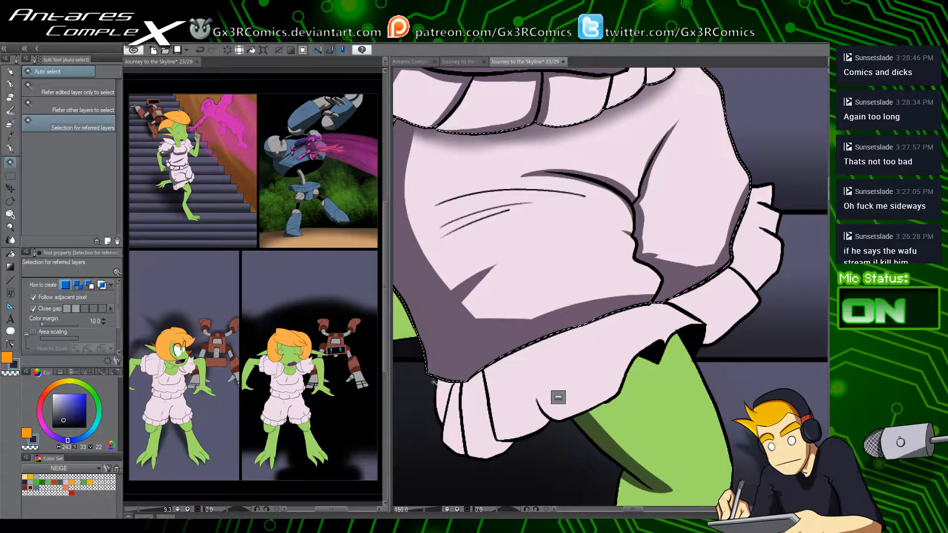
key("p")
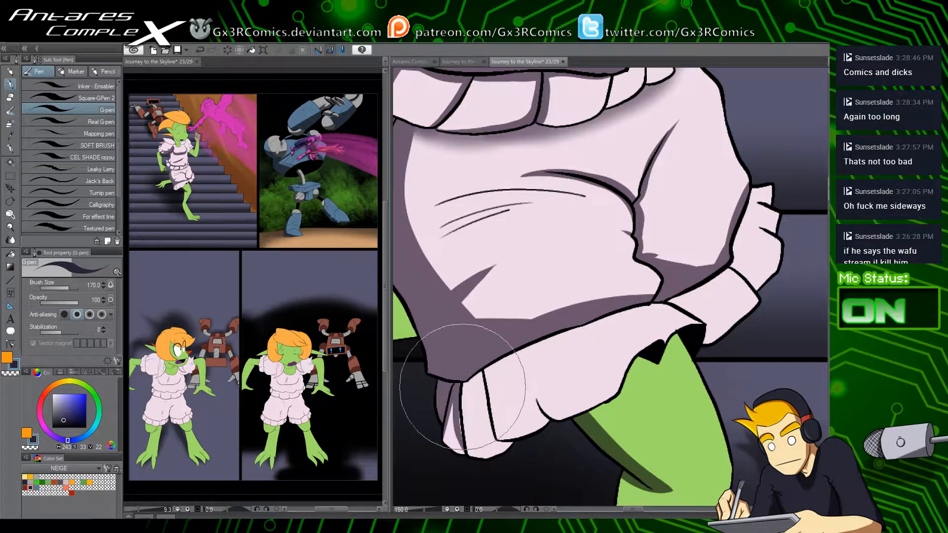
left_click_drag(459, 386, 463, 447)
left_click_drag(480, 367, 497, 445)
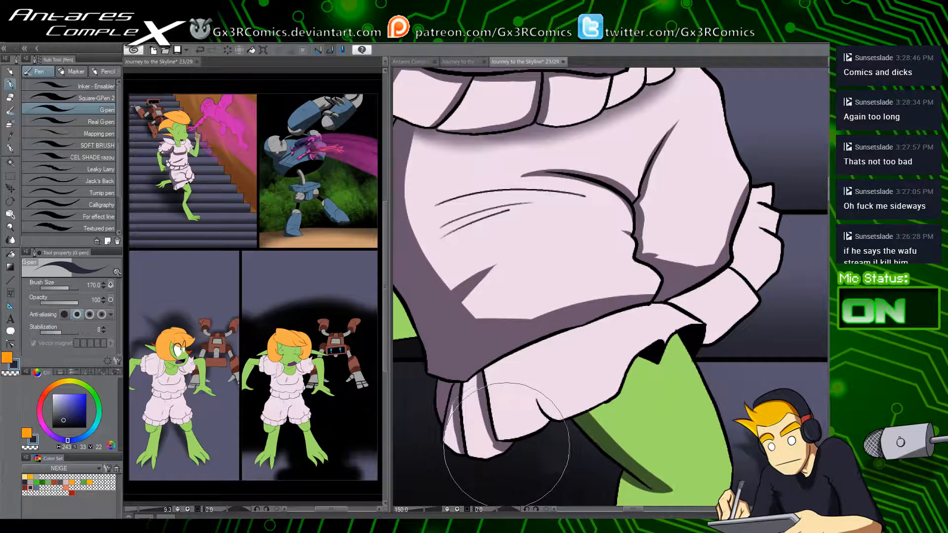
Step: Add tapered fold shadows to the middle pleats of the near leg's ruffled cuff
left_click_drag(508, 328, 480, 255)
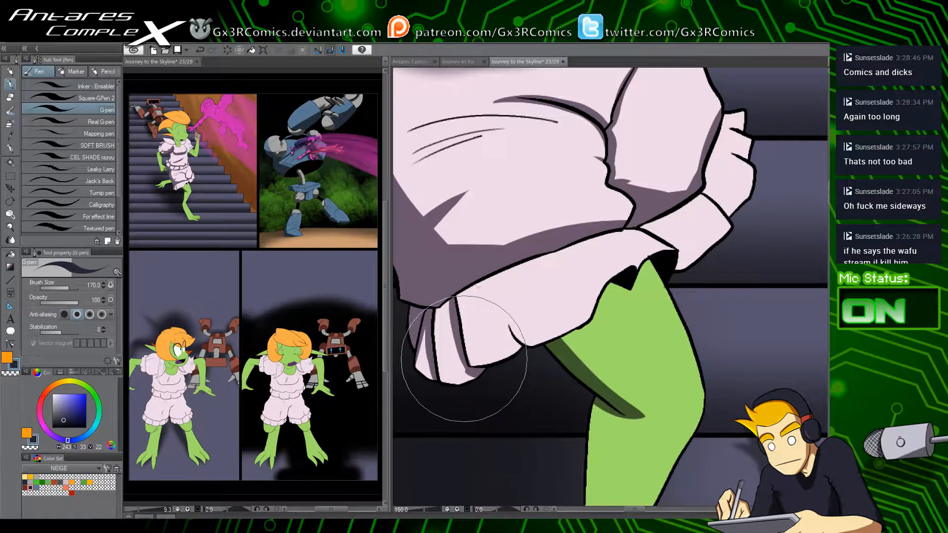
left_click_drag(491, 278, 510, 343)
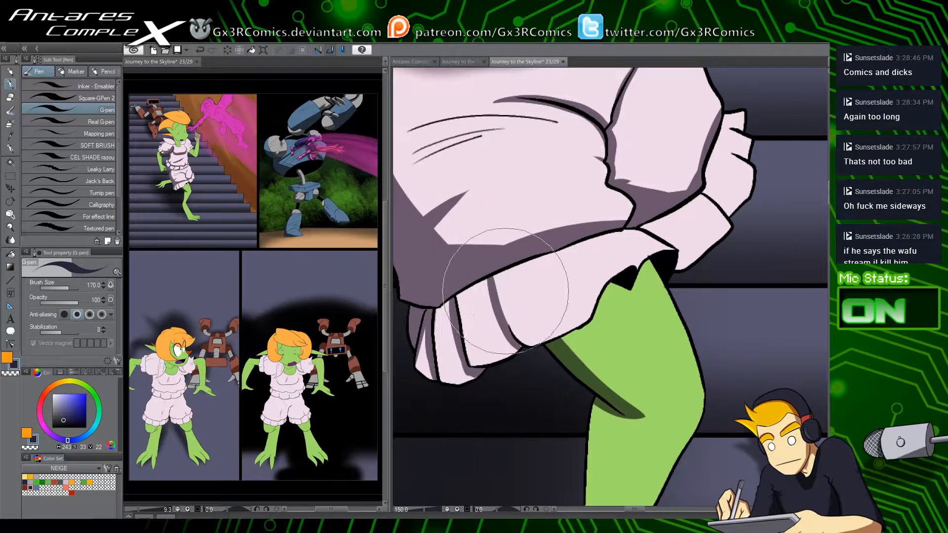
left_click_drag(491, 277, 526, 347)
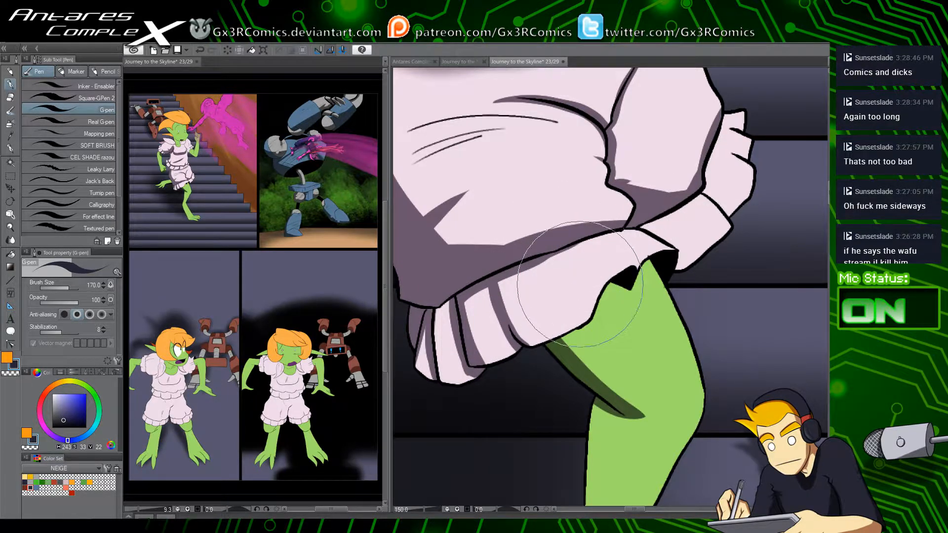
Step: Select the front section of the near leg's cuff and paint a broad fold shadow and a narrow one near its end
key("w")
left_click(573, 246)
key("p")
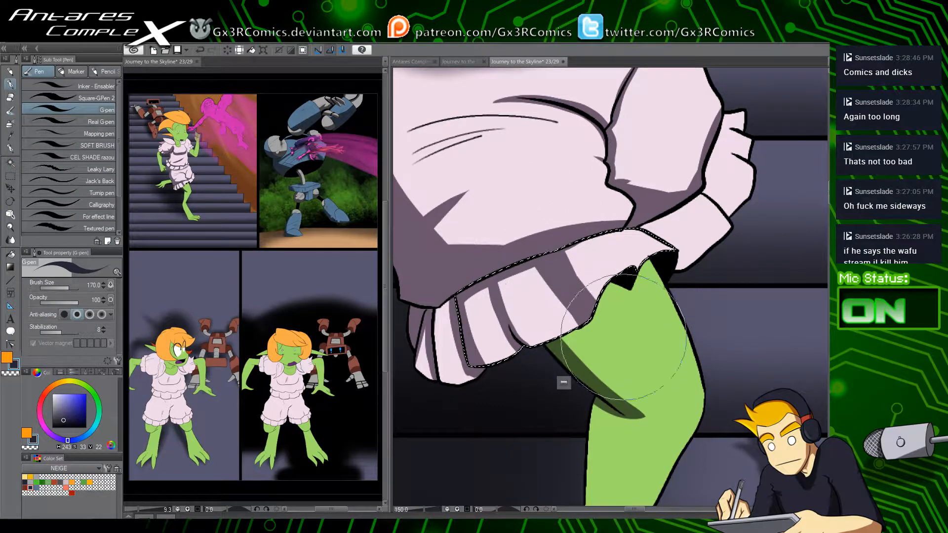
left_click_drag(581, 295, 452, 377)
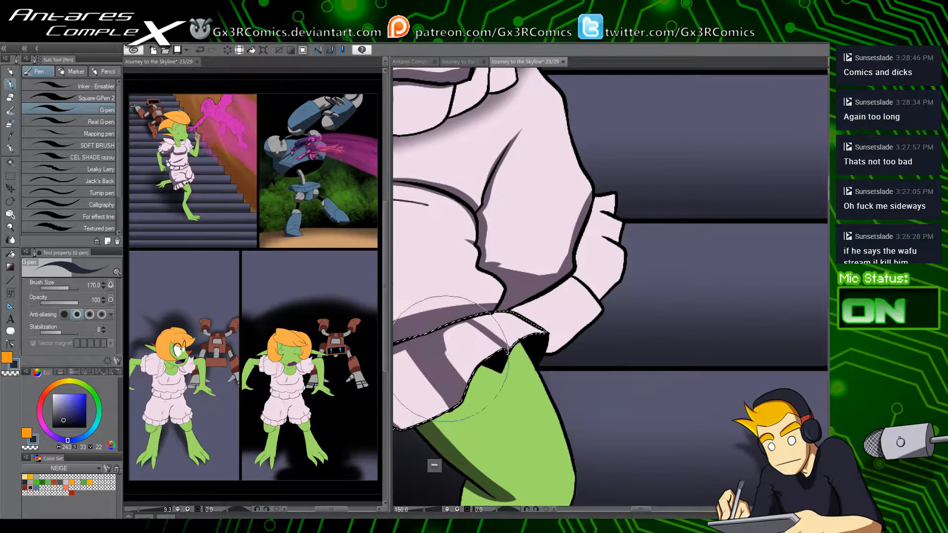
left_click_drag(434, 465, 520, 437)
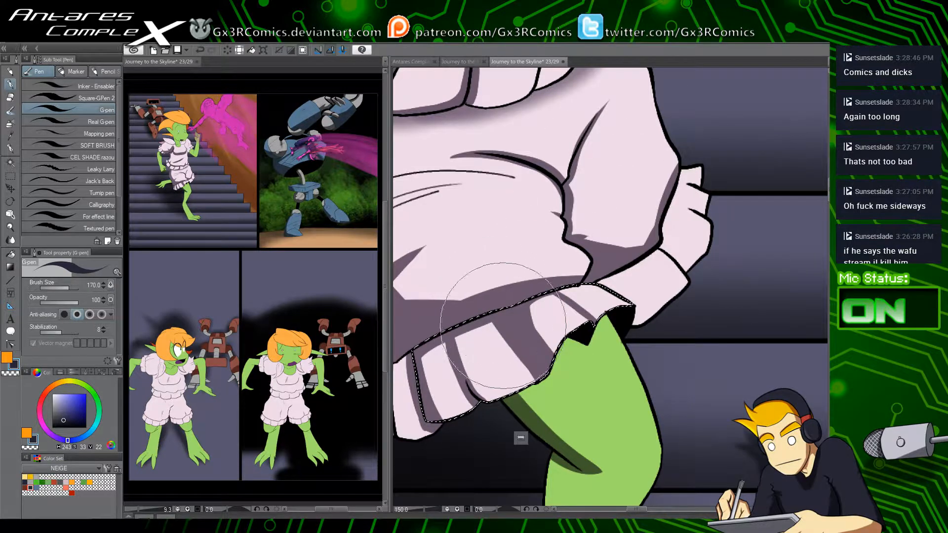
mouse_move(464, 326)
left_mouse_down()
mouse_move(513, 341)
mouse_move(513, 363)
left_mouse_up()
key("ctrl+z")
key("ctrl+z")
Step: Shade the far leg's ruffled cuff, selecting its lower and upper sections in turn and painting shadows along the pleats
left_click_drag(622, 296, 548, 338)
key("w")
left_click(543, 318)
key("p")
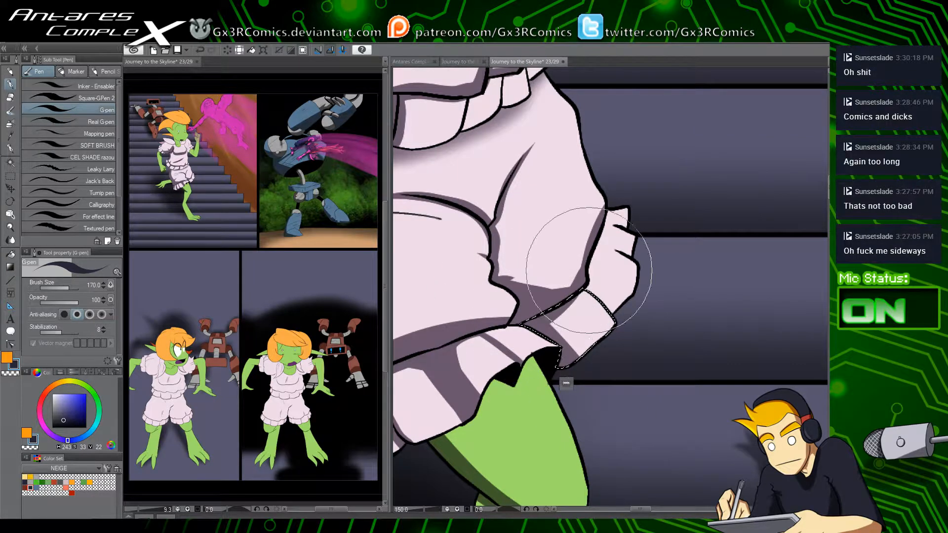
key("w")
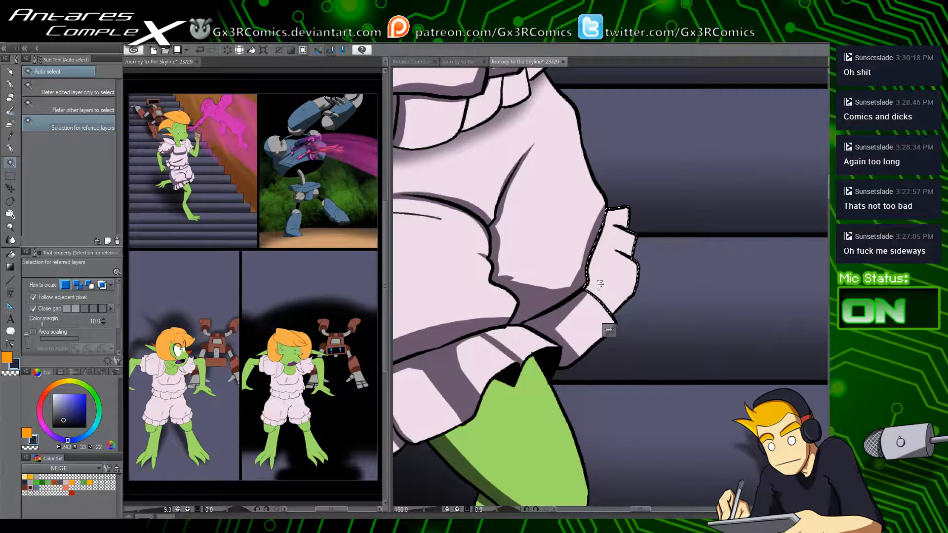
key("p")
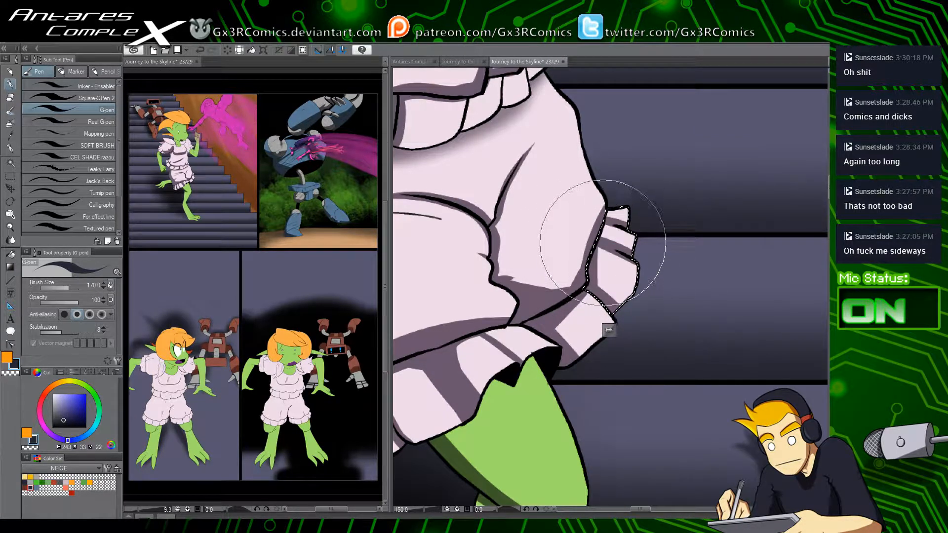
left_click_drag(602, 254, 613, 296)
left_click_drag(603, 243, 631, 296)
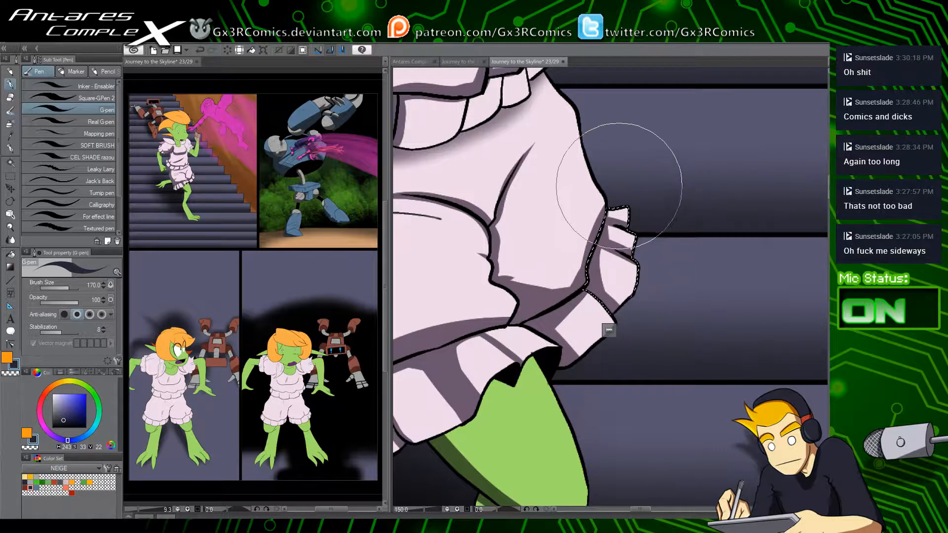
Step: Add a short tapered crease shadow to the near leg of the shorts, beside the inner-leg fold
mouse_move(552, 276)
left_mouse_down()
mouse_move(642, 292)
mouse_move(521, 297)
left_mouse_up()
key("ctrl+d")
key("ctrl+z")
key("ctrl+z")
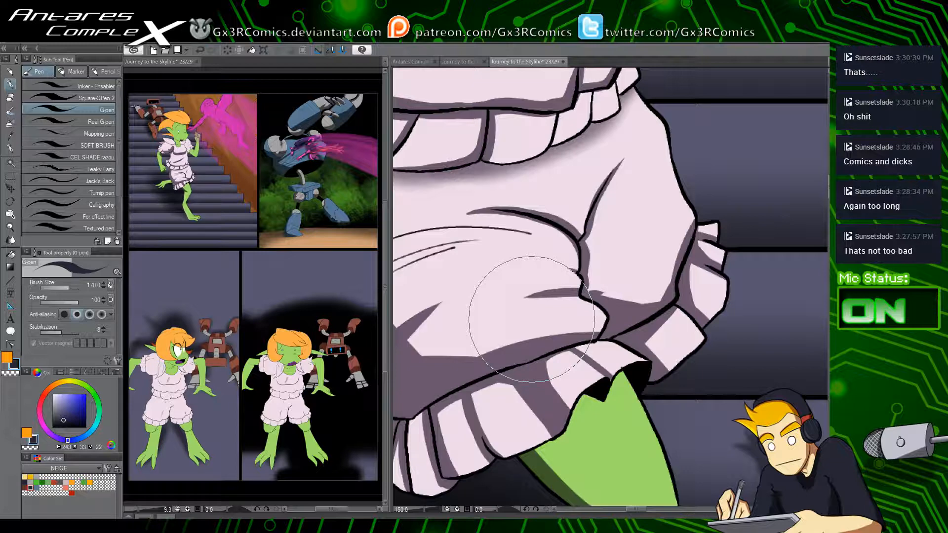
Step: Select the small front pleats of the blouse's ruffled hem one by one and paint narrow shadows along their edges
left_click_drag(567, 121, 534, 223)
key("w")
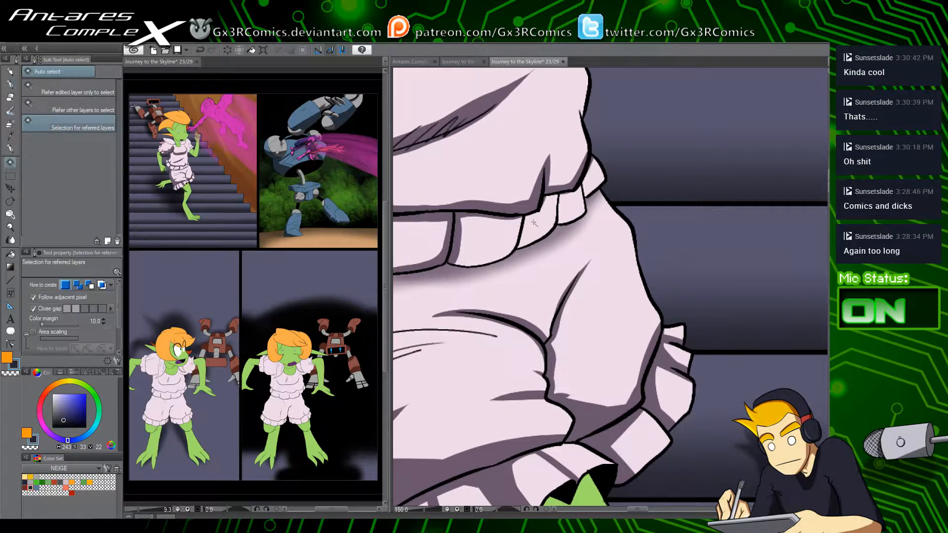
key("p")
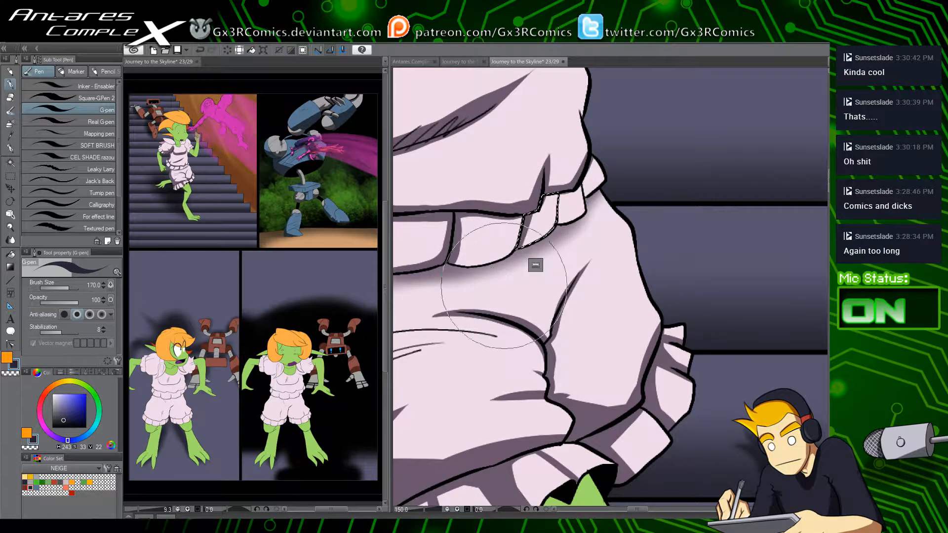
key("w")
left_click(568, 192)
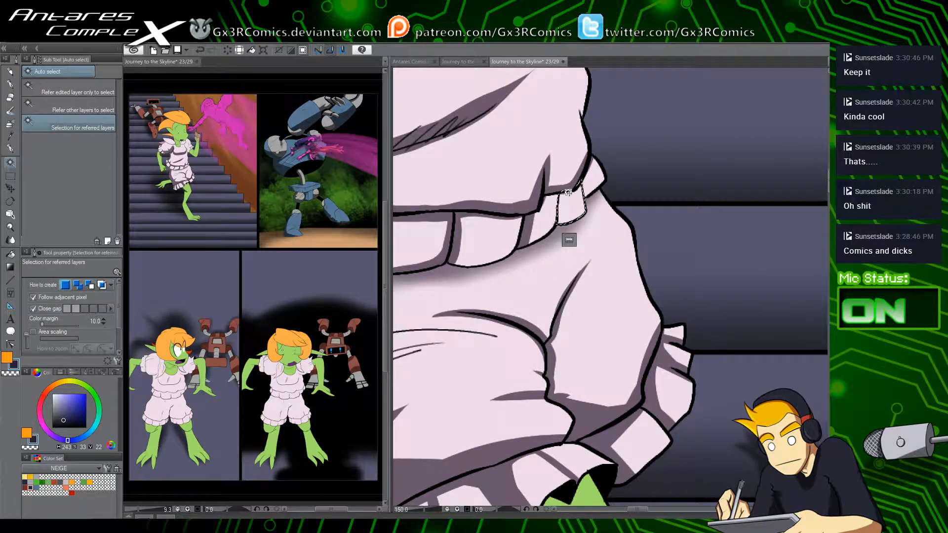
key("p")
key("w")
left_click(592, 181)
key("p")
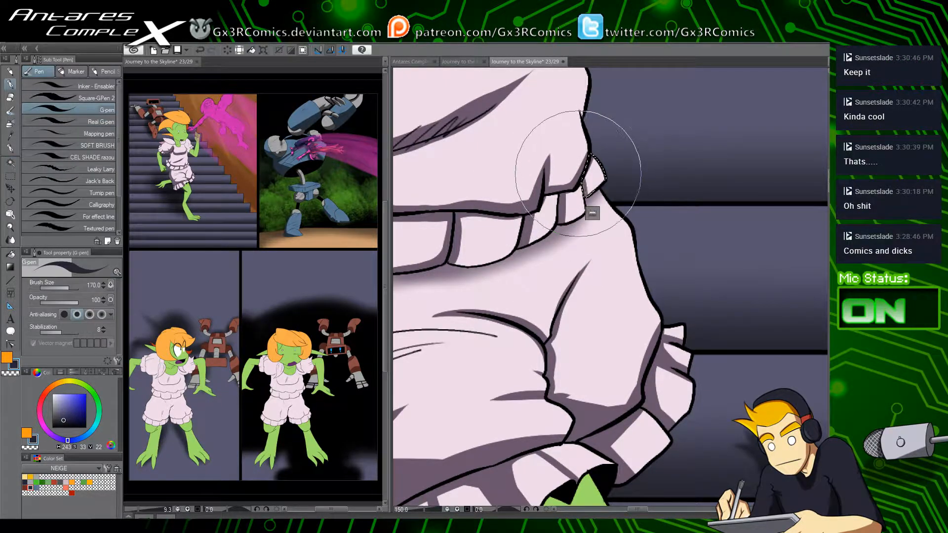
Step: Select the wide middle pleat of the blouse's hem and paint a narrow fold shadow along its edge
left_click_drag(455, 299, 609, 296)
key("w")
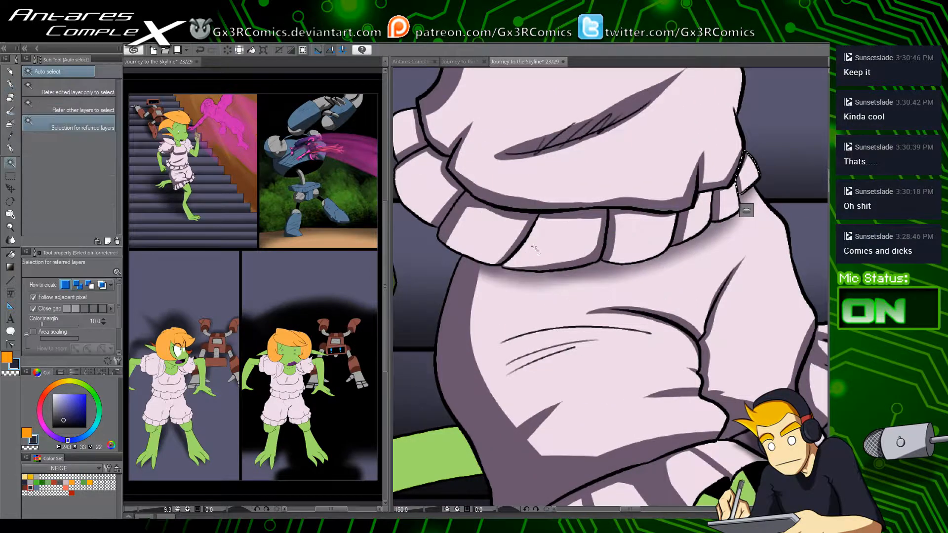
key("p")
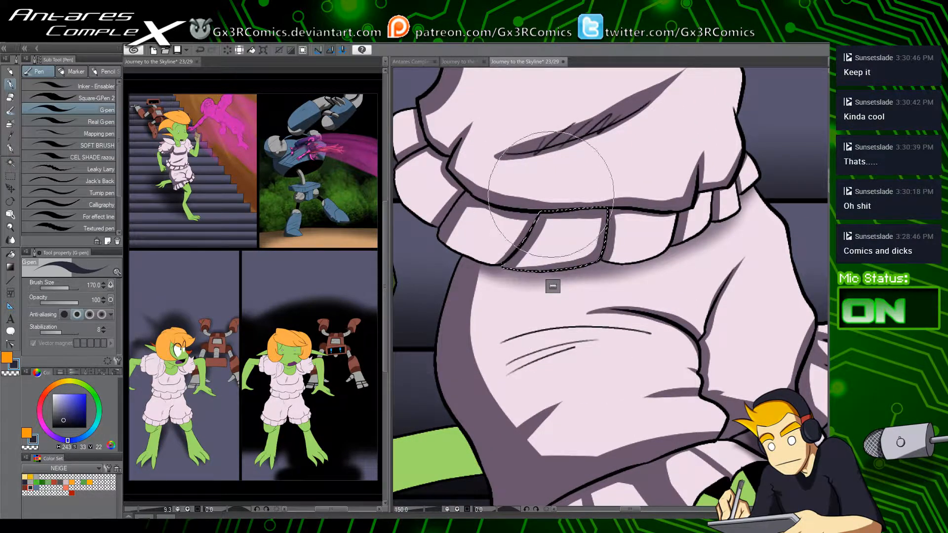
key("w")
Step: Select the shorts and widen the shadow along the near leg's outer edge below the blouse hem
left_click(551, 283)
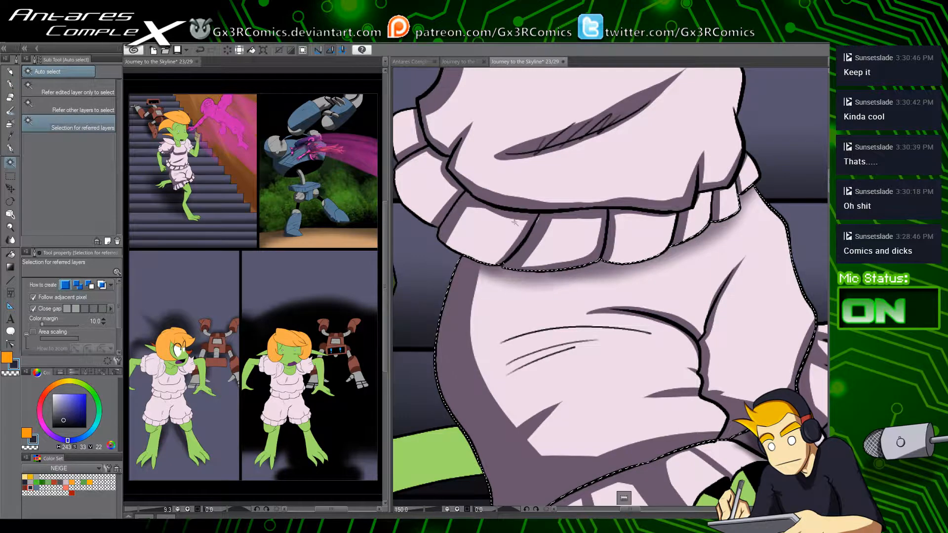
key("p")
left_click_drag(501, 242, 467, 390)
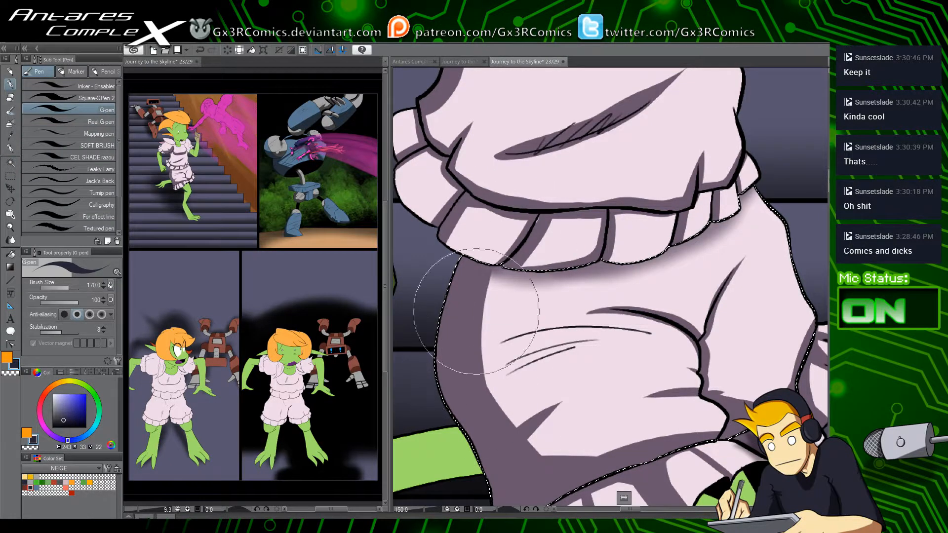
mouse_move(478, 336)
left_mouse_down()
mouse_move(543, 466)
mouse_move(551, 446)
mouse_move(509, 345)
left_mouse_up()
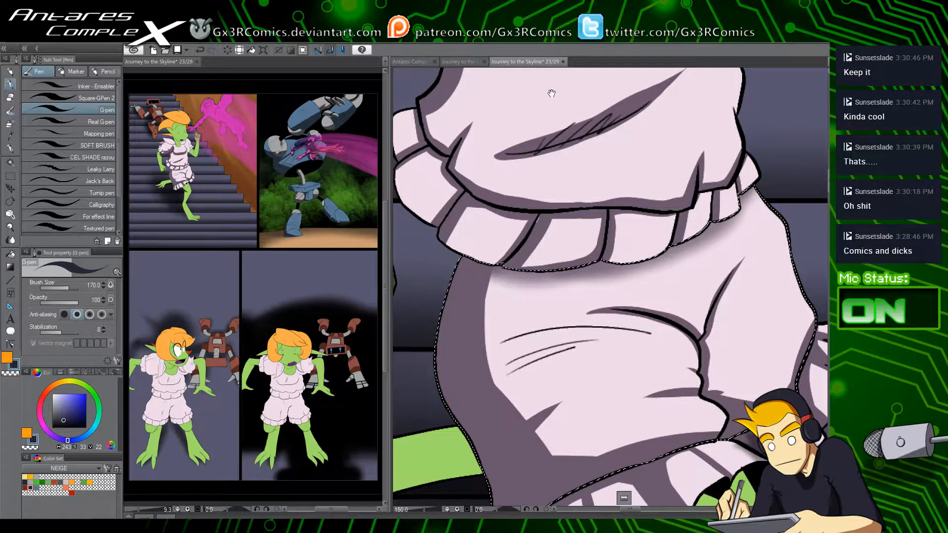
Step: Select the green skin of the head and neck and paint a thin tapered shadow along the jaw line
left_click_drag(550, 90, 476, 372)
left_click_drag(474, 270, 508, 355)
left_click_drag(510, 259, 467, 396)
key("w")
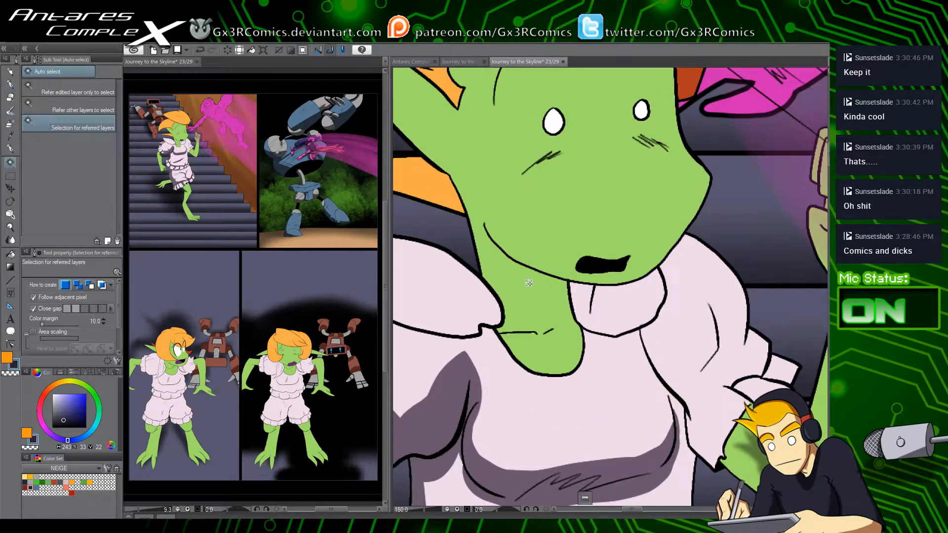
left_click(526, 282)
left_click_drag(488, 256, 517, 343)
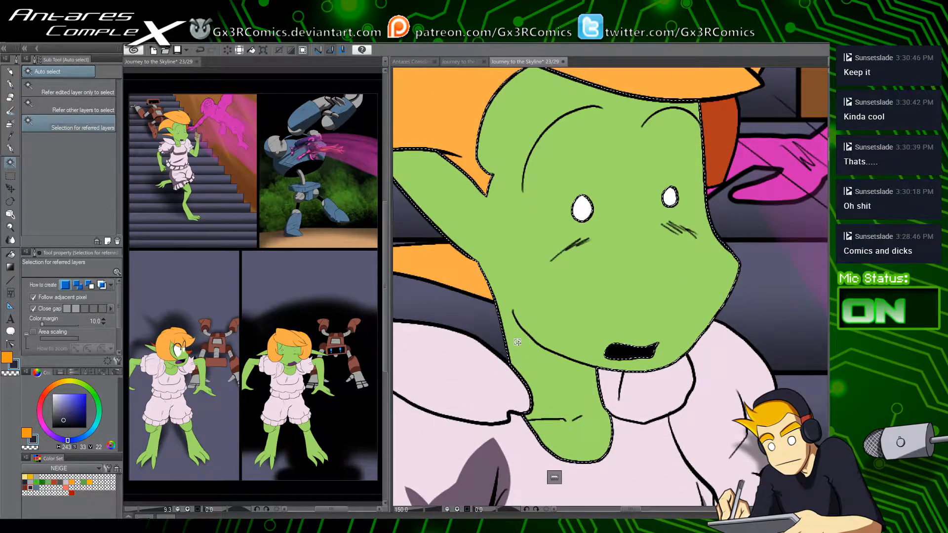
key("p")
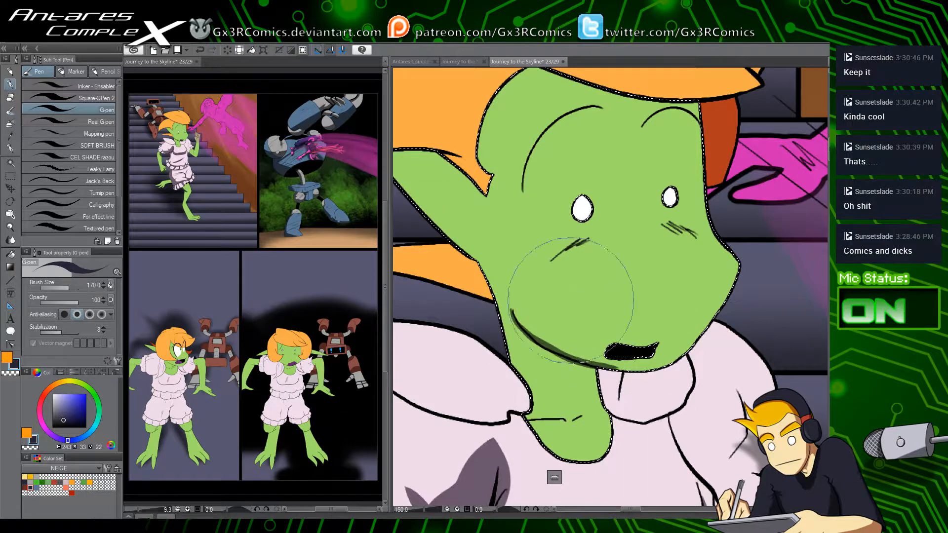
mouse_move(528, 349)
left_mouse_down()
mouse_move(566, 358)
mouse_move(606, 366)
left_mouse_up()
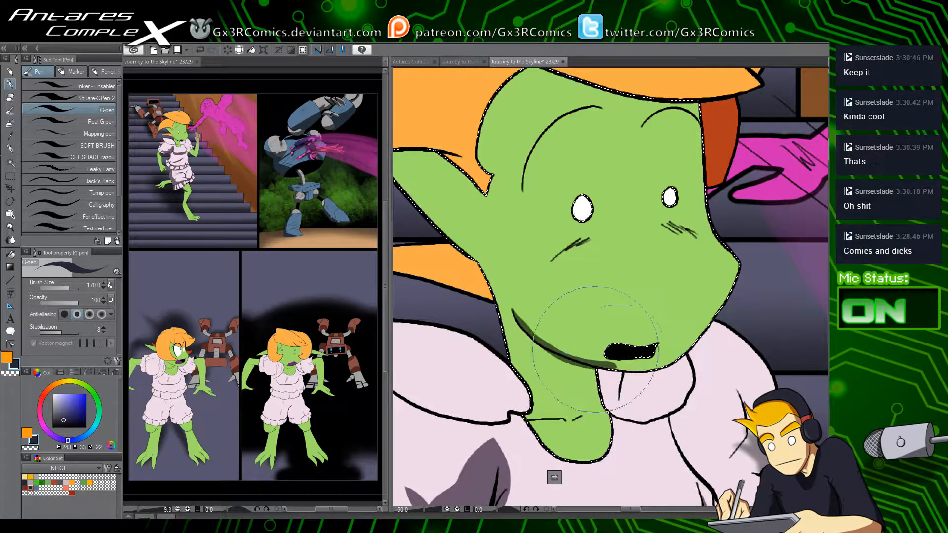
key("c")
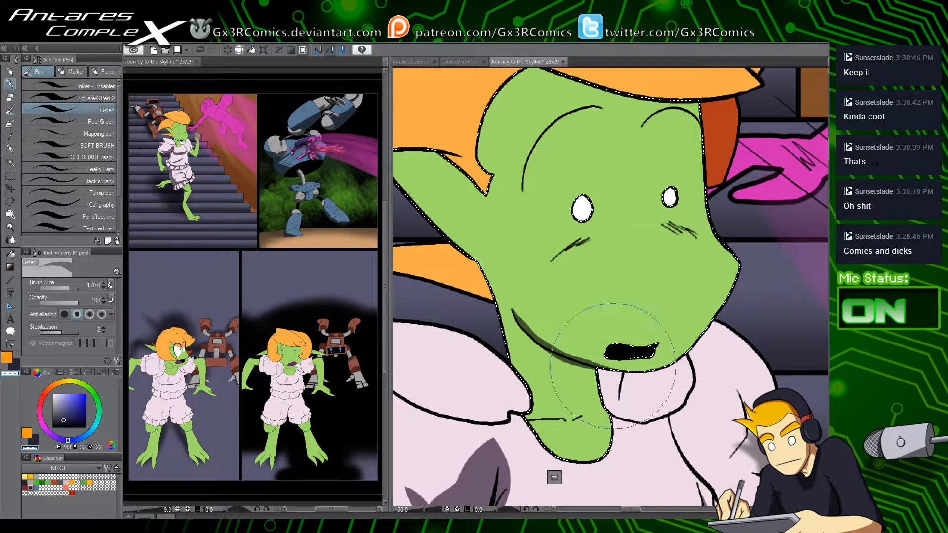
key("c")
Step: Shade the back of the neck and the lower edge of the ear, then clear the selection
left_click_drag(470, 251, 512, 389)
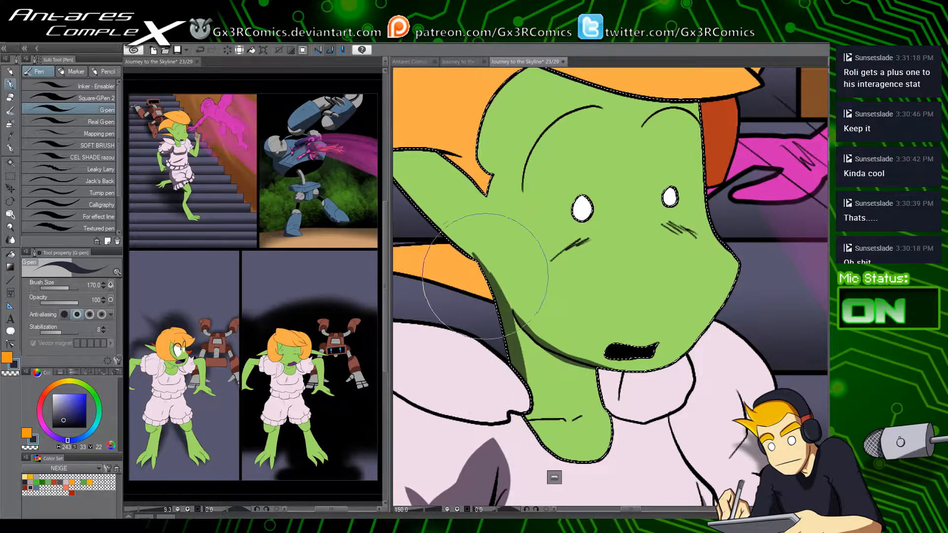
left_click_drag(419, 205, 494, 284)
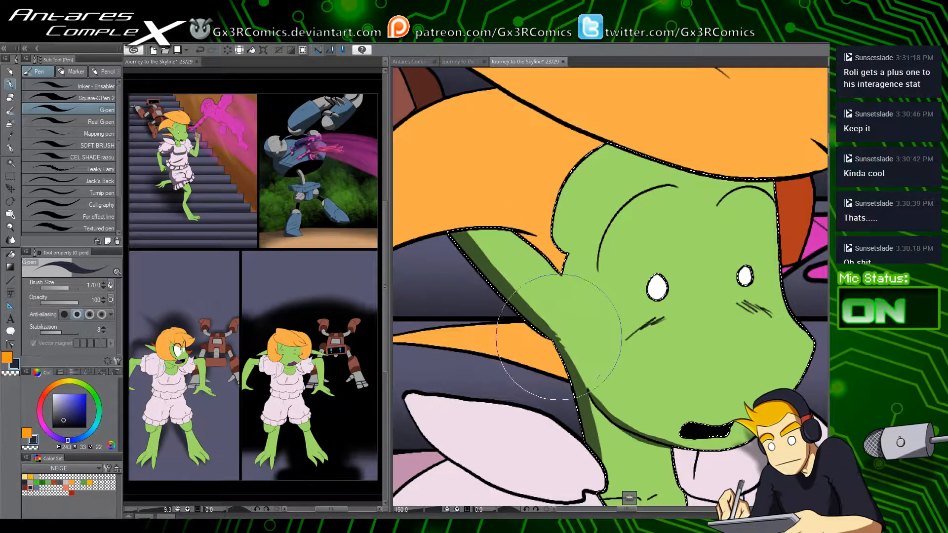
key("c")
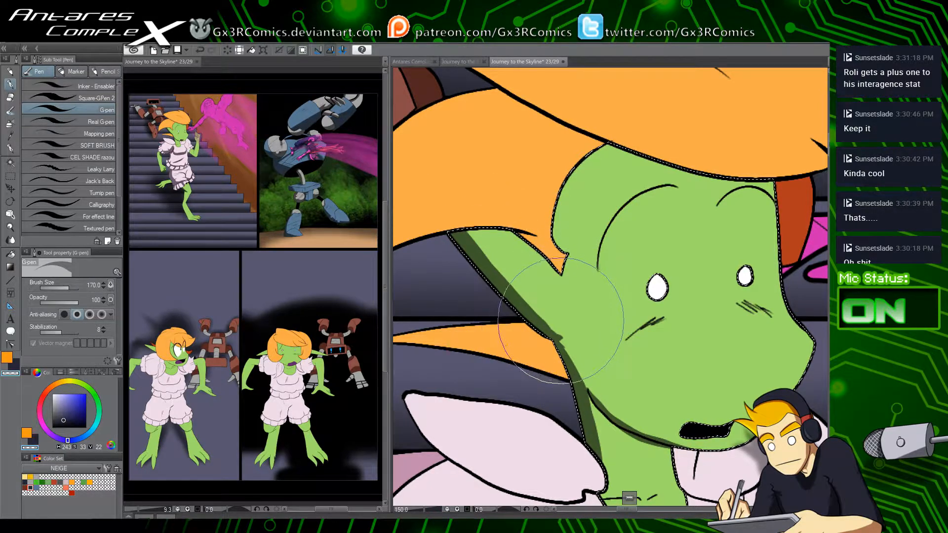
key("c")
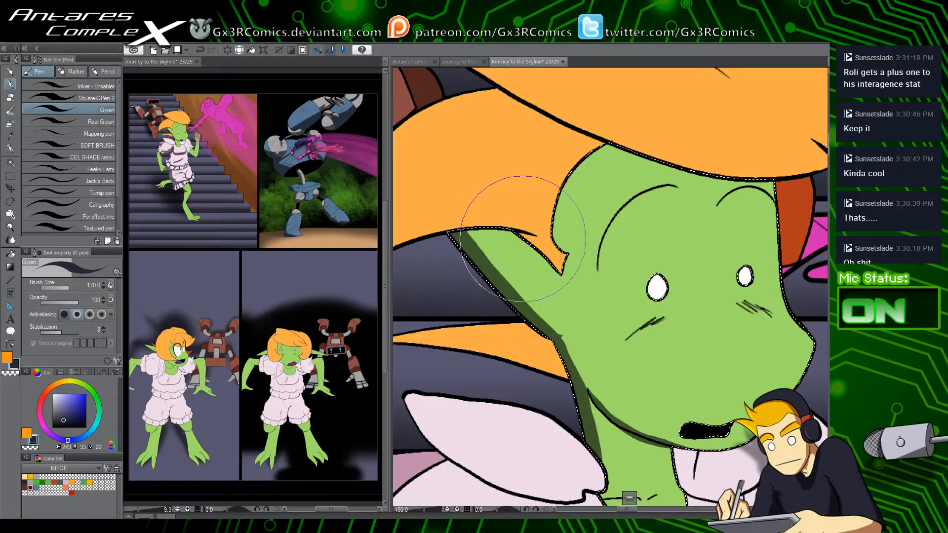
left_click_drag(525, 236, 584, 307)
key("ctrl+d")
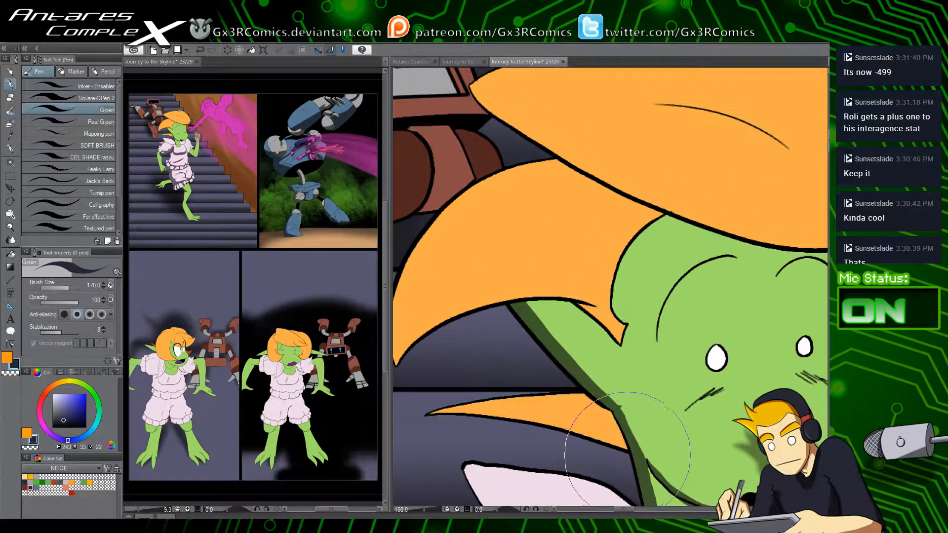
Step: Shade the lower edge of the thin hair strand behind the neck and airbrush a soft shadow at its root
left_click_drag(631, 486, 467, 467)
key("b")
key("b")
key("b")
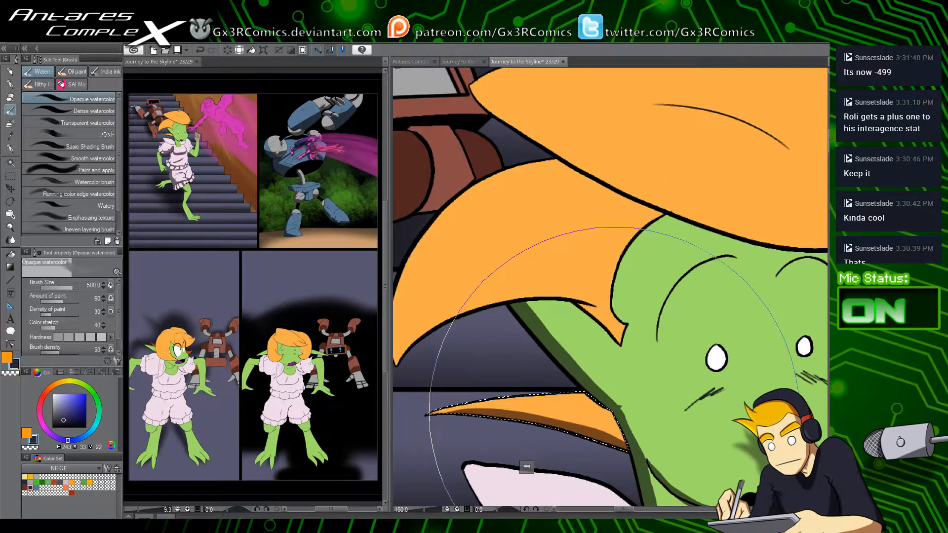
left_click_drag(604, 405, 616, 443)
left_click_drag(549, 348, 561, 364)
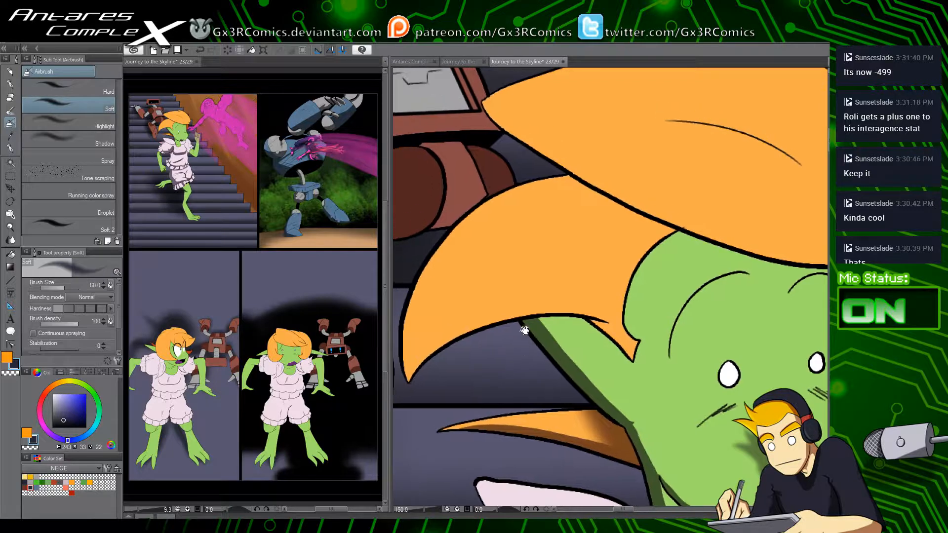
Step: Select the large pointed hair lock behind the head and paint a shadow along its lower edge out to the forked tip
key("w")
key("p")
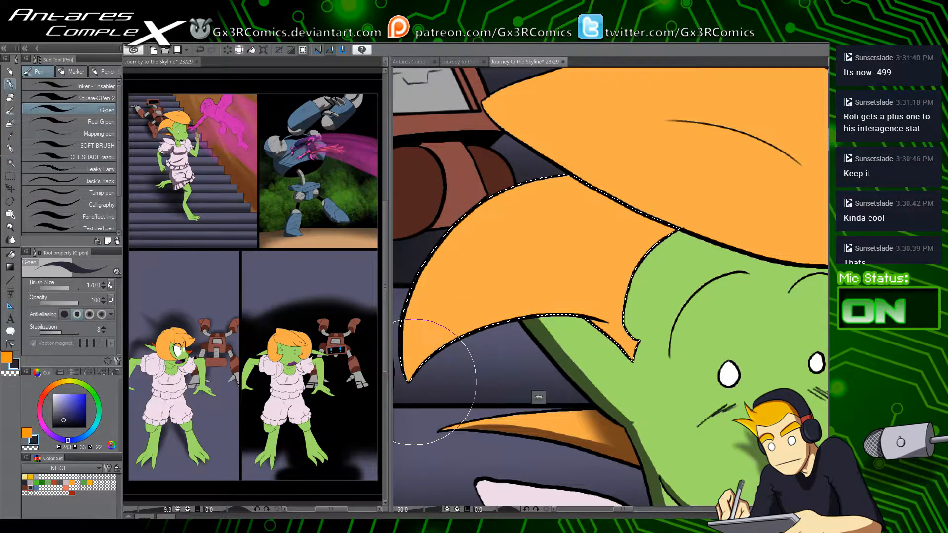
key("c")
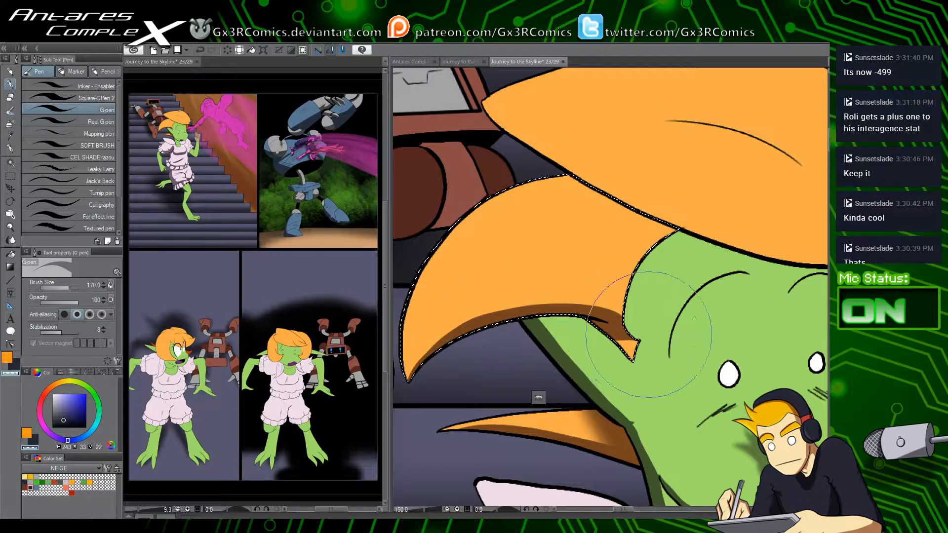
key("c")
key("ctrl+z")
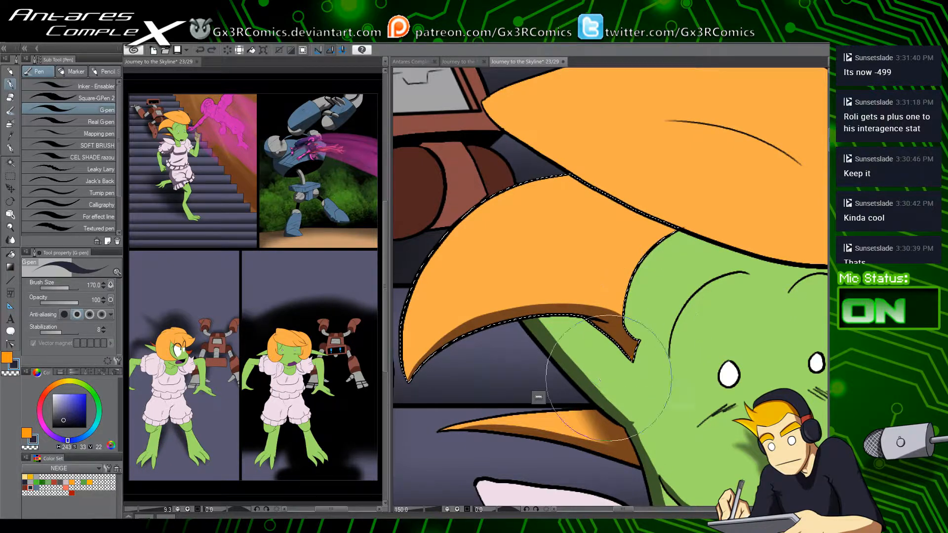
left_click_drag(596, 333, 553, 359)
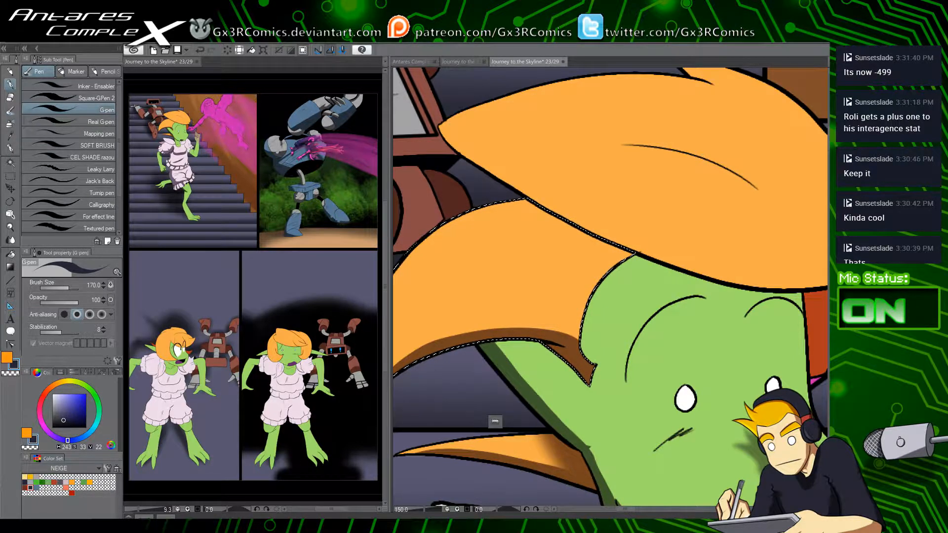
mouse_move(613, 317)
left_mouse_down()
mouse_move(704, 306)
mouse_move(615, 336)
left_mouse_up()
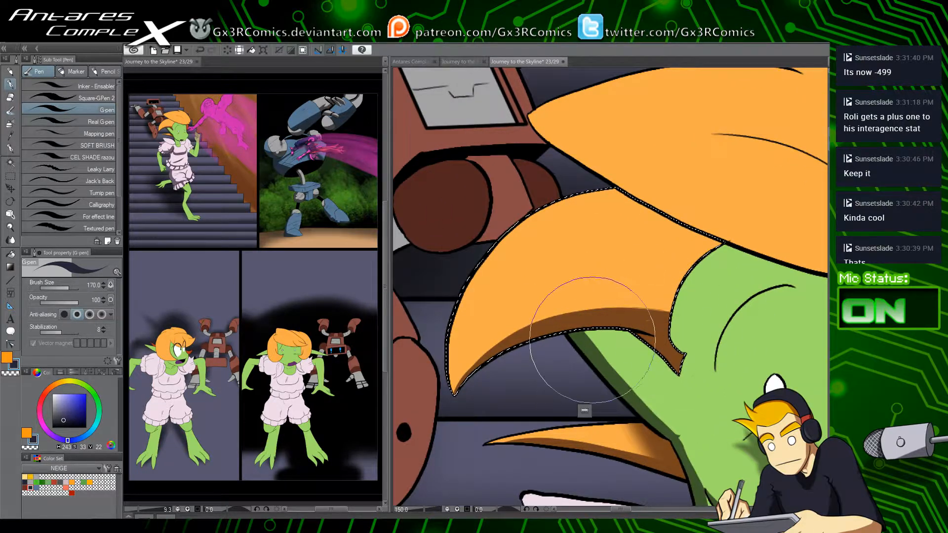
Step: Shade the lock's upper edge where it tucks under the main hair mass, then clear the selection
left_click_drag(670, 322, 593, 361)
mouse_move(482, 193)
left_mouse_down()
mouse_move(606, 268)
mouse_move(713, 292)
left_mouse_up()
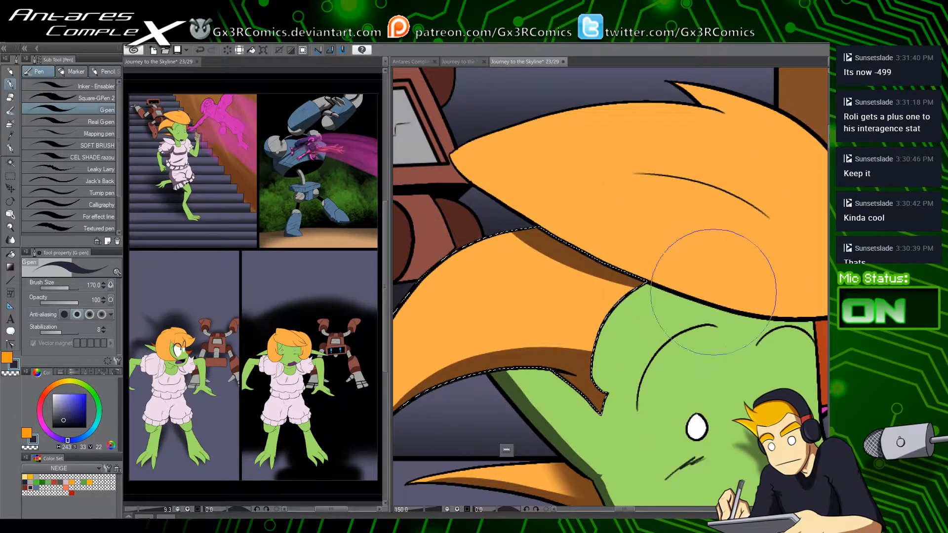
key("ctrl+d")
Step: Select the robot's near hip ball joint and paint a curved shadow around its outer and lower edge
left_click_drag(624, 300, 573, 341)
left_click_drag(475, 292, 695, 301)
key("w")
left_click(508, 294)
key("p")
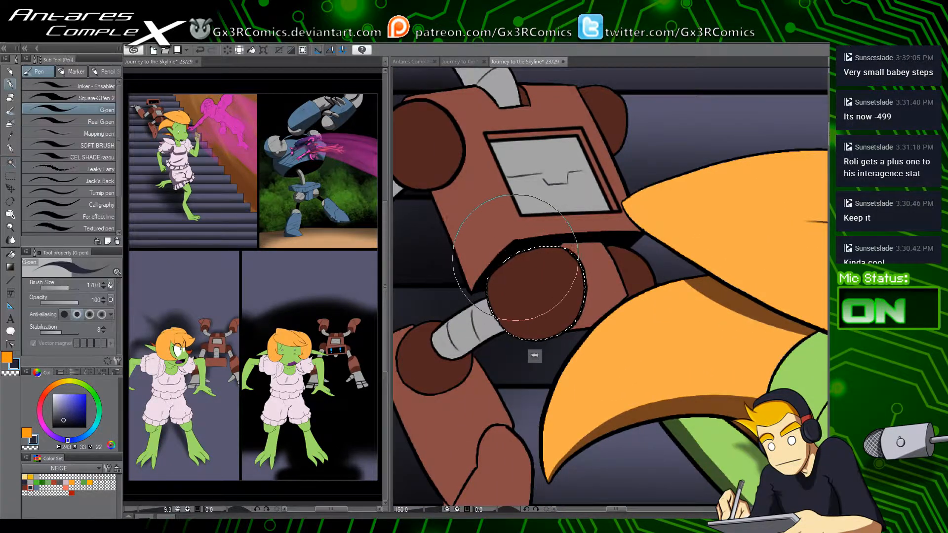
mouse_move(486, 274)
left_mouse_down()
mouse_move(563, 349)
mouse_move(557, 276)
mouse_move(502, 234)
mouse_move(523, 329)
mouse_move(612, 288)
left_mouse_up()
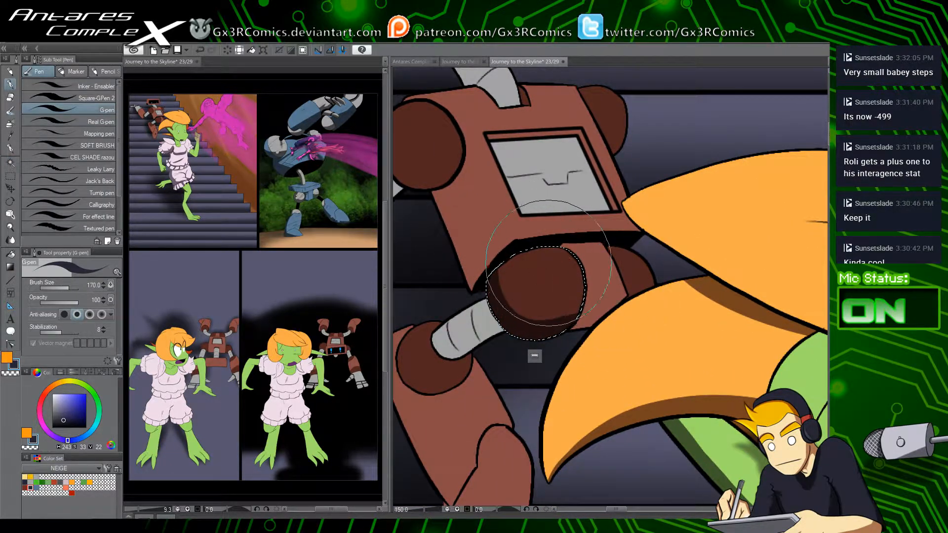
left_click_drag(516, 271, 596, 295)
Step: Erase small rounded light spots out of the hip ball's shadow with transparent colour
key("c")
left_click(532, 311)
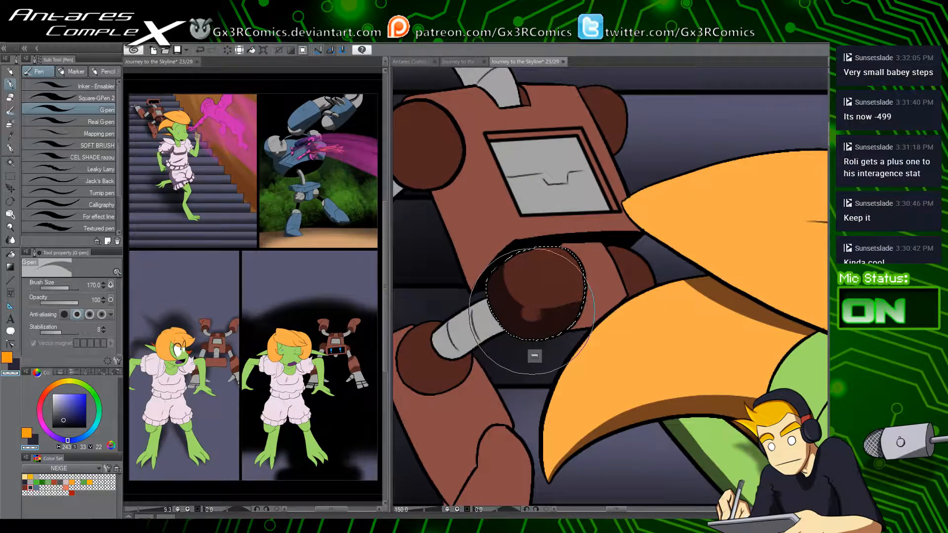
left_click(514, 302)
Step: Select the robot's near shoulder ball joint and paint a crescent shadow along its outer and lower edge
left_click_drag(456, 233, 503, 289)
key("w")
left_click(471, 215)
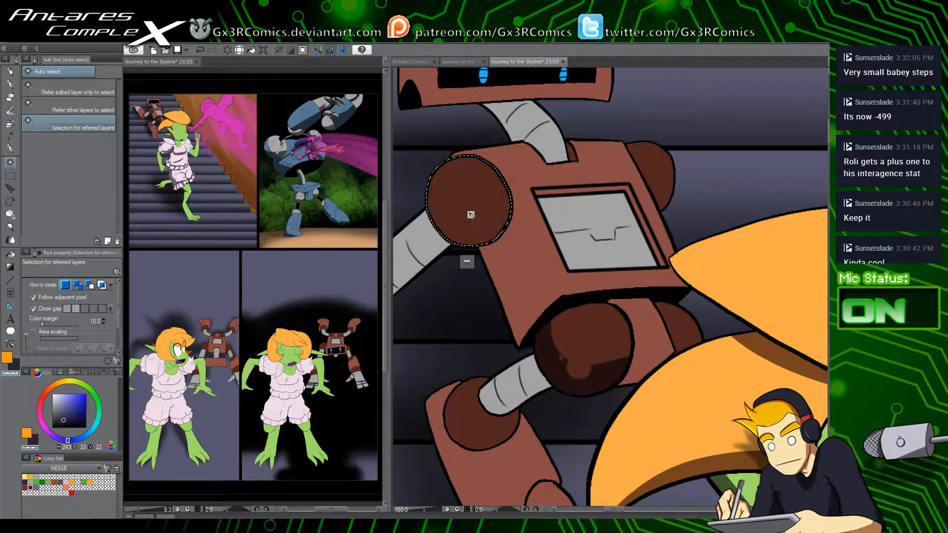
key("p")
key("c")
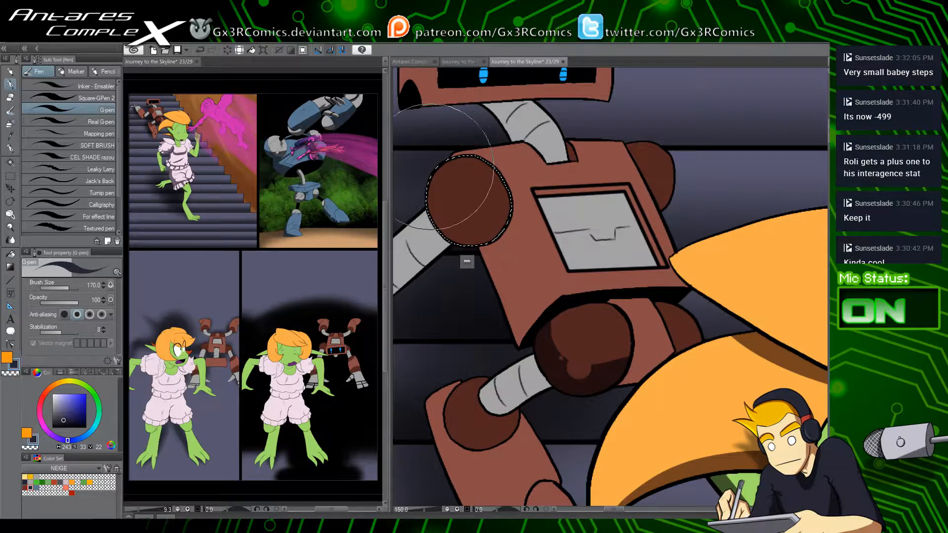
left_click_drag(434, 197, 506, 223)
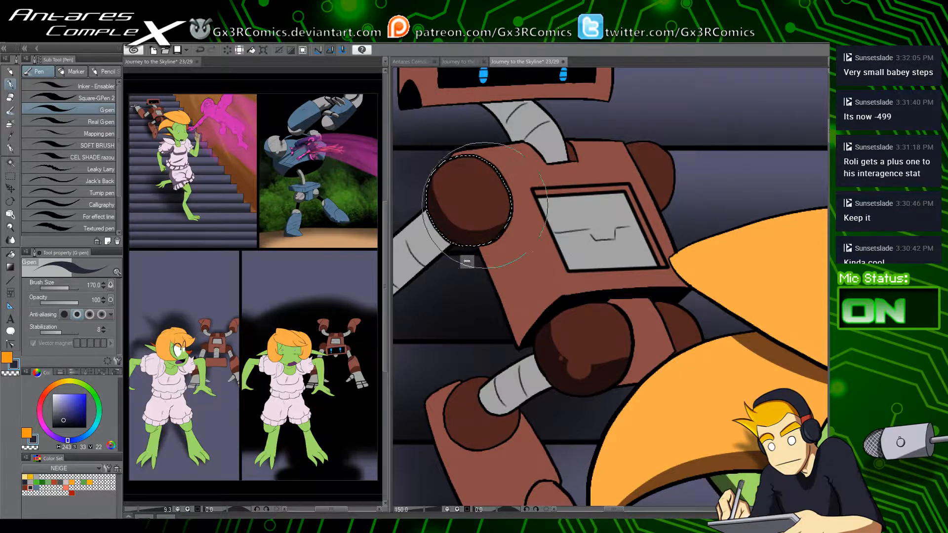
Step: Erase small light spots out of the shoulder ball's shadow with transparent colour
key("c")
left_click(453, 225)
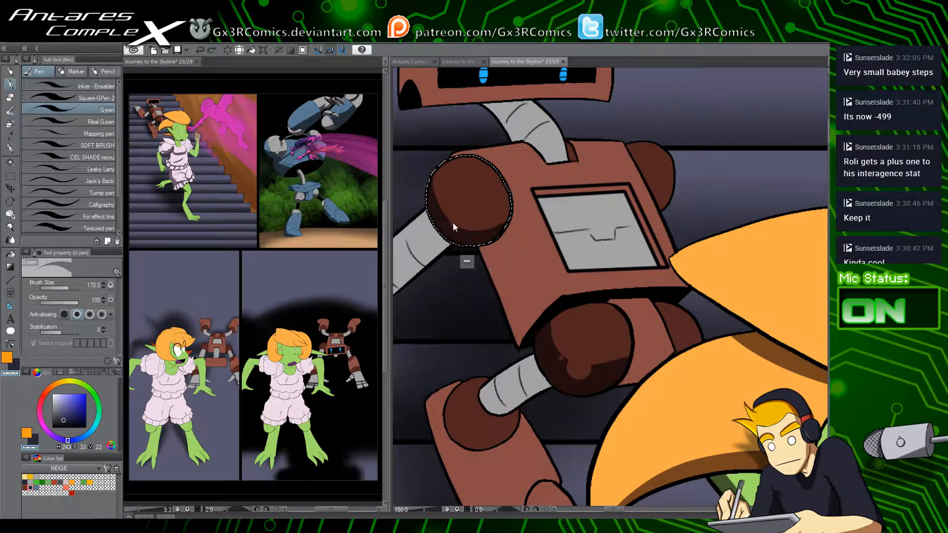
left_click_drag(440, 241, 533, 275)
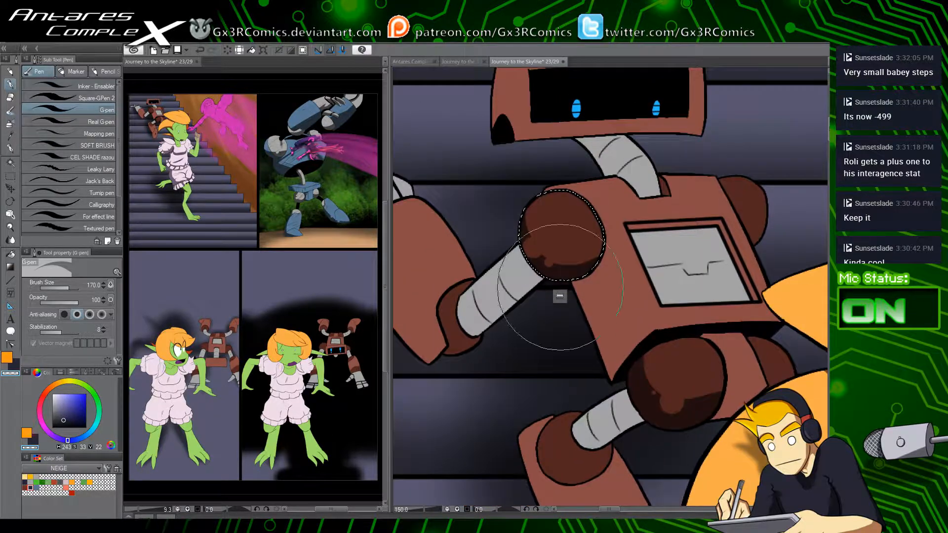
Step: Select the grey upper-arm tube and shade its outer edge and the end beneath the shoulder ball, undoing the excess stroke
key("w")
left_click(529, 264)
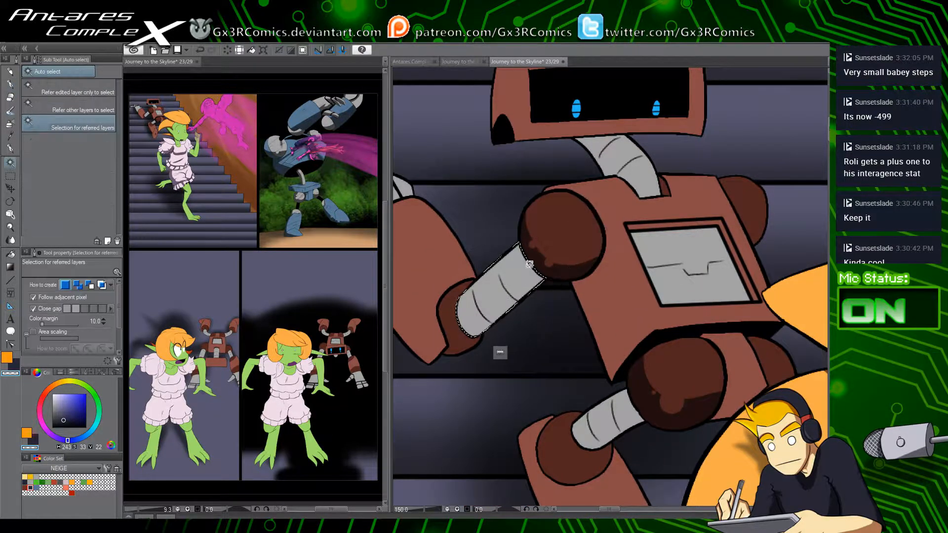
key("p")
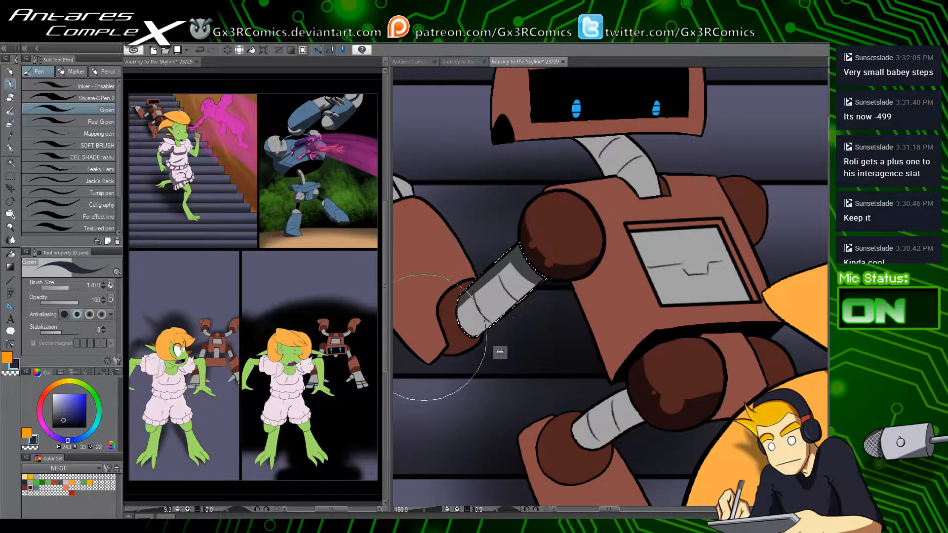
key("ctrl+z")
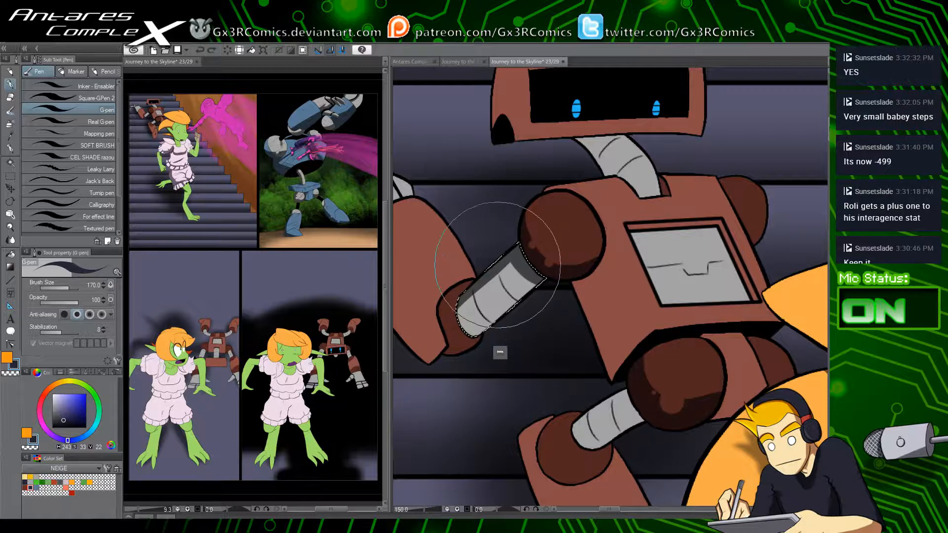
Step: Select the red forearm plate and paint a shadow along its outer edge from wrist to elbow, redoing unwanted strokes
left_click_drag(458, 285, 509, 320)
key("w")
left_click(470, 318)
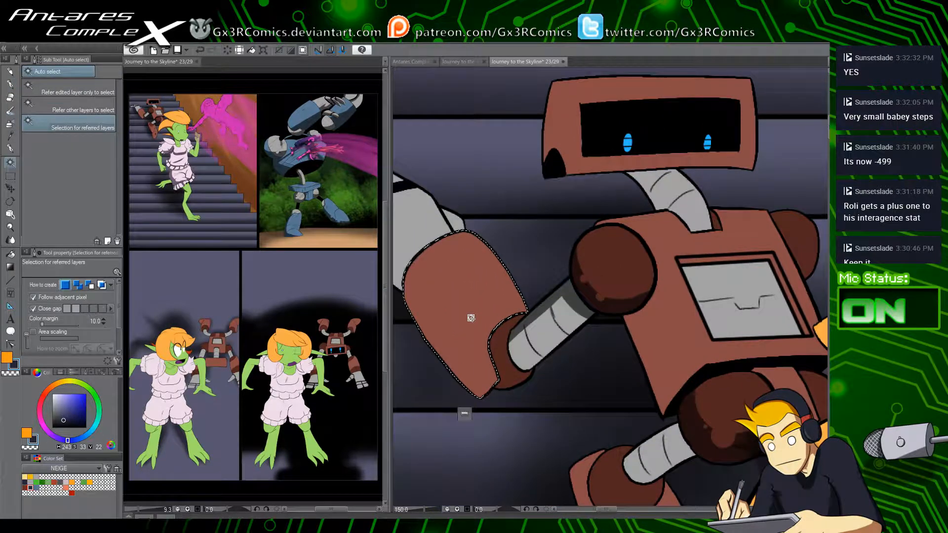
key("p")
left_click_drag(434, 299, 475, 273)
key("ctrl+z")
mouse_move(428, 235)
left_mouse_down()
mouse_move(543, 402)
mouse_move(559, 395)
left_mouse_up()
key("ctrl+z")
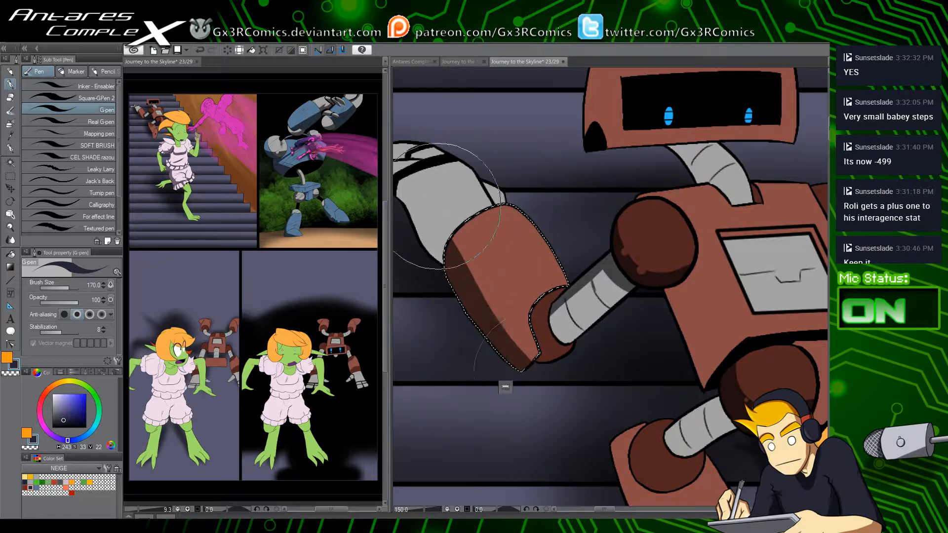
left_click_drag(410, 264, 506, 418)
Step: Select the dark elbow socket at the end of the forearm and shade its inner upper part beside the arm tube
key("w")
left_click(563, 290)
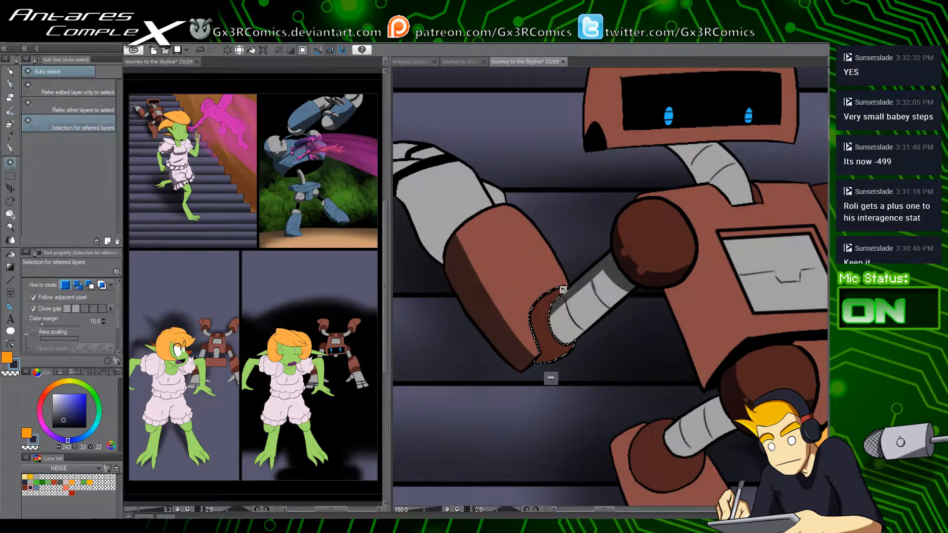
key("p")
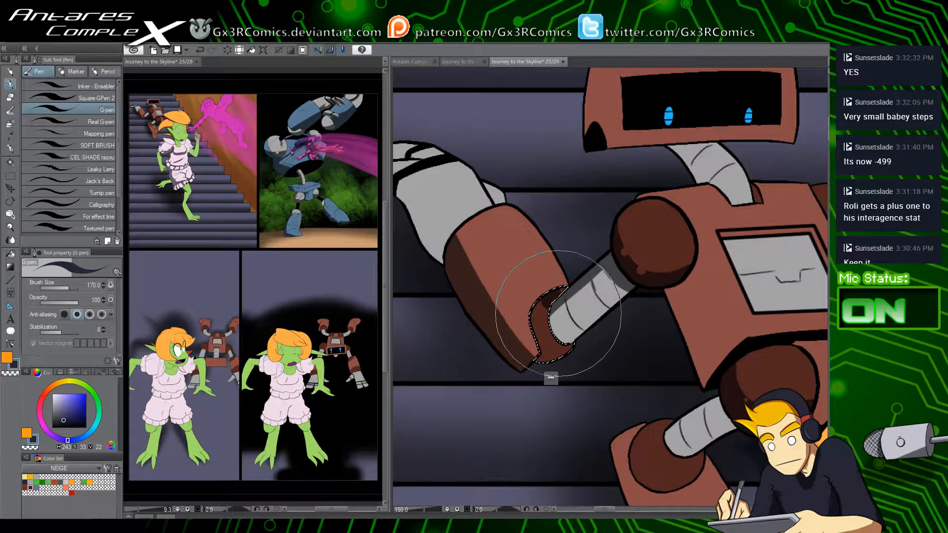
key("space")
left_click_drag(503, 303, 542, 340)
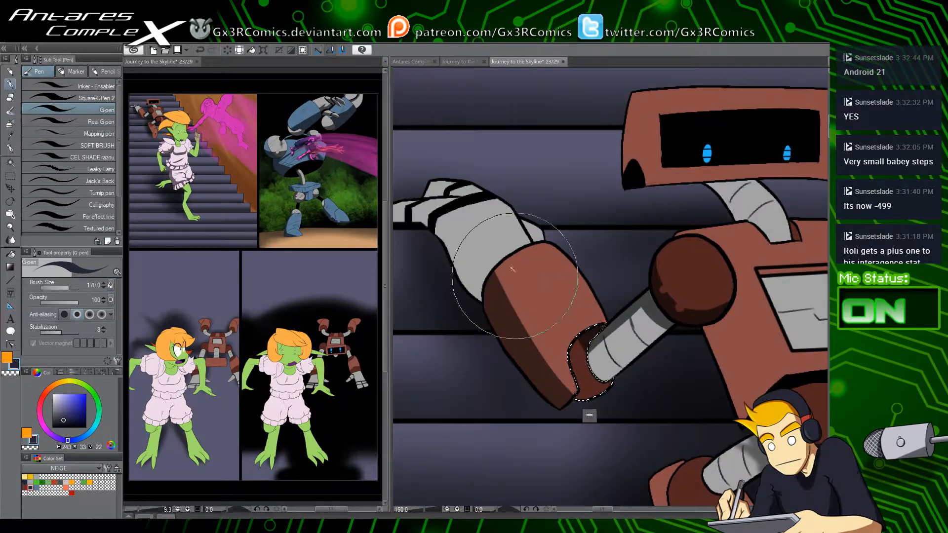
Step: Select the robot's grey hand and shade the lower edges of the palm and fingers
key("w")
left_click(480, 241)
key("p")
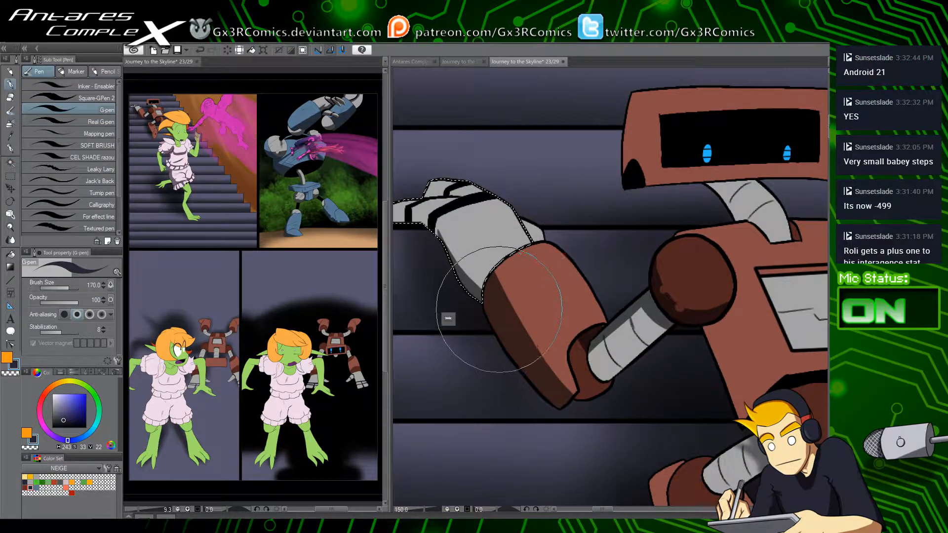
mouse_move(446, 232)
left_mouse_down()
mouse_move(458, 259)
mouse_move(504, 276)
left_mouse_up()
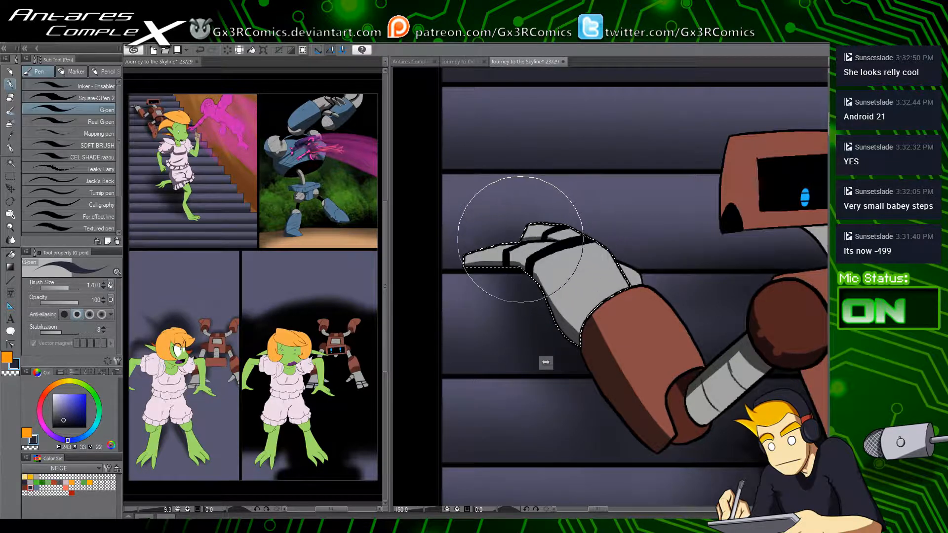
left_click_drag(570, 310, 522, 310)
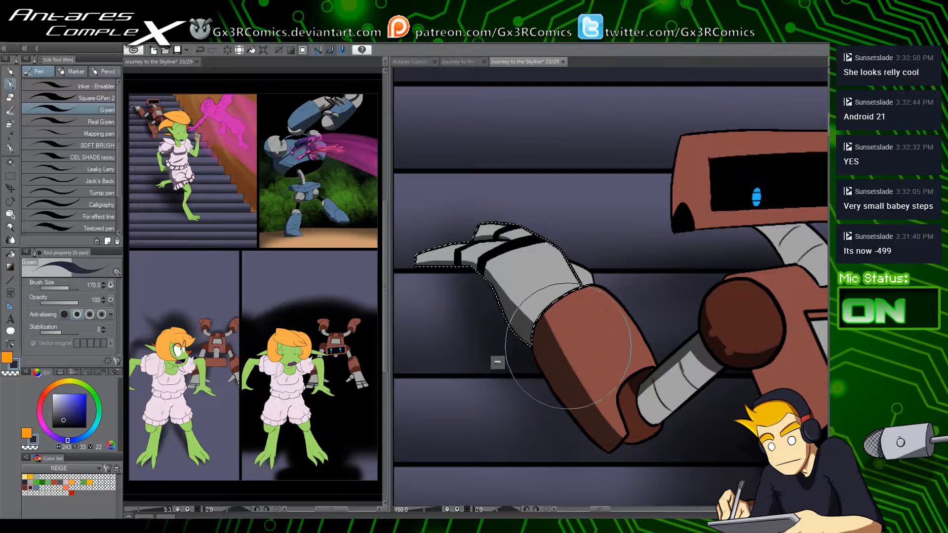
left_click_drag(541, 330, 586, 312)
Step: Sample the dark brown of the shoulder ball and paint a shadow across the forearm's wrist end, then clear the selection
key("x")
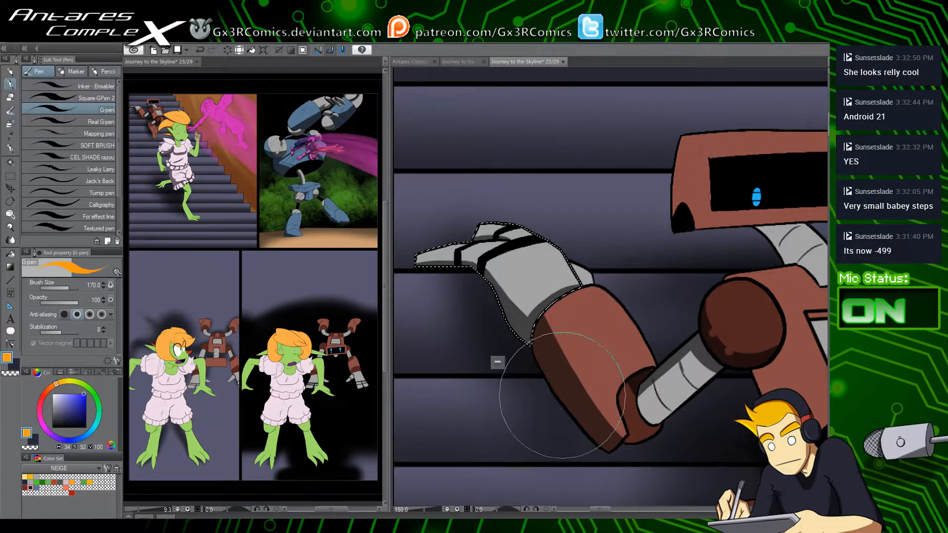
key("i")
left_click(732, 331)
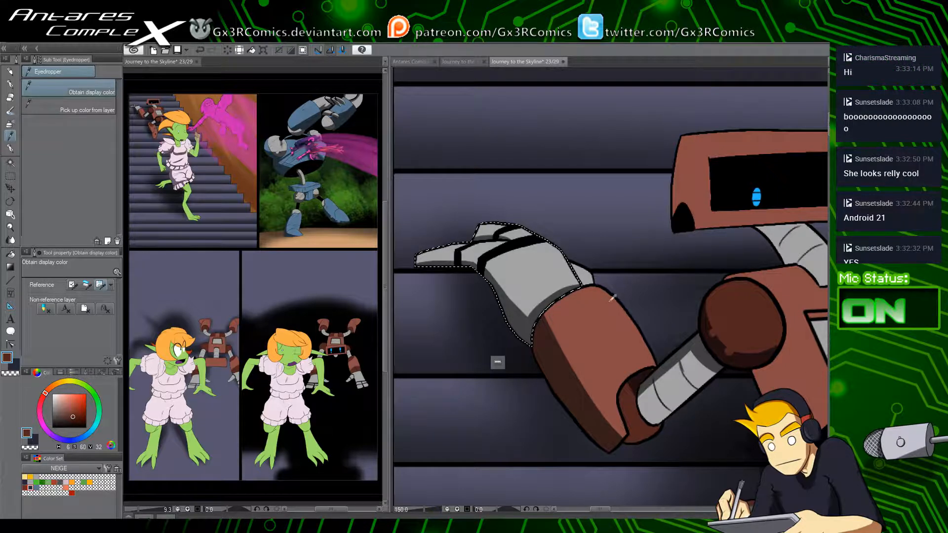
key("p")
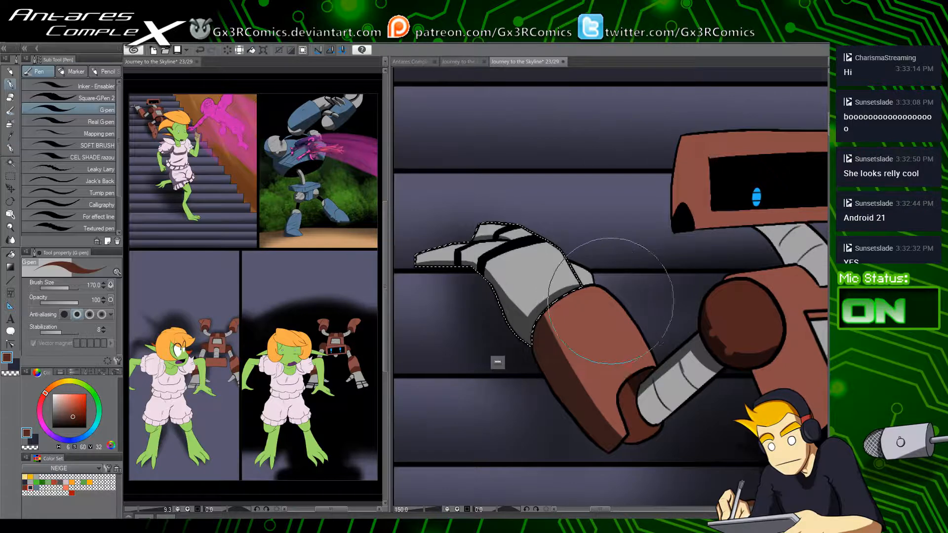
key("ctrl+z")
key("w")
left_click(578, 326)
key("p")
left_click_drag(562, 246, 490, 340)
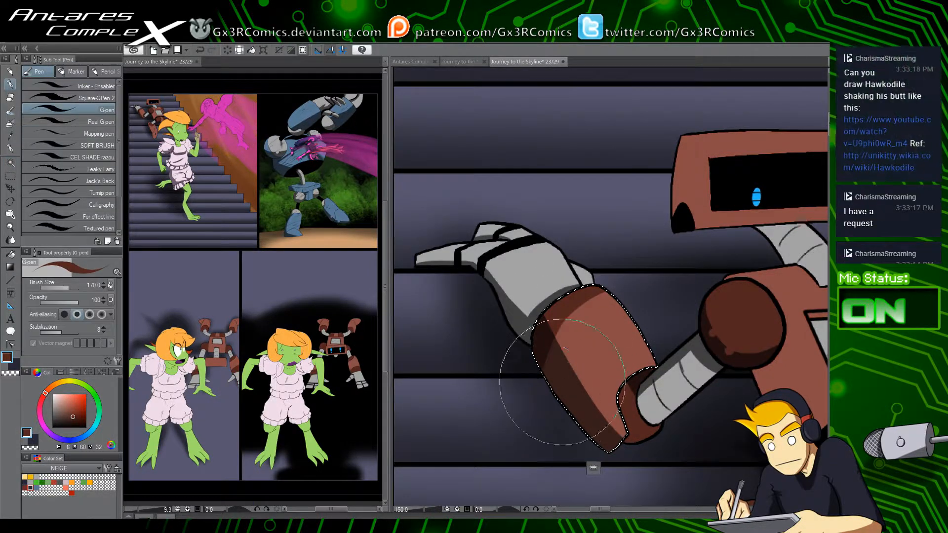
mouse_move(546, 395)
left_mouse_down()
mouse_move(636, 317)
mouse_move(605, 348)
mouse_move(556, 457)
left_mouse_up()
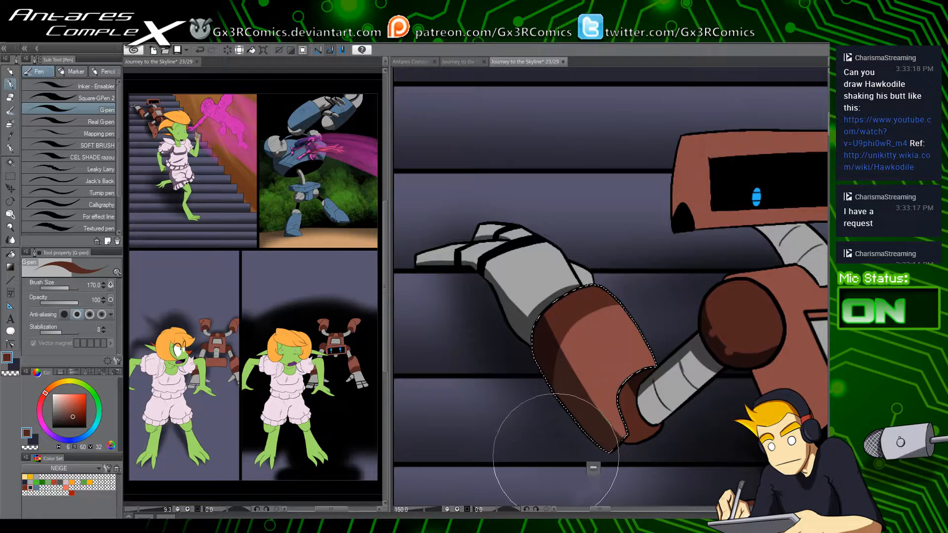
key("ctrl+d")
Step: Switch the colour set to Cora and Blip and pick its purple as the drawing colour
left_click_drag(772, 414, 567, 387)
left_click_drag(645, 323, 584, 360)
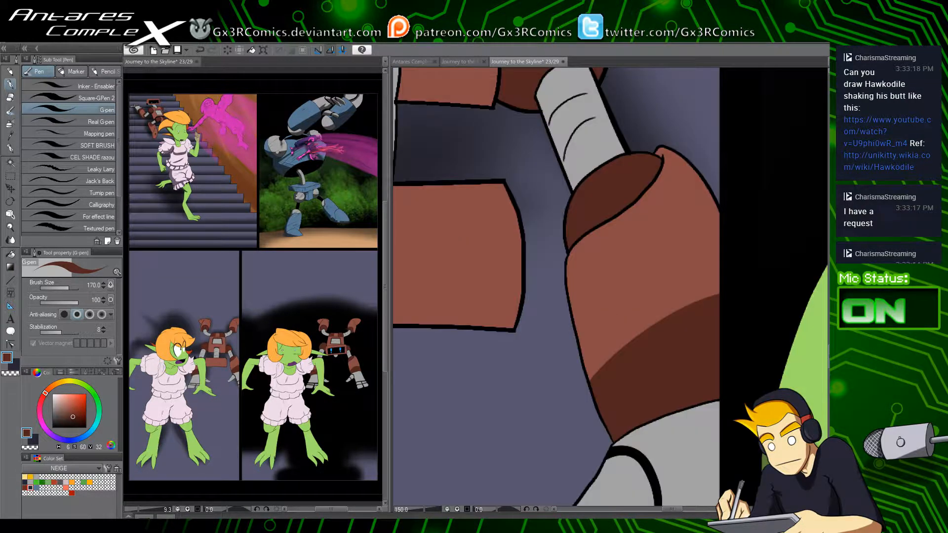
left_click_drag(671, 509, 780, 508)
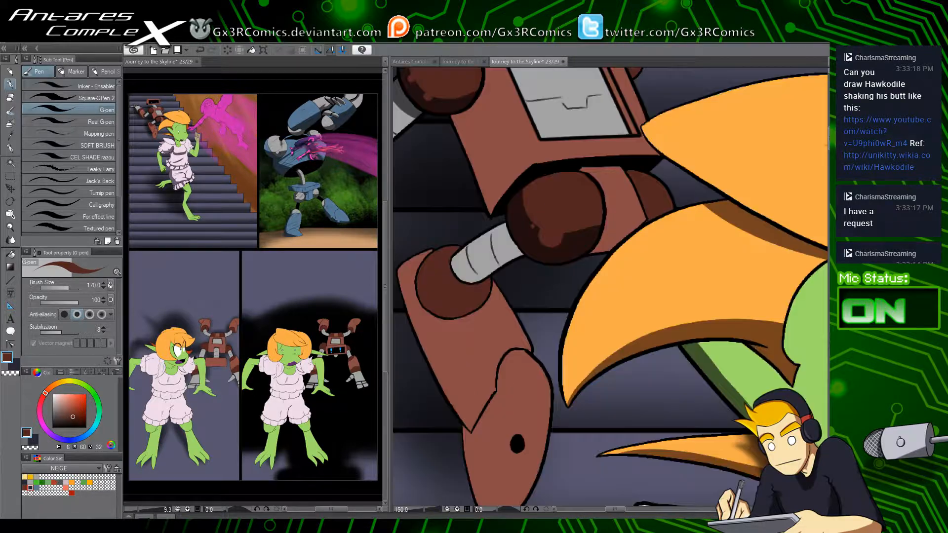
left_click_drag(505, 259, 559, 323)
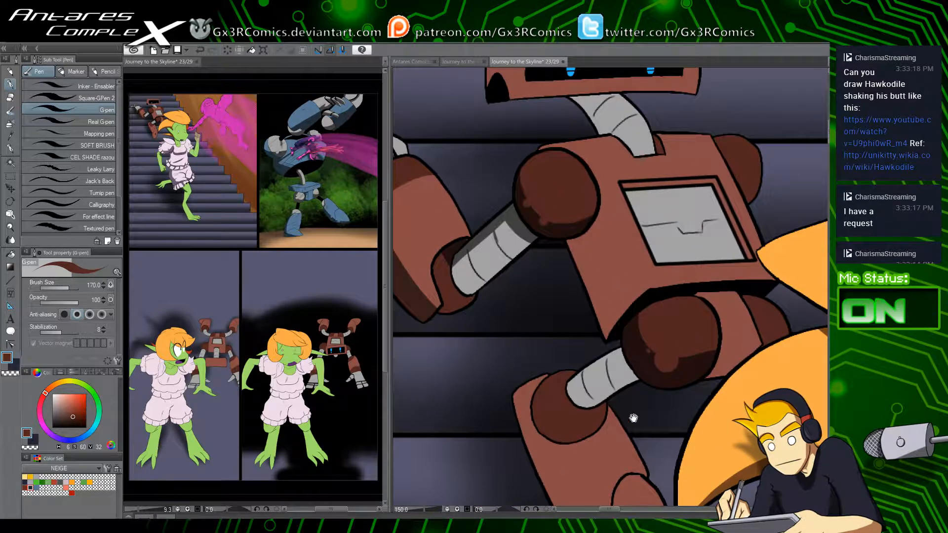
left_click_drag(634, 418, 447, 306)
left_click_drag(753, 417, 657, 381)
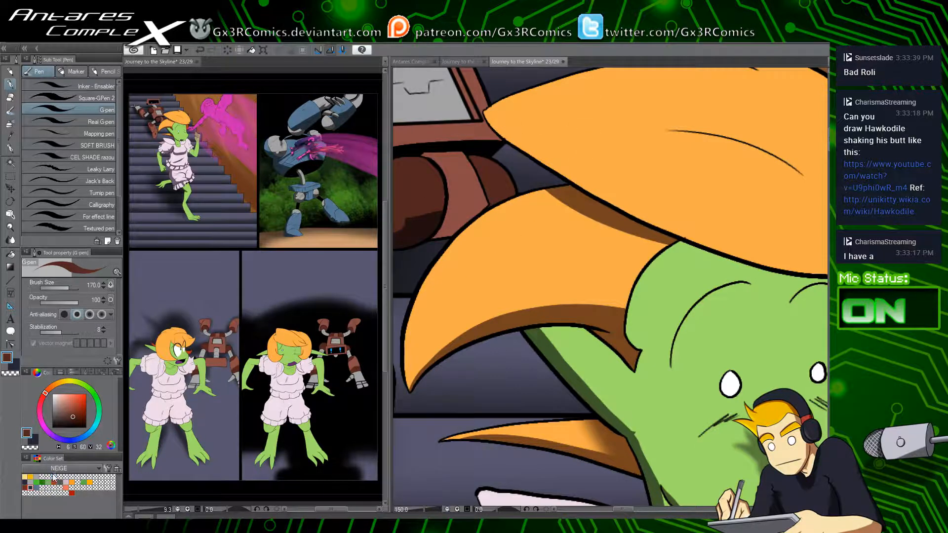
left_click(40, 311)
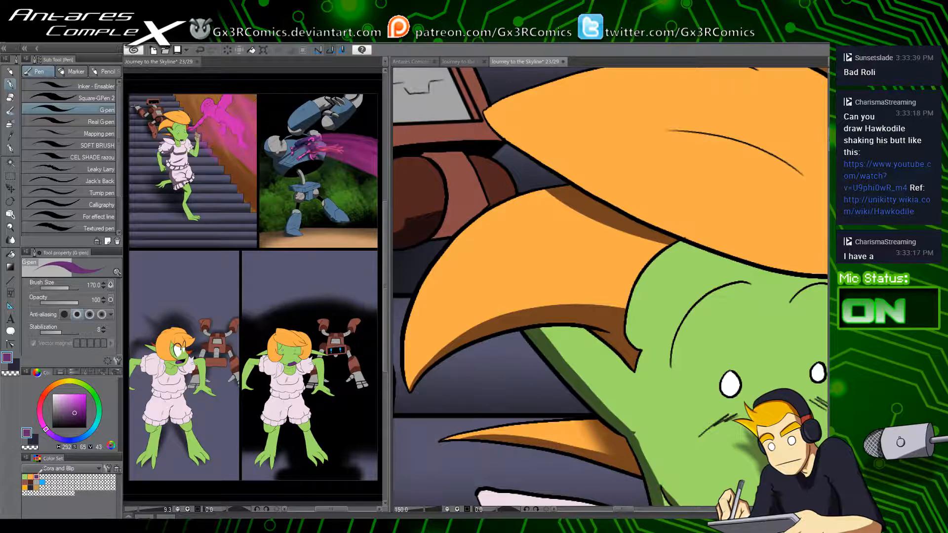
Step: Paint a small purple spot on each cheek of the running green character on the stairs
mouse_move(679, 433)
left_mouse_down()
mouse_move(544, 369)
mouse_move(589, 383)
left_mouse_up()
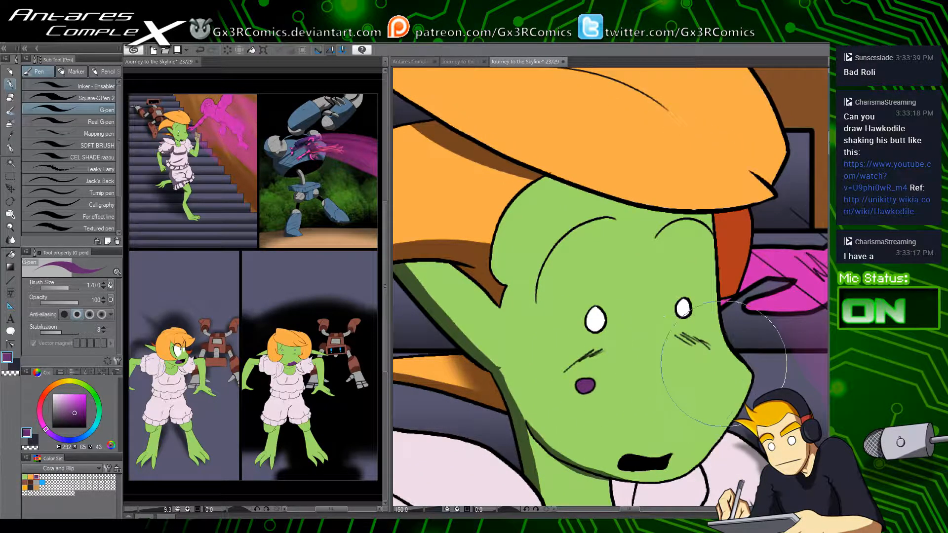
left_click_drag(722, 366, 728, 367)
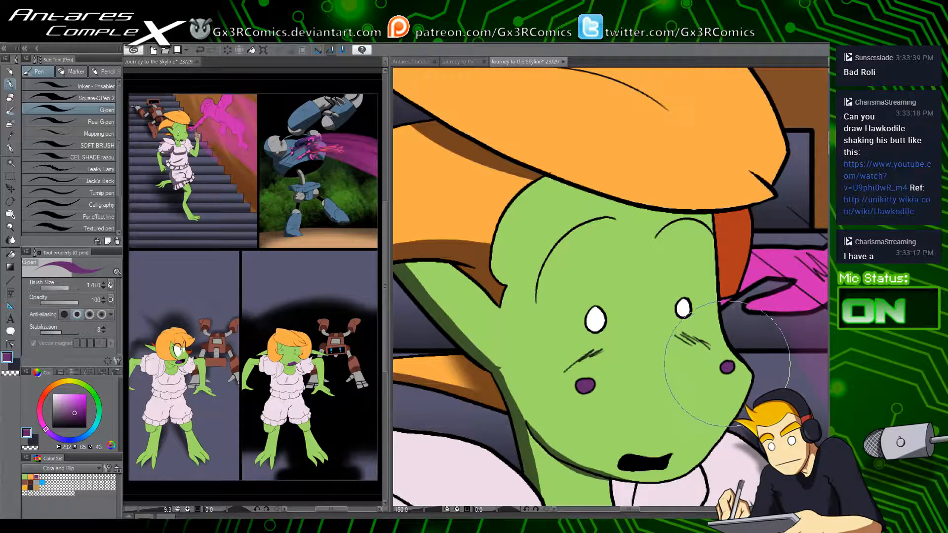
left_click_drag(642, 343, 612, 390)
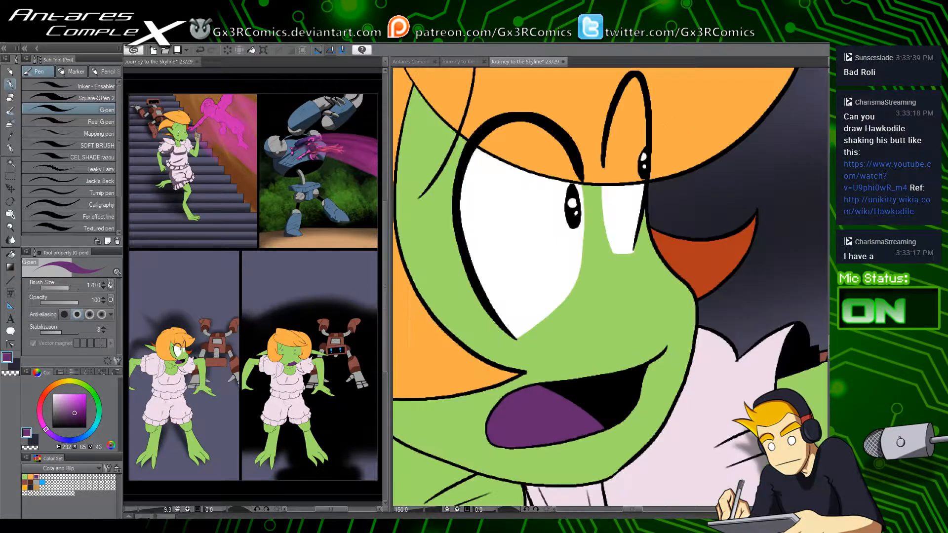
Step: Paint a small purple spot on each cheek of the wide-eyed green character in the lower panel, redoing the first spot
left_click_drag(583, 302, 621, 287)
left_click(552, 339)
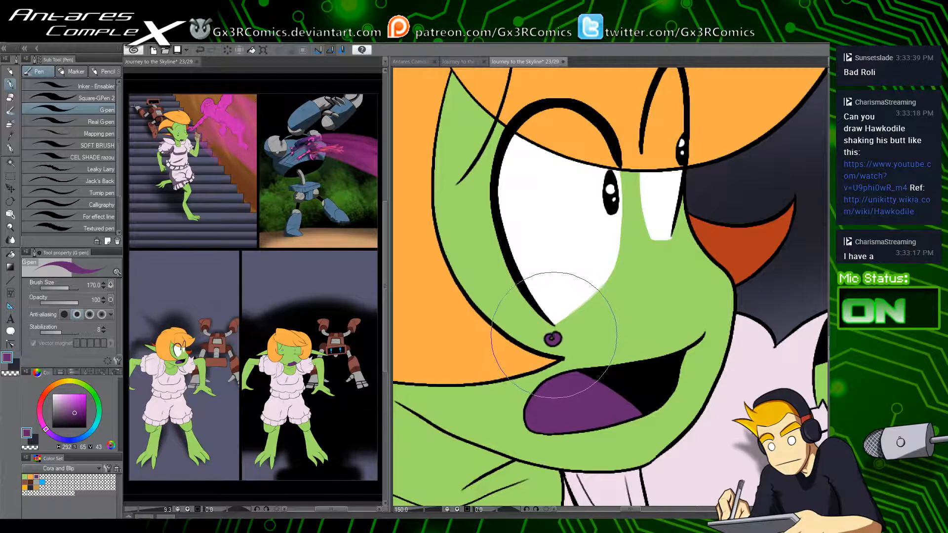
key("ctrl+z")
mouse_move(558, 339)
left_mouse_down()
mouse_move(550, 353)
mouse_move(556, 345)
left_mouse_up()
left_click_drag(703, 261, 708, 260)
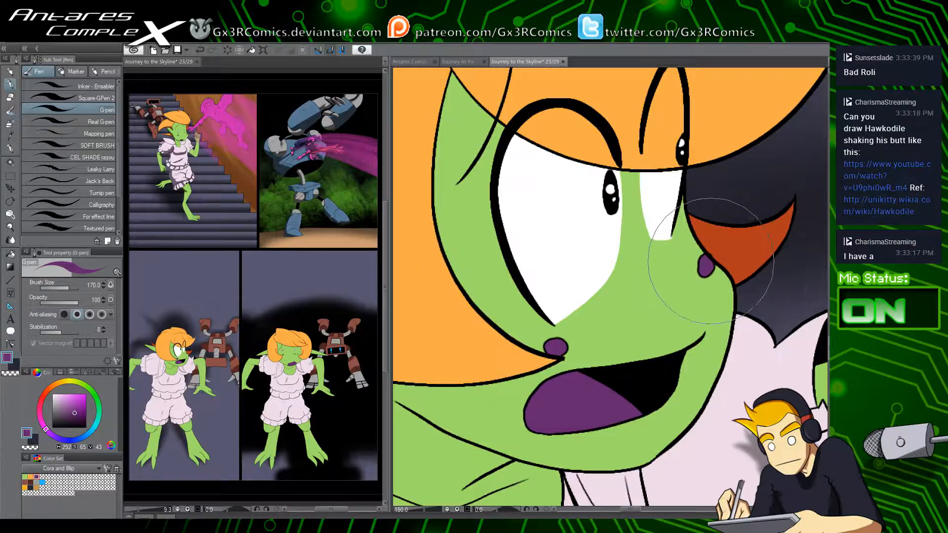
key("c")
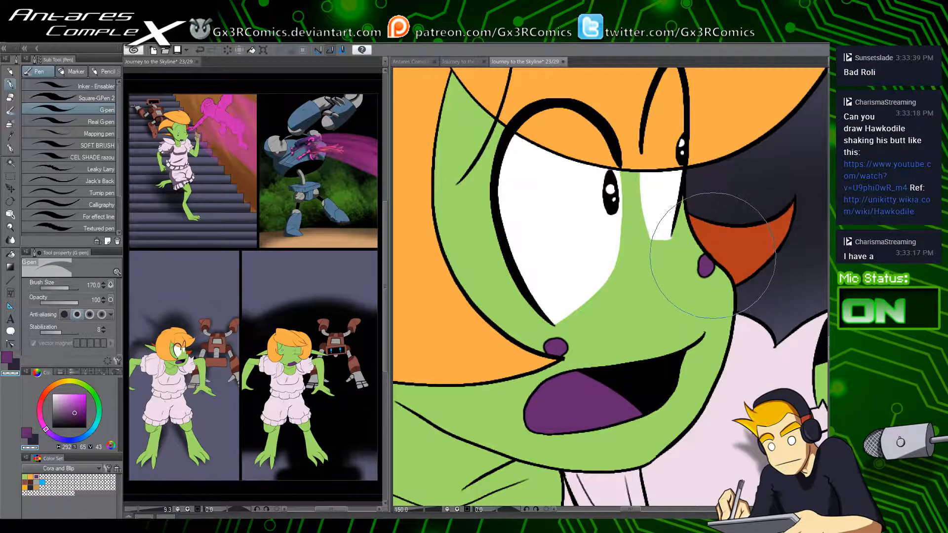
Step: Add a purple spot to the base of the wide-eyed character's ear beside the orange hair
left_click_drag(441, 399, 725, 279)
left_click_drag(486, 141, 552, 386)
key("c")
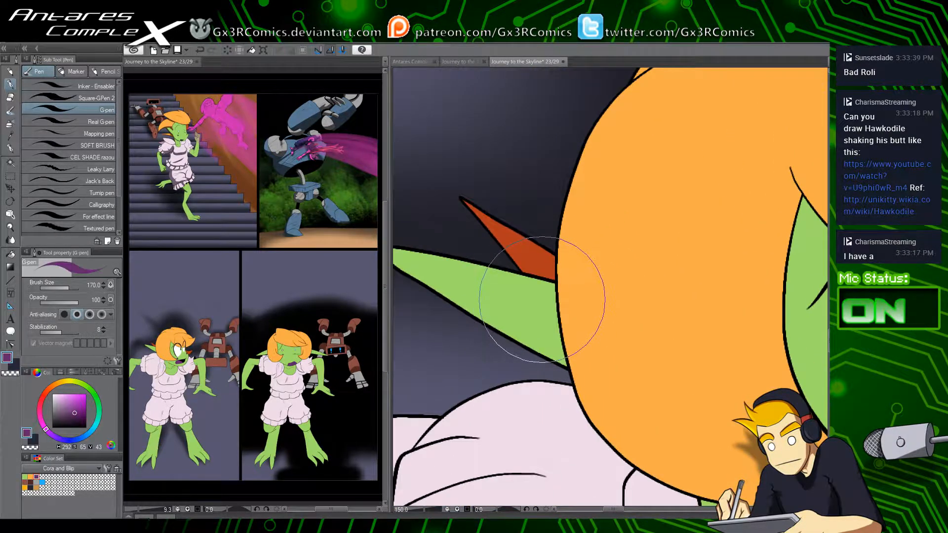
left_click(545, 300)
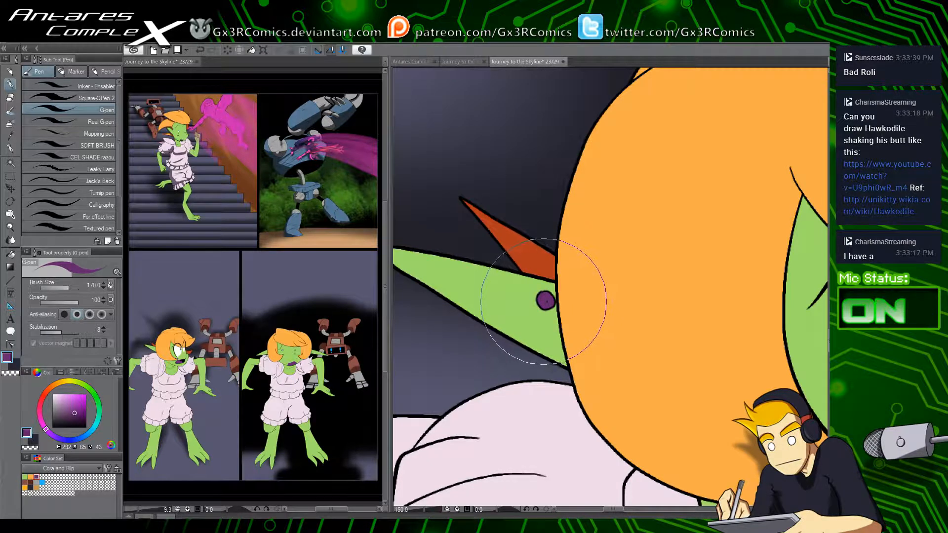
Step: Paint purple spots on both cheeks of the green character in the black-background panel, next to the hair tips
mouse_move(683, 389)
left_mouse_down()
mouse_move(564, 343)
mouse_move(672, 252)
mouse_move(559, 321)
left_mouse_up()
left_click_drag(619, 509, 711, 509)
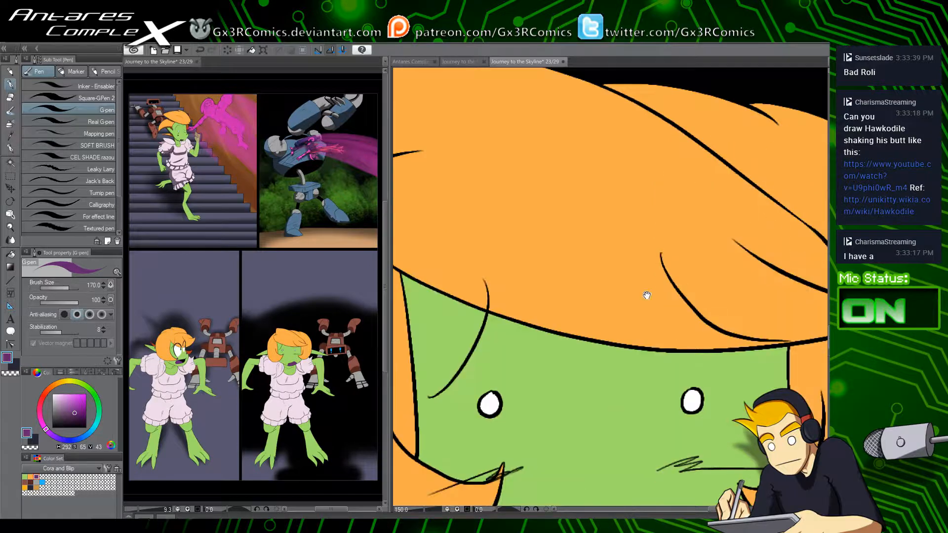
mouse_move(692, 425)
left_mouse_down()
mouse_move(706, 269)
mouse_move(636, 266)
left_mouse_up()
left_click_drag(669, 331, 677, 334)
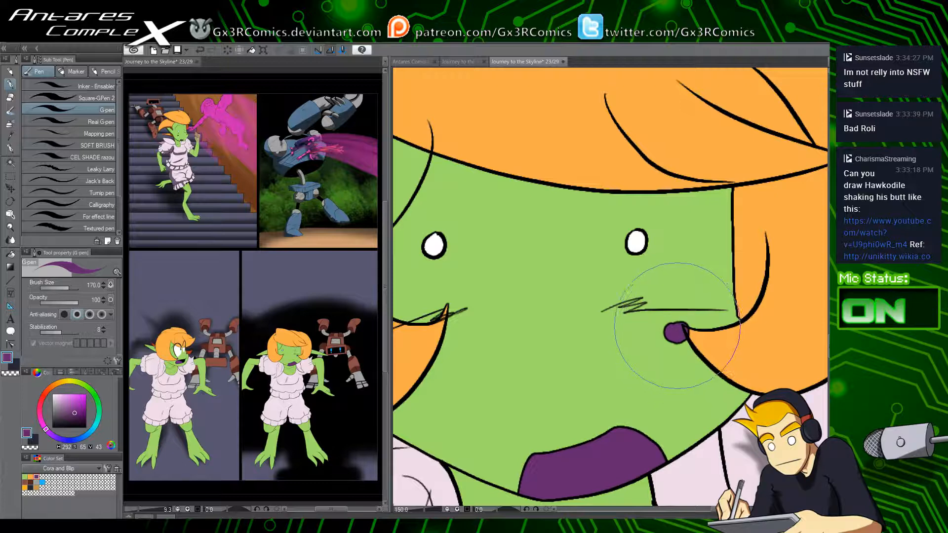
key("c")
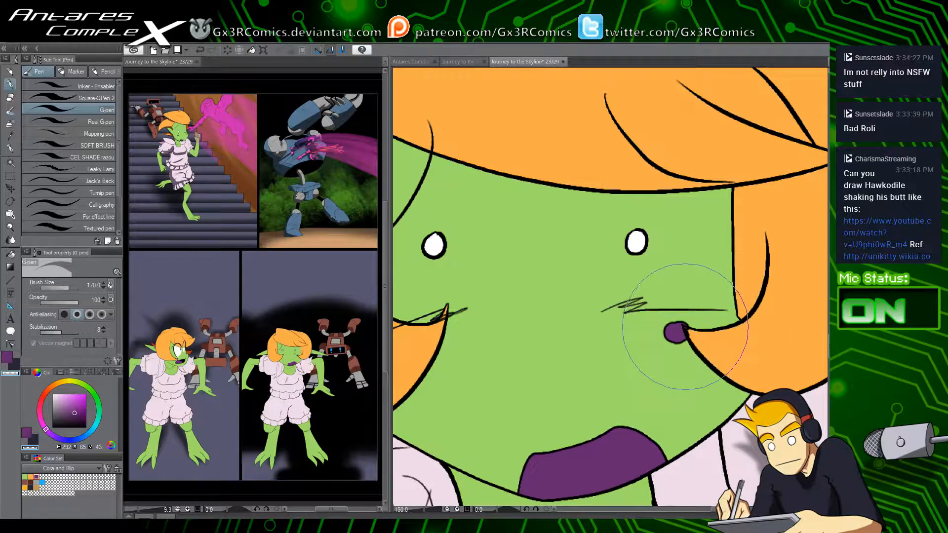
left_click_drag(504, 395, 561, 393)
key("c")
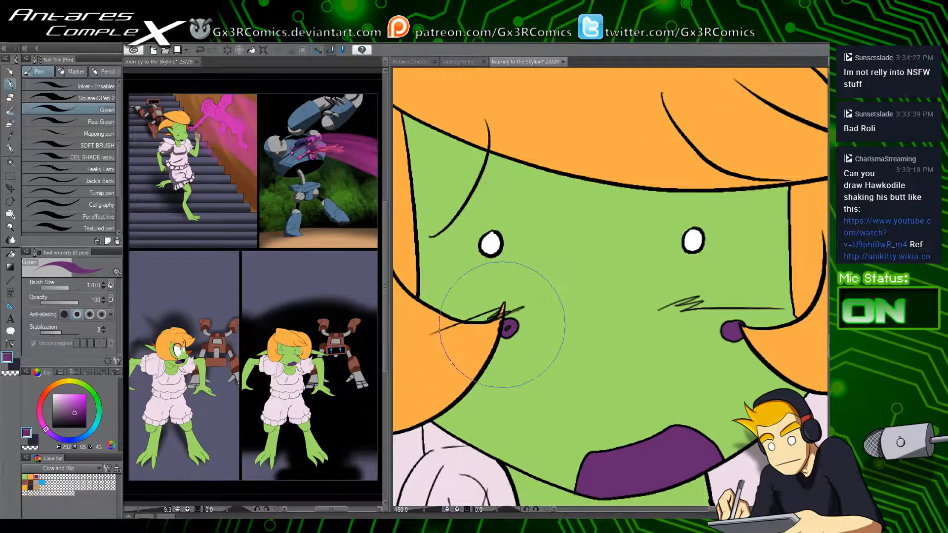
left_click_drag(503, 331, 508, 326)
Step: Paint a purple spot on each ear of the green character in the black-background panel
key("w")
left_click(496, 341)
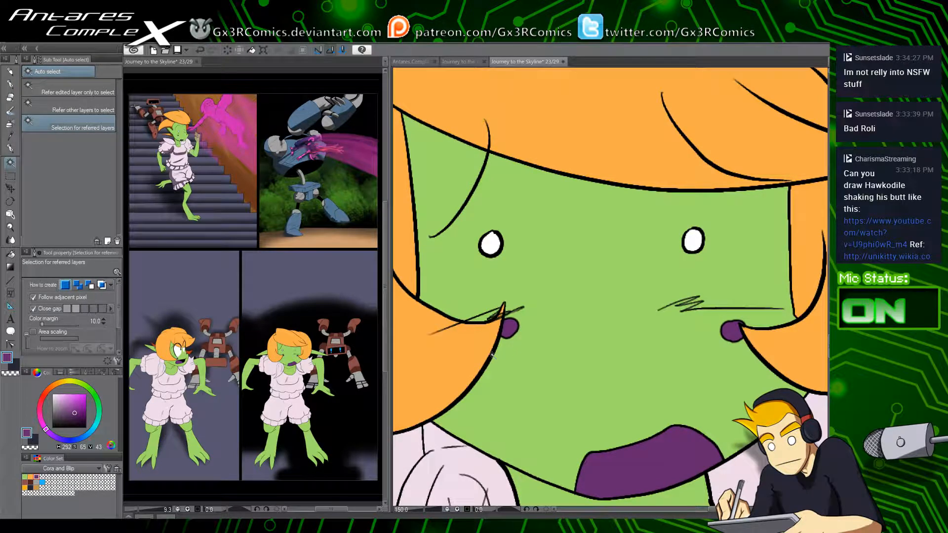
left_click_drag(462, 383, 730, 323)
left_click_drag(537, 364, 557, 432)
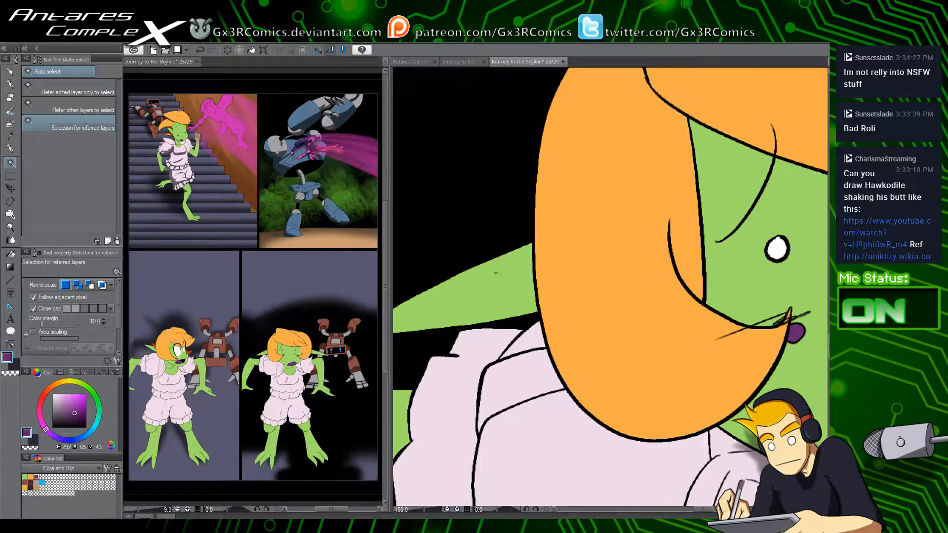
key("p")
left_click_drag(487, 283, 495, 280)
left_click_drag(591, 319, 358, 363)
left_click_drag(672, 338, 389, 383)
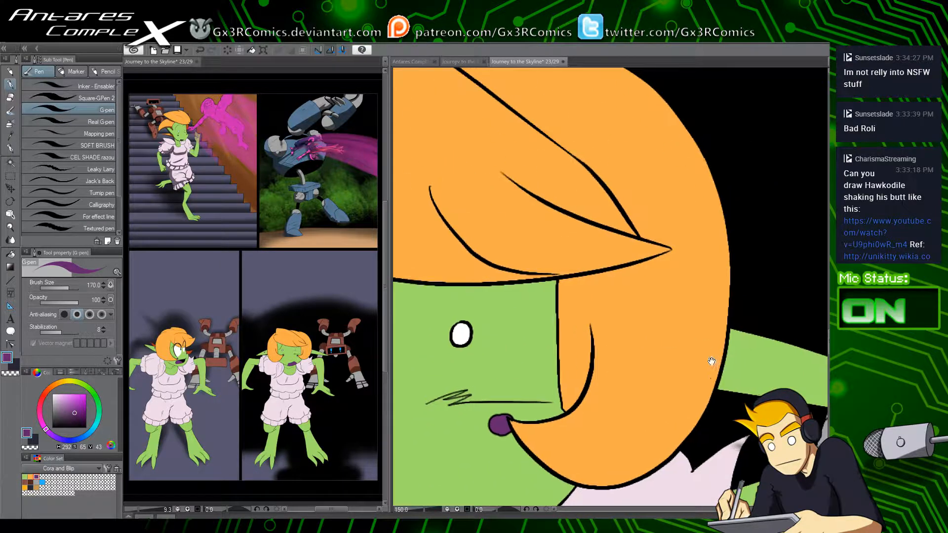
left_click_drag(711, 362, 531, 329)
left_click_drag(592, 329, 606, 328)
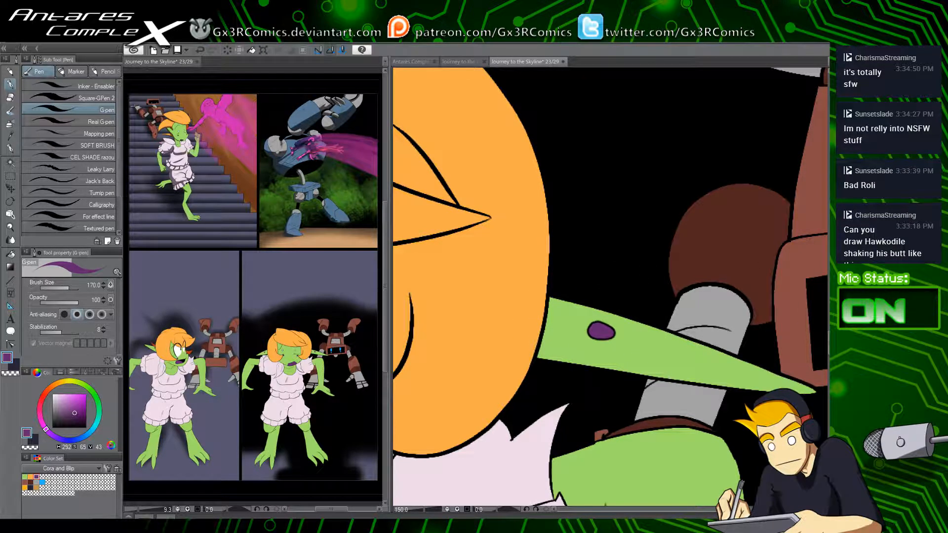
Step: Add a purple spot to the running character's ear just below the shaded hair lock
left_click_drag(828, 342, 828, 157)
left_click_drag(904, 89, 870, 84)
left_click_drag(522, 292, 525, 291)
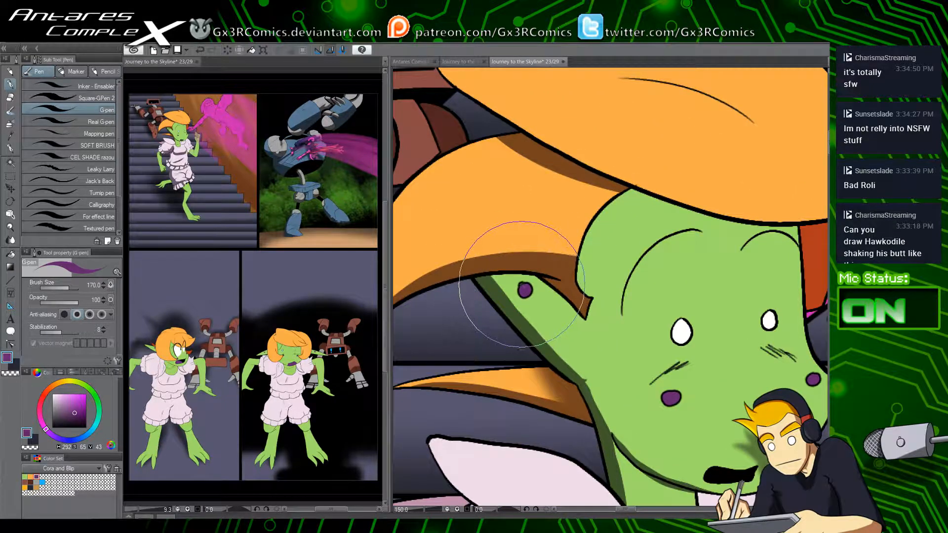
Step: Switch back to the dark blue shadow colour, select the robot's hip block and shade its lower edge
left_click_drag(525, 285, 508, 391)
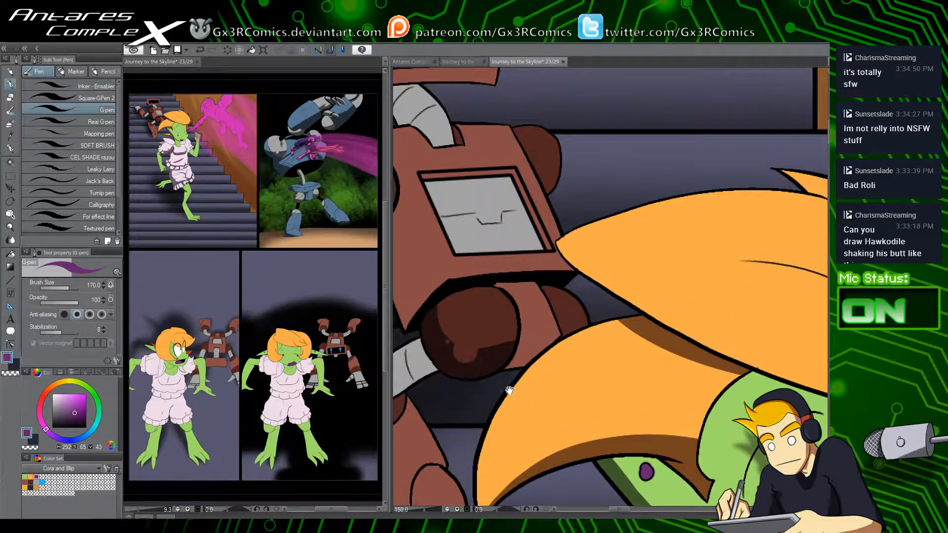
key("x")
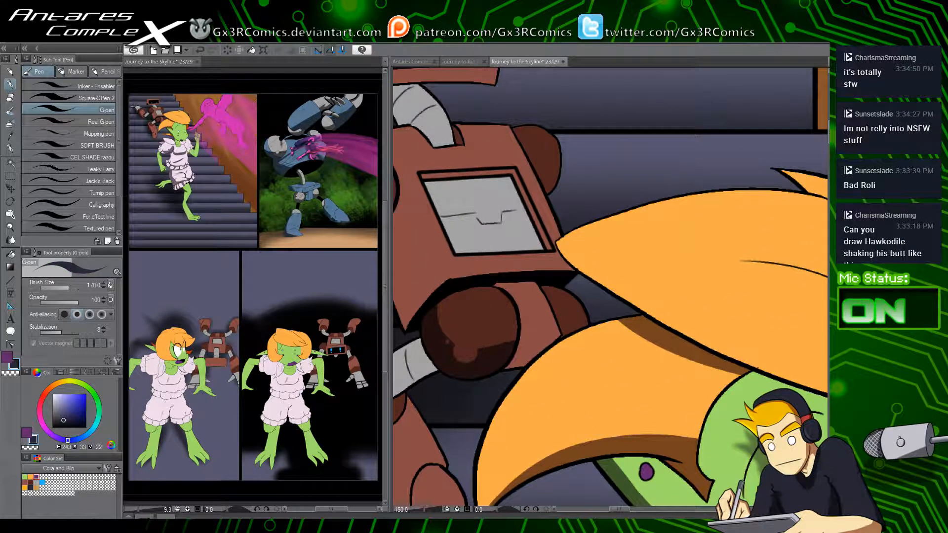
key("w")
key("p")
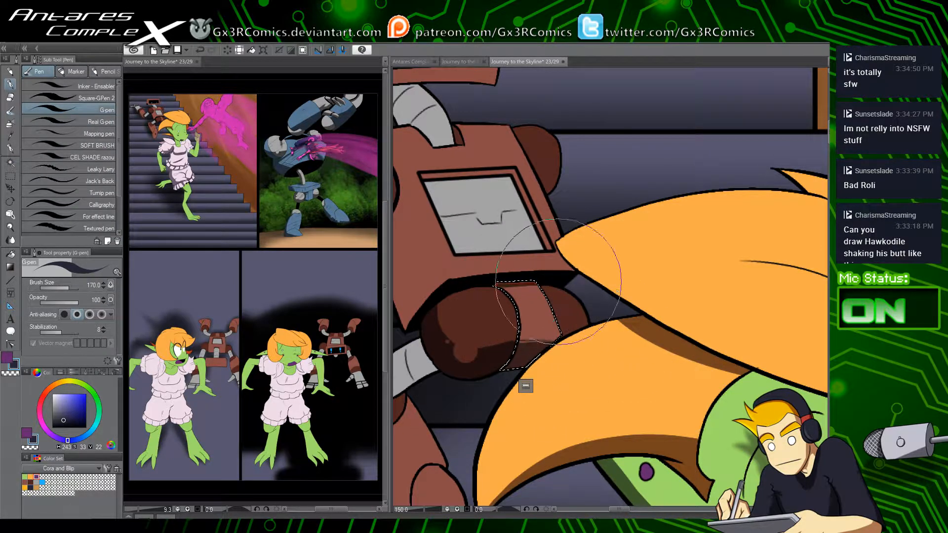
Step: Select the robot's far hip ball behind the orange hair and shade it
key("w")
left_click(568, 320)
key("p")
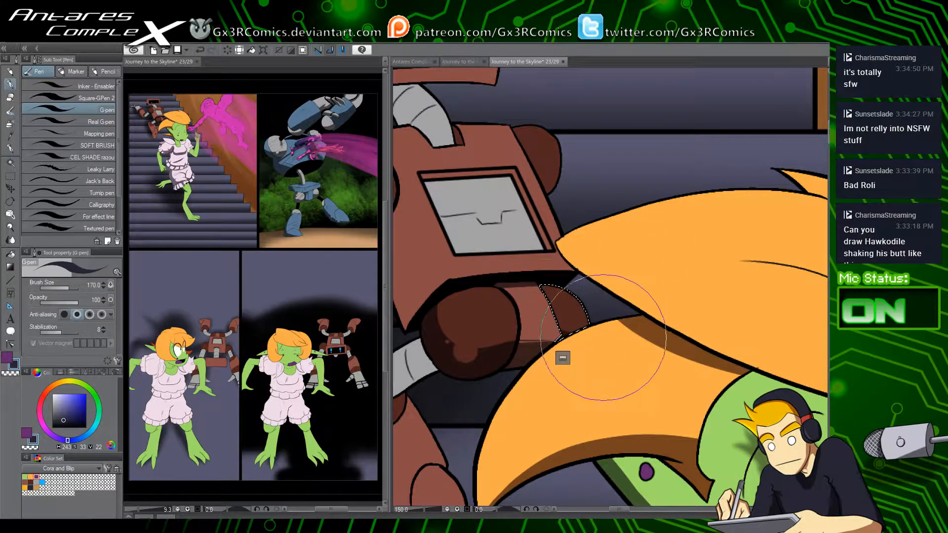
left_click_drag(563, 358, 661, 424)
Step: Select the robot's torso and shade its side plane from below the shoulder ball down to the lower corner
key("w")
left_click(493, 287)
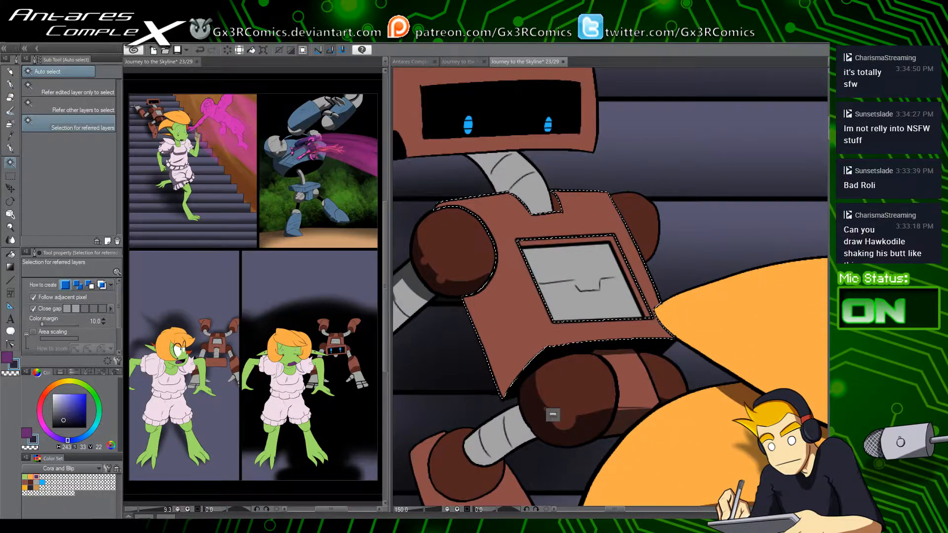
key("p")
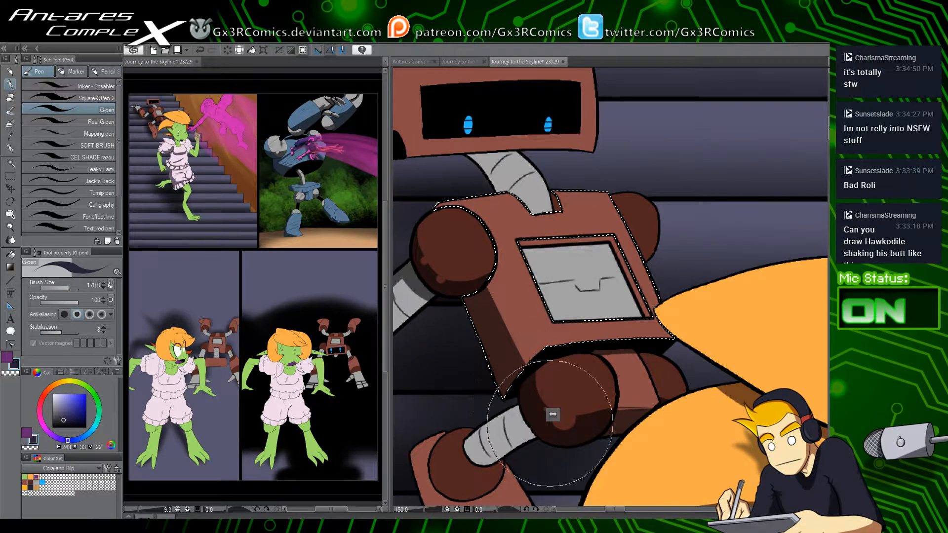
left_click_drag(481, 279, 529, 359)
left_click_drag(487, 289, 541, 373)
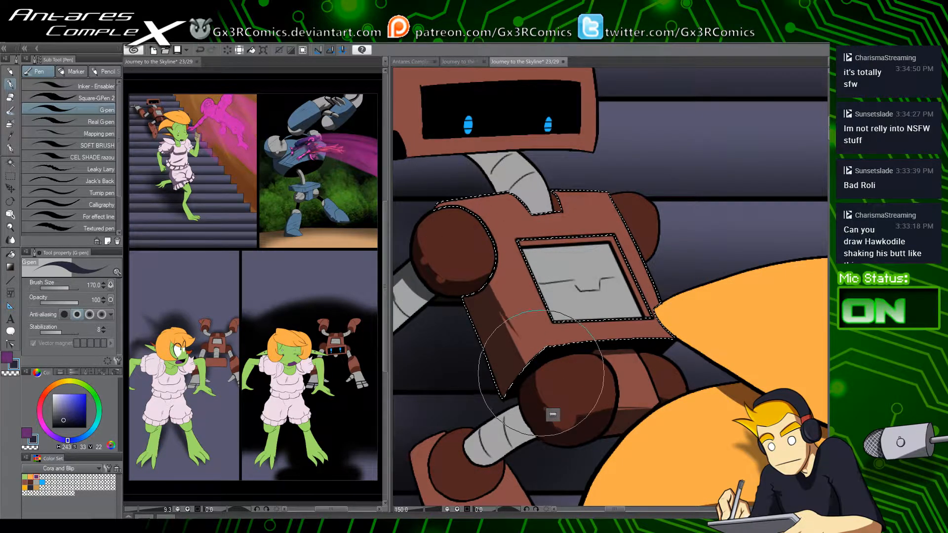
Step: Select the robot's grey neck tube and shade its inner side and the part beneath the head
left_click_drag(502, 325, 476, 400)
key("w")
left_click(481, 254)
key("p")
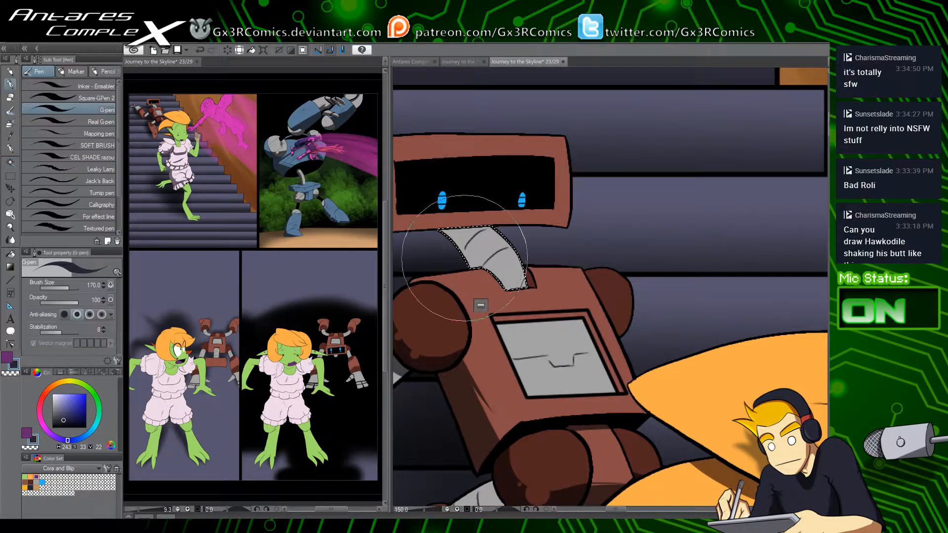
mouse_move(464, 258)
left_mouse_down()
mouse_move(489, 299)
mouse_move(431, 214)
mouse_move(513, 319)
mouse_move(445, 216)
mouse_move(506, 305)
left_mouse_up()
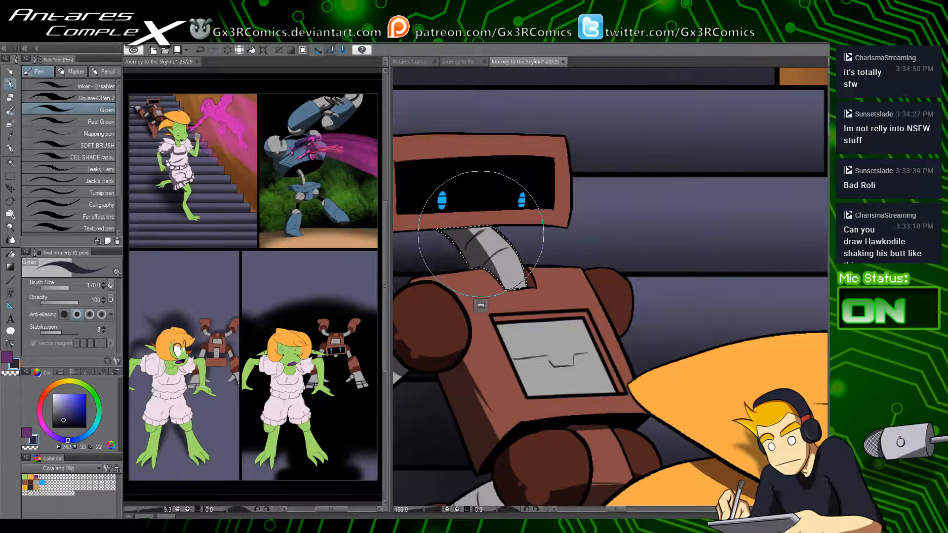
Step: Select the elbow socket at the end of the robot's raised forearm and shade it around the arm tube
left_click_drag(433, 309, 608, 283)
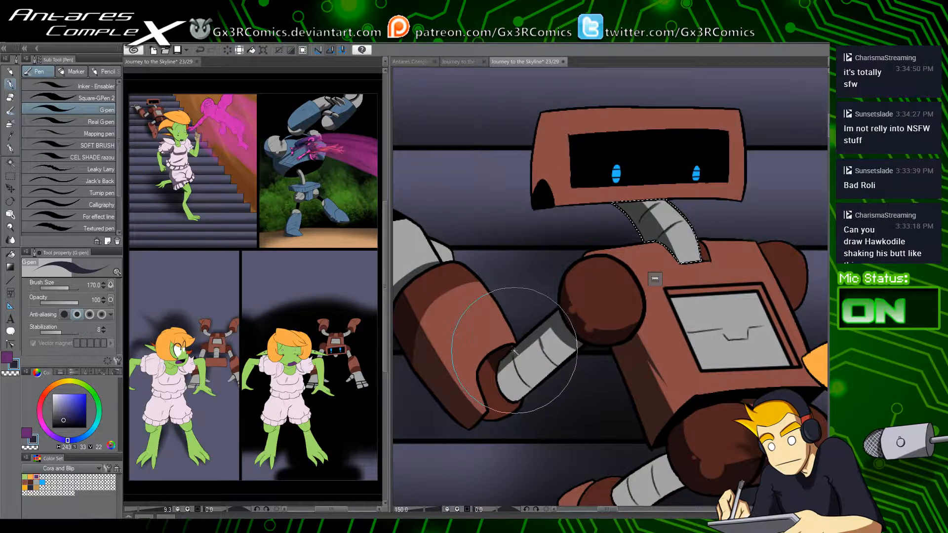
key("w")
left_click(511, 354, "shift")
left_click(511, 354)
key("p")
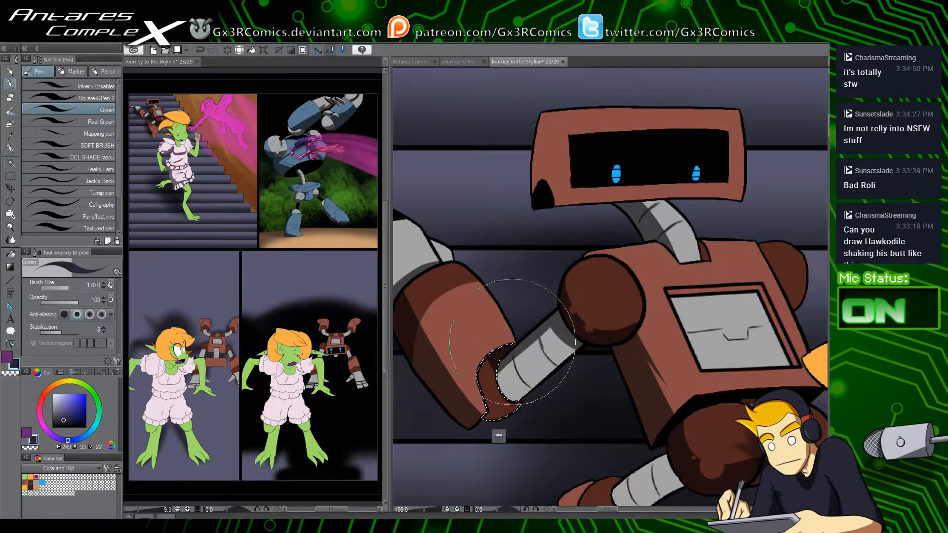
Step: Select the robot's head casing, shade its side plane beside the visor, and clear the selection
key("w")
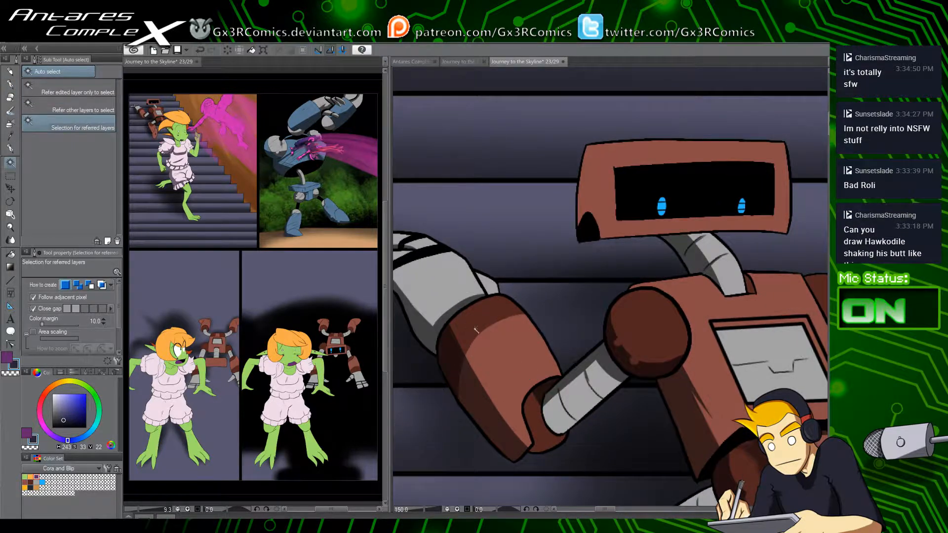
left_click_drag(598, 348, 452, 336)
left_click_drag(529, 320, 509, 393)
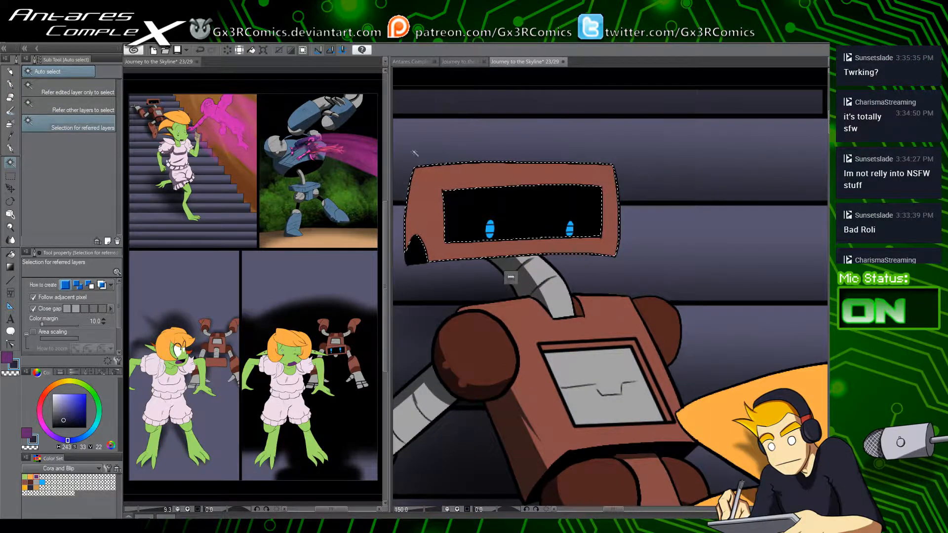
key("p")
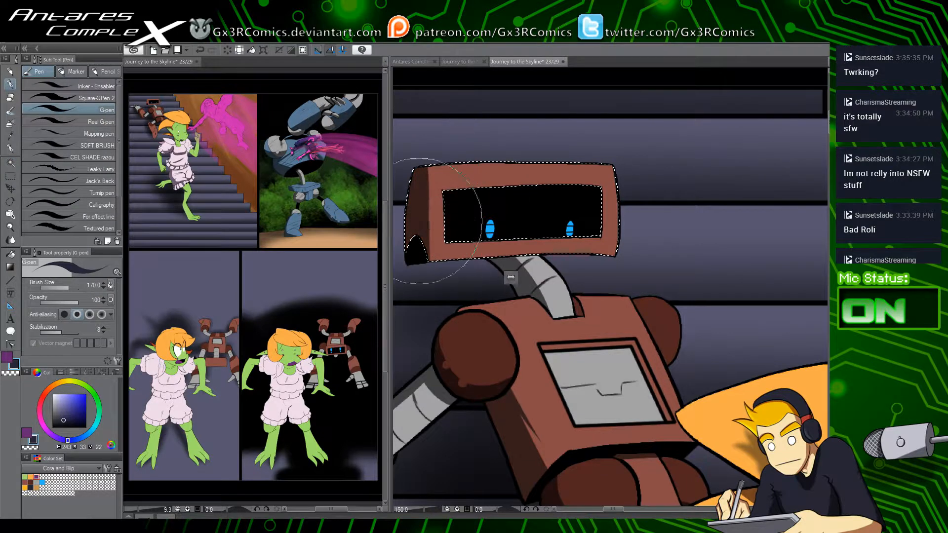
left_click_drag(419, 221, 429, 291)
left_click_drag(422, 161, 427, 298)
key("c")
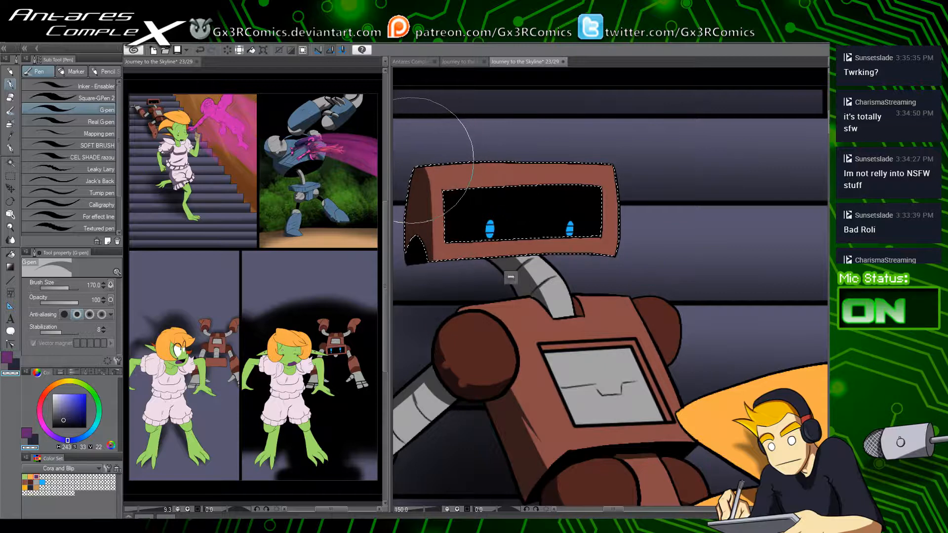
key("ctrl+d")
Step: Select and shade the recess behind the robot's neck, followed by the frame around its chest screen
left_click_drag(573, 383, 558, 327)
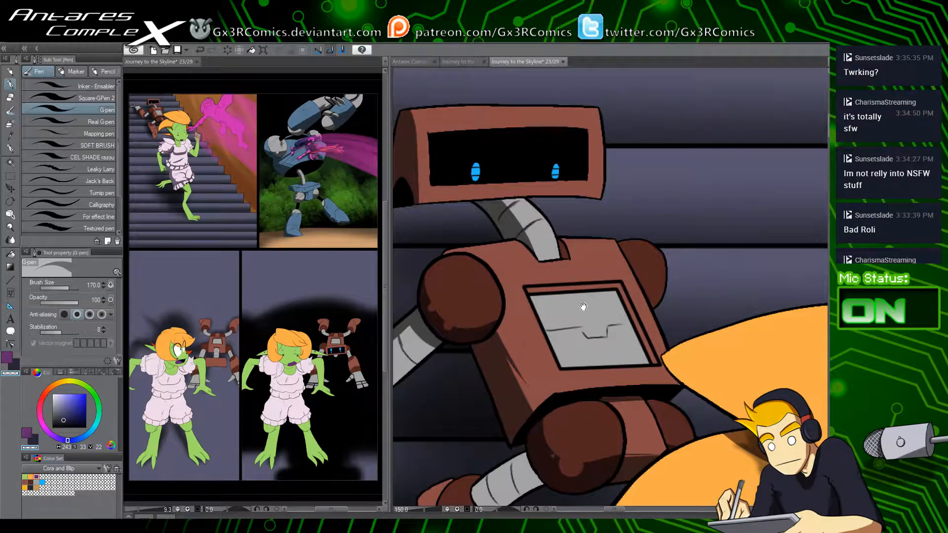
key("w")
key("p")
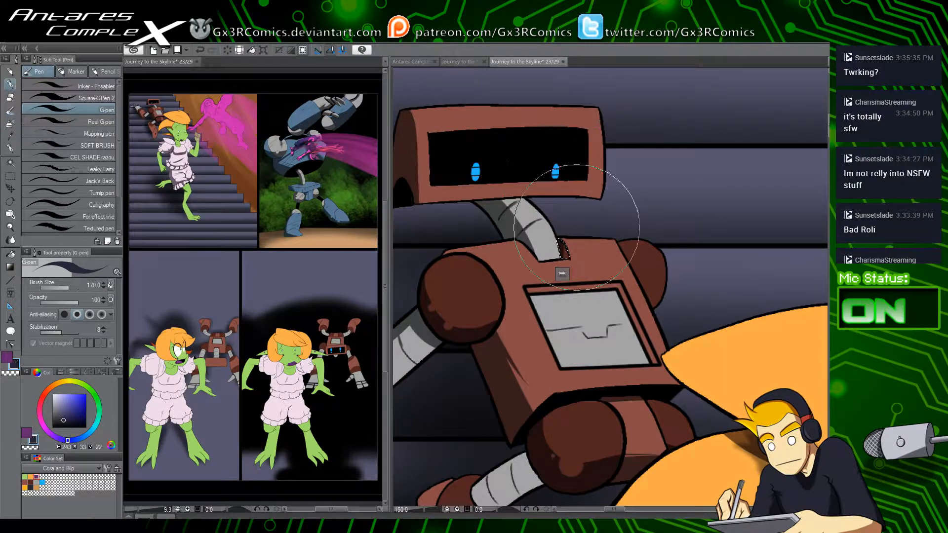
key("w")
key("p")
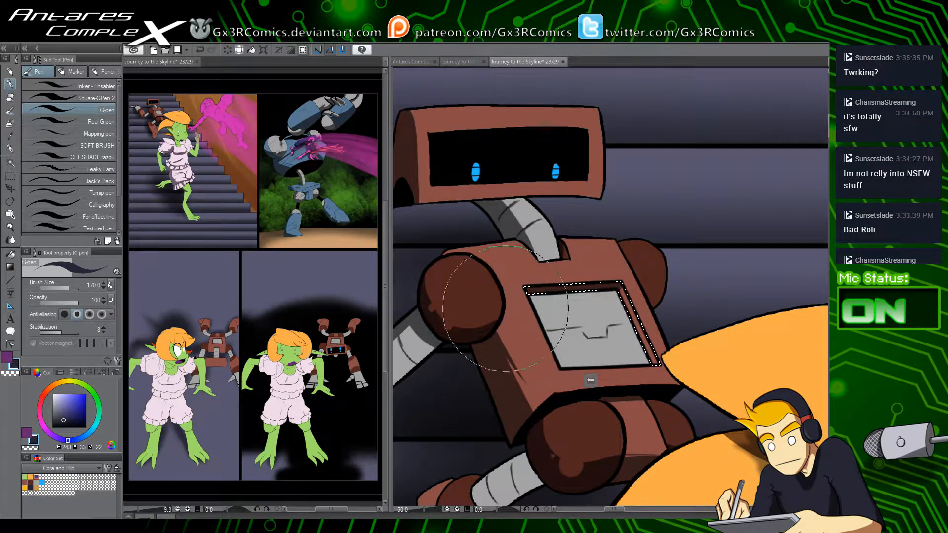
Step: Select the robot's lower leg casing, shade and trim a shadow along its outer edge, and clear the selection
left_click_drag(627, 494, 531, 267)
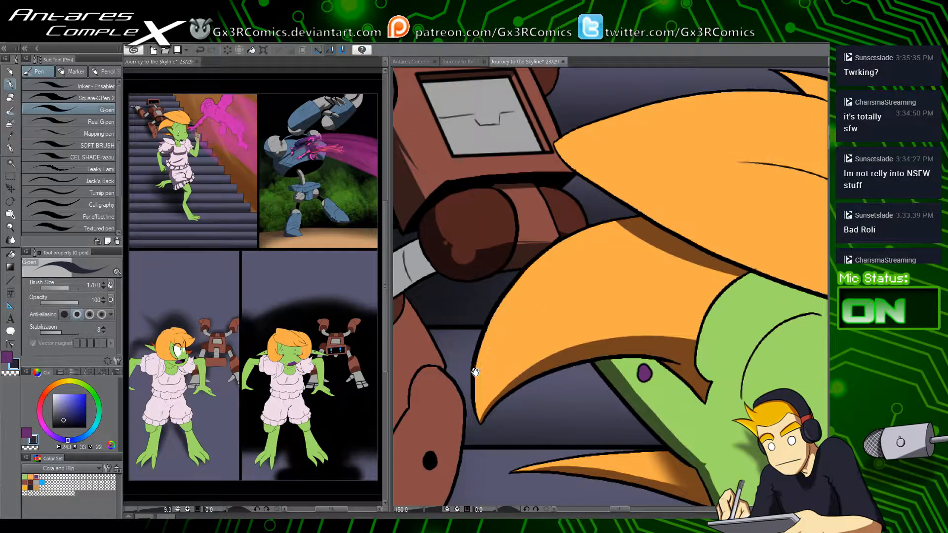
left_click_drag(415, 430, 525, 281)
key("w")
left_click(454, 226)
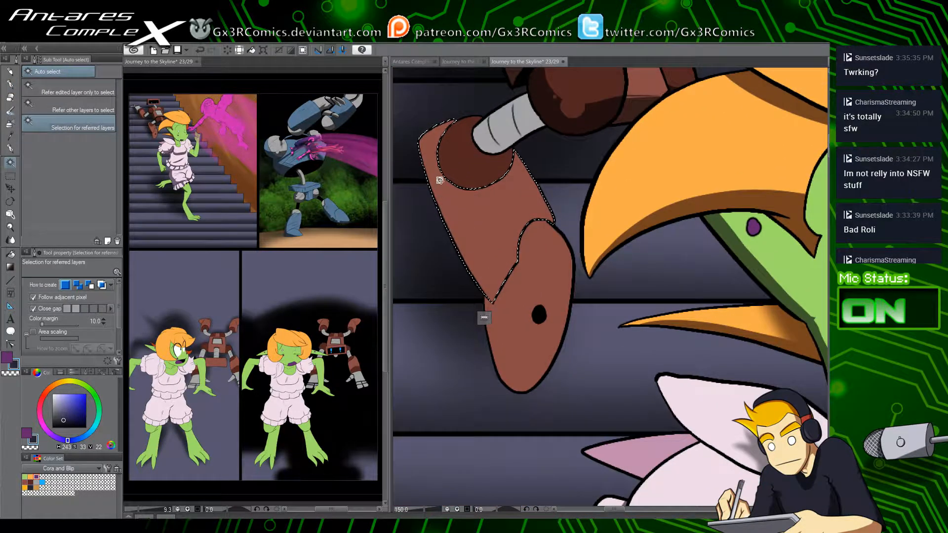
key("p")
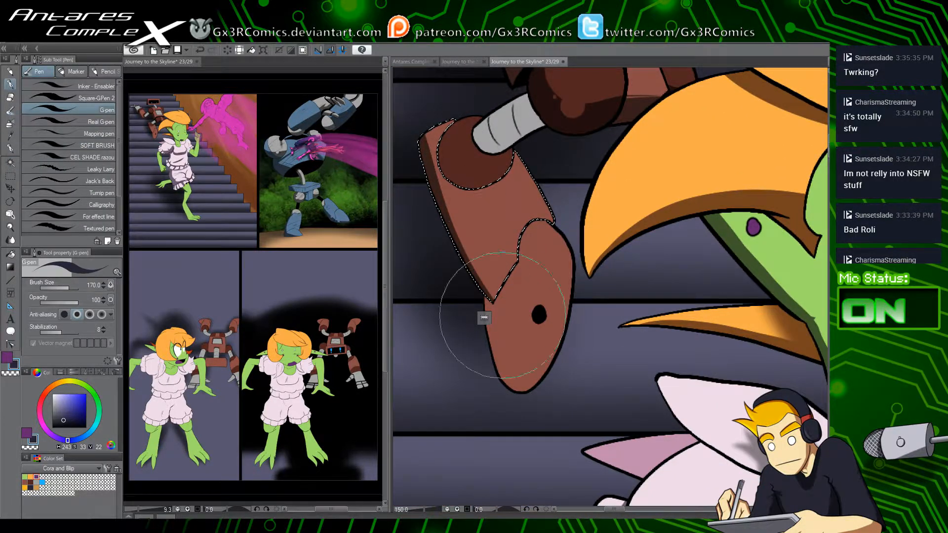
left_click_drag(455, 169, 486, 328)
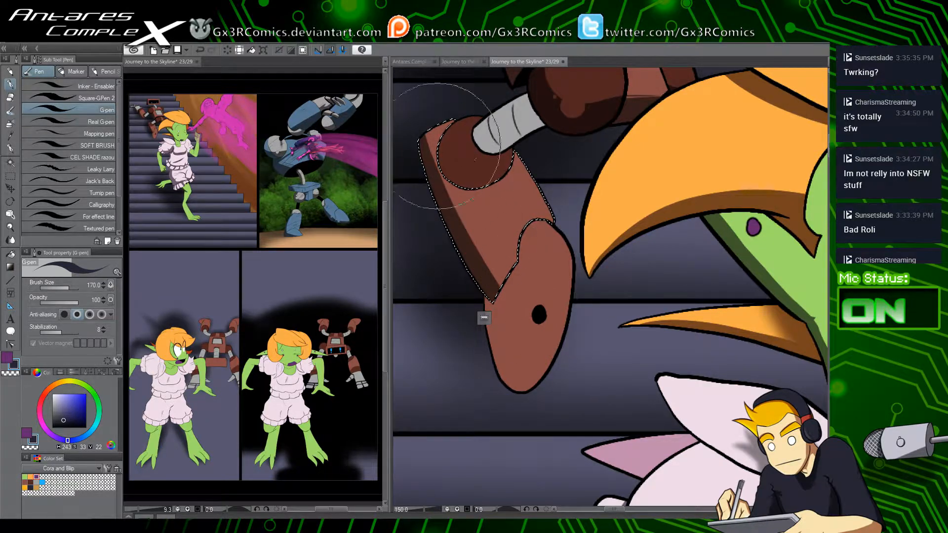
key("c")
left_click_drag(451, 163, 523, 315)
key("c")
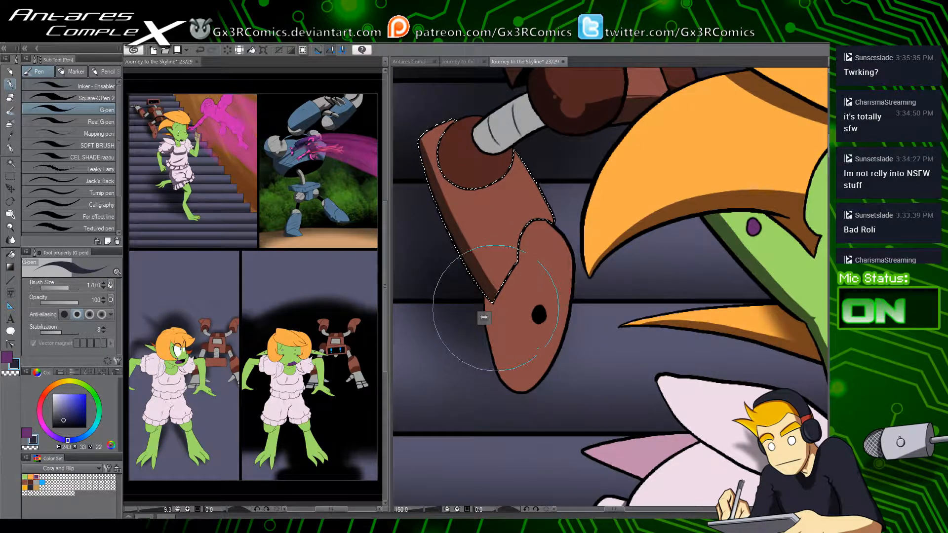
key("ctrl+d")
Step: Select the robot's foot and shade a narrow strip along its outer edge
key("w")
left_click(509, 291)
key("p")
mouse_move(494, 297)
left_mouse_down()
mouse_move(492, 349)
mouse_move(490, 322)
mouse_move(503, 373)
mouse_move(495, 279)
mouse_move(512, 401)
mouse_move(495, 294)
mouse_move(504, 373)
left_mouse_up()
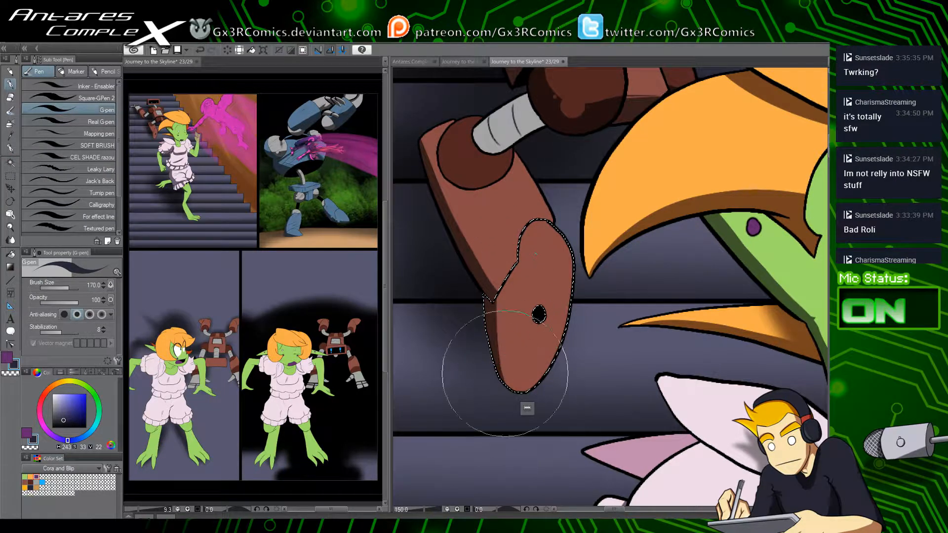
Step: Select and shade the robot's round socket atop the lower leg, followed by the grey leg tube
left_click_drag(486, 215, 485, 319)
key("w")
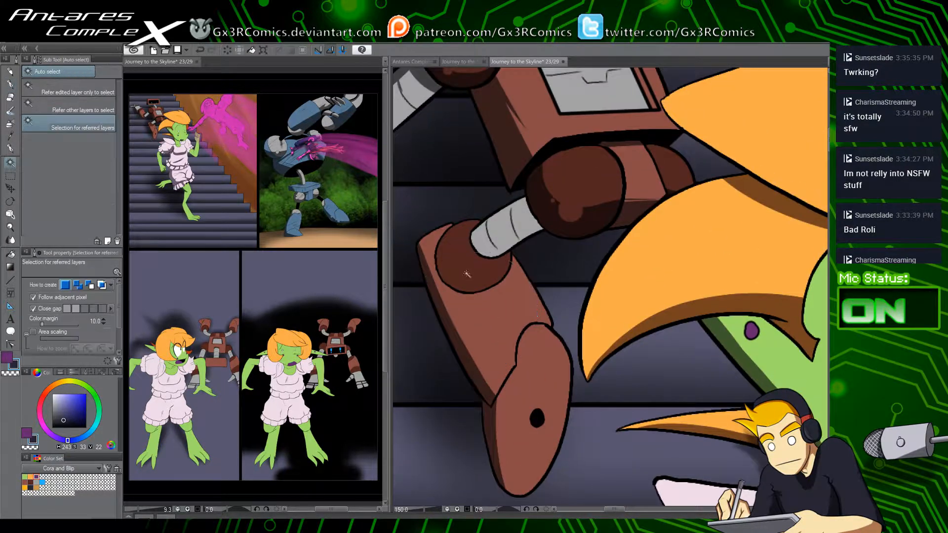
key("p")
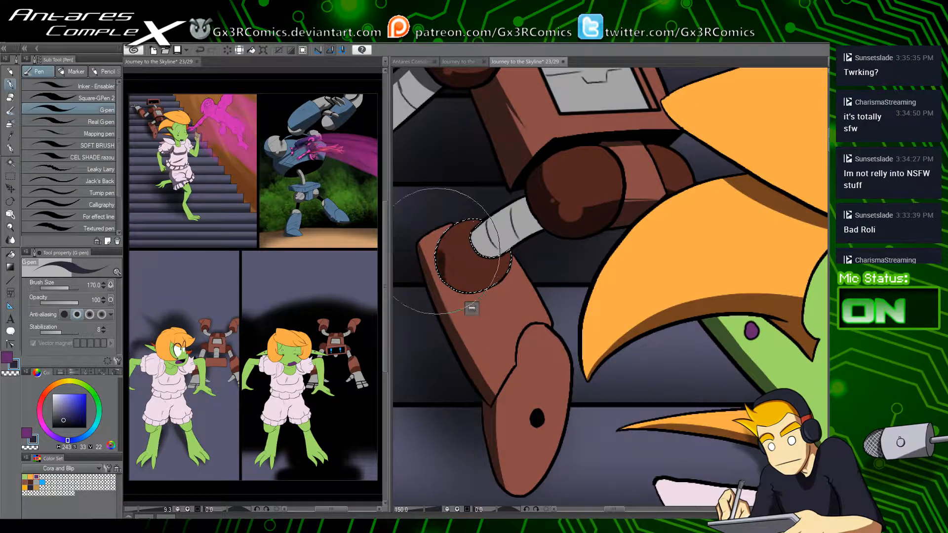
left_click_drag(436, 251, 497, 225)
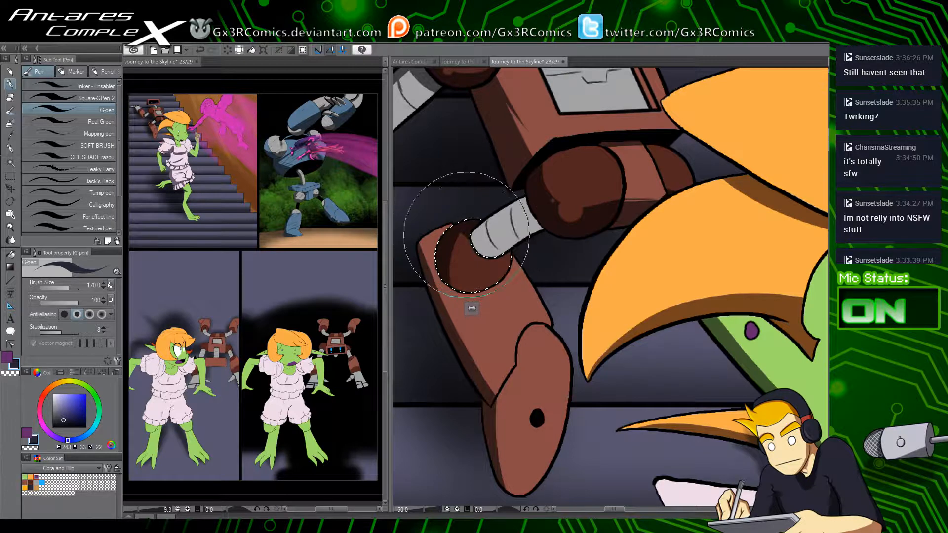
key("w")
key("p")
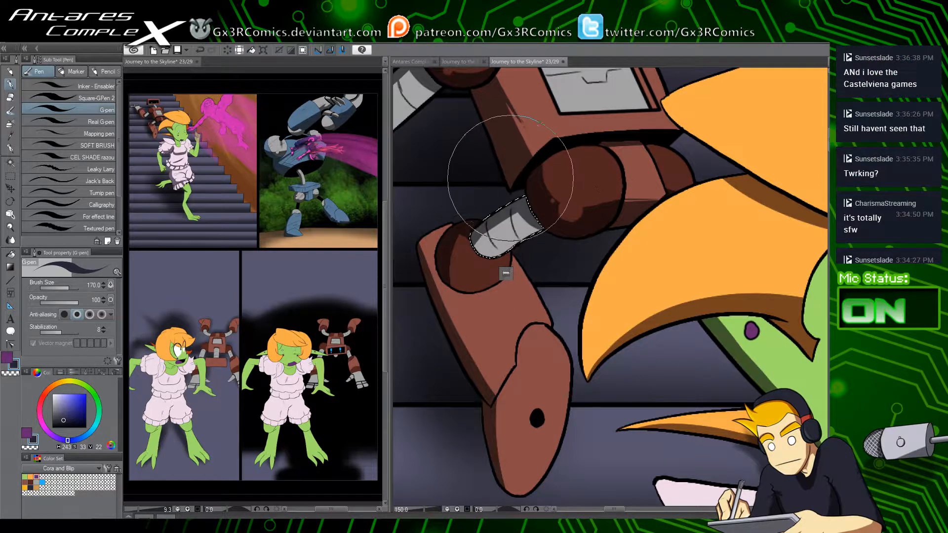
Step: Select the robot's far shoulder joint and shade its lower part
left_click_drag(528, 275, 500, 364)
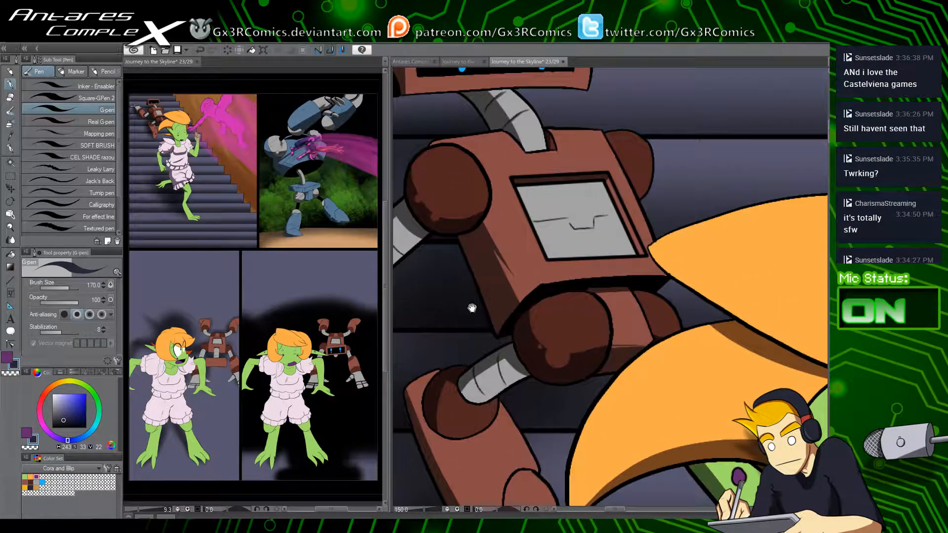
key("w")
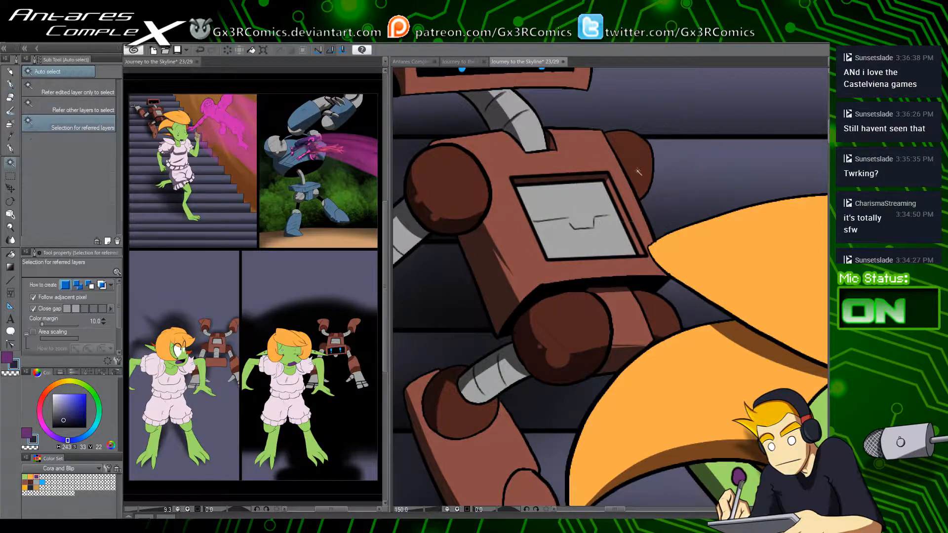
key("p")
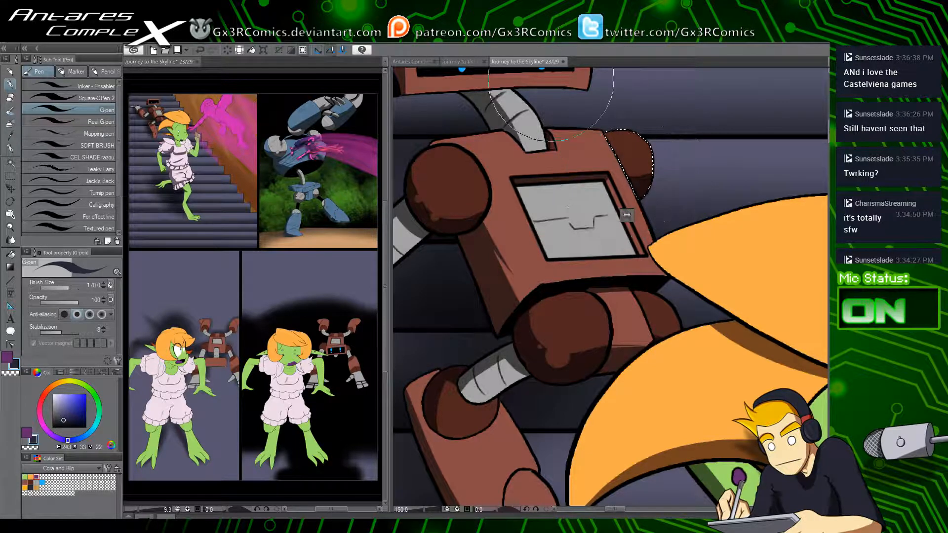
Step: Select the robot's elbow socket around the arm tube, touch up its shadow, and clear the selection
scroll(528, 337, "down", 1)
left_click_drag(513, 453, 522, 310)
key("w")
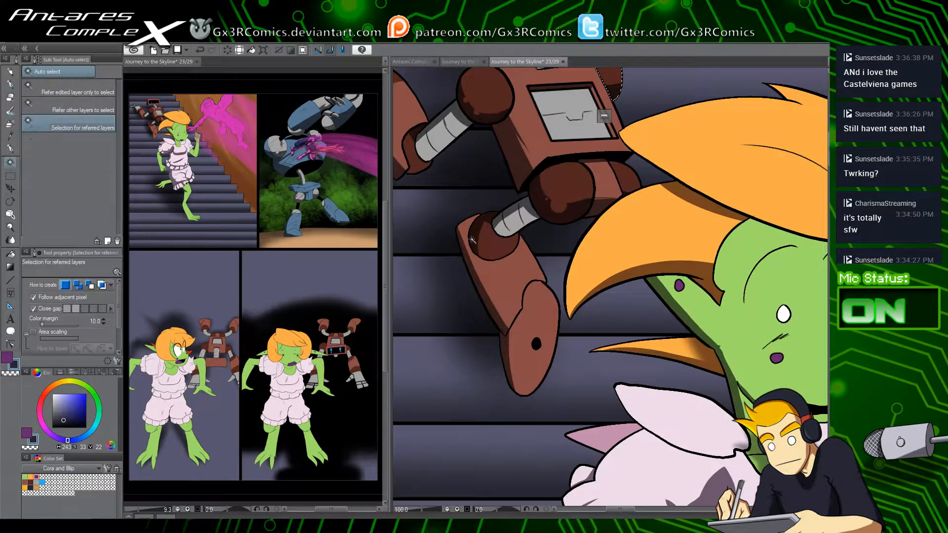
left_click_drag(443, 235, 477, 281)
left_click(448, 208)
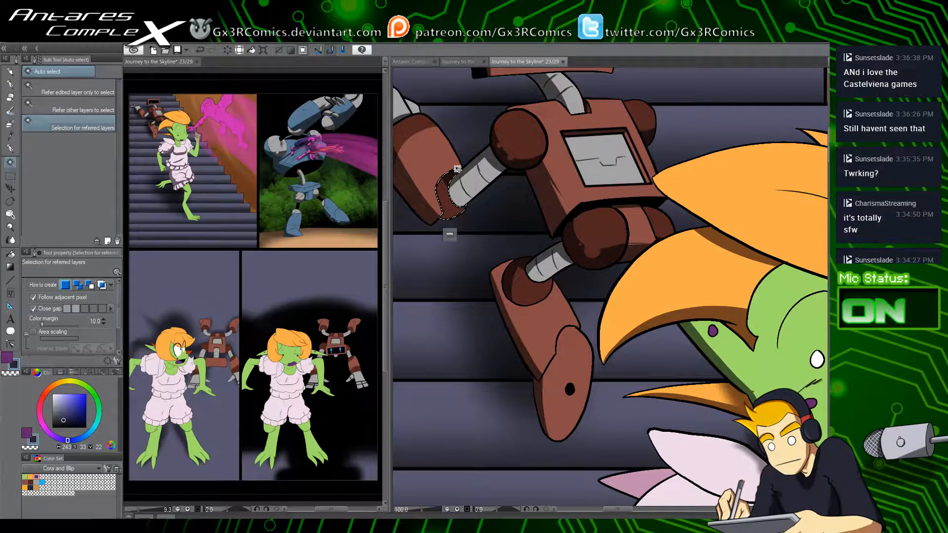
key("p")
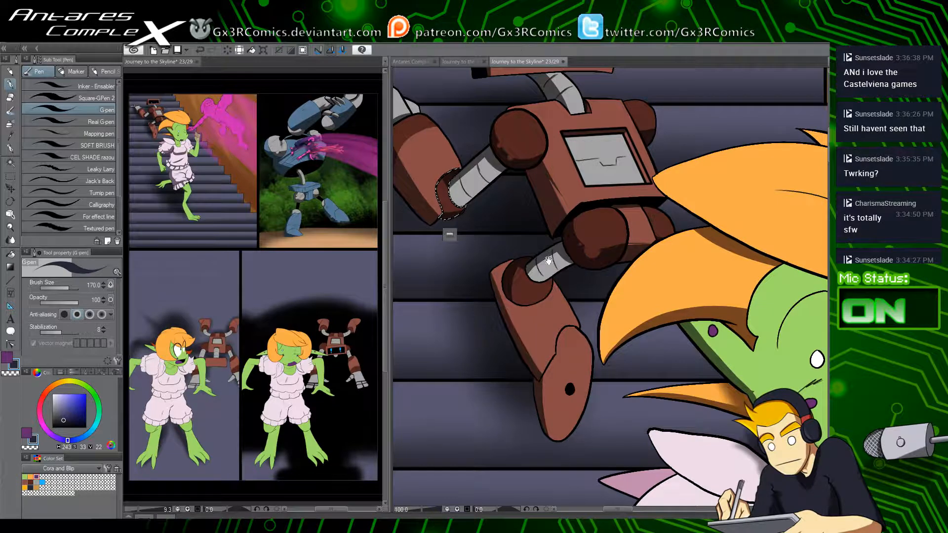
left_click_drag(565, 406, 518, 296)
left_click_drag(524, 362, 409, 309)
mouse_move(528, 344)
left_mouse_down()
mouse_move(498, 375)
mouse_move(475, 435)
mouse_move(488, 316)
left_mouse_up()
key("ctrl+d")
Step: Select the green character's raised forearm and fist, delete the pink glow covering them, and clear the selection
left_click_drag(604, 327, 511, 365)
left_click_drag(469, 409, 410, 405)
left_click_drag(516, 396, 434, 403)
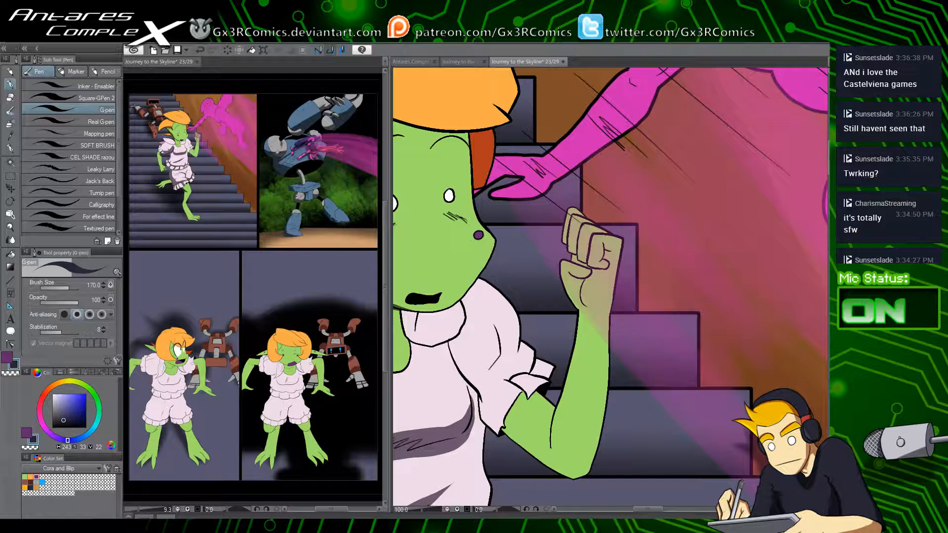
key("w")
left_click(602, 266)
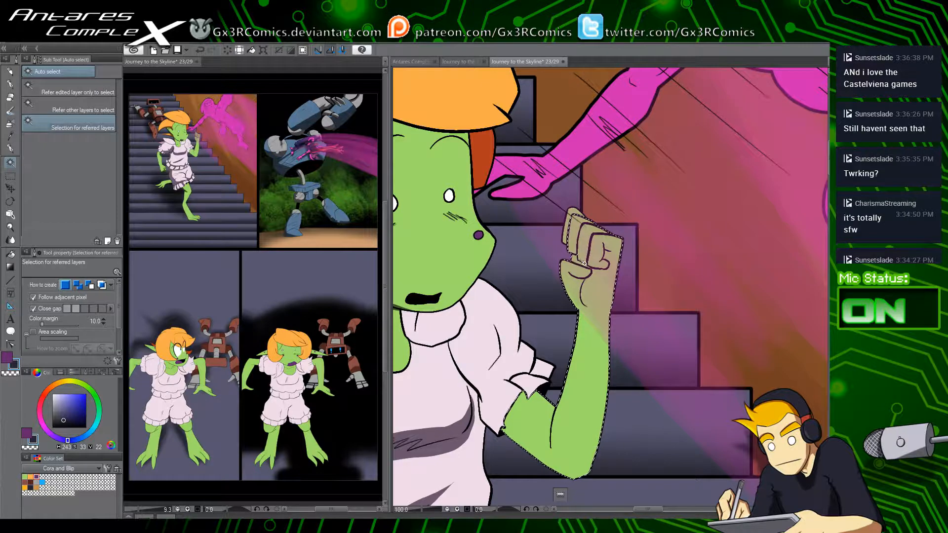
key("Delete")
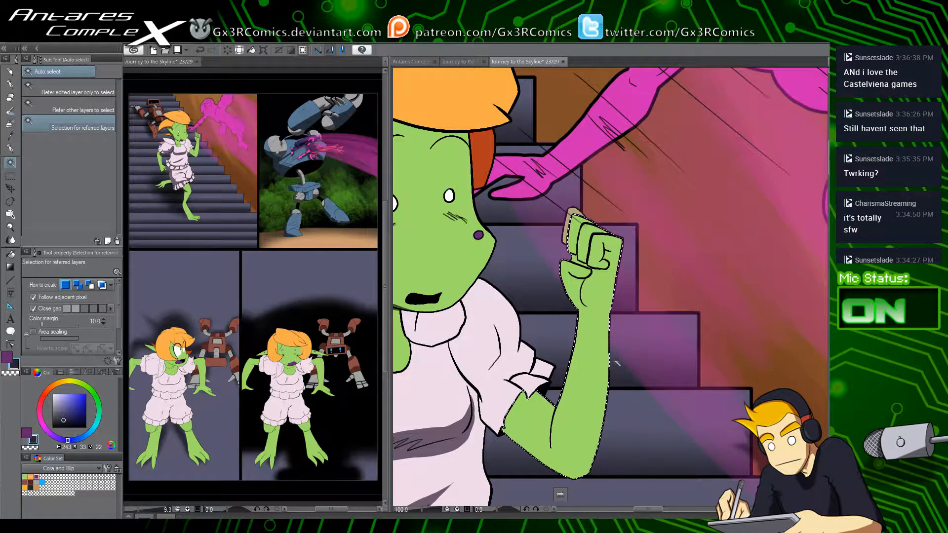
key("ctrl+d")
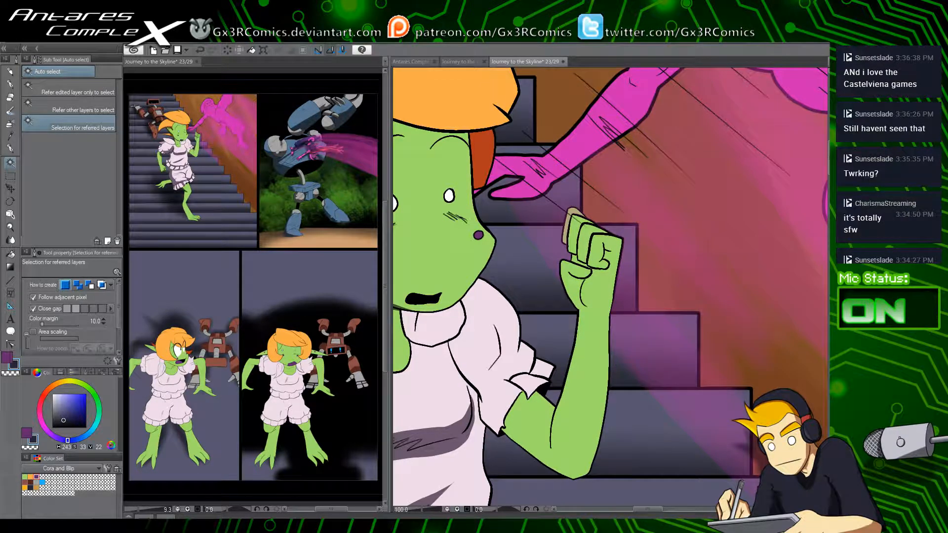
Step: Select the green character's trailing leg and foot and shade the undersides of the leg and toes
left_click_drag(478, 331, 625, 341)
left_click_drag(557, 375, 678, 343)
left_click_drag(542, 321, 600, 400)
left_click_drag(504, 370, 562, 412)
scroll(558, 397, "down", 2)
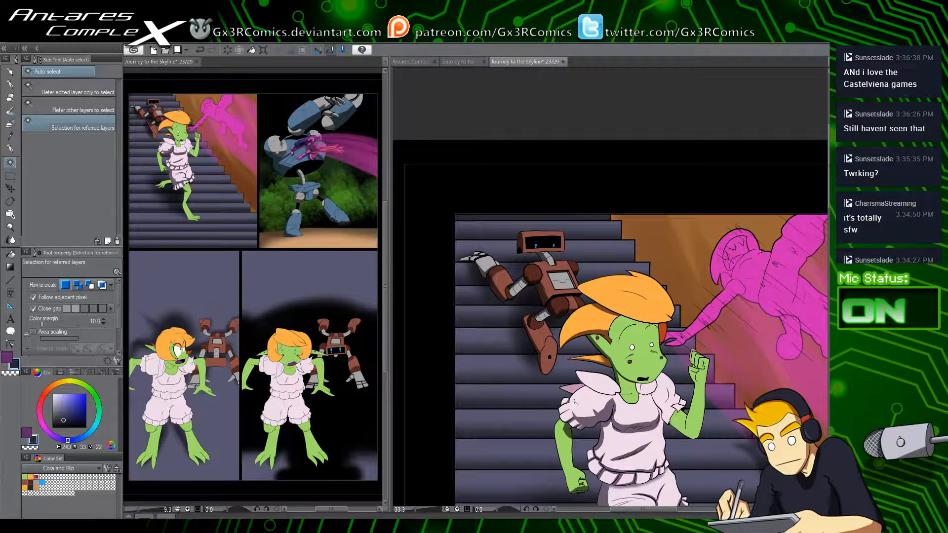
left_click_drag(658, 416, 547, 322)
scroll(567, 319, "up", 2)
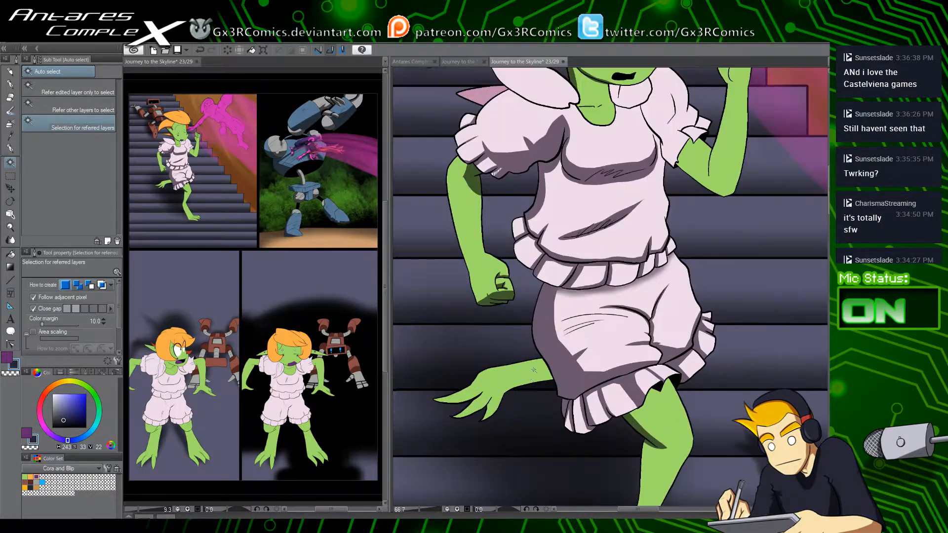
left_click(514, 379)
key("p")
scroll(511, 399, "up", 3)
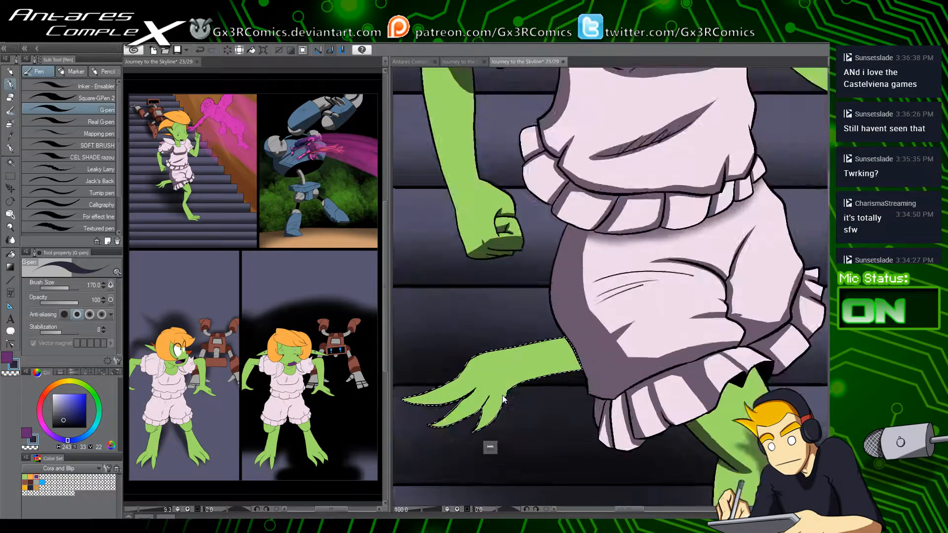
mouse_move(505, 397)
left_mouse_down()
mouse_move(561, 329)
mouse_move(703, 304)
mouse_move(479, 384)
mouse_move(557, 316)
mouse_move(693, 299)
left_mouse_up()
mouse_move(445, 375)
left_mouse_down()
mouse_move(481, 378)
mouse_move(457, 370)
mouse_move(571, 315)
mouse_move(747, 281)
left_mouse_up()
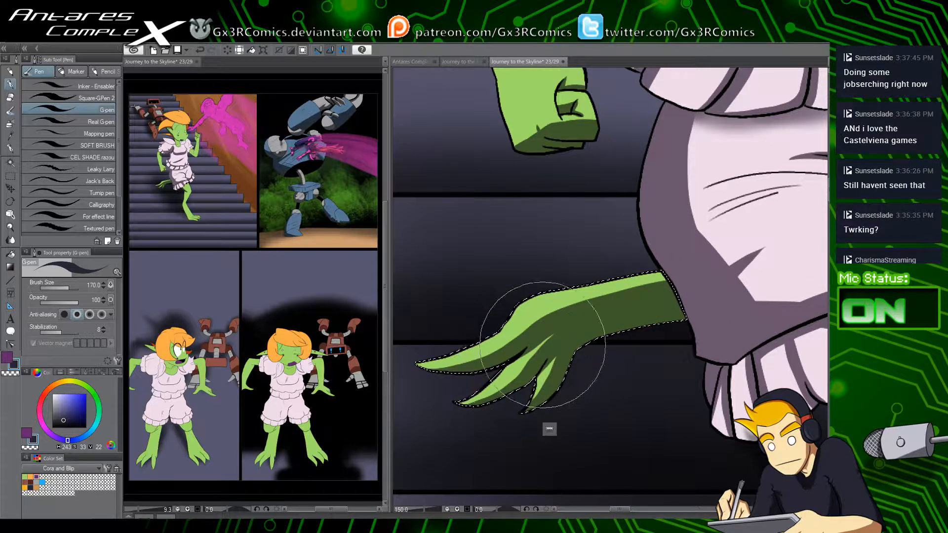
left_click_drag(511, 285, 509, 357)
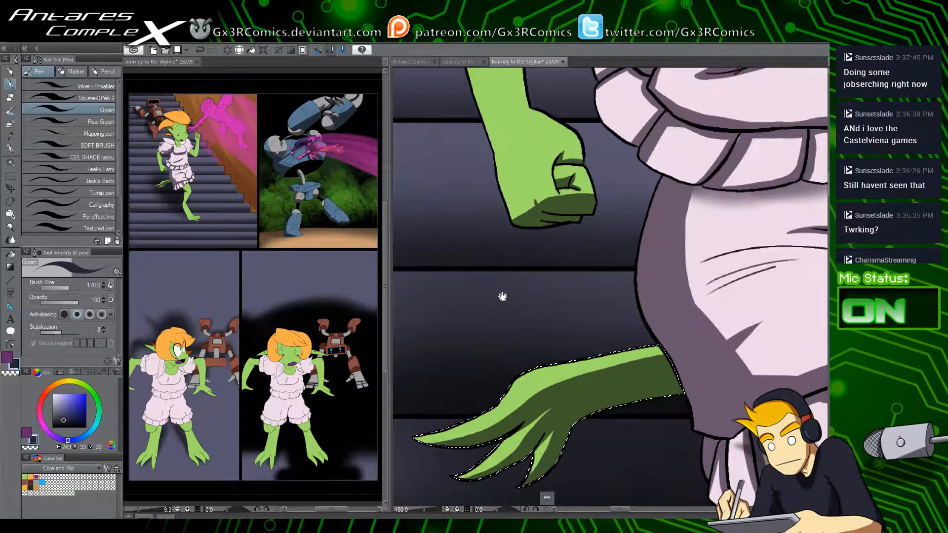
mouse_move(470, 282)
left_mouse_down()
mouse_move(507, 329)
mouse_move(496, 286)
mouse_move(524, 352)
left_mouse_up()
left_click_drag(599, 305, 565, 419)
left_click_drag(527, 290, 511, 344)
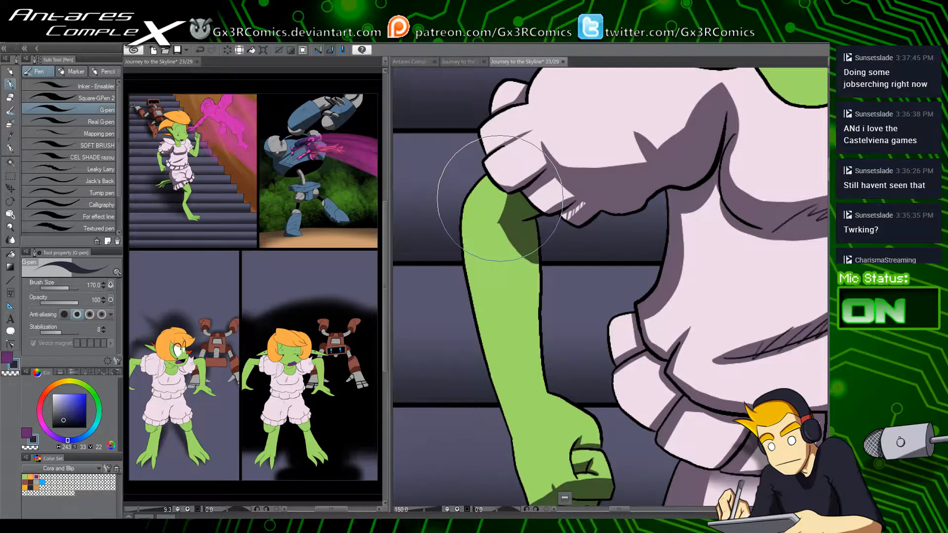
key("e")
key("w")
left_click(491, 199)
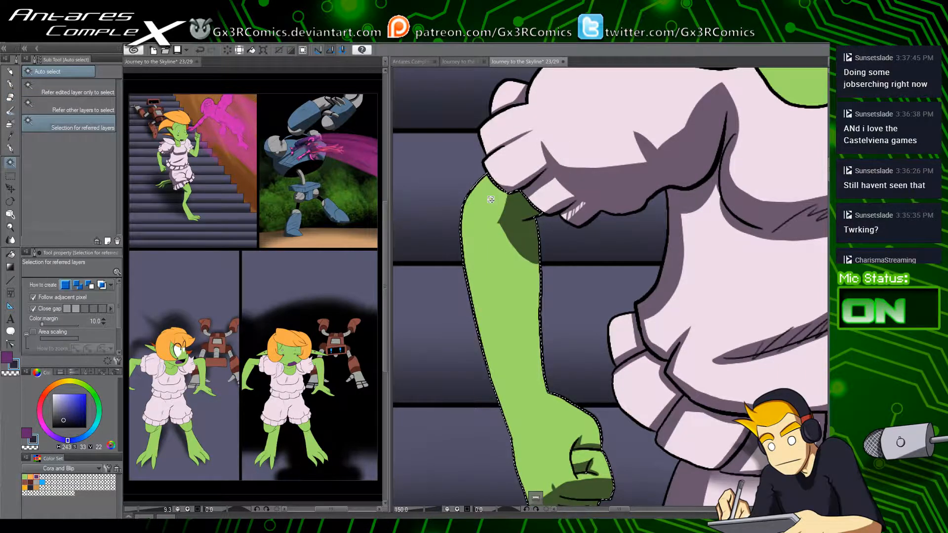
key("p")
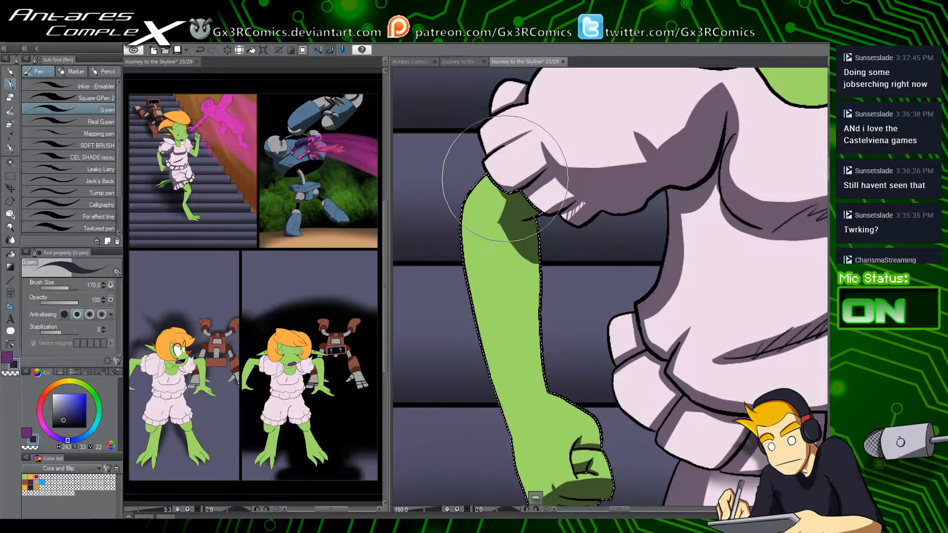
key("ctrl+d")
Step: Shade the inner edge of the sleeve on the green character's raised arm, where it meets the shirt
left_click_drag(607, 362, 501, 264)
left_click_drag(504, 380, 581, 320)
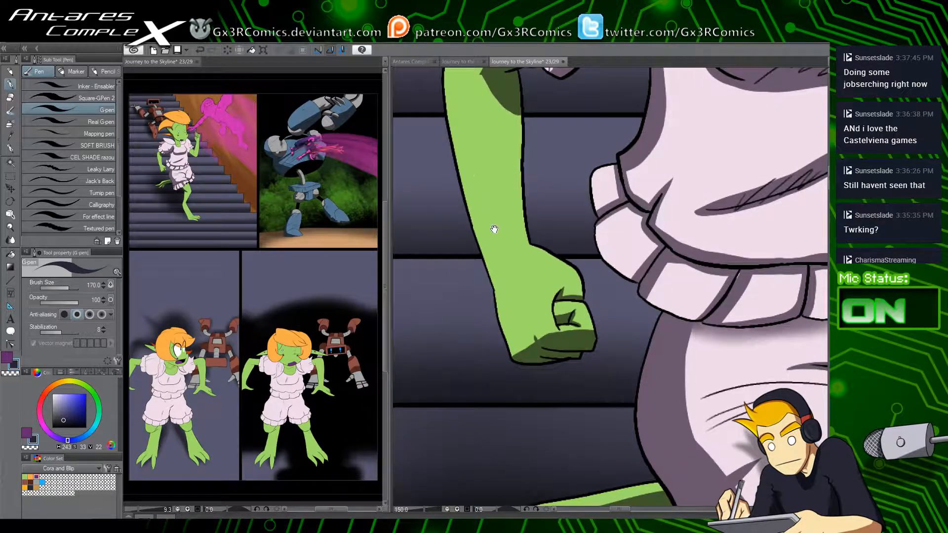
left_click_drag(470, 306, 483, 415)
scroll(565, 365, "down", 3)
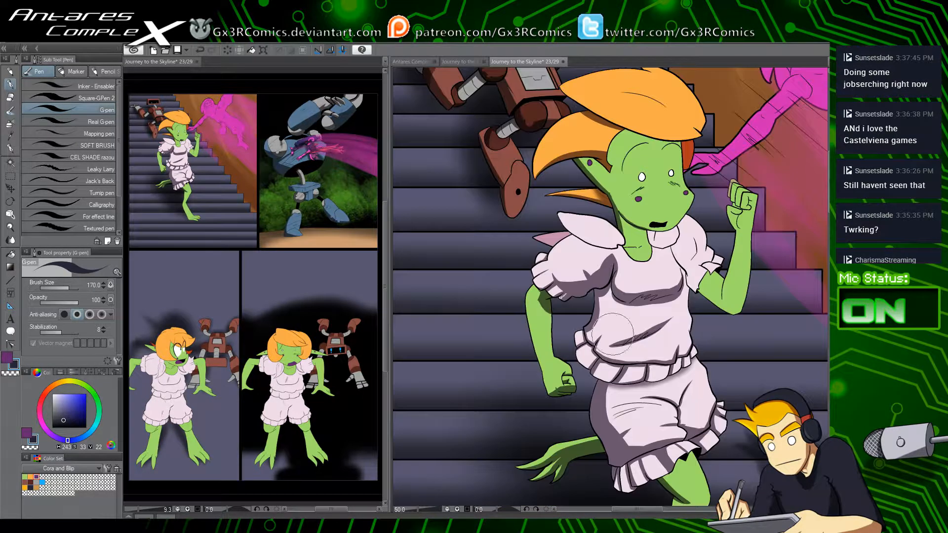
left_click_drag(649, 380, 516, 385)
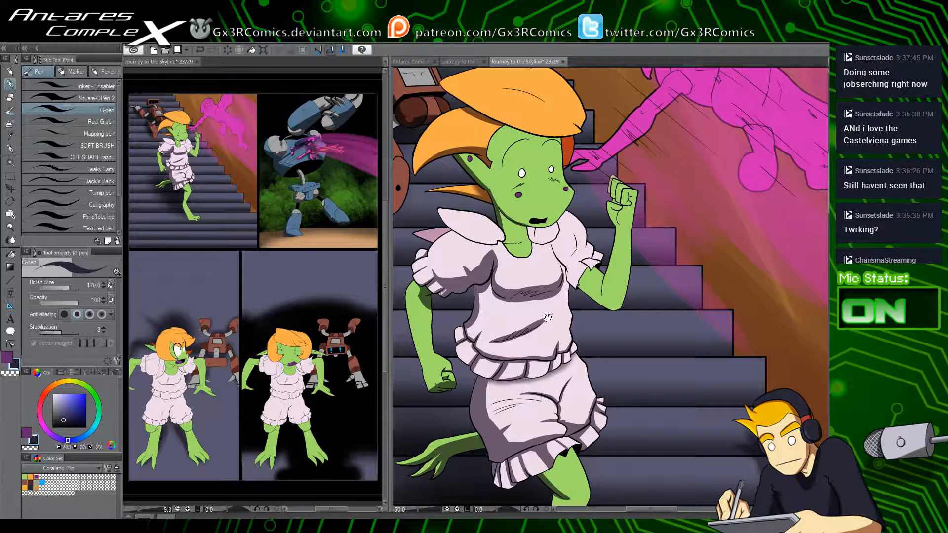
scroll(558, 277, "up", 2)
key("p")
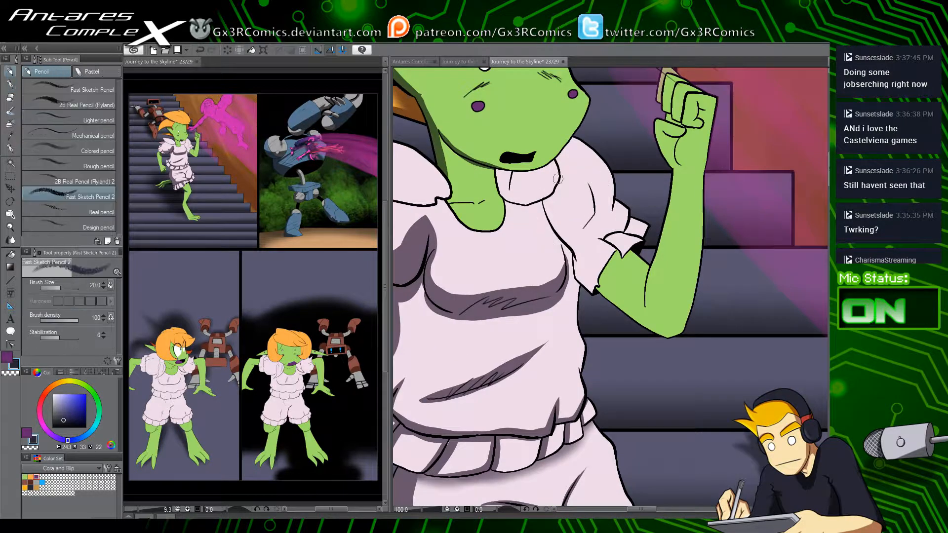
scroll(551, 211, "up", 1)
key("p")
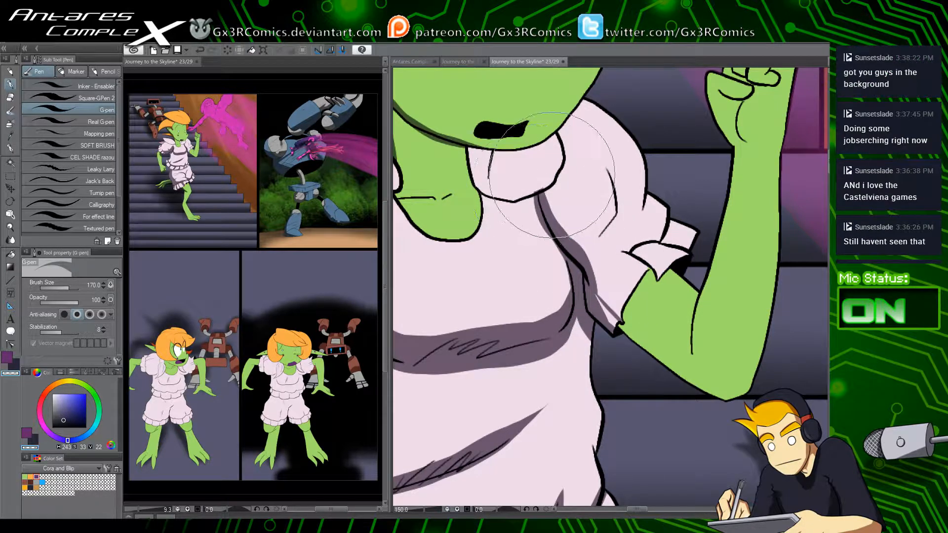
Step: Select the shirt collar flap beneath the green character's chin and shade its inner side and fold
left_click_drag(527, 184, 542, 251)
key("w")
left_click(498, 246)
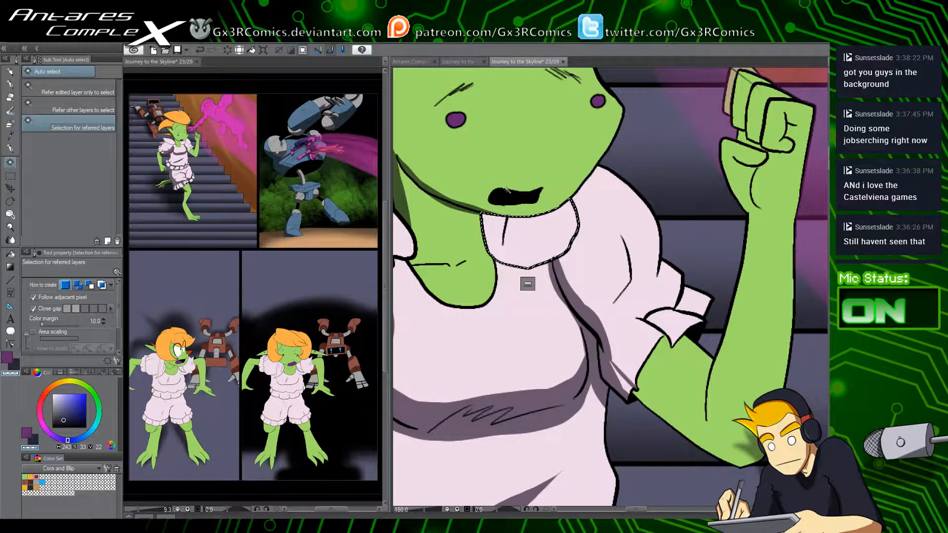
key("p")
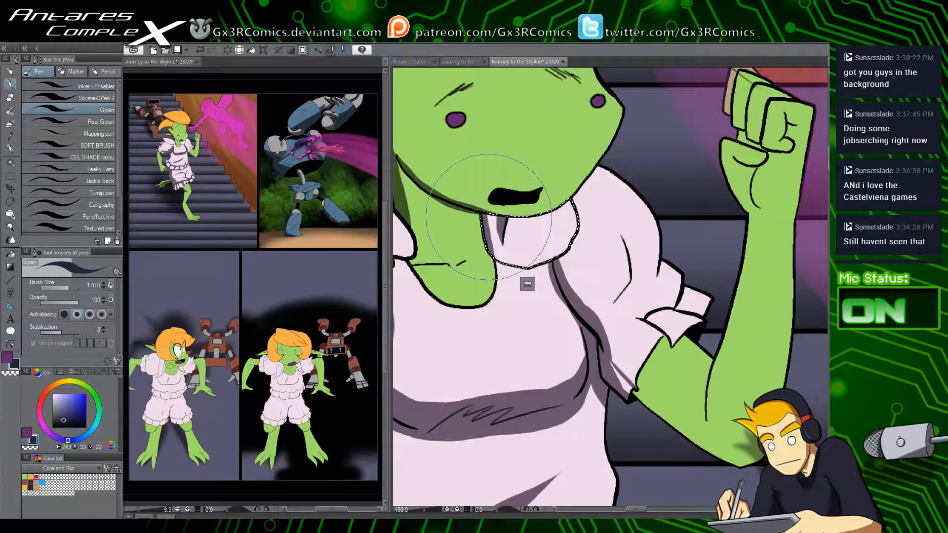
Step: Finish the fold shadow on the collar flap under the chin and shade the folds and lower edge of the large flap over the other shoulder
mouse_move(494, 214)
left_mouse_down()
mouse_move(499, 233)
mouse_move(486, 195)
mouse_move(501, 258)
left_mouse_up()
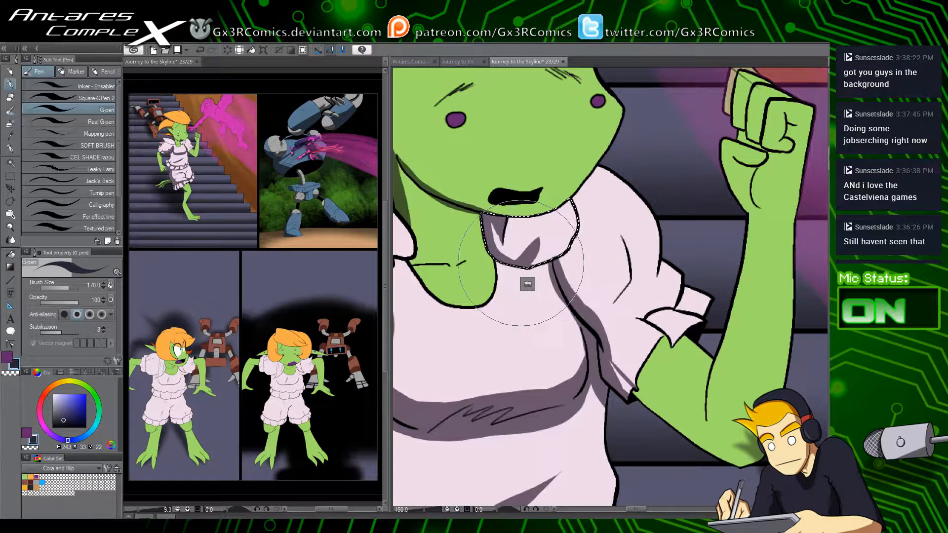
mouse_move(446, 271)
left_mouse_down()
mouse_move(639, 312)
mouse_move(507, 245)
left_mouse_up()
key("w")
left_click(579, 288)
key("p")
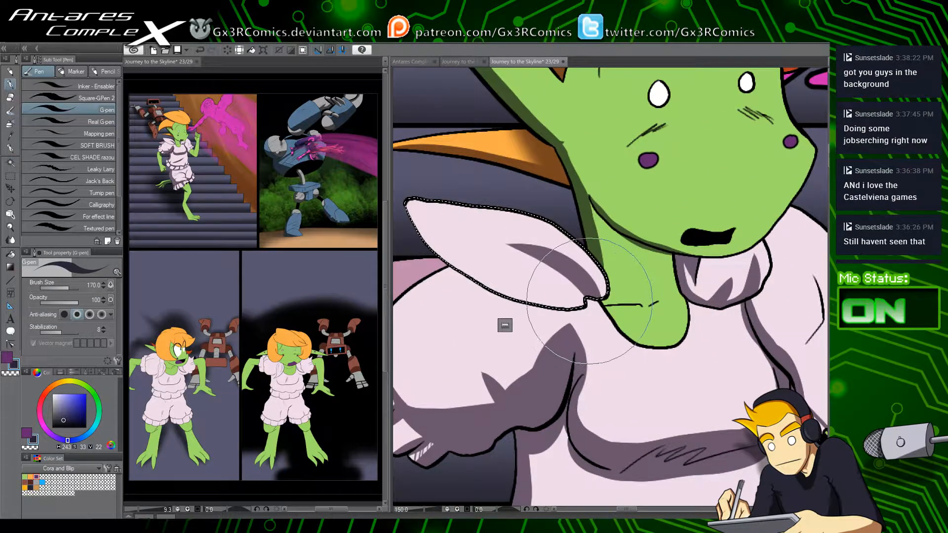
left_click_drag(587, 301, 508, 285)
left_click_drag(420, 213, 491, 272)
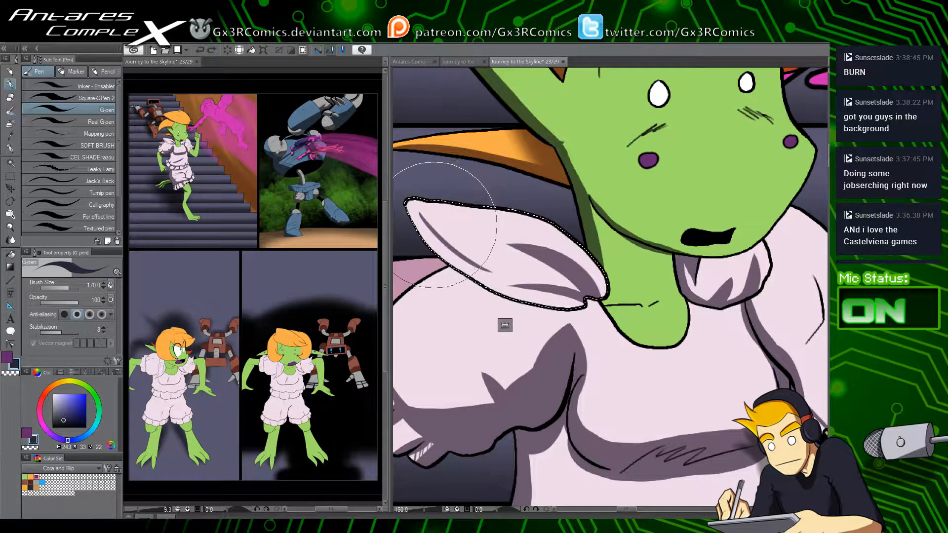
key("p")
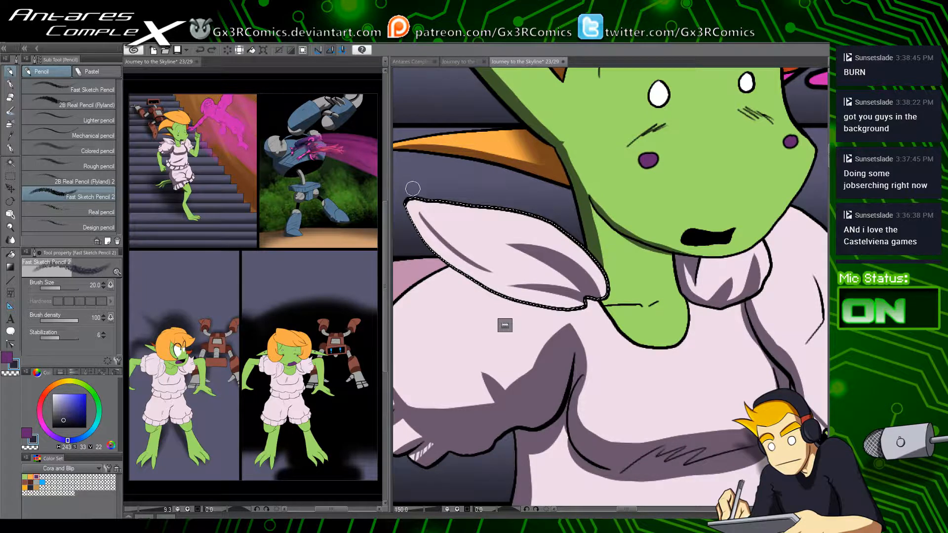
key("p")
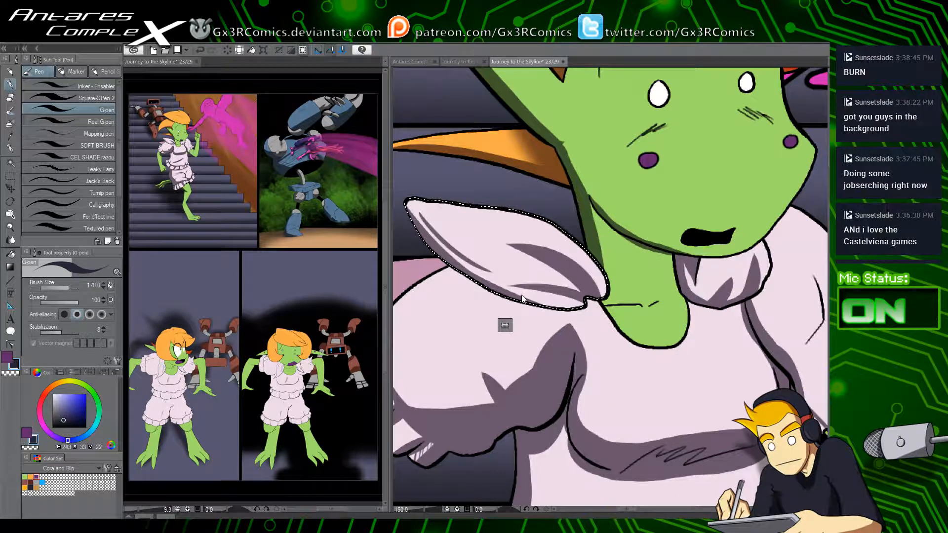
left_click_drag(577, 305, 651, 301)
Step: Select the pink pointed piece sticking out behind the puffed sleeve and shade its fold and lower edge
key("w")
left_click(547, 297, "shift")
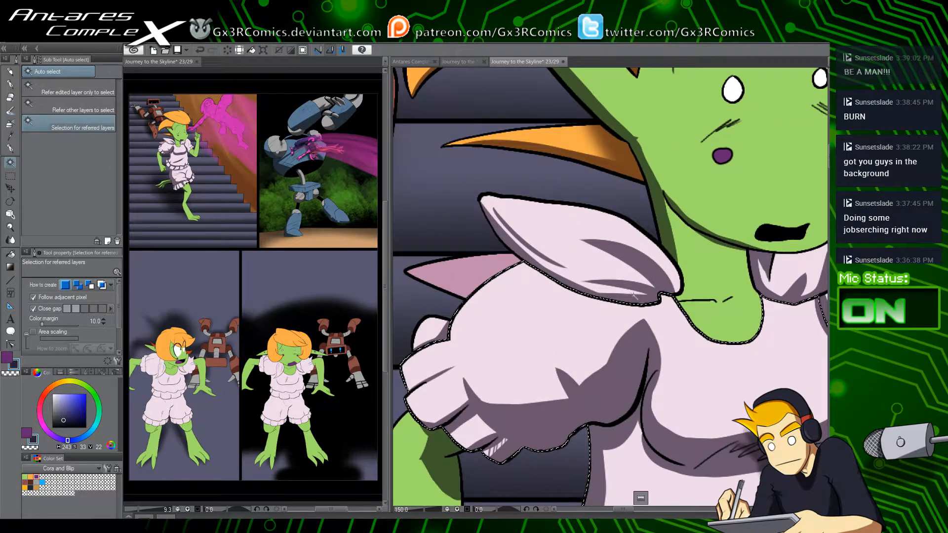
key("p")
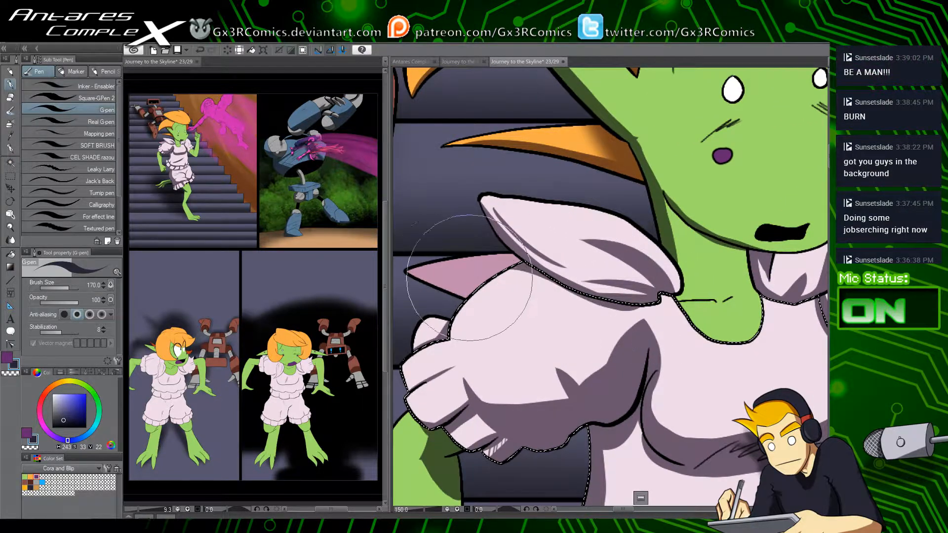
key("w")
left_click(487, 268)
key("p")
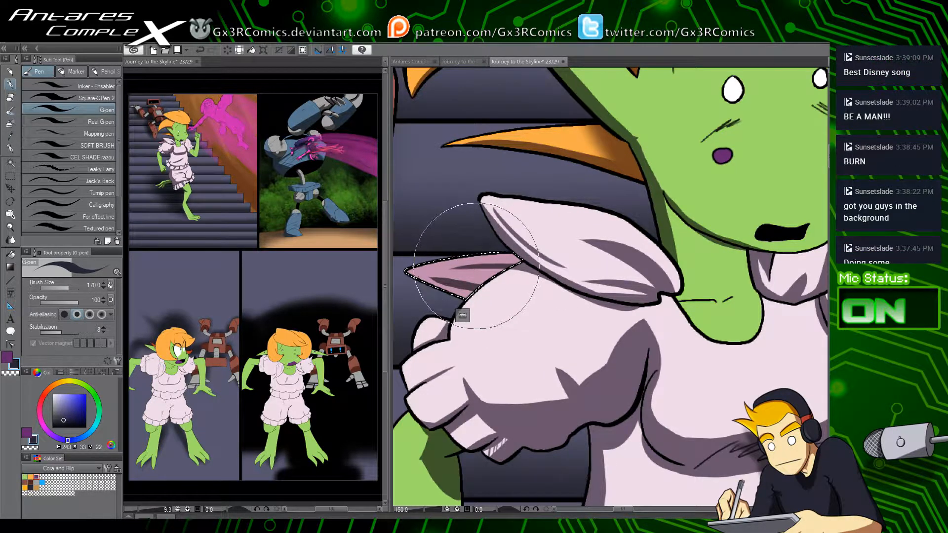
left_click_drag(456, 297, 543, 261)
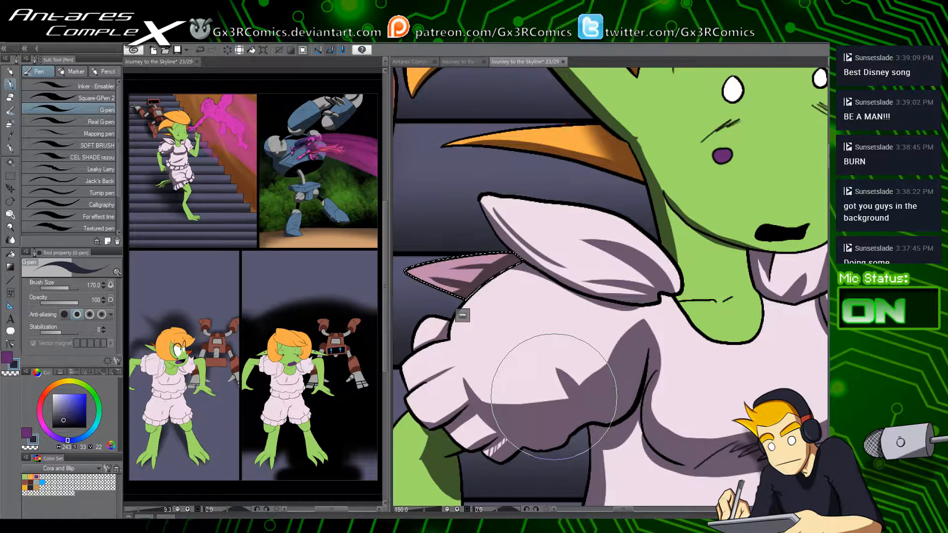
Step: Select the large top section of the orange hair, shade its underside and inner folds, and clear the selection
left_click_drag(503, 207, 478, 414)
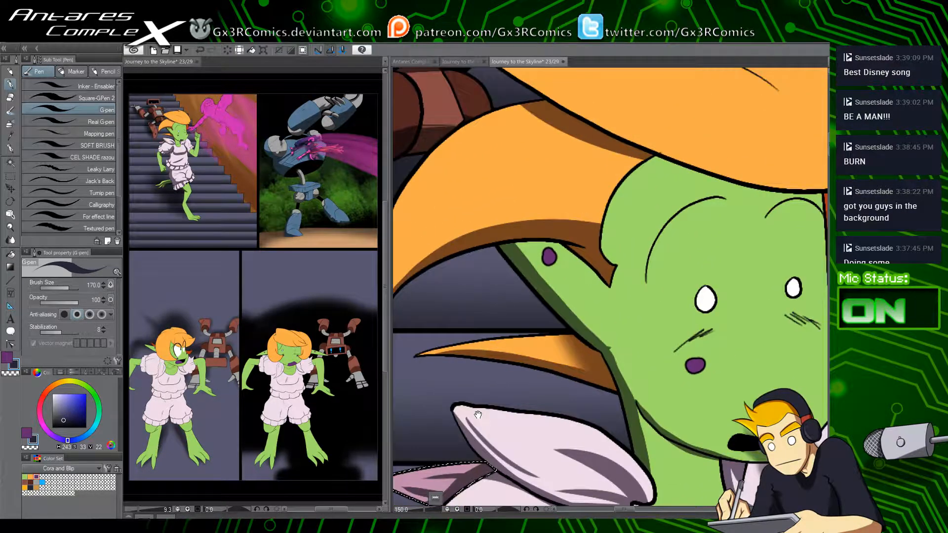
left_click_drag(568, 266, 517, 364)
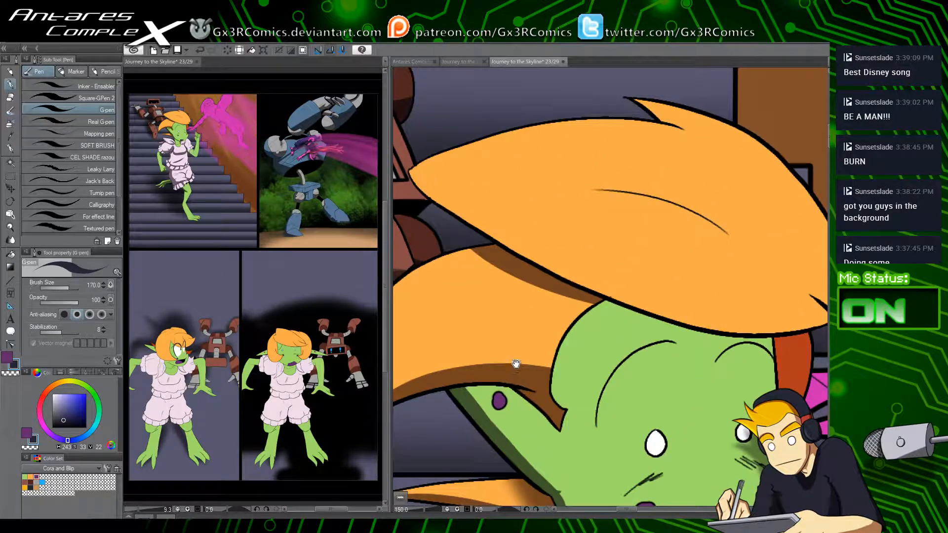
key("w")
left_click(573, 245)
scroll(572, 292, "down", 1)
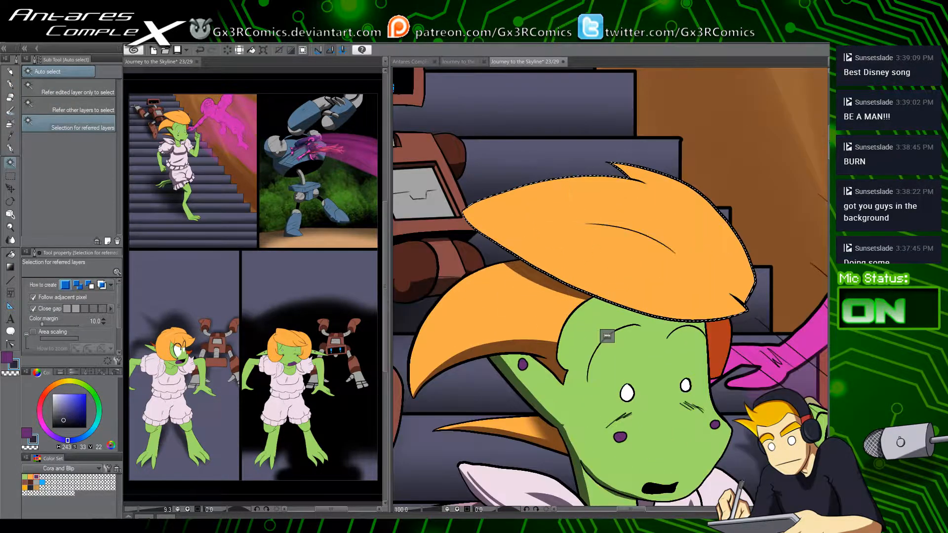
key("p")
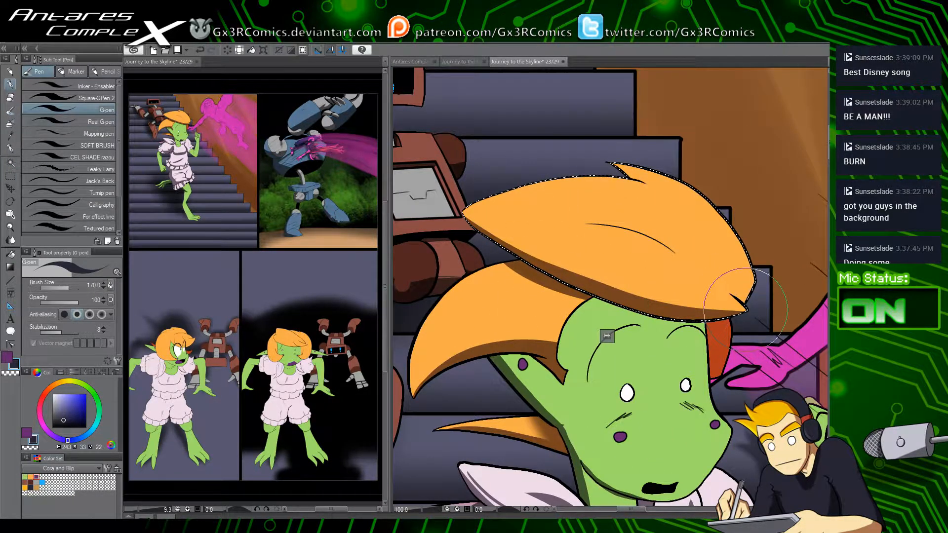
left_click_drag(745, 309, 626, 246)
left_click_drag(510, 228, 594, 264)
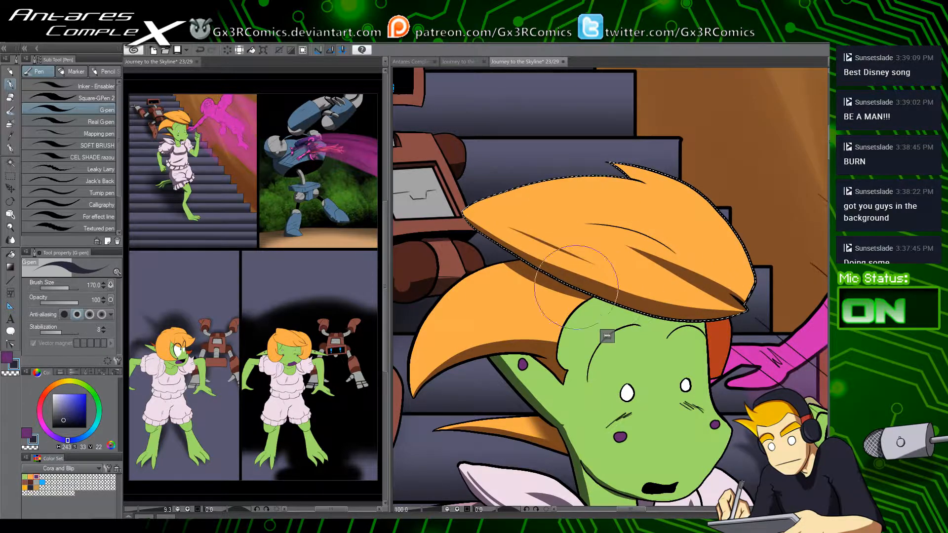
key("ctrl+d")
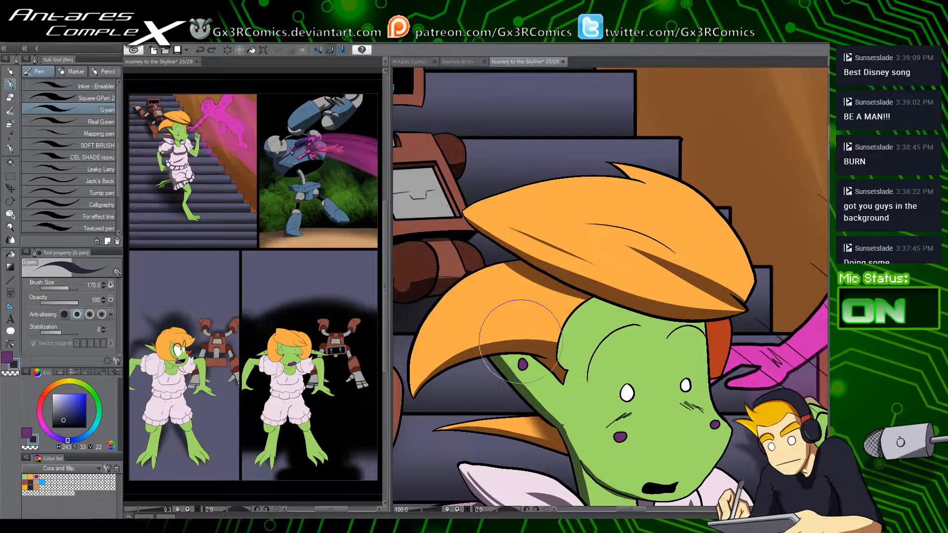
Step: Select the green character's face and shade the back of the head from the hairline down the cheek and neck, and clear the selection
left_click_drag(650, 457, 561, 398)
key("w")
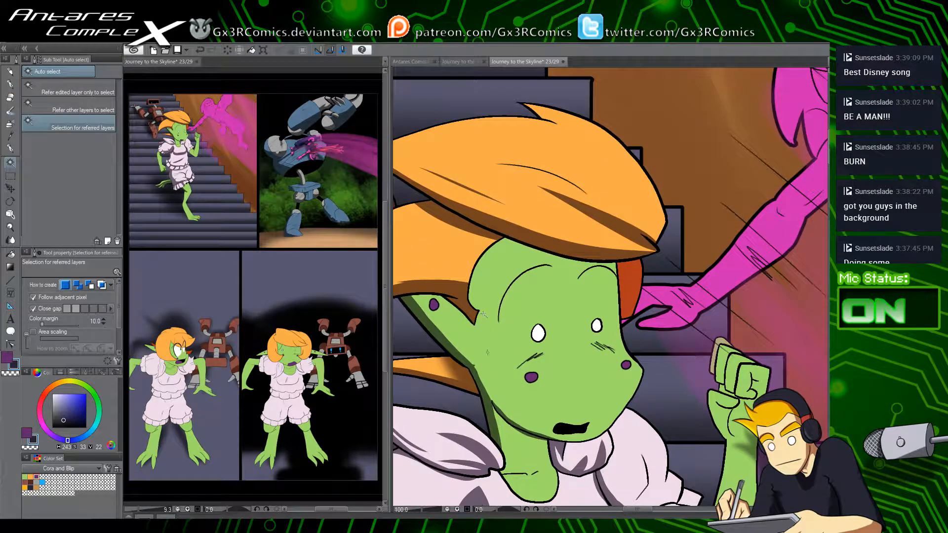
left_click(483, 314)
scroll(495, 372, "up", 1)
key("p")
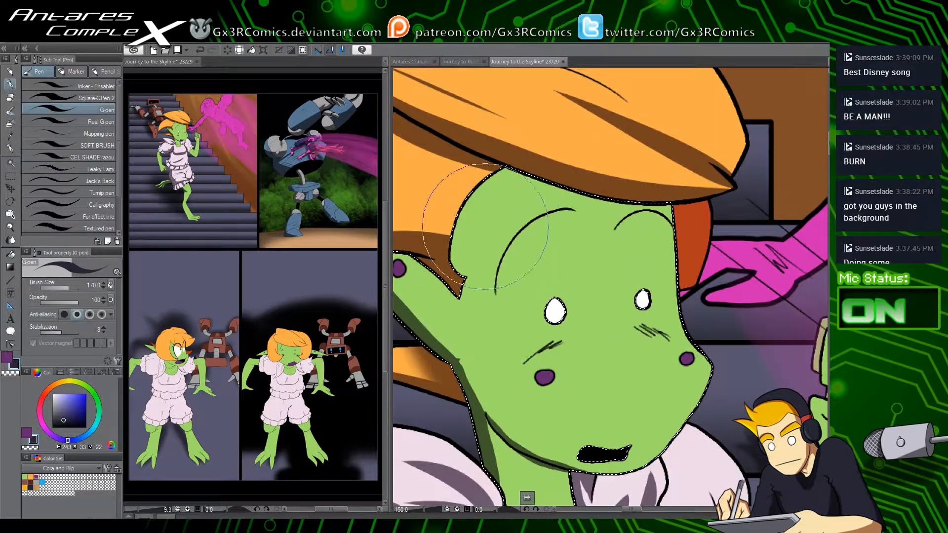
left_click_drag(456, 237, 486, 444)
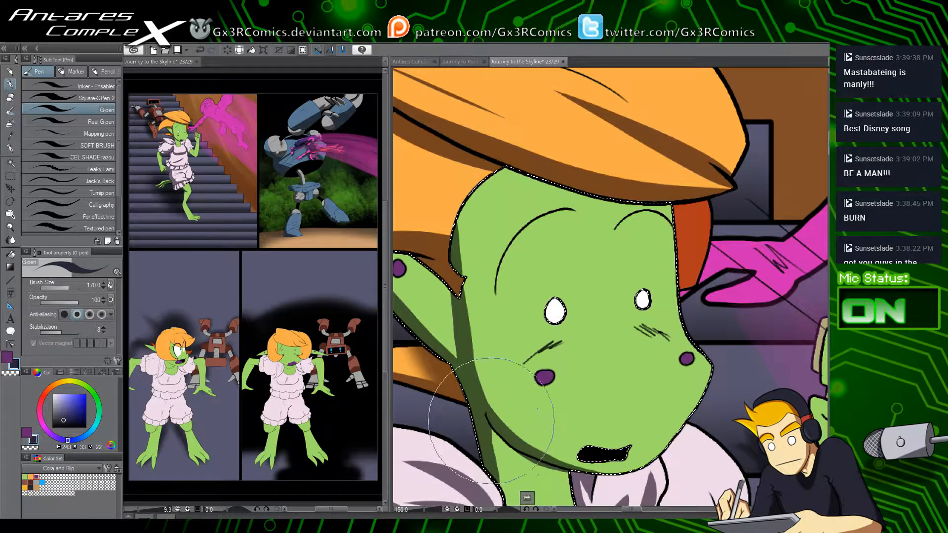
left_click_drag(492, 425, 465, 332)
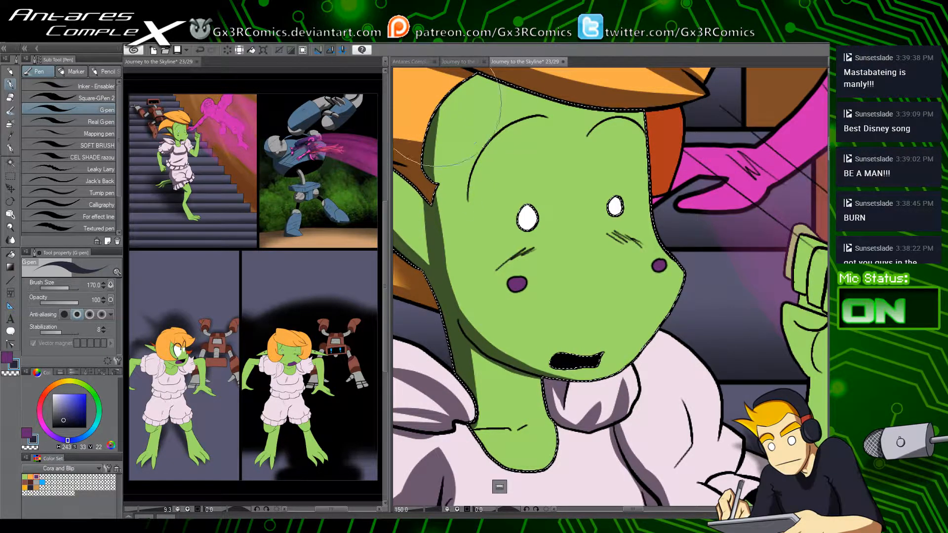
left_click_drag(428, 254, 492, 266)
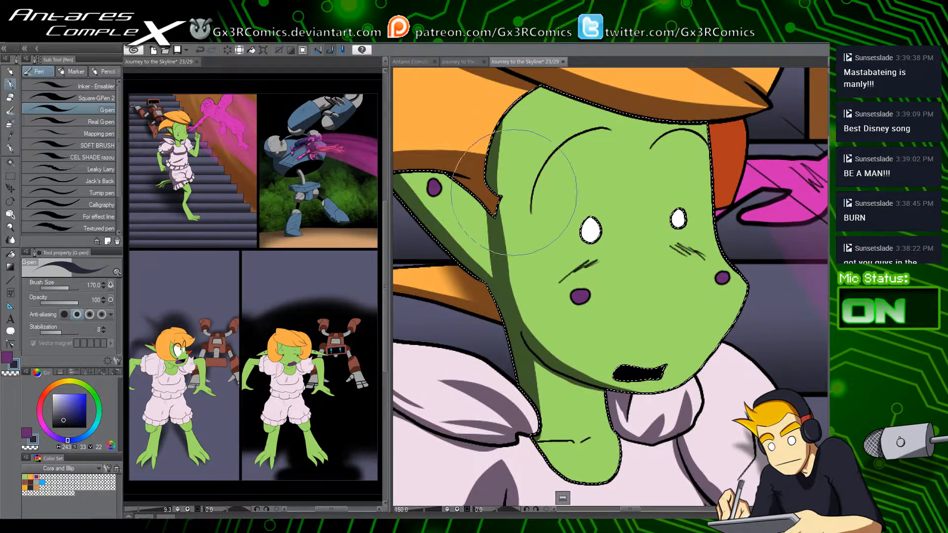
scroll(511, 203, "down", 1)
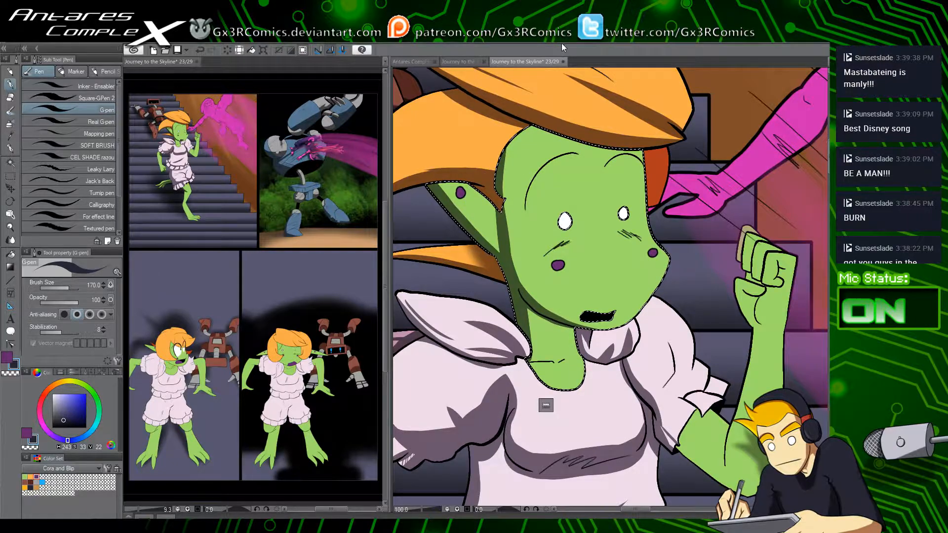
left_click_drag(526, 316, 506, 304)
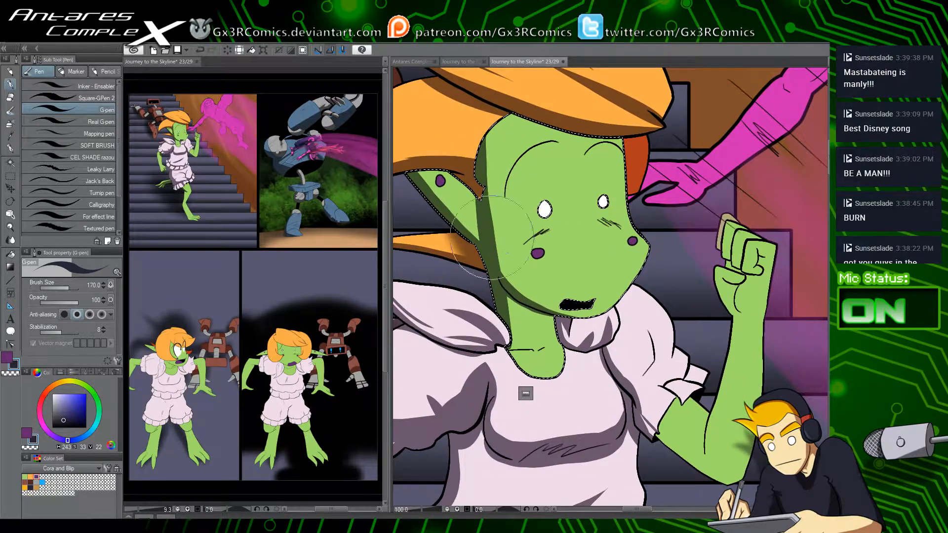
scroll(493, 395, "down", 1)
left_click_drag(474, 459, 520, 312)
key("ctrl+d")
left_click_drag(557, 452, 529, 251)
mouse_move(587, 371)
left_mouse_down()
mouse_move(512, 422)
mouse_move(487, 424)
left_mouse_up()
key("w")
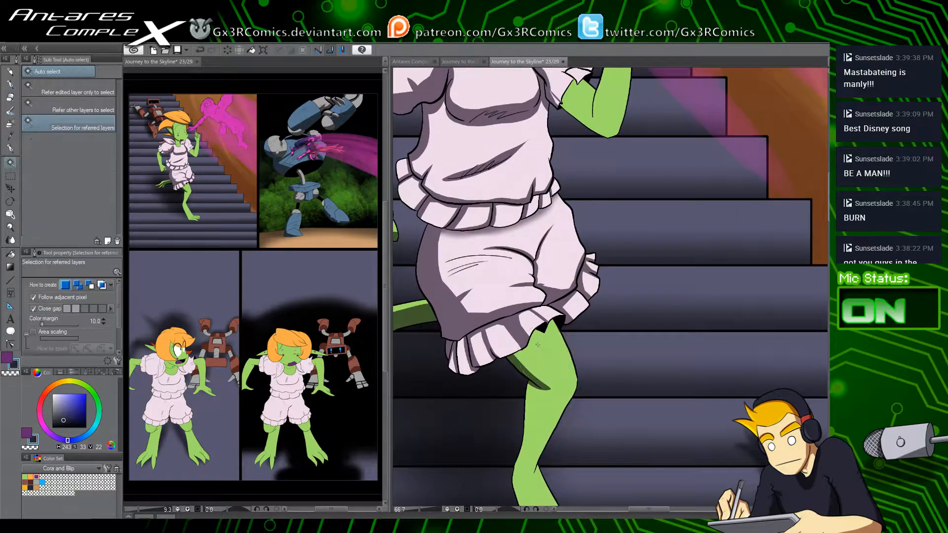
left_click(543, 348)
key("b")
key("b")
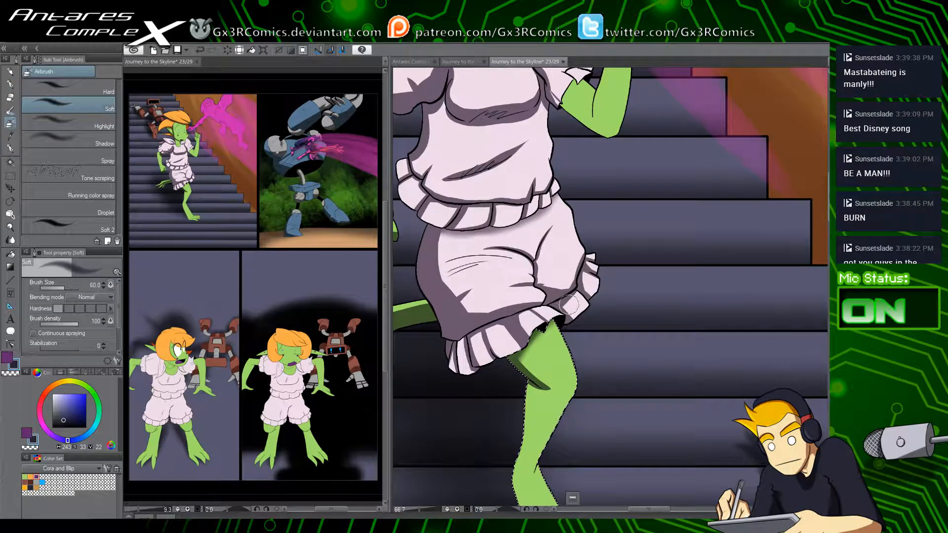
left_click_drag(533, 225, 548, 319)
Step: Select the green character's raised arm and shade the upper arm, the underside of the elbow, and the inner edge of the forearm
key("w")
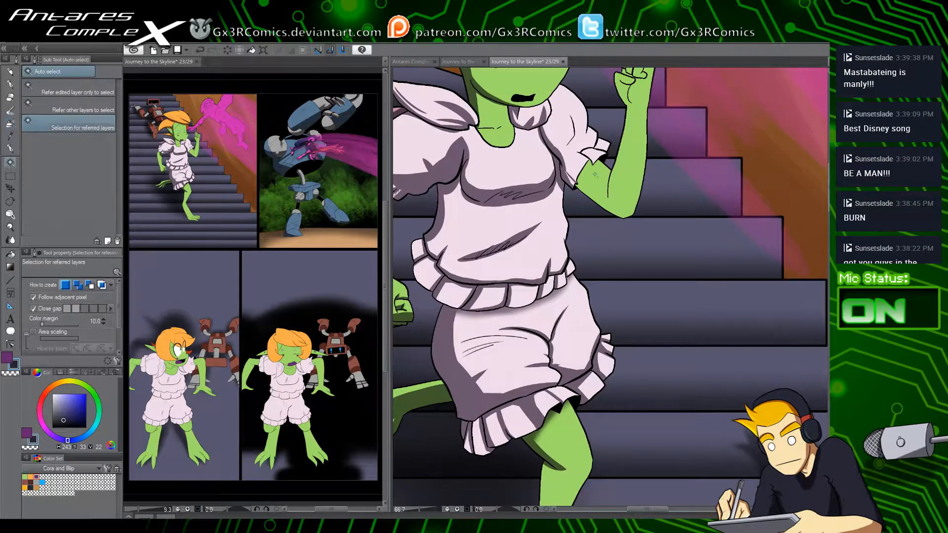
mouse_move(595, 227)
left_mouse_down()
mouse_move(524, 294)
mouse_move(556, 316)
left_mouse_up()
key("p")
scroll(512, 225, "up", 1)
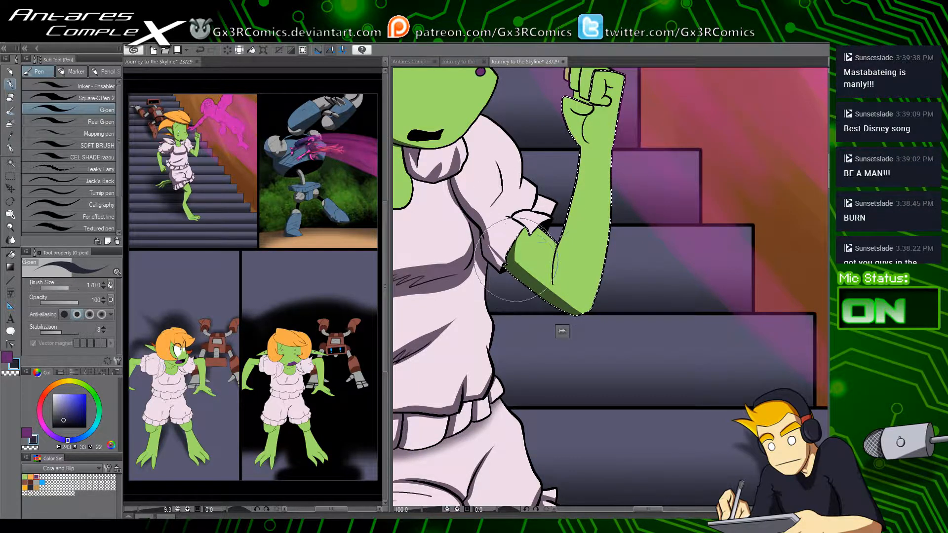
mouse_move(533, 232)
left_mouse_down()
mouse_move(519, 265)
mouse_move(537, 234)
mouse_move(521, 253)
mouse_move(545, 260)
mouse_move(529, 232)
mouse_move(556, 257)
mouse_move(554, 284)
mouse_move(564, 233)
mouse_move(555, 286)
mouse_move(553, 240)
mouse_move(555, 254)
mouse_move(566, 219)
mouse_move(555, 285)
mouse_move(582, 147)
mouse_move(555, 285)
mouse_move(563, 233)
left_mouse_up()
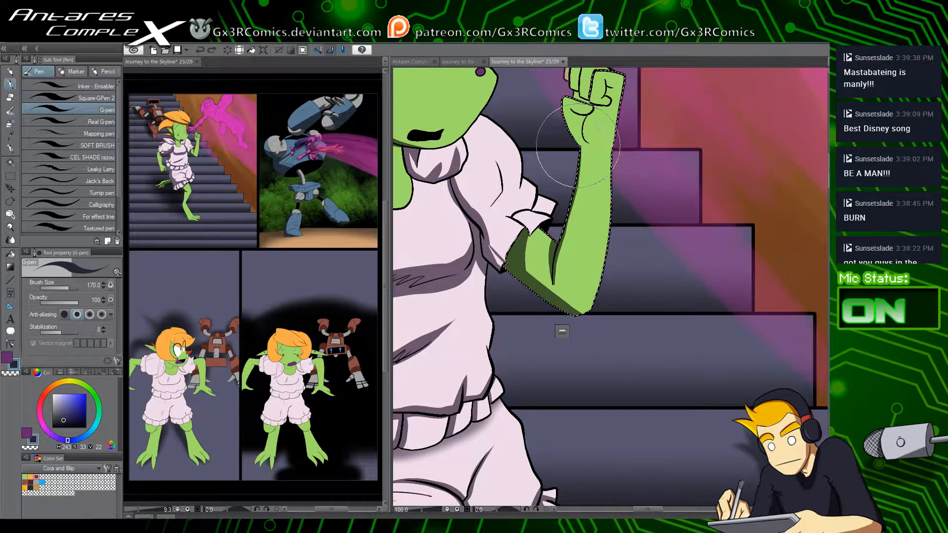
mouse_move(578, 145)
left_mouse_down()
mouse_move(576, 201)
mouse_move(570, 139)
left_mouse_up()
scroll(586, 84, "up", 1)
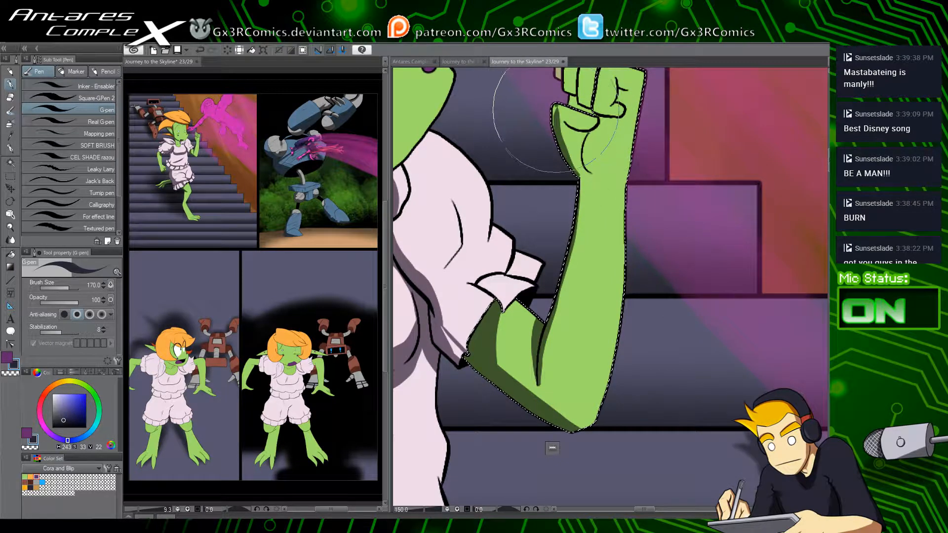
Step: Select the small palm gap between the fingers and thumb of the raised fist and fill it with the shadow color
left_click_drag(571, 149, 524, 278)
key("w")
left_click(540, 242)
key("g")
key("g")
left_click(541, 243)
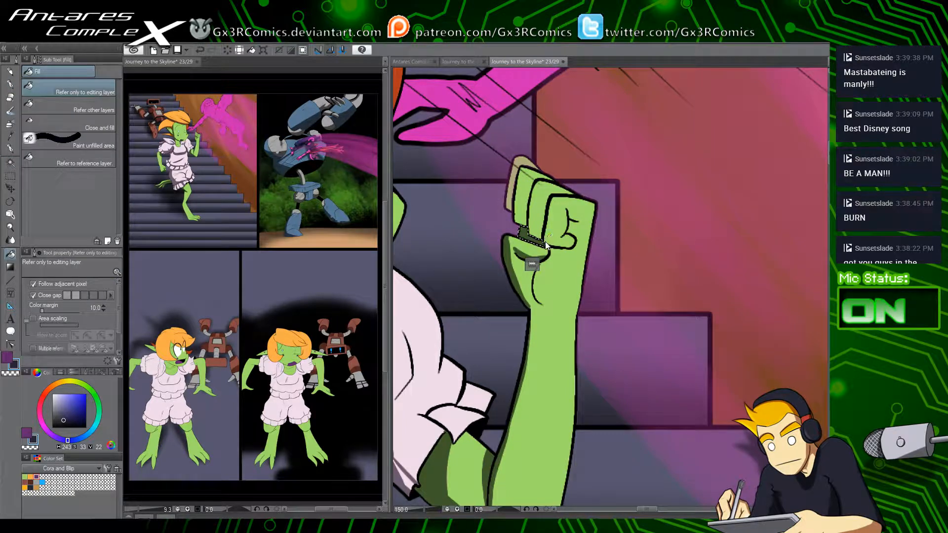
key("p")
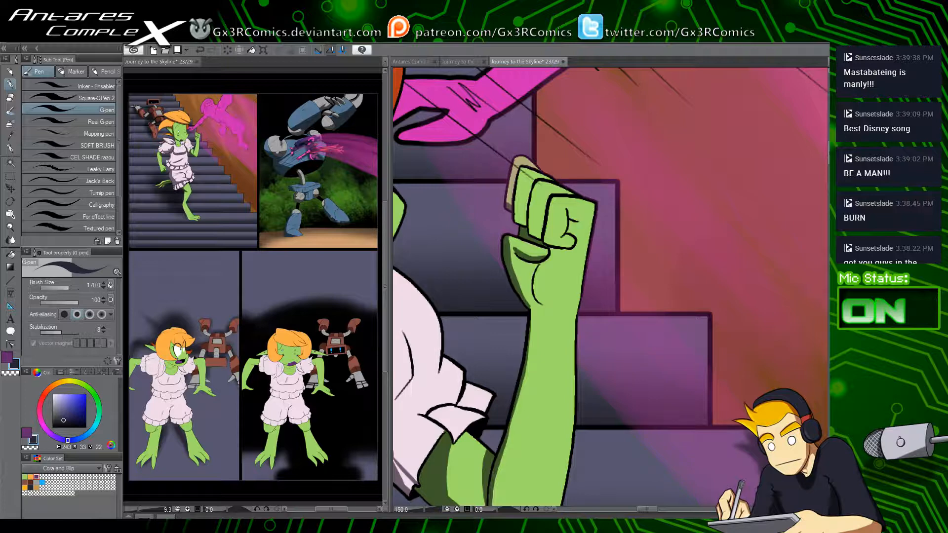
Step: Select the outermost finger of the raised fist, delete the pale glow tinting it, and clear the selection
key("w")
left_click(516, 178)
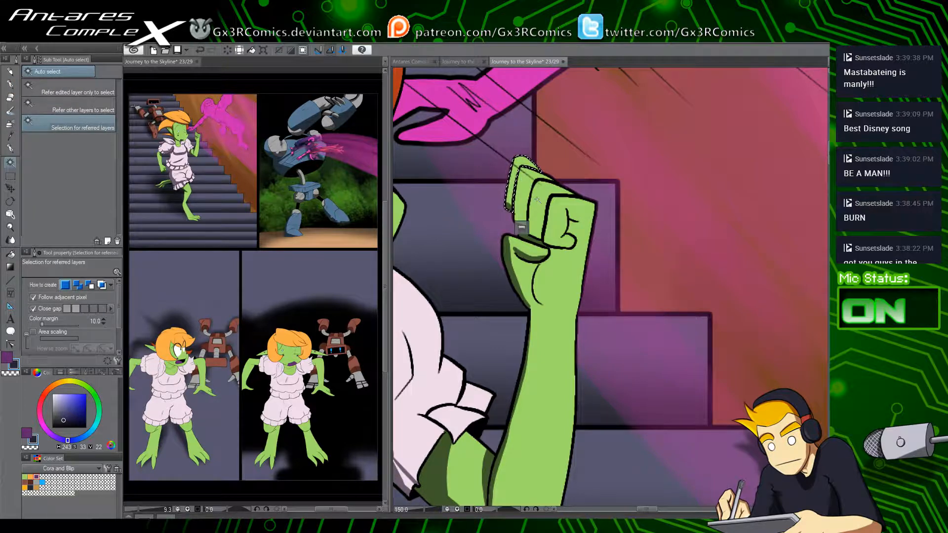
key("ctrl+d")
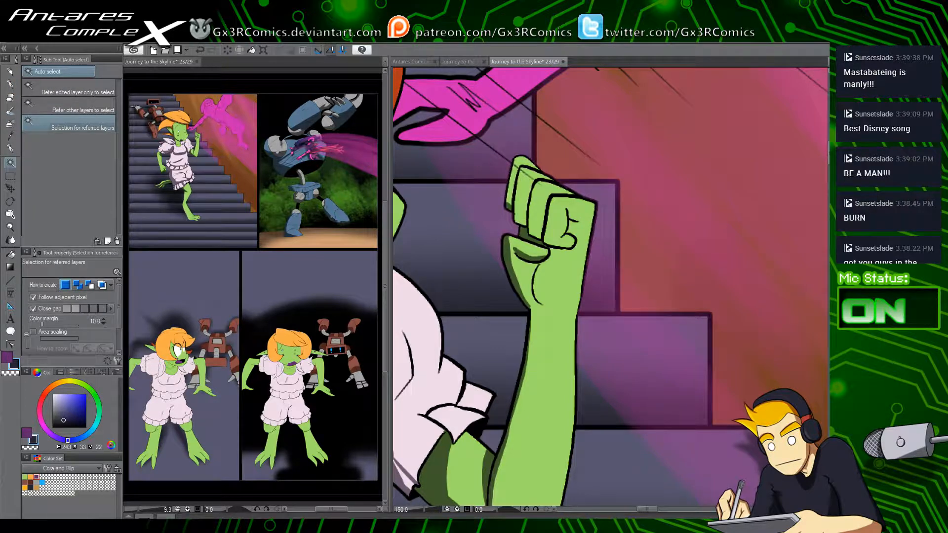
Step: Select the middle fingers of the raised fist one at a time and shade their inner edges
left_click(521, 212)
key("p")
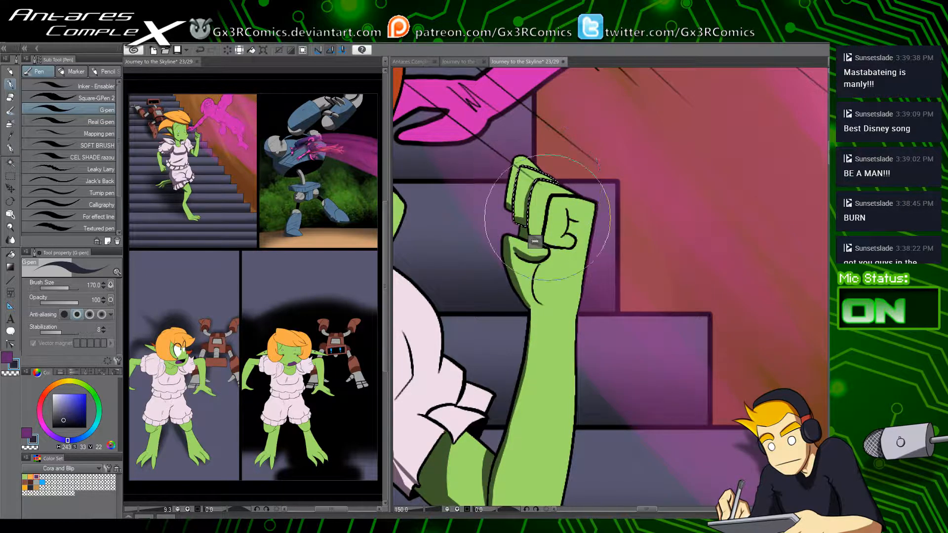
key("w")
left_click(538, 216)
key("p")
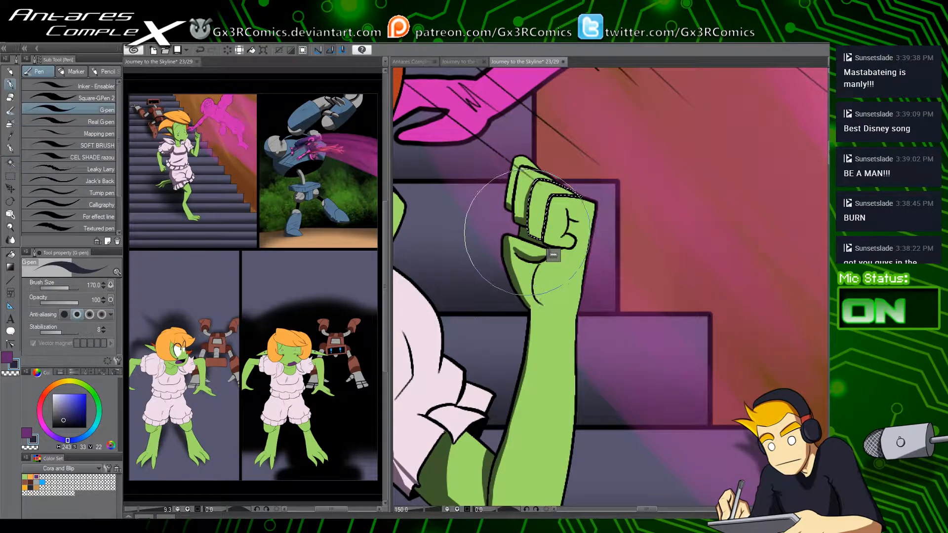
Step: Select the front of the raised fist with its forearm and shade the thumb crease and the lower edge of the hand
key("w")
left_click(566, 237)
key("p")
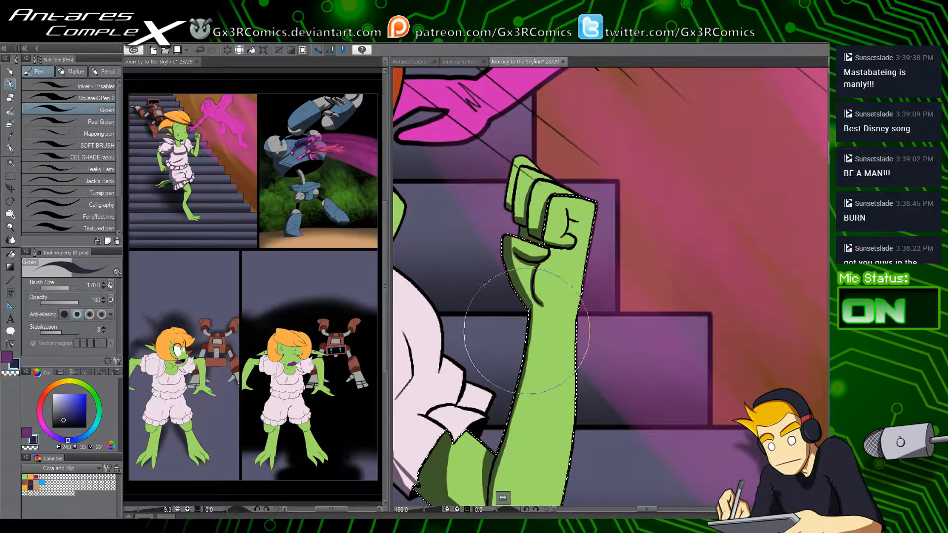
Step: Select the red-orange hair section beside the character's face, shade its upper and inner edges with the G-pen, and clear the selection
left_click_drag(472, 281, 503, 420)
mouse_move(455, 233)
left_mouse_down()
mouse_move(502, 303)
mouse_move(472, 193)
mouse_move(475, 301)
left_mouse_up()
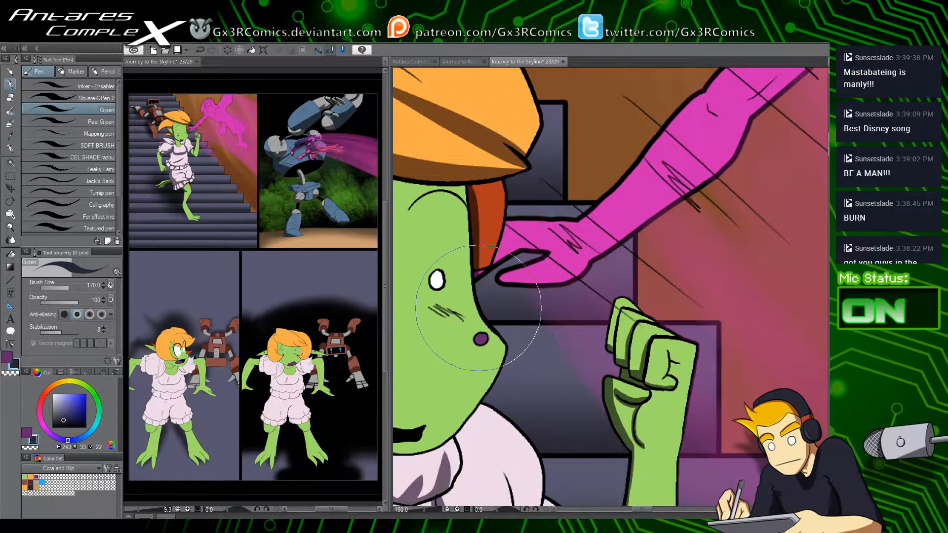
key("ctrl+z")
key("w")
left_click(480, 196)
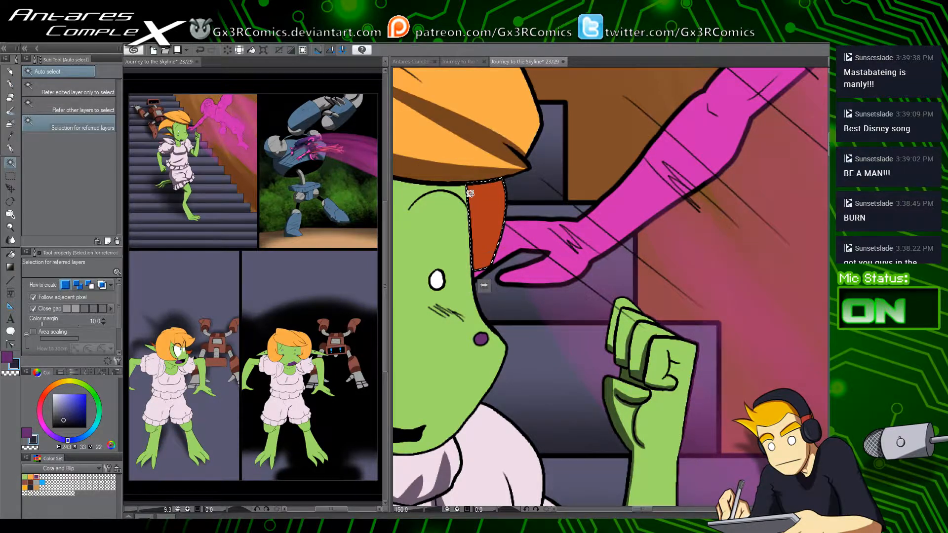
key("p")
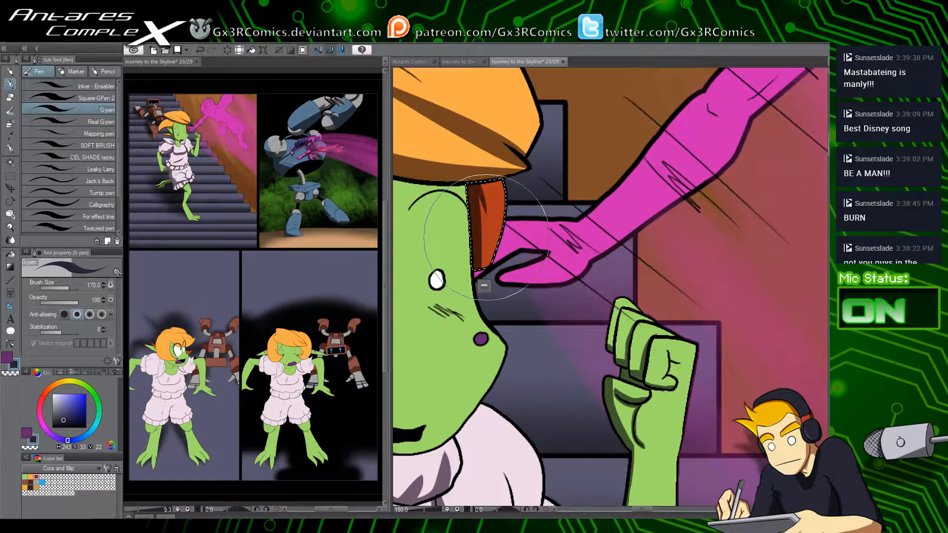
key("ctrl+d")
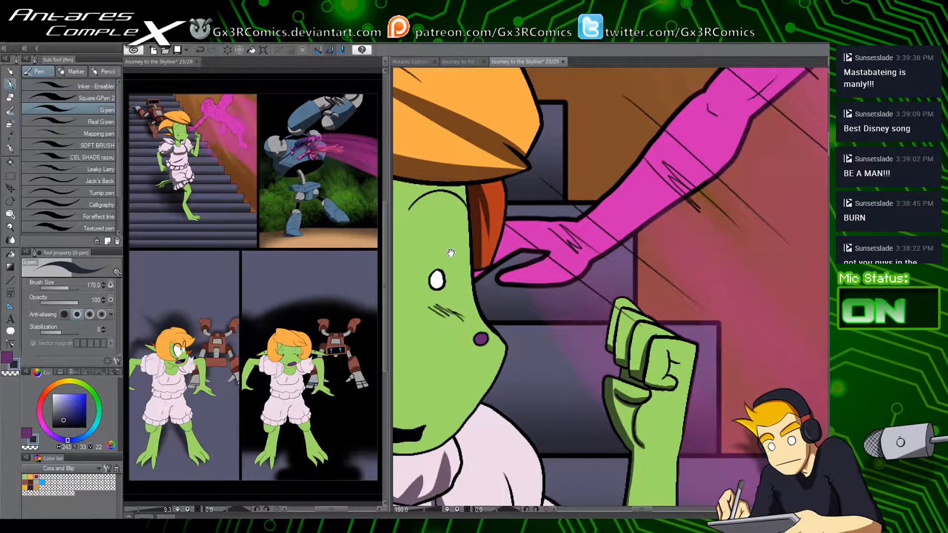
Step: Select the green skin of the face and neck, clear the selection, and save the page
left_click_drag(450, 253, 549, 289)
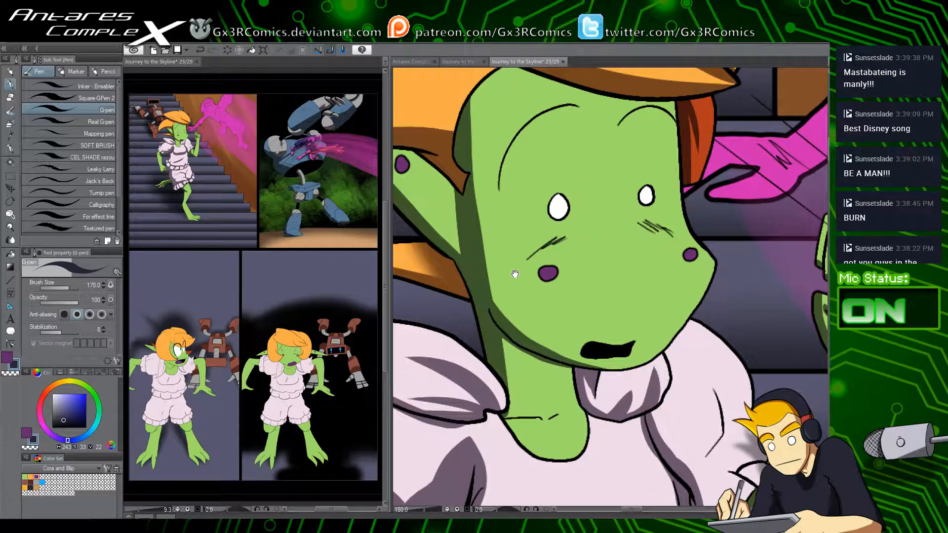
mouse_move(544, 389)
left_mouse_down()
mouse_move(527, 330)
mouse_move(528, 259)
left_mouse_up()
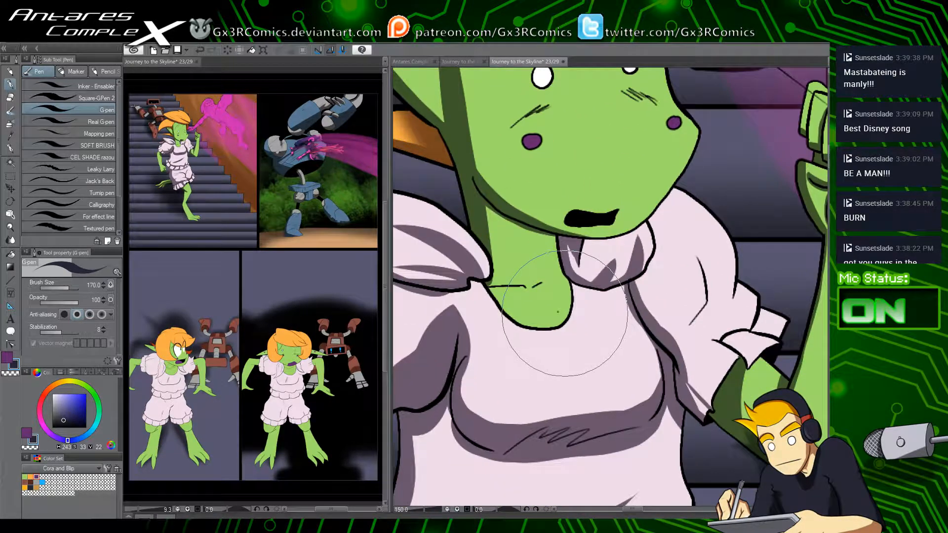
key("w")
left_click(558, 311)
key("p")
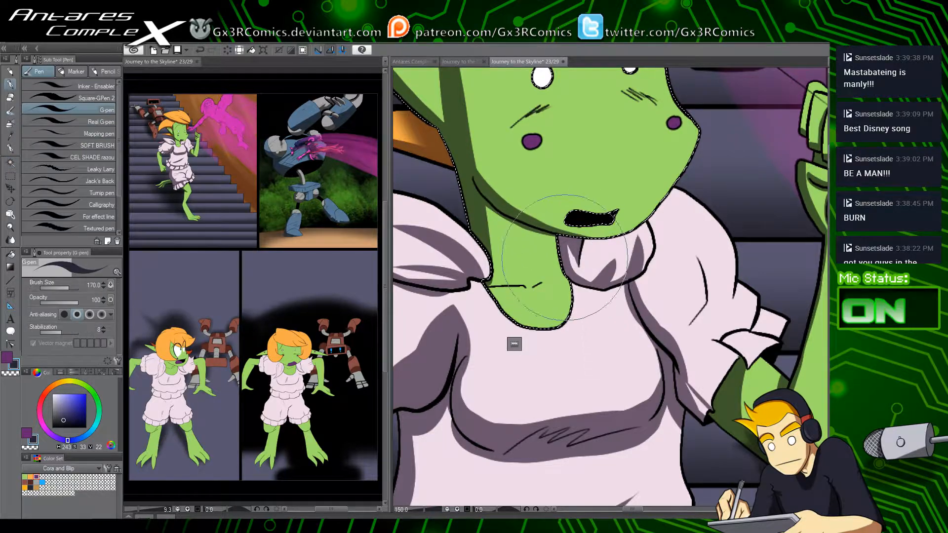
key("ctrl+d")
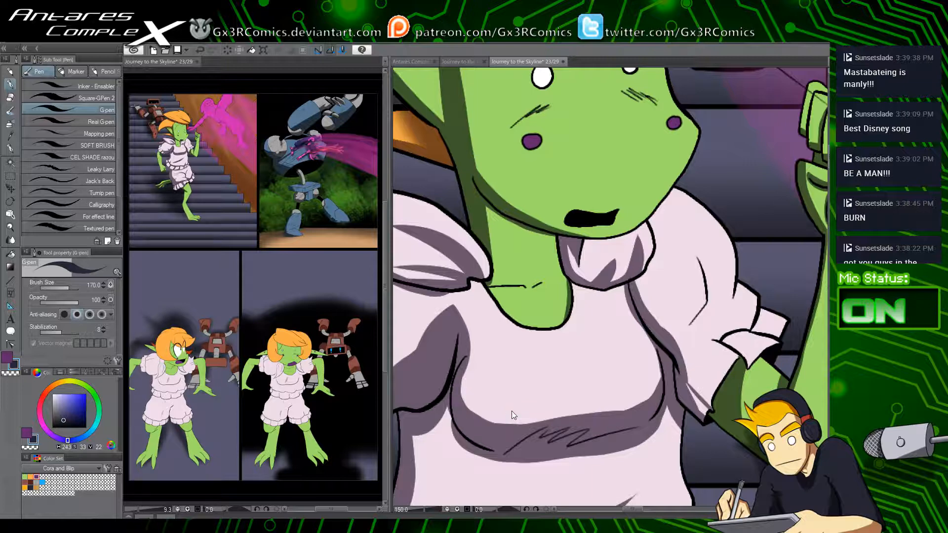
key("ctrl+s")
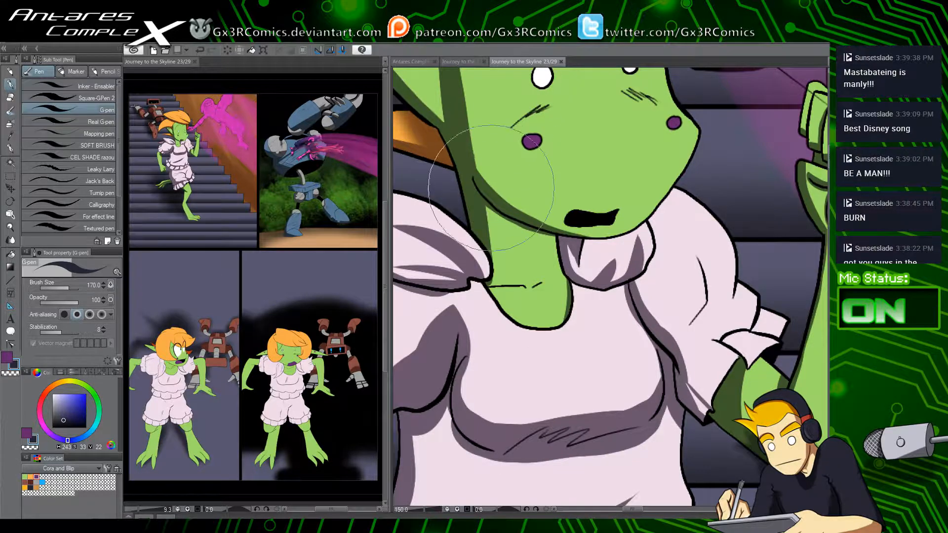
Step: Add thin hatch strokes along the shadow on the side of the shirt below the armpit
scroll(508, 220, "down", 2)
left_click_drag(531, 415, 566, 271)
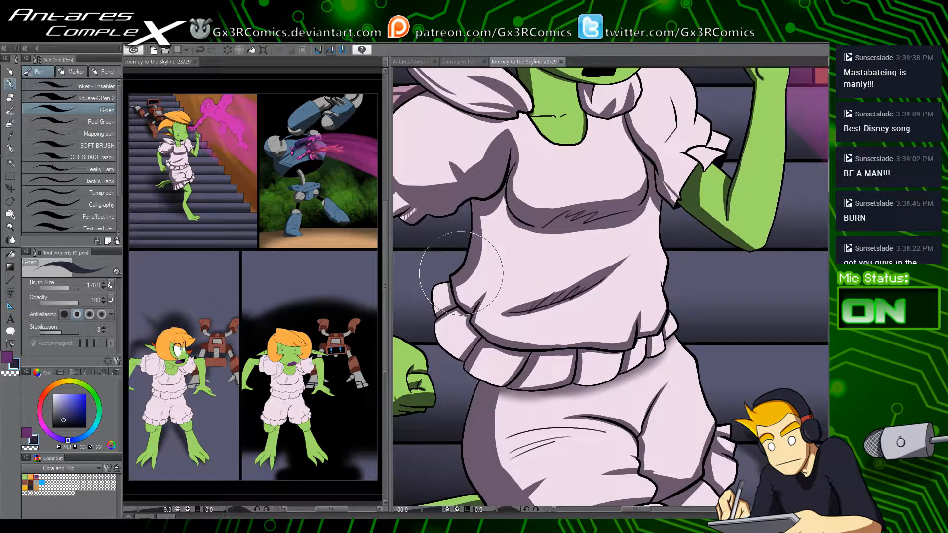
mouse_move(462, 291)
left_mouse_down()
mouse_move(492, 197)
mouse_move(464, 291)
left_mouse_up()
left_click_drag(540, 317, 466, 346)
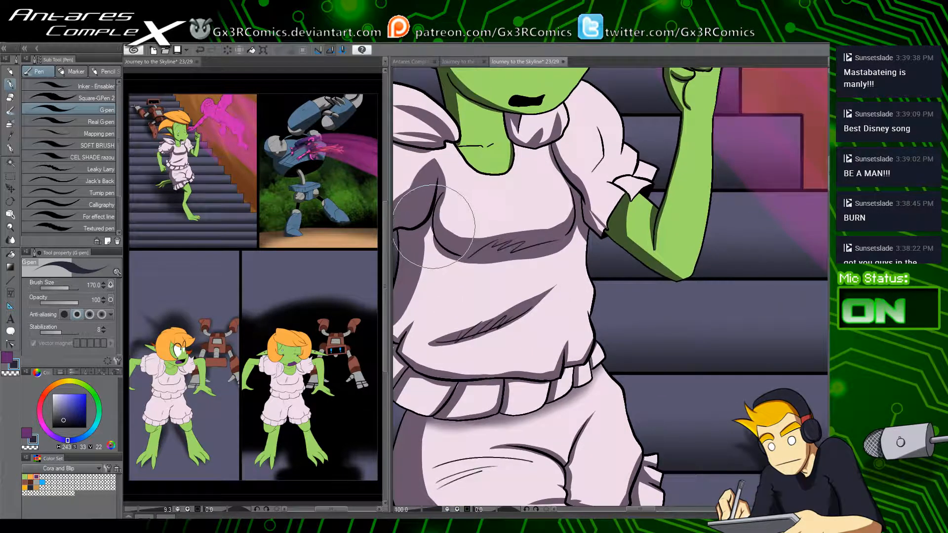
mouse_move(430, 218)
left_mouse_down()
mouse_move(442, 239)
mouse_move(422, 255)
mouse_move(435, 235)
mouse_move(424, 249)
mouse_move(427, 237)
mouse_move(433, 246)
mouse_move(423, 234)
mouse_move(420, 256)
mouse_move(434, 250)
mouse_move(446, 261)
mouse_move(429, 294)
left_mouse_up()
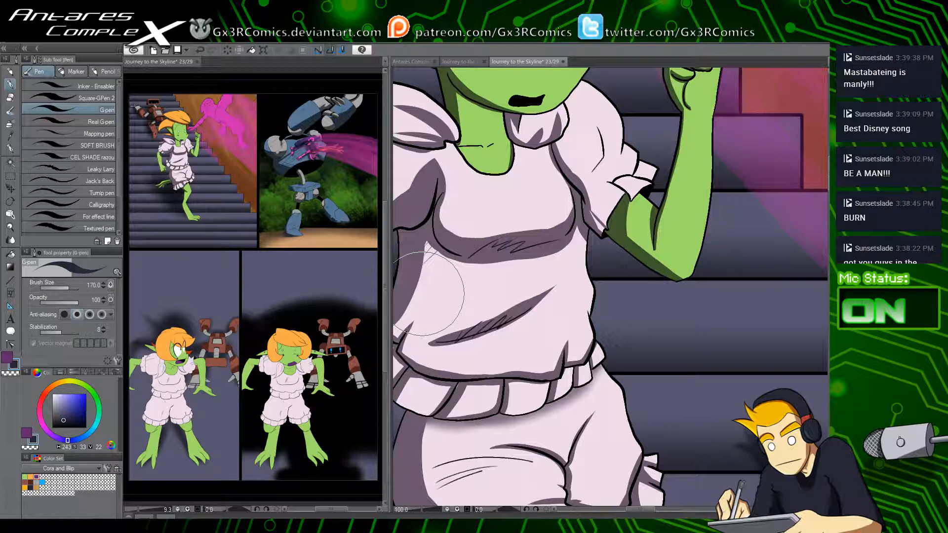
left_click_drag(495, 336, 520, 291)
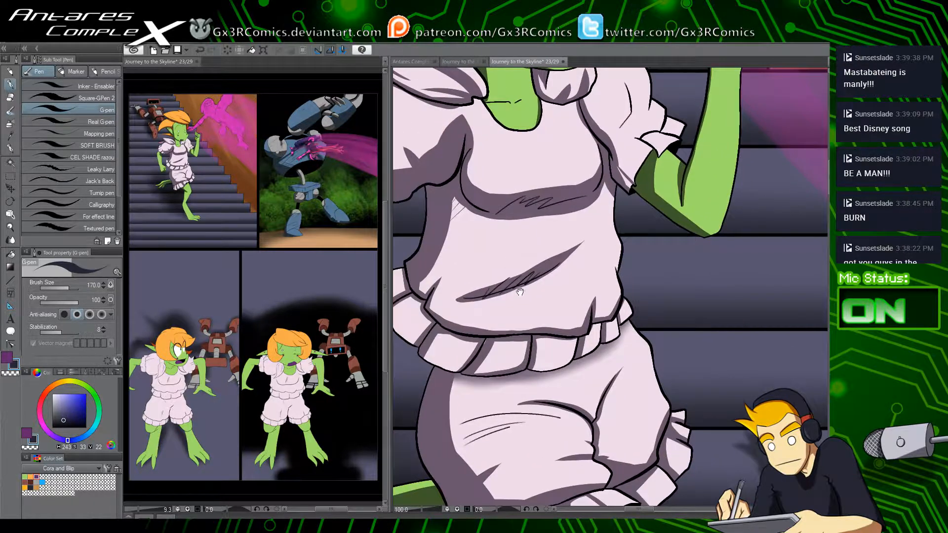
Step: Add hatch strokes to the shaded ruffle at the hem of the shorts' leg and save the page
scroll(501, 343, "down", 2)
left_click_drag(515, 368, 488, 323)
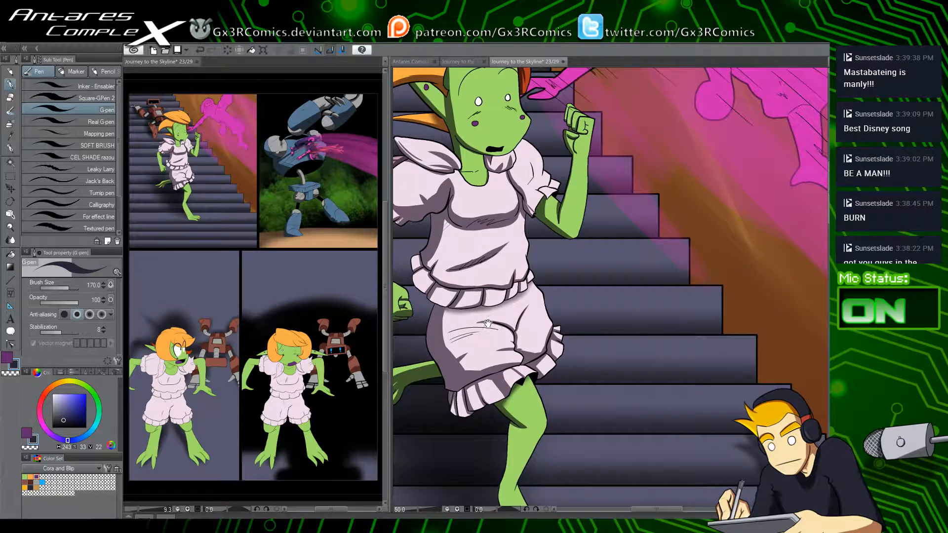
left_click_drag(497, 382, 496, 350)
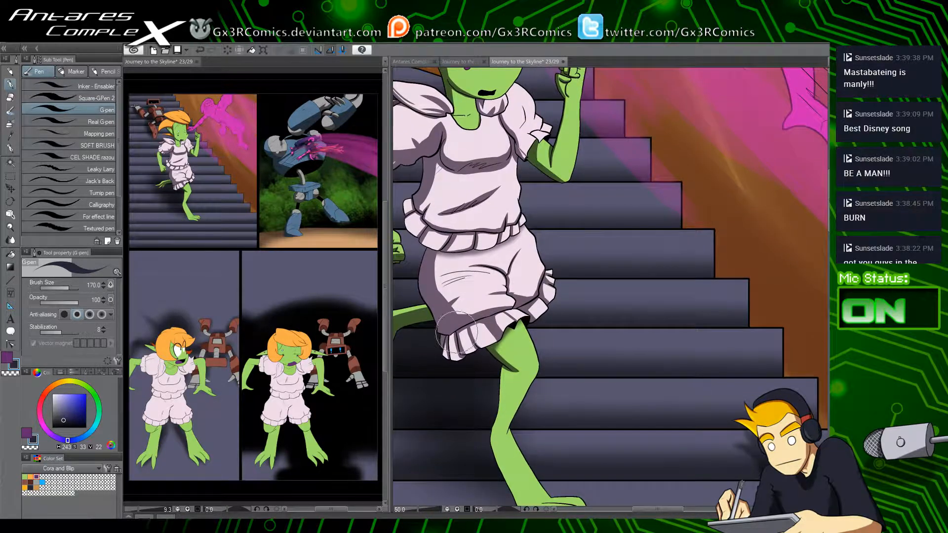
scroll(456, 332, "up", 3)
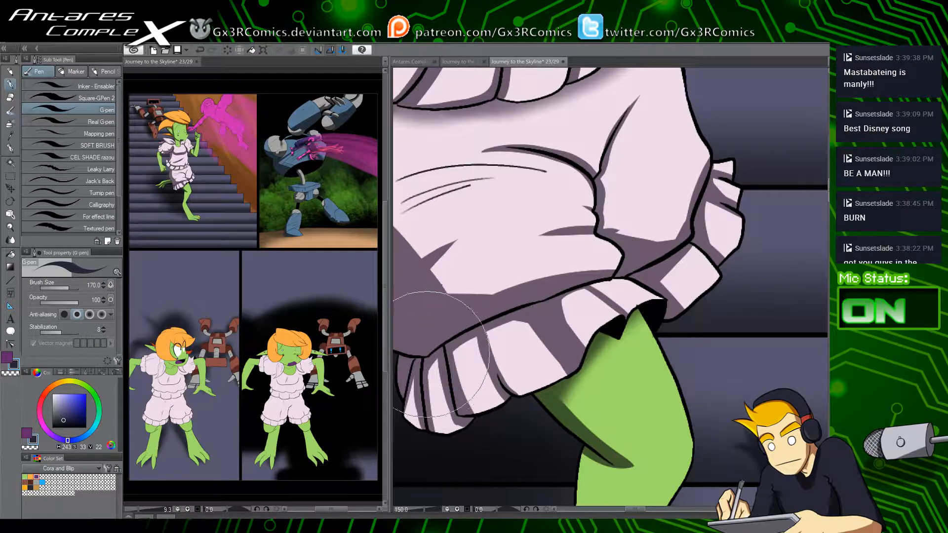
left_click_drag(436, 361, 431, 401)
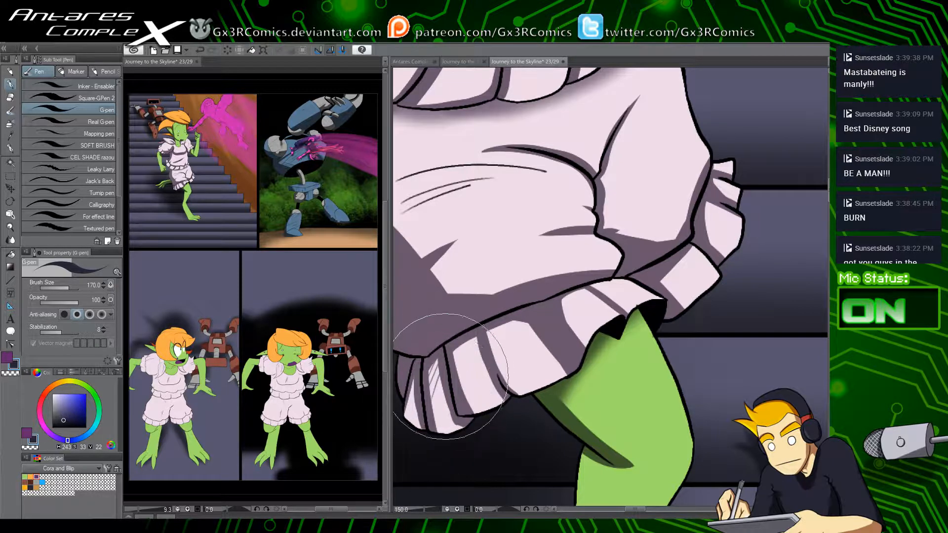
scroll(434, 431, "down", 3)
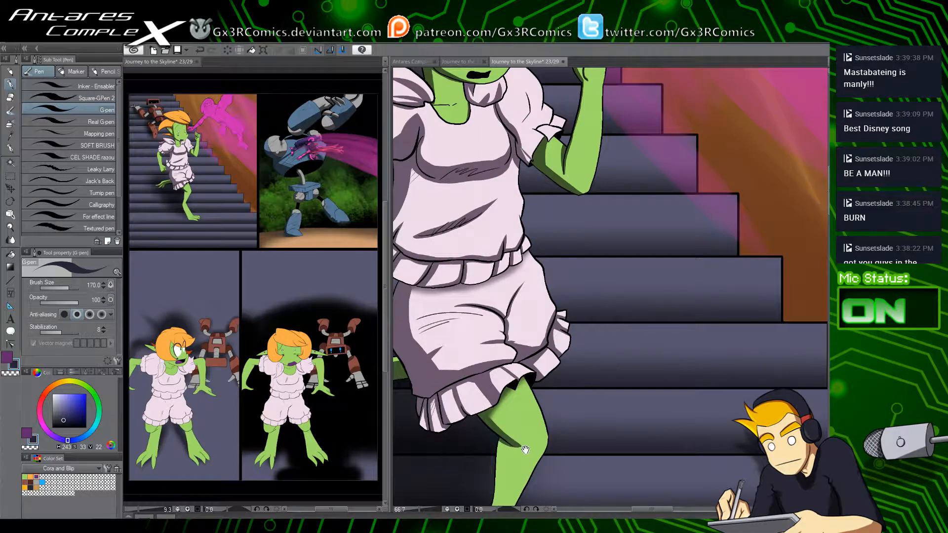
left_click_drag(525, 449, 505, 390)
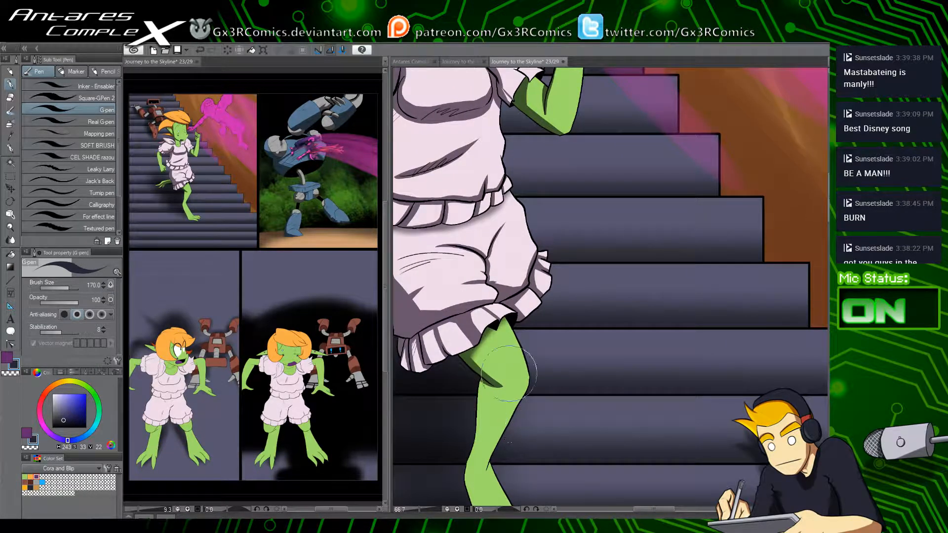
scroll(463, 475, "down", 1)
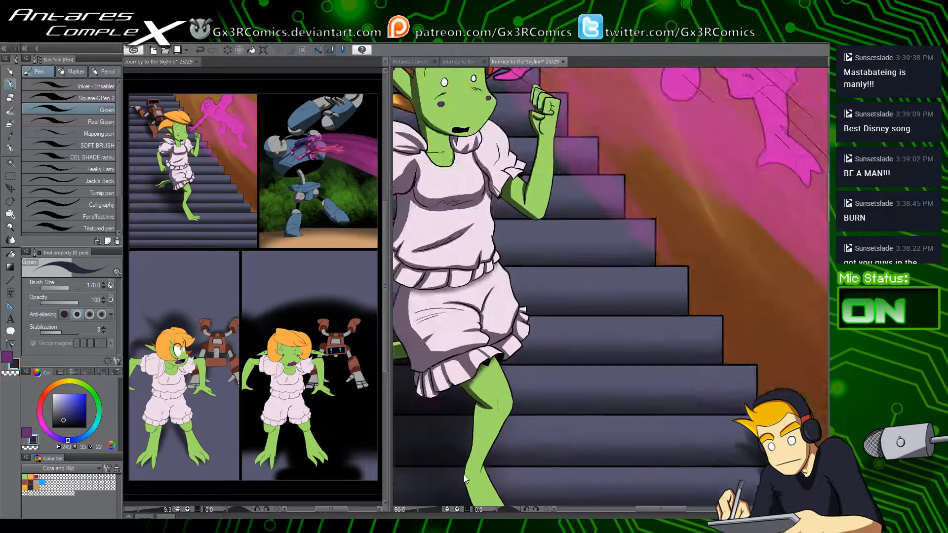
scroll(464, 475, "down", 1)
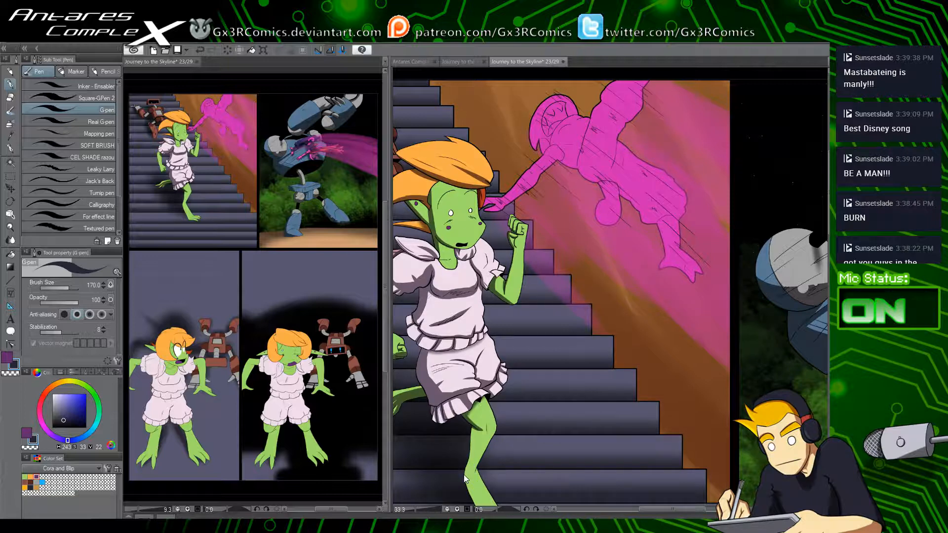
key("ctrl+s")
Step: Airbrush a soft shadow along the forearm of the pink flying figure with the Soft airbrush at size 60
left_click_drag(551, 235, 554, 316)
scroll(543, 346, "up", 1)
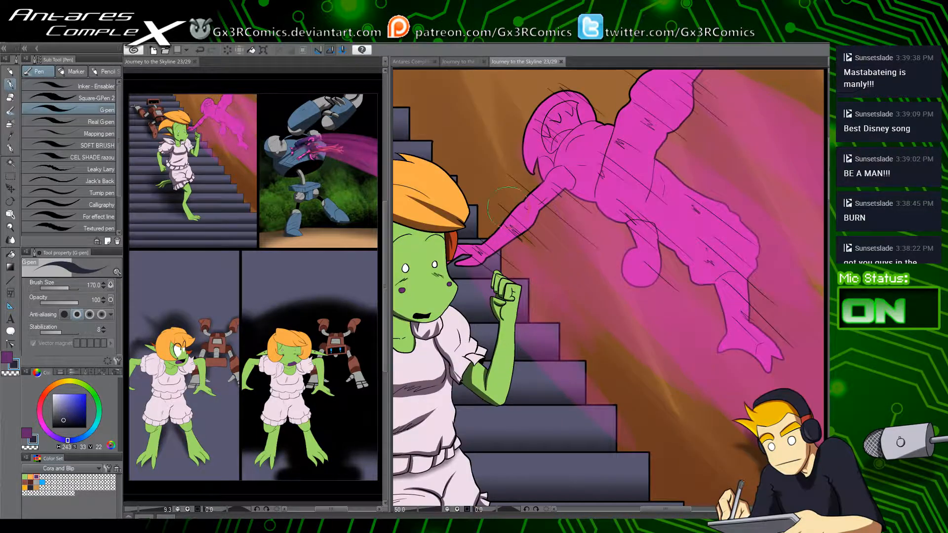
key("w")
key("b")
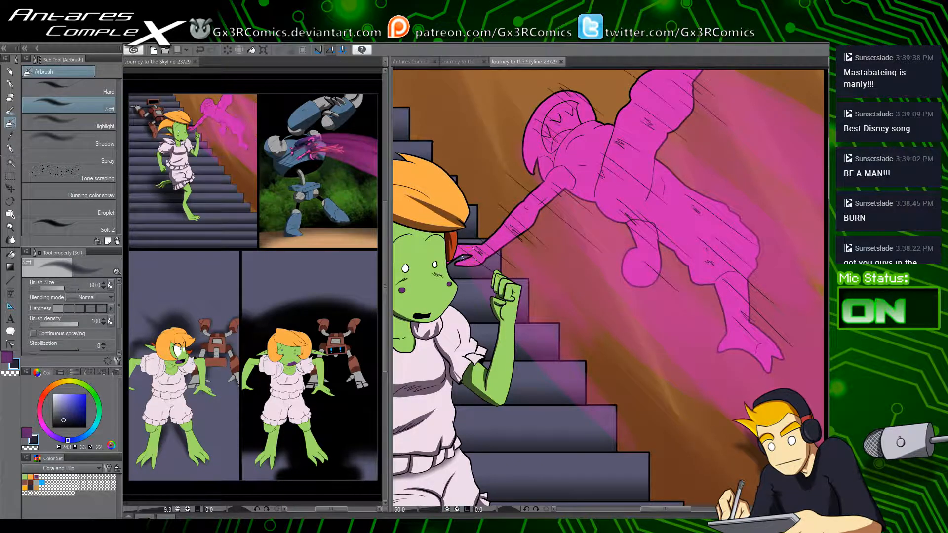
left_click_drag(463, 267, 546, 202)
Step: Set the airbrush size to 100 and shade the lower edges of the pink figure's upper arm, torso, hip and legs
key("bracketright")
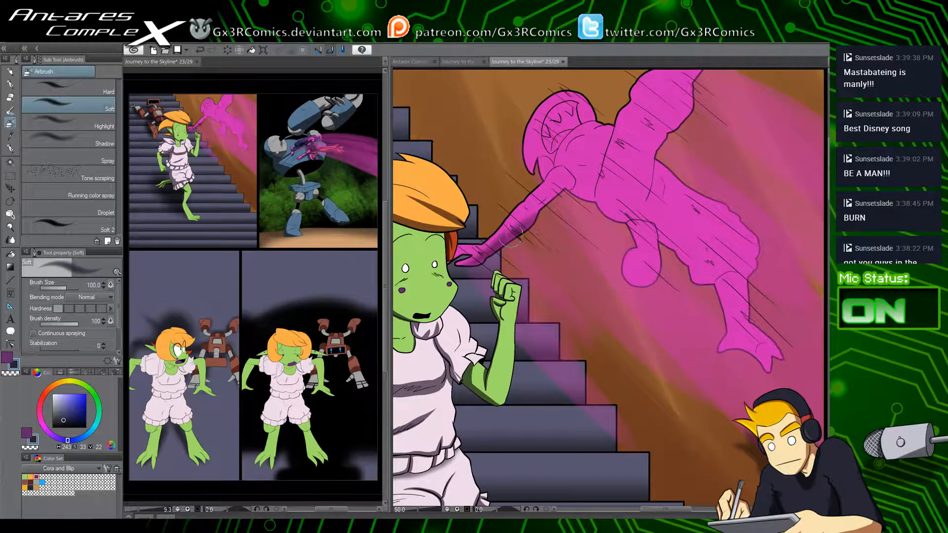
left_click_drag(511, 236, 557, 198)
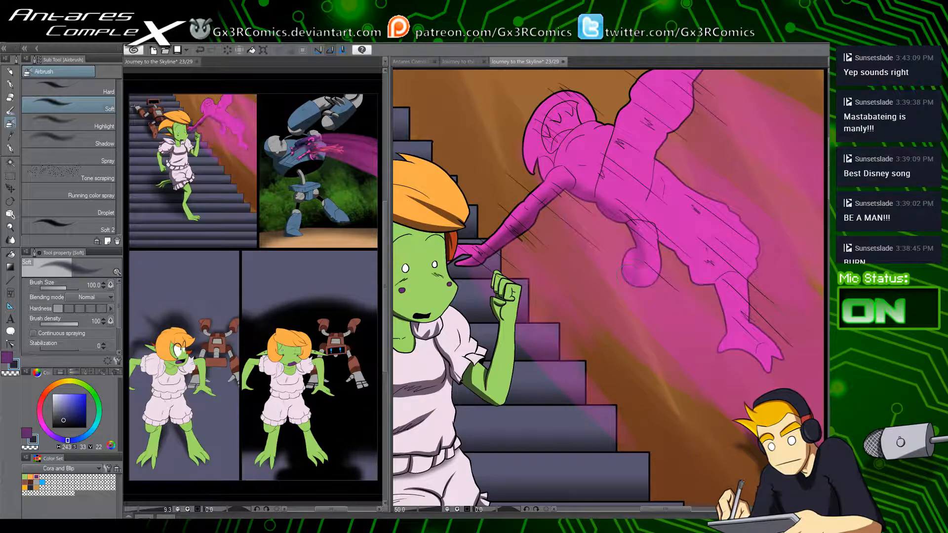
left_click_drag(654, 221, 667, 240)
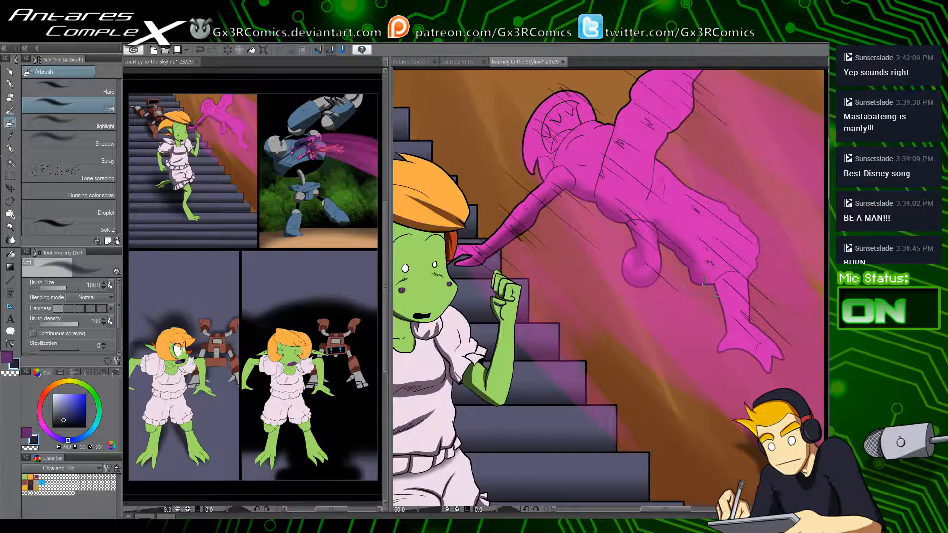
mouse_move(708, 273)
left_mouse_down()
mouse_move(729, 280)
mouse_move(708, 288)
mouse_move(749, 296)
mouse_move(720, 297)
mouse_move(720, 366)
mouse_move(735, 351)
left_mouse_up()
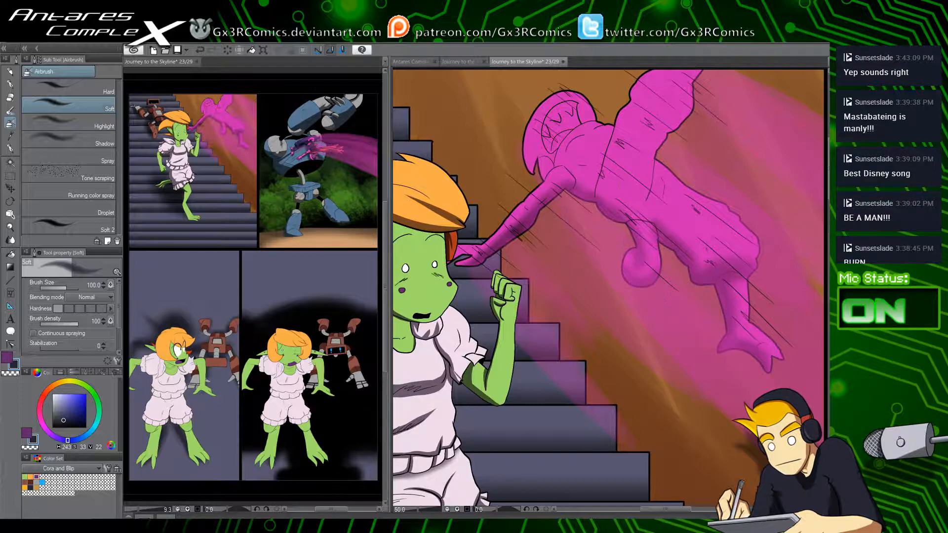
Step: Airbrush shadows at size 150 on the pink figure's thick raised limb, torso and open mouth, redoing the torso stroke
mouse_move(636, 192)
left_mouse_down()
mouse_move(673, 124)
mouse_move(653, 146)
mouse_move(686, 122)
left_mouse_up()
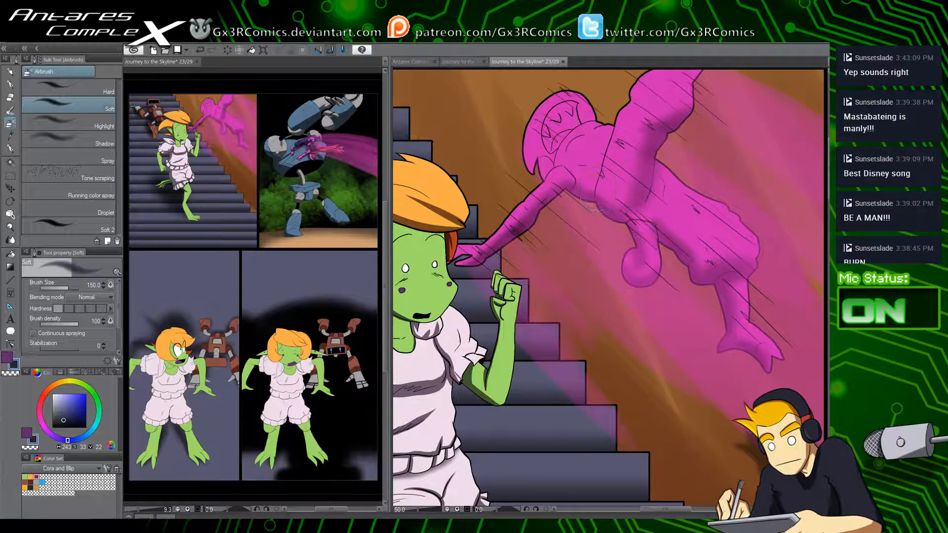
left_click_drag(598, 177, 625, 105)
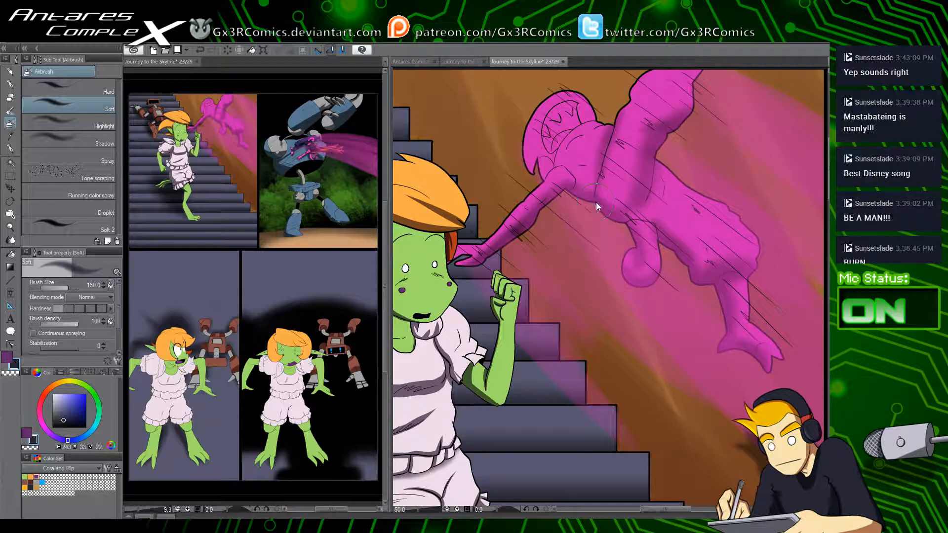
key("ctrl+z")
left_click_drag(595, 199, 637, 87)
left_click_drag(606, 118, 630, 75)
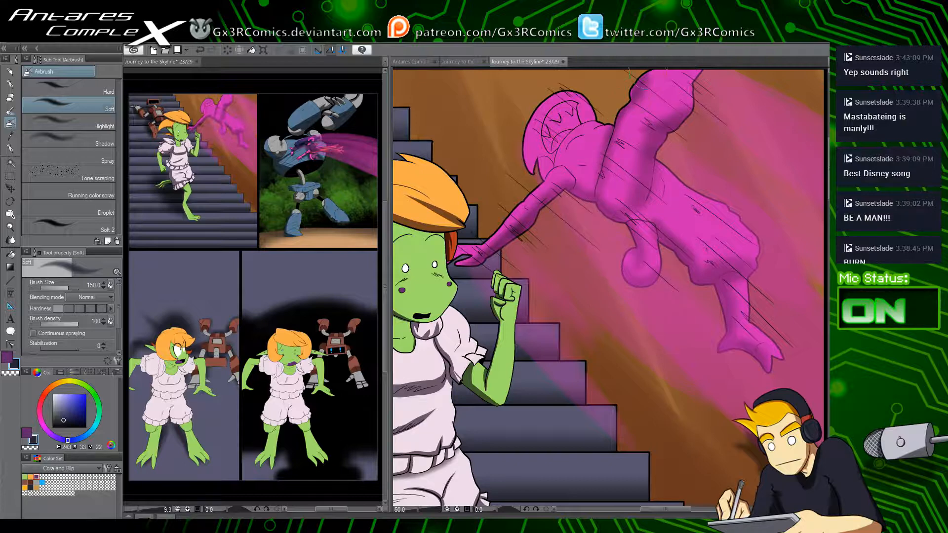
left_click_drag(633, 117, 600, 197)
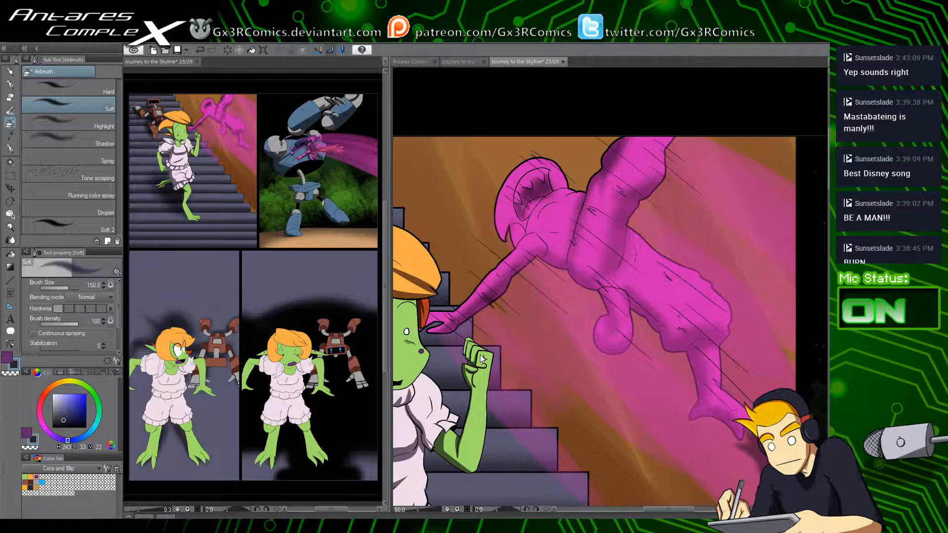
Step: Save the page and airbrush a soft shadow onto the pink figure's hand reaching toward the character's face
key("ctrl+s")
left_click_drag(430, 330, 513, 409)
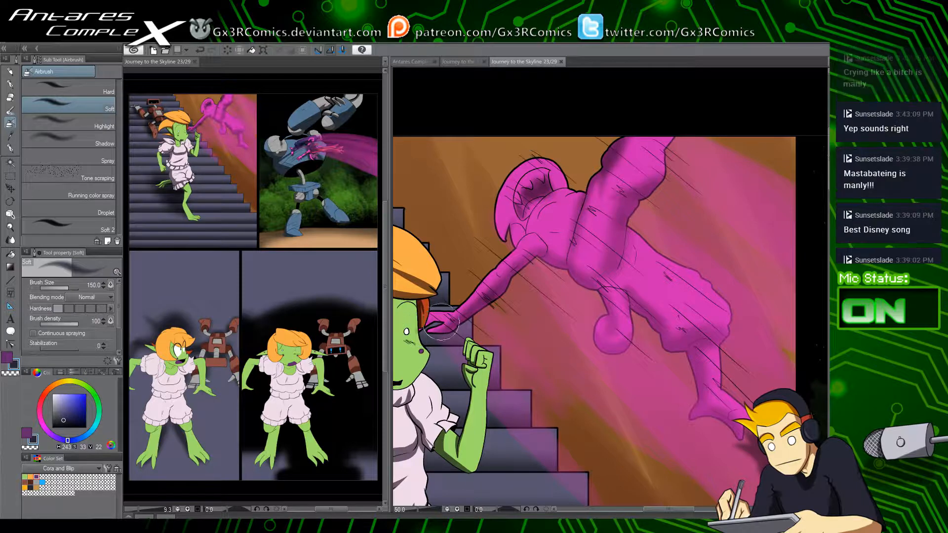
left_click_drag(419, 376, 451, 367)
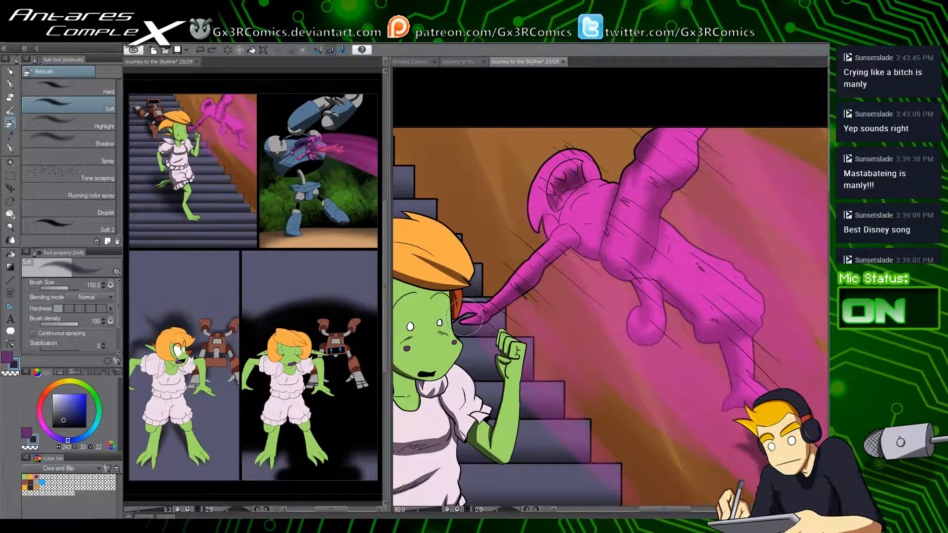
Step: Select the puffy sleeve on the green character's raised arm and shade it with the G-pen at size 170
left_click_drag(464, 320, 483, 207)
key("w")
left_click(475, 281)
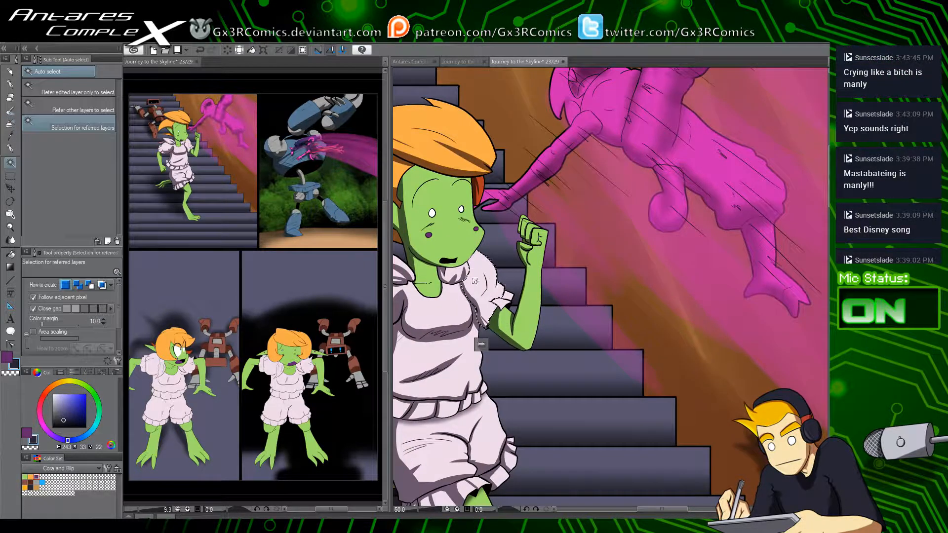
key("p")
scroll(462, 300, "up", 1)
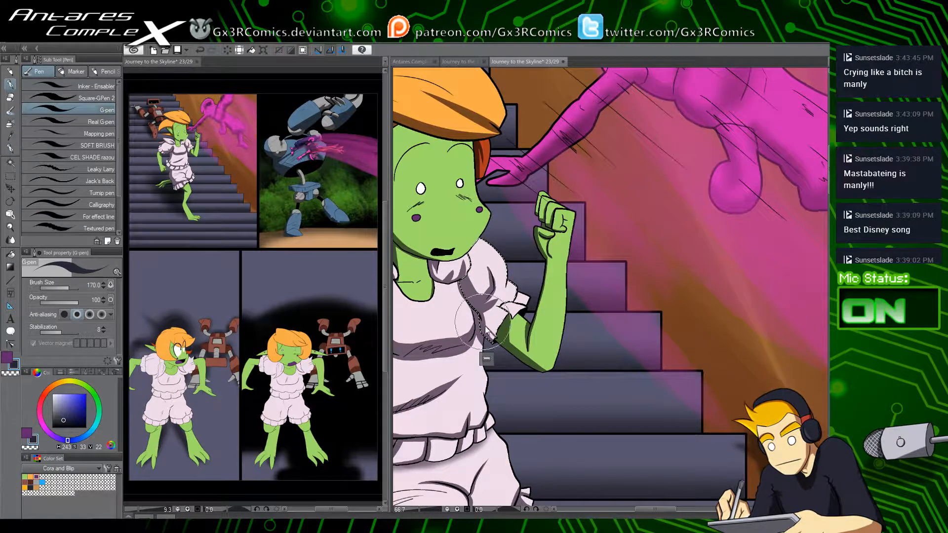
key("ctrl+d")
Step: Select the green character's standing leg and shade the thigh, back of the calf and sole of the foot
left_click_drag(529, 444, 499, 337)
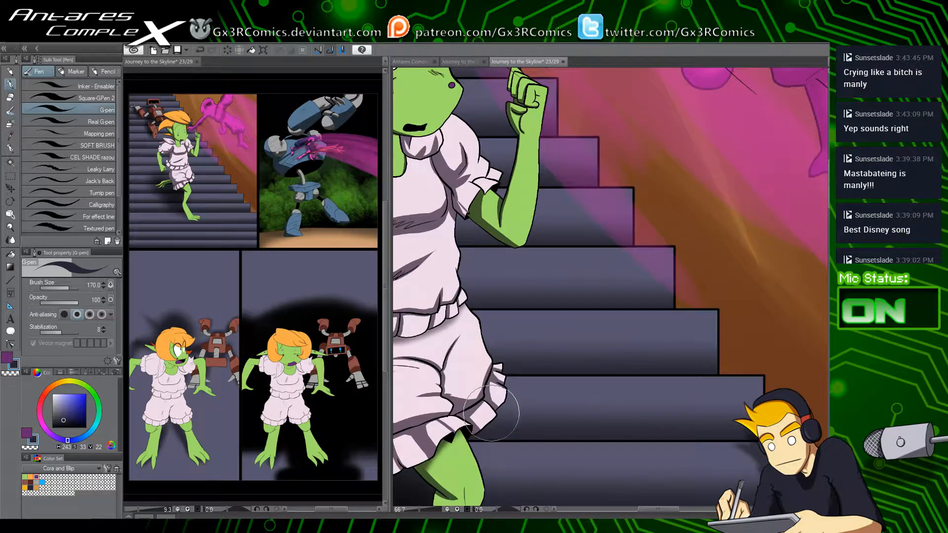
scroll(506, 434, "down", 2)
scroll(529, 411, "down", 3)
key("w")
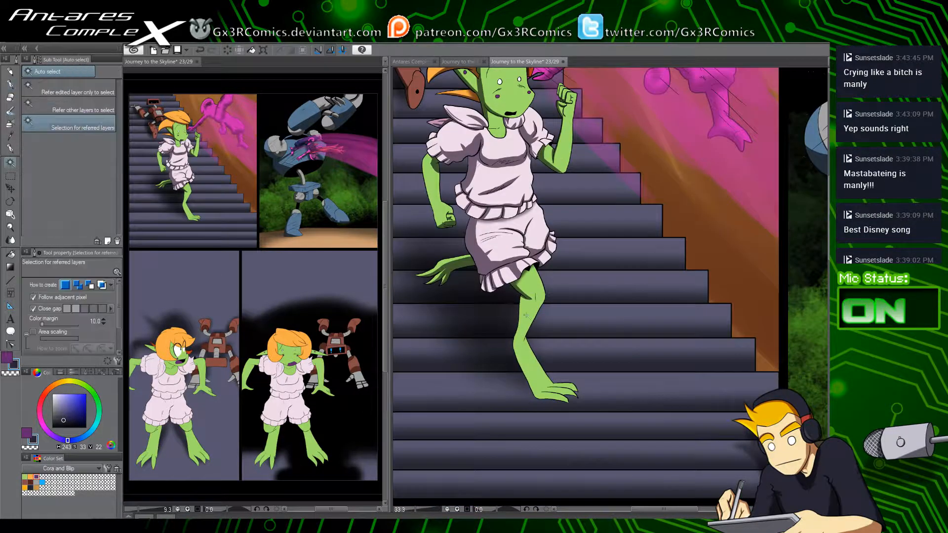
left_click(532, 305)
scroll(533, 305, "up", 3)
key("p")
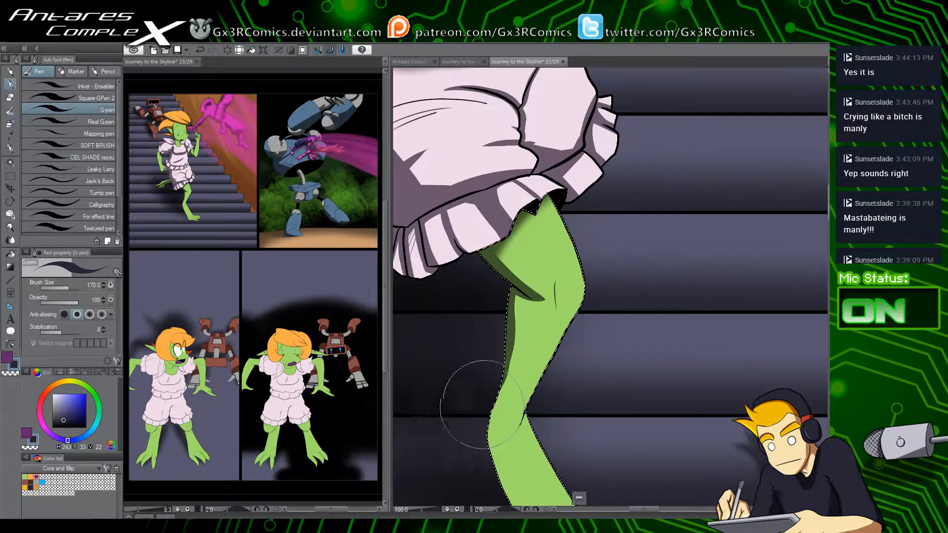
left_click_drag(516, 365, 477, 284)
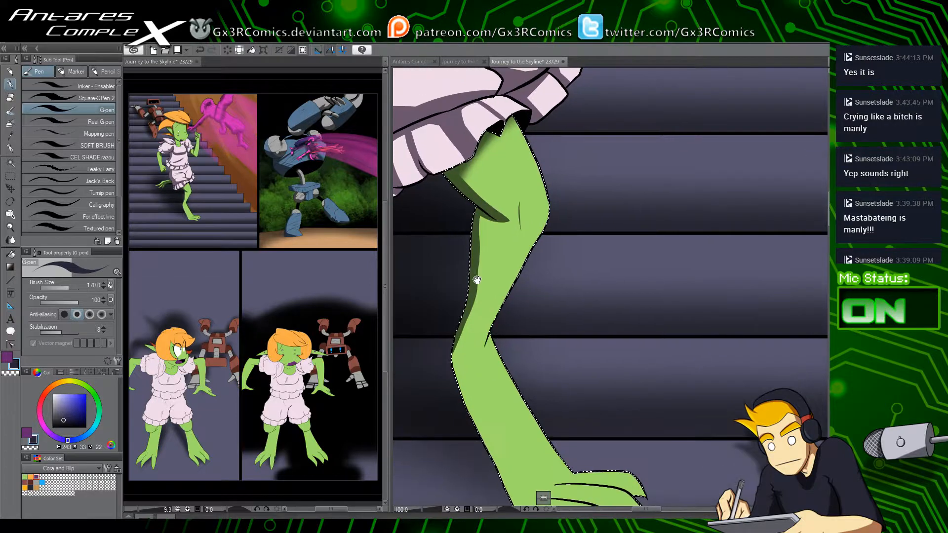
mouse_move(482, 343)
left_mouse_down()
mouse_move(480, 284)
mouse_move(496, 416)
left_mouse_up()
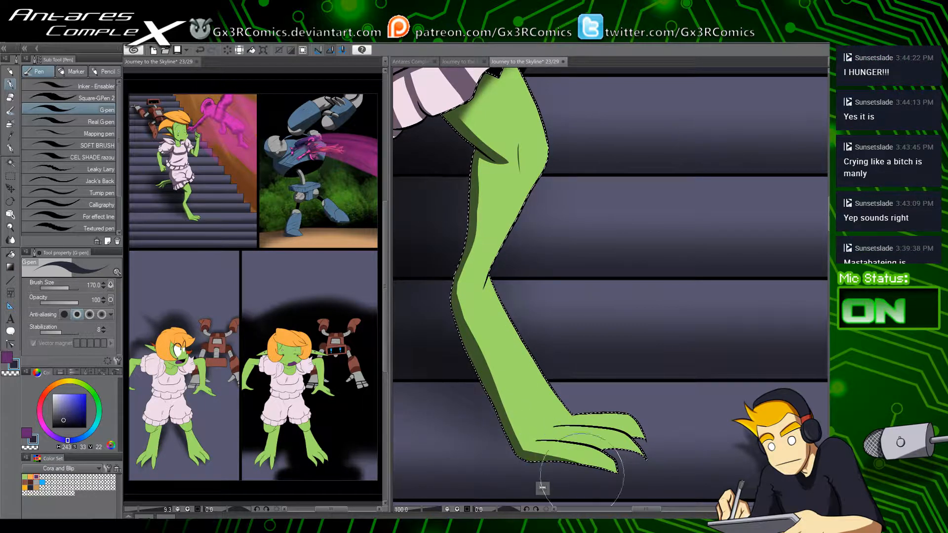
left_click_drag(526, 493, 623, 505)
Step: Draw shadows along the undersides of the toes on the standing foot and clean up their edges
scroll(583, 402, "up", 1)
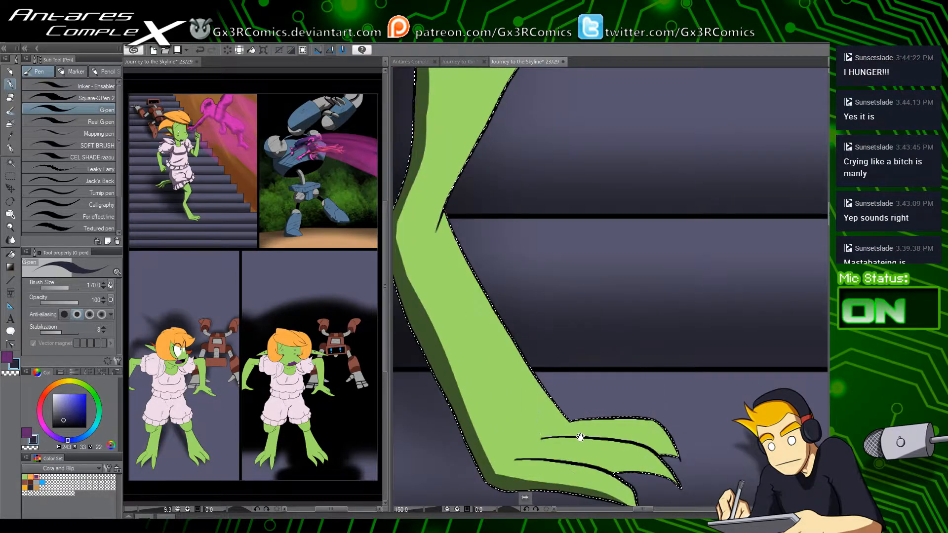
mouse_move(580, 438)
left_mouse_down()
mouse_move(504, 355)
mouse_move(562, 393)
left_mouse_up()
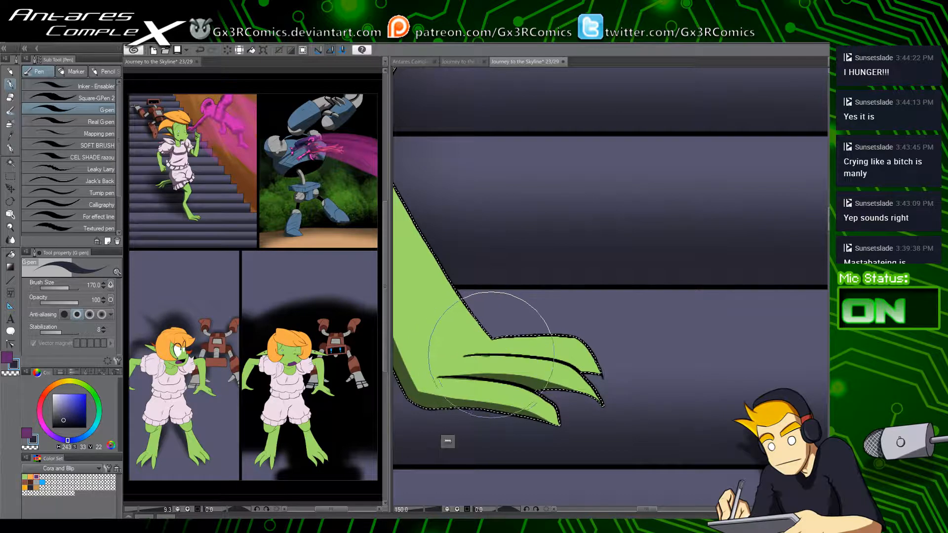
left_click_drag(491, 353, 560, 369)
mouse_move(488, 355)
left_mouse_down()
mouse_move(582, 363)
mouse_move(560, 361)
mouse_move(587, 370)
left_mouse_up()
key("c")
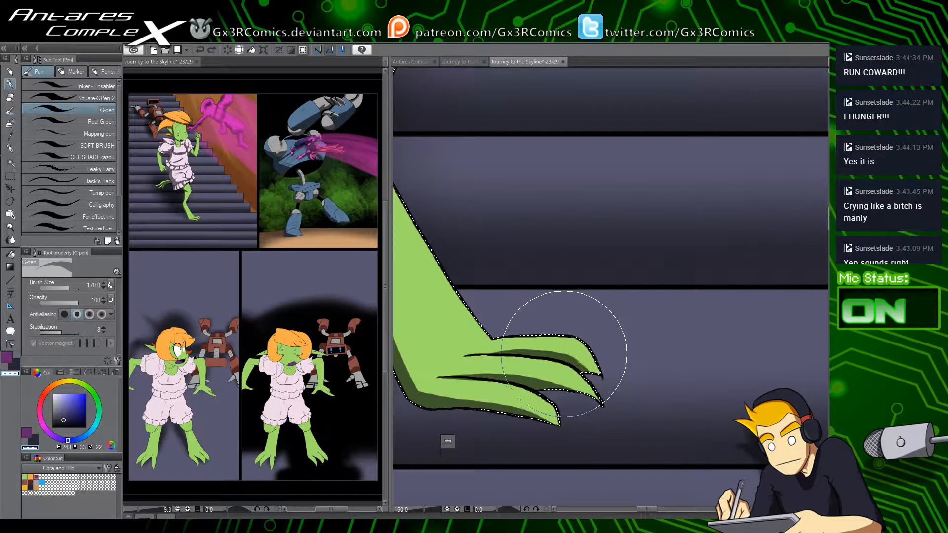
key("c")
Step: Widen the shadow down the back edge of the standing leg from knee to heel
left_click_drag(439, 342, 563, 374)
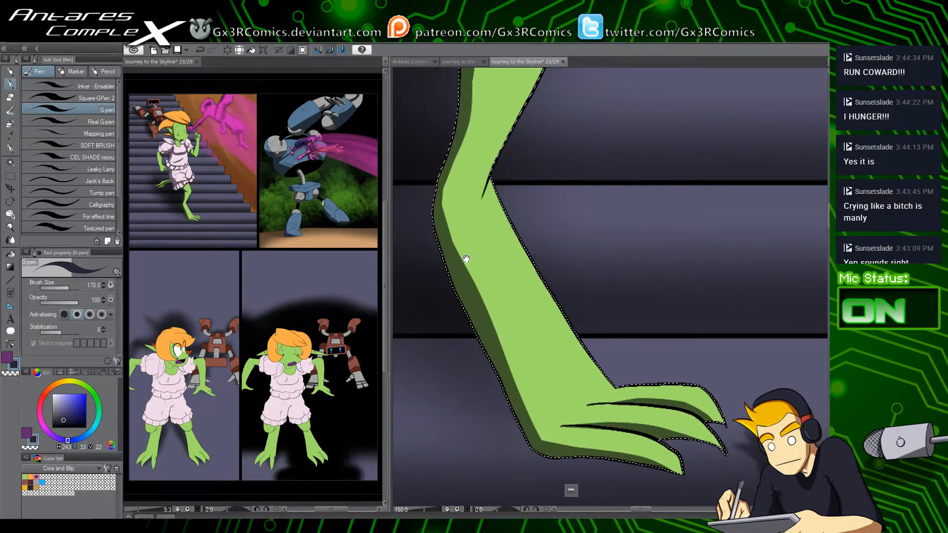
left_click_drag(465, 258, 486, 368)
mouse_move(490, 169)
left_mouse_down()
mouse_move(492, 134)
mouse_move(459, 349)
mouse_move(473, 343)
mouse_move(463, 291)
mouse_move(512, 425)
mouse_move(460, 282)
mouse_move(502, 451)
left_mouse_up()
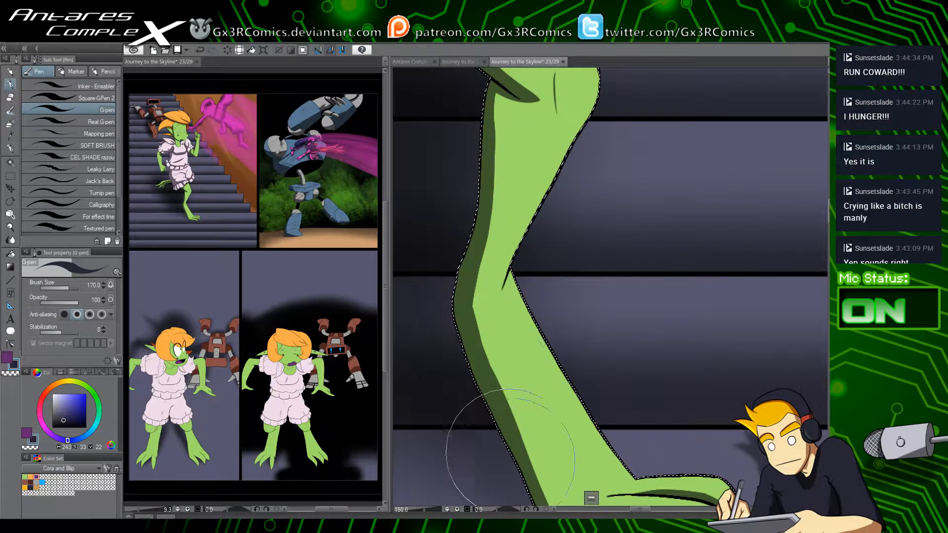
left_click_drag(465, 296, 511, 435)
left_click_drag(499, 396, 444, 286)
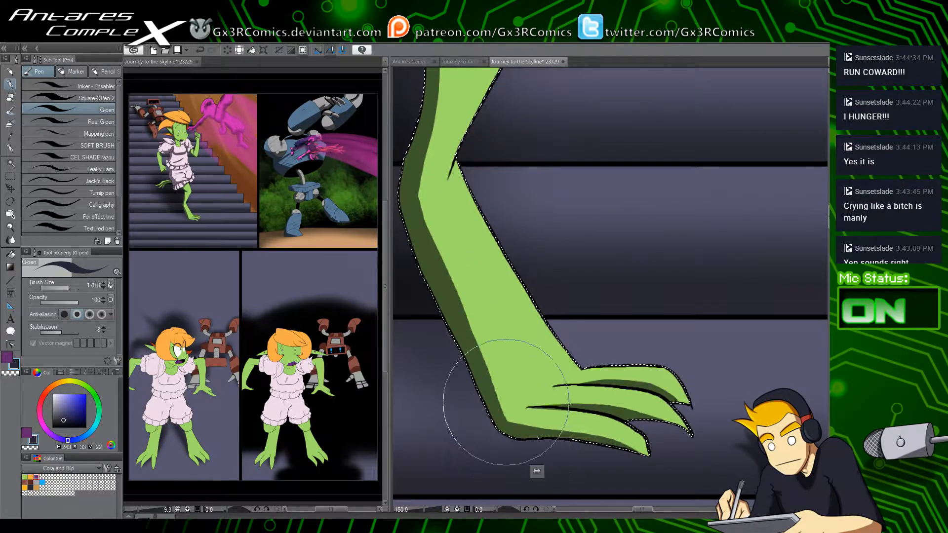
Step: Select the green character's head in the stairs panel and shade the ear and the back of the face
scroll(512, 399, "down", 3)
left_click_drag(464, 160, 508, 449)
key("w")
left_click(508, 210)
key("p")
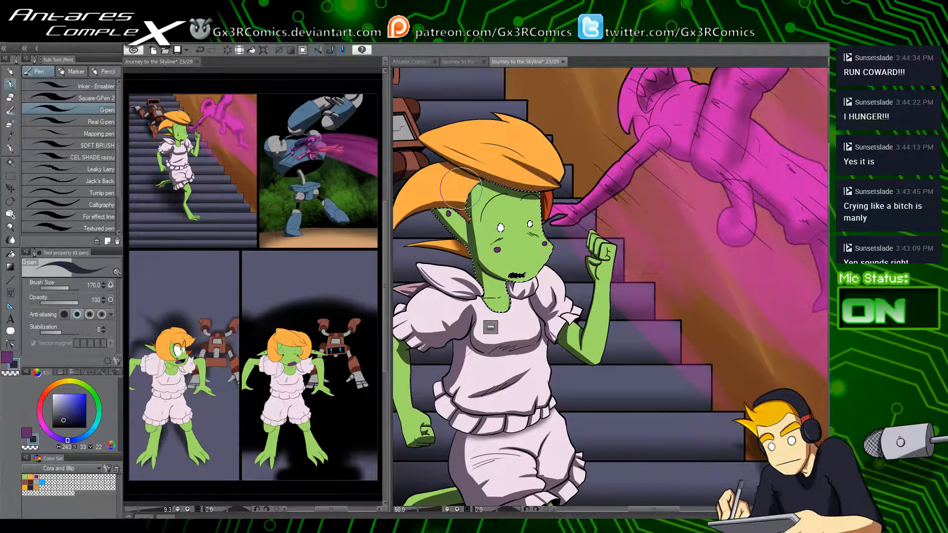
left_click_drag(452, 236, 528, 286)
key("ctrl+d")
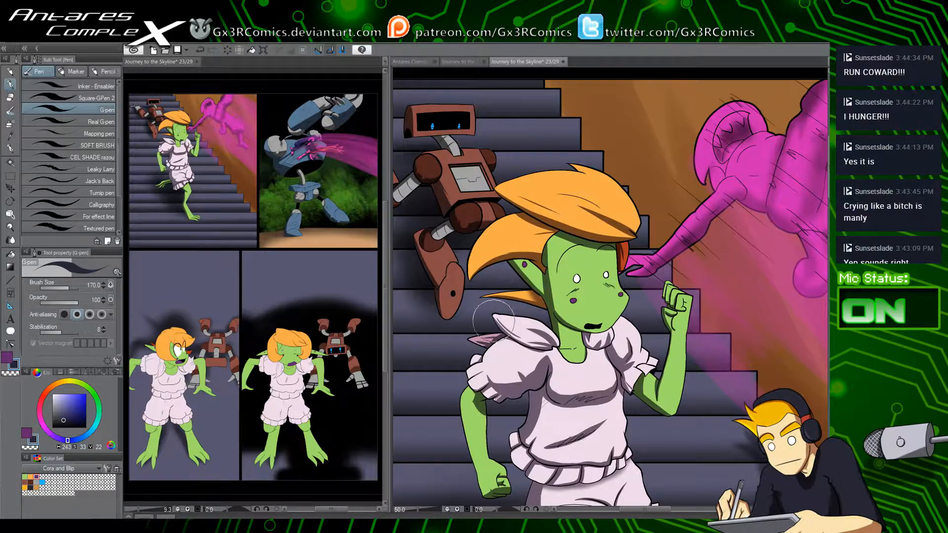
Step: Shade beneath the hair strand line on top of the orange hair, redoing the stroke once
left_click(544, 242, "ctrl")
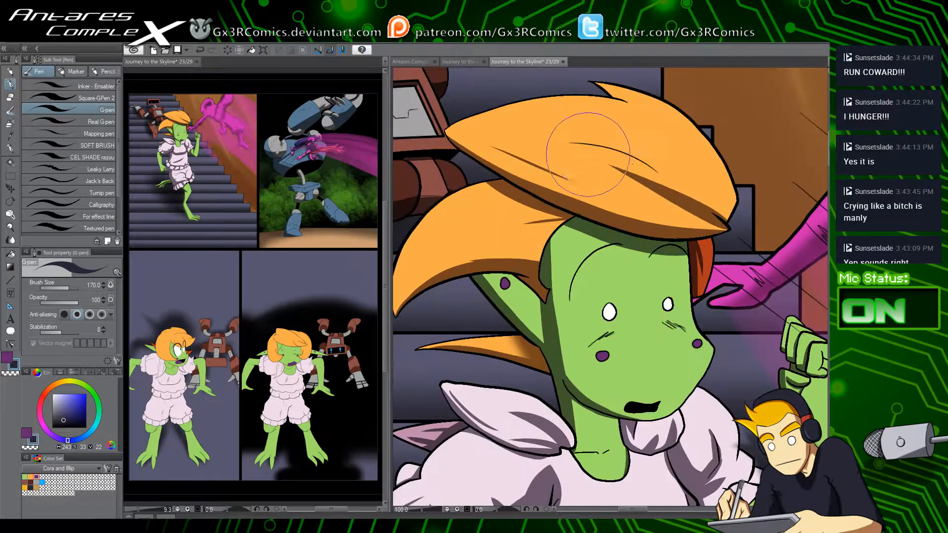
mouse_move(595, 171)
left_mouse_down()
mouse_move(510, 170)
mouse_move(595, 187)
left_mouse_up()
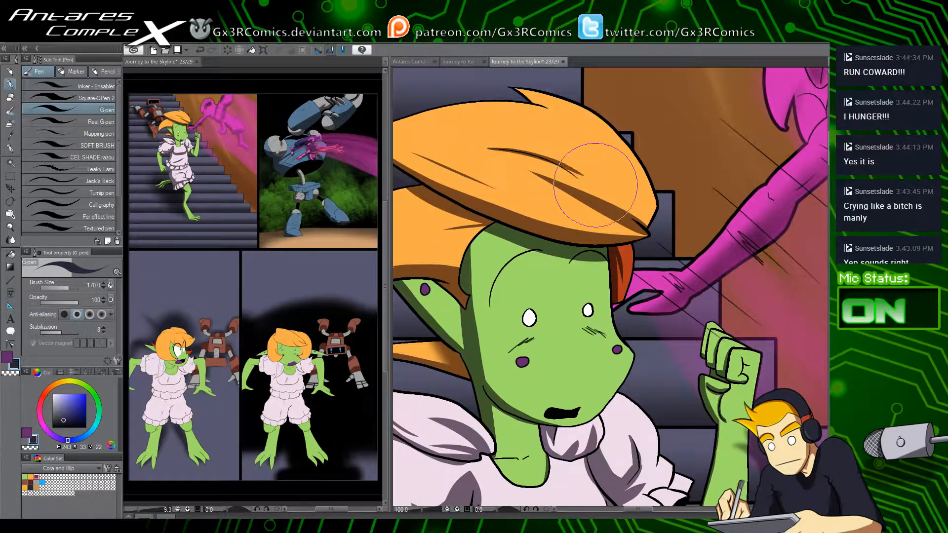
key("ctrl+z")
mouse_move(492, 148)
left_mouse_down()
mouse_move(527, 152)
mouse_move(583, 184)
left_mouse_up()
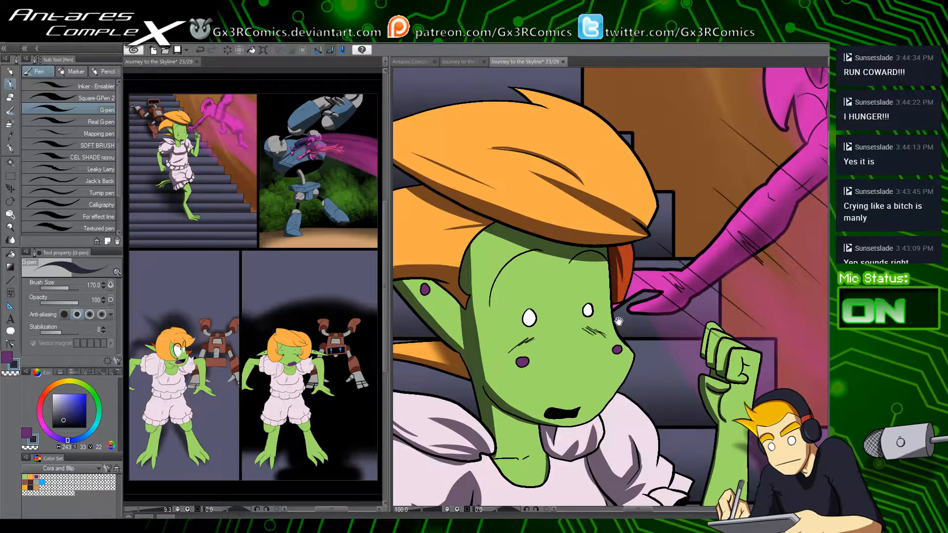
Step: Select and shade two ruffle segments on the cuff of the raised arm's sleeve, one after the other
left_click_drag(617, 429, 597, 312)
left_click_drag(604, 399, 556, 387)
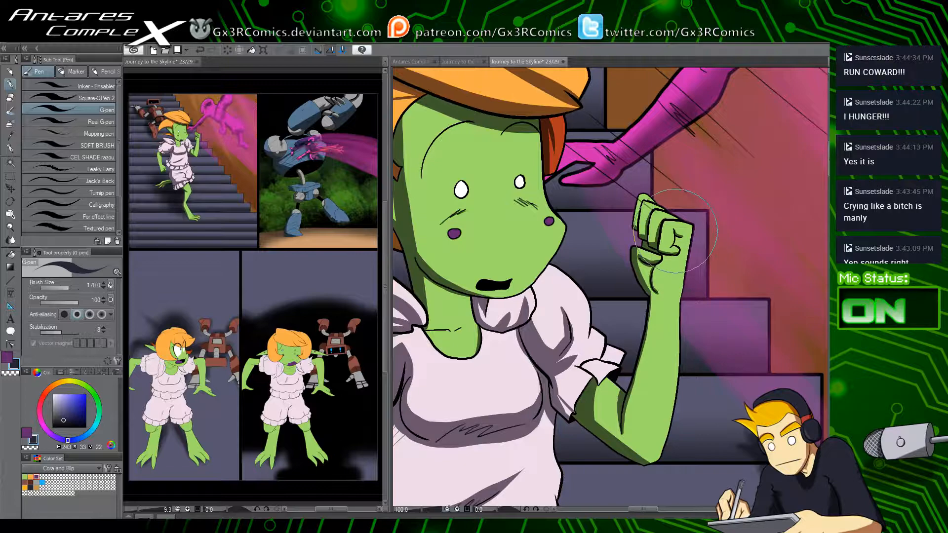
left_click_drag(590, 462, 599, 345)
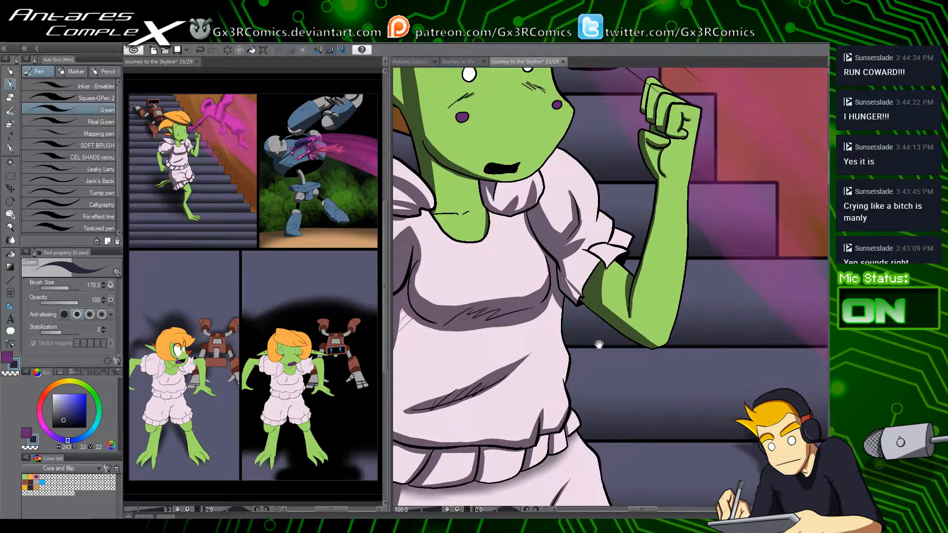
key("w")
left_click(603, 249)
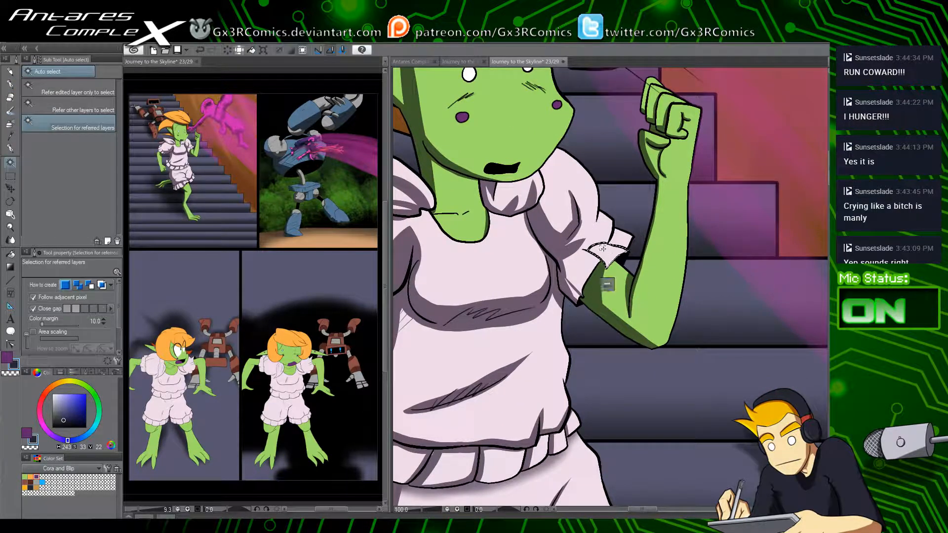
key("p")
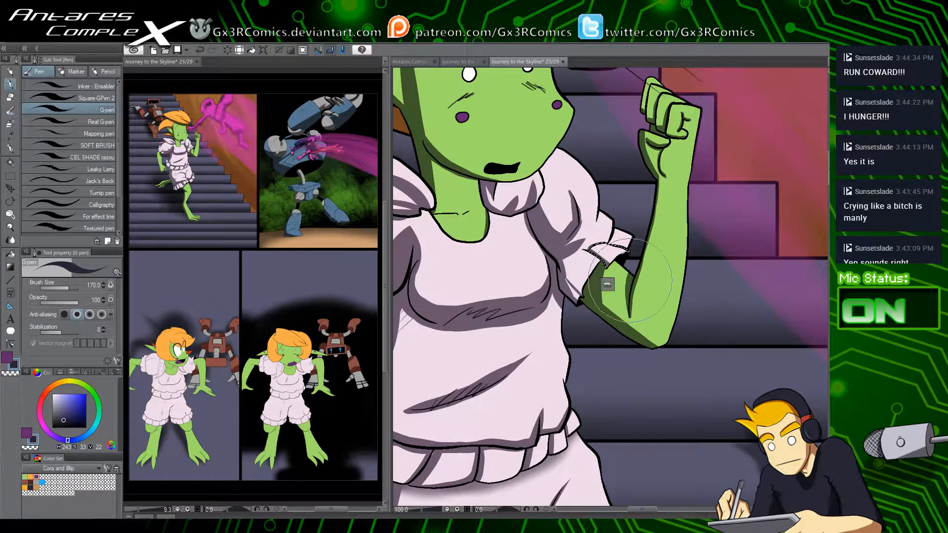
left_click(606, 286)
key("w")
left_click(620, 238)
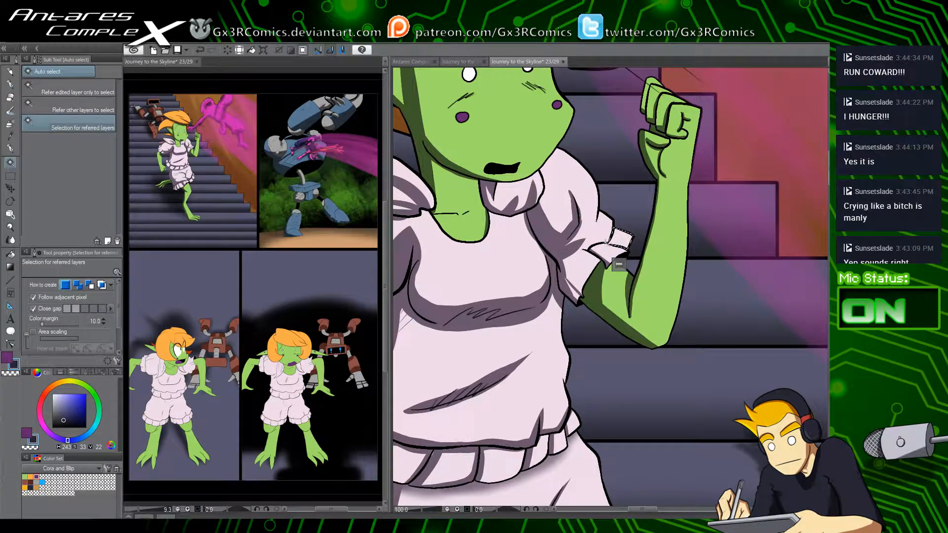
key("p")
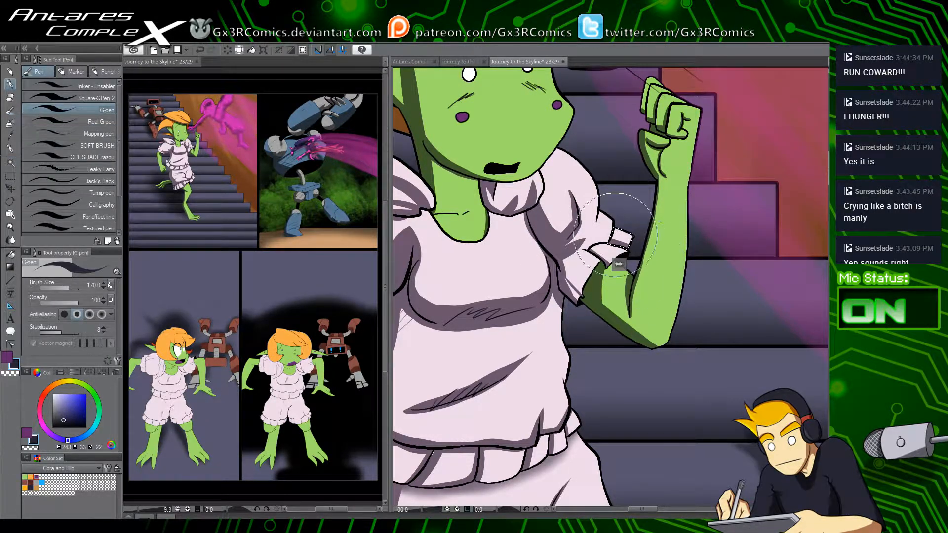
left_click(619, 264)
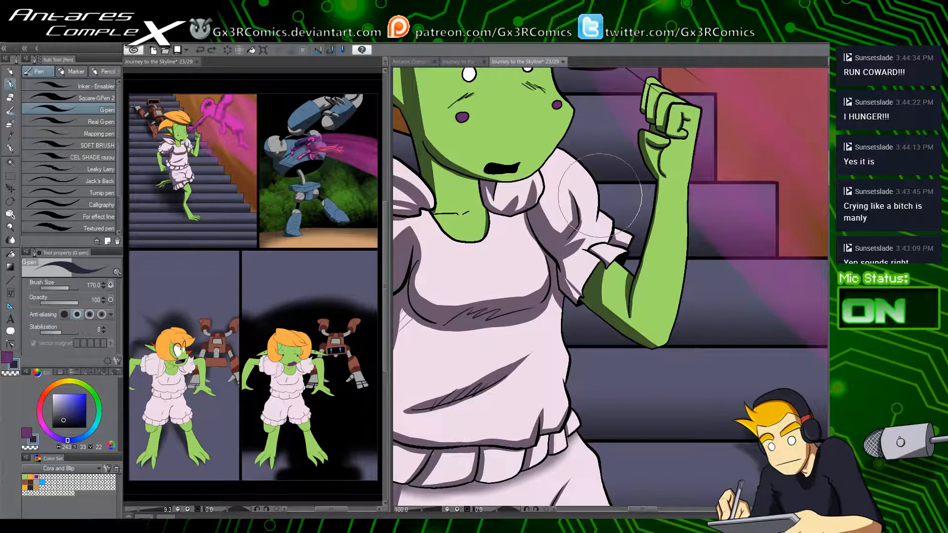
Step: Select the green character's face and neck and shade the neck beneath the jaw with the G-pen
left_click_drag(500, 311, 548, 370)
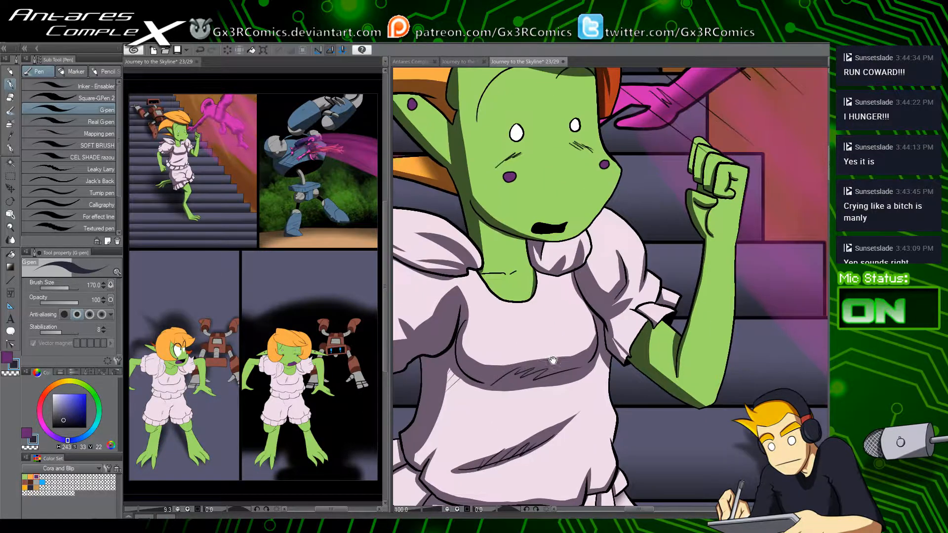
key("w")
left_click(520, 270)
key("p")
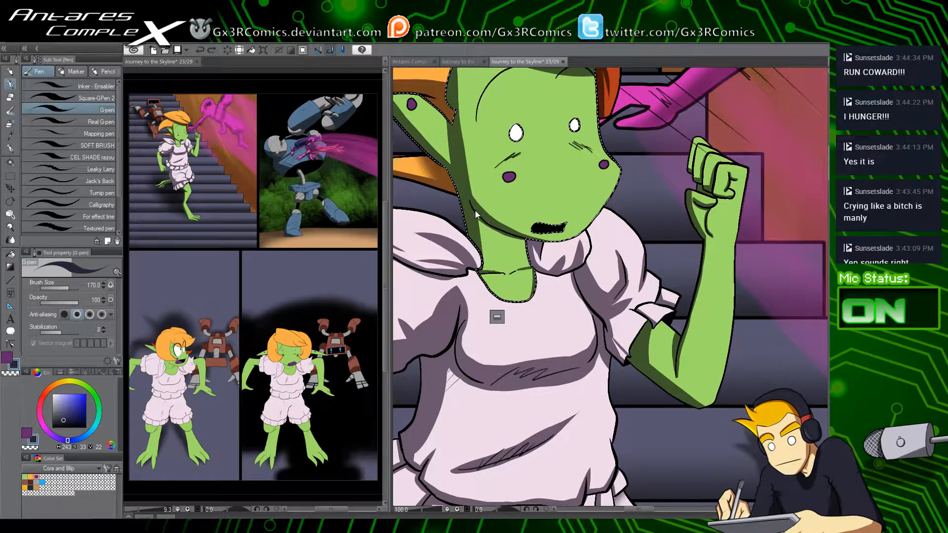
scroll(508, 441, "down", 2)
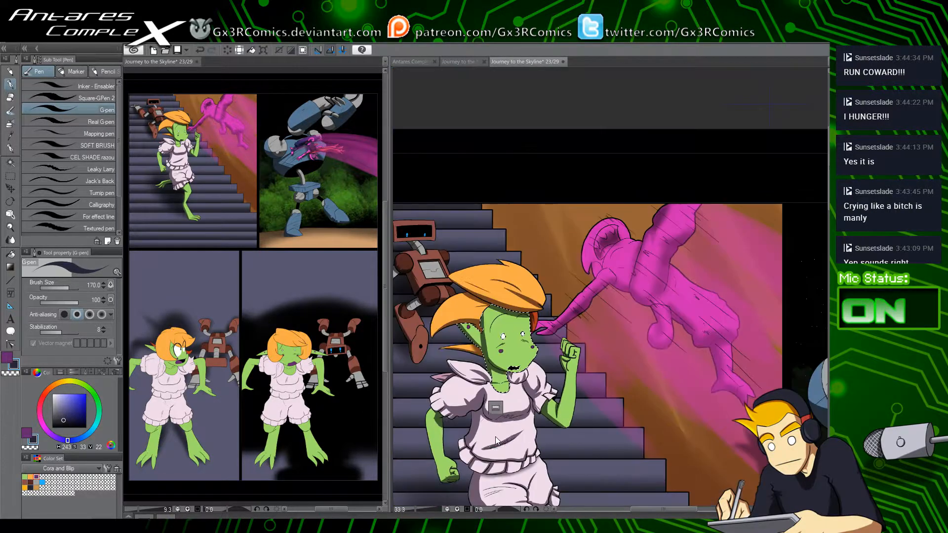
left_click_drag(574, 454, 515, 315)
left_click_drag(565, 438, 592, 288)
left_click_drag(579, 366, 681, 123)
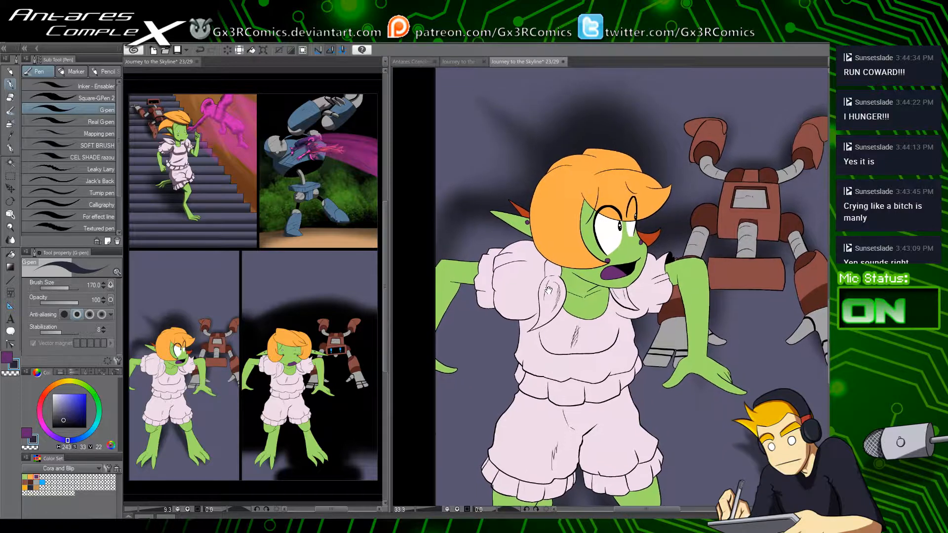
key("w")
left_click(608, 227)
scroll(606, 233, "up", 4)
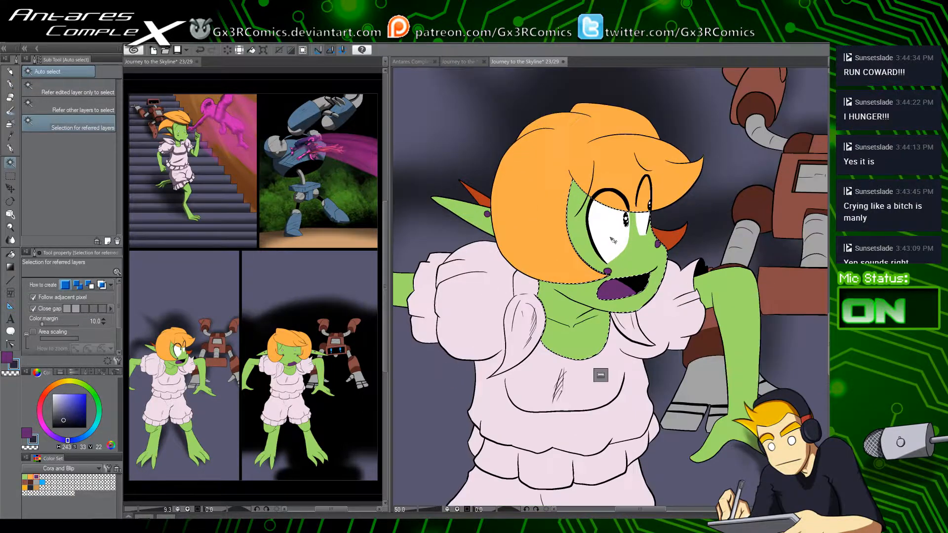
key("p")
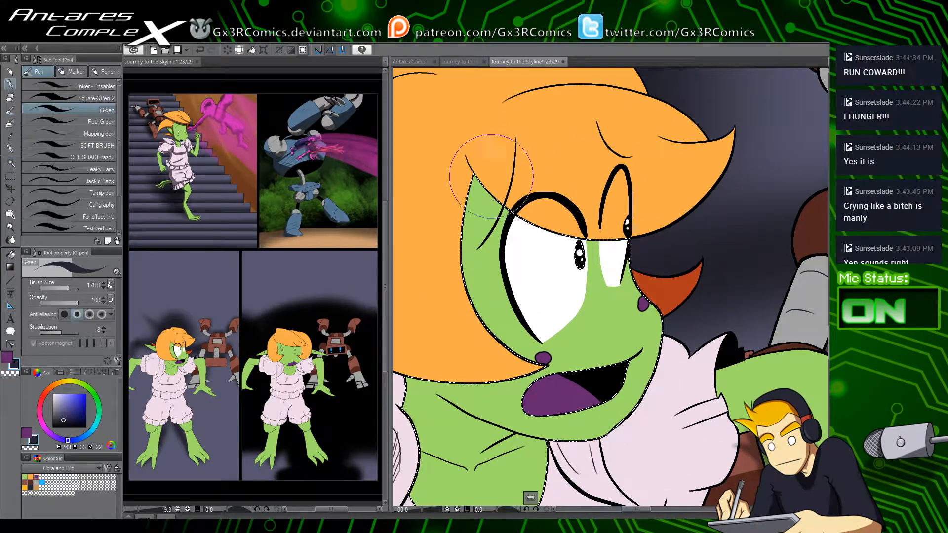
Step: Select the round brown hip joint beside the robot's torso in the lower-left panel and shade its lower edge
left_click_drag(686, 340, 408, 384)
key("w")
left_click(580, 289)
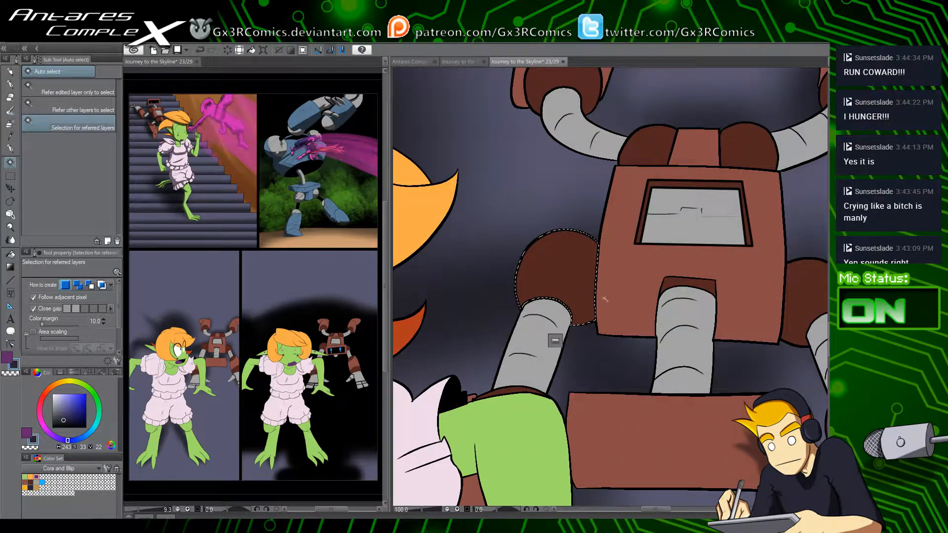
key("p")
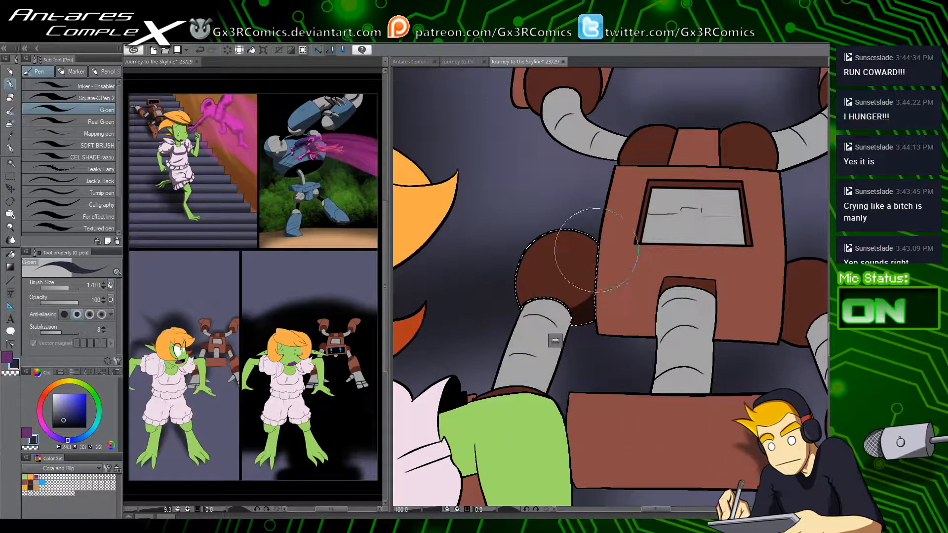
left_click_drag(596, 251, 592, 323)
key("ctrl+d")
Step: Select the robot's grey upper leg below that joint and shade its inner edge, redoing the stroke once
left_click_drag(607, 359, 595, 323)
key("w")
left_click(551, 287)
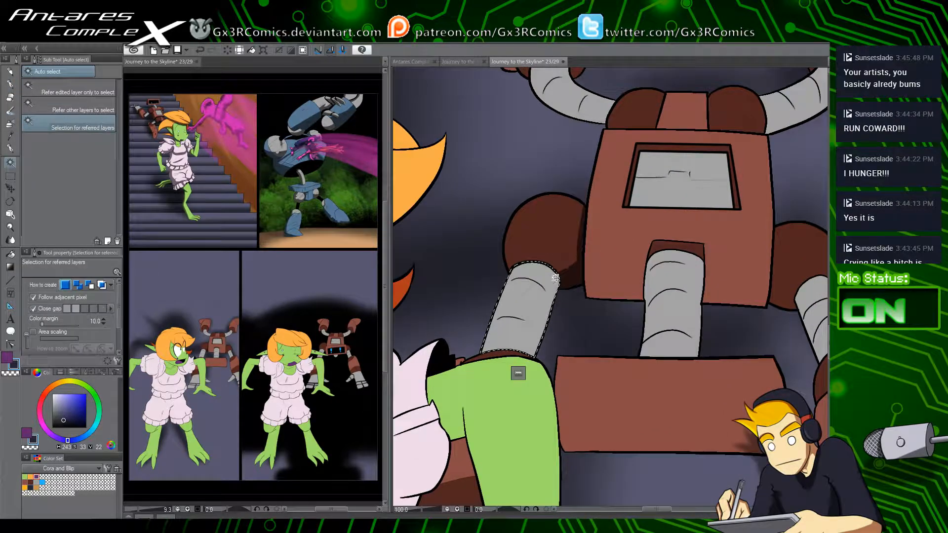
key("p")
left_click_drag(567, 279, 513, 415)
key("ctrl+z")
left_click_drag(558, 279, 524, 377)
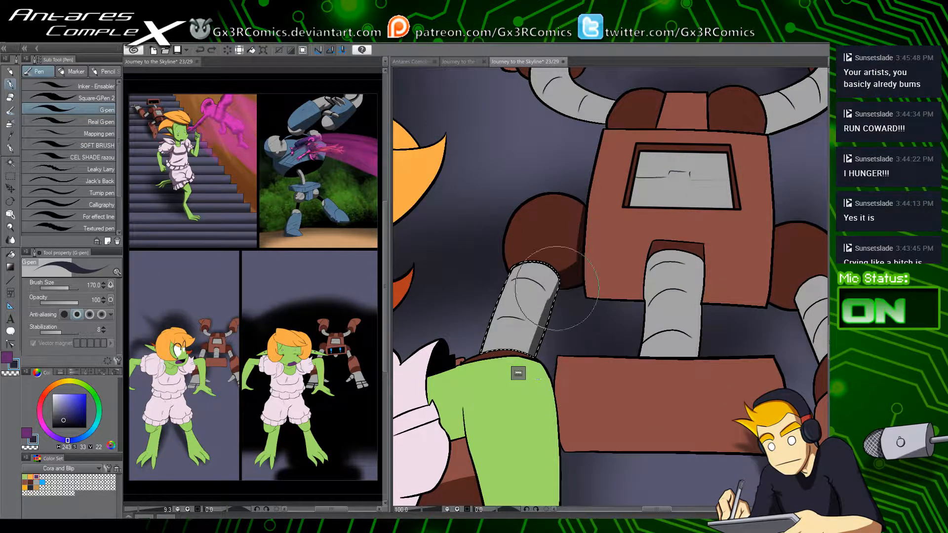
Step: Select the robot's grey central waist tube and shade both of its long edges with the G-pen
left_click_drag(606, 358, 547, 331)
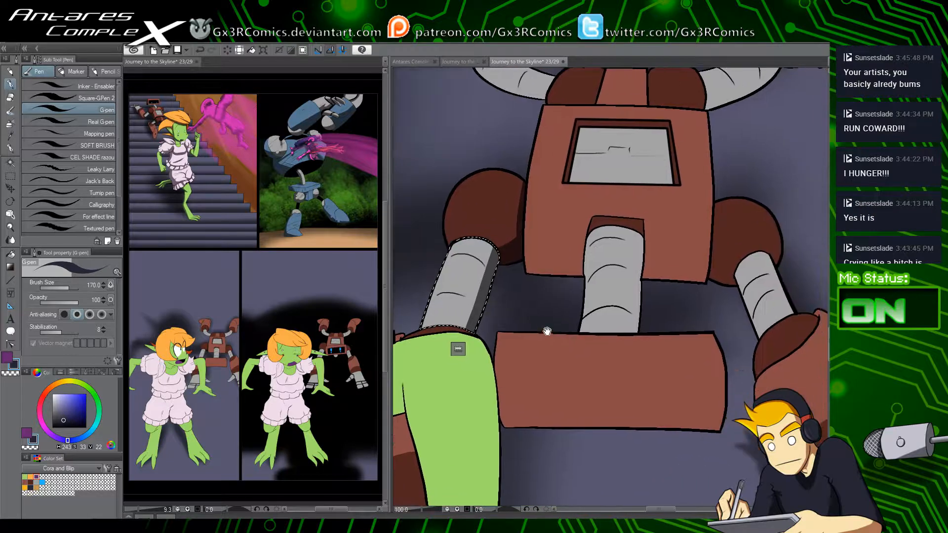
key("w")
key("p")
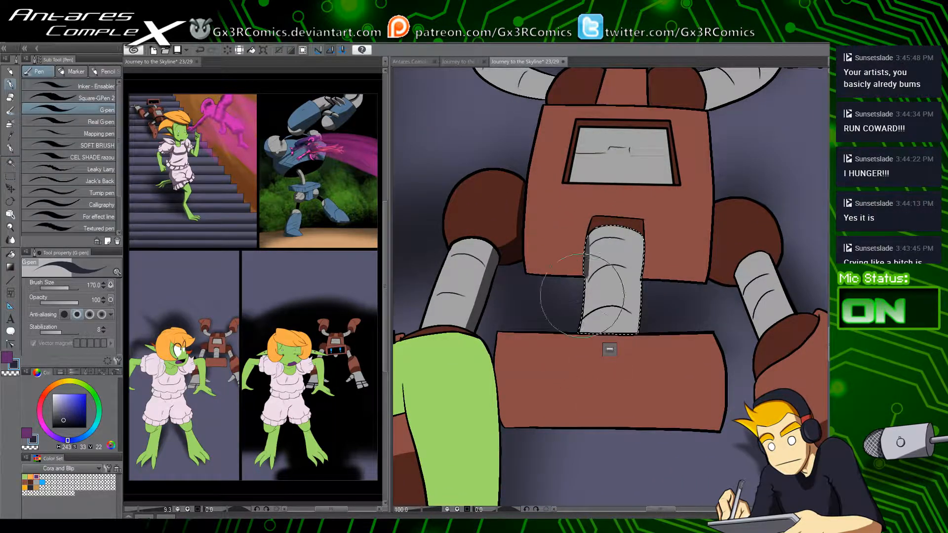
left_click_drag(586, 220, 578, 381)
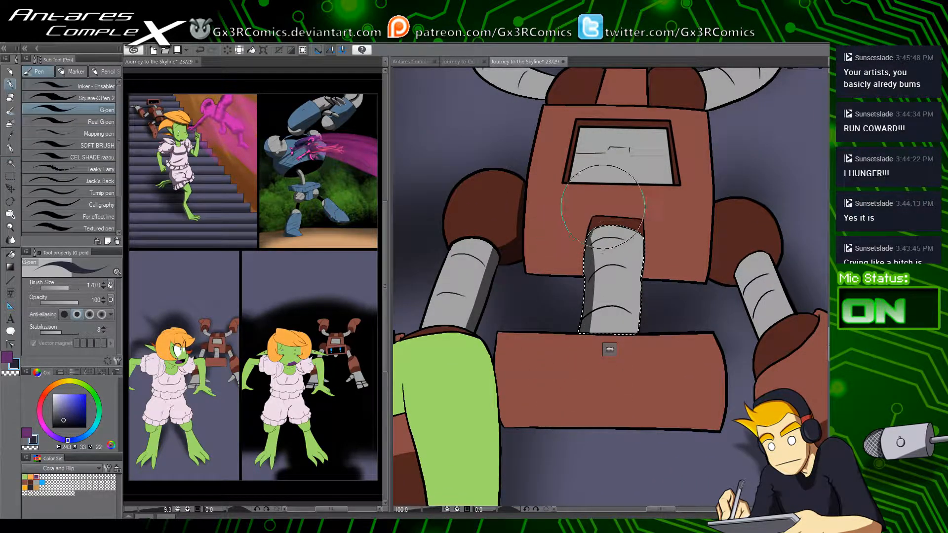
left_click_drag(649, 216, 617, 414)
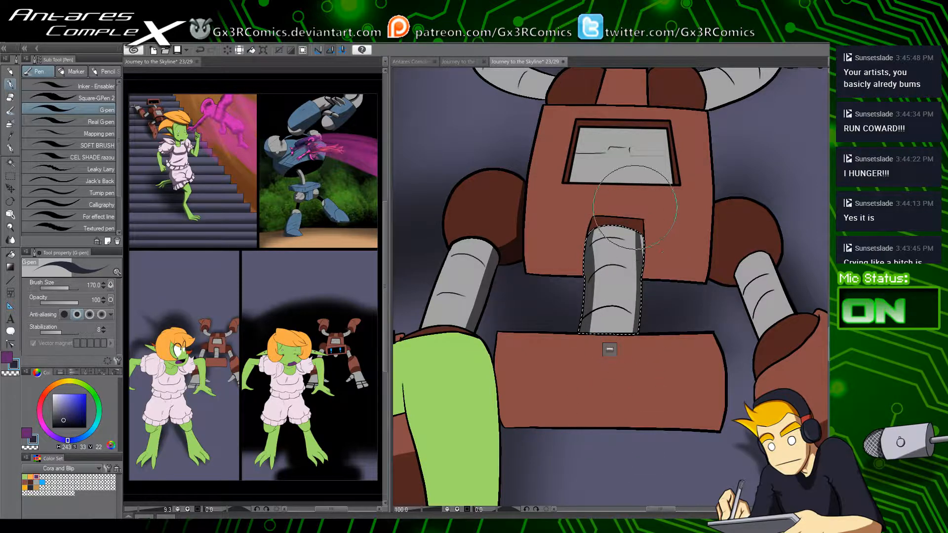
left_click_drag(637, 206, 629, 324)
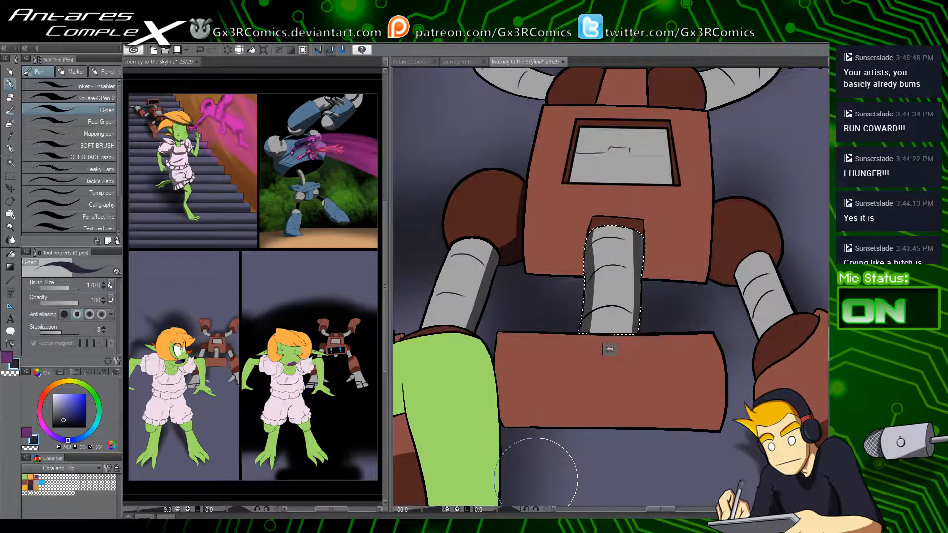
Step: Touch up the outline where the waist tube meets the torso recess, using black and the Square-GPen 2
key("x")
left_click_drag(81, 411, 109, 434)
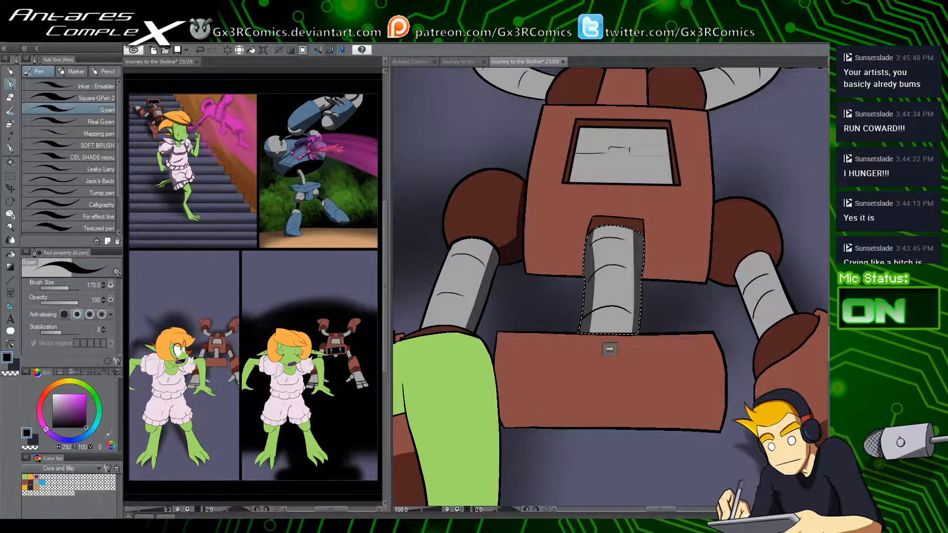
left_click(90, 99)
key("alt+]")
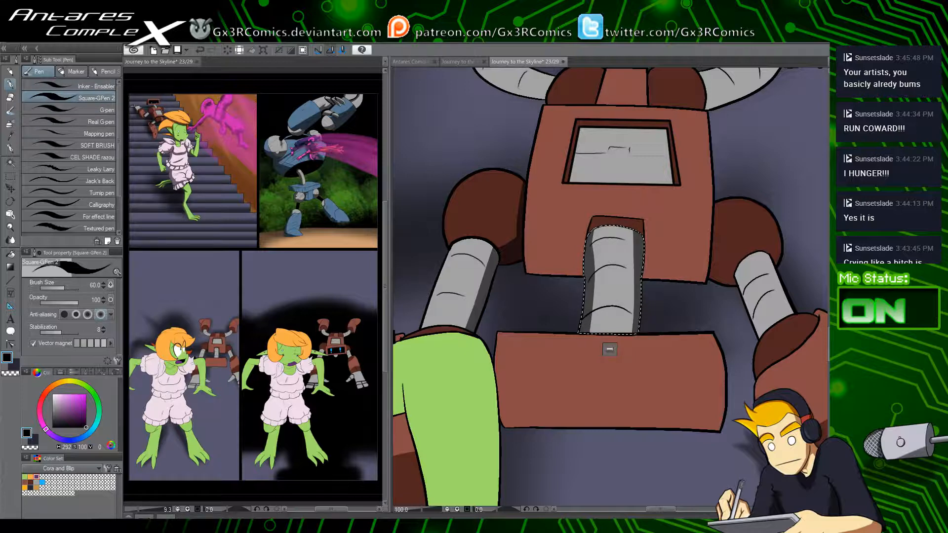
scroll(682, 326, "up", 2)
key("ctrl+d")
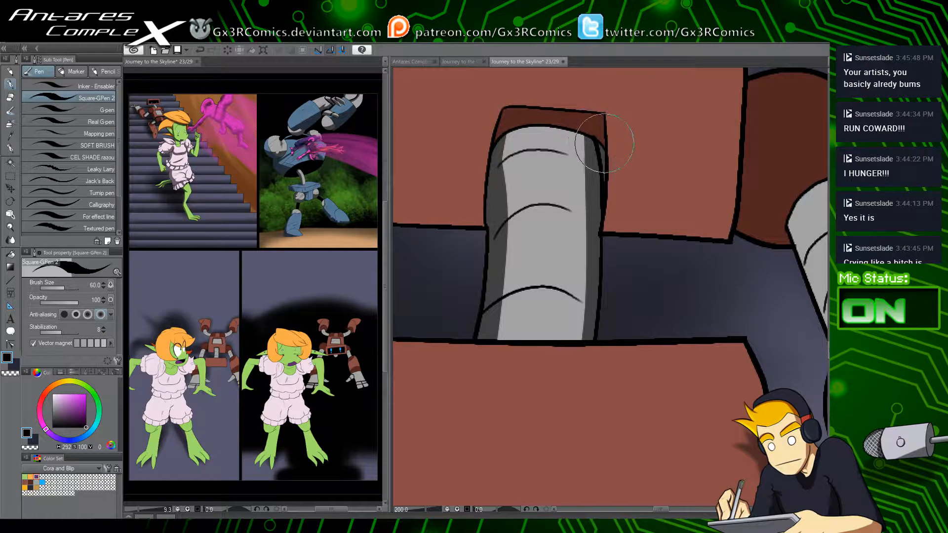
key("e")
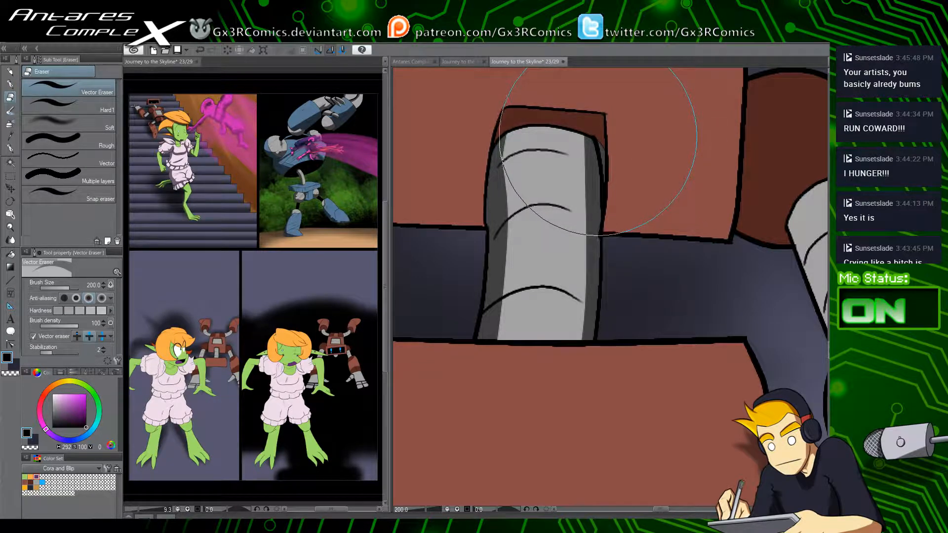
Step: Sample the torso recess's dark brown, select the recess and fill the sliver beside the waist tube with the G-pen
key("i")
left_click(615, 116)
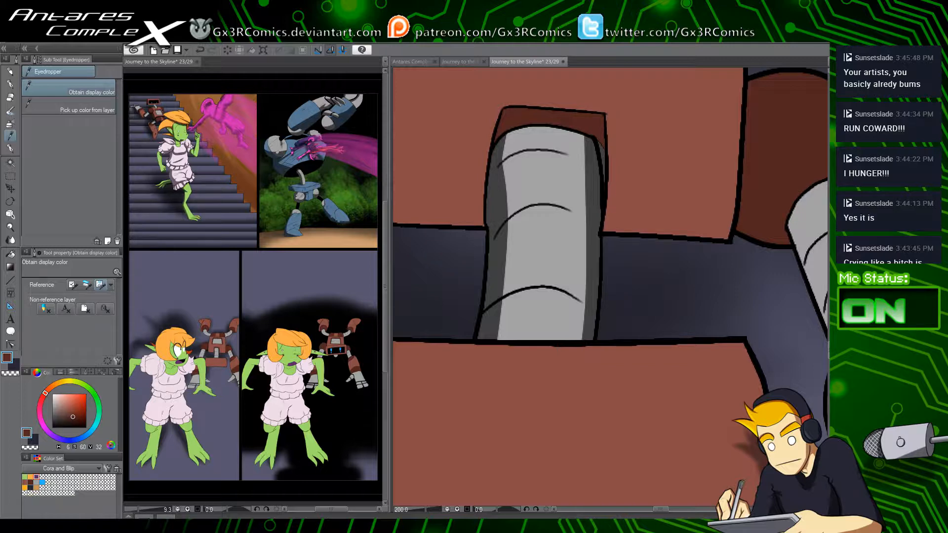
key("w")
left_click(603, 161)
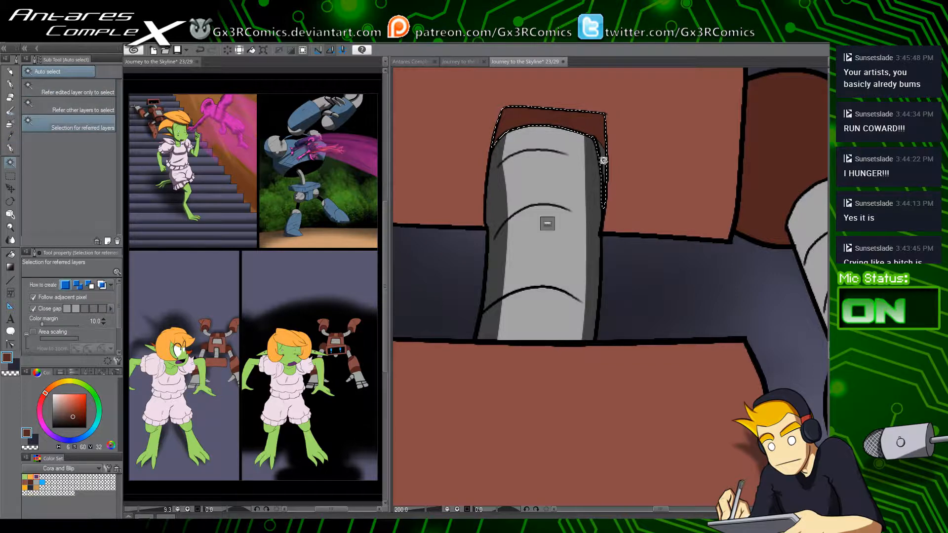
key("p")
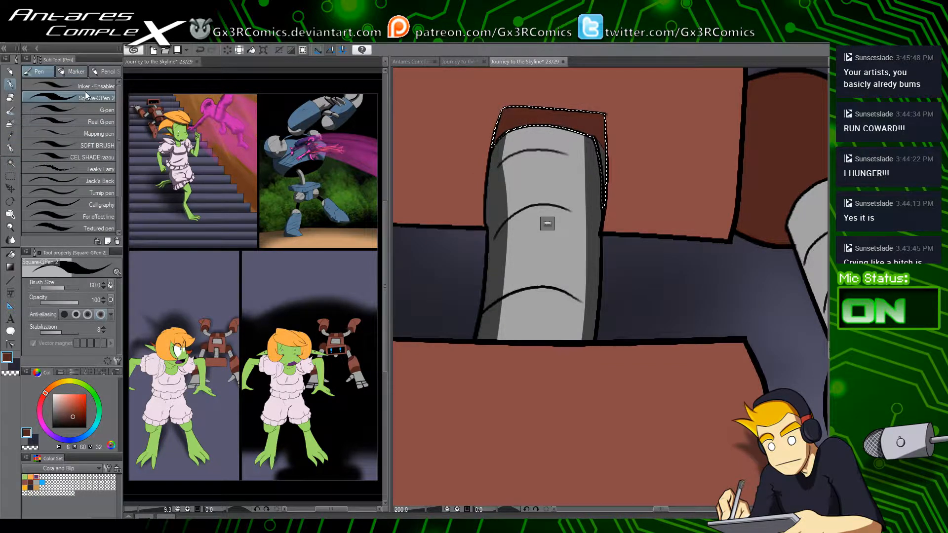
left_click(108, 108)
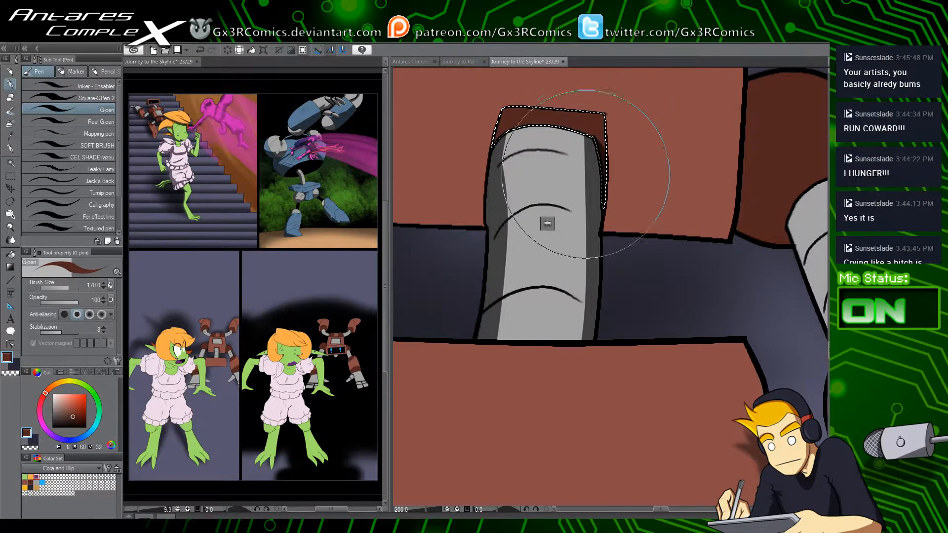
key("ctrl+d")
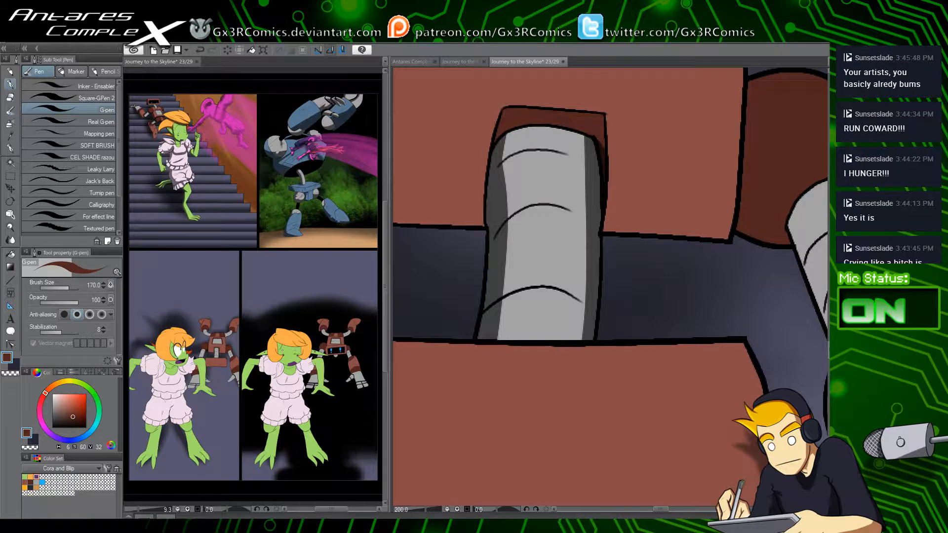
Step: Switch back to the shadow colour, select the brown recess above the waist tube and shade its inner sides
key("x")
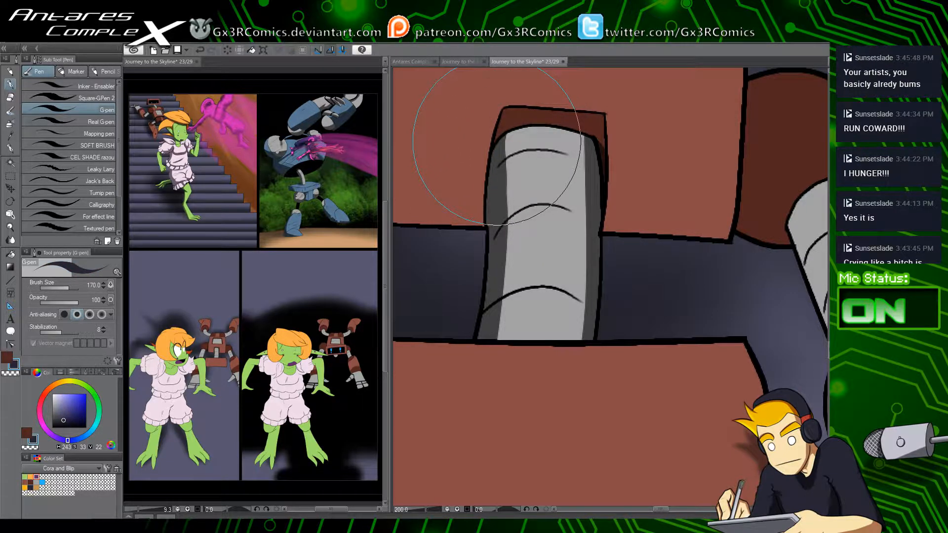
key("w")
left_click(520, 120)
key("p")
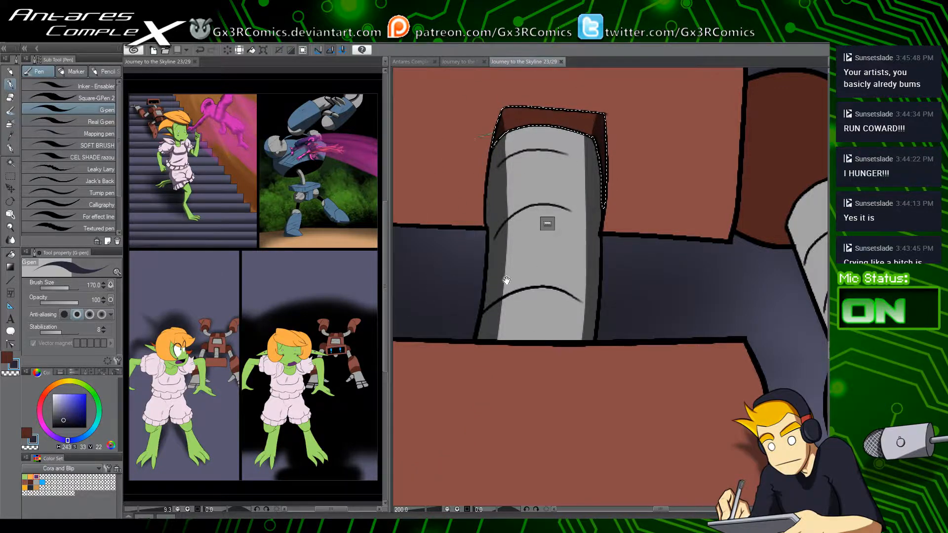
left_click_drag(490, 381, 495, 349)
key("ctrl+d")
Step: Select the robot's reddish-brown torso front and shade a band along its lower edge
left_click_drag(473, 189, 645, 263)
key("w")
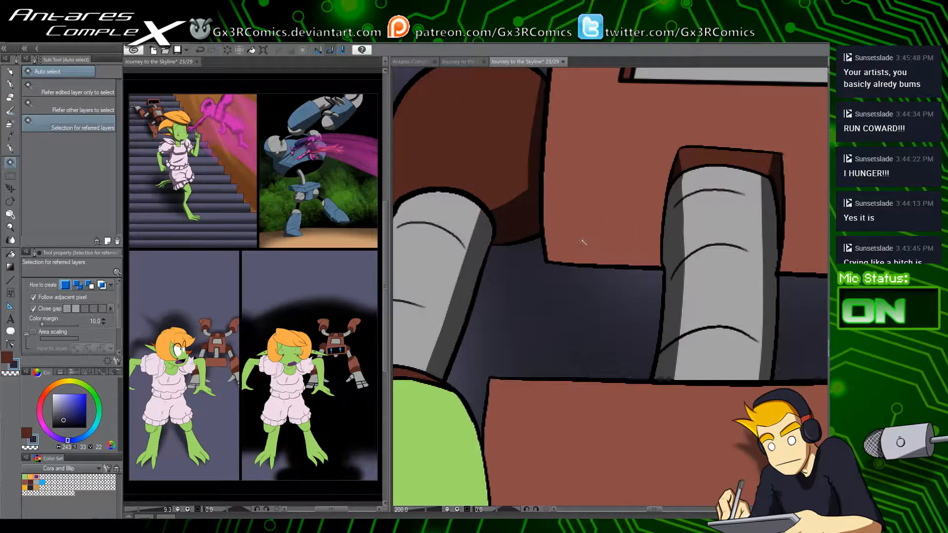
left_click(583, 241)
key("ctrl+minus")
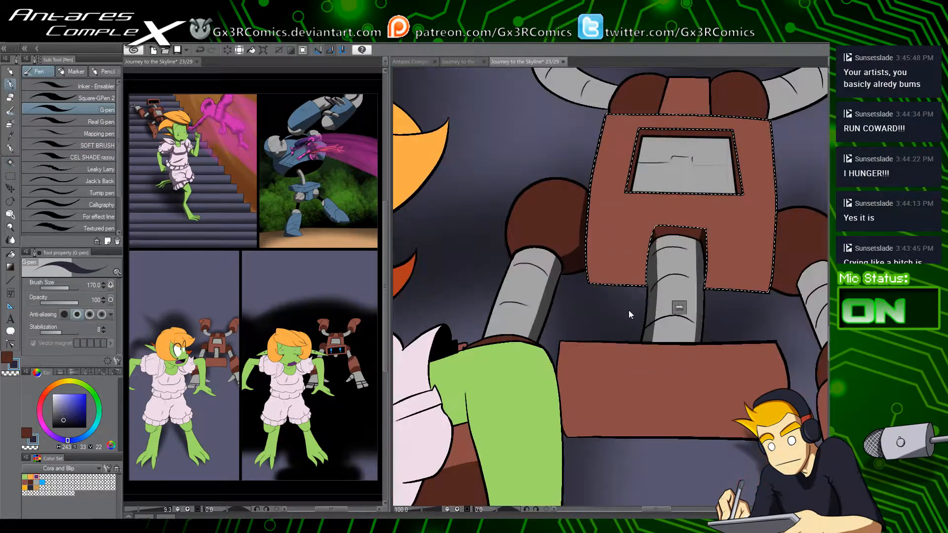
mouse_move(710, 285)
left_mouse_down()
mouse_move(519, 282)
mouse_move(787, 271)
left_mouse_up()
left_click_drag(567, 372, 532, 333)
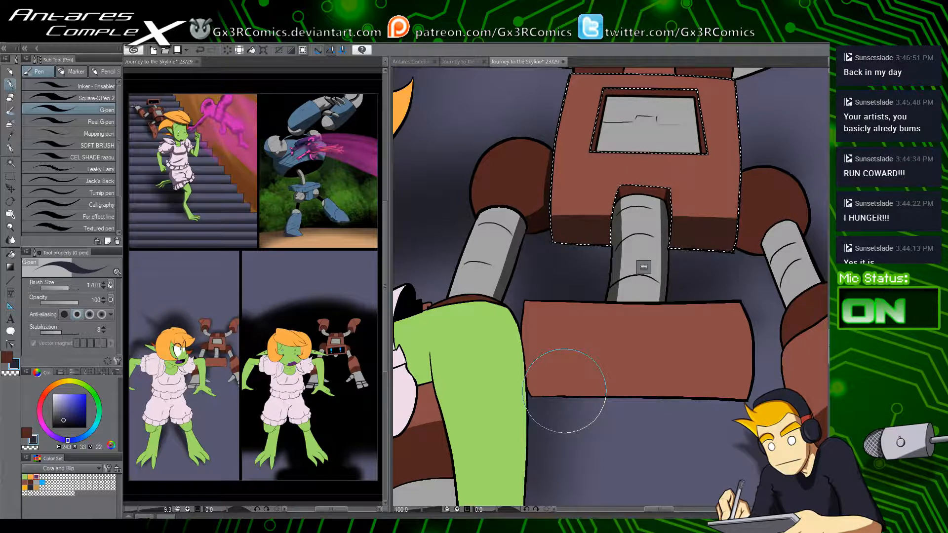
Step: Select the wide brown block beneath the waist tube, shade its lower edge and add a thin diagonal crease
left_click_drag(615, 325, 548, 251)
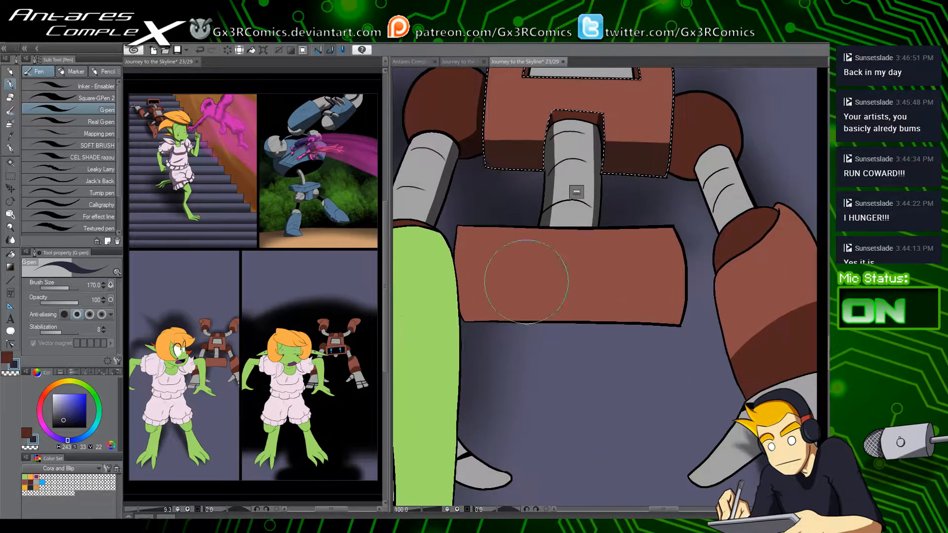
key("w")
left_click(567, 318)
key("p")
mouse_move(445, 341)
left_mouse_down()
mouse_move(742, 337)
mouse_move(447, 336)
left_mouse_up()
mouse_move(447, 335)
left_mouse_down()
mouse_move(742, 327)
mouse_move(449, 334)
left_mouse_up()
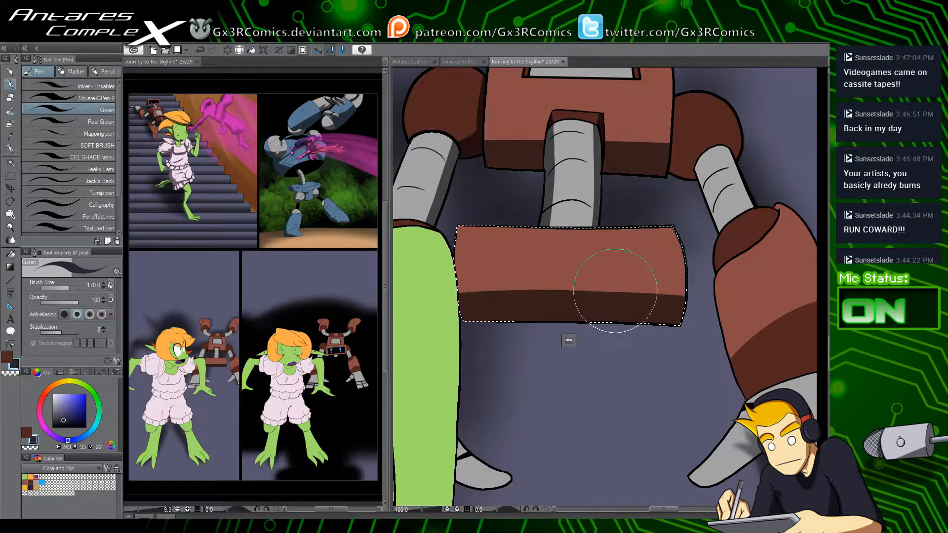
left_click_drag(458, 298, 584, 281)
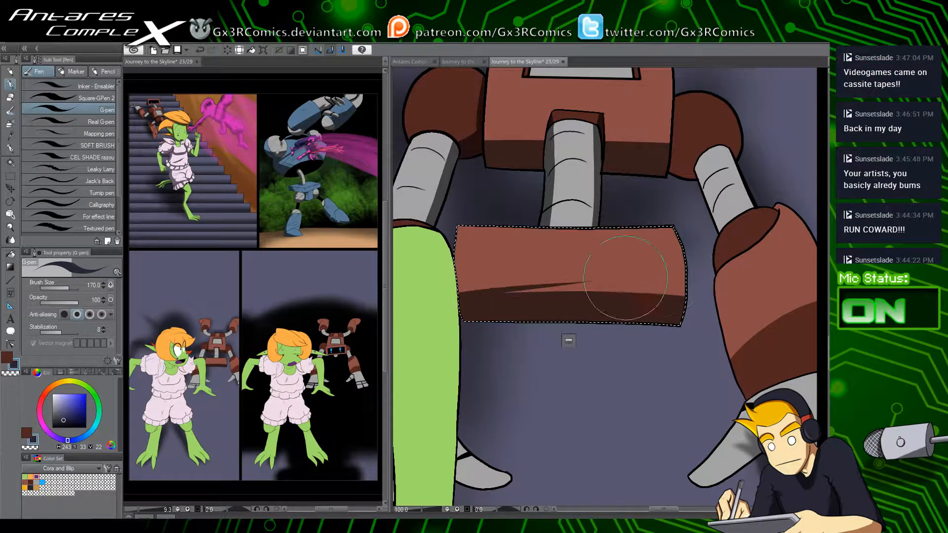
Step: Select the brown lower-leg armour on the robot's right-hand leg and shade its inner edge
left_click_drag(646, 307, 571, 292)
key("w")
left_click(672, 282)
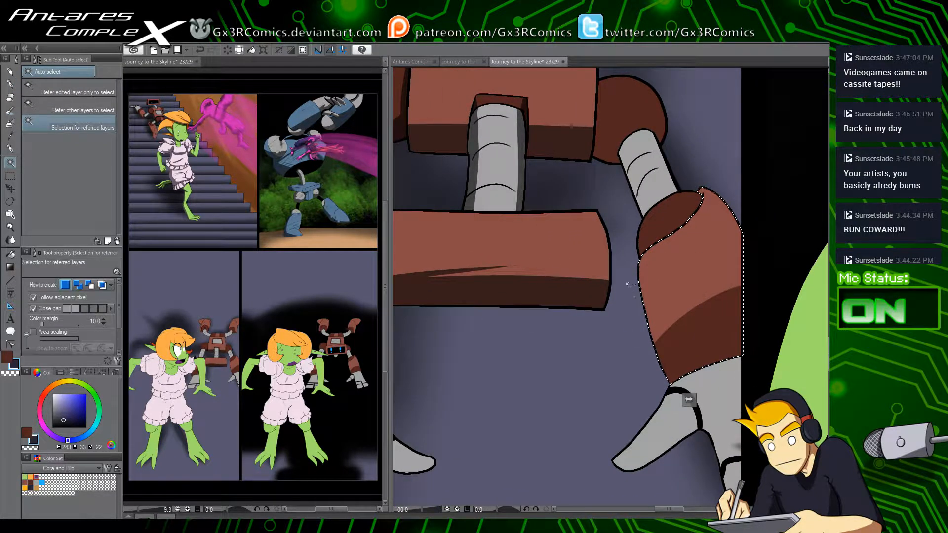
key("p")
left_click_drag(629, 218, 708, 452)
mouse_move(643, 250)
left_mouse_down()
mouse_move(649, 318)
mouse_move(683, 373)
left_mouse_up()
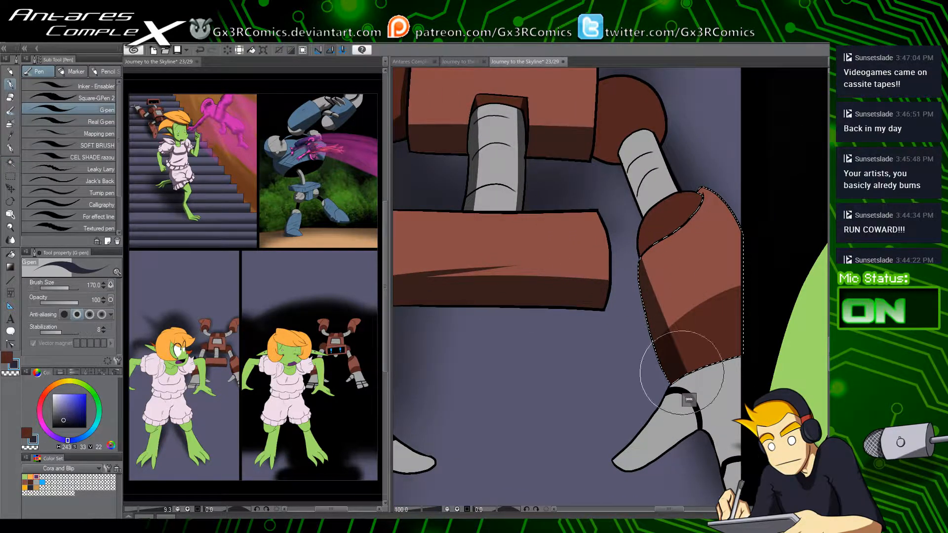
Step: Select the dark brown opening at the top of that lower-leg armour and shade its inner side
key("w")
left_click(651, 235)
key("p")
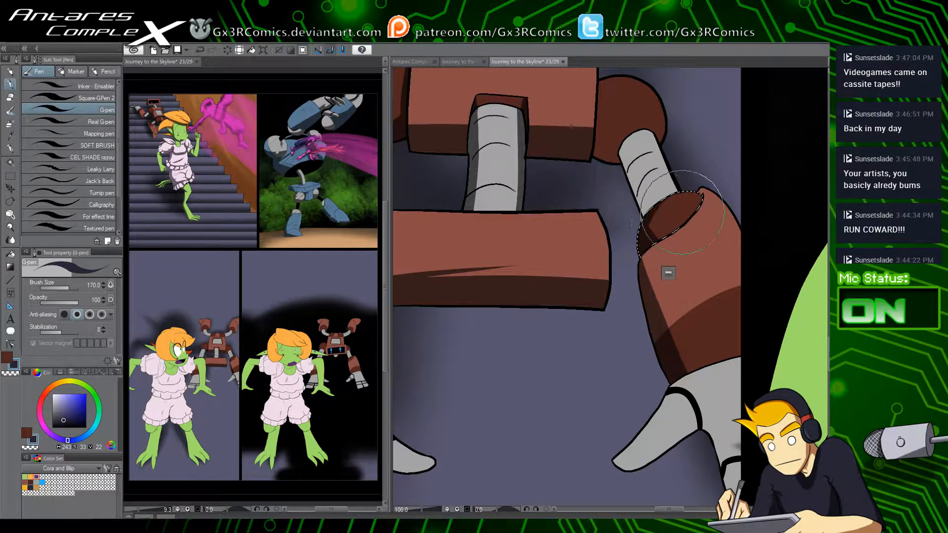
Step: Select the round brown hip joint above that leg, shade it and trim the shadow with the transparent colour
key("w")
left_click(609, 115)
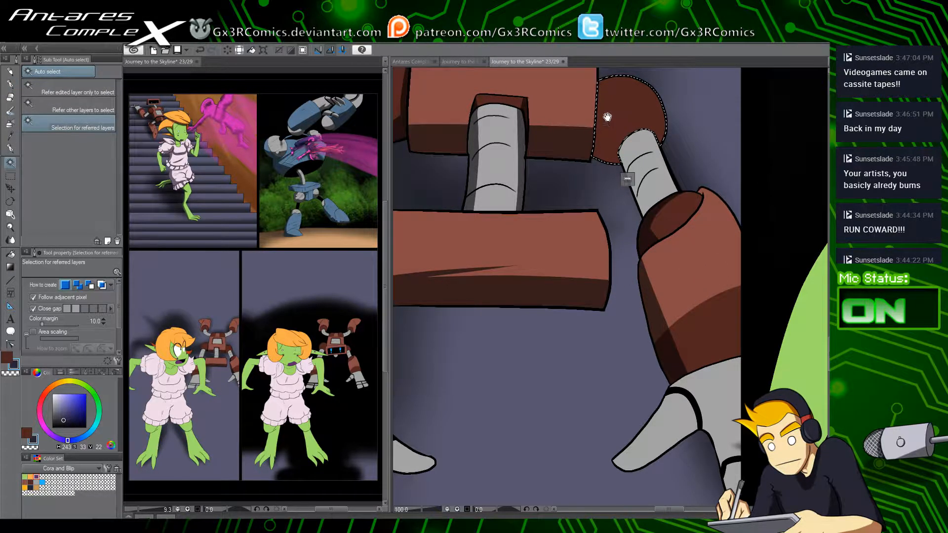
left_click_drag(607, 119, 603, 216)
key("p")
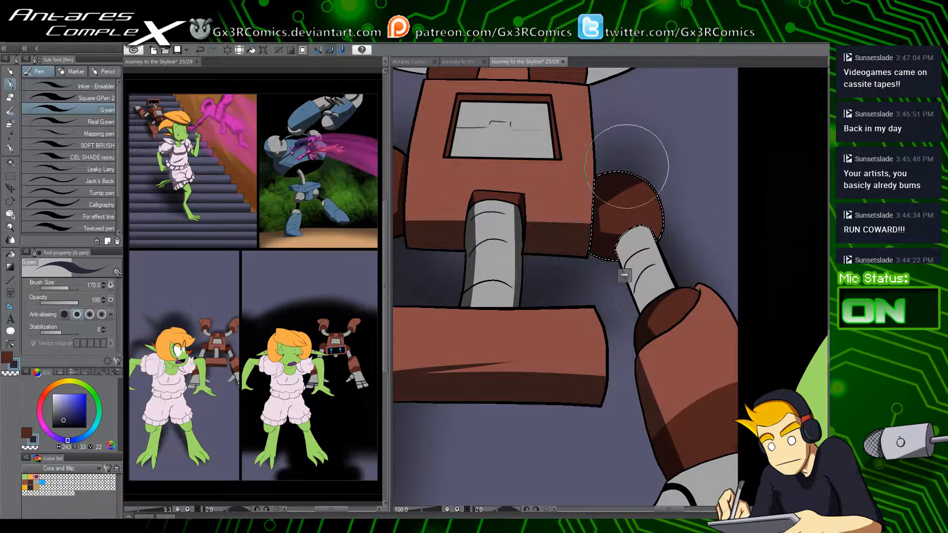
mouse_move(604, 214)
left_mouse_down()
mouse_move(638, 200)
mouse_move(609, 225)
mouse_move(619, 195)
left_mouse_up()
key("c")
left_click_drag(495, 271, 594, 299)
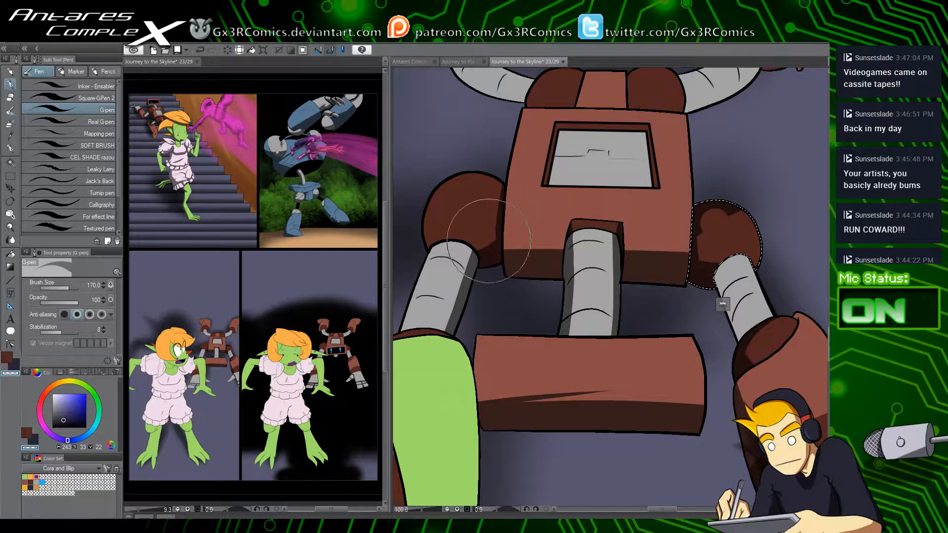
key("ctrl+d")
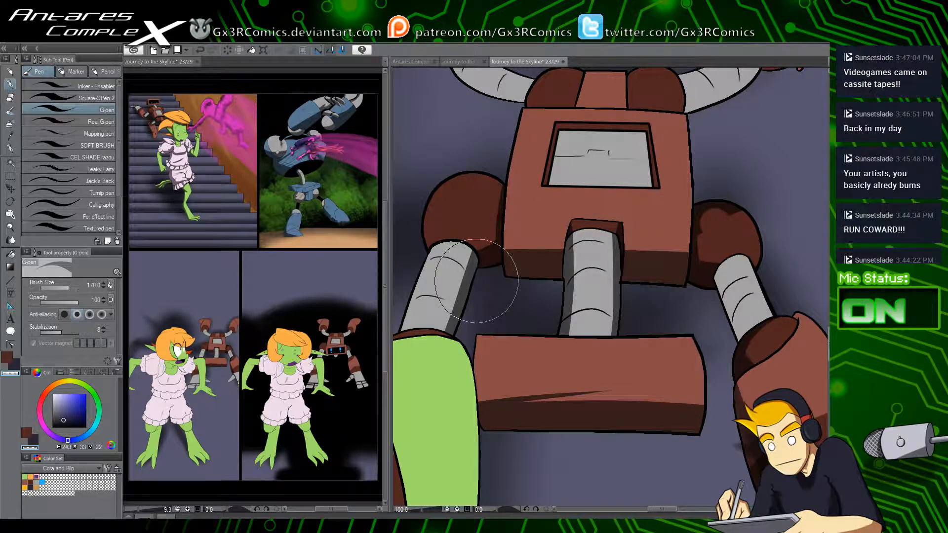
Step: Select the main brown forearm section of the robot's left-hand raised arm and shade its inner edge
scroll(476, 280, "down", 1)
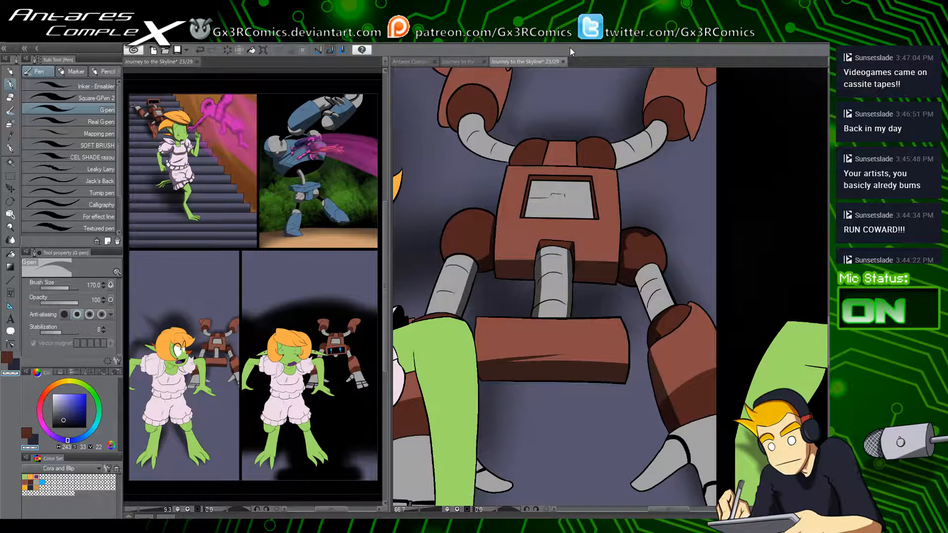
left_click_drag(489, 157, 451, 269)
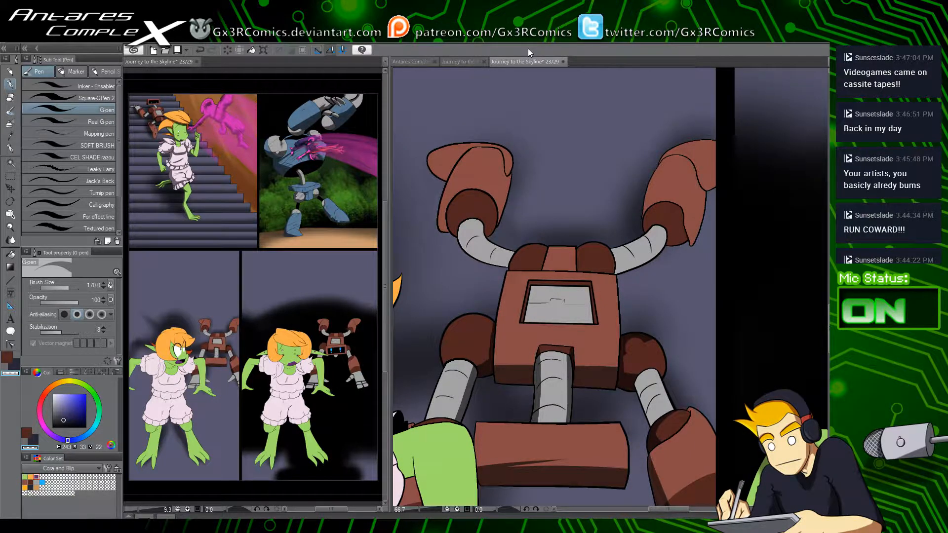
key("ctrl+plus")
left_click_drag(438, 184, 508, 253)
key("w")
left_click(516, 234)
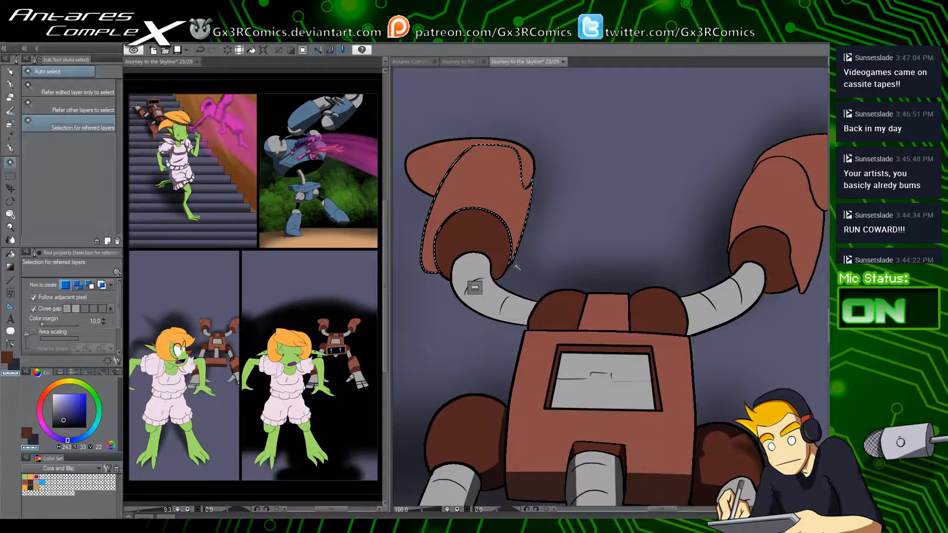
key("p")
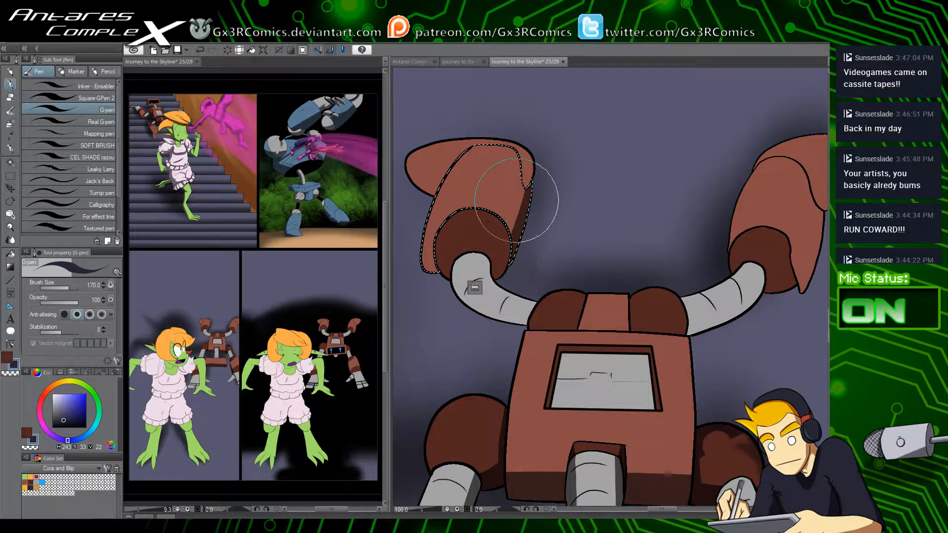
Step: Select the brown flap wrapping the end of that raised forearm, shade its inner edge and clear the selection
key("w")
key("p")
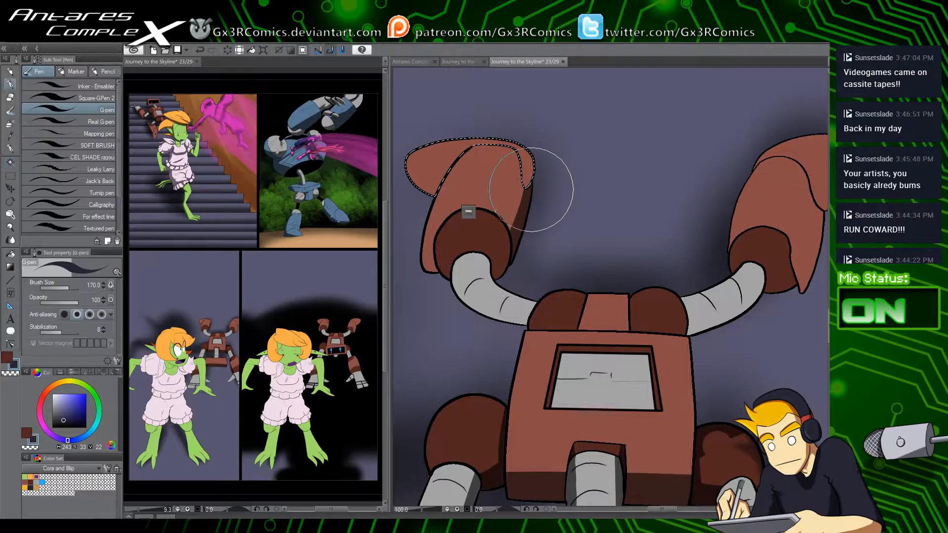
key("ctrl+d")
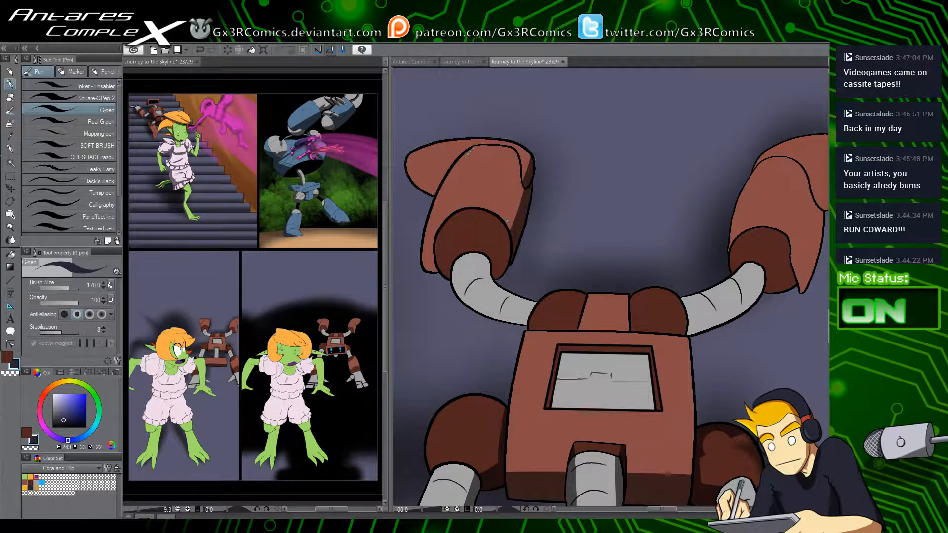
Step: Clear the flap selection, select the left-hand raised arm's main forearm section and its dark brown cuff in turn, and shade their outer edges
key("ctrl+z")
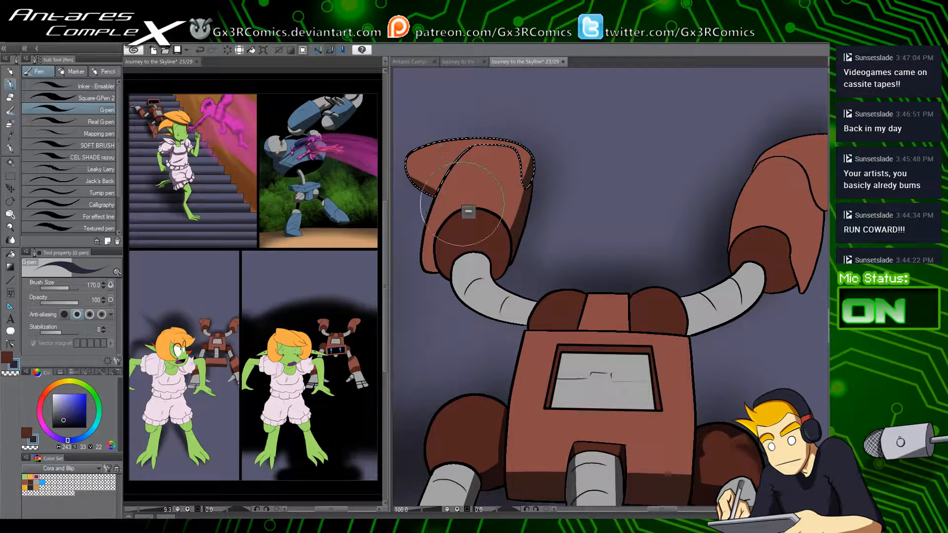
key("ctrl+d")
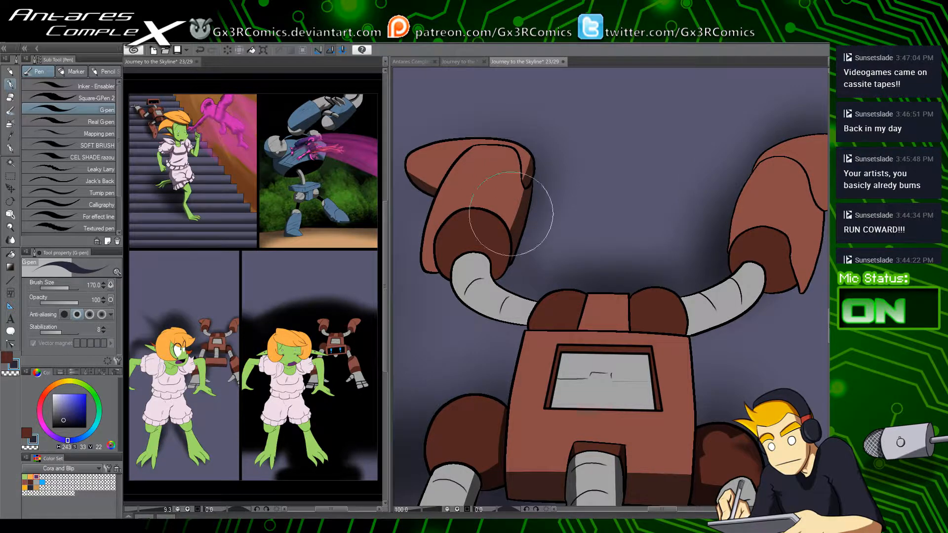
key("w")
key("p")
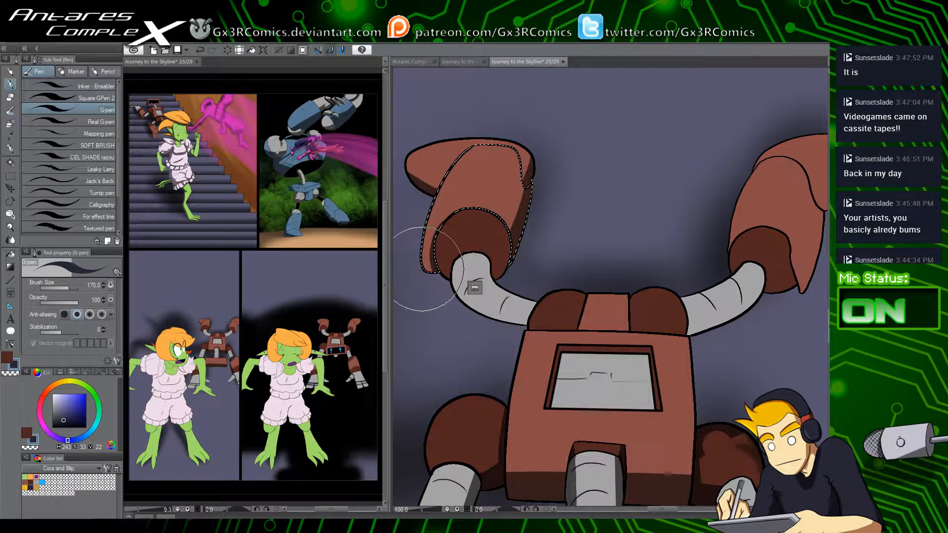
key("w")
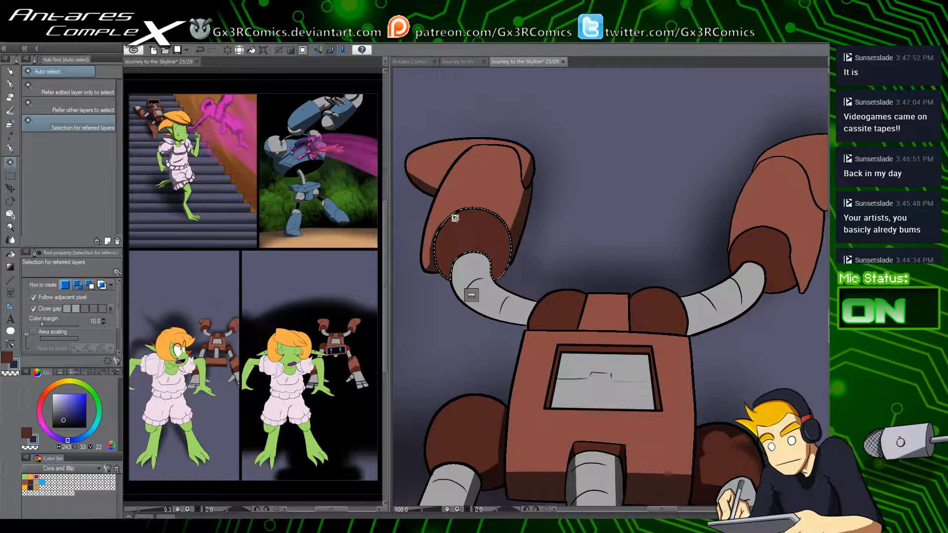
key("p")
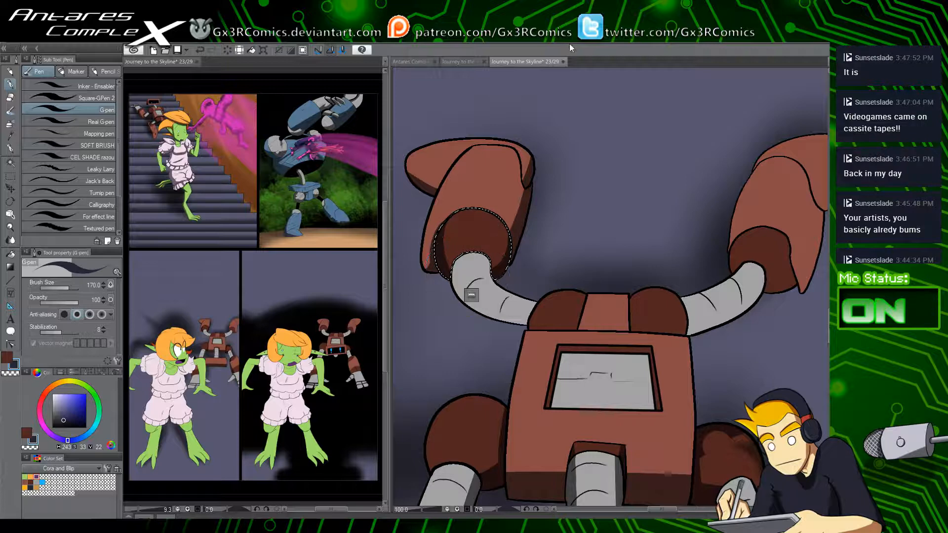
Step: Select the round dark brown hip joint on the robot's left-hand side and add shading along its edge
left_click_drag(470, 312, 480, 184)
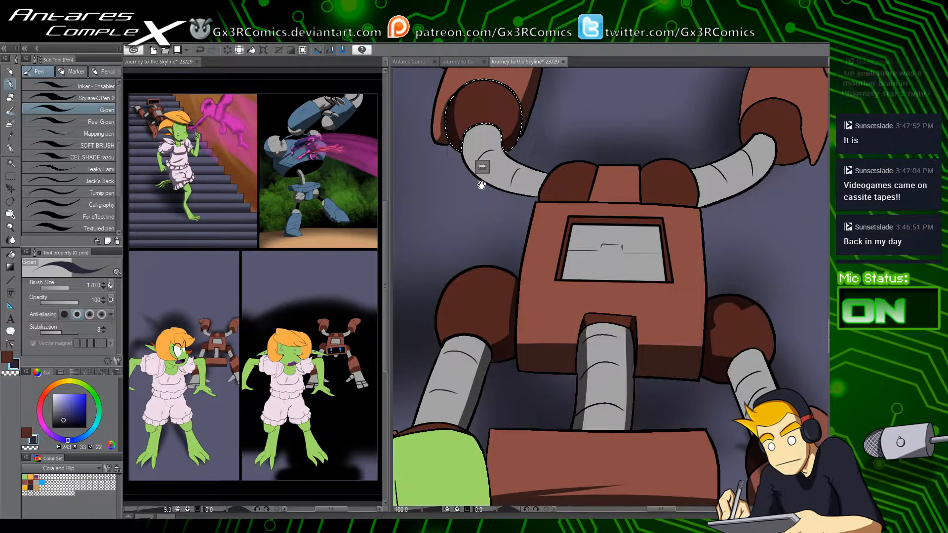
key("w")
left_click(492, 297)
key("p")
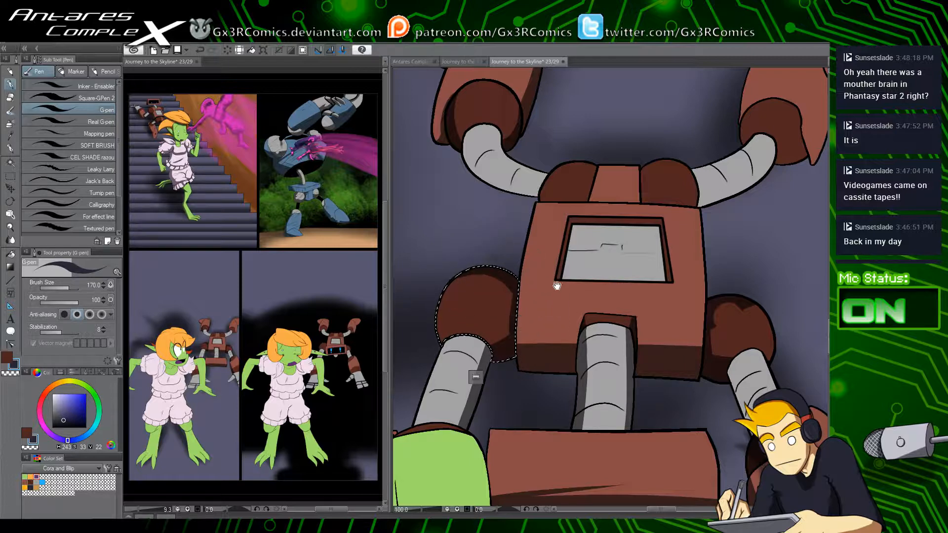
Step: Select the grey segmented tube of the left-hand raised arm and shade its upper inner edge
left_click_drag(557, 286, 552, 360)
left_click_drag(529, 311, 576, 305)
key("w")
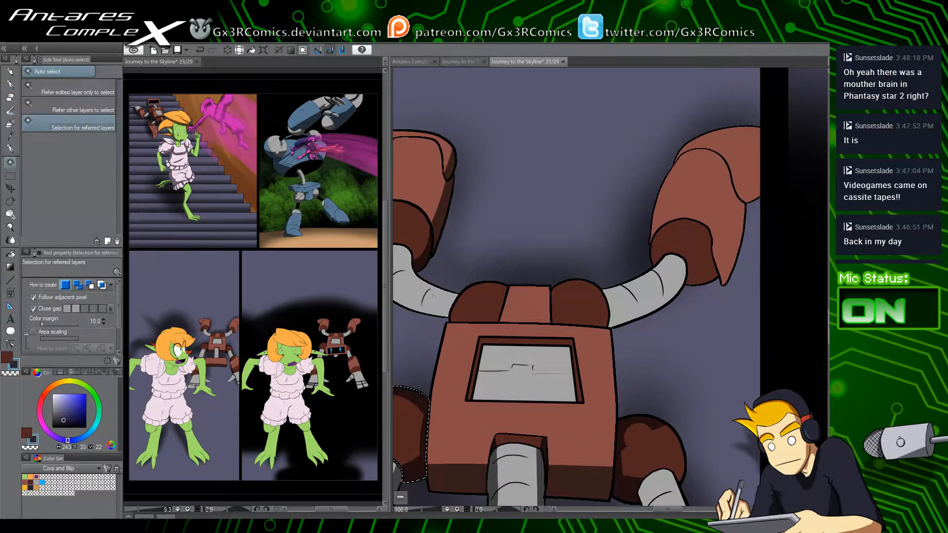
key("p")
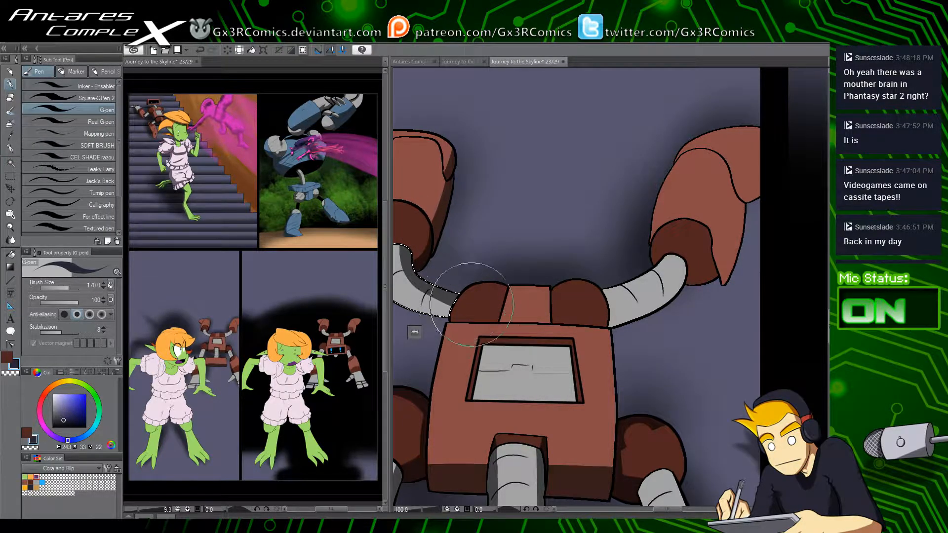
left_click_drag(431, 280, 456, 284)
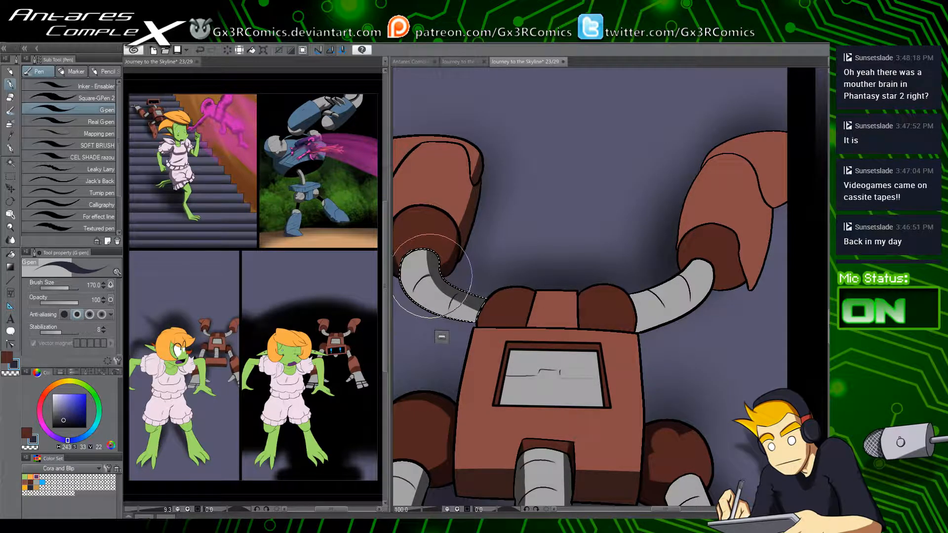
Step: Select the grey segmented tube of the right-hand raised arm and shade along its upper edge
left_click_drag(548, 324, 476, 326)
key("w")
left_click(576, 295)
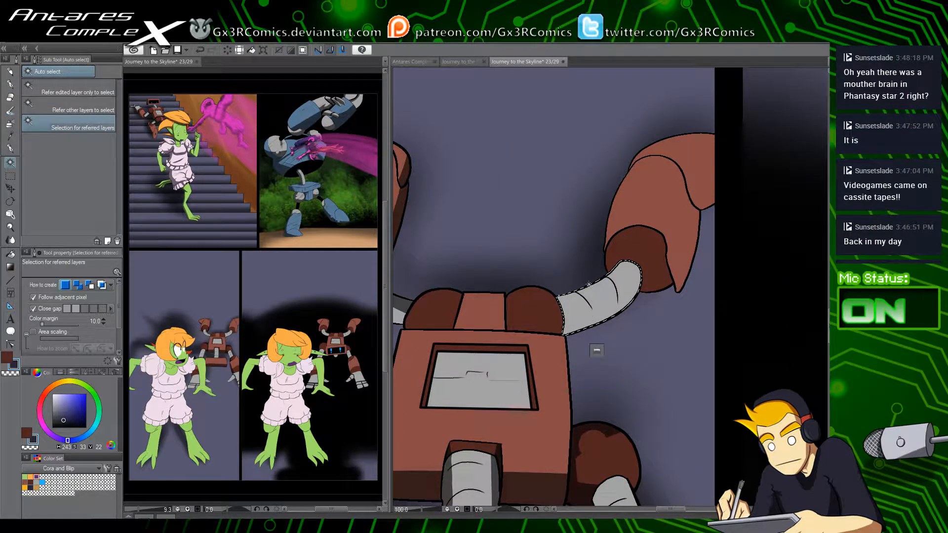
key("p")
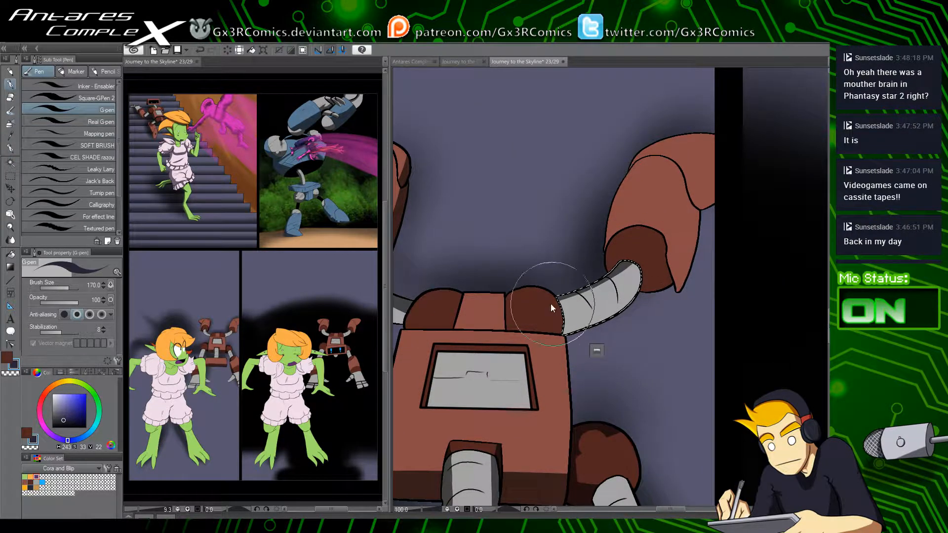
left_click_drag(557, 299, 626, 264)
Step: Select the right-hand arm's dark brown cuff and main forearm section in turn and shade the inner side of each
mouse_move(557, 295)
left_mouse_down()
mouse_move(604, 270)
mouse_move(546, 319)
left_mouse_up()
key("w")
left_click(580, 273)
key("p")
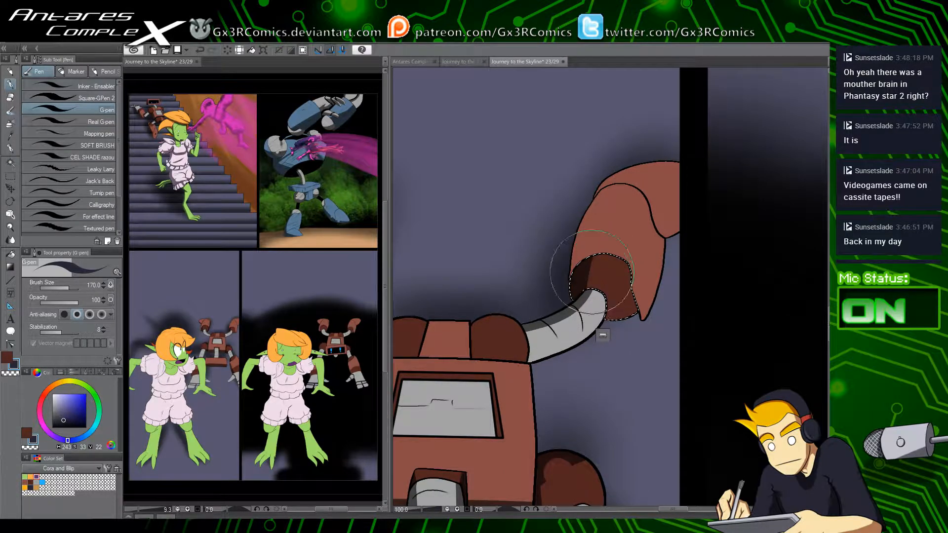
key("w")
left_click(587, 232, "shift")
key("p")
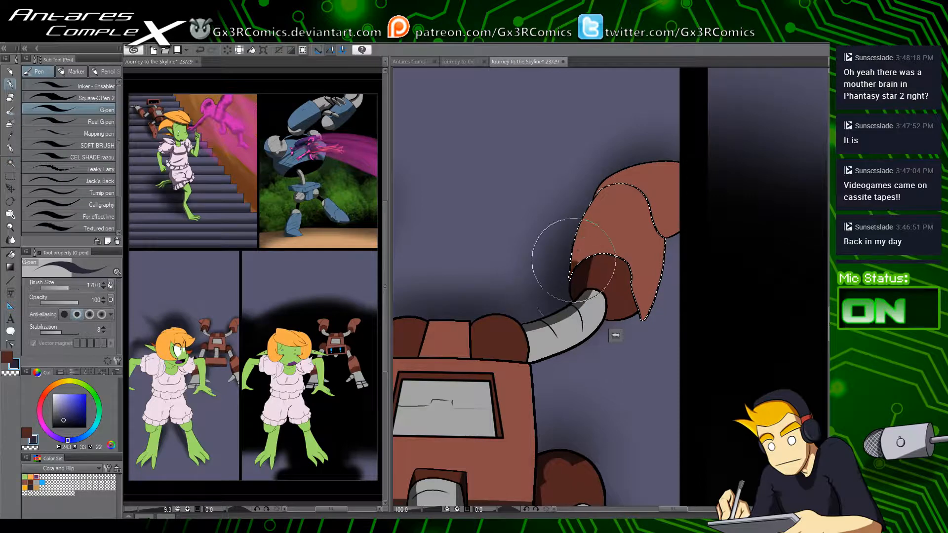
Step: Select the brown flap at the end of the right-hand forearm, shade its upper and lower edges and clear the selection
key("w")
left_click(627, 184)
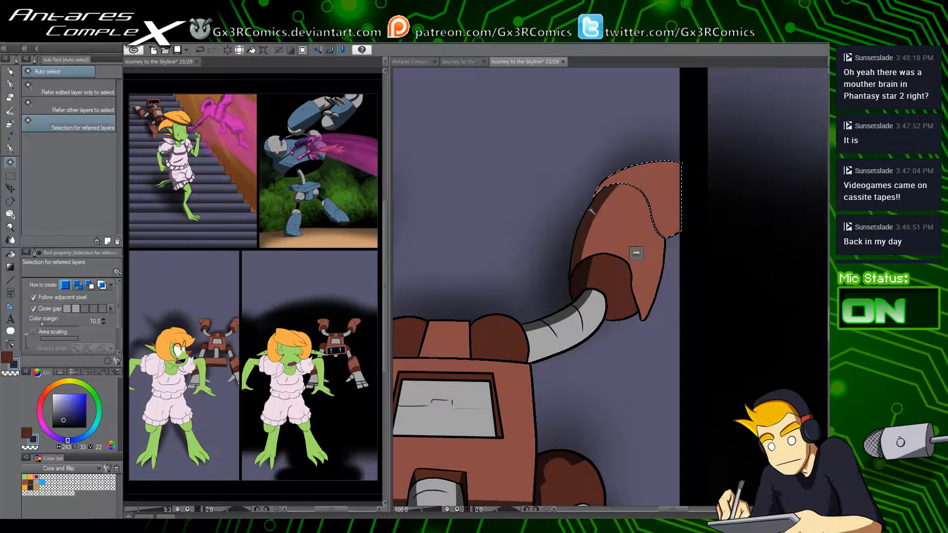
key("p")
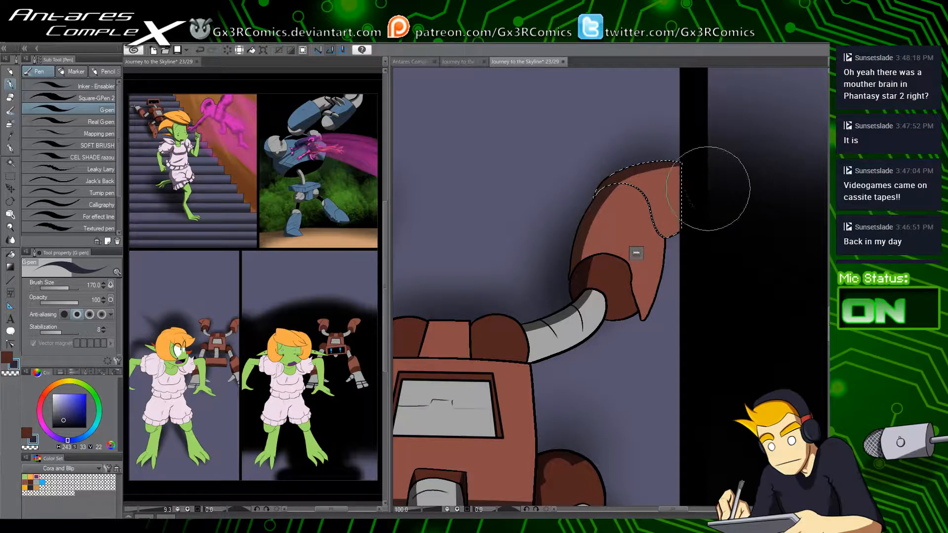
left_click_drag(654, 262, 584, 283)
key("w")
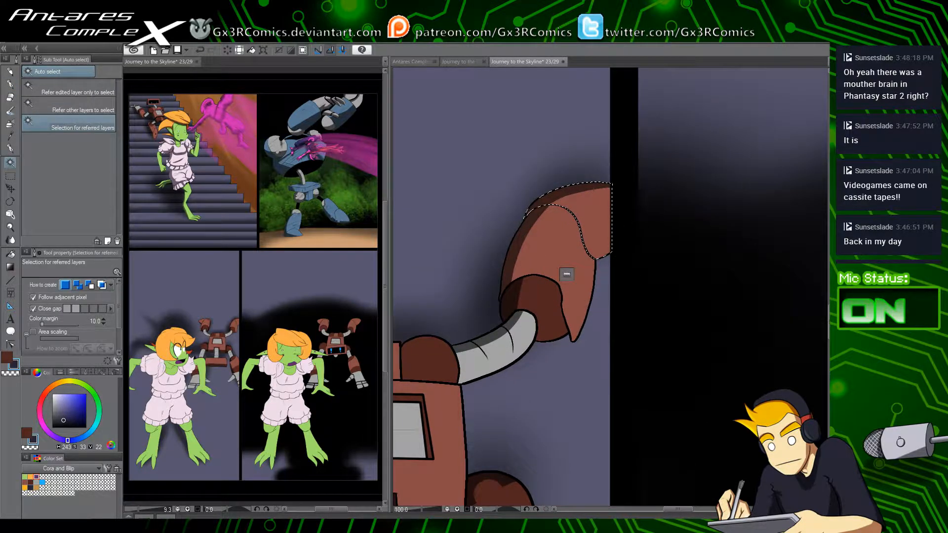
key("p")
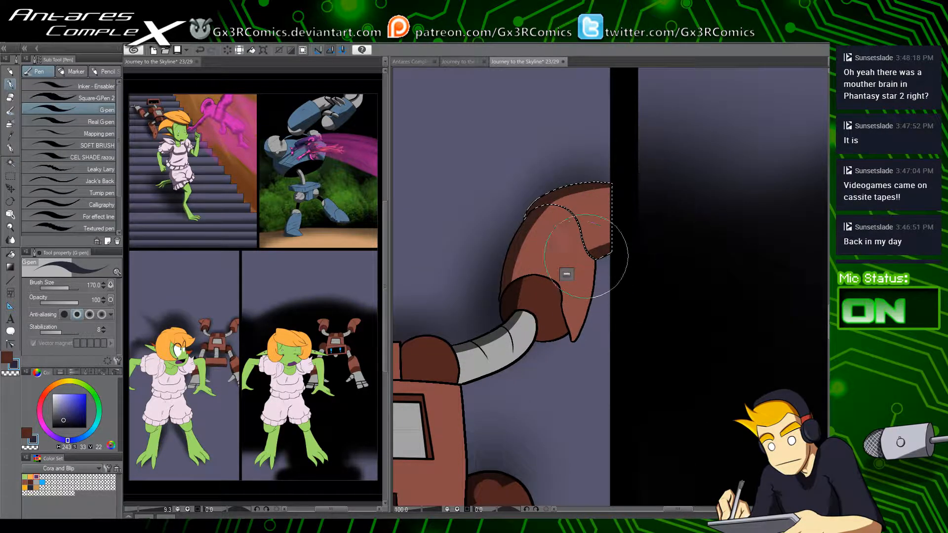
key("ctrl+d")
Step: Reselect the right-hand arm's main forearm section and dark brown cuff in turn and shade the outer lower side of each
key("w")
left_click(588, 271)
key("p")
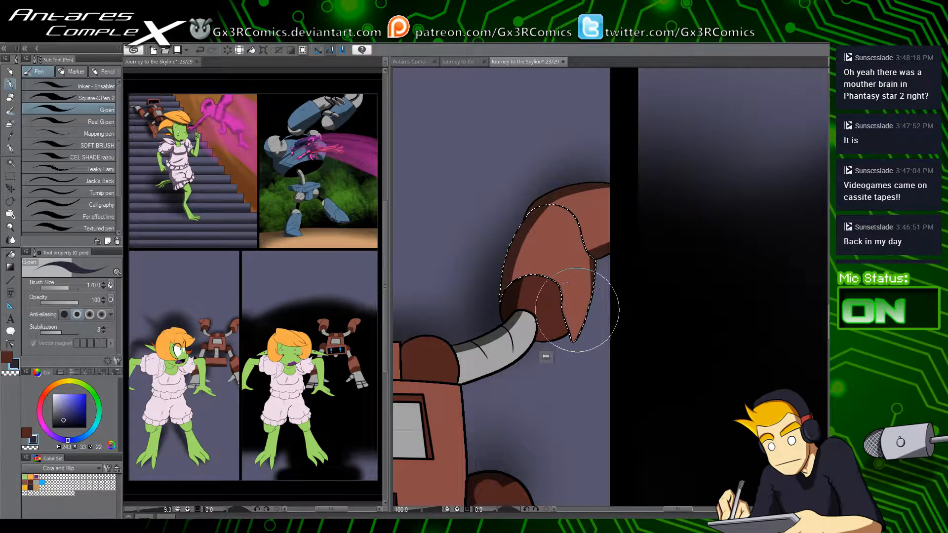
key("w")
left_click(547, 315)
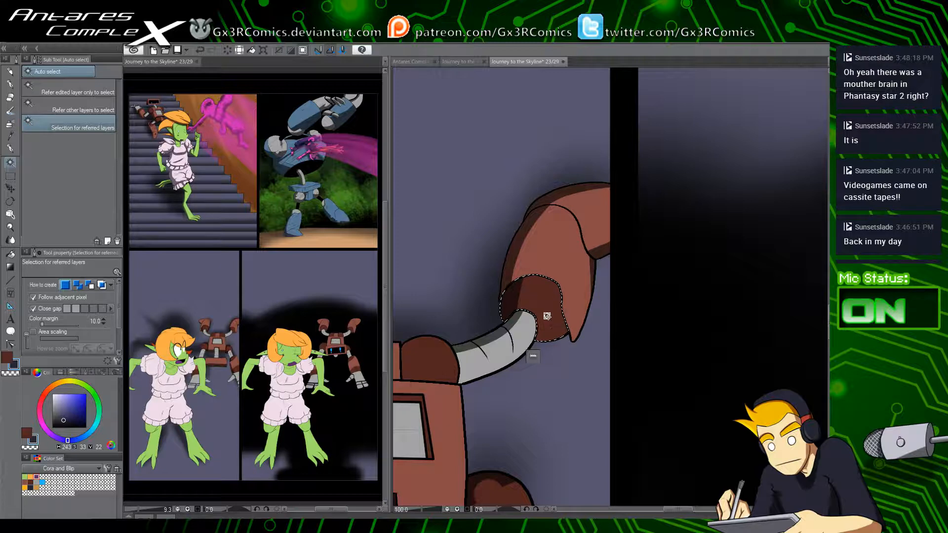
key("p")
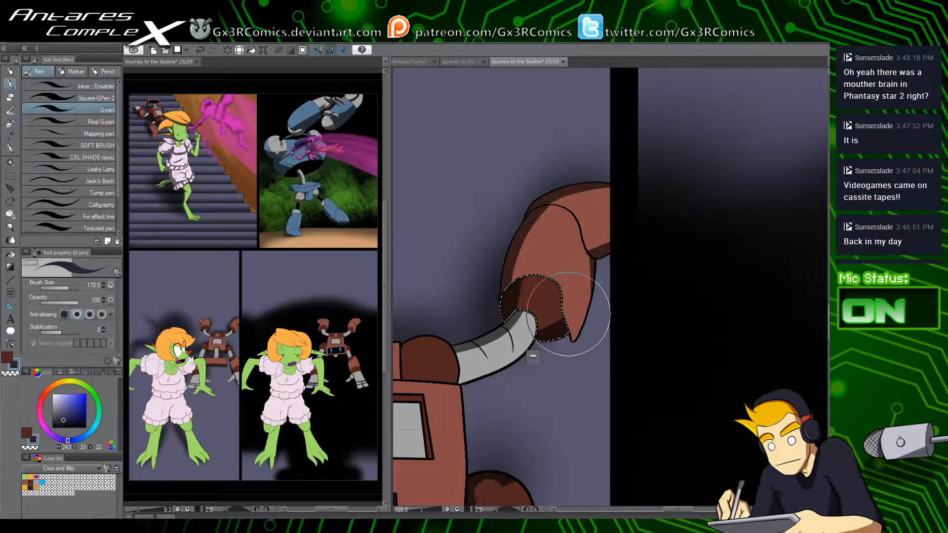
Step: Select the shoulder joint on the left of the red robot's torso and shade its edge with the G-pen
key("ctrl+d")
key("space")
left_click_drag(437, 386, 499, 340)
key("w")
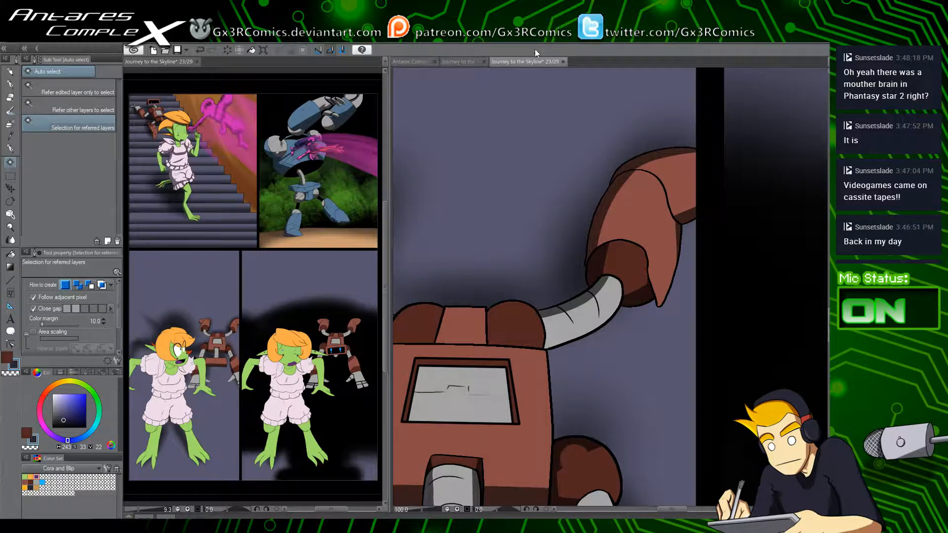
left_click(423, 325)
left_click_drag(436, 299, 490, 289)
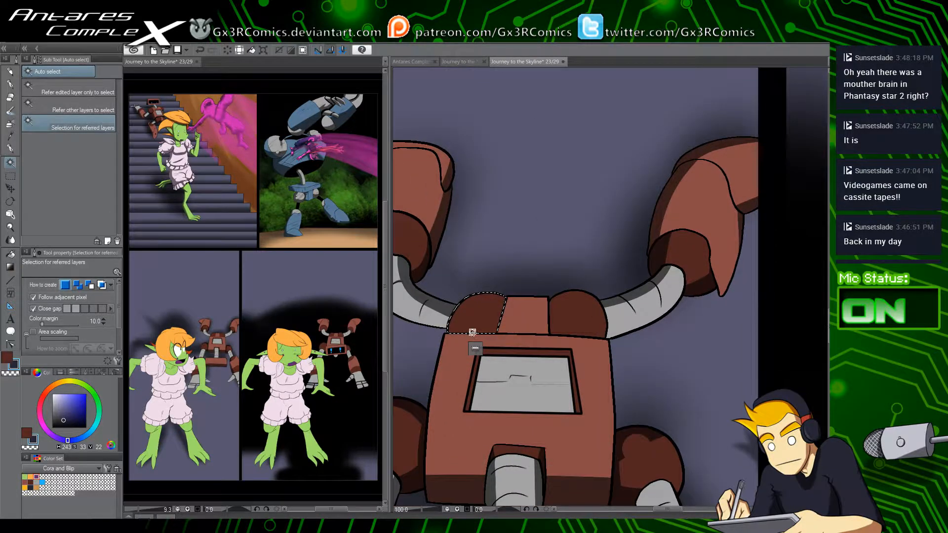
key("p")
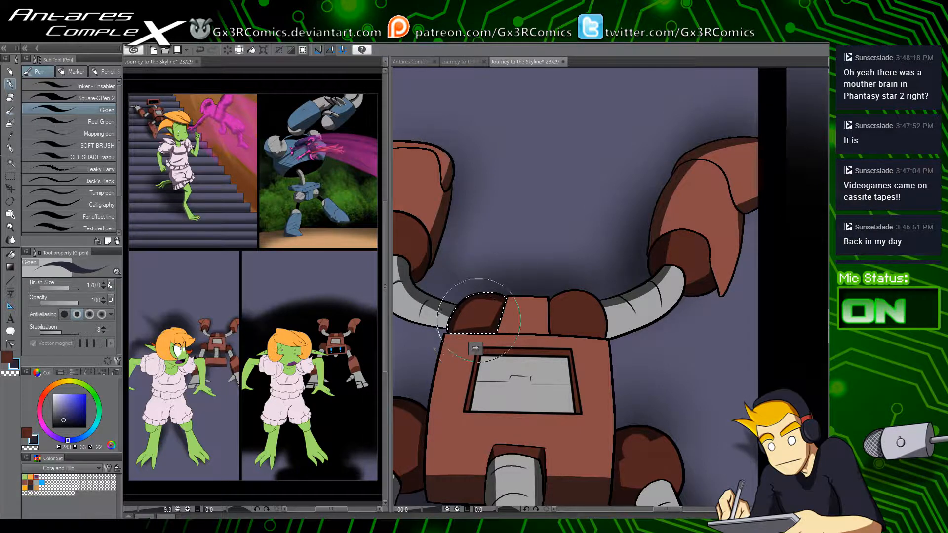
Step: Select the shoulder joint on the right of the robot's torso, shade its edge with the G-pen, and deselect
key("w")
left_click(569, 310)
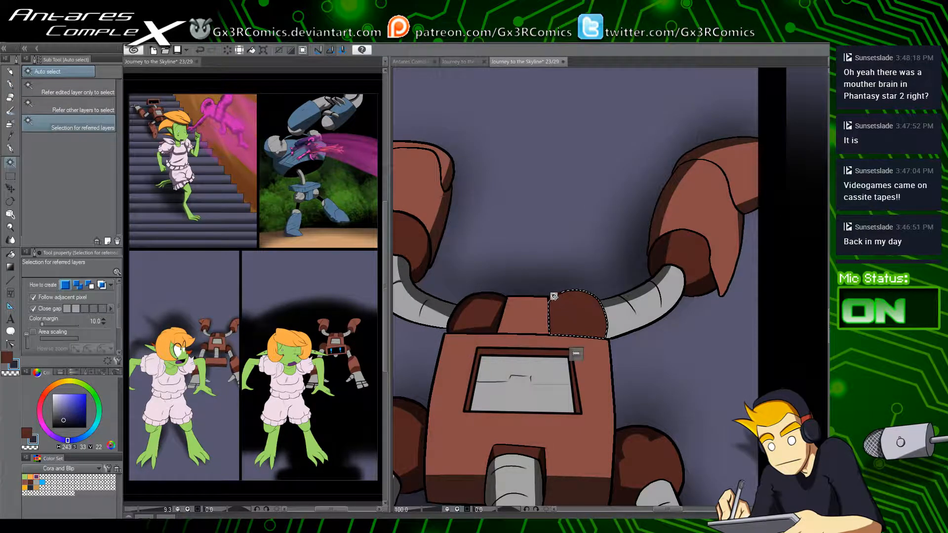
key("p")
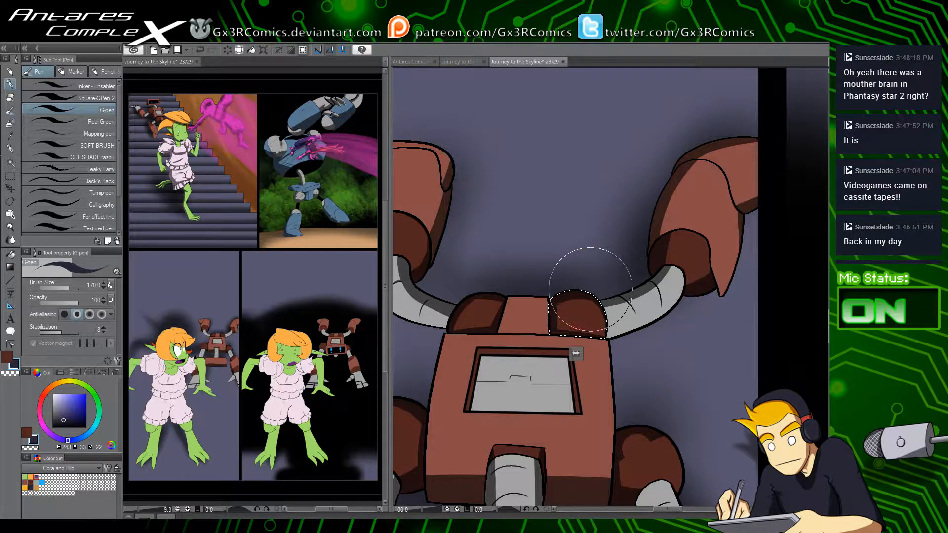
key("ctrl+d")
Step: Select the grey screen on the robot's chest, paint a dark shadow strip along its lower edge, and deselect
key("w")
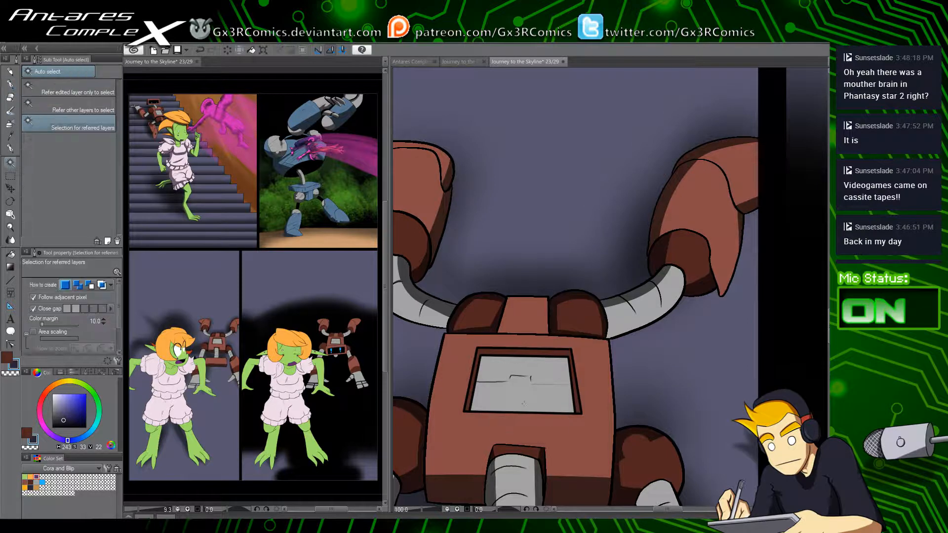
key("p")
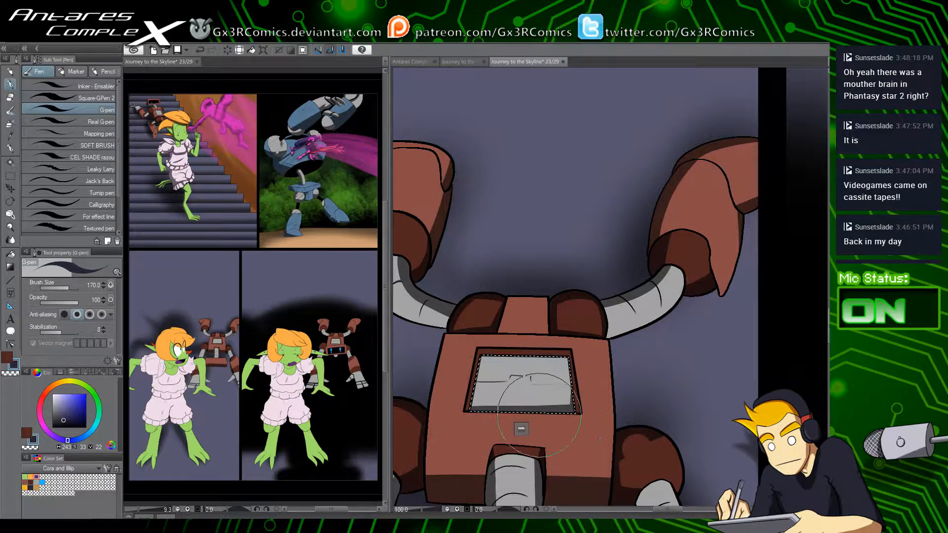
key("ctrl+d")
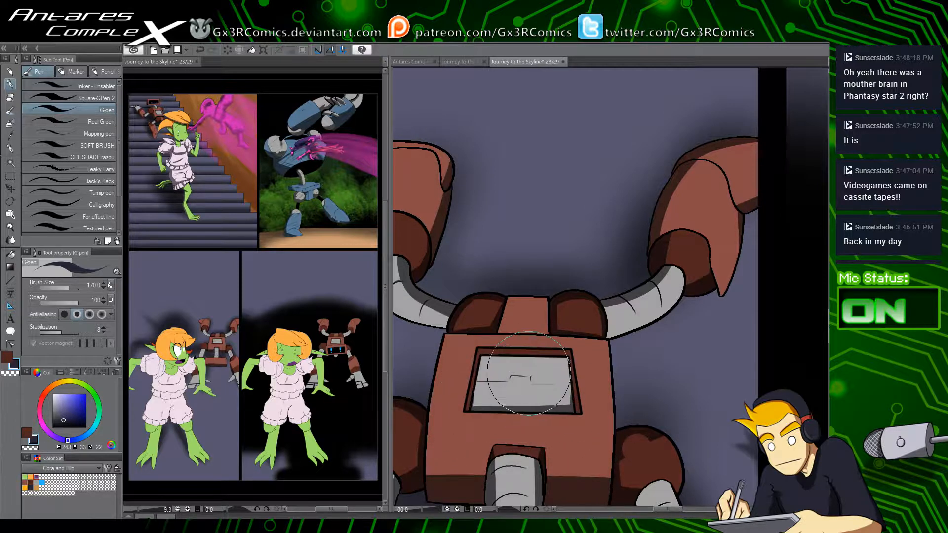
Step: Reselect the grey chest screen and darken the stepped seam line across it with the G-pen
scroll(578, 380, "up", 2)
key("w")
left_click(512, 398)
left_click_drag(581, 392, 646, 380)
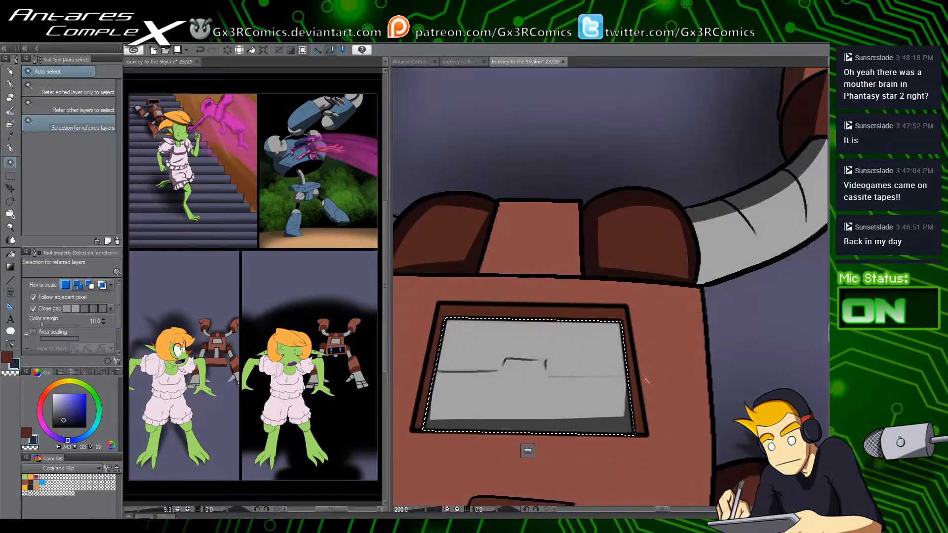
key("p")
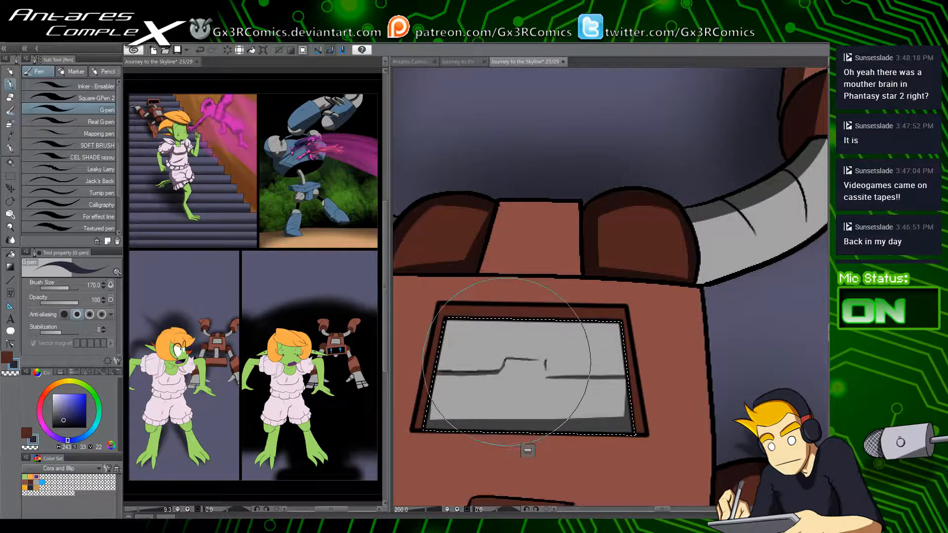
Step: Select the dark red frame around the chest screen and shade its inner side with the G-pen
left_click_drag(553, 434, 572, 264)
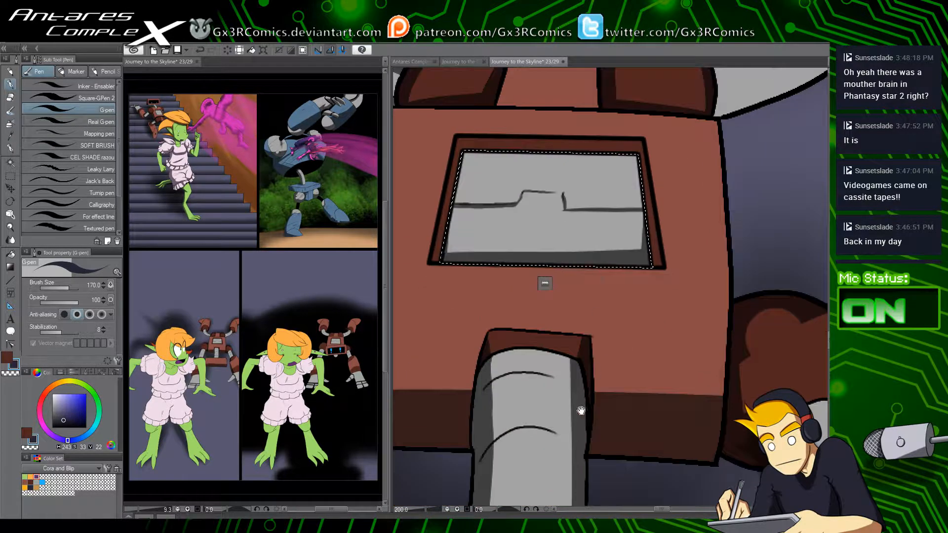
left_click_drag(581, 411, 568, 358)
left_click_drag(571, 313, 510, 373)
key("w")
left_click(595, 292)
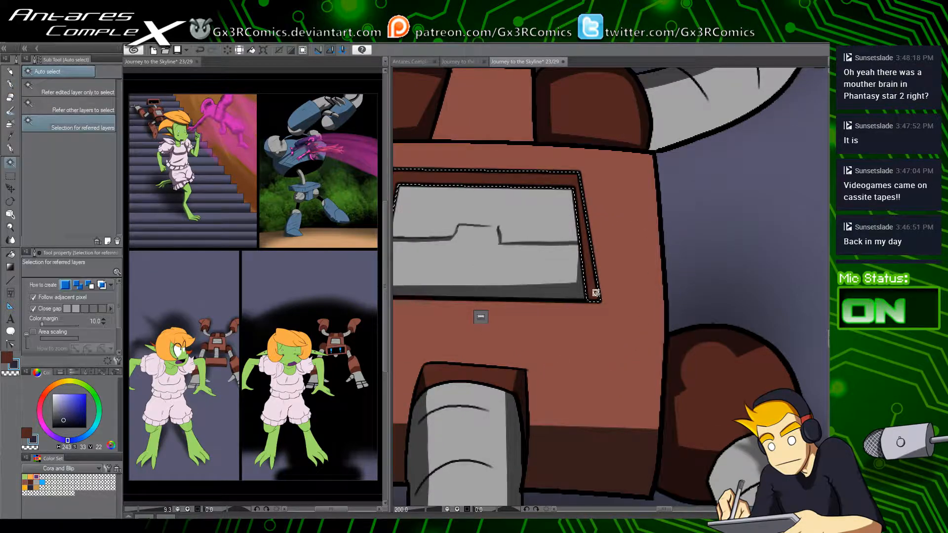
key("p")
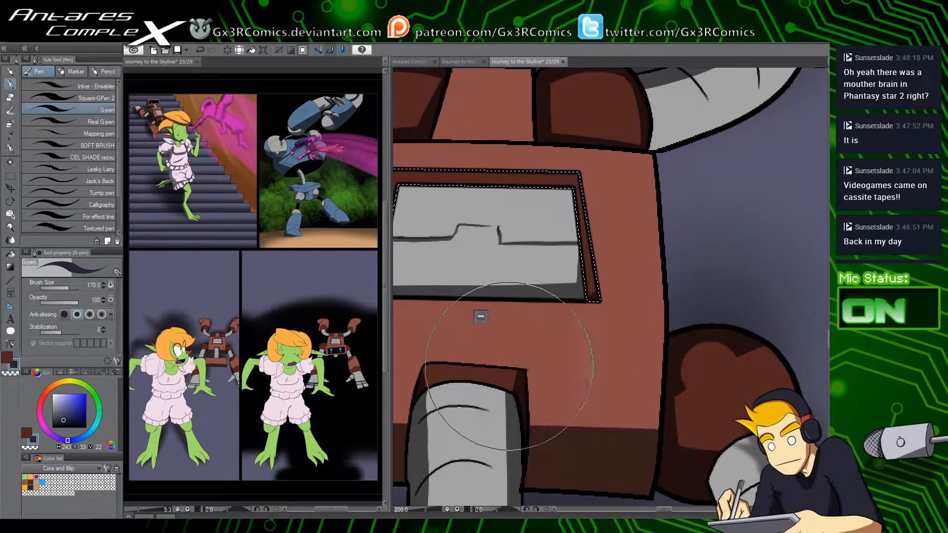
Step: Select the round hip joint on the left of the robot's torso and shade it with the G-pen
scroll(541, 382, "down", 3)
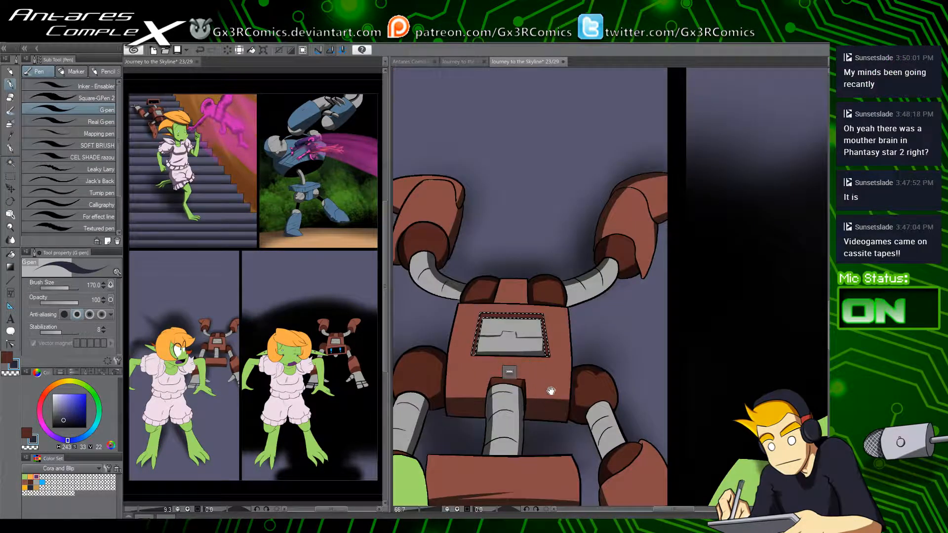
left_click_drag(551, 391, 483, 334)
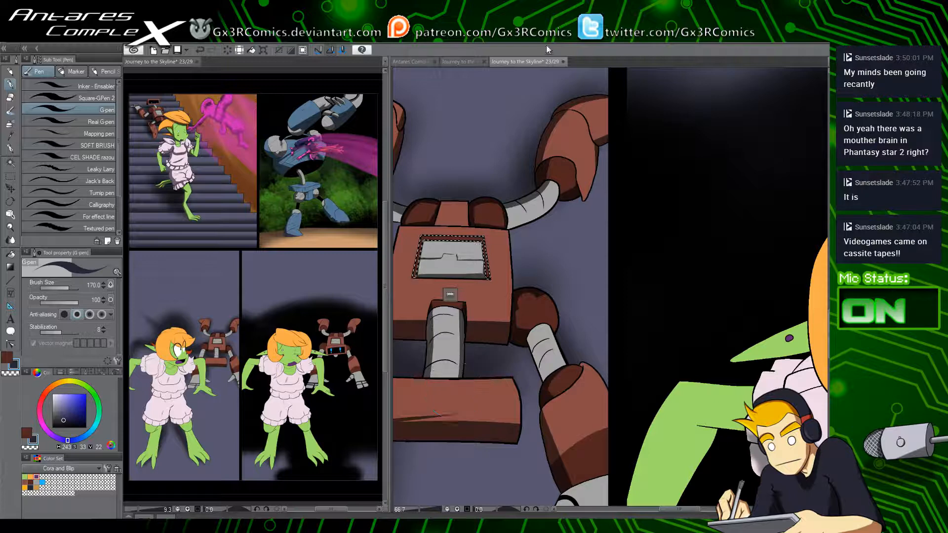
left_click_drag(505, 273, 538, 210)
left_click_drag(464, 387, 526, 347)
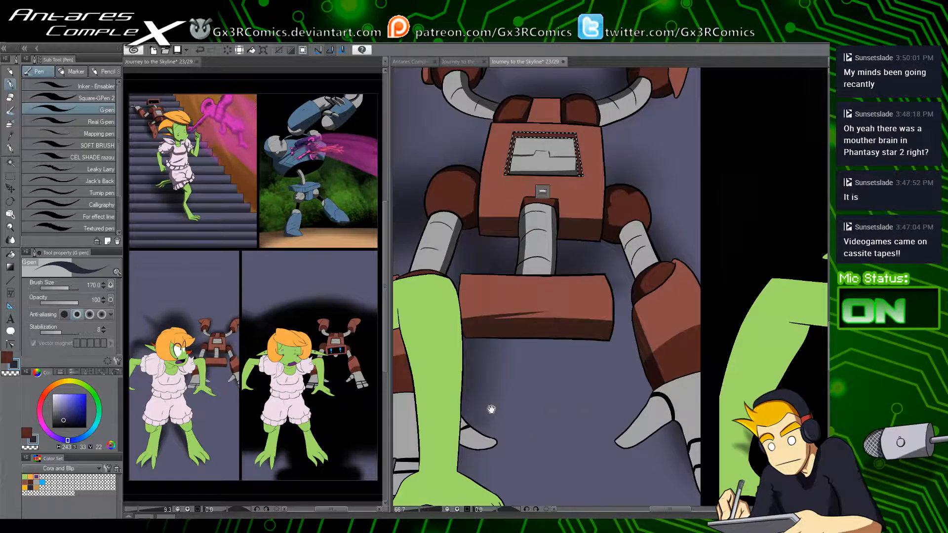
key("w")
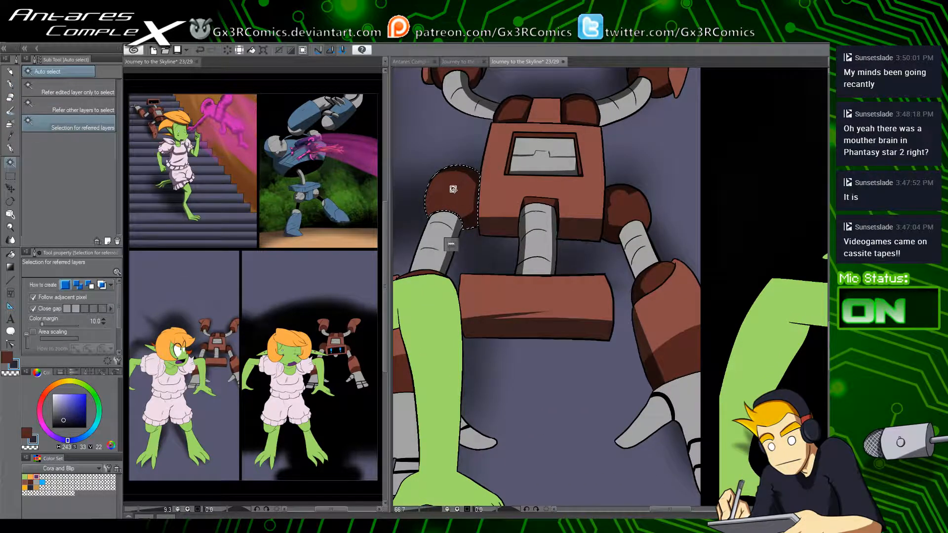
key("p")
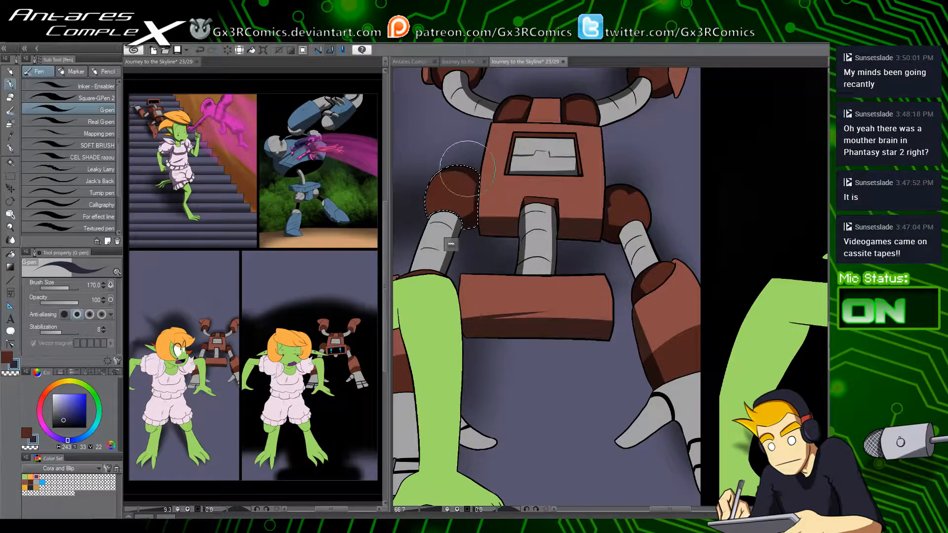
Step: Select the red leg armour partly hidden behind the green character's arm and shade it with the G-pen
mouse_move(482, 390)
left_mouse_down()
mouse_move(491, 284)
mouse_move(511, 378)
left_mouse_up()
key("w")
left_click(448, 255)
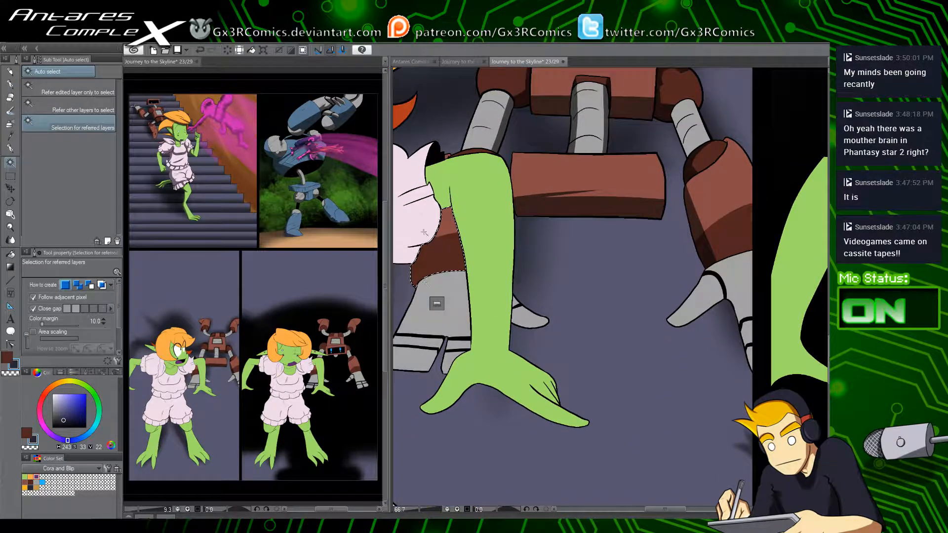
key("p")
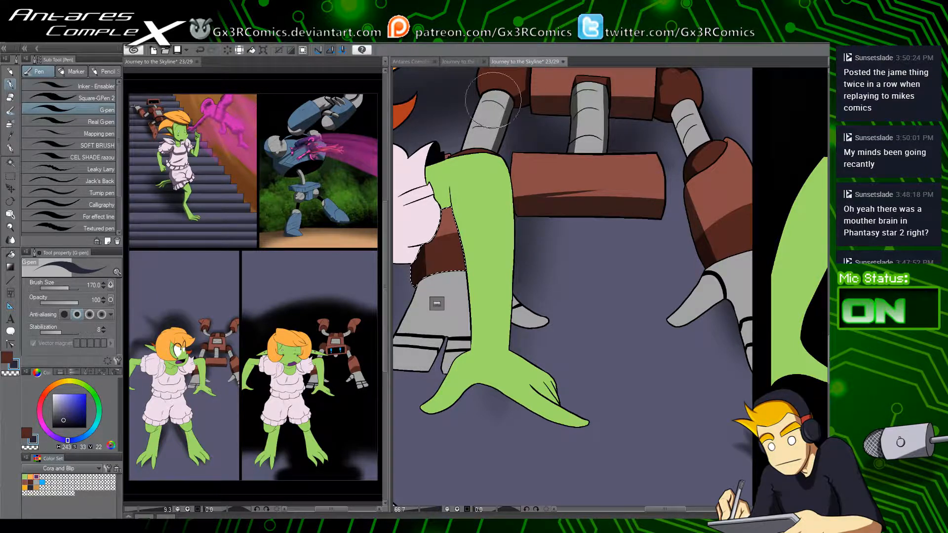
Step: Reselect the left hip joint, refine its shading with the G-pen in transparent colour, and deselect
left_click_drag(557, 316, 475, 368)
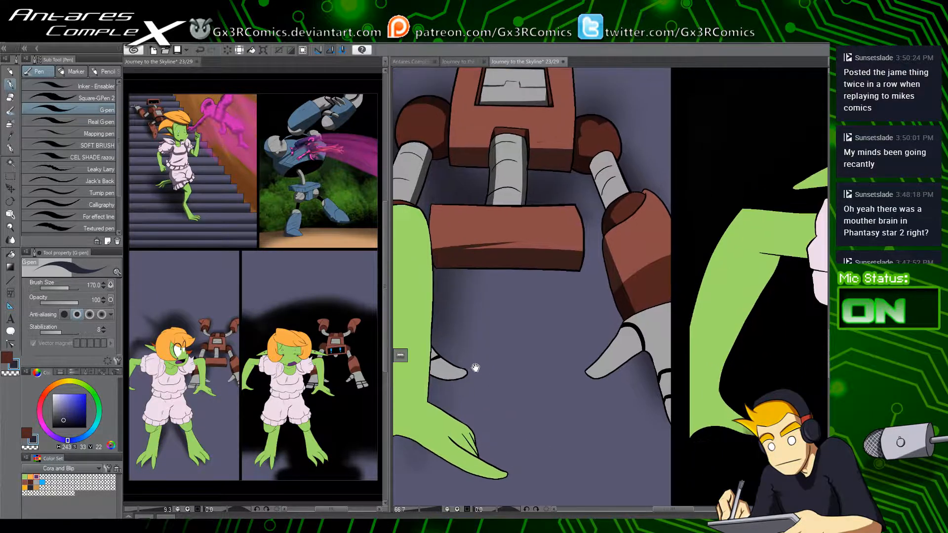
left_click_drag(612, 234, 612, 260)
key("w")
left_click(651, 259)
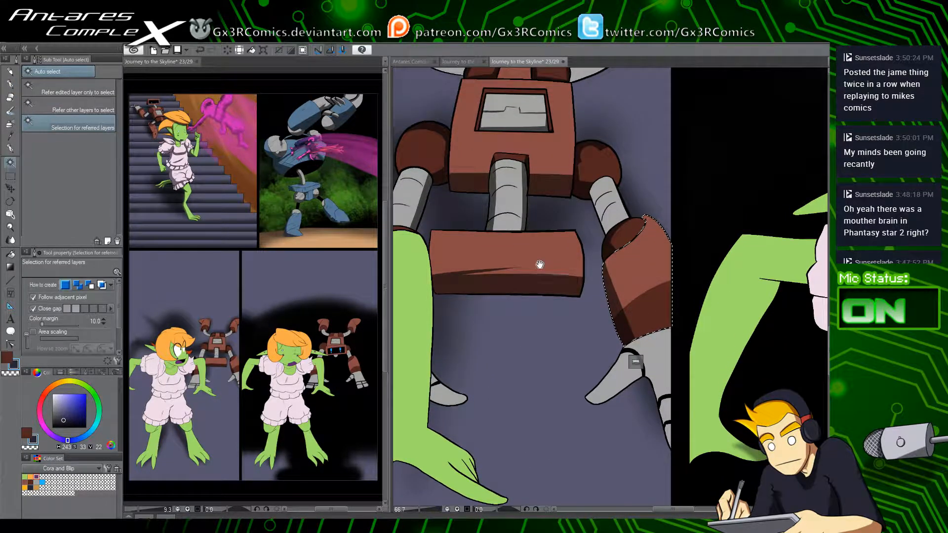
left_click_drag(486, 257, 512, 302)
left_click(452, 193)
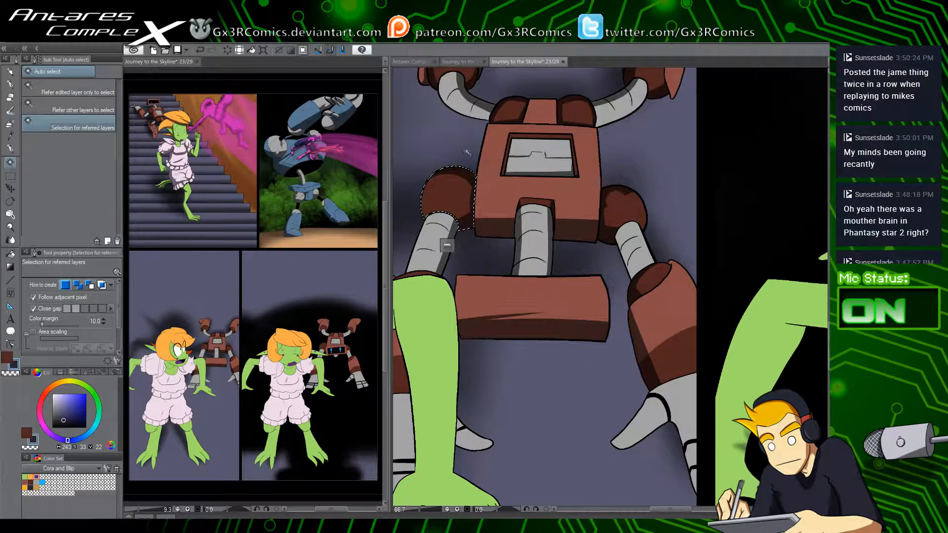
key("p")
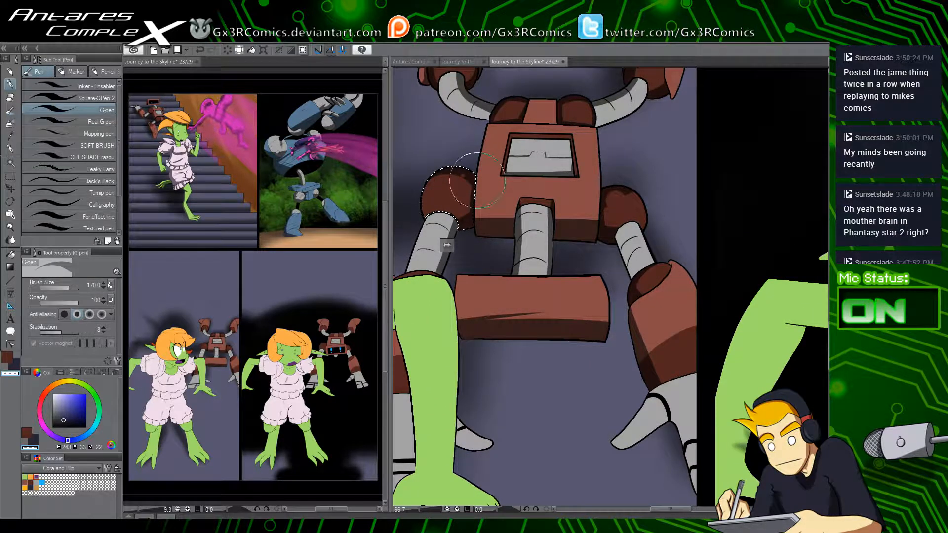
left_click_drag(579, 259, 495, 323)
key("ctrl+d")
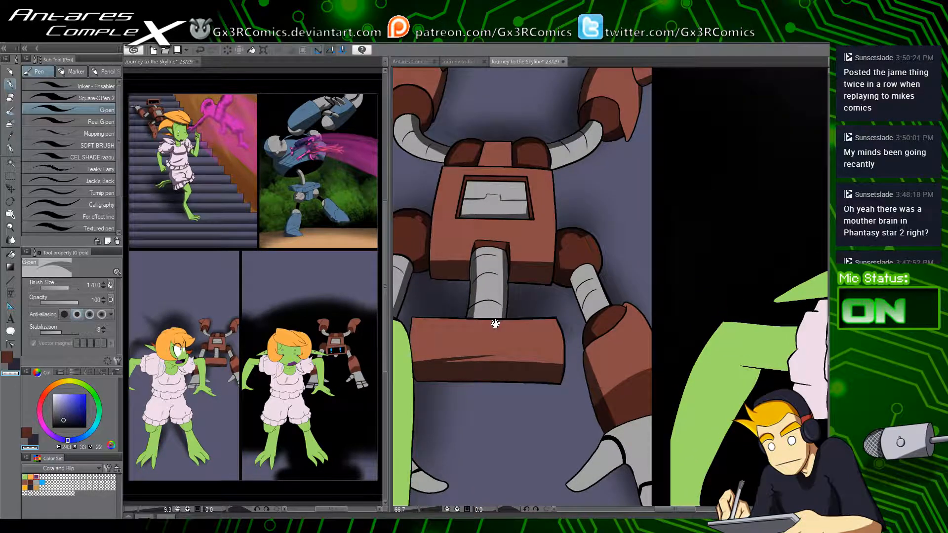
Step: Select the red block between the two shoulder joints, shade it with the dark colour, and deselect
left_click_drag(465, 296, 518, 351)
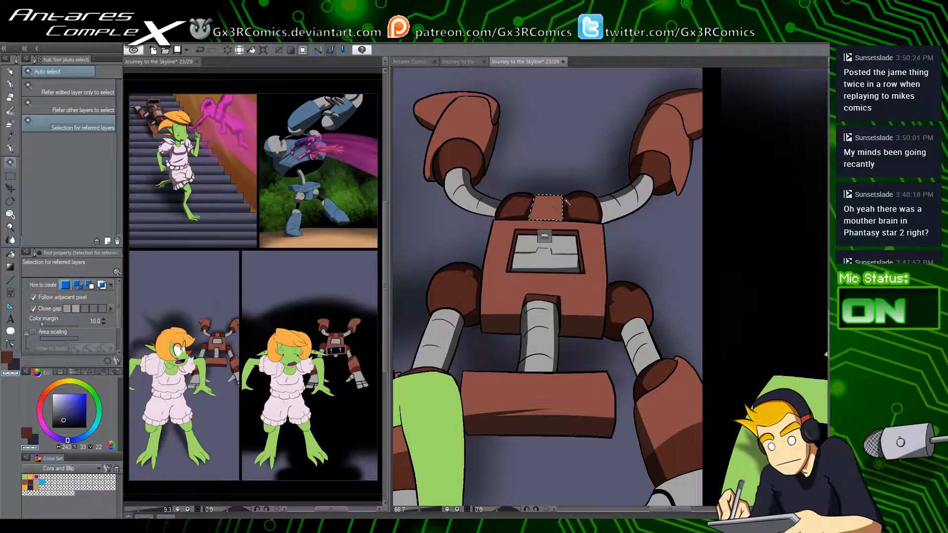
key("c")
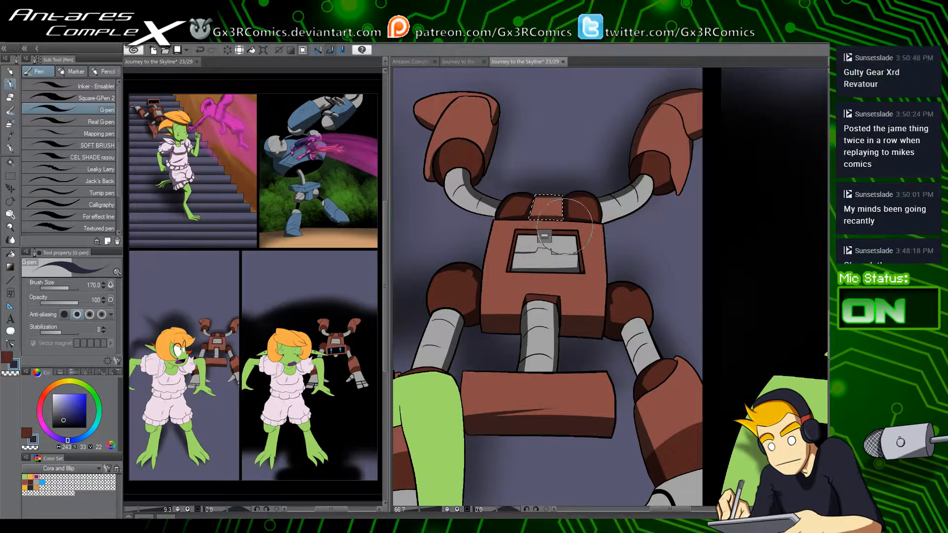
key("ctrl+d")
Step: Select the robot's grey left foot, shade its toe edges and the area beneath the red armour, and deselect
left_click_drag(500, 378, 492, 344)
key("w")
left_click(448, 338)
key("p")
scroll(444, 330, "up", 2)
left_click_drag(460, 381, 499, 304)
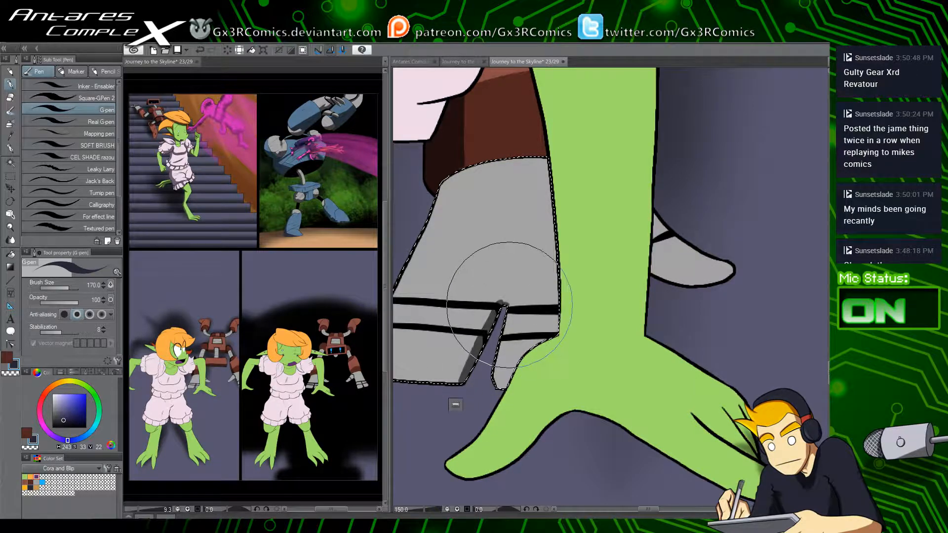
mouse_move(595, 310)
left_mouse_down()
mouse_move(581, 313)
mouse_move(558, 374)
left_mouse_up()
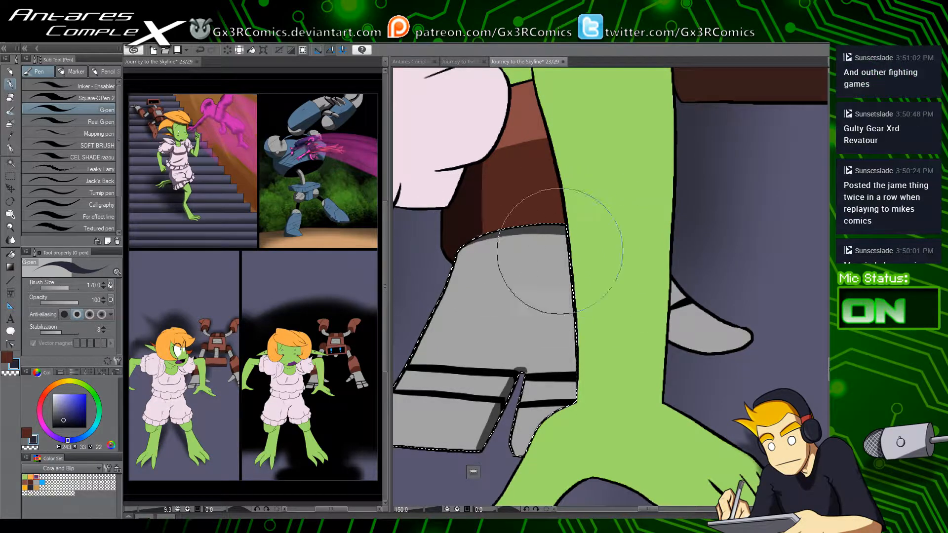
key("ctrl+d")
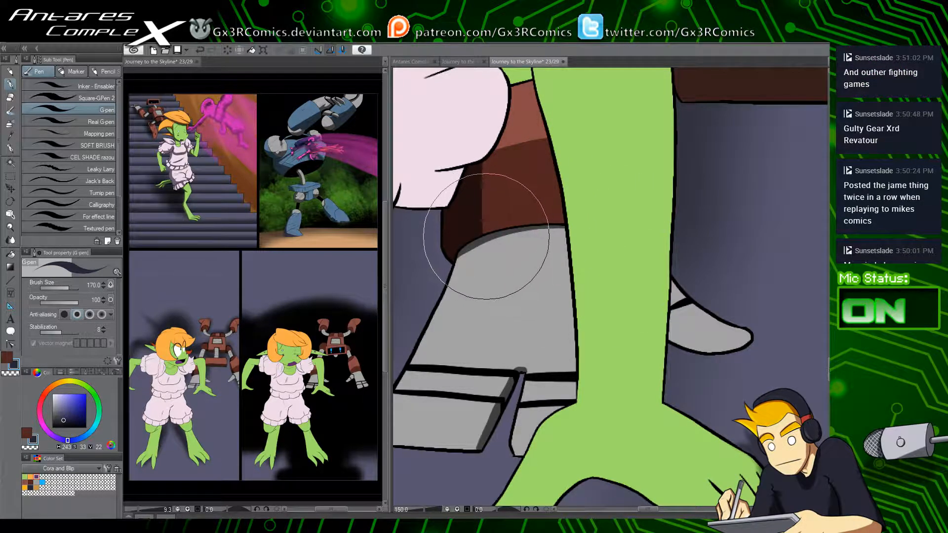
Step: Shade the underside of the grey toe behind the green character's arm, and clear the shading spilled onto the green
left_click_drag(526, 370, 543, 290)
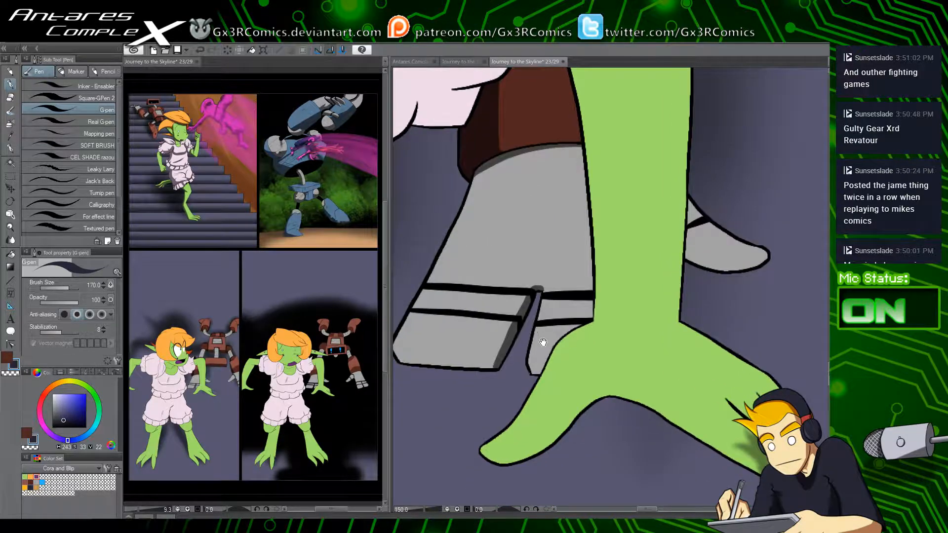
left_click_drag(542, 342, 466, 355)
left_click_drag(563, 326, 528, 349)
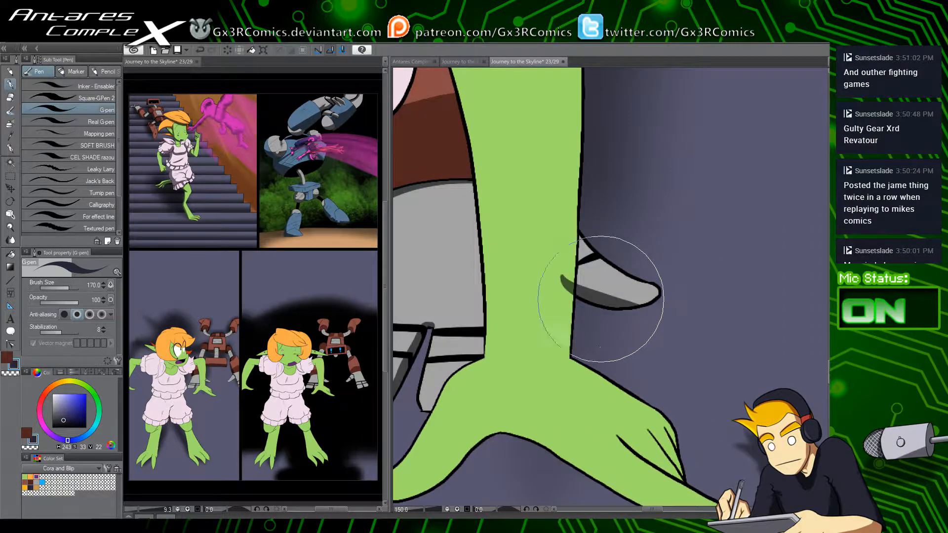
key("e")
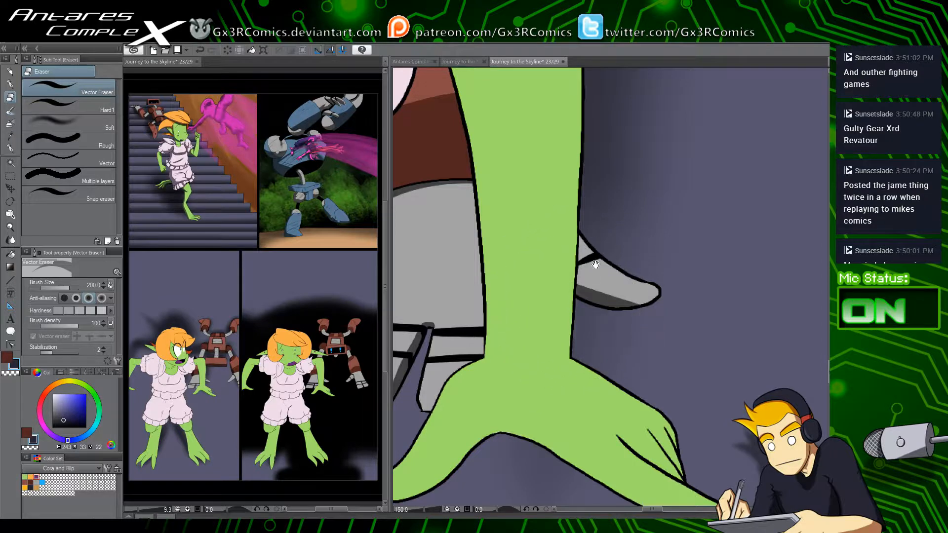
Step: Select the grey tube below the right hip joint, shade along its side with the G-pen, and deselect
left_click_drag(701, 118, 599, 281)
mouse_move(708, 197)
left_mouse_down()
mouse_move(594, 329)
mouse_move(500, 380)
left_mouse_up()
key("p")
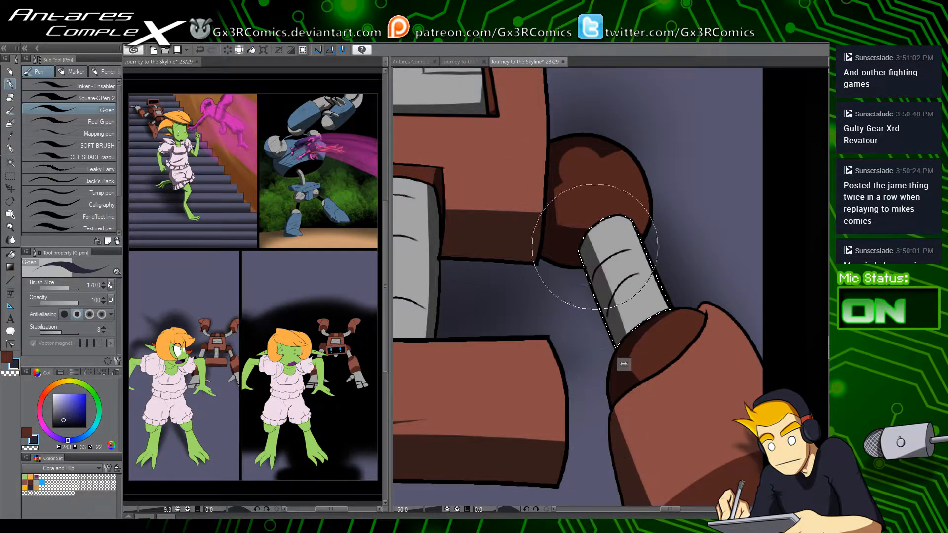
key("ctrl+d")
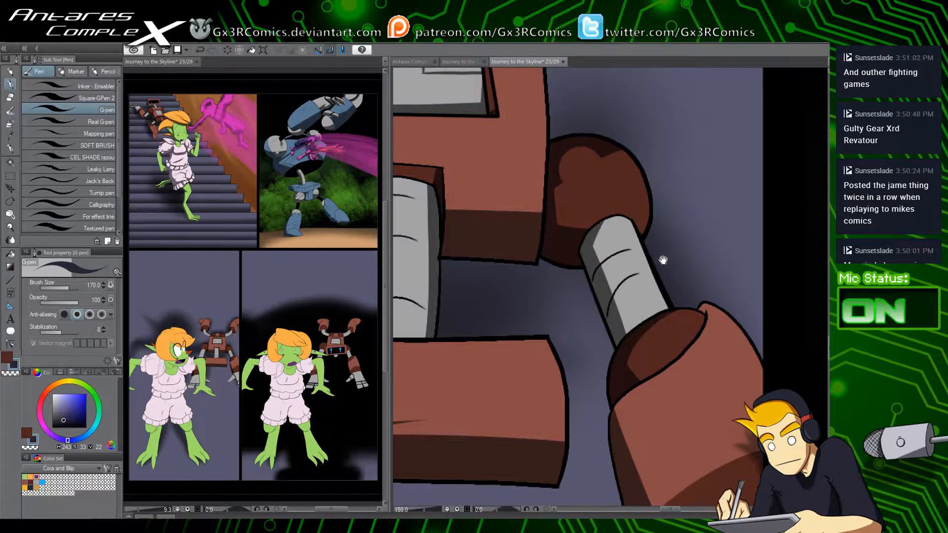
Step: Select the grey knob beneath the robot's face screen in the black-background panel and shade its lower rim with the G-pen
left_click_drag(662, 260, 599, 353)
scroll(615, 358, "down", 1)
scroll(616, 361, "down", 3)
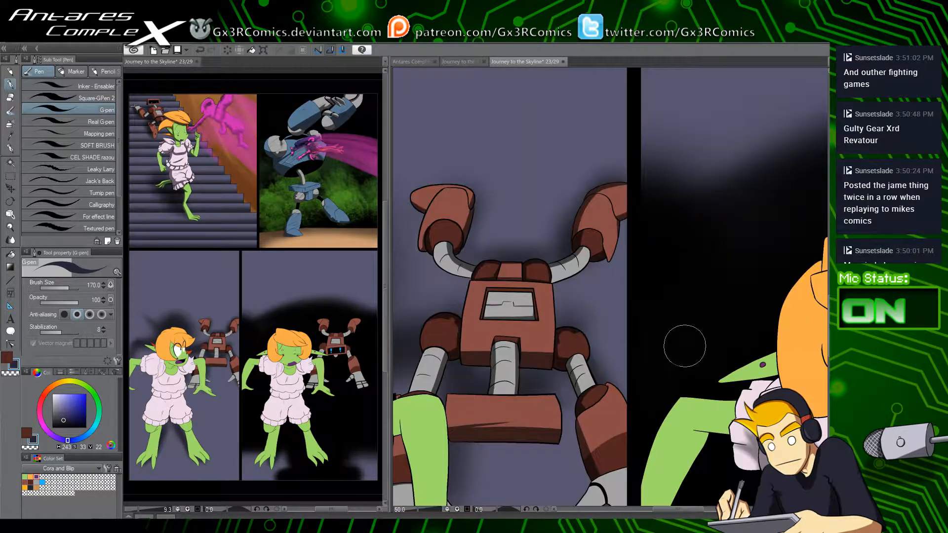
left_click_drag(661, 382, 510, 345)
left_click_drag(658, 418, 471, 357)
key("w")
left_click(559, 348)
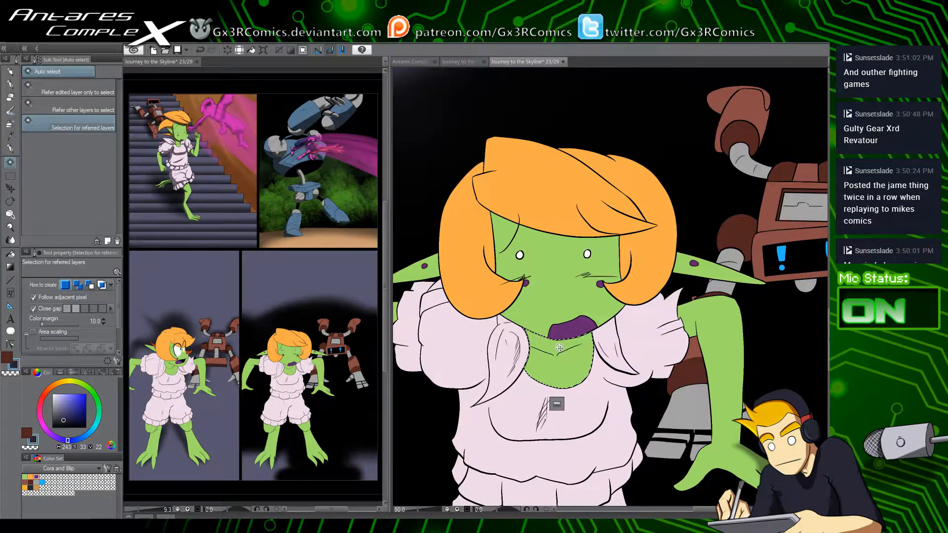
key("b")
left_click_drag(642, 321, 425, 371)
key("w")
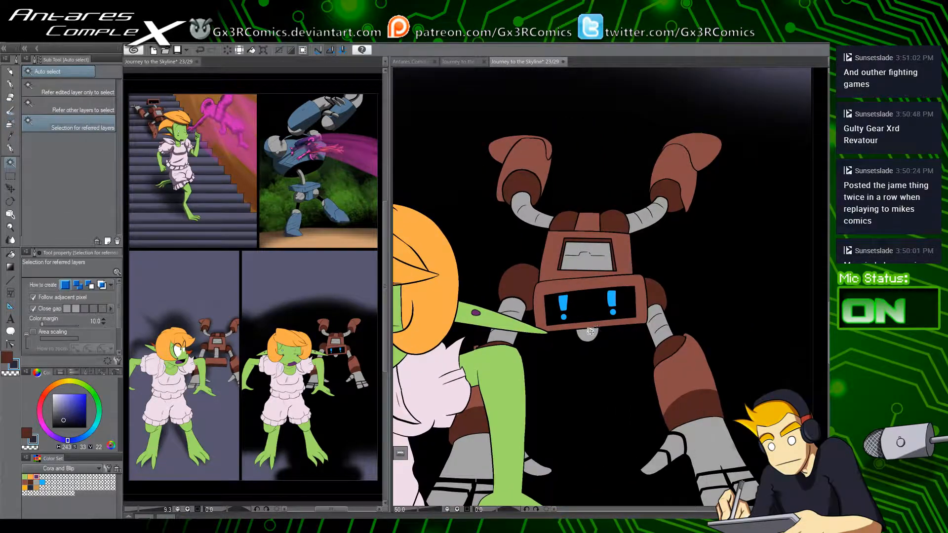
scroll(591, 341, "up", 2)
key("p")
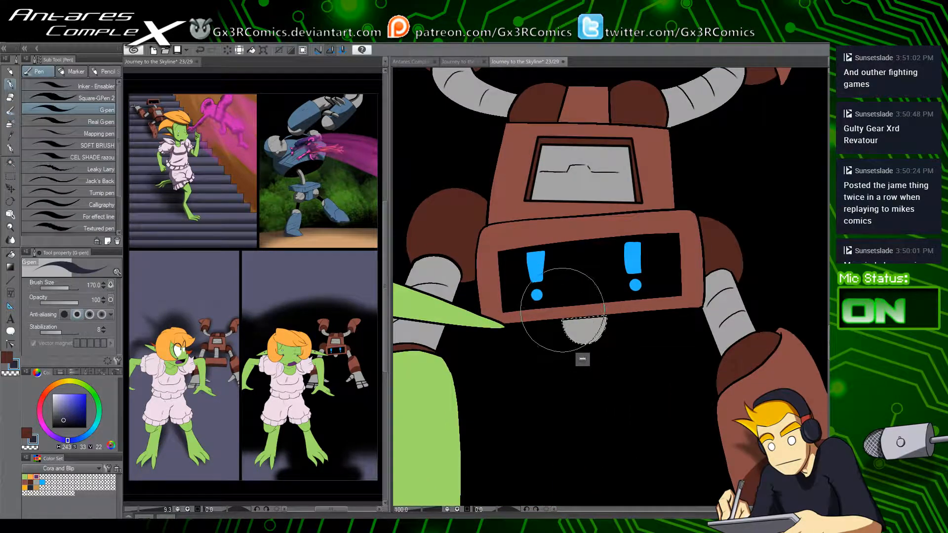
mouse_move(572, 342)
left_mouse_down()
mouse_move(606, 329)
mouse_move(593, 340)
mouse_move(611, 320)
left_mouse_up()
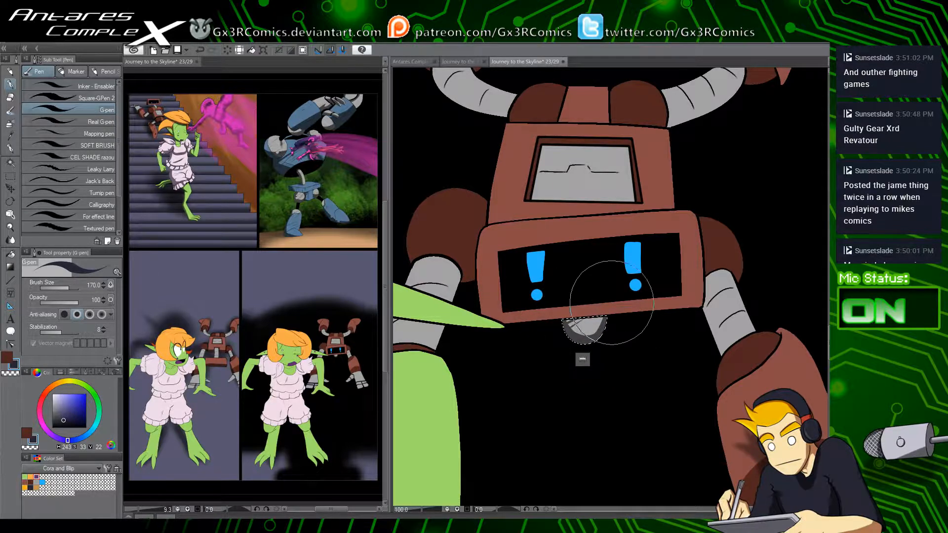
Step: Select the robot's red hip joint above the green ear and shade its underside and the edge beside the body
left_click_drag(508, 329, 553, 371)
key("w")
left_click(496, 284)
key("p")
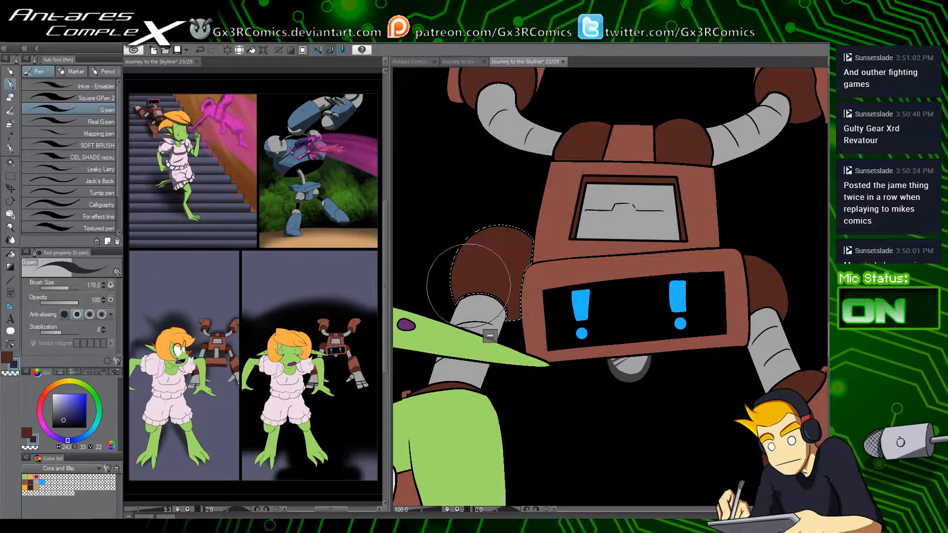
left_click_drag(509, 318, 516, 303)
left_click_drag(456, 284, 523, 296)
left_click_drag(528, 232, 526, 260)
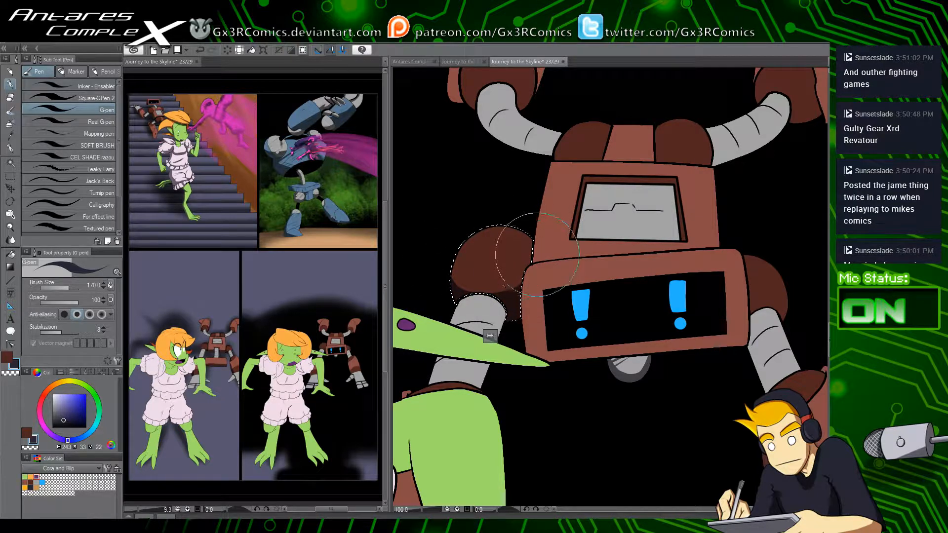
Step: Select the red hip joint on the side away from the green character, shade its lower and inner edges, and deselect
left_click_drag(595, 302, 487, 311)
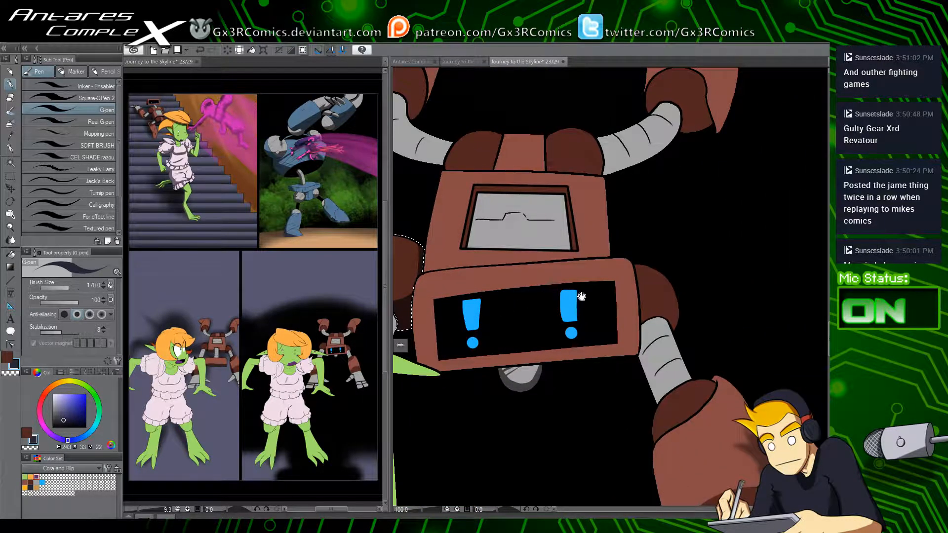
left_click_drag(582, 296, 555, 297)
key("w")
left_click(636, 277)
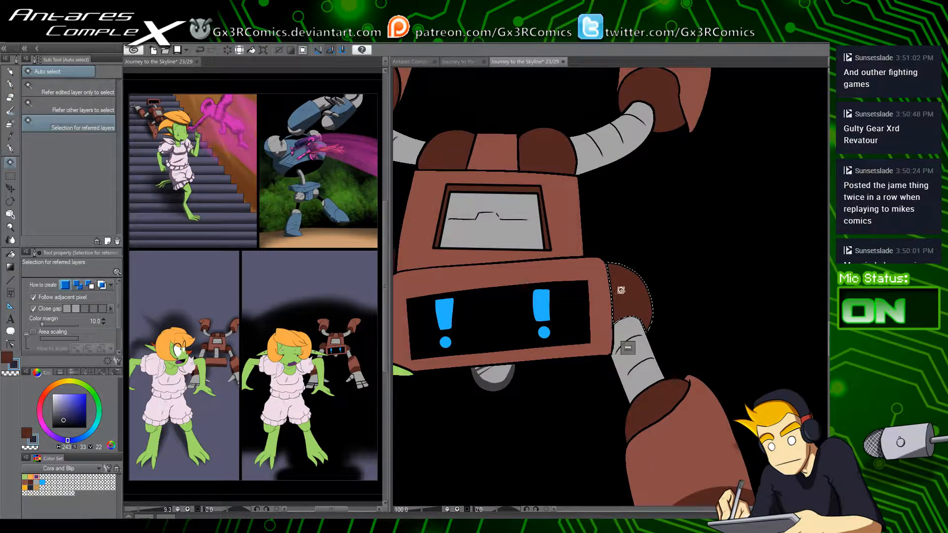
key("p")
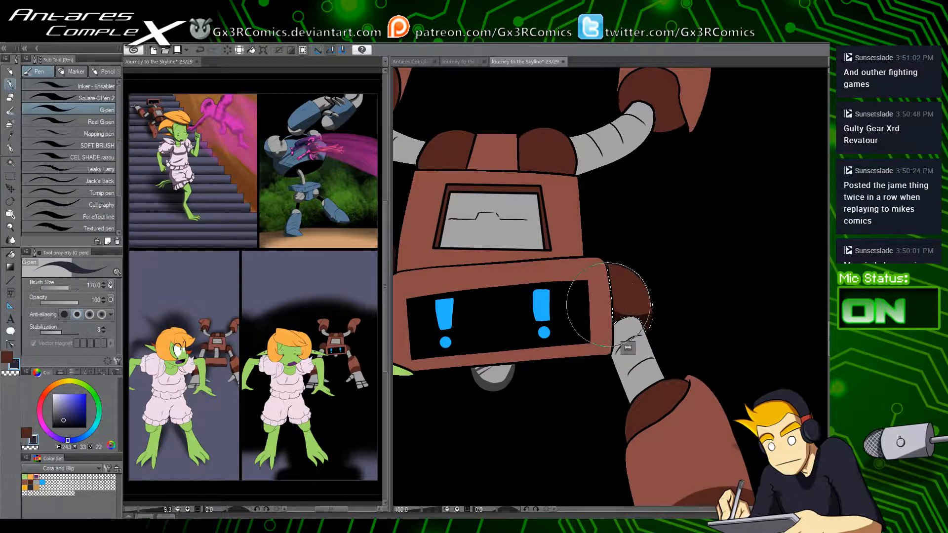
key("ctrl+d")
Step: Select the grey leg tube crossed by the green ear and shade along its inner side with the G-pen
left_click_drag(504, 354, 572, 334)
key("w")
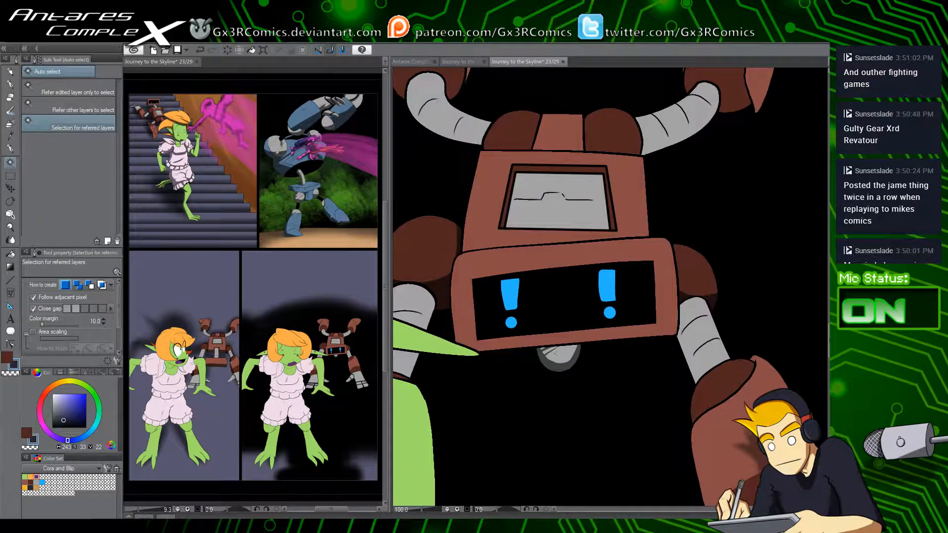
left_click_drag(500, 334, 533, 355)
left_click_drag(440, 437, 468, 385)
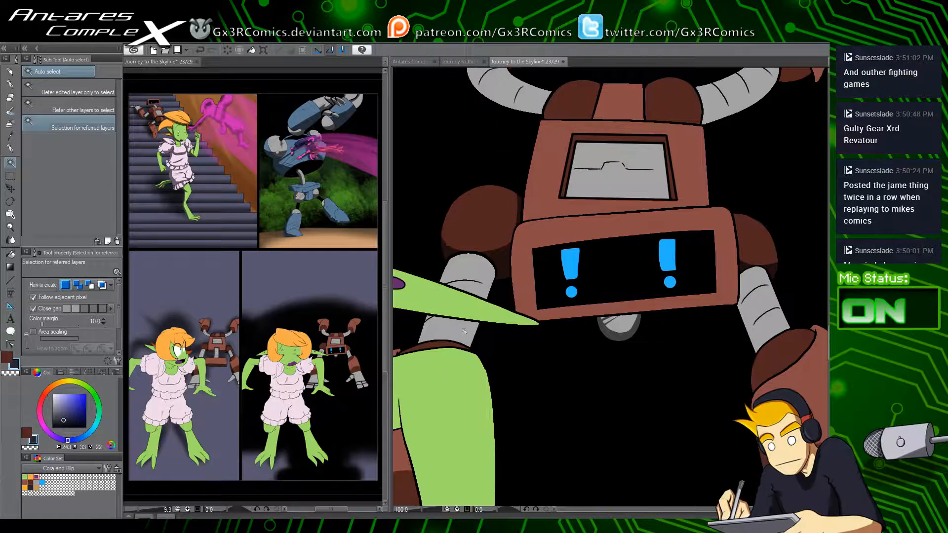
left_click(464, 331)
key("p")
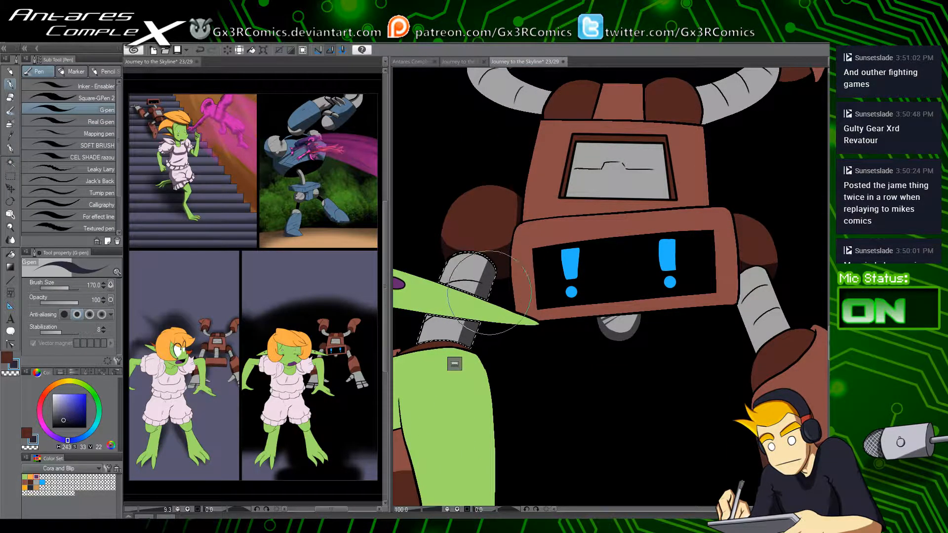
scroll(489, 293, "up", 3)
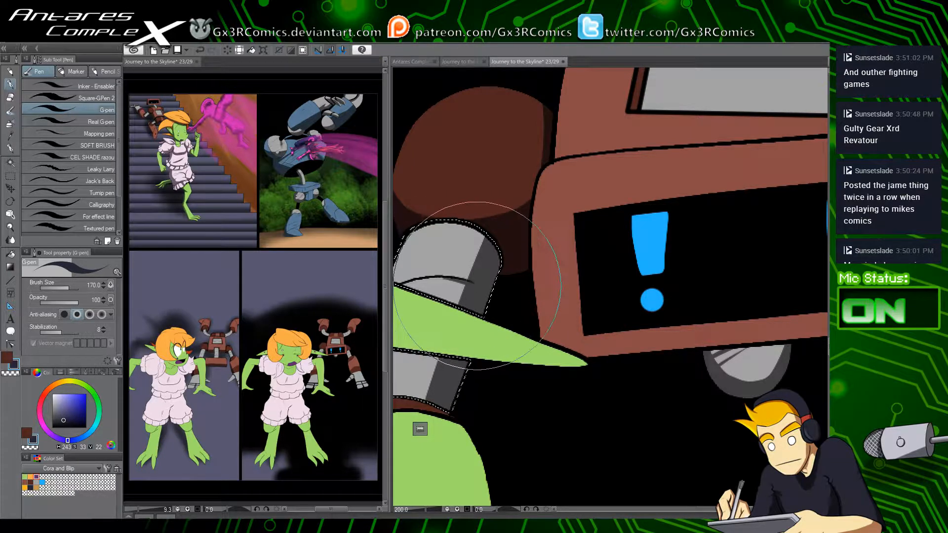
Step: Select the thin red strip of leg armour above the green arm and shade its end with the G-pen
left_click_drag(461, 319, 521, 266)
left_click_drag(478, 364, 506, 298)
key("w")
left_click(531, 282)
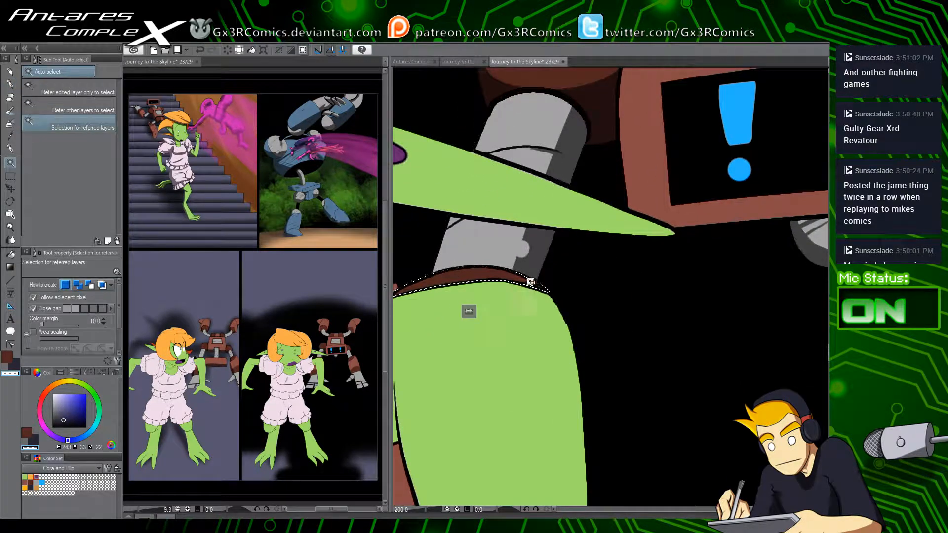
key("p")
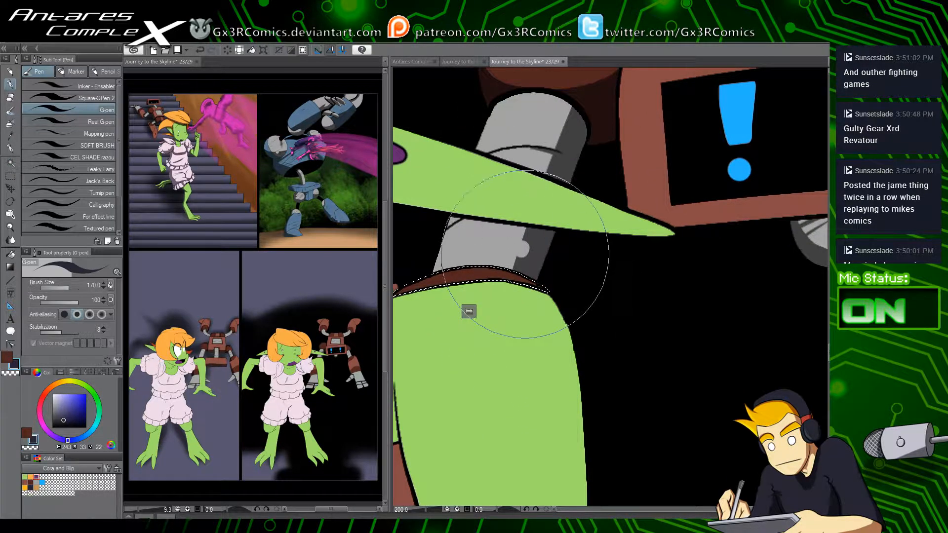
Step: Select the grey foot behind the green arm and shade beneath the red armour and along the toe edges
left_click_drag(524, 405, 603, 162)
left_click_drag(518, 383, 560, 211)
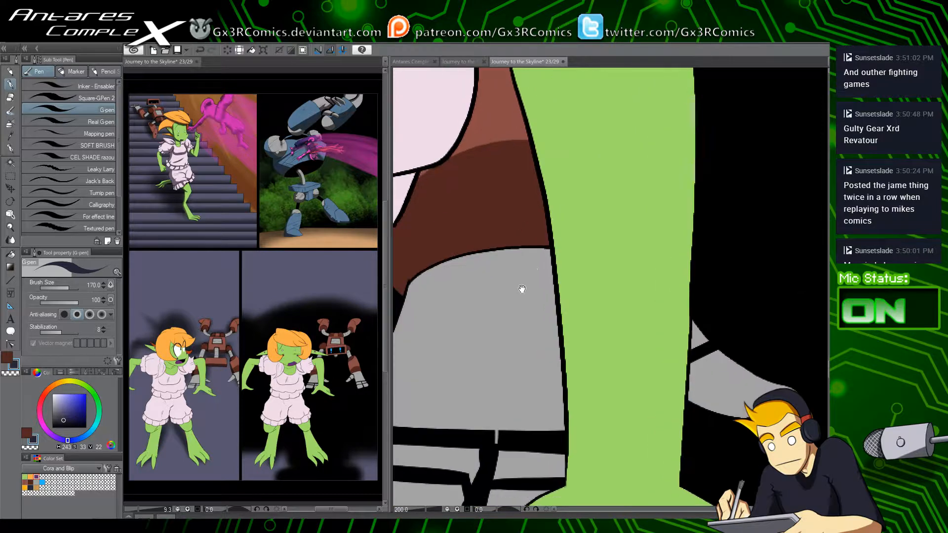
left_click_drag(522, 290, 550, 313)
key("w")
key("p")
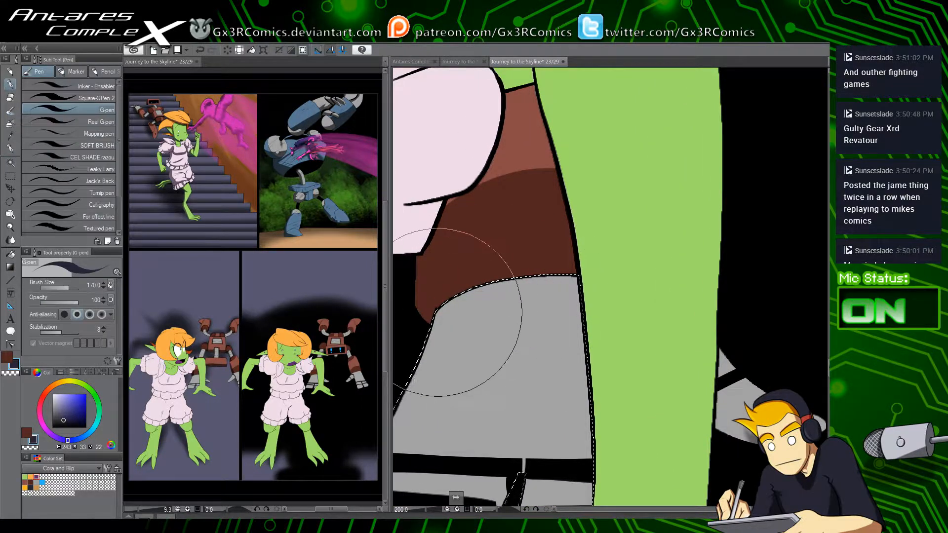
mouse_move(434, 314)
left_mouse_down()
mouse_move(535, 279)
mouse_move(580, 280)
left_mouse_up()
mouse_move(526, 485)
left_mouse_down()
mouse_move(508, 349)
mouse_move(446, 439)
mouse_move(568, 357)
left_mouse_up()
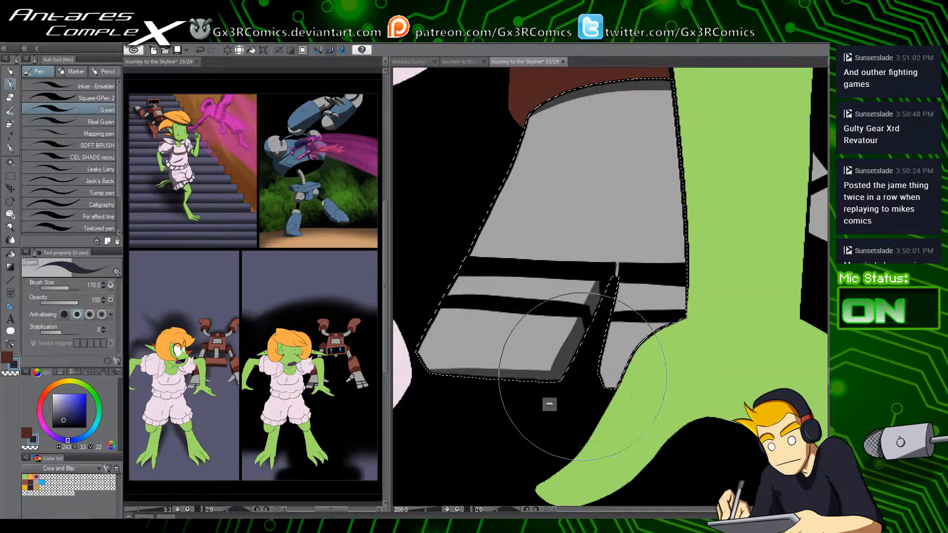
Step: Select the grey toe protruding from behind the green arm, shade its underside with the G-pen, and deselect
mouse_move(661, 400)
left_mouse_down()
mouse_move(493, 444)
mouse_move(407, 494)
left_mouse_up()
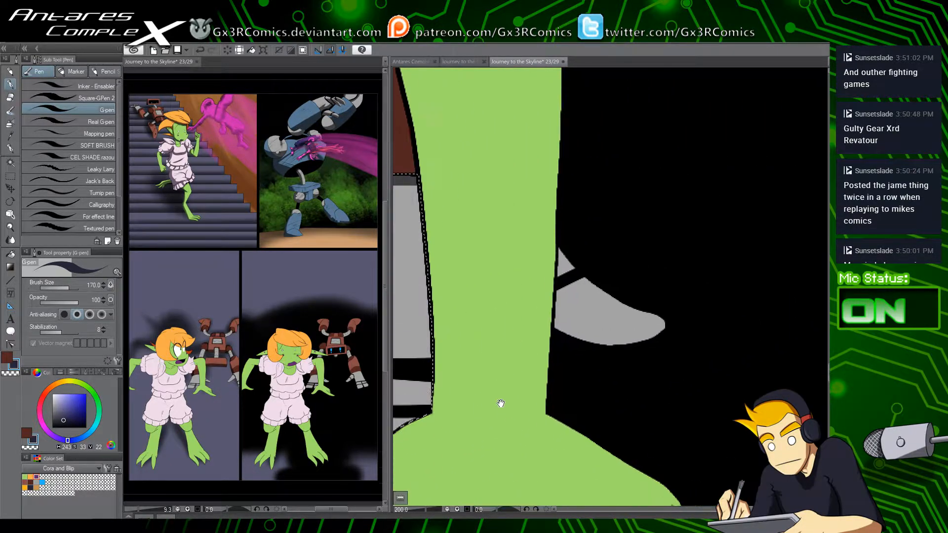
key("e")
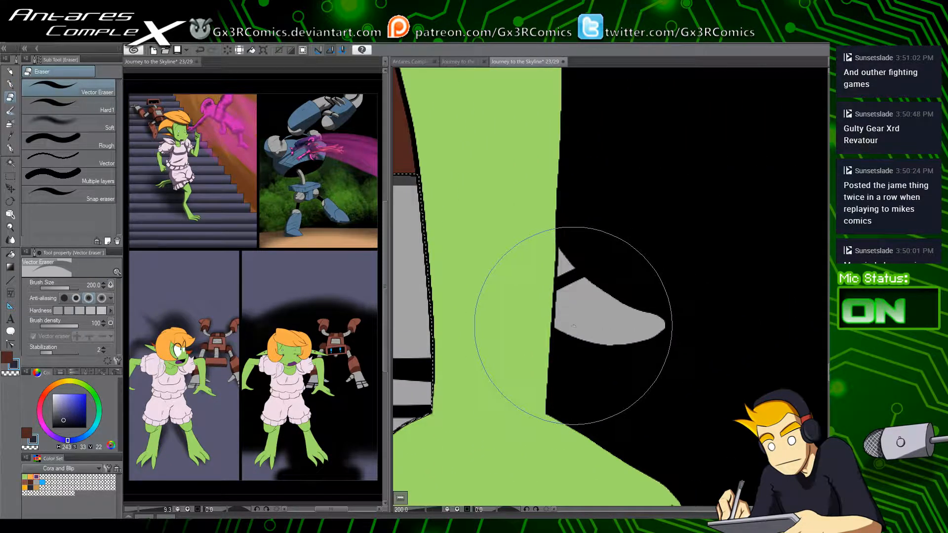
key("w")
left_click(589, 314)
key("p")
left_click_drag(558, 320, 686, 336)
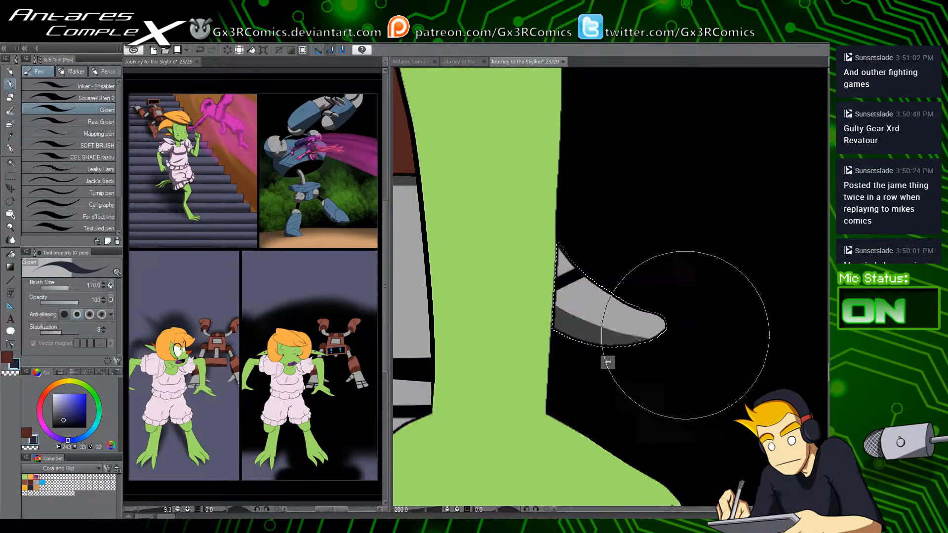
left_click_drag(550, 300, 642, 379)
left_click_drag(481, 345, 565, 314)
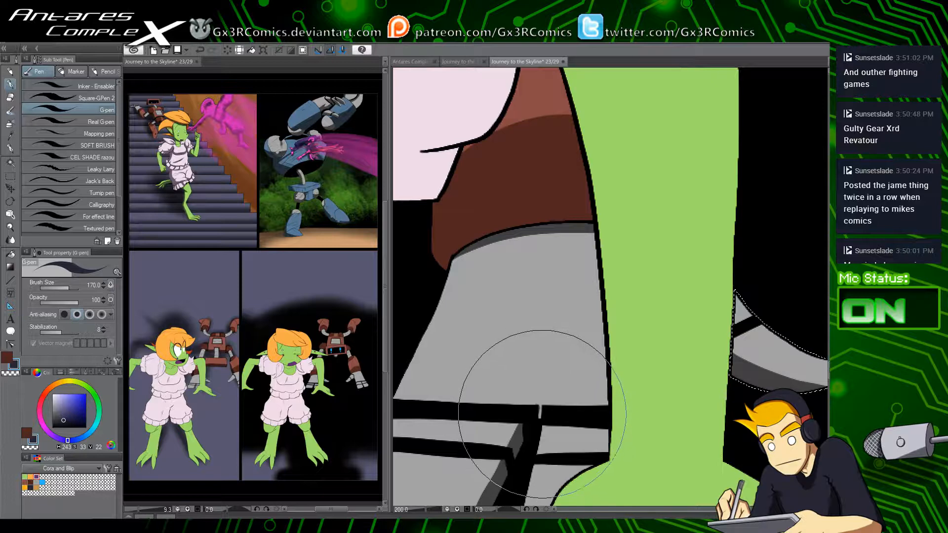
key("c")
key("c")
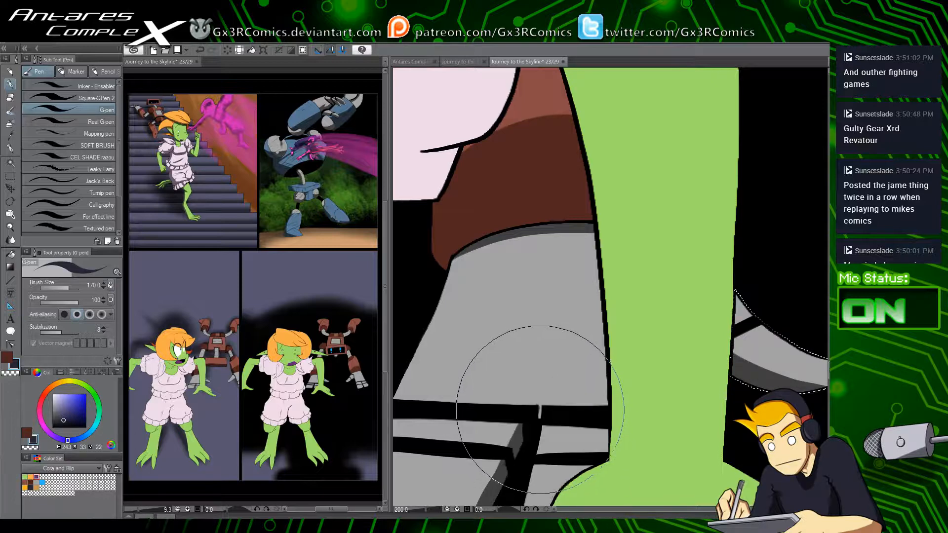
key("ctrl+d")
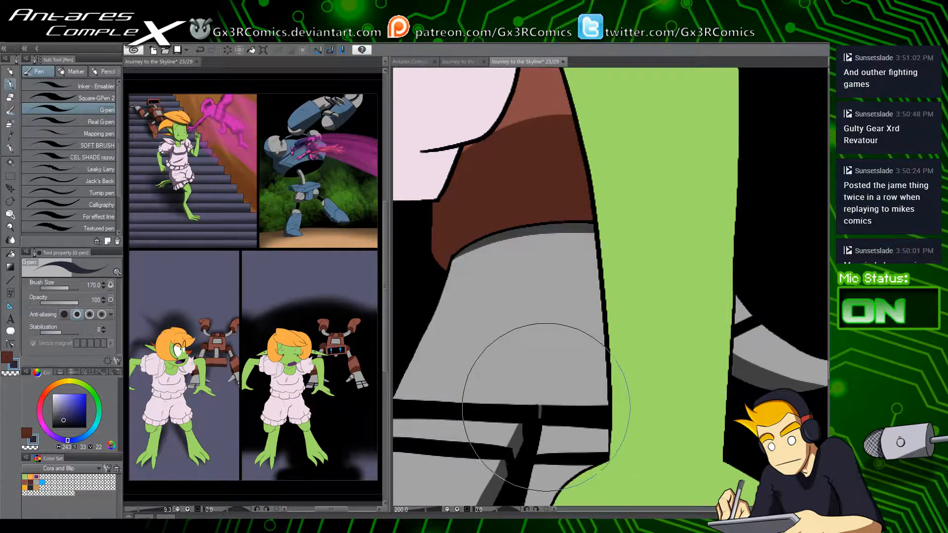
Step: Select the red lower-leg armour between the white clothing and the green arm, and shade along its outer edge
left_click_drag(510, 349, 544, 382)
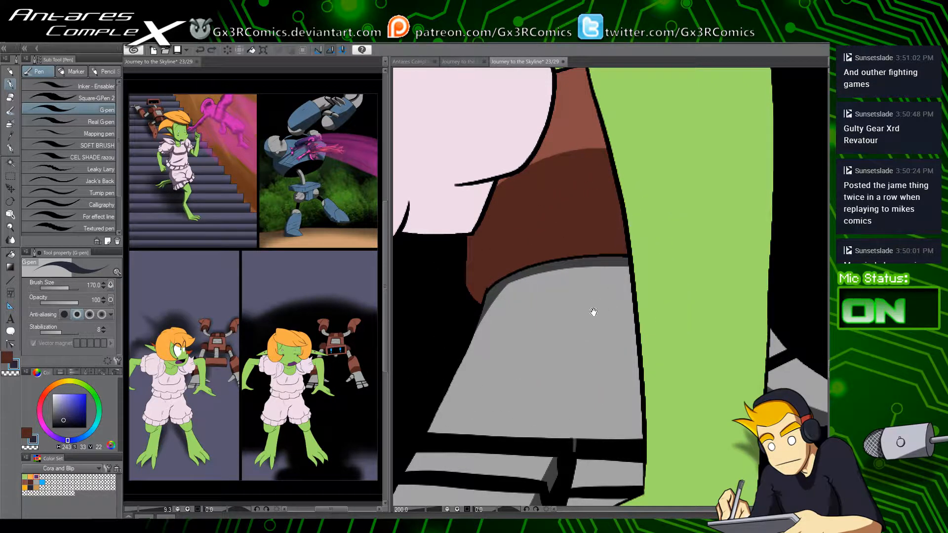
left_click_drag(498, 294, 468, 350)
key("w")
left_click(463, 310)
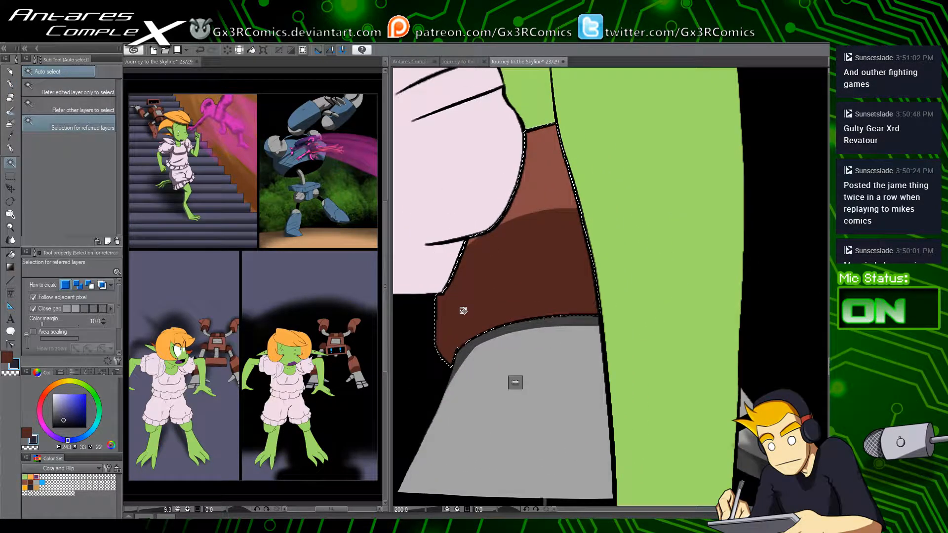
key("p")
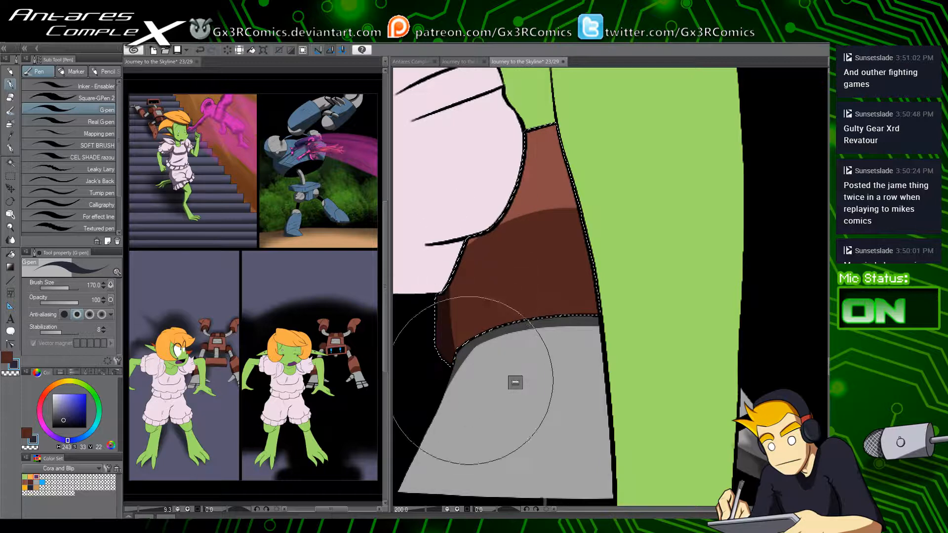
Step: Select the small red armour tip above the green shoulder and shade it with the G-pen
left_click_drag(546, 142, 432, 411)
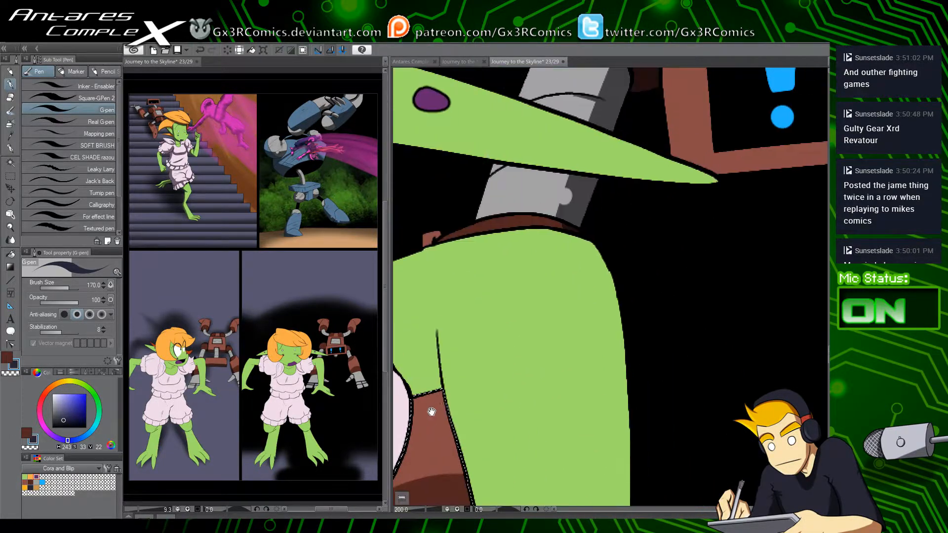
key("w")
key("p")
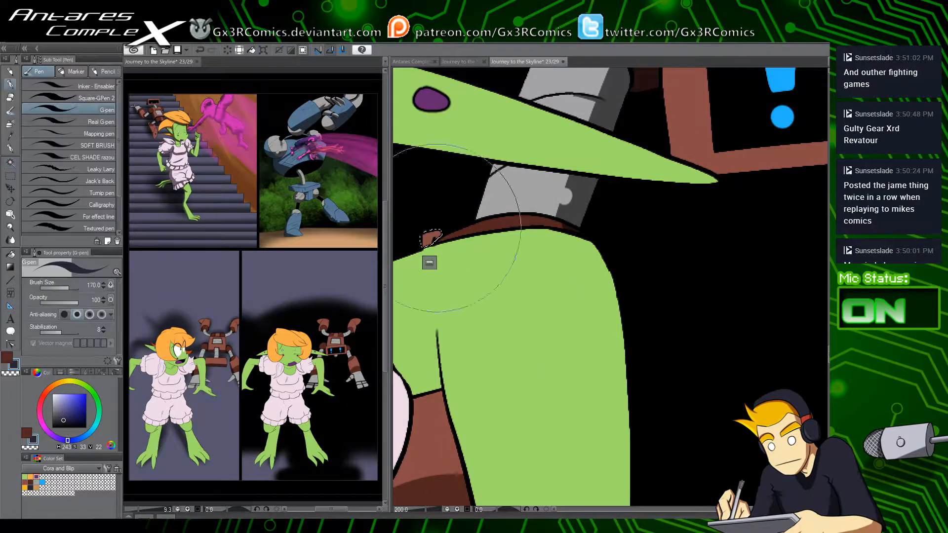
Step: Select both grey leg tube segments above and below the green ear together and switch to the G-pen
left_click_drag(532, 242, 485, 395)
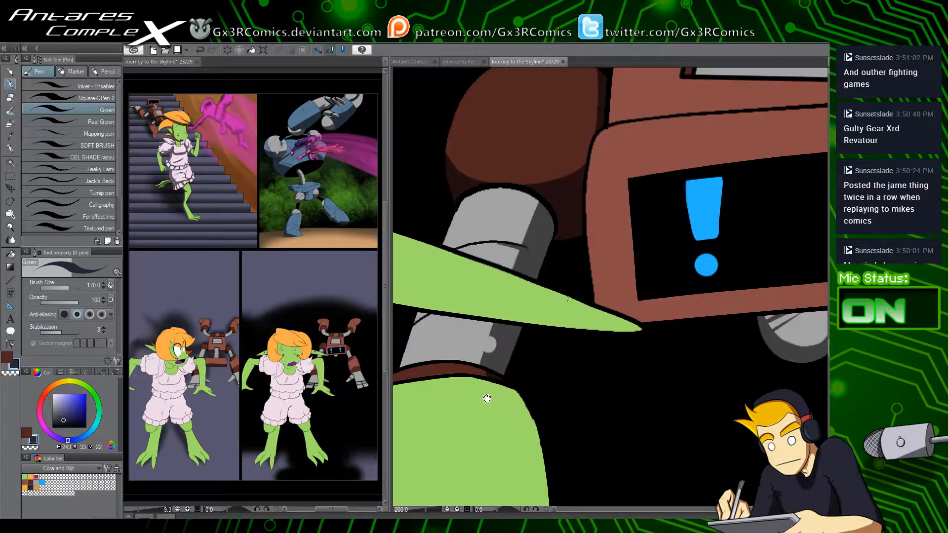
key("w")
left_click(484, 211)
key("p")
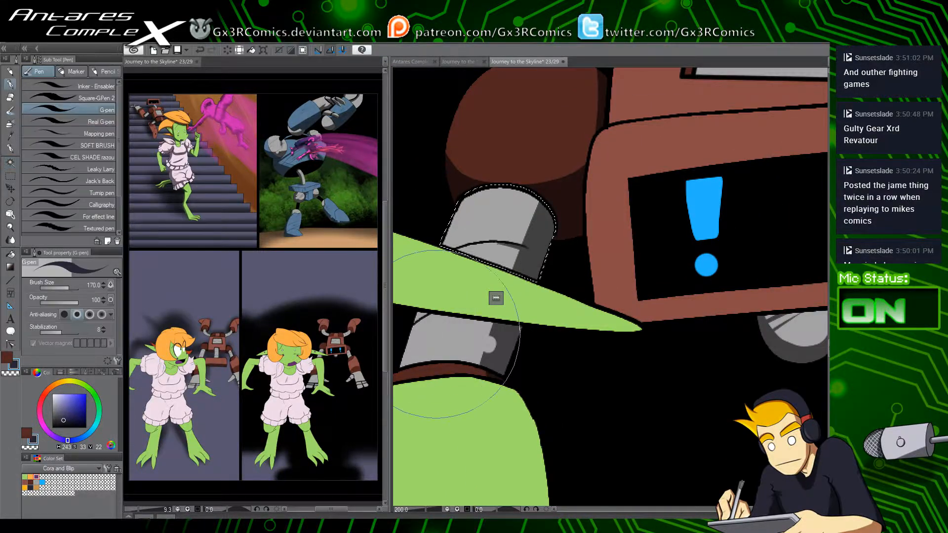
key("w")
left_click(452, 341, "shift")
key("p")
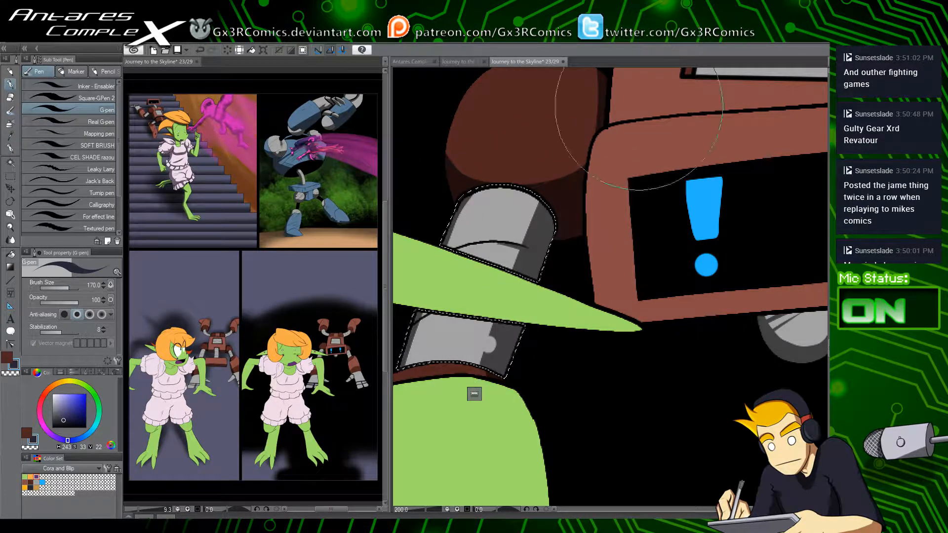
Step: Select the red torso plate surrounding the grey chest panel, above the head with the blue exclamation-mark eyes
left_click_drag(591, 267, 451, 372)
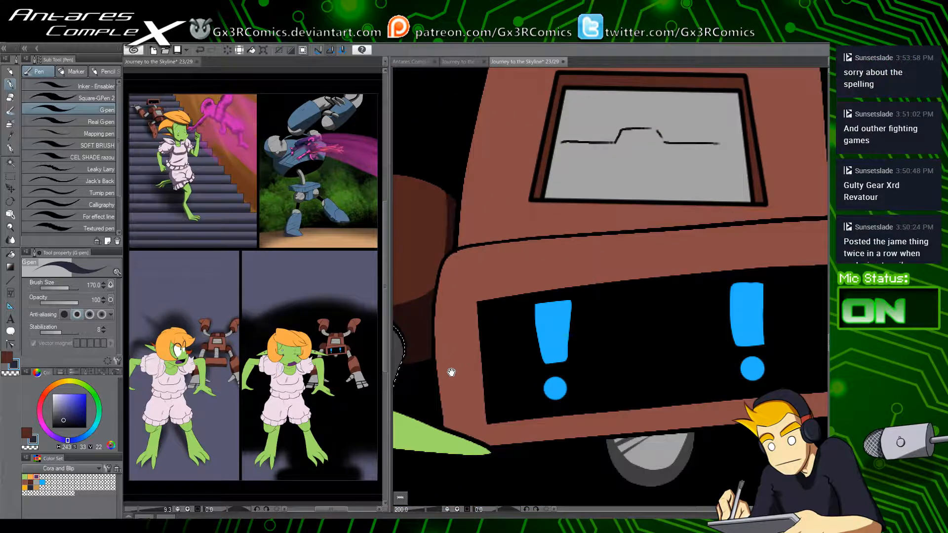
key("w")
left_click(565, 232)
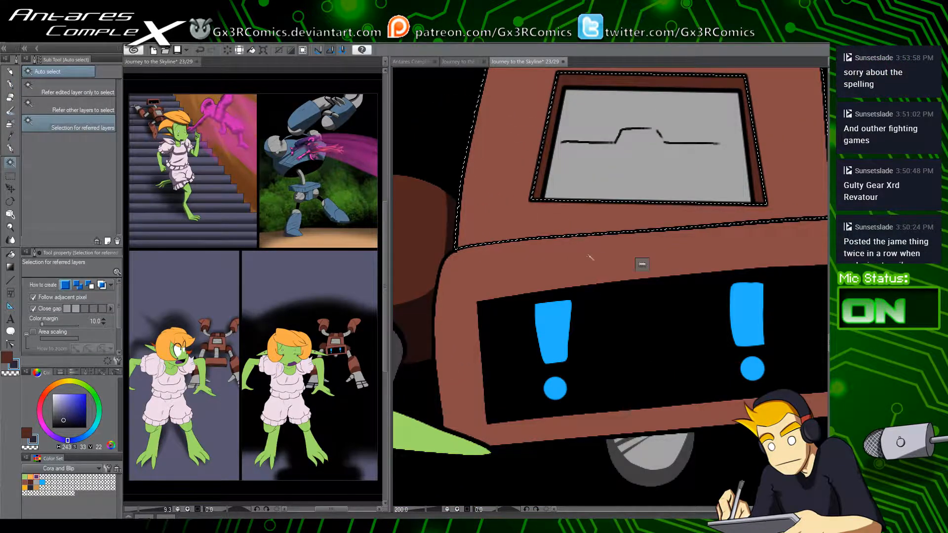
scroll(587, 256, "down", 1)
key("p")
mouse_move(462, 266)
left_mouse_down()
mouse_move(587, 245)
mouse_move(773, 238)
mouse_move(732, 222)
mouse_move(770, 217)
left_mouse_up()
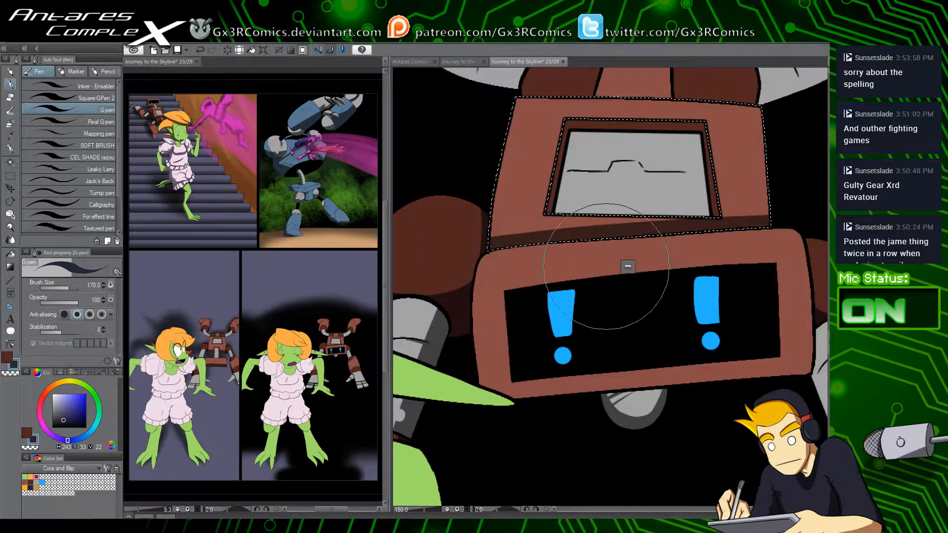
key("ctrl+z")
Step: Shade softly along the lower edge of the red torso plate with the Soft airbrush and deselect
key("b")
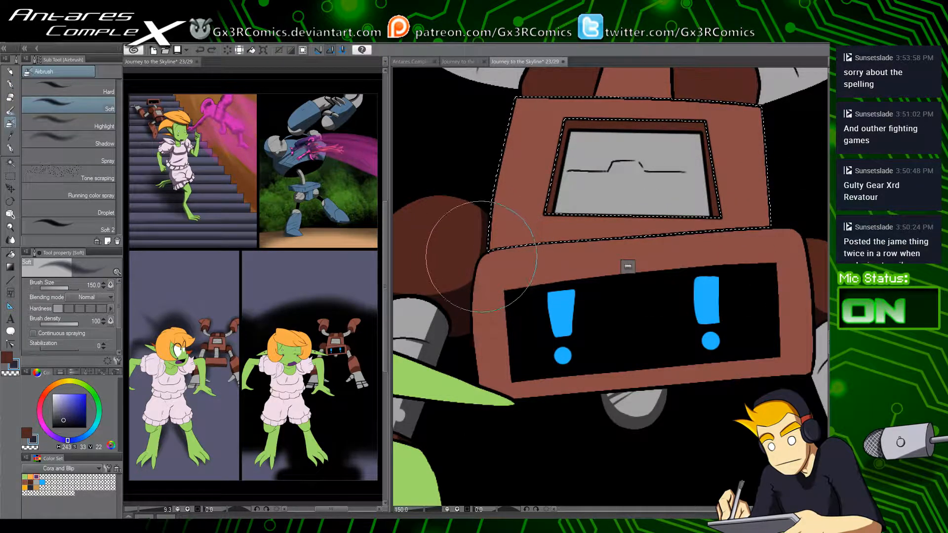
left_click_drag(481, 255, 772, 248)
left_click_drag(627, 259, 577, 295)
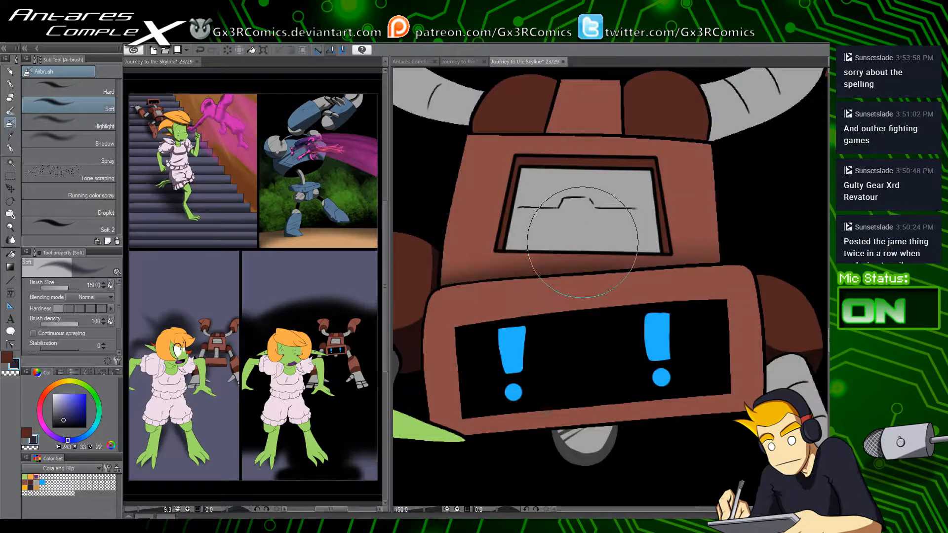
Step: Select the grey chest panel inside the torso frame and switch to the G-pen
key("w")
left_click(616, 238)
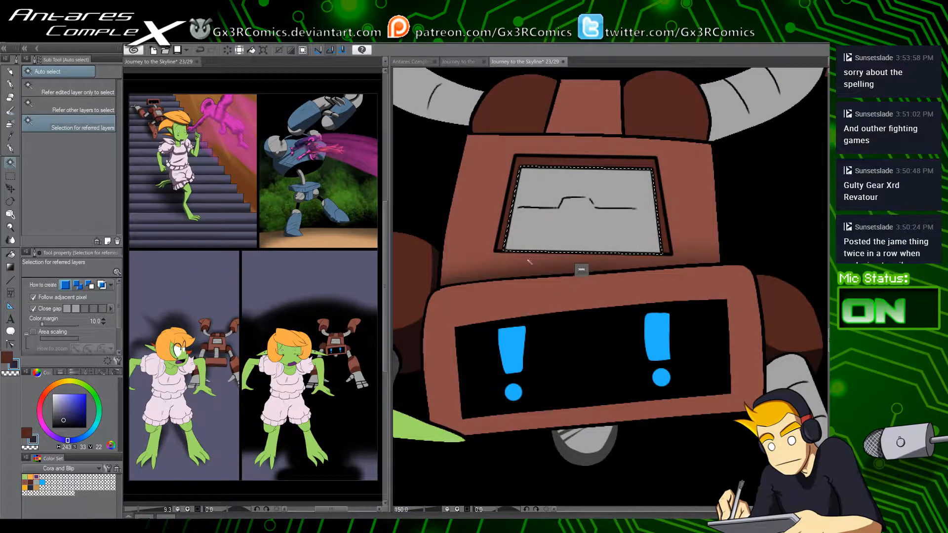
key("p")
key("ctrl+z")
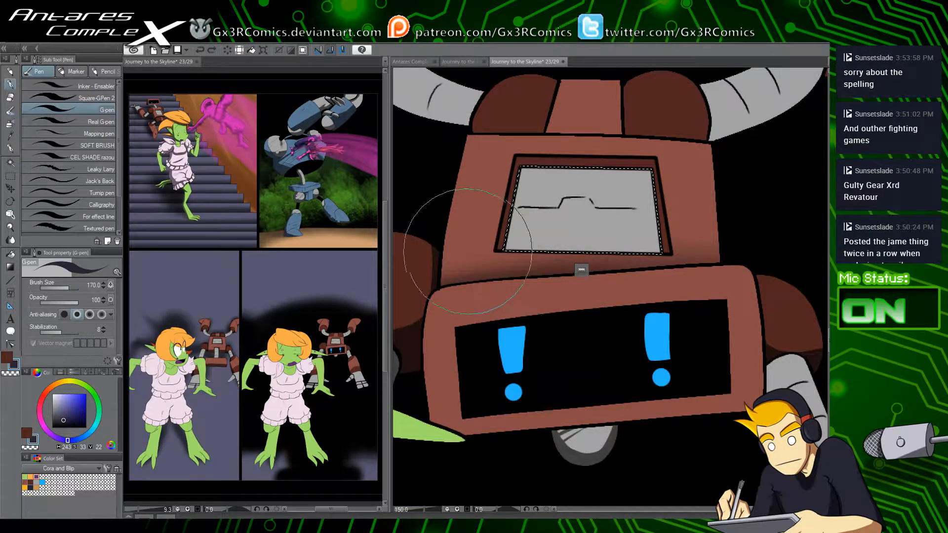
left_click_drag(467, 253, 735, 257)
key("ctrl+z")
left_click_drag(457, 246, 744, 252)
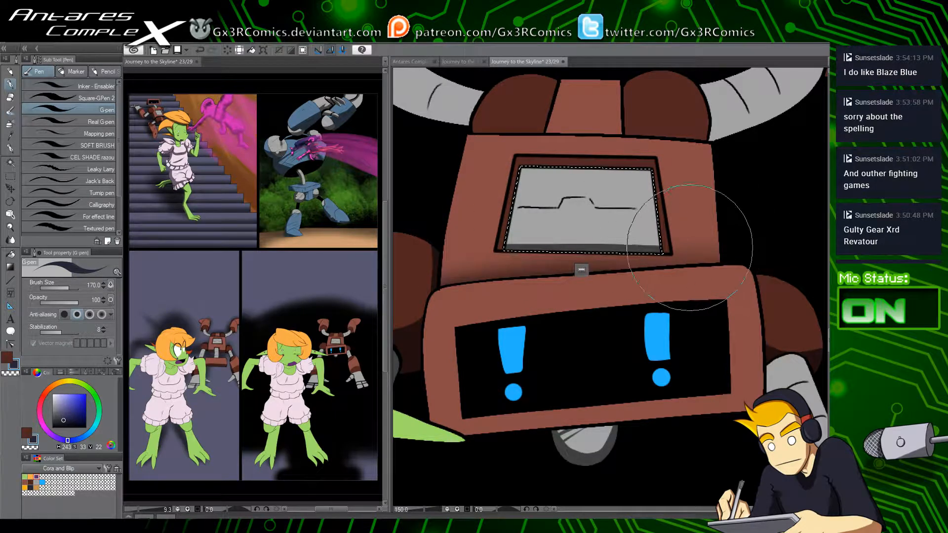
key("ctrl+z")
left_click_drag(472, 244, 744, 253)
key("ctrl+z")
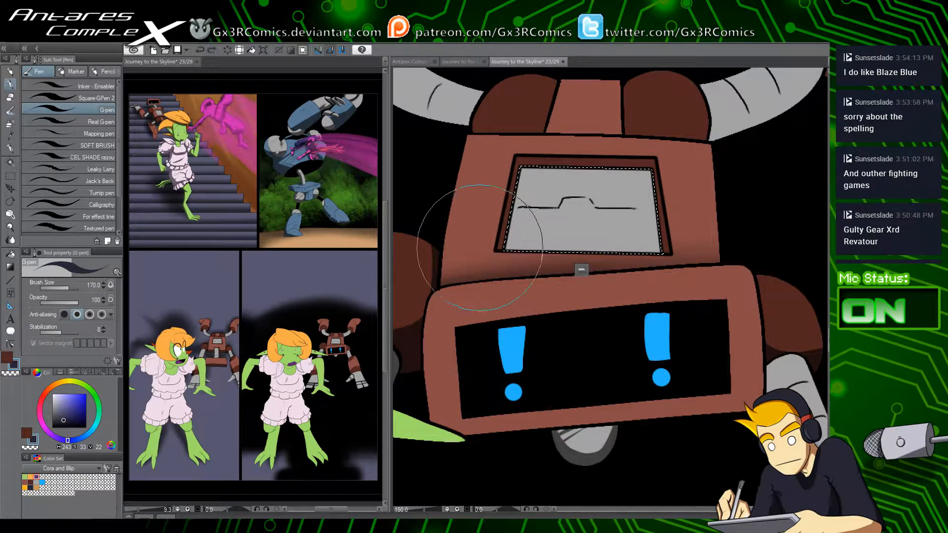
Step: Shade a thin strip along the bottom edge of the grey chest panel with the G-pen and deselect
left_click_drag(479, 247, 744, 248)
key("ctrl+d")
Step: Select the red block between the two dark red domes above the torso, shade its lower edge with the G-pen, and deselect
left_click_drag(584, 132, 562, 211)
key("w")
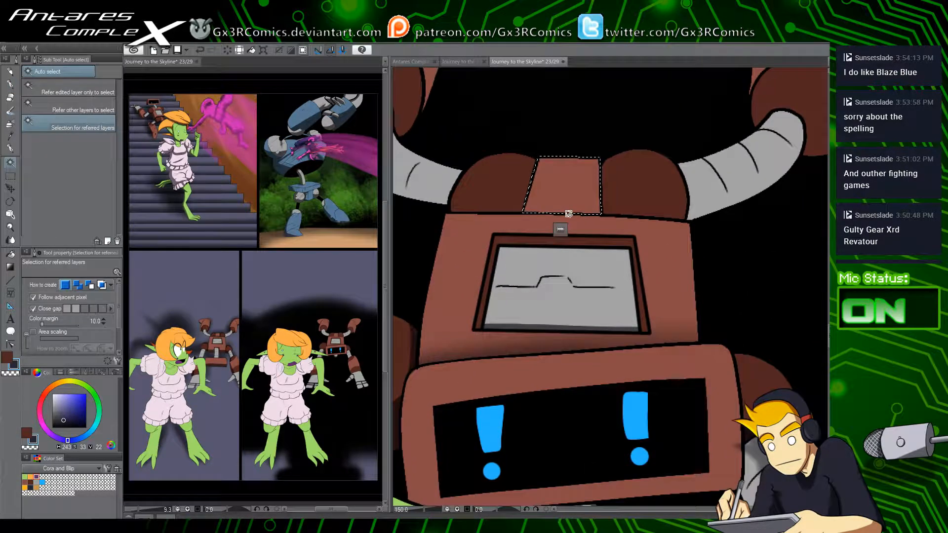
left_click(562, 211)
key("p")
key("ctrl+d")
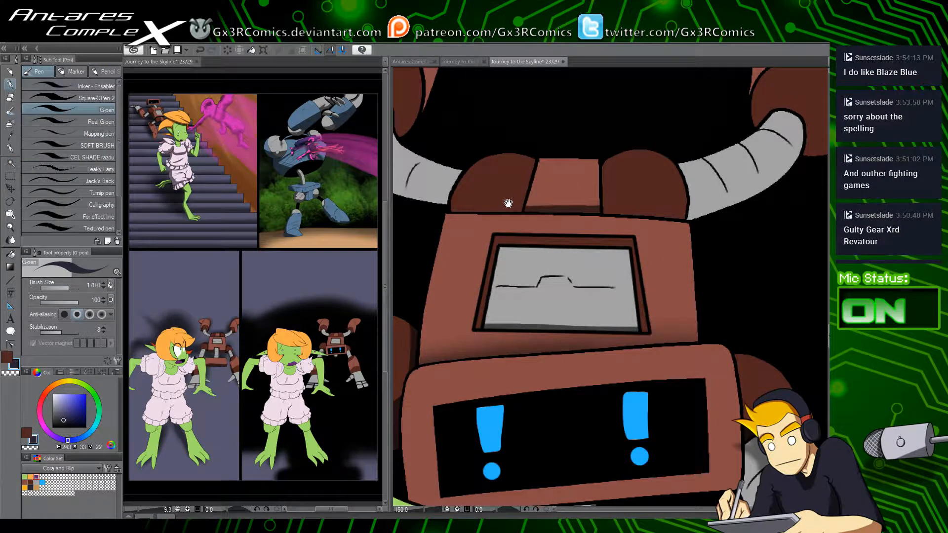
Step: Select the two dark red domes flanking the red block one after the other and shade each along its top with the G-pen
left_click_drag(508, 202, 518, 273)
key("w")
left_click(503, 256)
key("p")
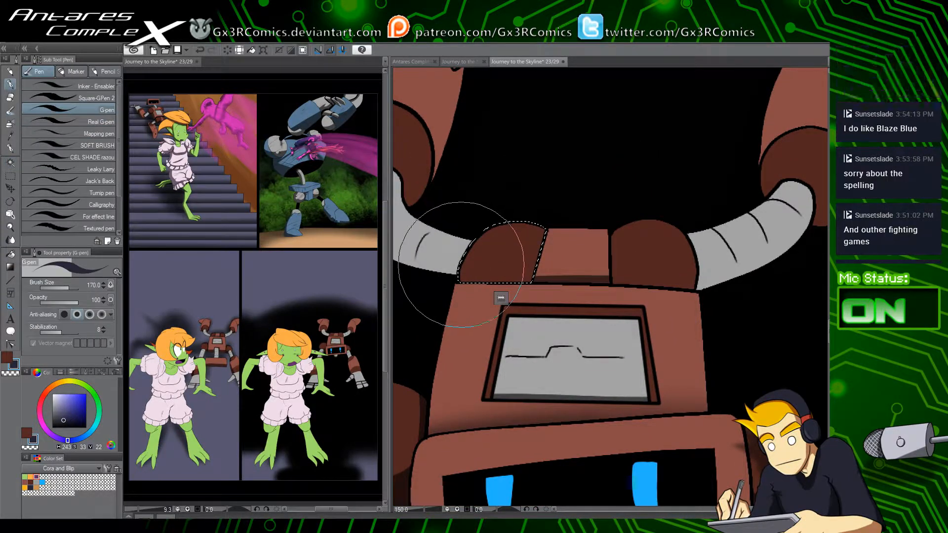
key("w")
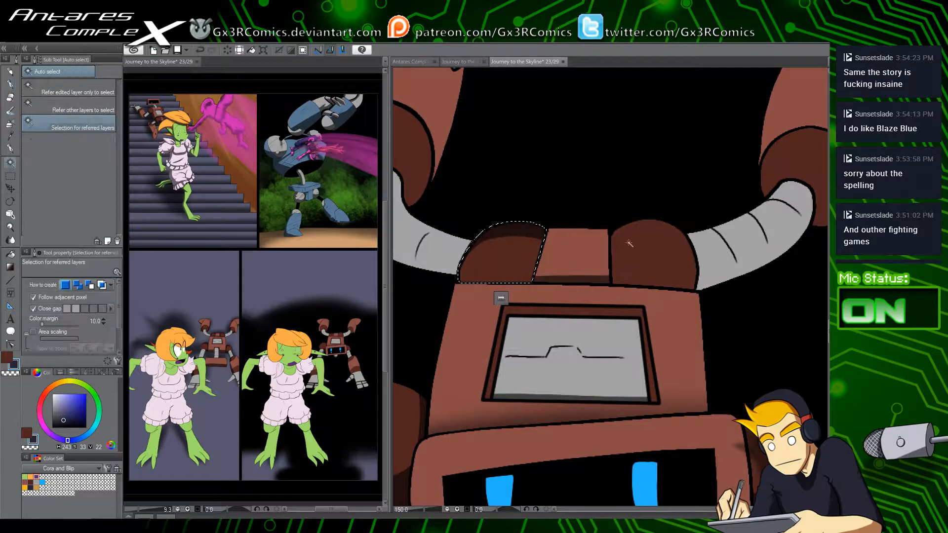
left_click(628, 241)
key("p")
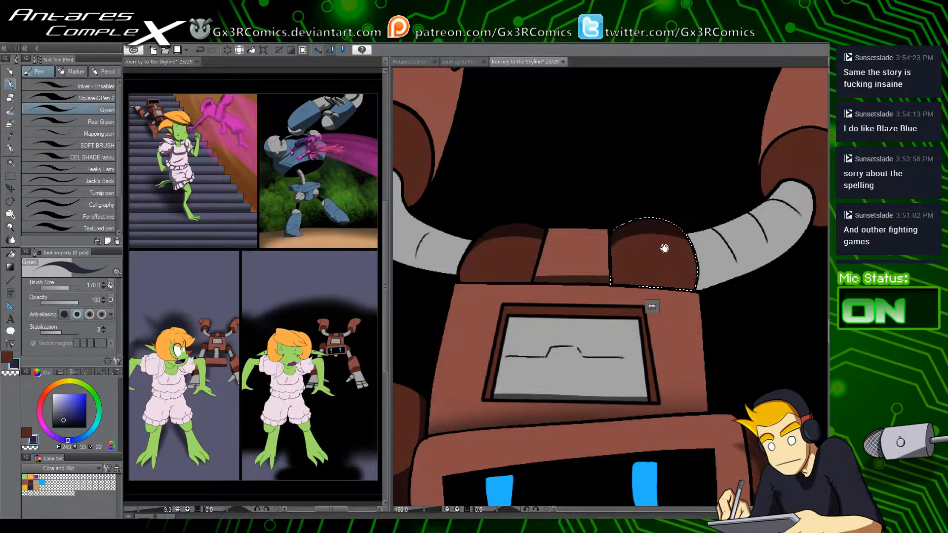
Step: Select the grey arm tube left of the domes and shade along its upper inner edge with the G-pen
scroll(642, 237, "up", 3)
key("w")
left_click(434, 257)
key("p")
mouse_move(445, 241)
left_mouse_down()
mouse_move(465, 288)
mouse_move(562, 312)
mouse_move(499, 271)
mouse_move(462, 274)
mouse_move(522, 310)
left_mouse_up()
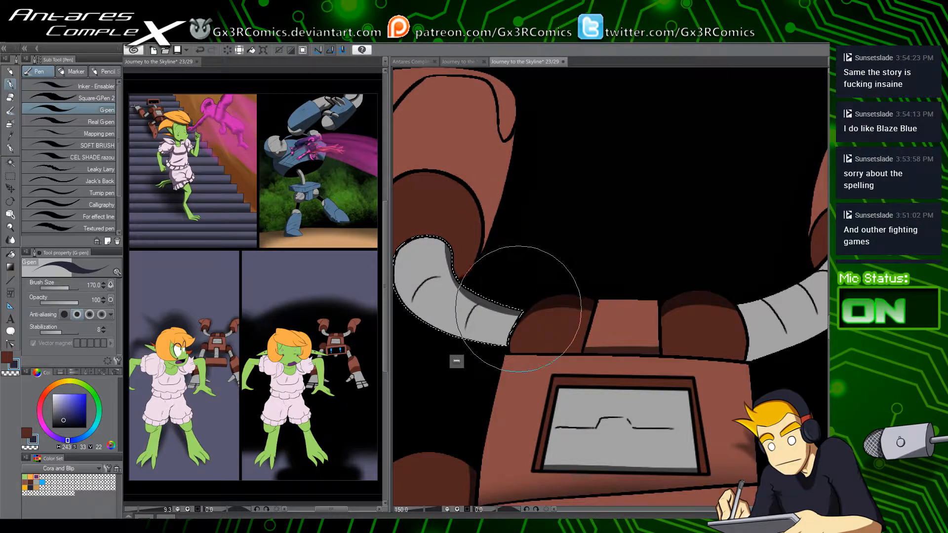
left_click_drag(440, 237, 472, 295)
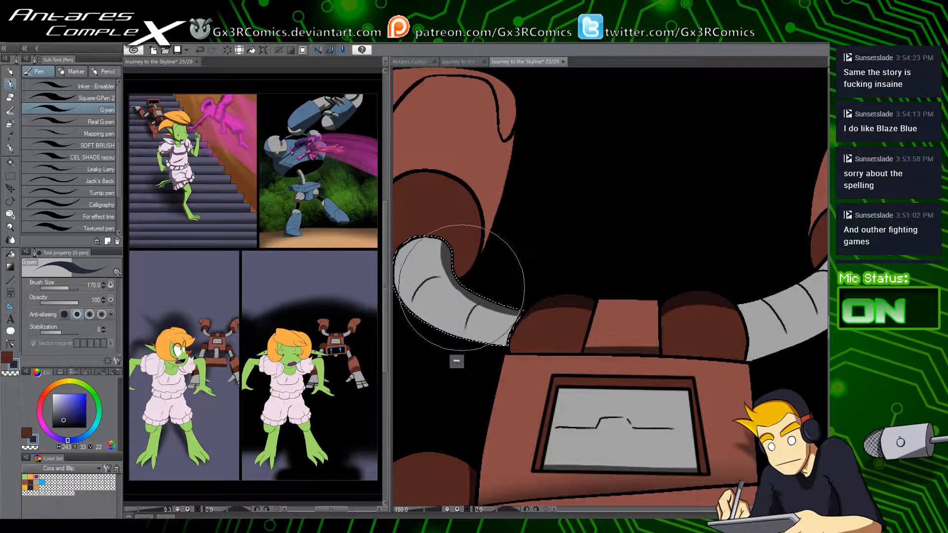
Step: Select the dark red cuff above the left grey arm tube and shade its inner right side with the G-pen
scroll(450, 231, "up", 3)
key("w")
left_click(510, 271)
key("p")
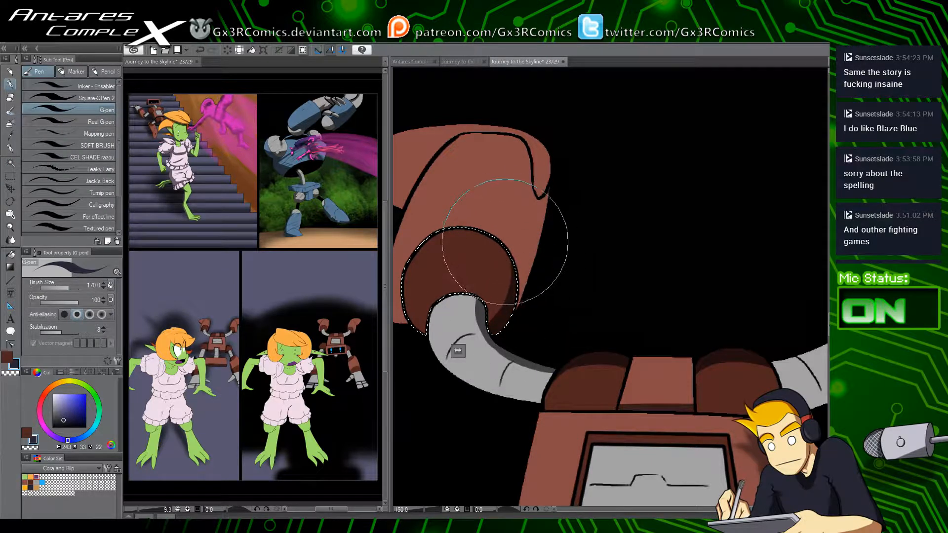
Step: Select the red forearm armour around the left cuff and shade along its right edge with the G-pen
key("w")
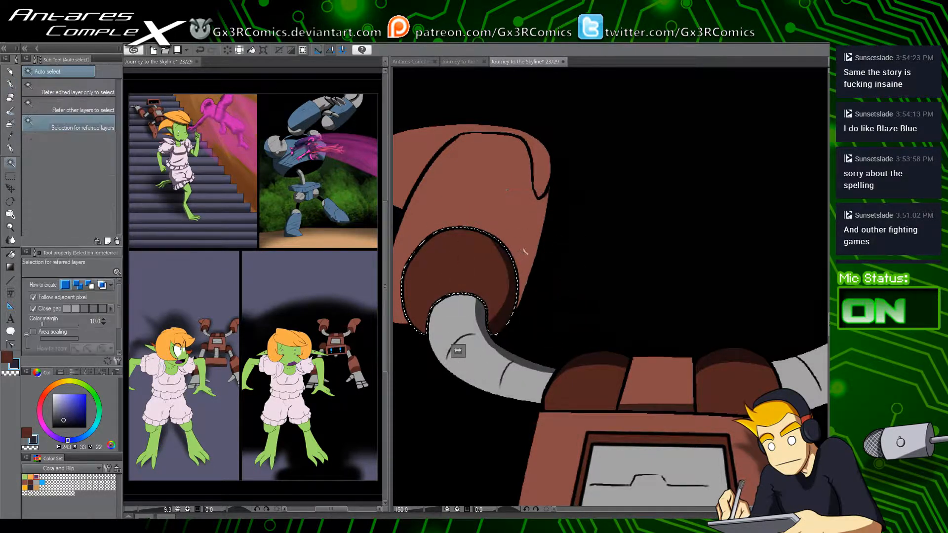
left_click(526, 257)
key("p")
left_click_drag(548, 190, 522, 295)
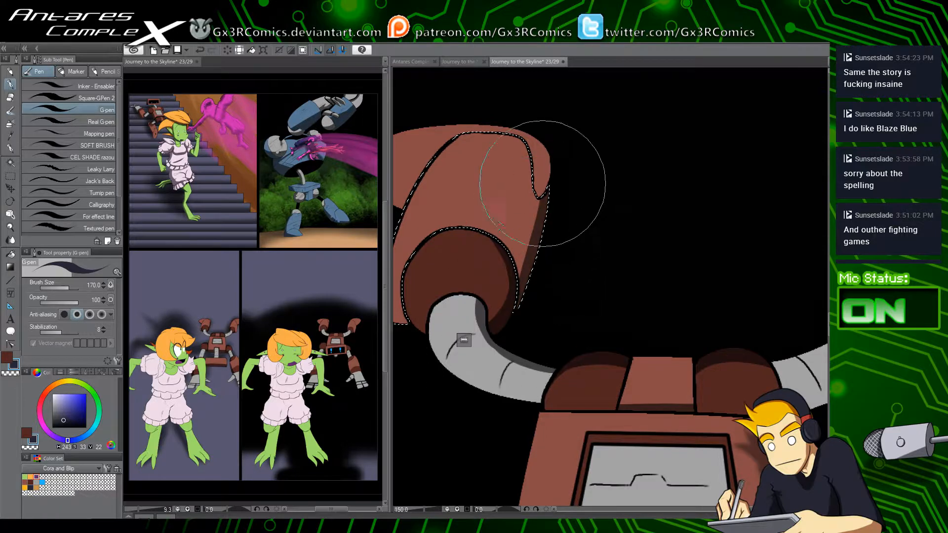
Step: Select the red hand piece capping the left forearm, shade its right edge with the G-pen, and deselect
mouse_move(504, 206)
left_mouse_down()
mouse_move(540, 247)
mouse_move(595, 246)
left_mouse_up()
key("w")
left_click(595, 213)
key("p")
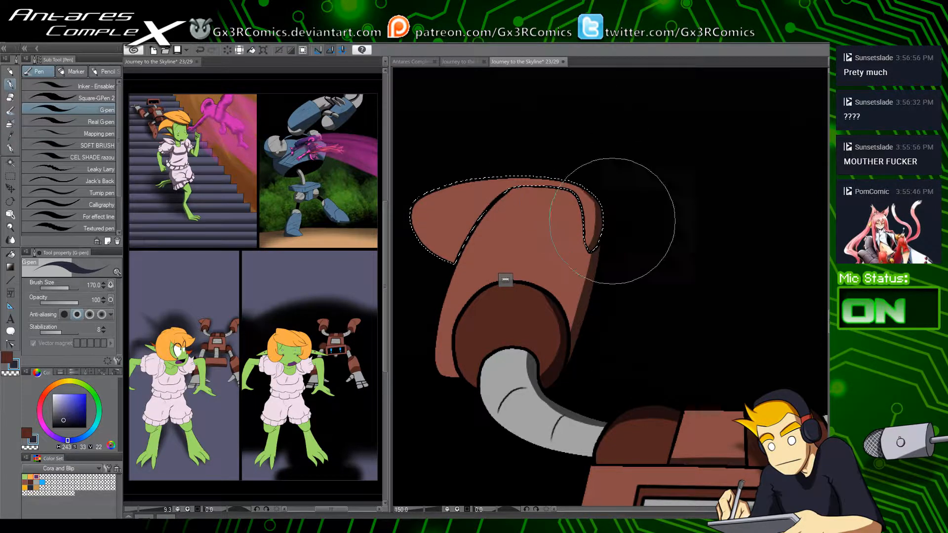
key("ctrl+d")
Step: Rework the shadow on the right tip of the left red hand with the G-pen and transparent colour until the tip is filled
left_click_drag(661, 322, 617, 292)
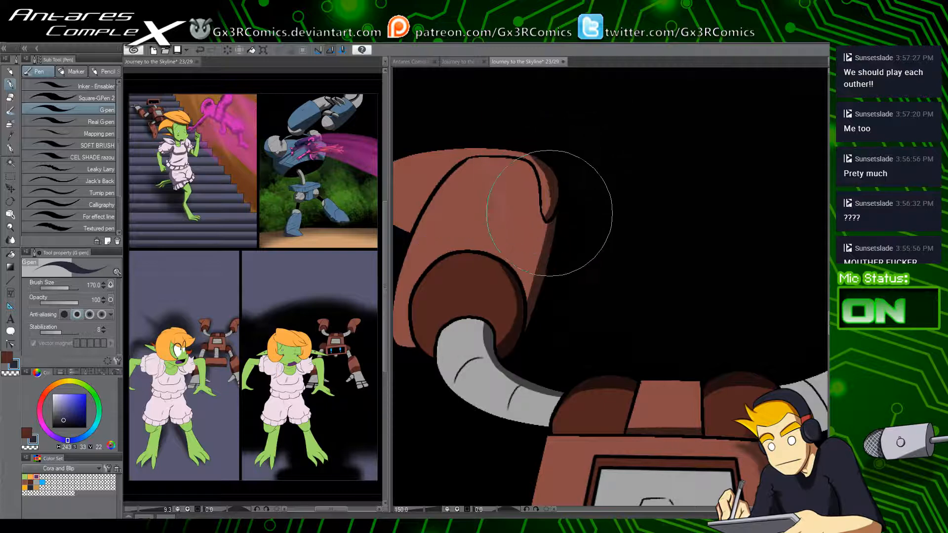
left_click_drag(532, 219, 569, 239)
left_click_drag(577, 192, 582, 230)
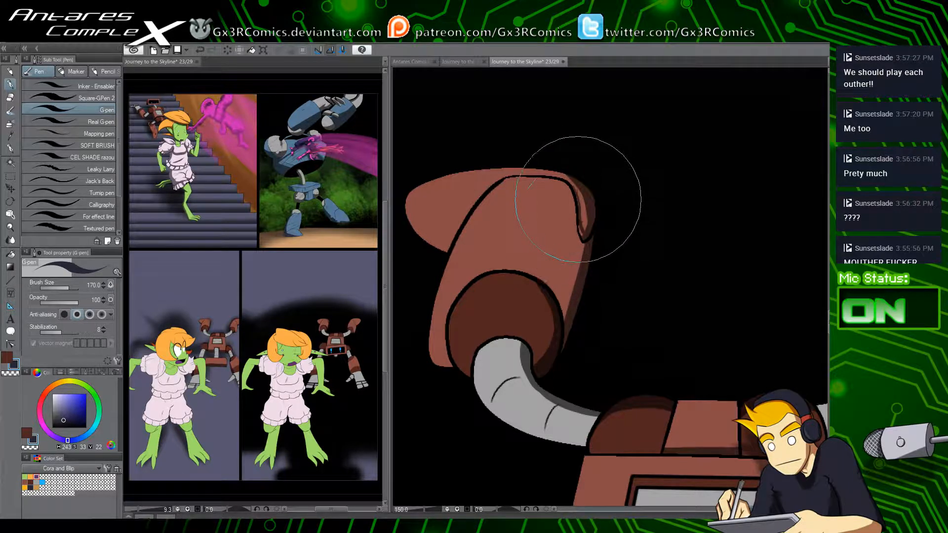
key("c")
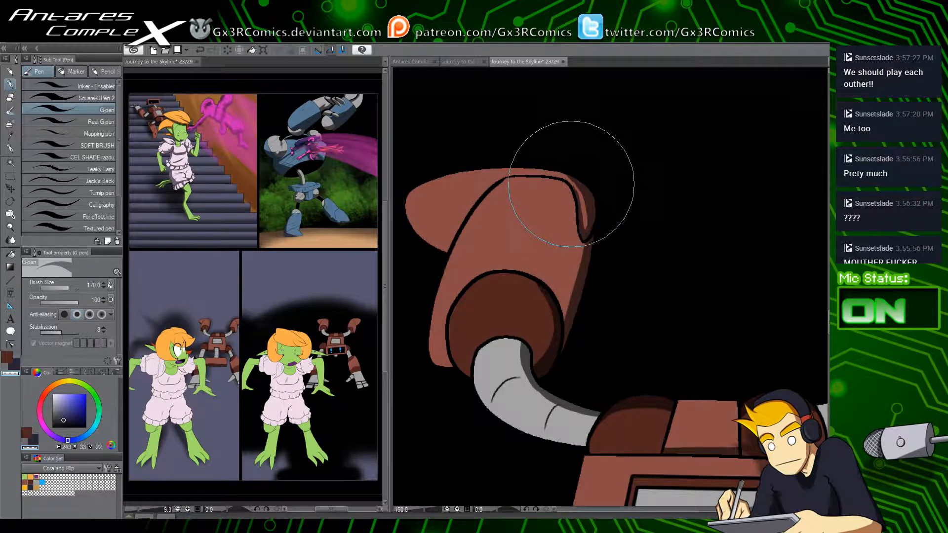
left_click_drag(620, 267, 565, 269)
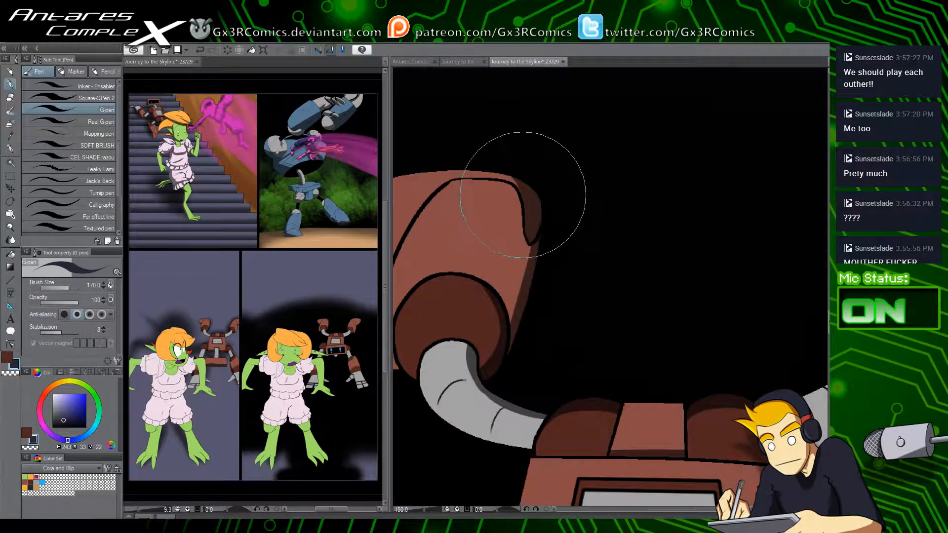
Step: Shade the underside of the left red hand's outer lobe and the lower left edge of its forearm with the G-pen
left_click_drag(497, 284, 533, 249)
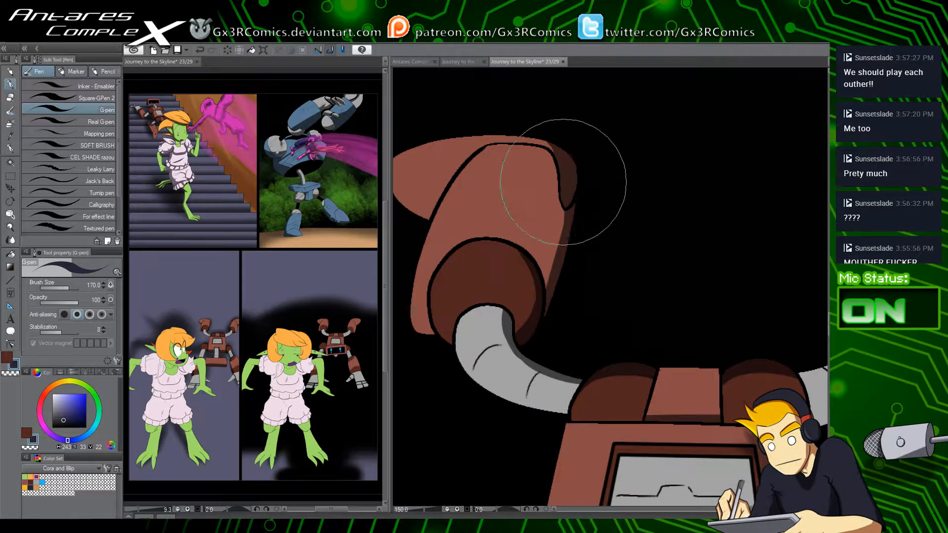
left_click_drag(483, 270, 522, 328)
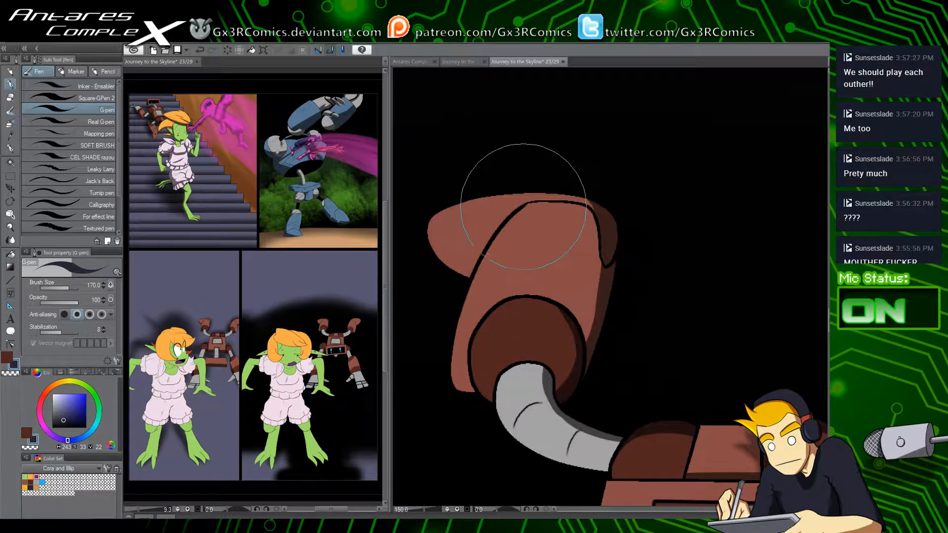
mouse_move(497, 225)
left_mouse_down()
mouse_move(508, 211)
mouse_move(476, 286)
mouse_move(450, 273)
mouse_move(444, 286)
mouse_move(491, 227)
mouse_move(434, 297)
mouse_move(487, 240)
mouse_move(420, 203)
left_mouse_up()
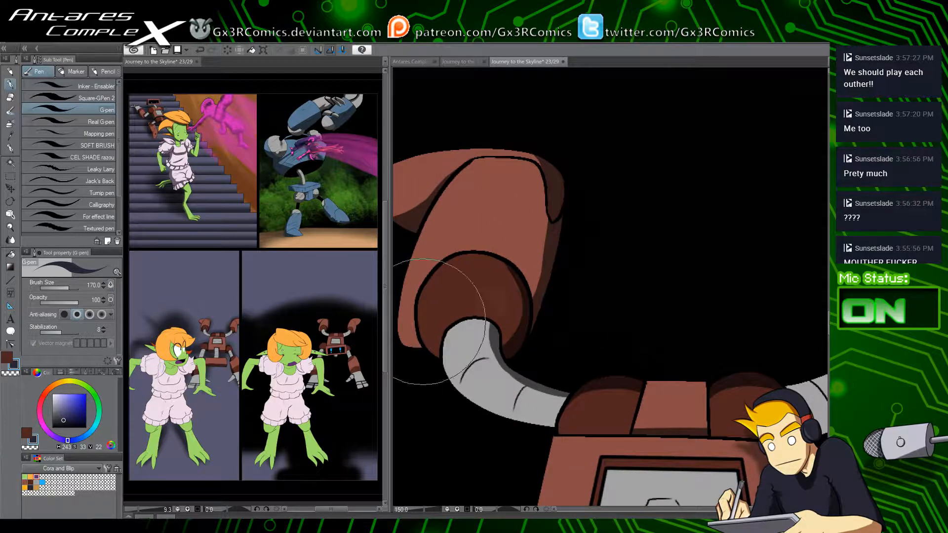
mouse_move(423, 296)
left_mouse_down()
mouse_move(419, 356)
mouse_move(427, 349)
left_mouse_up()
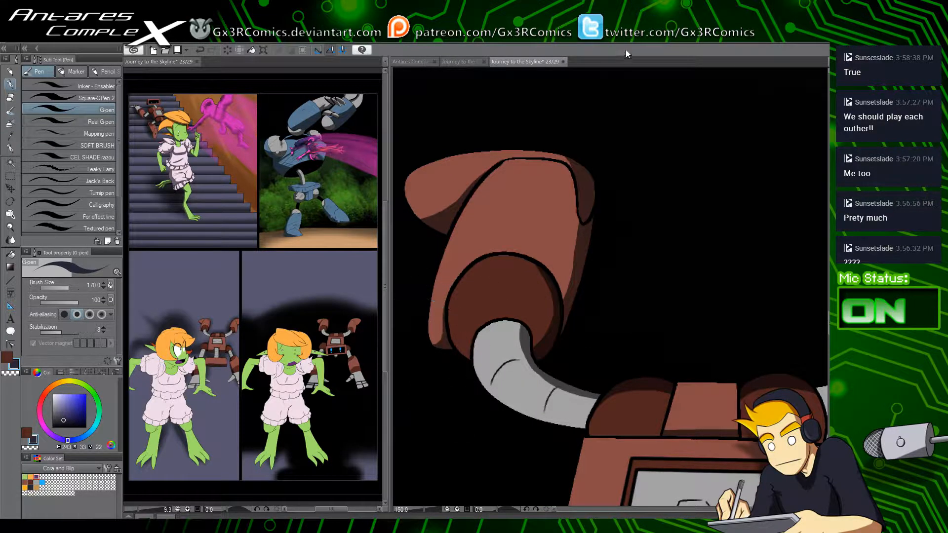
Step: Select the dark red cuff on the opposite raised arm and shade its left side and underside with the G-pen
left_click_drag(677, 304, 437, 301)
left_click_drag(626, 359, 479, 307)
key("w")
left_click(588, 303)
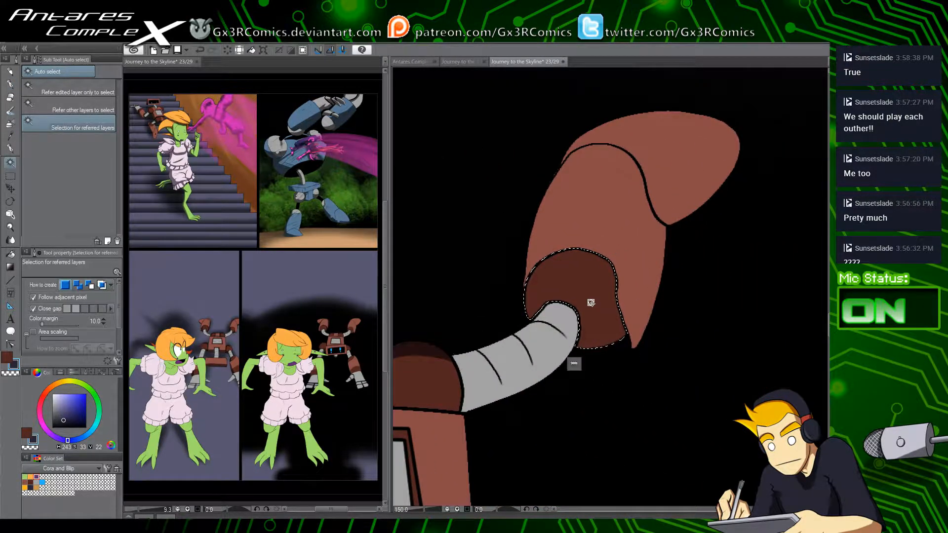
key("p")
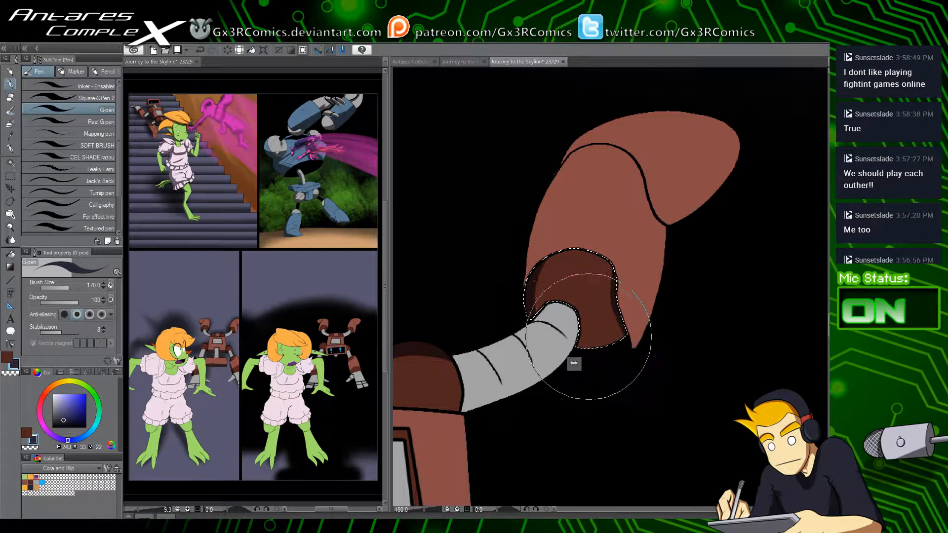
left_click_drag(563, 342, 646, 312)
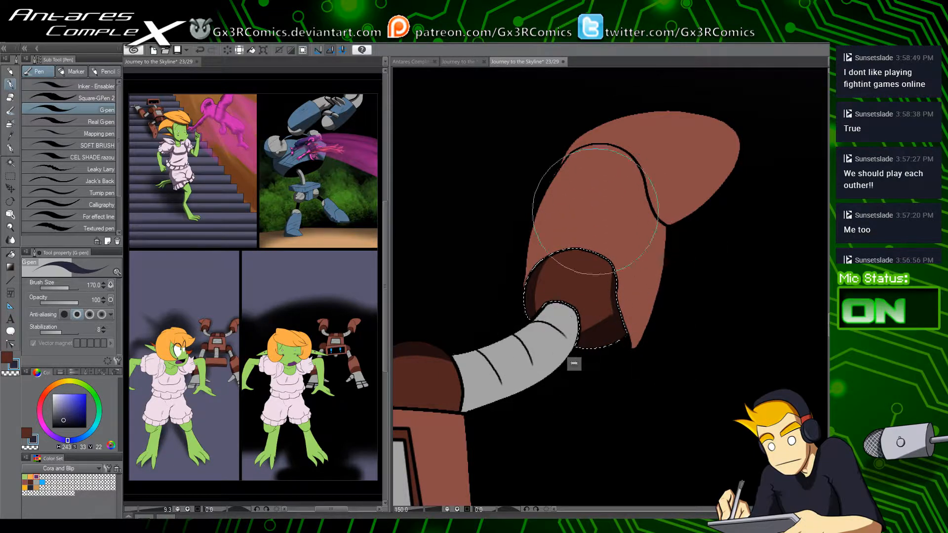
Step: Select the right arm's red forearm and hand together and shade along their left edge with the G-pen
key("w")
left_click(568, 198)
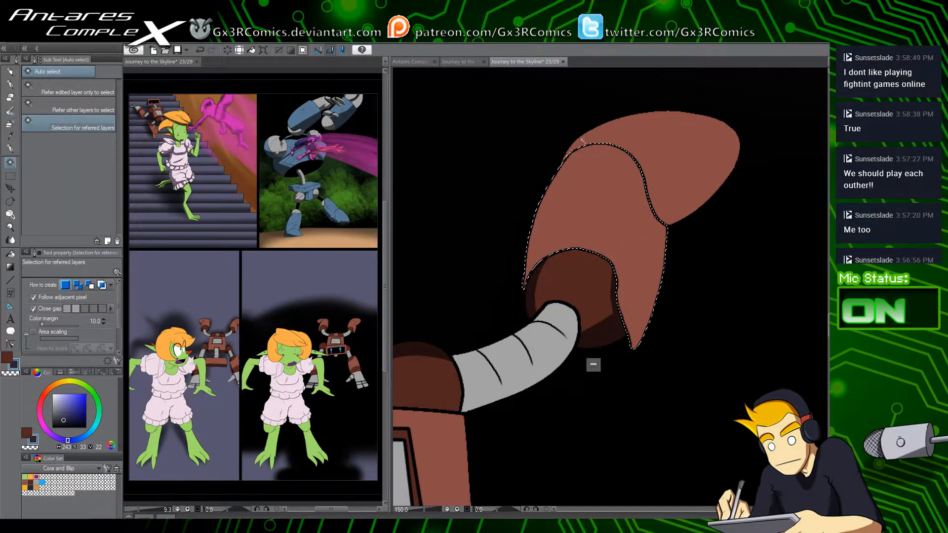
key("p")
key("w")
left_click(588, 132, "shift")
key("p")
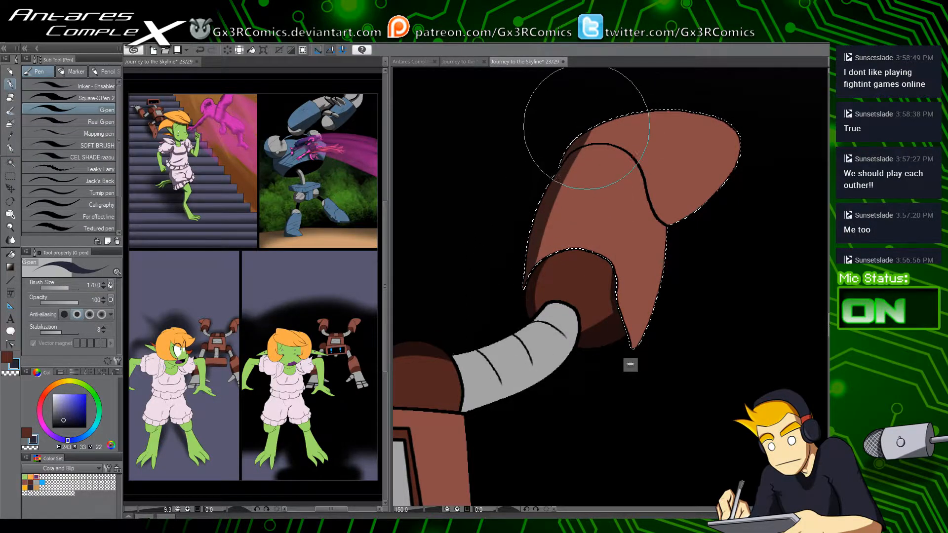
left_click_drag(596, 184, 568, 231)
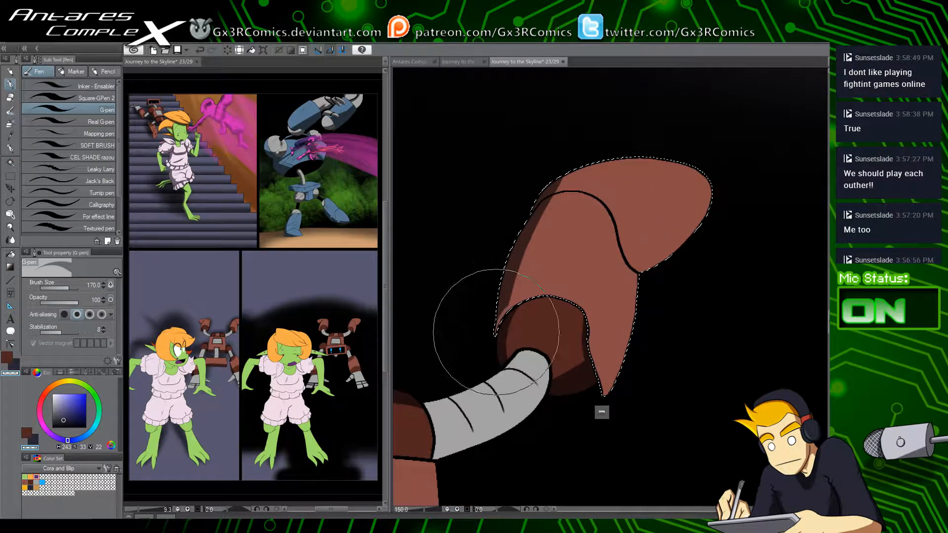
left_click_drag(543, 281, 517, 304)
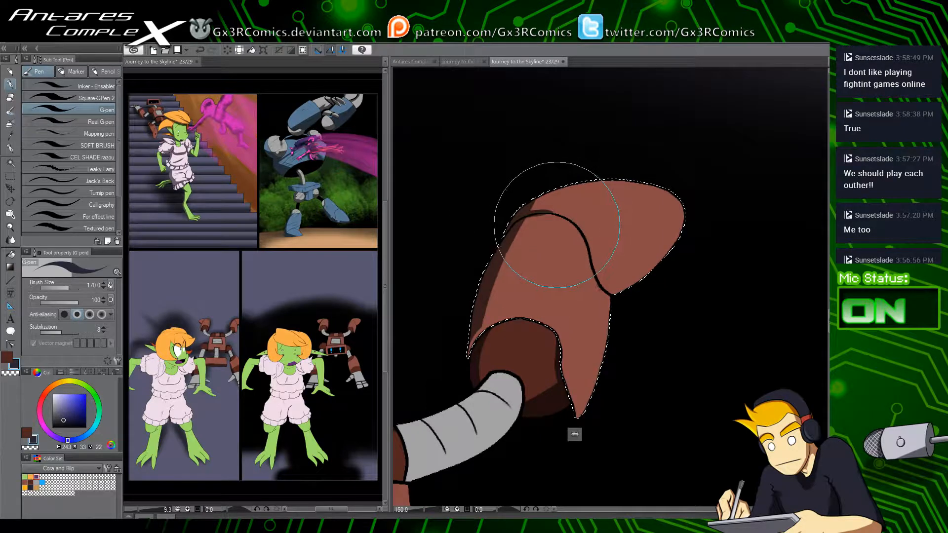
Step: Shade the outer lobe of the right raised hand along its top edge and beside the dividing line with the G-pen
scroll(568, 211, "up", 1)
left_click_drag(498, 226, 546, 212)
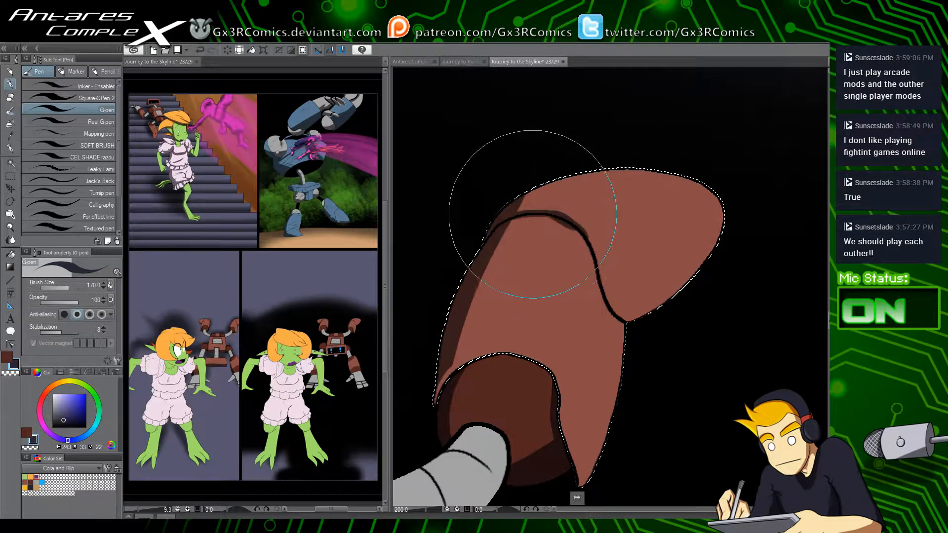
mouse_move(534, 214)
left_mouse_down()
mouse_move(595, 252)
mouse_move(568, 224)
mouse_move(603, 252)
mouse_move(589, 235)
mouse_move(607, 281)
mouse_move(597, 241)
mouse_move(602, 266)
left_mouse_up()
key("ctrl+z")
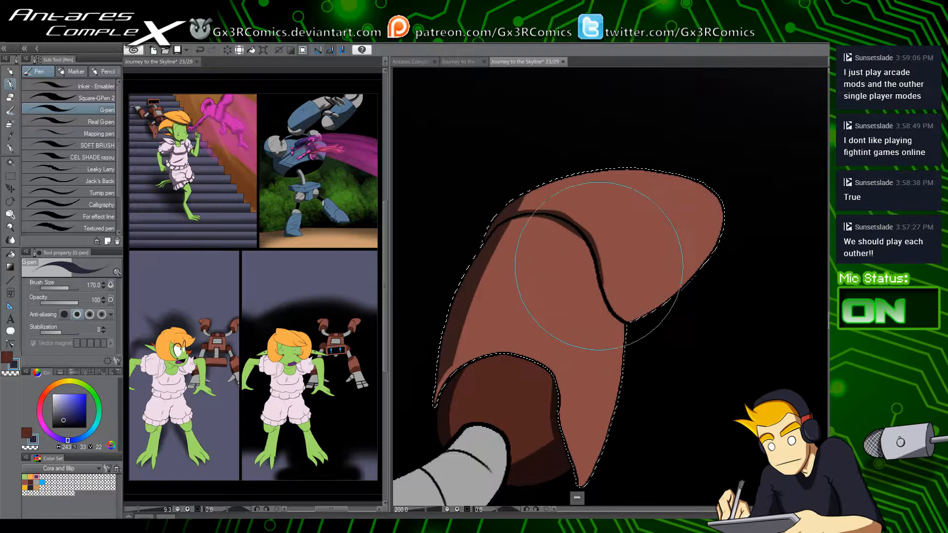
left_click_drag(514, 210, 599, 152)
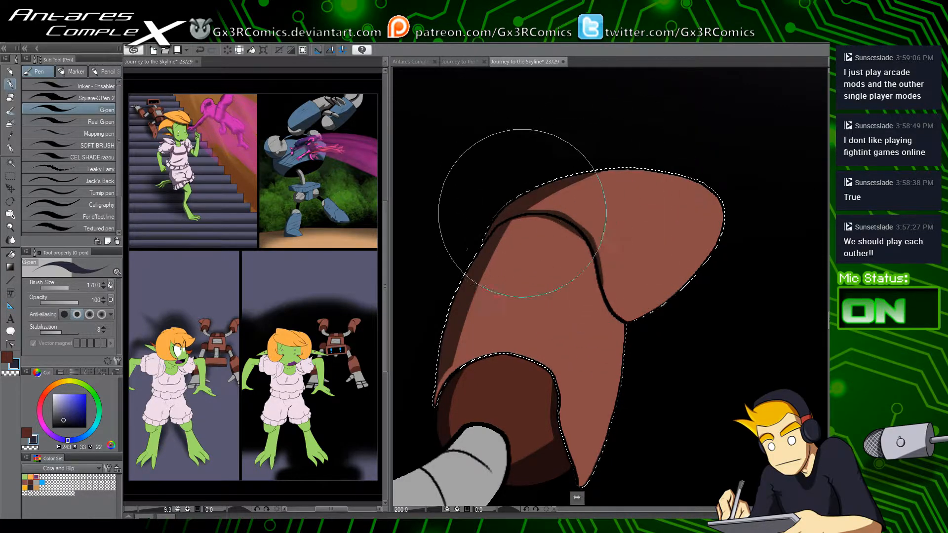
mouse_move(522, 217)
left_mouse_down()
mouse_move(612, 171)
mouse_move(764, 208)
left_mouse_up()
left_click_drag(523, 211, 700, 179)
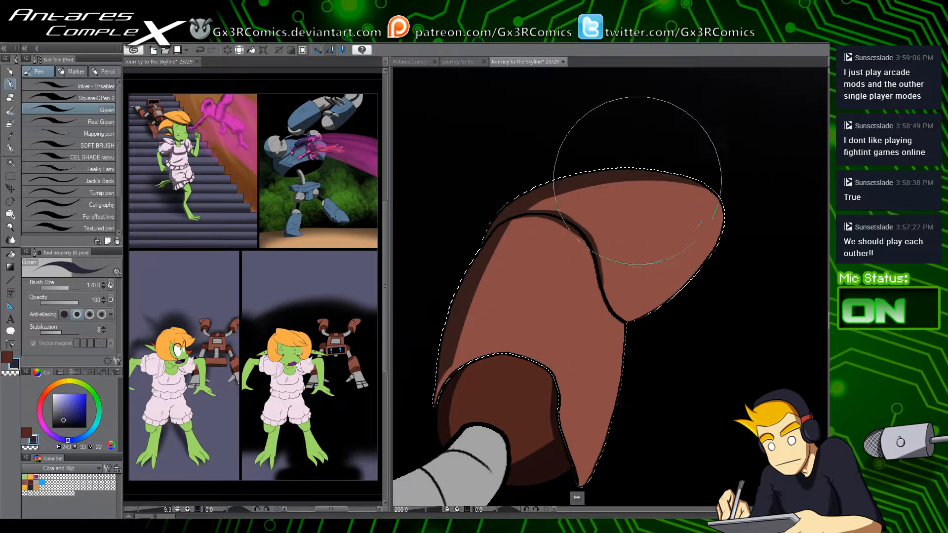
Step: Shade the outer lobe's right edge with the G-pen and clean the shadow off the dividing line with transparent colour
left_click_drag(686, 273, 620, 249)
mouse_move(567, 271)
left_mouse_down()
mouse_move(564, 242)
mouse_move(561, 280)
left_mouse_up()
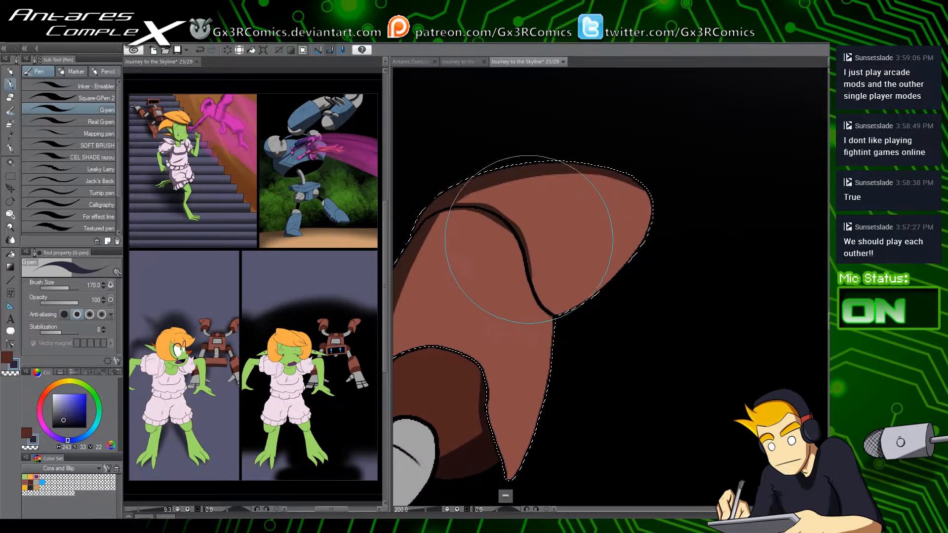
key("c")
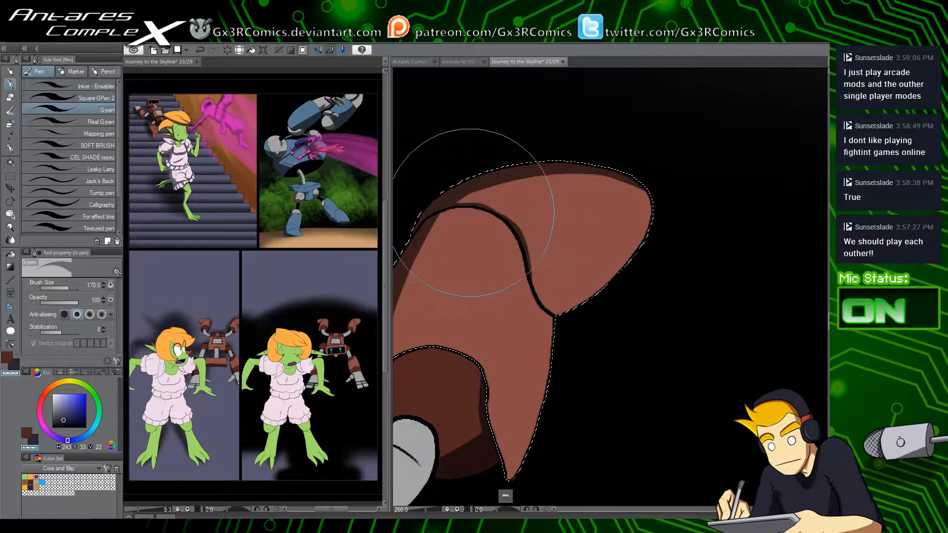
key("c")
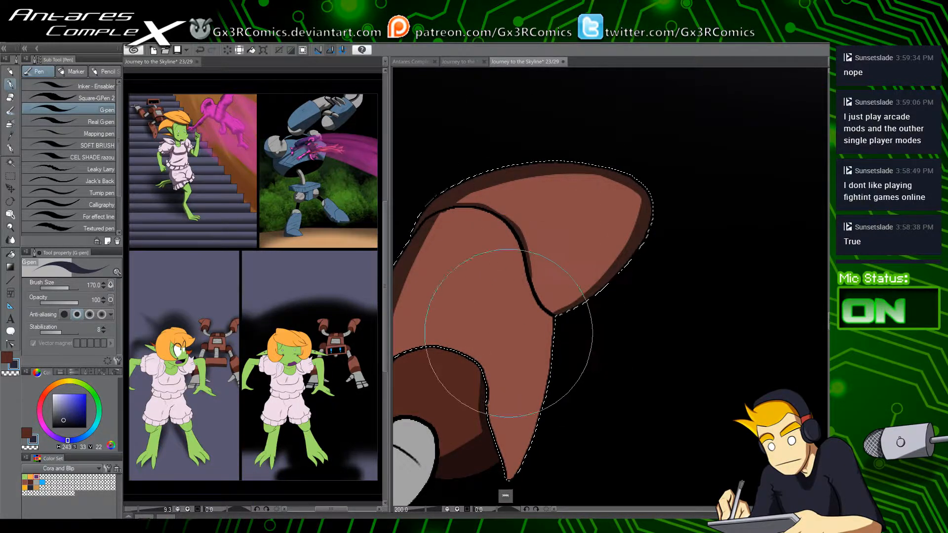
key("c")
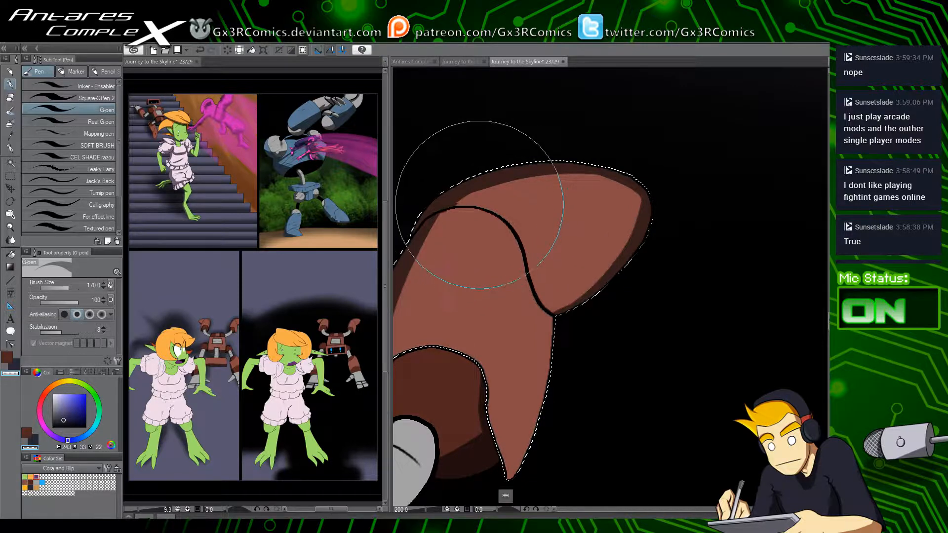
key("c")
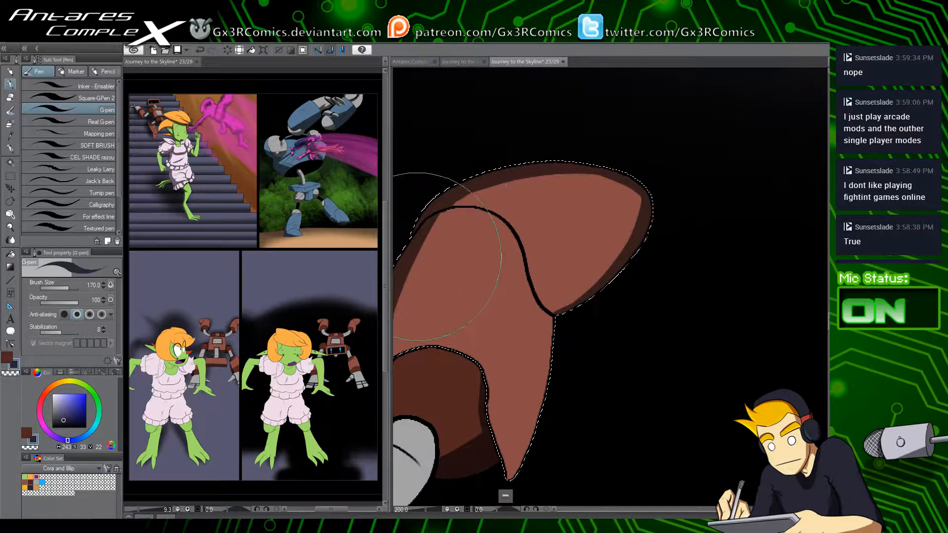
Step: Shade the right edge of the hand's lower pointed tip with the G-pen and clear the selection
left_click_drag(541, 380, 555, 305)
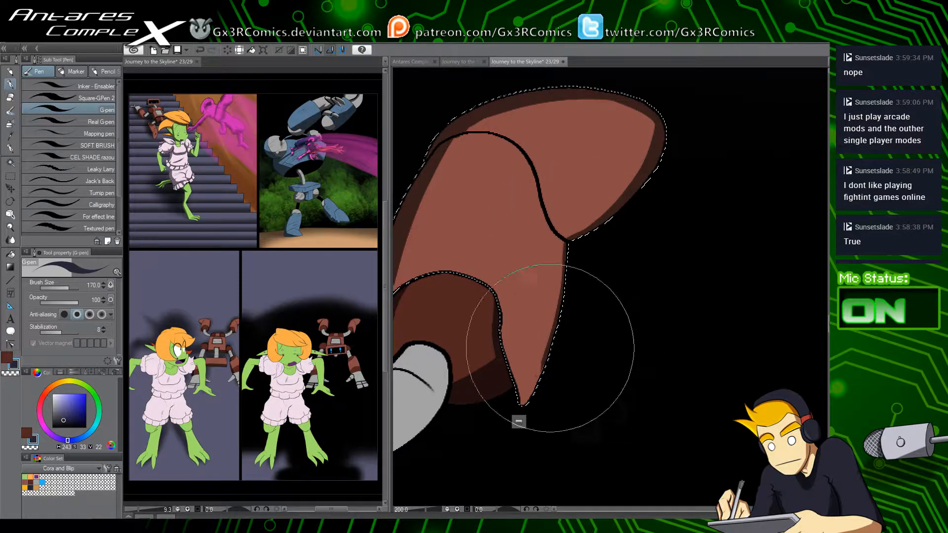
mouse_move(506, 385)
left_mouse_down()
mouse_move(601, 312)
mouse_move(588, 333)
mouse_move(604, 326)
left_mouse_up()
key("ctrl+d")
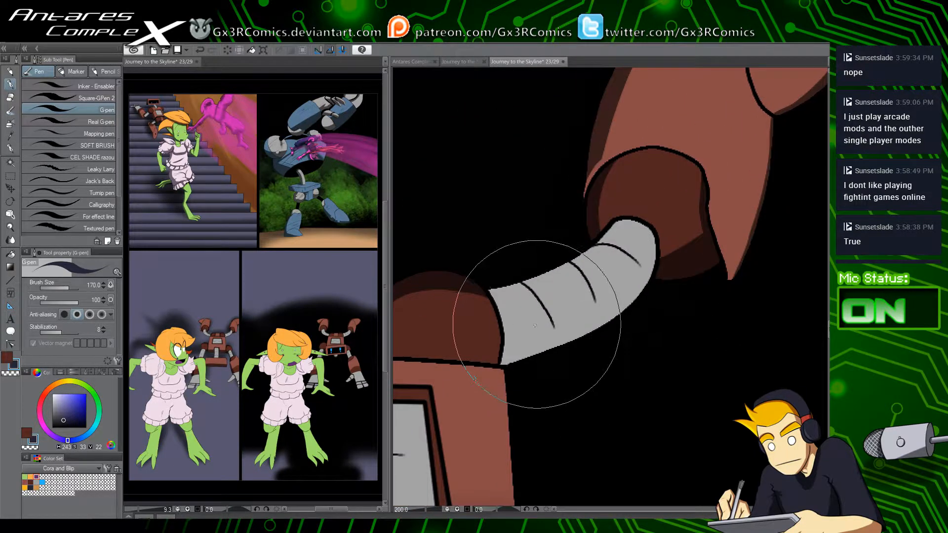
Step: Select the grey tube of the right raised arm and shade its underside and upper edge with the G-pen
key("w")
left_click(520, 333)
key("p")
left_click_drag(455, 392, 698, 211)
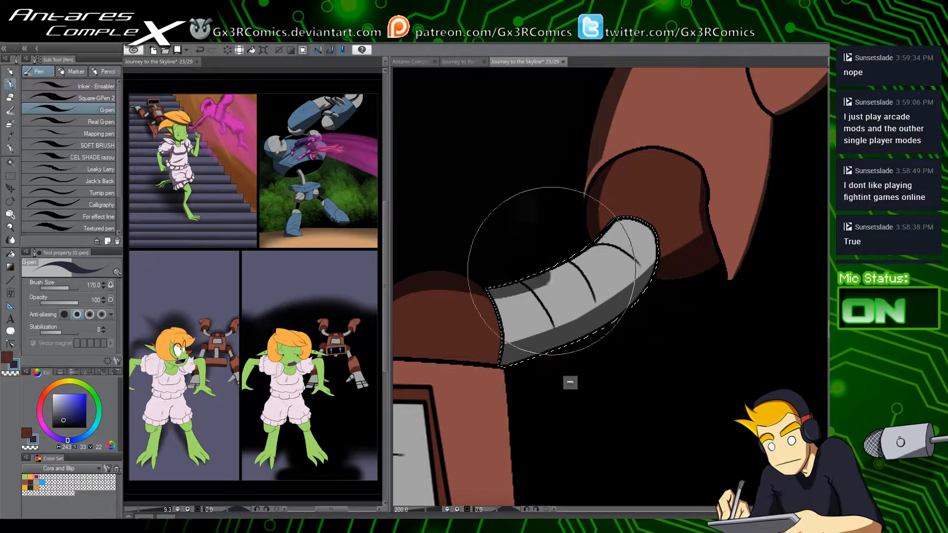
left_click_drag(474, 335, 703, 335)
left_click_drag(437, 371, 584, 368)
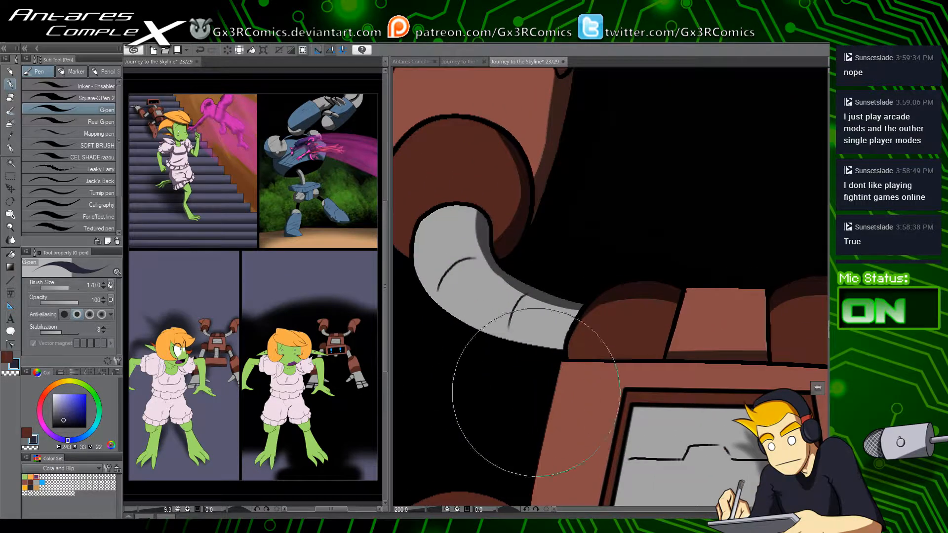
Step: Reselect the right arm's grey tube, refine its shadow near the shoulder with the G-pen and transparent colour, and deselect
key("ctrl+d")
left_click_drag(675, 385, 432, 365)
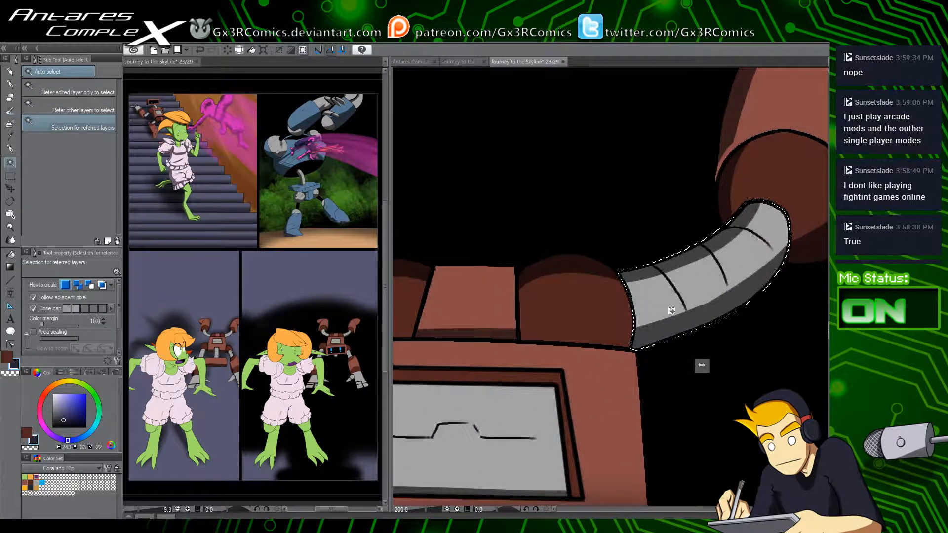
key("p")
mouse_move(678, 312)
left_mouse_down()
mouse_move(502, 360)
mouse_move(588, 325)
mouse_move(653, 263)
left_mouse_up()
left_click_drag(481, 313, 492, 365)
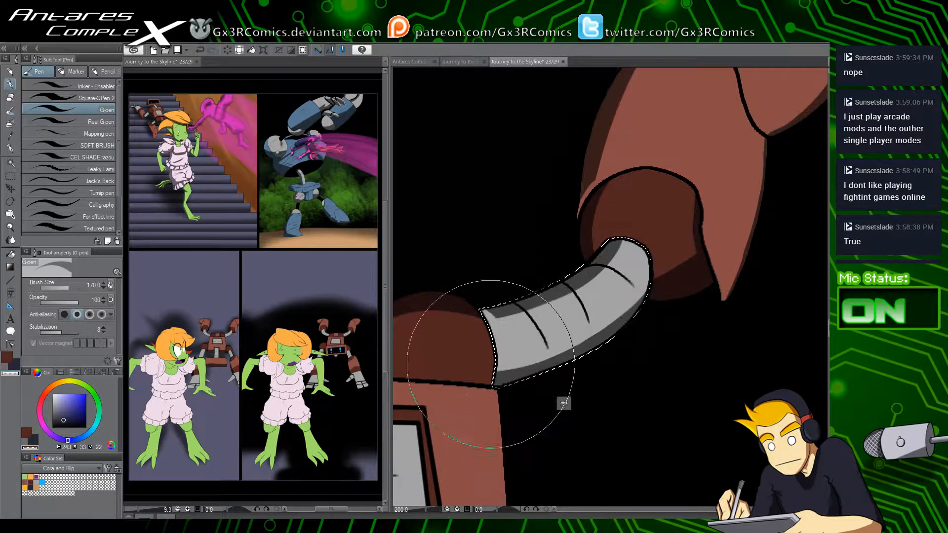
key("ctrl+z")
key("c")
left_click_drag(480, 316, 497, 360)
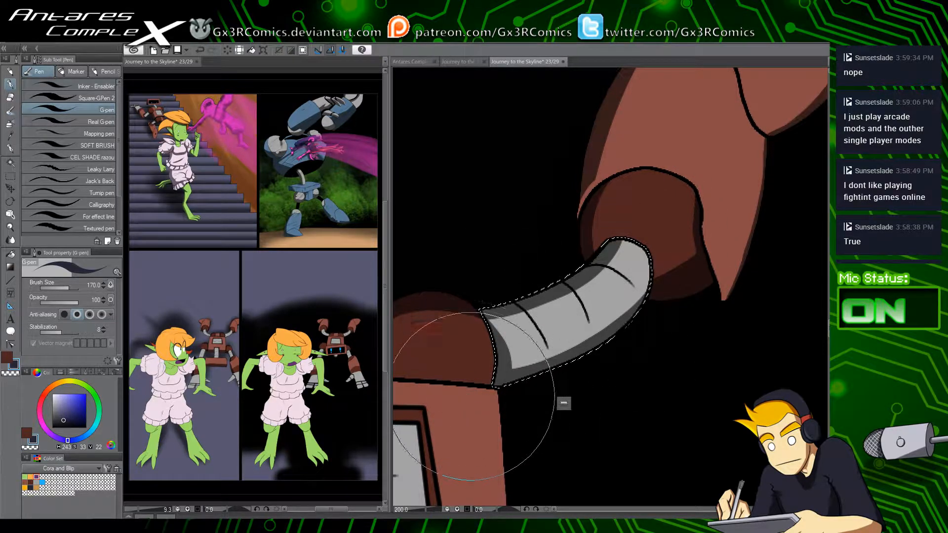
key("ctrl+d")
Step: Select the left dark red dome on top of the robot's body and shade along its right edge with the G-pen
left_click_drag(451, 412, 612, 237)
left_click_drag(467, 320, 536, 326)
key("w")
left_click(523, 152)
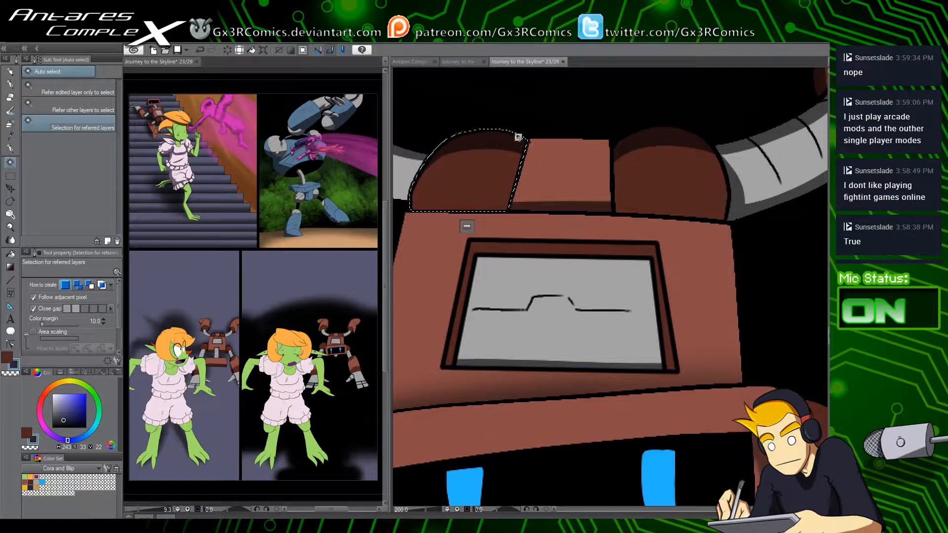
key("p")
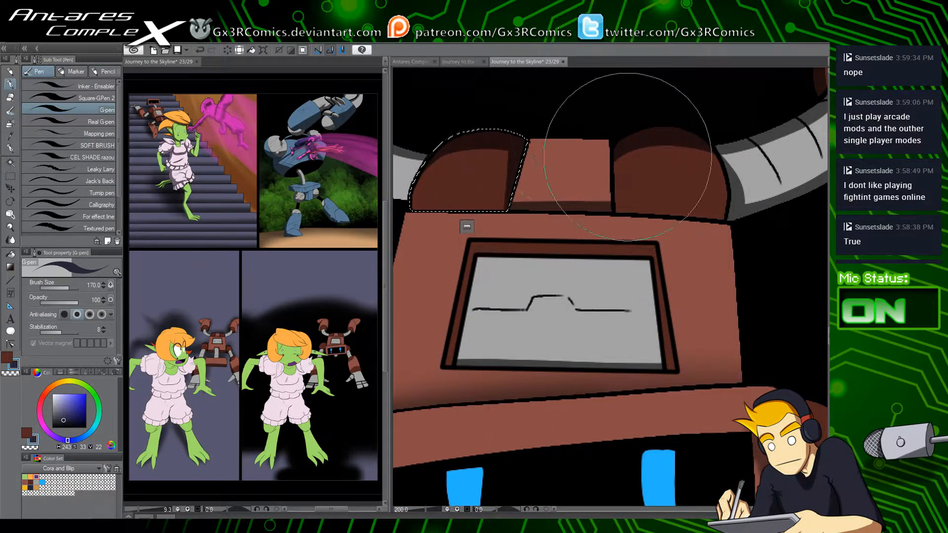
Step: Select the right dark red dome, shade its left edge with the G-pen, and clear the selection
key("w")
left_click(661, 175)
key("p")
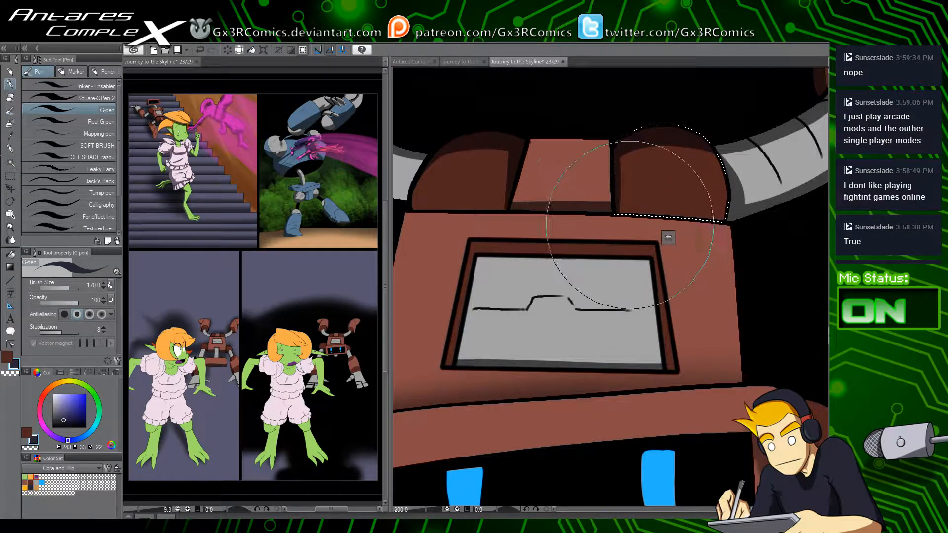
key("ctrl+d")
key("w")
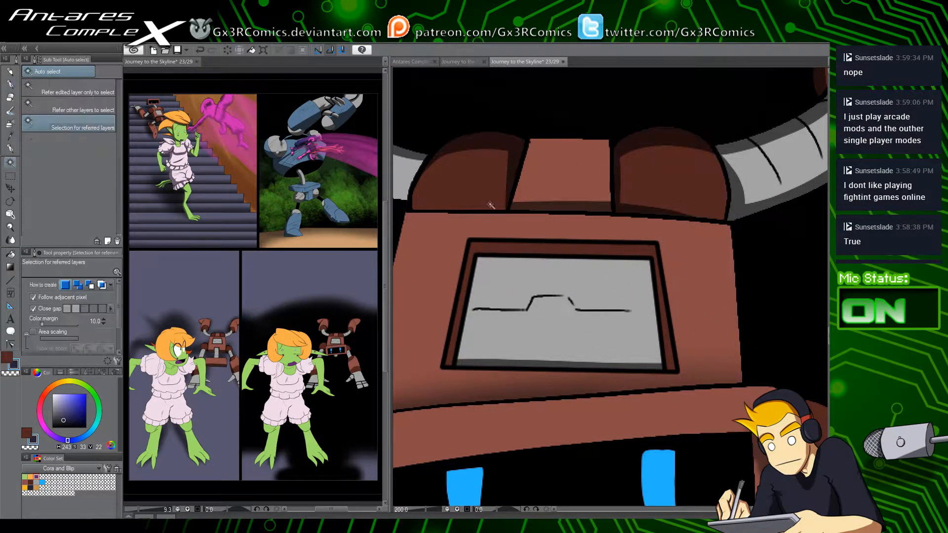
key("p")
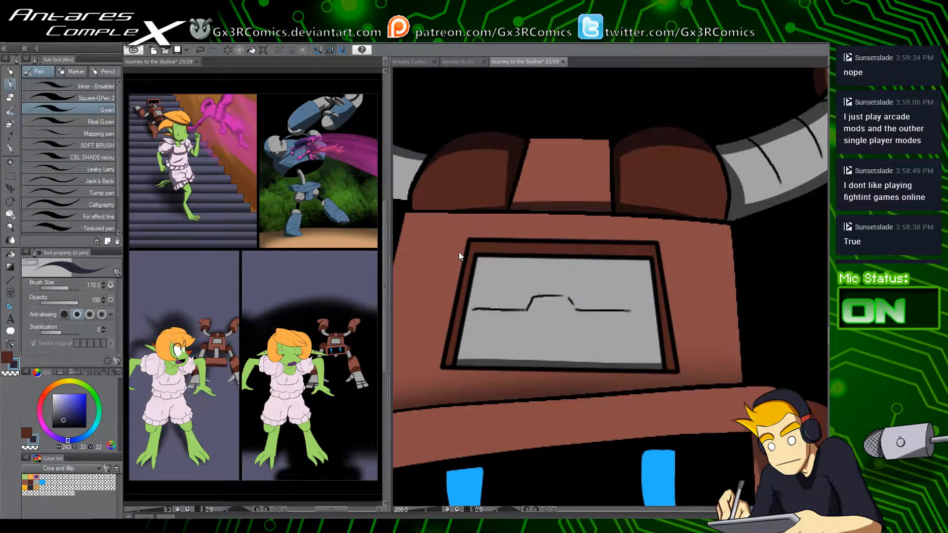
Step: Select the grey hand at the end of the lowered right limb and shade the thumb's underside and the palm's left edge with the G-pen
left_click_drag(462, 296, 547, 210)
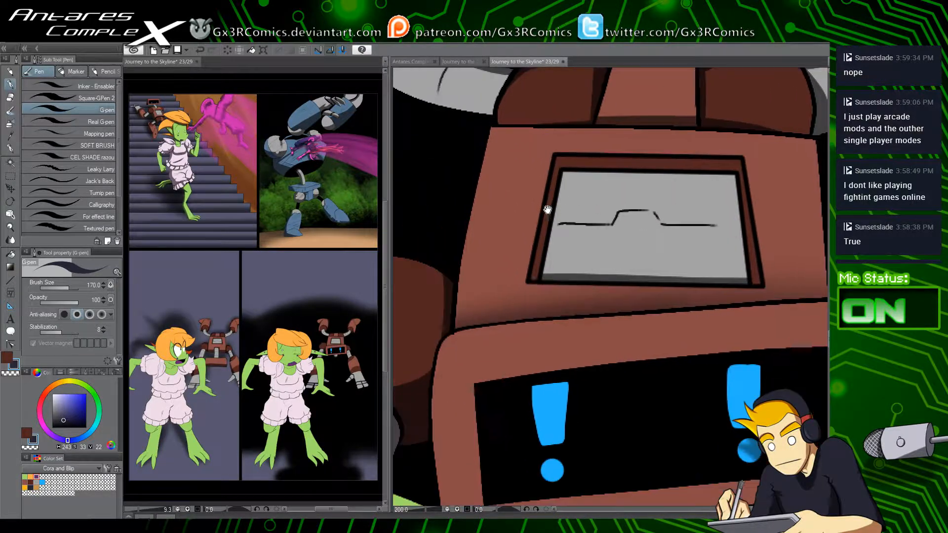
scroll(498, 356, "down", 4)
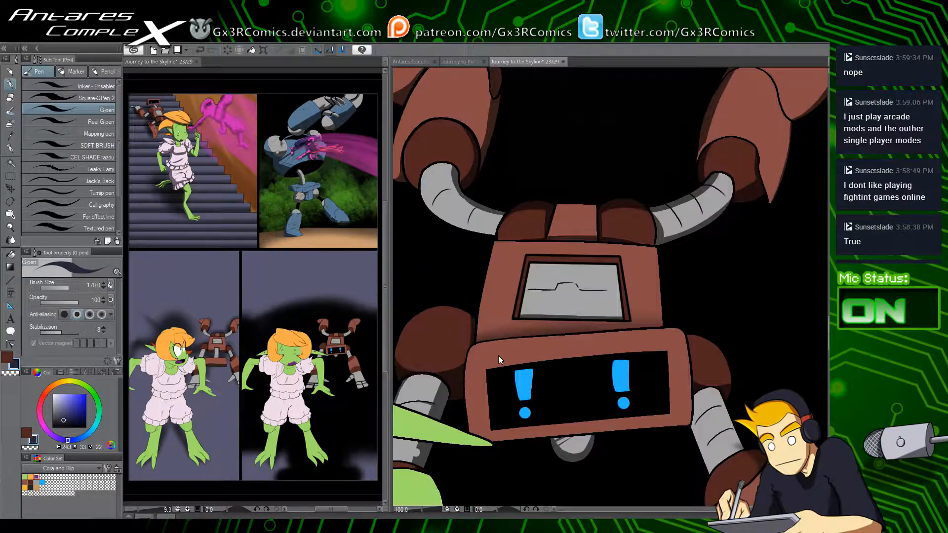
left_click_drag(515, 395, 518, 301)
left_click_drag(494, 405, 464, 397)
key("w")
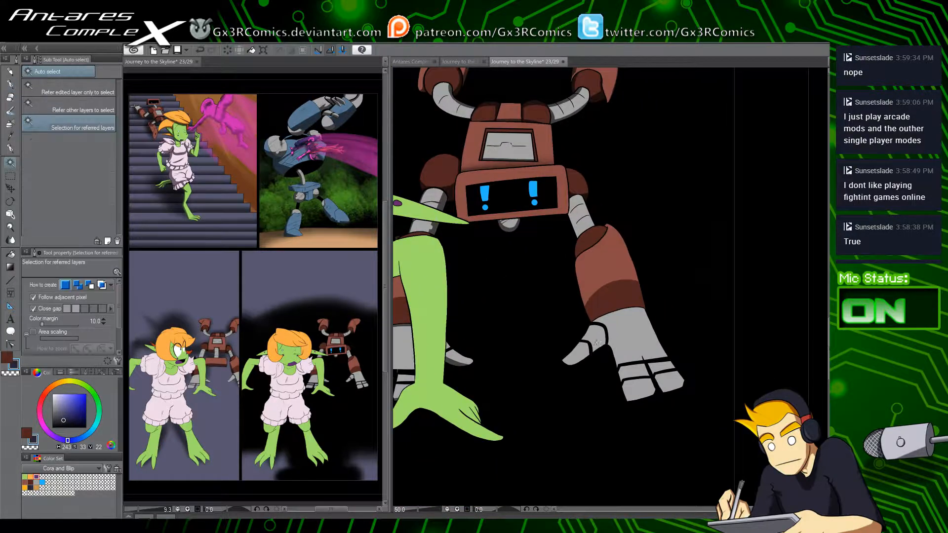
left_click(605, 348)
scroll(600, 354, "up", 4)
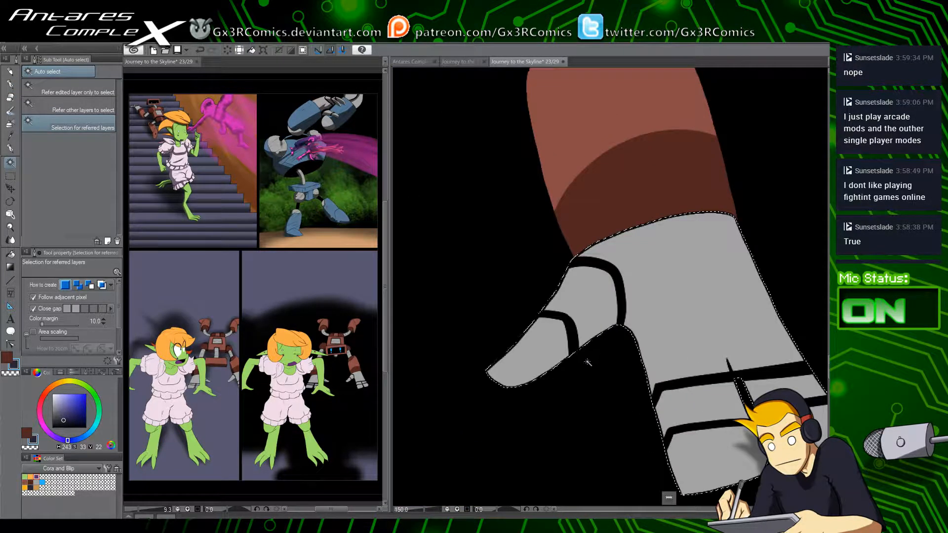
key("p")
left_click_drag(662, 382, 577, 358)
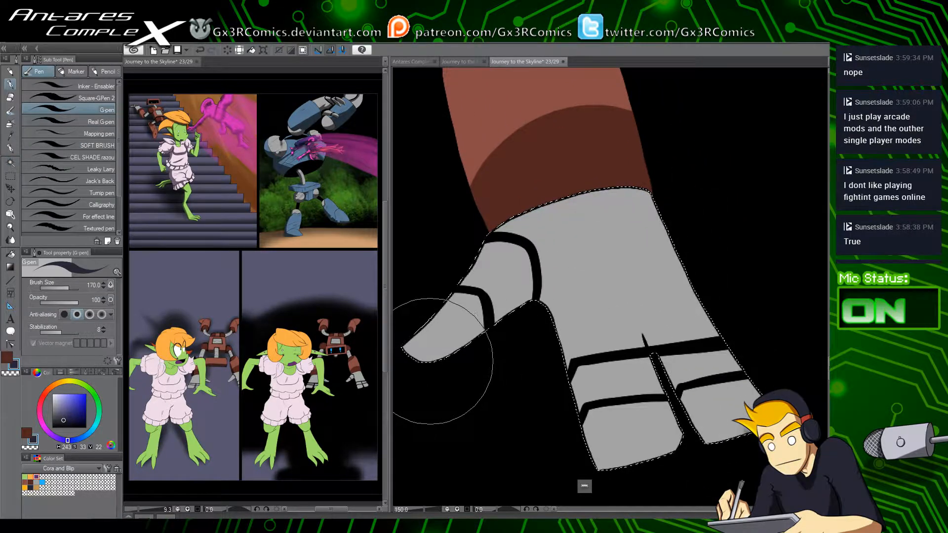
mouse_move(425, 364)
left_mouse_down()
mouse_move(538, 303)
mouse_move(556, 338)
left_mouse_up()
mouse_move(550, 301)
left_mouse_down()
mouse_move(570, 375)
mouse_move(571, 455)
mouse_move(601, 391)
mouse_move(554, 306)
left_mouse_up()
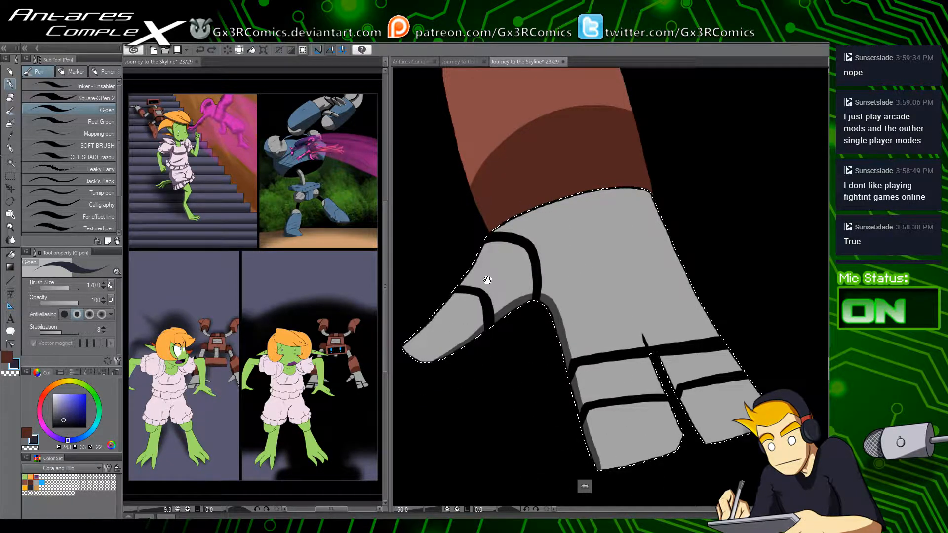
Step: Shade the top of the grey hand beneath the dark red cuff and the thumb's upper edge with the G-pen
left_click_drag(456, 302, 484, 307)
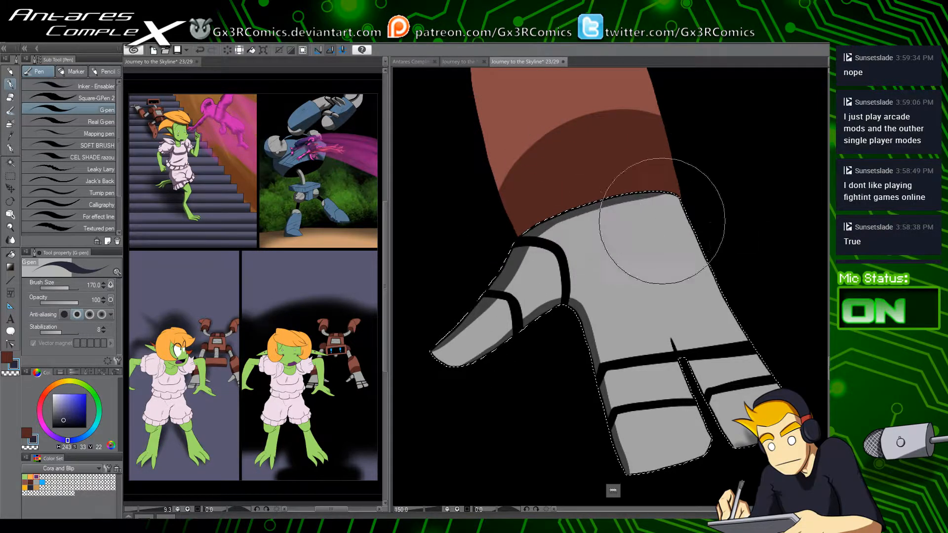
left_click_drag(541, 295, 519, 331)
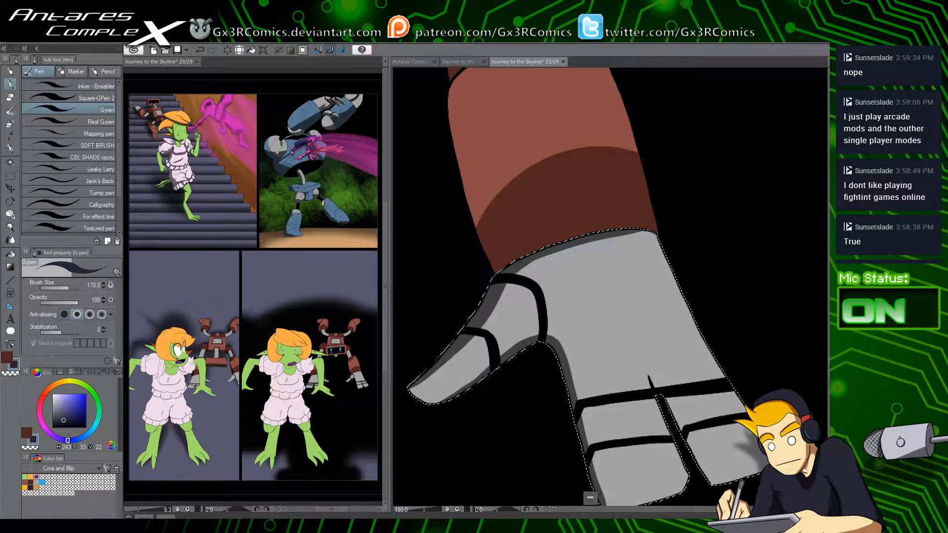
left_click_drag(609, 273, 525, 278)
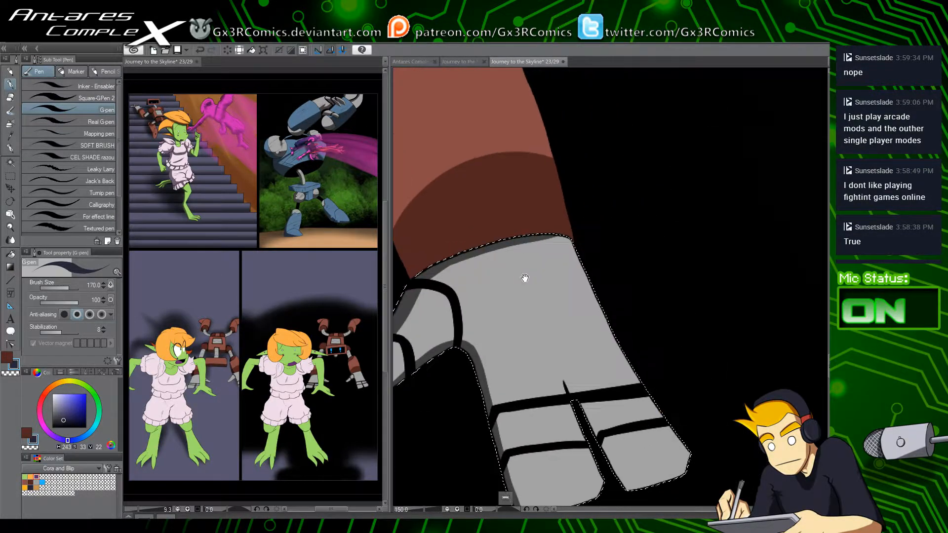
Step: Shade the left edge of the grey hand's right finger with the G-pen and erase stray marks above the knuckle line
left_click_drag(546, 322, 483, 197)
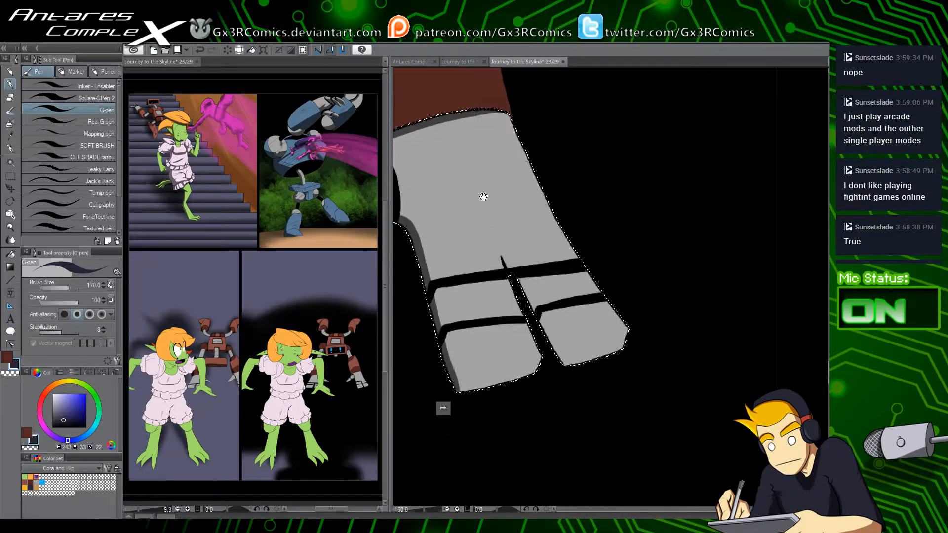
left_click_drag(520, 273, 563, 345)
left_click_drag(516, 264, 580, 377)
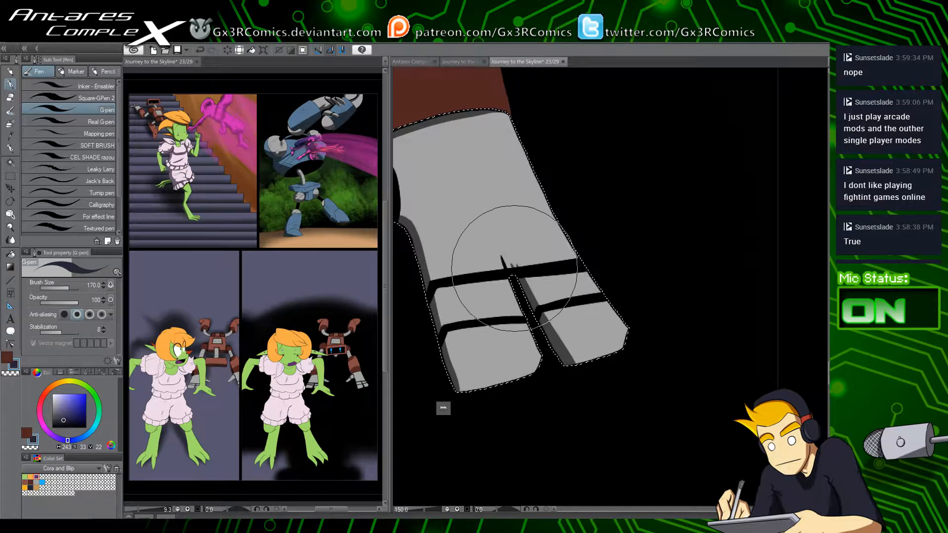
left_click_drag(511, 266, 532, 262)
key("c")
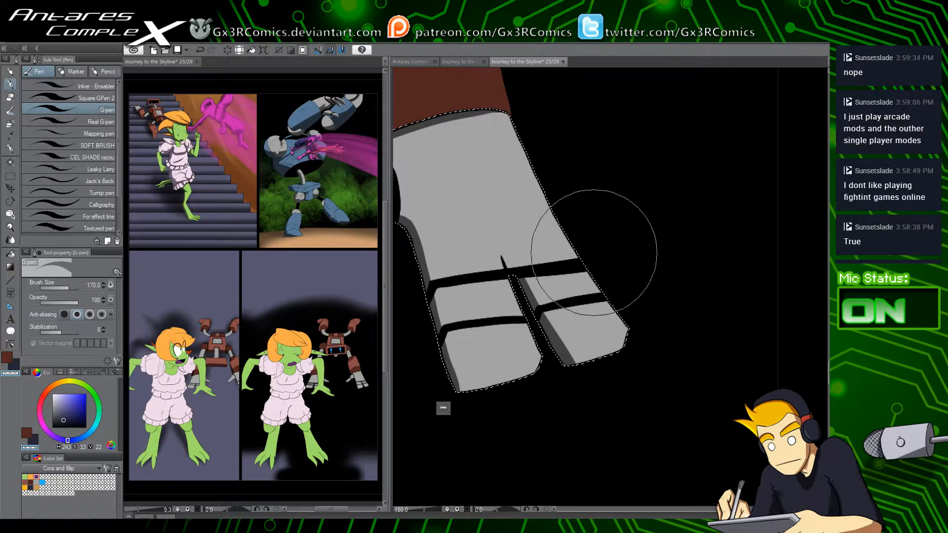
Step: Trim the shadow at the right finger's tip using the G-pen with transparent colour, then restore the shading colour
key("c")
key("c")
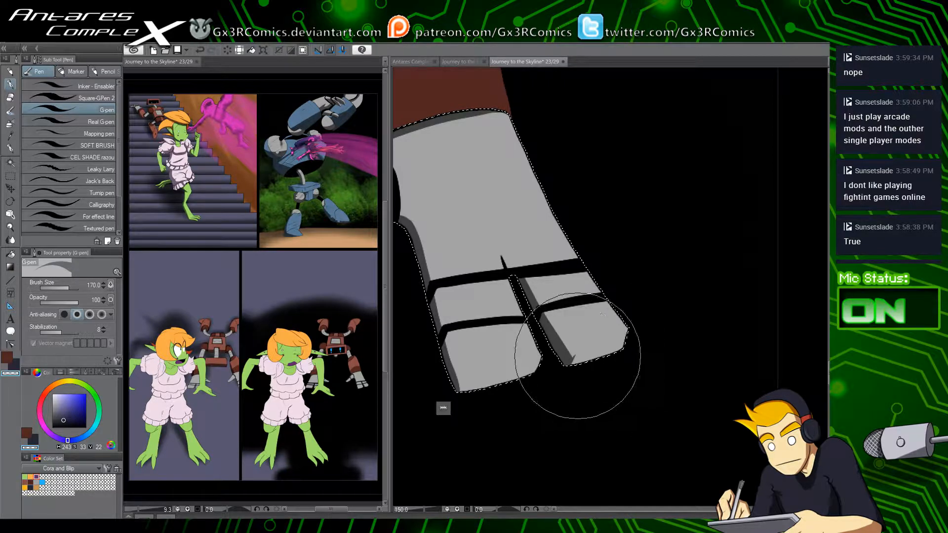
left_click_drag(578, 354, 564, 371)
key("c")
mouse_move(402, 268)
left_mouse_down()
mouse_move(504, 328)
mouse_move(576, 345)
left_mouse_up()
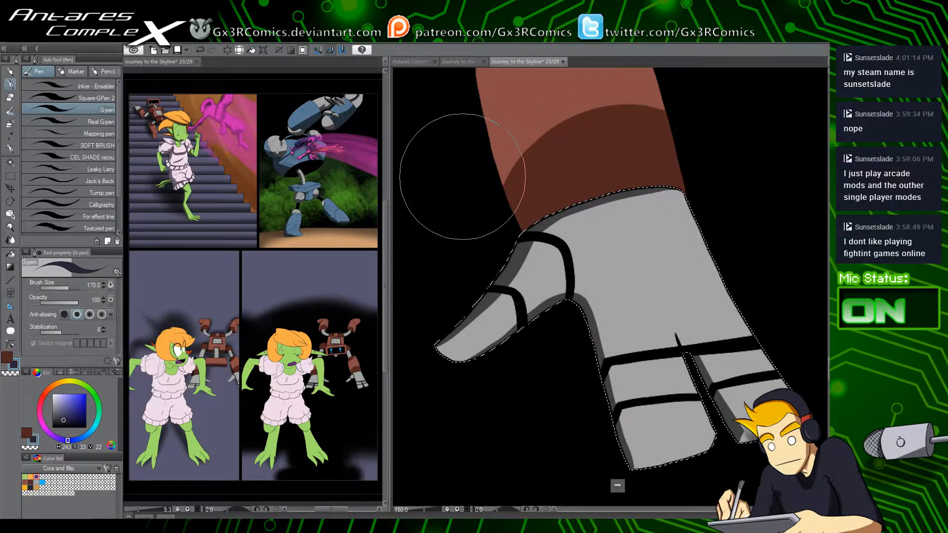
Step: Select the dark red socket at the top of the lowered right limb and shade its left edge with the G-pen
scroll(464, 163, "down", 3)
left_click_drag(460, 177, 507, 271)
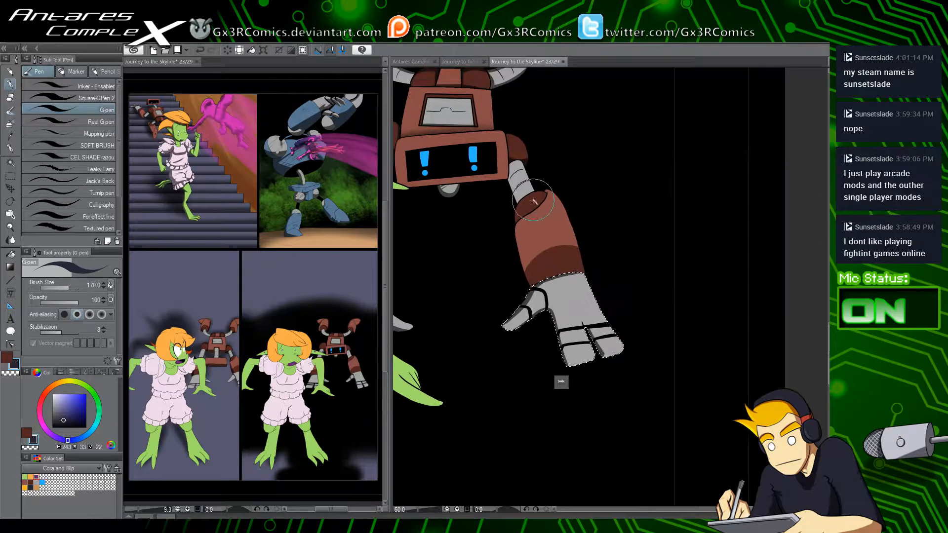
key("w")
left_click(527, 211)
scroll(526, 211, "up", 2)
key("p")
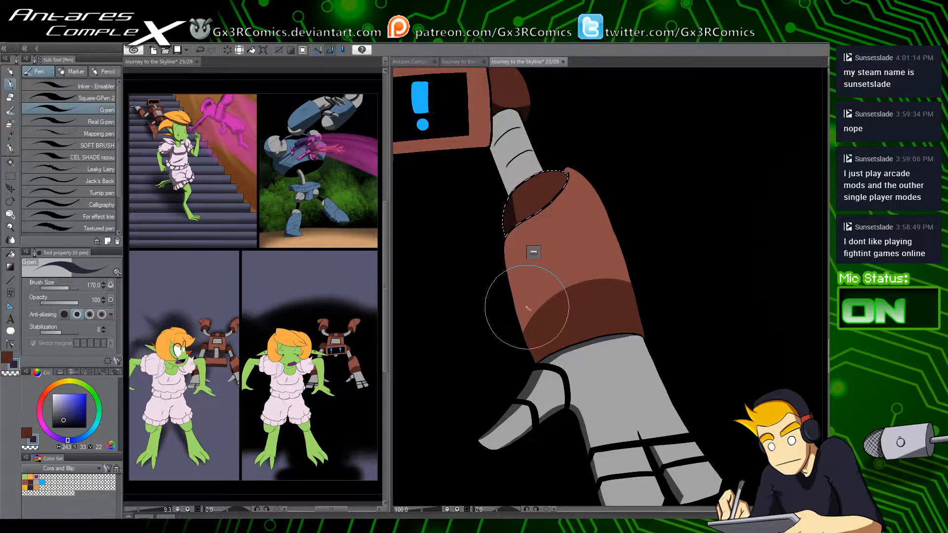
Step: Select the red forearm below the socket and shade the length of its left edge with the G-pen
key("w")
left_click(526, 228)
key("p")
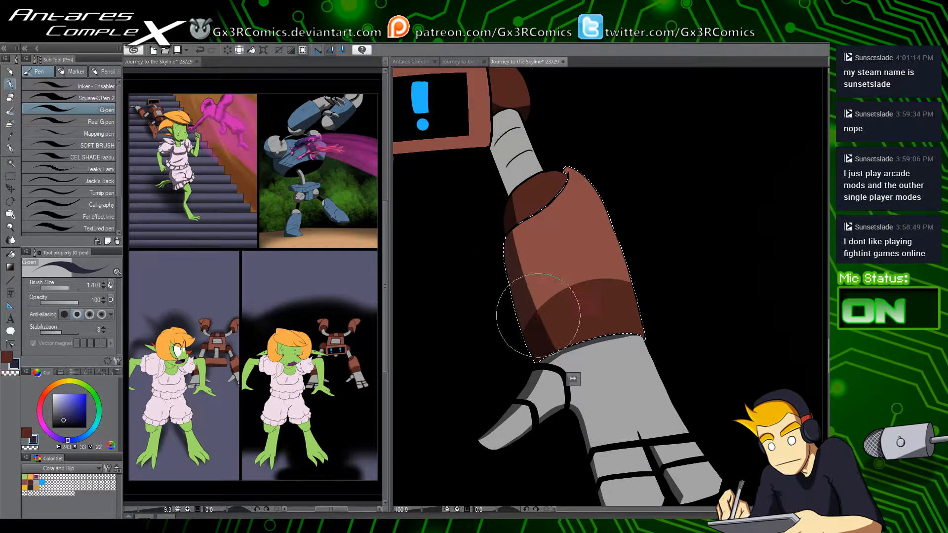
Step: Select the ribbed grey segment between the robot's shoulder and forearm and shade its left side with the G-pen
left_click_drag(492, 178, 515, 264)
key("w")
left_click(527, 244)
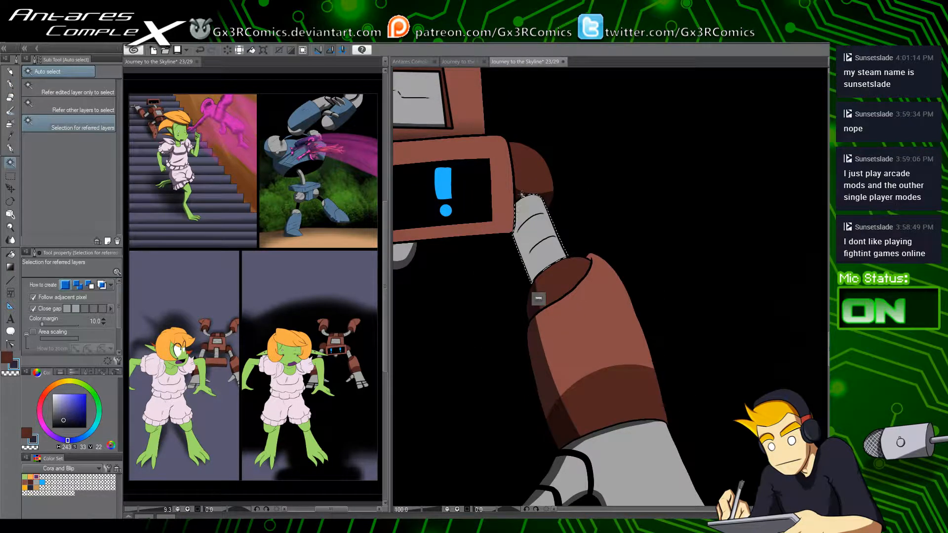
key("p")
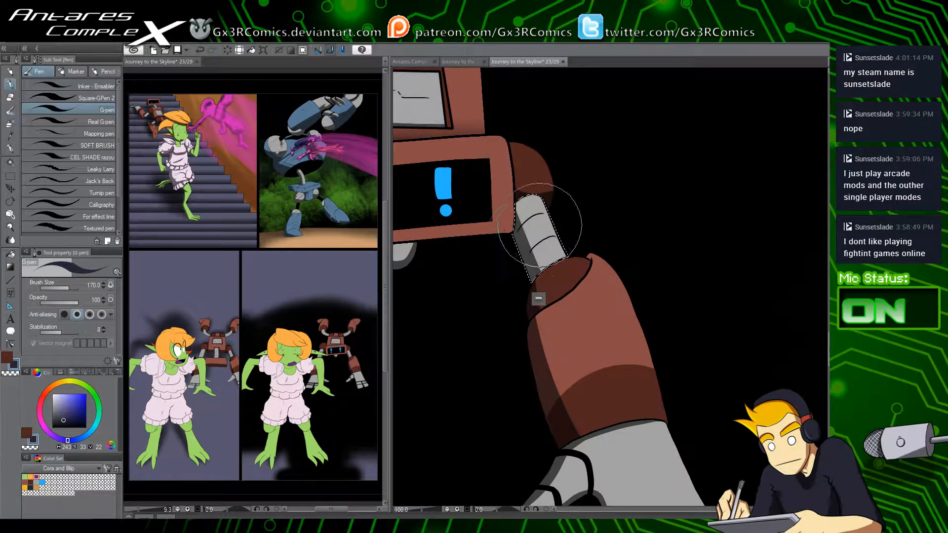
scroll(532, 246, "up", 3)
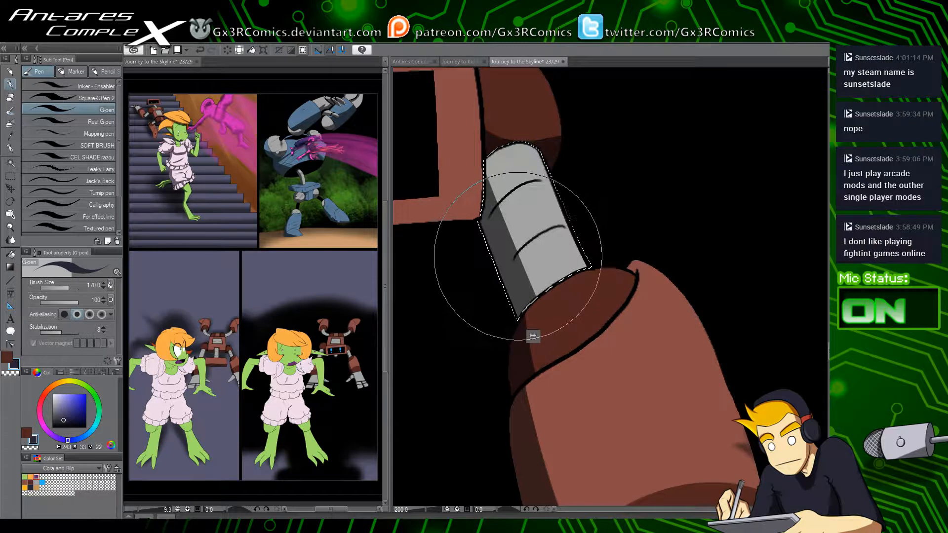
Step: Look over the robot in the black panel to check its limbs, head and hands for missing shading
left_click_drag(457, 315, 717, 281)
left_click_drag(494, 305, 731, 336)
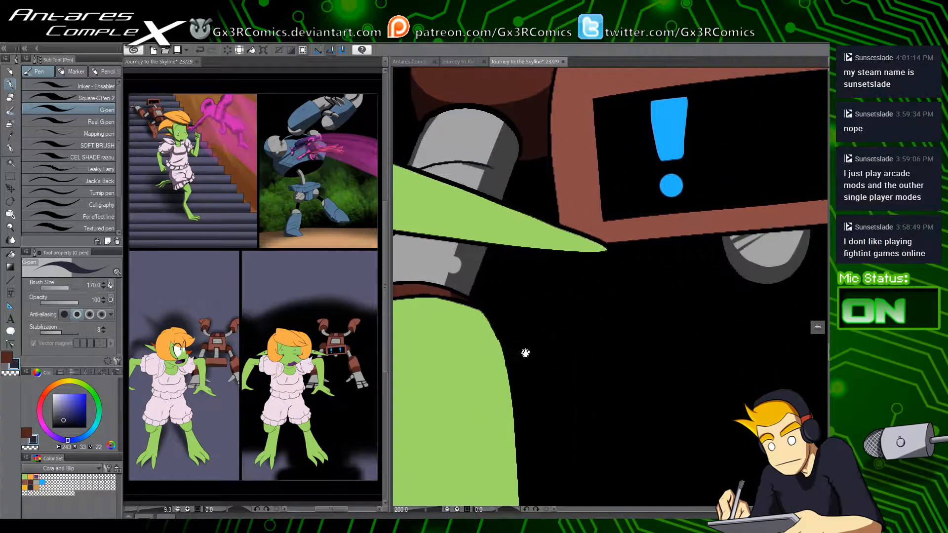
left_click_drag(495, 257, 634, 297)
scroll(633, 311, "down", 4)
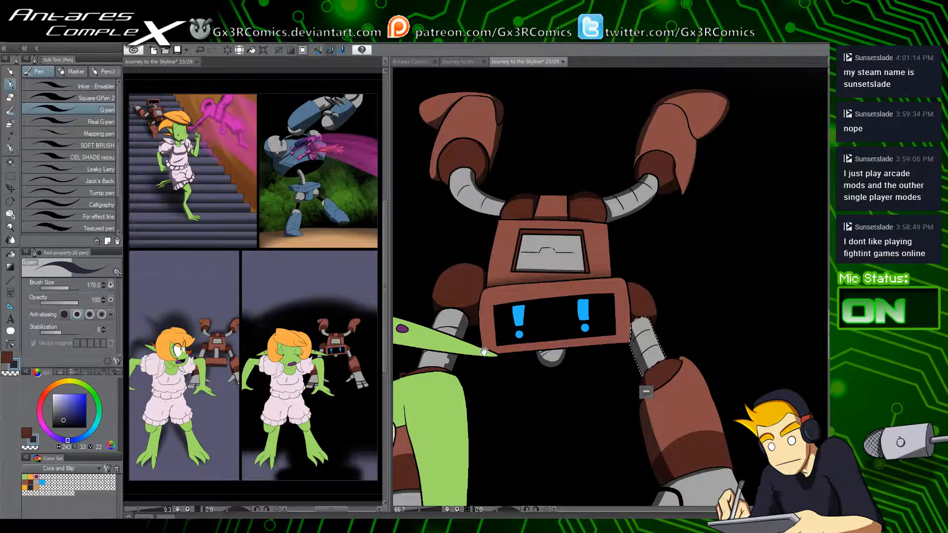
left_click_drag(483, 351, 644, 205)
left_click_drag(430, 422, 651, 252)
left_click_drag(549, 327, 459, 412)
left_click_drag(622, 328, 517, 362)
left_click_drag(677, 342, 566, 357)
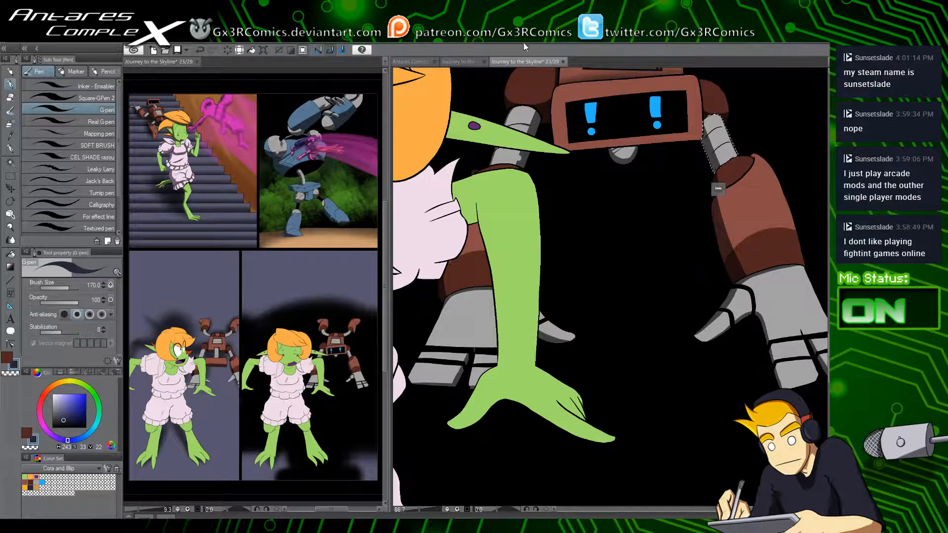
left_click_drag(475, 343, 535, 354)
scroll(533, 356, "down", 2)
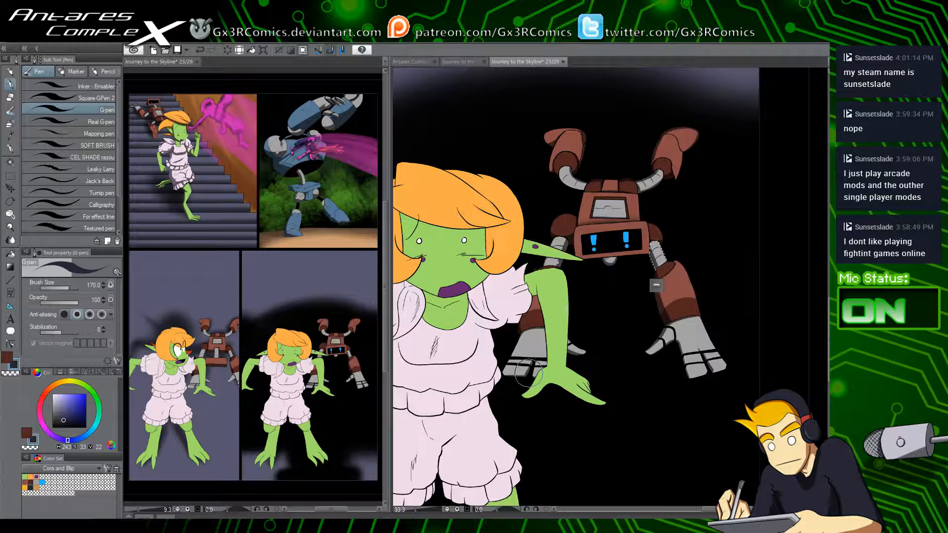
Step: Select the green character's left-hand arm in the blue-grey panel and shade its upper edge with the G-pen
left_click_drag(452, 304, 647, 284)
left_click_drag(492, 309, 761, 272)
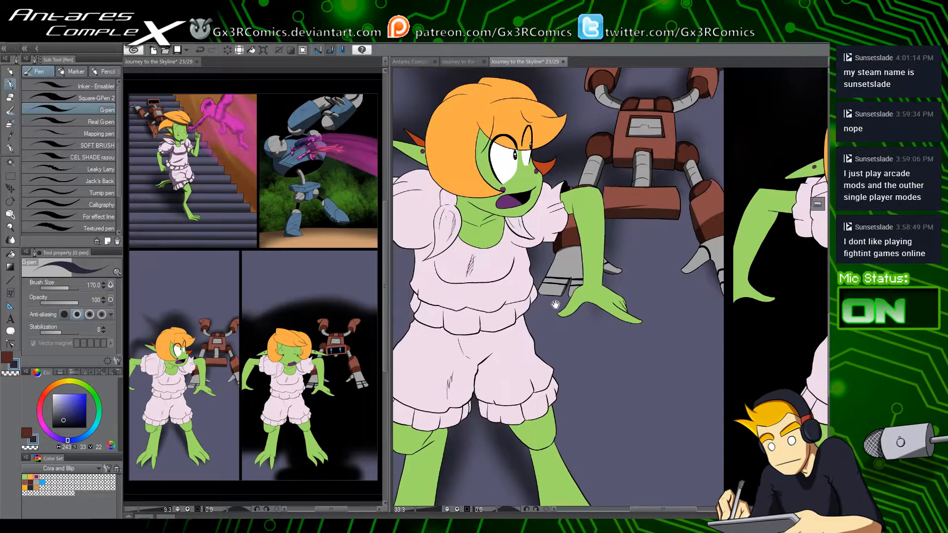
left_click_drag(502, 336, 557, 321)
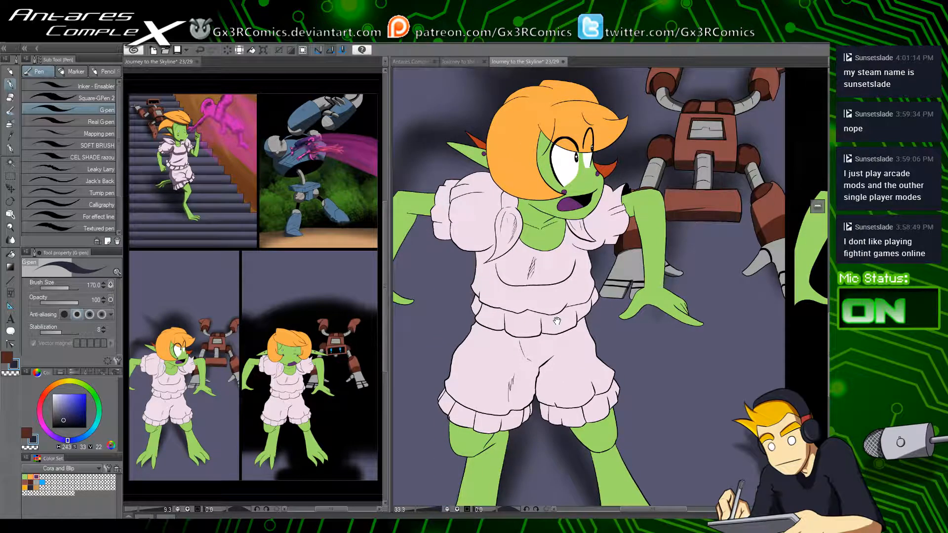
mouse_move(502, 279)
left_mouse_down()
mouse_move(492, 368)
mouse_move(564, 344)
left_mouse_up()
key("w")
left_click(489, 286)
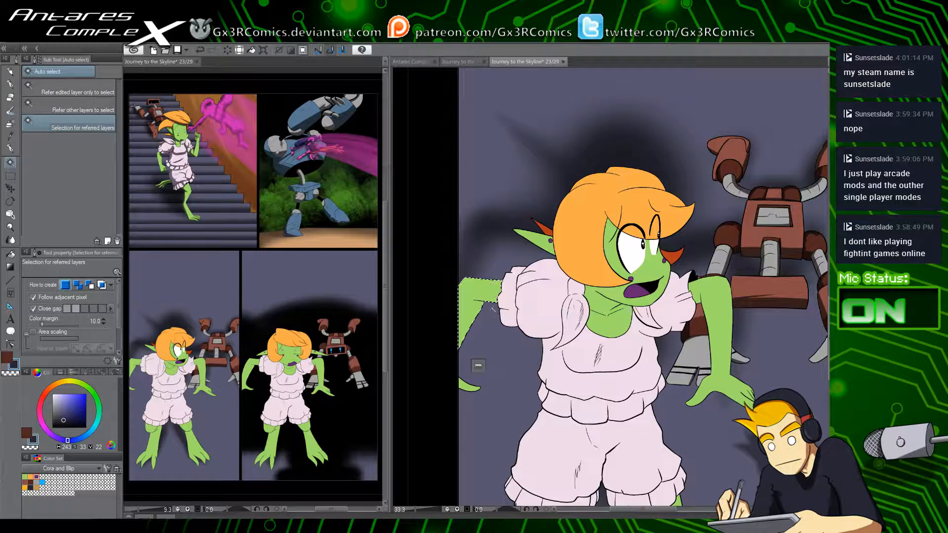
scroll(501, 288, "up", 2)
key("p")
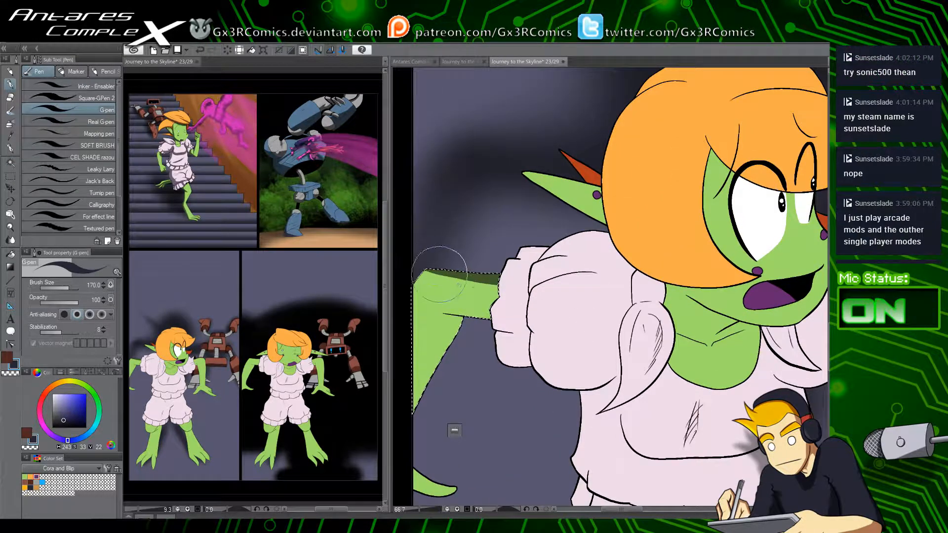
left_click_drag(439, 268, 574, 268)
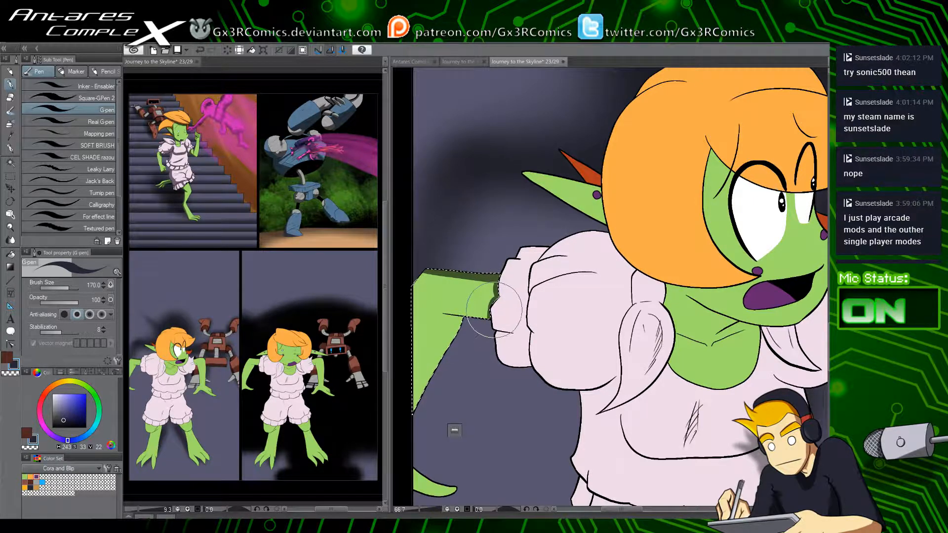
Step: Shade the bent elbow's outer corner and thicken the shadow along the green arm's upper edge, redoing unsatisfactory strokes
left_click_drag(428, 287, 413, 306)
key("ctrl+z")
left_click_drag(427, 273, 414, 288)
key("ctrl+z")
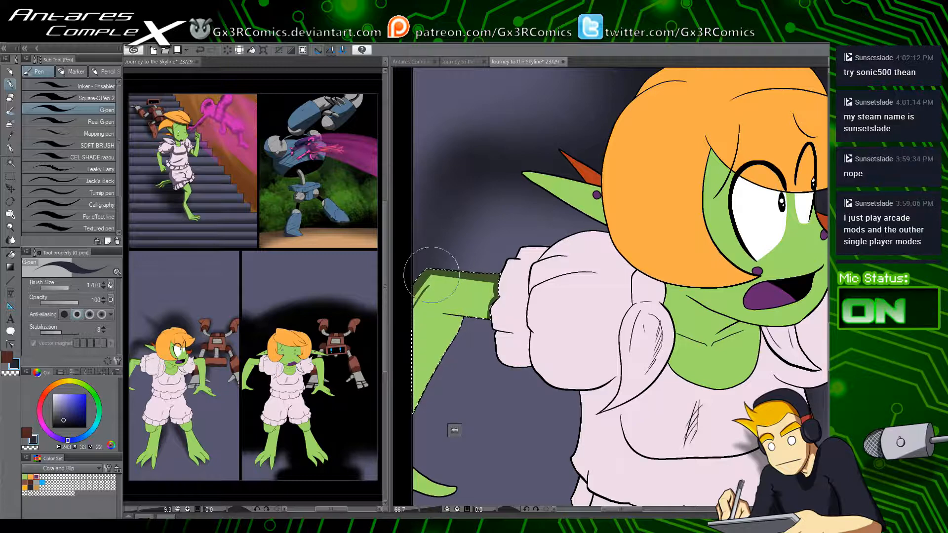
mouse_move(431, 275)
left_mouse_down()
mouse_move(409, 302)
mouse_move(572, 290)
left_mouse_up()
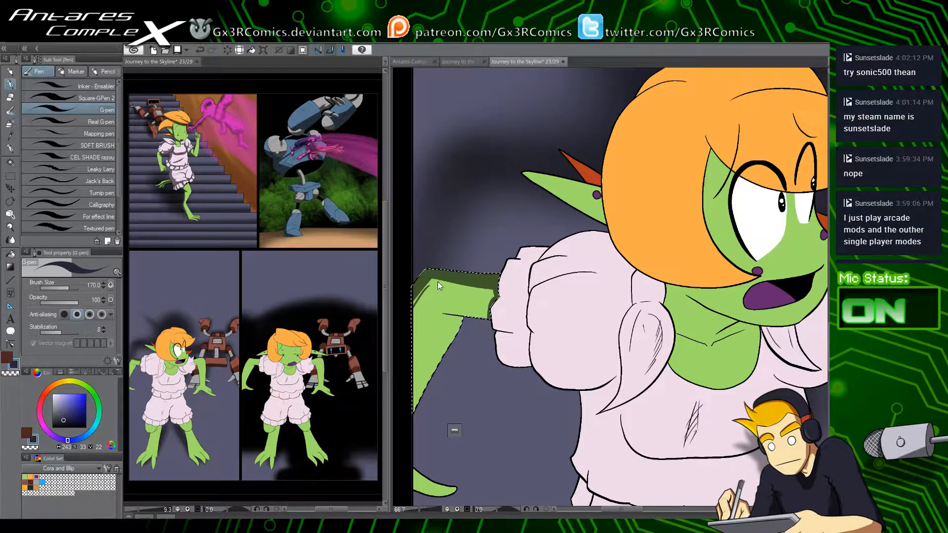
key("ctrl+z")
mouse_move(440, 279)
left_mouse_down()
mouse_move(556, 284)
mouse_move(523, 283)
left_mouse_up()
Step: Select the pink sleeve's cuff, shade its top edge with the G-pen, and clear the selection
left_click_drag(548, 321, 507, 338)
key("w")
left_click(473, 316)
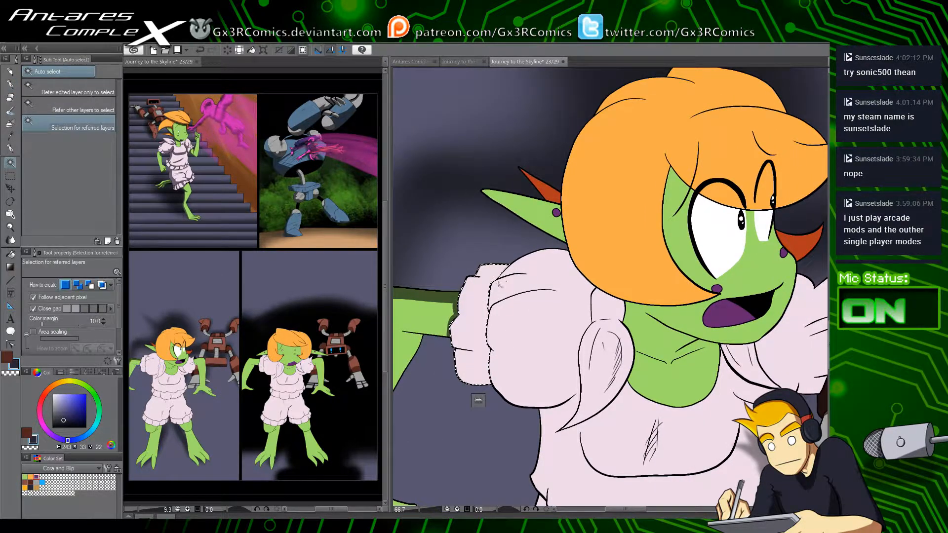
key("p")
left_click_drag(451, 275, 531, 277)
key("ctrl+z")
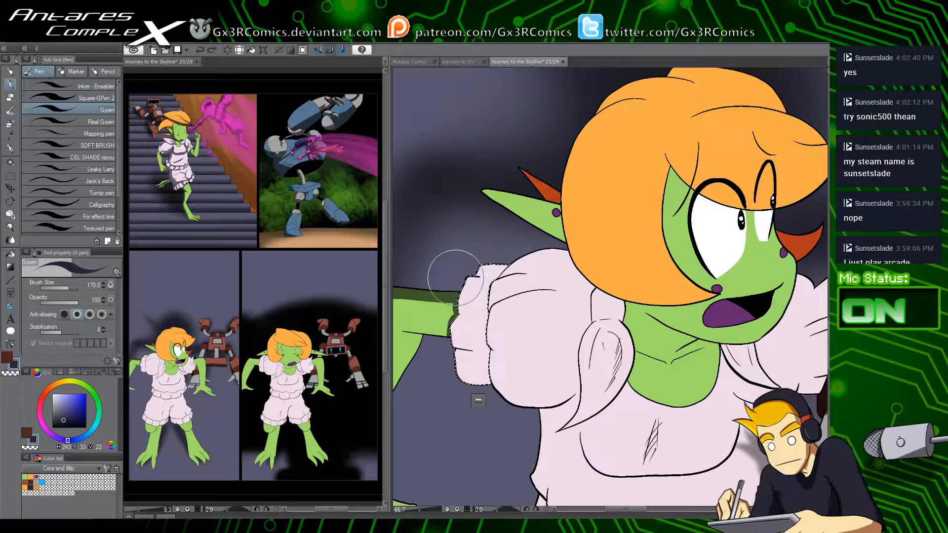
left_click_drag(453, 274, 530, 280)
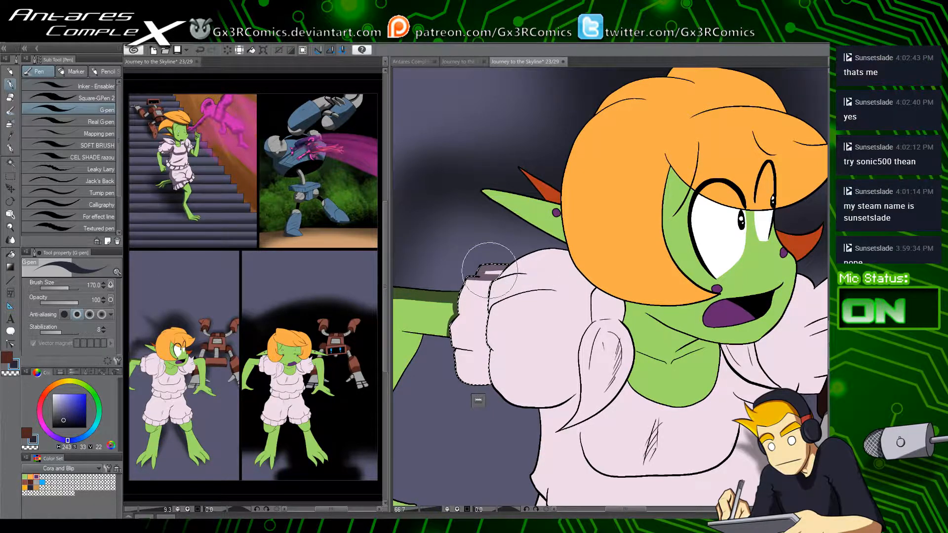
key("ctrl+d")
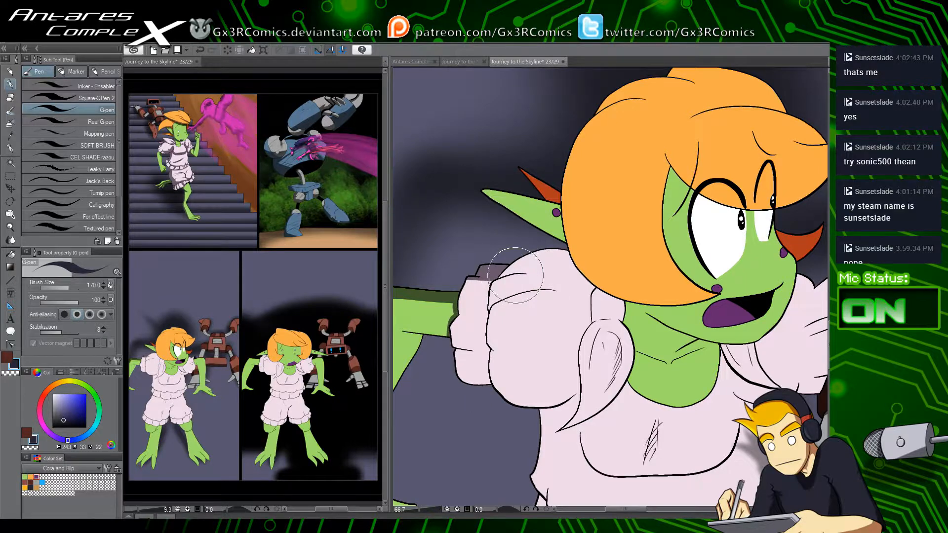
Step: Select the pink blouse together with the cuff and shade the puffed sleeve's top edge and upper fold with the G-pen
key("w")
left_click(519, 281)
left_click(489, 279)
key("p")
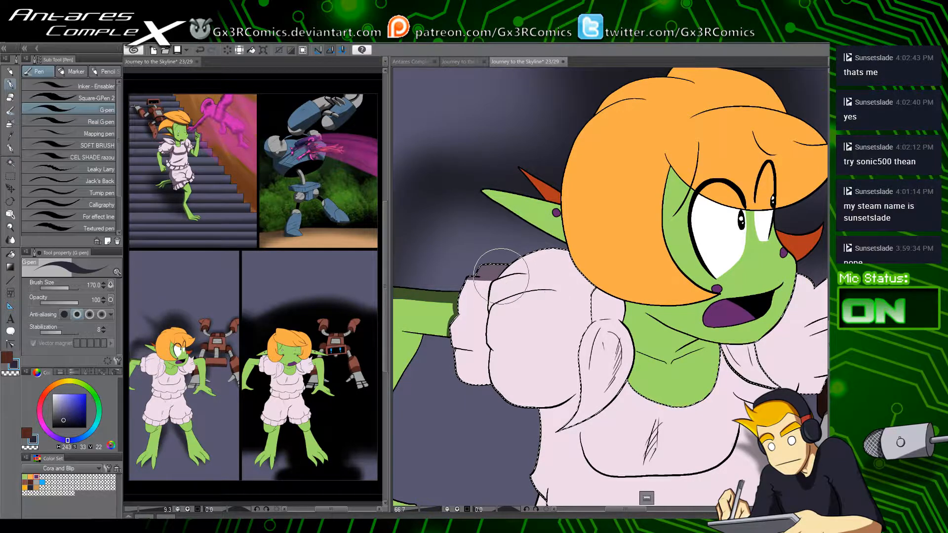
mouse_move(501, 276)
left_mouse_down()
mouse_move(522, 259)
mouse_move(592, 250)
left_mouse_up()
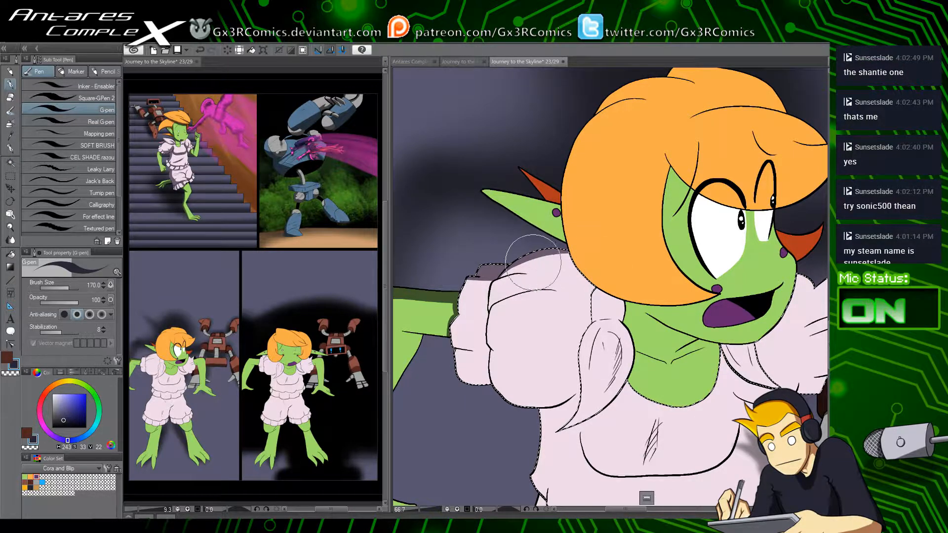
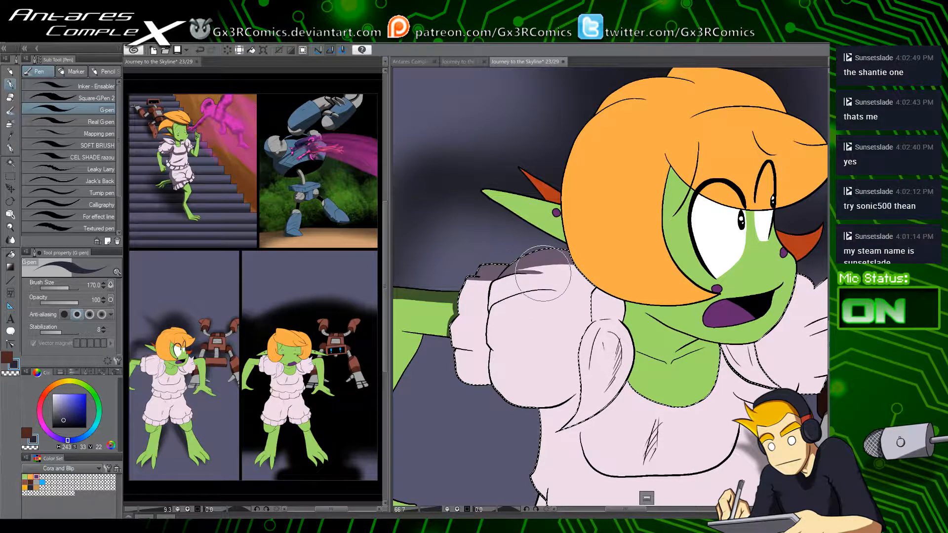
Step: Shade the cuff's creases and the seam between the cuff and the puffed sleeve with the G-pen
left_click_drag(512, 309, 516, 279)
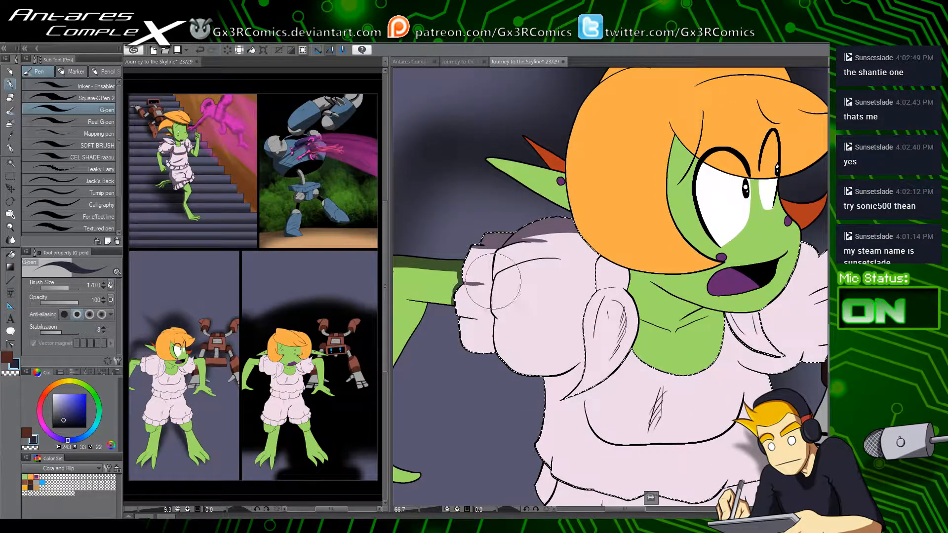
scroll(485, 284, "up", 4)
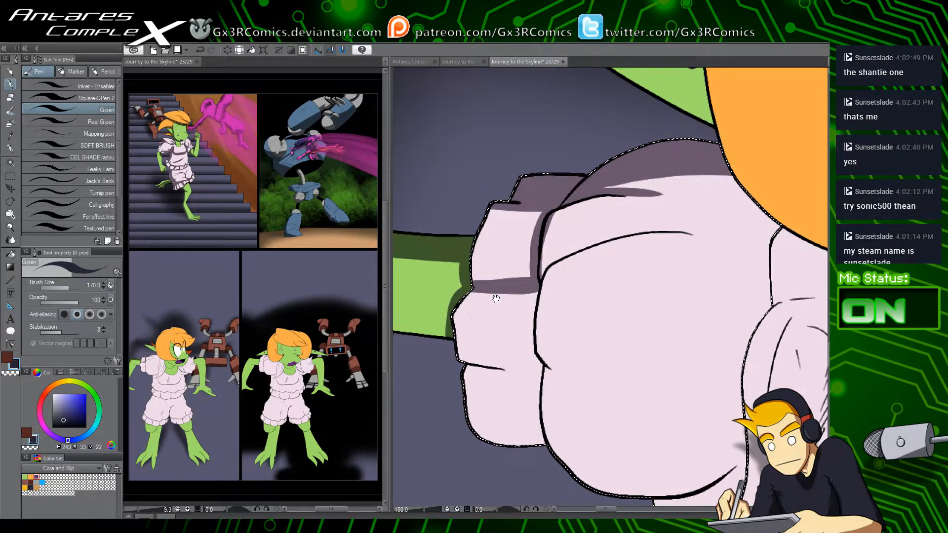
scroll(490, 298, "down", 3)
key("ctrl+z")
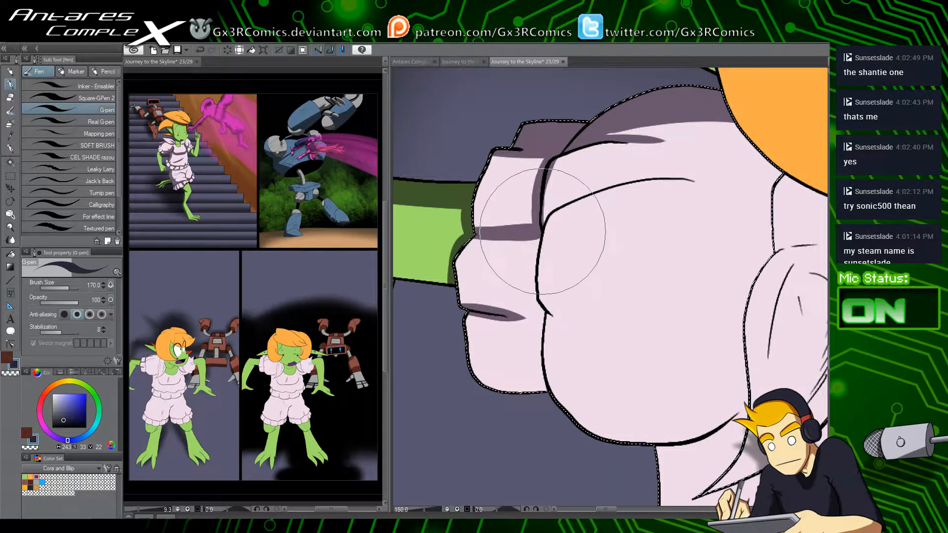
left_click_drag(542, 226, 539, 311)
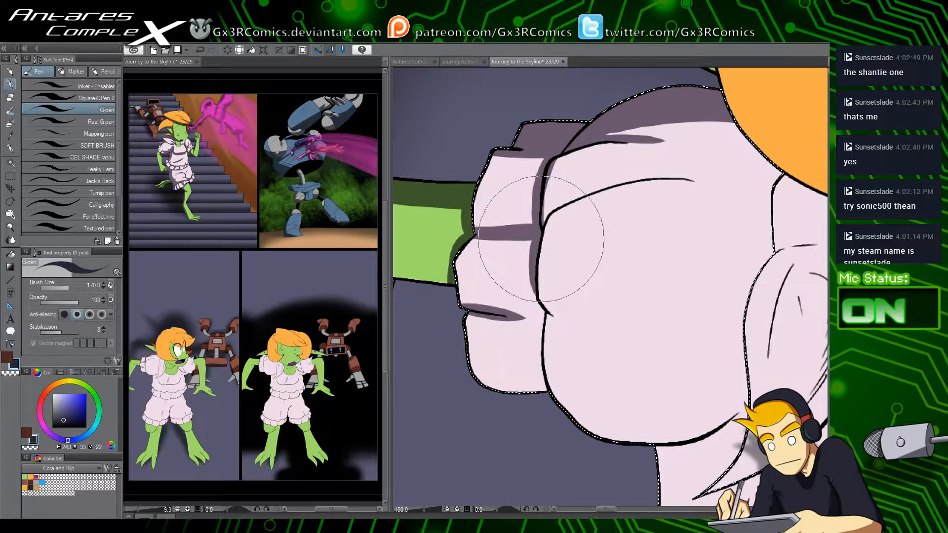
Step: Shade along the puffed sleeve's long curved fold and the inner side of its seam with the G-pen
mouse_move(545, 269)
left_mouse_down()
mouse_move(543, 317)
mouse_move(543, 283)
mouse_move(677, 229)
left_mouse_up()
key("ctrl+z")
mouse_move(534, 313)
left_mouse_down()
mouse_move(558, 255)
mouse_move(619, 232)
mouse_move(701, 230)
left_mouse_up()
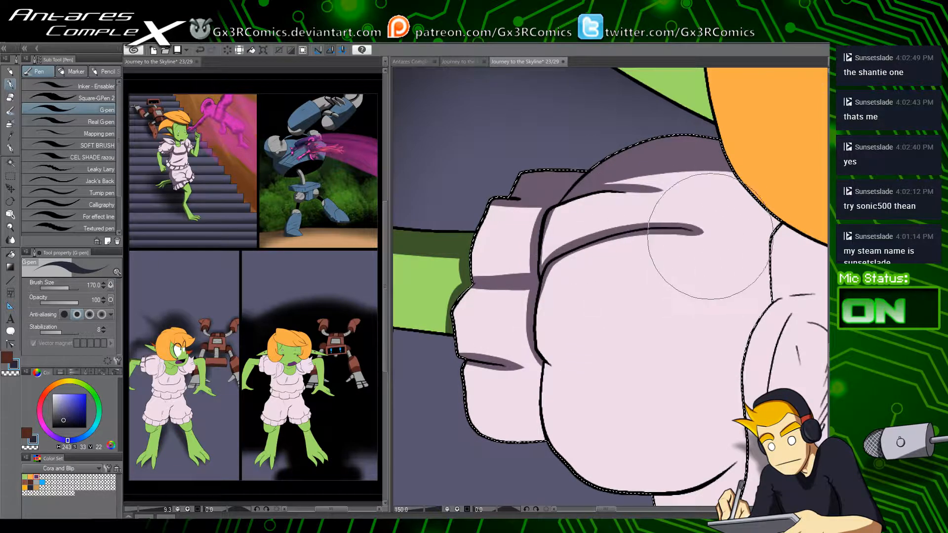
mouse_move(562, 255)
left_mouse_down()
mouse_move(540, 339)
mouse_move(546, 356)
left_mouse_up()
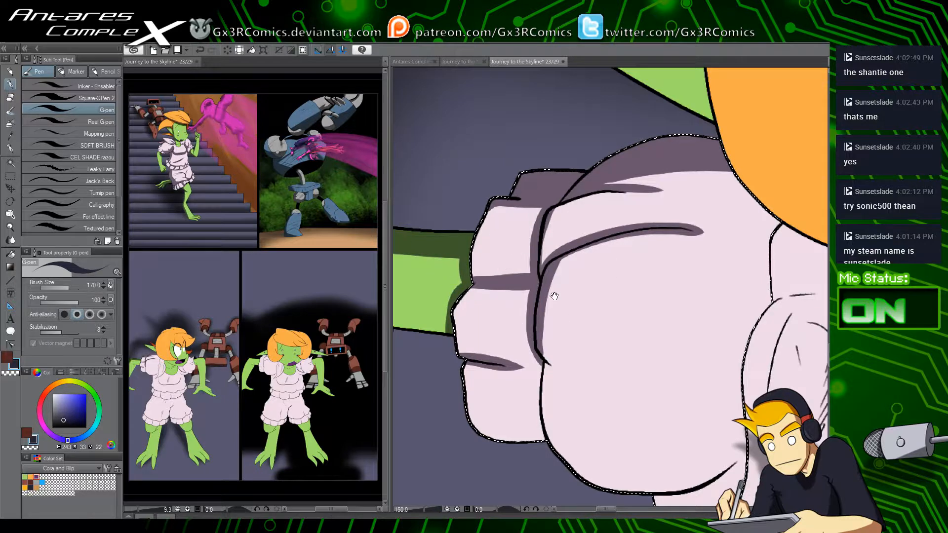
Step: Refine the shadow at the sleeve's upper fold and shade the sleeve along the orange hair's edge with the G-pen
left_click_drag(555, 296, 530, 288)
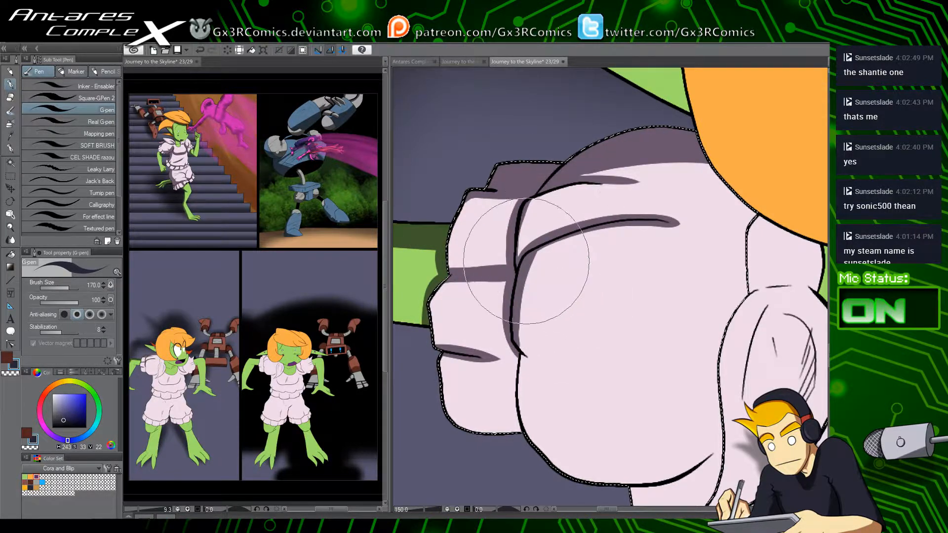
left_click_drag(603, 225, 544, 246)
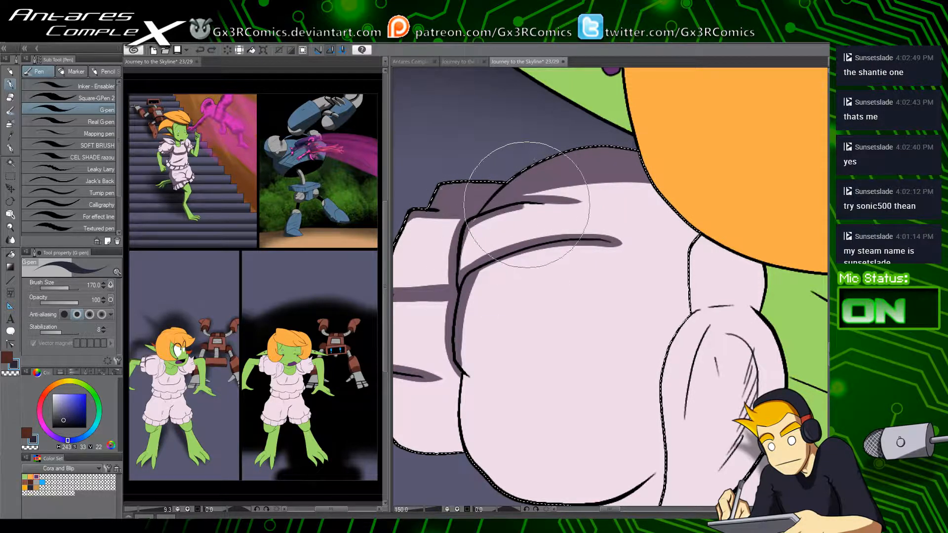
left_click_drag(524, 195, 475, 208)
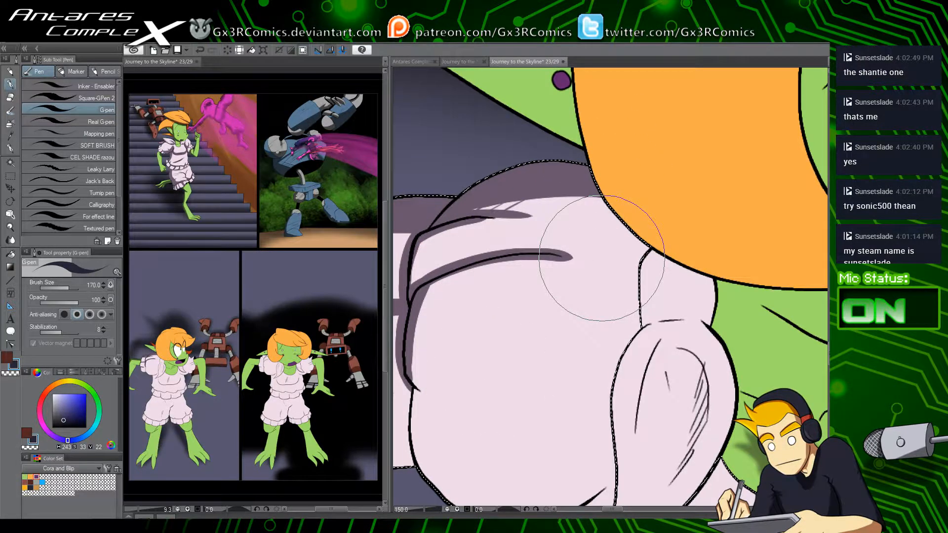
left_click_drag(596, 161, 667, 220)
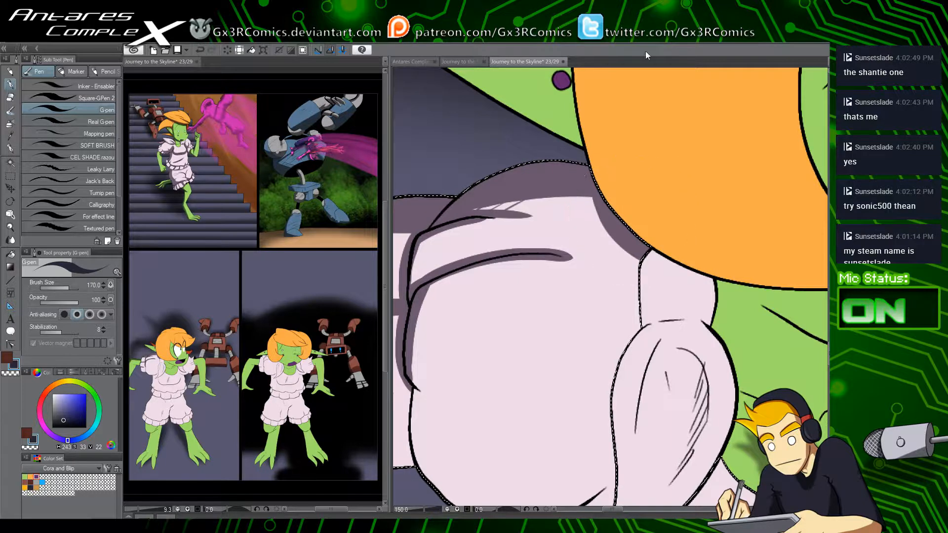
left_click_drag(568, 243, 553, 222)
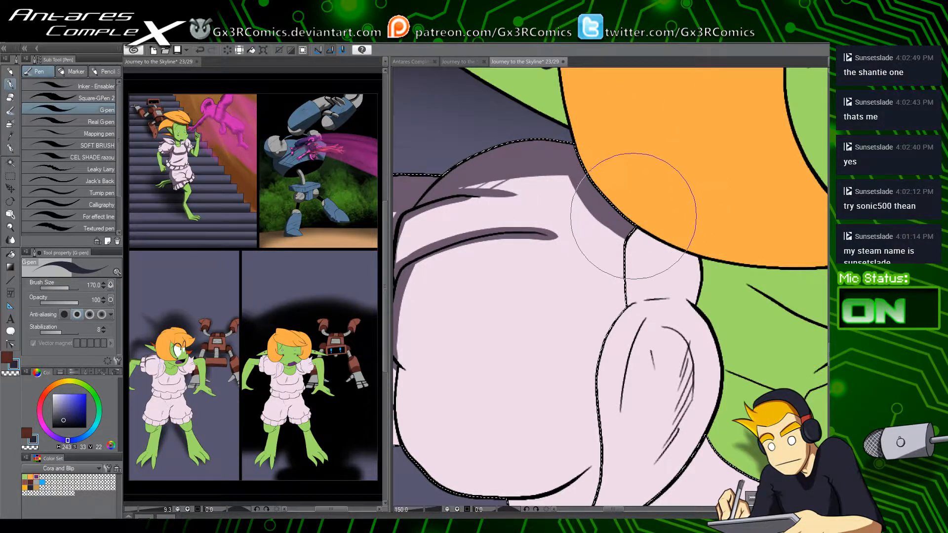
Step: Shade the puffed sleeve's inner edge along the shoulder strap and the leaf-shaped collar flap with the G-pen
left_click_drag(635, 237, 640, 296)
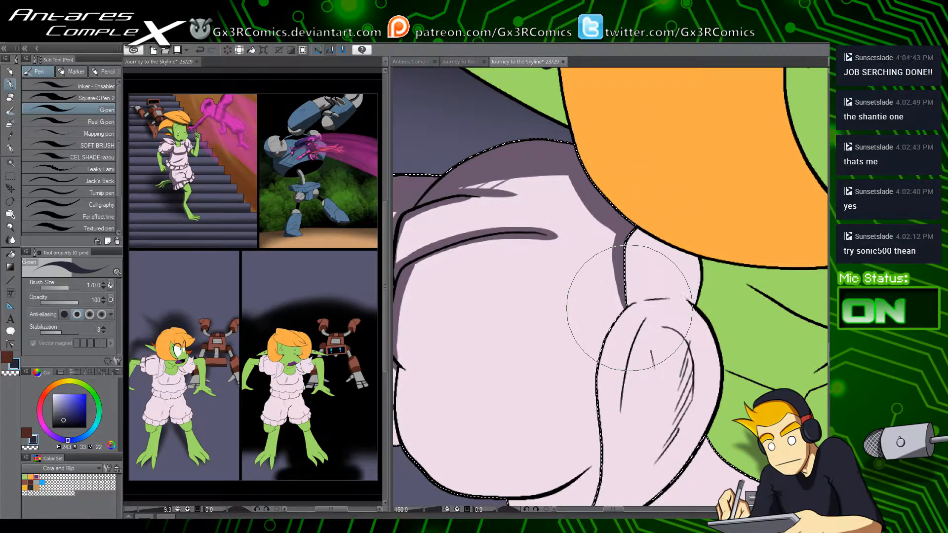
scroll(617, 296, "down", 3)
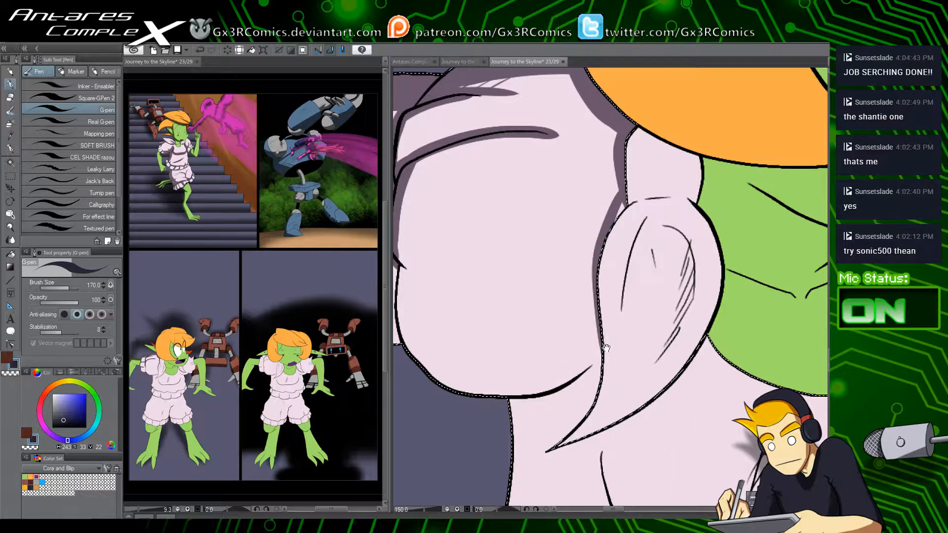
left_click_drag(602, 345, 614, 271)
left_click_drag(539, 343, 579, 334)
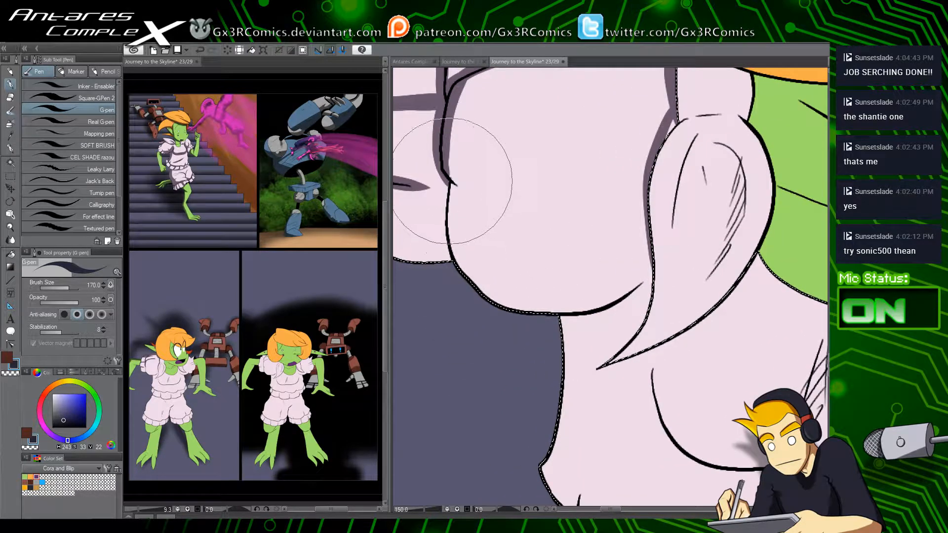
Step: Shade the puffed sleeve's lower side beside the cuff seam and add a diagonal crease shadow with the G-pen
mouse_move(450, 183)
left_mouse_down()
mouse_move(473, 293)
mouse_move(458, 255)
mouse_move(465, 277)
mouse_move(477, 203)
mouse_move(465, 285)
left_mouse_up()
left_click_drag(446, 177, 496, 225)
key("ctrl+z")
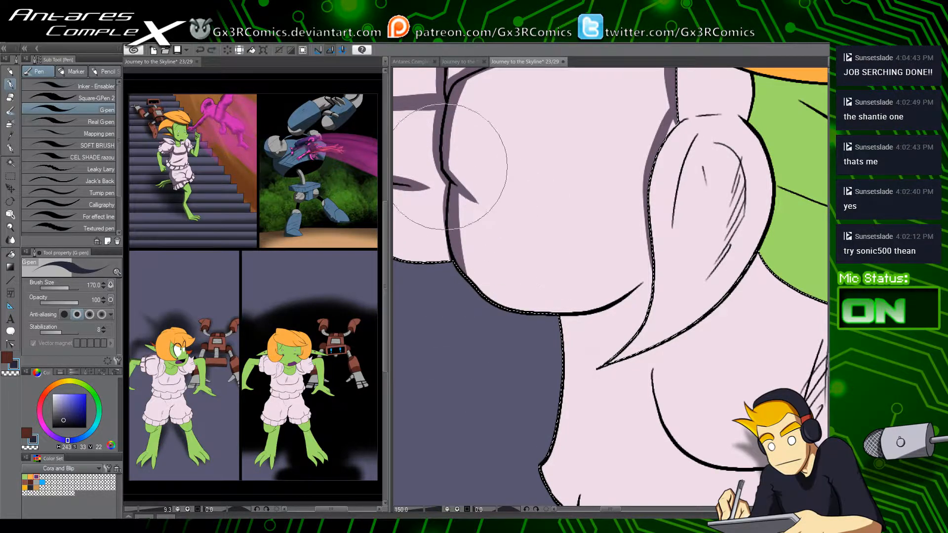
left_click_drag(450, 174, 503, 220)
key("ctrl+z")
left_click_drag(451, 173, 505, 218)
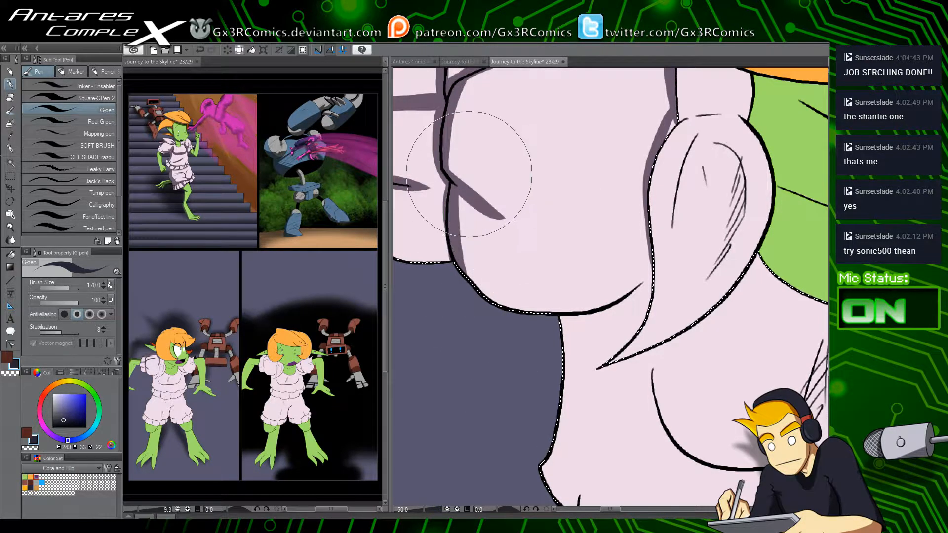
Step: Shade the sleeve's lower fold and the blouse along the collar flap's edge down to its pointed tip
left_click_drag(585, 309, 521, 380)
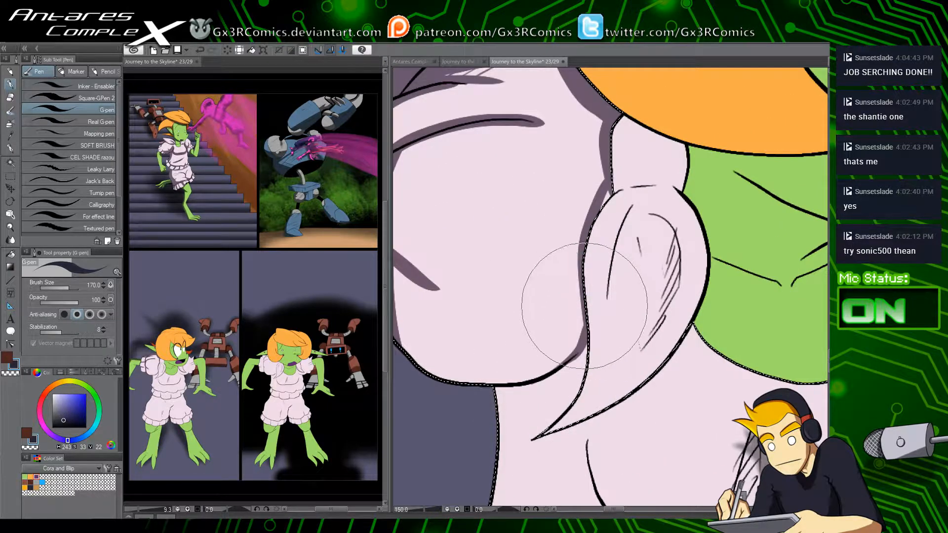
key("ctrl+z")
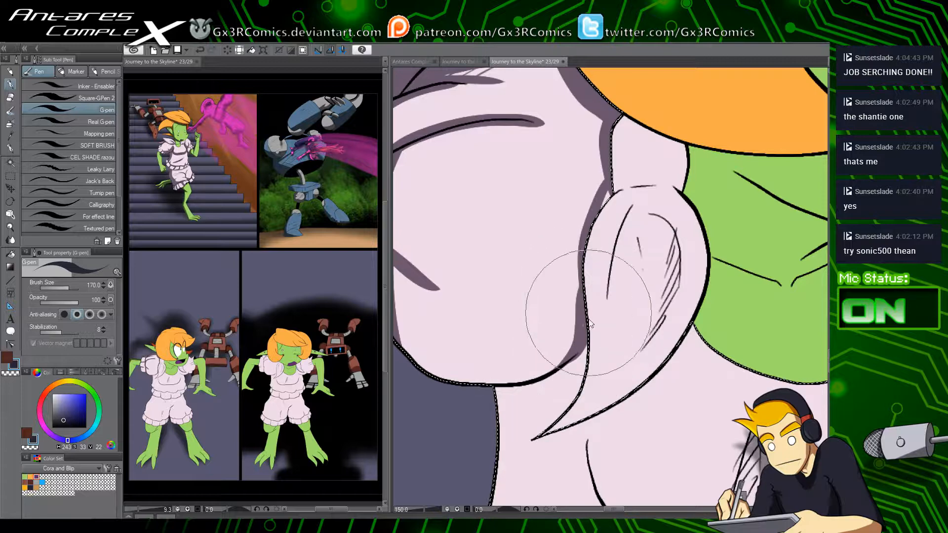
mouse_move(540, 378)
left_mouse_down()
mouse_move(568, 351)
mouse_move(584, 255)
left_mouse_up()
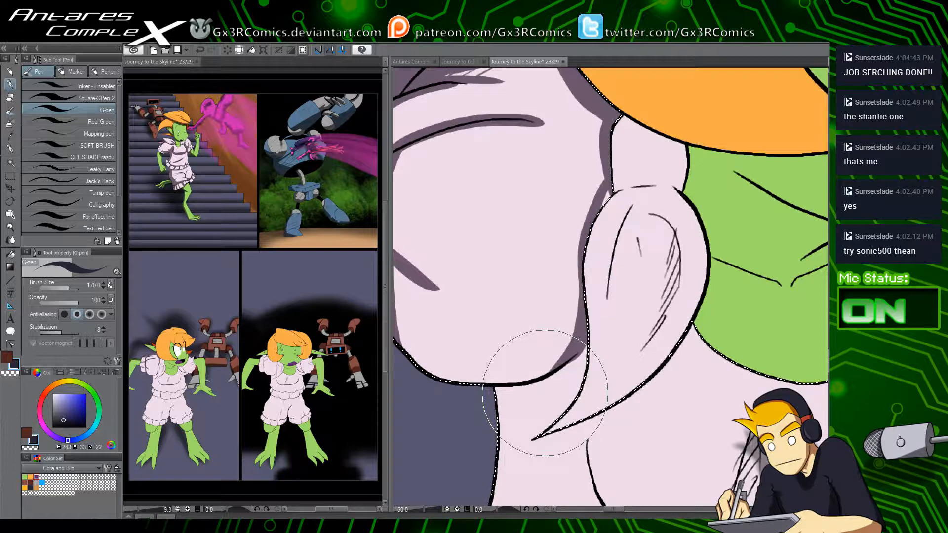
mouse_move(541, 434)
left_mouse_down()
mouse_move(581, 370)
mouse_move(586, 271)
left_mouse_up()
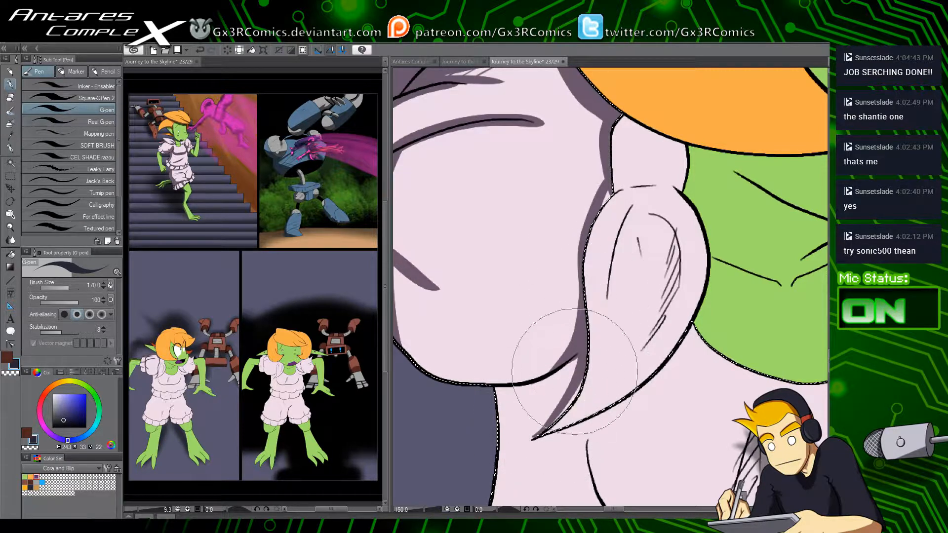
Step: Shade the cuff's lower edge and the corner where it meets the puffed sleeve with the G-pen
key("c")
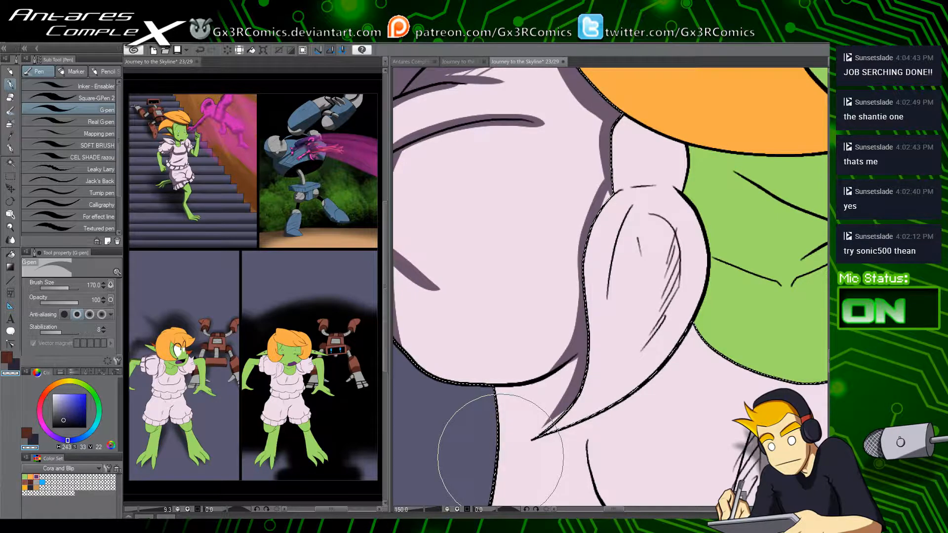
left_click_drag(462, 308, 595, 375)
left_click_drag(462, 348, 543, 395)
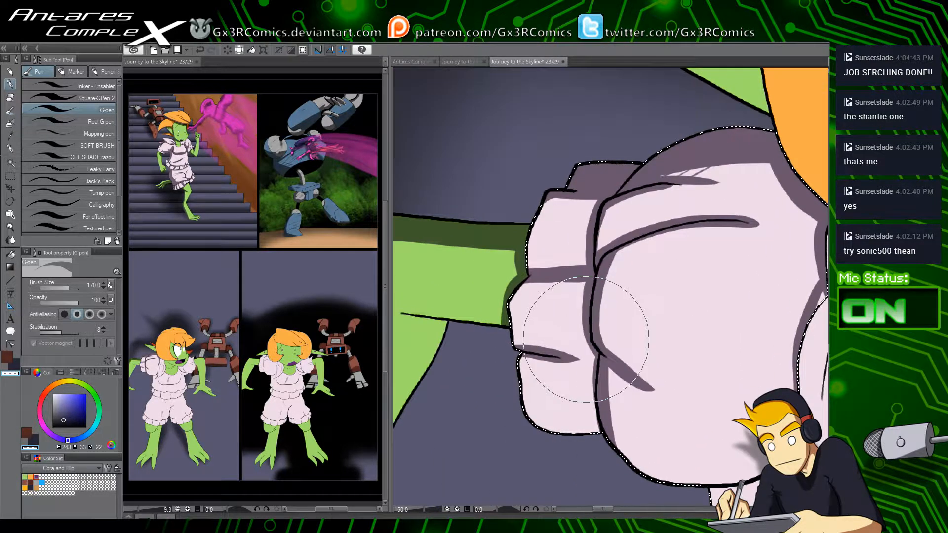
key("c")
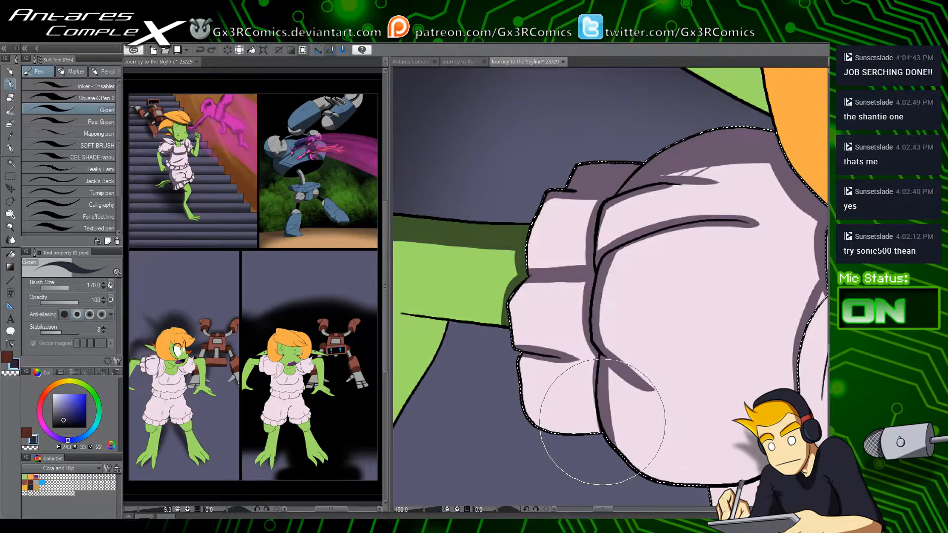
mouse_move(544, 434)
left_mouse_down()
mouse_move(594, 438)
mouse_move(516, 425)
left_mouse_up()
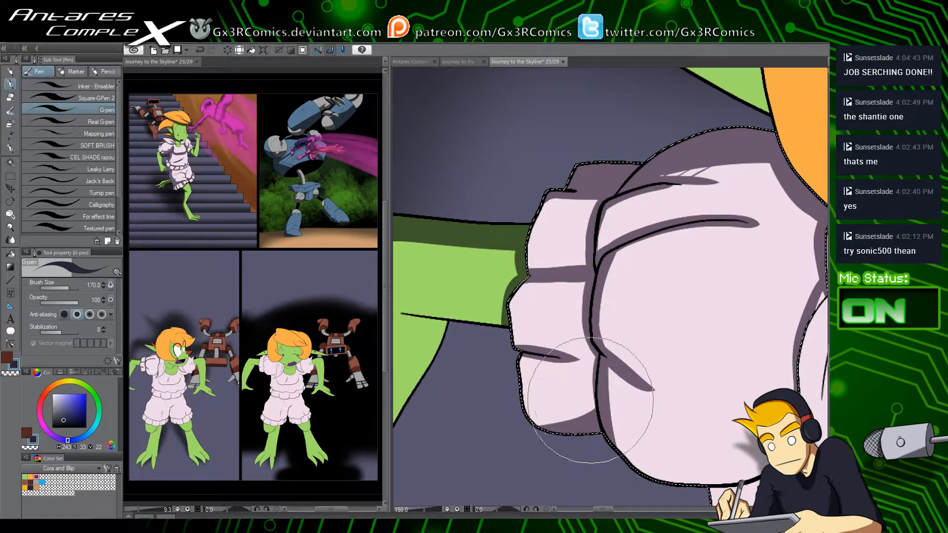
left_click_drag(588, 402, 489, 444)
key("ctrl+z")
mouse_move(595, 404)
left_mouse_down()
mouse_move(464, 444)
mouse_move(469, 438)
left_mouse_up()
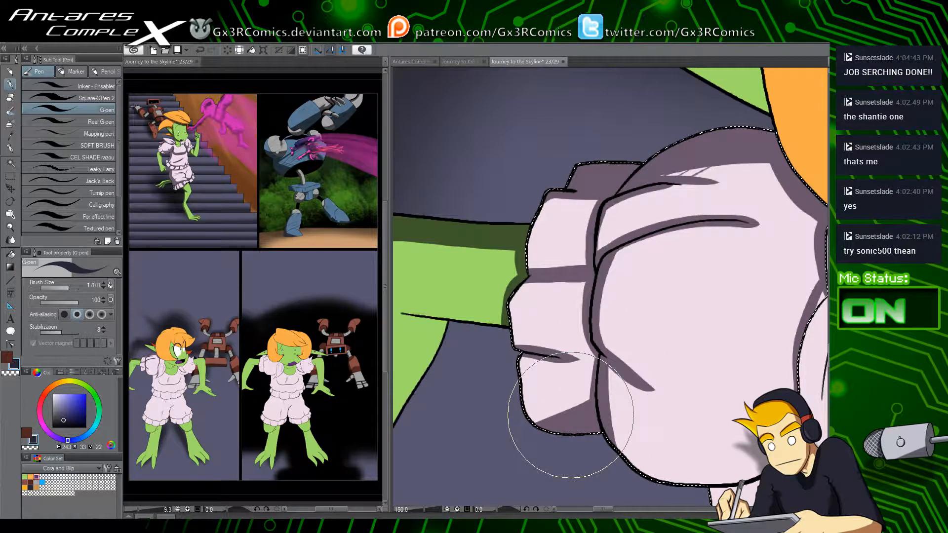
Step: Clear the blouse selection and shade beneath the crease at the green arm's inner elbow with the G-pen
mouse_move(487, 343)
left_mouse_down()
mouse_move(462, 393)
mouse_move(529, 355)
left_mouse_up()
key("ctrl+d")
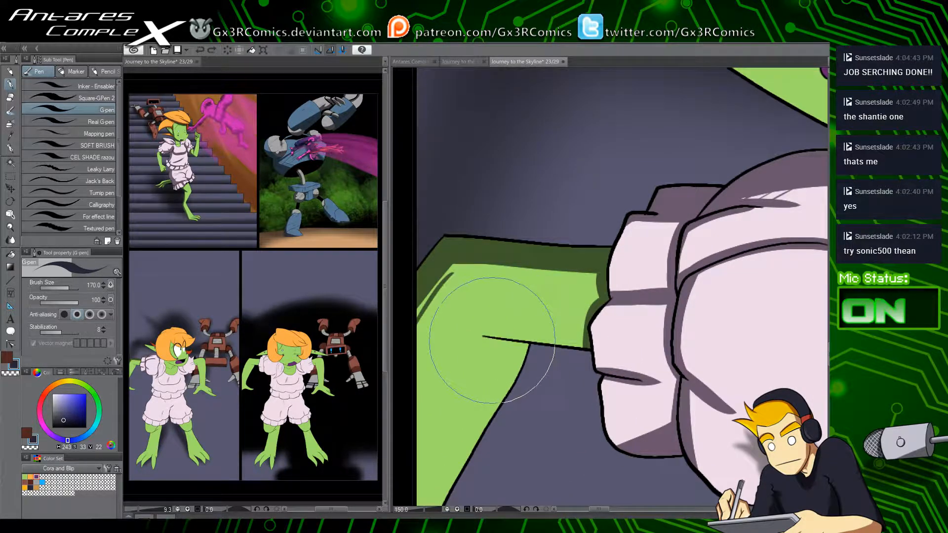
left_click_drag(492, 341, 545, 346)
left_click_drag(487, 338, 547, 350)
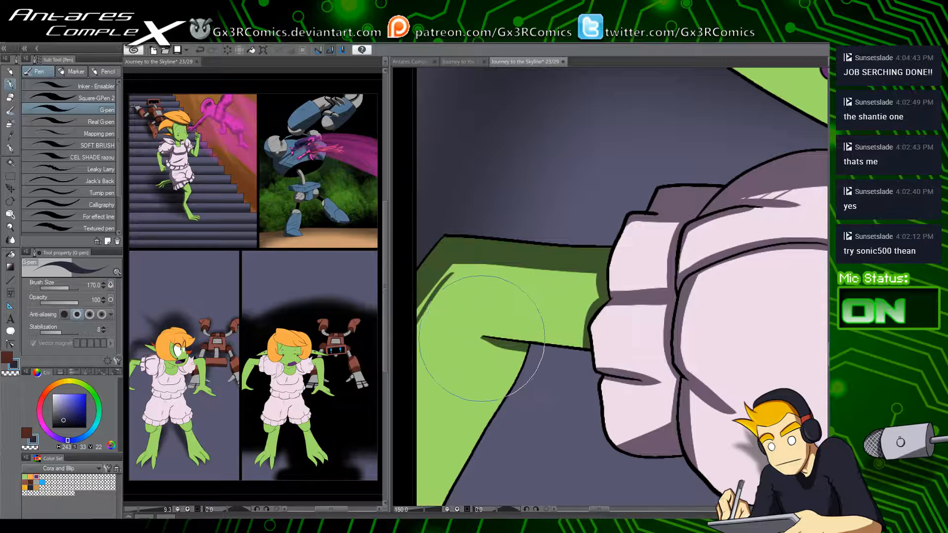
Step: Select the green character's pointed ear and shade it toward the orange hair with the G-pen
left_click_drag(591, 401, 484, 370)
scroll(524, 375, "down", 2)
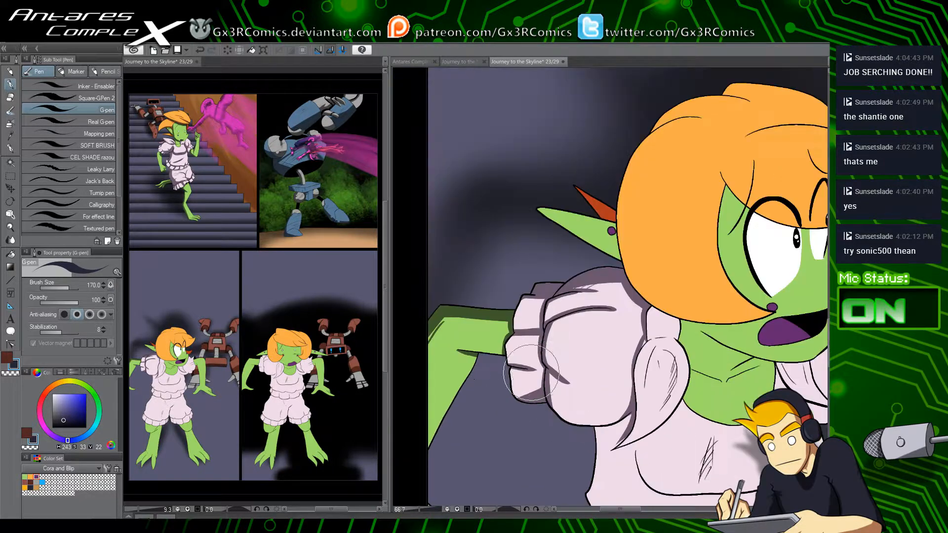
left_click_drag(633, 325, 487, 351)
key("w")
left_click(453, 269)
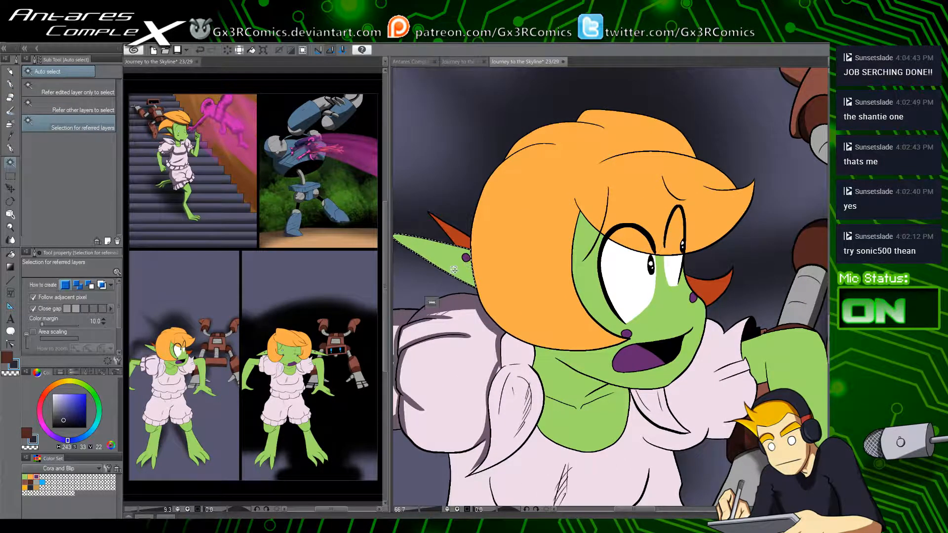
key("b")
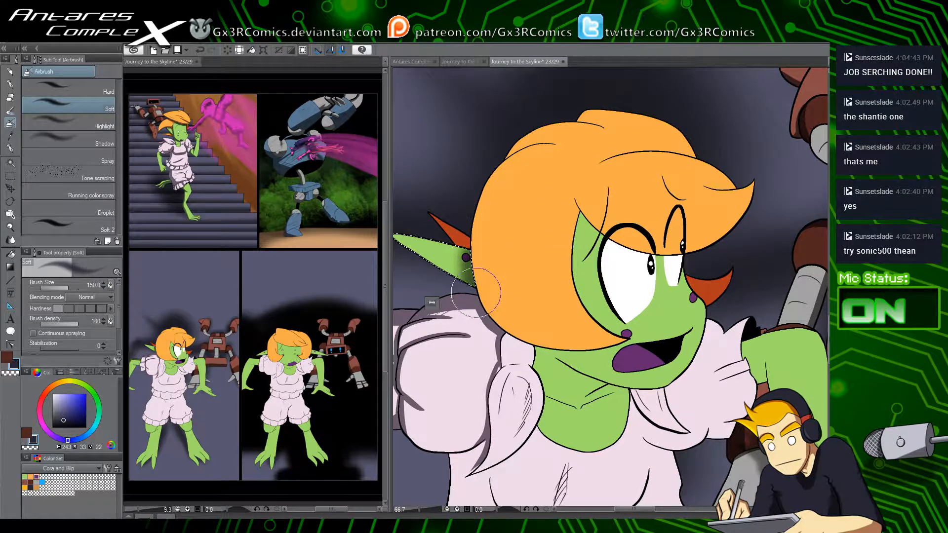
key("p")
left_click_drag(426, 242, 475, 252)
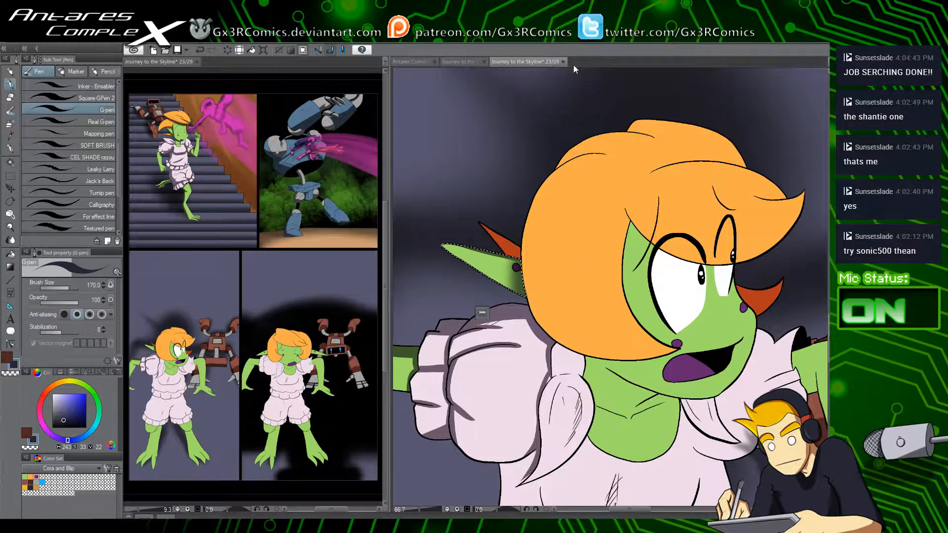
Step: Save the comic page
key("ctrl+minus")
left_click_drag(644, 306, 579, 321)
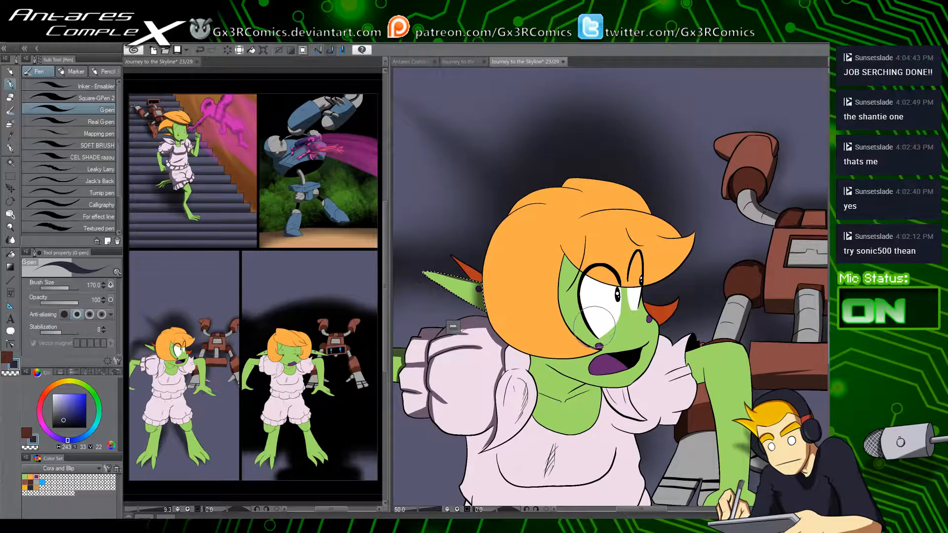
scroll(595, 326, "up", 2)
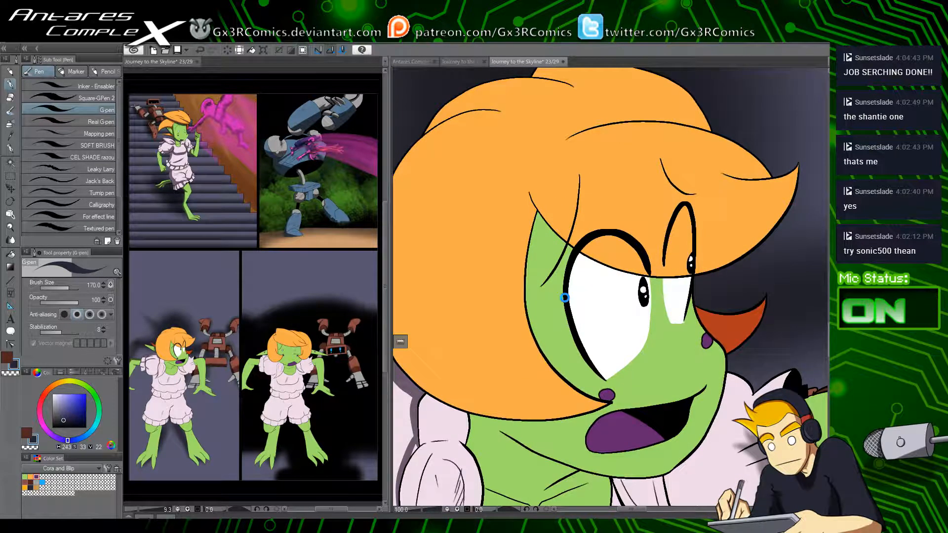
key("ctrl+s")
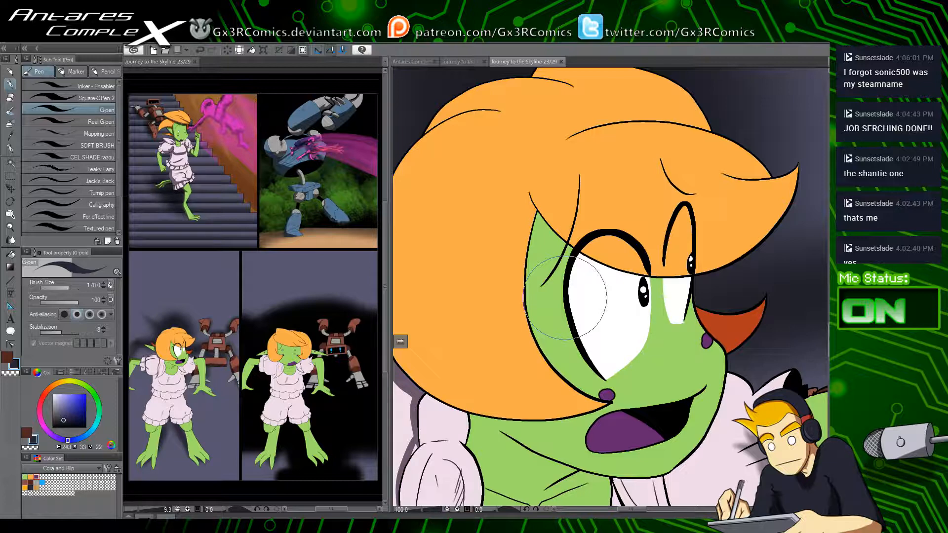
Step: Select the orange hair and shade its upper back edge and the first fold with the G-pen
mouse_move(523, 204)
left_mouse_down()
mouse_move(499, 214)
mouse_move(492, 262)
mouse_move(580, 221)
left_mouse_up()
key("w")
left_click(517, 213)
key("p")
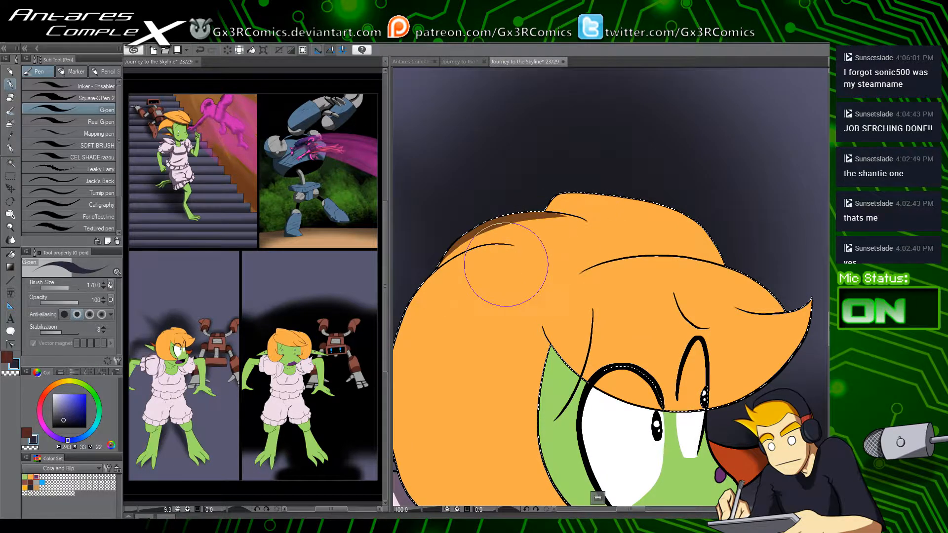
scroll(506, 262, "up", 1)
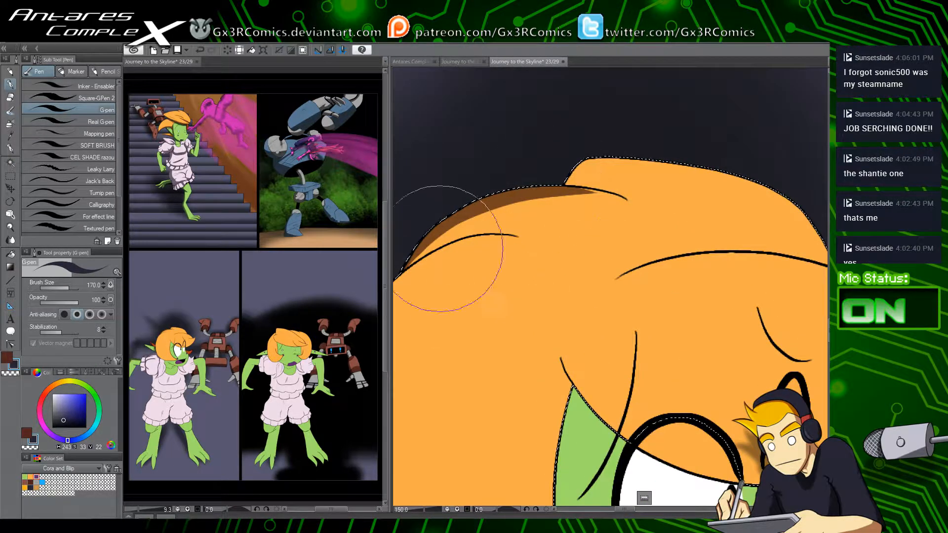
mouse_move(414, 266)
left_mouse_down()
mouse_move(468, 219)
mouse_move(462, 235)
mouse_move(419, 258)
mouse_move(548, 193)
mouse_move(599, 206)
mouse_move(542, 193)
mouse_move(570, 190)
mouse_move(628, 219)
mouse_move(570, 188)
mouse_move(635, 205)
mouse_move(634, 217)
mouse_move(624, 202)
mouse_move(542, 182)
mouse_move(636, 216)
left_mouse_up()
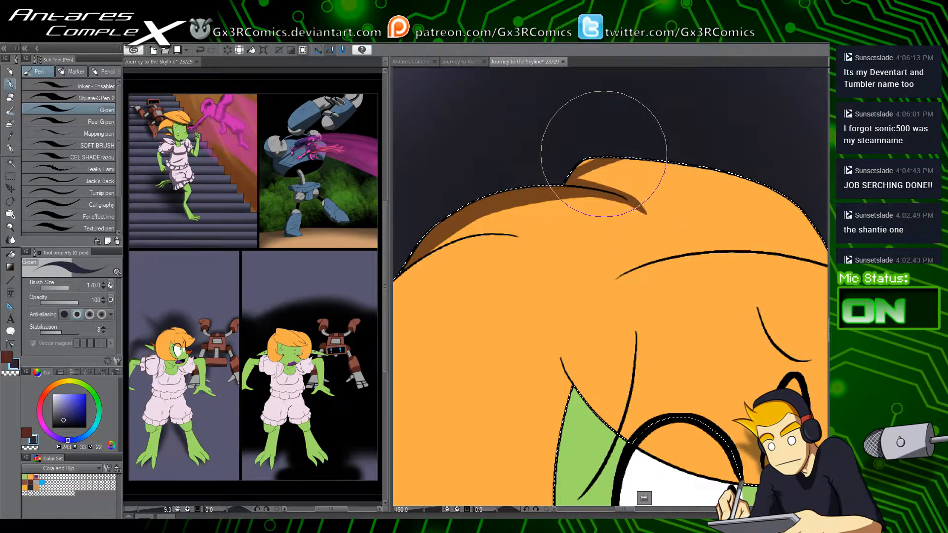
Step: Shade the top edge of the raised hair tuft and continue down its front side with the G-pen
left_click_drag(581, 168, 710, 167)
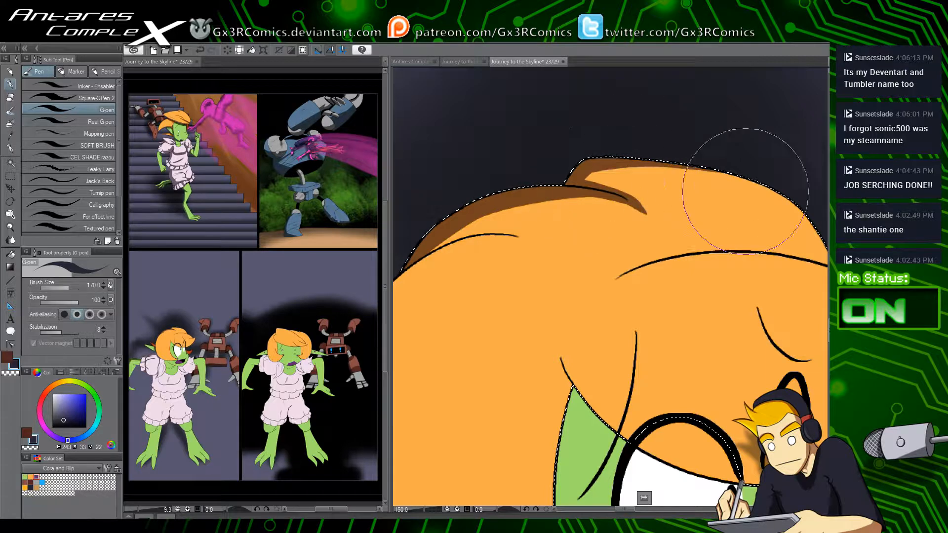
left_click_drag(596, 185, 687, 167)
left_click_drag(681, 233, 482, 213)
mouse_move(474, 147)
left_mouse_down()
mouse_move(671, 250)
mouse_move(492, 148)
mouse_move(603, 206)
mouse_move(643, 317)
mouse_move(637, 256)
mouse_move(588, 185)
mouse_move(648, 293)
mouse_move(648, 265)
mouse_move(668, 270)
left_mouse_up()
Step: Shade the orange hair along the green face's outer edge, from the pointed parting down beside the cheek
key("c")
left_click_drag(566, 347, 630, 279)
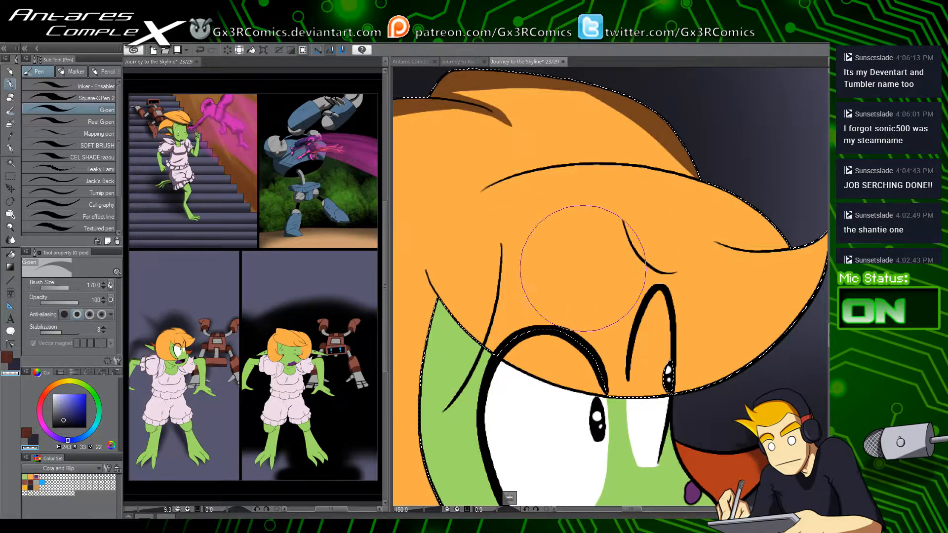
key("w")
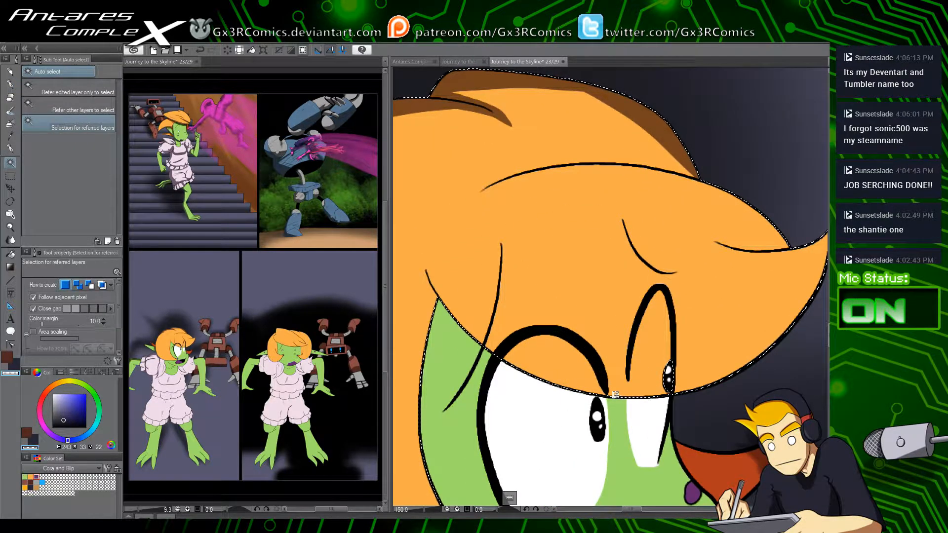
scroll(572, 347, "down", 1)
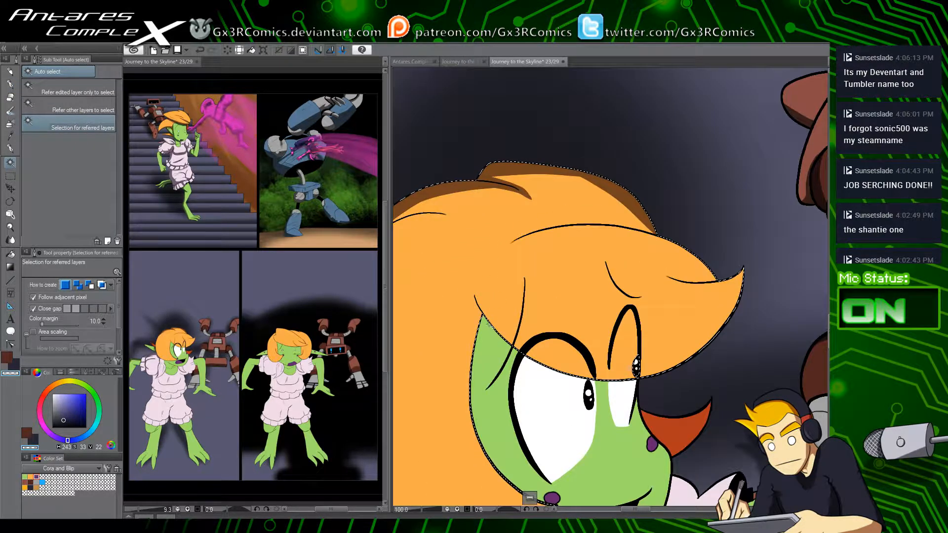
scroll(488, 325, "up", 1)
key("p")
left_click_drag(496, 365, 529, 282)
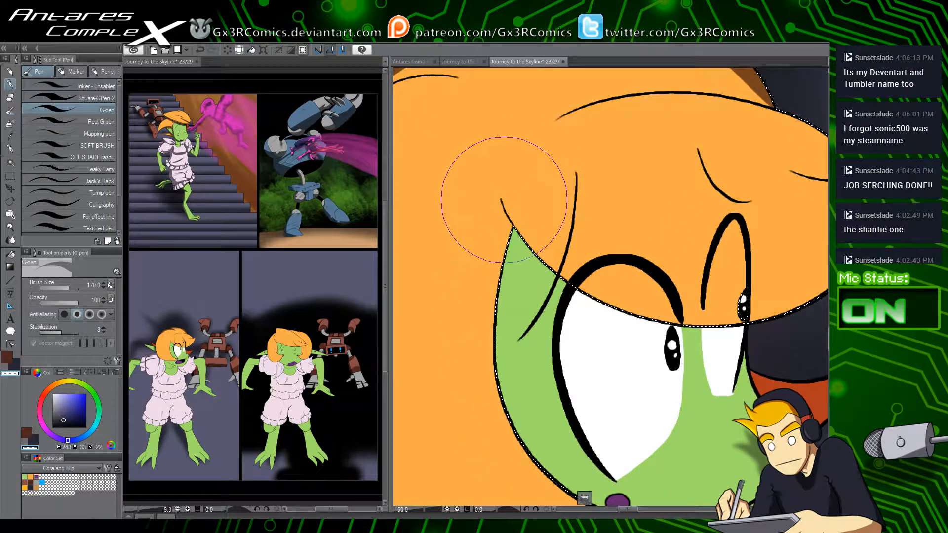
key("c")
left_click_drag(500, 198, 516, 245)
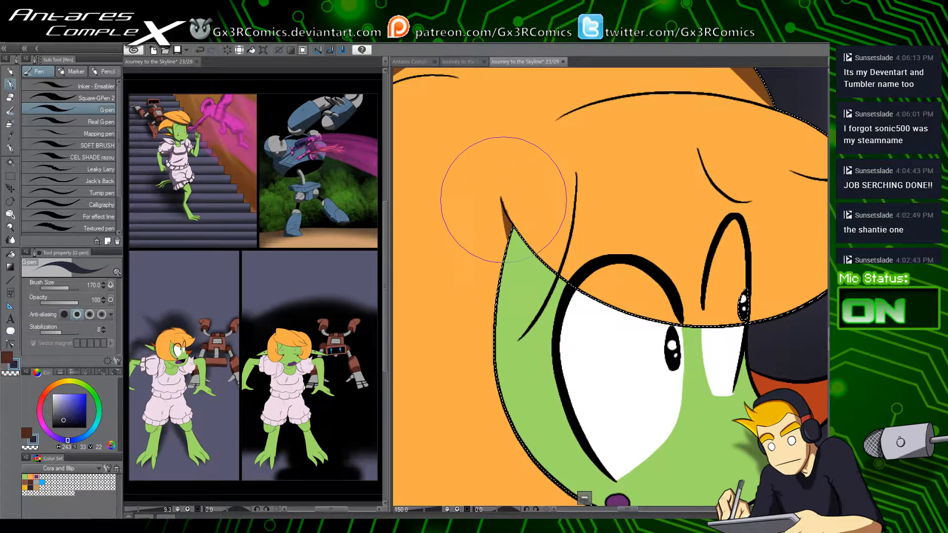
mouse_move(507, 218)
left_mouse_down()
mouse_move(502, 209)
mouse_move(505, 231)
left_mouse_up()
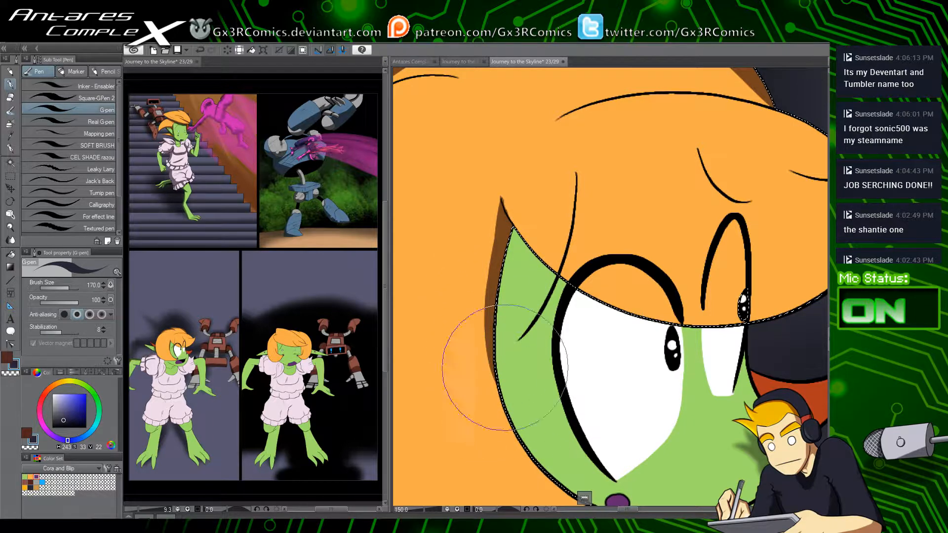
Step: Sharpen the pointed tip of the hair shadow at the parting above the face with the G-pen
key("c")
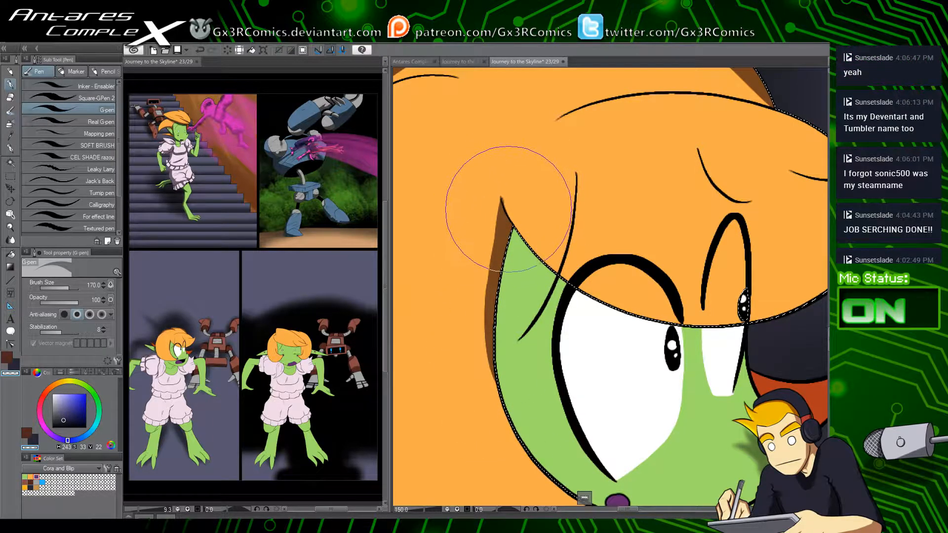
key("c")
left_click_drag(511, 224, 499, 180)
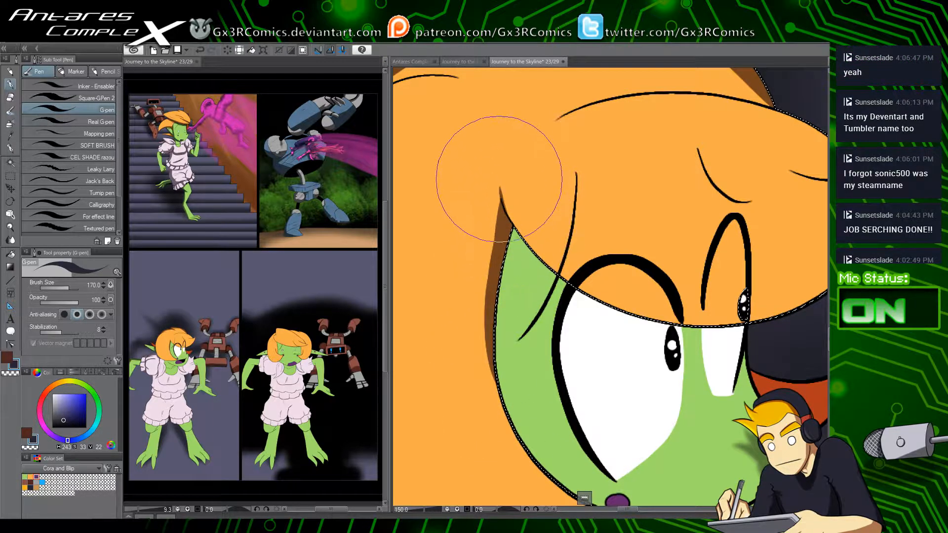
Step: Widen the hair shadow along the face's outer edge and shade the short fold line at the back of the orange hair with the G-pen
mouse_move(482, 304)
left_mouse_down()
mouse_move(578, 259)
mouse_move(527, 339)
left_mouse_up()
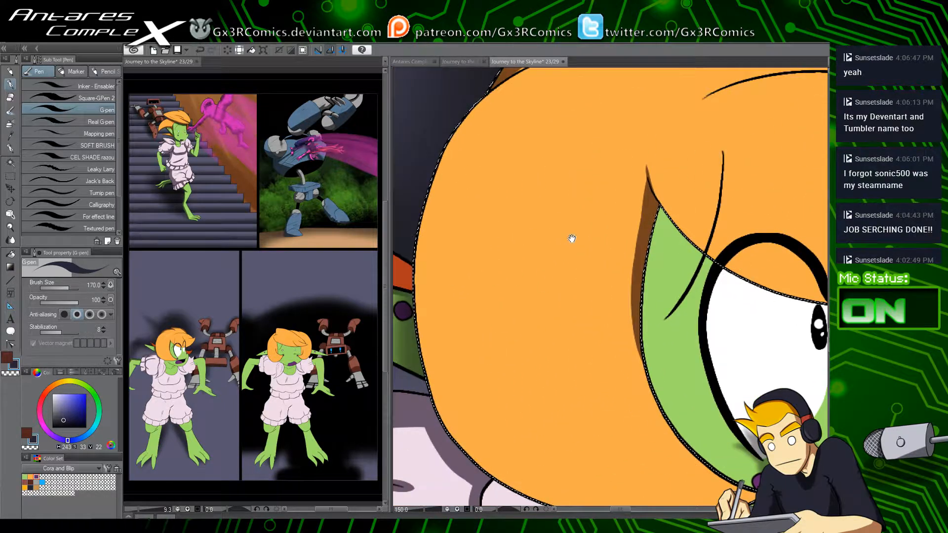
left_click_drag(646, 177, 650, 377)
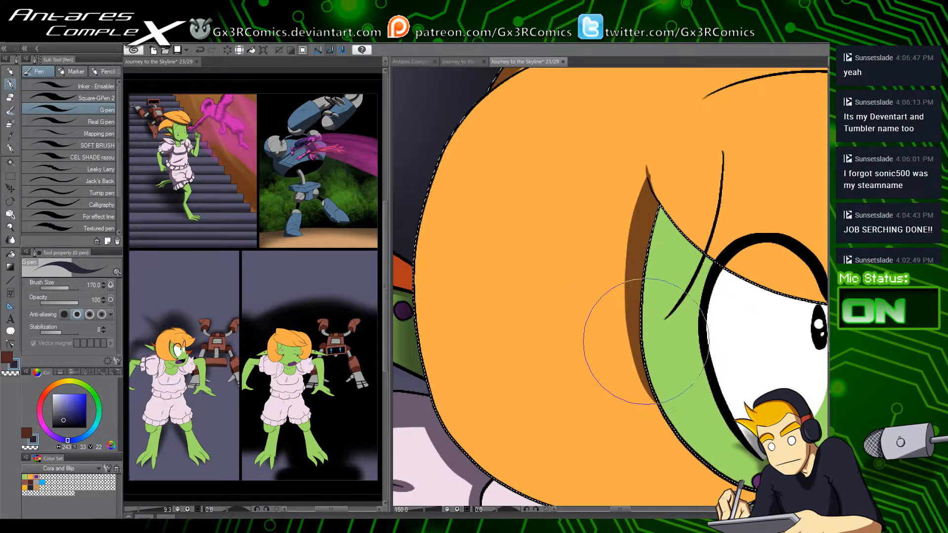
left_click_drag(551, 305, 549, 394)
left_click_drag(498, 175, 590, 141)
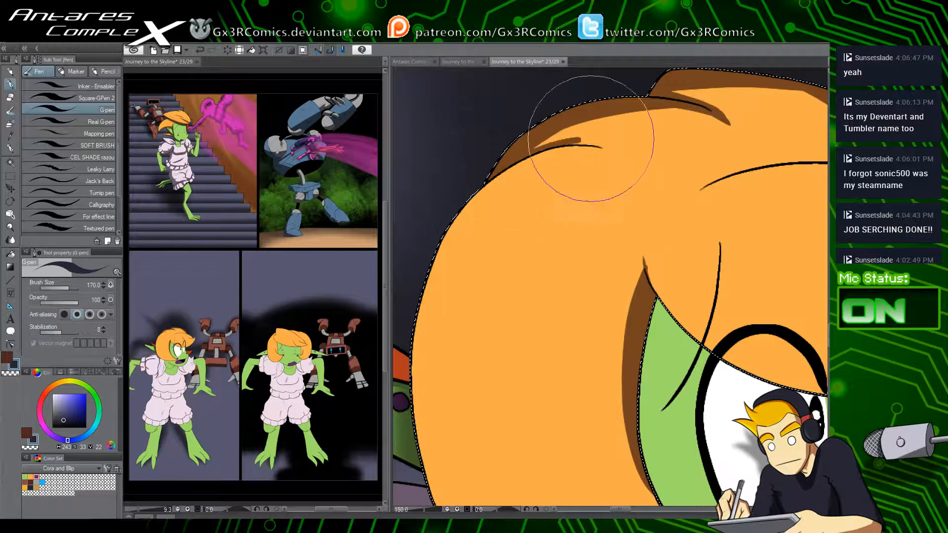
key("ctrl+z")
left_click_drag(526, 154, 626, 151)
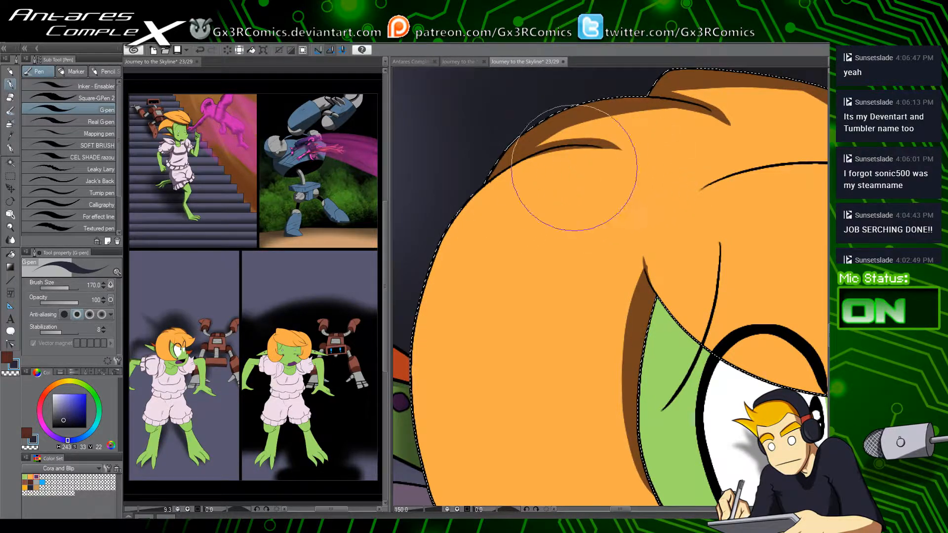
Step: Shade above the long curved fold line of the orange fringe, tapering from its inner tip to the hair's outer edge
left_click_drag(644, 242, 509, 242)
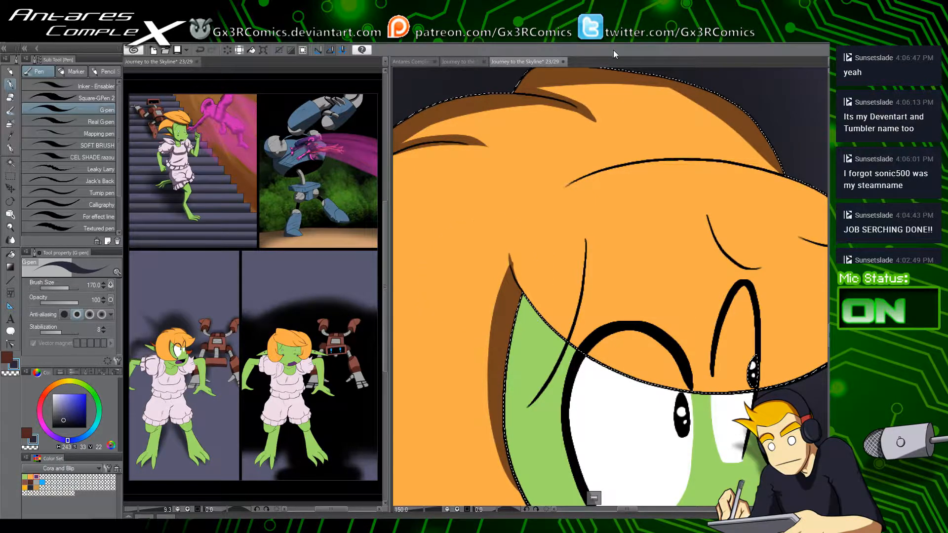
left_click_drag(662, 290, 564, 267)
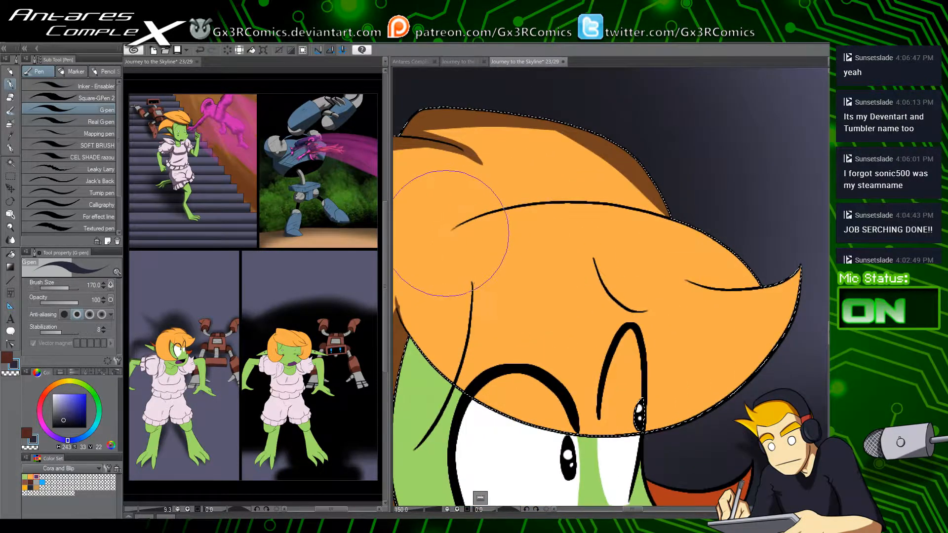
left_click_drag(447, 232, 667, 217)
key("ctrl+z")
left_click_drag(445, 236, 573, 195)
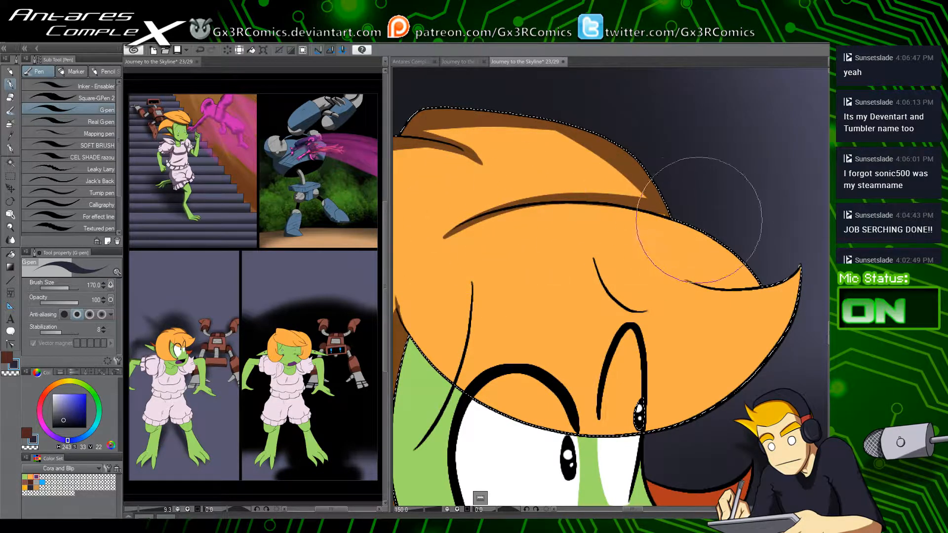
mouse_move(497, 212)
left_mouse_down()
mouse_move(582, 206)
mouse_move(704, 229)
left_mouse_up()
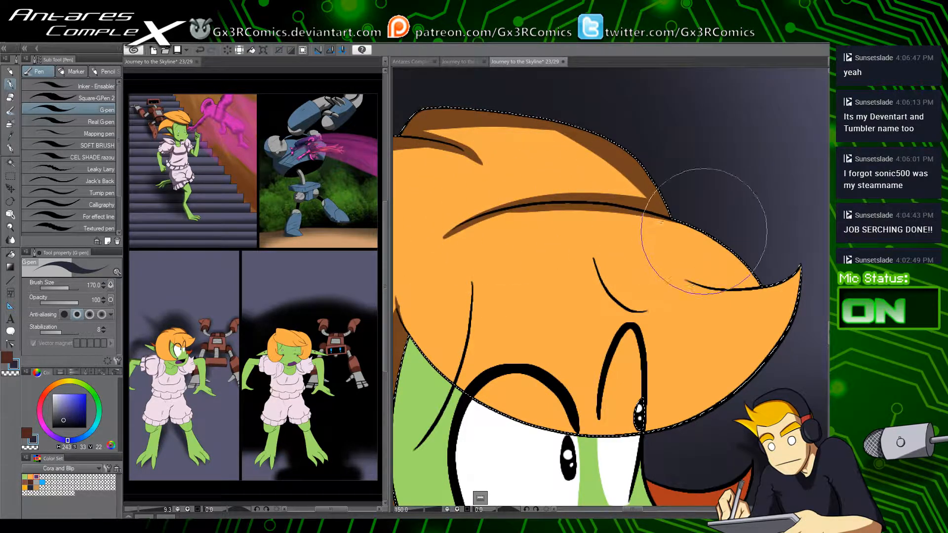
key("ctrl+z")
left_click_drag(513, 211, 704, 229)
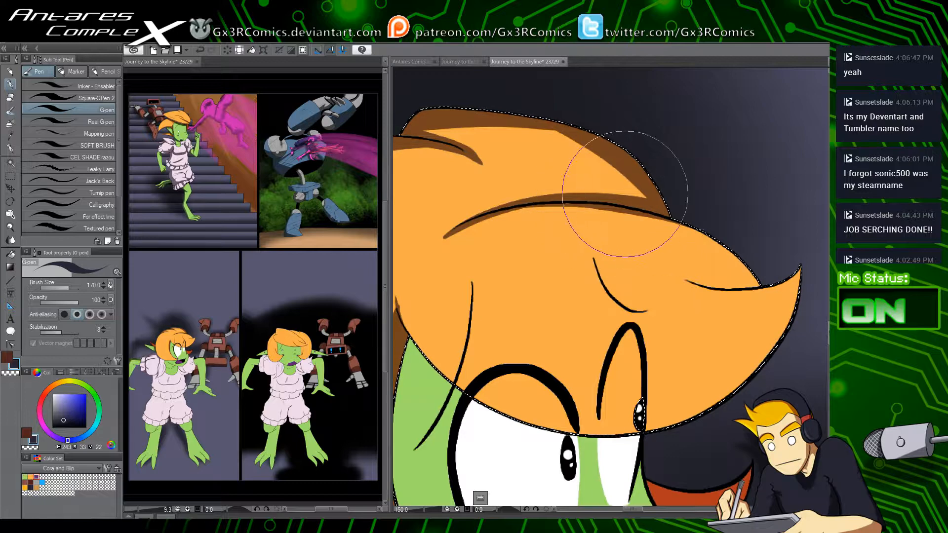
mouse_move(627, 195)
left_mouse_down()
mouse_move(641, 191)
mouse_move(616, 189)
mouse_move(634, 184)
left_mouse_up()
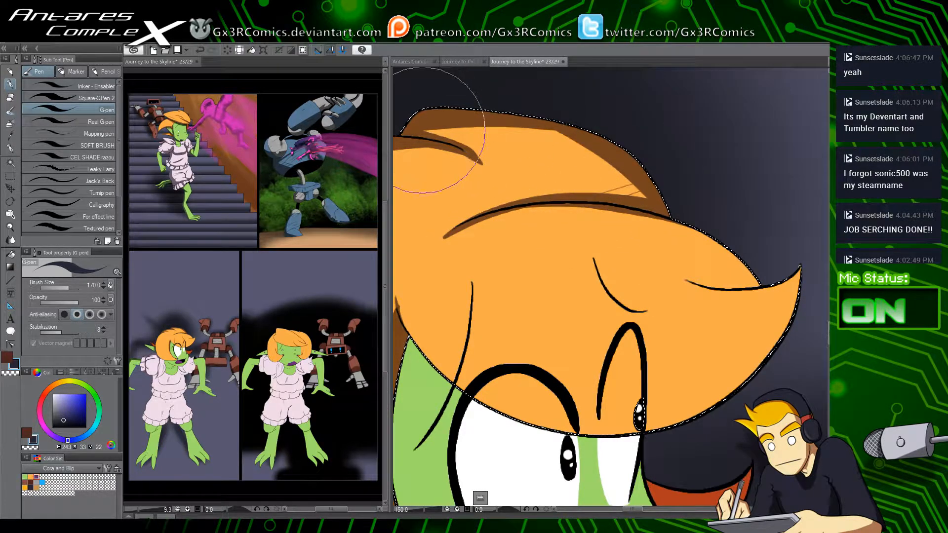
Step: Shade the fringe's upper outer edge down to the flipped tip, including the short fold line beside the tip
mouse_move(435, 131)
left_mouse_down()
mouse_move(661, 214)
mouse_move(561, 232)
mouse_move(558, 340)
left_mouse_up()
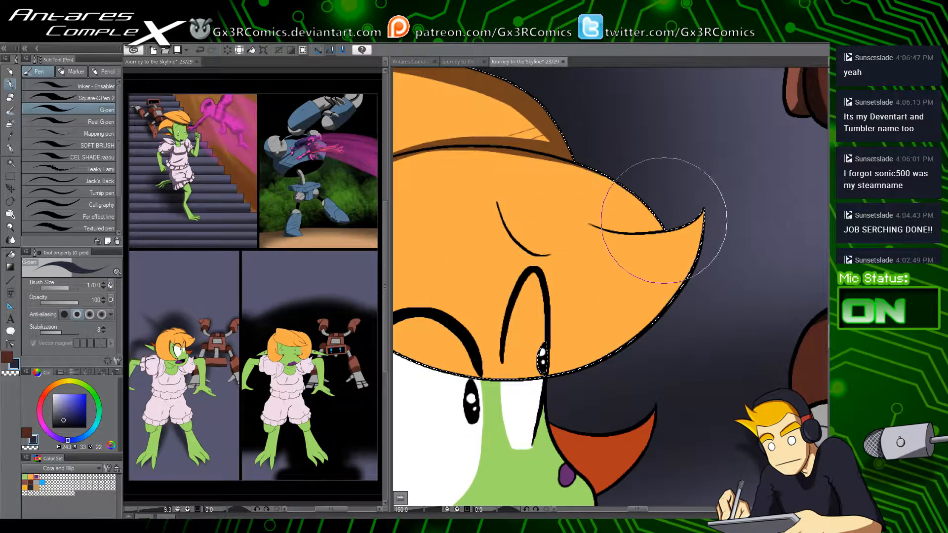
mouse_move(538, 154)
left_mouse_down()
mouse_move(655, 214)
mouse_move(602, 176)
mouse_move(669, 239)
mouse_move(631, 201)
mouse_move(658, 225)
left_mouse_up()
key("c")
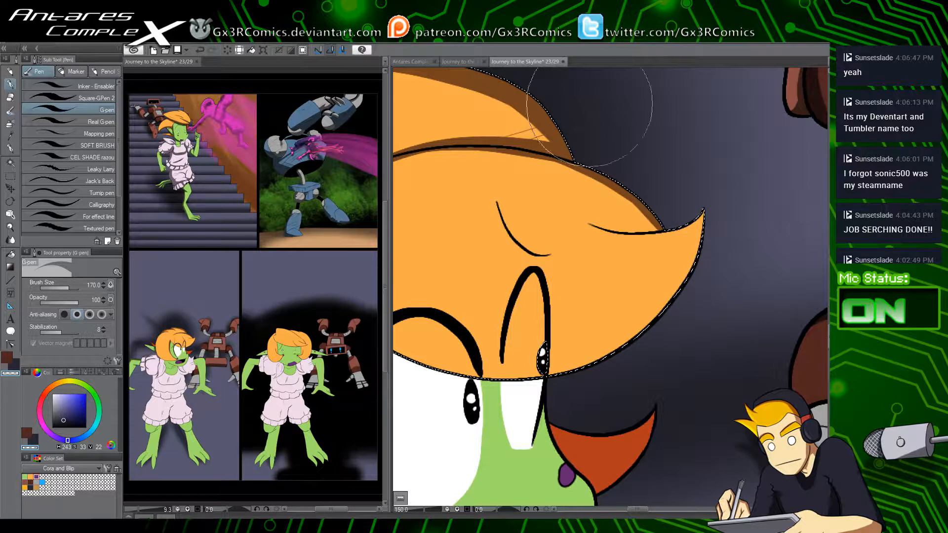
key("c")
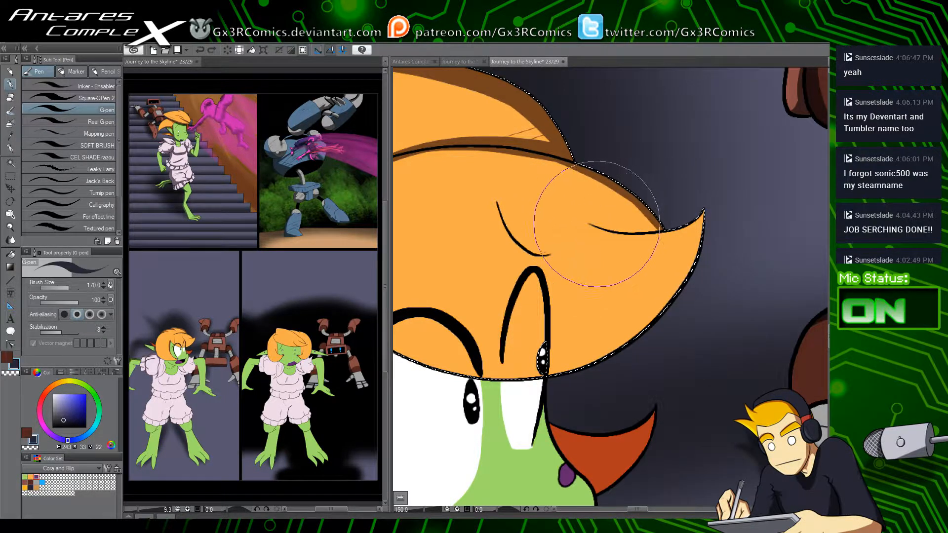
left_click_drag(579, 218, 660, 229)
Step: Select the green face area and paint the fringe's cast shadow across the skin and eyes with the G-pen
left_click_drag(577, 366, 667, 308)
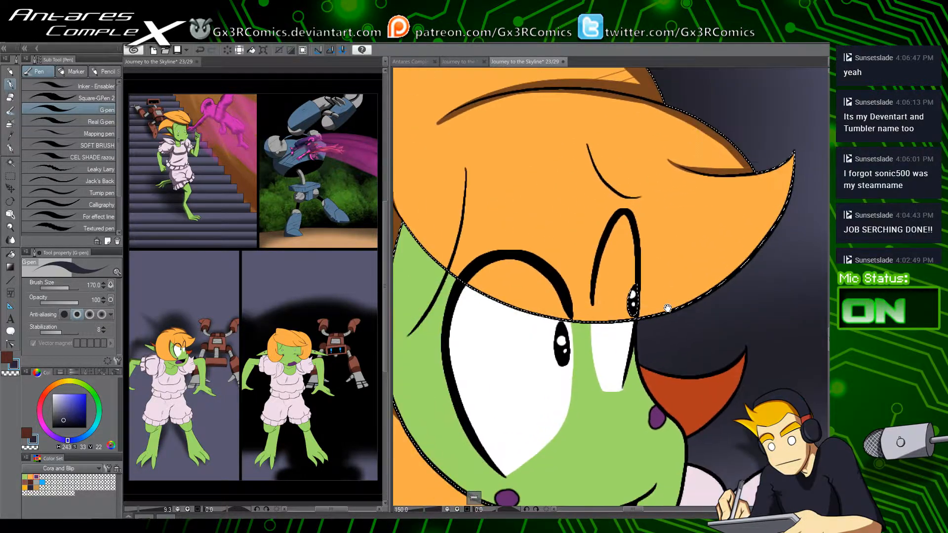
left_click_drag(508, 366, 542, 412)
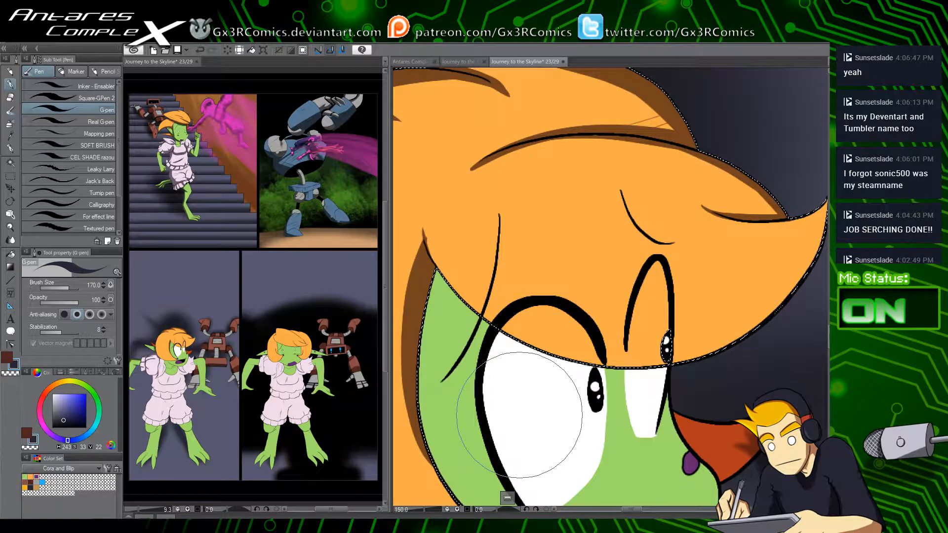
key("ctrl+minus")
key("ctrl+minus")
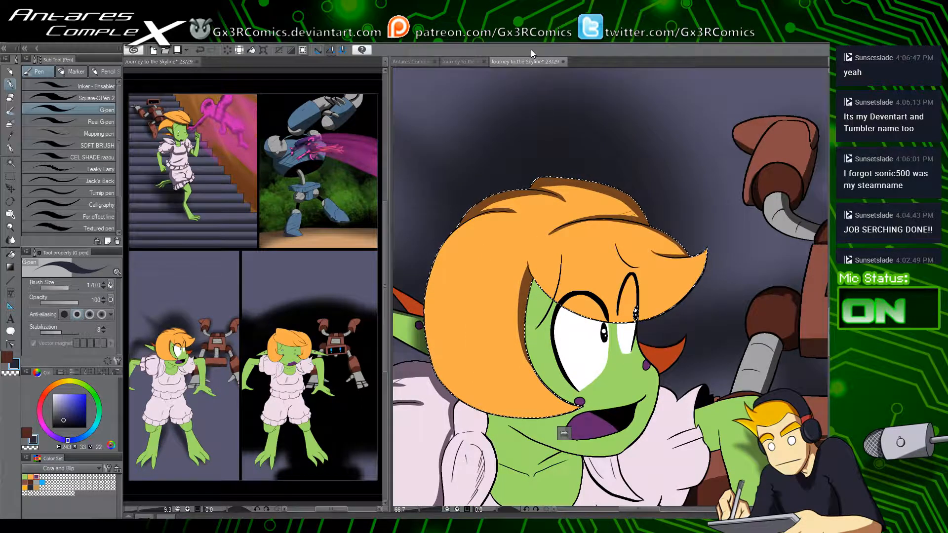
key("ctrl+plus")
key("ctrl+plus")
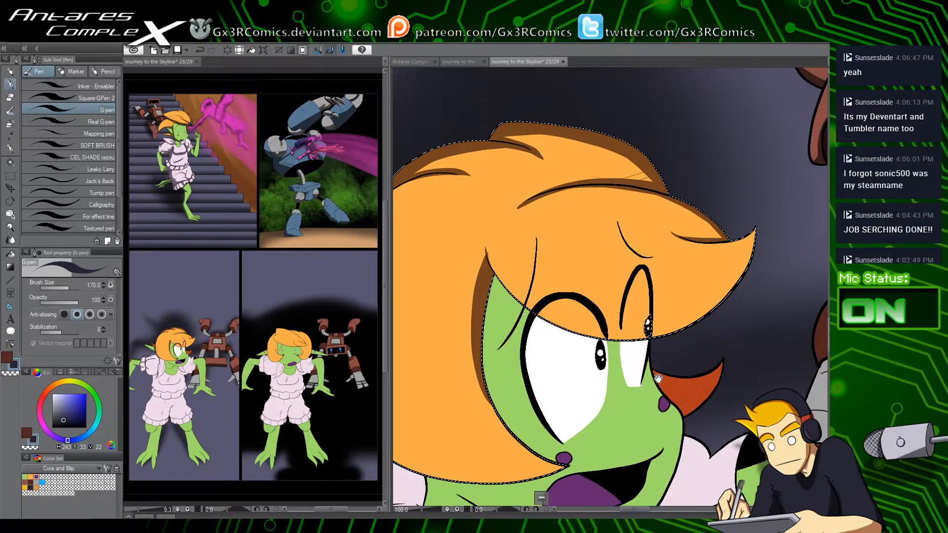
key("w")
left_click(519, 311)
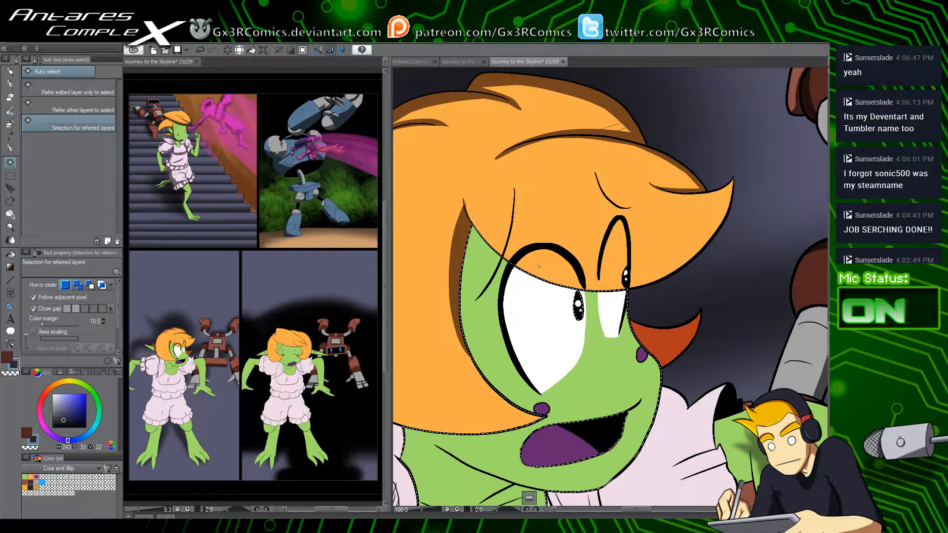
key("p")
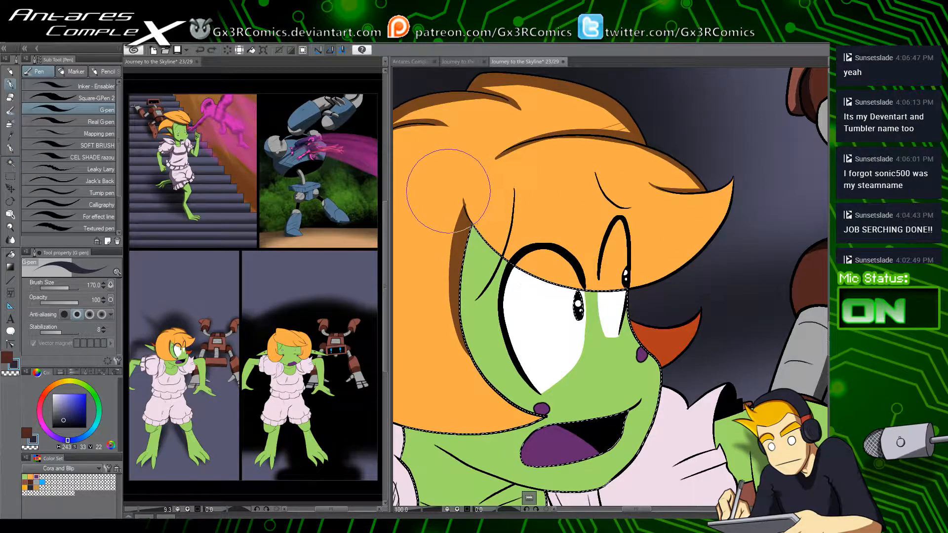
mouse_move(448, 191)
left_mouse_down()
mouse_move(533, 283)
mouse_move(674, 218)
left_mouse_up()
key("ctrl+z")
mouse_move(454, 193)
left_mouse_down()
mouse_move(584, 271)
mouse_move(666, 215)
left_mouse_up()
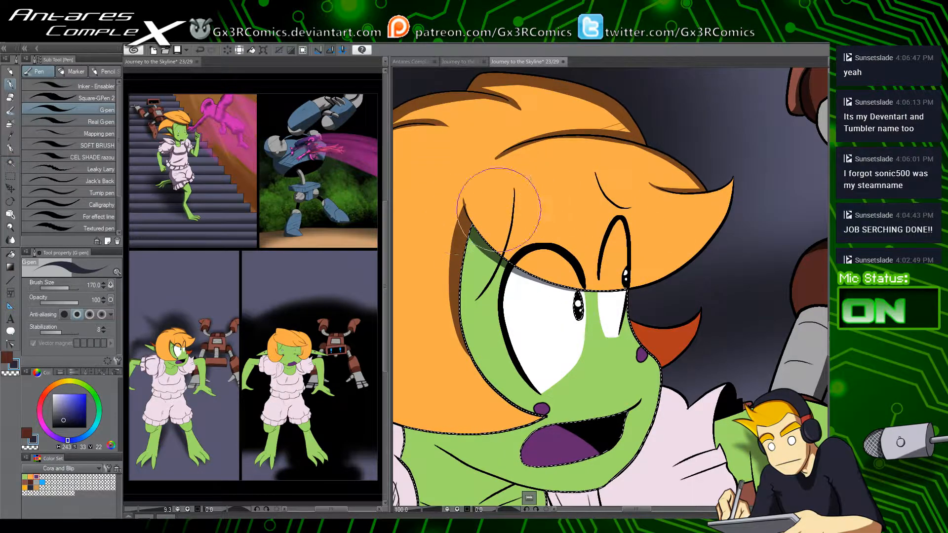
Step: Shade the neck creases beneath the chin with the G-pen and erase the excess shadow above the jawline with the transparent color
left_click_drag(489, 477, 536, 302)
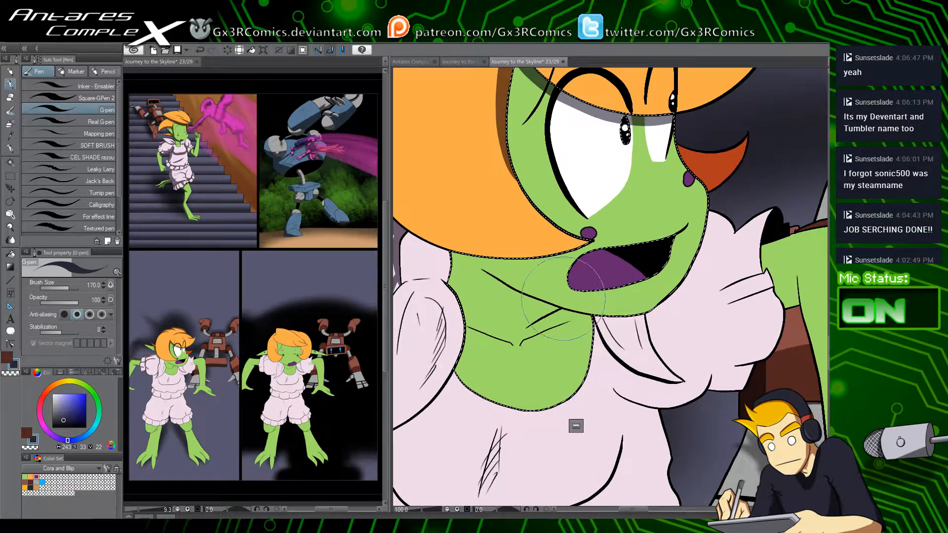
key("ctrl+plus")
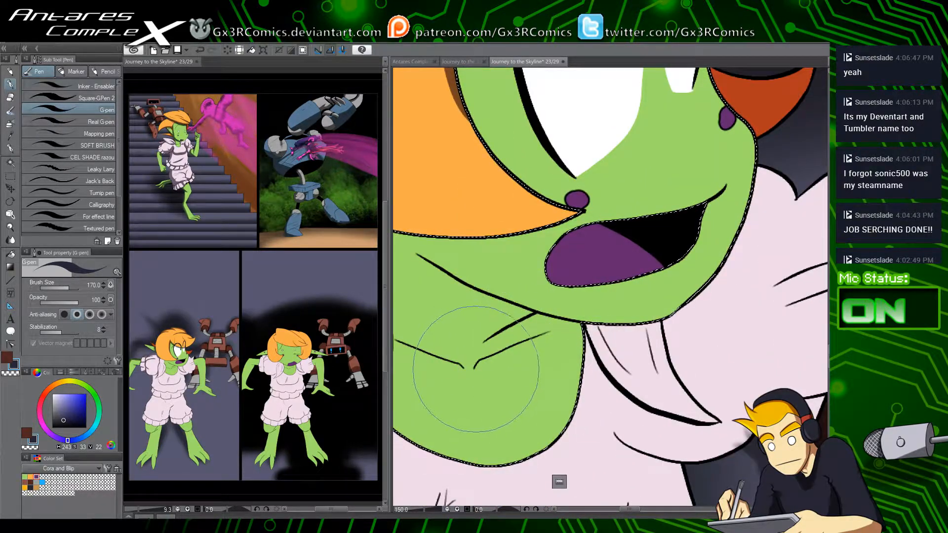
mouse_move(475, 367)
left_mouse_down()
mouse_move(585, 325)
mouse_move(472, 368)
mouse_move(487, 356)
left_mouse_up()
key("ctrl+z")
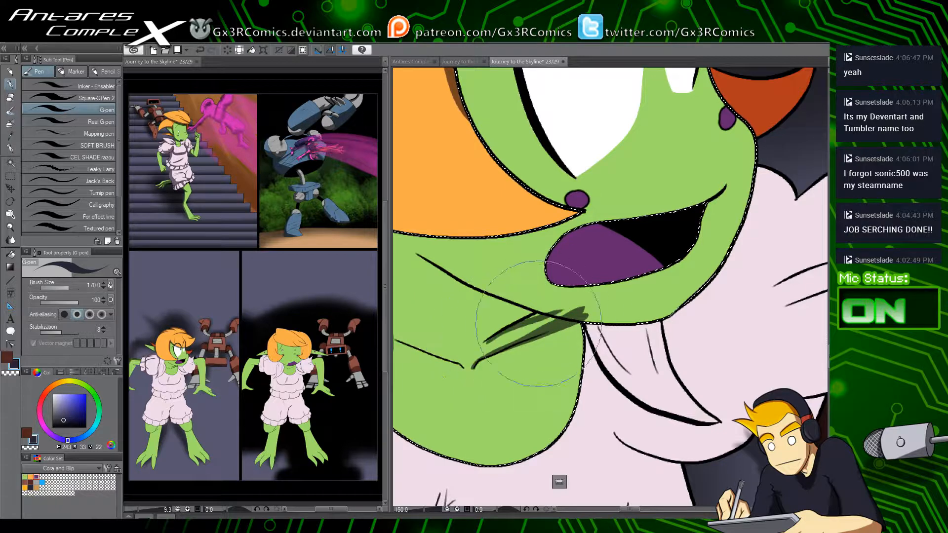
left_click_drag(482, 343, 547, 312)
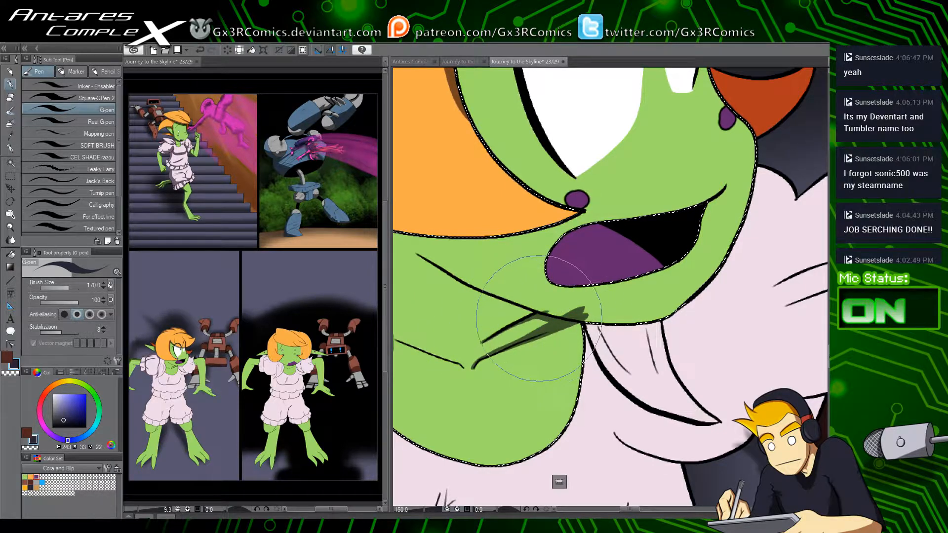
key("c")
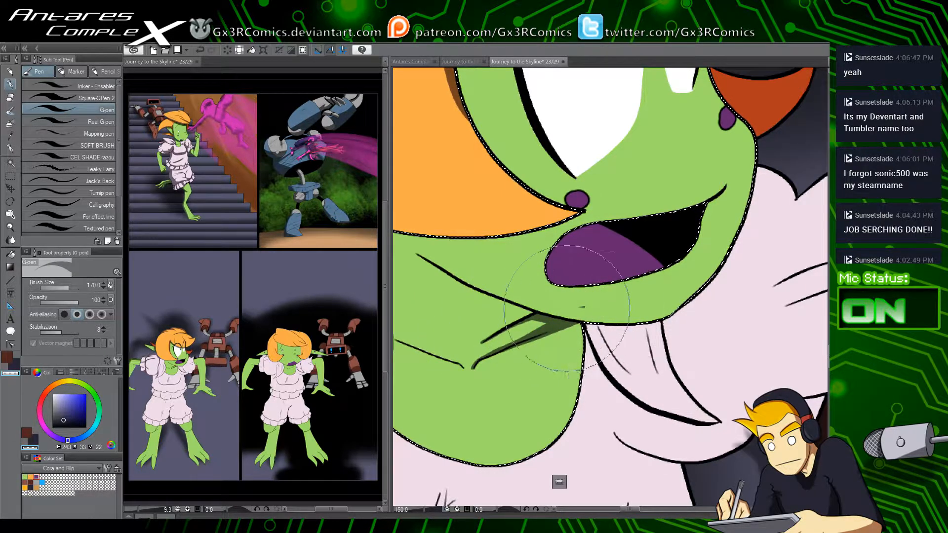
left_click_drag(531, 333, 635, 344)
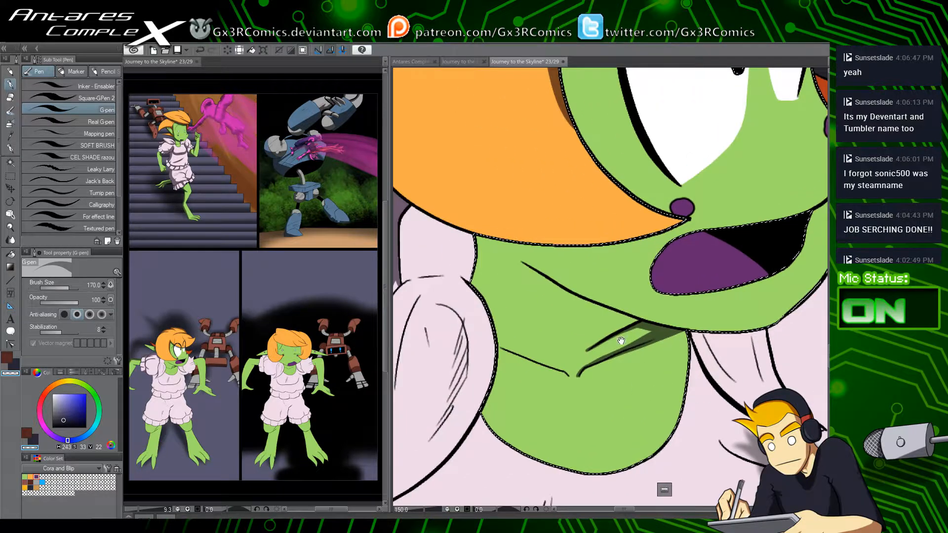
Step: Shade beneath the jawline with the drawing color and darken the back of the green neck under the hair
key("c")
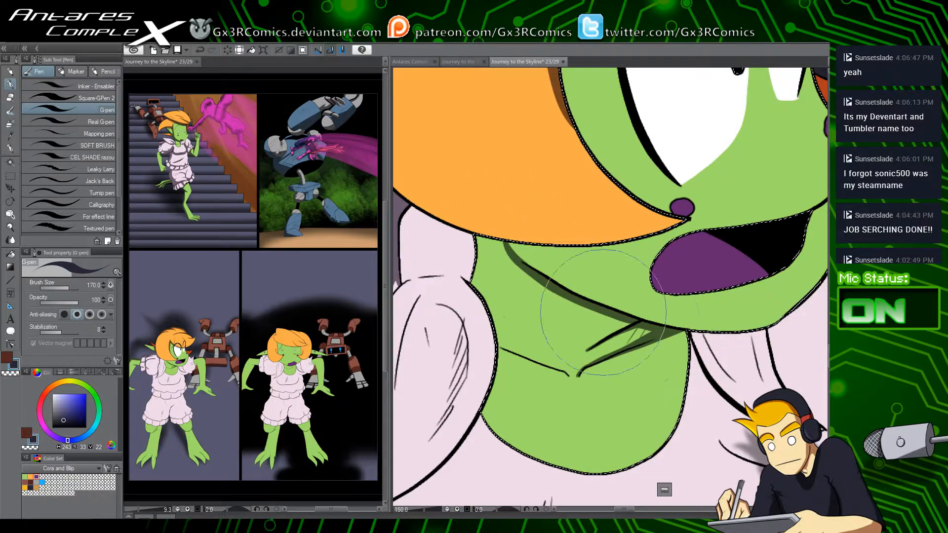
key("ctrl+z")
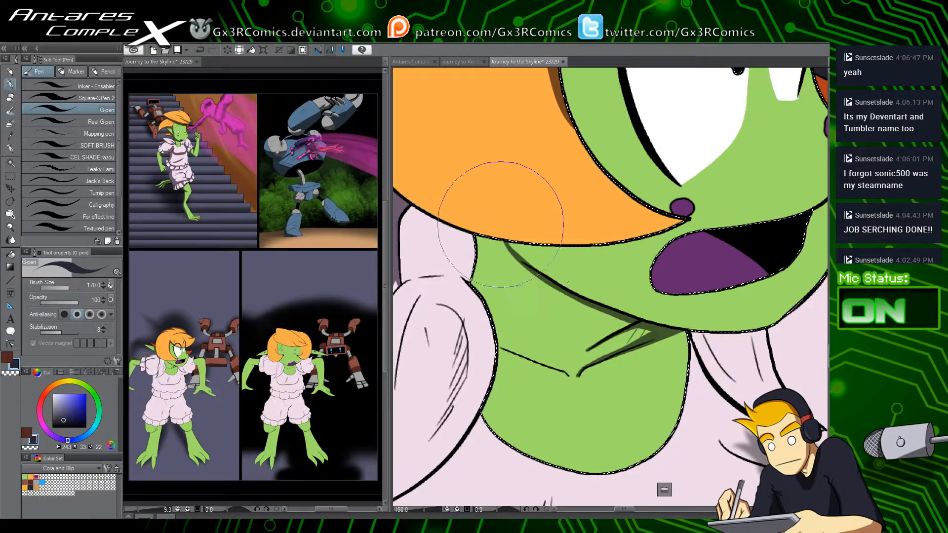
left_click_drag(474, 182, 456, 325)
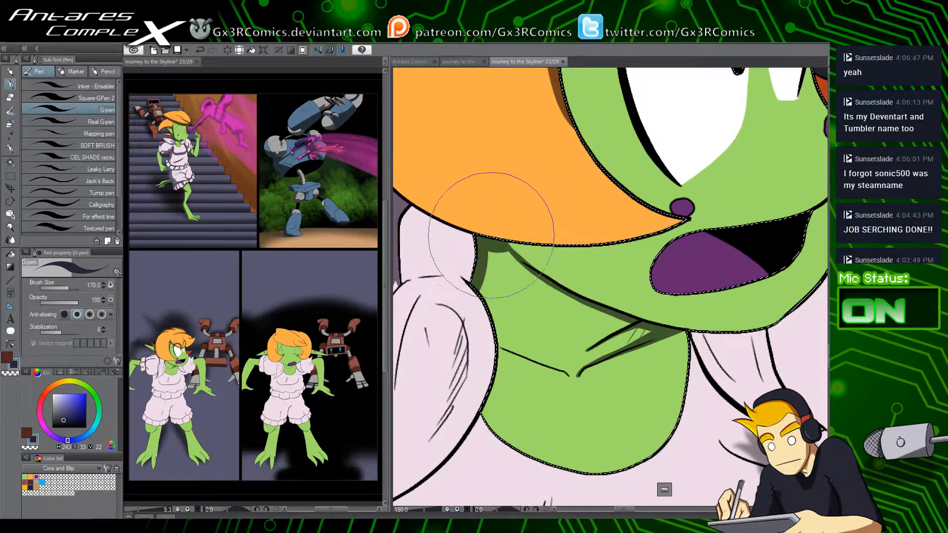
left_click_drag(497, 233, 446, 353)
left_click_drag(480, 278, 520, 268)
Step: Shade the green chest along the curved neckline edge and add a thin shadow along the collarbone line
left_click_drag(552, 423, 501, 332)
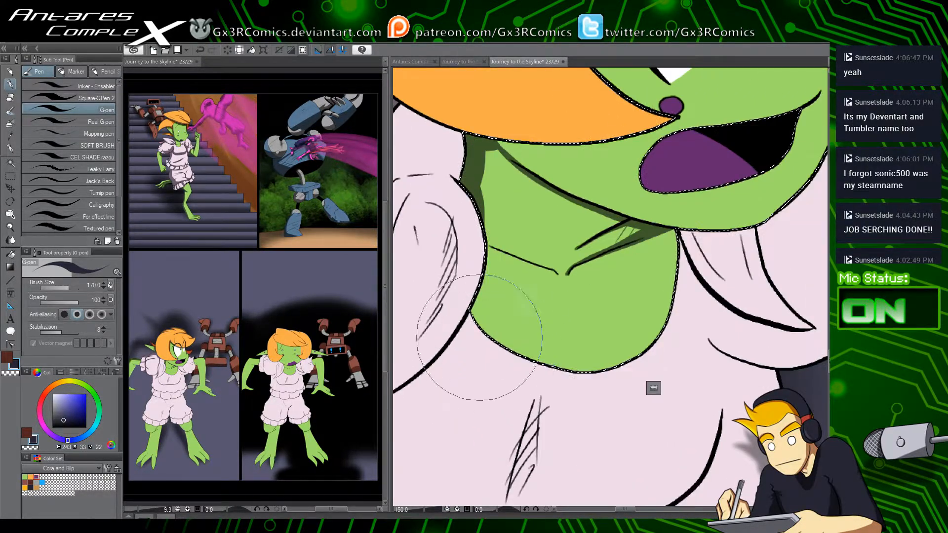
mouse_move(461, 301)
left_mouse_down()
mouse_move(578, 370)
mouse_move(681, 323)
left_mouse_up()
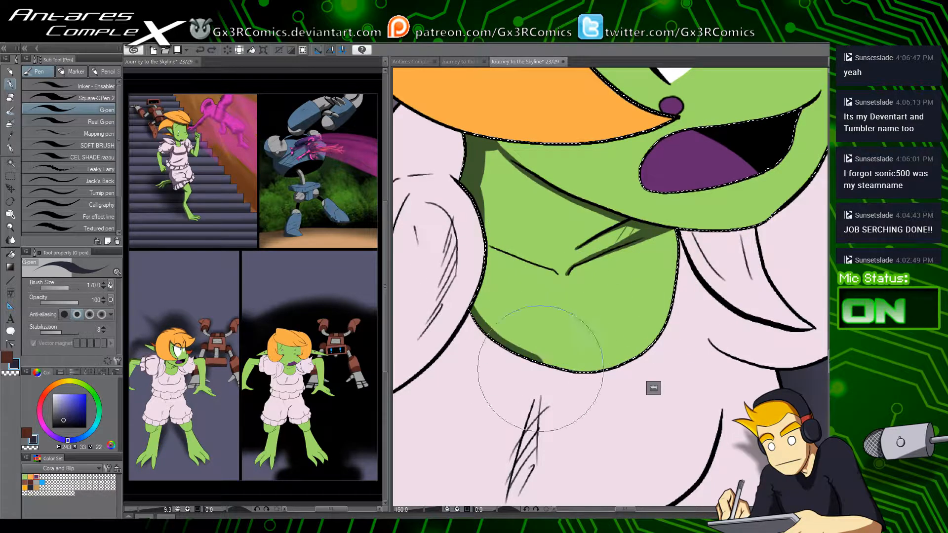
mouse_move(470, 314)
left_mouse_down()
mouse_move(588, 363)
mouse_move(698, 313)
left_mouse_up()
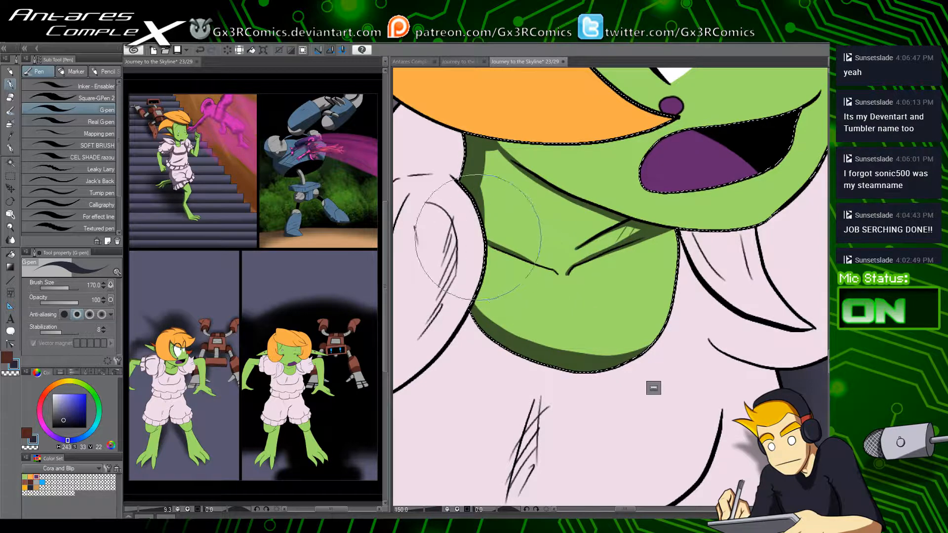
left_click_drag(504, 254, 550, 269)
Step: Clear the selection and paint tapered shadows along the two upper fold lines of the pink collar flap with the G-pen
key("ctrl+d")
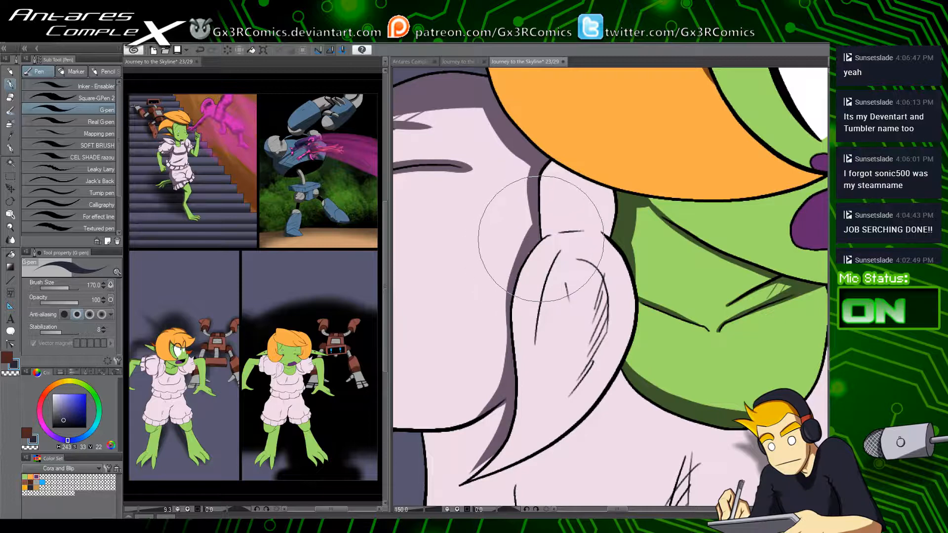
left_click_drag(561, 253, 528, 371)
key("ctrl+z")
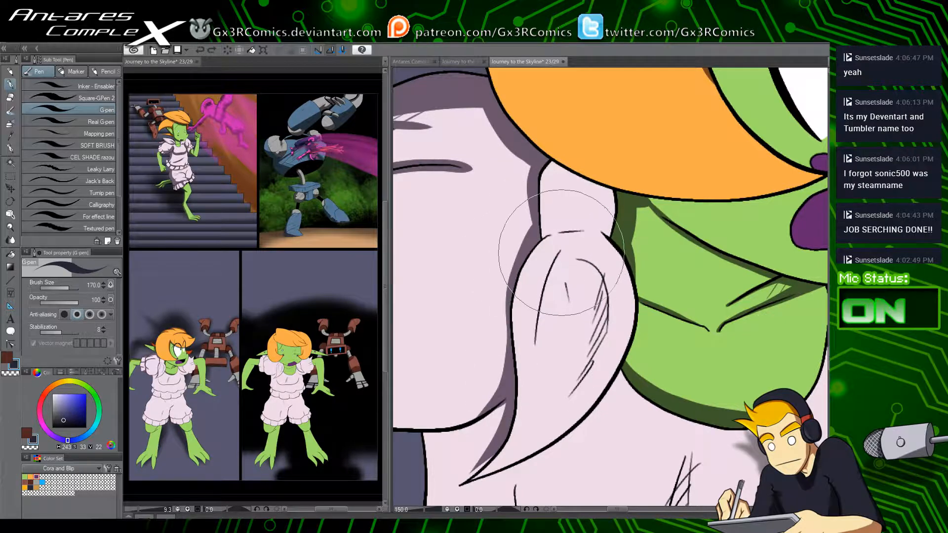
left_click_drag(561, 252, 533, 371)
left_click_drag(561, 259, 573, 300)
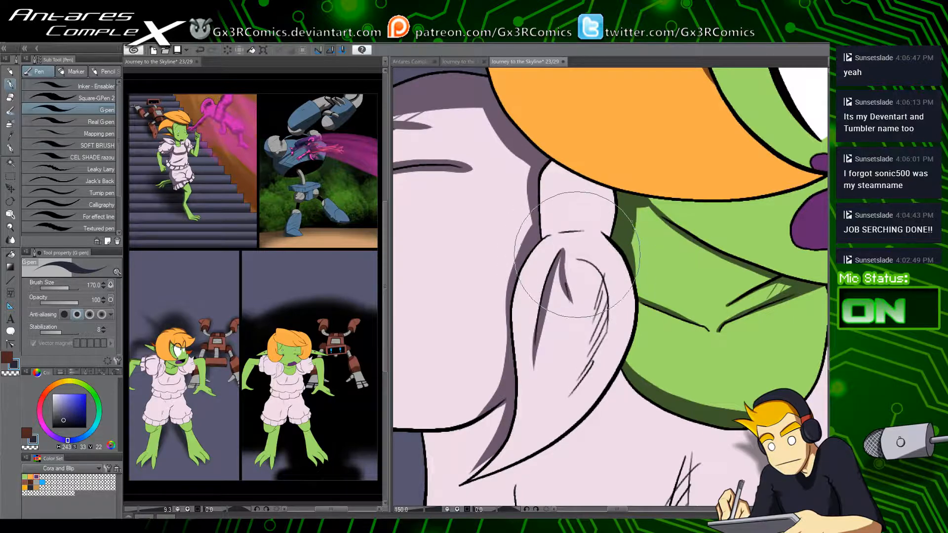
Step: Shade the curved inner fold line of the pink collar flap with tapered G-pen strokes and touch up the shadow
mouse_move(578, 256)
left_mouse_down()
mouse_move(602, 287)
mouse_move(564, 407)
left_mouse_up()
key("c")
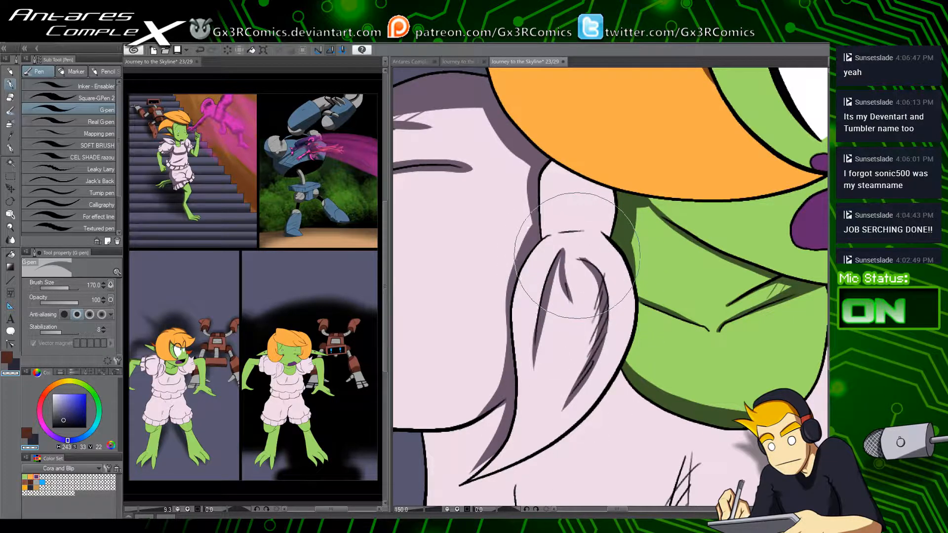
key("c")
key("c")
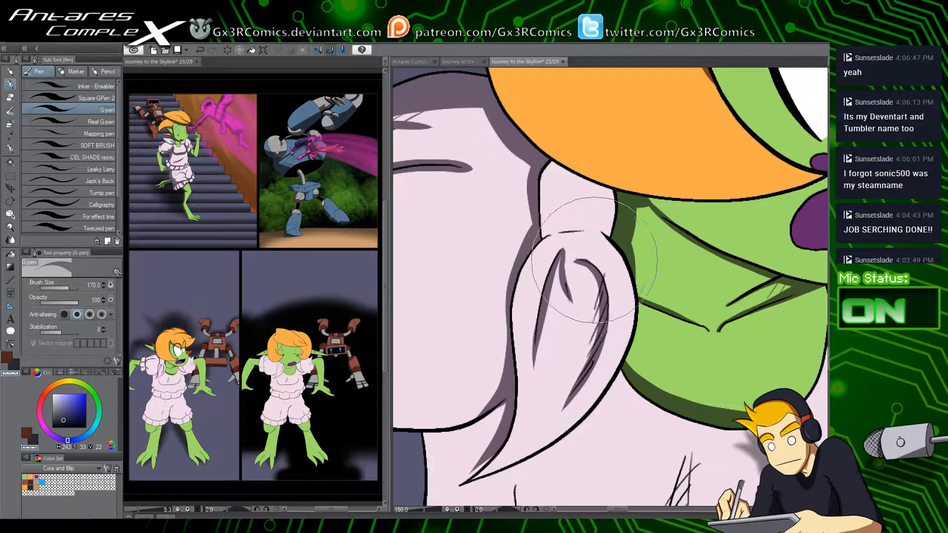
key("c")
Step: Auto-select the collar flap, shade the band above its pinched seam with the G-pen, and clear the selection
key("w")
left_click(603, 194)
key("p")
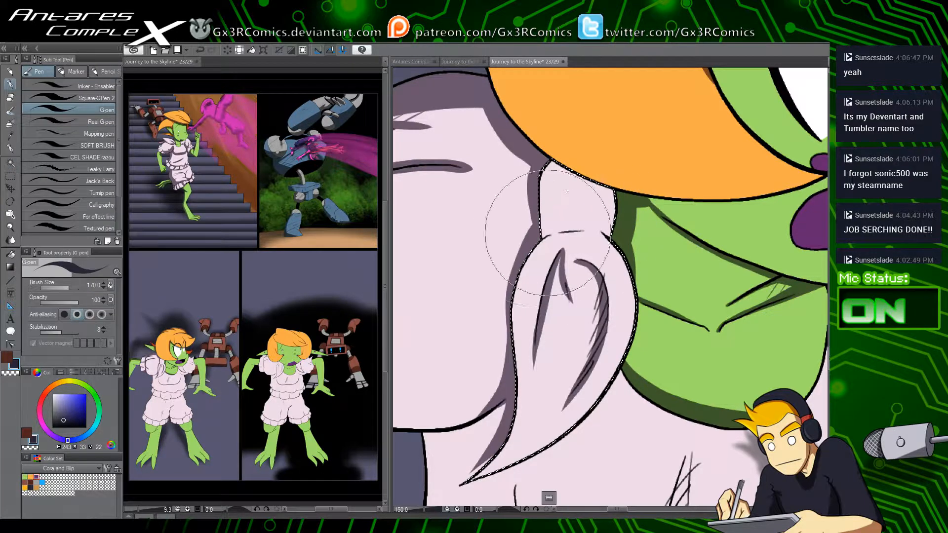
mouse_move(542, 235)
left_mouse_down()
mouse_move(615, 232)
mouse_move(603, 193)
left_mouse_up()
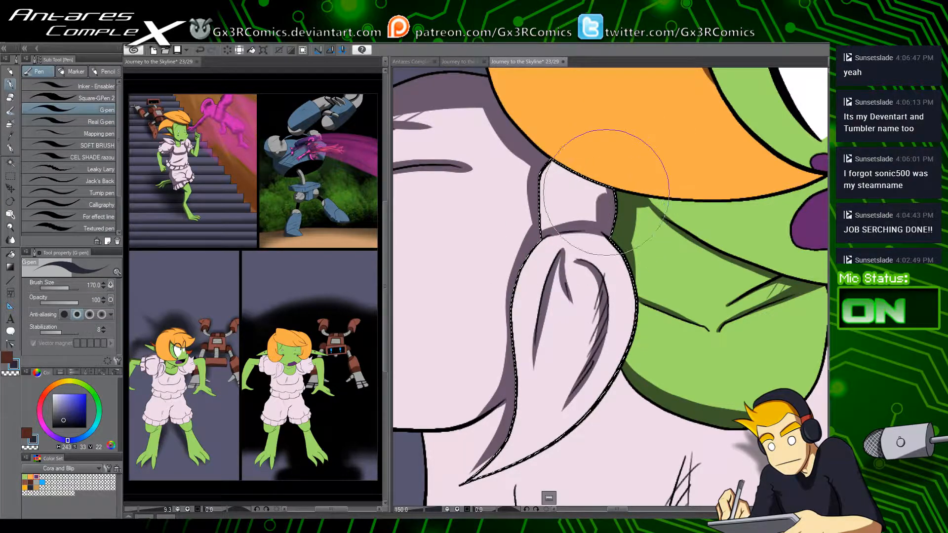
mouse_move(769, 298)
left_mouse_down()
mouse_move(653, 317)
mouse_move(585, 286)
left_mouse_up()
key("ctrl+d")
left_click_drag(669, 335, 581, 345)
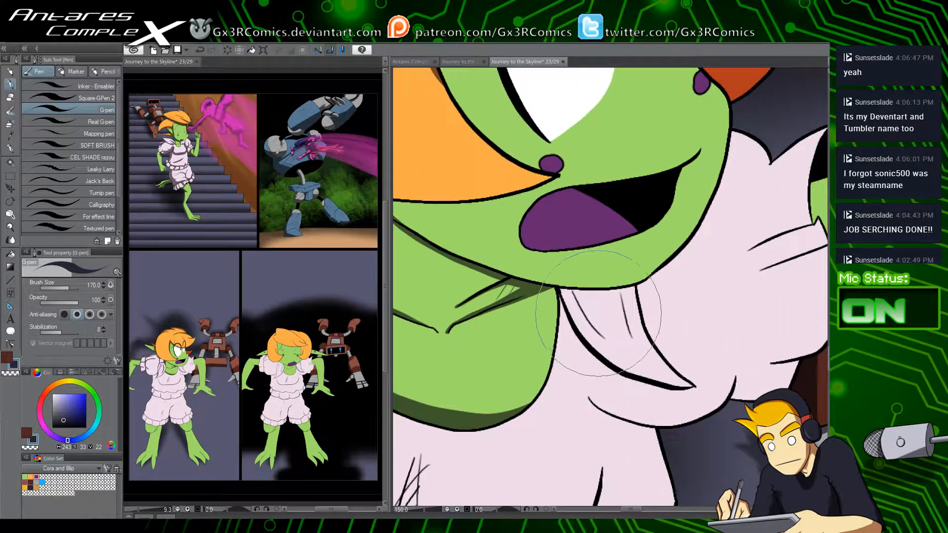
Step: Auto-select the opposite collar flap below the chin and paint tapered shadows along its two folds and just under the jaw
key("w")
left_click(597, 316)
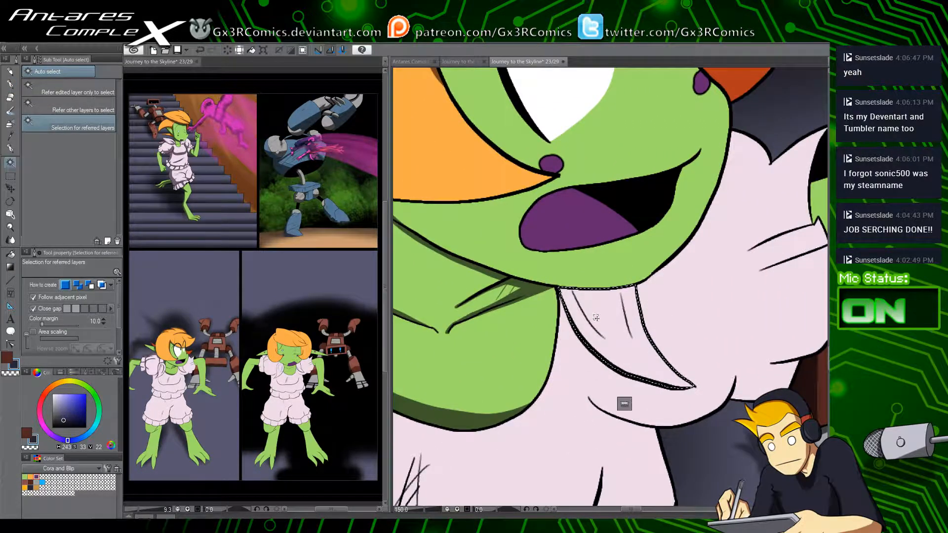
key("p")
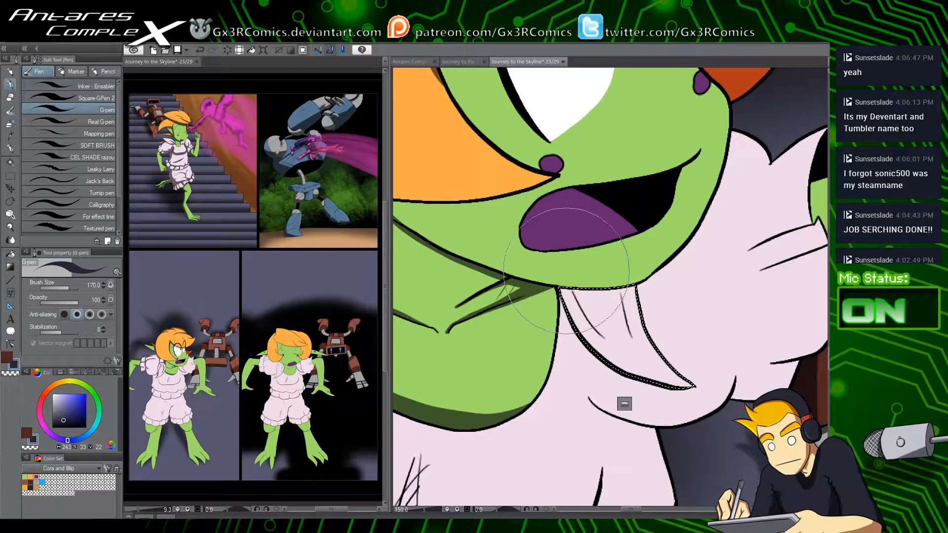
left_click_drag(573, 289, 616, 349)
key("ctrl+z")
left_click_drag(571, 291, 623, 353)
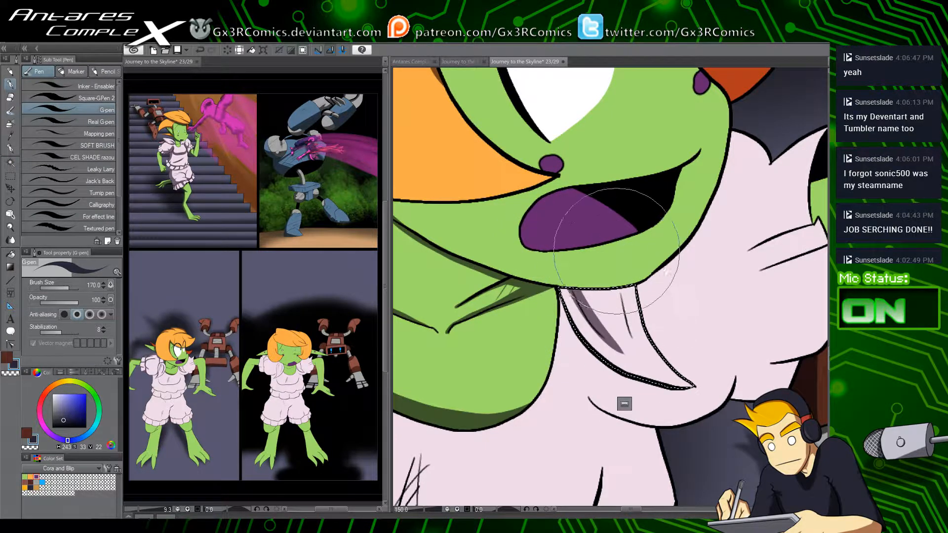
left_click_drag(613, 282, 642, 344)
key("ctrl+z")
left_click_drag(617, 287, 645, 355)
left_click_drag(584, 289, 598, 325)
mouse_move(604, 288)
left_mouse_down()
mouse_move(609, 339)
mouse_move(546, 266)
mouse_move(586, 287)
left_mouse_up()
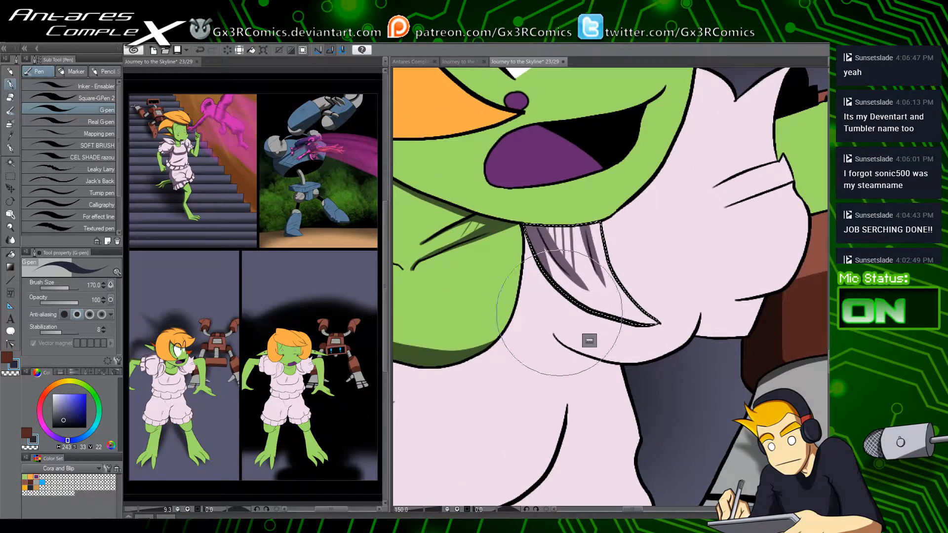
Step: Auto-select the pink blouse and paint the cast shadow beneath the collar flap, running toward the sleeve's lower edge
key("w")
left_click(562, 321)
key("p")
left_click_drag(605, 319, 513, 170)
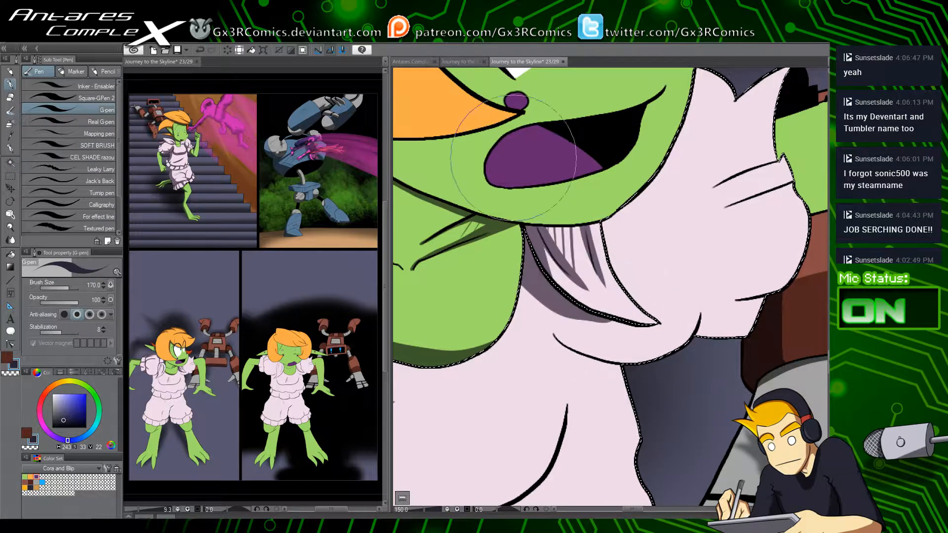
key("ctrl+z")
left_click_drag(622, 321, 510, 171)
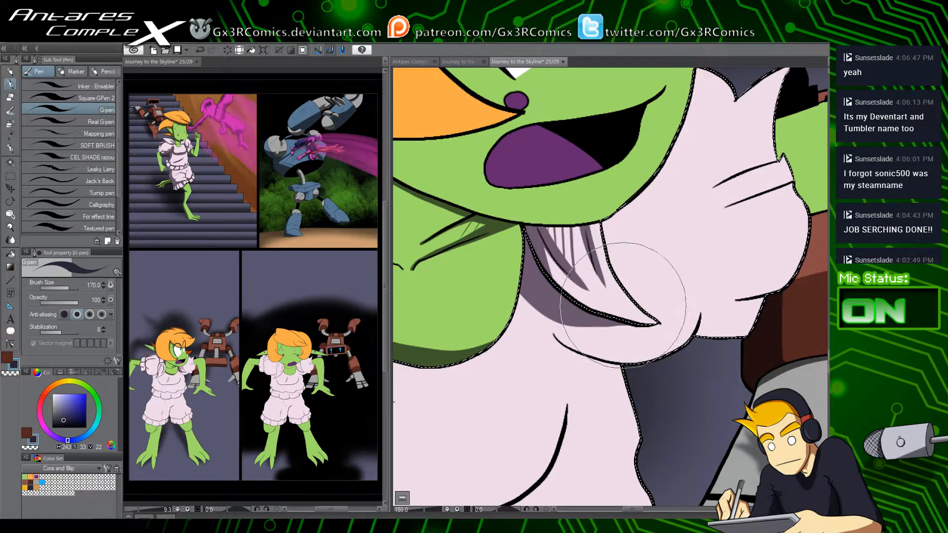
left_click_drag(624, 297, 529, 334)
Step: Shade the underside of the puffy sleeve and add a pointed crease shadow rising from its lower fold line
left_click_drag(633, 131, 586, 219)
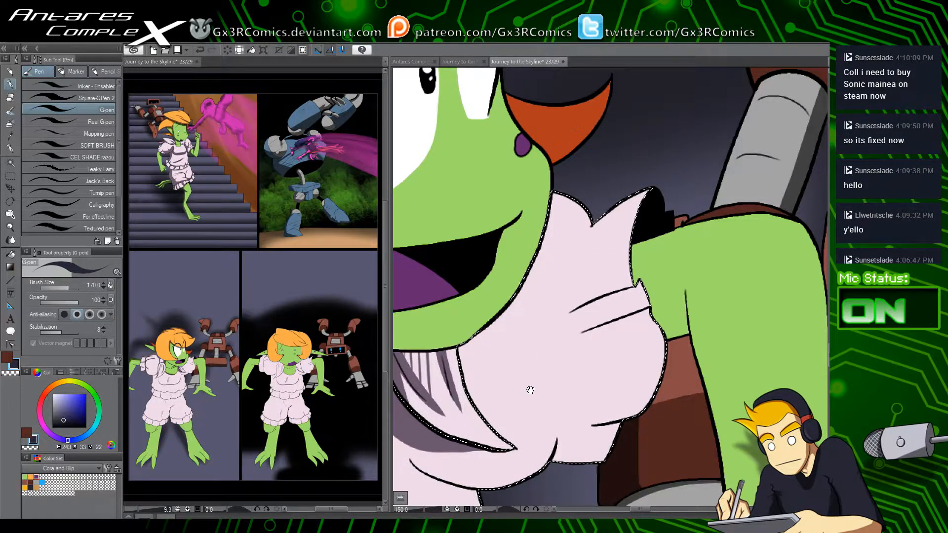
left_click_drag(529, 390, 612, 251)
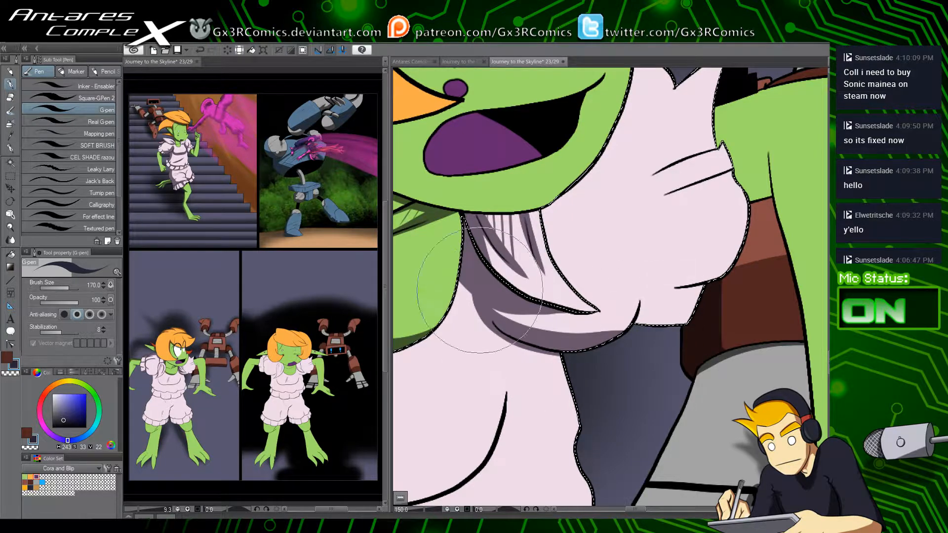
mouse_move(479, 290)
left_mouse_down()
mouse_move(603, 348)
mouse_move(555, 369)
mouse_move(657, 289)
mouse_move(615, 344)
left_mouse_up()
mouse_move(508, 390)
left_mouse_down()
mouse_move(607, 310)
mouse_move(606, 282)
left_mouse_up()
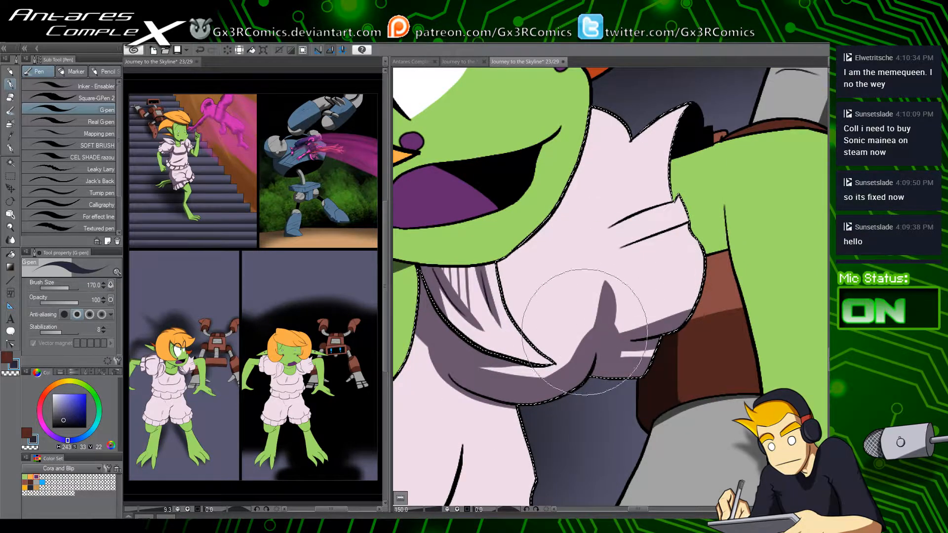
left_click_drag(499, 391, 597, 271)
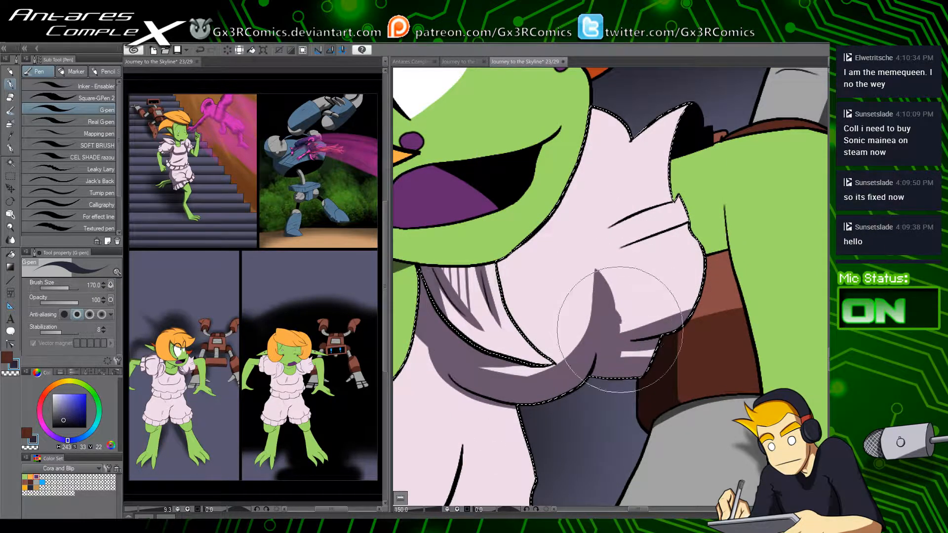
Step: Paint thin tapered shadows along the two fold lines near the arm opening of the puffy sleeve
mouse_move(620, 330)
left_mouse_down()
mouse_move(601, 345)
mouse_move(668, 200)
mouse_move(606, 231)
mouse_move(718, 186)
mouse_move(661, 220)
mouse_move(664, 233)
mouse_move(620, 251)
mouse_move(732, 212)
left_mouse_up()
key("ctrl+z")
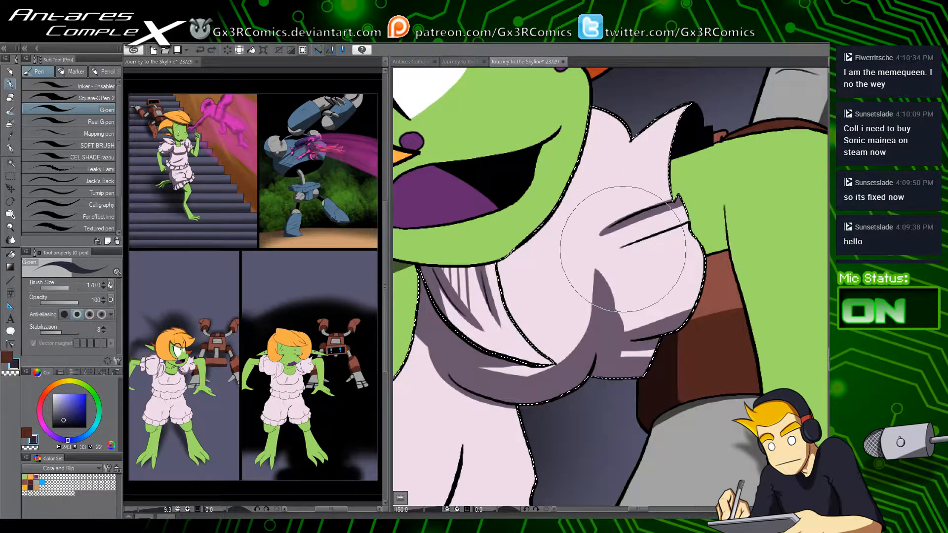
left_click_drag(623, 248, 722, 215)
Step: Shade the notch on top of the sleeve's shoulder, following the edge down to a point on both sides
left_click_drag(606, 167, 587, 225)
mouse_move(578, 173)
left_mouse_down()
mouse_move(607, 212)
mouse_move(575, 175)
mouse_move(604, 184)
mouse_move(606, 233)
mouse_move(588, 188)
mouse_move(551, 172)
mouse_move(600, 232)
mouse_move(625, 195)
left_mouse_up()
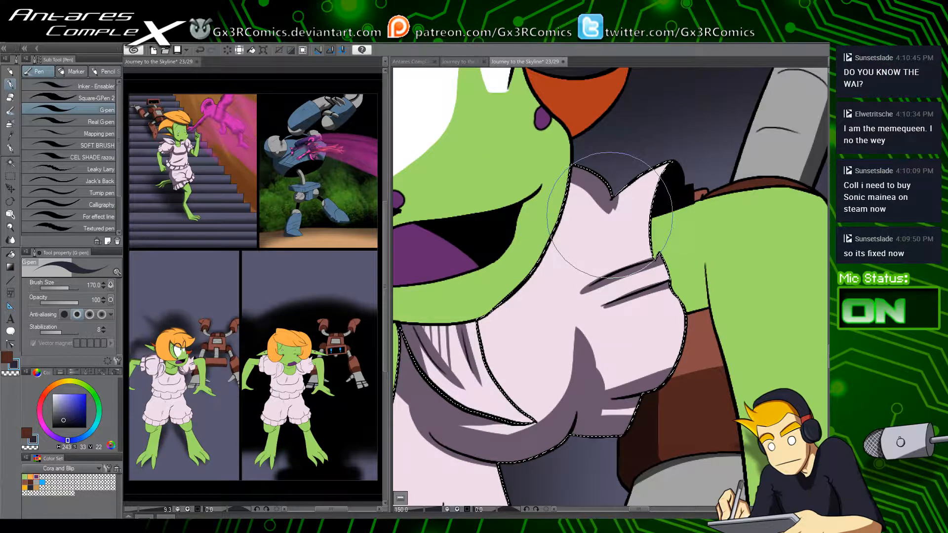
left_click_drag(671, 164, 606, 217)
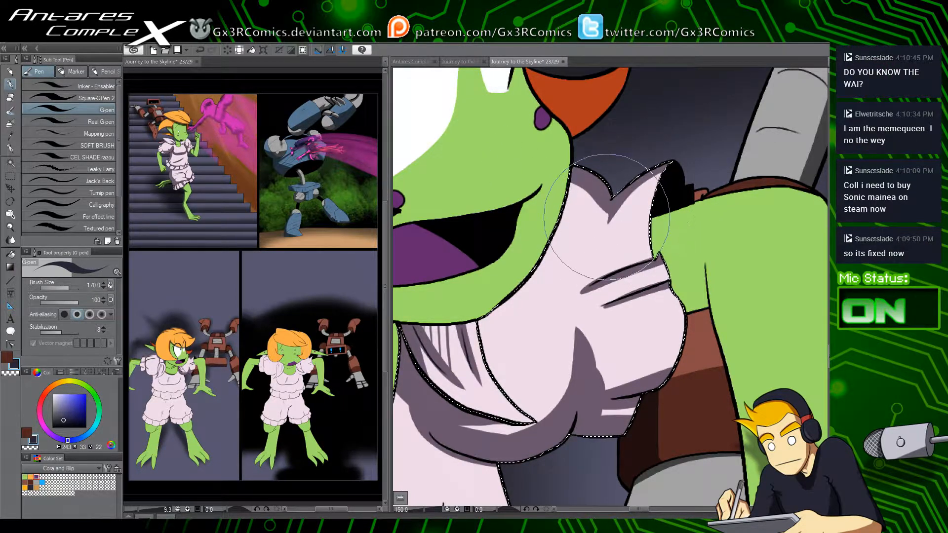
mouse_move(562, 190)
left_mouse_down()
mouse_move(605, 215)
mouse_move(568, 196)
left_mouse_up()
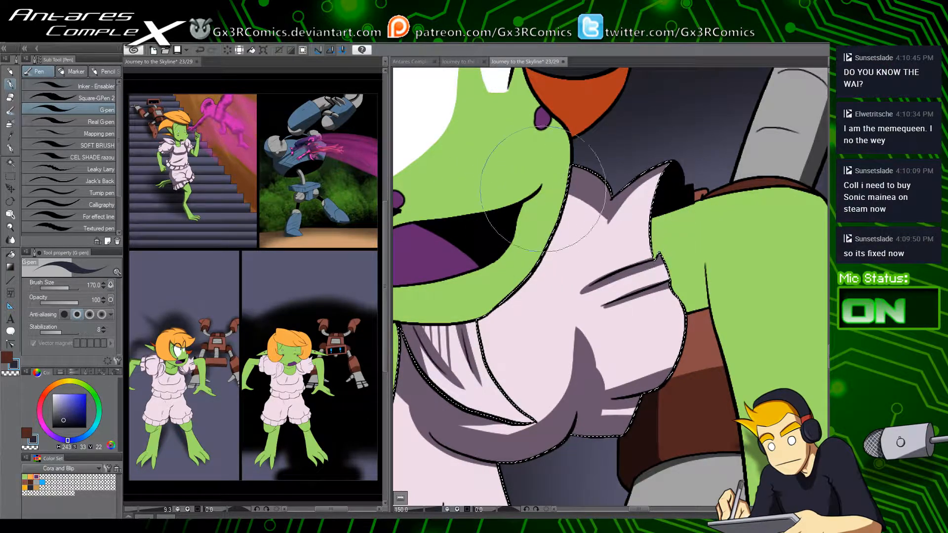
Step: Paint a narrow shadow on the sleeve along the edge of the green jaw and cheek
left_click_drag(481, 319, 560, 190)
key("ctrl+z")
left_click_drag(478, 321, 568, 183)
left_click_drag(495, 380, 595, 237)
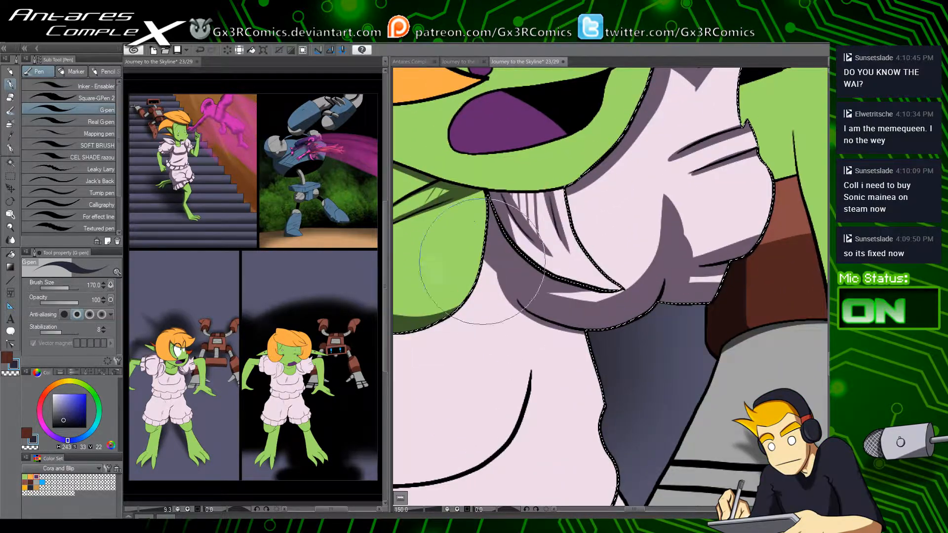
Step: Keep the blouse selected and shade the beginning of the curved chest fold below the long collar flap
key("ctrl+d")
left_click_drag(511, 424, 702, 247)
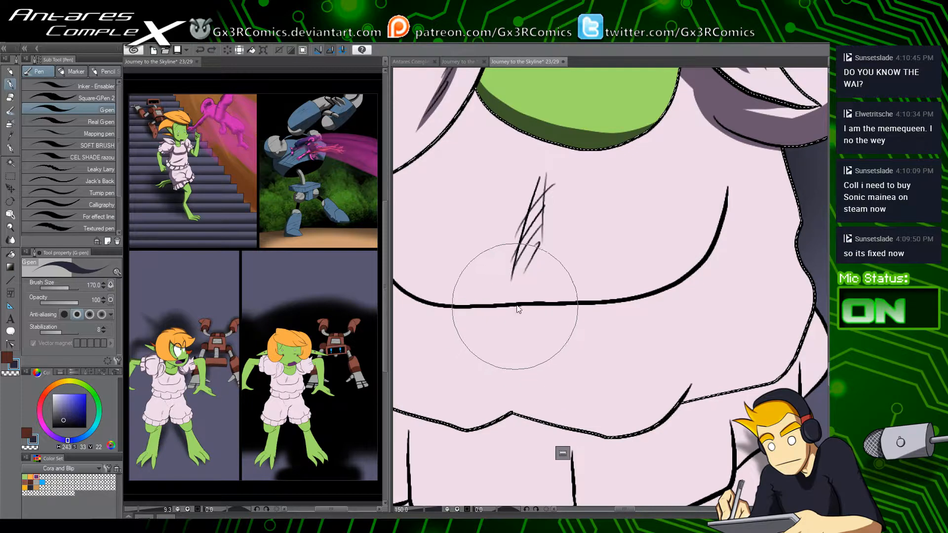
key("ctrl+z")
scroll(514, 307, "down", 2)
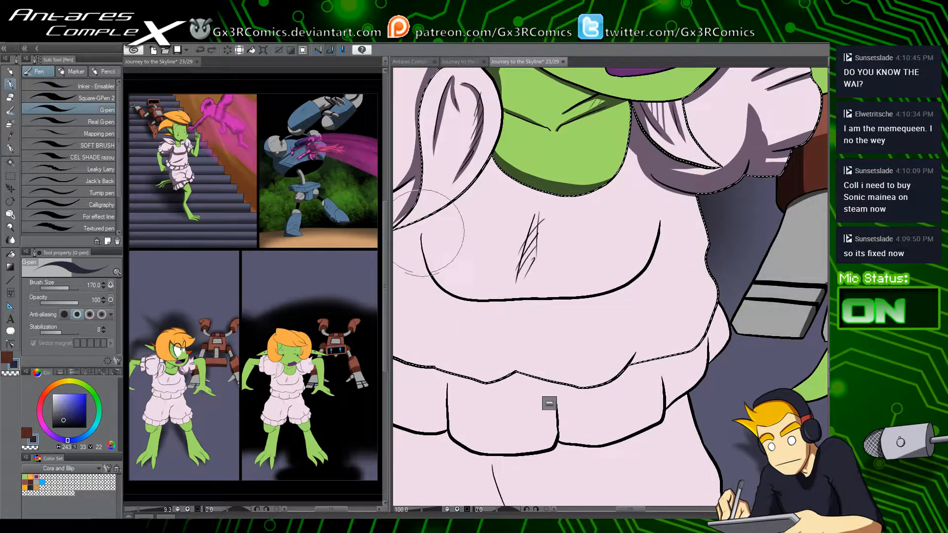
mouse_move(426, 215)
left_mouse_down()
mouse_move(428, 261)
mouse_move(491, 301)
left_mouse_up()
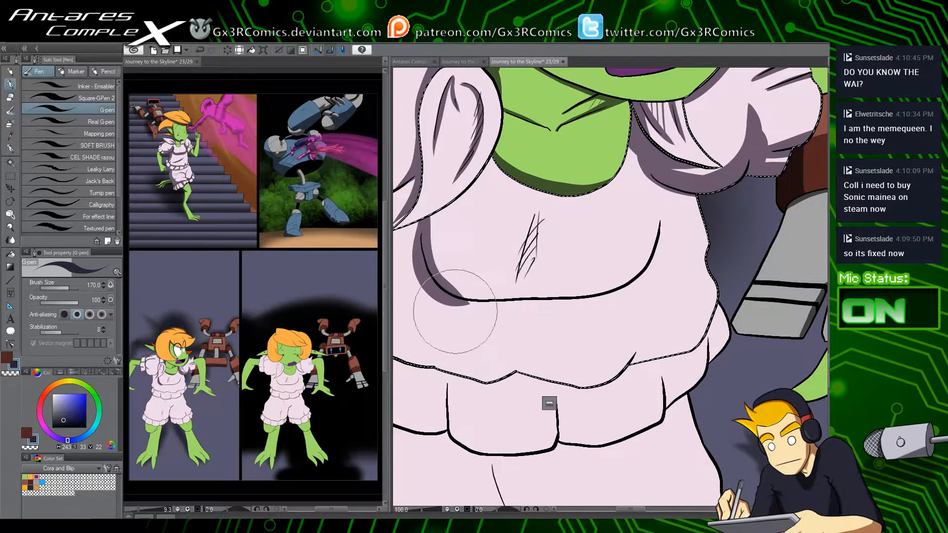
key("ctrl+z")
mouse_move(426, 216)
left_mouse_down()
mouse_move(467, 291)
mouse_move(498, 295)
left_mouse_up()
left_click_drag(437, 292, 545, 279)
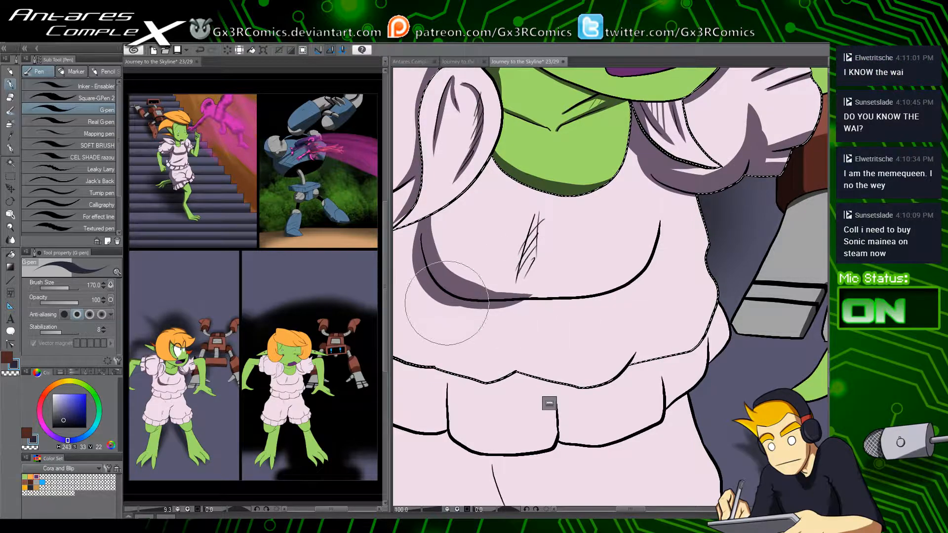
Step: Extend the chest fold's shadow along its bottom line and up the far side to meet the sleeve shadow
left_click_drag(445, 307, 562, 289)
left_click_drag(467, 288, 577, 287)
key("ctrl+z")
left_click_drag(459, 290, 604, 287)
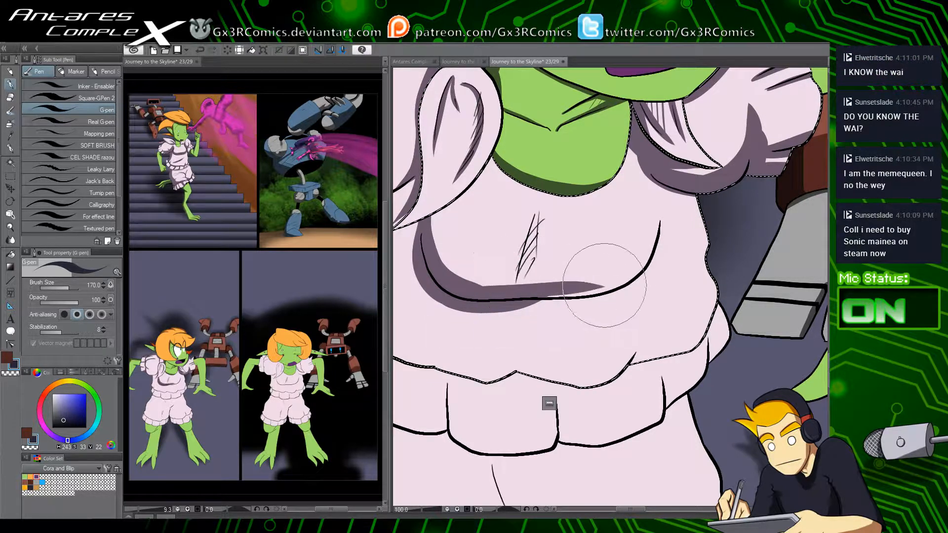
left_click_drag(500, 297, 576, 294)
left_click_drag(456, 280, 564, 280)
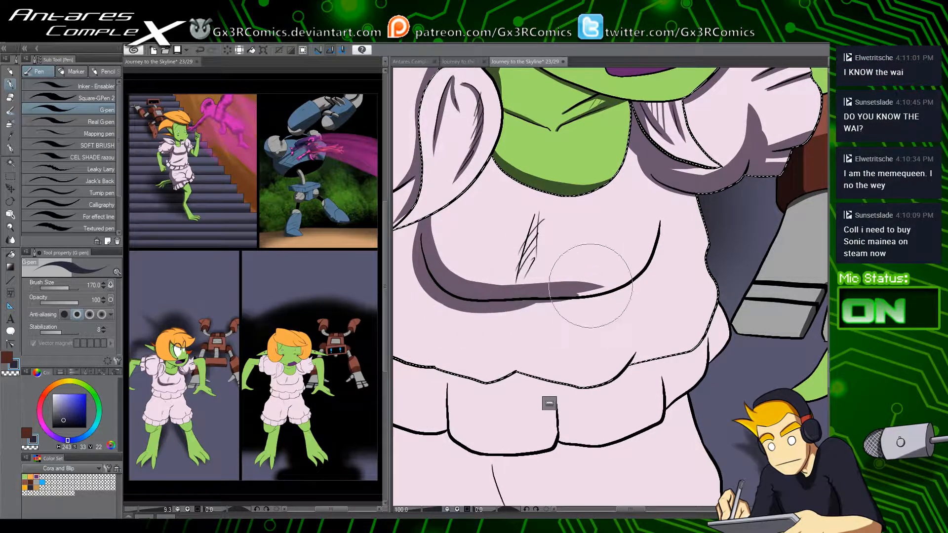
mouse_move(496, 309)
left_mouse_down()
mouse_move(603, 296)
mouse_move(611, 278)
mouse_move(546, 287)
mouse_move(640, 266)
mouse_move(634, 257)
mouse_move(566, 285)
mouse_move(646, 255)
mouse_move(650, 209)
mouse_move(631, 282)
mouse_move(618, 291)
mouse_move(661, 216)
mouse_move(646, 258)
mouse_move(588, 306)
mouse_move(664, 230)
mouse_move(663, 186)
left_mouse_up()
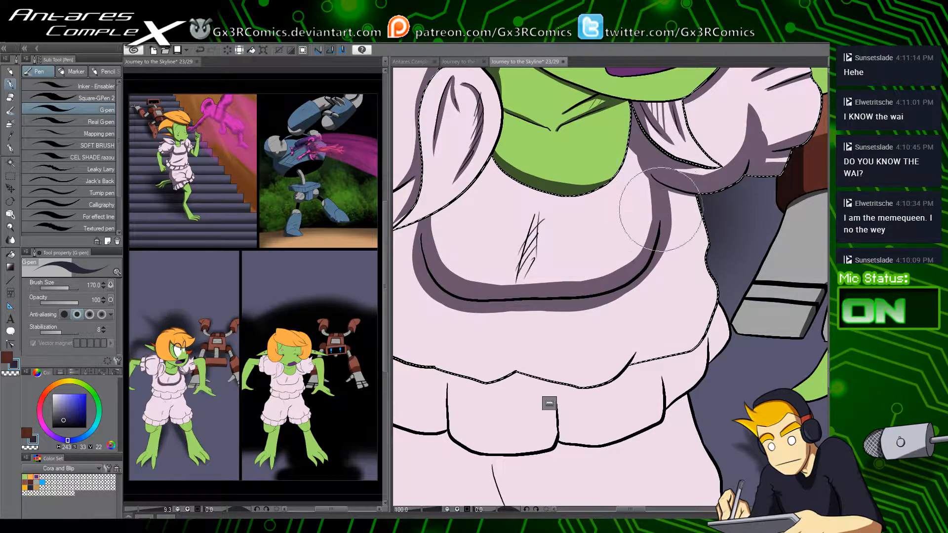
Step: Paint thin tapered shadows over the hatched crease lines in the middle of the blouse's chest
left_click_drag(541, 228, 556, 237)
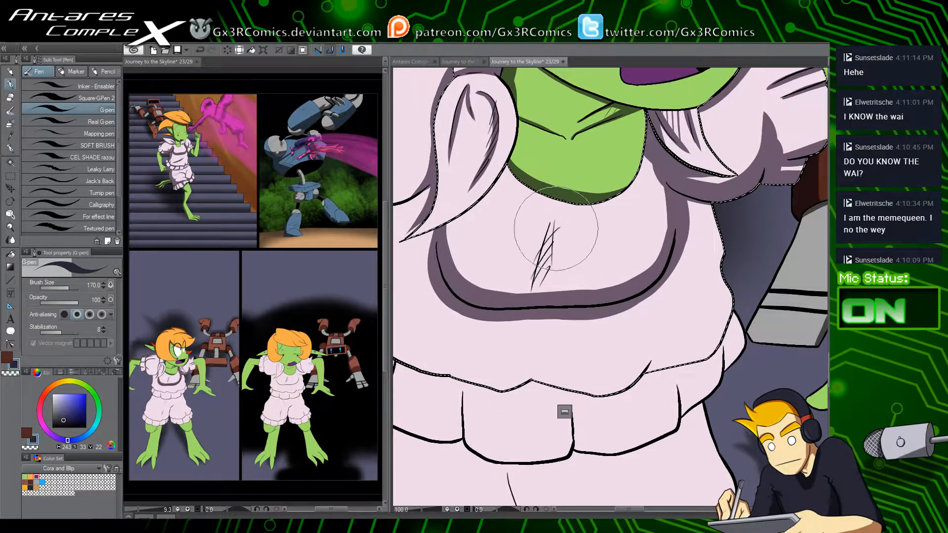
left_click_drag(532, 293, 549, 232)
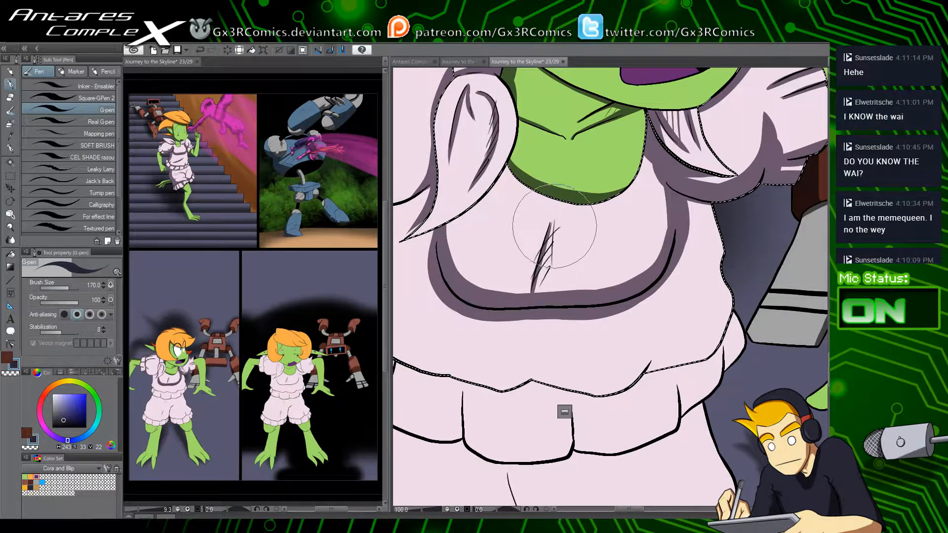
left_click_drag(552, 286, 553, 238)
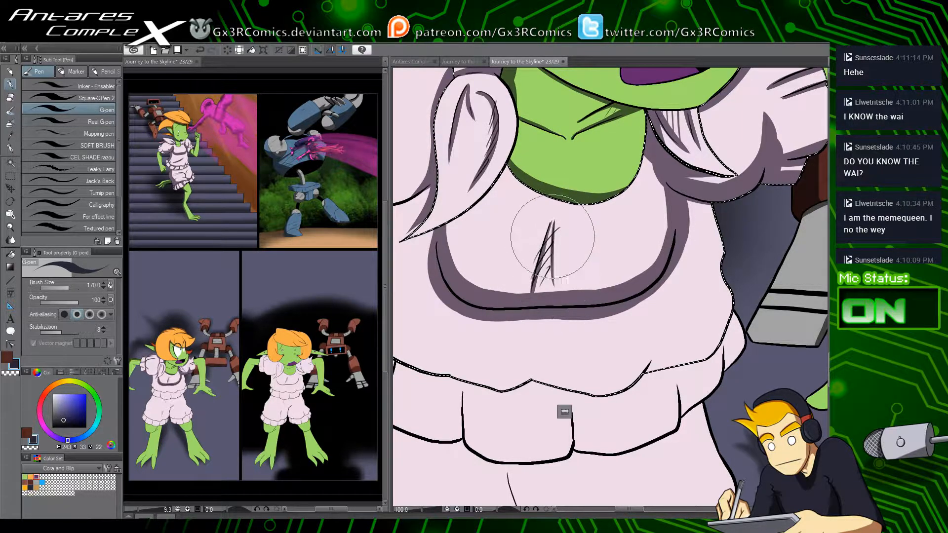
key("ctrl+z")
left_click_drag(554, 279, 551, 228)
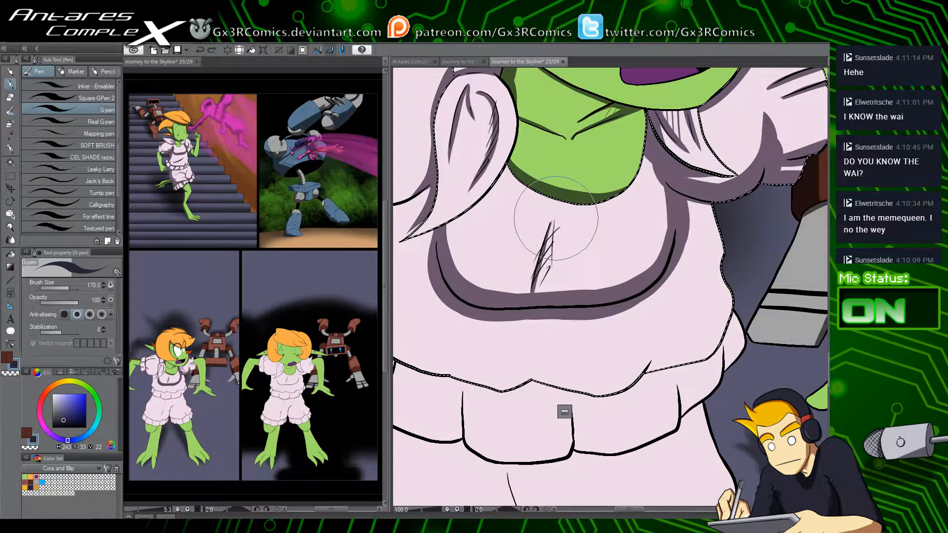
left_click_drag(536, 282, 552, 231)
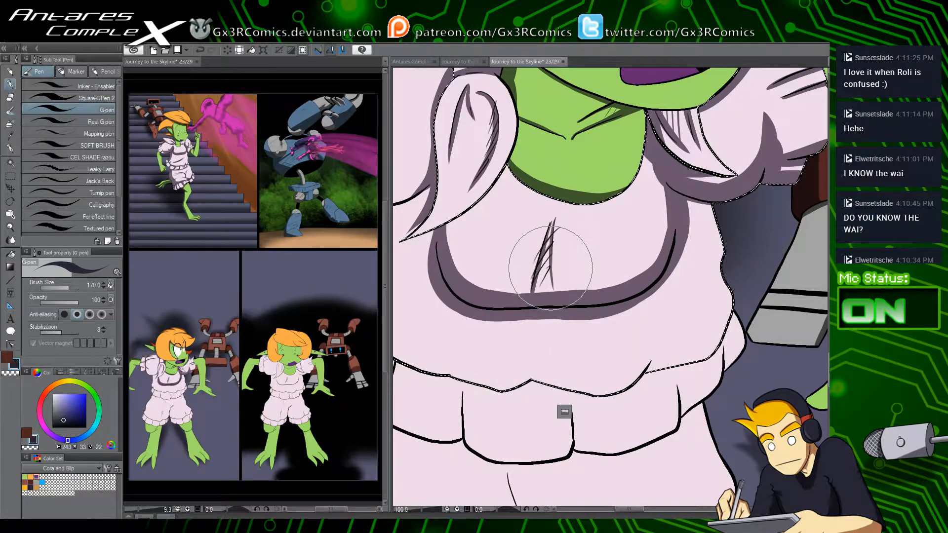
Step: Shade the blouse beneath the other sleeve, along its wavy lower hem, and down the side of the torso
mouse_move(494, 289)
left_mouse_down()
mouse_move(525, 296)
mouse_move(486, 276)
mouse_move(544, 278)
left_mouse_up()
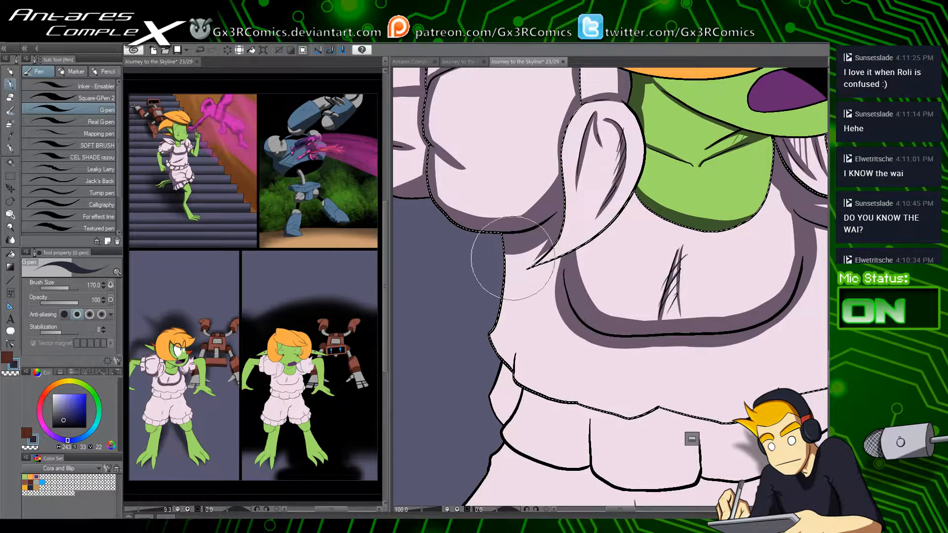
mouse_move(488, 383)
left_mouse_down()
mouse_move(517, 240)
mouse_move(489, 386)
mouse_move(501, 325)
mouse_move(507, 358)
mouse_move(500, 331)
mouse_move(496, 343)
mouse_move(521, 394)
mouse_move(523, 323)
mouse_move(547, 343)
mouse_move(572, 398)
mouse_move(576, 384)
mouse_move(651, 423)
mouse_move(565, 387)
mouse_move(659, 404)
mouse_move(704, 336)
mouse_move(683, 380)
mouse_move(736, 369)
mouse_move(774, 300)
mouse_move(765, 229)
mouse_move(729, 269)
left_mouse_up()
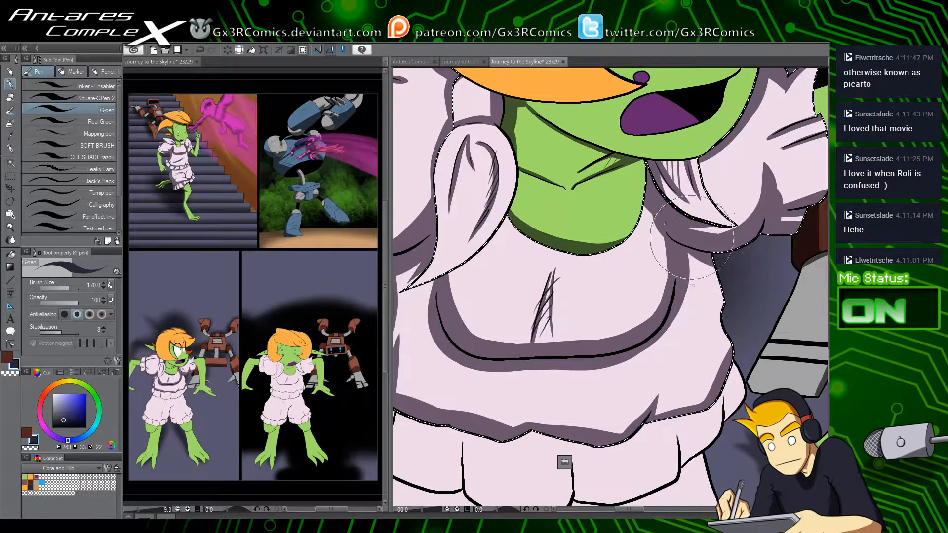
left_click_drag(725, 314, 704, 241)
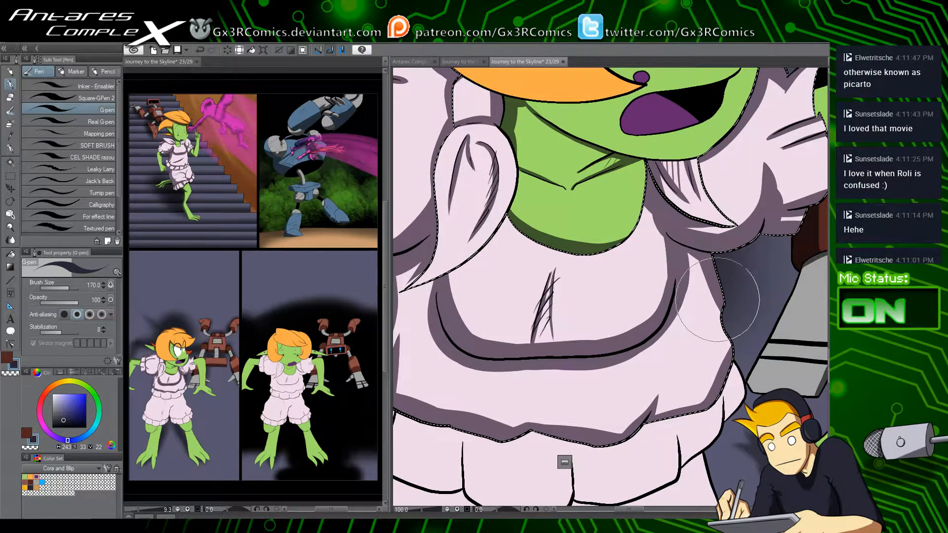
Step: Finish the blouse's cel shading down both torso sides and around the hatched crease at the lower corner
mouse_move(718, 296)
left_mouse_down()
mouse_move(744, 364)
mouse_move(719, 360)
mouse_move(705, 344)
left_mouse_up()
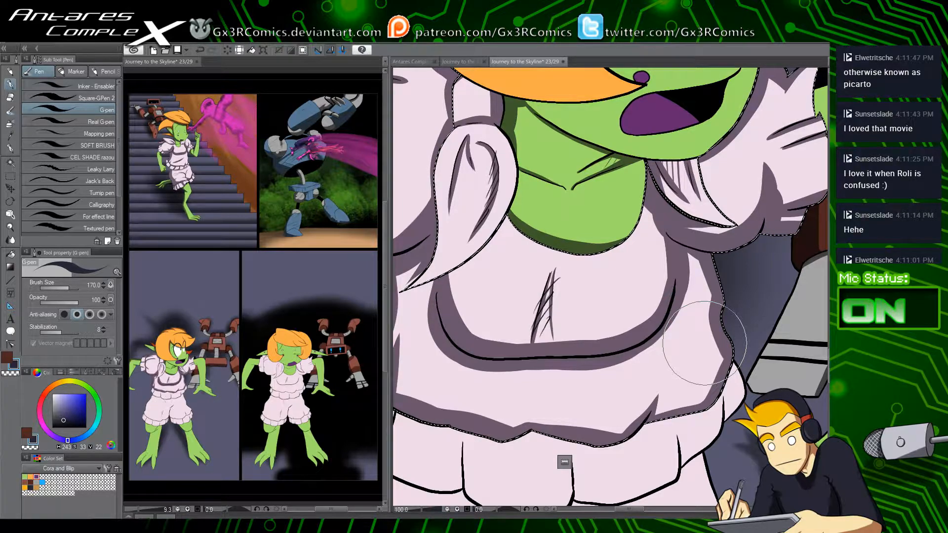
left_click_drag(704, 343, 805, 318)
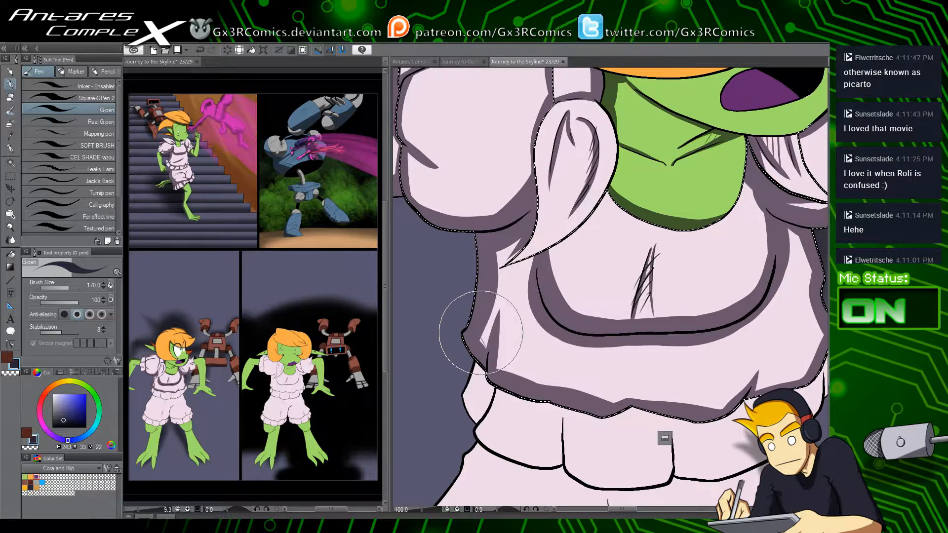
mouse_move(480, 333)
left_mouse_down()
mouse_move(489, 348)
mouse_move(496, 339)
left_mouse_up()
left_click_drag(491, 305, 498, 326)
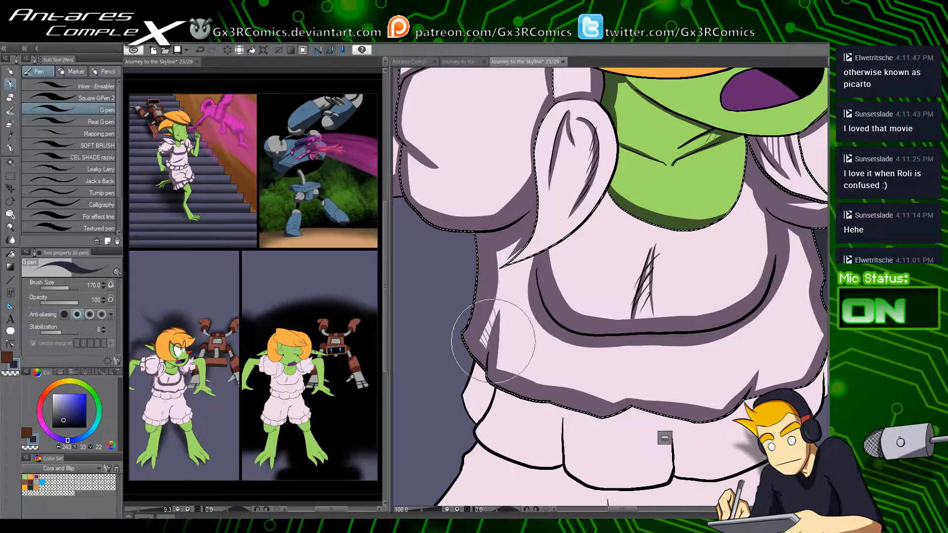
left_click_drag(494, 361, 491, 286)
key("ctrl+d")
Step: Select the small ruffle piece sticking out beneath the blouse's side and shade it with the G-pen
key("w")
left_click(475, 316)
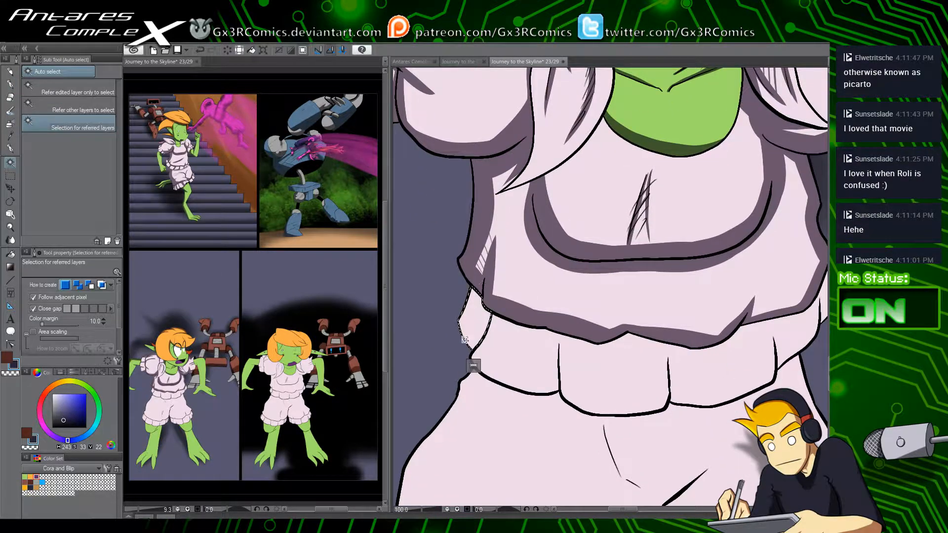
key("p")
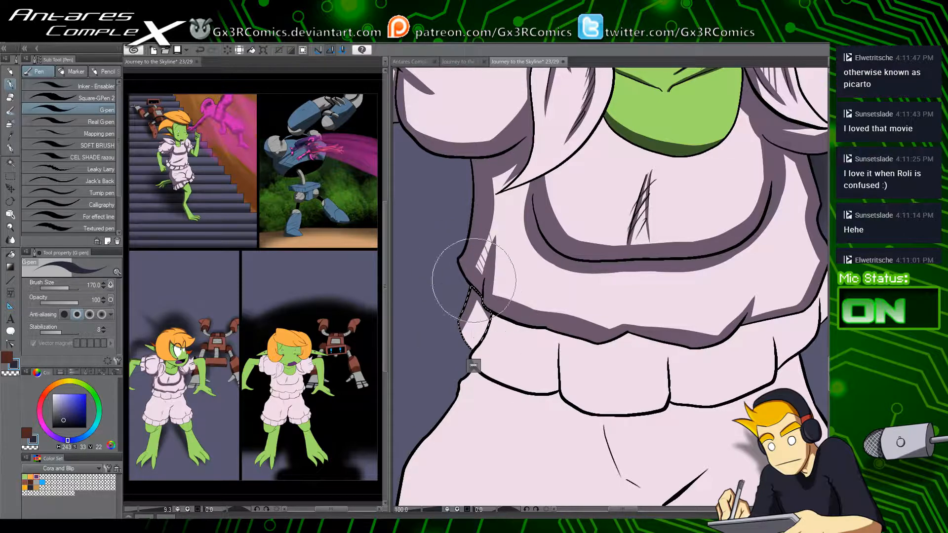
scroll(514, 434, "down", 3)
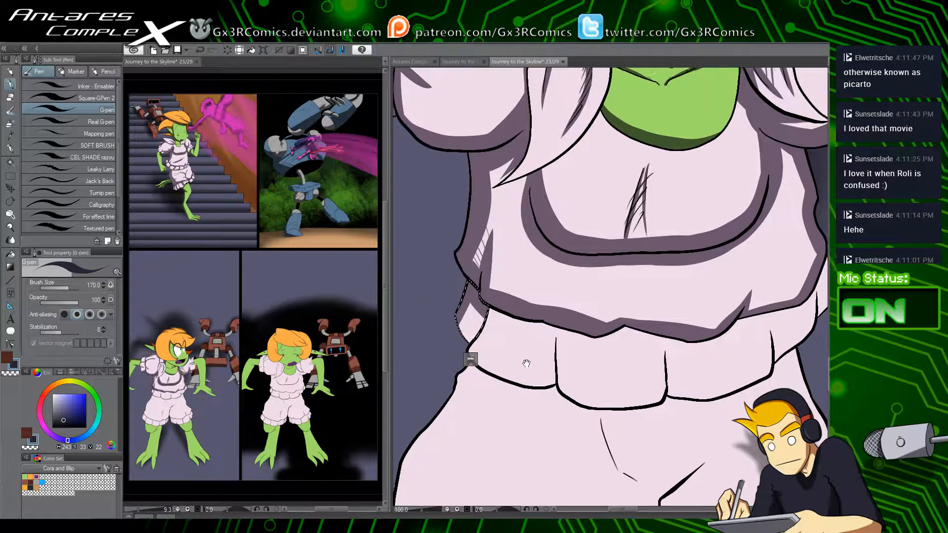
Step: Select the waist ruffle and shade it below the blouse hem and beside its pleat lines
key("w")
left_click(487, 264)
scroll(489, 276, "up", 3)
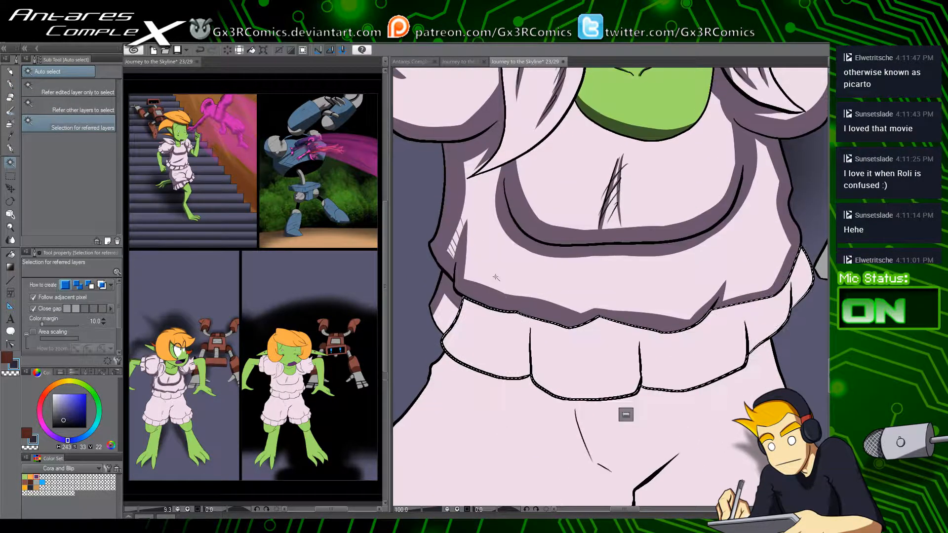
key("p")
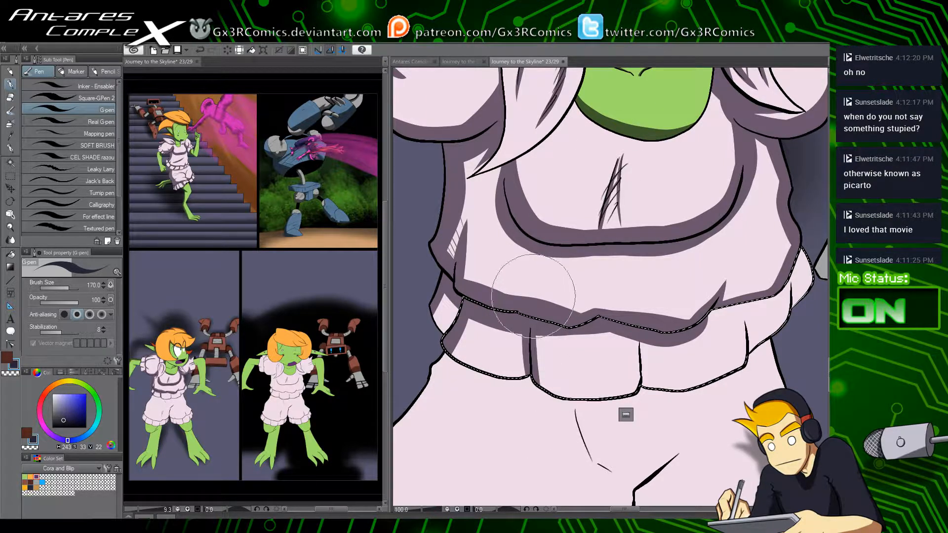
left_click_drag(649, 374, 571, 382)
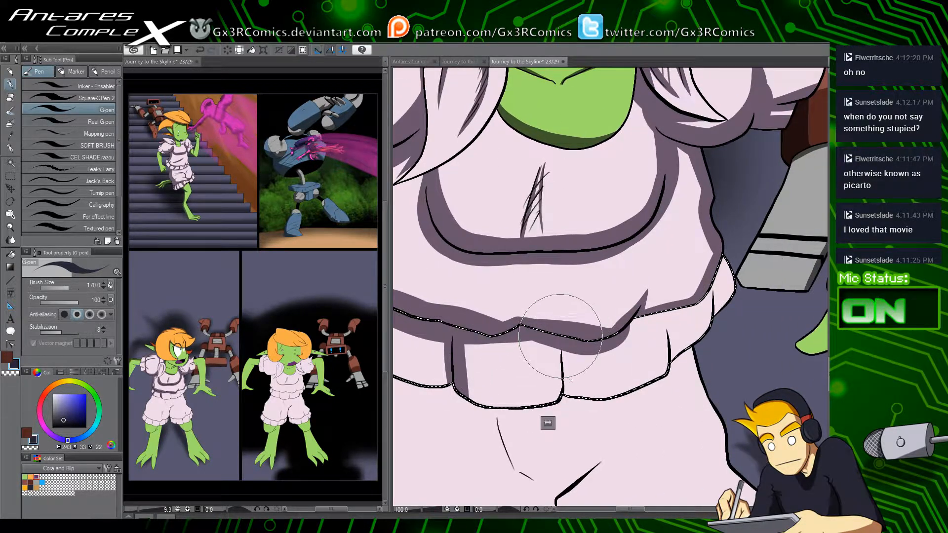
left_click_drag(660, 308, 668, 380)
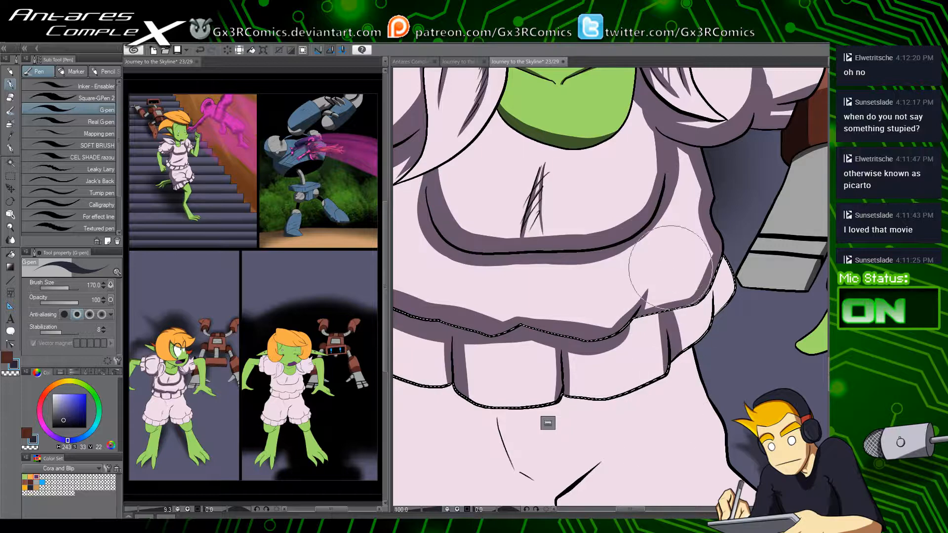
Step: Shade the far end of the waist ruffle around its last fold and clear the selection
left_click_drag(710, 281, 716, 326)
left_click_drag(705, 225, 740, 360)
left_click_drag(716, 255, 706, 434)
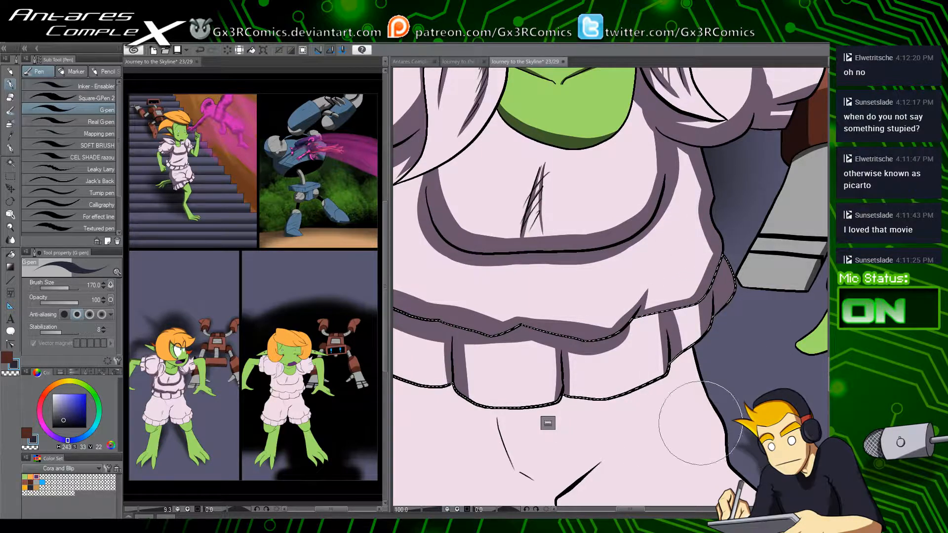
left_click_drag(617, 327, 673, 306)
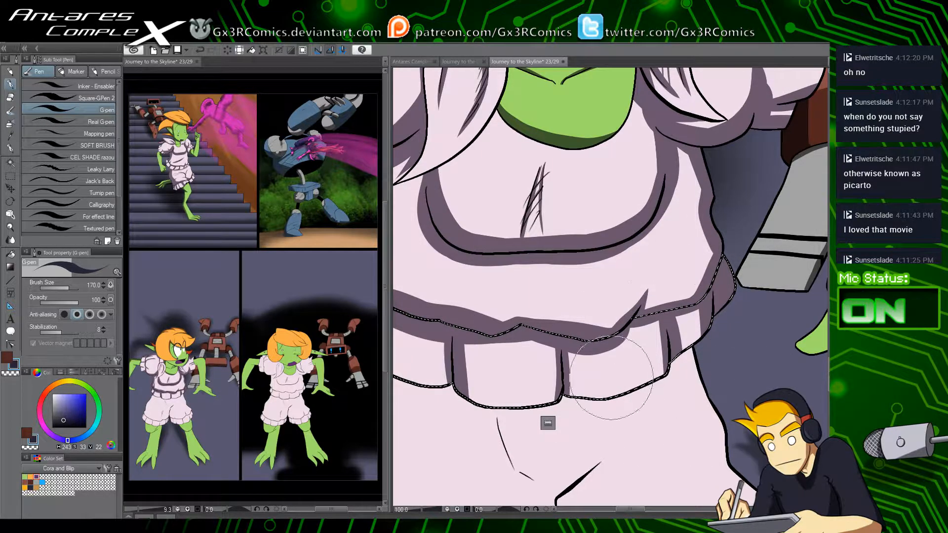
key("ctrl+d")
Step: Select the shorts and shade the outer side of the first leg down to its lower corner
mouse_move(558, 426)
left_mouse_down()
mouse_move(607, 361)
mouse_move(716, 263)
left_mouse_up()
key("w")
left_click(575, 293)
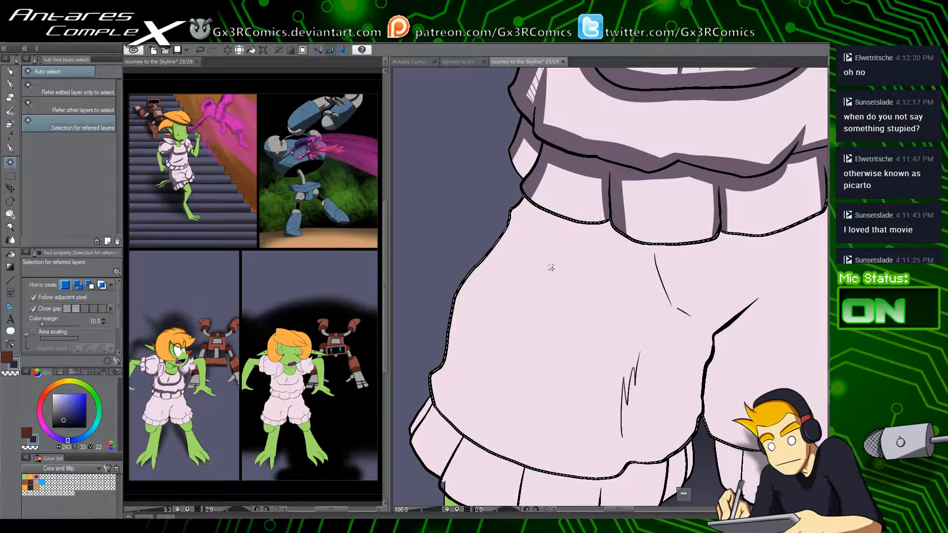
key("p")
mouse_move(568, 138)
left_mouse_down()
mouse_move(497, 232)
mouse_move(435, 386)
mouse_move(487, 401)
mouse_move(546, 461)
mouse_move(448, 438)
left_mouse_up()
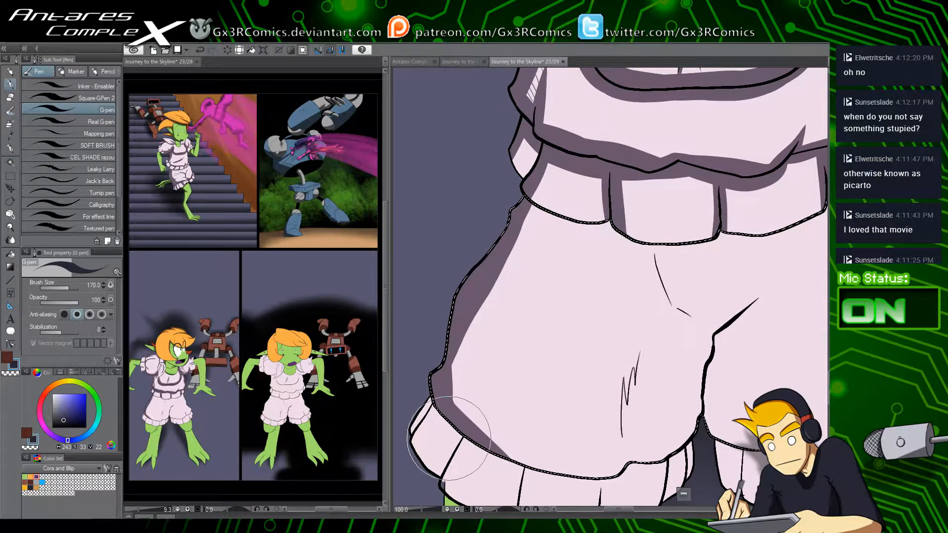
Step: Sample the shorts' light pink as the main drawing color
key("x")
key("i")
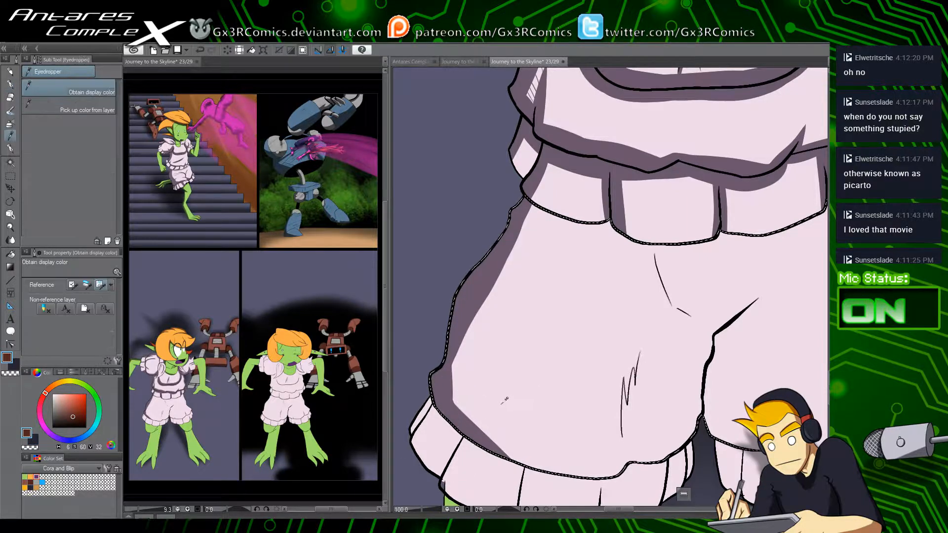
left_click(504, 398)
Step: Select the outermost sliver of the first leg's cuff and shade it with the dark shadow color
left_click_drag(501, 444, 509, 370)
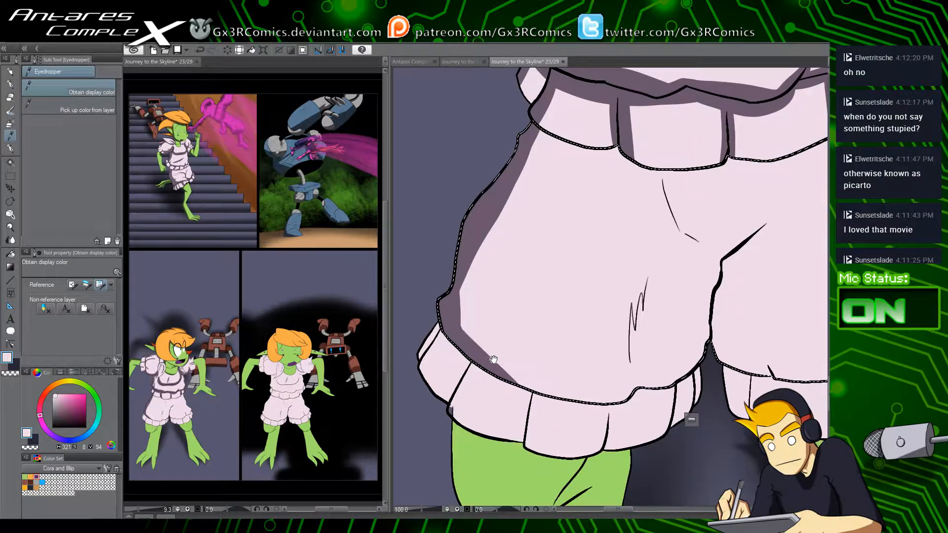
key("w")
left_click(450, 413)
key("p")
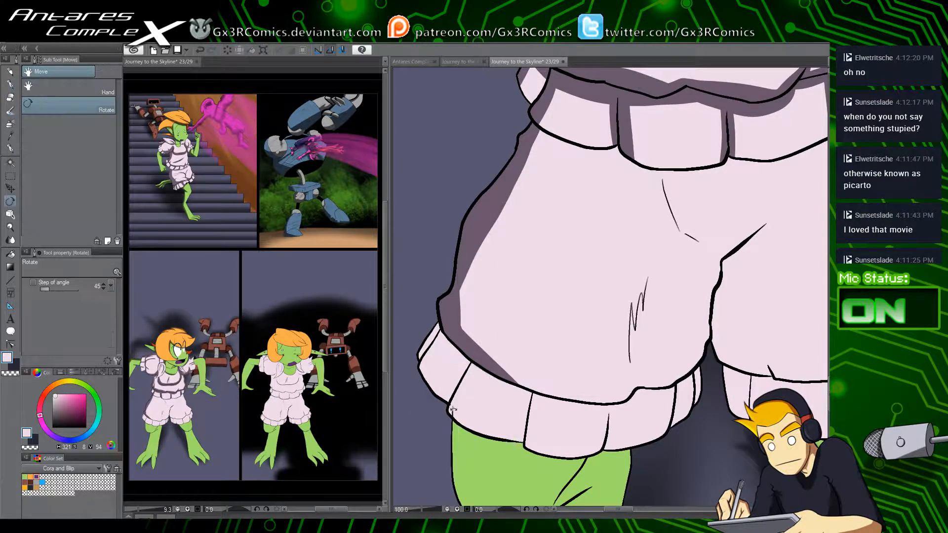
key("e")
key("r")
key("w")
left_click(433, 339)
key("p")
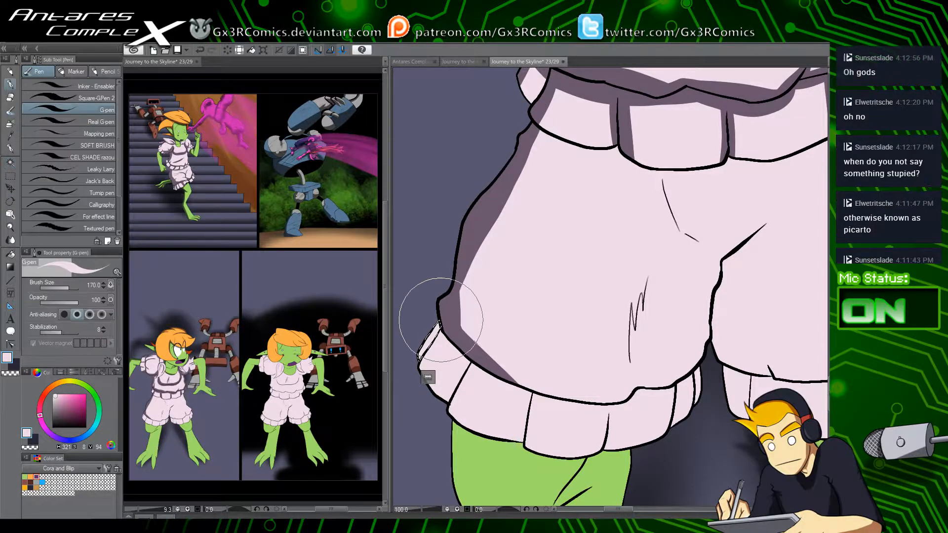
key("x")
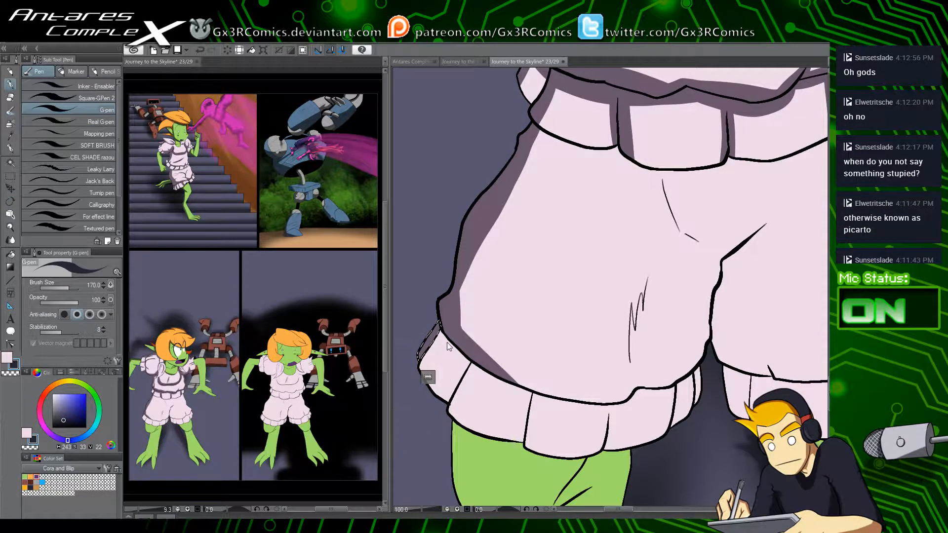
key("ctrl+d")
Step: Shade the front panels of the first leg's cuff below the hem and beside the pleat lines
left_click_drag(443, 329, 413, 411)
mouse_move(448, 335)
left_mouse_down()
mouse_move(469, 378)
mouse_move(468, 360)
mouse_move(494, 365)
mouse_move(440, 340)
mouse_move(468, 360)
left_mouse_up()
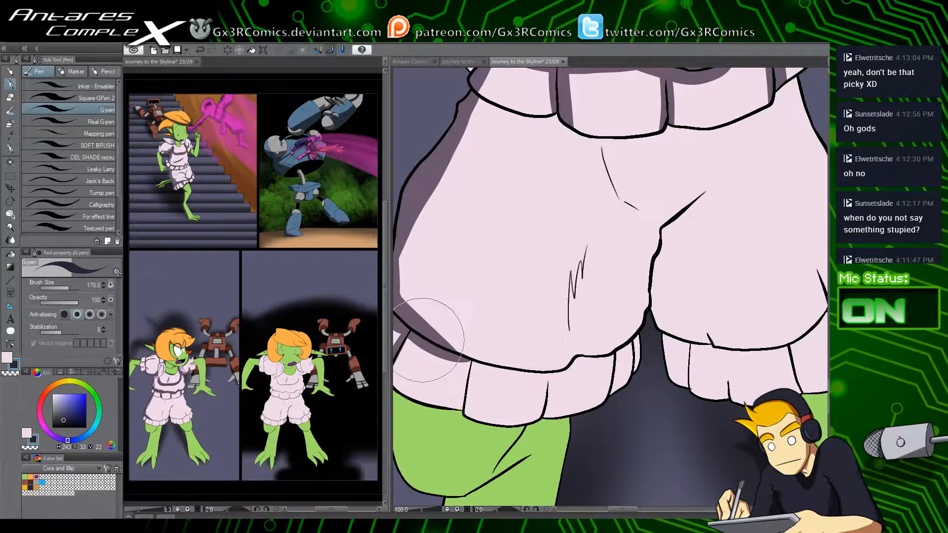
key("w")
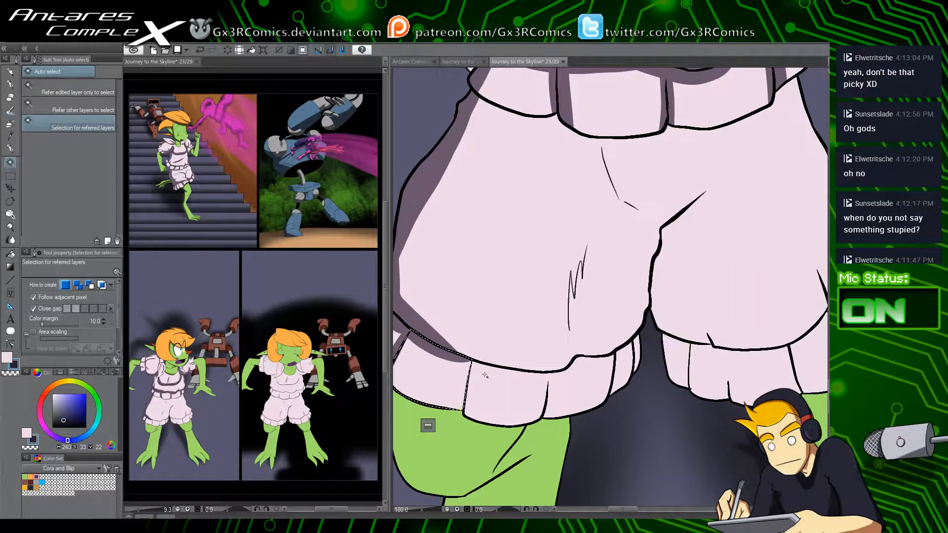
left_click(470, 376)
key("p")
left_click_drag(473, 352, 463, 424)
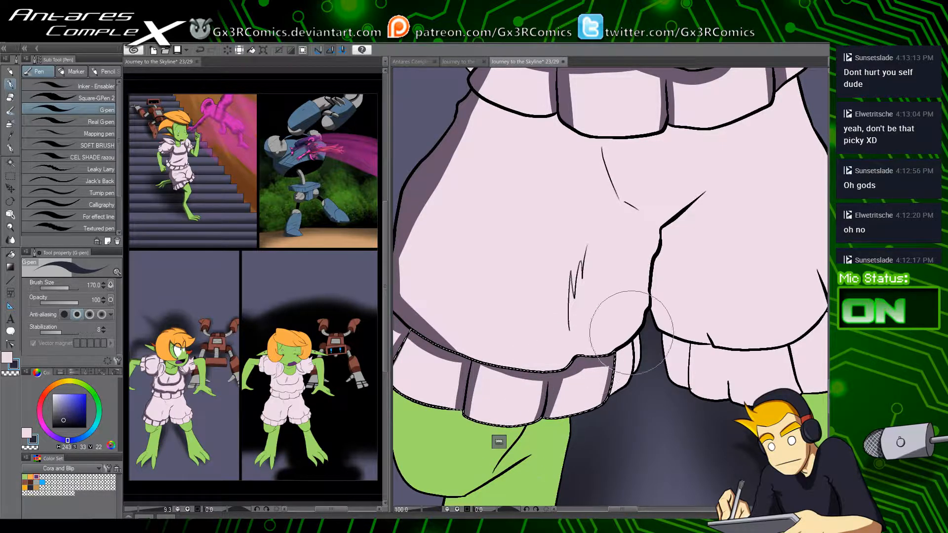
key("ctrl+d")
Step: Select and shade the narrow cuff panels at the inner side of the first leg
key("w")
key("p")
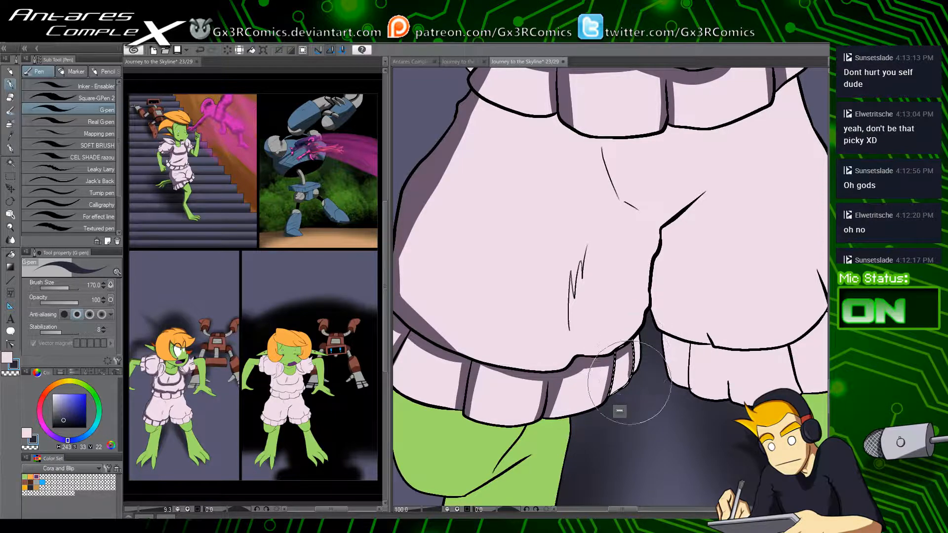
key("ctrl+d")
key("w")
key("ctrl+d")
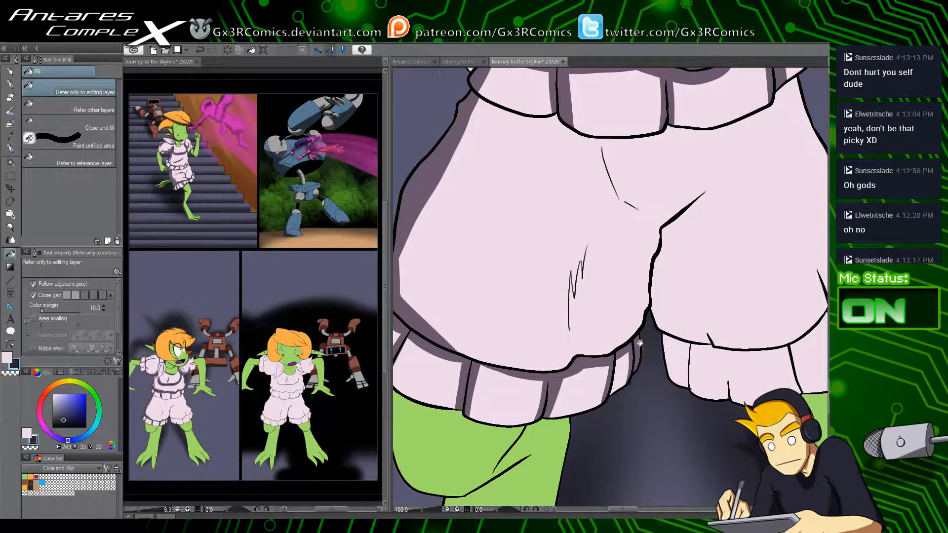
Step: Select the shorts again and shade the first leg's inner hem and the inseam up along the diagonal fold
key("w")
left_click(569, 349)
key("p")
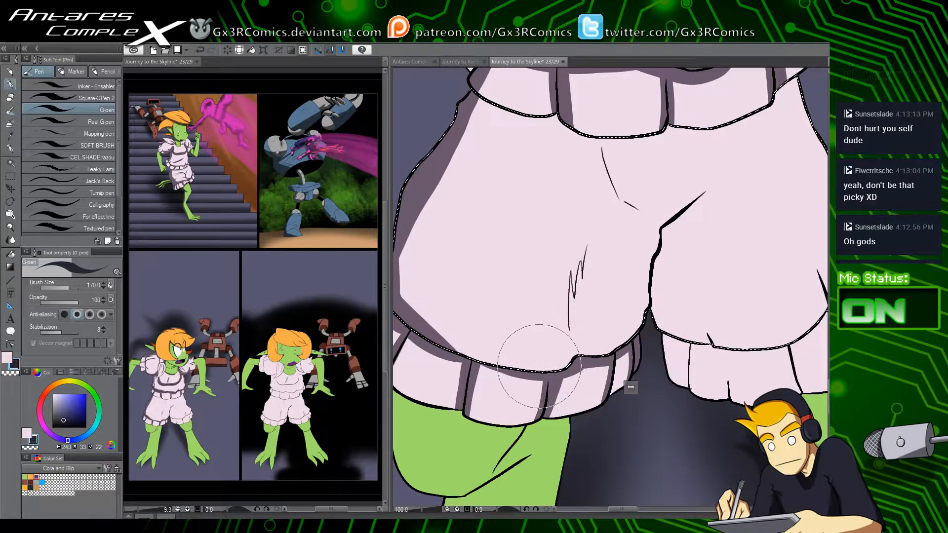
left_click_drag(535, 373, 568, 360)
mouse_move(614, 317)
left_mouse_down()
mouse_move(653, 238)
mouse_move(731, 172)
left_mouse_up()
Step: Paint a thin tapered shadow over the zigzag crease on the first leg, redoing the first stroke
left_click_drag(599, 224, 569, 350)
key("ctrl+z")
left_click_drag(602, 215, 571, 332)
Step: Shade the top of the shorts along the underside of the waist ruffle
left_click_drag(575, 193, 544, 279)
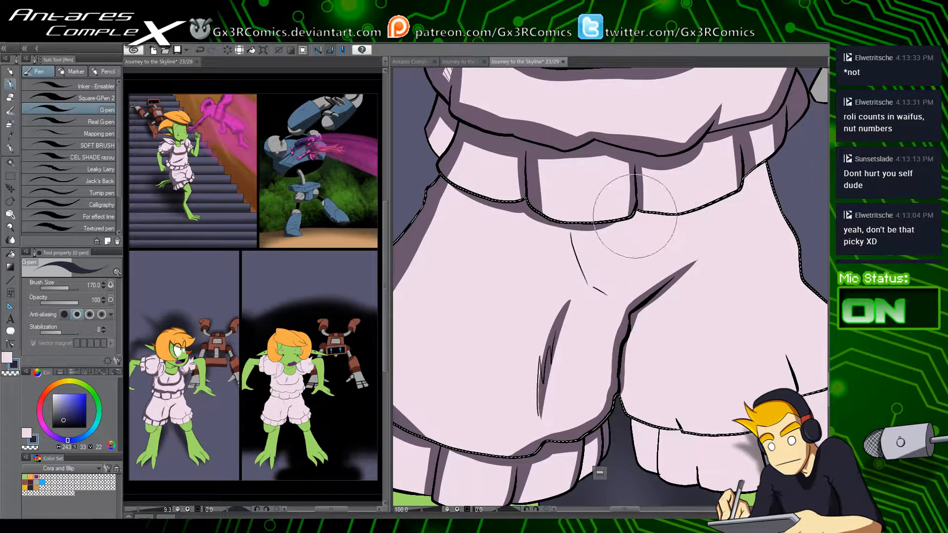
left_click_drag(730, 164, 642, 238)
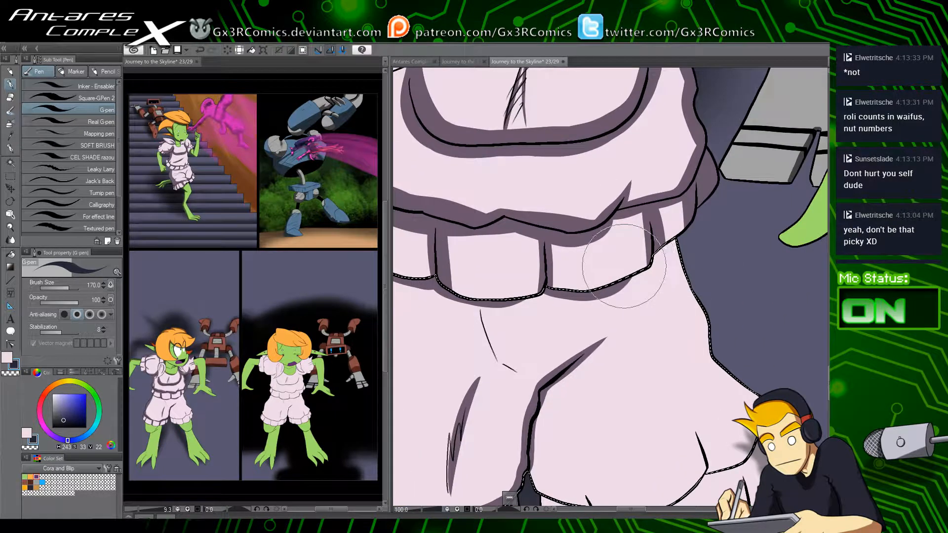
left_click_drag(661, 325, 617, 252)
Step: Shade the second leg of the shorts down its outer side, along its creases, and above its lower hem
mouse_move(623, 150)
left_mouse_down()
mouse_move(679, 296)
mouse_move(723, 334)
mouse_move(713, 329)
mouse_move(720, 306)
mouse_move(668, 421)
left_mouse_up()
left_click_drag(641, 338, 658, 381)
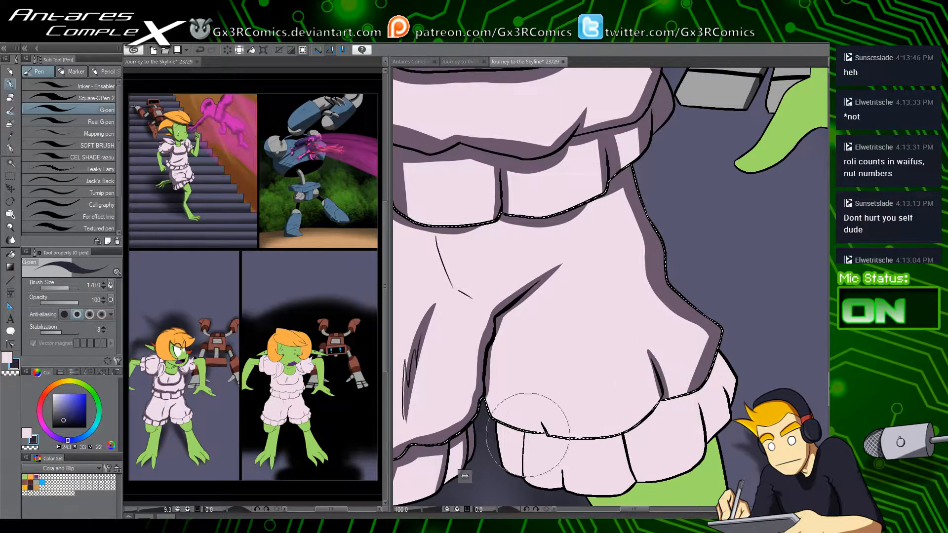
mouse_move(489, 381)
left_mouse_down()
mouse_move(539, 443)
mouse_move(501, 411)
mouse_move(549, 428)
mouse_move(532, 397)
mouse_move(565, 453)
mouse_move(559, 413)
mouse_move(544, 431)
mouse_move(598, 433)
mouse_move(662, 393)
mouse_move(573, 432)
mouse_move(543, 430)
mouse_move(609, 427)
mouse_move(650, 405)
mouse_move(658, 366)
mouse_move(654, 401)
mouse_move(702, 383)
mouse_move(709, 356)
left_mouse_up()
left_click_drag(543, 420, 557, 323)
Step: Select the narrow inner cuff panel of the second leg and shade its top and side edges
key("w")
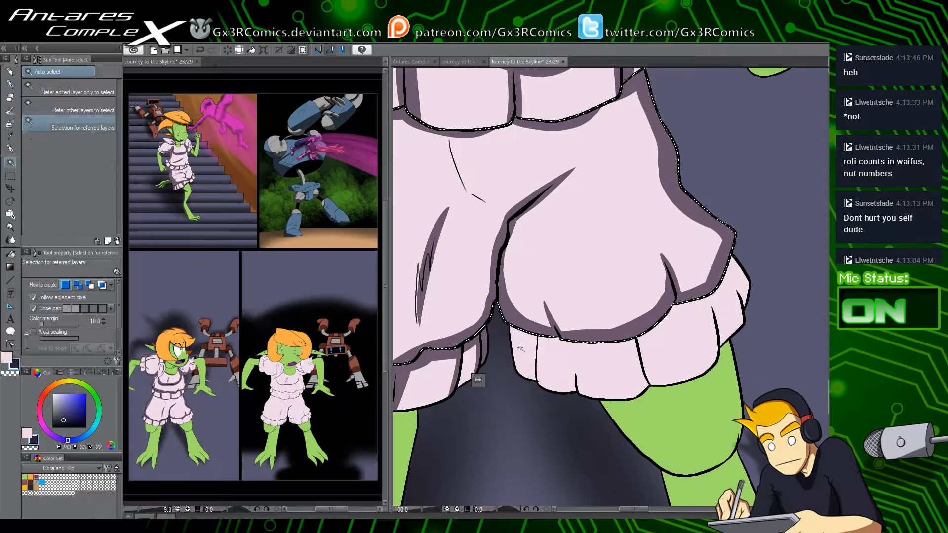
left_click(527, 344)
key("p")
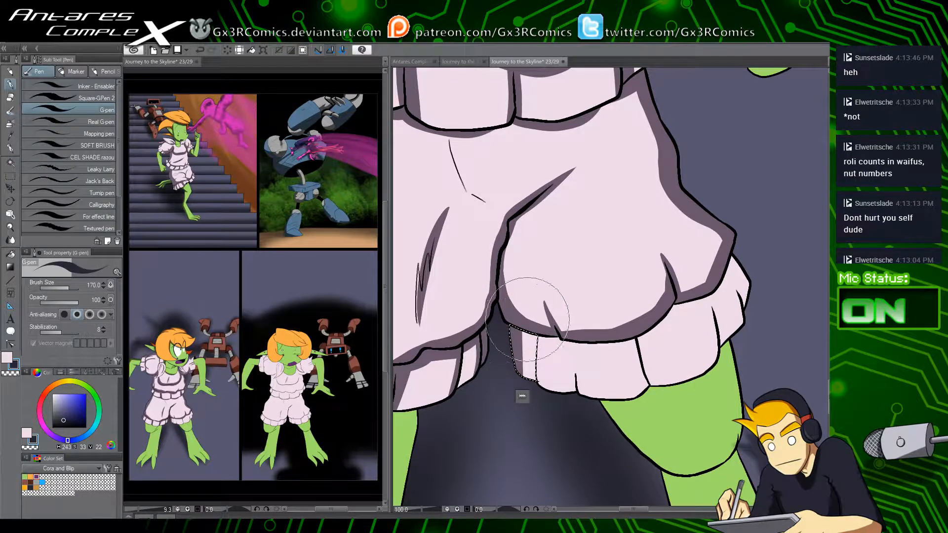
key("w")
key("p")
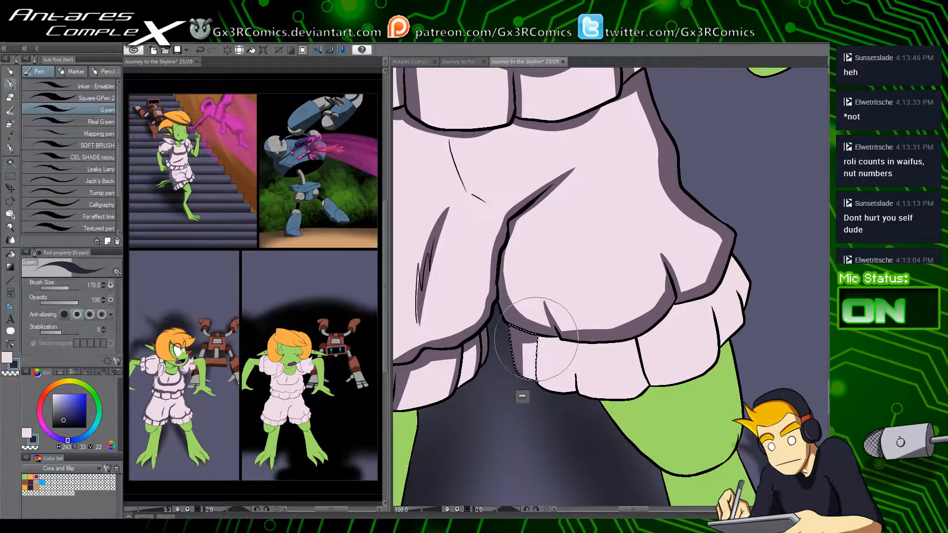
left_click_drag(537, 333, 543, 403)
key("ctrl+d")
Step: Select the second leg's middle cuff panel and shade it below the hem and beside its pleat lines
key("w")
left_click(559, 352)
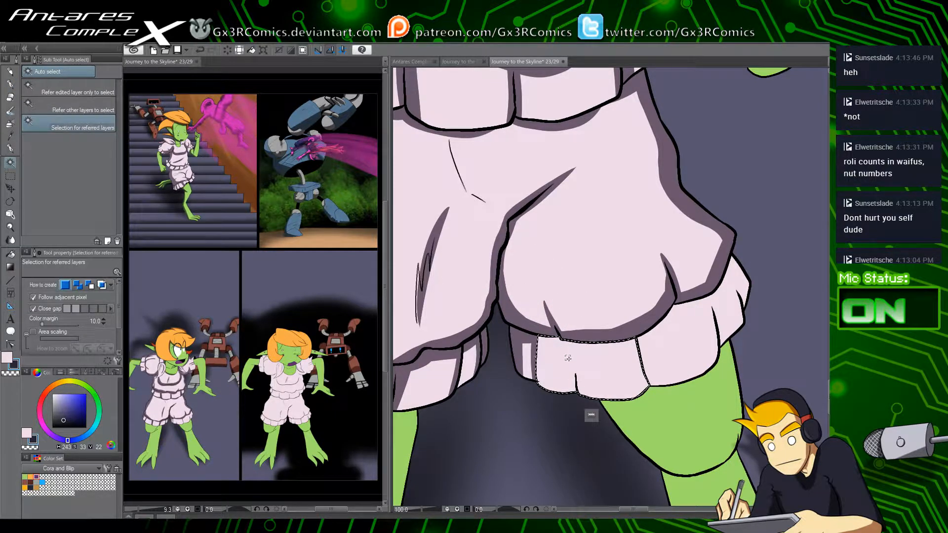
key("p")
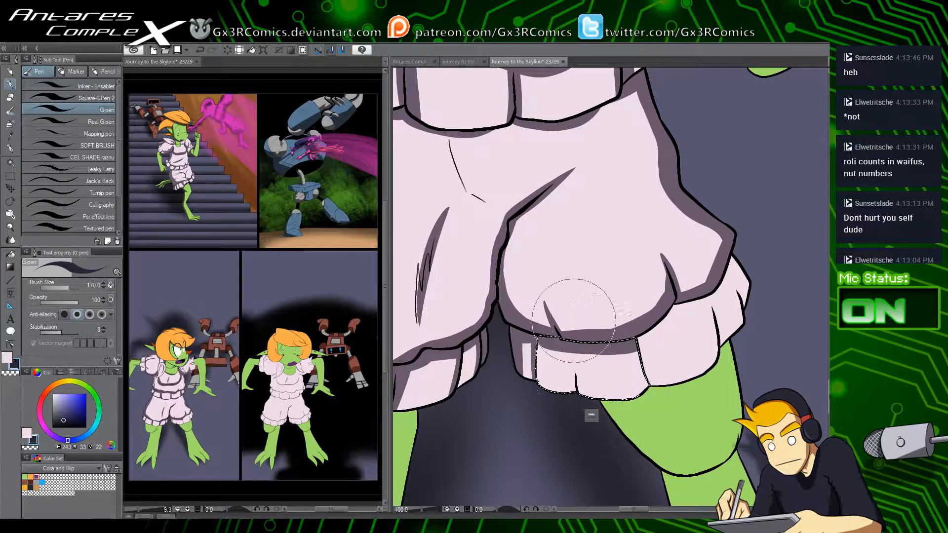
left_click_drag(571, 333, 585, 410)
left_click_drag(543, 331, 551, 413)
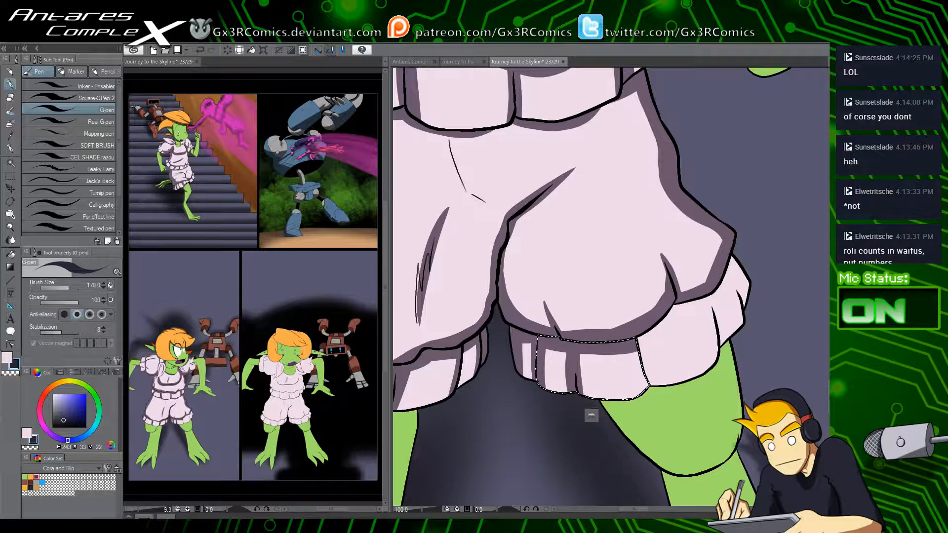
key("ctrl+d")
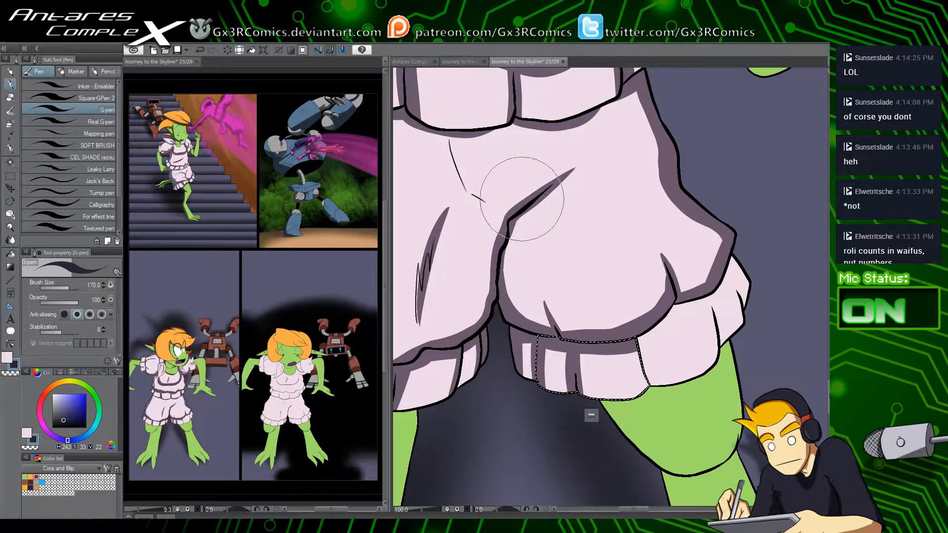
Step: Shade the shorts' crotch creases and the short diagonal fold line at the front with tapered strokes
mouse_move(510, 241)
left_mouse_down()
mouse_move(546, 296)
mouse_move(508, 222)
mouse_move(529, 242)
mouse_move(522, 205)
mouse_move(474, 232)
mouse_move(455, 158)
mouse_move(470, 192)
mouse_move(470, 340)
left_mouse_up()
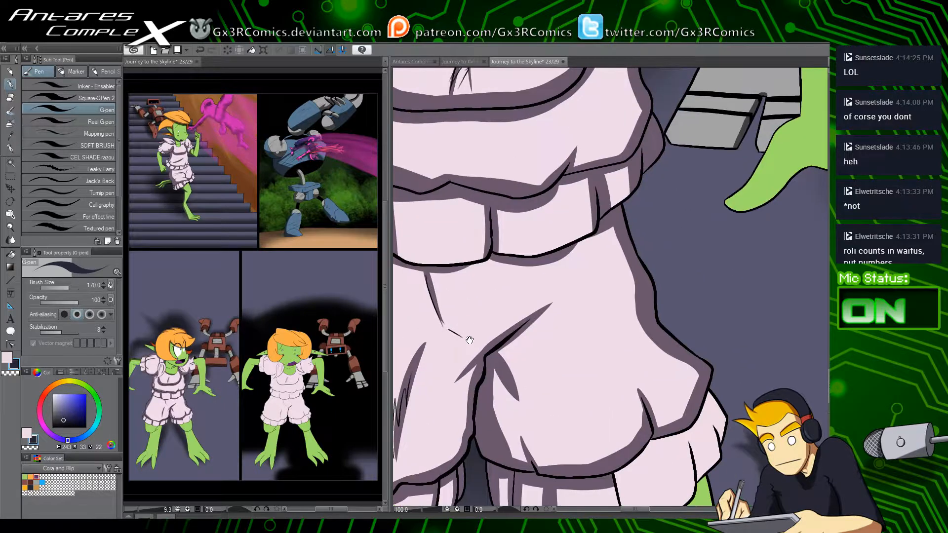
key("ctrl+z")
mouse_move(426, 273)
left_mouse_down()
mouse_move(443, 326)
mouse_move(463, 339)
left_mouse_up()
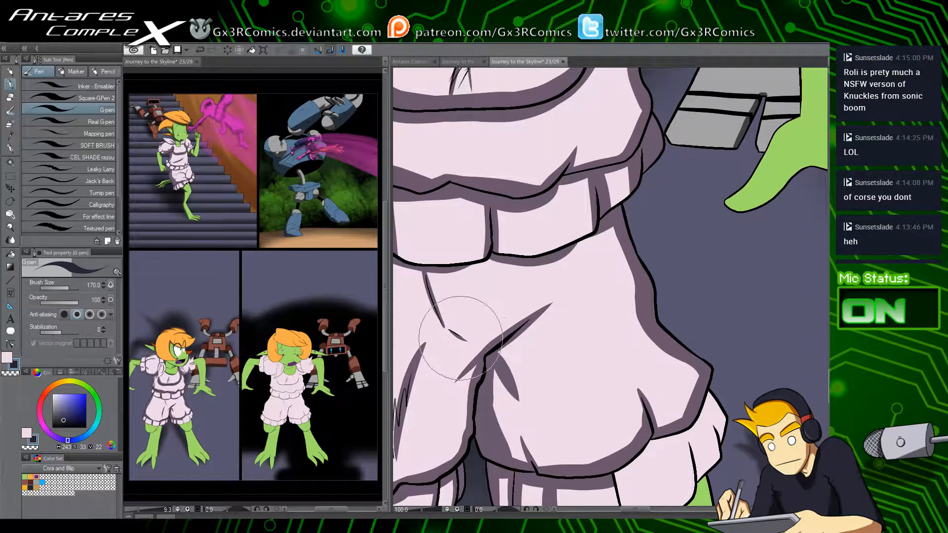
left_click_drag(491, 345, 462, 402)
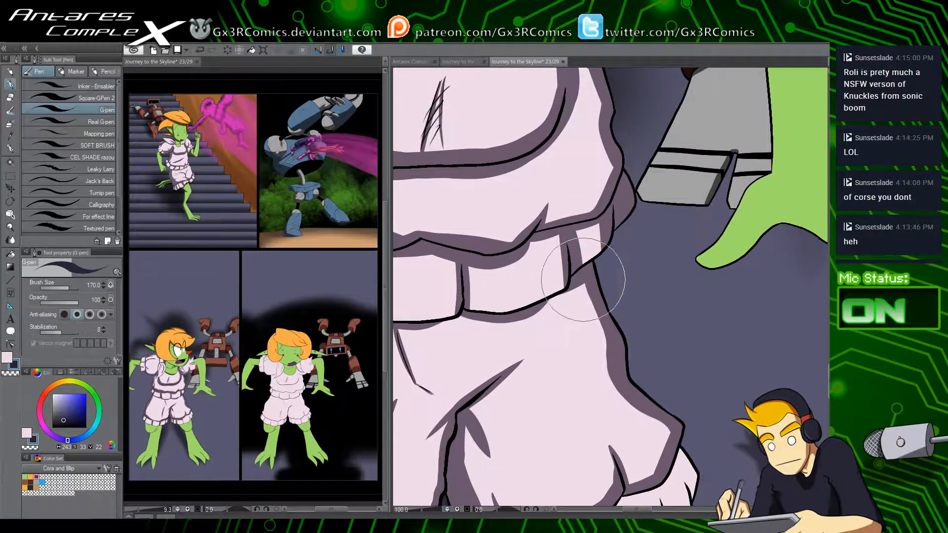
Step: Shade the second leg's outer hip just below the waist ruffle of the shorts
left_click_drag(580, 284, 601, 328)
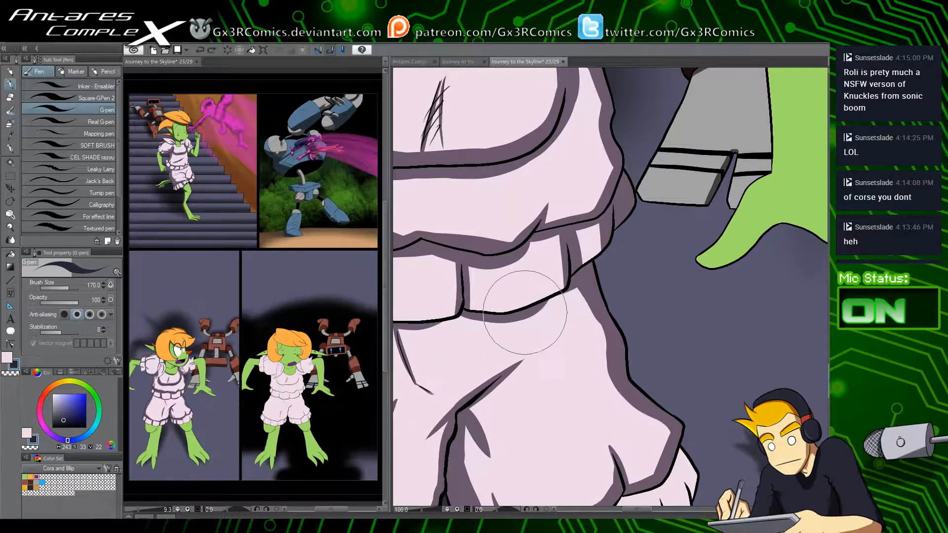
key("ctrl+z")
left_click_drag(565, 291, 616, 327)
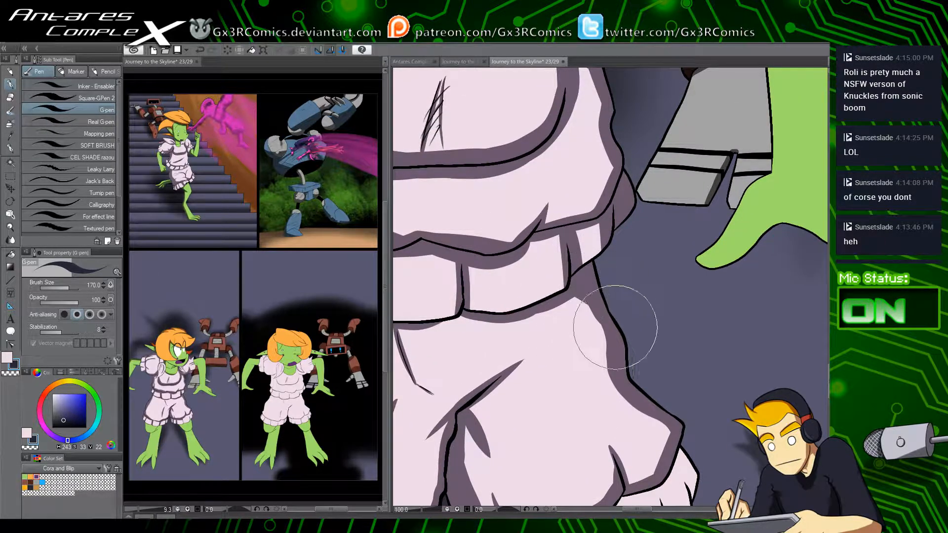
left_click_drag(599, 284, 563, 368)
left_click_drag(558, 313, 487, 364)
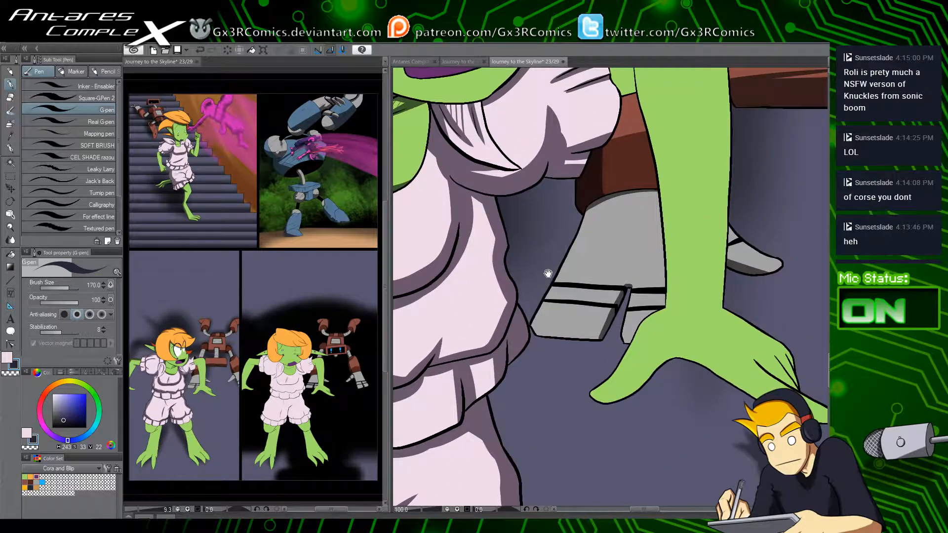
left_click_drag(468, 265, 506, 349)
left_click_drag(482, 301, 527, 372)
key("w")
left_click(499, 308)
key("p")
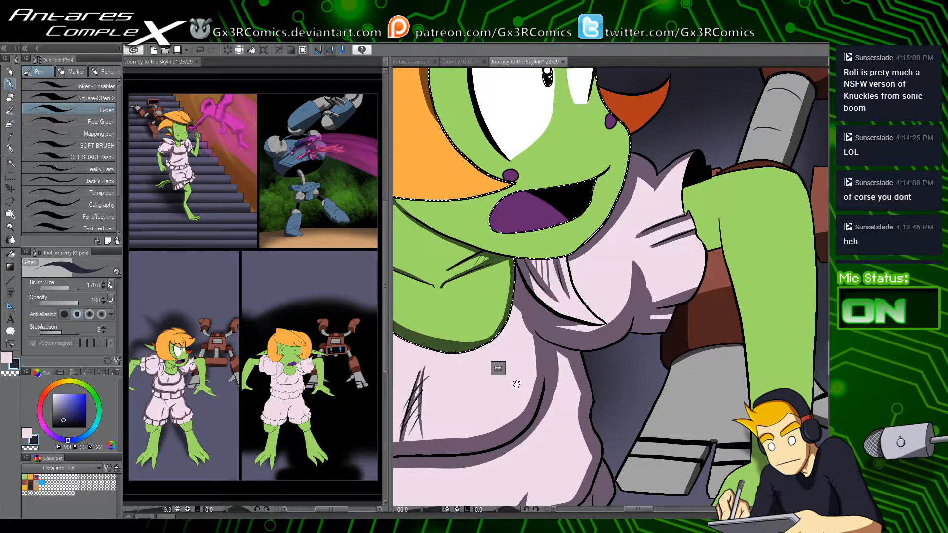
left_click_drag(573, 469, 498, 377)
left_click_drag(558, 493, 539, 400)
mouse_move(511, 461)
left_mouse_down()
mouse_move(590, 305)
mouse_move(682, 286)
left_mouse_up()
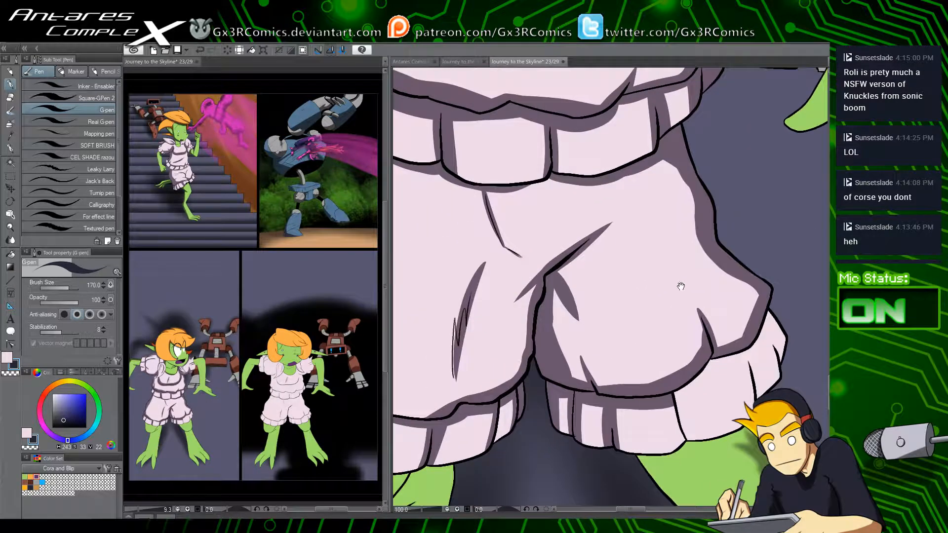
left_click_drag(498, 354, 633, 339)
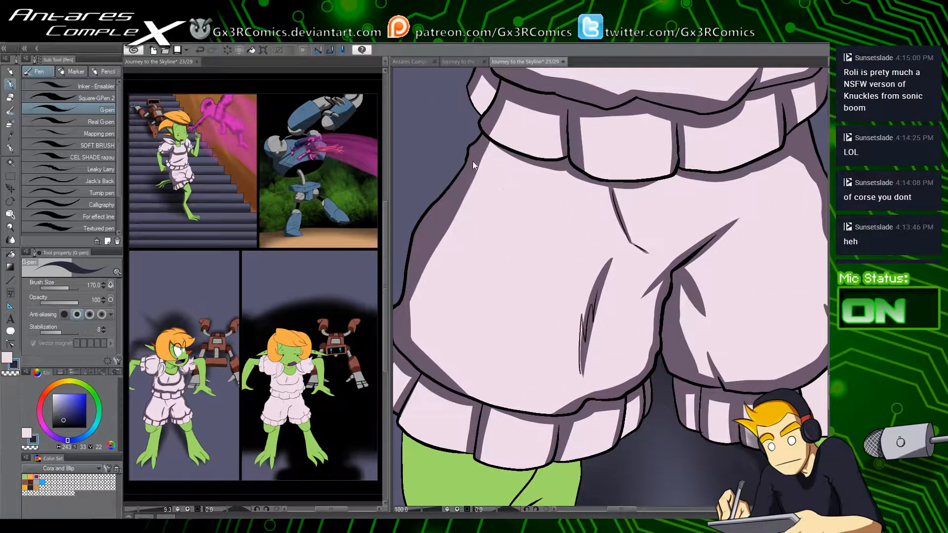
Step: Add a tapered shadow crease at the first leg's outer hip and shade the shorts above that leg's lower hem
left_click_drag(467, 193, 494, 235)
key("ctrl+z")
left_click_drag(472, 174, 496, 230)
left_click_drag(482, 342, 517, 274)
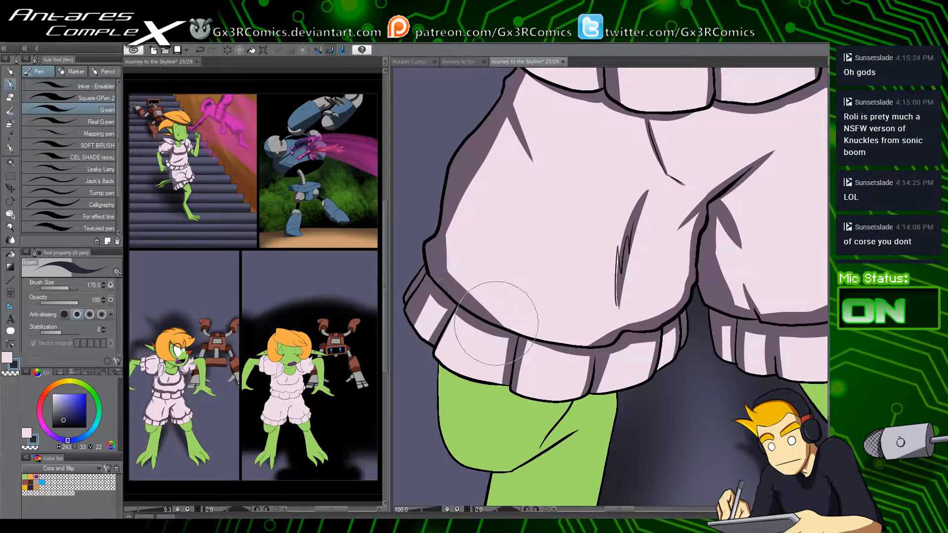
left_click_drag(489, 318, 607, 347)
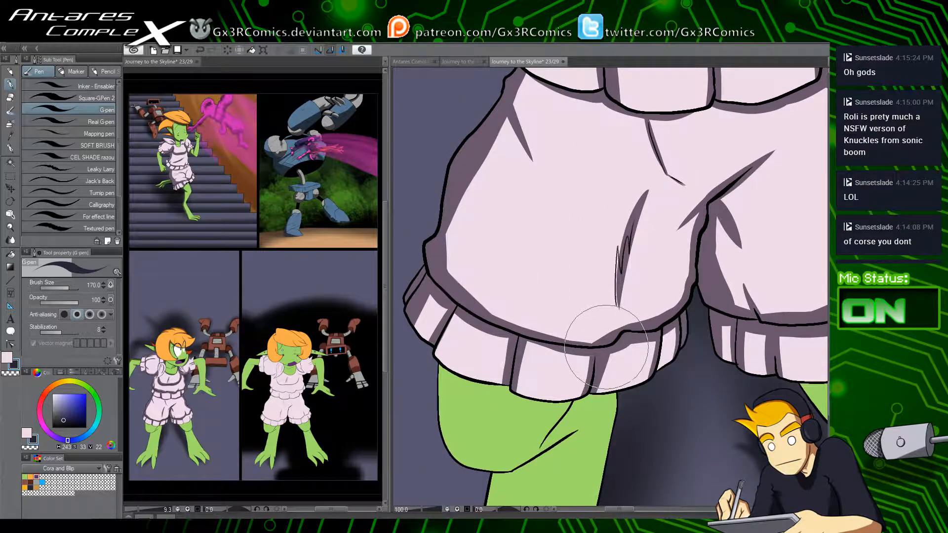
Step: Select the skin of the first leg and airbrush a soft shadow beneath the shorts' cuff
left_click_drag(597, 390, 632, 259)
key("w")
left_click(518, 298)
key("b")
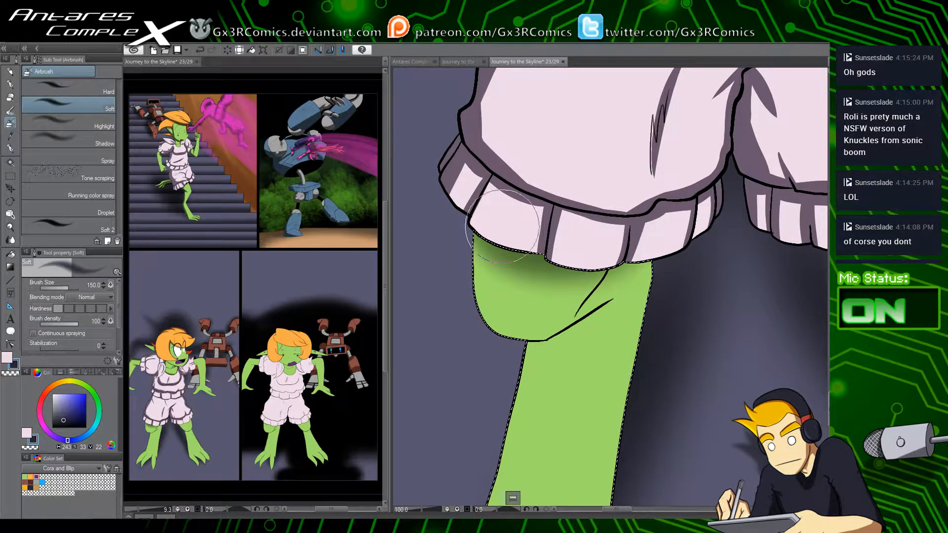
Step: Shade the outer and lower edges of the first leg's knee with the G-pen
key("p")
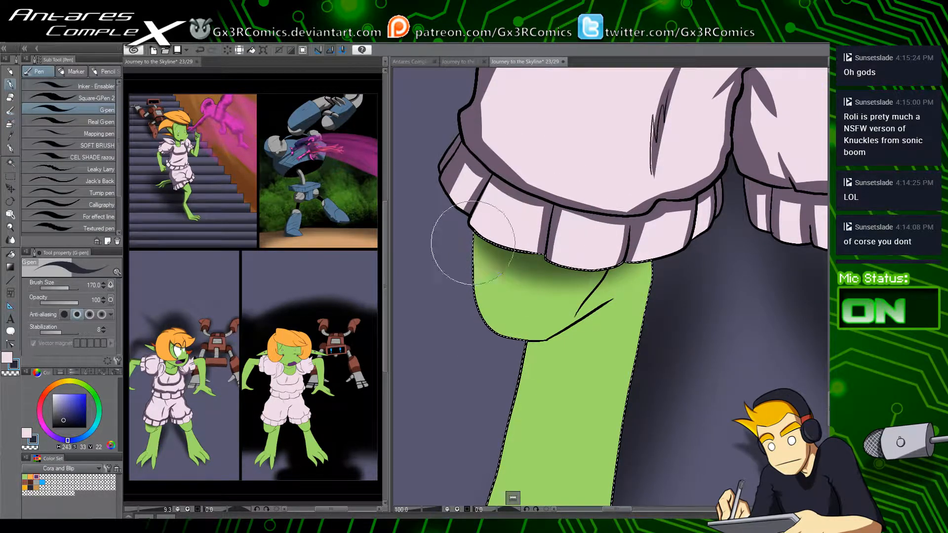
mouse_move(471, 271)
left_mouse_down()
mouse_move(492, 333)
mouse_move(520, 209)
mouse_move(600, 260)
mouse_move(531, 327)
mouse_move(484, 322)
mouse_move(558, 329)
left_mouse_up()
scroll(557, 313, "up", 1)
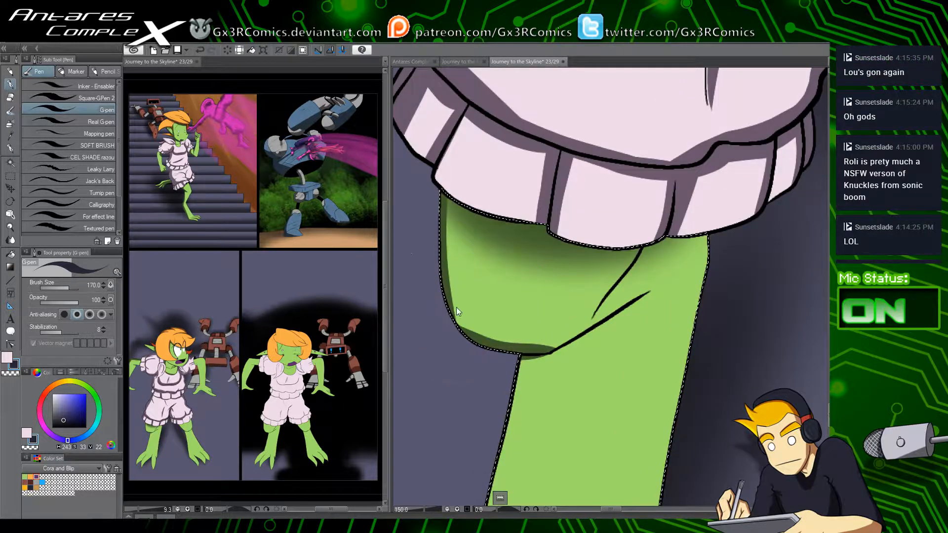
mouse_move(440, 253)
left_mouse_down()
mouse_move(483, 352)
mouse_move(548, 352)
left_mouse_up()
key("ctrl+z")
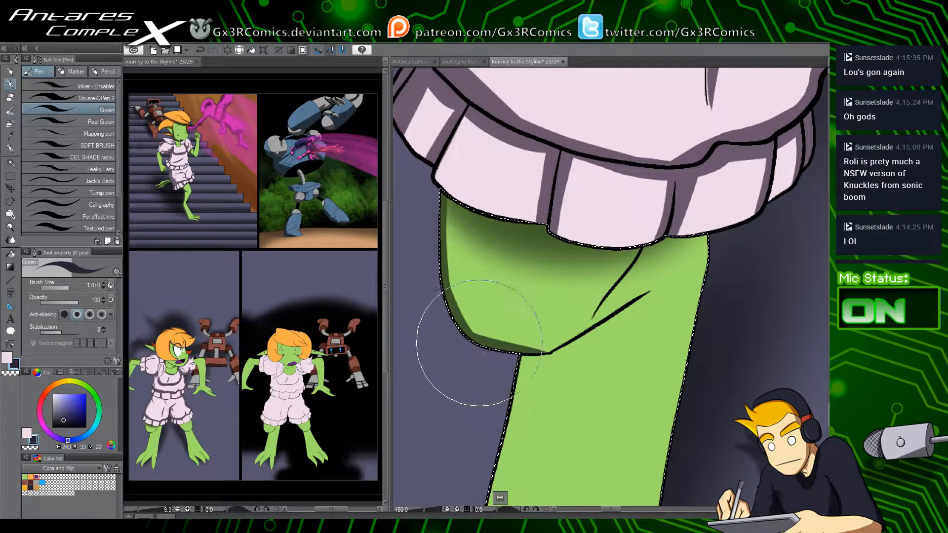
mouse_move(448, 338)
left_mouse_down()
mouse_move(546, 338)
mouse_move(650, 289)
left_mouse_up()
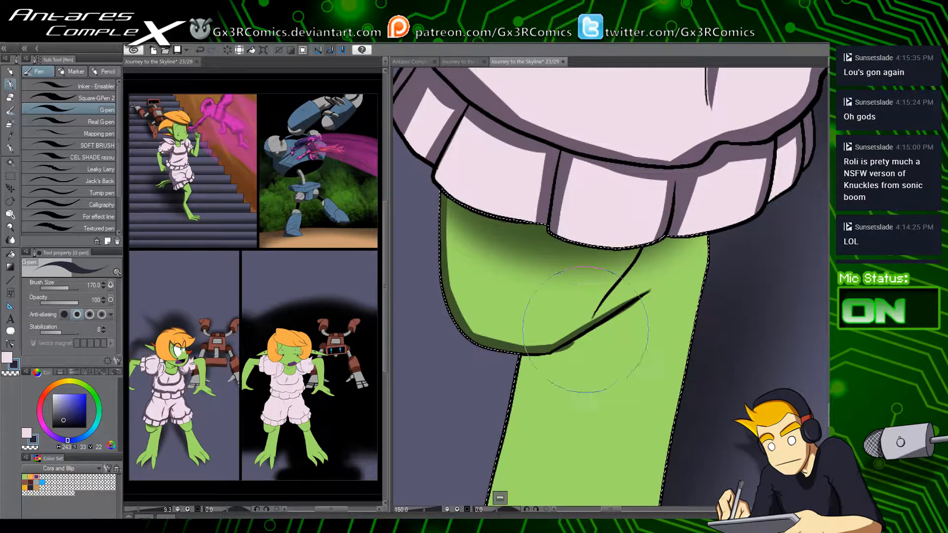
Step: Shade along the first knee's crease lines and under the cuff, trimming the shadow edges with the transparent colour
left_click_drag(594, 321, 669, 212)
key("c")
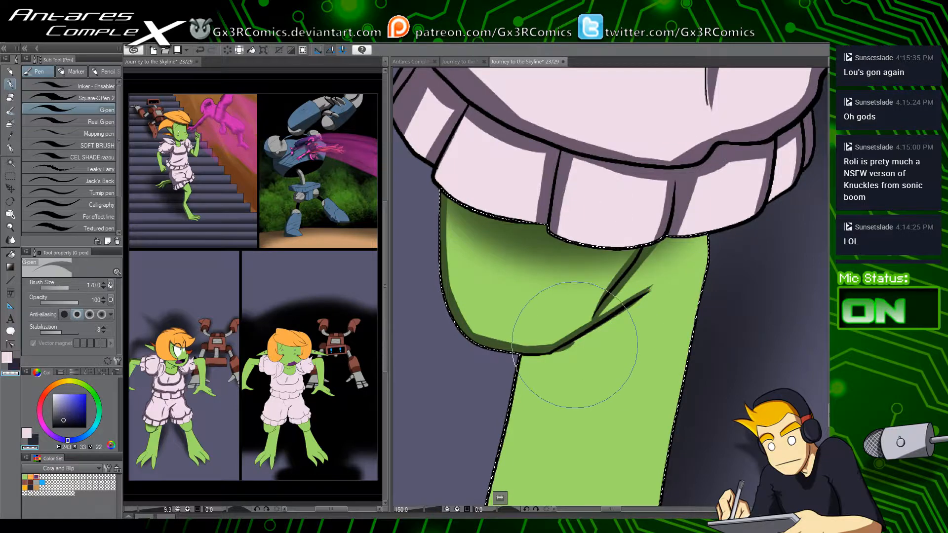
mouse_move(582, 347)
left_mouse_down()
mouse_move(544, 363)
mouse_move(582, 340)
mouse_move(544, 360)
mouse_move(508, 351)
mouse_move(533, 360)
mouse_move(639, 296)
mouse_move(613, 320)
mouse_move(672, 271)
mouse_move(638, 297)
mouse_move(662, 284)
left_mouse_up()
key("c")
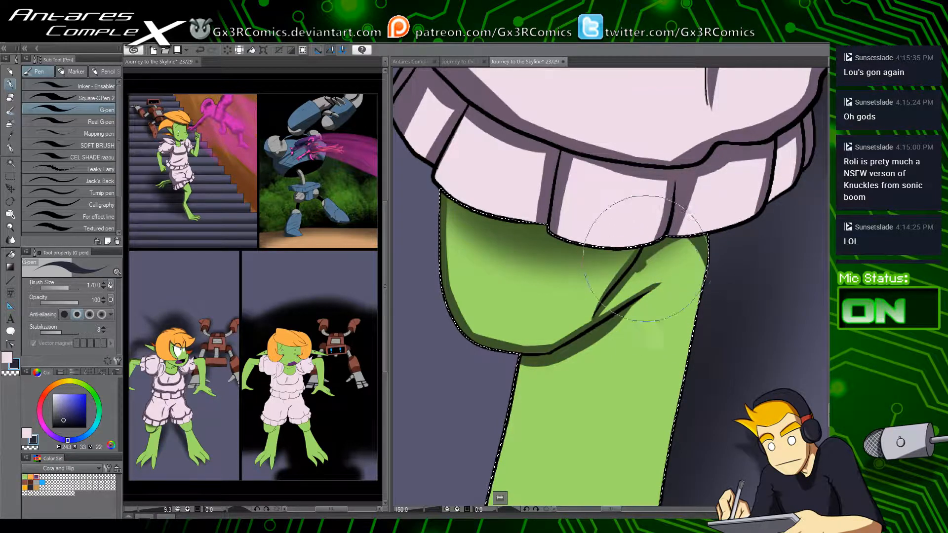
key("ctrl+z")
mouse_move(684, 255)
left_mouse_down()
mouse_move(699, 284)
mouse_move(597, 220)
mouse_move(639, 248)
left_mouse_up()
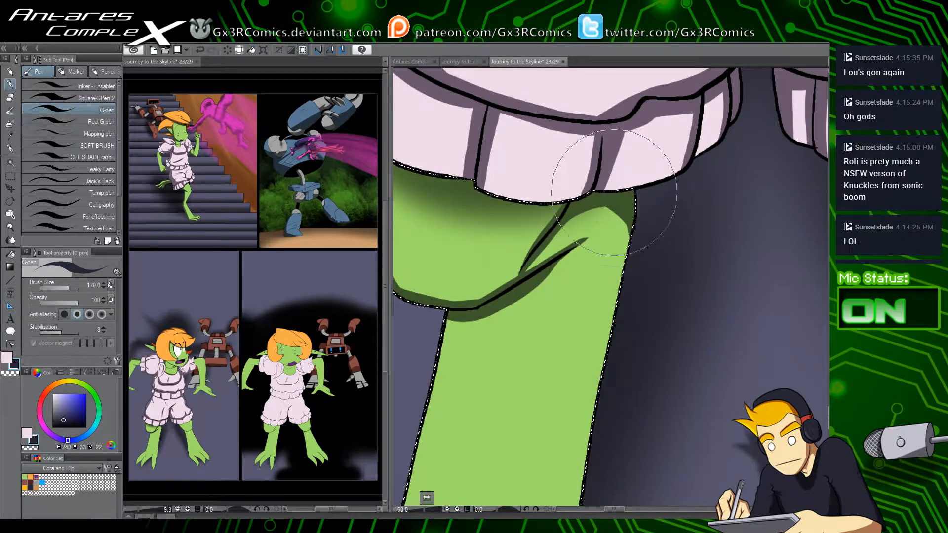
Step: Shade the inner side of the first lower leg from the cuff down to the foot
left_click_drag(625, 179, 626, 316)
scroll(639, 296, "down", 2)
mouse_move(650, 286)
left_mouse_down()
mouse_move(622, 349)
mouse_move(614, 464)
left_mouse_up()
left_click_drag(617, 419, 594, 277)
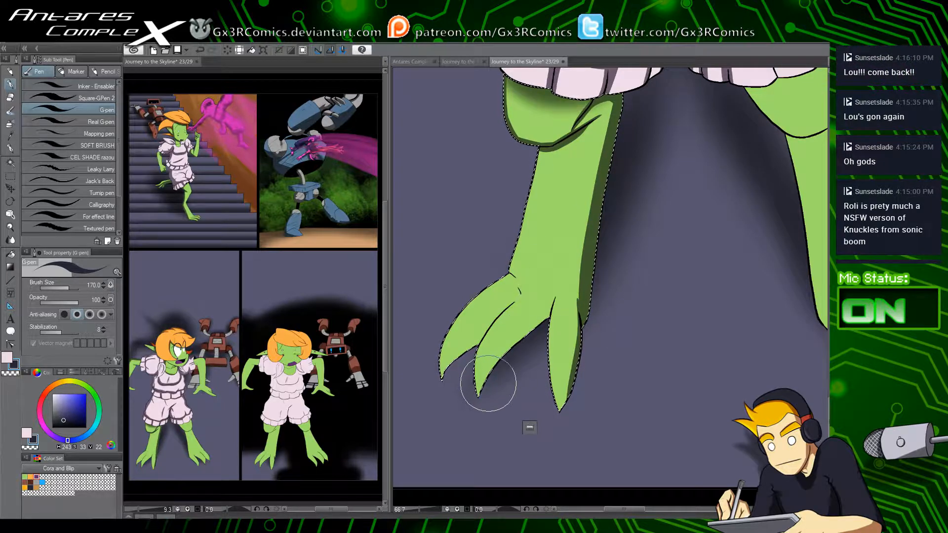
Step: Shade the edges and undersides of the first foot's toes
scroll(521, 339, "up", 1)
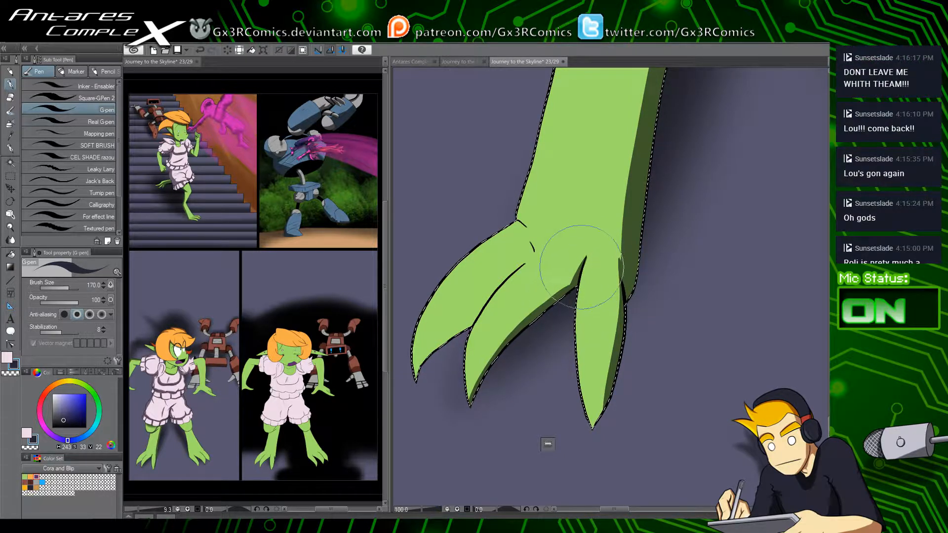
left_click_drag(484, 293, 502, 295)
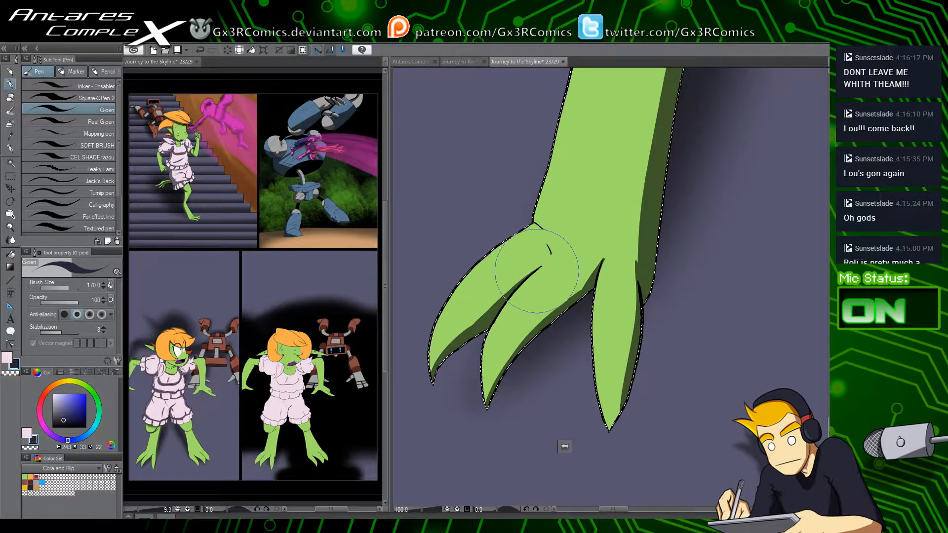
left_click_drag(521, 235, 512, 279)
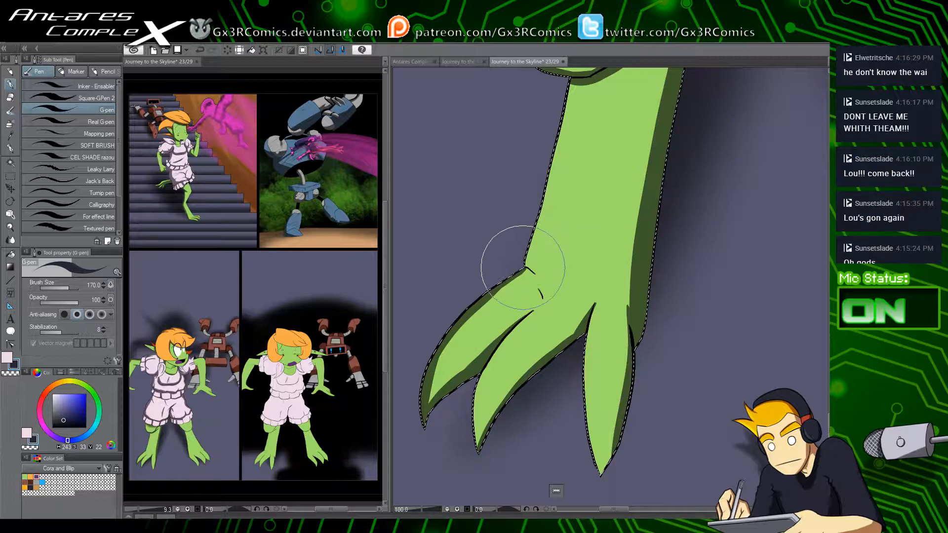
Step: Shade the outer edge of the first lower leg from below the knee to the ankle
left_click_drag(519, 210, 511, 280)
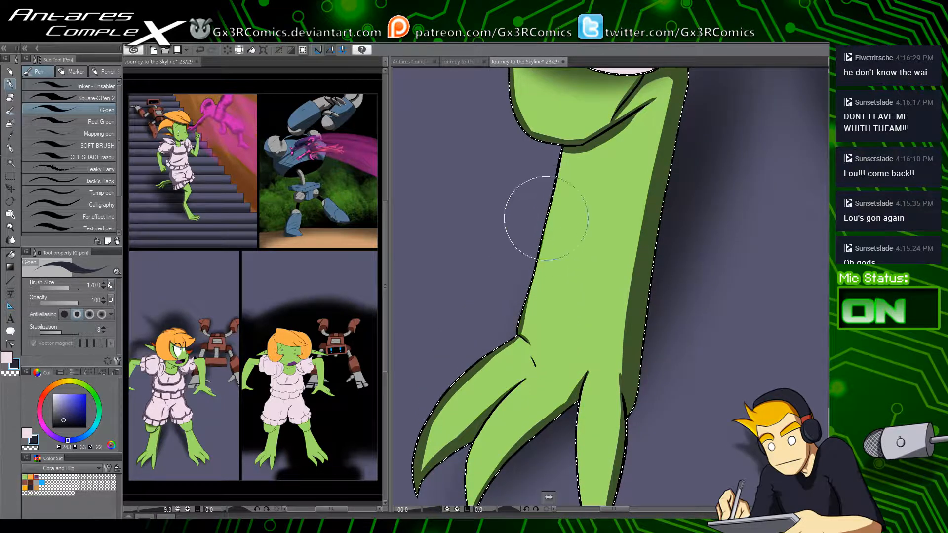
key("ctrl+z")
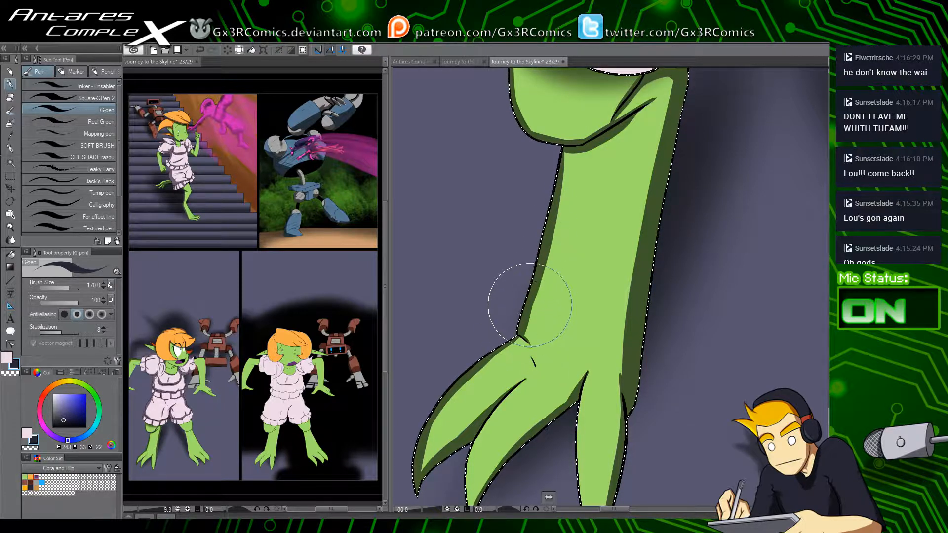
scroll(529, 305, "down", 2)
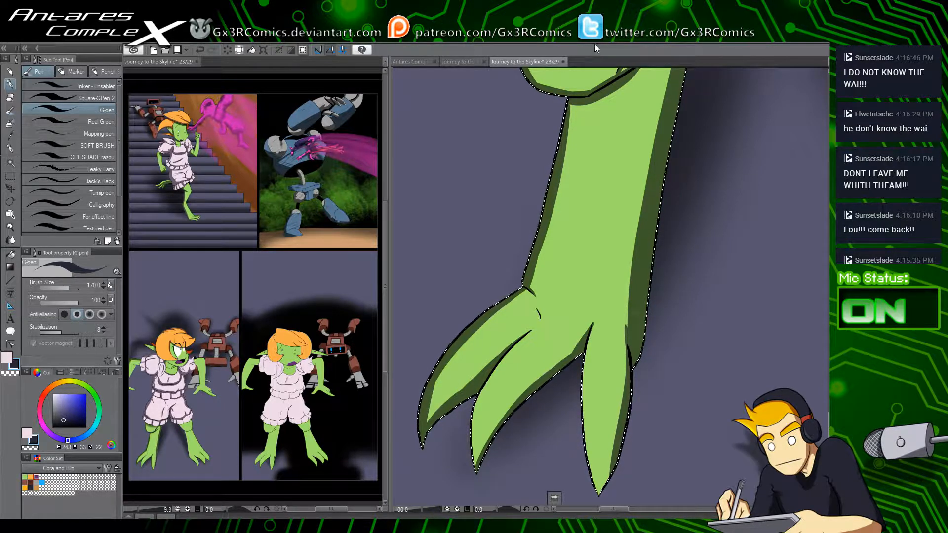
Step: Widen the shadow along the outer edge of the first leg's knee below the cuff
left_click_drag(558, 143, 489, 267)
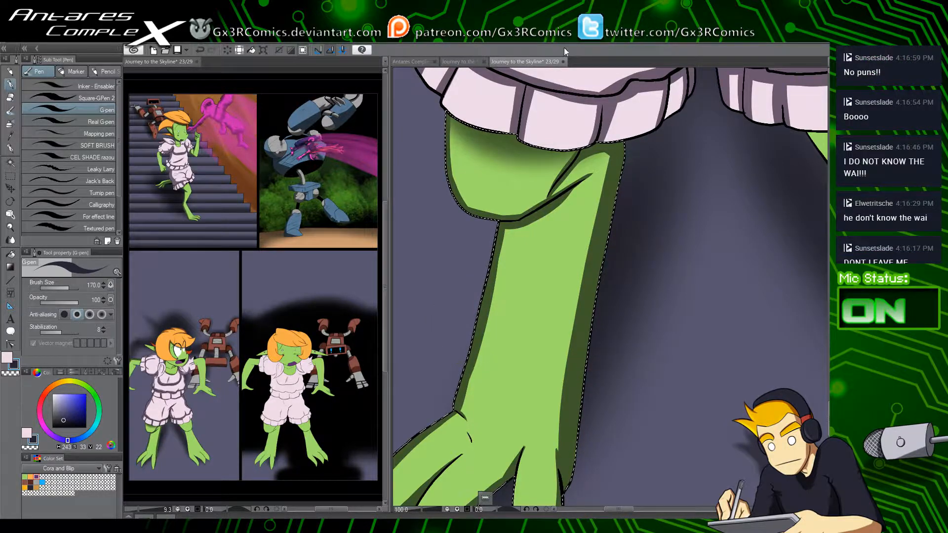
left_click_drag(516, 237, 506, 305)
left_click_drag(443, 148, 473, 344)
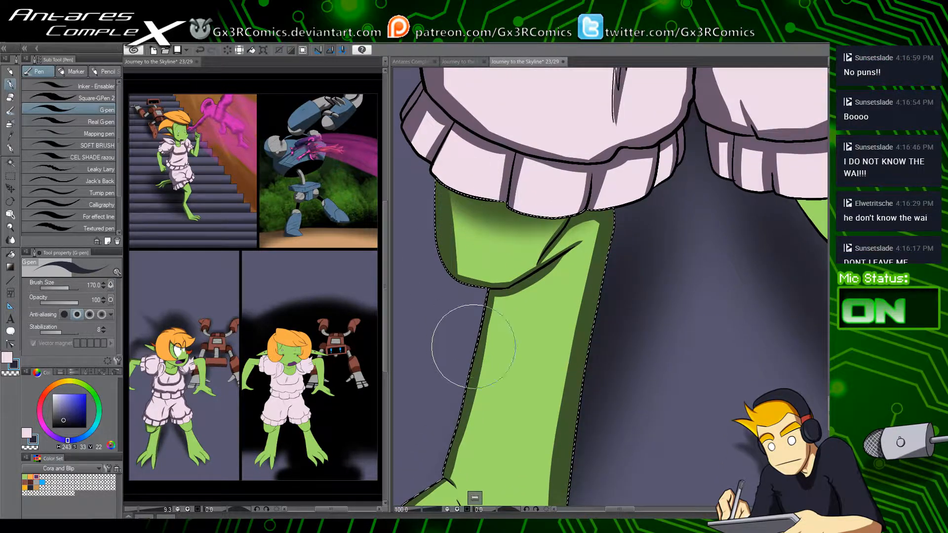
key("ctrl+z")
left_click_drag(453, 138, 451, 301)
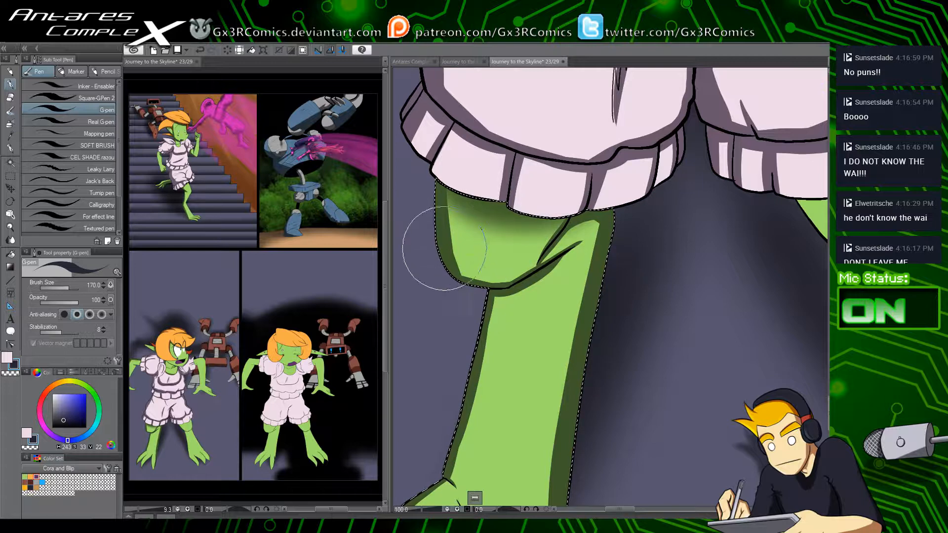
left_click_drag(450, 250, 486, 286)
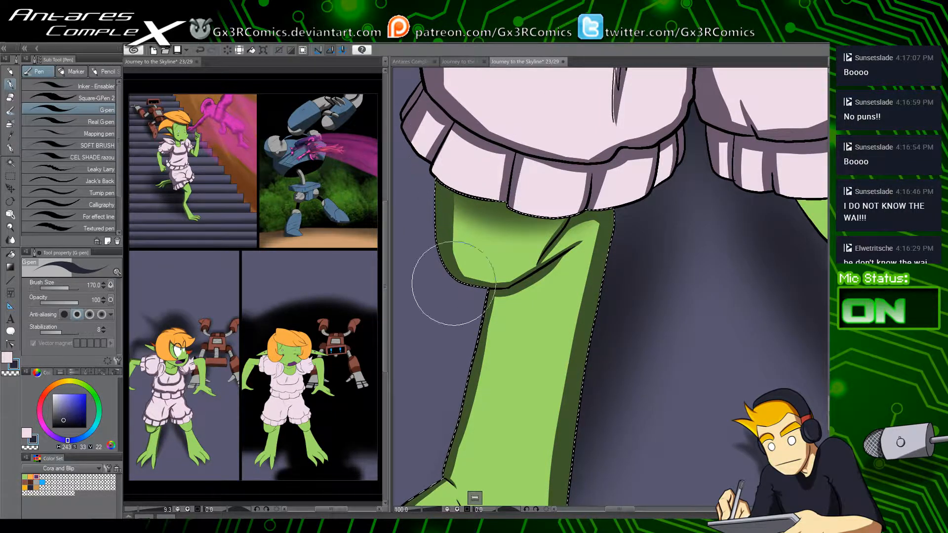
Step: Select the second leg's outer cuff panels, shade them below the hem and beside the pleat lines, and clear the selection
key("space")
left_click_drag(748, 316, 487, 397)
key("w")
left_click(570, 299)
left_click(594, 201)
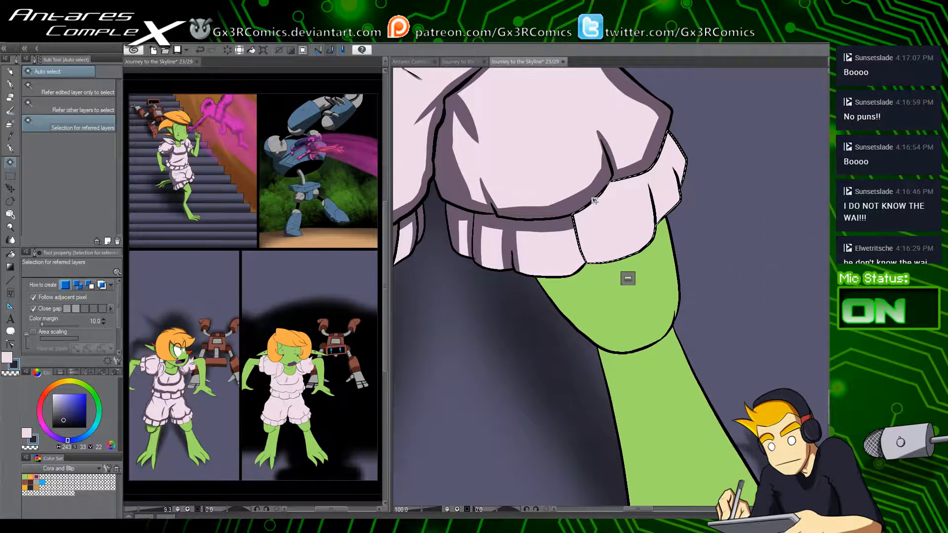
key("p")
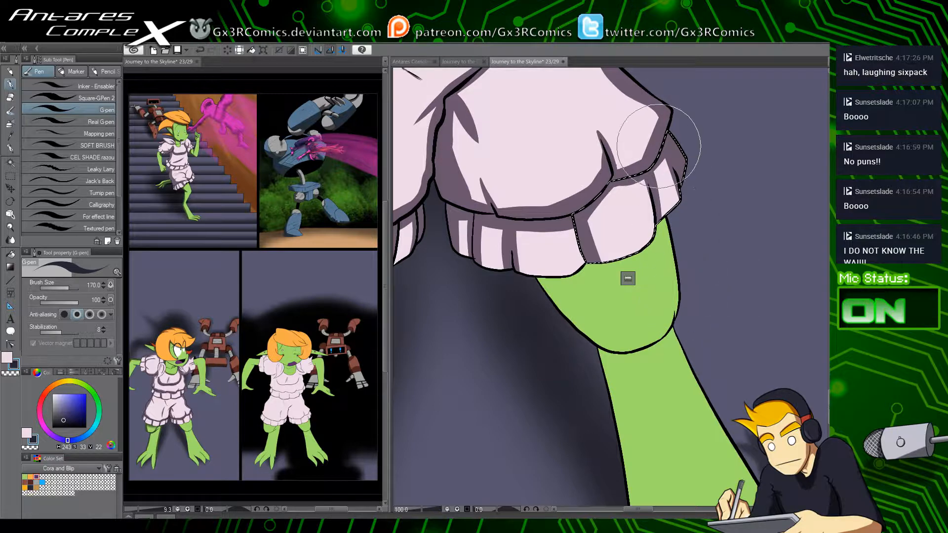
key("ctrl+d")
Step: Select the second leg's knee, shade its inner side and the skin beneath the cuff, and clear the selection
key("w")
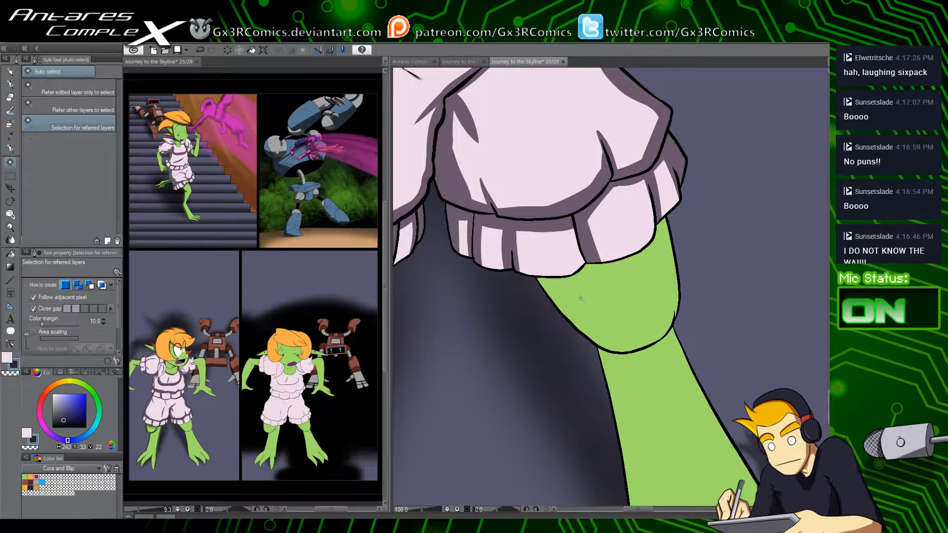
left_click(581, 298)
key("p")
mouse_move(534, 224)
left_mouse_down()
mouse_move(623, 334)
mouse_move(583, 319)
mouse_move(671, 336)
left_mouse_up()
mouse_move(538, 272)
left_mouse_down()
mouse_move(581, 265)
mouse_move(568, 282)
mouse_move(580, 266)
mouse_move(623, 257)
mouse_move(634, 186)
mouse_move(634, 251)
mouse_move(580, 273)
mouse_move(635, 246)
mouse_move(660, 199)
mouse_move(656, 235)
mouse_move(631, 243)
mouse_move(655, 228)
left_mouse_up()
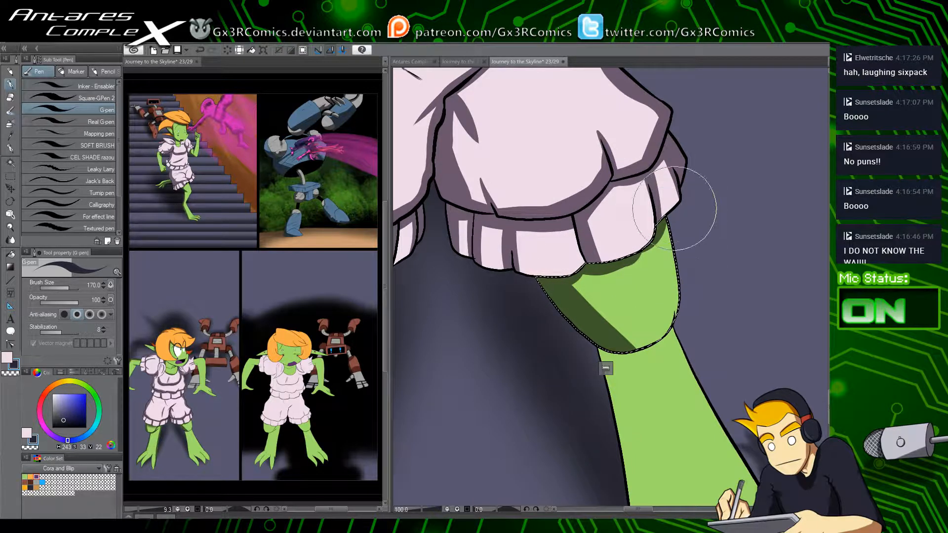
left_click_drag(595, 222, 623, 276)
key("ctrl+d")
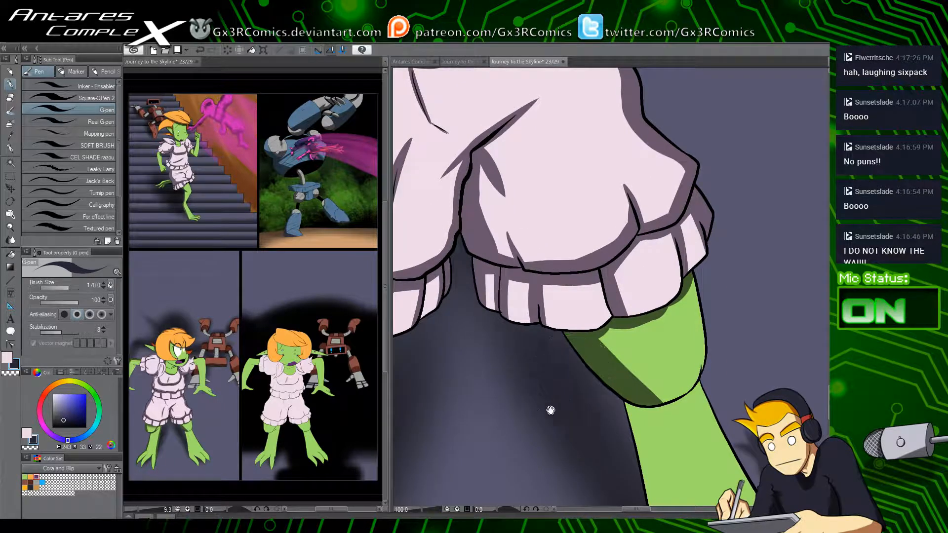
Step: Select the second leg's lower leg and foot, and shade the skin directly beneath the knee
left_click_drag(633, 422, 458, 237)
key("w")
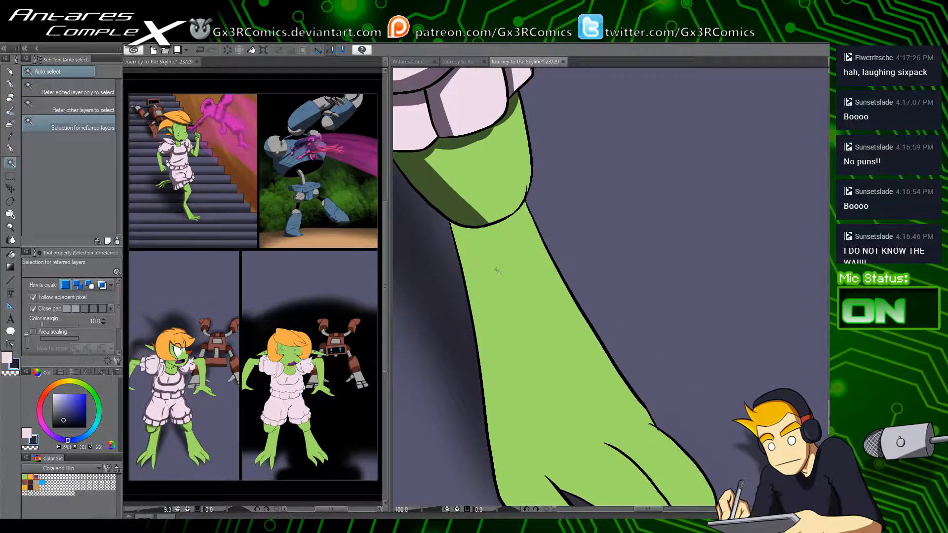
left_click_drag(476, 282, 499, 268)
left_click(499, 269)
key("p")
left_click_drag(460, 200, 550, 176)
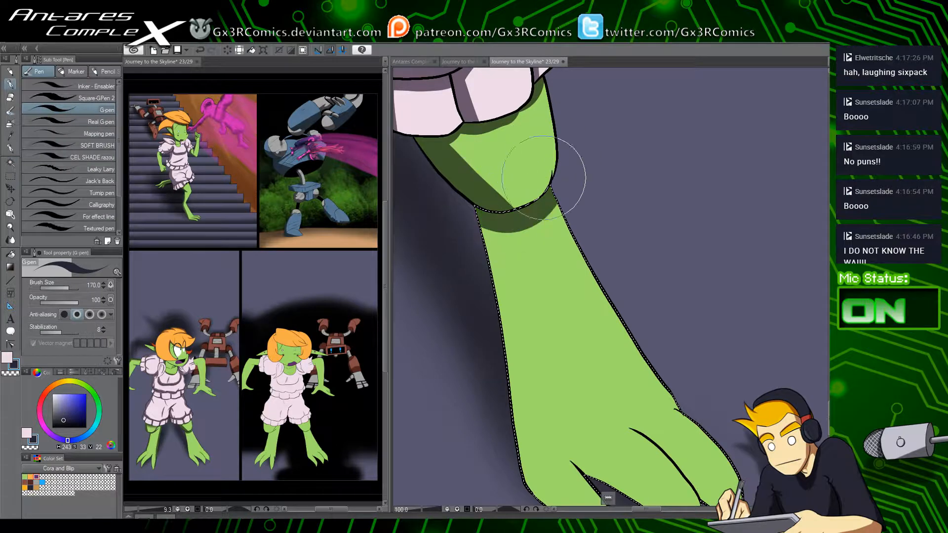
key("ctrl+z")
left_click_drag(464, 205, 542, 136)
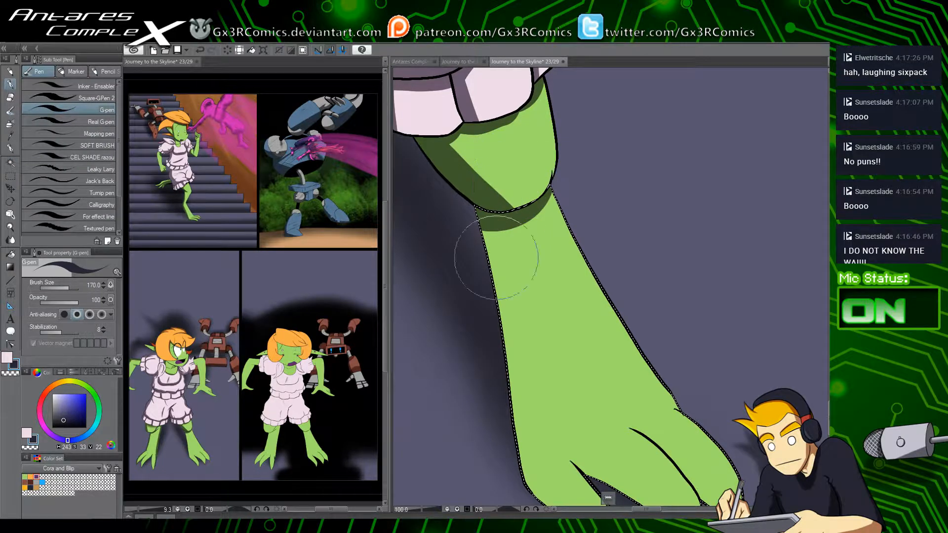
Step: Shade the inner edge of the second lower leg from below the knee to the ankle
left_click_drag(515, 223, 495, 179)
left_click_drag(456, 144, 494, 402)
key("ctrl+z")
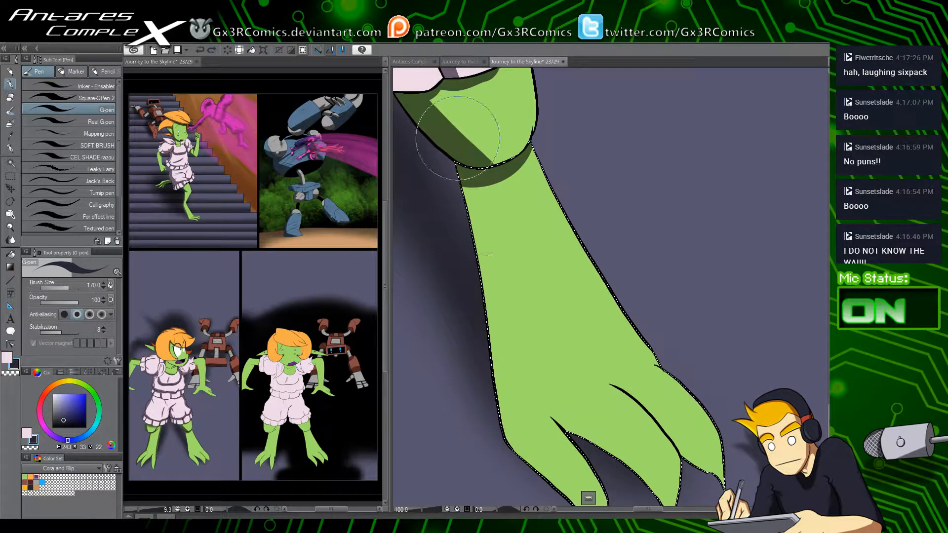
left_click_drag(465, 139, 484, 375)
key("ctrl+z")
left_click_drag(460, 173, 497, 447)
Step: Shade the second foot along the inner toe's outer edge and the undersides of the other toes
mouse_move(495, 327)
left_mouse_down()
mouse_move(461, 212)
mouse_move(474, 372)
left_mouse_up()
left_click_drag(466, 296, 531, 430)
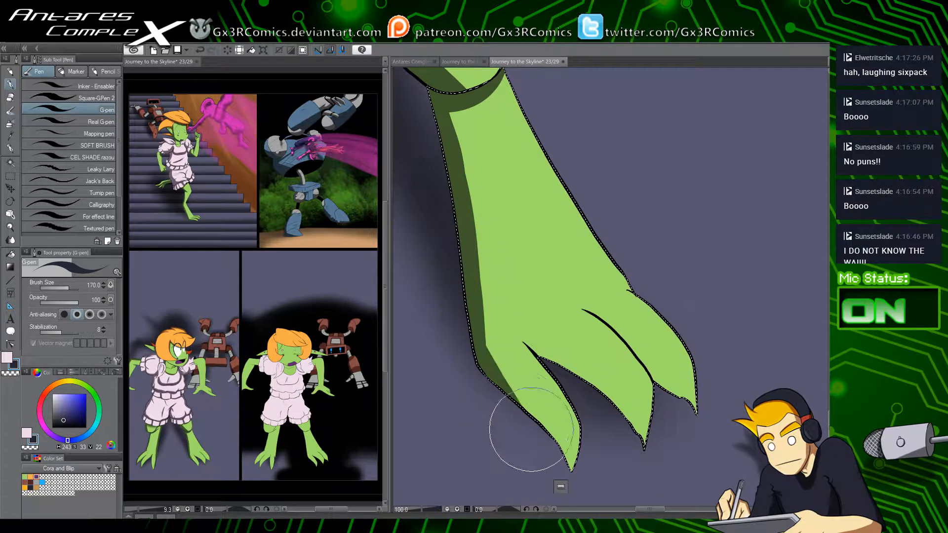
left_click_drag(464, 342, 572, 469)
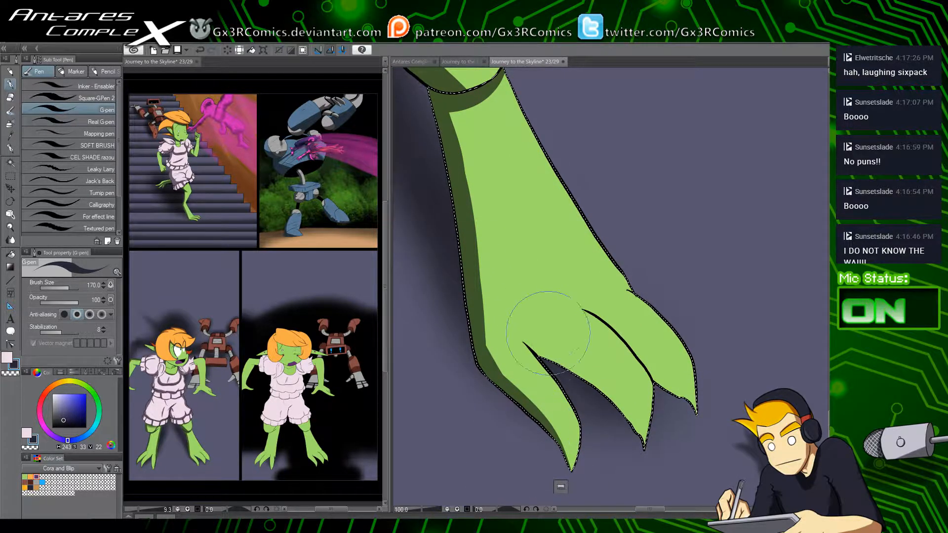
left_click_drag(540, 341, 573, 388)
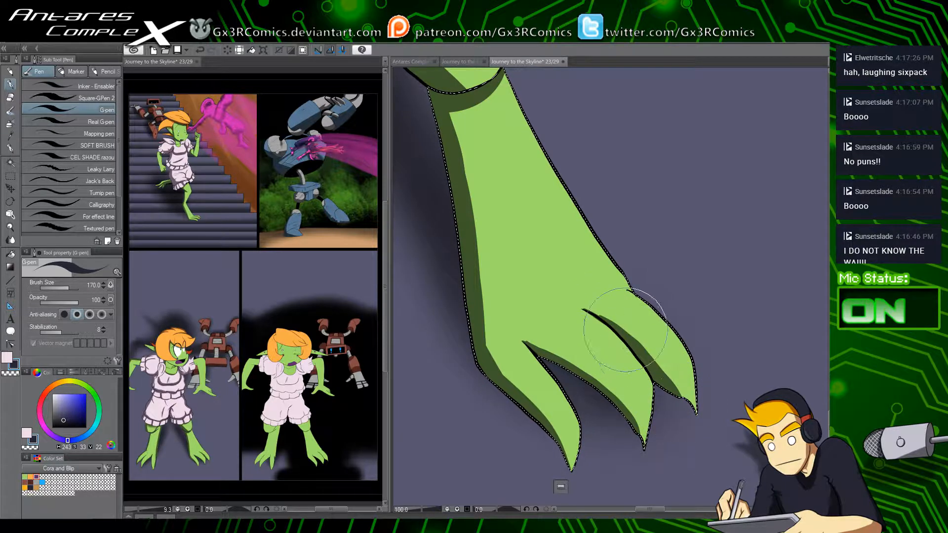
Step: Refine the shadow below the second knee and widen it along the inner edge down to the ankle
key("c")
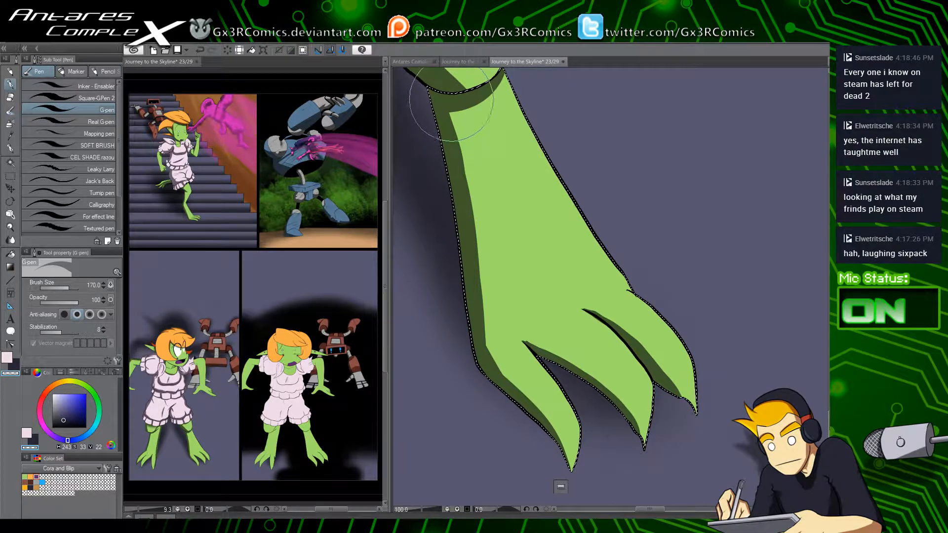
key("c")
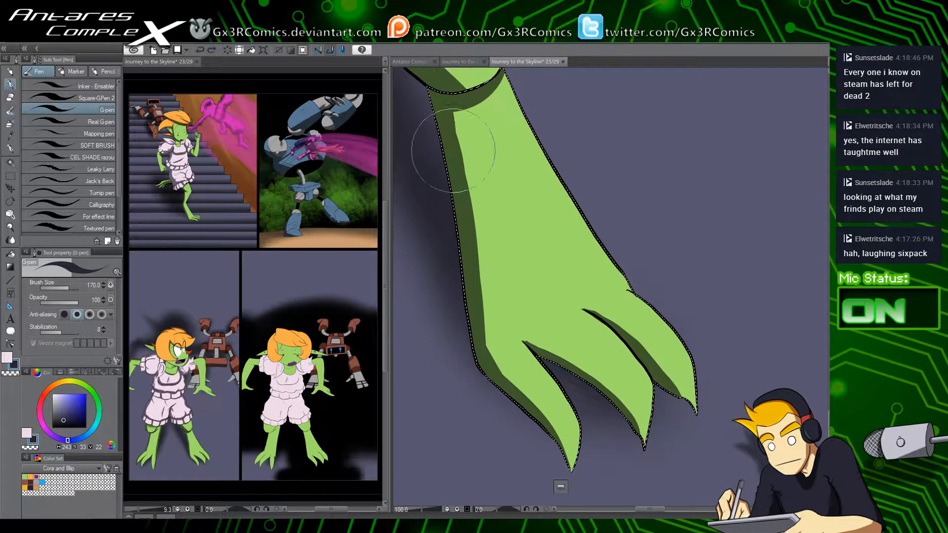
left_click_drag(453, 150, 454, 141)
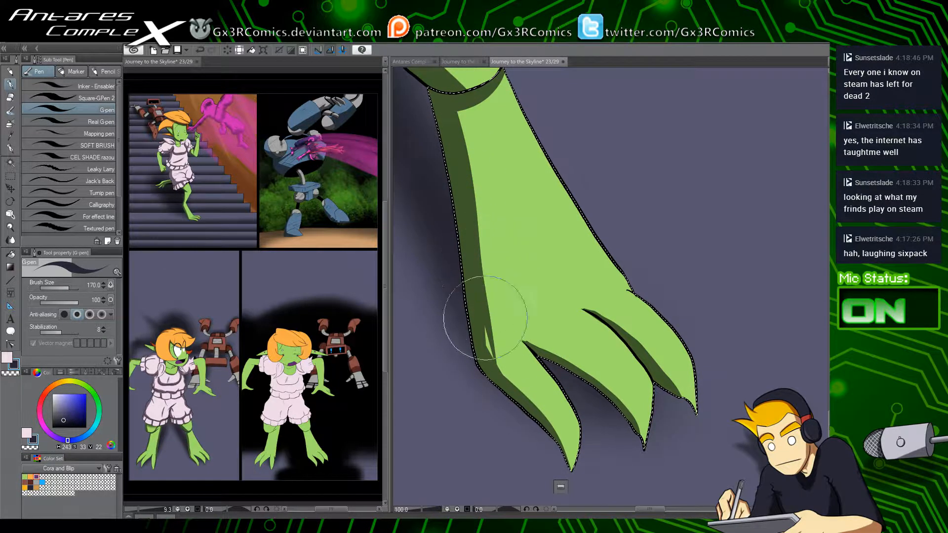
left_click_drag(498, 355, 519, 454)
Step: Clear the leg selection and add hatched shading to the blouse's side beneath the sleeve next to the robot
left_click_drag(458, 242, 547, 333)
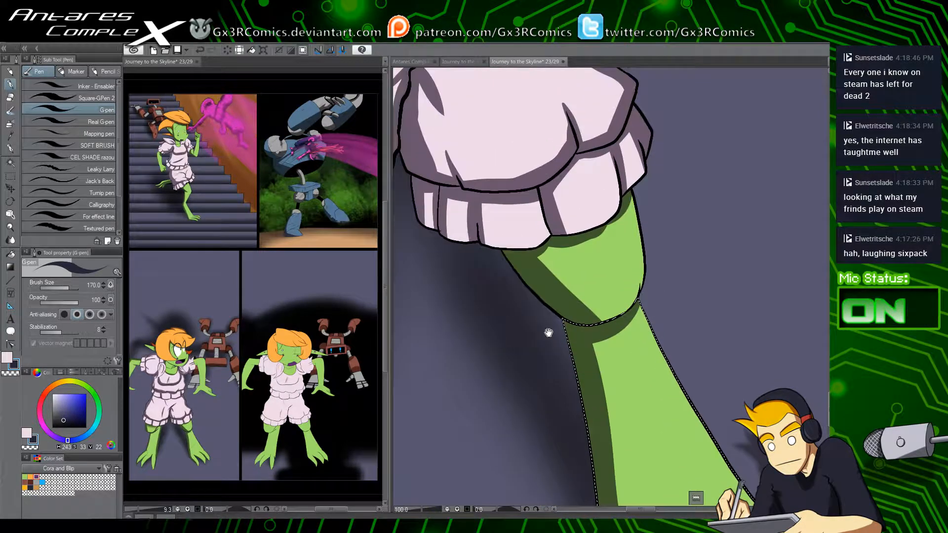
left_click_drag(479, 190, 527, 381)
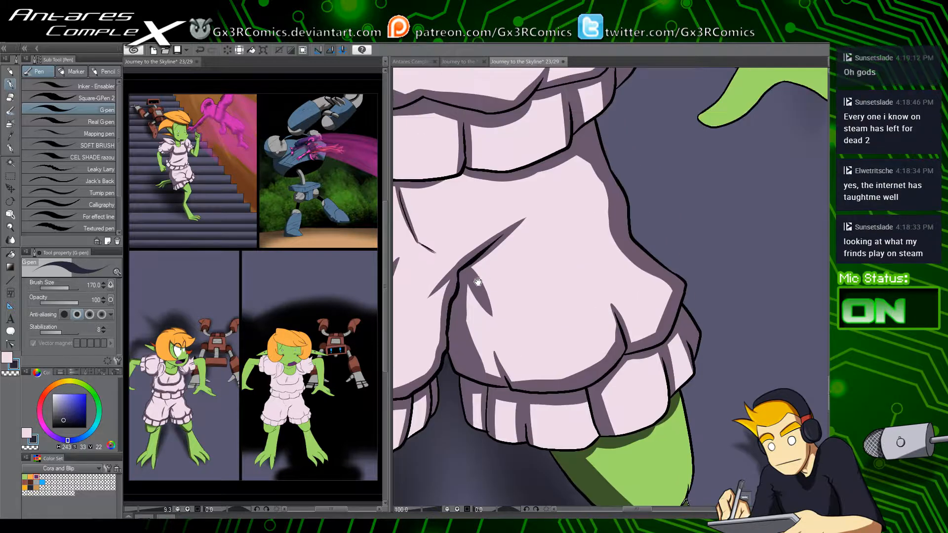
mouse_move(460, 242)
left_mouse_down()
mouse_move(507, 325)
mouse_move(531, 277)
mouse_move(565, 340)
mouse_move(497, 285)
left_mouse_up()
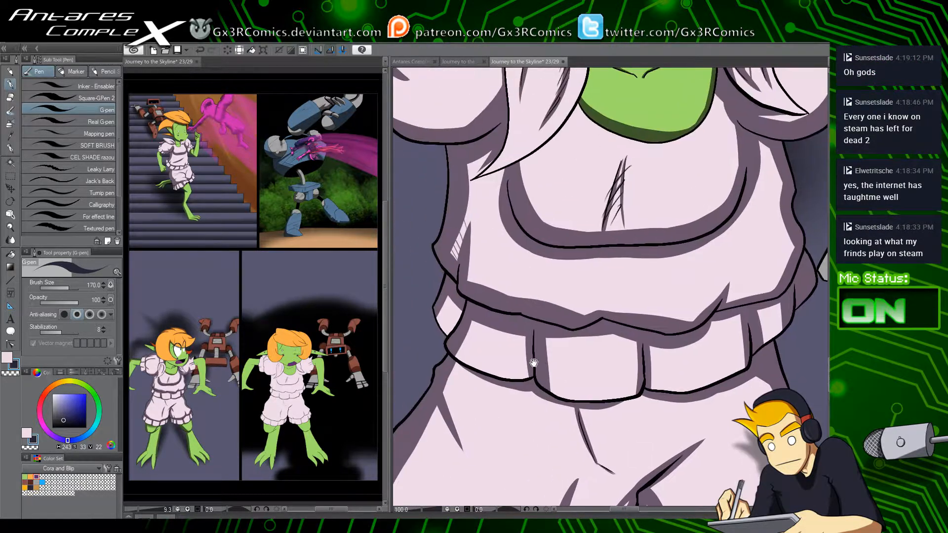
left_click_drag(765, 149, 661, 248)
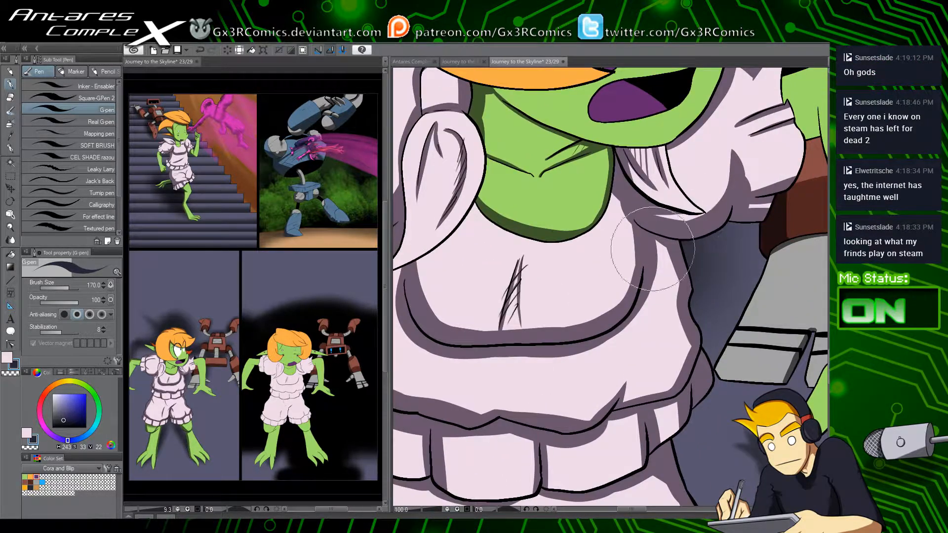
key("ctrl+z")
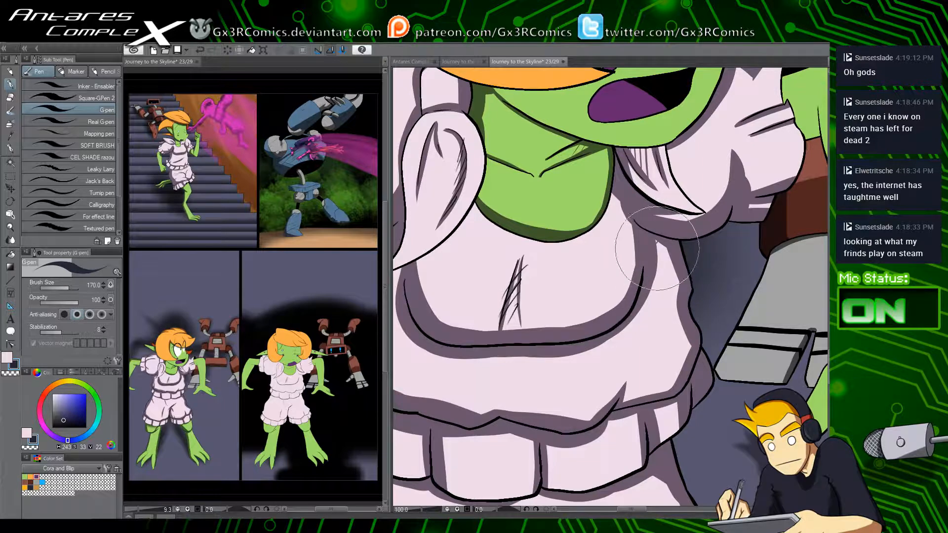
mouse_move(665, 234)
left_mouse_down()
mouse_move(644, 270)
mouse_move(672, 237)
mouse_move(645, 287)
left_mouse_up()
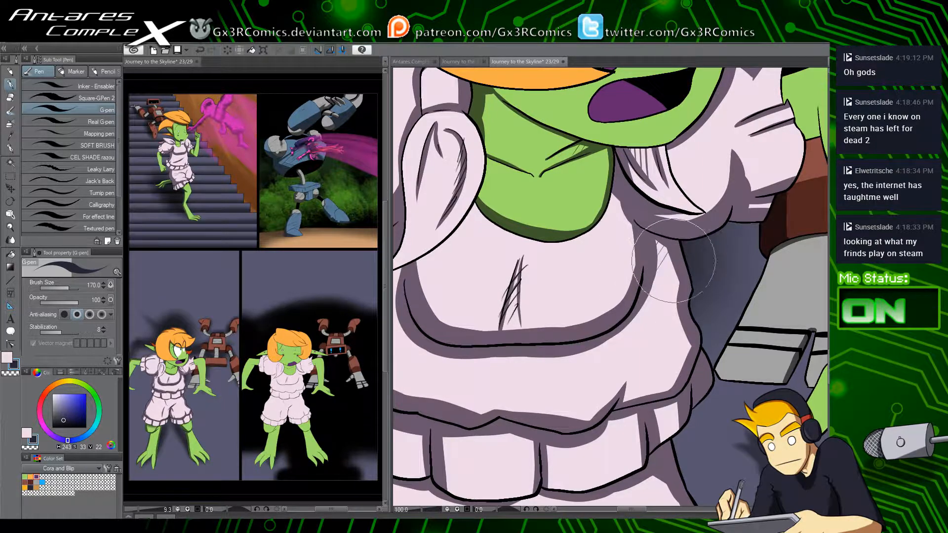
mouse_move(675, 259)
left_mouse_down()
mouse_move(659, 280)
mouse_move(665, 328)
left_mouse_up()
left_click_drag(691, 193, 558, 393)
left_click_drag(556, 320, 646, 339)
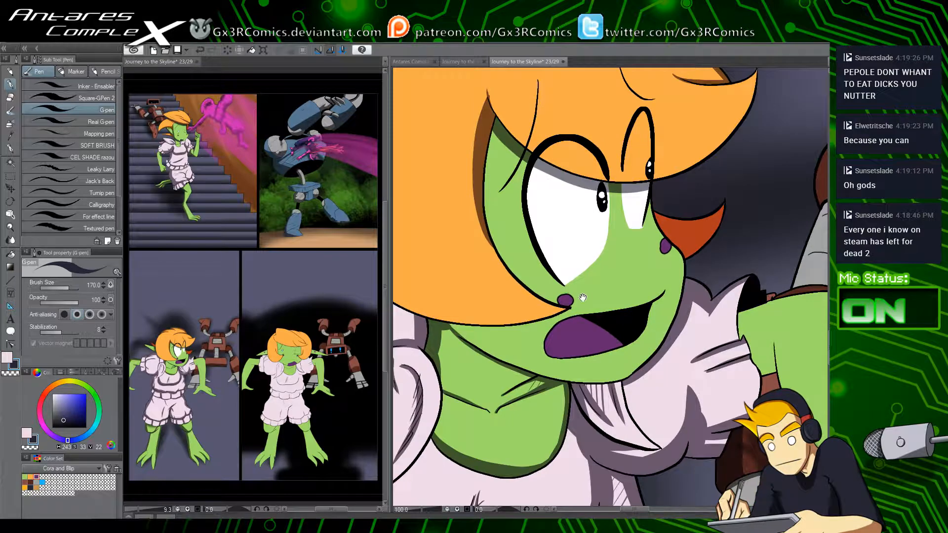
Step: Select the green face area and paint a G-pen shadow along the face where the orange hair overlaps it
key("w")
left_click(494, 118)
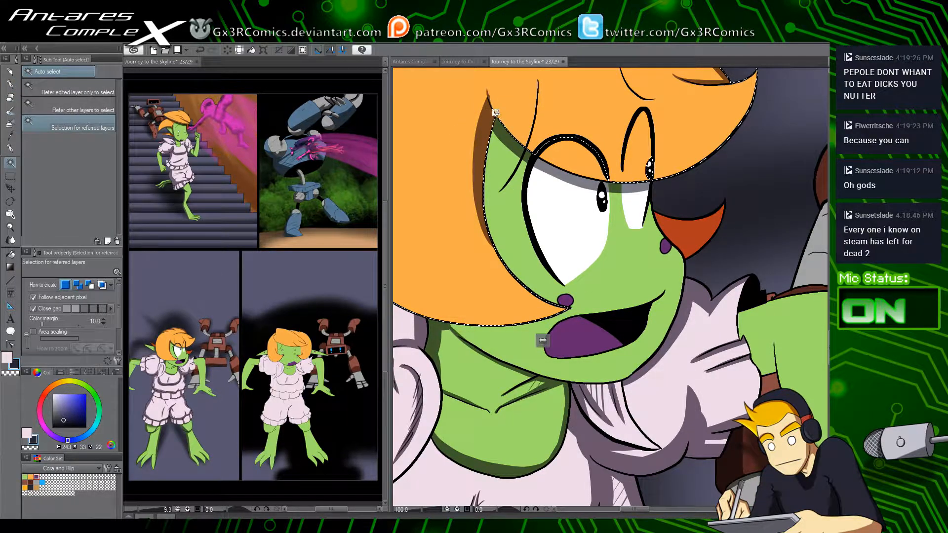
key("w")
left_click(501, 127, "shift")
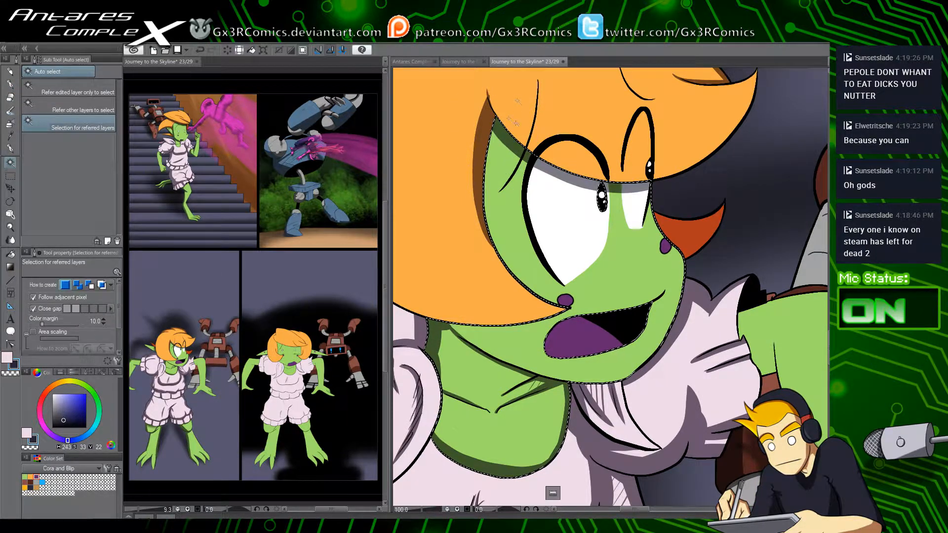
key("p")
left_click_drag(507, 112, 505, 295)
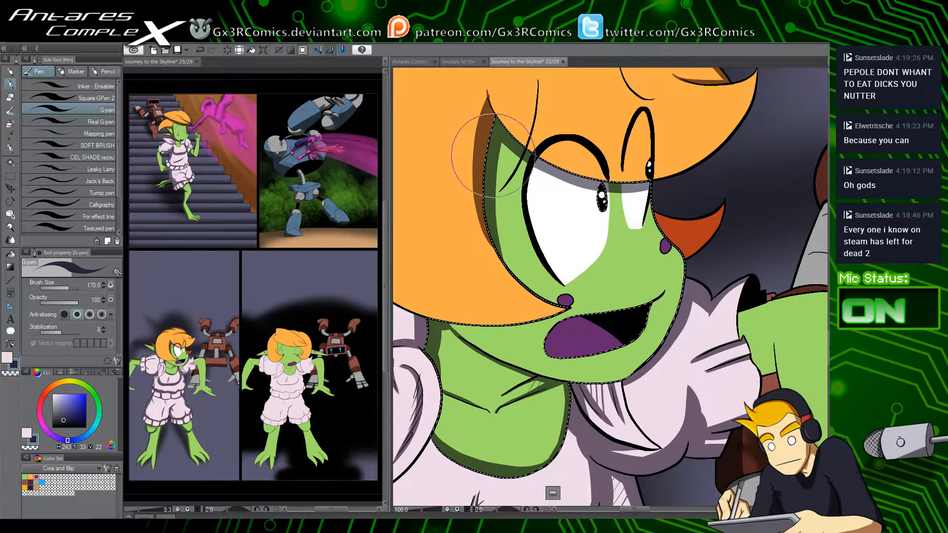
left_click_drag(493, 156, 545, 300)
mouse_move(494, 139)
left_mouse_down()
mouse_move(541, 289)
mouse_move(568, 297)
mouse_move(464, 333)
left_mouse_up()
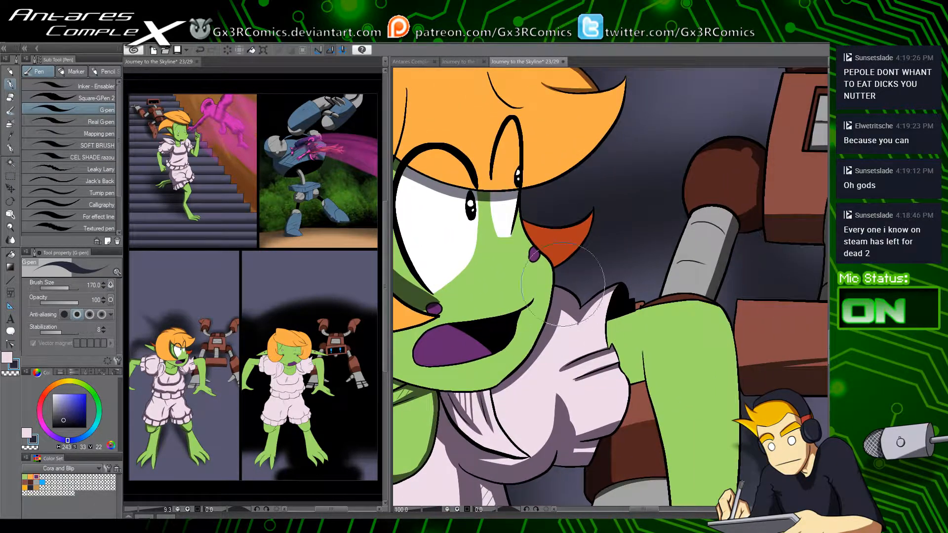
Step: Select the red-orange shape behind the face and switch to the Soft airbrush
key("w")
left_click(546, 231)
key("b")
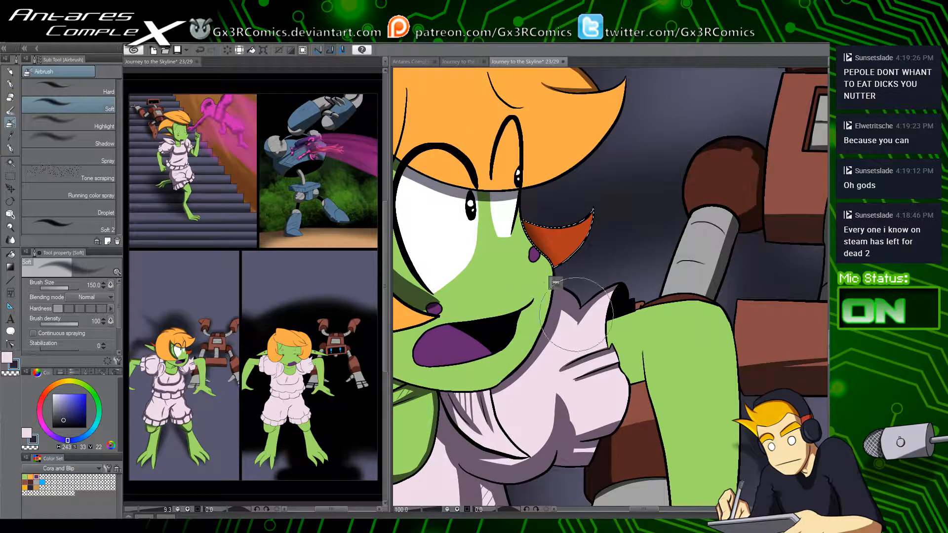
left_click_drag(497, 324, 483, 350)
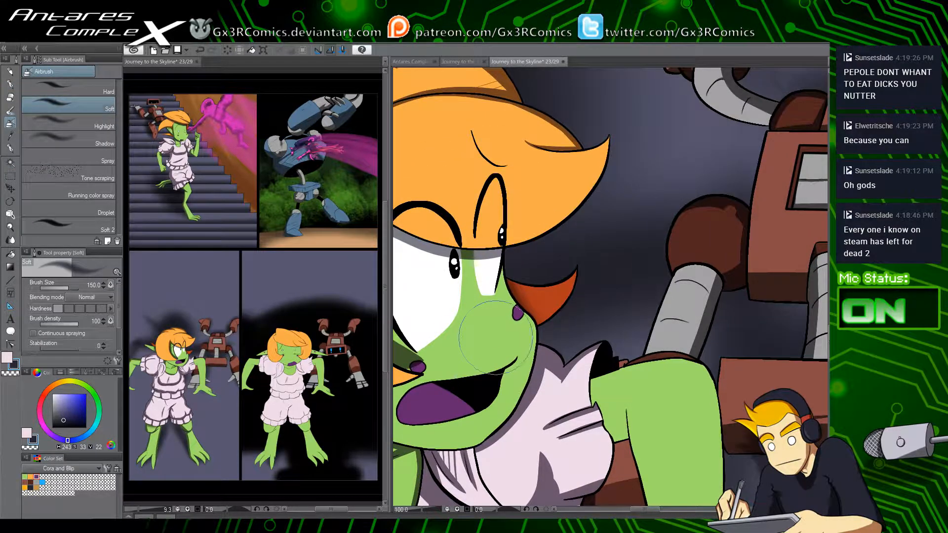
Step: Select the green arm nearest the panel border on the figure in the black-background panel, ready for G-pen shading
scroll(490, 338, "down", 5)
left_click_drag(624, 413, 478, 368)
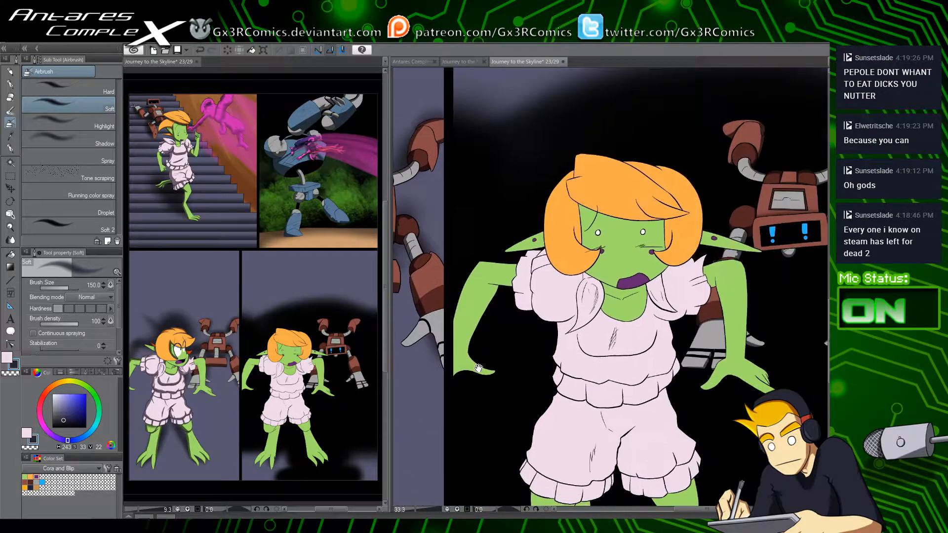
left_click_drag(538, 385, 497, 366)
key("w")
left_click(437, 293)
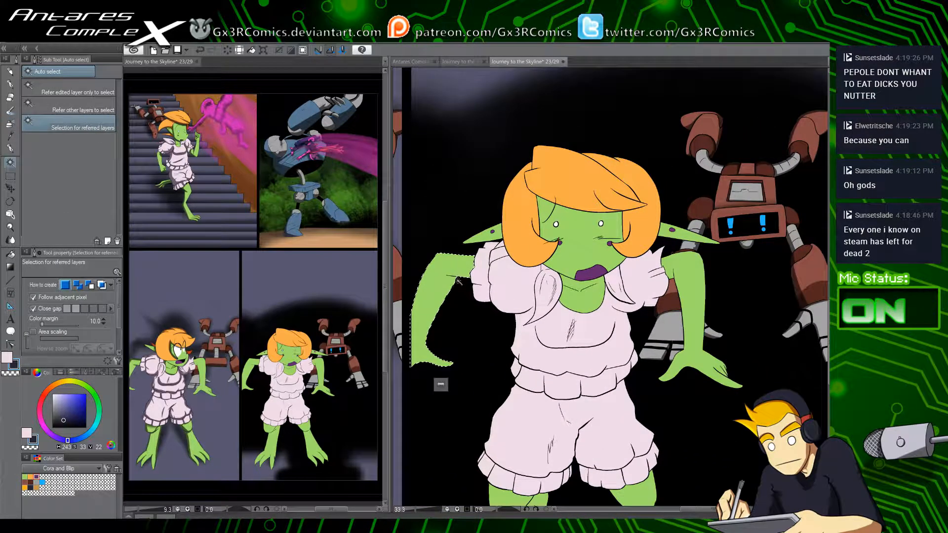
scroll(457, 281, "up", 4)
key("p")
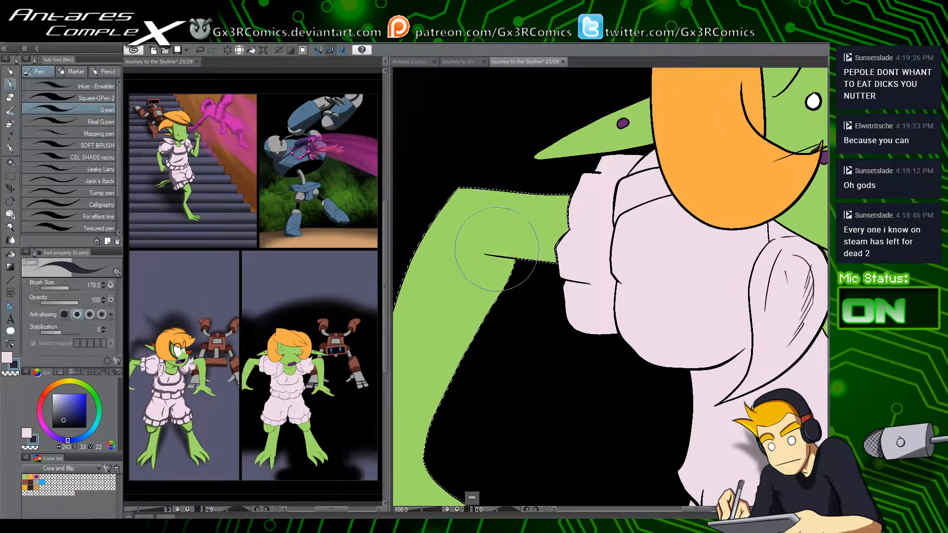
left_click_drag(467, 248, 621, 252)
key("ctrl+z")
left_click_drag(481, 250, 636, 249)
key("ctrl+z")
mouse_move(475, 253)
left_mouse_down()
mouse_move(563, 257)
mouse_move(581, 245)
left_mouse_up()
key("ctrl+z")
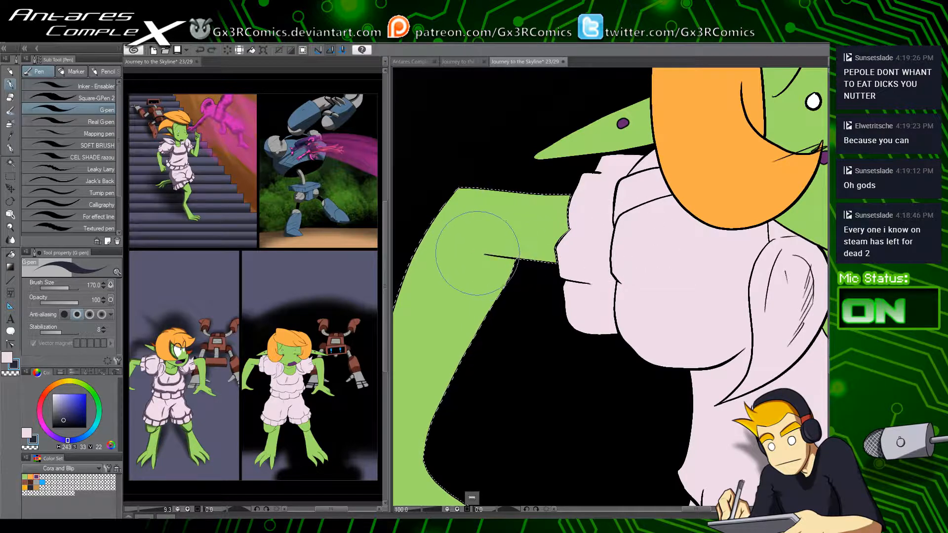
left_click_drag(475, 250, 602, 246)
key("ctrl+z")
Step: Shade the upper arm along its top edge and underside, with a cast shadow beside the sleeve cuff
left_click_drag(480, 253, 600, 249)
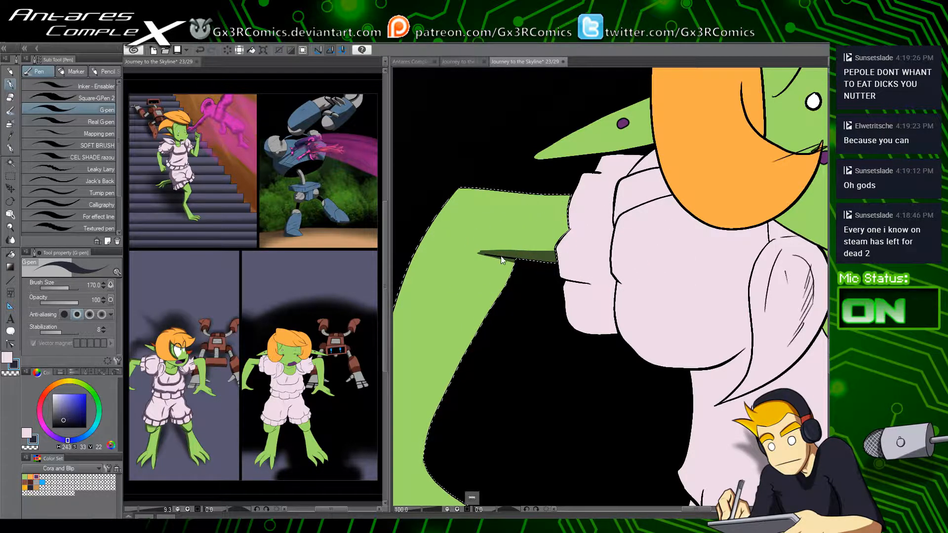
key("ctrl+z")
mouse_move(483, 254)
left_mouse_down()
mouse_move(600, 243)
mouse_move(487, 252)
mouse_move(605, 249)
mouse_move(580, 241)
mouse_move(514, 256)
mouse_move(541, 253)
mouse_move(581, 222)
left_mouse_up()
key("ctrl+z")
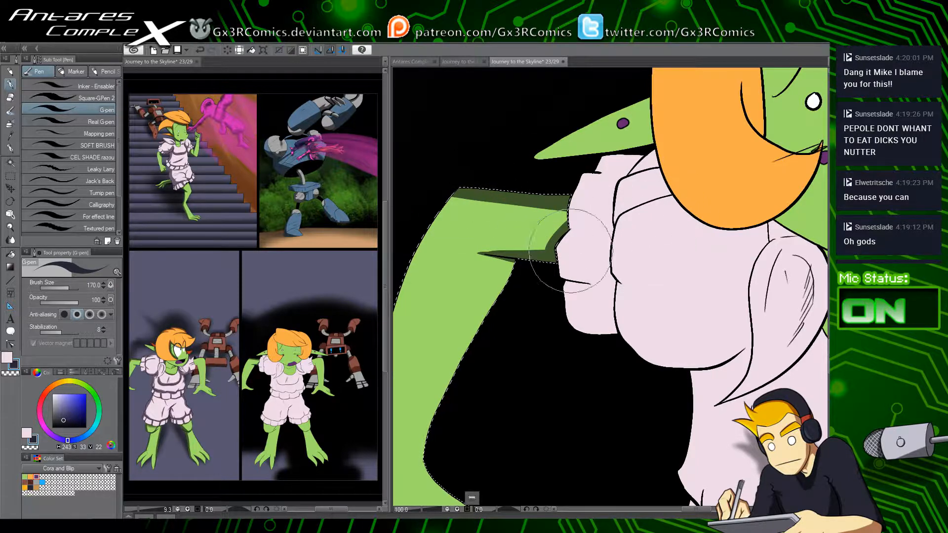
Step: Paint a shadow along the arm's outer edge from the elbow down the forearm, redoing the first stroke
scroll(538, 252, "up", 1)
left_click_drag(503, 286, 655, 248)
left_click_drag(560, 119, 491, 310)
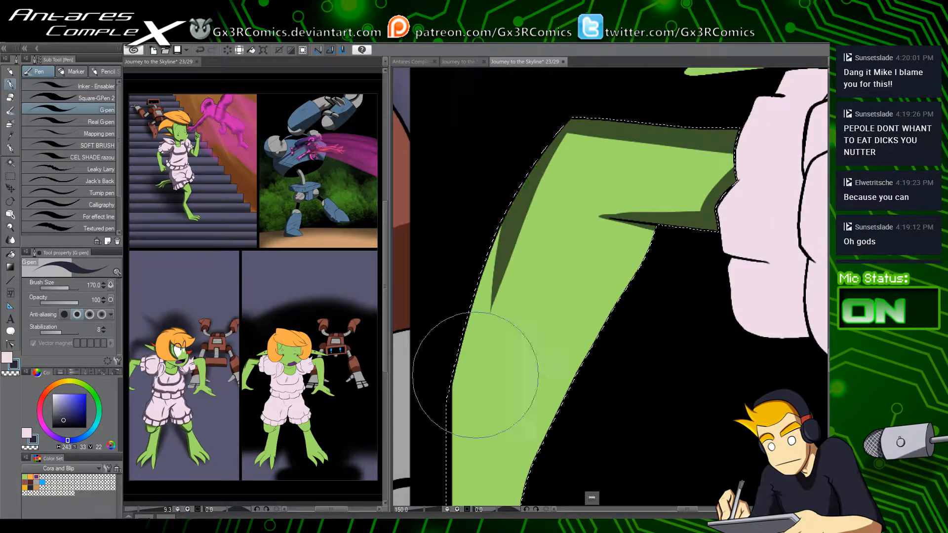
key("ctrl+z")
mouse_move(589, 104)
left_mouse_down()
mouse_move(451, 366)
mouse_move(465, 385)
left_mouse_up()
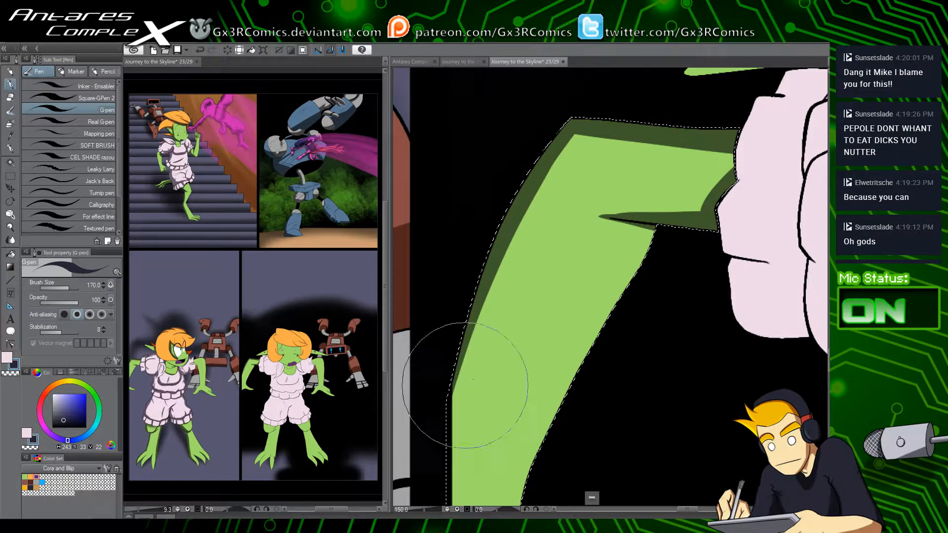
Step: Widen the shadow along the outer forearm and elbow corner, and touch up the shading at the inner elbow crease
mouse_move(512, 292)
left_mouse_down()
mouse_move(513, 211)
mouse_move(478, 256)
left_mouse_up()
mouse_move(547, 137)
left_mouse_down()
mouse_move(503, 202)
mouse_move(417, 415)
left_mouse_up()
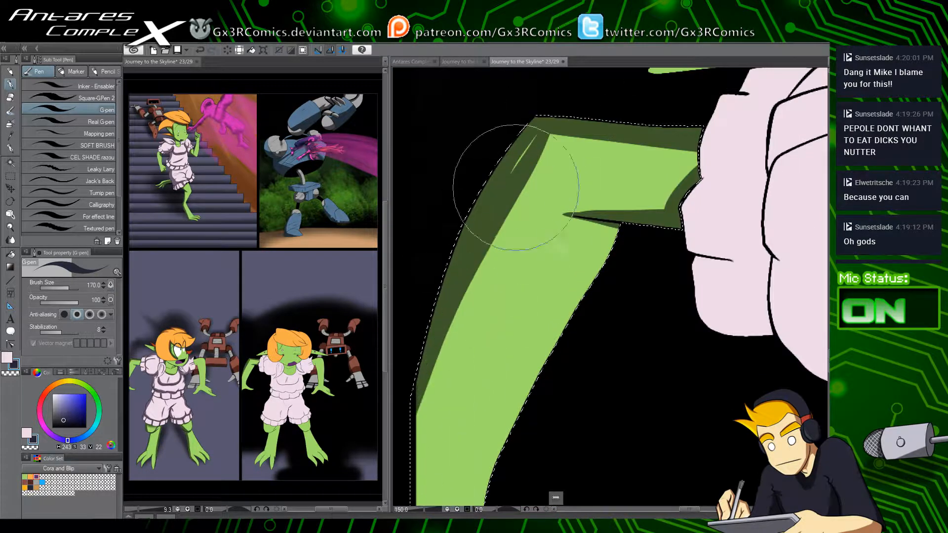
left_click_drag(581, 115, 435, 311)
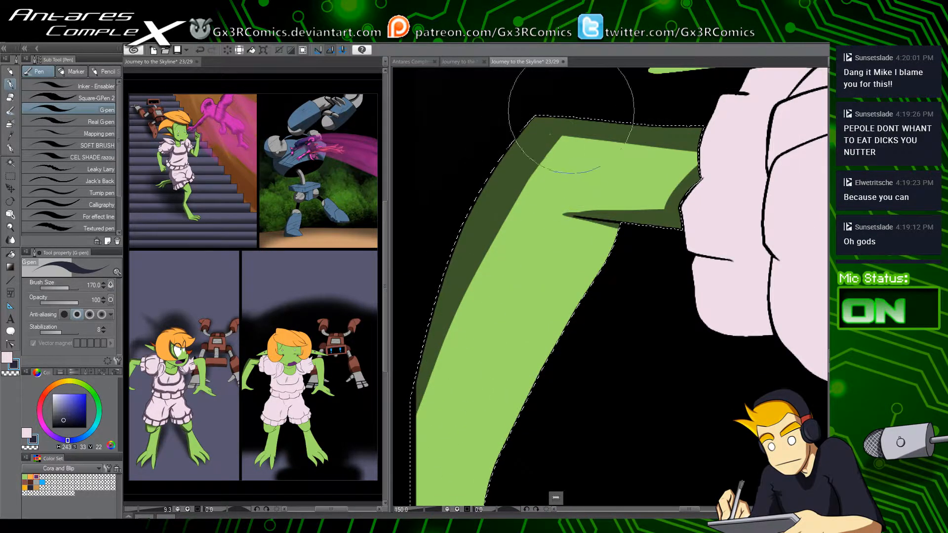
left_click_drag(609, 172, 560, 220)
left_click_drag(471, 193, 790, 212)
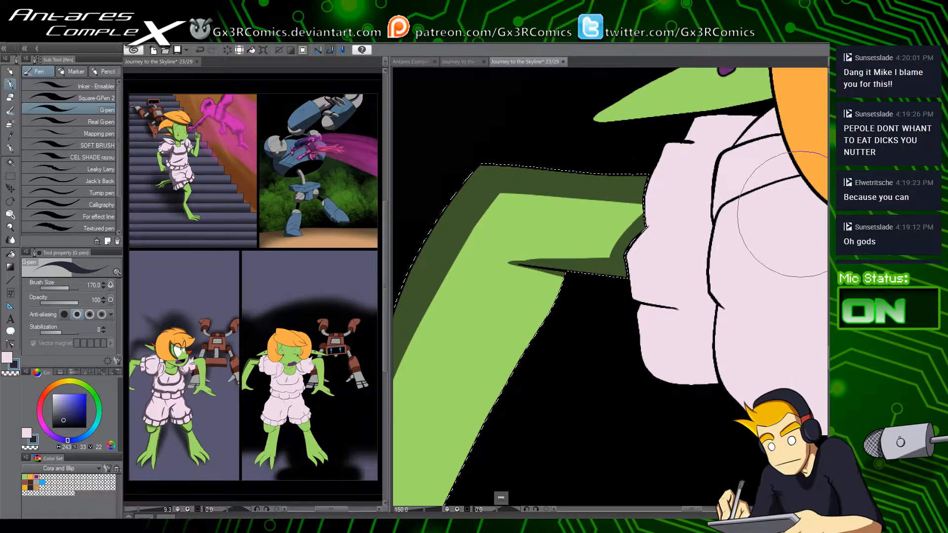
left_click_drag(585, 317, 629, 224)
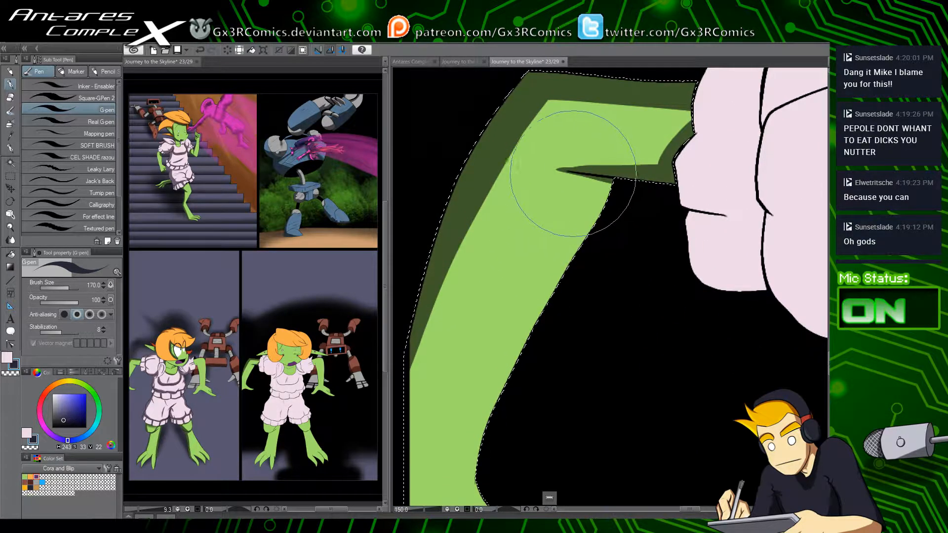
left_click_drag(565, 172, 604, 184)
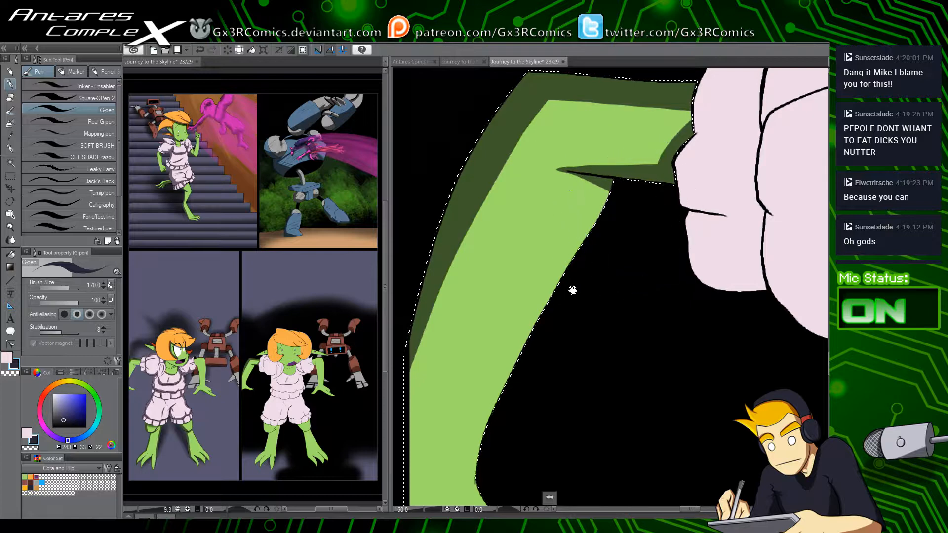
Step: Shade the lower edge of the hand from the wrist to the extended finger
left_click_drag(523, 364, 536, 230)
left_click_drag(435, 445, 586, 456)
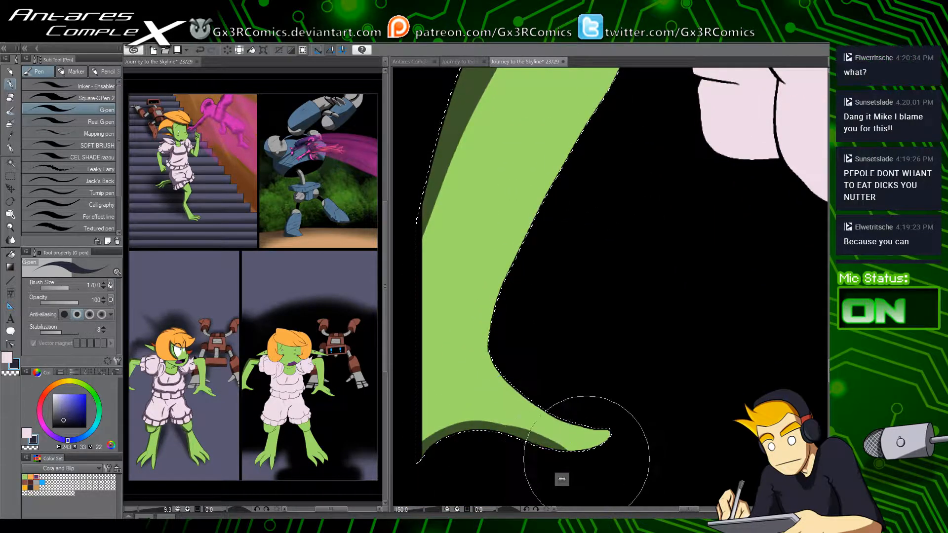
left_click_drag(532, 440, 595, 447)
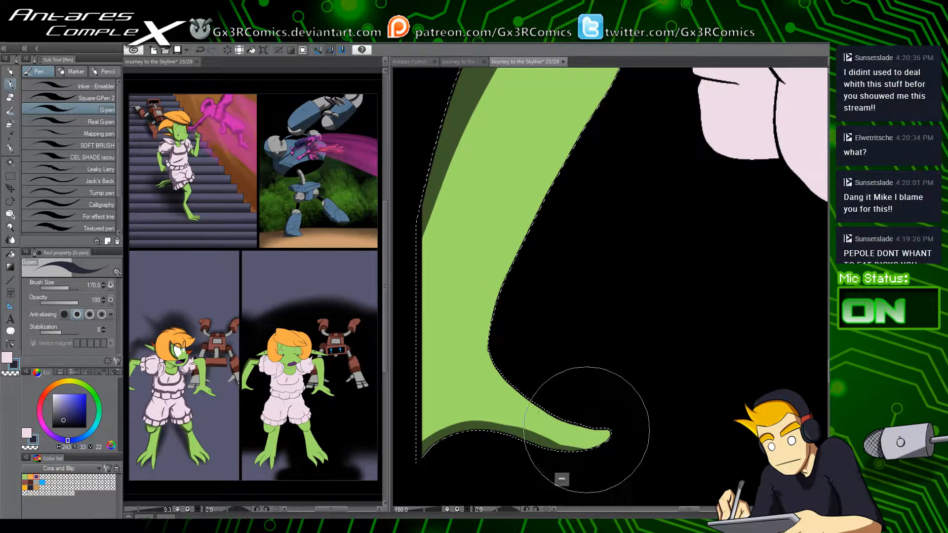
left_click_drag(631, 364, 495, 386)
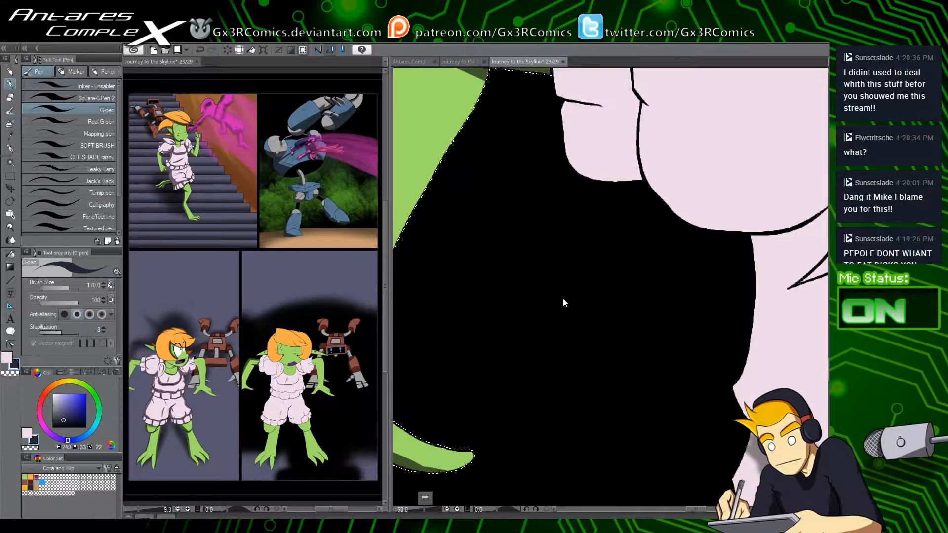
scroll(561, 310, "down", 2)
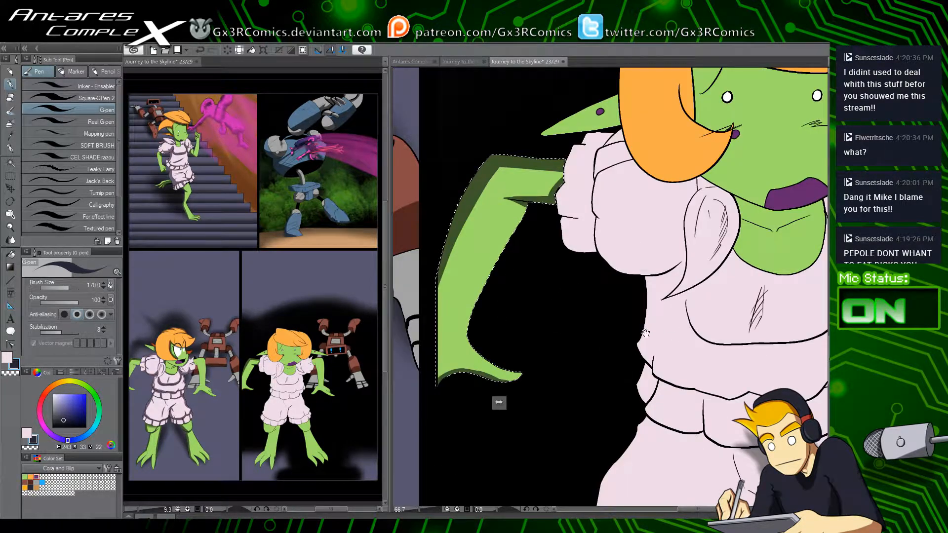
Step: Select the pale blouse and shade the sleeve cuff's bottom edge and the strip beside the puffed sleeve, trimming the excess
left_click_drag(645, 332, 547, 400)
key("w")
left_click(480, 305)
scroll(499, 309, "up", 4)
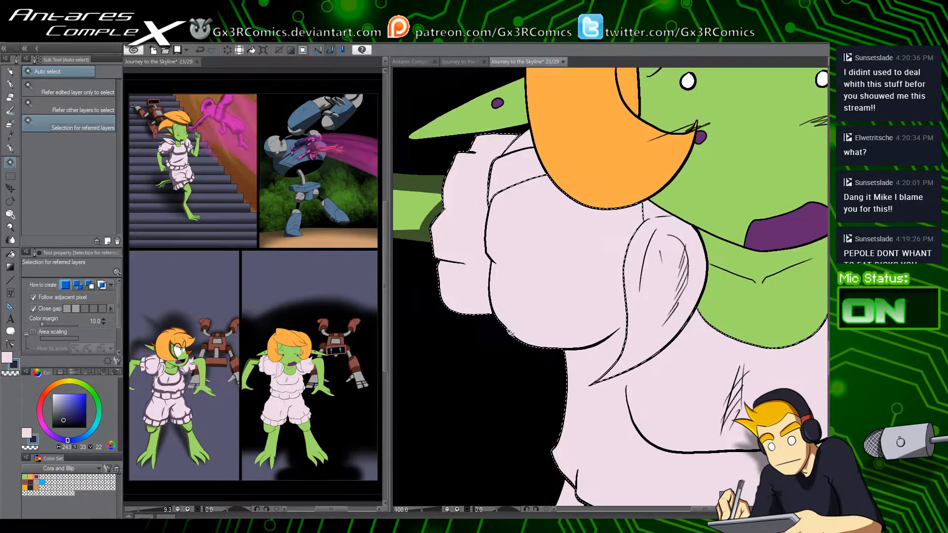
left_click_drag(505, 296, 524, 291)
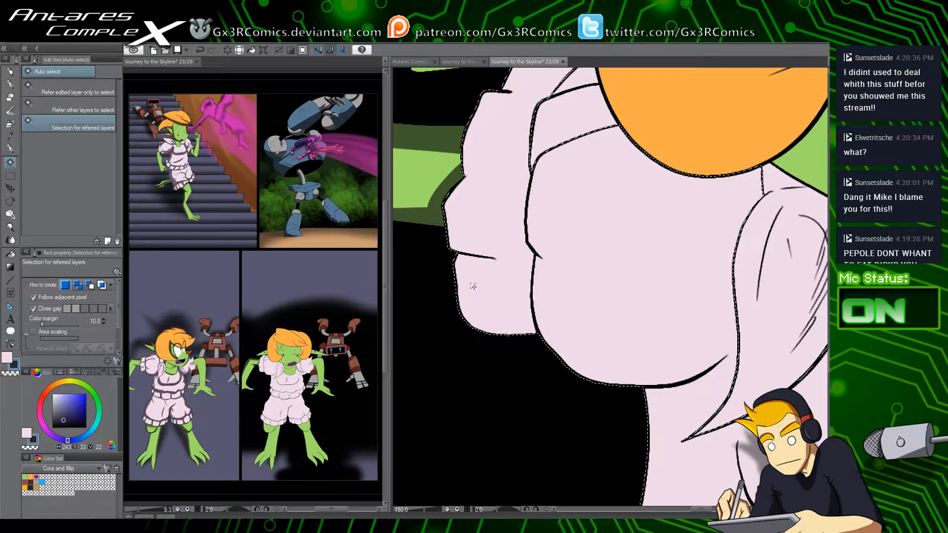
key("p")
left_click_drag(457, 318, 525, 331)
mouse_move(532, 258)
left_mouse_down()
mouse_move(532, 336)
mouse_move(526, 247)
left_mouse_up()
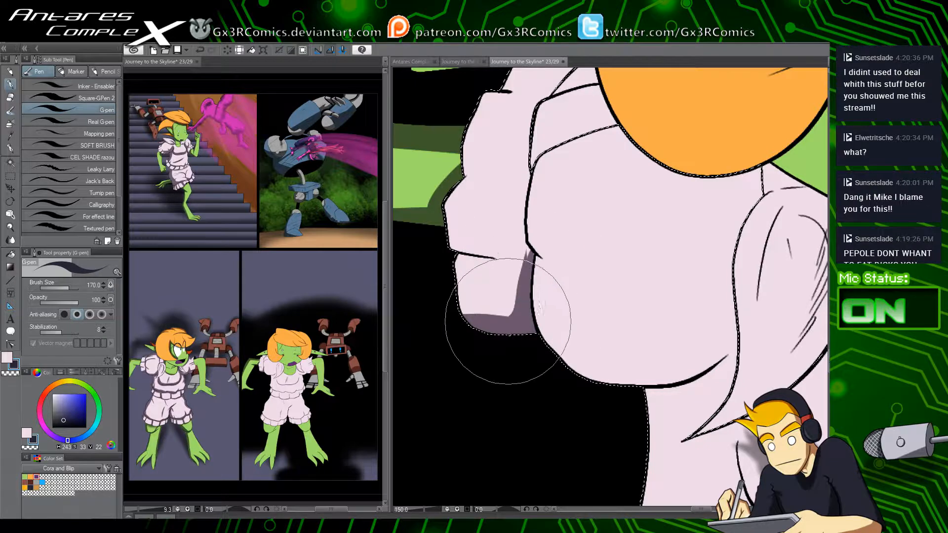
mouse_move(508, 321)
left_mouse_down()
mouse_move(527, 253)
mouse_move(520, 218)
mouse_move(521, 238)
mouse_move(531, 164)
left_mouse_up()
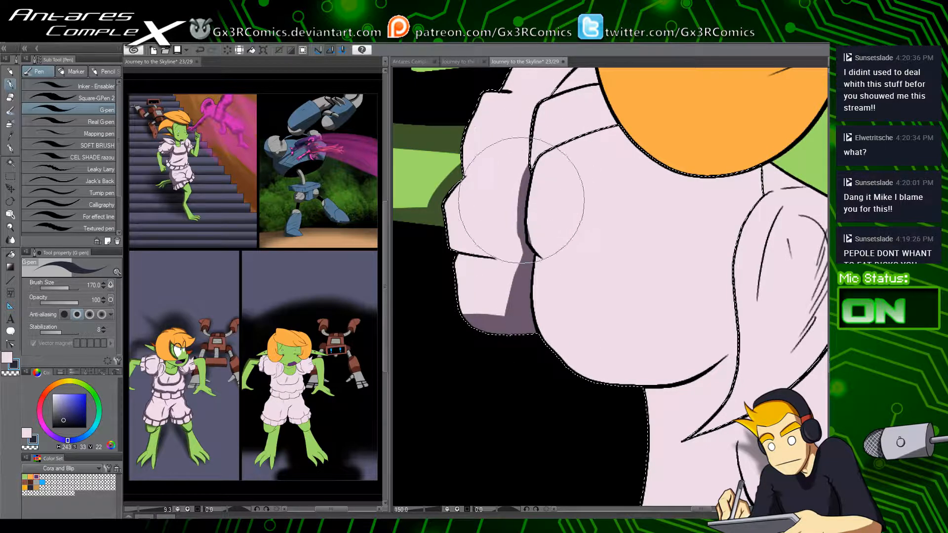
key("c")
key("c")
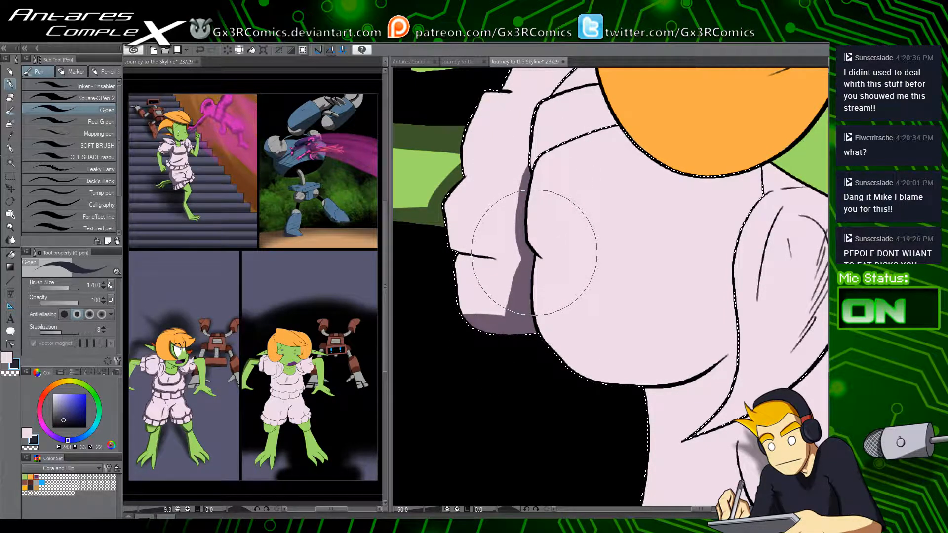
Step: Shade the top of the sleeve cuff and its upper fold line, redoing the first fold stroke
left_click_drag(501, 197, 495, 290)
left_click_drag(455, 267, 531, 274)
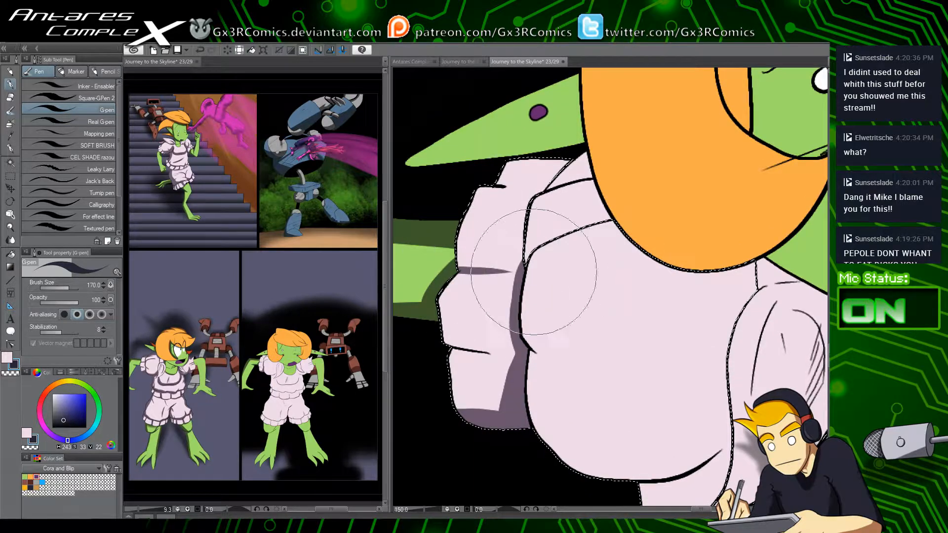
key("ctrl+z")
left_click_drag(458, 268, 530, 276)
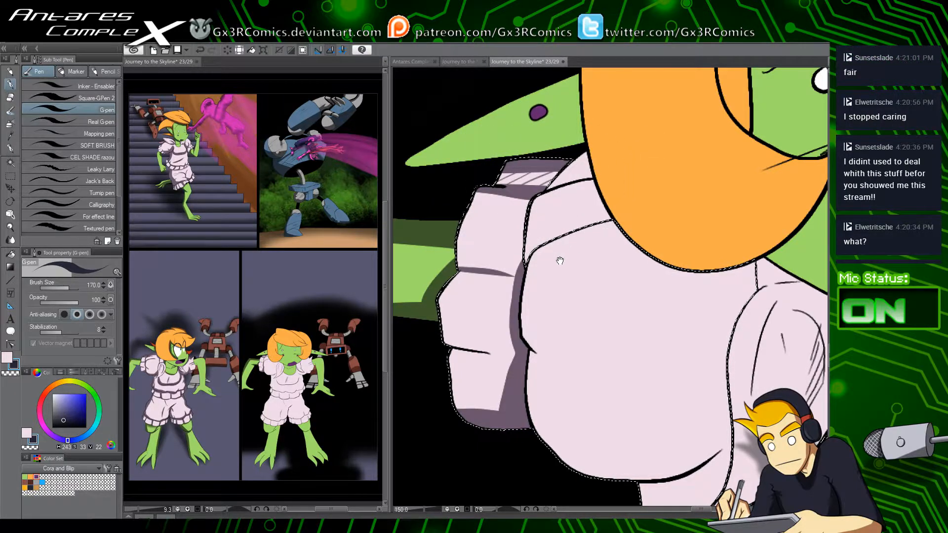
Step: Deepen the shadow under the cuff's upper fold and erase the part that spills onto the puffed sleeve
scroll(484, 276, "down", 1)
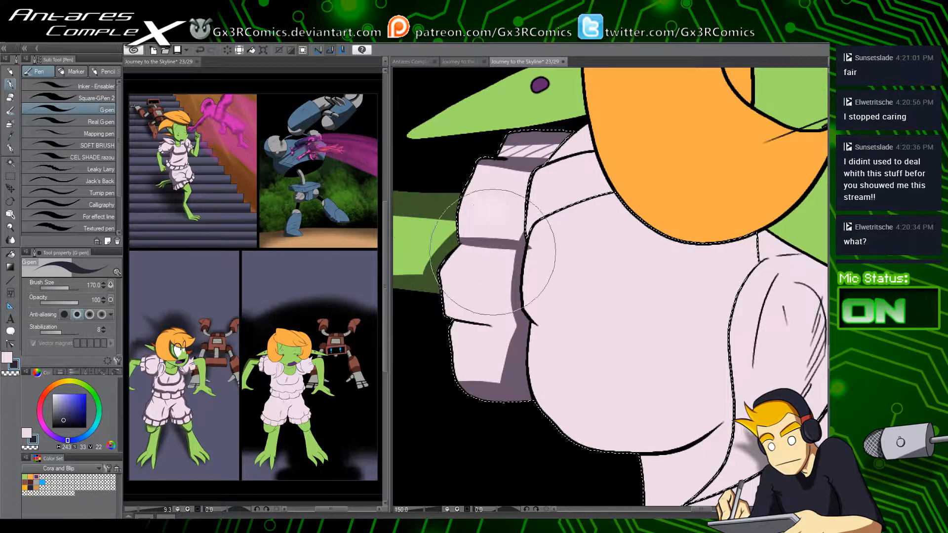
mouse_move(459, 239)
left_mouse_down()
mouse_move(483, 242)
mouse_move(555, 213)
left_mouse_up()
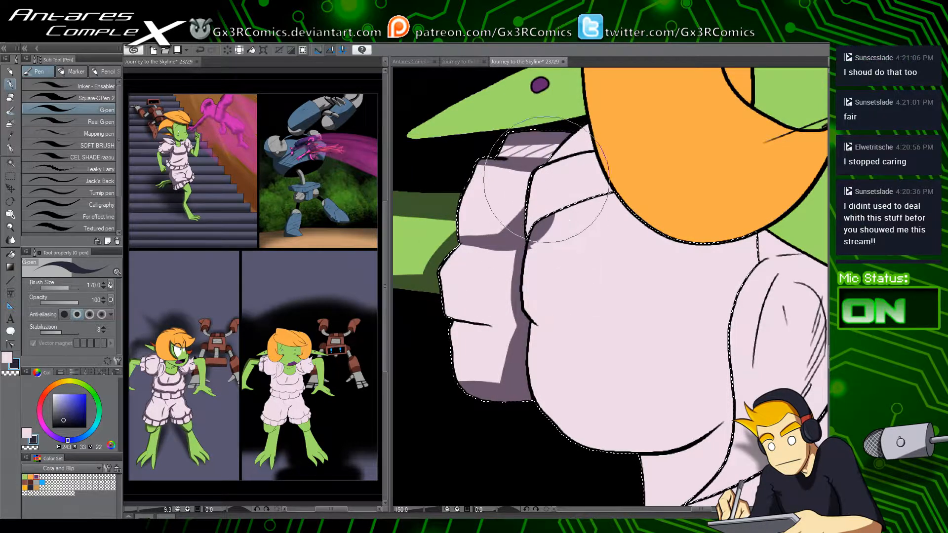
key("c")
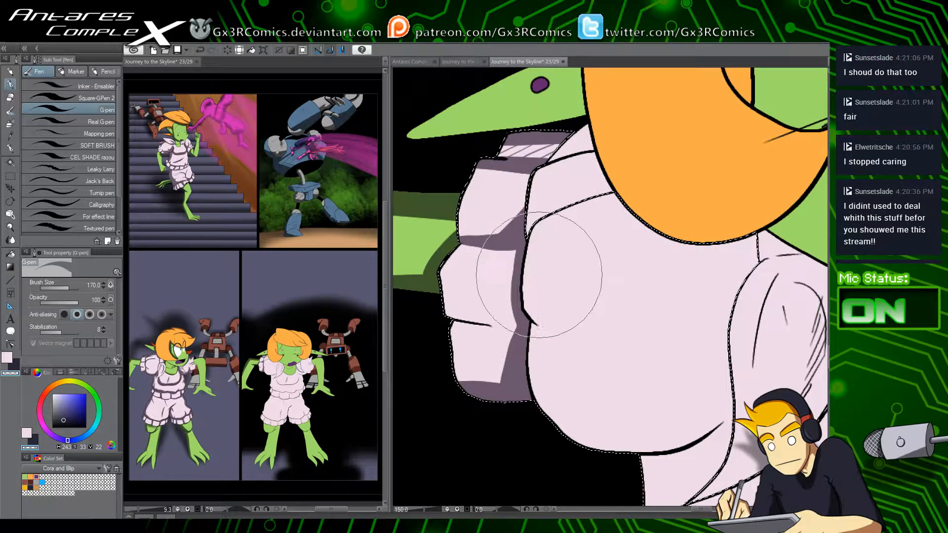
mouse_move(557, 258)
left_mouse_down()
mouse_move(490, 260)
mouse_move(489, 326)
left_mouse_up()
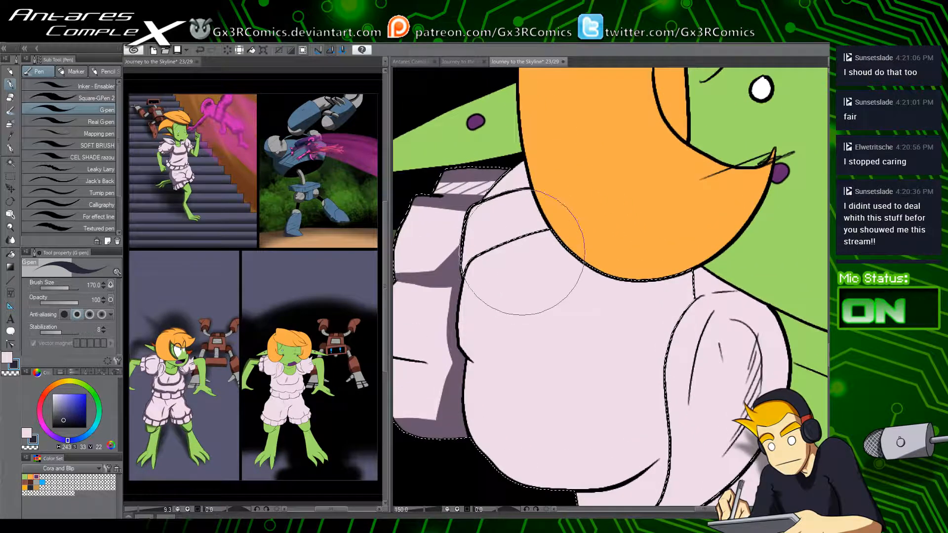
key("c")
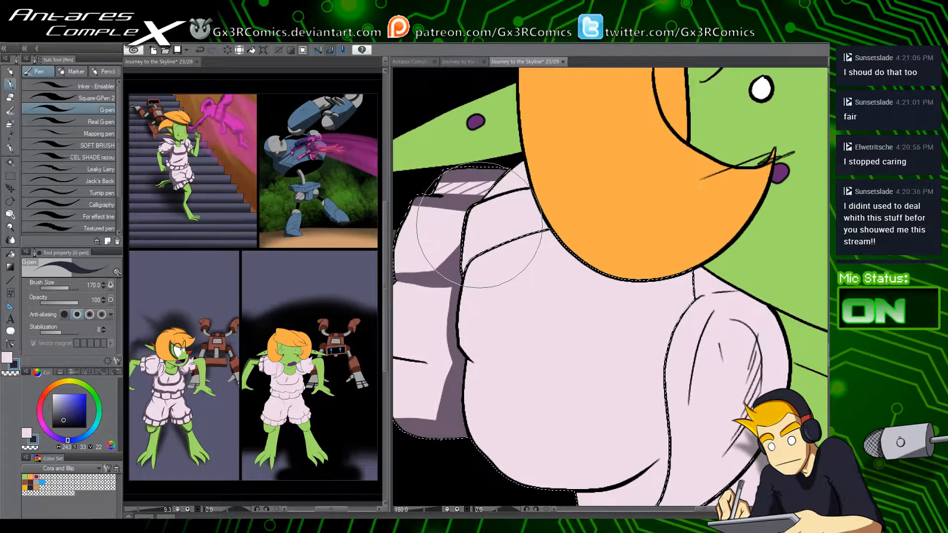
Step: Select the blouse's shoulder strips between the sleeve and the orange hair and shade them along their sleeve-side edges
key("w")
left_click(488, 219)
key("p")
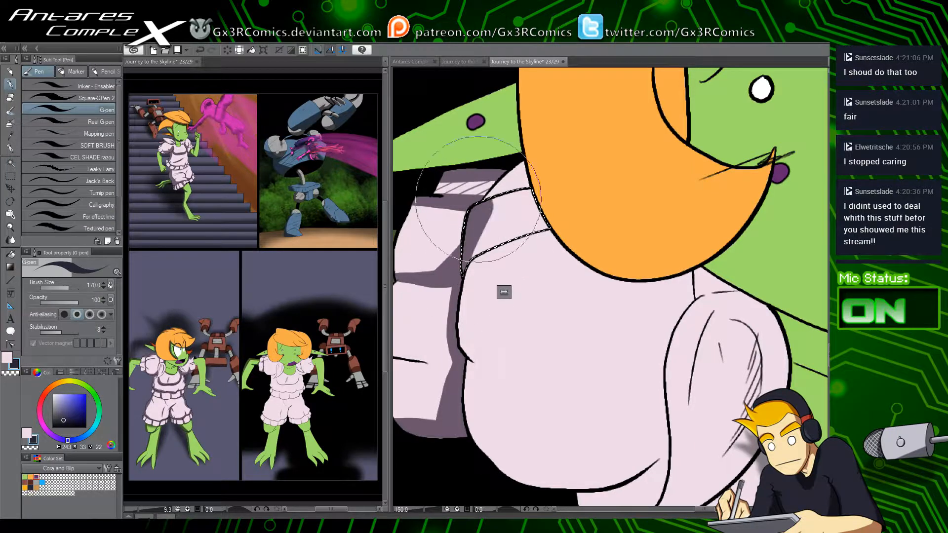
key("w")
left_click(518, 186)
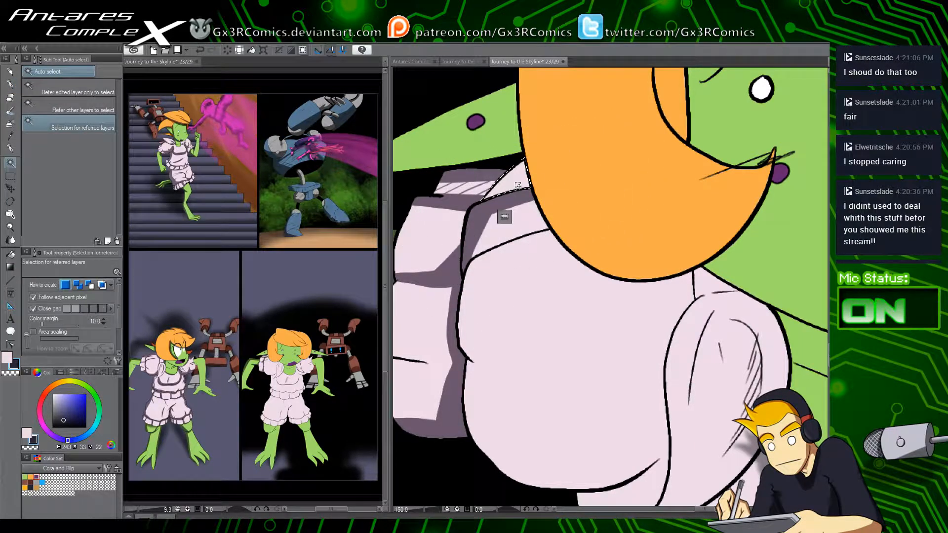
key("p")
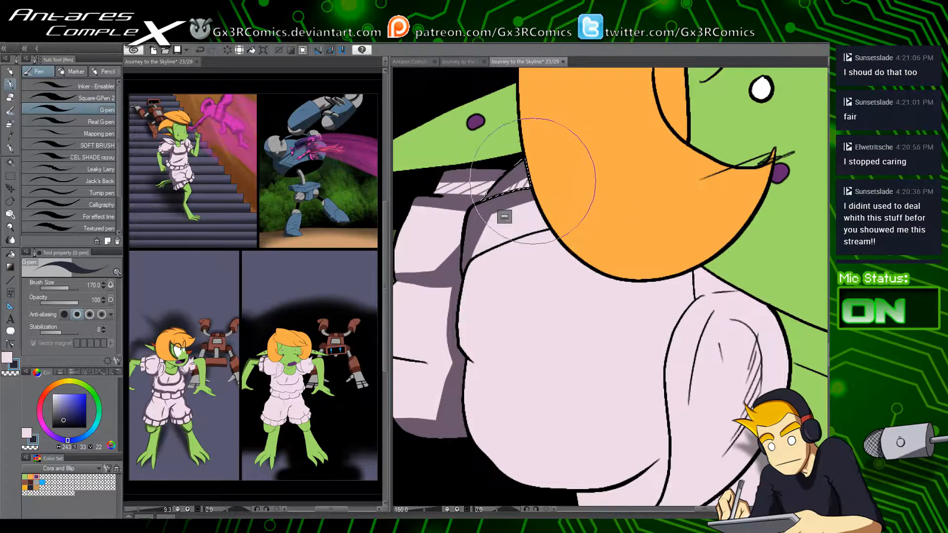
Step: Select the main section of the puffed sleeve and shade the area directly beneath its upper seam
key("w")
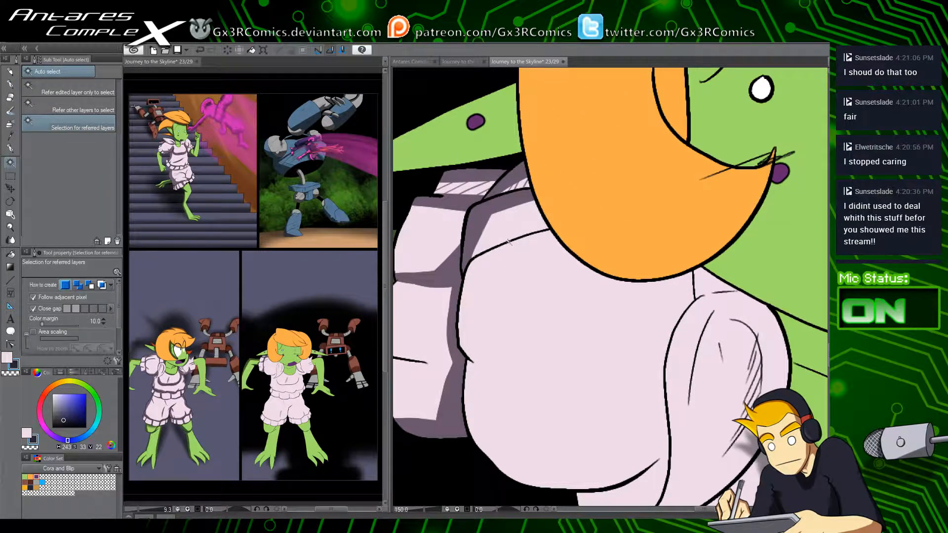
left_click(525, 315)
key("p")
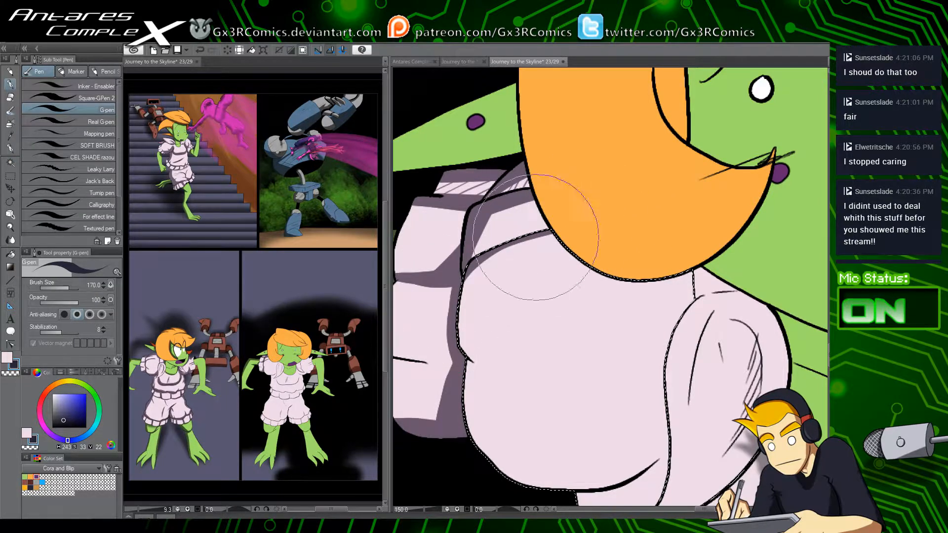
left_click_drag(536, 237, 602, 224)
left_click_drag(606, 290, 590, 235)
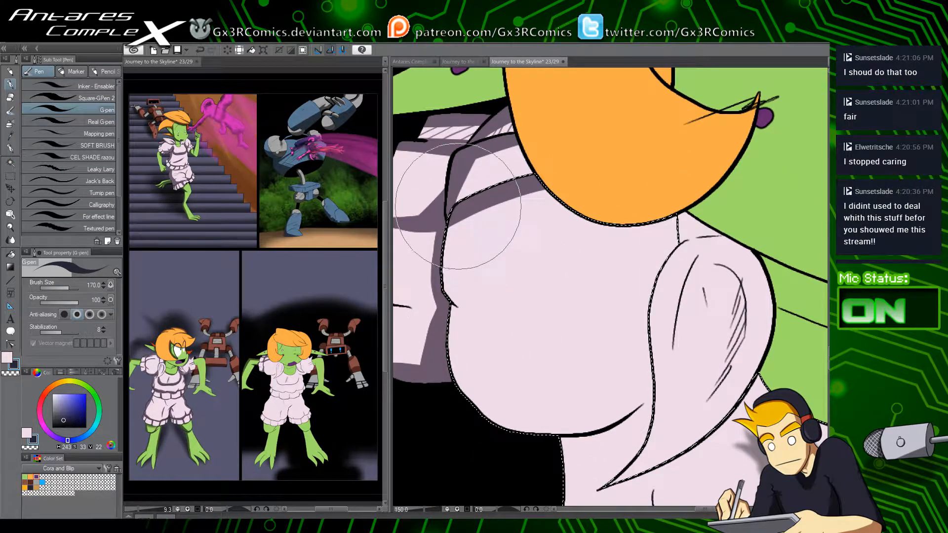
Step: Shade the puffed sleeve's outer edge around the small crease, redoing the crease stroke, and continue down the lower curve
left_click_drag(458, 207, 455, 301)
left_click_drag(447, 256, 460, 297)
key("ctrl+z")
left_click_drag(450, 259, 475, 325)
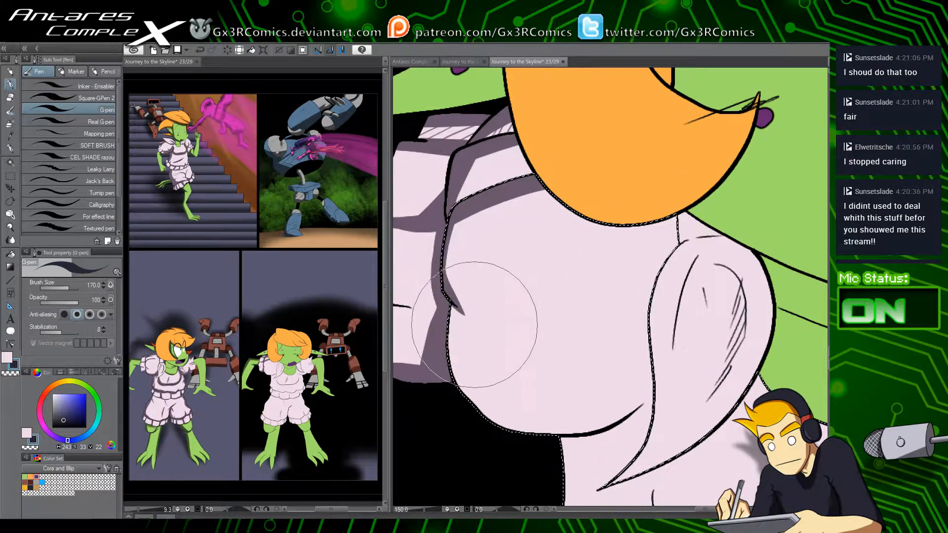
left_click_drag(492, 357, 478, 285)
mouse_move(438, 236)
left_mouse_down()
mouse_move(442, 321)
mouse_move(498, 366)
left_mouse_up()
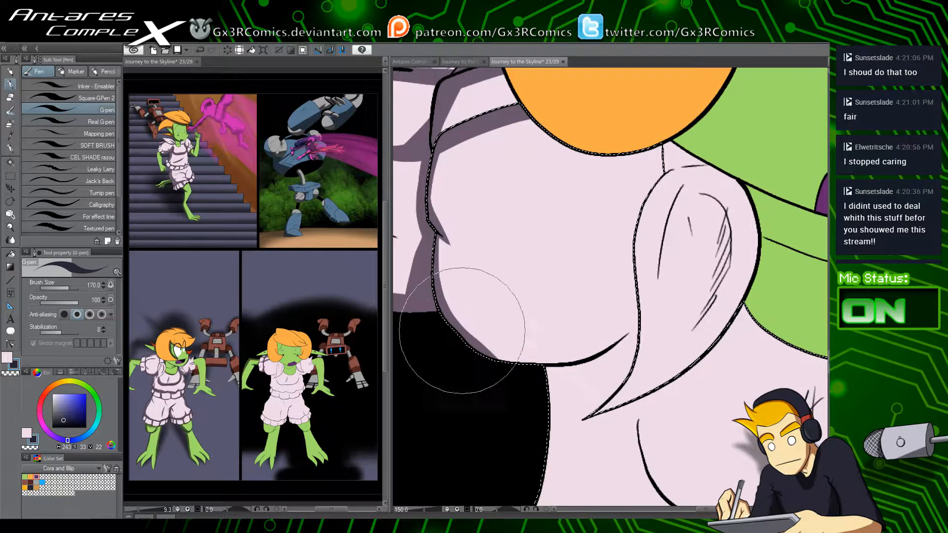
Step: Shade the underside of the blouse's rounded sleeve section up to the collar, replacing the first stroke
mouse_move(467, 336)
left_mouse_down()
mouse_move(513, 361)
mouse_move(684, 295)
left_mouse_up()
key("ctrl+z")
mouse_move(455, 339)
left_mouse_down()
mouse_move(663, 292)
mouse_move(527, 373)
mouse_move(659, 271)
mouse_move(458, 400)
mouse_move(647, 296)
mouse_move(609, 333)
mouse_move(595, 369)
left_mouse_up()
mouse_move(455, 428)
left_mouse_down()
mouse_move(572, 404)
mouse_move(625, 259)
left_mouse_up()
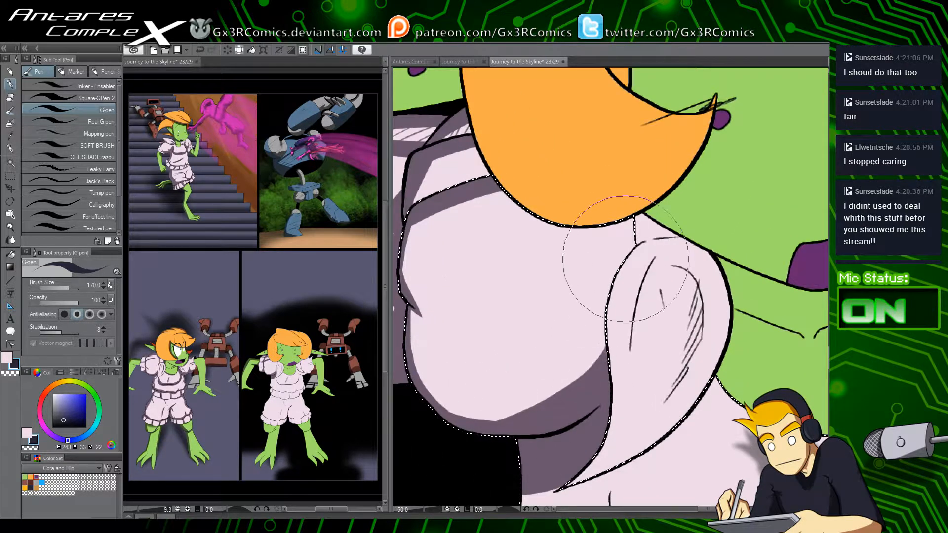
Step: Shade the blouse along the collar's outer edge and cast a curved shadow beneath the orange hair
left_click_drag(608, 300, 551, 387)
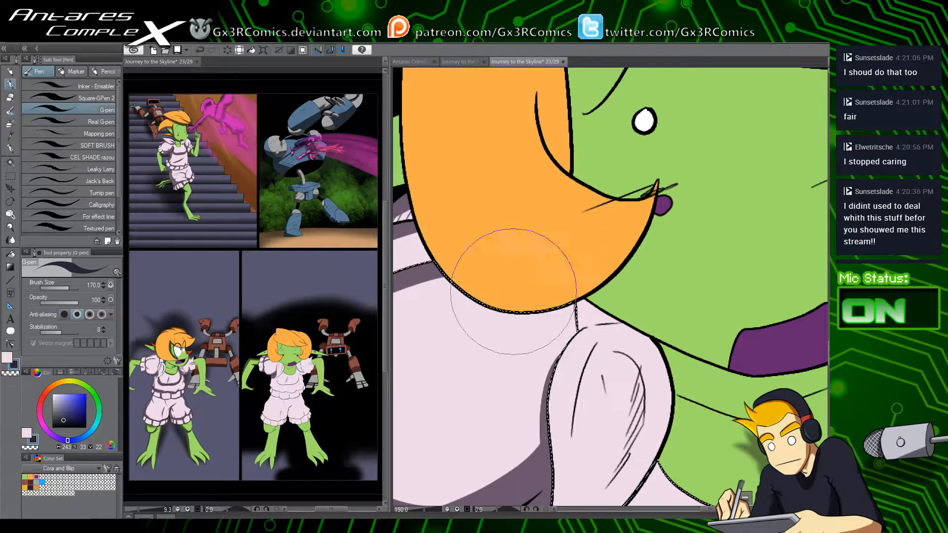
left_click_drag(513, 291, 425, 227)
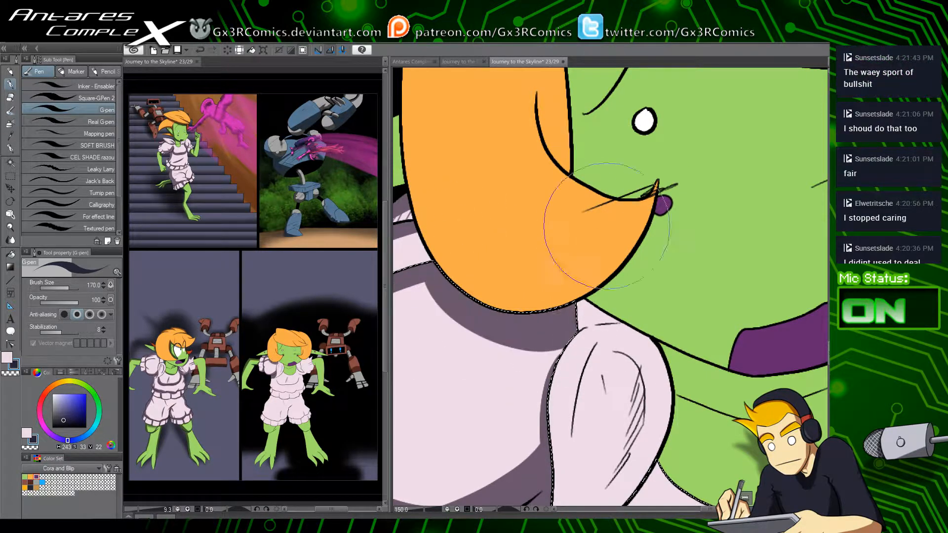
left_click_drag(643, 317, 551, 310)
Step: Select the collar flap beside the chin and shade its small upper corner between the hair and jaw
key("w")
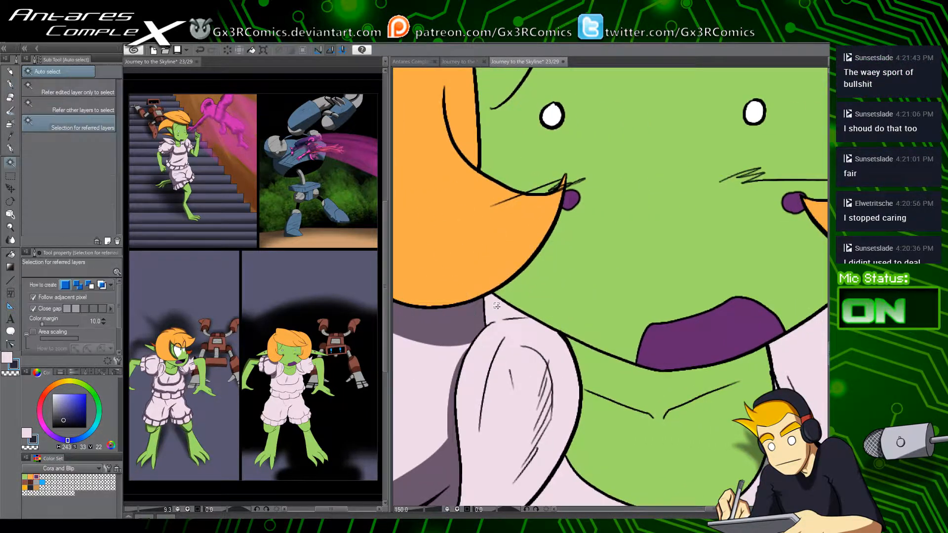
key("p")
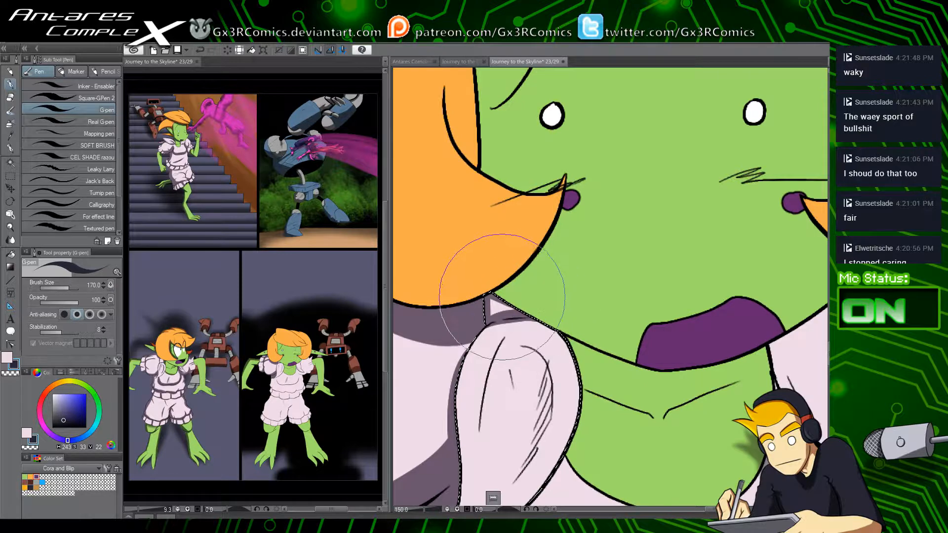
left_click_drag(546, 328, 445, 294)
Step: Select the green neck and chest area and shade under the chin, along the neckline sides and beside the chest crease
key("w")
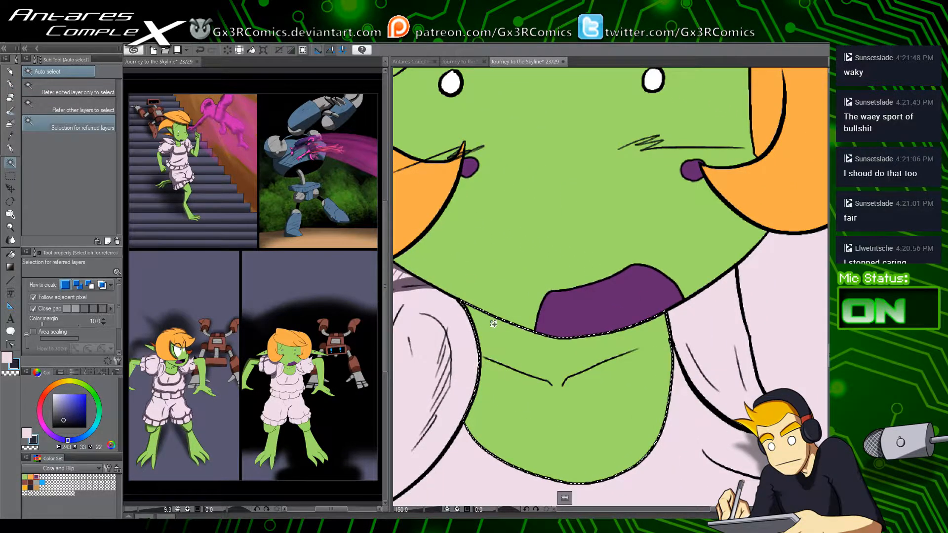
key("p")
left_click_drag(492, 324, 666, 316)
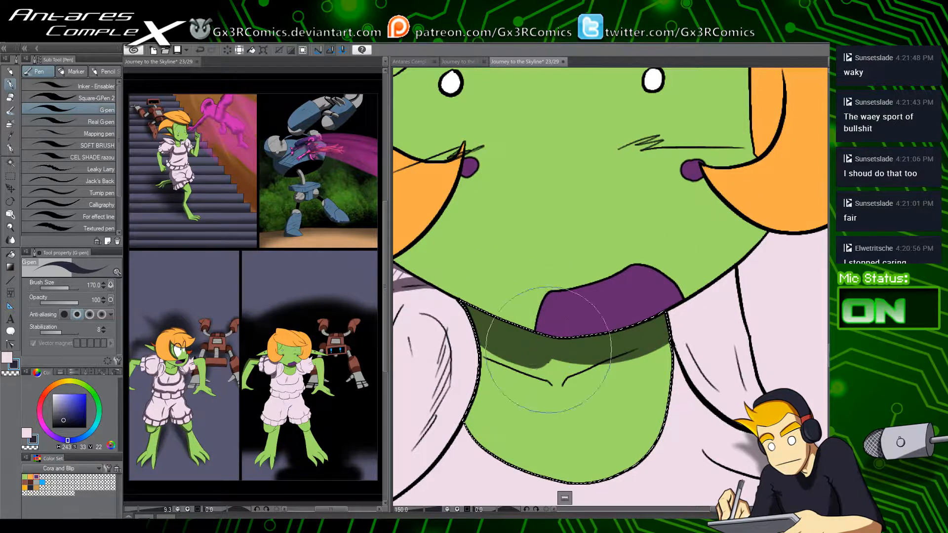
left_click_drag(556, 374, 545, 312)
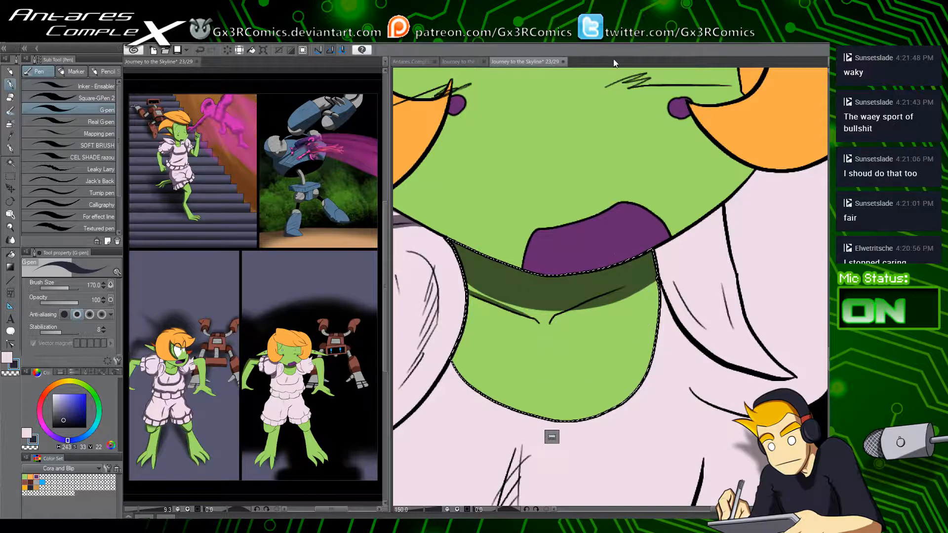
left_click_drag(548, 367, 551, 297)
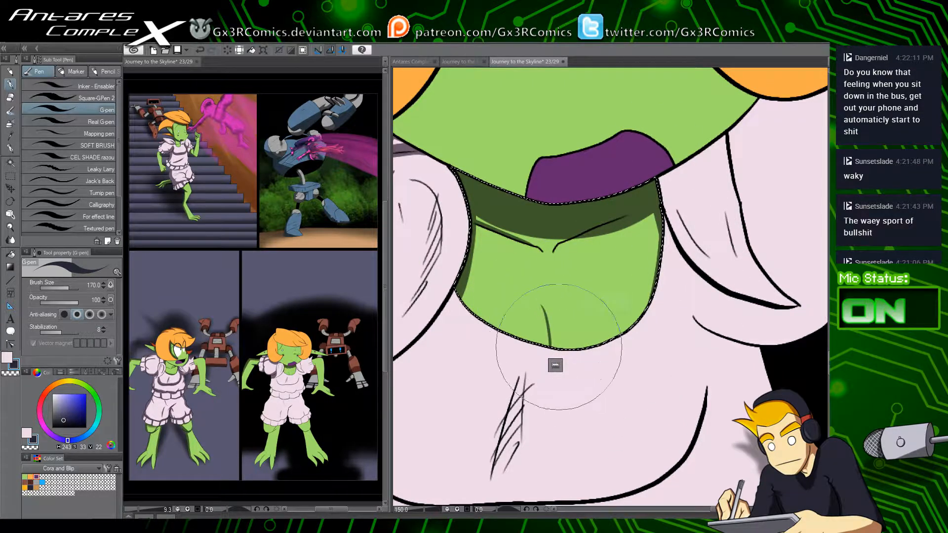
left_click_drag(567, 281, 547, 427)
Step: Select the green face and shade a curved band beneath the bangs and a strip beside the hair lock
key("ctrl+minus")
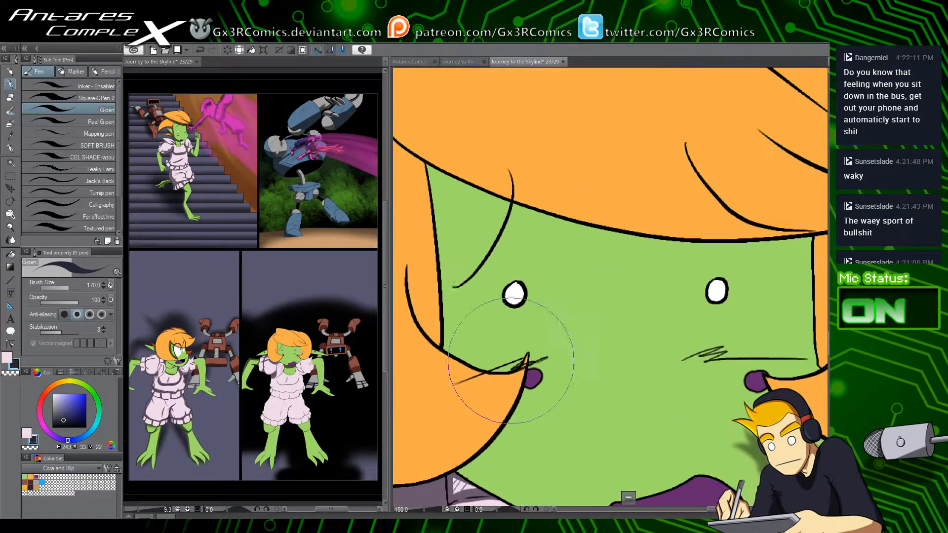
key("w")
left_click(540, 321)
key("p")
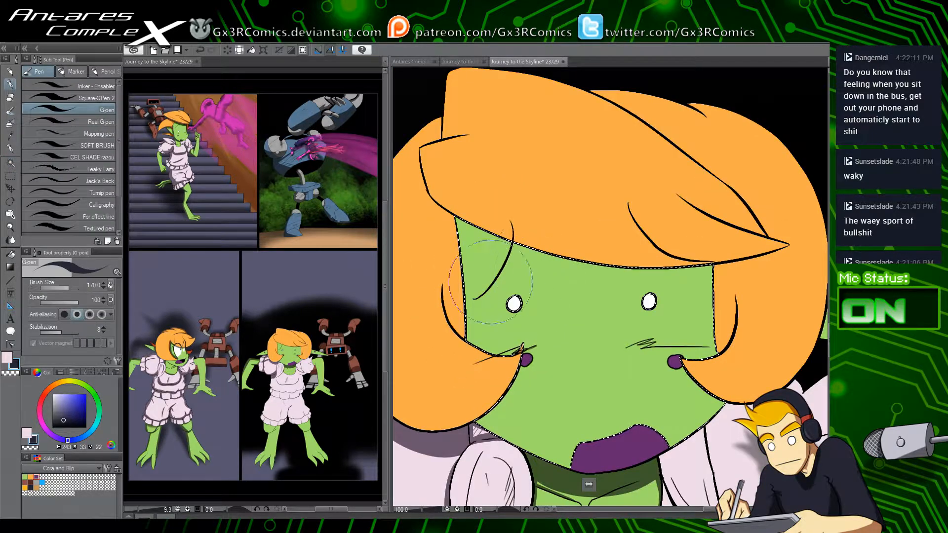
left_click_drag(498, 238, 707, 221)
left_click_drag(437, 195, 783, 273)
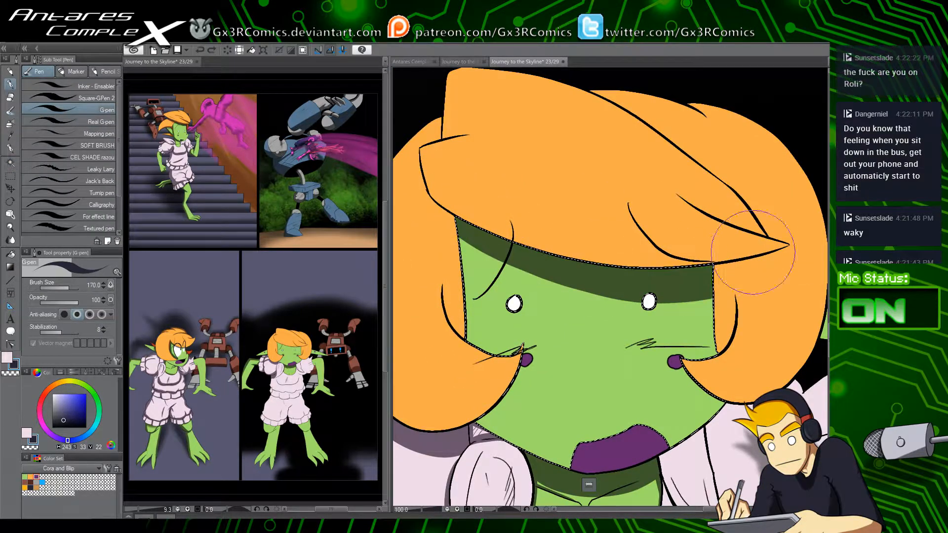
left_click_drag(495, 240, 756, 230)
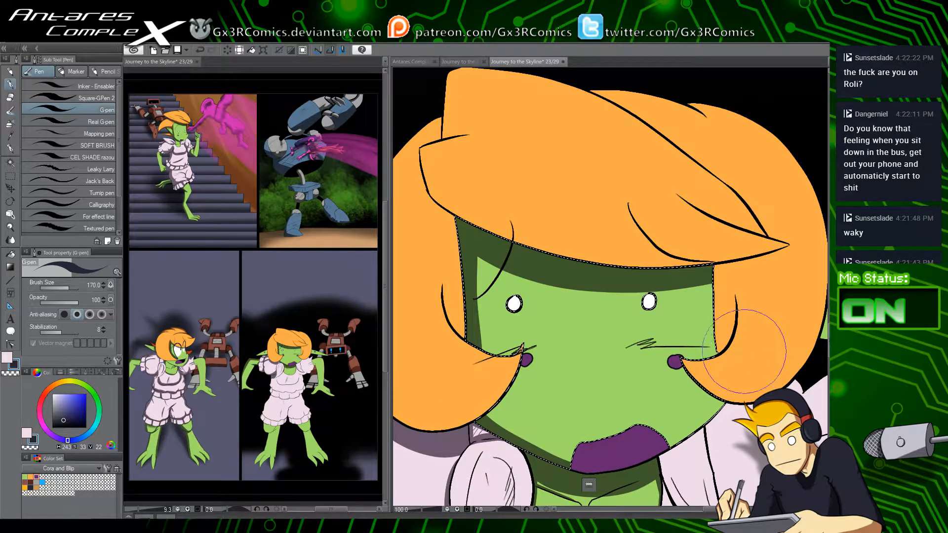
Step: Shade the opposite side of the face along the hair lock, redrawing the strip until its edge fits
left_click_drag(709, 279, 700, 343)
key("ctrl+z")
left_click_drag(693, 250, 704, 385)
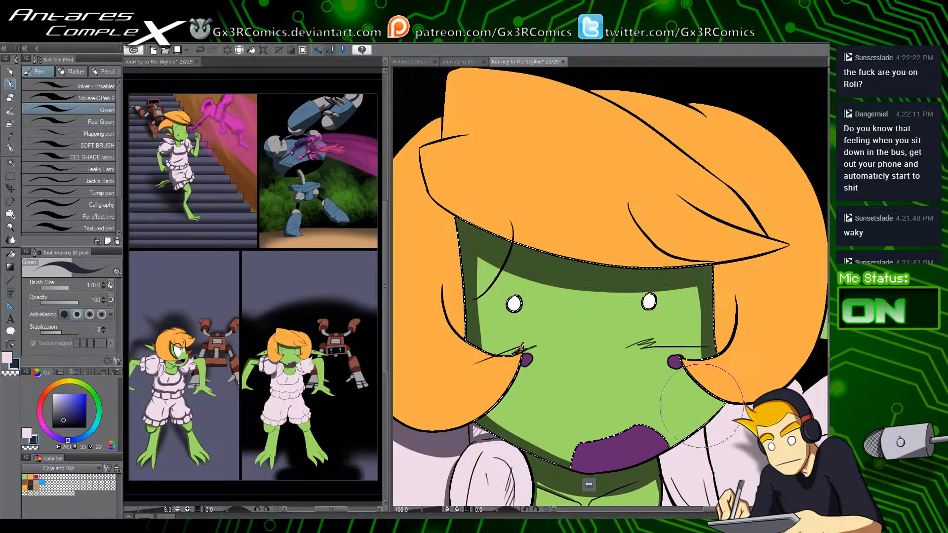
key("ctrl+z")
left_click_drag(691, 240, 701, 389)
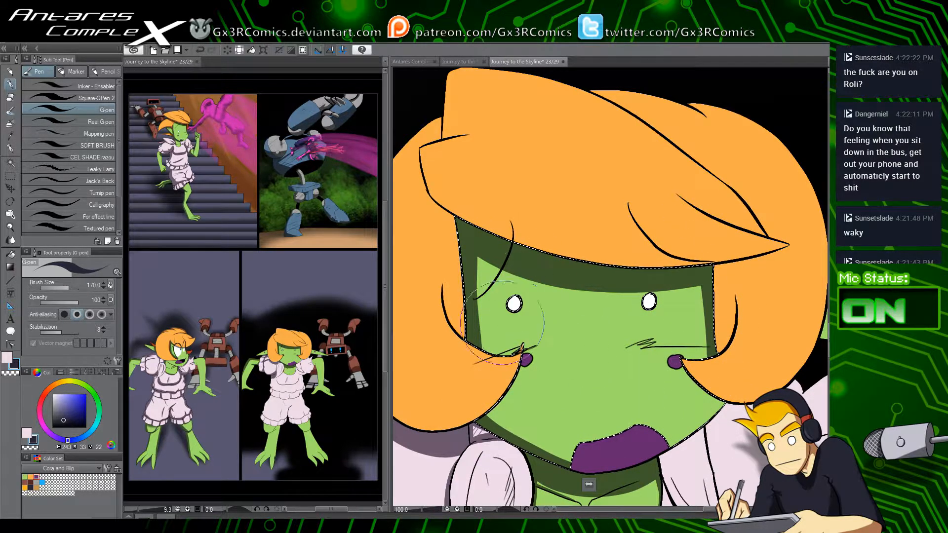
Step: Select the collar flap again and shade its hatched inner fold and the long crease beside it
key("w")
scroll(567, 335, "down", 5)
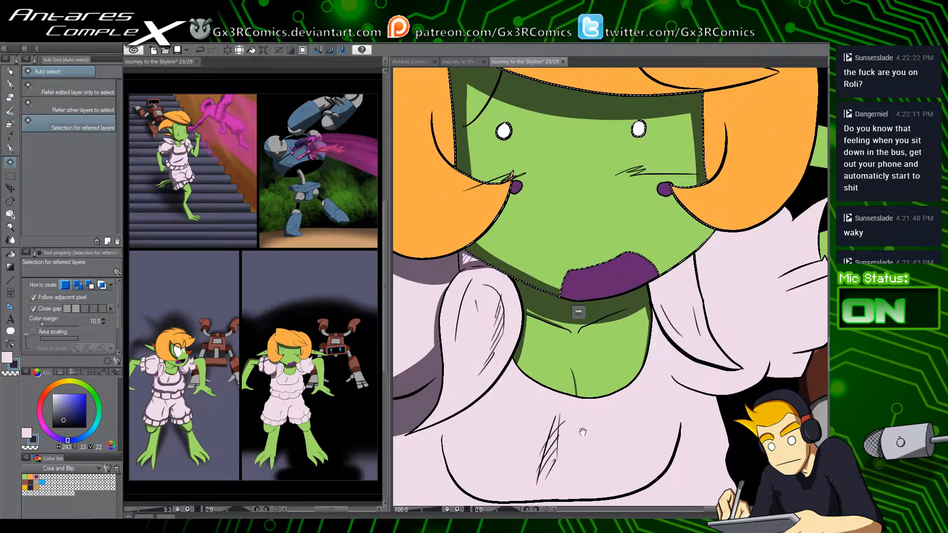
left_click(488, 315)
key("p")
scroll(499, 302, "up", 2)
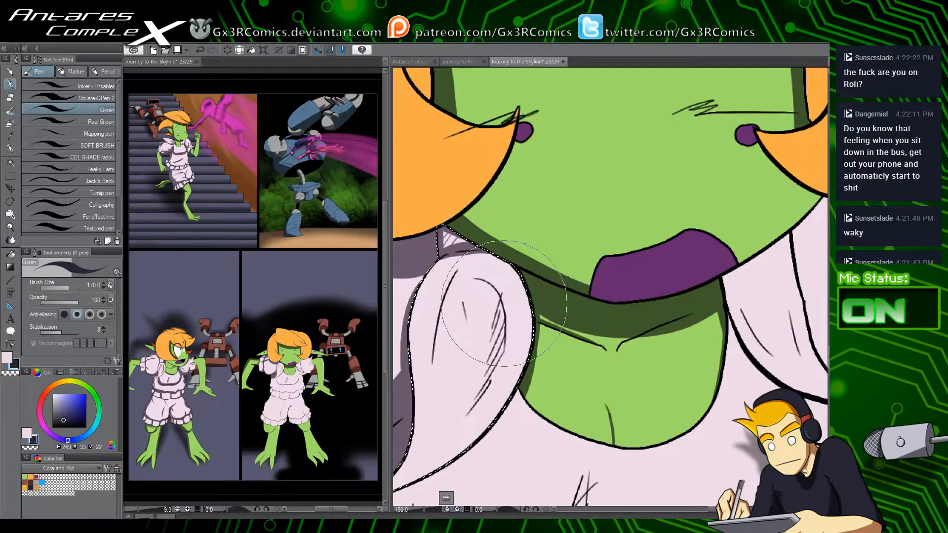
mouse_move(475, 278)
left_mouse_down()
mouse_move(494, 348)
mouse_move(463, 399)
left_mouse_up()
mouse_move(476, 279)
left_mouse_down()
mouse_move(493, 374)
mouse_move(460, 426)
left_mouse_up()
mouse_move(449, 286)
left_mouse_down()
mouse_move(496, 248)
mouse_move(478, 340)
left_mouse_up()
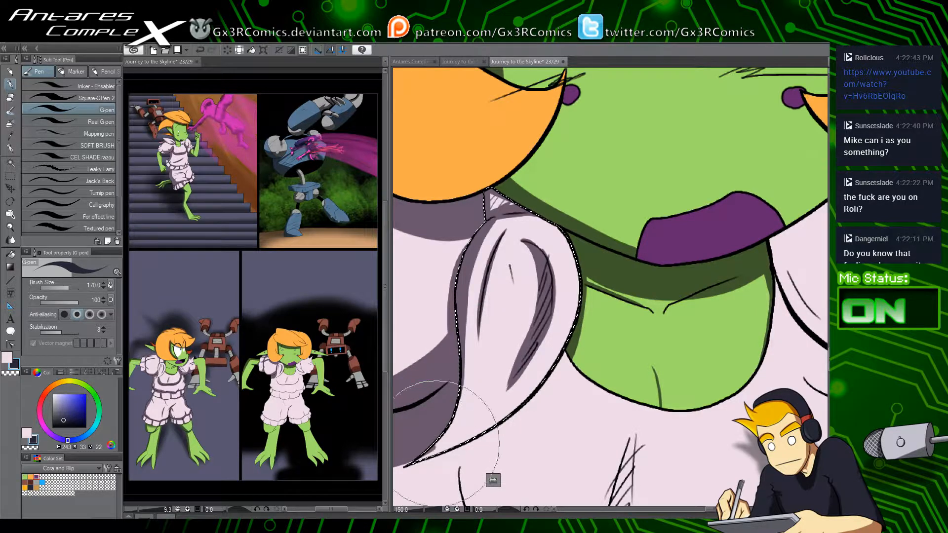
Step: Shade the collar flap's outer edge from its lower tip up to the top curve
left_click_drag(433, 443, 468, 354)
left_click_drag(557, 270, 516, 331)
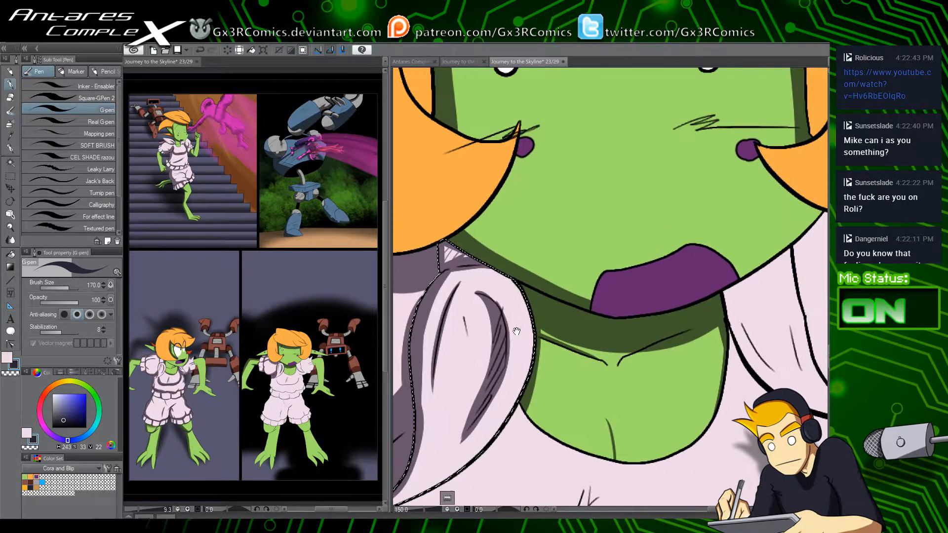
left_click_drag(580, 298, 468, 295)
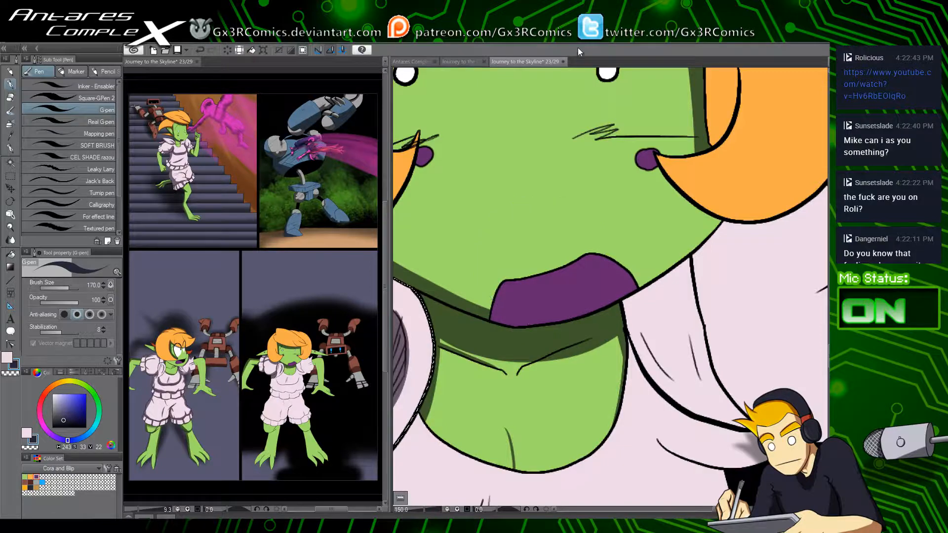
Step: Select the swept orange bangs and shade the short fold at their outer notch, replacing the first stroke
left_click_drag(516, 144, 593, 404)
left_click_drag(527, 327, 493, 387)
left_click_drag(553, 354, 523, 376)
scroll(519, 383, "down", 3)
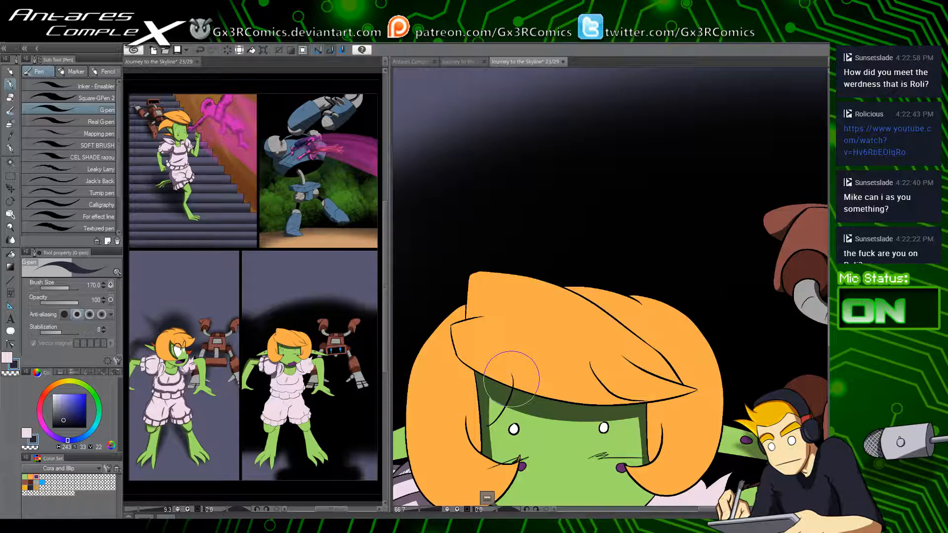
left_click_drag(551, 330, 535, 307)
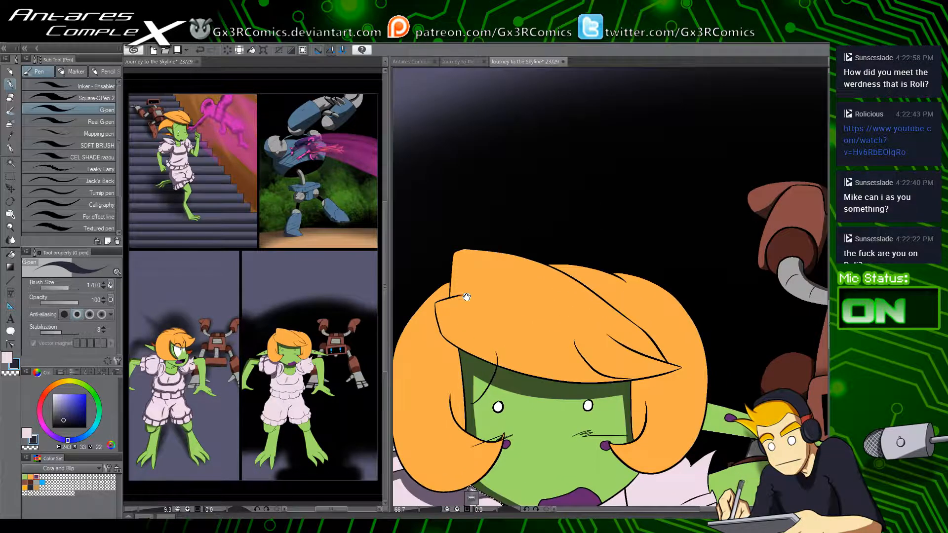
key("w")
left_click(482, 293)
scroll(477, 317, "up", 1)
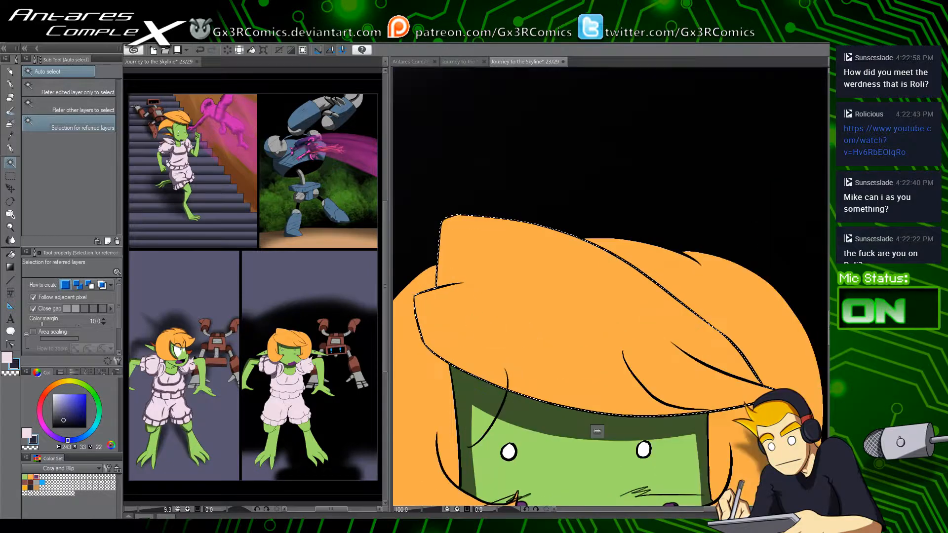
key("p")
left_click_drag(414, 298, 500, 273)
key("ctrl+z")
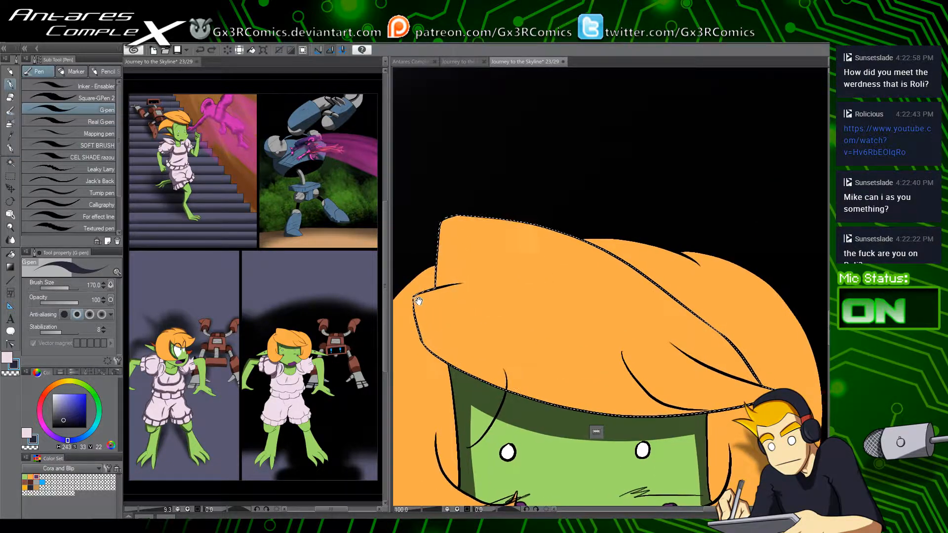
mouse_move(447, 295)
left_mouse_down()
mouse_move(507, 297)
mouse_move(561, 265)
mouse_move(470, 285)
mouse_move(497, 296)
mouse_move(523, 184)
left_mouse_up()
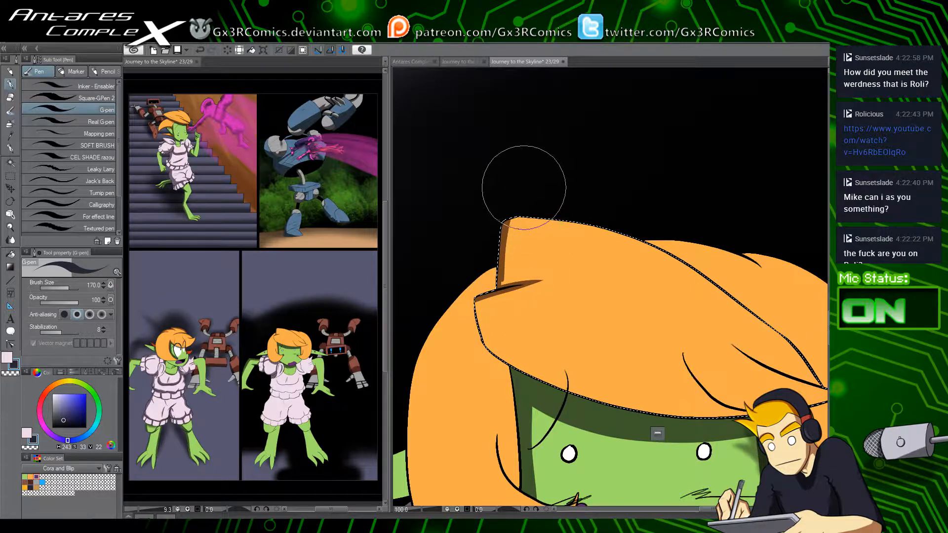
Step: Shade the swept bangs along their upper edge from the outer notch down to the pointed tip, redrawing the strip until it fits
left_click_drag(502, 291, 514, 193)
left_click_drag(559, 284, 488, 287)
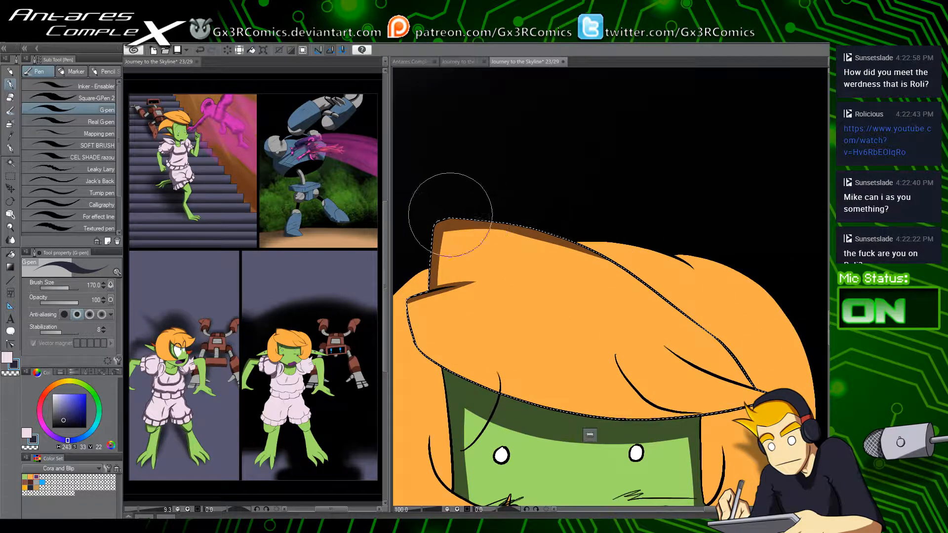
mouse_move(548, 237)
left_mouse_down()
mouse_move(673, 309)
mouse_move(628, 285)
mouse_move(653, 298)
left_mouse_up()
key("ctrl+z")
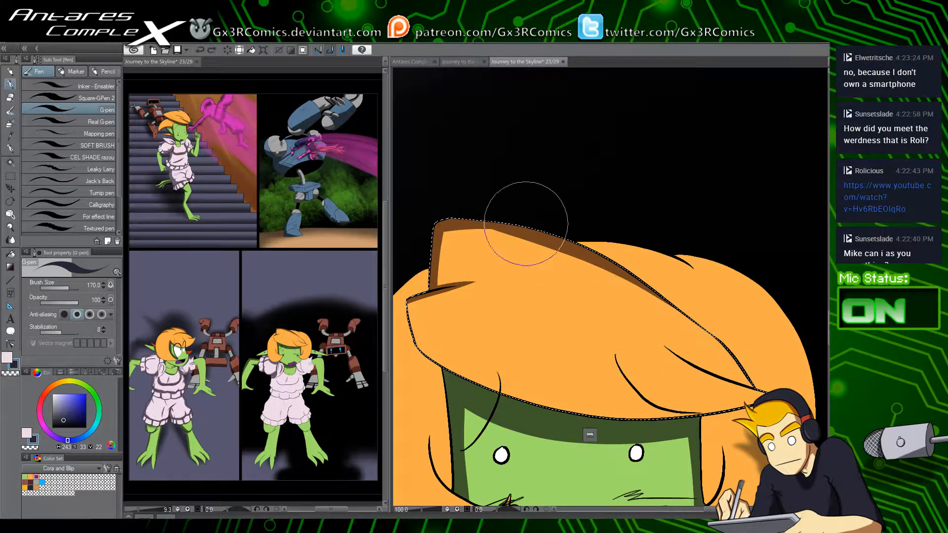
left_click_drag(524, 226, 752, 388)
key("ctrl+z")
left_click_drag(584, 256, 755, 388)
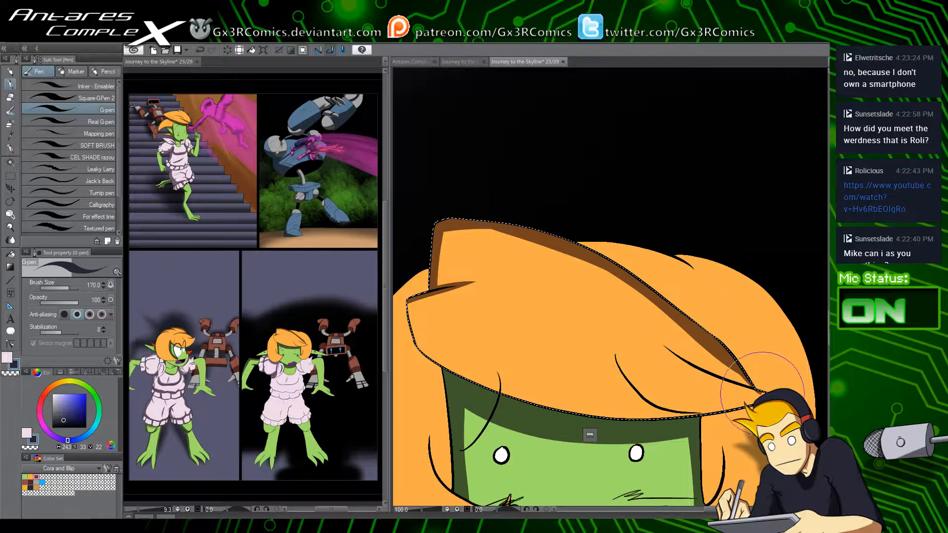
Step: Shade the bangs' short outer edge below the notch and their lower edge above the face
key("c")
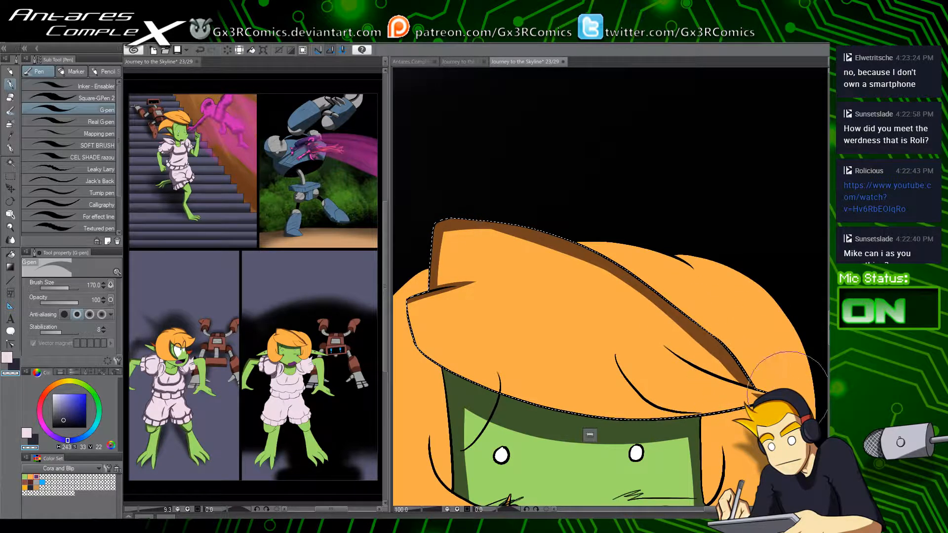
key("c")
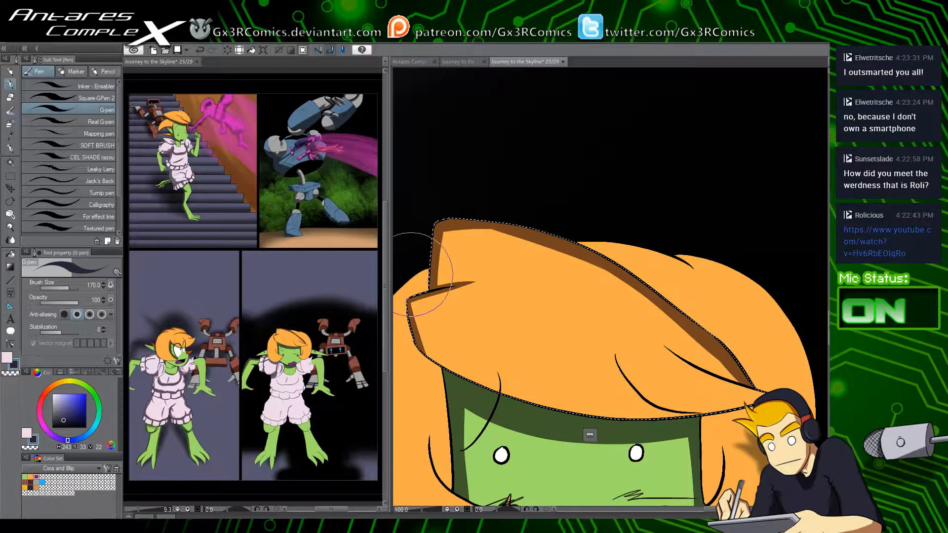
left_click_drag(433, 343, 564, 410)
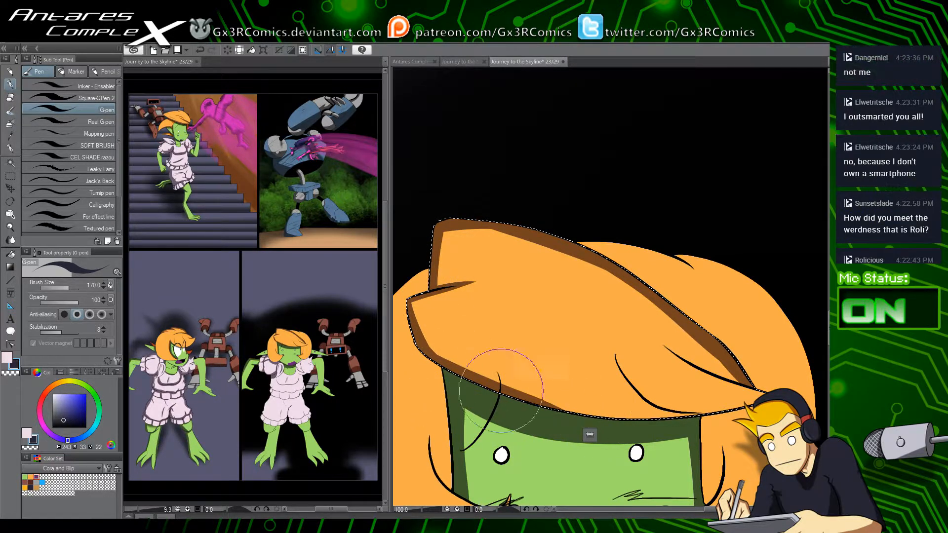
left_click_drag(503, 387, 700, 416)
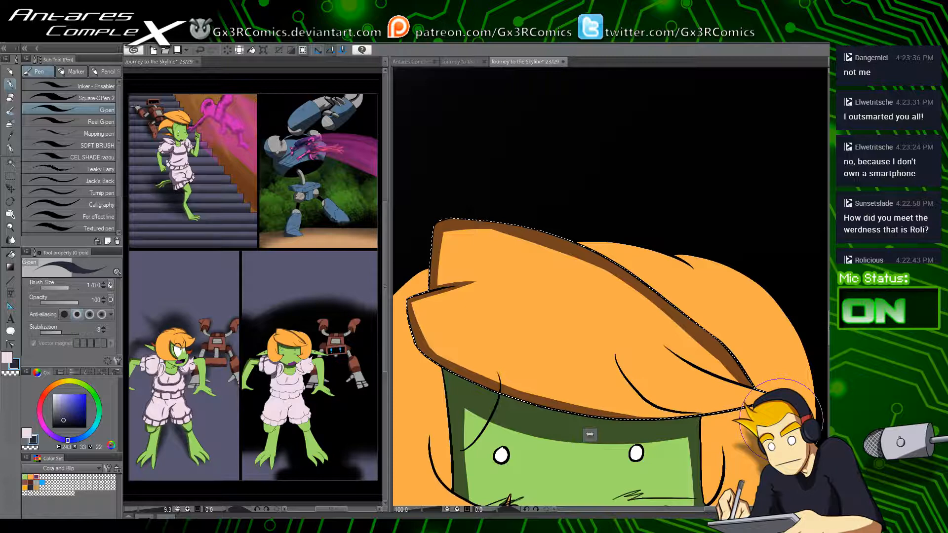
Step: Select the side lock below the notch and shade the strip beside the face and its whole outer edge down to the curled tip
left_click_drag(421, 443, 522, 305)
key("w")
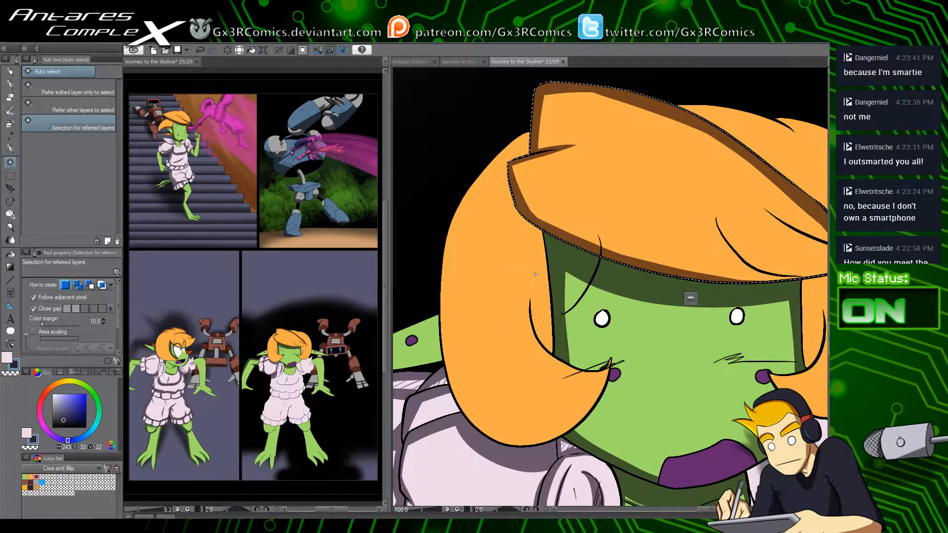
left_click(536, 257)
key("p")
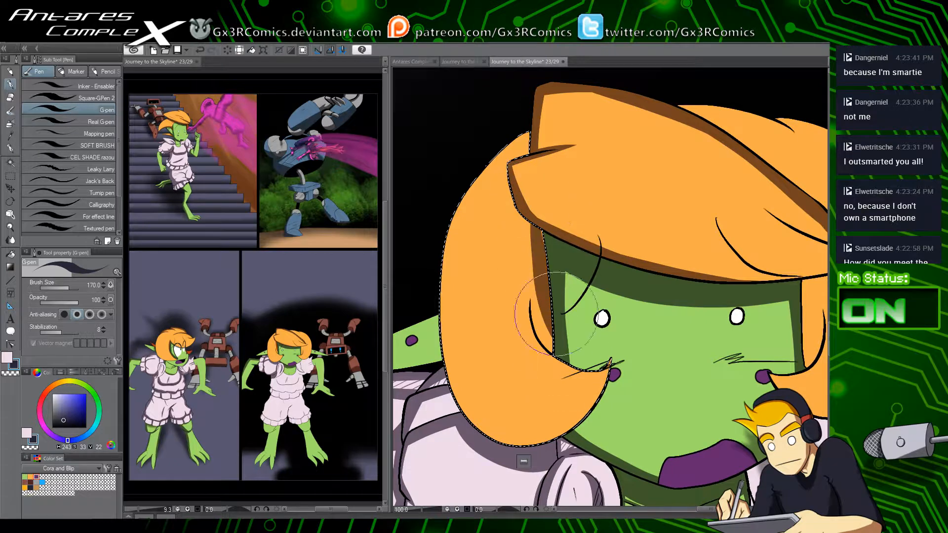
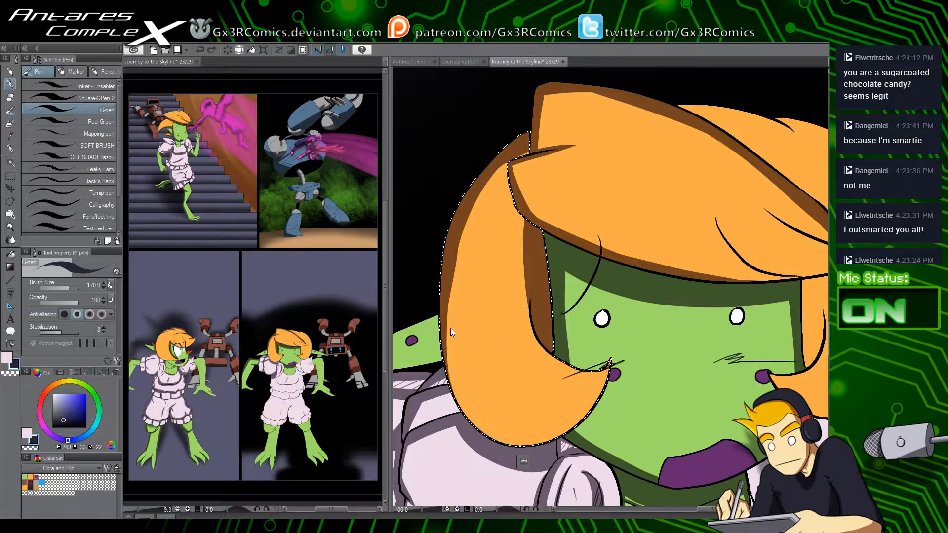
mouse_move(446, 302)
left_mouse_down()
mouse_move(461, 409)
mouse_move(616, 388)
left_mouse_up()
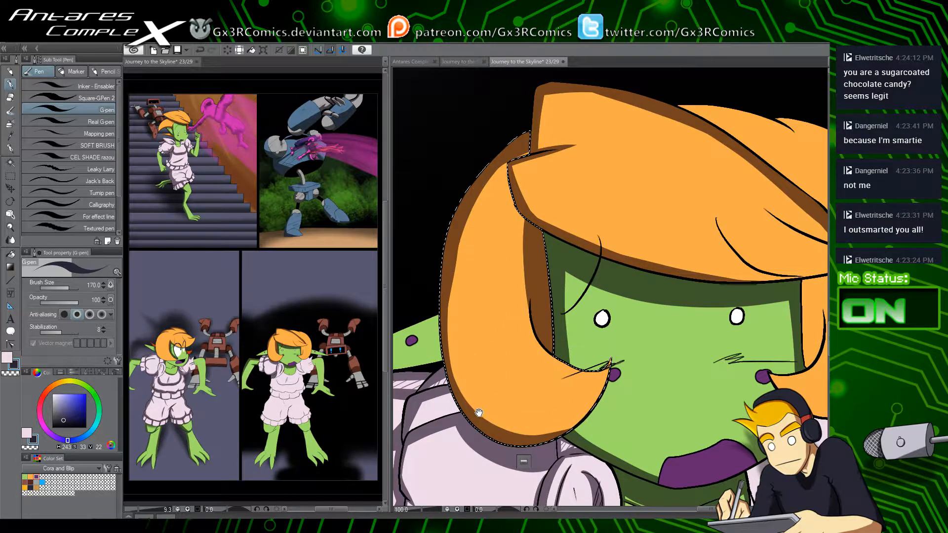
Step: Select the green ear beside the shaded lock and airbrush a soft shadow where it meets the hair, then deselect it
left_click_drag(479, 413, 583, 389)
key("w")
left_click(540, 303)
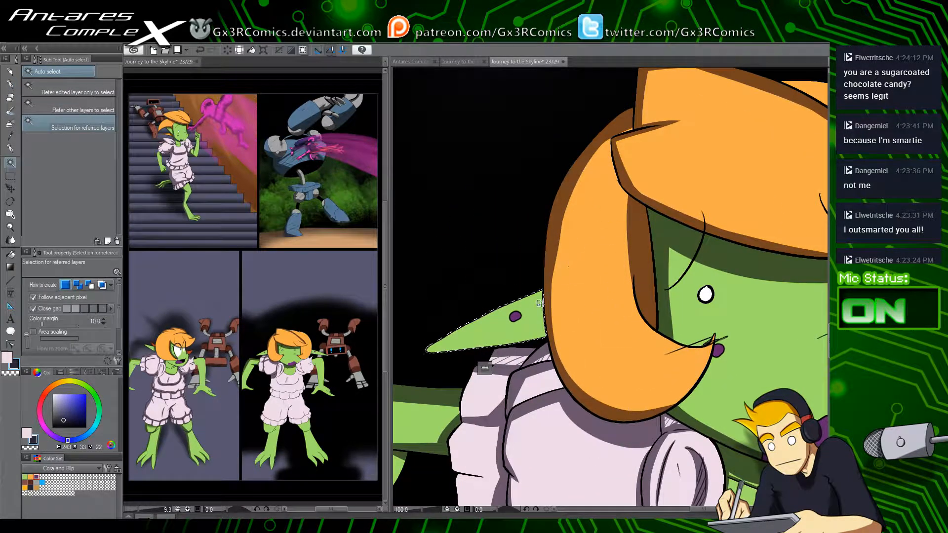
key("b")
key("b")
mouse_move(553, 296)
left_mouse_down()
mouse_move(557, 283)
mouse_move(561, 366)
left_mouse_up()
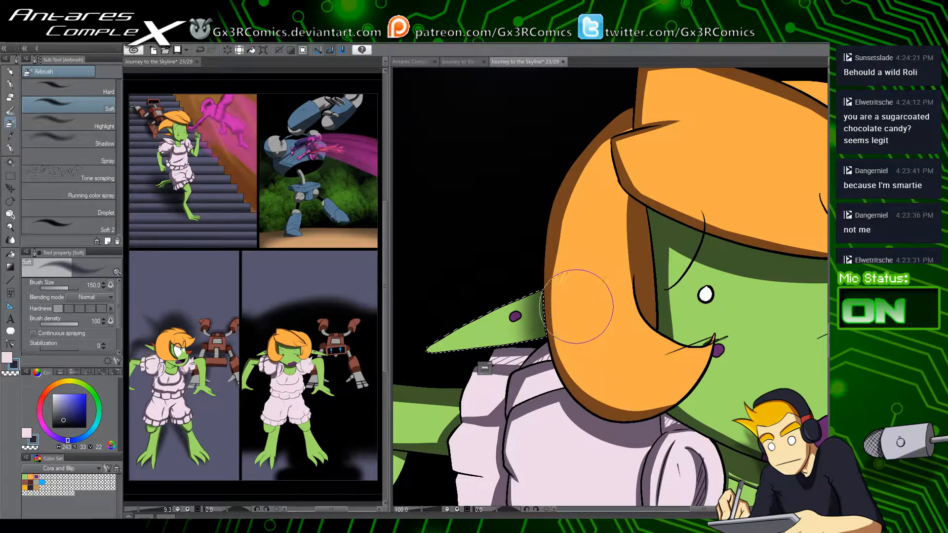
key("p")
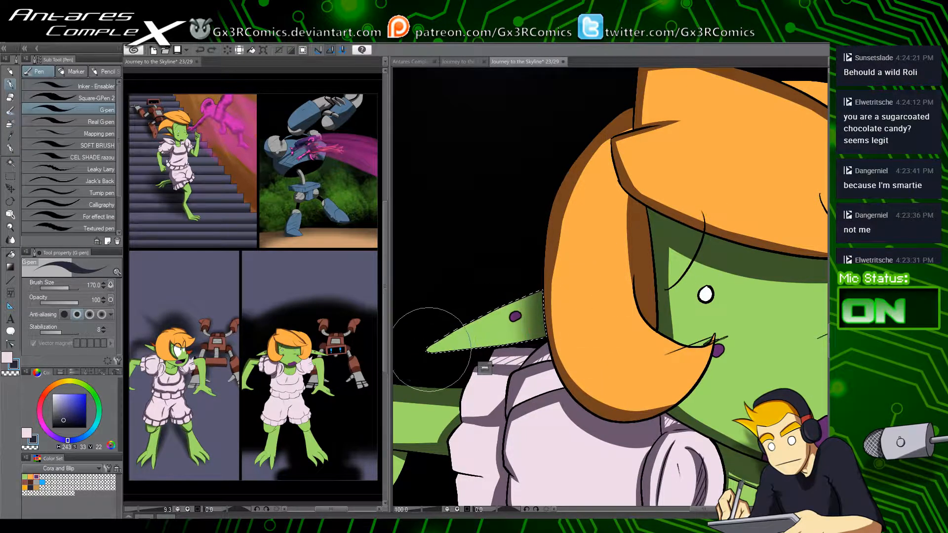
key("ctrl+d")
Step: Select the hair section on the opposite side of the head and shade its outer edge from the curled tip upward
left_click_drag(638, 347, 470, 376)
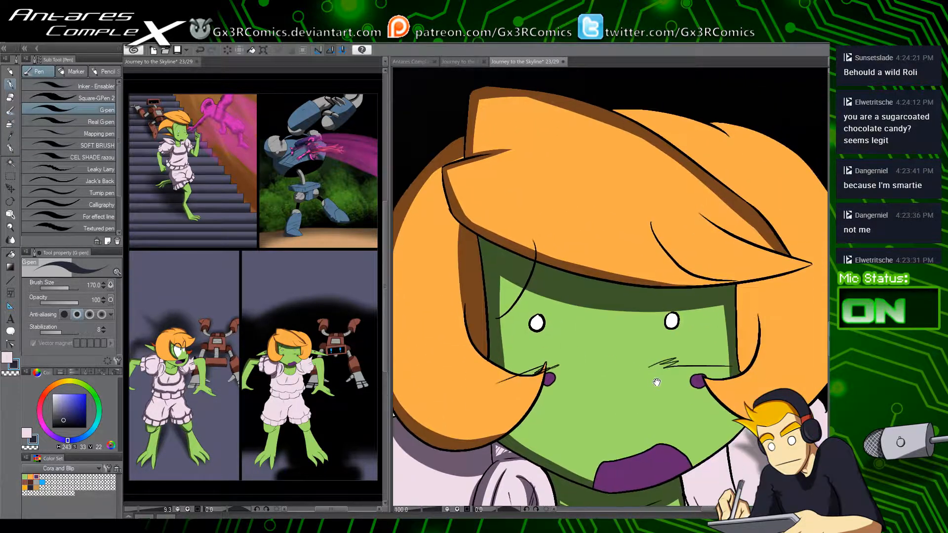
left_click_drag(657, 382, 504, 374)
key("w")
left_click(631, 360)
key("p")
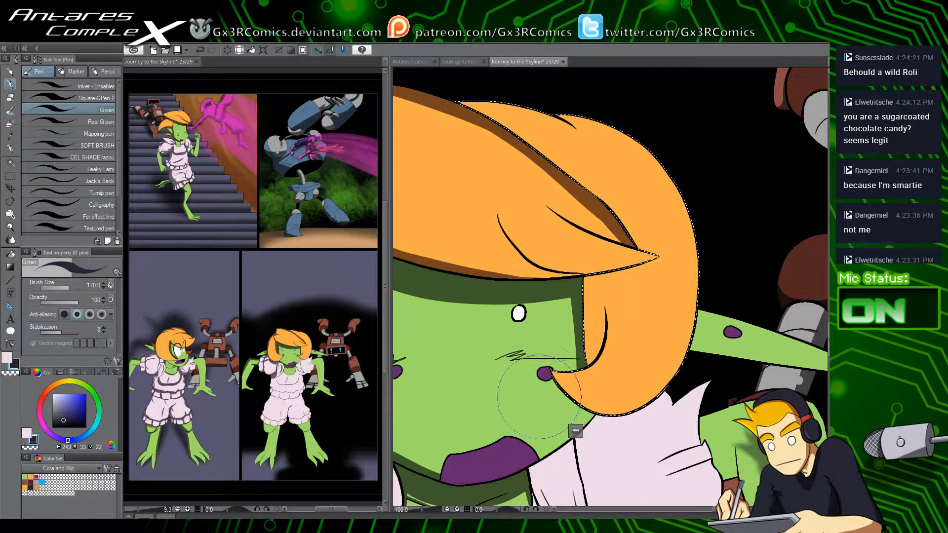
mouse_move(565, 402)
left_mouse_down()
mouse_move(671, 384)
mouse_move(704, 260)
left_mouse_up()
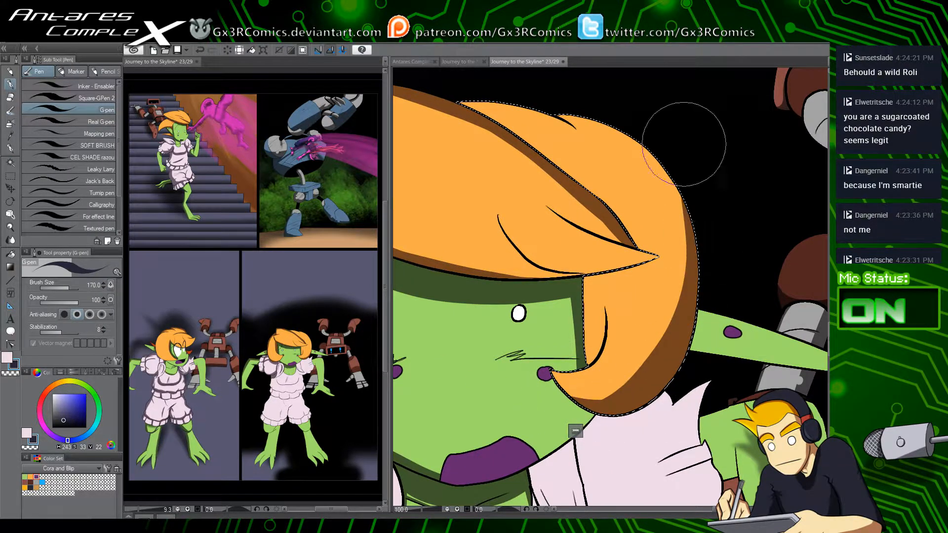
Step: Shade the same hair section's crown, the small fold at its notch and the strip beside the face
left_click_drag(575, 127, 553, 113)
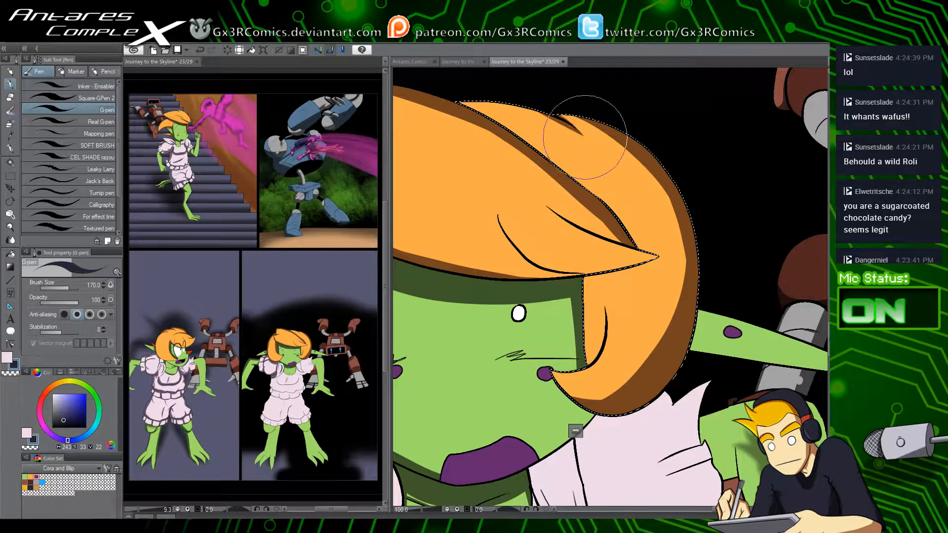
left_click_drag(483, 114, 491, 109)
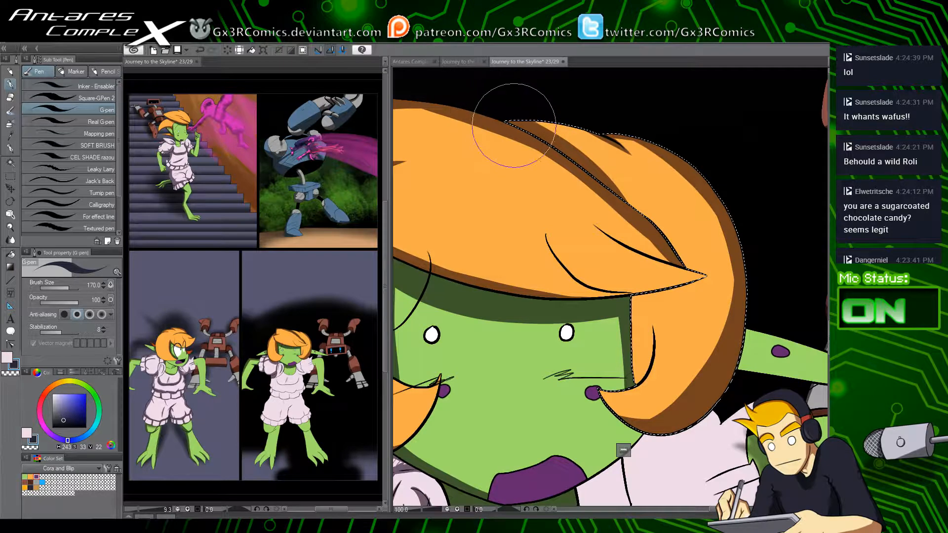
left_click_drag(491, 216, 576, 269)
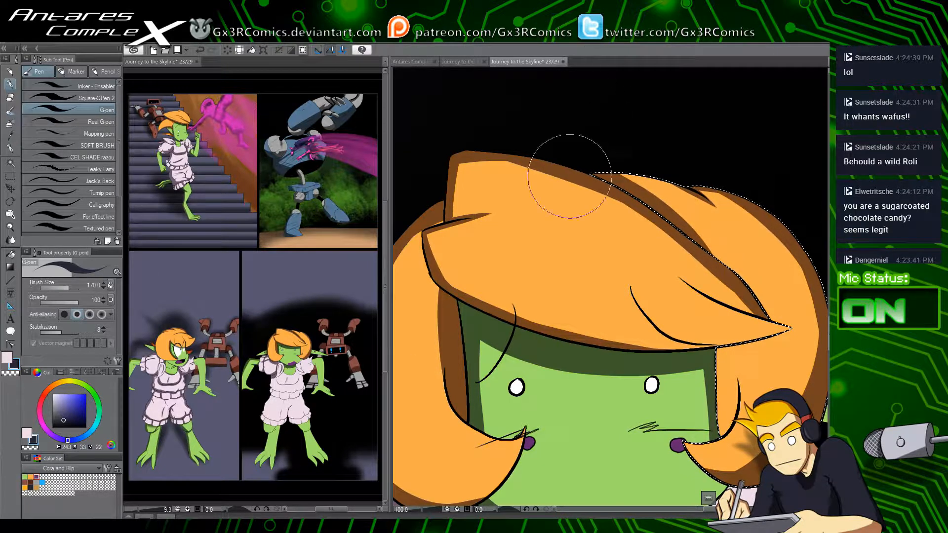
mouse_move(559, 381)
left_mouse_down()
mouse_move(534, 346)
mouse_move(490, 315)
left_mouse_up()
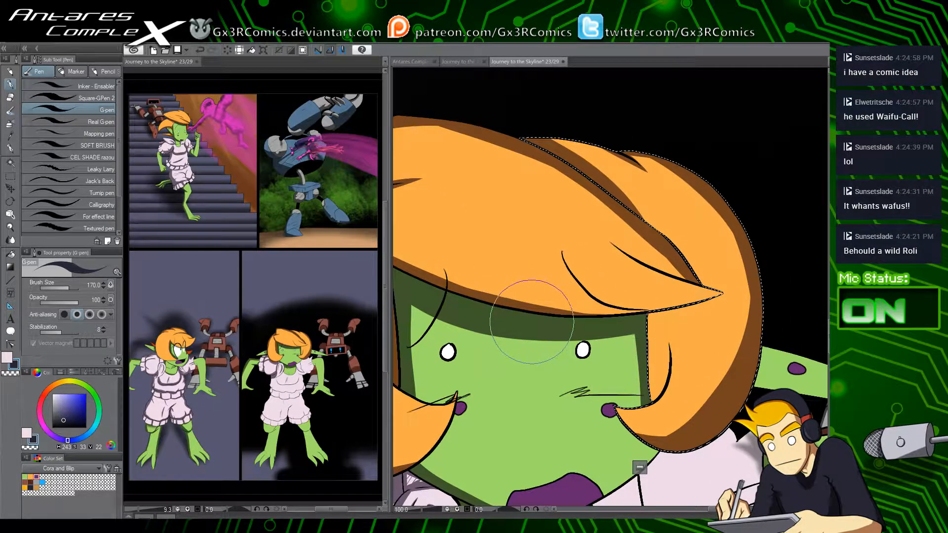
scroll(528, 315, "down", 1)
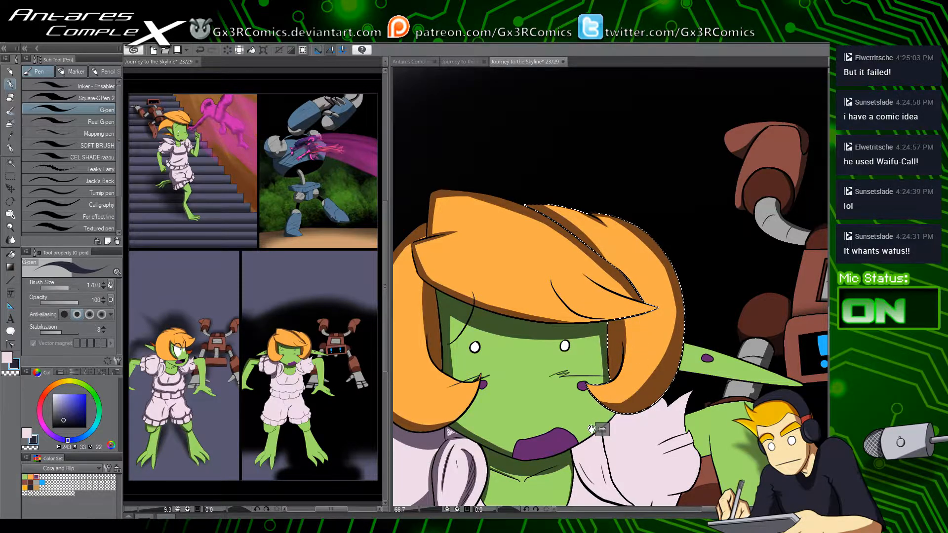
Step: Select the green face and shade the jaw edge between the mouth and the newly shaded hair, then deselect it
left_click_drag(617, 370, 642, 277)
key("ctrl+d")
key("w")
left_click(606, 326)
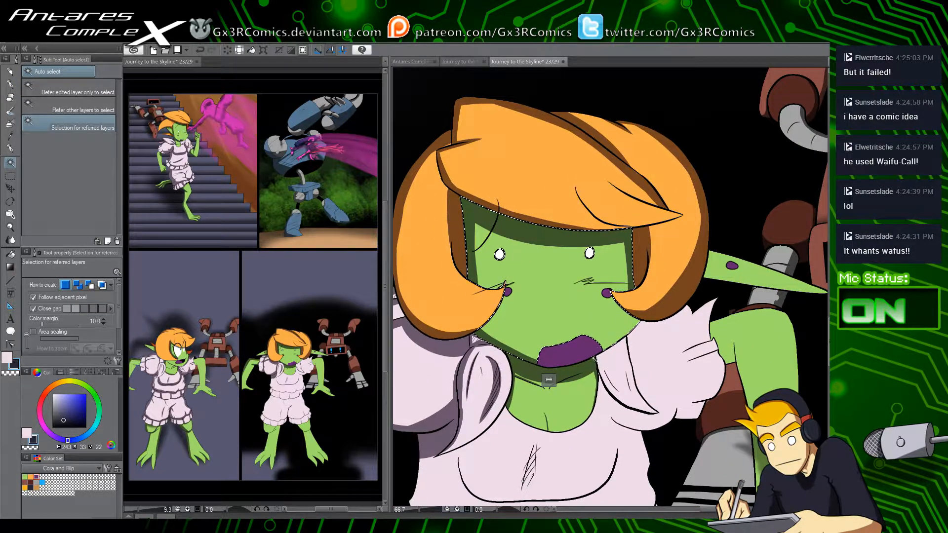
key("p")
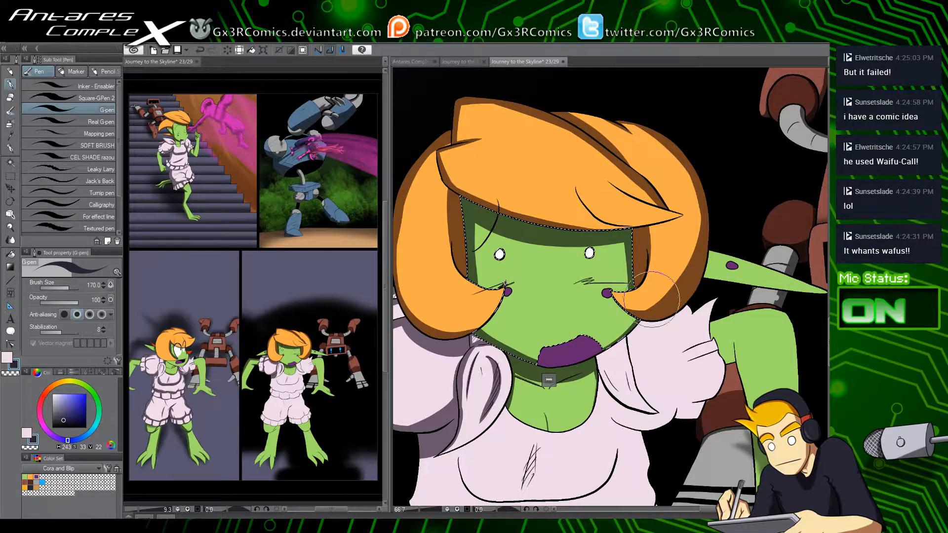
key("ctrl+d")
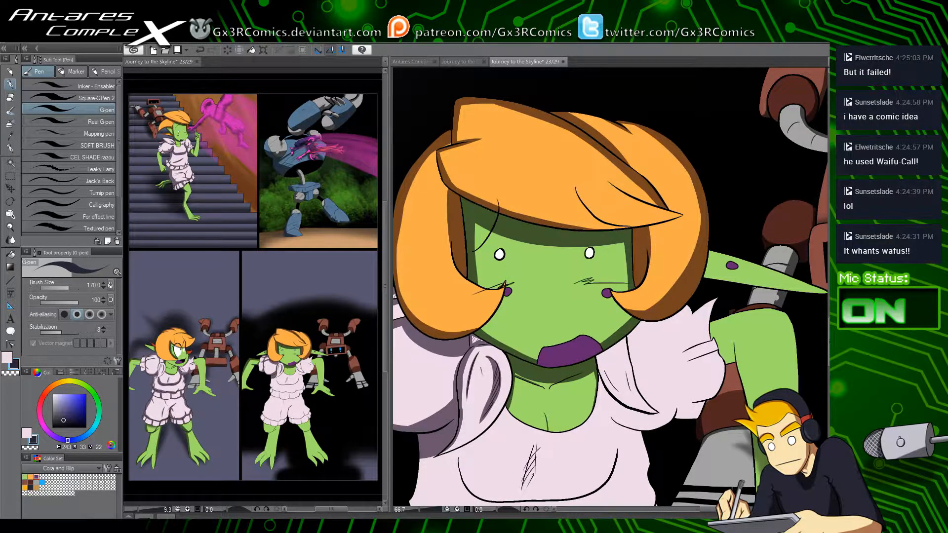
Step: Select the shirt's torso and shade its flank below the collar flap and its wavy lower hem, undoing a stray stroke
left_click_drag(629, 351, 638, 282)
left_click_drag(570, 369, 552, 270)
key("w")
left_click(437, 290)
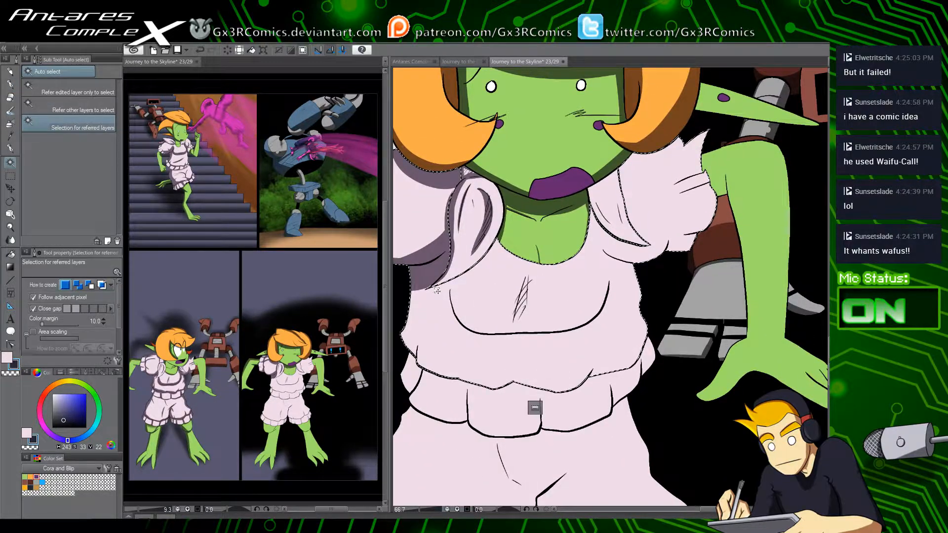
key("p")
mouse_move(415, 278)
left_mouse_down()
mouse_move(399, 334)
mouse_move(454, 325)
mouse_move(461, 347)
mouse_move(472, 332)
mouse_move(461, 289)
mouse_move(469, 345)
mouse_move(474, 316)
mouse_move(484, 350)
mouse_move(602, 376)
mouse_move(673, 344)
mouse_move(645, 359)
mouse_move(690, 312)
left_mouse_up()
key("ctrl+z")
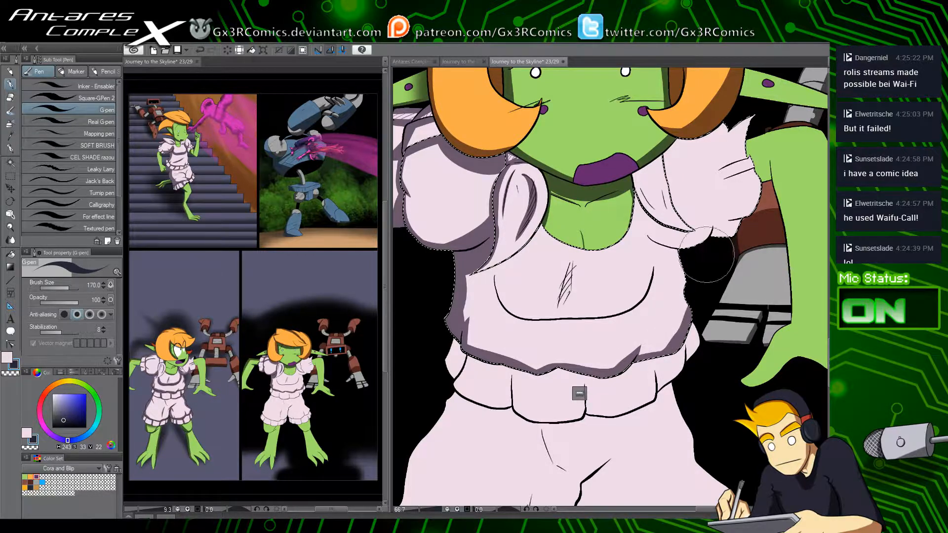
Step: Shade the torso's opposite flank and the area under its sleeve, and try a shadow stroke beside the chest line
mouse_move(661, 241)
left_mouse_down()
mouse_move(692, 241)
mouse_move(697, 224)
mouse_move(642, 227)
mouse_move(657, 242)
mouse_move(710, 227)
mouse_move(682, 289)
mouse_move(713, 253)
mouse_move(654, 254)
mouse_move(670, 304)
mouse_move(671, 275)
mouse_move(680, 349)
mouse_move(670, 287)
mouse_move(691, 349)
mouse_move(659, 286)
mouse_move(695, 342)
mouse_move(671, 279)
mouse_move(703, 321)
left_mouse_up()
scroll(726, 248, "up", 1)
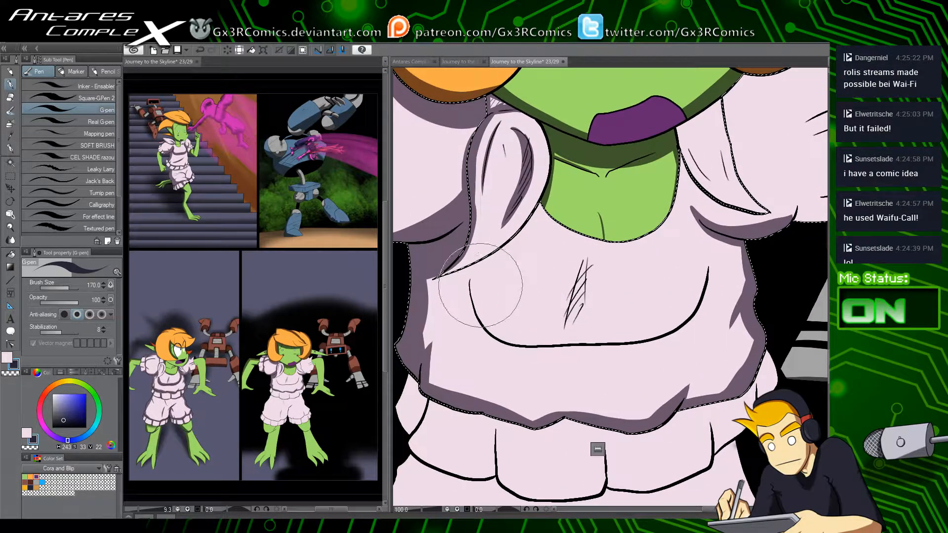
mouse_move(472, 262)
left_mouse_down()
mouse_move(470, 280)
mouse_move(522, 327)
left_mouse_up()
key("ctrl+z")
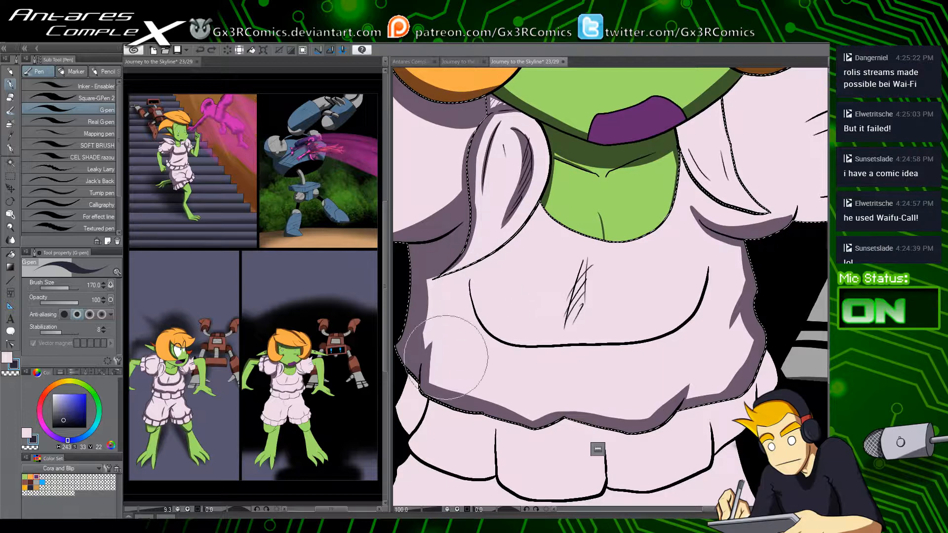
Step: Switch to the line art layer, lasso the chest curve with its hatching and nudge it slightly upward
key("alt+bracketright")
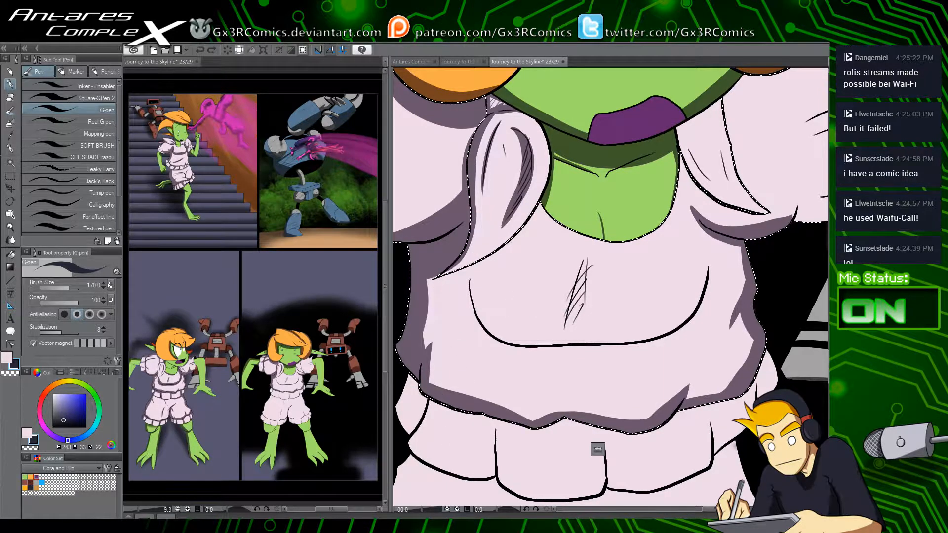
key("ctrl+d")
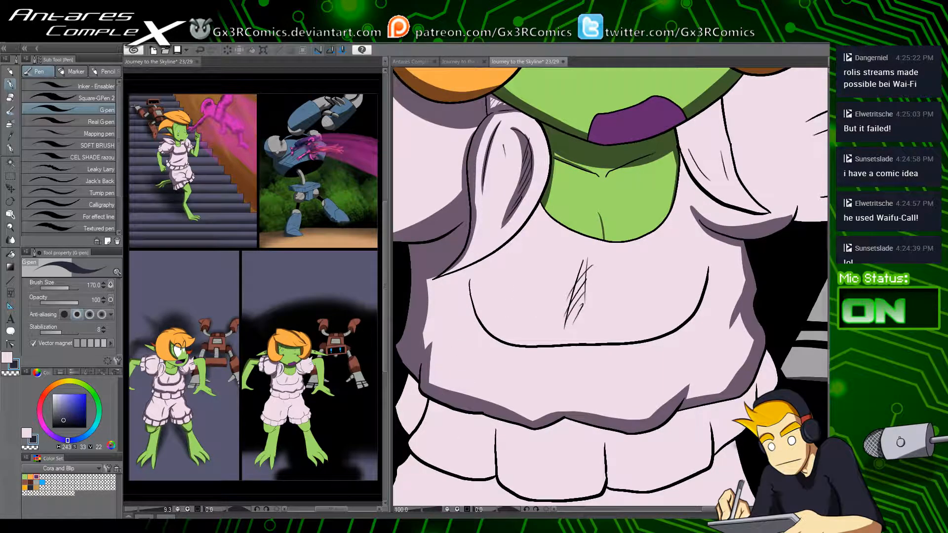
key("m")
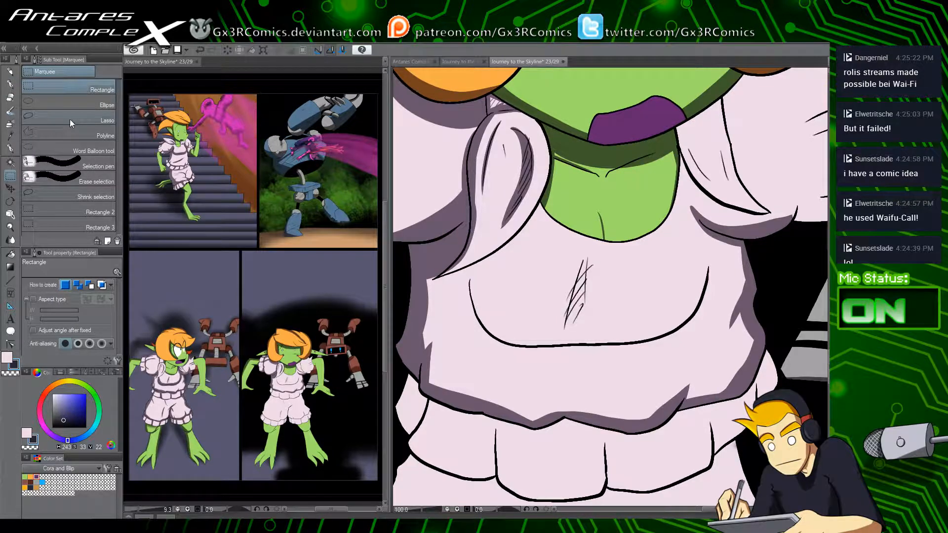
left_click(94, 120)
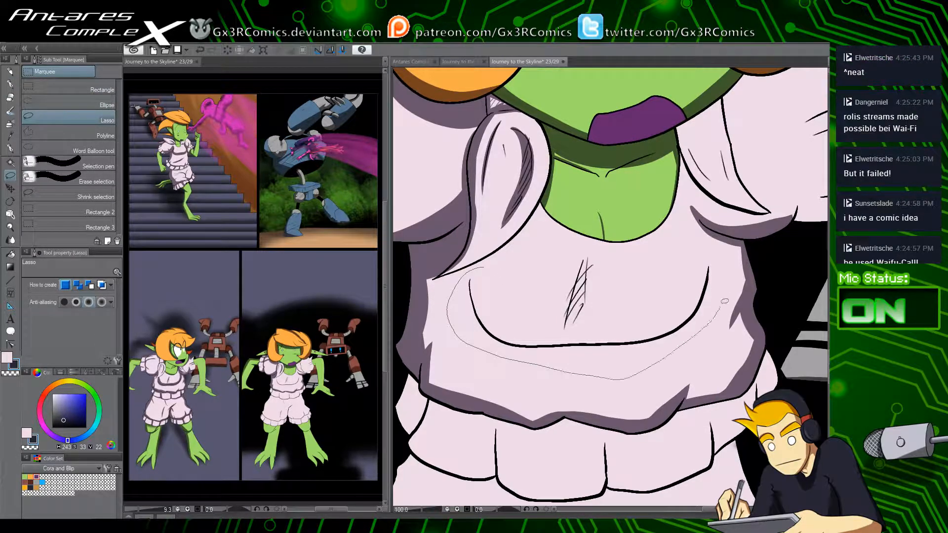
left_click_drag(621, 256, 527, 253)
key("k")
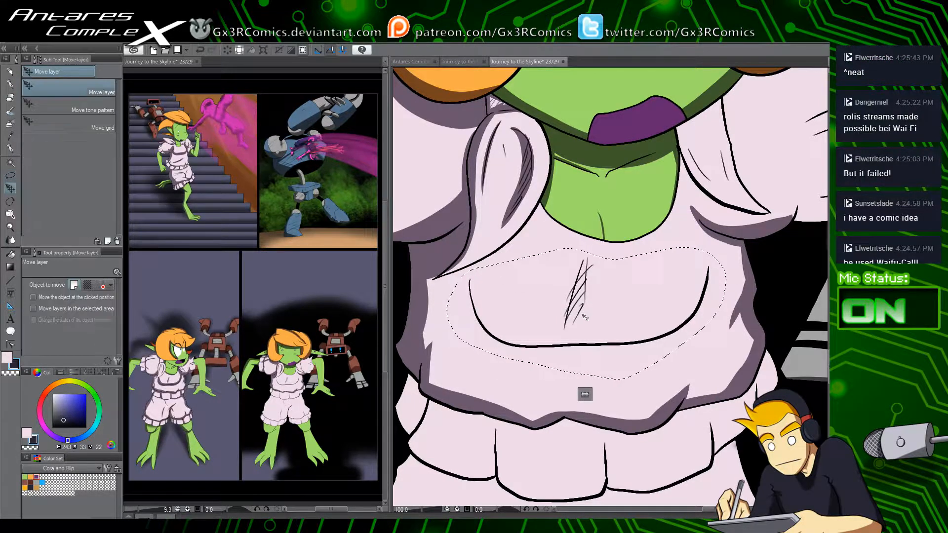
key("Up")
key("Up")
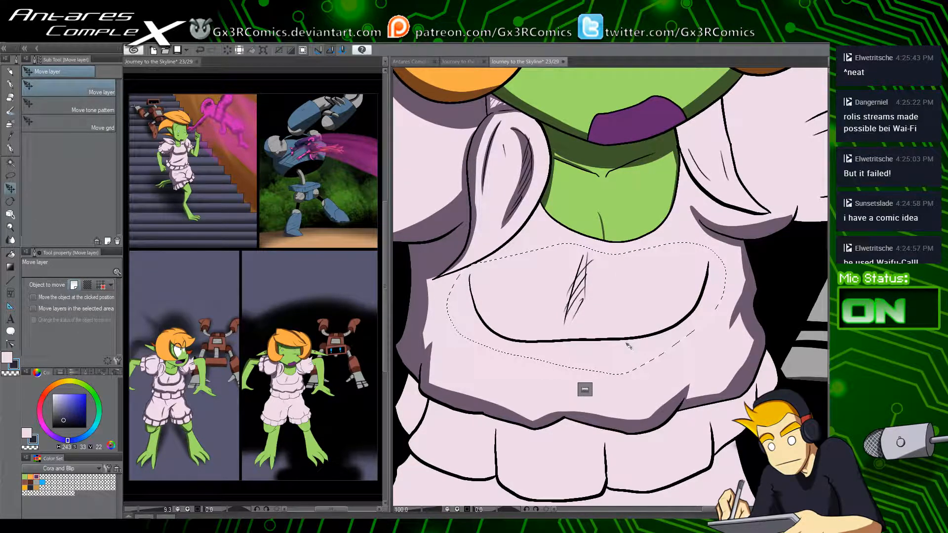
Step: Nudge the lassoed chest curve and hatching slightly higher, deselect them, and clean up the overlapping line with the vector eraser
mouse_move(629, 346)
left_mouse_down()
mouse_move(613, 344)
mouse_move(604, 364)
left_mouse_up()
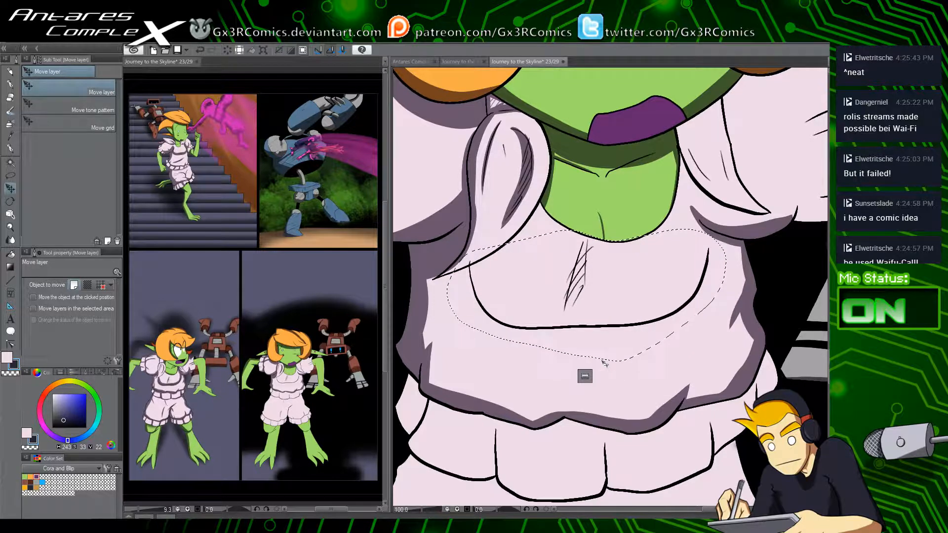
key("ctrl+d")
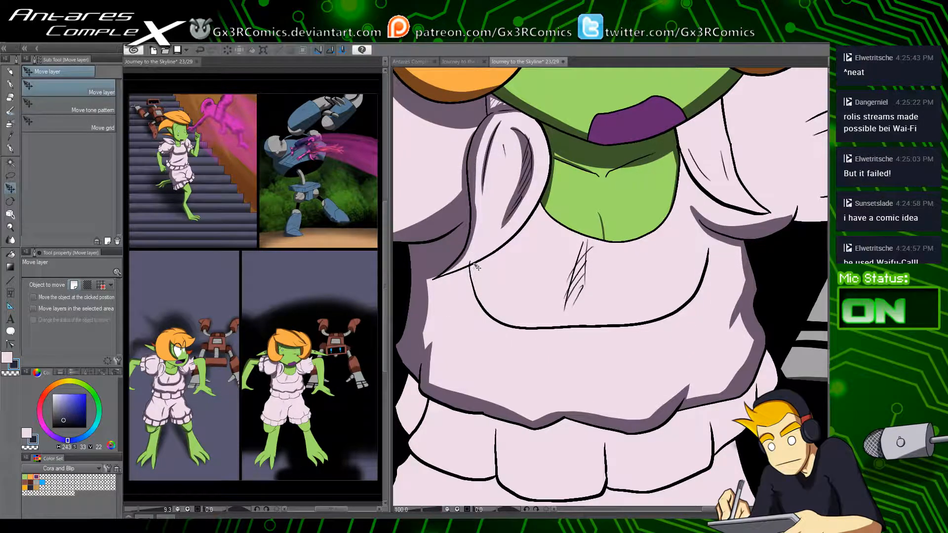
key("e")
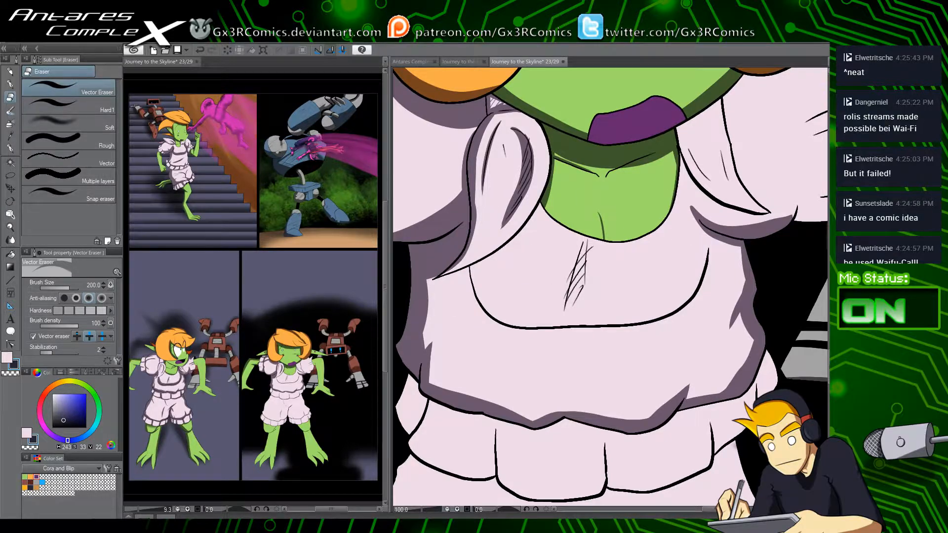
left_click_drag(556, 264, 604, 308)
Step: Lasso the chest curve and its hatching on the same character in the neighbouring panel, nudge it slightly upward, and deselect it
key("m")
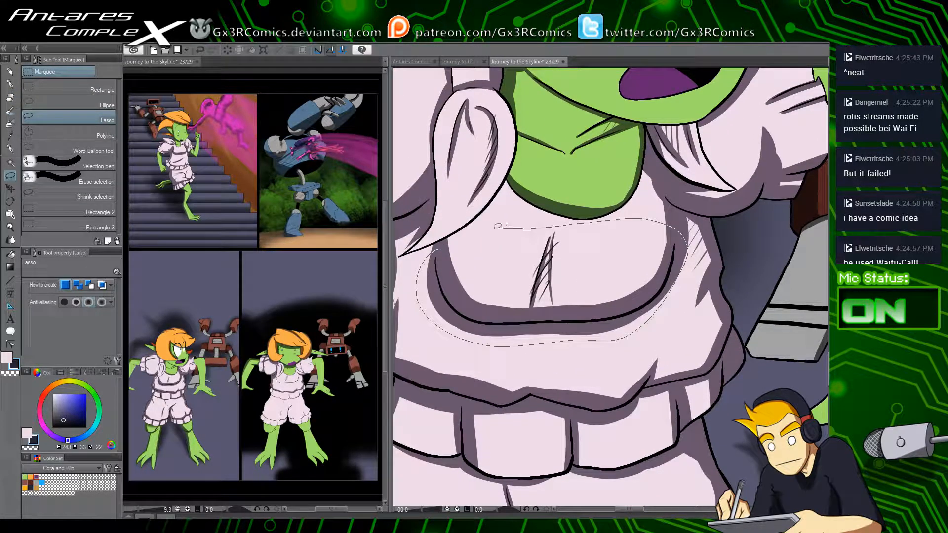
left_click_drag(457, 248, 456, 246)
key("k")
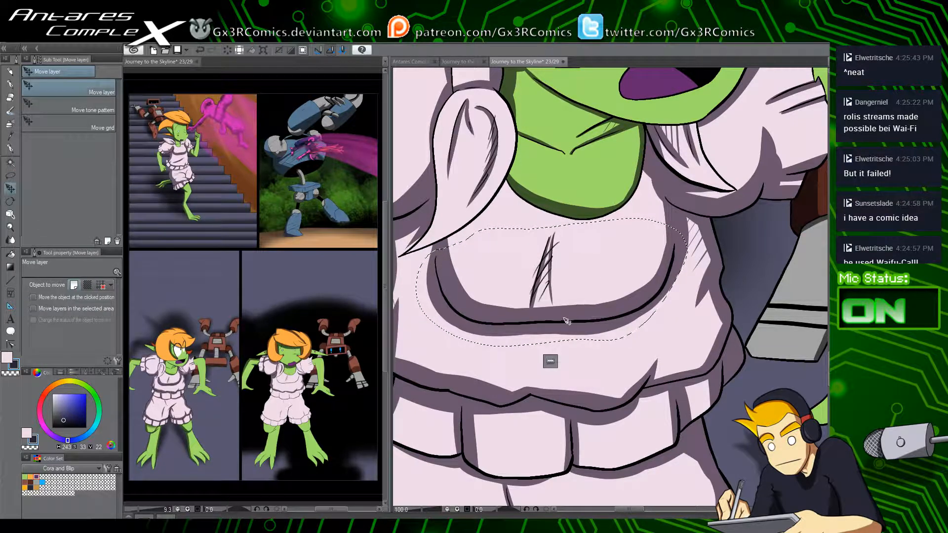
left_click_drag(567, 320, 564, 324)
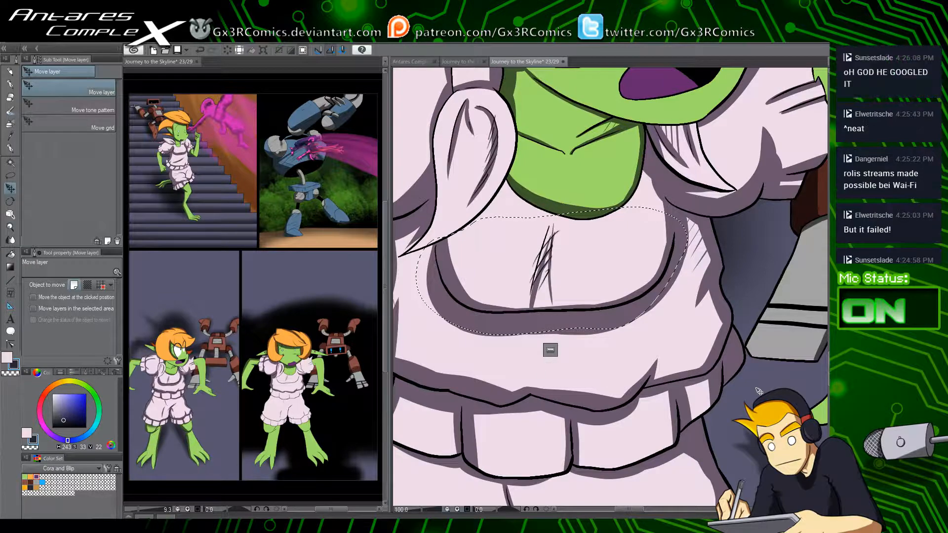
key("ctrl+d")
Step: Select the shirt's torso in the dark-background panel and shade along the chest curve with the G-pen, undoing a stray first stroke
left_click_drag(659, 330, 532, 358)
left_click_drag(786, 241, 410, 370)
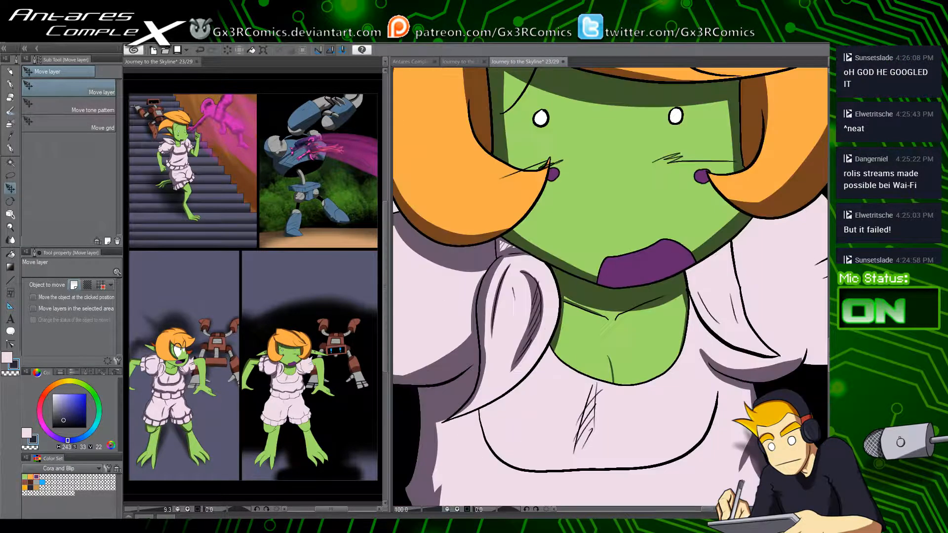
left_click_drag(695, 342, 699, 229)
key("w")
left_click(487, 283)
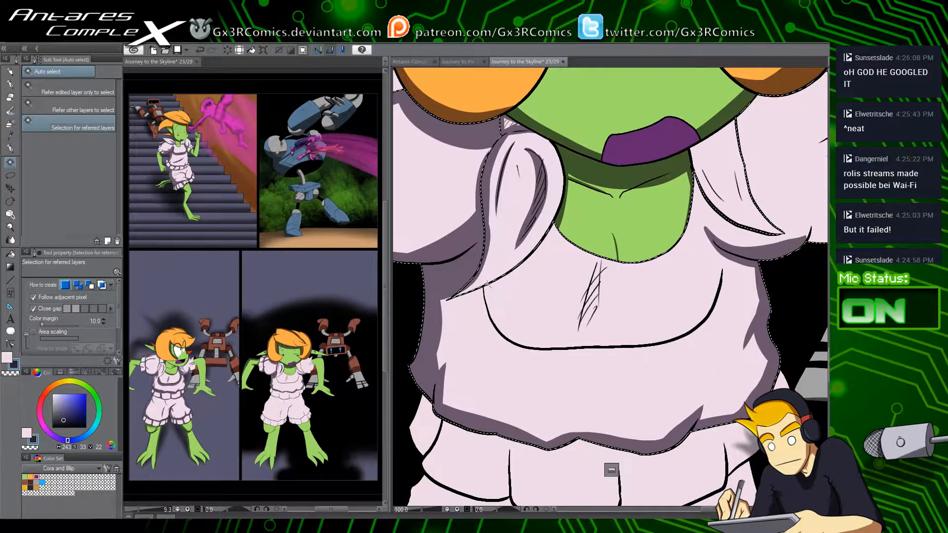
key("p")
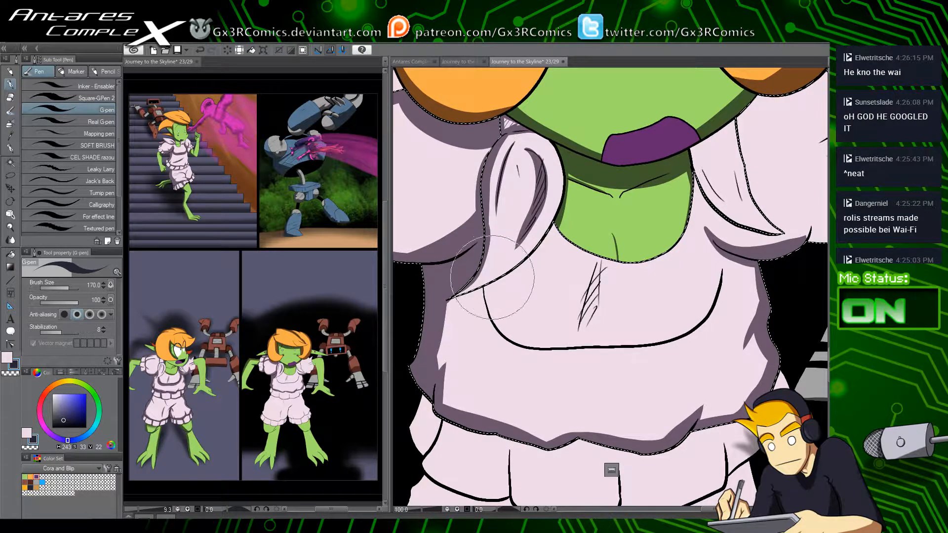
left_click_drag(485, 291, 521, 341)
key("ctrl+z")
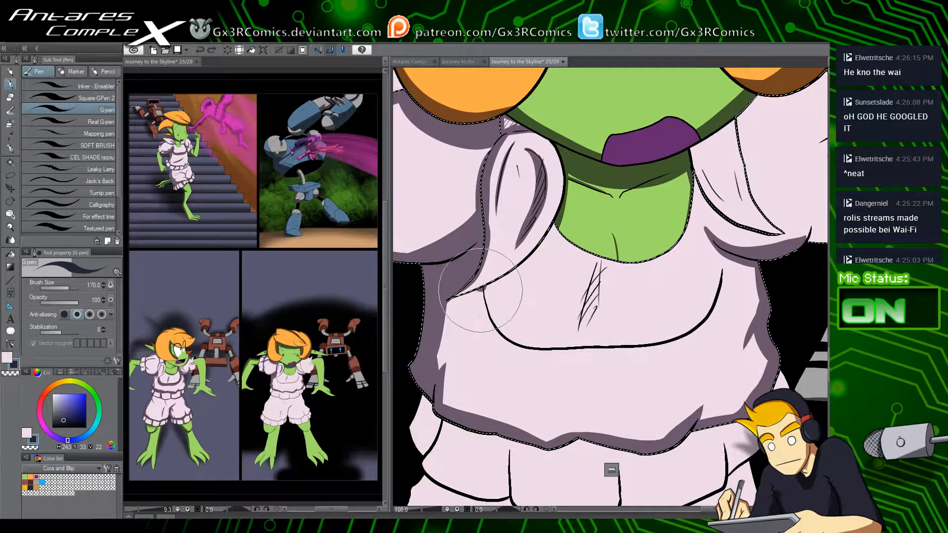
mouse_move(477, 291)
left_mouse_down()
mouse_move(539, 327)
mouse_move(661, 334)
mouse_move(725, 239)
left_mouse_up()
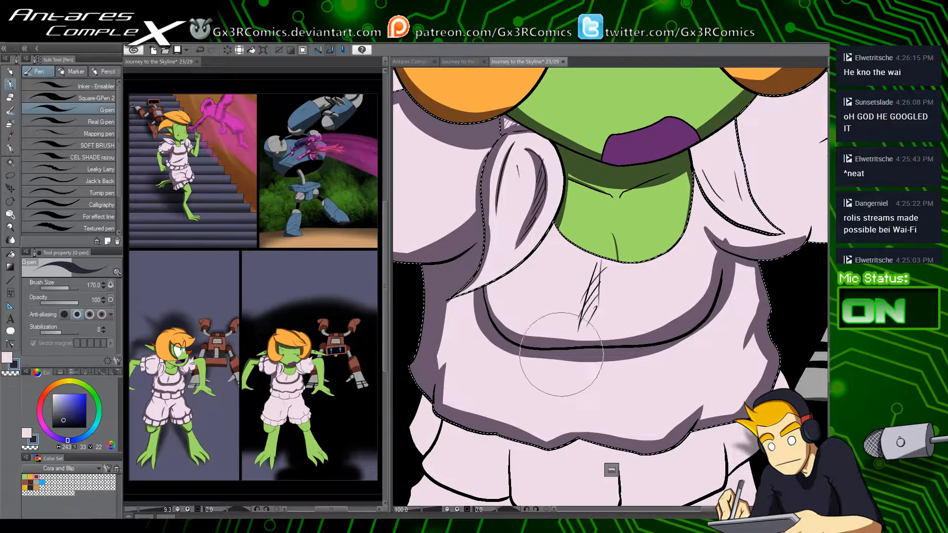
Step: Refine the shadow at the chest curve's side and widen the band above the curve, undoing a stray stroke
key("c")
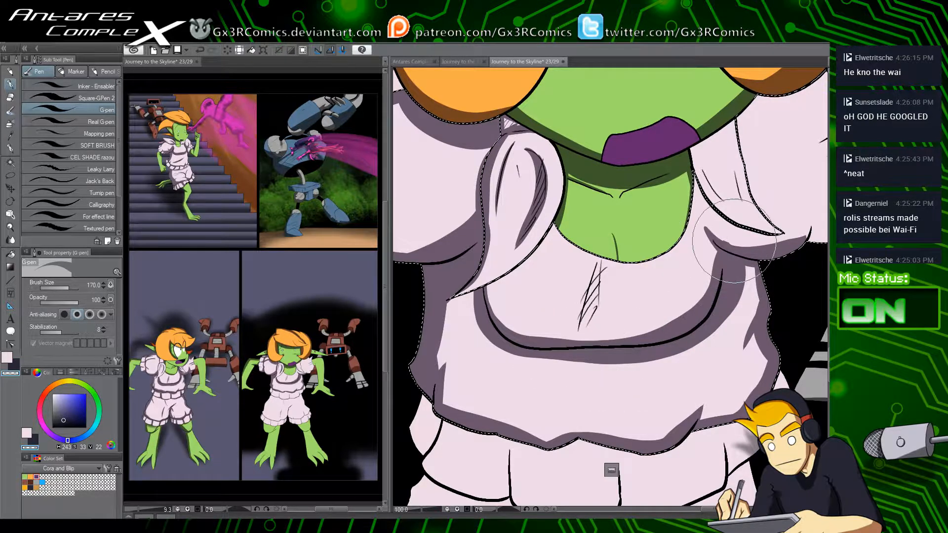
left_click_drag(673, 305, 635, 296)
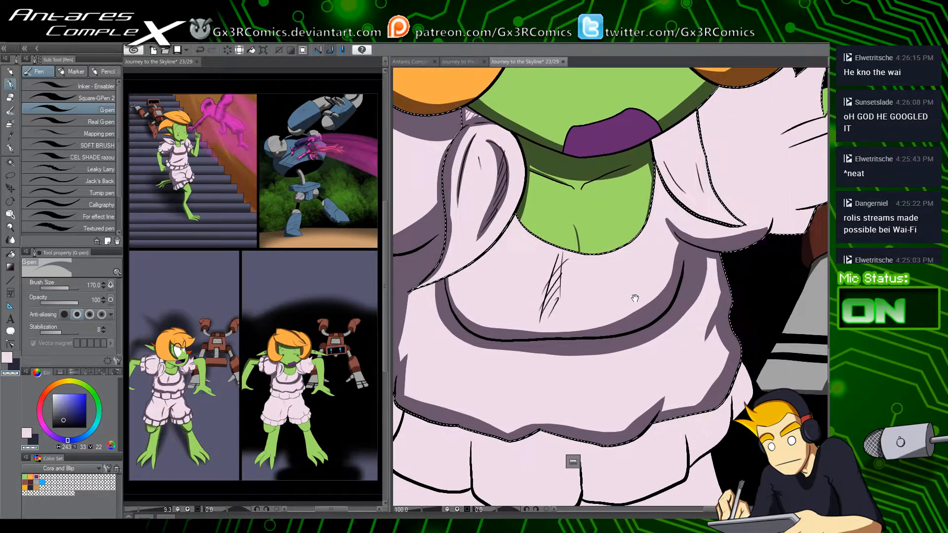
left_click_drag(457, 277, 483, 309)
key("ctrl+z")
key("c")
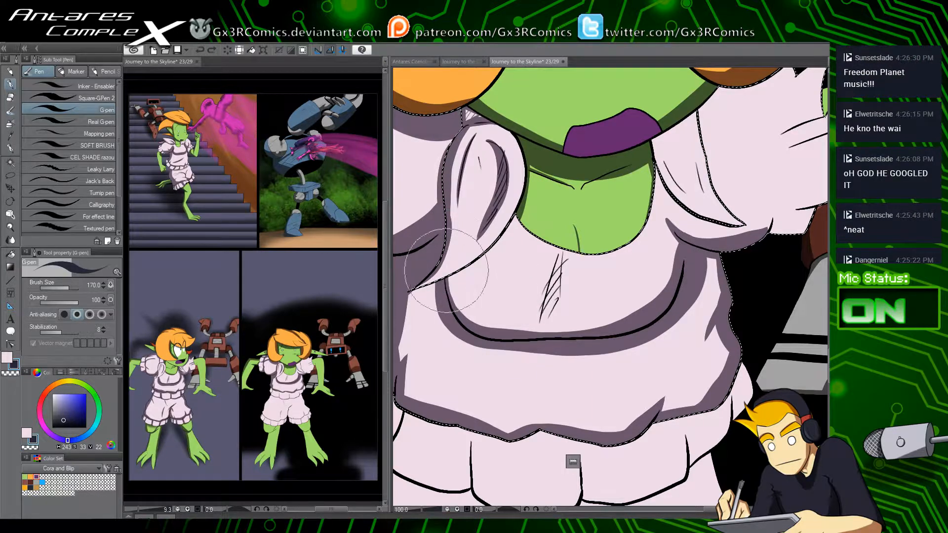
mouse_move(452, 274)
left_mouse_down()
mouse_move(497, 316)
mouse_move(654, 316)
left_mouse_up()
left_click_drag(468, 318, 657, 297)
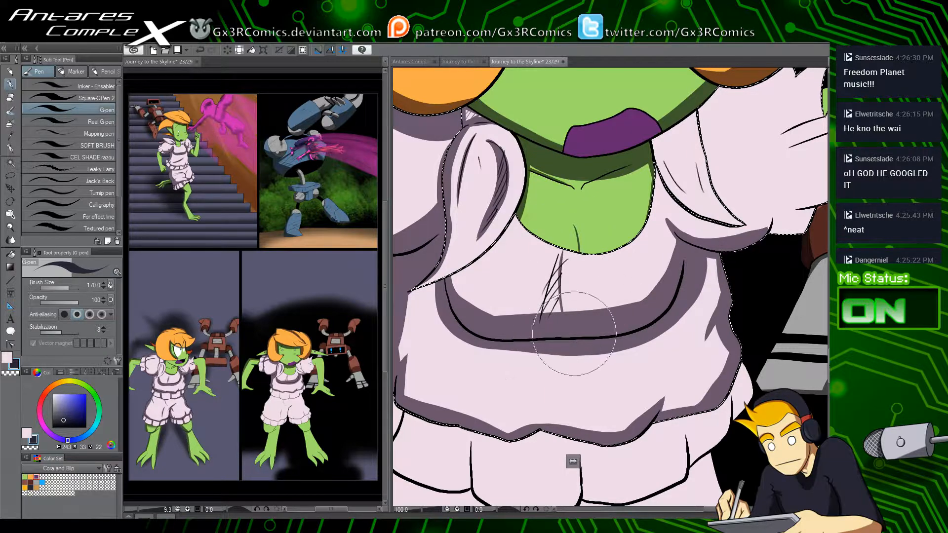
Step: Add diagonal fold shadows across the belly of the shirt, touch up the shadow below the collar flap, and save the file
left_click_drag(564, 401, 587, 326)
left_click_drag(509, 327, 632, 303)
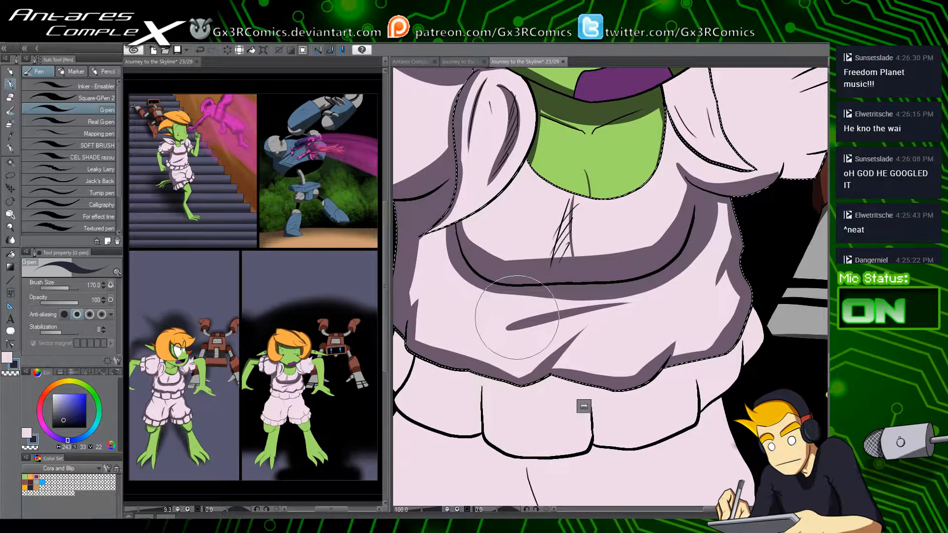
left_click_drag(509, 327, 501, 338)
key("c")
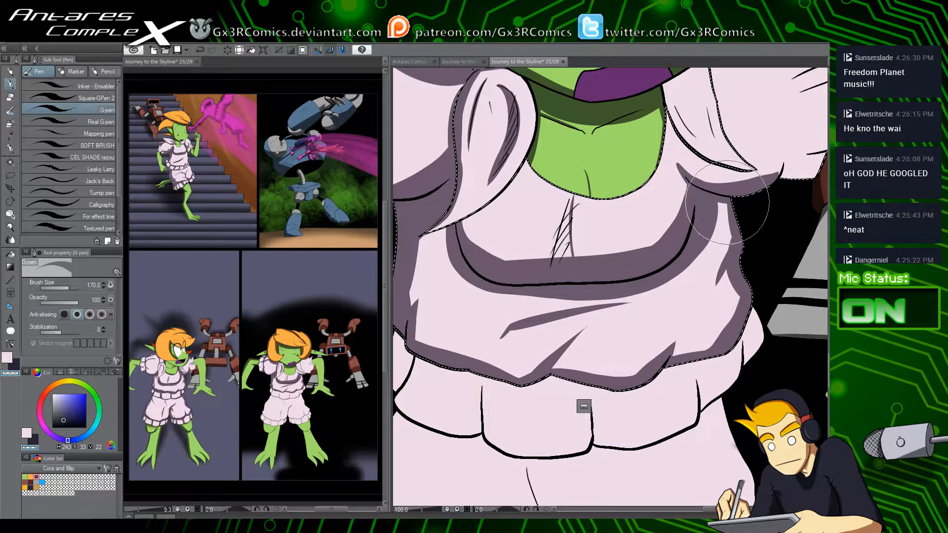
key("c")
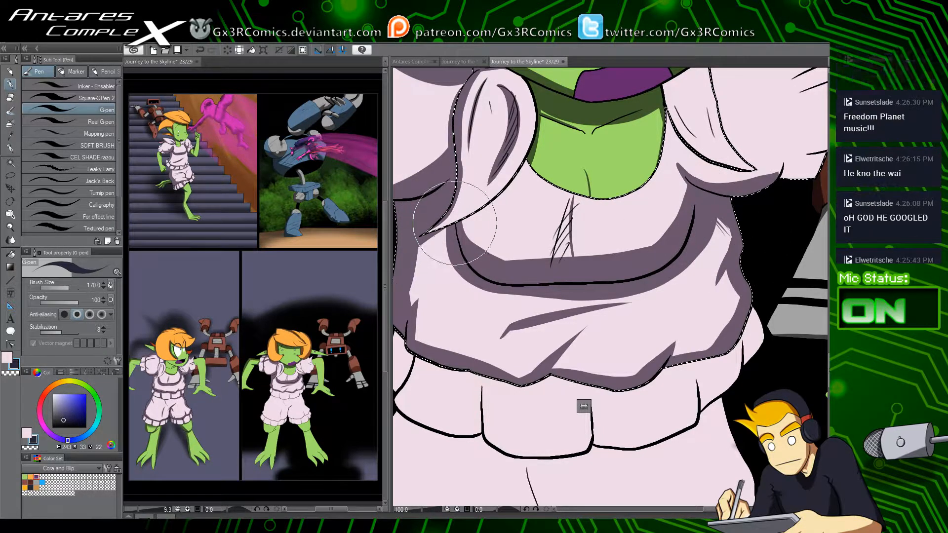
left_click_drag(440, 238, 419, 247)
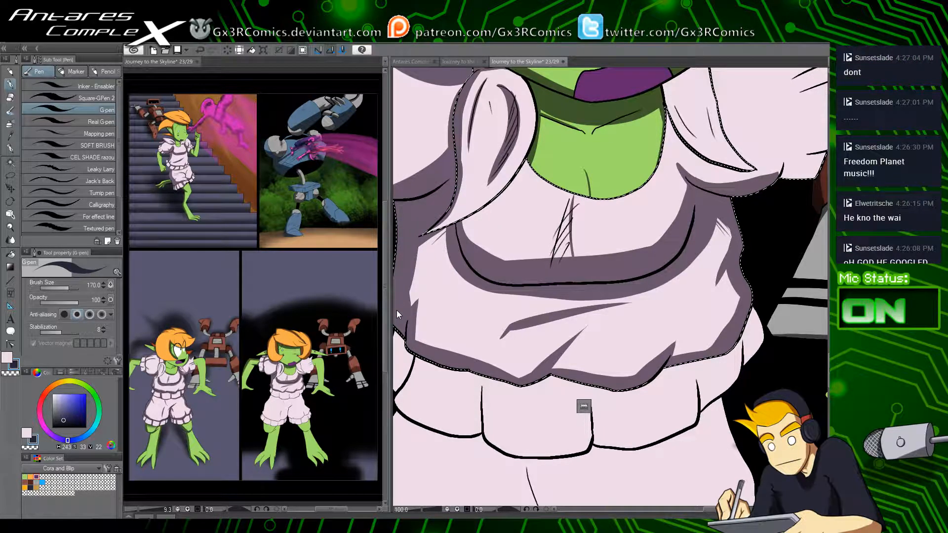
key("ctrl+s")
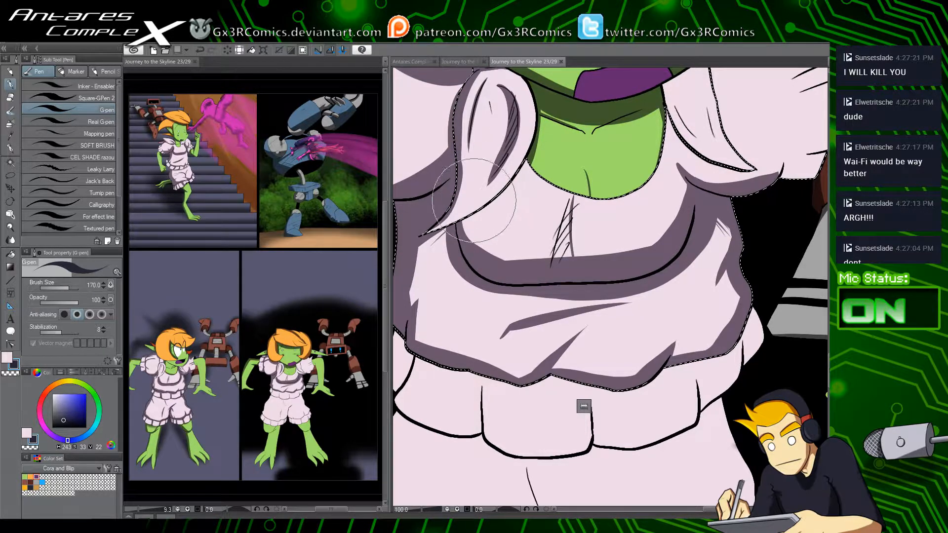
Step: Extend the chest shadow's upper edge between the collar flap and sleeve, and reshape the flank shadow beneath the sleeve
mouse_move(462, 218)
left_mouse_down()
mouse_move(566, 261)
mouse_move(490, 275)
mouse_move(486, 257)
mouse_move(671, 241)
mouse_move(580, 262)
mouse_move(678, 233)
left_mouse_up()
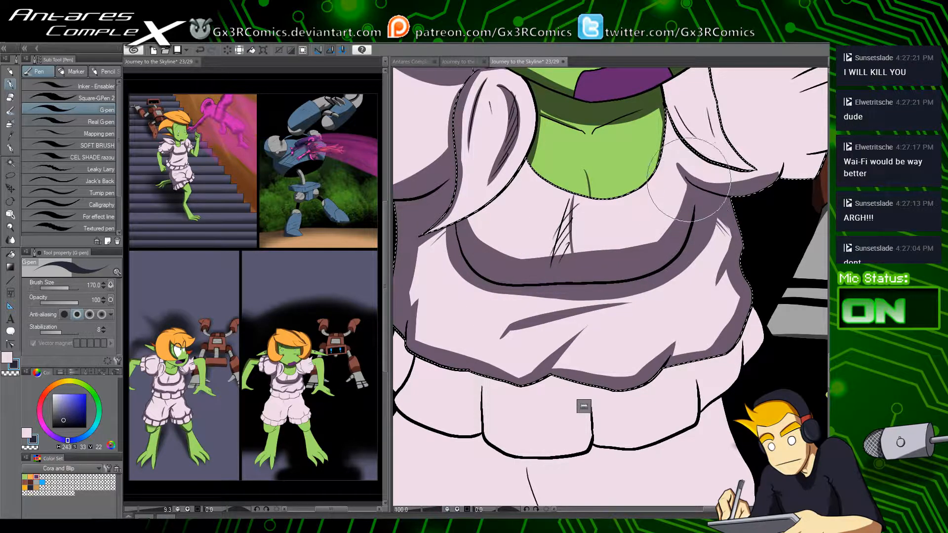
left_click_drag(628, 274, 549, 314)
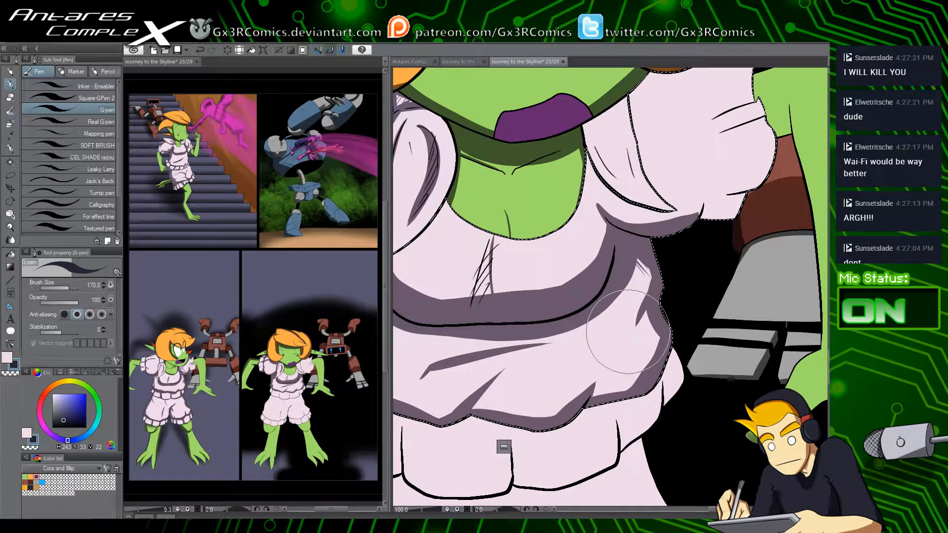
left_click_drag(633, 263, 670, 296)
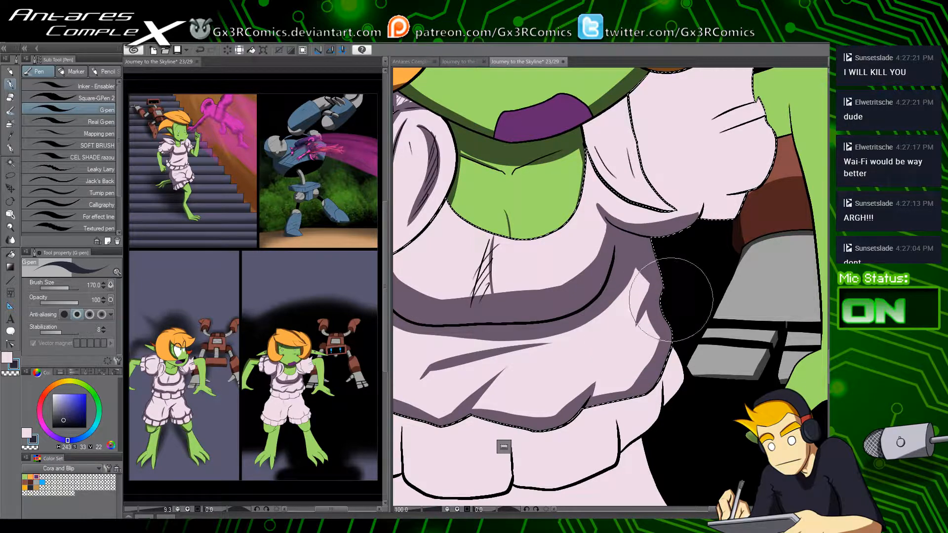
key("c")
key("c")
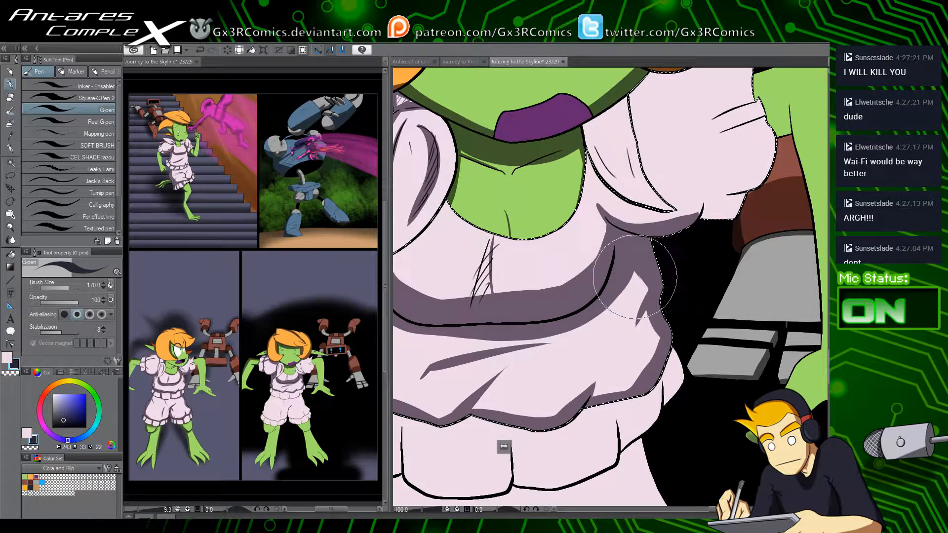
left_click_drag(621, 229, 612, 298)
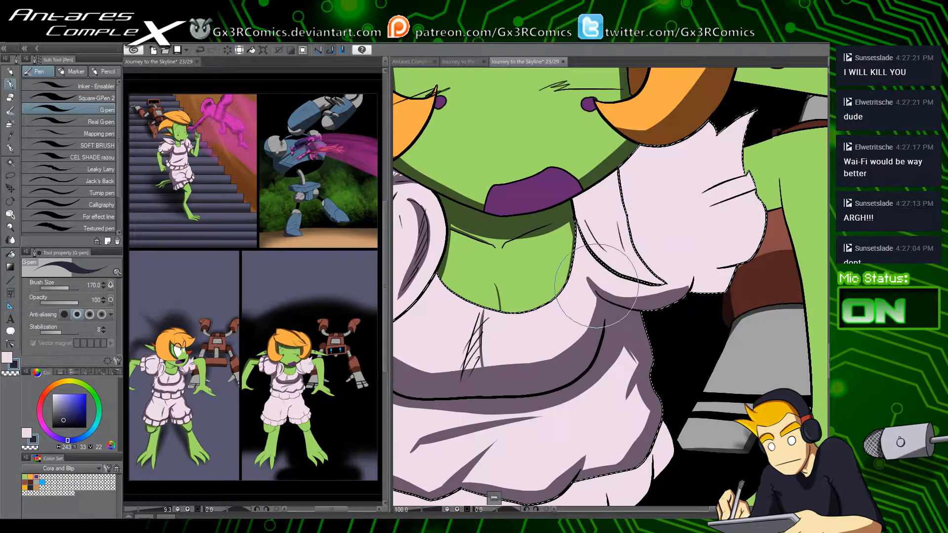
Step: Shade the puffy sleeve's underside below the collar tip, tapering the shadow up into its lower fold
scroll(669, 309, "up", 1)
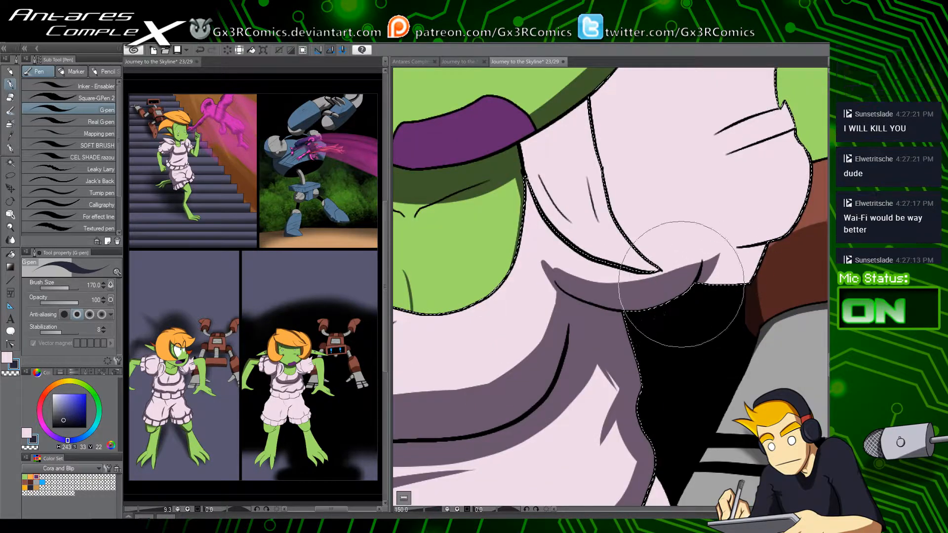
mouse_move(554, 270)
left_mouse_down()
mouse_move(680, 279)
mouse_move(714, 223)
left_mouse_up()
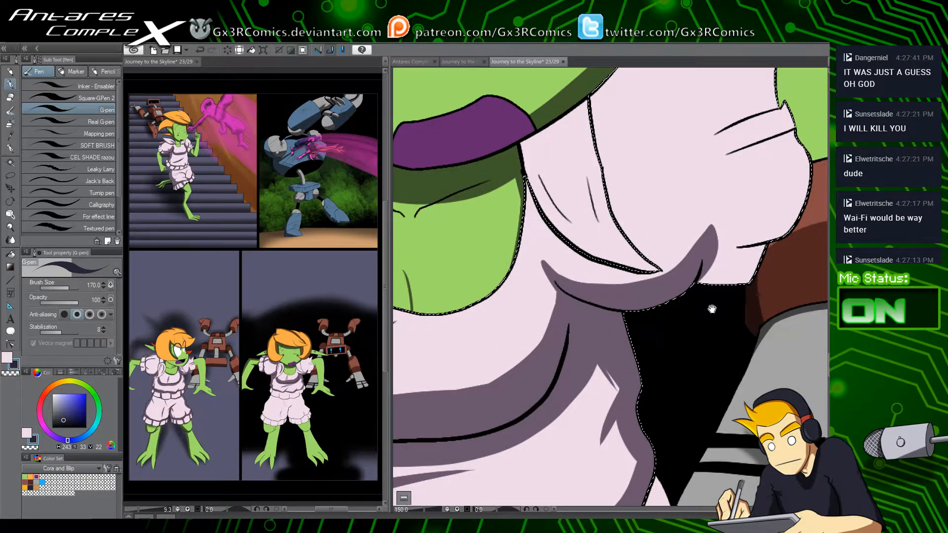
left_click_drag(712, 309, 553, 383)
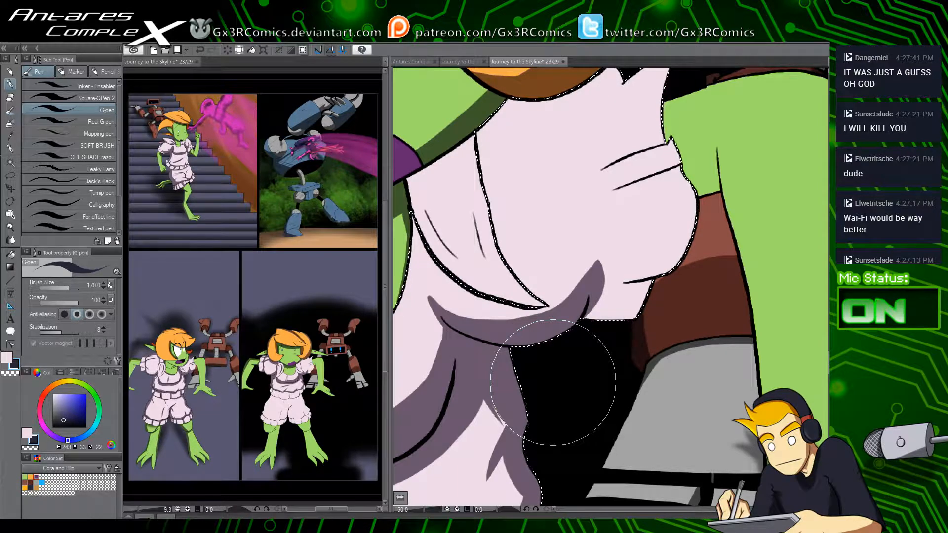
Step: Shade the sleeve beside the collar flap and beneath the hair, and add a fold shadow below its upper notch
mouse_move(531, 150)
left_mouse_down()
mouse_move(511, 197)
mouse_move(513, 371)
left_mouse_up()
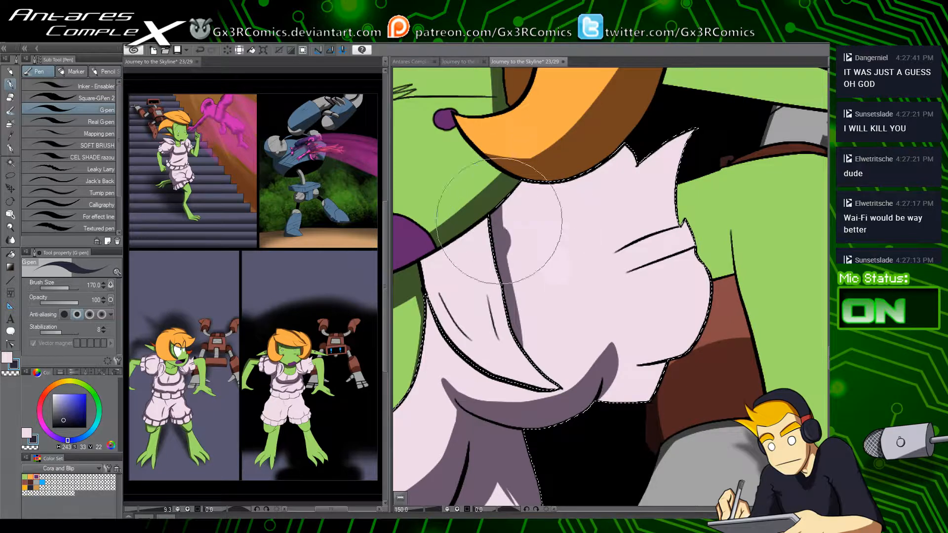
mouse_move(505, 222)
left_mouse_down()
mouse_move(583, 148)
mouse_move(572, 189)
mouse_move(613, 132)
mouse_move(533, 186)
mouse_move(557, 165)
mouse_move(615, 148)
mouse_move(639, 174)
mouse_move(585, 153)
mouse_move(634, 176)
mouse_move(652, 139)
mouse_move(624, 223)
left_mouse_up()
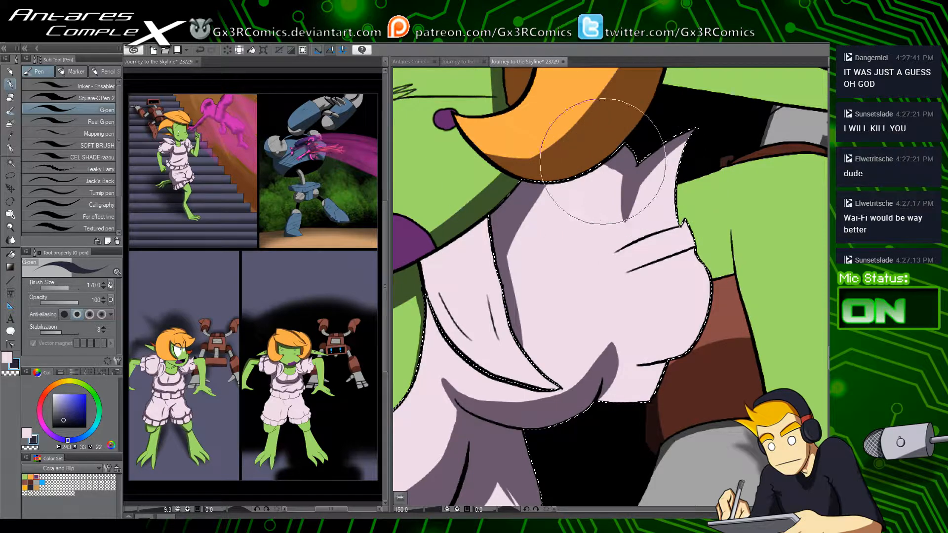
mouse_move(616, 153)
left_mouse_down()
mouse_move(510, 340)
mouse_move(540, 365)
left_mouse_up()
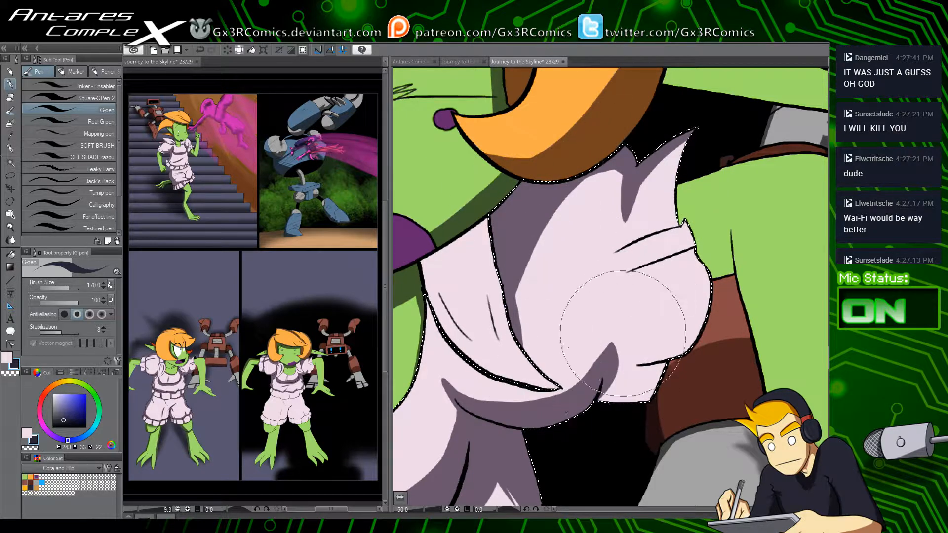
Step: Add fold shadows around the sleeve's crease lines and above its lower cuff line, undoing the trial strokes
left_click_drag(598, 228, 608, 285)
key("ctrl+z")
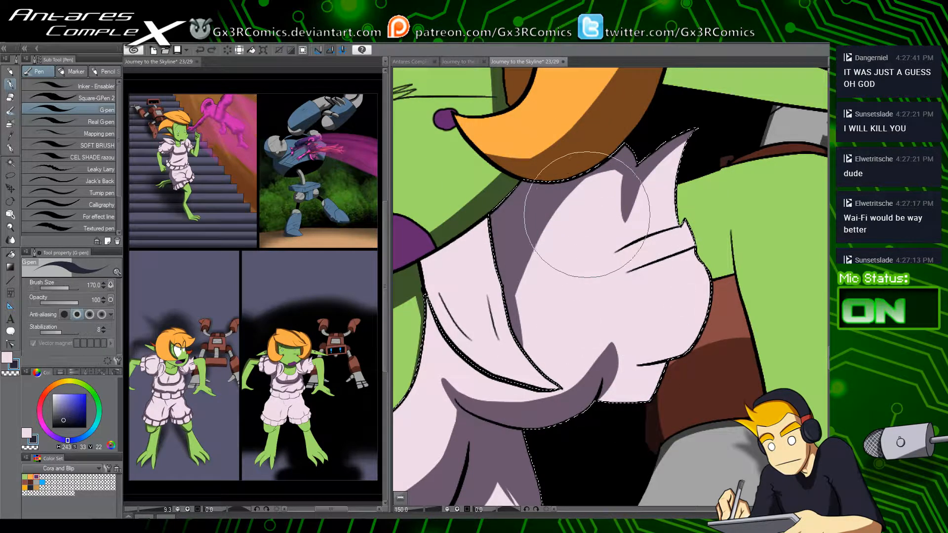
left_click_drag(588, 218, 609, 285)
key("ctrl+z")
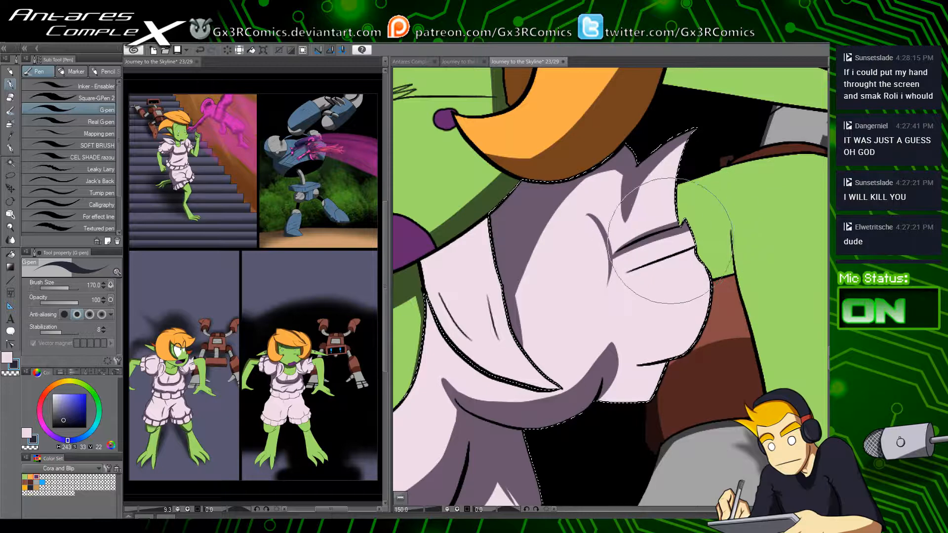
mouse_move(663, 296)
left_mouse_down()
mouse_move(616, 275)
mouse_move(686, 207)
left_mouse_up()
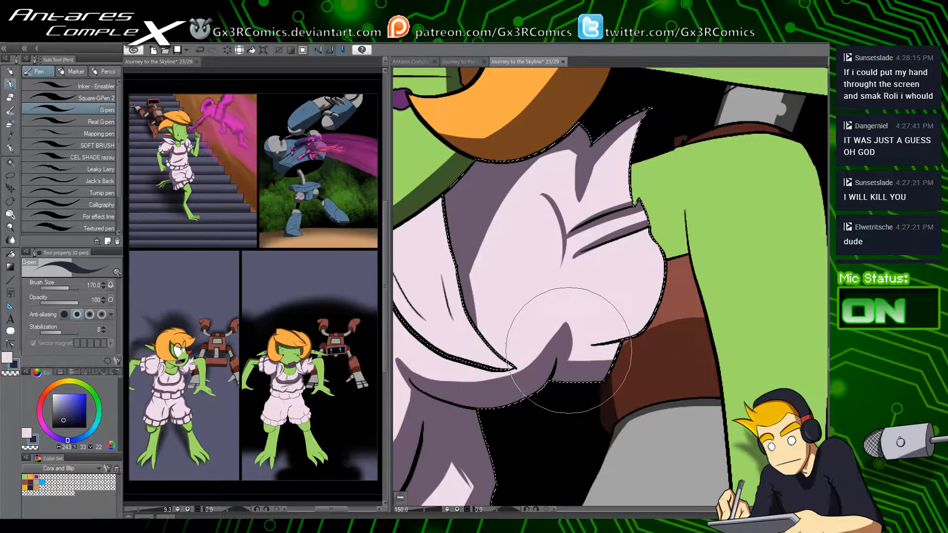
mouse_move(569, 350)
left_mouse_down()
mouse_move(596, 361)
mouse_move(620, 340)
mouse_move(567, 344)
mouse_move(609, 344)
mouse_move(698, 296)
mouse_move(592, 336)
left_mouse_up()
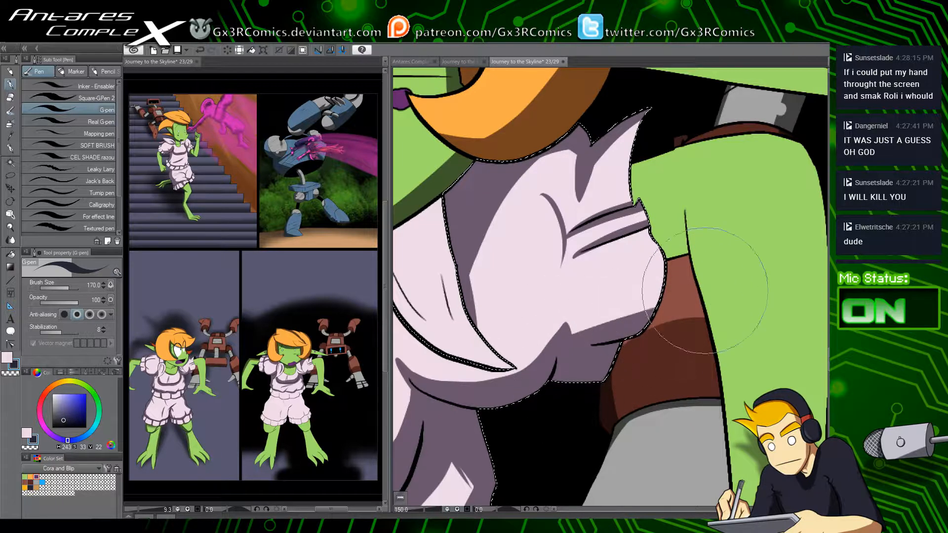
Step: Extend the shadow up along the puffy sleeve's lower outer edge and clear the selection
left_click_drag(667, 247, 614, 318)
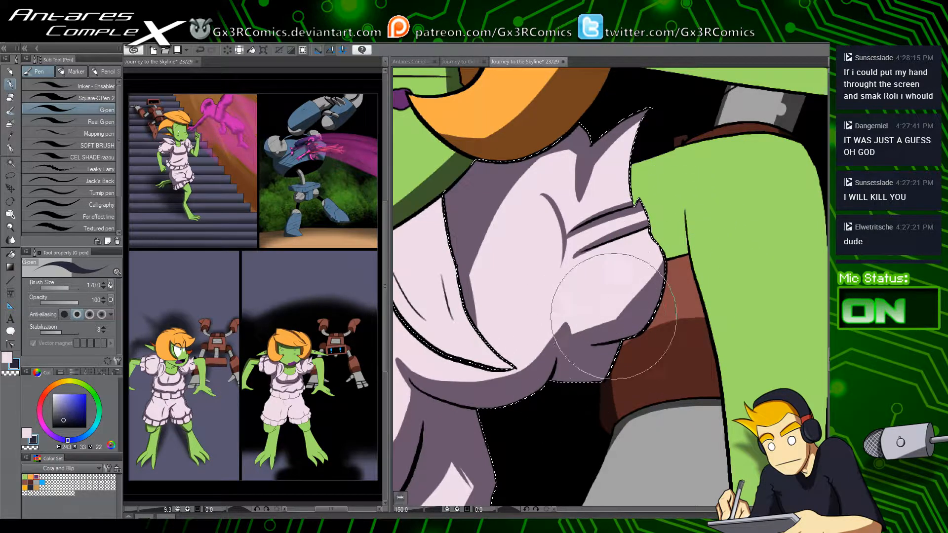
key("ctrl+d")
left_click_drag(446, 376, 556, 322)
left_click_drag(409, 365, 549, 366)
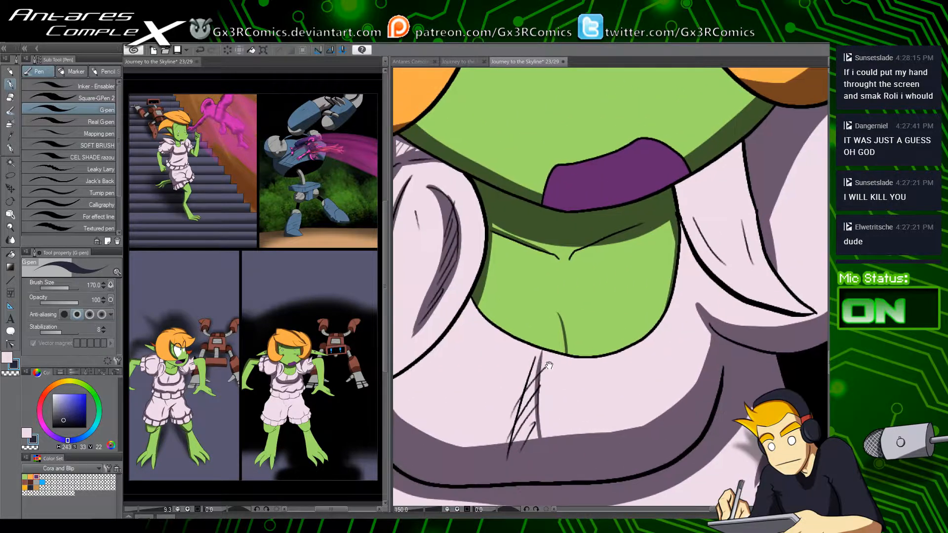
Step: Select the green arm beside the sleeve and shade its armpit edge and crease line, trimming the spill past the crease
left_click_drag(612, 301, 501, 417)
left_click_drag(563, 296, 503, 401)
left_click_drag(615, 452, 476, 341)
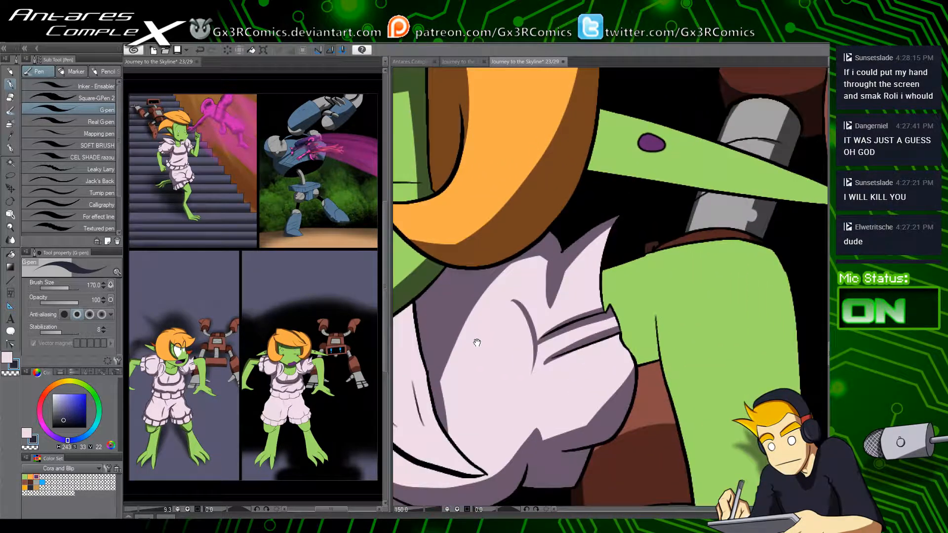
left_click_drag(587, 402, 475, 318)
key("w")
left_click(546, 244)
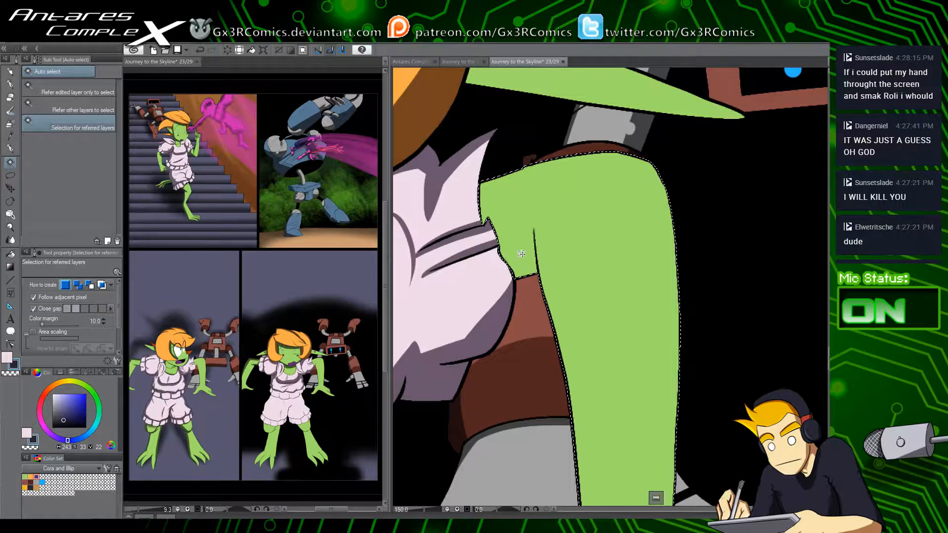
key("p")
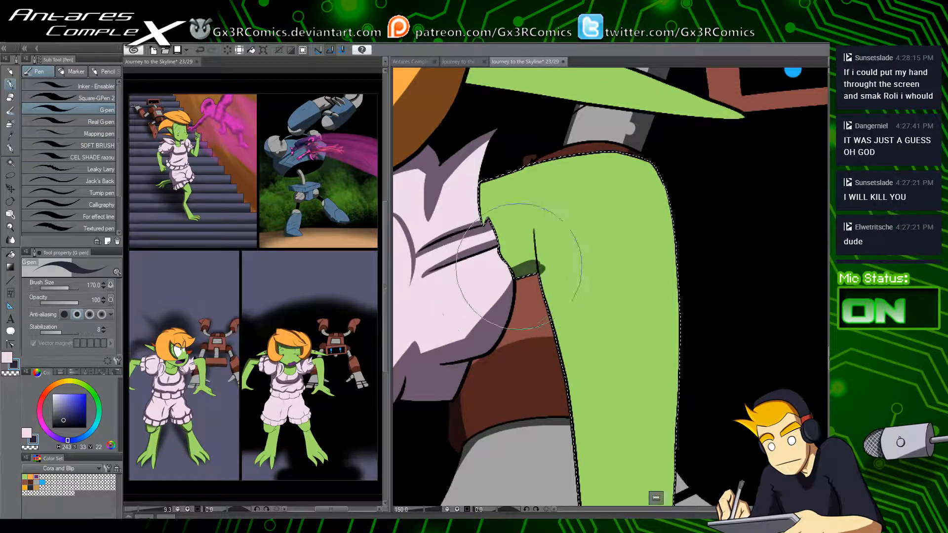
left_click_drag(532, 270, 538, 266)
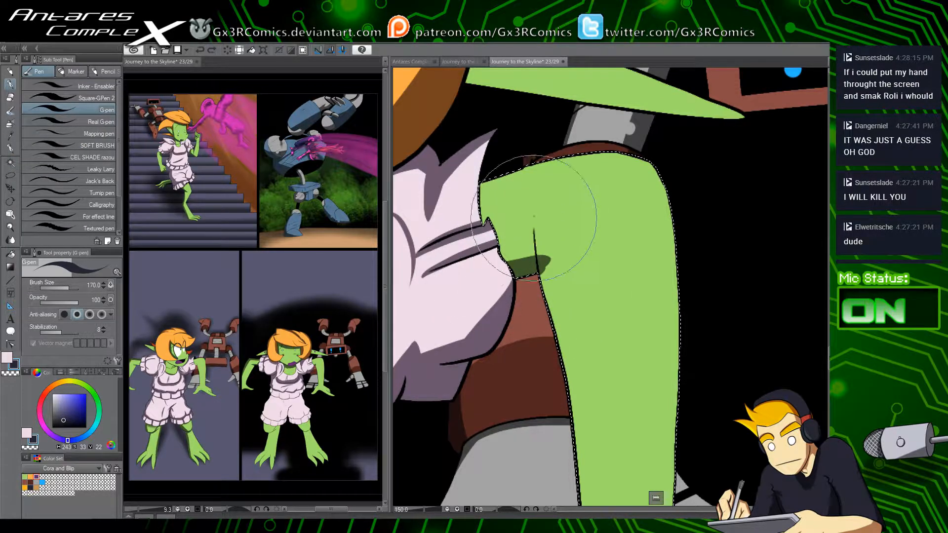
left_click_drag(534, 217, 545, 314)
key("c")
left_click_drag(545, 249, 557, 296)
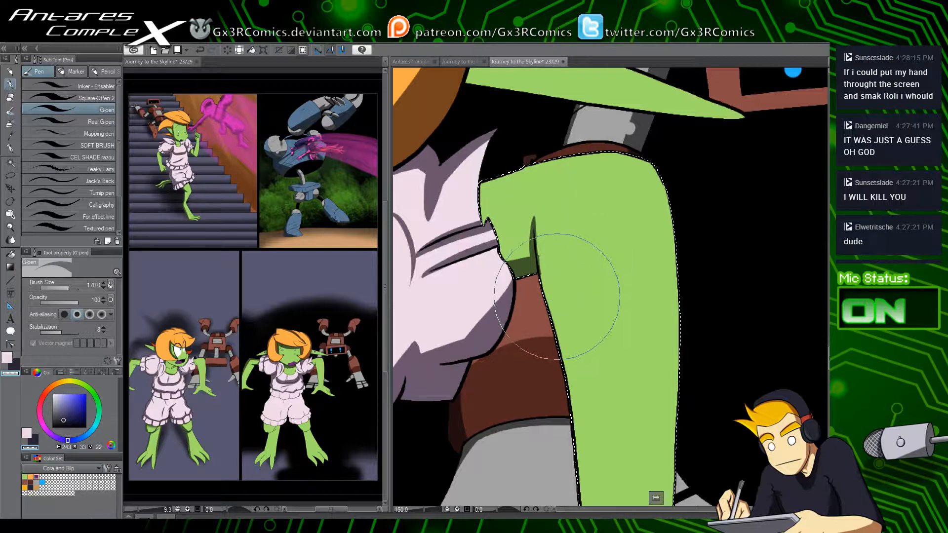
key("c")
Step: Carry a thin shadow down the arm's inner edge below the crease, and shade the skin along the sleeve opening
left_click_drag(538, 377, 522, 258)
left_click_drag(556, 345, 545, 336)
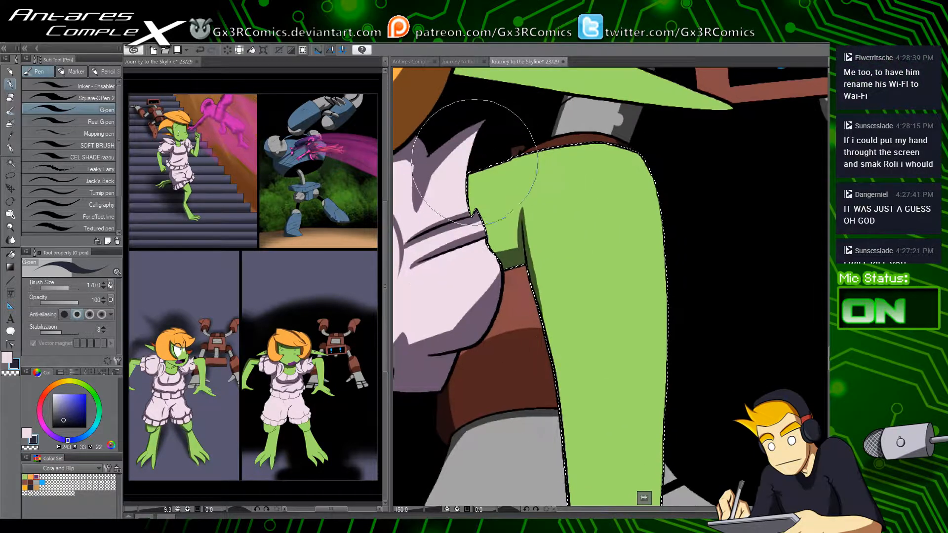
left_click_drag(471, 168, 494, 240)
mouse_move(469, 199)
left_mouse_down()
mouse_move(491, 234)
mouse_move(495, 272)
left_mouse_up()
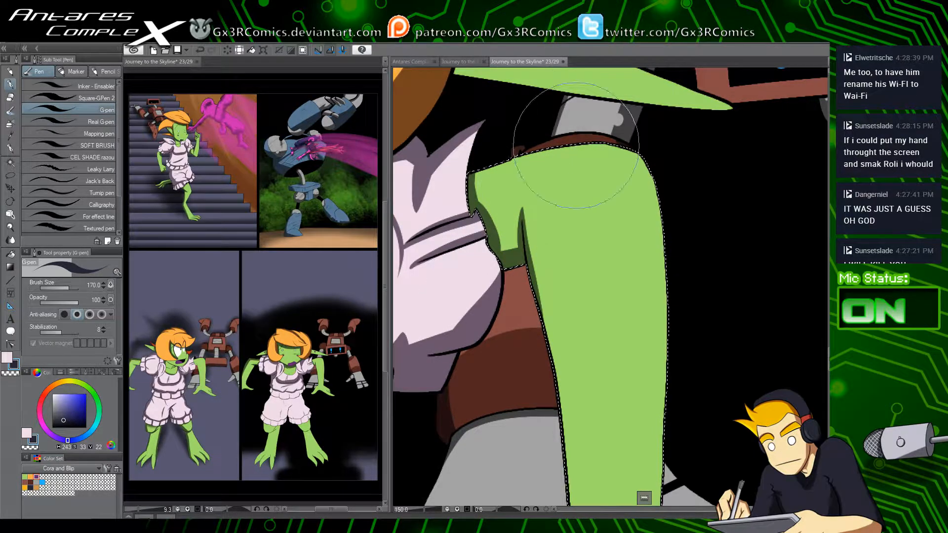
Step: Extend the thin inner-edge shadow down the forearm to the wrist
left_click_drag(546, 250, 493, 191)
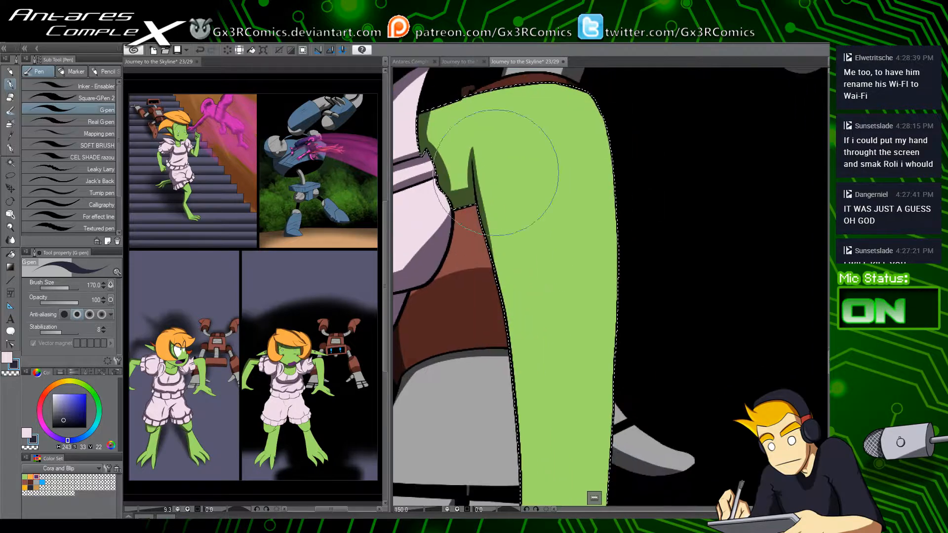
left_click_drag(504, 287, 495, 217)
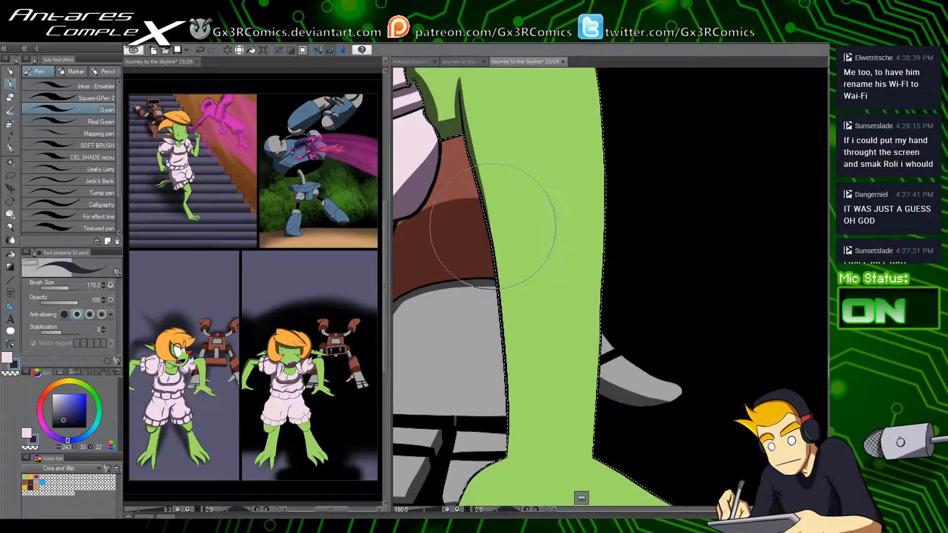
left_click_drag(471, 148, 508, 423)
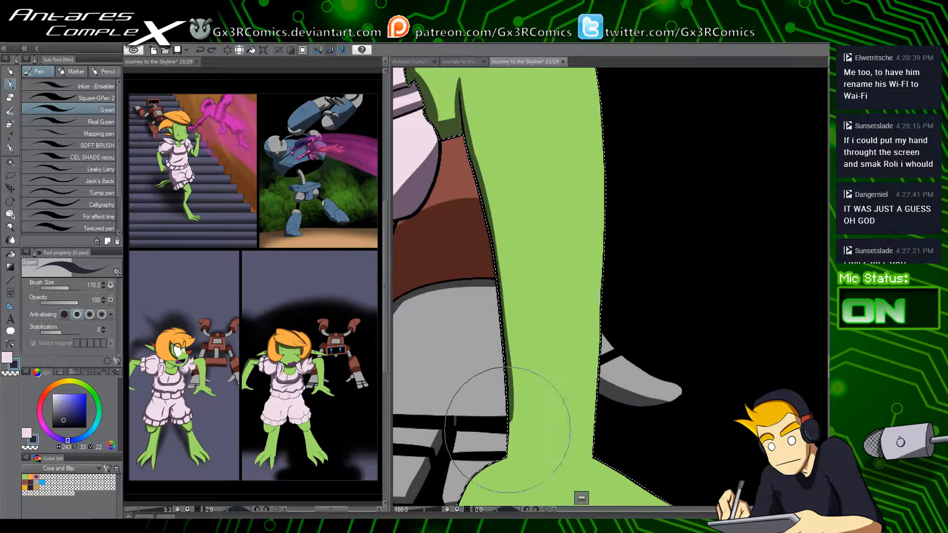
mouse_move(511, 385)
left_mouse_down()
mouse_move(508, 458)
mouse_move(555, 302)
left_mouse_up()
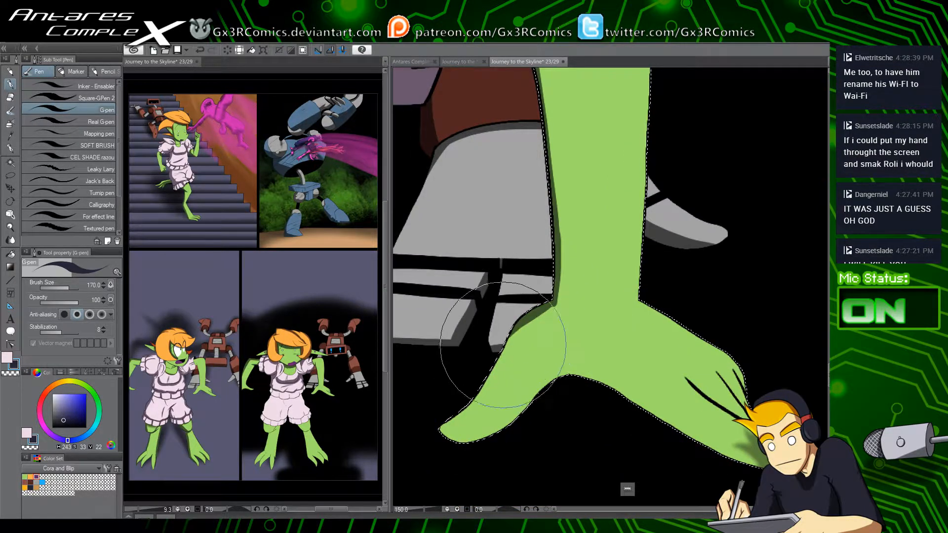
Step: Shade the thumb's upper edge from the wrist to the tip, trimming the shadow's inner boundary
left_click_drag(556, 297, 482, 394)
mouse_move(440, 422)
left_mouse_down()
mouse_move(482, 393)
mouse_move(514, 328)
left_mouse_up()
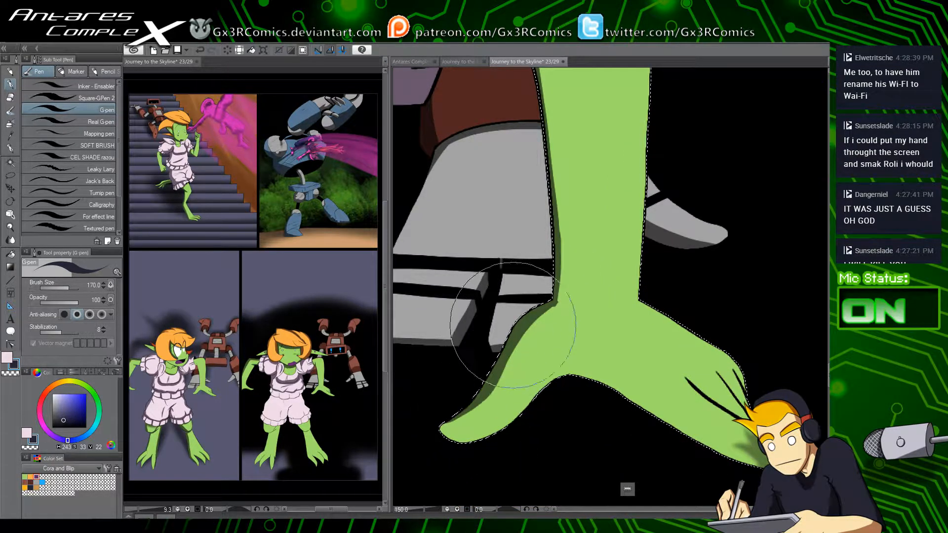
key("c")
mouse_move(465, 408)
left_mouse_down()
mouse_move(520, 326)
mouse_move(516, 346)
left_mouse_up()
Step: Add a thin tapered crease shadow across the wrist's outer side, undoing the trial strokes
left_click_drag(589, 337, 520, 349)
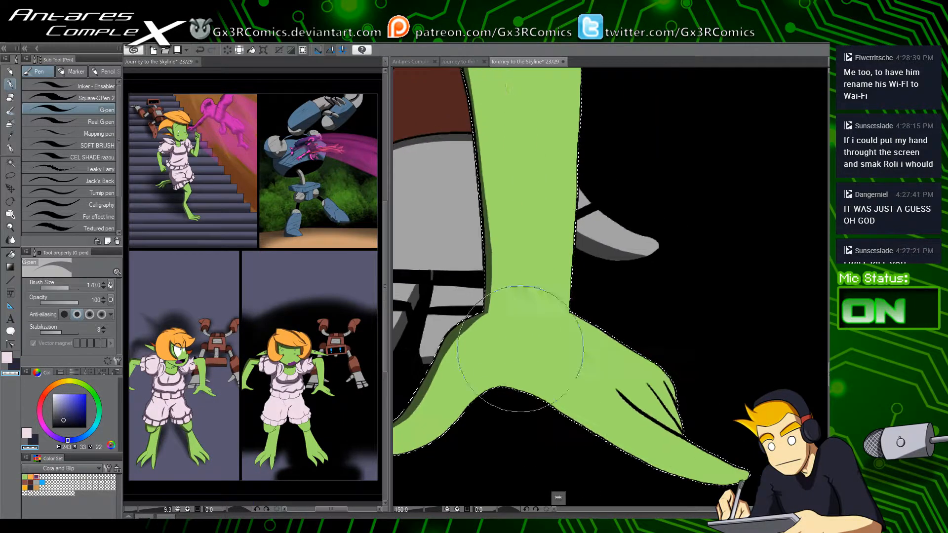
key("c")
left_click_drag(533, 313, 616, 313)
key("ctrl+z")
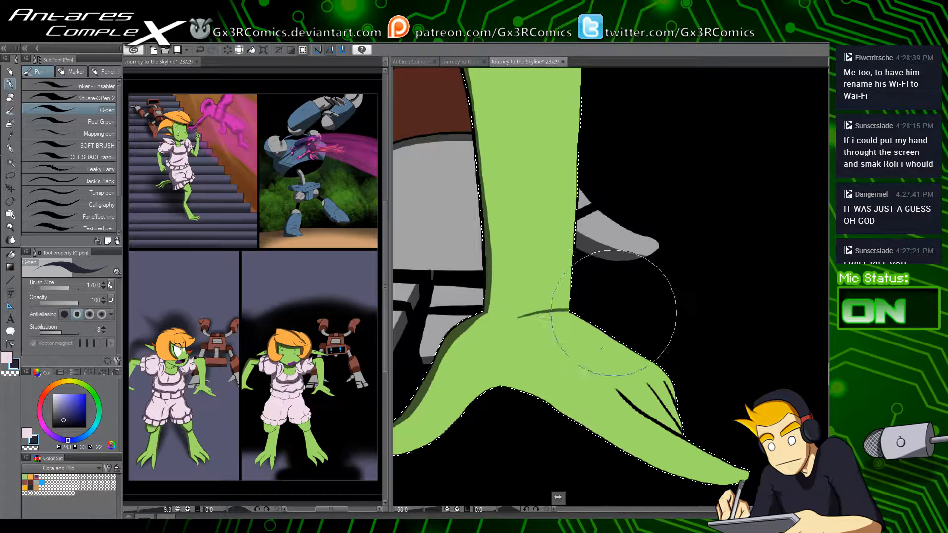
key("ctrl+z")
left_click_drag(514, 316, 590, 309)
Step: Shade a broad band along the top of the arm from the sleeve opening to the outer bend
left_click_drag(532, 177, 501, 380)
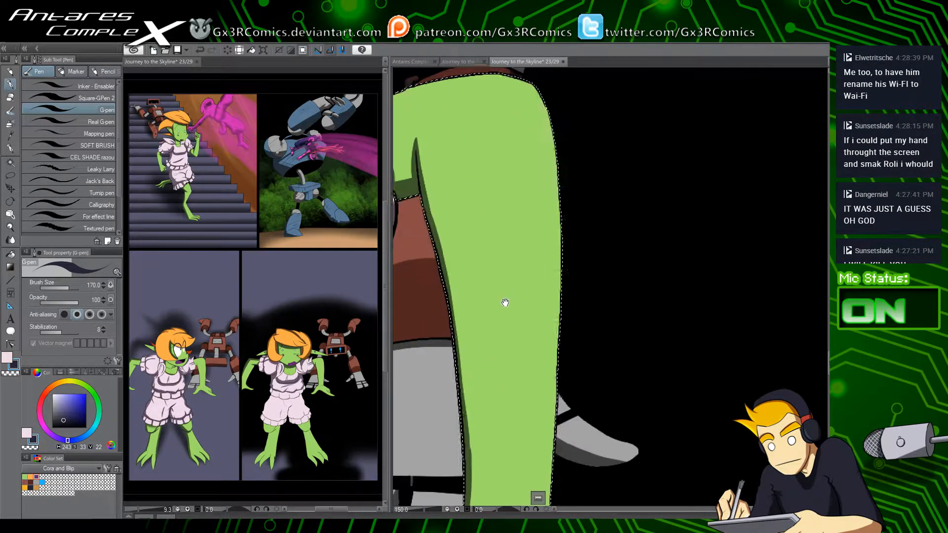
mouse_move(496, 218)
left_mouse_down()
mouse_move(586, 364)
mouse_move(640, 383)
left_mouse_up()
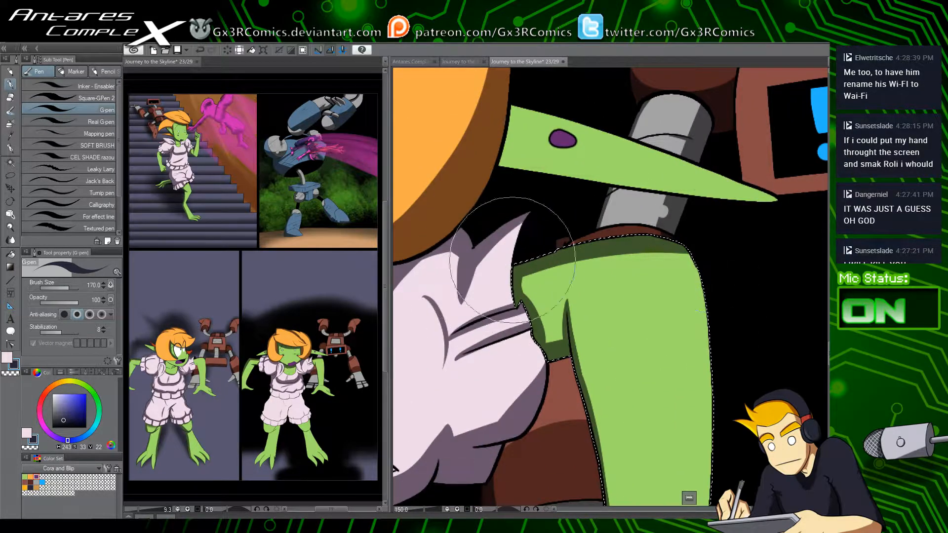
left_click_drag(509, 260, 755, 264)
left_click_drag(496, 287, 758, 255)
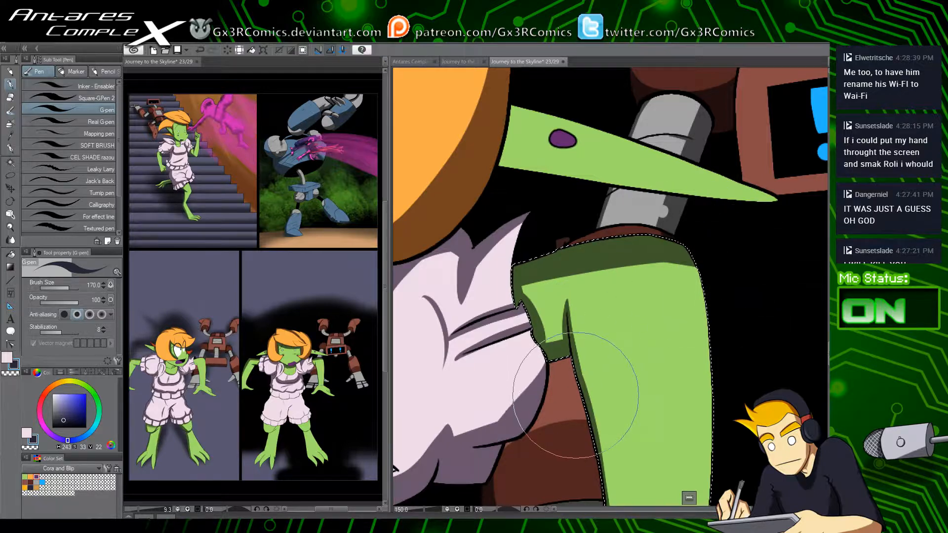
Step: Fill the folded fingers around the hand's short crease lines with shadow, and save the page
mouse_move(688, 374)
left_mouse_down()
mouse_move(649, 335)
mouse_move(557, 278)
left_mouse_up()
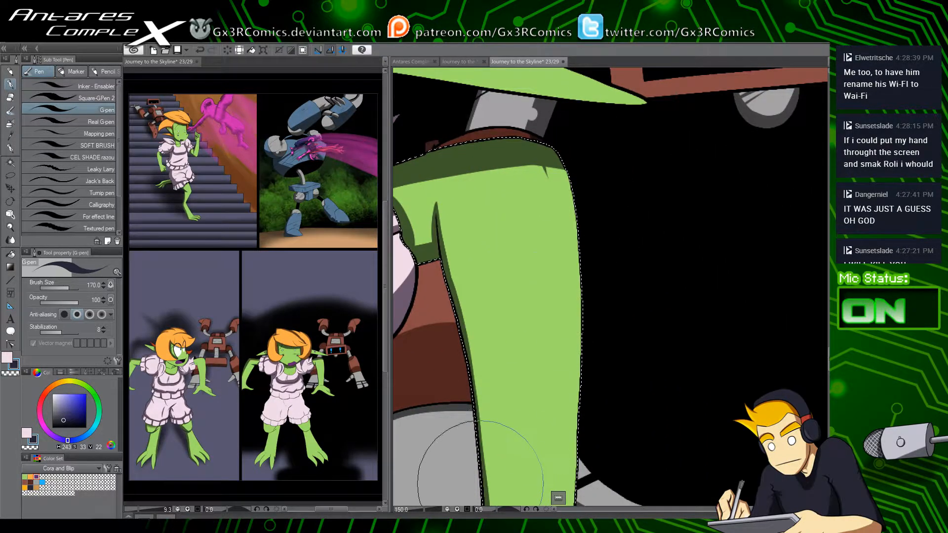
left_click_drag(616, 384, 590, 252)
left_click_drag(576, 430, 559, 276)
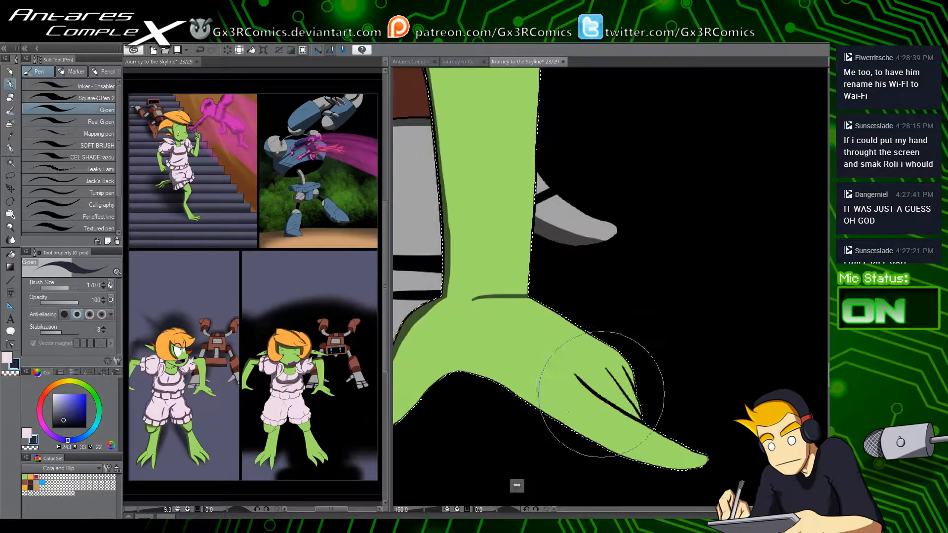
left_click_drag(577, 375, 640, 414)
mouse_move(579, 377)
left_mouse_down()
mouse_move(635, 418)
mouse_move(577, 373)
mouse_move(620, 392)
mouse_move(582, 377)
mouse_move(651, 376)
mouse_move(598, 373)
mouse_move(646, 361)
mouse_move(618, 329)
left_mouse_up()
left_click_drag(649, 362, 631, 388)
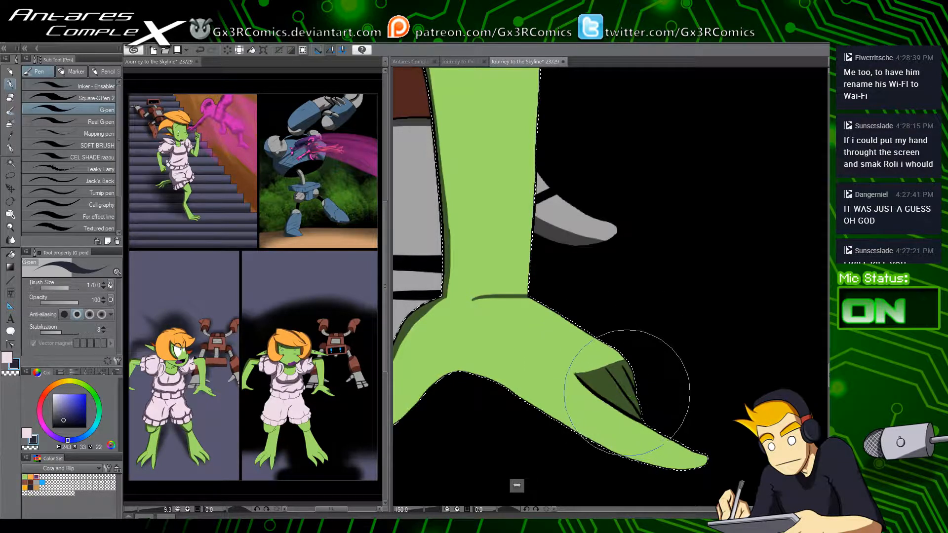
left_click_drag(544, 350, 618, 380)
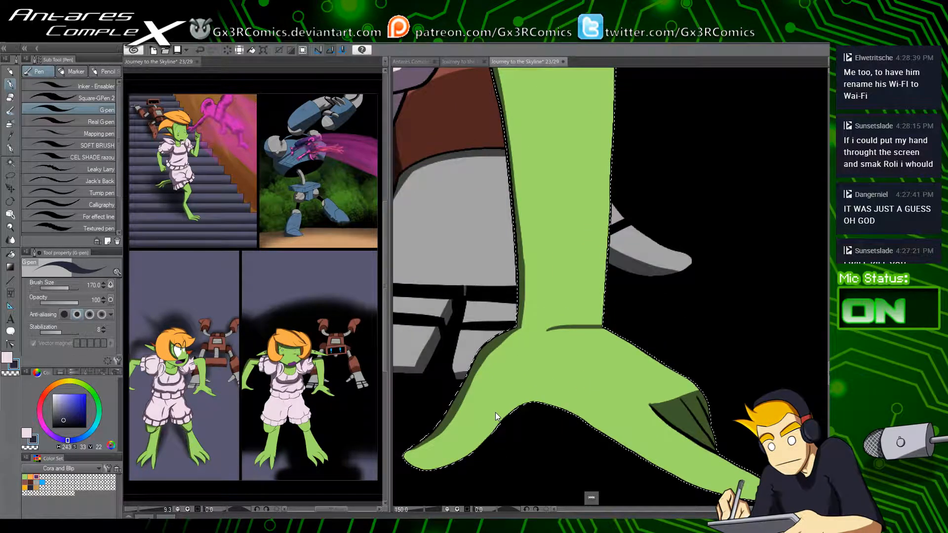
key("ctrl+s")
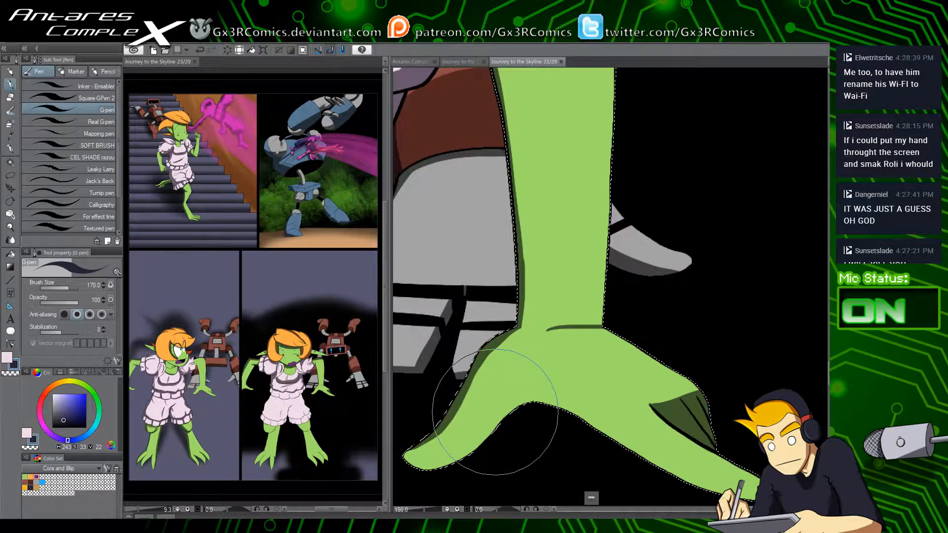
left_click_drag(485, 119, 490, 302)
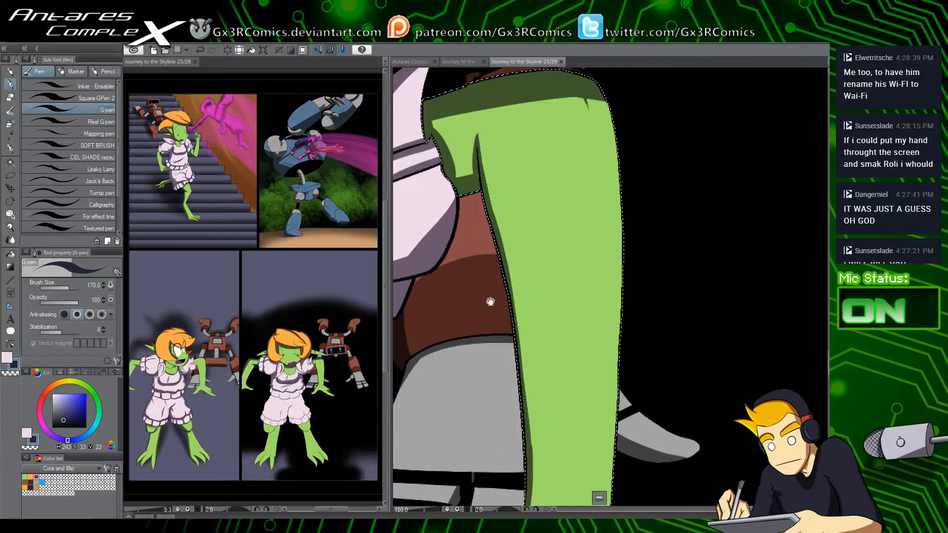
left_click_drag(456, 177, 475, 171)
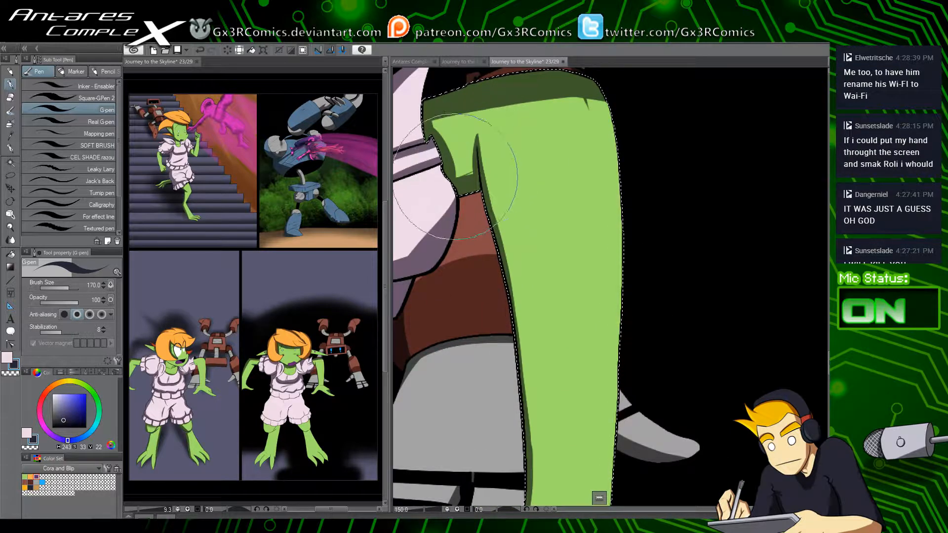
key("ctrl+z")
scroll(487, 287, "down", 2)
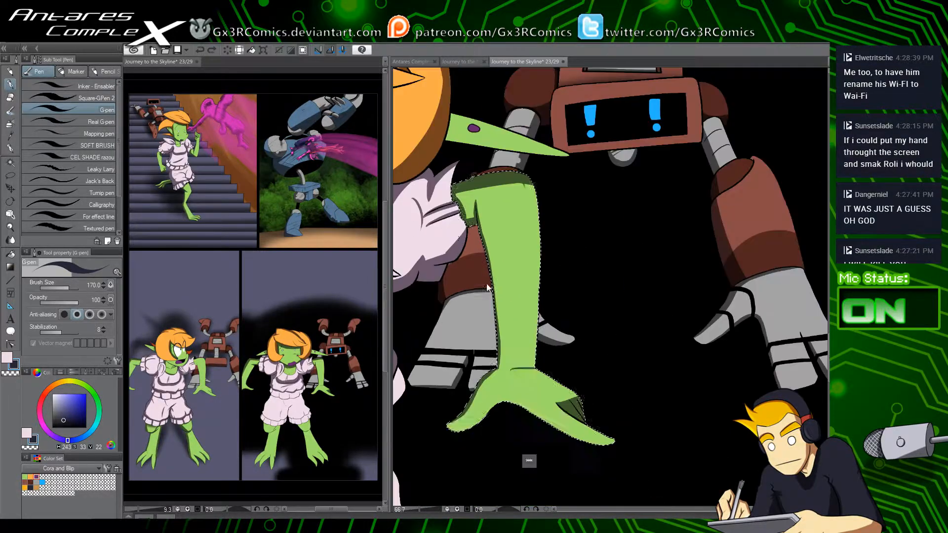
scroll(446, 207, "up", 2)
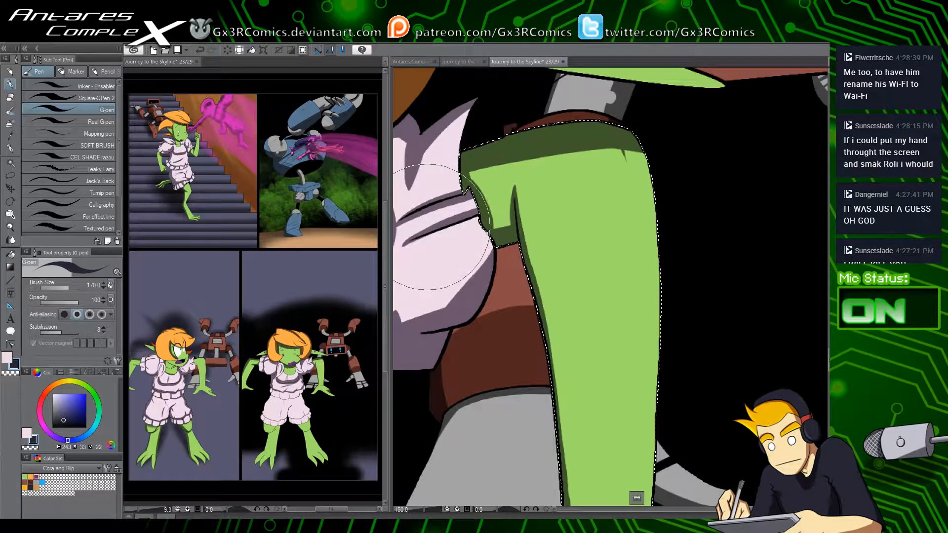
Step: Replace the arm selection with the collar flap beside the sleeve, and shade the flap beneath the chin and down its crease, redoing the first stroke
key("ctrl+d")
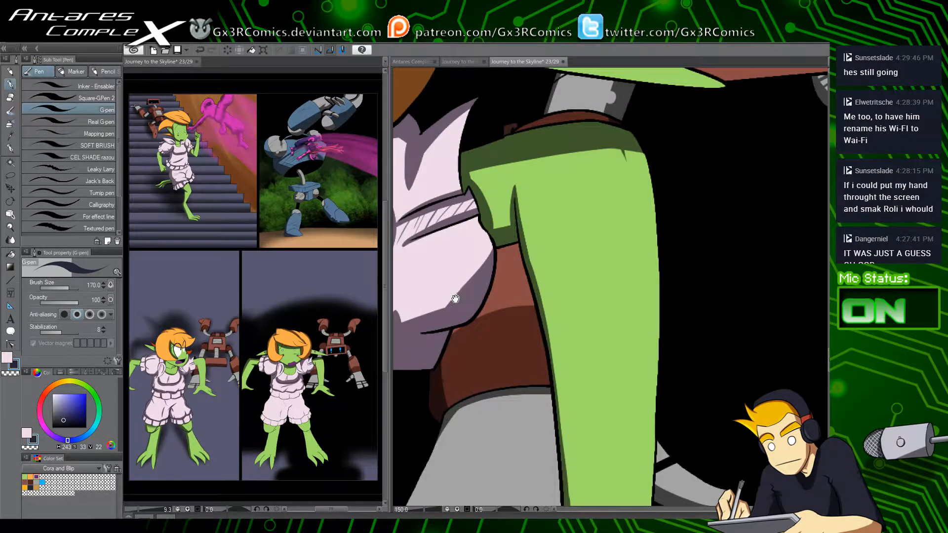
left_click_drag(455, 299, 631, 255)
left_click_drag(510, 284, 622, 309)
key("w")
left_click(537, 207)
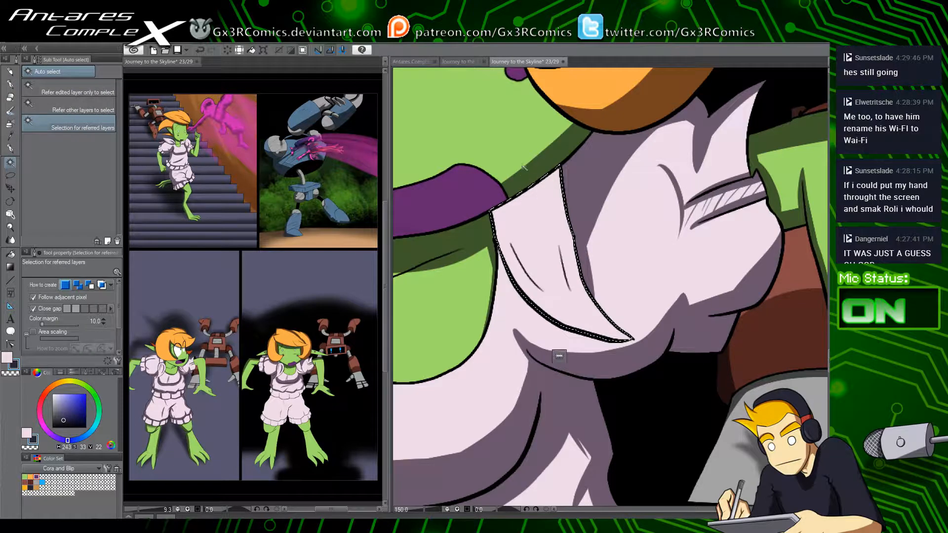
key("p")
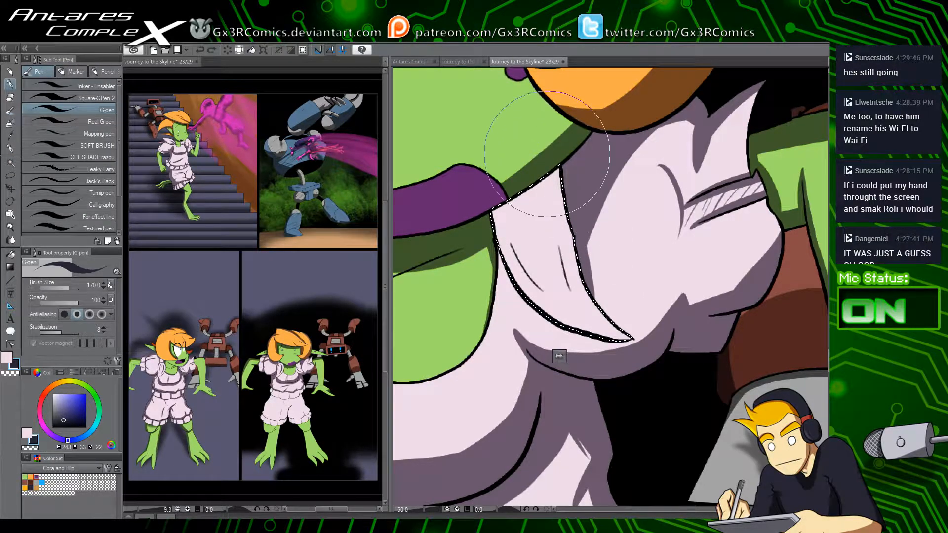
left_click_drag(548, 168, 572, 284)
key("ctrl+z")
left_click_drag(549, 175, 577, 299)
mouse_move(501, 209)
left_mouse_down()
mouse_move(549, 301)
mouse_move(531, 185)
mouse_move(592, 131)
mouse_move(569, 142)
mouse_move(537, 245)
mouse_move(751, 263)
left_mouse_up()
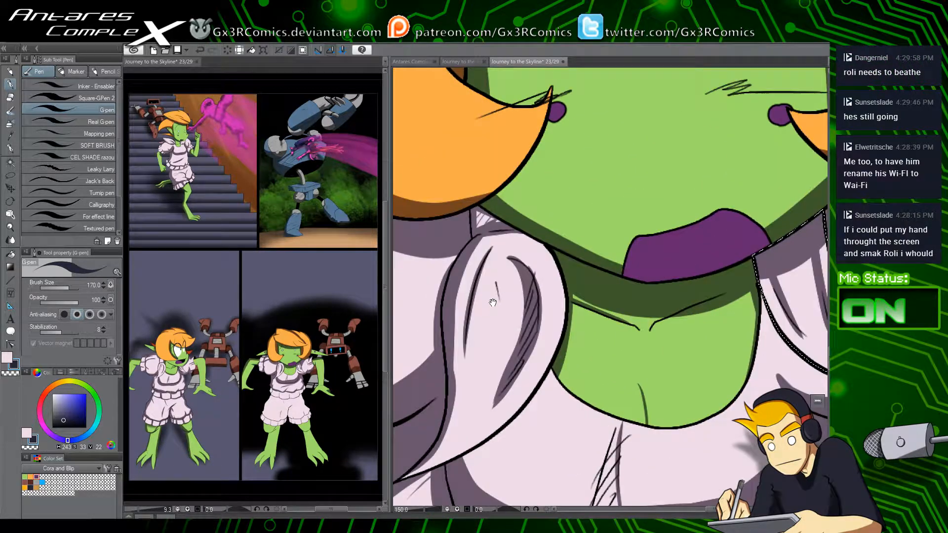
key("w")
left_click(541, 253)
key("p")
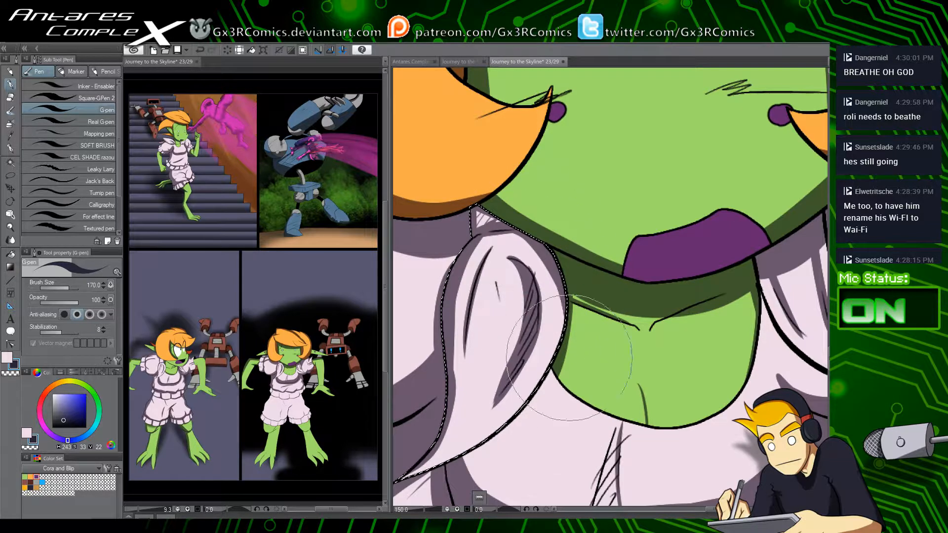
key("ctrl+d")
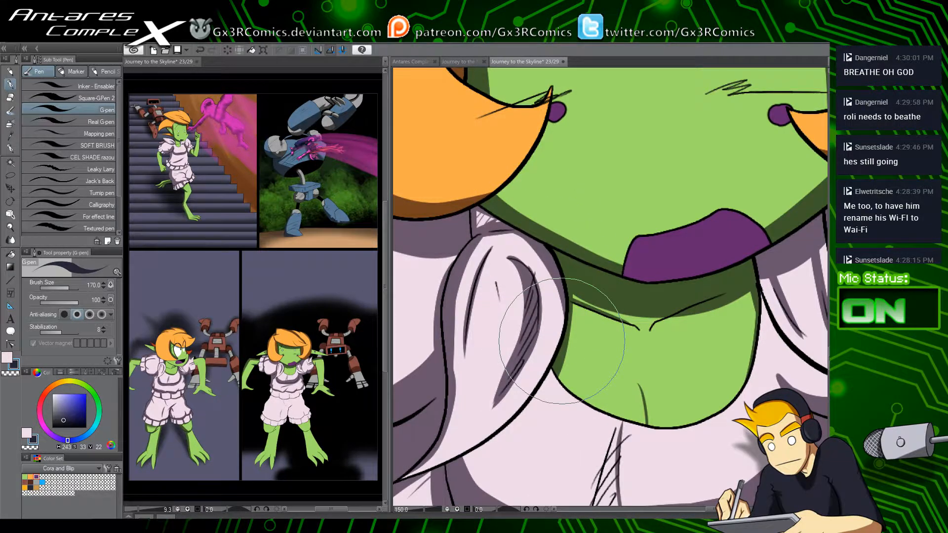
scroll(561, 341, "down", 3)
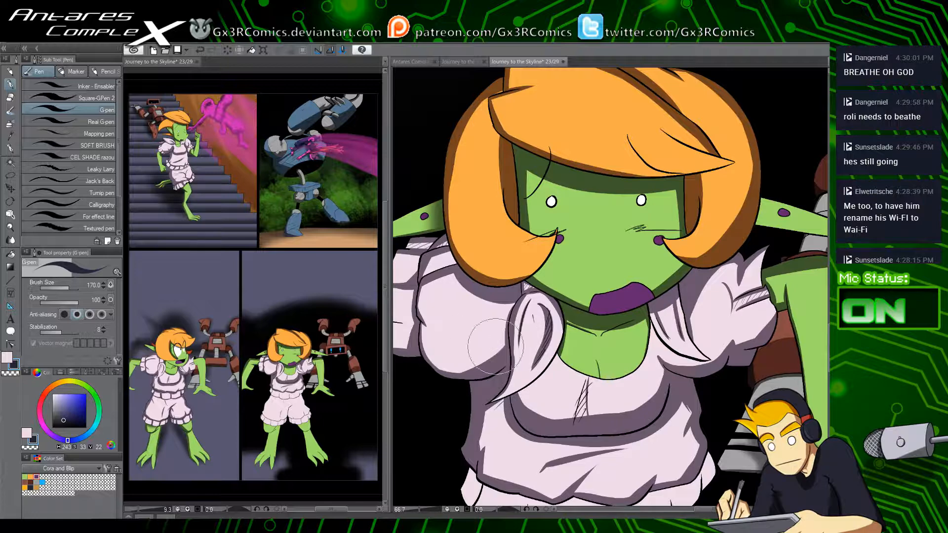
Step: Finish the sleeve shadow beside the collar flap, and shade the shorts' left leg along its hem and inner crease, redoing the first hem stroke
left_click_drag(508, 330, 493, 359)
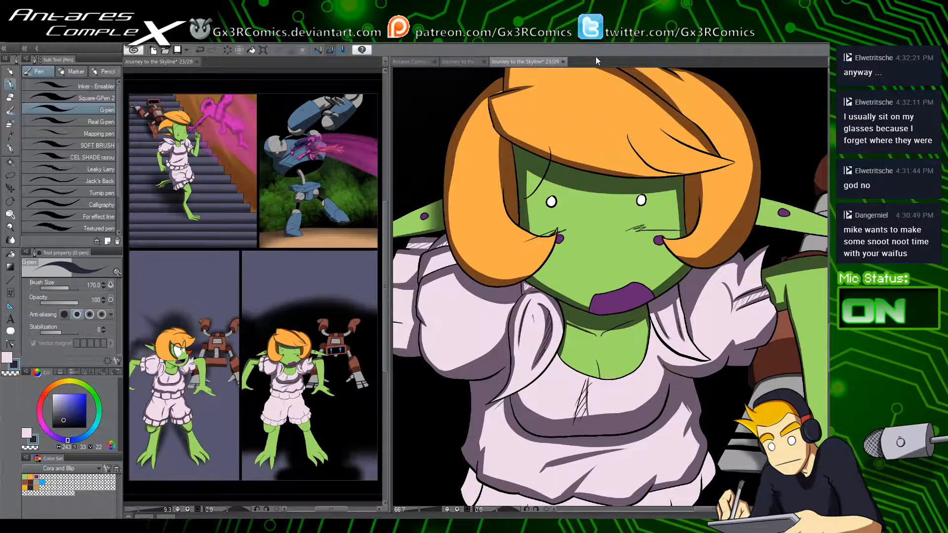
left_click_drag(571, 445, 573, 159)
left_click_drag(525, 405, 511, 337)
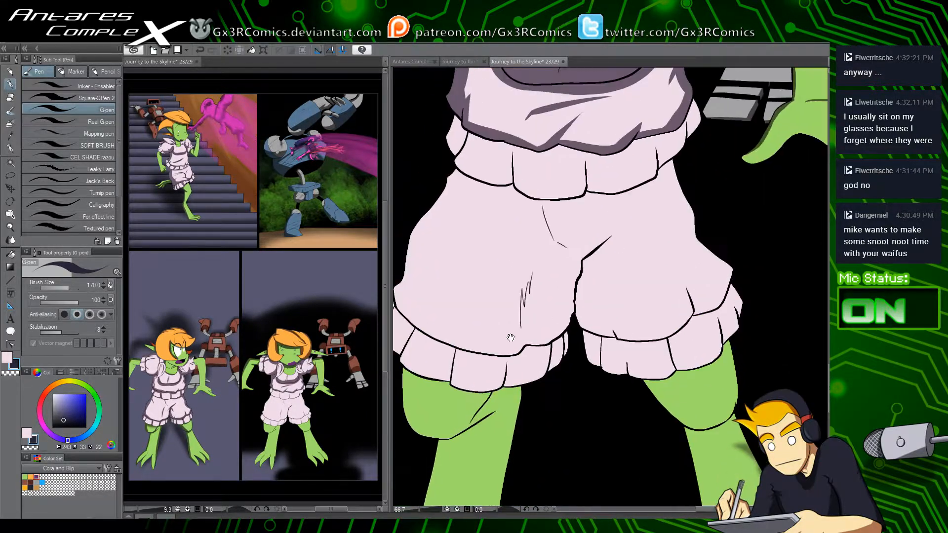
left_click_drag(424, 340, 527, 345)
scroll(494, 368, "up", 1)
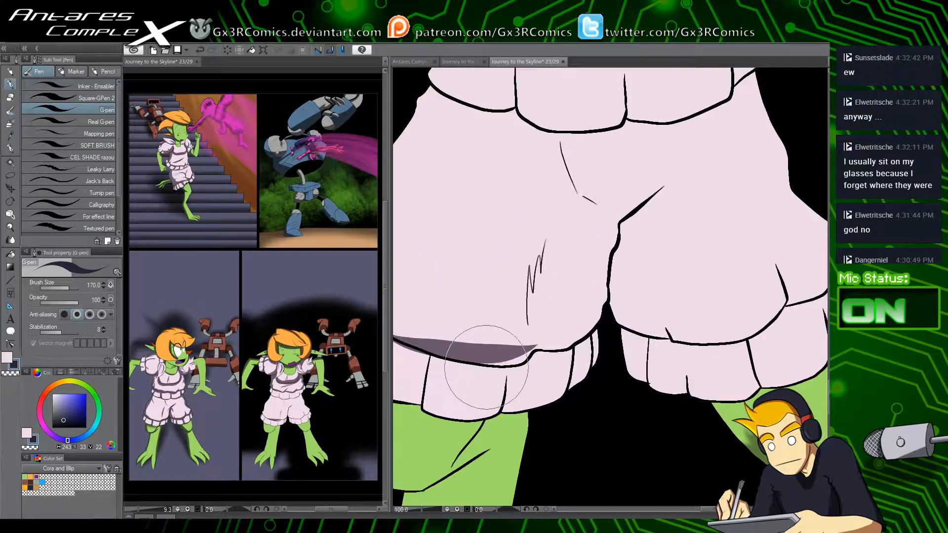
key("ctrl+z")
left_click_drag(465, 385, 504, 394)
mouse_move(435, 350)
left_mouse_down()
mouse_move(504, 368)
mouse_move(605, 350)
mouse_move(637, 380)
mouse_move(651, 247)
mouse_move(720, 179)
left_mouse_up()
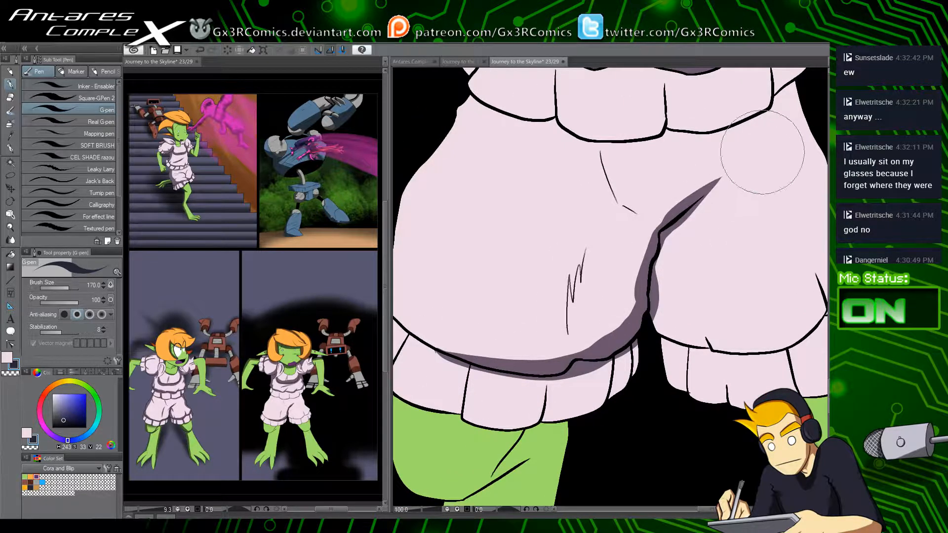
Step: Shade the waistband ruffle beneath the shirt's hem, and add narrow shadows along its pleat lines within a selection of the ruffle
left_click_drag(641, 221, 598, 352)
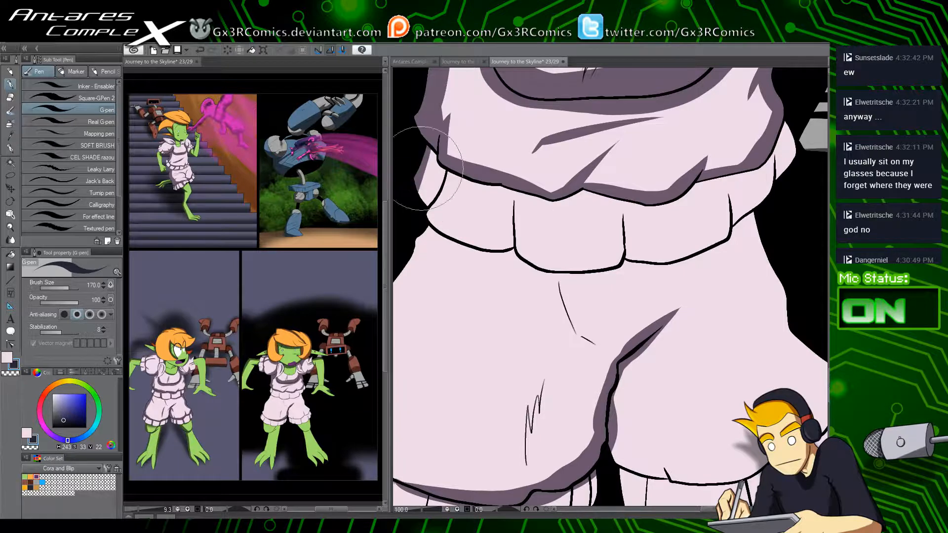
mouse_move(421, 168)
left_mouse_down()
mouse_move(434, 144)
mouse_move(425, 198)
mouse_move(443, 161)
mouse_move(429, 198)
mouse_move(440, 179)
mouse_move(432, 192)
mouse_move(436, 155)
mouse_move(427, 202)
mouse_move(451, 188)
mouse_move(453, 167)
mouse_move(409, 241)
mouse_move(456, 214)
mouse_move(451, 171)
mouse_move(564, 196)
mouse_move(524, 195)
mouse_move(540, 198)
mouse_move(591, 189)
mouse_move(646, 194)
mouse_move(566, 230)
mouse_move(558, 243)
mouse_move(521, 229)
mouse_move(554, 237)
mouse_move(634, 224)
mouse_move(644, 213)
mouse_move(599, 242)
mouse_move(670, 205)
mouse_move(646, 220)
mouse_move(721, 194)
mouse_move(733, 160)
mouse_move(715, 193)
mouse_move(728, 125)
mouse_move(739, 177)
mouse_move(731, 167)
mouse_move(729, 197)
mouse_move(719, 193)
mouse_move(715, 256)
left_mouse_up()
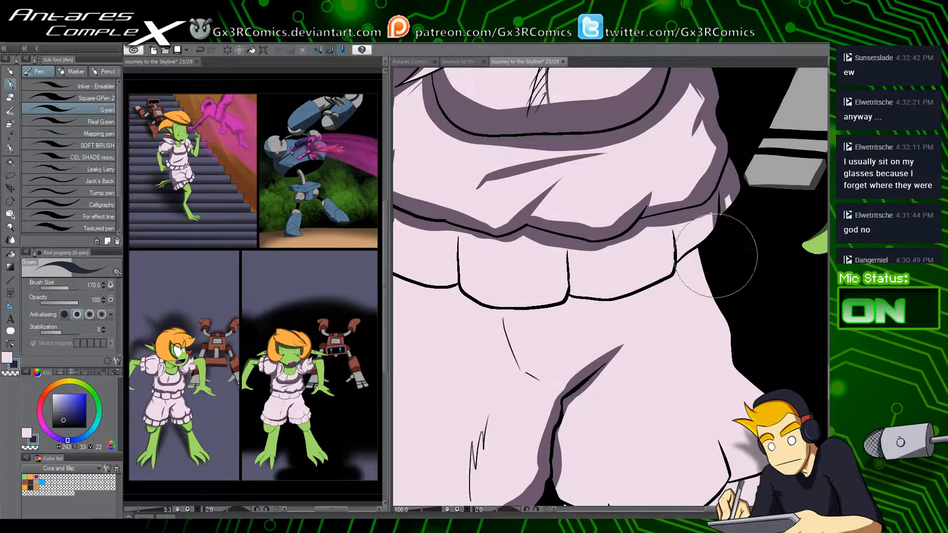
key("w")
left_click(682, 234)
key("p")
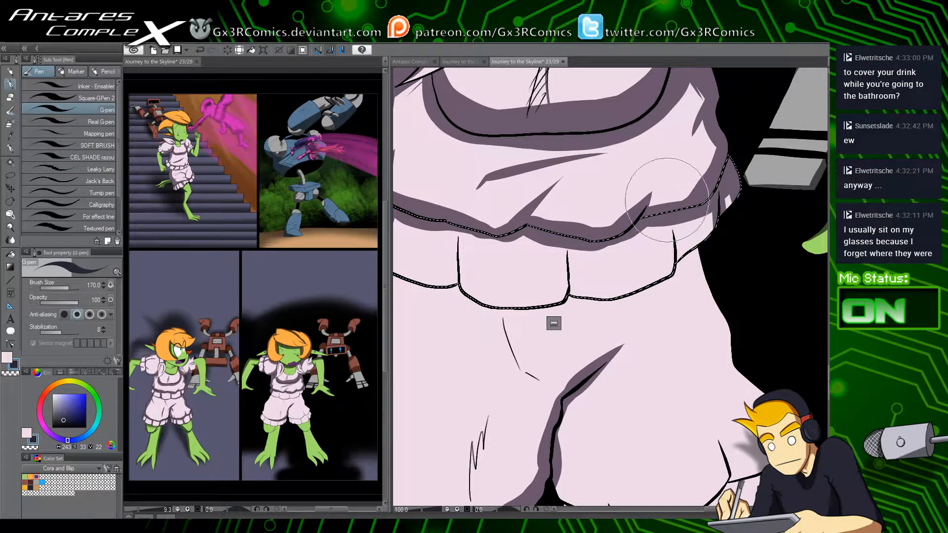
mouse_move(667, 203)
left_mouse_down()
mouse_move(672, 292)
mouse_move(661, 192)
mouse_move(673, 289)
left_mouse_up()
left_click_drag(677, 207, 673, 294)
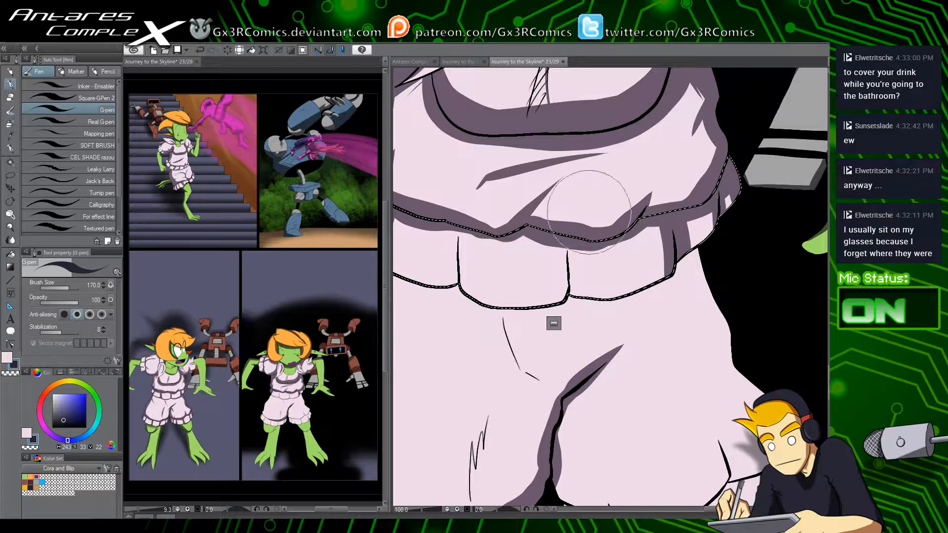
mouse_move(567, 229)
left_mouse_down()
mouse_move(566, 261)
mouse_move(550, 361)
left_mouse_up()
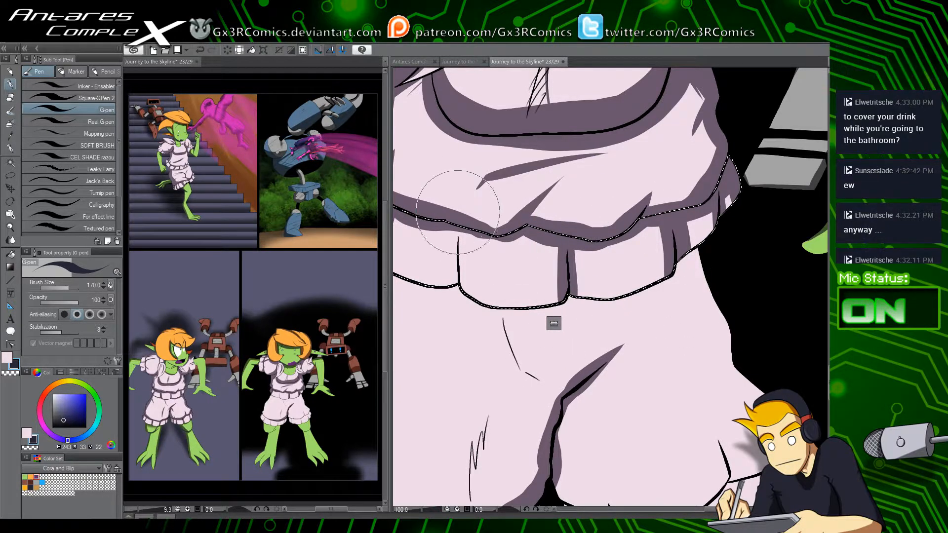
left_click_drag(457, 212, 458, 315)
left_click_drag(440, 247, 527, 275)
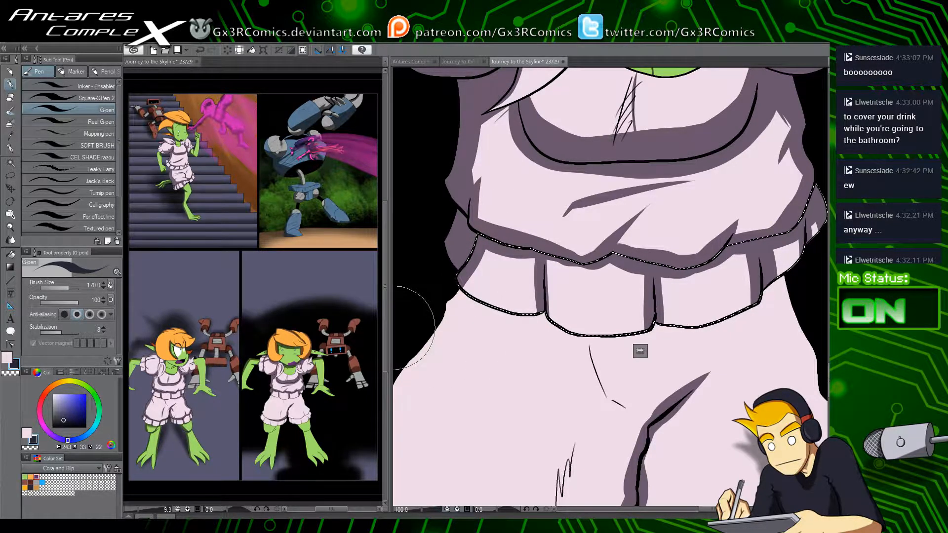
key("ctrl+d")
Step: Select the main area of the shorts and shade the left leg's outer edge down to its hem
left_click_drag(439, 374, 520, 286)
key("w")
left_click(516, 283)
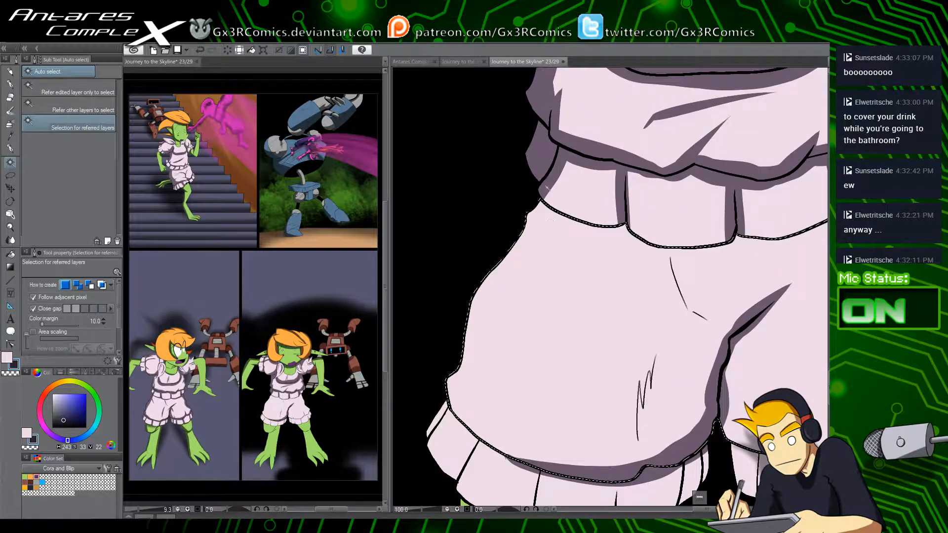
key("p")
mouse_move(552, 190)
left_mouse_down()
mouse_move(507, 248)
mouse_move(461, 354)
mouse_move(449, 413)
mouse_move(466, 384)
mouse_move(440, 353)
mouse_move(540, 467)
mouse_move(478, 409)
mouse_move(447, 403)
mouse_move(614, 489)
mouse_move(434, 375)
mouse_move(573, 470)
mouse_move(607, 467)
mouse_move(583, 454)
left_mouse_up()
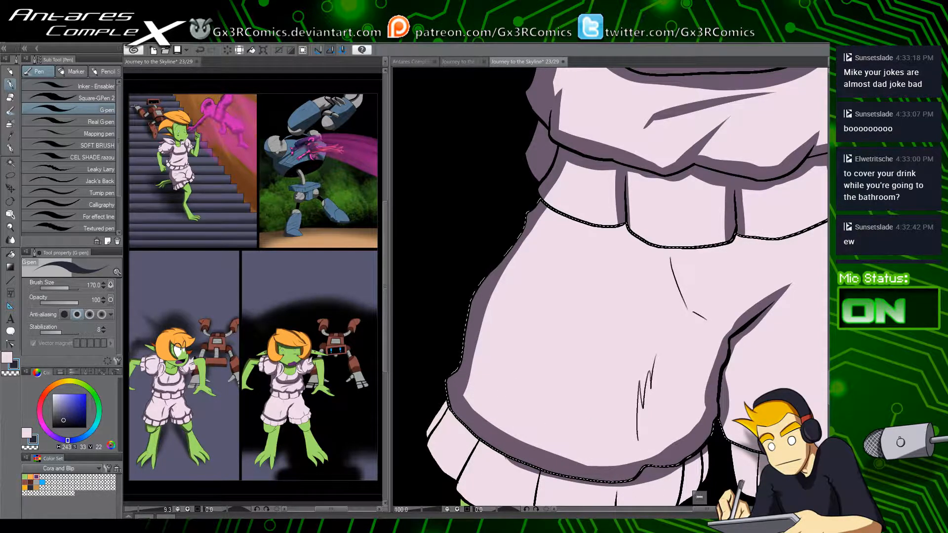
Step: Sharpen the left leg's hem shadow, and add tapered shadows along the lower thigh fold and the short crease below the waistband
mouse_move(434, 376)
left_mouse_down()
mouse_move(517, 445)
mouse_move(679, 429)
mouse_move(582, 460)
mouse_move(653, 456)
mouse_move(724, 384)
mouse_move(713, 380)
mouse_move(685, 432)
mouse_move(625, 463)
mouse_move(654, 435)
mouse_move(645, 462)
mouse_move(655, 345)
mouse_move(647, 386)
left_mouse_up()
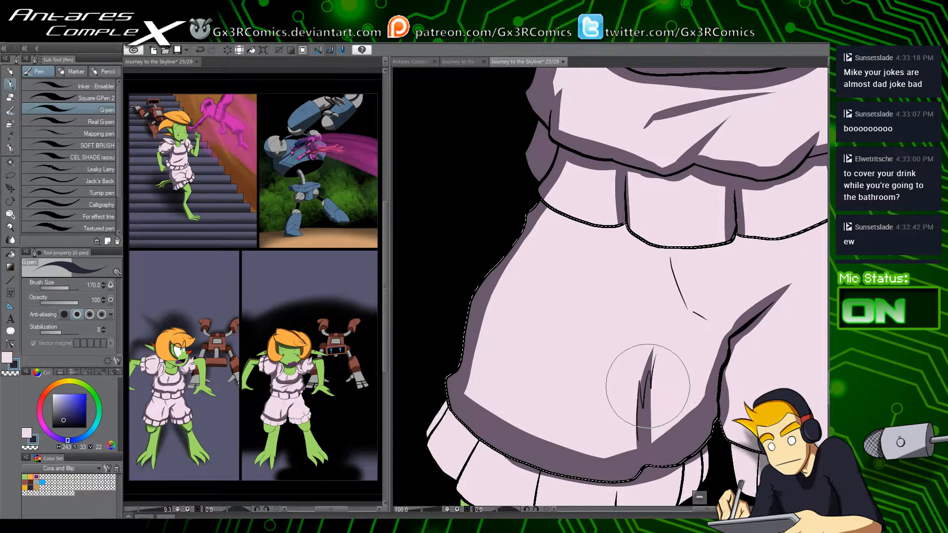
left_click_drag(669, 251, 722, 318)
left_click_drag(667, 244, 702, 313)
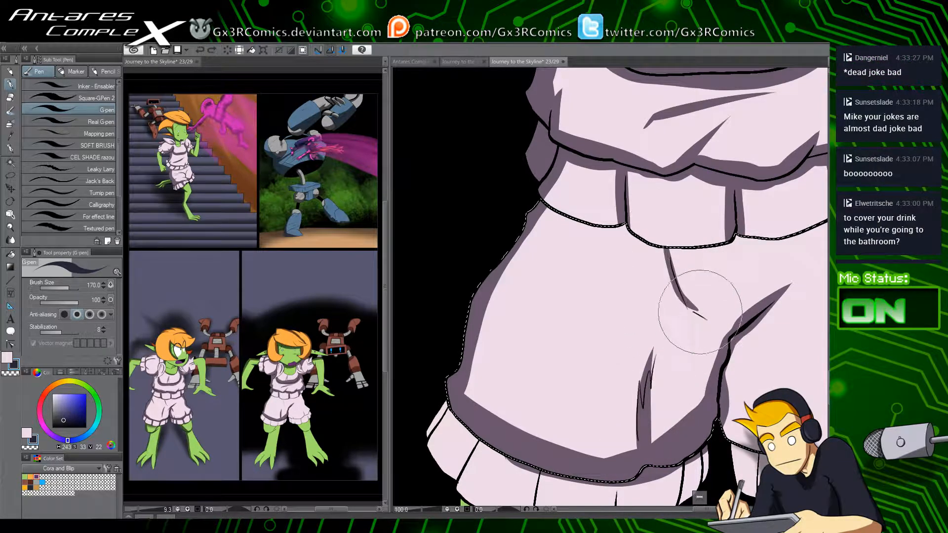
Step: Airbrush a soft shadow across the top of the shorts beneath the waistband ruffle
left_click_drag(641, 318, 571, 360)
key("b")
mouse_move(474, 236)
left_mouse_down()
mouse_move(505, 263)
mouse_move(551, 274)
mouse_move(602, 269)
mouse_move(549, 249)
mouse_move(582, 264)
mouse_move(606, 293)
left_mouse_up()
mouse_move(679, 274)
left_mouse_down()
mouse_move(736, 265)
mouse_move(780, 231)
mouse_move(791, 198)
left_mouse_up()
left_click_drag(780, 219, 647, 268)
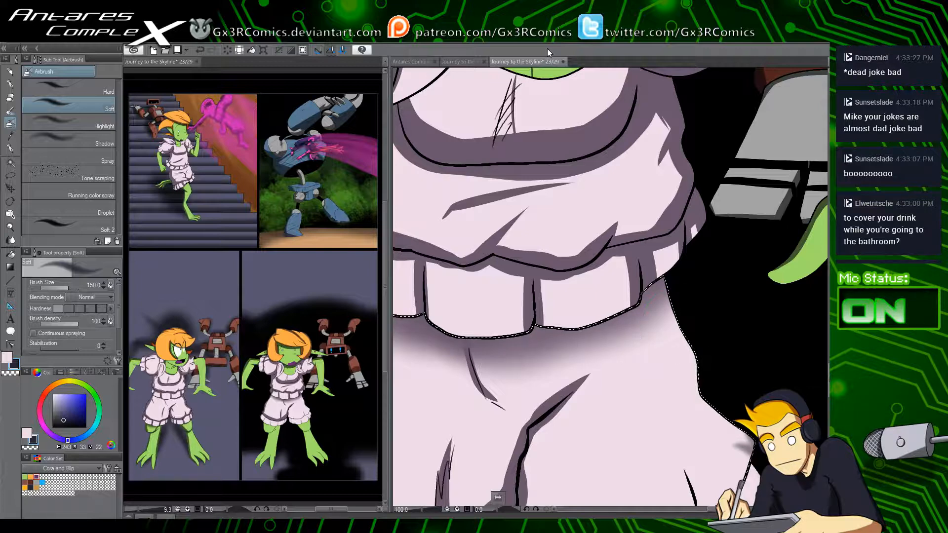
left_click_drag(430, 361, 529, 260)
left_click_drag(457, 228, 513, 218)
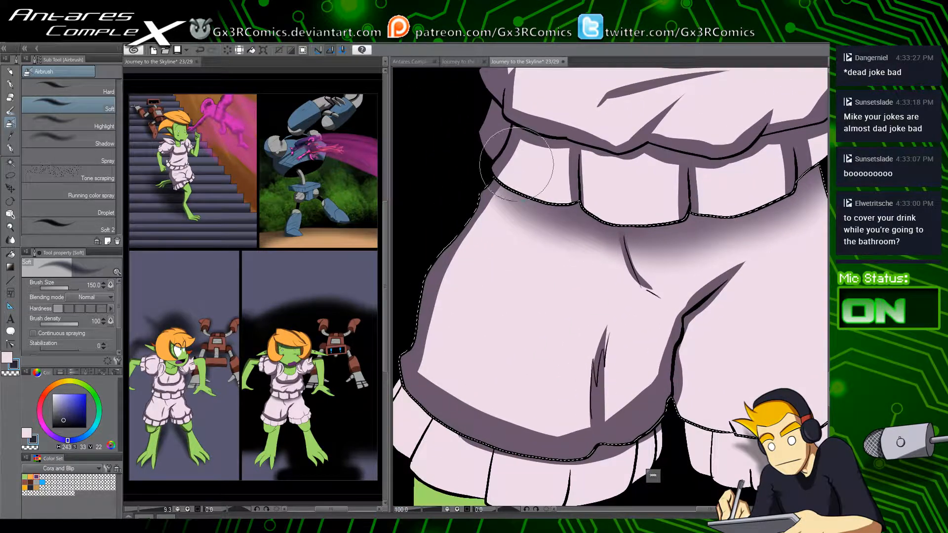
Step: Undo the airbrush stroke down the left thigh, and ink a pointed fold shadow at the thigh's upper outer edge
mouse_move(516, 164)
left_mouse_down()
mouse_move(459, 251)
mouse_move(445, 417)
left_mouse_up()
key("ctrl+z")
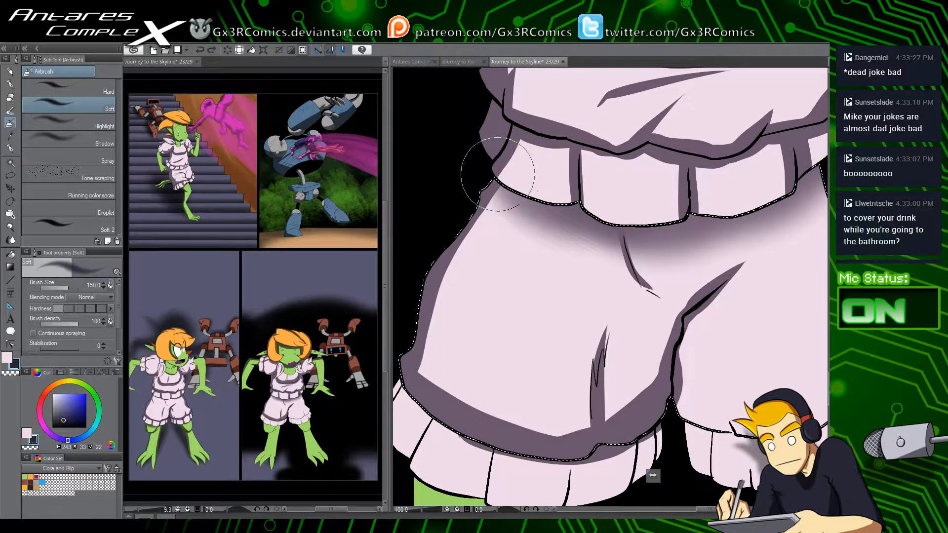
key("p")
left_click_drag(502, 157, 490, 262)
mouse_move(488, 200)
left_mouse_down()
mouse_move(434, 302)
mouse_move(445, 433)
mouse_move(469, 408)
mouse_move(419, 341)
mouse_move(504, 441)
mouse_move(495, 326)
left_mouse_up()
Step: Select the narrow fold at the outer end of the left leg's cuff, fill it with shadow, and deselect it
key("w")
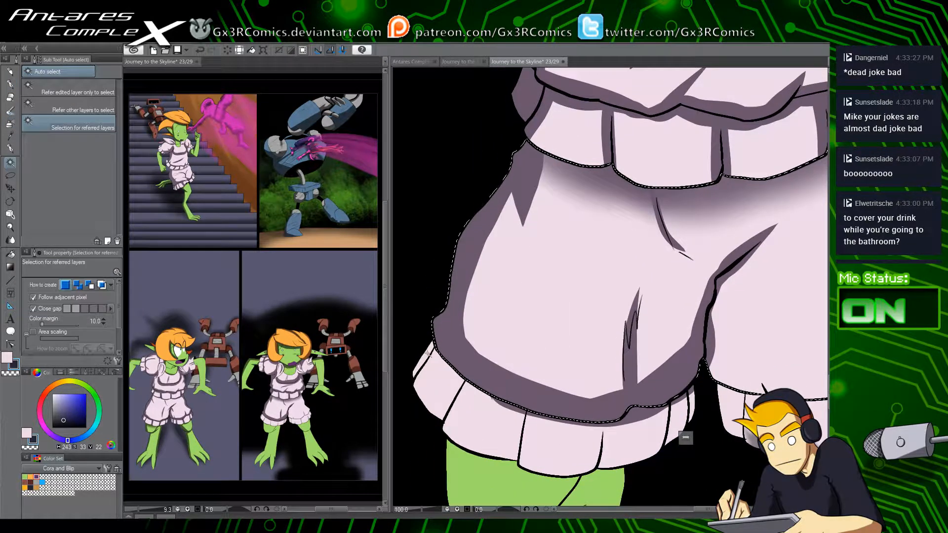
left_click(427, 353)
key("g")
left_click(428, 354)
key("ctrl+d")
Step: Select the outermost full pleat of the left leg's cuff, shade it beneath the hem, and clear the selection
key("w")
left_click(441, 371)
key("p")
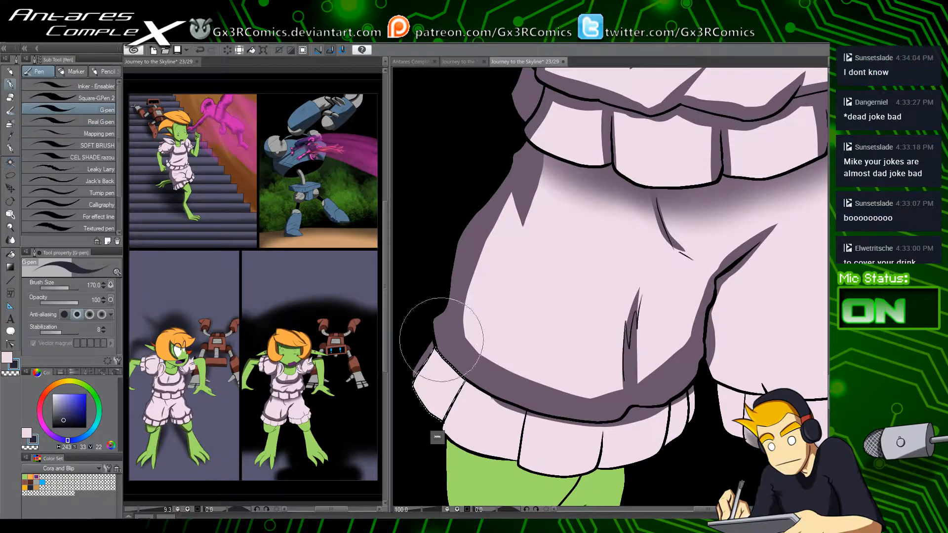
left_click_drag(435, 337, 477, 372)
key("ctrl+d")
Step: Select the second cuff pleat, shade its upper edge and inner side, and clear the selection
key("w")
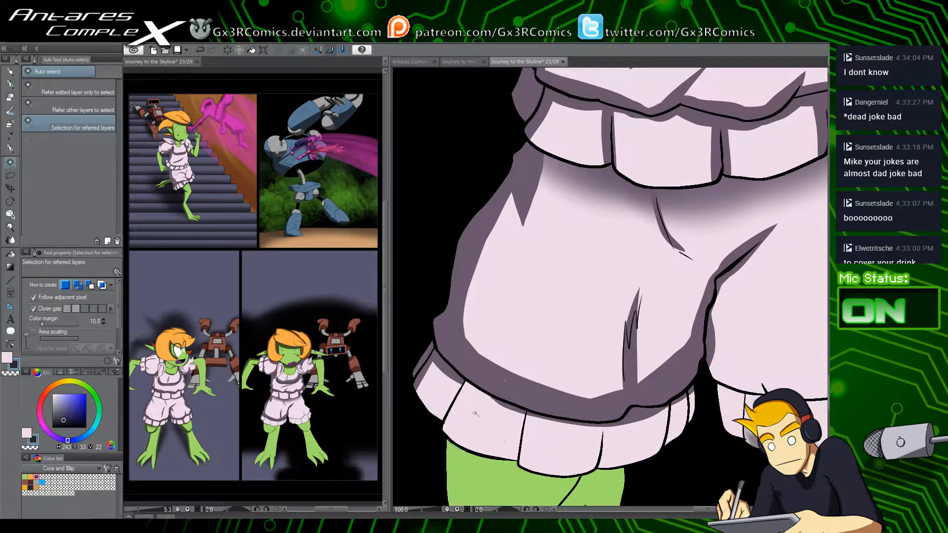
left_click(475, 414)
key("p")
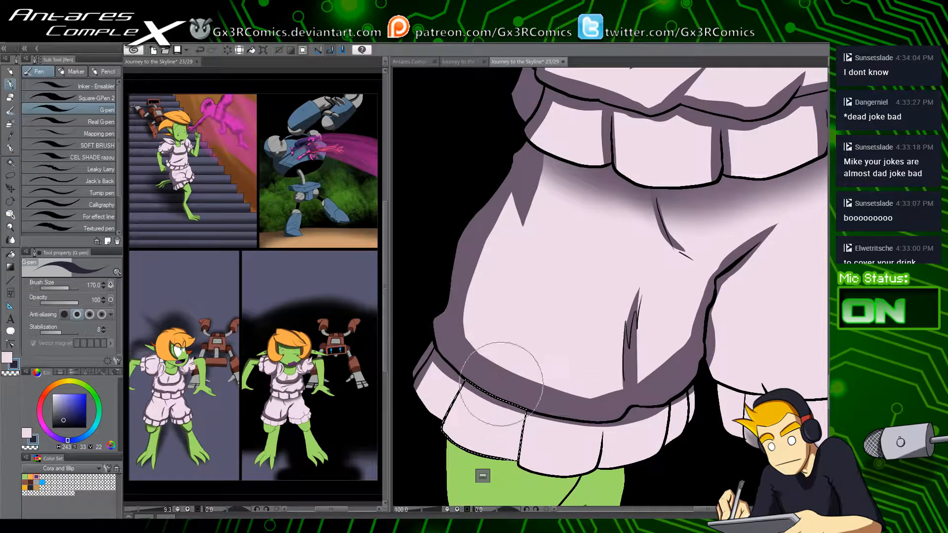
mouse_move(528, 388)
left_mouse_down()
mouse_move(535, 430)
mouse_move(467, 381)
left_mouse_up()
key("ctrl+d")
Step: Select the wide middle section of the left leg's cuff, and shade it beneath the hem, along its pleat line and at its inner edge
key("w")
left_click(465, 375)
key("p")
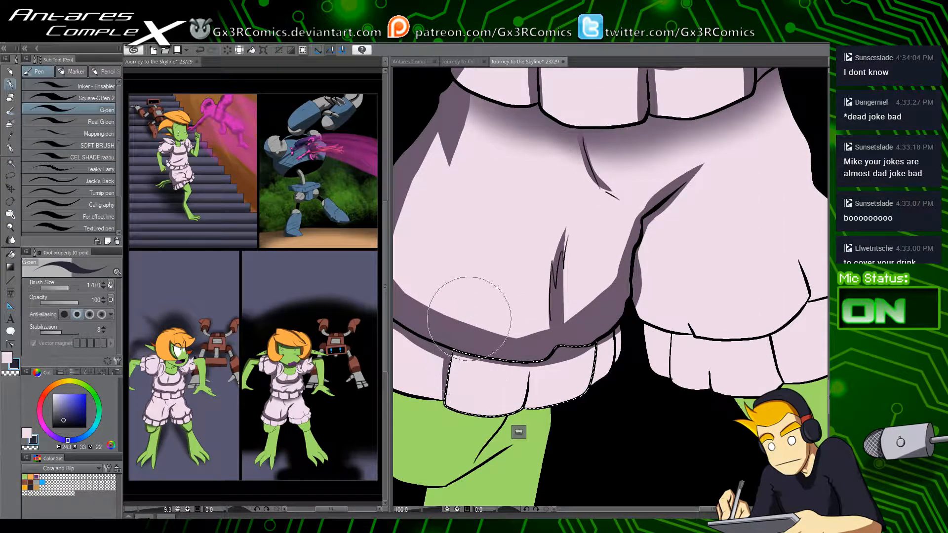
left_click_drag(470, 319, 437, 465)
key("ctrl+d")
key("w")
left_click(530, 386)
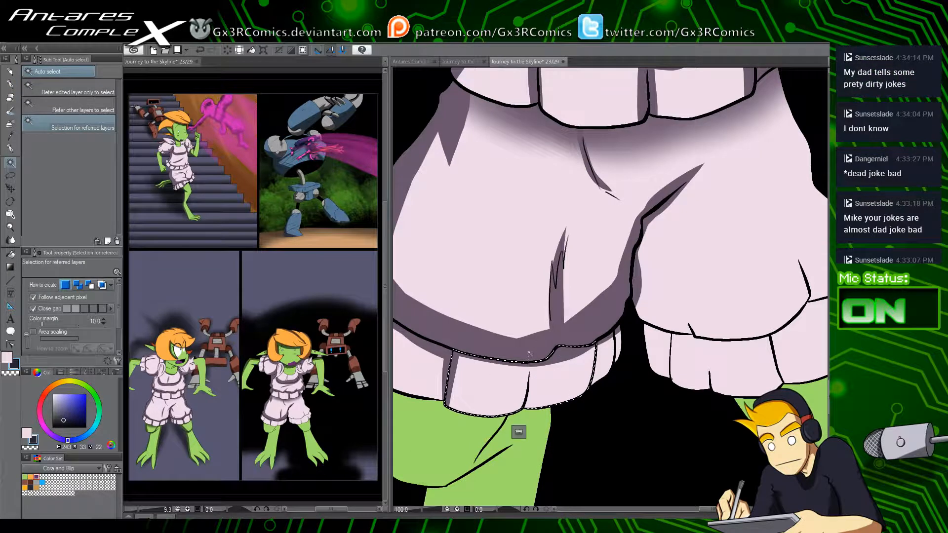
key("p")
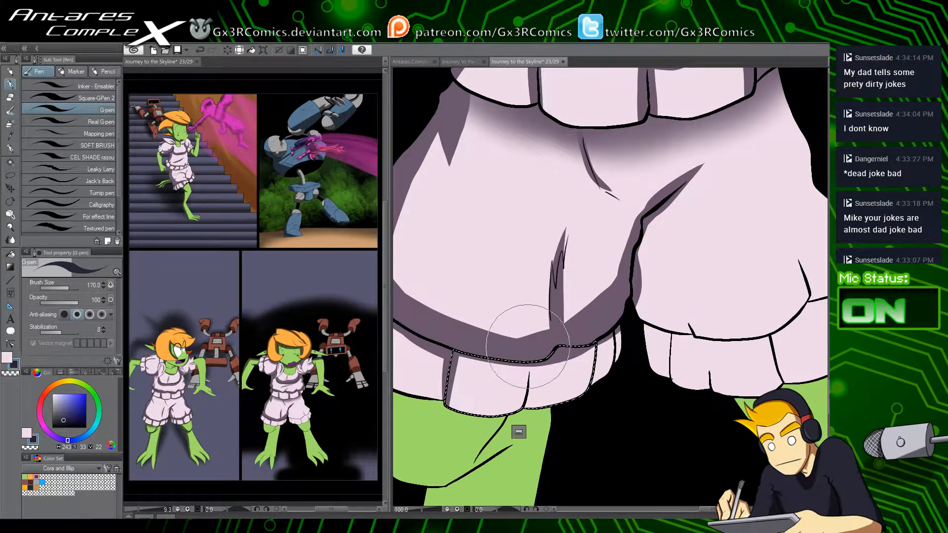
left_click_drag(531, 368, 524, 408)
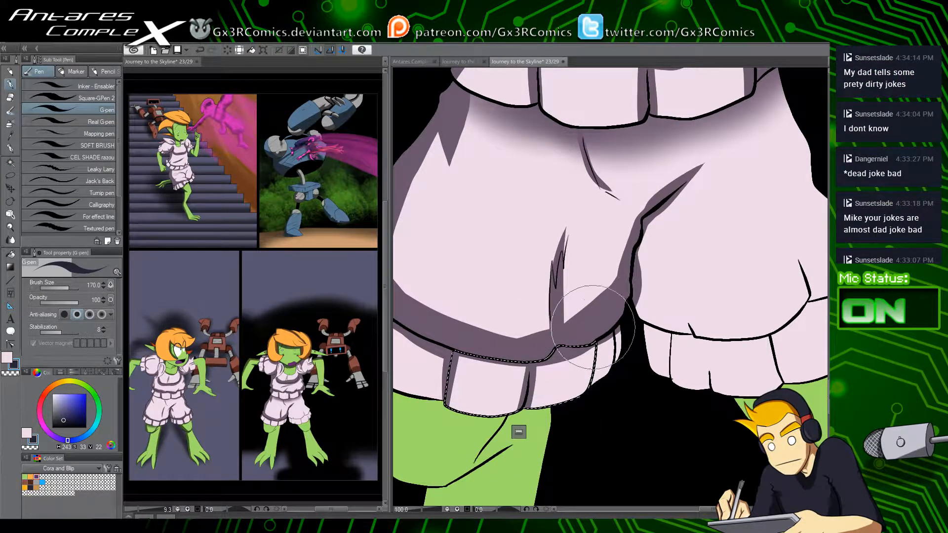
left_click_drag(594, 327, 572, 428)
key("ctrl+d")
Step: Shade the narrow inner pleats of the left leg's cuff within their own selections, and deselect them
key("w")
left_click(608, 353)
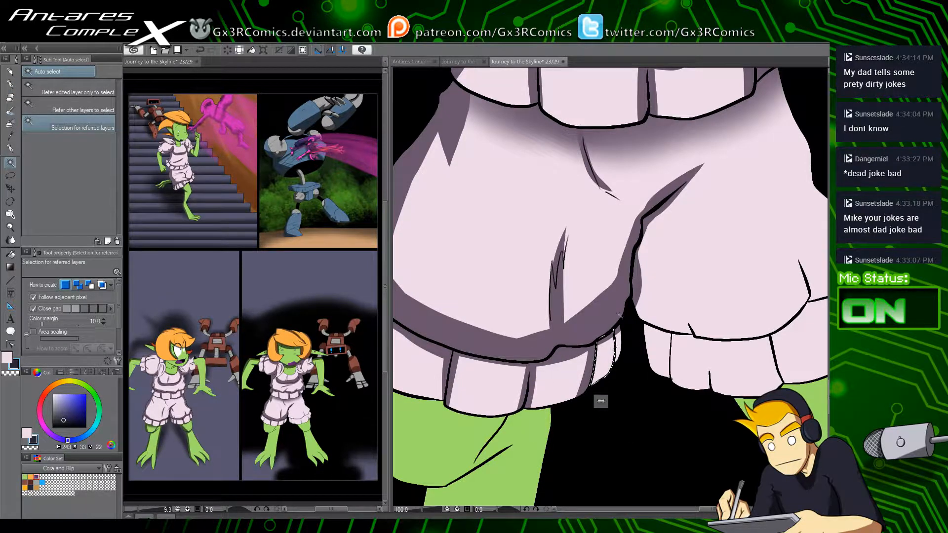
key("p")
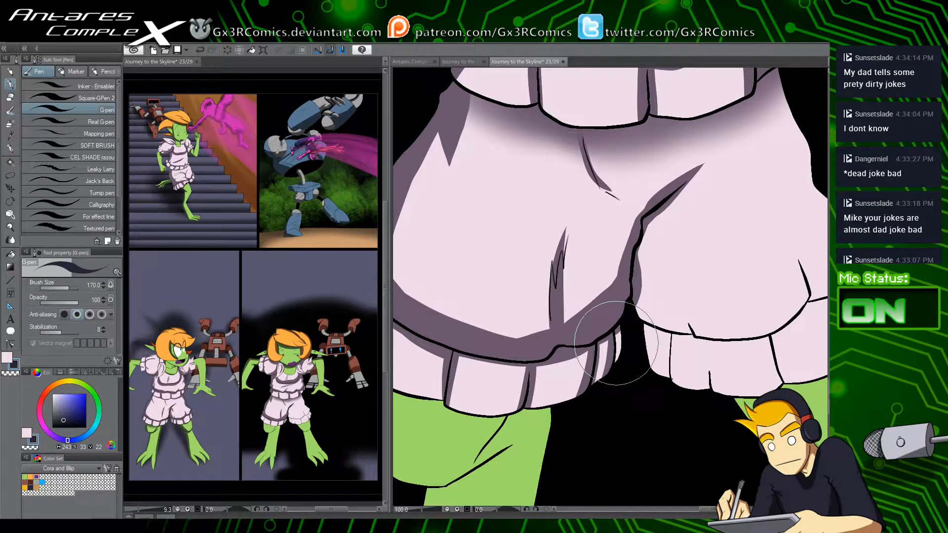
key("w")
key("p")
mouse_move(624, 321)
left_mouse_down()
mouse_move(612, 371)
mouse_move(643, 367)
mouse_move(645, 376)
mouse_move(519, 395)
left_mouse_up()
key("ctrl+d")
Step: Select the main area of the shorts again and shade the right leg's inner edge and hem, redoing the first stroke
key("w")
left_click(534, 350)
key("p")
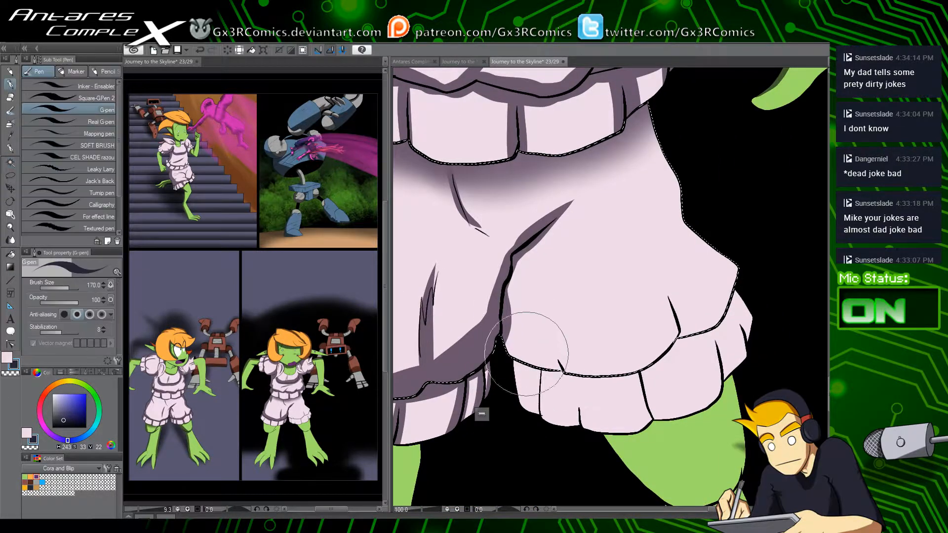
mouse_move(504, 312)
left_mouse_down()
mouse_move(510, 348)
mouse_move(534, 335)
mouse_move(507, 323)
left_mouse_up()
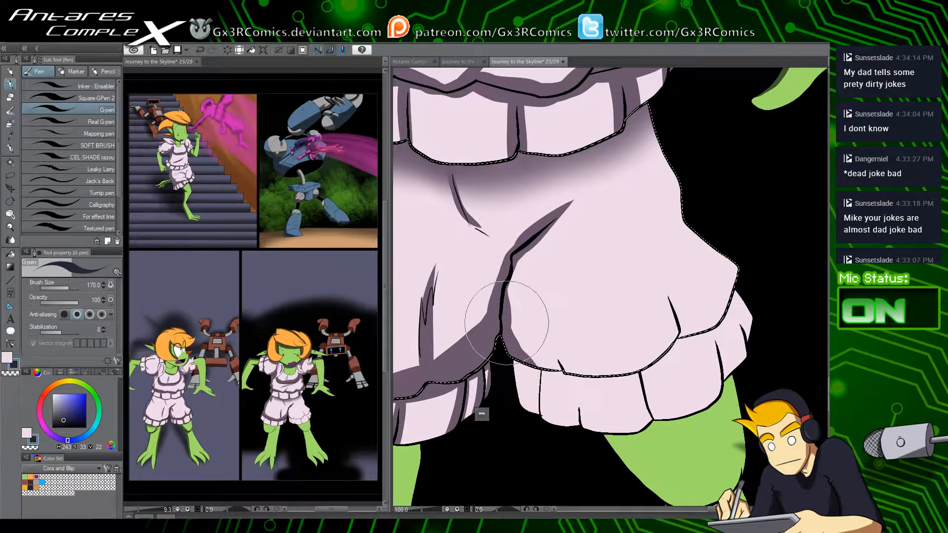
key("ctrl+z")
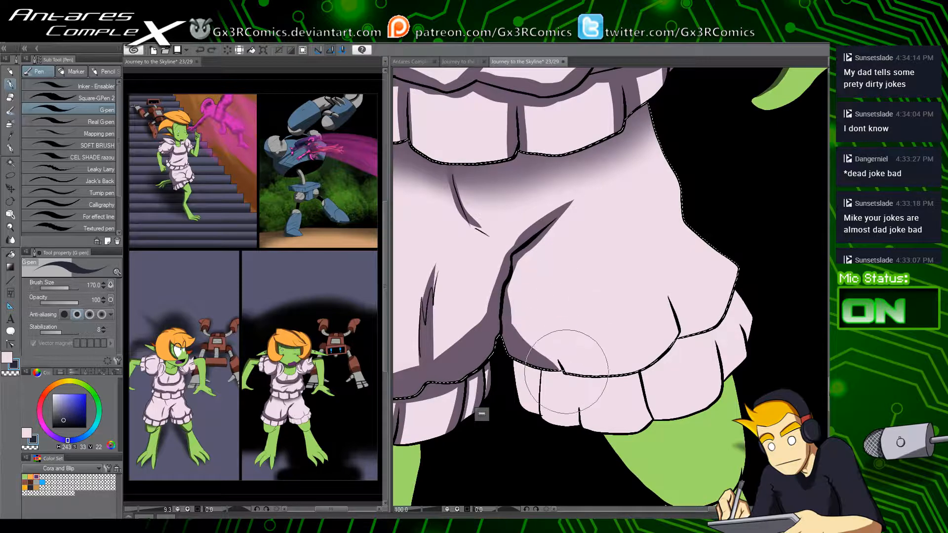
left_click_drag(554, 320, 476, 378)
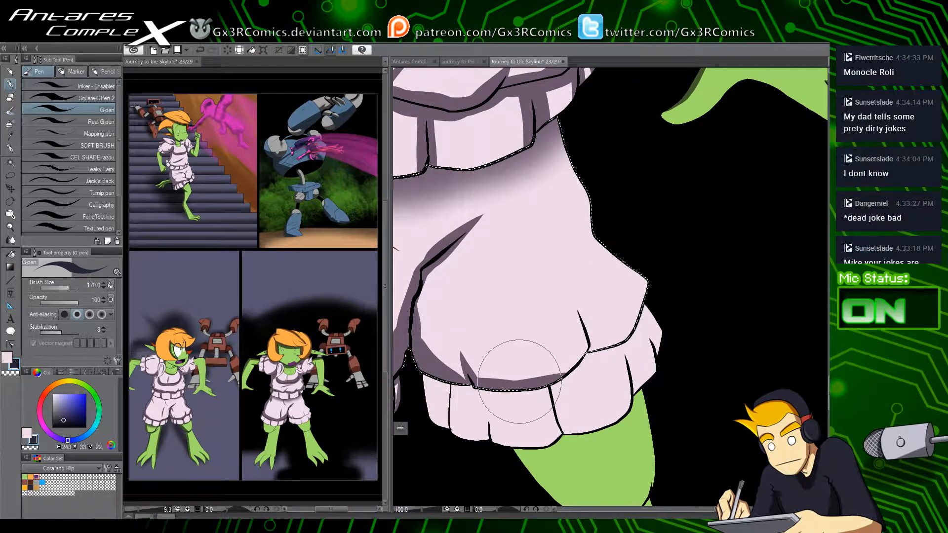
Step: Shade the right leg's crease above the hem, its outer lower corner and the hip's outer edge
mouse_move(574, 298)
left_mouse_down()
mouse_move(589, 352)
mouse_move(646, 285)
left_mouse_up()
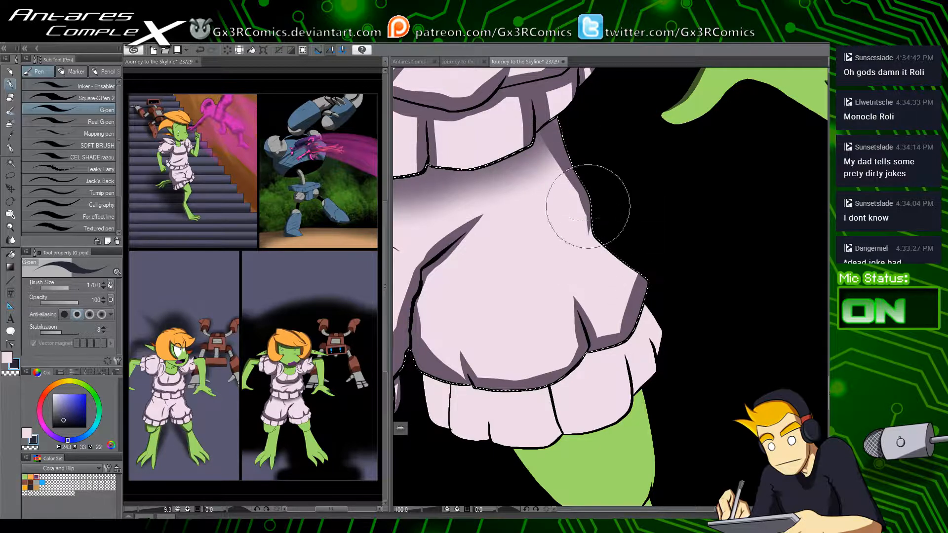
left_click_drag(591, 316, 637, 331)
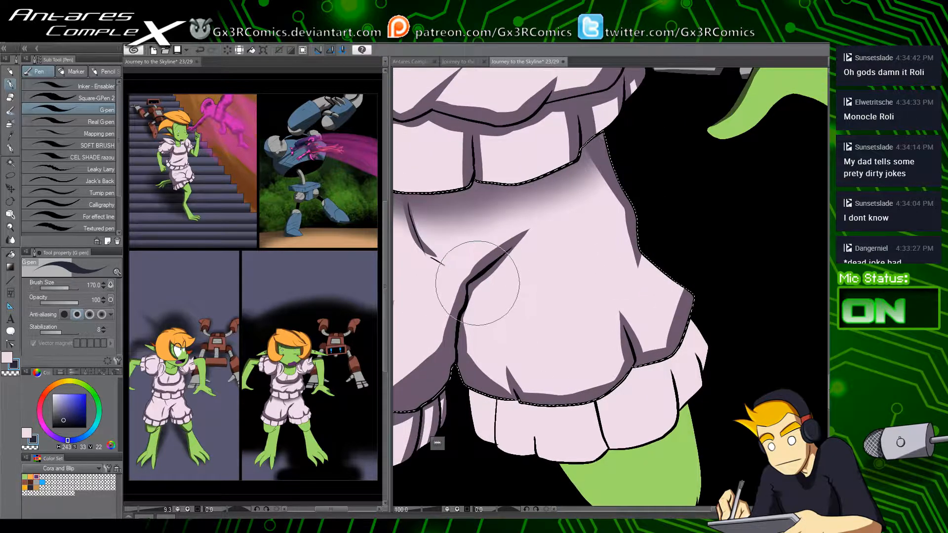
Step: Shade the right leg's innermost cuff pleat and the pleat line of the section beside it within separate selections, and deselect
left_click_drag(494, 398, 593, 327)
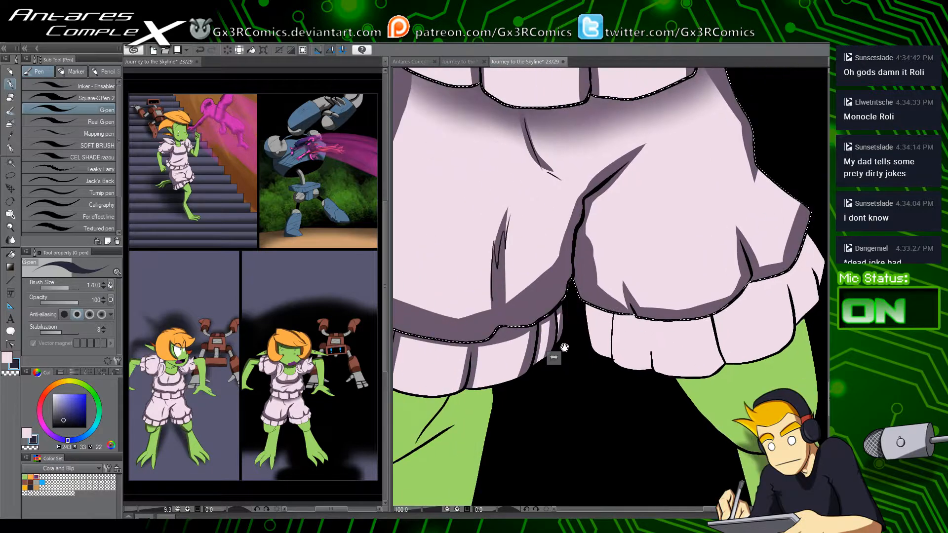
key("w")
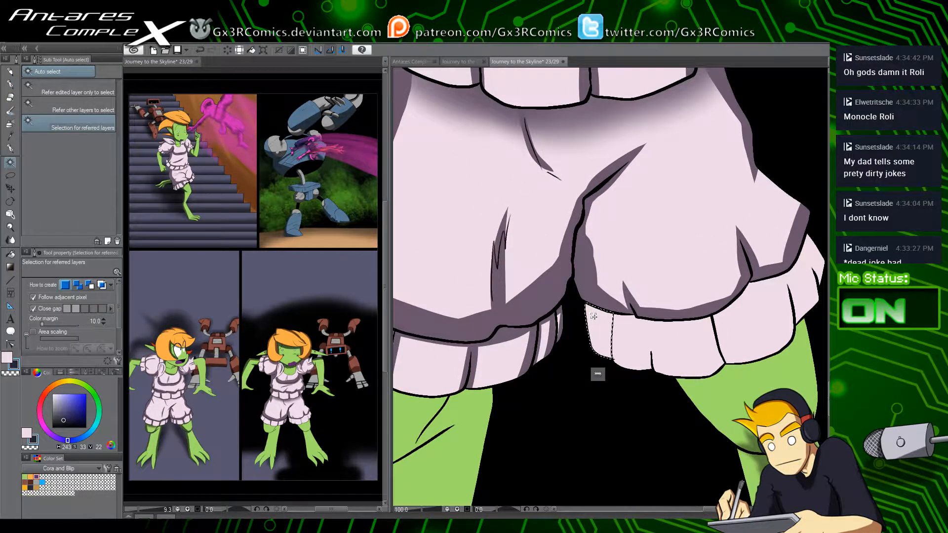
key("p")
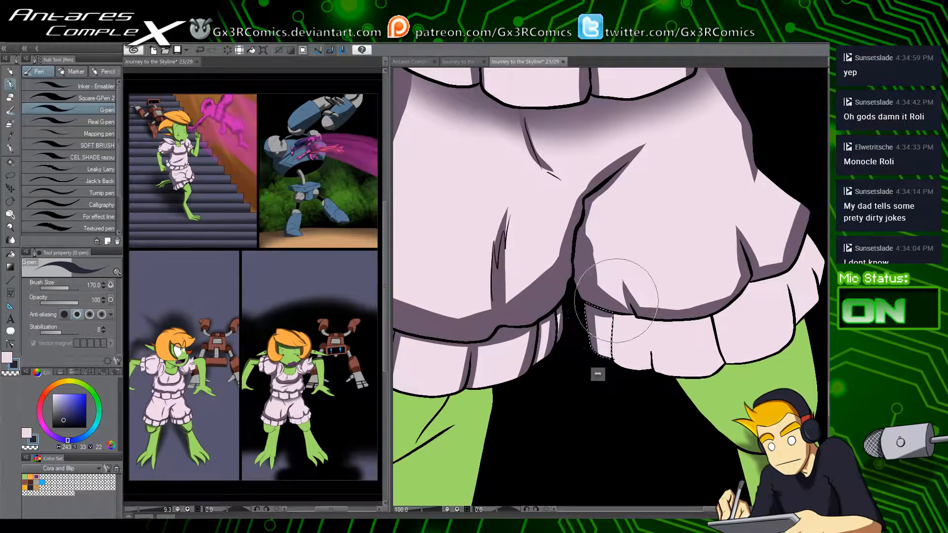
left_click_drag(646, 352, 562, 362)
key("w")
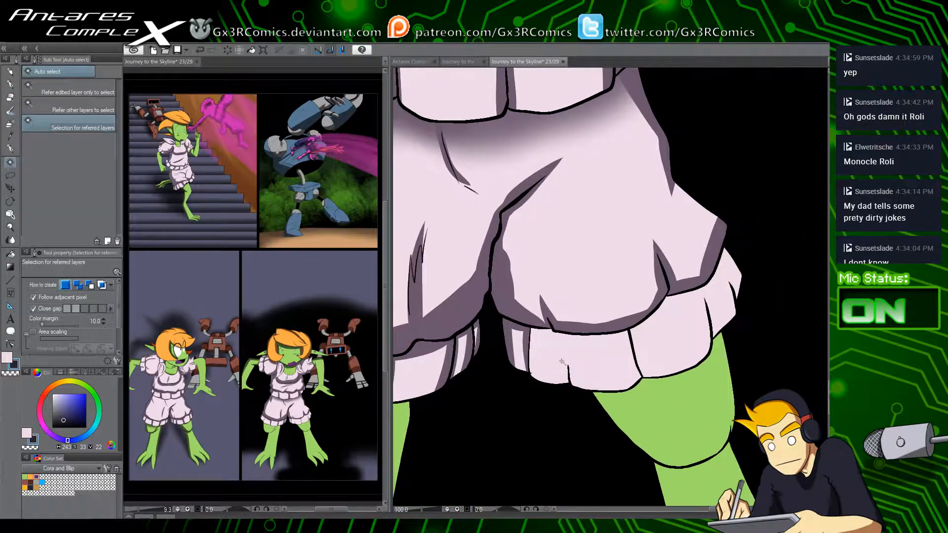
key("p")
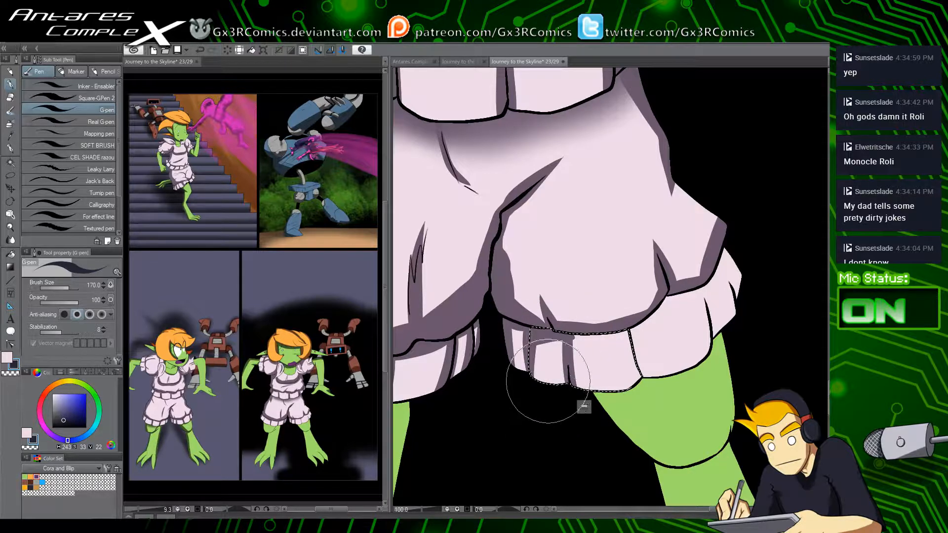
key("ctrl+d")
Step: Reselect the middle section of the right leg's cuff, trim its pleat shadow and shade along its outer seam
left_click_drag(575, 379, 503, 386)
key("c")
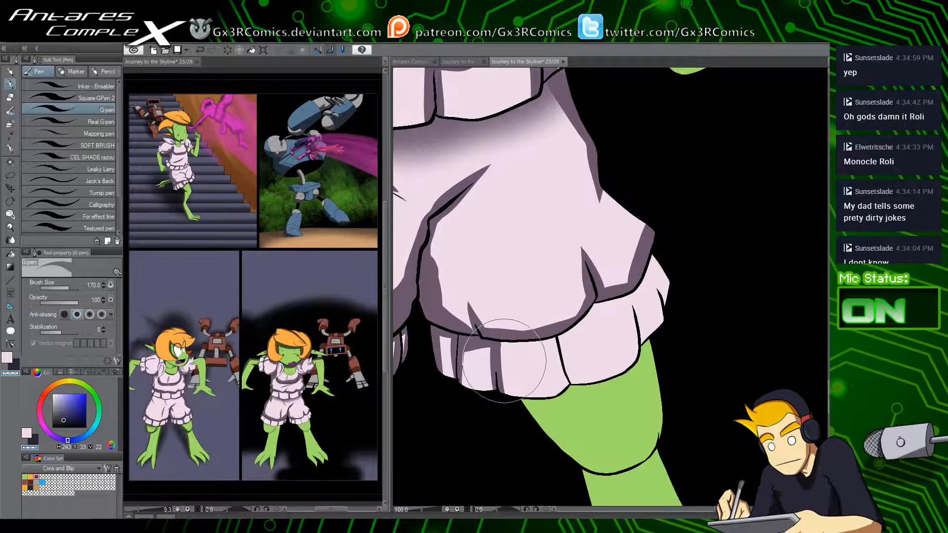
key("w")
key("p")
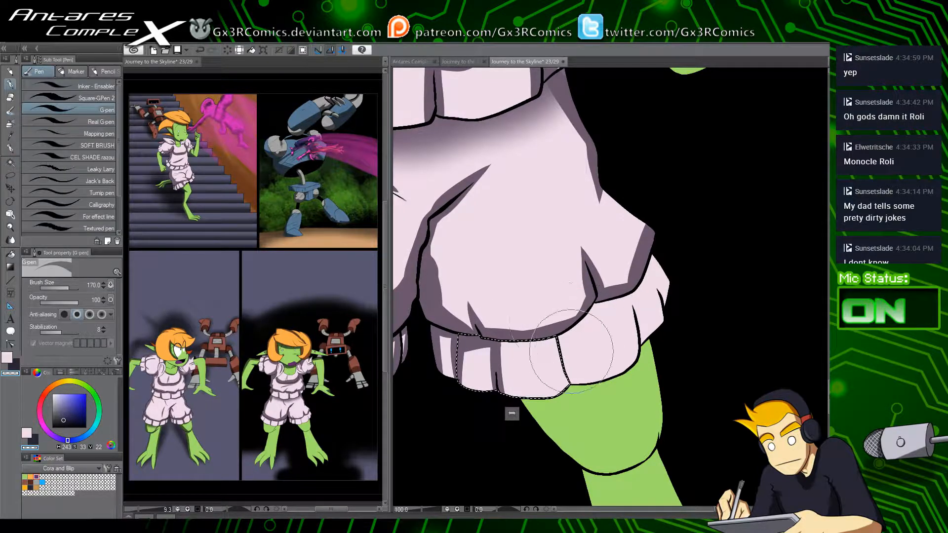
key("x")
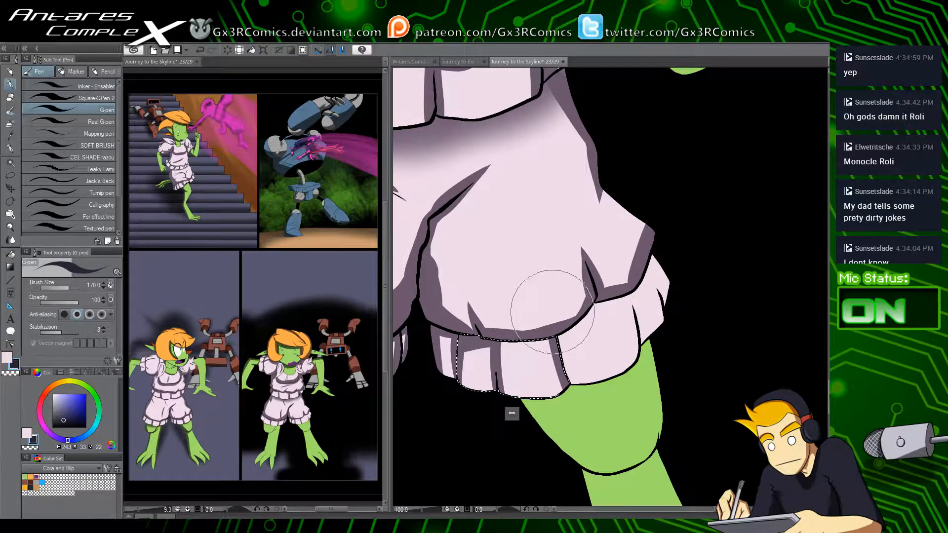
Step: Select the outer section of the right leg's cuff and shade its pleat line and outer edge, redoing unsatisfactory strokes, and deselect
mouse_move(559, 345)
left_mouse_down()
mouse_move(477, 380)
mouse_move(504, 435)
left_mouse_up()
key("w")
left_click(503, 378)
key("p")
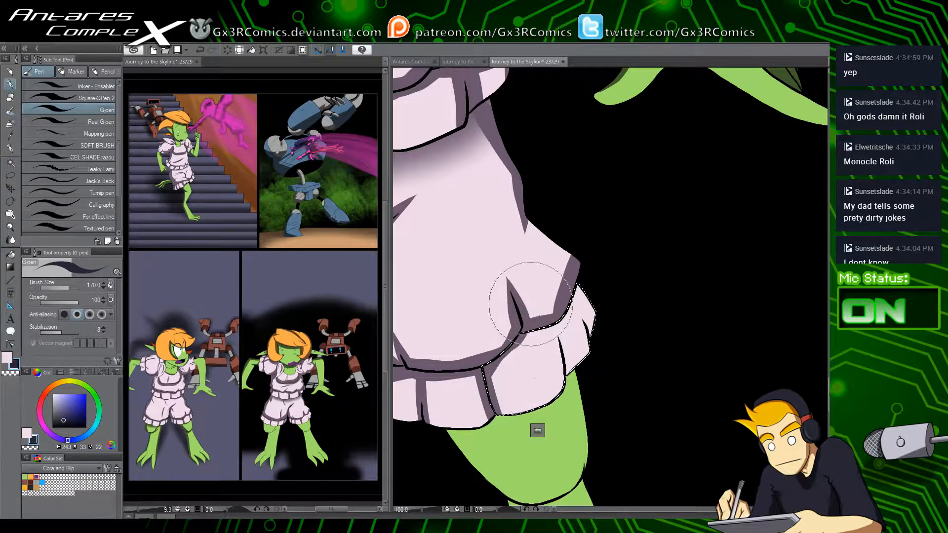
key("ctrl+z")
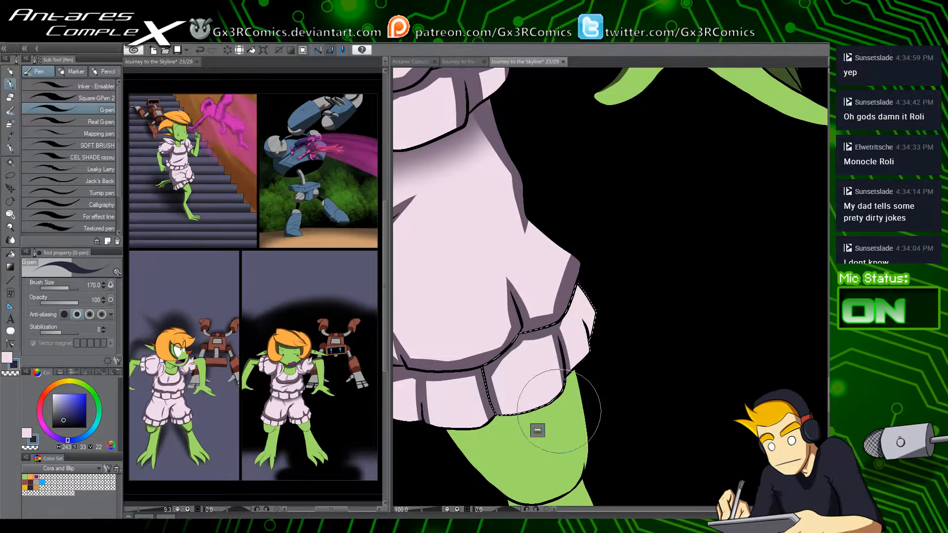
mouse_move(566, 293)
left_mouse_down()
mouse_move(590, 338)
mouse_move(561, 280)
mouse_move(611, 338)
left_mouse_up()
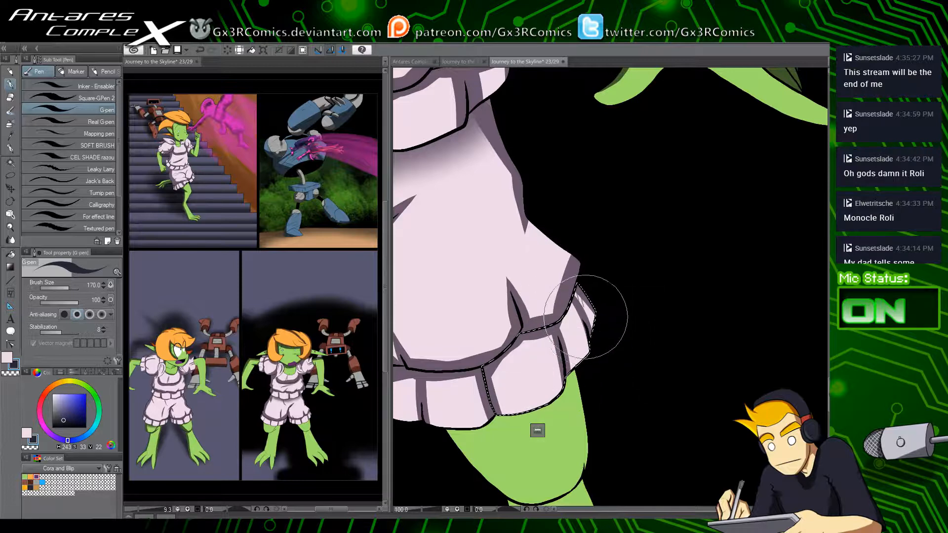
key("ctrl+z")
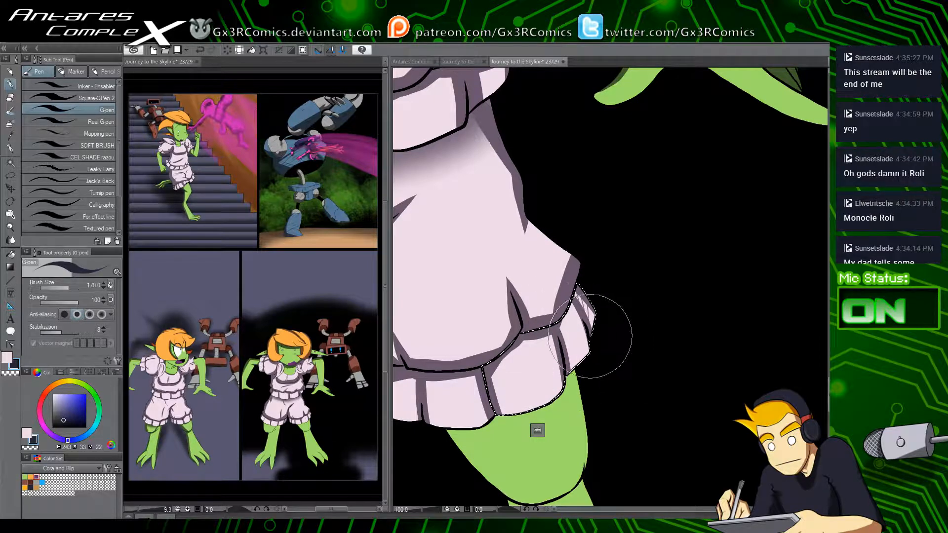
left_click_drag(558, 325, 568, 314)
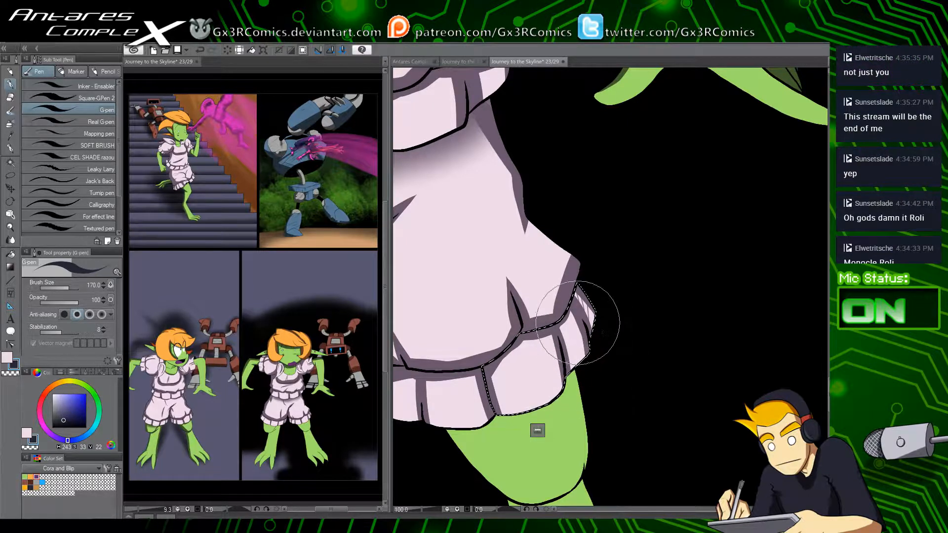
key("ctrl+d")
Step: Select the right leg's knee area and airbrush a soft shadow on the skin beneath the cuff, redoing the first stroke
left_click_drag(478, 459, 537, 361)
key("w")
left_click(527, 357)
key("b")
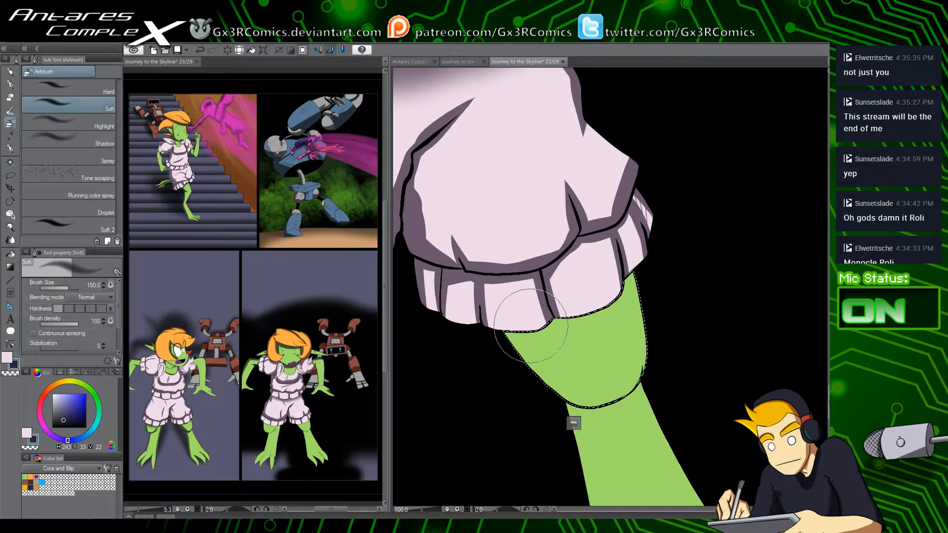
key("ctrl+z")
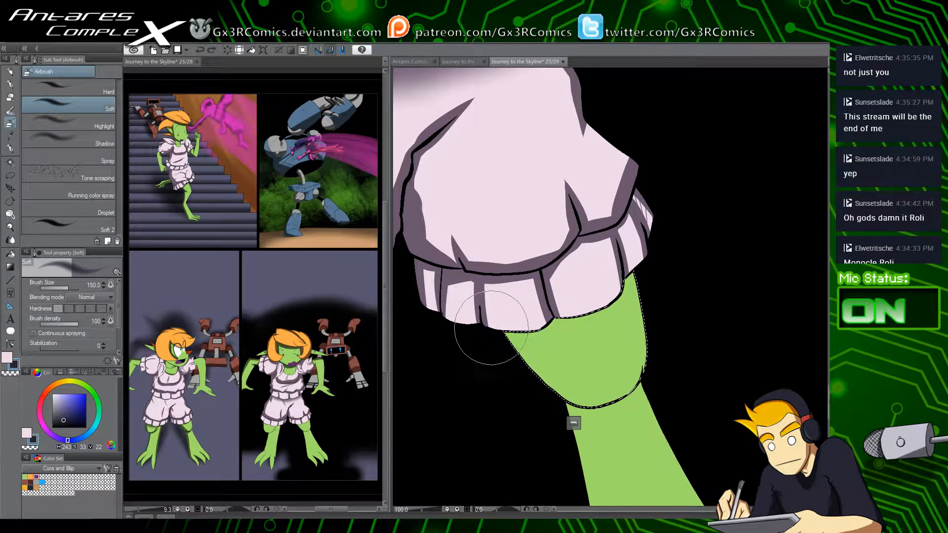
left_click_drag(489, 326, 620, 271)
Step: Select the right lower leg and foot, and airbrush a soft shadow just beneath the knee
left_click_drag(640, 375, 601, 317)
key("w")
left_click(573, 363)
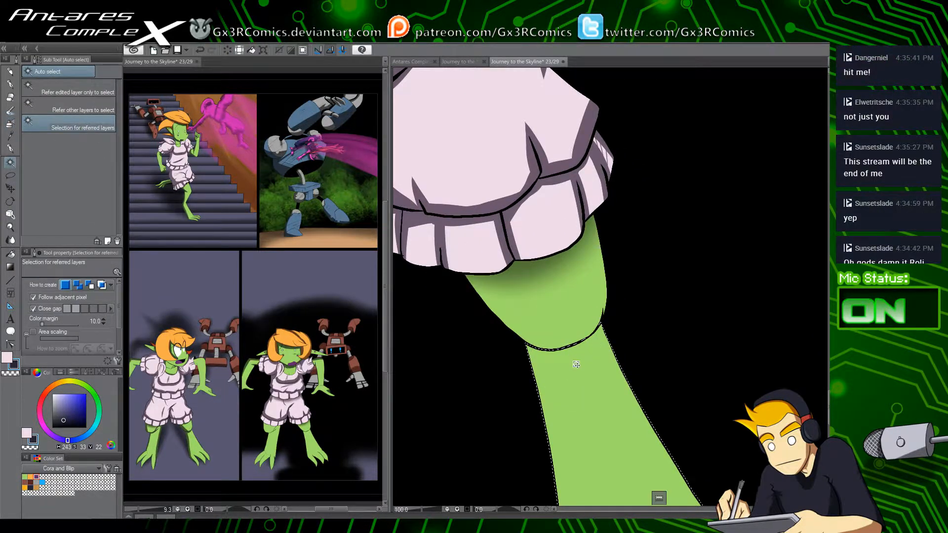
key("b")
left_click_drag(532, 349, 607, 328)
Step: Shade the undersides of the right foot's inner and middle toes with the G-pen
left_click_drag(553, 435, 499, 218)
key("w")
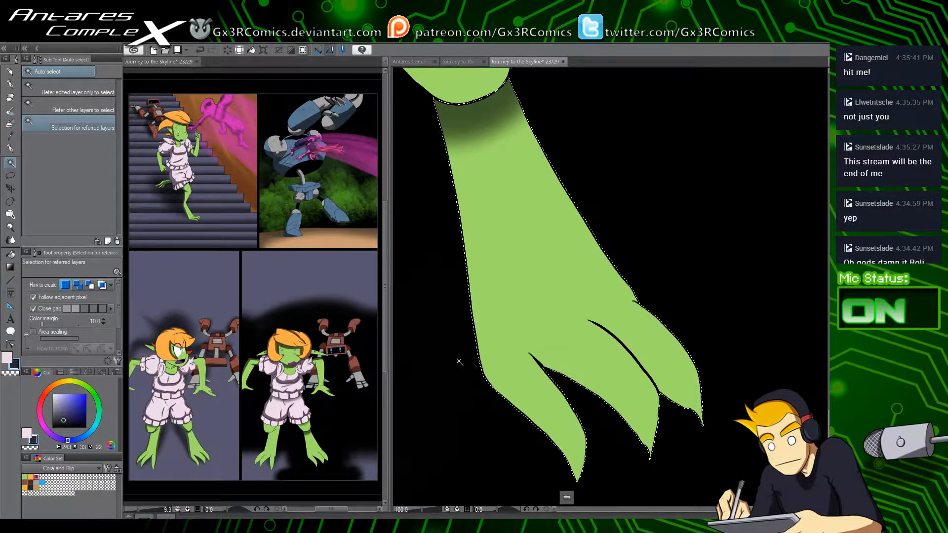
key("p")
left_click_drag(469, 353, 571, 482)
left_click_drag(485, 378, 561, 423)
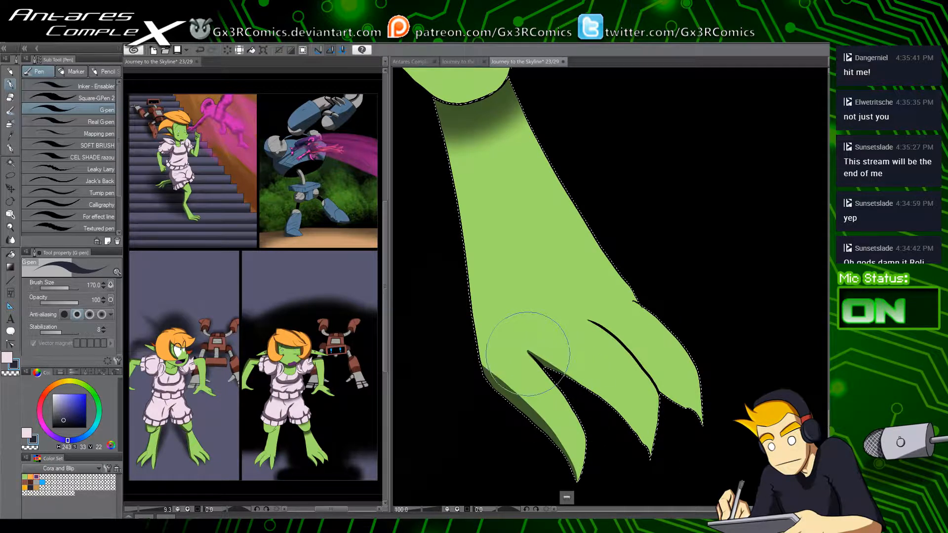
mouse_move(535, 358)
left_mouse_down()
mouse_move(597, 392)
mouse_move(636, 442)
mouse_move(625, 413)
mouse_move(647, 456)
left_mouse_up()
Step: Shade the right foot's outer toe along its crease and underside, and trim the shadow with the transparent colour
mouse_move(620, 345)
left_mouse_down()
mouse_move(565, 347)
mouse_move(614, 399)
left_mouse_up()
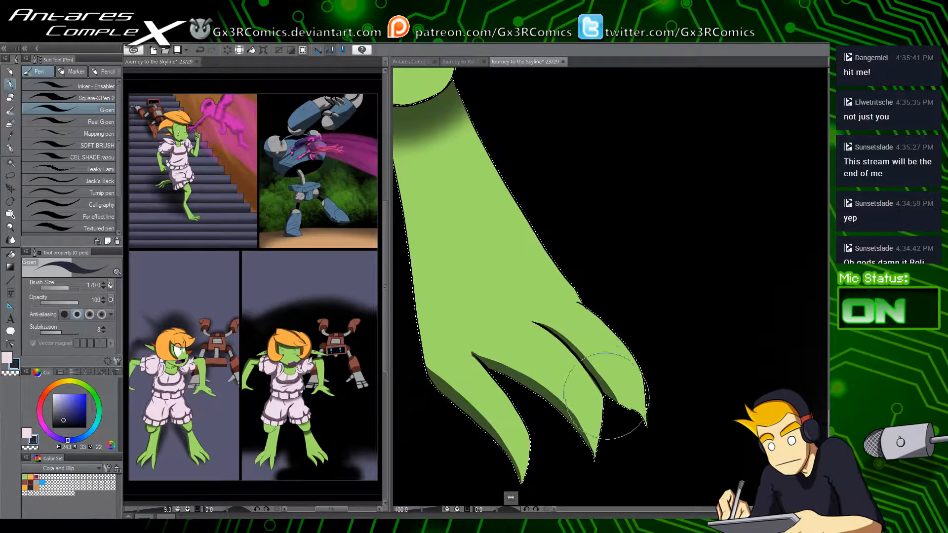
left_click_drag(584, 345, 627, 413)
mouse_move(541, 328)
left_mouse_down()
mouse_move(601, 378)
mouse_move(630, 430)
left_mouse_up()
key("c")
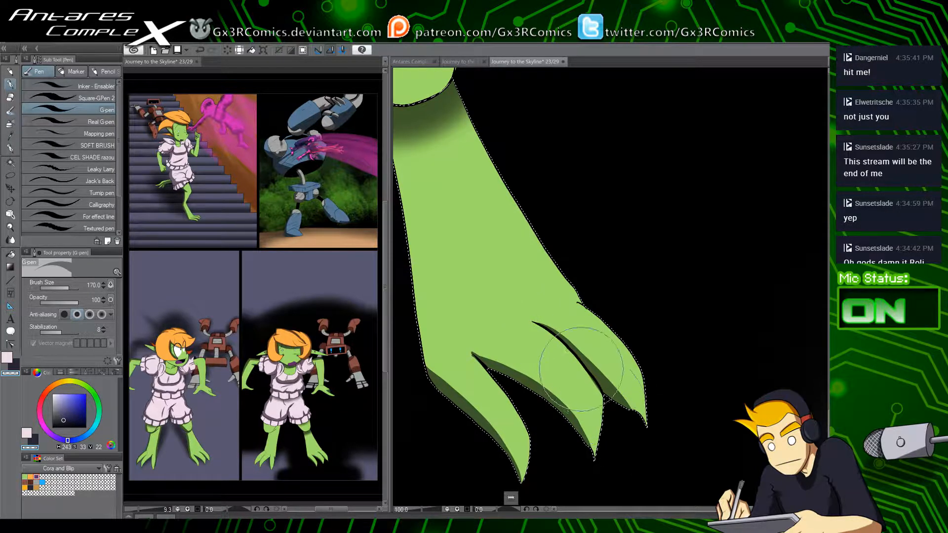
mouse_move(582, 370)
left_mouse_down()
mouse_move(585, 407)
mouse_move(646, 413)
mouse_move(635, 402)
left_mouse_up()
key("c")
Step: Select the right leg's knee area again and shade its inner edge with the G-pen, redoing the first stroke in a narrower shape
left_click_drag(514, 326, 642, 321)
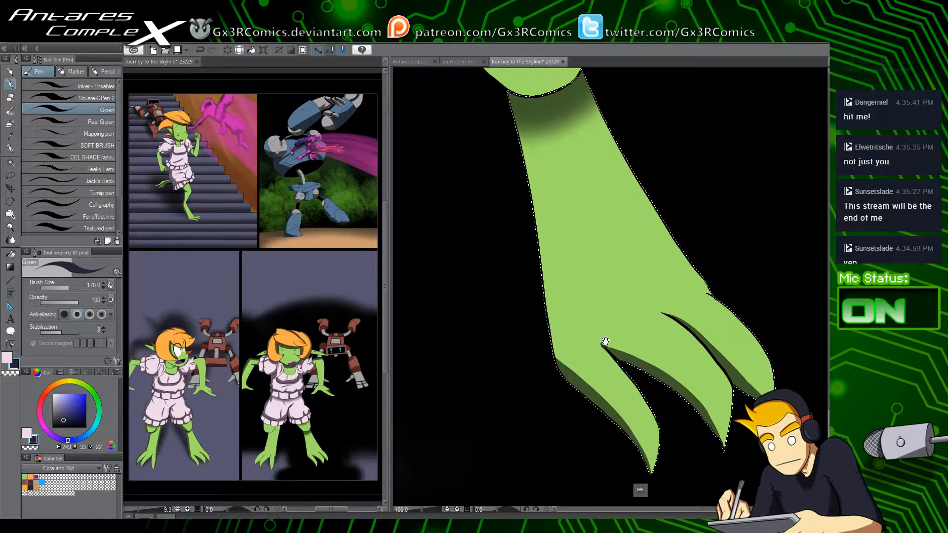
left_click_drag(492, 313, 555, 314)
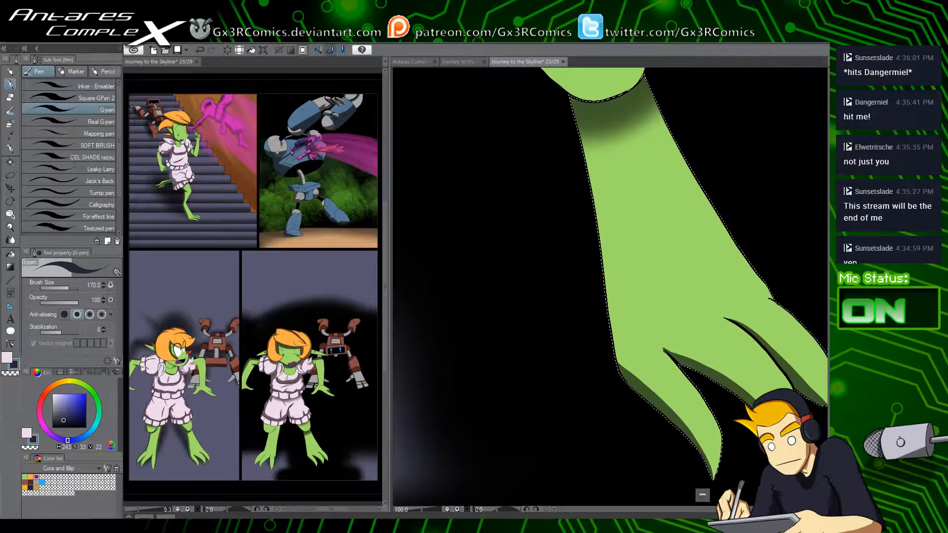
left_click_drag(566, 102, 539, 265)
key("w")
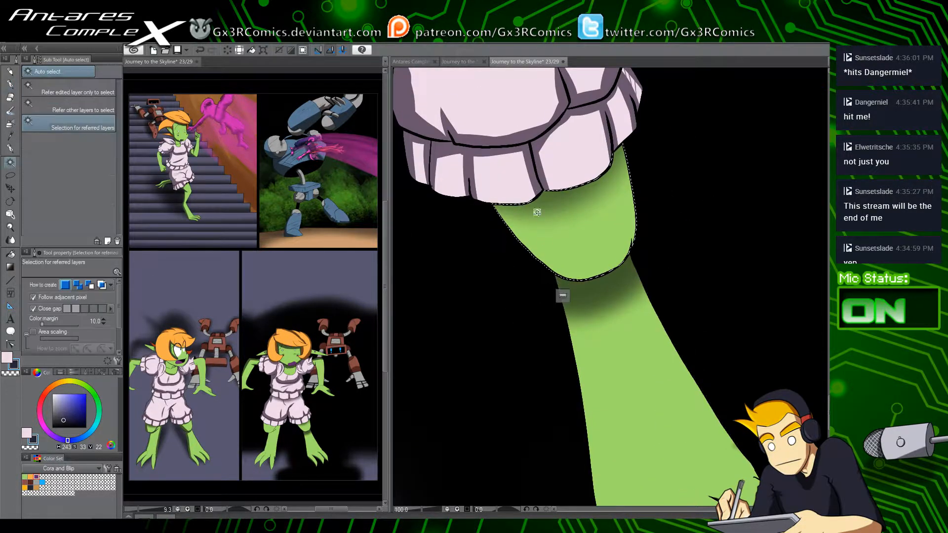
key("p")
left_click_drag(473, 141, 552, 279)
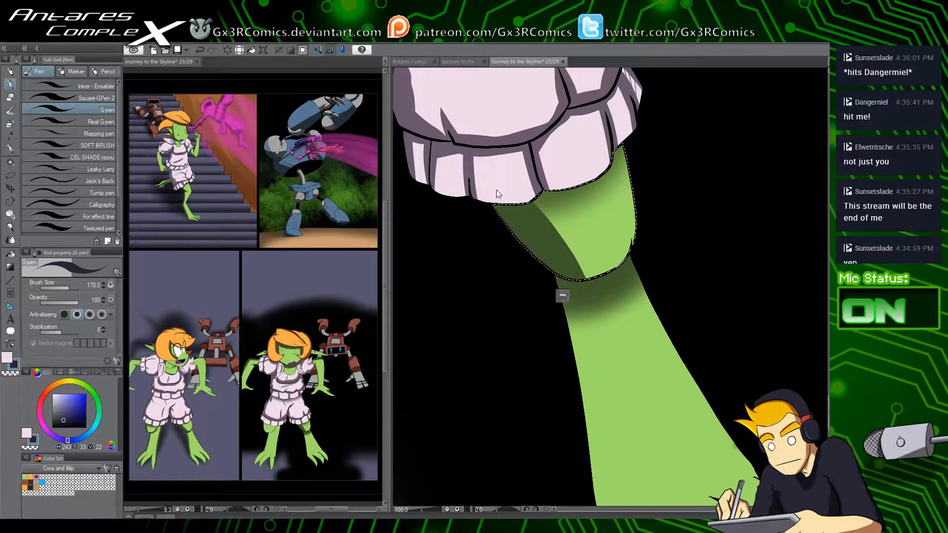
key("ctrl+z")
left_click_drag(468, 135, 581, 292)
left_click_drag(497, 199, 603, 306)
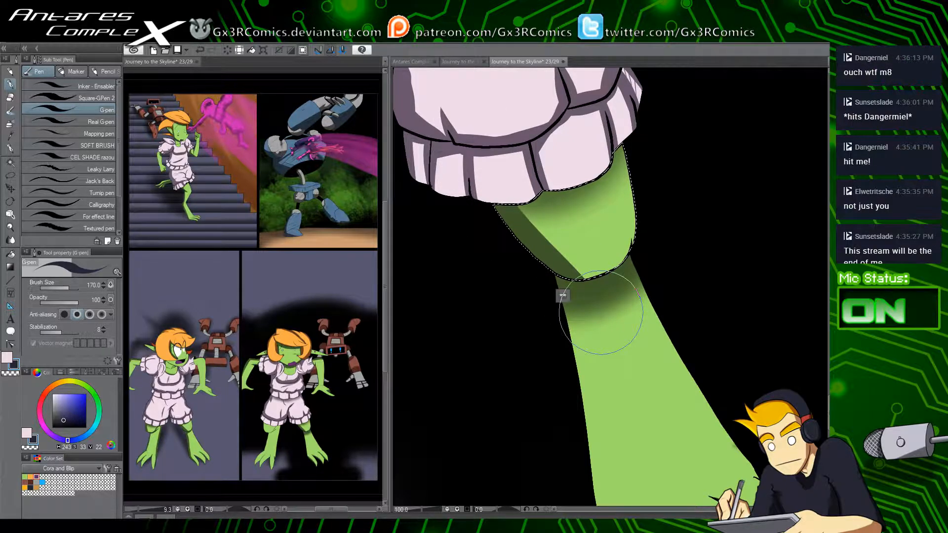
Step: Select the skin of the left leg and shade the underside of the knee and its two creases
left_click_drag(442, 248, 676, 289)
key("w")
left_click(494, 278)
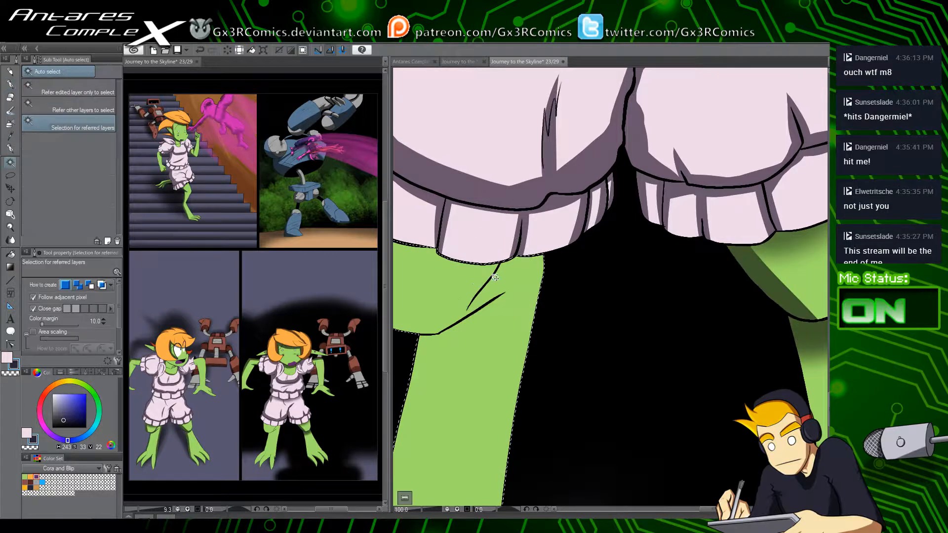
key("p")
left_click_drag(435, 326, 536, 329)
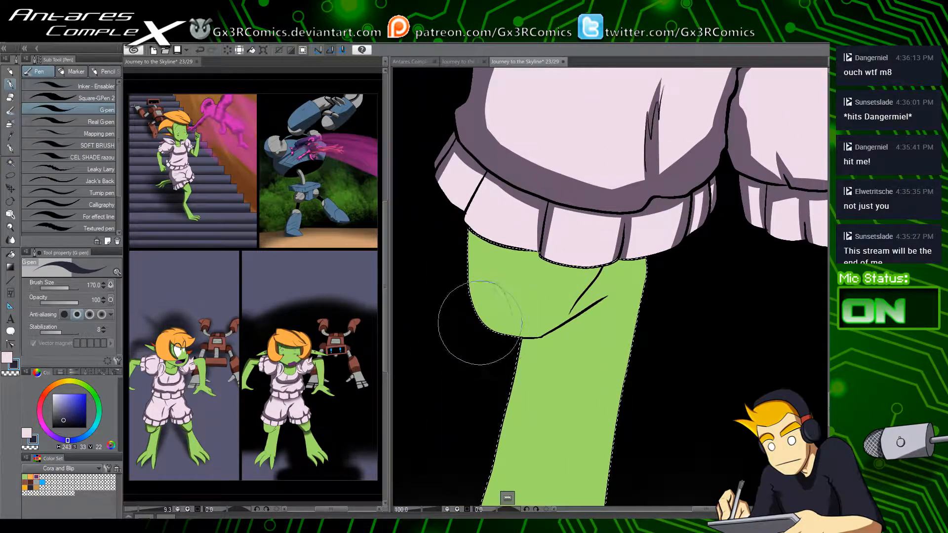
mouse_move(479, 323)
left_mouse_down()
mouse_move(543, 330)
mouse_move(634, 272)
mouse_move(584, 286)
mouse_move(624, 230)
left_mouse_up()
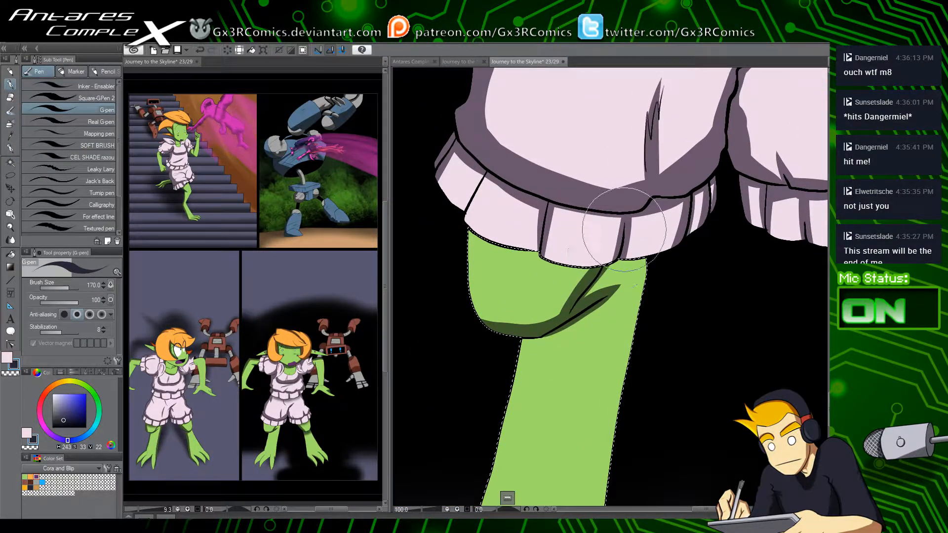
left_click_drag(572, 306, 626, 230)
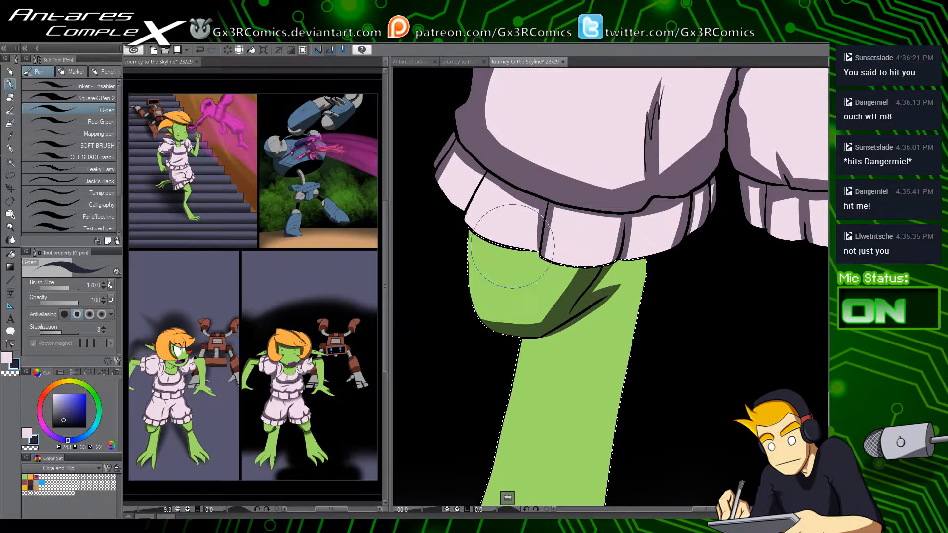
Step: Airbrush a soft shadow beneath the left leg's cuff, and shade the skin's inner corner under the cuff with the G-pen
key("b")
left_click_drag(450, 211, 563, 249)
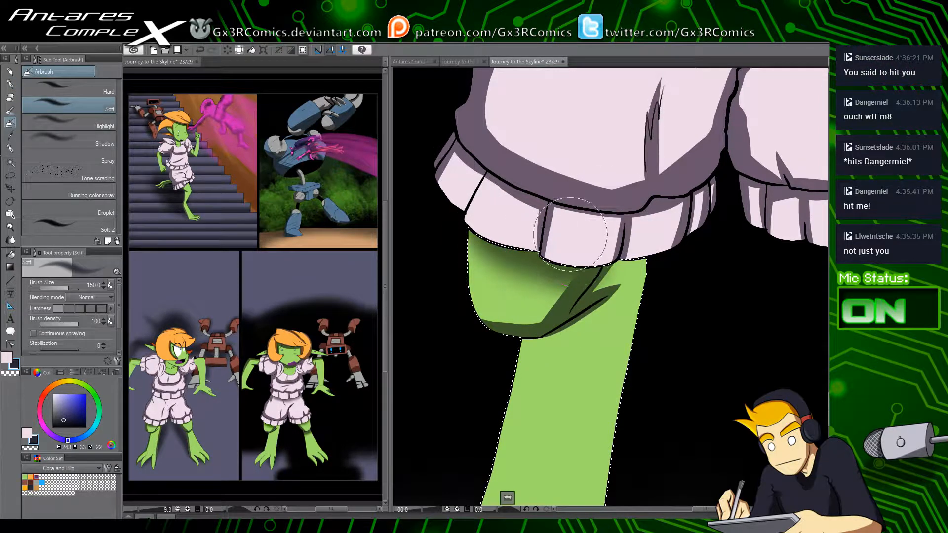
key("p")
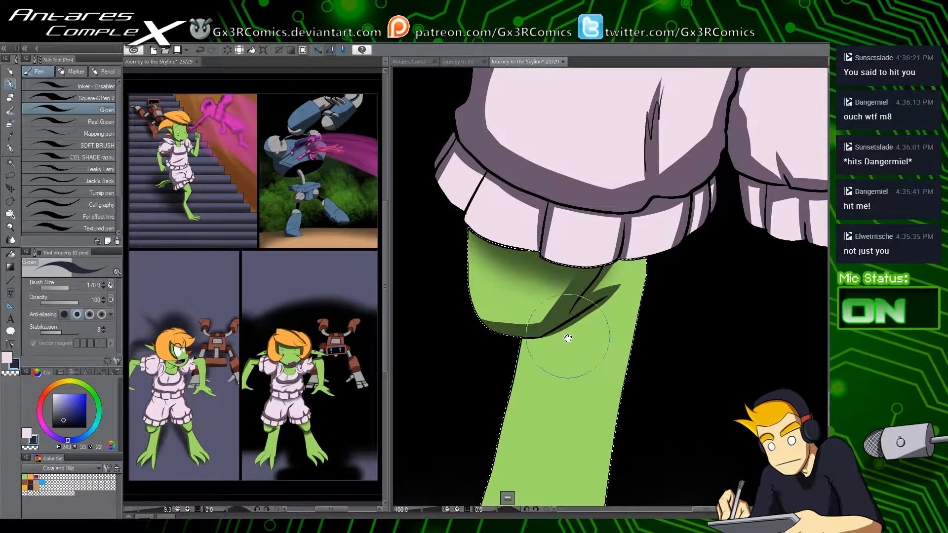
left_click_drag(557, 326, 495, 345)
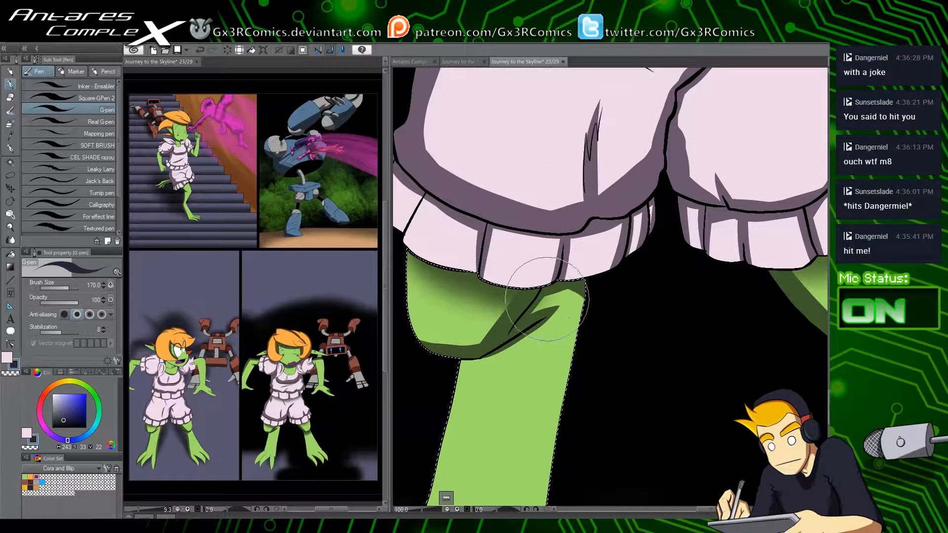
Step: Shade the left leg's inner edge from the cuff down to the foot, redoing the long stroke in a narrower shape
left_click_drag(613, 317, 568, 271)
left_click_drag(564, 385, 559, 274)
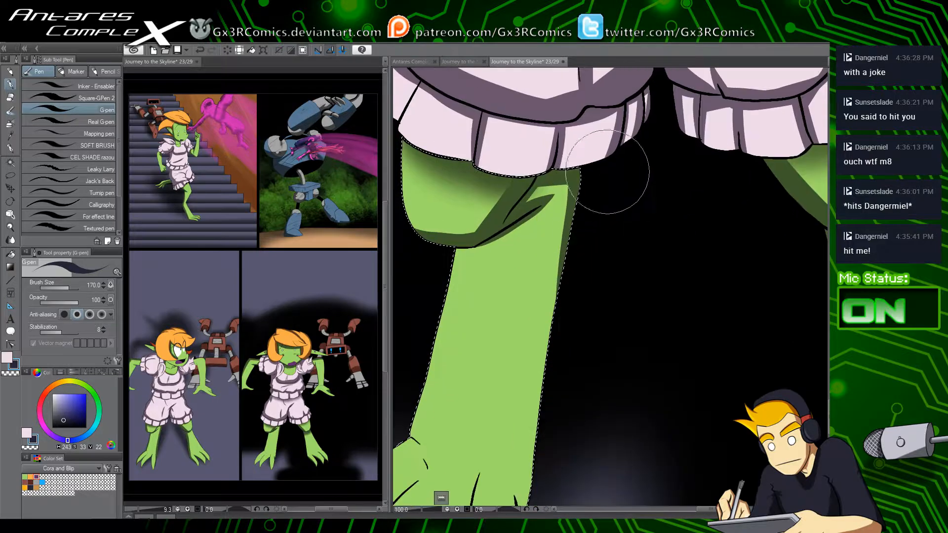
scroll(575, 213, "down", 1)
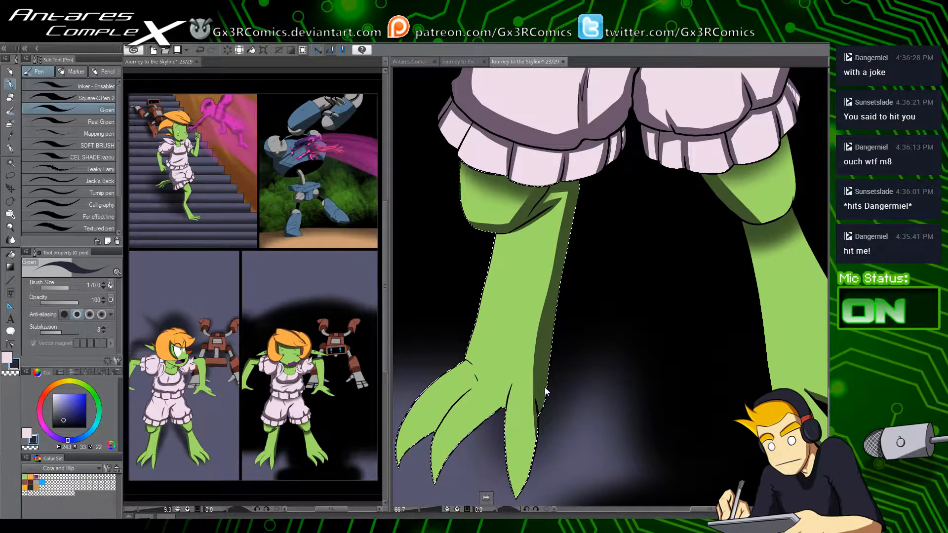
key("ctrl+z")
left_click_drag(584, 178, 544, 411)
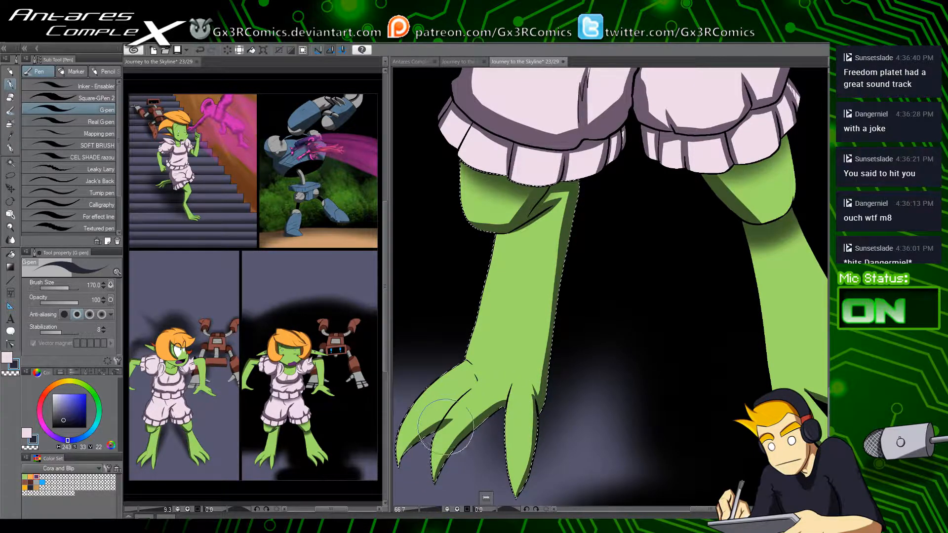
Step: Shade the toes of the left foot with the G-pen, alternating between the shadow colour and transparent to trim the shapes
key("c")
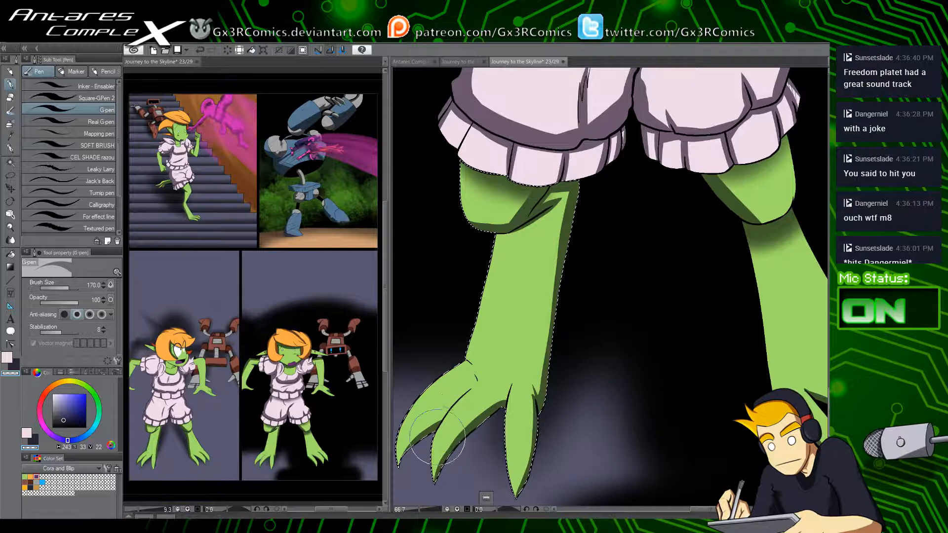
key("c")
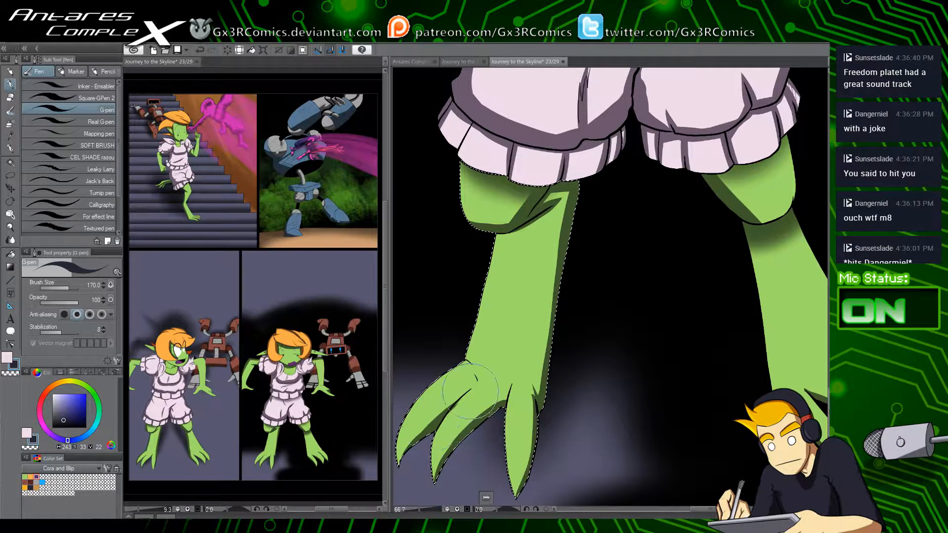
key("c")
key("c")
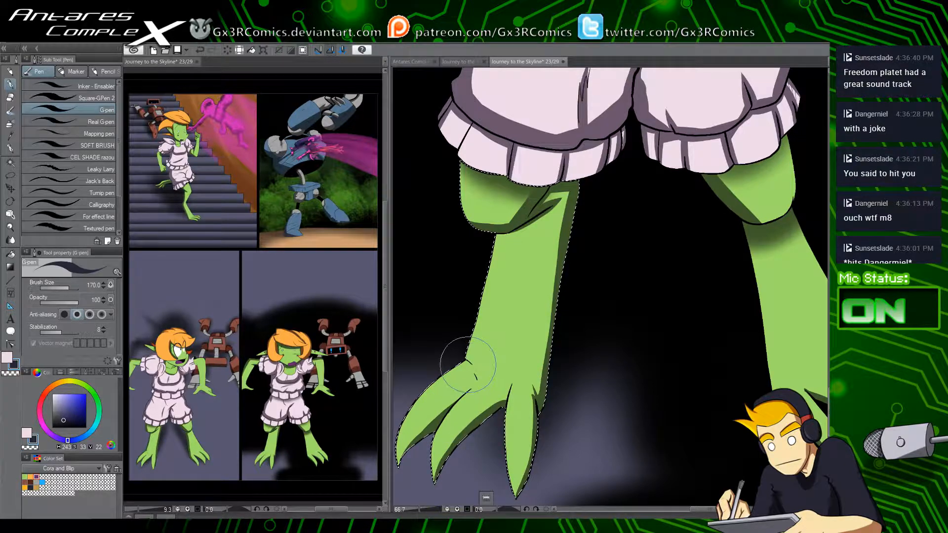
Step: Examine the finished leg, clothing and face shading in the bottom-right panel up close and against the whole page
left_click_drag(471, 376, 454, 430)
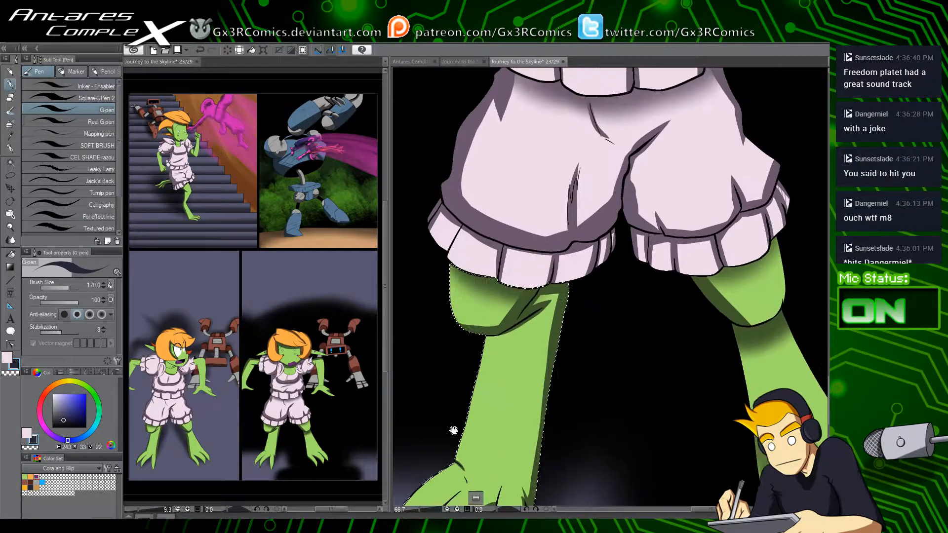
left_click_drag(502, 332, 470, 422)
left_click_drag(565, 333, 528, 446)
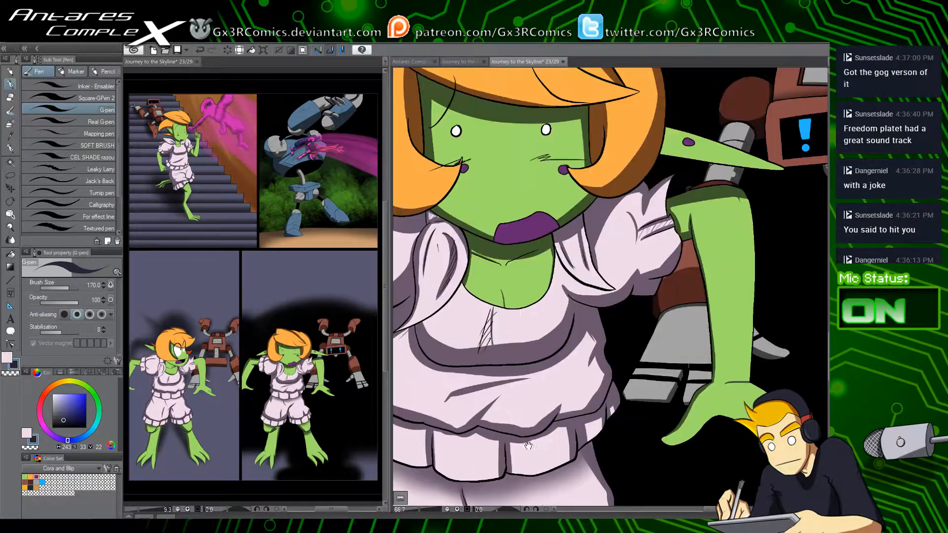
mouse_move(524, 342)
left_mouse_down()
mouse_move(520, 417)
mouse_move(505, 341)
left_mouse_up()
scroll(515, 389, "down", 2)
scroll(515, 390, "down", 4)
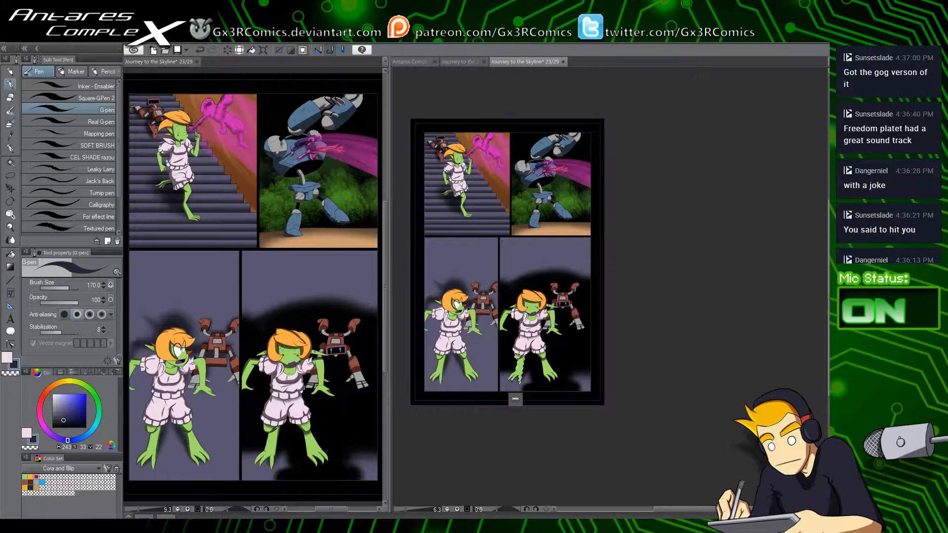
key("ctrl+plus")
key("ctrl+plus")
key("ctrl+plus")
key("ctrl+plus")
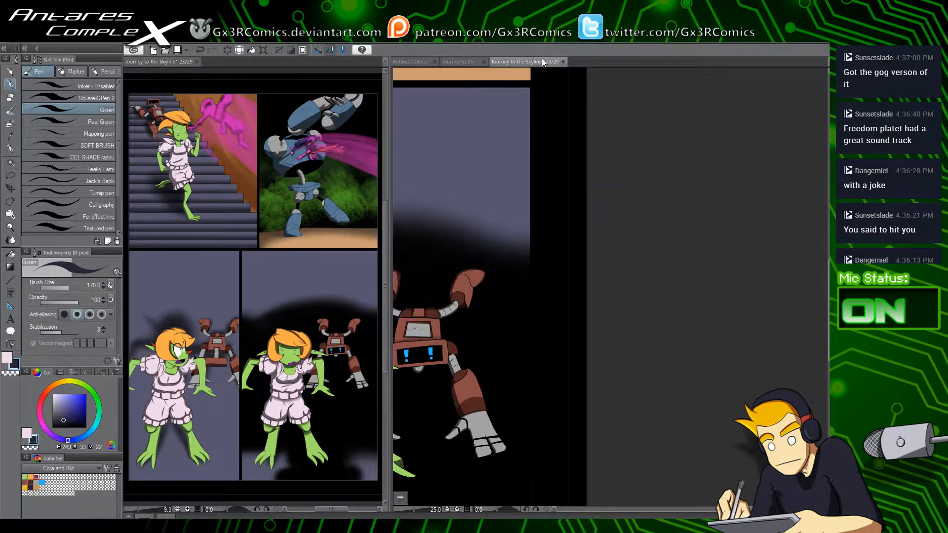
left_click_drag(442, 308, 582, 245)
left_click_drag(464, 336, 527, 300)
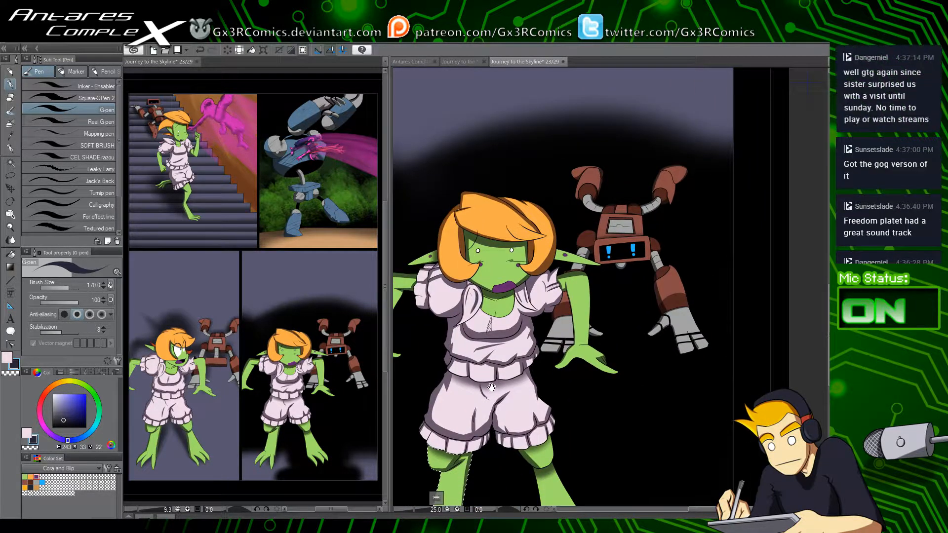
left_click_drag(492, 387, 519, 329)
scroll(499, 377, "down", 2)
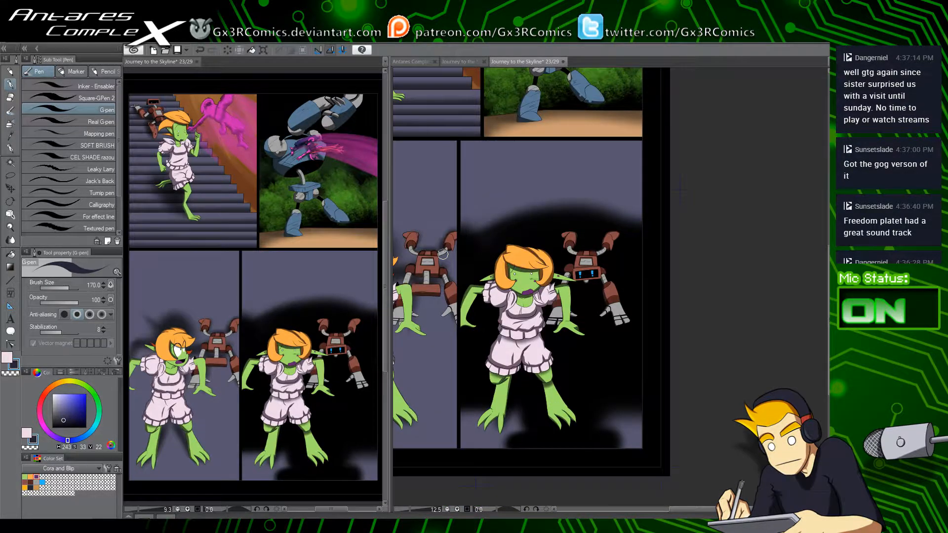
Step: Select a rectangle around the bottom-right panel's figures and airbrush a soft shadow along the left arm's outer edge at brush size 170
key("m")
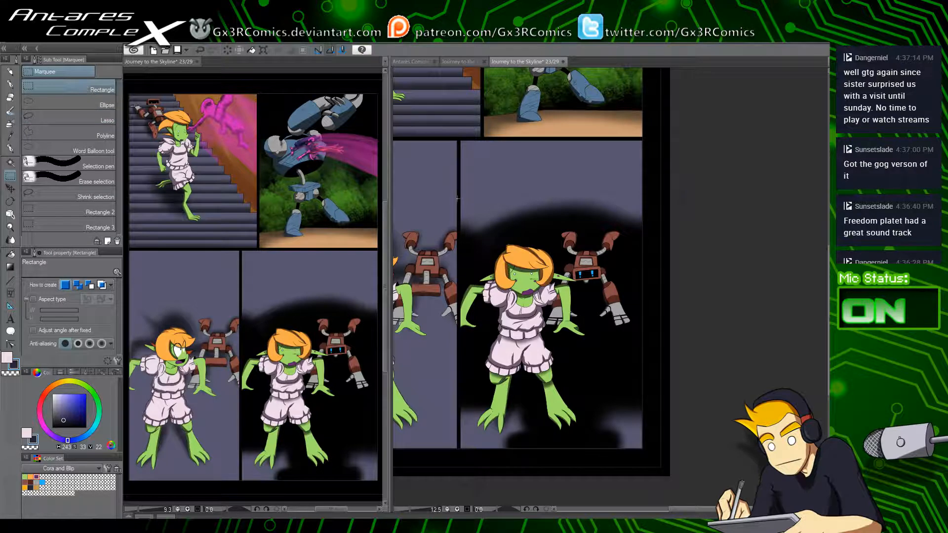
left_click_drag(458, 194, 669, 451)
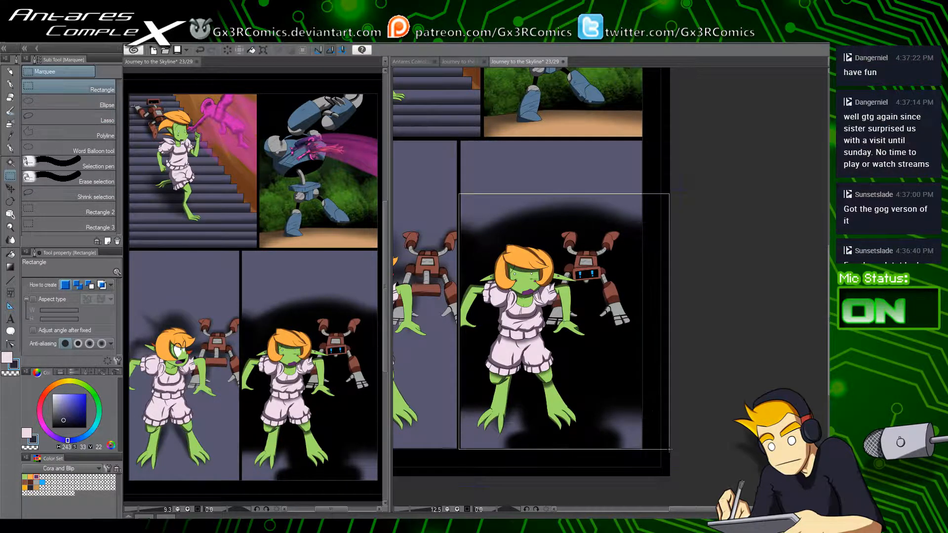
key("b")
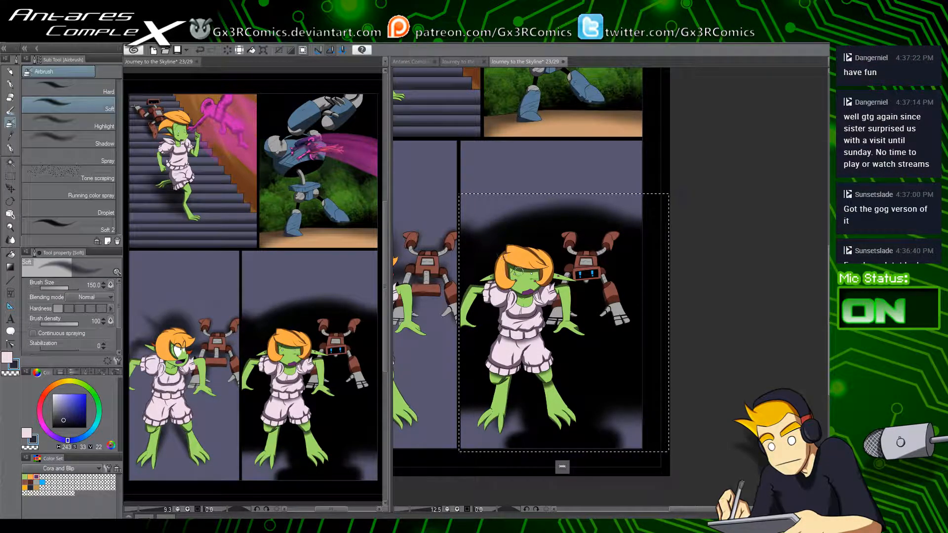
key("bracketright")
key("bracketright")
key("bracketright")
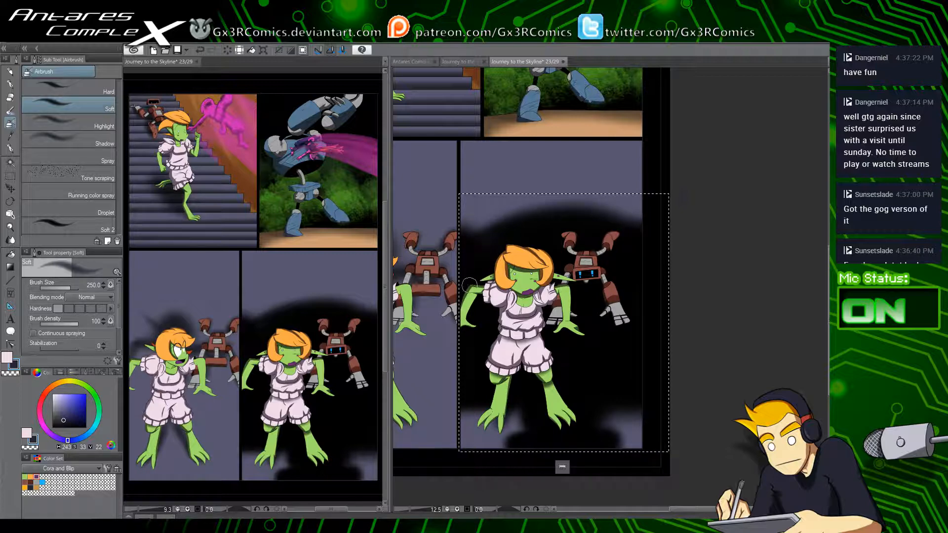
left_click_drag(470, 285, 494, 254)
scroll(482, 295, "up", 2)
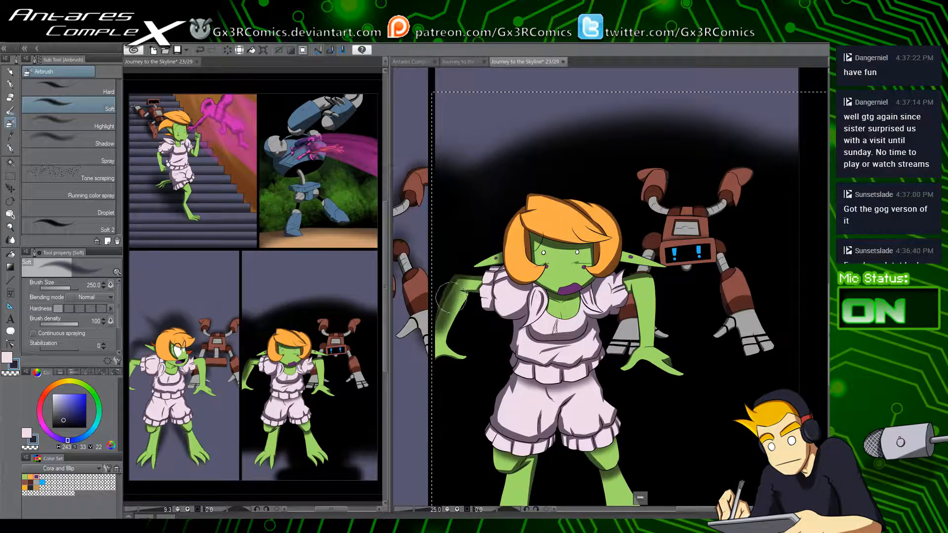
key("bracketleft")
key("bracketleft")
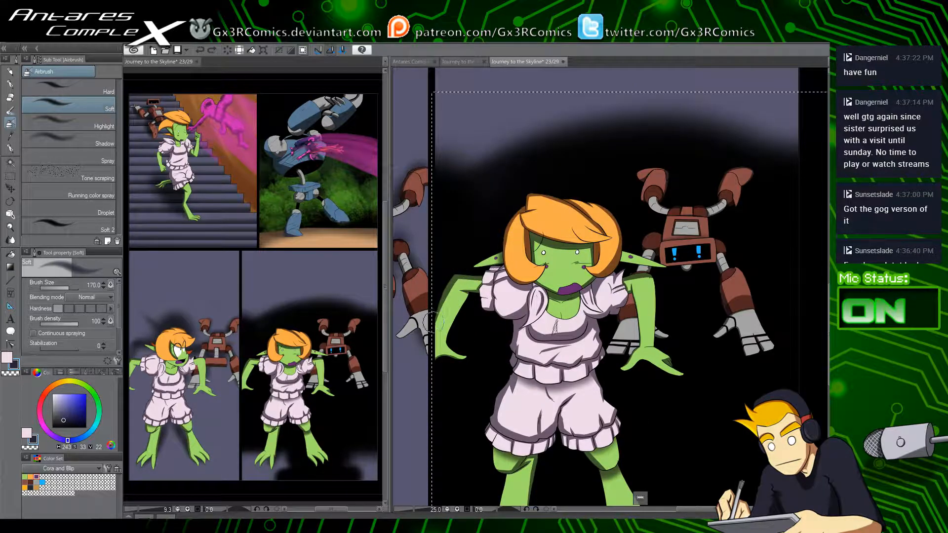
left_click_drag(433, 322, 455, 282)
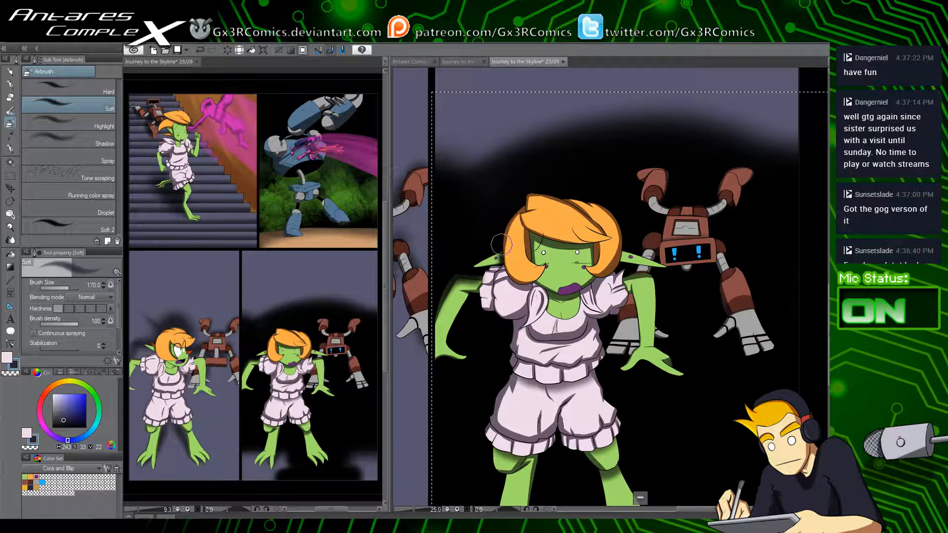
Step: Airbrush soft shadows along the outer edges of the orange hair, from the crown down to both side locks
left_click_drag(531, 217, 514, 247)
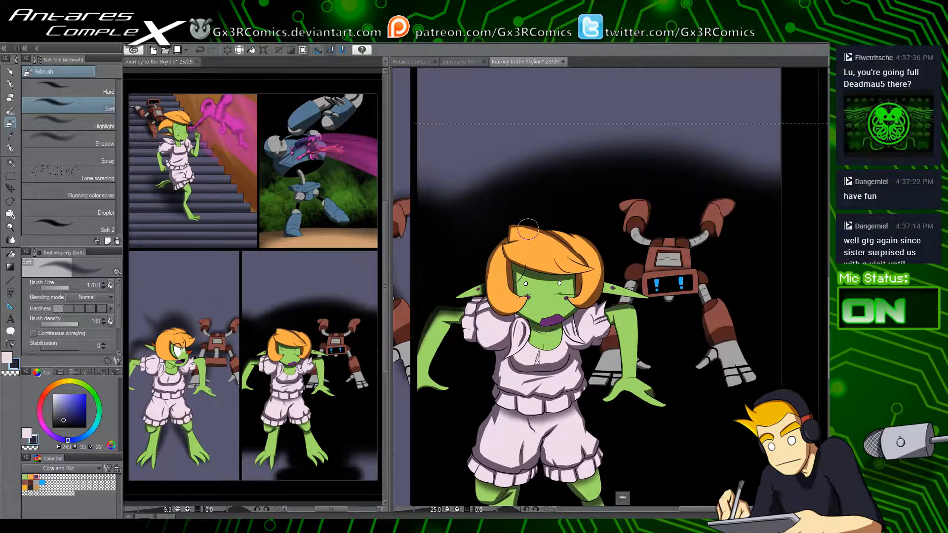
scroll(516, 246, "up", 1)
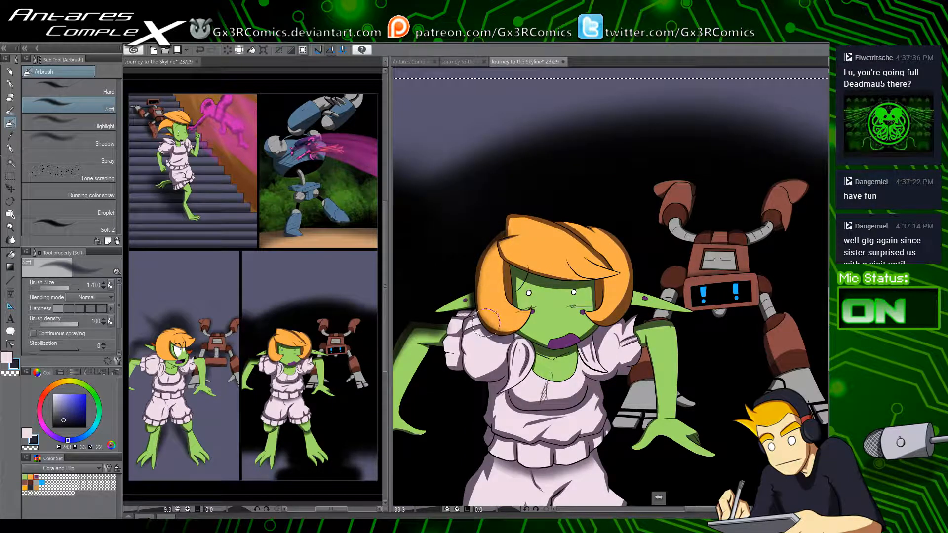
mouse_move(486, 321)
left_mouse_down()
mouse_move(506, 338)
mouse_move(518, 333)
left_mouse_up()
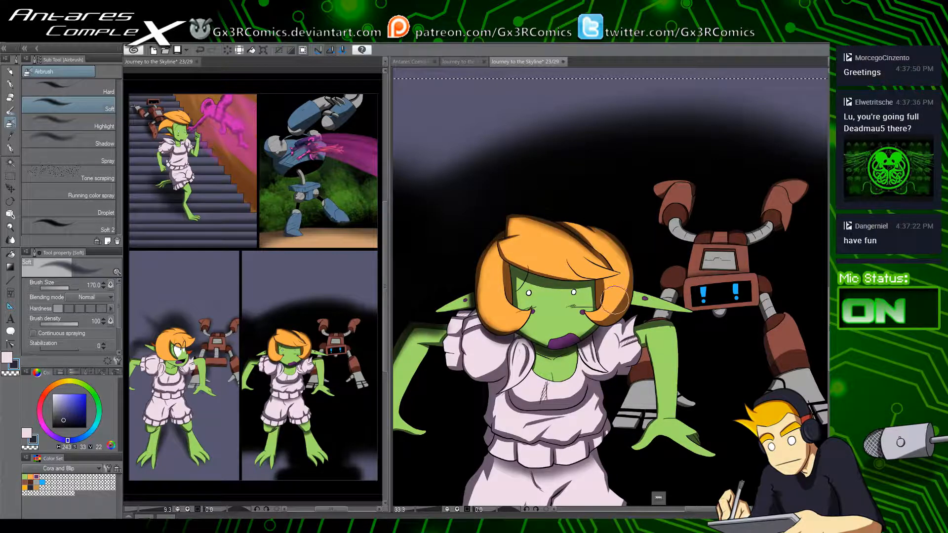
left_click_drag(608, 321, 629, 247)
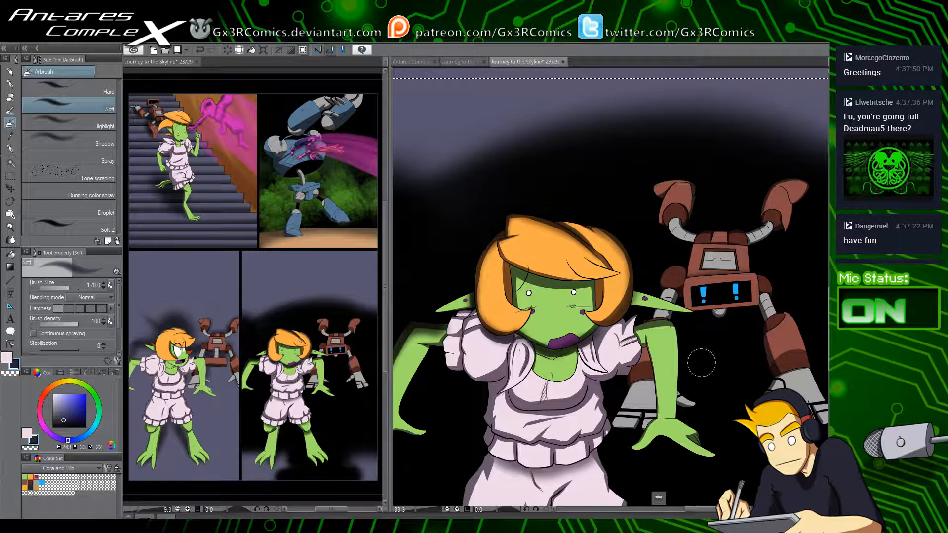
Step: Select the right ear and airbrush a soft shadow at its base beside the hair
key("w")
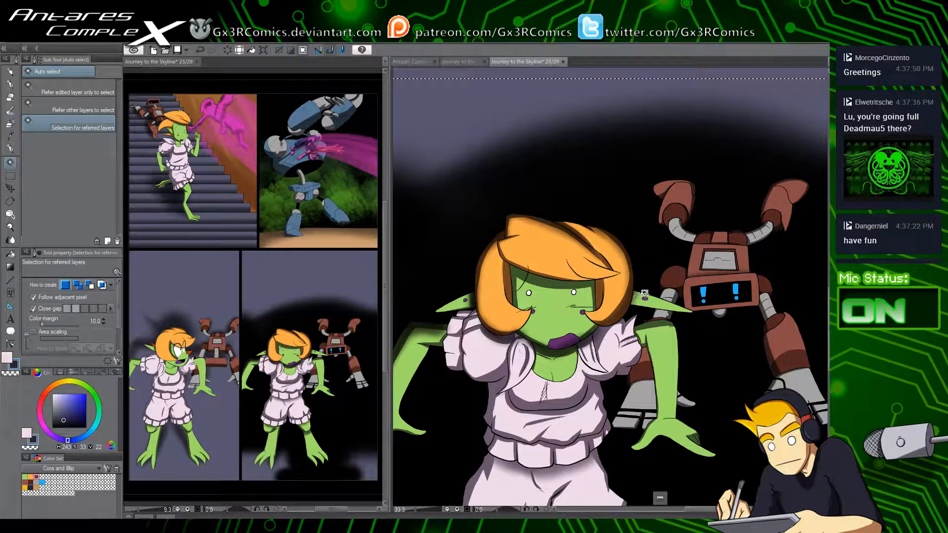
left_click(644, 294)
key("g")
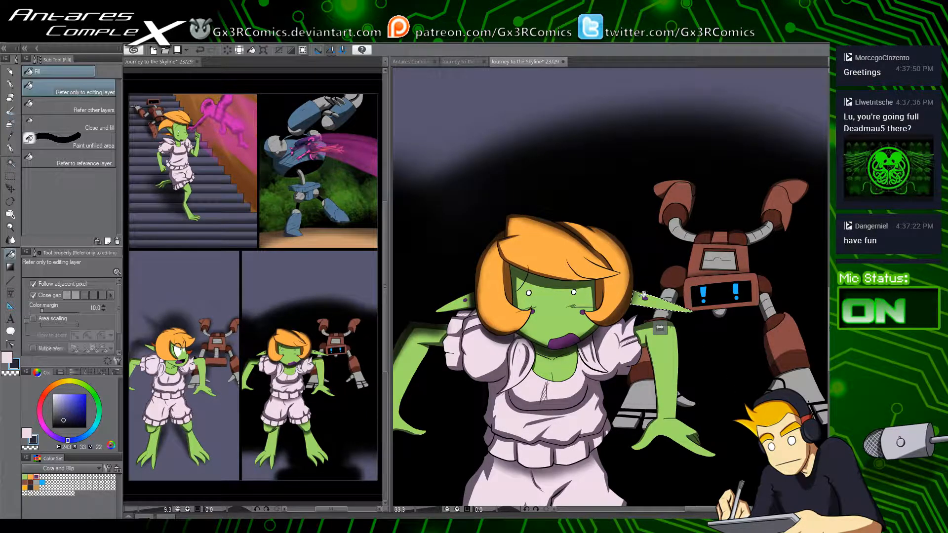
key("b")
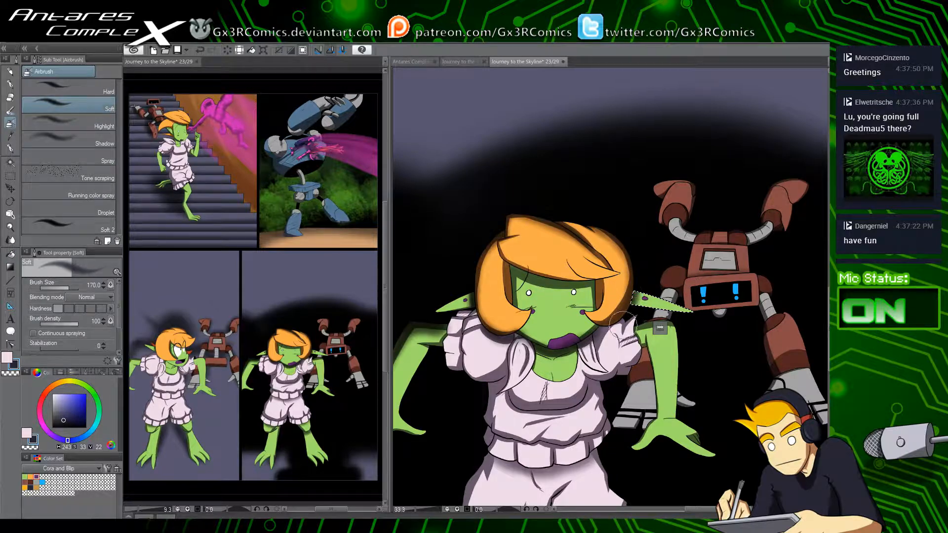
Step: Select the skin of the face and airbrush a soft shadow beneath the orange fringe
scroll(670, 380, "down", 1)
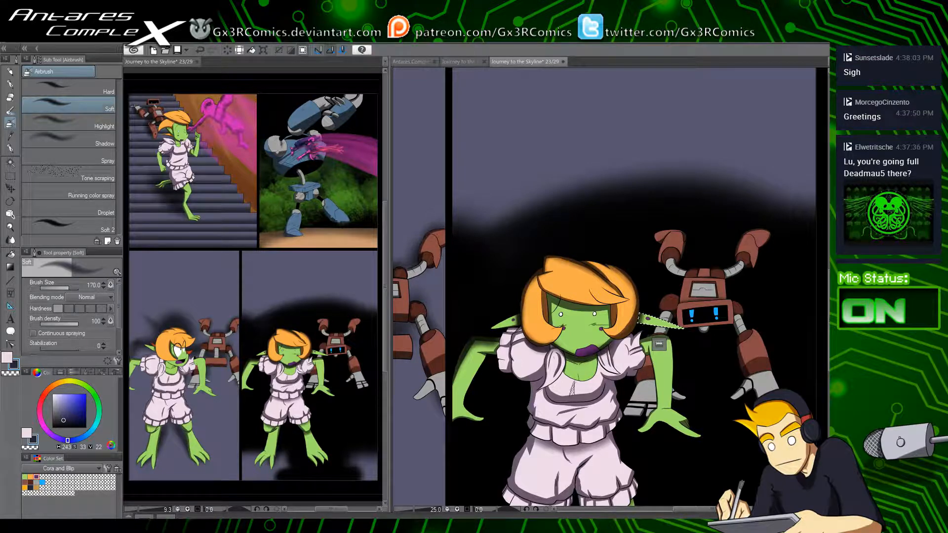
left_click_drag(626, 371, 612, 373)
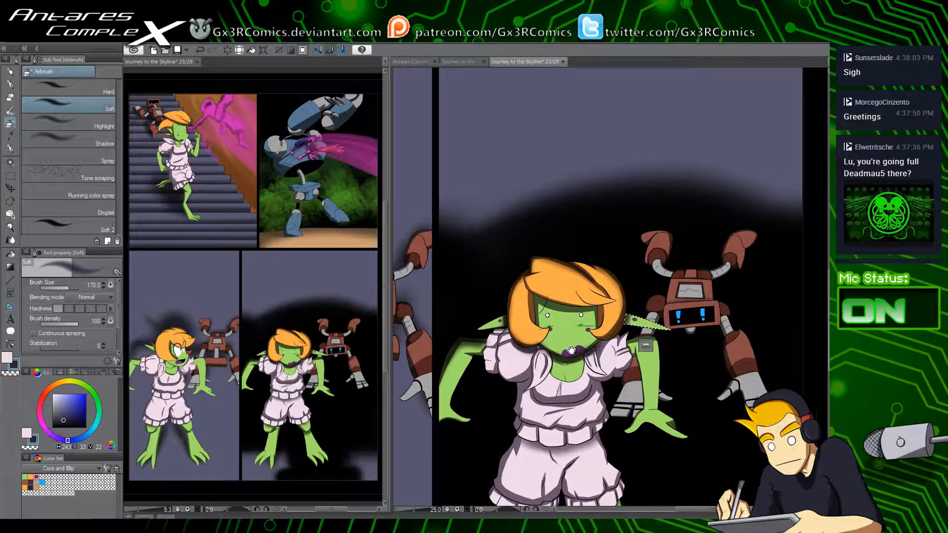
key("w")
scroll(623, 340, "up", 1)
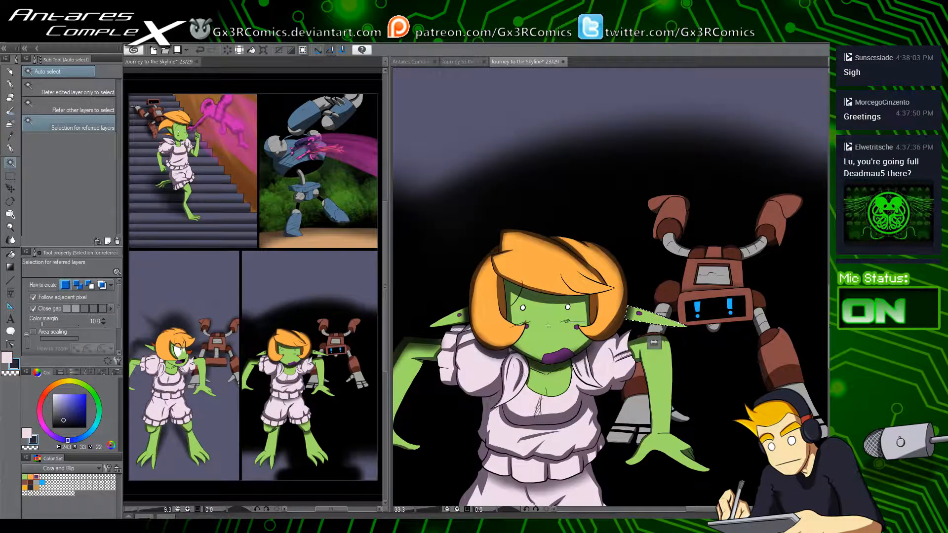
left_click(523, 307)
key("b")
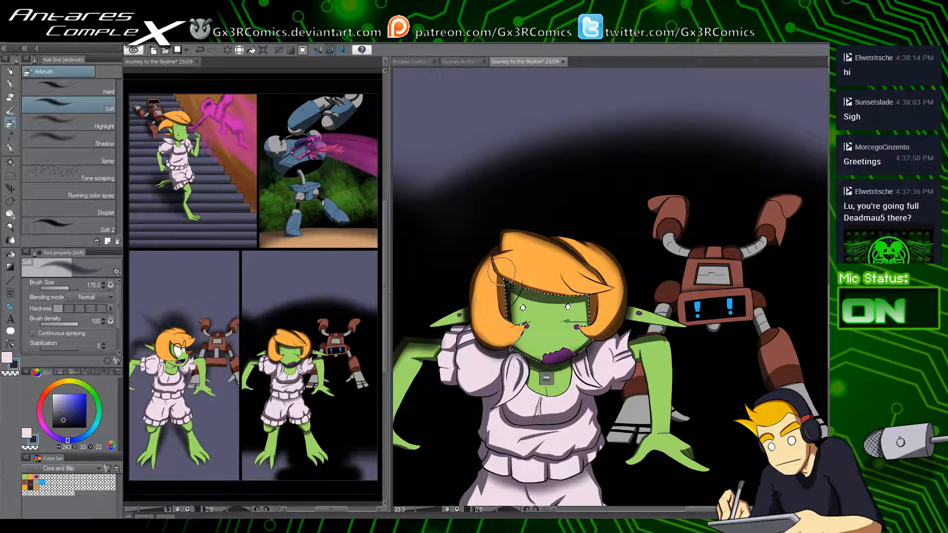
left_click_drag(538, 301, 579, 287)
Step: Enlarge the soft airbrush to 300, clear the face selection and softly shade the outer edges of the body and clothing
key("bracketright")
key("bracketright")
key("bracketright")
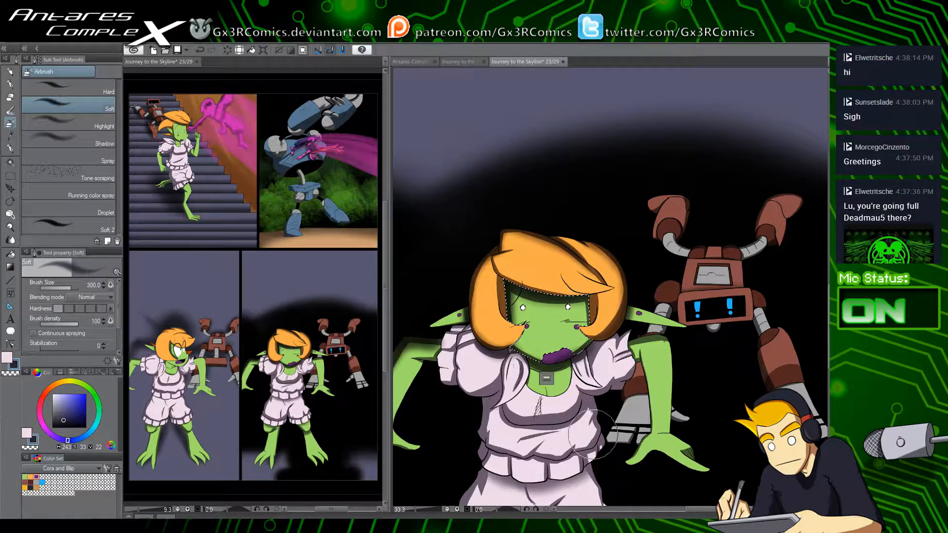
left_click_drag(593, 434, 605, 353)
key("ctrl+d")
mouse_move(509, 302)
left_mouse_down()
mouse_move(496, 320)
mouse_move(491, 373)
mouse_move(495, 358)
mouse_move(457, 473)
mouse_move(468, 292)
mouse_move(473, 356)
mouse_move(458, 346)
mouse_move(527, 363)
mouse_move(543, 353)
mouse_move(561, 311)
mouse_move(551, 352)
mouse_move(597, 354)
mouse_move(597, 312)
mouse_move(618, 330)
mouse_move(606, 347)
mouse_move(619, 340)
mouse_move(625, 325)
mouse_move(589, 275)
mouse_move(561, 289)
mouse_move(500, 287)
mouse_move(526, 294)
mouse_move(554, 270)
mouse_move(552, 279)
mouse_move(534, 263)
mouse_move(602, 248)
mouse_move(604, 208)
mouse_move(600, 241)
mouse_move(597, 206)
mouse_move(586, 200)
mouse_move(614, 194)
mouse_move(566, 305)
left_mouse_up()
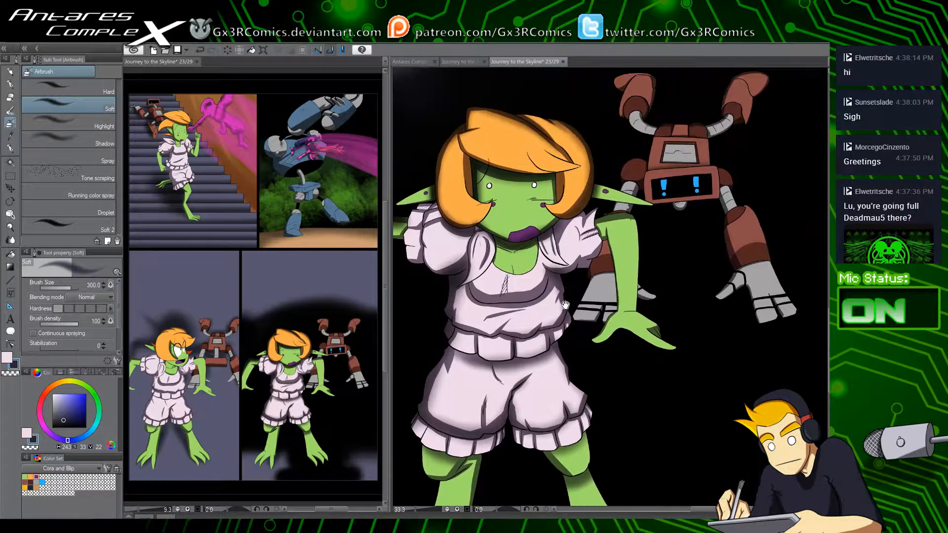
mouse_move(590, 265)
left_mouse_down()
mouse_move(566, 269)
mouse_move(602, 252)
mouse_move(564, 282)
mouse_move(602, 251)
mouse_move(571, 279)
mouse_move(602, 261)
mouse_move(576, 307)
mouse_move(587, 331)
mouse_move(599, 311)
left_mouse_up()
mouse_move(502, 344)
left_mouse_down()
mouse_move(454, 325)
mouse_move(482, 333)
mouse_move(514, 320)
left_mouse_up()
mouse_move(469, 257)
left_mouse_down()
mouse_move(496, 316)
mouse_move(474, 346)
mouse_move(444, 311)
mouse_move(464, 277)
mouse_move(459, 253)
left_mouse_up()
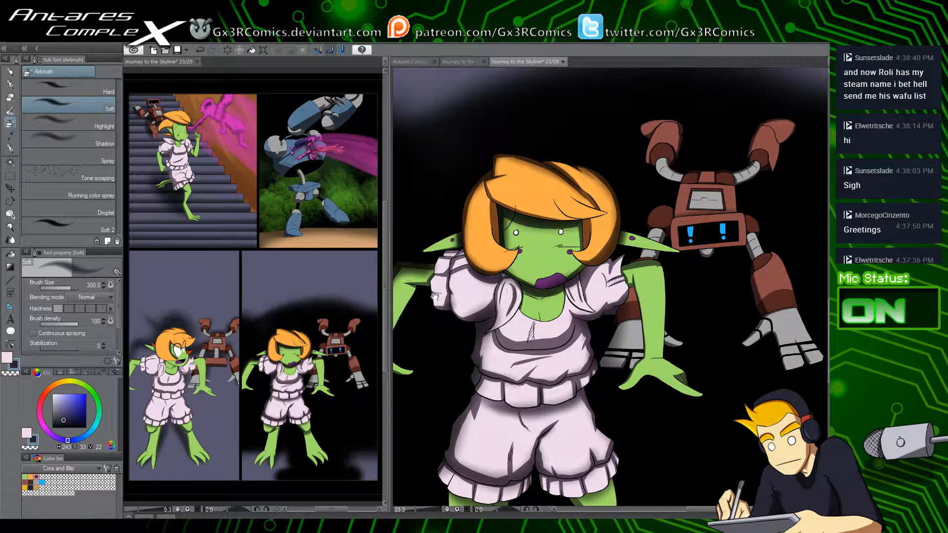
left_click_drag(439, 291, 538, 269)
left_click_drag(670, 305, 526, 342)
Step: Select the pale shirt and airbrush a soft shadow on the right sleeve beside the arm
key("w")
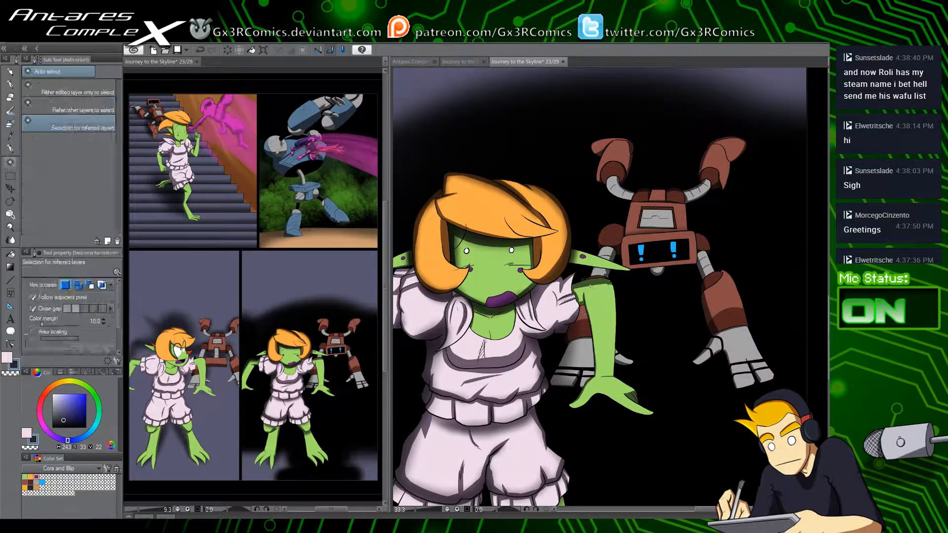
left_click(599, 294)
key("b")
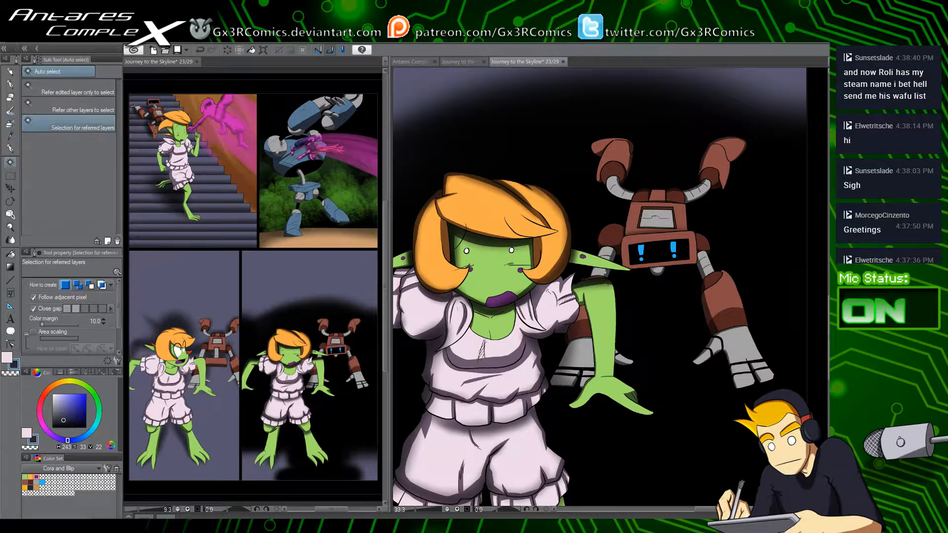
left_click(553, 296)
left_click_drag(559, 302, 572, 306)
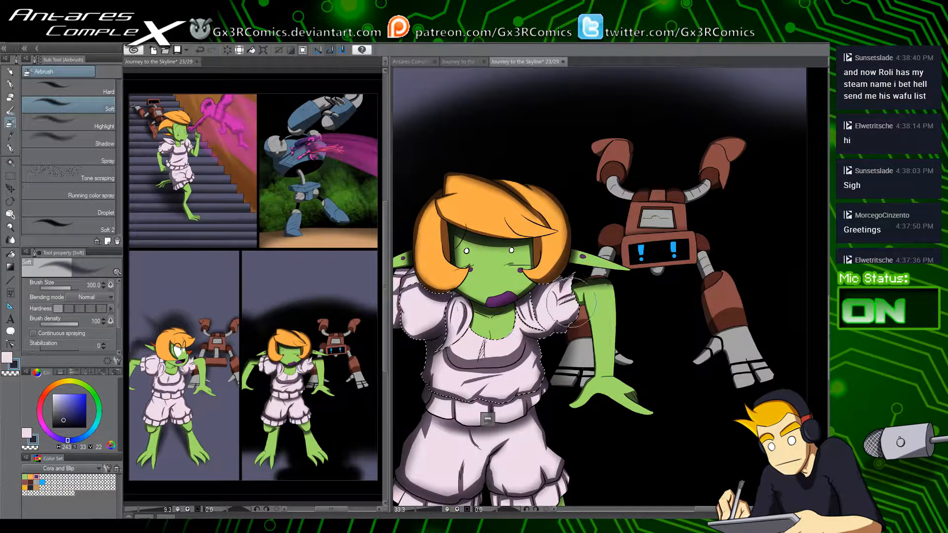
Step: Finish the soft airbrush shadow on the shirt sleeve beside the arm and clear the selection
left_click_drag(647, 291, 608, 318)
key("ctrl+d")
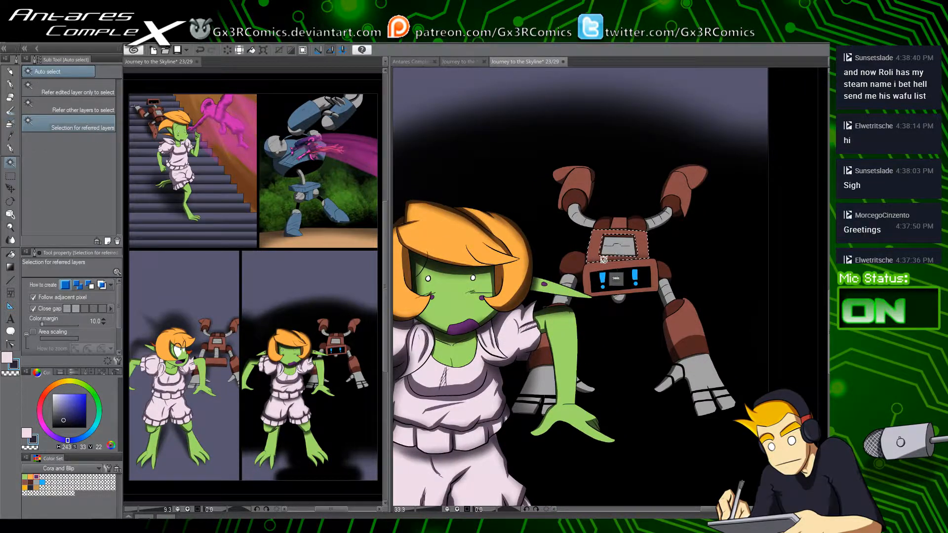
scroll(560, 353, "up", 2)
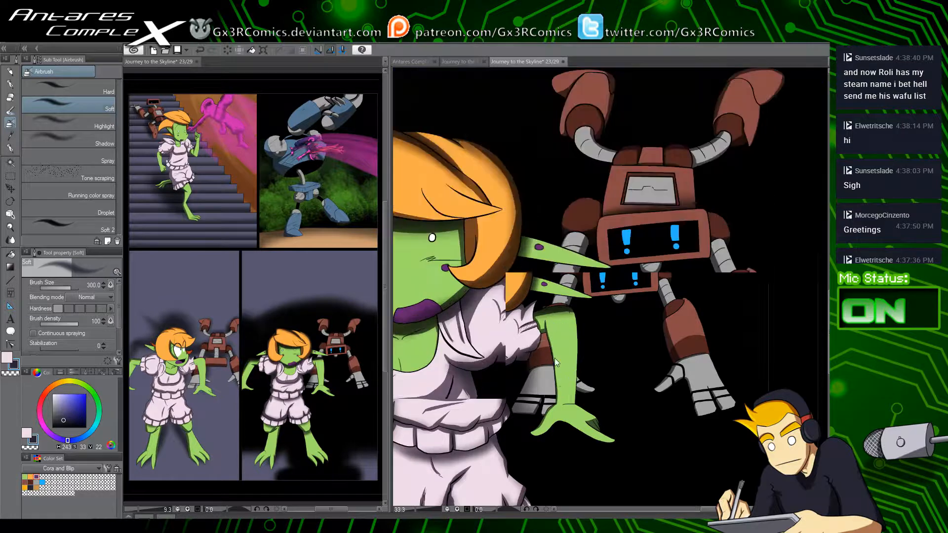
scroll(555, 375, "down", 2)
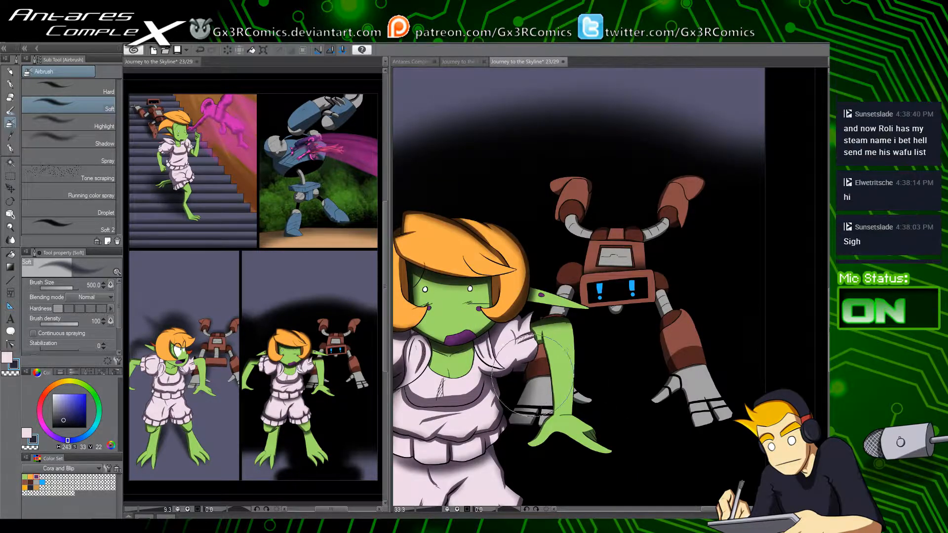
Step: Enlarge the soft airbrush to 1500 and darken the green character's body and the red robot with broad soft shadows
key("bracketright")
key("bracketright")
key("bracketright")
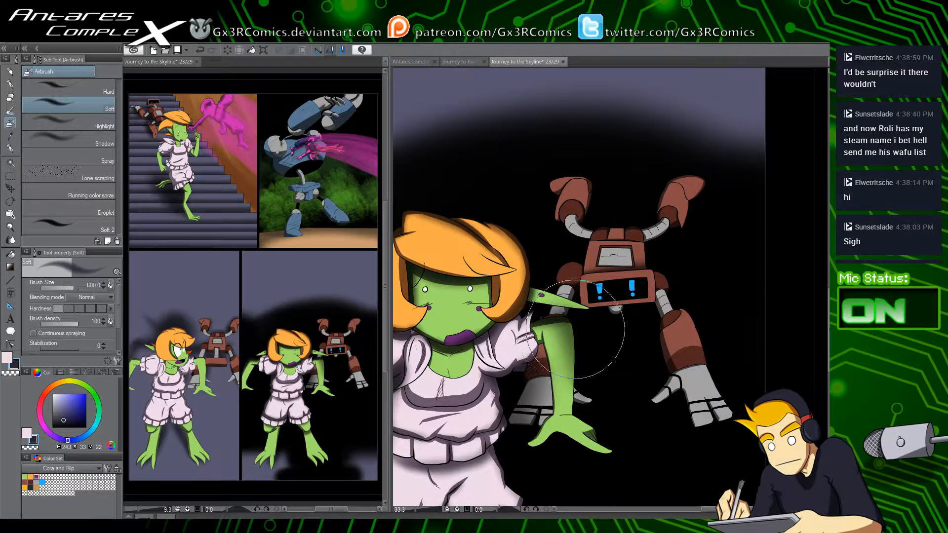
scroll(568, 420, "down", 3)
key("bracketright")
key("bracketright")
key("bracketright")
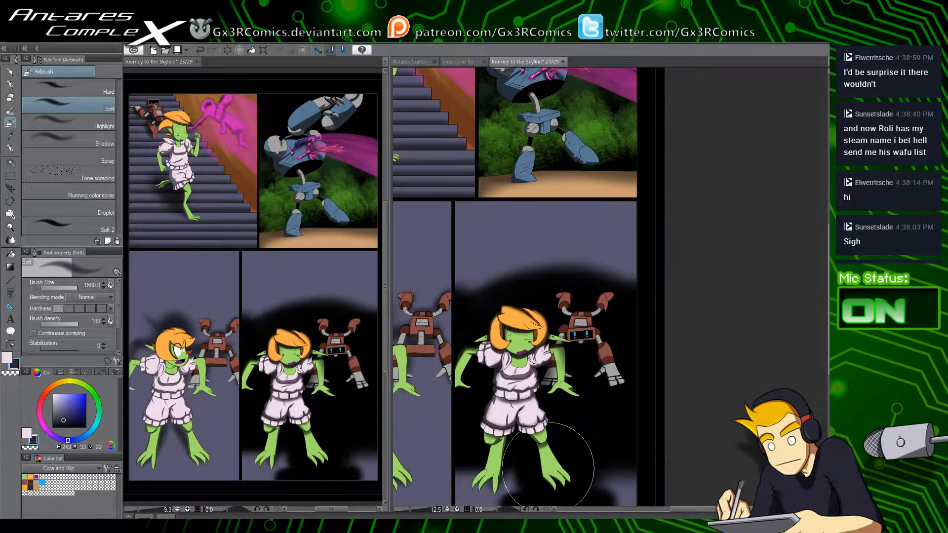
mouse_move(548, 460)
left_mouse_down()
mouse_move(519, 378)
mouse_move(567, 361)
left_mouse_up()
left_click_drag(598, 329, 601, 378)
left_click_drag(587, 317, 597, 312)
Step: Reduce the soft airbrush size to 500 and save the comic page
key("bracketleft")
key("bracketleft")
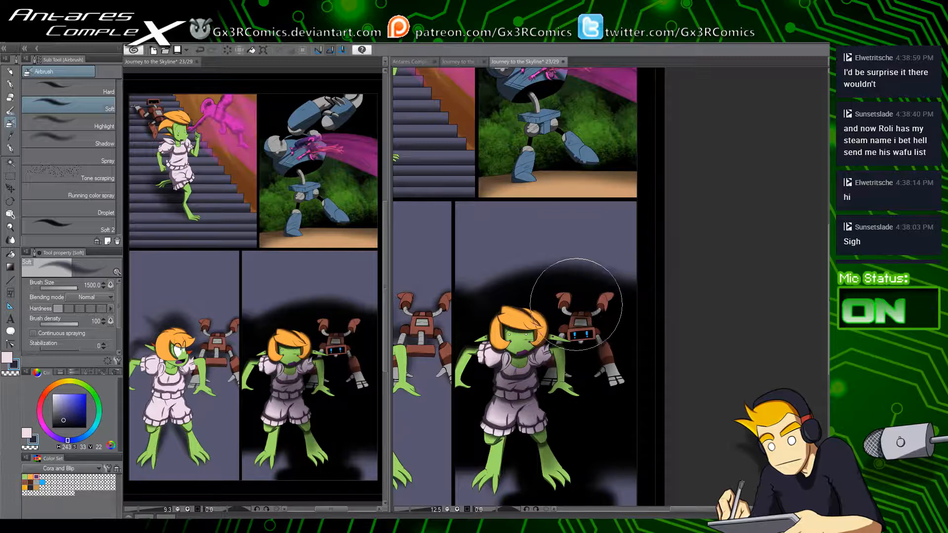
key("bracketleft")
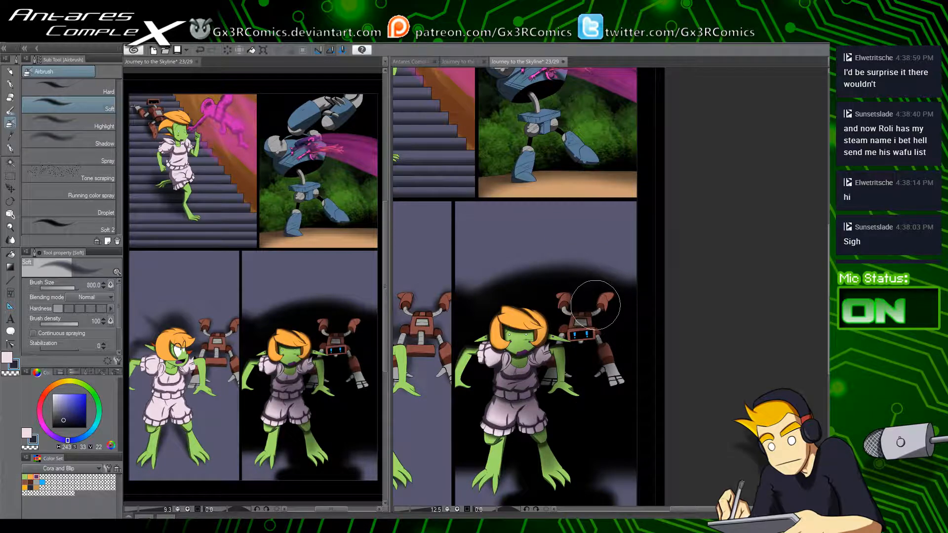
scroll(607, 318, "up", 4)
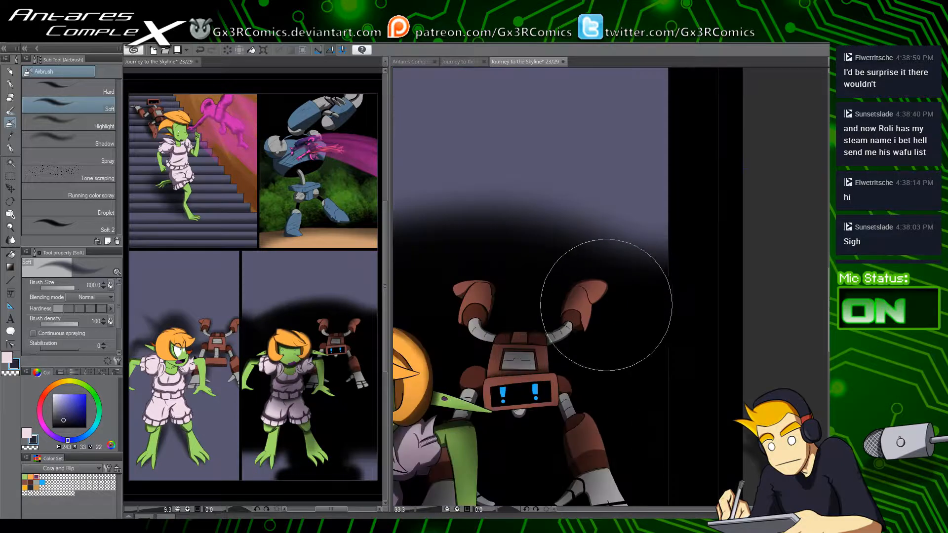
key("bracketleft")
key("bracketleft")
key("bracketleft")
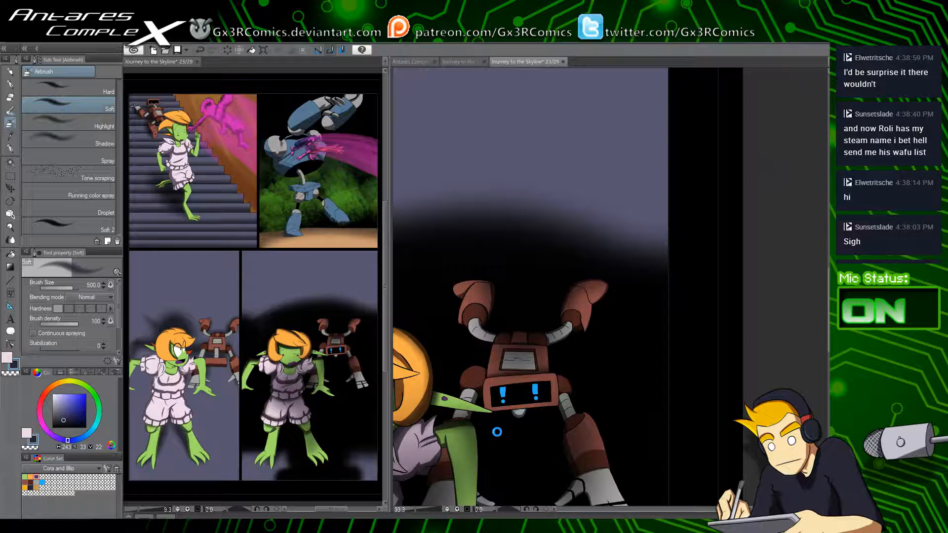
key("ctrl+s")
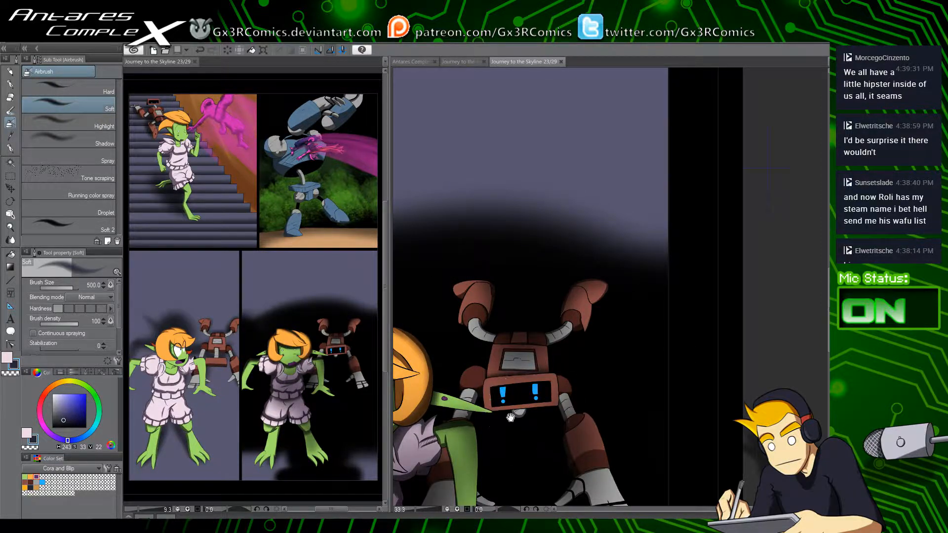
Step: Airbrush with transparent colour to lift part of the soft shadow from the front of the shirt and shorts
left_click_drag(496, 415, 588, 248)
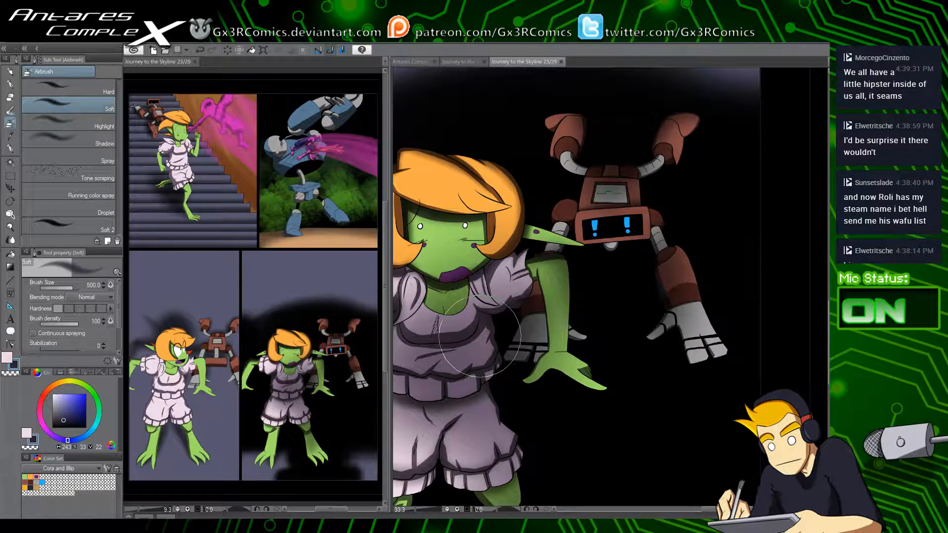
key("c")
mouse_move(431, 326)
left_mouse_down()
mouse_move(432, 320)
mouse_move(475, 323)
left_mouse_up()
left_click_drag(417, 379, 470, 372)
left_click_drag(497, 362, 529, 343)
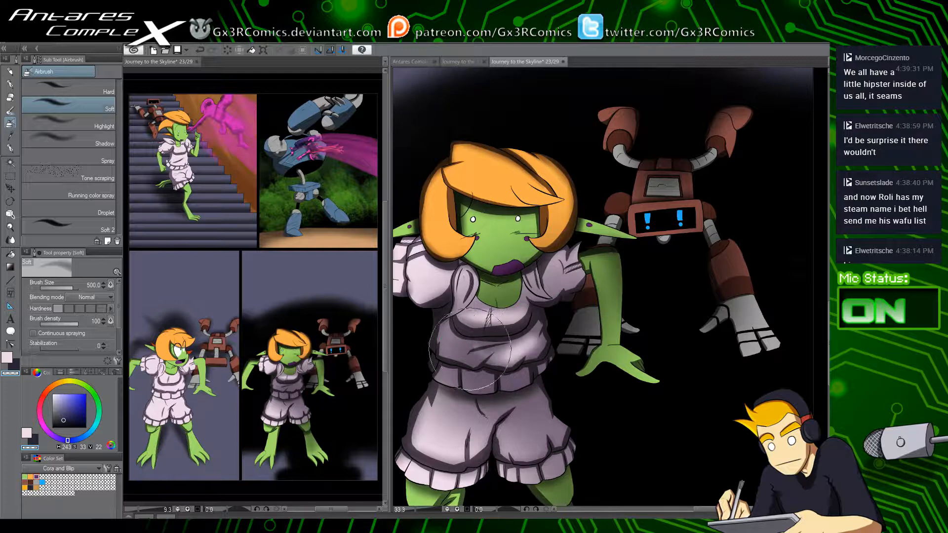
left_click_drag(470, 349, 450, 363)
mouse_move(480, 164)
left_mouse_down()
mouse_move(472, 224)
mouse_move(436, 220)
mouse_move(504, 210)
mouse_move(554, 239)
left_mouse_up()
Step: Airbrush soft shadows on the orange hair, the robot's limbs and the green arm beside it, switching to transparent colour for corrections
key("c")
mouse_move(591, 171)
left_mouse_down()
mouse_move(535, 236)
mouse_move(630, 269)
mouse_move(673, 245)
mouse_move(667, 296)
left_mouse_up()
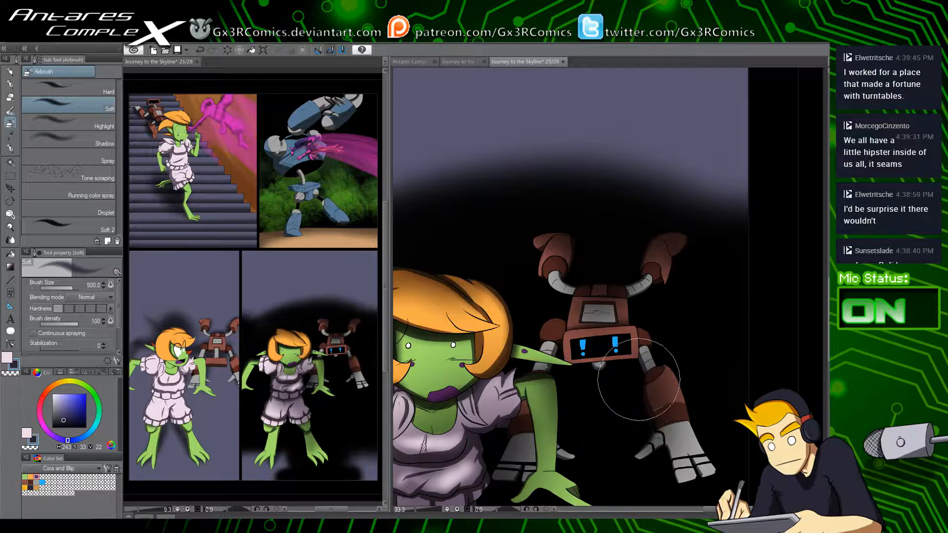
mouse_move(638, 379)
left_mouse_down()
mouse_move(635, 413)
mouse_move(662, 386)
mouse_move(656, 380)
left_mouse_up()
left_click_drag(585, 323, 586, 275)
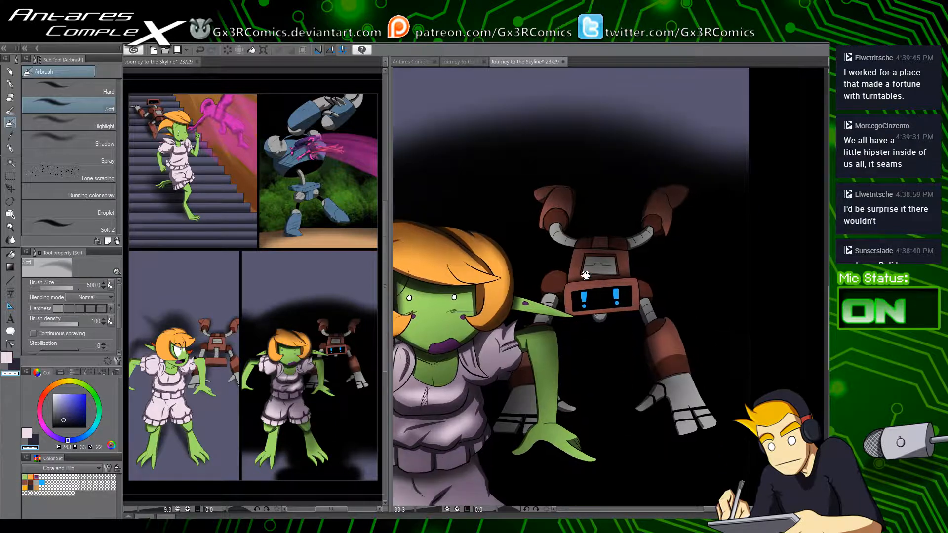
key("c")
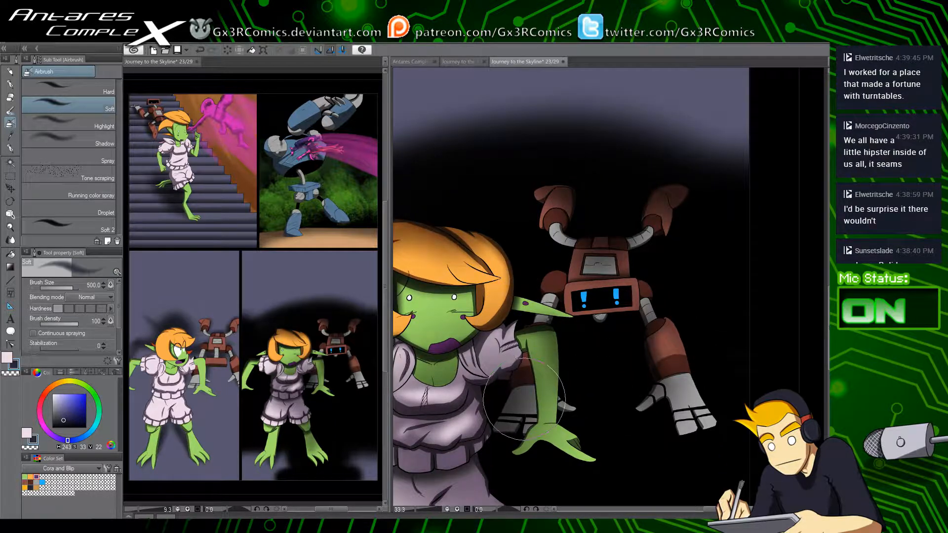
mouse_move(524, 400)
left_mouse_down()
mouse_move(518, 409)
mouse_move(521, 400)
mouse_move(622, 397)
left_mouse_up()
key("c")
key("space")
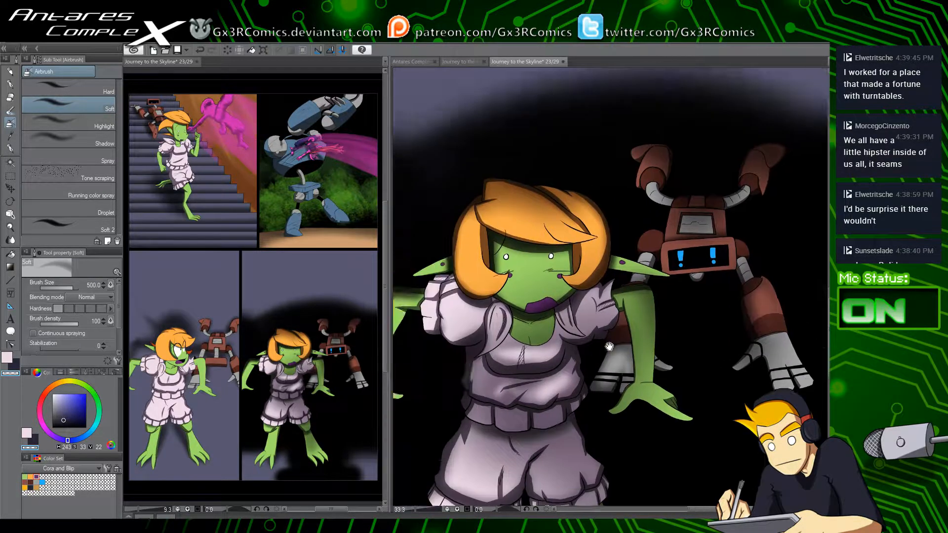
Step: Select the robot's grey hand at the lower-left panel's border, cel-shade it with the G-pen and save the page
mouse_move(434, 388)
left_mouse_down()
mouse_move(541, 378)
mouse_move(568, 326)
left_mouse_up()
left_click_drag(477, 407, 530, 430)
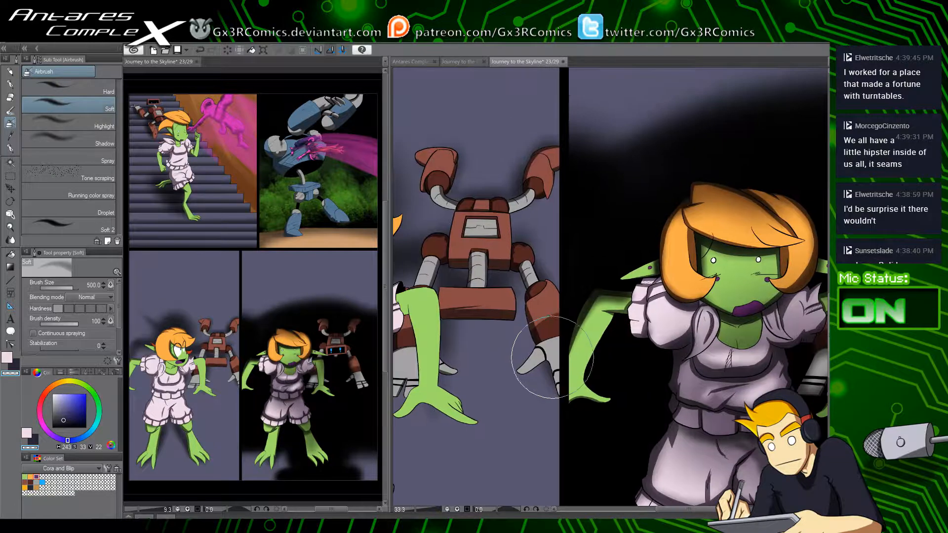
key("w")
left_click(561, 360)
scroll(567, 346, "up", 2)
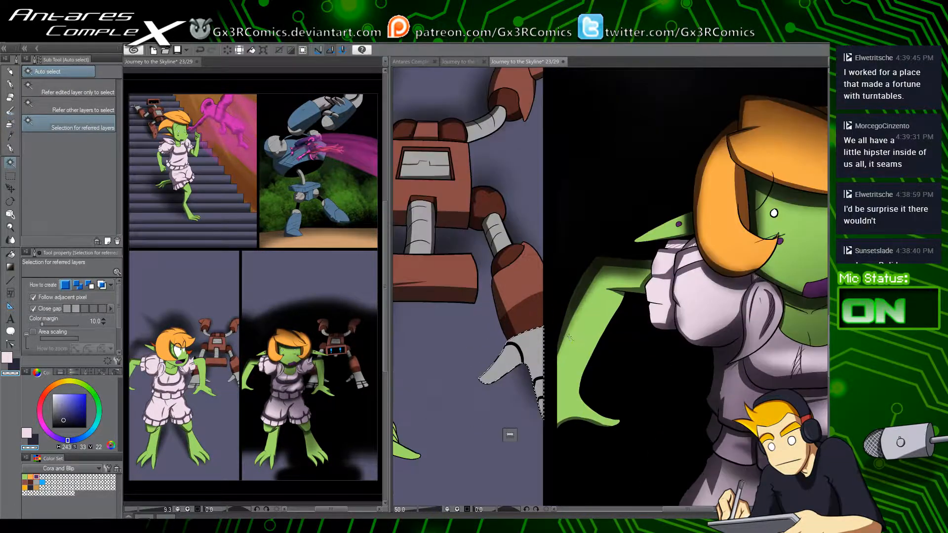
key("p")
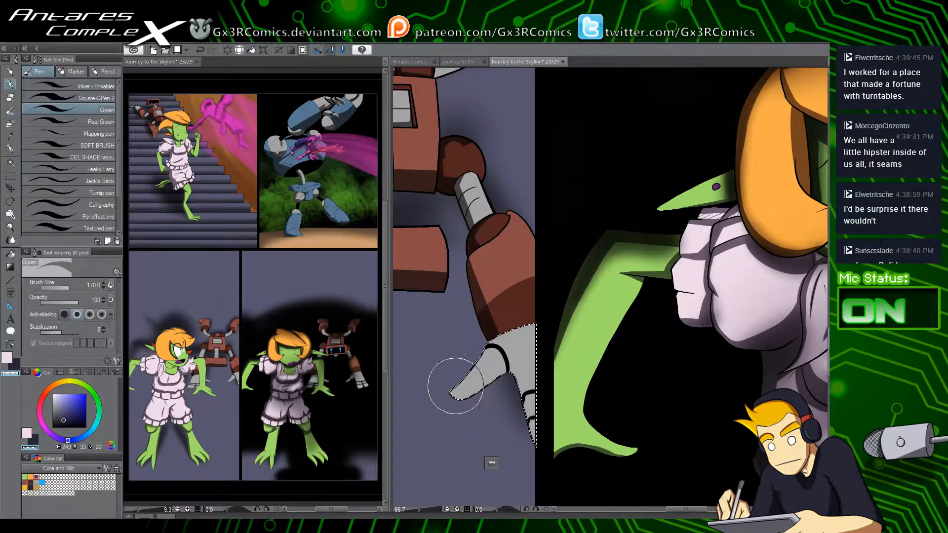
key("c")
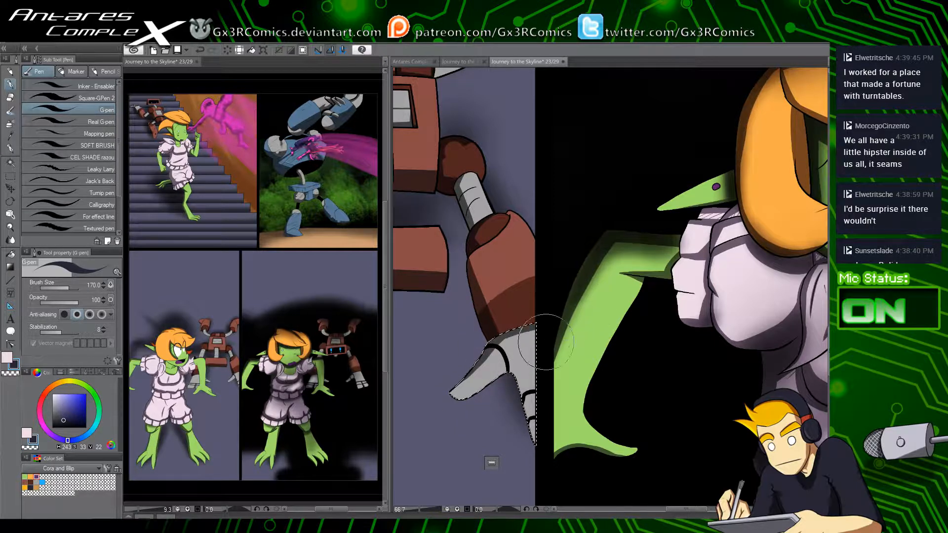
left_click_drag(506, 250, 507, 348)
left_click_drag(602, 372, 375, 283)
left_click_drag(706, 368, 390, 393)
left_click_drag(590, 392, 450, 409)
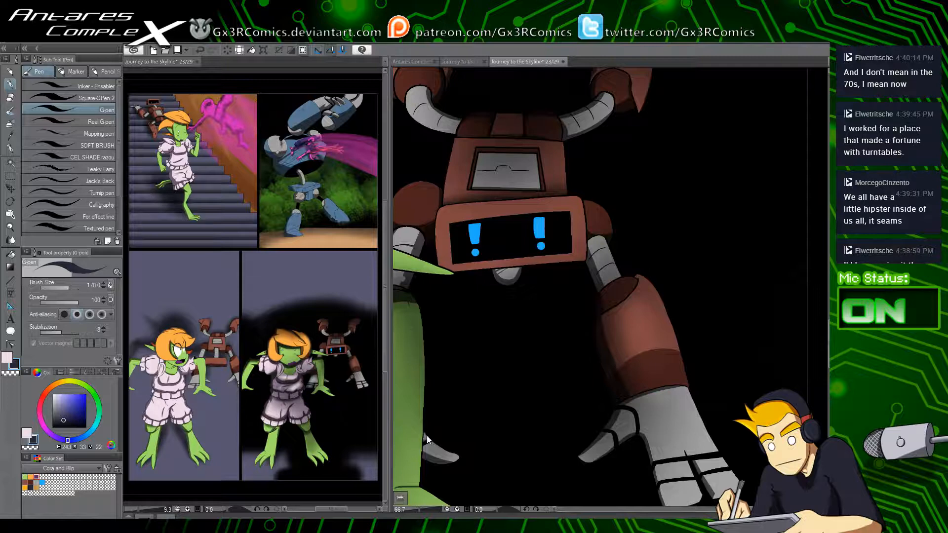
key("ctrl+s")
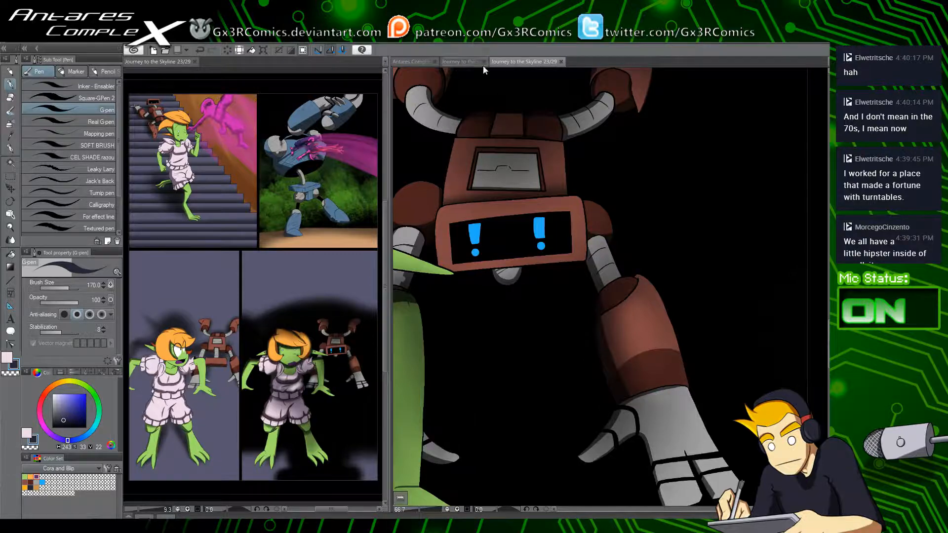
Step: Select the green arm in front of the robot in the lower-left panel and draw a G-pen cel shadow beside the sleeve
scroll(484, 324, "down", 2)
left_click_drag(453, 362, 614, 263)
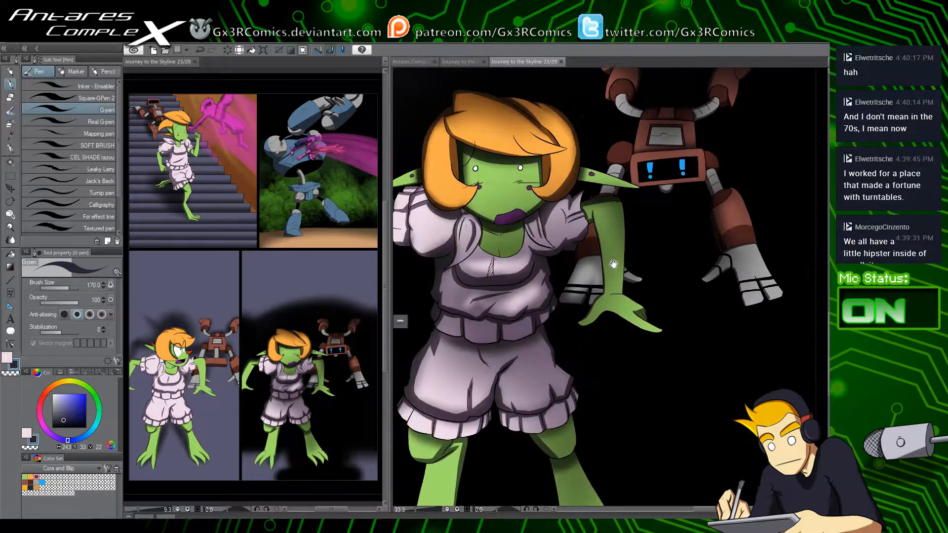
left_click_drag(534, 391, 553, 350)
left_click_drag(469, 286, 511, 384)
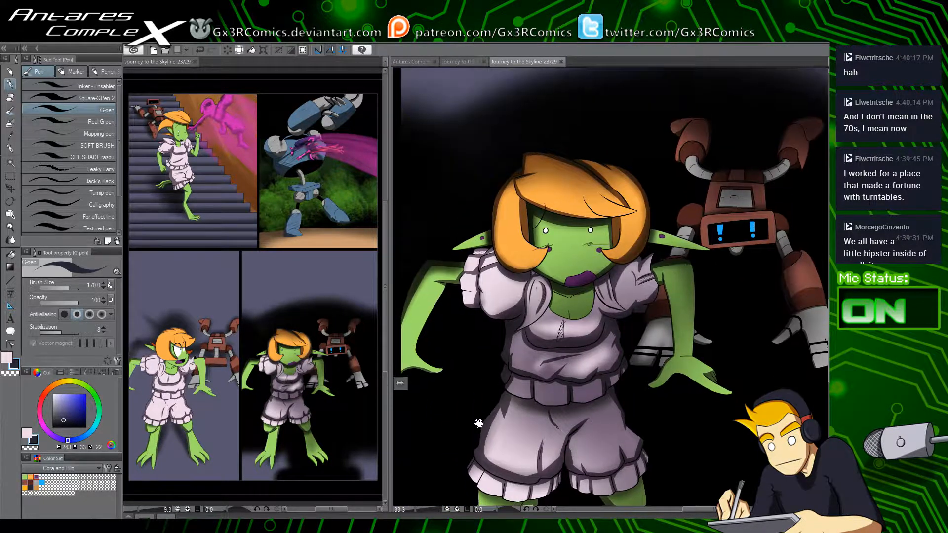
left_click_drag(470, 412, 484, 357)
left_click_drag(411, 376, 529, 376)
left_click_drag(434, 355, 548, 395)
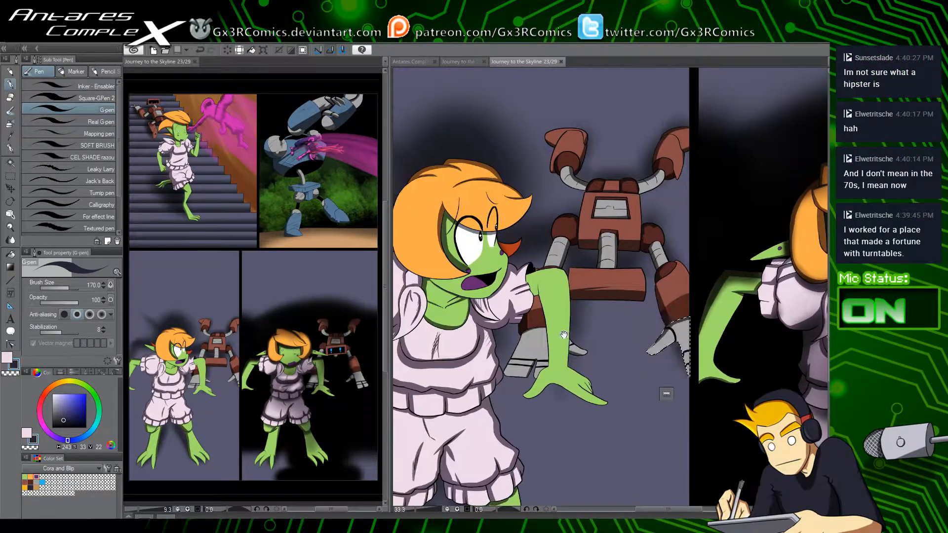
key("w")
left_click(549, 311)
scroll(549, 311, "up", 4)
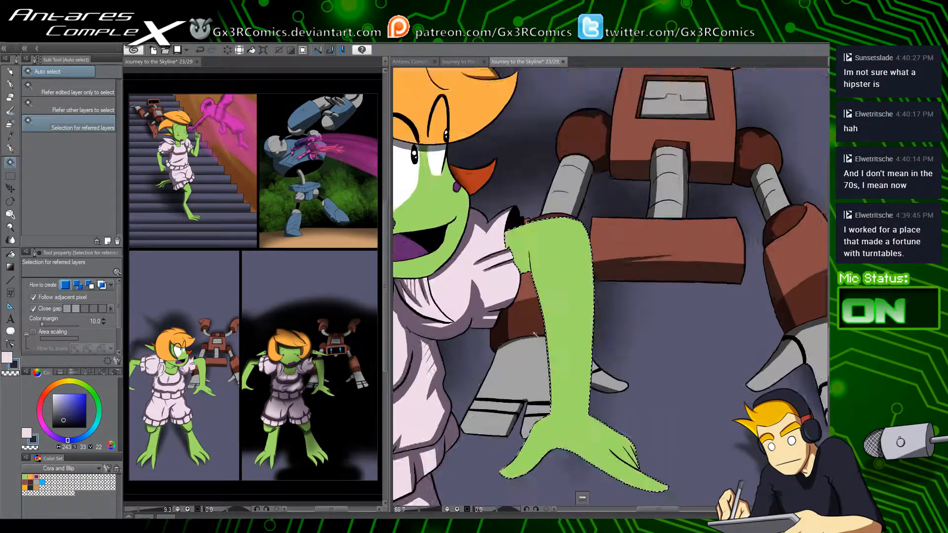
key("p")
scroll(518, 238, "up", 2)
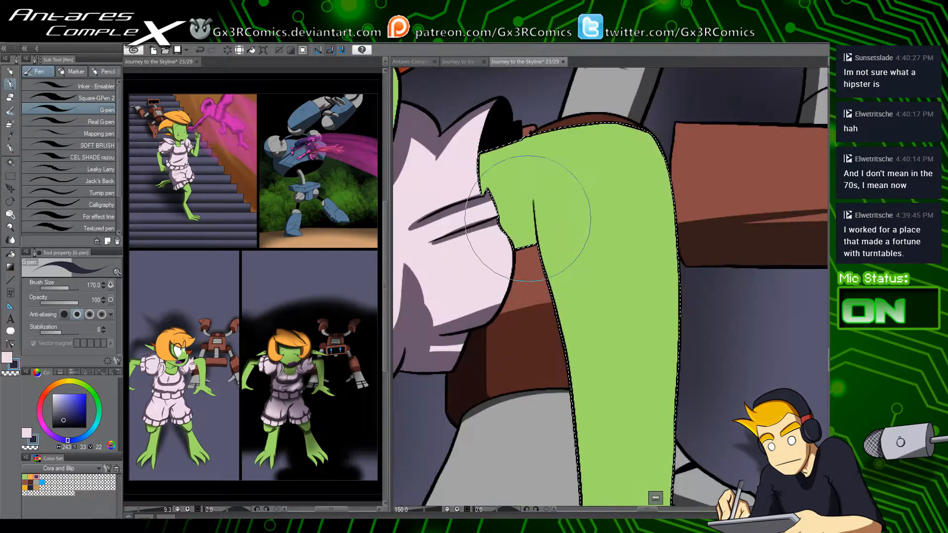
left_click_drag(566, 230, 510, 252)
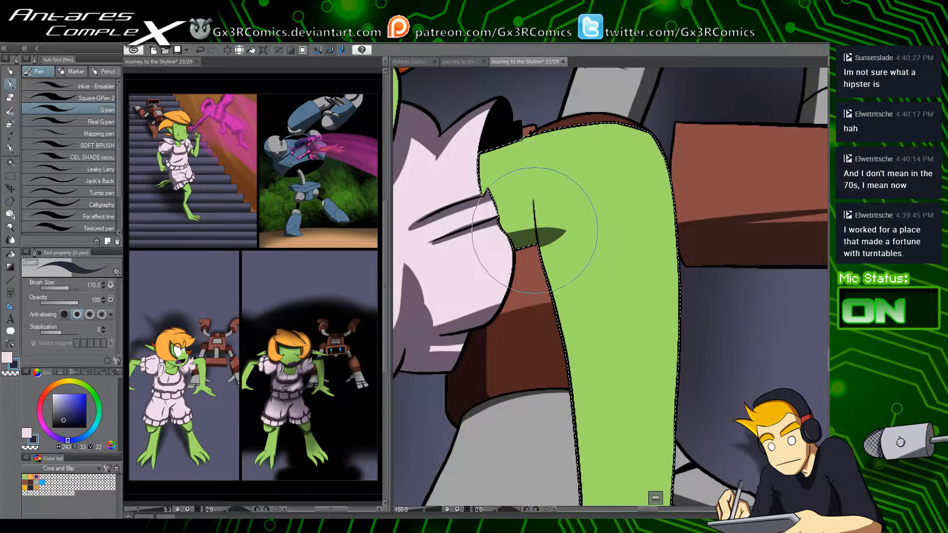
Step: Draw a narrow cel shadow down the arm's inner edge to the wrist, trimming it with transparent colour
key("c")
mouse_move(543, 217)
left_mouse_down()
mouse_move(546, 254)
mouse_move(559, 226)
mouse_move(545, 240)
mouse_move(531, 209)
mouse_move(560, 321)
mouse_move(567, 419)
left_mouse_up()
key("c")
mouse_move(571, 397)
left_mouse_down()
mouse_move(540, 326)
mouse_move(529, 254)
left_mouse_up()
left_click_drag(510, 138, 532, 384)
mouse_move(521, 172)
left_mouse_down()
mouse_move(544, 427)
mouse_move(549, 419)
mouse_move(541, 401)
mouse_move(539, 425)
mouse_move(541, 406)
mouse_move(529, 425)
mouse_move(544, 419)
mouse_move(527, 431)
mouse_move(548, 419)
left_mouse_up()
key("c")
left_click_drag(568, 357, 526, 460)
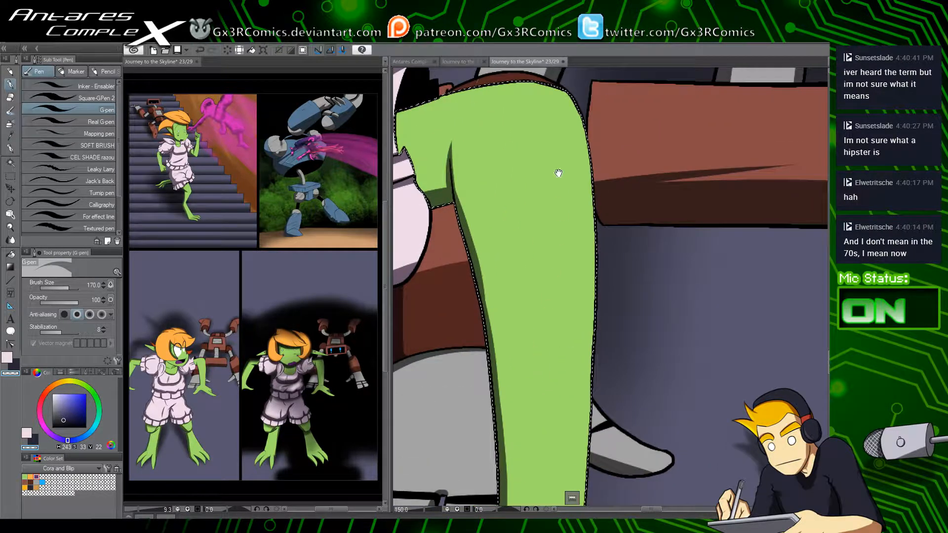
Step: Draw a narrow cel shadow down the arm's outer edge from the elbow to the wrist, redoing the stroke that misses
key("c")
mouse_move(554, 83)
left_mouse_down()
mouse_move(588, 206)
mouse_move(563, 93)
mouse_move(595, 269)
left_mouse_up()
left_click_drag(583, 158, 592, 396)
mouse_move(584, 188)
left_mouse_down()
mouse_move(586, 430)
mouse_move(566, 307)
left_mouse_up()
key("ctrl+z")
left_click_drag(571, 93, 561, 409)
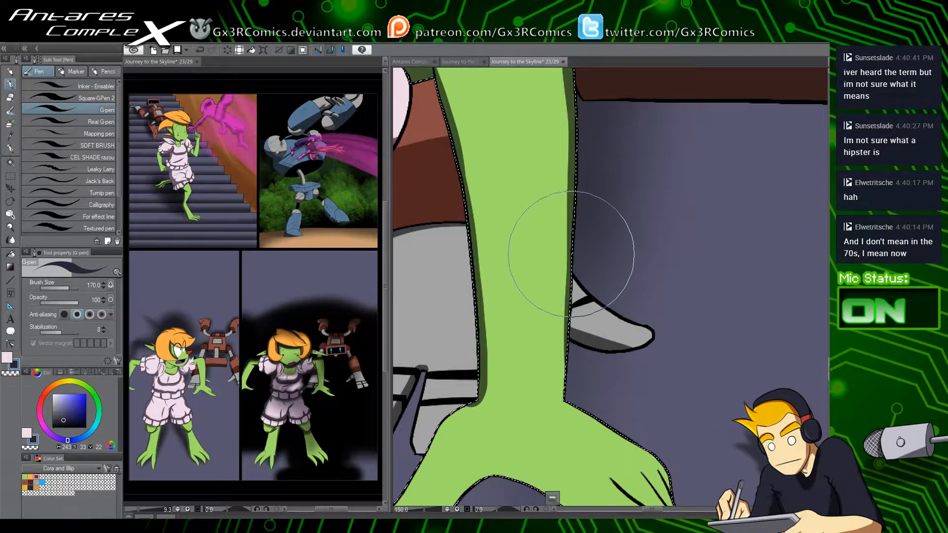
left_click_drag(571, 253, 560, 407)
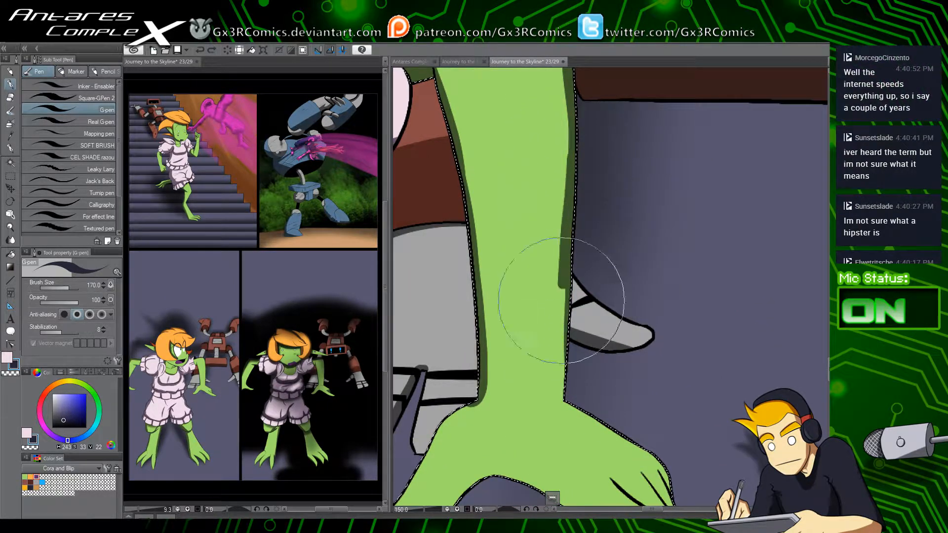
mouse_move(569, 157)
left_mouse_down()
mouse_move(563, 406)
mouse_move(530, 406)
mouse_move(555, 321)
mouse_move(578, 307)
mouse_move(562, 299)
mouse_move(671, 370)
mouse_move(554, 294)
mouse_move(667, 377)
left_mouse_up()
Step: Draw cel shadows along the back of the green hand and between the finger lines
key("c")
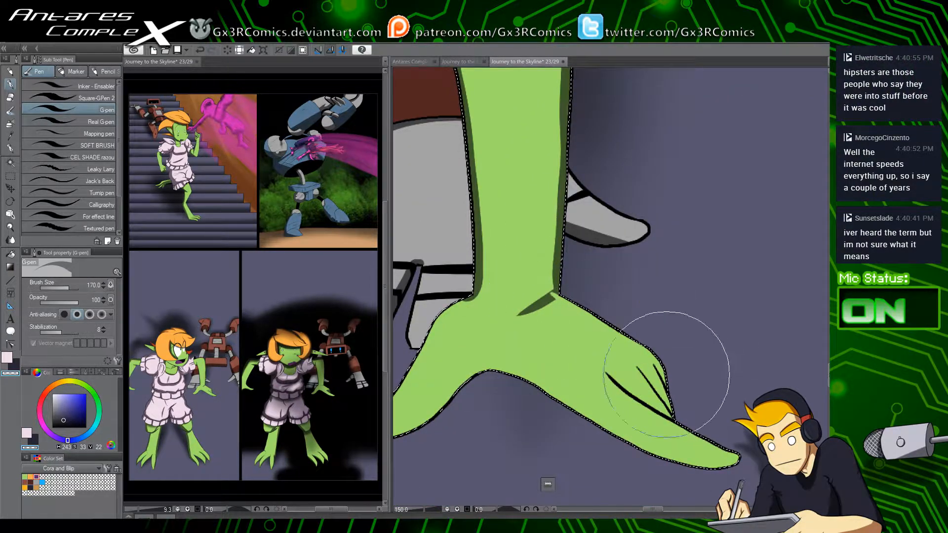
key("ctrl+z")
key("c")
left_click_drag(563, 297, 673, 374)
mouse_move(631, 341)
left_mouse_down()
mouse_move(646, 358)
mouse_move(678, 422)
left_mouse_up()
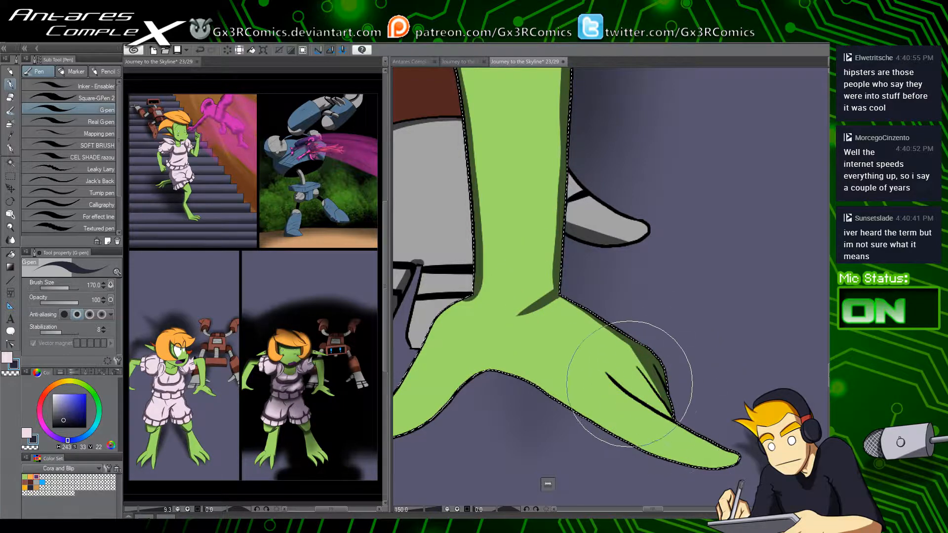
left_click_drag(610, 378, 680, 419)
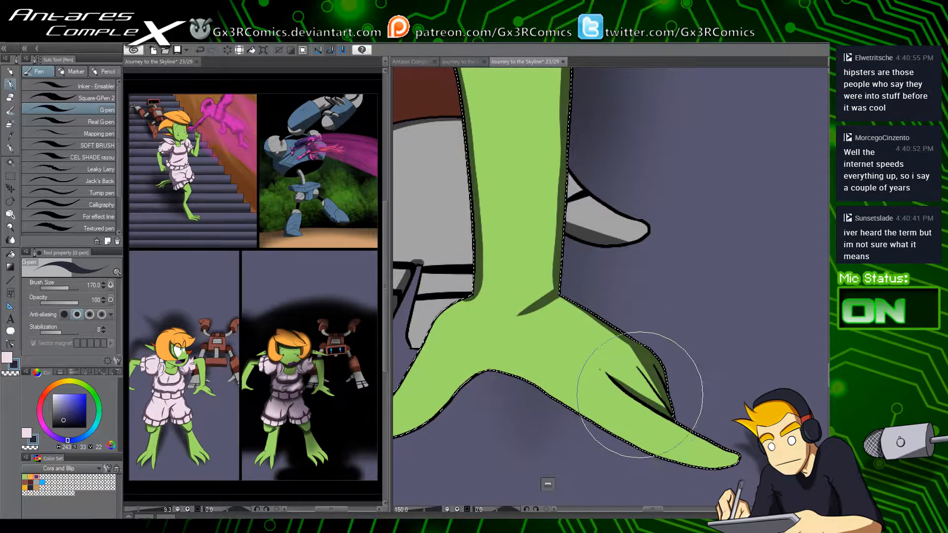
mouse_move(619, 380)
left_mouse_down()
mouse_move(673, 404)
mouse_move(607, 377)
mouse_move(670, 389)
mouse_move(621, 377)
mouse_move(655, 386)
left_mouse_up()
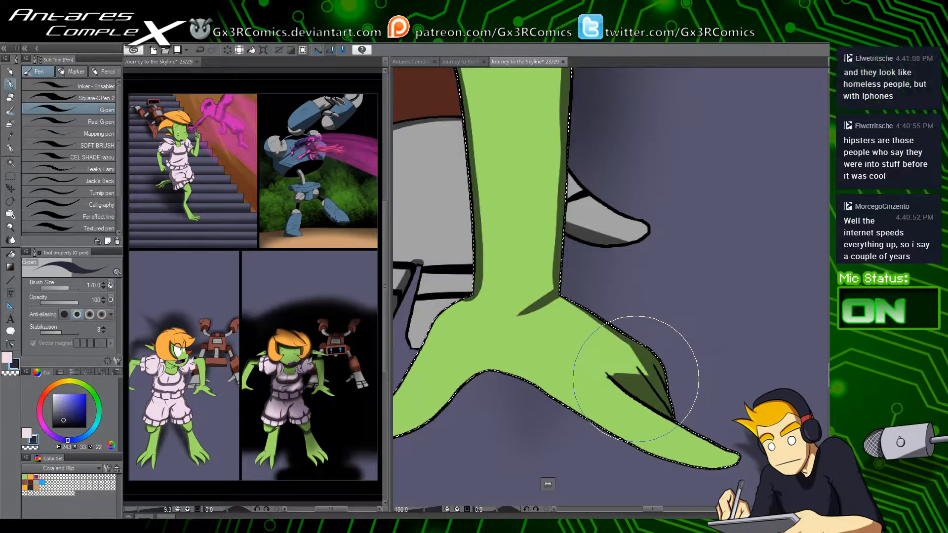
Step: Refine the cel shadow around the green hand's wrist and thumb base, trimming it with transparent colour
key("c")
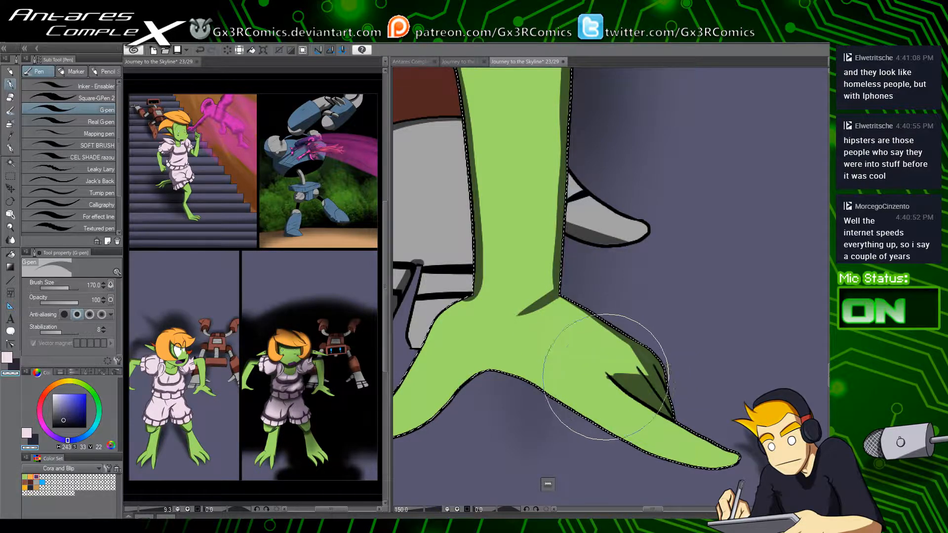
left_click_drag(514, 365, 594, 359)
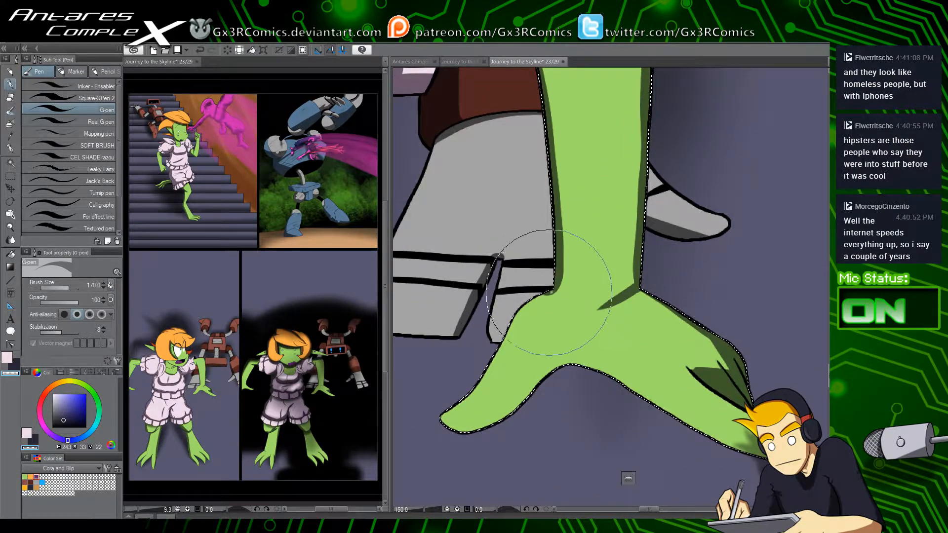
key("c")
mouse_move(549, 290)
left_mouse_down()
mouse_move(495, 331)
mouse_move(482, 372)
mouse_move(594, 391)
left_mouse_up()
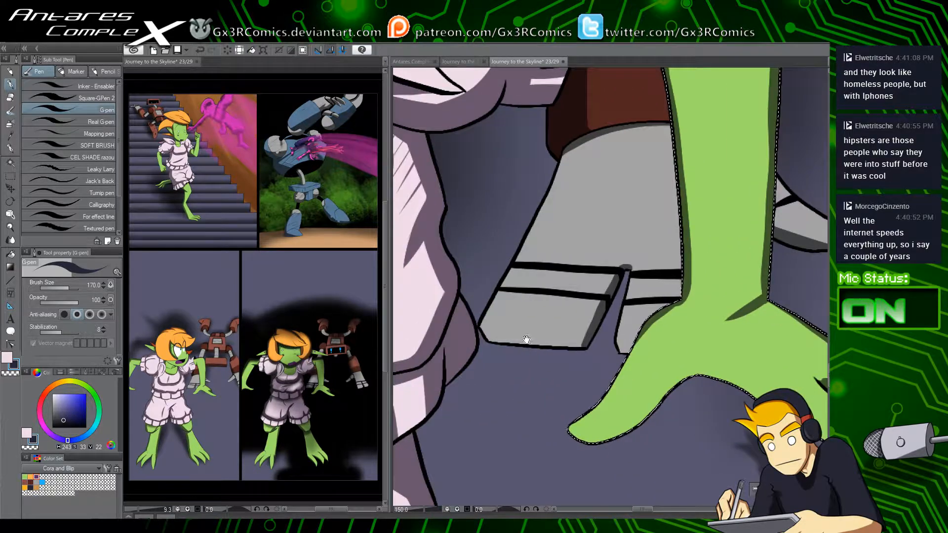
Step: Select the robot's grey forearm and claw behind the green arm, draw a G-pen cel shadow along the claw's edge, and save
key("w")
left_click(545, 236)
key("p")
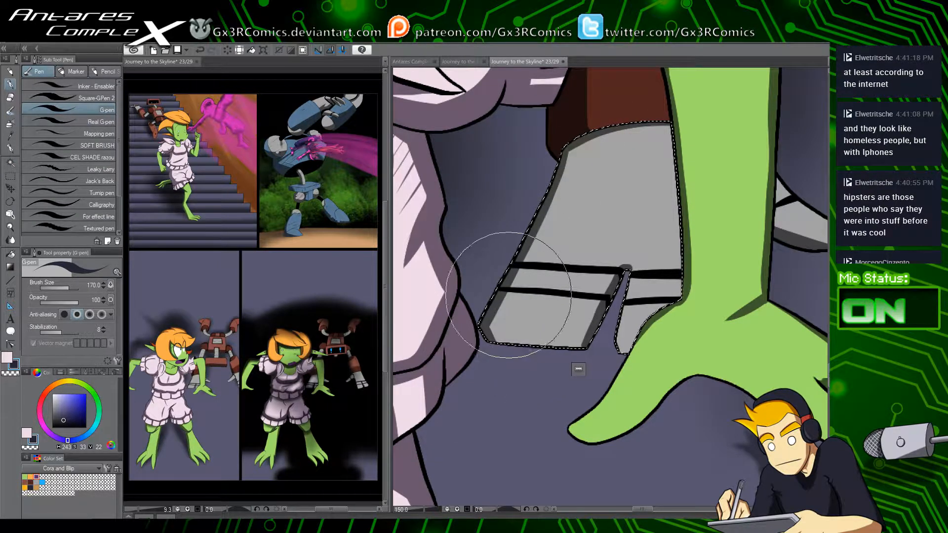
left_click_drag(483, 346, 617, 347)
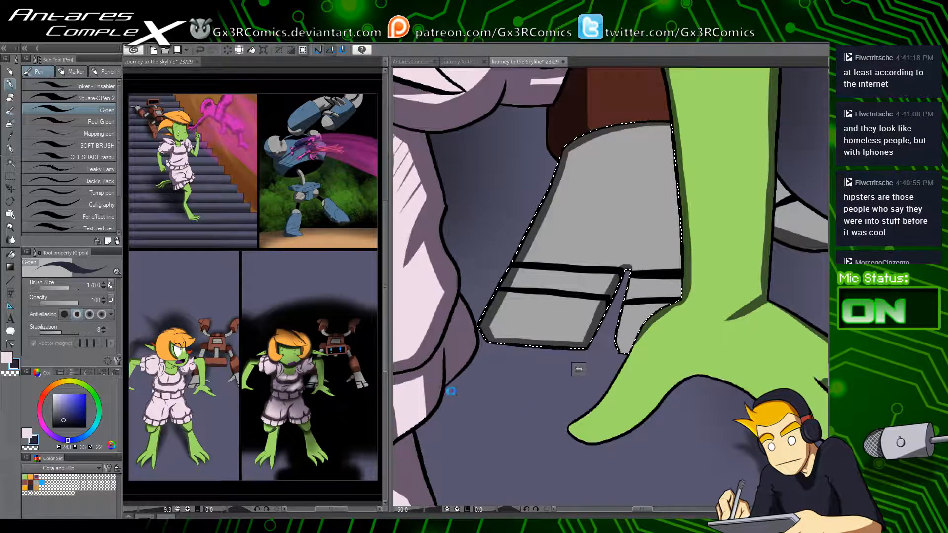
key("ctrl+s")
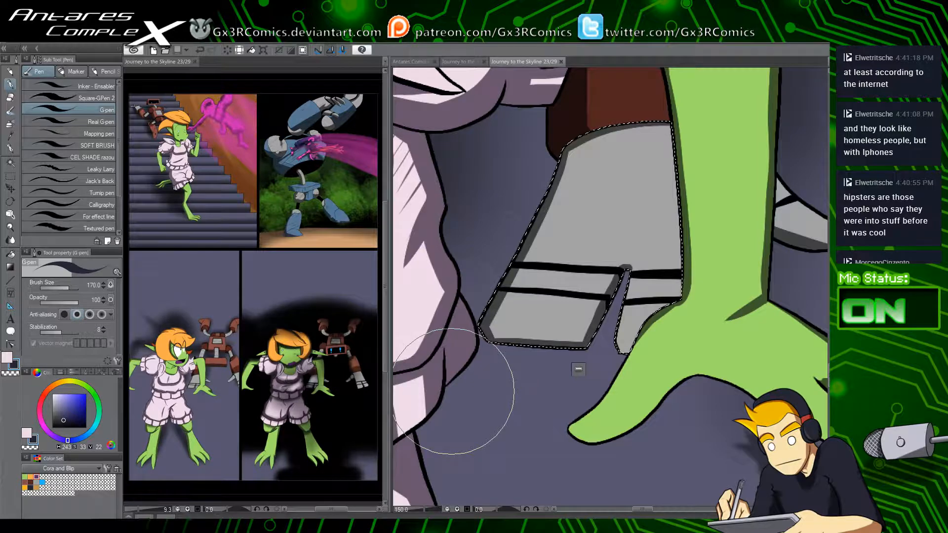
Step: Clear the selection and draw hatched G-pen fold shadows on the shorts' leg farther from the robot in the lower-left panel
scroll(473, 311, "down", 4)
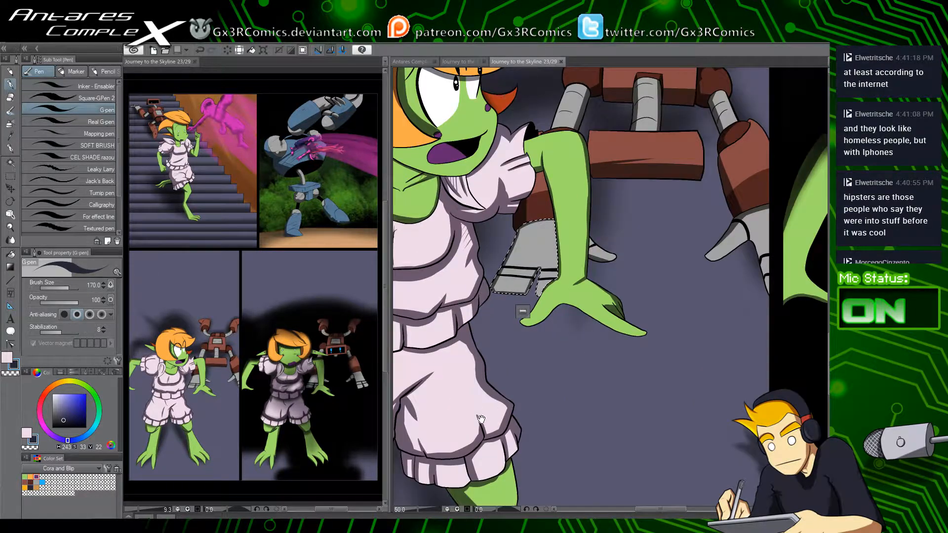
left_click_drag(482, 419, 548, 309)
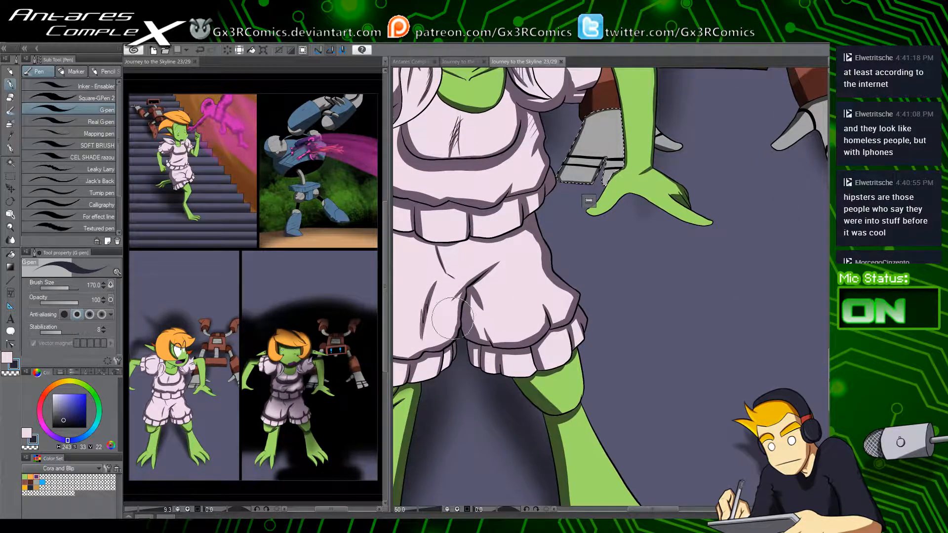
key("ctrl+d")
scroll(459, 306, "up", 3)
mouse_move(455, 273)
left_mouse_down()
mouse_move(419, 370)
mouse_move(503, 331)
left_mouse_up()
left_click_drag(521, 274, 475, 325)
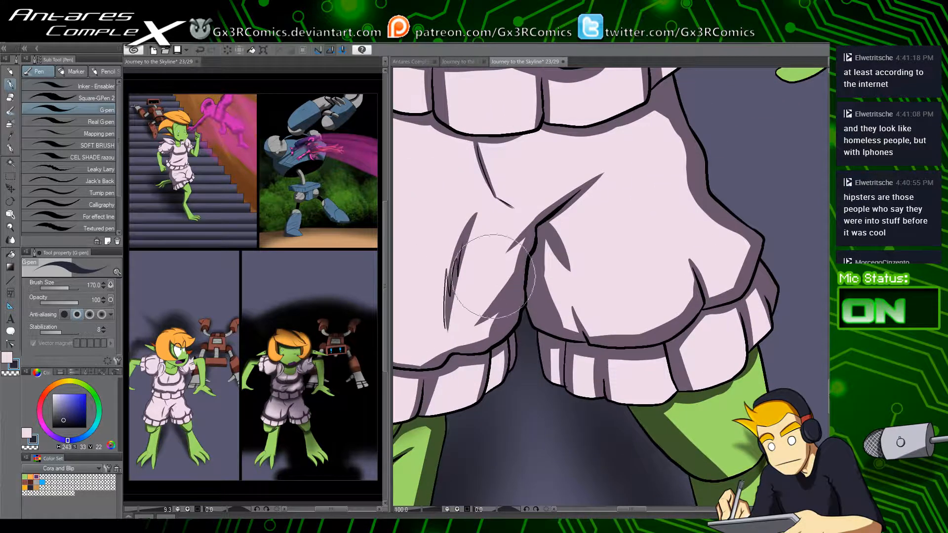
left_click_drag(447, 253, 447, 329)
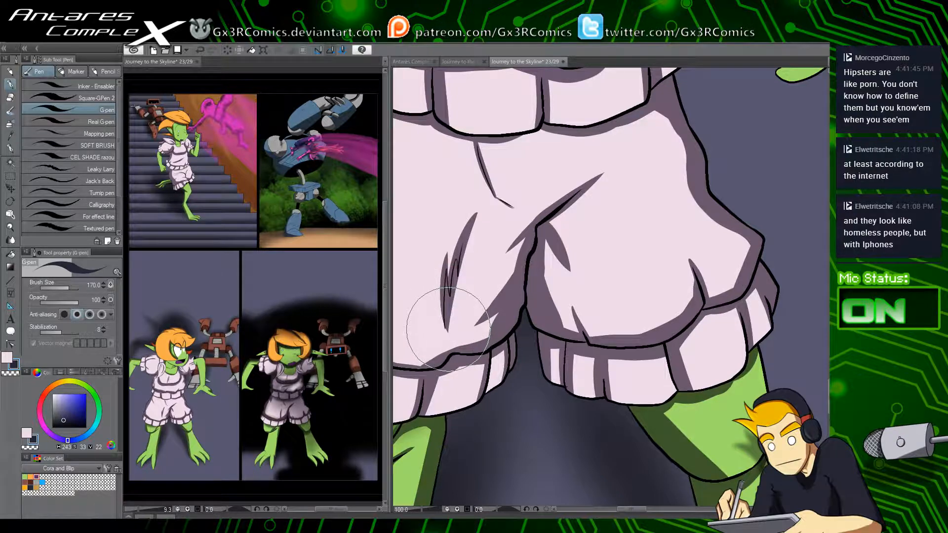
Step: Select the shorts and draw a G-pen cel shadow along the diagonal crease running up from the crotch
scroll(448, 329, "down", 2)
left_click_drag(434, 245, 476, 283)
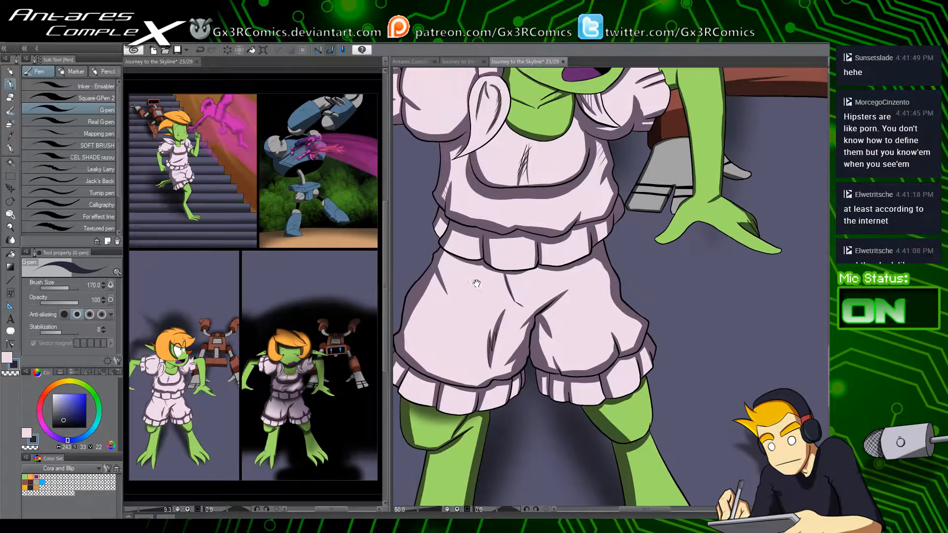
key("w")
left_click(461, 266)
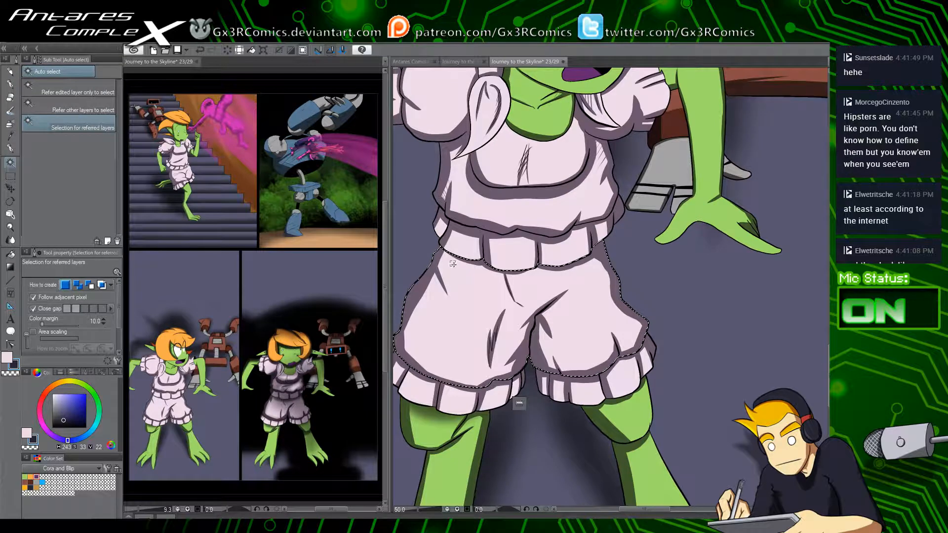
key("p")
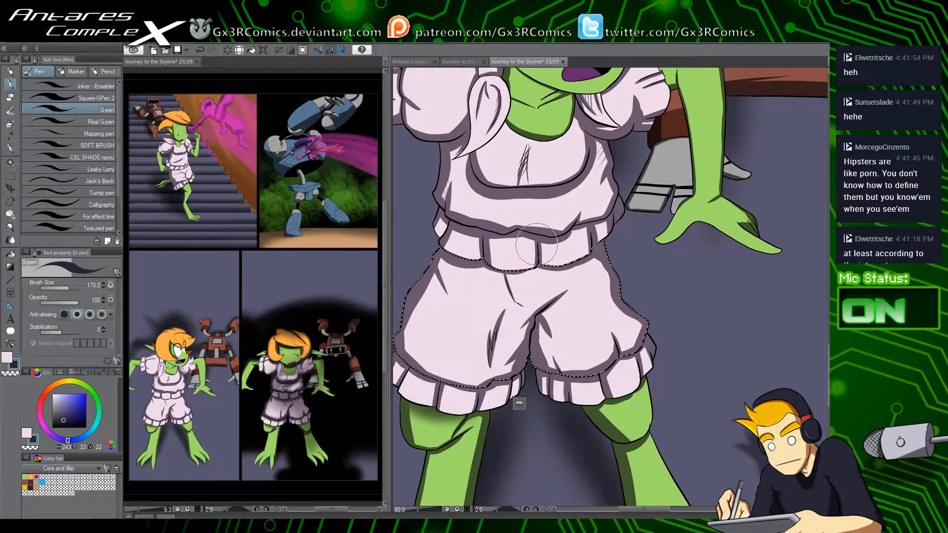
left_click_drag(564, 293, 534, 320)
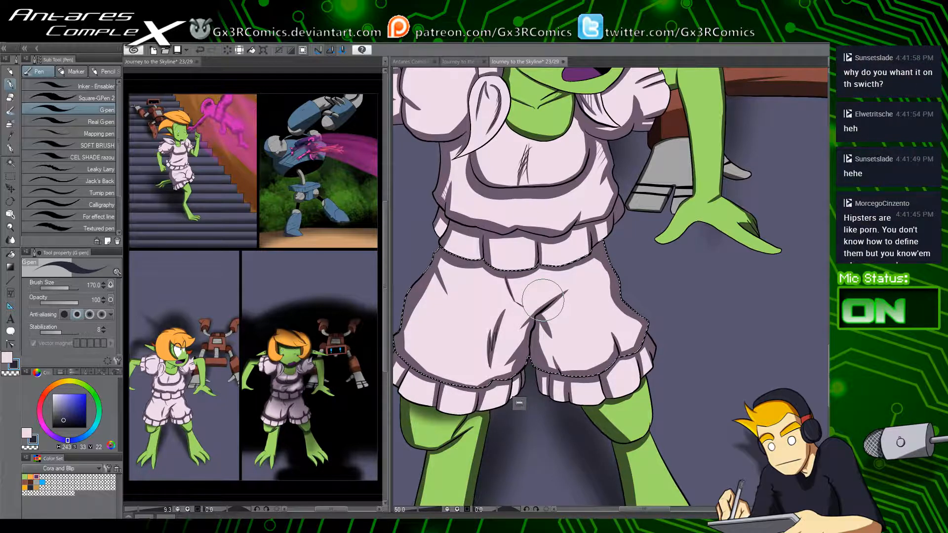
Step: Select the red ear tuft behind the orange hair, draw a G-pen cel shadow on it, and clear the selection
scroll(501, 359, "down", 1)
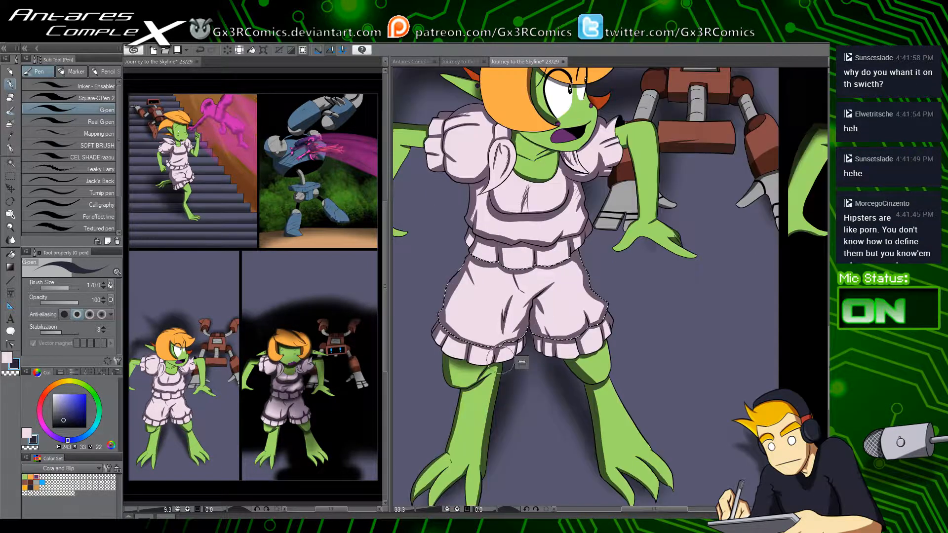
left_click_drag(430, 223, 525, 294)
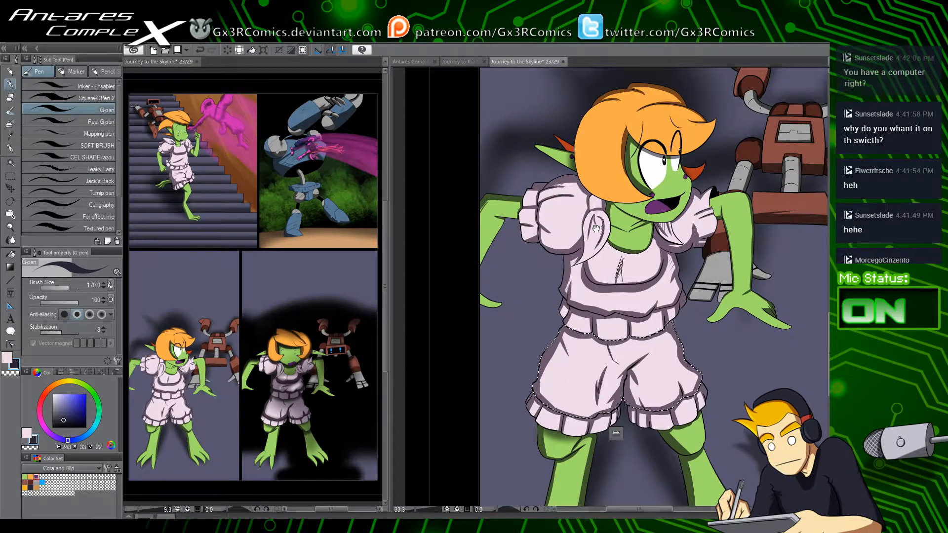
left_click_drag(595, 228, 511, 301)
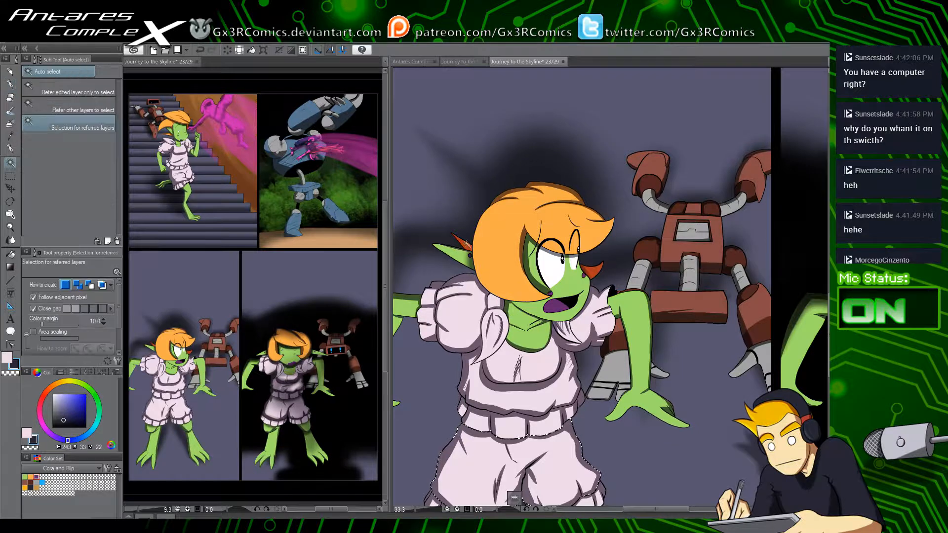
scroll(462, 258, "up", 2)
left_click_drag(421, 221, 463, 244)
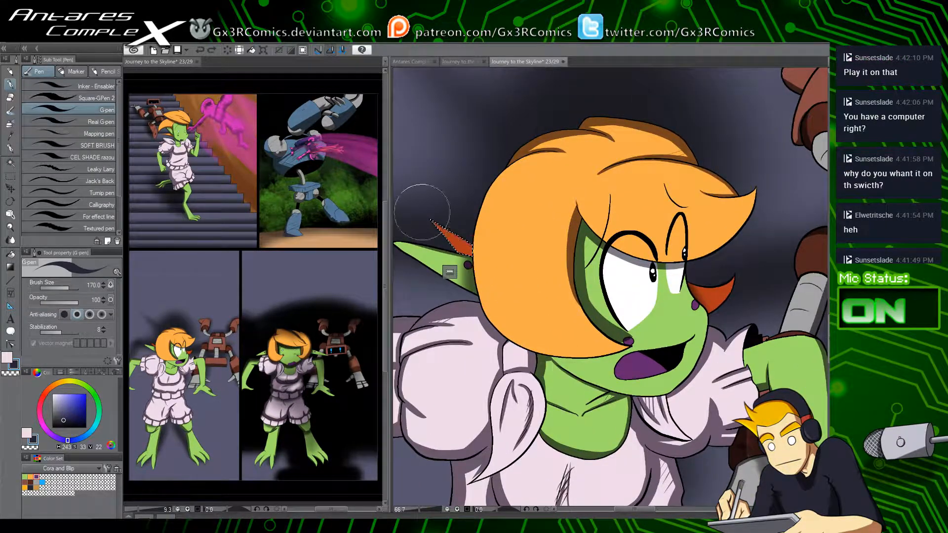
key("b")
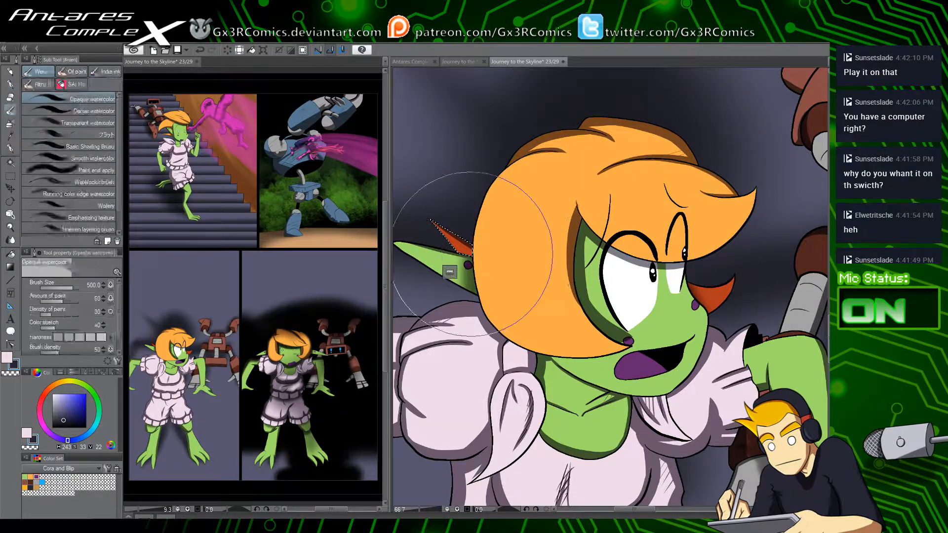
left_click_drag(707, 356, 517, 389)
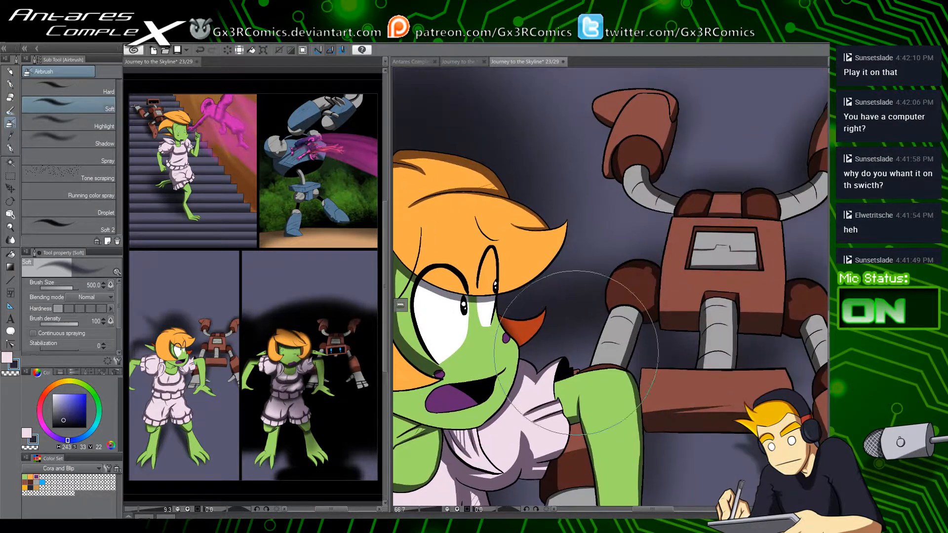
key("ctrl+d")
Step: Set the main drawing colour to a medium magenta for tinting the page's panels
left_click_drag(496, 306, 511, 361)
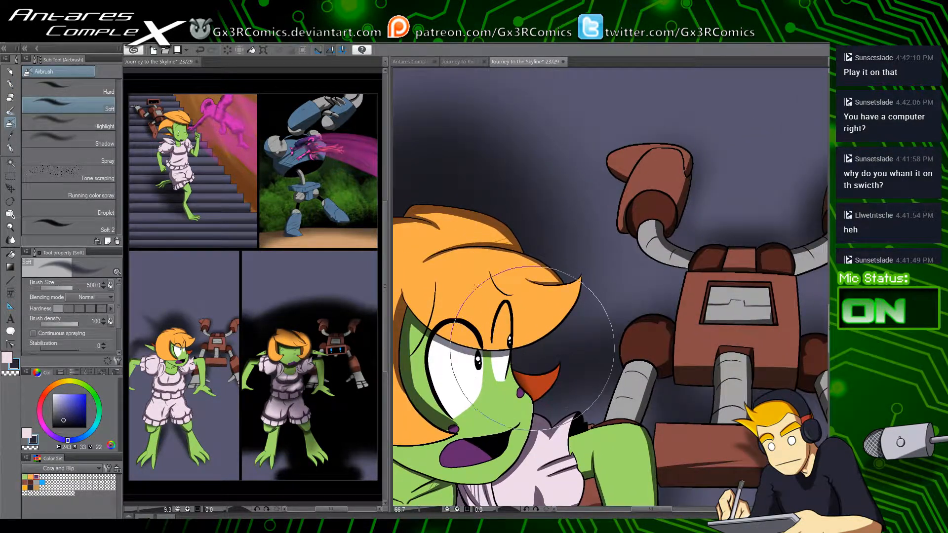
scroll(519, 357, "down", 2)
left_click_drag(689, 386, 578, 408)
scroll(519, 395, "down", 5)
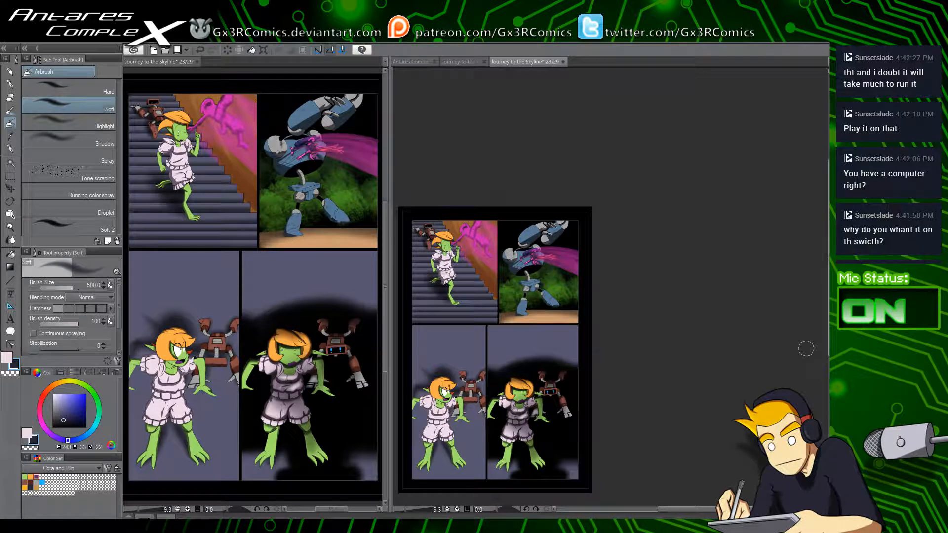
left_click(26, 433)
left_click(75, 401)
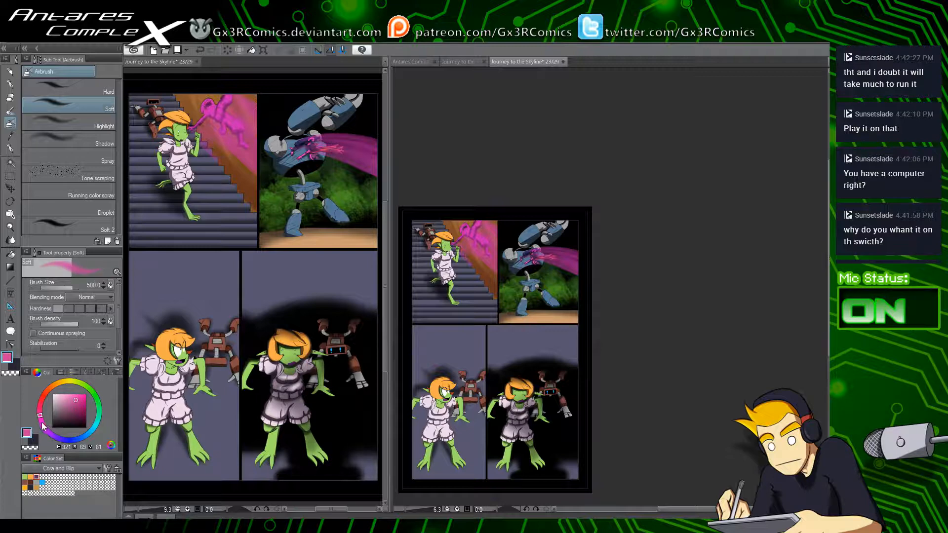
left_click_drag(81, 399, 76, 403)
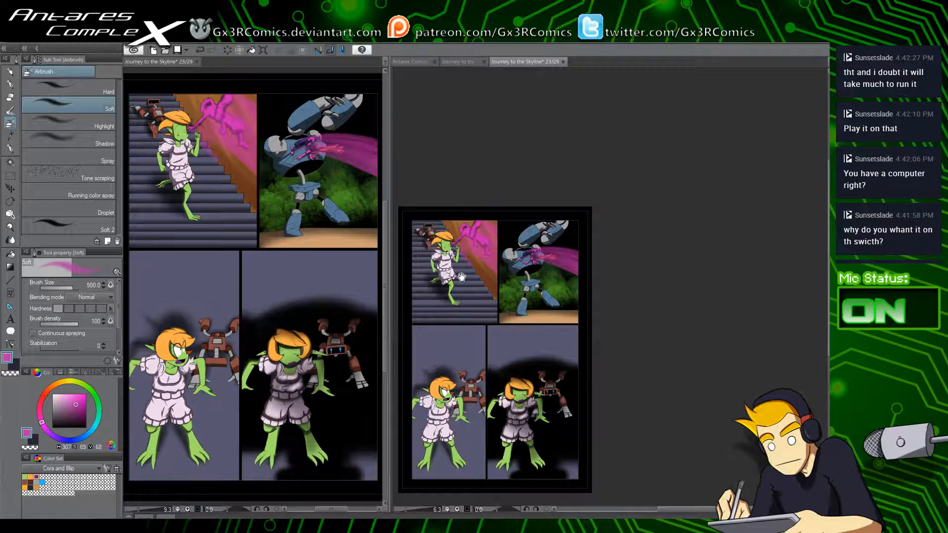
Step: Select the staircase panel and both lower panels and fill them with the magenta tint
scroll(427, 303, "up", 2)
left_click_drag(487, 373, 493, 335)
key("w")
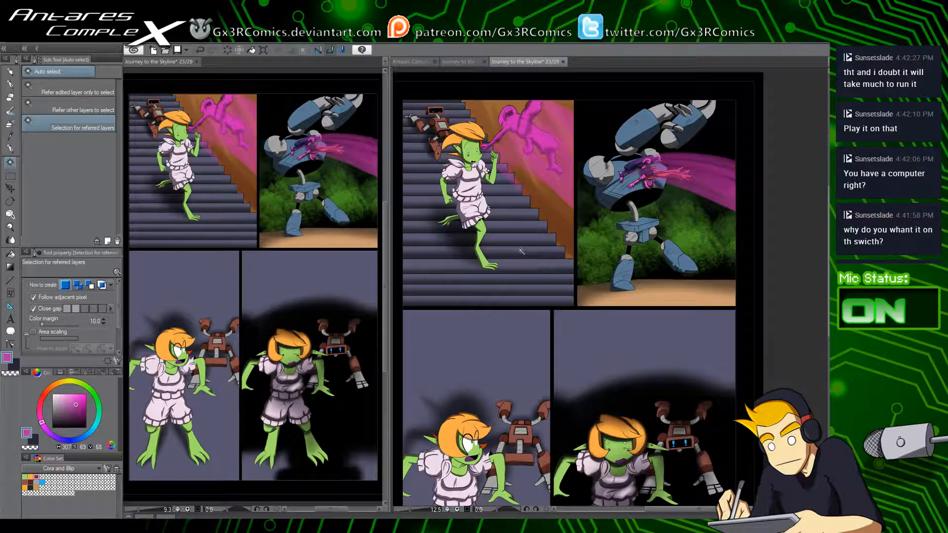
left_click(457, 298)
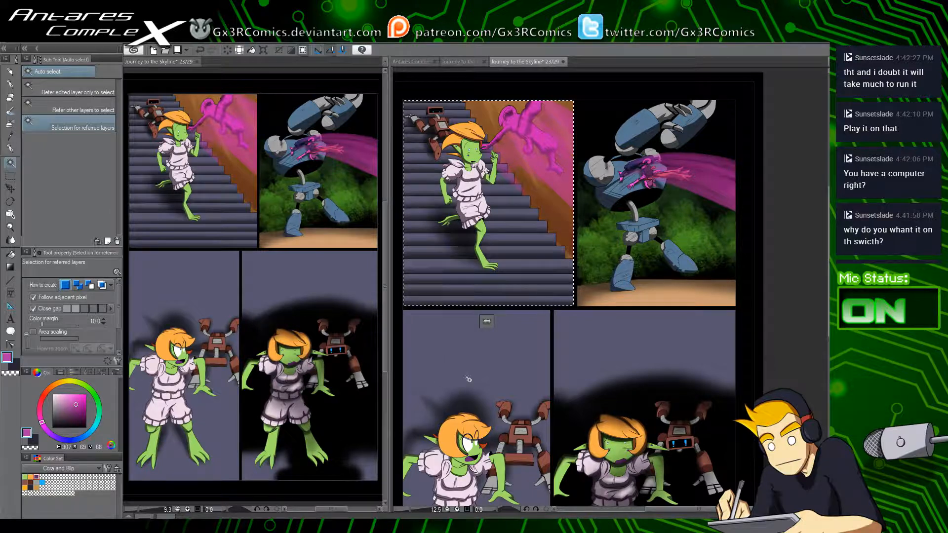
left_click(558, 356)
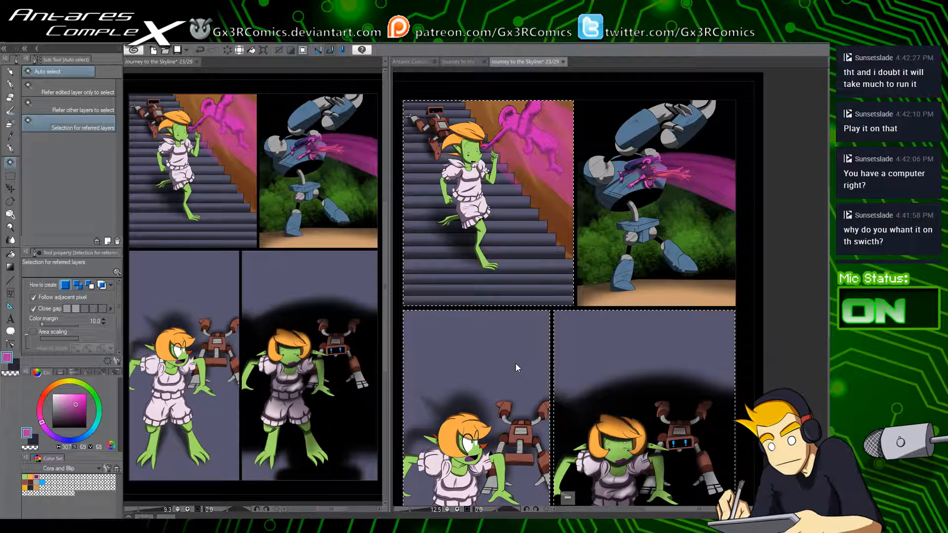
key("g")
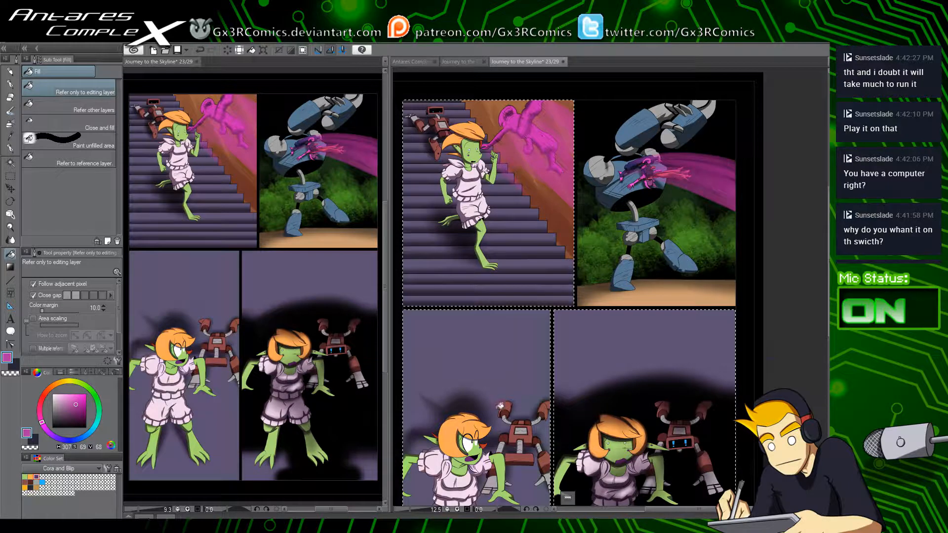
Step: Select the blue robot panel, set the secondary colour to dark blue (H 243, S 68, V 45), and fill the panel
key("w")
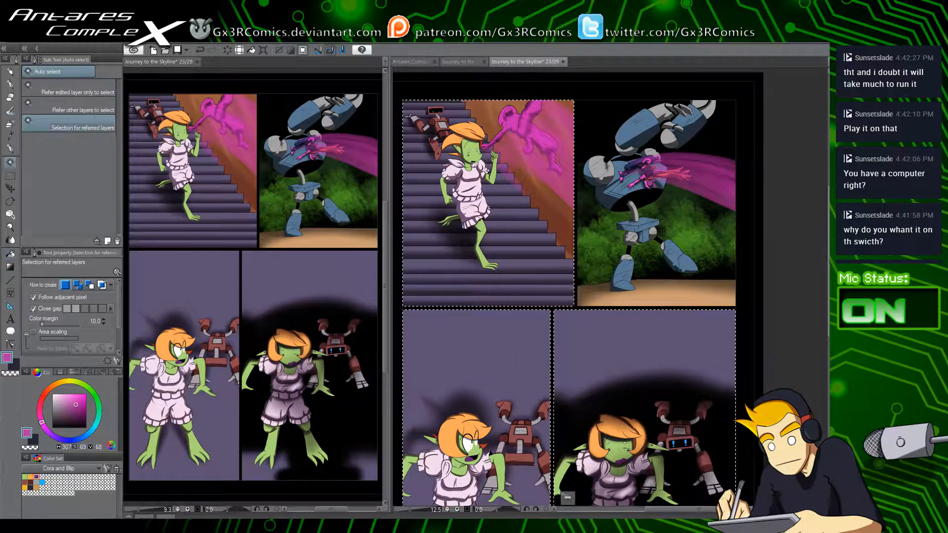
left_click(623, 301)
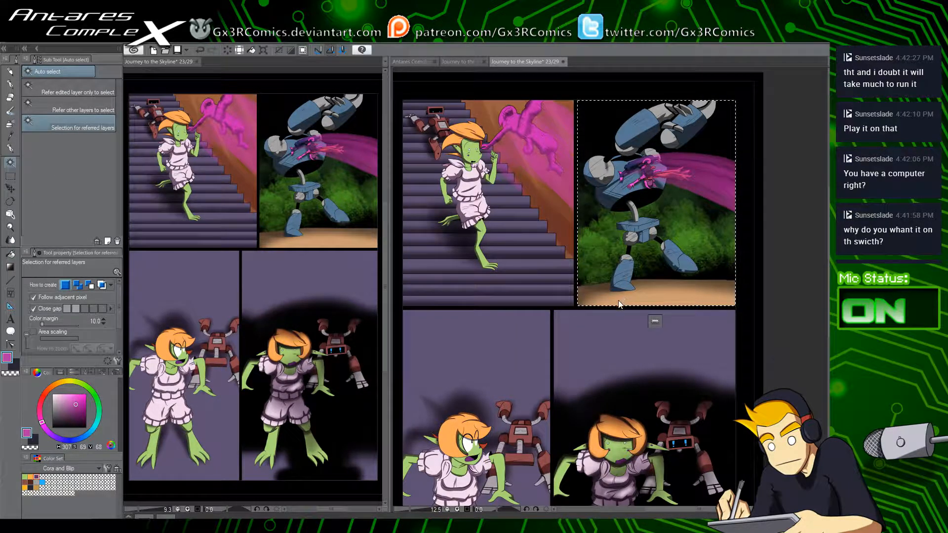
key("x")
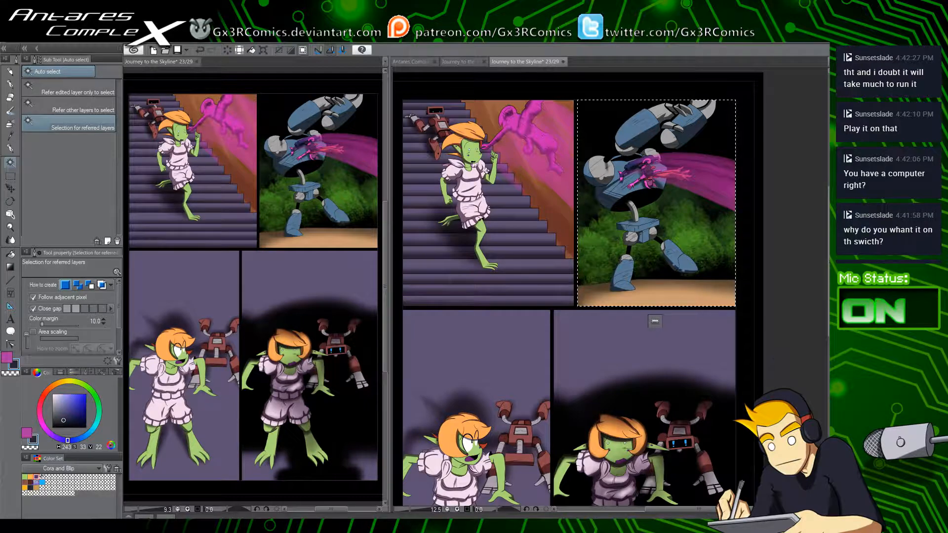
left_click(68, 414)
left_click(72, 415)
left_click(76, 412)
key("g")
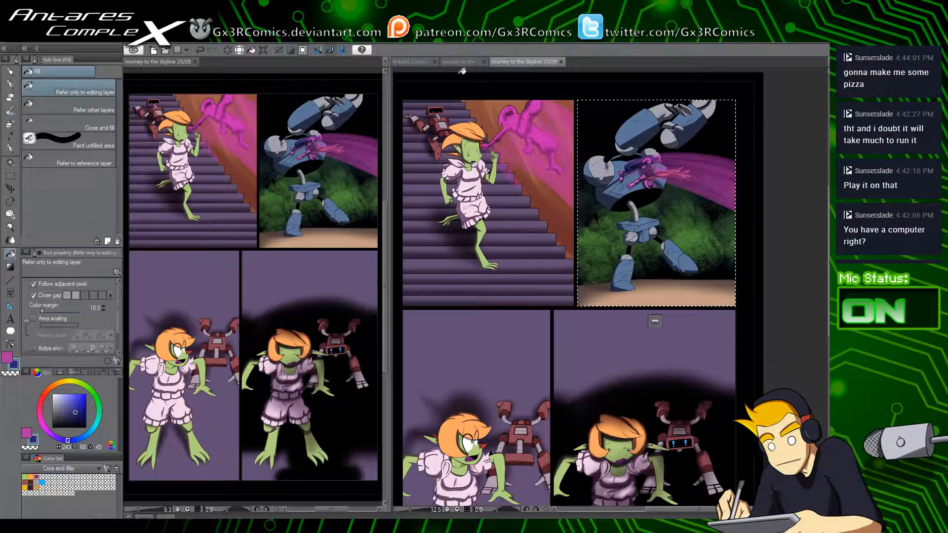
Step: Close both views of page 23 of Journey to the Skyline and open the Fun5 sketch page
left_click(563, 61)
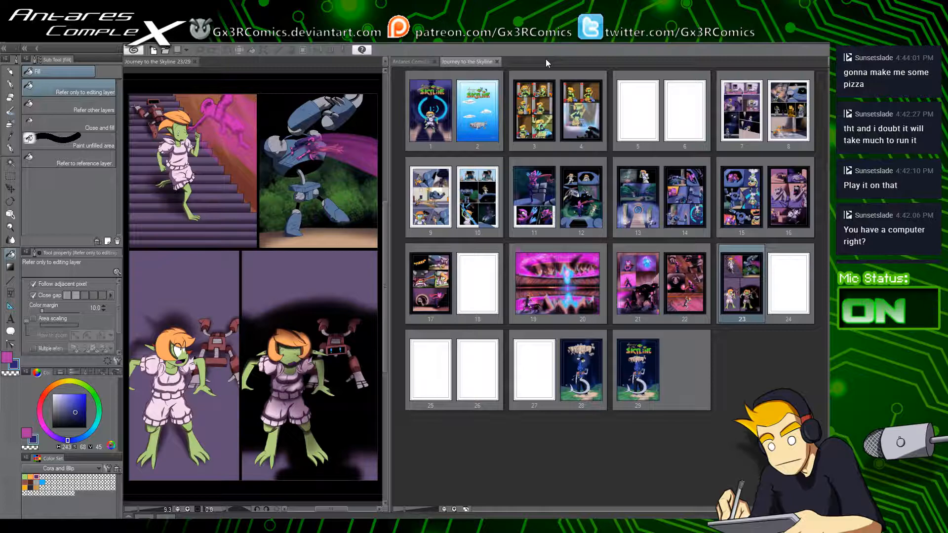
left_click(194, 61)
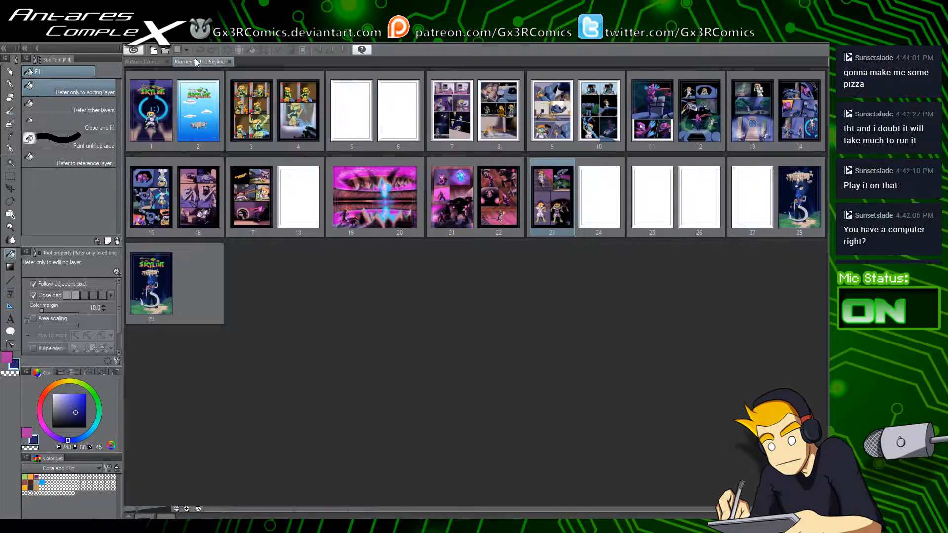
left_click(145, 63)
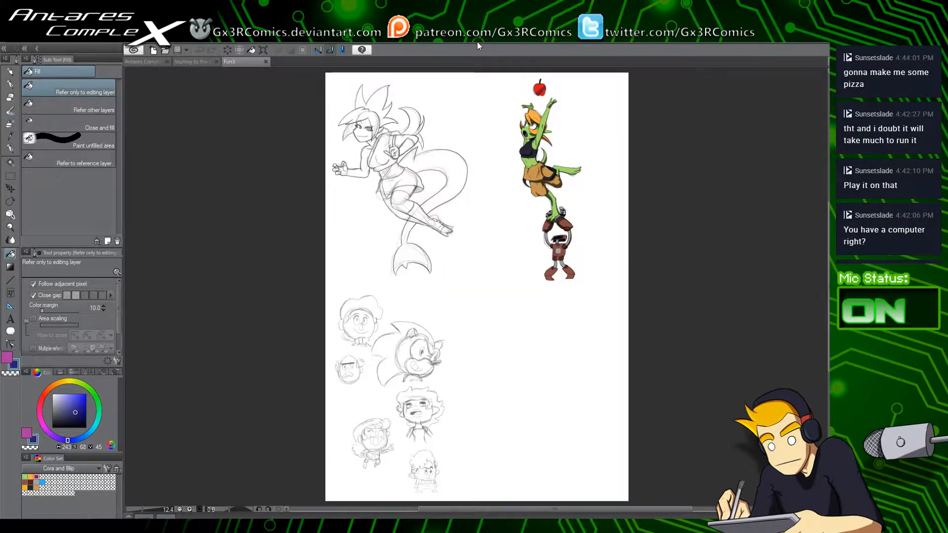
Step: Look over the line art and the coloured character with the robot on the Fun5 sketch page, and close the page
scroll(390, 350, "up", 3)
scroll(392, 310, "up", 1)
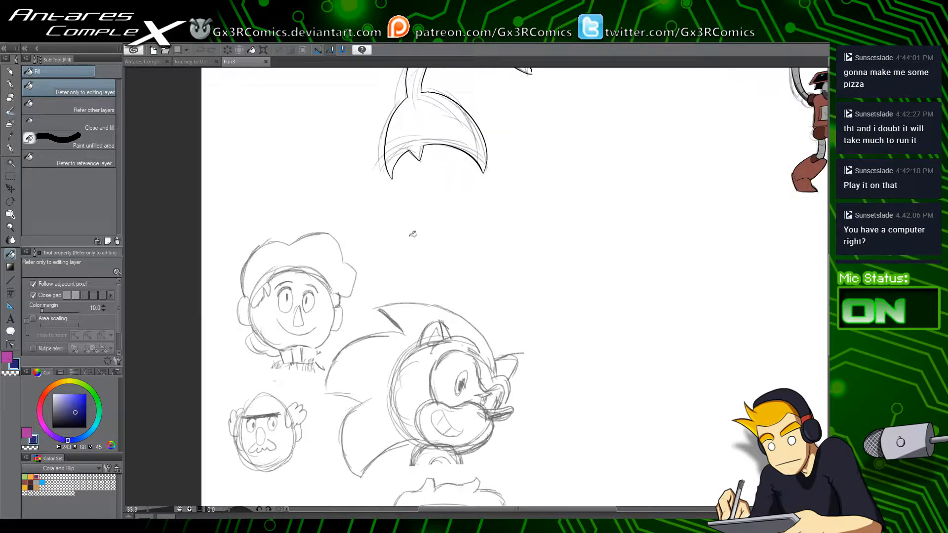
left_click_drag(492, 167, 271, 462)
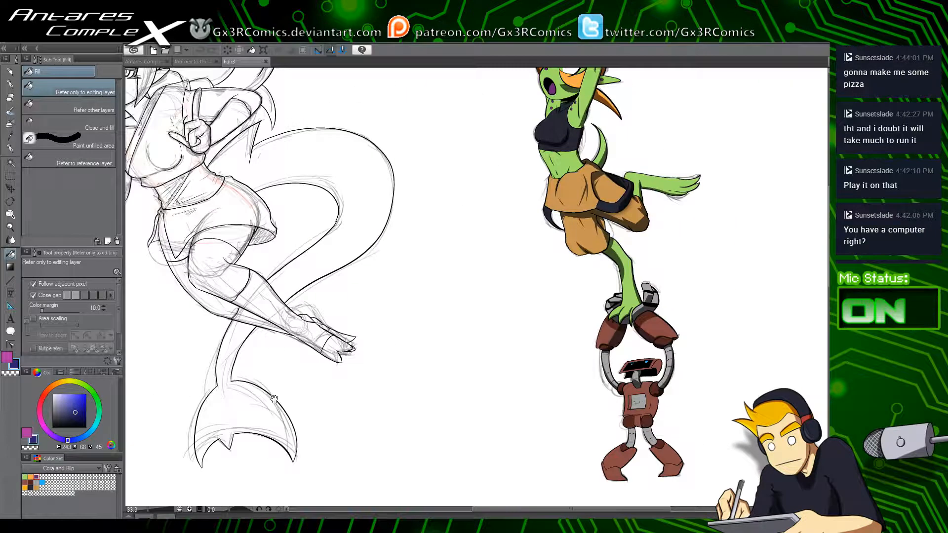
left_click(266, 61)
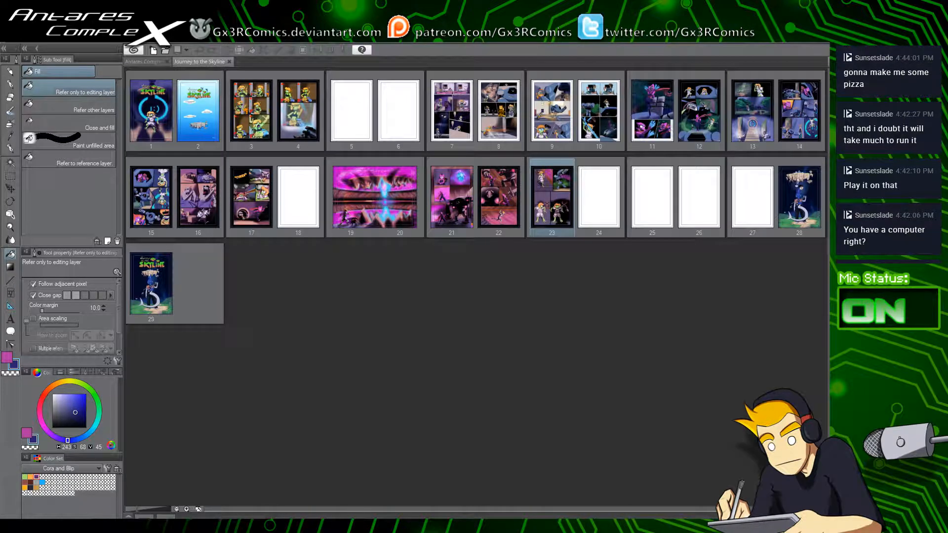
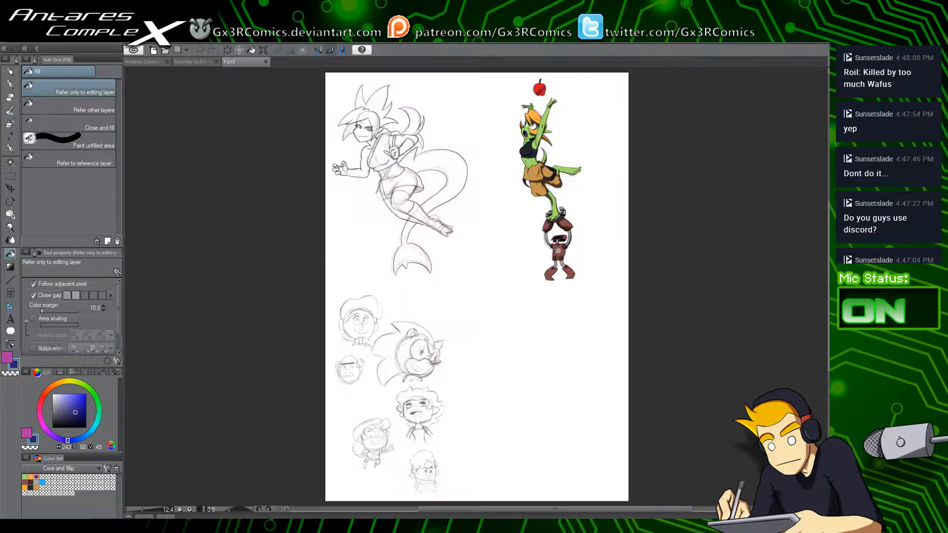
Step: Switch to the NEIGE colour set and choose its dark blue swatch (H 243, S 33, V 22) as the shading colour
scroll(655, 164, "up", 4)
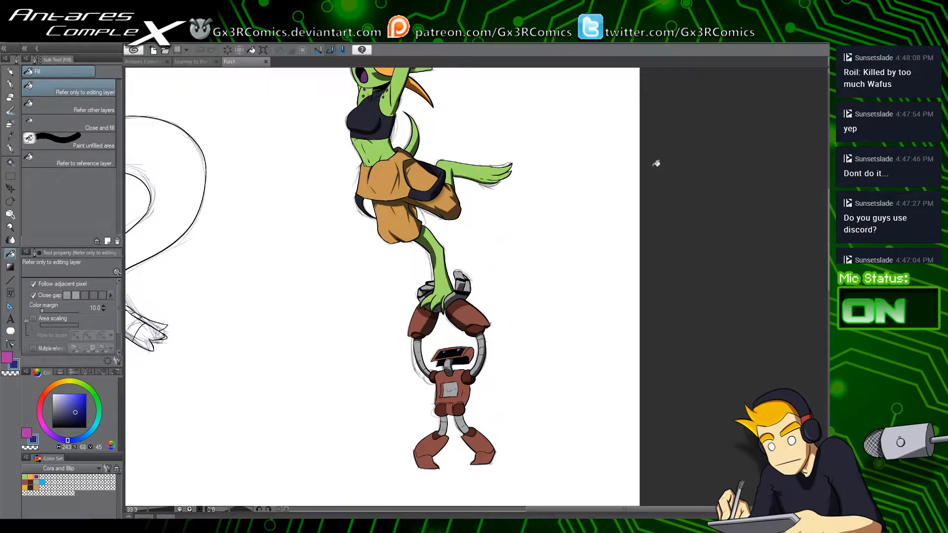
scroll(656, 163, "up", 1)
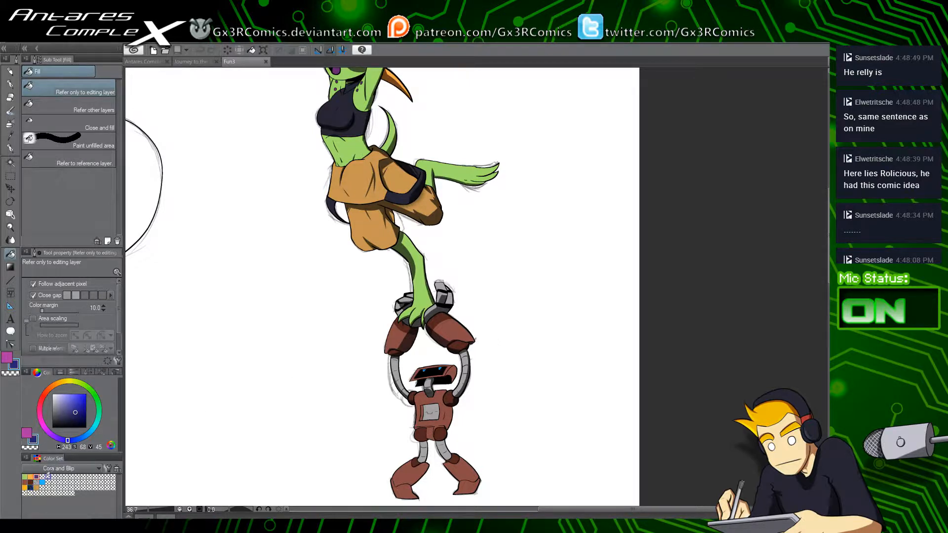
left_click(46, 290)
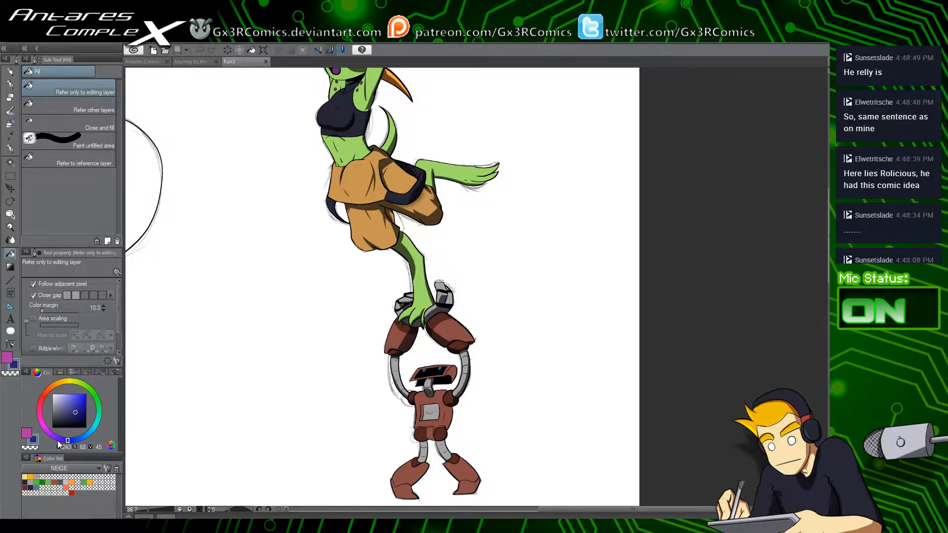
left_click(30, 487)
scroll(419, 389, "up", 1)
scroll(423, 389, "up", 1)
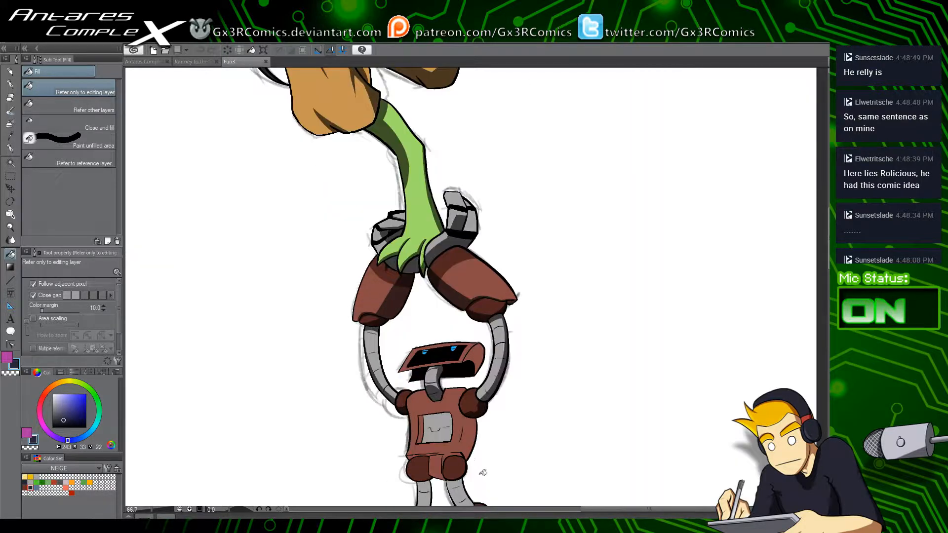
Step: Shade the robot's hip joint, knee joint and grey leg tube, and the outer side of its torso, with the G-pen
left_click_drag(489, 442, 381, 267)
scroll(344, 319, "up", 1)
key("p")
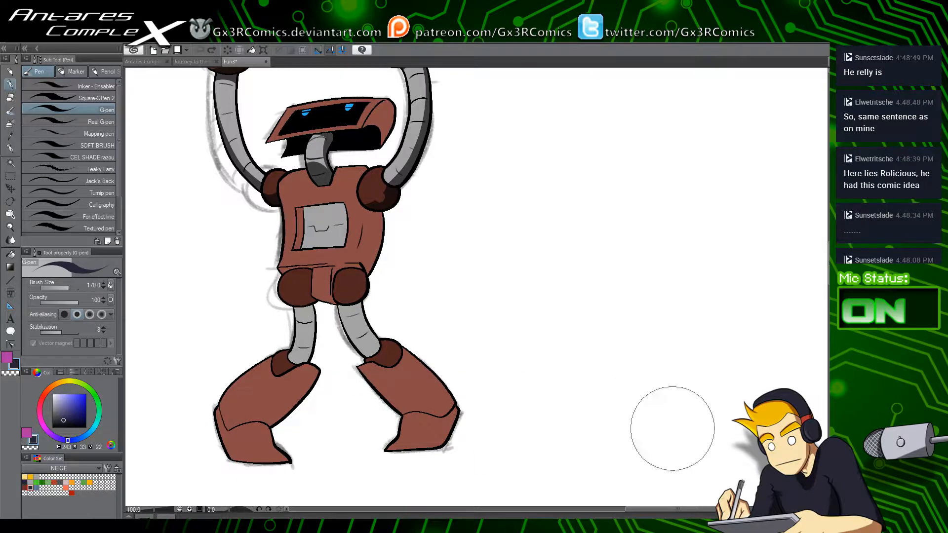
scroll(387, 283, "up", 1)
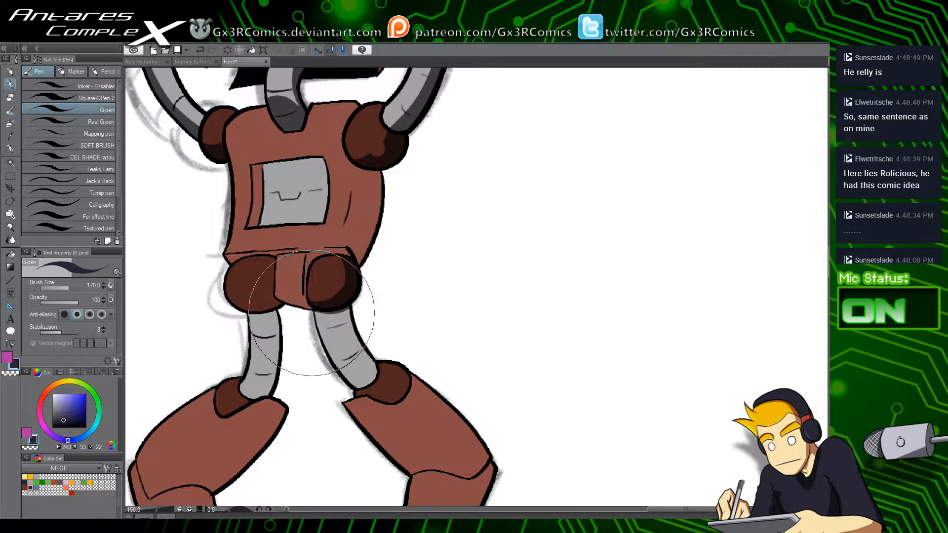
mouse_move(311, 313)
left_mouse_down()
mouse_move(368, 285)
mouse_move(362, 333)
mouse_move(348, 304)
mouse_move(357, 343)
mouse_move(365, 362)
left_mouse_up()
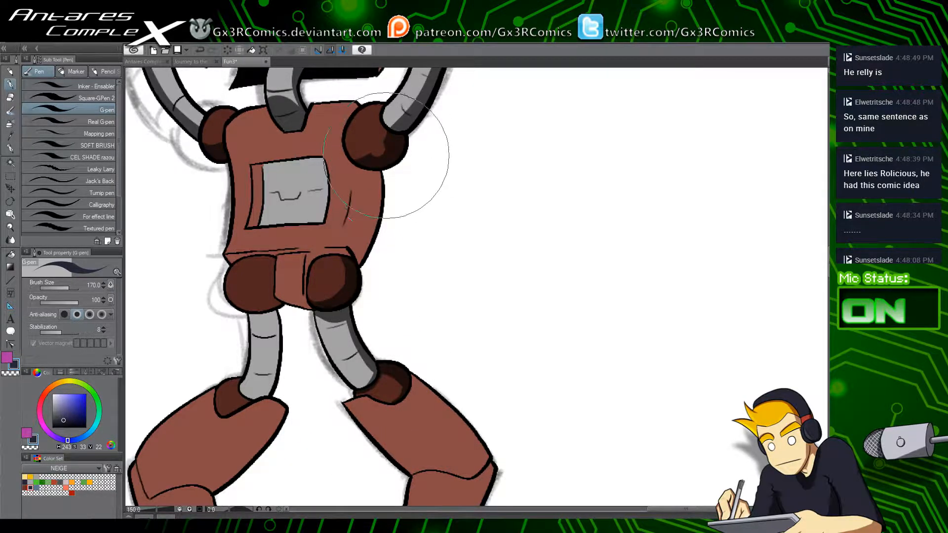
left_click_drag(311, 310, 315, 328)
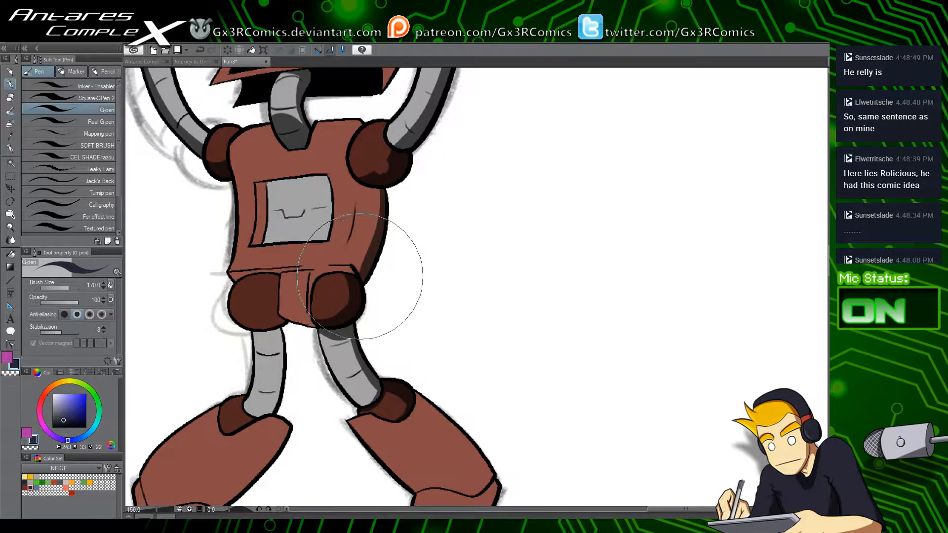
Step: Shade the lower edge of the robot's torso above the hips and the torso area beneath its shoulder joint, redoing unwanted strokes
left_click_drag(311, 271, 349, 270)
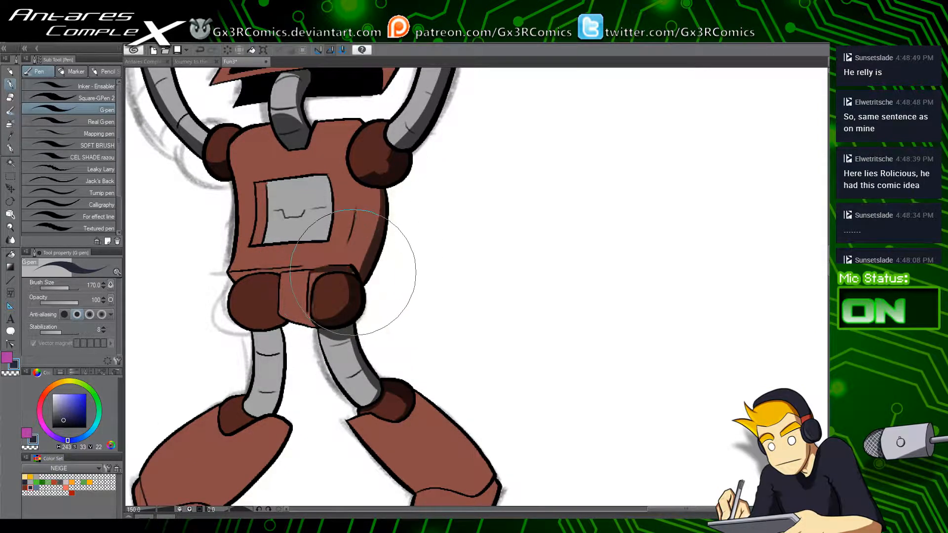
key("ctrl+z")
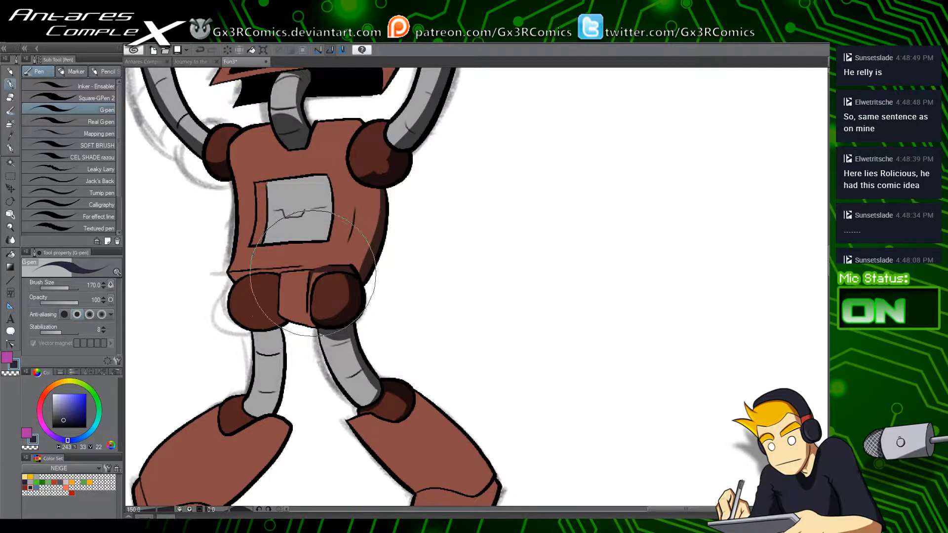
key("ctrl+z")
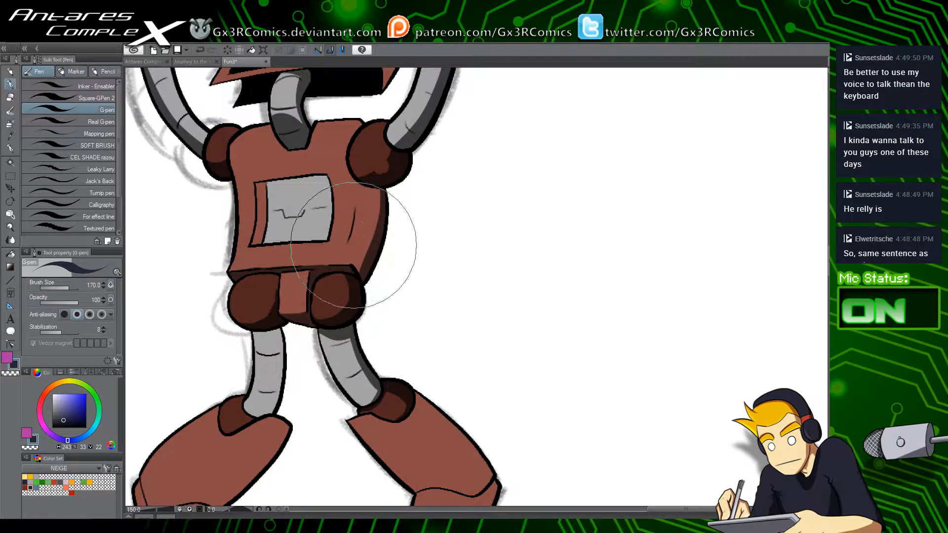
left_click_drag(339, 249, 337, 288)
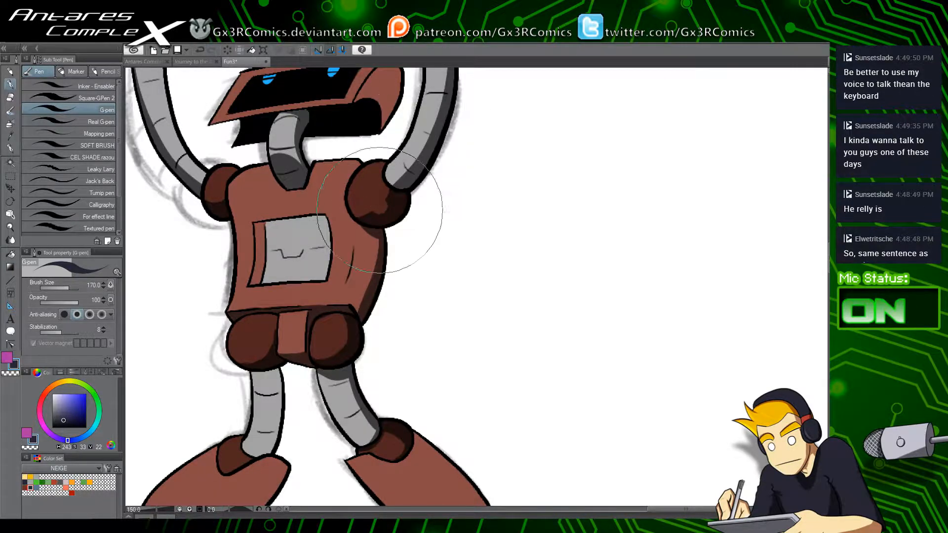
left_click_drag(302, 222, 354, 293)
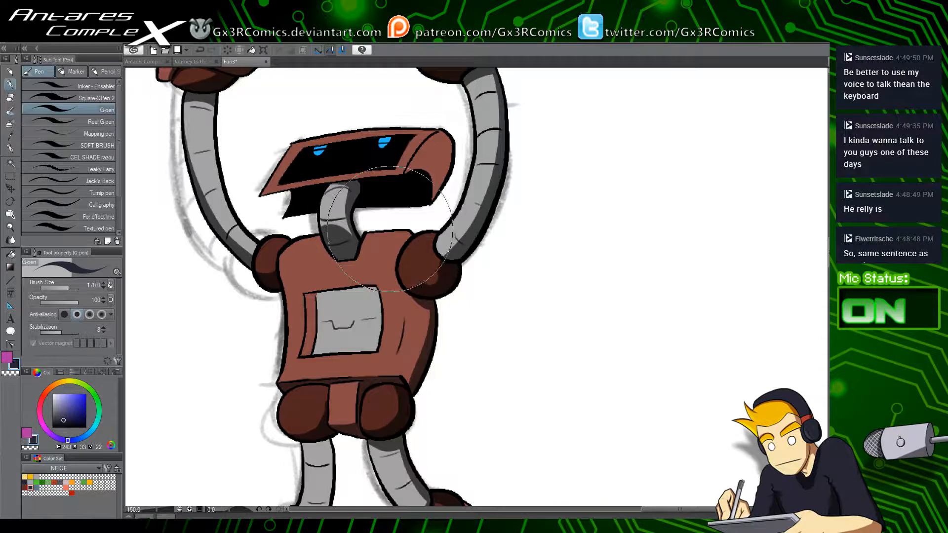
Step: Select the robot's torso and airbrush a soft shadow along its upper edge below the head with the Soft airbrush at size 80
key("w")
key("b")
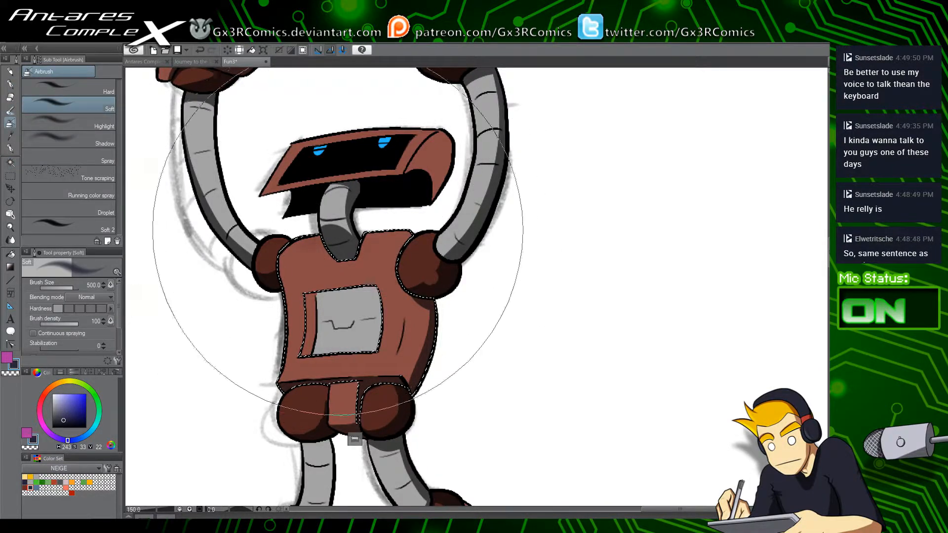
key("[")
key("[")
key("[")
key("[")
key("[")
key("[")
key("[")
key("[")
key("[")
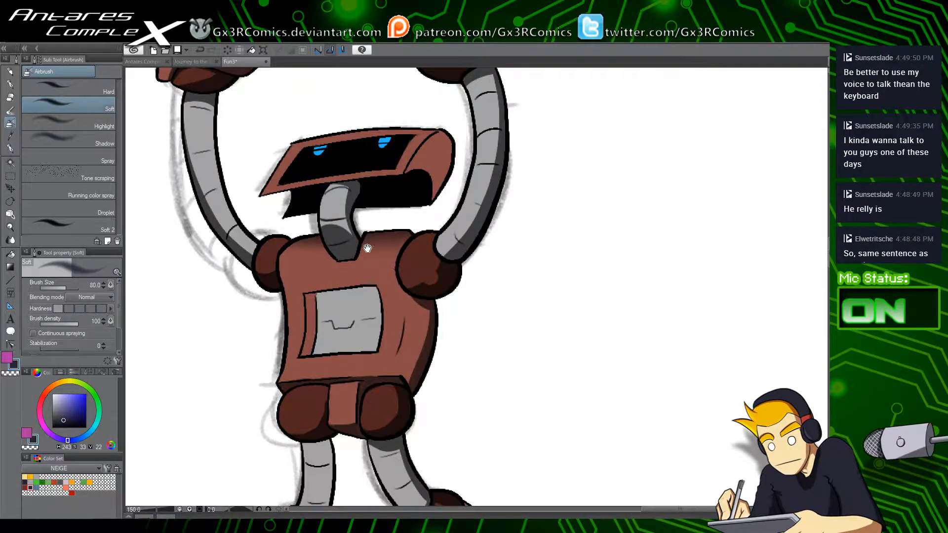
Step: Select the robot's torso again using Selection for referred layers and switch to the G-pen to shade within it
left_click_drag(368, 248, 354, 279)
key("w")
left_click(401, 271)
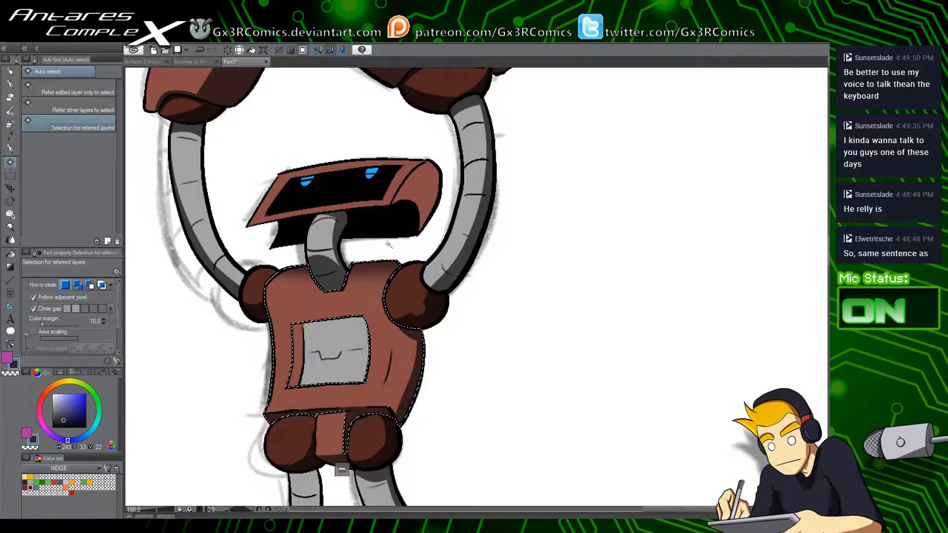
key("p")
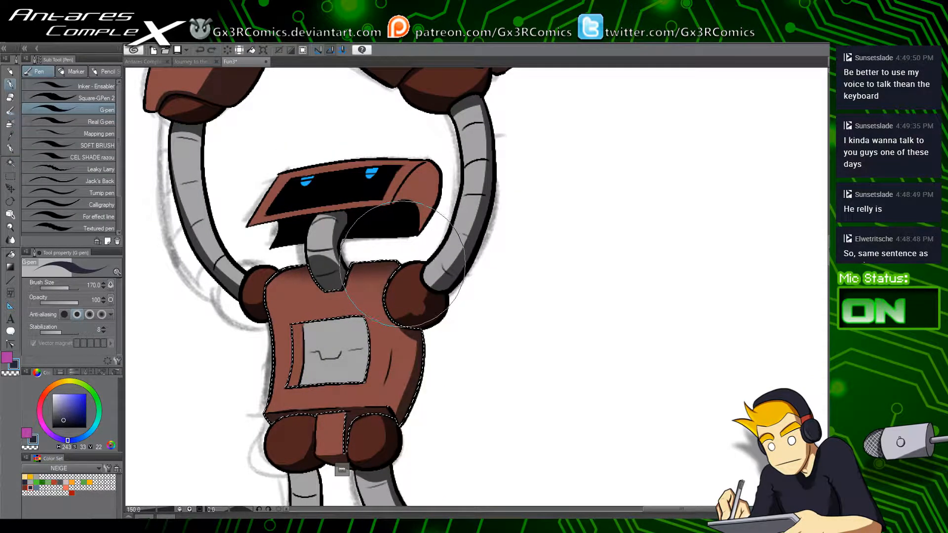
Step: Look over the shading on the robot and the green character standing on its hands
left_click_drag(325, 264, 370, 404)
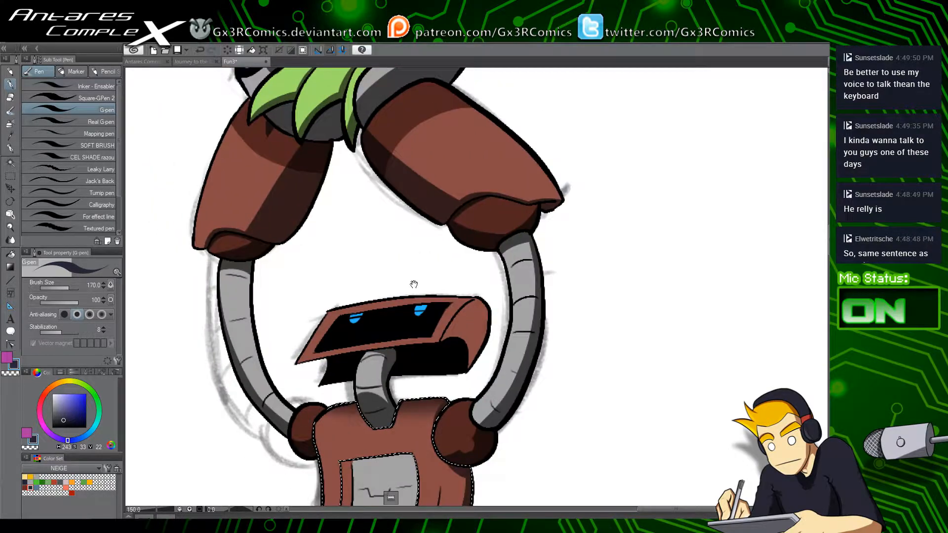
left_click_drag(412, 281, 375, 394)
left_click_drag(360, 288, 349, 403)
left_click_drag(329, 232, 348, 445)
left_click_drag(201, 251, 262, 437)
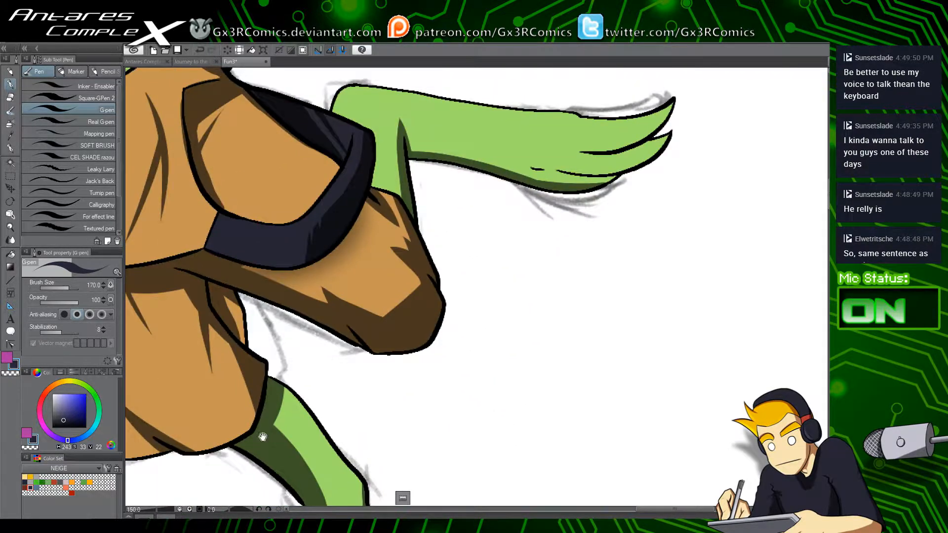
mouse_move(227, 269)
left_mouse_down()
mouse_move(271, 366)
mouse_move(363, 194)
left_mouse_up()
left_click_drag(385, 343, 367, 138)
left_click_drag(436, 459, 406, 229)
left_click_drag(422, 371, 372, 325)
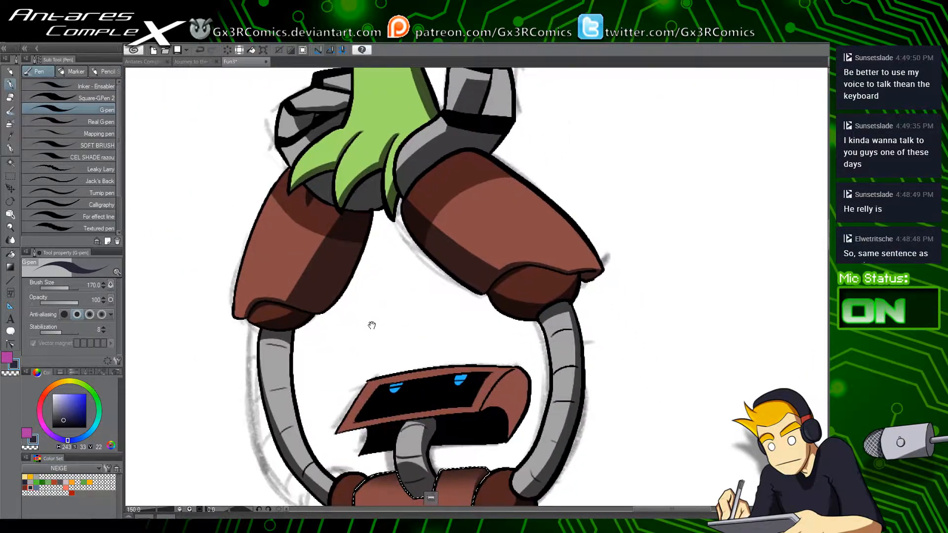
left_click_drag(417, 469, 460, 380)
left_click_drag(439, 415, 426, 381)
left_click_drag(425, 493, 406, 405)
Step: Auto-select the grey tube of the robot's left-hand leg and shade its right edge with the G-pen
left_click_drag(377, 485, 384, 253)
key("w")
left_click(333, 319)
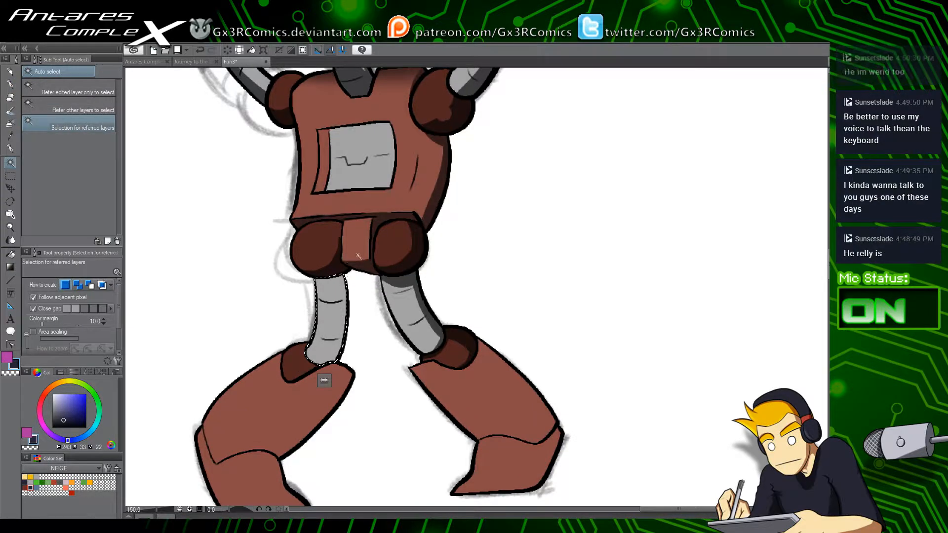
key("p")
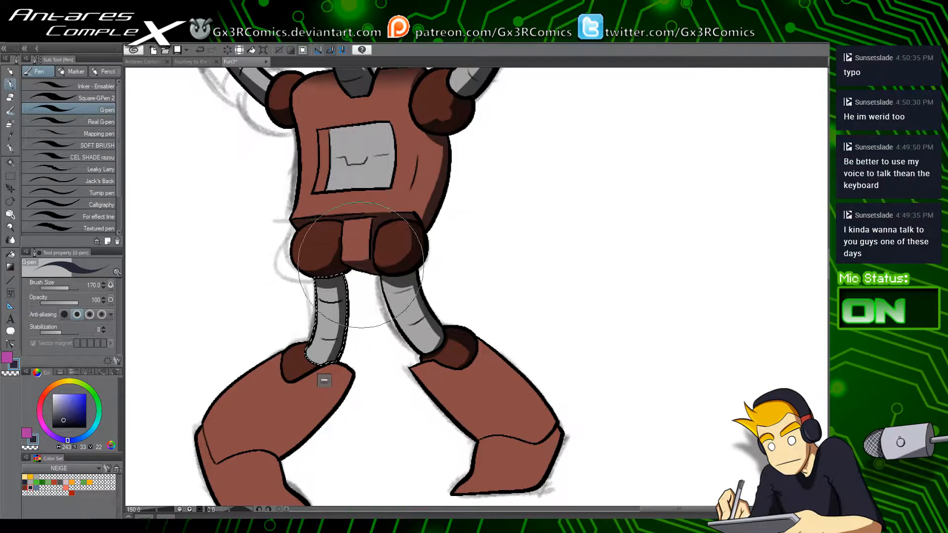
Step: Auto-select the left-hand shin armor and paint a shadow along its lower-right edge, redoing the first stroke
left_click_drag(402, 380, 388, 334)
key("w")
left_click(308, 347)
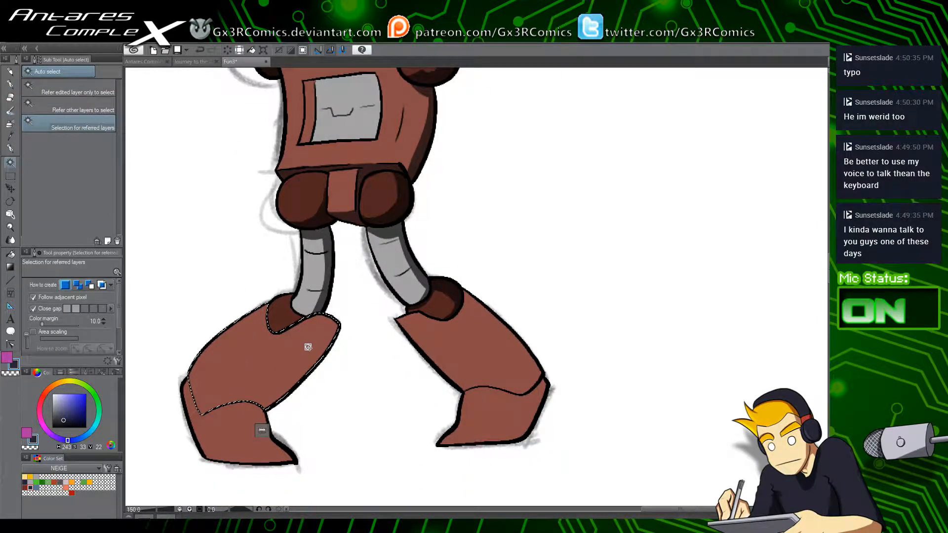
key("p")
left_click_drag(238, 415, 382, 283)
key("ctrl+z")
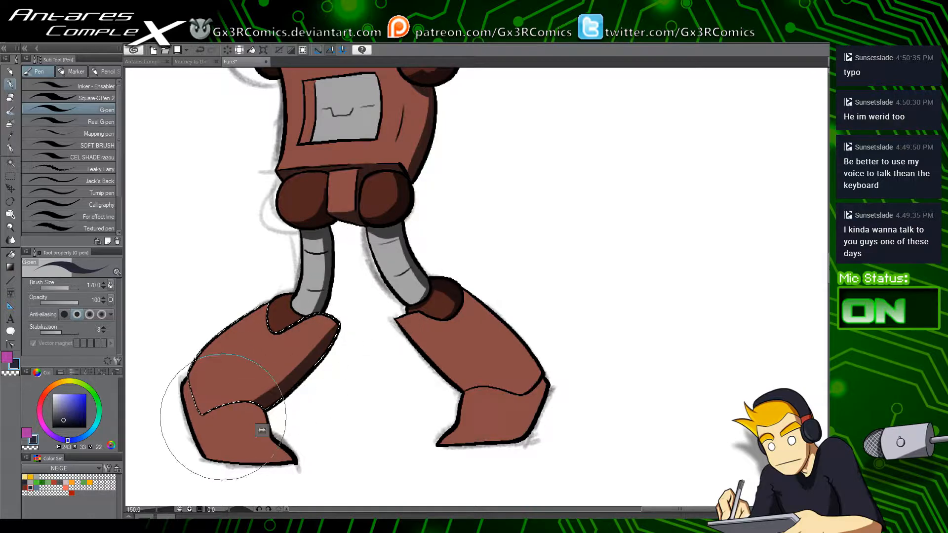
mouse_move(222, 418)
left_mouse_down()
mouse_move(286, 379)
mouse_move(372, 270)
left_mouse_up()
Step: Auto-select the robot's left-hand foot and add a pointed fold shadow below the shin armor
key("w")
left_click(232, 434)
key("p")
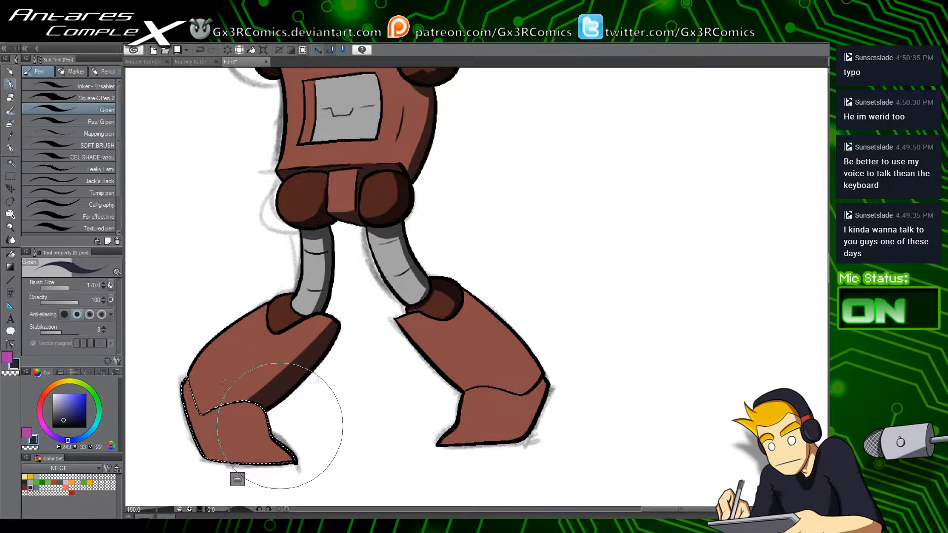
mouse_move(237, 395)
left_mouse_down()
mouse_move(288, 445)
mouse_move(229, 429)
left_mouse_up()
mouse_move(263, 354)
left_mouse_down()
mouse_move(273, 419)
mouse_move(296, 347)
left_mouse_up()
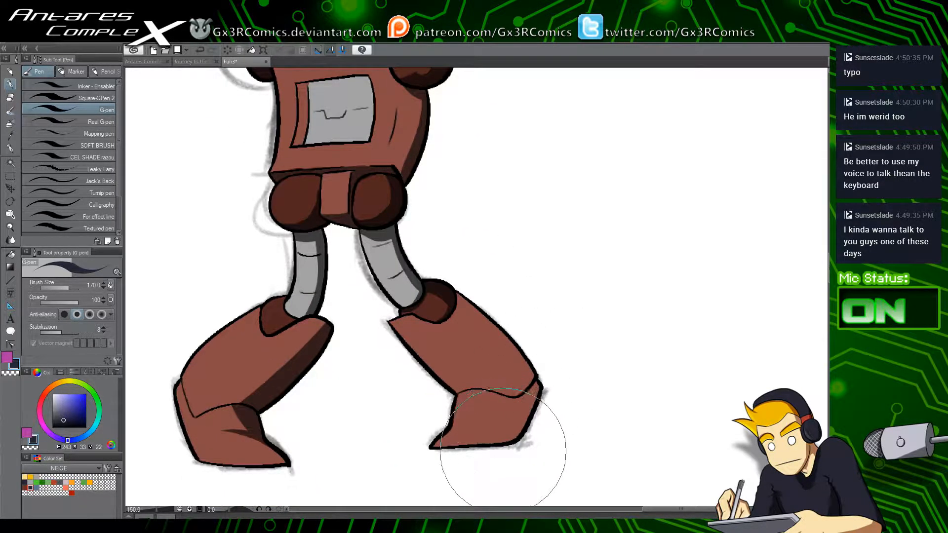
Step: Shade the right edges of the robot's right-hand foot and shin armor
left_click_drag(503, 451, 561, 337)
left_click_drag(451, 295, 552, 406)
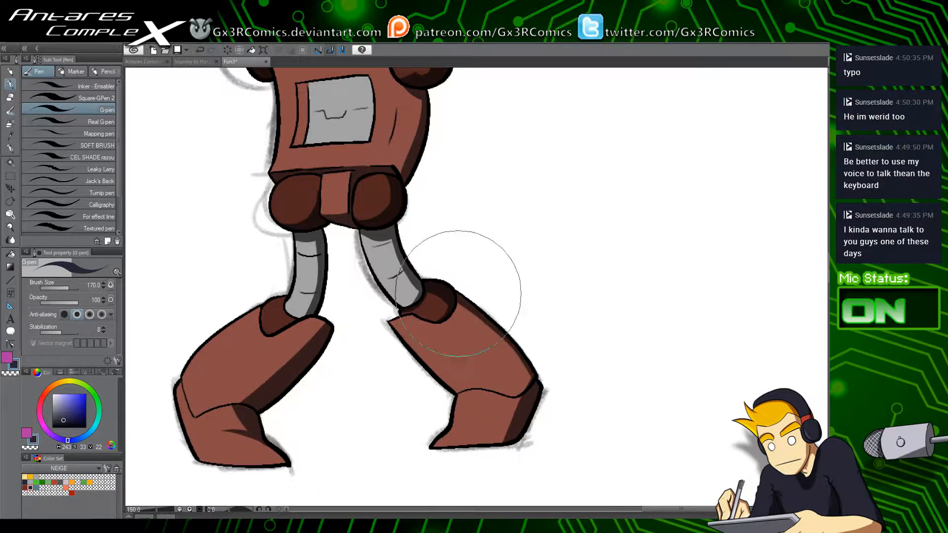
left_click_drag(458, 294, 545, 422)
mouse_move(484, 389)
left_mouse_down()
mouse_move(505, 398)
mouse_move(534, 388)
left_mouse_up()
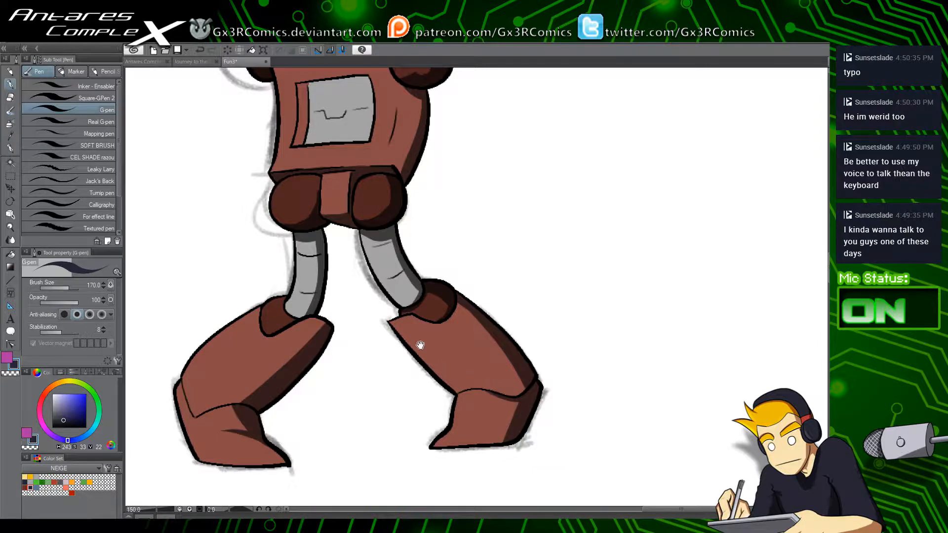
Step: Auto-select the right-hand shin armor and paint a broad shadow across its lower part
key("w")
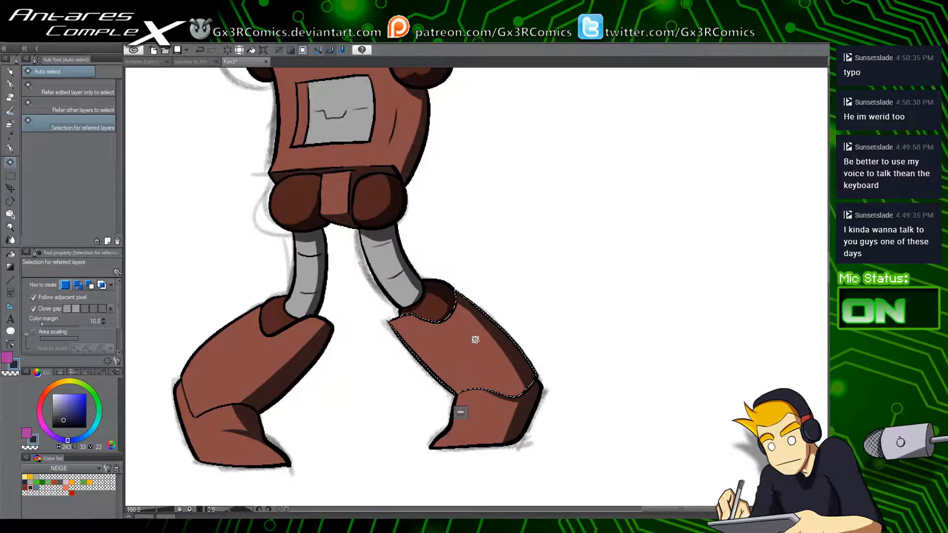
key("p")
mouse_move(392, 349)
left_mouse_down()
mouse_move(448, 368)
mouse_move(513, 411)
mouse_move(400, 360)
mouse_move(540, 393)
left_mouse_up()
Step: Shade the upper edges of the narrow side strip and the grey chest panel on the robot's torso, then deselect
mouse_move(383, 348)
left_mouse_down()
mouse_move(501, 391)
mouse_move(393, 346)
mouse_move(418, 397)
mouse_move(384, 406)
mouse_move(386, 430)
left_mouse_up()
key("w")
left_click(342, 216)
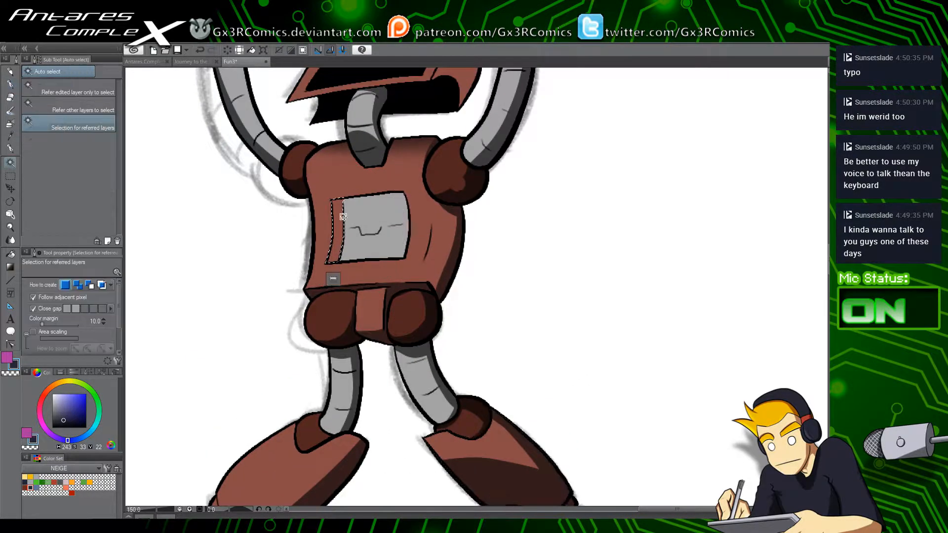
key("p")
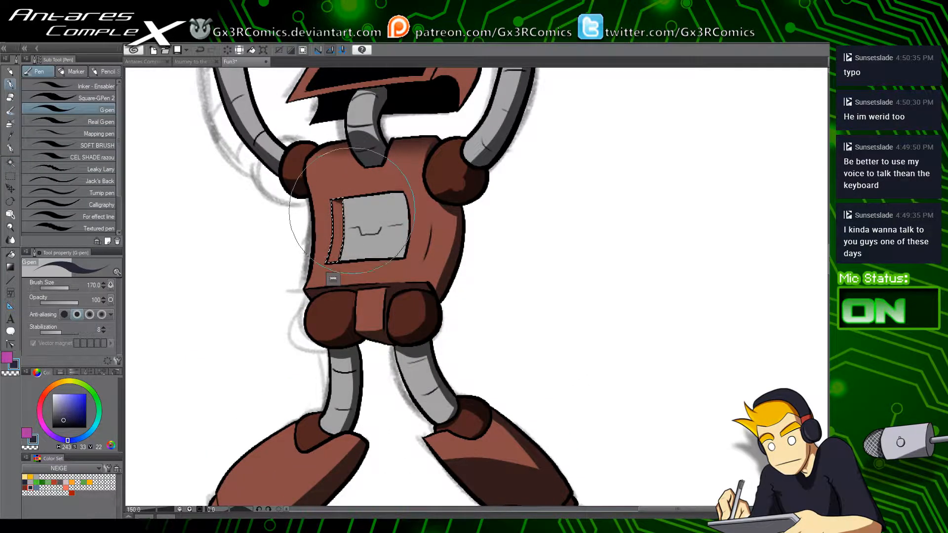
scroll(384, 197, "up", 3)
key("w")
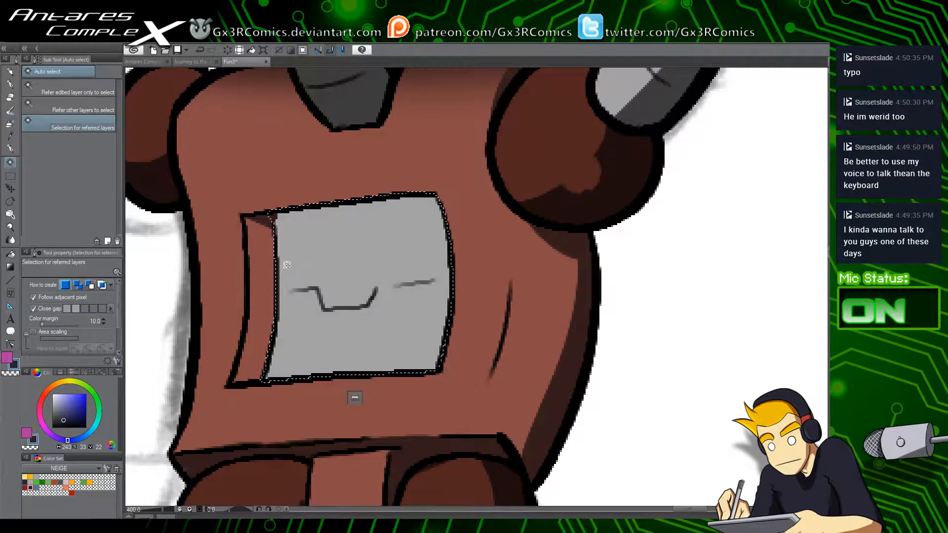
key("p")
key("ctrl+d")
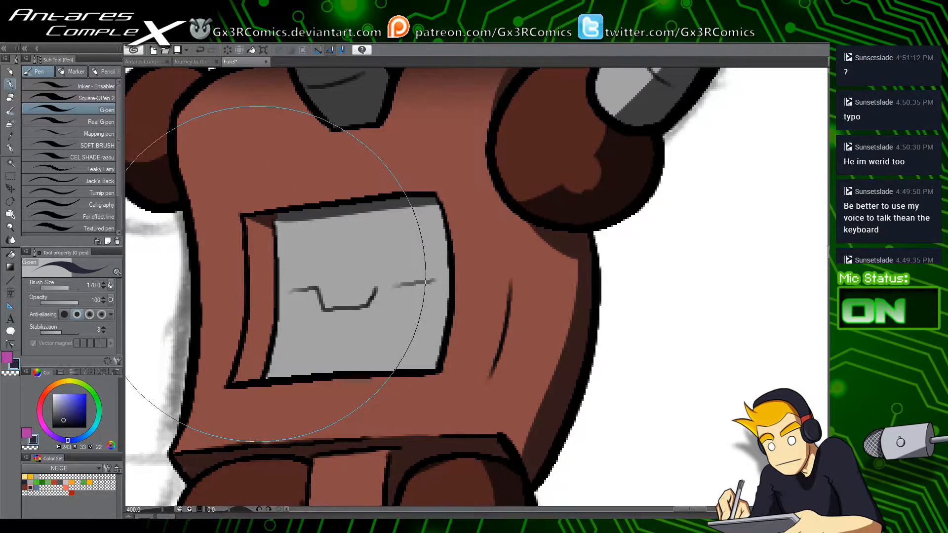
Step: Check the robot's hands and the green character's body for areas that still need shading
key("space")
left_click_drag(268, 222, 377, 290)
left_click_drag(199, 217, 313, 298)
left_click_drag(272, 135, 309, 469)
left_click_drag(383, 167, 320, 361)
left_click_drag(414, 241, 354, 335)
scroll(352, 339, "down", 2)
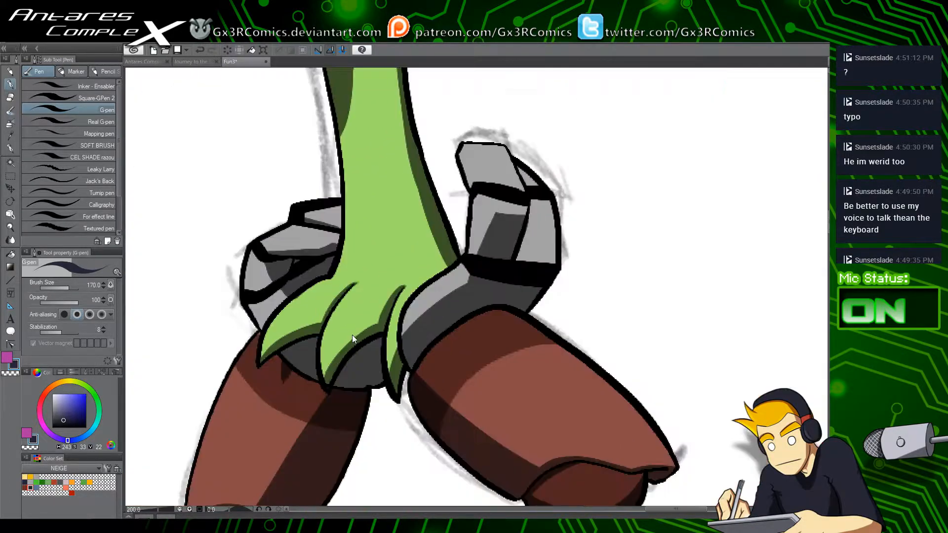
scroll(352, 337, "down", 4)
left_click_drag(253, 144, 309, 440)
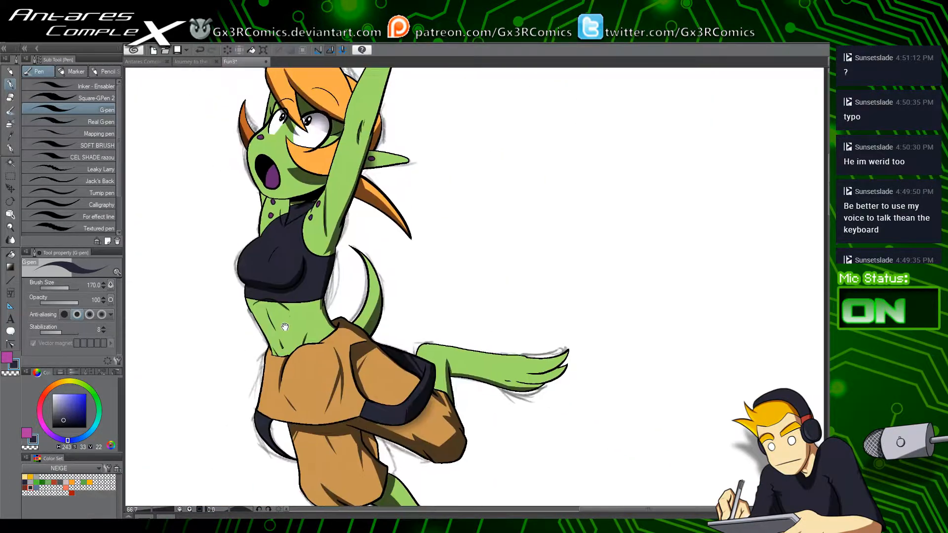
left_click_drag(280, 308, 284, 360)
Step: Auto-select the orange hair lock across the green character's cheek, shade its lower side beside the arm, and deselect
key("w")
left_click(323, 211)
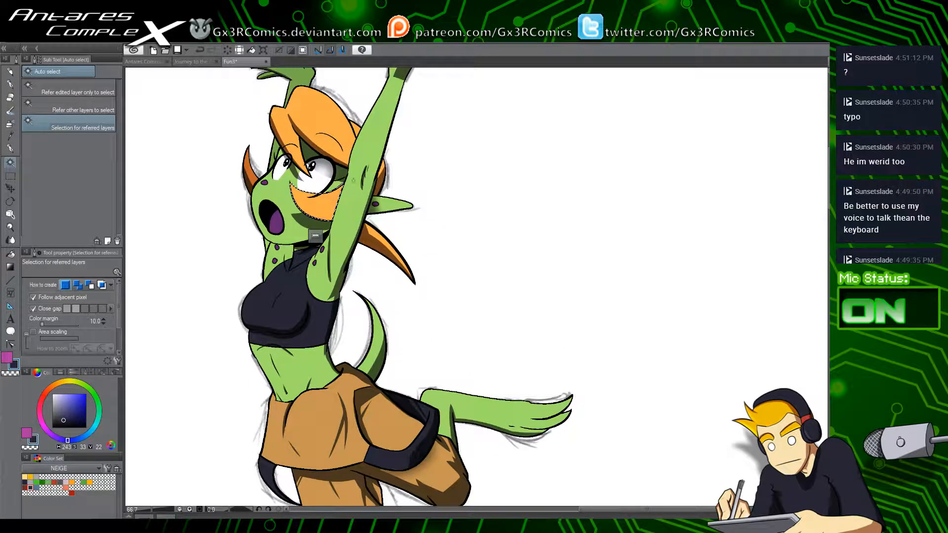
key("p")
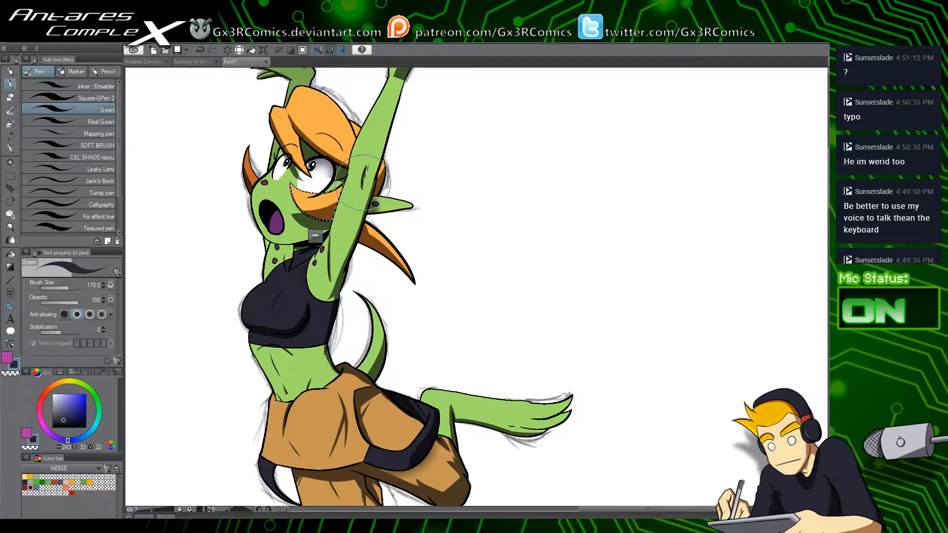
scroll(316, 235, "up", 4)
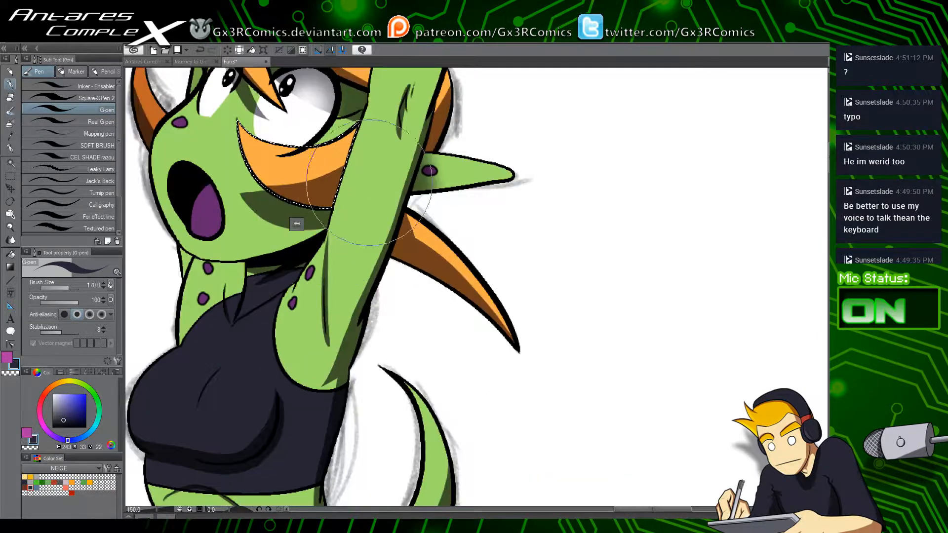
left_click_drag(346, 161, 311, 173)
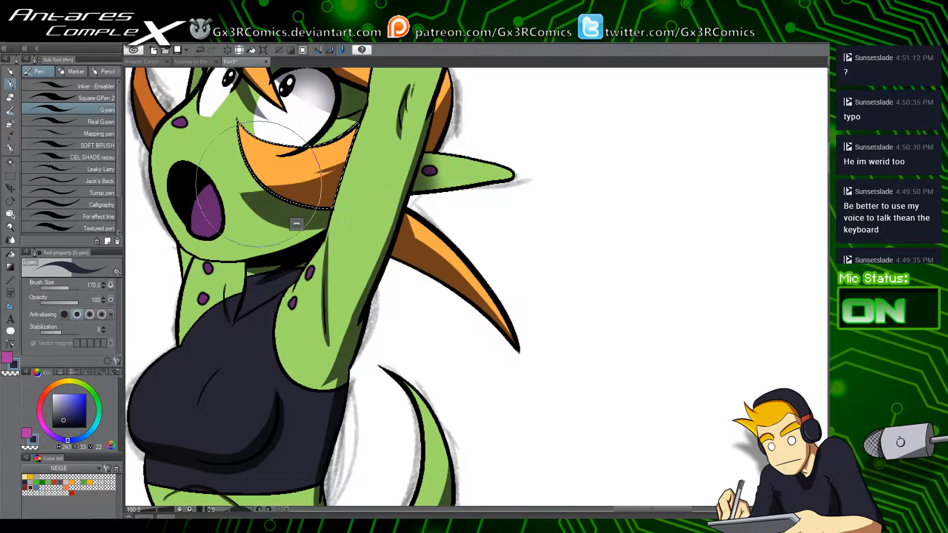
mouse_move(371, 135)
left_mouse_down()
mouse_move(307, 283)
mouse_move(329, 324)
left_mouse_up()
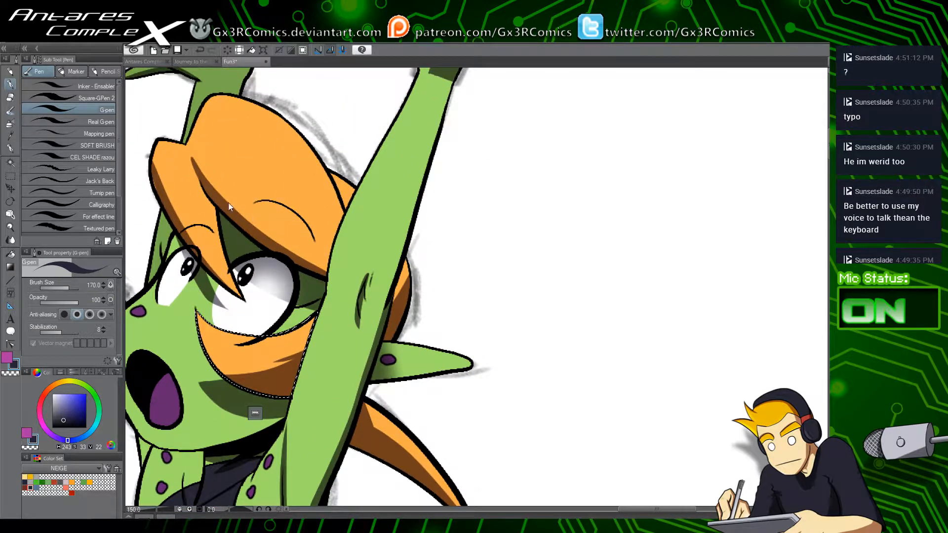
key("ctrl+d")
Step: Paint a dark shadow on the apple's right side and bottom, undoing the strokes that do not fit
left_click_drag(218, 167, 248, 260)
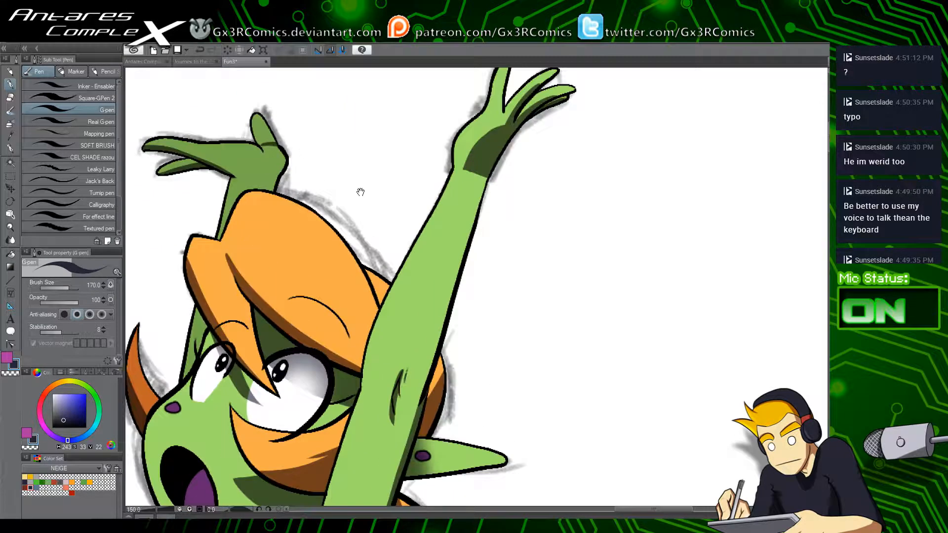
left_click_drag(251, 174, 275, 171)
left_click_drag(469, 169, 418, 258)
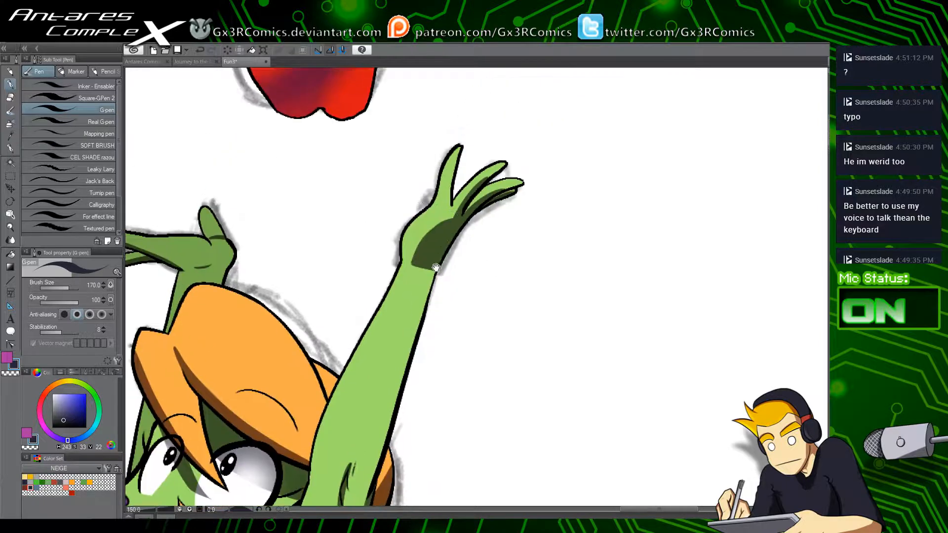
left_click_drag(373, 172, 382, 329)
mouse_move(334, 266)
left_mouse_down()
mouse_move(386, 239)
mouse_move(343, 274)
mouse_move(373, 260)
mouse_move(389, 210)
mouse_move(423, 173)
left_mouse_up()
key("ctrl+z")
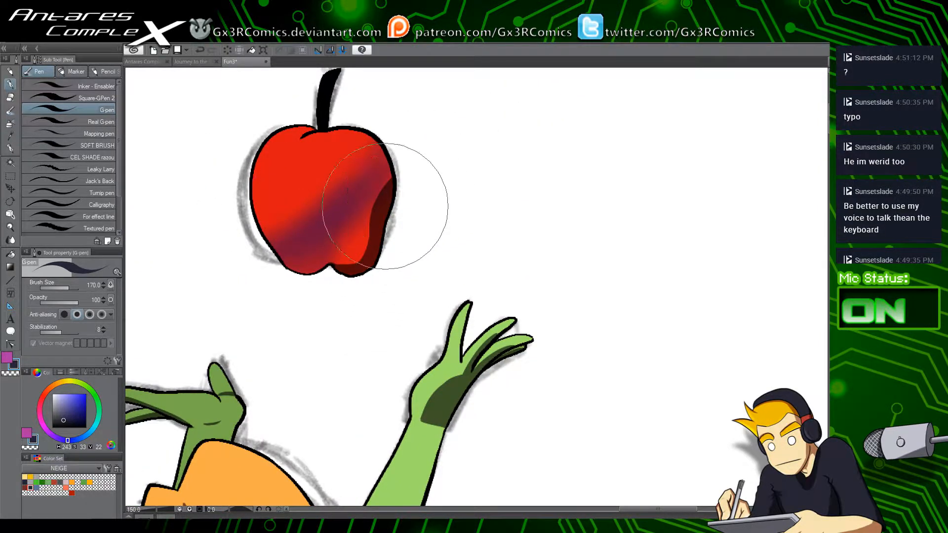
mouse_move(326, 266)
left_mouse_down()
mouse_move(346, 264)
mouse_move(415, 173)
mouse_move(375, 208)
mouse_move(404, 165)
mouse_move(391, 177)
mouse_move(350, 253)
mouse_move(302, 276)
mouse_move(352, 270)
mouse_move(299, 276)
mouse_move(360, 242)
mouse_move(327, 255)
mouse_move(346, 254)
mouse_move(373, 202)
mouse_move(337, 260)
mouse_move(363, 218)
mouse_move(285, 301)
mouse_move(377, 137)
mouse_move(402, 114)
mouse_move(352, 235)
mouse_move(415, 133)
mouse_move(345, 247)
mouse_move(416, 148)
left_mouse_up()
key("ctrl+z")
left_click_drag(357, 253, 374, 282)
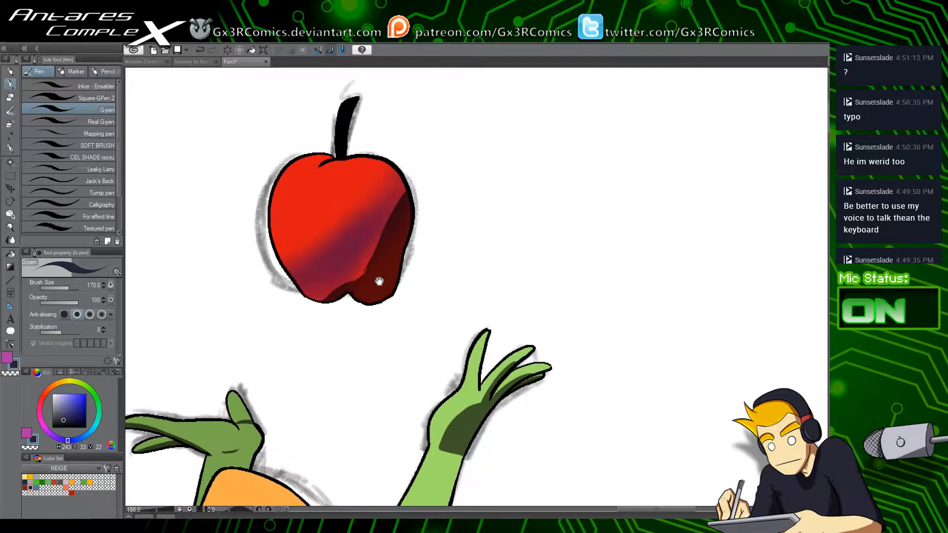
left_click_drag(335, 154, 314, 169)
Step: Erase the excess ink line on the foot of the uncolored long-tailed character with the Vector Eraser
scroll(805, 170, "left", 10)
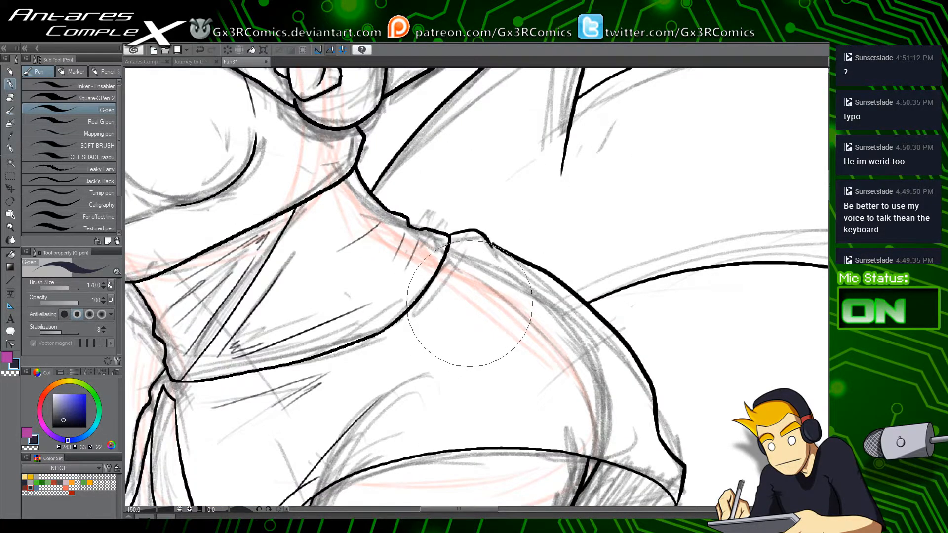
scroll(550, 302, "down", 4)
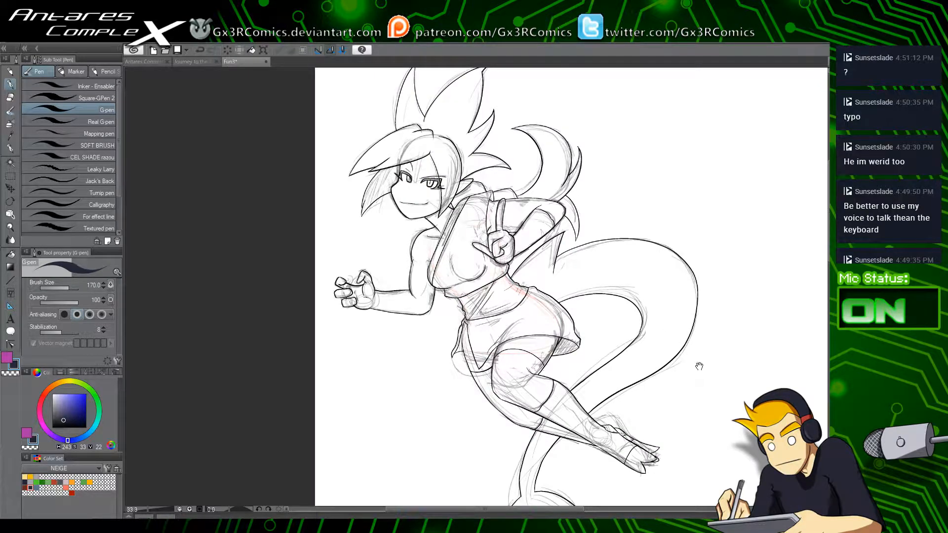
mouse_move(699, 366)
left_mouse_down()
mouse_move(598, 316)
mouse_move(510, 381)
left_mouse_up()
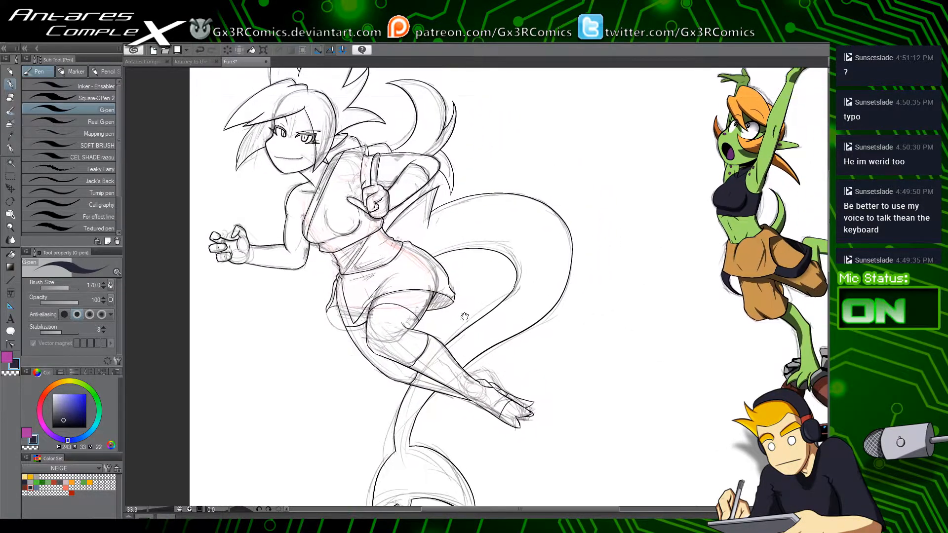
left_click_drag(415, 297, 368, 397)
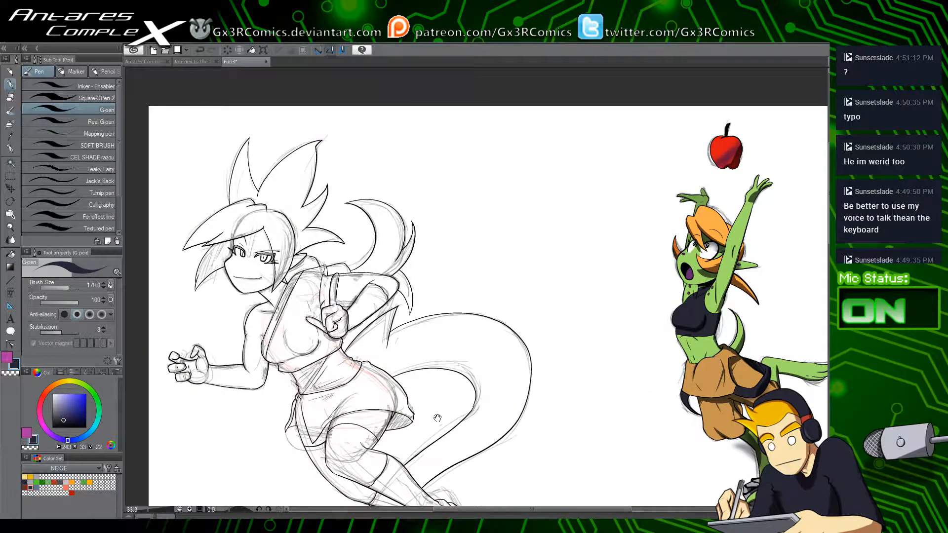
left_click_drag(437, 418, 349, 387)
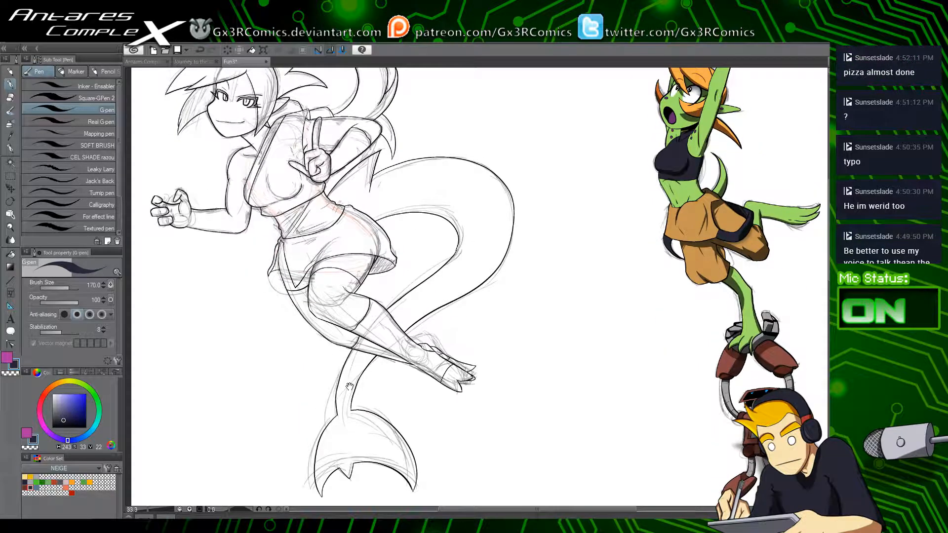
scroll(447, 336, "up", 2)
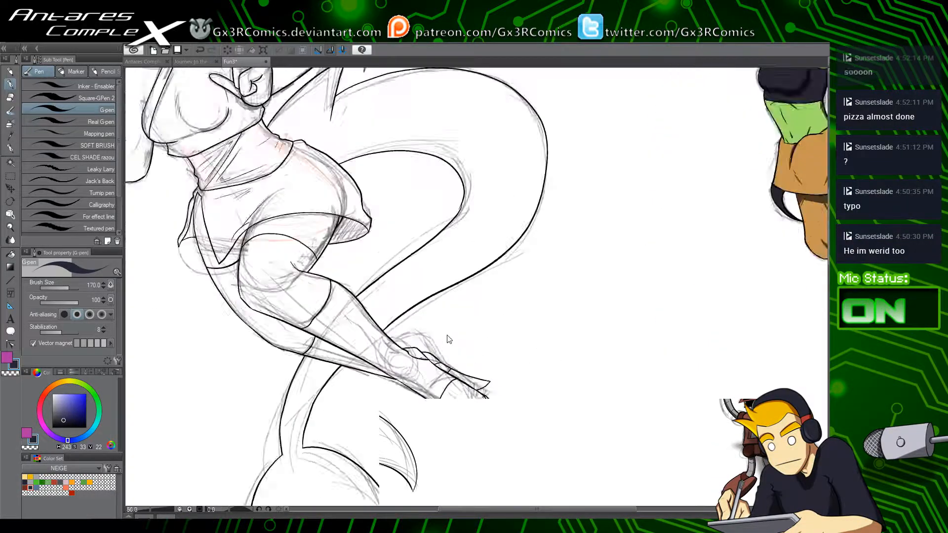
key("e")
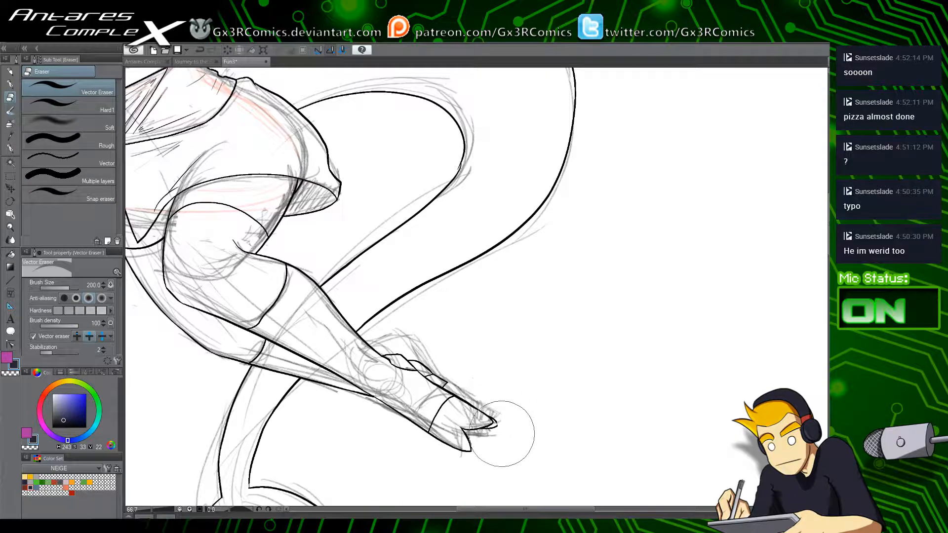
left_click_drag(475, 396, 449, 384)
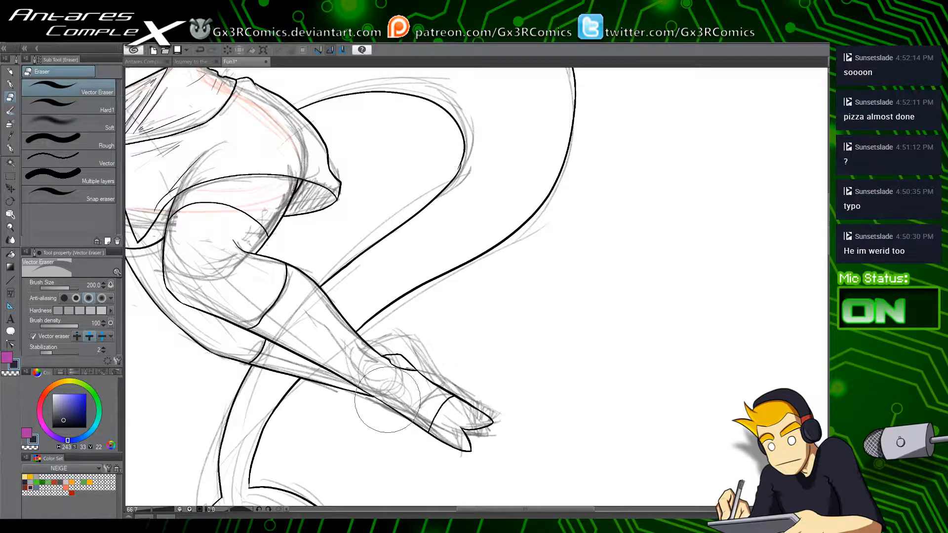
Step: Erase the stray sketch lines around the toes and underside of the long-tailed character's front foot
key("x")
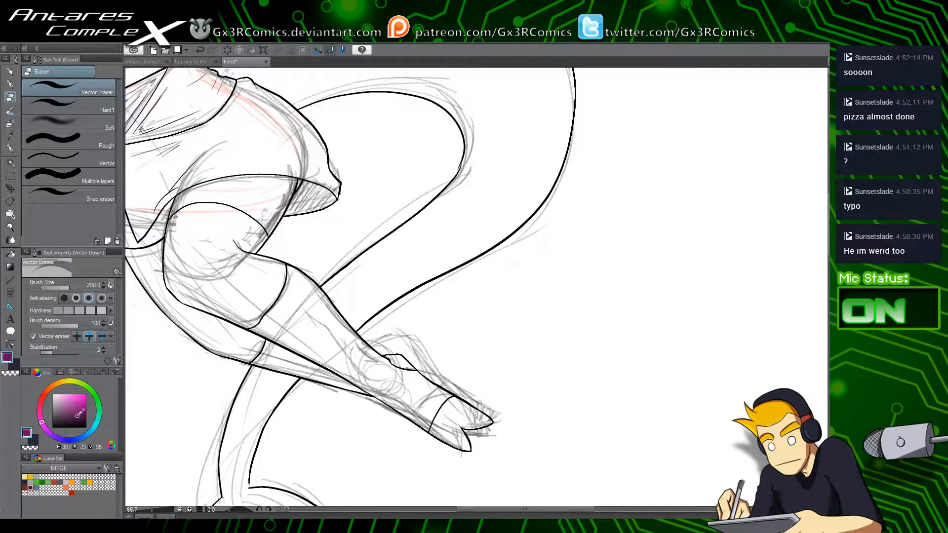
scroll(171, 451, "up", 1)
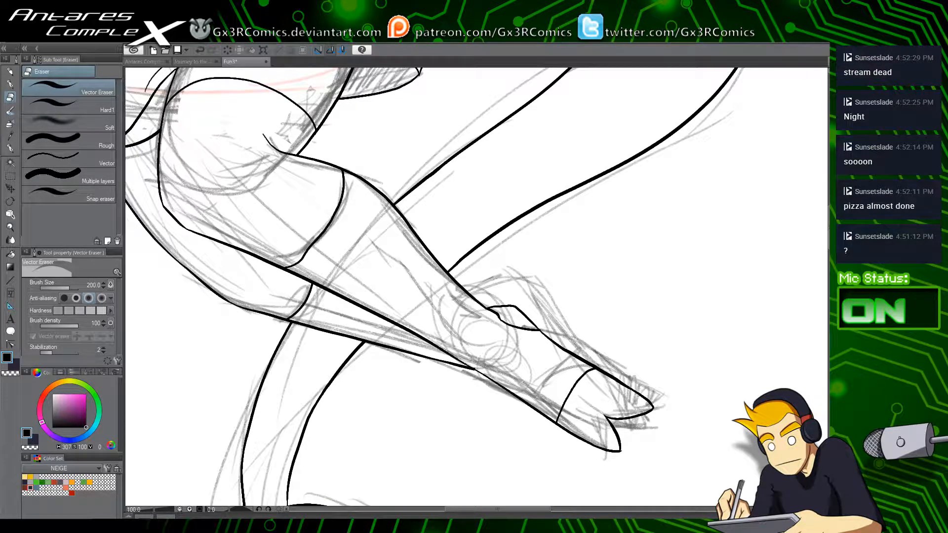
left_click_drag(553, 322, 666, 401)
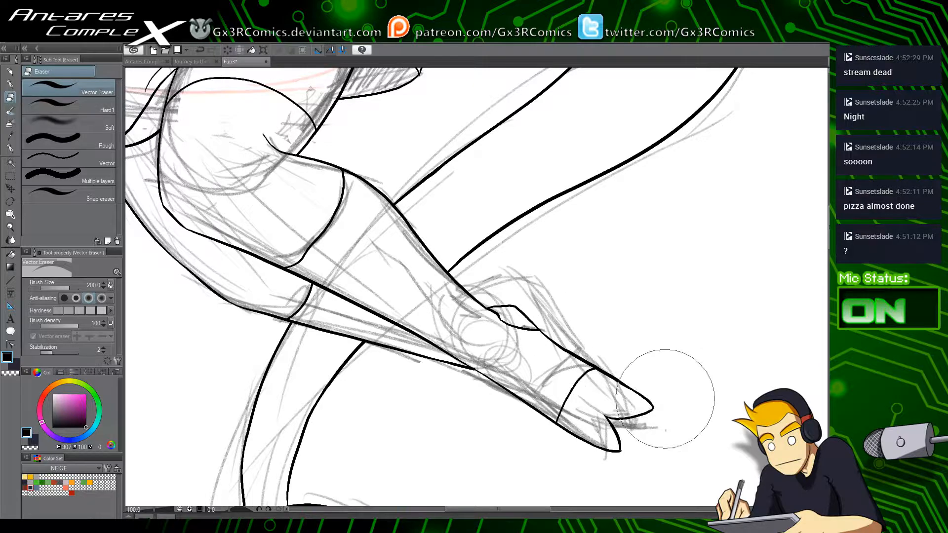
left_click_drag(606, 376, 569, 379)
left_click(541, 332)
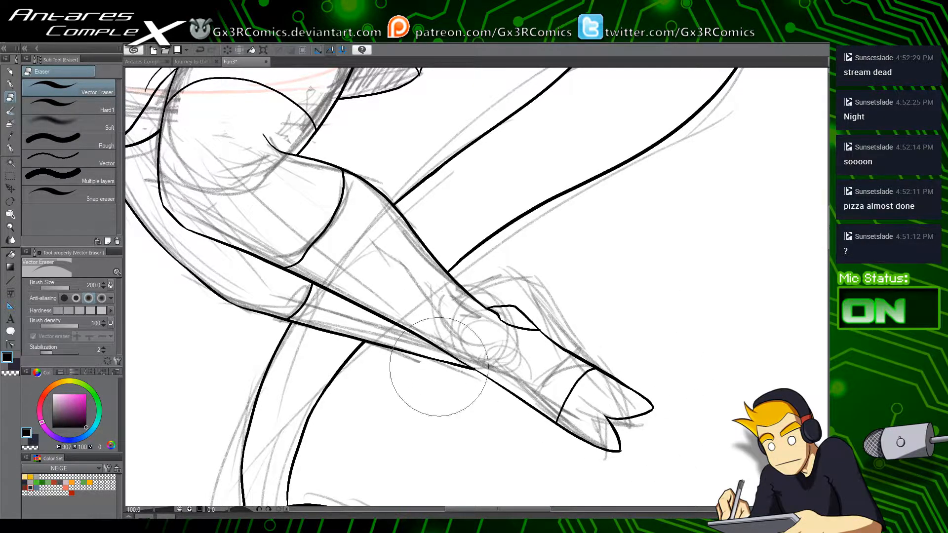
Step: Sketch the rear foot with its toe line below the front foot using Fast Sketch Pencil 2, erasing stray sketch lines
key("p")
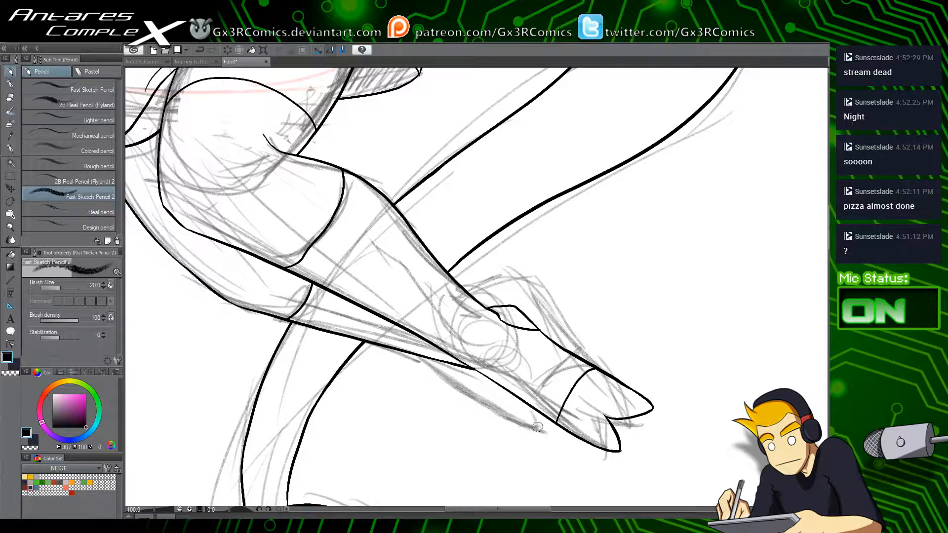
key("e")
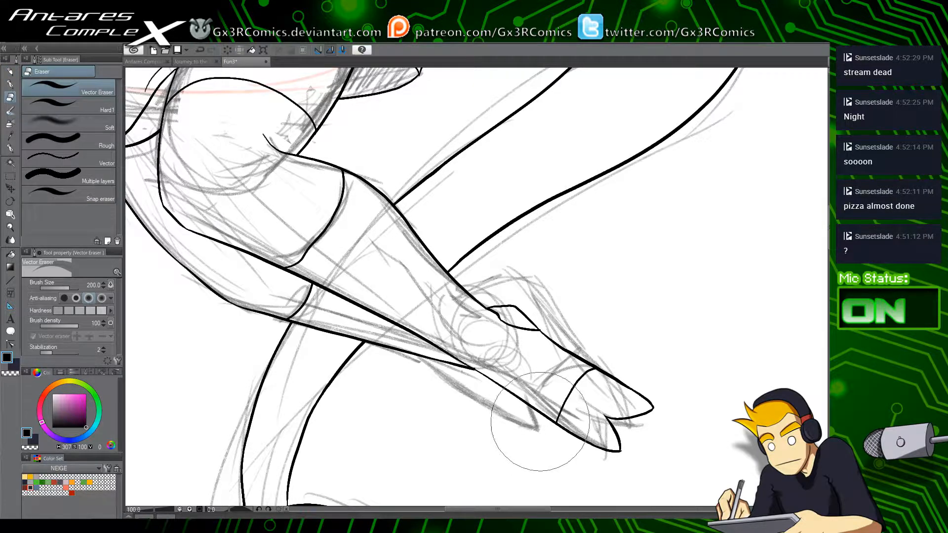
key("p")
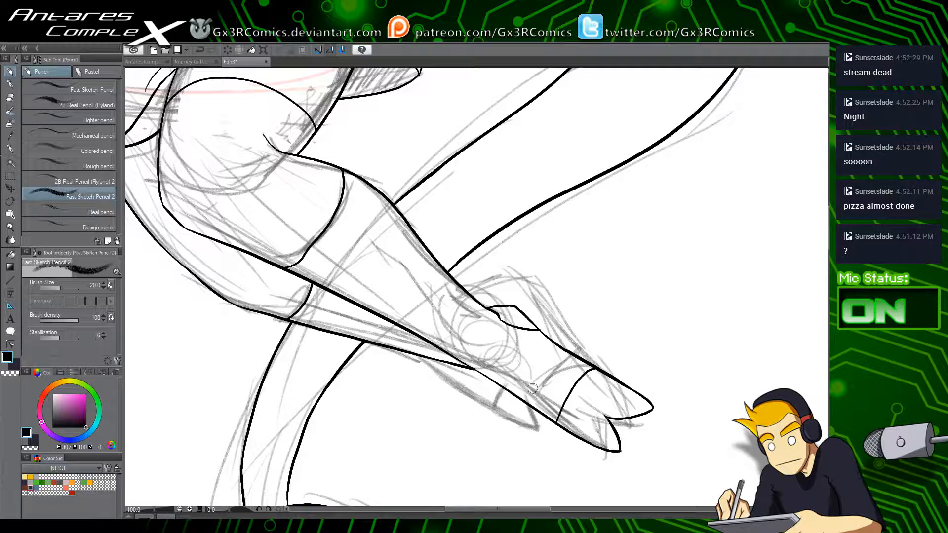
key("e")
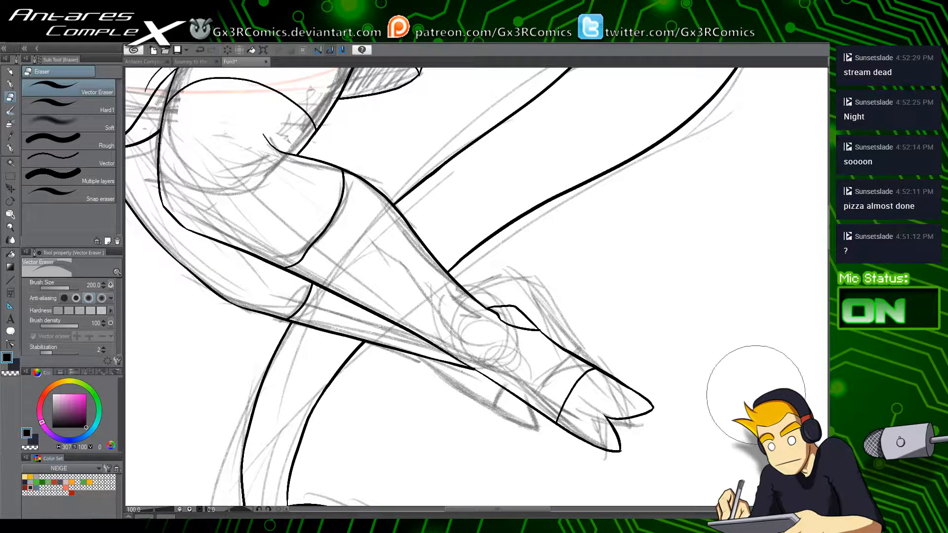
mouse_move(465, 286)
left_mouse_down()
mouse_move(585, 327)
mouse_move(548, 315)
mouse_move(632, 390)
mouse_move(593, 375)
mouse_move(479, 389)
mouse_move(592, 405)
mouse_move(469, 434)
left_mouse_up()
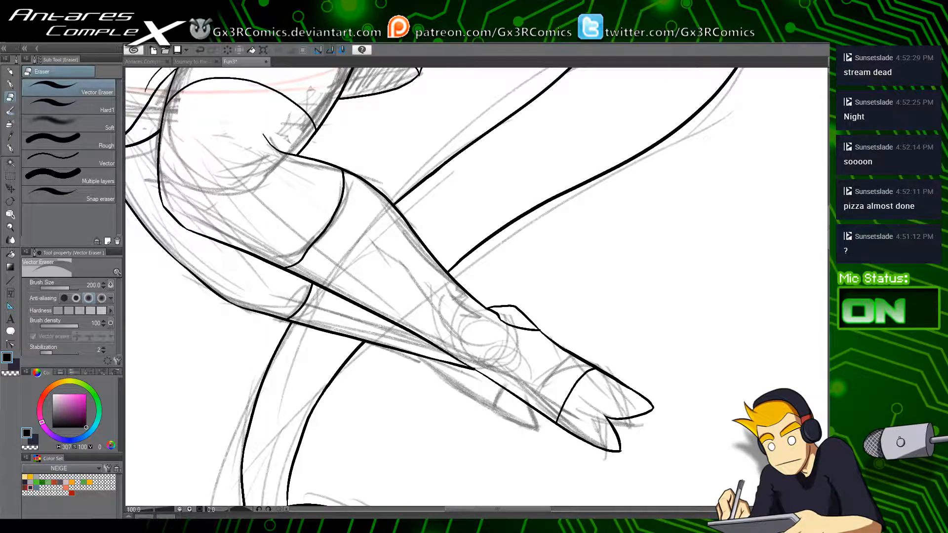
Step: Ink the rear foot's lower outline and pointed tip over the sketch with Square-GPen 2
key("p")
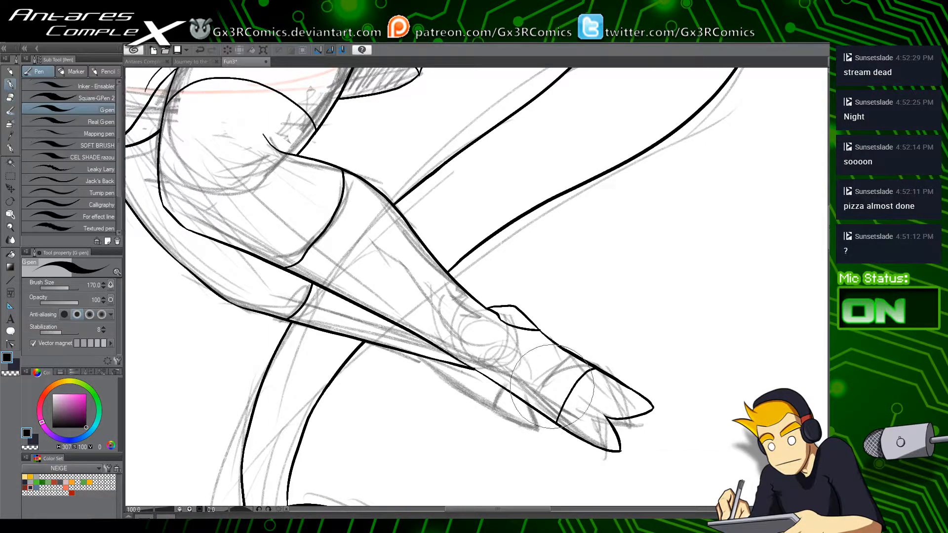
scroll(520, 366, "up", 2)
mouse_move(386, 350)
left_mouse_down()
mouse_move(358, 330)
mouse_move(482, 420)
left_mouse_up()
left_click(96, 99)
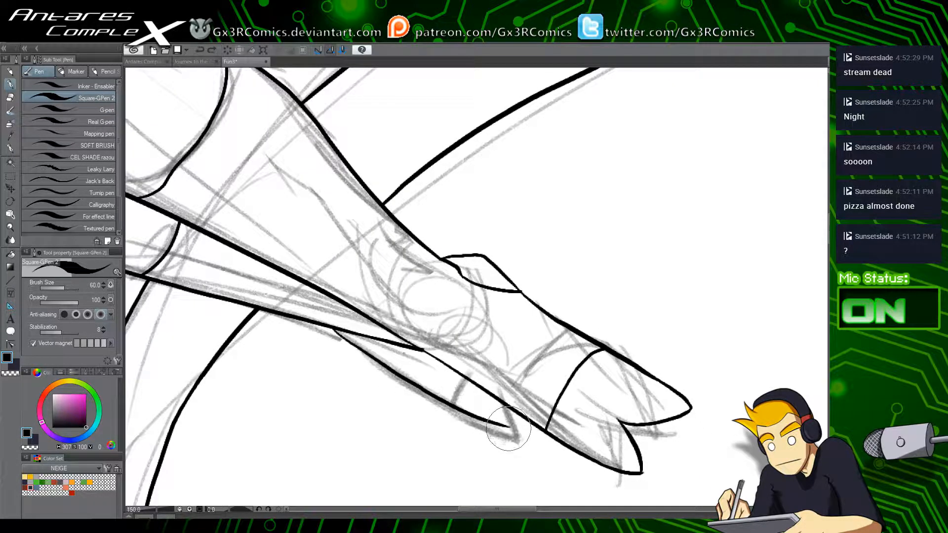
Step: Join the rear foot's outline to the lower leg line by its control point and erase the leg line's overlapping end
key("e")
left_click(491, 385)
left_click(413, 348)
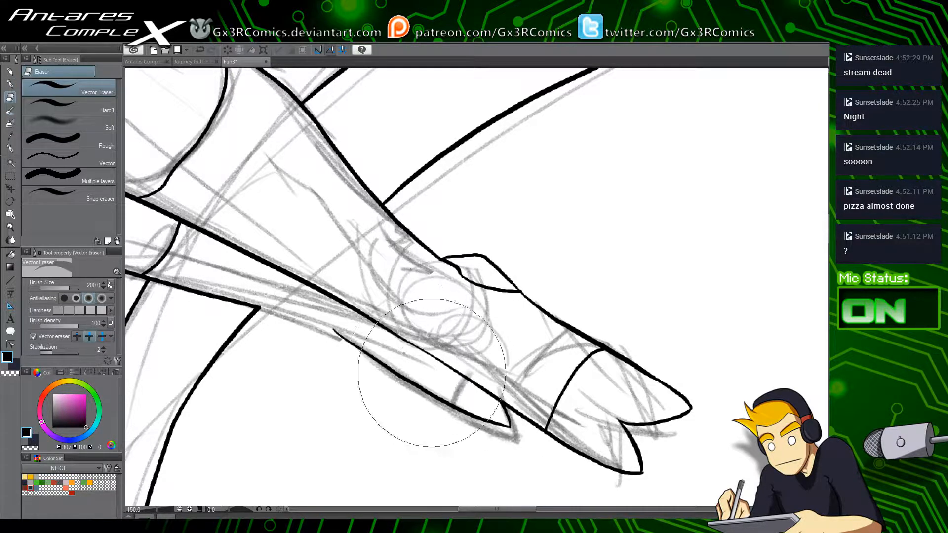
key("ctrl+z")
key("y")
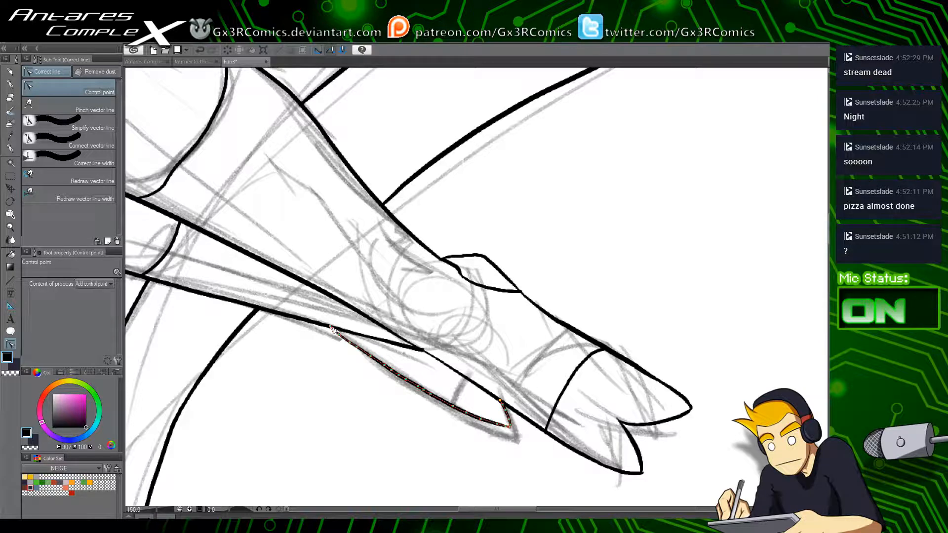
key("e")
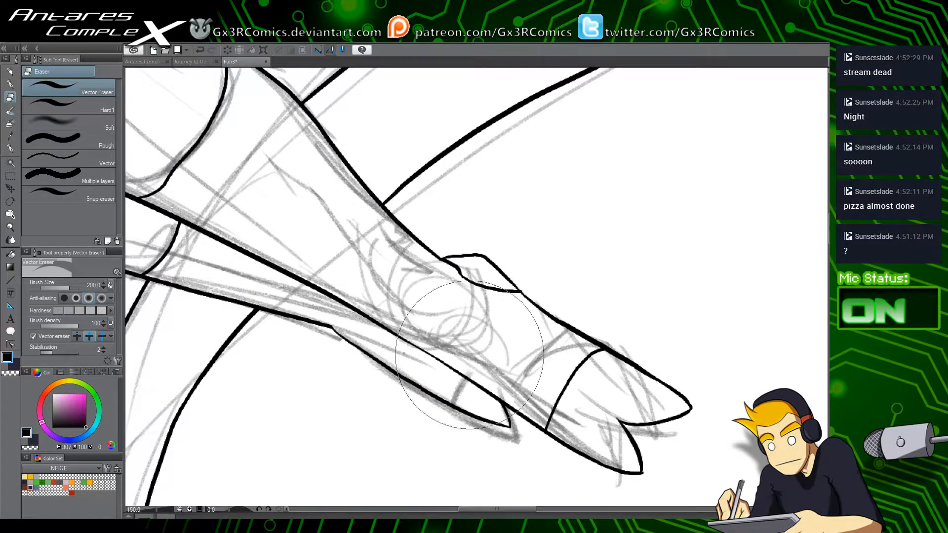
Step: Ink the toe line across the rear foot and trim its ends to the foot's outline
key("p")
key("e")
left_click(445, 409)
left_click(462, 356)
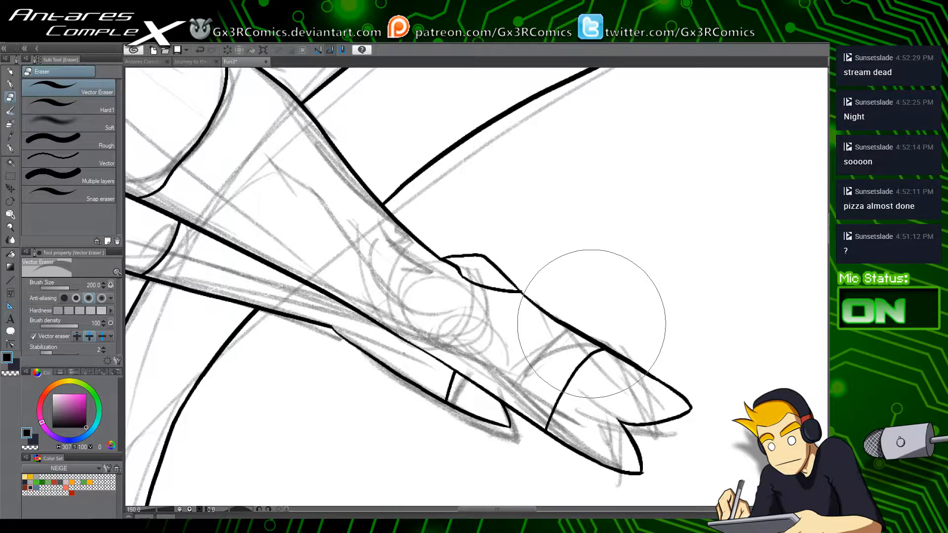
Step: Lasso the front foot's toes, move them slightly toward the ankle to shorten the foot, adjust their scale, and deselect
key("m")
left_click(82, 117)
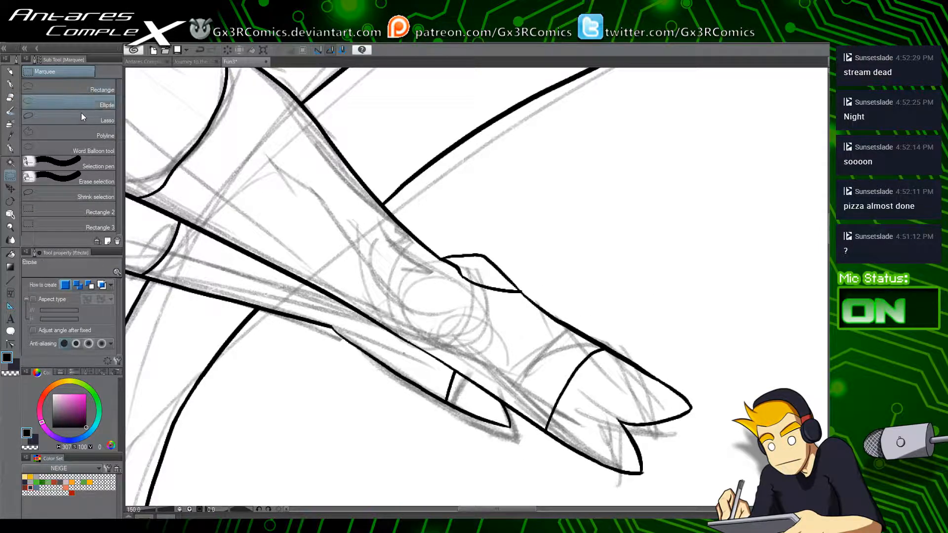
mouse_move(615, 303)
left_mouse_down()
mouse_move(567, 477)
mouse_move(704, 340)
mouse_move(662, 314)
left_mouse_up()
key("k")
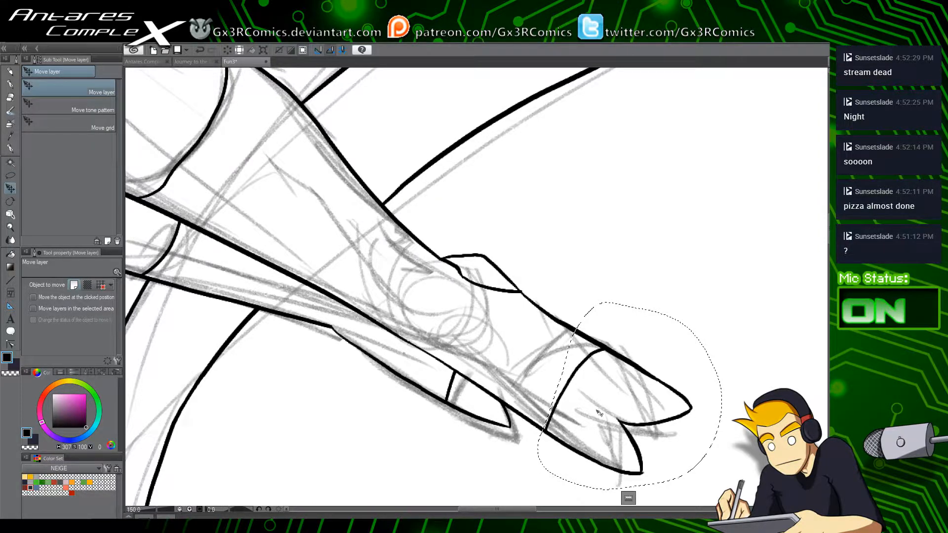
left_click_drag(617, 426, 595, 413)
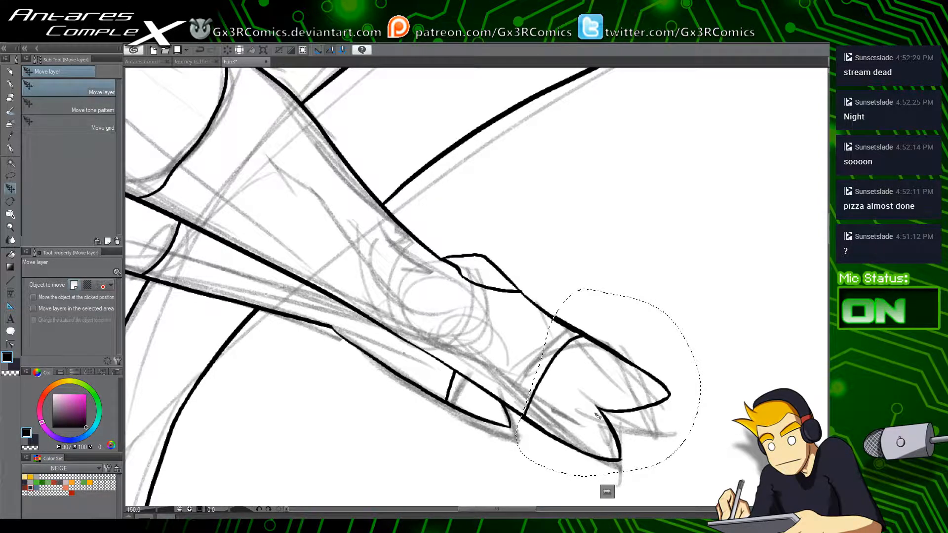
key("ctrl+t")
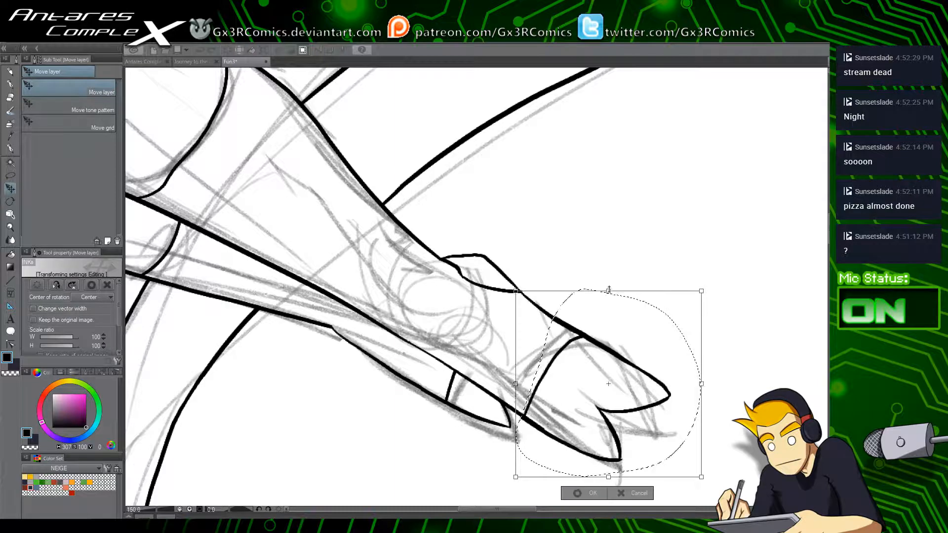
left_click_drag(609, 290, 608, 291)
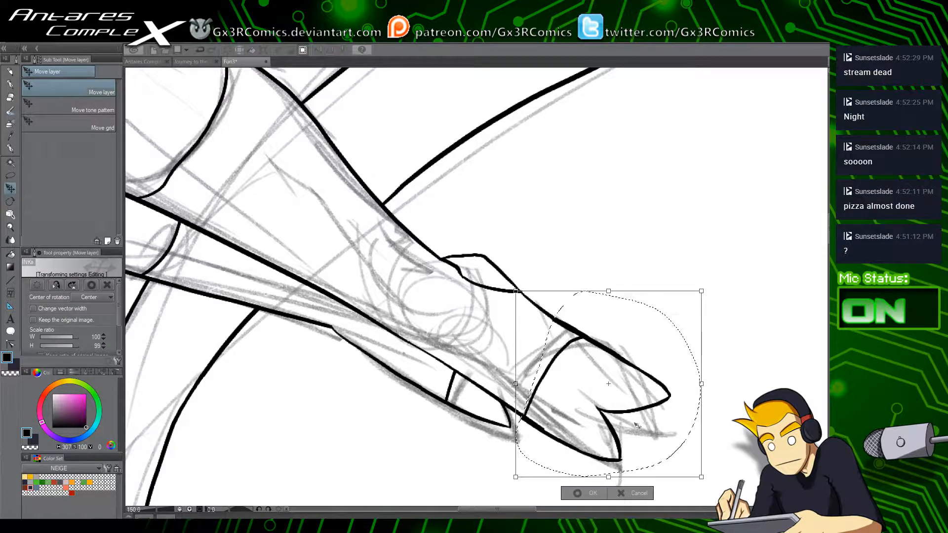
key("Return")
key("ctrl+d")
Step: Erase the mismatched sole line behind the front foot's moved toes and redraw it as a clean ink line
key("e")
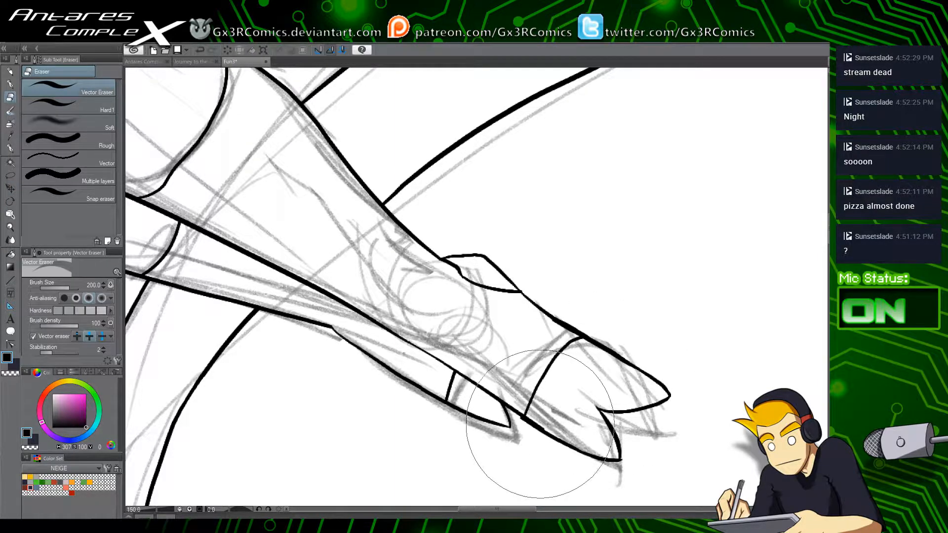
mouse_move(524, 426)
left_mouse_down()
mouse_move(532, 392)
mouse_move(556, 431)
mouse_move(626, 472)
mouse_move(549, 433)
mouse_move(614, 458)
left_mouse_up()
key("p")
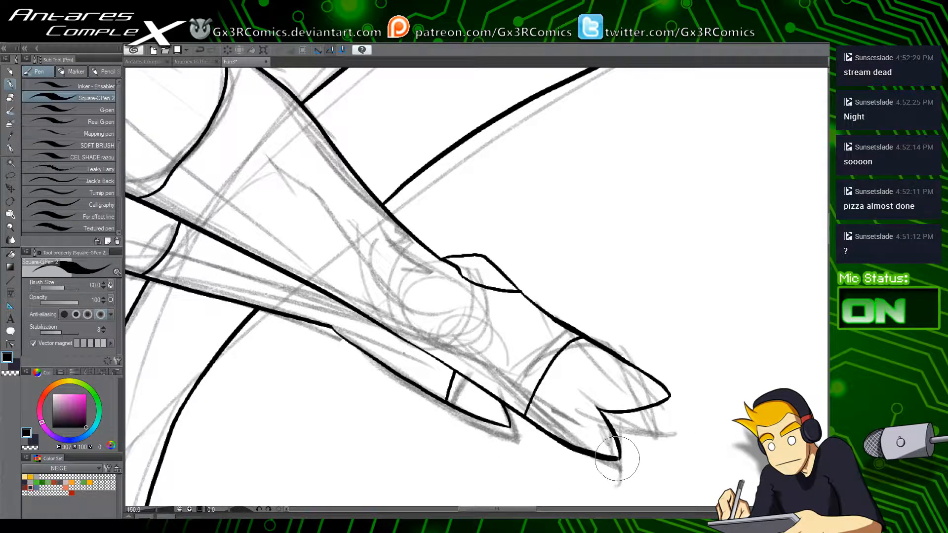
mouse_move(401, 325)
left_mouse_down()
mouse_move(532, 421)
mouse_move(406, 220)
mouse_move(412, 303)
mouse_move(424, 281)
mouse_move(388, 237)
mouse_move(413, 291)
mouse_move(493, 384)
left_mouse_up()
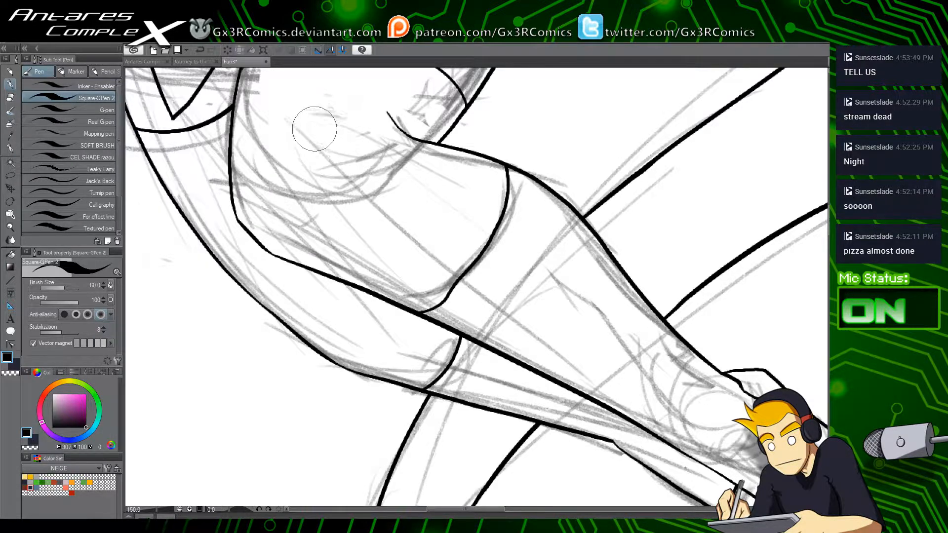
Step: Ink short zigzag shine marks and a long vertical stroke on the front thigh, plus zigzag marks on both lower legs
left_click_drag(288, 112, 316, 168)
left_click_drag(318, 141, 331, 247)
left_click_drag(325, 300, 368, 330)
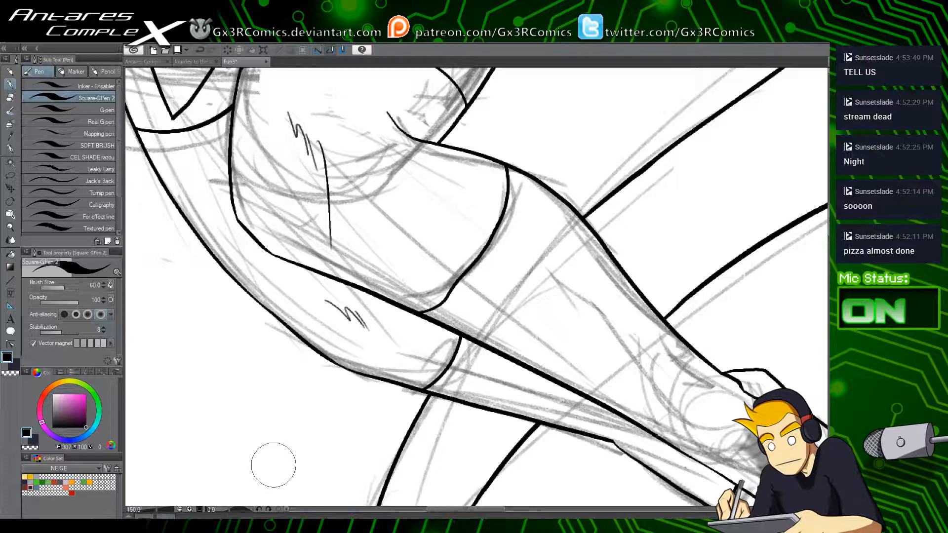
left_click_drag(426, 235, 498, 293)
Step: Switch from the ink layer to the layer below and pick pale grey-lavender and blue from the Adle color set
left_click_drag(181, 93, 327, 347)
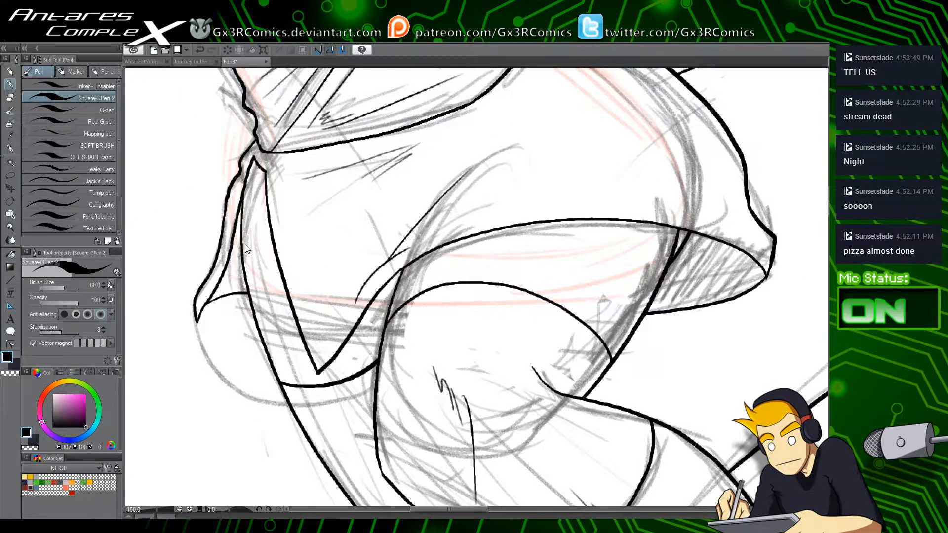
scroll(245, 244, "down", 4)
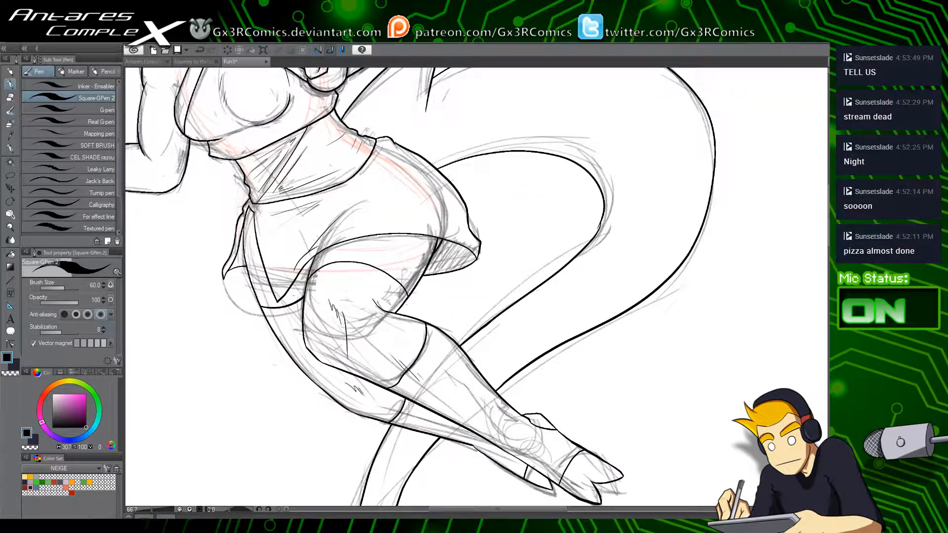
key("alt+bracketleft")
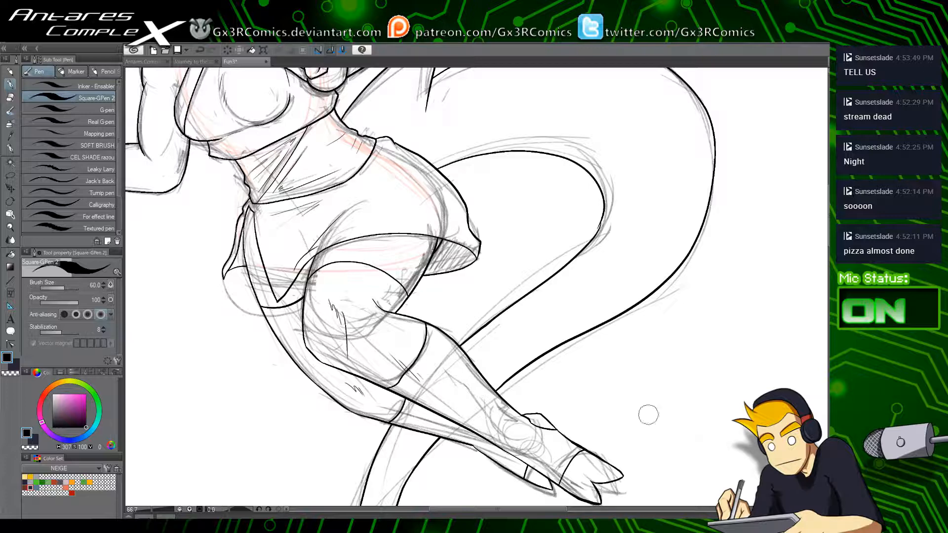
left_click(56, 298)
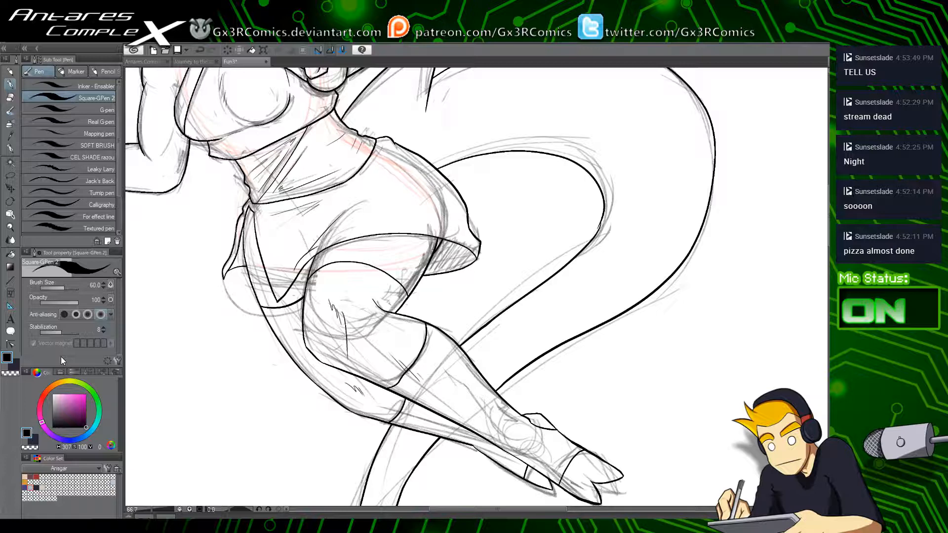
left_click(50, 313)
left_click(30, 476)
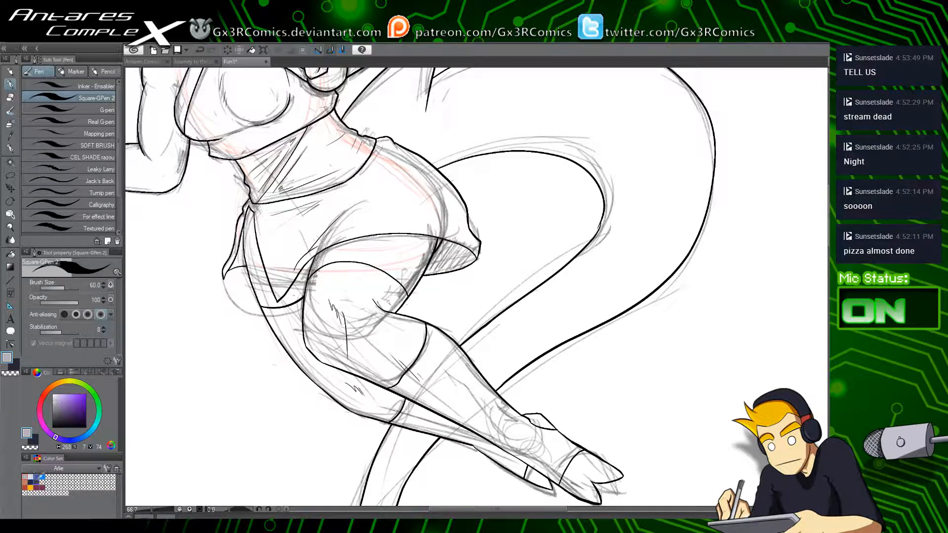
left_click(36, 476)
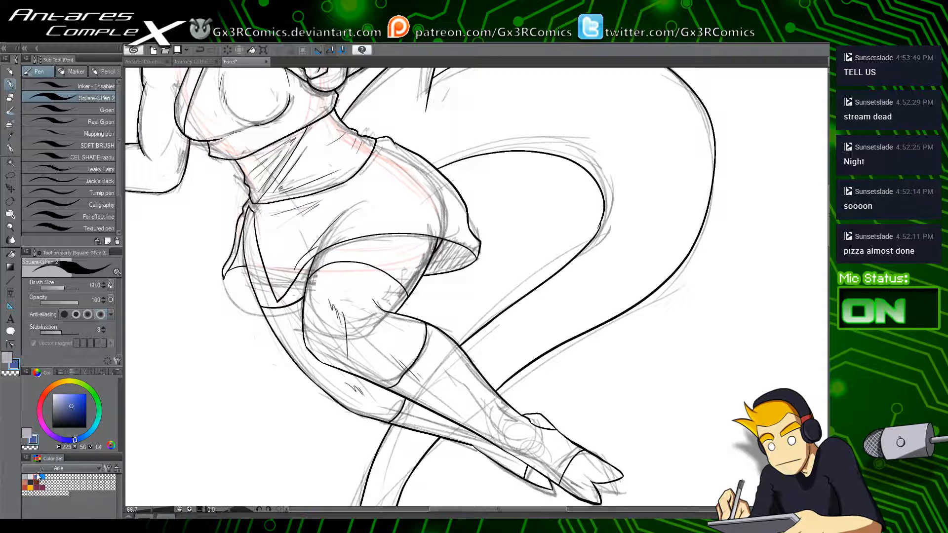
Step: Auto-select the neck and outstretched arm and fill them with the grey-lavender skin color
left_click_drag(198, 273, 286, 383)
key("x")
key("w")
left_click(259, 282)
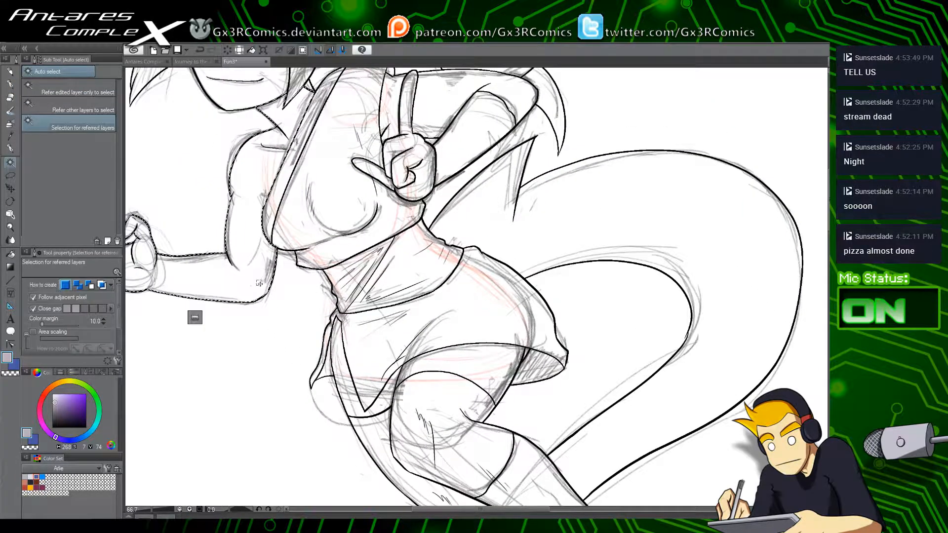
left_click_drag(266, 217, 343, 311)
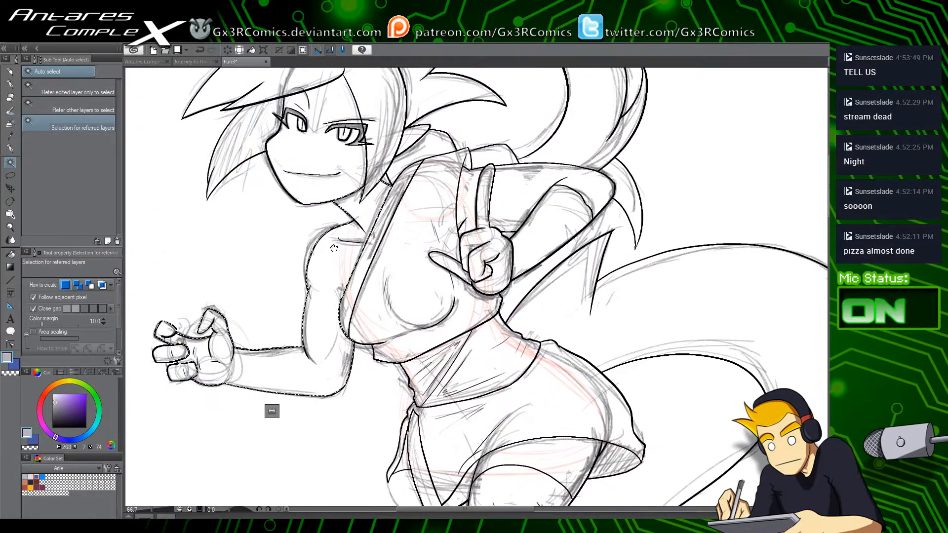
key("g")
key("g")
left_click(209, 350)
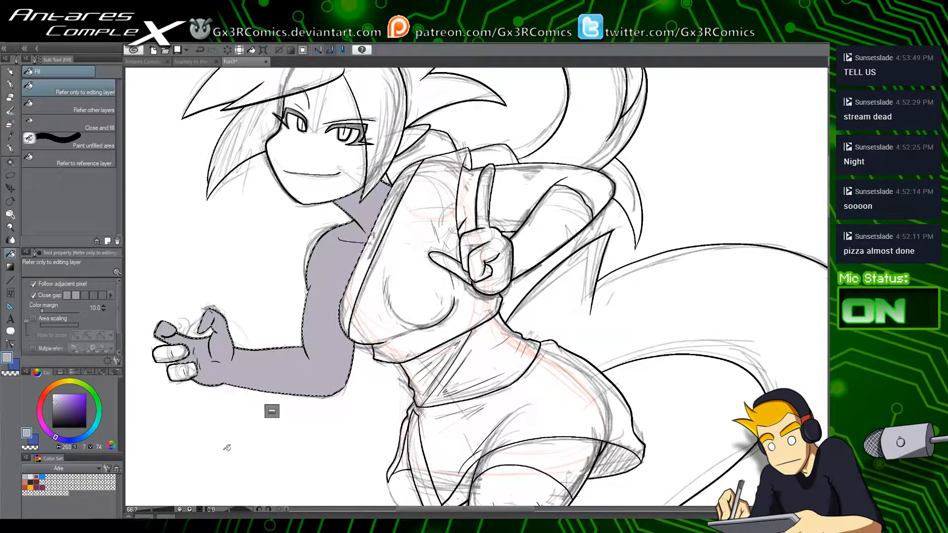
Step: Auto-select the two unfilled lower fingers of the outstretched hand and fill them with the same grey-lavender
key("w")
left_click(181, 369)
left_click(171, 355, "shift")
key("g")
left_click(184, 370)
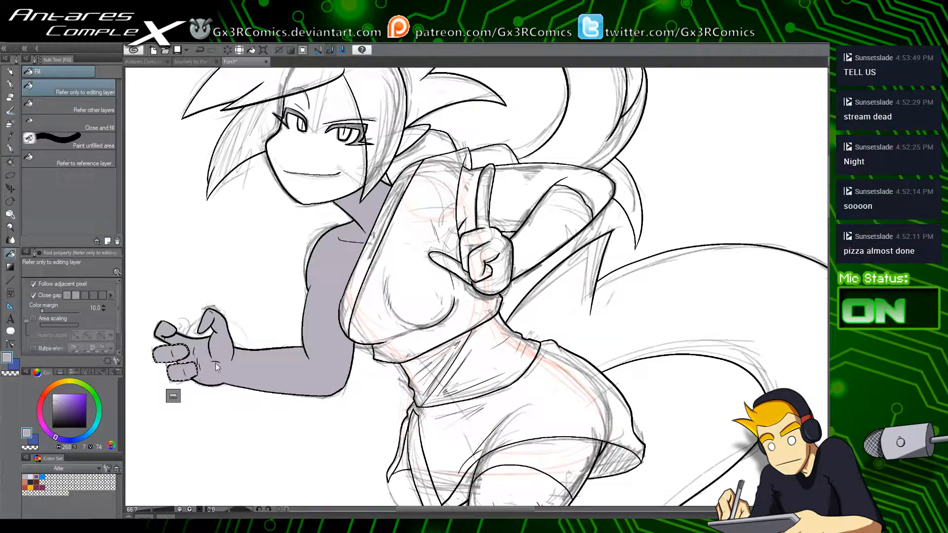
Step: Auto-select the raised hand with its pointing finger and the thumb, filling each with the same grey-lavender
key("w")
left_click(495, 251, "shift")
key("g")
left_click(496, 252)
key("w")
left_click(452, 263)
key("g")
key("g")
left_click(452, 263)
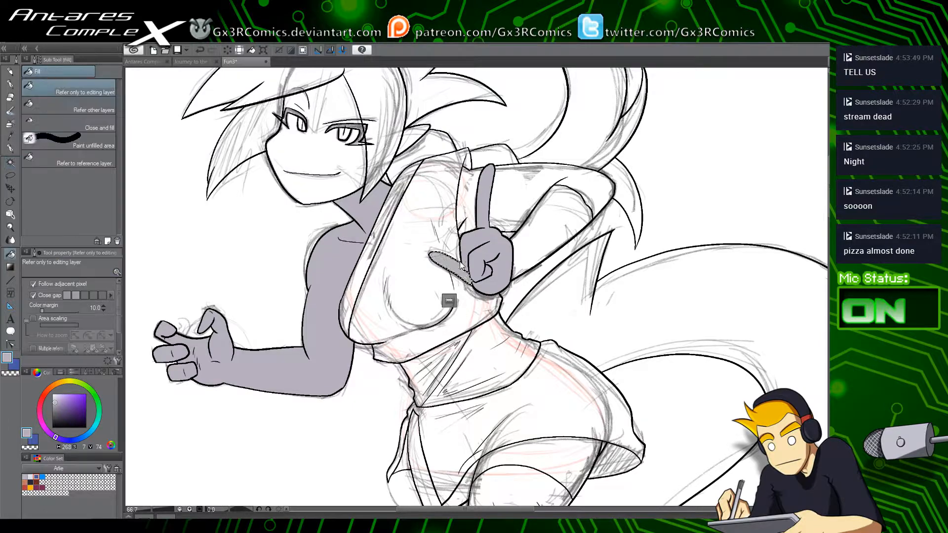
Step: Auto-select the bent arm behind the raised hand, including the section beside the pointing finger, and fill it with grey-lavender
key("w")
left_click(519, 197)
key("g")
key("g")
left_click(471, 206)
key("g")
key("g")
left_click(471, 207)
Step: Auto-select the face and fill it with the same grey-lavender skin color, clearing the selection
key("w")
left_click_drag(422, 194, 423, 259)
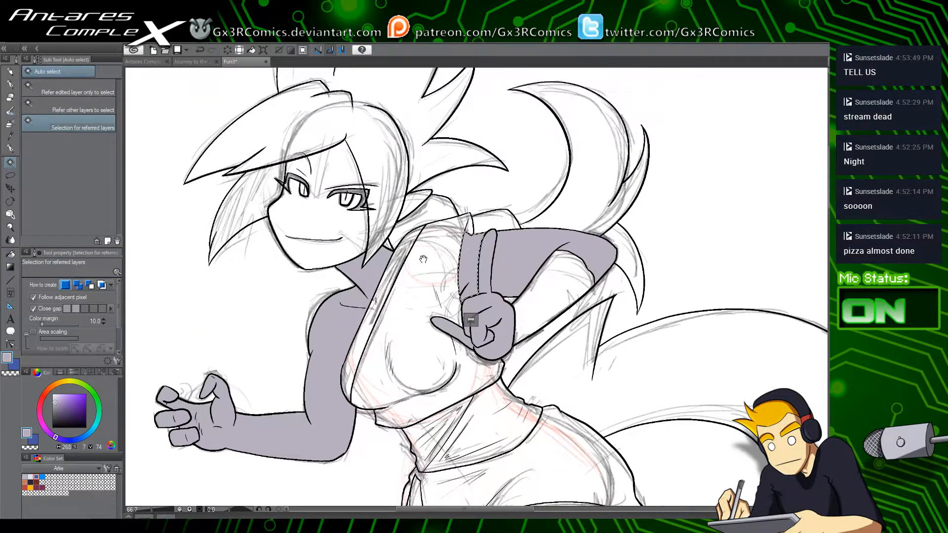
left_click(345, 229)
key("g")
key("g")
left_click(342, 218)
key("ctrl+d")
Step: Auto-select the large curved upper part of the tail and fill it with grey-lavender
left_click_drag(421, 341, 367, 236)
left_click_drag(477, 337, 369, 296)
key("w")
left_click(513, 239)
key("g")
key("g")
left_click(532, 221)
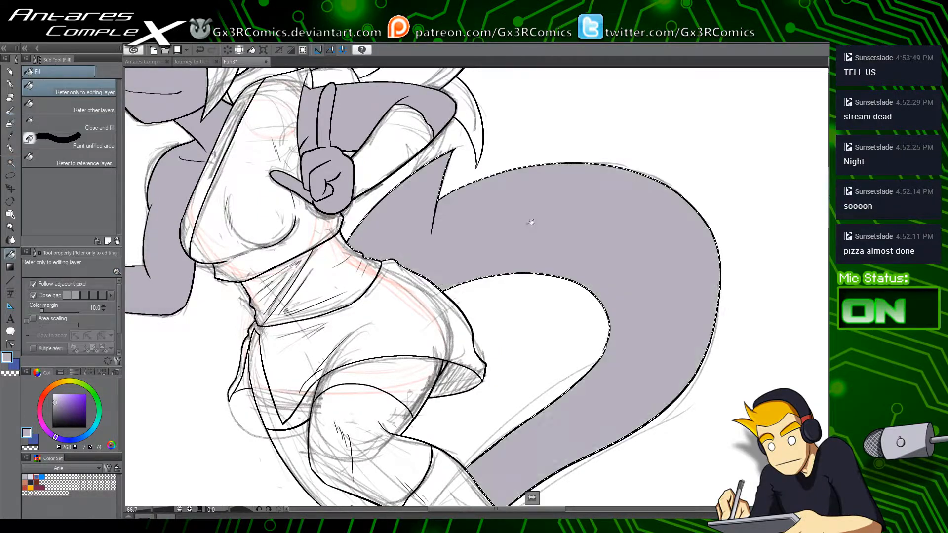
Step: Auto-select the bare thigh and knee of the front leg and fill them with grey-lavender
left_click_drag(481, 374, 527, 208)
key("w")
left_click(399, 311)
key("g")
key("g")
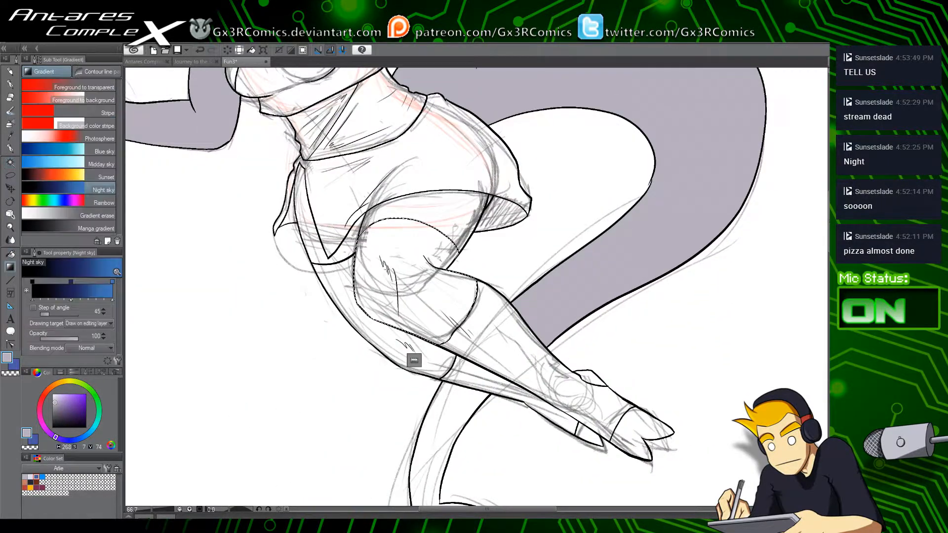
left_click(395, 267)
key("ctrl+d")
Step: Auto-select the front foot's exposed toes and heel together and fill both with grey-lavender
key("w")
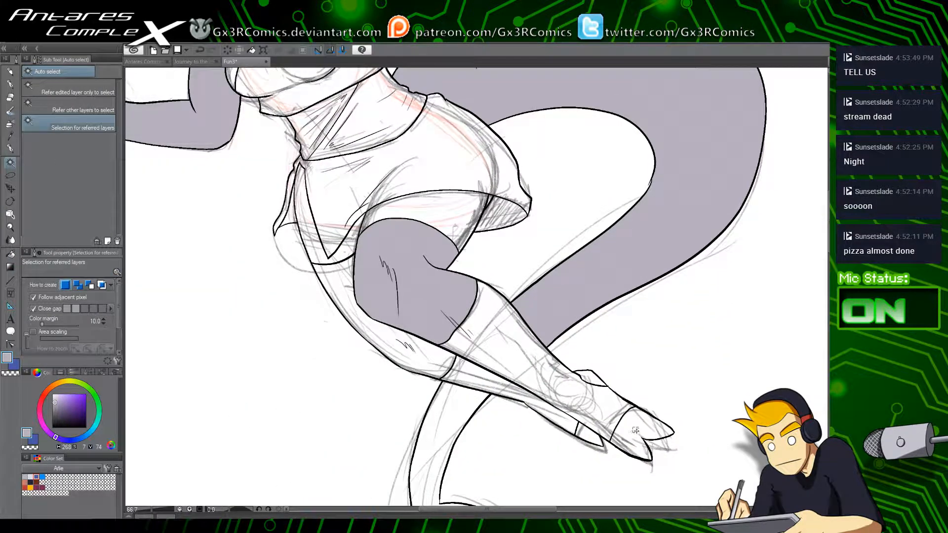
left_click(635, 429)
left_click(592, 378, "shift")
key("g")
key("g")
left_click(642, 432)
left_click(596, 378)
key("ctrl+d")
Step: Auto-select the rear leg's bare skin and its exposed toe, and fill both with grey-lavender
key("w")
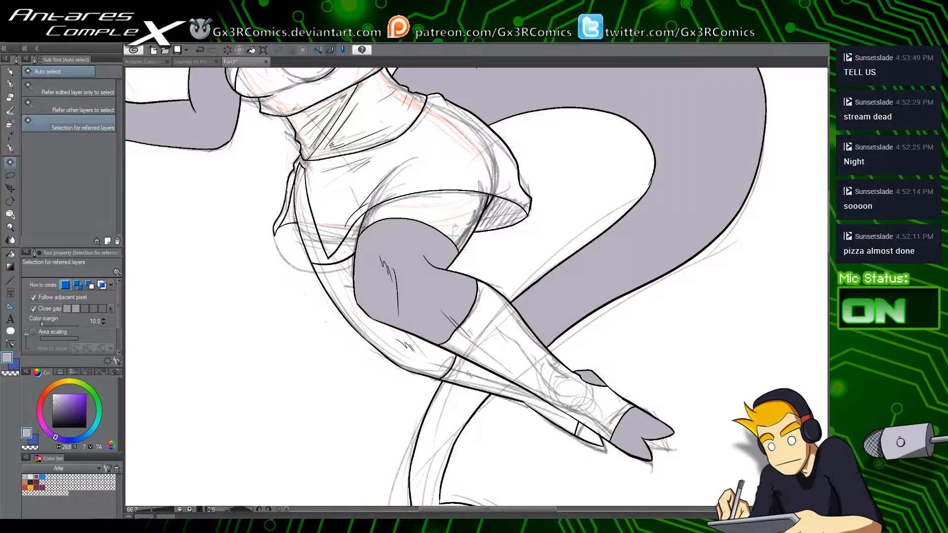
left_click(432, 362)
left_click(584, 429, "shift")
key("g")
key("g")
left_click(419, 359)
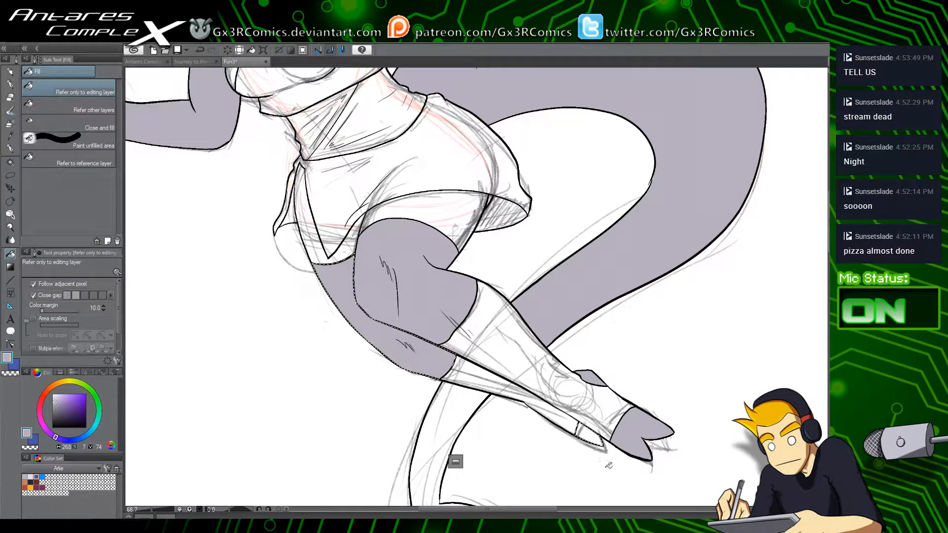
left_click(591, 437)
key("ctrl+d")
Step: Swap to the blue color, auto-select the main mass of hair and fill it
left_click_drag(362, 292, 395, 381)
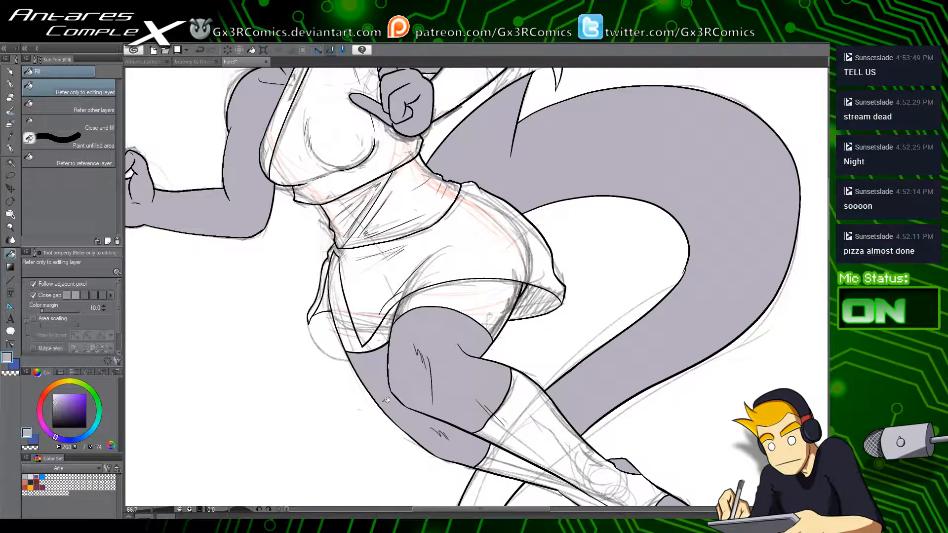
key("x")
left_click_drag(305, 204, 365, 449)
key("w")
left_click(352, 177)
key("g")
left_click(354, 187)
key("w")
key("ctrl+d")
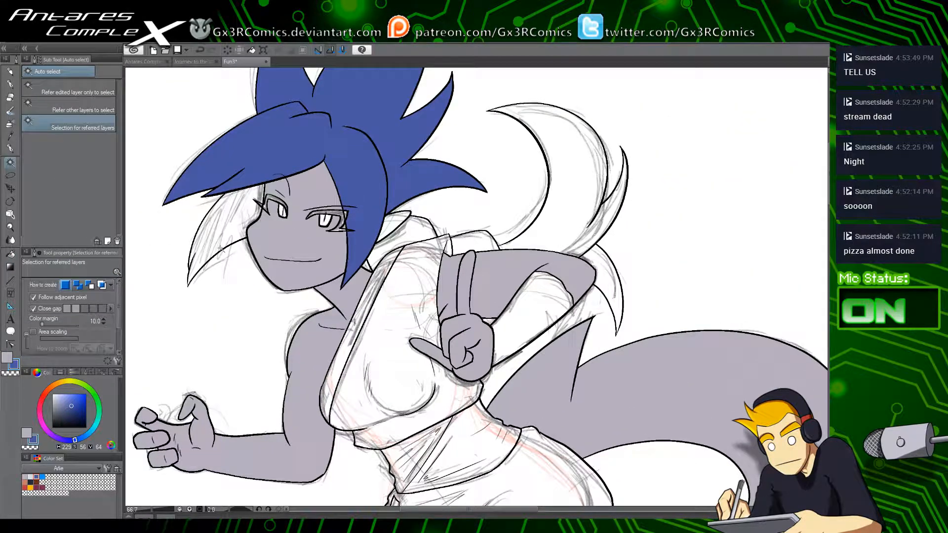
Step: Darken the blue and fill the hair lock behind the face with it
left_click(74, 412)
left_click(236, 219)
key("g")
left_click(237, 219)
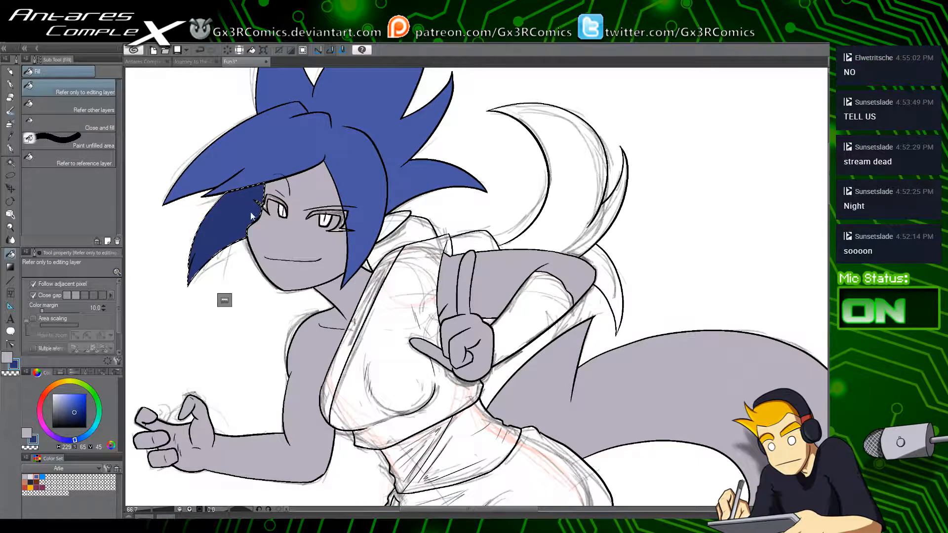
key("ctrl+d")
Step: Set the color to black, auto-select the thick lash shapes of both eyes and fill them
key("w")
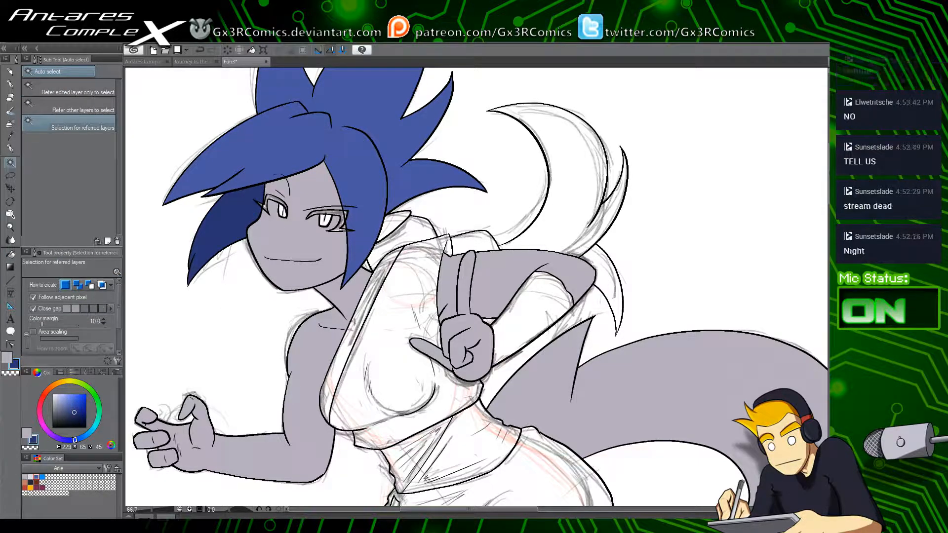
scroll(319, 266, "up", 2)
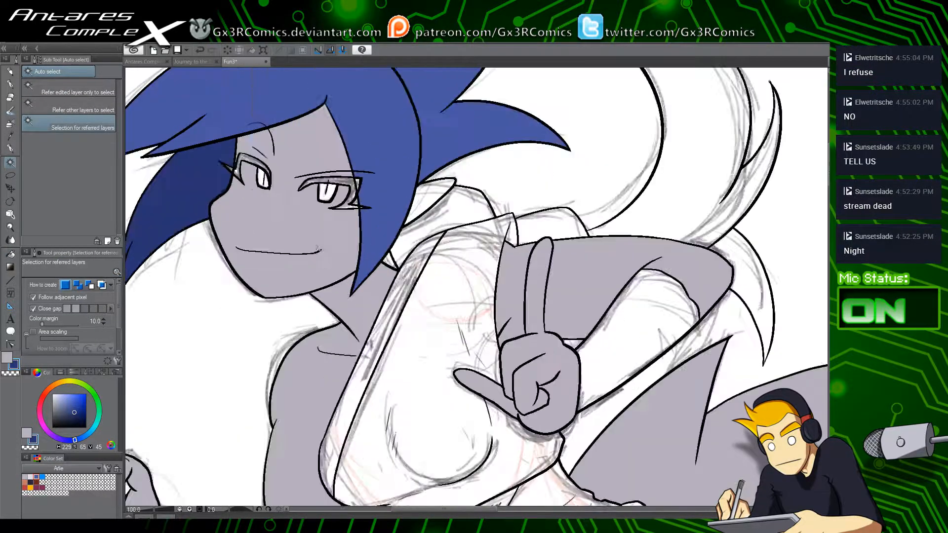
left_click_drag(290, 220, 354, 335)
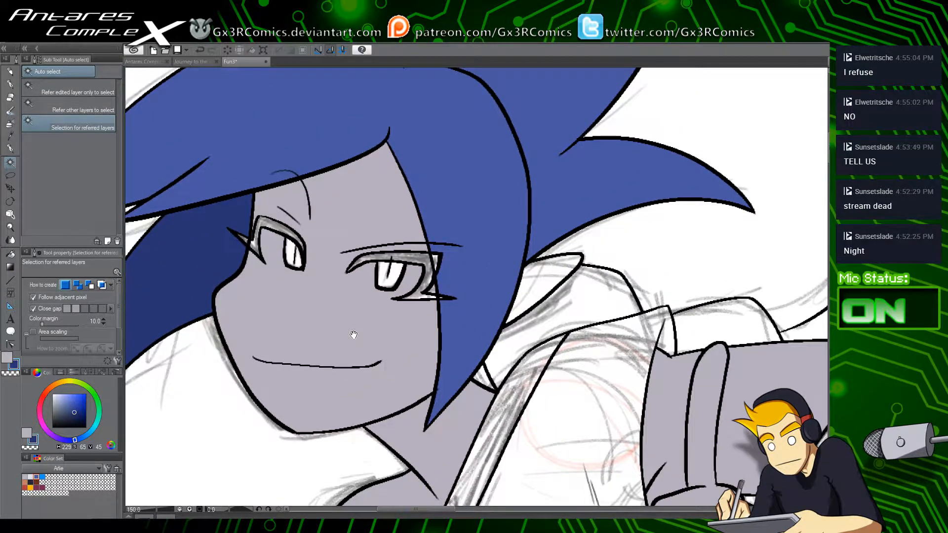
left_click_drag(85, 413, 162, 475)
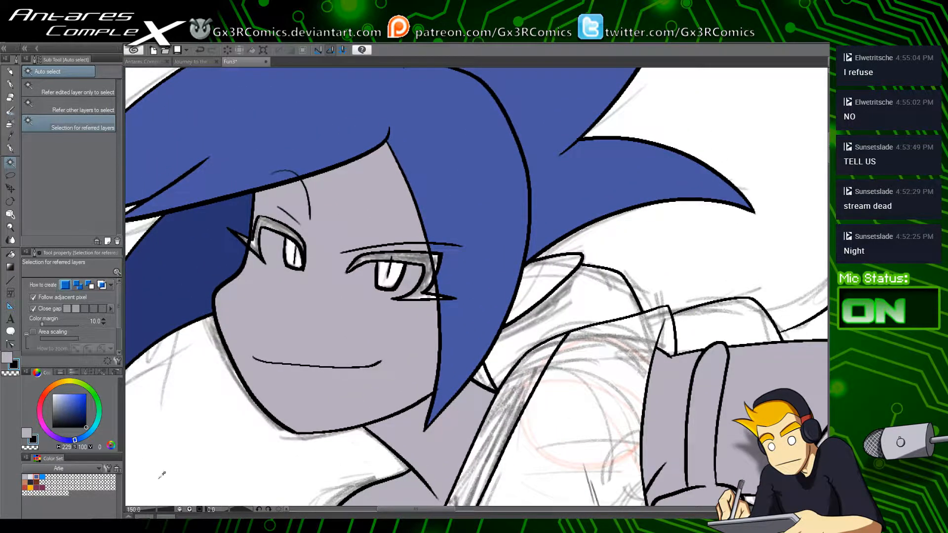
left_click(430, 279)
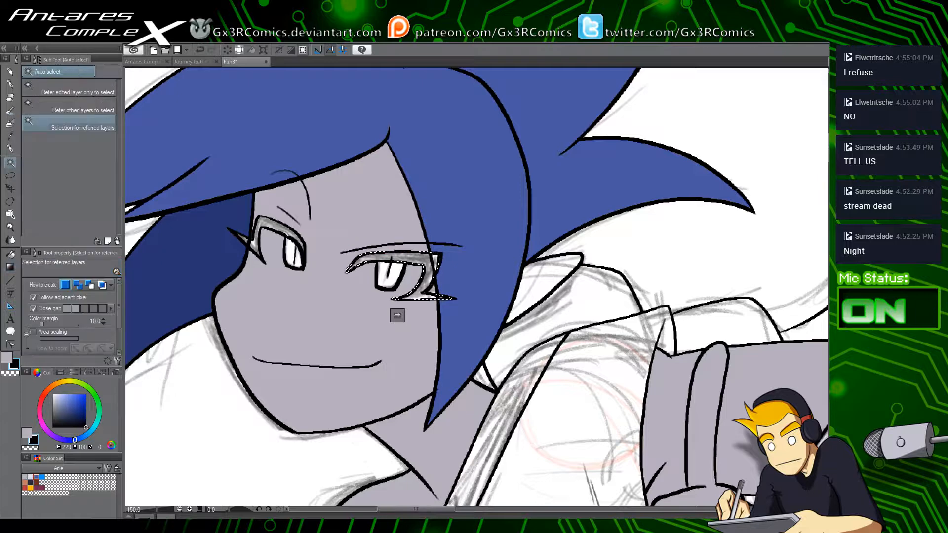
left_click(280, 229, "shift")
key("g")
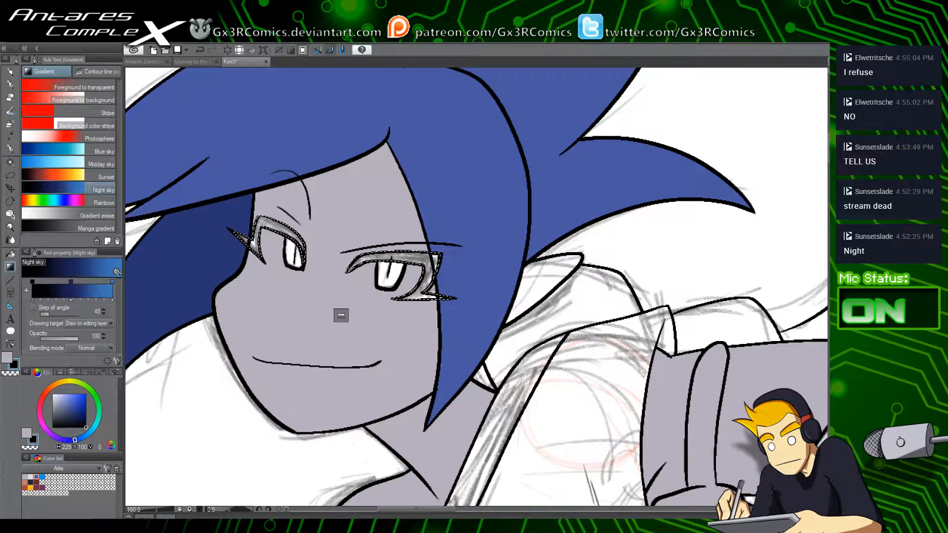
key("g")
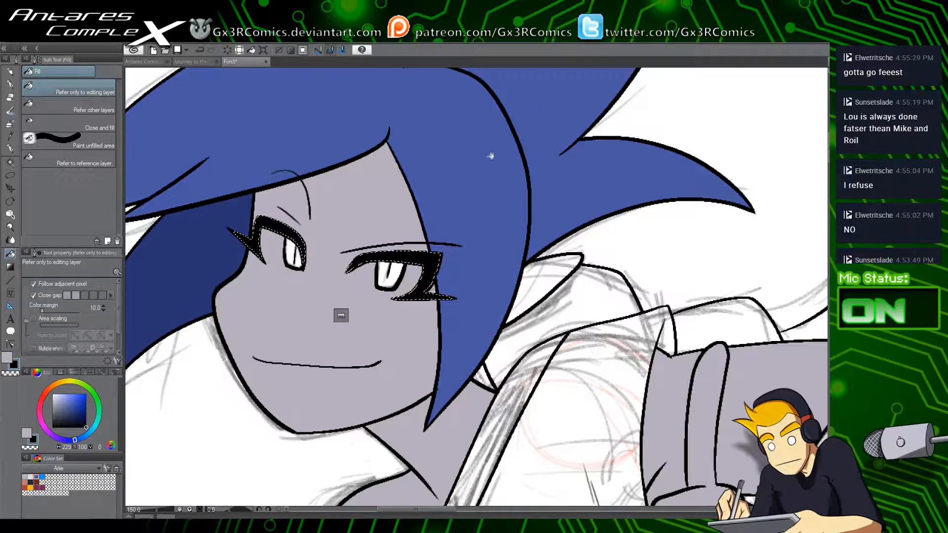
key("ctrl+d")
Step: Swap back to grey-lavender, auto-select the pointed ear and fill it
key("x")
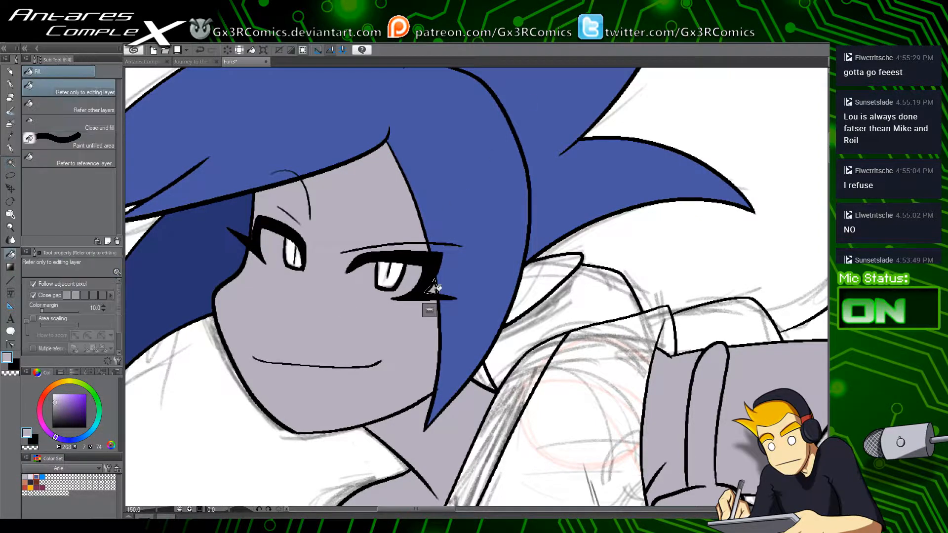
key("w")
left_click(523, 298)
key("g")
key("g")
left_click(520, 291)
key("ctrl+d")
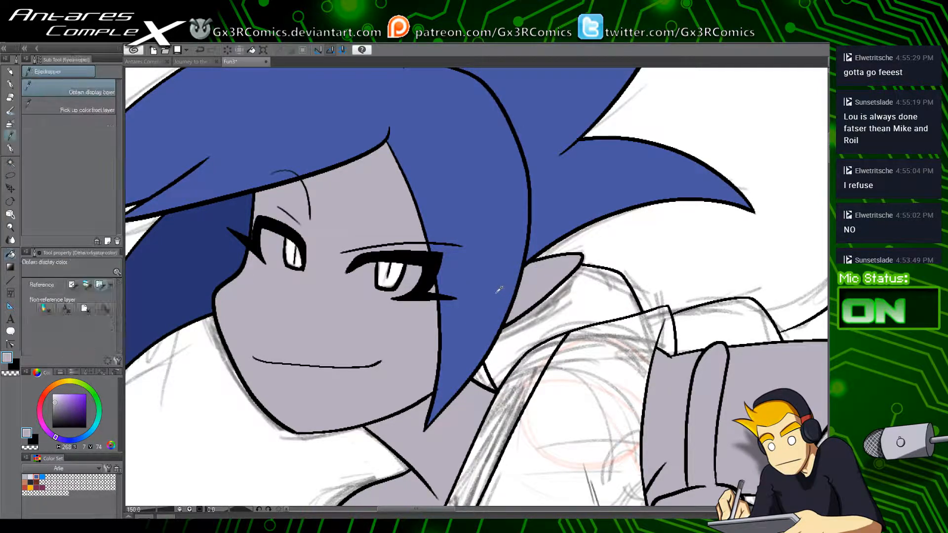
Step: Sample the lighter hair blue and fill the two hair sections below the ear, behind the neck
left_click(497, 287, "alt")
key("w")
left_click(484, 380)
left_click(511, 350, "shift")
key("g")
key("g")
left_click(511, 351)
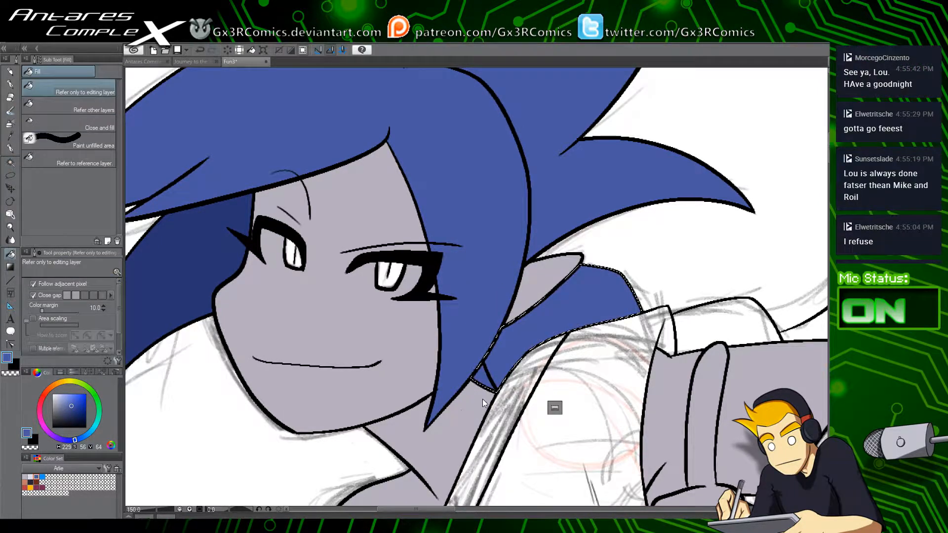
key("ctrl+d")
Step: Auto-select the hair section behind the shoulder and fill it with the dark blue sampled from the shaded lock
left_click_drag(597, 369, 472, 375)
key("w")
left_click(595, 333)
key("g")
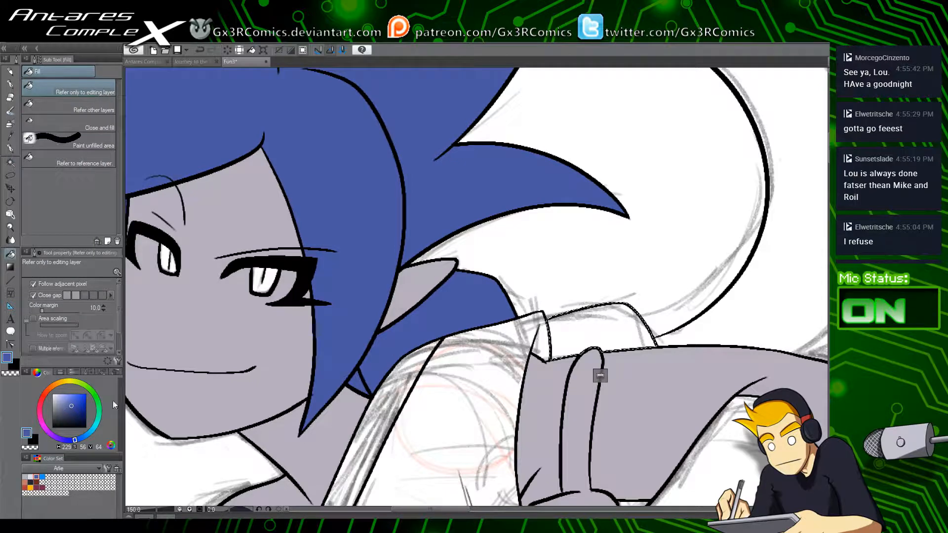
left_click_drag(211, 356, 384, 343)
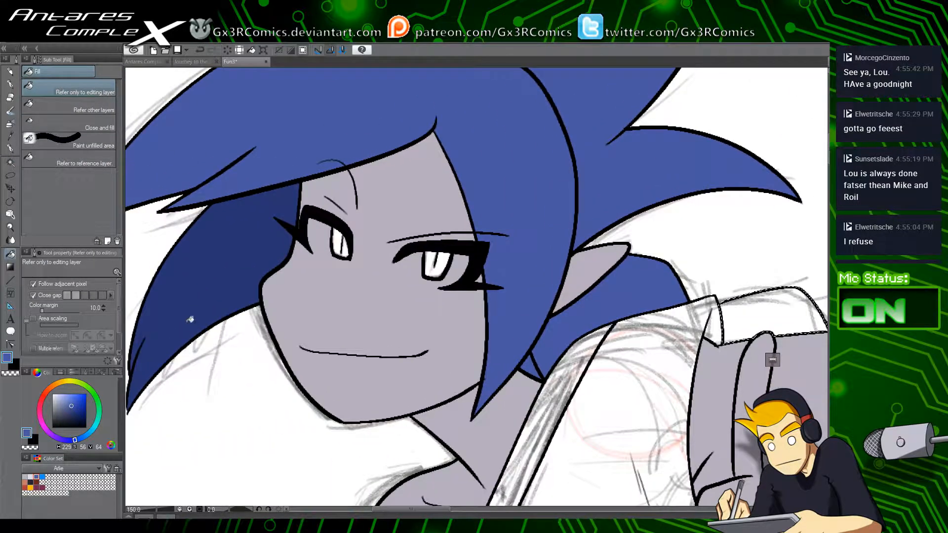
left_click(208, 297, "alt")
left_click_drag(323, 270, 175, 251)
key("g")
key("g")
left_click(618, 292)
key("ctrl+d")
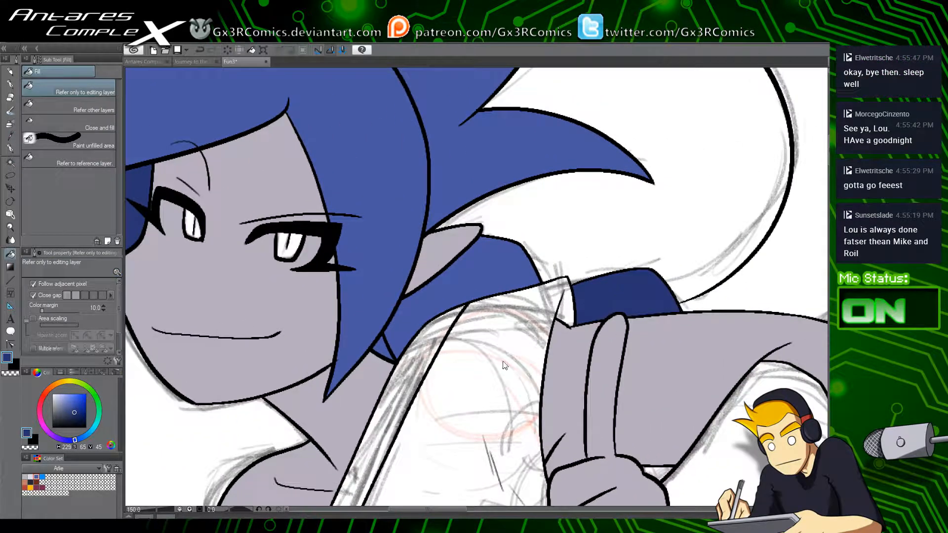
Step: Sample the grey-lavender skin color, auto-select the face and choose the G-pen
left_click_drag(408, 370, 461, 301)
left_click_drag(388, 312, 408, 284)
left_click_drag(478, 317, 499, 256)
left_click_drag(406, 195, 448, 388)
key("i")
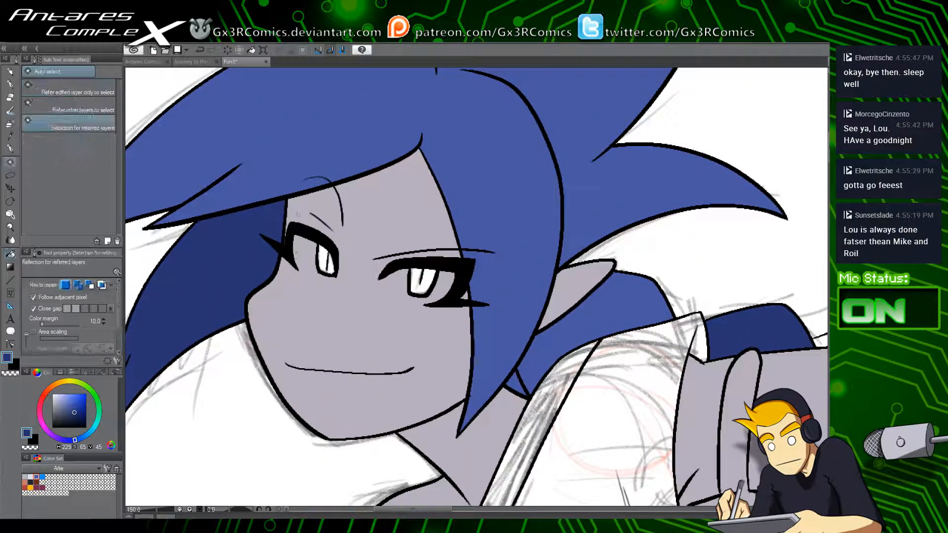
left_click(310, 206)
key("w")
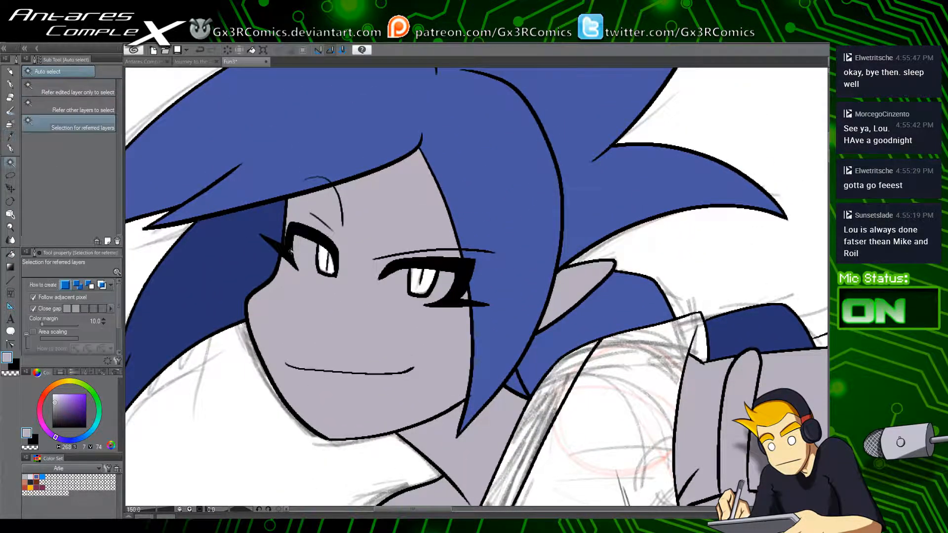
left_click(285, 234)
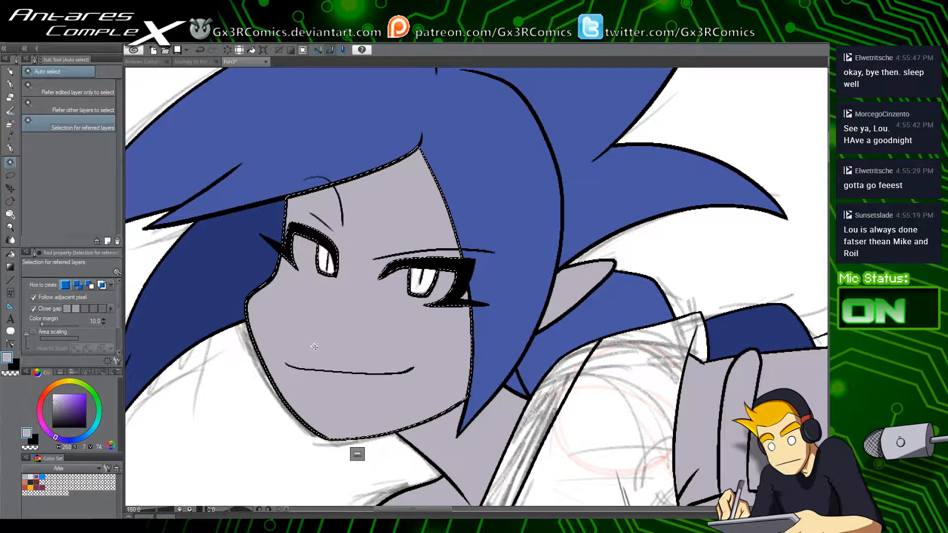
key("p")
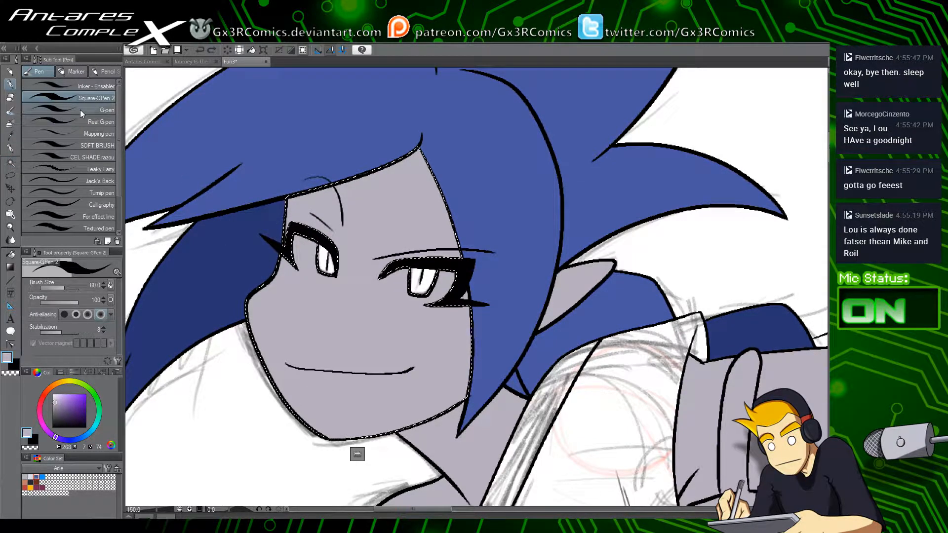
left_click(80, 109)
left_click_drag(383, 423, 368, 390)
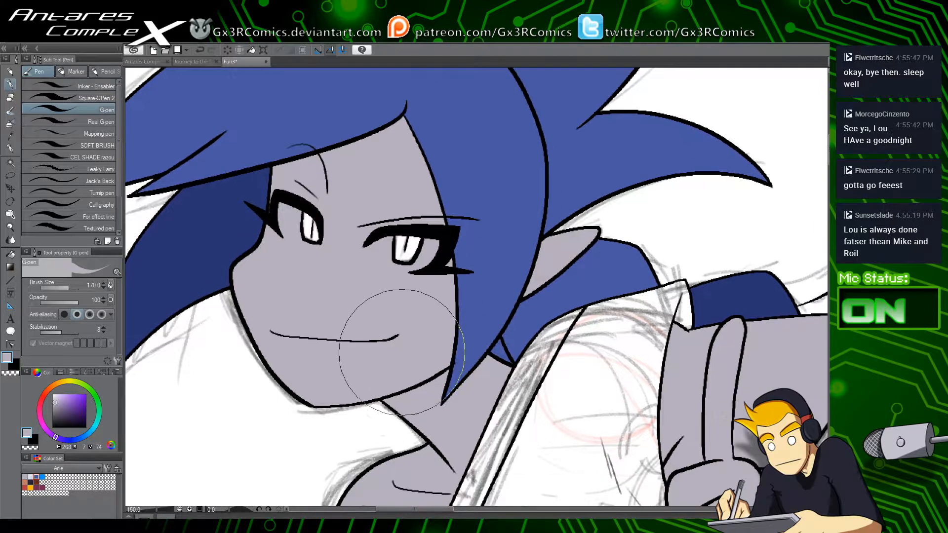
key("w")
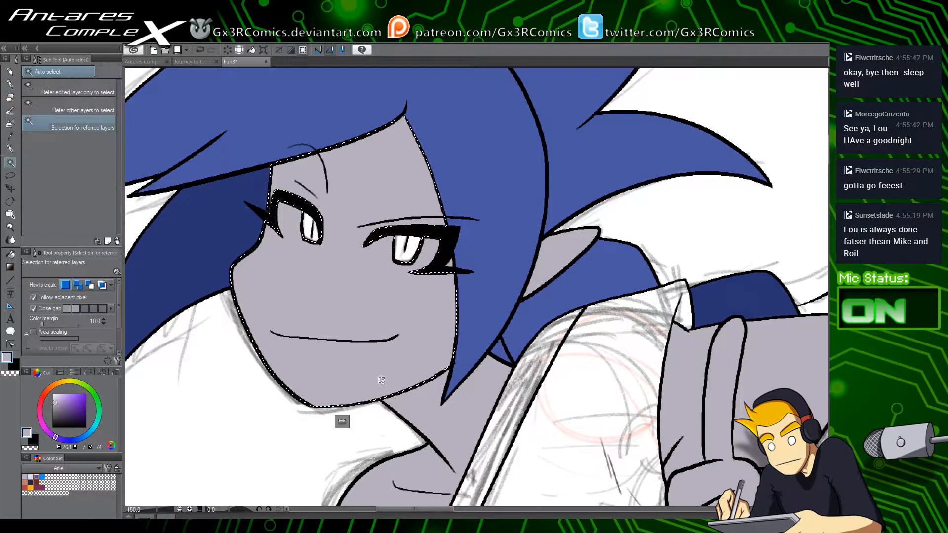
Step: Pick pale lavender and red from the color set, auto-select the sleeveless top and fill it with red
left_click(31, 477)
key("x")
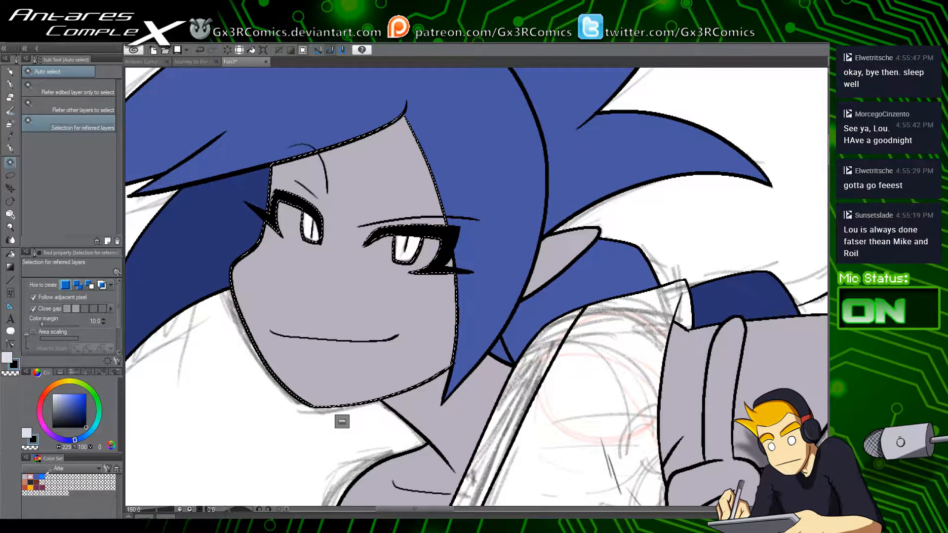
left_click(25, 487)
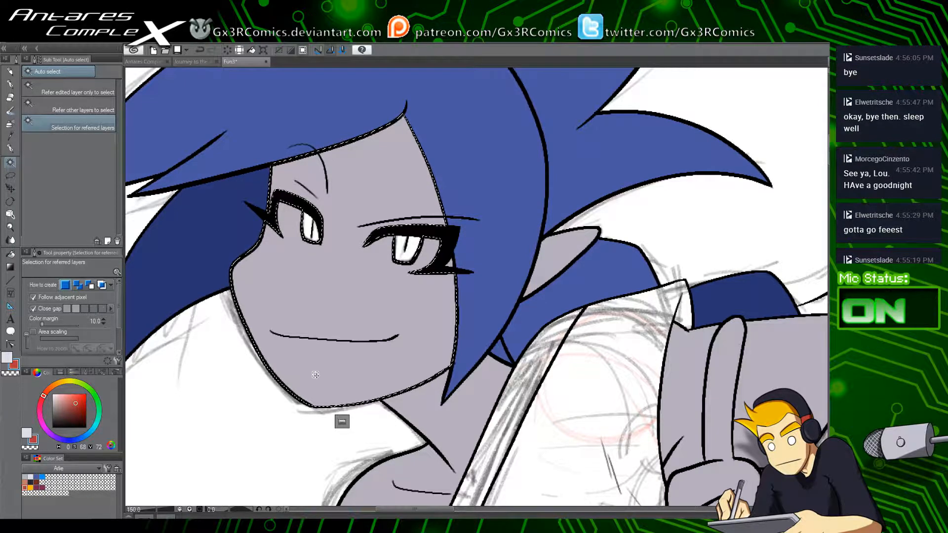
left_click_drag(542, 457, 446, 282)
left_click(456, 299)
key("g")
left_click(455, 298)
key("ctrl+d")
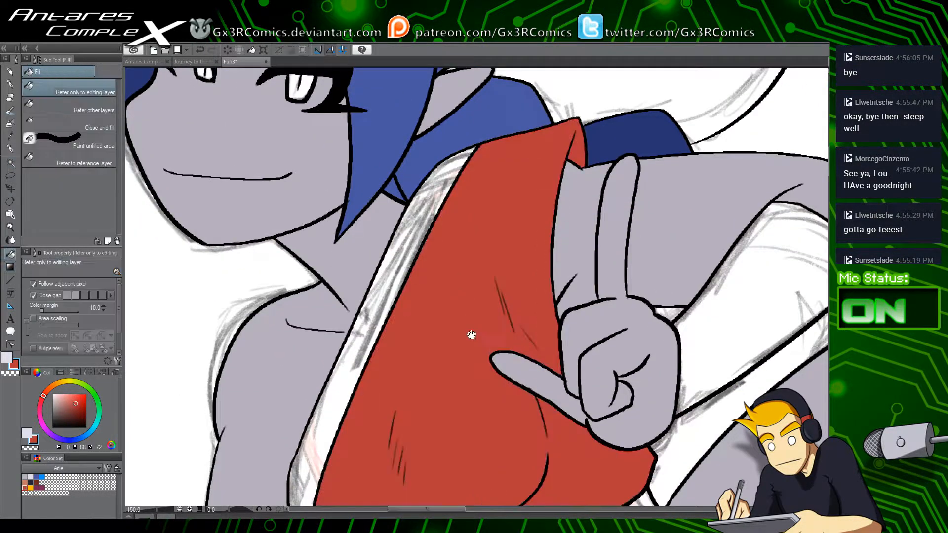
Step: Auto-select the outer skirt, including its side flap, and fill it with the same red
mouse_move(488, 382)
left_mouse_down()
mouse_move(419, 235)
mouse_move(469, 251)
left_mouse_up()
left_click_drag(507, 355, 469, 266)
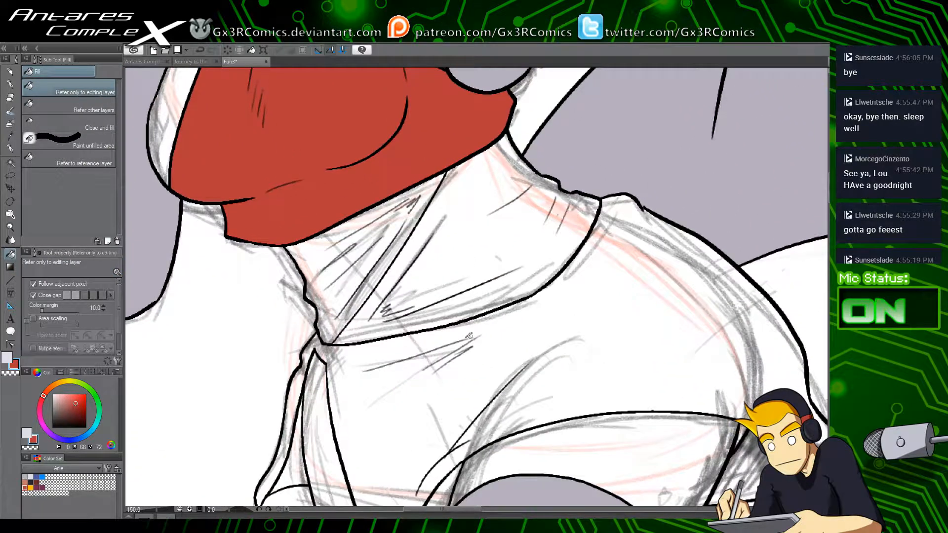
scroll(456, 353, "down", 3)
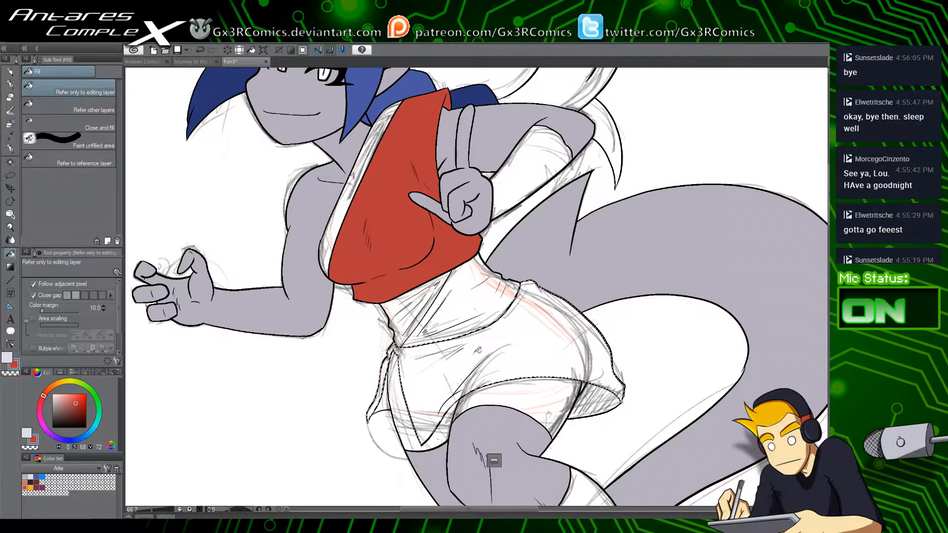
left_click(470, 359)
left_click_drag(470, 360, 410, 375)
left_click_drag(540, 369, 536, 353)
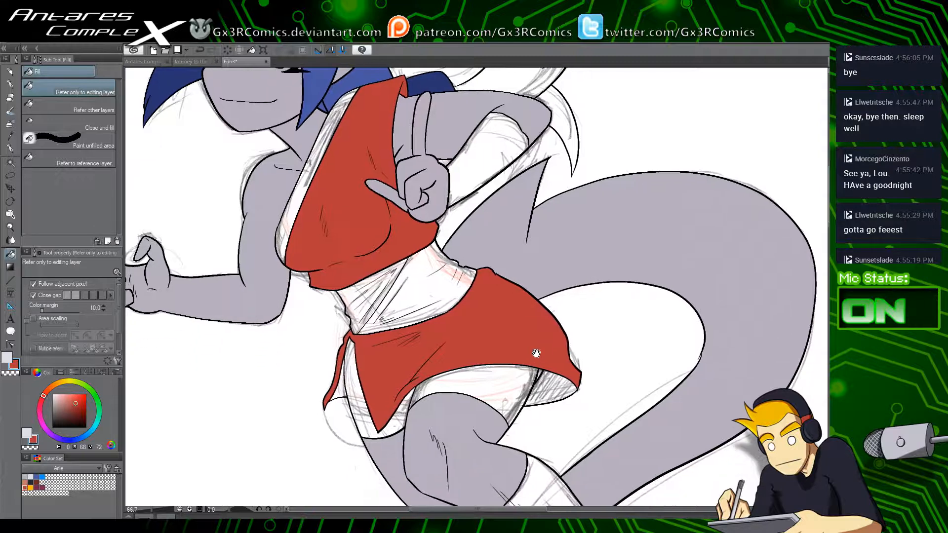
left_click_drag(538, 423, 497, 322)
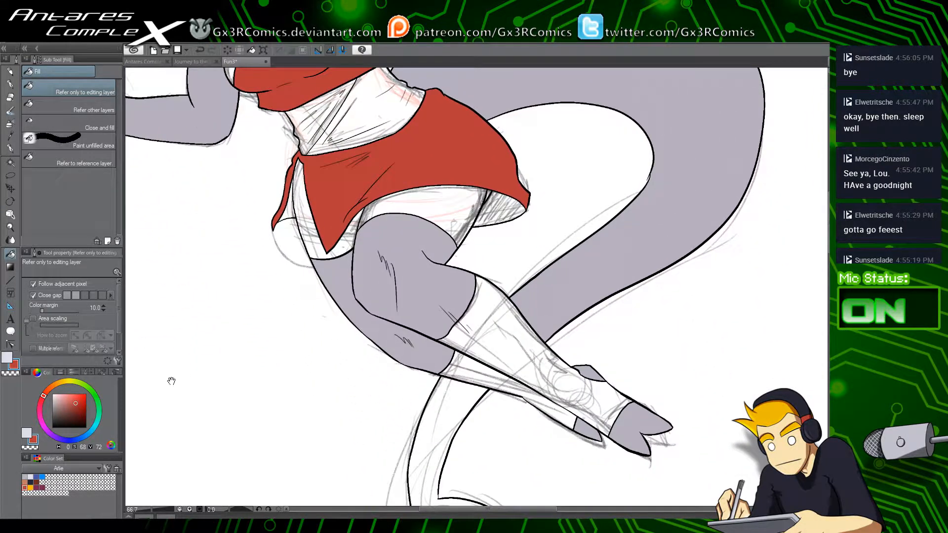
Step: Pick plum from the color set, auto-select the wraps on both lower legs and fill them
left_click(37, 487)
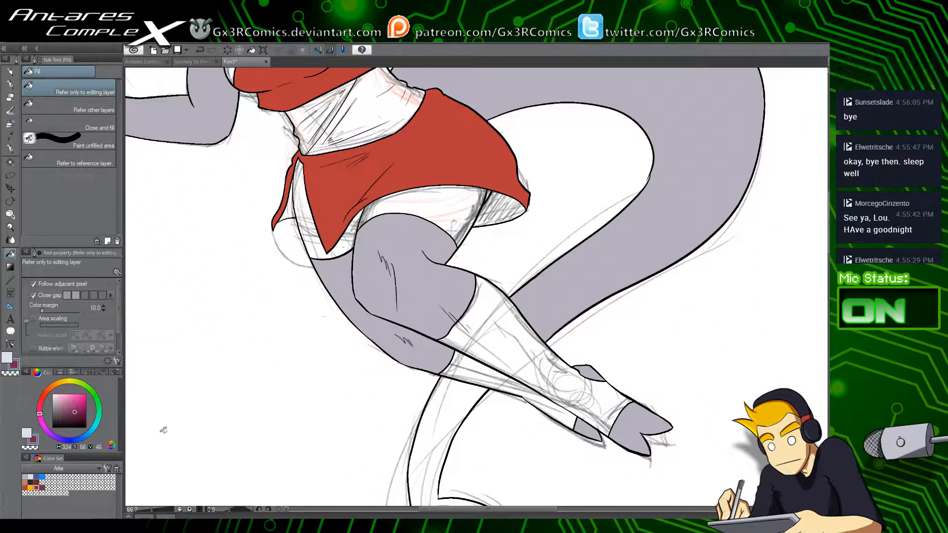
key("w")
left_click(495, 334)
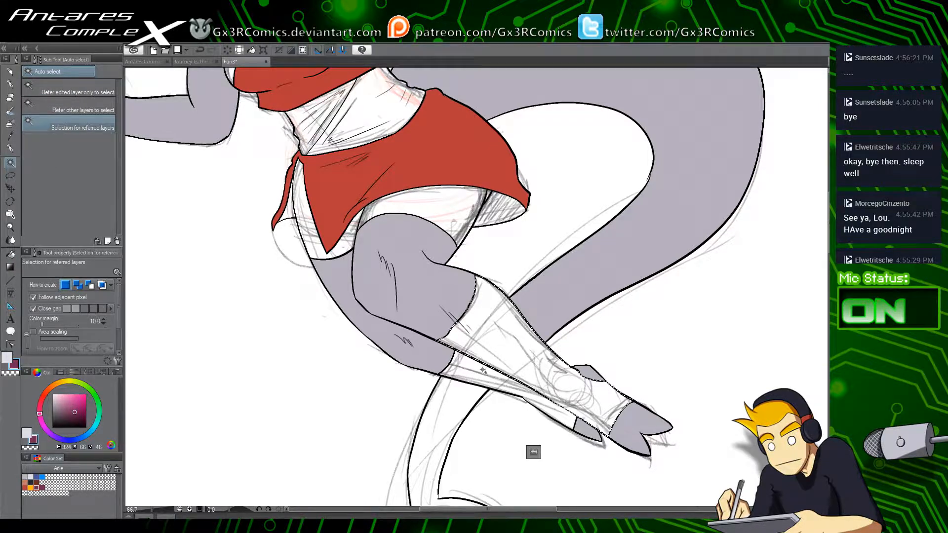
key("g")
left_click(562, 422)
key("ctrl+d")
left_click_drag(451, 402, 421, 479)
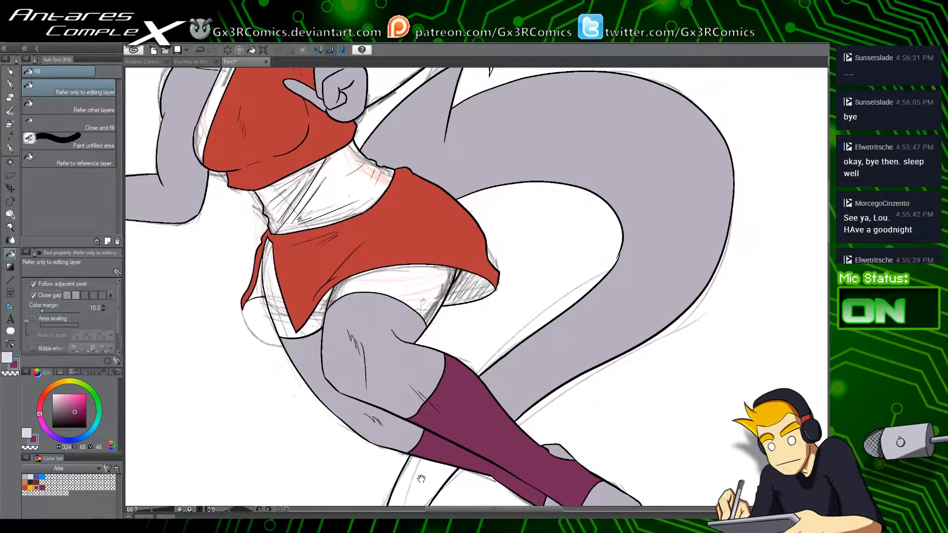
Step: Pick dark navy from the color set, auto-select the shorts beneath the skirt and fill them
left_click(30, 482)
key("w")
left_click(372, 289)
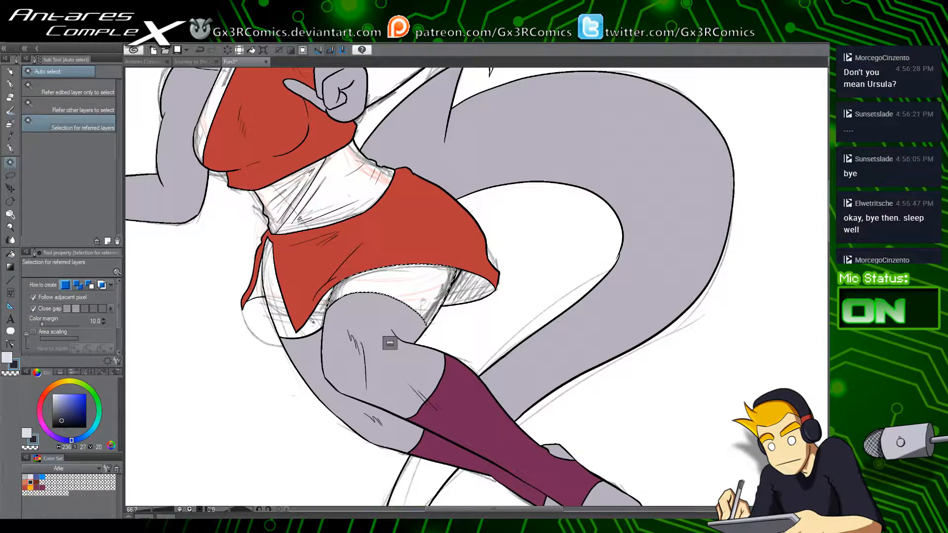
key("g")
left_click(378, 279)
key("ctrl+d")
Step: With black and the Square-GPen 2, ink a short crease beside the top's armhole trim and erase the excess line
left_click_drag(290, 284, 298, 386)
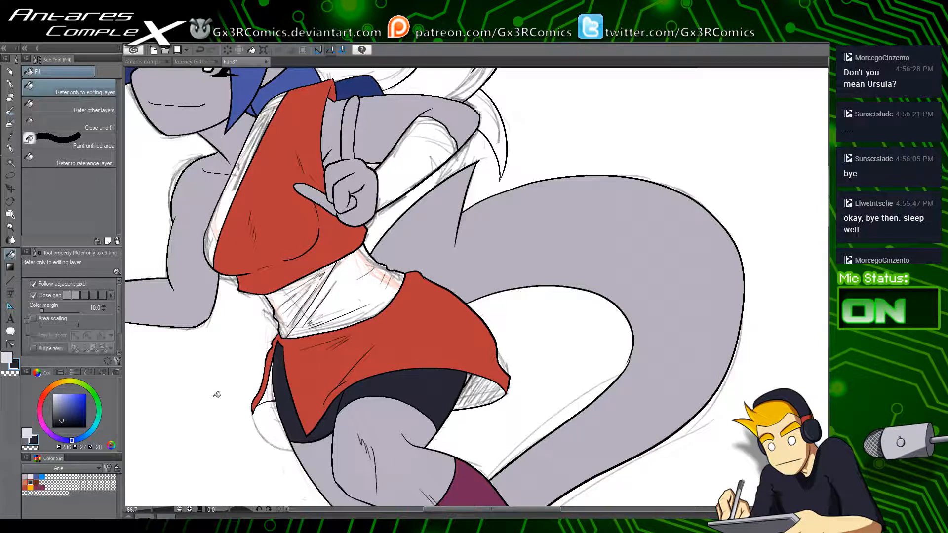
left_click_drag(82, 419, 121, 455)
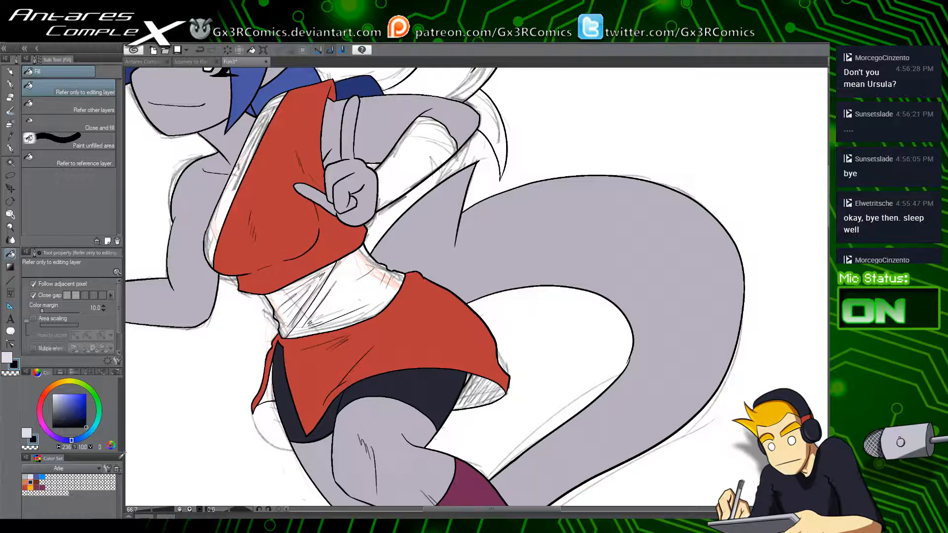
left_click(10, 85)
left_click(103, 97)
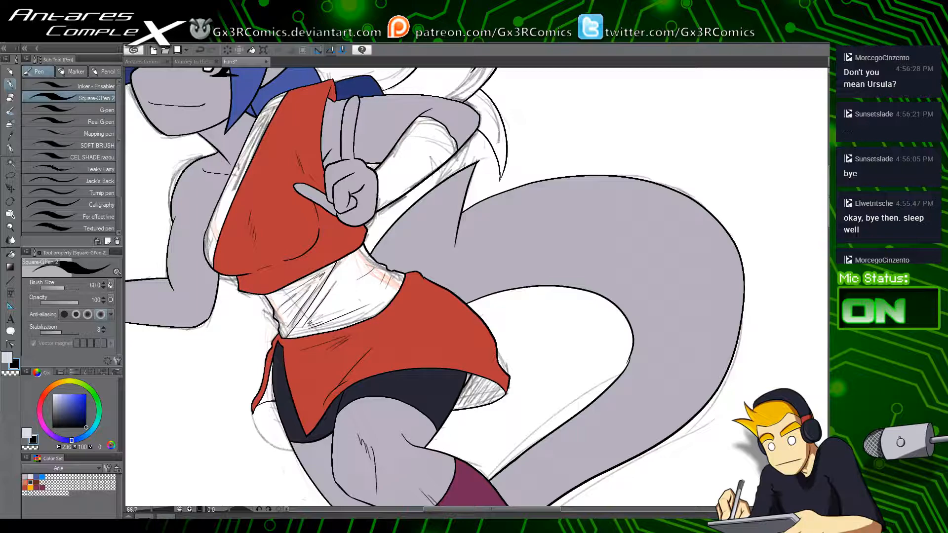
scroll(784, 298, "up", 2)
left_click_drag(241, 277, 795, 316)
left_click_drag(338, 250, 421, 278)
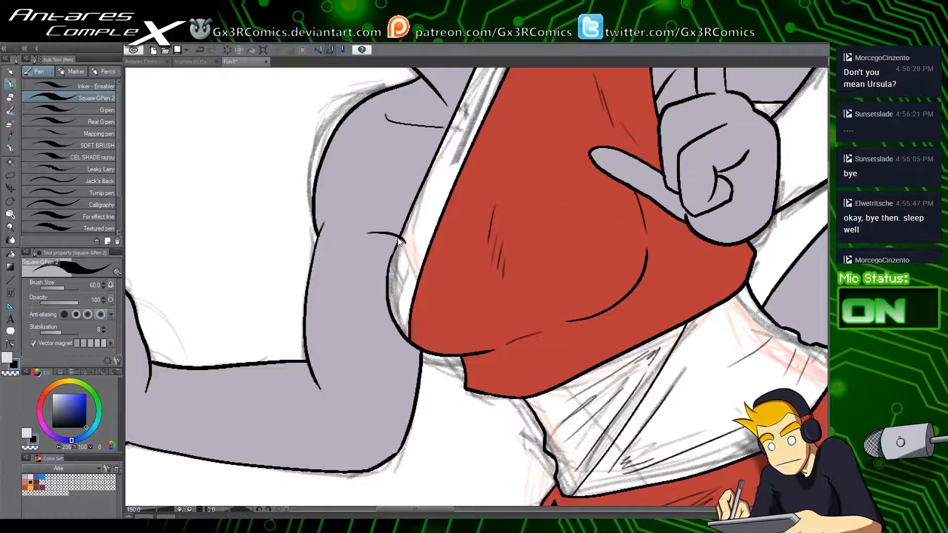
left_click_drag(380, 230, 402, 255)
key("e")
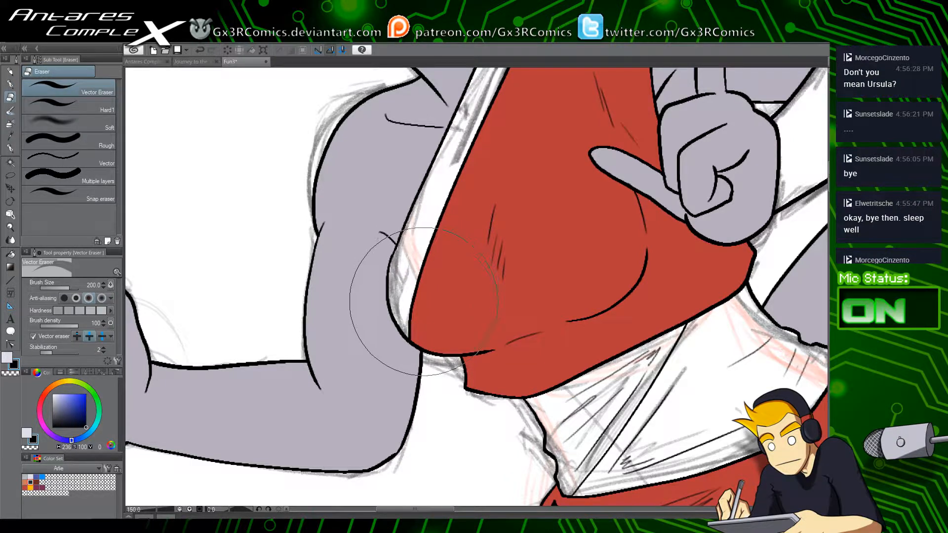
Step: Pick golden yellow from the color set, auto-select the trim along the top's front edge and fill it
scroll(455, 306, "down", 3)
left_click(31, 487)
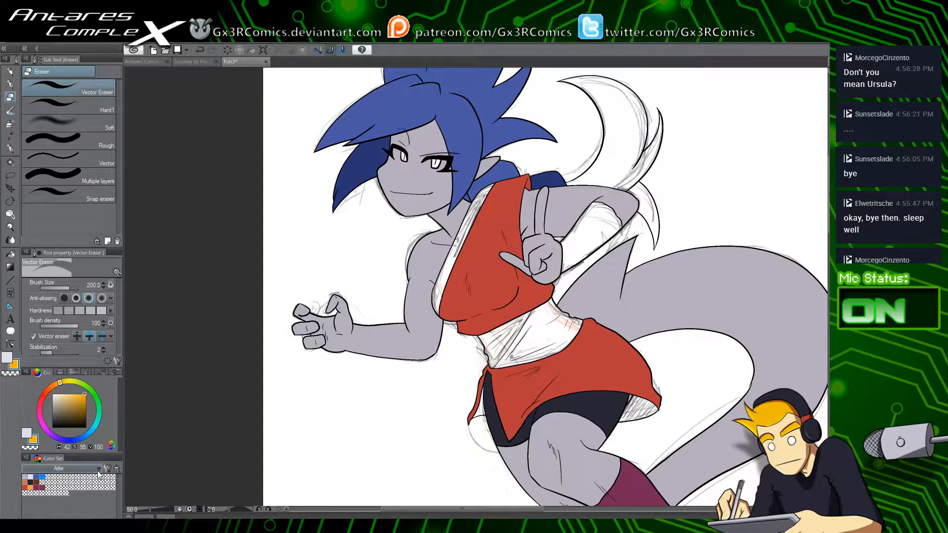
left_click_drag(701, 447, 575, 401)
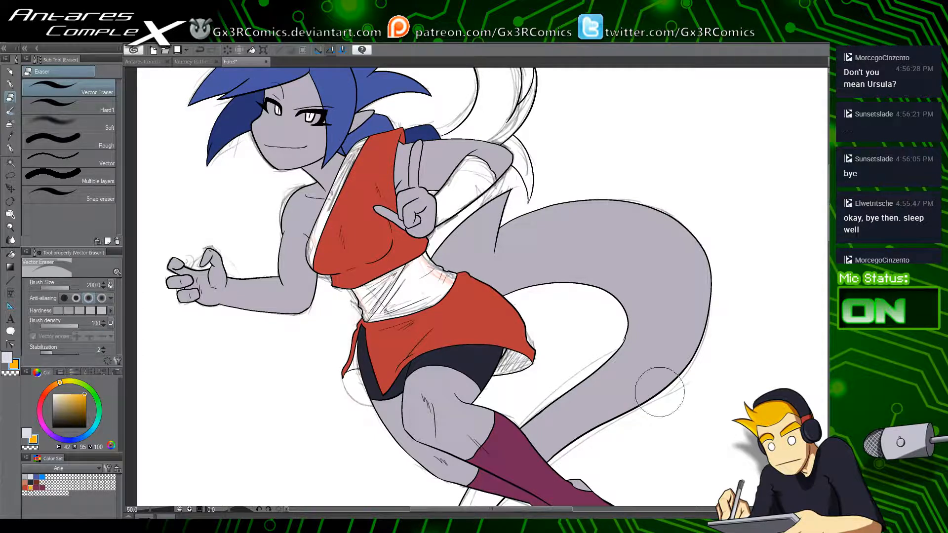
key("w")
left_click(315, 247)
key("g")
key("g")
left_click(321, 230)
key("ctrl+d")
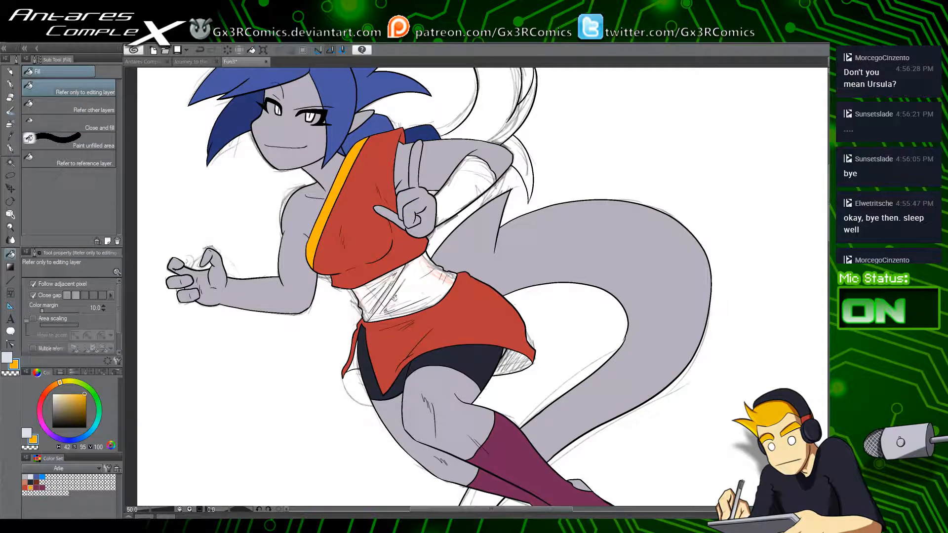
Step: Pick the darker plum from the color set and fill the waist sash between the top and skirt
key("w")
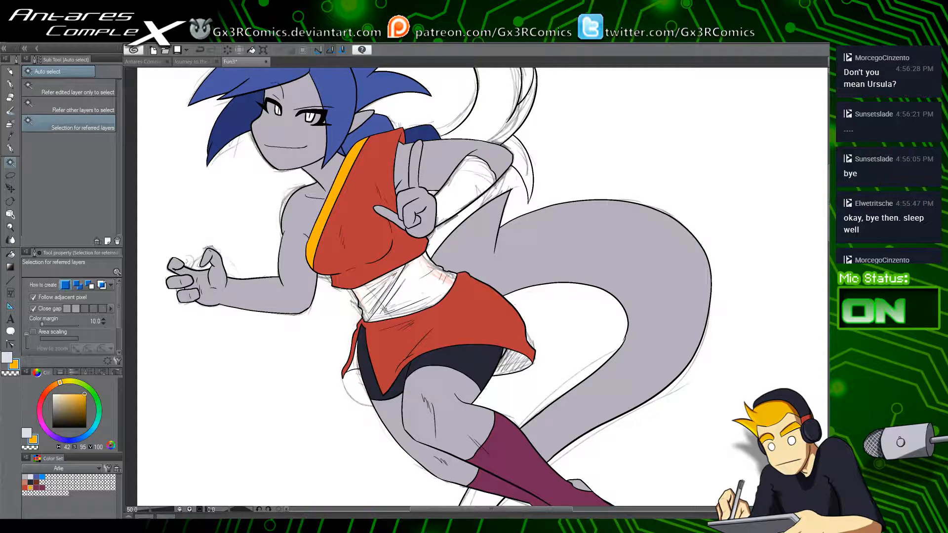
left_click(41, 484)
key("g")
left_click(394, 298)
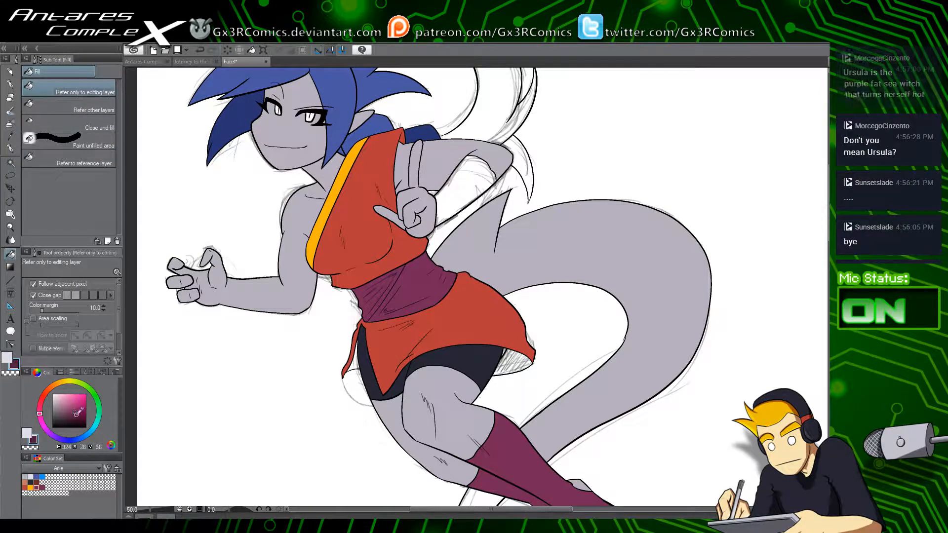
Step: Choose black, auto-select the skirt's underside and the inside of its side flap, and fill both
left_click(86, 427)
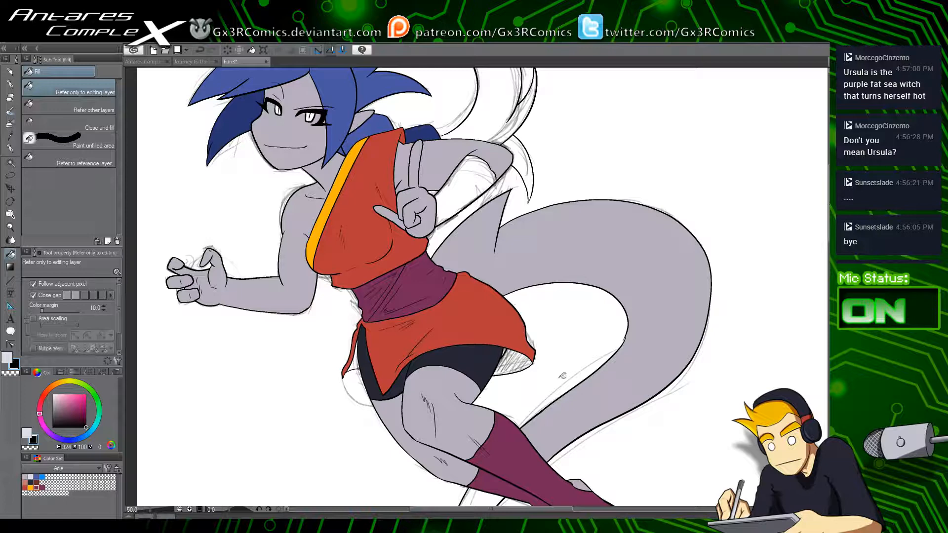
key("w")
left_click(511, 362)
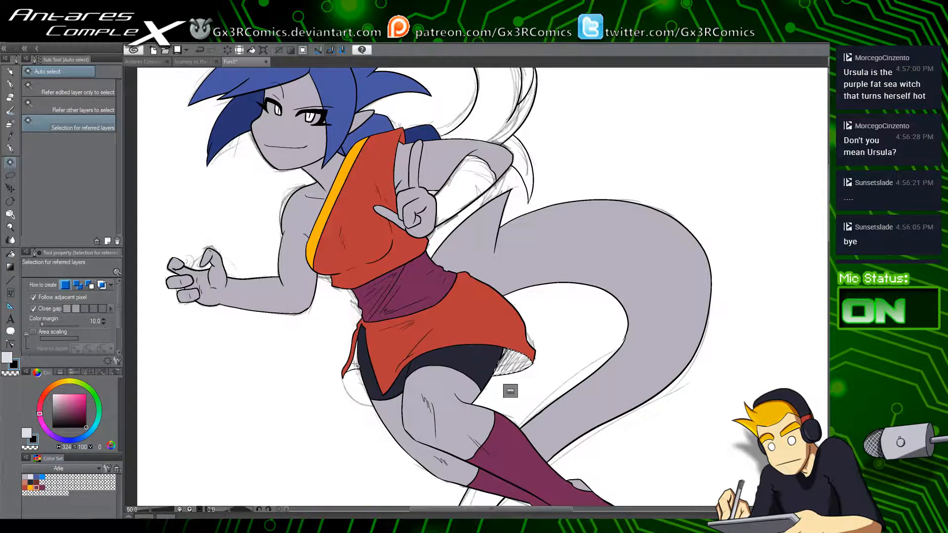
left_click(356, 365, "shift")
key("g")
left_click(354, 364)
left_click(515, 361)
key("ctrl+d")
Step: Sample the navy of the shorts and fill the small unfilled gap where they meet the skirt's underside
left_click(491, 360, "alt")
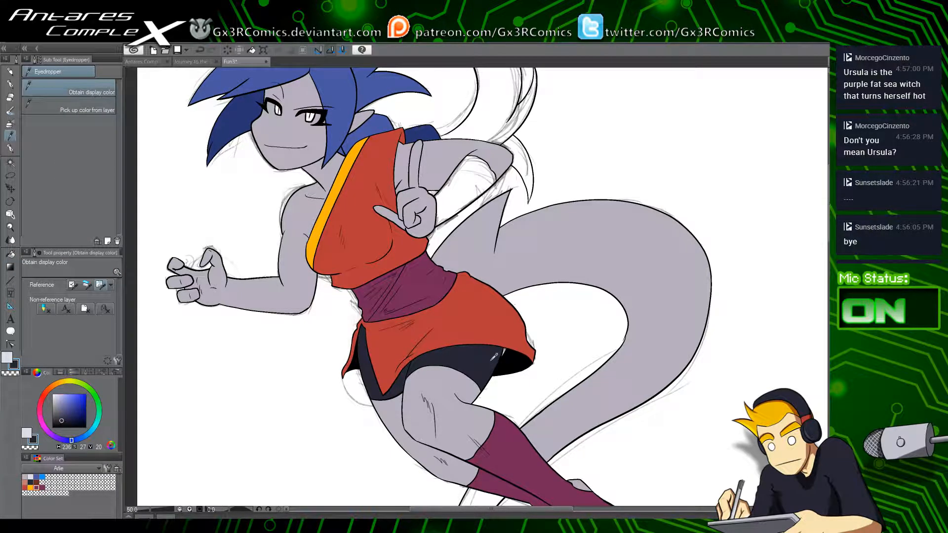
key("w")
left_click(504, 351)
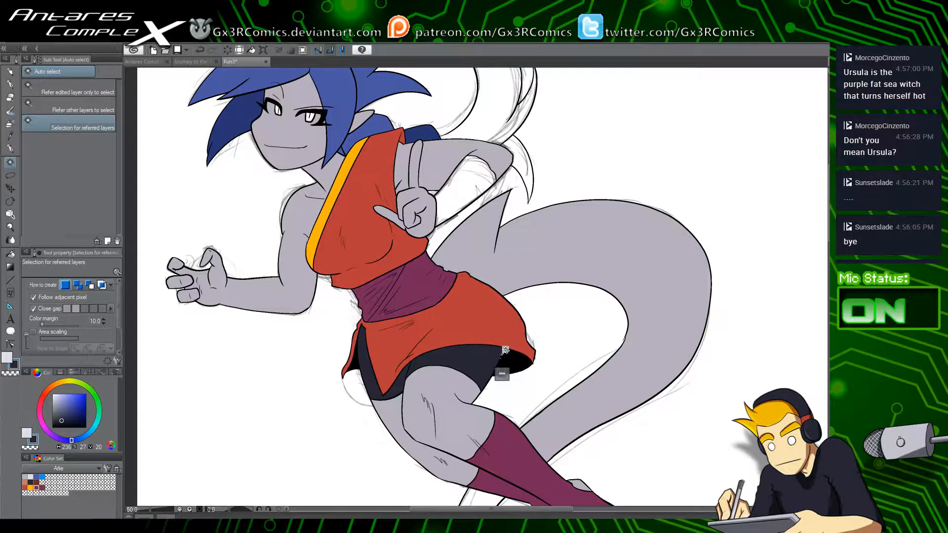
key("g")
left_click(505, 352)
key("ctrl+d")
Step: Sample the plum of the leg wrap and fill the wrap on the raised forearm
left_click_drag(443, 291, 429, 355)
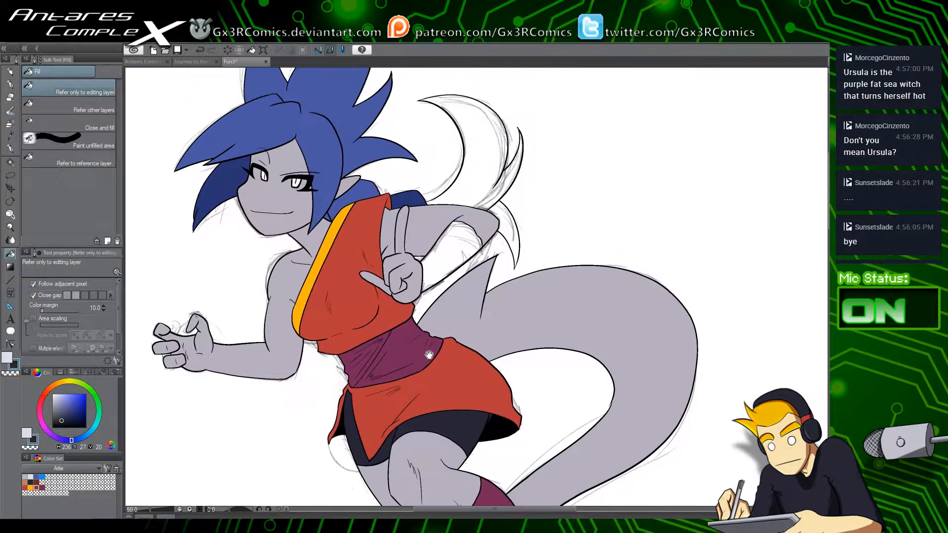
left_click(495, 492, "alt")
left_click(468, 259)
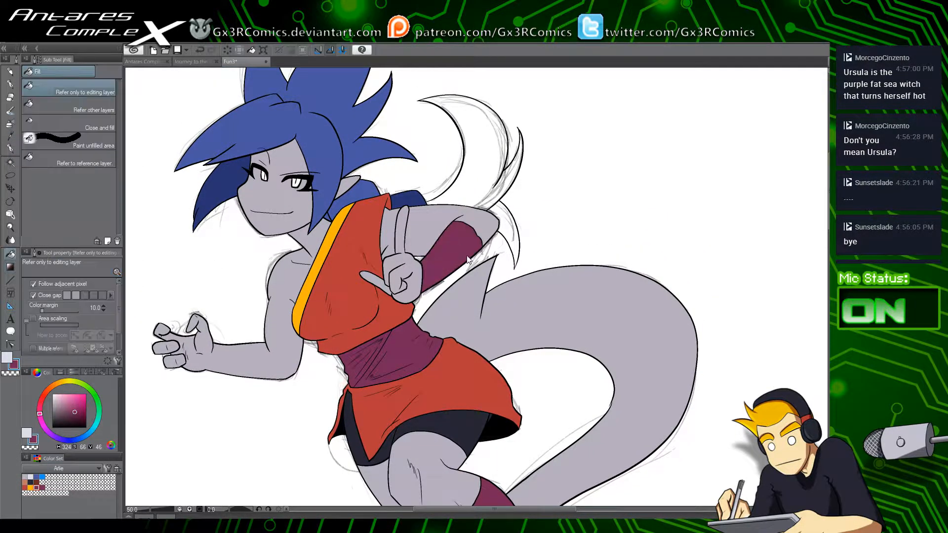
Step: Sample the main hair blue, auto-select the long curved locks behind the raised arm and fill them
left_click(362, 180, "alt")
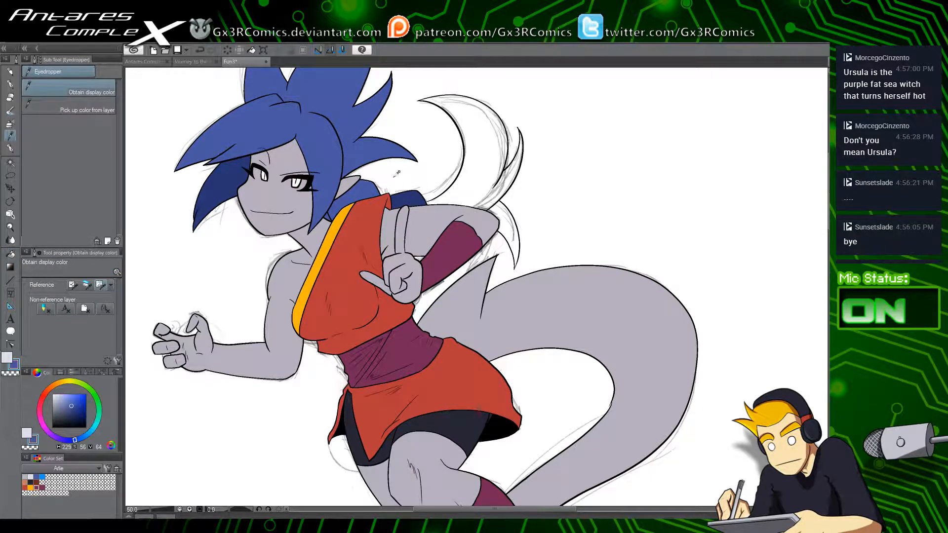
left_click(501, 185)
key("w")
left_click(508, 222)
key("g")
left_click(509, 222)
key("ctrl+d")
Step: Ink an extra black hair spike beside the tall locks above the forehead and erase the ends overlapping the hair
left_click_drag(427, 242, 429, 323)
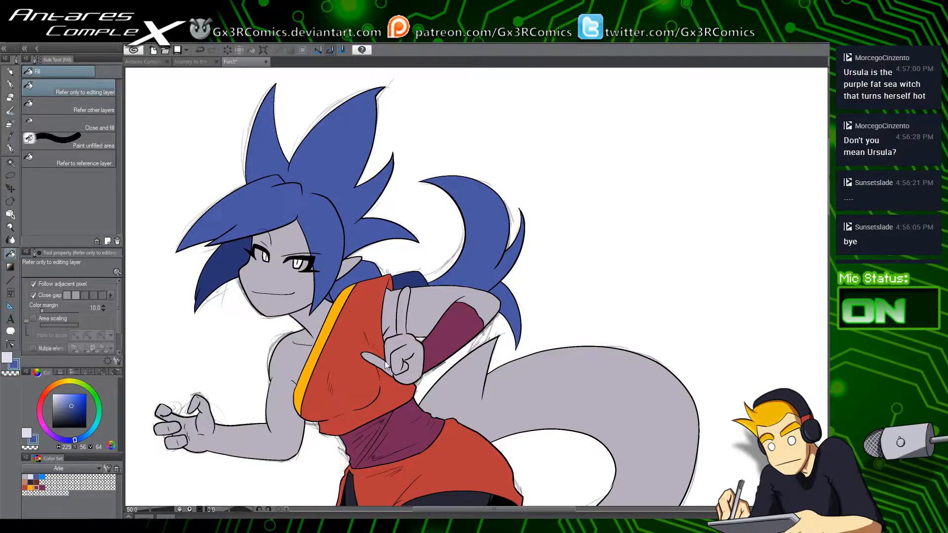
scroll(387, 365, "up", 1)
left_click_drag(81, 423, 123, 457)
mouse_move(176, 203)
left_mouse_down()
mouse_move(248, 325)
mouse_move(214, 141)
mouse_move(292, 236)
left_mouse_up()
key("p")
scroll(235, 227, "up", 1)
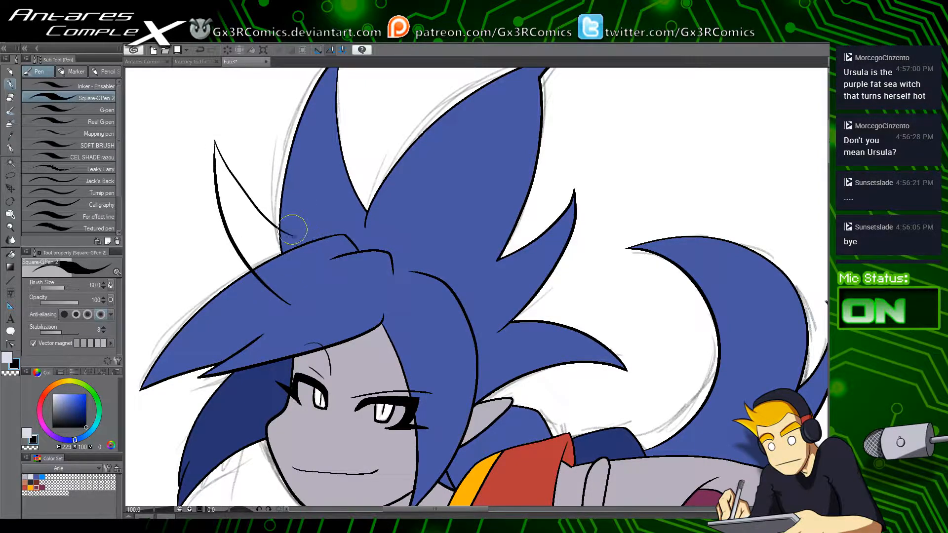
key("e")
left_click(296, 239)
left_click(270, 292)
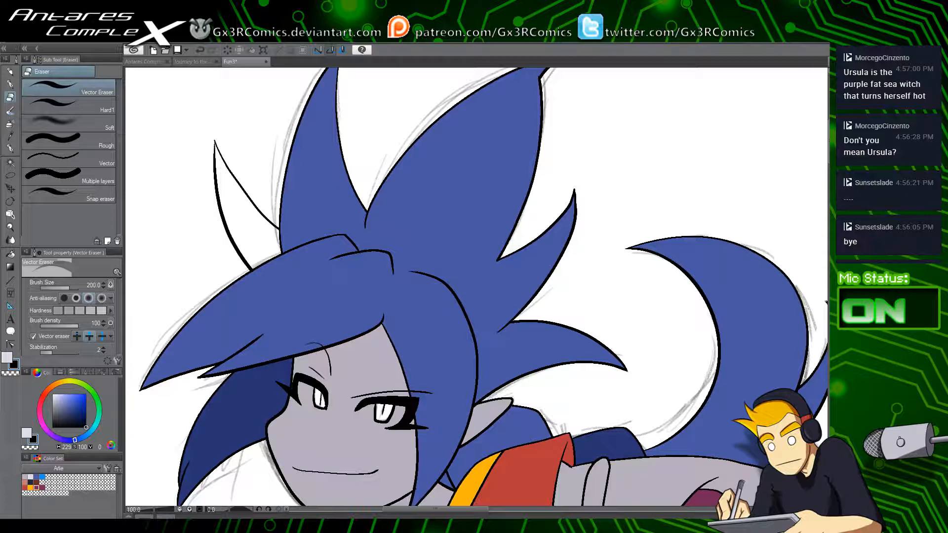
Step: Auto-select the new hair spike and fill it with blue sampled from the neighboring hair
key("w")
left_click(262, 236)
key("ctrl")
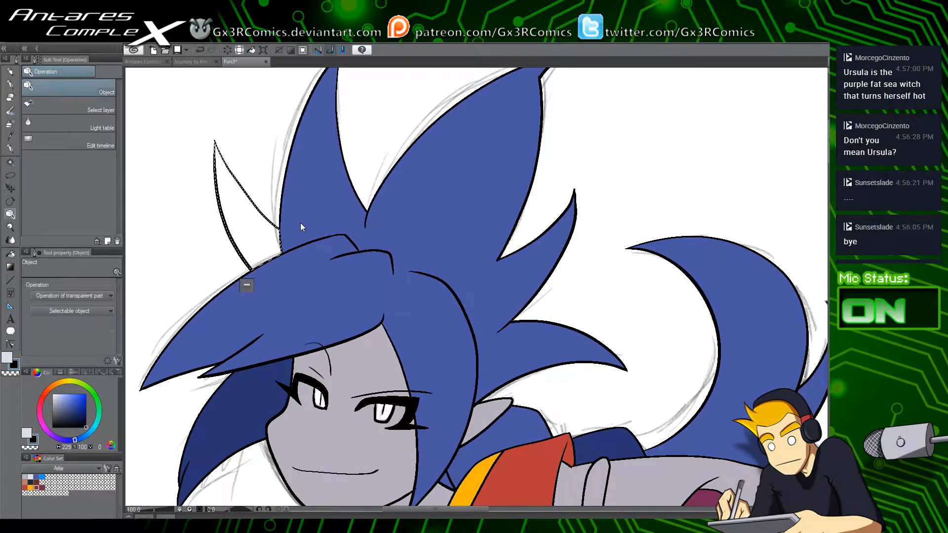
left_click(300, 224, "alt")
key("g")
key("g")
left_click(262, 231)
key("ctrl+d")
Step: Pick bright blue from the color set, auto-select both irises and fill them
key("space")
left_click_drag(384, 387, 375, 279)
left_click(65, 411)
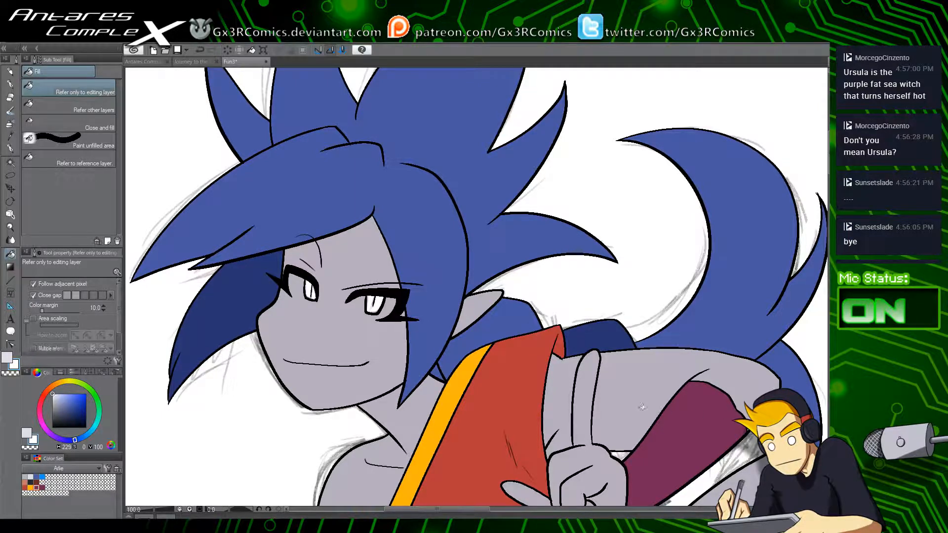
scroll(641, 406, "up", 2)
left_click_drag(242, 295, 402, 328)
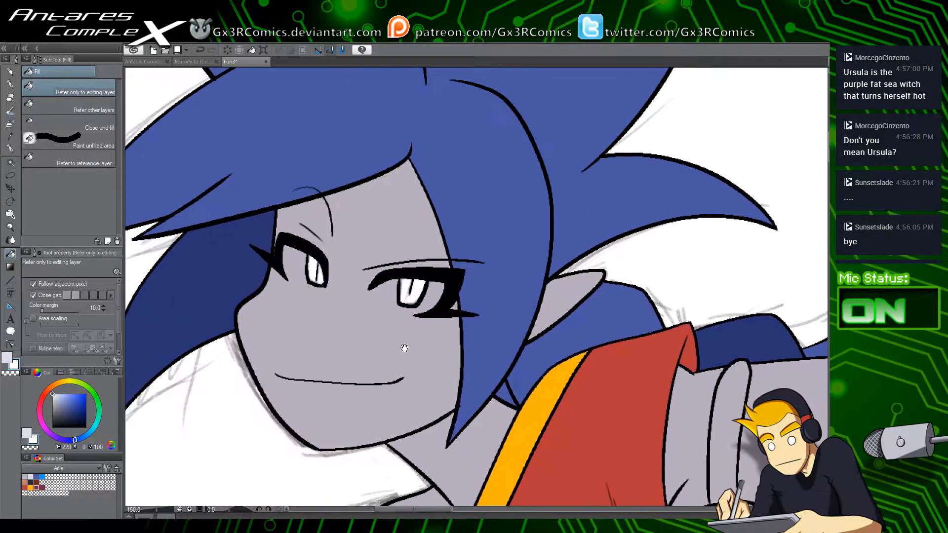
left_click(42, 476)
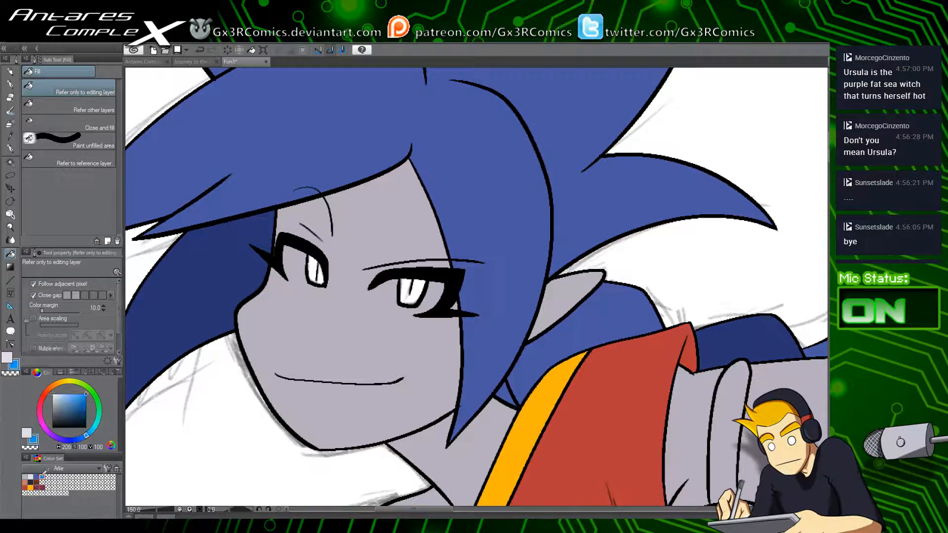
key("w")
left_click(418, 288)
left_click(320, 269)
key("g")
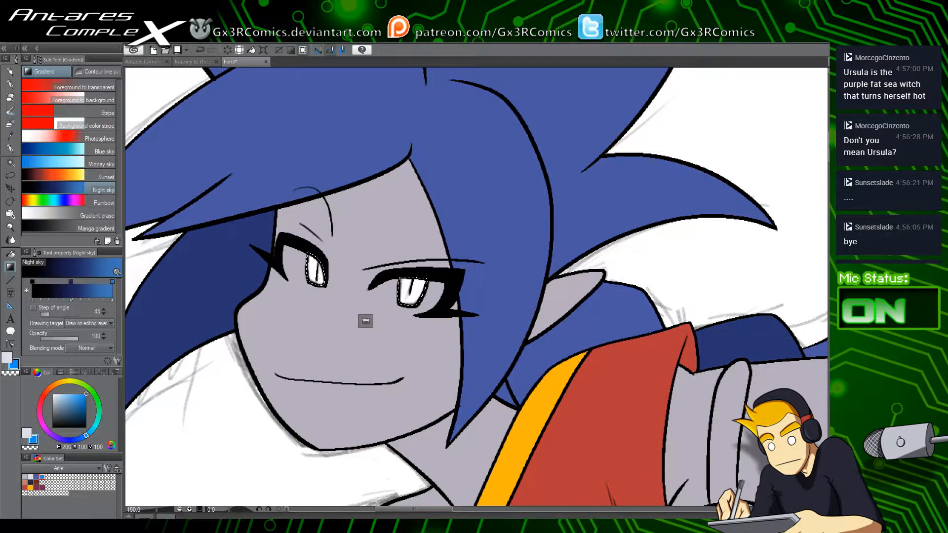
key("g")
left_click(321, 269)
left_click(410, 287)
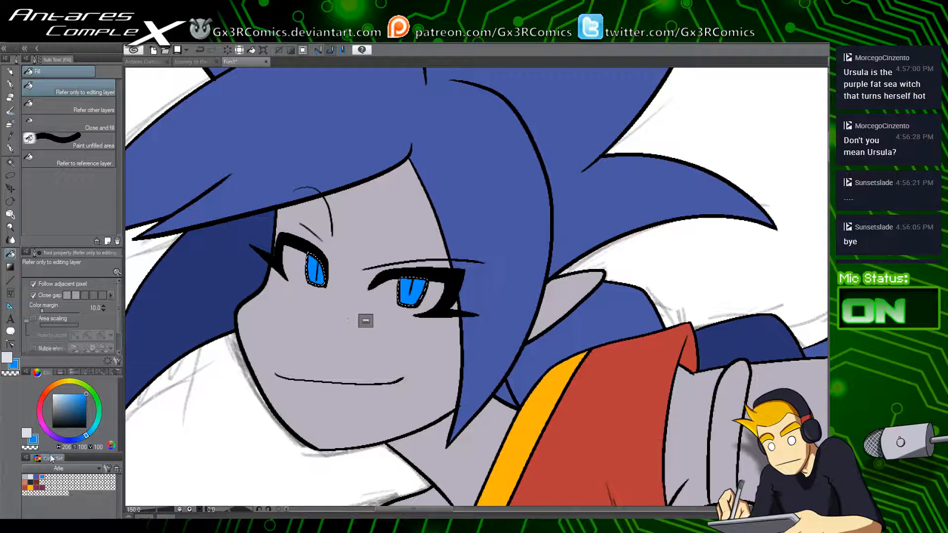
Step: Choose white, auto-select the area beside the iris for the eye whites and switch to the Square-GPen 2
left_click_drag(69, 403, 52, 394)
key("w")
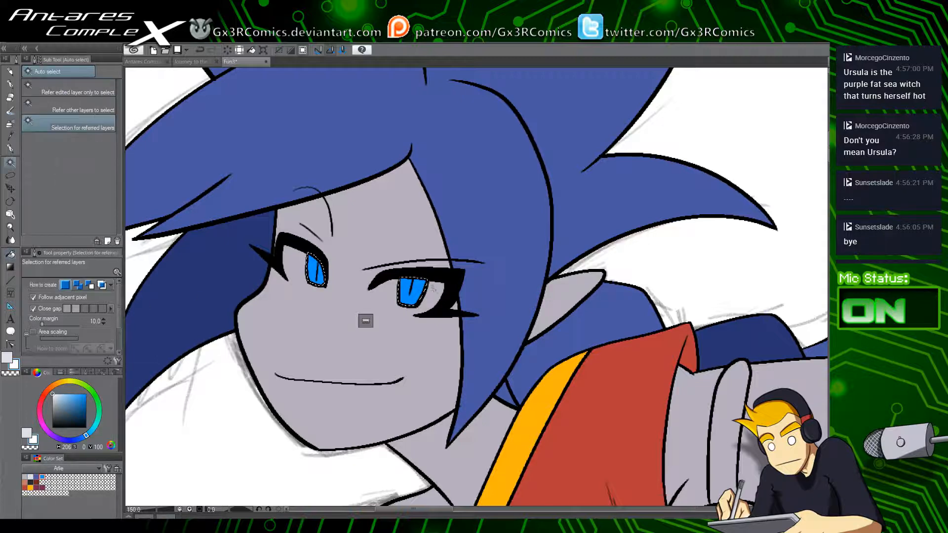
left_click(434, 296)
scroll(423, 306, "up", 3)
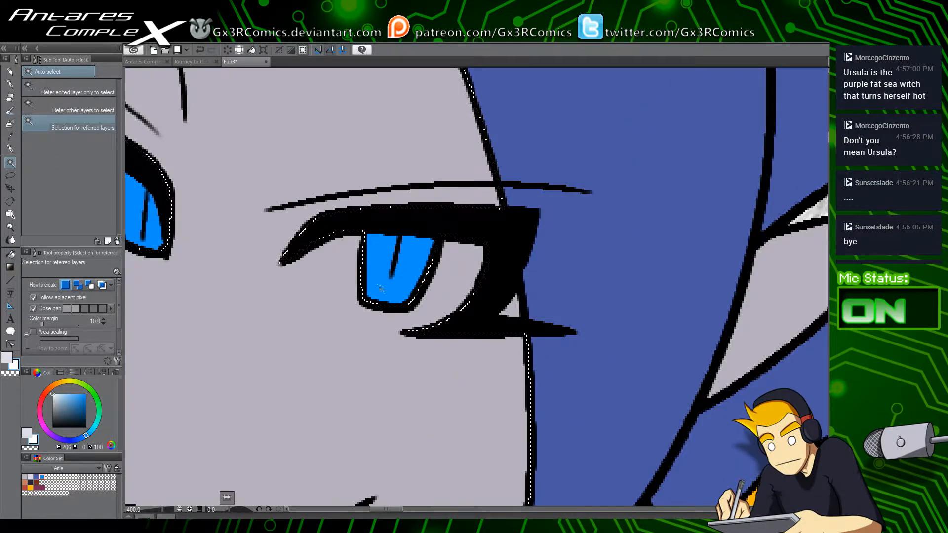
key("p")
left_click_drag(327, 217, 421, 239)
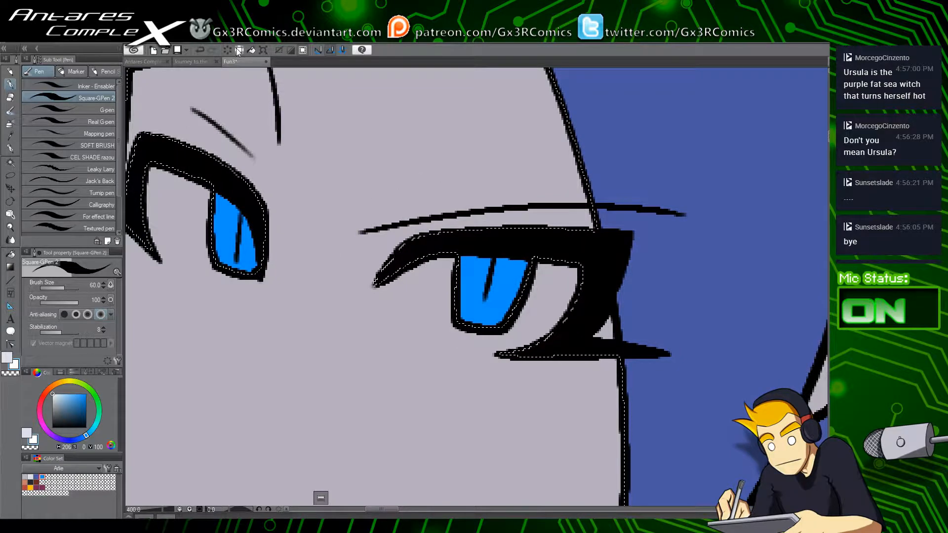
Step: Open a second window of the same drawing and dock it beside the close-up of the eyes
left_click(387, 51)
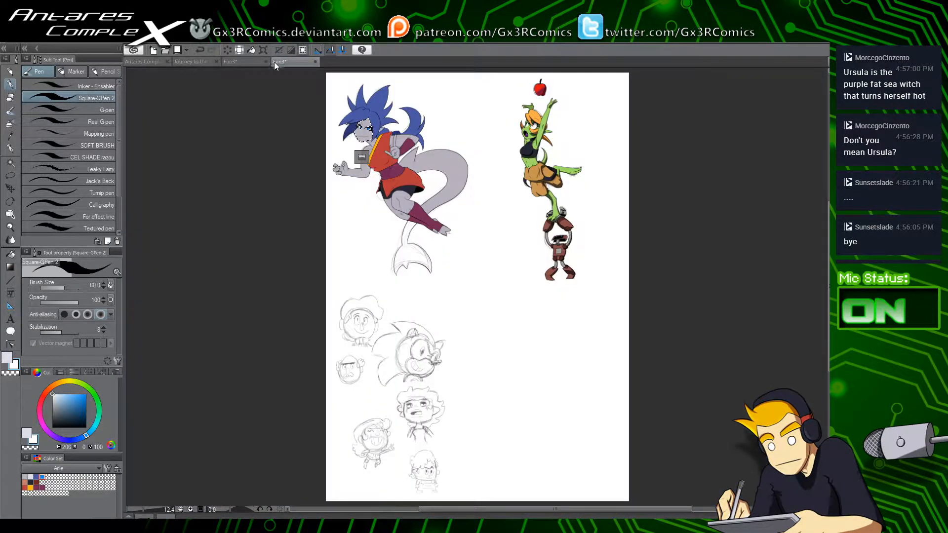
left_click_drag(274, 61, 126, 74)
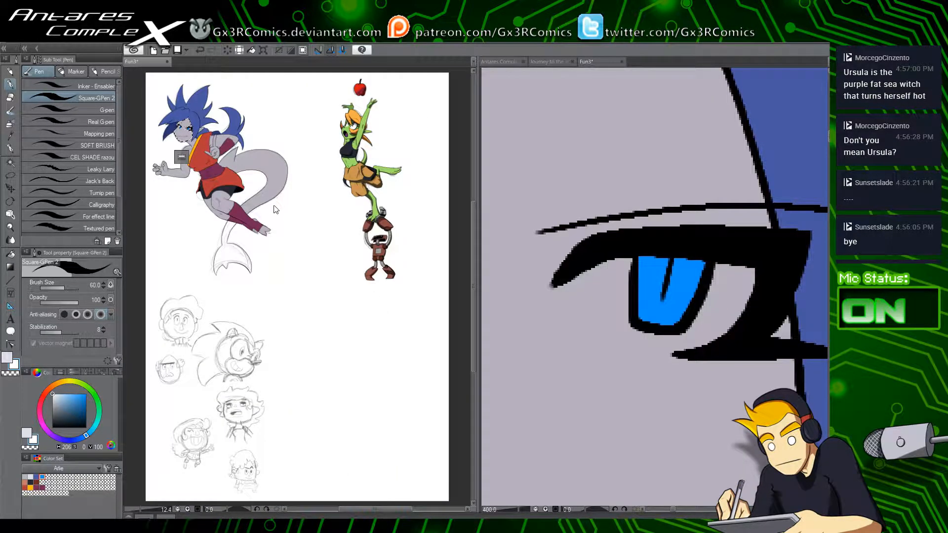
Step: Frame the long-tailed character in the overview view, narrow that view, and return to the close-up of her eye
scroll(274, 211, "up", 5)
left_click_drag(235, 179, 419, 288)
scroll(406, 295, "down", 1)
mouse_move(360, 386)
left_mouse_down()
mouse_move(309, 387)
mouse_move(295, 398)
mouse_move(304, 391)
left_mouse_up()
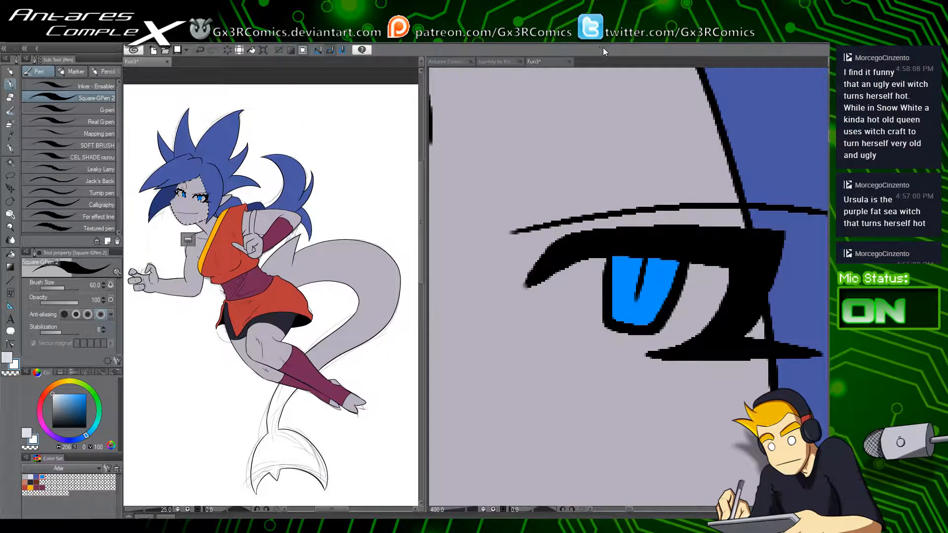
left_click(542, 62)
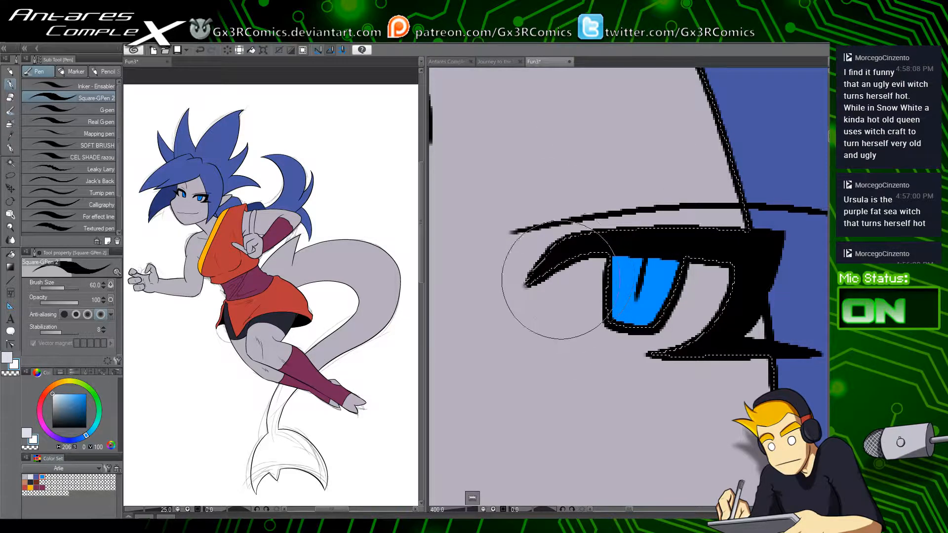
Step: Paint the white around the iris of the eye in the close-up with the G-pen inside the selection
left_click(85, 108)
mouse_move(601, 258)
left_mouse_down()
mouse_move(544, 283)
mouse_move(539, 294)
mouse_move(602, 327)
mouse_move(701, 328)
left_mouse_up()
mouse_move(591, 326)
left_mouse_down()
mouse_move(709, 317)
mouse_move(594, 314)
mouse_move(562, 297)
mouse_move(572, 317)
mouse_move(558, 312)
mouse_move(594, 316)
mouse_move(555, 300)
left_mouse_up()
Step: Paint the white of her other eye with the G-pen, from the inner lashes across to the iris
key("space")
left_click_drag(484, 303, 664, 375)
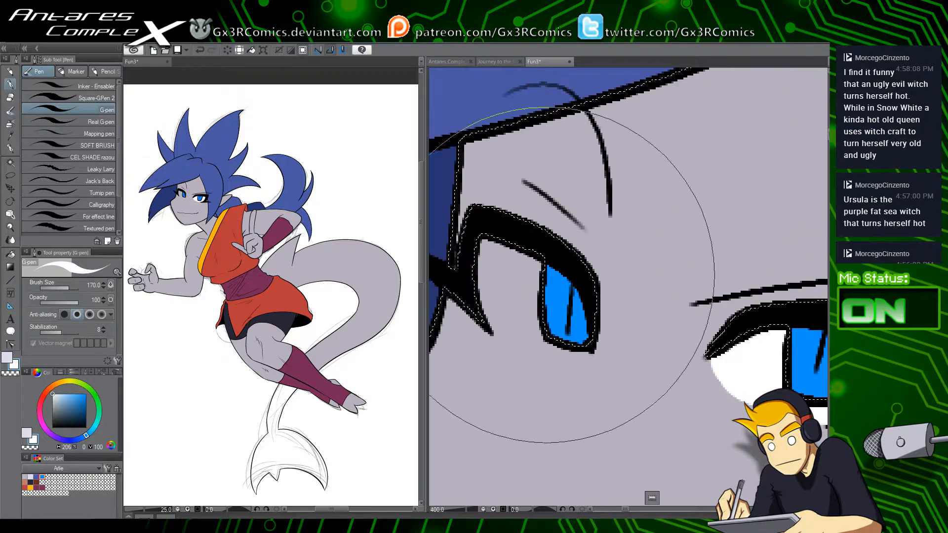
mouse_move(485, 245)
left_mouse_down()
mouse_move(489, 306)
mouse_move(491, 287)
left_mouse_up()
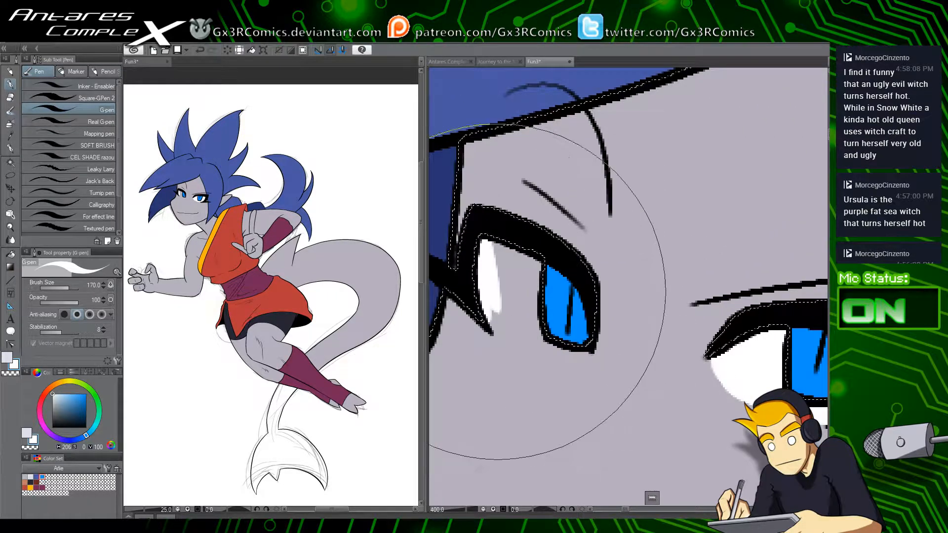
mouse_move(488, 307)
left_mouse_down()
mouse_move(518, 324)
mouse_move(489, 241)
mouse_move(560, 250)
mouse_move(549, 318)
left_mouse_up()
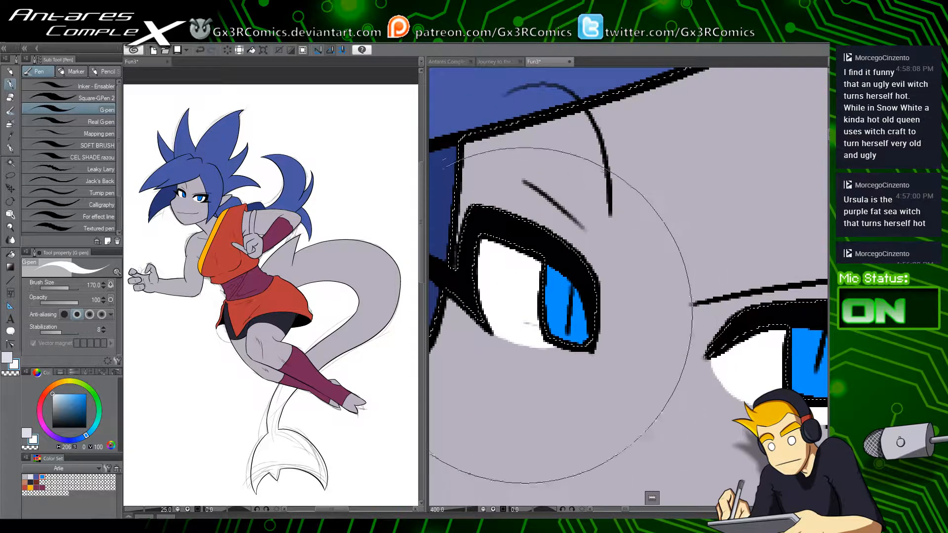
left_click_drag(513, 385, 506, 371)
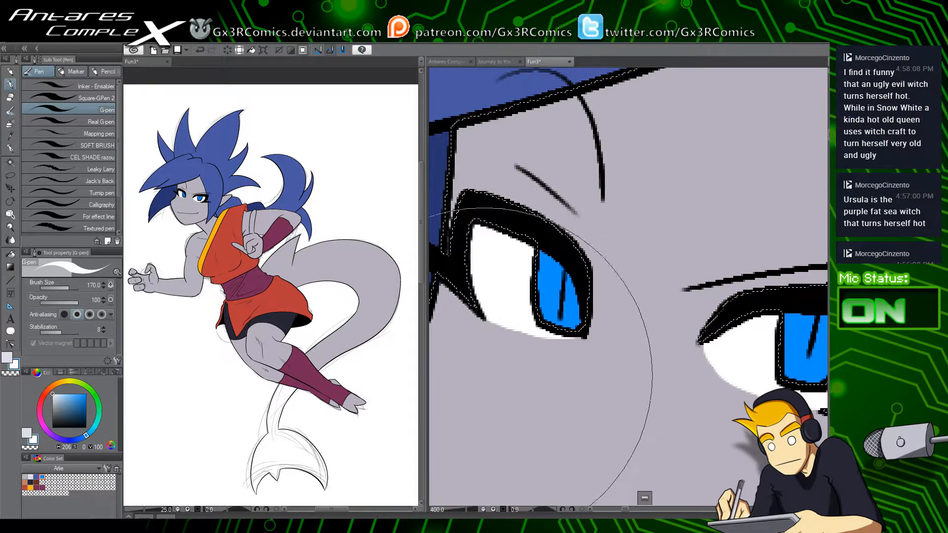
Step: Sample the gray skin color from the face and fill the lower tail and its fluke with it
scroll(592, 296, "down", 4)
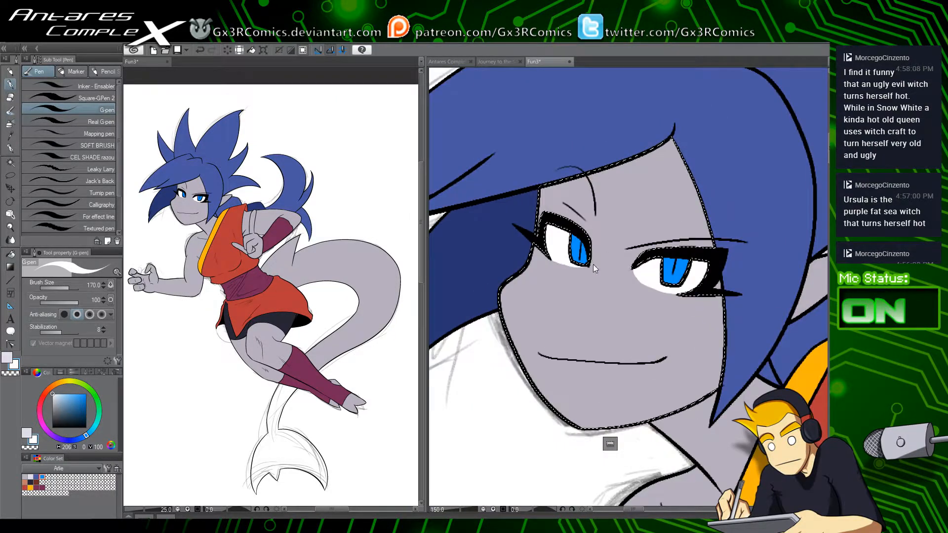
key("i")
left_click(606, 307)
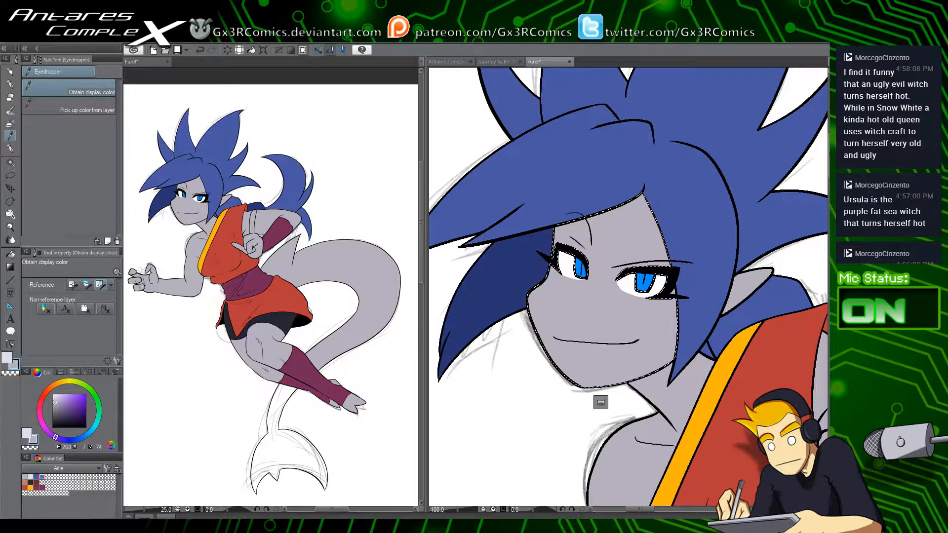
scroll(628, 286, "down", 10)
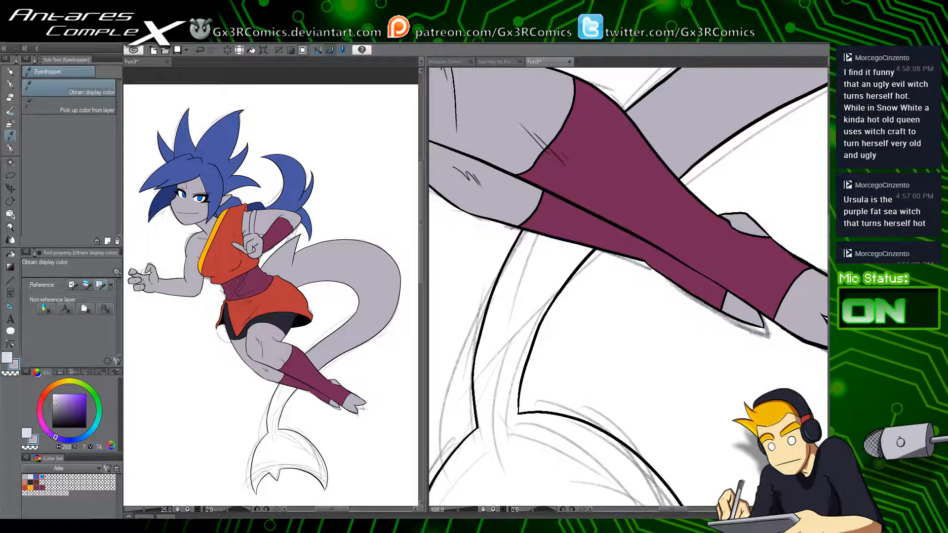
key("g")
left_click(524, 312)
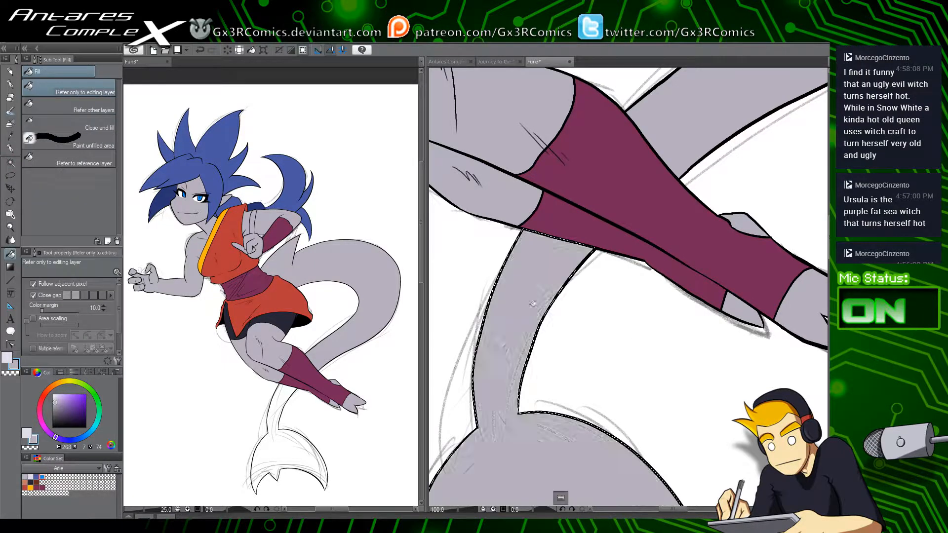
left_click_drag(516, 313, 482, 420)
left_click_drag(503, 244, 502, 364)
left_click_drag(508, 167, 527, 365)
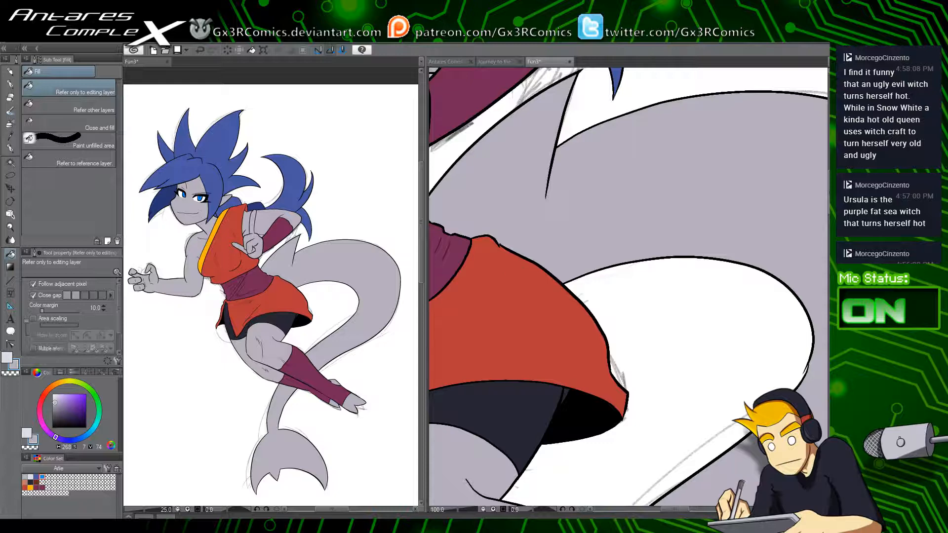
Step: Adjust the vector control point at the notch on the skirt's upper outline with the Correct line tool
key("y")
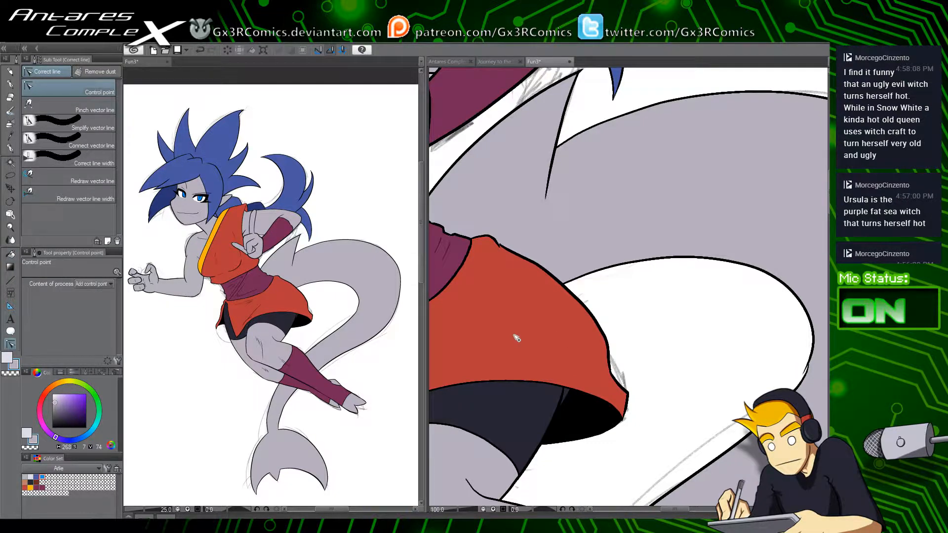
scroll(516, 338, "up", 2)
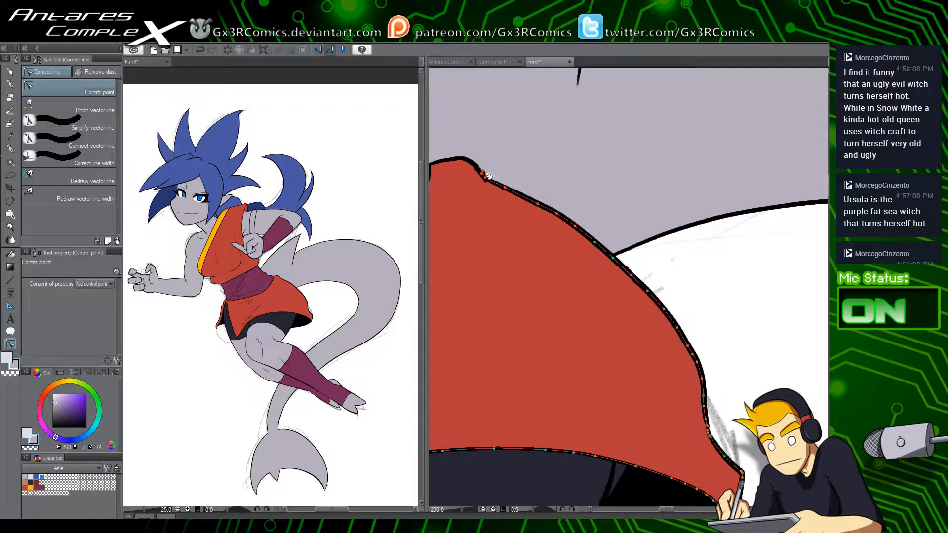
left_click_drag(487, 174, 489, 172)
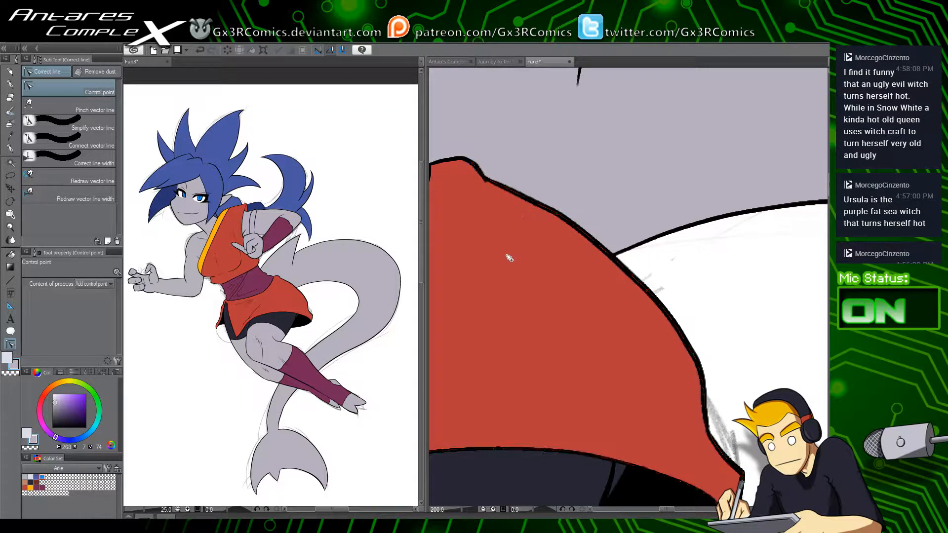
scroll(508, 267, "down", 2)
scroll(563, 364, "down", 2)
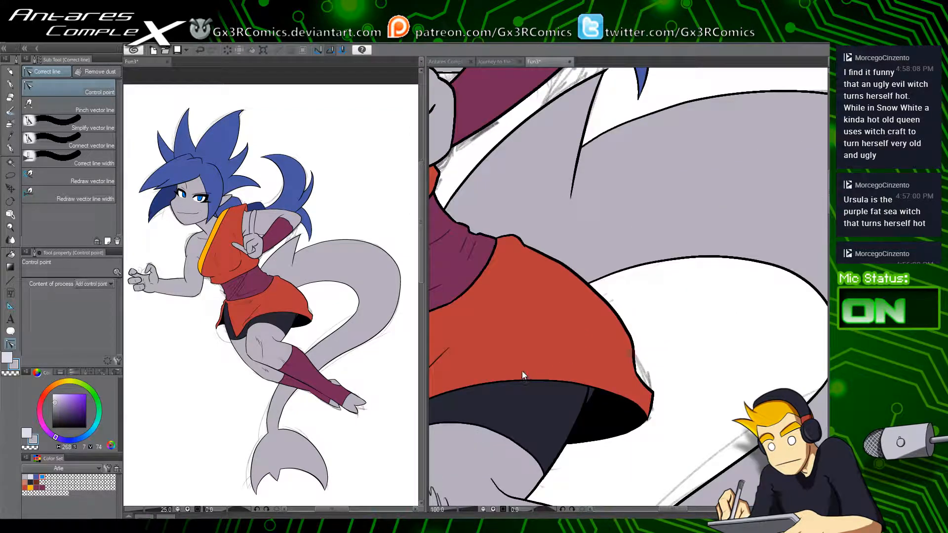
Step: Auto-select the face and fill it with the pale lavender color
left_click_drag(517, 361, 628, 278)
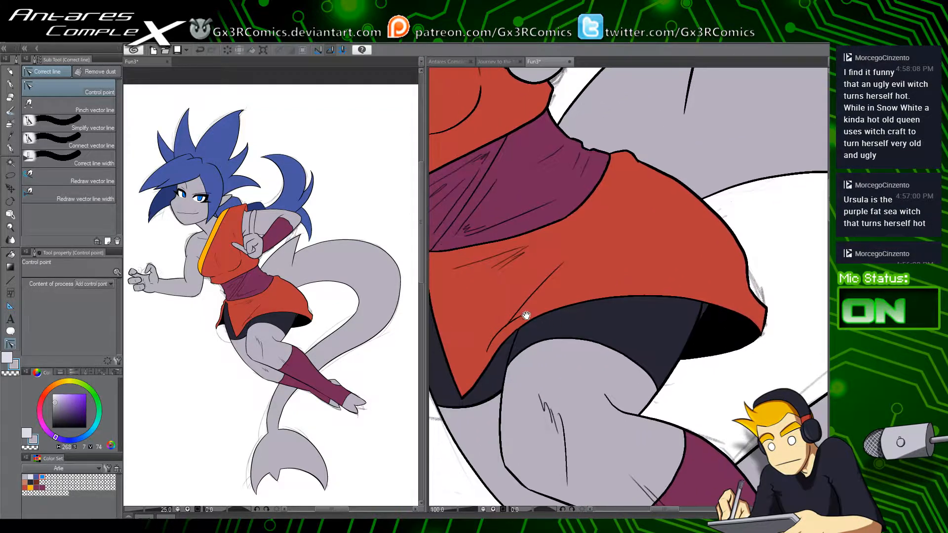
left_click_drag(520, 323, 539, 368)
left_click_drag(582, 309, 705, 396)
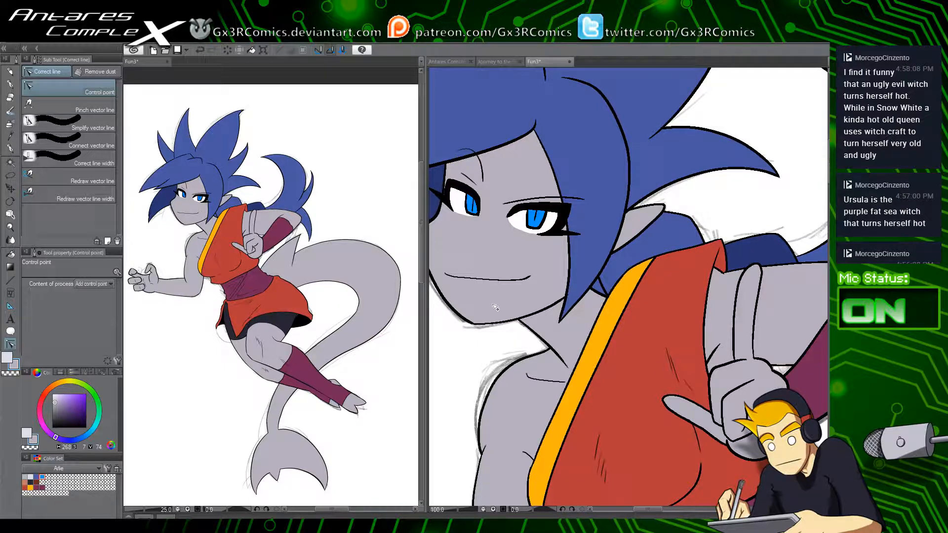
key("x")
key("w")
left_click(520, 279)
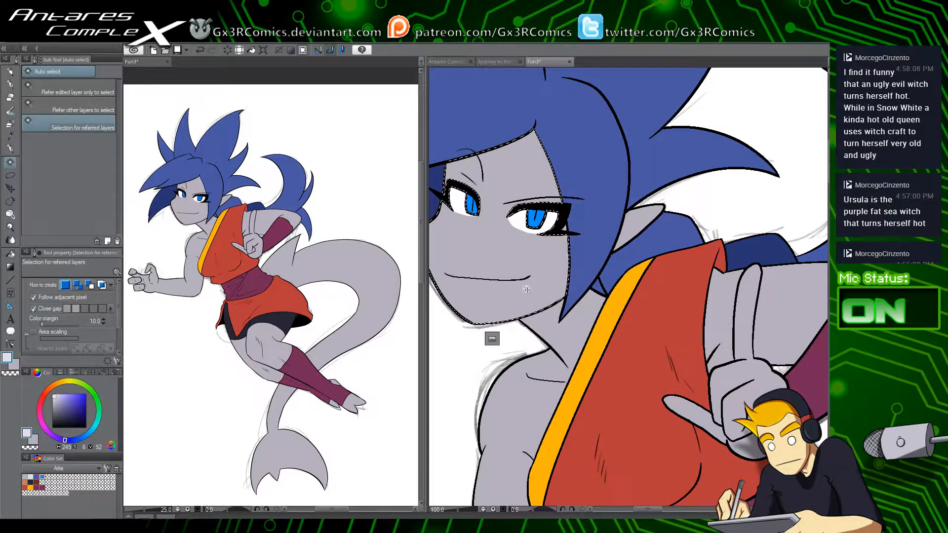
key("g")
key("g")
left_click(521, 251)
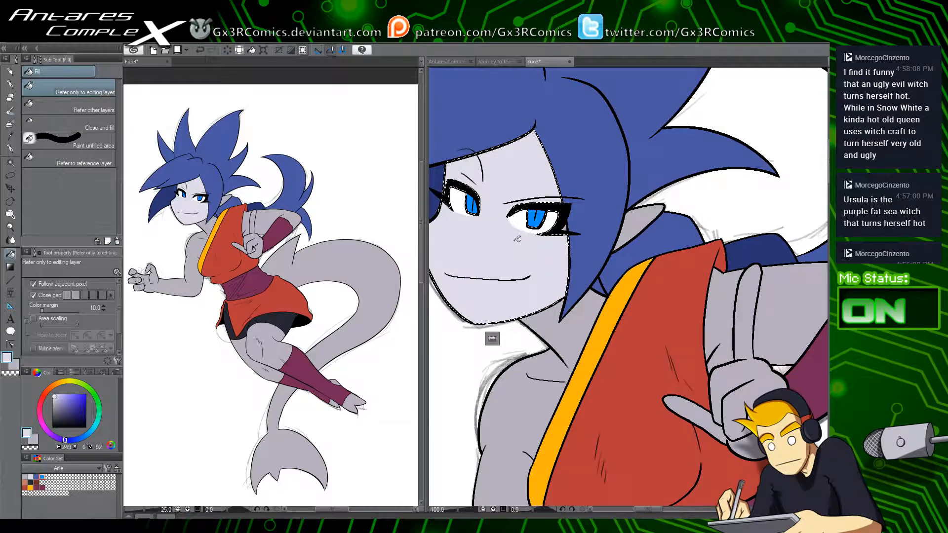
Step: Erase the pale face color along the inner brows and nose bridge using the G-pen with transparent color
left_click(11, 85)
scroll(534, 194, "up", 1)
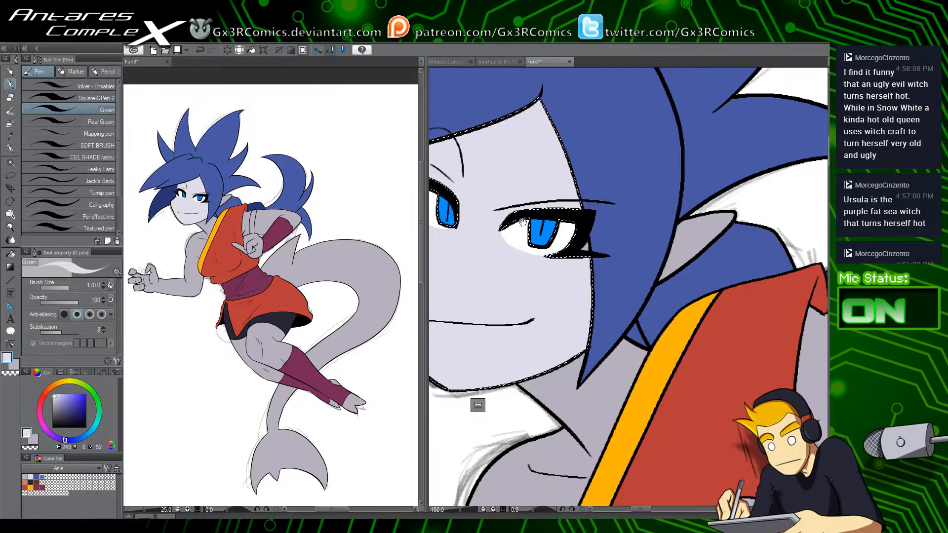
mouse_move(519, 231)
left_mouse_down()
mouse_move(576, 258)
mouse_move(714, 234)
mouse_move(558, 263)
mouse_move(485, 196)
mouse_move(503, 221)
left_mouse_up()
key("c")
key("ctrl+z")
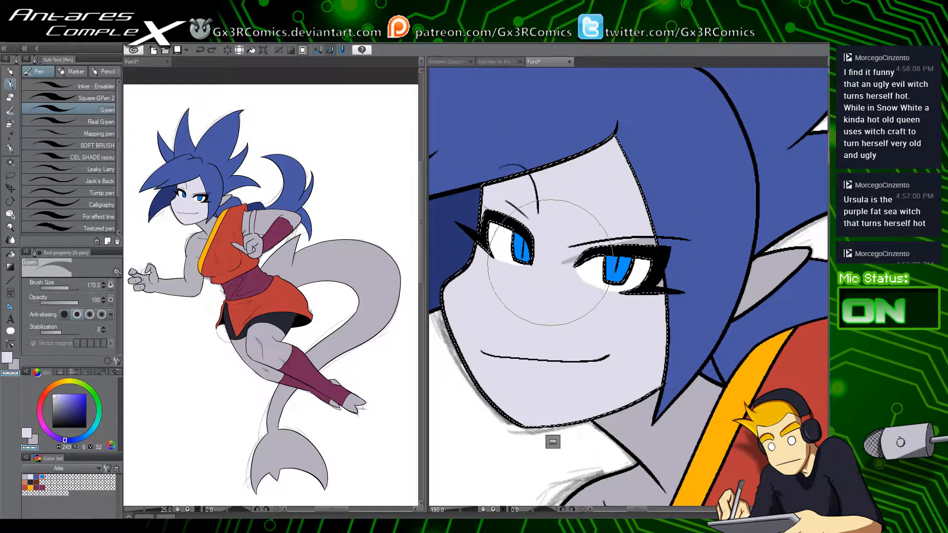
mouse_move(550, 260)
left_mouse_down()
mouse_move(468, 181)
mouse_move(521, 230)
mouse_move(477, 175)
mouse_move(521, 232)
left_mouse_up()
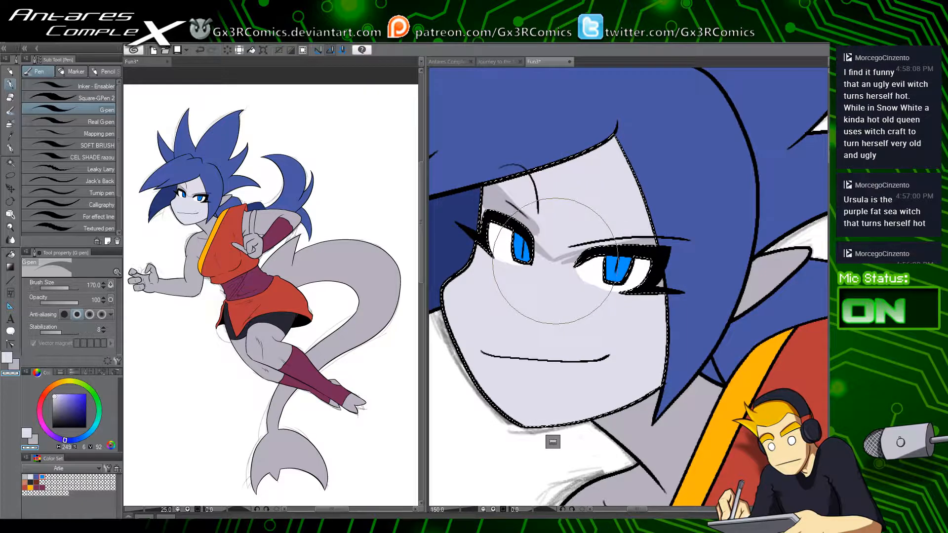
Step: Sample the gray skin color, paint the forehead down to a point between the brows, and clear the selection
key("c")
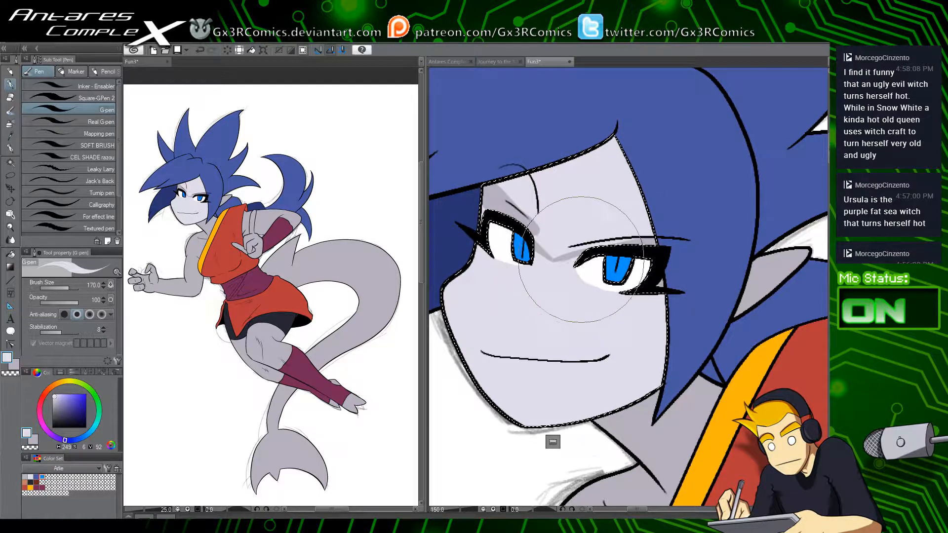
left_click(581, 245, "alt")
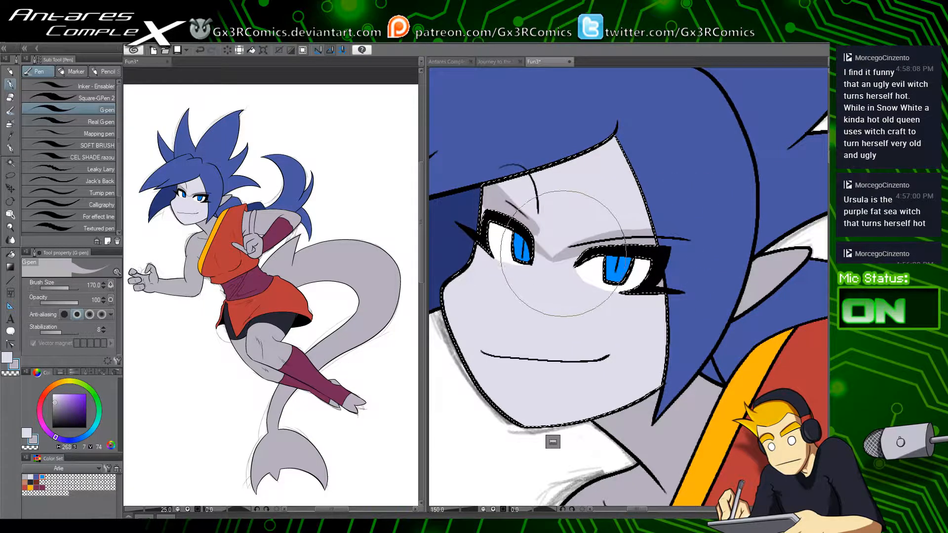
left_click_drag(562, 254, 604, 141)
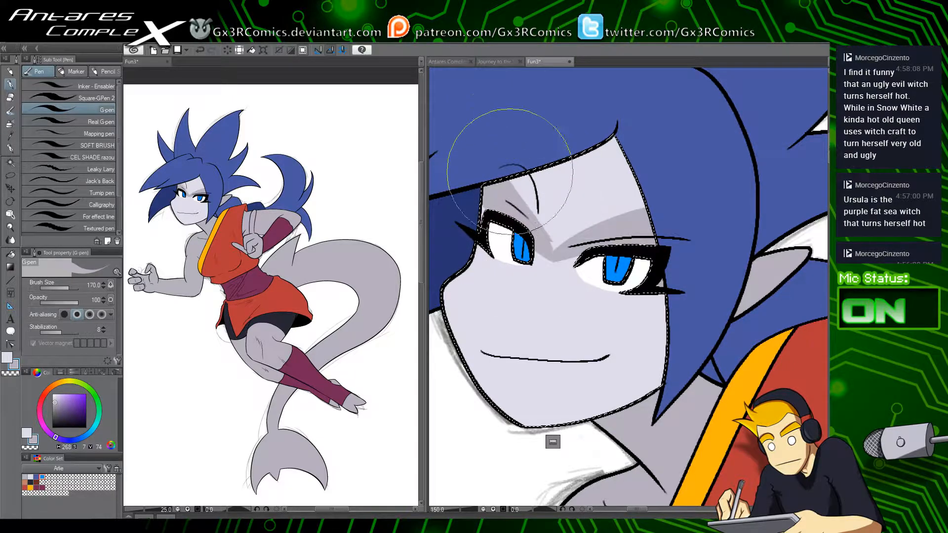
left_click_drag(493, 161, 529, 213)
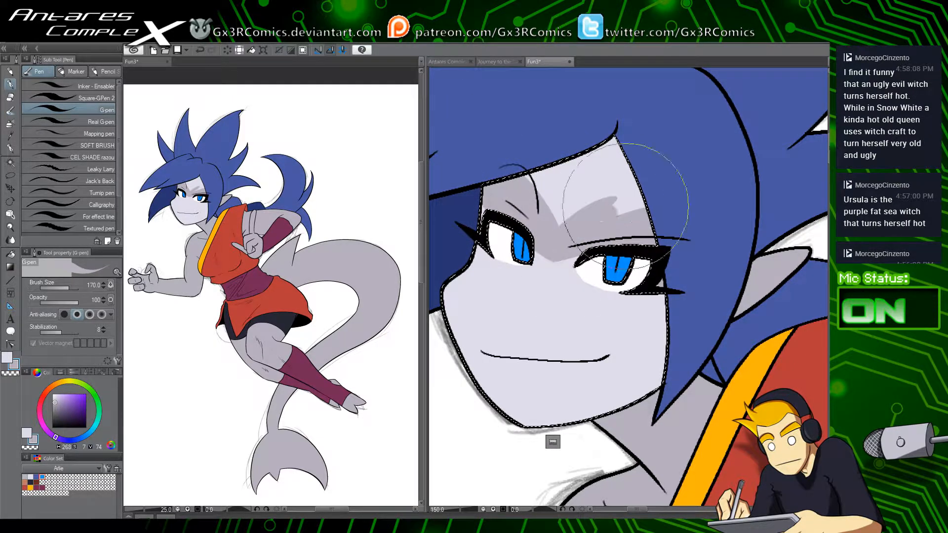
mouse_move(660, 179)
left_mouse_down()
mouse_move(635, 165)
mouse_move(534, 163)
left_mouse_up()
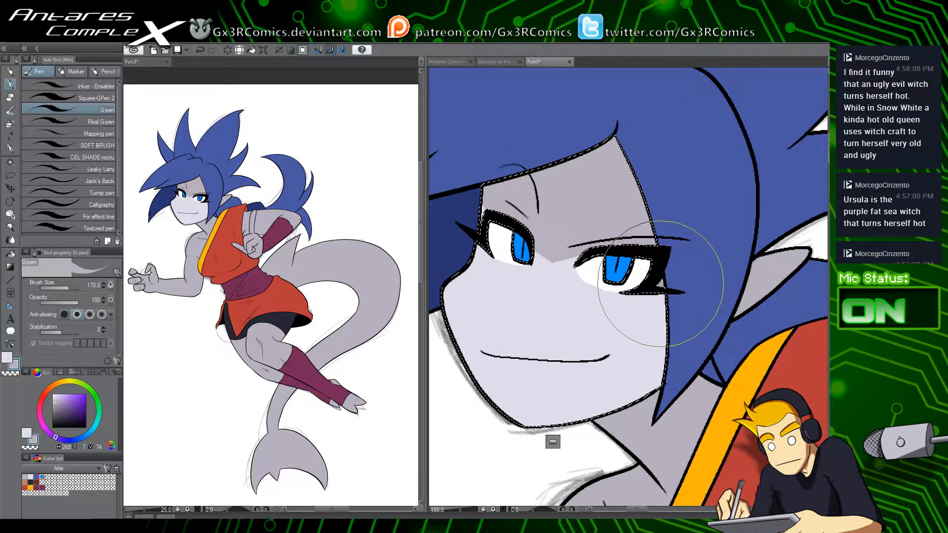
key("g")
key("g")
key("ctrl+d")
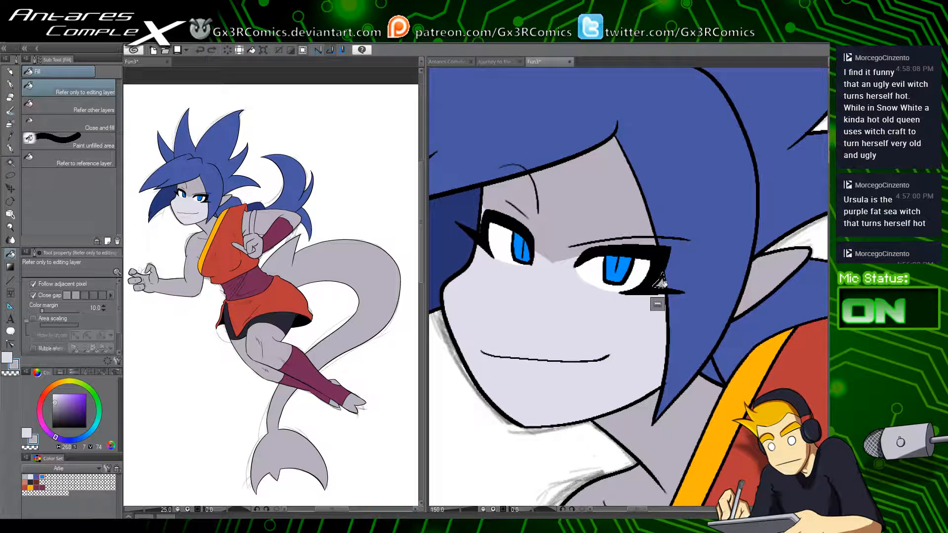
Step: Auto-select the face, draw a tapered gray stripe on each cheek with the G-pen, and clear the selection
left_click(661, 280, "alt")
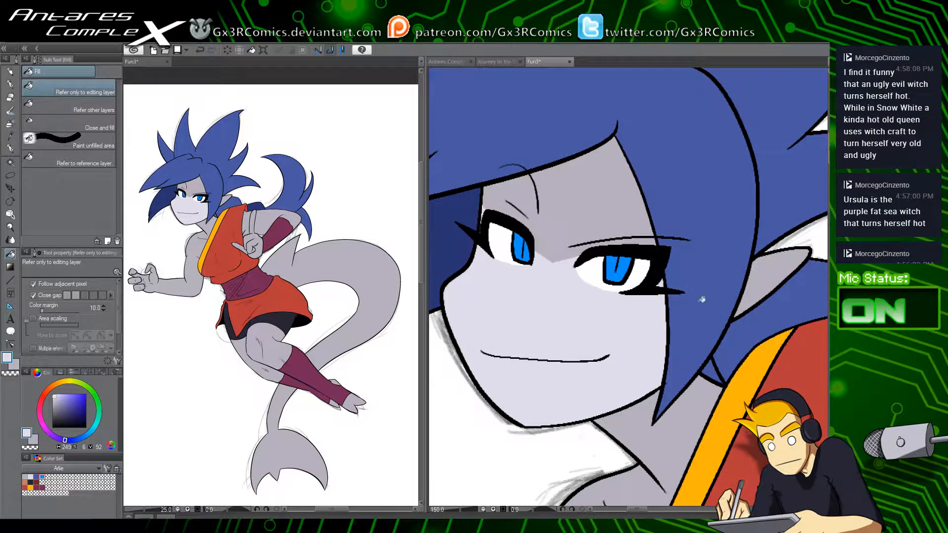
key("w")
left_click(635, 333)
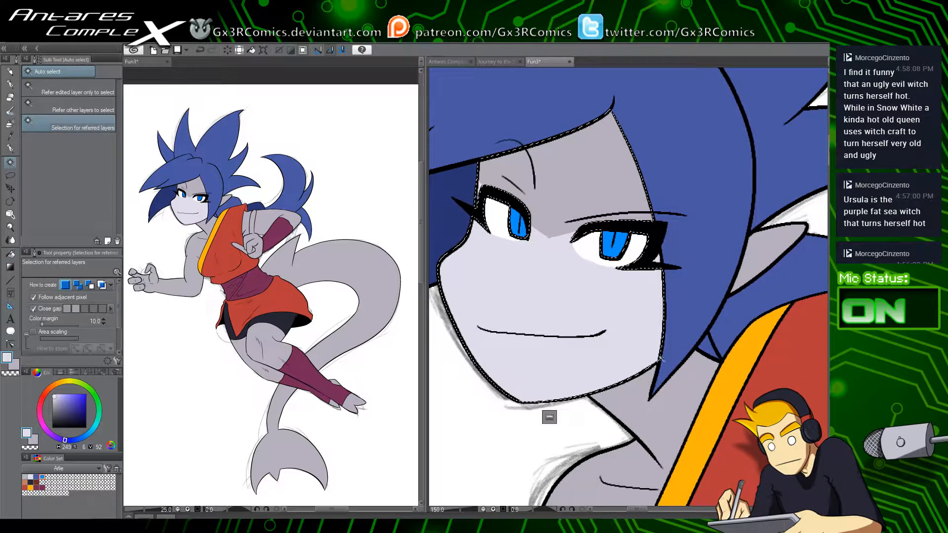
key("p")
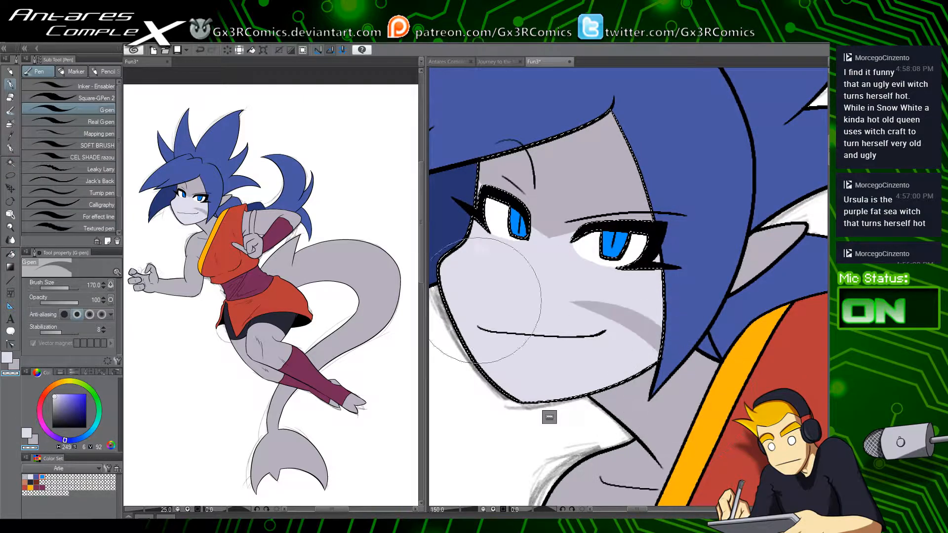
left_click_drag(568, 303, 662, 336)
mouse_move(468, 352)
left_mouse_down()
mouse_move(527, 367)
mouse_move(558, 322)
left_mouse_up()
key("ctrl+z")
left_click_drag(481, 328, 555, 283)
mouse_move(639, 408)
left_mouse_down()
mouse_move(622, 400)
mouse_move(559, 408)
left_mouse_up()
left_click_drag(653, 427, 634, 420)
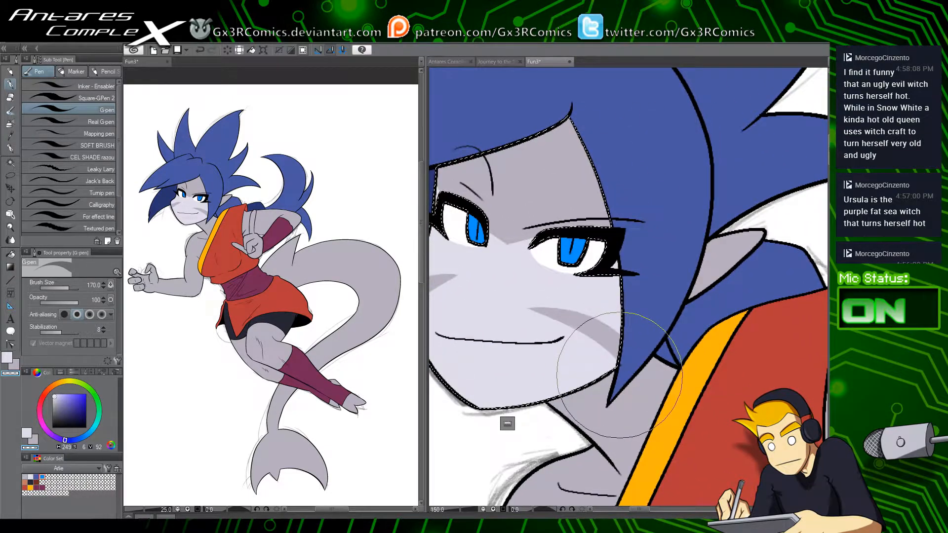
key("ctrl+d")
Step: Auto-select the neck and outstretched arm skin and paint the front of the neck pale lavender with the G-pen
left_click_drag(613, 452, 586, 286)
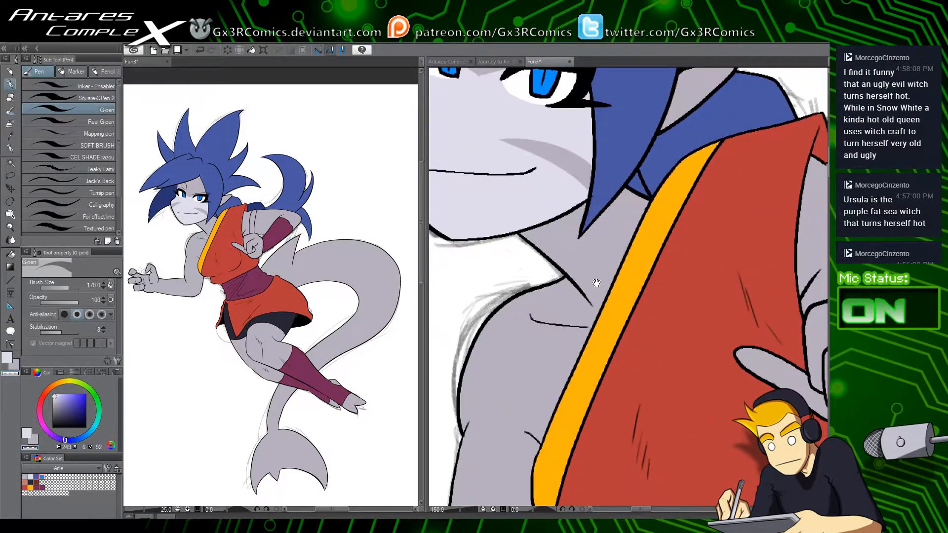
key("w")
left_click(594, 267)
key("p")
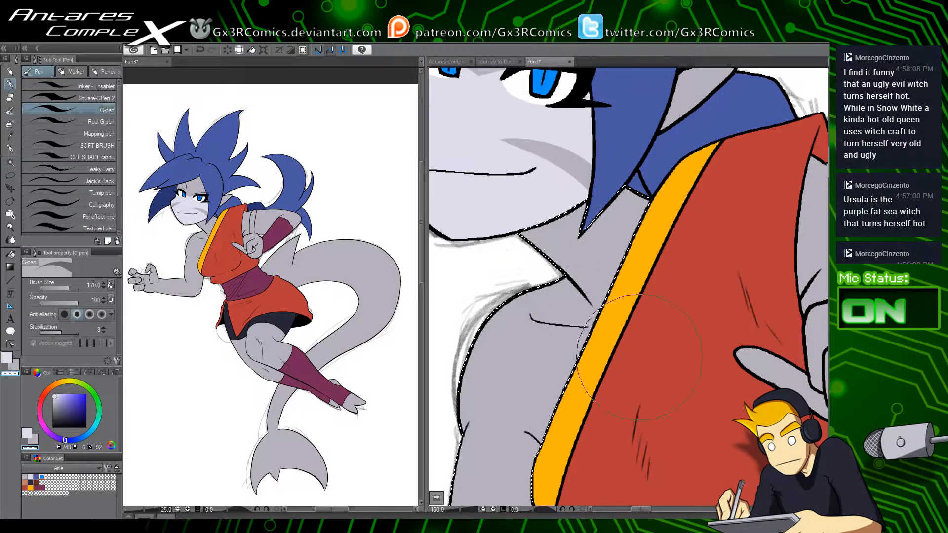
left_click_drag(553, 265, 604, 316)
left_click_drag(494, 202, 600, 309)
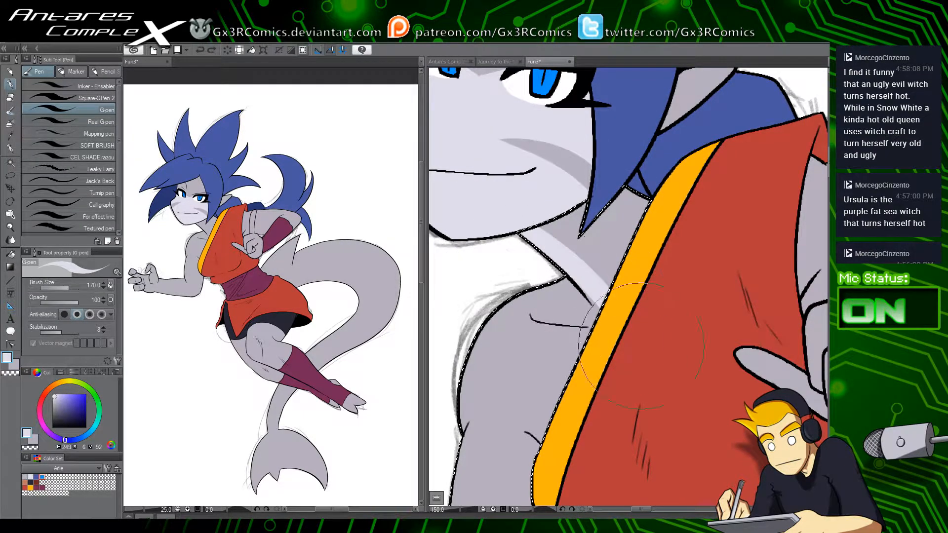
left_click_drag(528, 221, 599, 309)
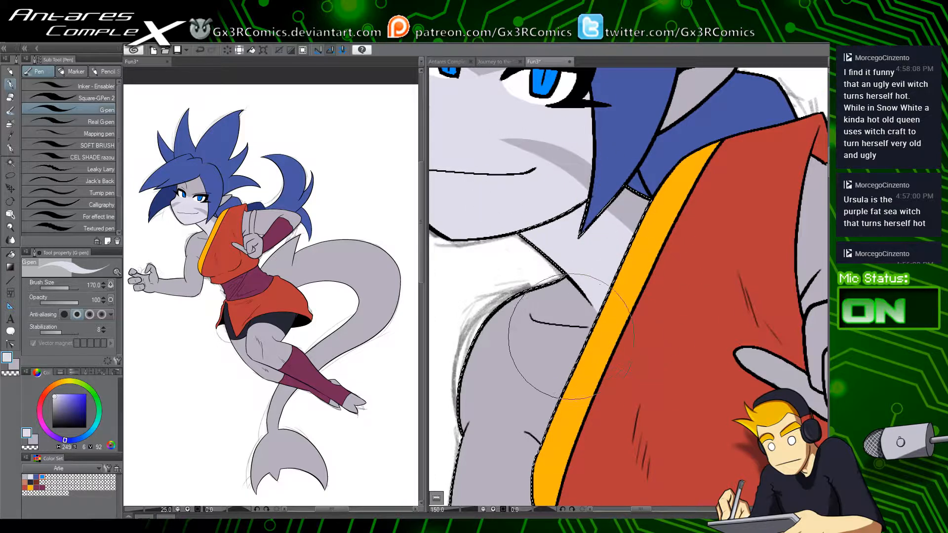
Step: Paint a pale lavender area on the chest between the collarbone and the armpit, along the yellow trim
left_click_drag(571, 334, 618, 308)
key("w")
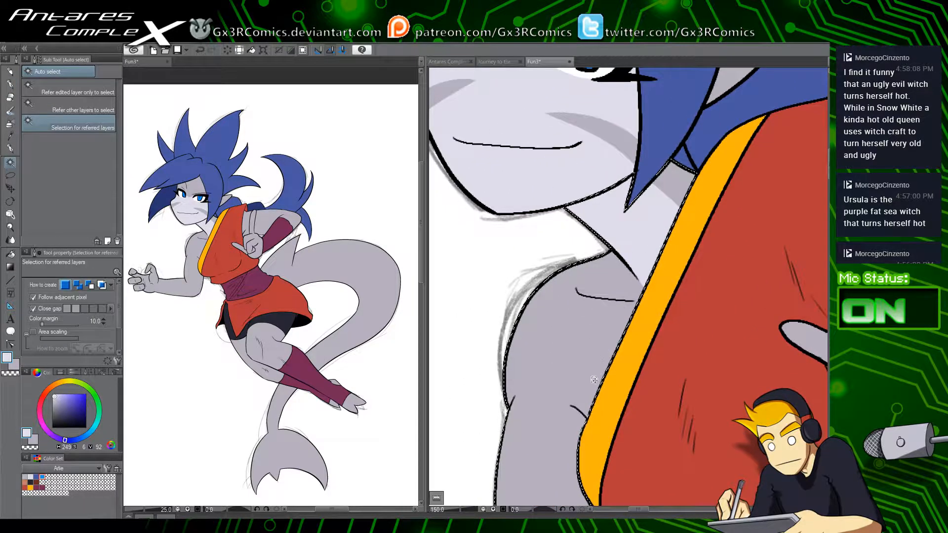
key("p")
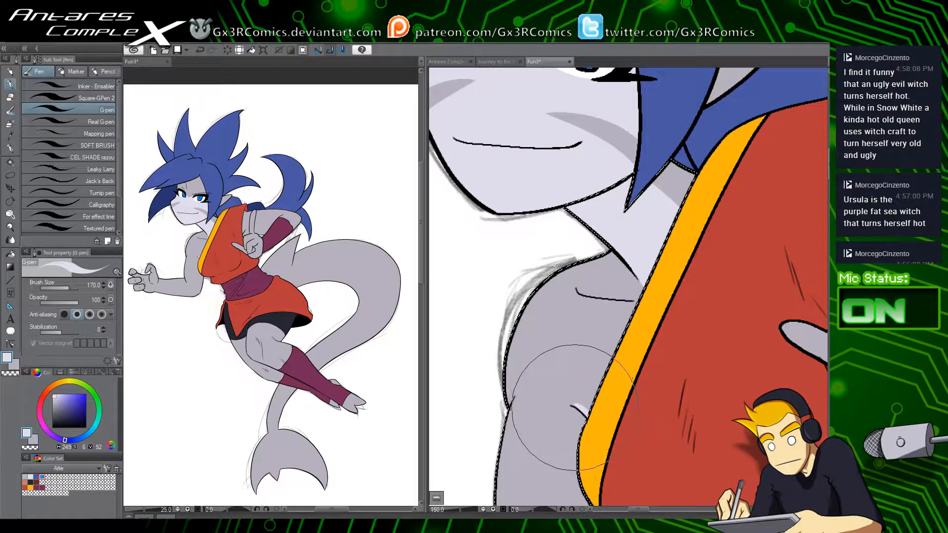
left_click_drag(578, 404, 586, 369)
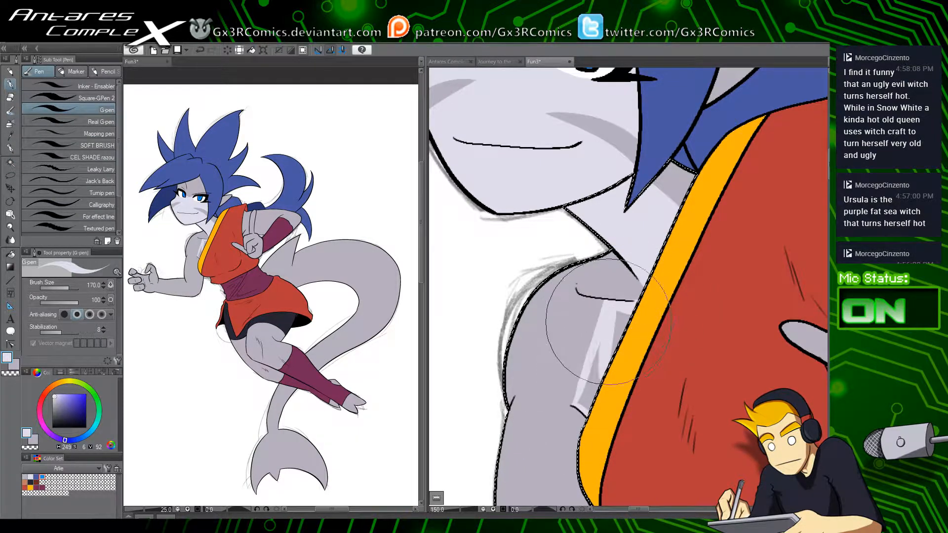
mouse_move(608, 321)
left_mouse_down()
mouse_move(591, 406)
mouse_move(584, 384)
mouse_move(583, 403)
mouse_move(588, 385)
left_mouse_up()
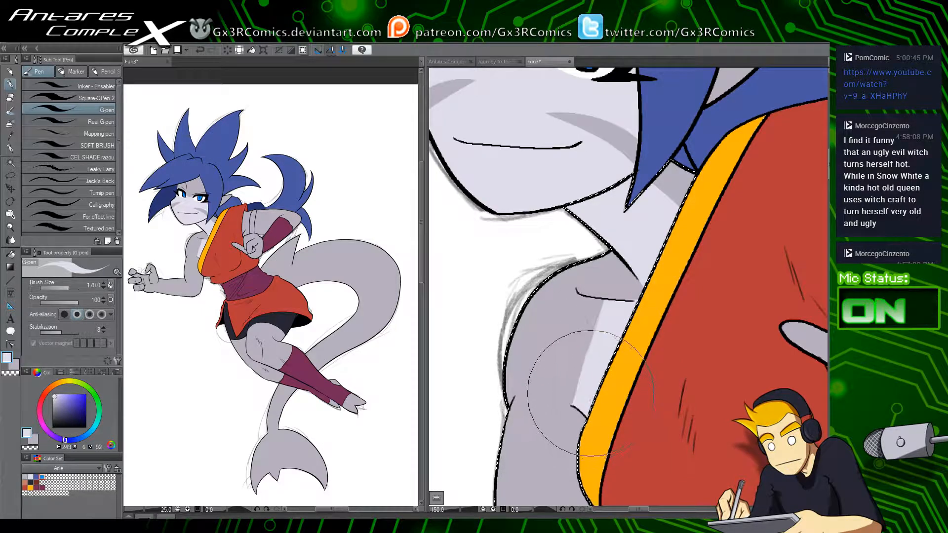
Step: Paint pale lavender down the inner side of the outstretched upper arm and along the underside of the forearm
left_click_drag(593, 395, 595, 230)
left_click_drag(546, 318, 567, 353)
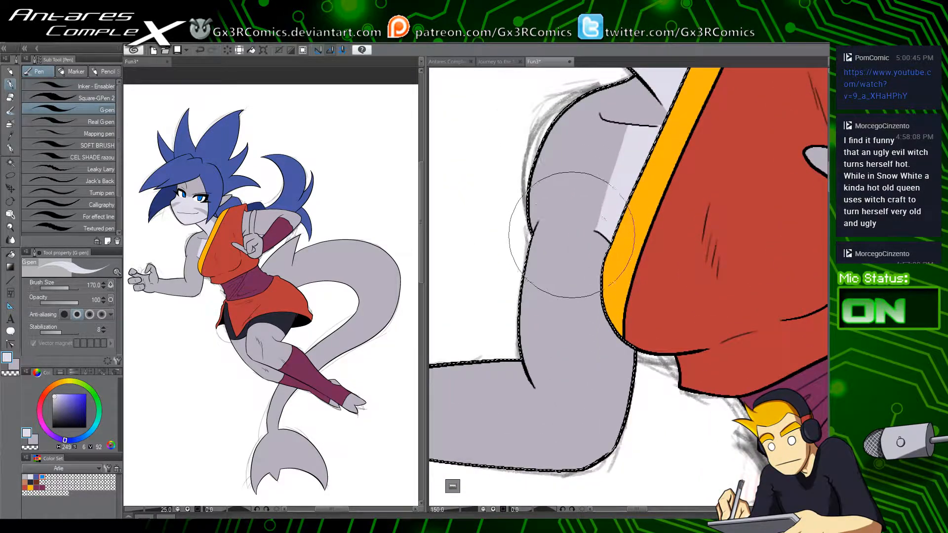
mouse_move(568, 236)
left_mouse_down()
mouse_move(554, 300)
mouse_move(589, 444)
left_mouse_up()
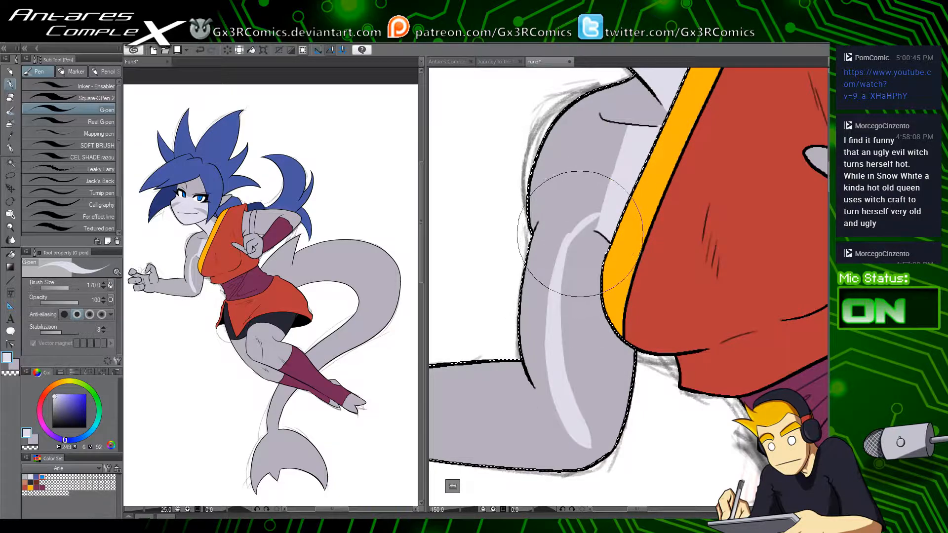
mouse_move(570, 238)
left_mouse_down()
mouse_move(616, 205)
mouse_move(580, 239)
mouse_move(581, 229)
mouse_move(598, 219)
mouse_move(577, 249)
mouse_move(568, 304)
mouse_move(575, 237)
mouse_move(573, 358)
mouse_move(569, 326)
mouse_move(595, 440)
mouse_move(575, 377)
mouse_move(591, 405)
mouse_move(594, 257)
mouse_move(580, 287)
mouse_move(577, 246)
mouse_move(609, 196)
mouse_move(571, 238)
mouse_move(624, 145)
mouse_move(566, 236)
mouse_move(613, 170)
mouse_move(627, 124)
mouse_move(603, 203)
mouse_move(599, 293)
mouse_move(612, 280)
mouse_move(592, 424)
mouse_move(628, 262)
mouse_move(596, 493)
left_mouse_up()
left_click_drag(579, 398, 737, 321)
mouse_move(489, 359)
left_mouse_down()
mouse_move(546, 372)
mouse_move(770, 375)
left_mouse_up()
left_click_drag(705, 350, 783, 360)
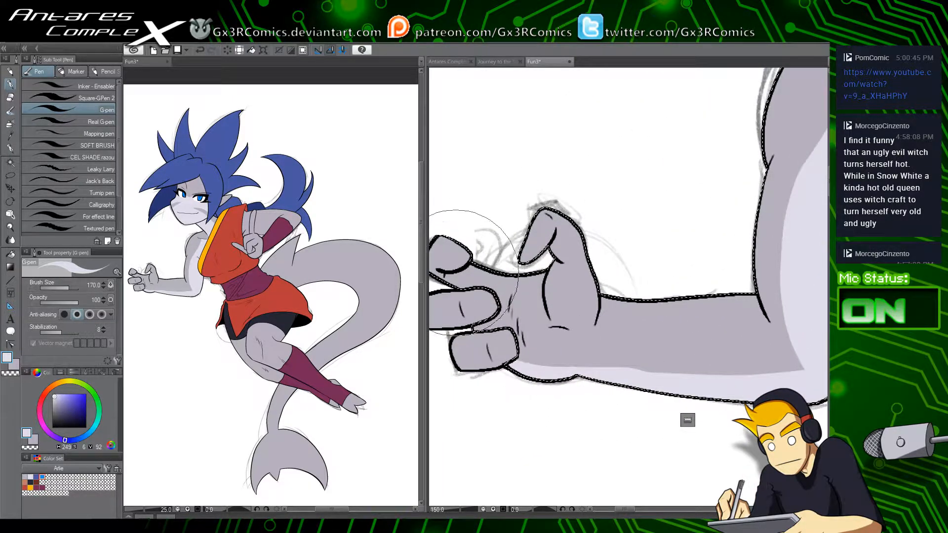
Step: Paint the palm of the outstretched hand pale lavender and round off the marking's edge at the wrist
mouse_move(445, 273)
left_mouse_down()
mouse_move(494, 292)
mouse_move(450, 269)
left_mouse_up()
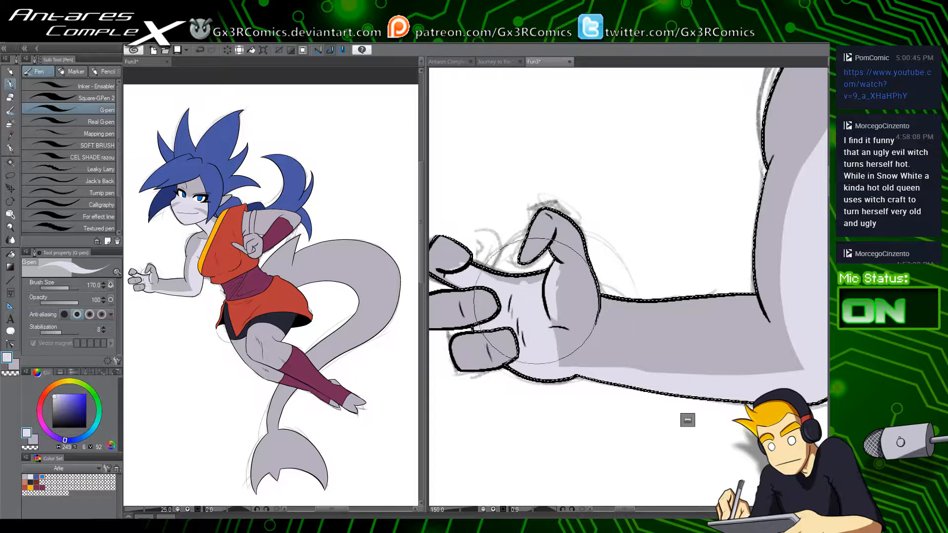
key("x")
key("c")
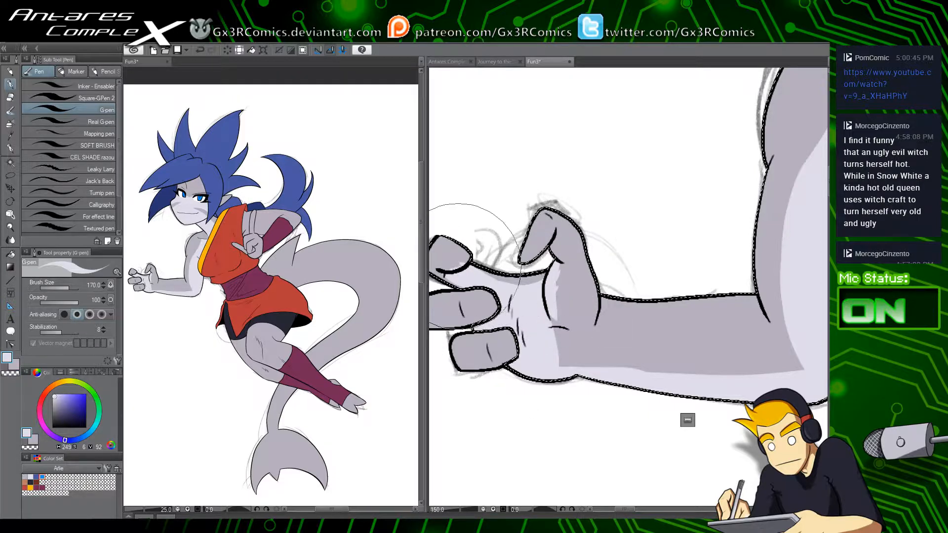
key("c")
key("c")
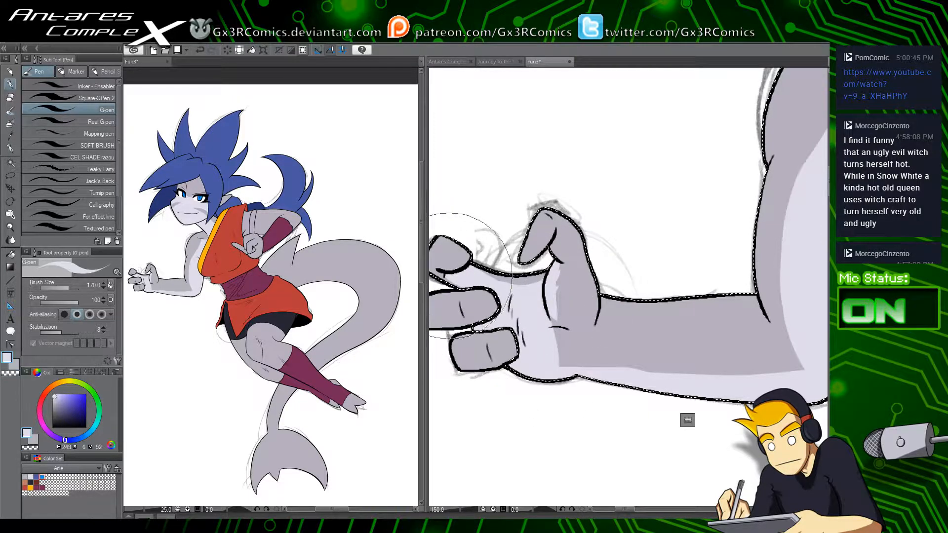
mouse_move(541, 348)
left_mouse_down()
mouse_move(529, 382)
mouse_move(536, 389)
mouse_move(546, 376)
left_mouse_up()
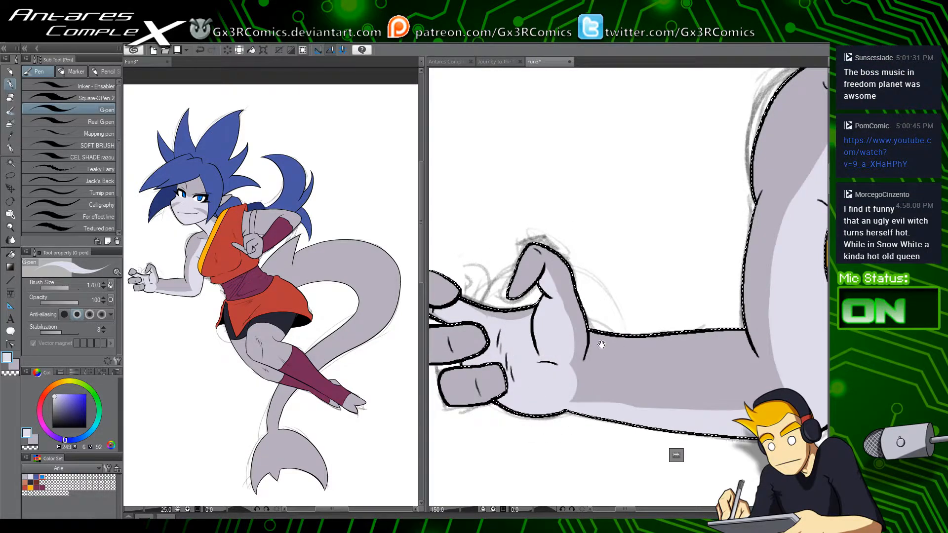
Step: Widen the pale lavender area on the outstretched forearm, leaving only a thin gray strip along its upper edge
left_click_drag(602, 344, 541, 321)
left_click_drag(634, 325, 543, 350)
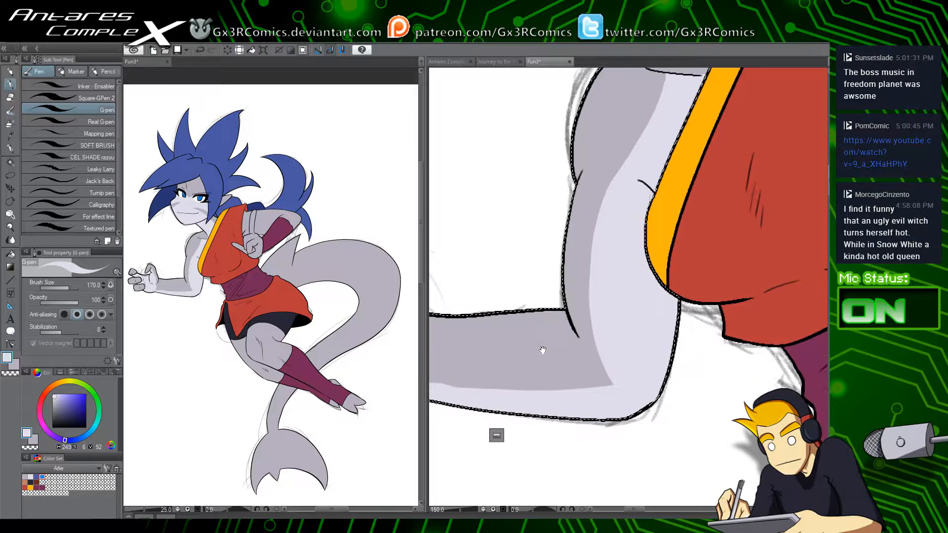
mouse_move(644, 311)
left_mouse_down()
mouse_move(610, 316)
mouse_move(776, 270)
left_mouse_up()
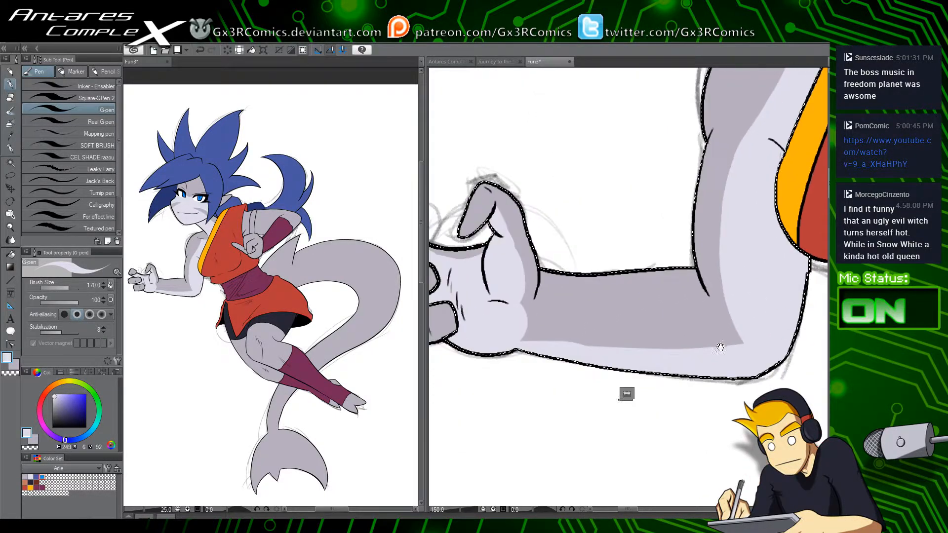
left_click_drag(523, 338, 787, 349)
mouse_move(514, 334)
left_mouse_down()
mouse_move(676, 338)
mouse_move(674, 328)
mouse_move(503, 318)
mouse_move(687, 327)
mouse_move(779, 314)
mouse_move(525, 312)
mouse_move(499, 304)
mouse_move(744, 320)
mouse_move(719, 310)
mouse_move(519, 306)
mouse_move(509, 297)
mouse_move(699, 307)
mouse_move(632, 326)
mouse_move(650, 319)
left_mouse_up()
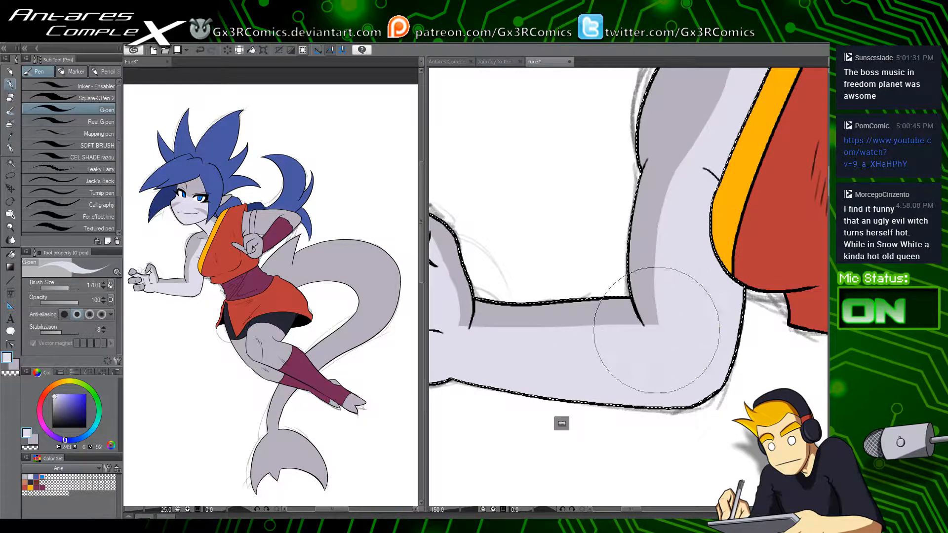
left_click_drag(473, 287, 517, 274)
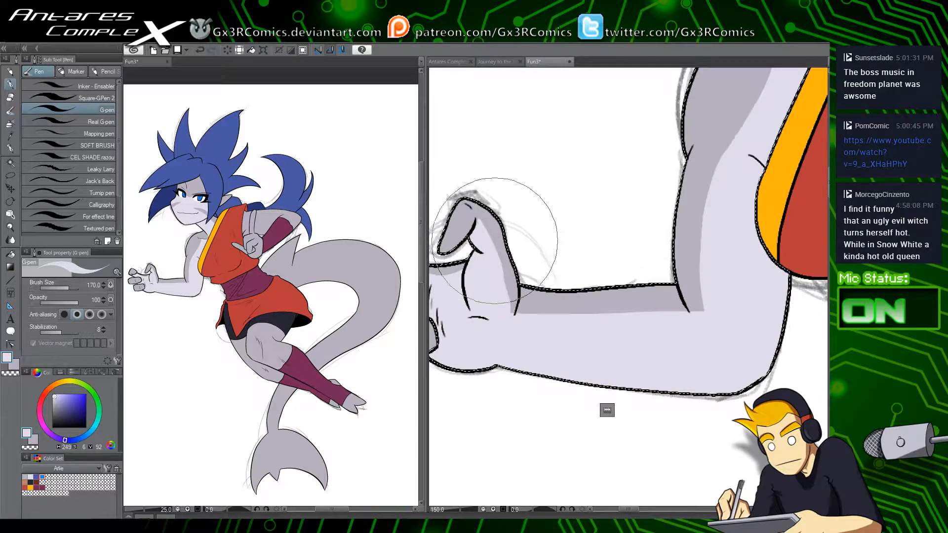
Step: Undo the last thumb stroke, repaint the thumb's inner side pale lavender, and clear the selection
key("ctrl+z")
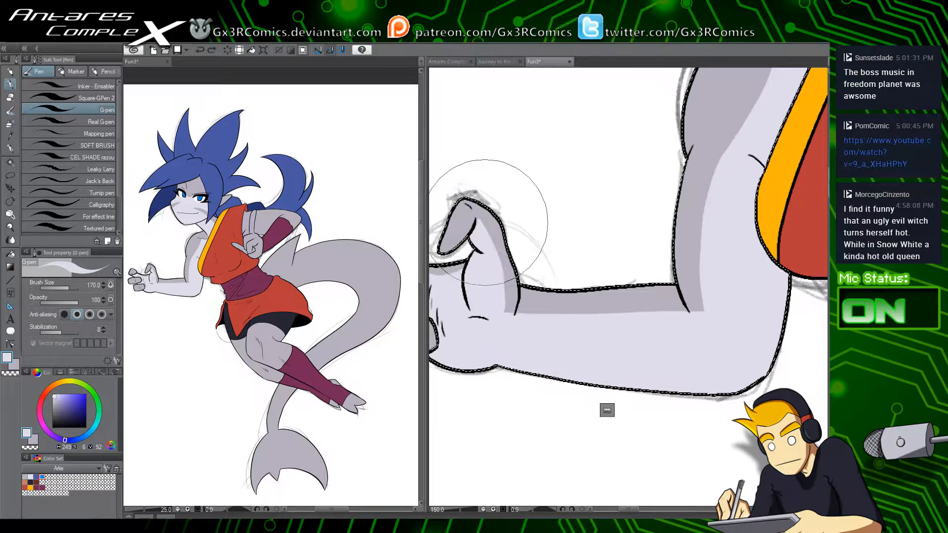
left_click_drag(485, 222, 481, 228)
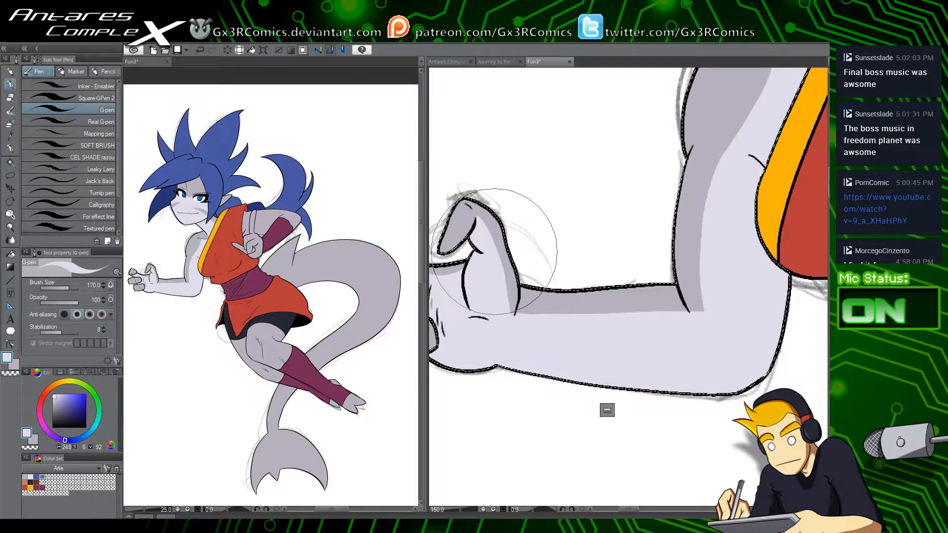
left_click_drag(626, 312, 455, 401)
left_click_drag(607, 169, 603, 352)
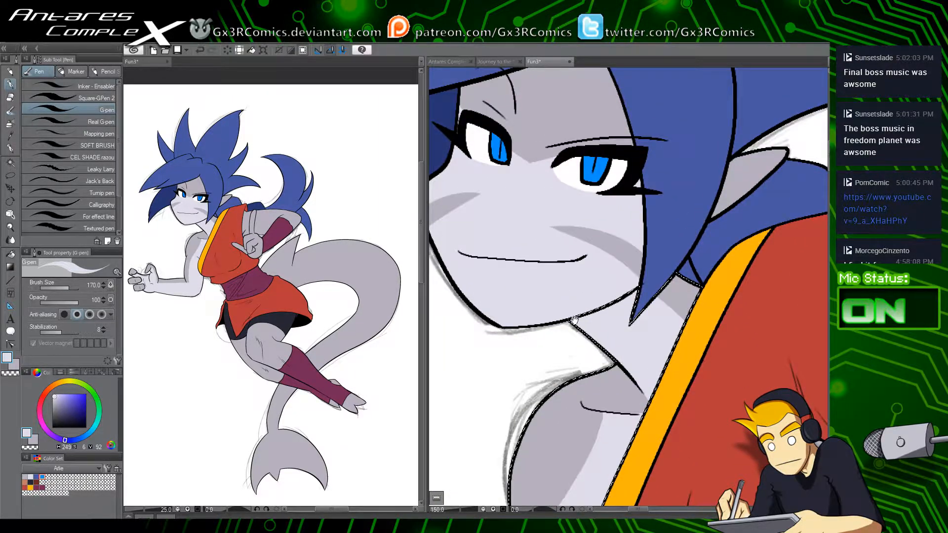
key("ctrl+d")
Step: Auto-select the bent arm's gray skin and paint its underside above the maroon sleeve pale lavender with the G-pen
left_click_drag(647, 318, 658, 380)
left_click_drag(707, 327, 451, 312)
left_click_drag(646, 370, 623, 285)
key("w")
left_click(603, 329)
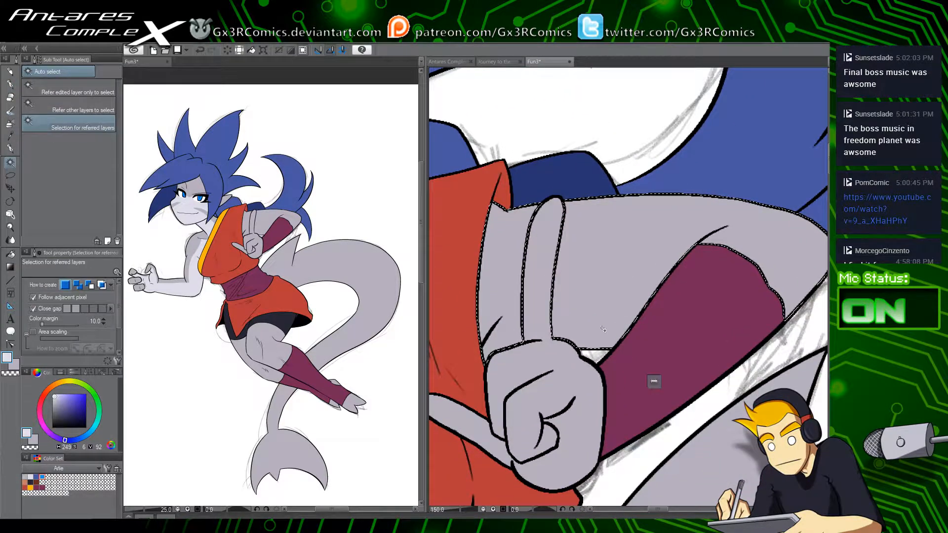
key("p")
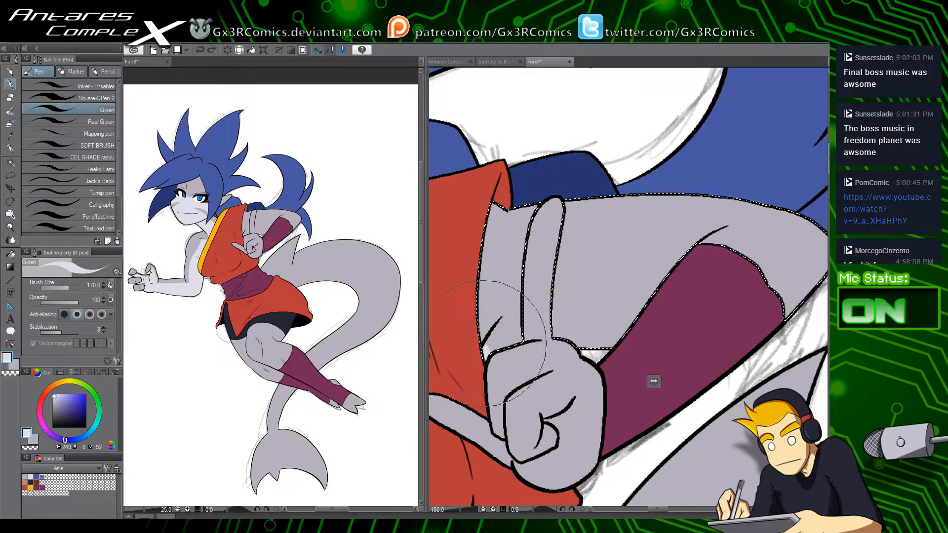
mouse_move(483, 344)
left_mouse_down()
mouse_move(544, 298)
mouse_move(520, 338)
mouse_move(497, 342)
mouse_move(694, 332)
left_mouse_up()
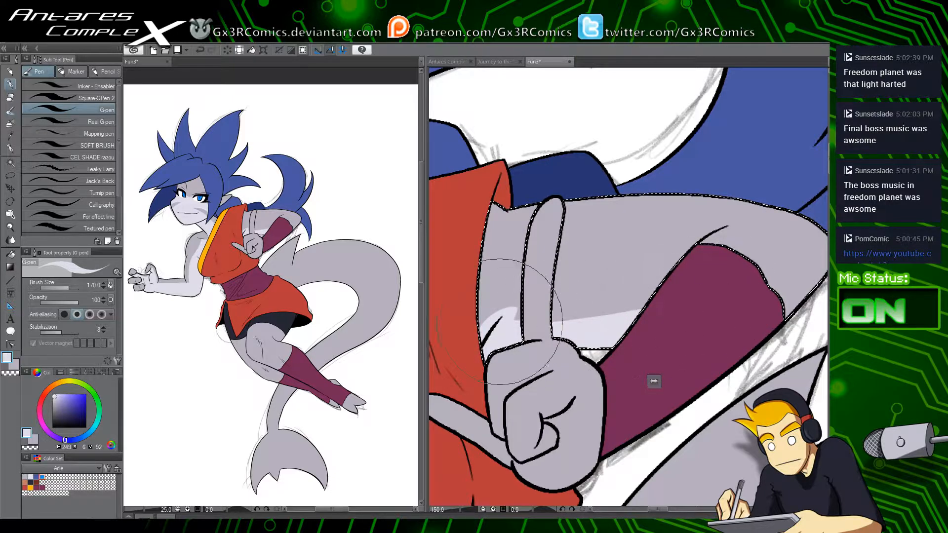
left_click_drag(654, 381, 520, 396)
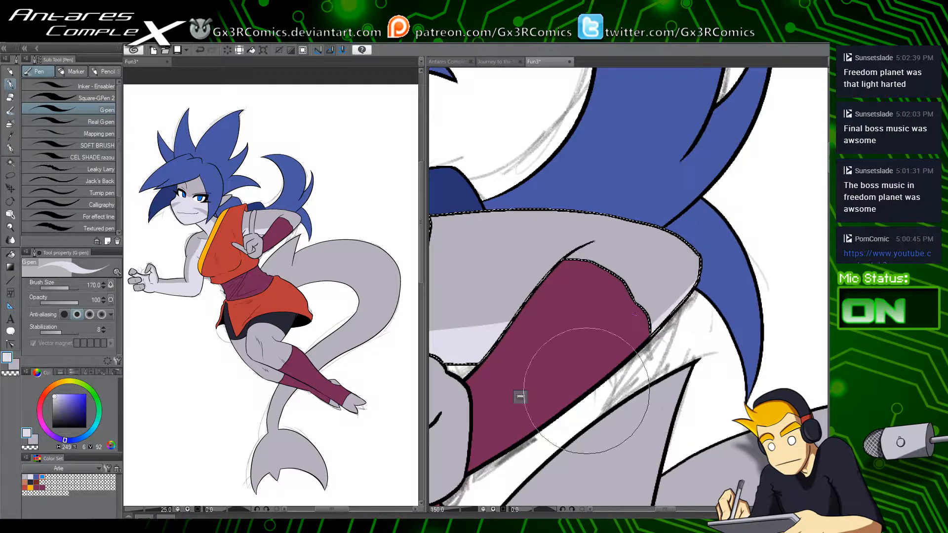
key("space")
Step: Auto-select the bent arm's hand and paint the palm around the curled fingers pale lavender, erasing the excess with transparent color
left_click_drag(552, 262, 759, 311)
left_click_drag(610, 372, 623, 209)
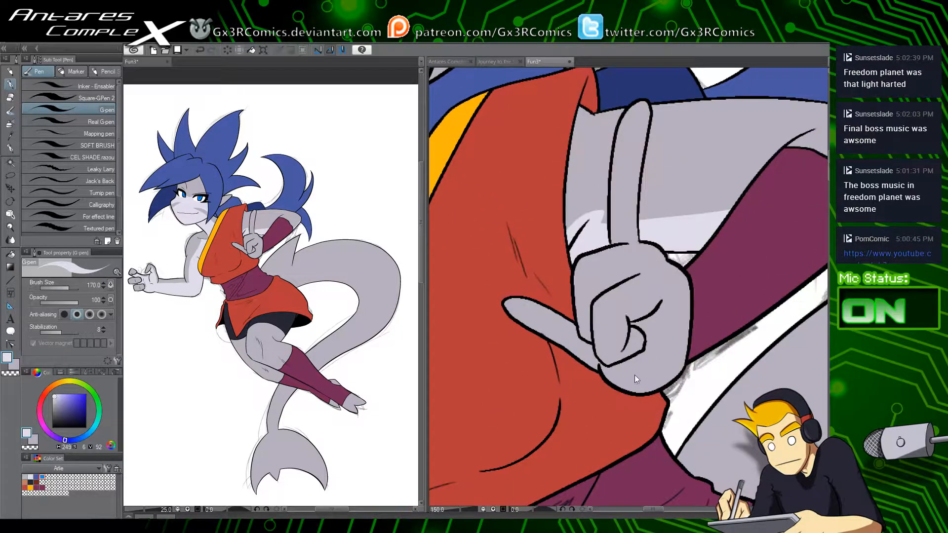
key("w")
key("p")
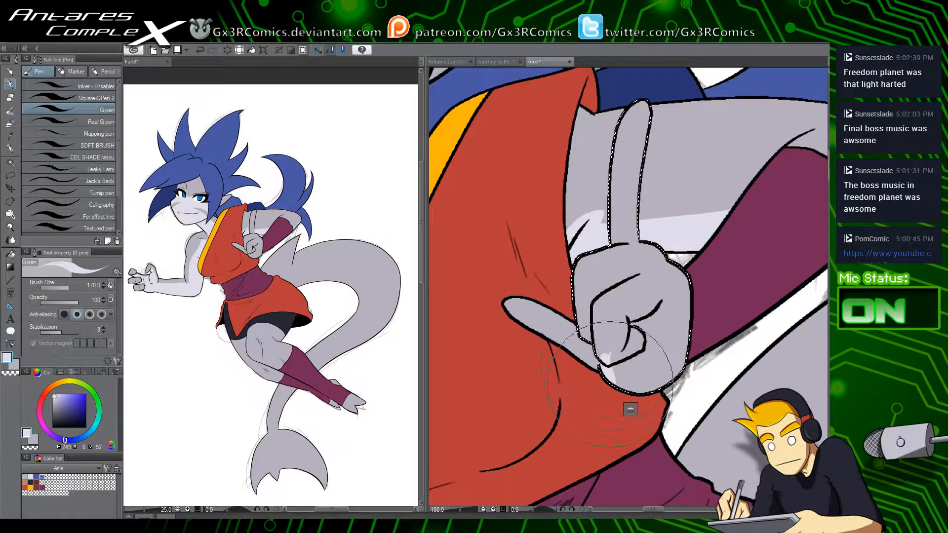
mouse_move(623, 370)
left_mouse_down()
mouse_move(652, 385)
mouse_move(621, 356)
mouse_move(641, 357)
left_mouse_up()
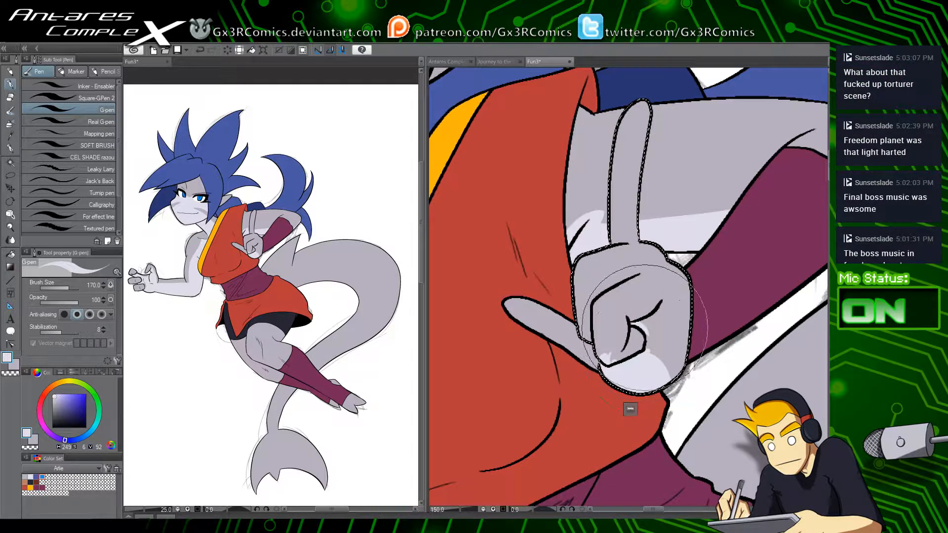
mouse_move(641, 325)
left_mouse_down()
mouse_move(649, 341)
mouse_move(632, 324)
mouse_move(648, 321)
left_mouse_up()
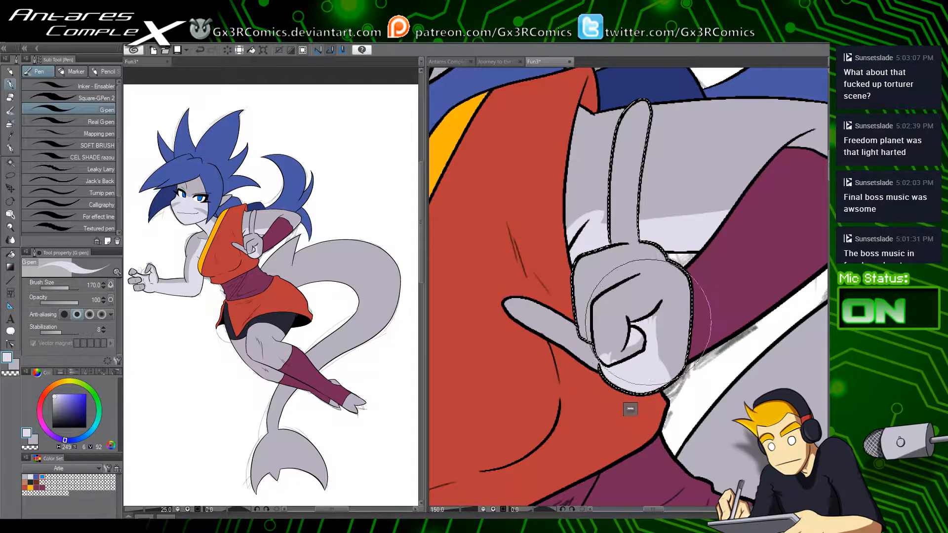
mouse_move(660, 361)
left_mouse_down()
mouse_move(660, 312)
mouse_move(681, 380)
mouse_move(655, 311)
left_mouse_up()
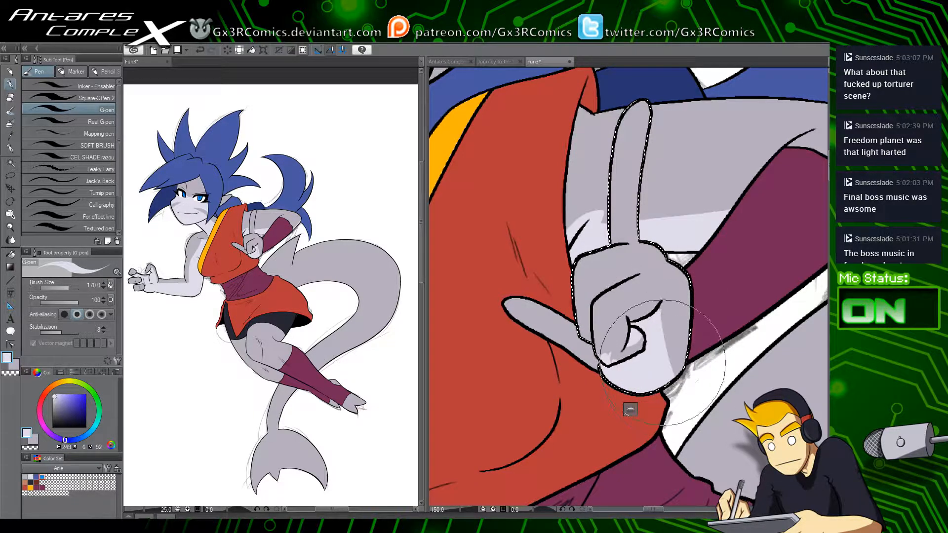
key("c")
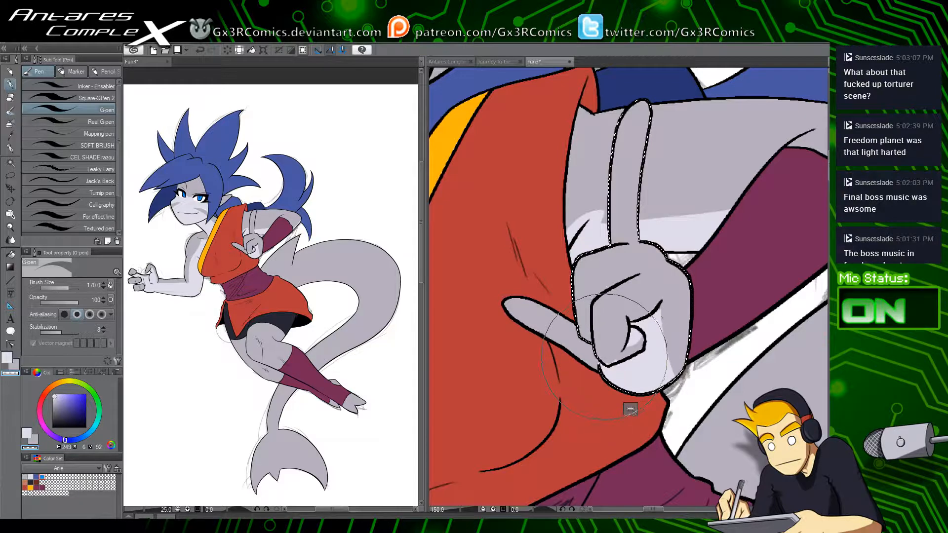
Step: Auto-select the thumb of the bent arm's hand and paint its inner side pale lavender with the G-pen
key("w")
left_click(530, 320)
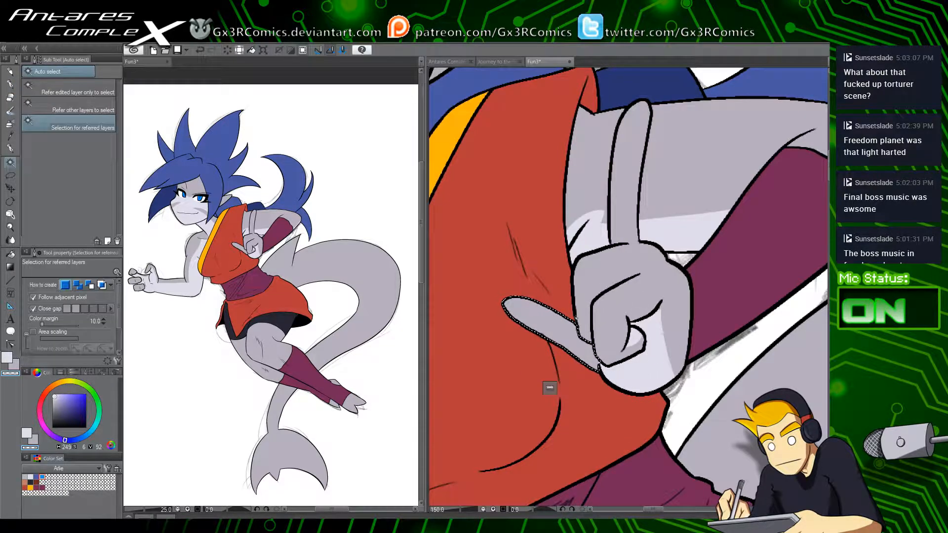
key("p")
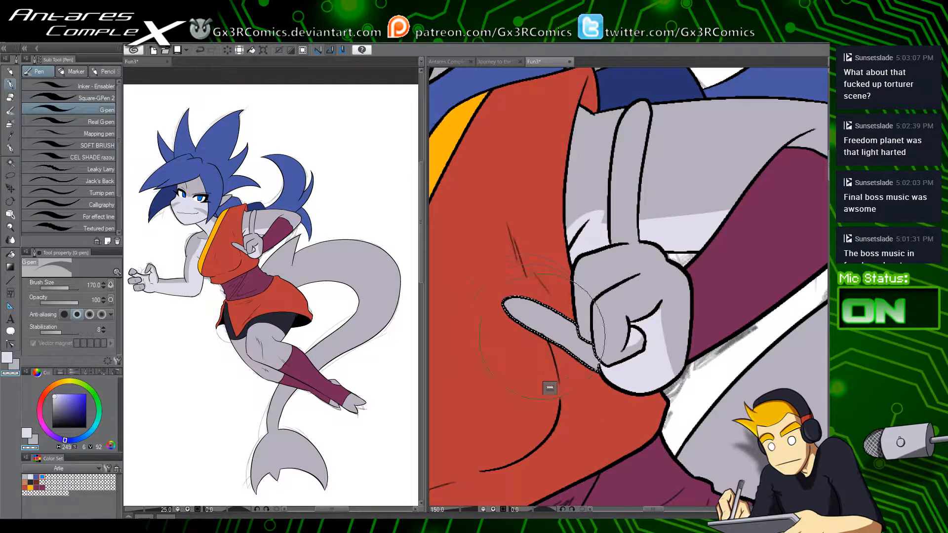
key("c")
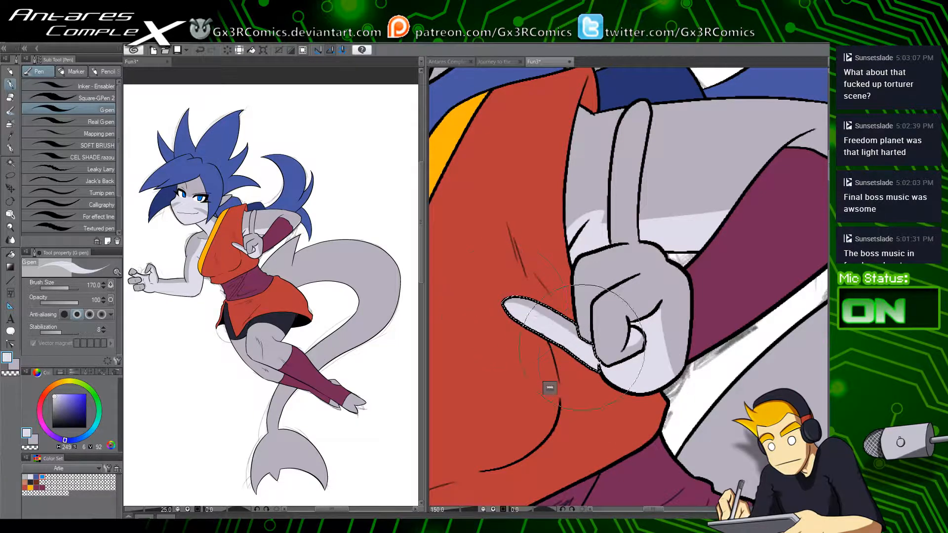
Step: Auto-select the bent arm's hand and paint the inner side of its raised index finger pale lavender with the G-pen
key("w")
left_click(628, 268)
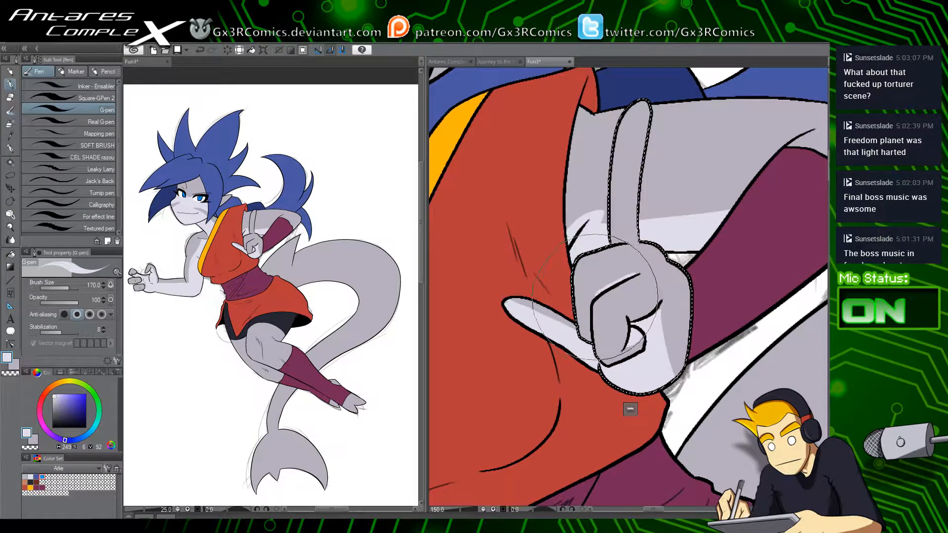
mouse_move(625, 119)
left_mouse_down()
mouse_move(613, 238)
mouse_move(627, 239)
mouse_move(611, 238)
mouse_move(625, 240)
mouse_move(625, 119)
left_mouse_up()
mouse_move(624, 213)
left_mouse_down()
mouse_move(631, 103)
mouse_move(626, 223)
left_mouse_up()
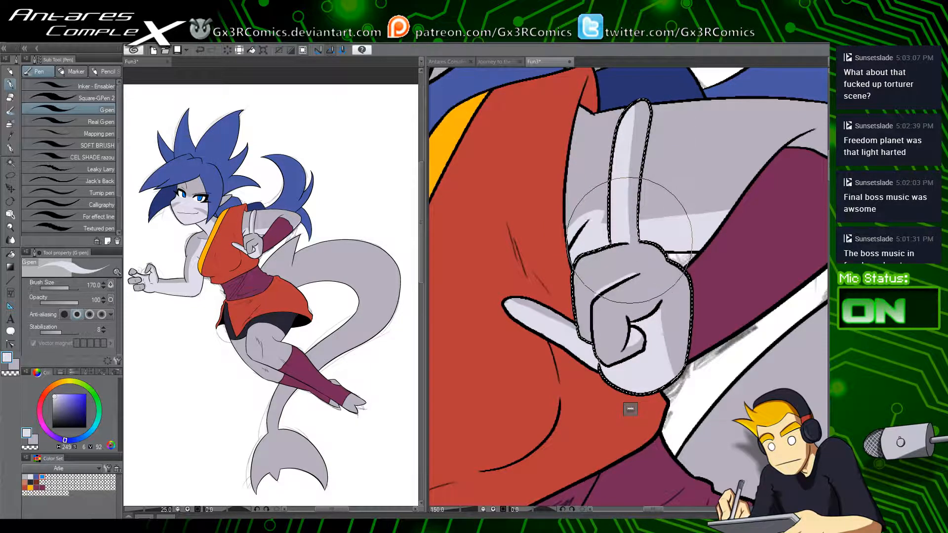
Step: Auto-select the upper section of the tail and paint a pale lavender stripe along its inner curve at brush size 250
key("space")
left_click_drag(590, 339, 622, 351)
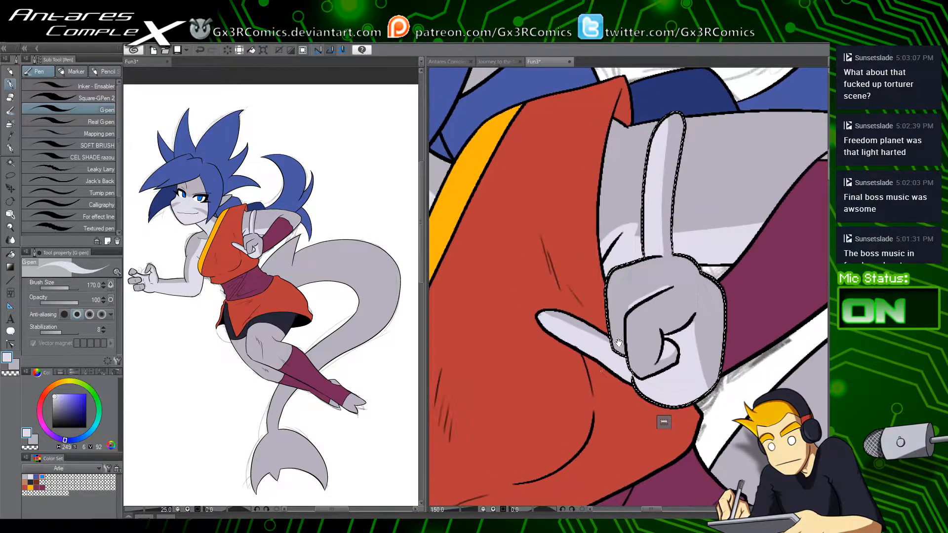
left_click_drag(566, 375, 564, 317)
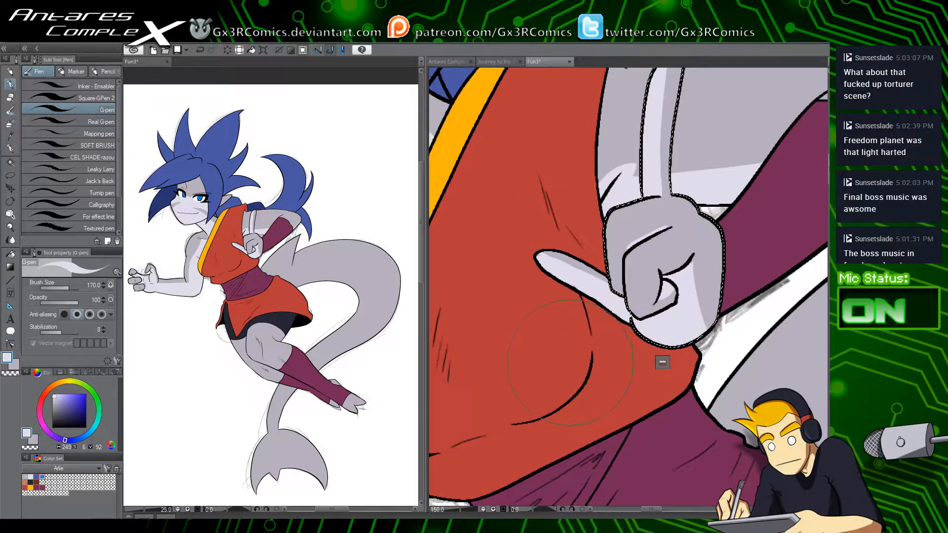
scroll(575, 360, "down", 3)
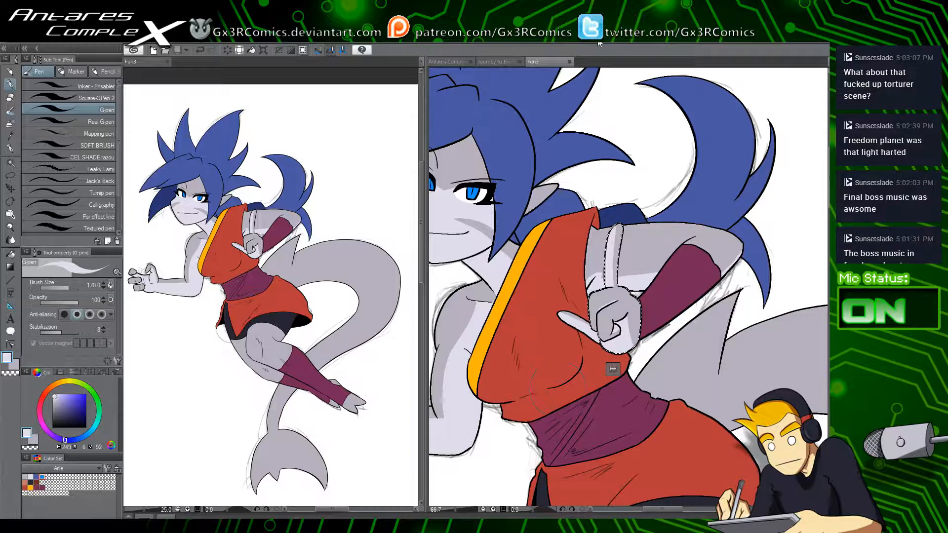
left_click_drag(597, 412, 564, 264)
left_click_drag(624, 439, 564, 250)
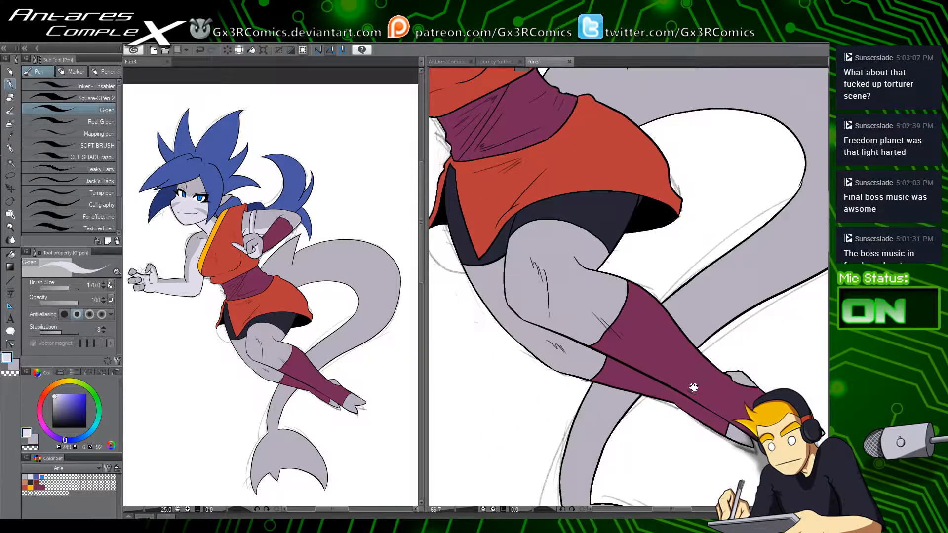
left_click_drag(693, 387, 527, 296)
left_click_drag(584, 316, 584, 368)
mouse_move(584, 247)
left_mouse_down()
mouse_move(605, 360)
mouse_move(620, 378)
left_mouse_up()
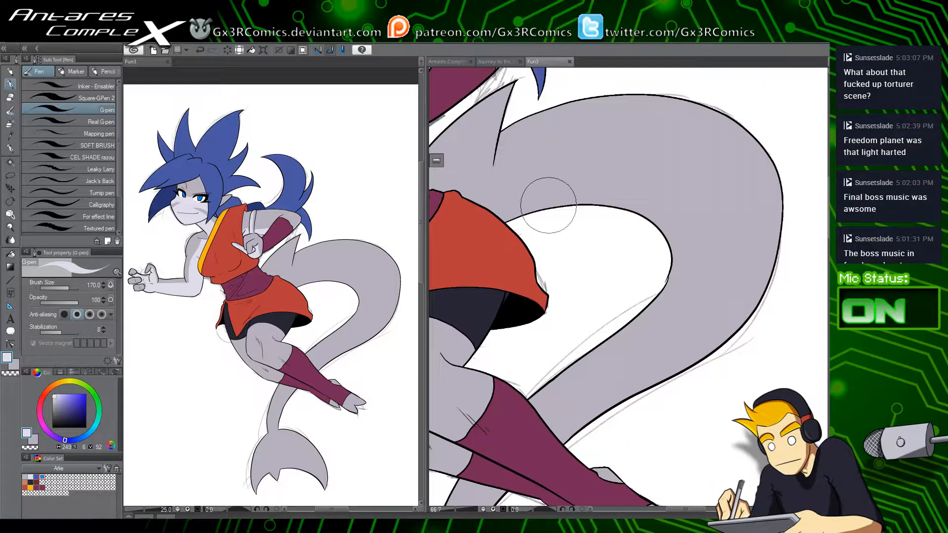
key("w")
left_click(552, 202)
key("p")
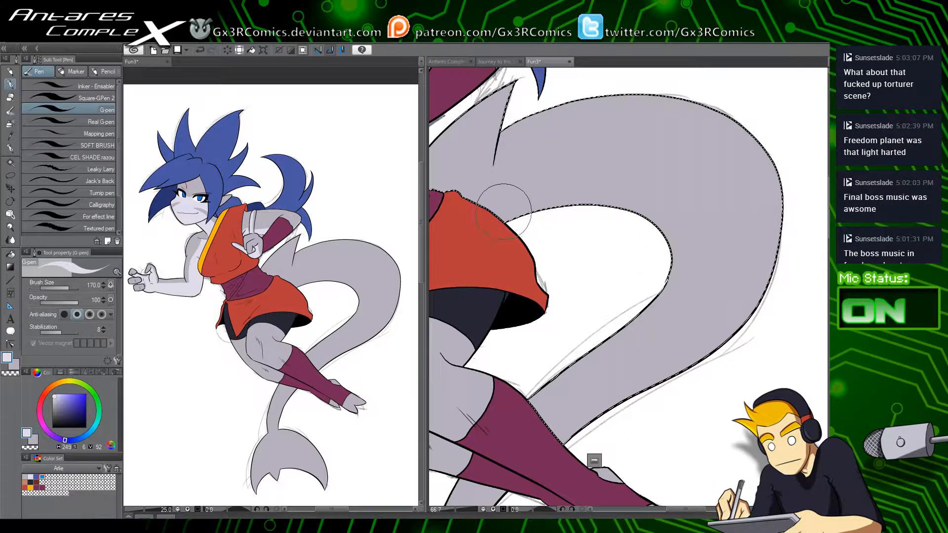
mouse_move(493, 217)
left_mouse_down()
mouse_move(665, 227)
mouse_move(671, 279)
left_mouse_up()
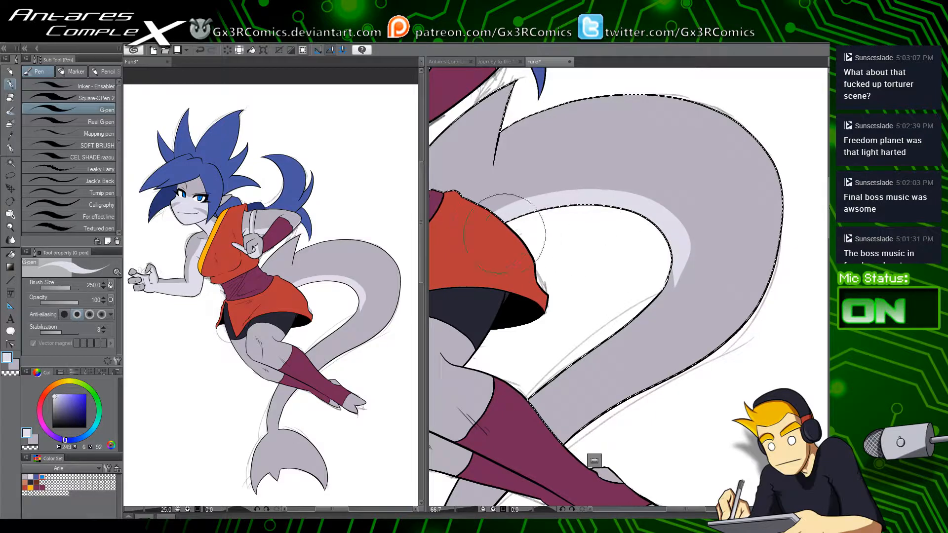
Step: Trim the lavender stripe around the bend of the tail's inner curve with transparent color, and return to pale lavender
left_click(696, 236, "alt")
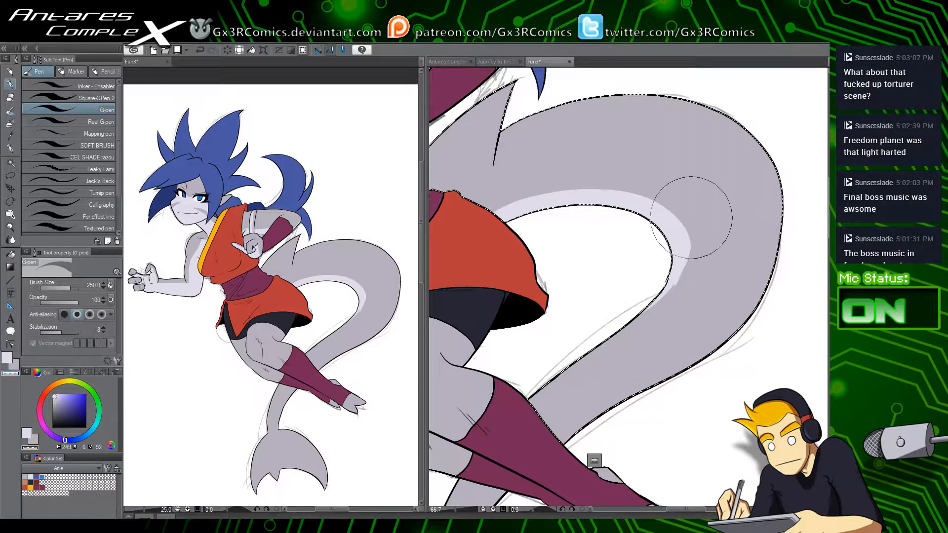
mouse_move(691, 218)
left_mouse_down()
mouse_move(669, 295)
mouse_move(622, 321)
left_mouse_up()
left_click_drag(698, 245, 605, 347)
mouse_move(689, 213)
left_mouse_down()
mouse_move(687, 255)
mouse_move(595, 347)
left_mouse_up()
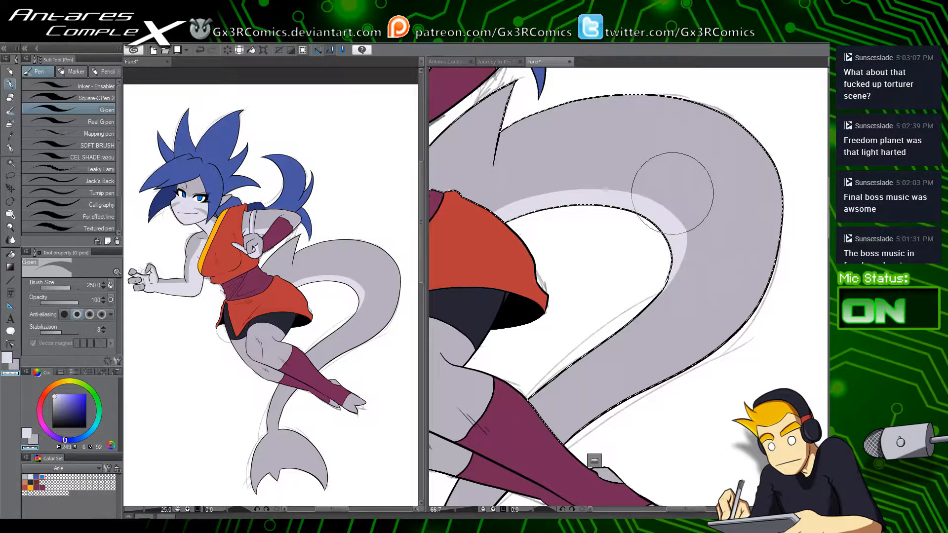
left_click_drag(625, 400, 630, 280)
key("c")
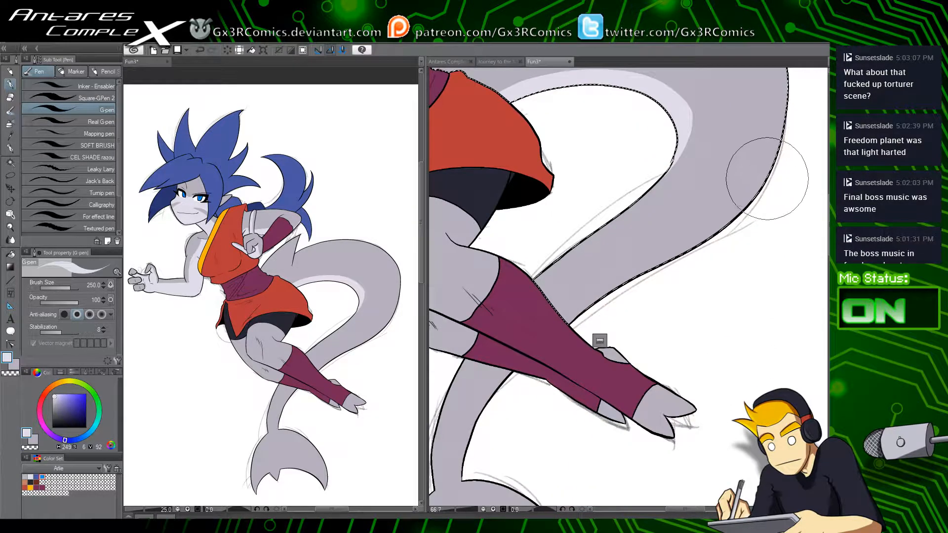
left_click_drag(767, 179, 545, 353)
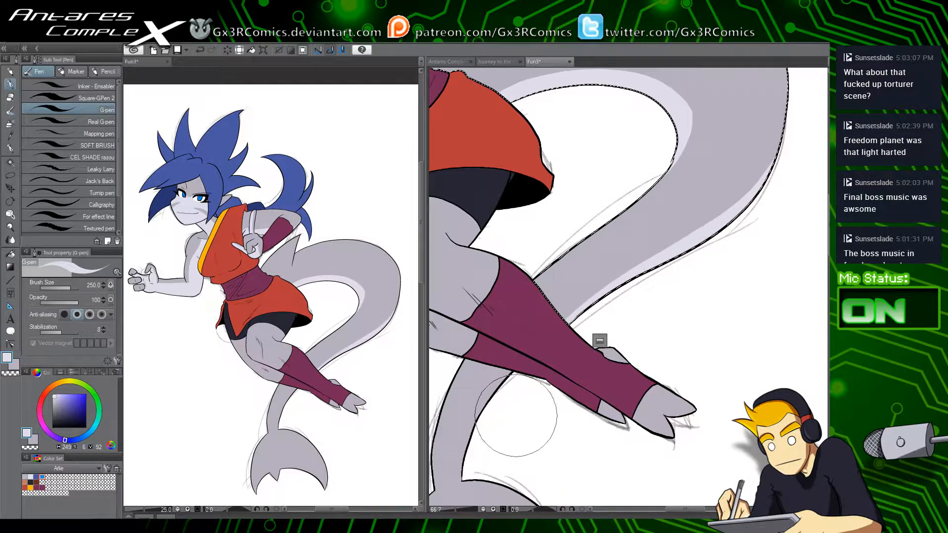
left_click_drag(783, 138, 635, 265)
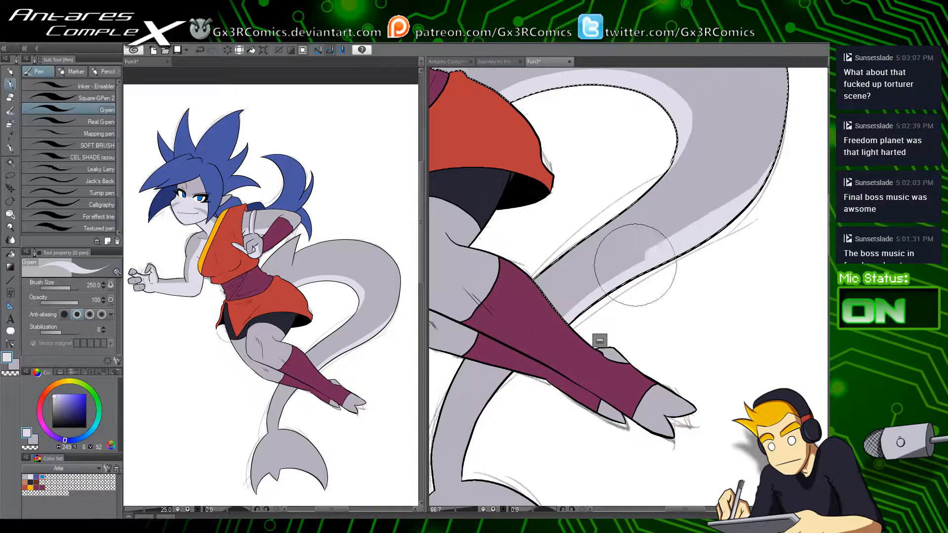
key("ctrl+z")
key("ctrl+z")
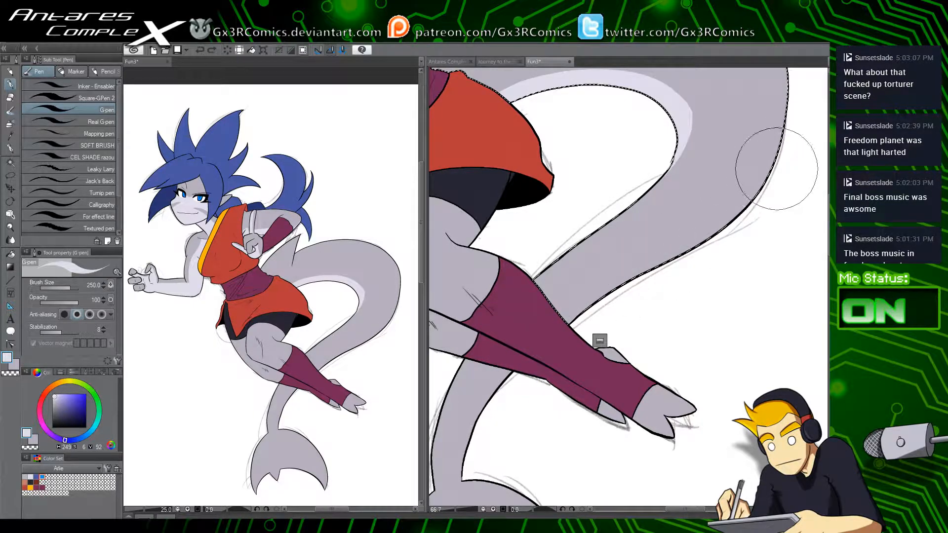
Step: Paint a pale lavender stripe along the lower outer edge of the tail's curve and auto-select the narrow tail section below the legs
mouse_move(776, 169)
left_mouse_down()
mouse_move(565, 320)
mouse_move(511, 386)
left_mouse_up()
left_click_drag(579, 354, 646, 249)
key("w")
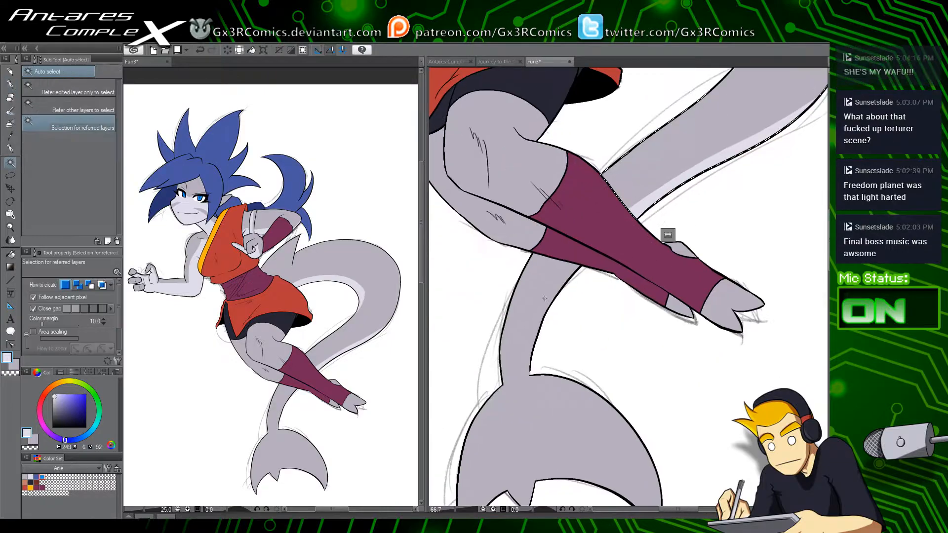
left_click(545, 298)
Step: Clean up the overlapping line ends on the tail's inner curve by adjusting their vector control points with the Correct line tool
left_click_drag(566, 319, 591, 190)
left_click_drag(621, 218, 574, 416)
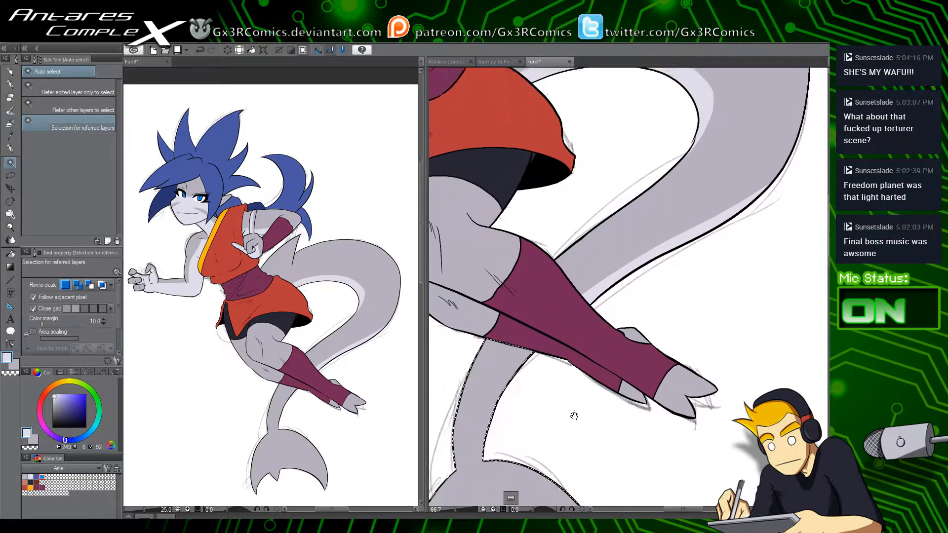
left_click_drag(564, 302, 639, 284)
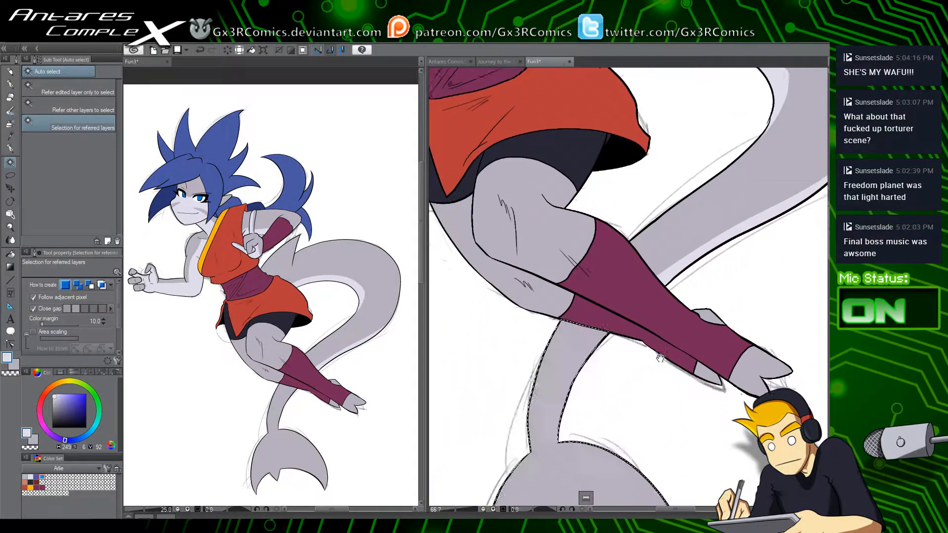
left_click_drag(660, 358, 570, 395)
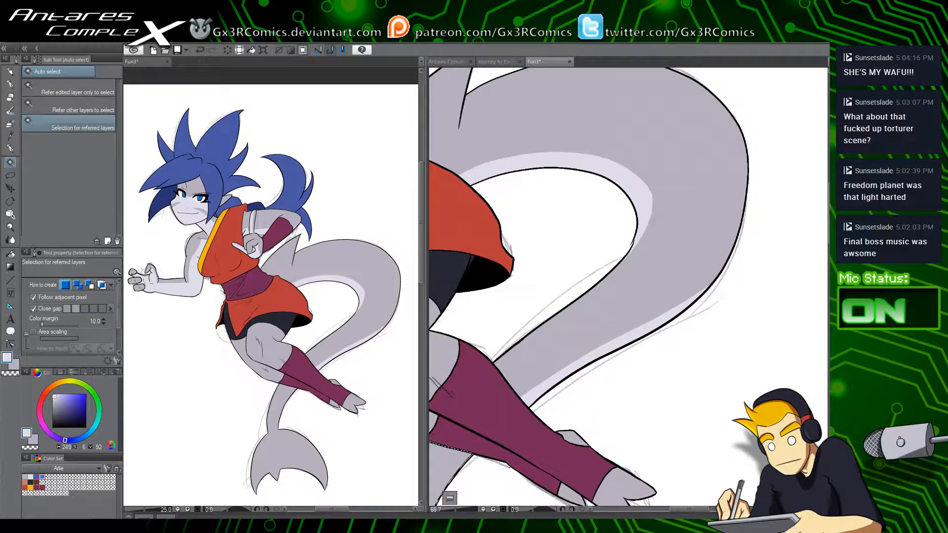
scroll(627, 340, "up", 4)
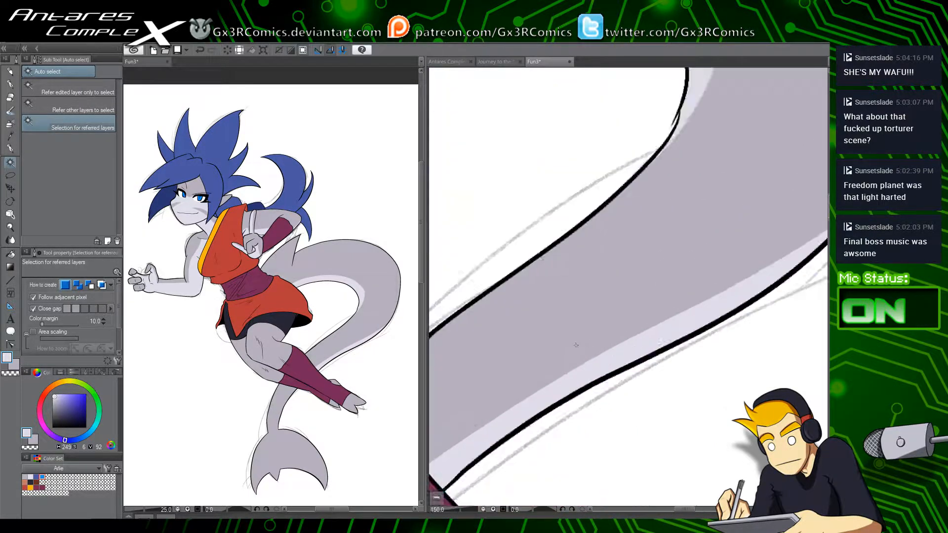
left_click_drag(617, 138, 592, 290)
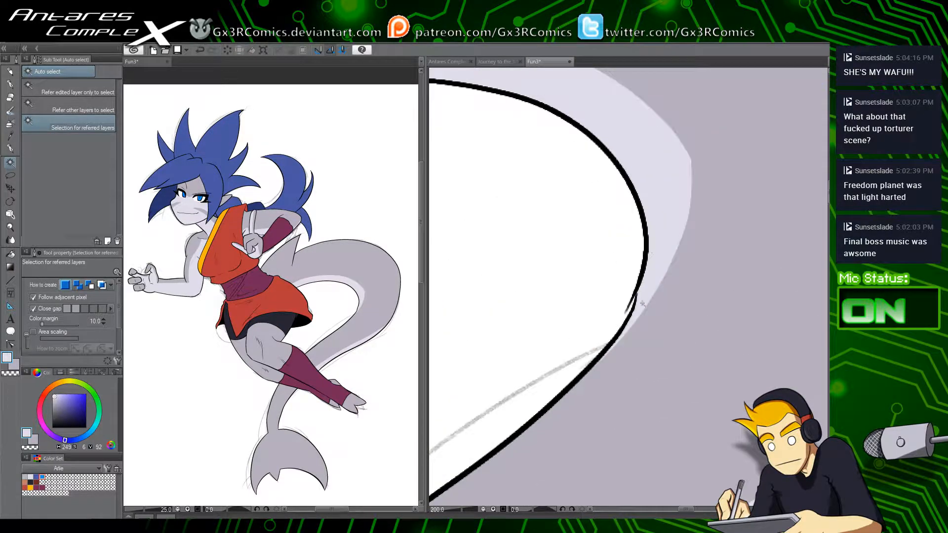
key("y")
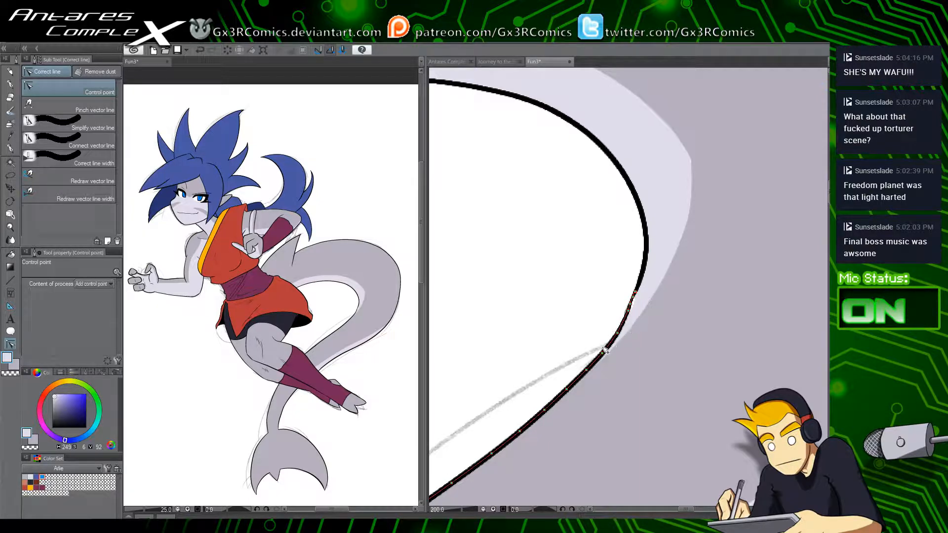
left_click(585, 376, "alt")
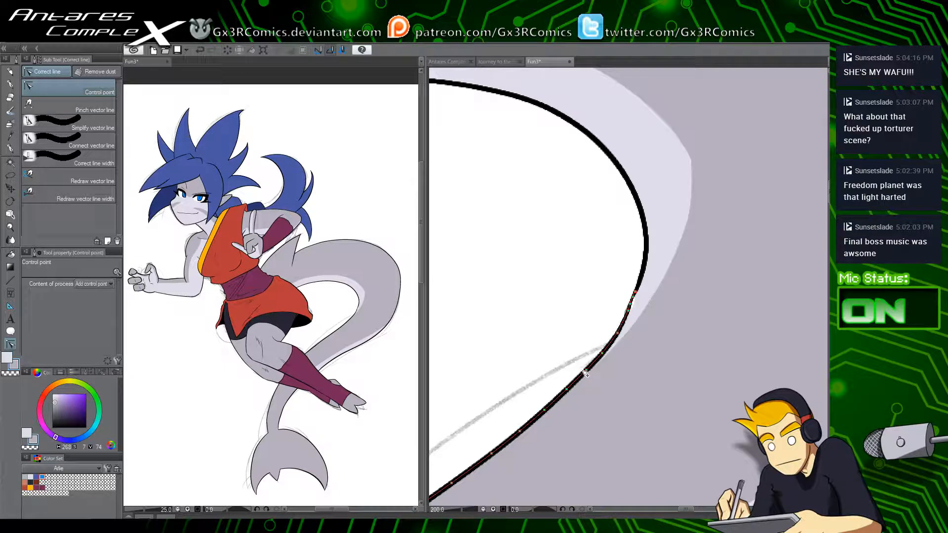
key("i")
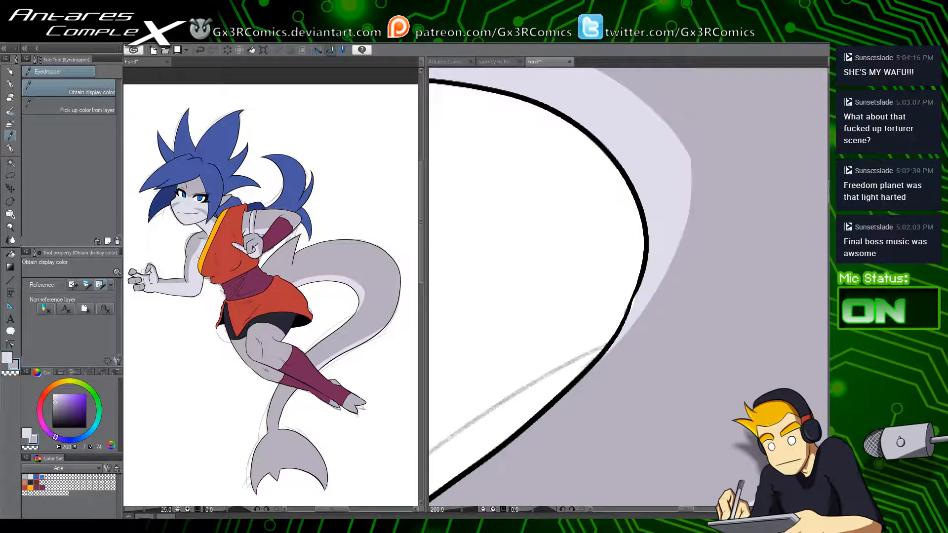
key("p")
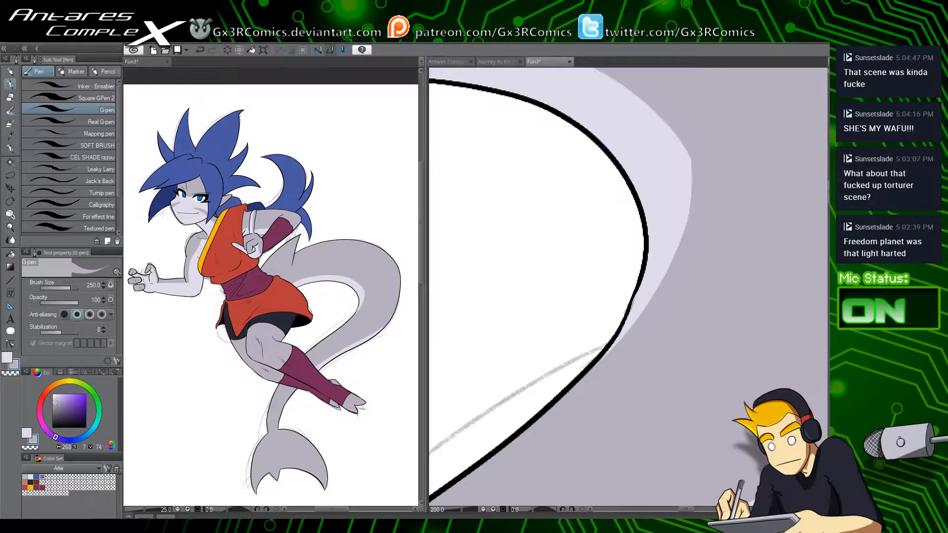
key("y")
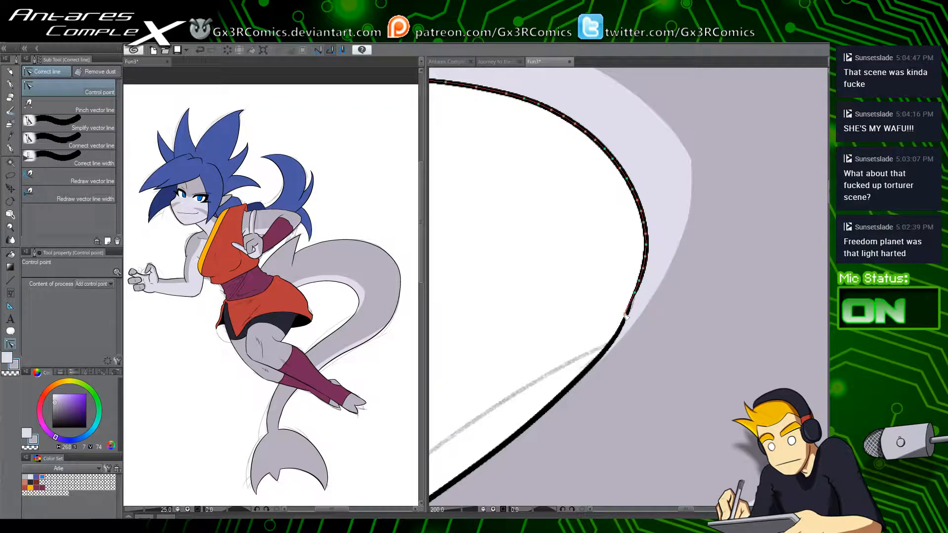
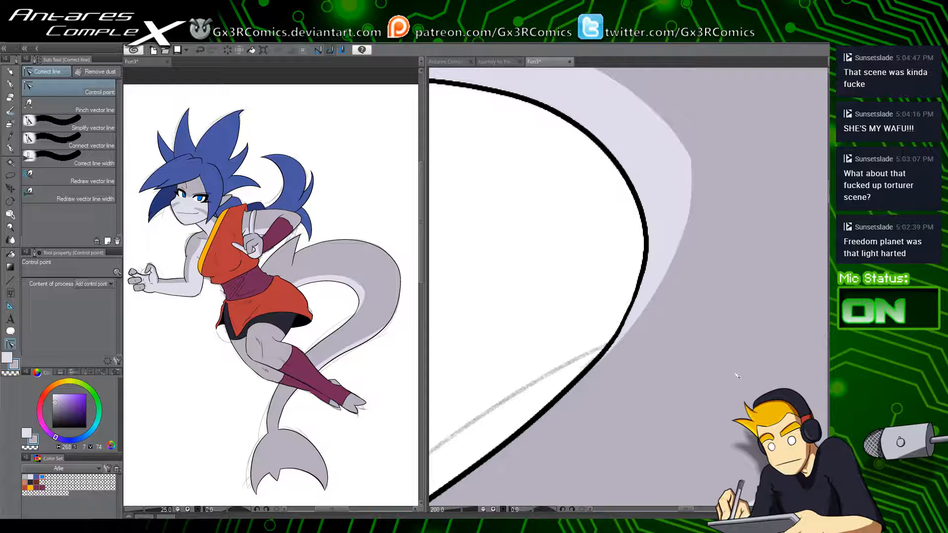
Step: Narrow the lavender stripe on the tail's inner bend with the G-pen in transparent color so it tapers into the outline
key("x")
scroll(585, 271, "down", 2)
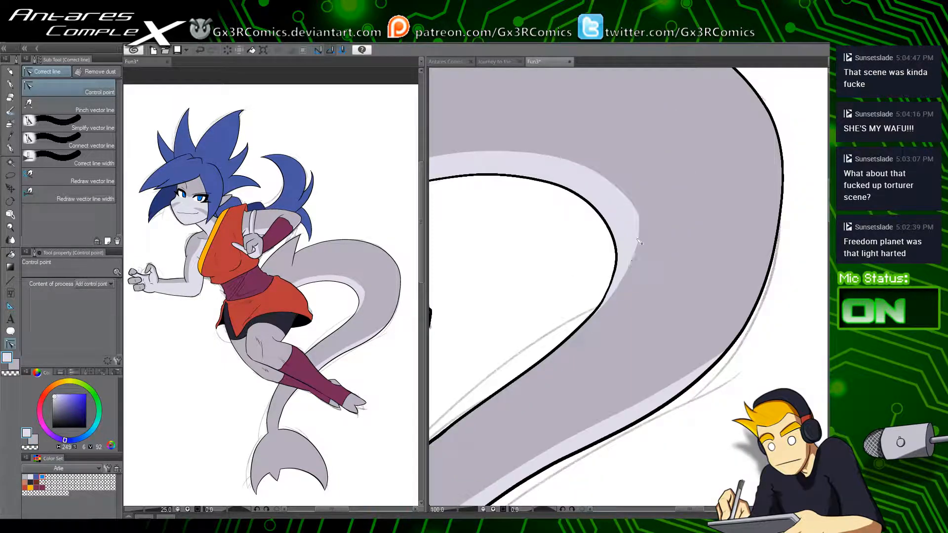
key("p")
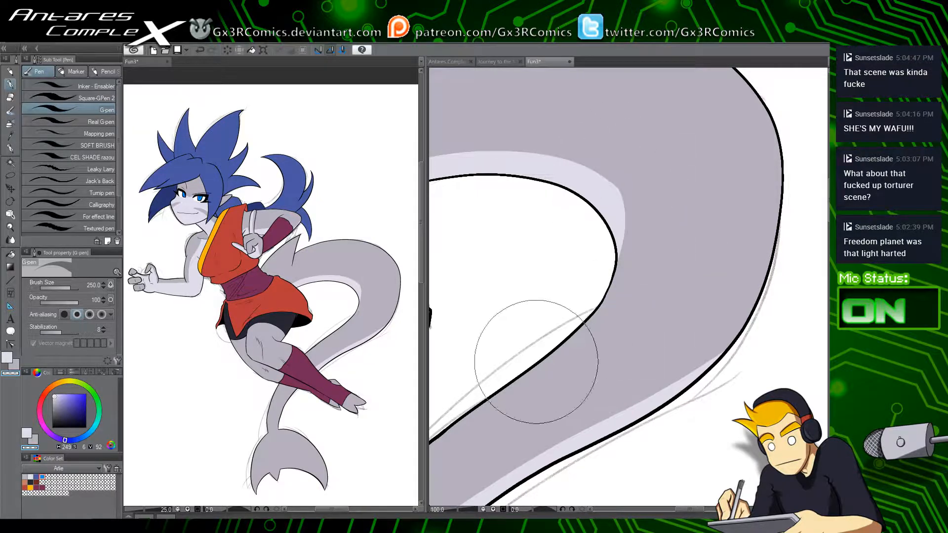
left_click_drag(573, 147, 616, 284)
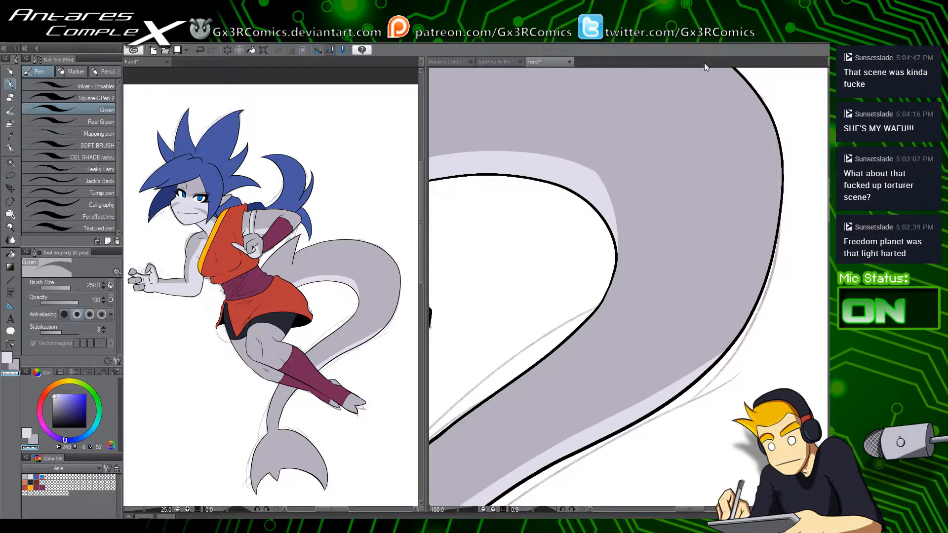
Step: Auto-select the tail's upper section and erase the lavender stripe along its lower outer edge with transparent color
left_click_drag(602, 385, 690, 200)
left_click_drag(564, 365, 613, 247)
key("w")
left_click(551, 274)
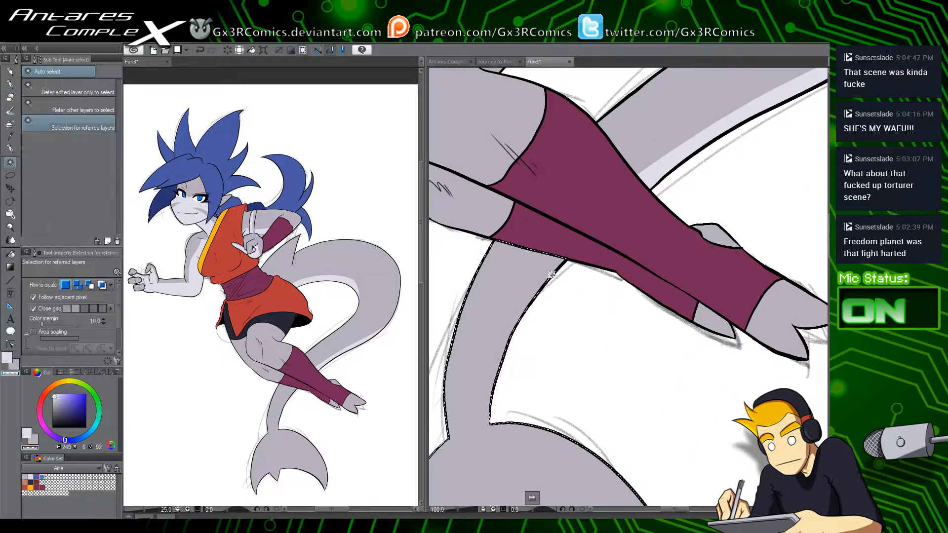
left_click_drag(527, 322, 645, 148)
left_click_drag(580, 214, 479, 372)
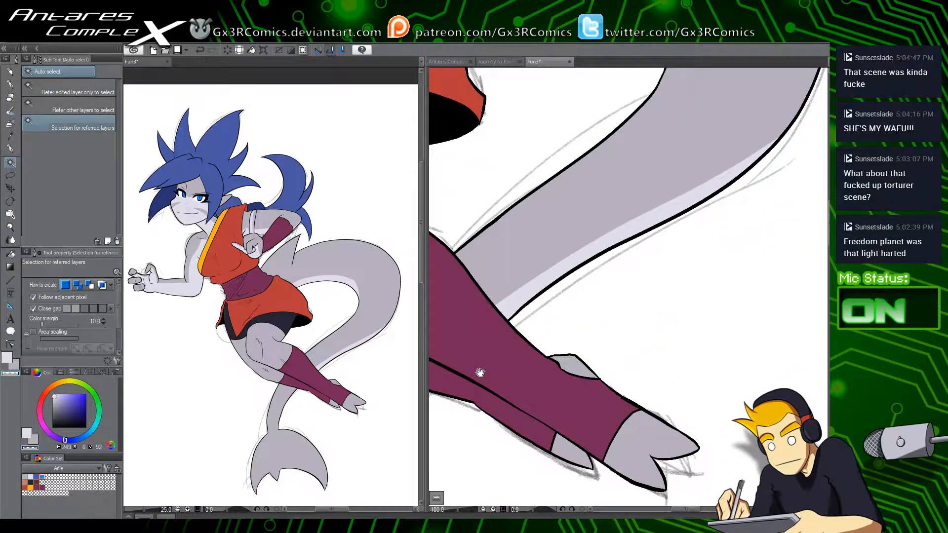
left_click(621, 233)
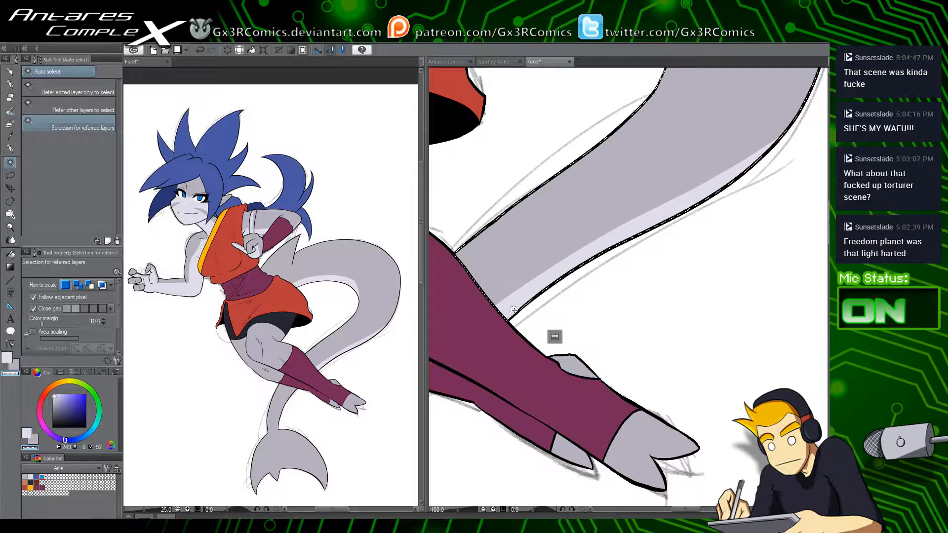
key("p")
left_click_drag(659, 208, 788, 141)
Step: Paint a pale lavender stripe along the outer edge of the narrow tail section below the legs and save the file
left_click_drag(580, 291, 780, 154)
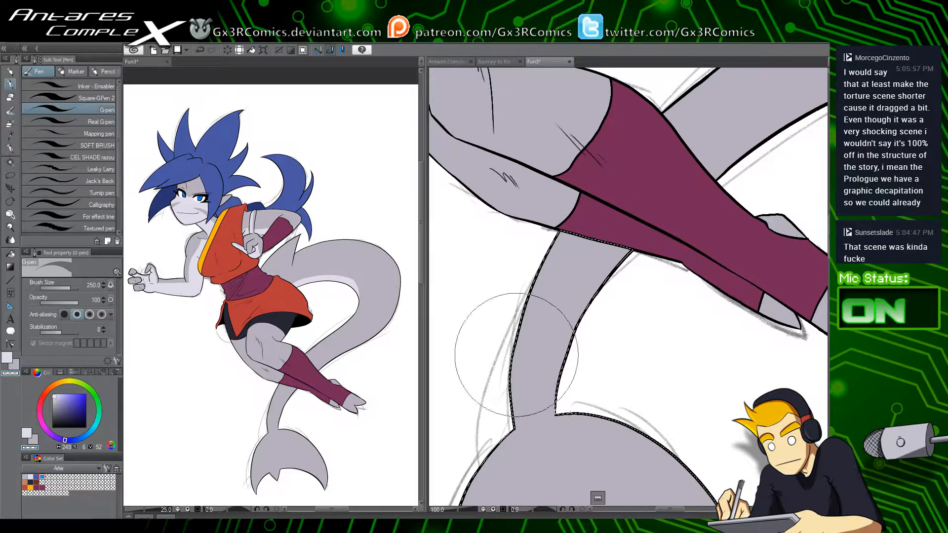
left_click_drag(579, 403, 560, 340)
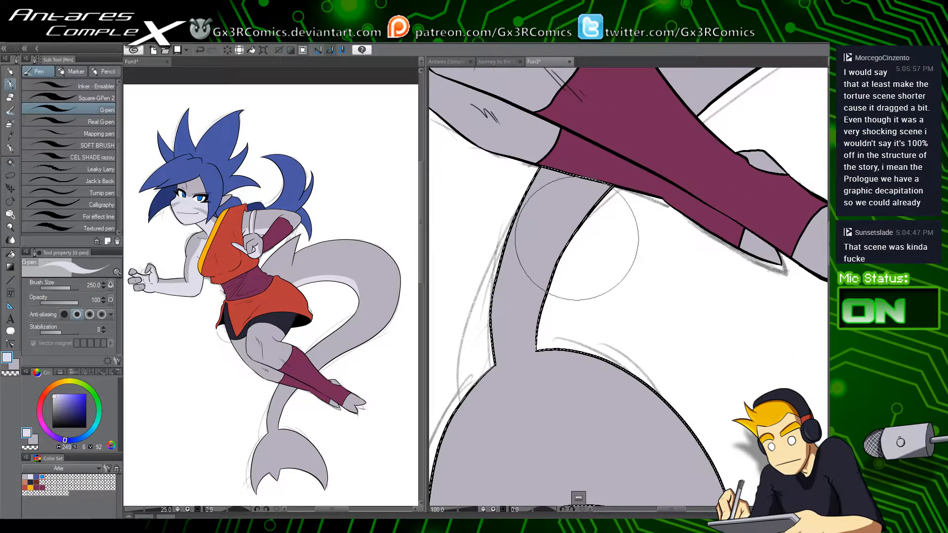
left_click_drag(530, 184, 494, 362)
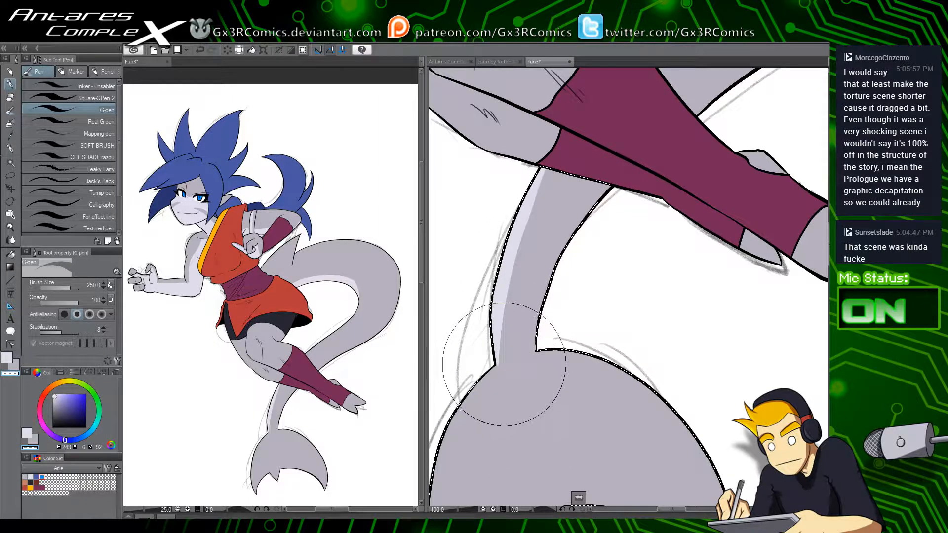
key("c")
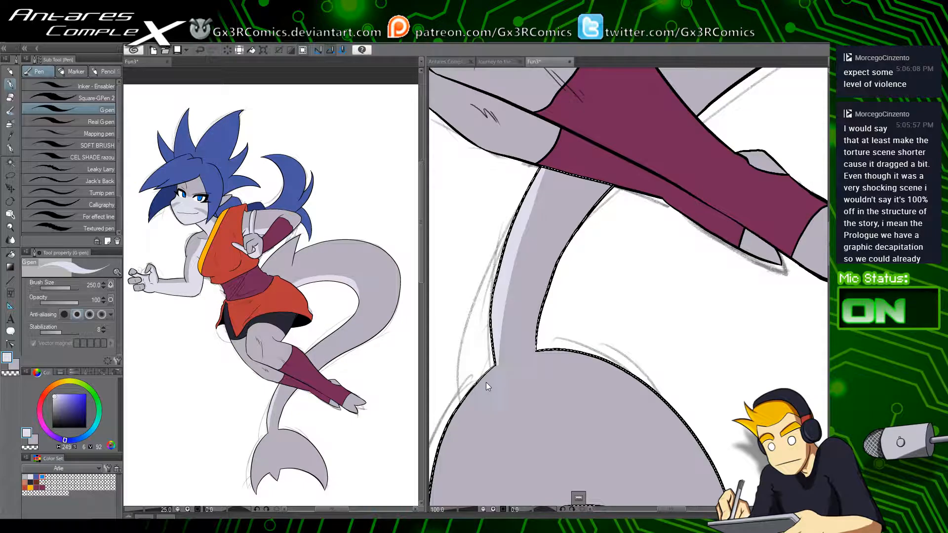
key("ctrl+s")
left_click(488, 382)
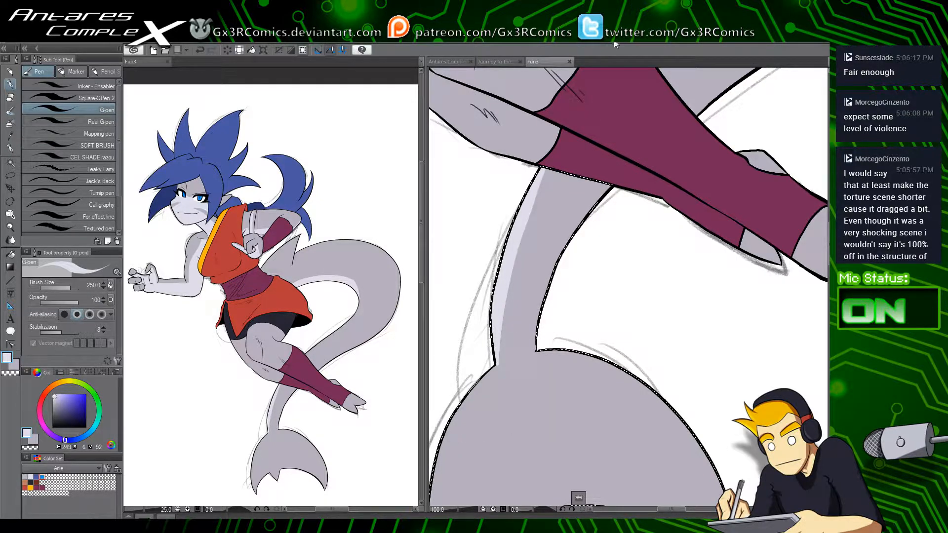
left_click_drag(496, 345, 569, 133)
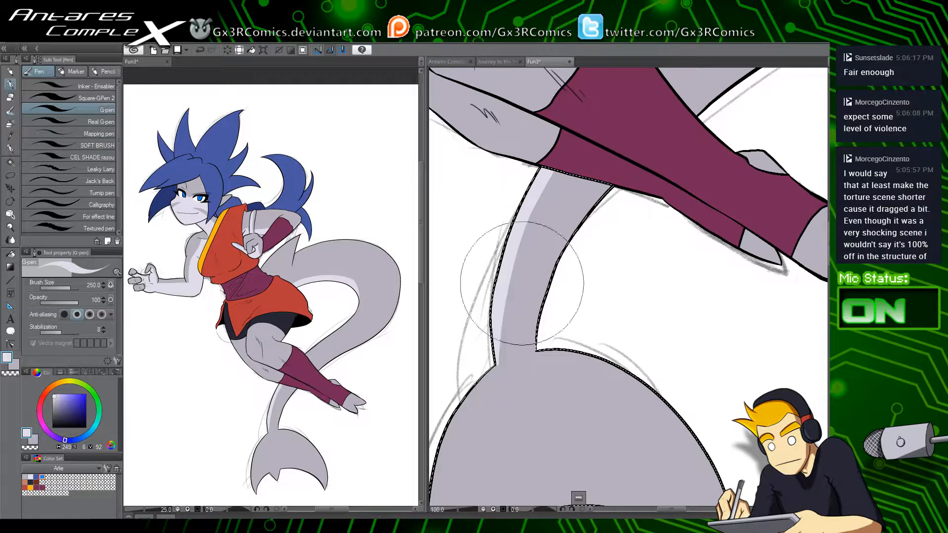
Step: Auto-select the tail's upper section and extend the pale lavender stripe along its inner edge from the bend down to the legs
scroll(519, 370, "down", 2)
left_click_drag(573, 311, 472, 412)
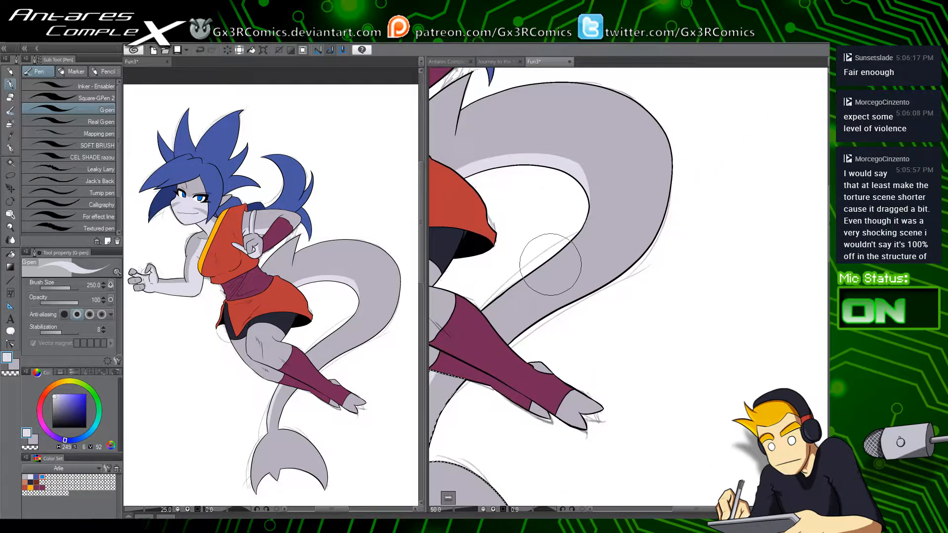
key("w")
left_click(533, 288)
scroll(516, 289, "up", 2)
key("p")
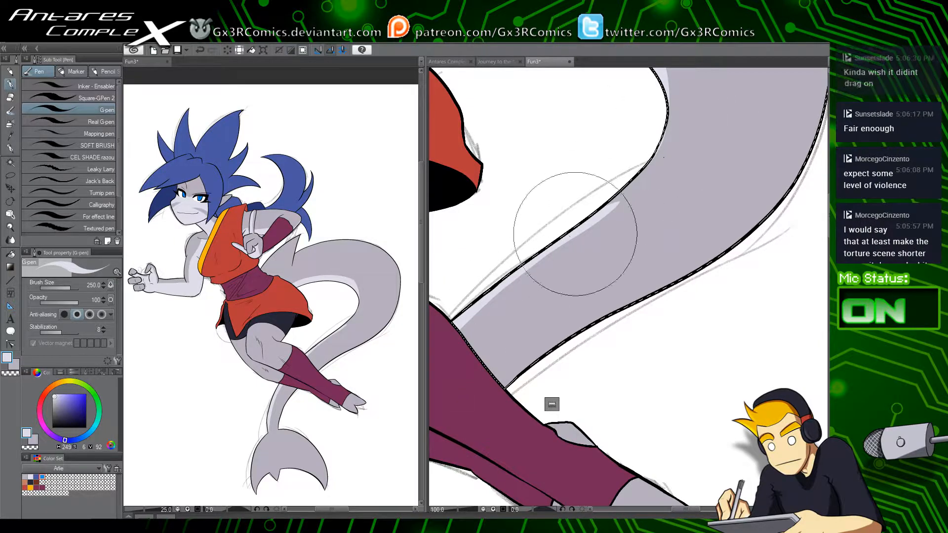
left_click_drag(657, 127, 632, 178)
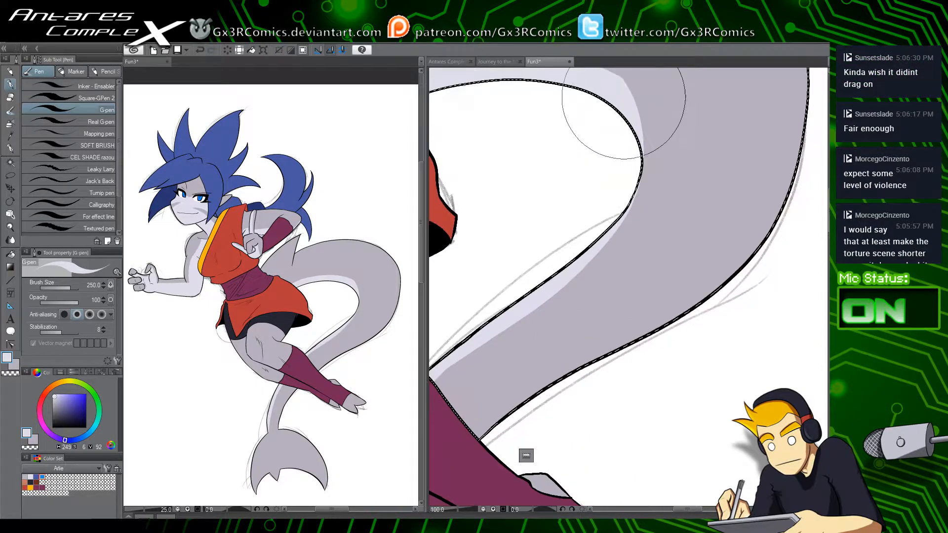
key("ctrl+z")
mouse_move(606, 77)
left_mouse_down()
mouse_move(638, 112)
mouse_move(619, 227)
mouse_move(582, 265)
left_mouse_up()
key("ctrl+z")
mouse_move(617, 88)
left_mouse_down()
mouse_move(643, 184)
mouse_move(541, 288)
left_mouse_up()
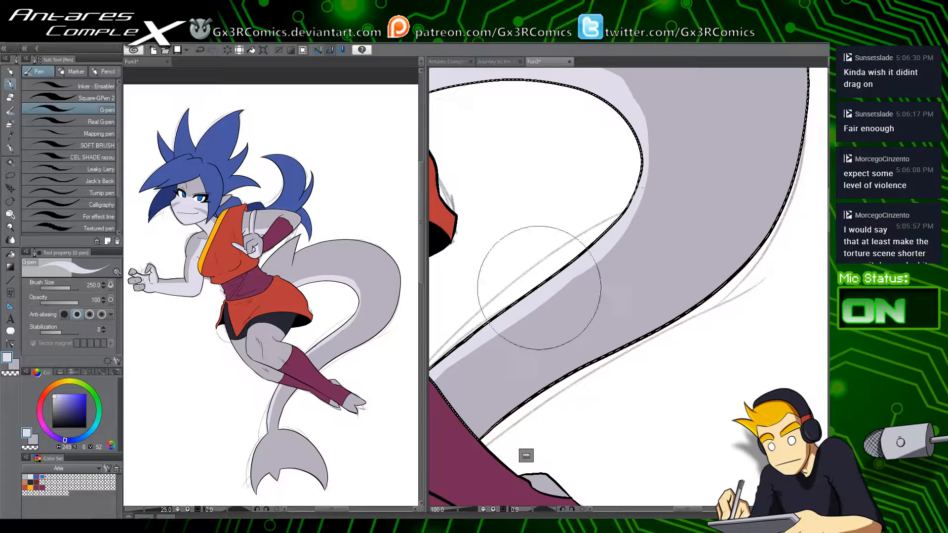
left_click_drag(615, 234, 491, 348)
left_click_drag(517, 330, 579, 281)
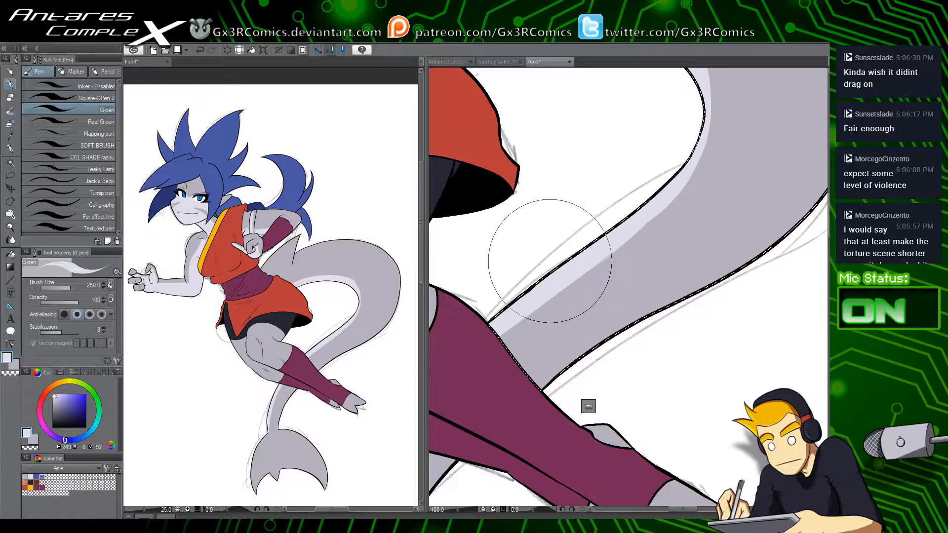
left_click_drag(524, 264, 526, 327)
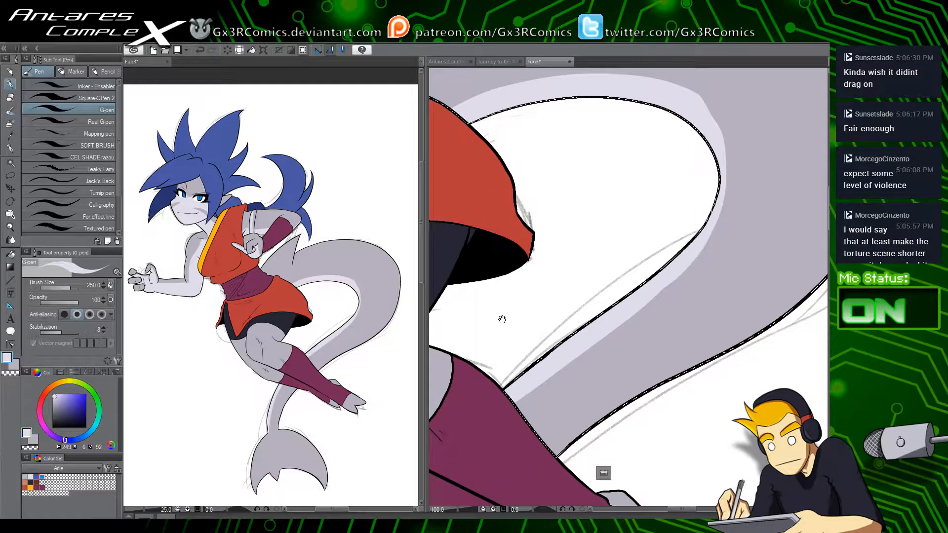
Step: Deselect the tail, choose black with Square-GPen 2, and erase the skirt's outline between the waistband and hip with the Vector Eraser
scroll(502, 321, "down", 2)
left_click_drag(539, 291, 627, 330)
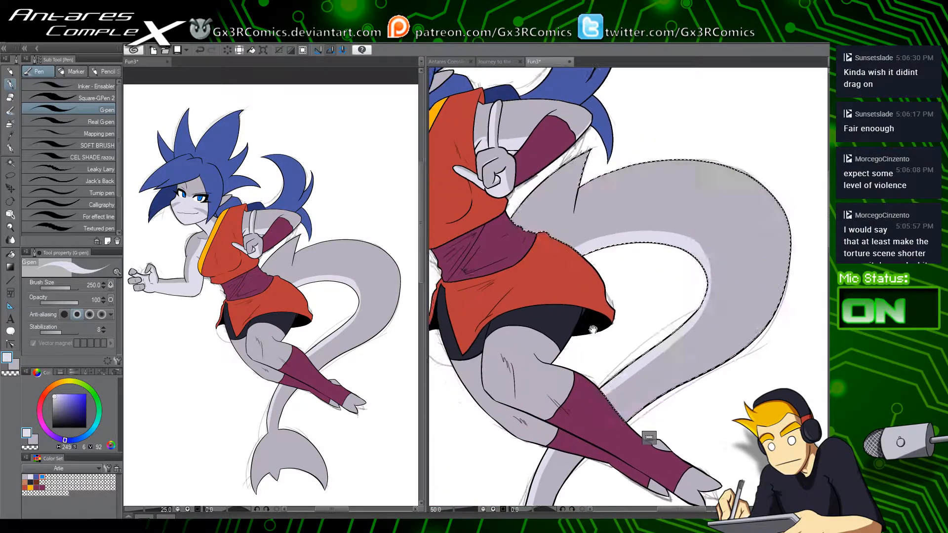
left_click_drag(543, 312, 548, 368)
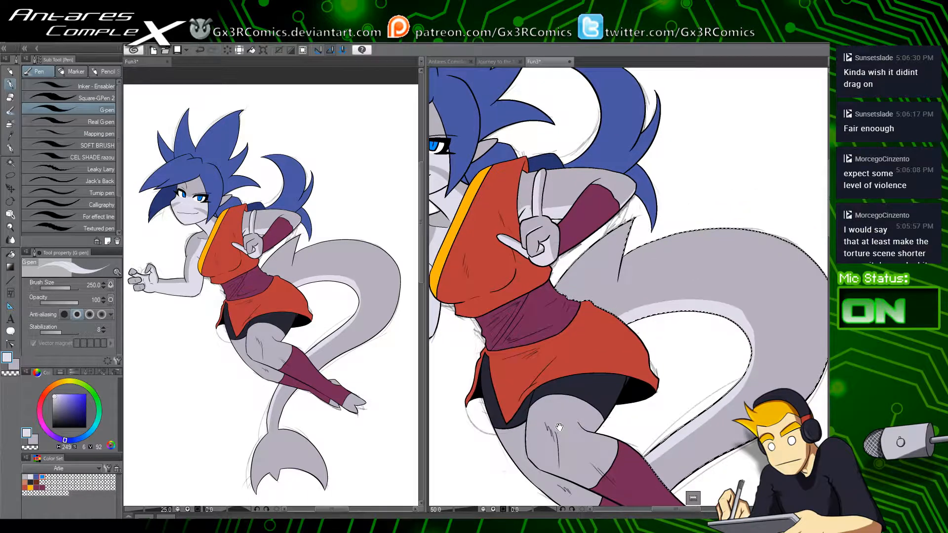
key("x")
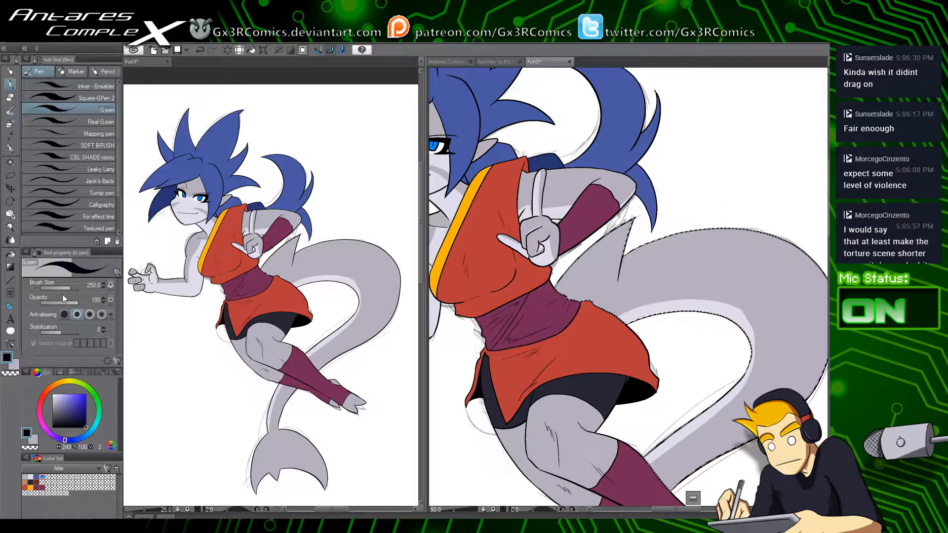
left_click(64, 101)
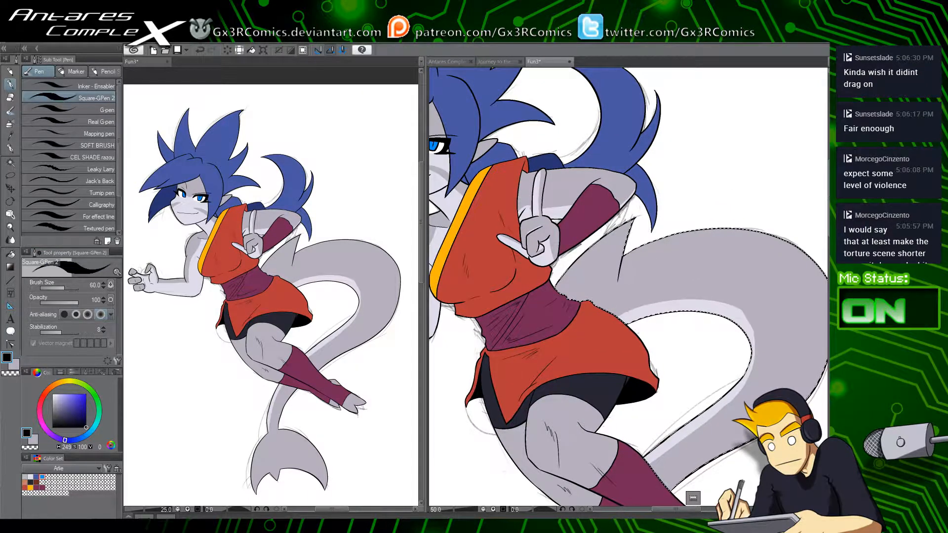
key("ctrl+plus")
key("ctrl+plus")
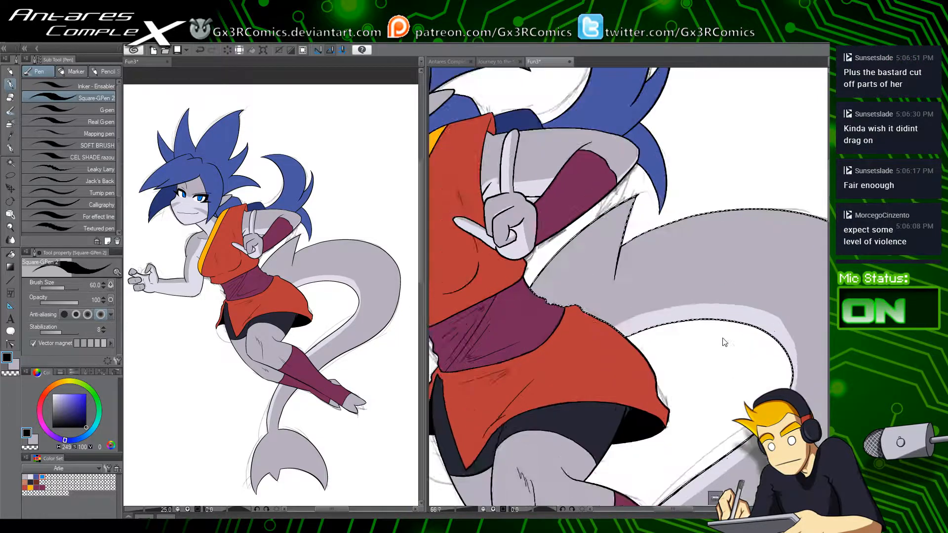
key("ctrl+d")
left_click_drag(562, 322, 524, 267)
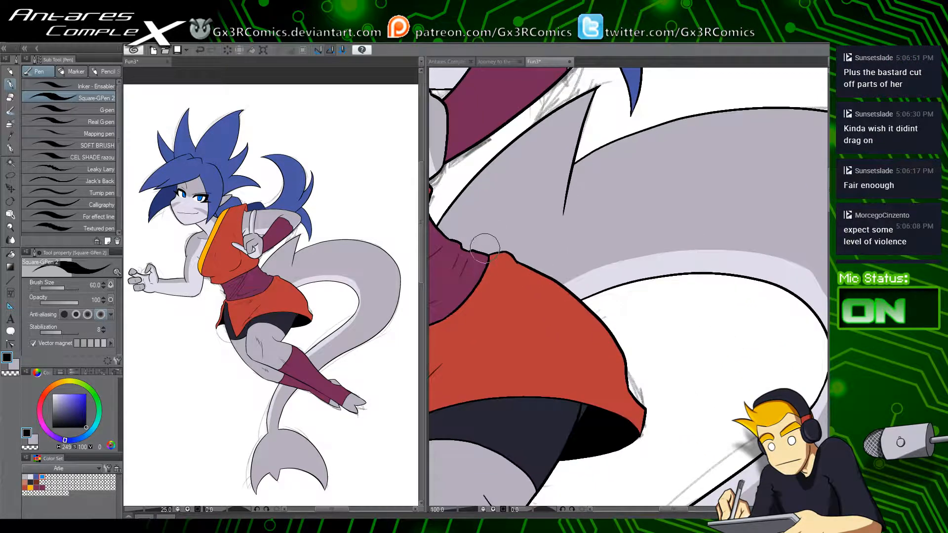
key("e")
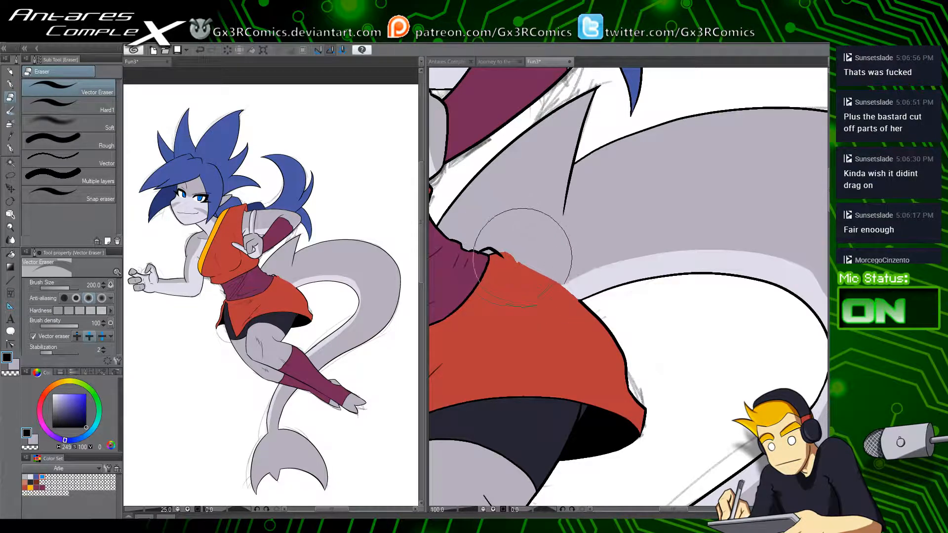
key("p")
mouse_move(498, 252)
left_mouse_down()
mouse_move(585, 305)
mouse_move(535, 263)
mouse_move(494, 250)
left_mouse_up()
key("ctrl+z")
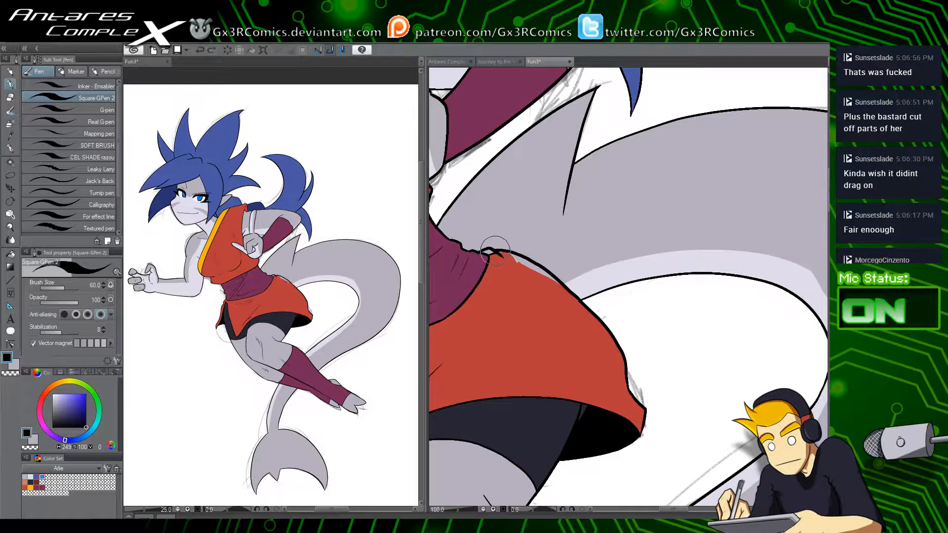
key("e")
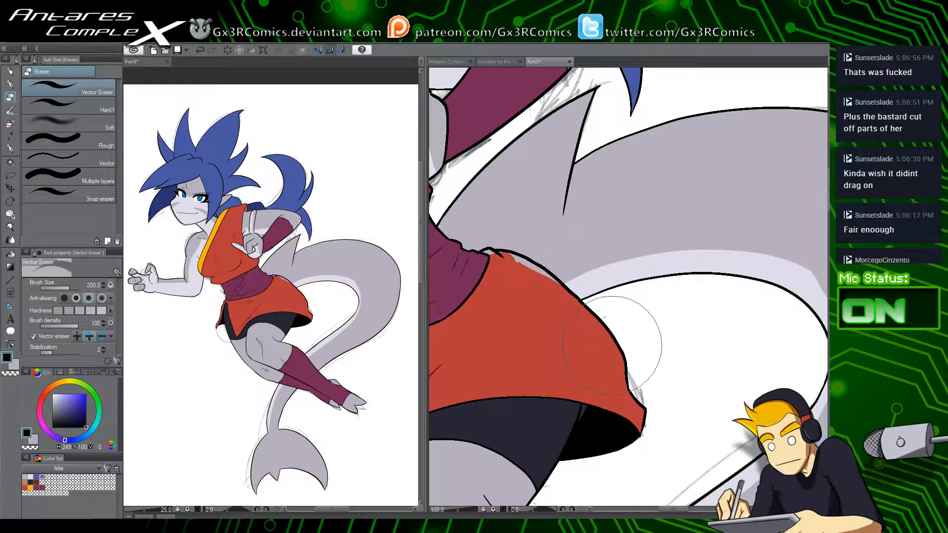
key("p")
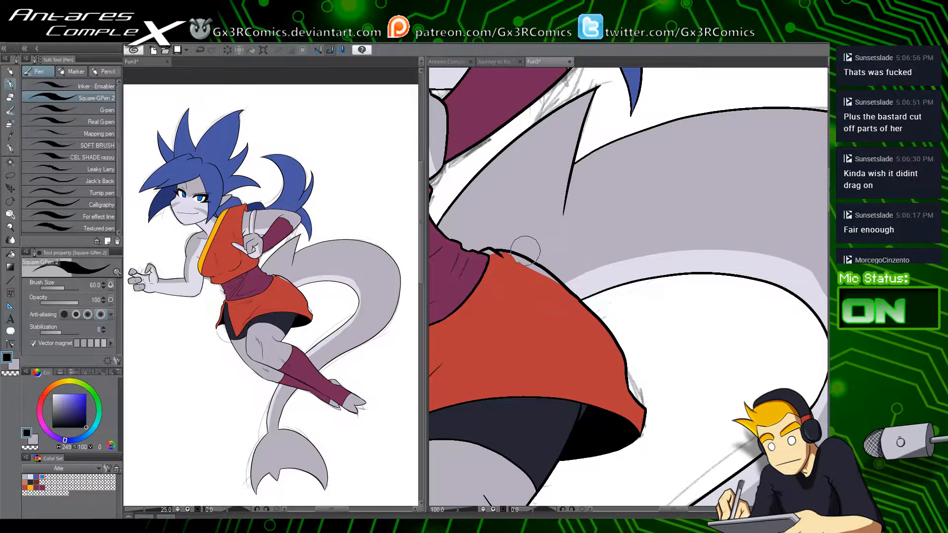
key("e")
left_click(556, 264)
key("p")
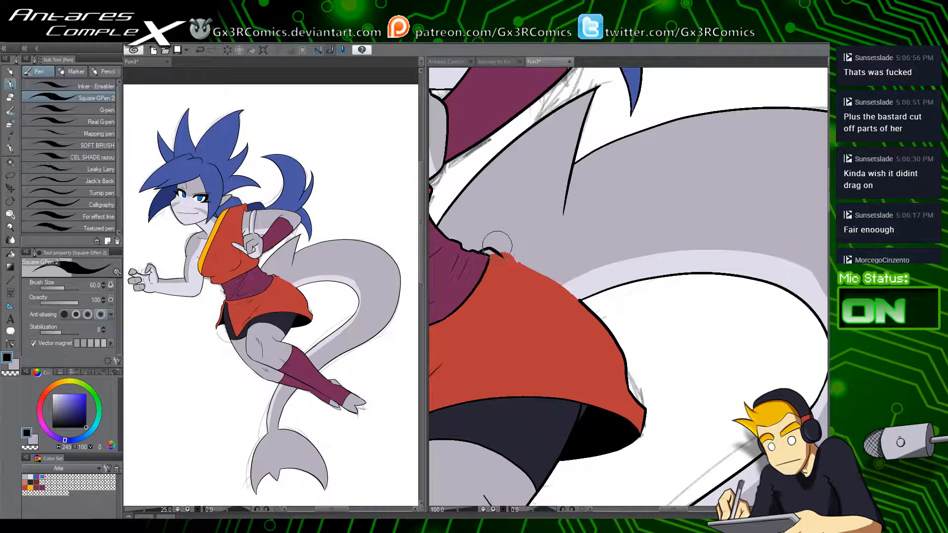
Step: Redraw the skirt's rear outline from the waistband toward the hem as a fuller curve and erase the old hip line
left_click_drag(501, 253, 578, 295)
key("ctrl+z")
mouse_move(495, 250)
left_mouse_down()
mouse_move(554, 268)
mouse_move(600, 324)
left_mouse_up()
key("ctrl+z")
mouse_move(495, 251)
left_mouse_down()
mouse_move(577, 283)
mouse_move(617, 342)
left_mouse_up()
key("e")
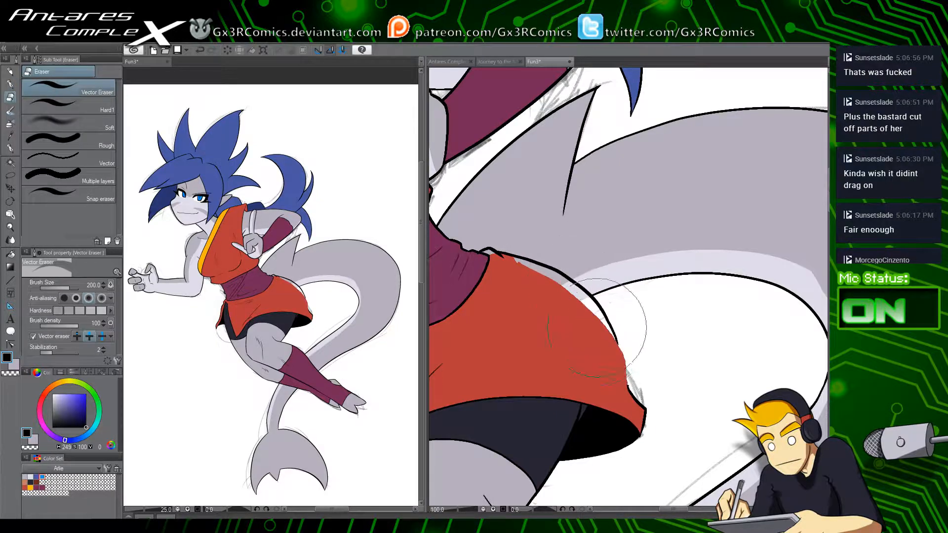
key("p")
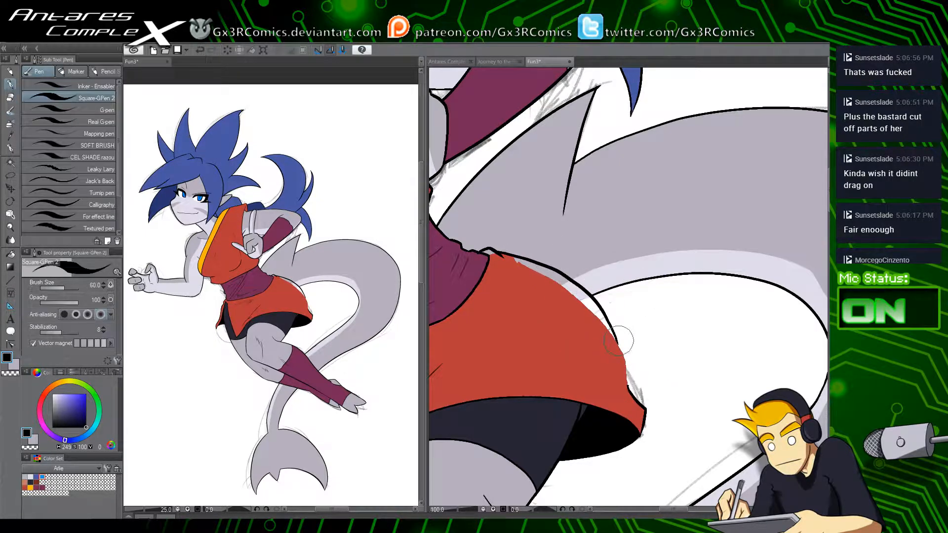
left_click_drag(630, 390, 610, 329)
Step: Auto-select the skirt, fill the gaps inside its new outline with its sampled orange-red using the G-pen, and save the file
left_click_drag(540, 336, 576, 375)
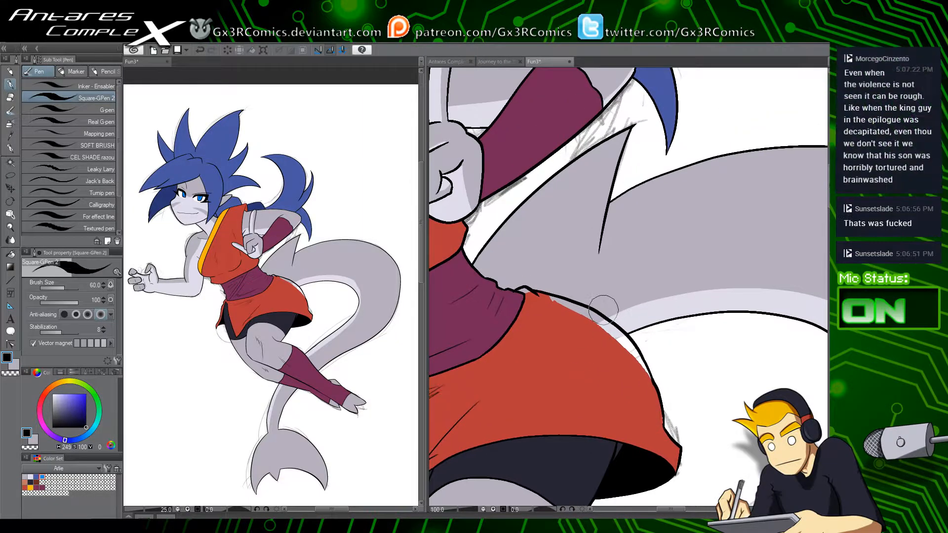
left_click(552, 315, "alt")
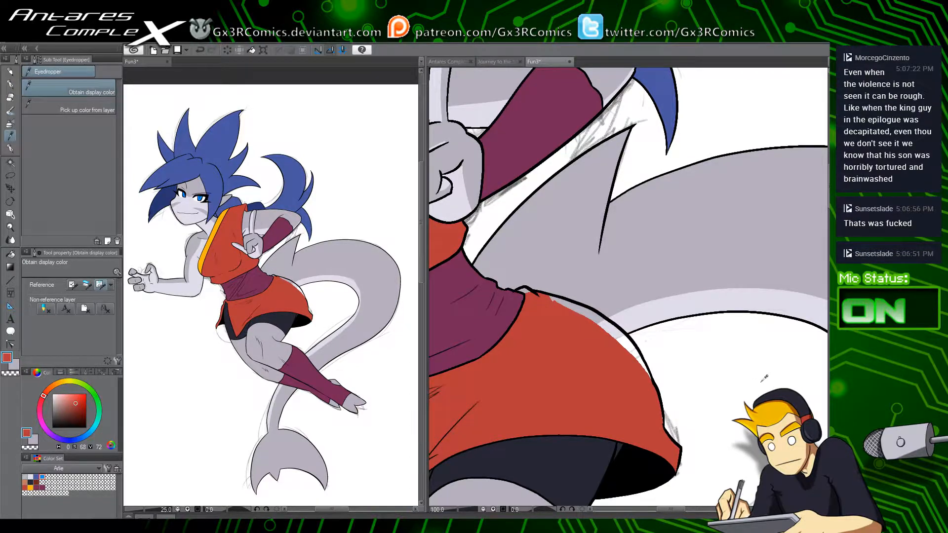
left_click(72, 111)
key("w")
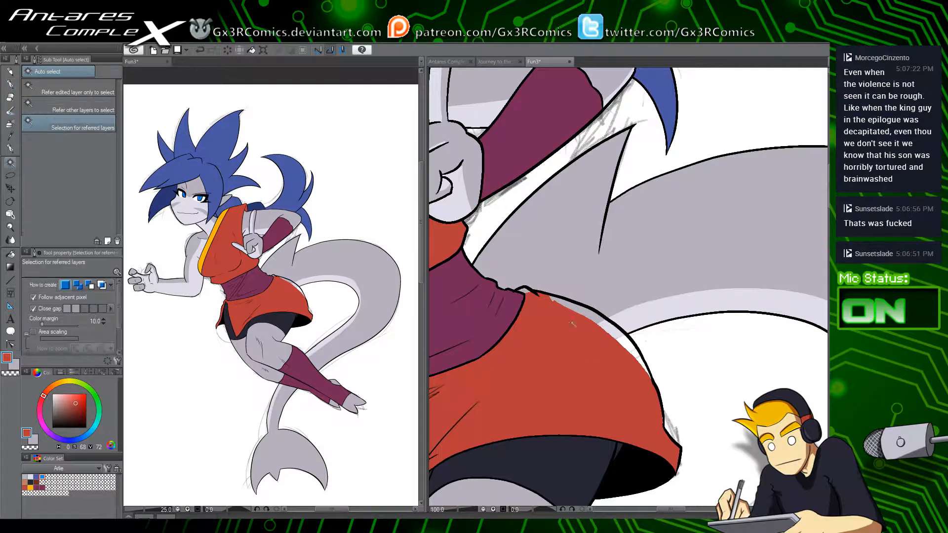
left_click(572, 307)
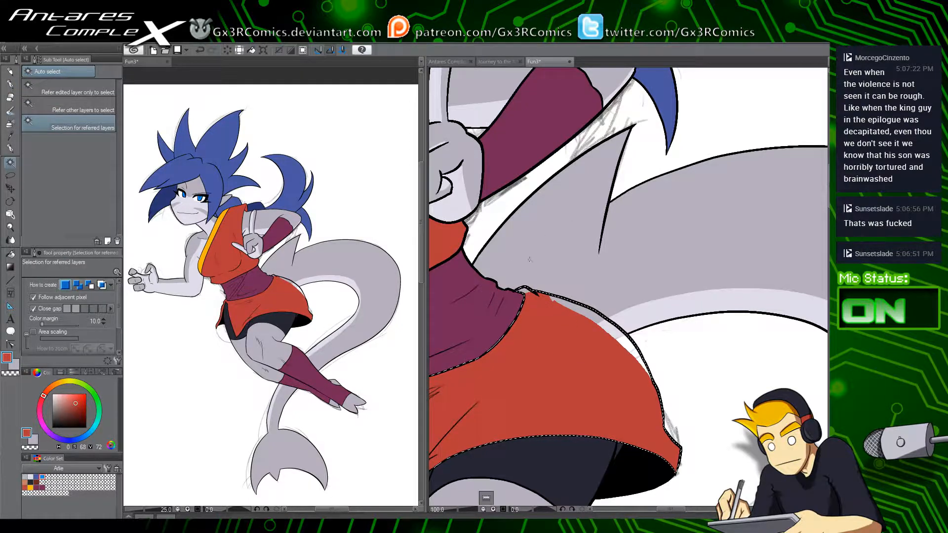
key("p")
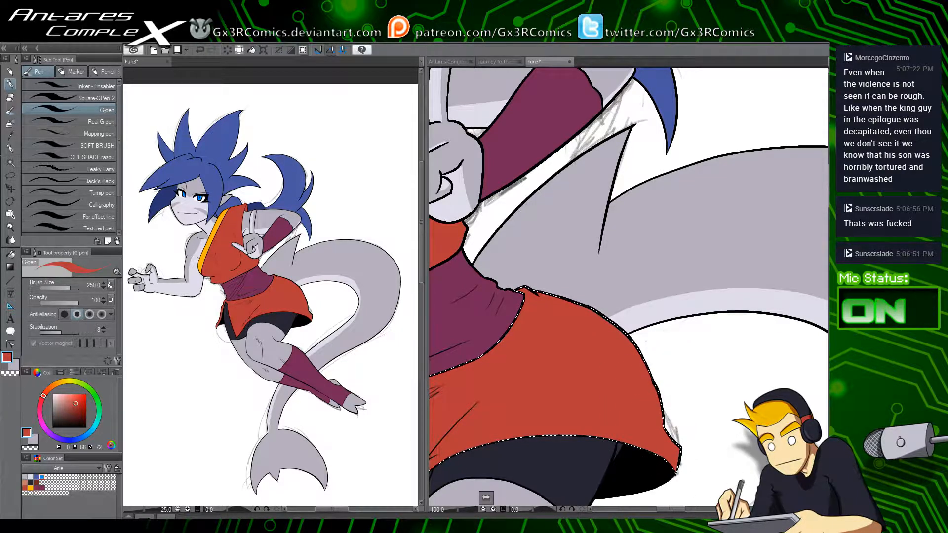
key("e")
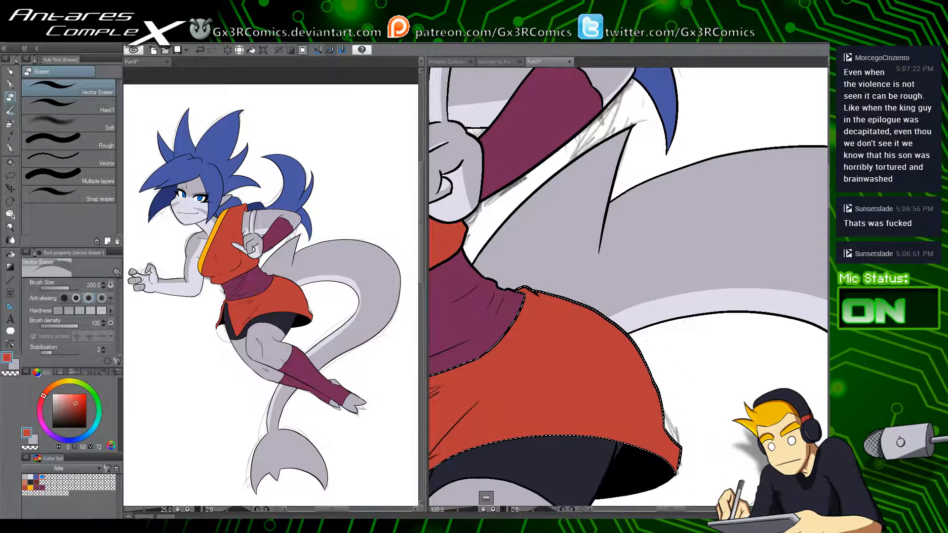
key("p")
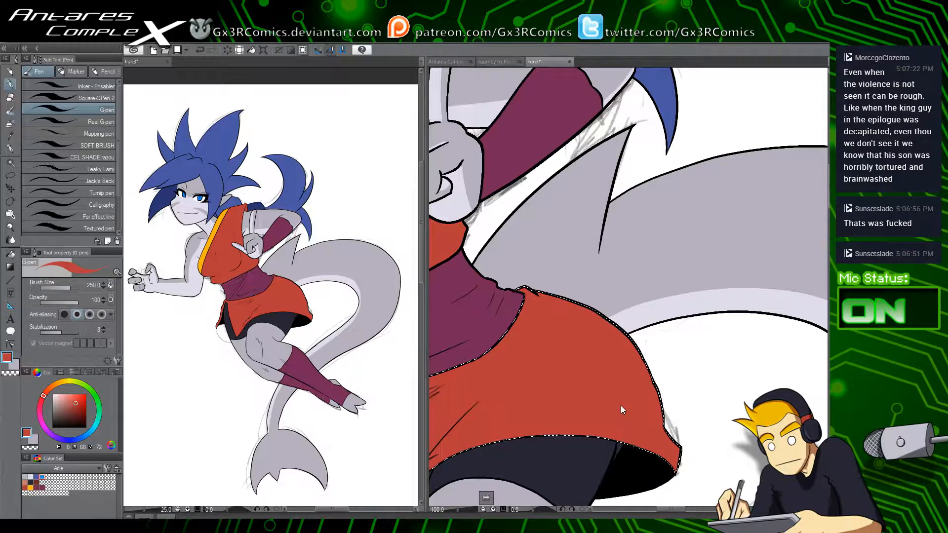
key("ctrl+s")
Step: Sample the pale lavender from the chest and auto-select the skin of the bare shoulder and arm
left_click_drag(482, 239, 605, 471)
left_click_drag(514, 313, 635, 330)
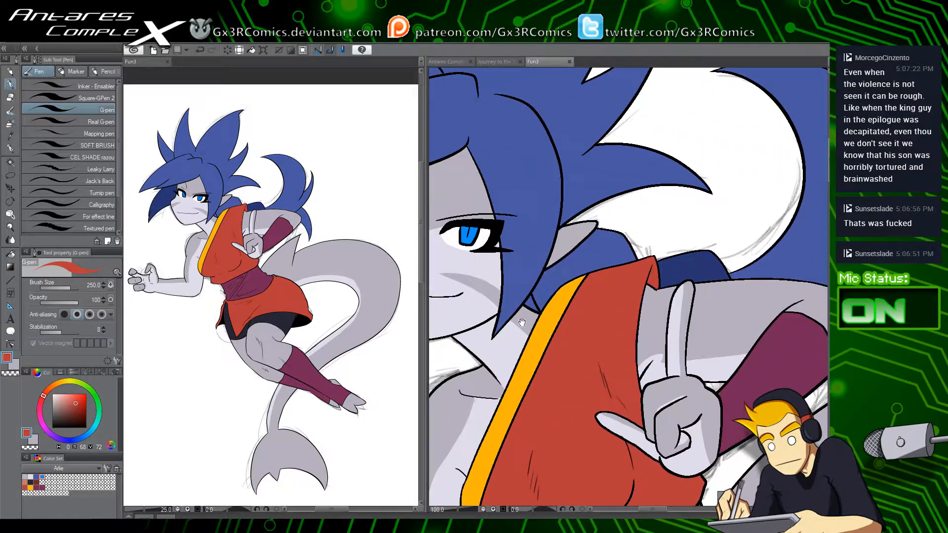
left_click_drag(557, 295, 653, 260)
left_click_drag(576, 428, 575, 312)
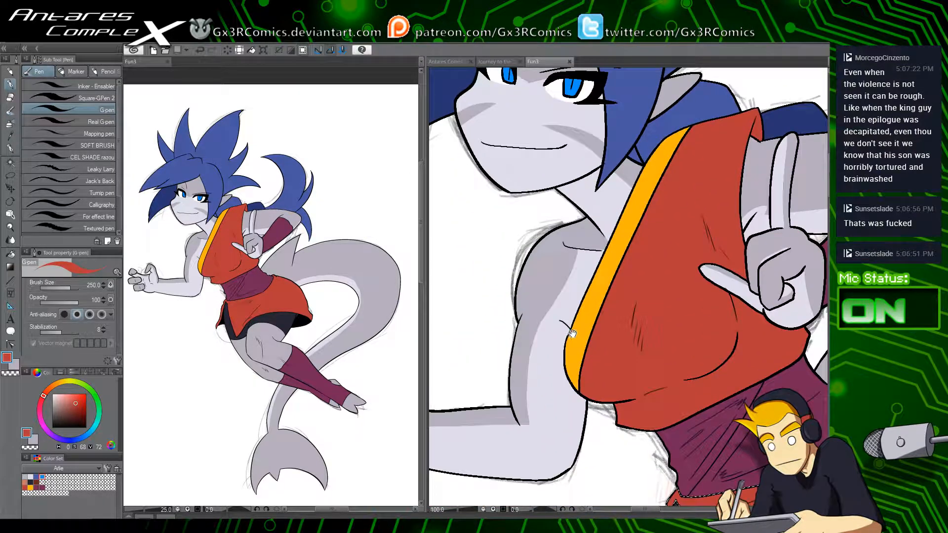
key("o")
key("i")
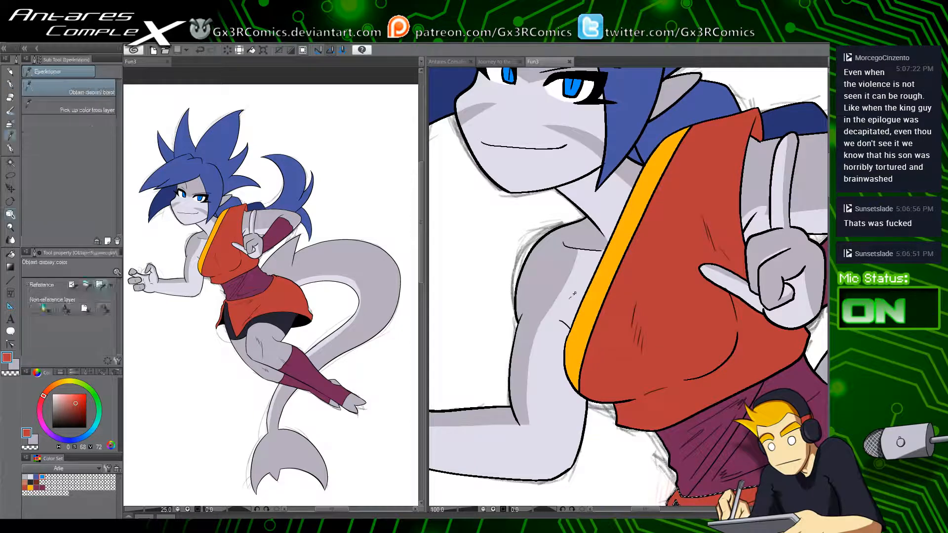
left_click(570, 298)
key("w")
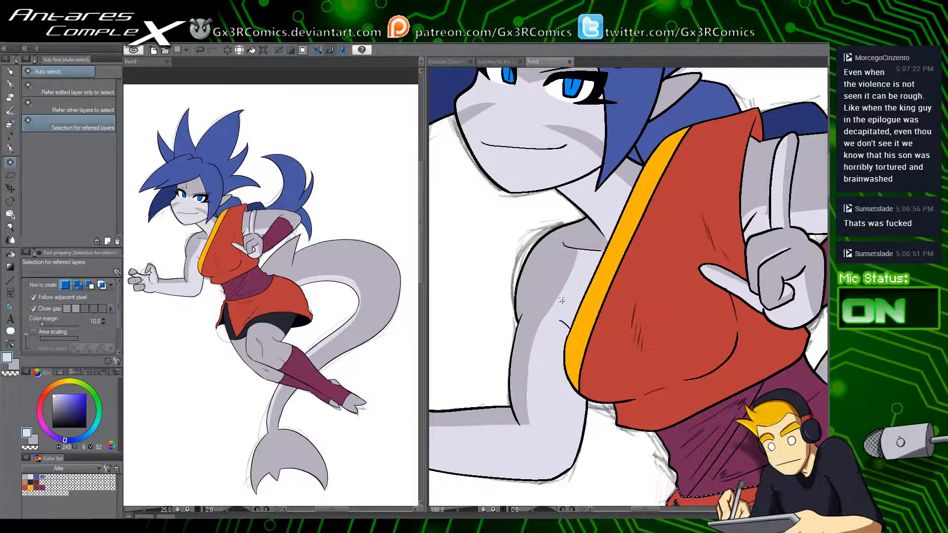
left_click(560, 299)
Step: Paint the pale lavender marking across the chest and inner shoulder with the G-pen, and save the file
key("p")
scroll(573, 270, "up", 1)
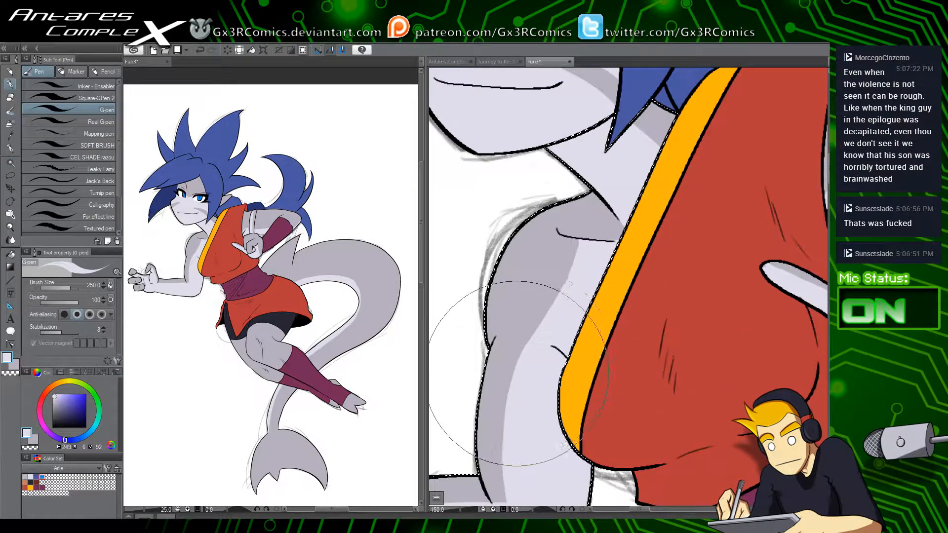
left_click_drag(519, 373, 573, 243)
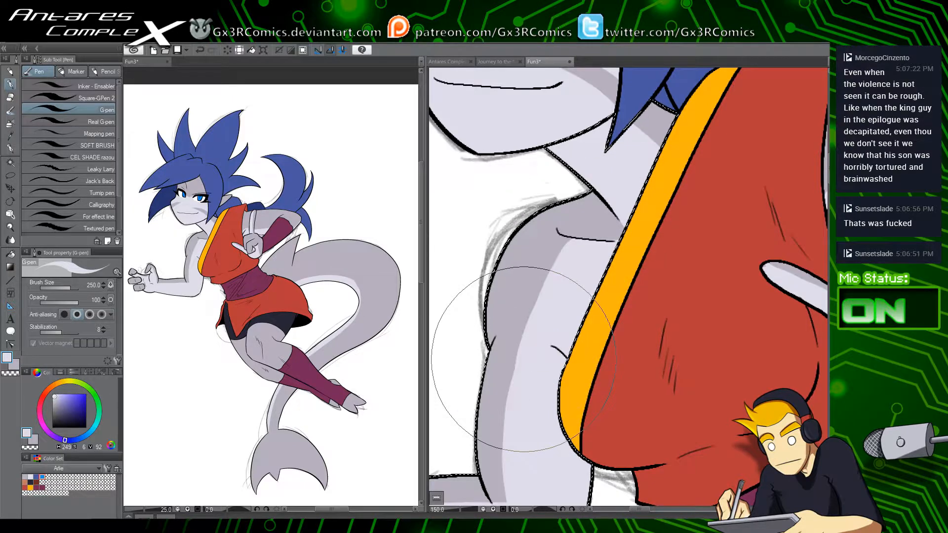
left_click_drag(523, 359, 562, 237)
mouse_move(520, 369)
left_mouse_down()
mouse_move(530, 299)
mouse_move(553, 247)
mouse_move(599, 234)
mouse_move(565, 265)
mouse_move(606, 253)
mouse_move(596, 282)
mouse_move(566, 302)
mouse_move(560, 327)
left_mouse_up()
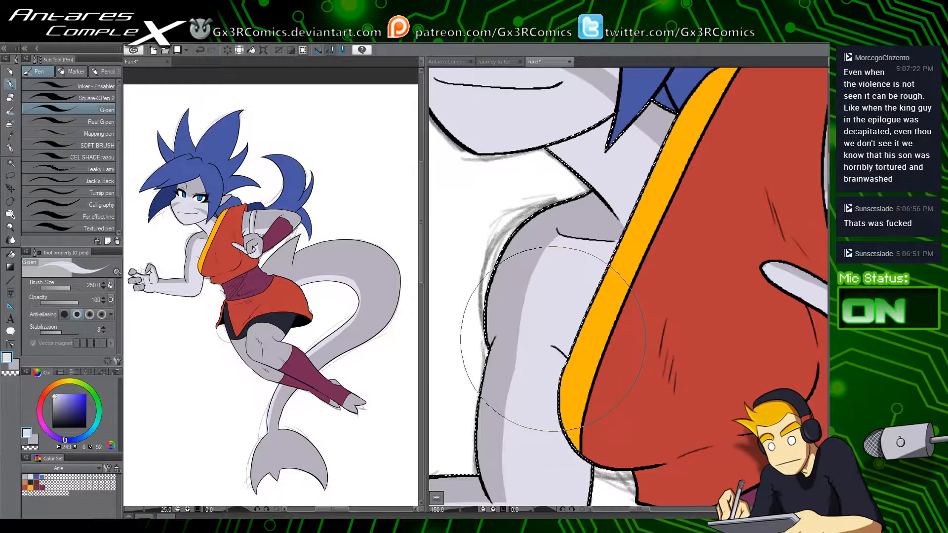
scroll(551, 340, "down", 1)
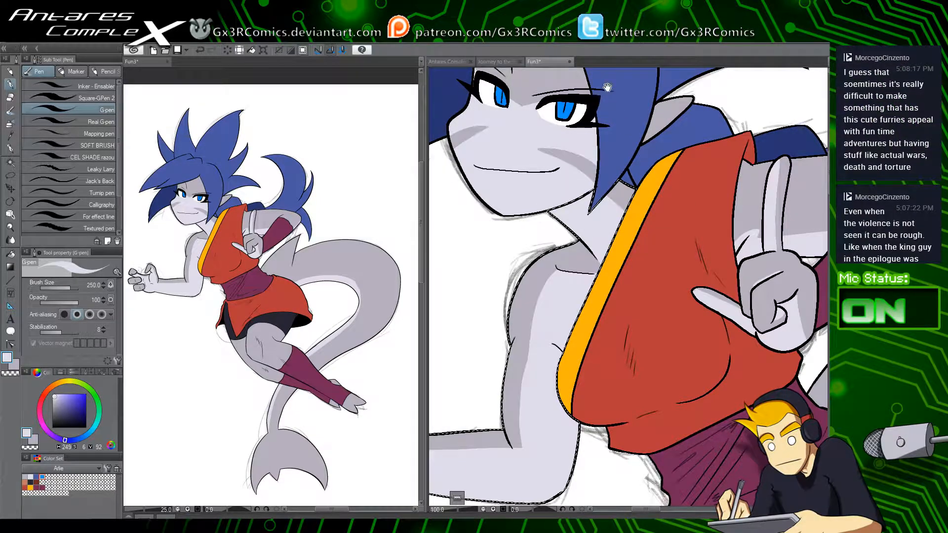
left_click_drag(607, 87, 622, 226)
scroll(489, 389, "down", 3)
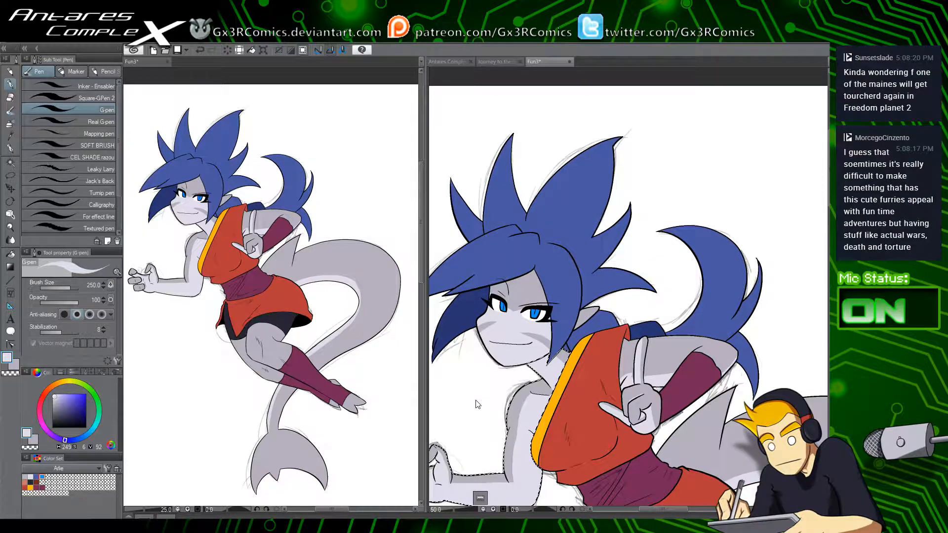
key("ctrl+s")
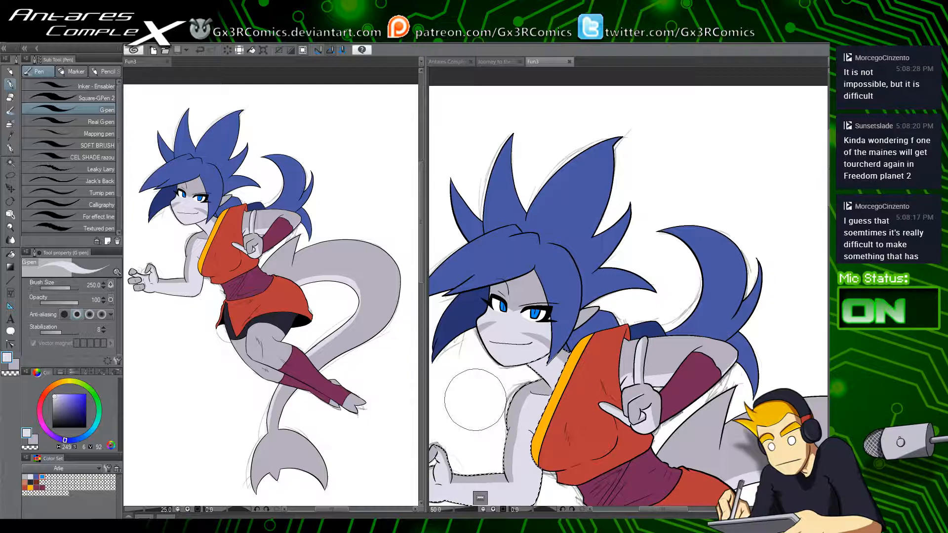
Step: Pick the dark blue shadow color (H 243, S 33, V 22) from the NEIGE color set and auto-select the face
scroll(504, 370, "up", 2)
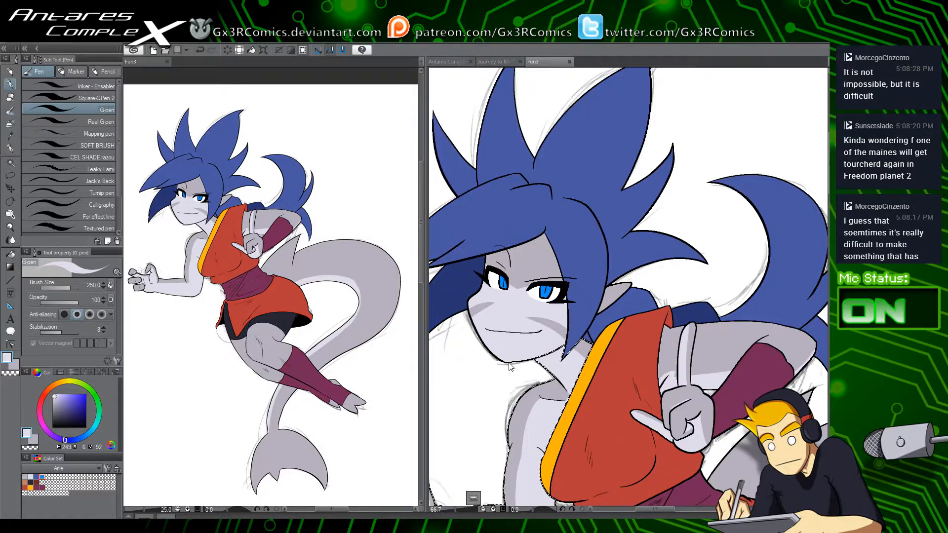
left_click_drag(447, 360, 518, 393)
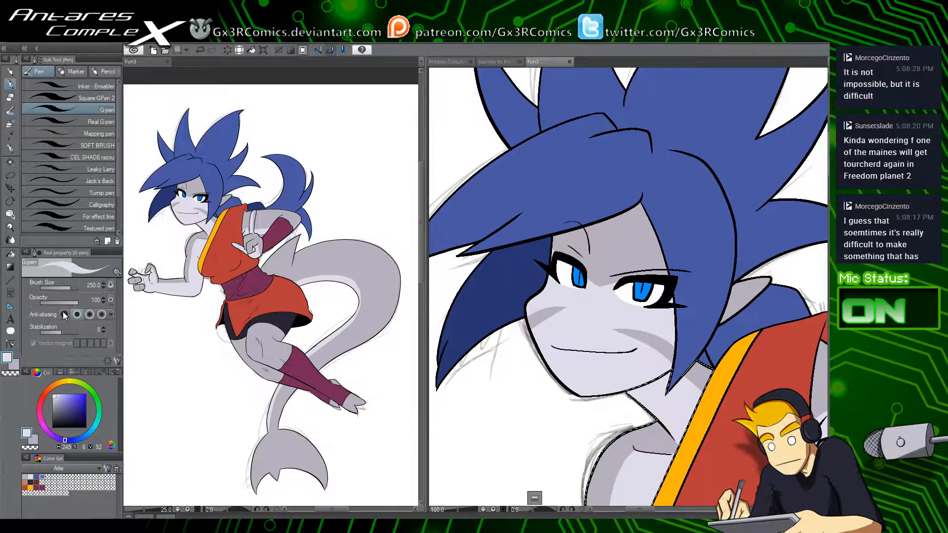
left_click(58, 288)
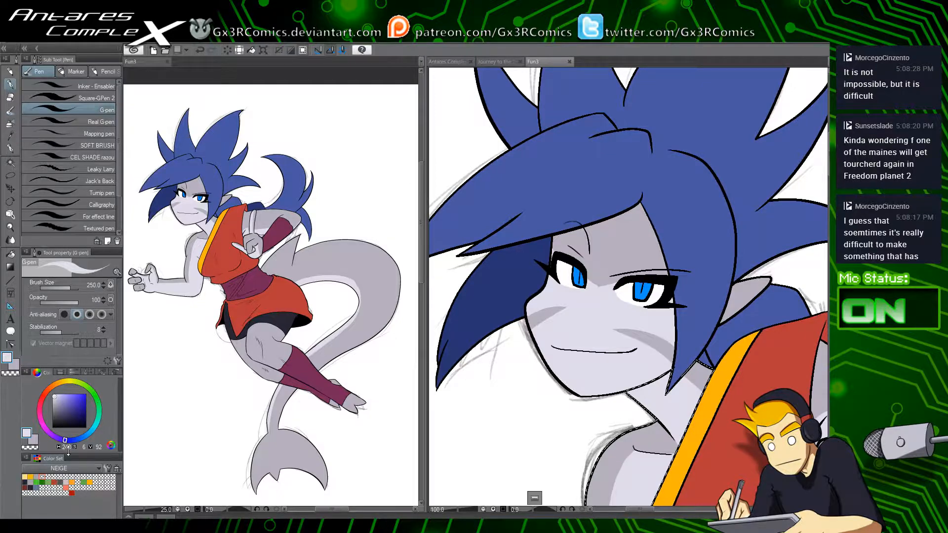
left_click(30, 487)
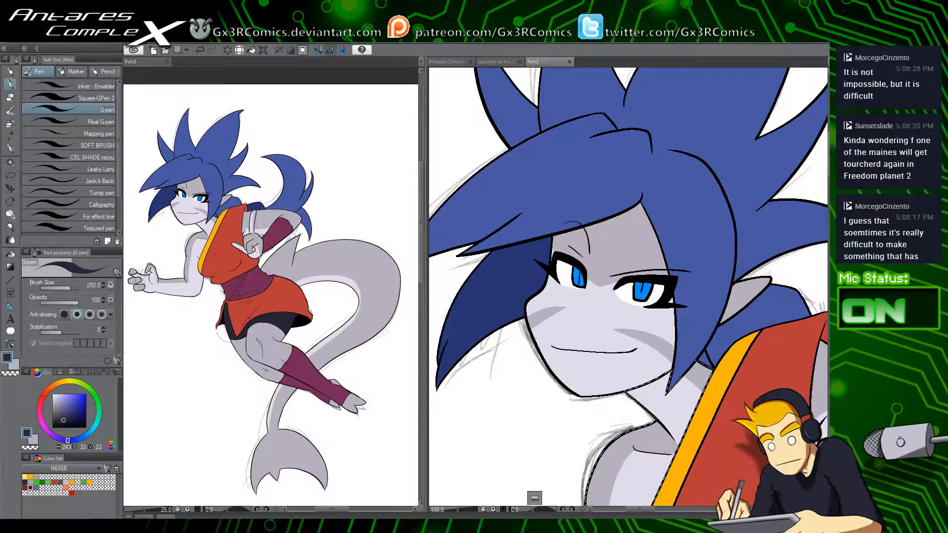
left_click_drag(636, 290, 623, 321)
key("w")
left_click(581, 265)
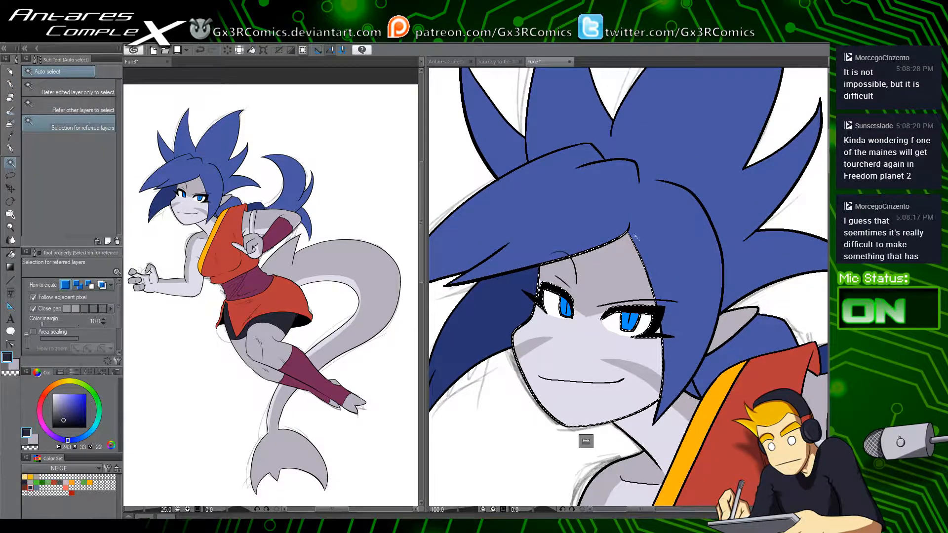
Step: Shade the forehead with a shadow band following the lower edge of the bangs, redoing strokes that miss the shape
key("p")
left_click_drag(491, 283, 651, 210)
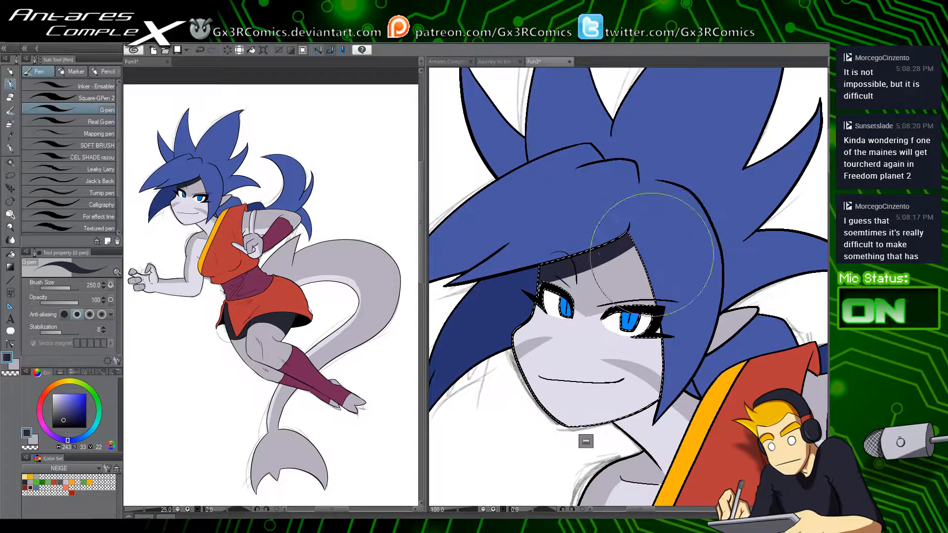
key("ctrl+z")
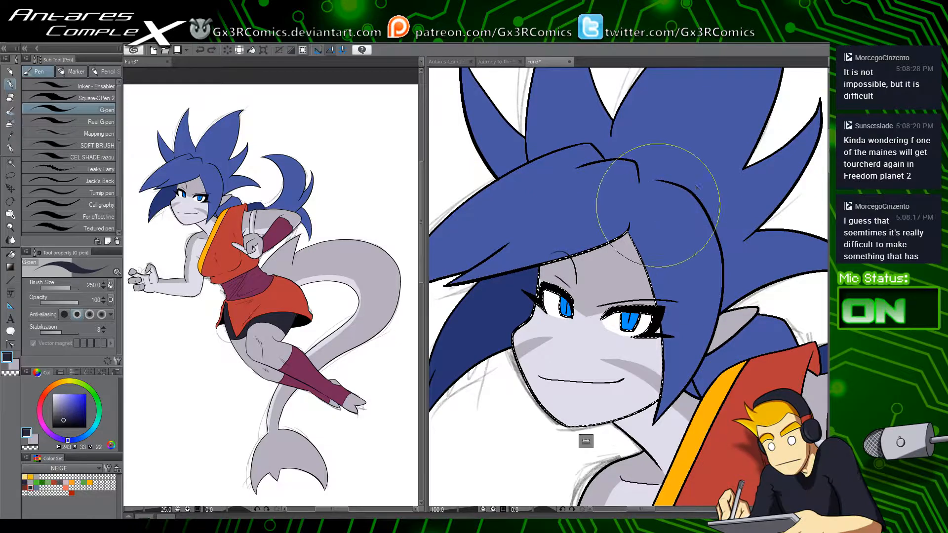
mouse_move(489, 290)
left_mouse_down()
mouse_move(574, 251)
mouse_move(648, 194)
mouse_move(664, 383)
left_mouse_up()
key("ctrl+z")
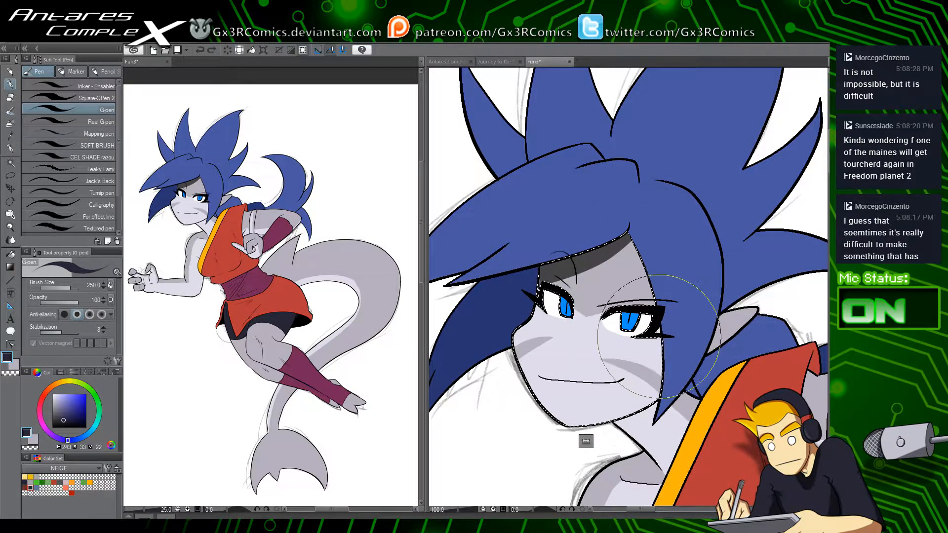
Step: Extend the face shadow down the cheek along the inner edge of the long side lock
key("w")
key("p")
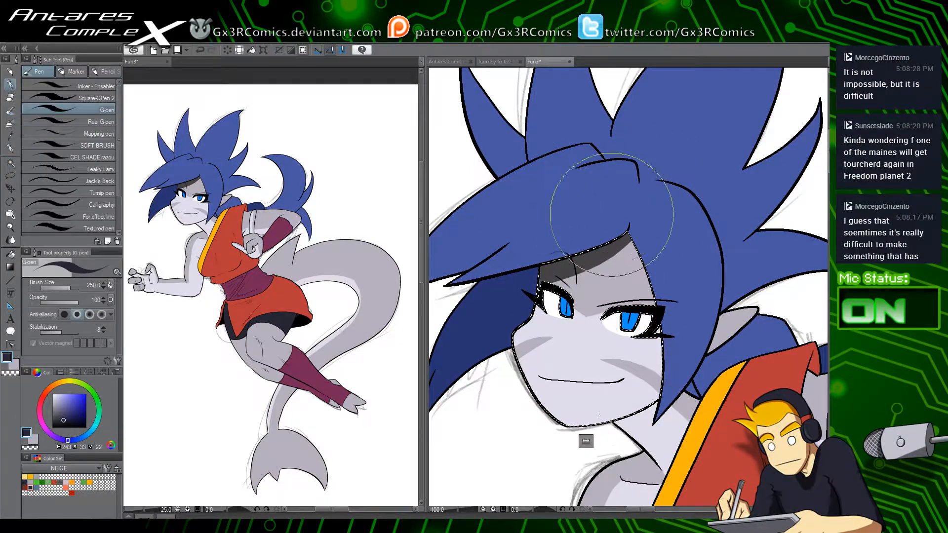
left_click_drag(617, 214, 624, 434)
key("ctrl+z")
mouse_move(603, 193)
left_mouse_down()
mouse_move(641, 417)
mouse_move(622, 384)
left_mouse_up()
key("ctrl+z")
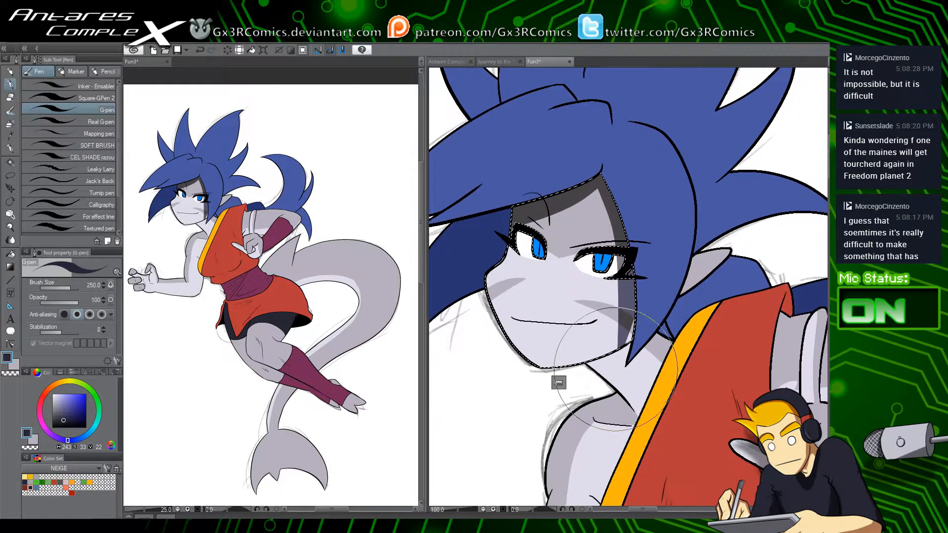
Step: Auto-select the neck and shade it beneath the jaw and the side lock
key("w")
key("p")
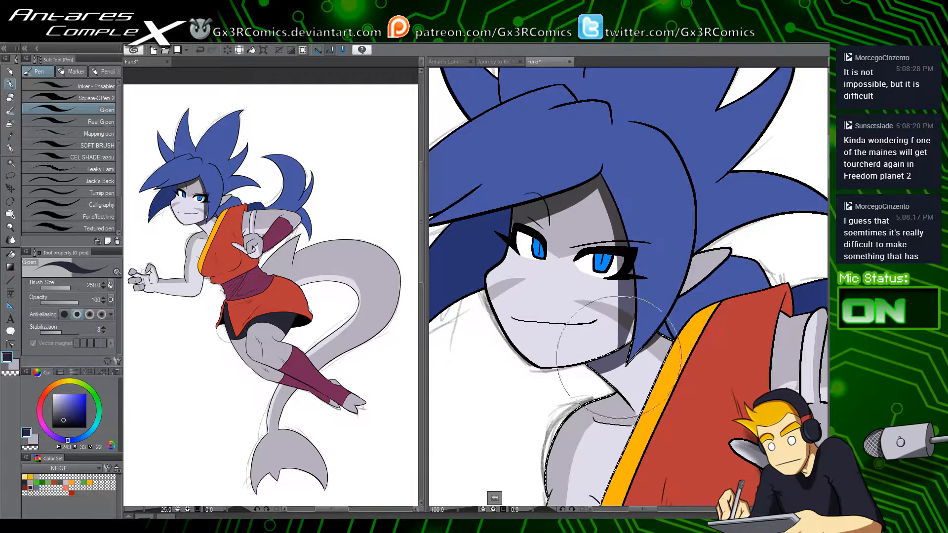
left_click_drag(664, 287, 678, 330)
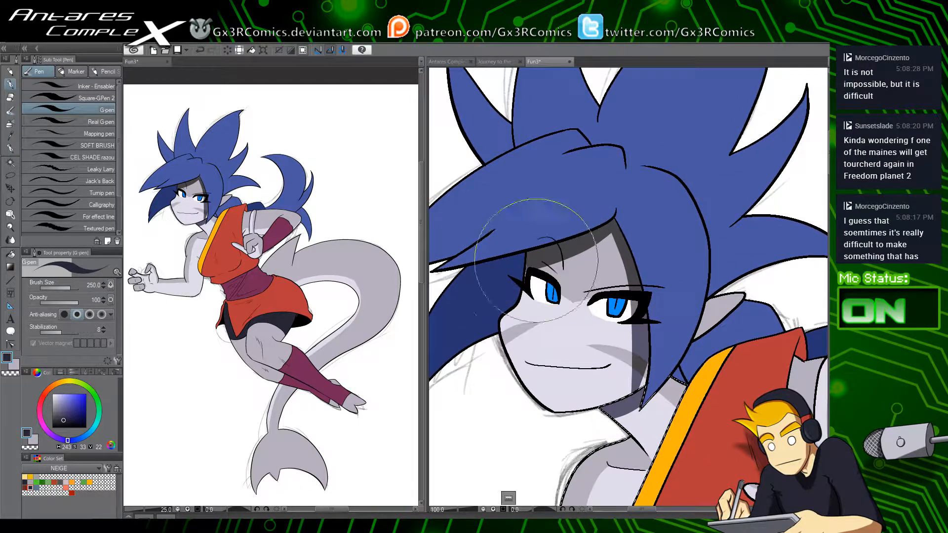
Step: Auto-select the hair lock behind the face and shade its inner side, leaving tapered streaks toward the outer edge
key("w")
key("ctrl+d")
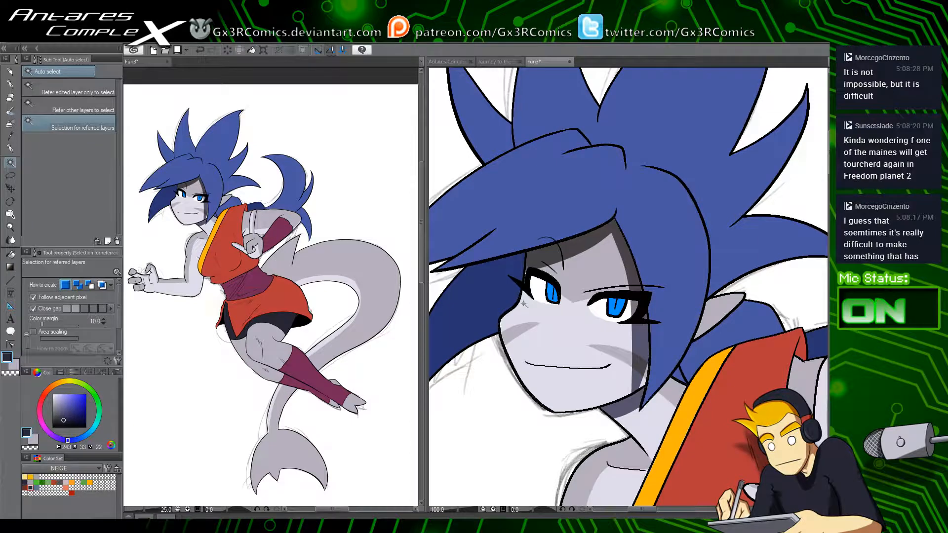
left_click(494, 305)
left_click_drag(479, 341, 569, 307)
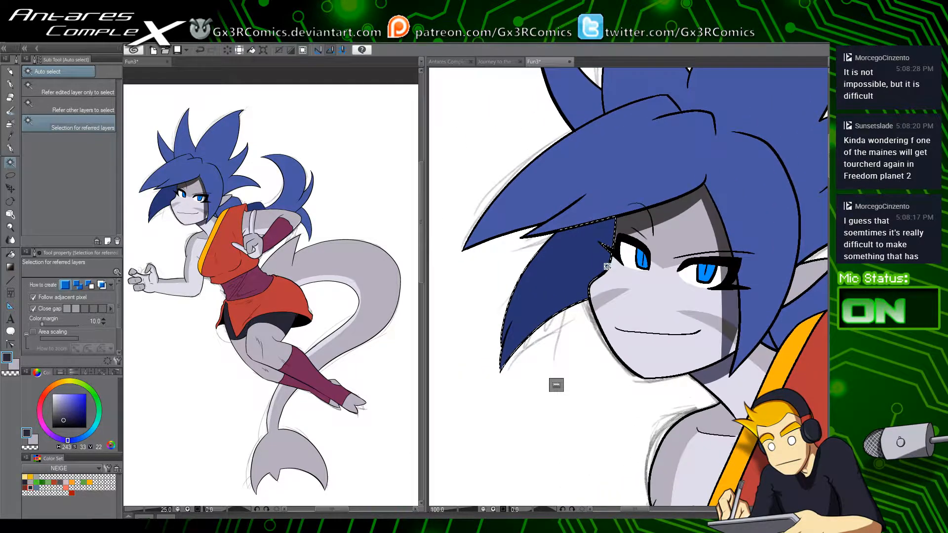
key("p")
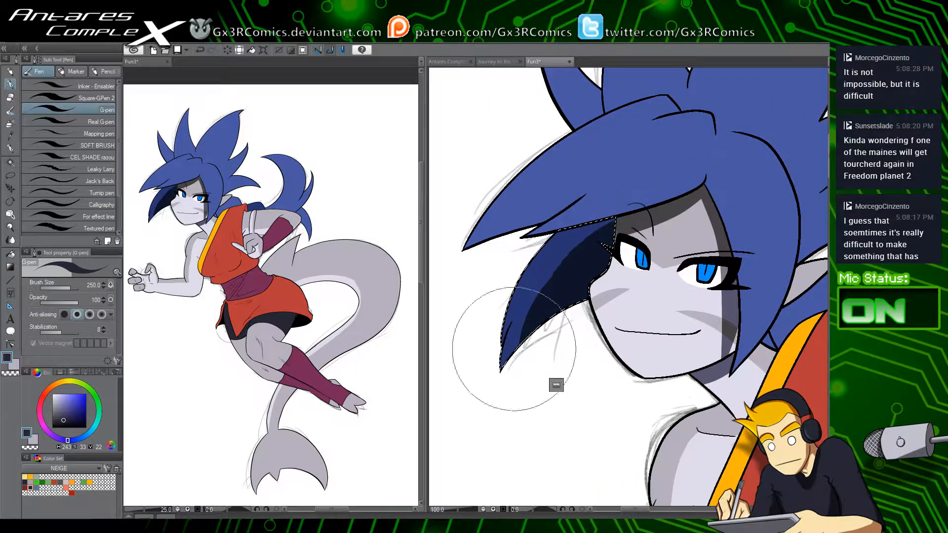
key("ctrl+z")
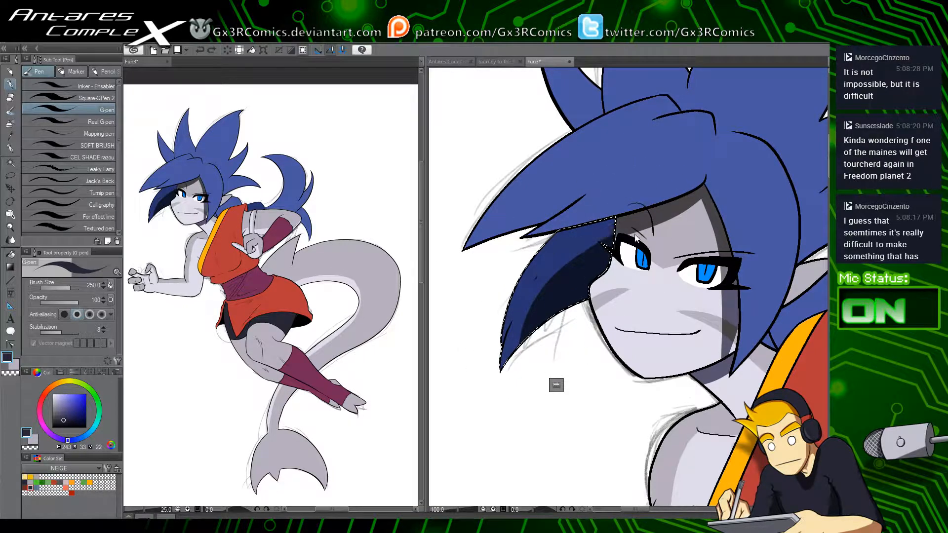
left_click_drag(537, 280, 605, 234)
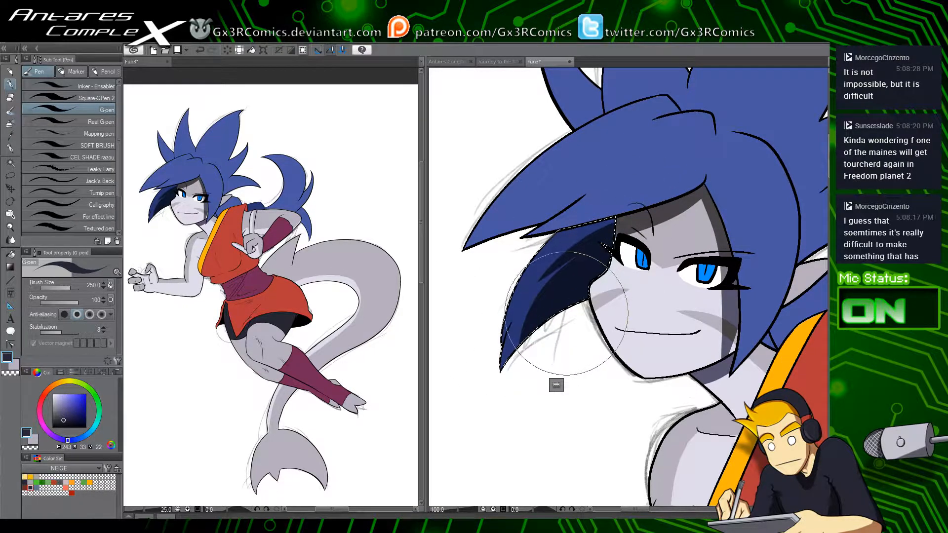
Step: Auto-select the main hair and shade along the bangs' lower edge, the parting point and the side lock's inner edge
key("w")
left_click(603, 215)
left_click_drag(605, 218, 558, 283)
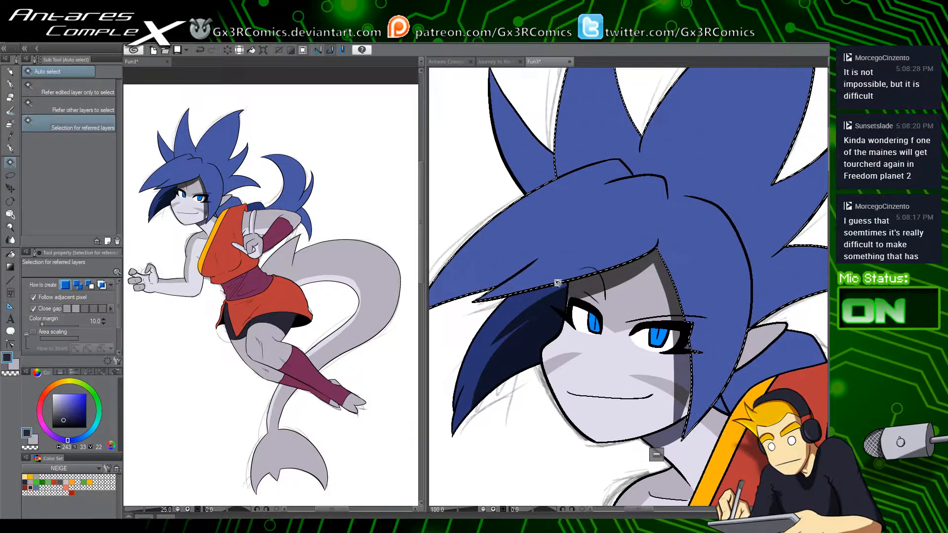
key("p")
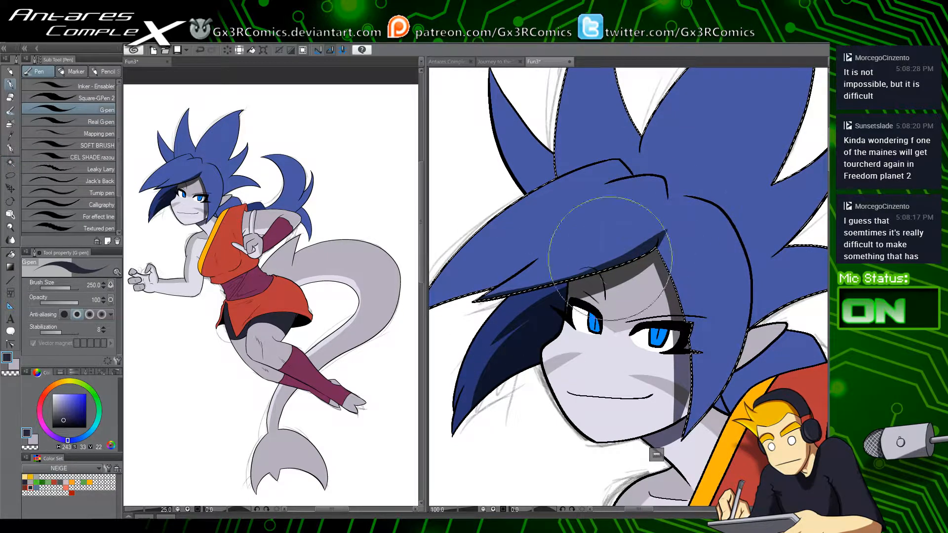
key("ctrl+z")
mouse_move(469, 302)
left_mouse_down()
mouse_move(635, 267)
mouse_move(675, 222)
left_mouse_up()
key("ctrl+z")
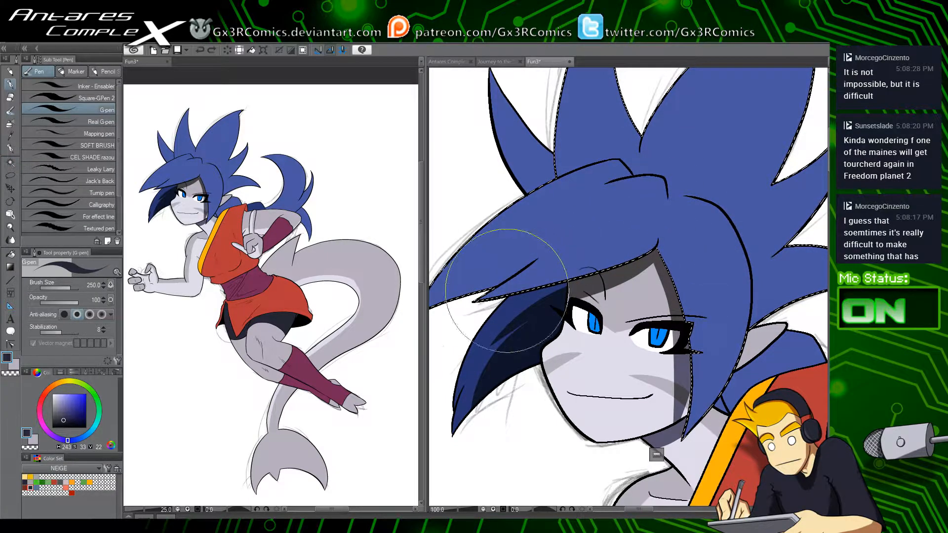
mouse_move(469, 310)
left_mouse_down()
mouse_move(645, 254)
mouse_move(669, 212)
left_mouse_up()
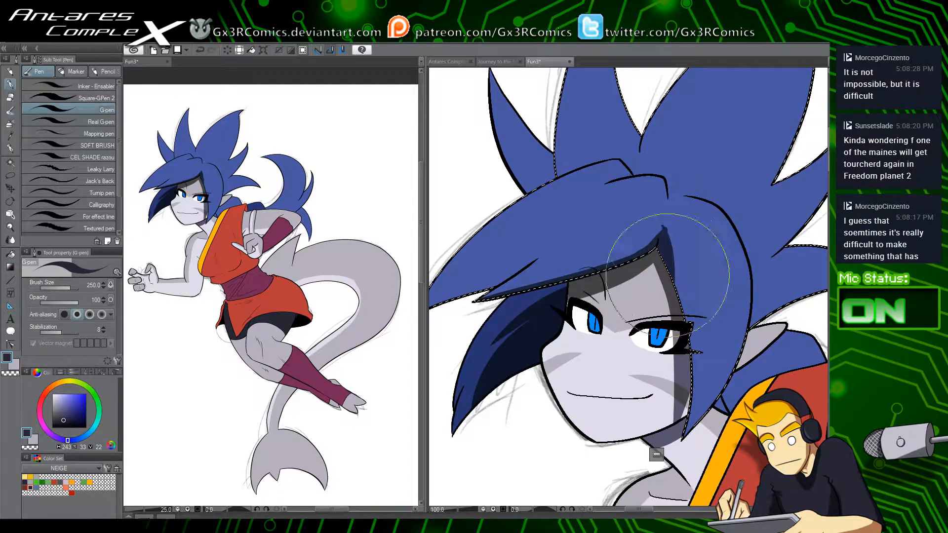
mouse_move(666, 234)
left_mouse_down()
mouse_move(668, 342)
mouse_move(660, 320)
left_mouse_up()
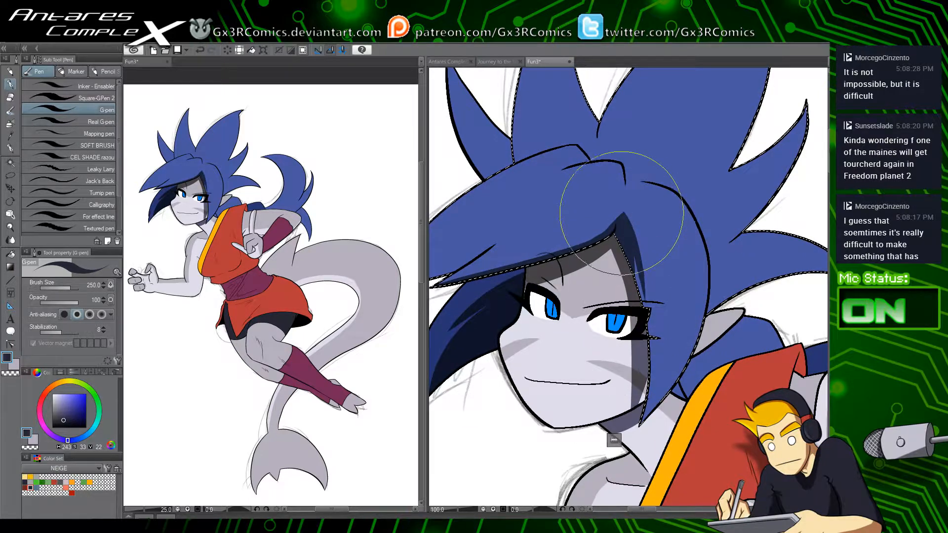
Step: Shade beneath the overlapping strand at the top of the bangs and trim the shadow's excess with transparent color
left_click_drag(595, 161, 646, 193)
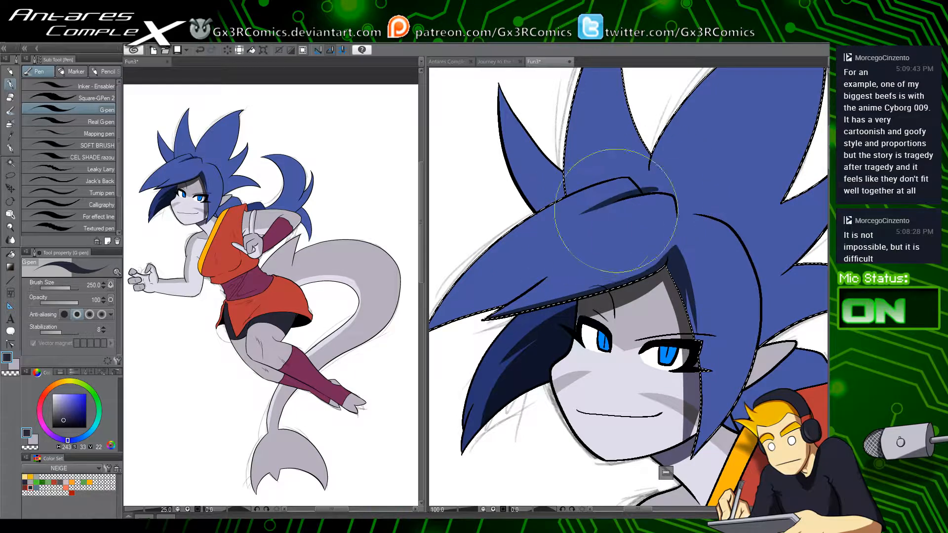
key("c")
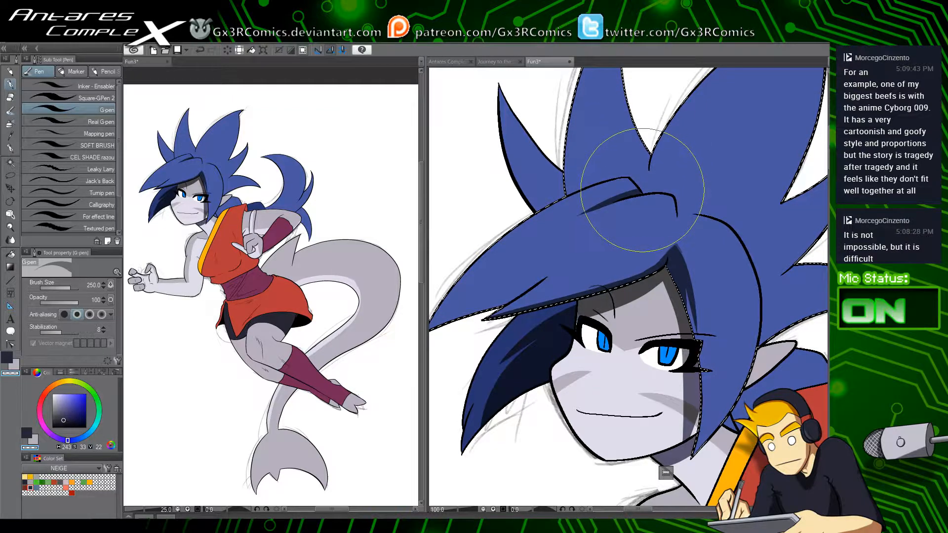
key("c")
key("c")
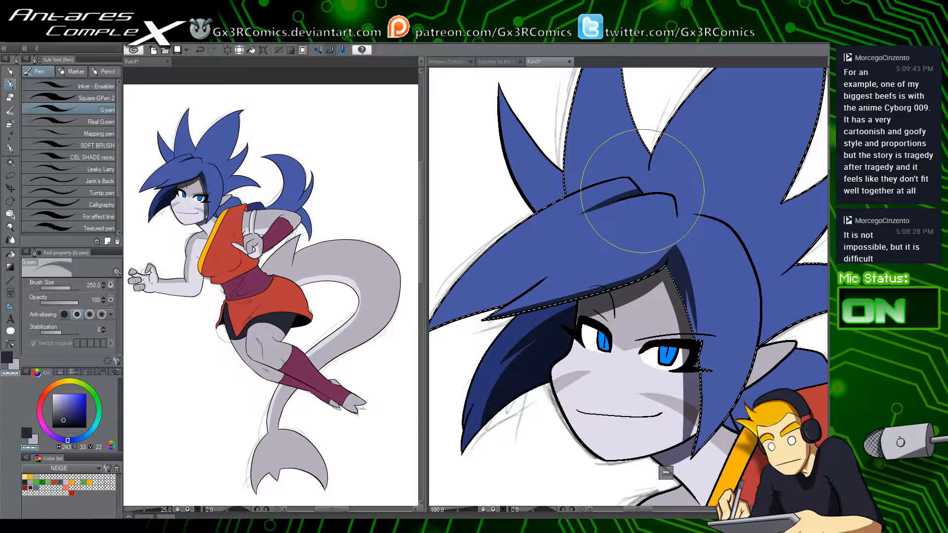
Step: Shade the outer edge of the tall middle hair spike and trim the shadow where it spills onto the bangs
key("c")
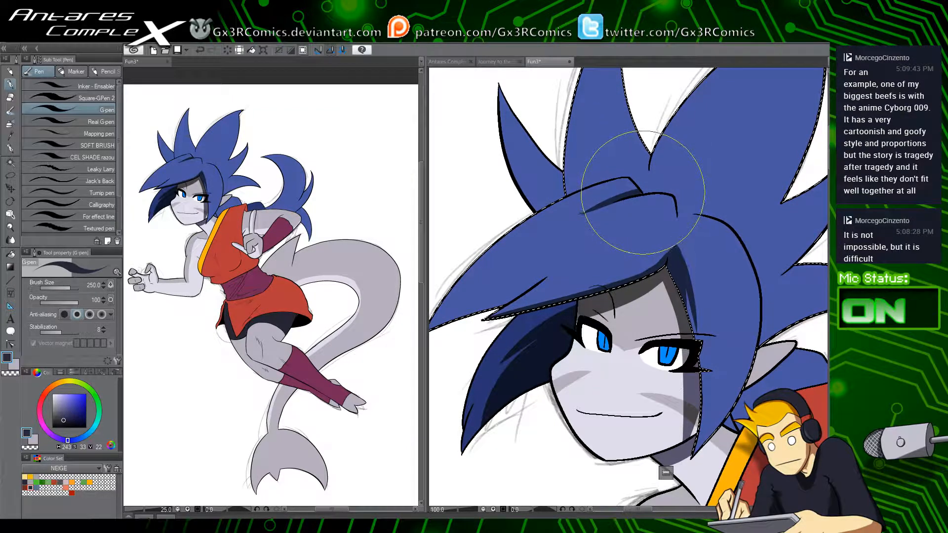
key("c")
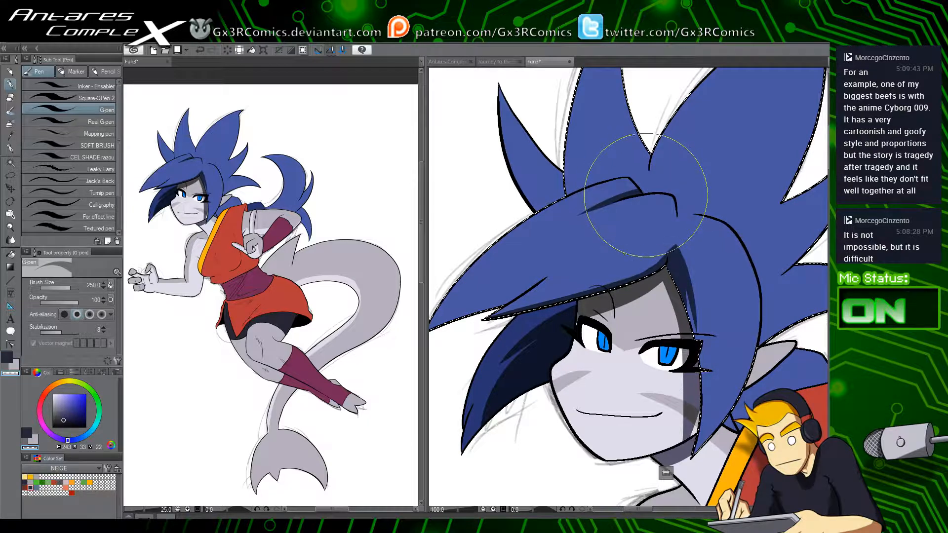
left_click_drag(514, 228, 516, 253)
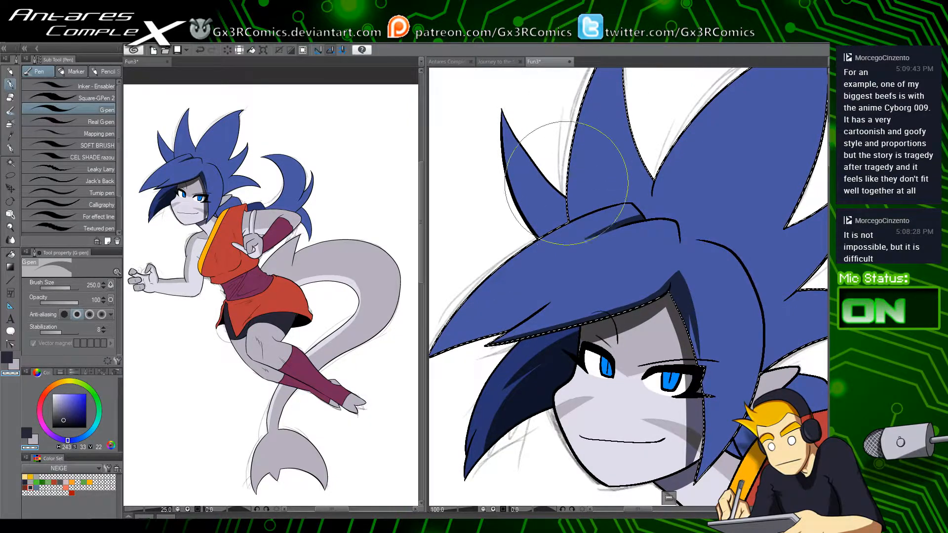
mouse_move(565, 140)
left_mouse_down()
mouse_move(535, 227)
mouse_move(560, 354)
left_mouse_up()
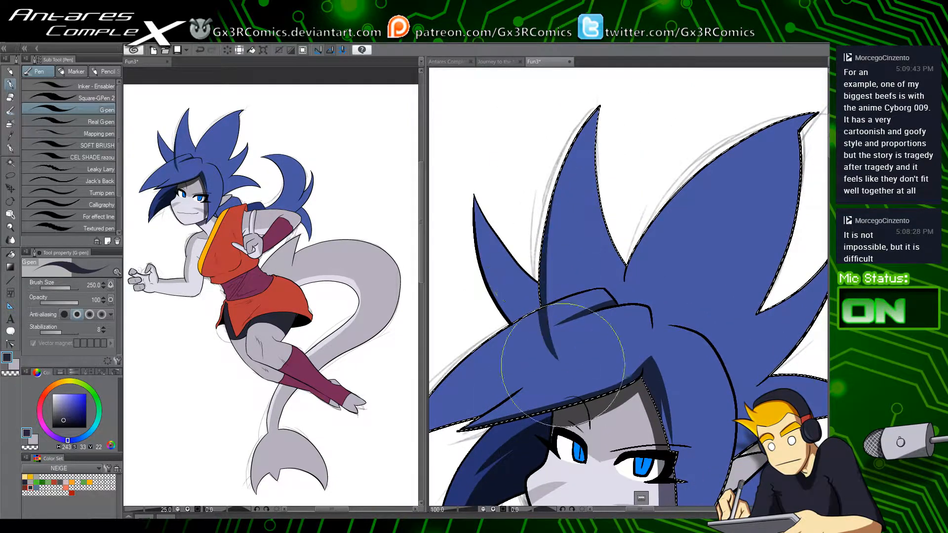
key("ctrl+z")
left_click_drag(562, 159, 550, 331)
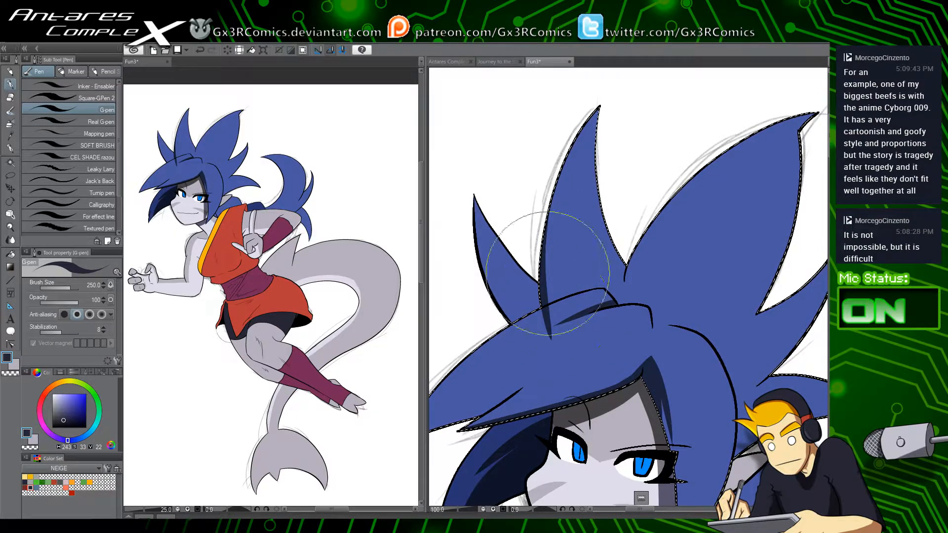
key("c")
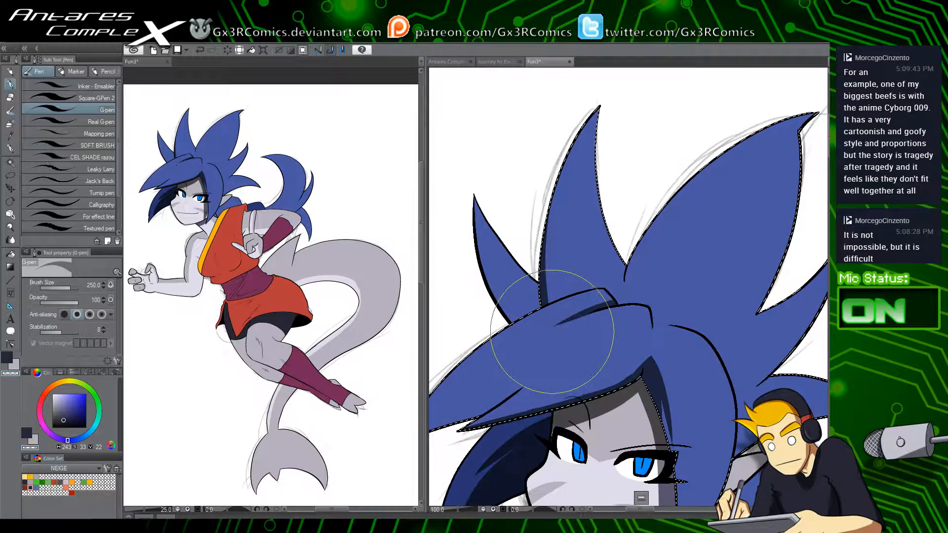
Step: Auto-select the small hair spike behind the bangs and shade its outer edge and base
key("w")
left_click(514, 311)
key("p")
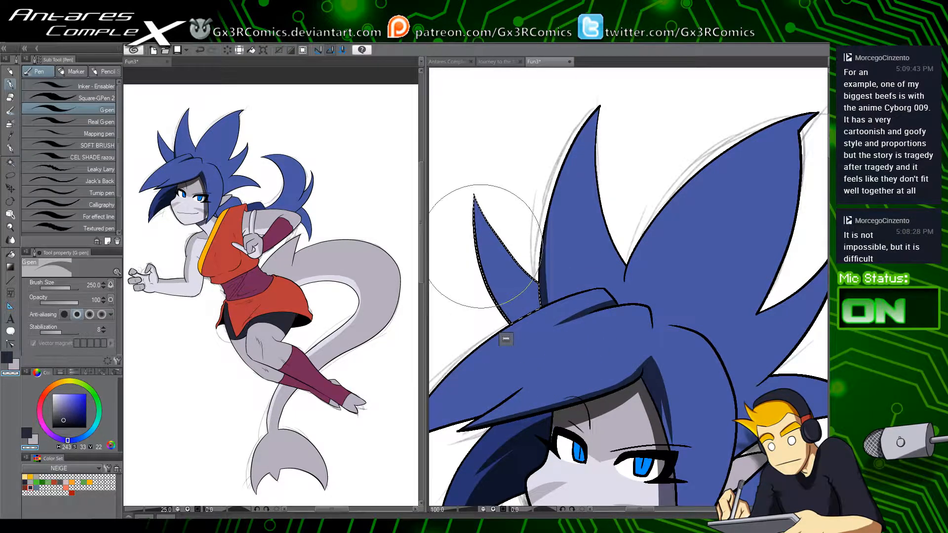
key("c")
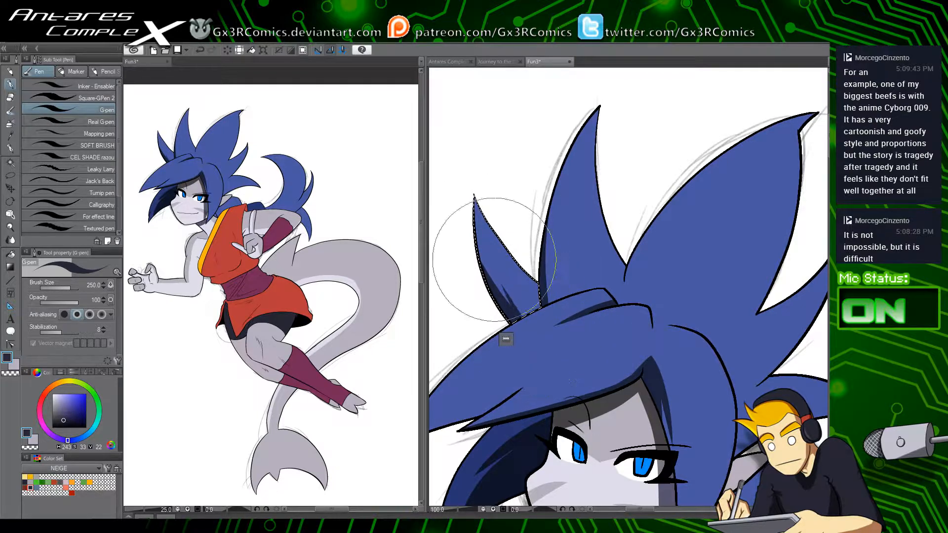
left_click_drag(566, 319, 490, 317)
Step: Auto-select the main hair and shade the large spike's inner edge down to its base, refining the shadow with transparent color
key("w")
left_click(584, 252)
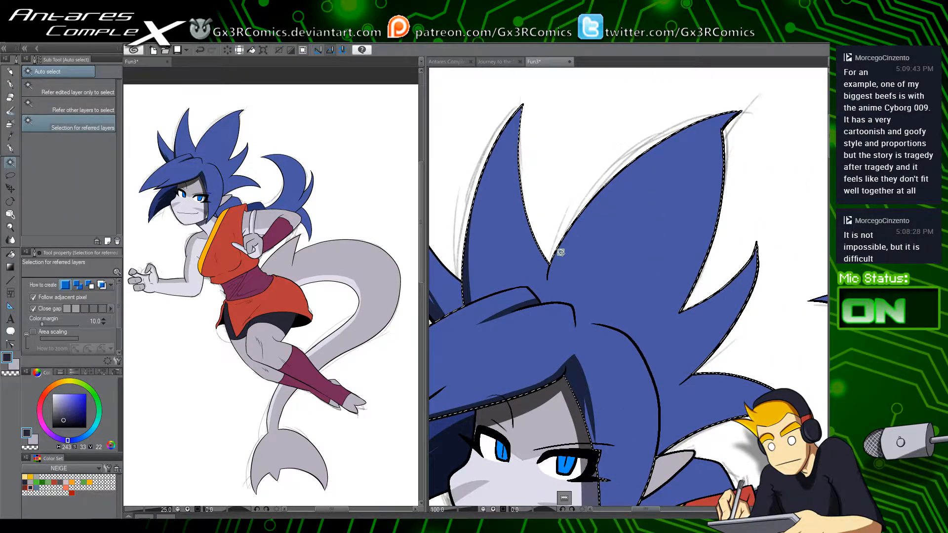
key("p")
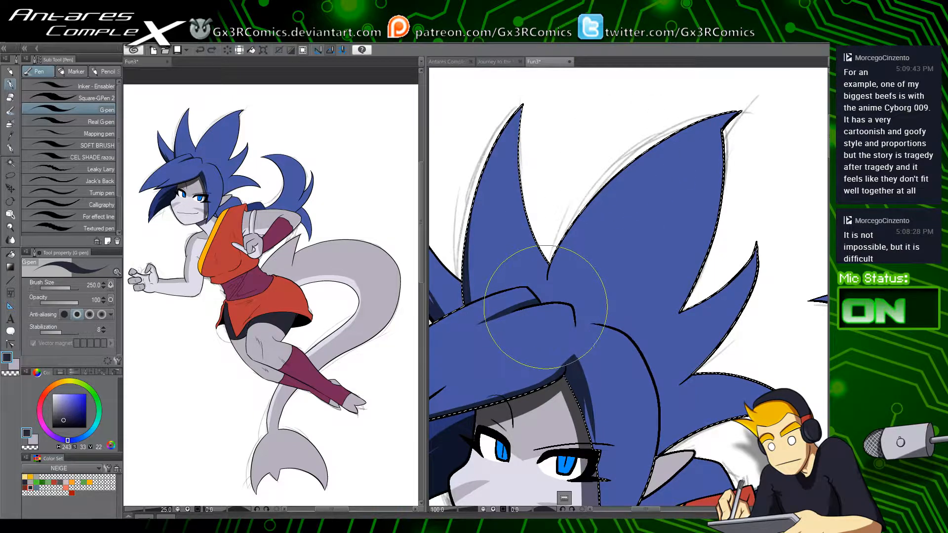
left_click_drag(543, 276, 597, 176)
left_click_drag(657, 139, 573, 266)
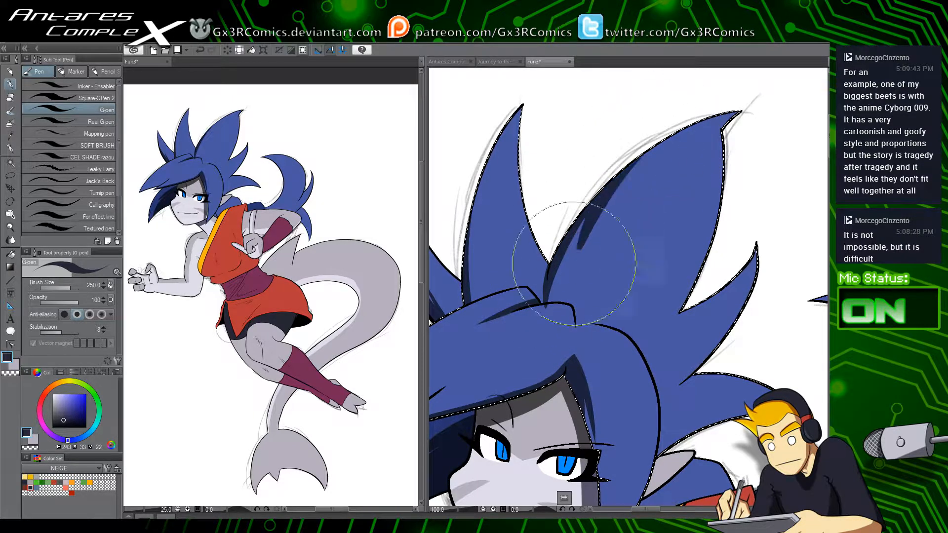
key("c")
key("c")
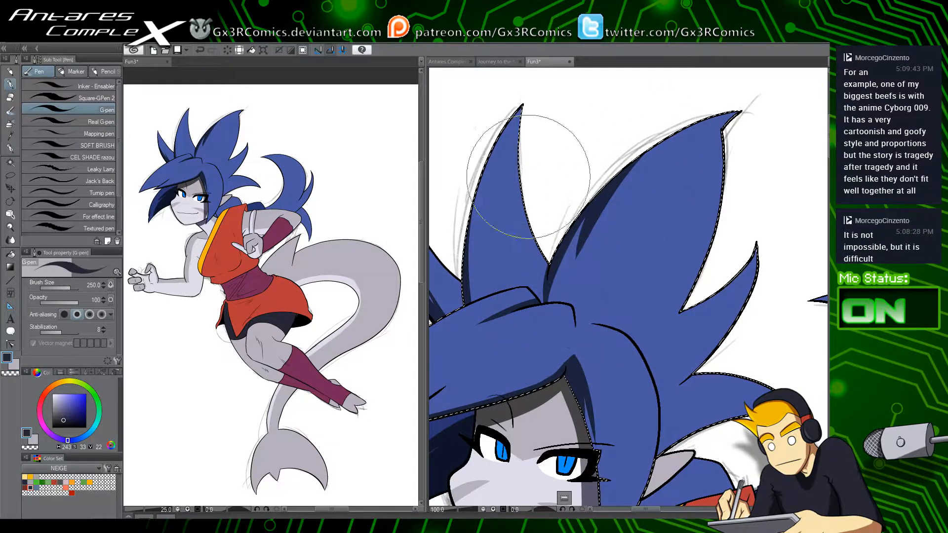
mouse_move(493, 142)
left_mouse_down()
mouse_move(484, 344)
mouse_move(557, 260)
left_mouse_up()
key("c")
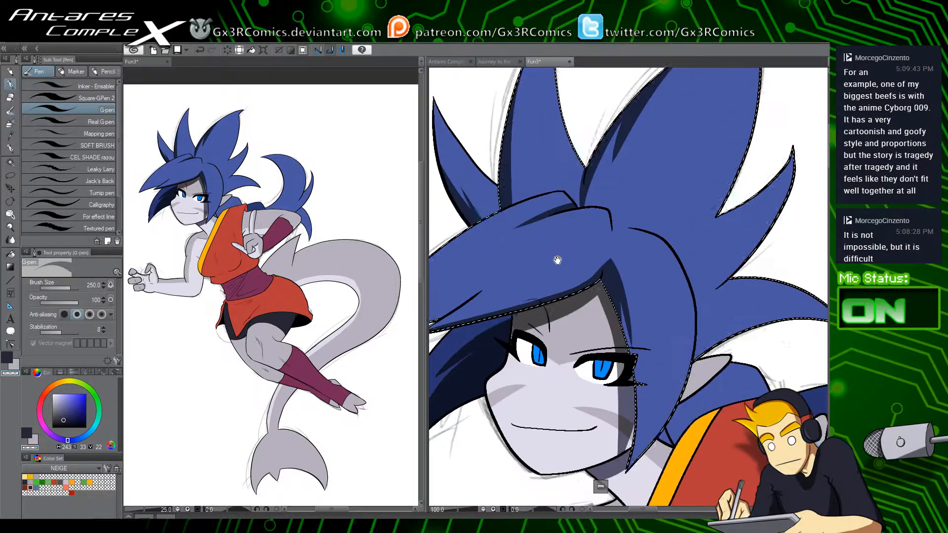
Step: Auto-select the skin, touch up the neck shadow beneath the jaw and shade the armpit crease beside the yellow trim
left_click_drag(572, 397, 537, 306)
left_click_drag(567, 447, 555, 360)
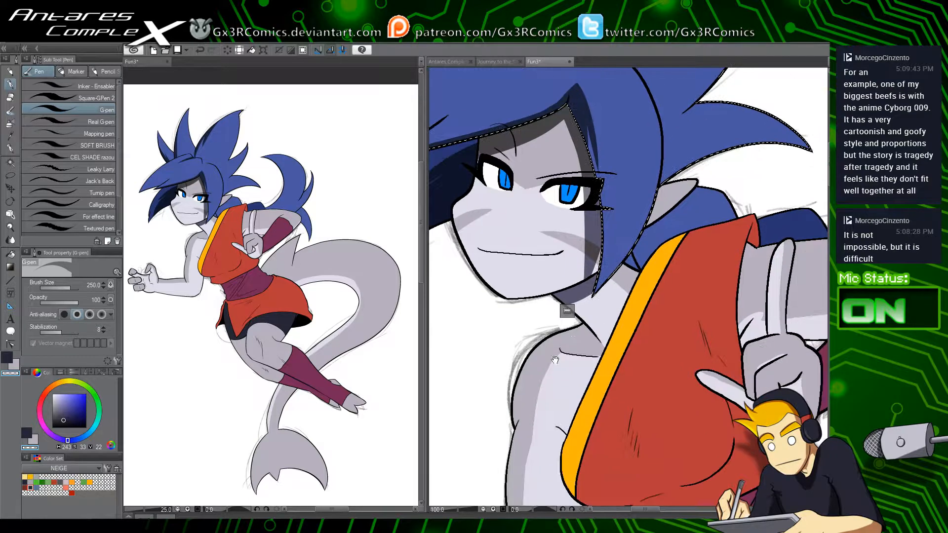
key("w")
left_click(622, 253)
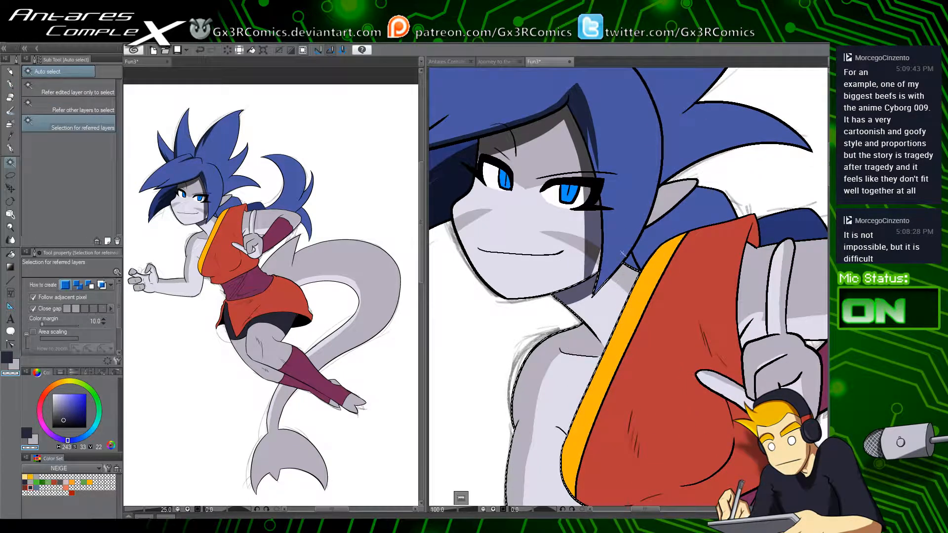
key("p")
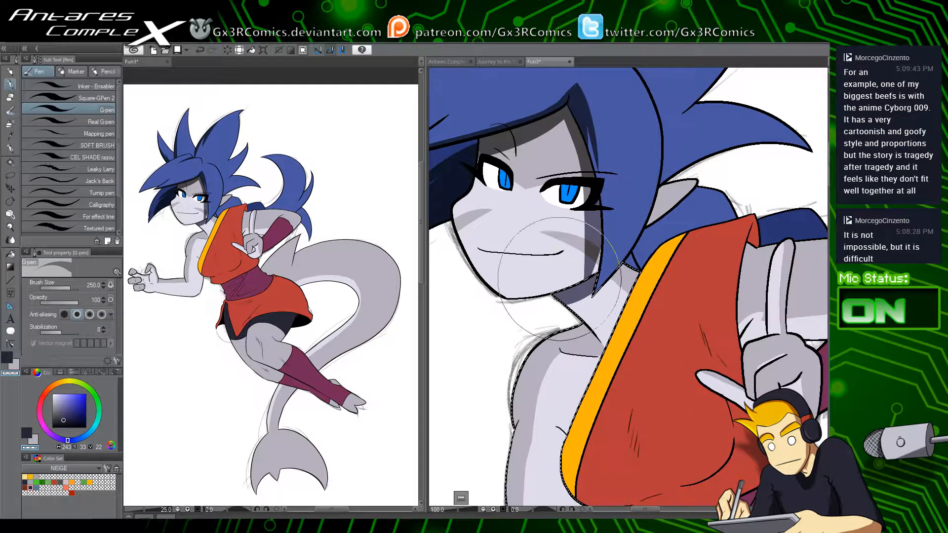
key("c")
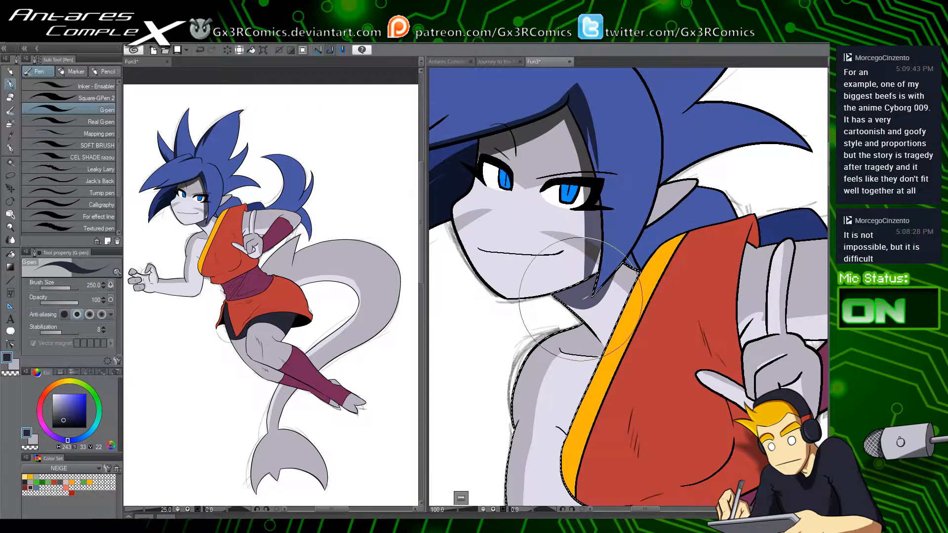
left_click_drag(595, 355, 553, 327)
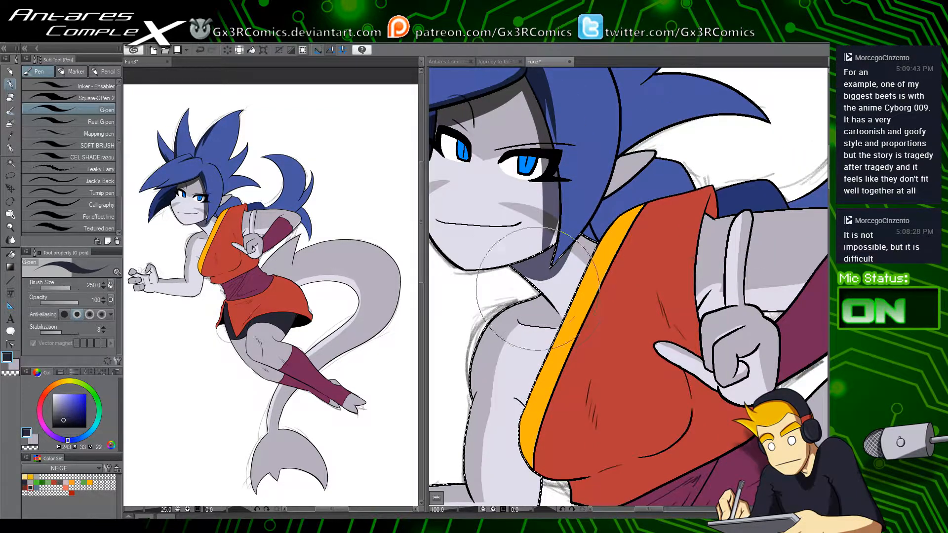
left_click_drag(536, 399, 538, 351)
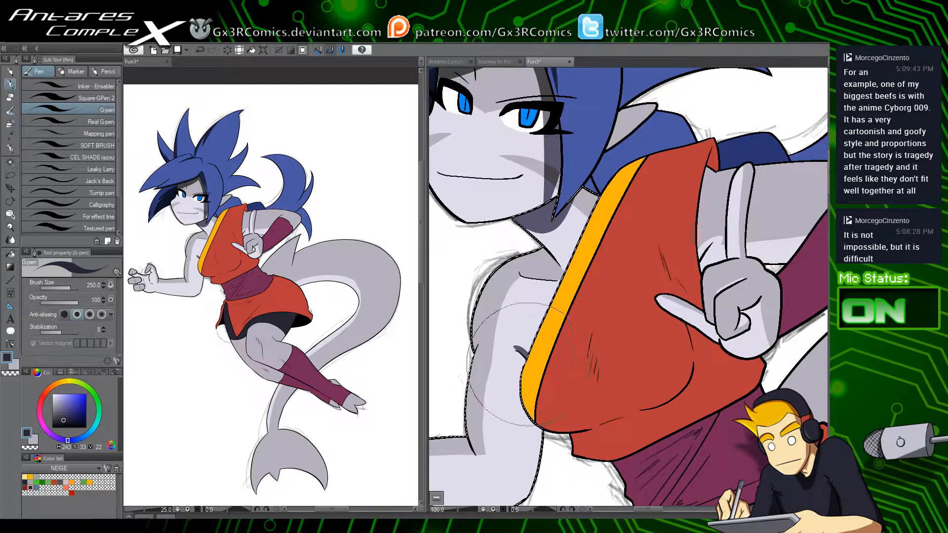
mouse_move(523, 470)
left_mouse_down()
mouse_move(578, 386)
mouse_move(686, 304)
mouse_move(710, 307)
left_mouse_up()
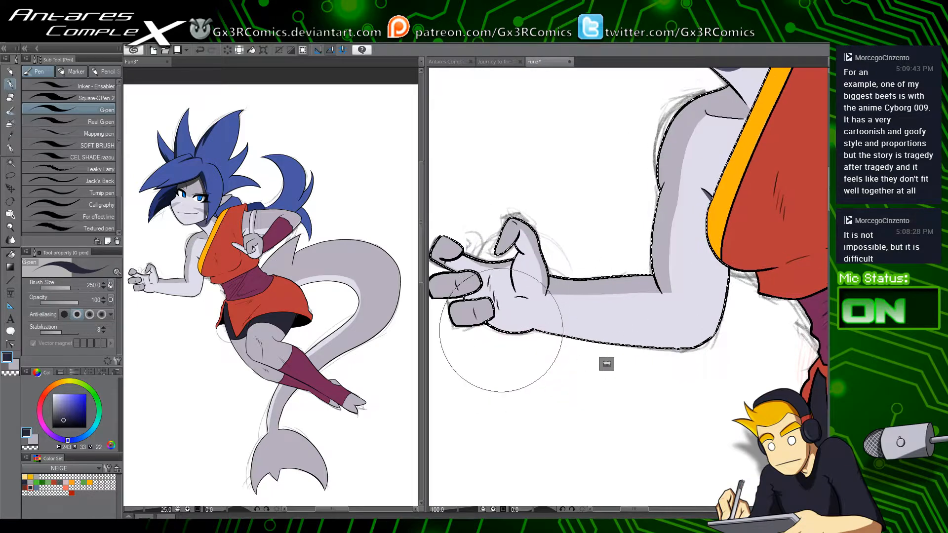
Step: Shade the forearm's underside from the heel of the palm to the elbow, continuing up the back of the upper arm
left_click_drag(580, 339, 625, 338)
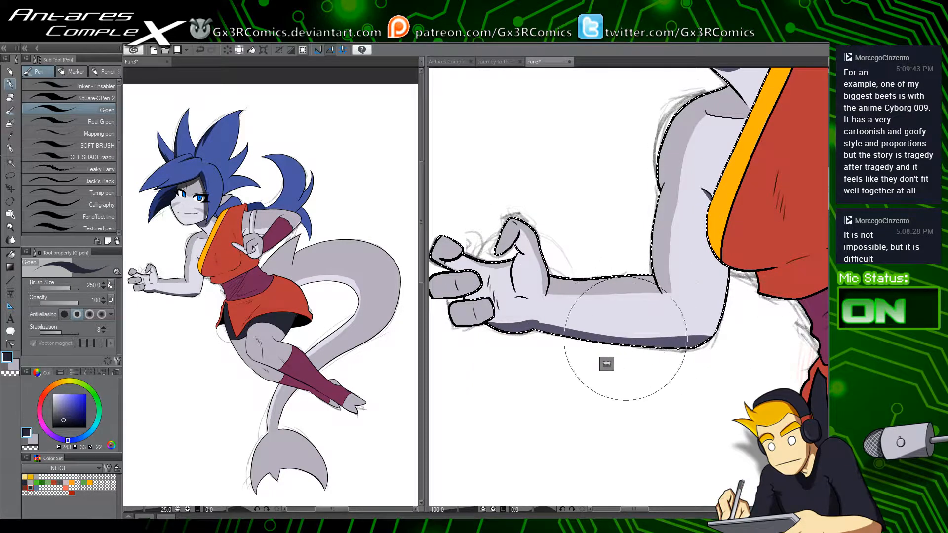
mouse_move(536, 323)
left_mouse_down()
mouse_move(650, 342)
mouse_move(745, 324)
left_mouse_up()
left_click_drag(726, 269, 667, 361)
mouse_move(537, 290)
left_mouse_down()
mouse_move(468, 357)
mouse_move(533, 344)
left_mouse_up()
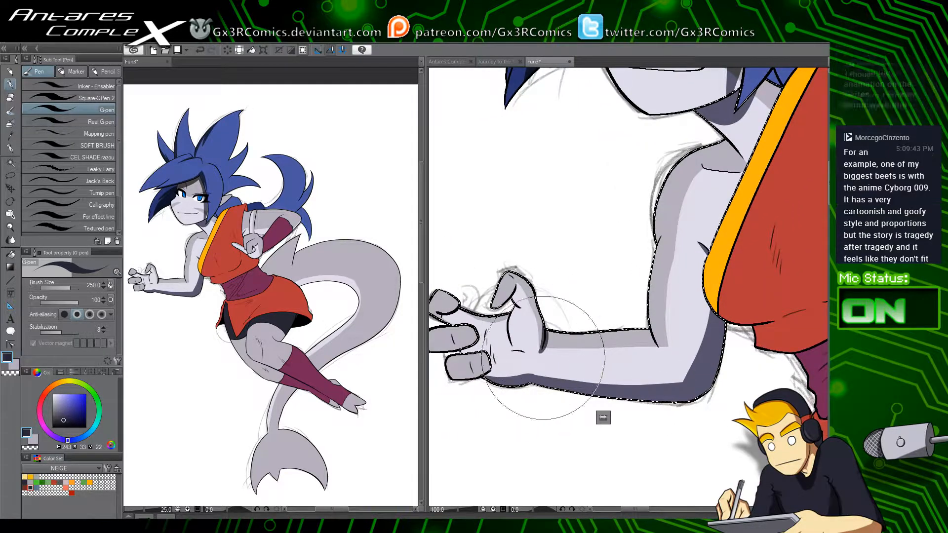
Step: Shade the open hand's lower palm, the thumb's inner side and the underside of the uppermost finger
scroll(539, 352, "up", 2)
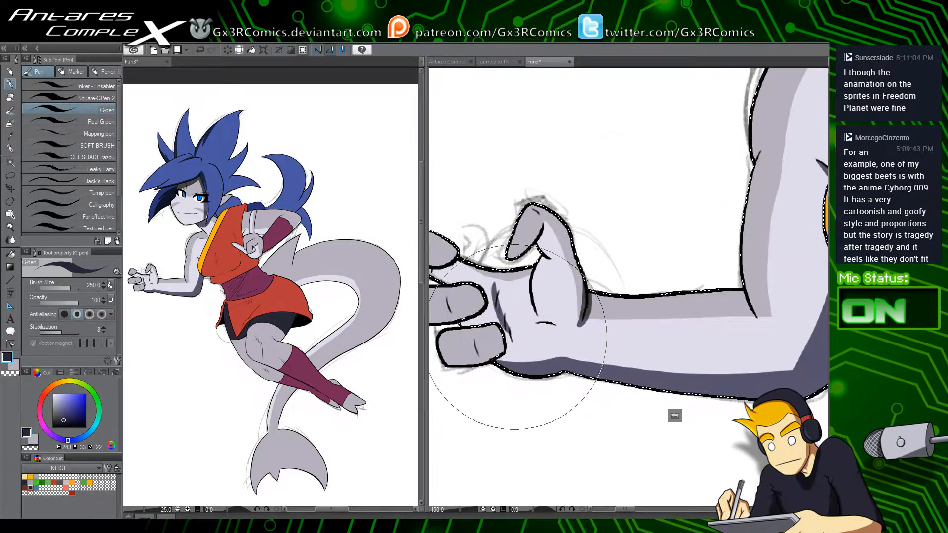
mouse_move(553, 316)
left_mouse_down()
mouse_move(561, 303)
mouse_move(575, 323)
mouse_move(609, 309)
left_mouse_up()
key("ctrl+z")
key("ctrl+z")
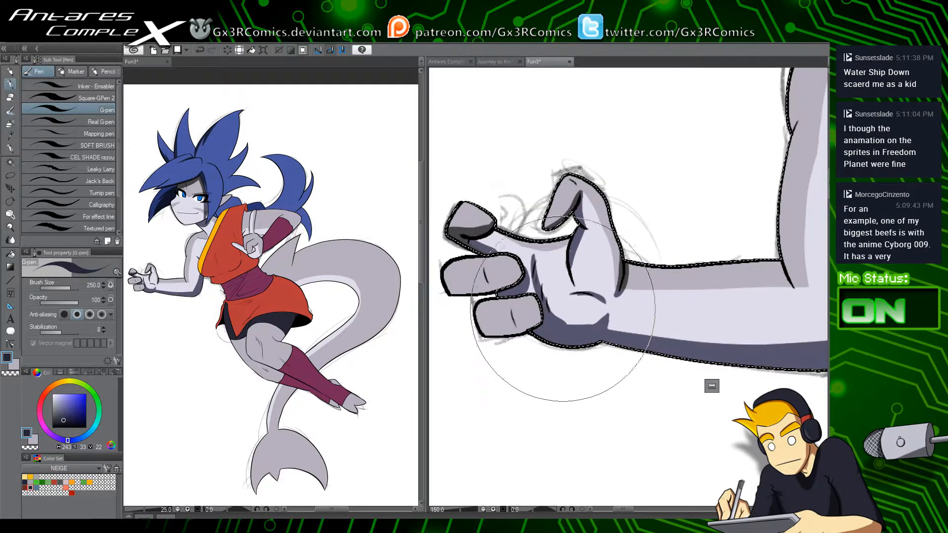
Step: Auto-select the two folded fingers of the open hand one at a time and shade their lower edges
key("w")
left_click(504, 327)
key("p")
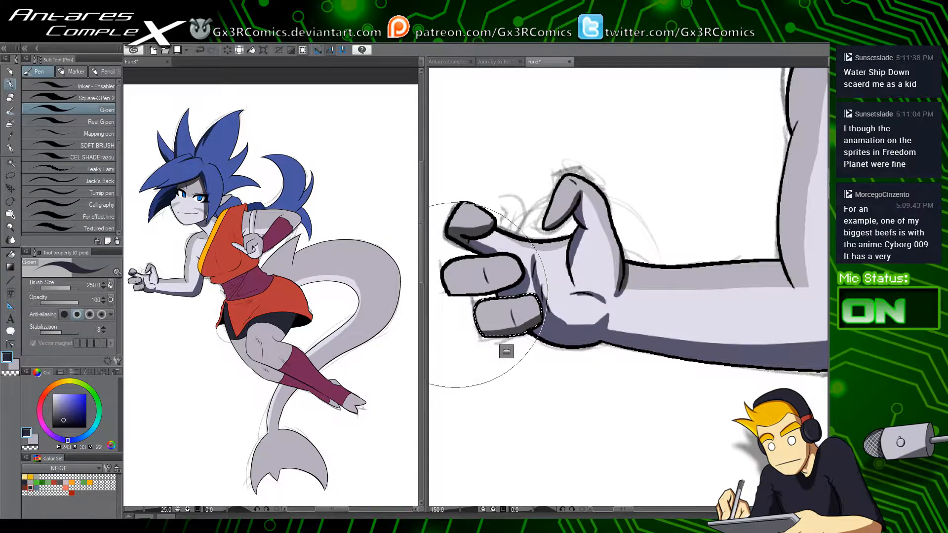
key("w")
left_click(464, 287)
key("p")
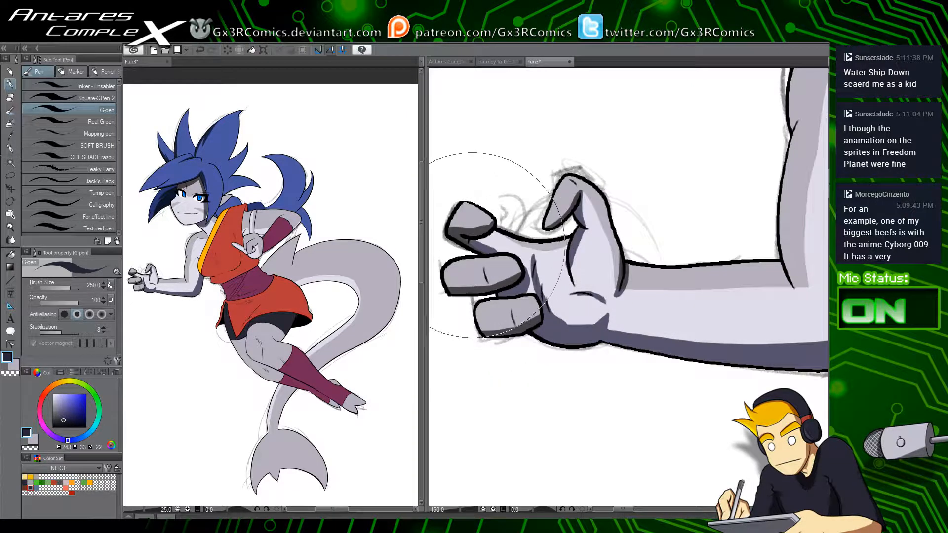
Step: Auto-select the arm's skin and widen the elbow shadow, tapering it up the upper arm toward the armpit
left_click_drag(657, 316, 583, 340)
left_click_drag(612, 306, 561, 313)
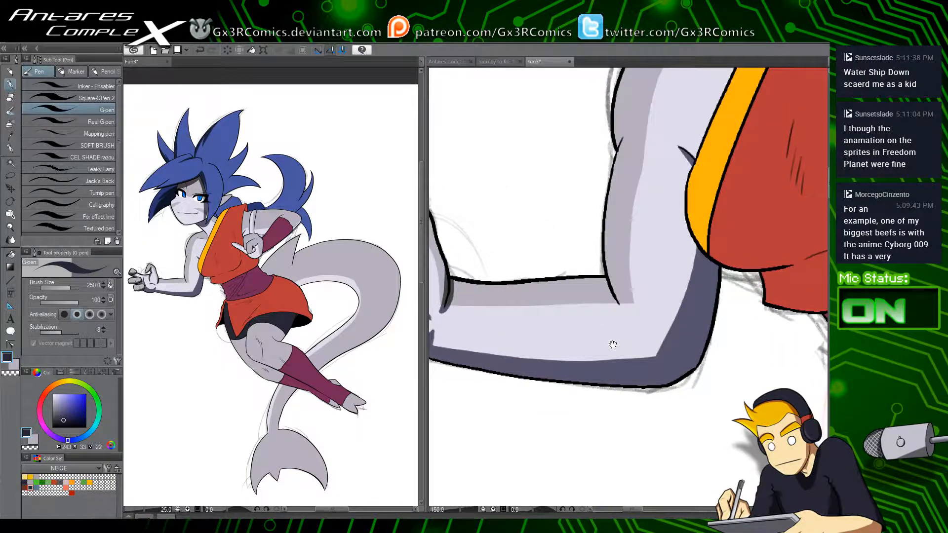
left_click_drag(613, 345, 567, 379)
key("w")
left_click(628, 358)
key("p")
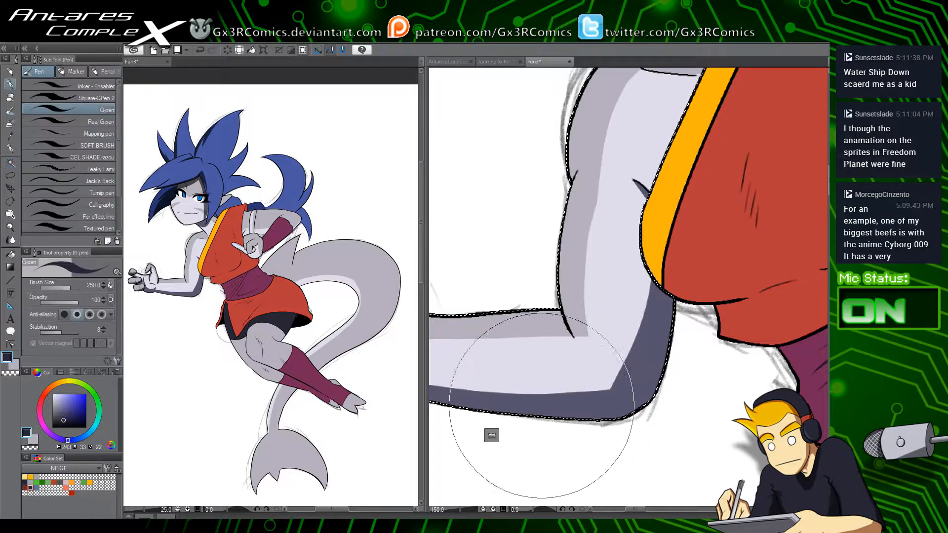
mouse_move(590, 394)
left_mouse_down()
mouse_move(617, 370)
mouse_move(645, 232)
left_mouse_up()
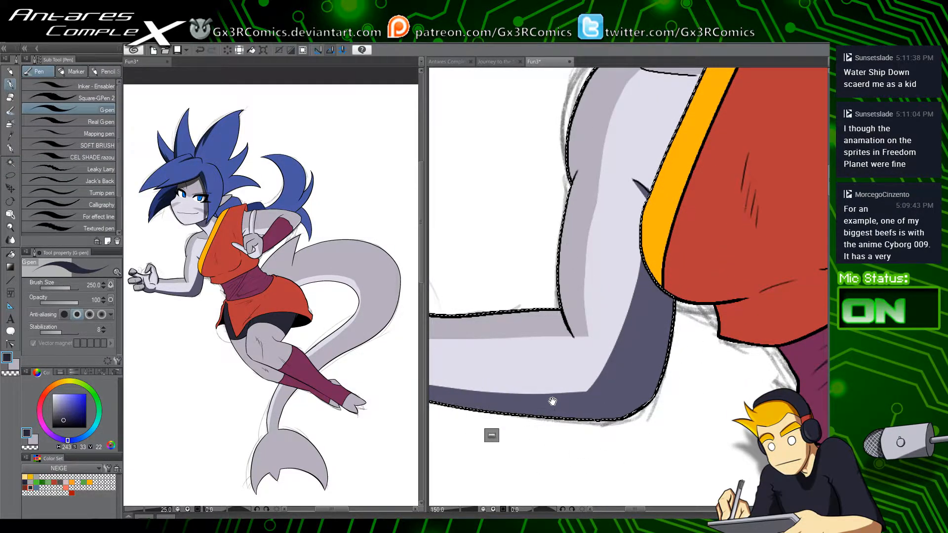
Step: Auto-select the purple waist sash and shade its upper edge beneath the orange top's hem
left_click_drag(552, 400, 638, 390)
mouse_move(558, 372)
left_mouse_down()
mouse_move(710, 361)
mouse_move(676, 381)
mouse_move(539, 409)
left_mouse_up()
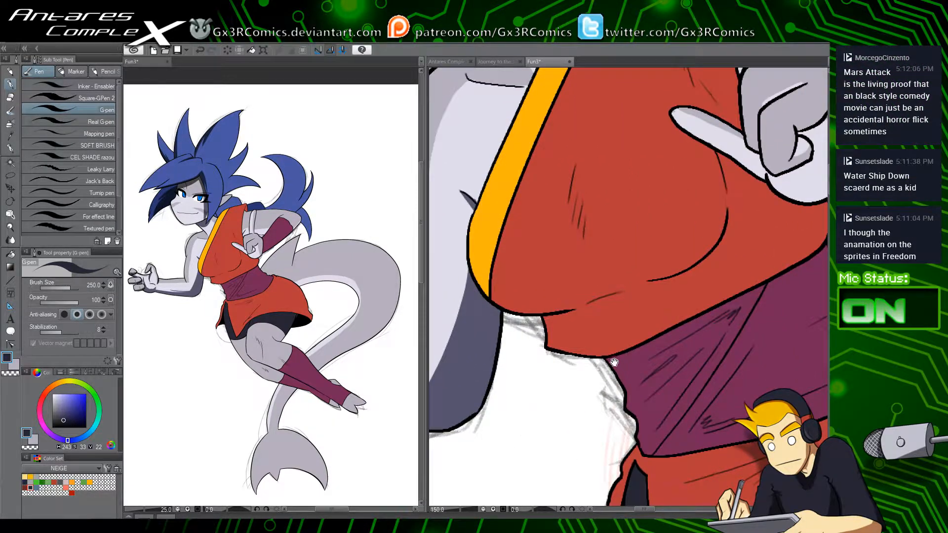
left_click_drag(609, 386, 520, 366)
left_click_drag(610, 417, 576, 387)
key("w")
left_click(535, 307)
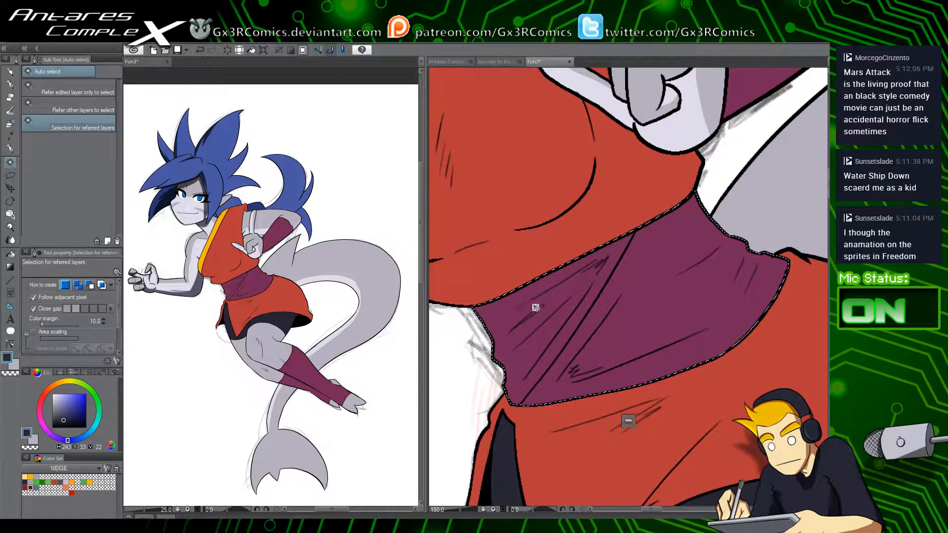
key("p")
mouse_move(496, 306)
left_mouse_down()
mouse_move(712, 168)
mouse_move(709, 184)
mouse_move(496, 357)
left_mouse_up()
key("ctrl+z")
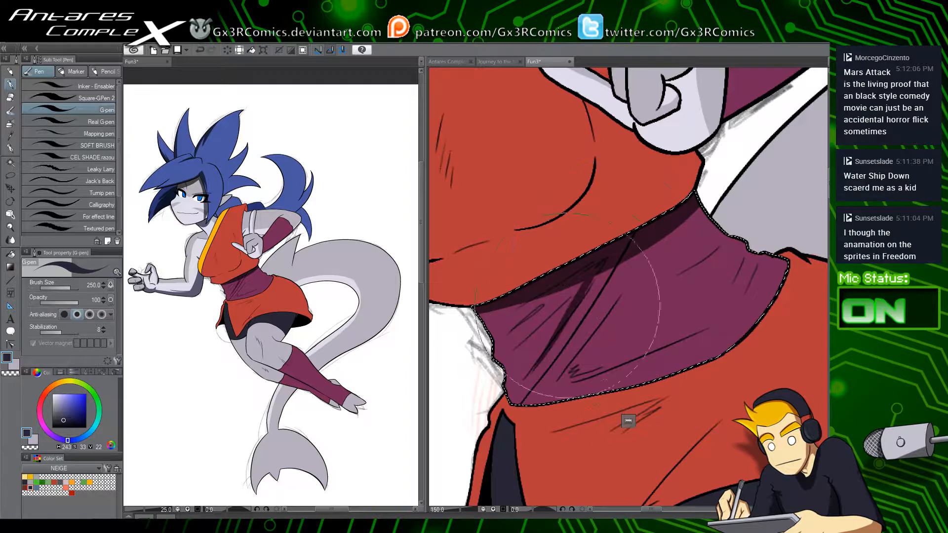
Step: Shade along the sash's diagonal fold lines and its lower crease with tapered dark strokes
mouse_move(601, 261)
left_mouse_down()
mouse_move(508, 393)
mouse_move(593, 279)
mouse_move(546, 360)
left_mouse_up()
key("ctrl+z")
key("ctrl+z")
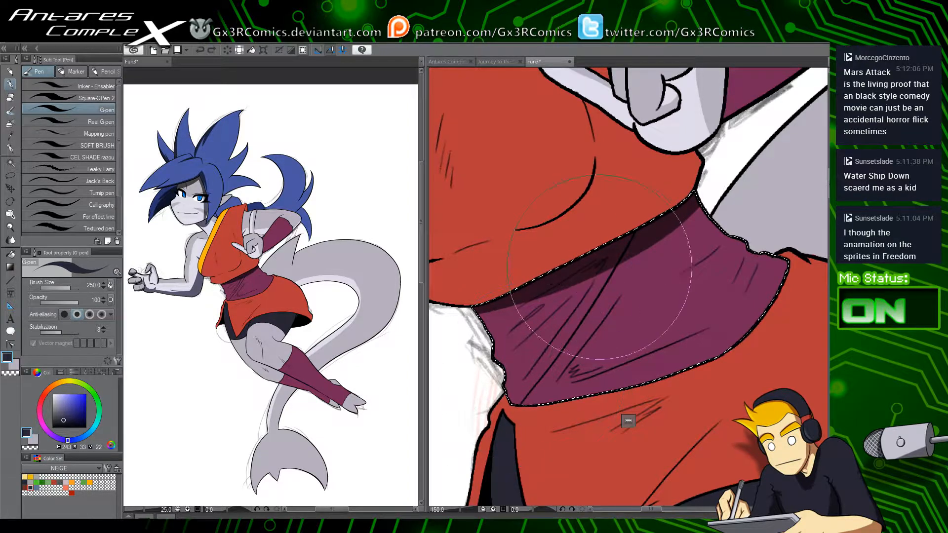
left_click_drag(596, 274, 524, 375)
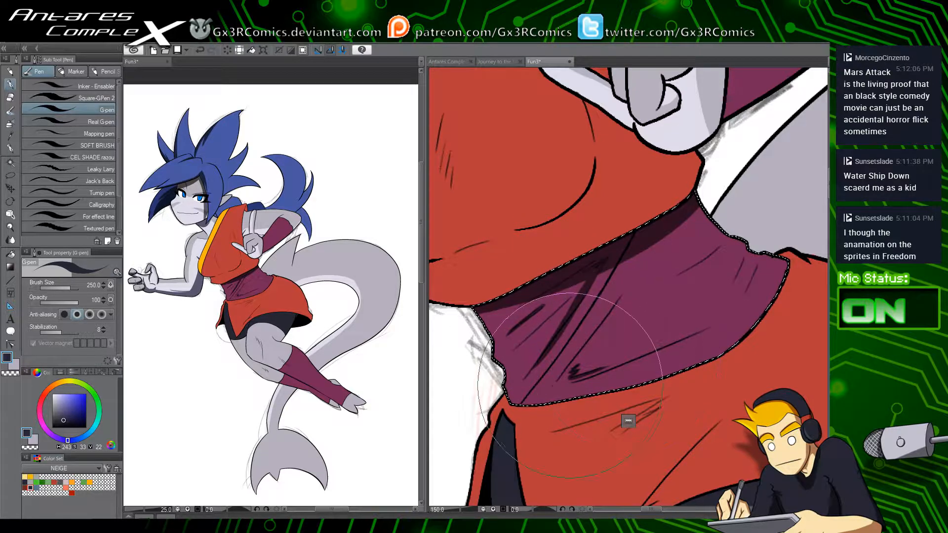
mouse_move(570, 382)
left_mouse_down()
mouse_move(711, 330)
mouse_move(647, 356)
left_mouse_up()
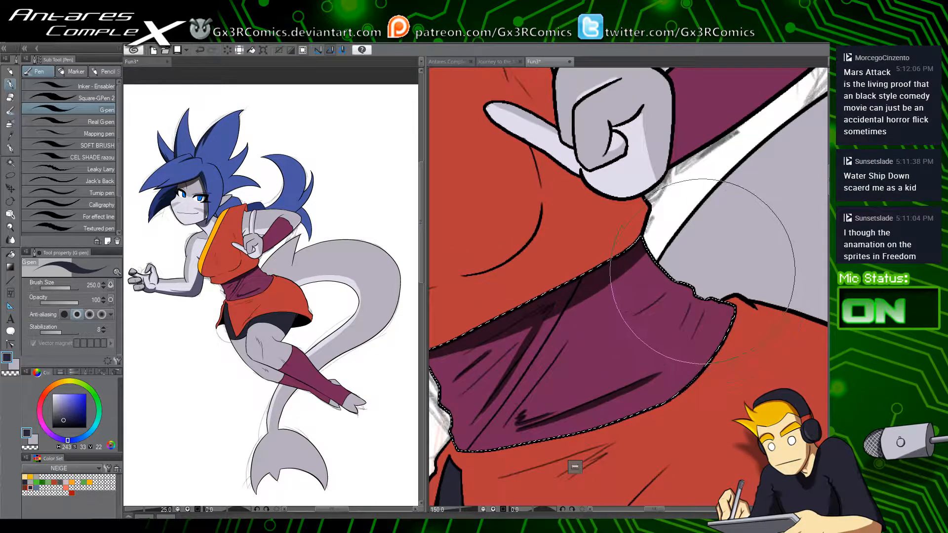
Step: Shade the short fold lines near the purple sash's tail-side edge with tapered dark strokes
left_click_drag(696, 304, 672, 342)
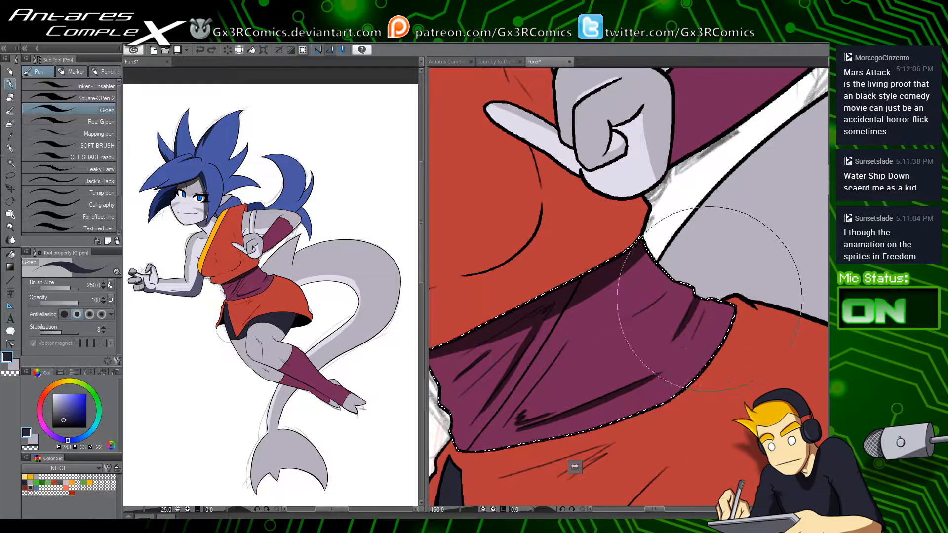
left_click_drag(710, 301, 649, 369)
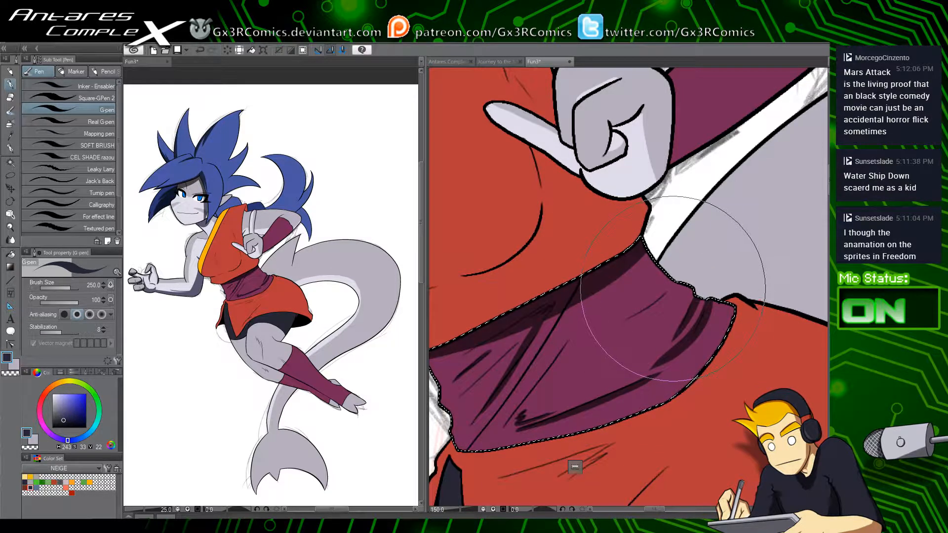
left_click_drag(672, 289, 597, 327)
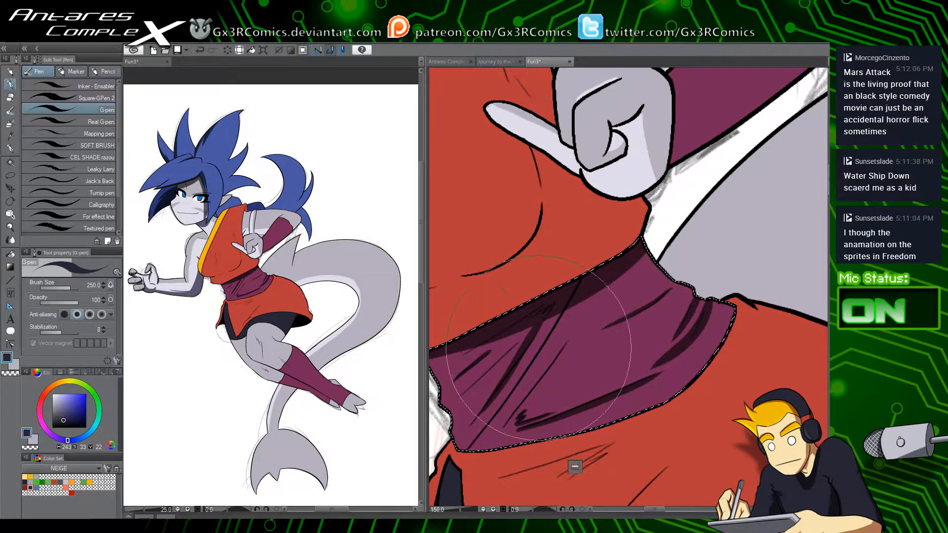
Step: Add a tapered shadow along the long diagonal fold running through the middle of the sash
left_click_drag(504, 428, 565, 336)
key("ctrl+z")
left_click_drag(505, 429, 566, 348)
key("ctrl+z")
left_click_drag(504, 427, 563, 344)
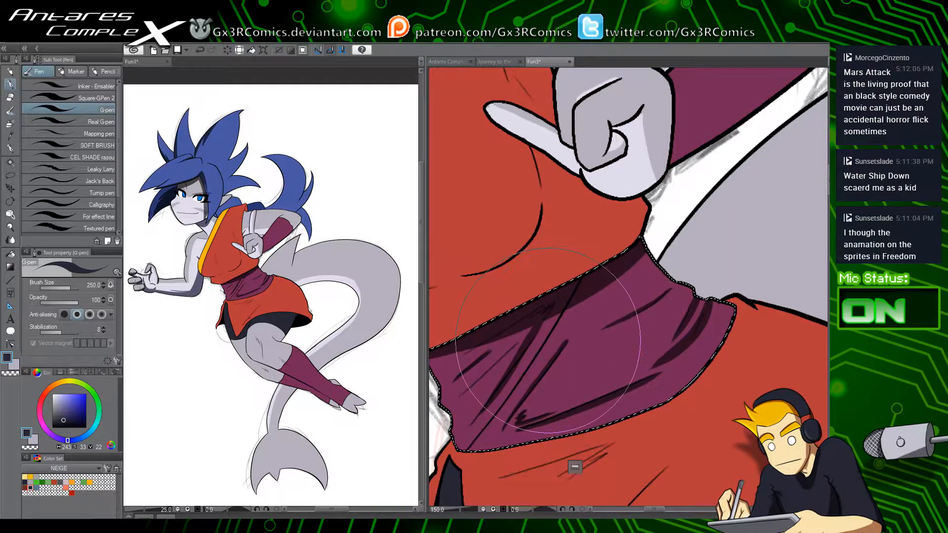
Step: Auto-select the orange top together with its yellow trim and shade the underside of the bust, tapering up to the pointing finger
left_click_drag(543, 306, 667, 324)
left_click_drag(569, 335, 600, 346)
key("w")
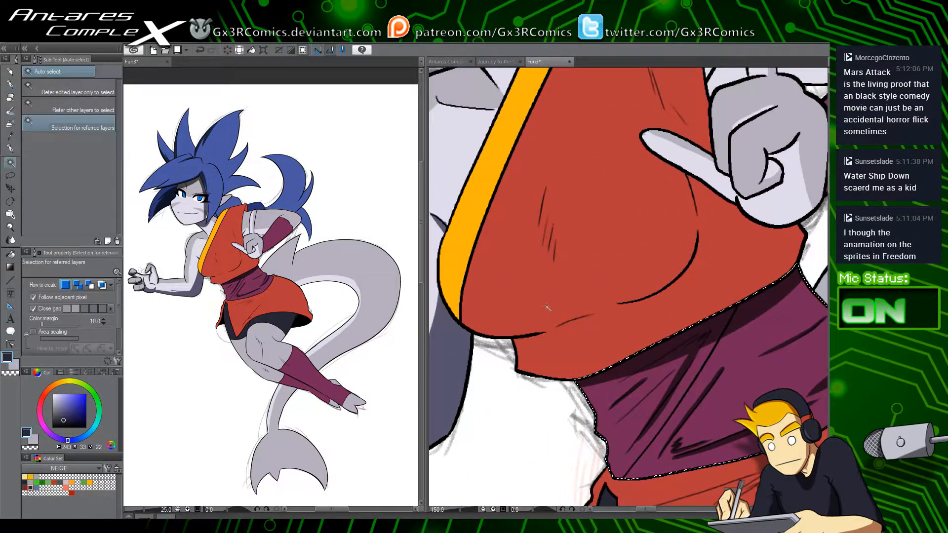
key("p")
key("w")
left_click(457, 295, "shift")
key("p")
left_click_drag(642, 296, 673, 306)
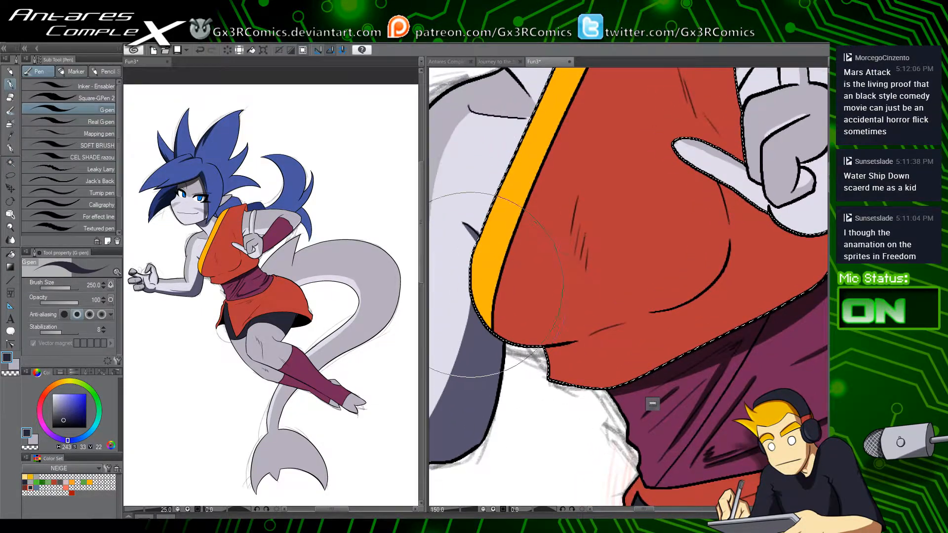
left_click_drag(501, 321, 709, 273)
mouse_move(729, 207)
left_mouse_down()
mouse_move(690, 269)
mouse_move(723, 168)
left_mouse_up()
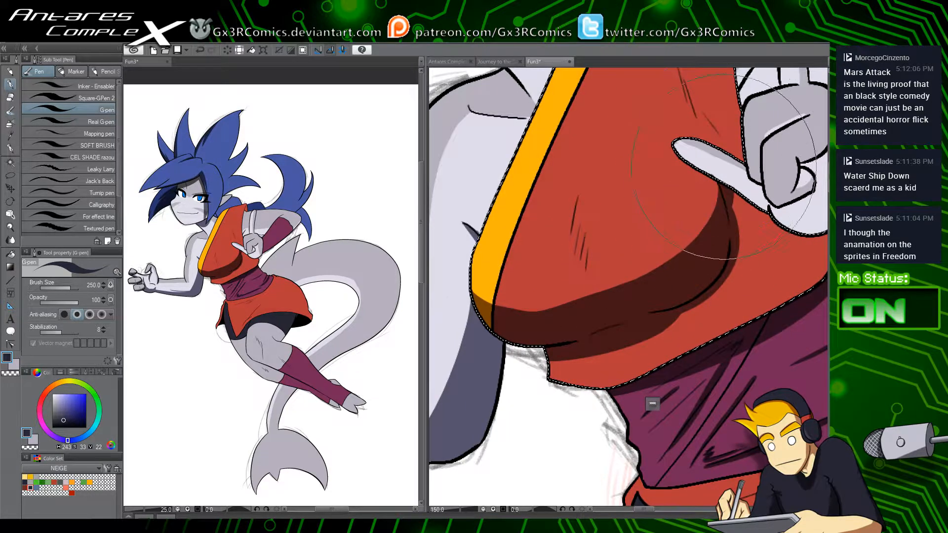
mouse_move(703, 228)
left_mouse_down()
mouse_move(708, 157)
mouse_move(711, 217)
mouse_move(714, 183)
left_mouse_up()
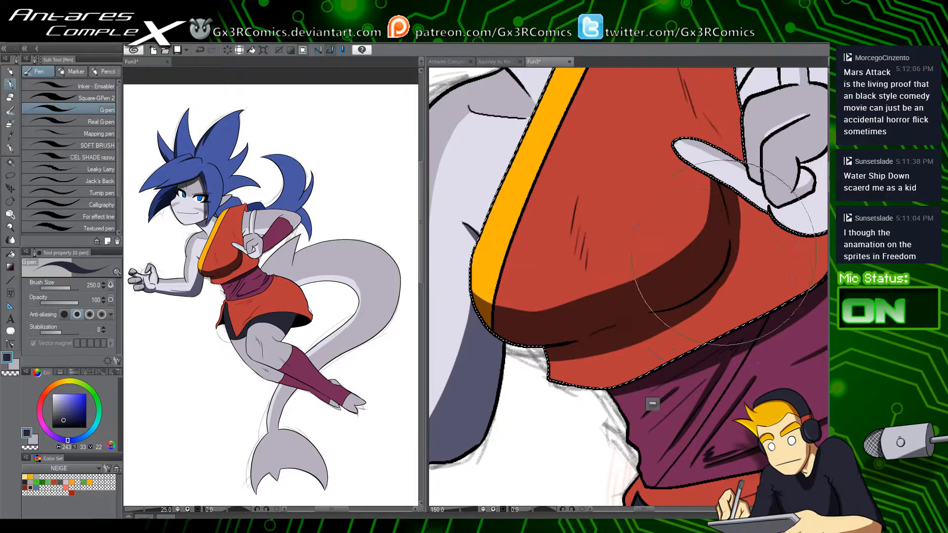
Step: Shade the orange top's lower hem along its border with the sash
left_click_drag(548, 345, 612, 395)
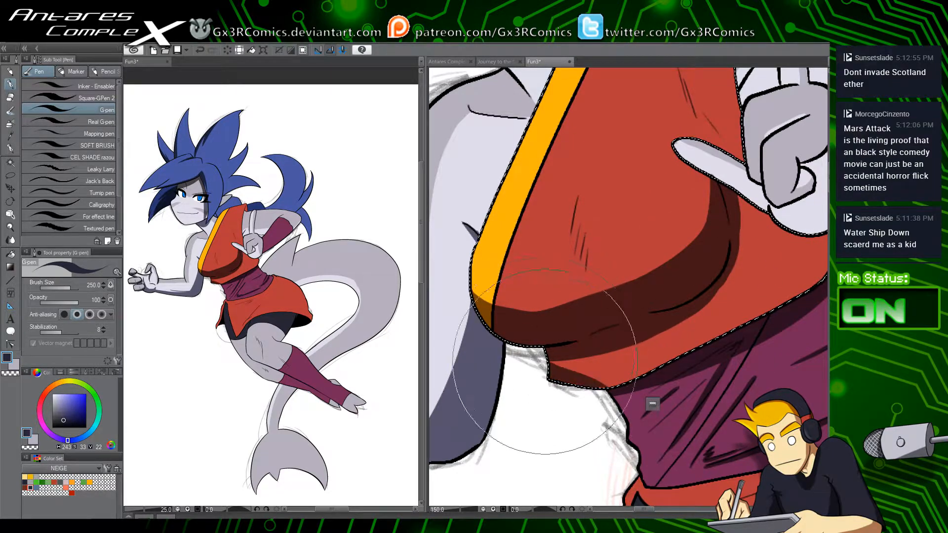
mouse_move(547, 345)
left_mouse_down()
mouse_move(634, 391)
mouse_move(578, 358)
mouse_move(760, 308)
mouse_move(657, 348)
mouse_move(584, 344)
mouse_move(734, 338)
mouse_move(763, 320)
left_mouse_up()
Step: Hatch the lit strip between the bust and hem shadows and thicken the fold lines on the top's chest
left_click_drag(652, 403, 516, 444)
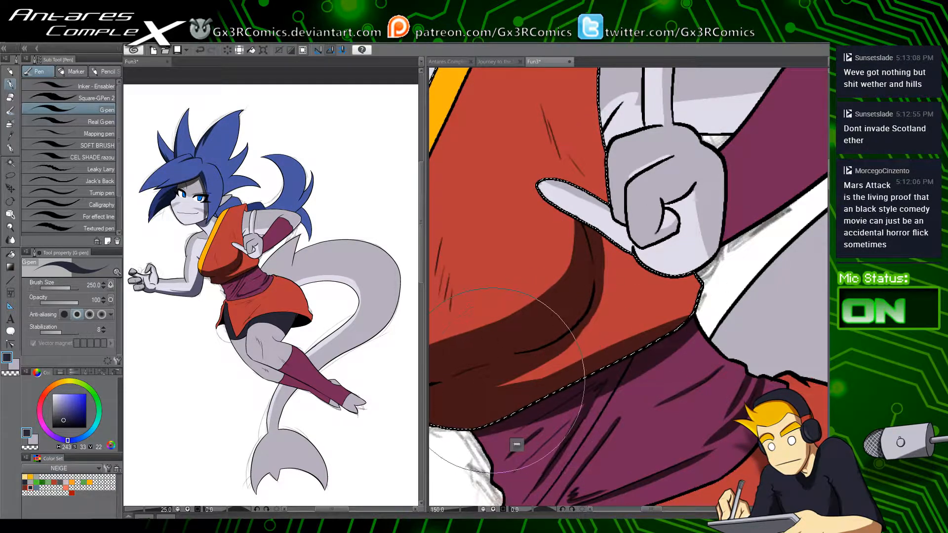
mouse_move(530, 364)
left_mouse_down()
mouse_move(560, 372)
mouse_move(609, 340)
left_mouse_up()
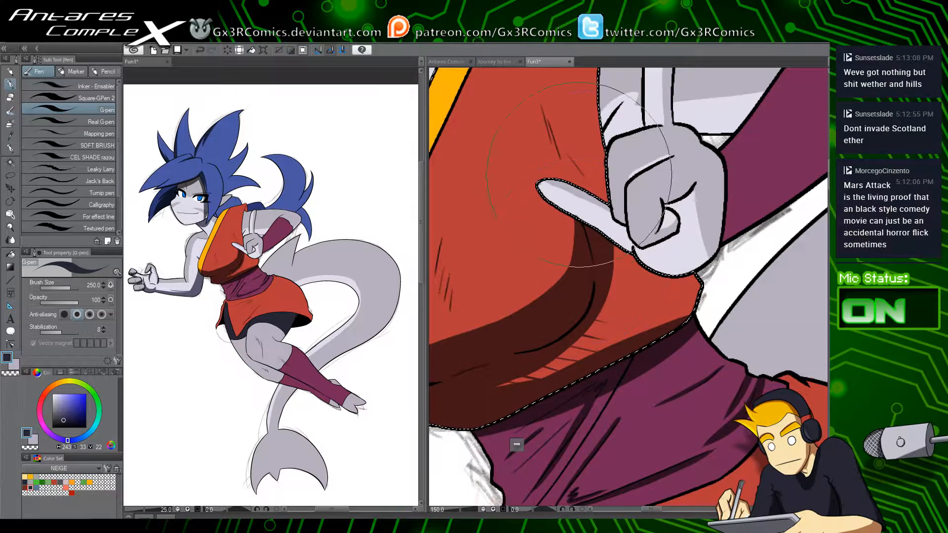
left_click_drag(585, 187, 546, 127)
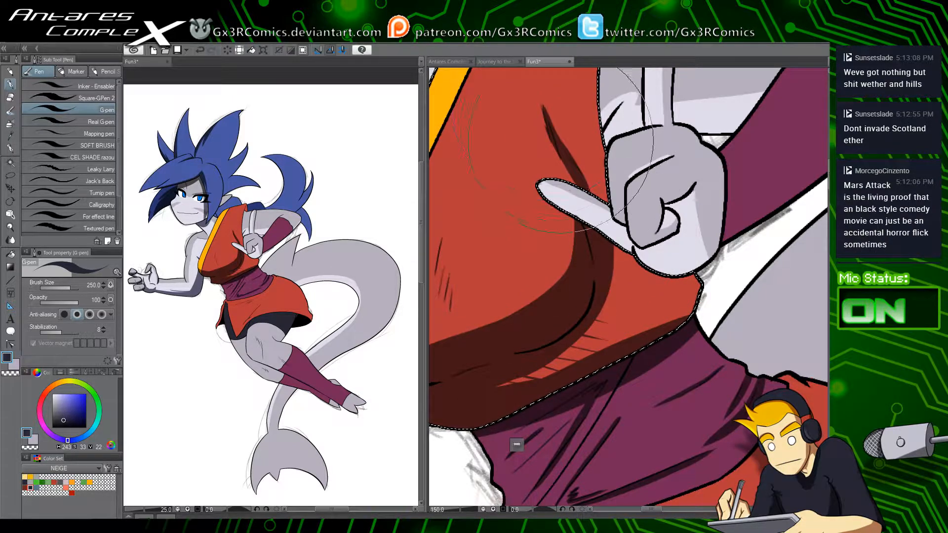
left_click_drag(590, 212, 602, 296)
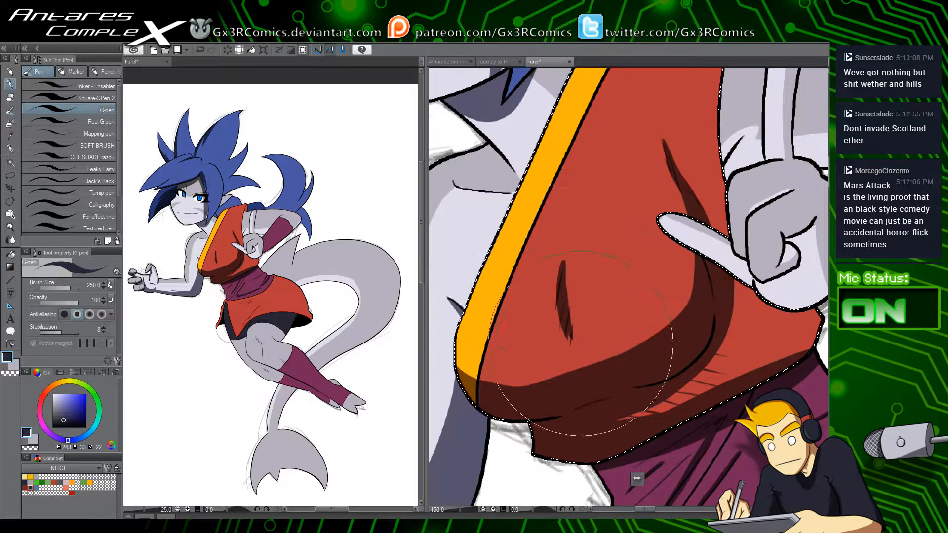
Step: Airbrush a soft dark shadow on the orange top directly beneath the fist using the Soft airbrush
left_click_drag(645, 334, 488, 394)
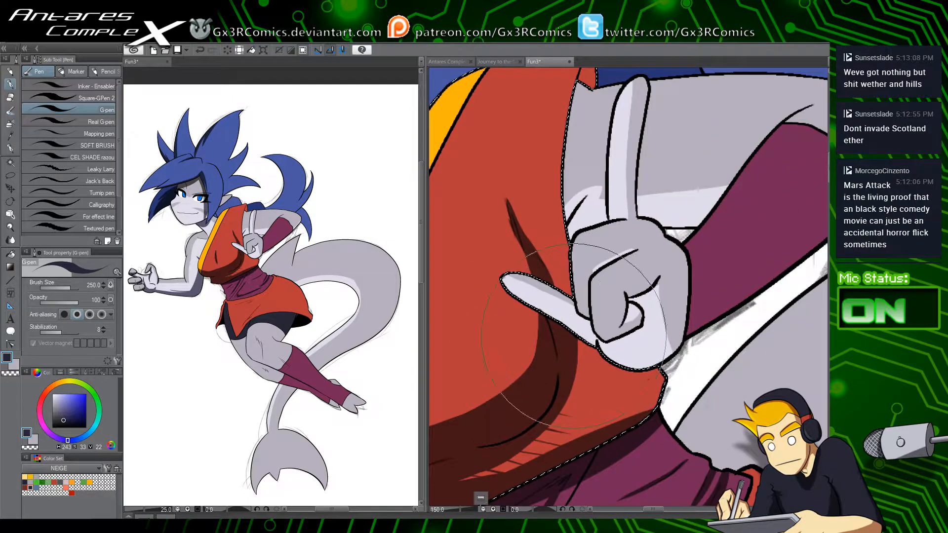
key("b")
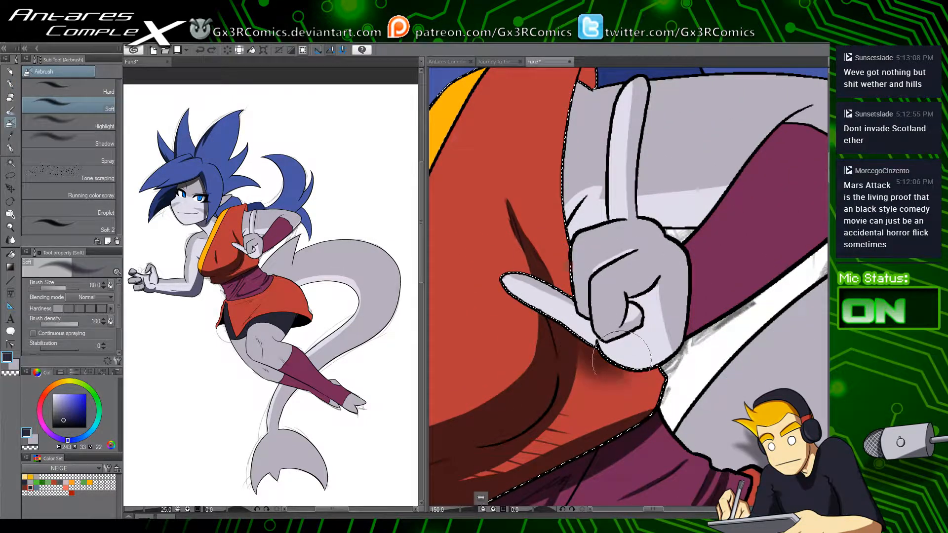
left_click_drag(648, 386, 639, 330)
key("w")
left_click(648, 361)
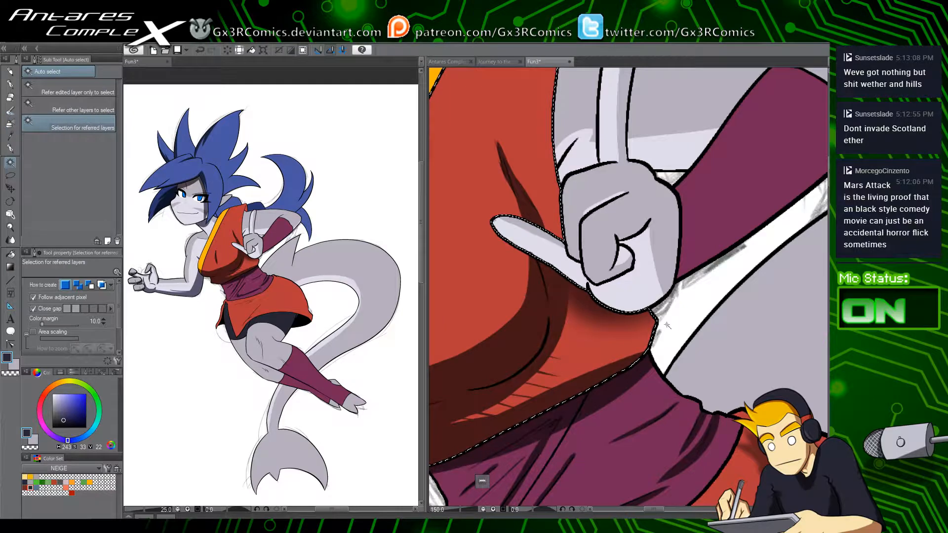
key("p")
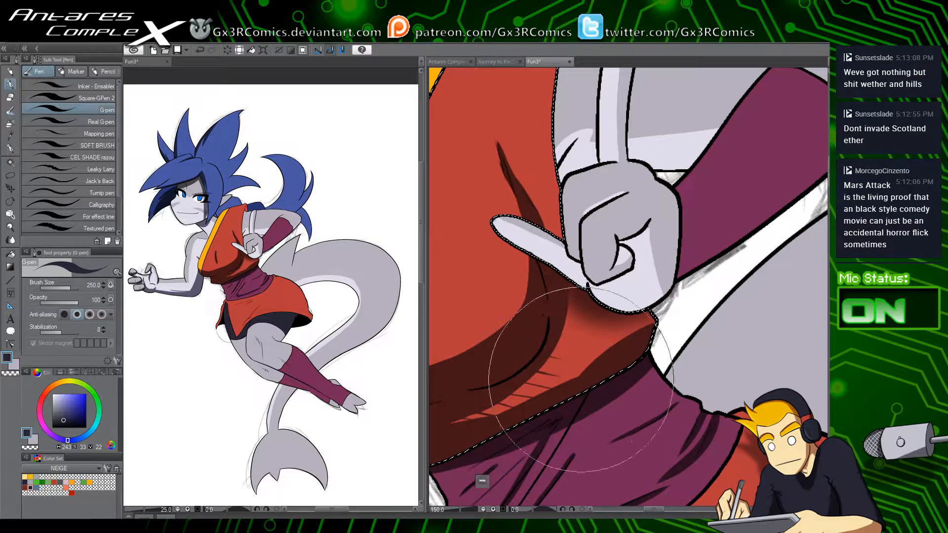
Step: Auto-select the arm skin on each side of the raised finger in turn and shade its armpit crease and lower edge
left_click_drag(553, 262, 543, 390)
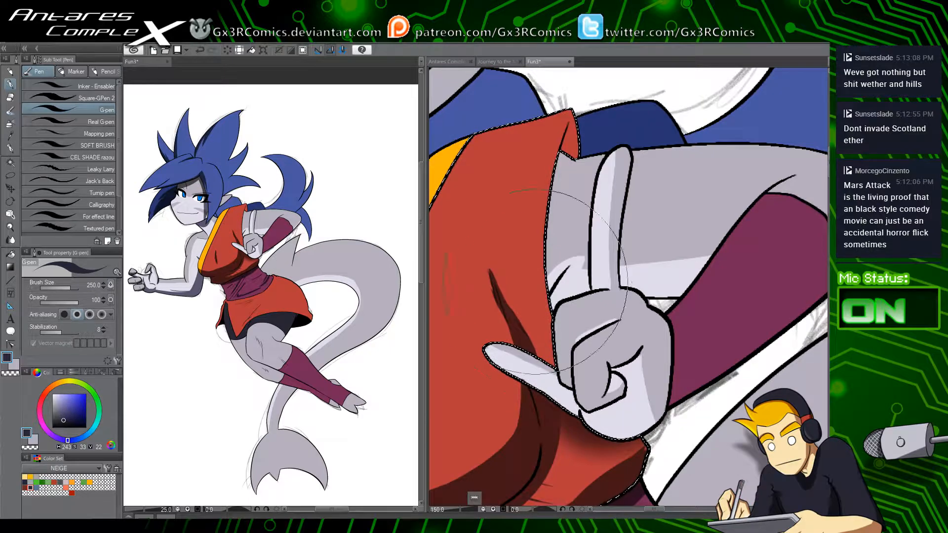
key("w")
left_click(549, 280)
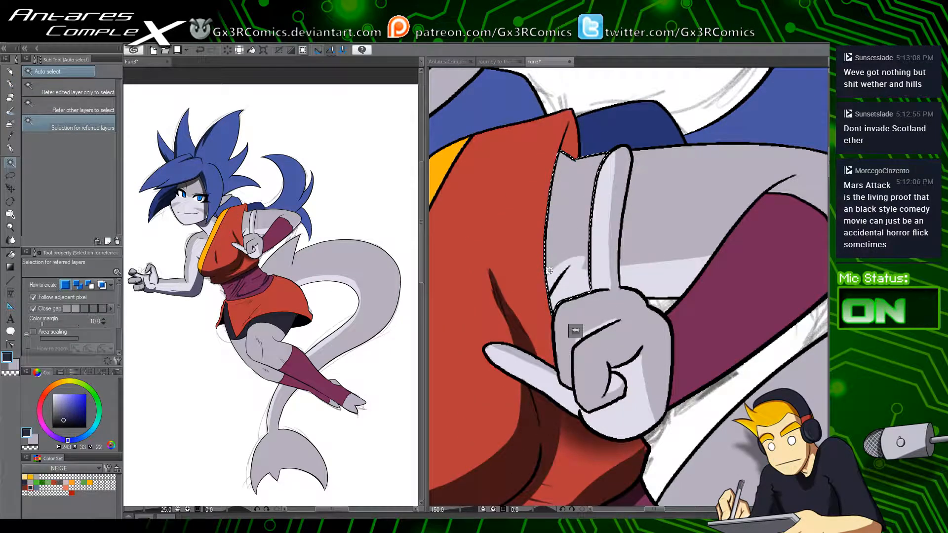
key("p")
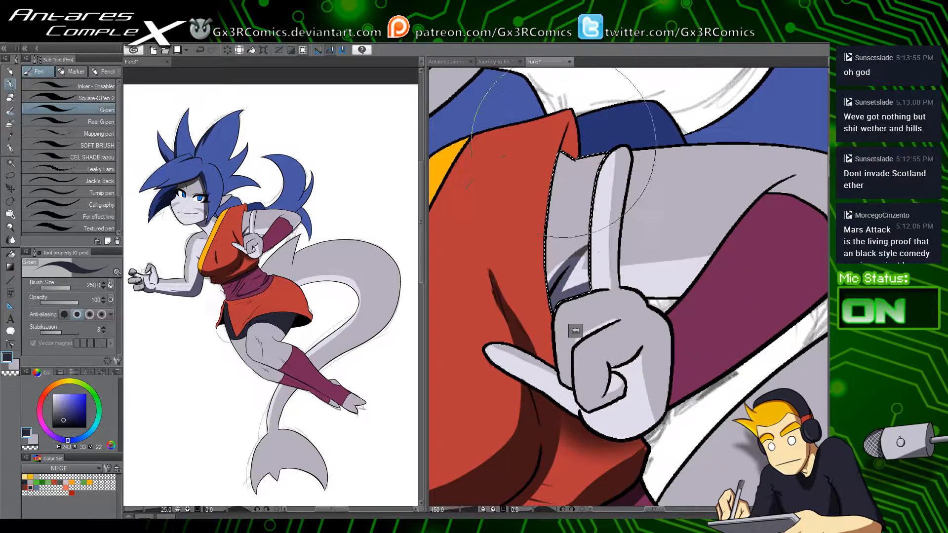
key("w")
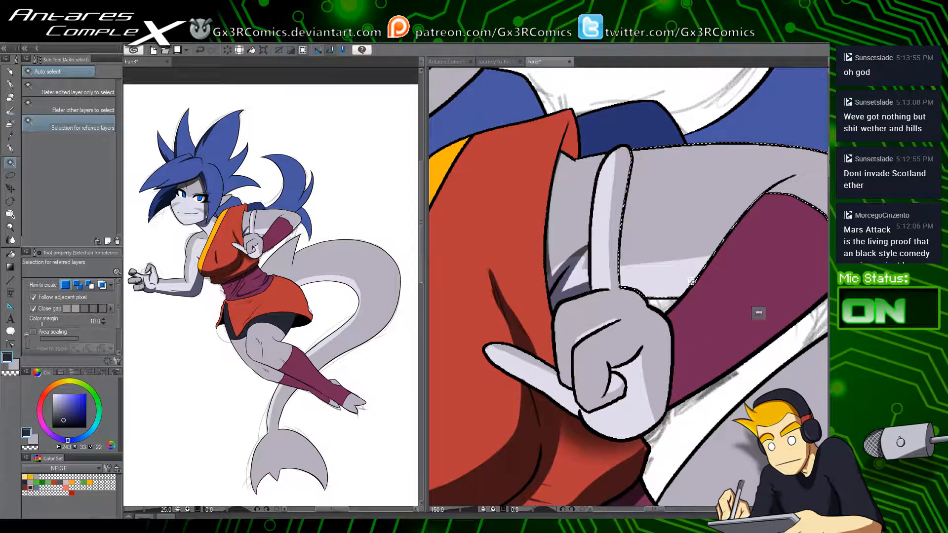
key("p")
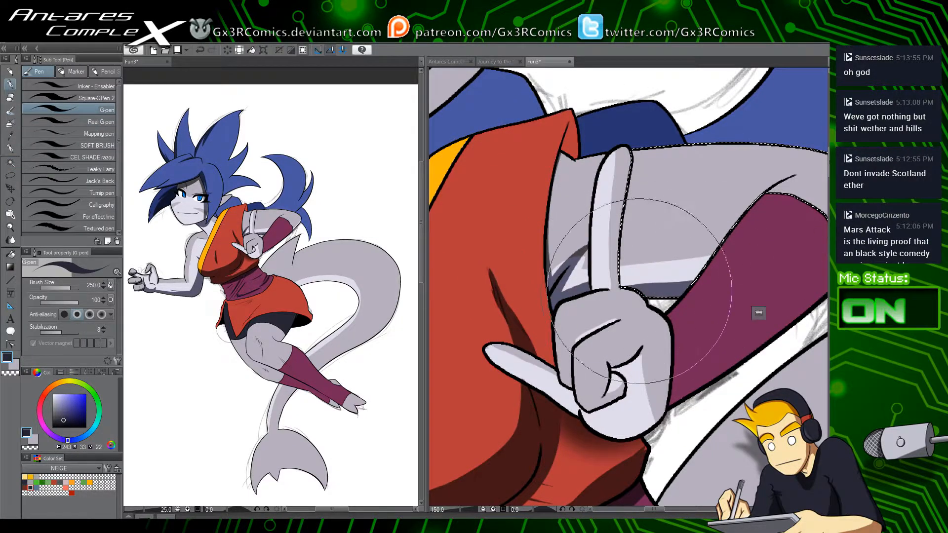
Step: Auto-select the purple armband on the raised forearm
left_click_drag(683, 302, 527, 351)
left_click_drag(594, 340, 539, 352)
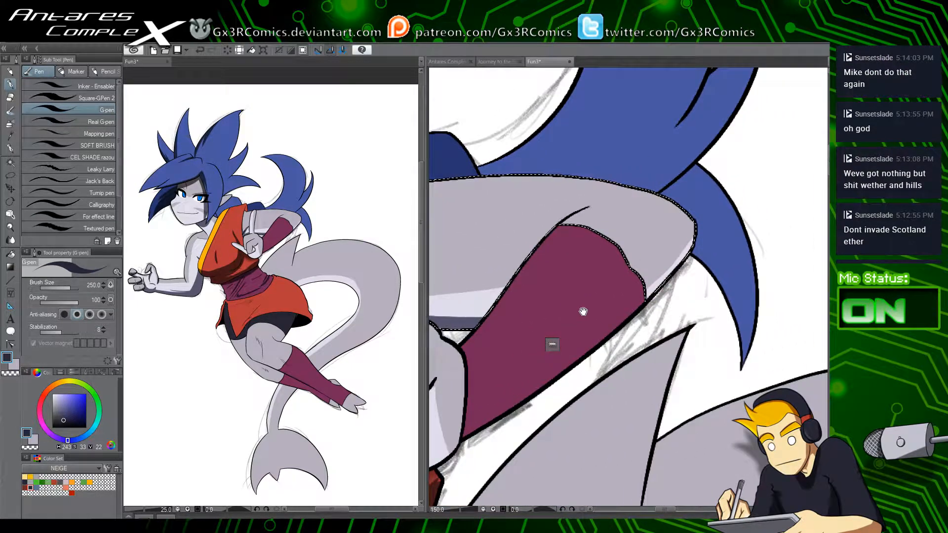
key("w")
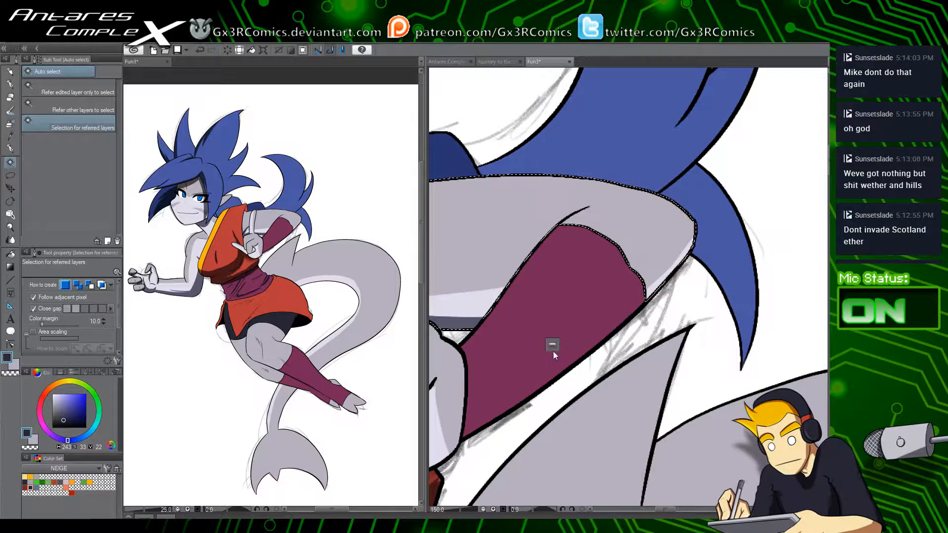
Step: Shade the underside of the maroon forearm wrap and the elbow skin beside it with the G-pen, then clear the selection
key("p")
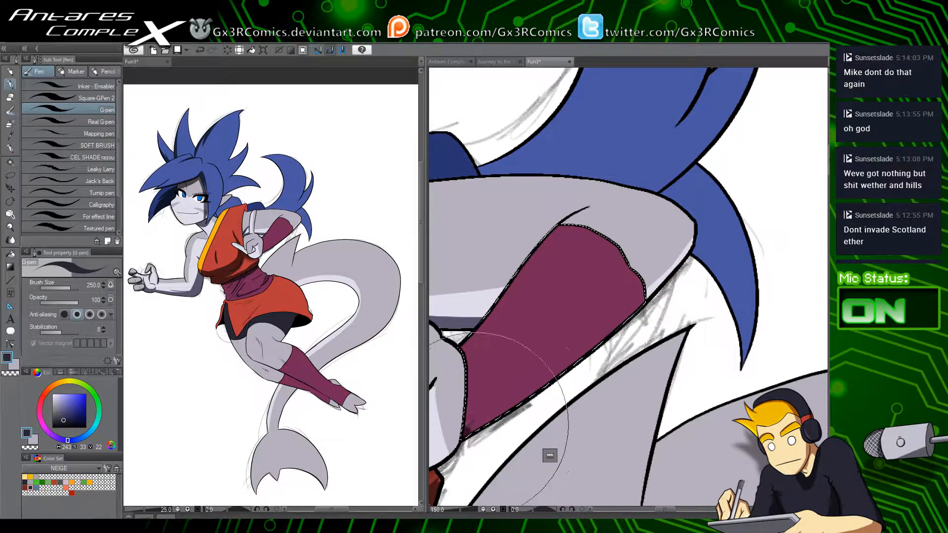
mouse_move(475, 433)
left_mouse_down()
mouse_move(676, 269)
mouse_move(673, 258)
mouse_move(712, 212)
mouse_move(654, 291)
mouse_move(631, 300)
mouse_move(710, 225)
mouse_move(633, 303)
mouse_move(683, 255)
mouse_move(680, 263)
mouse_move(666, 269)
mouse_move(714, 220)
mouse_move(646, 243)
mouse_move(662, 238)
mouse_move(602, 290)
left_mouse_up()
key("w")
left_click(660, 285, "shift")
key("p")
key("ctrl+d")
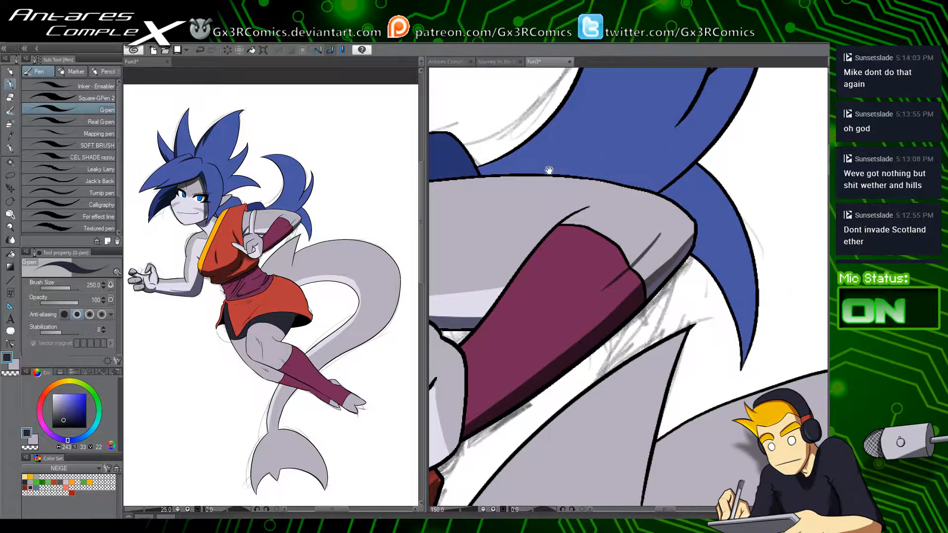
Step: Select the blue hair section behind the raised arm's shoulder and paint a dark shadow along its lower part
left_click_drag(549, 171, 726, 283)
key("w")
key("p")
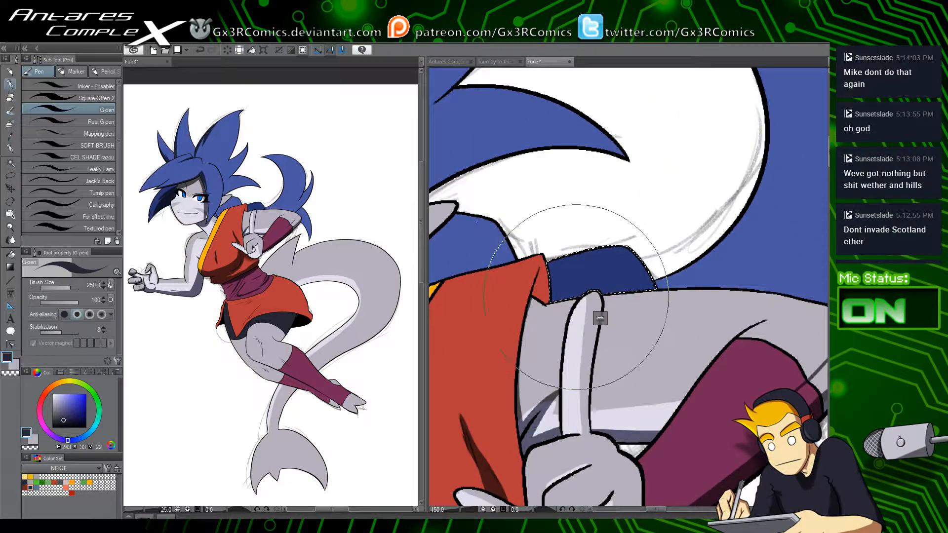
left_click_drag(526, 304, 605, 307)
left_click_drag(523, 299, 635, 307)
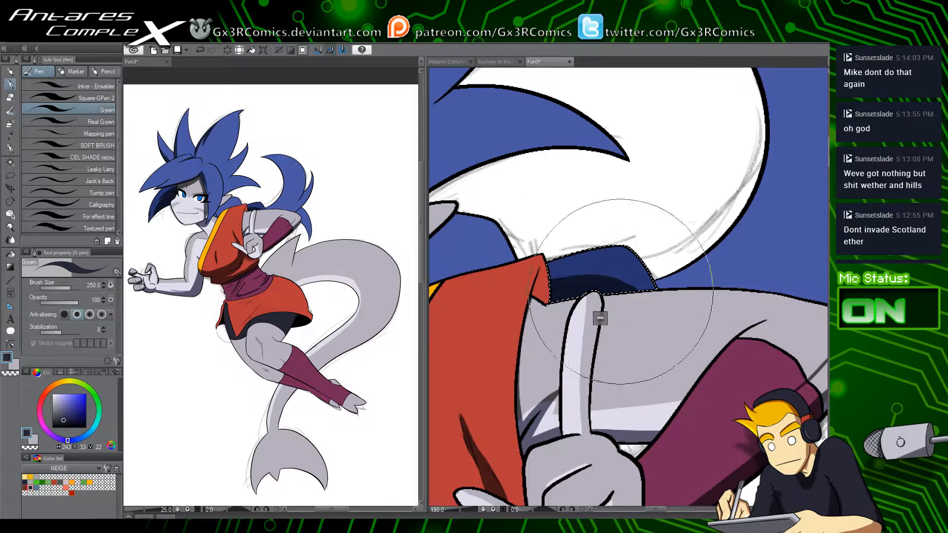
Step: Select the hair section behind the ear and collar and paint shadow under the ear and toward the neck
left_click_drag(500, 308, 584, 324)
key("w")
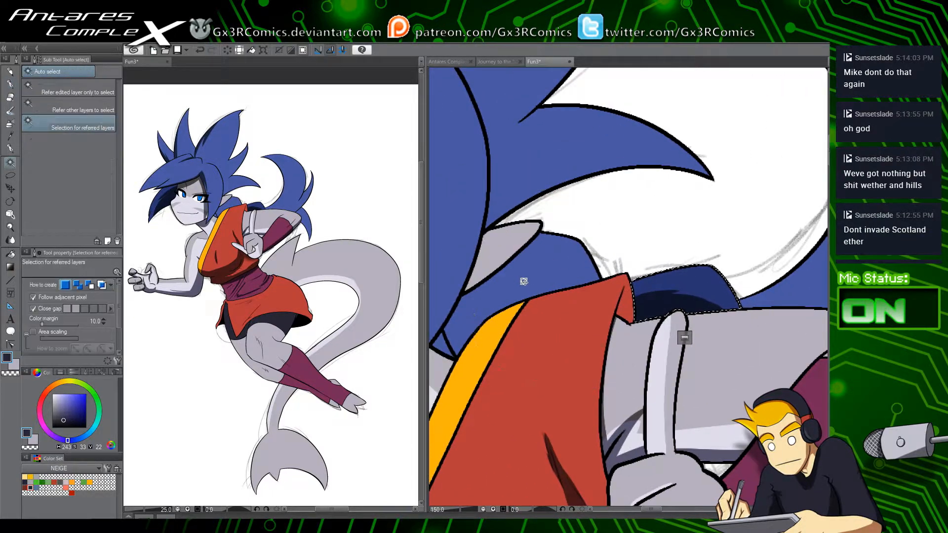
left_click(525, 279)
key("p")
left_click_drag(499, 376, 513, 395)
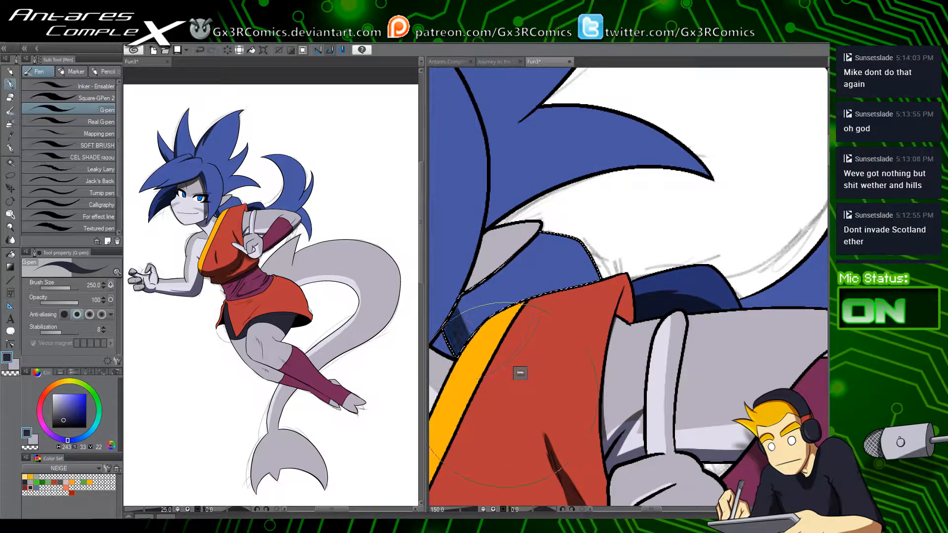
mouse_move(450, 264)
left_mouse_down()
mouse_move(470, 333)
mouse_move(535, 260)
left_mouse_up()
key("ctrl+z")
mouse_move(464, 306)
left_mouse_down()
mouse_move(487, 307)
mouse_move(495, 279)
mouse_move(518, 259)
left_mouse_up()
left_click_drag(475, 327, 532, 299)
Step: Select the small hair patch between the neck and the yellow collar trim and fill it with shadow
key("w")
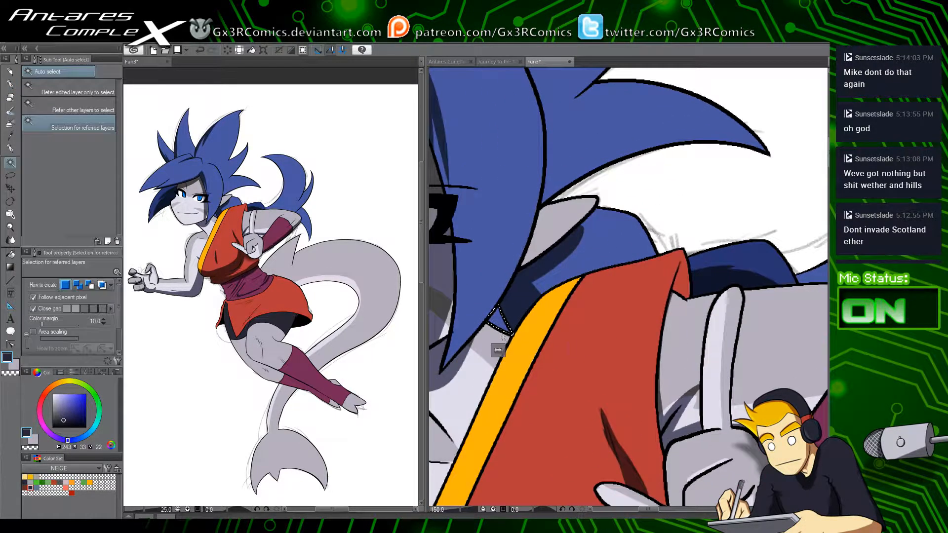
key("p")
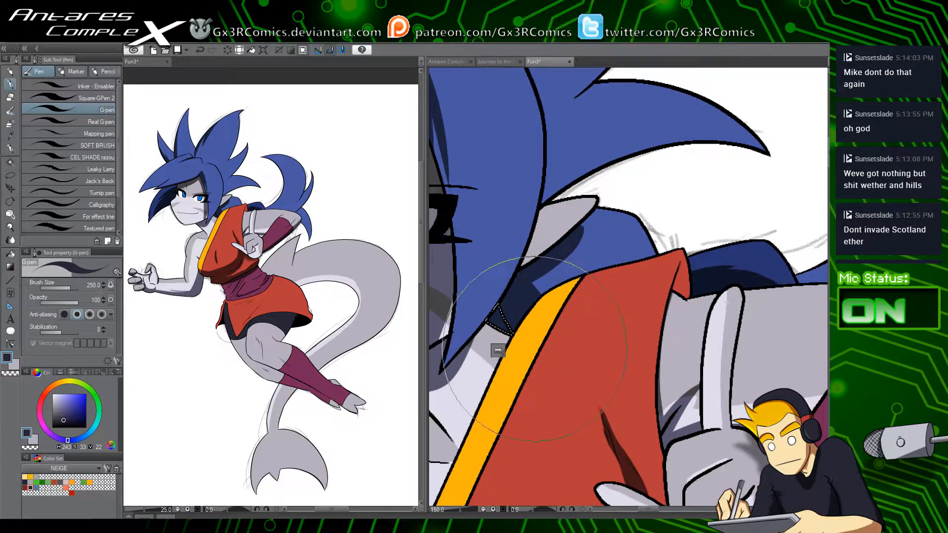
left_click_drag(479, 280, 531, 322)
Step: Select the main hair mass and paint shadow strokes on the strands beside the face and up at the spikes
key("w")
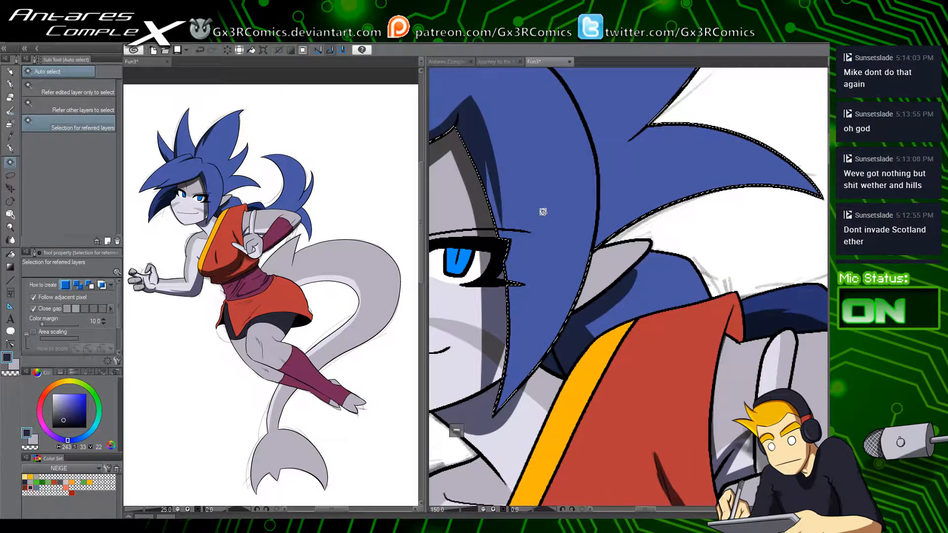
key("p")
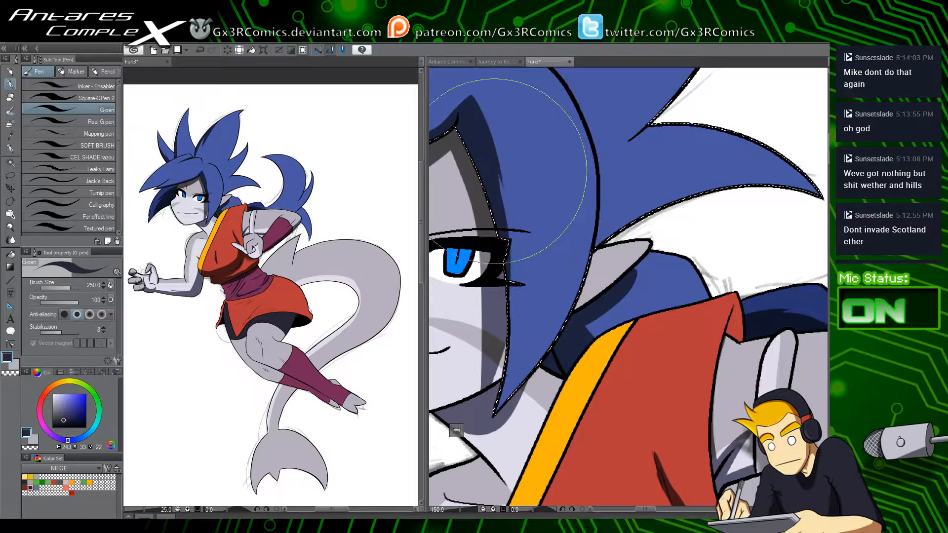
key("ctrl+z")
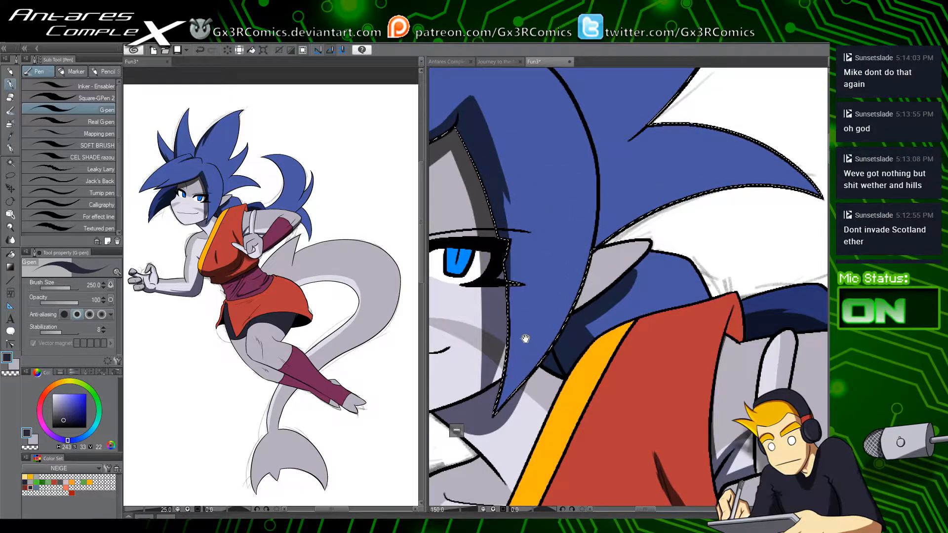
left_click_drag(525, 339, 579, 462)
left_click_drag(525, 372, 639, 440)
left_click_drag(610, 317, 580, 376)
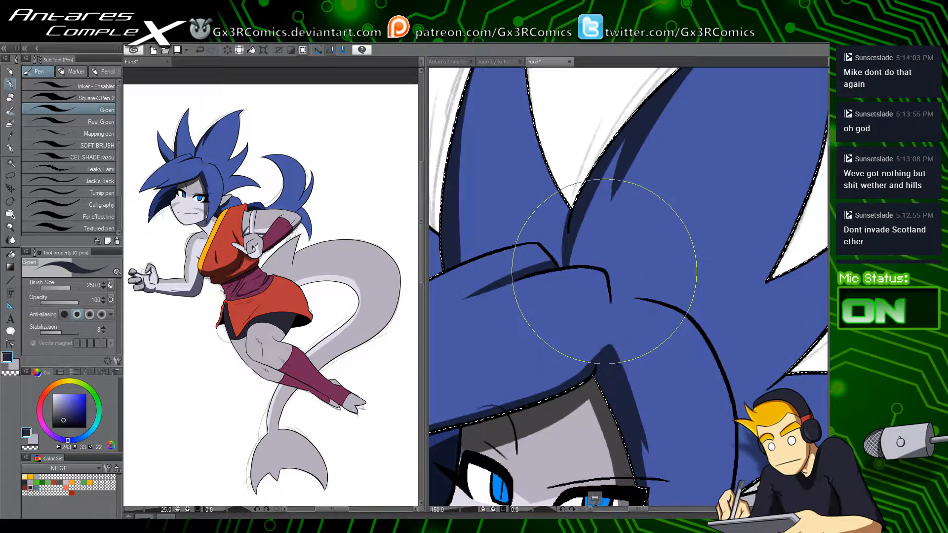
Step: Paint shadows on the upper hair spikes and where the bangs fold above the forehead
mouse_move(604, 270)
left_mouse_down()
mouse_move(596, 371)
mouse_move(611, 314)
mouse_move(576, 367)
mouse_move(605, 274)
mouse_move(595, 356)
mouse_move(604, 311)
mouse_move(584, 364)
mouse_move(546, 402)
left_mouse_up()
left_click_drag(601, 327, 524, 411)
mouse_move(595, 358)
left_mouse_down()
mouse_move(534, 408)
mouse_move(632, 381)
left_mouse_up()
left_click_drag(668, 337, 578, 392)
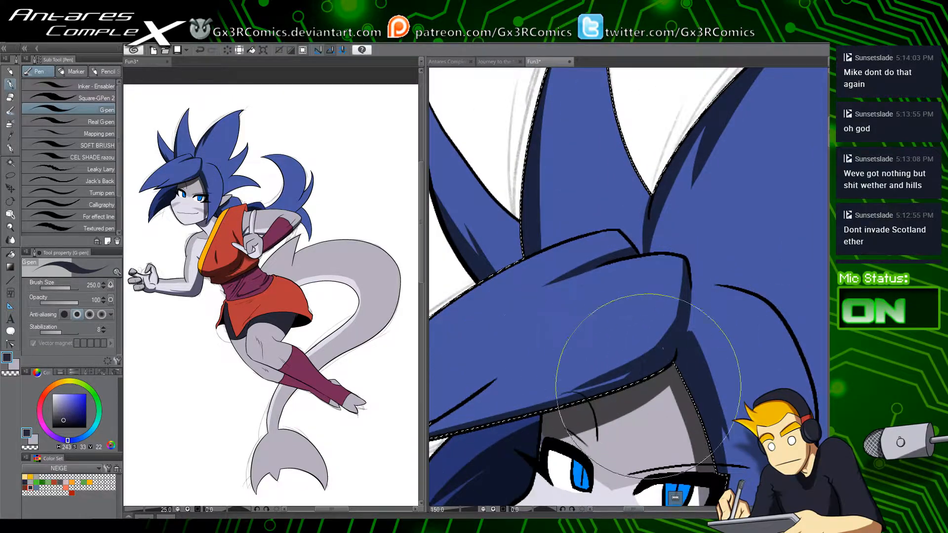
Step: Undo the last bang strokes and repaint the shadow along the lower edge and tip of the bangs
key("ctrl+z")
mouse_move(671, 334)
left_mouse_down()
mouse_move(550, 380)
mouse_move(526, 376)
mouse_move(598, 338)
left_mouse_up()
key("ctrl+z")
left_click_drag(460, 393, 626, 316)
left_click_drag(573, 345, 629, 314)
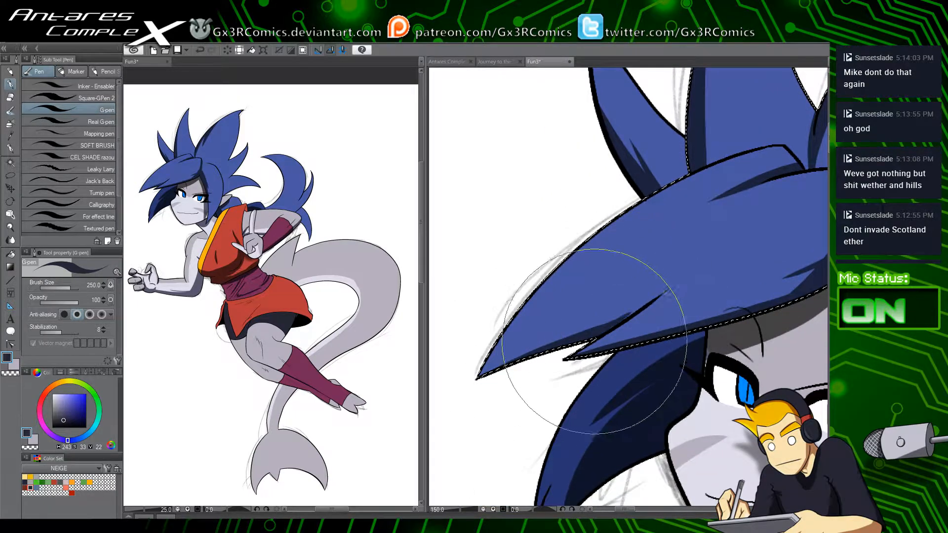
Step: Select the hair lock hanging under the bangs and darken it near the face with the Soft airbrush
mouse_move(601, 313)
left_mouse_down()
mouse_move(571, 221)
mouse_move(505, 238)
left_mouse_up()
key("b")
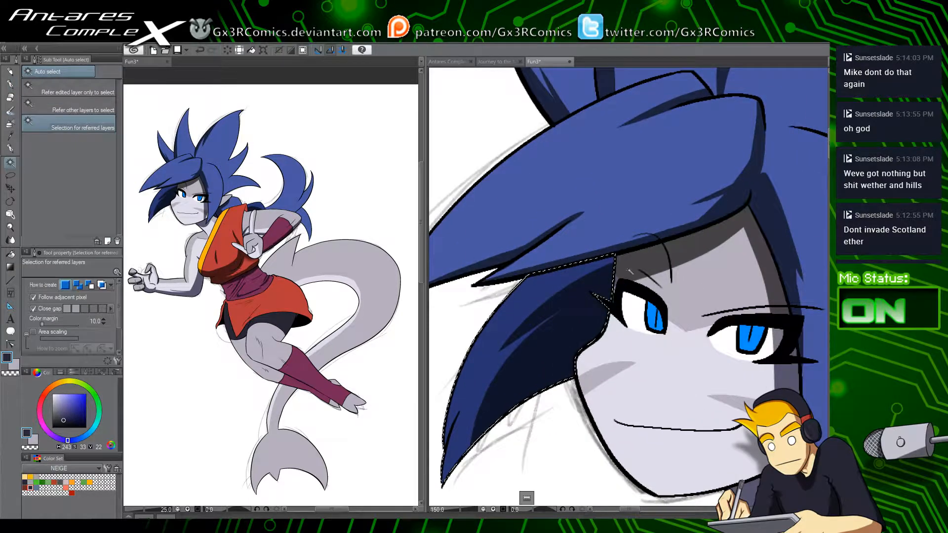
key("b")
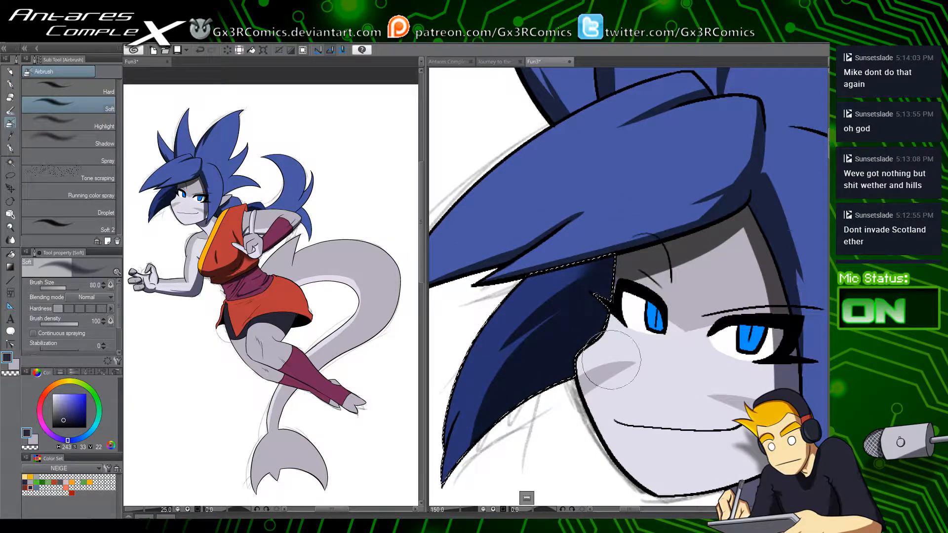
left_click_drag(611, 359, 606, 338)
left_click_drag(653, 403, 612, 389)
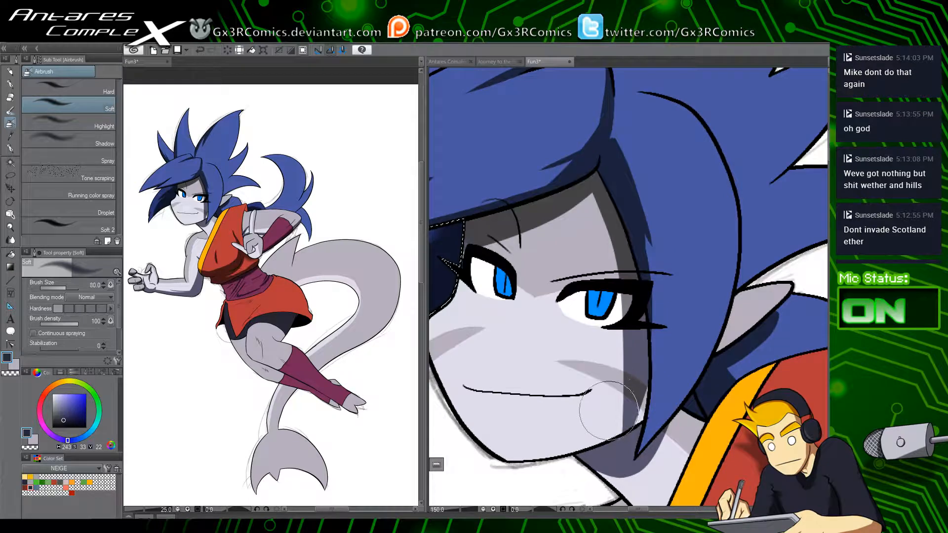
Step: Select the neck and shoulder skin and paint shadows on the neck and collarbone with the G-pen
key("p")
scroll(644, 422, "down", 2)
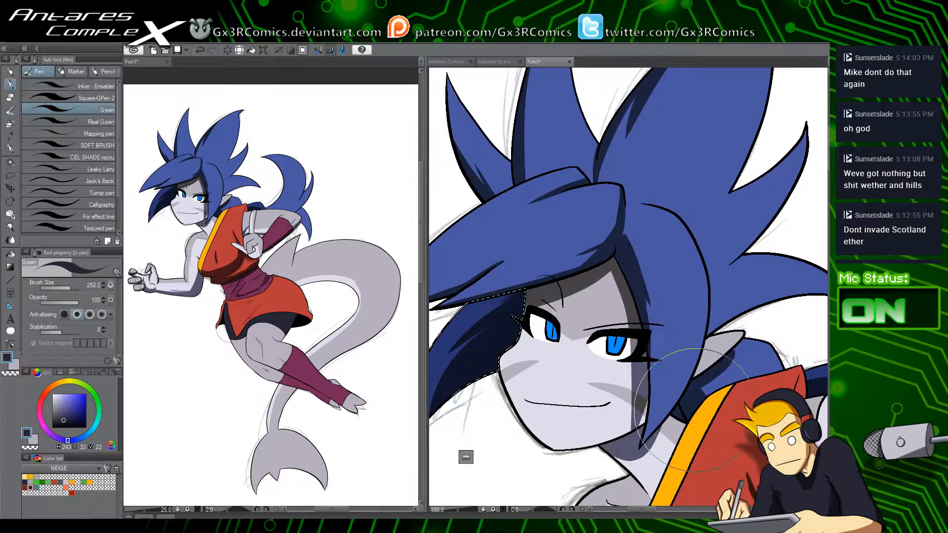
left_click_drag(693, 409, 602, 363)
key("w")
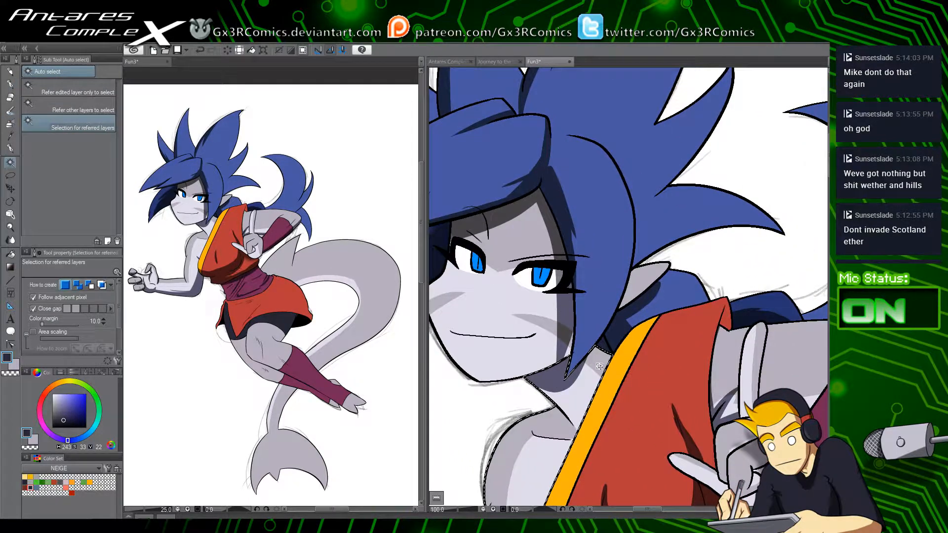
key("p")
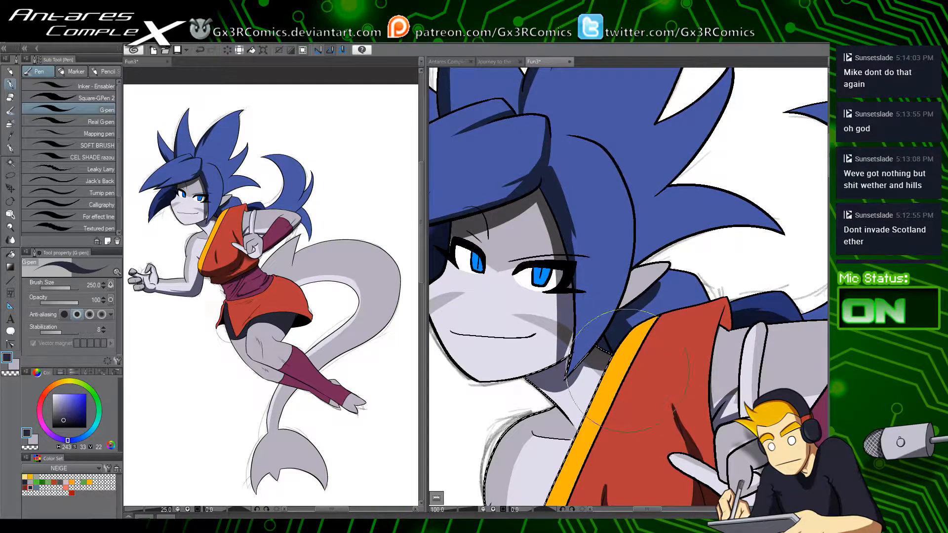
left_click_drag(597, 422, 564, 342)
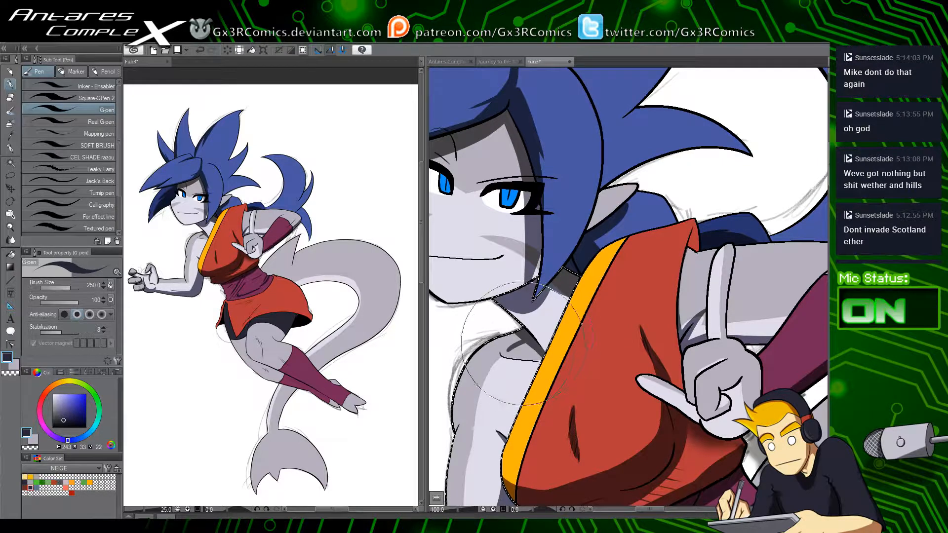
Step: Select the upper arm skin next to the orange tunic, shade it along the tunic edge, and clear the selection
left_click_drag(604, 395, 496, 415)
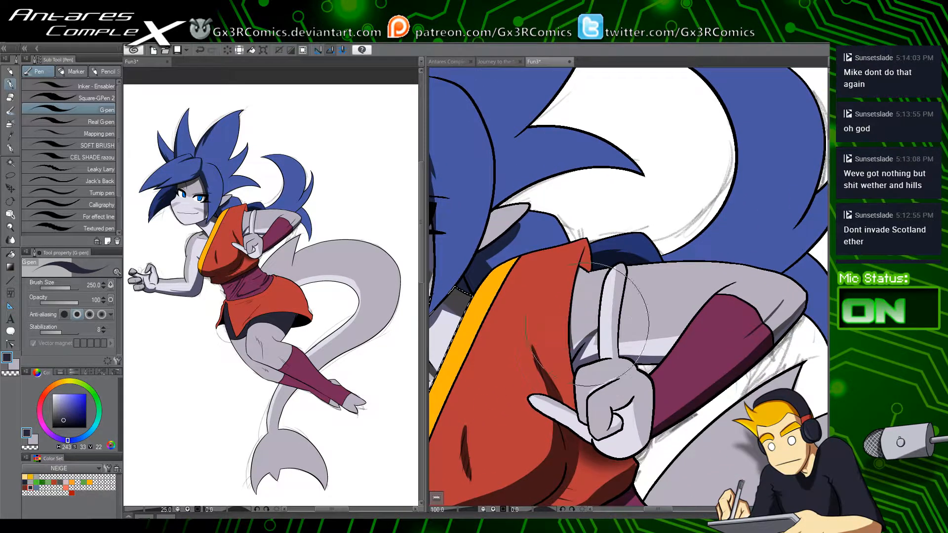
key("w")
left_click(586, 306)
key("p")
scroll(583, 285, "up", 1)
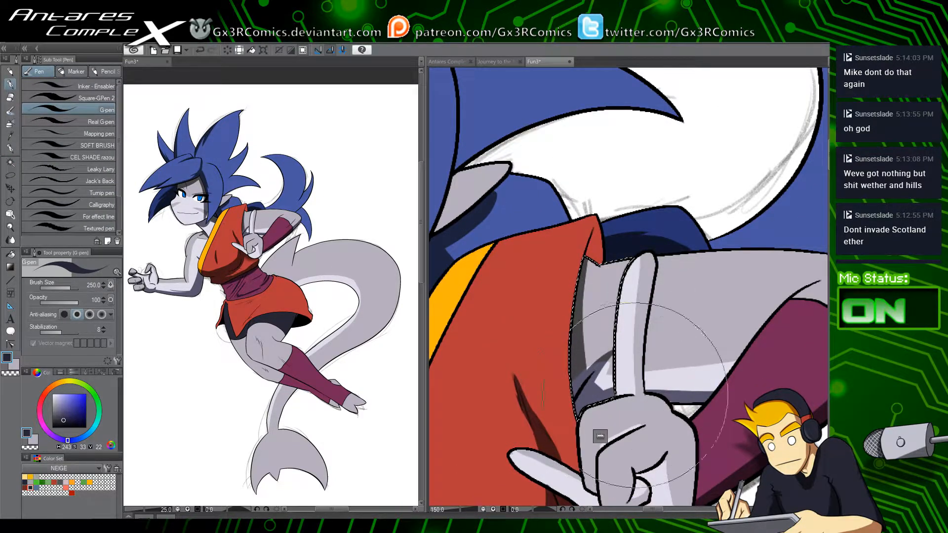
left_click_drag(598, 434, 518, 410)
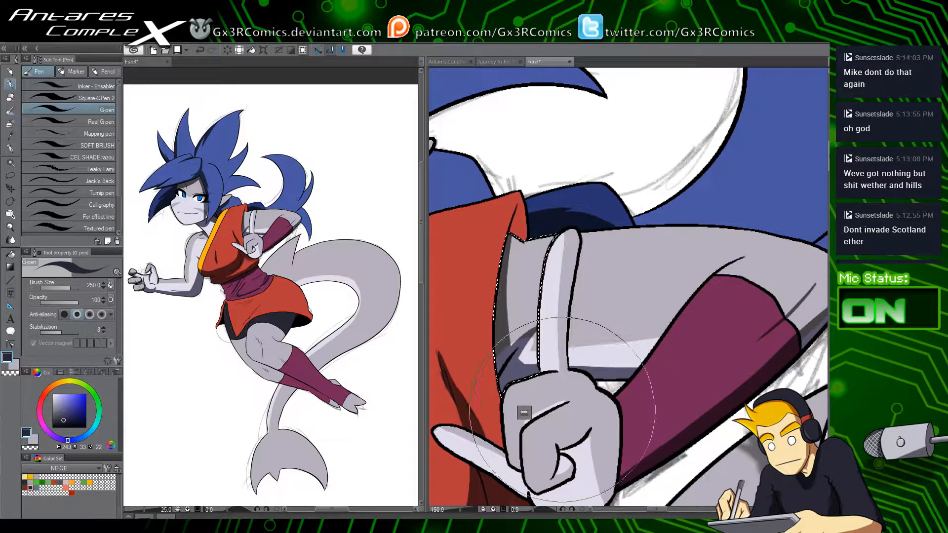
key("ctrl+d")
Step: Select the hand in front of the chest and paint shadow along the palm's lower edge and outer side
scroll(552, 416, "down", 2)
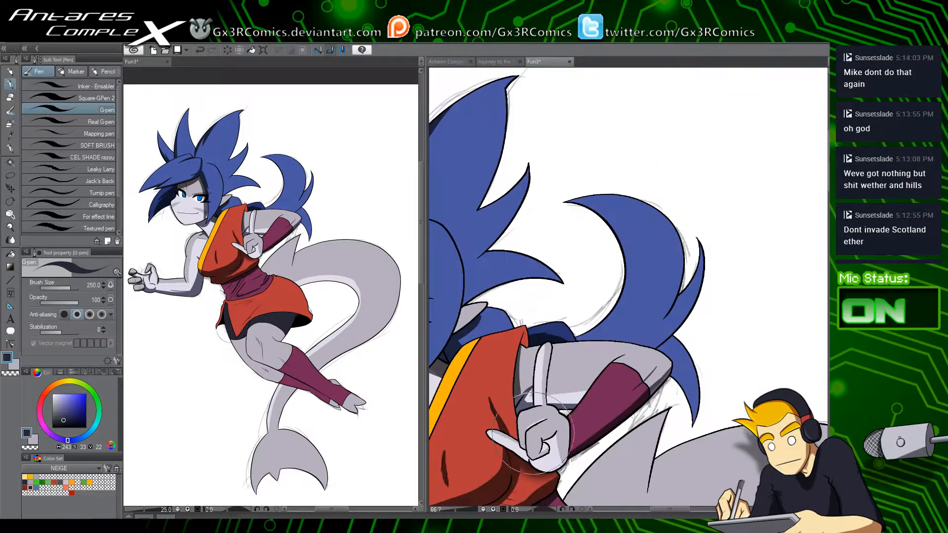
left_click_drag(612, 494, 554, 434)
key("w")
left_click(529, 331)
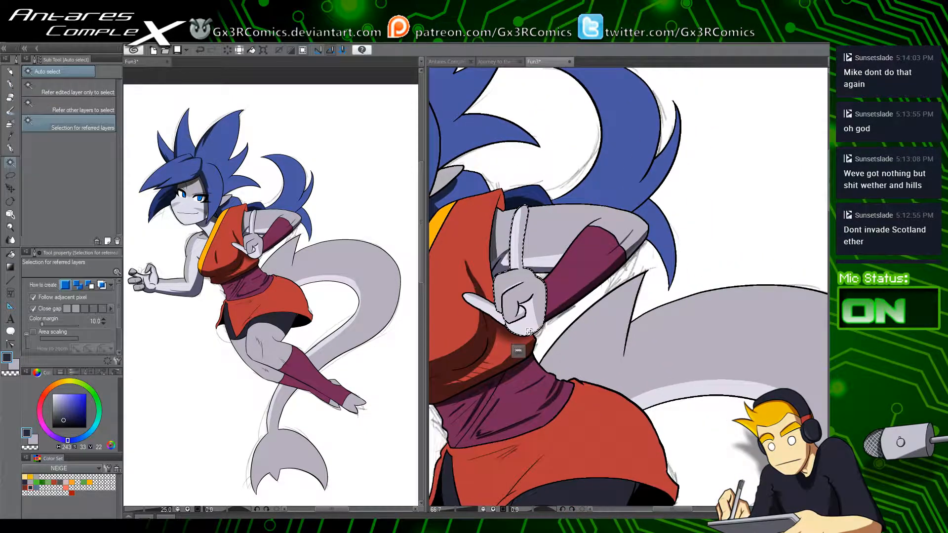
scroll(524, 340, "up", 2)
key("p")
mouse_move(483, 399)
left_mouse_down()
mouse_move(578, 334)
mouse_move(653, 359)
left_mouse_up()
key("ctrl+z")
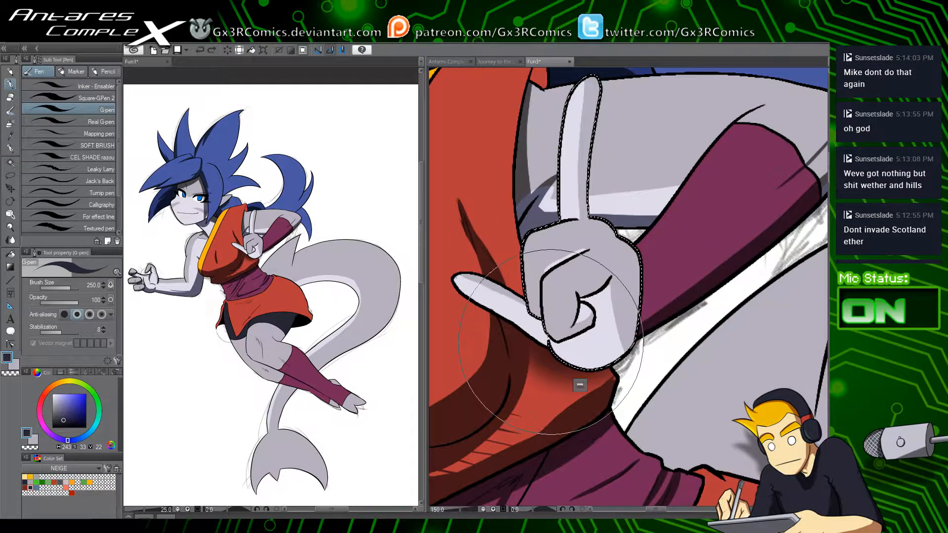
mouse_move(554, 336)
left_mouse_down()
mouse_move(582, 364)
mouse_move(648, 307)
left_mouse_up()
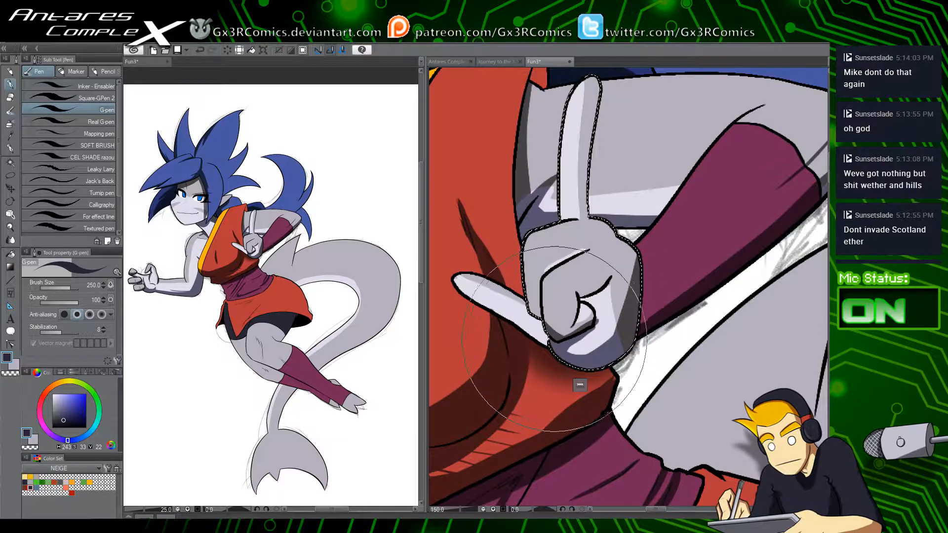
Step: Refine the hand's shadows around the curled fingers and thumb, alternating between the shadow colour and transparent erasing
key("c")
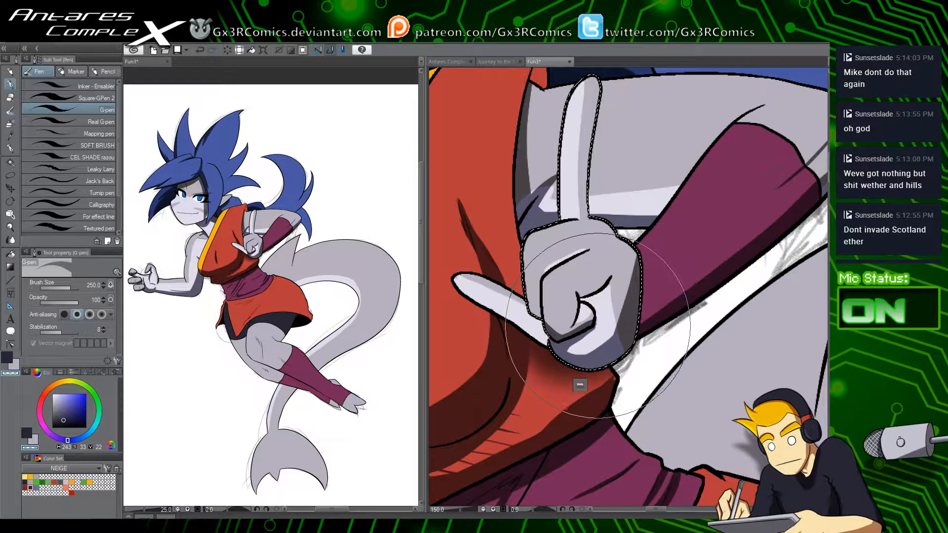
key("c")
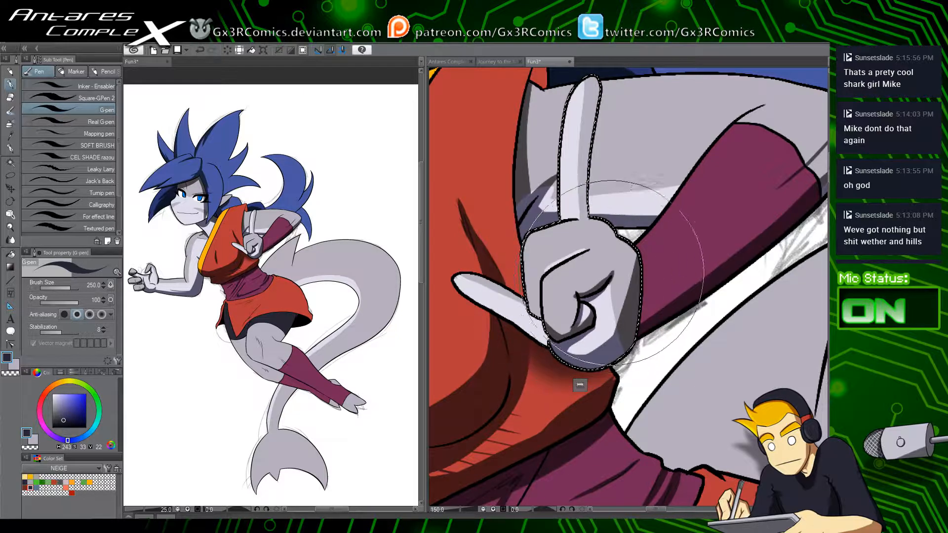
key("c")
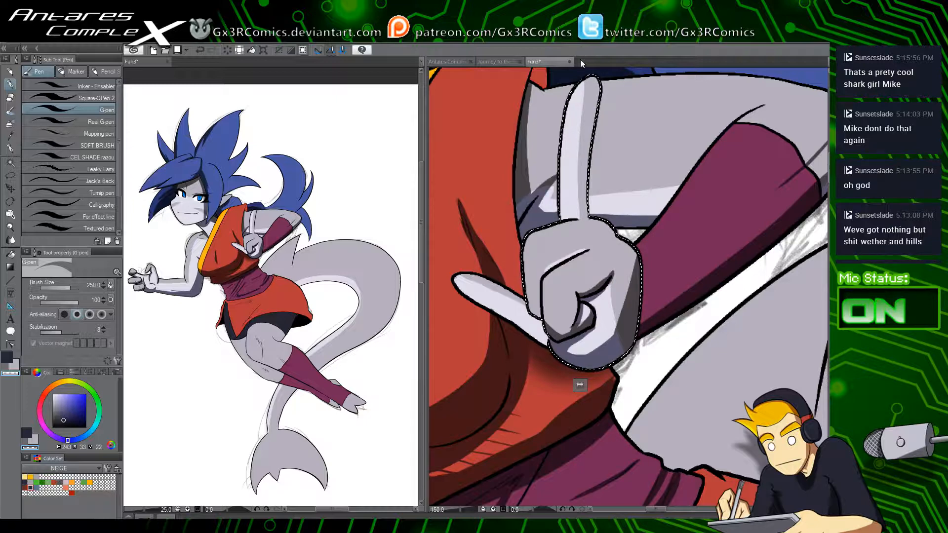
key("c")
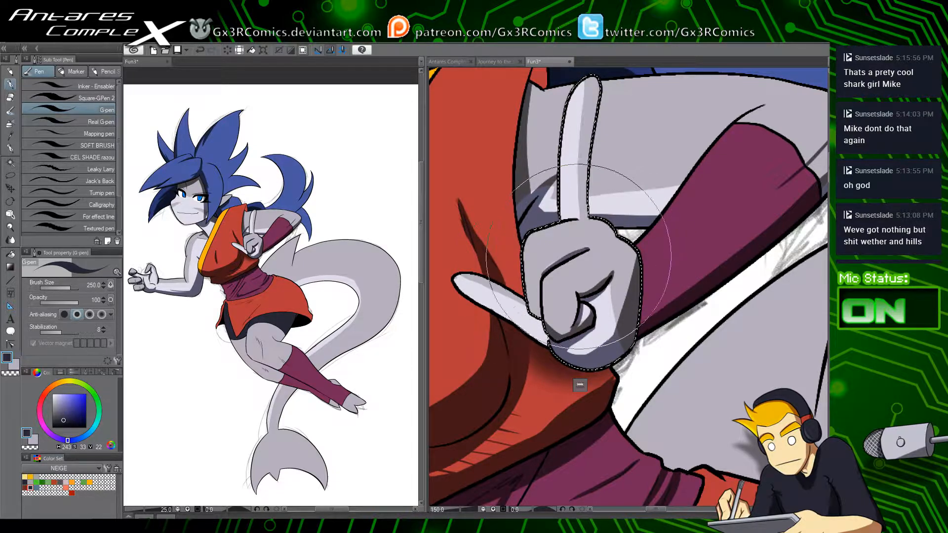
key("c")
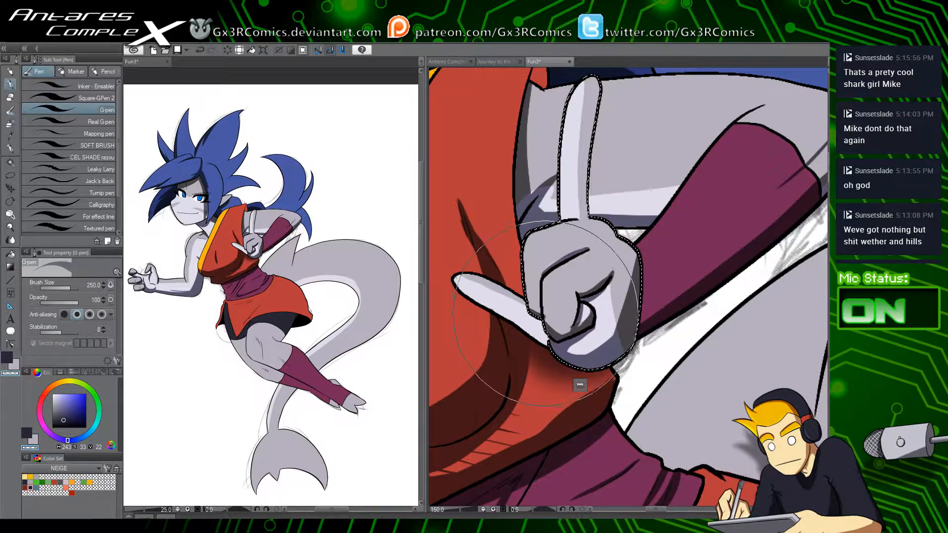
key("c")
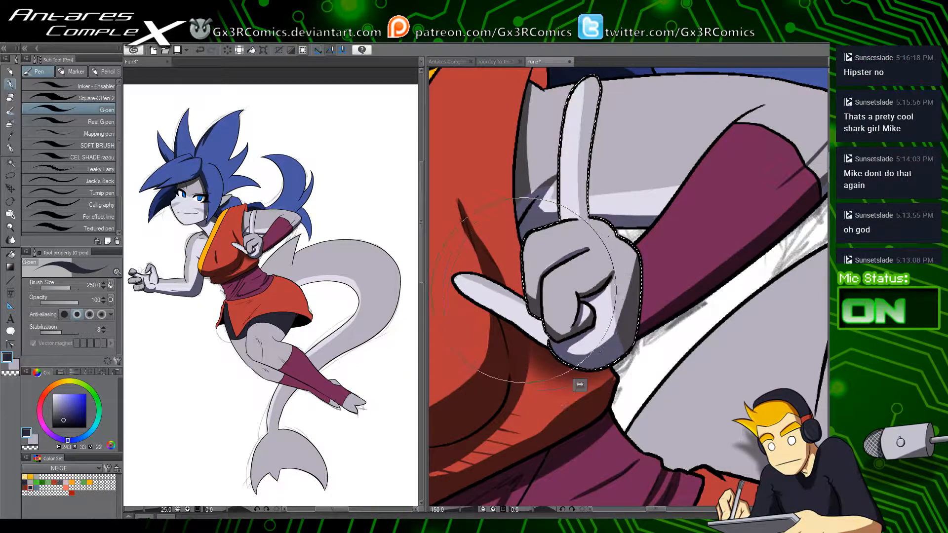
left_click_drag(561, 293, 567, 307)
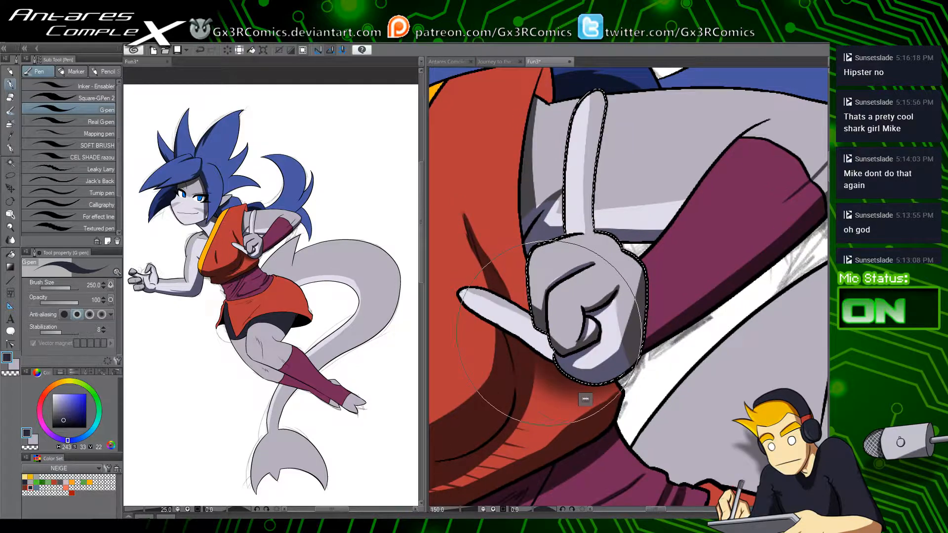
Step: Select the finger extended across the tunic, shade its lower edge with the G-pen, and clear the selection
left_click_drag(575, 419, 533, 394)
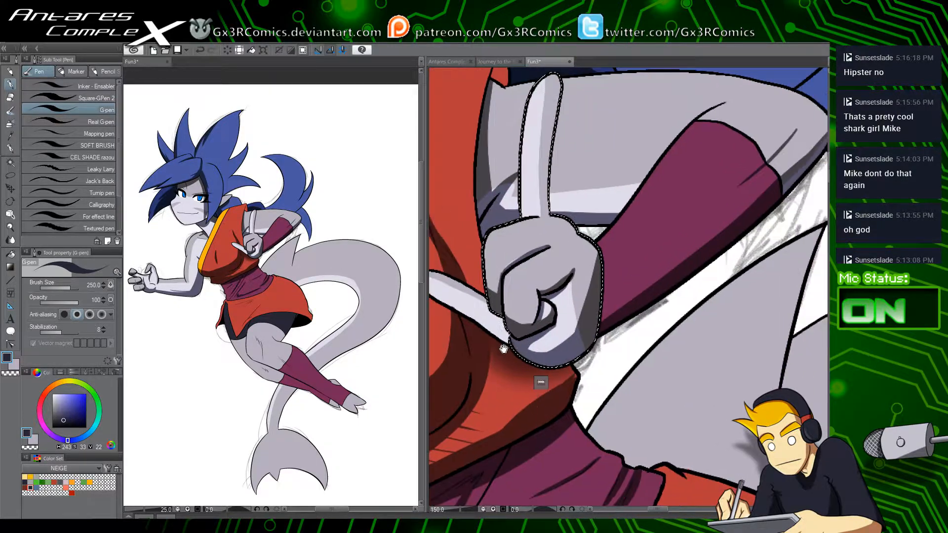
left_click_drag(504, 349, 531, 385)
key("w")
key("p")
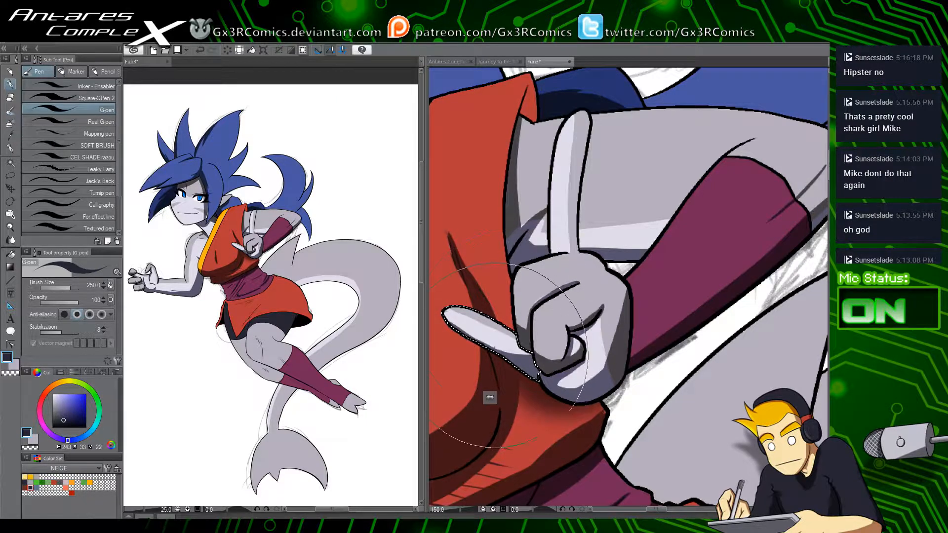
left_click_drag(477, 412, 434, 432)
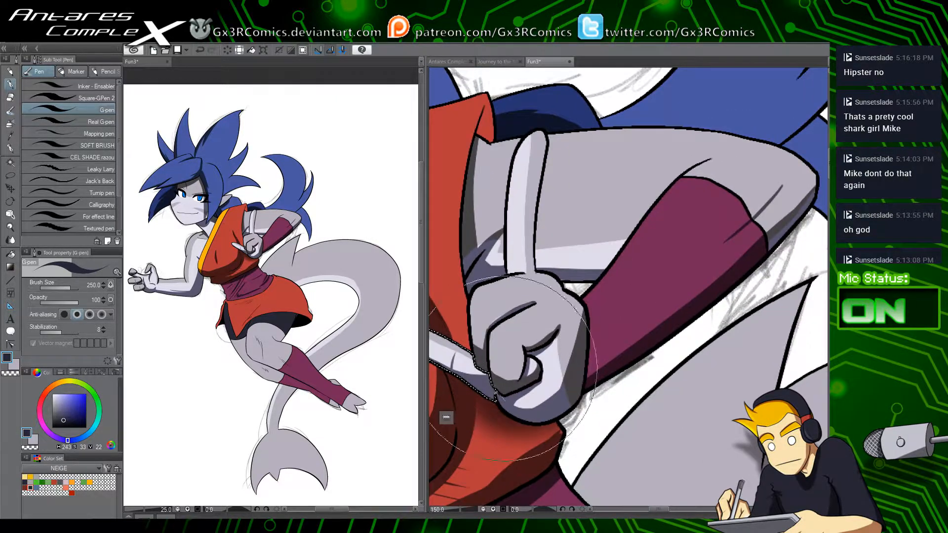
key("ctrl+d")
Step: Select the maroon arm wrap, airbrush a soft shadow where it meets the hand, and clear the selection
left_click_drag(487, 347, 499, 402)
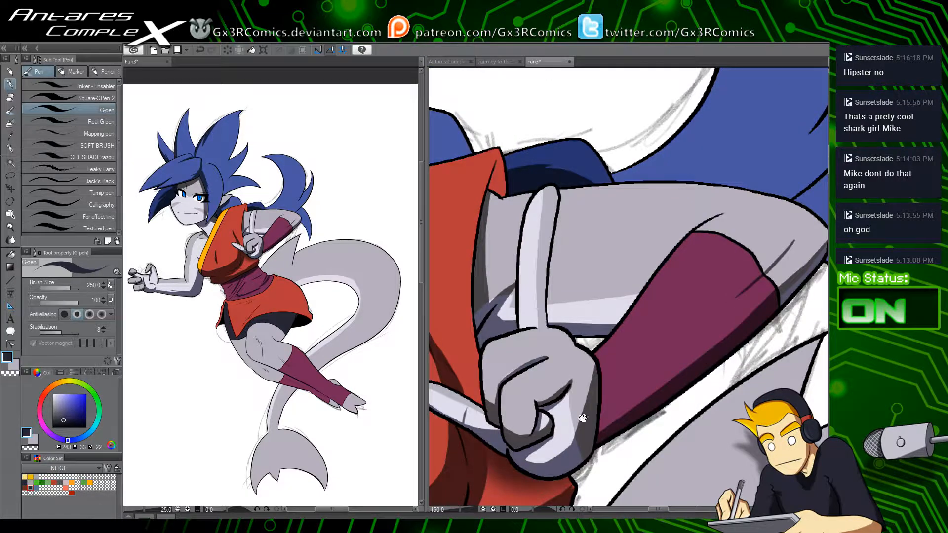
key("b")
key("b")
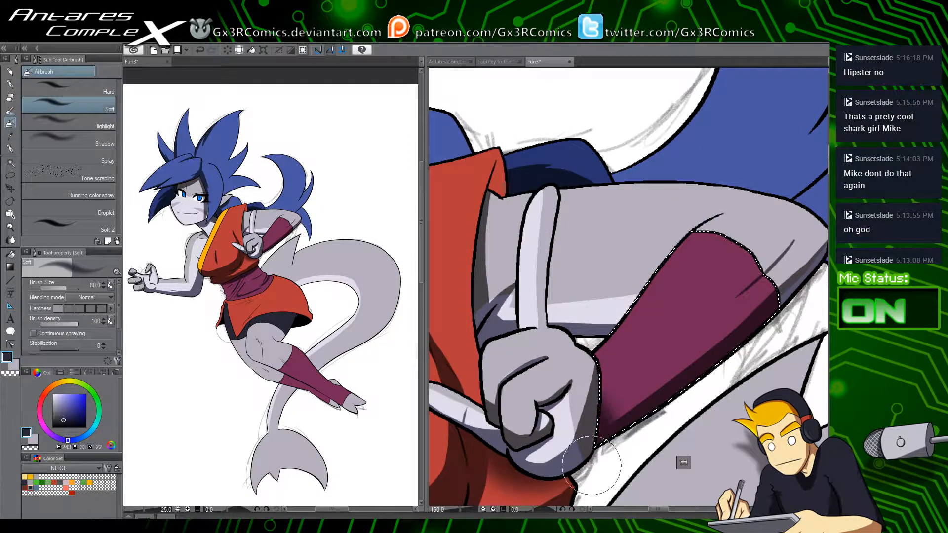
mouse_move(592, 389)
left_mouse_down()
mouse_move(591, 469)
mouse_move(578, 454)
mouse_move(651, 340)
left_mouse_up()
key("ctrl+d")
Step: Select the pointed ear and paint a G-pen shadow along its base beside the hair
mouse_move(539, 457)
left_mouse_down()
mouse_move(586, 399)
mouse_move(594, 413)
mouse_move(527, 405)
mouse_move(551, 399)
mouse_move(560, 496)
left_mouse_up()
left_click_drag(555, 316, 577, 439)
left_click_drag(600, 340, 570, 422)
key("w")
left_click(673, 357)
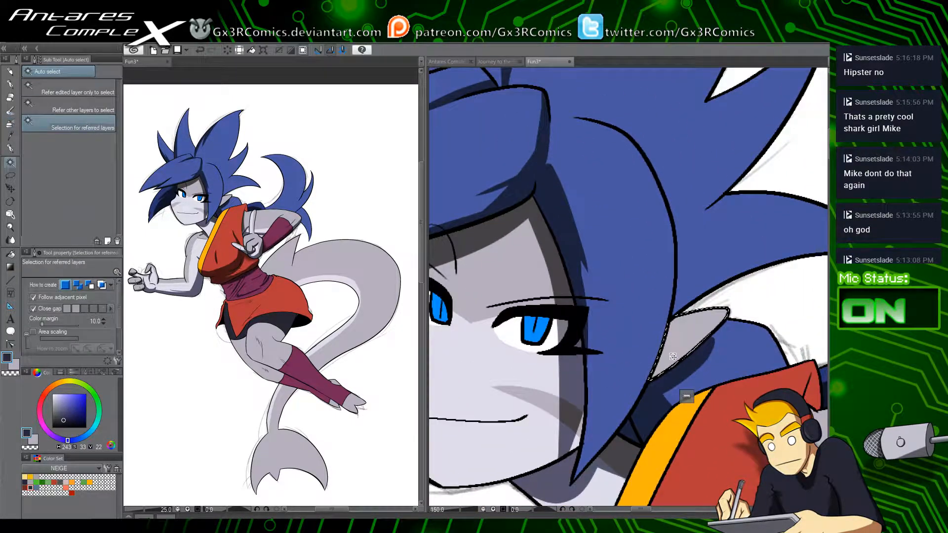
key("p")
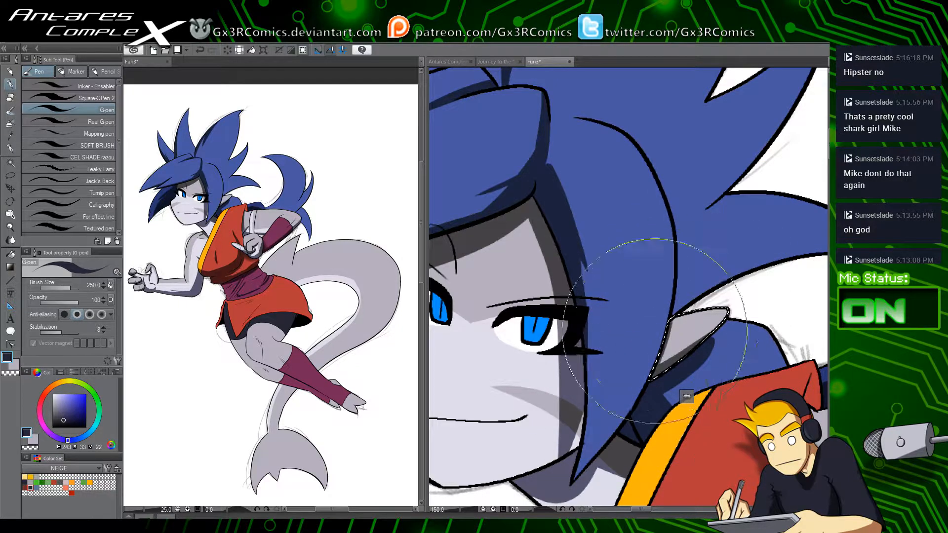
Step: Select the main hair area and shade the underside of the side lock above the ear, trimming the overshoot with transparent colour
left_click_drag(659, 352, 549, 420)
key("w")
left_click(636, 320)
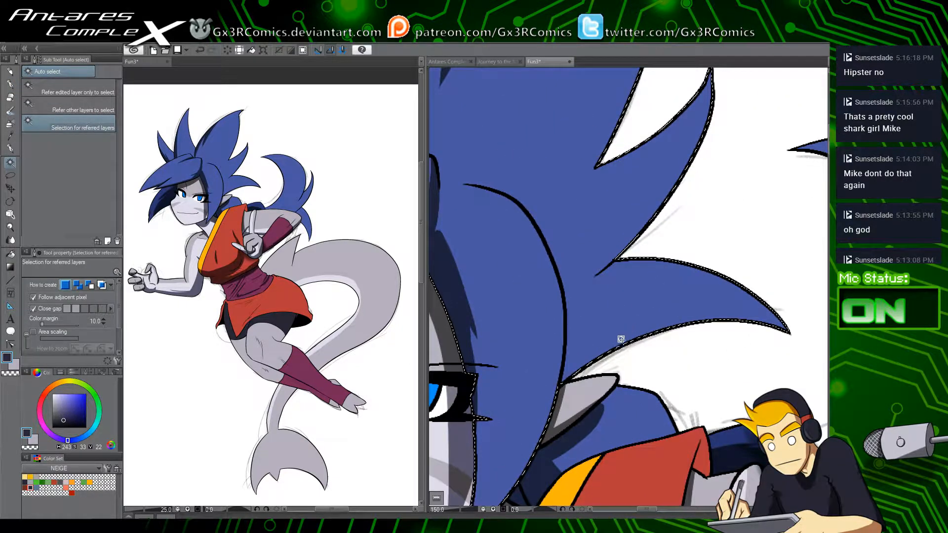
key("p")
mouse_move(563, 383)
left_mouse_down()
mouse_move(537, 395)
mouse_move(650, 328)
mouse_move(783, 351)
mouse_move(684, 334)
mouse_move(550, 380)
mouse_move(691, 319)
left_mouse_up()
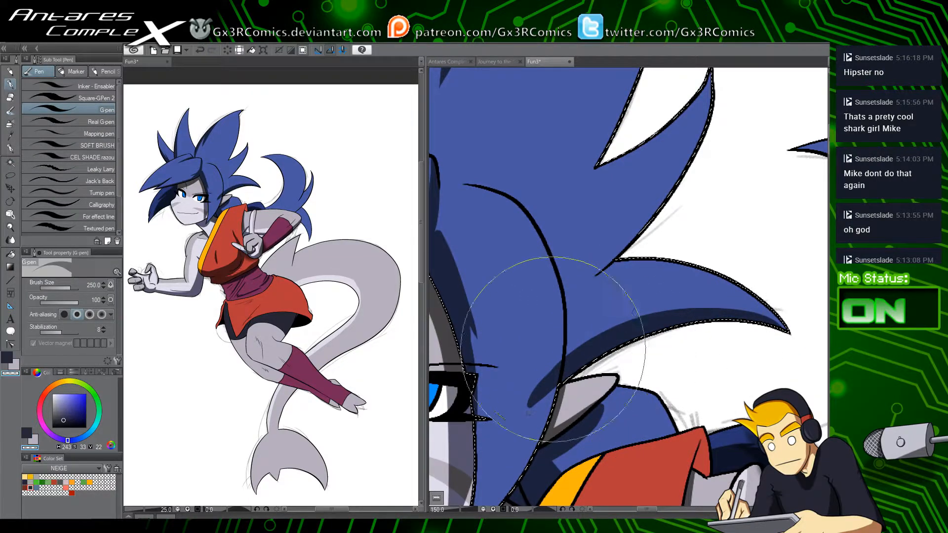
key("c")
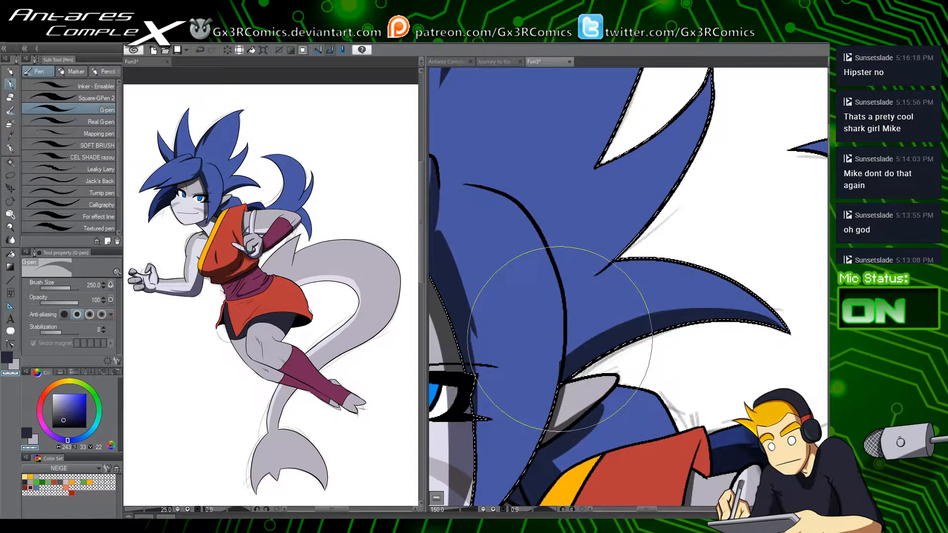
Step: Paint shadows along the outer edges of the upper side spike and the tall spike, tapering them at the notch with transparent strokes
mouse_move(556, 305)
left_mouse_down()
mouse_move(523, 408)
mouse_move(662, 216)
mouse_move(510, 398)
left_mouse_up()
key("c")
key("c")
left_click_drag(544, 279, 546, 391)
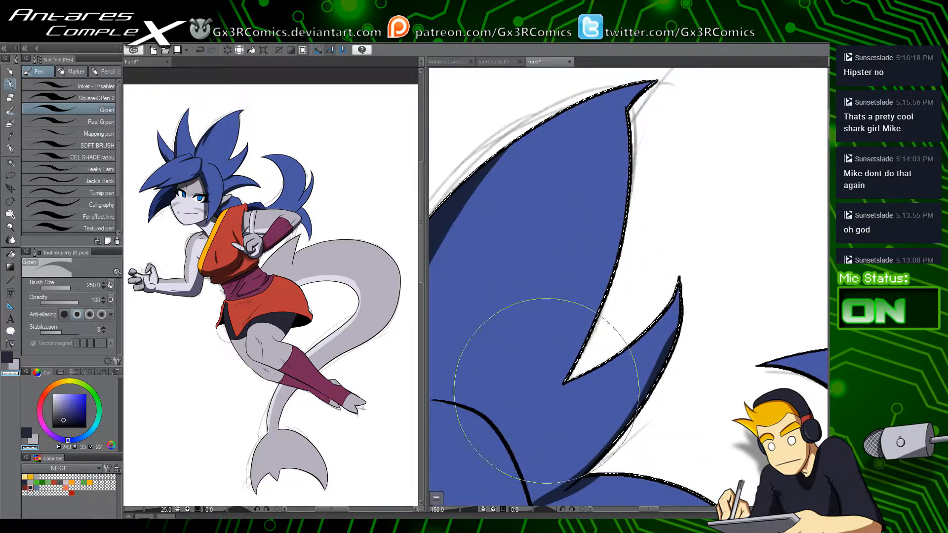
key("c")
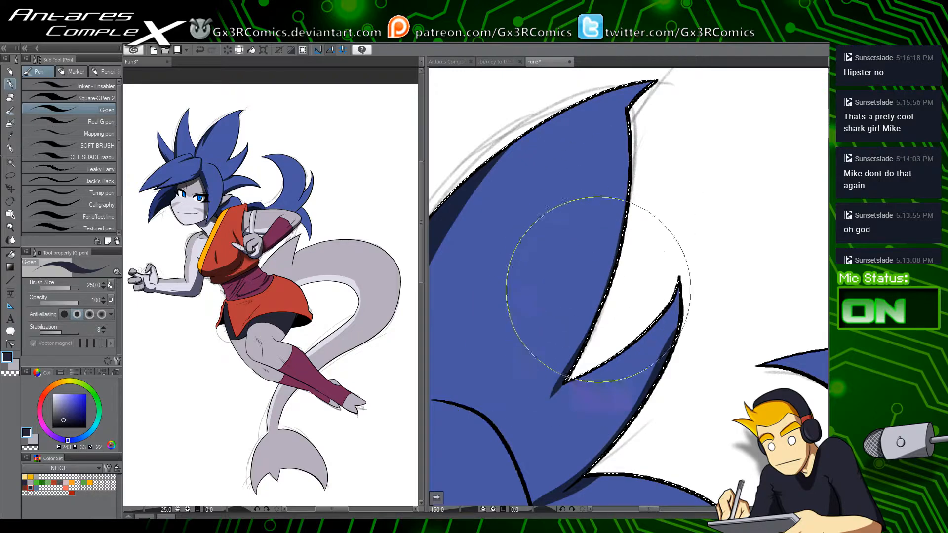
left_click_drag(631, 147, 538, 415)
key("c")
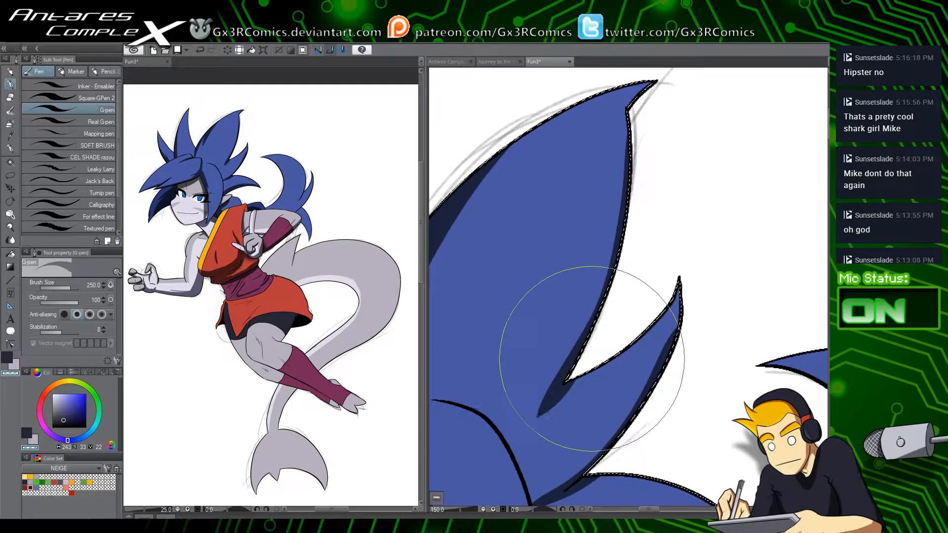
key("c")
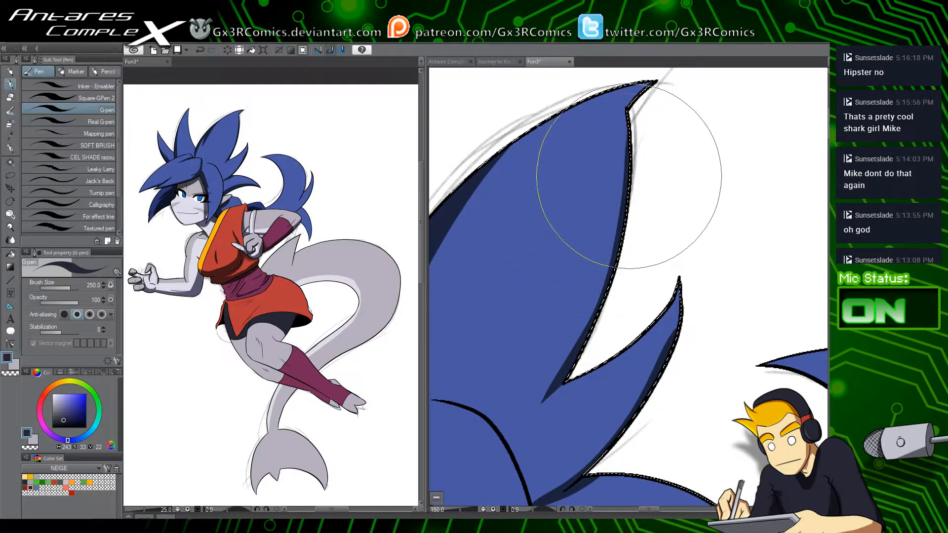
left_click_drag(617, 244, 512, 392)
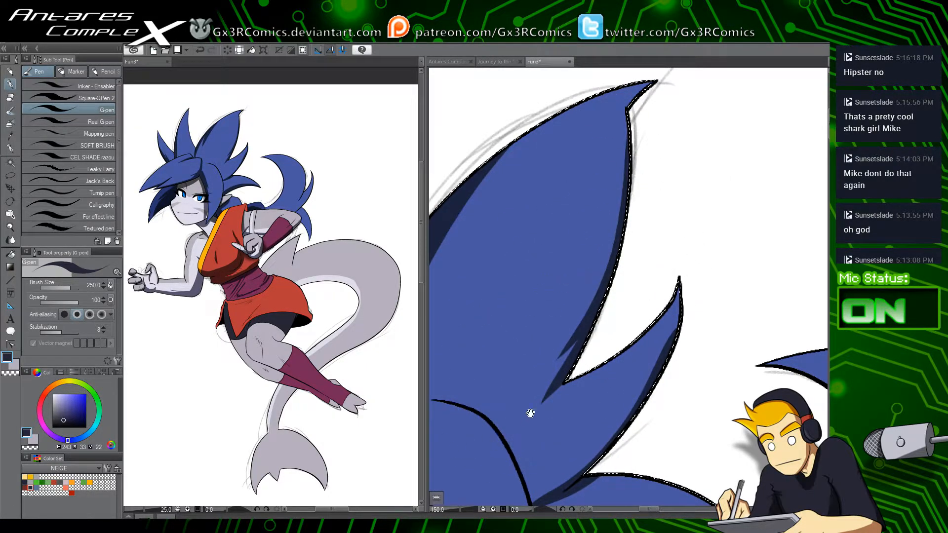
Step: Extend the upper side spike's shadow to the curved hair line and trim its tip with transparent colour
left_click_drag(487, 423, 583, 408)
mouse_move(659, 410)
left_mouse_down()
mouse_move(575, 475)
mouse_move(552, 478)
left_mouse_up()
left_click_drag(674, 391, 553, 463)
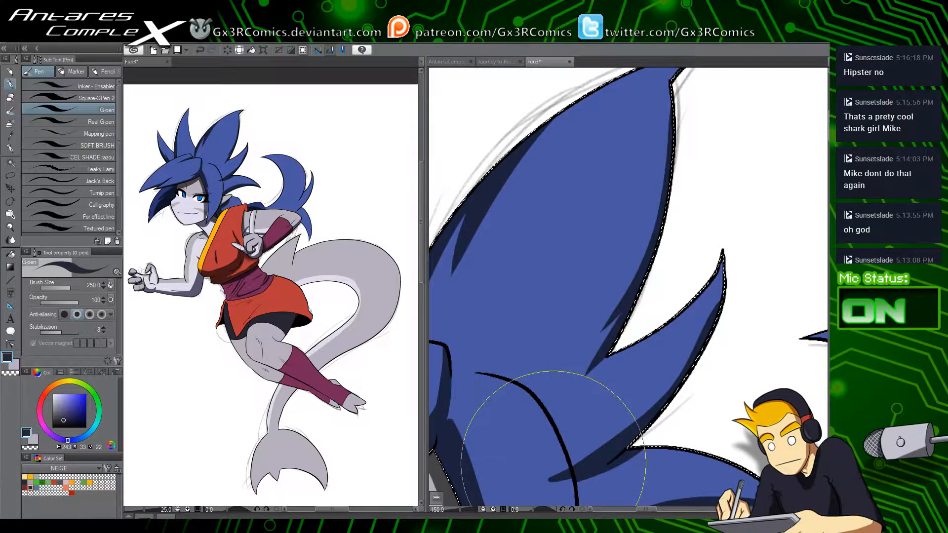
left_click_drag(621, 389, 605, 228)
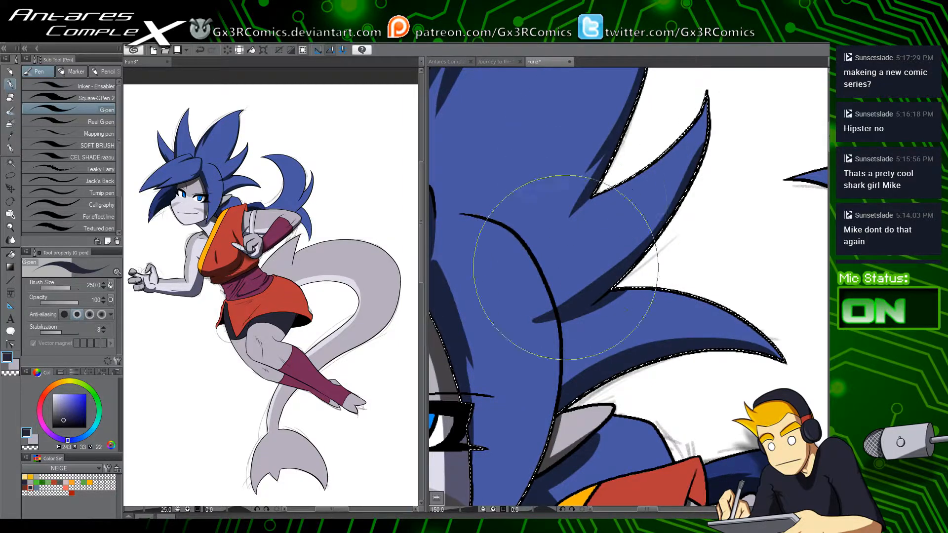
left_click_drag(547, 335, 568, 271)
key("c")
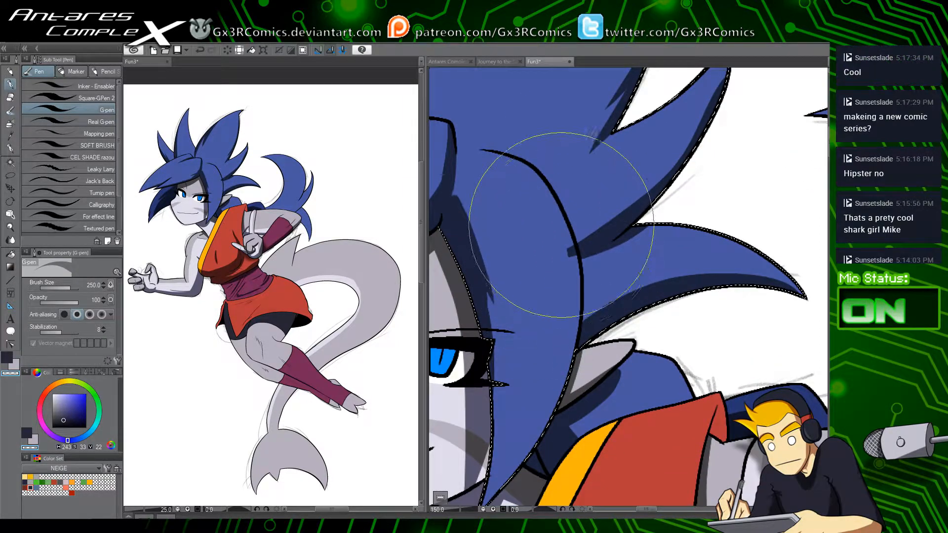
key("c")
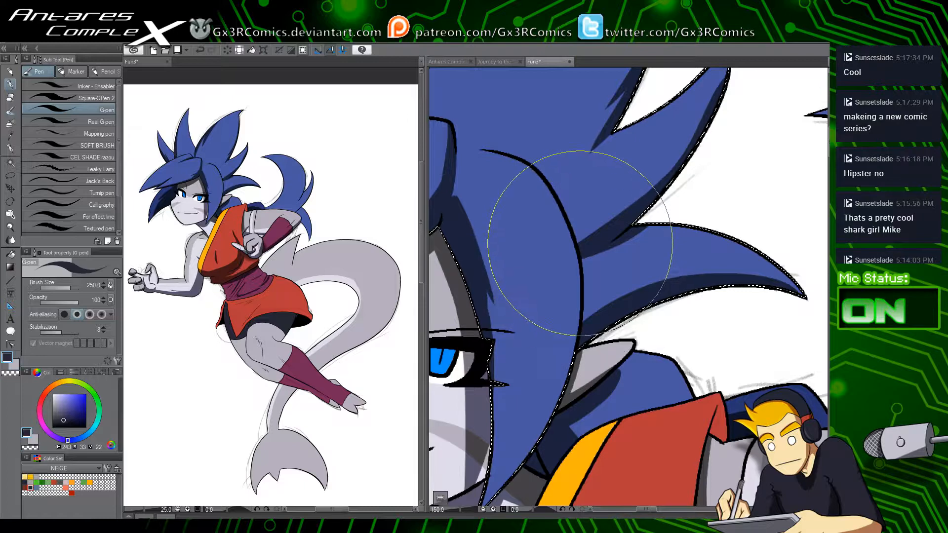
Step: Shade behind the curved hair line beside the face, undoing and repainting the upper stroke as a thinner shadow
left_click_drag(583, 245, 581, 332)
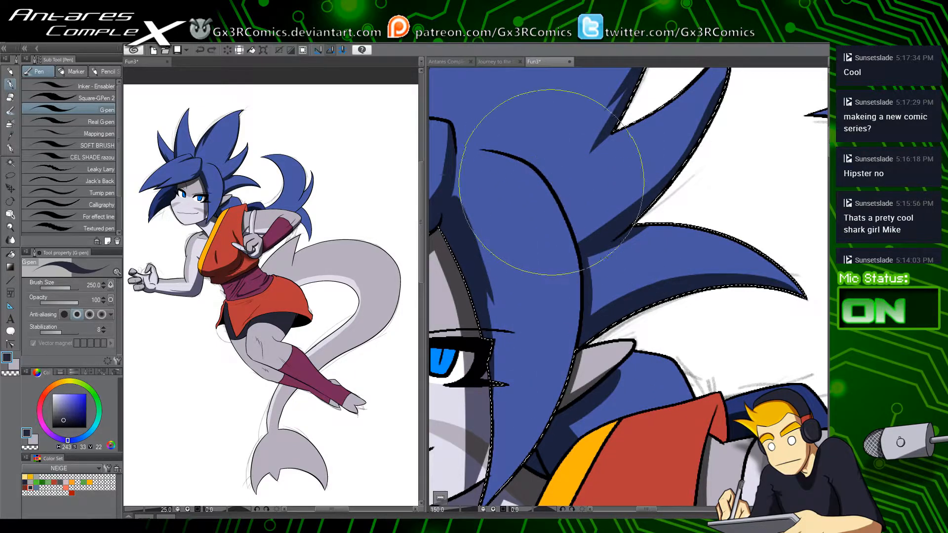
left_click_drag(539, 168, 581, 238)
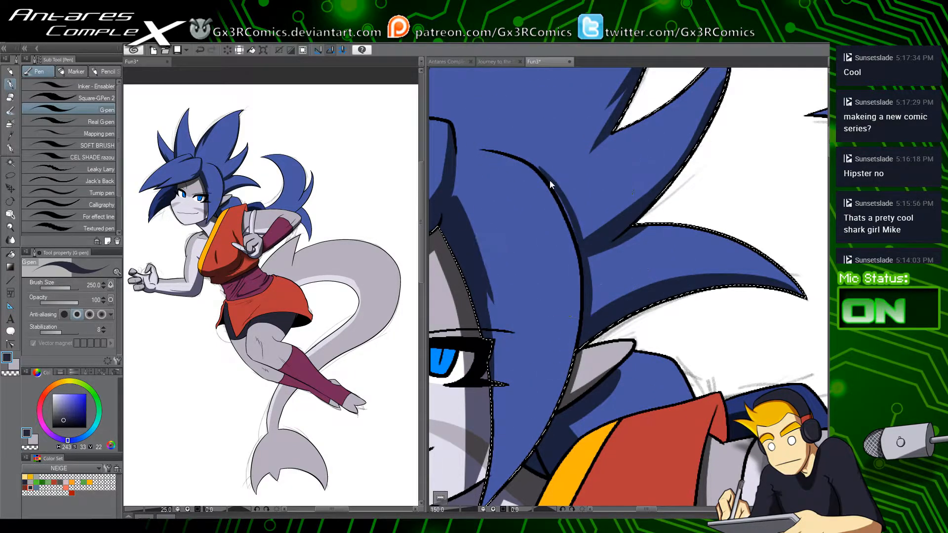
key("ctrl+z")
left_click_drag(539, 168, 581, 247)
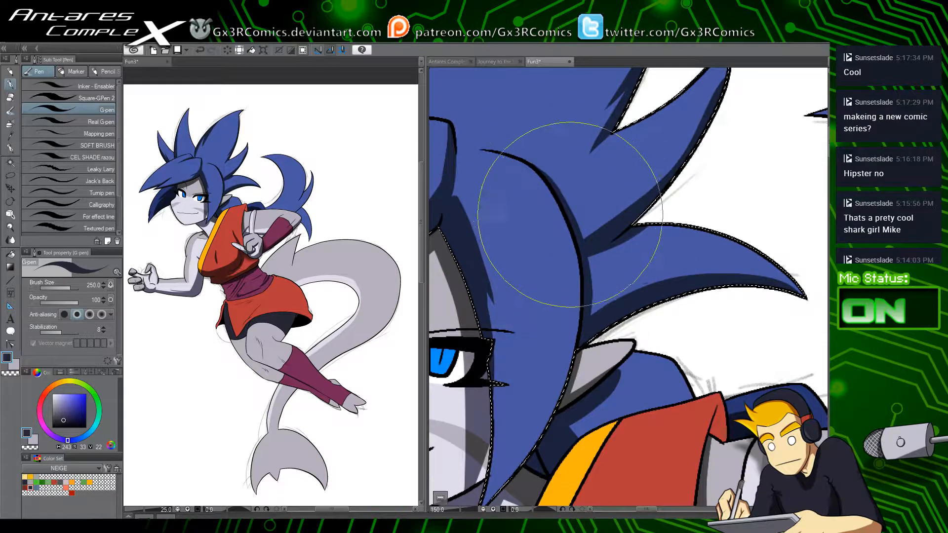
Step: Select the face skin, paint a shadow along the jaw and chin, and clear the selection
left_click_drag(512, 357, 618, 310)
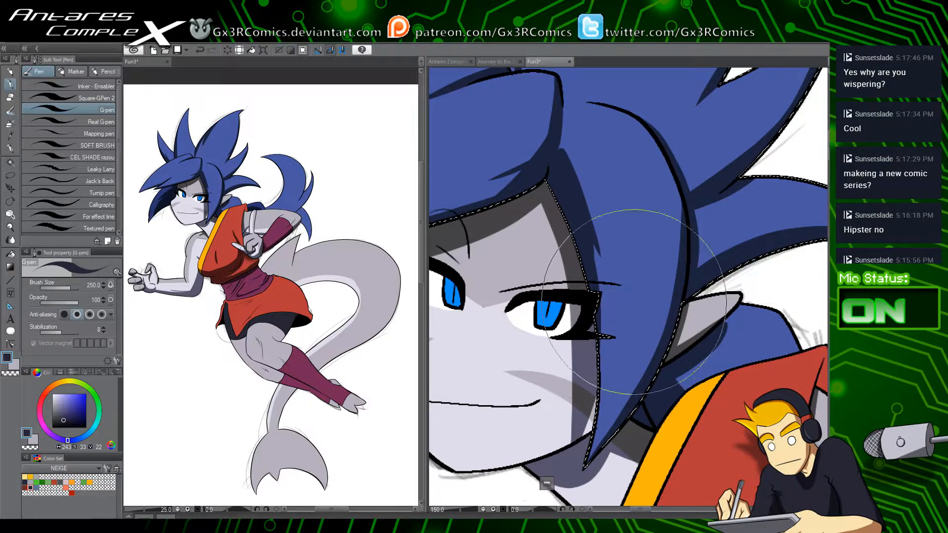
left_click_drag(596, 363, 675, 257)
key("w")
left_click(642, 333)
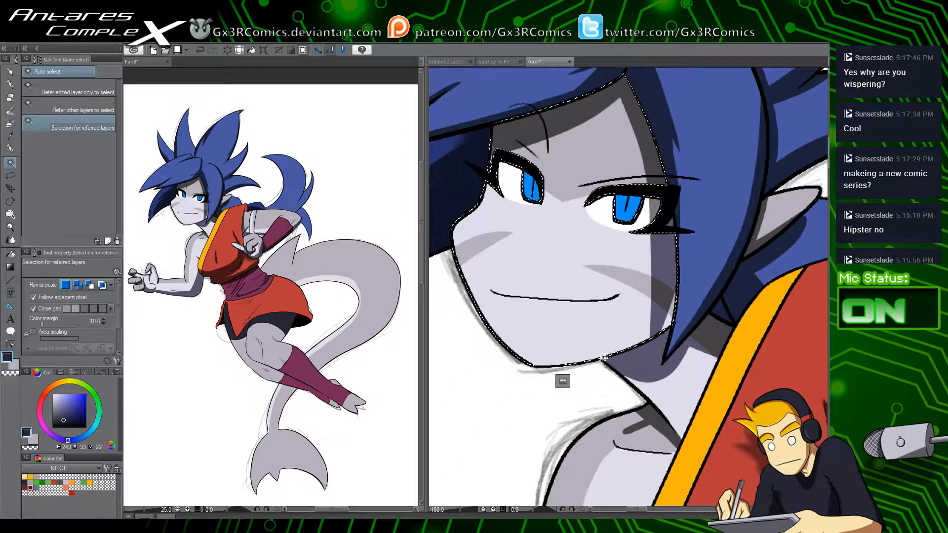
key("p")
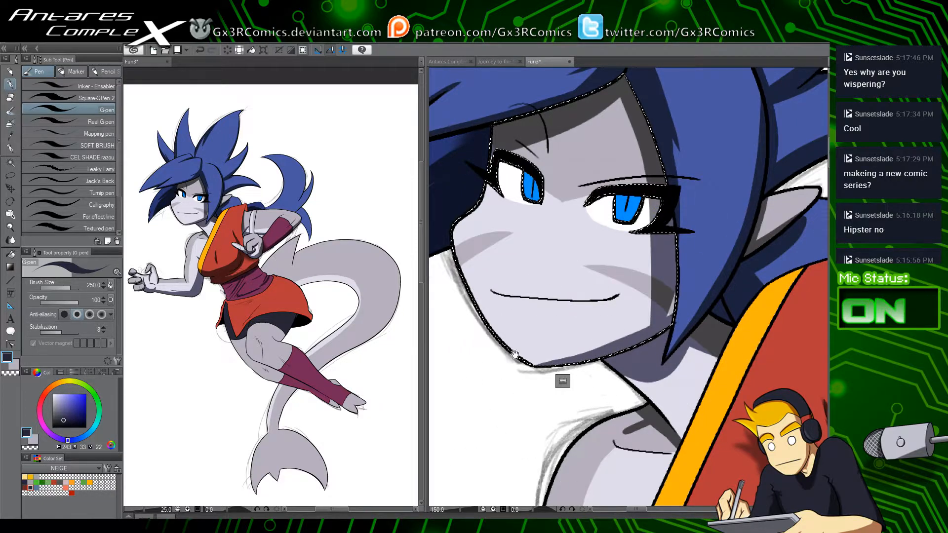
left_click_drag(515, 354, 518, 379)
key("ctrl+d")
Step: Select the iris of the eye nearer the ear and shade its upper part, refining the shadow with transparent colour
key("w")
left_click(638, 232)
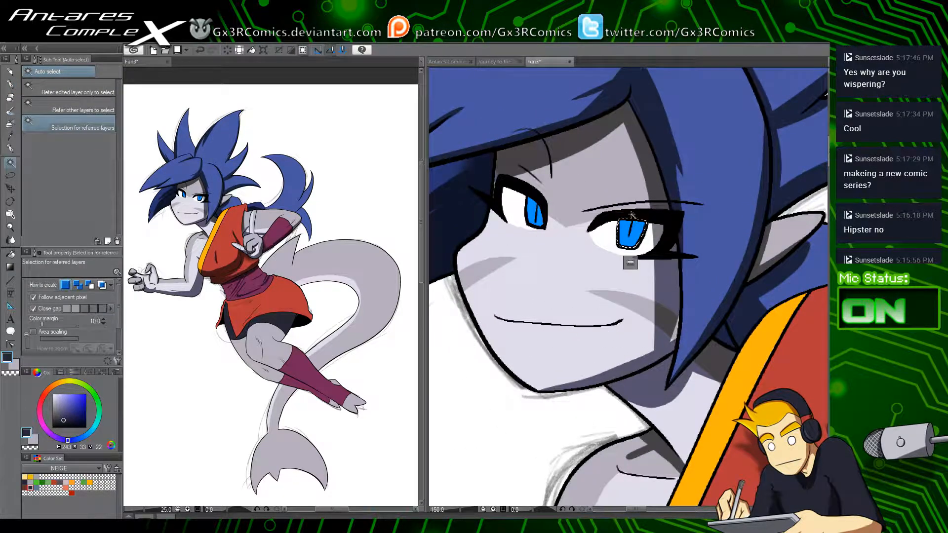
key("p")
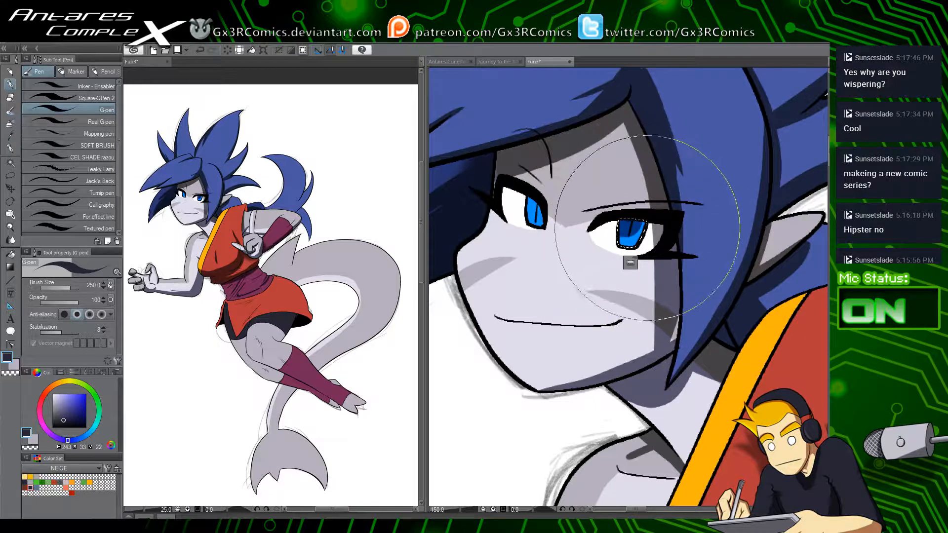
key("c")
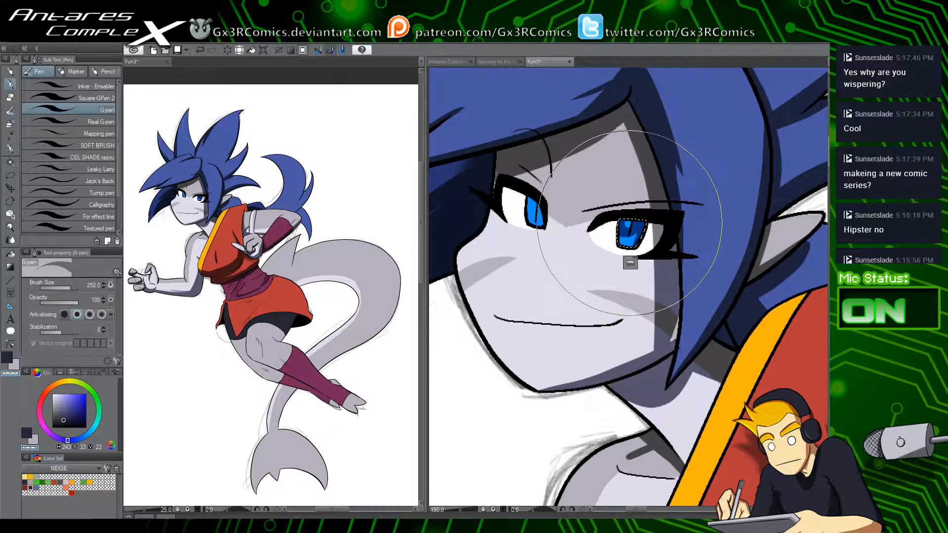
key("ctrl+z")
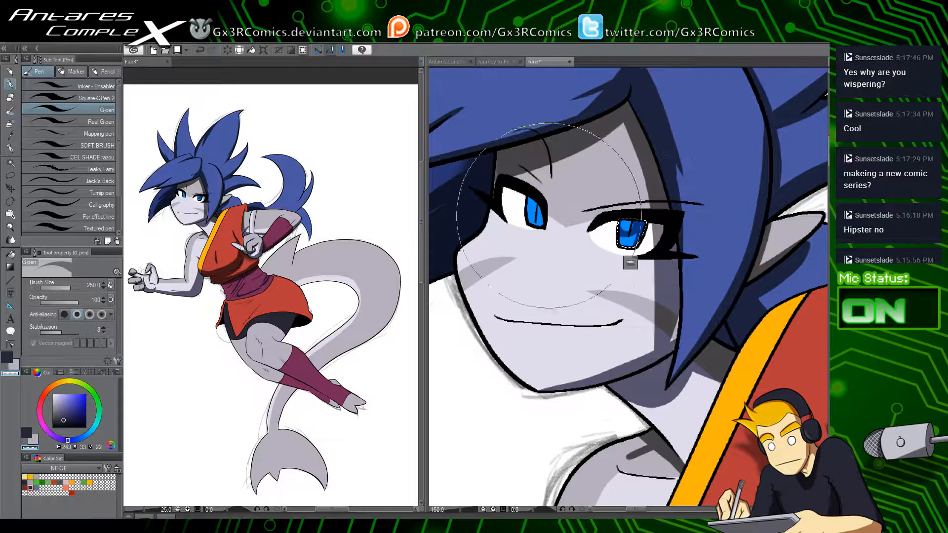
Step: Select the iris of the other eye and shade it to match, trimming the shadow with transparent colour
key("w")
left_click(534, 210)
key("p")
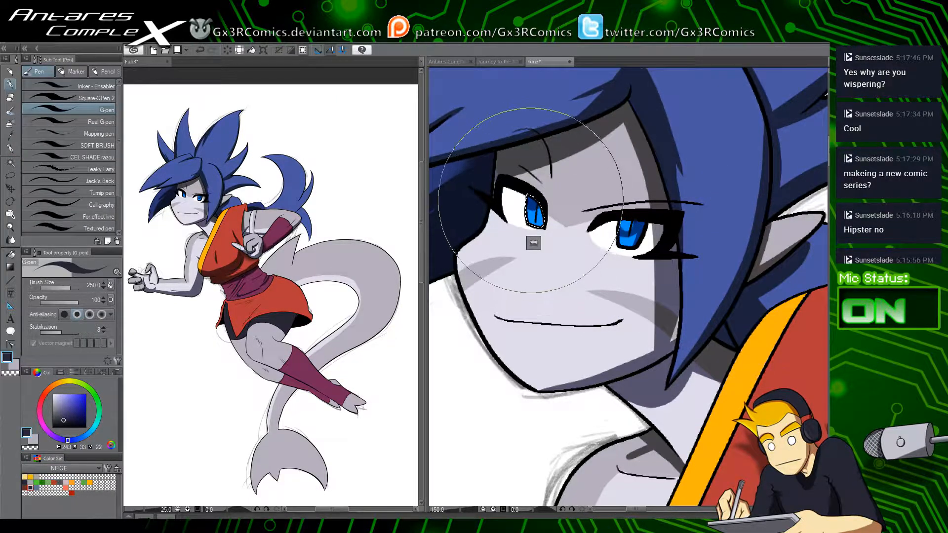
key("c")
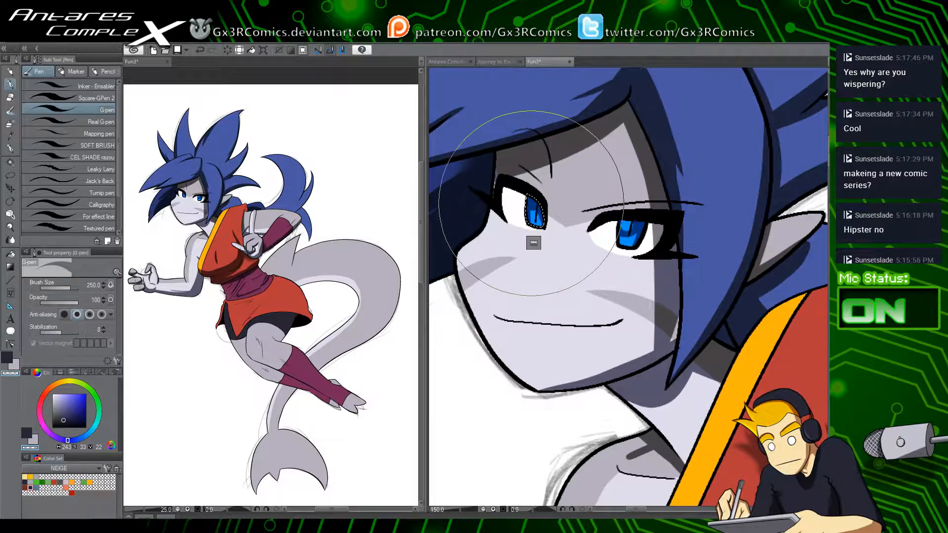
Step: Add shadow streaks to the middle hair spike and the top fold of the bangs with the G-pen
left_click_drag(512, 219, 508, 271)
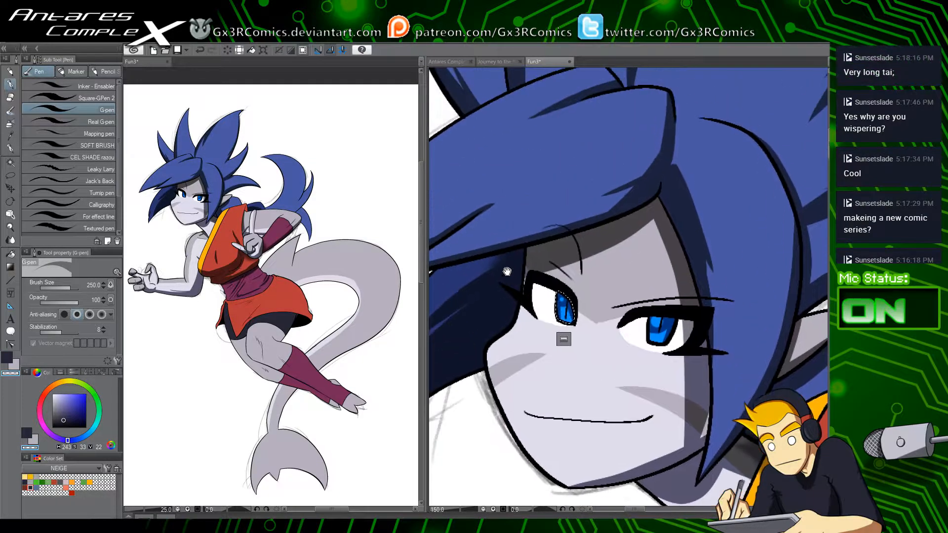
left_click_drag(500, 190, 512, 351)
left_click_drag(515, 279, 518, 343)
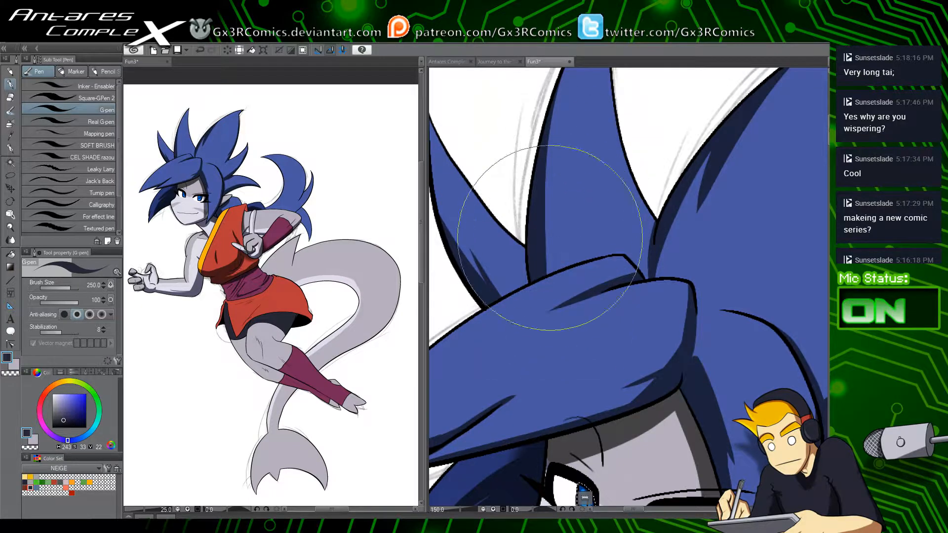
key("c")
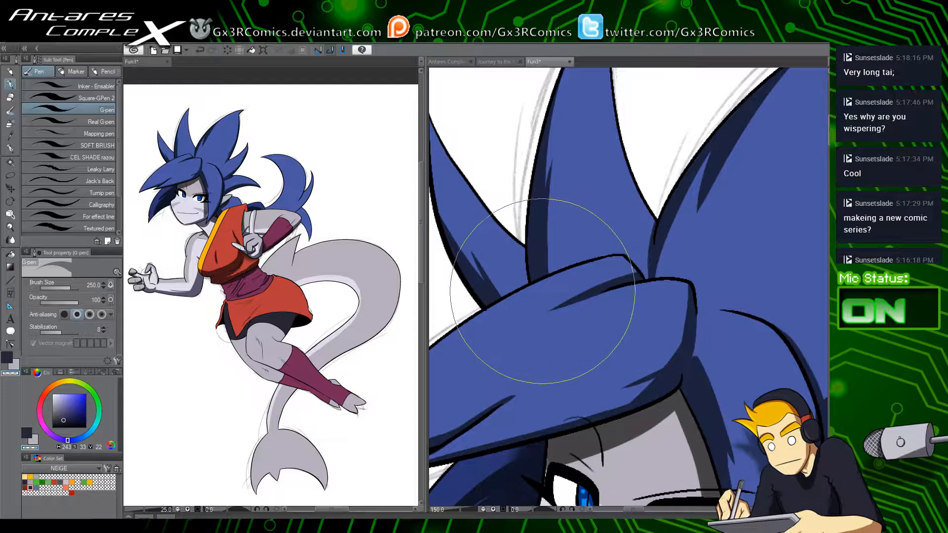
left_click_drag(551, 322, 532, 338)
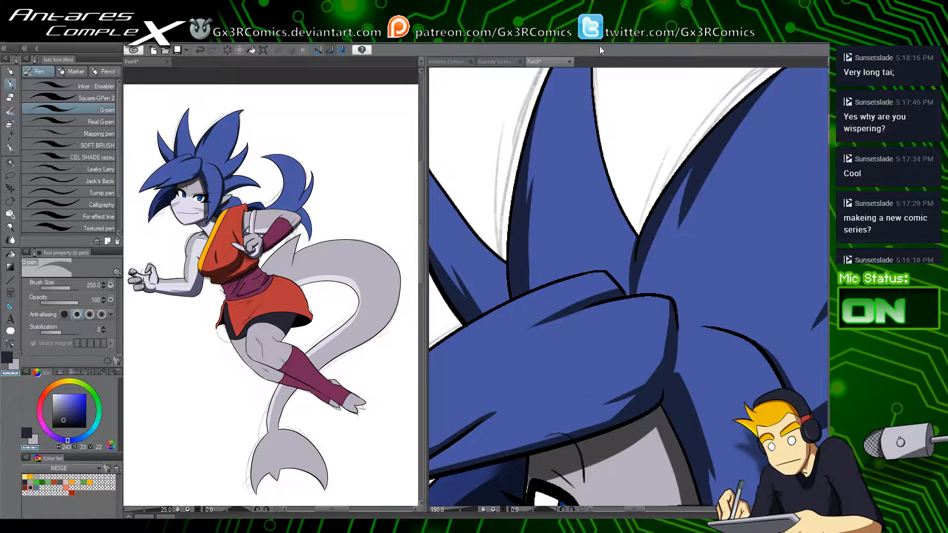
Step: Select the tail and fin area, and airbrush a soft shadow at size 120 where the tail emerges from behind the waist
left_click_drag(789, 494, 429, 69)
left_click_drag(594, 325, 515, 292)
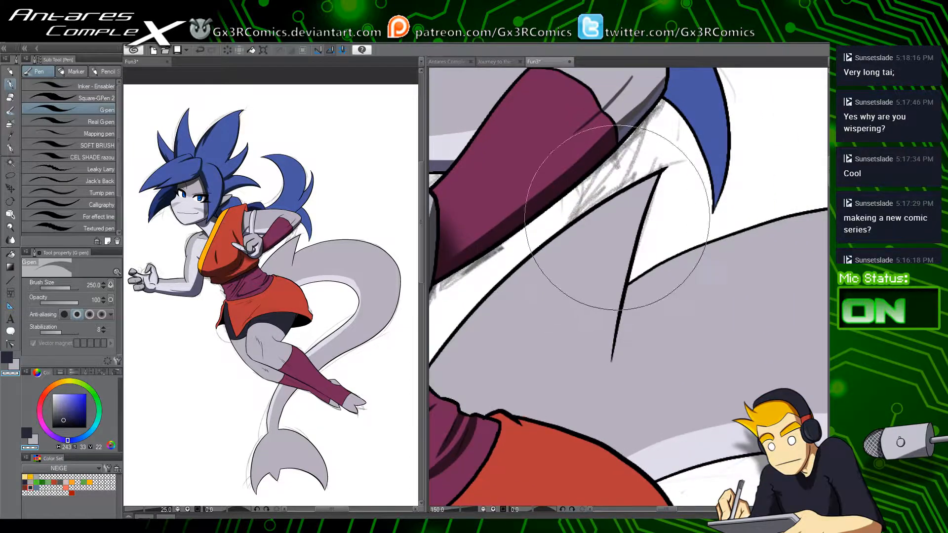
key("w")
left_click(504, 326)
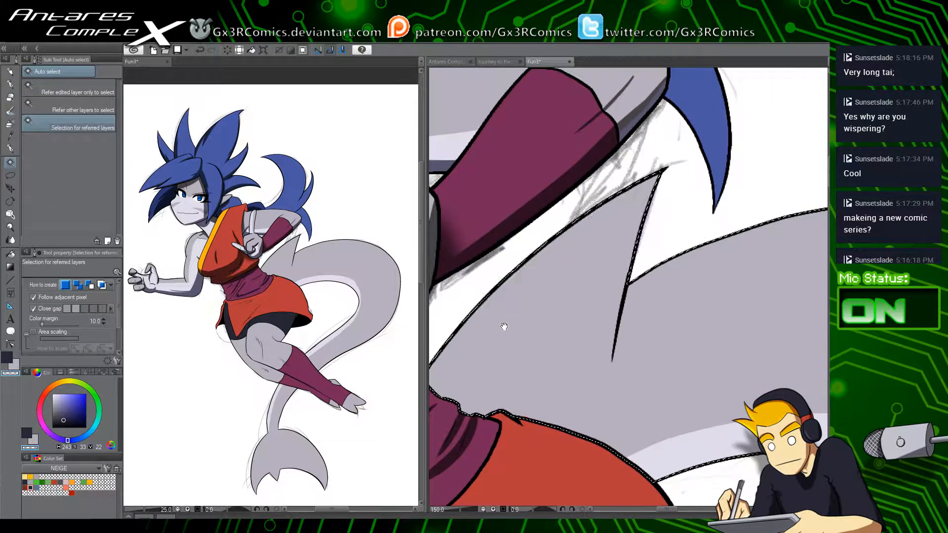
left_click_drag(504, 326, 502, 307)
key("b")
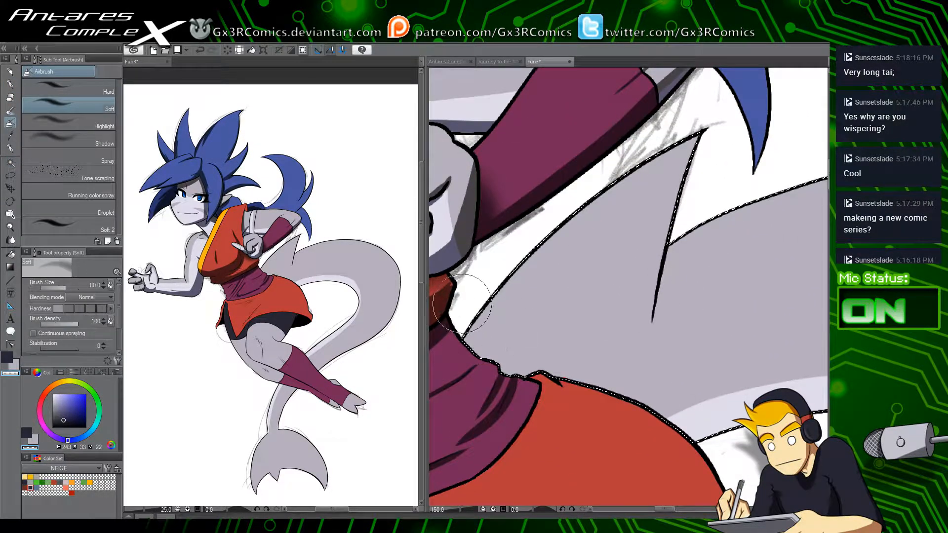
key("]")
key("]")
key("x")
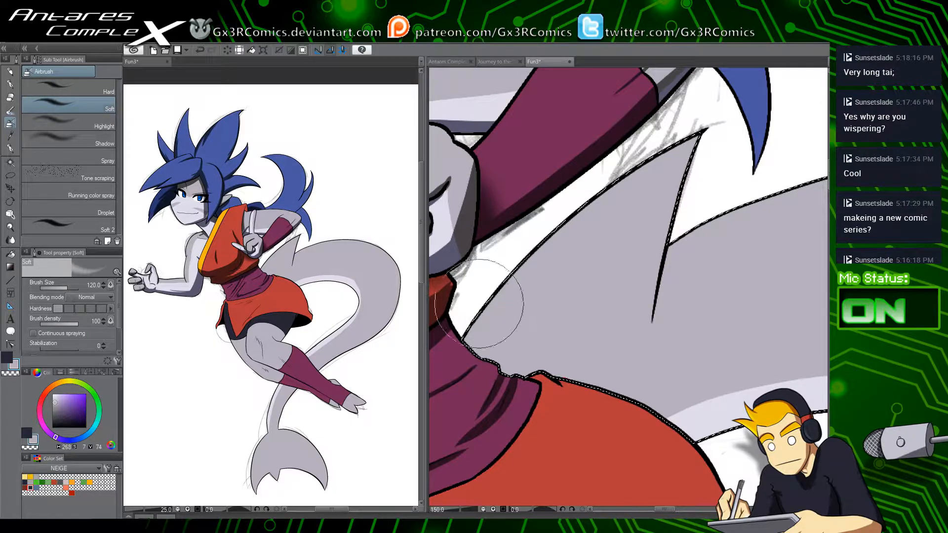
mouse_move(464, 316)
left_mouse_down()
mouse_move(499, 400)
mouse_move(536, 375)
mouse_move(558, 409)
left_mouse_up()
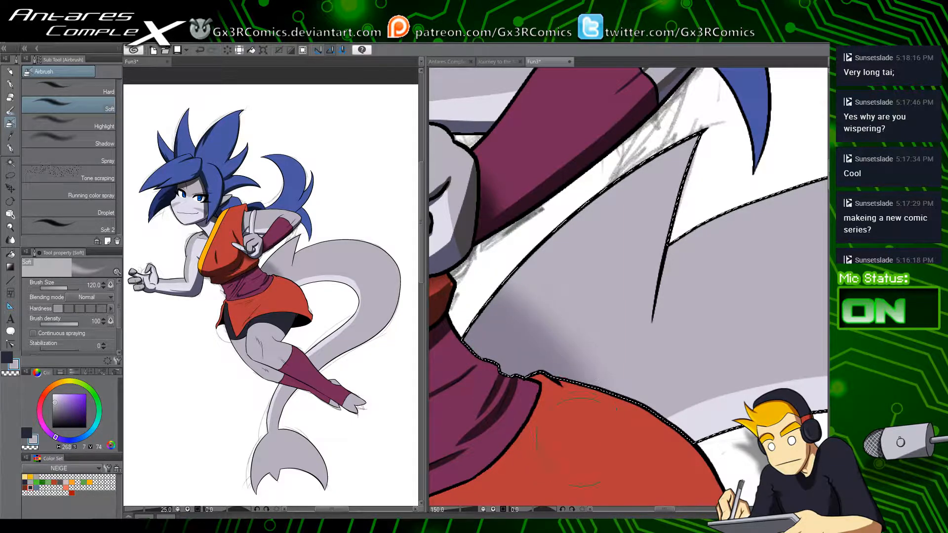
key("x")
key("ctrl+z")
mouse_move(483, 351)
left_mouse_down()
mouse_move(508, 412)
mouse_move(560, 447)
mouse_move(546, 370)
mouse_move(620, 274)
mouse_move(486, 291)
left_mouse_up()
Step: Paint a narrow shadow along the fin's rear edge with the G-pen, redoing the first stroke
key("p")
left_click_drag(590, 130, 534, 348)
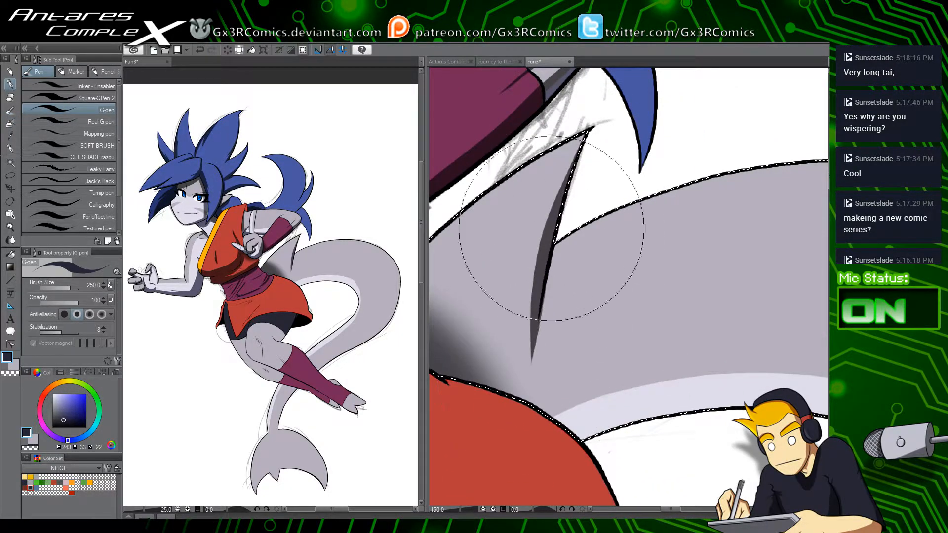
key("ctrl+z")
left_click_drag(587, 128, 536, 364)
Step: Shade the pale inner edge of the tail's upper curve with a tapering G-pen shadow starting at the skirt
left_click_drag(563, 406, 511, 333)
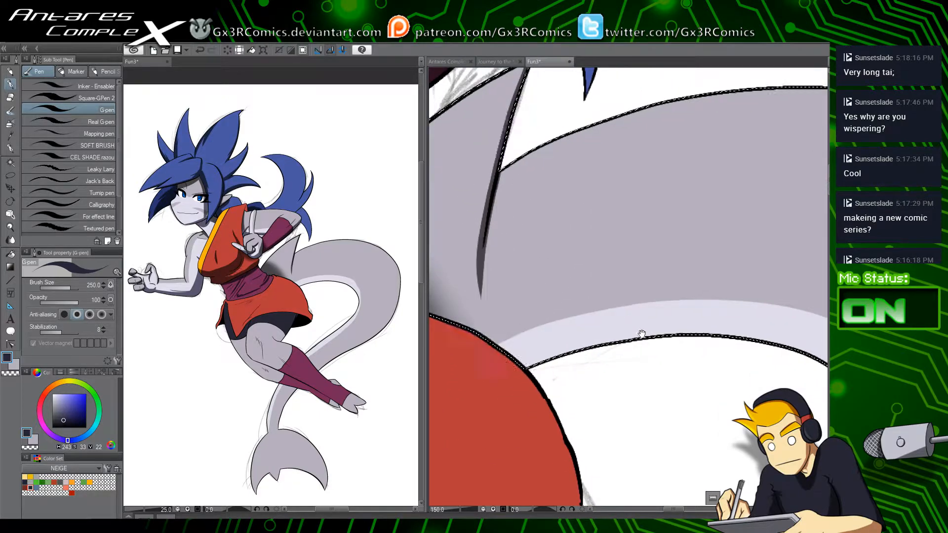
mouse_move(644, 334)
left_mouse_down()
mouse_move(545, 382)
mouse_move(649, 350)
left_mouse_up()
scroll(581, 350, "down", 1)
left_click_drag(502, 346, 691, 346)
left_click_drag(602, 387, 555, 365)
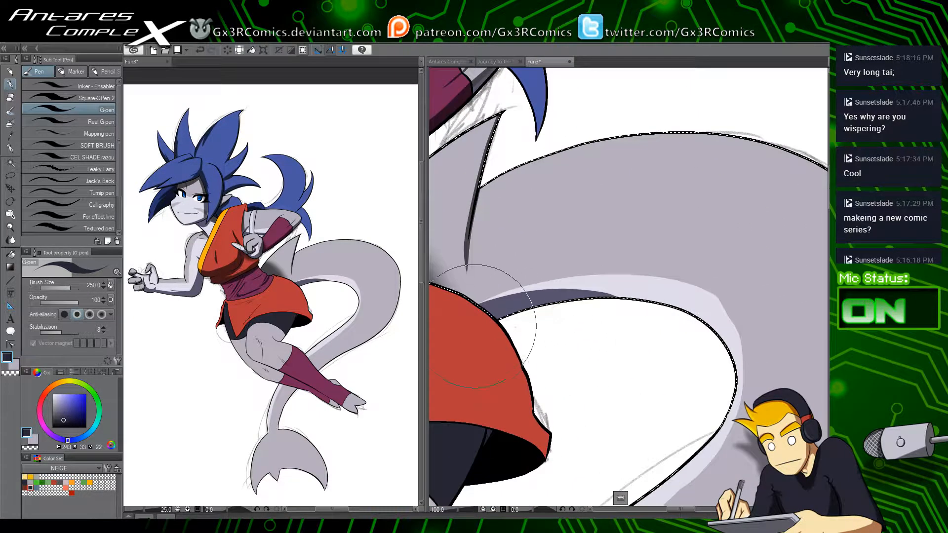
mouse_move(465, 319)
left_mouse_down()
mouse_move(504, 292)
mouse_move(699, 412)
left_mouse_up()
mouse_move(467, 310)
left_mouse_down()
mouse_move(502, 282)
mouse_move(691, 360)
mouse_move(662, 335)
left_mouse_up()
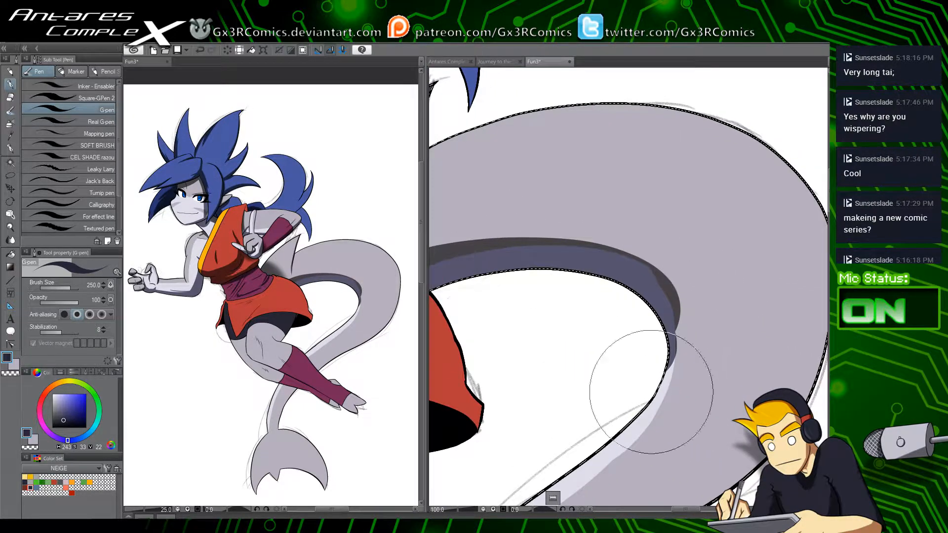
mouse_move(672, 291)
left_mouse_down()
mouse_move(666, 369)
mouse_move(676, 306)
mouse_move(673, 352)
mouse_move(627, 390)
left_mouse_up()
left_click_drag(654, 446, 679, 271)
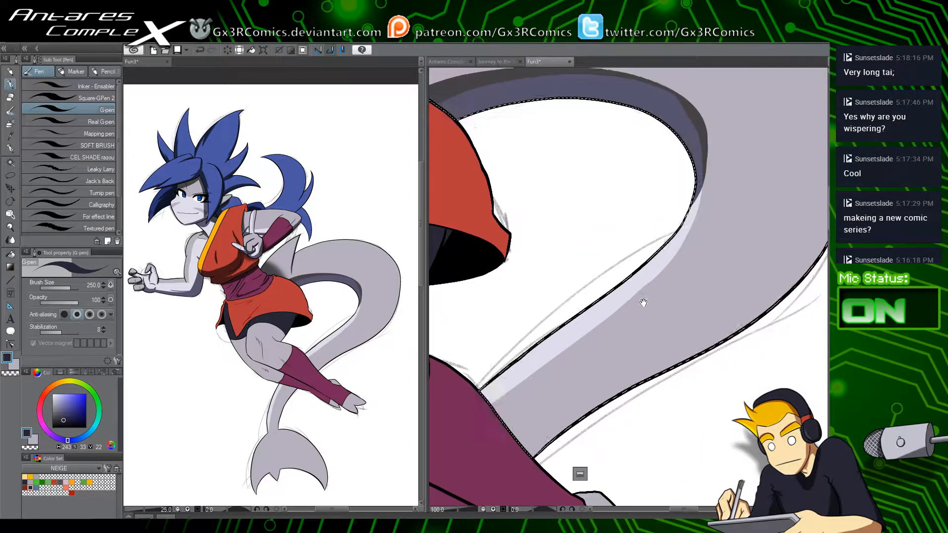
Step: Shade the outer underside of the tail with the G-pen and airbrush a soft shadow where it passes behind the leg wrap
left_click_drag(643, 302, 725, 435)
left_click_drag(597, 309, 621, 376)
mouse_move(493, 287)
left_mouse_down()
mouse_move(496, 234)
mouse_move(645, 266)
mouse_move(605, 253)
mouse_move(711, 268)
mouse_move(780, 303)
mouse_move(617, 239)
left_mouse_up()
scroll(511, 251, "down", 1)
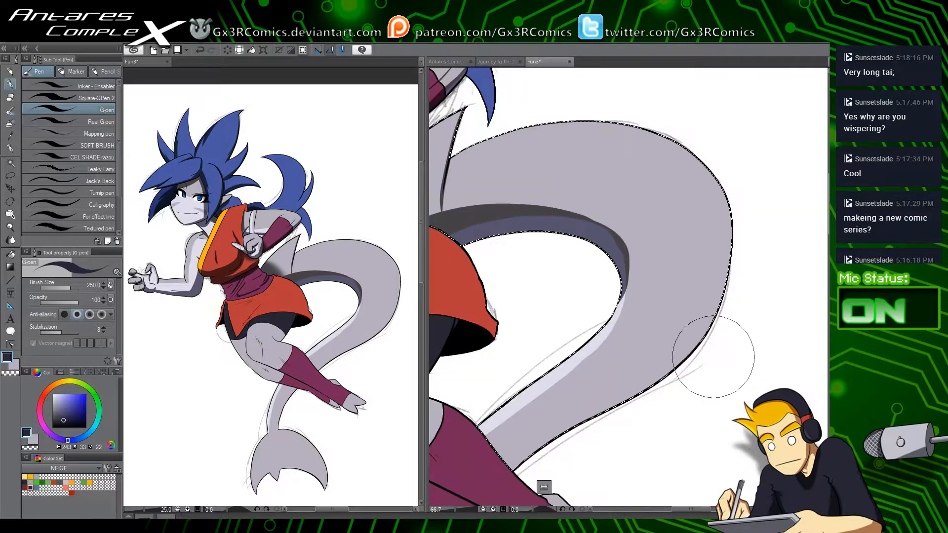
left_click_drag(648, 395, 669, 324)
mouse_move(532, 393)
left_mouse_down()
mouse_move(681, 317)
mouse_move(768, 164)
left_mouse_up()
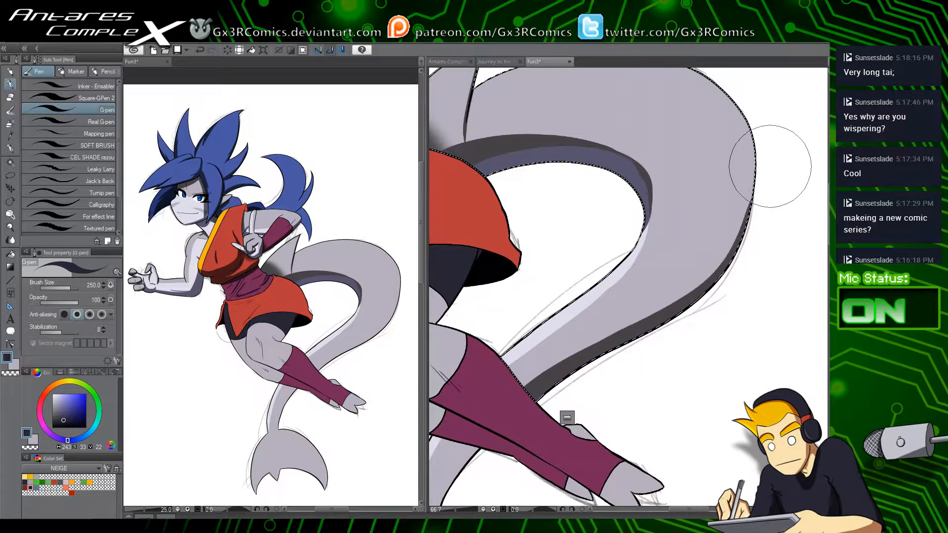
mouse_move(479, 413)
left_mouse_down()
mouse_move(739, 264)
mouse_move(760, 119)
left_mouse_up()
left_click_drag(758, 174, 752, 188)
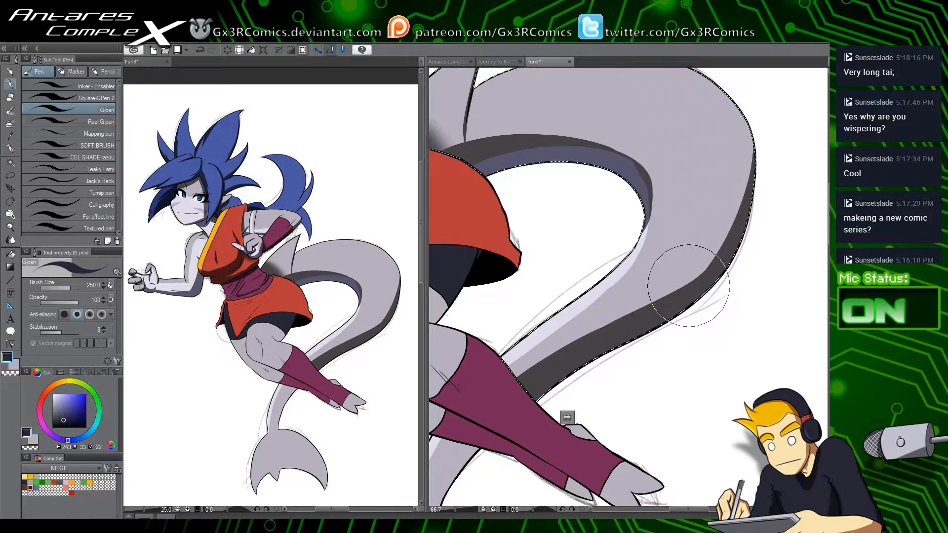
key("b")
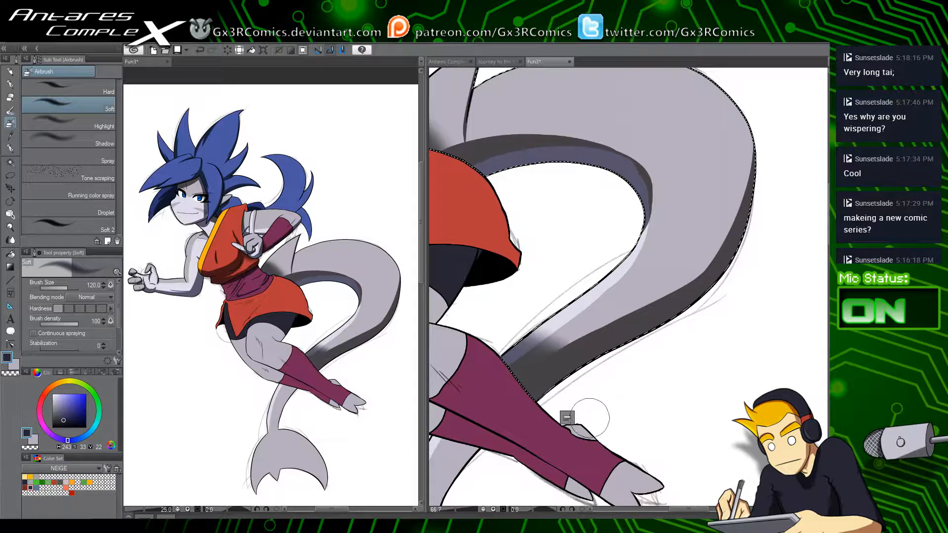
Step: Select the tail section below the legs and shade its inner edge with the G-pen, refining the shadow with transparent colour
mouse_move(590, 418)
left_mouse_down()
mouse_move(669, 352)
mouse_move(694, 292)
left_mouse_up()
key("w")
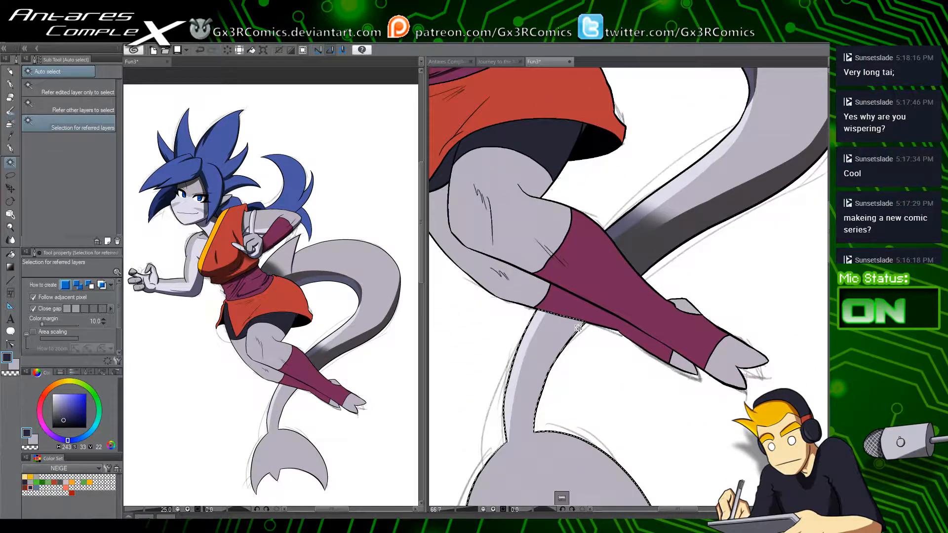
key("p")
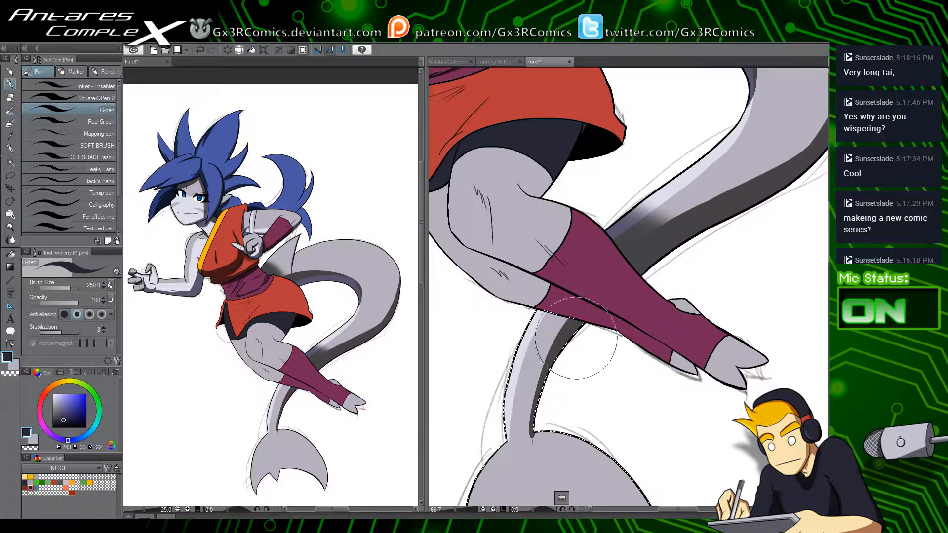
key("c")
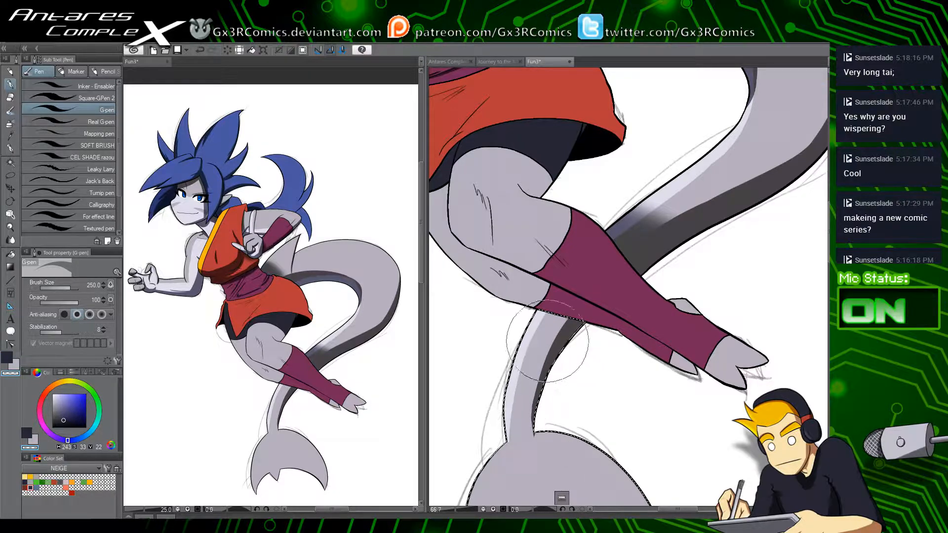
key("c")
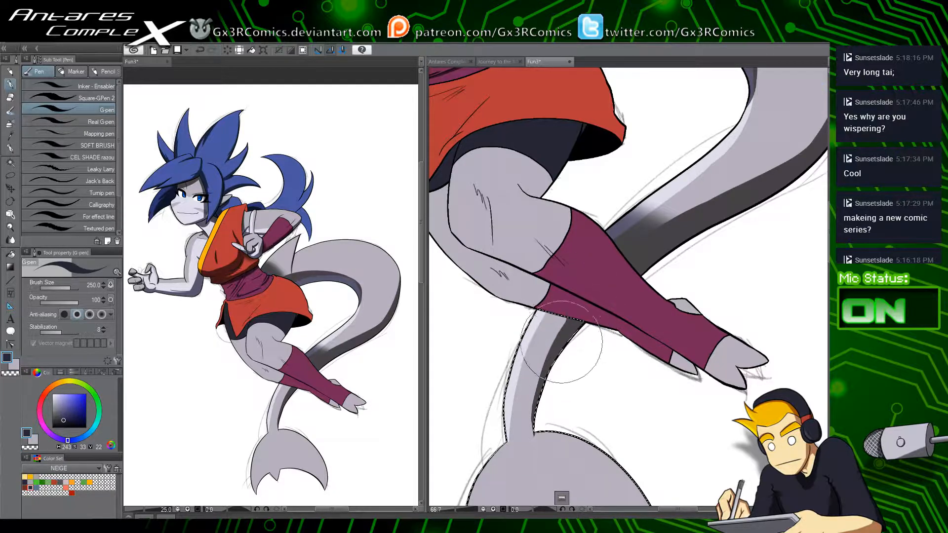
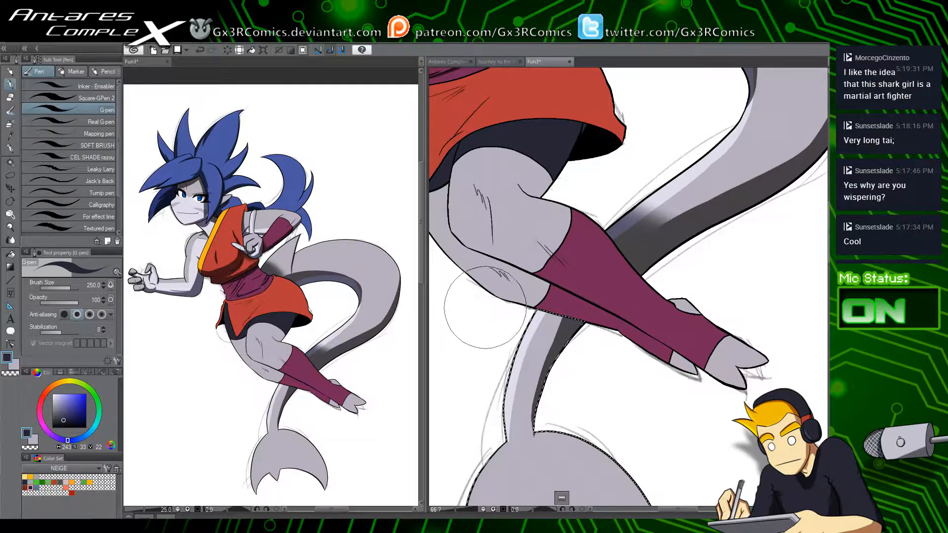
Step: Select the shorts in the skirt slit and the far leg, then shade the shorts, the leg's underside and the knee crease
left_click_drag(492, 304, 546, 372)
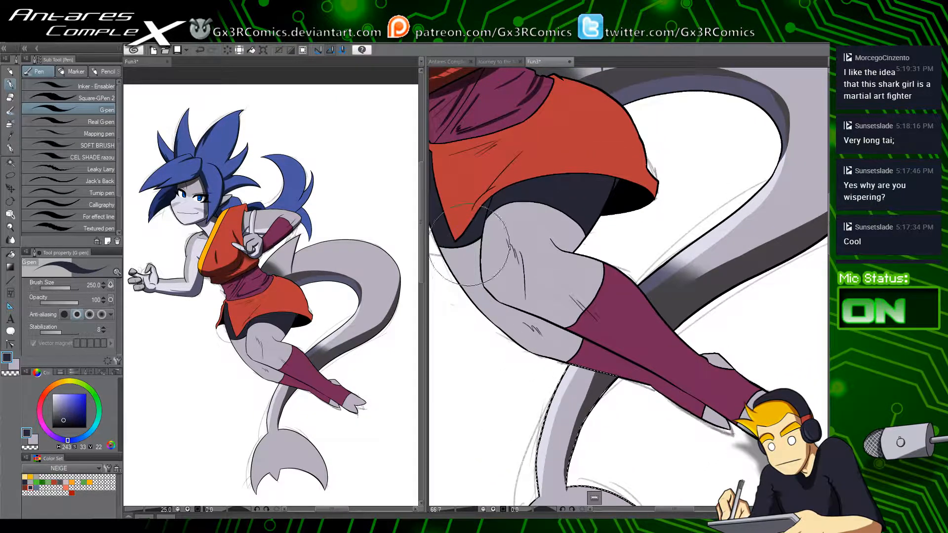
left_click_drag(469, 245, 517, 284)
key("w")
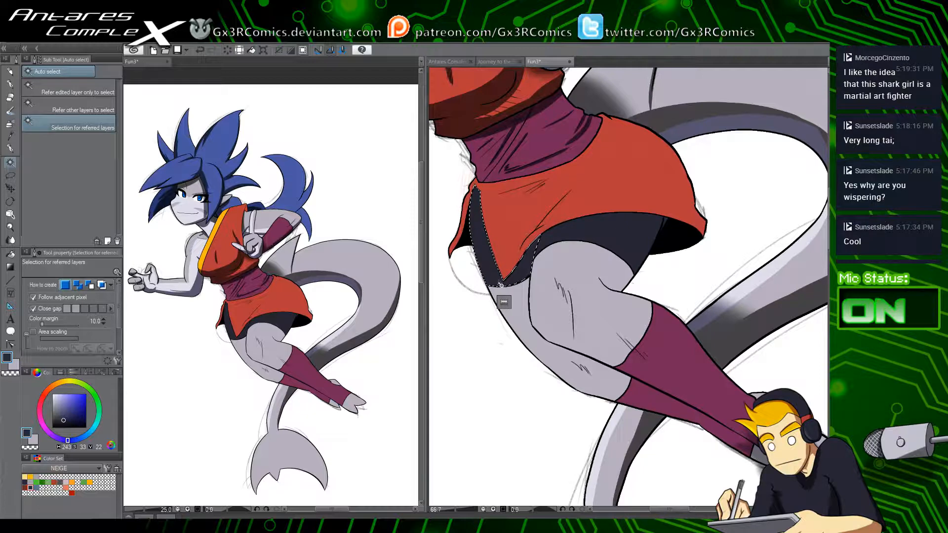
key("p")
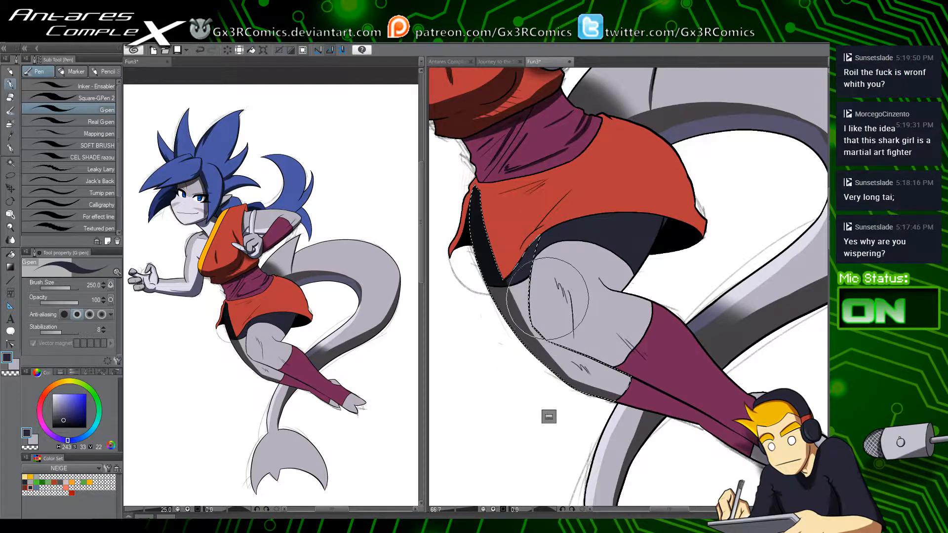
scroll(547, 299, "up", 1)
key("w")
key("p")
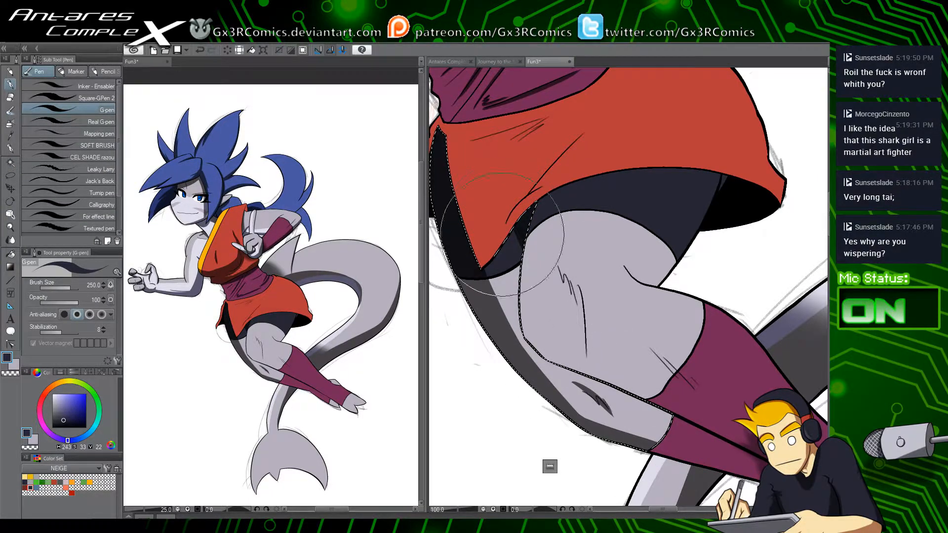
key("b")
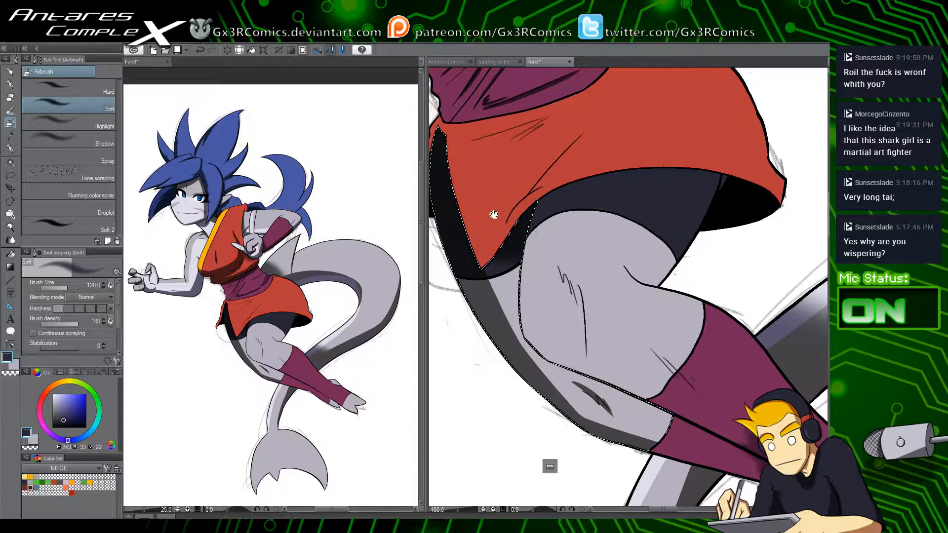
Step: Select the far leg's wrap and paint a shadow along its underside with the G-pen
mouse_move(494, 215)
left_mouse_down()
mouse_move(523, 256)
mouse_move(440, 165)
left_mouse_up()
key("w")
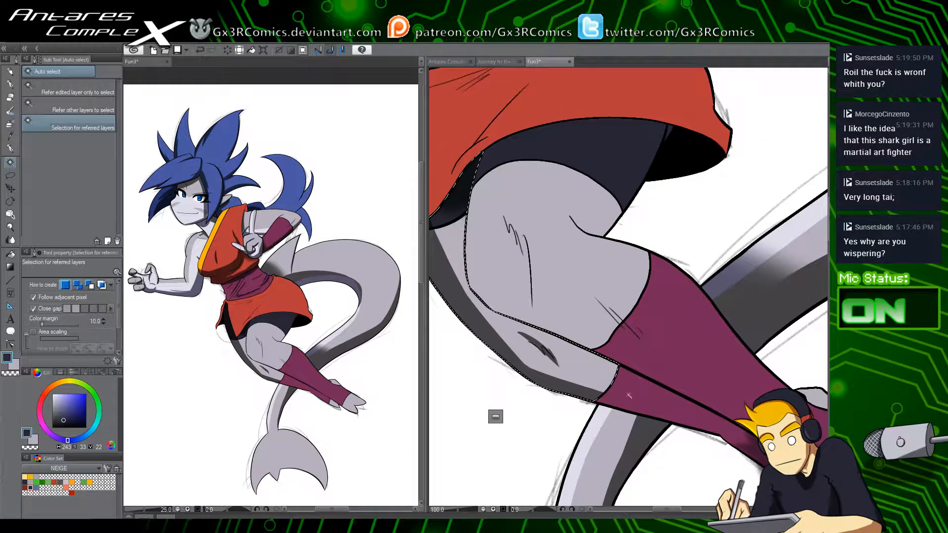
key("p")
left_click_drag(656, 373, 556, 301)
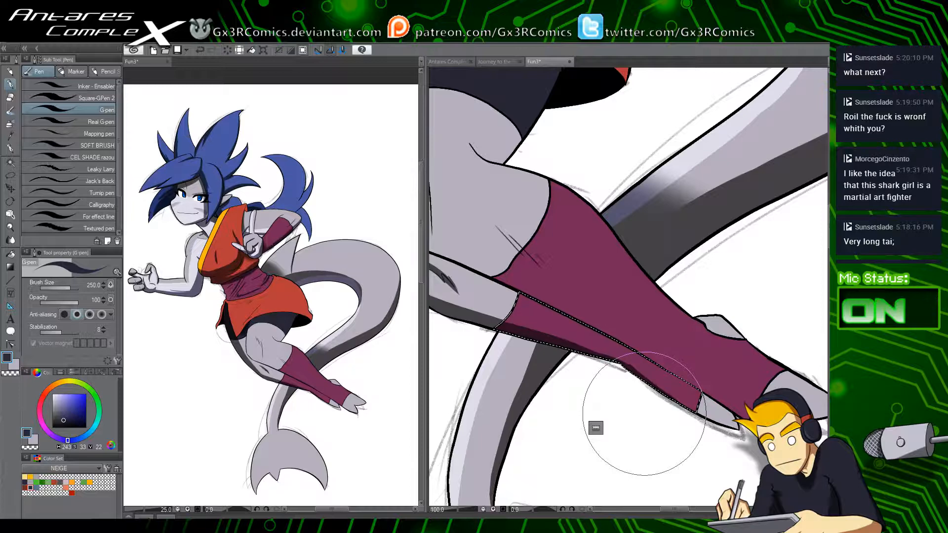
left_click_drag(645, 415, 590, 413)
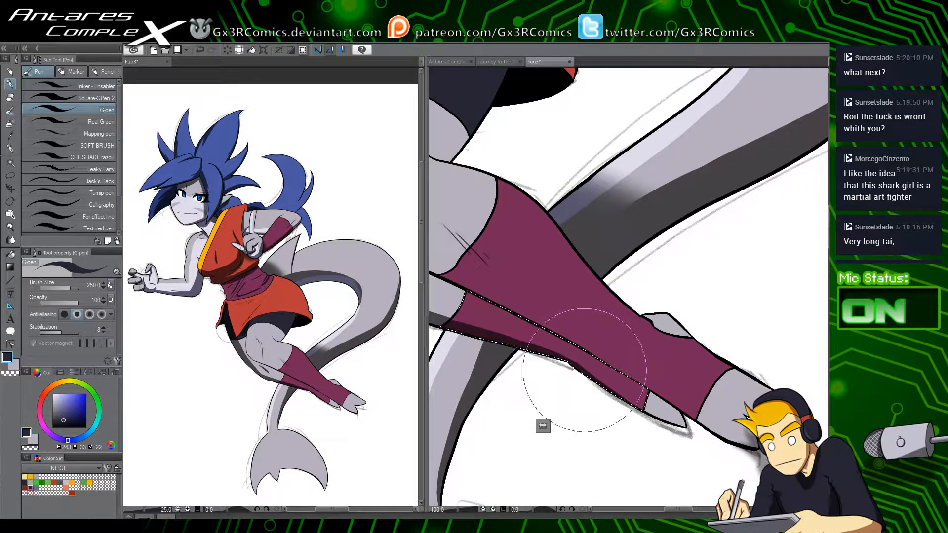
Step: Select the far foot and shade its underside with the G-pen, undoing a stray stroke
key("w")
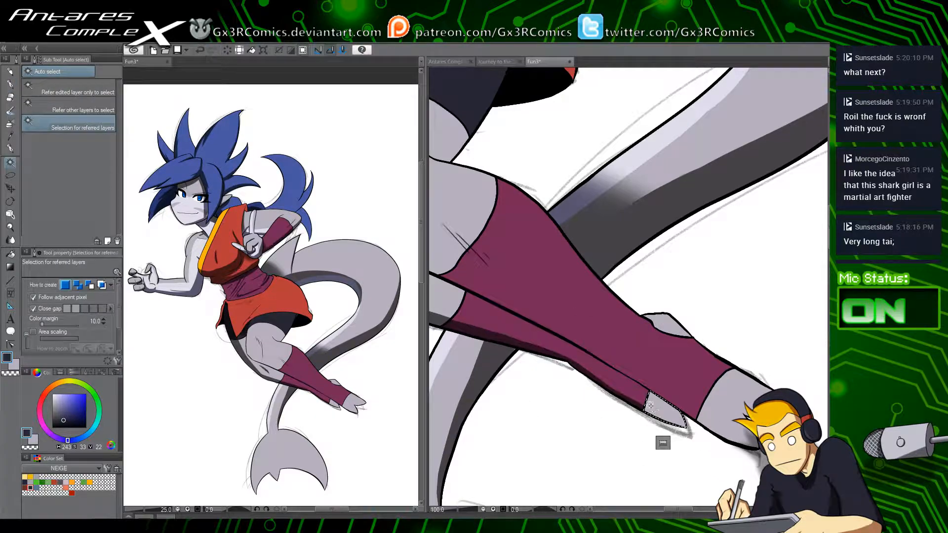
key("p")
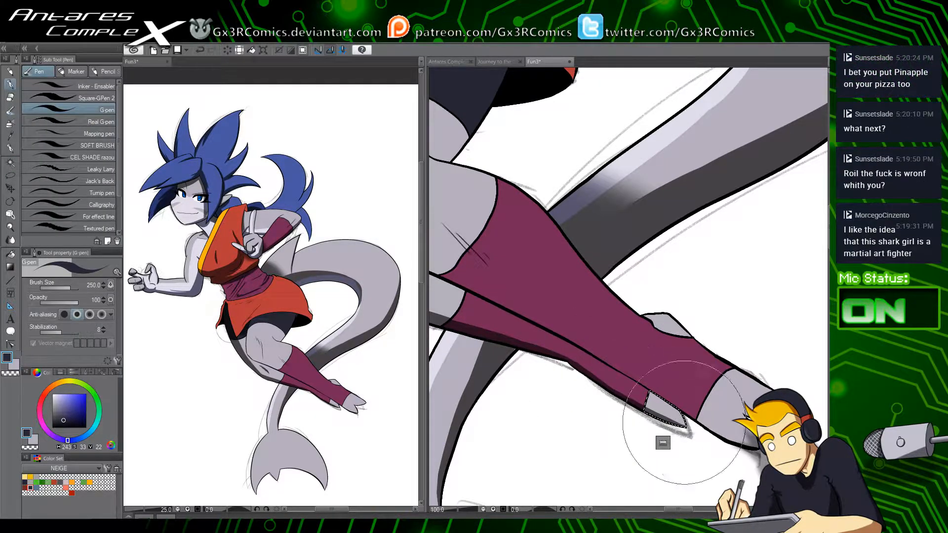
key("ctrl+z")
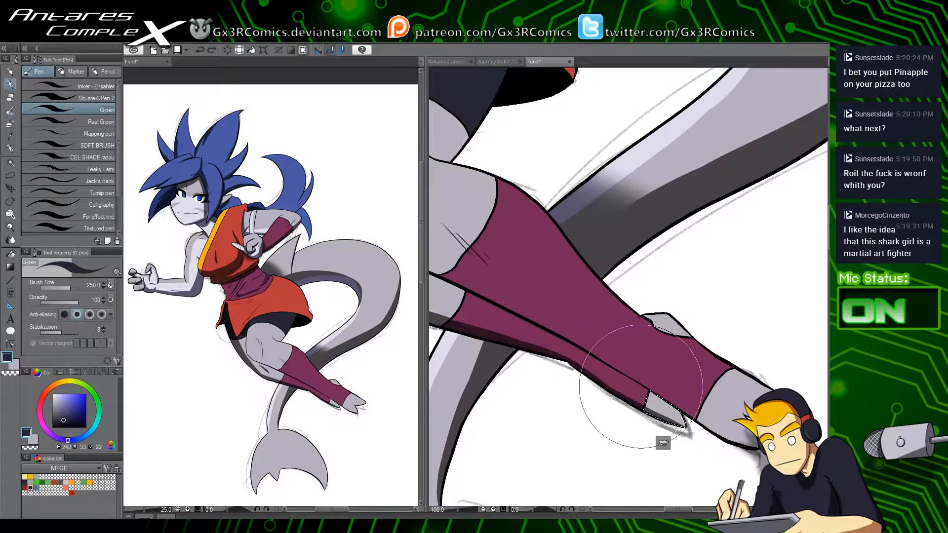
Step: Select the far leg, its wrap and foot together, and airbrush a soft shadow where the near leg overlaps them
key("w")
key("b")
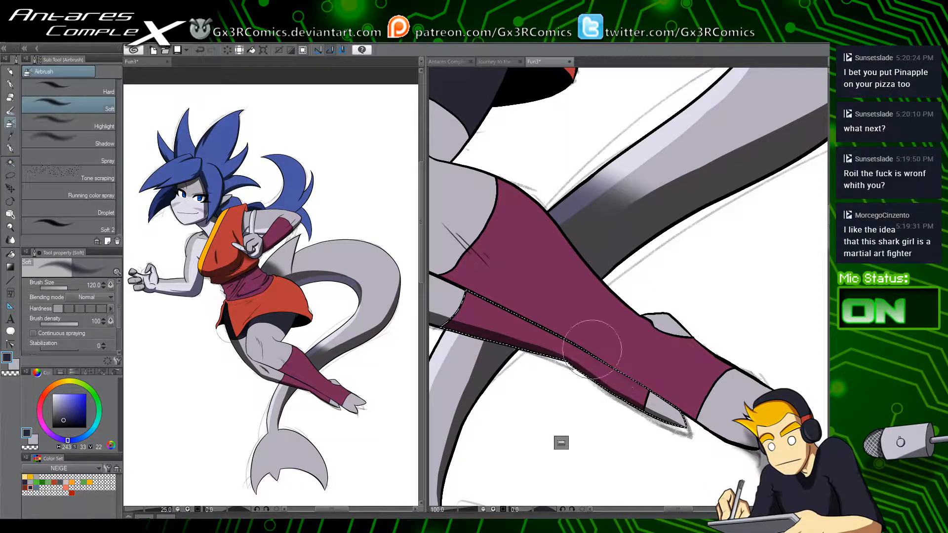
left_click_drag(586, 344, 638, 409)
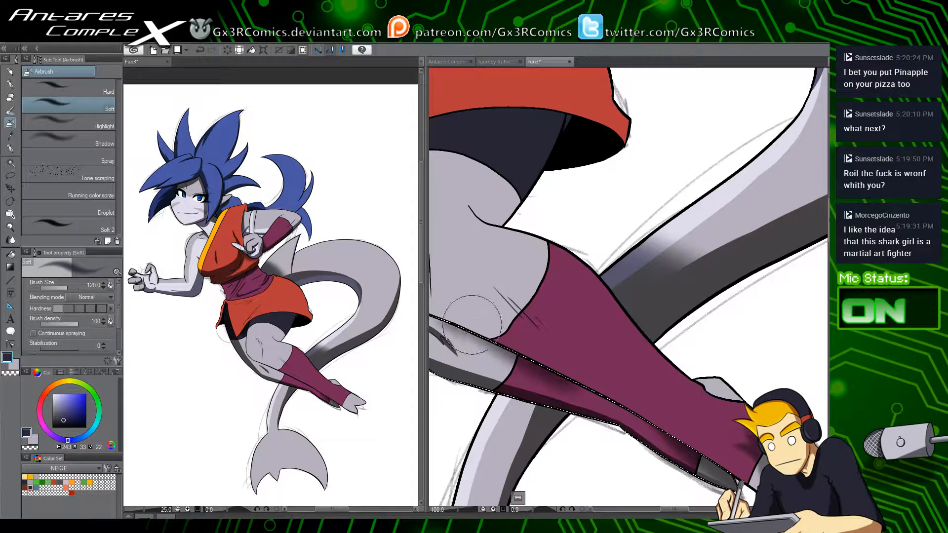
left_click_drag(472, 333, 536, 363)
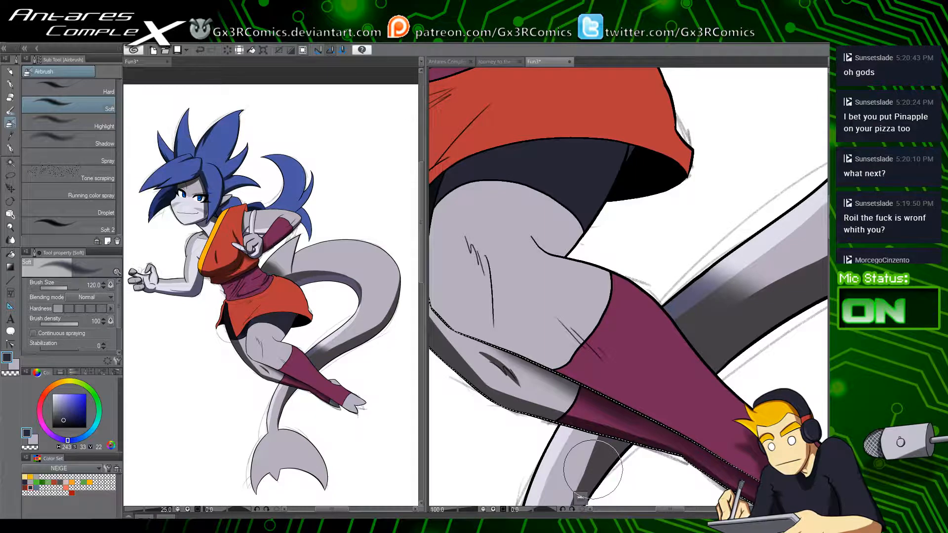
Step: Clear the selection and thicken the crease line down the near thigh with the G-pen
left_click_drag(493, 319, 508, 372)
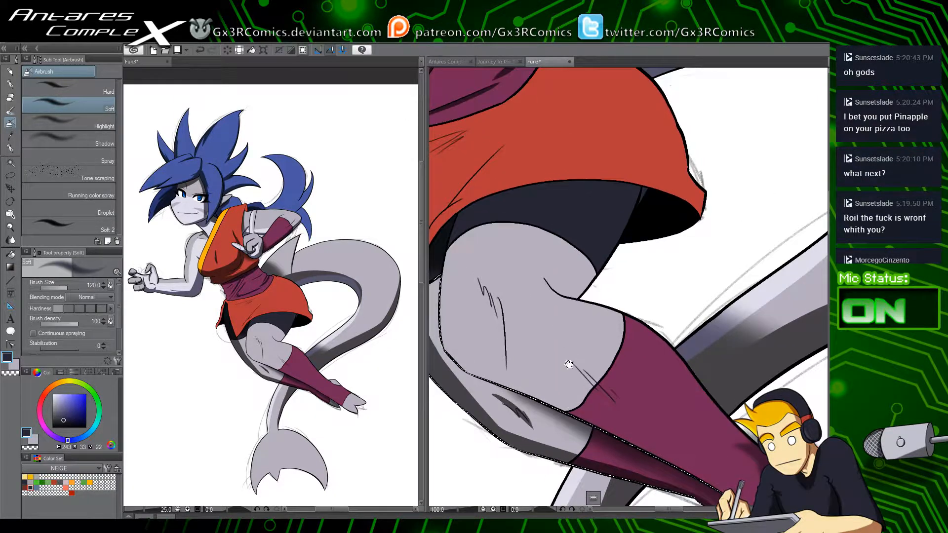
left_click_drag(569, 365, 570, 415)
key("p")
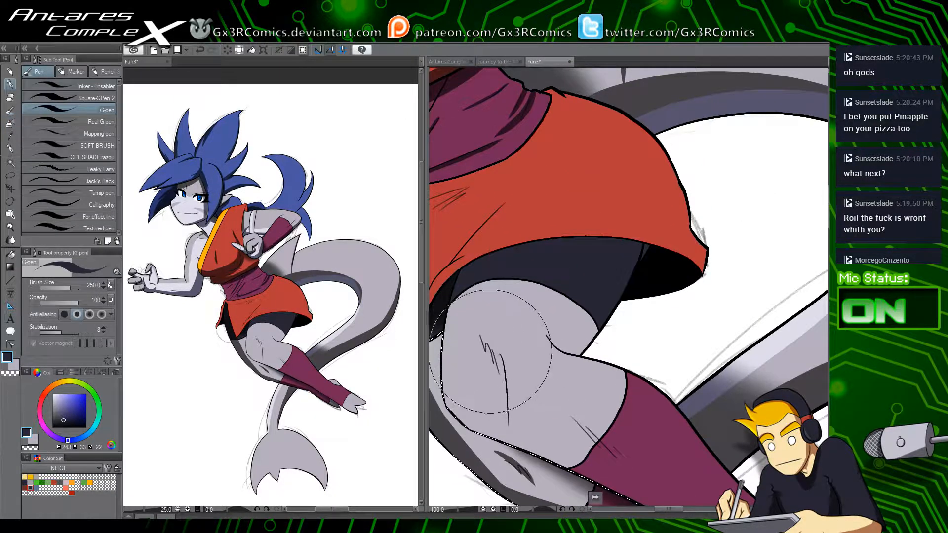
key("ctrl+d")
left_click_drag(480, 337, 509, 414)
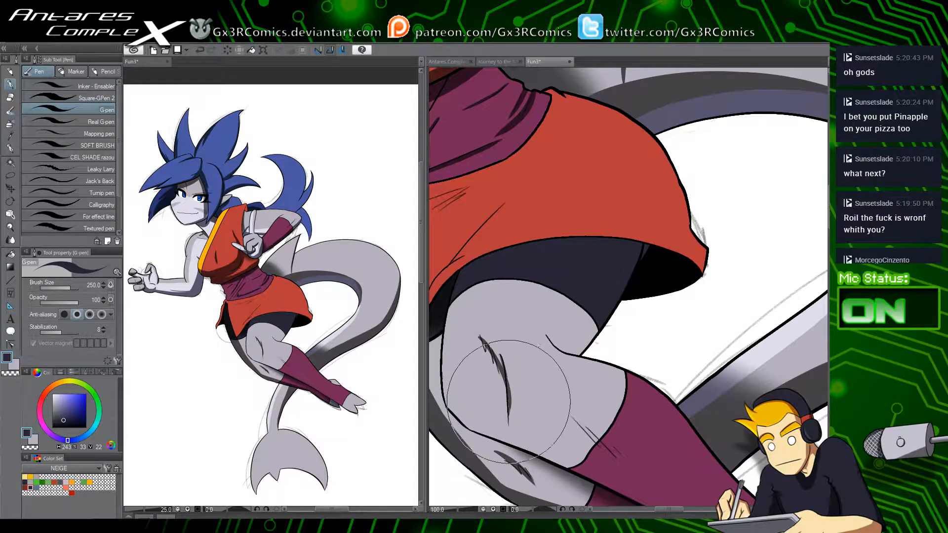
Step: Select the near leg with its shorts and paint a shadow along the thigh's rear edge and underside with the G-pen
key("w")
left_click(468, 284)
left_click(466, 261, "shift")
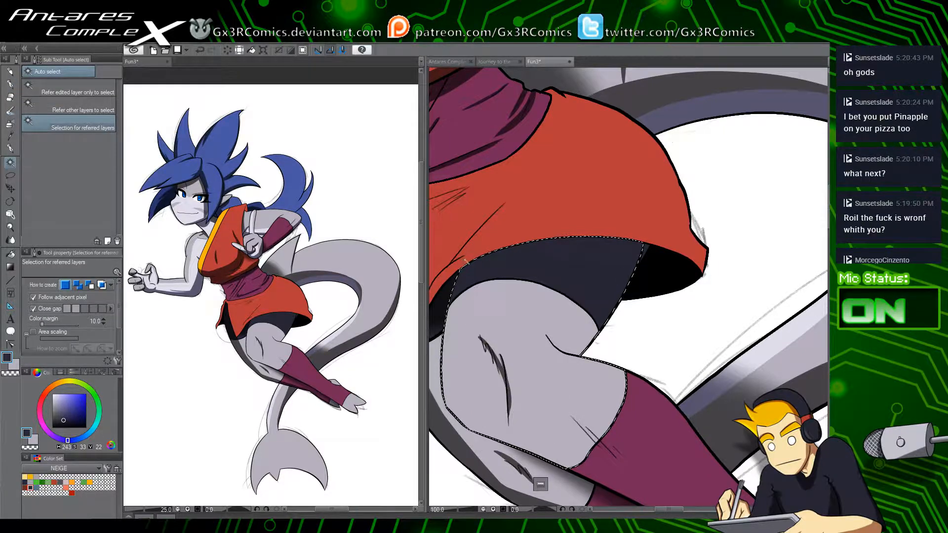
key("p")
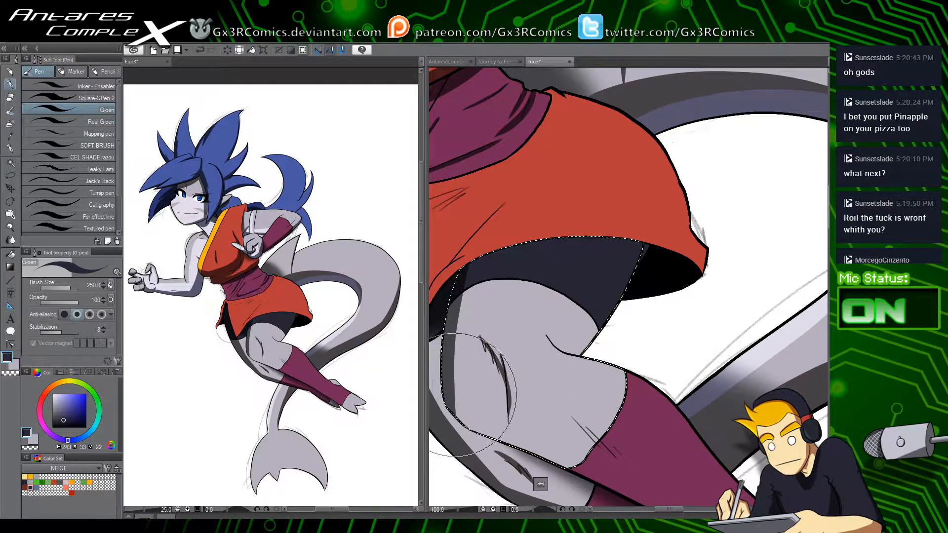
left_click_drag(493, 393, 483, 347)
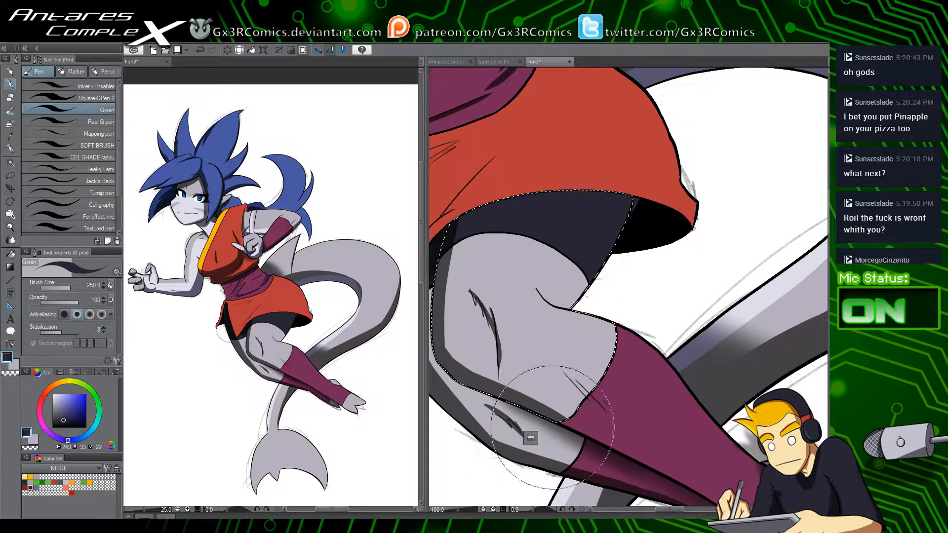
Step: Shade the underside of the near leg's wrap and thicken the crease running across its upper edge
mouse_move(630, 458)
left_mouse_down()
mouse_move(573, 371)
mouse_move(552, 302)
left_mouse_up()
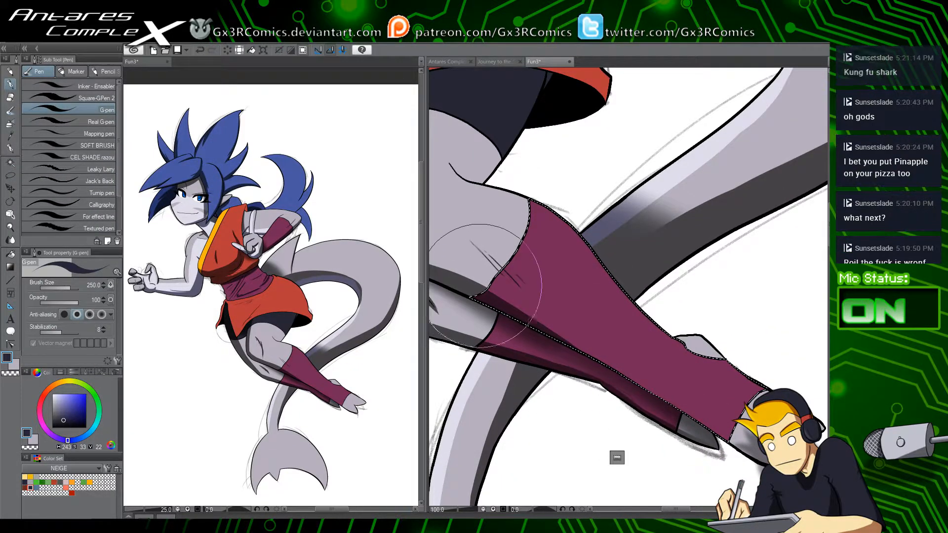
left_click_drag(581, 325, 625, 437)
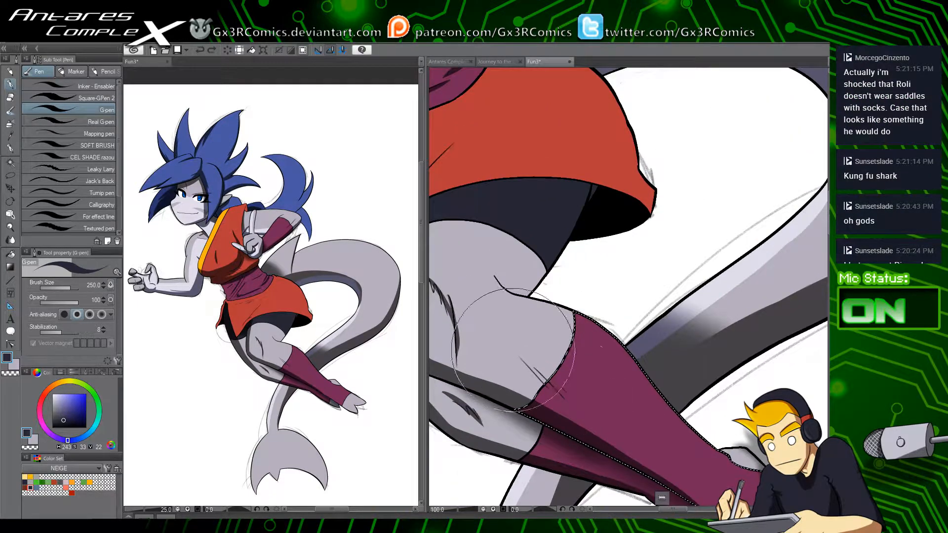
key("ctrl+z")
key("ctrl+y")
key("ctrl+y")
key("ctrl+y")
key("ctrl+y")
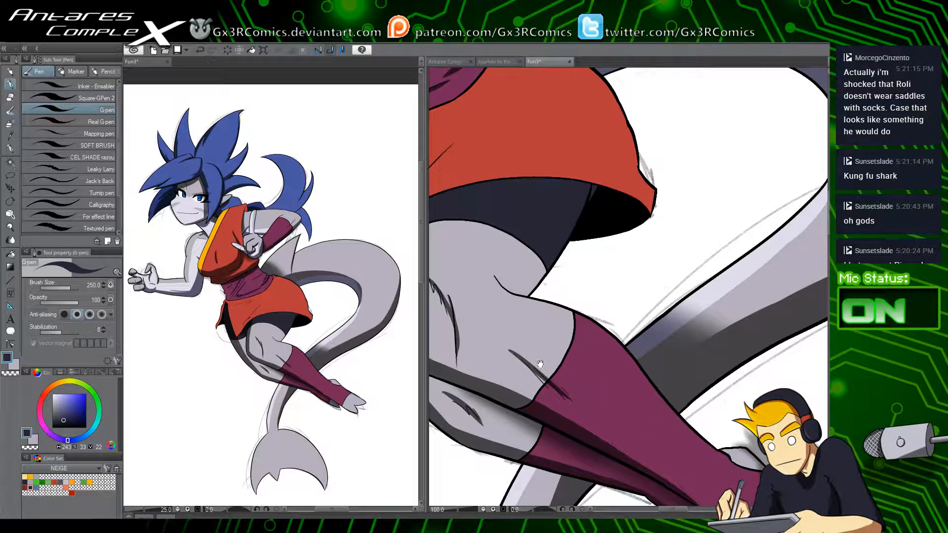
Step: Select the near leg's wrap and foot, undo a stray foot stroke, and ink a short crease at the ankle
left_click_drag(541, 390, 490, 307)
left_click_drag(608, 361, 571, 318)
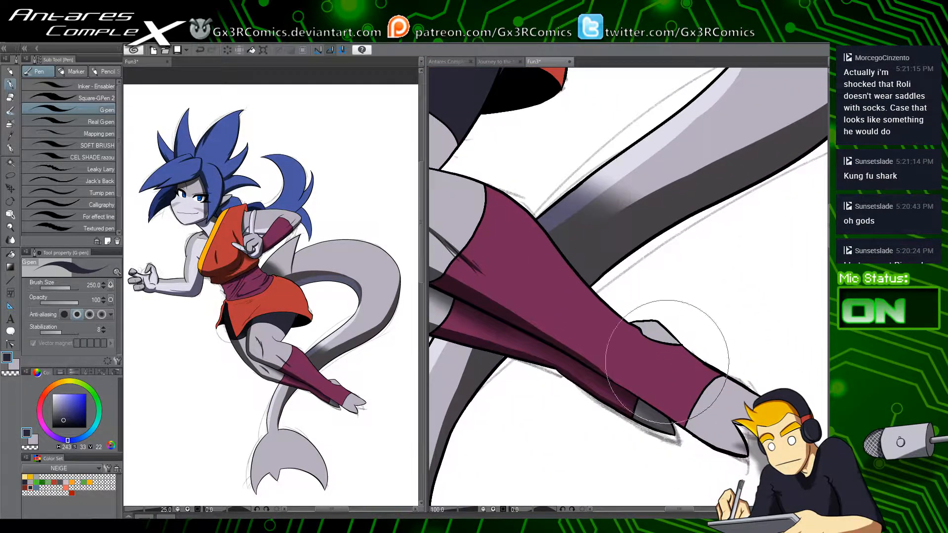
key("w")
left_click(704, 401)
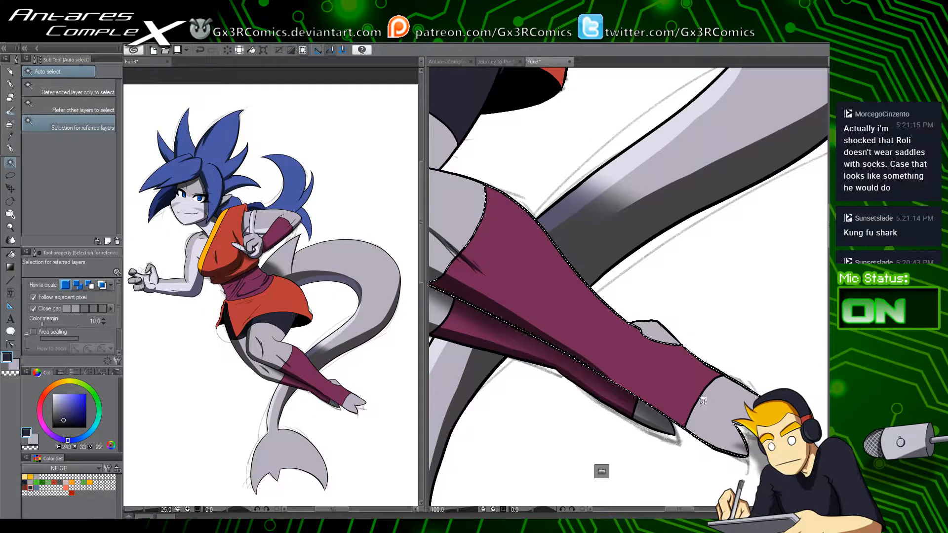
key("p")
mouse_move(722, 418)
left_mouse_down()
mouse_move(775, 419)
mouse_move(730, 420)
mouse_move(768, 423)
mouse_move(739, 420)
left_mouse_up()
key("ctrl+z")
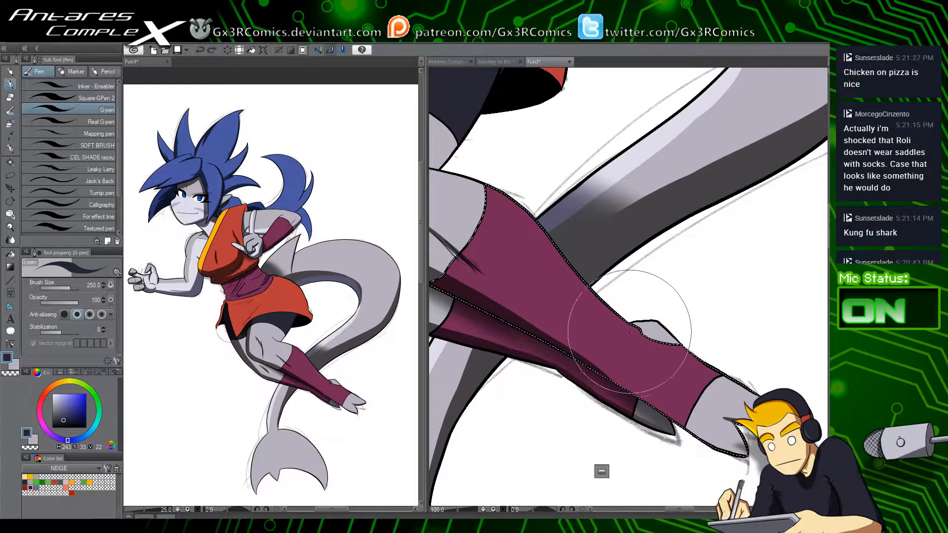
left_click_drag(630, 334, 642, 337)
Step: Select the near leg and shorts, shade them behind the knee, trim that shadow with transparent colour, and deselect
left_click_drag(533, 290, 622, 427)
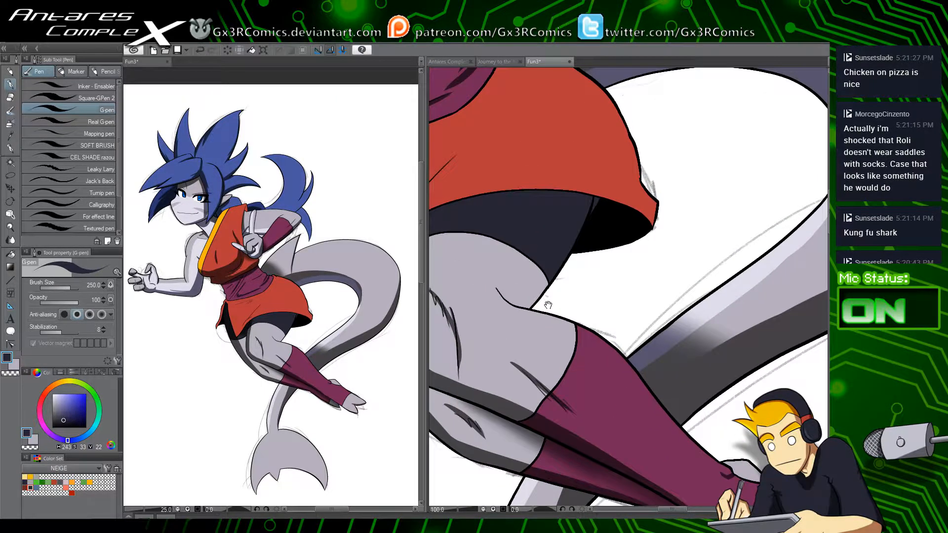
left_click_drag(548, 305, 548, 359)
key("w")
left_click(562, 298)
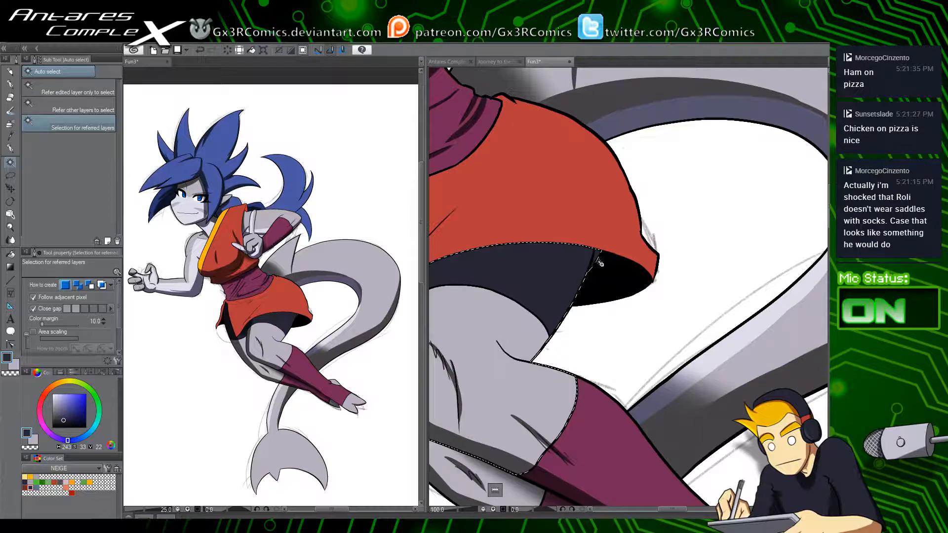
key("p")
mouse_move(504, 375)
left_mouse_down()
mouse_move(585, 288)
mouse_move(590, 212)
left_mouse_up()
mouse_move(502, 369)
left_mouse_down()
mouse_move(564, 276)
mouse_move(544, 209)
mouse_move(511, 375)
mouse_move(491, 358)
mouse_move(510, 383)
mouse_move(488, 372)
mouse_move(491, 355)
mouse_move(517, 370)
mouse_move(498, 354)
left_mouse_up()
key("c")
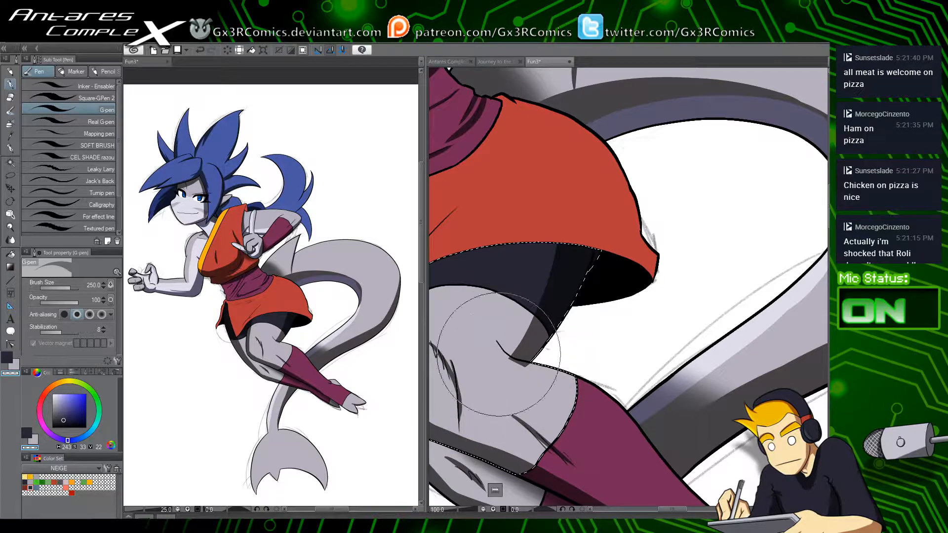
key("c")
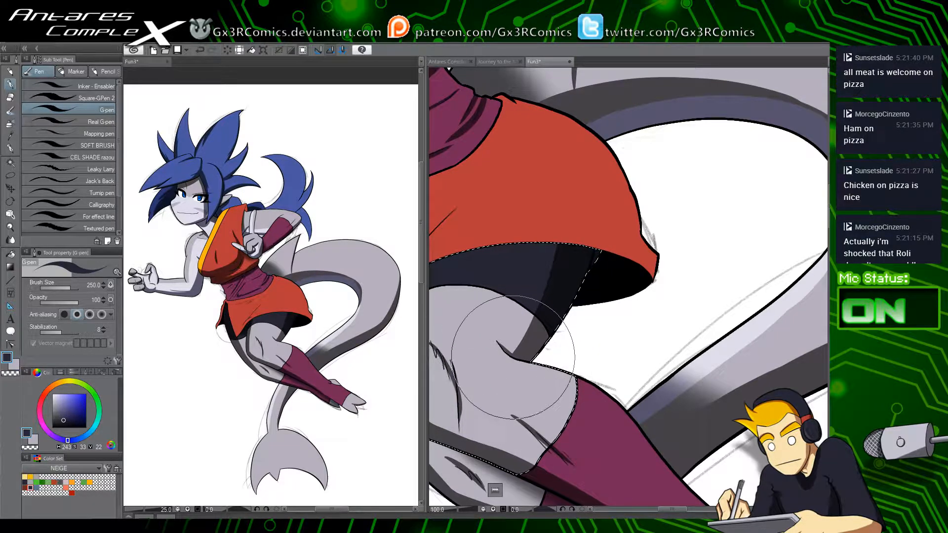
mouse_move(544, 324)
left_mouse_down()
mouse_move(586, 354)
mouse_move(635, 368)
left_mouse_up()
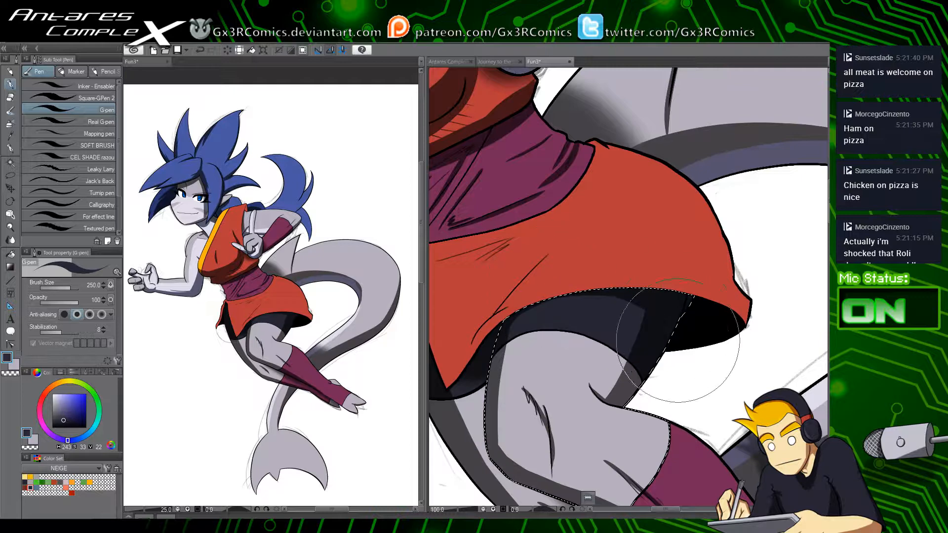
left_click_drag(612, 274, 617, 322)
key("ctrl+d")
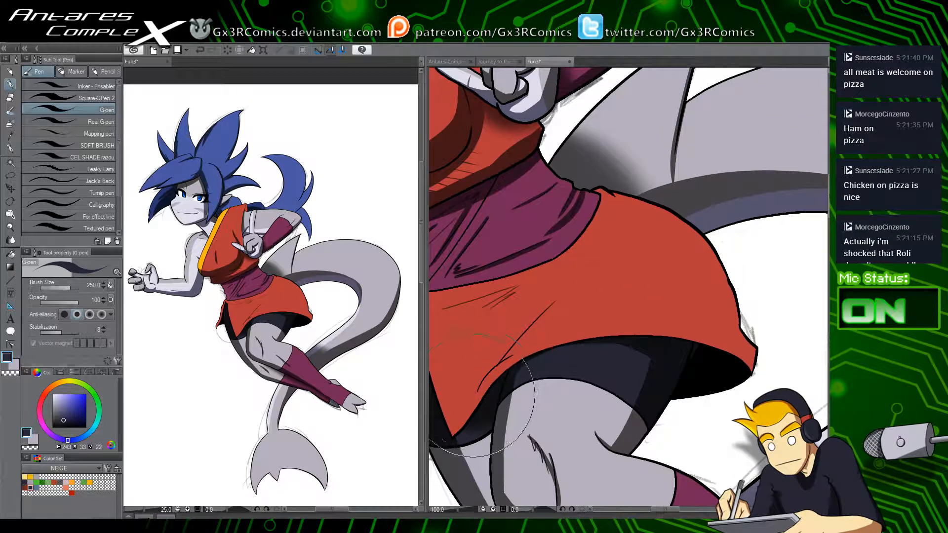
Step: Thicken the skirt's fold lines above the thigh, below the waistband and at the hip, redoing stray strokes
left_click_drag(474, 396, 525, 352)
key("ctrl+z")
left_click_drag(474, 397, 527, 350)
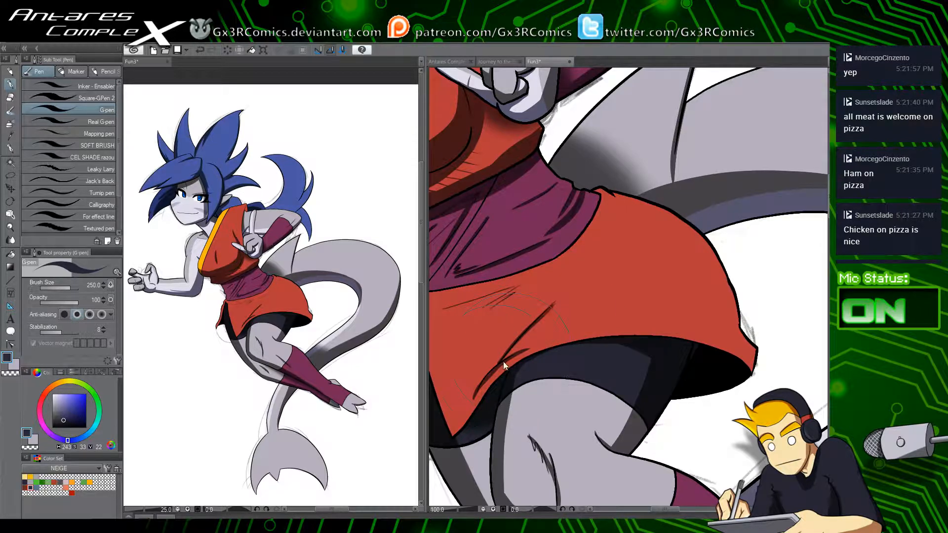
left_click_drag(510, 341, 556, 353)
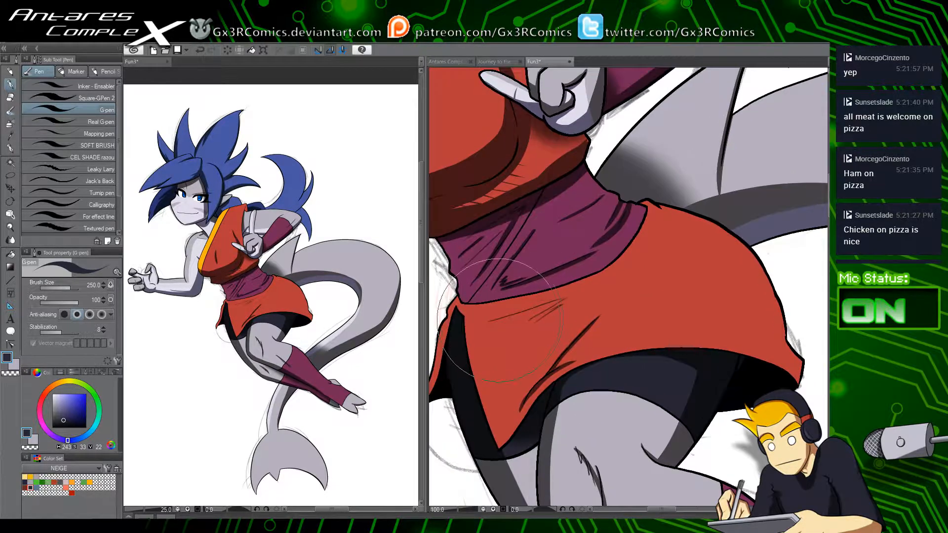
left_click_drag(487, 321, 564, 300)
key("ctrl+z")
mouse_move(486, 323)
left_mouse_down()
mouse_move(571, 293)
mouse_move(522, 322)
left_mouse_up()
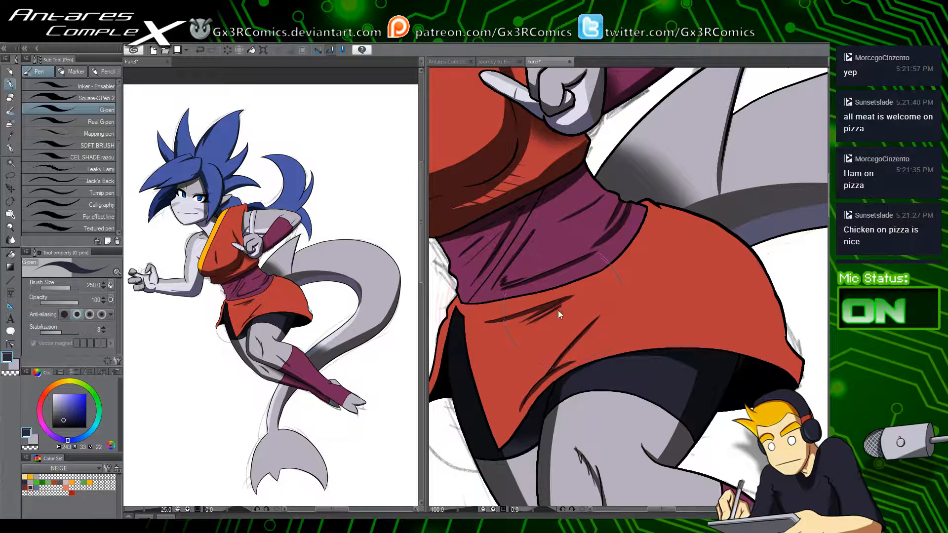
left_click_drag(622, 295, 581, 338)
mouse_move(616, 273)
left_mouse_down()
mouse_move(598, 313)
mouse_move(594, 291)
left_mouse_up()
Step: Select the skirt and paint a G-pen shadow along its outer hip edge, undoing unwanted strokes
key("w")
left_click(595, 291)
key("p")
mouse_move(630, 262)
left_mouse_down()
mouse_move(561, 279)
mouse_move(614, 375)
left_mouse_up()
key("ctrl+z")
left_click_drag(518, 279, 639, 383)
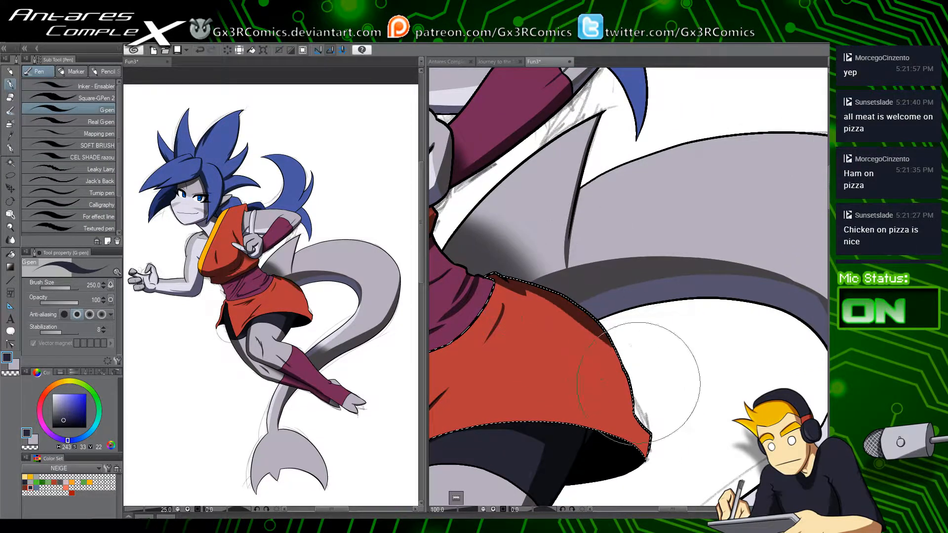
left_click_drag(574, 292, 617, 348)
mouse_move(566, 292)
left_mouse_down()
mouse_move(636, 438)
mouse_move(553, 390)
left_mouse_up()
key("ctrl+z")
Step: Add pointed fold shadows across the skirt's hip and shade the flared hem corner, undoing stray strokes
left_click_drag(657, 427, 573, 390)
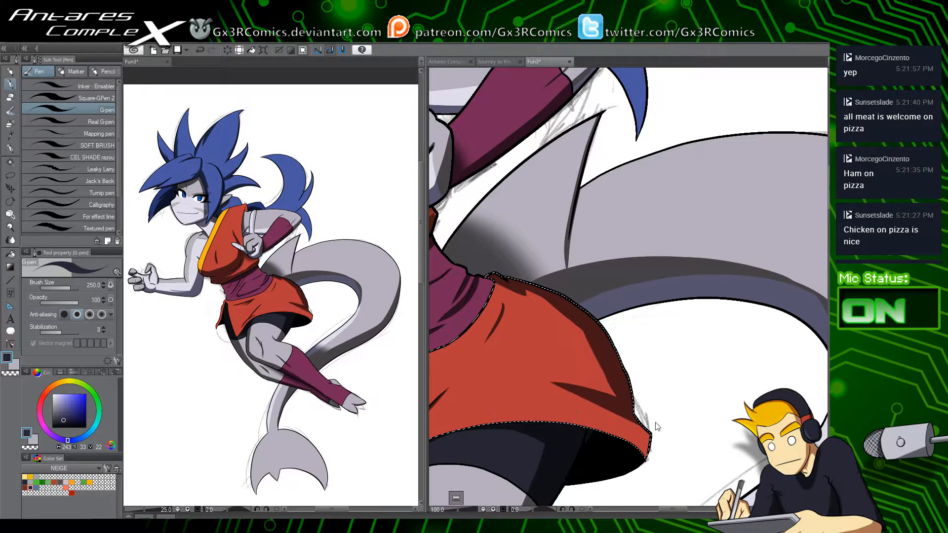
key("ctrl+z")
left_click_drag(656, 421, 558, 375)
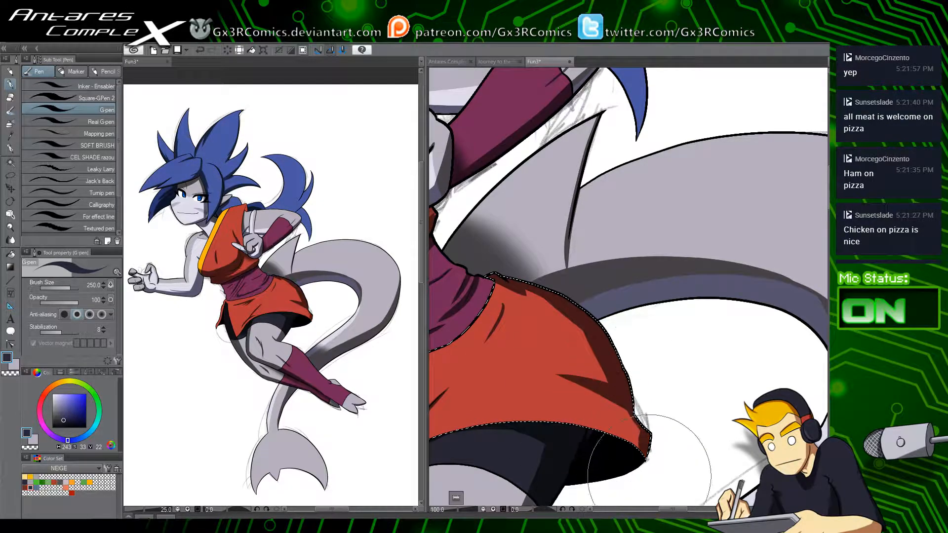
left_click_drag(649, 422, 613, 487)
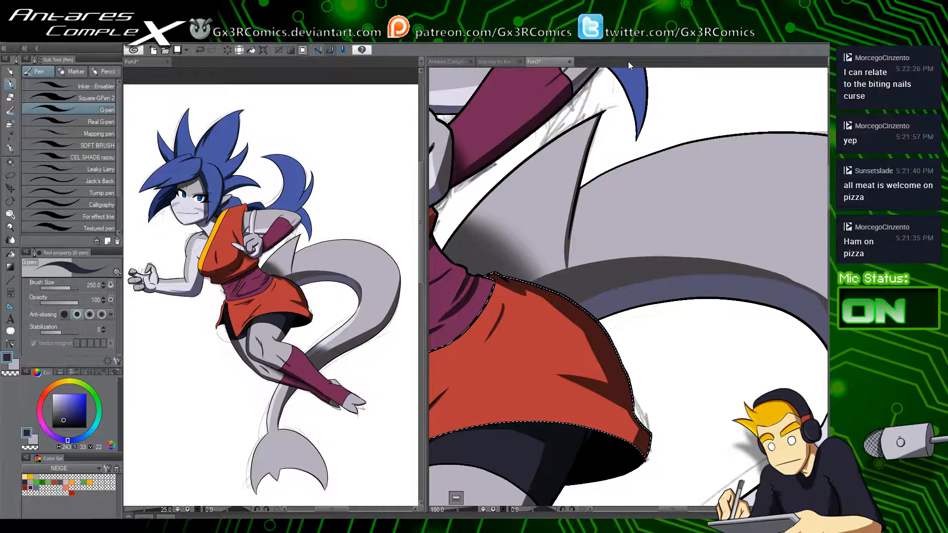
left_click_drag(607, 380, 613, 319)
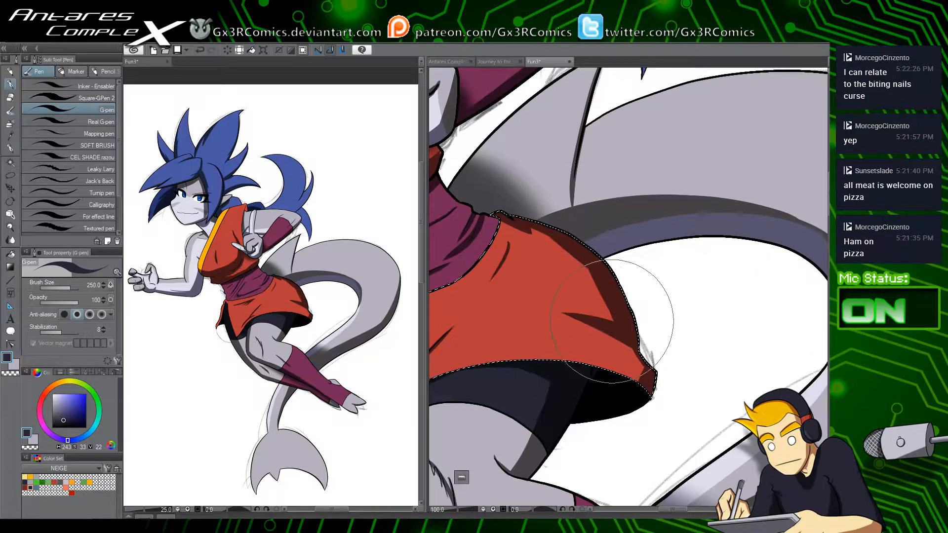
mouse_move(581, 256)
left_mouse_down()
mouse_move(595, 280)
mouse_move(595, 321)
mouse_move(604, 301)
left_mouse_up()
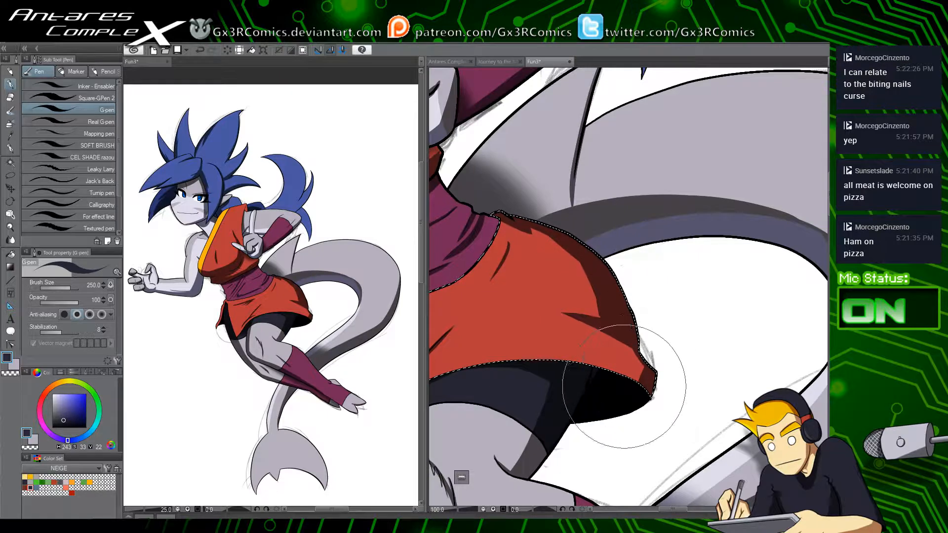
key("ctrl+z")
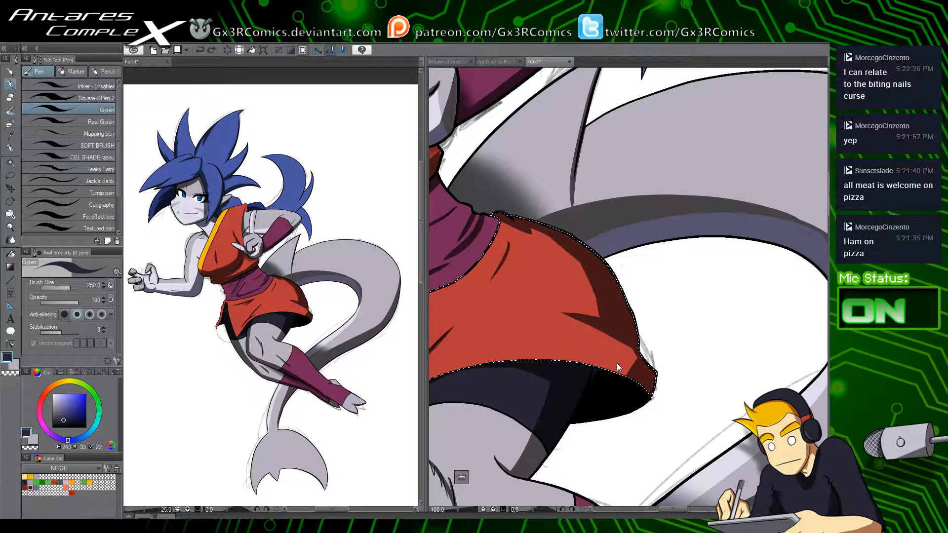
mouse_move(601, 349)
left_mouse_down()
mouse_move(620, 378)
mouse_move(598, 360)
mouse_move(596, 390)
left_mouse_up()
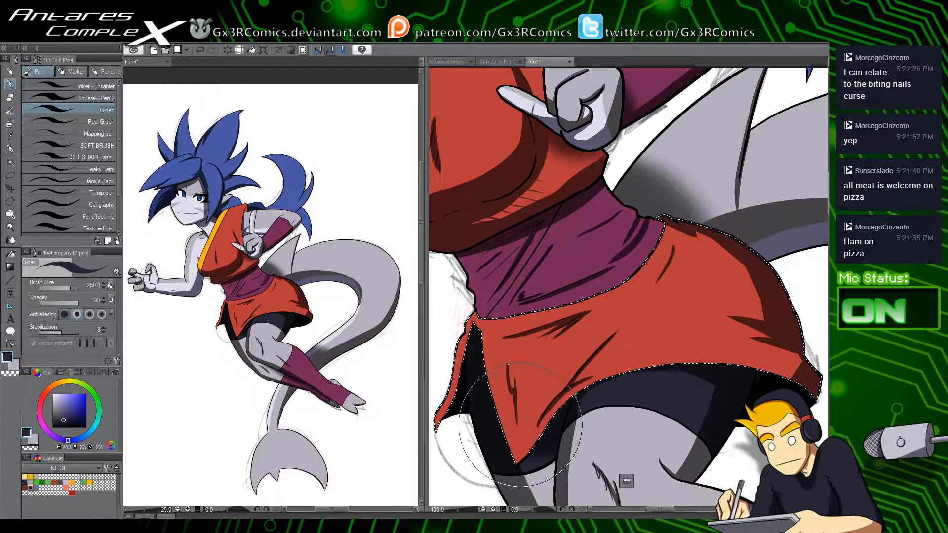
Step: Add crease shadows to the skirt's front panel, extend the hip shadow with a fold near the waist, and deselect
left_click_drag(518, 394, 541, 394)
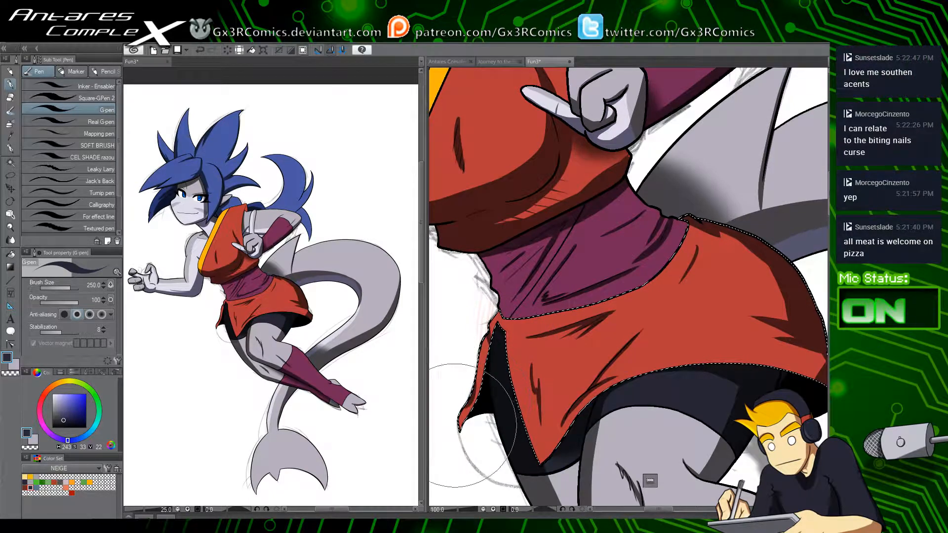
left_click_drag(666, 372, 613, 375)
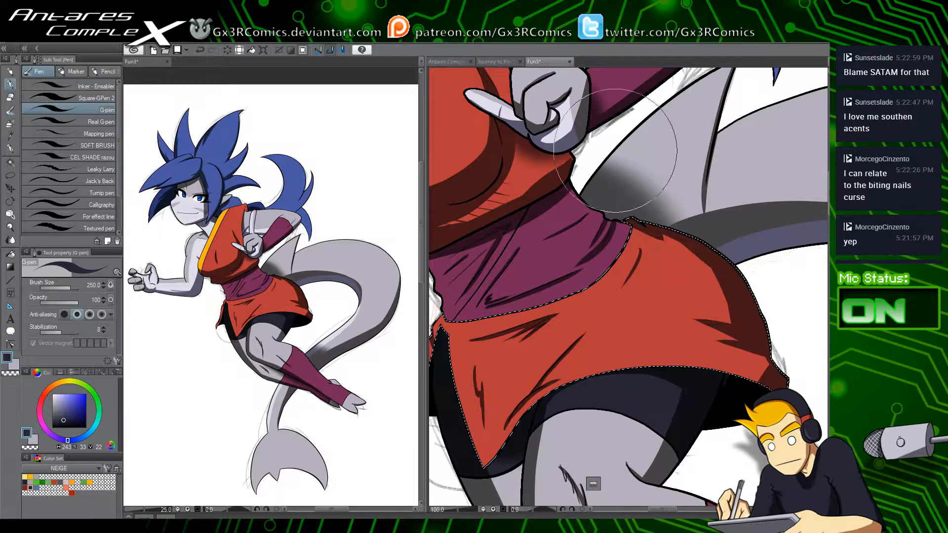
left_click_drag(630, 320, 578, 301)
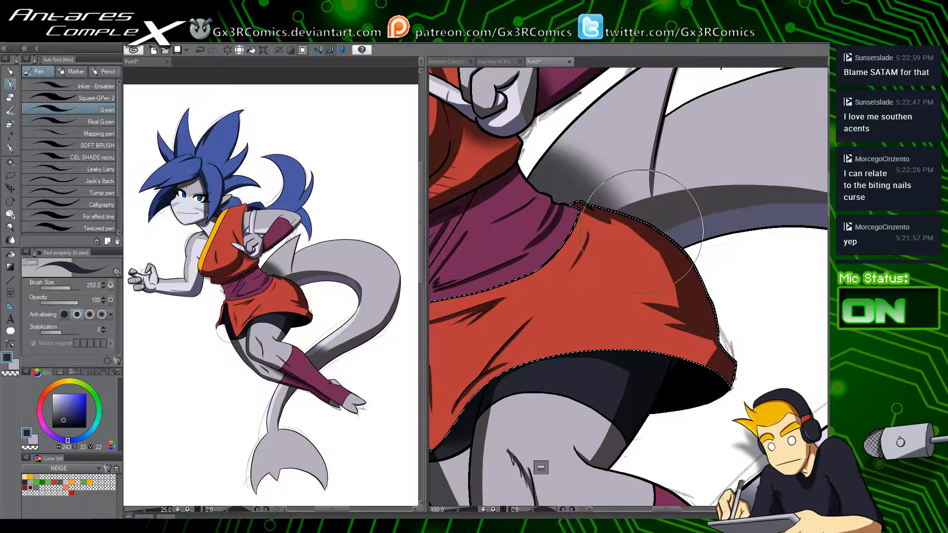
left_click_drag(623, 222, 637, 232)
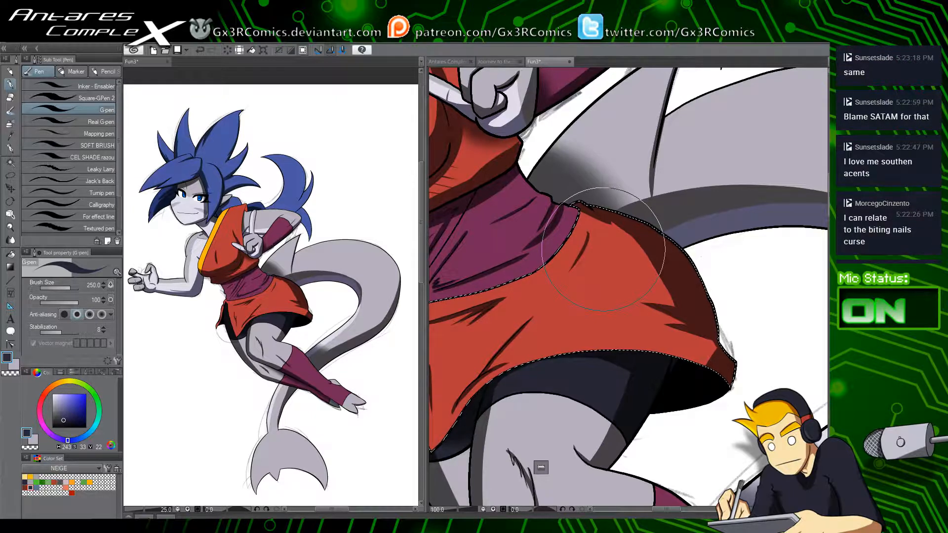
key("ctrl+d")
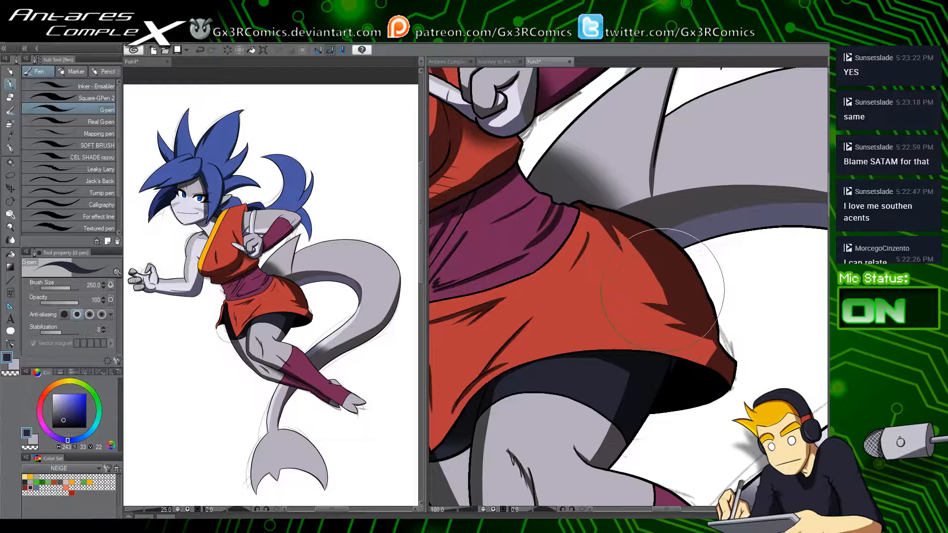
left_click_drag(612, 301, 578, 286)
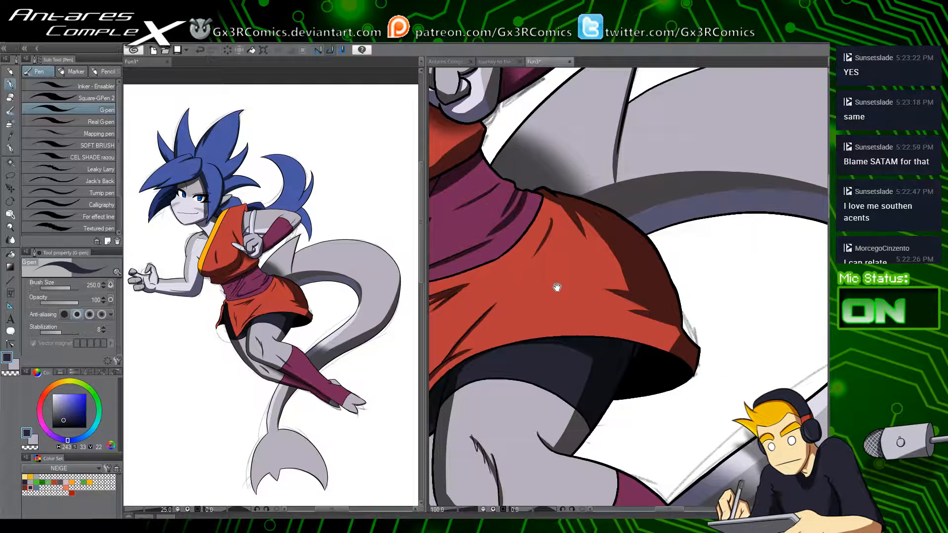
Step: Select the dark shorts and the thigh, airbrush a soft shadow onto the shorts beneath the skirt hem, and deselect
left_click_drag(607, 387, 662, 323)
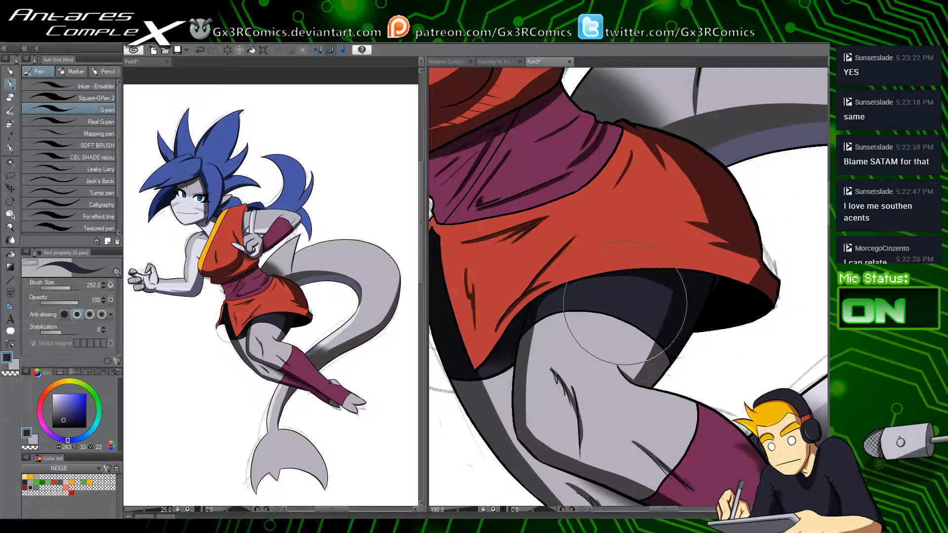
key("w")
left_click(657, 296)
left_click(657, 347, "shift")
key("b")
key("b")
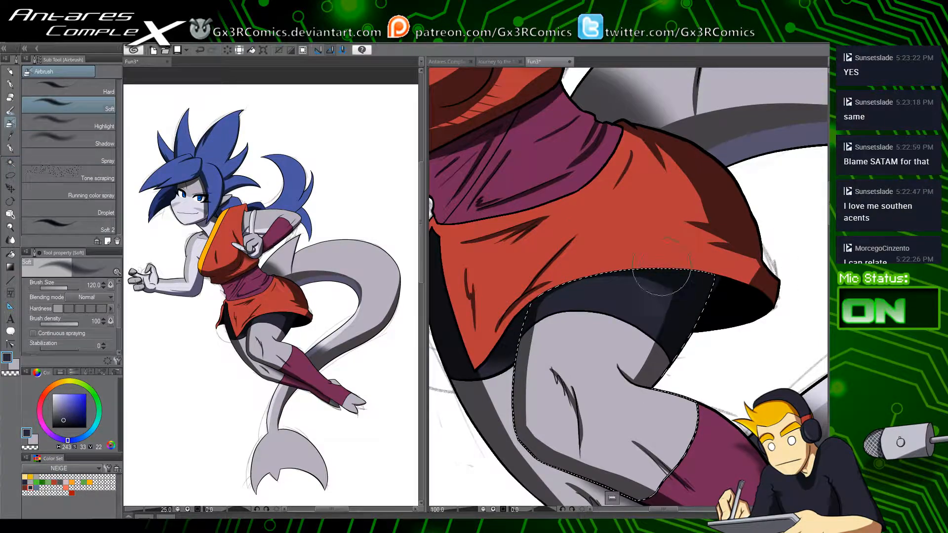
left_click_drag(654, 278, 680, 313)
key("ctrl+d")
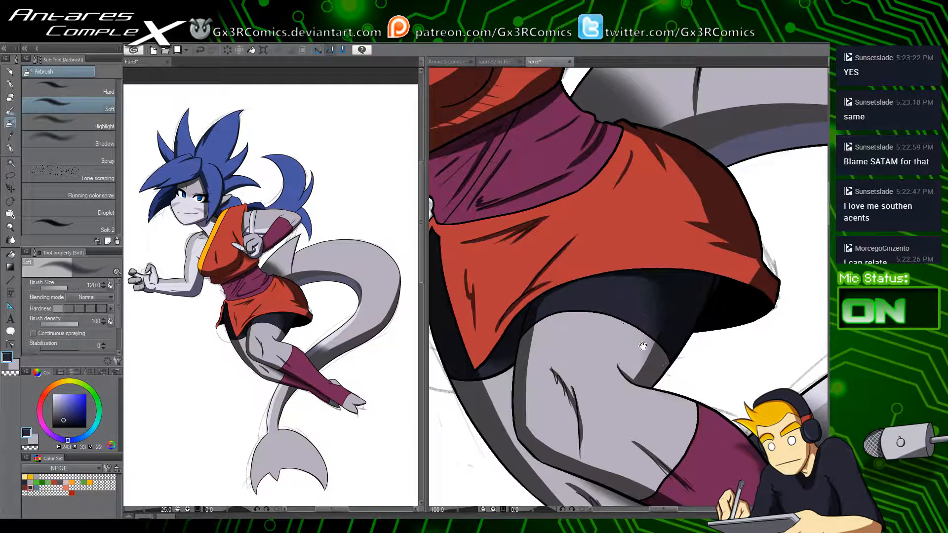
Step: Select the orange top and add G-pen shadow on its side beneath the raised hand
left_click_drag(531, 269, 570, 397)
left_click_drag(514, 321, 518, 360)
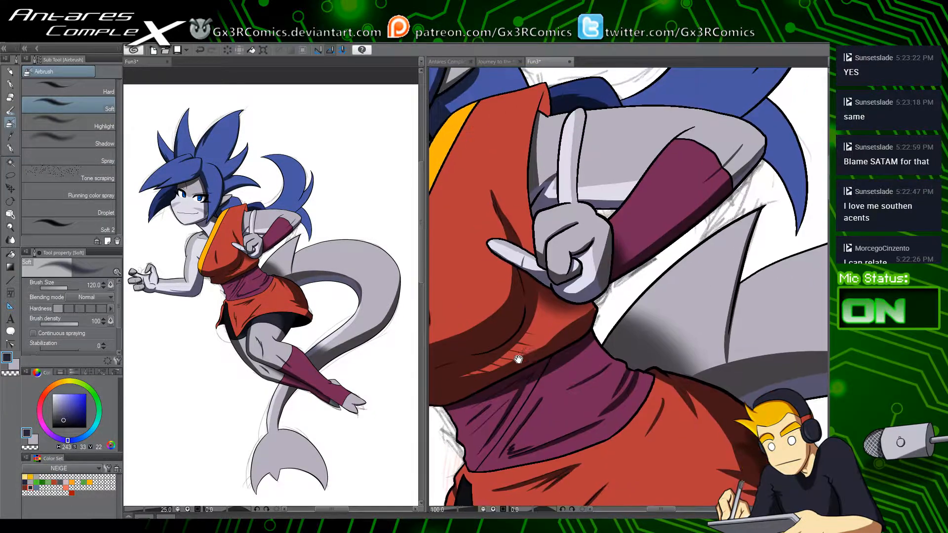
key("w")
left_click(589, 312)
key("p")
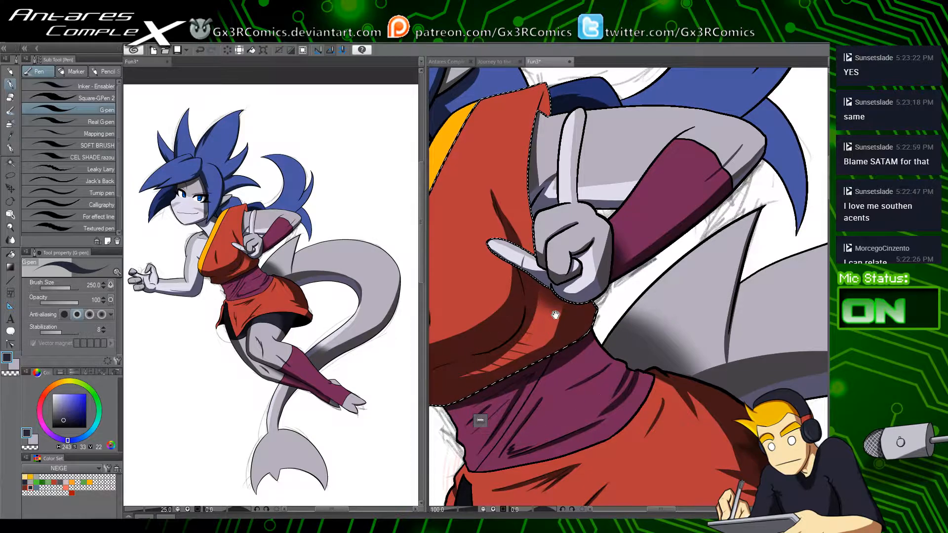
Step: Select the sections of the bent arm on either side of the raised finger and touch up their G-pen shading
mouse_move(545, 312)
left_mouse_down()
mouse_move(513, 390)
mouse_move(565, 359)
left_mouse_up()
key("w")
left_click(582, 323)
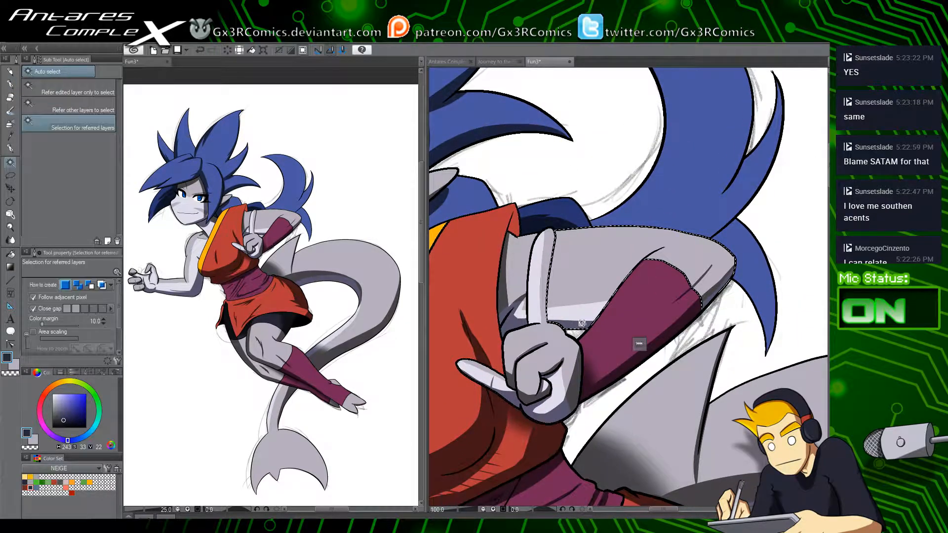
key("p")
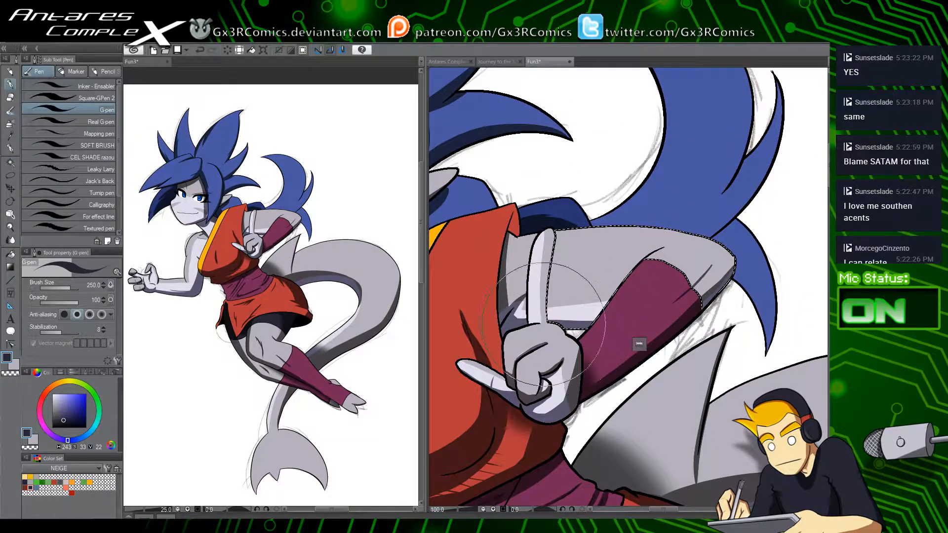
key("ctrl+d")
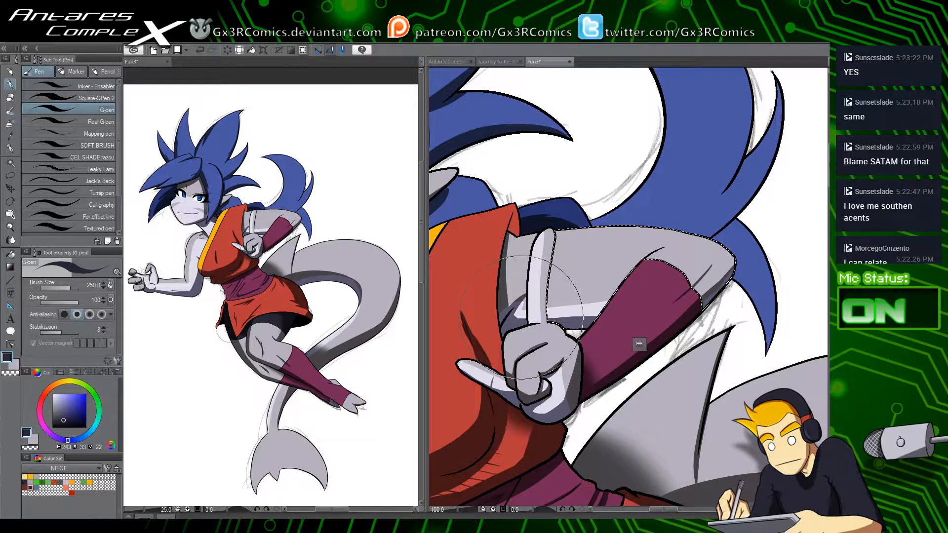
key("w")
left_click(541, 299)
key("p")
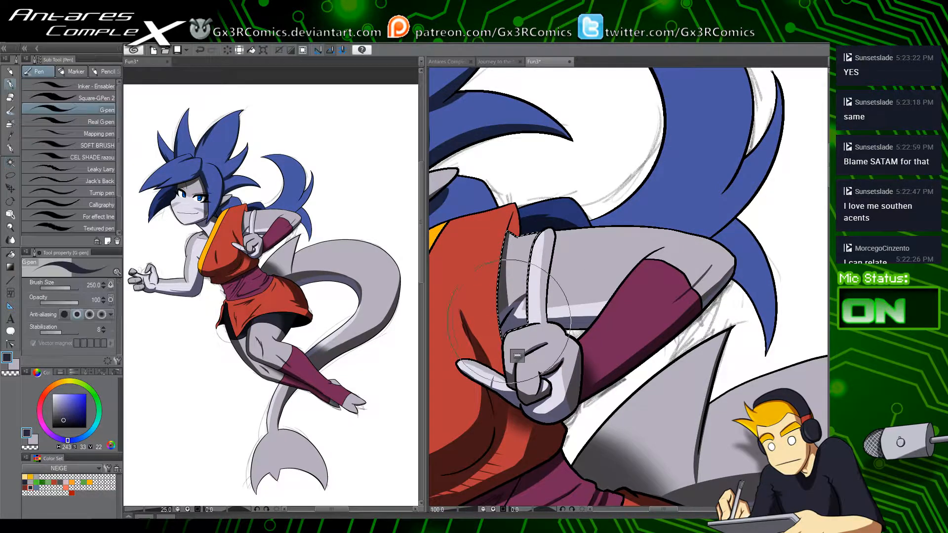
key("w")
left_click(592, 311)
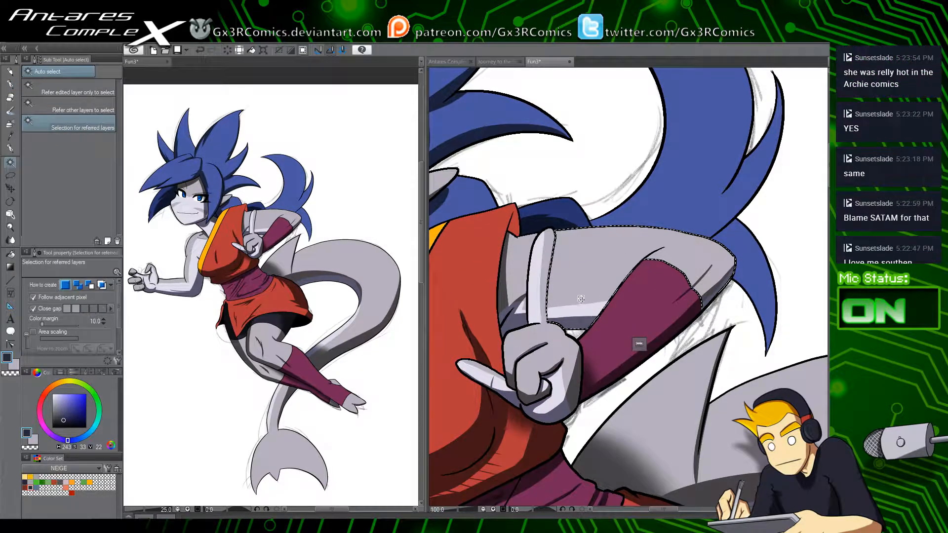
key("p")
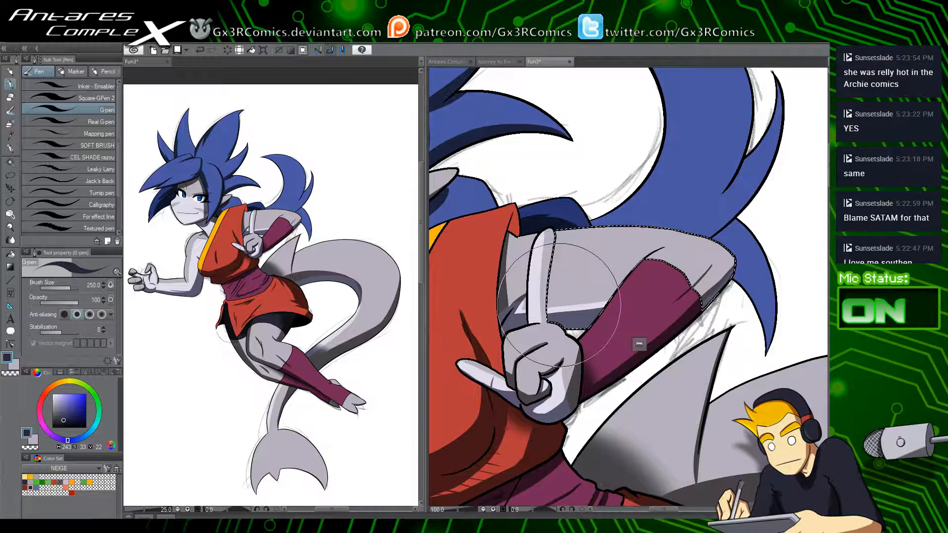
scroll(559, 305, "down", 2)
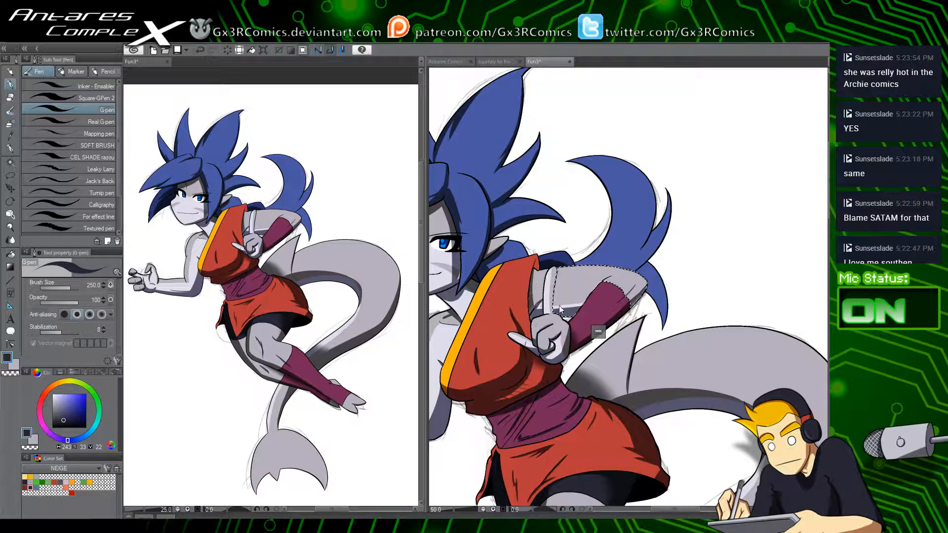
key("w")
left_click(631, 271)
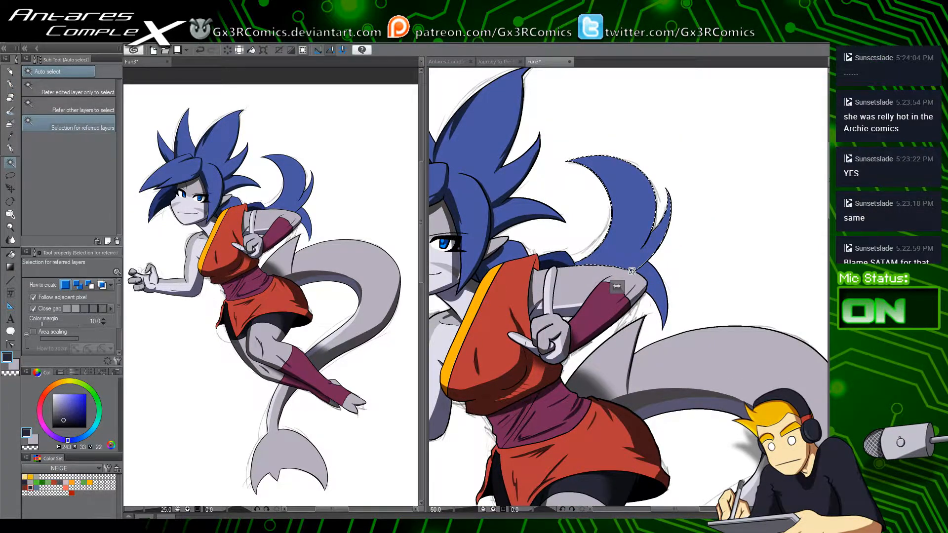
scroll(631, 271, "up", 1)
key("p")
scroll(640, 253, "up", 1)
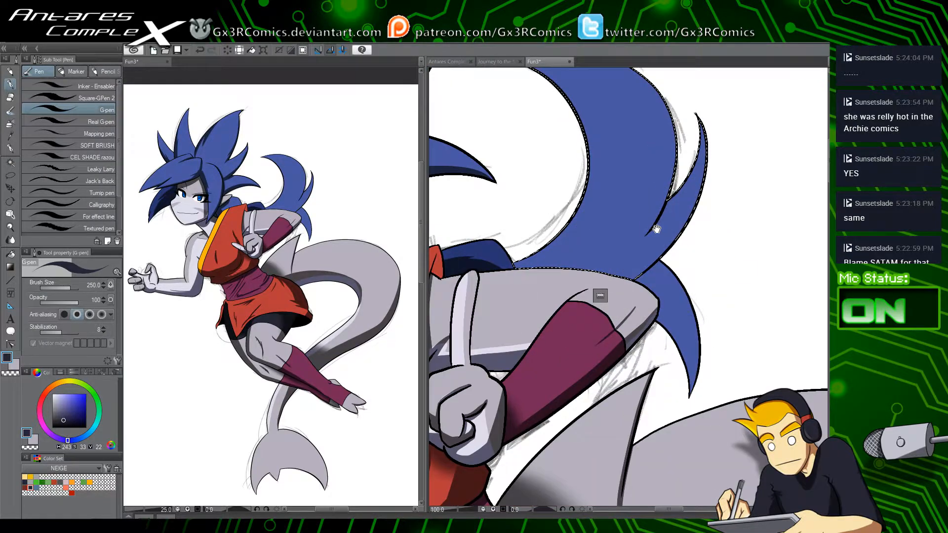
mouse_move(624, 267)
left_mouse_down()
mouse_move(556, 343)
mouse_move(631, 154)
left_mouse_up()
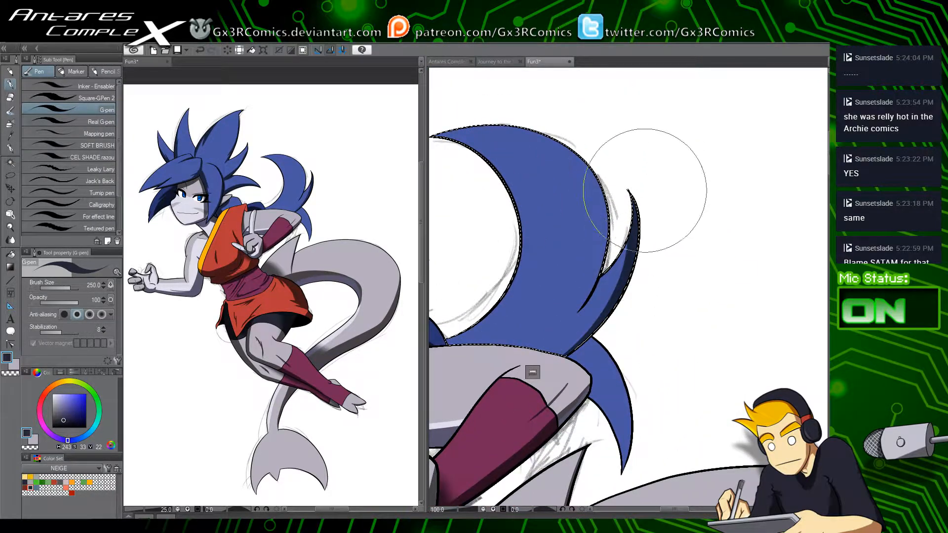
key("ctrl+z")
key("ctrl+d")
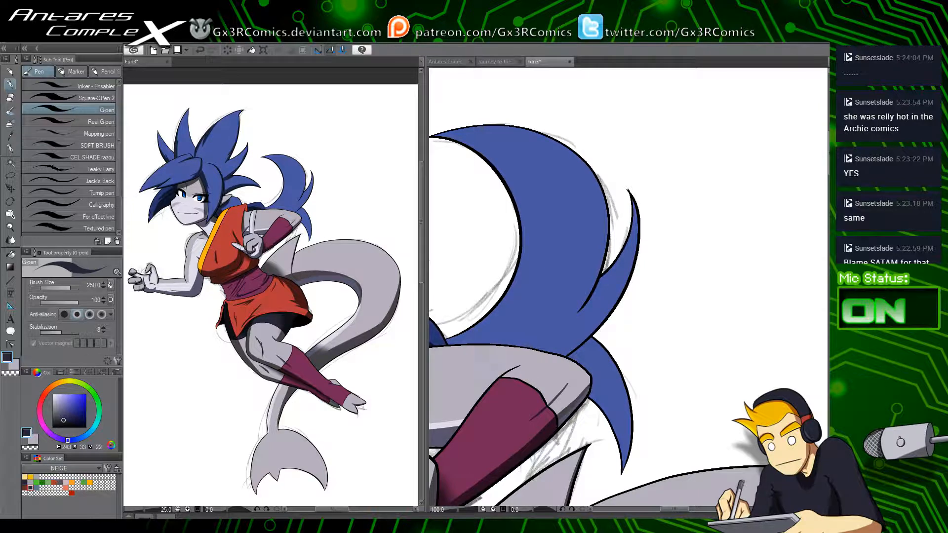
Step: Trim the tip of the ponytail's small outer spike, then select the ponytail and shade the spike's outer edge
key("e")
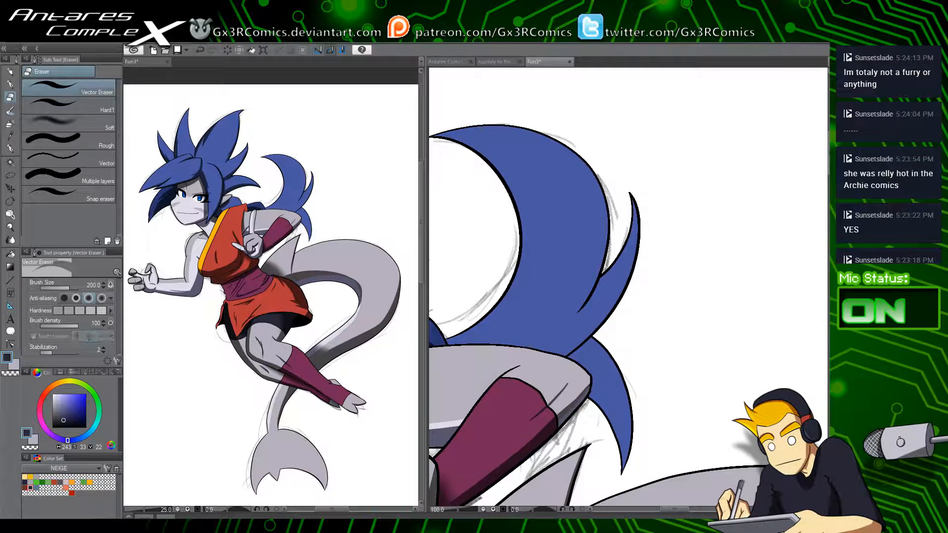
key("w")
left_click(607, 286)
key("p")
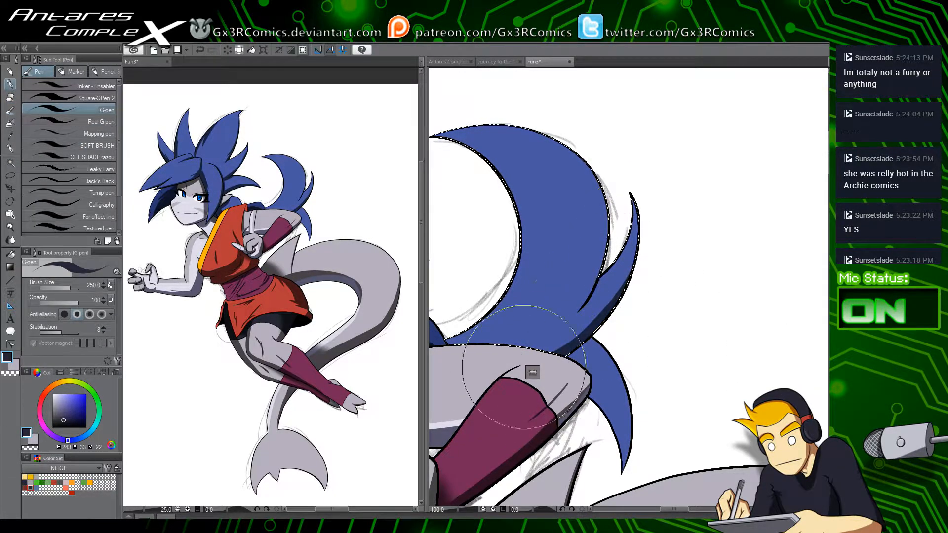
mouse_move(555, 365)
left_mouse_down()
mouse_move(641, 265)
mouse_move(635, 205)
left_mouse_up()
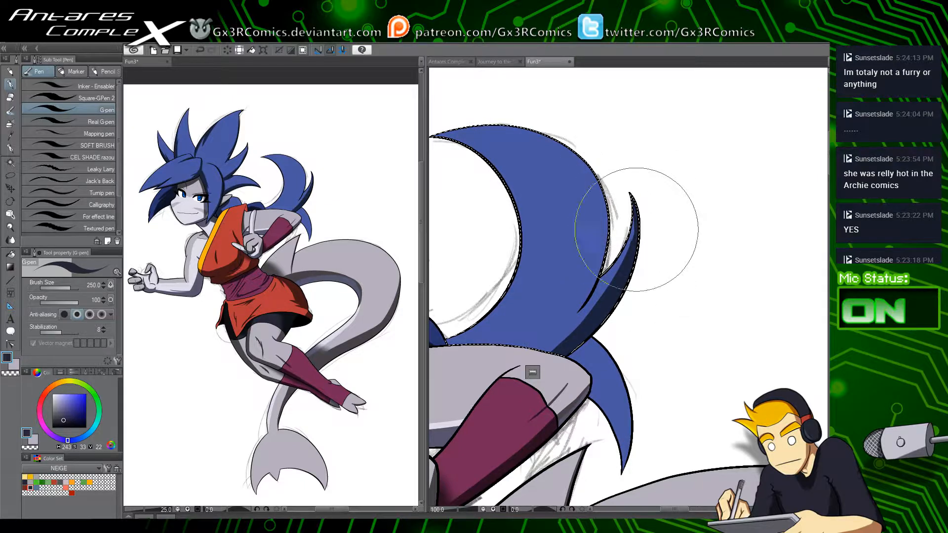
Step: Refine the ponytail shadow, undo a stray stroke, and shade the large curl's outer edge, base and inner folds
key("c")
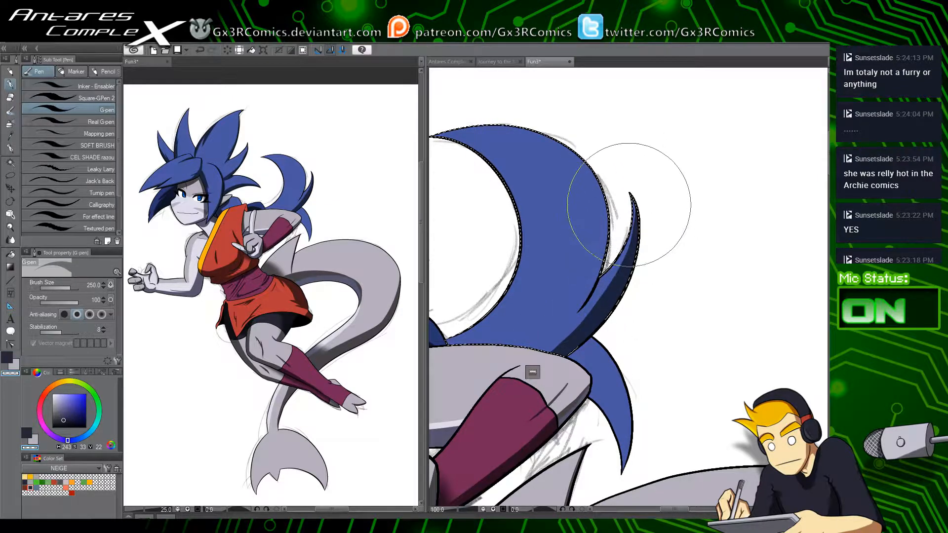
key("c")
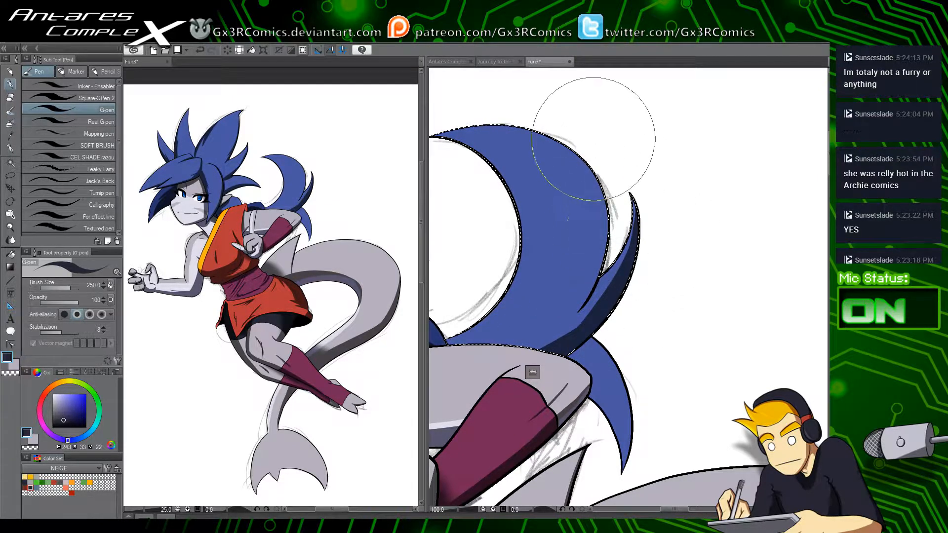
key("ctrl+z")
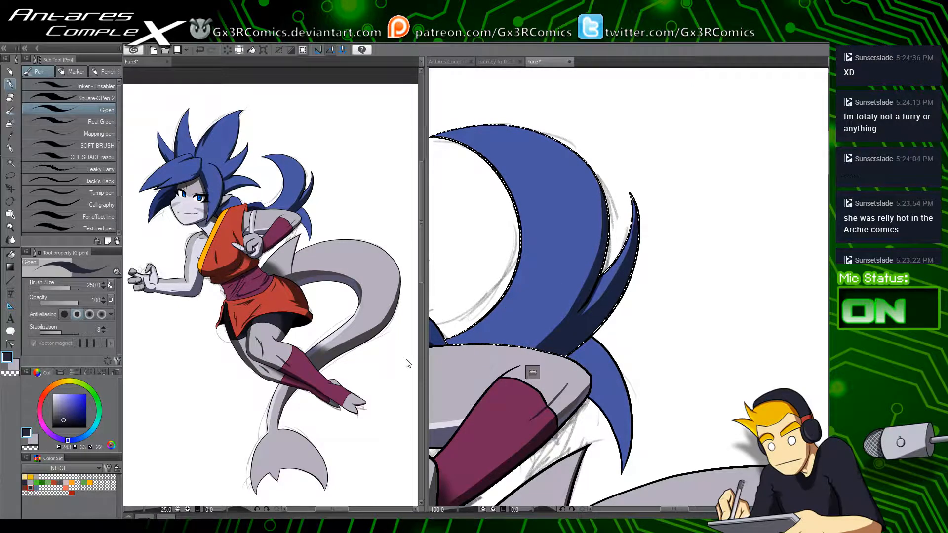
left_click_drag(516, 206, 620, 212)
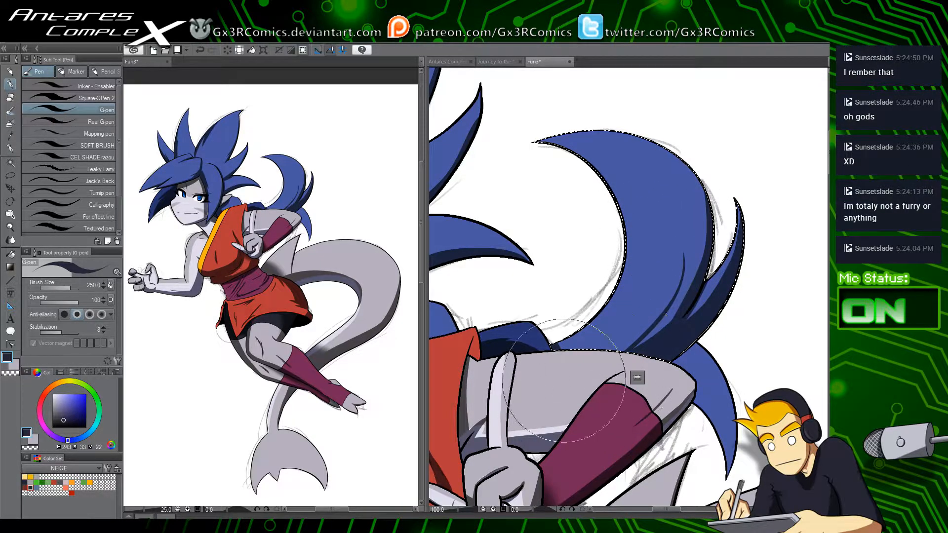
Step: Select the lower ponytail lock behind the elbow and shade its inner edge with the G-pen
left_click_drag(667, 432, 653, 322)
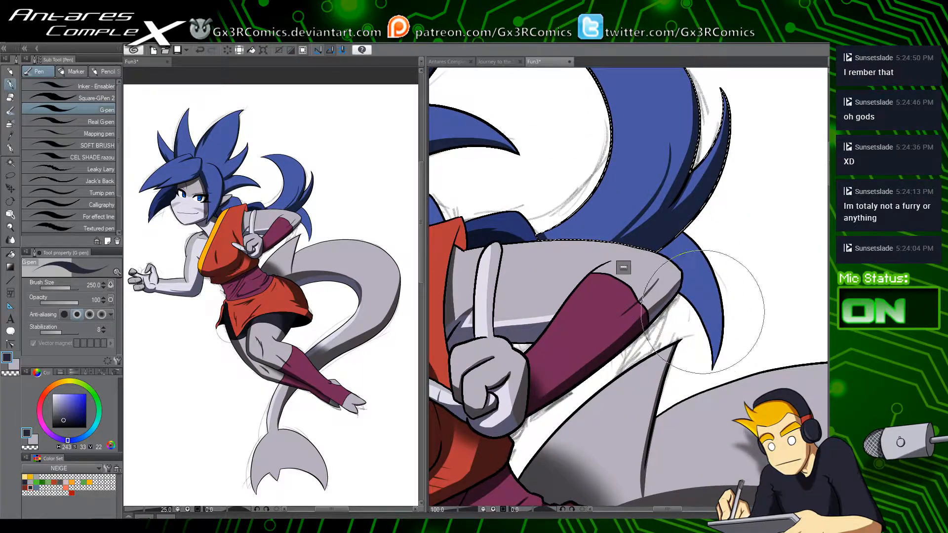
key("w")
key("p")
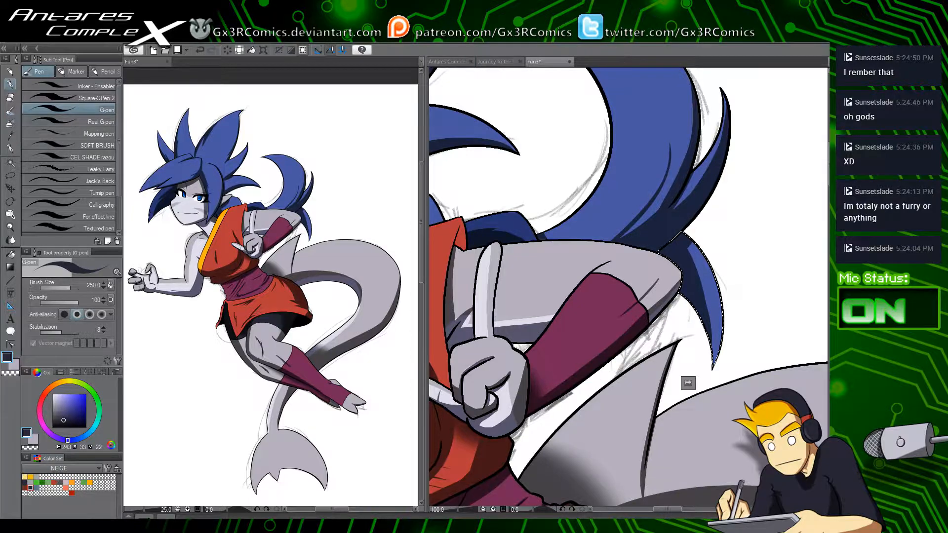
Step: Select the hair behind the neck below the ear, paint G-pen shadows across it, and deselect
scroll(610, 178, "down", 1)
left_click_drag(484, 272, 541, 336)
key("w")
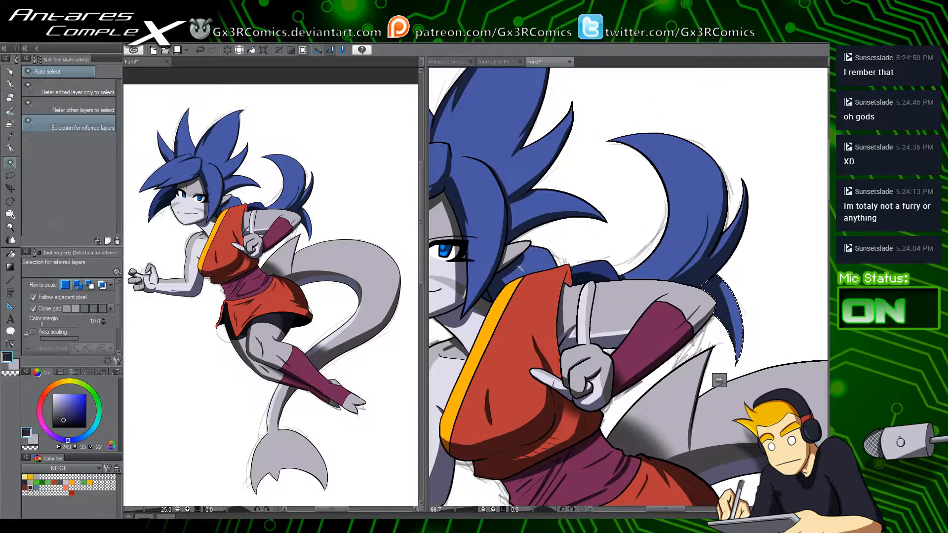
left_click(558, 226)
key("p")
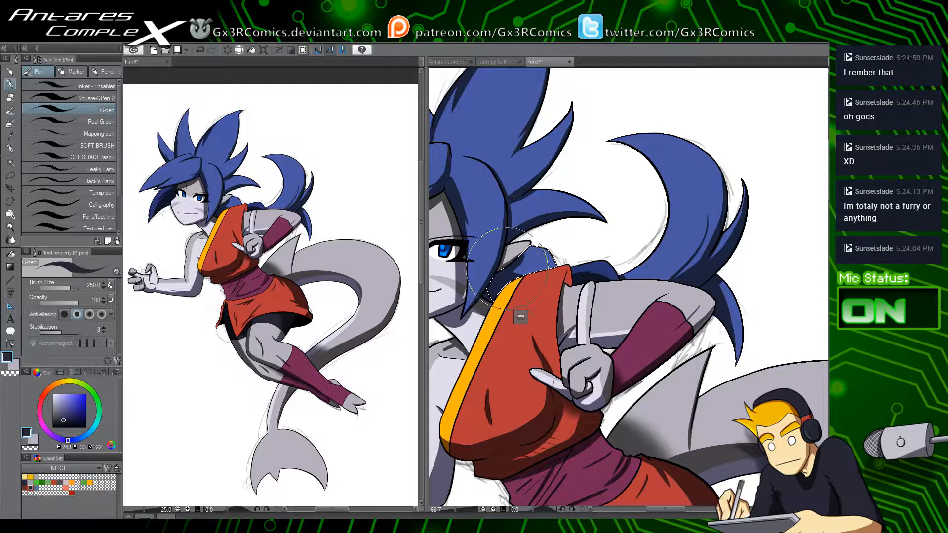
left_click_drag(506, 264, 564, 286)
key("ctrl+d")
Step: Select the main hair and add fold shadows at the base and underside of the spike above the ear, then deselect
left_click_drag(531, 251, 555, 366)
key("w")
left_click(556, 334)
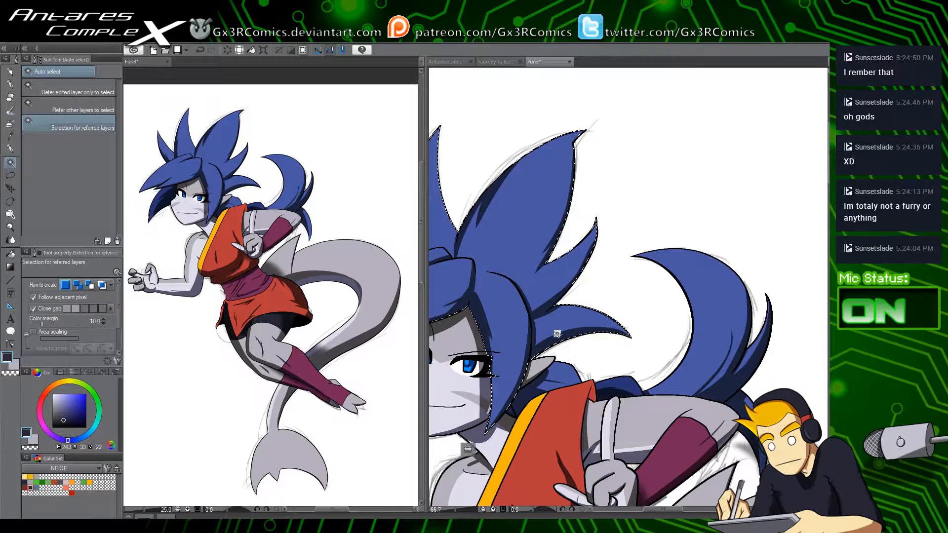
key("p")
scroll(569, 326, "up", 2)
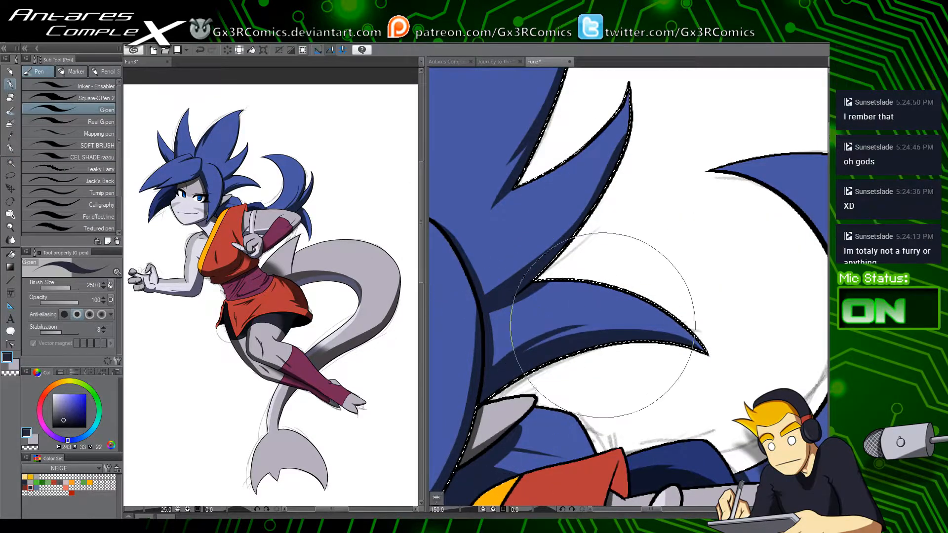
key("ctrl+d")
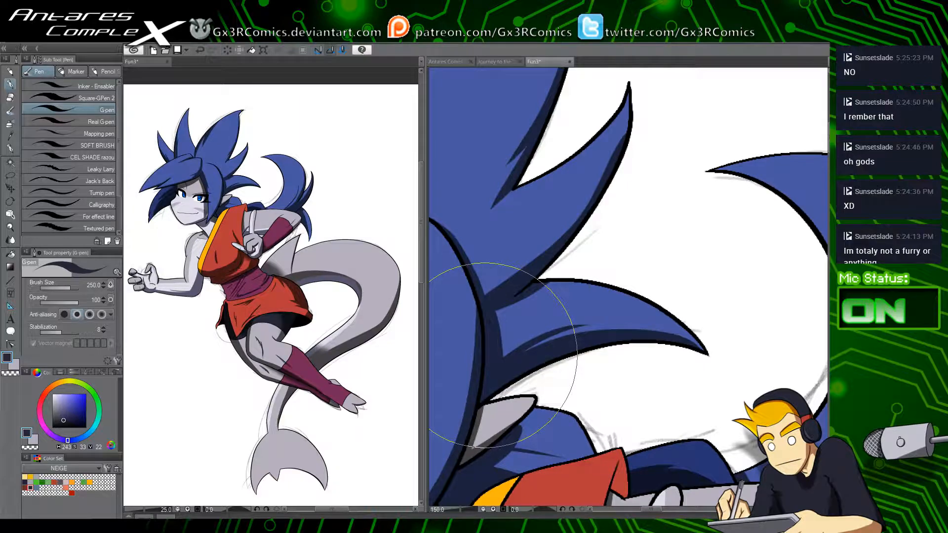
Step: Select the main hair again and shade the tall spike's back edge, adding a pointed fold shadow near its tip
key("ctrl+minus")
key("ctrl+minus")
key("ctrl+minus")
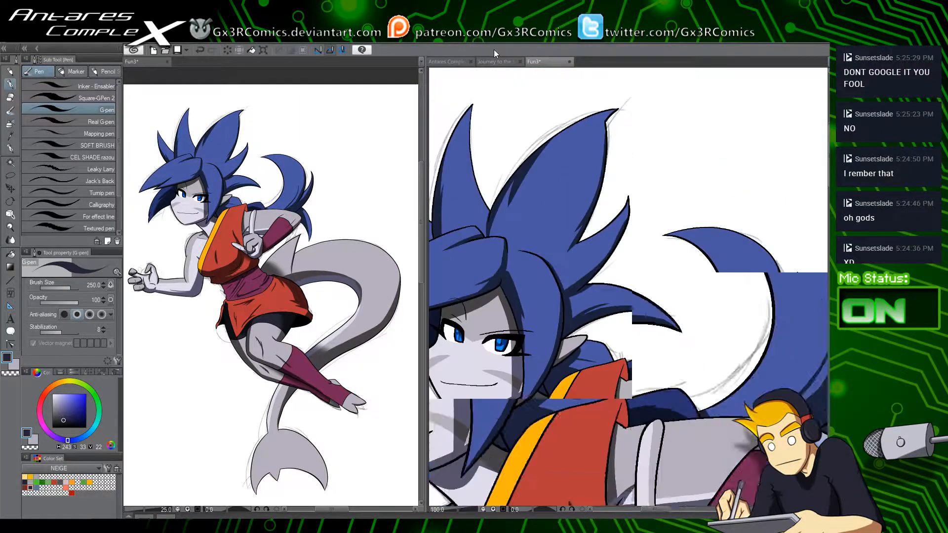
scroll(606, 202, "up", 2)
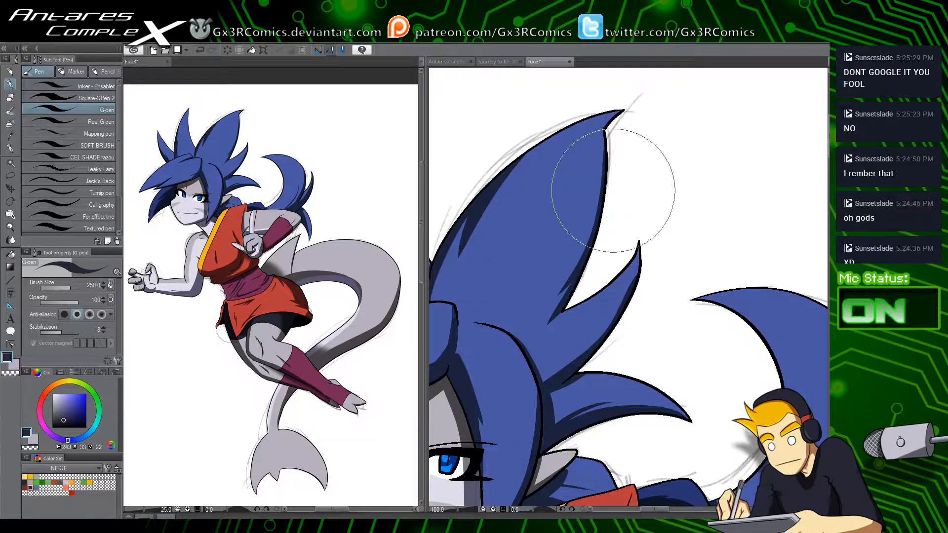
key("w")
left_click(597, 170)
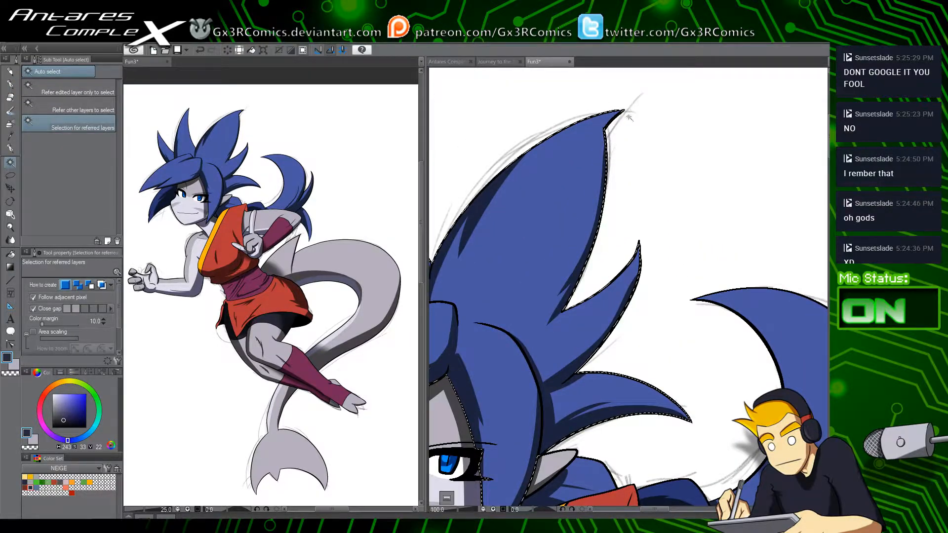
key("p")
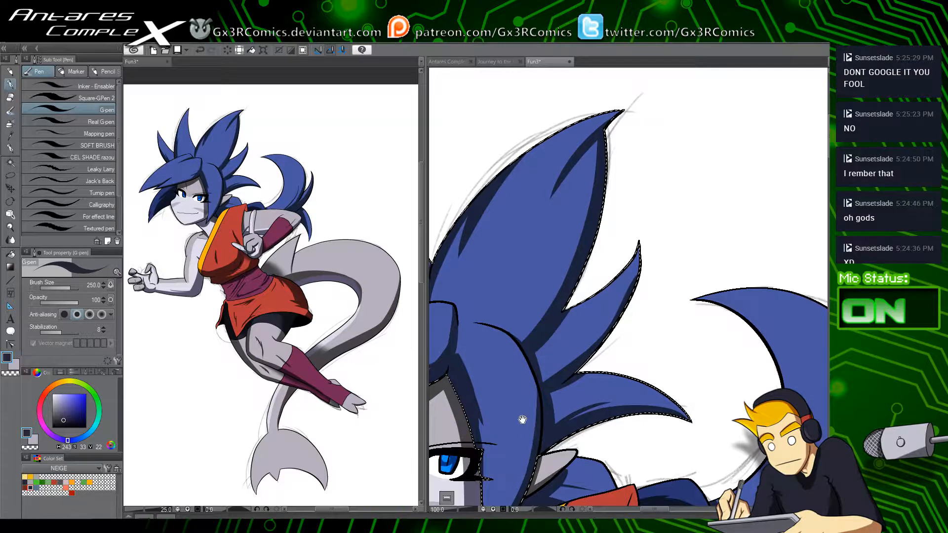
left_click_drag(522, 419, 535, 246)
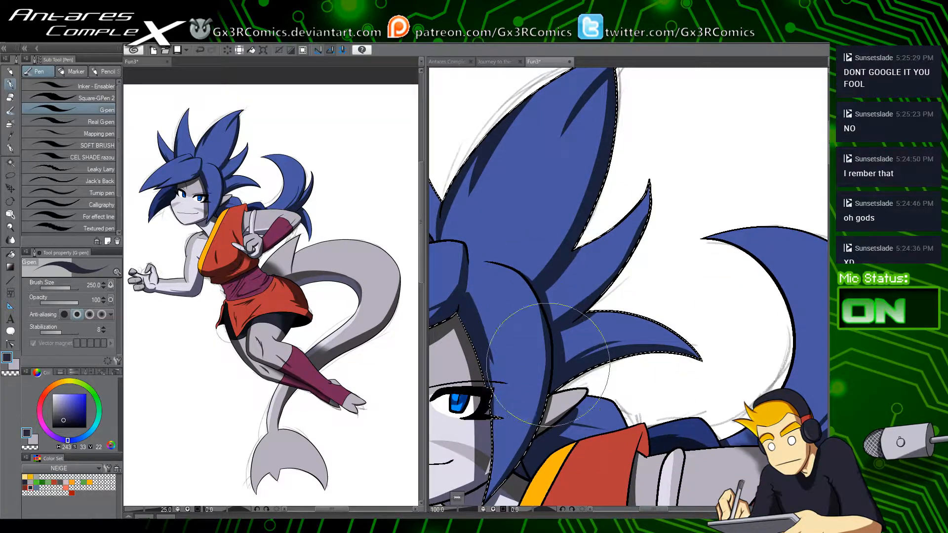
Step: Select the neck skin, paint a solid black shadow beneath the chin with the G-pen, and deselect
left_click_drag(548, 363, 604, 258)
left_click_drag(540, 439, 570, 412)
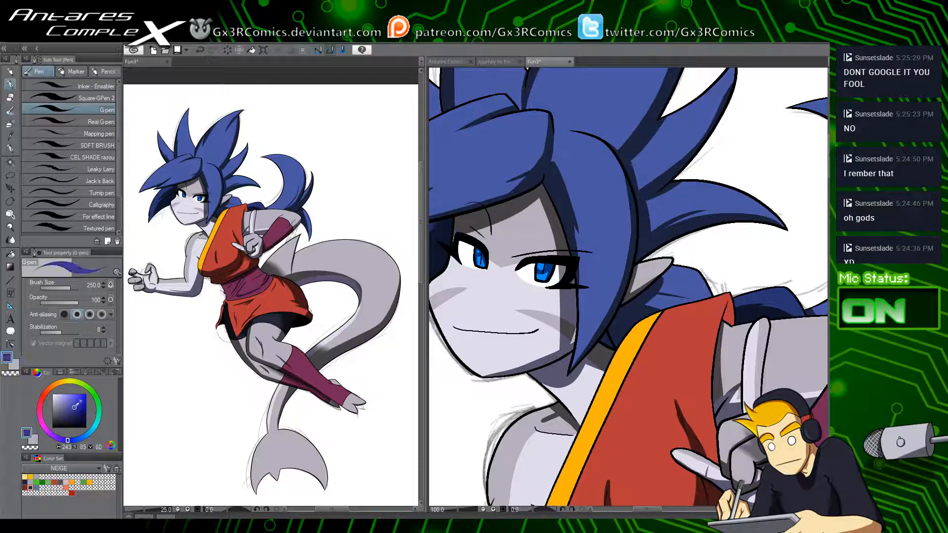
left_click_drag(75, 407, 156, 454)
key("w")
left_click(560, 392)
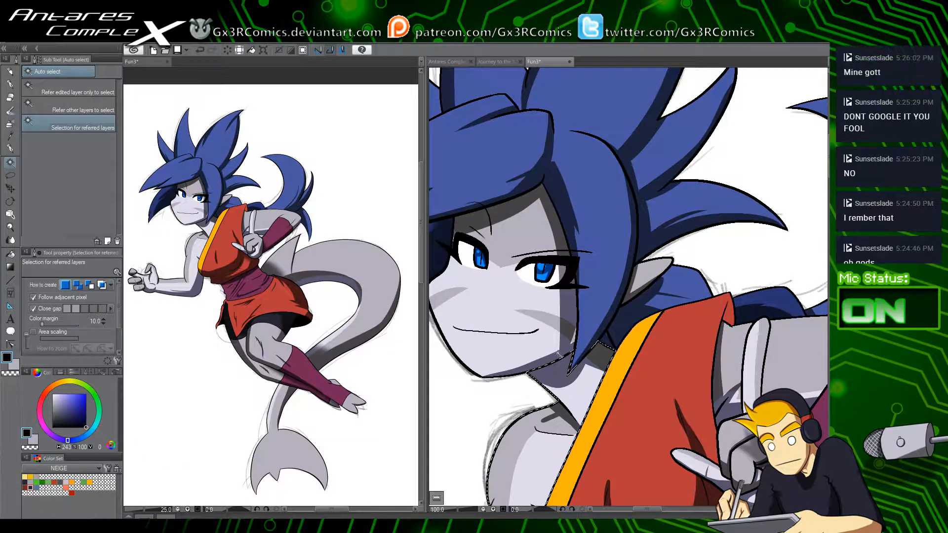
scroll(557, 353, "up", 1)
key("p")
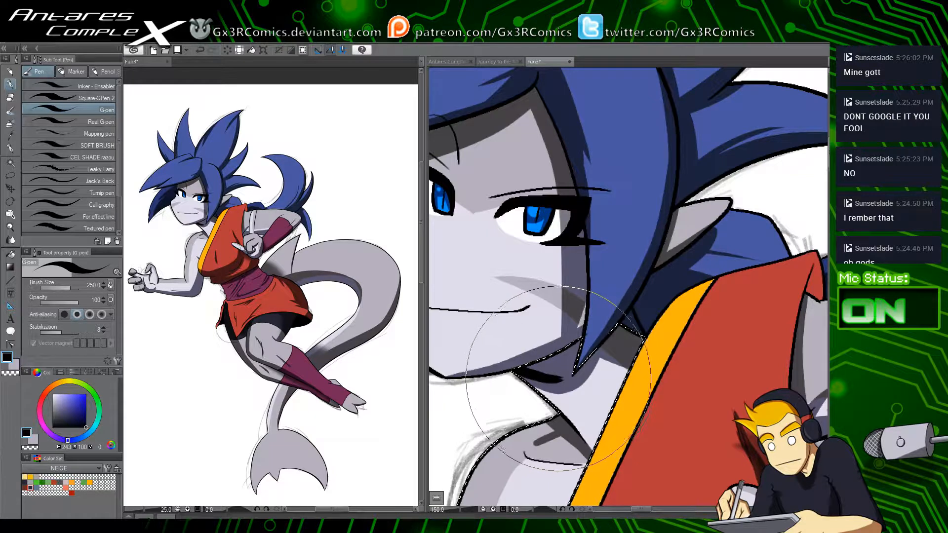
mouse_move(569, 371)
left_mouse_down()
mouse_move(580, 338)
mouse_move(555, 374)
mouse_move(568, 350)
mouse_move(547, 374)
mouse_move(568, 337)
mouse_move(539, 371)
left_mouse_up()
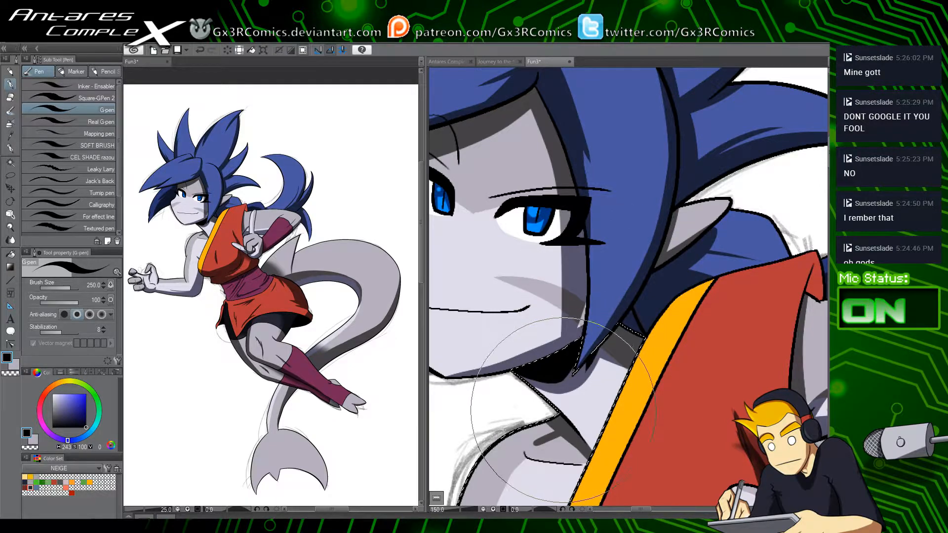
left_click_drag(529, 332, 546, 417)
key("ctrl+d")
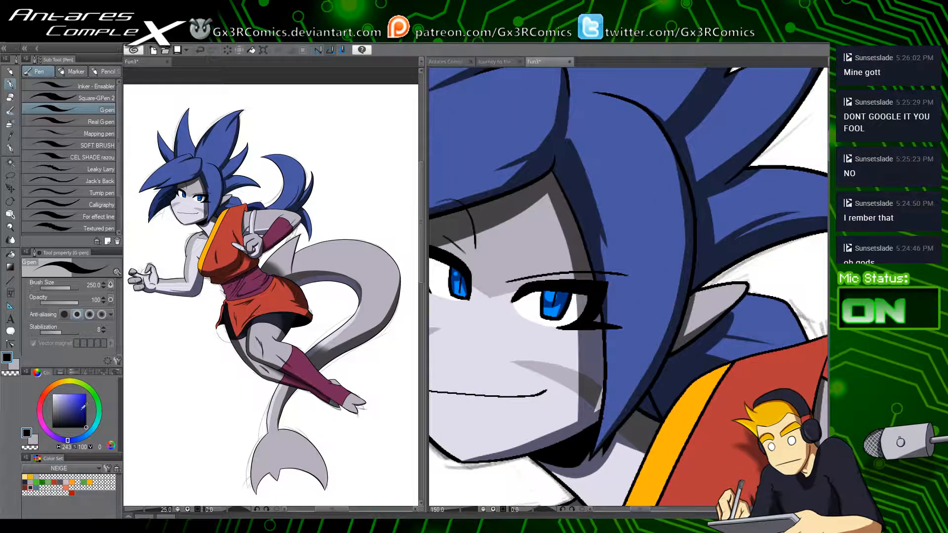
Step: Select both irises, add small white highlights inside them with the Opaque watercolor brush at size 25, and deselect
key("x")
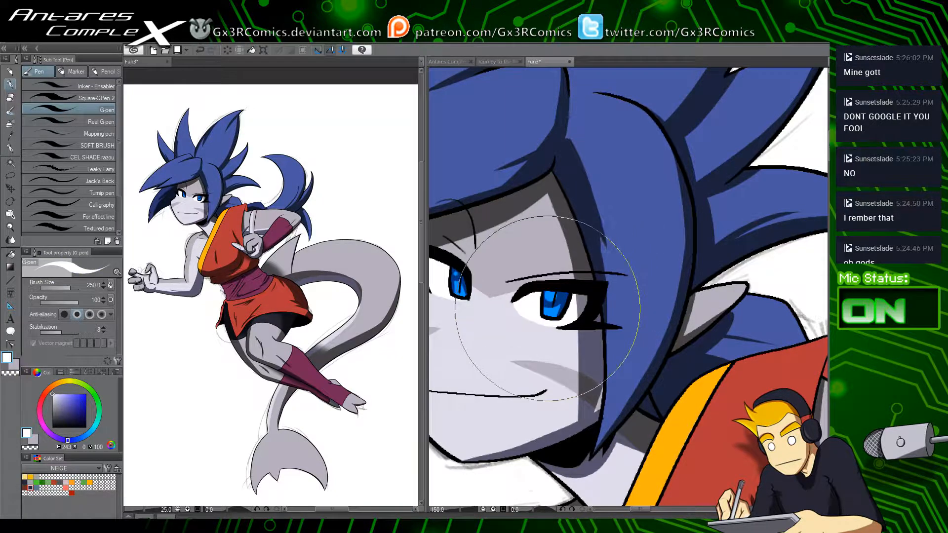
scroll(548, 309, "up", 1)
key("w")
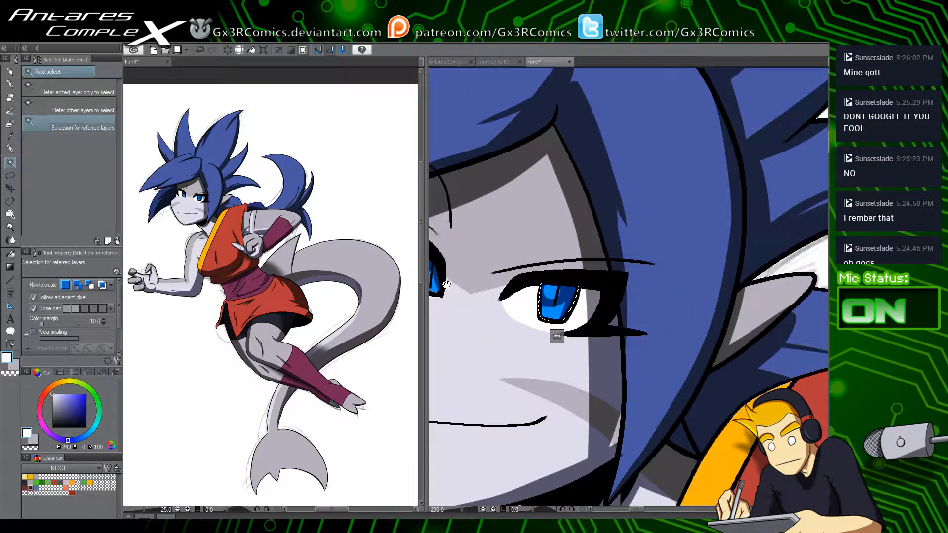
left_click_drag(446, 285, 490, 302)
key("b")
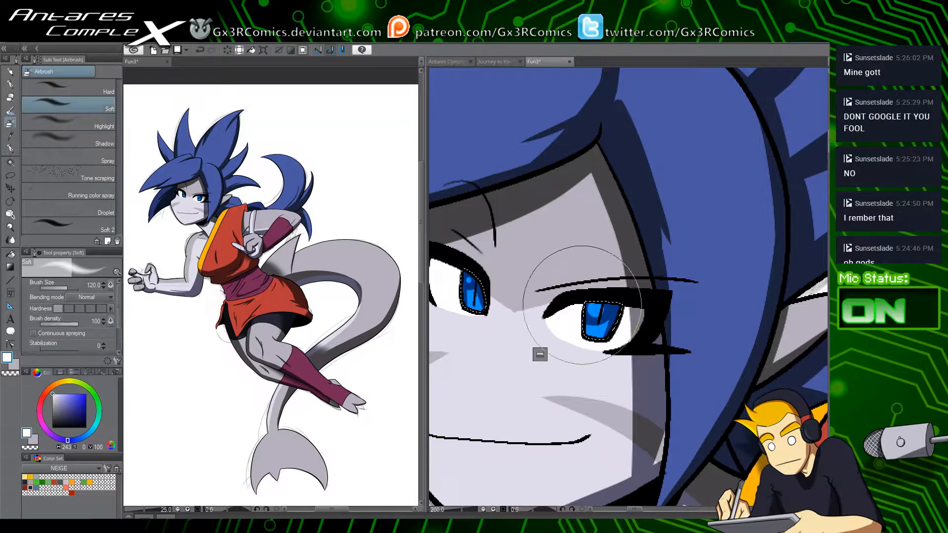
key("bracketleft")
key("bracketleft")
key("bracketleft")
key("bracketleft")
key("bracketleft")
key("bracketleft")
key("bracketleft")
key("bracketleft")
key("bracketleft")
key("bracketleft")
key("bracketleft")
key("bracketleft")
key("bracketleft")
key("bracketleft")
key("bracketleft")
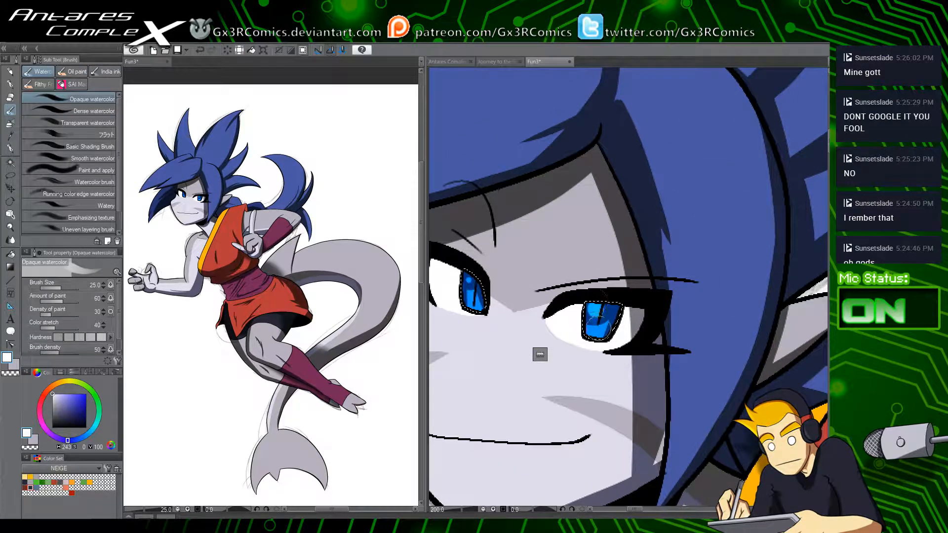
left_click_drag(486, 280, 469, 282)
left_click_drag(509, 333, 535, 402)
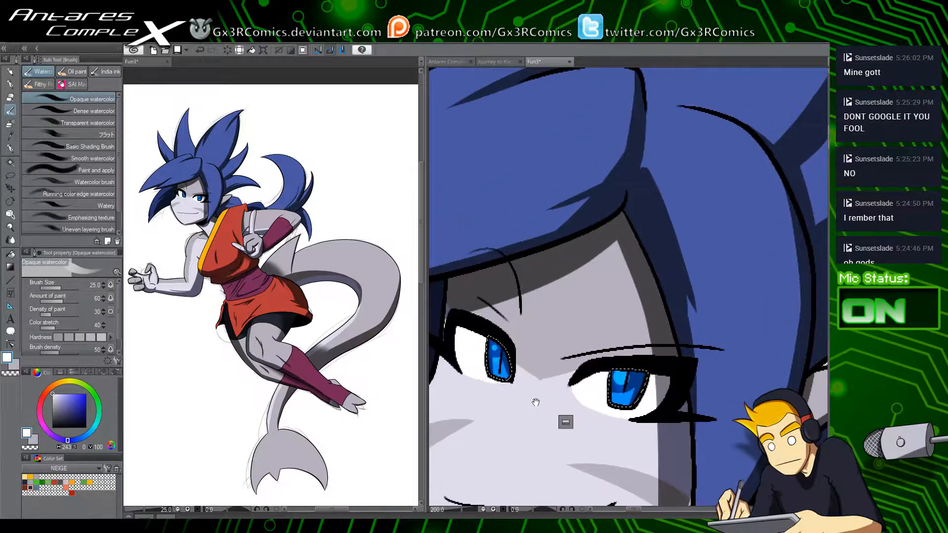
left_click_drag(543, 342, 620, 406)
key("ctrl+d")
Step: Paint soft white highlights across the front bangs with the SAI Marker at size 200
scroll(530, 272, "down", 4)
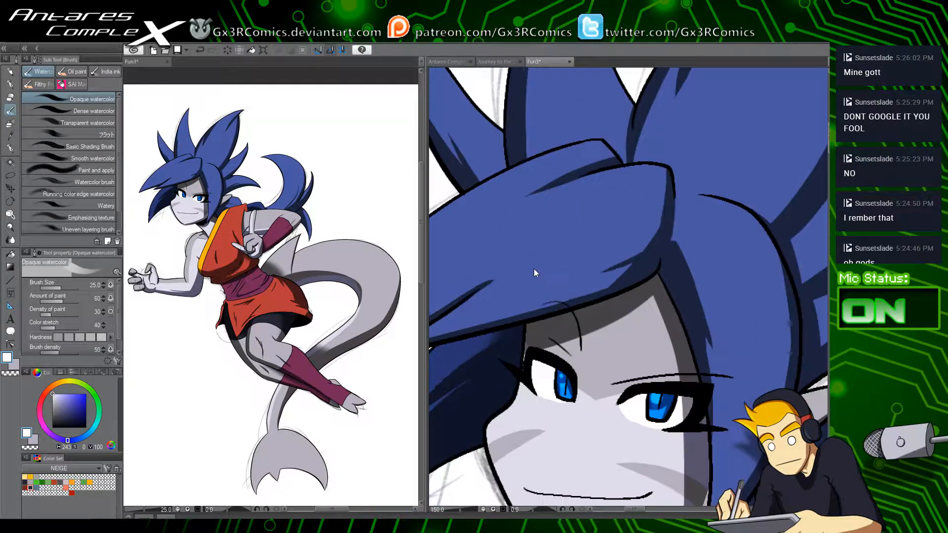
left_click(79, 86)
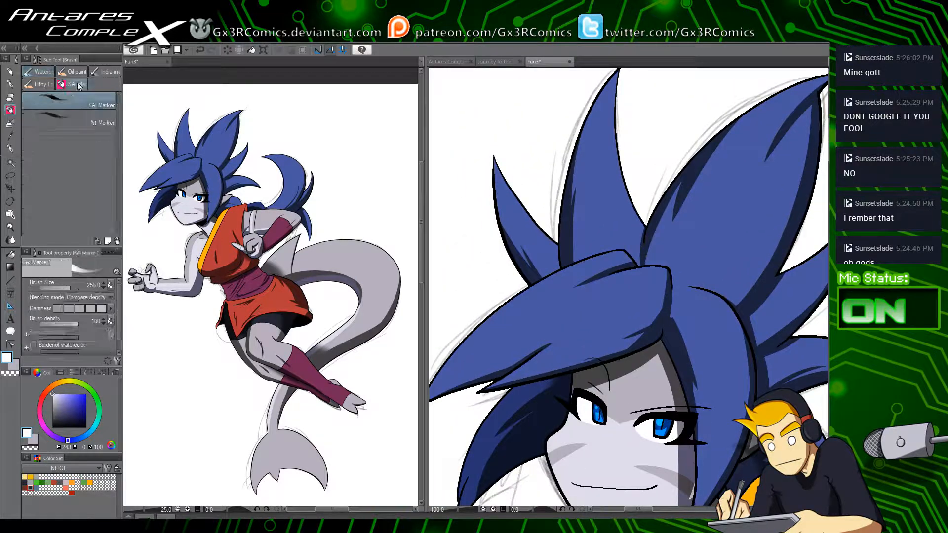
key("bracketleft")
left_click_drag(649, 280, 550, 338)
key("ctrl+z")
left_click_drag(646, 274, 494, 343)
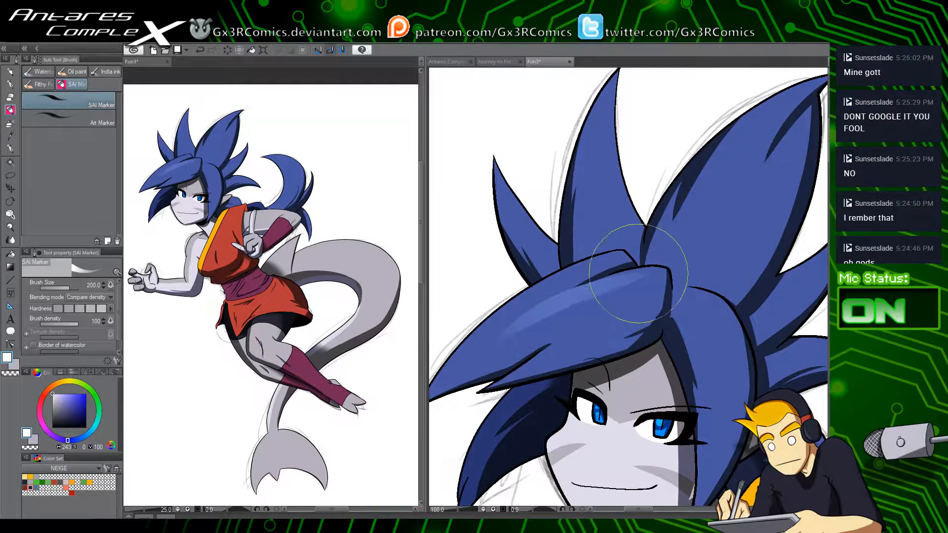
left_click_drag(604, 260, 469, 363)
Step: Add soft white highlights to the two front hair spikes and the tall back spike
mouse_move(544, 248)
left_mouse_down()
mouse_move(507, 211)
mouse_move(497, 167)
left_mouse_up()
left_click_drag(621, 108, 569, 230)
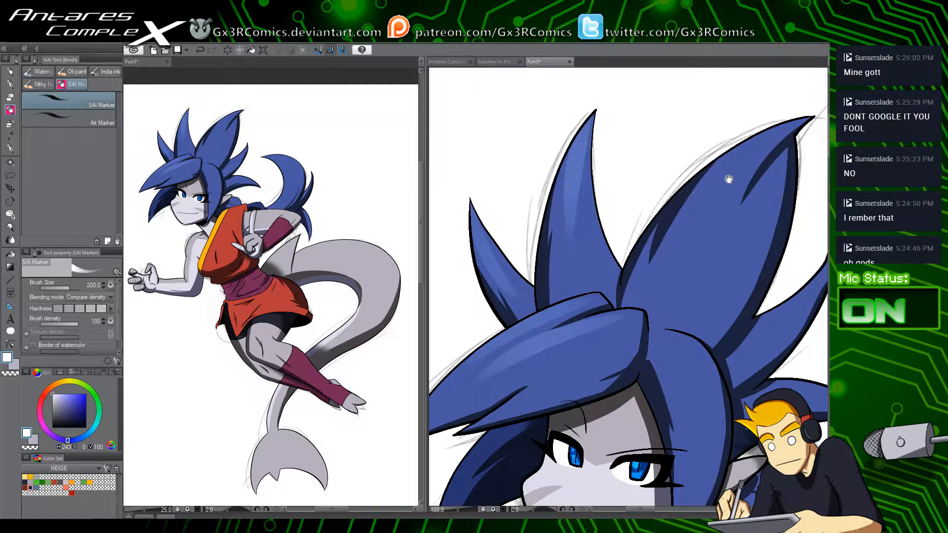
mouse_move(797, 130)
left_mouse_down()
mouse_move(688, 182)
mouse_move(557, 327)
left_mouse_up()
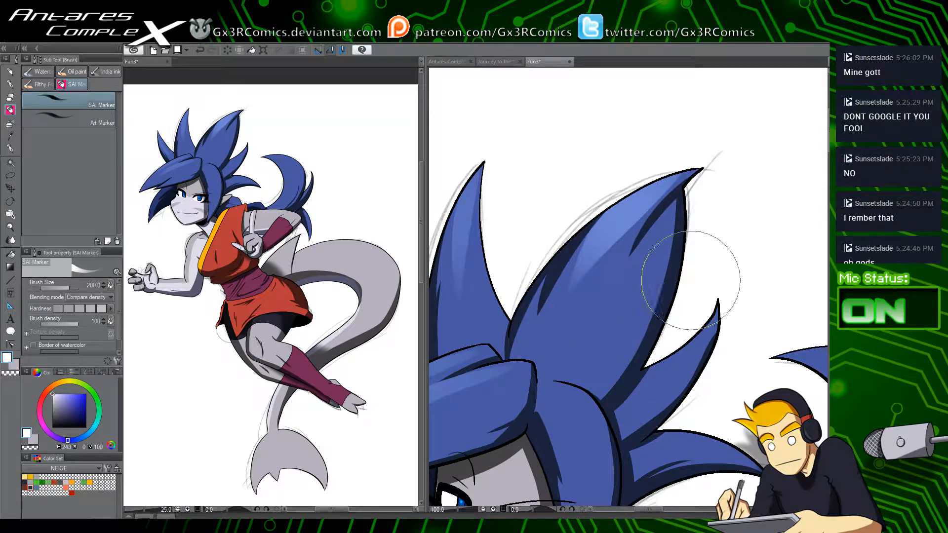
left_click_drag(703, 327, 693, 273)
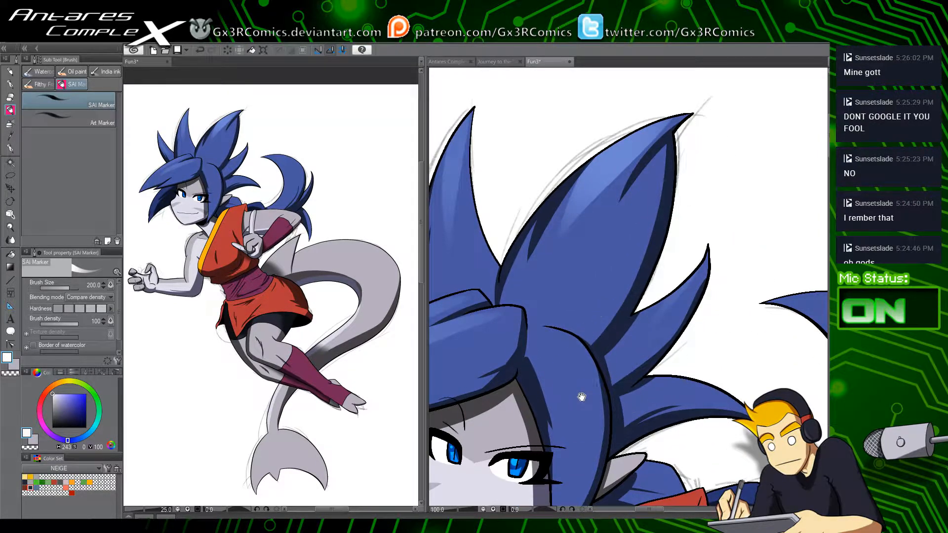
Step: Highlight the side lock beside the face and carve a thin gap through the highlight with a smaller eraser
key("ctrl+z")
mouse_move(573, 372)
left_mouse_down()
mouse_move(578, 256)
mouse_move(559, 245)
mouse_move(575, 311)
left_mouse_up()
key("e")
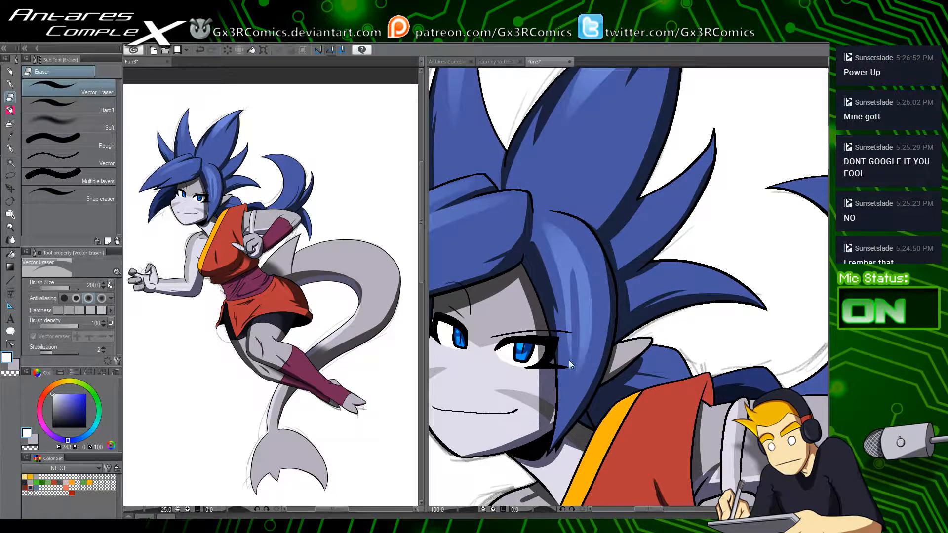
key("ctrl+z")
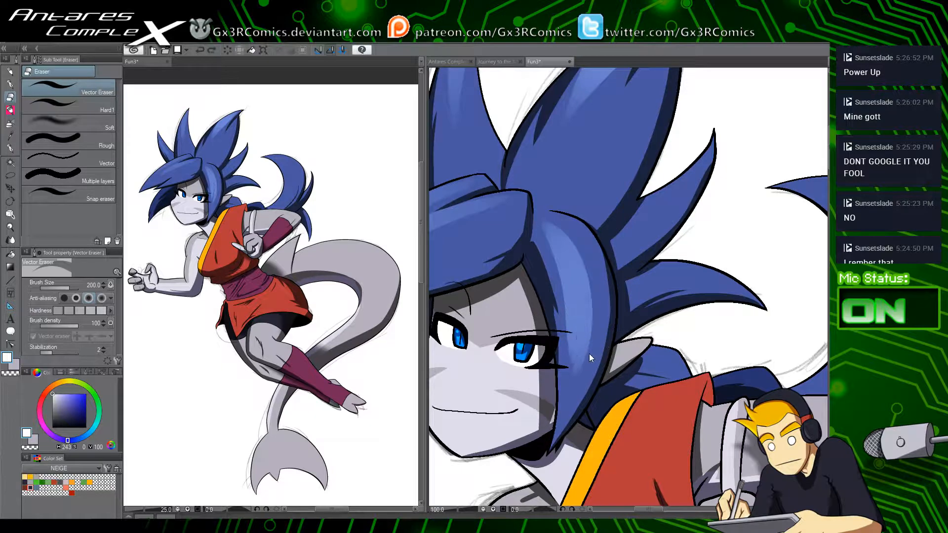
key("[")
key("[")
key("[")
key("[")
key("[")
left_click_drag(573, 274, 563, 405)
Step: Select the yellow neckline trim of the top and paint highlights on it with the SAI Marker
left_click_drag(573, 456, 607, 425)
left_click_drag(715, 434, 649, 386)
left_click_drag(518, 433, 592, 383)
key("b")
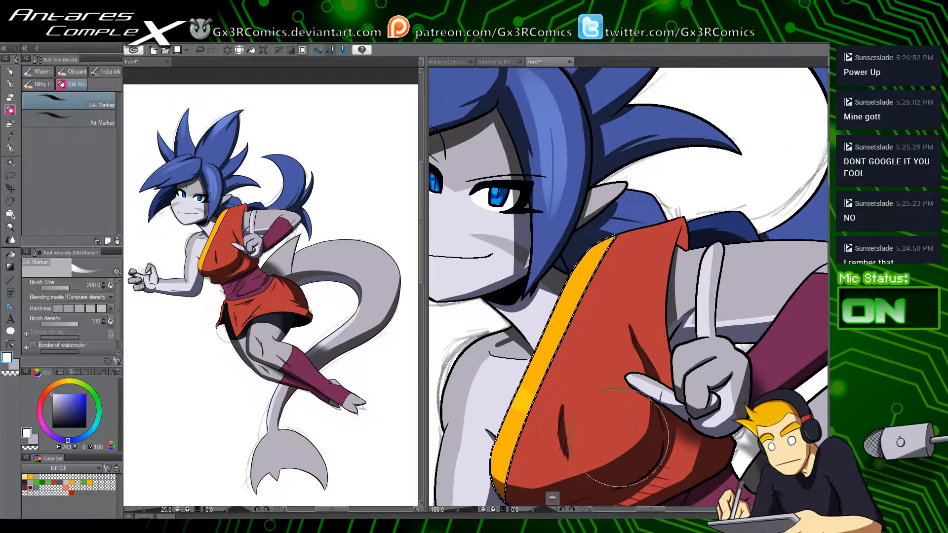
left_click_drag(558, 414, 496, 383)
left_click_drag(494, 345, 518, 267)
left_click_drag(666, 451, 660, 366)
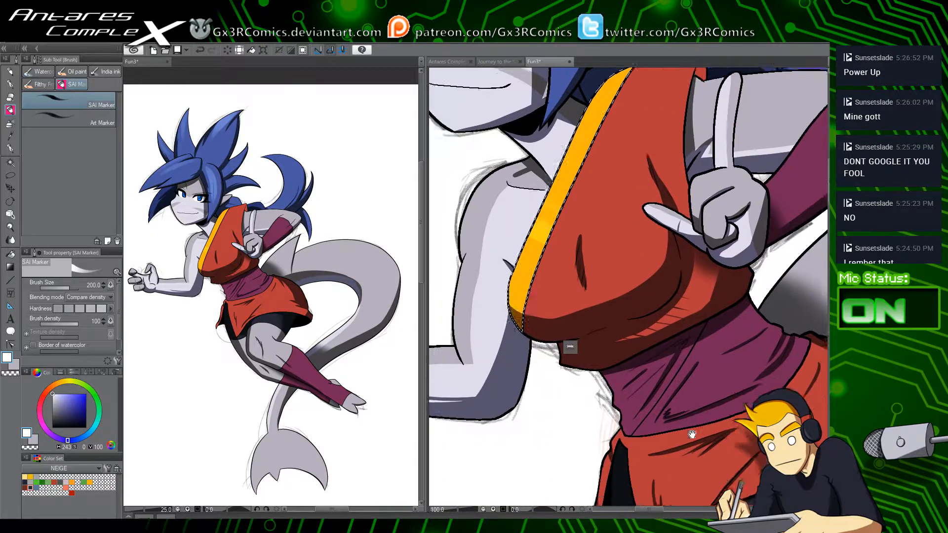
Step: Select the raised thigh, paint soft white SAI Marker highlights along its front edge, and save the file
left_click_drag(692, 434, 609, 307)
left_click_drag(637, 387, 602, 293)
key("w")
left_click(633, 321)
key("b")
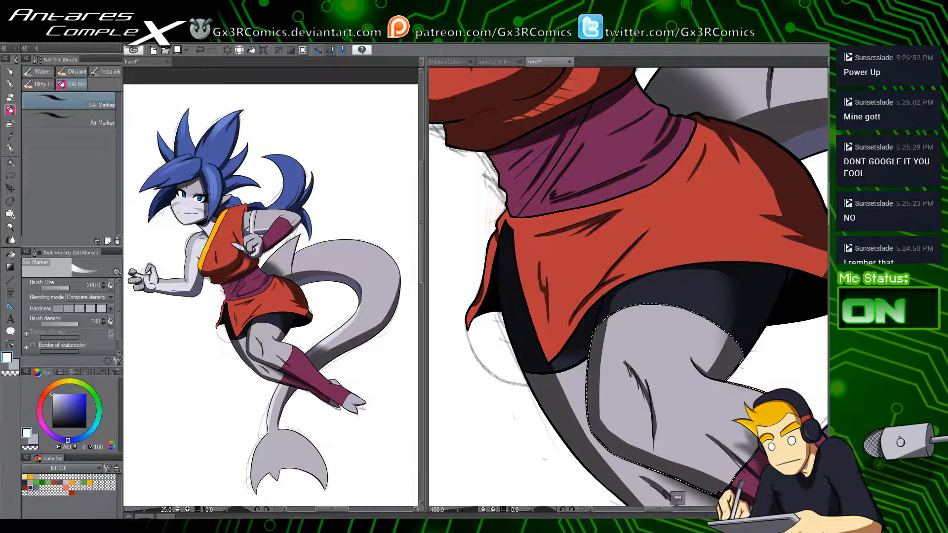
key("p")
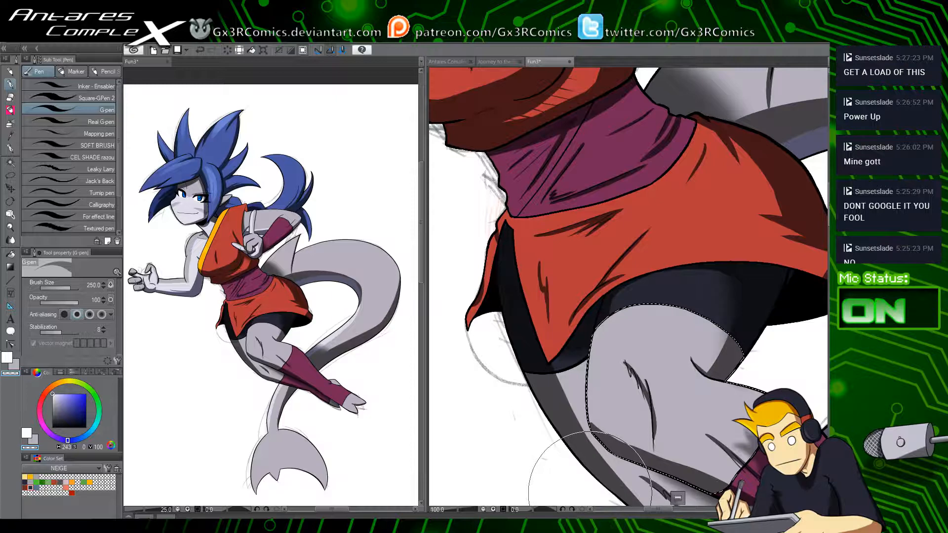
key("b")
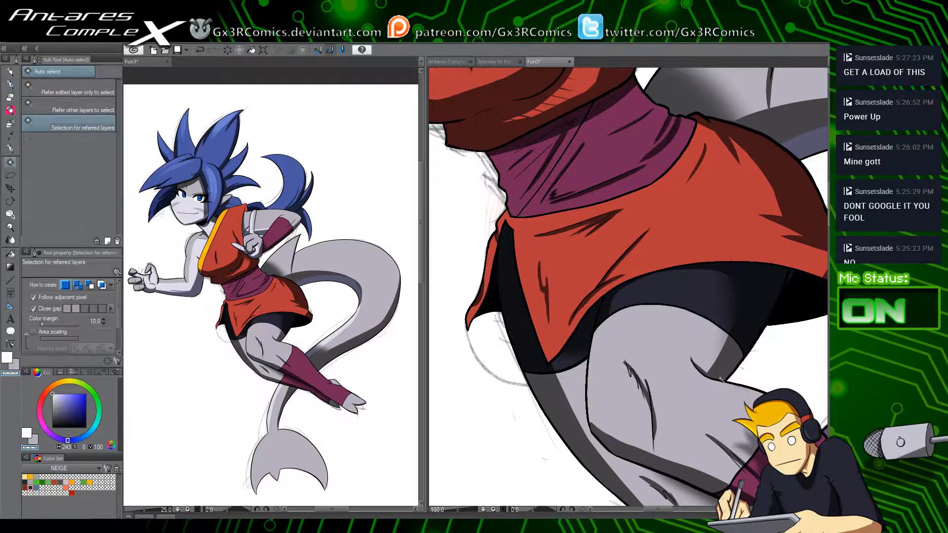
key("c")
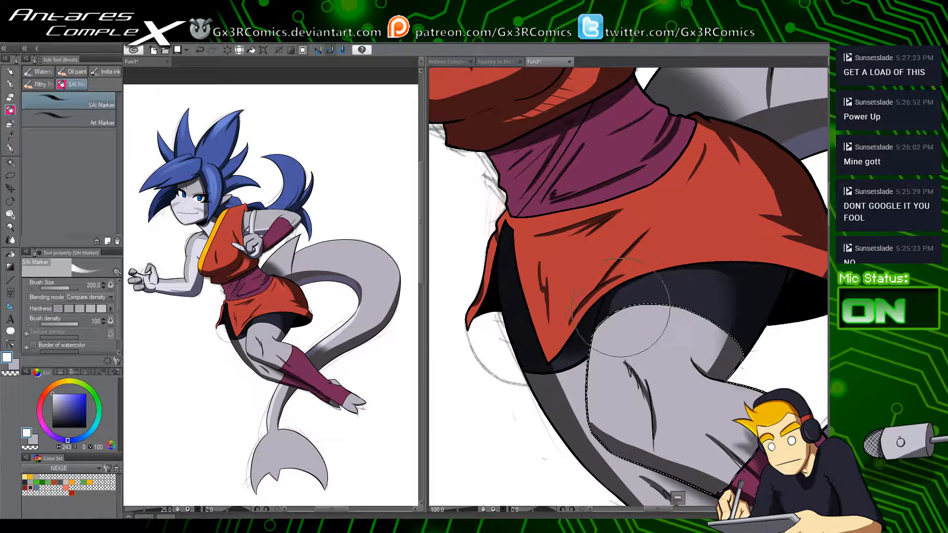
left_click_drag(623, 314, 581, 464)
left_click_drag(632, 301, 596, 474)
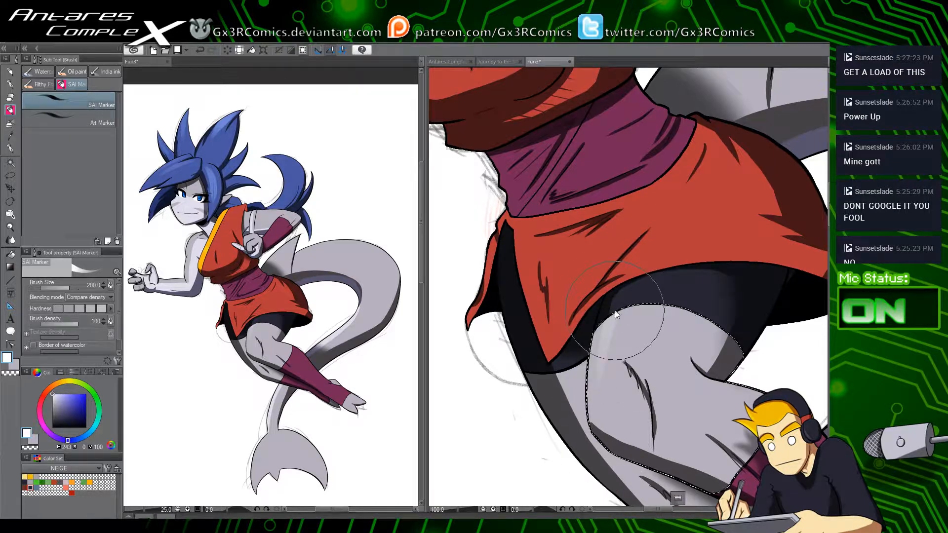
left_click_drag(612, 316, 597, 410)
left_click_drag(626, 279, 595, 409)
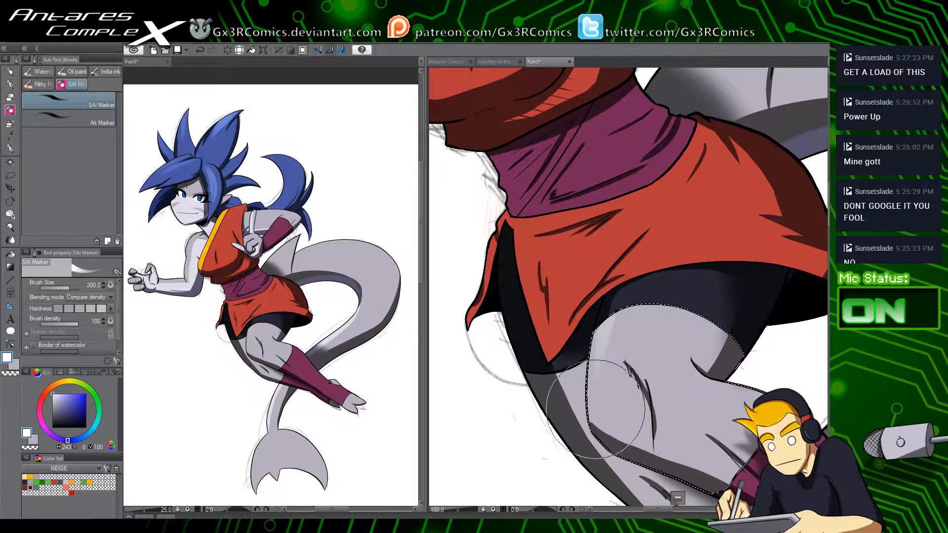
left_click_drag(593, 311, 582, 385)
left_click_drag(563, 326, 549, 466)
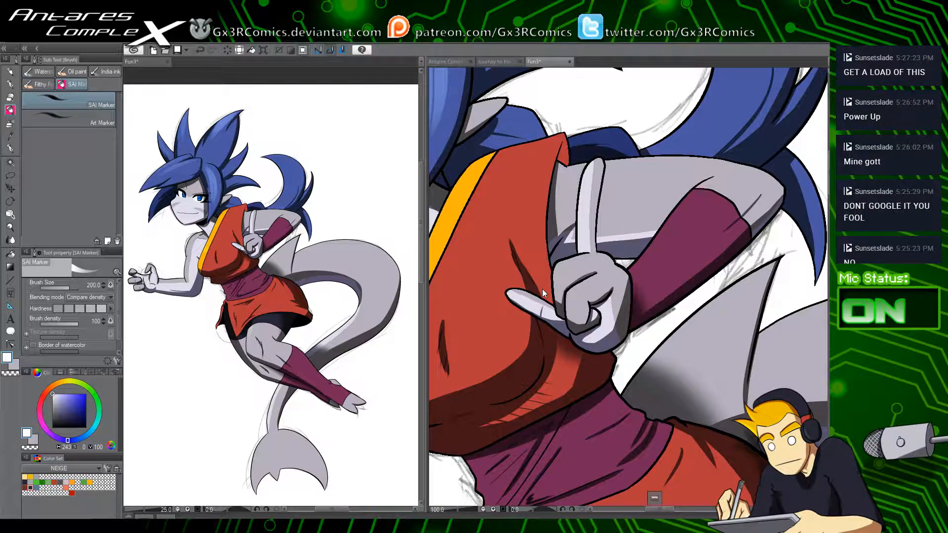
key("ctrl+s")
Step: Select the ponytail, paint a soft white highlight along its inner curve with the SAI Marker, and deselect
mouse_move(611, 168)
left_mouse_down()
mouse_move(508, 339)
mouse_move(619, 176)
left_mouse_up()
key("w")
left_click(611, 272)
key("b")
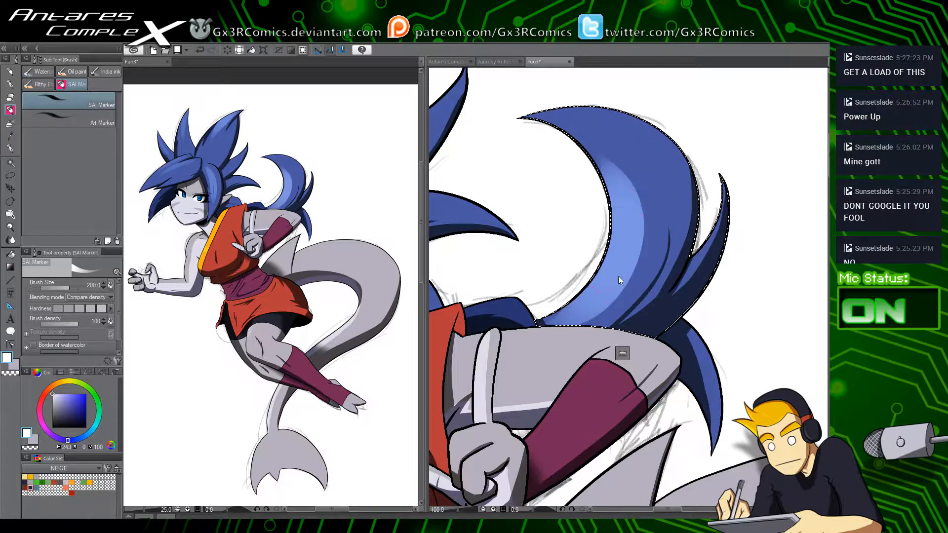
key("ctrl+z")
mouse_move(573, 310)
left_mouse_down()
mouse_move(596, 302)
mouse_move(590, 147)
left_mouse_up()
left_click_drag(641, 354, 589, 311)
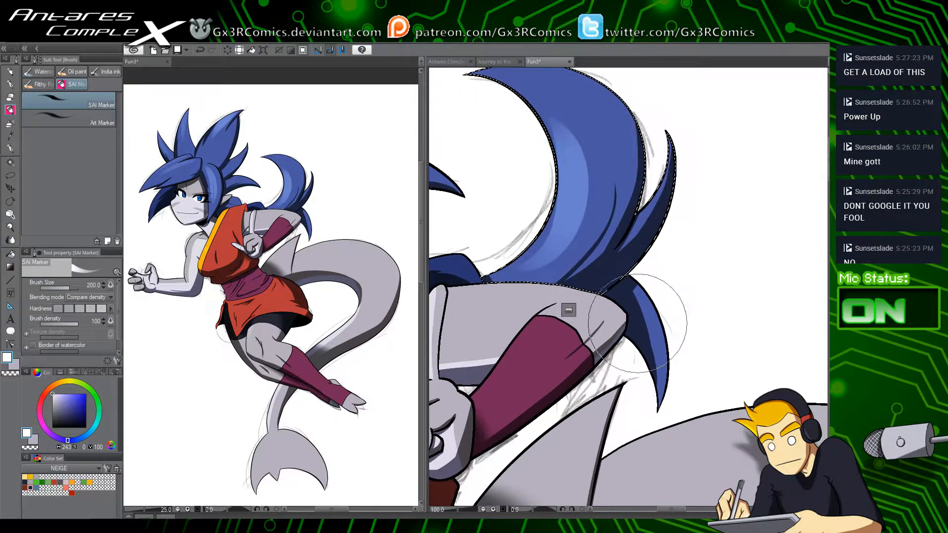
key("ctrl+d")
Step: Select the upswept hair spikes and erase the short shadow at the tall spike's lower edge with the G-pen in transparent colour
left_click_drag(491, 387, 659, 351)
left_click_drag(459, 412, 592, 370)
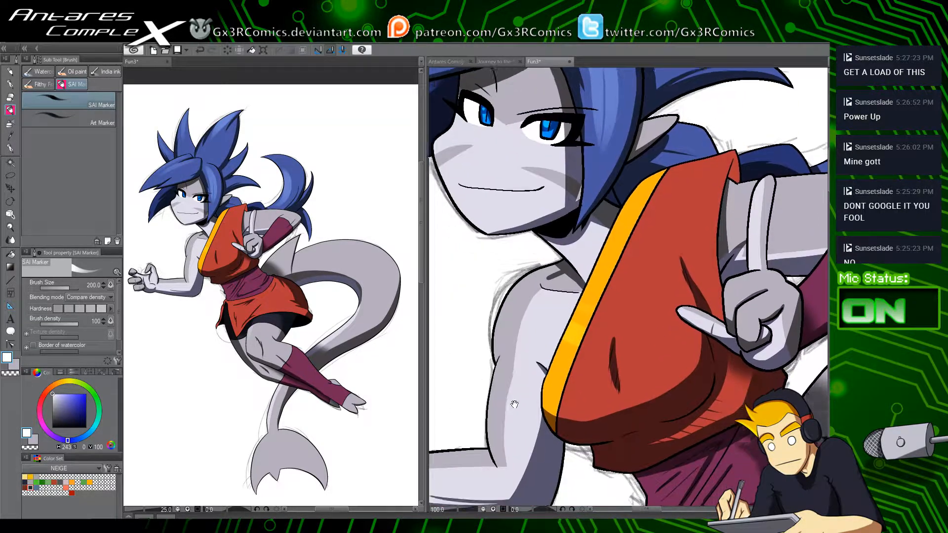
left_click_drag(514, 403, 564, 338)
scroll(533, 447, "down", 2)
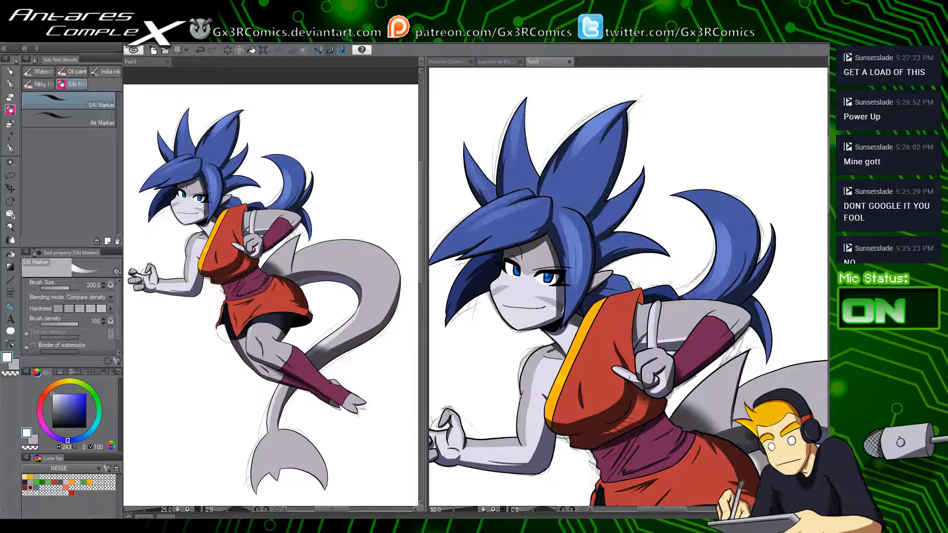
scroll(527, 226, "up", 5)
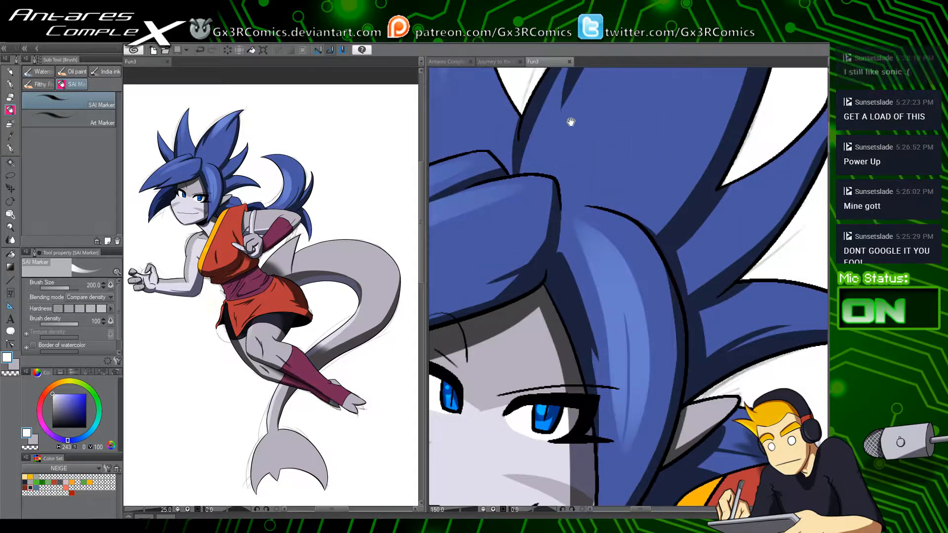
left_click_drag(571, 122, 572, 233)
key("w")
left_click(573, 271)
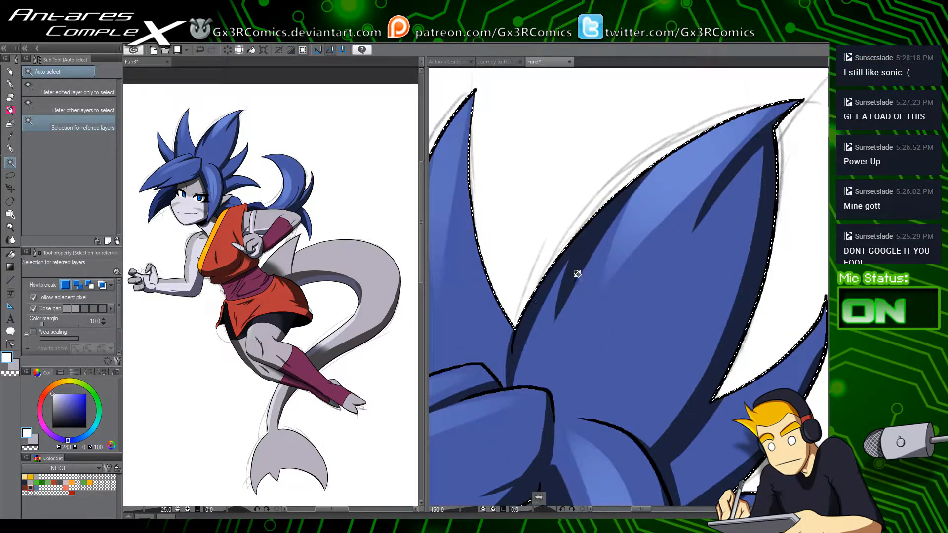
key("p")
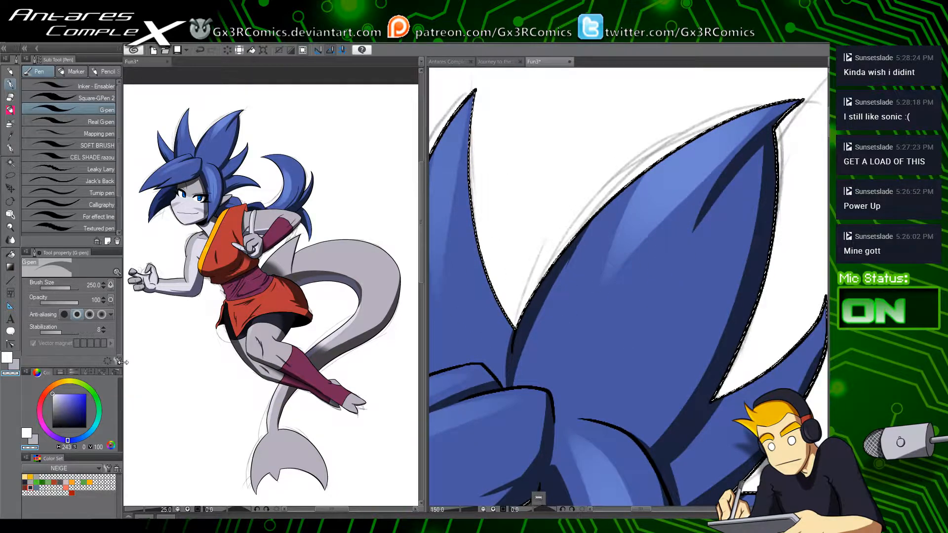
Step: Pick the dark shadow swatch and repaint the shadow along the tall spike's lower outline with the G-pen
left_click(30, 487)
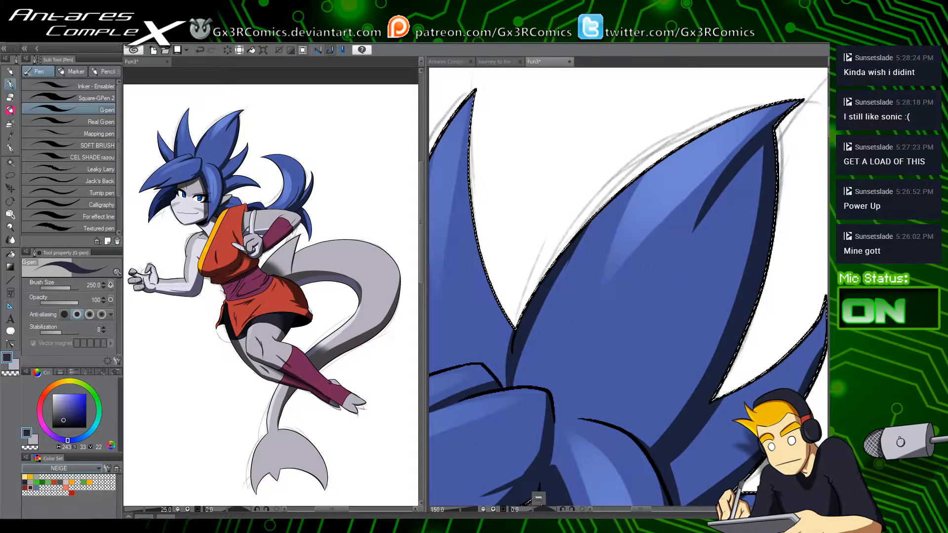
key("p")
left_click_drag(605, 202, 594, 214)
key("p")
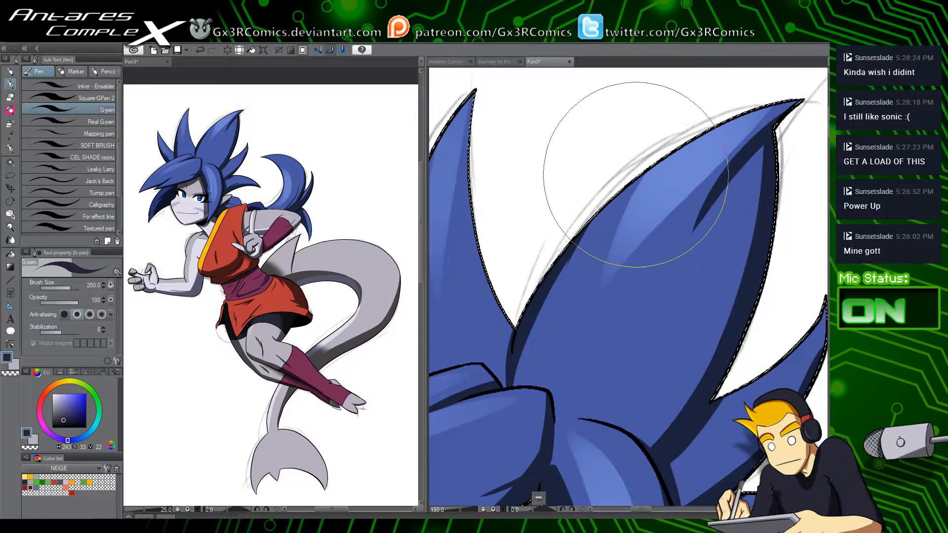
Step: Rework the shadow on the narrower neighbouring hair spike with the G-pen, alternating between the shadow colour and transparent
mouse_move(493, 202)
left_mouse_down()
mouse_move(532, 269)
mouse_move(533, 173)
left_mouse_up()
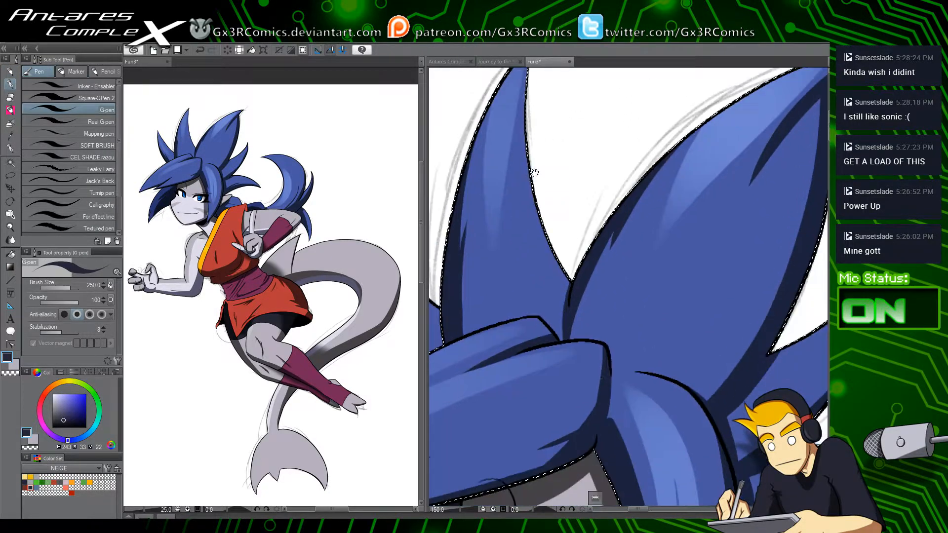
left_click_drag(524, 132, 549, 310)
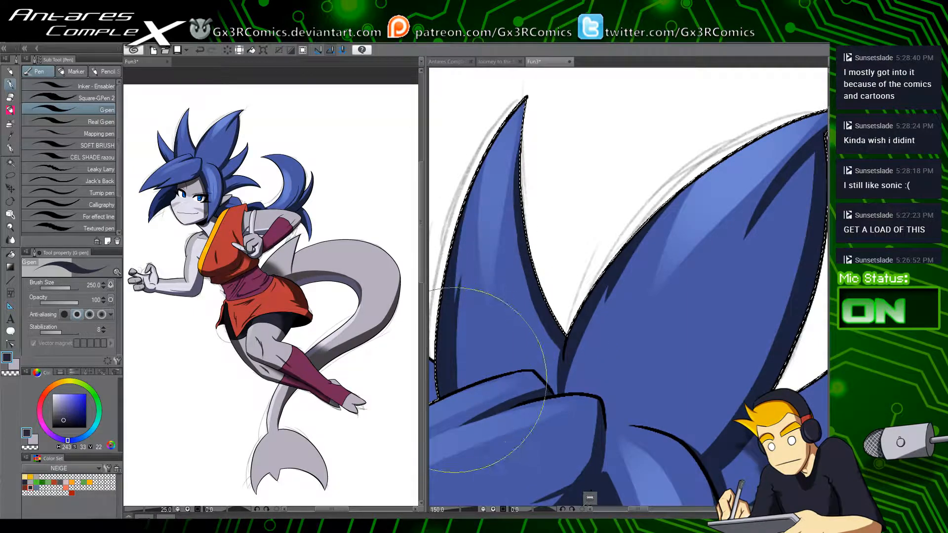
left_click_drag(468, 329, 512, 280)
key("c")
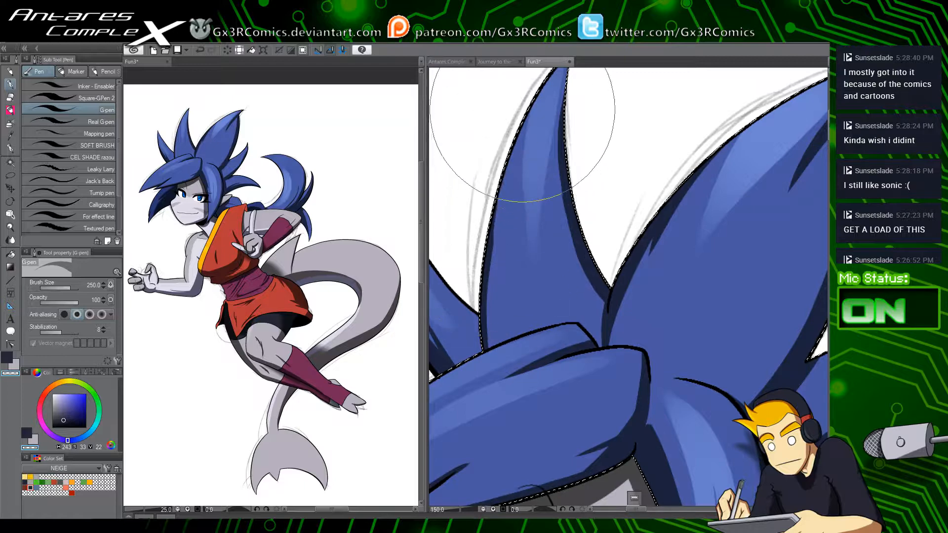
key("c")
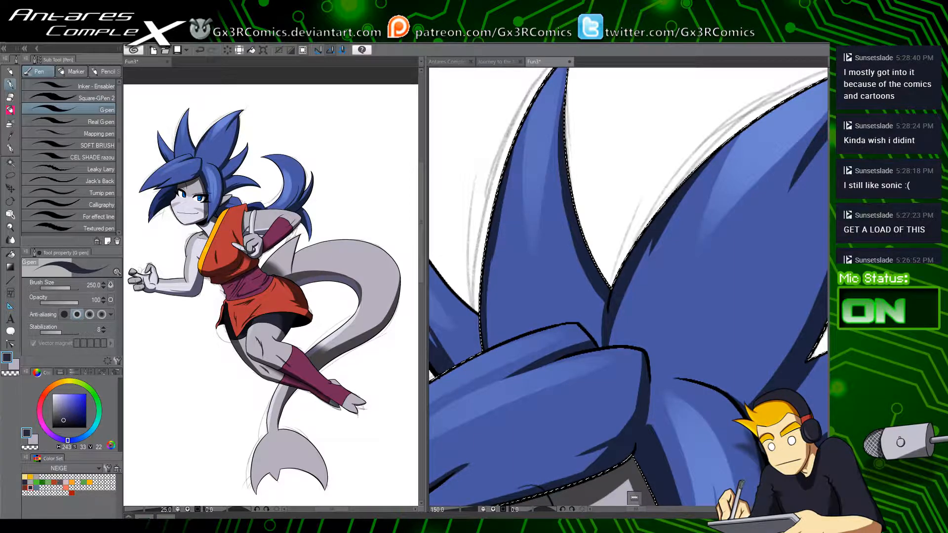
key("c")
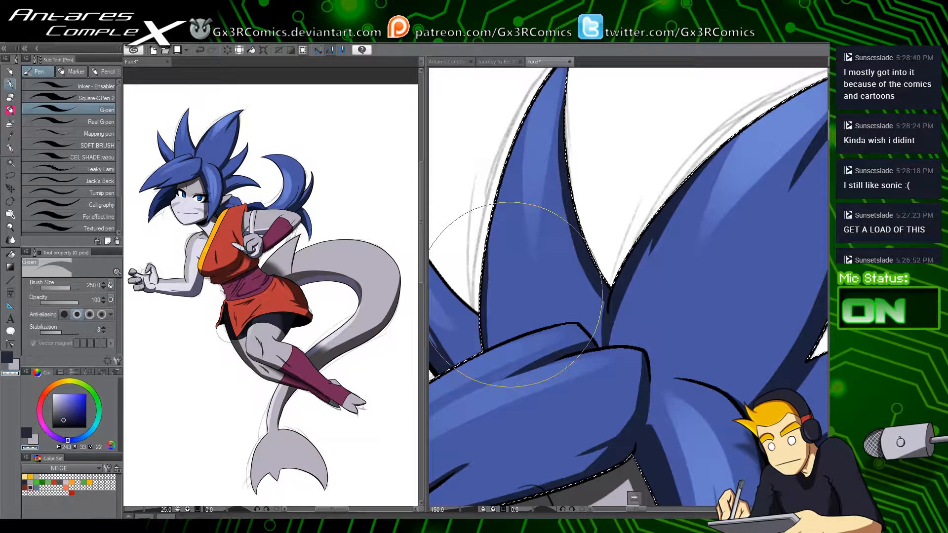
Step: Save the illustration after the hair spike shading
scroll(568, 225, "down", 2)
left_click_drag(678, 419, 627, 359)
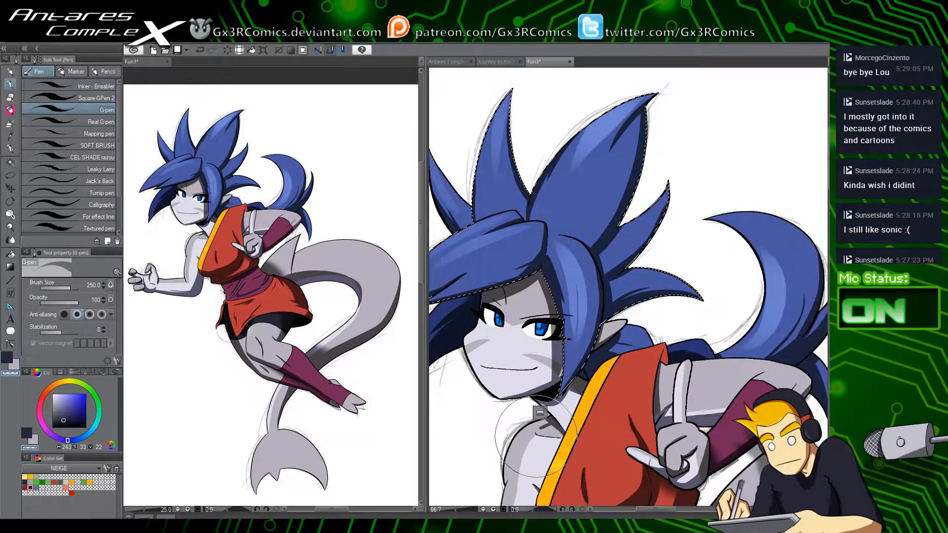
left_click_drag(573, 389, 552, 345)
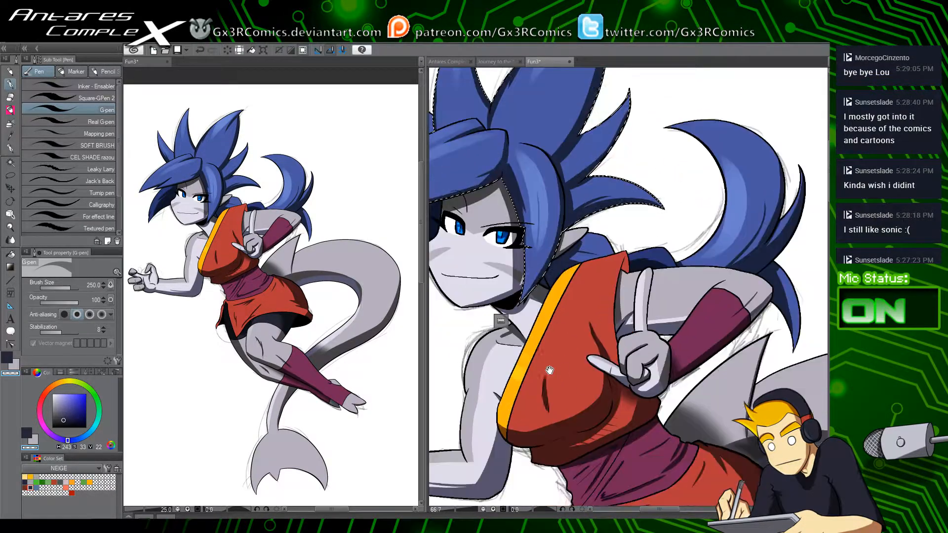
left_click_drag(583, 421, 548, 372)
left_click_drag(569, 480, 508, 412)
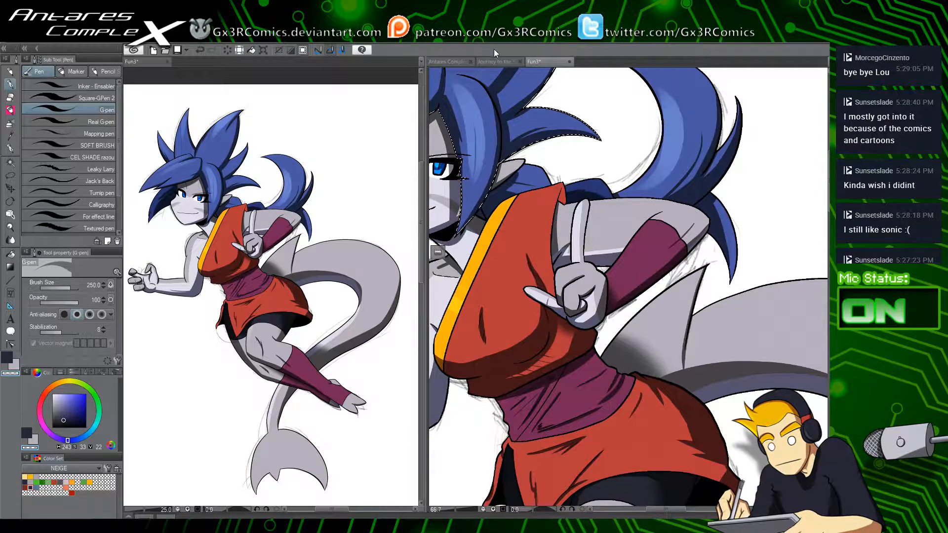
left_click_drag(495, 273, 538, 259)
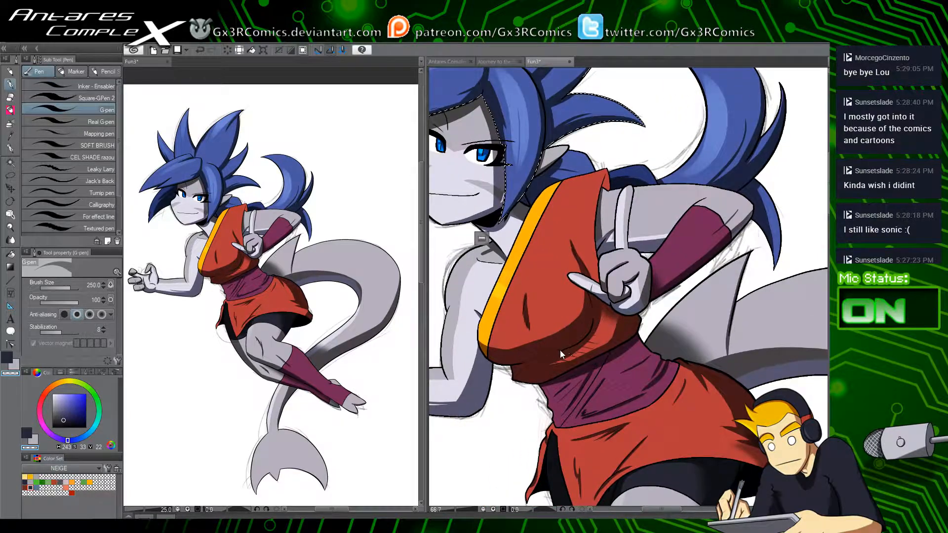
key("ctrl+s")
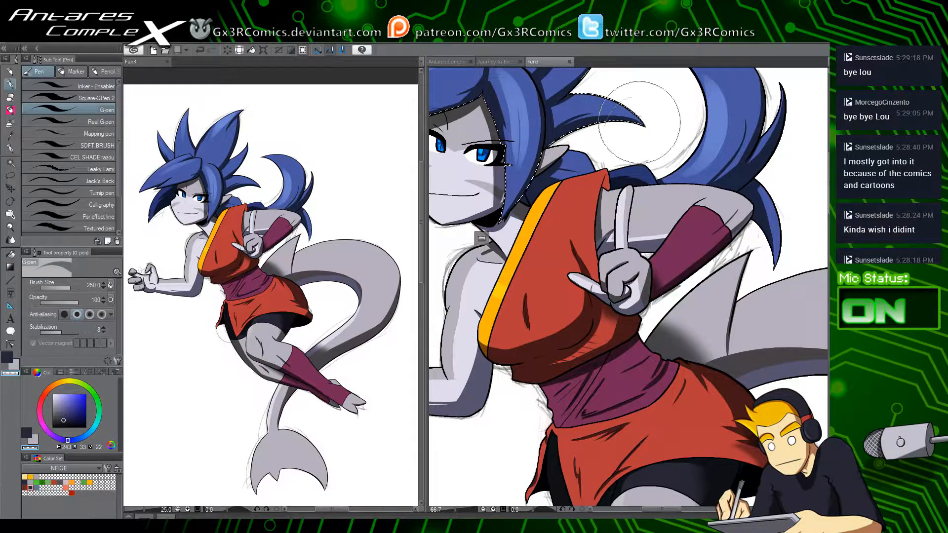
Step: Select the orange top, shade the inside of its folded shoulder tip with the G-pen, and deselect
left_click_drag(604, 241, 589, 266)
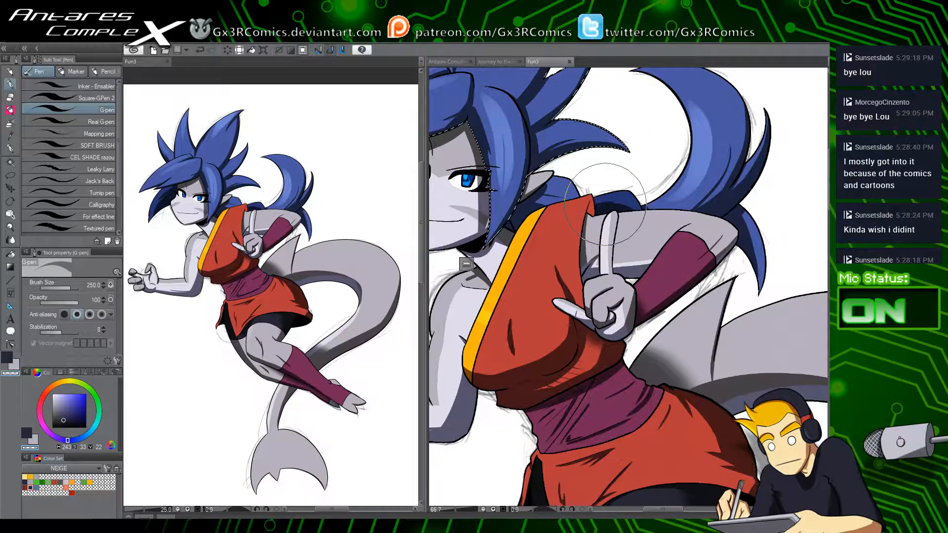
key("w")
left_click(590, 201)
scroll(591, 200, "up", 2)
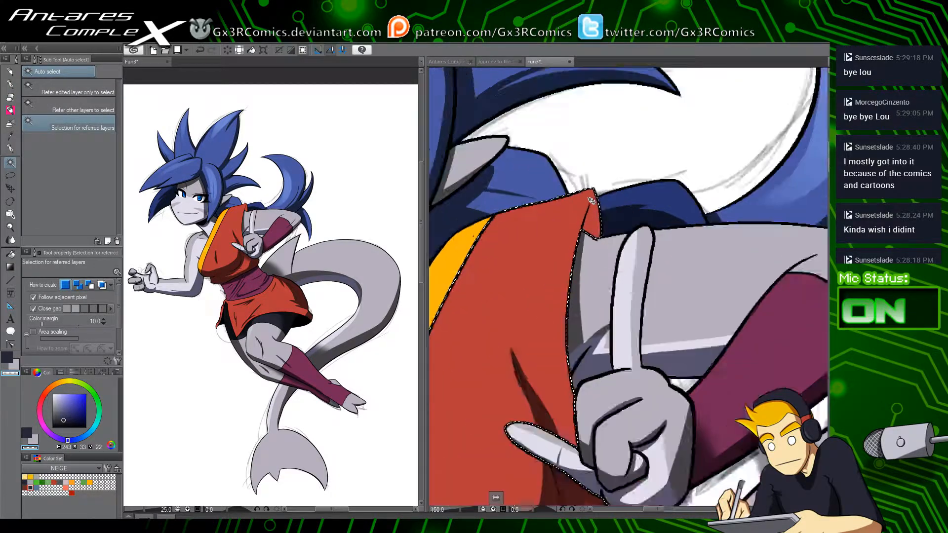
scroll(591, 199, "up", 1)
key("p")
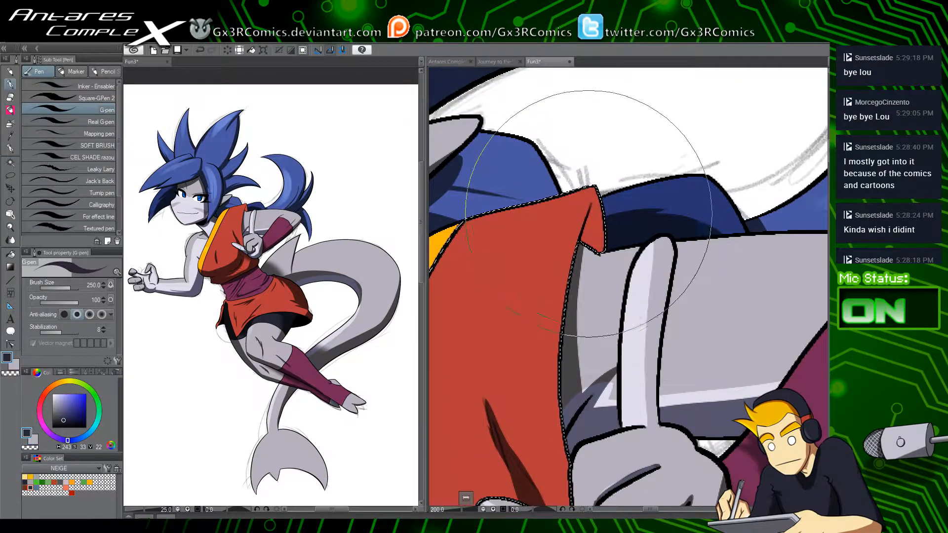
mouse_move(599, 190)
left_mouse_down()
mouse_move(584, 247)
mouse_move(662, 275)
left_mouse_up()
key("ctrl+d")
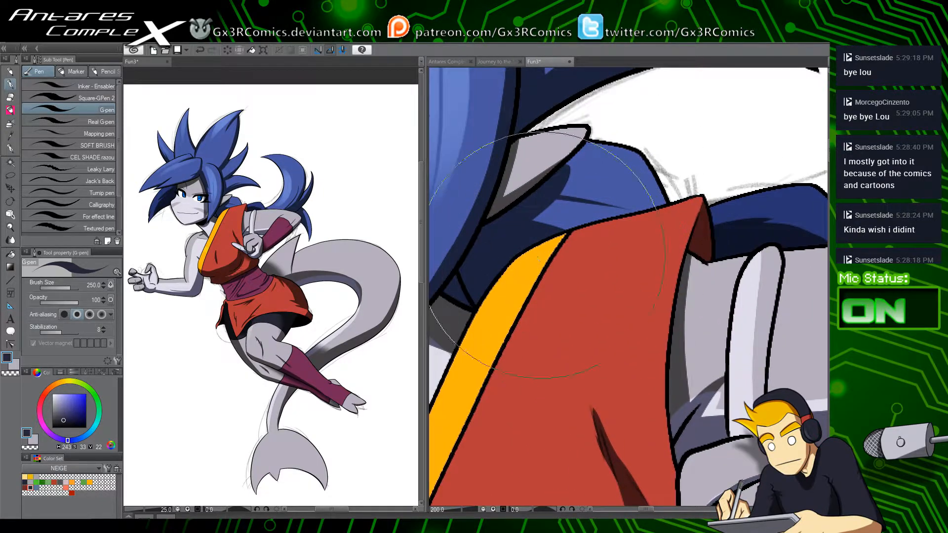
Step: Select the orange top together with its yellow trim and paint a dark shadow band across the shoulder edge with the G-pen
key("w")
left_click(571, 255)
left_click(600, 241, "shift")
key("p")
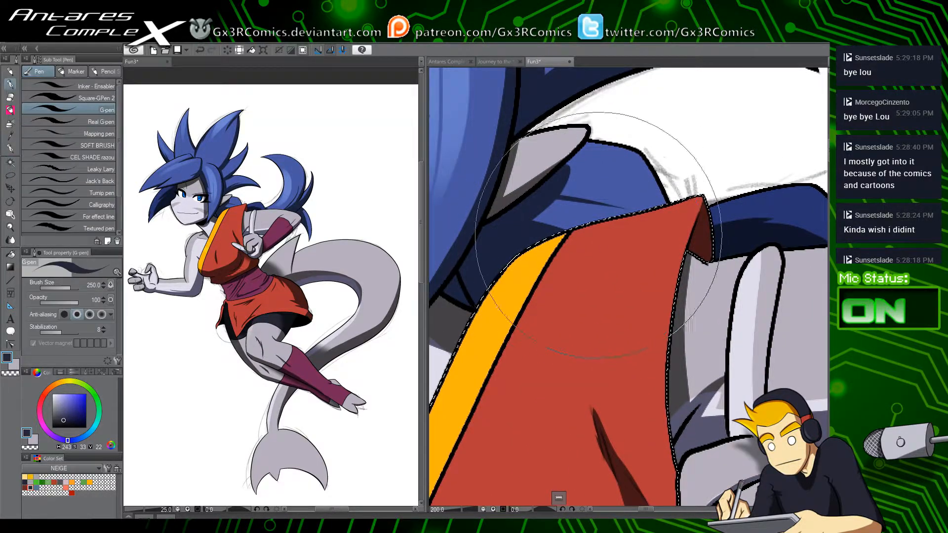
left_click_drag(525, 239, 708, 170)
left_click_drag(552, 236, 723, 169)
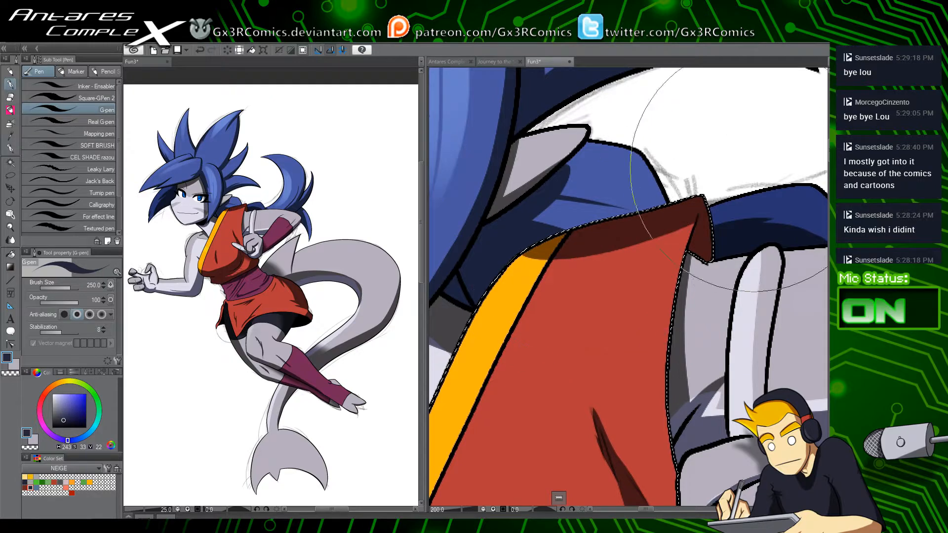
Step: Paint pointed fold shadows on the orange top beside the raised hand, undoing one stray stroke
left_click_drag(656, 387, 645, 252)
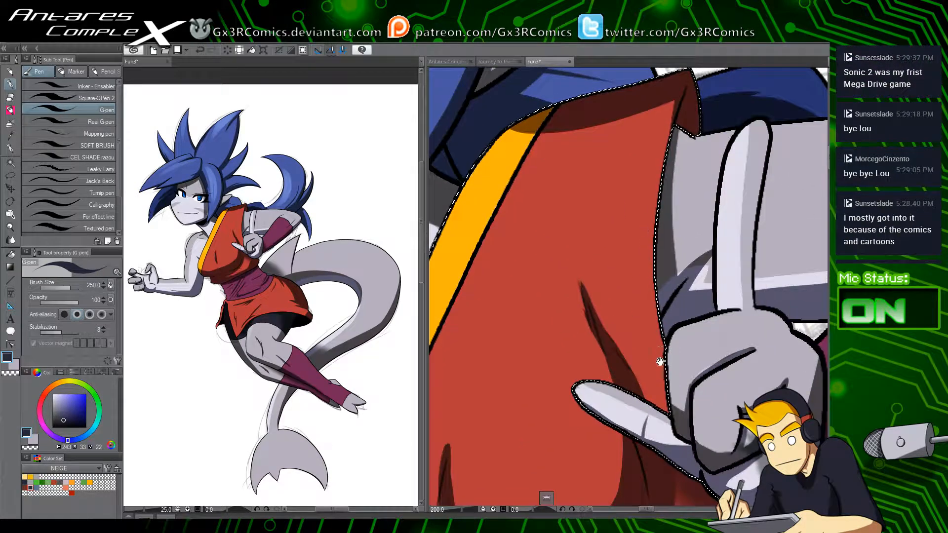
left_click_drag(662, 361, 643, 269)
mouse_move(626, 317)
left_mouse_down()
mouse_move(655, 279)
mouse_move(650, 316)
mouse_move(657, 314)
mouse_move(644, 264)
mouse_move(618, 320)
mouse_move(659, 179)
mouse_move(617, 304)
mouse_move(645, 206)
left_mouse_up()
mouse_move(617, 291)
left_mouse_down()
mouse_move(642, 207)
mouse_move(621, 214)
left_mouse_up()
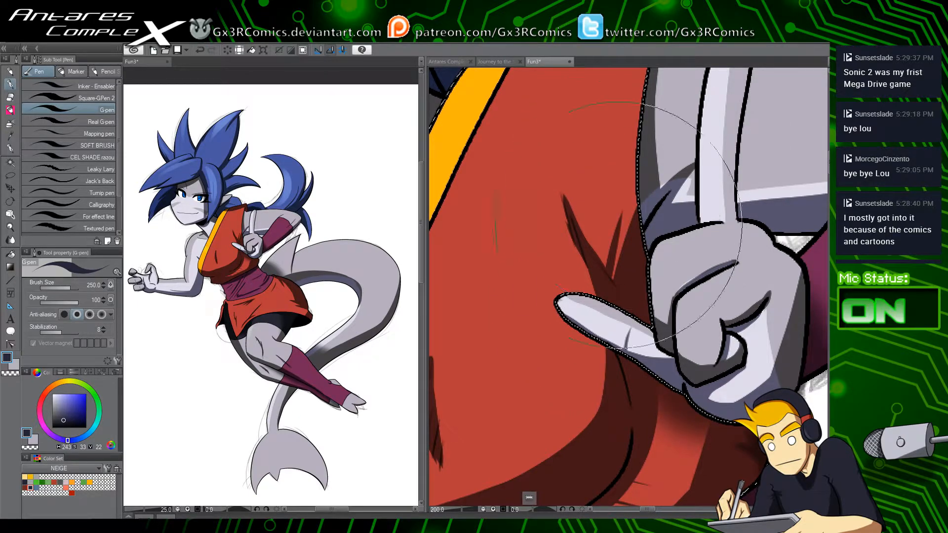
key("ctrl+z")
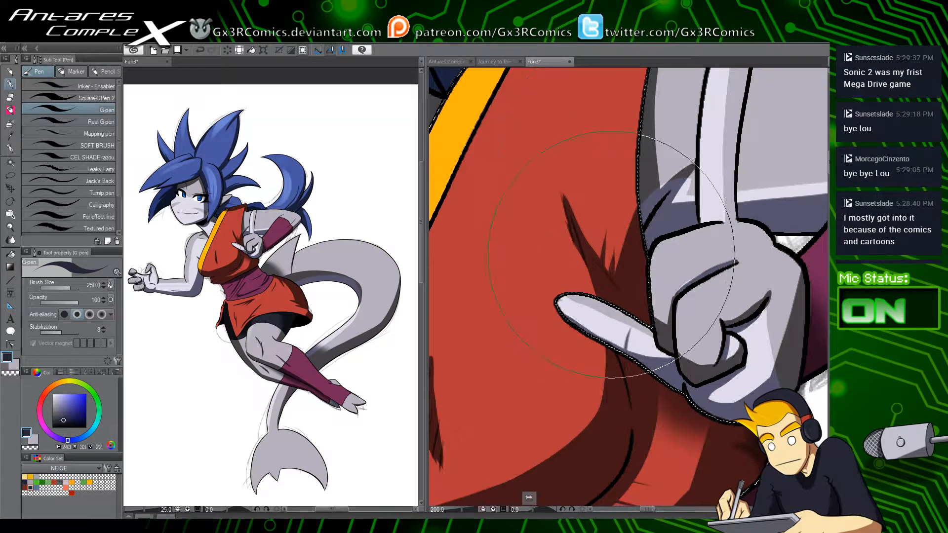
left_click_drag(603, 271, 628, 177)
left_click_drag(583, 275, 554, 345)
Step: Undo the last stroke and paint a dark shadow over the top's lower hem beneath the bust
scroll(554, 387, "down", 2)
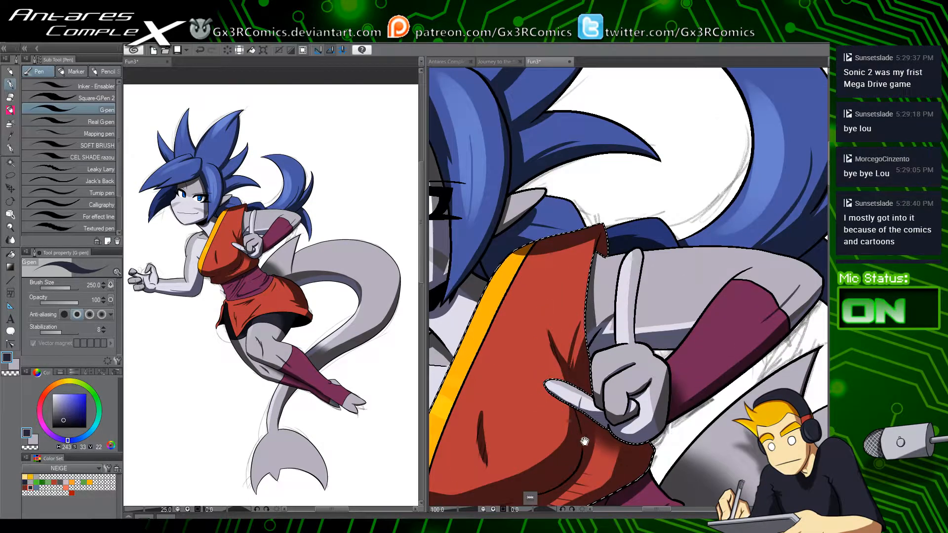
left_click_drag(584, 441, 616, 317)
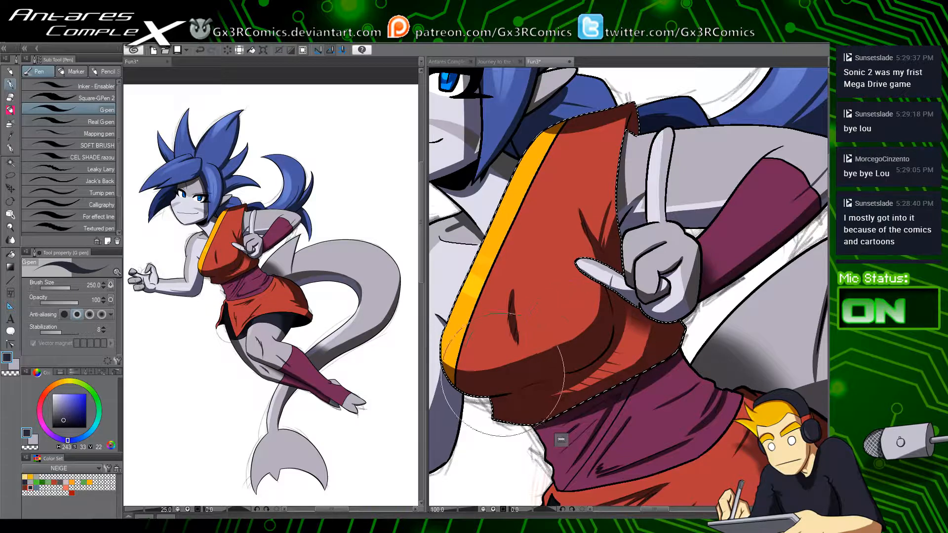
key("ctrl+z")
mouse_move(473, 371)
left_mouse_down()
mouse_move(583, 342)
mouse_move(606, 312)
mouse_move(599, 277)
left_mouse_up()
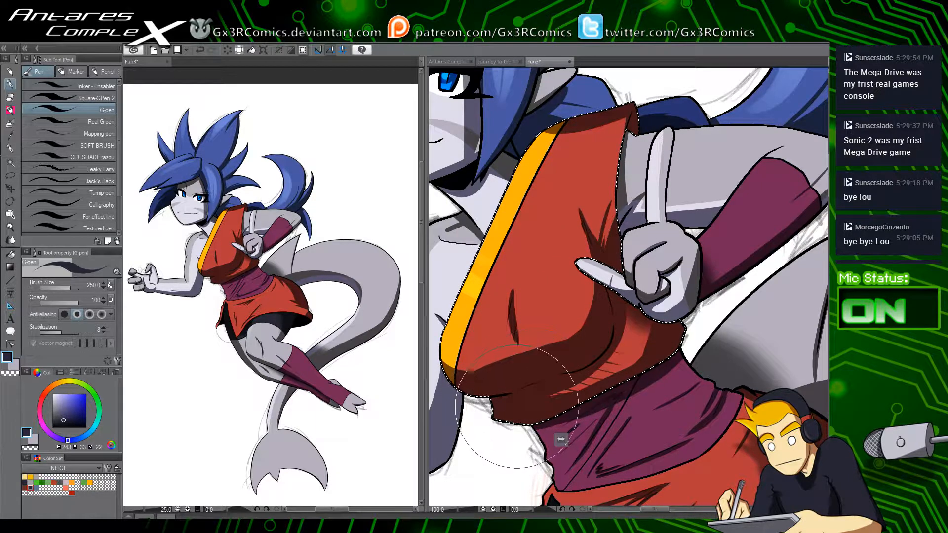
left_click_drag(519, 405, 473, 461)
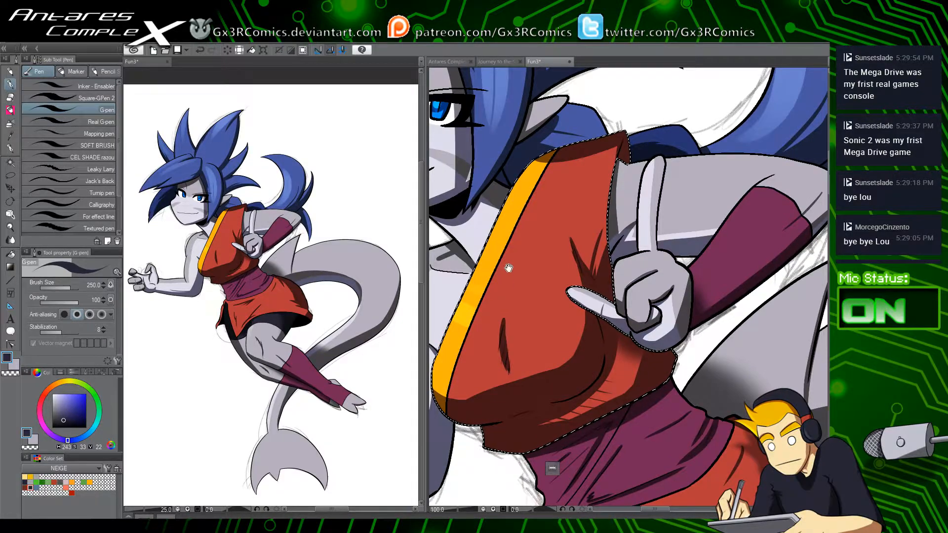
Step: Go over the shadow along the top's shoulder edge with another G-pen stroke and clear the selection
left_click_drag(508, 268, 521, 356)
mouse_move(534, 250)
left_mouse_down()
mouse_move(586, 243)
mouse_move(644, 194)
left_mouse_up()
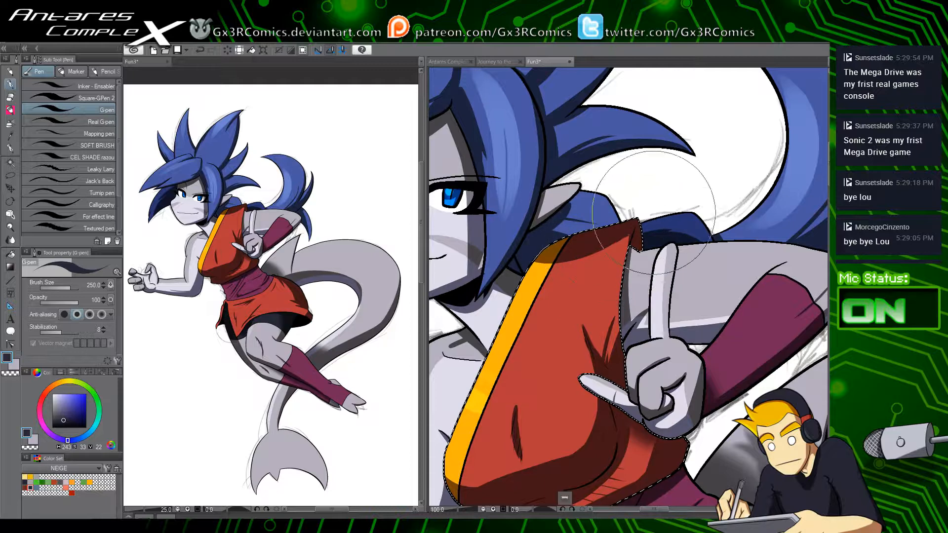
left_click_drag(579, 255, 575, 292)
key("ctrl+d")
Step: Select the hair behind the shoulder, paint its shadow with the G-pen, save the file, and deselect
key("w")
left_click(595, 164)
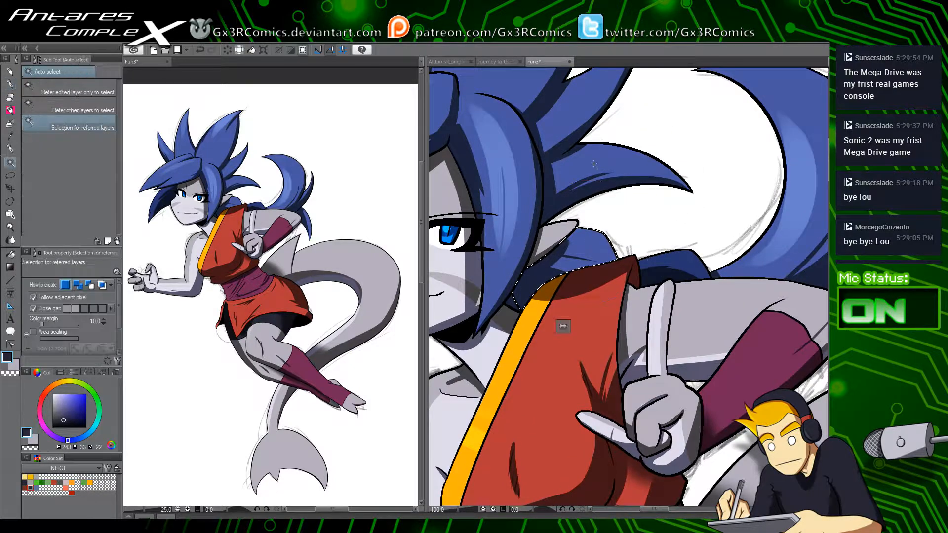
key("p")
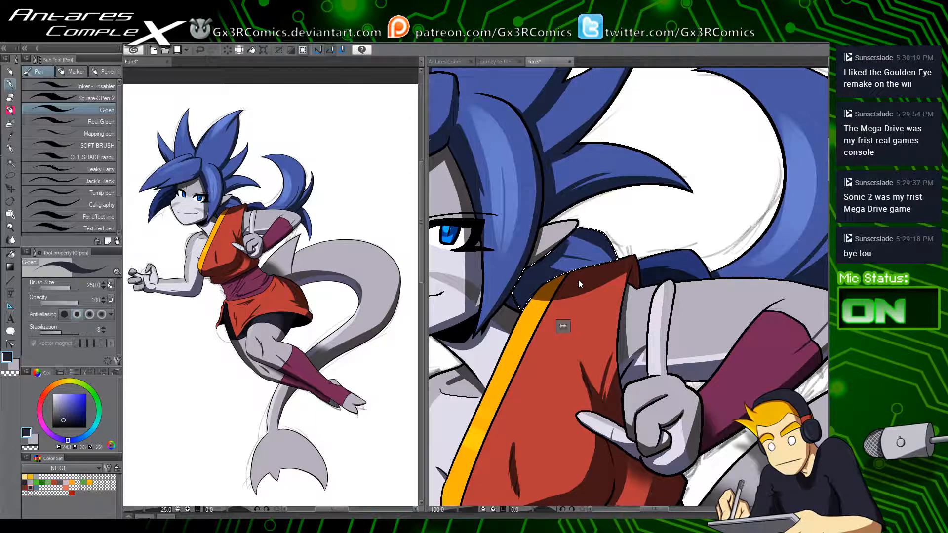
key("ctrl+s")
left_click_drag(555, 420, 615, 313)
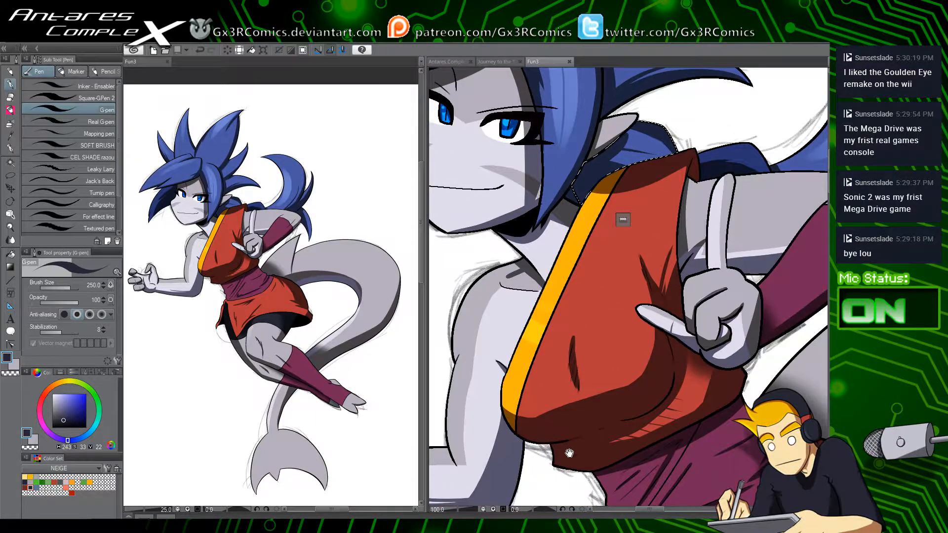
left_click_drag(569, 453, 608, 353)
left_click_drag(486, 399, 521, 444)
key("ctrl+d")
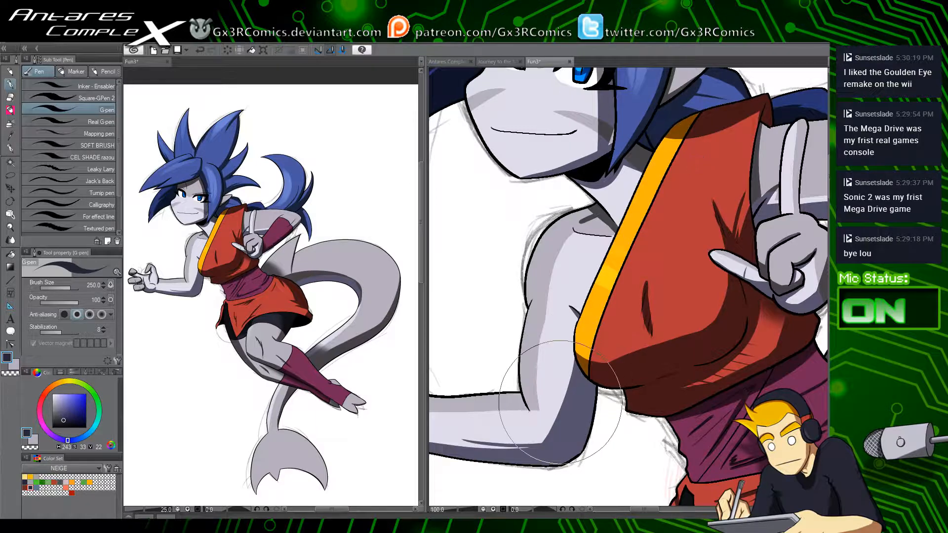
Step: Undo back to the skin selection around the shoulder and arm and switch the G-pen to transparent colour
key("ctrl+z")
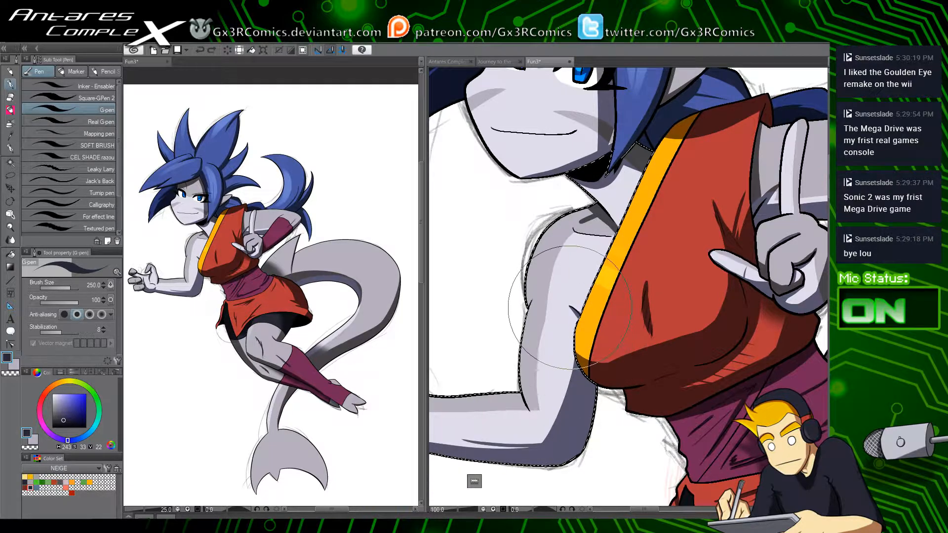
left_click_drag(575, 314, 564, 350)
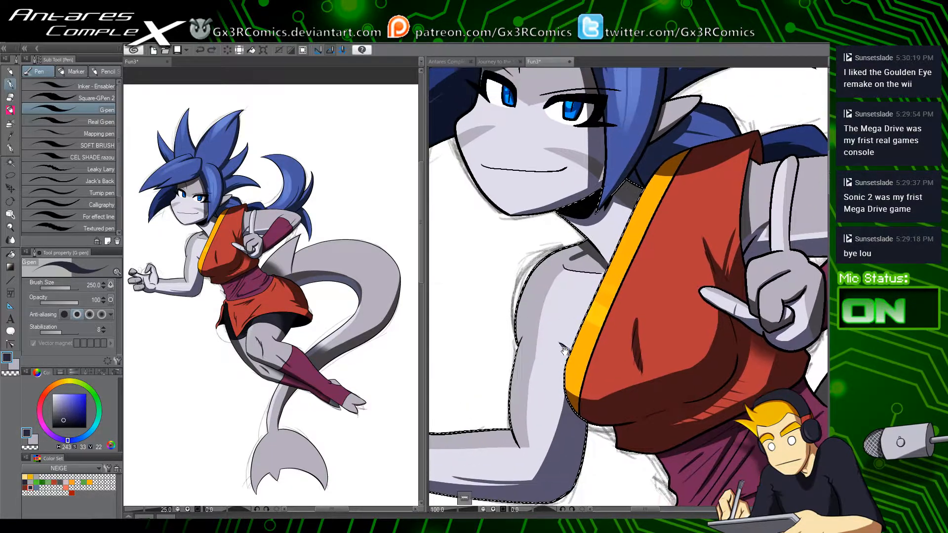
key("c")
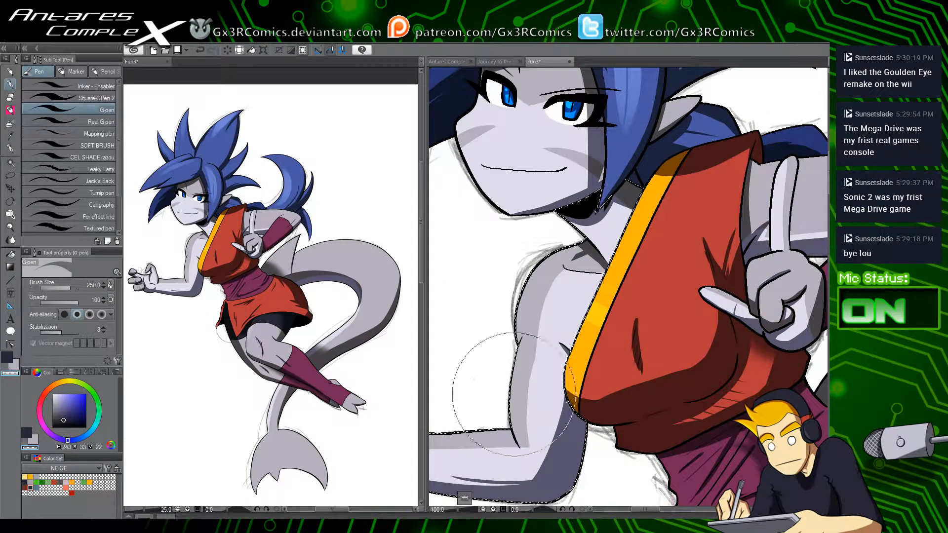
left_click_drag(511, 367, 459, 416)
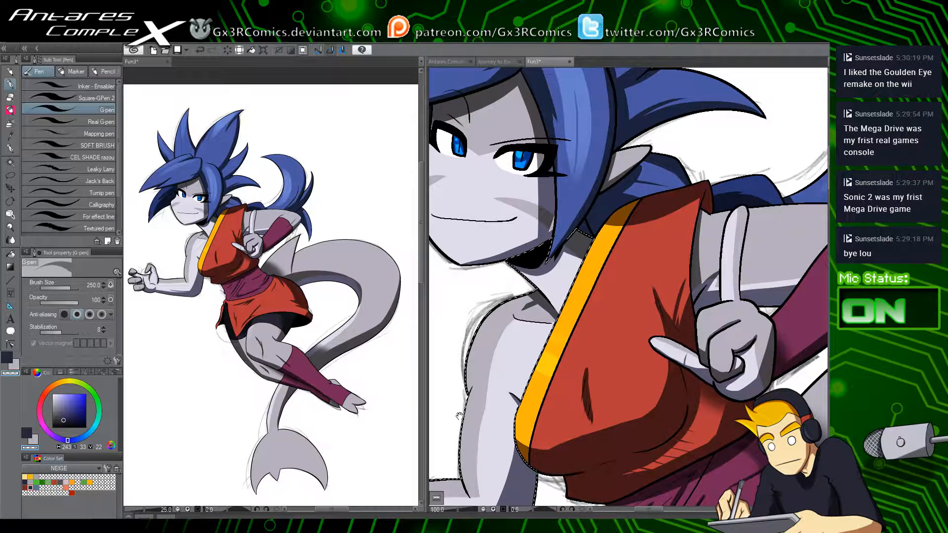
left_click_drag(532, 189, 515, 286)
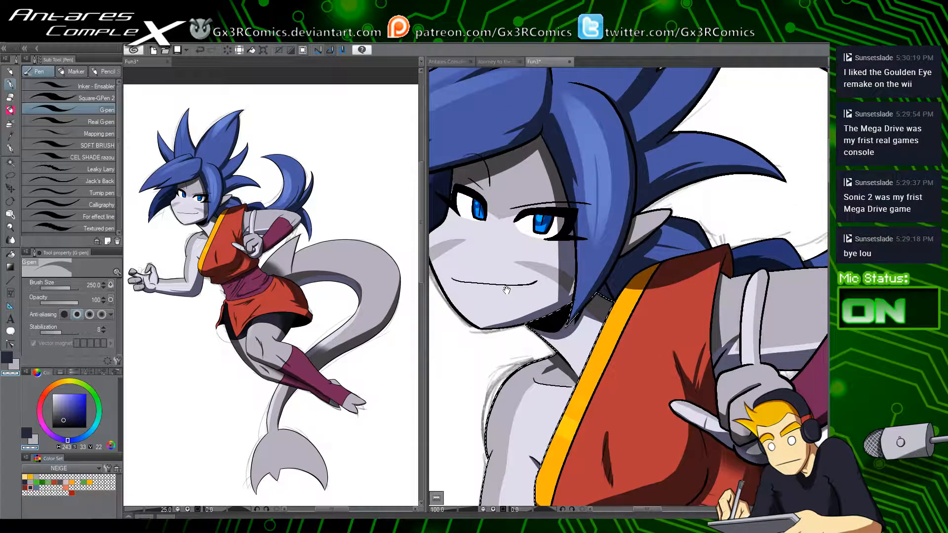
left_click_drag(505, 189, 531, 297)
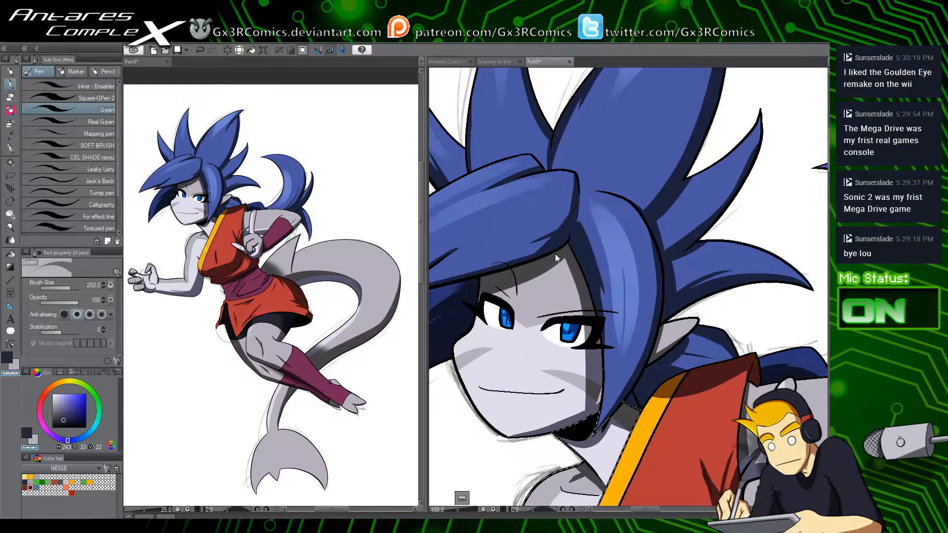
Step: Select the blue hair, paint the fringe shadow above the forehead with the G-pen, redoing one undone stroke, and save the file
scroll(563, 255, "up", 1)
key("w")
left_click(564, 224)
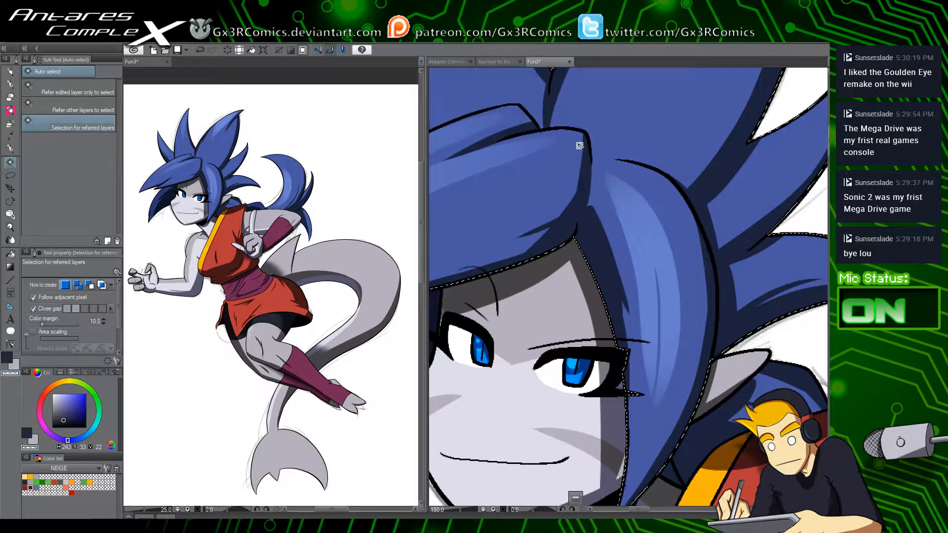
key("p")
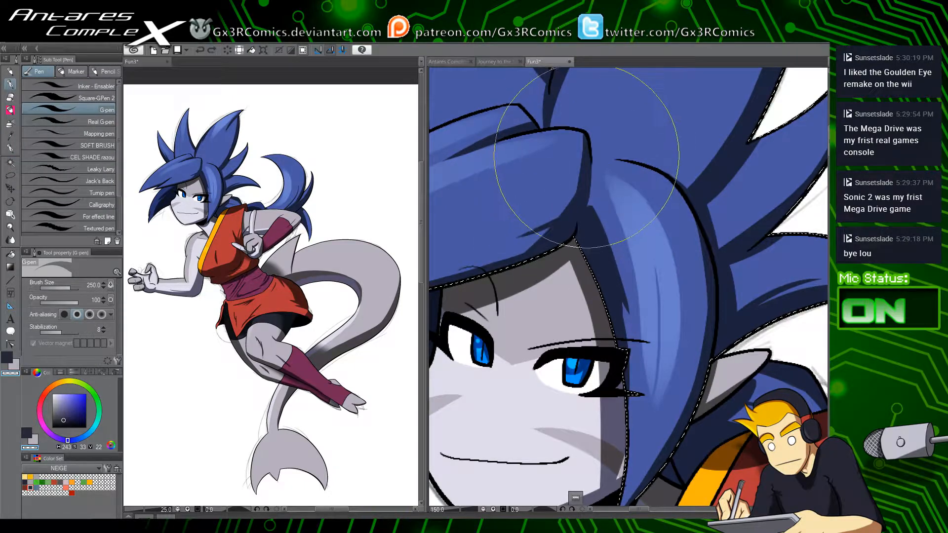
key("c")
mouse_move(583, 135)
left_mouse_down()
mouse_move(575, 173)
mouse_move(497, 265)
left_mouse_up()
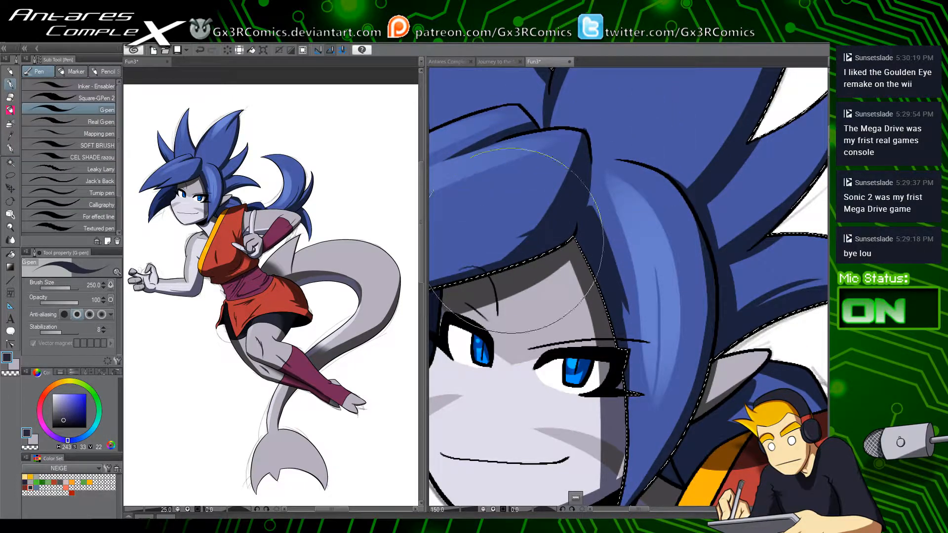
key("ctrl+z")
left_click_drag(564, 195, 447, 261)
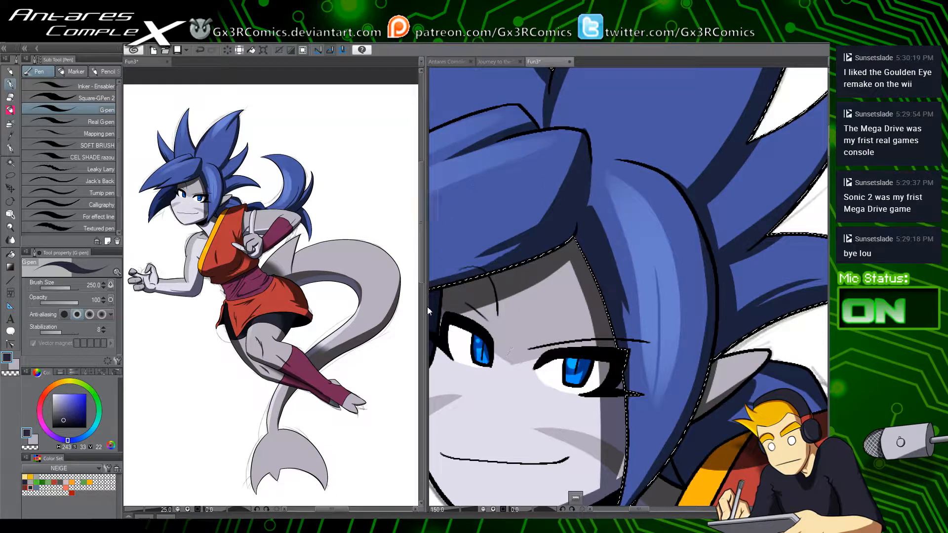
key("space")
left_click_drag(597, 340, 515, 317)
left_click_drag(584, 439, 595, 356)
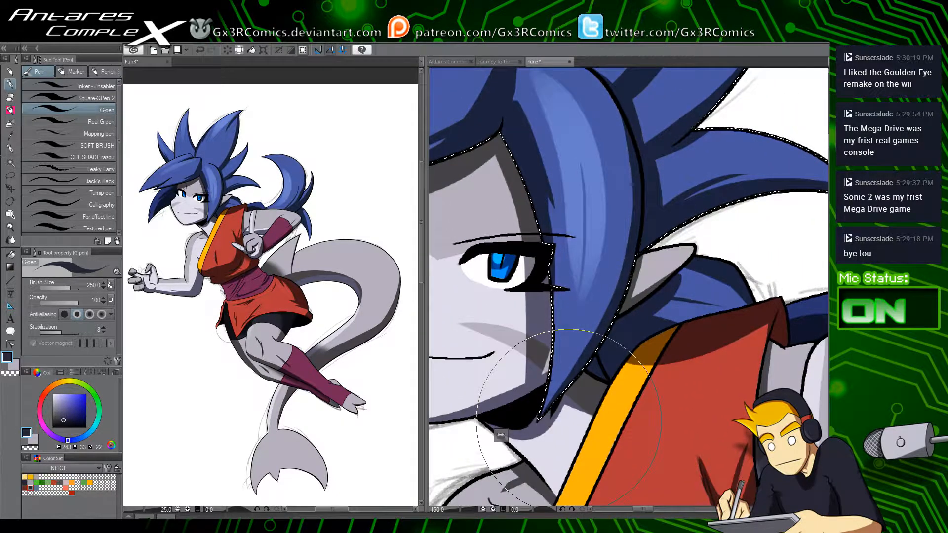
scroll(569, 419, "down", 1)
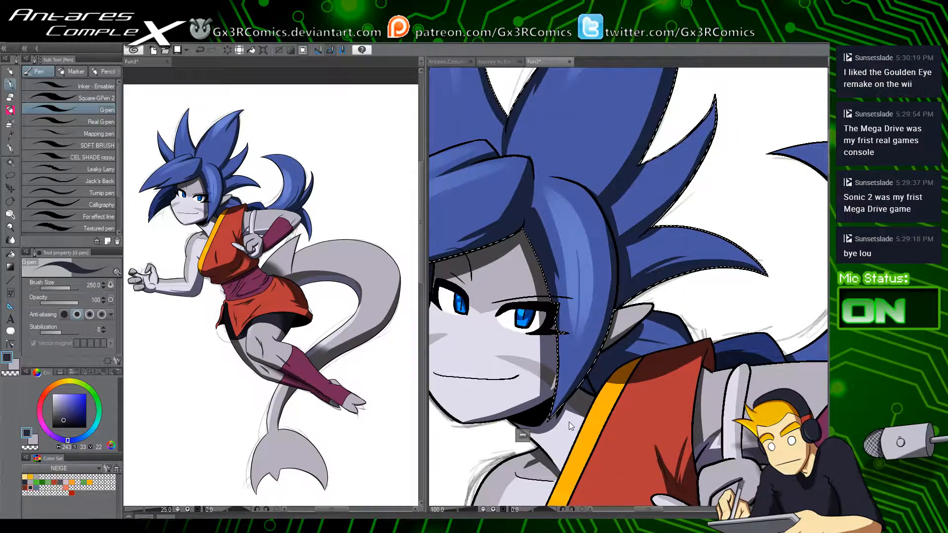
key("ctrl+s")
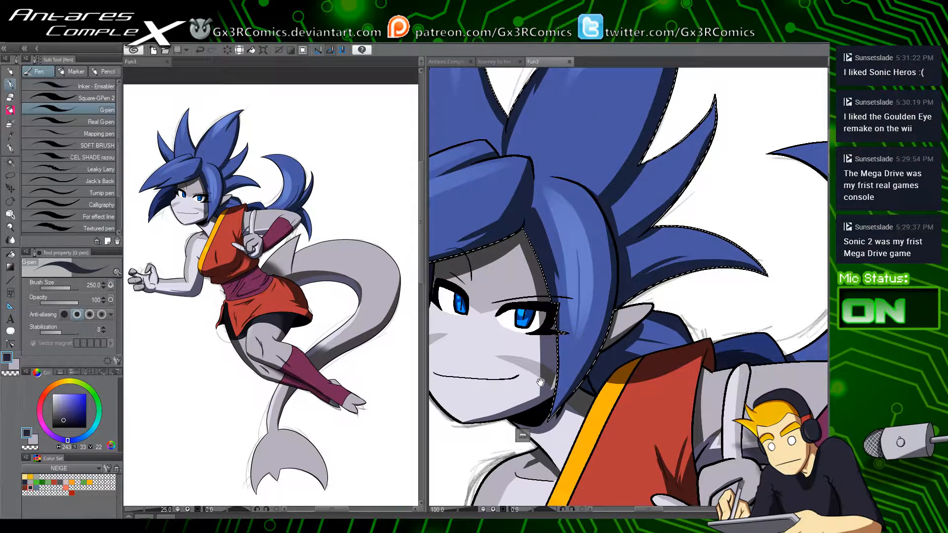
Step: Select the purple waist sash with Auto select and return to the G-pen
left_click_drag(534, 439, 599, 377)
left_click_drag(591, 437, 611, 333)
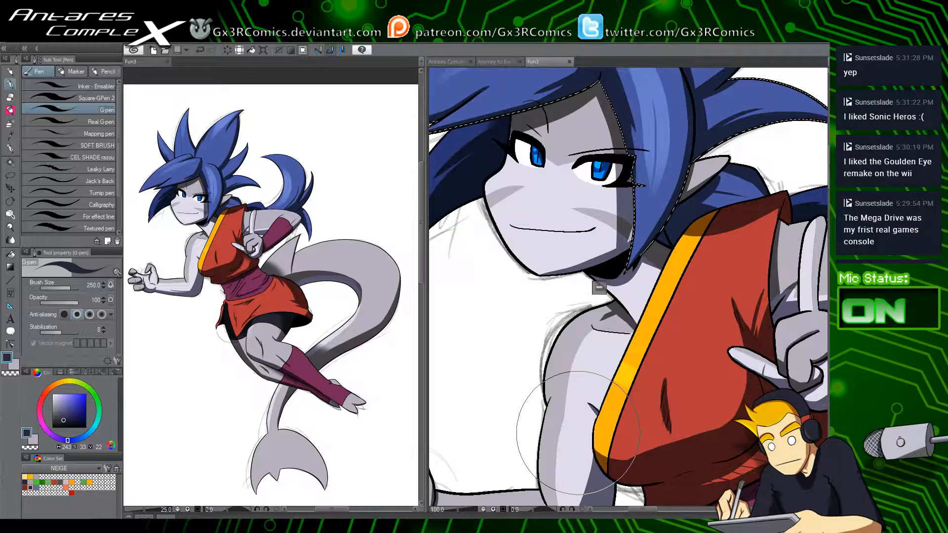
key("space")
left_click_drag(657, 428, 620, 331)
left_click_drag(676, 408, 548, 389)
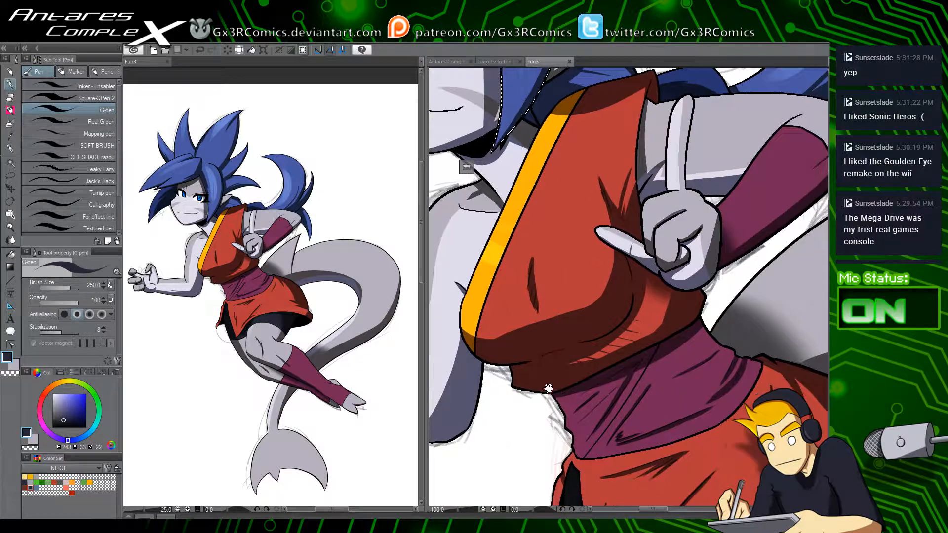
left_click_drag(645, 456, 580, 359)
key("w")
left_click(657, 263)
key("space")
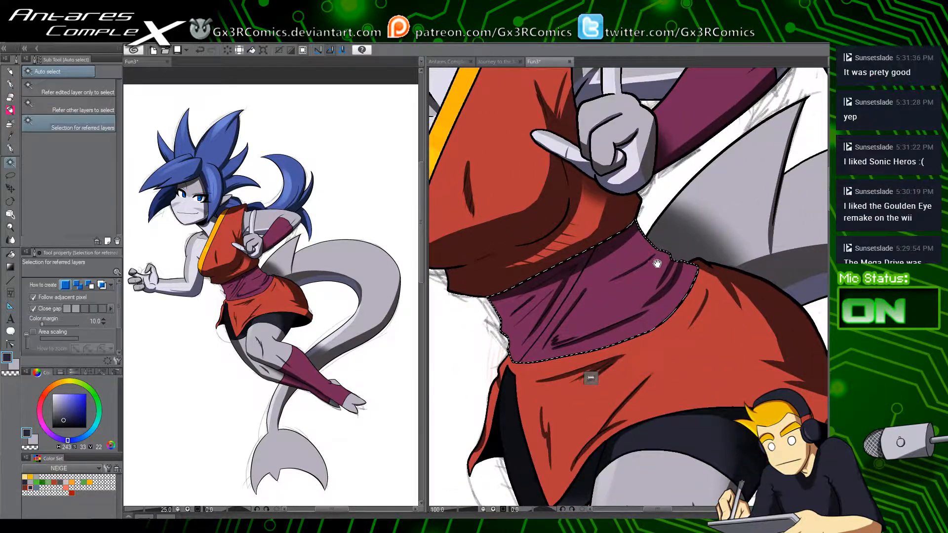
left_click_drag(657, 263, 563, 290)
key("p")
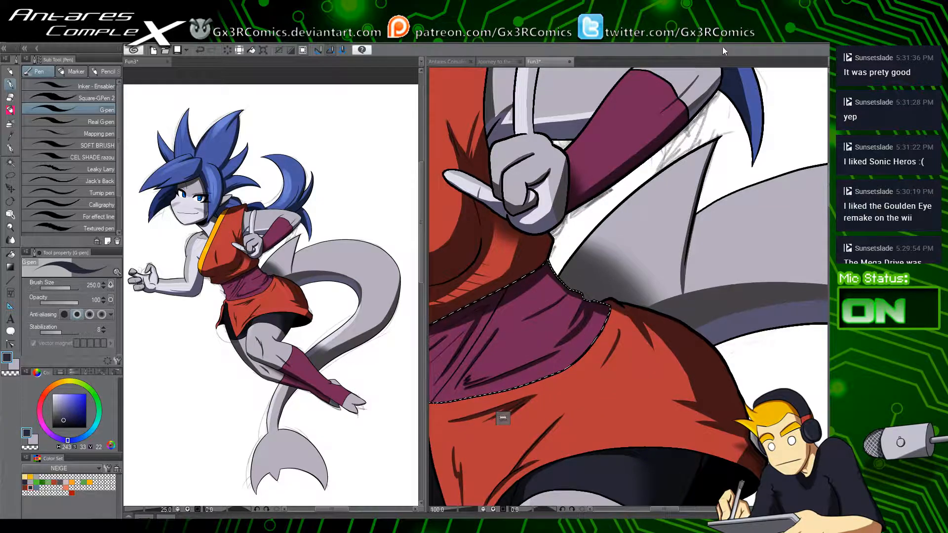
Step: Clear the selection and trim the lower tip of the back fin's line with the G-pen in transparent colour
left_click_drag(679, 296, 580, 356)
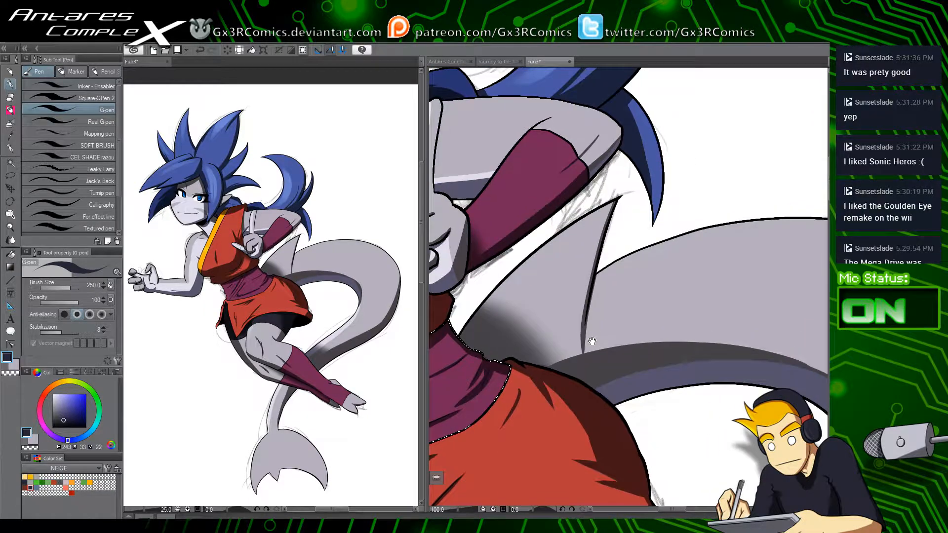
scroll(614, 310, "up", 1)
key("ctrl+d")
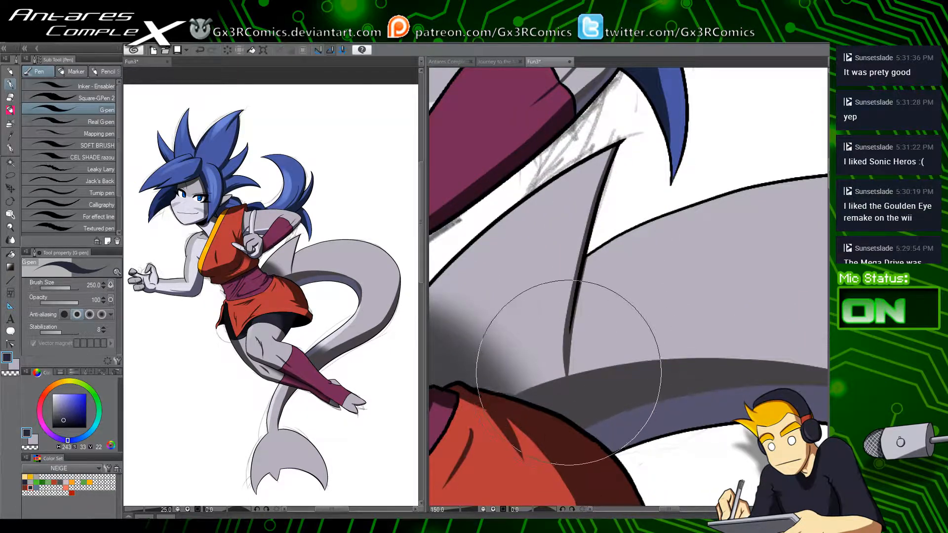
key("x")
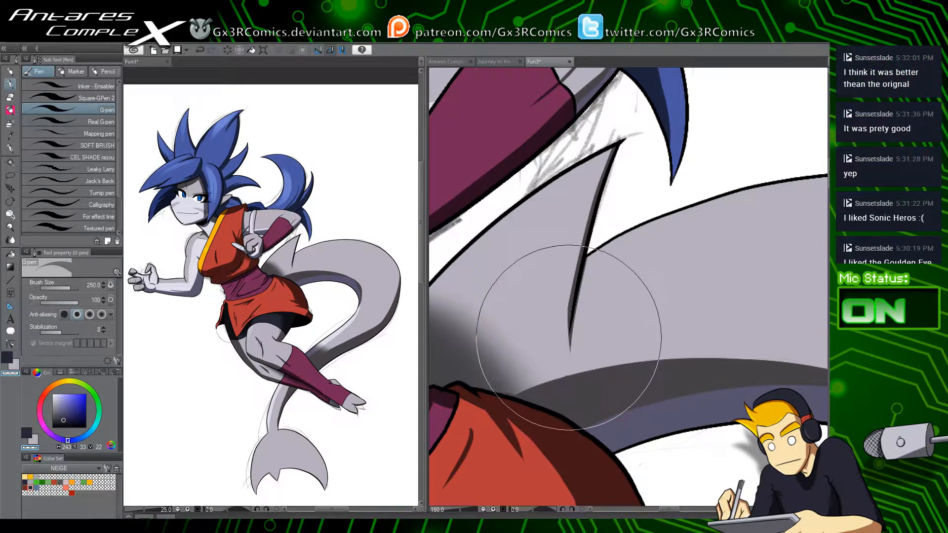
left_click_drag(485, 323, 553, 365)
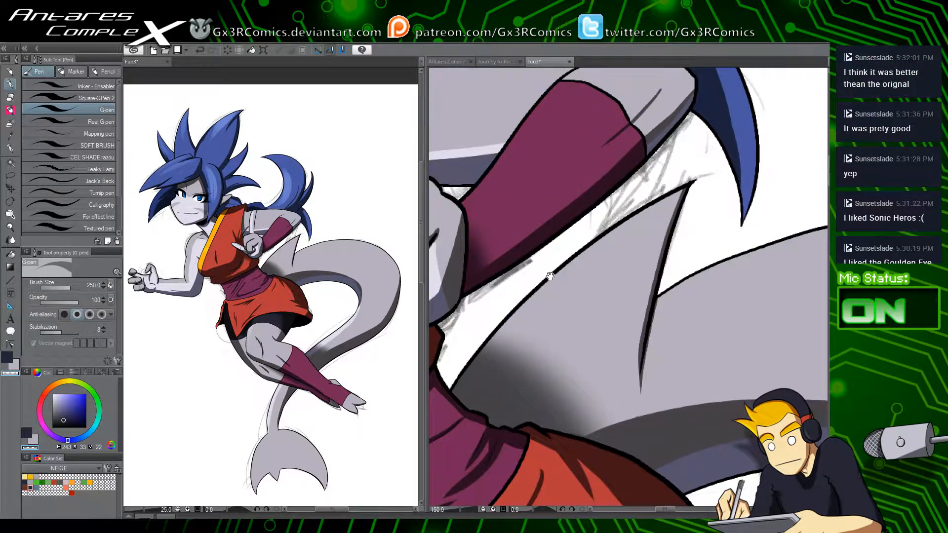
Step: Select the grey fin and tail with Auto select, return to the G-pen, and save the file
mouse_move(565, 233)
left_mouse_down()
mouse_move(548, 351)
mouse_move(620, 297)
left_mouse_up()
key("w")
left_click(549, 357)
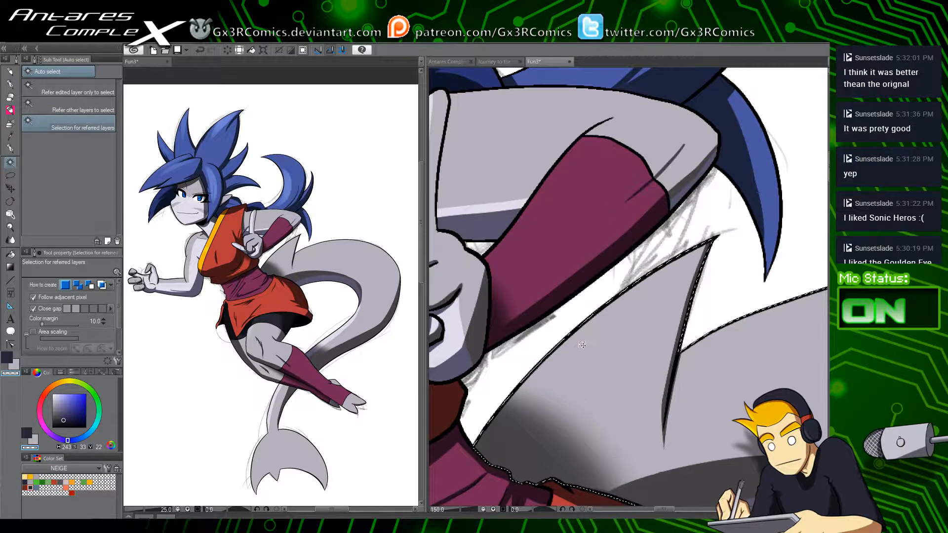
key("p")
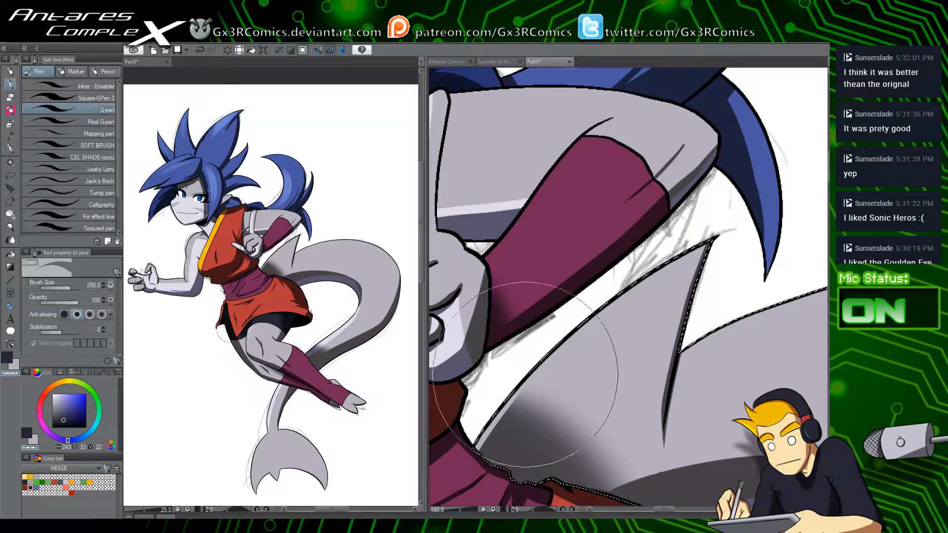
scroll(540, 409, "down", 2)
scroll(538, 411, "down", 1)
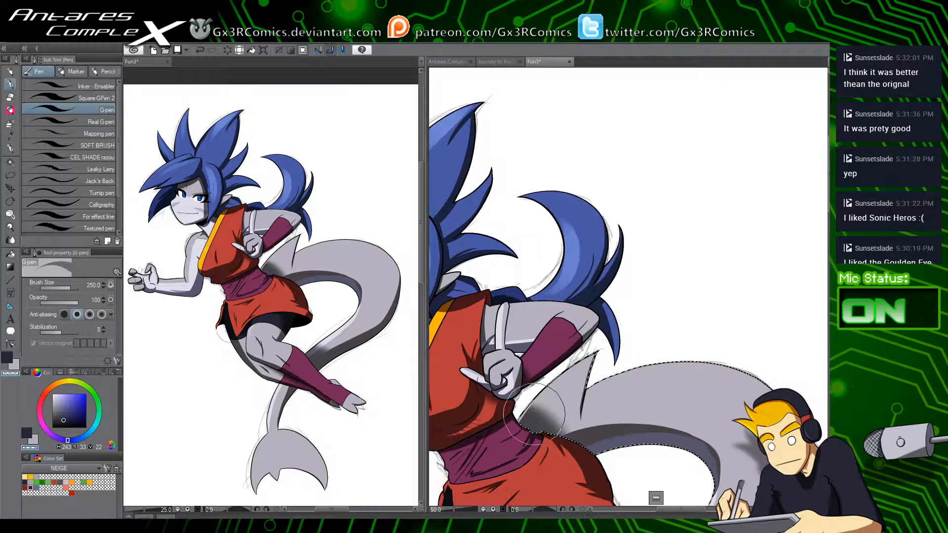
key("ctrl+s")
Step: Select the orange skirt and paint a dark G-pen shadow along its narrow side flap, redoing one undone stroke
key("space")
left_click_drag(500, 286, 631, 102)
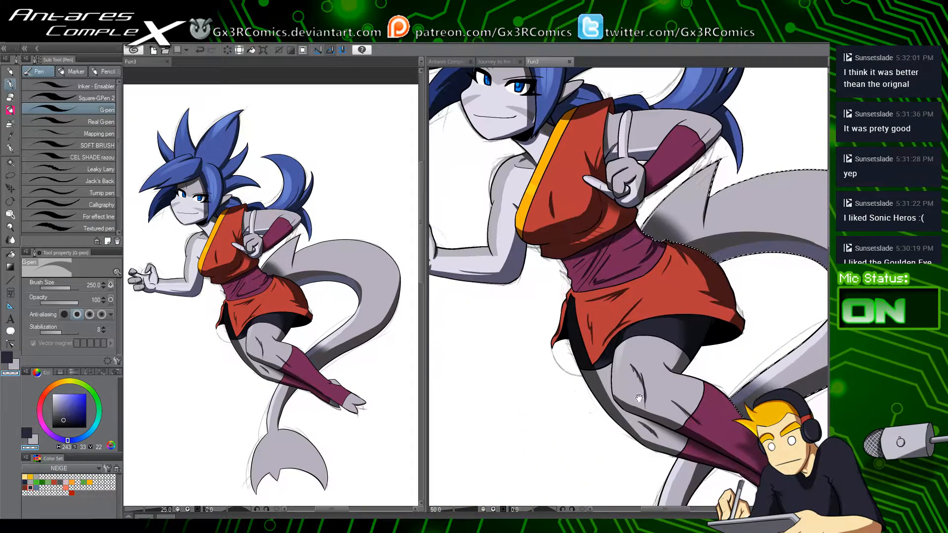
left_click_drag(638, 490, 555, 415)
key("e")
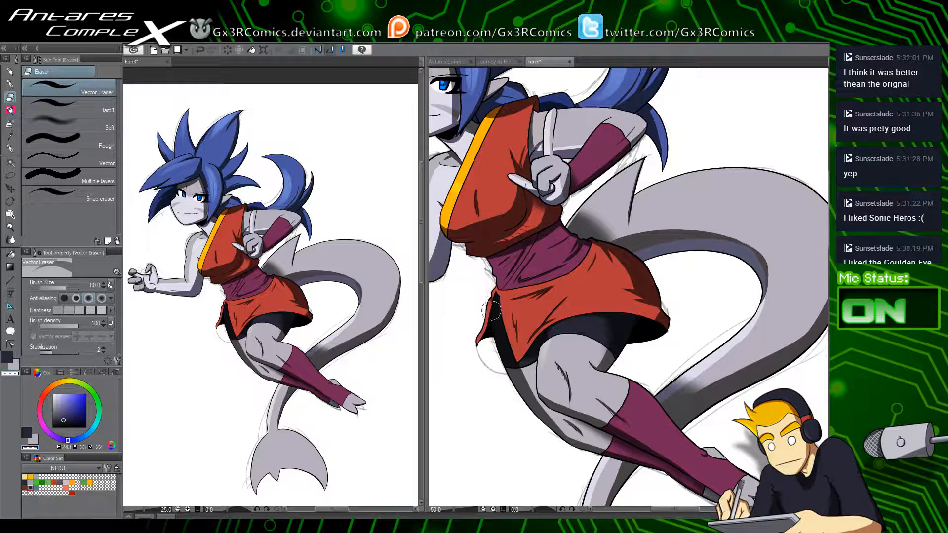
scroll(491, 310, "up", 2)
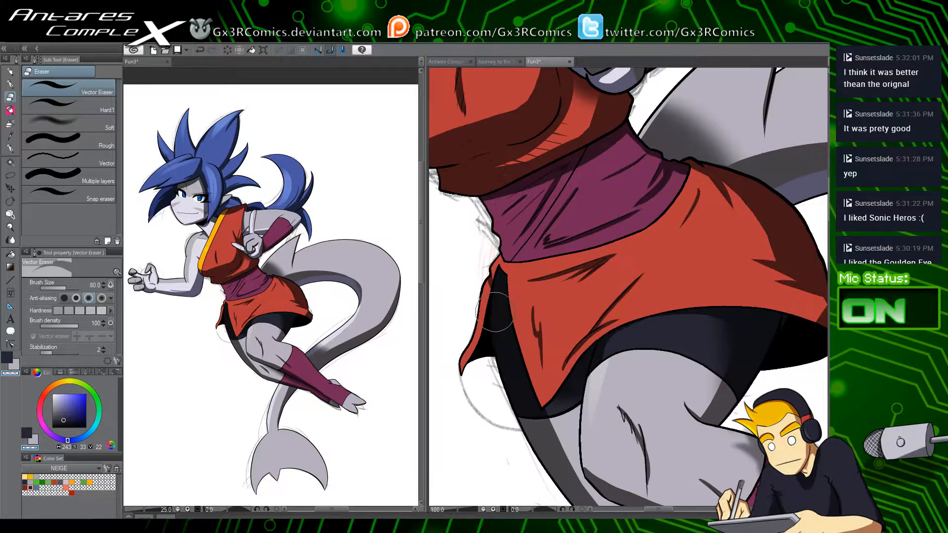
key("w")
left_click(476, 327)
key("p")
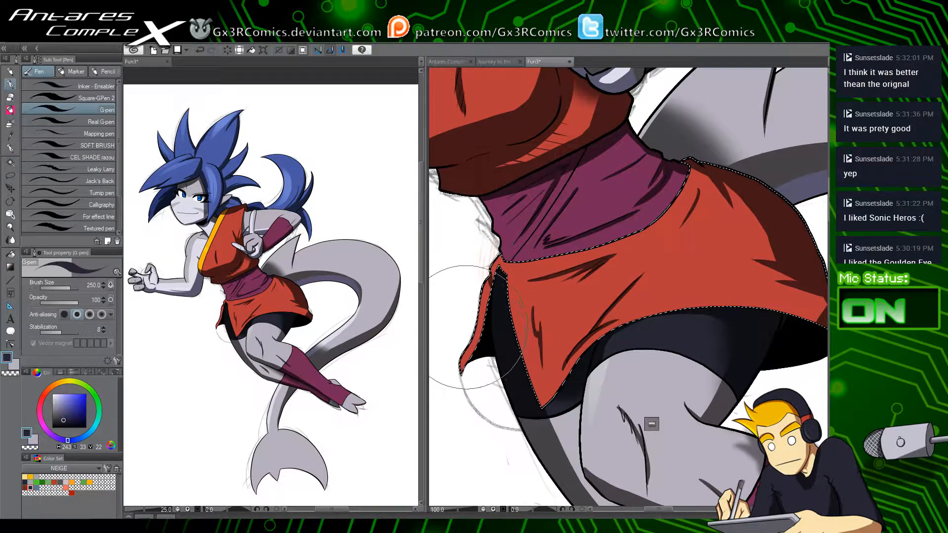
key("ctrl+z")
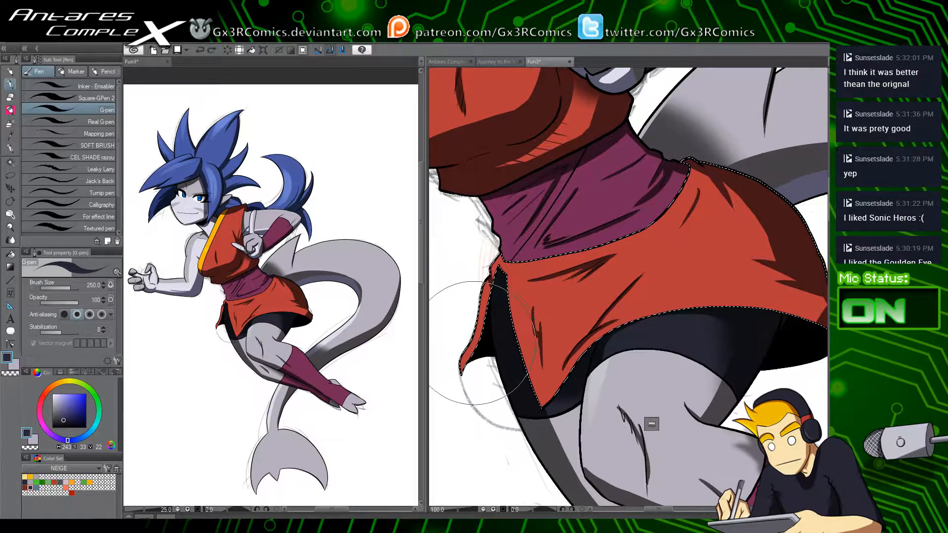
left_click_drag(468, 347, 486, 277)
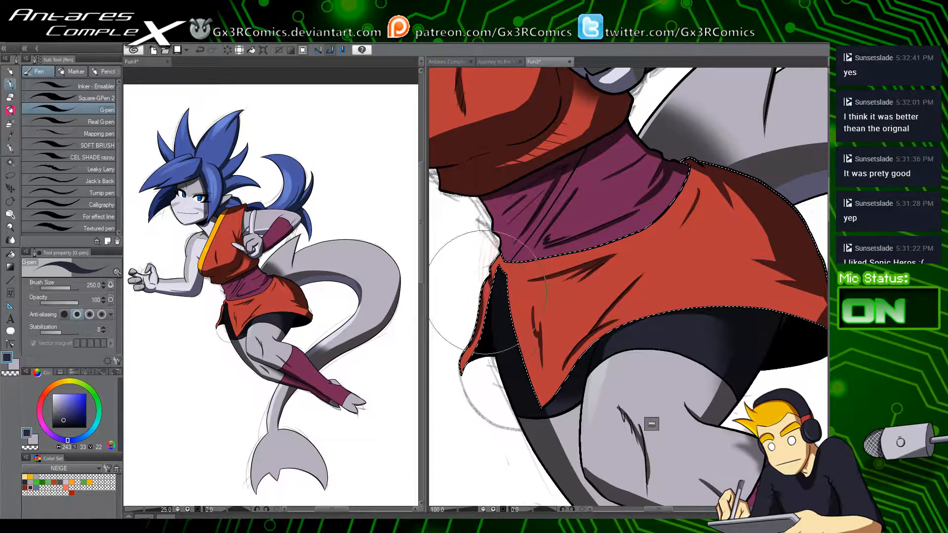
Step: Paint G-pen shadows on the skirt's hip side down to the rear hem and save the file
left_click_drag(596, 401, 547, 450)
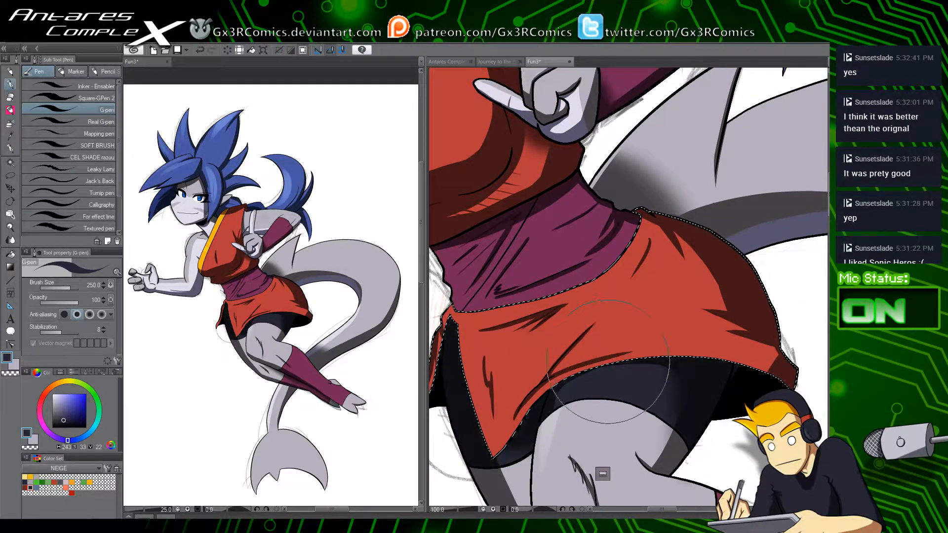
left_click_drag(574, 382, 548, 419)
left_click_drag(586, 366, 560, 415)
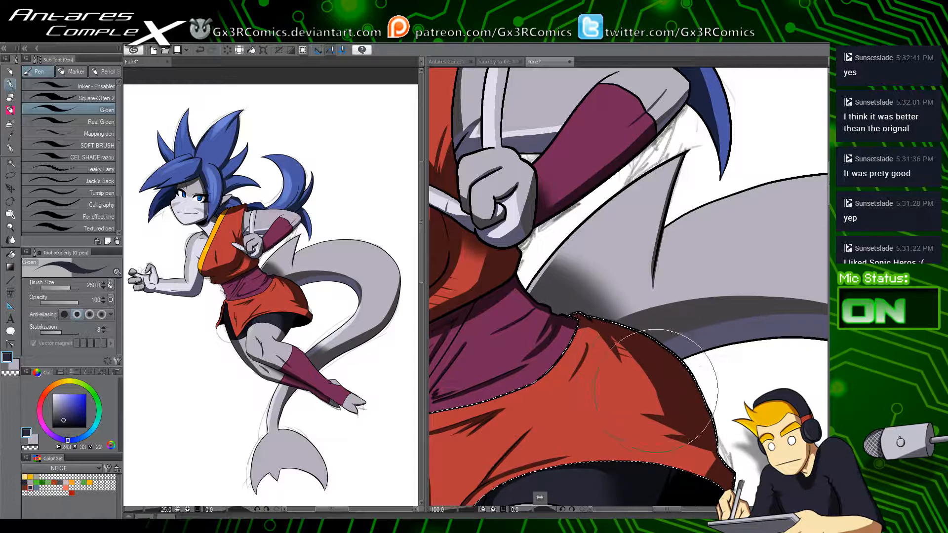
left_click_drag(663, 414, 646, 404)
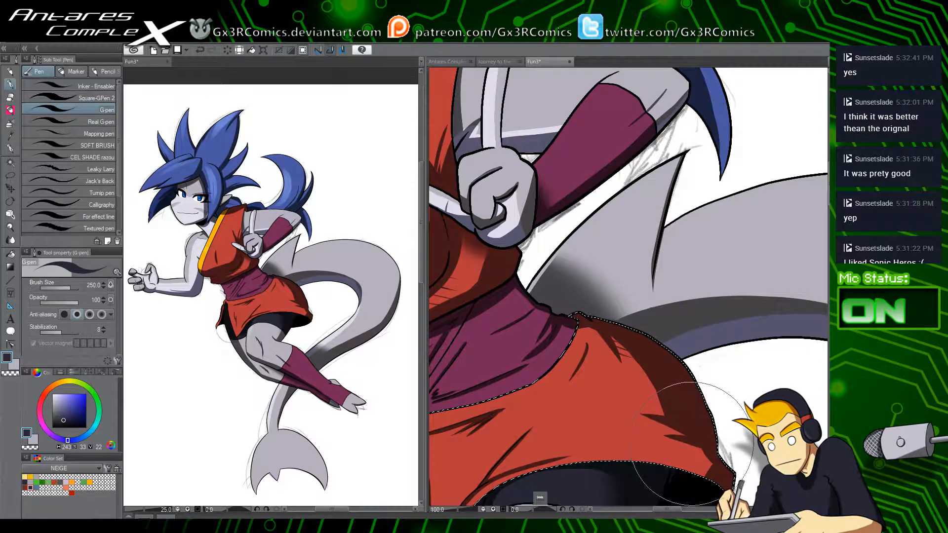
left_click_drag(690, 444, 711, 465)
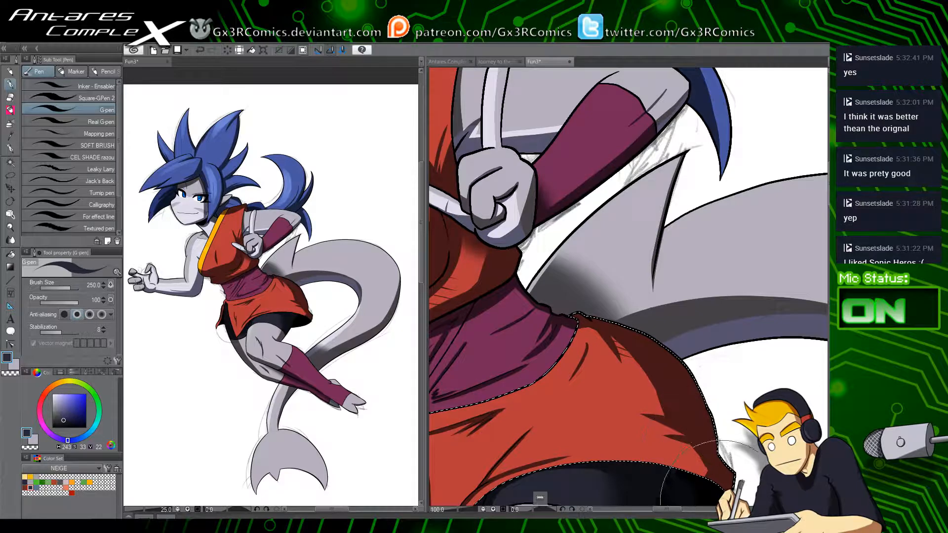
key("ctrl+s")
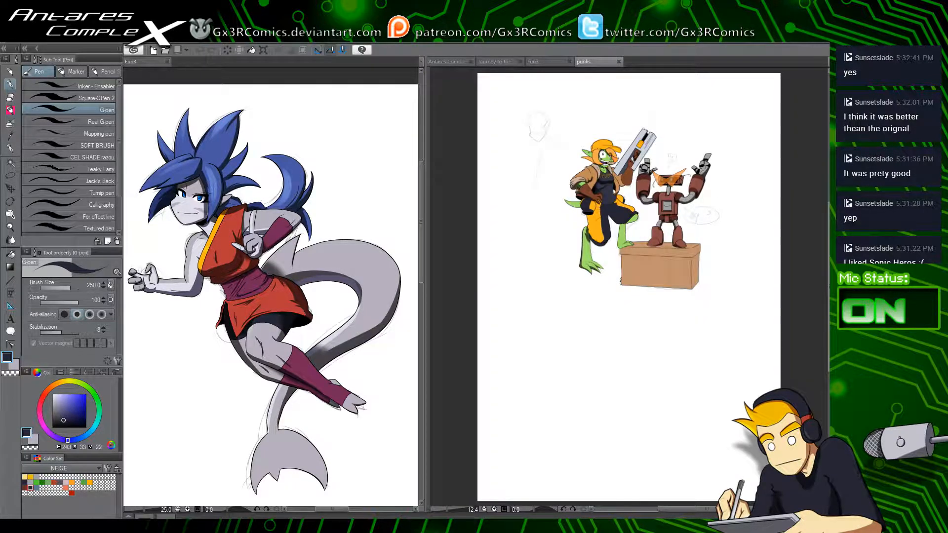
Step: Close the shark girl's second view, dock a duplicate punks canvas window beside the original, frame both characters and narrow the pane
left_click(167, 61)
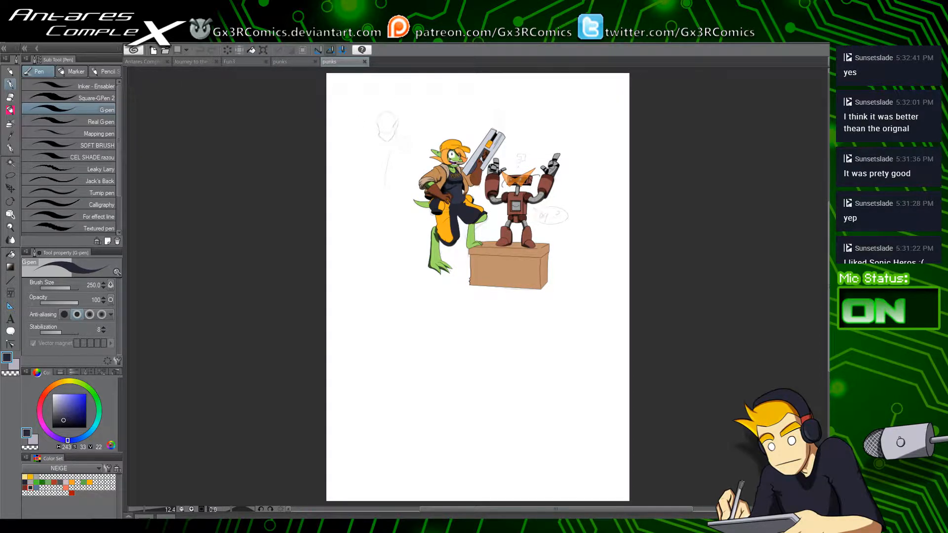
left_click_drag(341, 62, 127, 75)
scroll(351, 195, "up", 3)
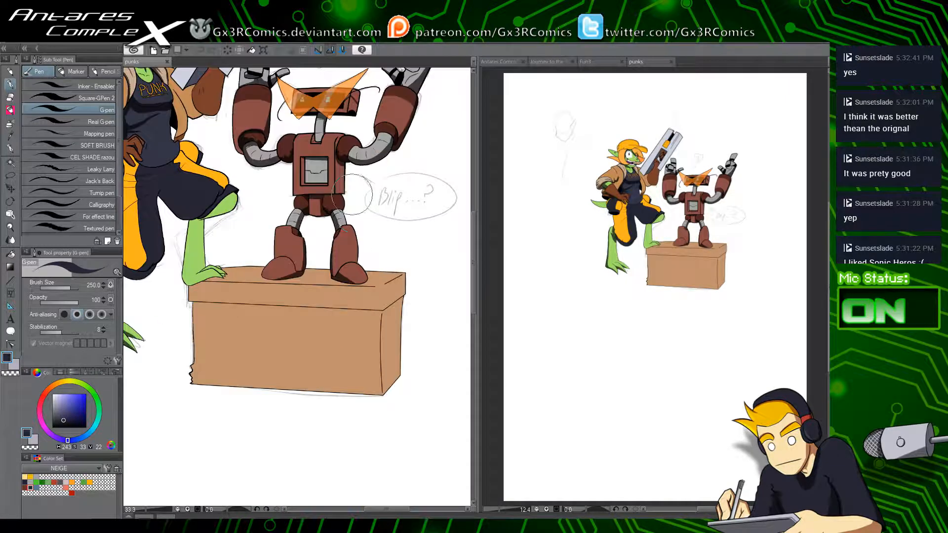
left_click_drag(260, 218, 344, 328)
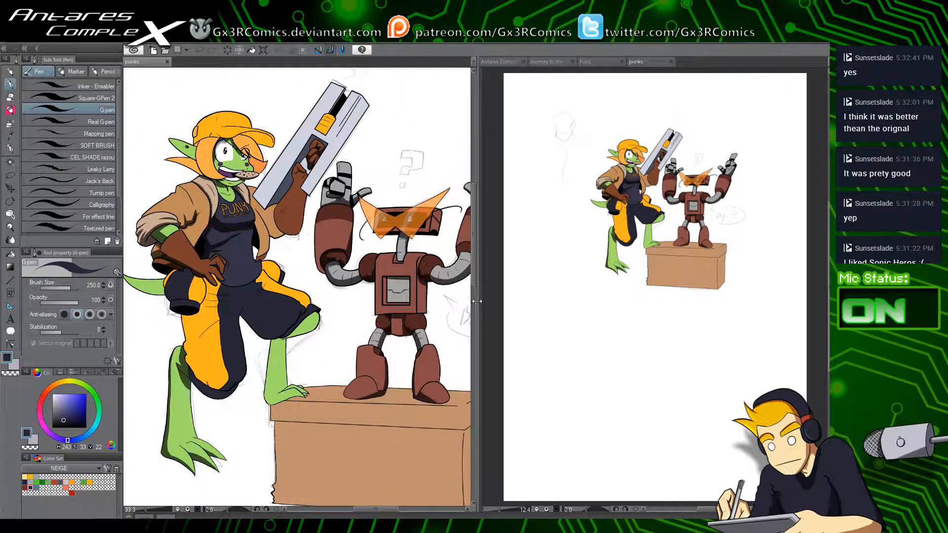
left_click_drag(479, 299, 435, 300)
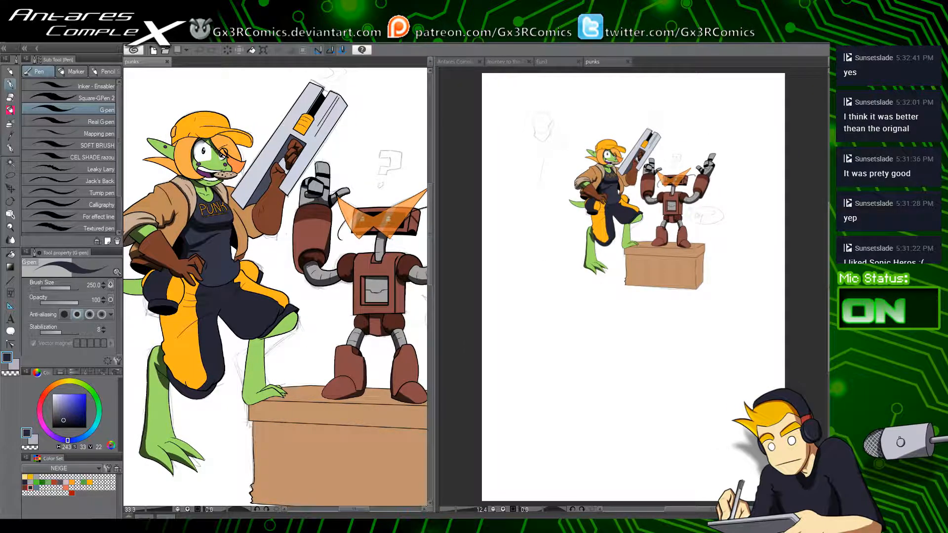
key("ctrl+plus")
key("ctrl+plus")
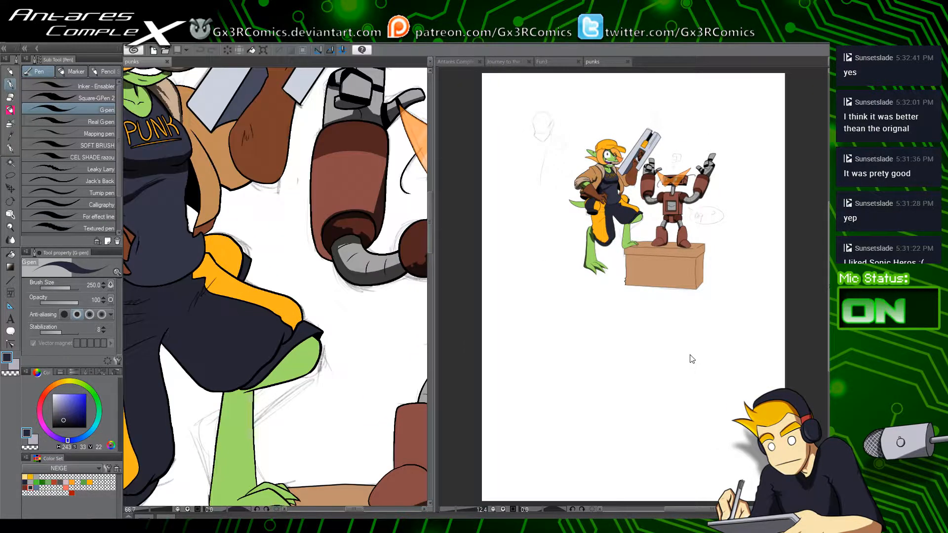
key("ctrl+minus")
key("ctrl+minus")
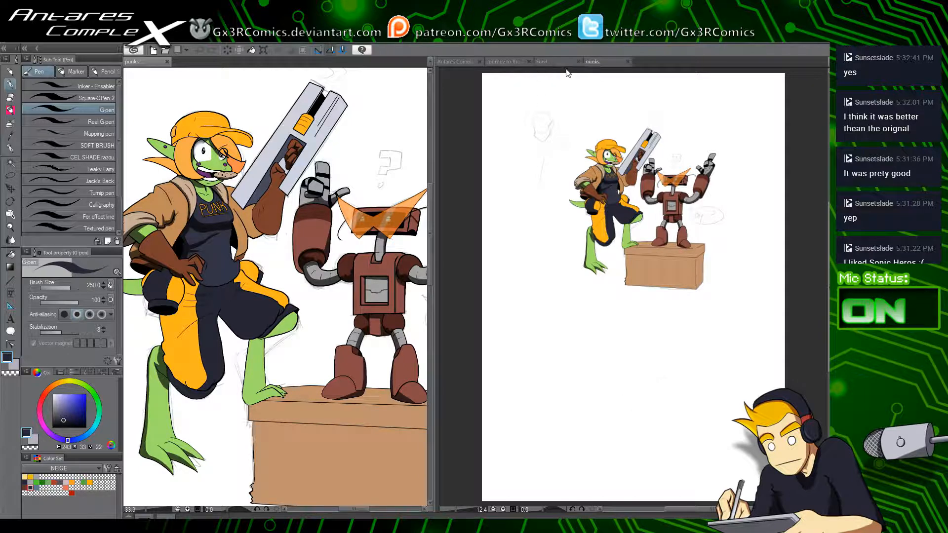
Step: Select the cardboard box's lower body with Auto select and paint tapering G-pen shadow streaks beside its torn lower corner
left_click_drag(640, 258, 584, 308)
scroll(628, 335, "up", 5)
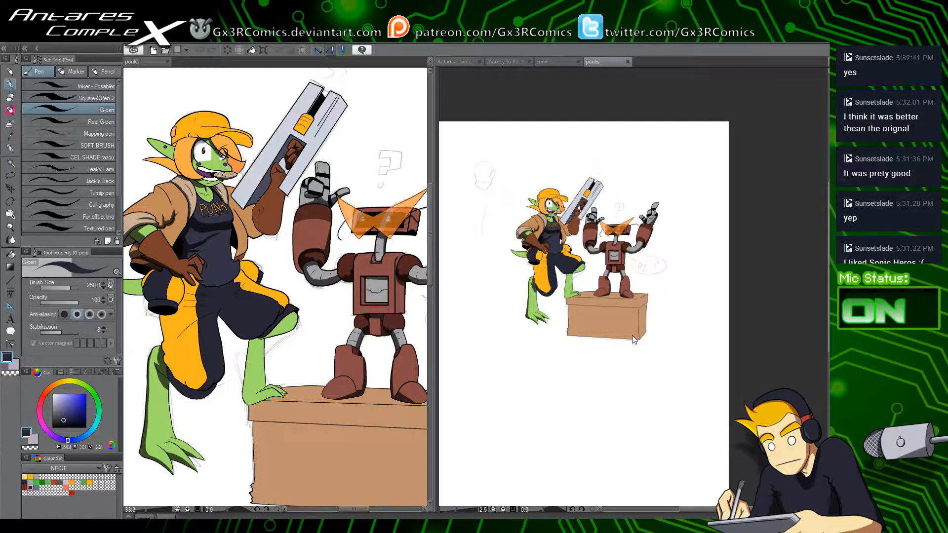
left_click_drag(493, 342, 648, 368)
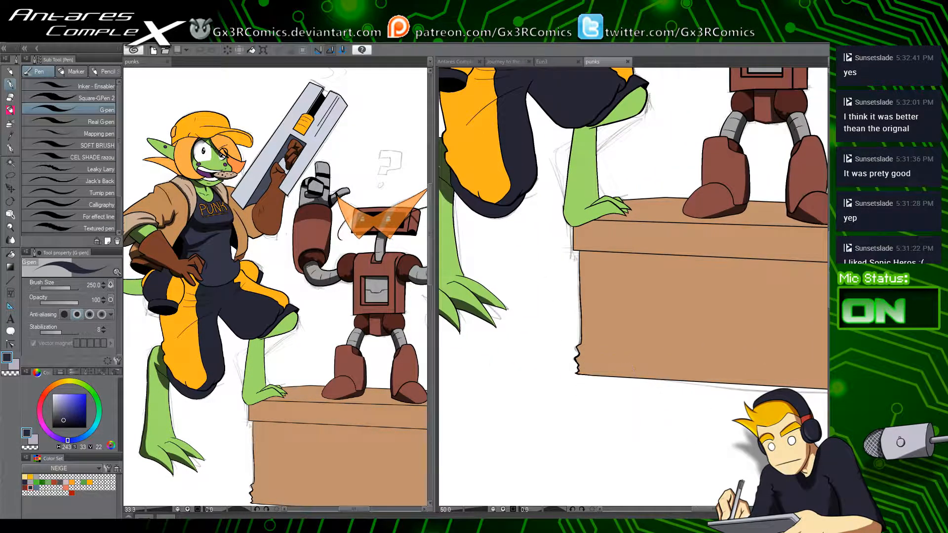
key("w")
left_click(613, 349)
key("p")
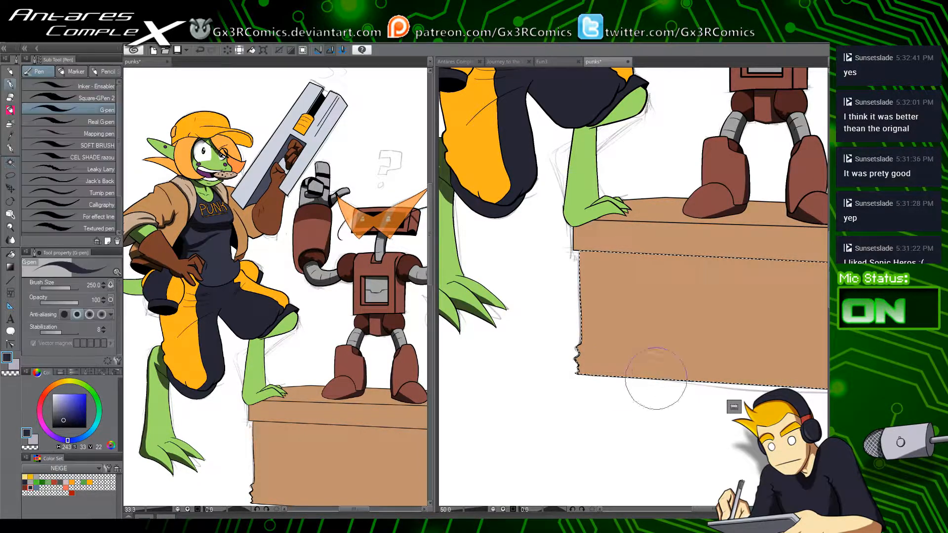
left_click_drag(540, 361, 674, 359)
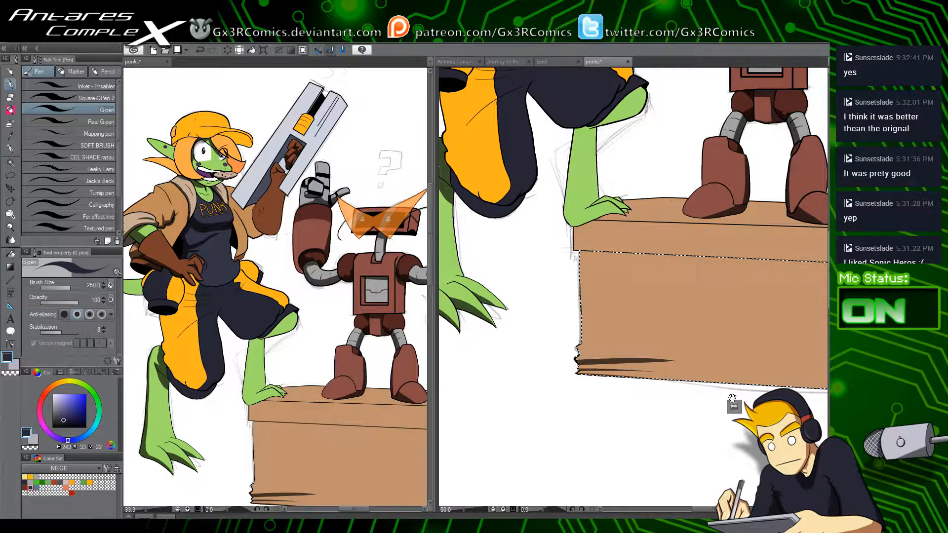
Step: Paint G-pen shadows over the box's narrow side face and along the edge beneath its lid, undoing a stray stroke
left_click_drag(734, 404, 568, 399)
mouse_move(702, 257)
left_mouse_down()
mouse_move(704, 373)
mouse_move(692, 247)
mouse_move(698, 316)
mouse_move(713, 291)
mouse_move(718, 330)
mouse_move(692, 263)
mouse_move(628, 331)
mouse_move(704, 339)
left_mouse_up()
key("ctrl+z")
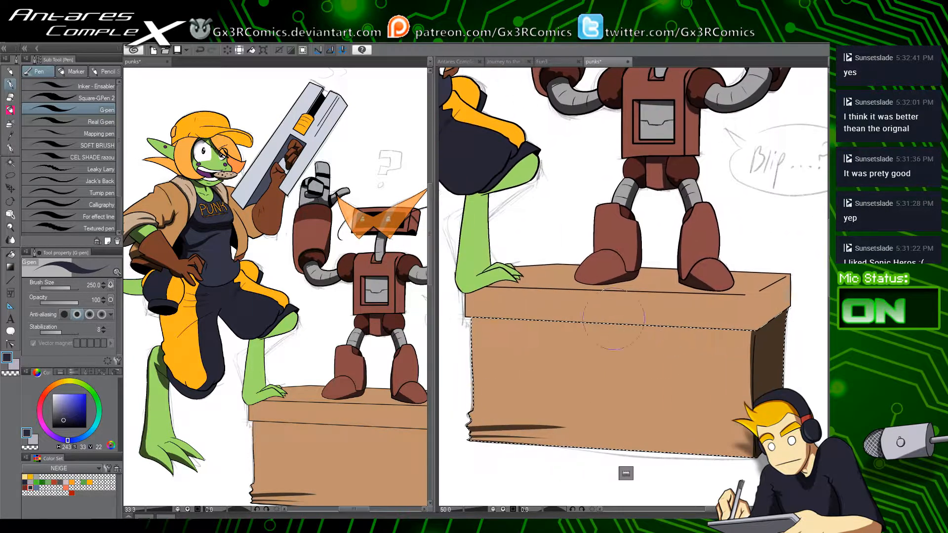
left_click_drag(464, 321, 602, 323)
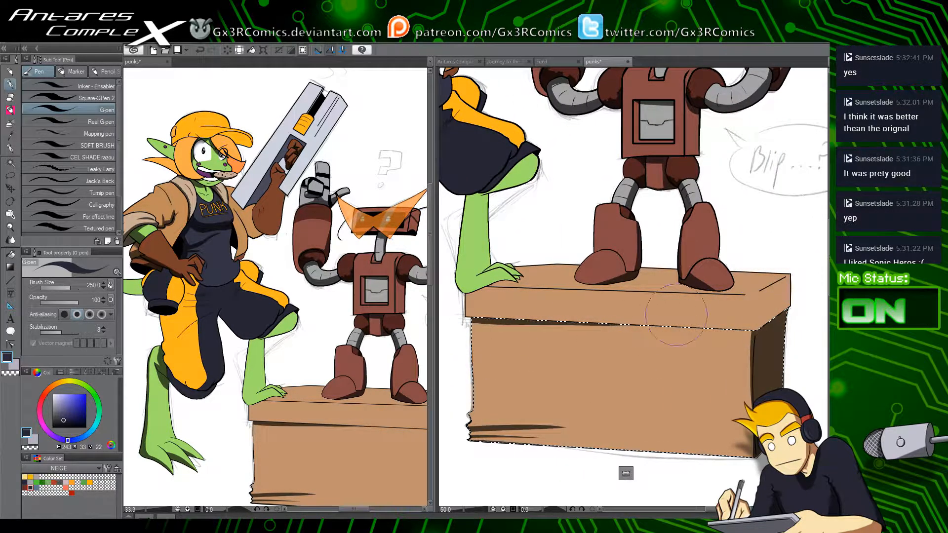
Step: Select the box lid with Auto select and spray Soft airbrush shadows on it around the robot's feet
left_click_drag(680, 318, 652, 346)
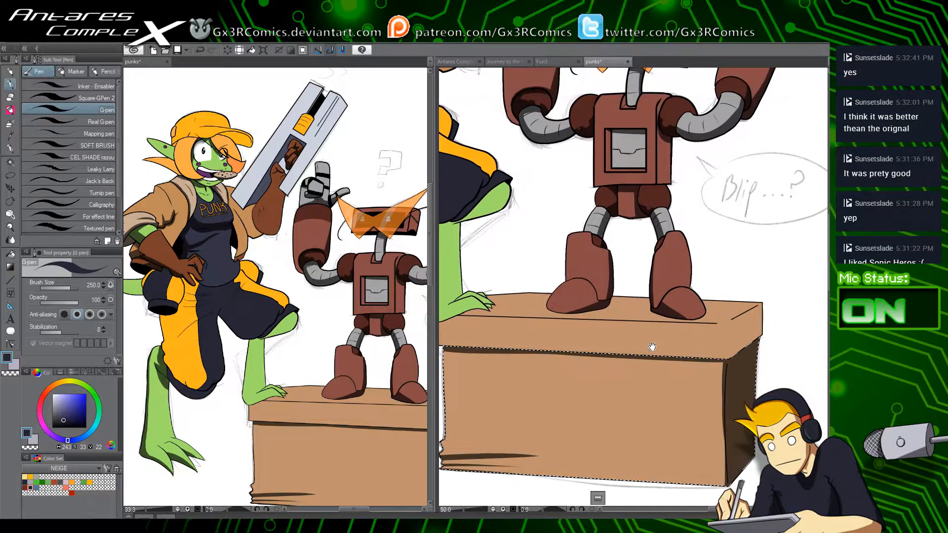
key("w")
left_click(721, 303)
key("b")
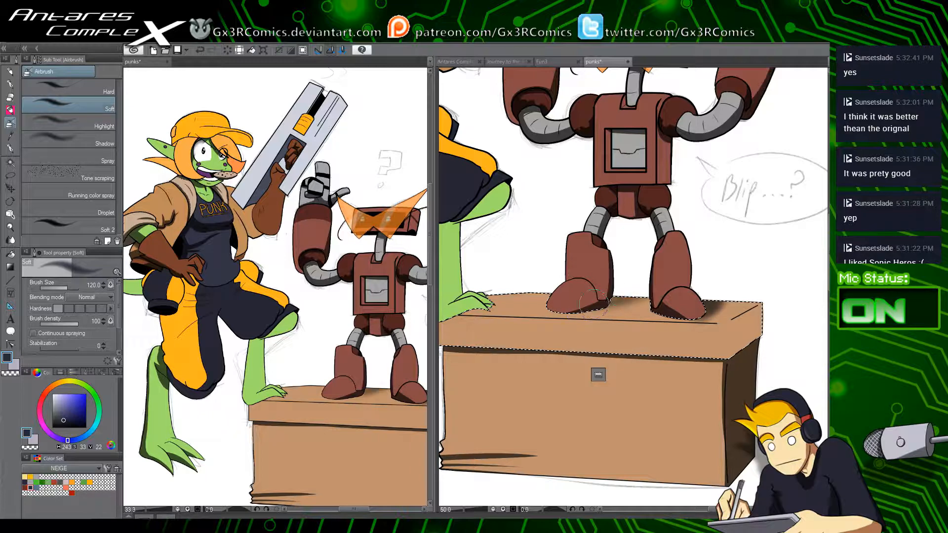
left_click_drag(608, 265, 581, 368)
left_click_drag(578, 330, 568, 374)
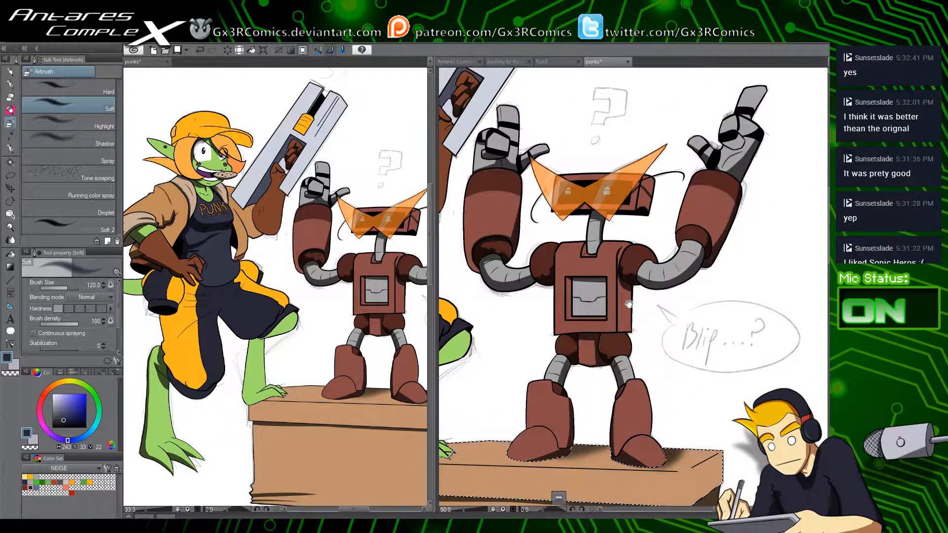
key("w")
left_click(629, 306)
key("p")
scroll(629, 297, "up", 1)
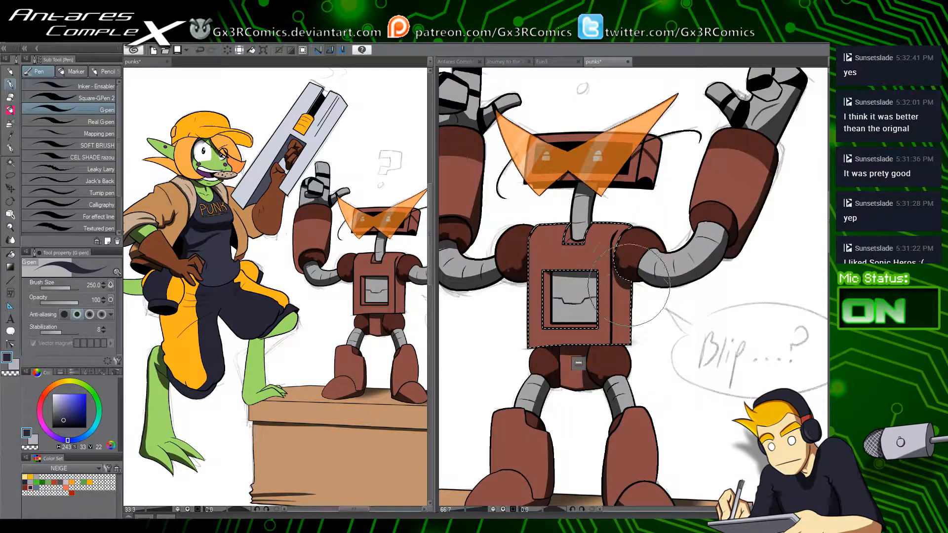
key("ctrl+d")
key("w")
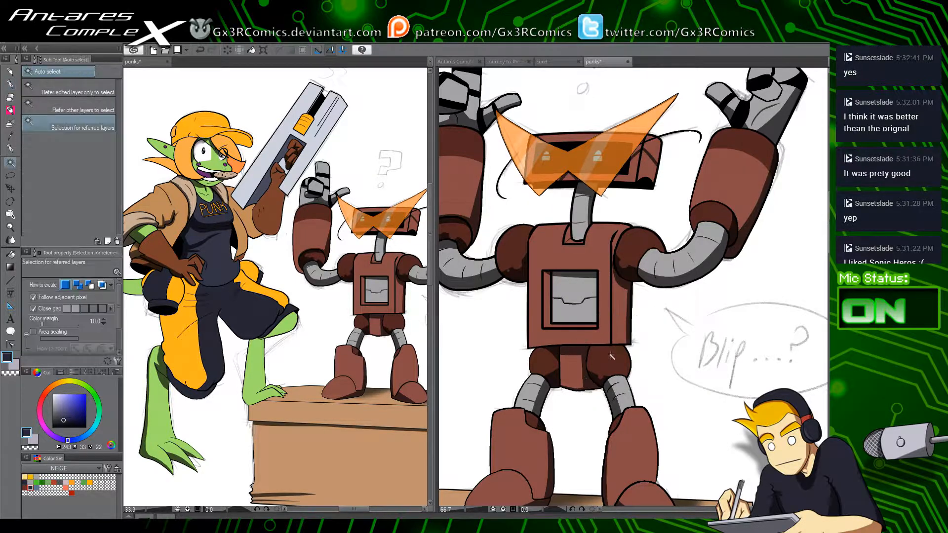
key("p")
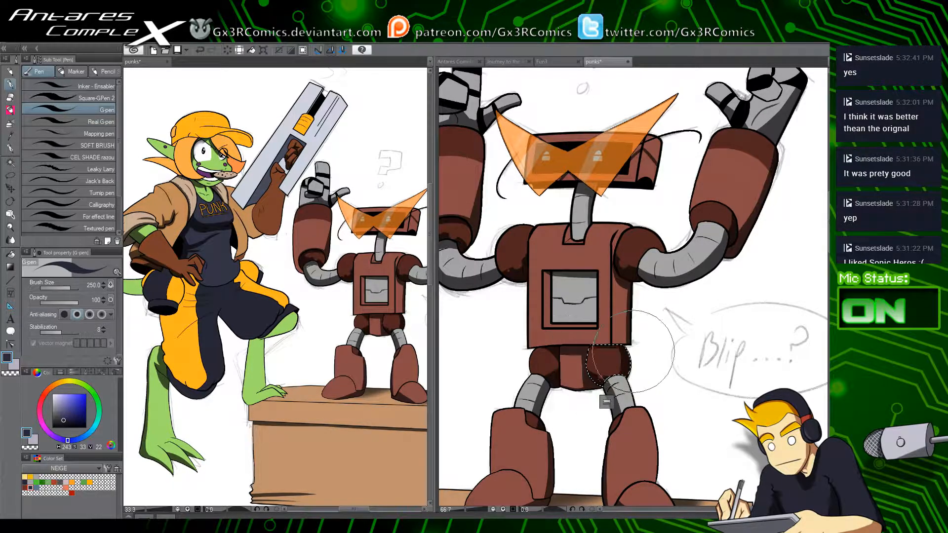
left_click_drag(542, 329, 539, 403)
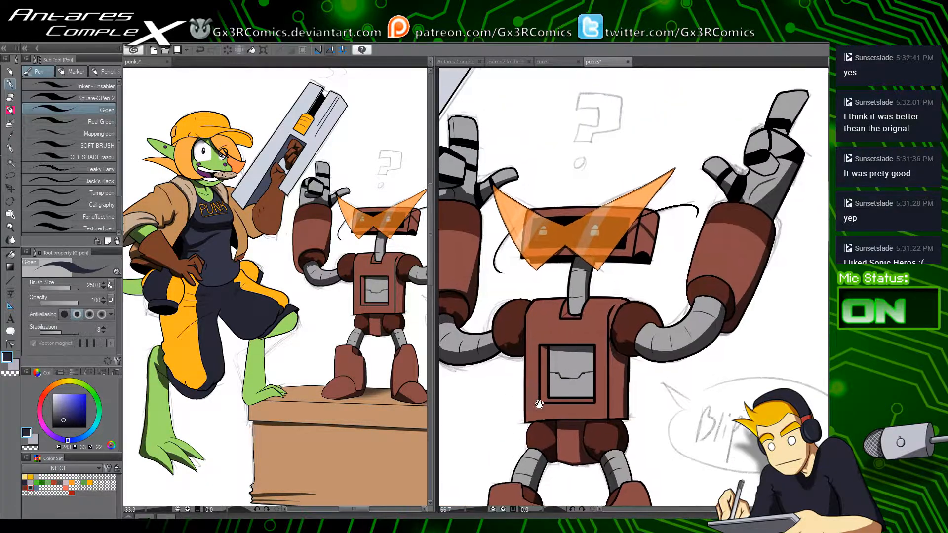
Step: Select the robot's forearm casing and then its pointing hand with Auto select for G-pen shading, and clear the selection
key("w")
left_click(582, 415)
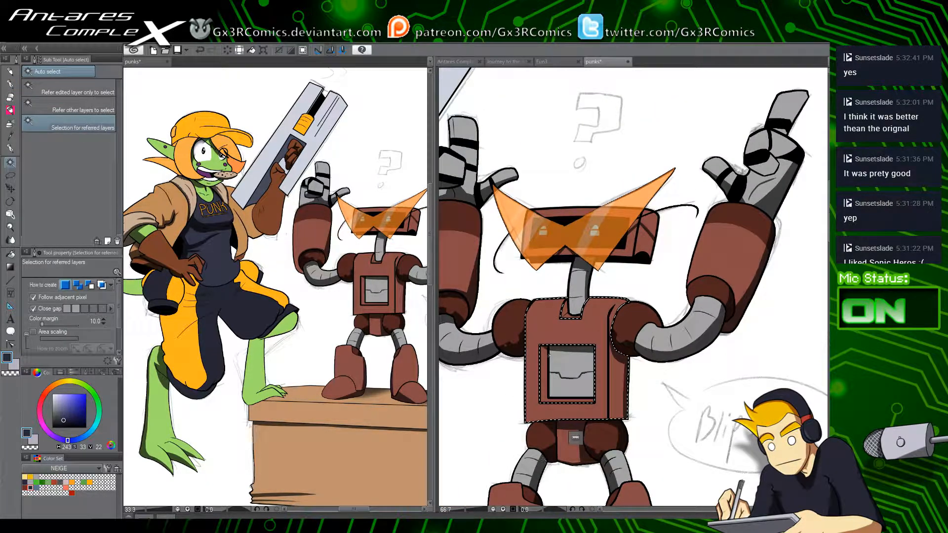
left_click_drag(534, 339, 563, 391)
left_click(498, 297)
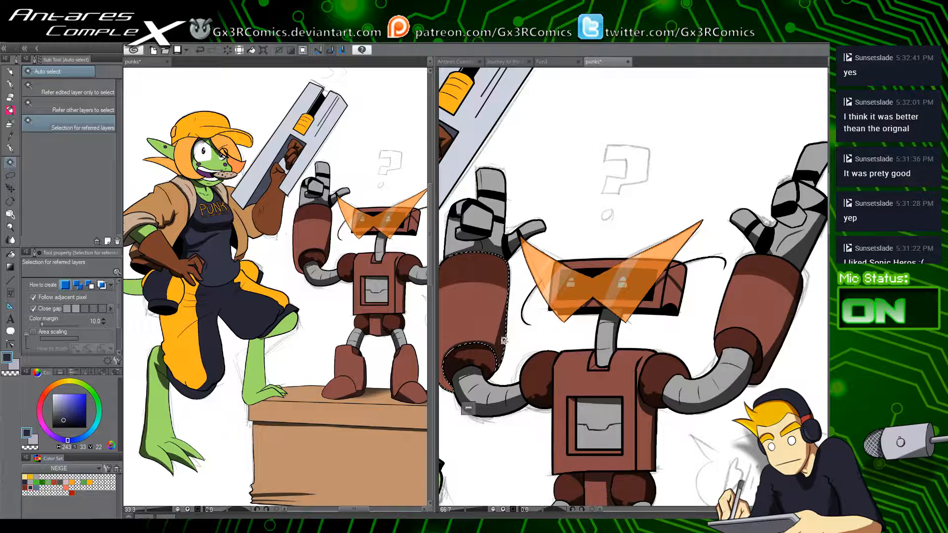
key("p")
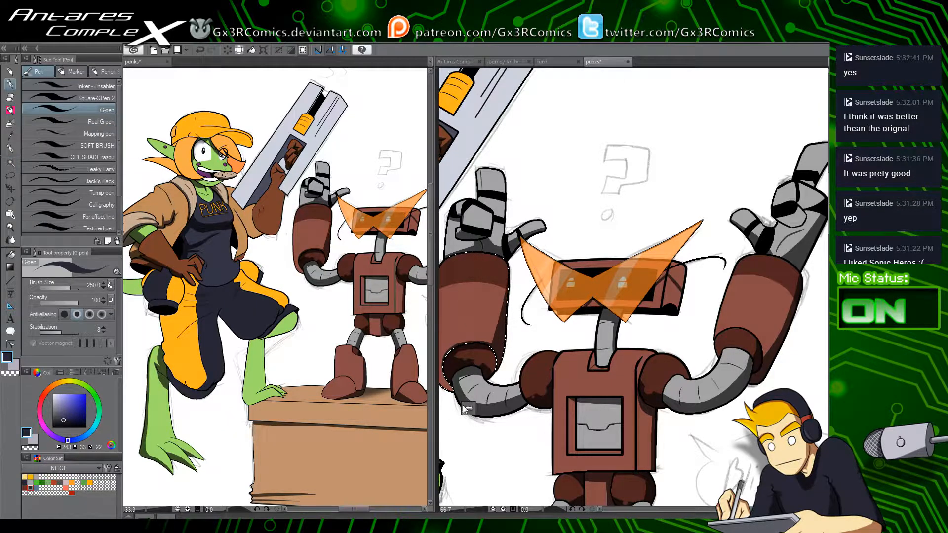
left_click_drag(601, 353, 597, 445)
key("w")
key("p")
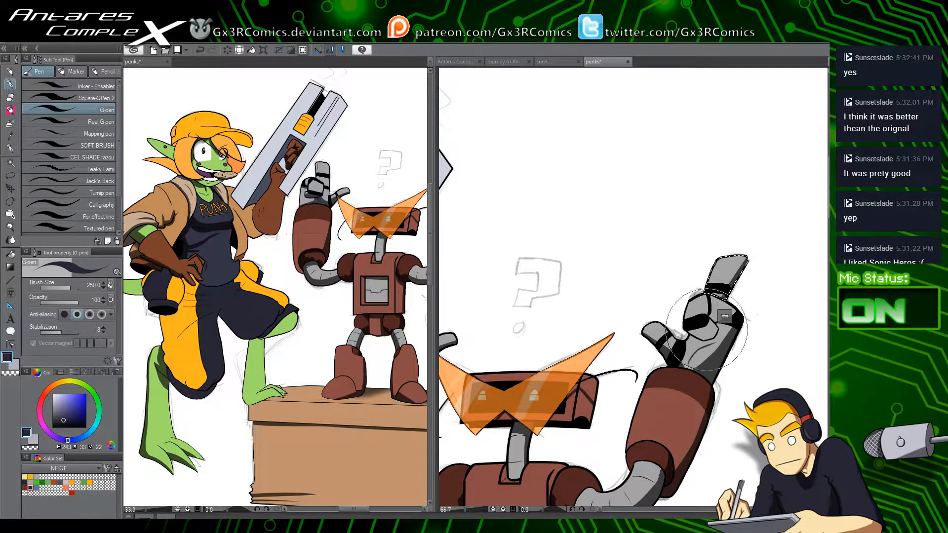
key("ctrl+d")
Step: Select the robot's grey hand beside the gun, shade its fingers and palm with the G-pen, and clear the selection
left_click_drag(488, 367, 650, 341)
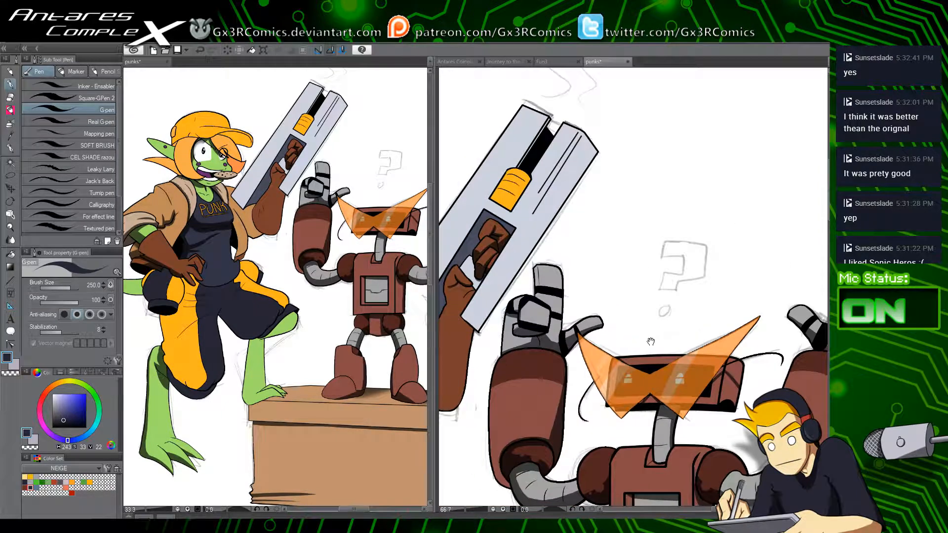
key("w")
left_click(559, 320)
key("p")
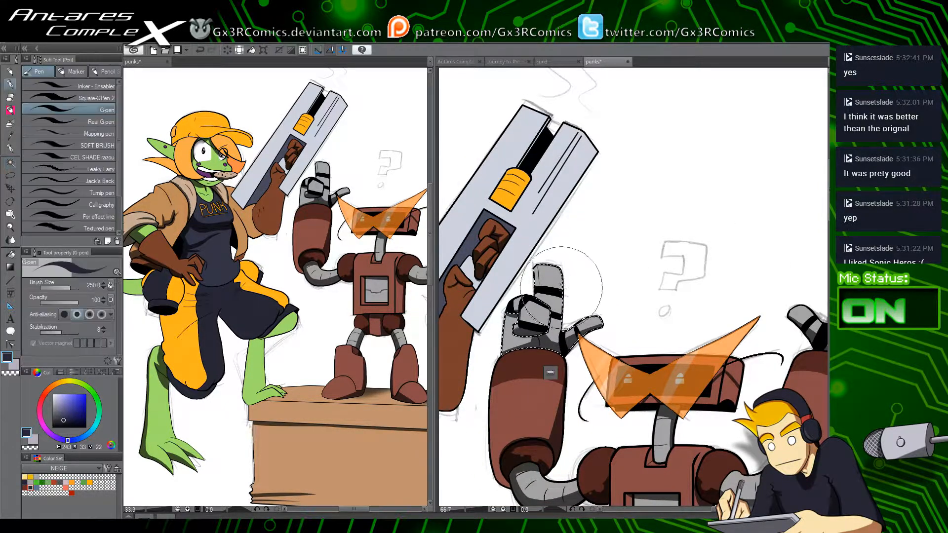
scroll(563, 268, "up", 2)
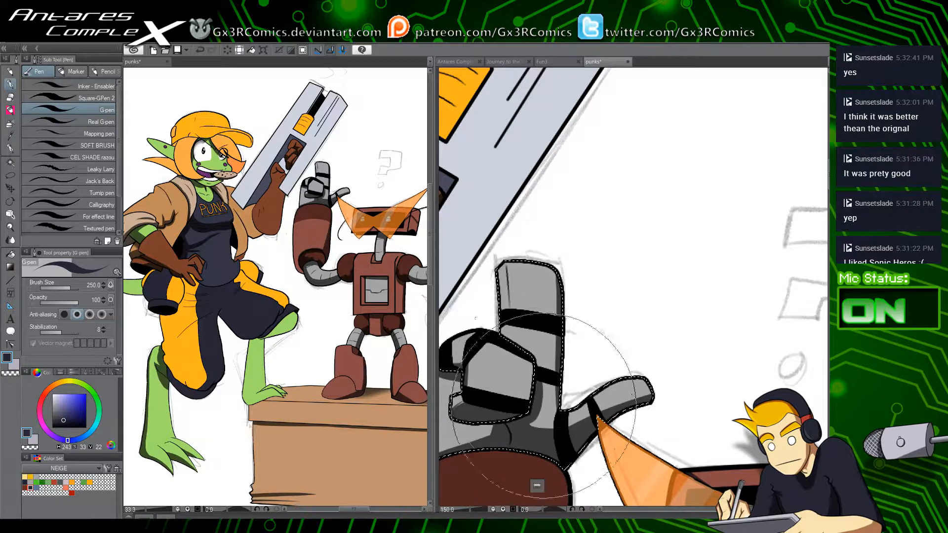
left_click_drag(503, 430, 589, 393)
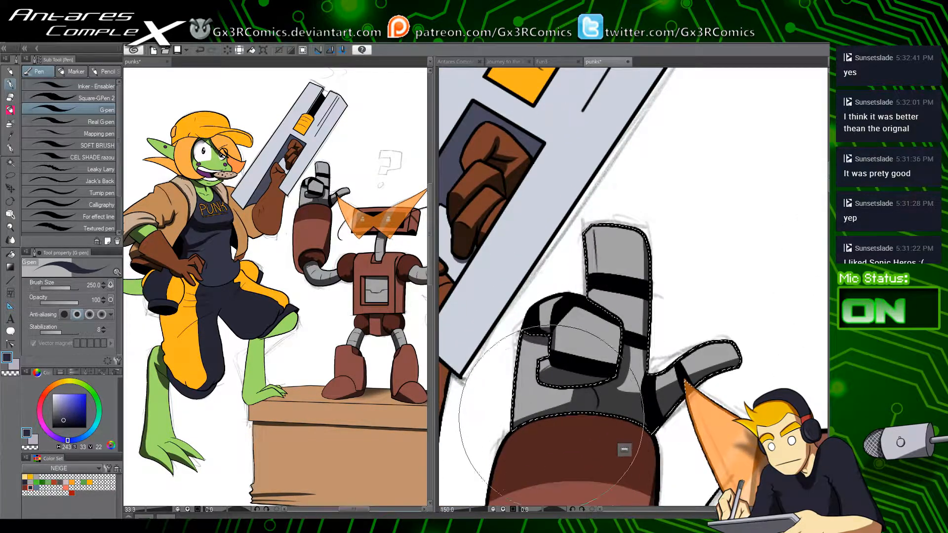
key("ctrl+d")
Step: Select the gun's pale grey body and shade its long lower edge with the SAI Marker, adding streaks with the G-pen
left_click_drag(498, 384, 542, 482)
key("w")
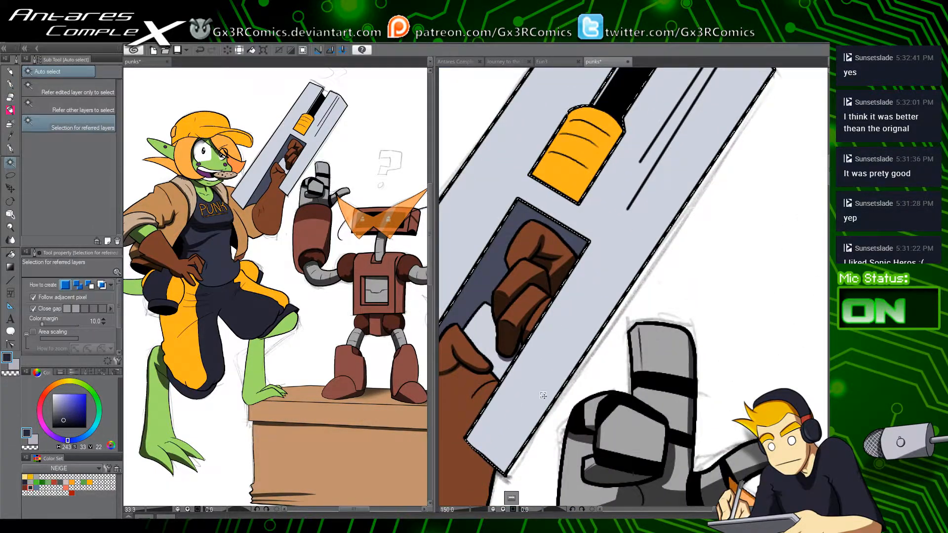
scroll(543, 396, "down", 3)
key("b")
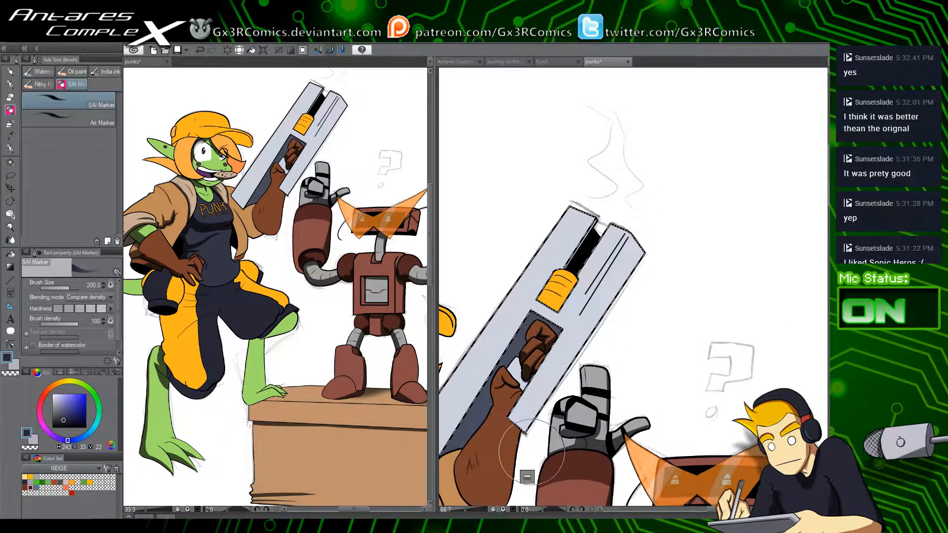
left_click_drag(667, 251, 668, 228)
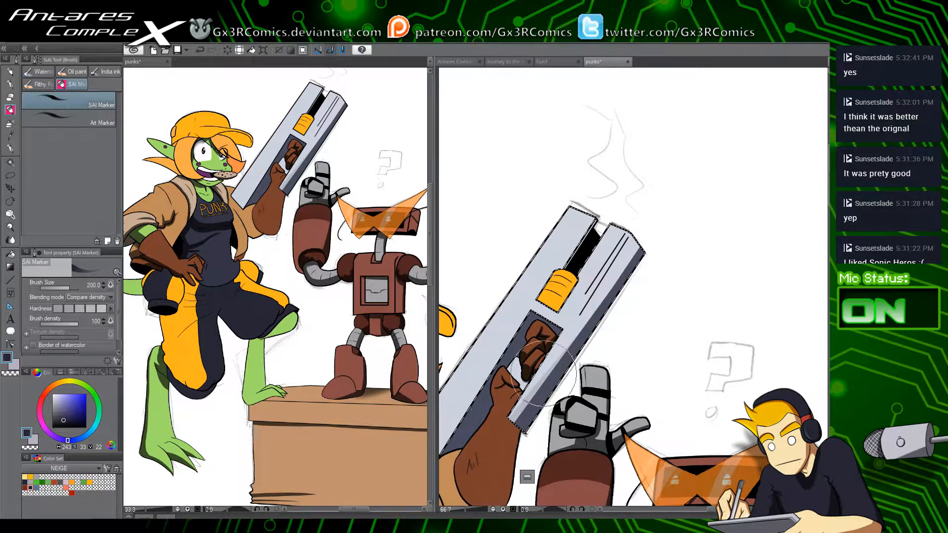
key("p")
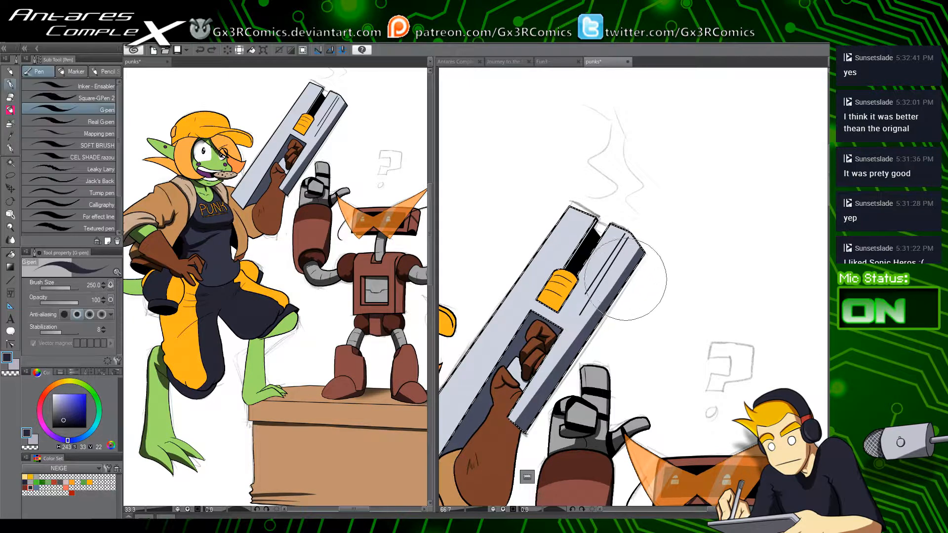
Step: Select the dark recess around the gun's grip with Auto select and work on its shading with the G-pen
left_click_drag(553, 321, 617, 267)
key("w")
left_click(545, 357)
key("p")
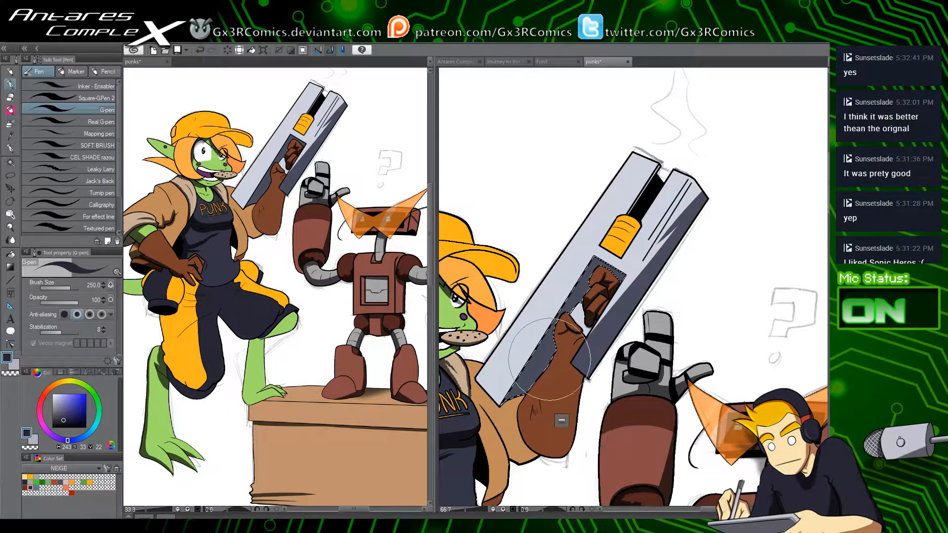
scroll(562, 430, "up", 2)
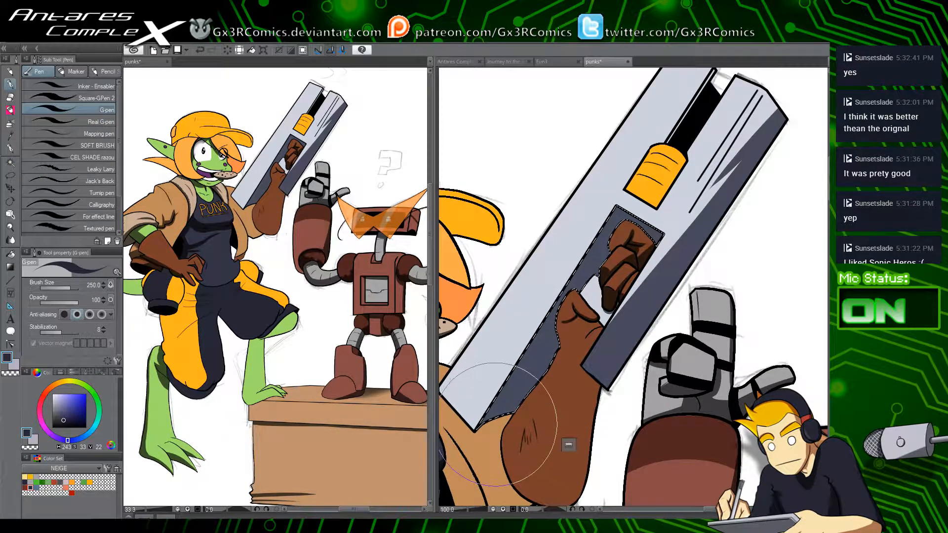
Step: Select the gun's yellow panel with Auto select and shade its right side and lower edge with the G-pen
key("w")
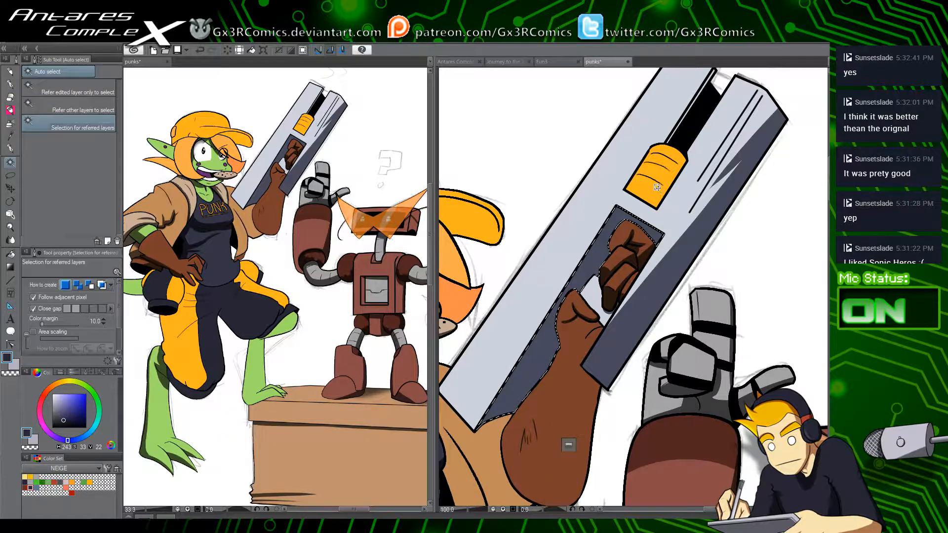
scroll(670, 194, "up", 2)
left_click_drag(649, 176, 614, 228)
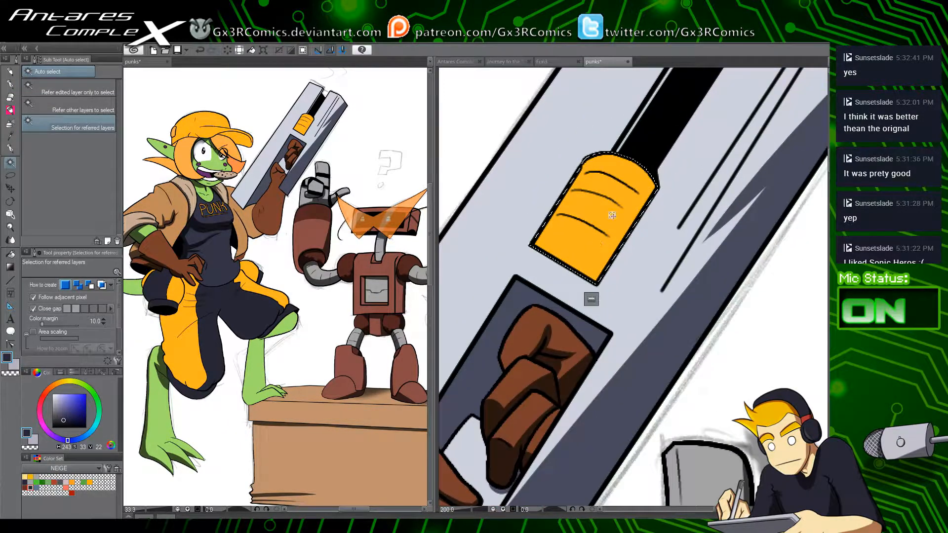
key("p")
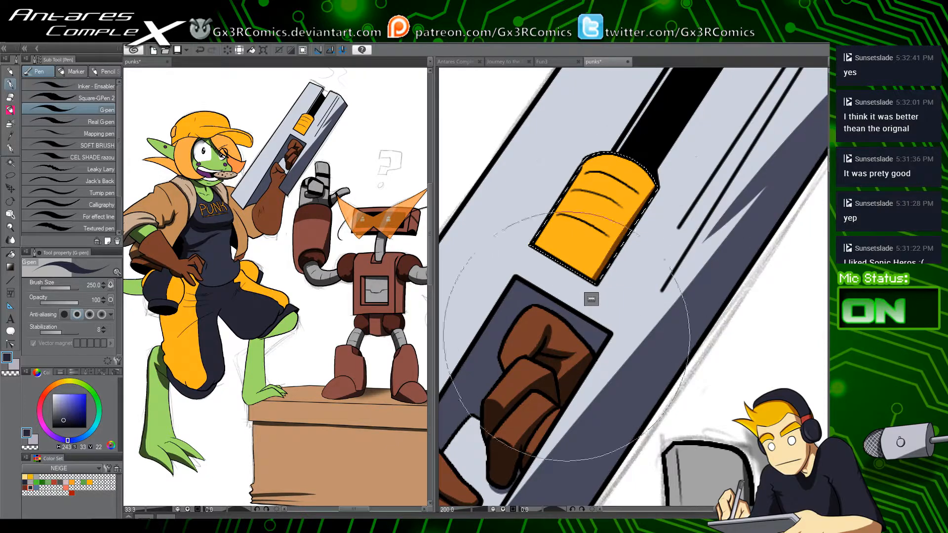
left_click_drag(683, 202, 558, 361)
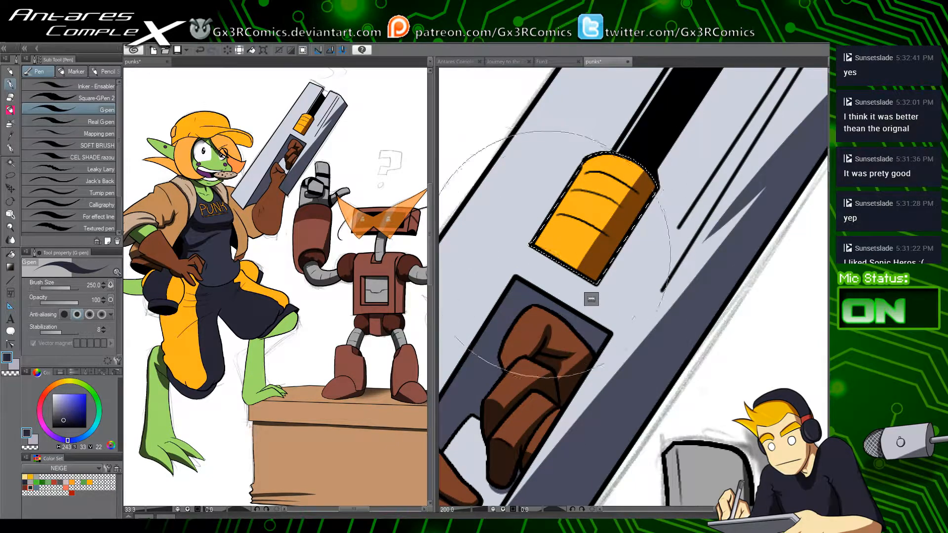
mouse_move(600, 289)
left_mouse_down()
mouse_move(555, 255)
mouse_move(609, 291)
left_mouse_up()
key("ctrl+z")
left_click_drag(588, 222, 582, 251)
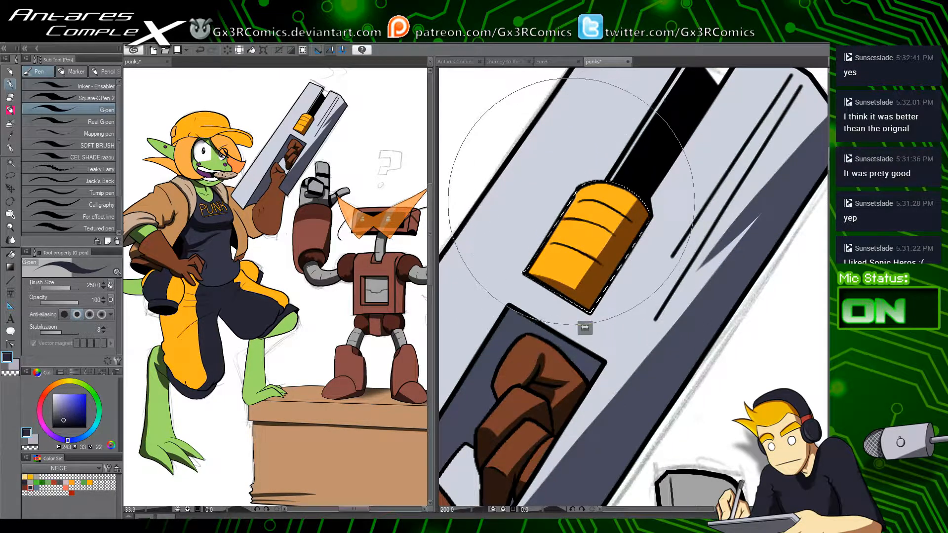
Step: Select the pale gap between the thumb and fingers inside the gun's grip, darken it with the Soft airbrush, and clear the selection
left_click_drag(550, 393, 566, 318)
key("w")
left_click(595, 346)
key("b")
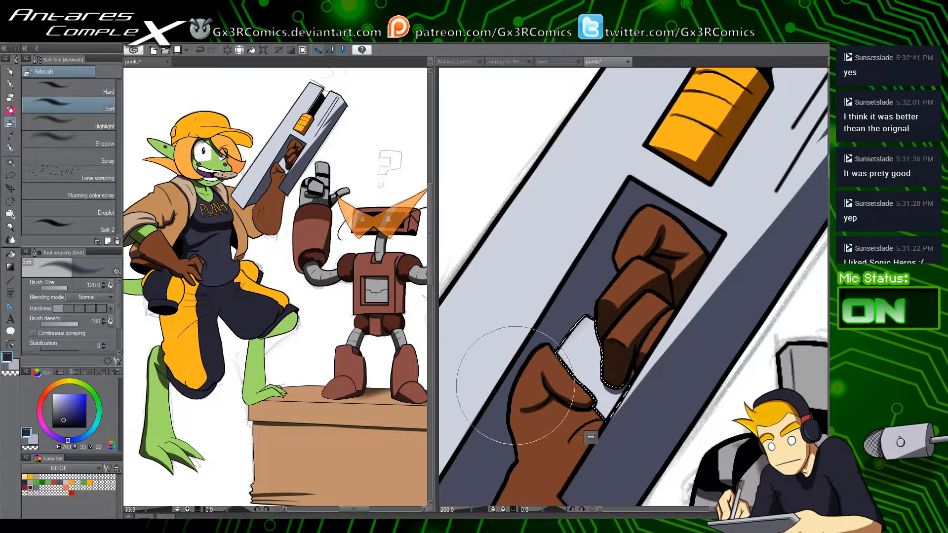
left_click_drag(517, 384, 515, 403)
key("ctrl+d")
Step: Select the brown glove holding the gun, shade its outer forearm and the folds around the thumb with the G-pen, and clear the selection
mouse_move(547, 479)
left_mouse_down()
mouse_move(620, 352)
mouse_move(615, 178)
left_mouse_up()
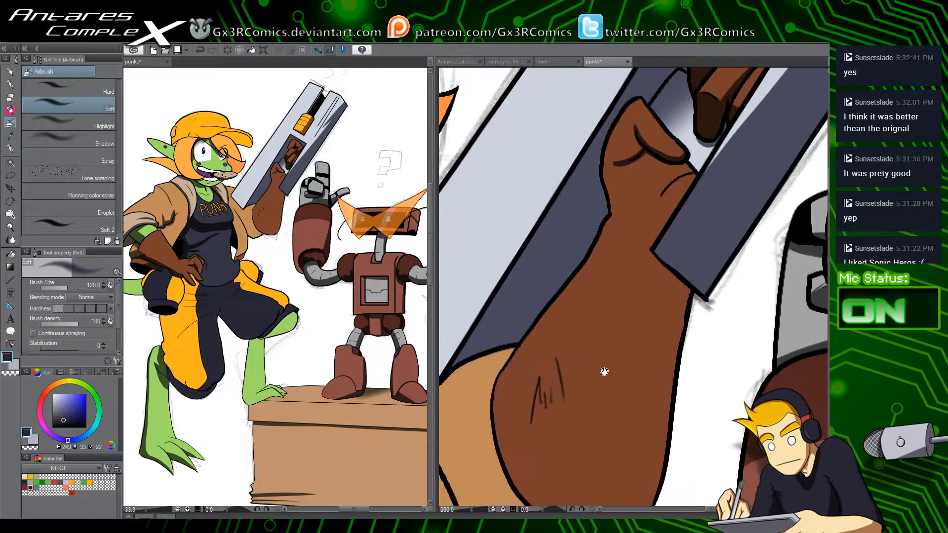
key("p")
scroll(599, 360, "down", 1)
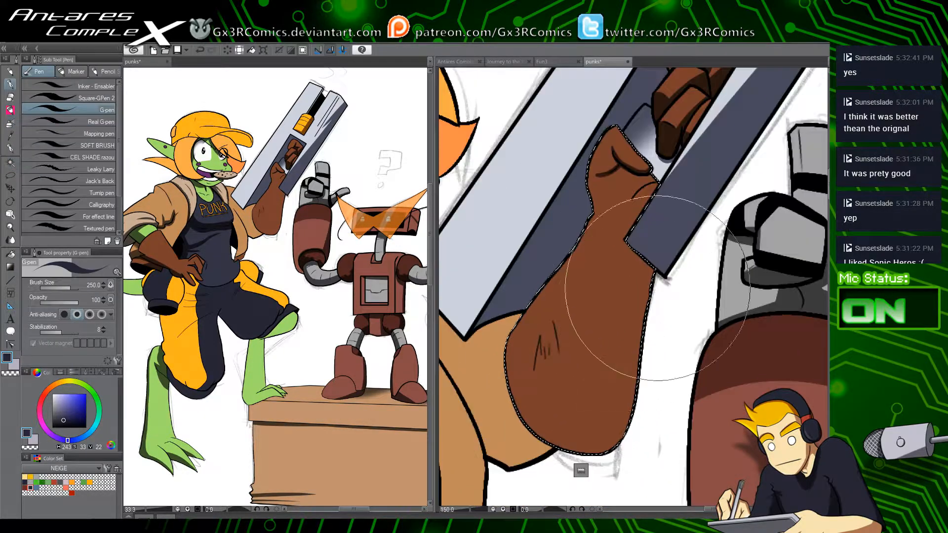
left_click_drag(659, 227, 644, 395)
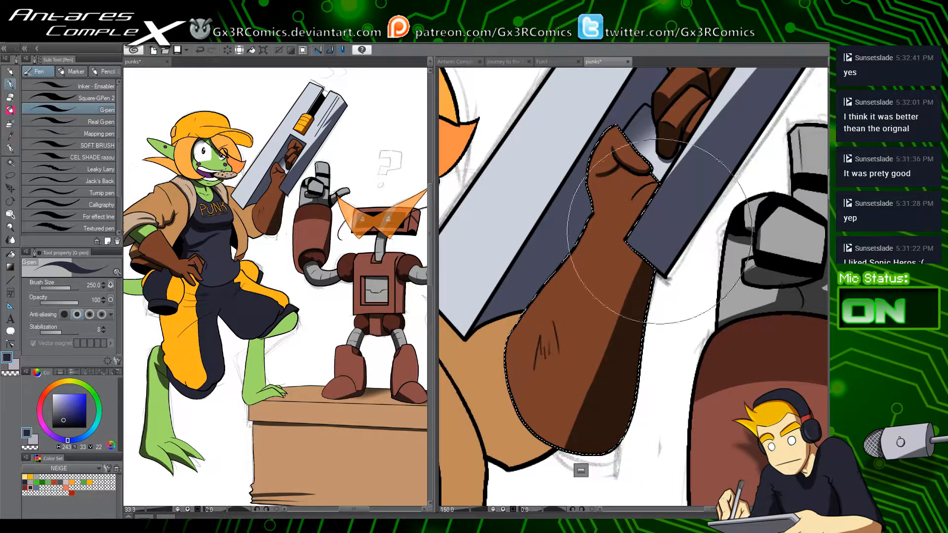
left_click_drag(659, 232, 634, 375)
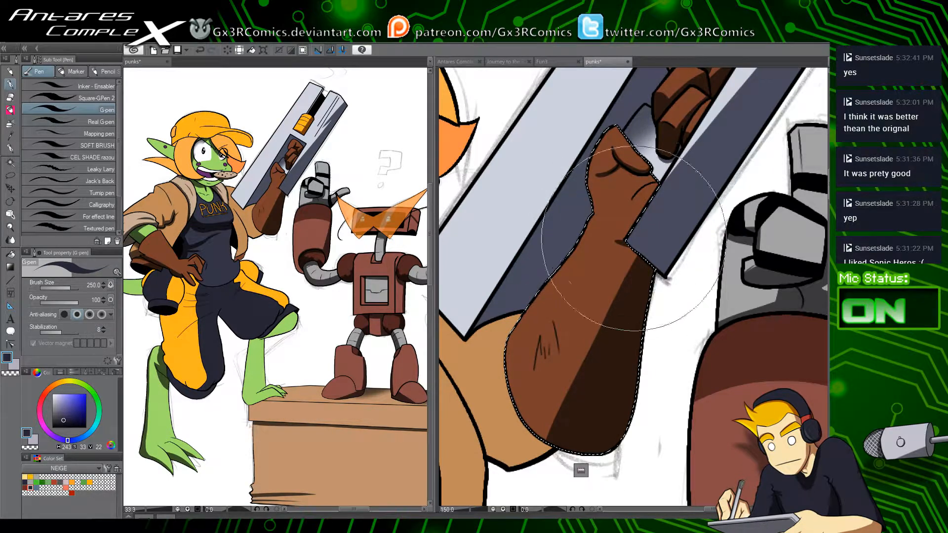
left_click_drag(650, 192, 612, 288)
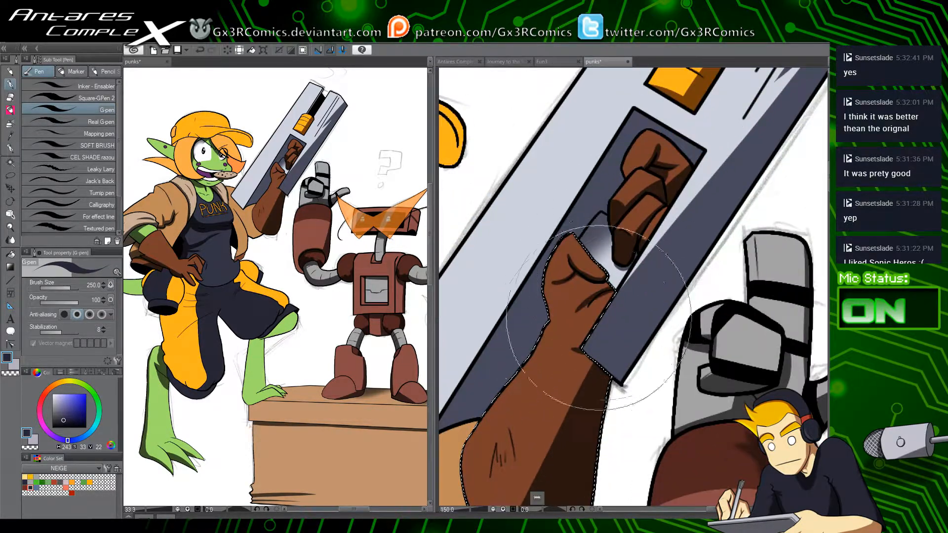
scroll(617, 306, "up", 1)
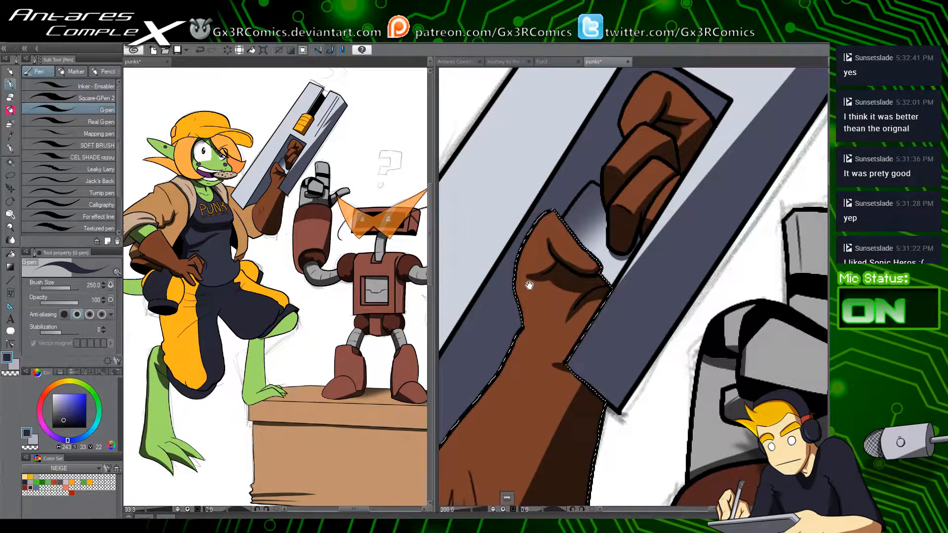
left_click_drag(529, 395, 637, 295)
left_click_drag(484, 440, 589, 307)
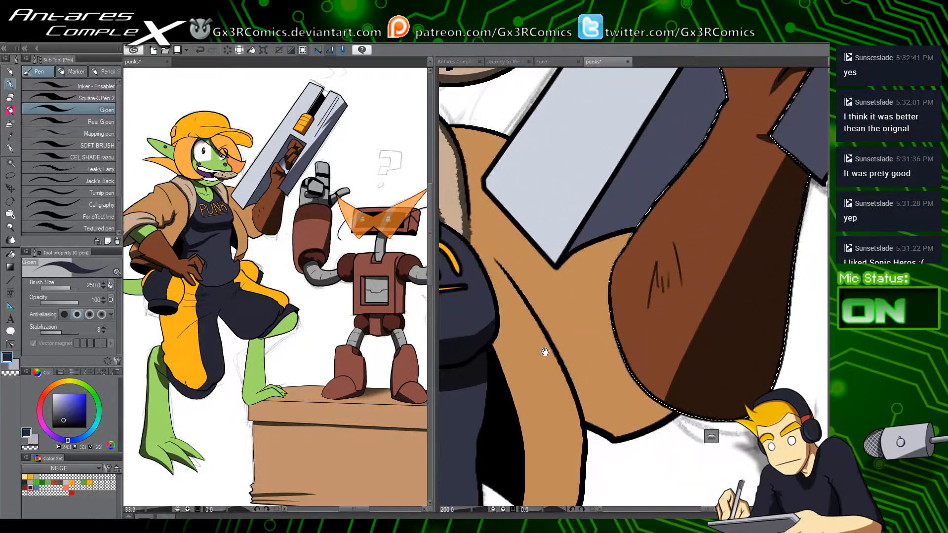
key("ctrl+d")
Step: Shade the underside of the tan jacket sleeve behind the gun arm with the G-pen, trimming the shadow with transparent colour
mouse_move(513, 256)
left_mouse_down()
mouse_move(506, 184)
mouse_move(582, 333)
mouse_move(602, 346)
mouse_move(656, 343)
left_mouse_up()
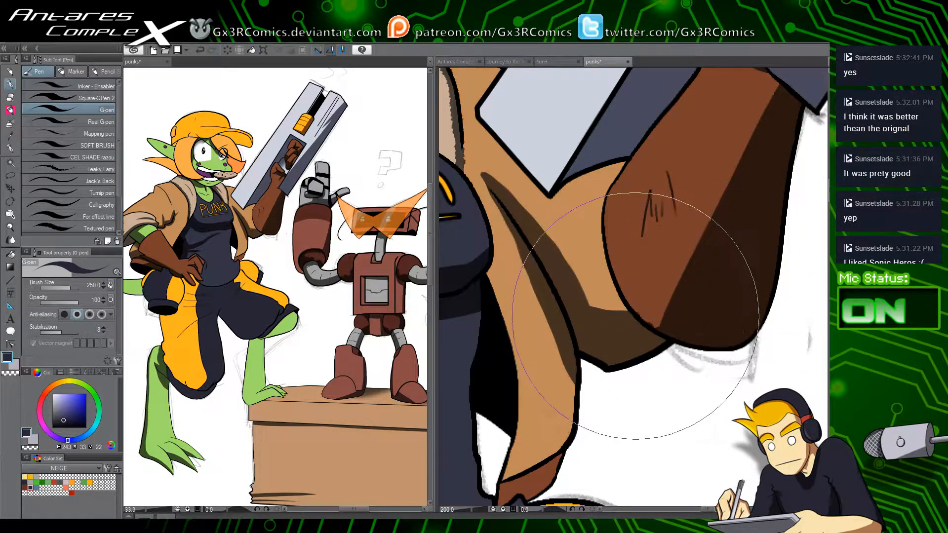
key("c")
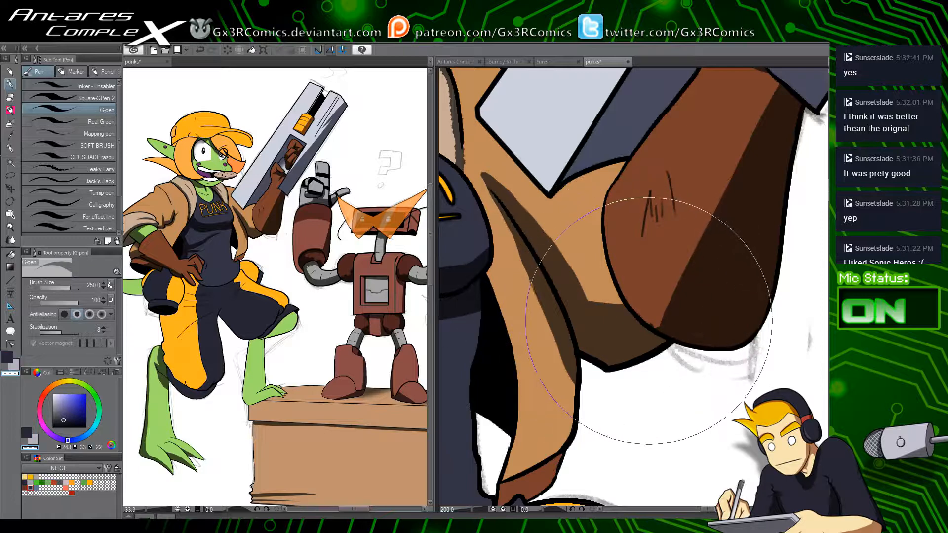
key("c")
mouse_move(597, 294)
left_mouse_down()
mouse_move(619, 288)
mouse_move(585, 290)
mouse_move(634, 292)
mouse_move(573, 289)
mouse_move(648, 280)
mouse_move(625, 276)
mouse_move(630, 297)
left_mouse_up()
key("c")
Step: Select the tan jacket, add G-pen shadows along the glove's edge and sleeve folds below the gun, and clear the selection
left_click_drag(588, 249, 652, 379)
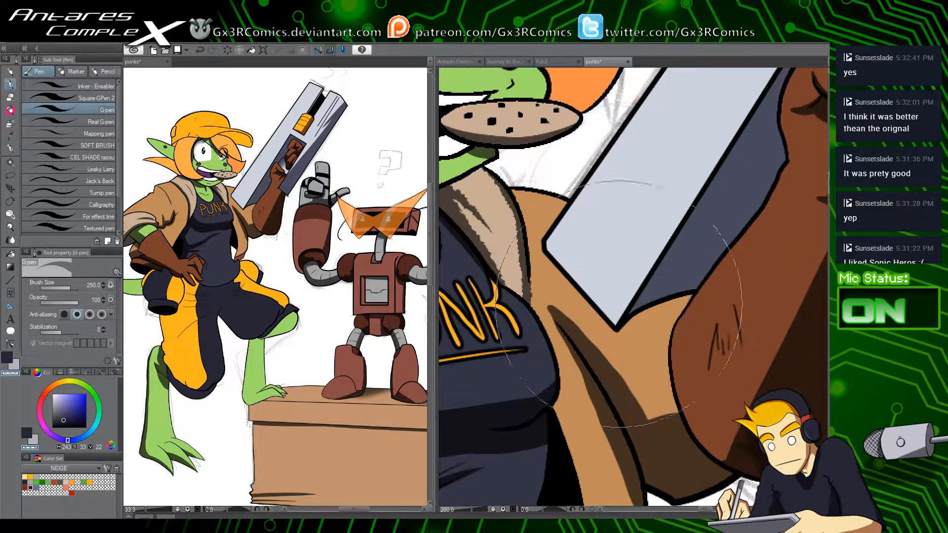
key("w")
left_click(699, 285)
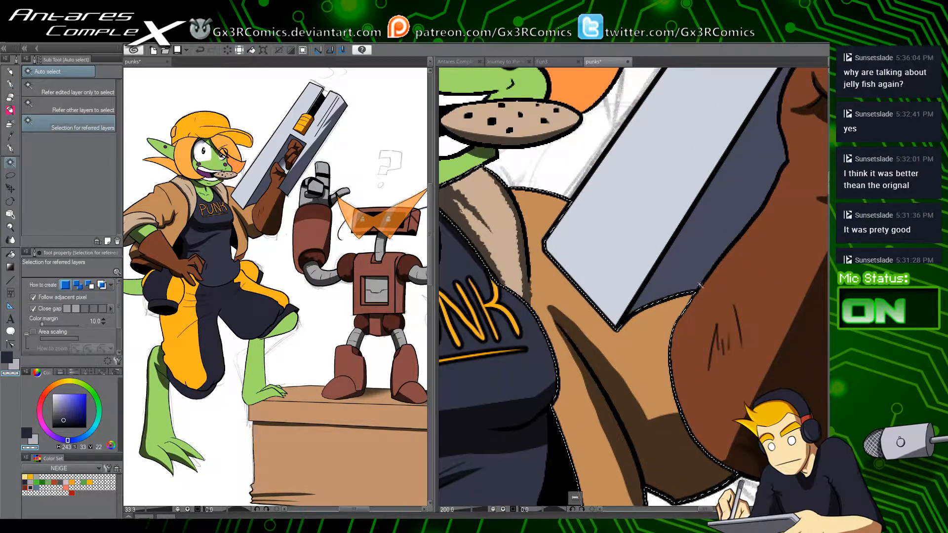
key("p")
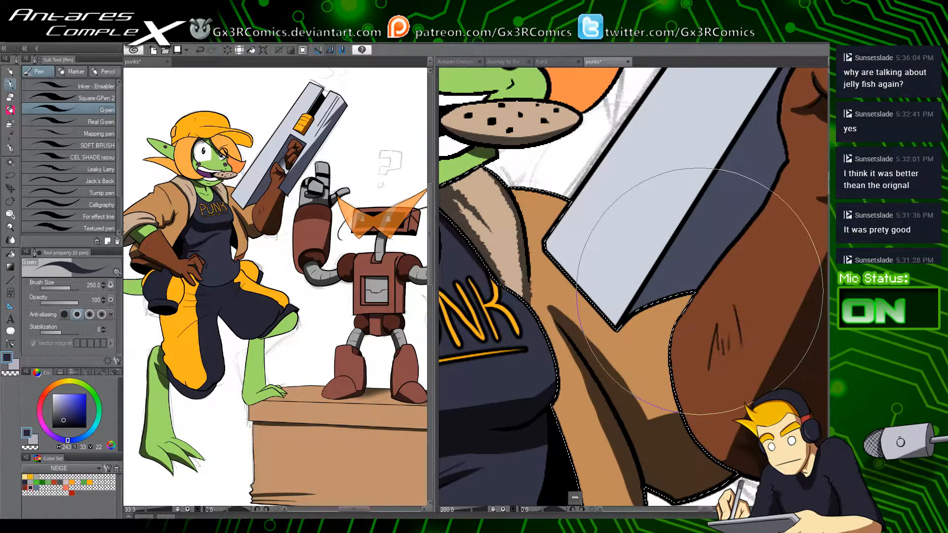
mouse_move(677, 309)
left_mouse_down()
mouse_move(695, 307)
mouse_move(698, 412)
mouse_move(679, 410)
mouse_move(661, 347)
mouse_move(698, 375)
left_mouse_up()
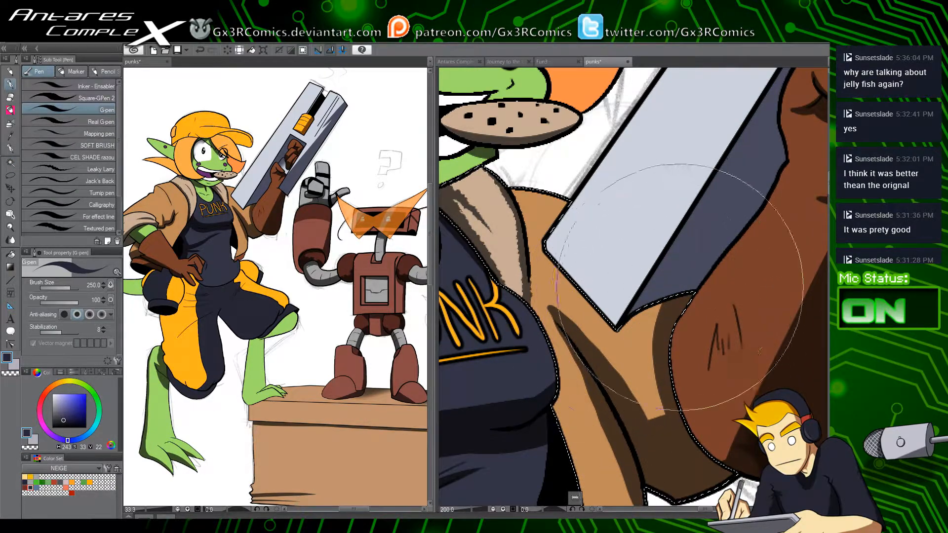
mouse_move(674, 291)
left_mouse_down()
mouse_move(651, 357)
mouse_move(686, 398)
left_mouse_up()
left_click_drag(643, 312, 629, 358)
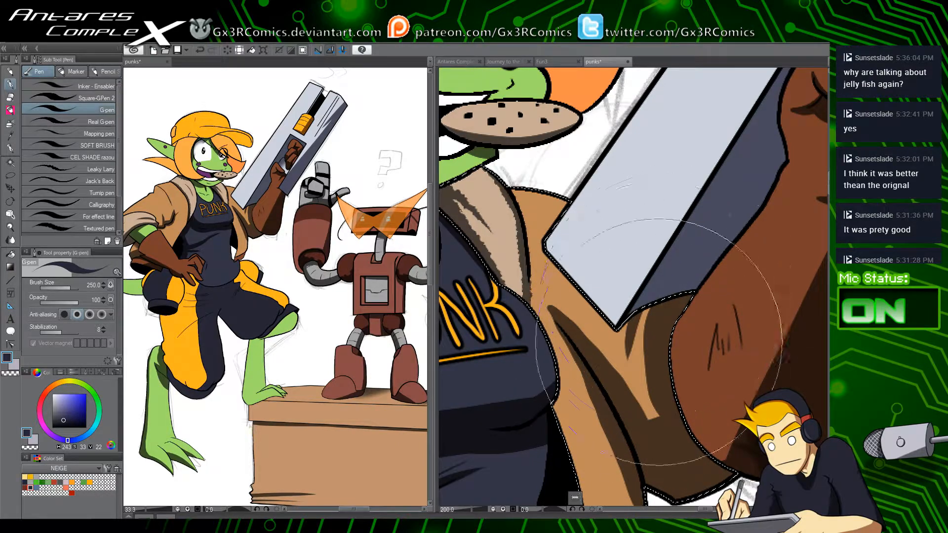
left_click_drag(564, 306, 592, 335)
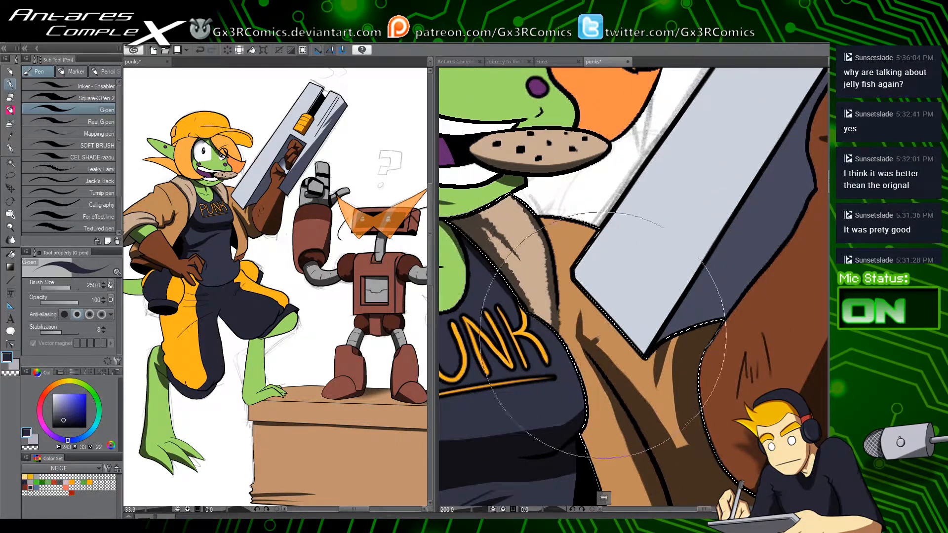
left_click_drag(537, 319, 637, 416)
left_click_drag(544, 357, 551, 449)
key("ctrl+d")
Step: Select the jacket on the hand-on-hip side and shade beneath its elbow fold with the G-pen
left_click_drag(552, 414, 597, 411)
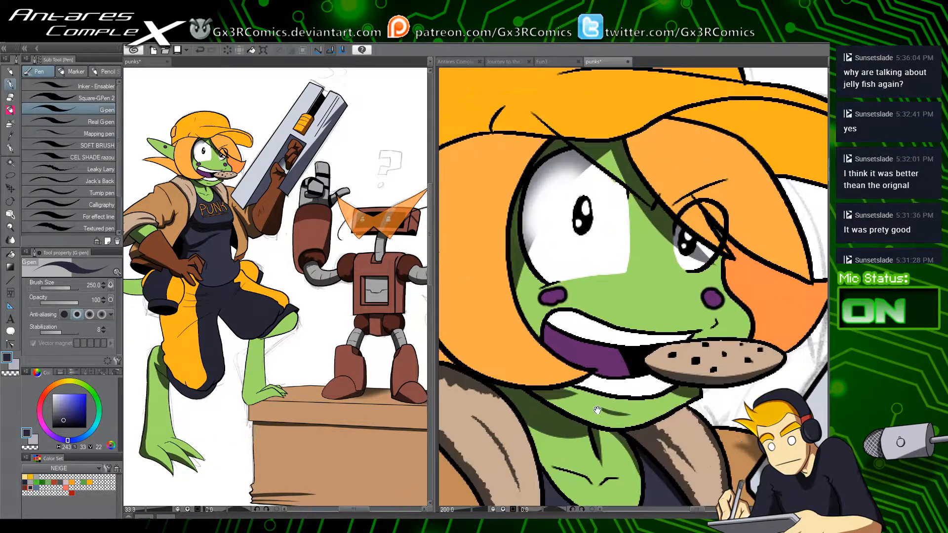
left_click_drag(565, 362, 657, 94)
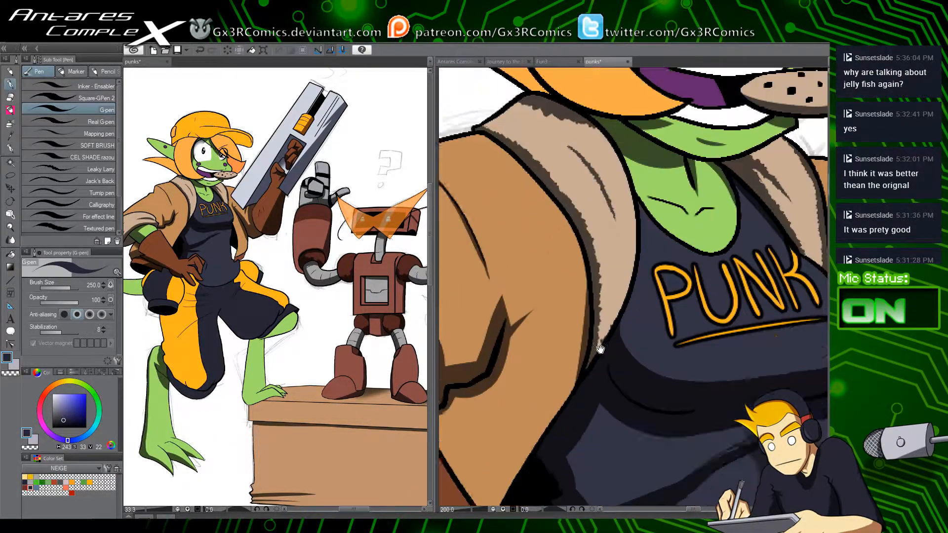
left_click_drag(526, 480, 582, 329)
key("w")
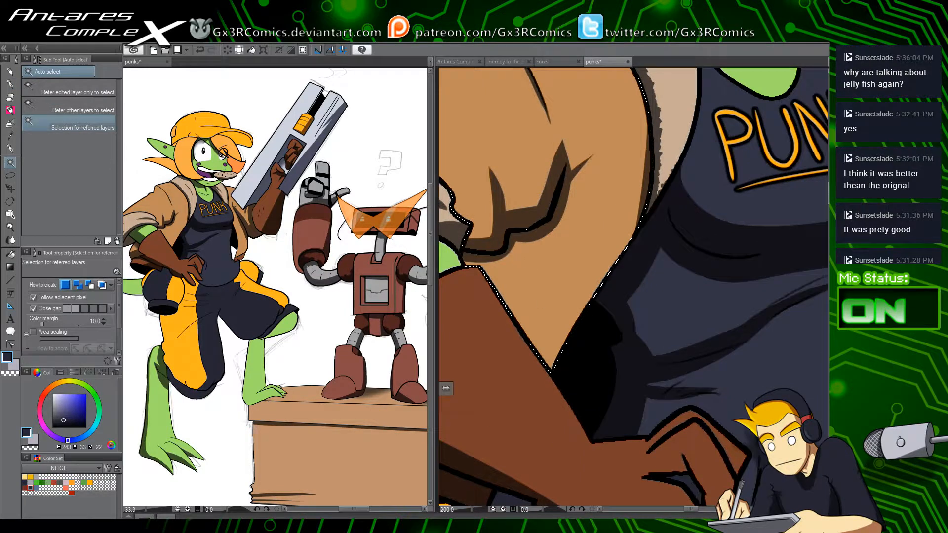
key("p")
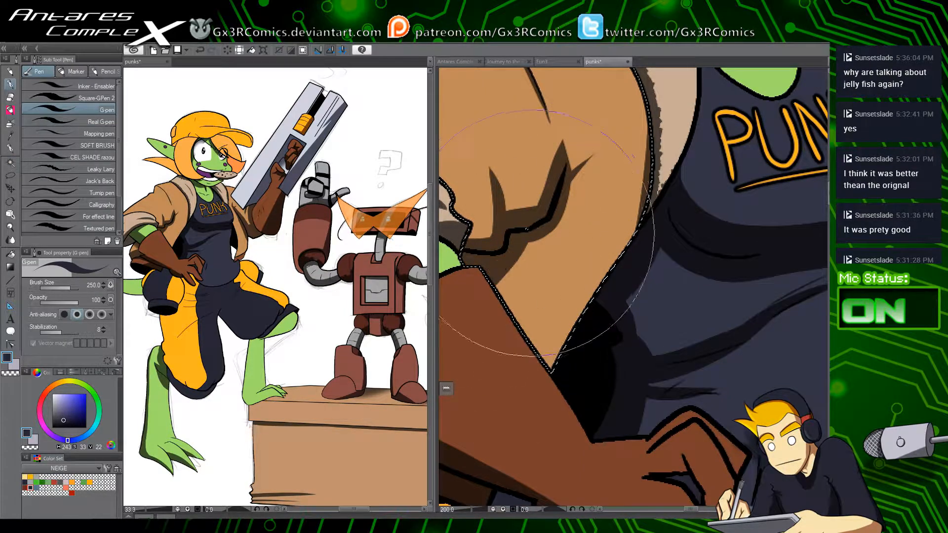
mouse_move(531, 233)
left_mouse_down()
mouse_move(483, 295)
mouse_move(491, 335)
mouse_move(487, 327)
mouse_move(563, 270)
left_mouse_up()
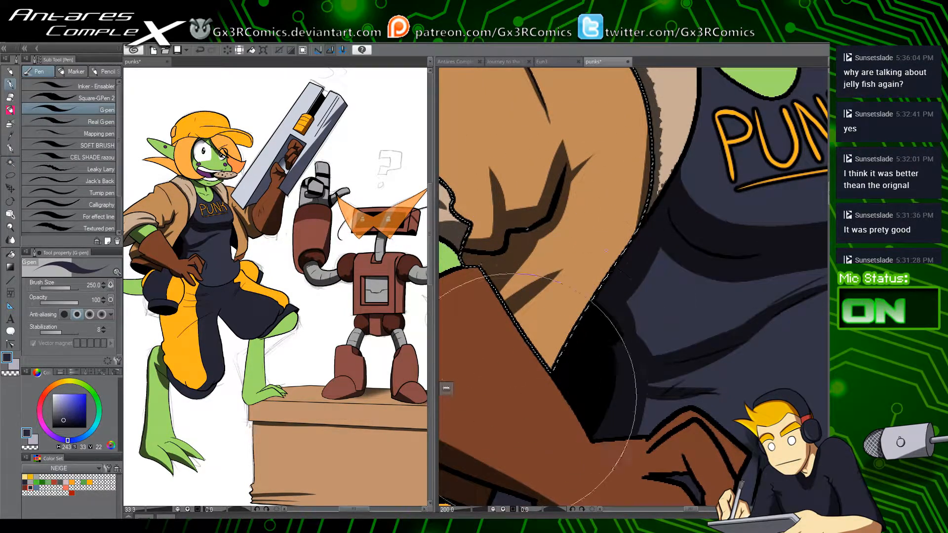
Step: Select the green tail with Auto select and shade its lower edge with the G-pen
scroll(524, 369, "down", 2)
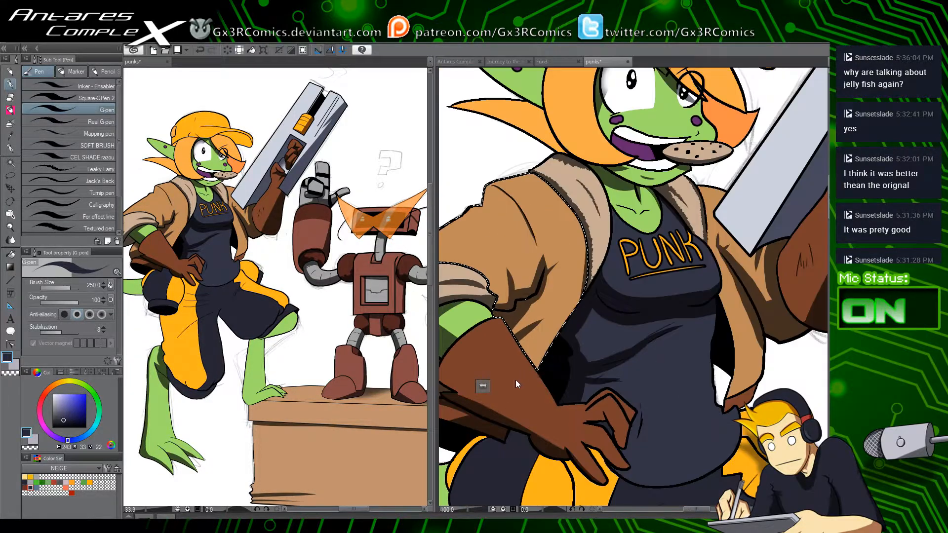
left_click_drag(543, 415, 580, 356)
left_click_drag(551, 434, 651, 395)
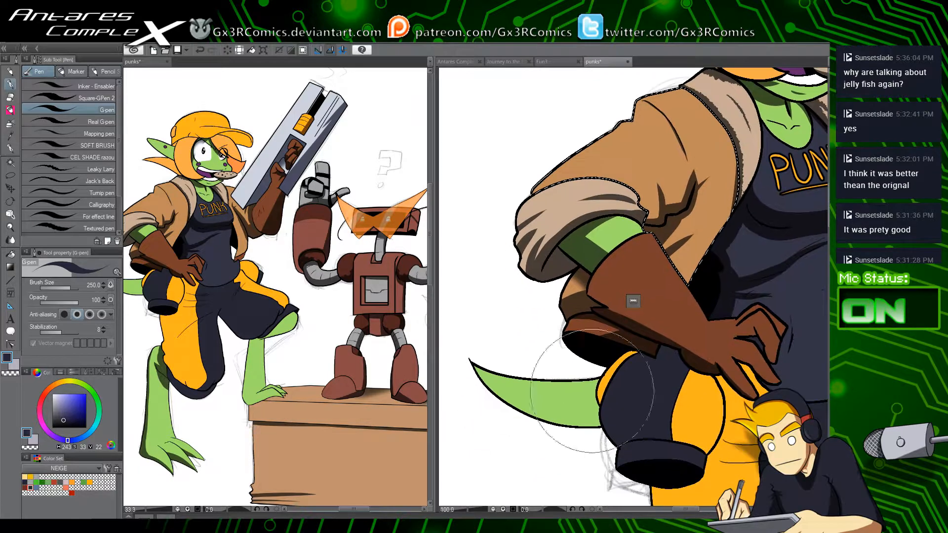
key("w")
left_click(570, 413)
key("p")
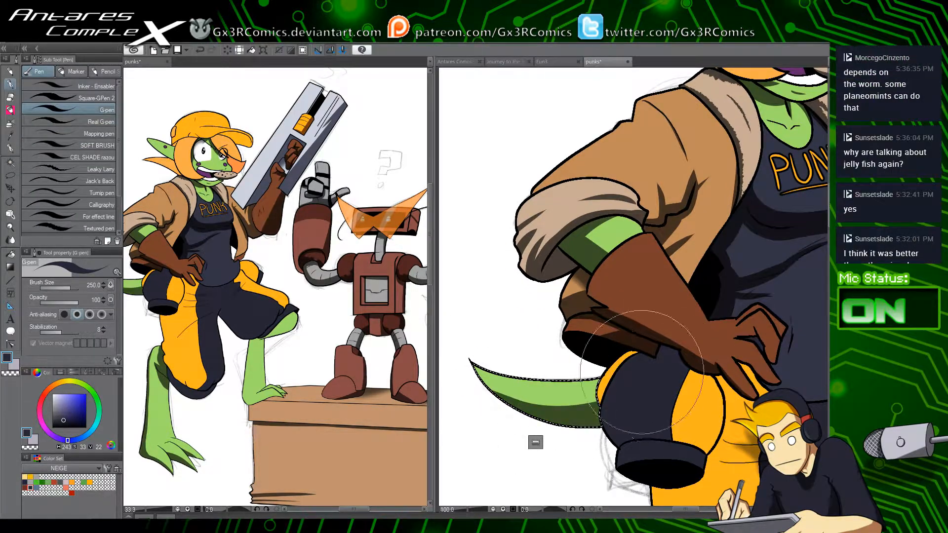
left_click_drag(641, 372, 543, 390)
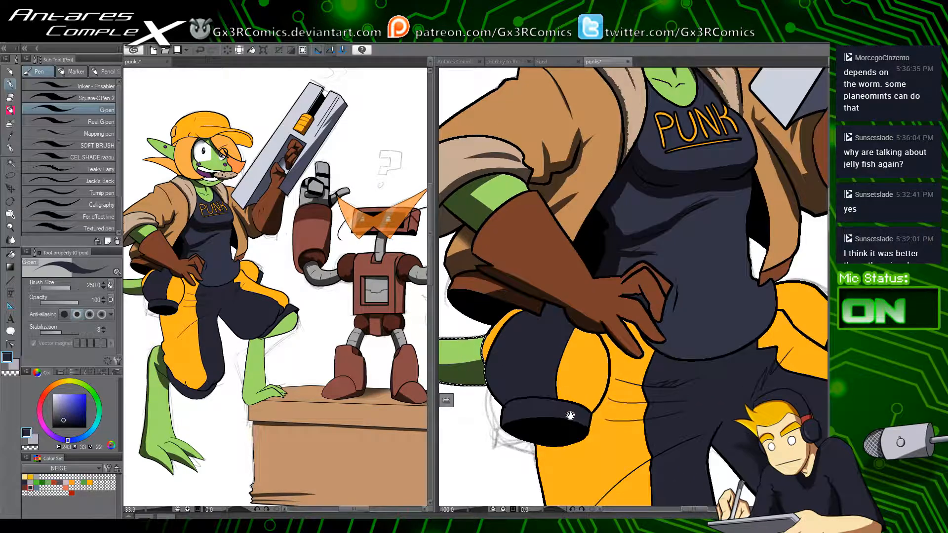
Step: Select the bulging trouser leg below the hip hand and shade above its cuff with the G-pen, then work on the narrow yellow strip beside it
key("w")
left_click(576, 395)
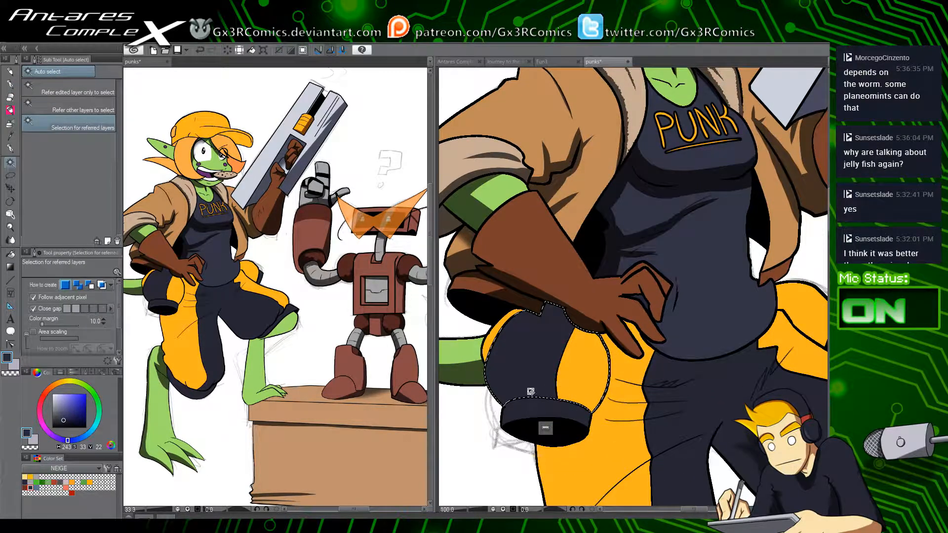
key("p")
left_click_drag(500, 401, 584, 414)
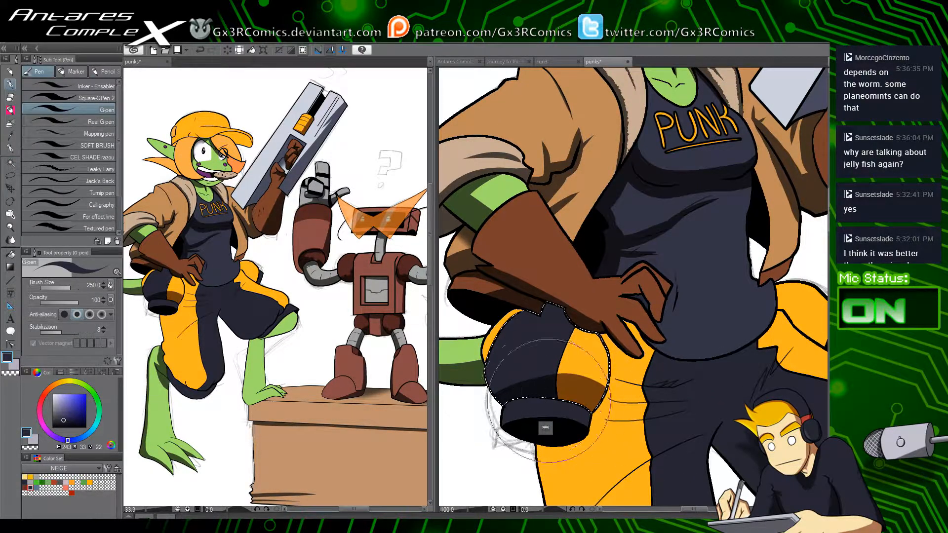
key("w")
left_click(502, 323)
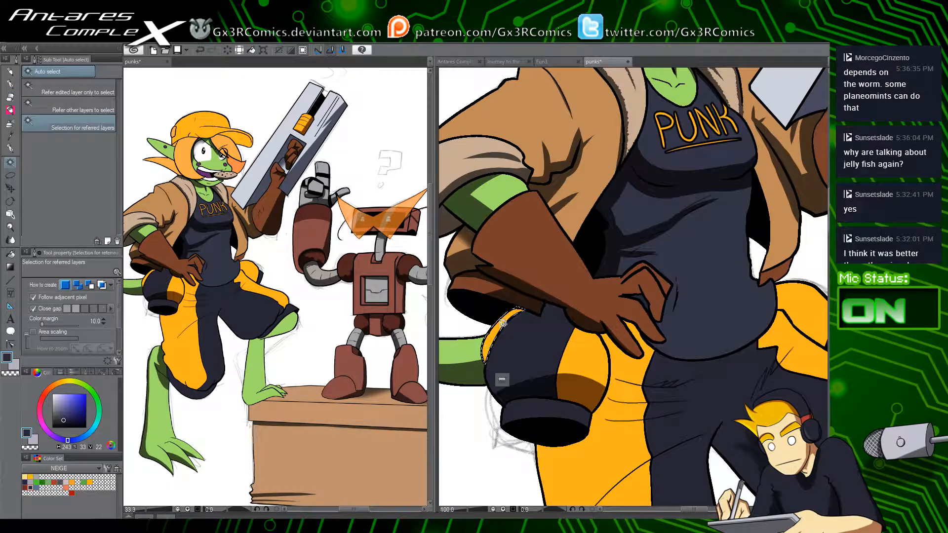
key("p")
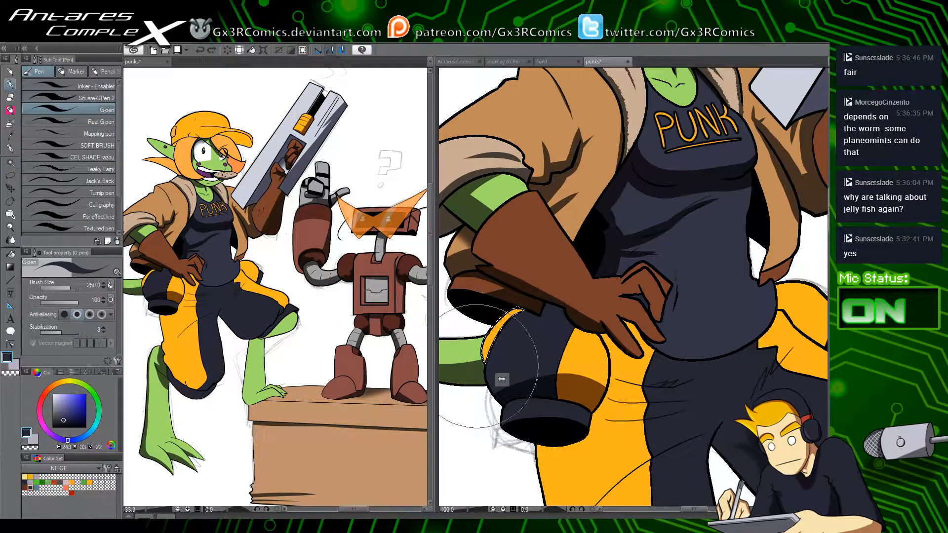
key("ctrl+d")
Step: Select the cuff band of the bulging trouser leg with Auto select and shade it with the G-pen
key("space")
key("w")
left_click(562, 339)
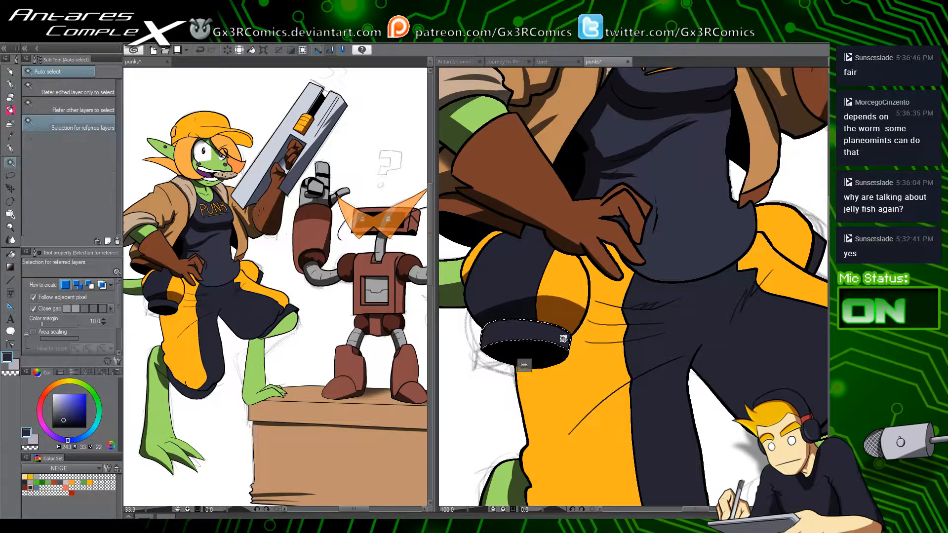
key("p")
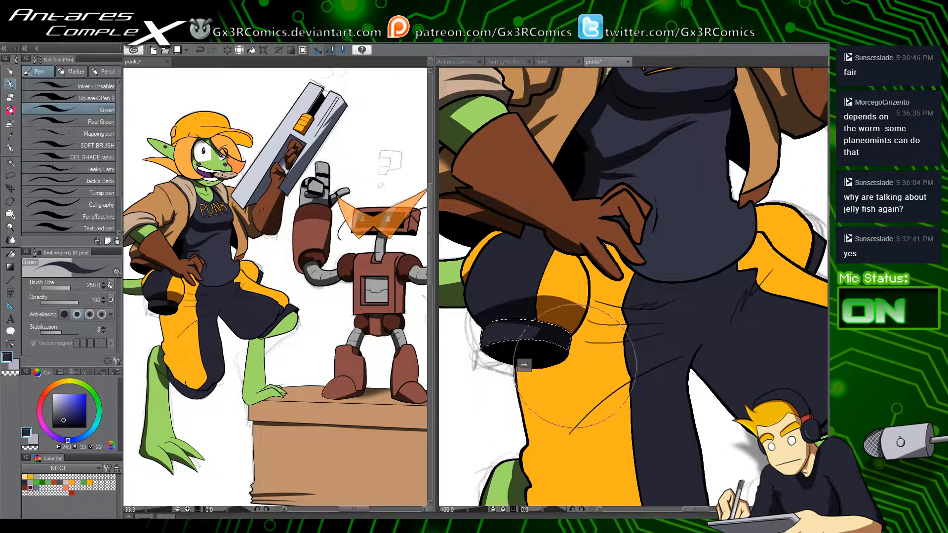
Step: Select the yellow panel of the standing trouser leg and shade along the bulging leg and cuff up to the glove's fingers with the G-pen
left_click_drag(582, 388, 542, 348)
key("w")
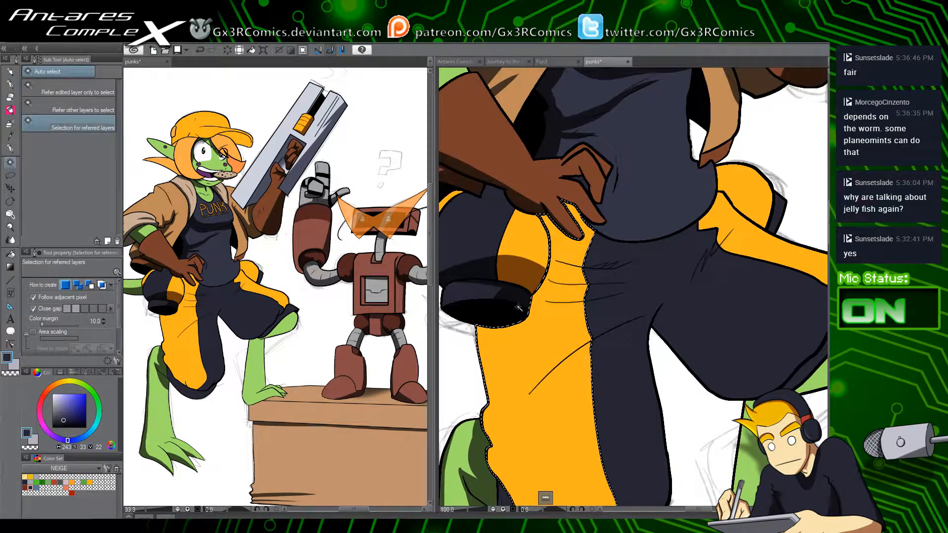
left_click(533, 336)
key("p")
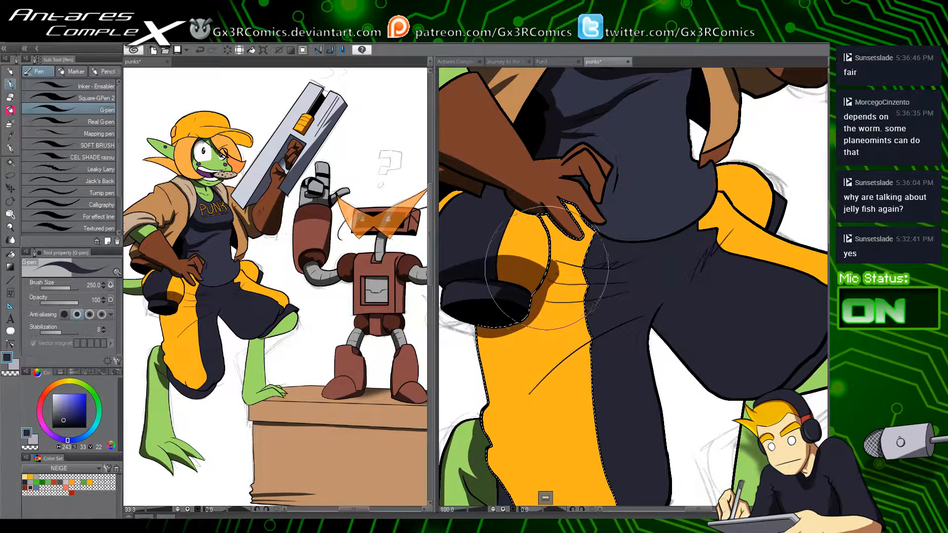
left_click_drag(546, 266, 557, 221)
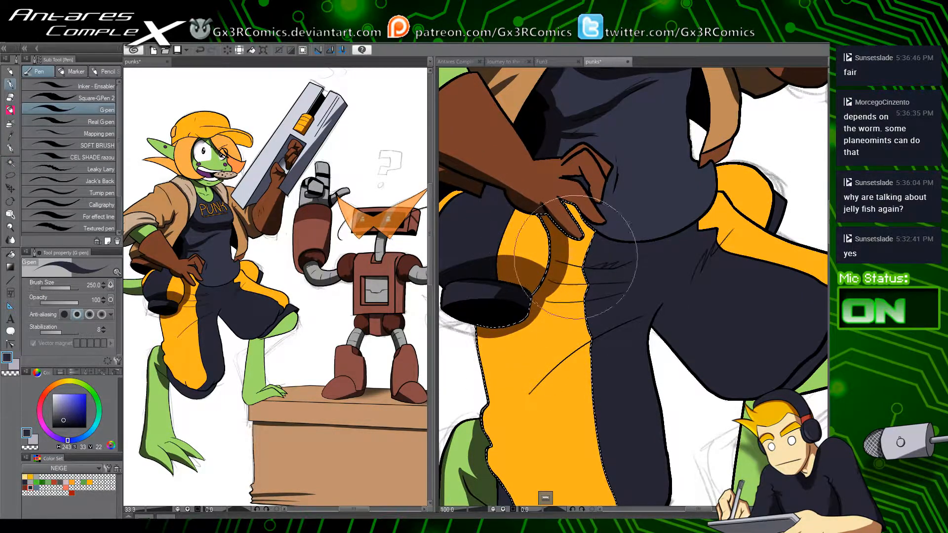
Step: Add the dark trouser panel to the selection and shade the hip folds and diagonal thigh crease with the G-pen, trimming with transparent colour
key("w")
left_click(603, 265, "shift")
key("p")
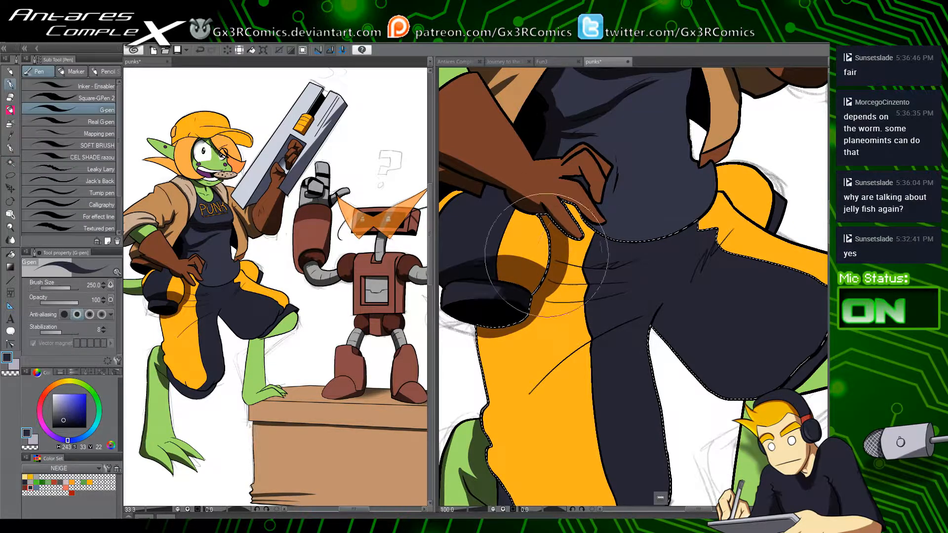
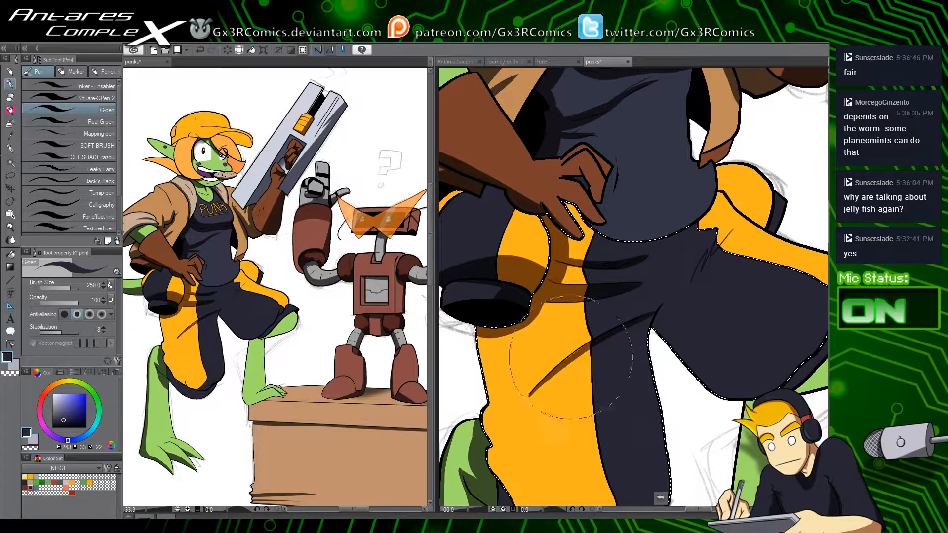
key("c")
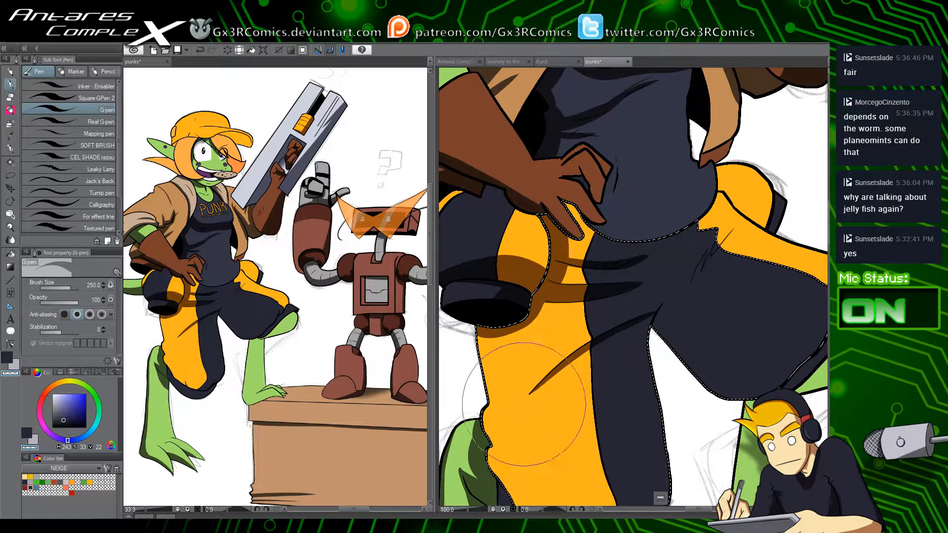
key("c")
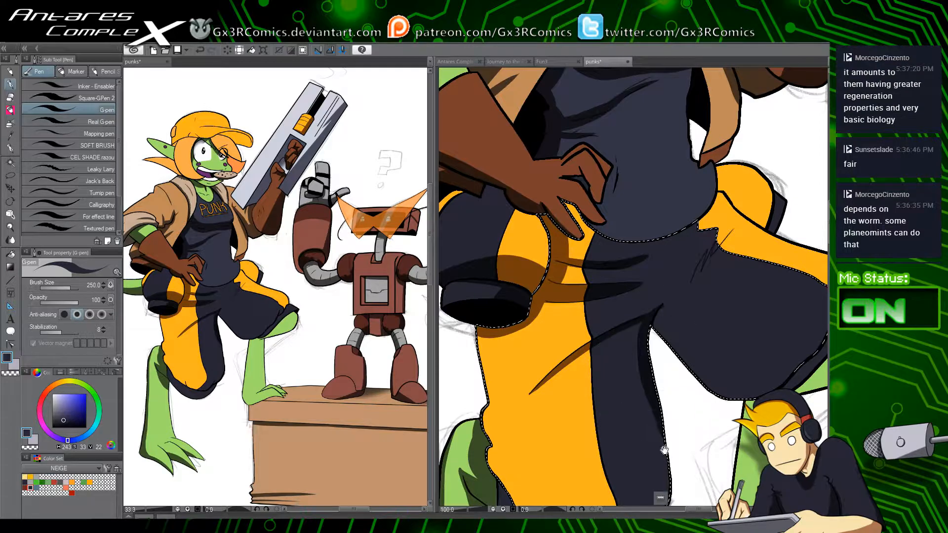
Step: Shade the standing trouser leg's inner edge and the small folds around its lower end with the G-pen
mouse_move(660, 450)
left_mouse_down()
mouse_move(645, 362)
mouse_move(630, 411)
left_mouse_up()
left_click_drag(586, 465, 654, 392)
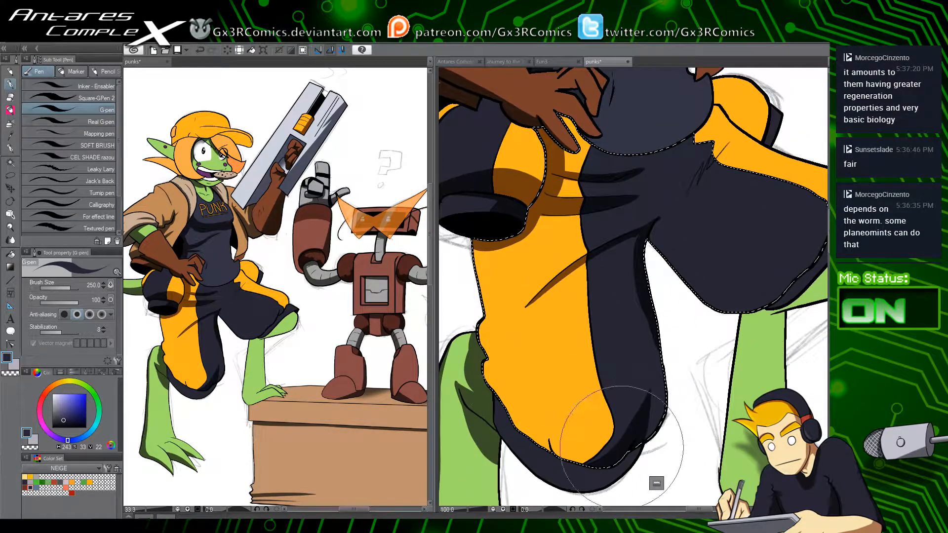
left_click_drag(659, 425, 645, 296)
mouse_move(647, 329)
left_mouse_down()
mouse_move(638, 289)
mouse_move(653, 395)
mouse_move(600, 482)
left_mouse_up()
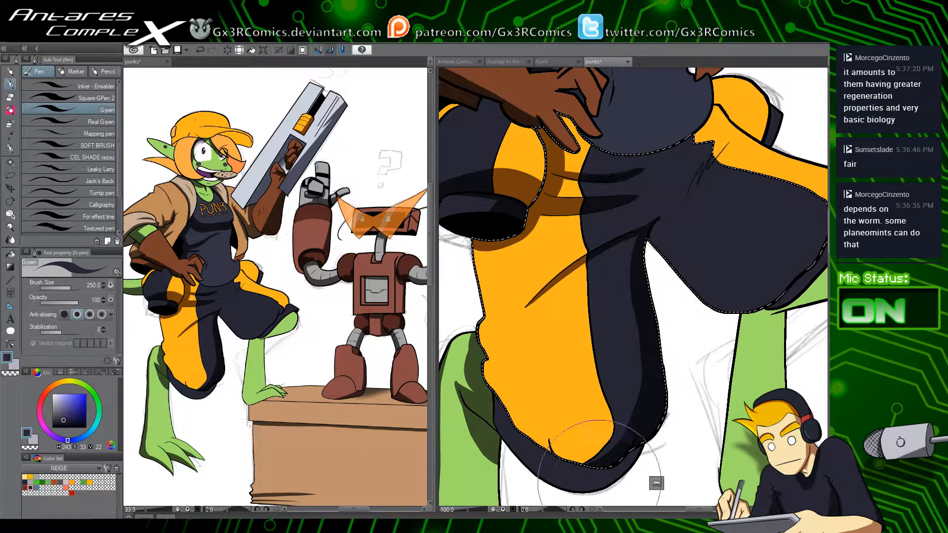
mouse_move(619, 433)
left_mouse_down()
mouse_move(633, 366)
mouse_move(585, 391)
left_mouse_up()
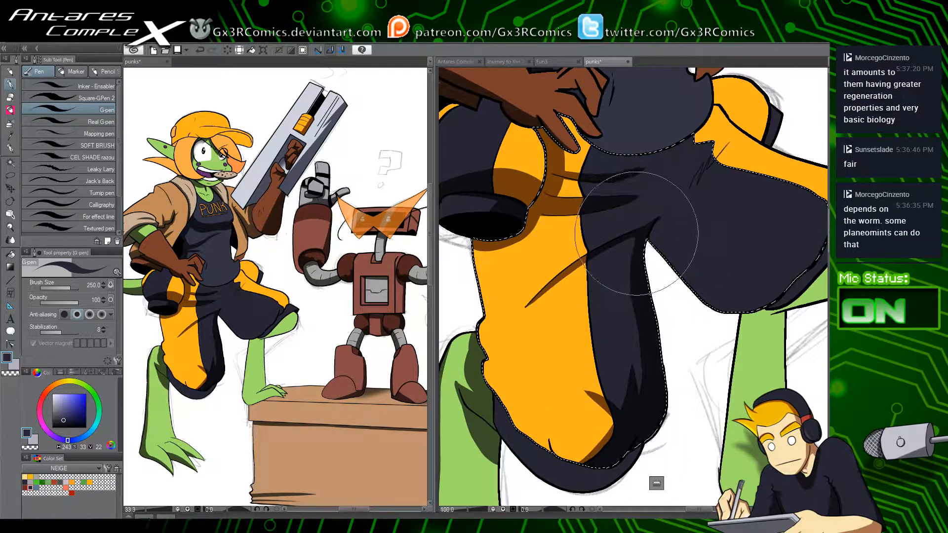
mouse_move(556, 455)
left_mouse_down()
mouse_move(548, 425)
mouse_move(568, 375)
mouse_move(553, 469)
mouse_move(499, 375)
mouse_move(543, 395)
mouse_move(502, 437)
left_mouse_up()
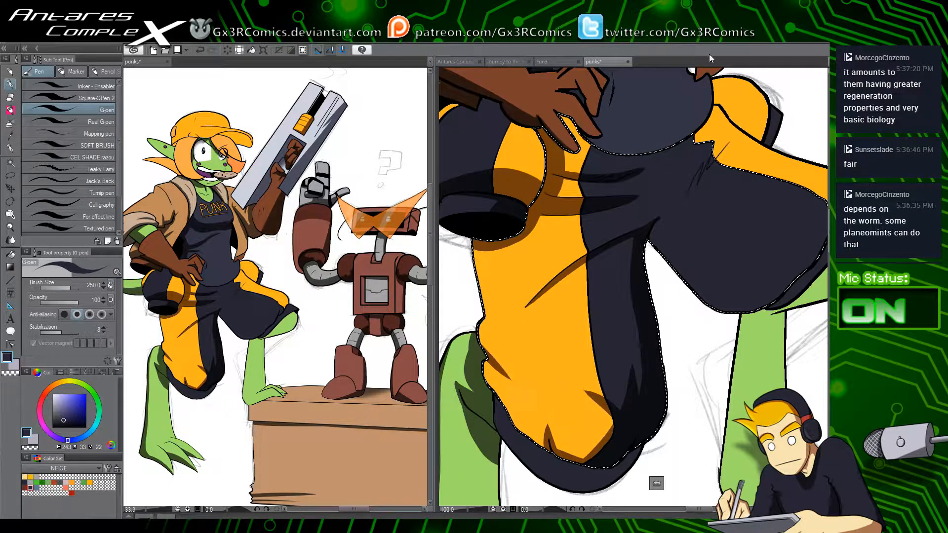
Step: Add the raised leg's yellow stripe to the selection and shade the folds where it meets the waist, trimming with transparent colour
left_click_drag(666, 142, 598, 215)
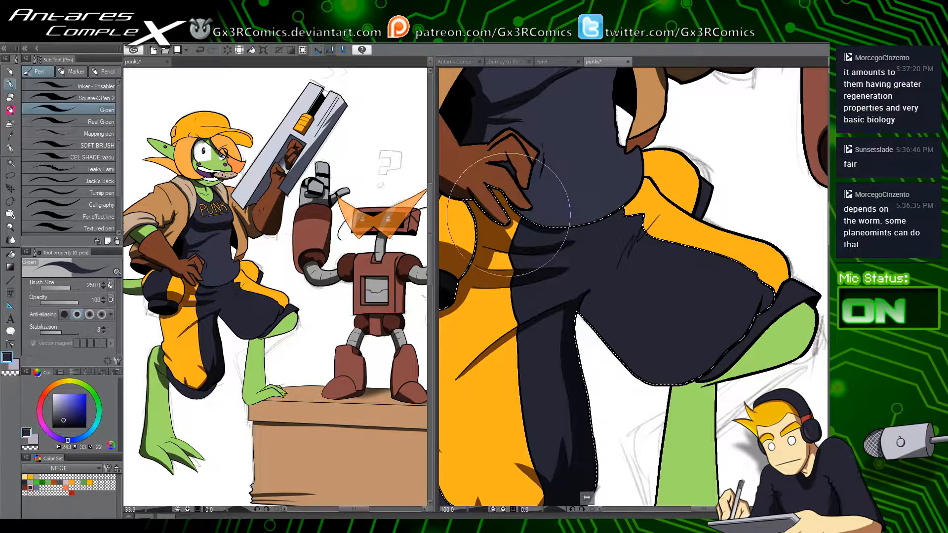
left_click_drag(636, 244, 594, 282)
key("w")
left_click(623, 259)
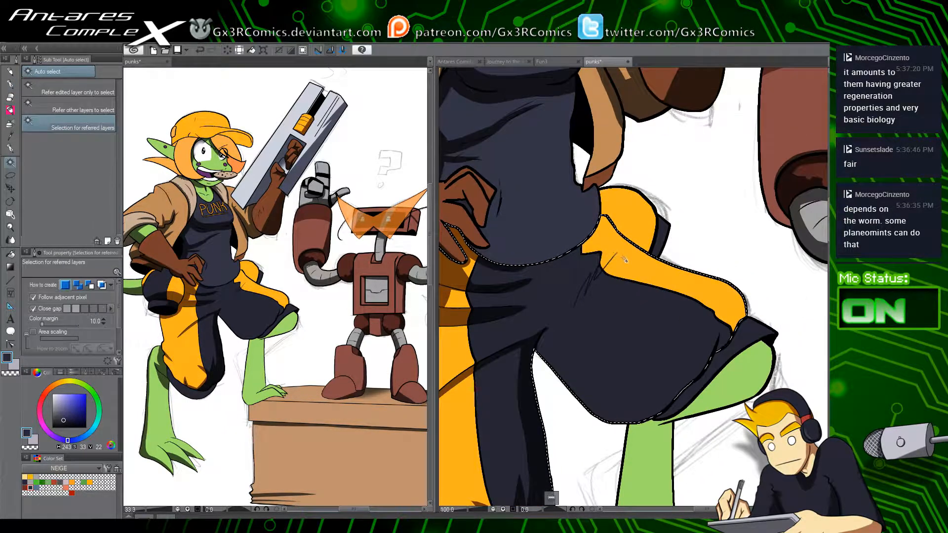
key("p")
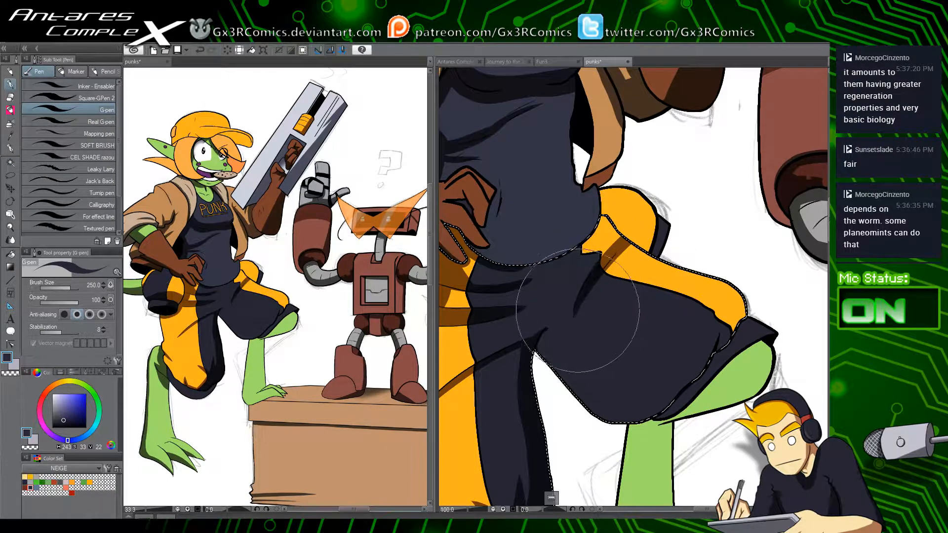
key("c")
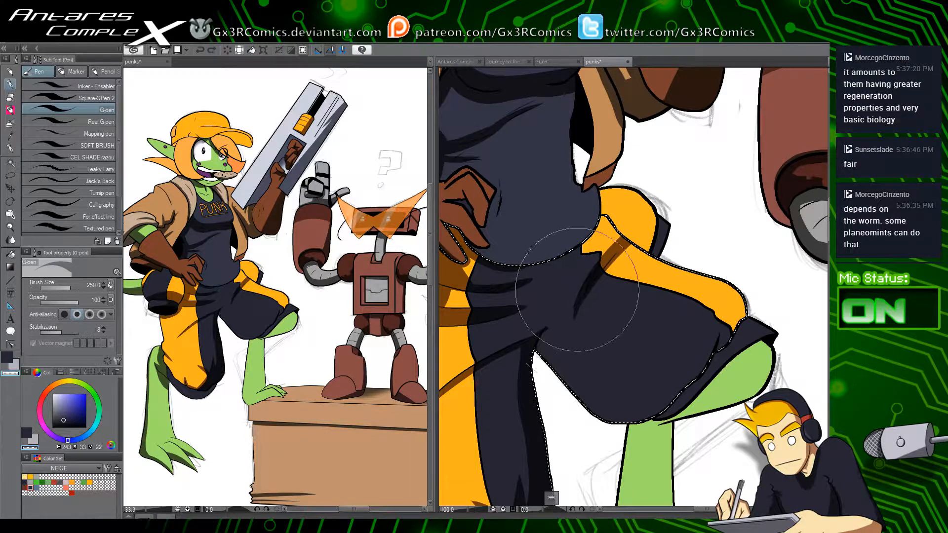
key("c")
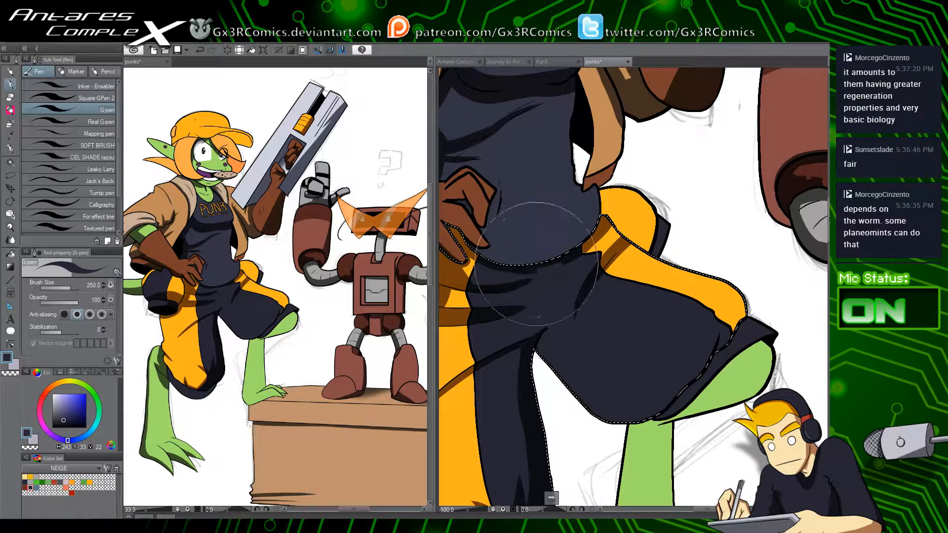
Step: Shade the underside of the raised thigh and the folds above its cuff with the G-pen, redoing the stroke near the knee
left_click_drag(627, 236, 540, 304)
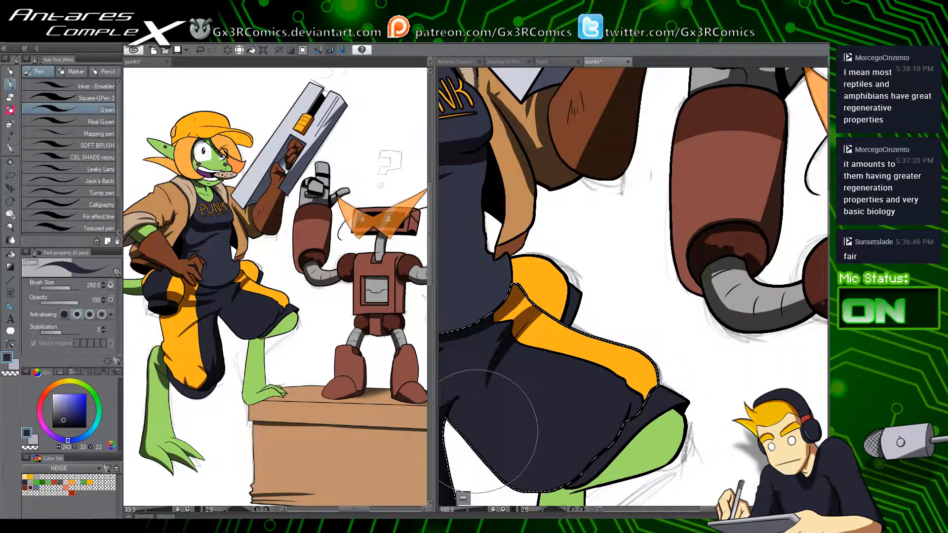
mouse_move(487, 430)
left_mouse_down()
mouse_move(525, 347)
mouse_move(555, 405)
mouse_move(606, 422)
left_mouse_up()
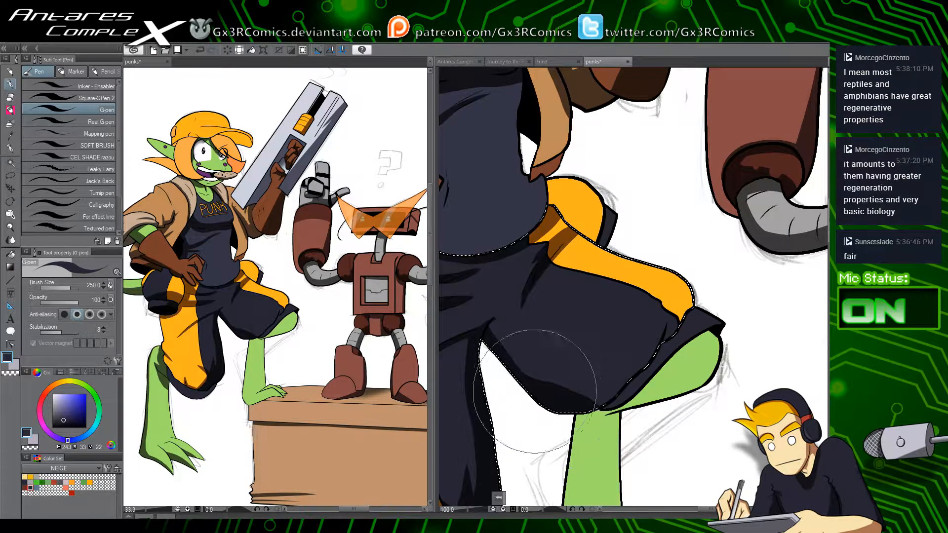
mouse_move(535, 391)
left_mouse_down()
mouse_move(504, 356)
mouse_move(515, 372)
mouse_move(666, 380)
mouse_move(565, 383)
mouse_move(572, 393)
mouse_move(643, 364)
left_mouse_up()
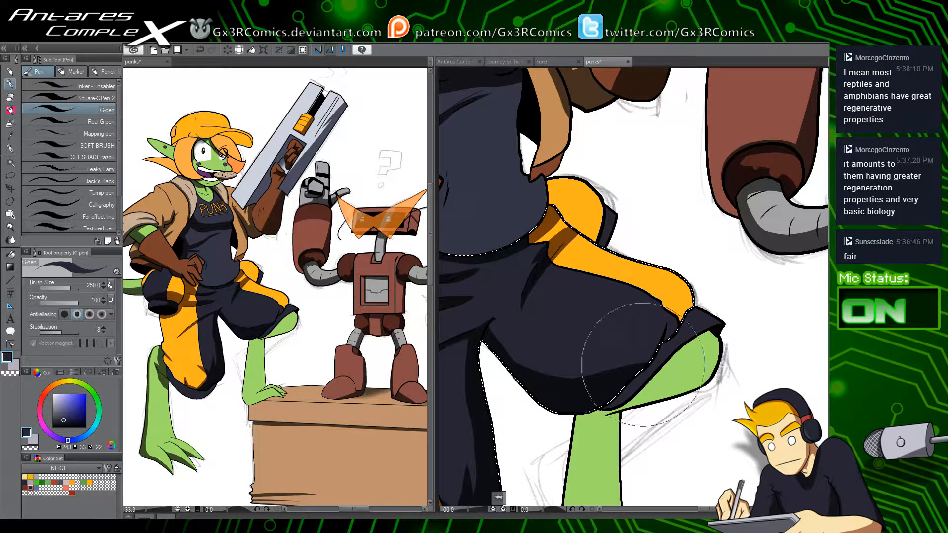
key("ctrl+z")
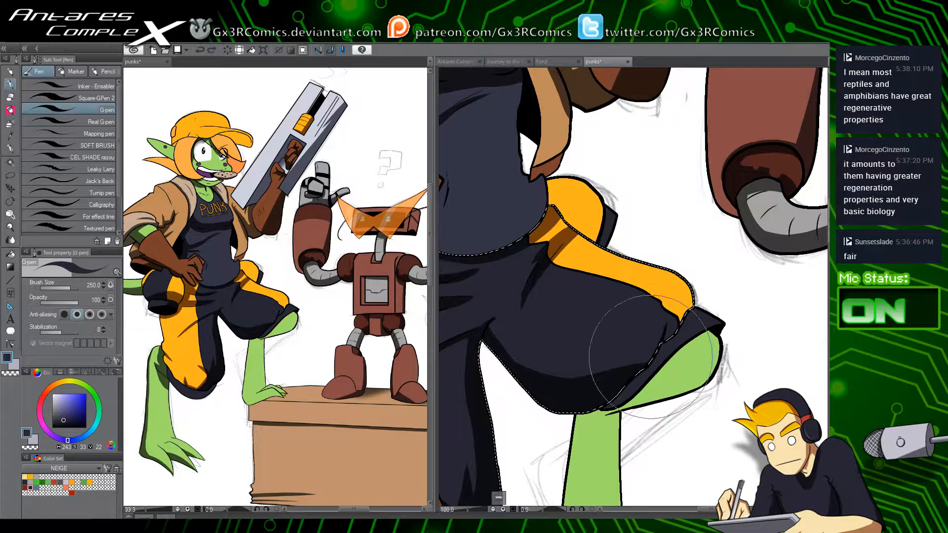
left_click_drag(608, 377, 671, 301)
left_click_drag(653, 341, 696, 299)
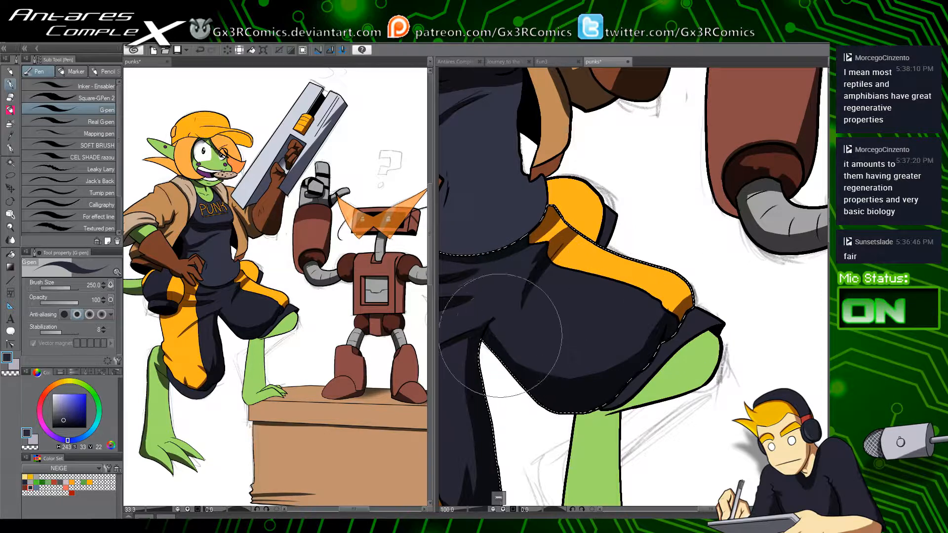
left_click_drag(494, 324, 617, 405)
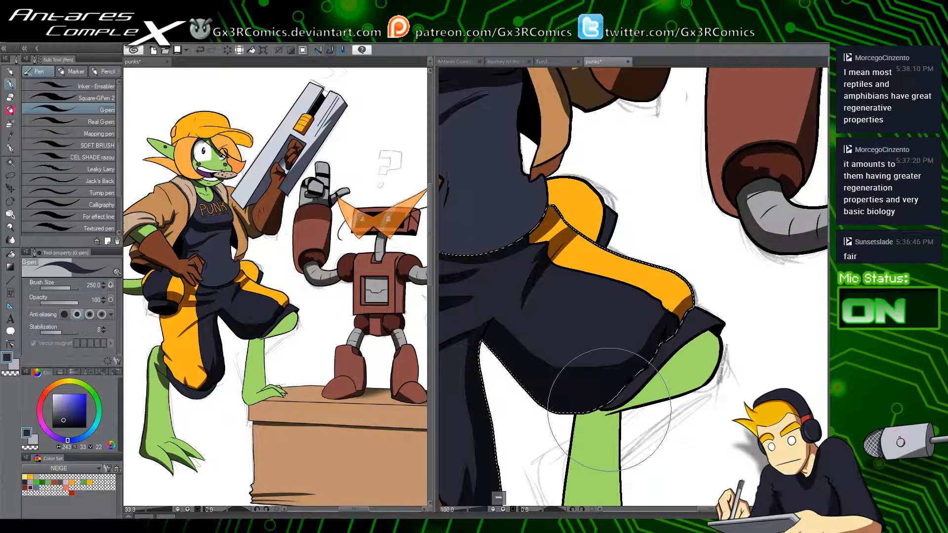
Step: Select the raised trouser leg's cuff, shade it with the G-pen, and clear the selection
key("w")
left_click(656, 361)
key("p")
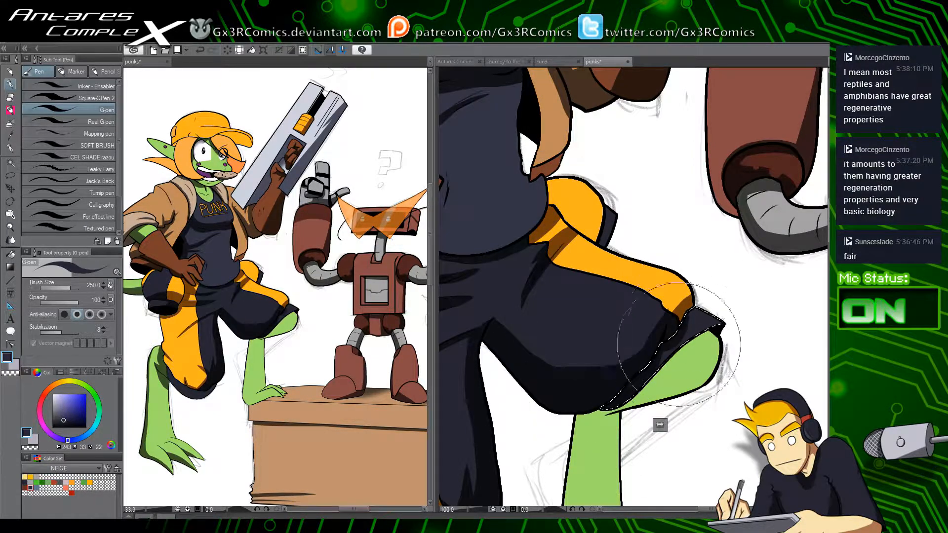
key("ctrl+d")
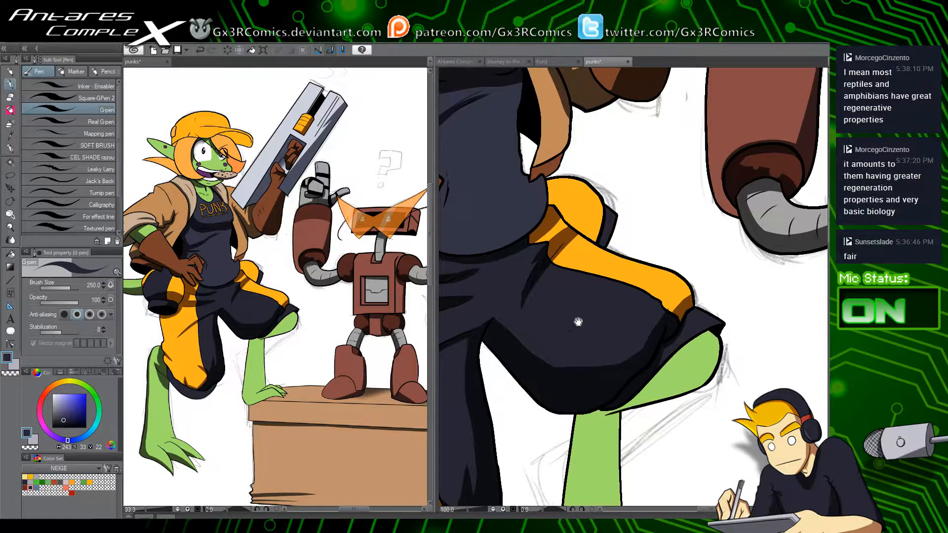
mouse_move(578, 322)
left_mouse_down()
mouse_move(626, 328)
mouse_move(573, 336)
left_mouse_up()
key("w")
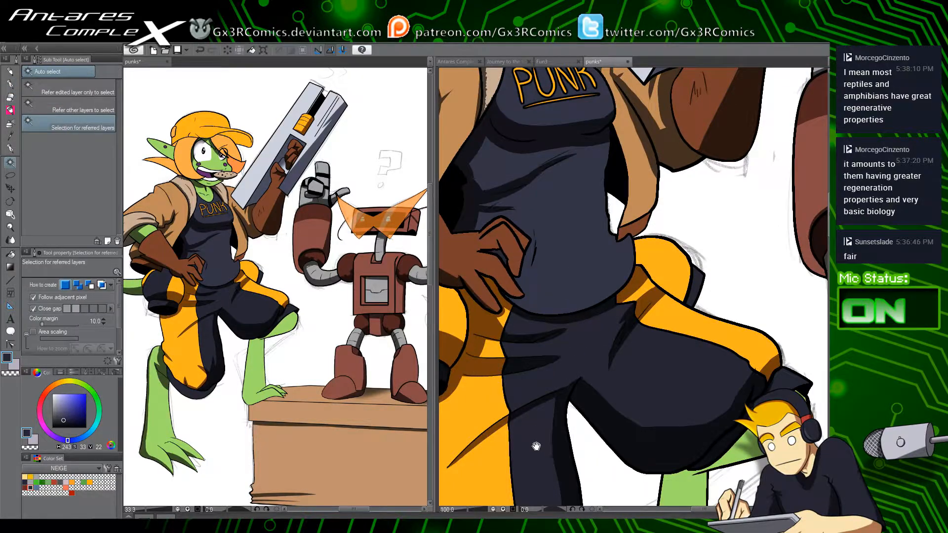
Step: Select the dark trouser trim below the frog character's bent knee and paint its shadow with the G-pen, leaving lighter streaks
left_click_drag(536, 446, 564, 382)
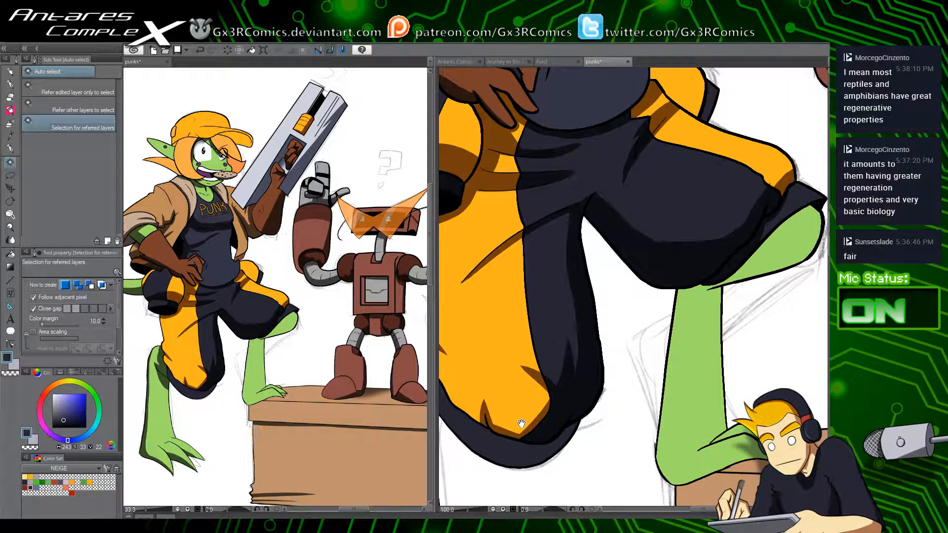
left_click_drag(489, 420, 613, 349)
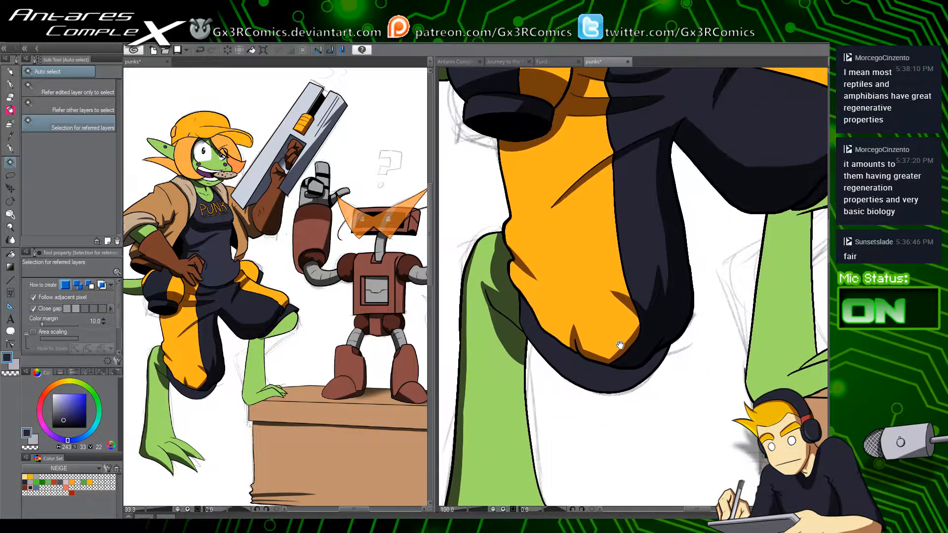
left_click(620, 383)
key("p")
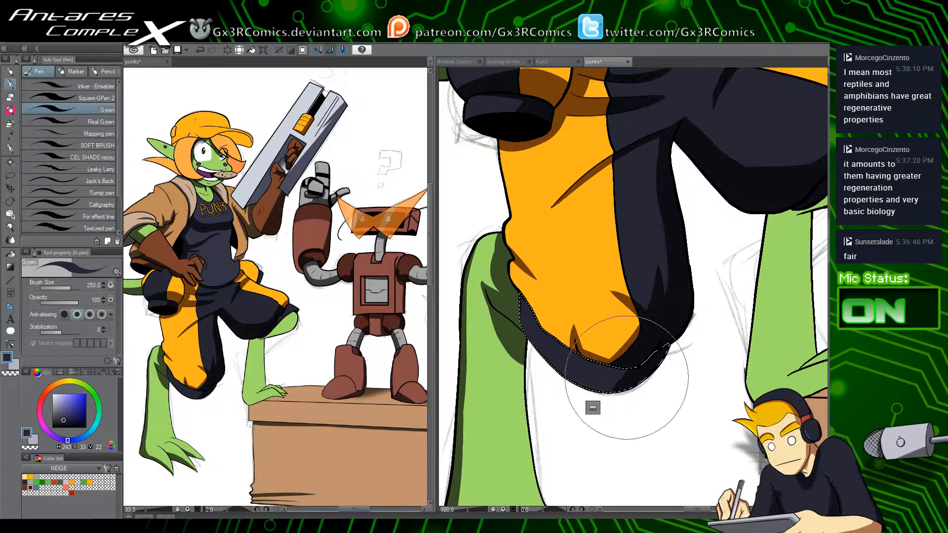
left_click_drag(635, 319, 496, 452)
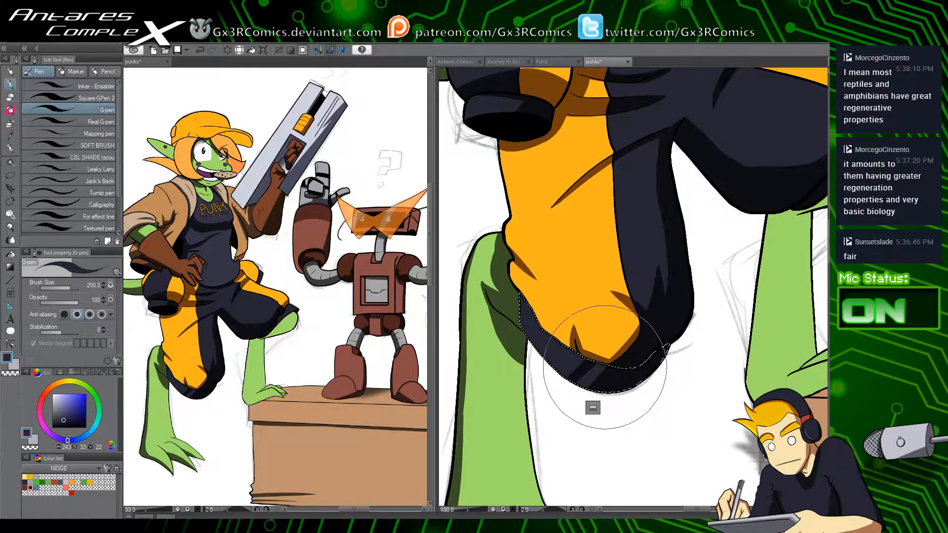
left_click_drag(617, 338, 543, 422)
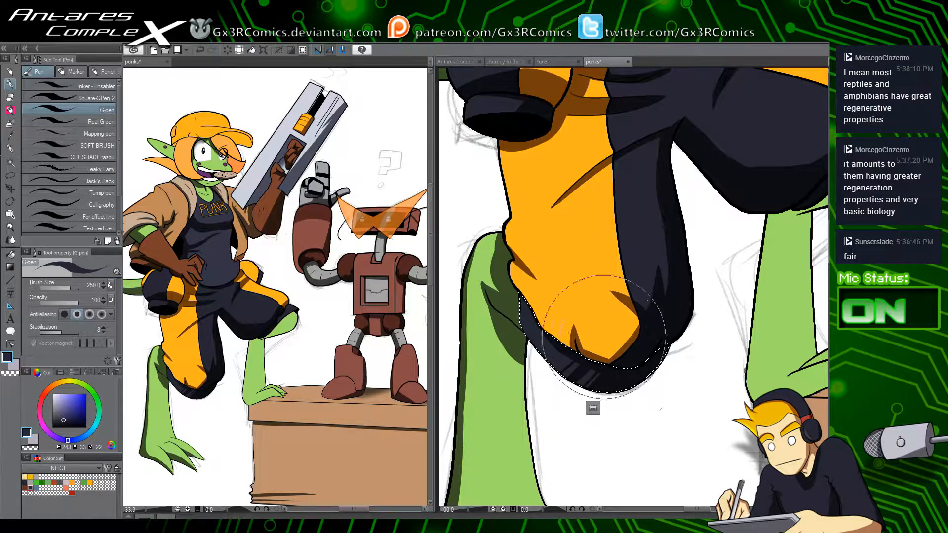
left_click_drag(552, 332, 619, 227)
left_click_drag(620, 336, 568, 328)
Step: Select the hanging green leg and paint a G-pen shadow along its inner edge below the knee, undoing unsatisfactory strokes
key("w")
left_click(556, 383)
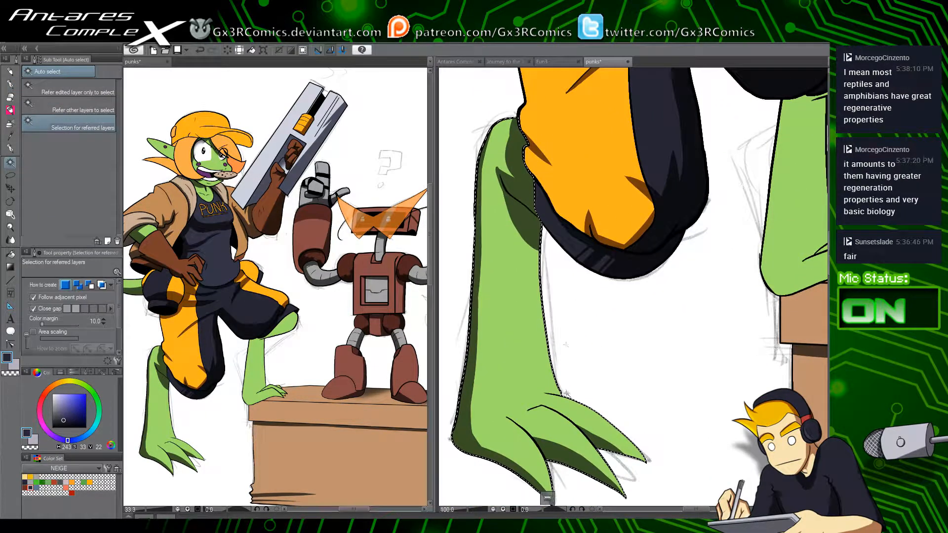
key("p")
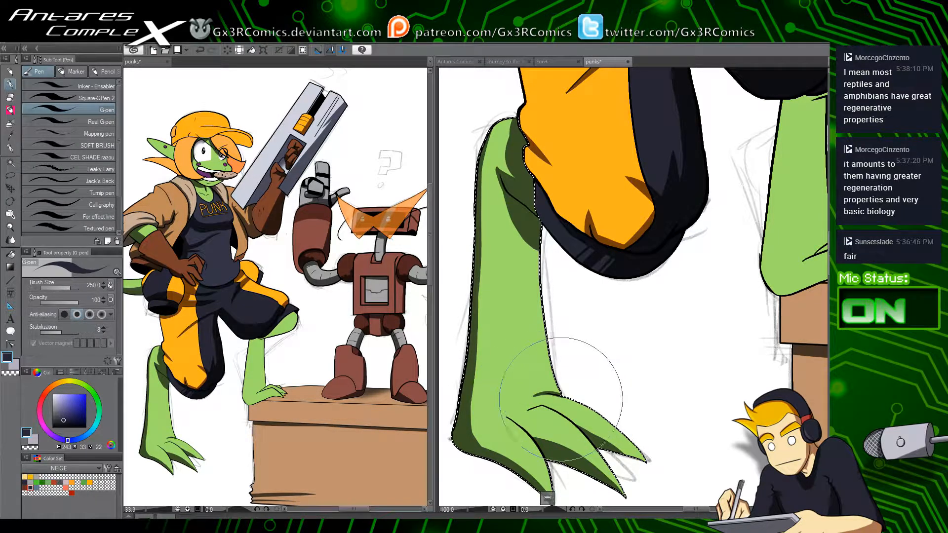
key("ctrl+z")
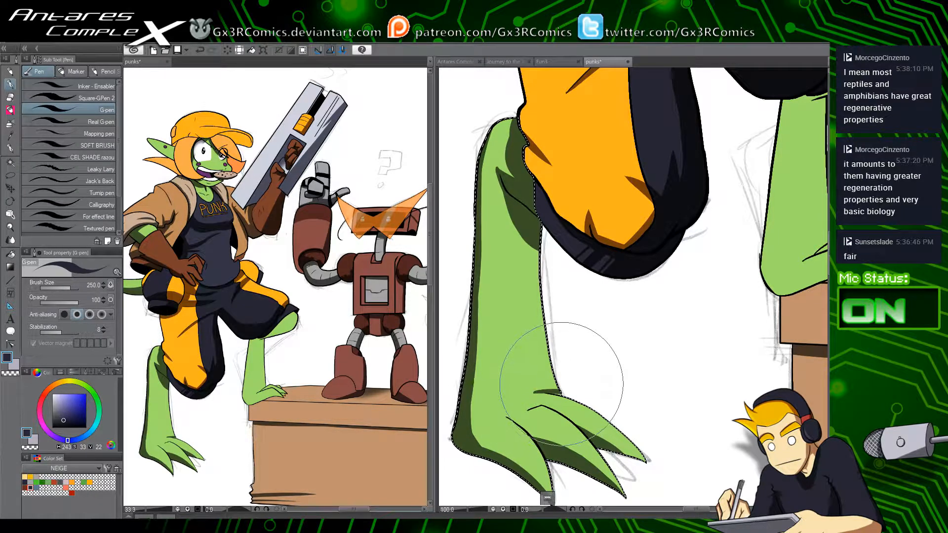
key("c")
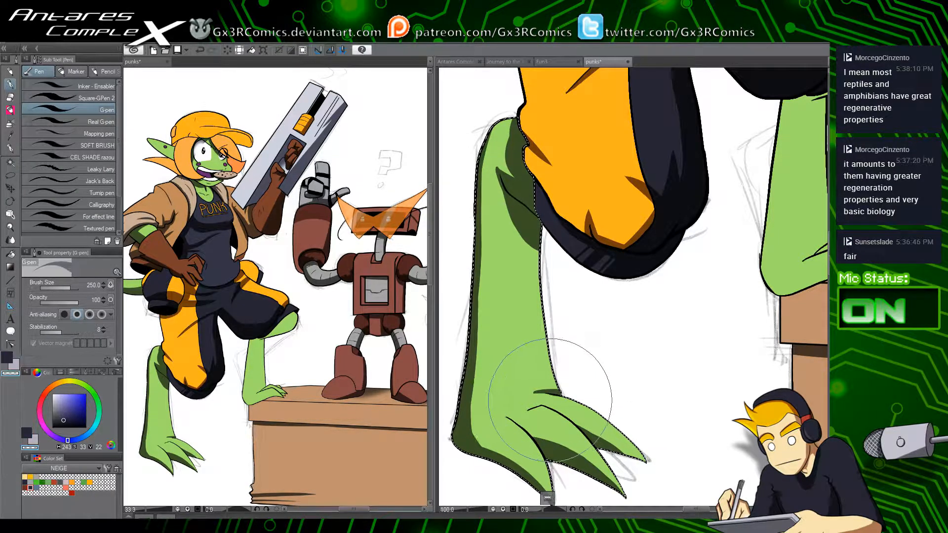
key("c")
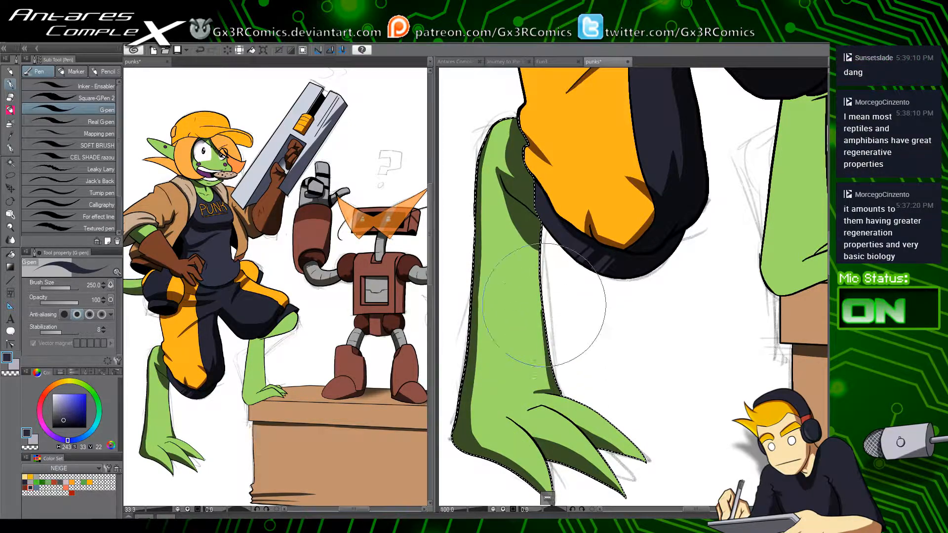
key("ctrl+z")
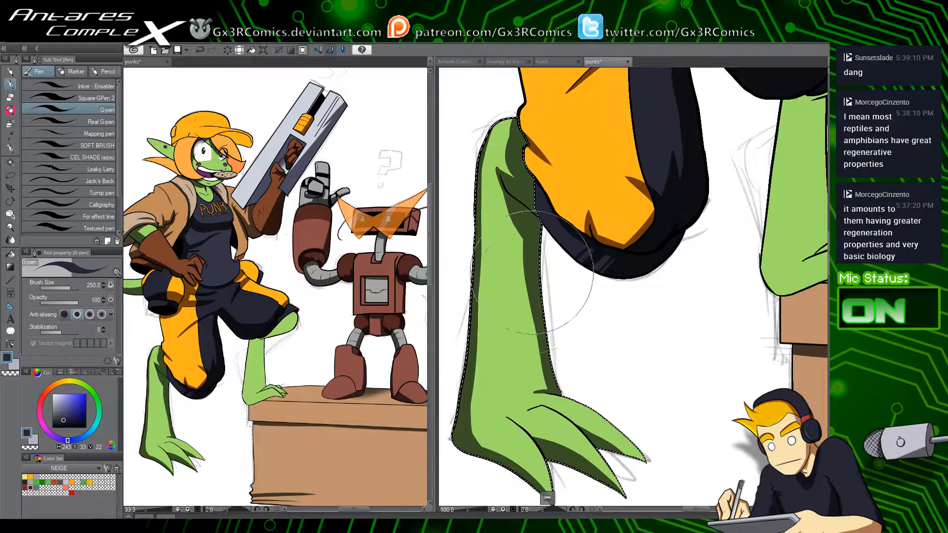
left_click_drag(540, 299, 540, 314)
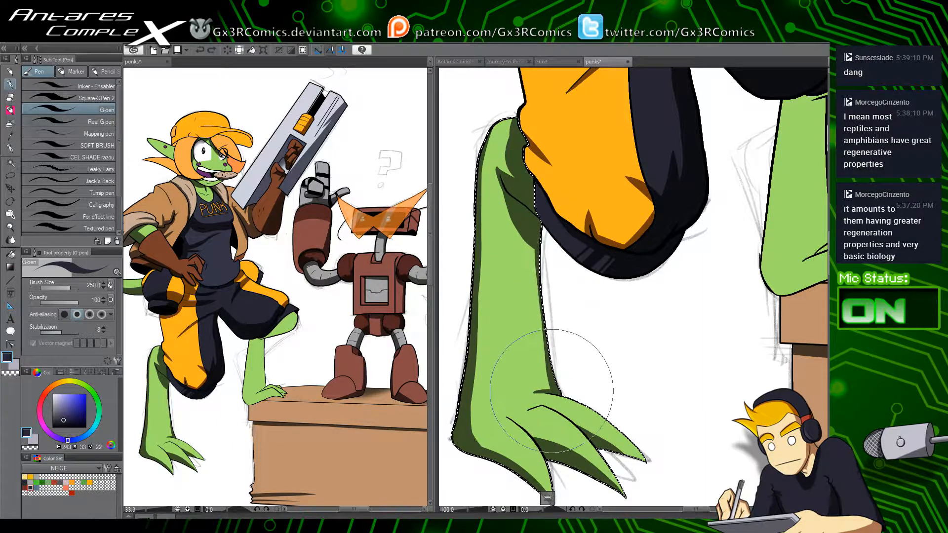
left_click_drag(531, 278, 534, 232)
key("ctrl+z")
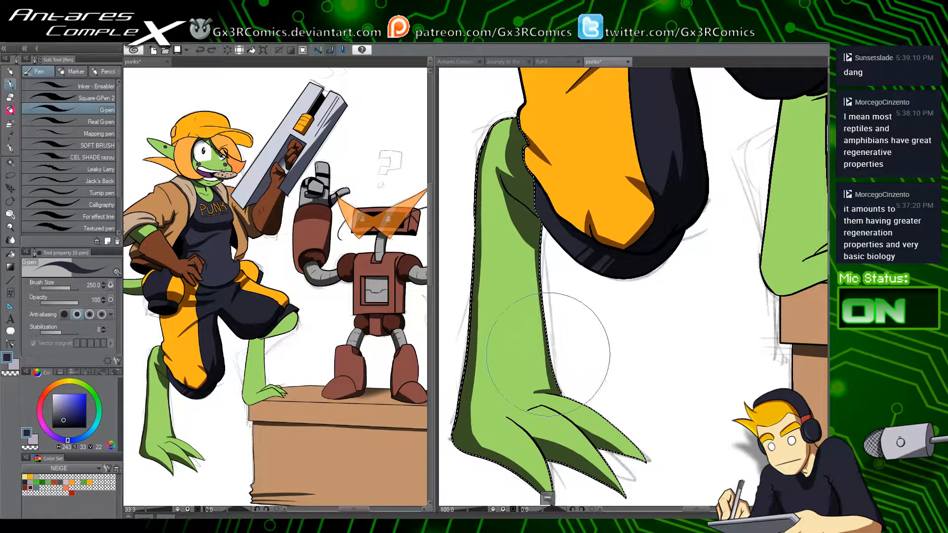
left_click_drag(548, 354, 528, 211)
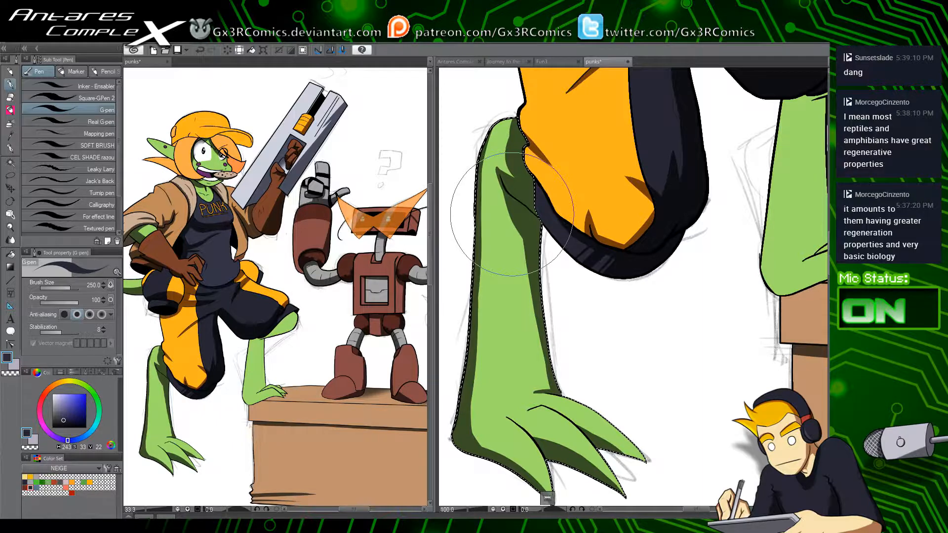
Step: Select the green leg standing on the crate and shade the underside of its knee and the upper shin
key("ctrl+minus")
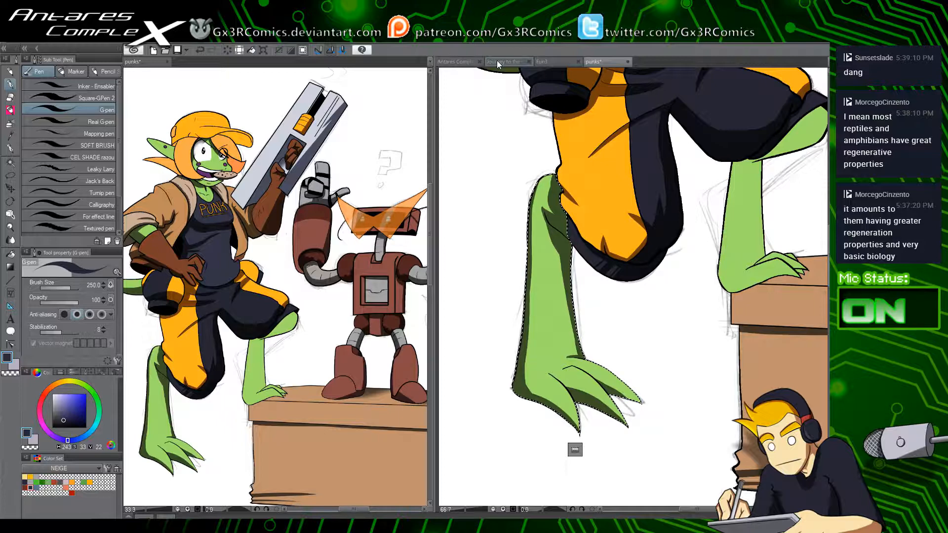
left_click_drag(616, 355, 484, 360)
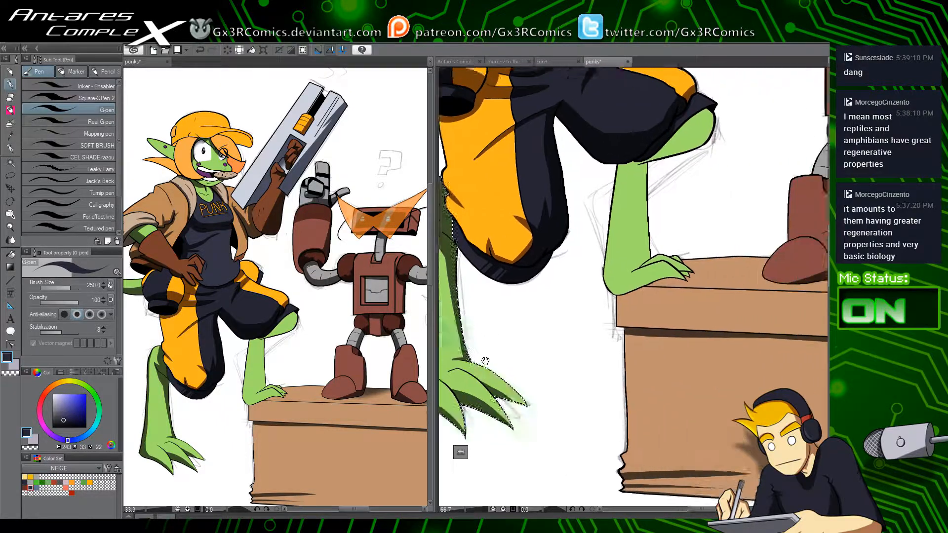
left_click_drag(575, 315, 532, 369)
key("w")
left_click(574, 235)
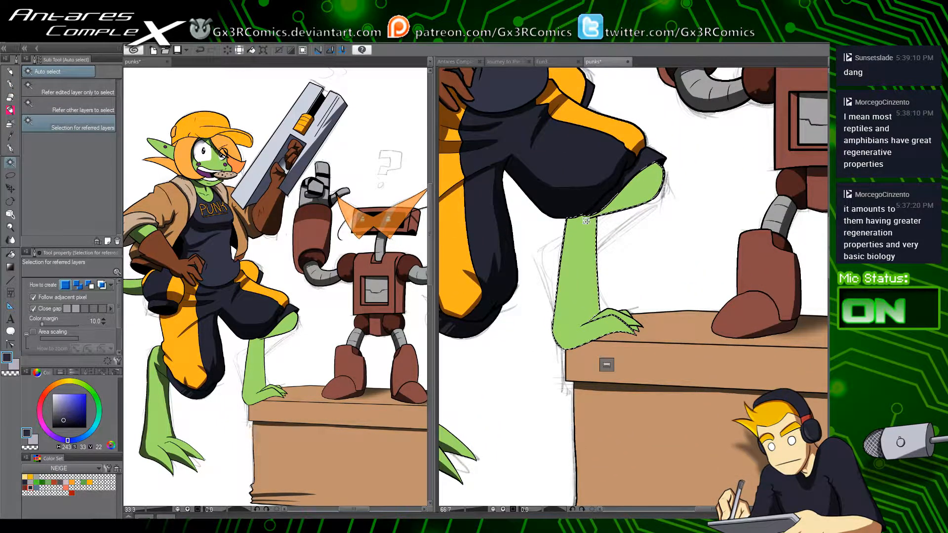
key("p")
scroll(586, 220, "up", 4)
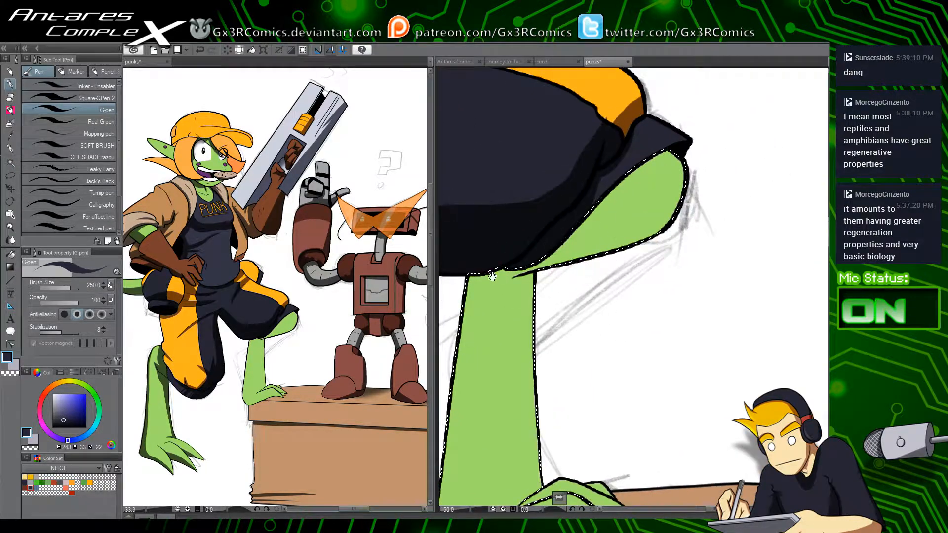
mouse_move(492, 276)
left_mouse_down()
mouse_move(720, 201)
mouse_move(554, 250)
mouse_move(518, 249)
mouse_move(668, 210)
mouse_move(737, 168)
left_mouse_up()
mouse_move(716, 132)
left_mouse_down()
mouse_move(655, 161)
mouse_move(608, 247)
mouse_move(651, 189)
left_mouse_up()
left_click_drag(542, 192, 578, 229)
mouse_move(566, 174)
left_mouse_down()
mouse_move(579, 233)
mouse_move(562, 182)
mouse_move(603, 273)
mouse_move(542, 169)
mouse_move(592, 283)
mouse_move(540, 183)
mouse_move(554, 258)
mouse_move(574, 268)
left_mouse_up()
Step: Reshape the shin shadow on the crate-side leg by trimming it with transparent colour and repainting its curved edge
key("c")
left_click_drag(531, 163, 527, 256)
left_click_drag(531, 193, 532, 266)
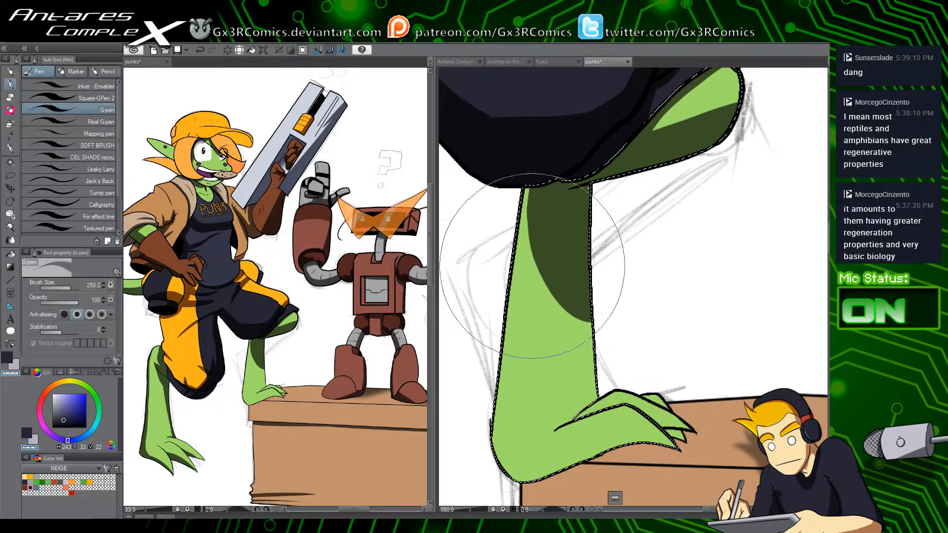
left_click_drag(565, 328, 532, 254)
mouse_move(513, 99)
left_mouse_down()
mouse_move(517, 223)
mouse_move(564, 239)
left_mouse_up()
key("ctrl+z")
key("c")
mouse_move(513, 114)
left_mouse_down()
mouse_move(525, 243)
mouse_move(564, 244)
left_mouse_up()
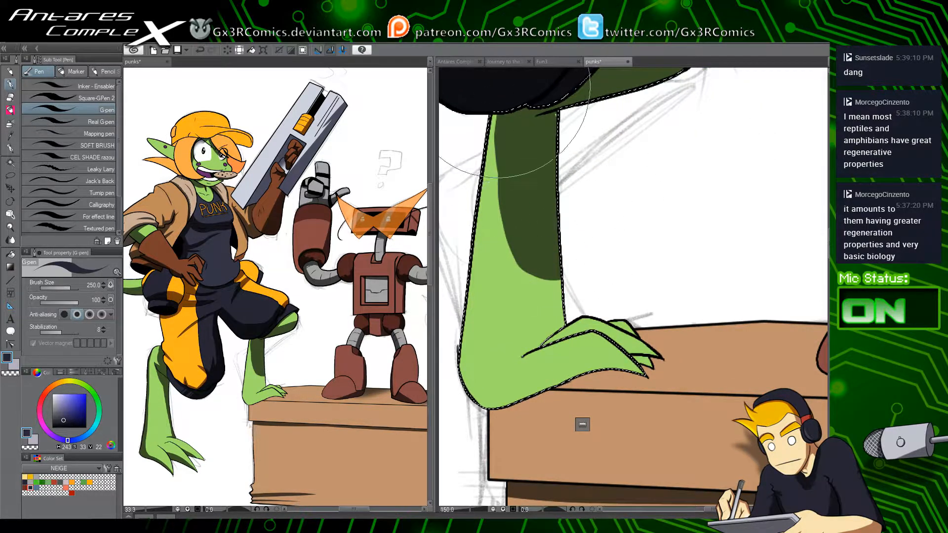
left_click_drag(498, 84, 539, 237)
left_click_drag(505, 168, 546, 236)
Step: Shade the sole of the green foot on the crate, and select and shade its toes
left_click_drag(488, 408, 593, 375)
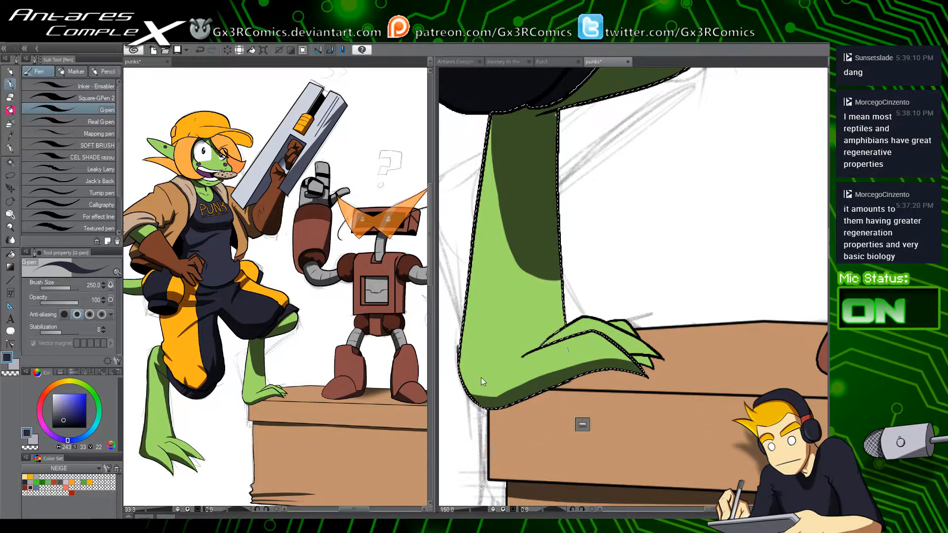
key("ctrl+d")
key("y")
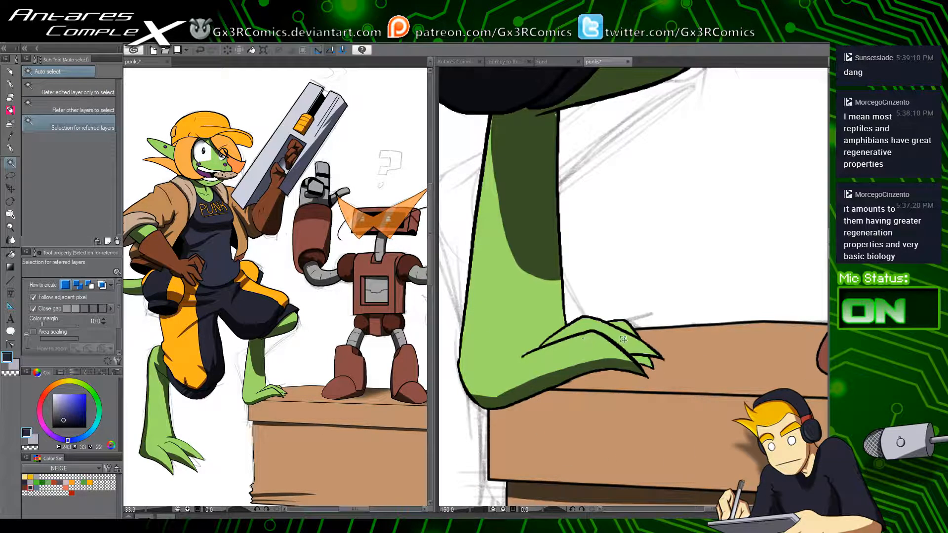
key("p")
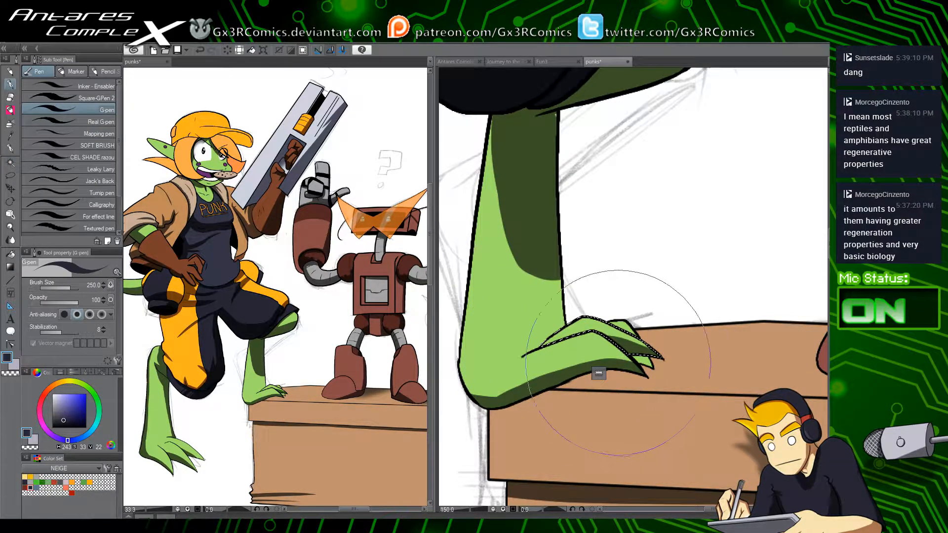
key("w")
left_click(646, 362)
key("p")
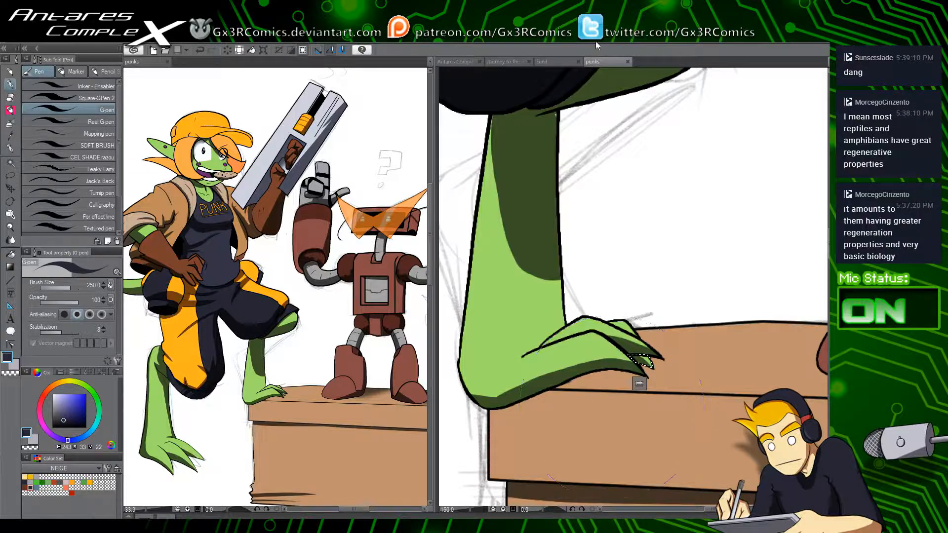
Step: Reselect the crate-side green leg, widen the shadow across its upper shin below the trousers, and clear the selection
key("w")
left_click(552, 117)
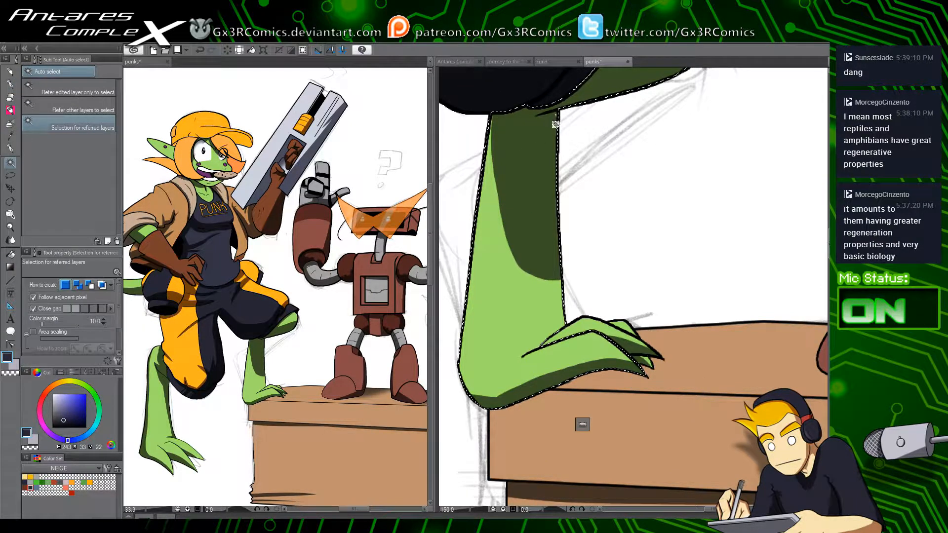
key("p")
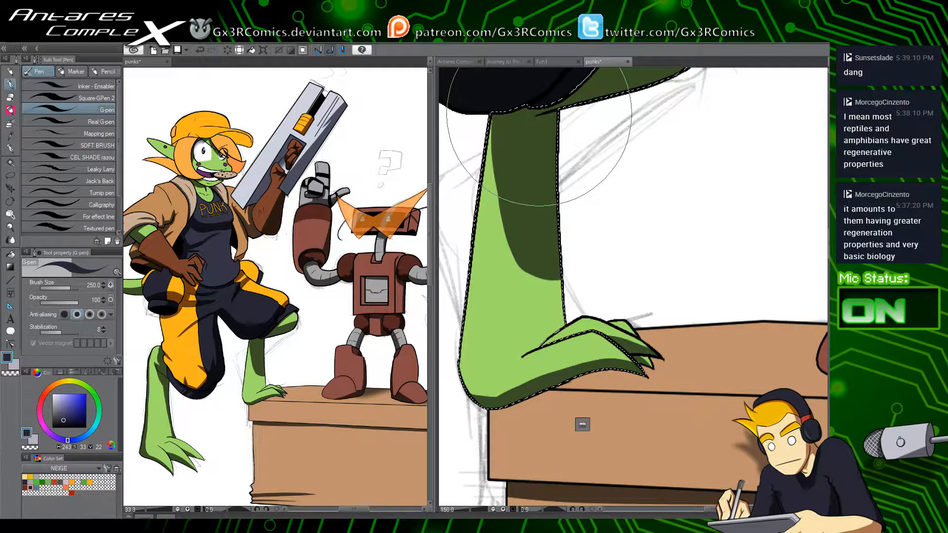
left_click_drag(538, 153, 506, 314)
left_click_drag(484, 275, 533, 184)
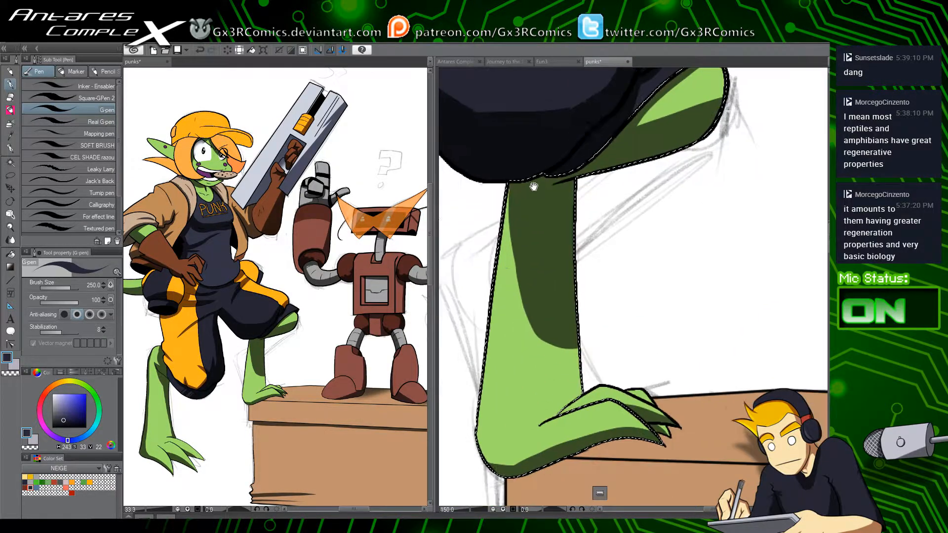
mouse_move(525, 269)
left_mouse_down()
mouse_move(523, 197)
mouse_move(530, 351)
mouse_move(544, 337)
mouse_move(521, 175)
mouse_move(525, 335)
mouse_move(544, 378)
mouse_move(563, 259)
mouse_move(536, 298)
mouse_move(567, 339)
mouse_move(560, 375)
mouse_move(578, 303)
mouse_move(575, 338)
left_mouse_up()
left_click_drag(538, 266, 519, 389)
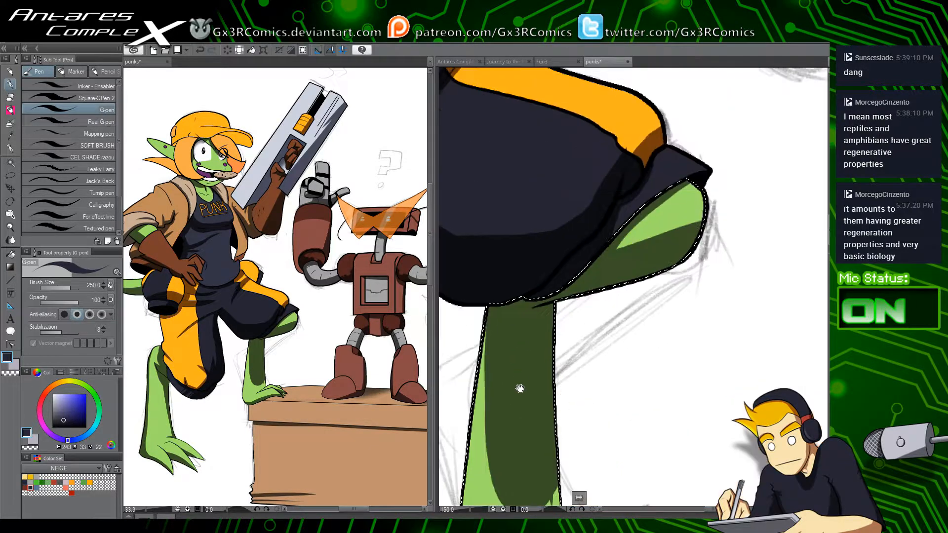
left_click_drag(600, 226, 573, 284)
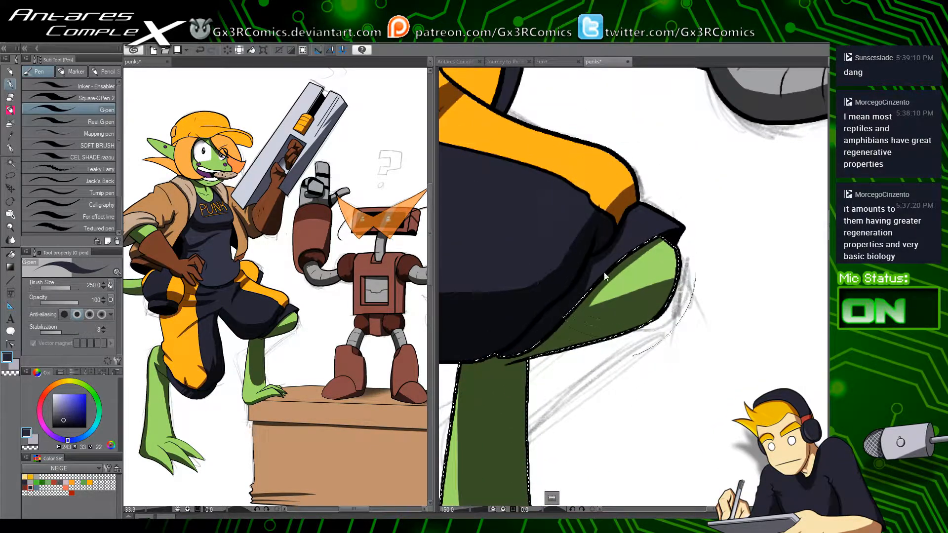
key("ctrl+d")
Step: Select the rear yellow trouser section beside the hip, shade its lower part with the G-pen, and clear the selection
left_click_drag(582, 228, 613, 393)
key("w")
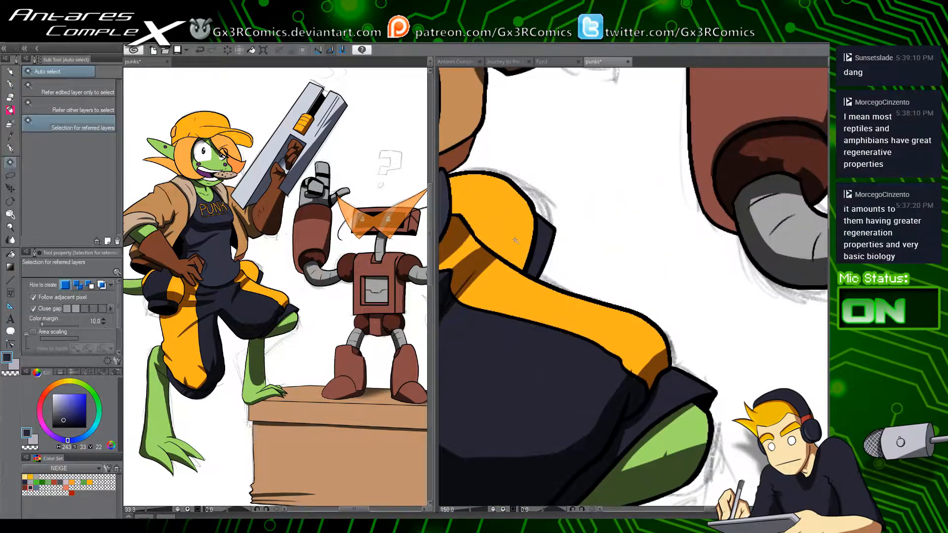
left_click(513, 247)
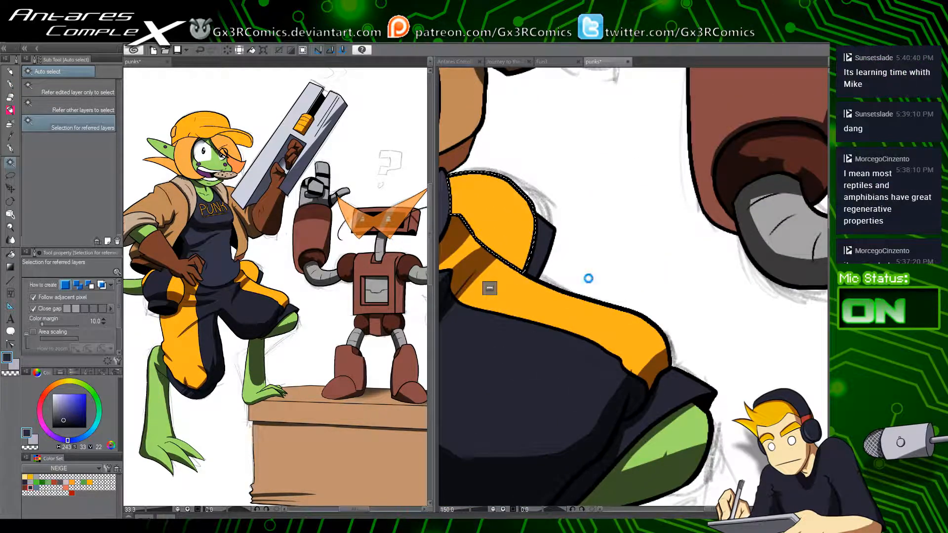
key("p")
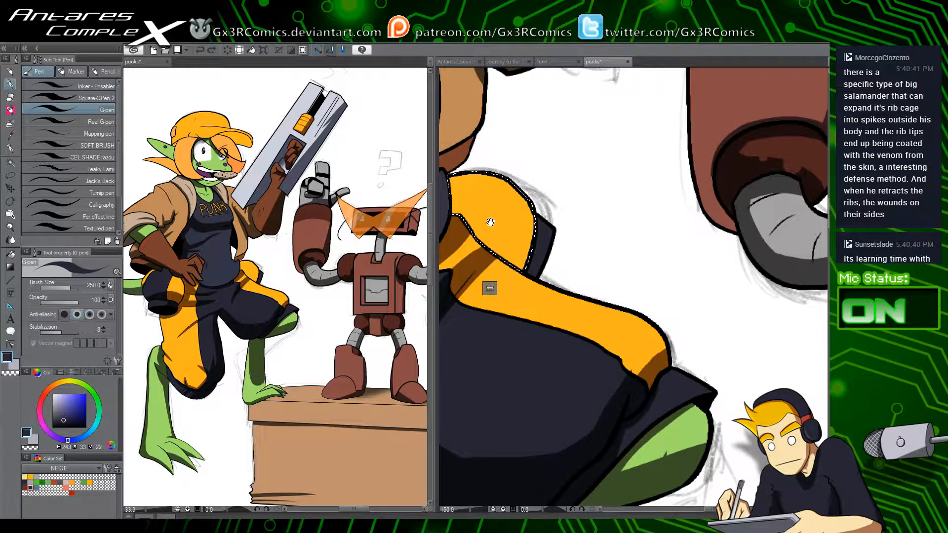
left_click_drag(495, 207, 549, 213)
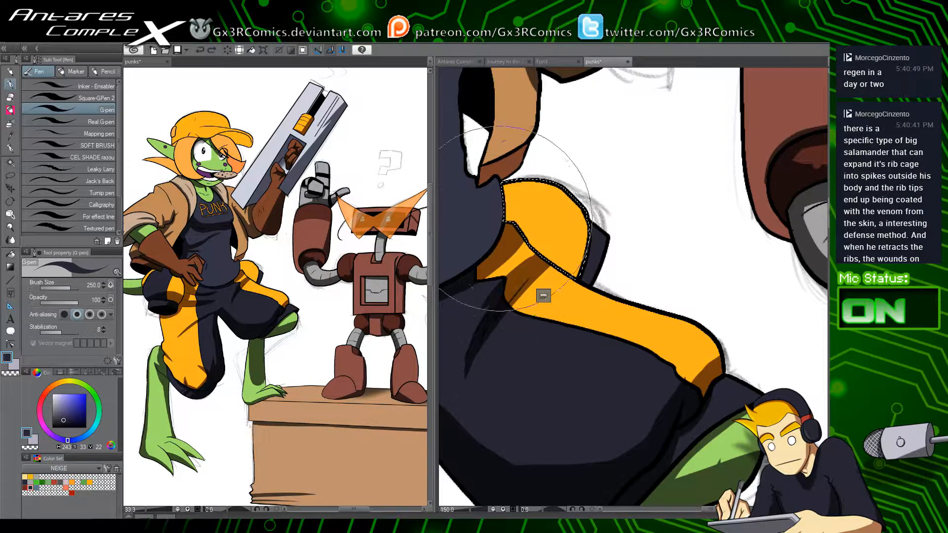
mouse_move(512, 225)
left_mouse_down()
mouse_move(558, 270)
mouse_move(602, 211)
left_mouse_up()
left_click_drag(508, 228, 603, 217)
key("ctrl+d")
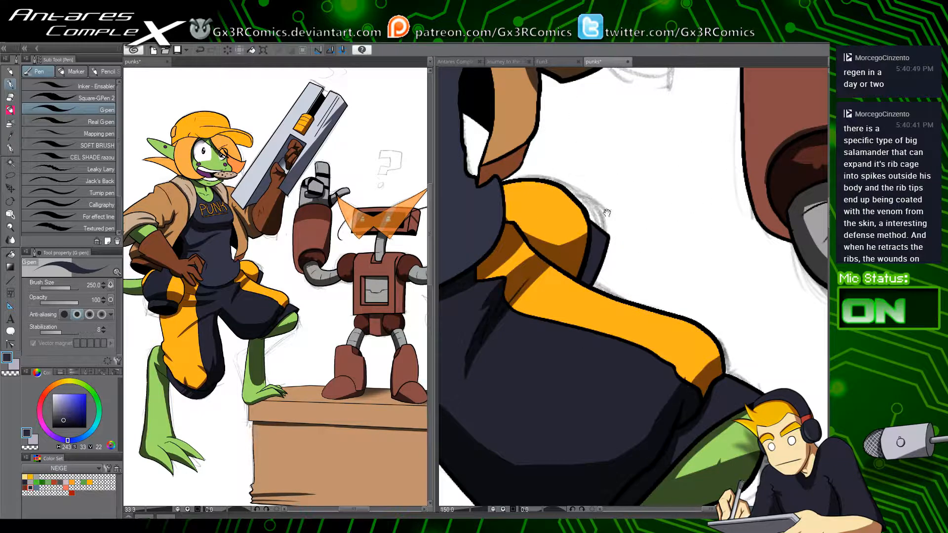
left_click_drag(572, 278, 579, 349)
mouse_move(533, 320)
left_mouse_down()
mouse_move(559, 384)
mouse_move(566, 332)
left_mouse_up()
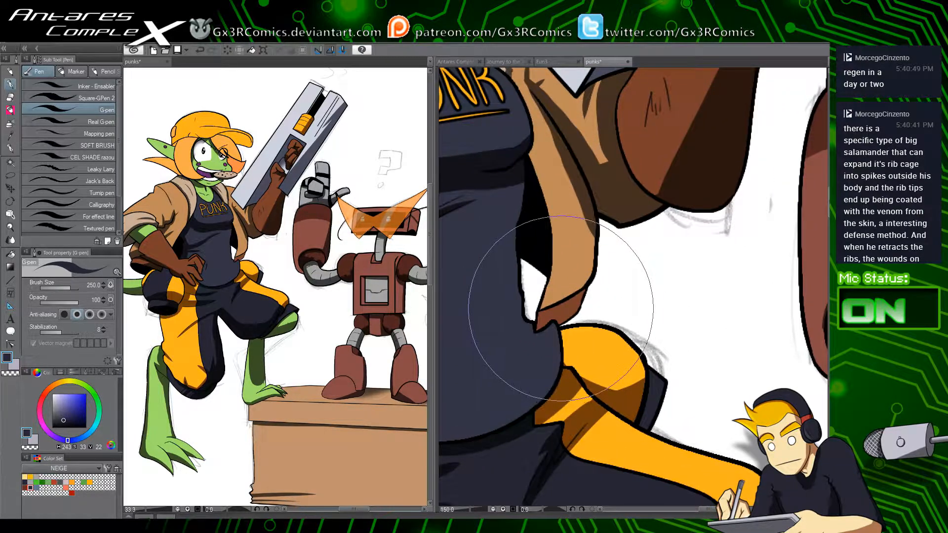
Step: Select and shade the brown tip below the jacket's hanging edge and the jacket front beside the raised arm, and clear the selection
key("w")
left_click(561, 308)
key("p")
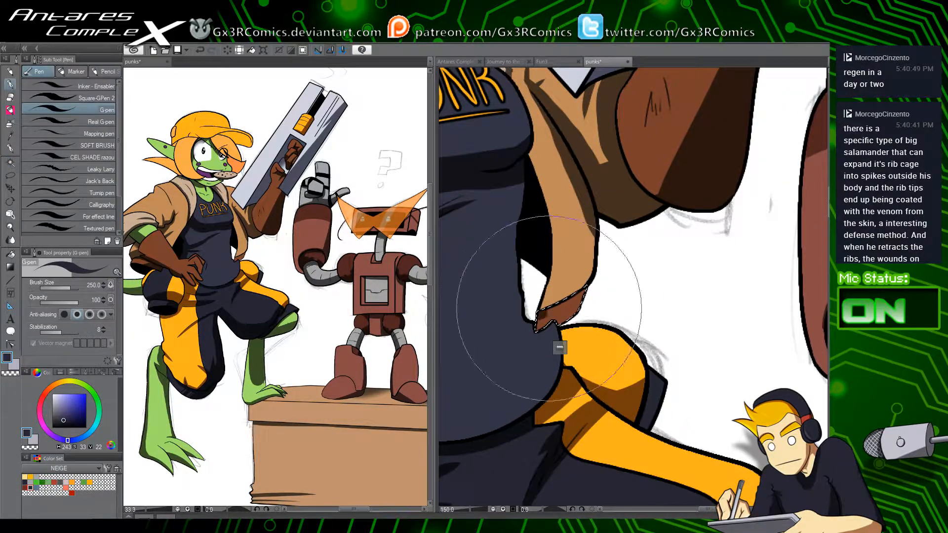
key("w")
left_click(544, 325)
key("p")
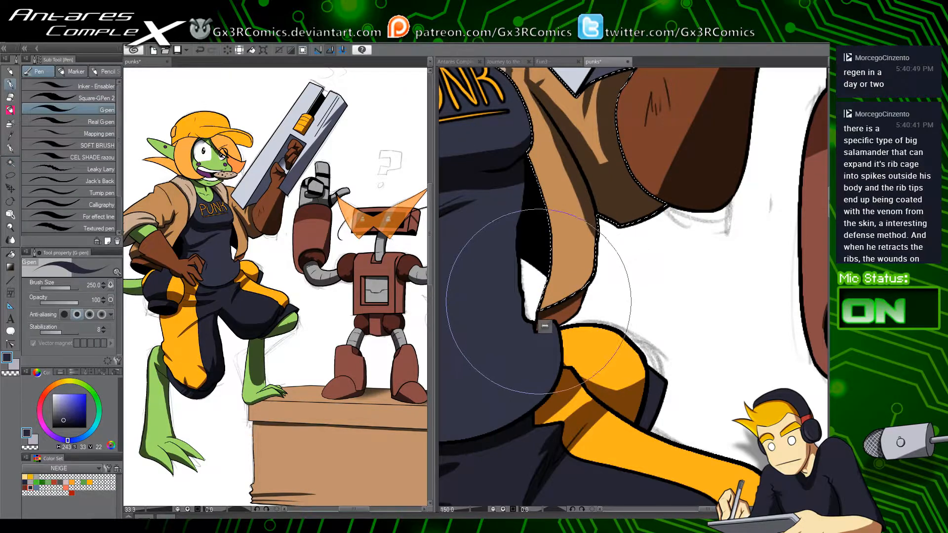
left_click_drag(544, 326, 514, 433)
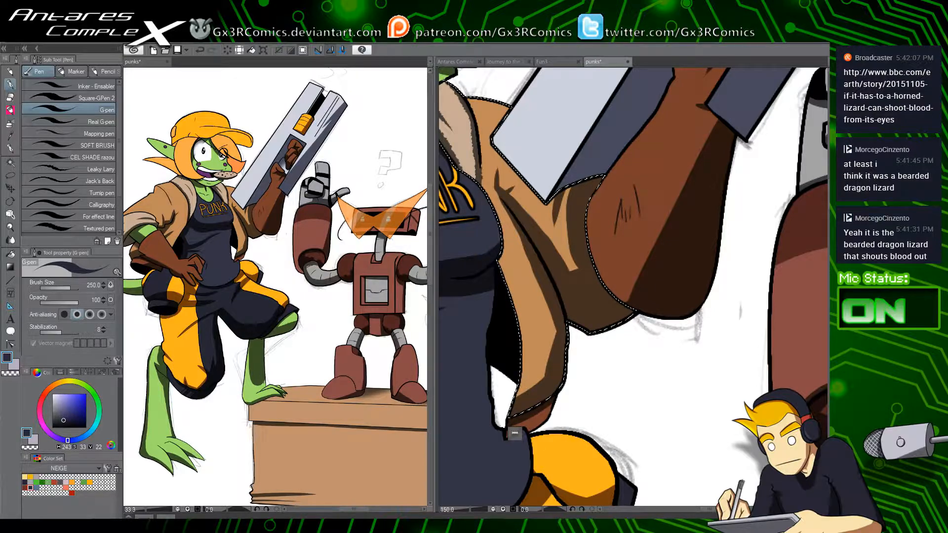
left_click_drag(463, 252, 613, 262)
left_click_drag(528, 168, 524, 363)
key("ctrl+d")
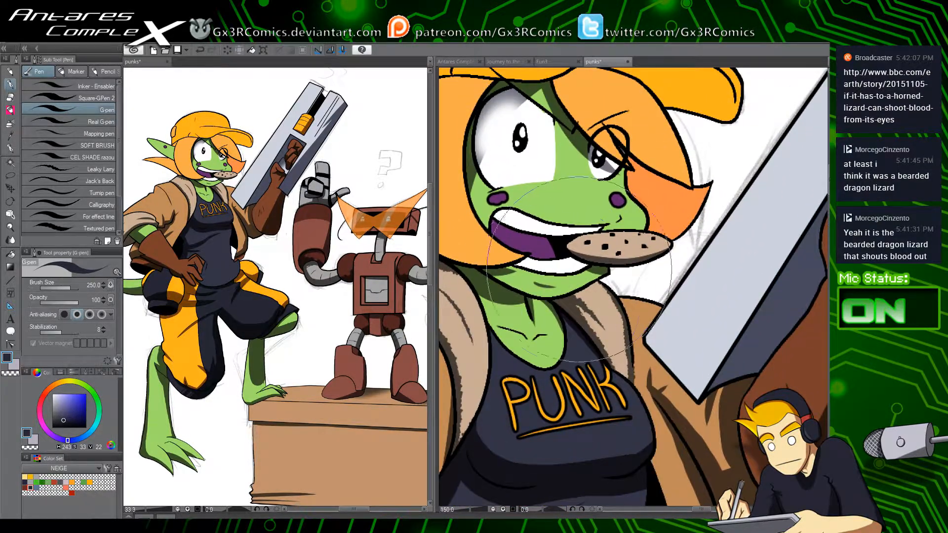
Step: Select the large hair section beside the face and paint a curved G-pen shadow along its inner edge and under the cap
left_click_drag(522, 246, 527, 319)
left_click_drag(538, 254, 569, 331)
key("w")
left_click(500, 239)
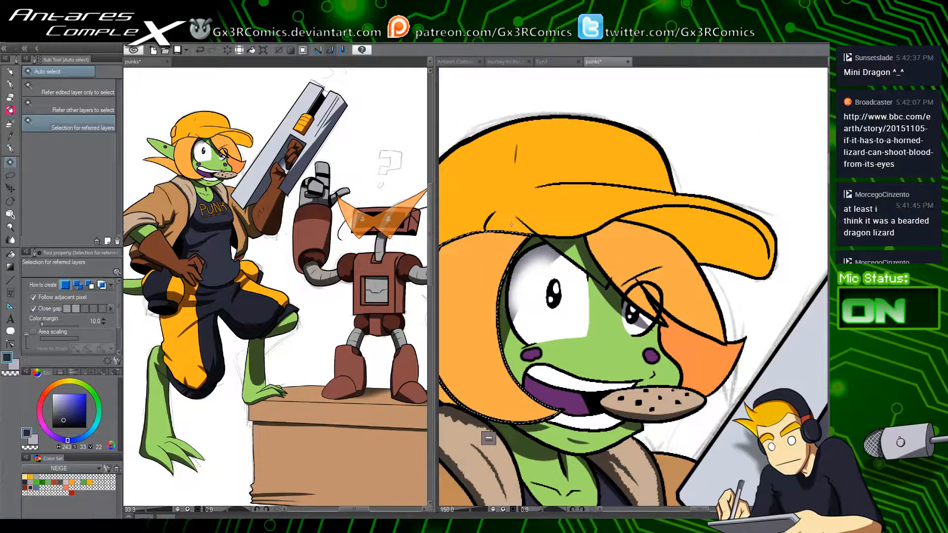
key("p")
mouse_move(547, 201)
left_mouse_down()
mouse_move(503, 325)
mouse_move(506, 316)
left_mouse_up()
left_click_drag(520, 195, 486, 360)
left_click_drag(516, 212, 493, 333)
mouse_move(511, 229)
left_mouse_down()
mouse_move(594, 210)
mouse_move(557, 328)
left_mouse_up()
left_click_drag(567, 213, 543, 265)
mouse_move(489, 332)
left_mouse_down()
mouse_move(564, 324)
mouse_move(598, 299)
left_mouse_up()
Step: Select the pointed hair tuft below the ear and shade its lower part with the G-pen
key("w")
left_click(558, 324)
key("p")
mouse_move(488, 303)
left_mouse_down()
mouse_move(529, 296)
mouse_move(695, 380)
left_mouse_up()
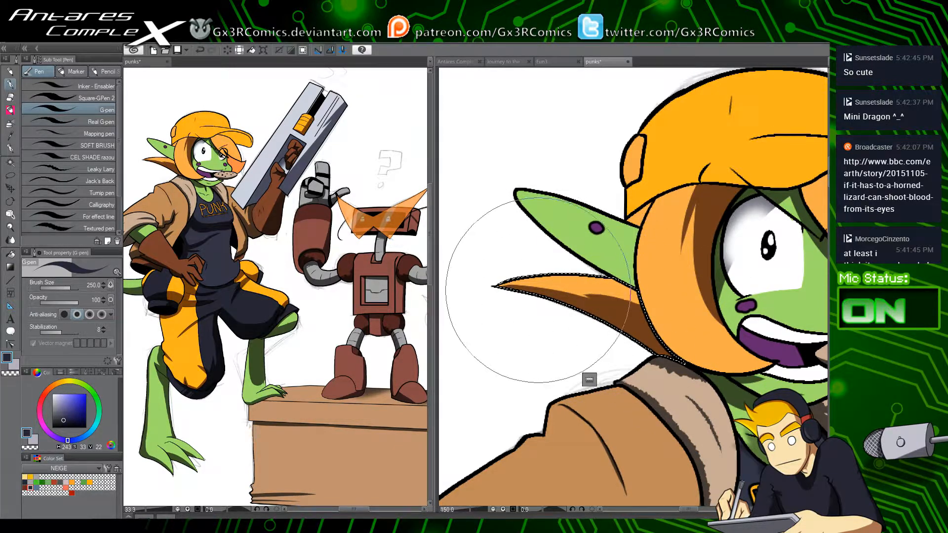
Step: Select the green ear and paint a shadow along its lower edge near the hair
key("w")
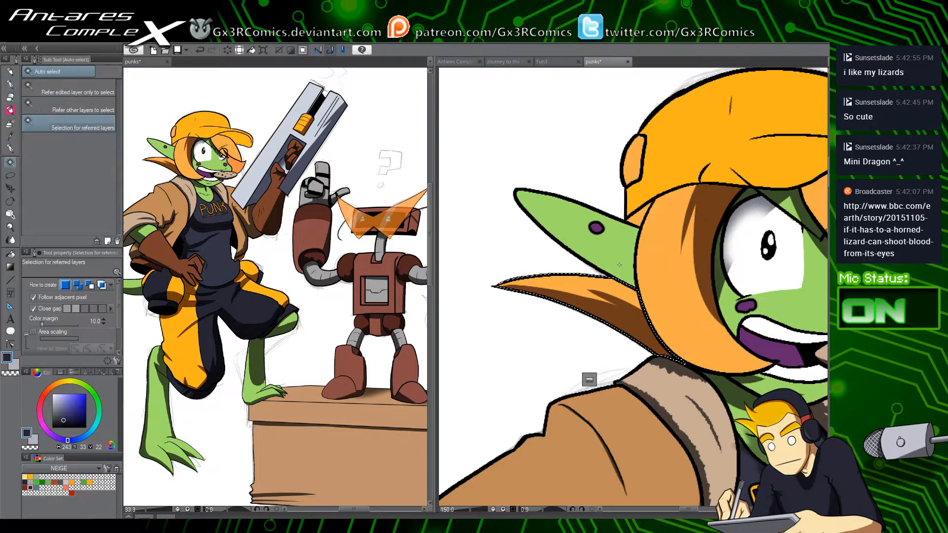
left_click(588, 250)
key("p")
left_click_drag(573, 253, 676, 295)
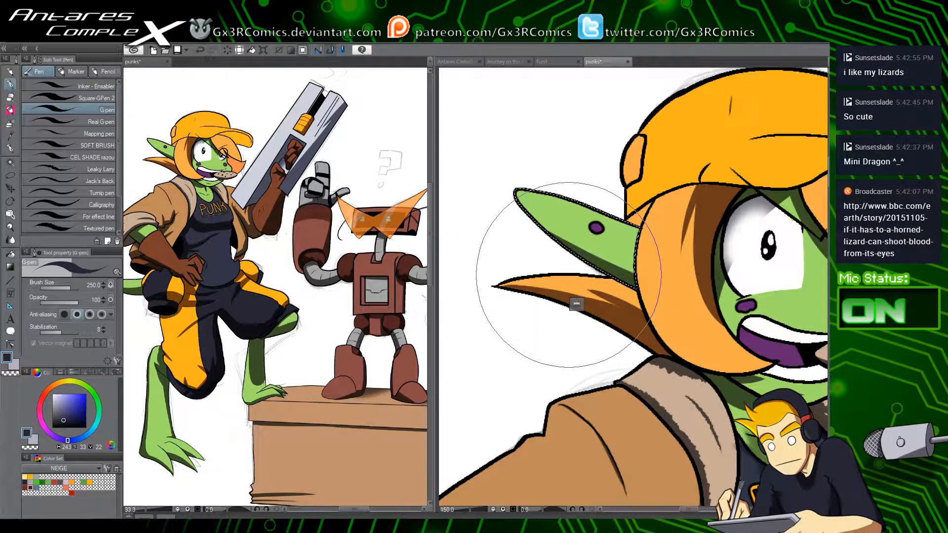
left_click_drag(658, 148, 623, 170)
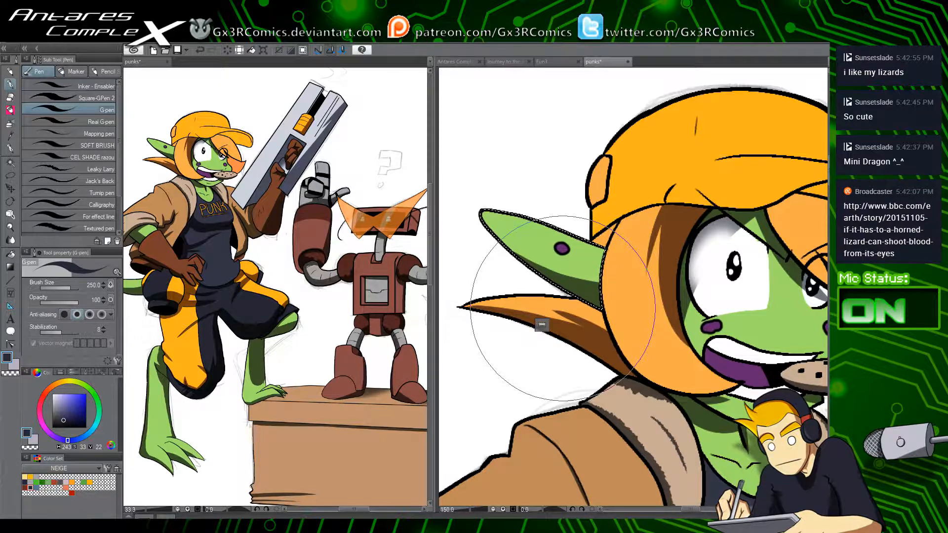
key("c")
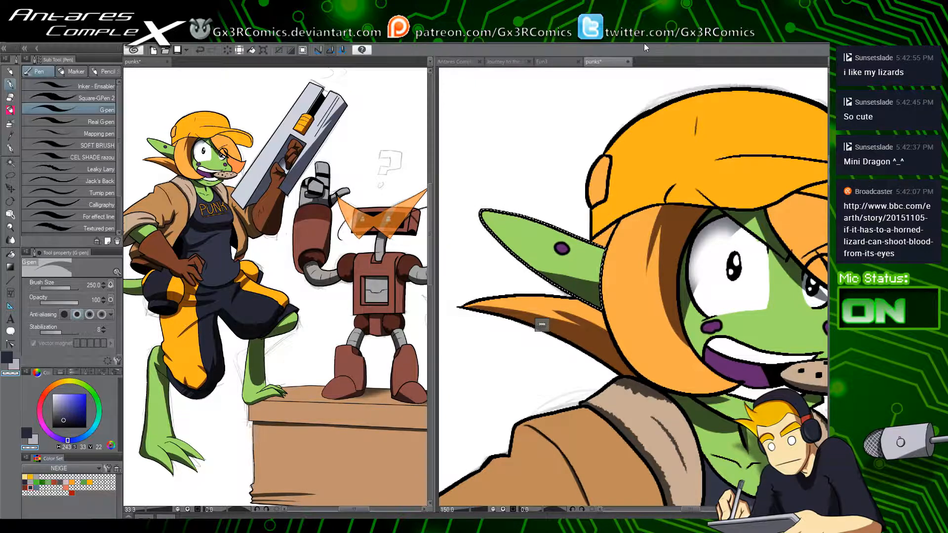
Step: Select and shade the small hair sliver under the cap's rear edge and the hair showing through the cap's opening
key("w")
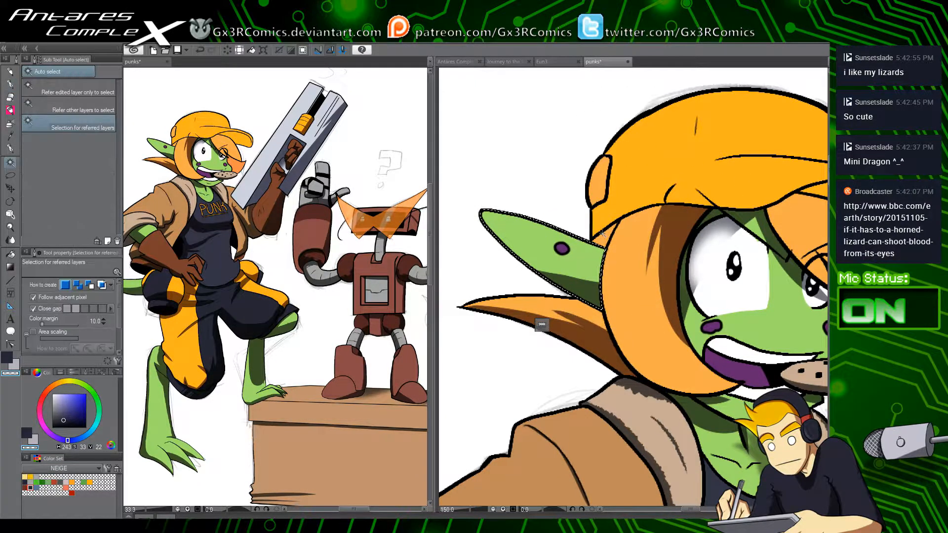
key("p")
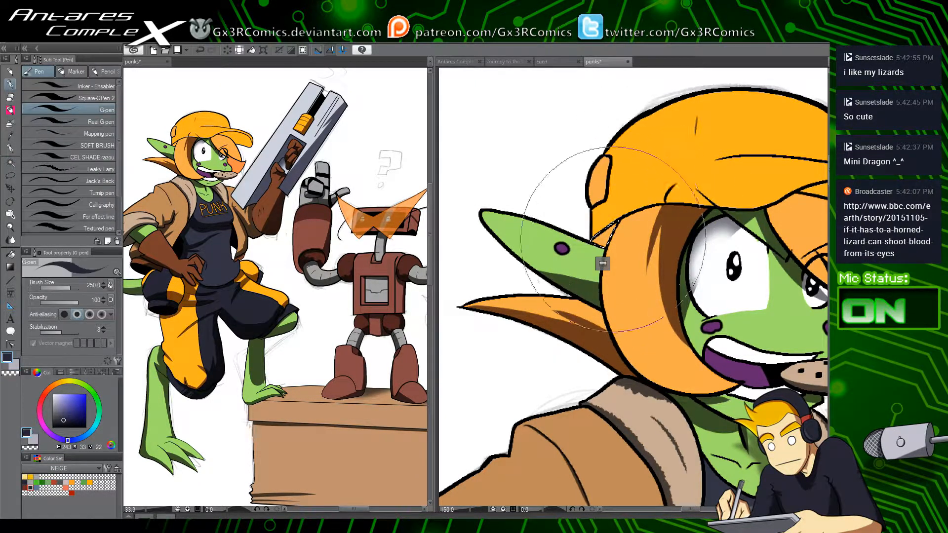
left_click_drag(611, 248, 563, 323)
key("w")
left_click(556, 262)
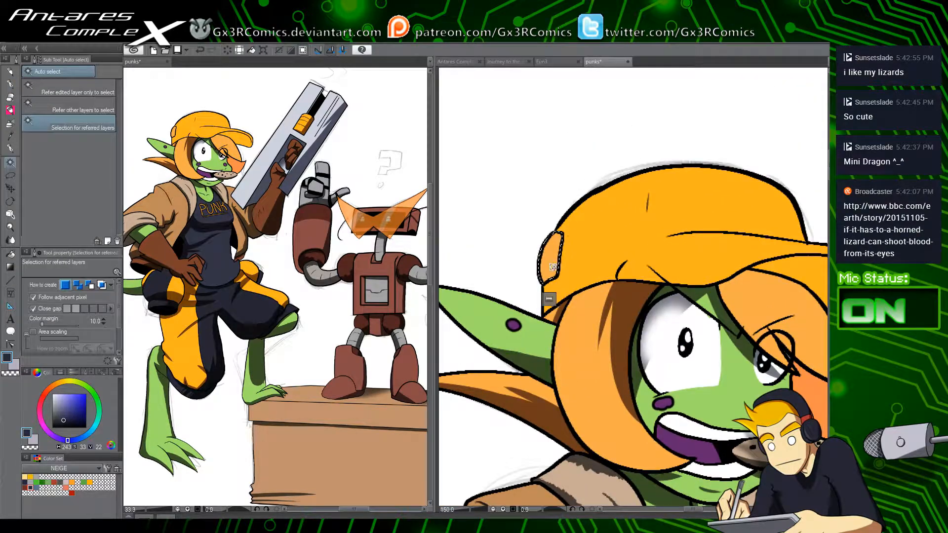
key("p")
left_click_drag(674, 365, 531, 313)
Step: Select the fringe over the far eye and paint a G-pen shadow beneath the cap brim and along its inner edge
key("w")
left_click(612, 232)
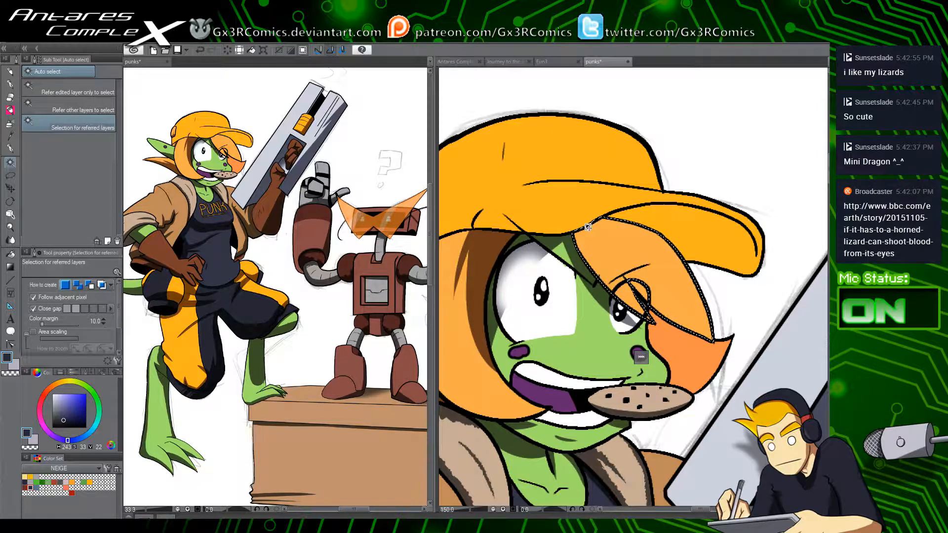
key("p")
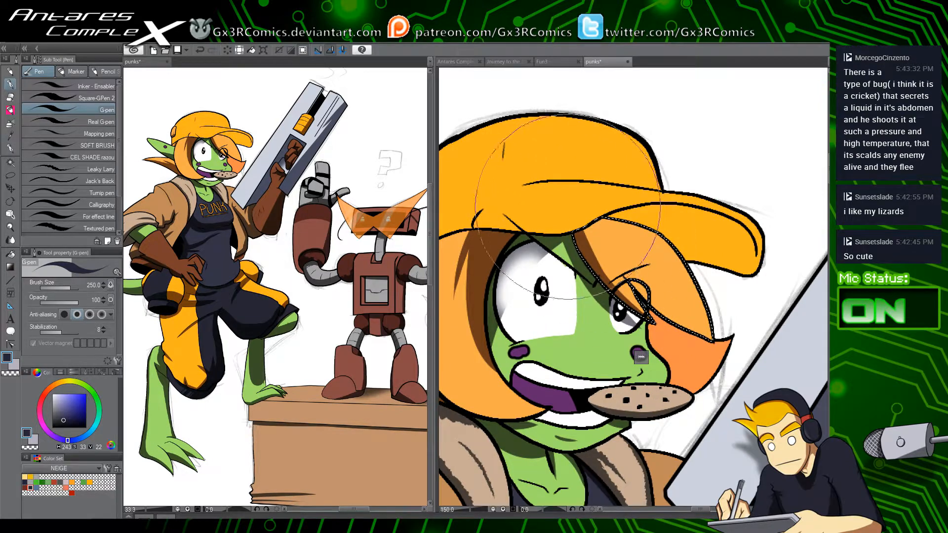
left_click_drag(575, 217, 647, 288)
left_click_drag(573, 221, 708, 291)
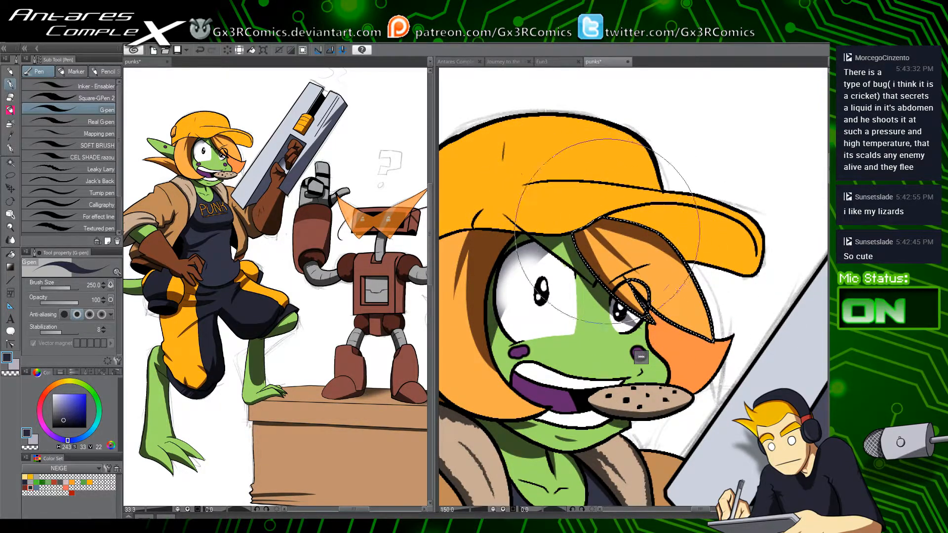
left_click_drag(673, 331, 632, 295)
Step: Select the hair lock beside the far cheek and shade the area against the face and its lower part
key("w")
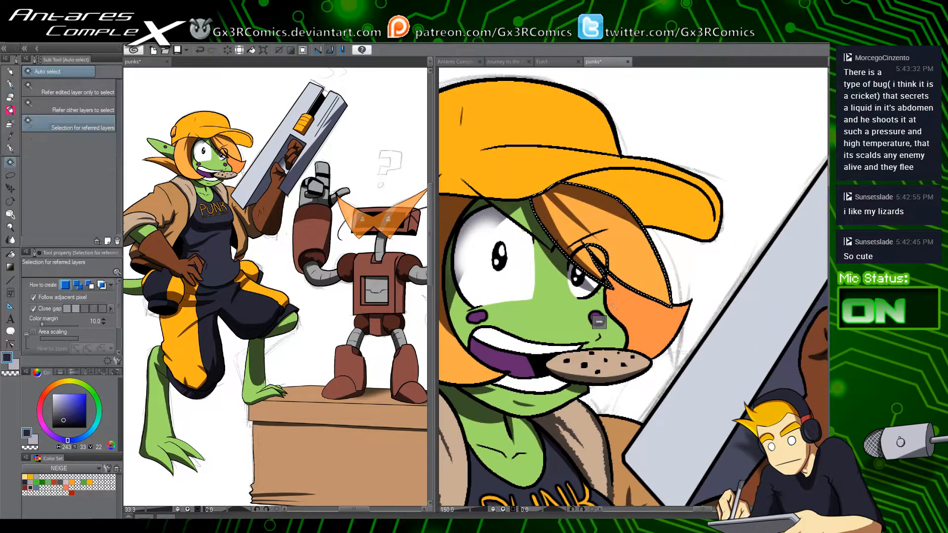
left_click(612, 309)
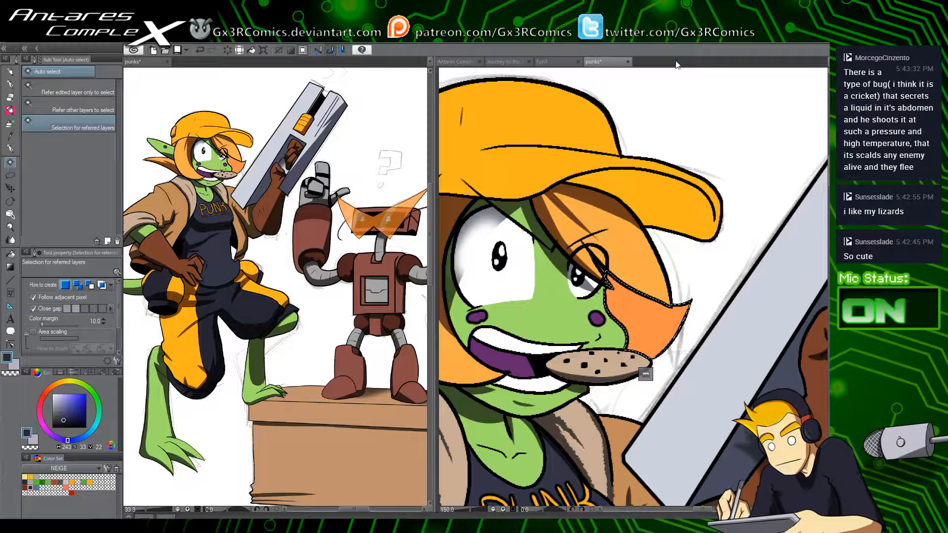
key("p")
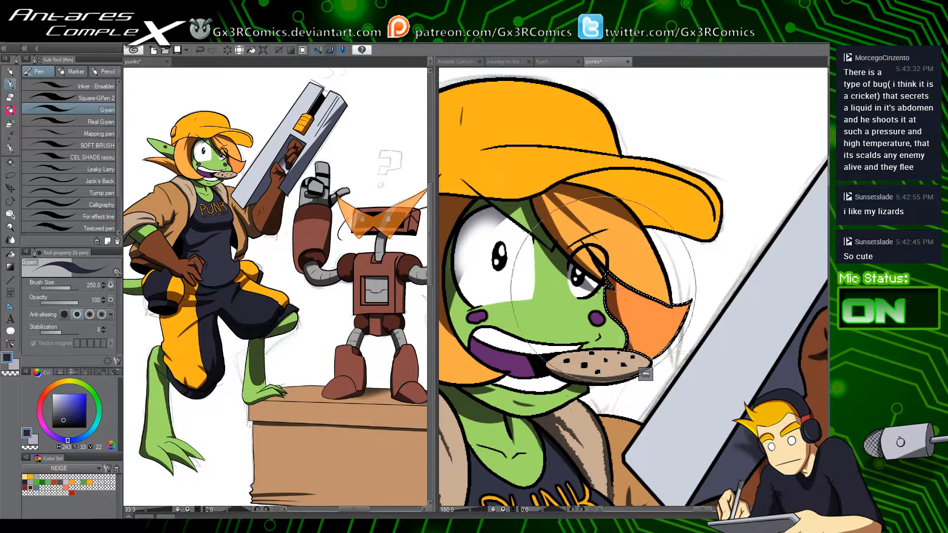
left_click_drag(612, 277, 646, 326)
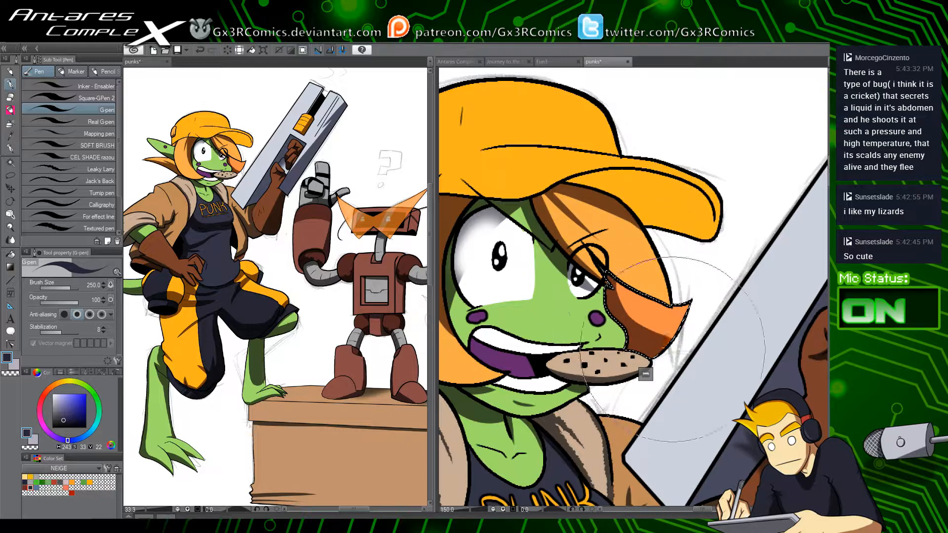
left_click_drag(613, 288, 641, 341)
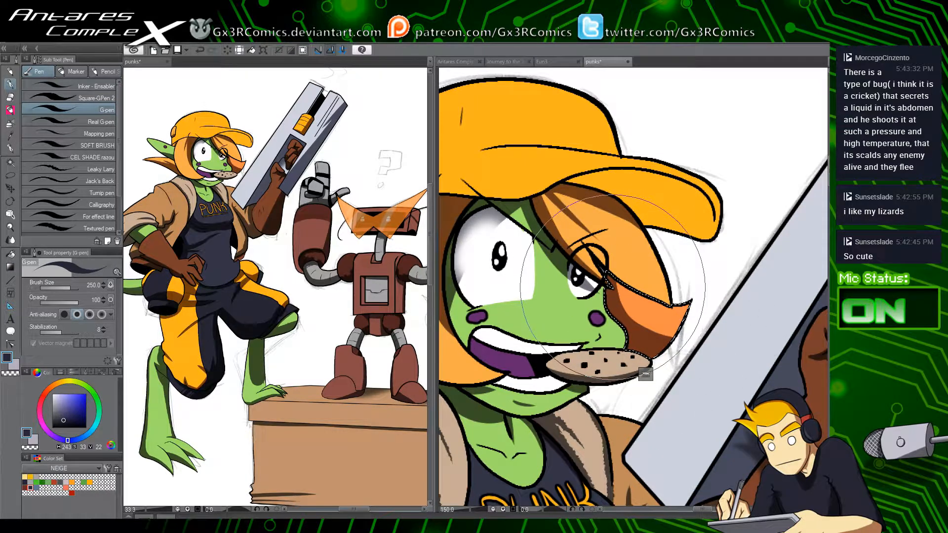
Step: Reselect the fringe over the far eye, touch up its shadow with the G-pen, and save the illustration
key("ctrl+d")
key("w")
left_click(629, 265)
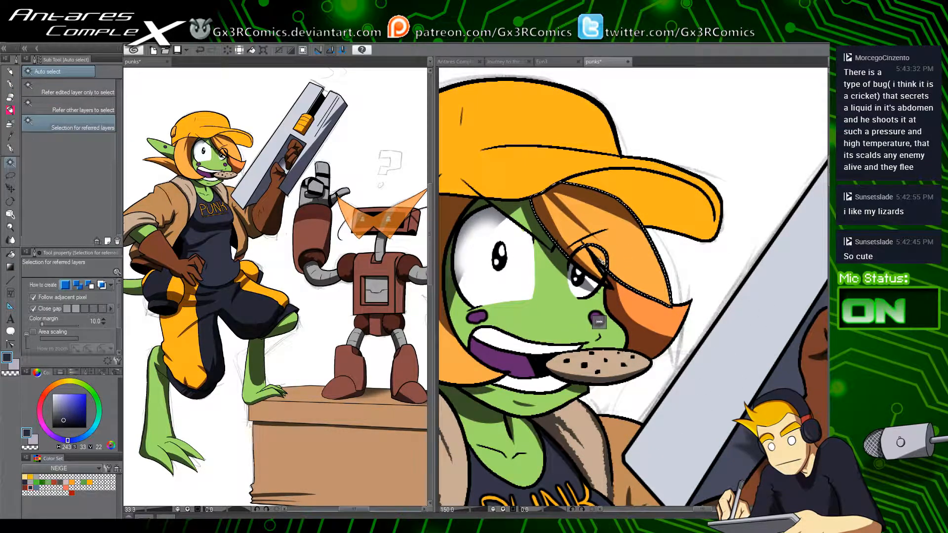
key("p")
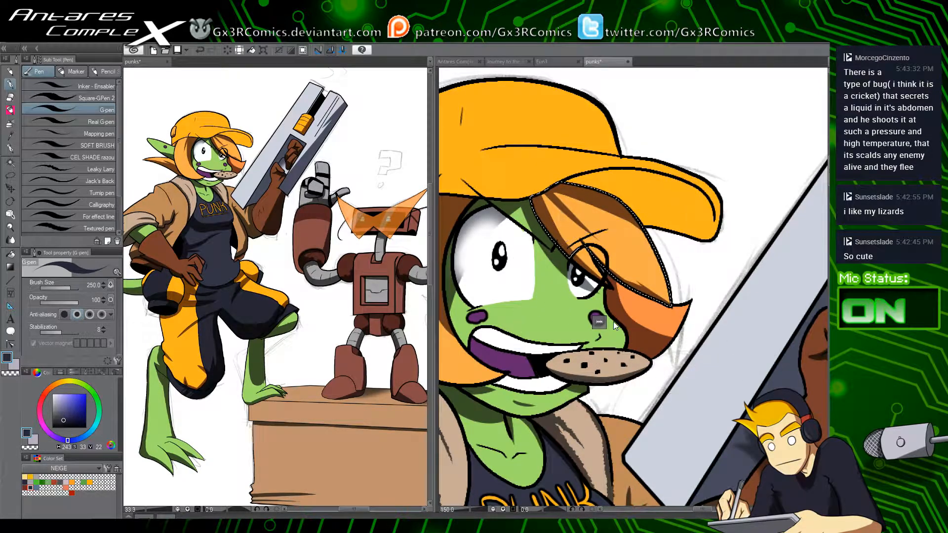
key("ctrl+s")
left_click_drag(538, 176, 561, 252)
key("space")
left_click_drag(559, 339, 561, 297)
key("w")
left_click(506, 296)
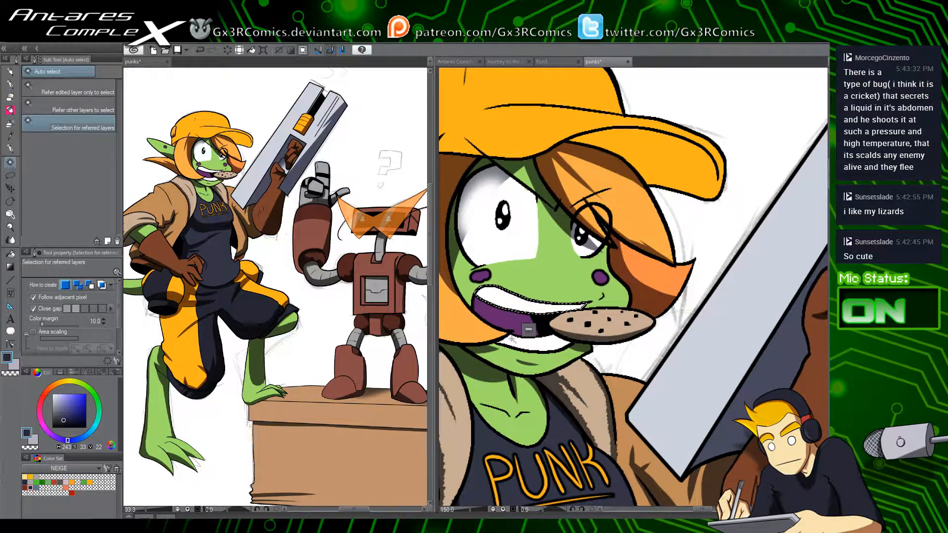
key("ctrl+d")
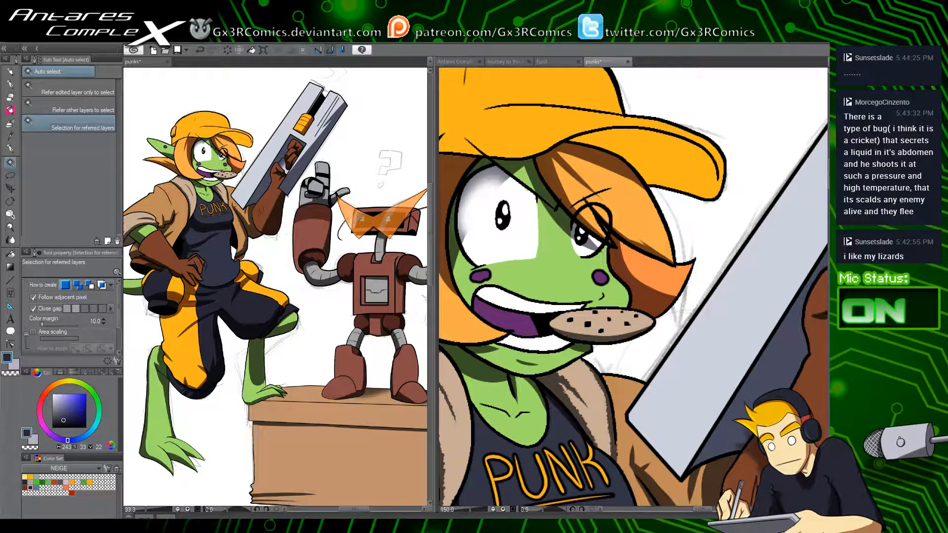
Step: Select the cookie, sample its tan colour, shift the hue to 32, refill the cookie with it, and clear the selection
left_click(590, 316)
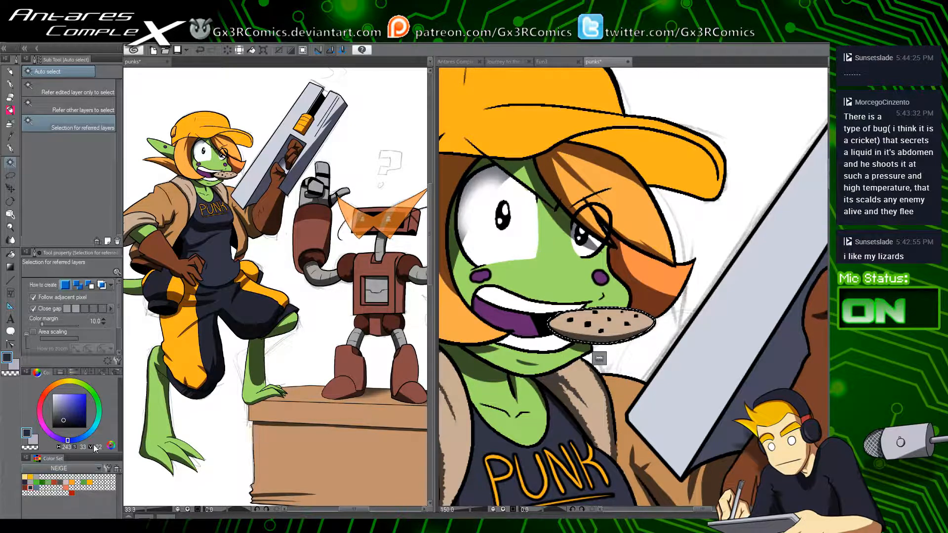
key("i")
left_click(595, 312)
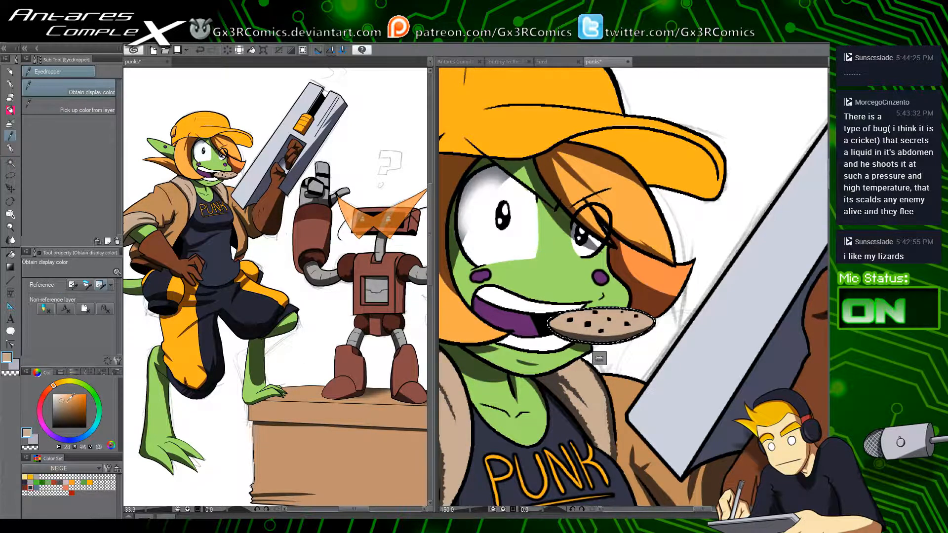
left_click(54, 385)
key("g")
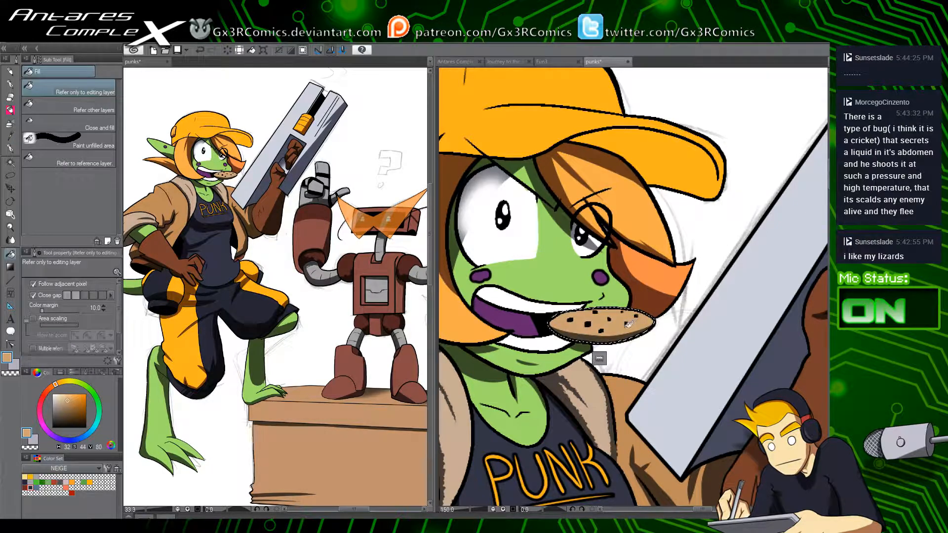
key("ctrl+d")
mouse_move(585, 326)
left_mouse_down()
mouse_move(568, 326)
mouse_move(575, 345)
mouse_move(631, 353)
mouse_move(590, 384)
left_mouse_up()
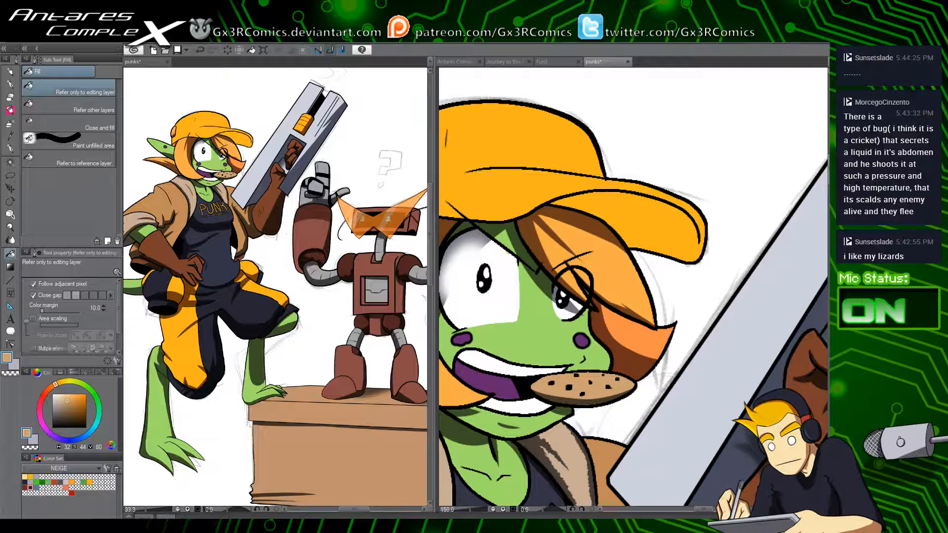
Step: Select the cap, restore the dark blue shadow colour from the colour set, shade the brim's underside with the G-pen, and clear the selection
key("p")
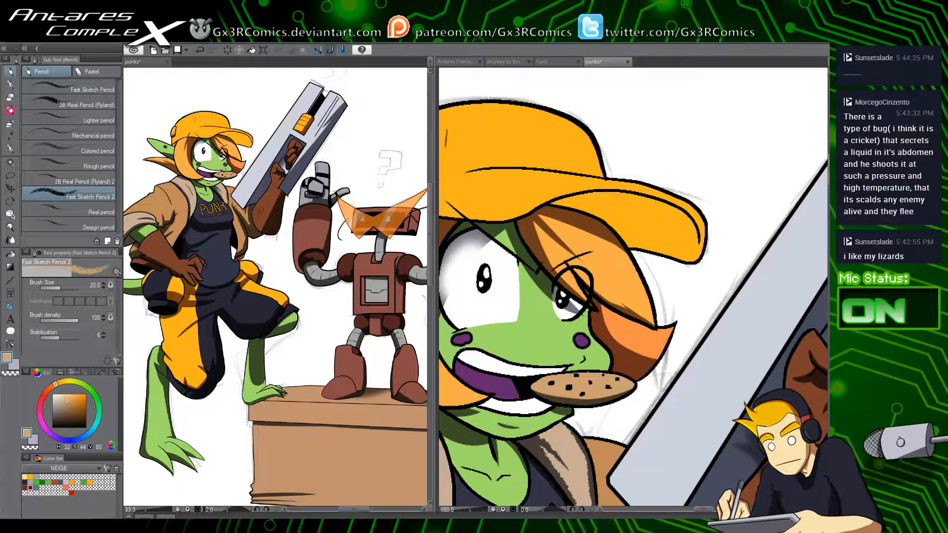
left_click_drag(652, 344, 615, 327)
key("w")
left_click(595, 207)
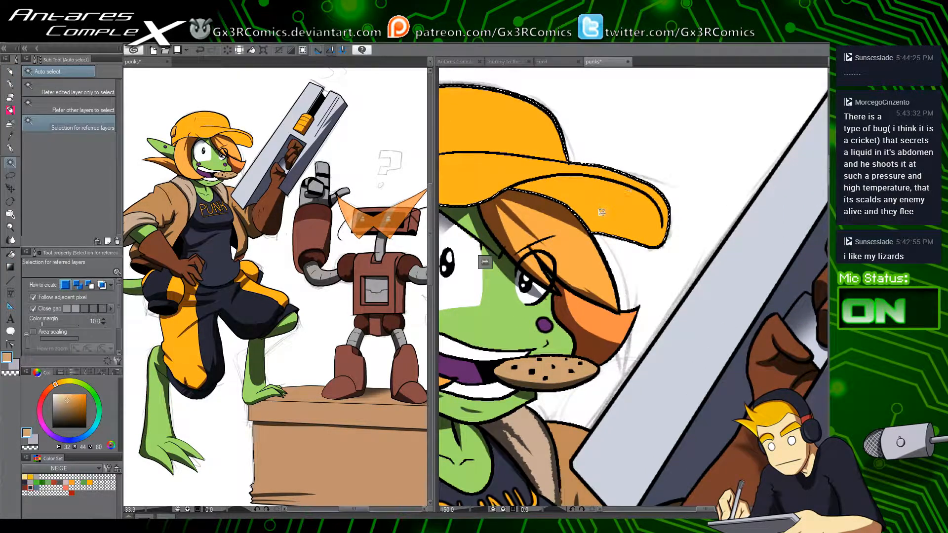
left_click(29, 487)
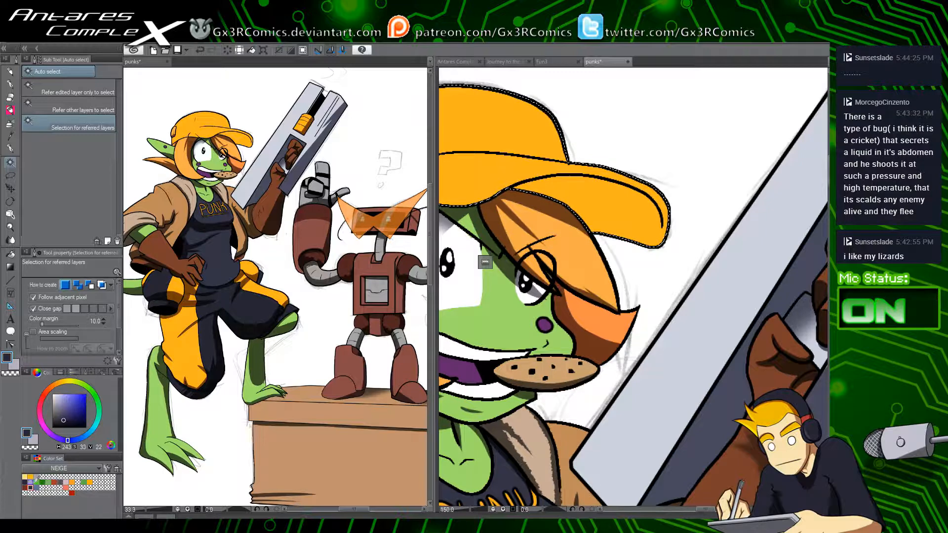
key("p")
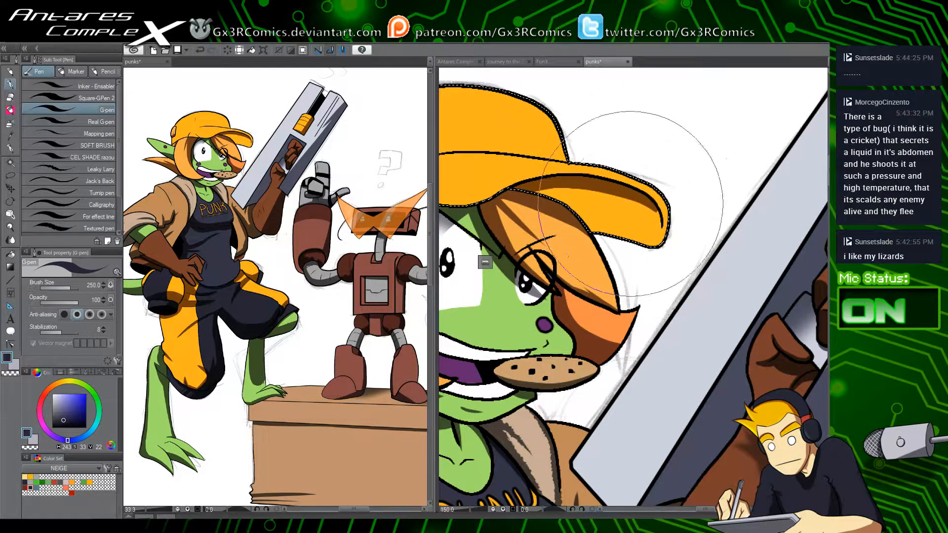
mouse_move(654, 209)
left_mouse_down()
mouse_move(649, 251)
mouse_move(631, 200)
mouse_move(589, 197)
mouse_move(639, 213)
mouse_move(611, 240)
mouse_move(642, 232)
left_mouse_up()
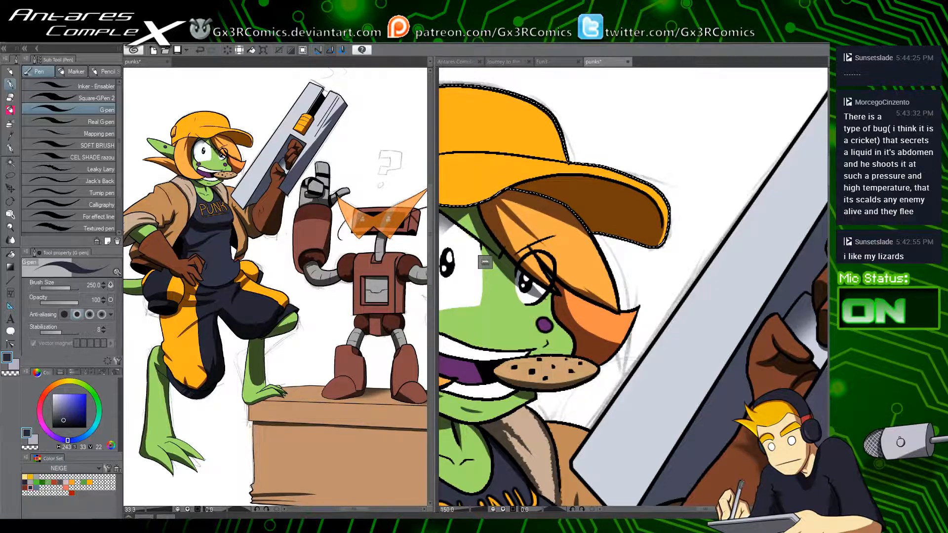
left_click_drag(507, 192, 641, 230)
key("ctrl+d")
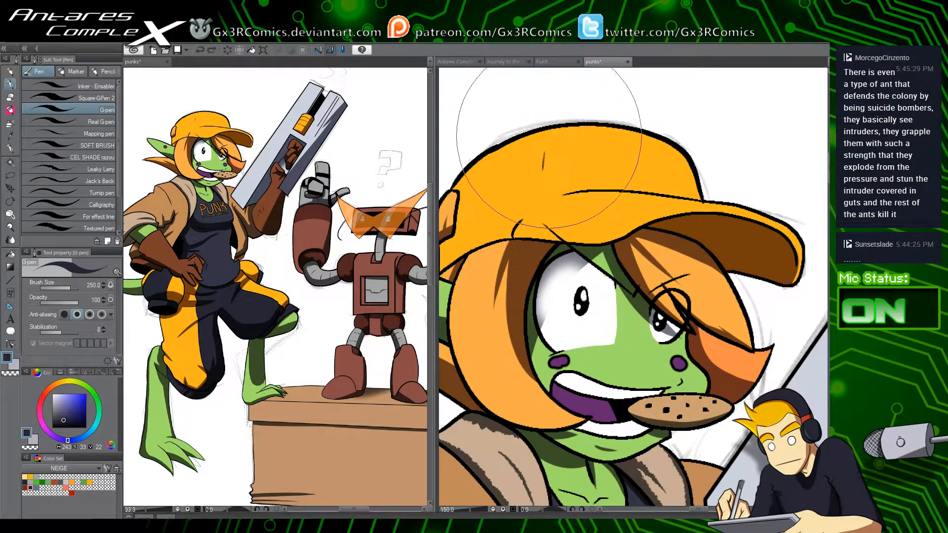
Step: Shade the seam on the cap's crown, then select the hair lock beside the near cheek, shade its lower edge, and clear the selection
left_click_drag(549, 132, 542, 188)
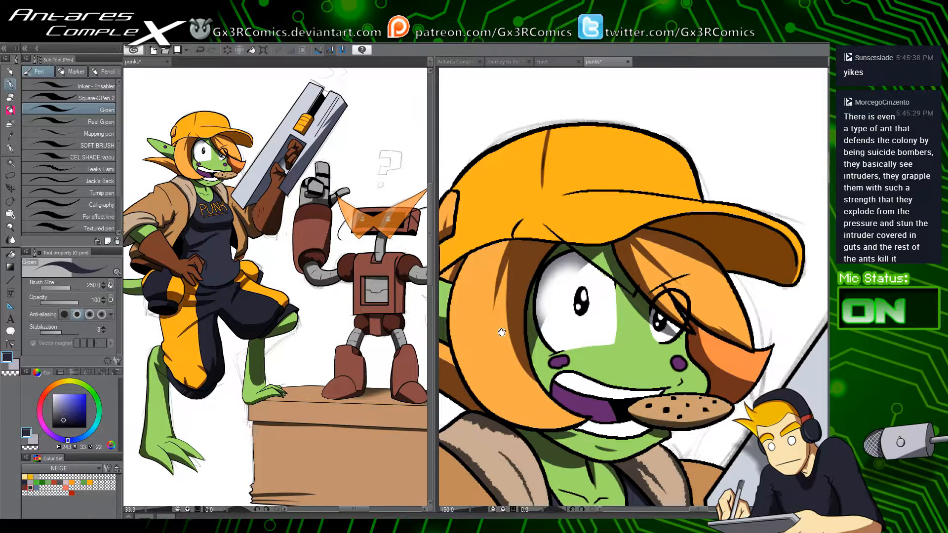
left_click_drag(528, 413, 557, 330)
key("w")
left_click(557, 331)
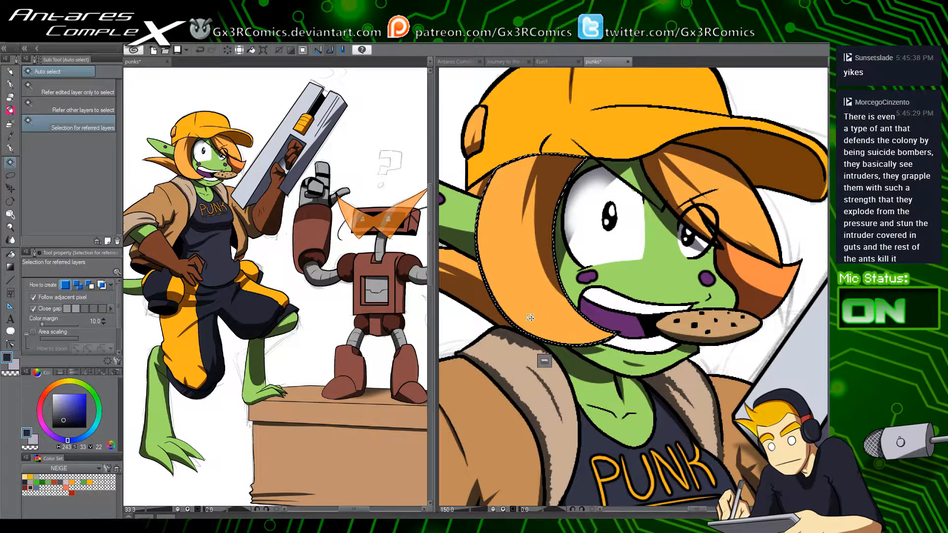
key("p")
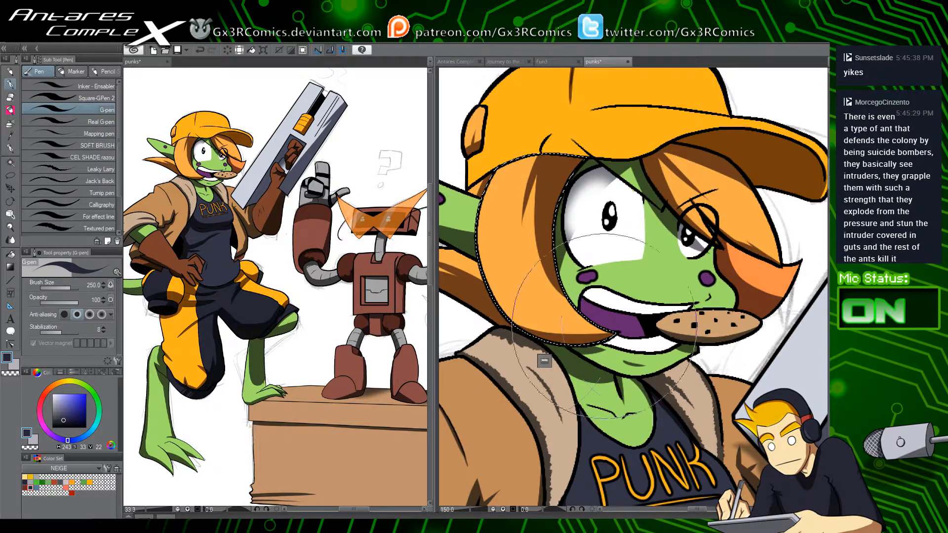
key("ctrl+d")
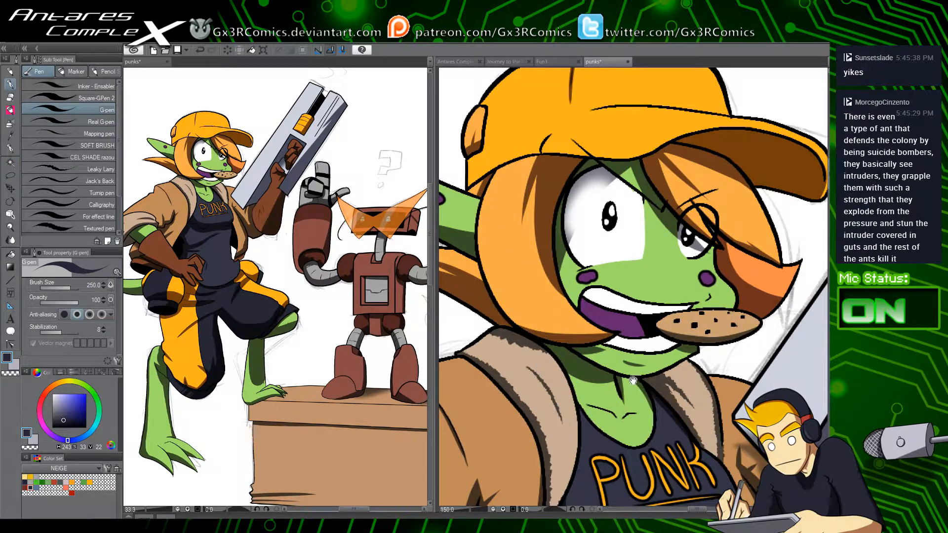
Step: Reselect the cap, touch up its shading with the G-pen, and save the illustration
left_click_drag(603, 376, 563, 387)
key("w")
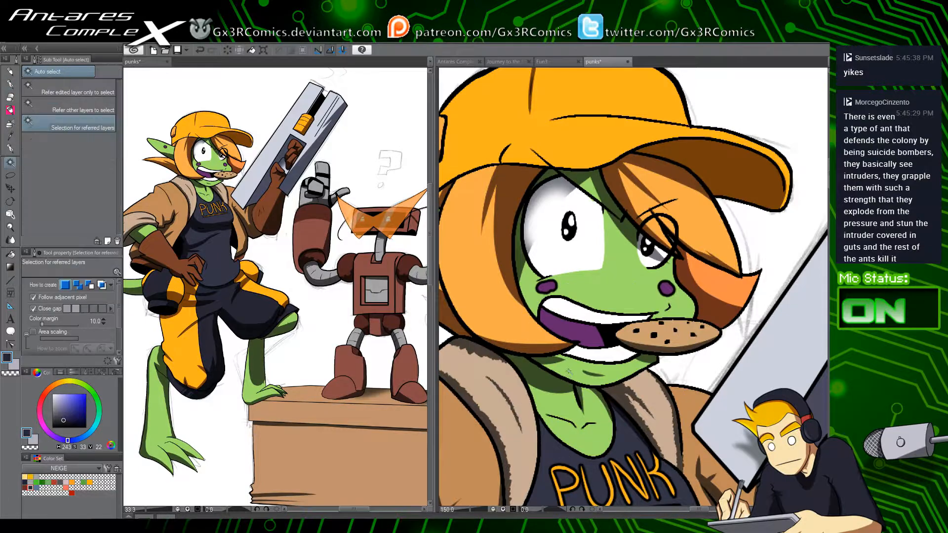
left_click_drag(547, 213, 550, 315)
left_click_drag(473, 261, 512, 264)
left_click(512, 264)
key("p")
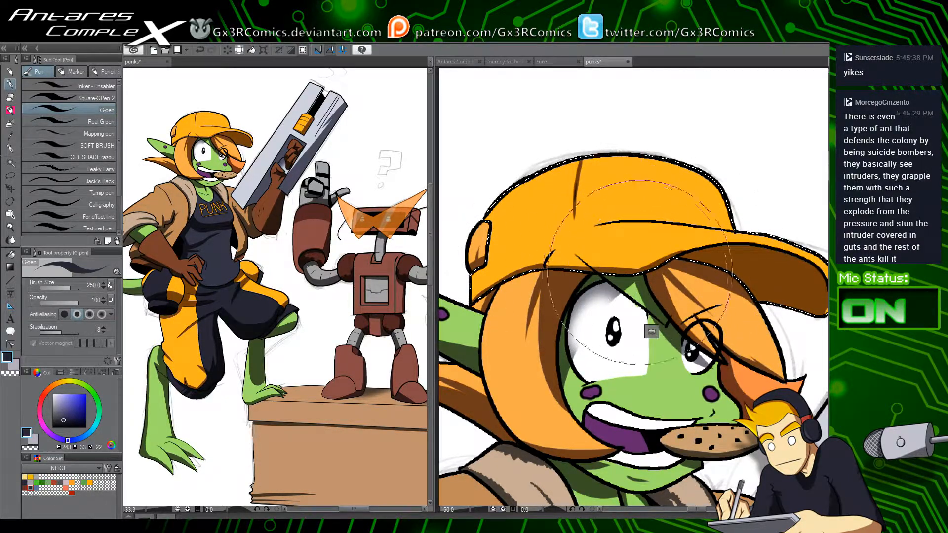
left_click_drag(710, 260, 598, 275)
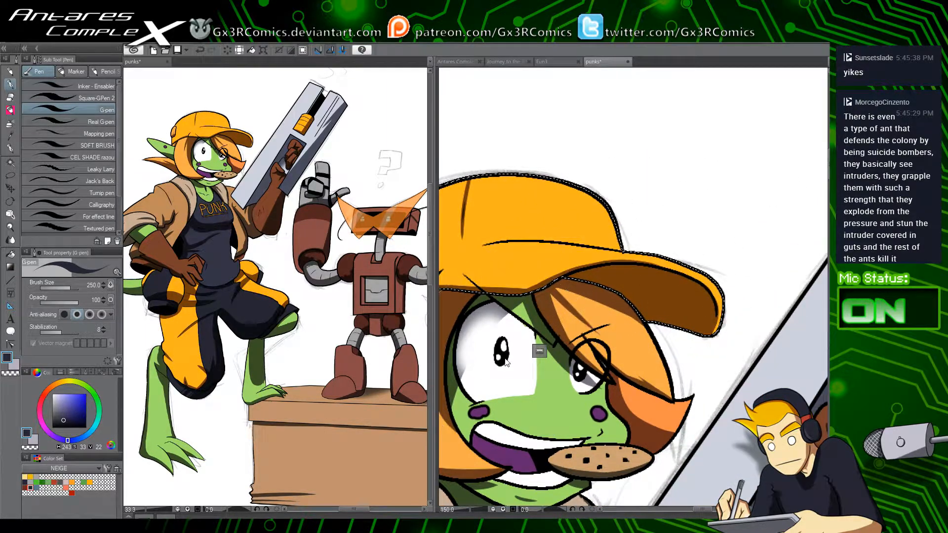
key("ctrl+s")
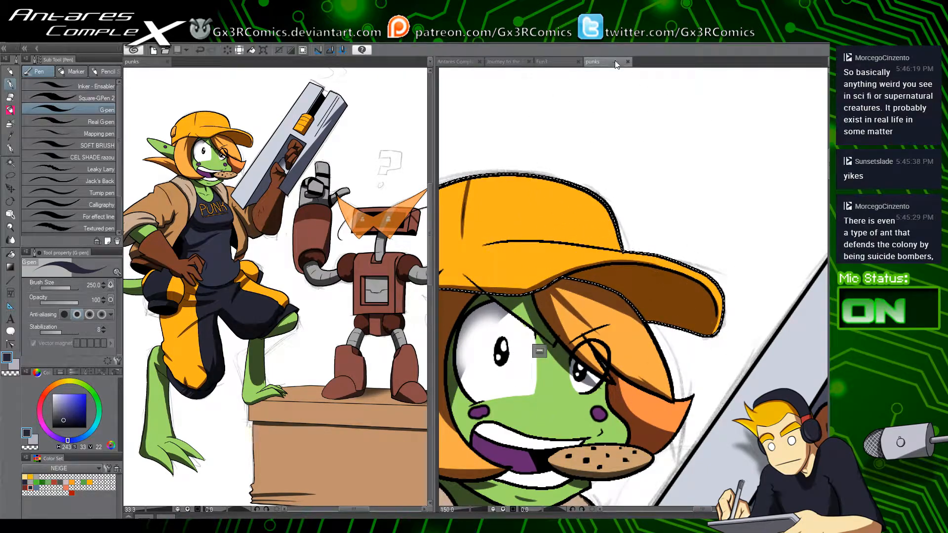
Step: Select the lid of the cardboard box beneath the frog's raised foot and save the illustration
left_click_drag(559, 449, 594, 143)
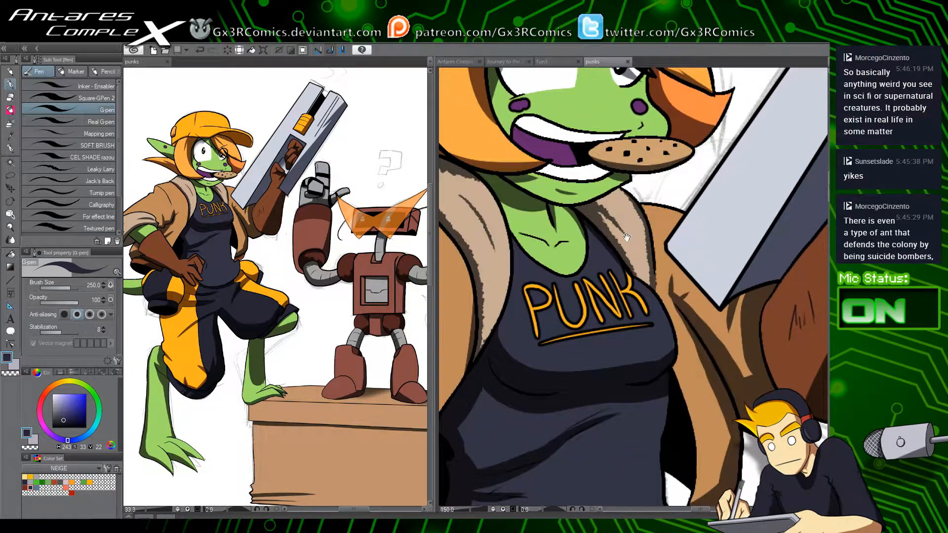
left_click_drag(635, 432, 532, 373)
scroll(615, 373, "down", 5)
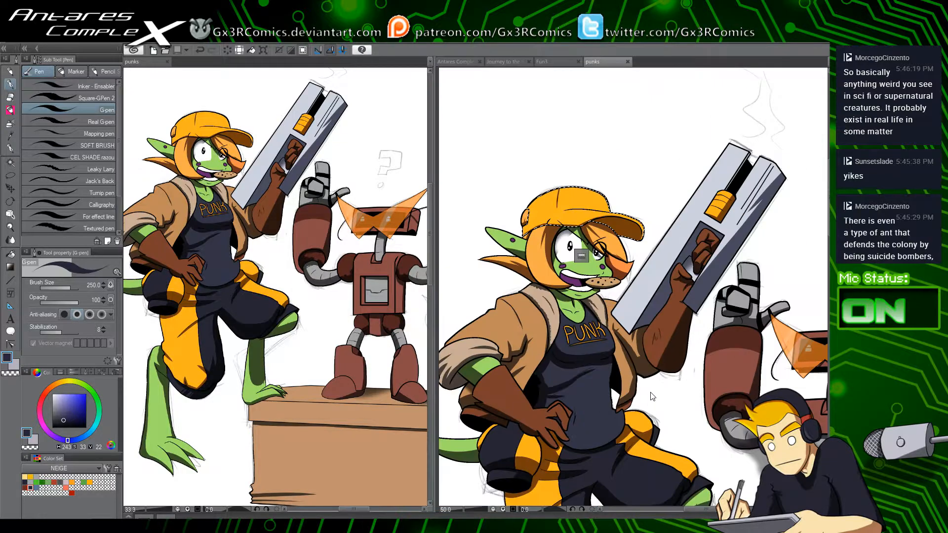
left_click_drag(797, 481, 707, 326)
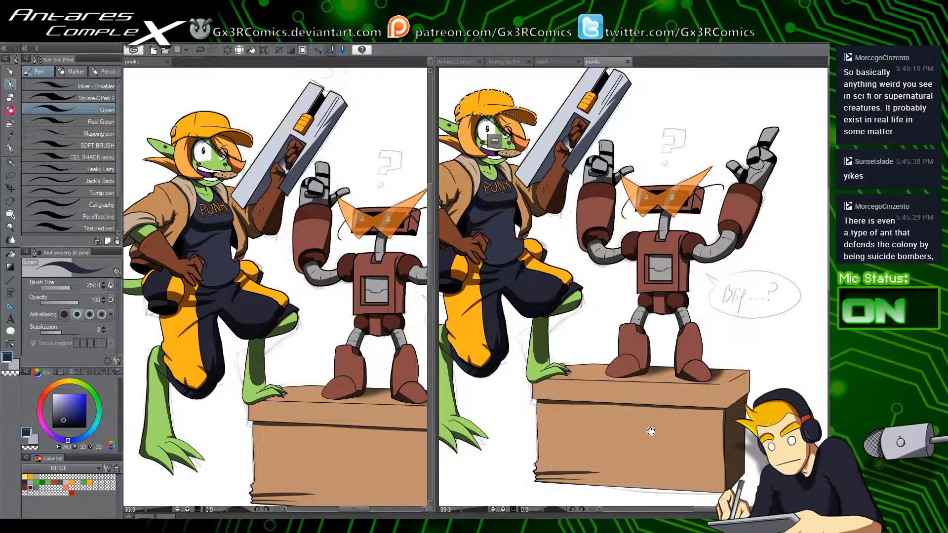
left_click_drag(651, 431, 641, 378)
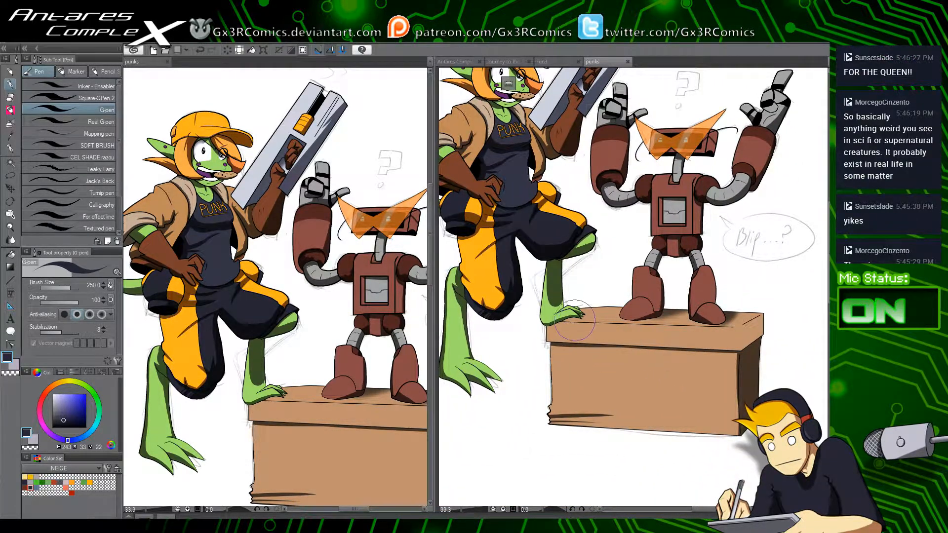
scroll(576, 321, "up", 5)
key("w")
left_click(538, 322)
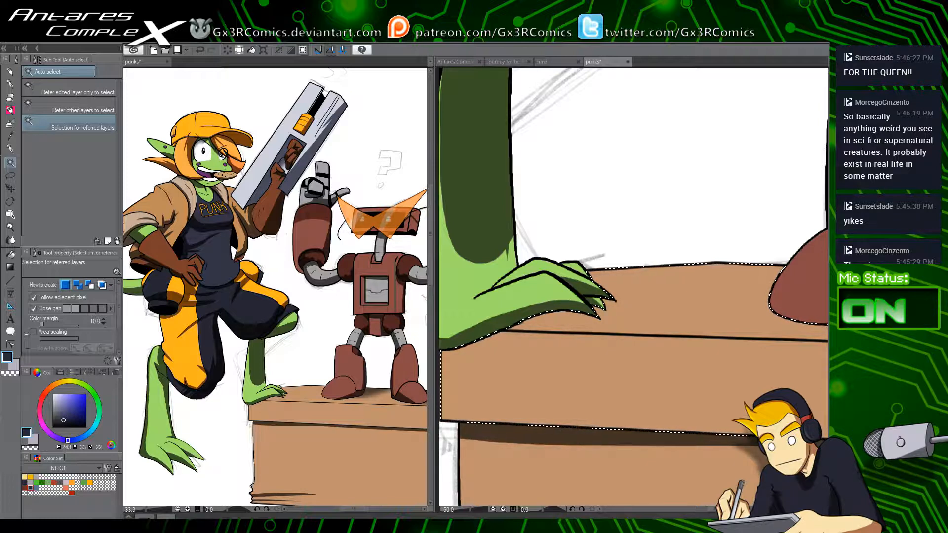
left_click_drag(523, 159, 580, 233)
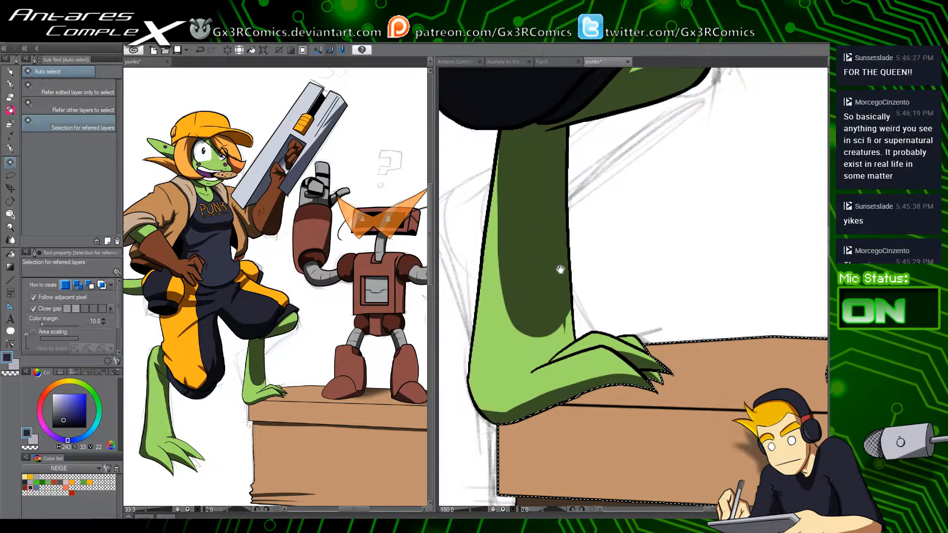
key("ctrl+s")
scroll(612, 295, "down", 4)
scroll(612, 295, "down", 2)
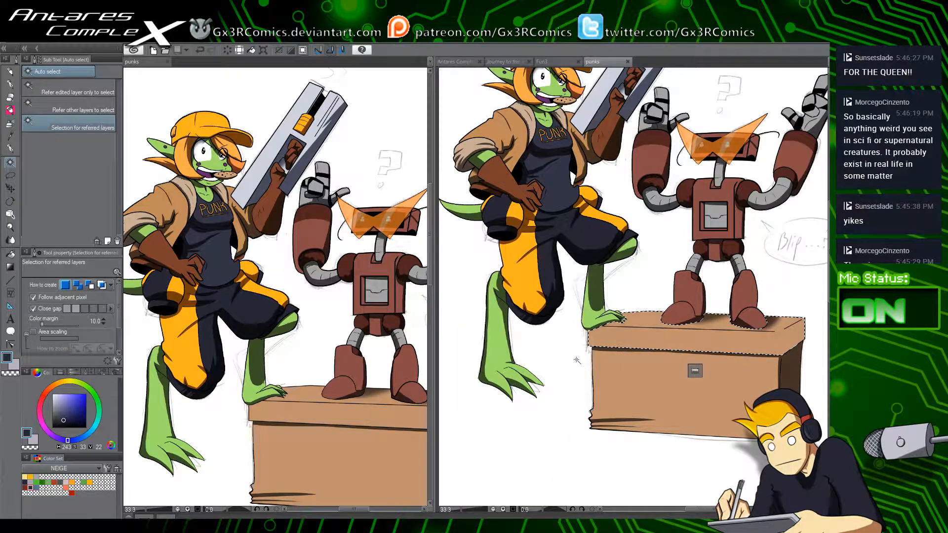
Step: Switch to a pale violet-grey colour and the SAI Marker for the smoke above the gun, and clear the box selection
left_click_drag(644, 316, 549, 381)
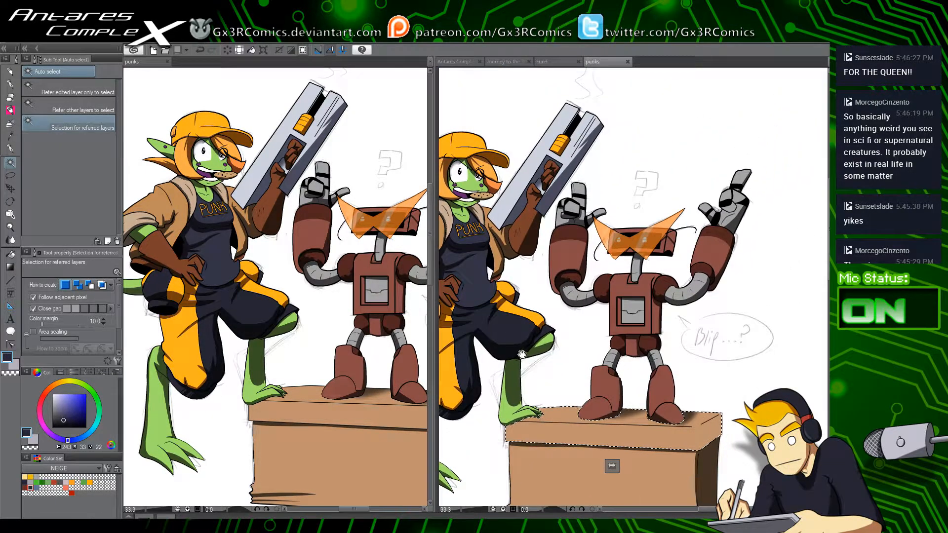
left_click_drag(507, 336, 515, 381)
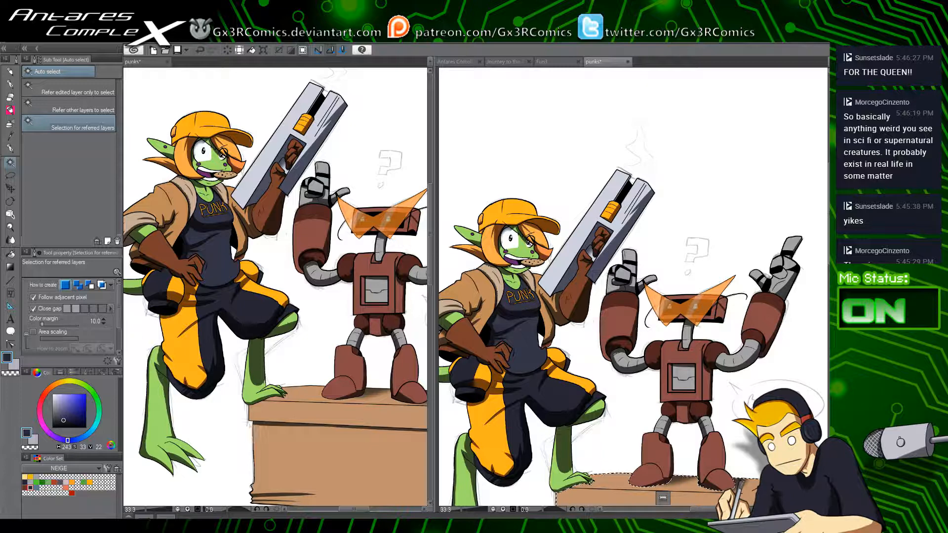
scroll(593, 137, "up", 3)
key("x")
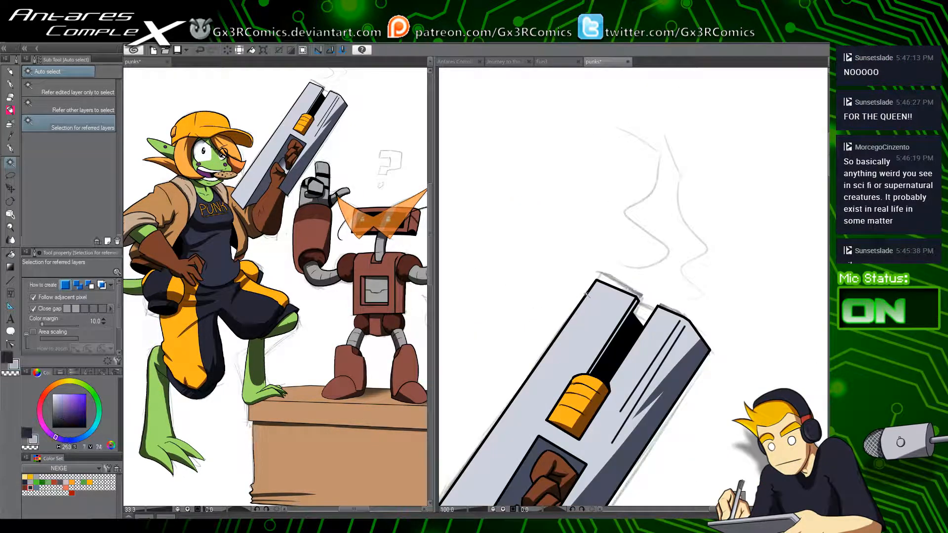
key("b")
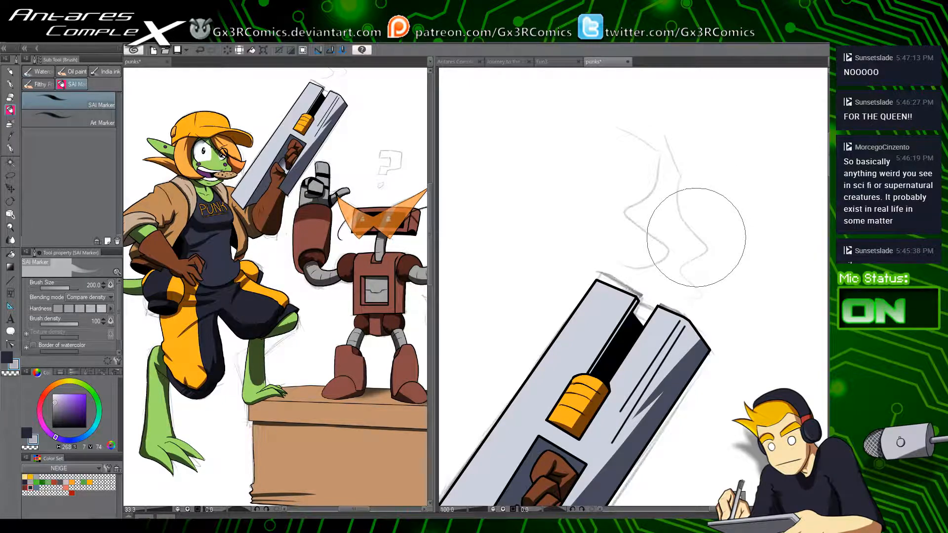
key("ctrl+d")
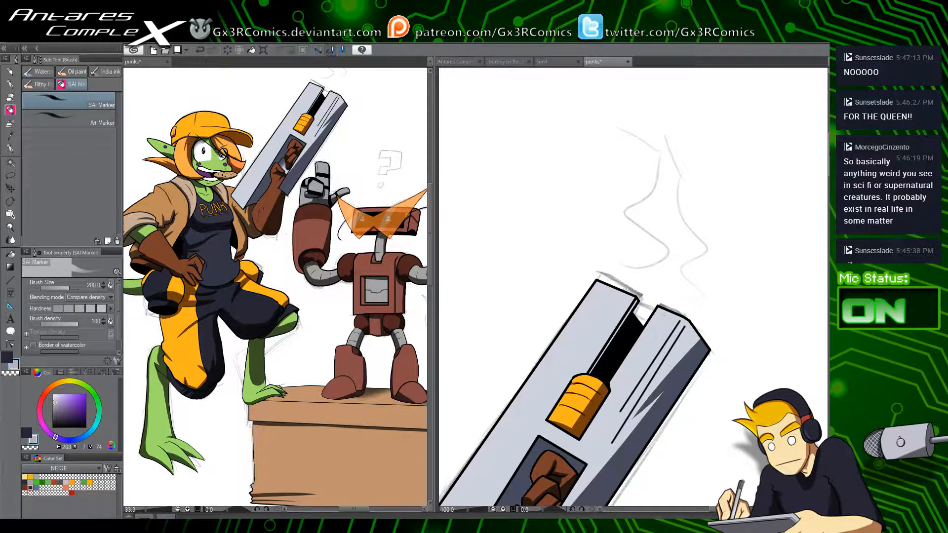
Step: Try painting the smoke plume above the gun's muzzle with the SAI Marker
mouse_move(681, 296)
left_mouse_down()
mouse_move(657, 267)
mouse_move(676, 212)
mouse_move(637, 138)
left_mouse_up()
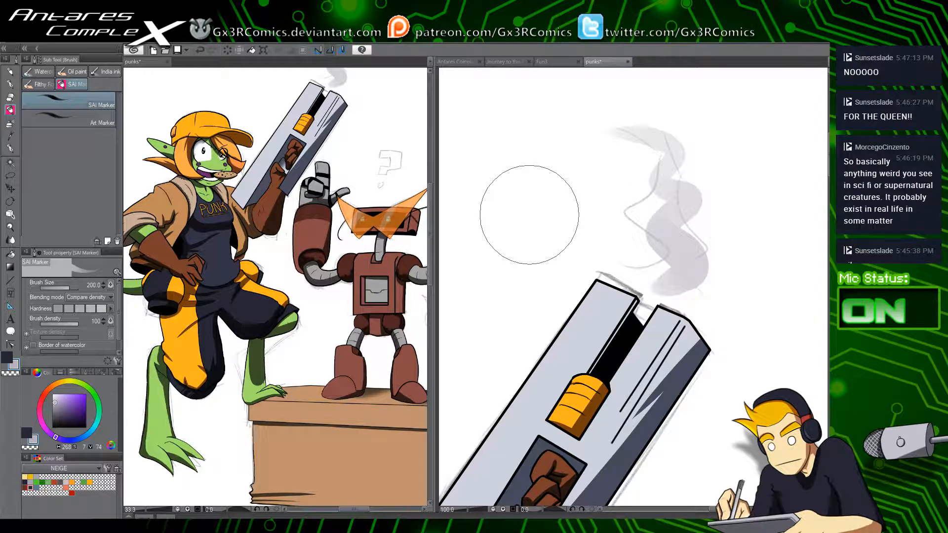
left_click(43, 72)
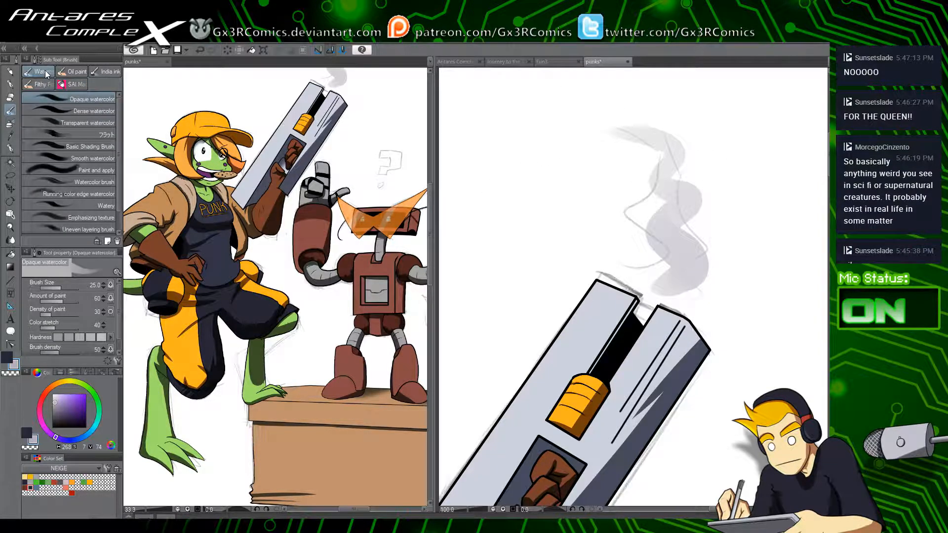
key("ctrl+z")
Step: Choose the ES Smoke brush from the cloud decoration brushes and reduce its size to 200
key("b")
key("b")
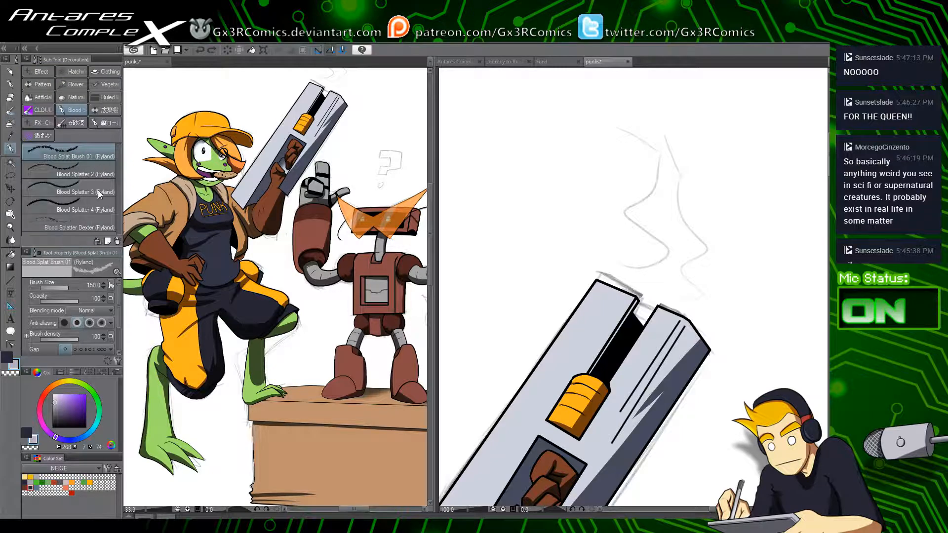
left_click(42, 109)
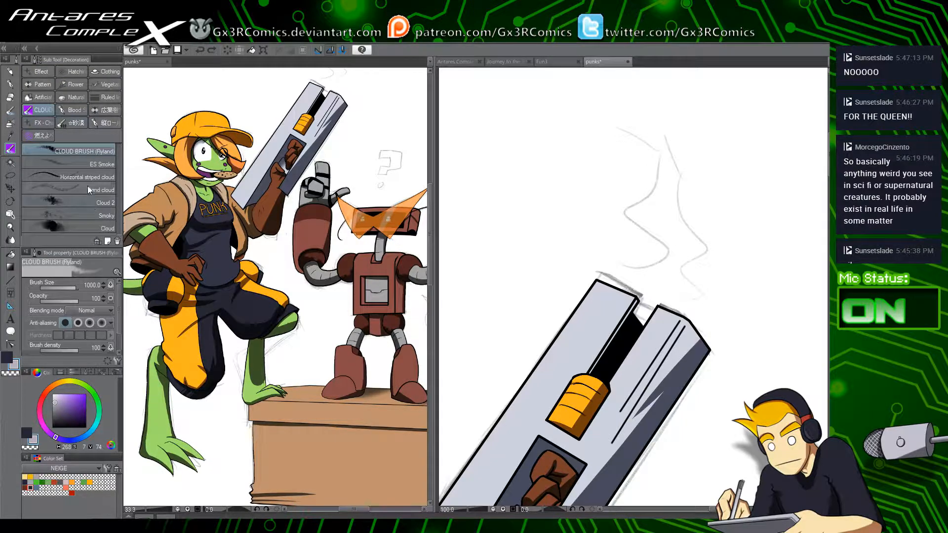
left_click(99, 164)
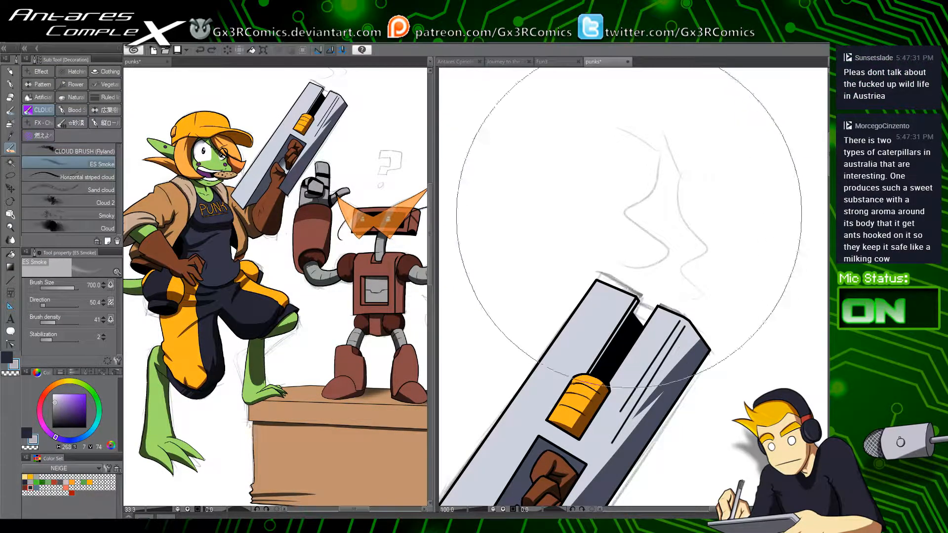
left_click_drag(640, 234, 559, 263)
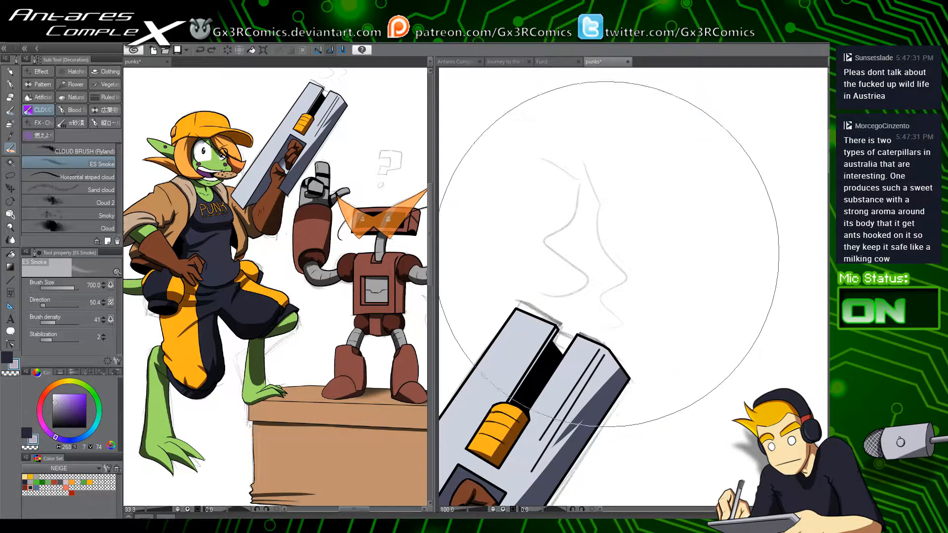
key("[")
key("[")
key("[")
key("[")
key("[")
key("[")
Step: Paint a wavy grey smoke plume over the sketch lines above the gun's muzzle and save the illustration
mouse_move(562, 310)
left_mouse_down()
mouse_move(607, 271)
mouse_move(569, 149)
mouse_move(583, 126)
left_mouse_up()
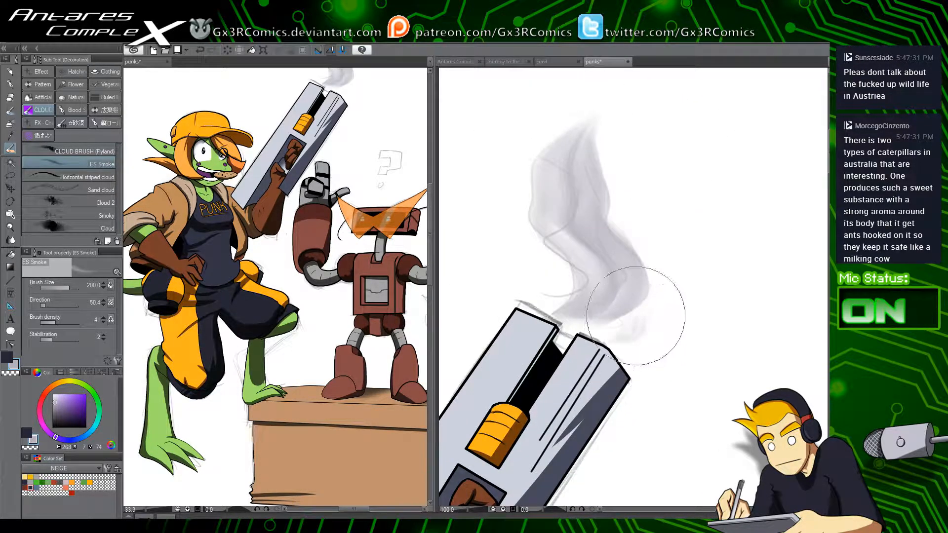
mouse_move(601, 417)
left_mouse_down()
mouse_move(616, 383)
mouse_move(713, 349)
mouse_move(691, 233)
left_mouse_up()
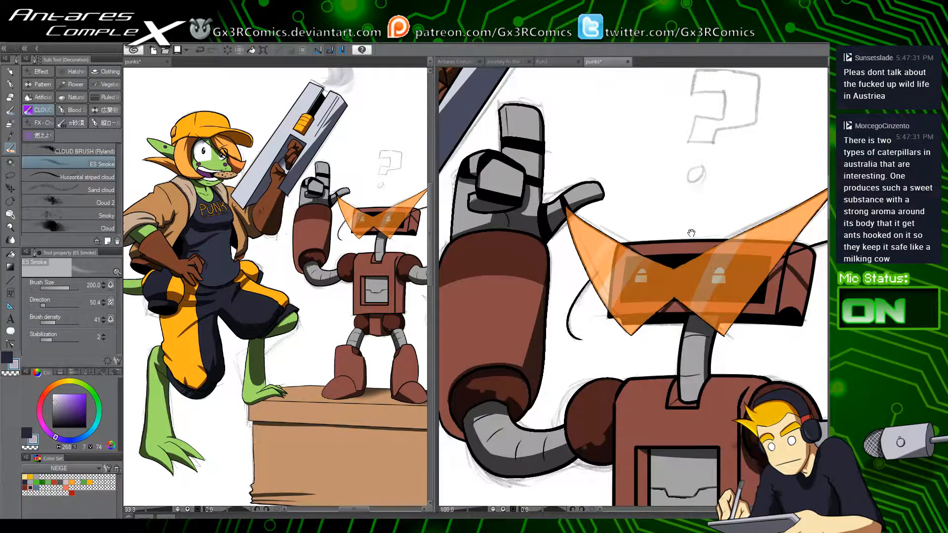
left_click_drag(665, 376, 645, 287)
scroll(565, 382, "down", 2)
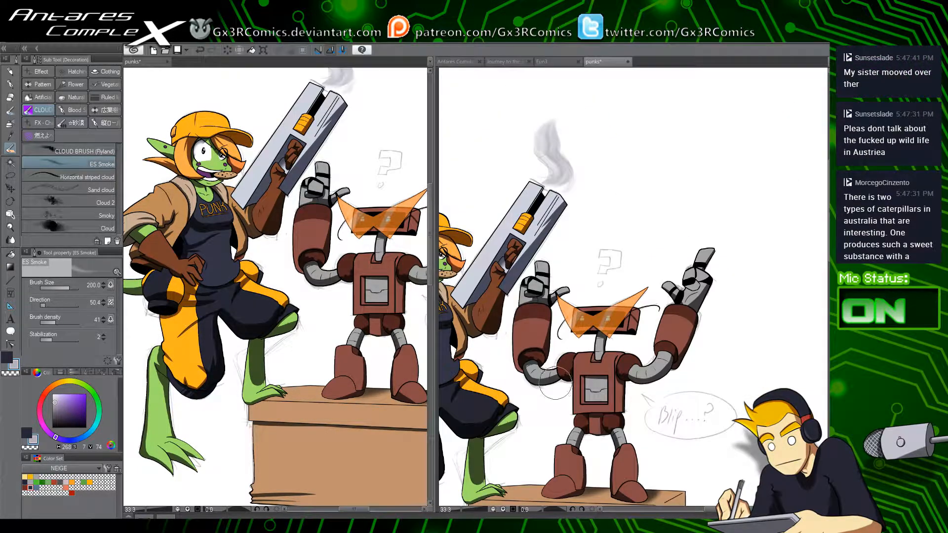
left_click_drag(467, 452, 585, 403)
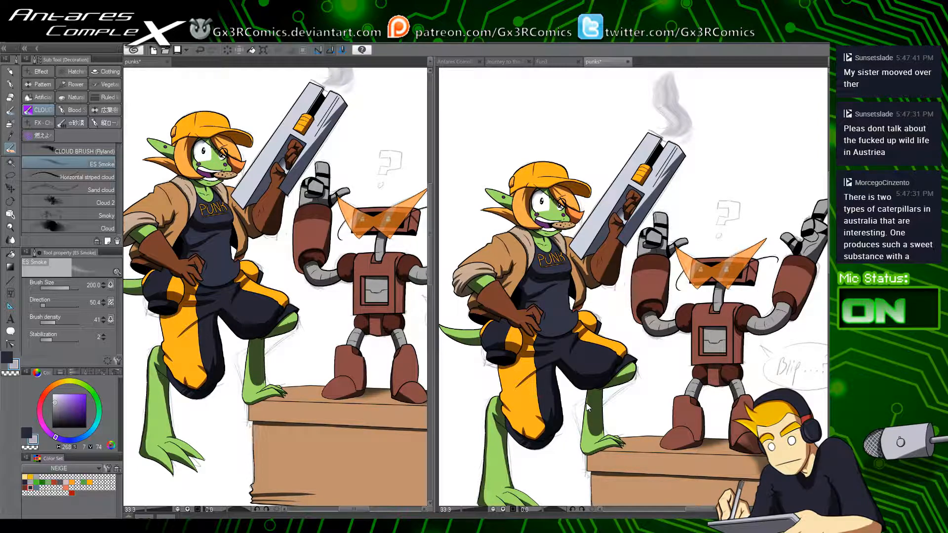
key("ctrl+s")
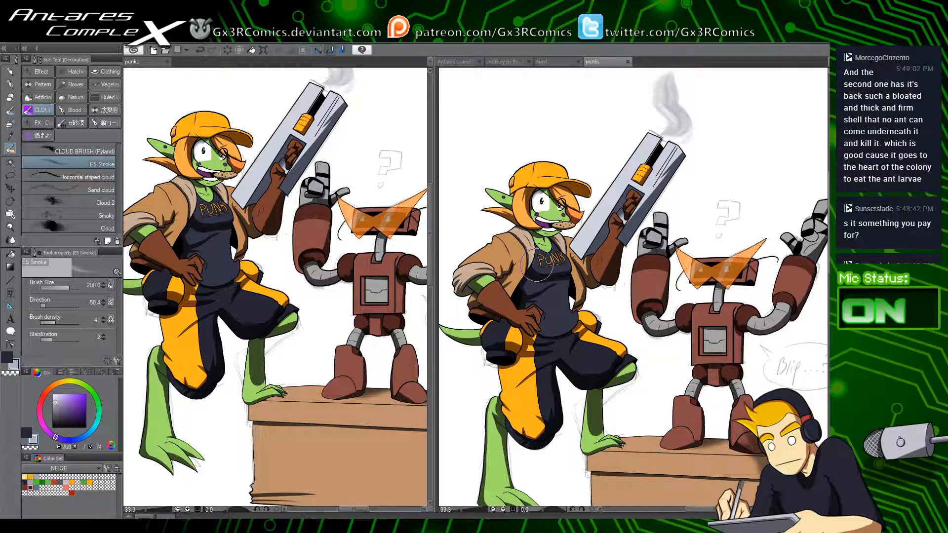
Step: Switch to the Fun3 illustration and look over the blue-haired character's body, skirt and tail
left_click(552, 61)
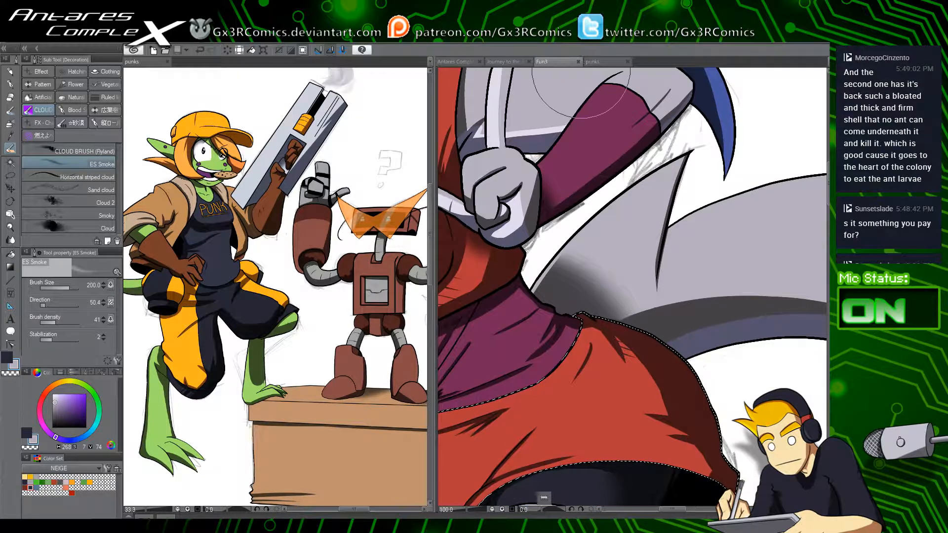
scroll(558, 190, "down", 3)
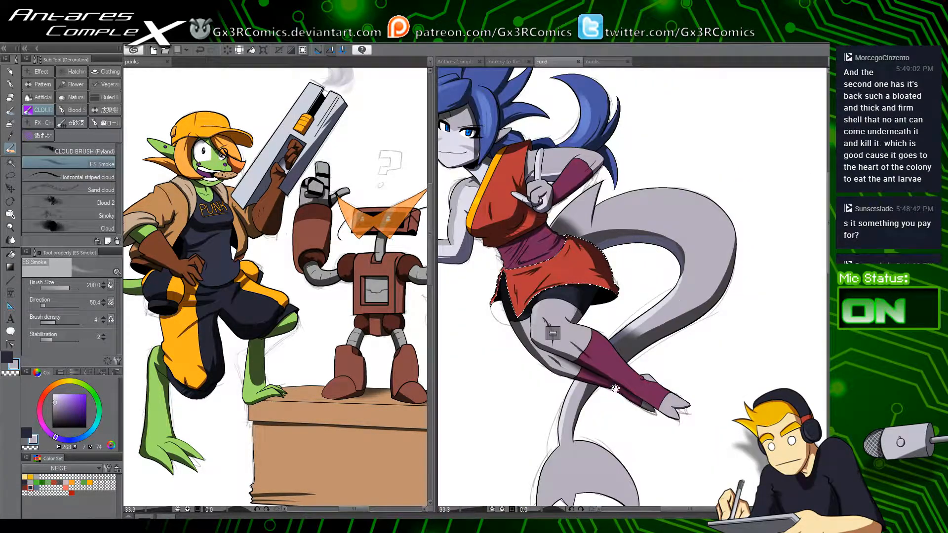
left_click_drag(581, 404, 583, 366)
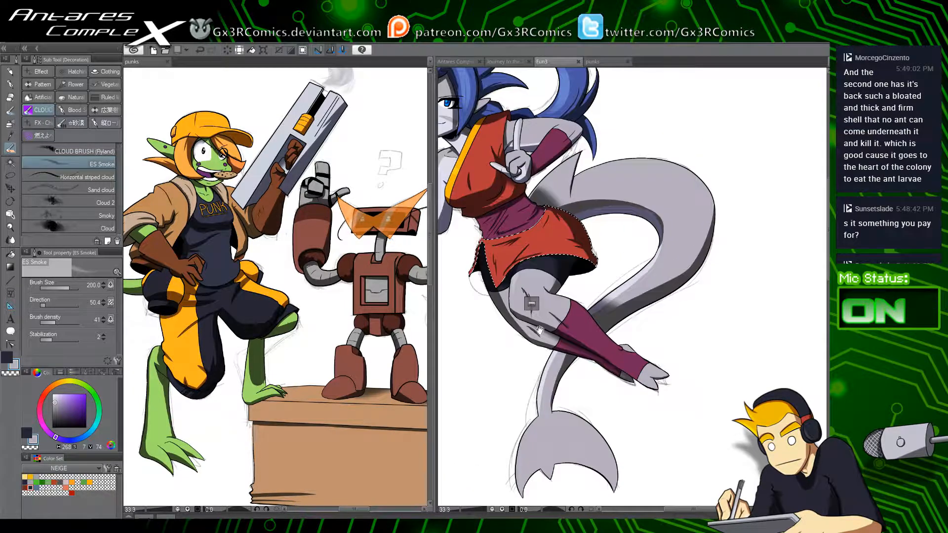
left_click_drag(543, 264, 573, 318)
left_click_drag(528, 234, 551, 280)
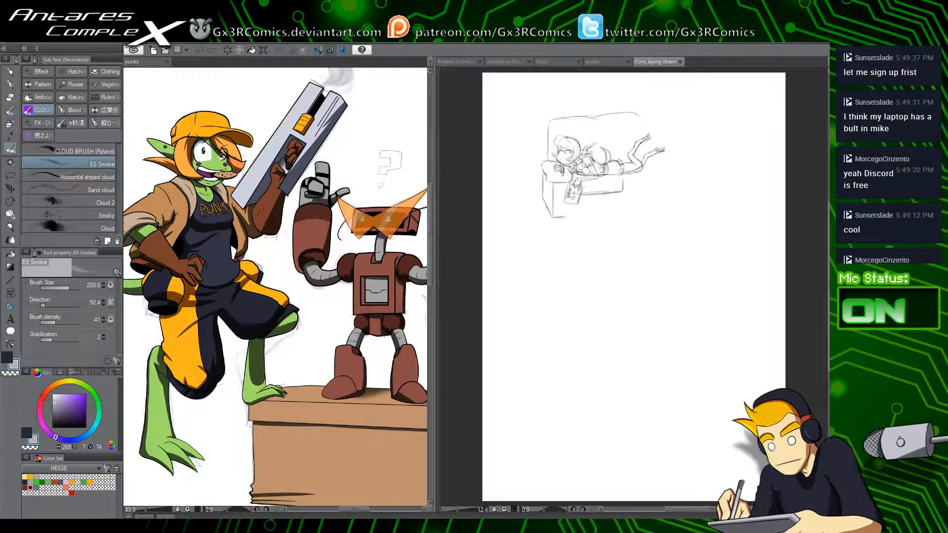
Step: Add a new layer to the Cora_laying down drawing and ink the girl's forehead-to-muzzle profile with the Square-GPen 2
key("ctrl+shift+n")
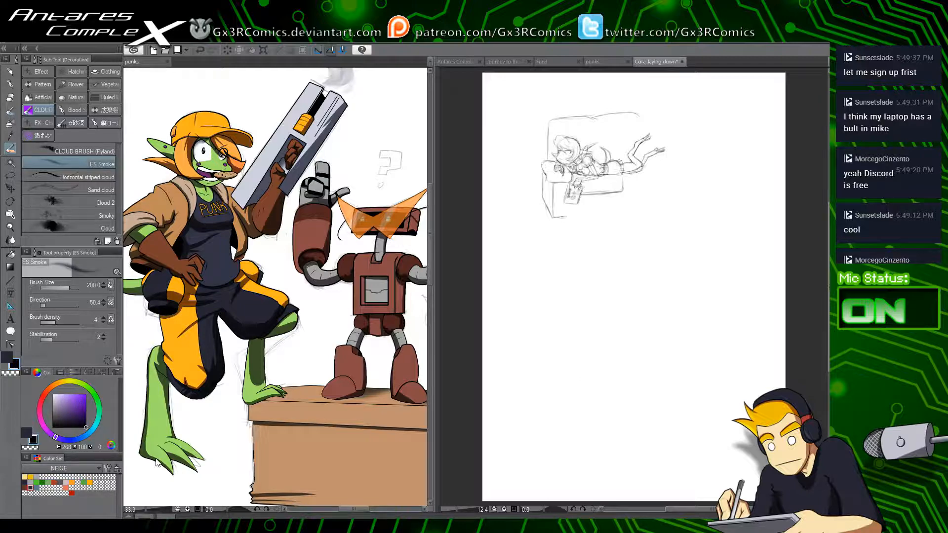
scroll(568, 196, "up", 5)
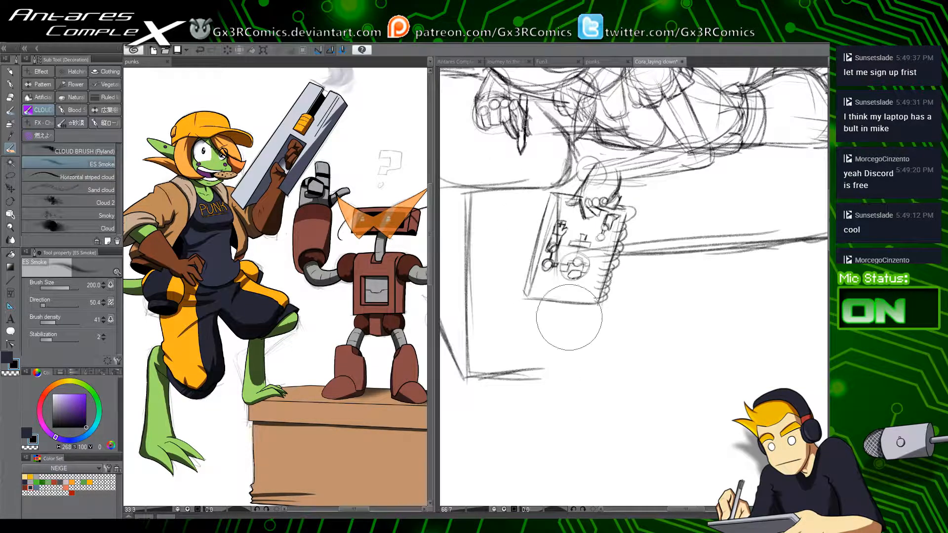
left_click_drag(576, 222, 630, 400)
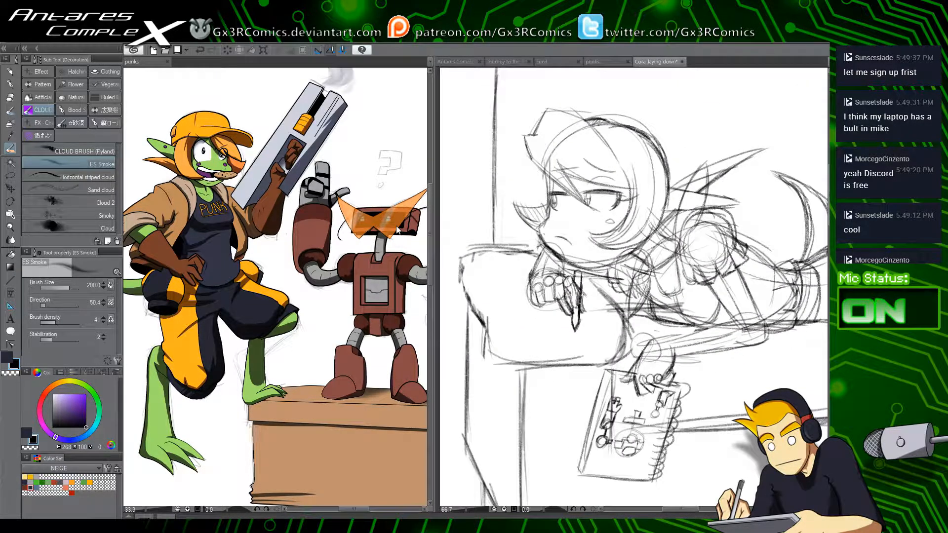
left_click(11, 83)
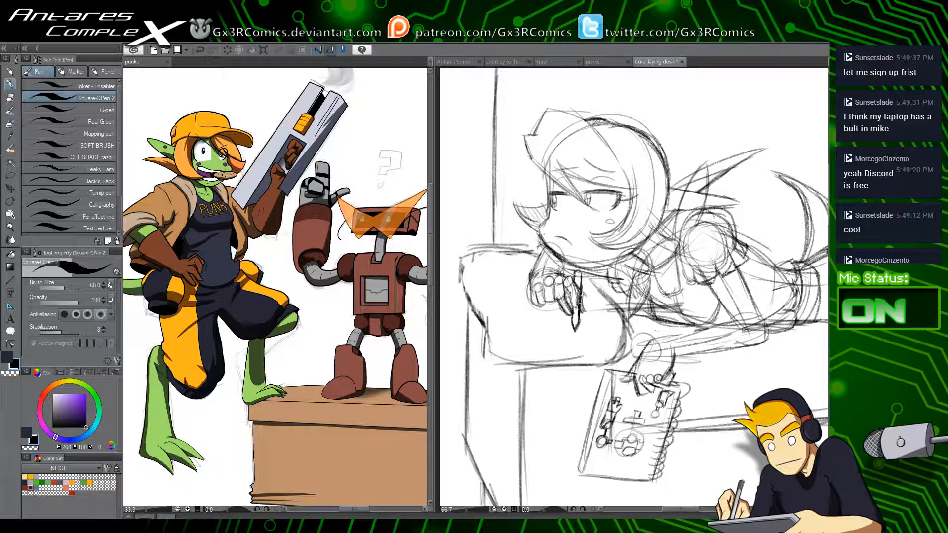
scroll(572, 333, "up", 1)
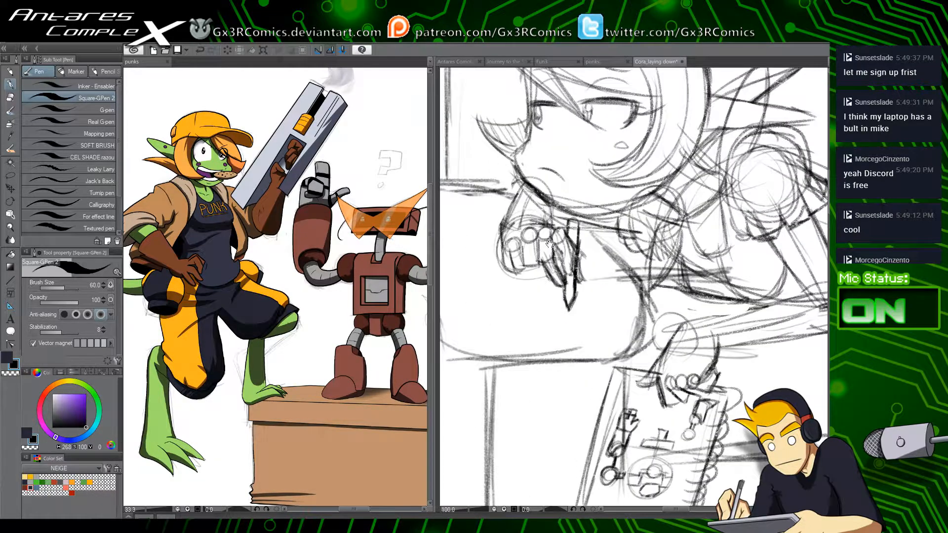
left_click_drag(550, 132, 562, 241)
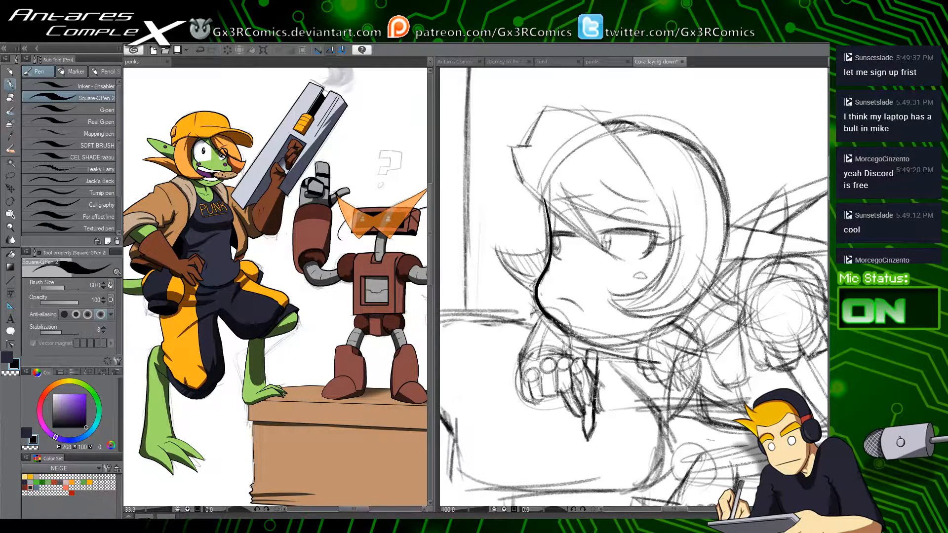
key("ctrl+z")
key("e")
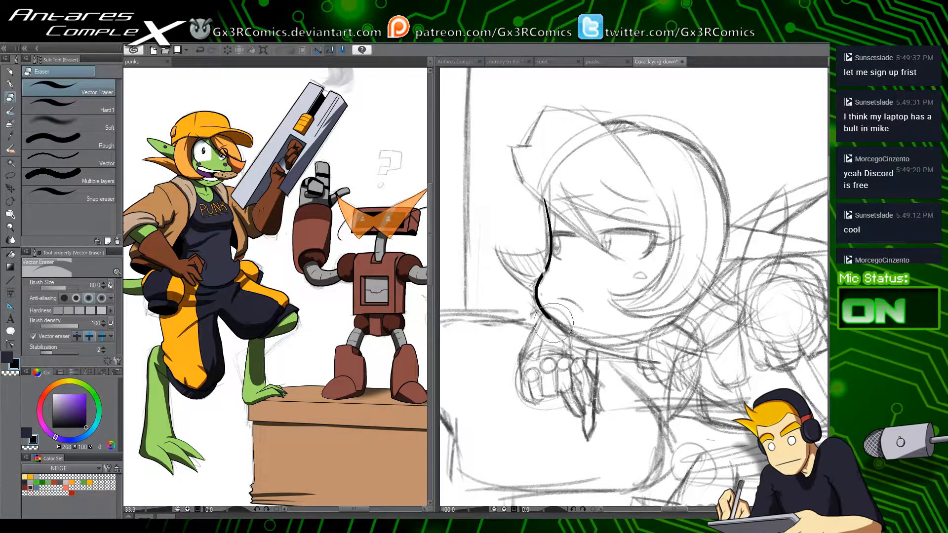
mouse_move(548, 316)
left_mouse_down()
mouse_move(545, 232)
mouse_move(545, 289)
mouse_move(524, 332)
mouse_move(527, 355)
mouse_move(580, 404)
mouse_move(644, 402)
mouse_move(591, 407)
mouse_move(675, 404)
mouse_move(701, 394)
left_mouse_up()
Step: Ink the jaw line and the outer and inner curves of the hair behind the cheek, trimming overlapping ends
key("p")
scroll(548, 217, "up", 2)
key("ctrl+z")
mouse_move(589, 409)
left_mouse_down()
mouse_move(688, 403)
mouse_move(733, 369)
left_mouse_up()
mouse_move(663, 368)
left_mouse_down()
mouse_move(635, 384)
mouse_move(755, 368)
mouse_move(794, 168)
mouse_move(662, 121)
left_mouse_up()
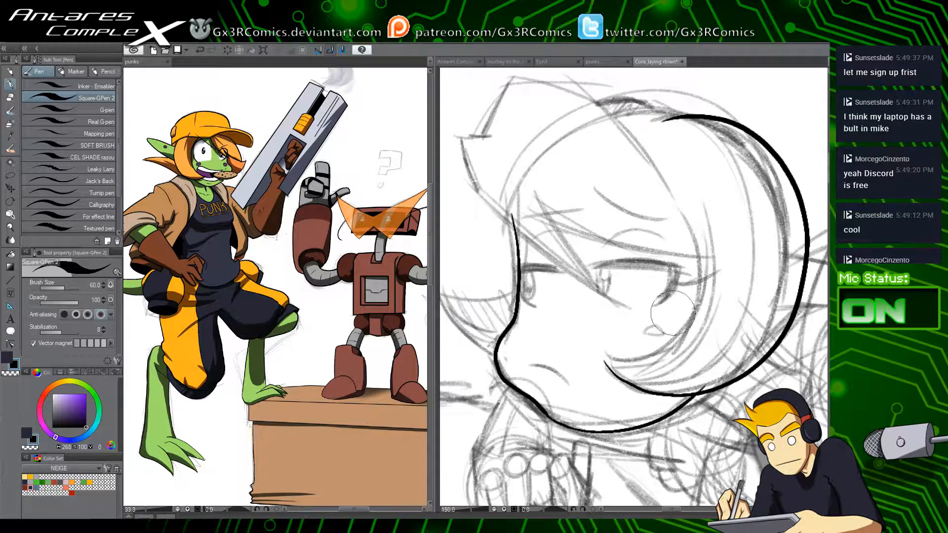
mouse_move(606, 364)
left_mouse_down()
mouse_move(654, 361)
mouse_move(717, 294)
mouse_move(677, 181)
left_mouse_up()
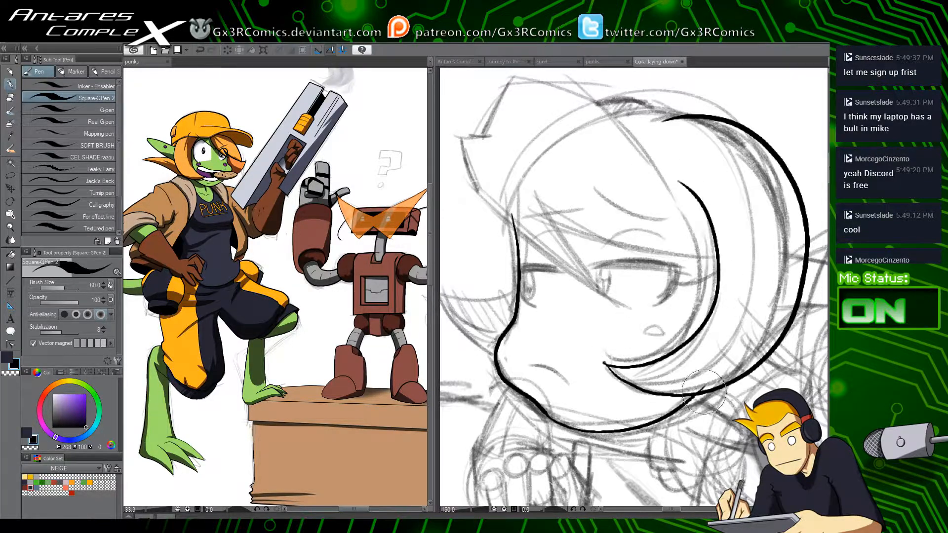
key("e")
left_click_drag(698, 385, 711, 383)
Step: Ink the pointed hair lock that sticks out in front of the muzzle
mouse_move(562, 365)
left_mouse_down()
mouse_move(629, 384)
mouse_move(535, 354)
mouse_move(503, 301)
left_mouse_up()
key("p")
key("ctrl+z")
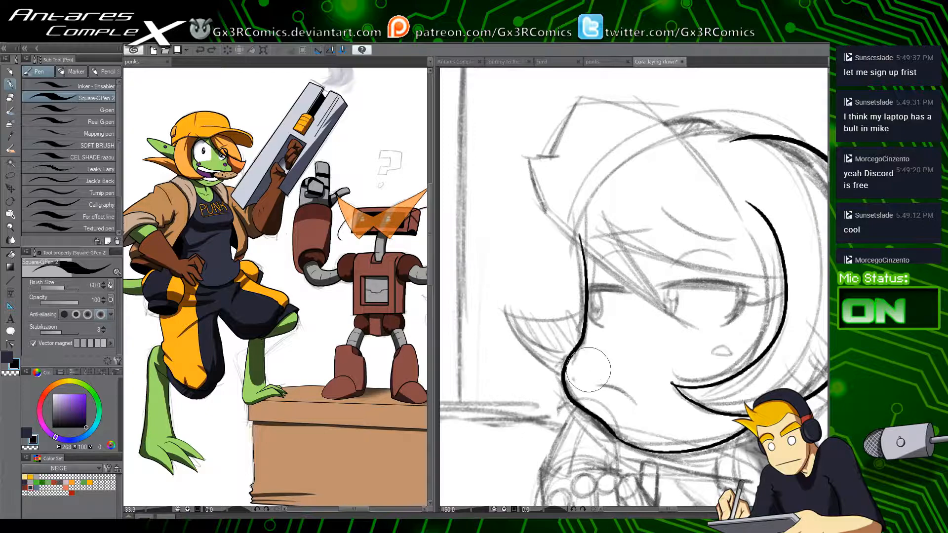
mouse_move(586, 376)
left_mouse_down()
mouse_move(515, 329)
mouse_move(507, 304)
mouse_move(556, 333)
mouse_move(612, 322)
left_mouse_up()
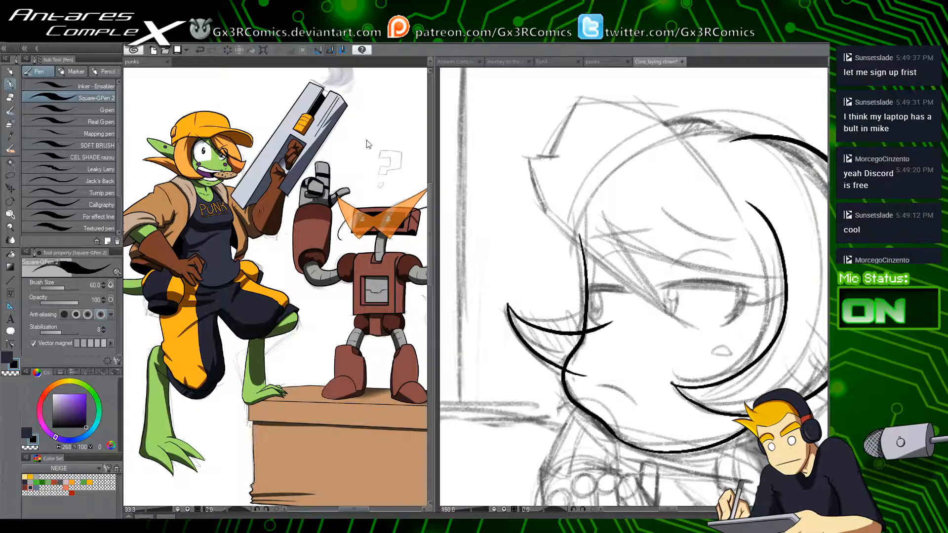
Step: Close the punks reference view and set up a narrow second window of the Cora drawing beside the canvas, framing the figure
left_click(168, 62)
left_click(166, 62)
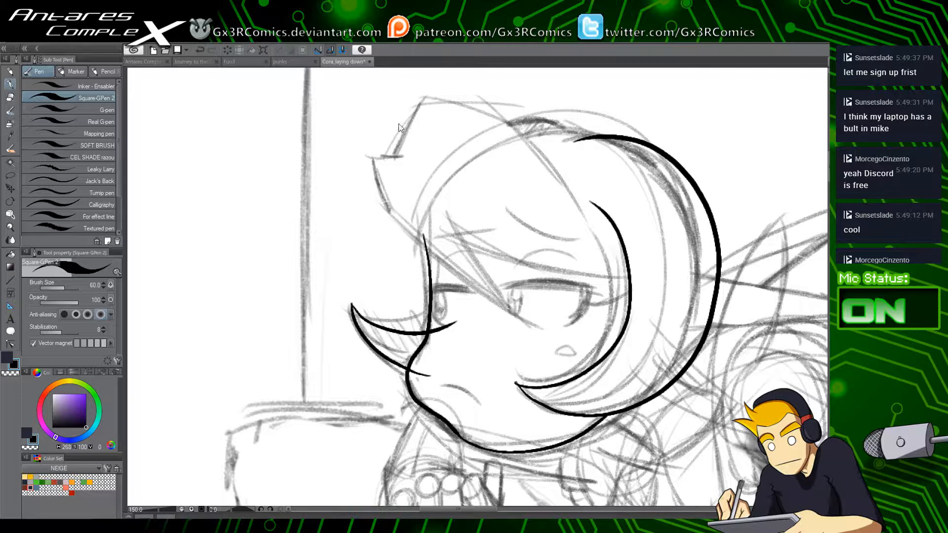
left_click(390, 52)
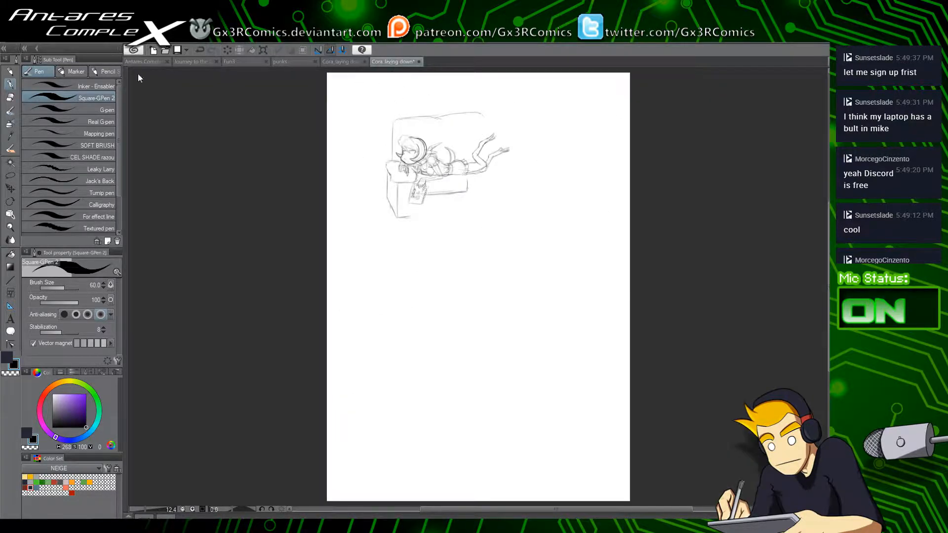
left_click_drag(138, 74, 129, 75)
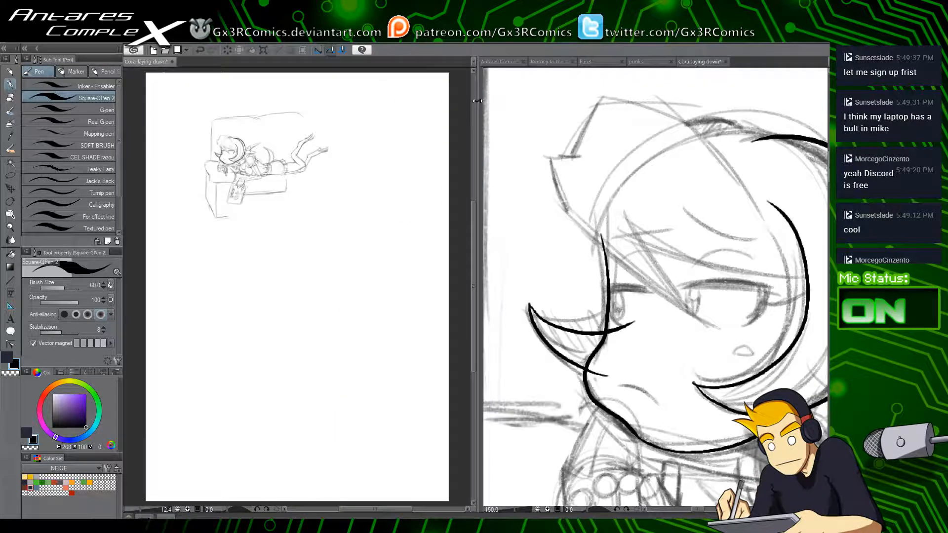
left_click_drag(478, 101, 359, 105)
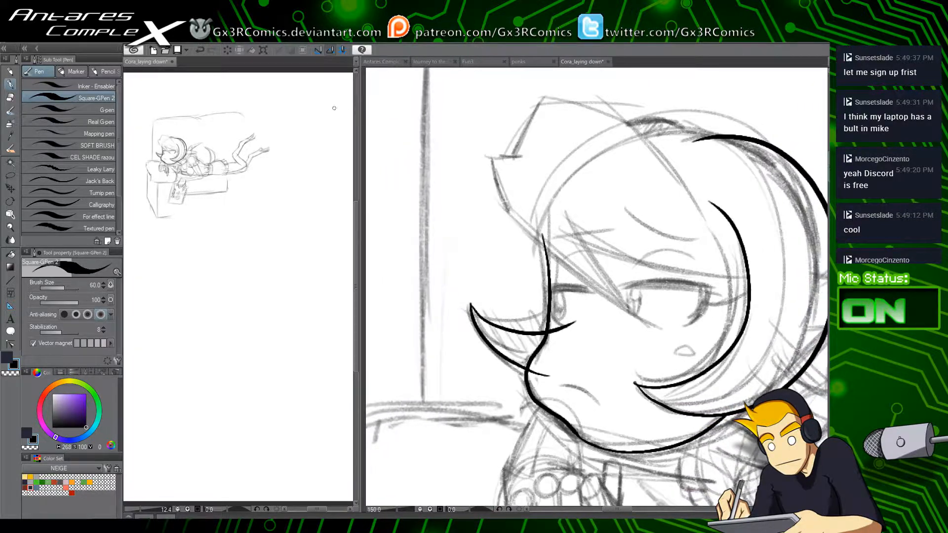
scroll(290, 125, "up", 3)
left_click_drag(204, 236, 299, 256)
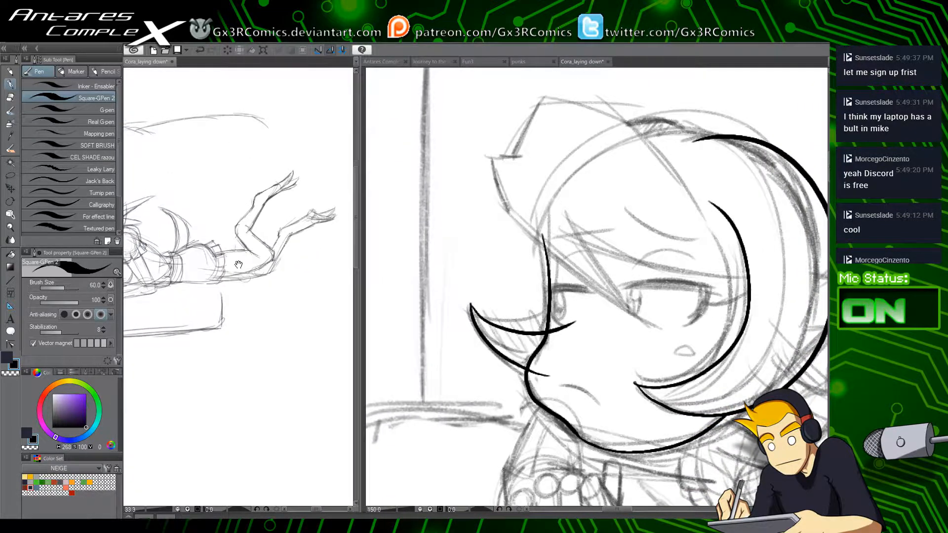
left_click_drag(149, 283, 257, 298)
scroll(286, 372, "down", 1)
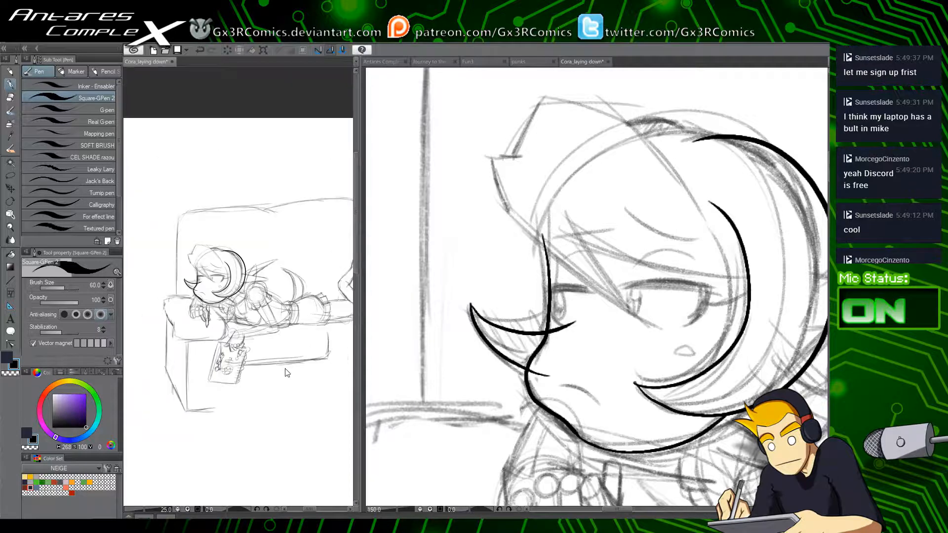
Step: Erase the ends of the front hair lock that overlap the face with the Vector Eraser
key("e")
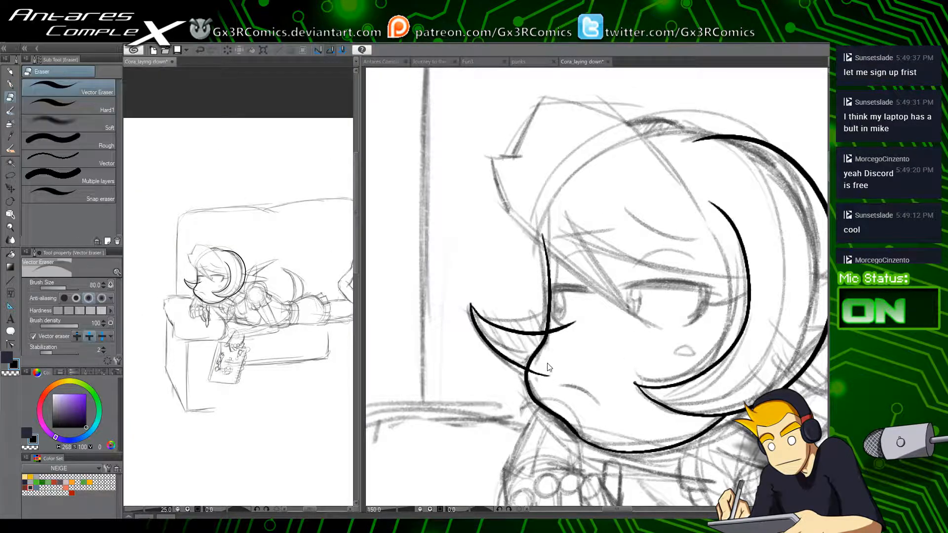
left_click(596, 66)
mouse_move(542, 361)
left_mouse_down()
mouse_move(558, 348)
mouse_move(560, 359)
left_mouse_up()
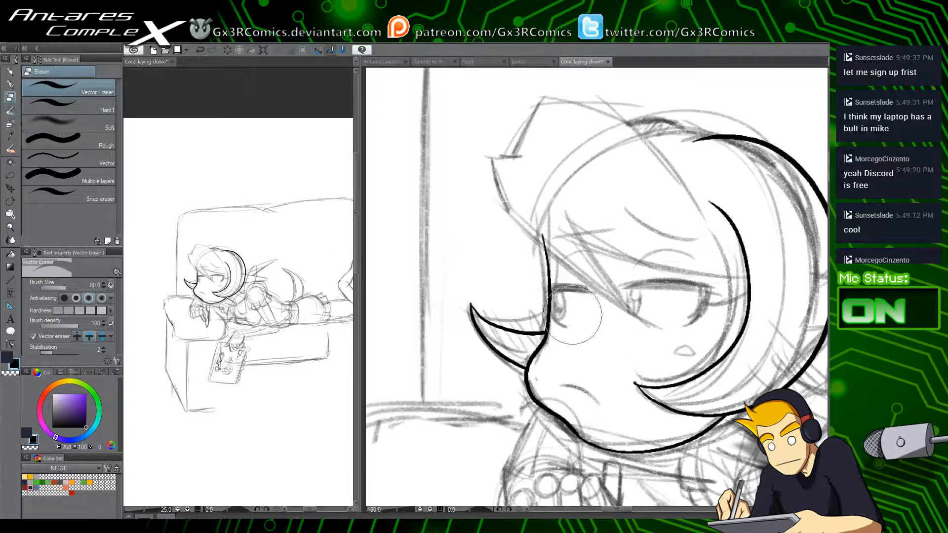
Step: Ink the lower edges of the fringe as pointed strands sweeping across the forehead towards the side hair
key("p")
mouse_move(524, 214)
left_mouse_down()
mouse_move(468, 207)
mouse_move(543, 282)
mouse_move(603, 312)
left_mouse_up()
key("ctrl+z")
mouse_move(466, 203)
left_mouse_down()
mouse_move(505, 246)
mouse_move(606, 316)
mouse_move(521, 205)
mouse_move(534, 232)
mouse_move(566, 252)
mouse_move(685, 282)
mouse_move(711, 279)
left_mouse_up()
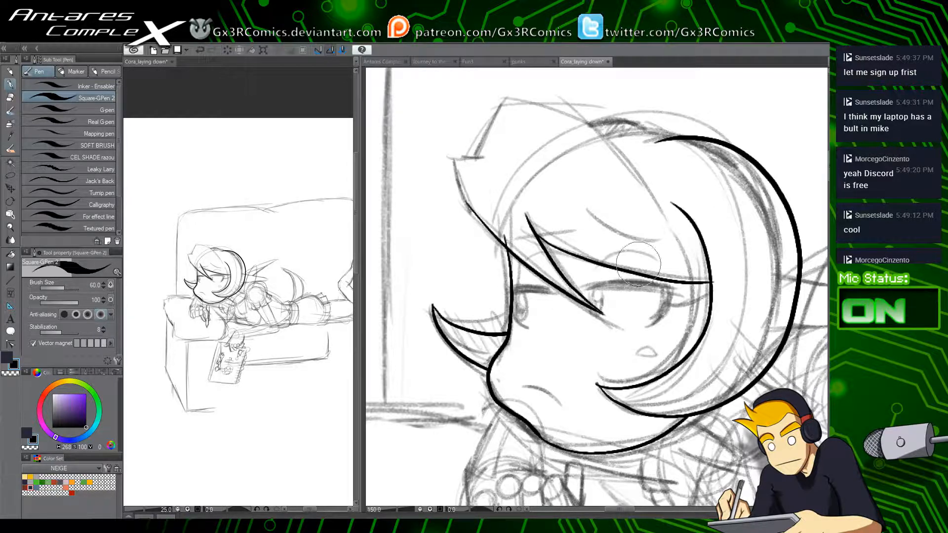
key("ctrl+z")
left_click_drag(534, 231, 735, 280)
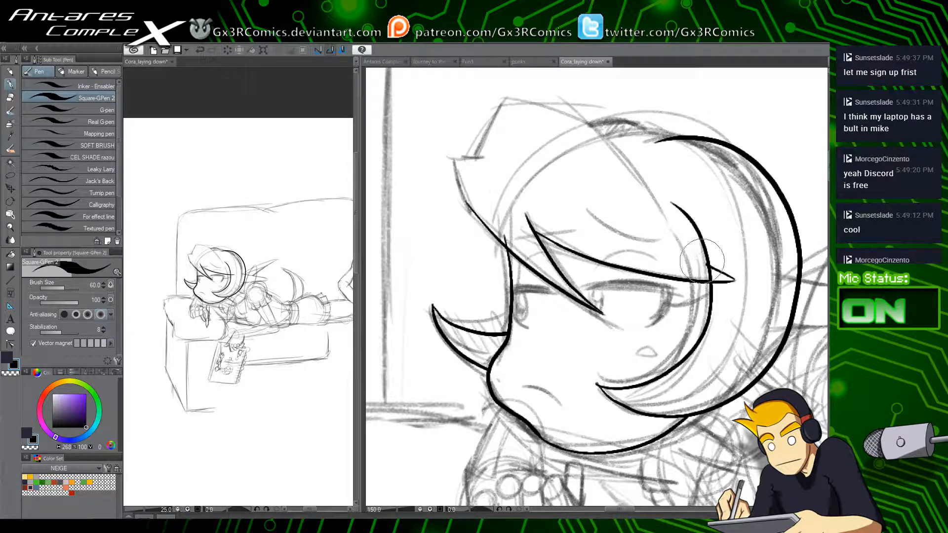
Step: Ink the fringe's upper outline around its front peak and trim the side hair line crossing the strand's tip
mouse_move(666, 229)
left_mouse_down()
mouse_move(687, 239)
mouse_move(636, 166)
mouse_move(552, 106)
mouse_move(513, 103)
left_mouse_up()
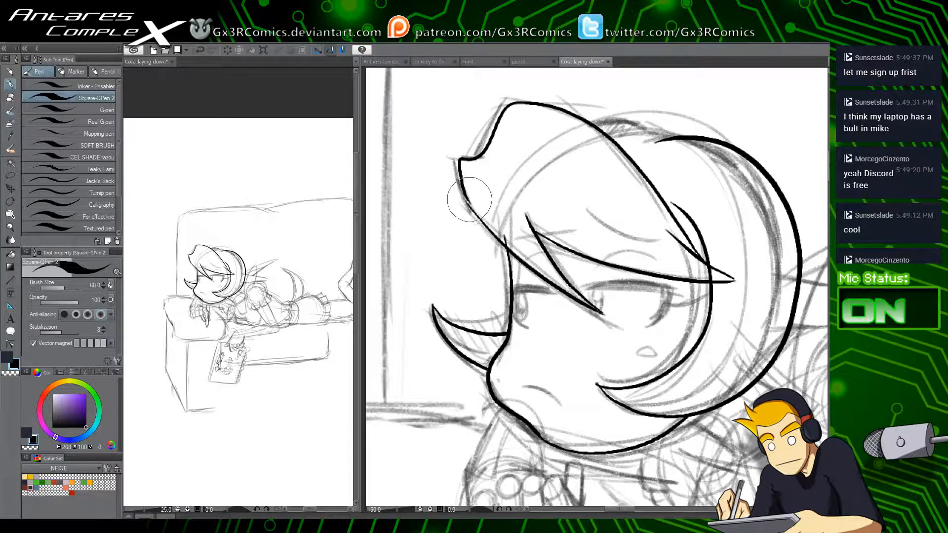
mouse_move(470, 206)
left_mouse_down()
mouse_move(456, 166)
mouse_move(481, 155)
mouse_move(484, 123)
mouse_move(515, 104)
left_mouse_up()
key("e")
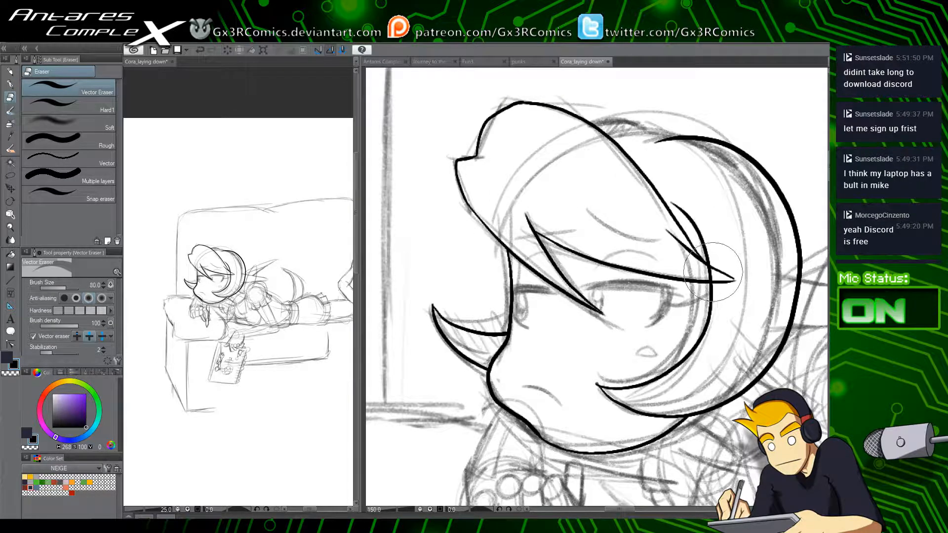
key("p")
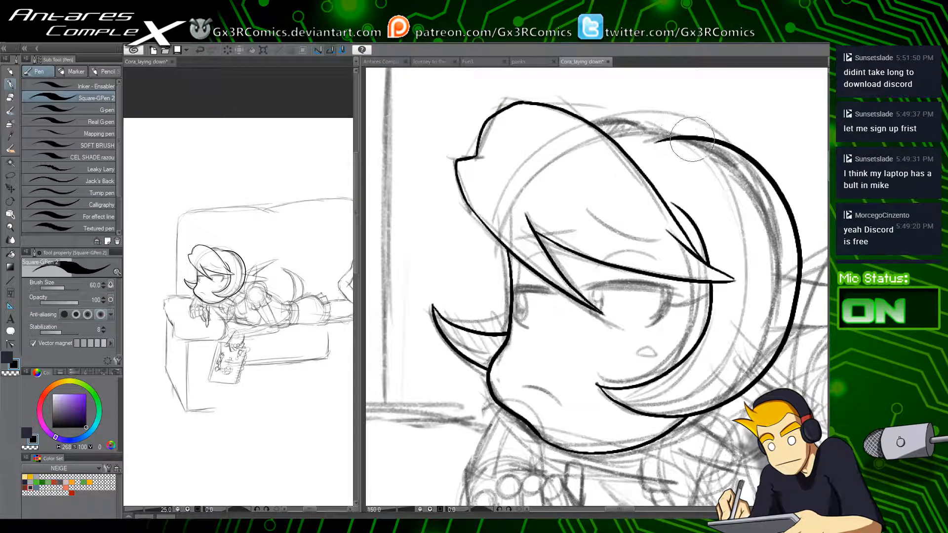
Step: Ink the crown of the head and the small tuft behind the fringe, erasing the line that runs into the fringe
left_click_drag(691, 131, 553, 157)
key("ctrl+z")
mouse_move(688, 134)
left_mouse_down()
mouse_move(630, 130)
mouse_move(573, 151)
left_mouse_up()
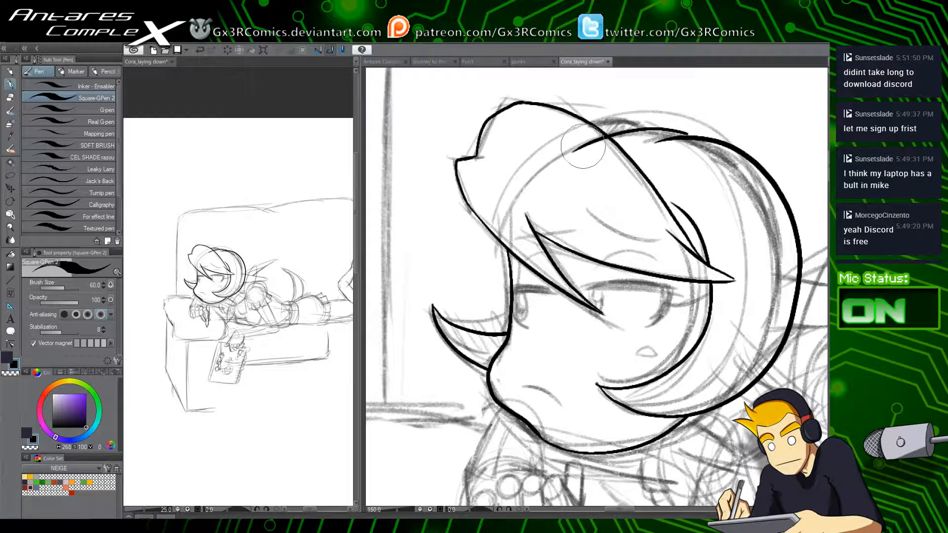
mouse_move(641, 127)
left_mouse_down()
mouse_move(613, 120)
mouse_move(581, 131)
left_mouse_up()
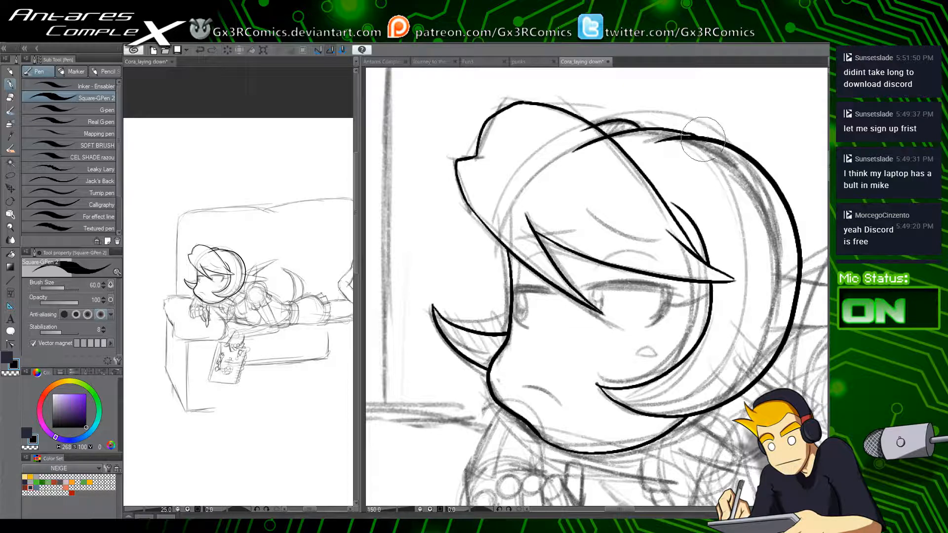
left_click_drag(686, 132, 711, 150)
key("ctrl+z")
key("e")
left_click_drag(612, 138, 577, 148)
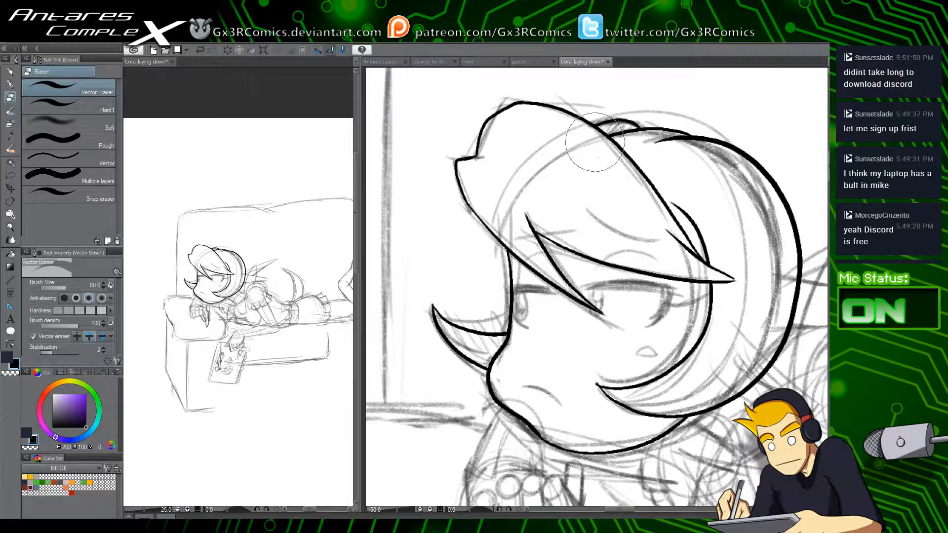
Step: Ink the downturned mouth line on the muzzle
left_click_drag(602, 266, 519, 278)
left_click_drag(573, 336, 531, 291)
key("p")
left_click_drag(588, 402, 583, 312)
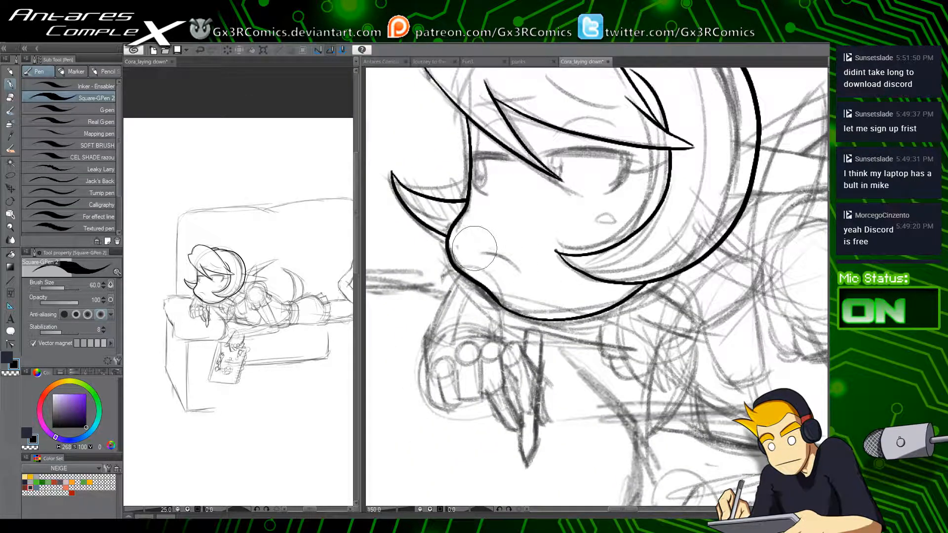
left_click_drag(475, 247, 515, 274)
key("ctrl+z")
key("ctrl+z")
left_click_drag(600, 283, 541, 334)
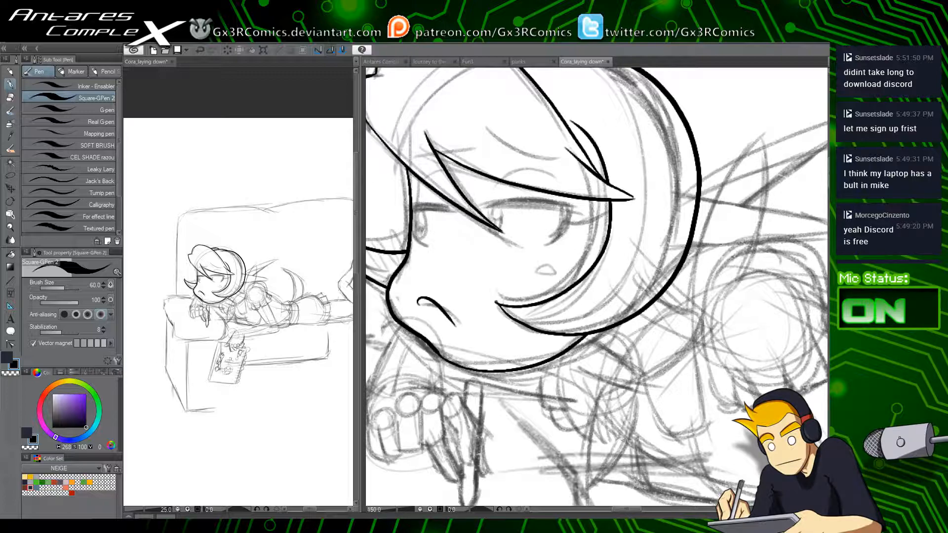
Step: Ink the near eye's thick upper eyelid and its curved outer lash, trimming the overhang at the corner
left_click_drag(514, 220, 505, 248)
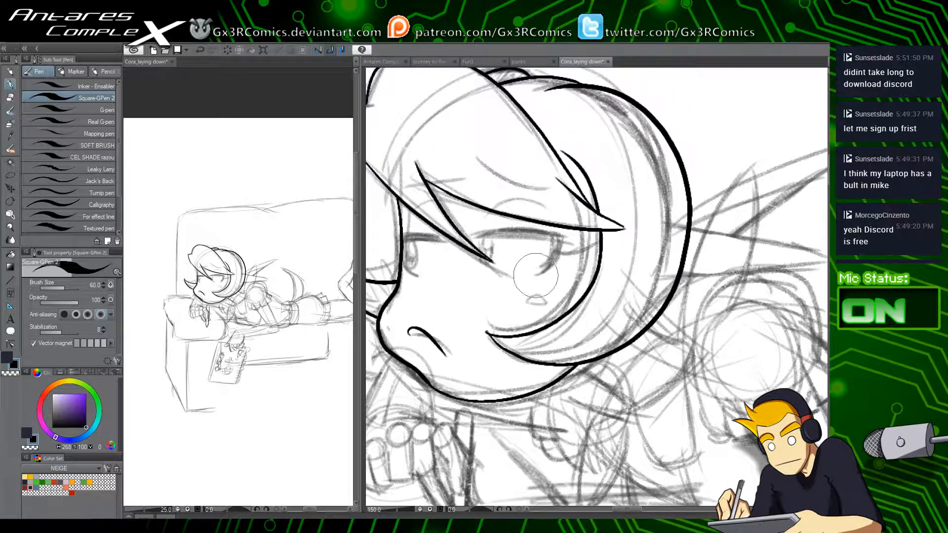
scroll(538, 299, "up", 1)
mouse_move(527, 292)
left_mouse_down()
mouse_move(566, 330)
mouse_move(602, 251)
left_mouse_up()
key("ctrl+z")
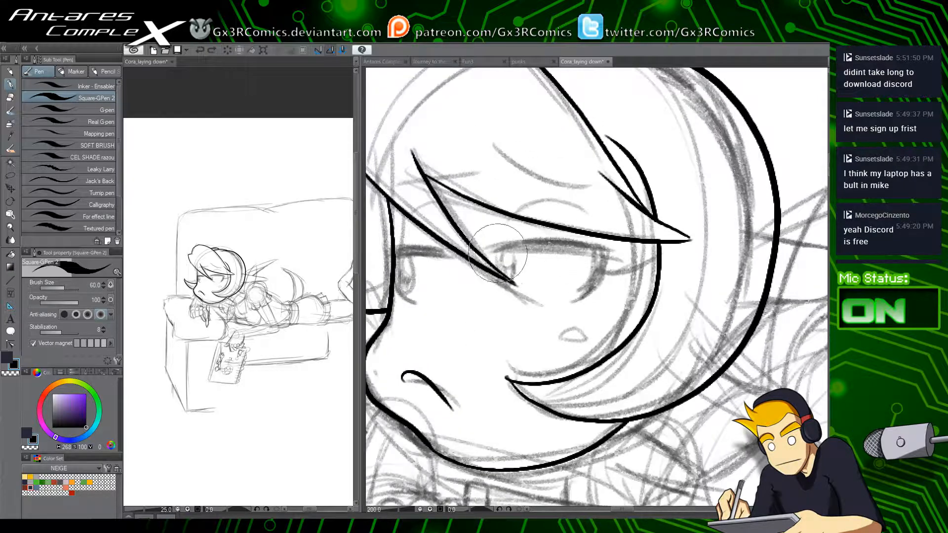
mouse_move(486, 256)
left_mouse_down()
mouse_move(544, 238)
mouse_move(620, 246)
left_mouse_up()
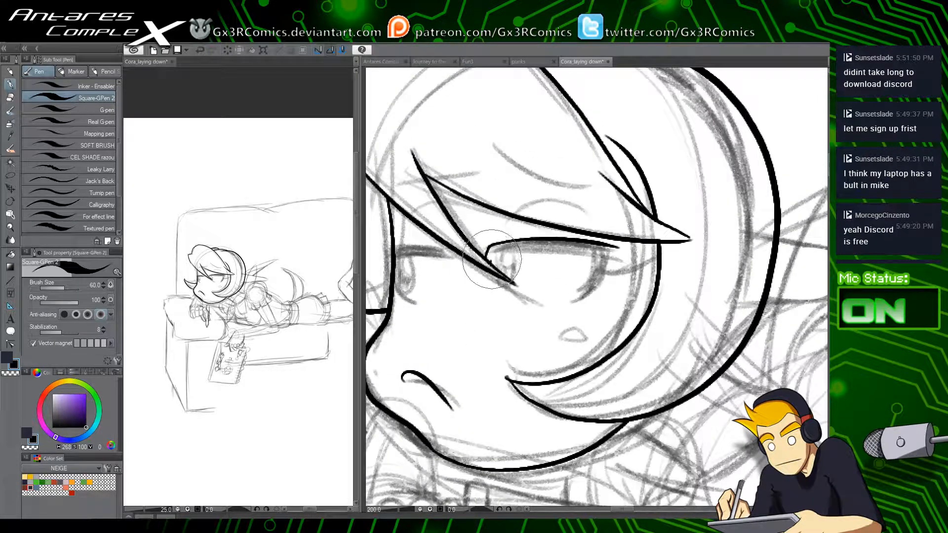
left_click_drag(491, 260, 606, 253)
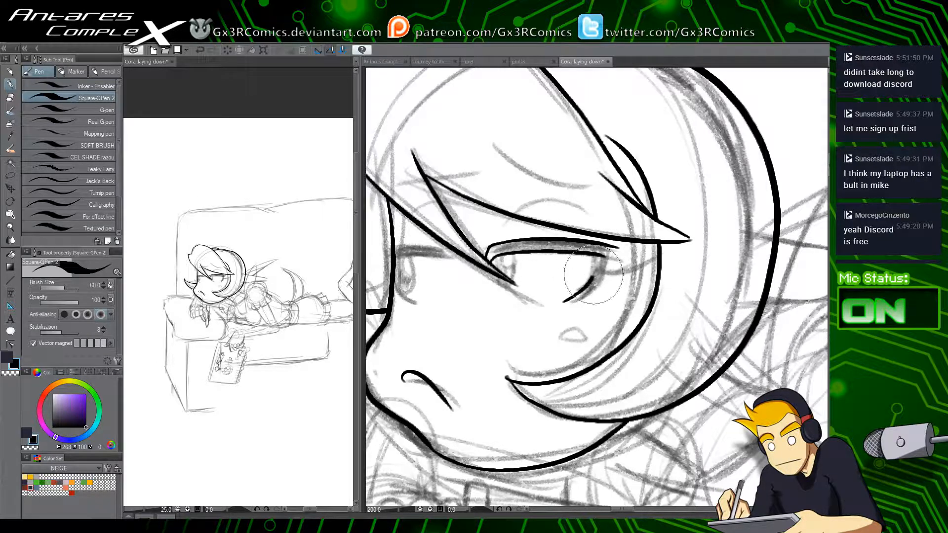
mouse_move(565, 303)
left_mouse_down()
mouse_move(594, 292)
mouse_move(612, 257)
left_mouse_up()
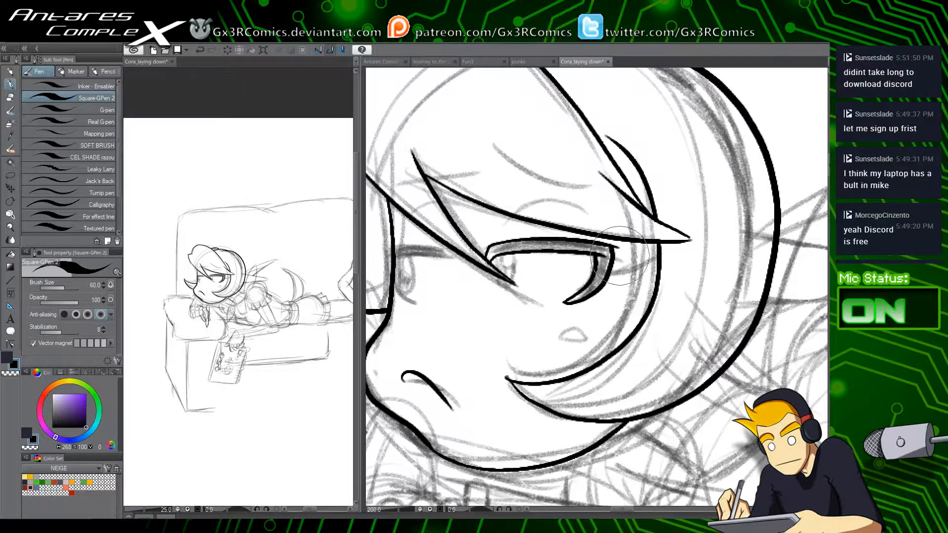
key("e")
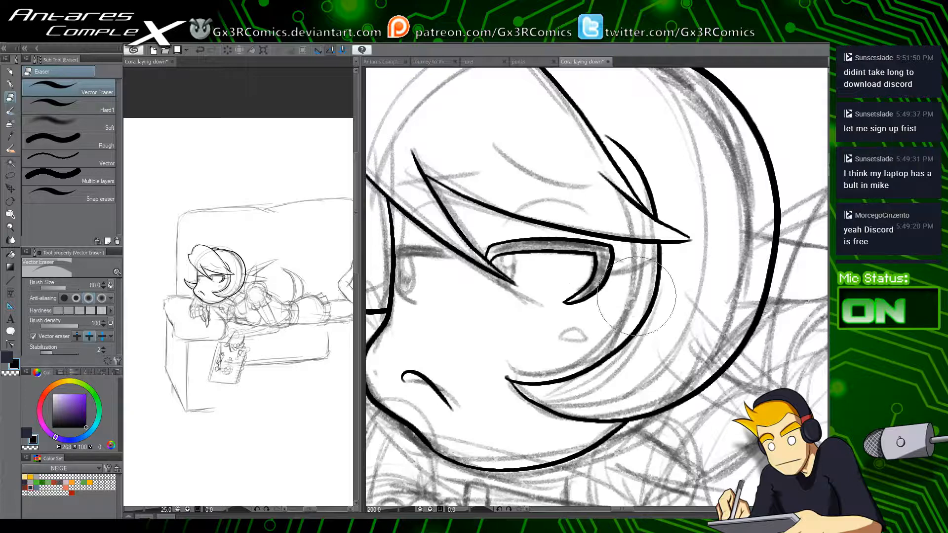
Step: Ink the short curved lash sticking out from the near eye's outer corner toward the side hair
key("p")
left_click_drag(610, 272, 647, 249)
key("ctrl+z")
key("ctrl+z")
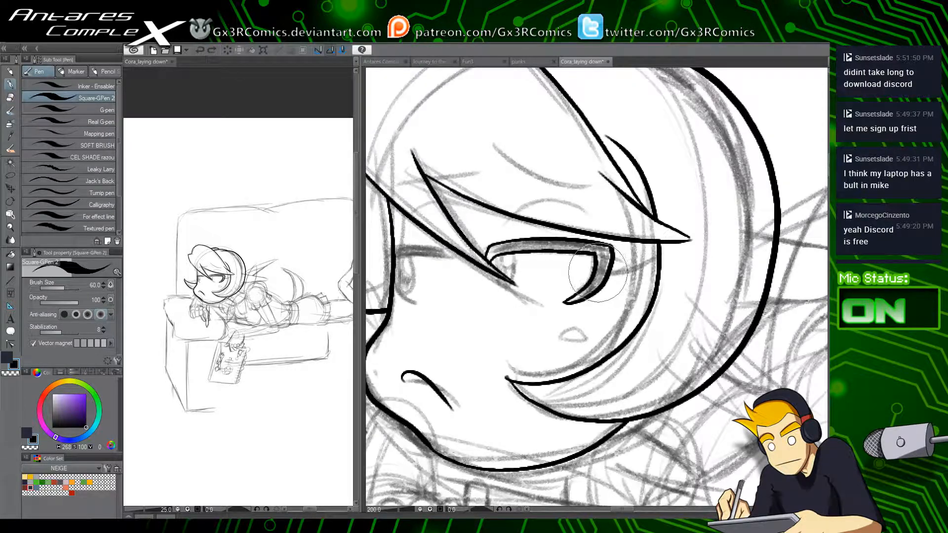
mouse_move(598, 274)
left_mouse_down()
mouse_move(631, 269)
mouse_move(641, 250)
left_mouse_up()
key("e")
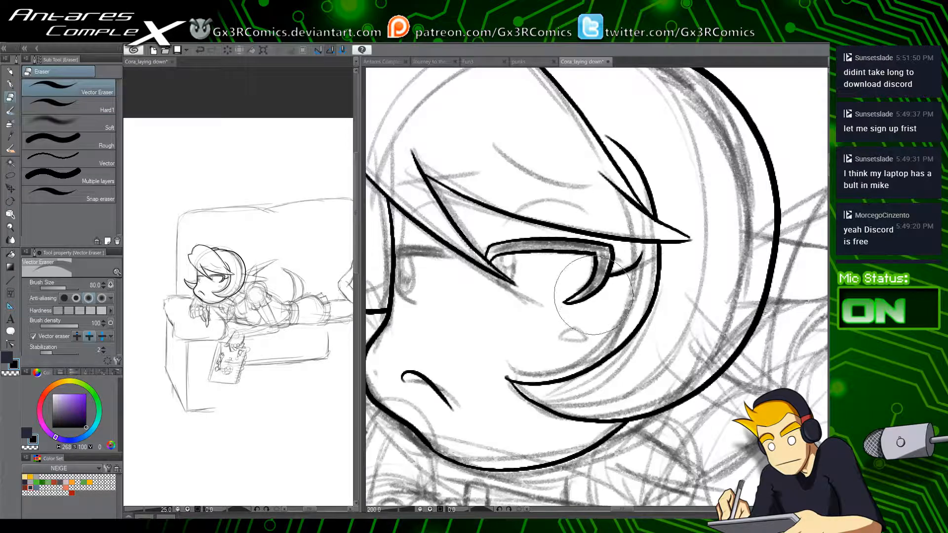
Step: Ink the far eye's upper eyelid with an inner and an outer curve ending at the fringe line
left_click_drag(438, 275, 504, 297)
scroll(460, 269, "up", 2)
key("p")
mouse_move(495, 358)
left_mouse_down()
mouse_move(456, 291)
mouse_move(475, 252)
mouse_move(496, 354)
mouse_move(460, 314)
mouse_move(507, 357)
mouse_move(469, 294)
mouse_move(476, 247)
mouse_move(481, 258)
mouse_move(471, 254)
mouse_move(530, 249)
mouse_move(596, 277)
left_mouse_up()
key("ctrl+z")
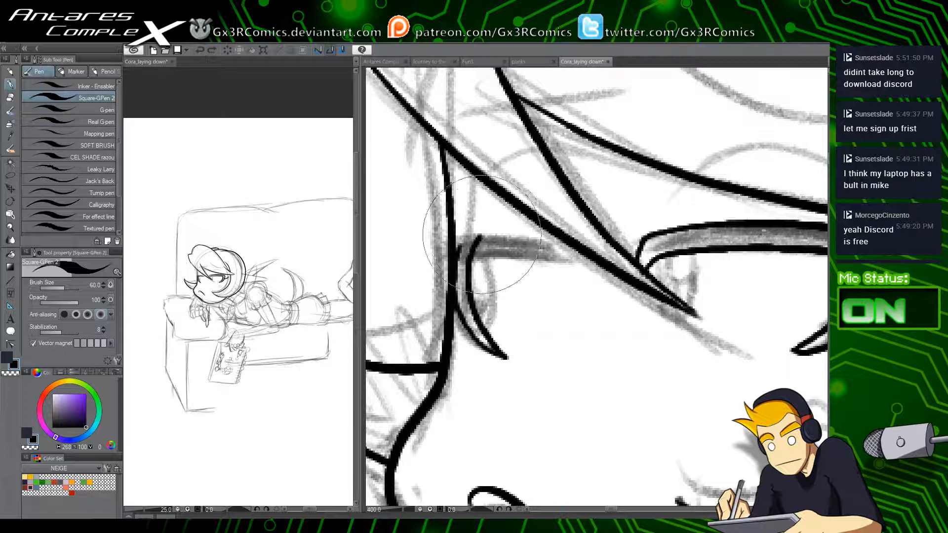
mouse_move(467, 275)
left_mouse_down()
mouse_move(557, 254)
mouse_move(577, 268)
left_mouse_up()
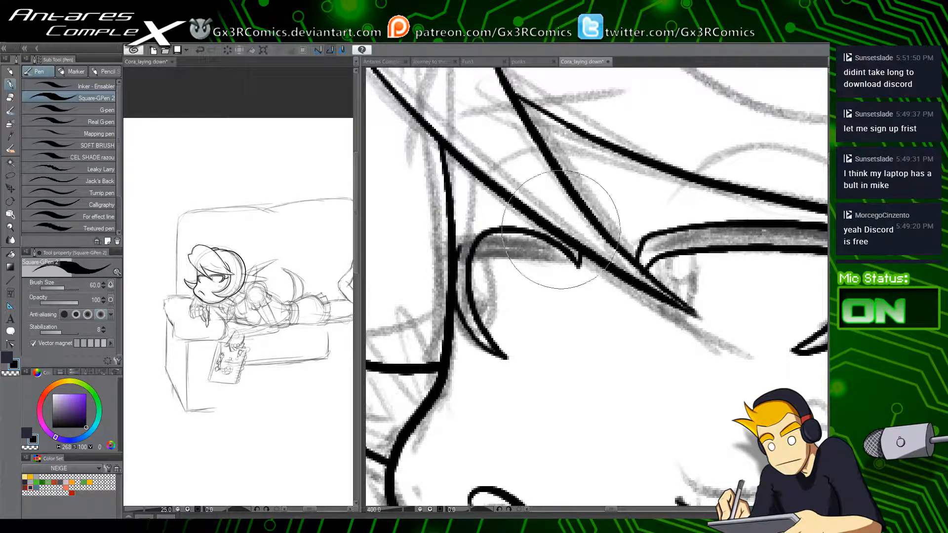
left_click_drag(516, 205, 458, 238)
key("e")
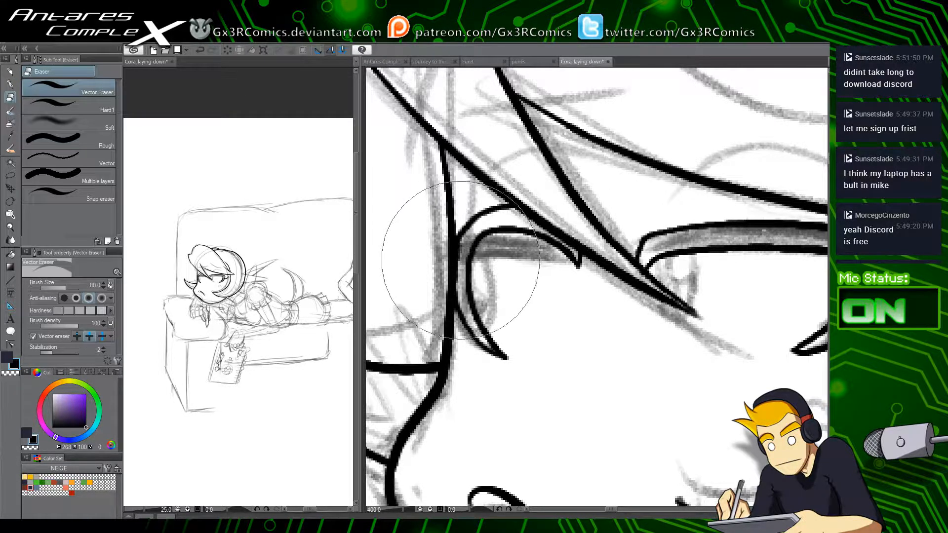
Step: Ink a short lash on the far eye, extending outward past the face outline
key("p")
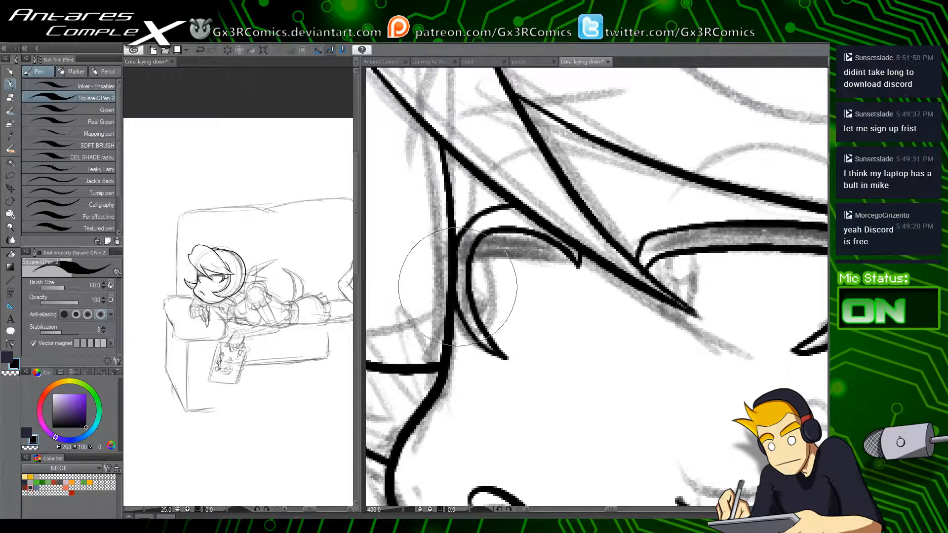
left_click_drag(408, 240, 447, 273)
key("ctrl+z")
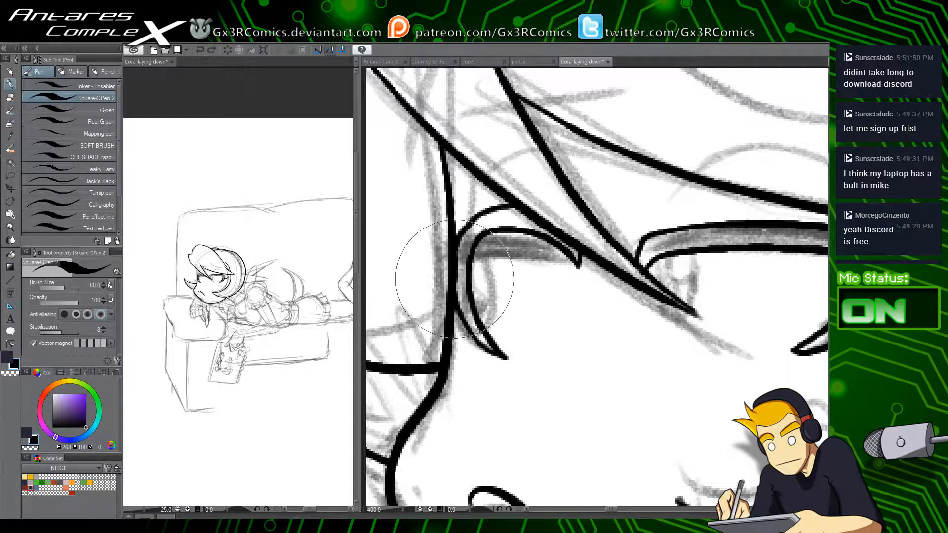
mouse_move(587, 319)
left_mouse_down()
mouse_move(352, 334)
mouse_move(599, 316)
left_mouse_up()
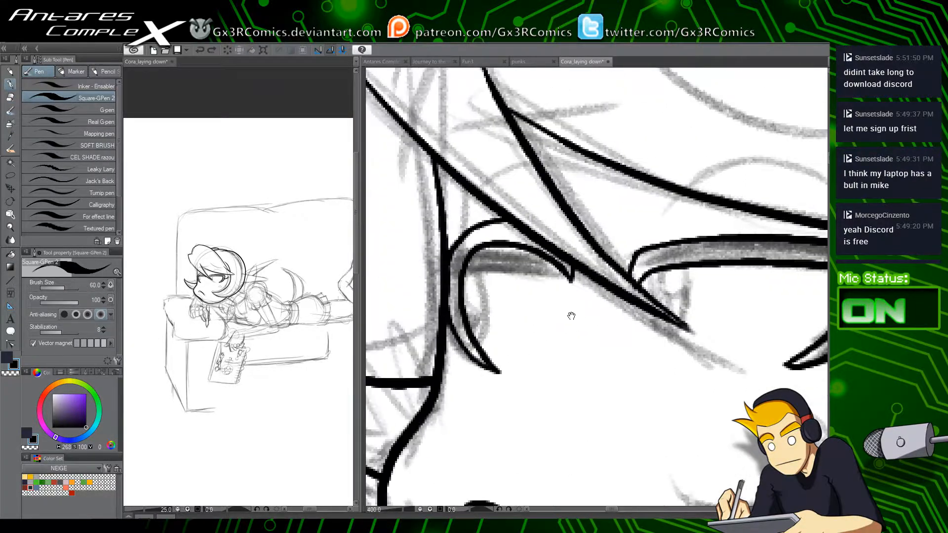
left_click_drag(442, 299, 403, 281)
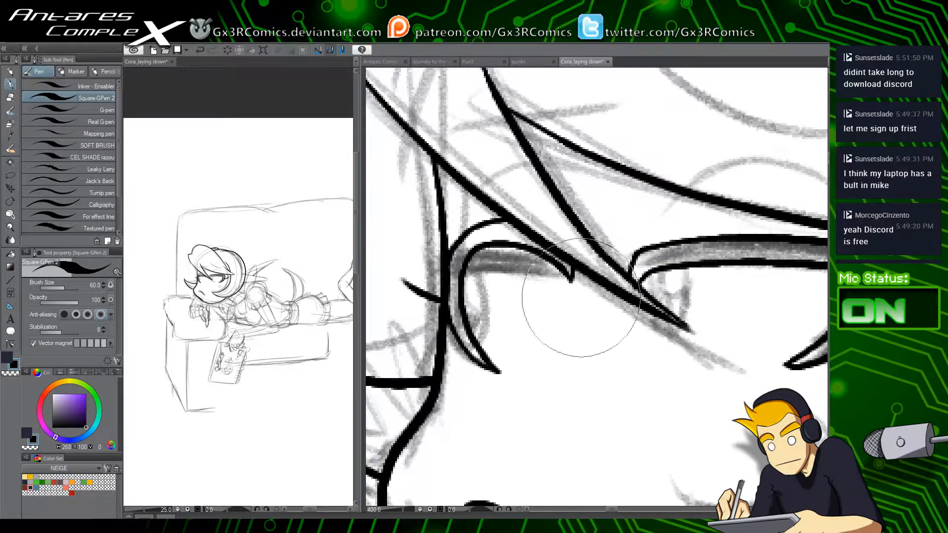
Step: Ink the iris curves inside the far eye and at the near eye's inner corner
mouse_move(474, 332)
left_mouse_down()
mouse_move(484, 307)
mouse_move(471, 271)
left_mouse_up()
mouse_move(626, 376)
left_mouse_down()
mouse_move(549, 357)
mouse_move(500, 359)
left_mouse_up()
left_click_drag(530, 280, 535, 251)
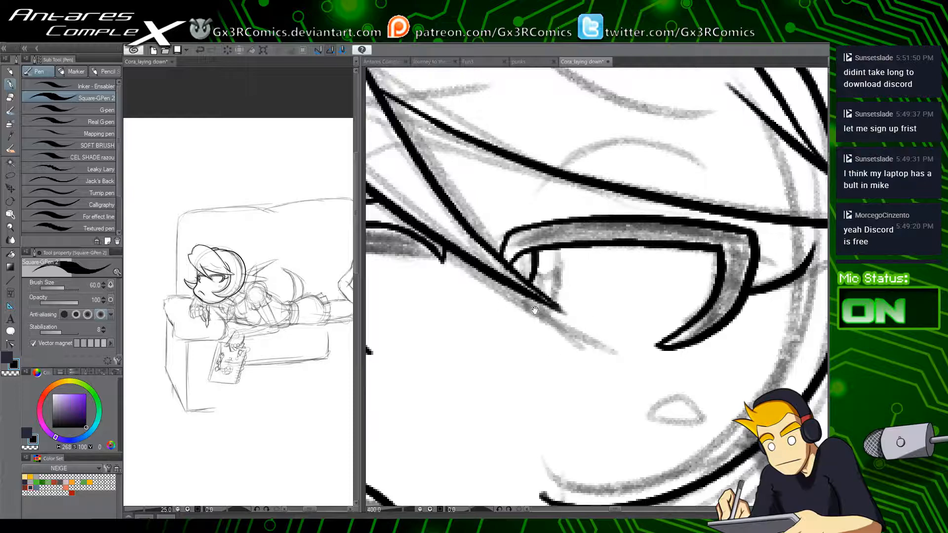
left_click_drag(534, 310, 499, 332)
scroll(462, 323, "down", 3)
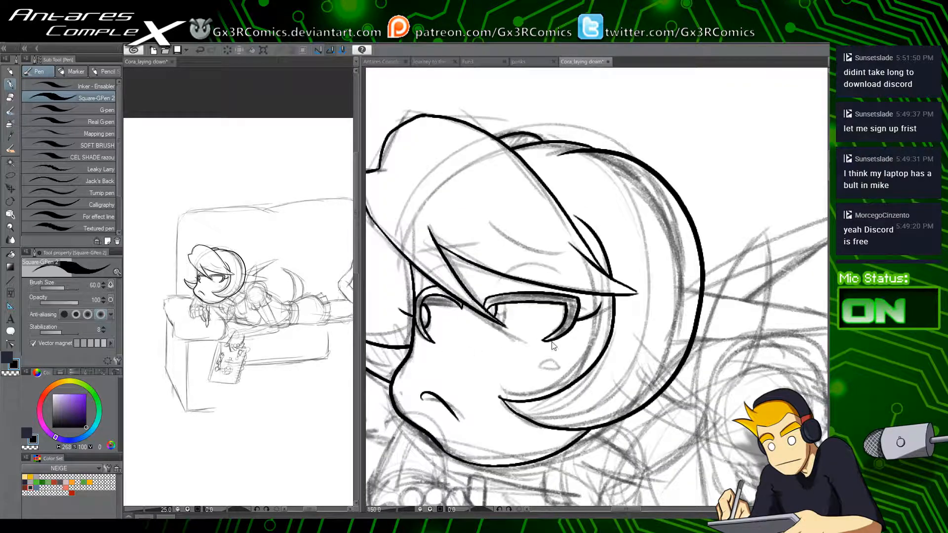
scroll(657, 405, "up", 1)
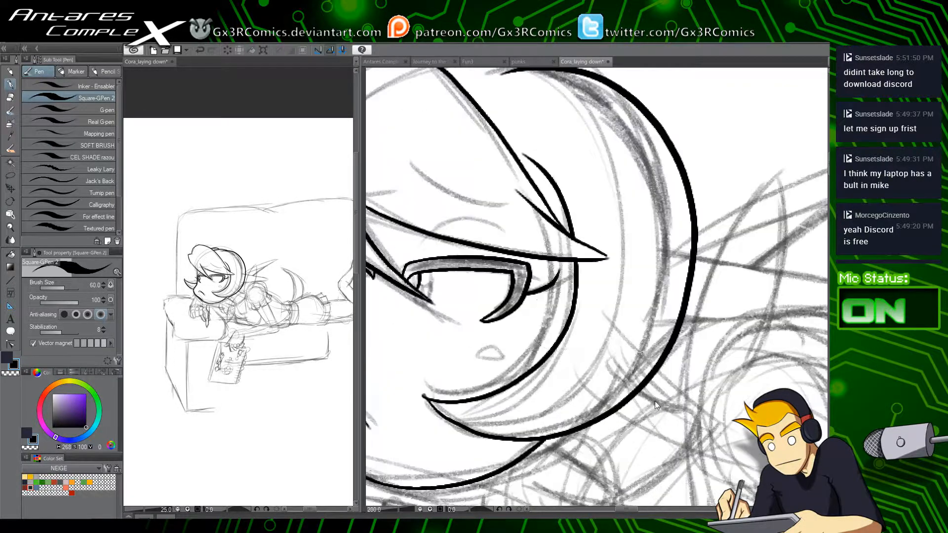
Step: Ink the slanted brow and the crease arc above the near eye, plus the matching arc above the far eye
mouse_move(458, 250)
left_mouse_down()
mouse_move(559, 245)
mouse_move(486, 226)
mouse_move(467, 258)
mouse_move(537, 219)
mouse_move(549, 228)
mouse_move(542, 268)
left_mouse_up()
key("ctrl+z")
key("ctrl+z")
left_click_drag(475, 181, 584, 241)
left_click_drag(503, 225, 568, 212)
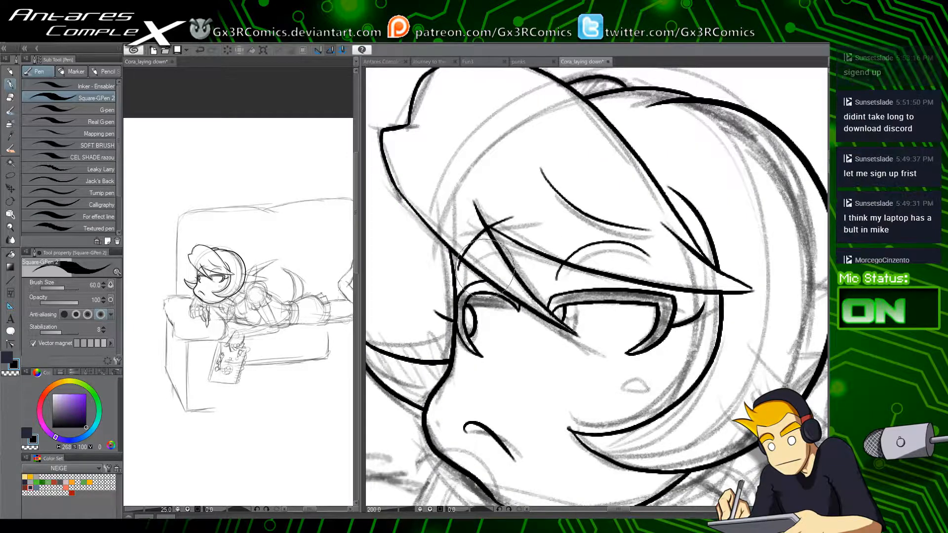
left_click_drag(461, 275, 514, 212)
key("ctrl+z")
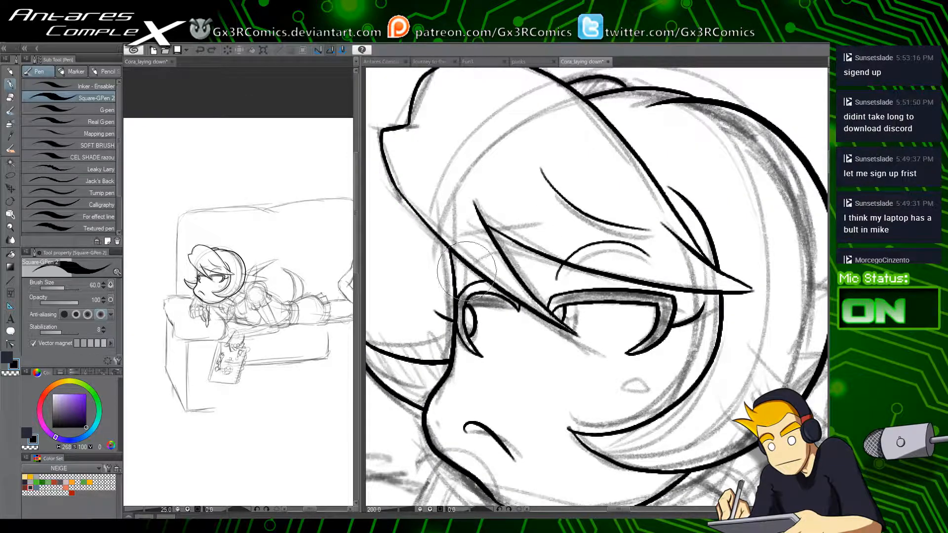
left_click_drag(460, 273, 507, 208)
Step: Ink the hand's outer edge down from the chin and outline the first two curled fingers
left_click_drag(462, 390, 513, 260)
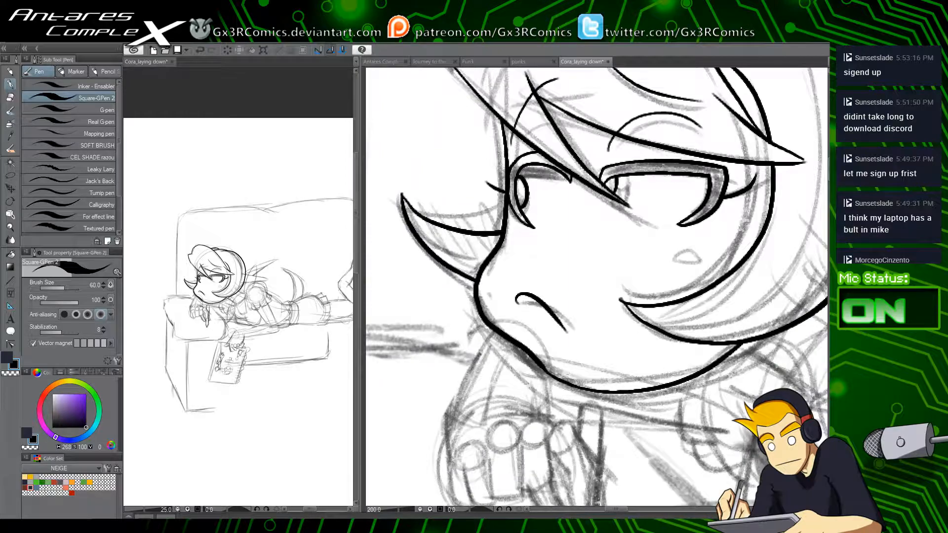
left_click_drag(595, 410, 600, 303)
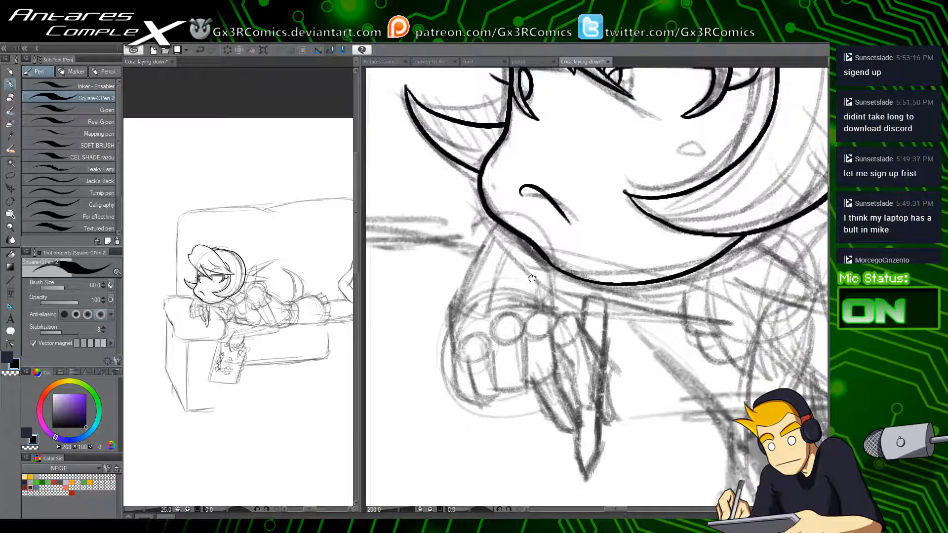
mouse_move(495, 223)
left_mouse_down()
mouse_move(453, 317)
mouse_move(453, 375)
left_mouse_up()
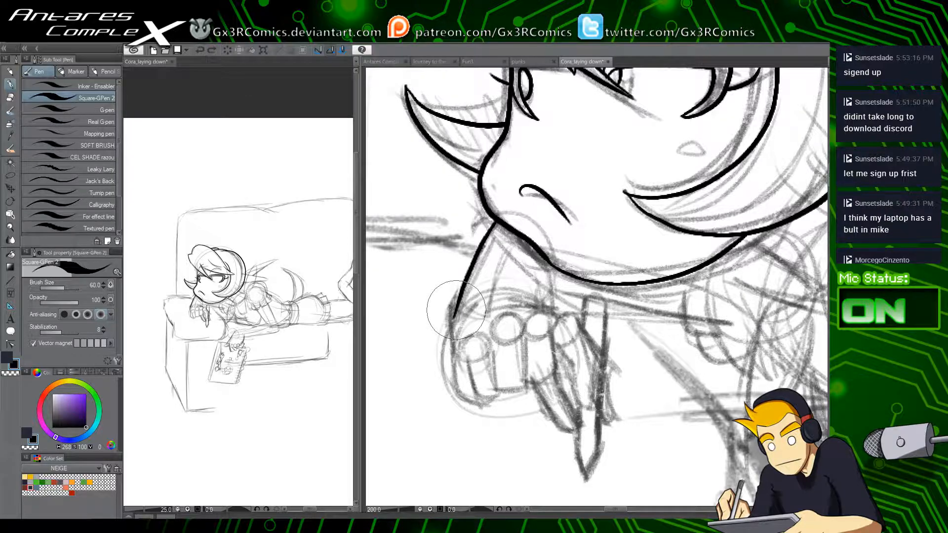
key("ctrl+z")
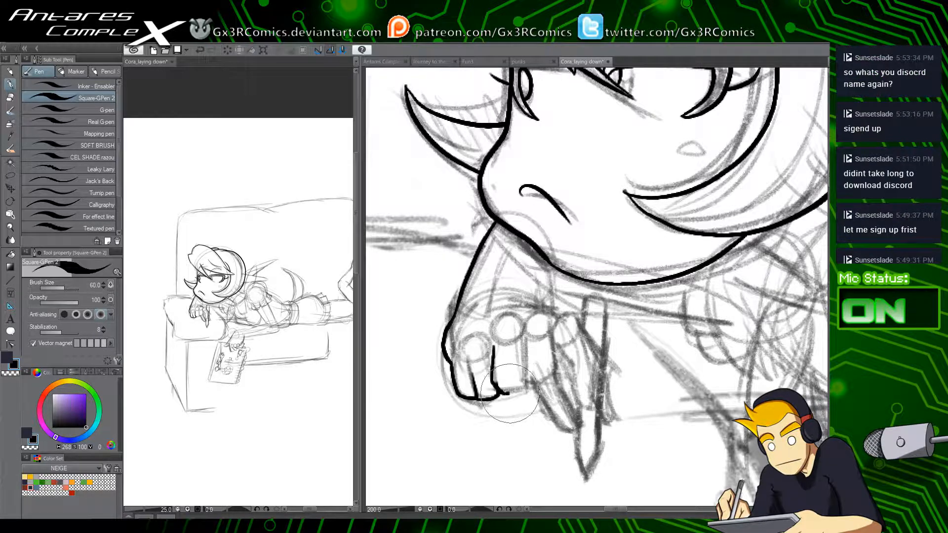
key("e")
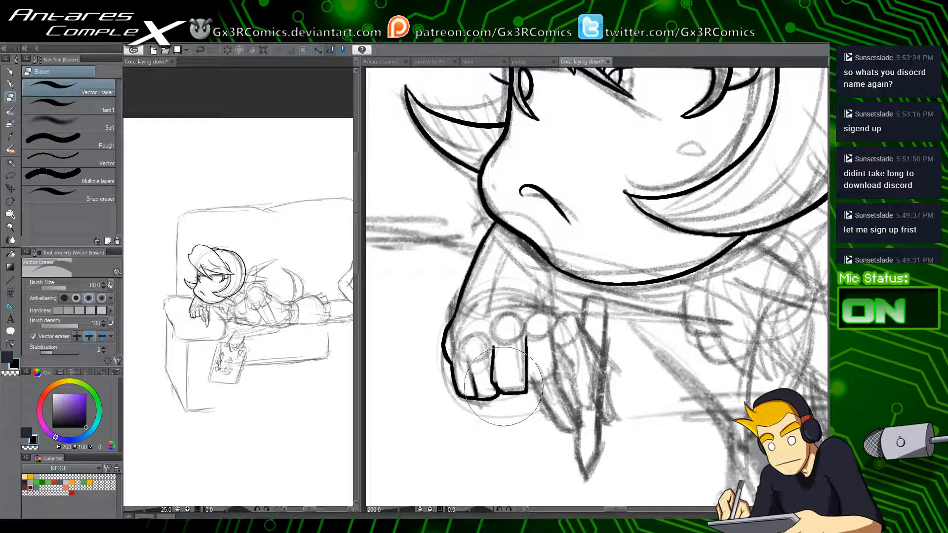
key("p")
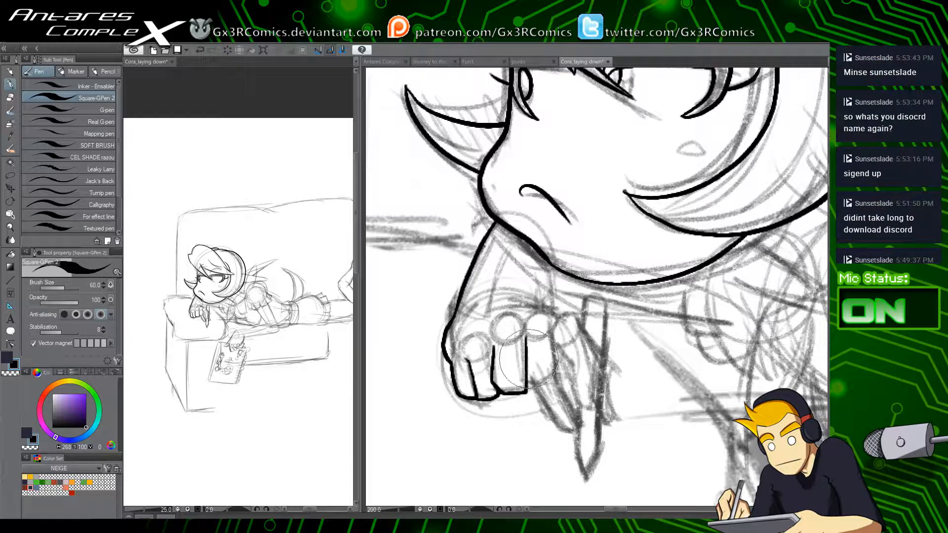
Step: Erase the second finger's tip and inner side and redraw them with a slight bend
key("e")
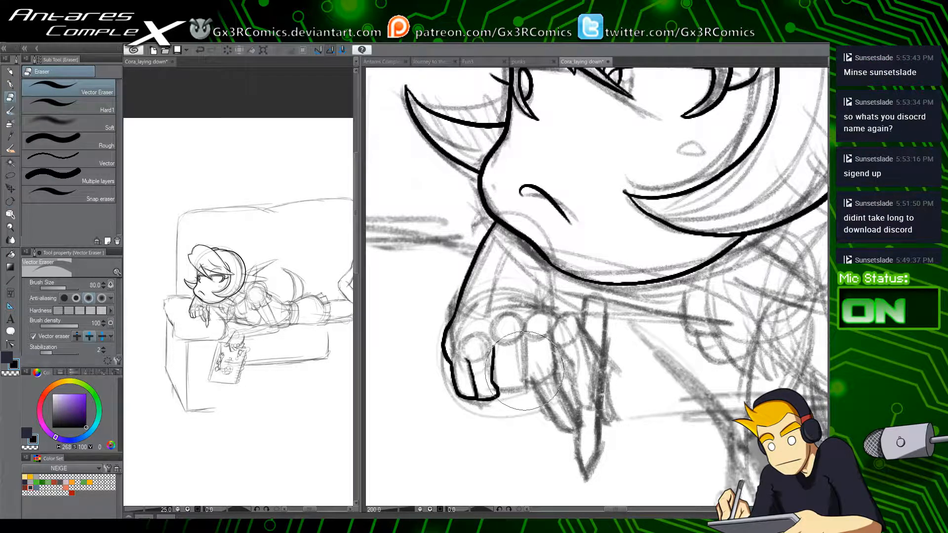
scroll(524, 370, "up", 3)
key("p")
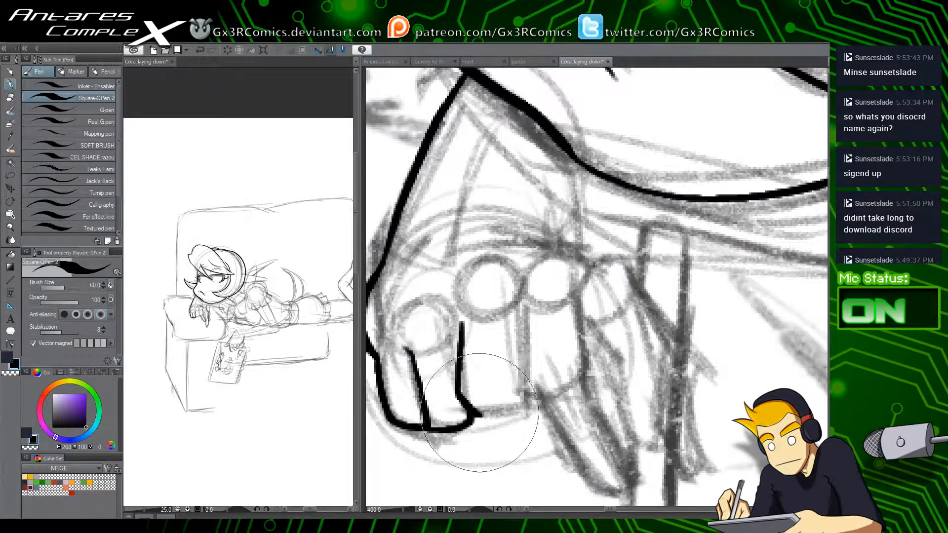
mouse_move(533, 371)
left_mouse_down()
mouse_move(475, 415)
mouse_move(519, 413)
mouse_move(534, 387)
mouse_move(540, 368)
mouse_move(518, 312)
left_mouse_up()
key("ctrl+z")
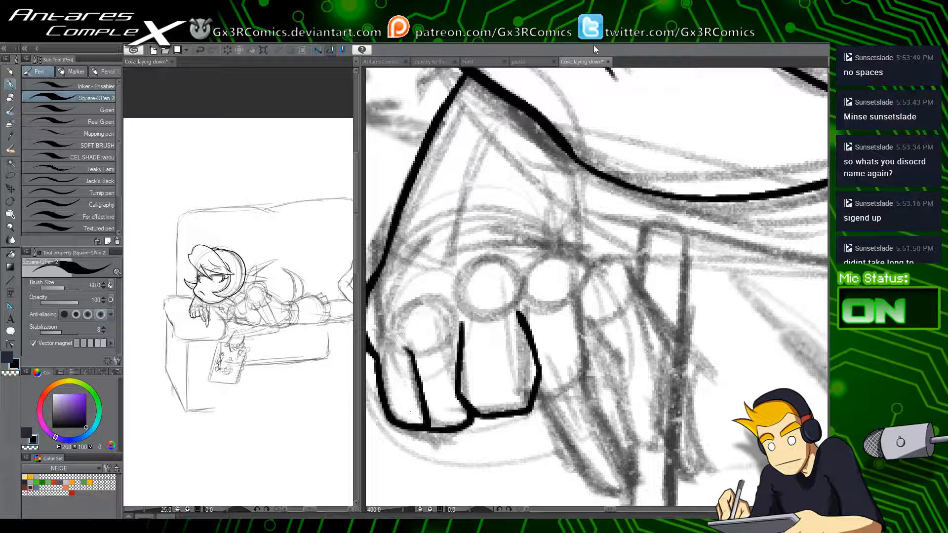
Step: Erase the dividing line between the first two fingers and redraw it straighter down to the fingertips
key("e")
mouse_move(459, 355)
left_mouse_down()
mouse_move(470, 386)
mouse_move(460, 323)
mouse_move(471, 411)
left_mouse_up()
key("p")
key("ctrl+z")
key("space")
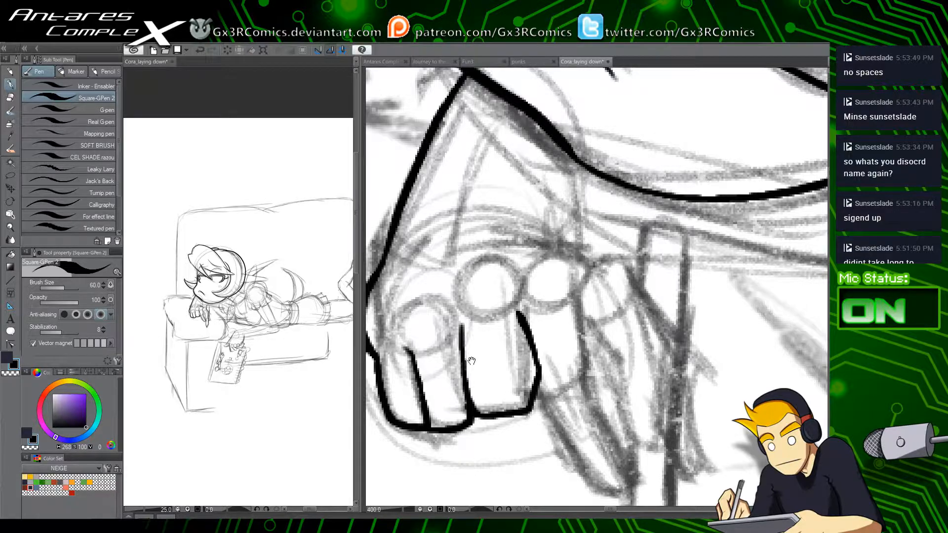
left_click_drag(472, 361, 512, 398)
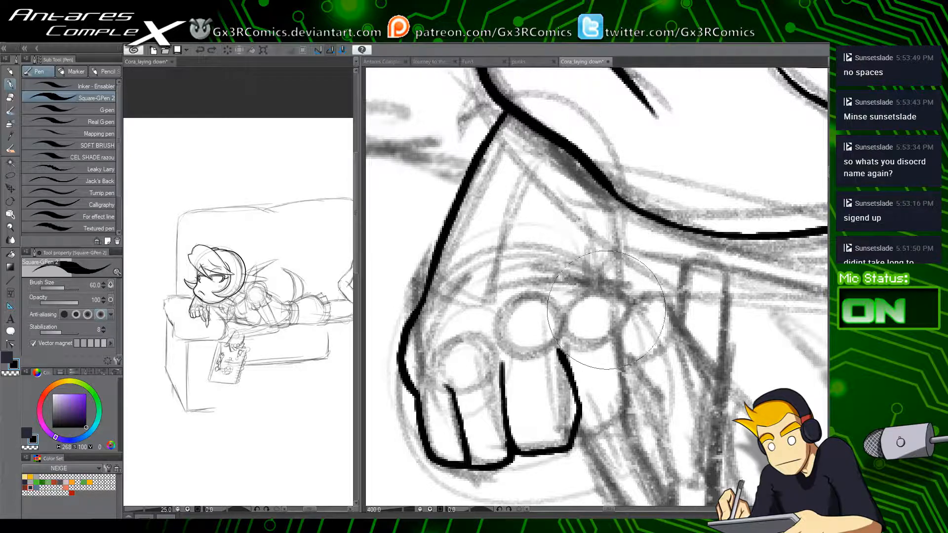
left_click_drag(604, 310, 632, 394)
key("ctrl+z")
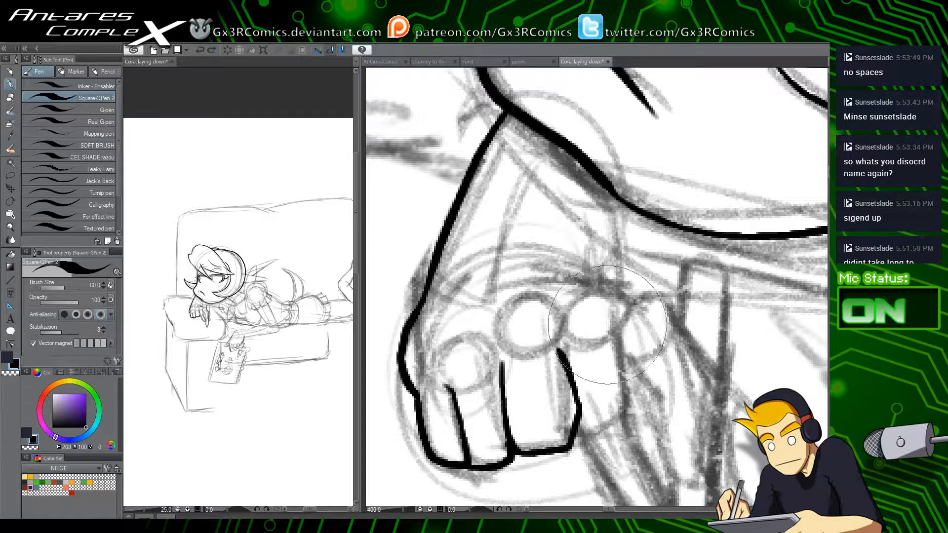
left_click_drag(614, 324, 637, 392)
key("ctrl+z")
mouse_move(607, 316)
left_mouse_down()
mouse_move(650, 403)
mouse_move(633, 427)
mouse_move(567, 441)
left_mouse_up()
mouse_move(713, 481)
left_mouse_down()
mouse_move(616, 424)
mouse_move(608, 376)
left_mouse_up()
key("ctrl+z")
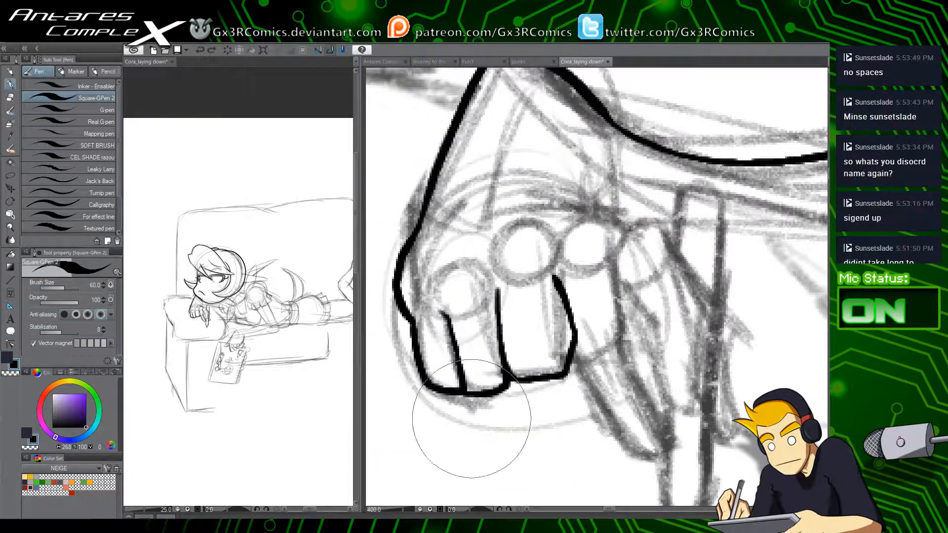
Step: Erase the hand's outer edge and the little finger's outer side
key("e")
left_click_drag(430, 384, 443, 407)
key("ctrl+z")
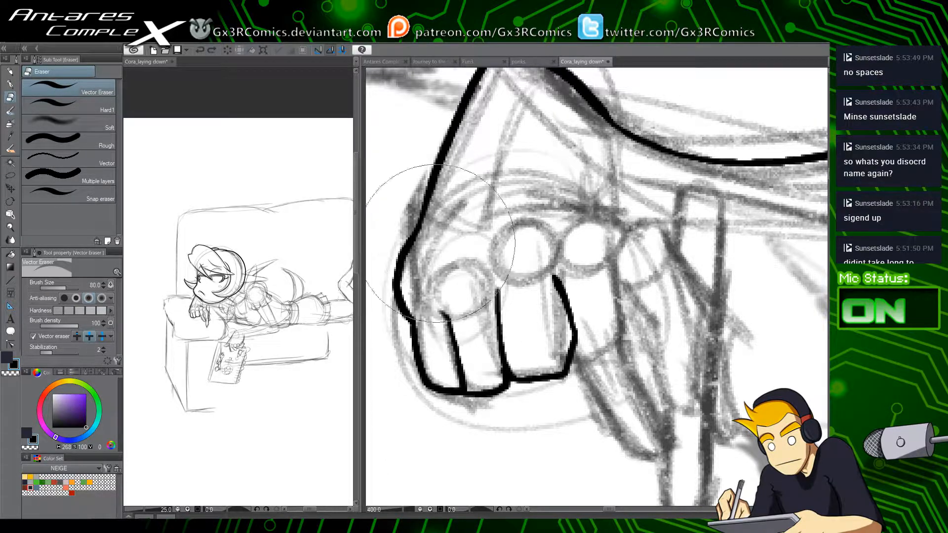
key("ctrl+y")
key("p")
left_click_drag(454, 237, 450, 329)
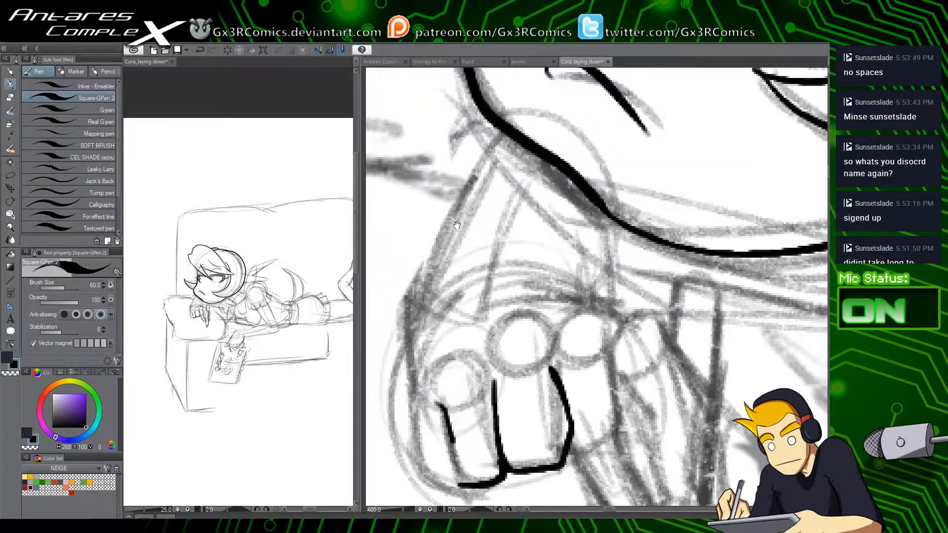
Step: Redraw the hand's outer edge as one smooth curve from the chin down to the little finger
mouse_move(503, 131)
left_mouse_down()
mouse_move(430, 255)
mouse_move(414, 378)
left_mouse_up()
key("ctrl+z")
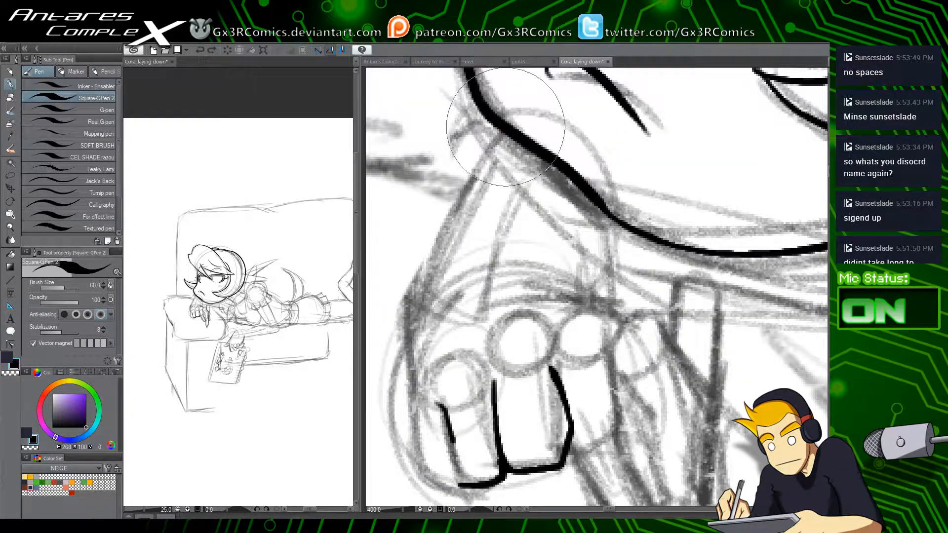
mouse_move(496, 129)
left_mouse_down()
mouse_move(412, 341)
mouse_move(409, 395)
left_mouse_up()
key("ctrl+z")
mouse_move(496, 130)
left_mouse_down()
mouse_move(427, 296)
mouse_move(410, 390)
left_mouse_up()
key("ctrl+z")
mouse_move(496, 132)
left_mouse_down()
mouse_move(431, 292)
mouse_move(421, 344)
mouse_move(418, 400)
mouse_move(437, 442)
mouse_move(441, 391)
mouse_move(464, 441)
left_mouse_up()
Step: Erase the short line inside the little finger and ink its outer side from the fingertip up toward the knuckle
key("e")
key("p")
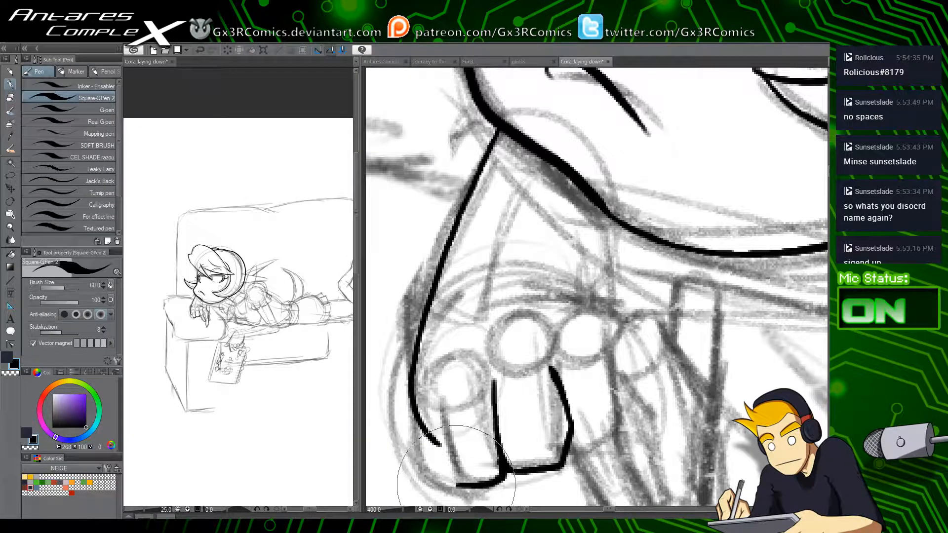
left_click_drag(456, 484, 433, 395)
left_click_drag(516, 436, 492, 410)
key("e")
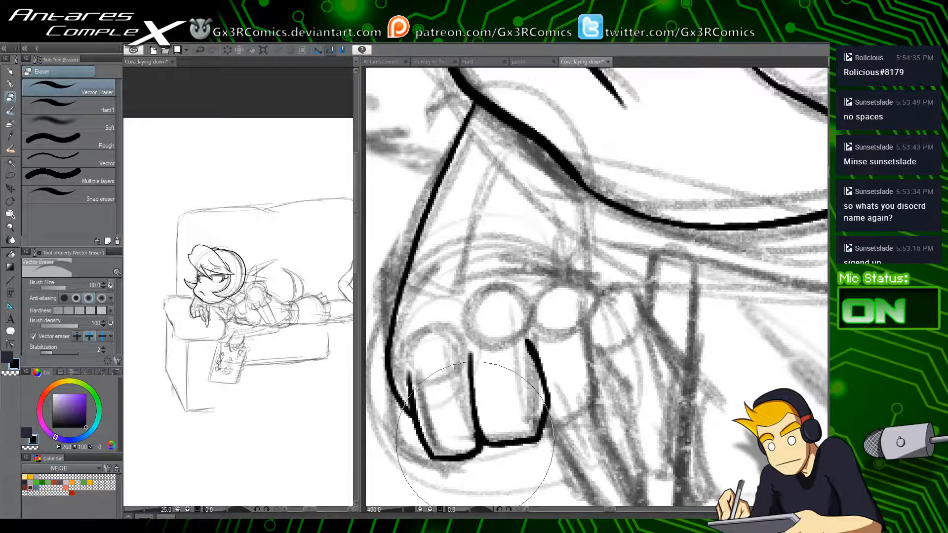
Step: Adjust the second finger's outline using its vector control points
key("y")
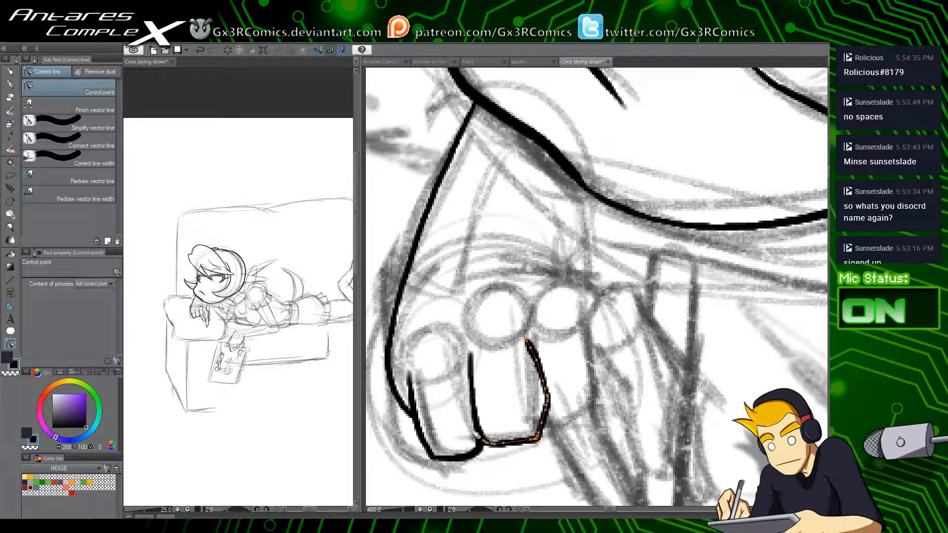
left_click_drag(484, 432, 543, 384)
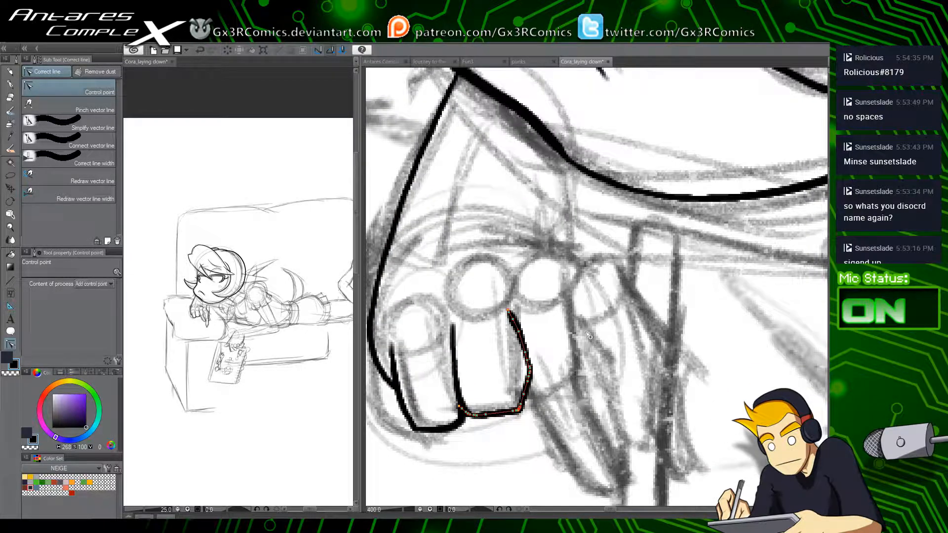
key("p")
left_click_drag(738, 309, 711, 284)
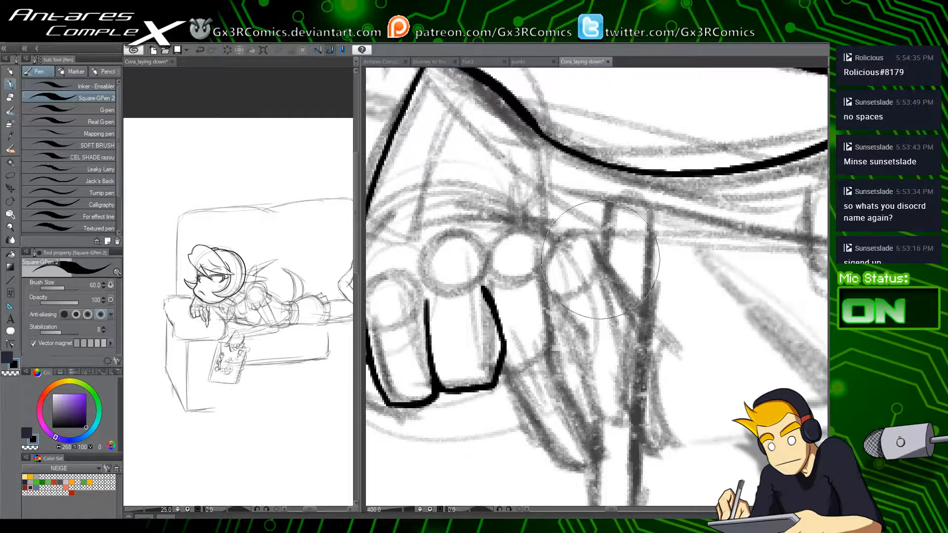
Step: Ink the arc over the third finger's knuckle and the full outline of the index finger beside it
mouse_move(502, 236)
left_mouse_down()
mouse_move(534, 239)
mouse_move(557, 286)
mouse_move(578, 242)
mouse_move(607, 282)
left_mouse_up()
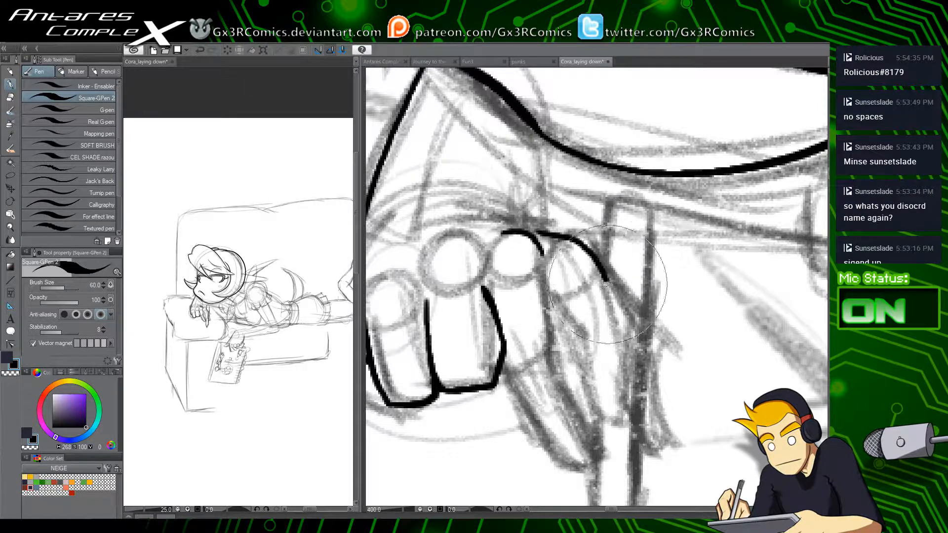
key("ctrl+z")
mouse_move(538, 239)
left_mouse_down()
mouse_move(610, 285)
mouse_move(627, 309)
mouse_move(633, 400)
mouse_move(617, 418)
mouse_move(592, 382)
mouse_move(585, 343)
mouse_move(549, 296)
mouse_move(560, 370)
left_mouse_up()
key("ctrl+z")
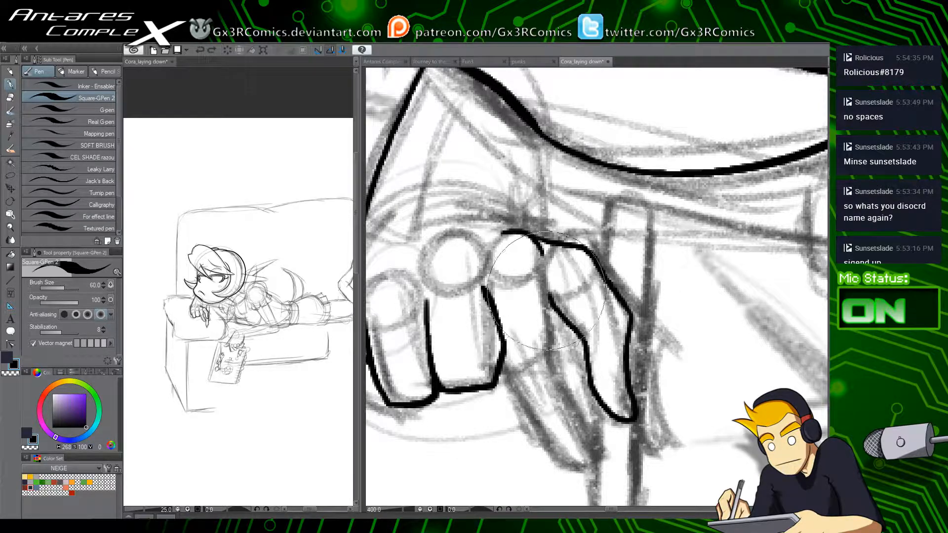
left_click_drag(545, 272, 566, 360)
left_click_drag(502, 328, 510, 354)
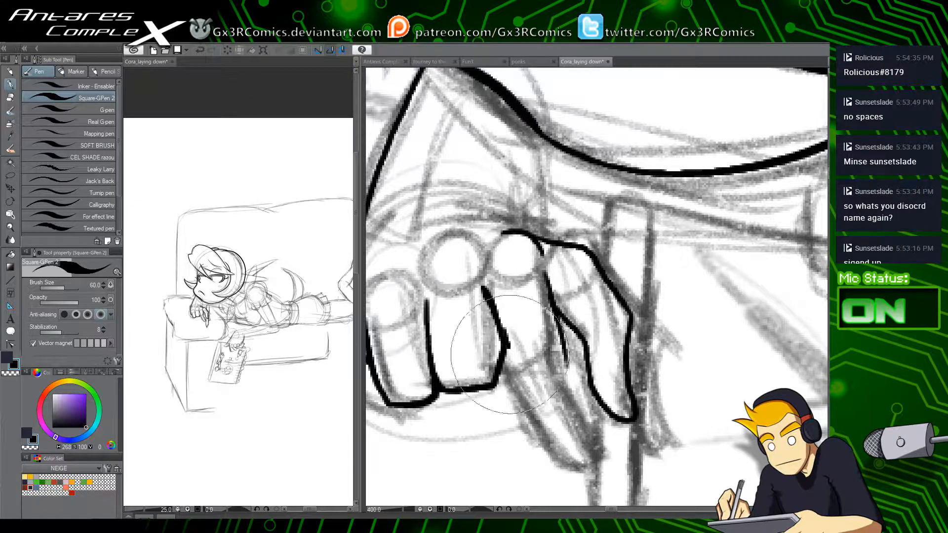
key("ctrl+z")
key("ctrl+z")
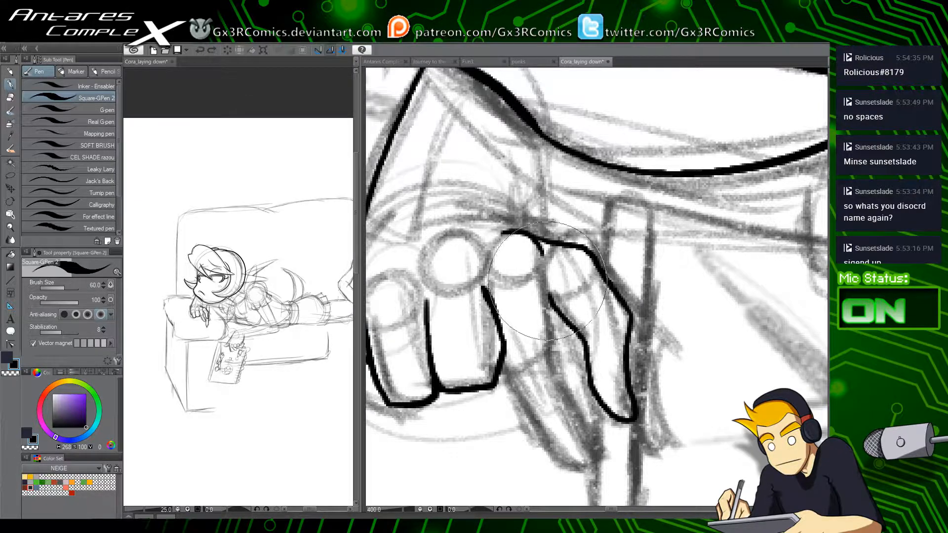
Step: Ink the third finger's outline between the second and index fingers and erase its overlap with the index finger's line
left_click_drag(547, 271, 586, 388)
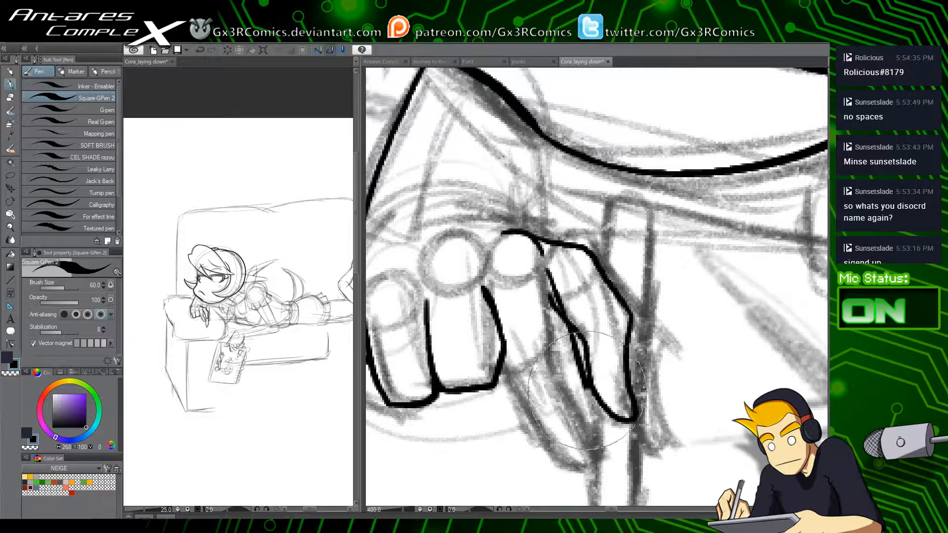
key("ctrl+z")
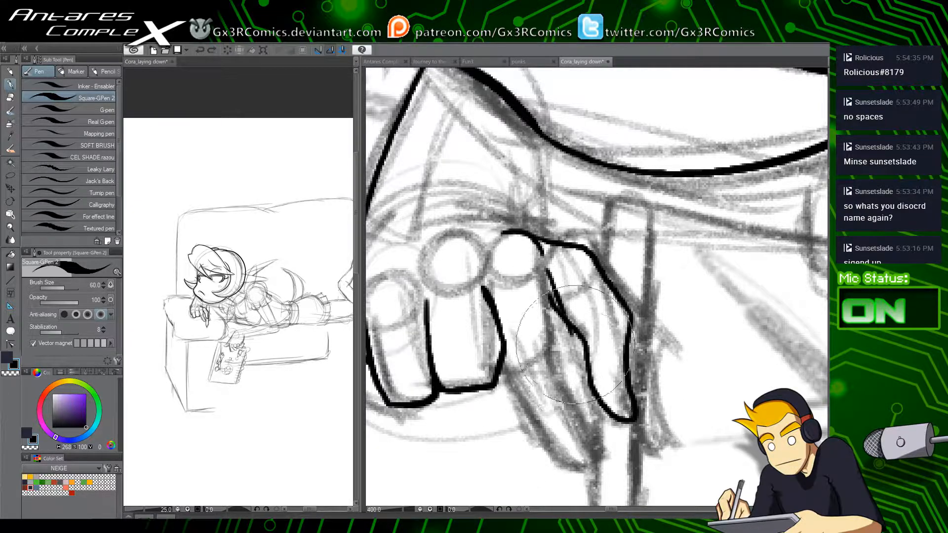
mouse_move(567, 322)
left_mouse_down()
mouse_move(607, 447)
mouse_move(603, 458)
mouse_move(584, 460)
mouse_move(556, 443)
mouse_move(534, 411)
mouse_move(516, 338)
left_mouse_up()
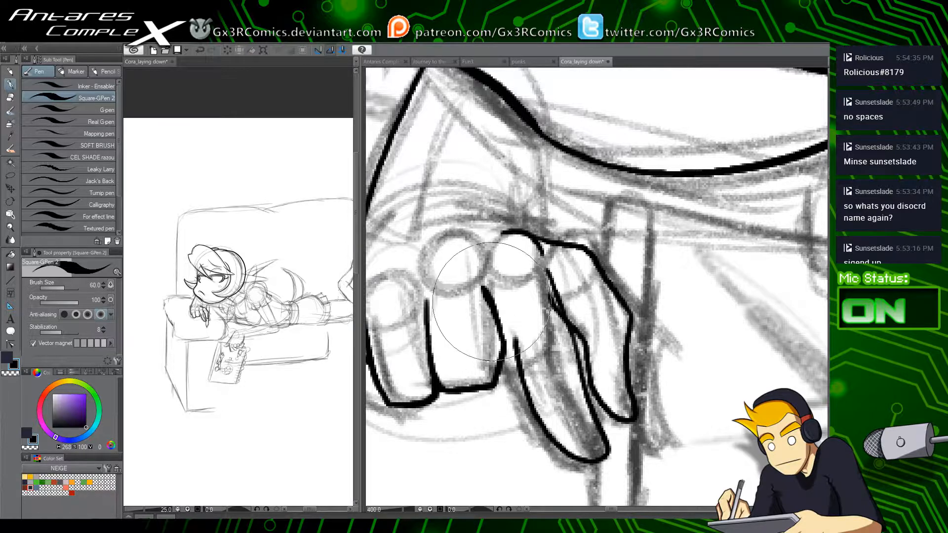
left_click_drag(491, 301, 514, 340)
key("e")
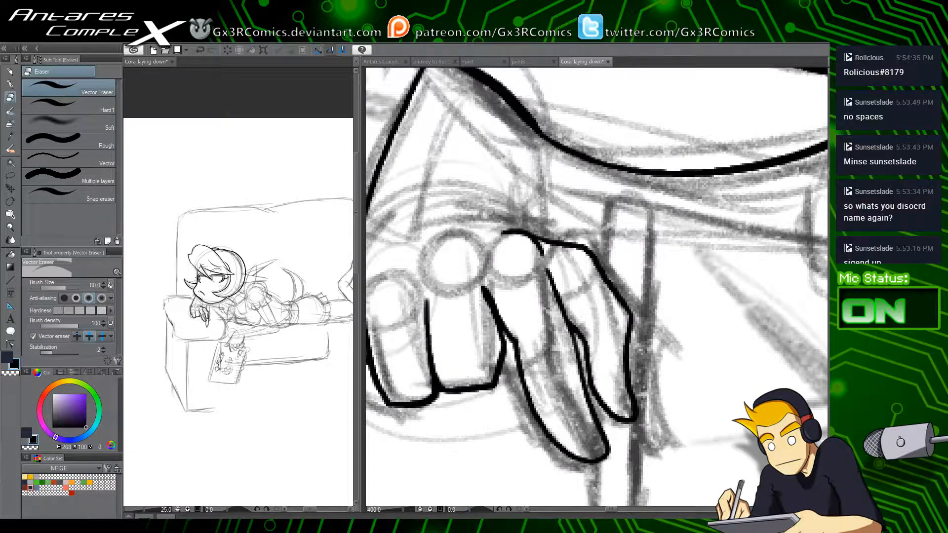
Step: Ink the pen's pointed tip below the fingers and its long outer edge running up past the index finger
key("p")
mouse_move(534, 332)
left_mouse_down()
mouse_move(481, 332)
mouse_move(443, 207)
left_mouse_up()
left_click_drag(502, 338, 504, 381)
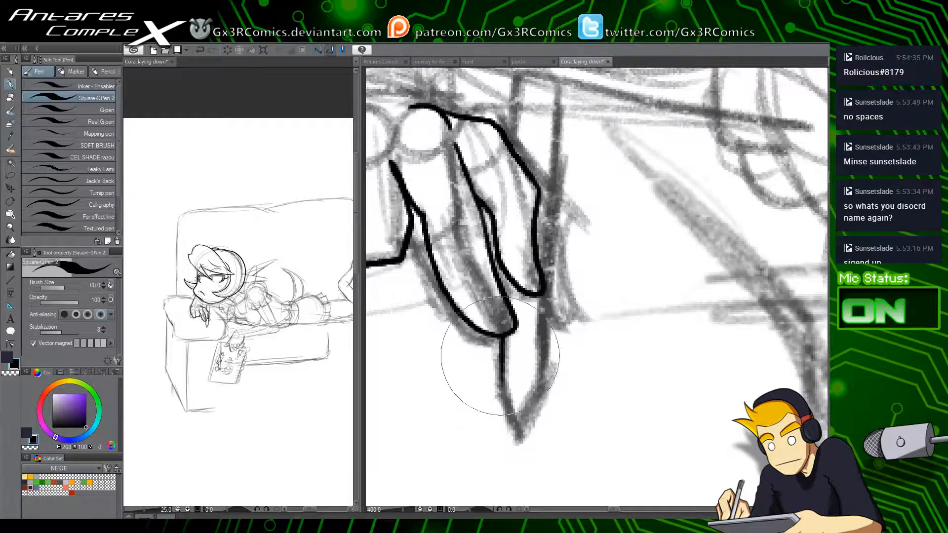
key("ctrl+z")
mouse_move(502, 338)
left_mouse_down()
mouse_move(504, 399)
mouse_move(500, 391)
mouse_move(519, 436)
mouse_move(547, 374)
mouse_move(568, 104)
left_mouse_up()
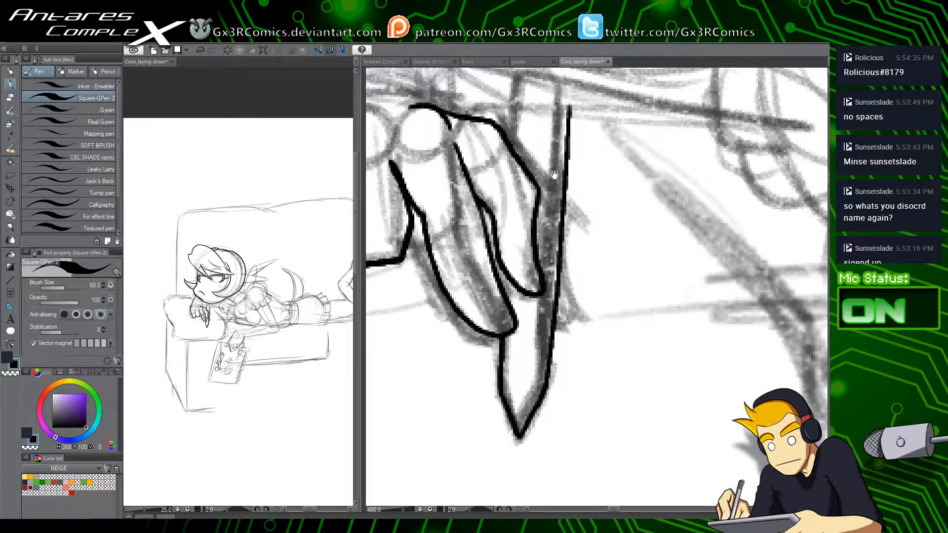
Step: Ink the pen's blunt upper end and its inner edge down to the index finger, without a cross band
left_click_drag(554, 175, 545, 227)
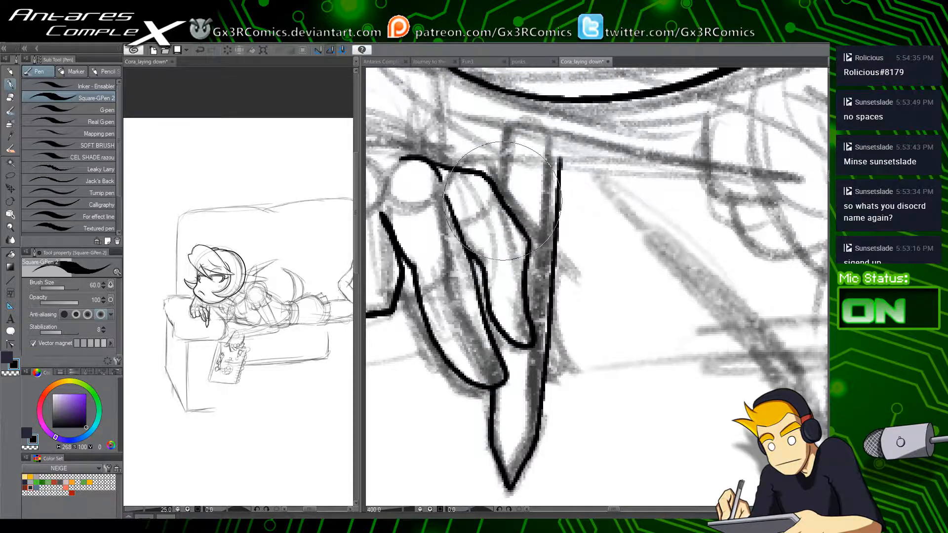
mouse_move(505, 201)
left_mouse_down()
mouse_move(562, 170)
mouse_move(508, 138)
mouse_move(504, 202)
left_mouse_up()
key("ctrl+z")
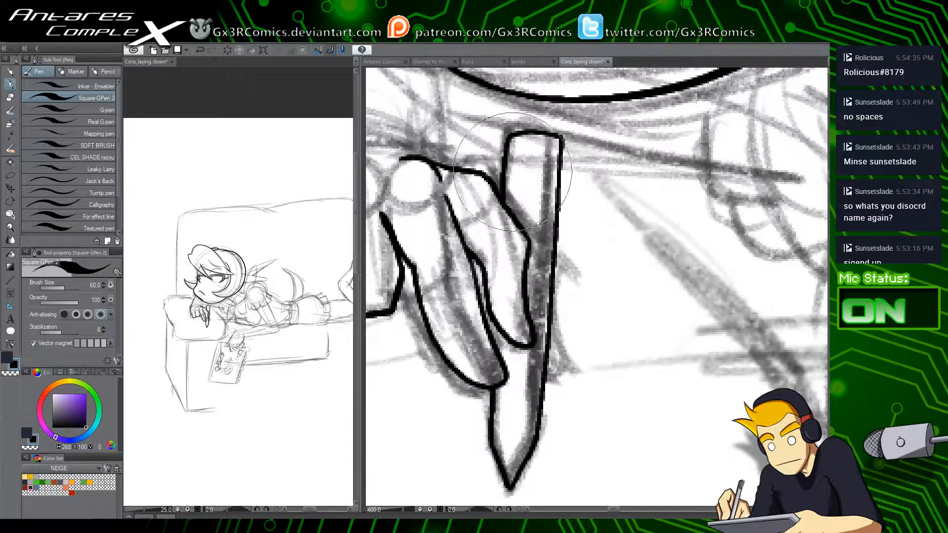
left_click_drag(505, 167, 557, 179)
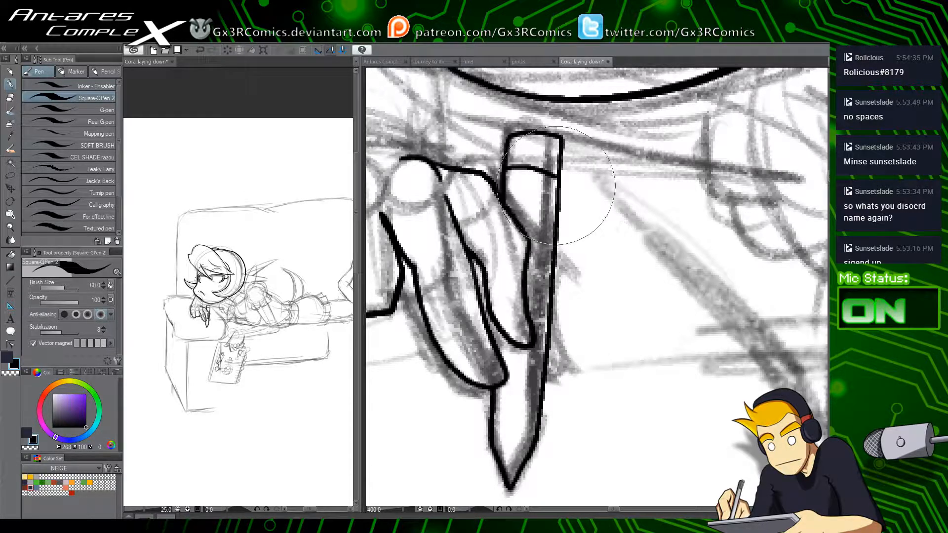
key("ctrl+z")
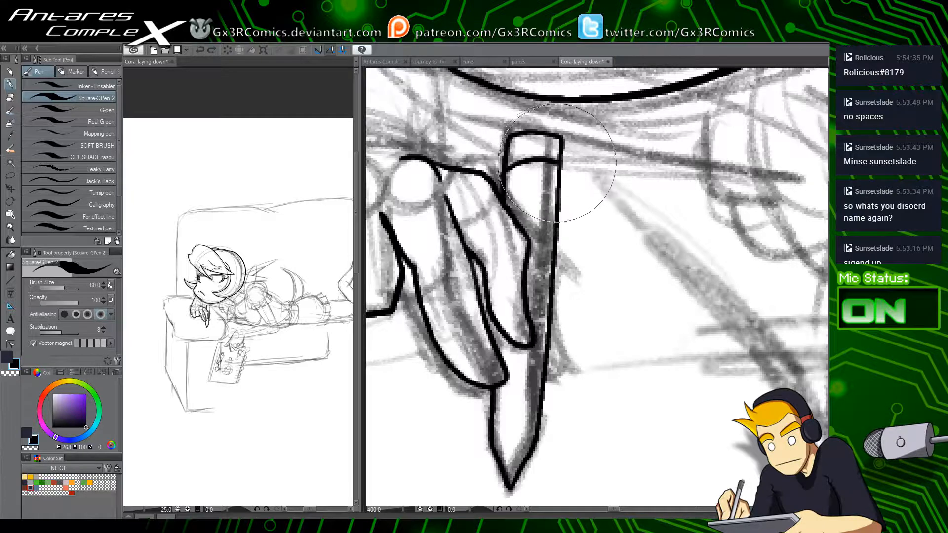
Step: Ink the rounded clip along the pen's outer edge and erase the part of the pen's edge inside it
left_click_drag(551, 140, 541, 258)
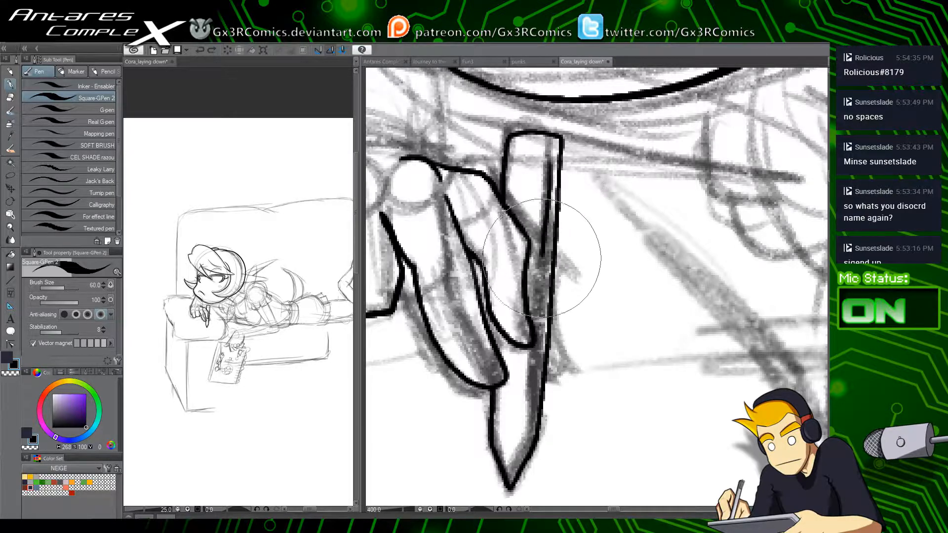
mouse_move(549, 150)
left_mouse_down()
mouse_move(546, 270)
mouse_move(562, 276)
mouse_move(578, 201)
mouse_move(547, 154)
left_mouse_up()
key("e")
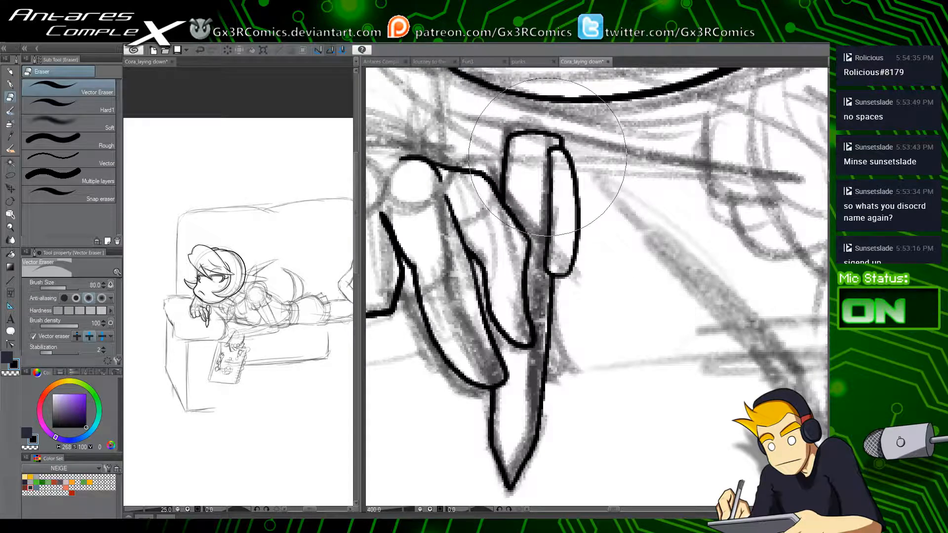
Step: Ink a short arc over the second finger's knuckle
left_click_drag(493, 160, 580, 338)
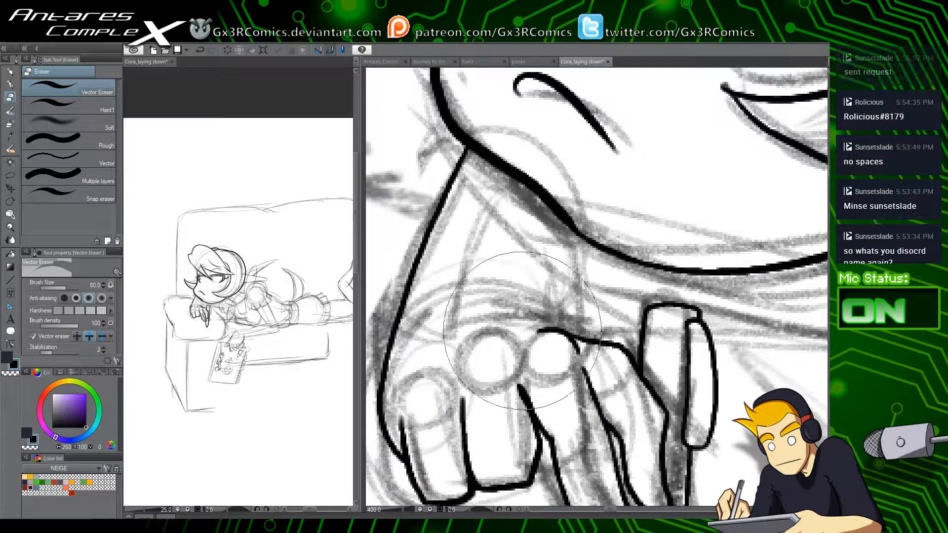
key("p")
left_click_drag(471, 338, 514, 343)
key("ctrl+z")
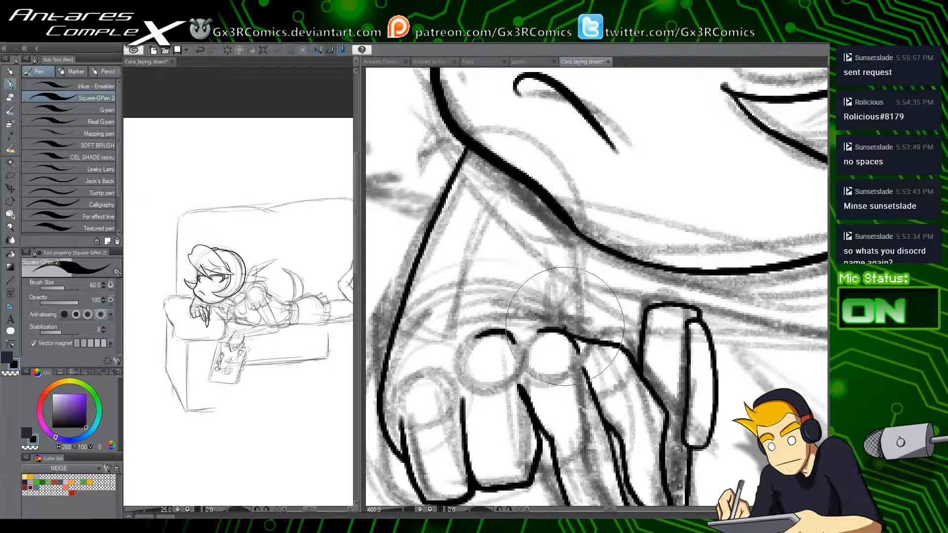
left_click_drag(577, 235, 567, 329)
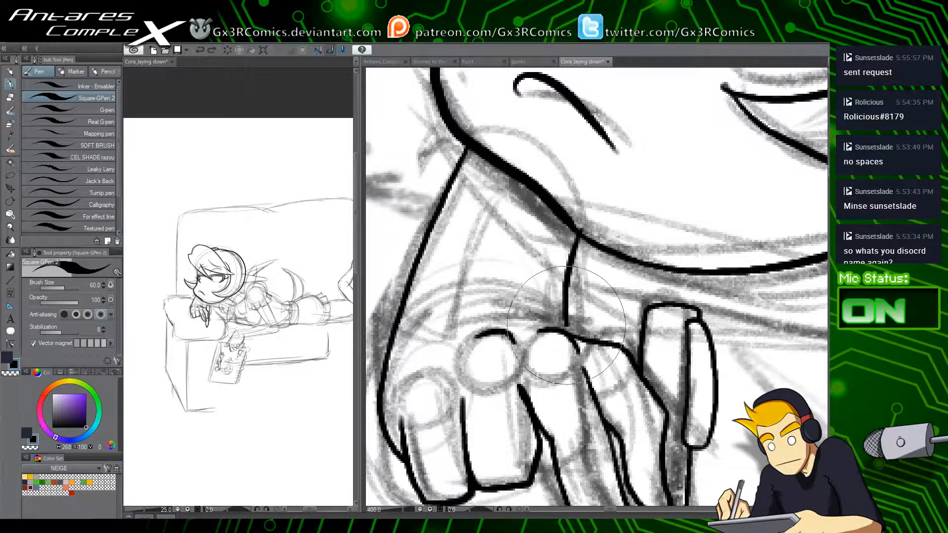
left_click_drag(535, 360, 480, 351)
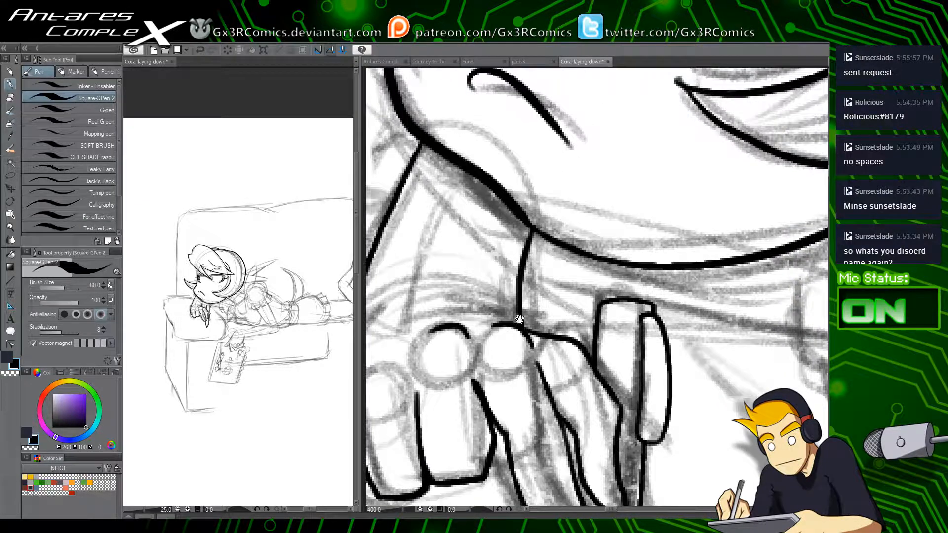
left_click_drag(658, 340, 603, 346)
left_click_drag(528, 359, 674, 326)
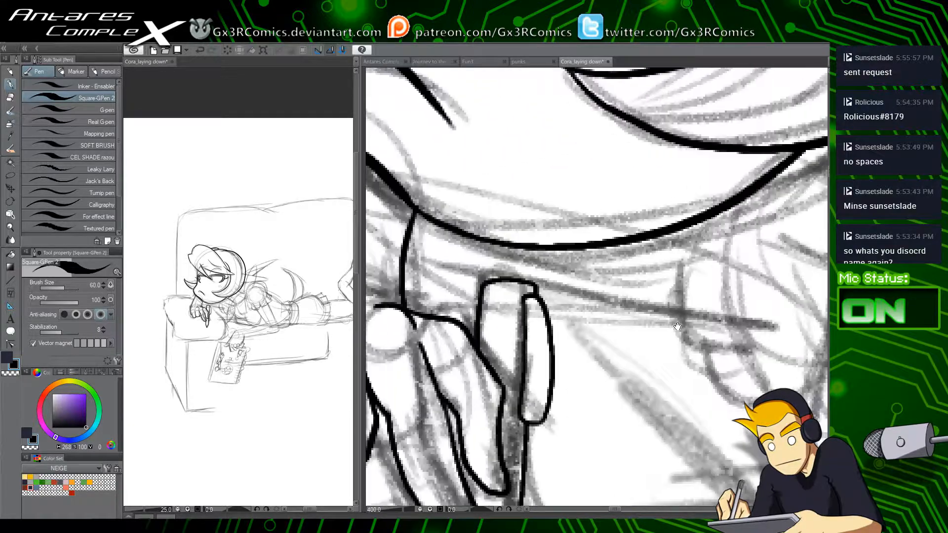
left_click_drag(591, 332, 711, 335)
left_click_drag(511, 273, 570, 395)
left_click_drag(533, 339, 561, 427)
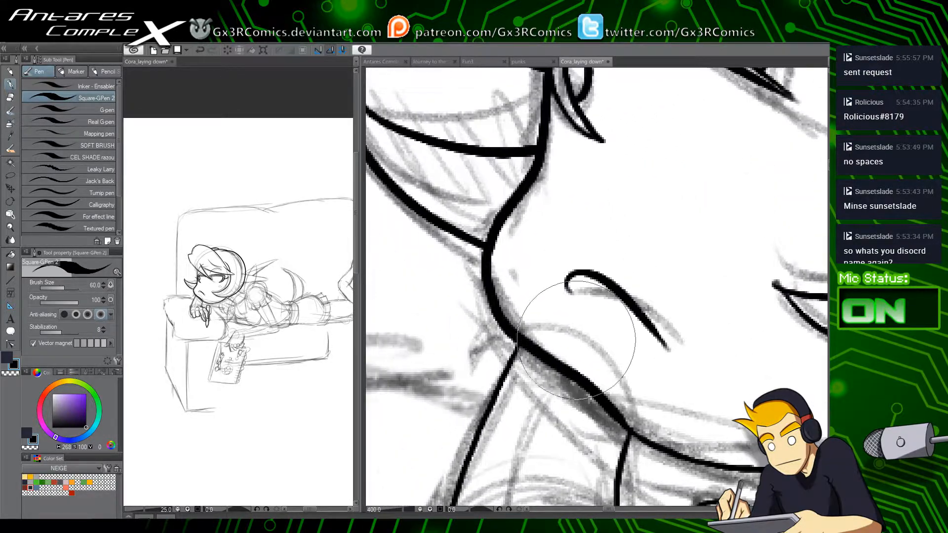
scroll(597, 344, "down", 2)
scroll(598, 344, "down", 2)
left_click_drag(689, 367, 533, 328)
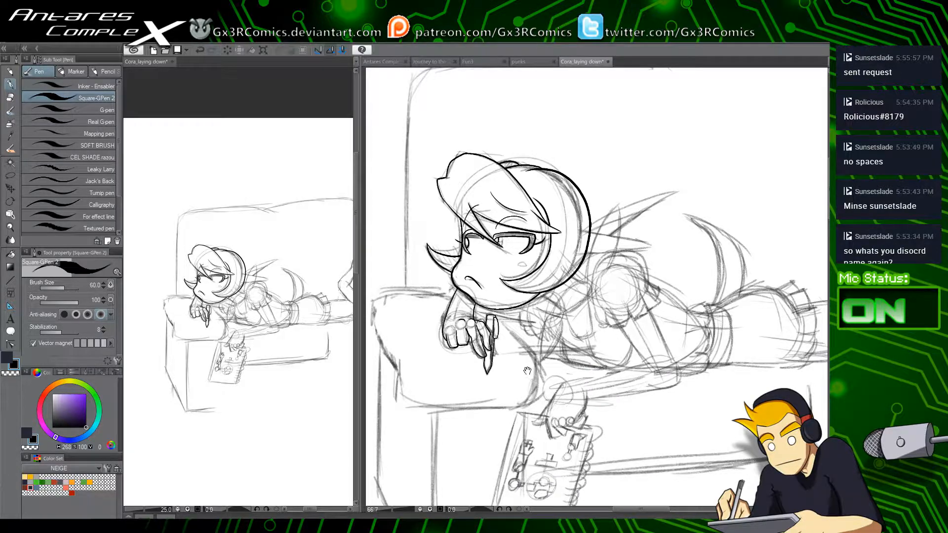
scroll(510, 366, "up", 4)
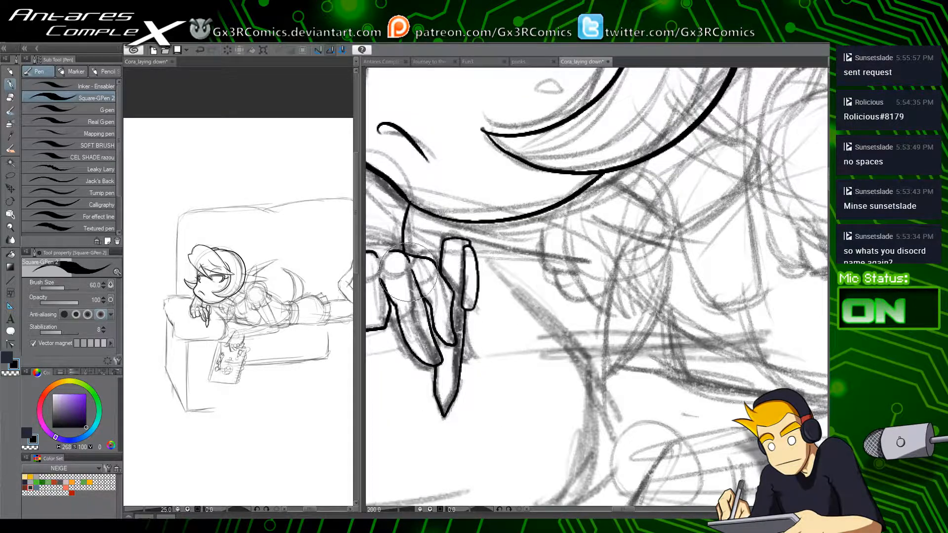
left_click_drag(408, 273, 426, 298)
key("e")
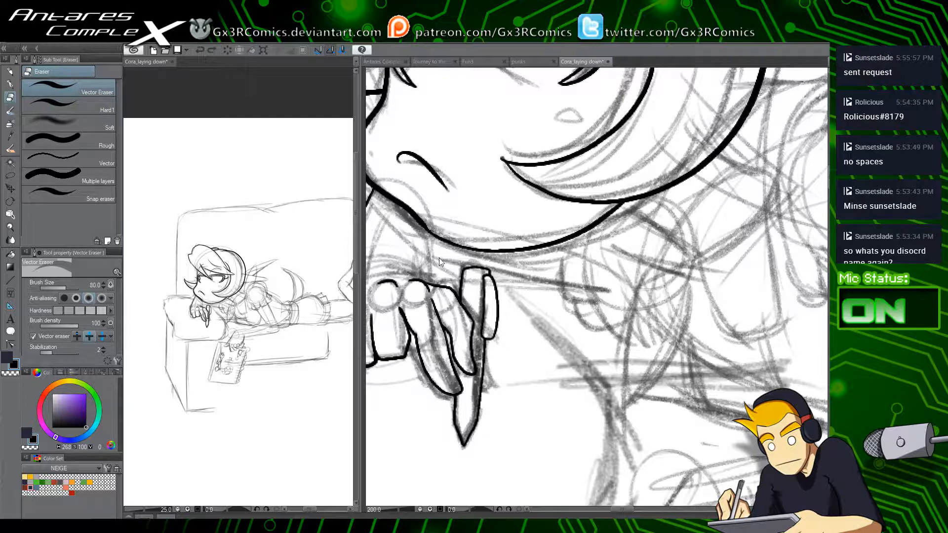
Step: Ink the stepped clothing edge hanging from the jaw line behind the pen
key("p")
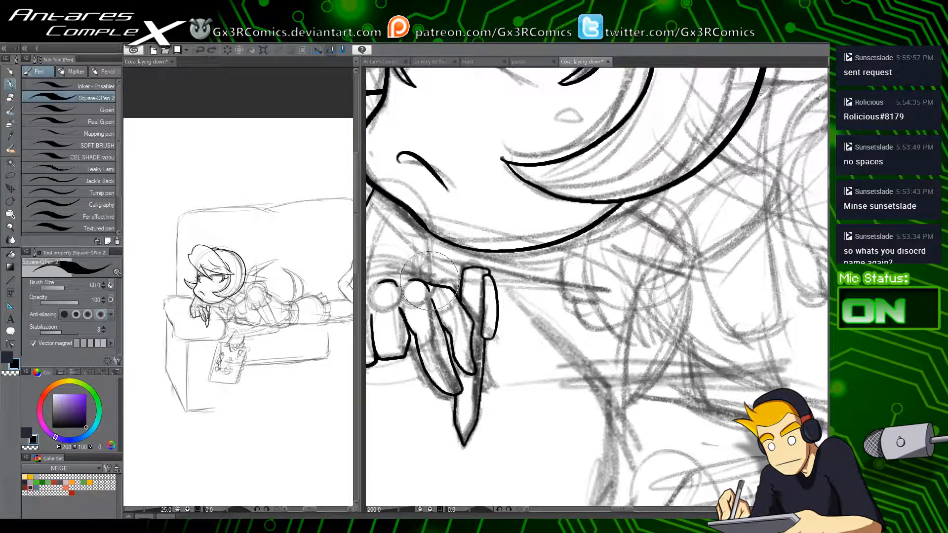
left_click_drag(555, 296, 576, 348)
left_click_drag(568, 391, 487, 401)
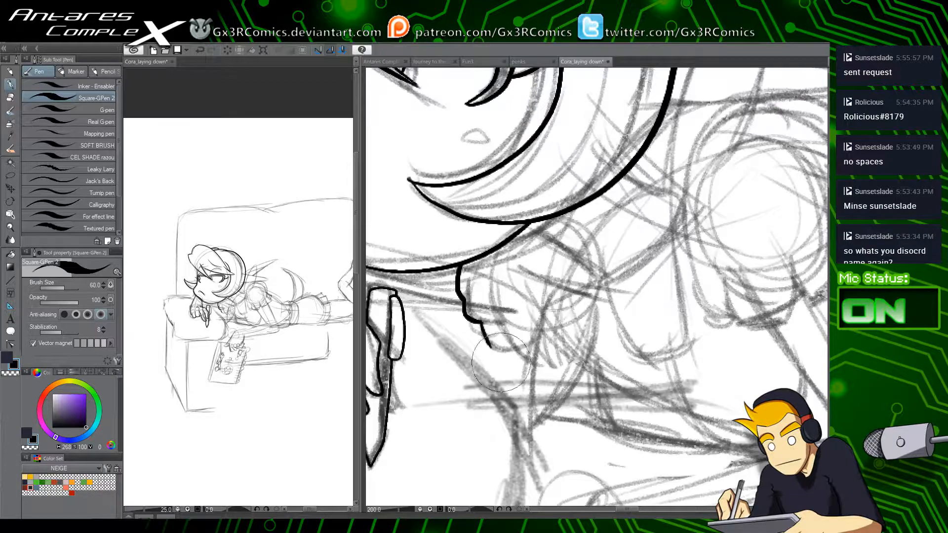
left_click_drag(480, 301, 546, 316)
left_click_drag(451, 288, 516, 301)
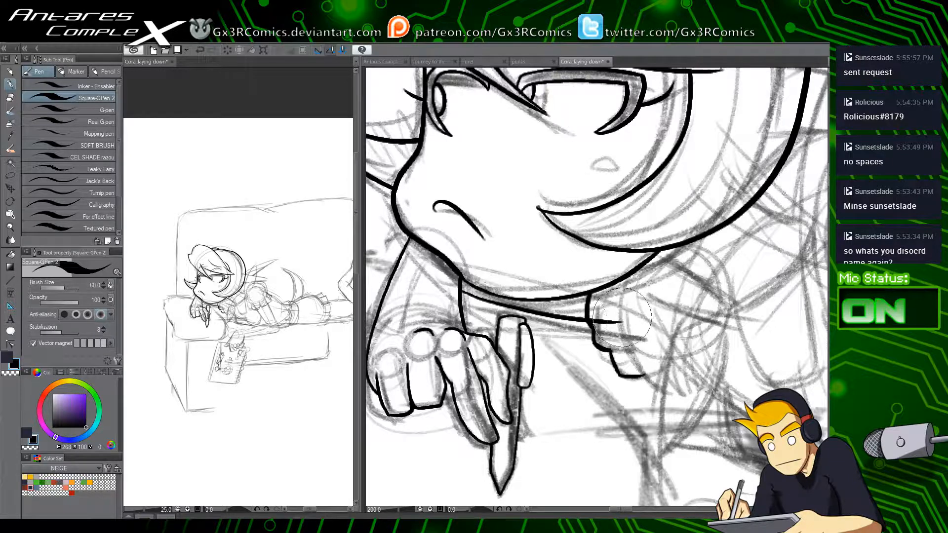
key("e")
left_click_drag(612, 322, 598, 336)
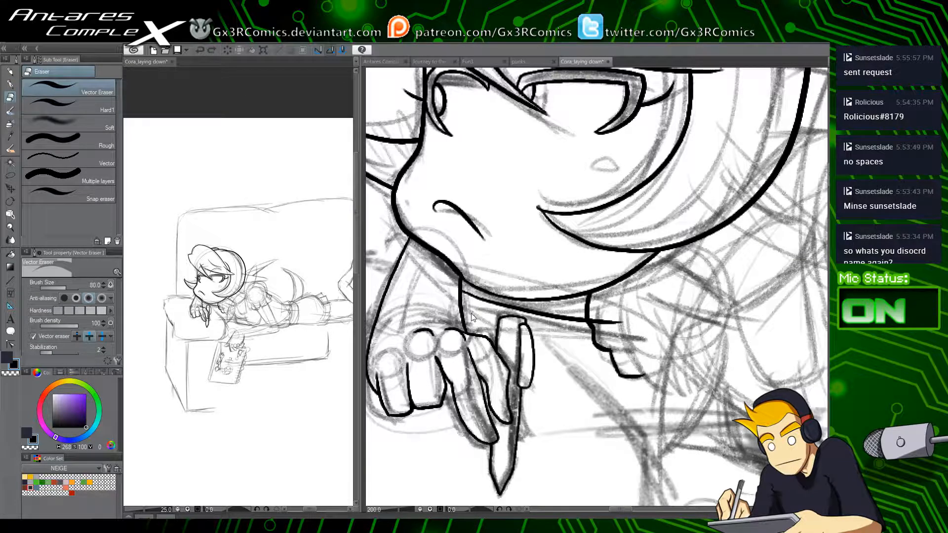
key("ctrl+z")
left_click(477, 301)
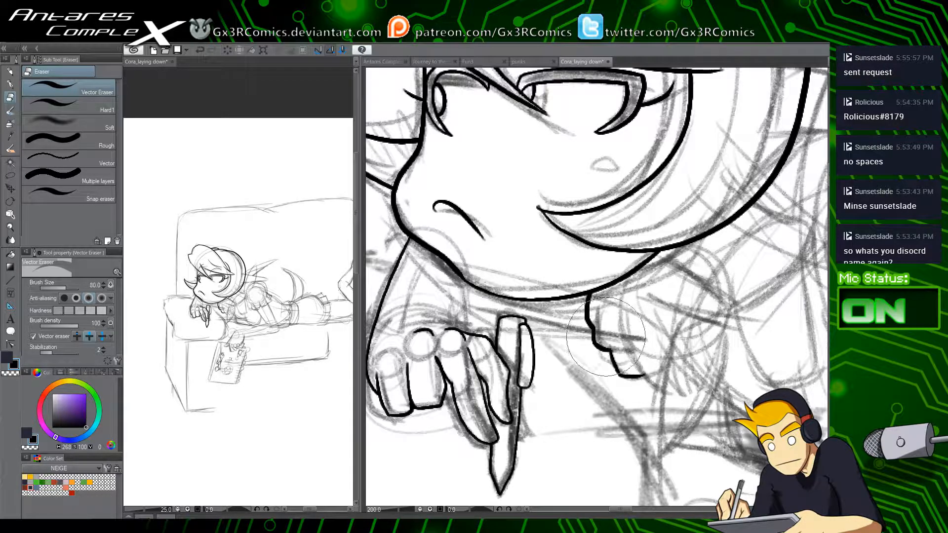
Step: Ink a short diagonal line on the back of the hand, ending at the index finger's knuckle
key("p")
left_click_drag(483, 311, 536, 294)
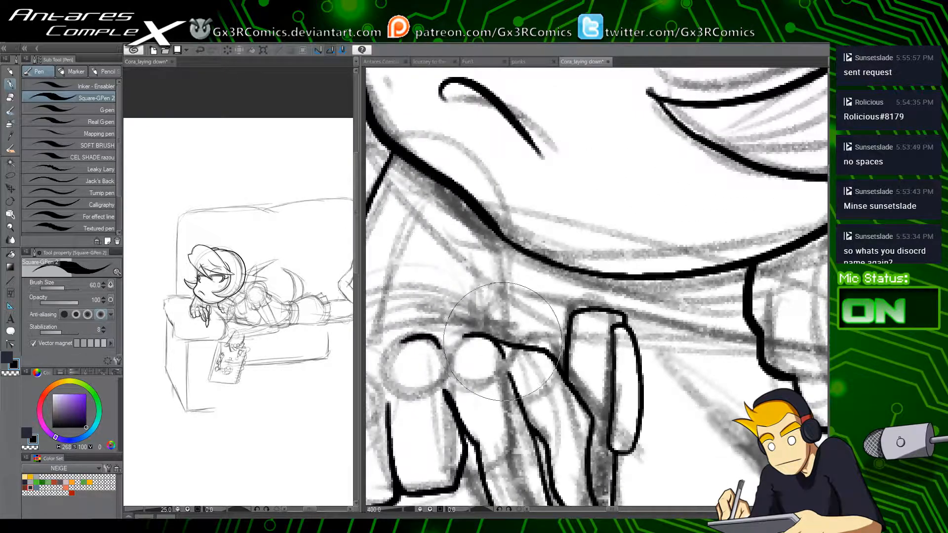
left_click_drag(521, 350, 505, 321)
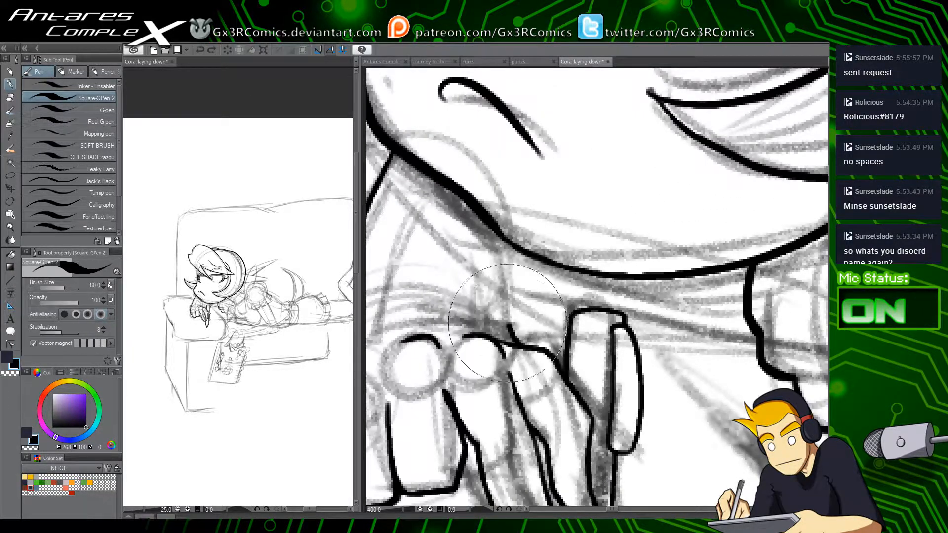
key("ctrl+z")
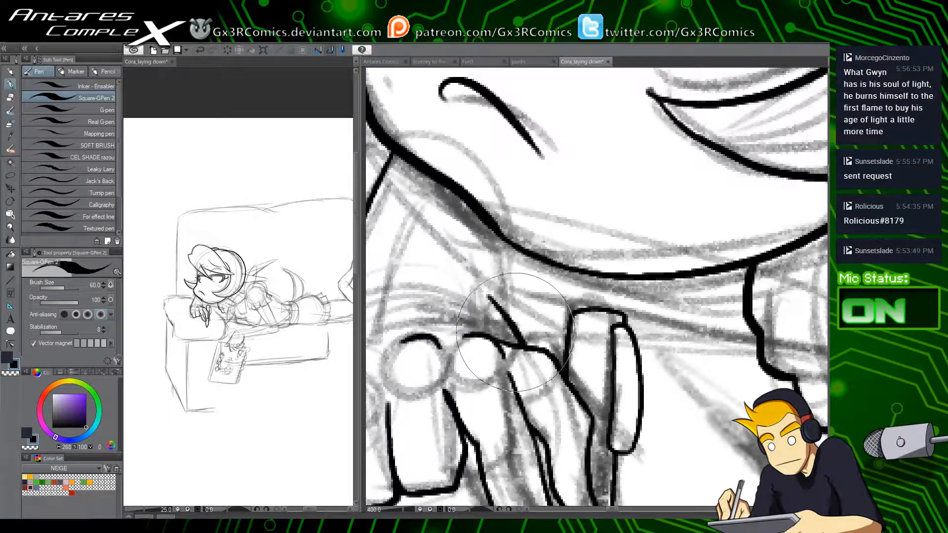
left_click_drag(490, 309, 515, 345)
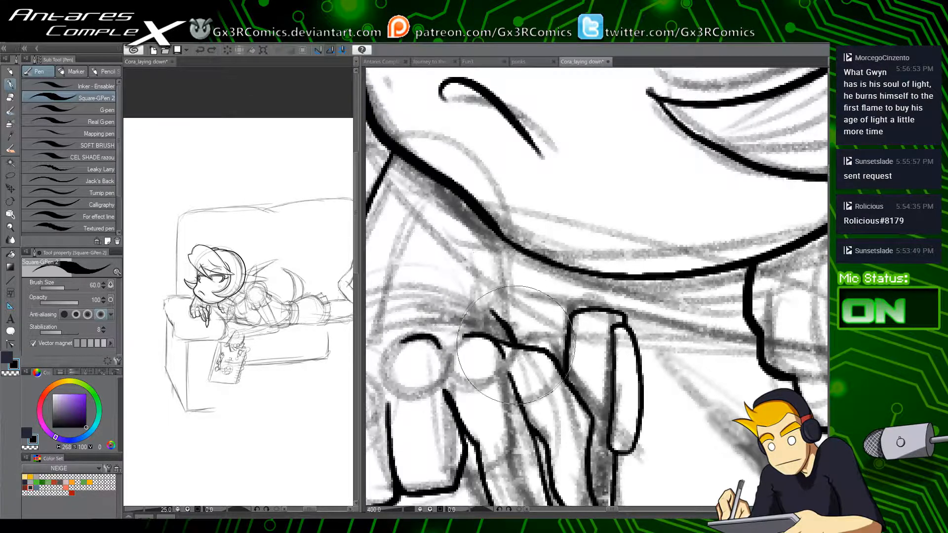
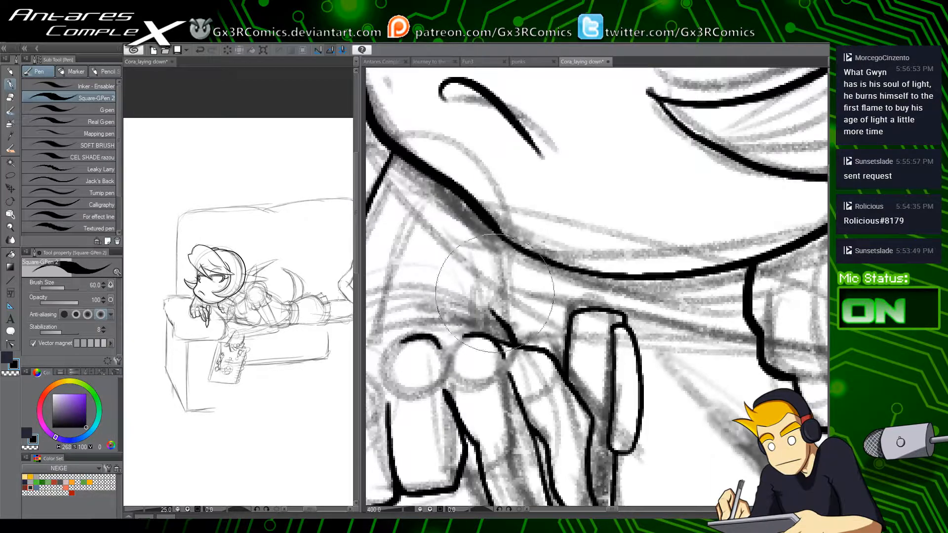
Step: Ink the hand's short inner edge from the jaw line down to the index finger's knuckle
mouse_move(490, 227)
left_mouse_down()
mouse_move(495, 313)
mouse_move(586, 311)
left_mouse_up()
key("ctrl+z")
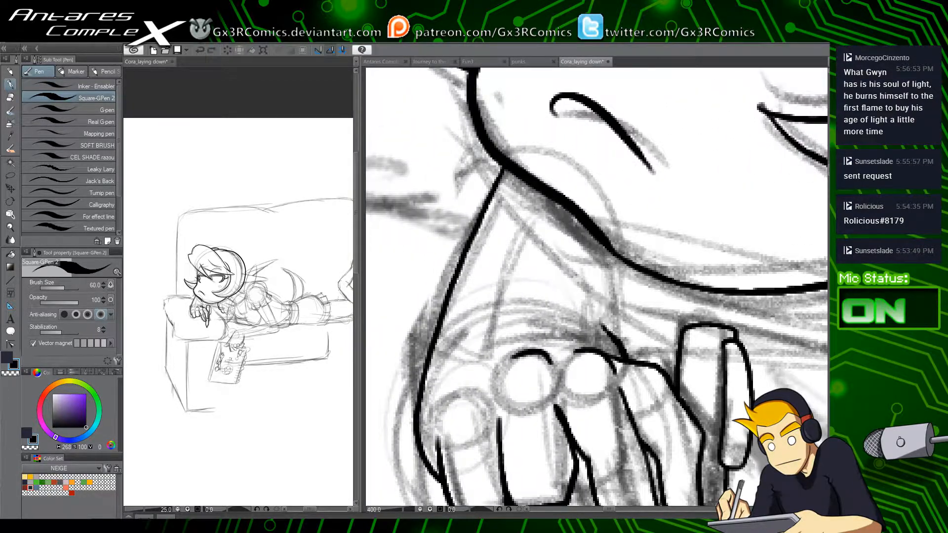
left_click_drag(618, 258, 604, 327)
scroll(604, 354, "down", 4)
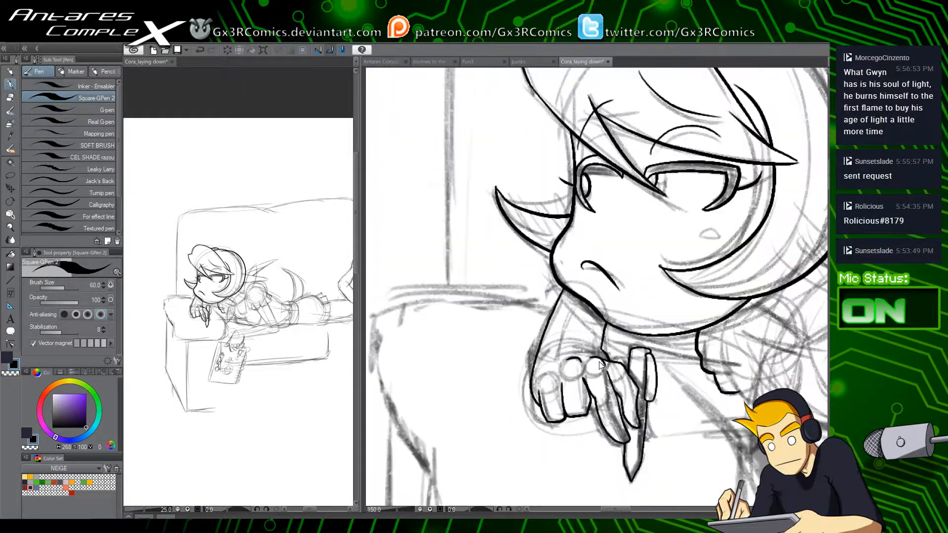
Step: Erase the inner edge of the hair lock by the cheek, re-ink it from tip to bangs, and trim its overlapping end
left_click_drag(511, 351, 424, 383)
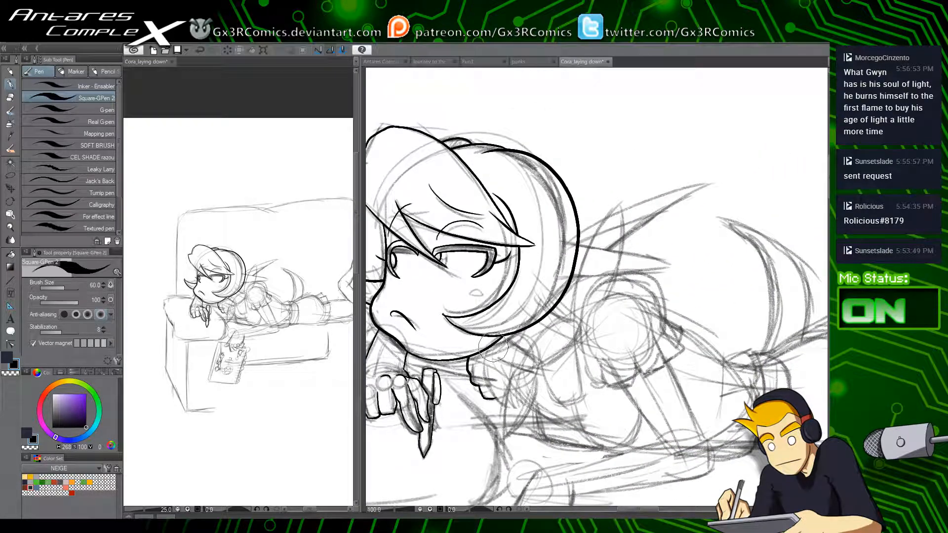
key("e")
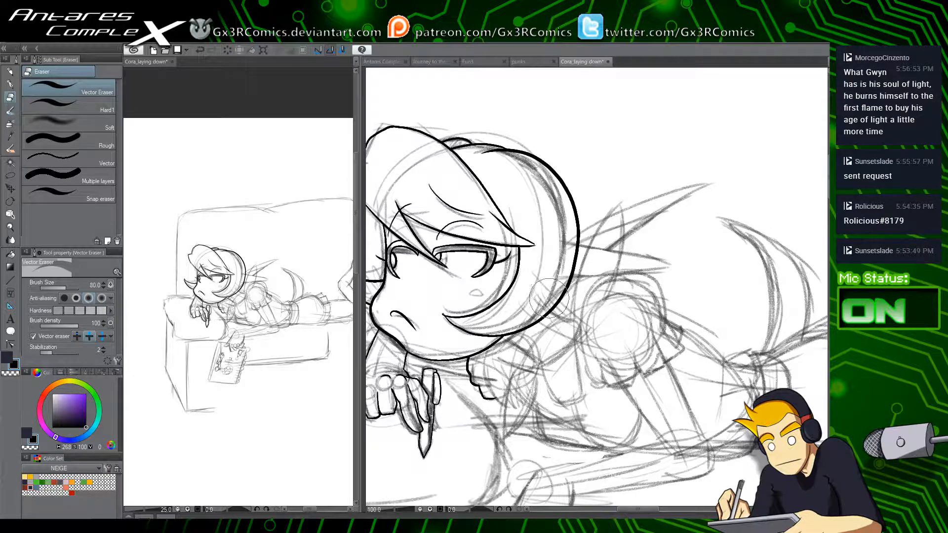
left_click_drag(510, 296, 493, 320)
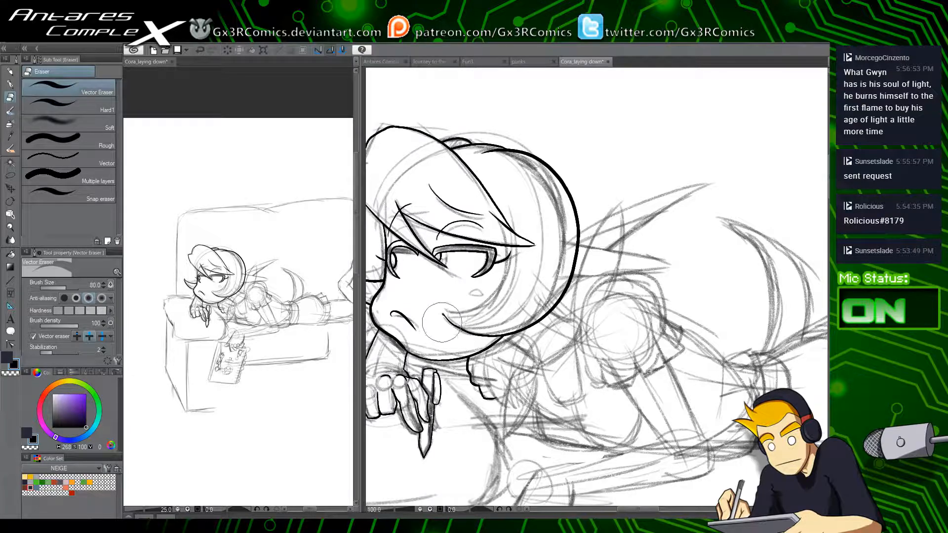
key("p")
scroll(459, 302, "up", 2)
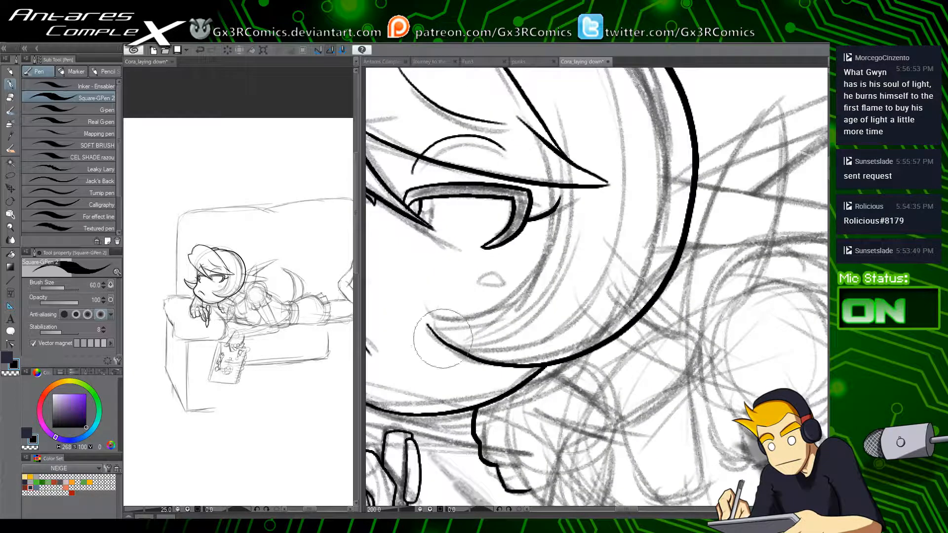
mouse_move(427, 326)
left_mouse_down()
mouse_move(500, 309)
mouse_move(541, 259)
mouse_move(550, 173)
left_mouse_up()
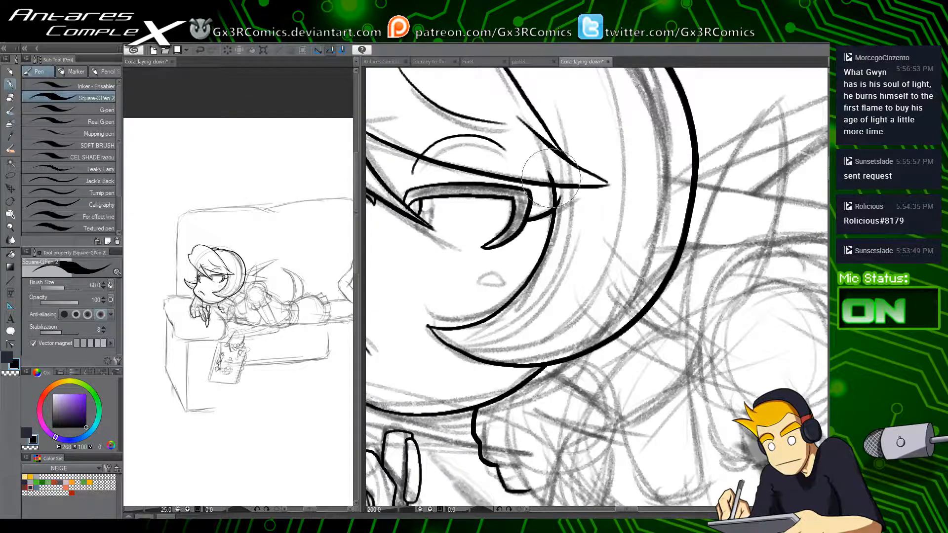
key("e")
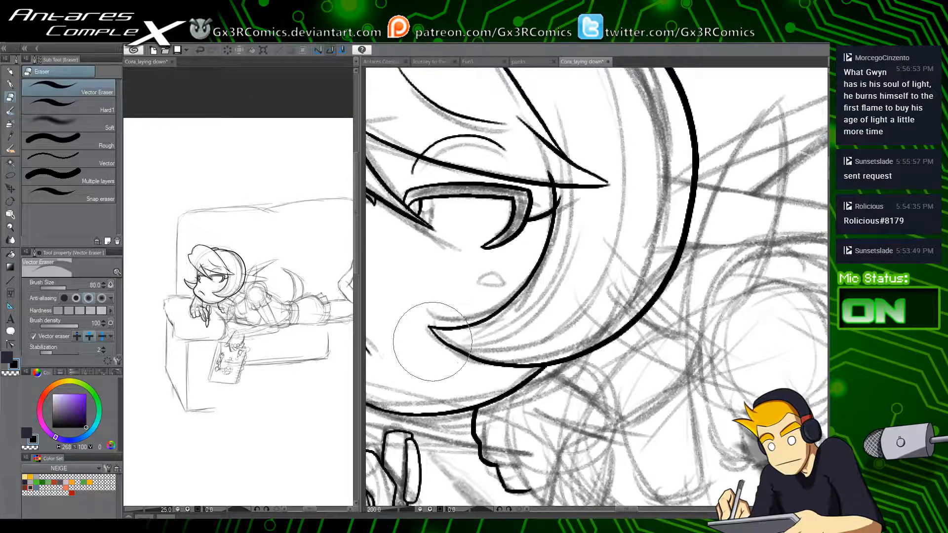
left_click(559, 178)
Step: Ink the long pointed spike extending from behind the head and erase its excess line ends
left_click_drag(610, 252, 567, 314)
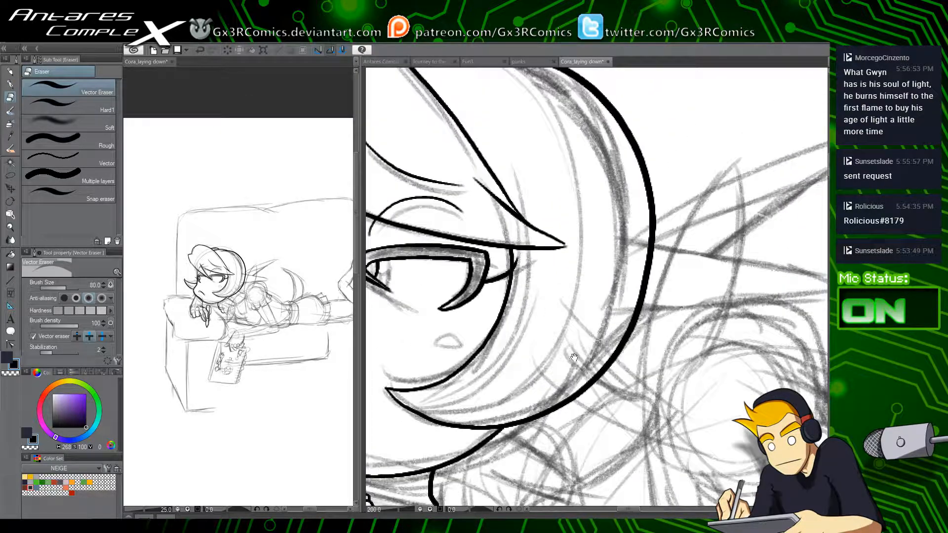
left_click_drag(544, 392, 440, 396)
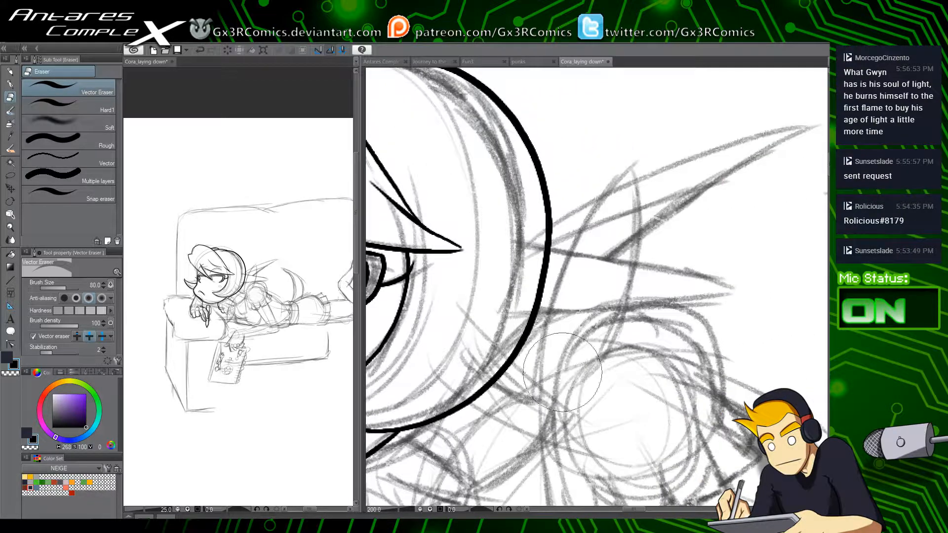
key("p")
mouse_move(504, 241)
left_mouse_down()
mouse_move(739, 288)
mouse_move(483, 311)
mouse_move(503, 297)
left_mouse_up()
key("e")
left_click_drag(519, 331, 485, 358)
mouse_move(535, 393)
left_mouse_down()
mouse_move(592, 235)
mouse_move(642, 163)
left_mouse_up()
Step: Ink the curved collar edge sloping down from the jaw line below the hair
mouse_move(571, 307)
left_mouse_down()
mouse_move(584, 276)
mouse_move(565, 315)
left_mouse_up()
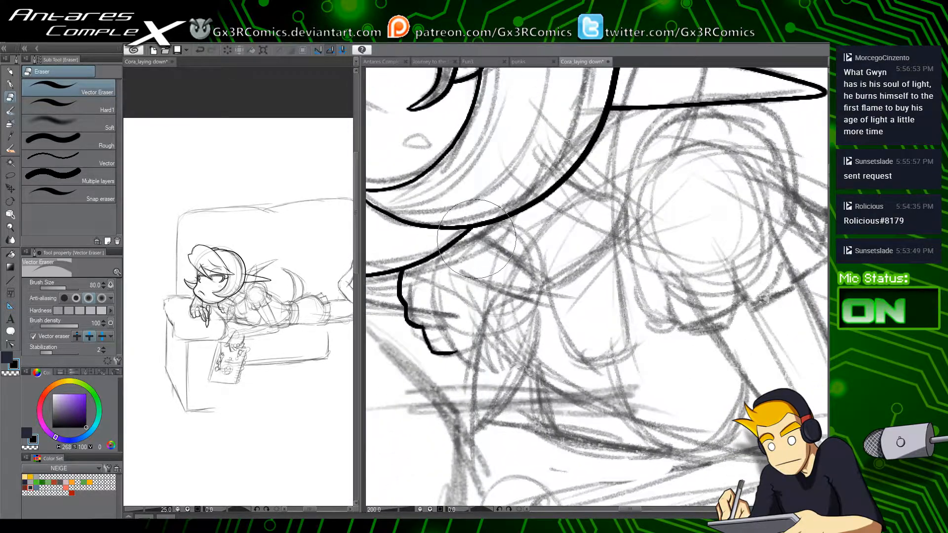
key("p")
mouse_move(461, 240)
left_mouse_down()
mouse_move(504, 253)
mouse_move(534, 289)
left_mouse_up()
key("ctrl+z")
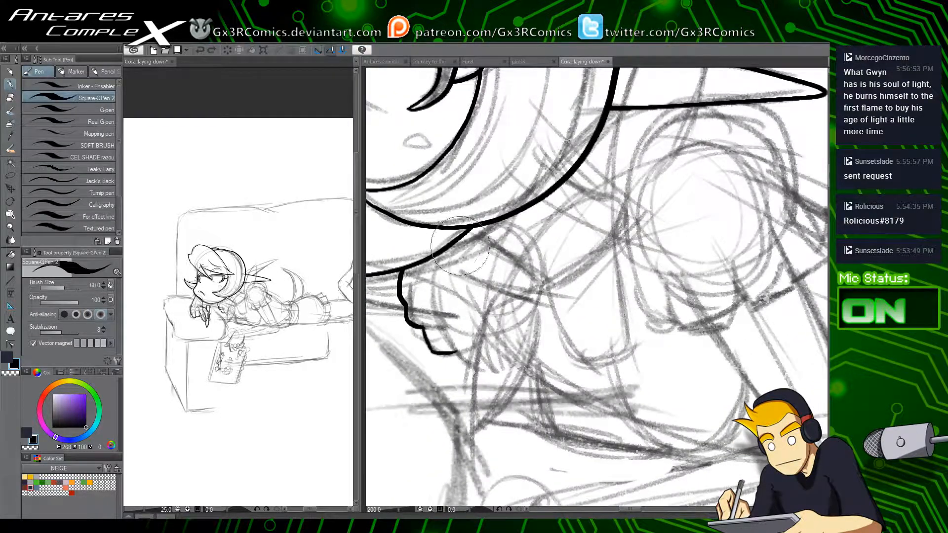
left_click_drag(453, 244, 549, 293)
left_click_drag(616, 242, 615, 303)
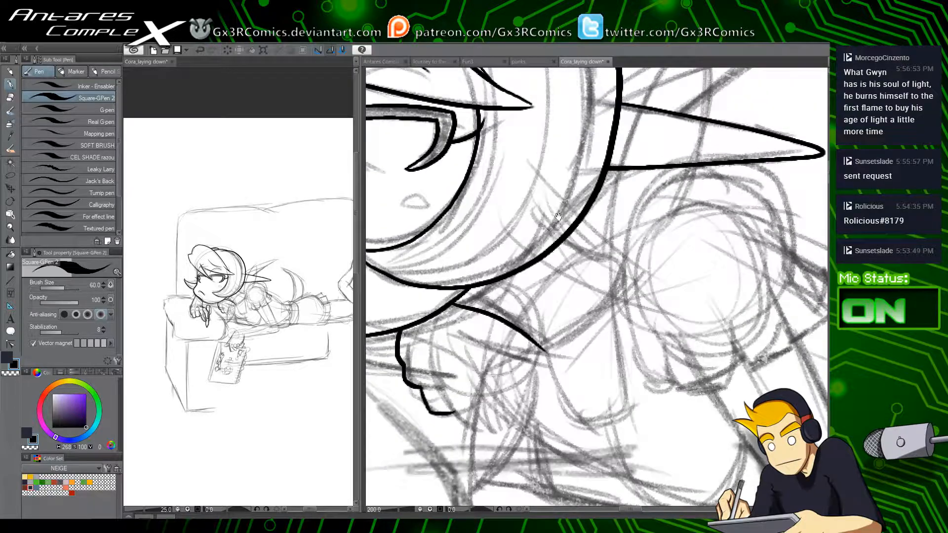
Step: Ink a short curve under the back of the hair and erase its overlap with the head outline
mouse_move(535, 198)
left_mouse_down()
mouse_move(597, 252)
mouse_move(613, 239)
left_mouse_up()
key("e")
left_click_drag(549, 208, 531, 237)
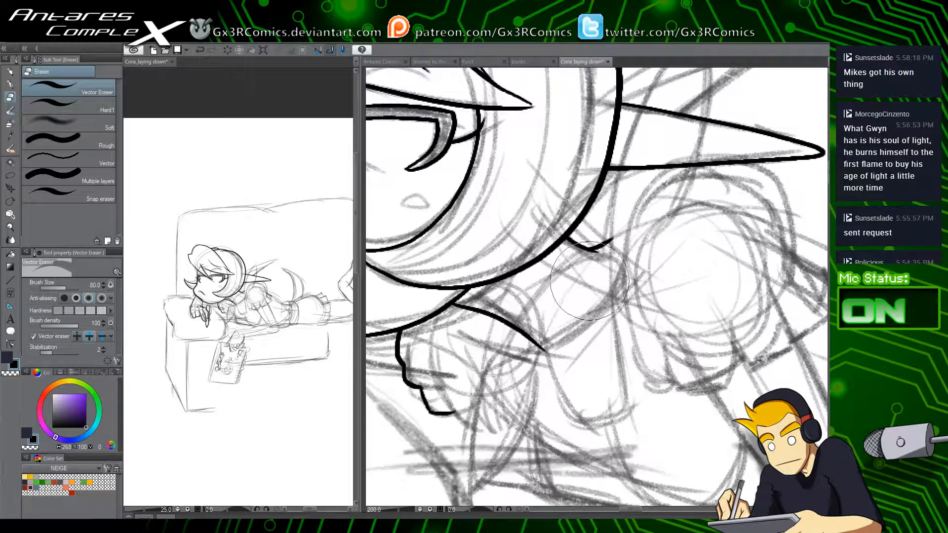
left_click_drag(604, 254, 591, 273)
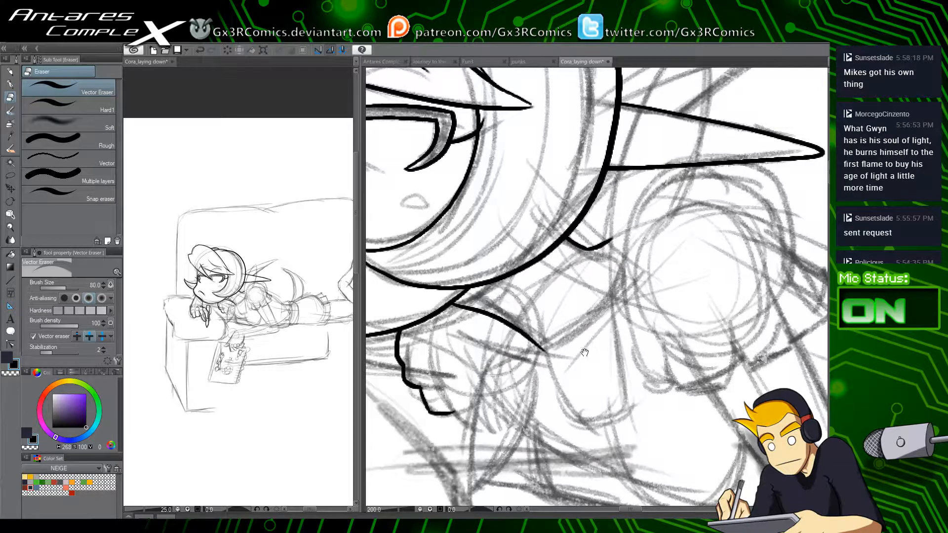
Step: Ink the rounded U-shaped edge hanging from the end of the curved collar line
mouse_move(553, 340)
left_mouse_down()
mouse_move(540, 293)
mouse_move(560, 371)
mouse_move(607, 334)
mouse_move(602, 274)
left_mouse_up()
key("p")
left_click_drag(621, 317, 614, 348)
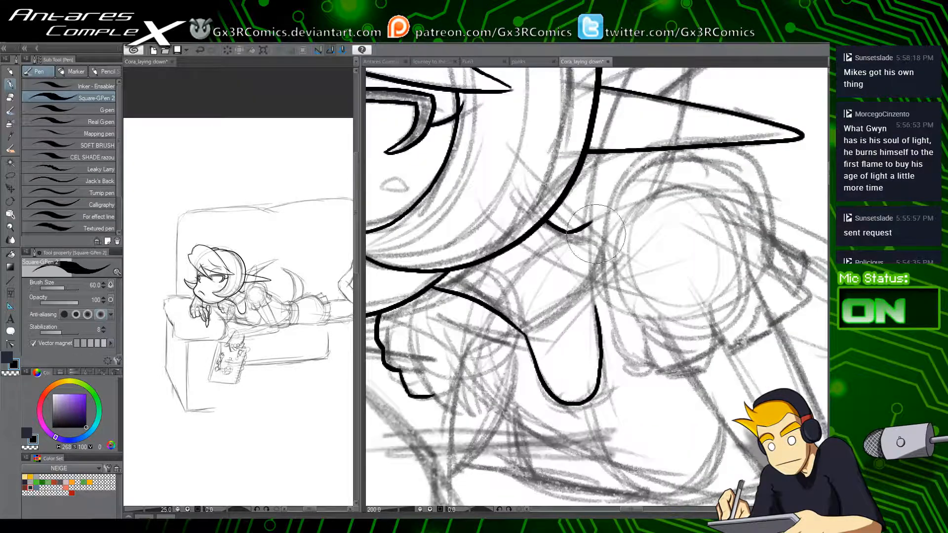
Step: Ink the large leaf-shaped form with a pointed lower tip over the rounded U-shaped edge
left_click_drag(588, 245, 504, 434)
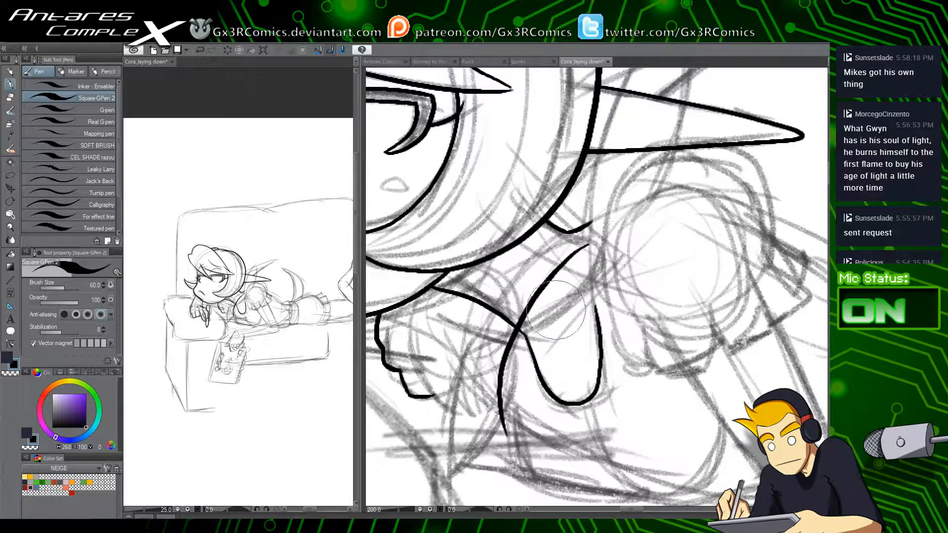
key("ctrl+z")
mouse_move(588, 237)
left_mouse_down()
mouse_move(521, 361)
mouse_move(529, 428)
mouse_move(583, 358)
mouse_move(606, 300)
mouse_move(600, 234)
left_mouse_up()
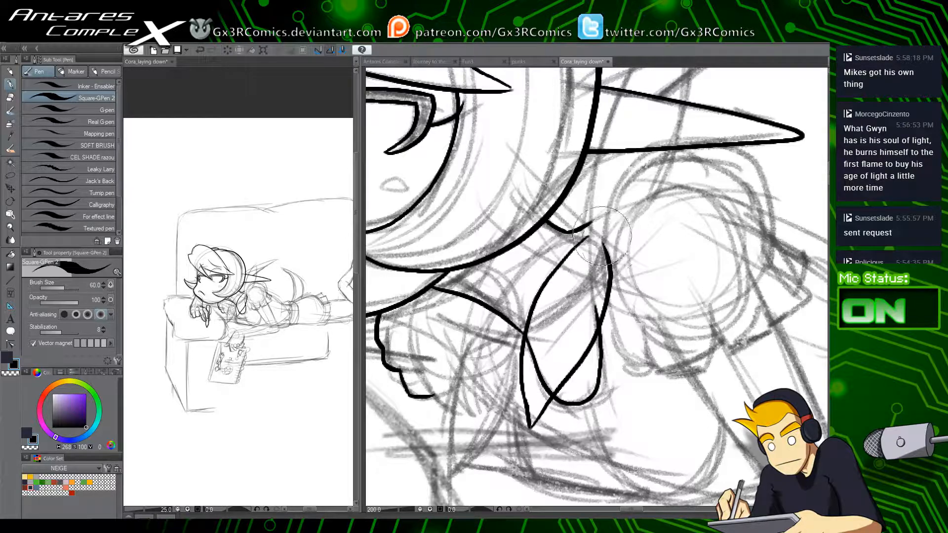
key("ctrl+z")
mouse_move(530, 428)
left_mouse_down()
mouse_move(612, 341)
mouse_move(598, 252)
left_mouse_up()
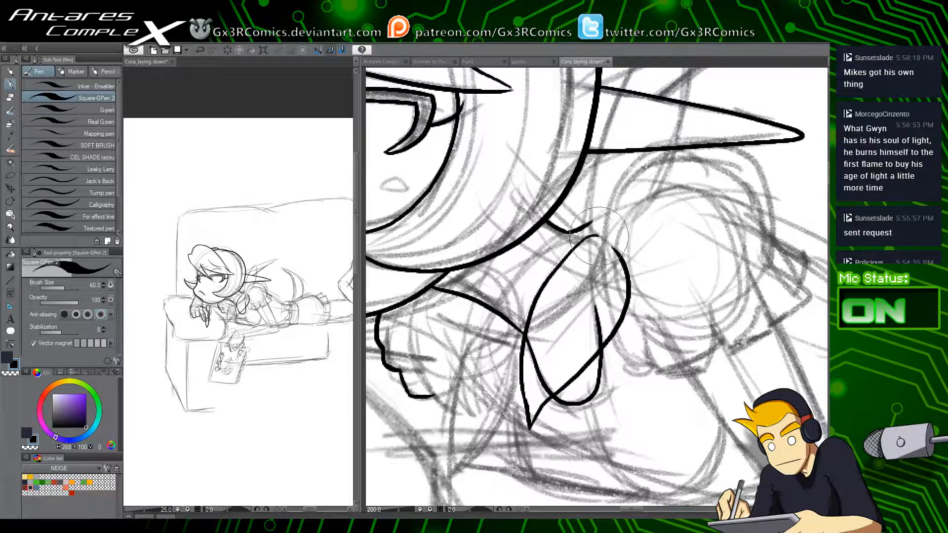
Step: Ink the notched top of the leaf shape and the small knot above it, clearing the line inside the knot
mouse_move(586, 237)
left_mouse_down()
mouse_move(596, 239)
mouse_move(566, 275)
mouse_move(544, 282)
mouse_move(580, 249)
left_mouse_up()
key("ctrl+z")
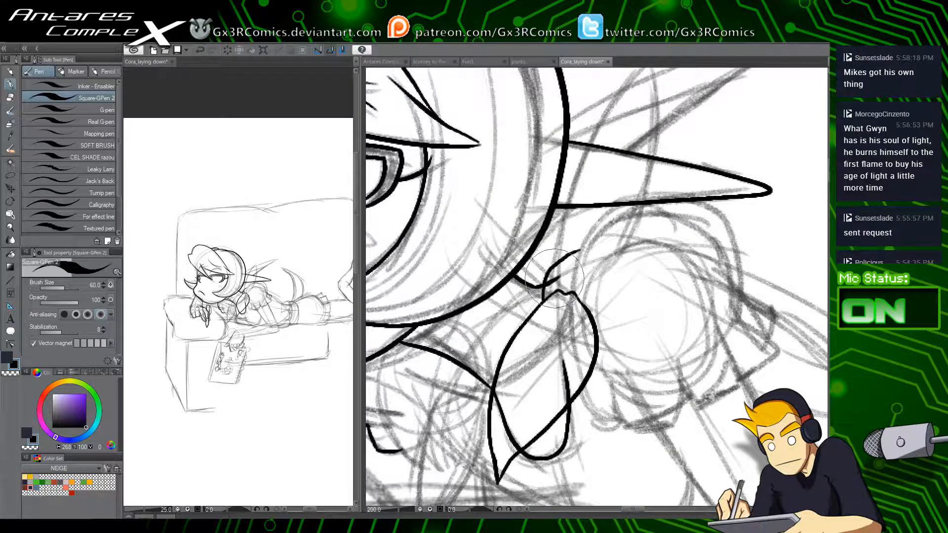
key("e")
key("p")
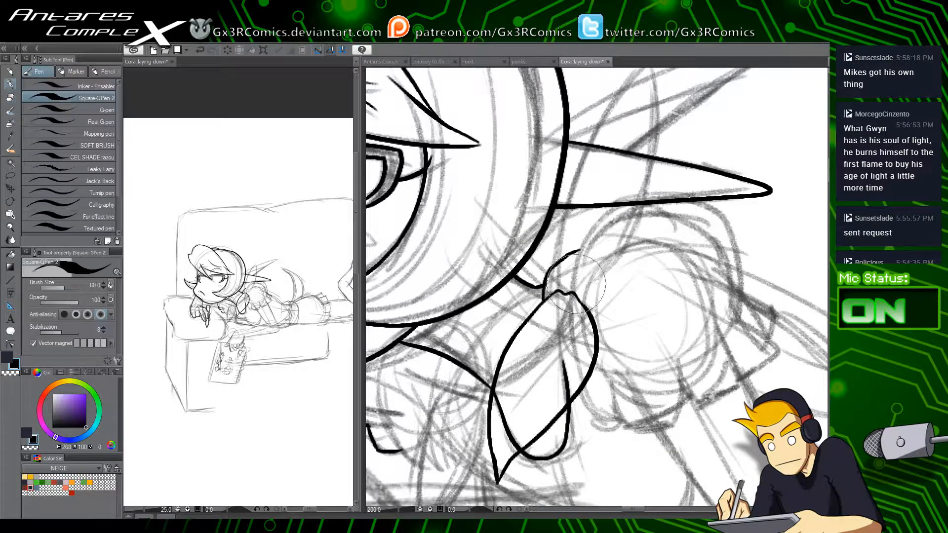
Step: Ink the puffy shoulder outline from the knot up under the spike and around its far side
mouse_move(570, 292)
left_mouse_down()
mouse_move(589, 237)
mouse_move(636, 206)
left_mouse_up()
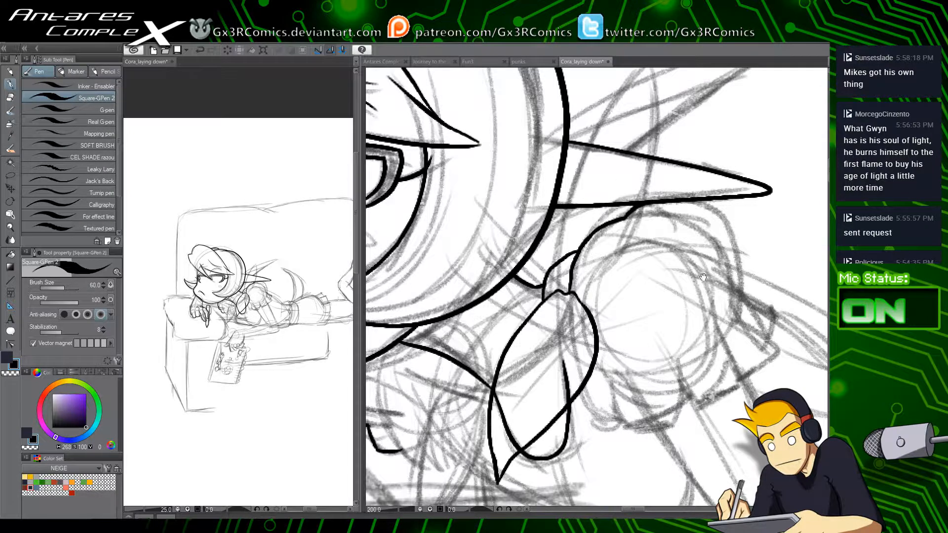
mouse_move(701, 213)
left_mouse_down()
mouse_move(622, 207)
mouse_move(648, 244)
mouse_move(654, 304)
left_mouse_up()
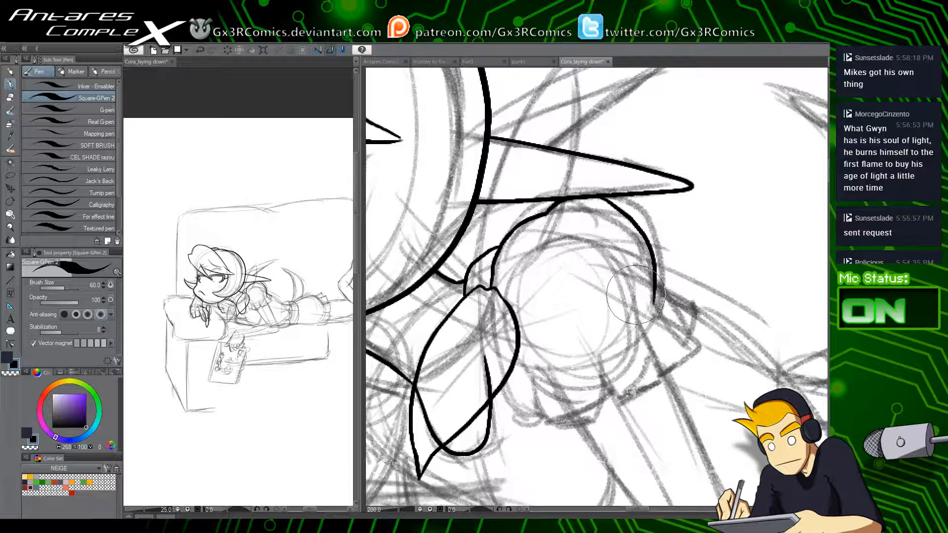
scroll(566, 247, "down", 3)
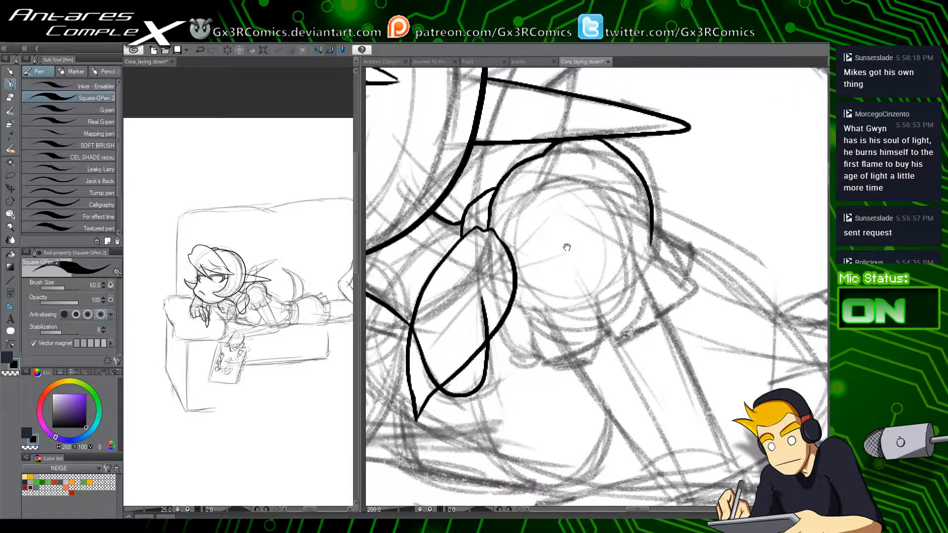
Step: Erase the part of the U-shaped edge that crosses inside the leaf shape
key("e")
left_click(481, 321)
left_click_drag(452, 376, 561, 327)
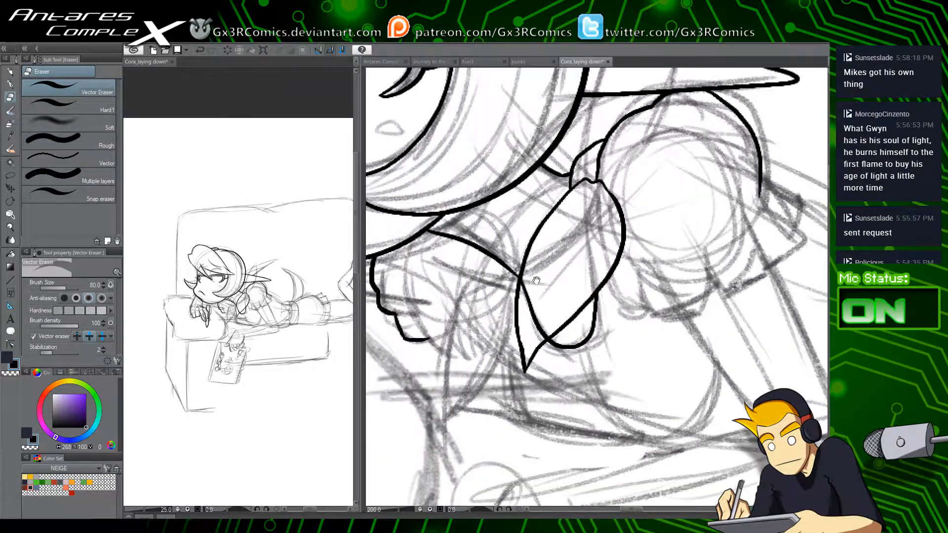
Step: Ink a second leaf-shaped form with a pointed tip hanging below the curved collar edge
left_click_drag(537, 281, 591, 268)
key("p")
mouse_move(528, 236)
left_mouse_down()
mouse_move(471, 333)
mouse_move(478, 379)
left_mouse_up()
Step: Ink short creases on the index and middle fingers, and redraw the ring finger's side edge and tip
mouse_move(572, 286)
left_mouse_down()
mouse_move(581, 255)
mouse_move(499, 340)
mouse_move(496, 378)
mouse_move(603, 360)
mouse_move(513, 321)
mouse_move(568, 383)
mouse_move(589, 326)
left_mouse_up()
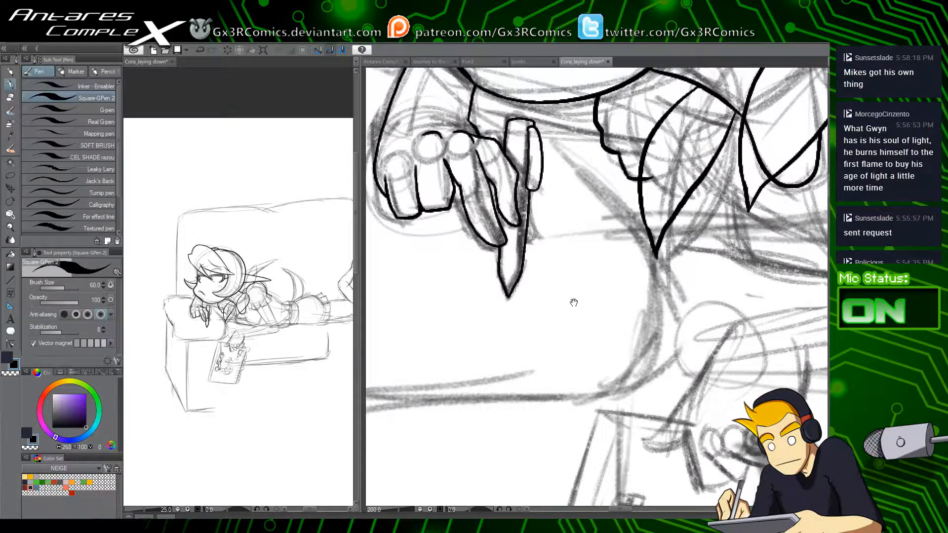
left_click_drag(574, 302, 587, 337)
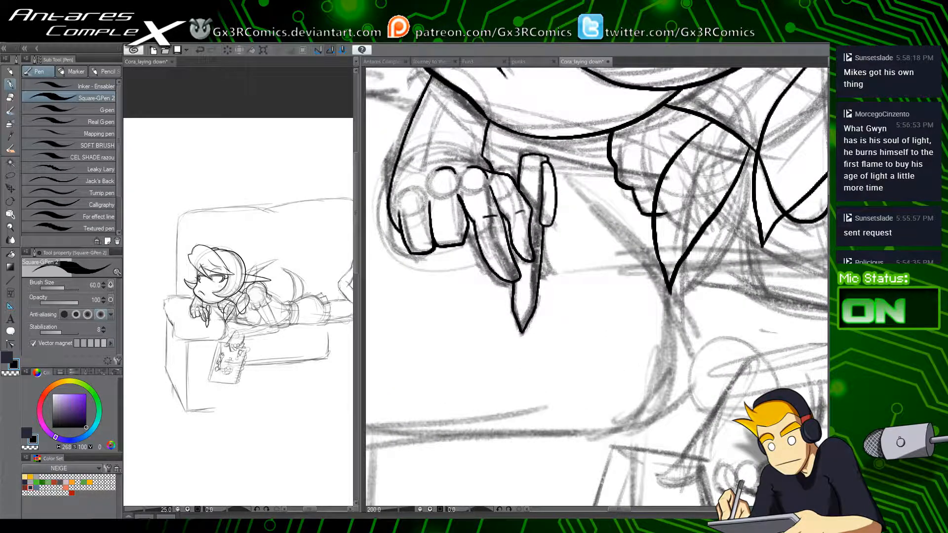
mouse_move(453, 263)
left_mouse_down()
mouse_move(487, 337)
mouse_move(492, 322)
left_mouse_up()
key("e")
scroll(493, 322, "up", 2)
key("p")
scroll(487, 243, "up", 2)
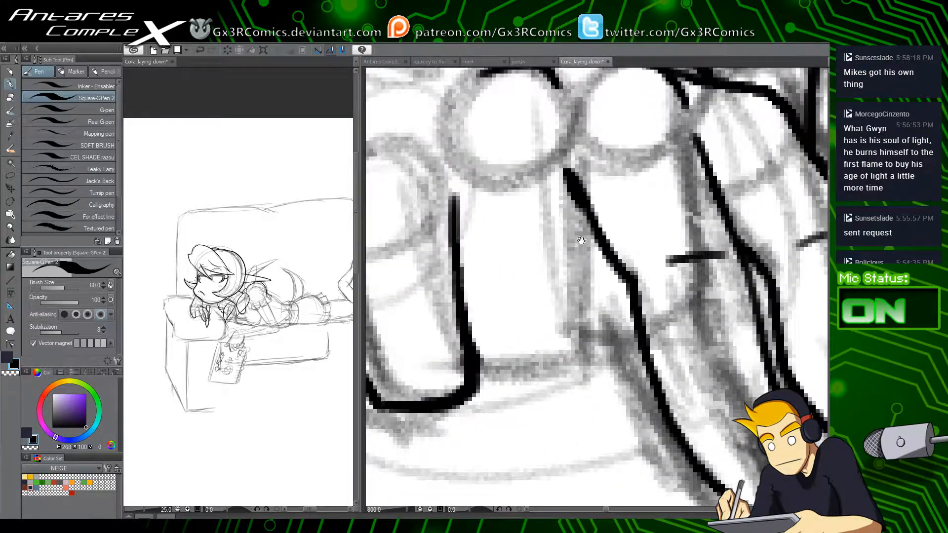
mouse_move(567, 179)
left_mouse_down()
mouse_move(587, 337)
mouse_move(566, 362)
mouse_move(517, 373)
mouse_move(485, 370)
mouse_move(460, 302)
mouse_move(484, 330)
left_mouse_up()
scroll(493, 306, "down", 4)
scroll(544, 272, "up", 2)
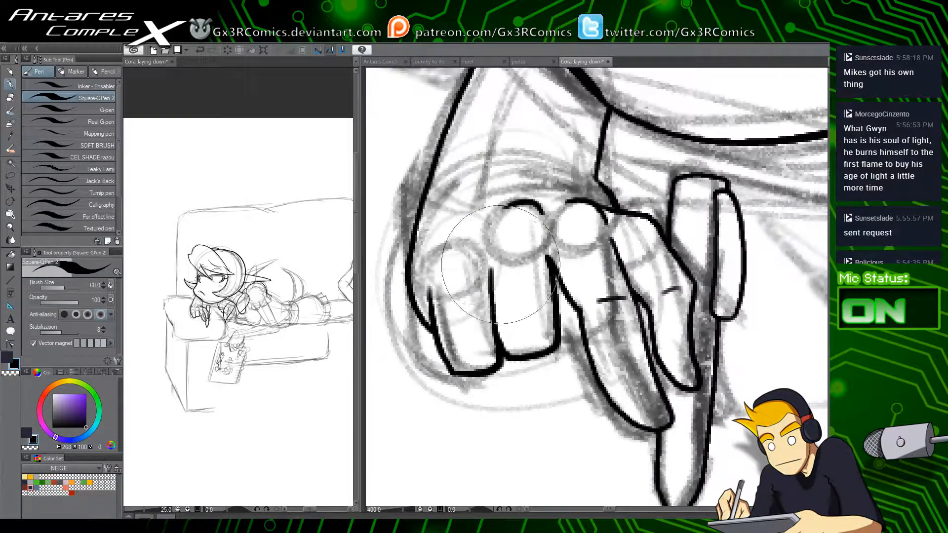
Step: Ink an arc over the little finger's knuckle and a long shallow curve across the back of the hand
key("p")
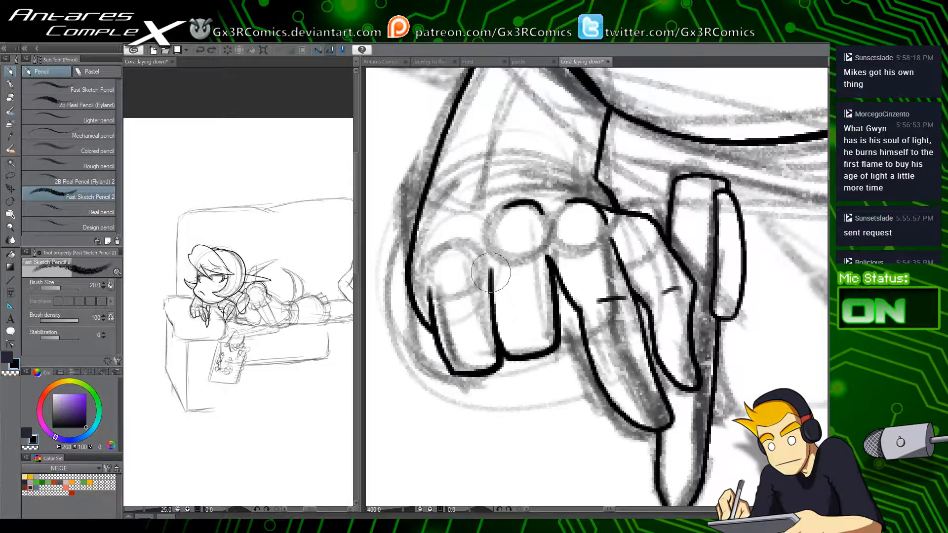
key("p")
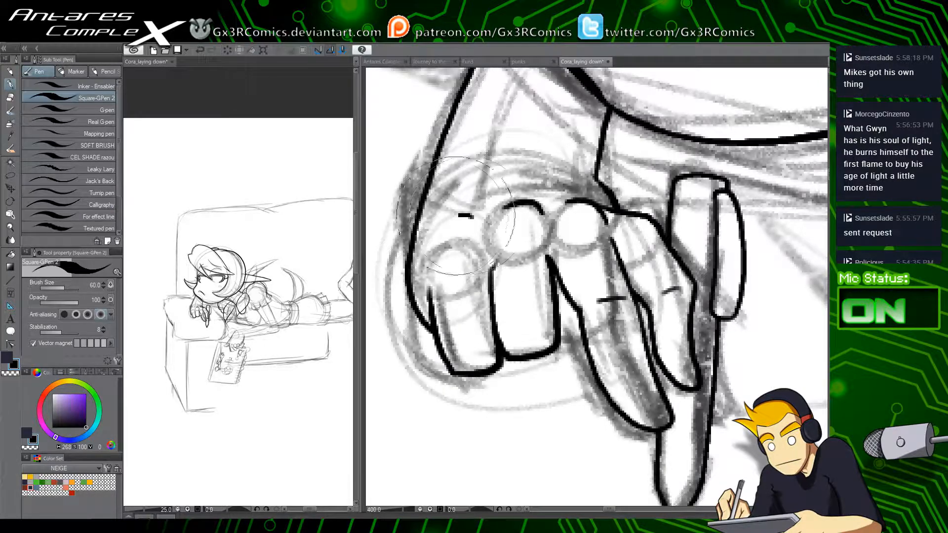
left_click_drag(454, 217, 397, 331)
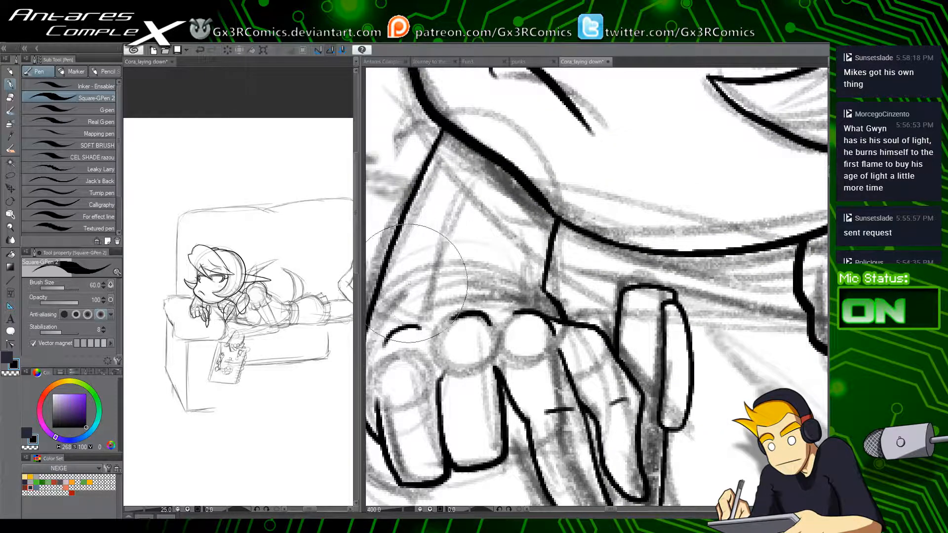
left_click_drag(410, 284, 501, 271)
left_click_drag(513, 213, 498, 278)
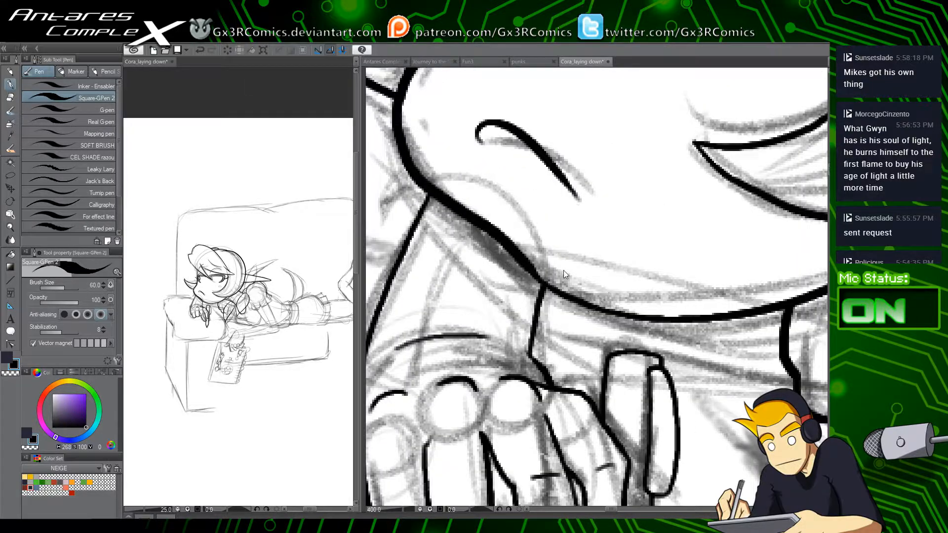
scroll(564, 274, "down", 4)
left_click_drag(702, 334, 504, 369)
mouse_move(574, 377)
left_mouse_down()
mouse_move(478, 382)
mouse_move(579, 384)
left_mouse_up()
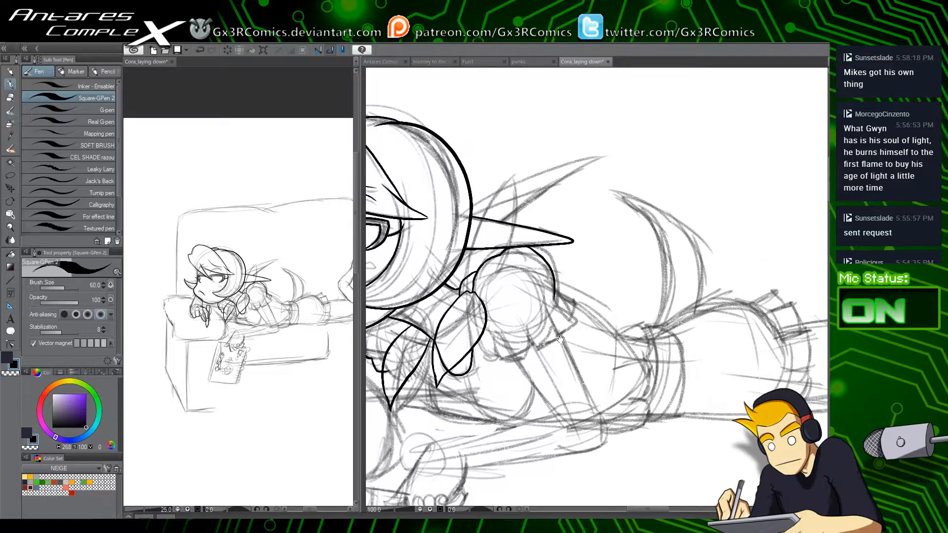
left_click_drag(496, 323, 557, 317)
left_click_drag(468, 323, 540, 379)
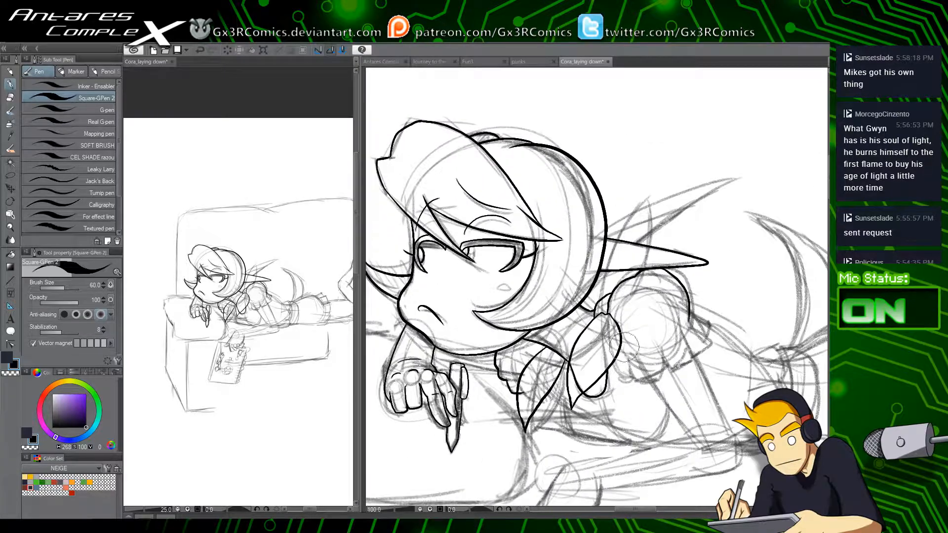
Step: Ink a short vertical line from the collar knot up to the underside of the long pointed ear and trim its end
key("ctrl+plus")
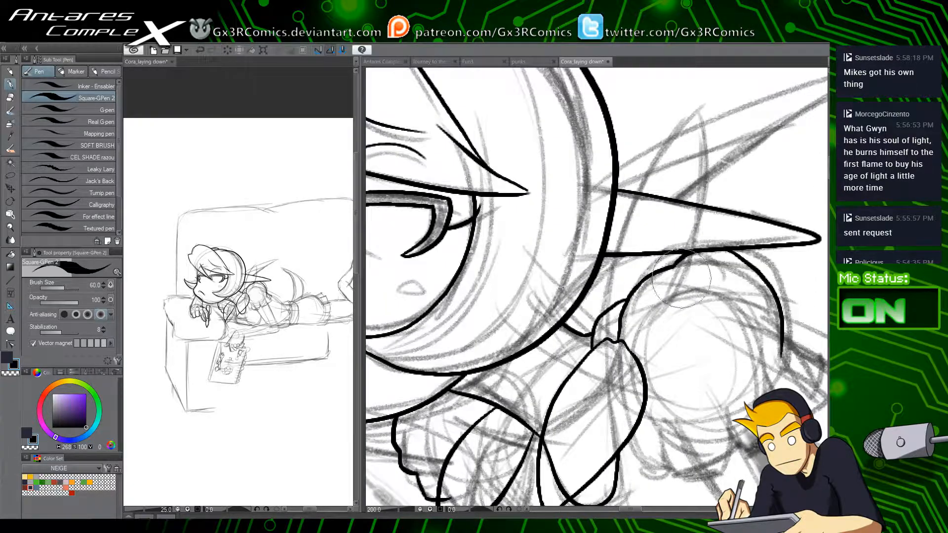
left_click_drag(606, 311, 615, 254)
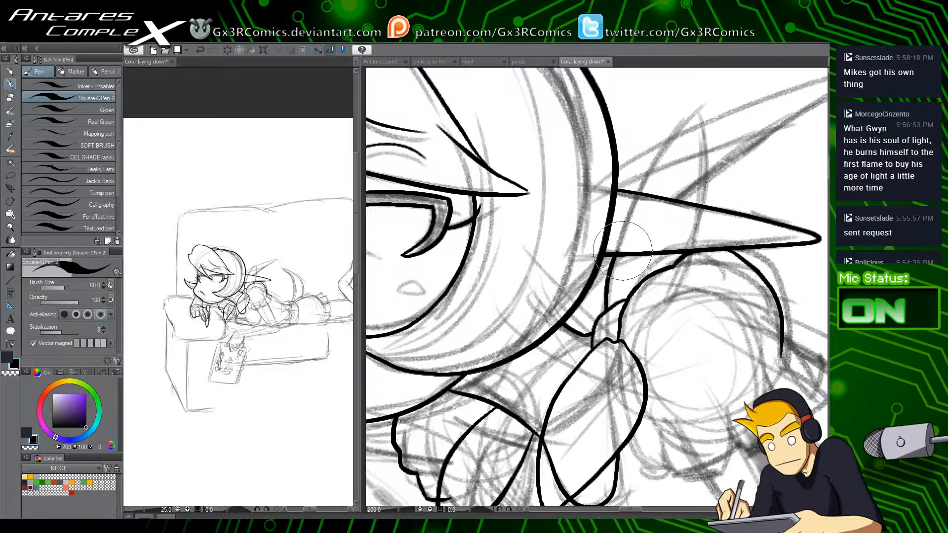
key("e")
left_click_drag(650, 175, 619, 225)
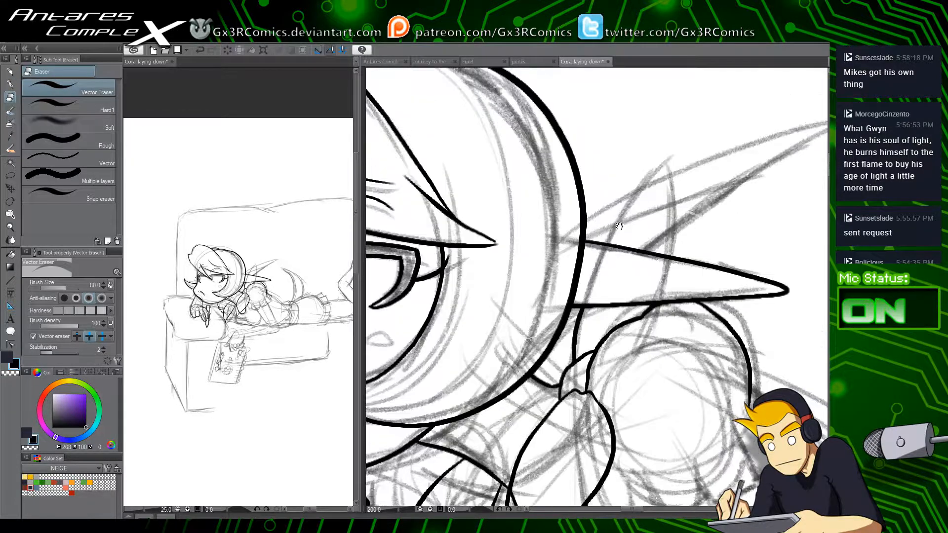
Step: Ink two pointed shapes rising above the ear, one long and one short, and erase the lines where they overlap
key("p")
mouse_move(597, 269)
left_mouse_down()
mouse_move(635, 186)
mouse_move(672, 160)
mouse_move(670, 272)
mouse_move(561, 318)
left_mouse_up()
key("e")
left_click(666, 271)
left_click(595, 256)
key("p")
mouse_move(460, 306)
left_mouse_down()
mouse_move(523, 259)
mouse_move(743, 188)
mouse_move(595, 310)
mouse_move(588, 336)
mouse_move(589, 323)
mouse_move(494, 279)
left_mouse_up()
key("e")
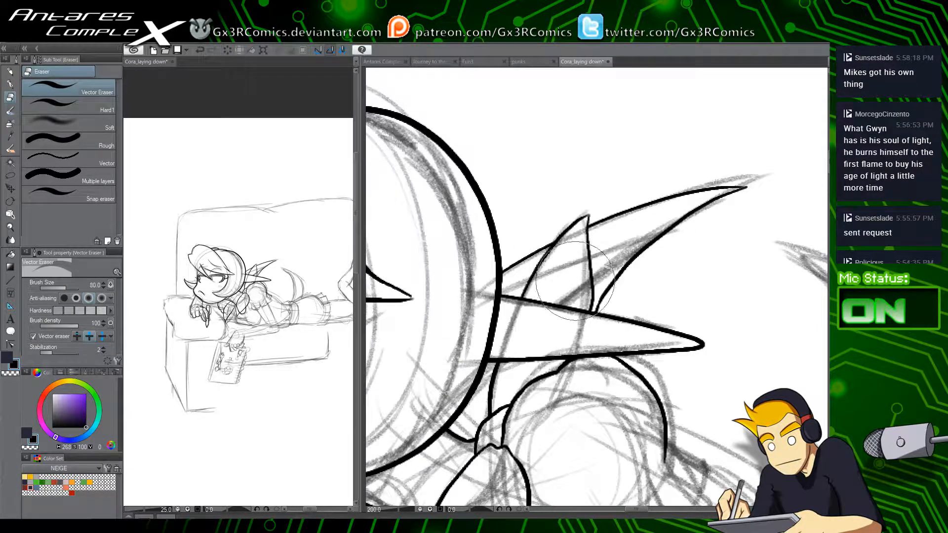
left_click_drag(581, 354, 610, 311)
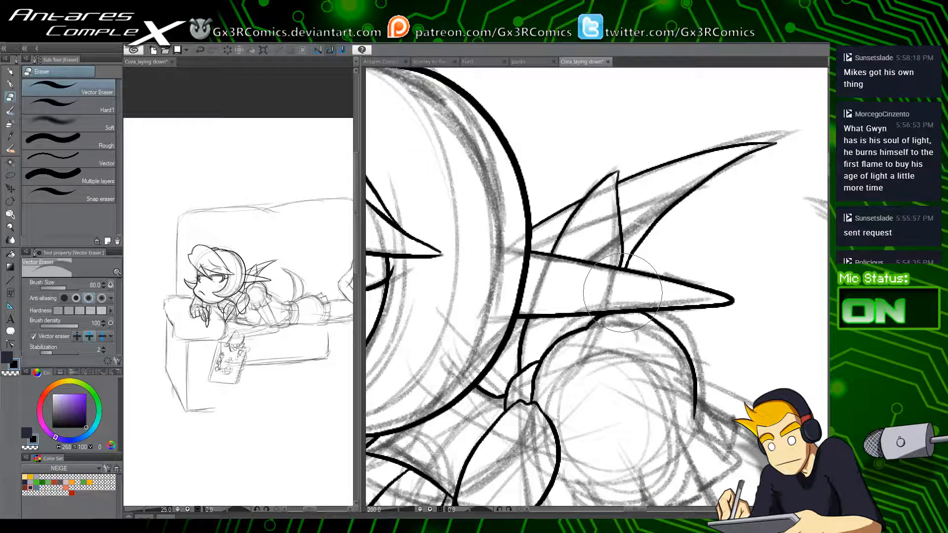
Step: Ink the puffed sleeve's scalloped lower edge and the ruffled trim beneath it
left_click_drag(598, 383, 547, 182)
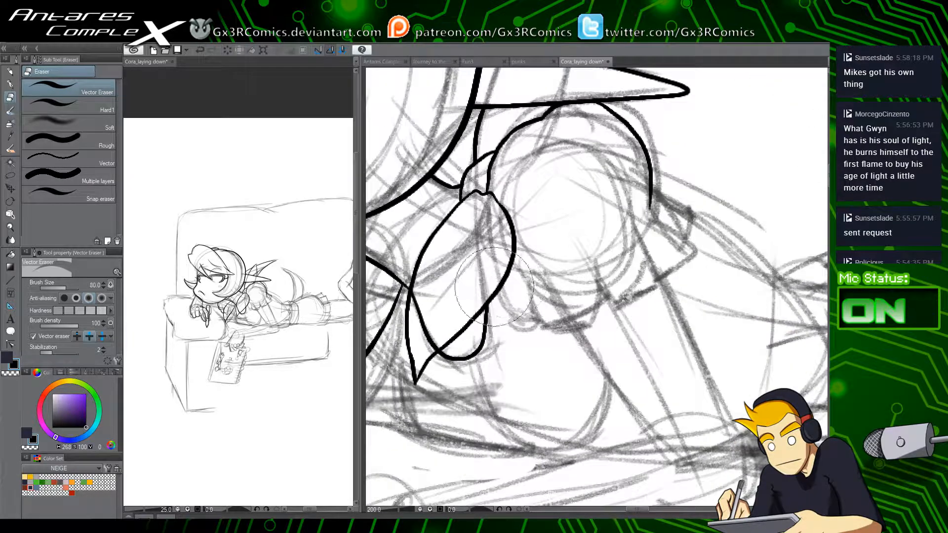
key("p")
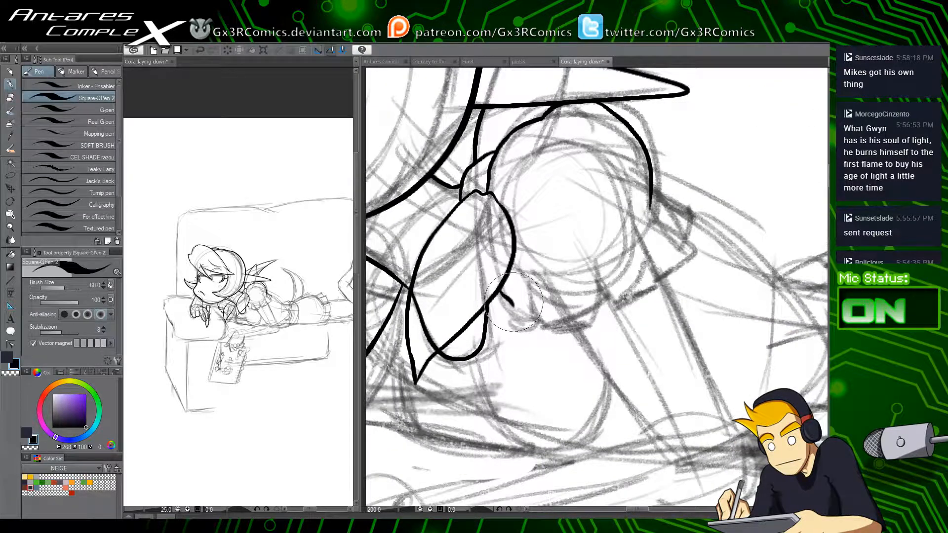
mouse_move(501, 292)
left_mouse_down()
mouse_move(523, 312)
mouse_move(577, 290)
mouse_move(528, 310)
mouse_move(563, 304)
mouse_move(607, 256)
mouse_move(601, 269)
mouse_move(620, 264)
mouse_move(625, 185)
mouse_move(655, 210)
mouse_move(651, 202)
mouse_move(637, 243)
left_mouse_up()
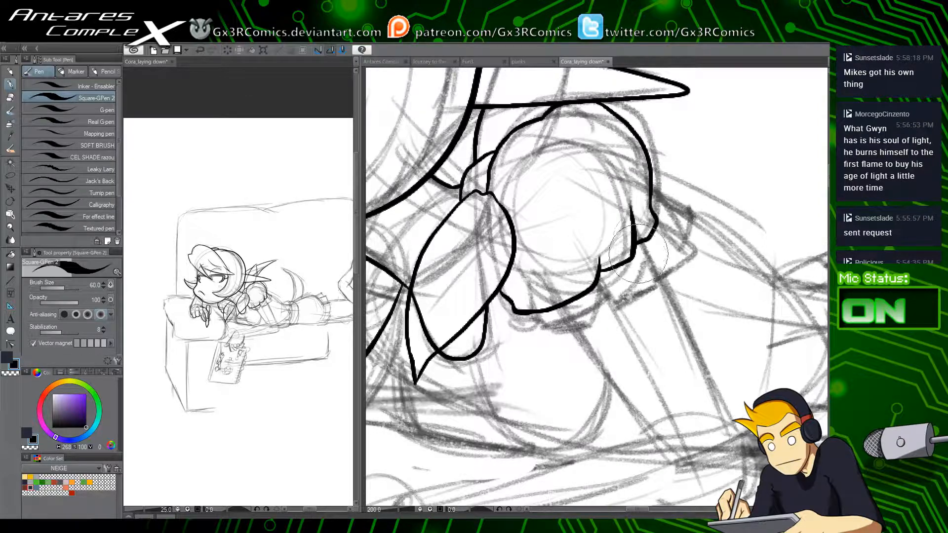
mouse_move(532, 312)
left_mouse_down()
mouse_move(552, 340)
mouse_move(609, 316)
mouse_move(617, 302)
mouse_move(642, 299)
mouse_move(689, 247)
mouse_move(672, 233)
mouse_move(662, 183)
mouse_move(628, 182)
mouse_move(626, 198)
mouse_move(686, 237)
left_mouse_up()
key("e")
key("p")
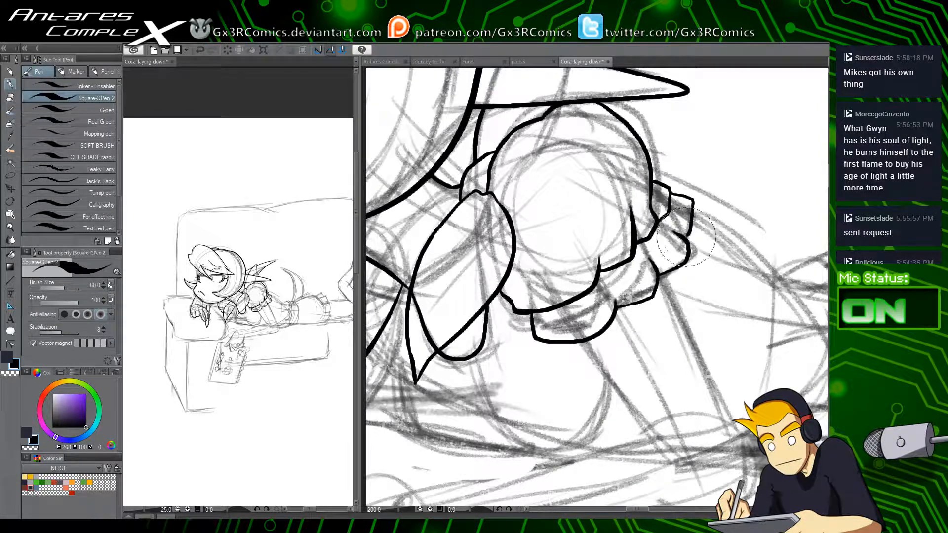
Step: Ink both sides of the upper arm from the sleeve ruffle to the elbow, redrawing the outer side as a thinner line
left_click_drag(653, 308, 585, 293)
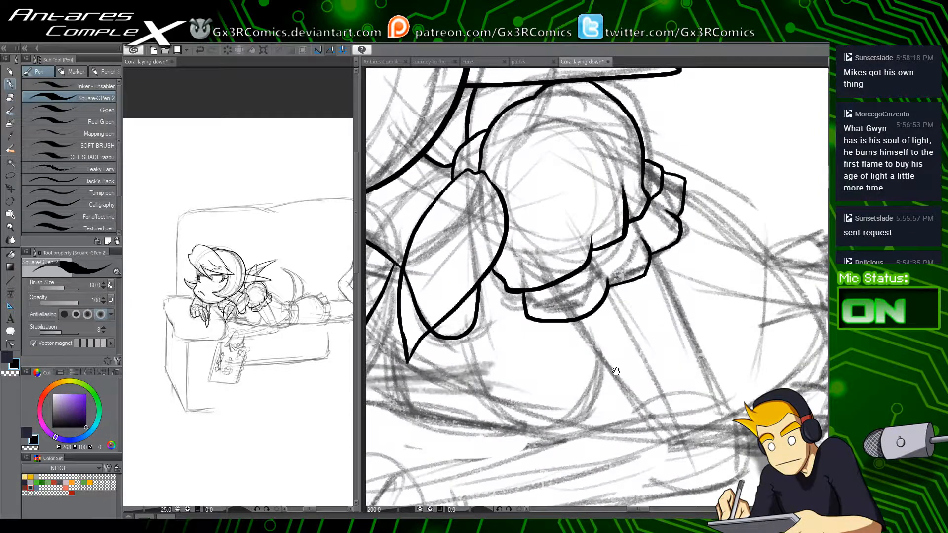
left_click_drag(616, 371, 579, 297)
left_click_drag(529, 220, 624, 358)
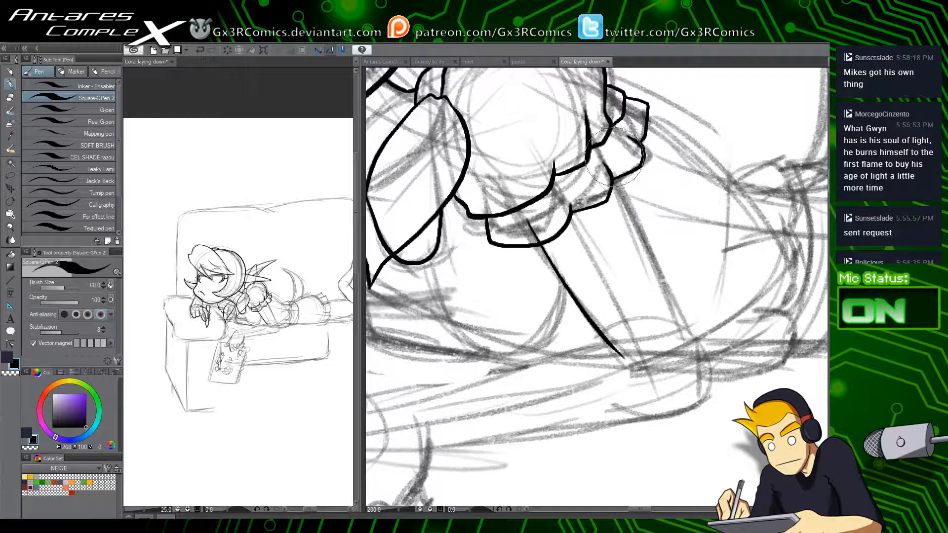
mouse_move(608, 150)
left_mouse_down()
mouse_move(694, 306)
mouse_move(707, 355)
mouse_move(642, 210)
mouse_move(707, 355)
left_mouse_up()
key("ctrl+z")
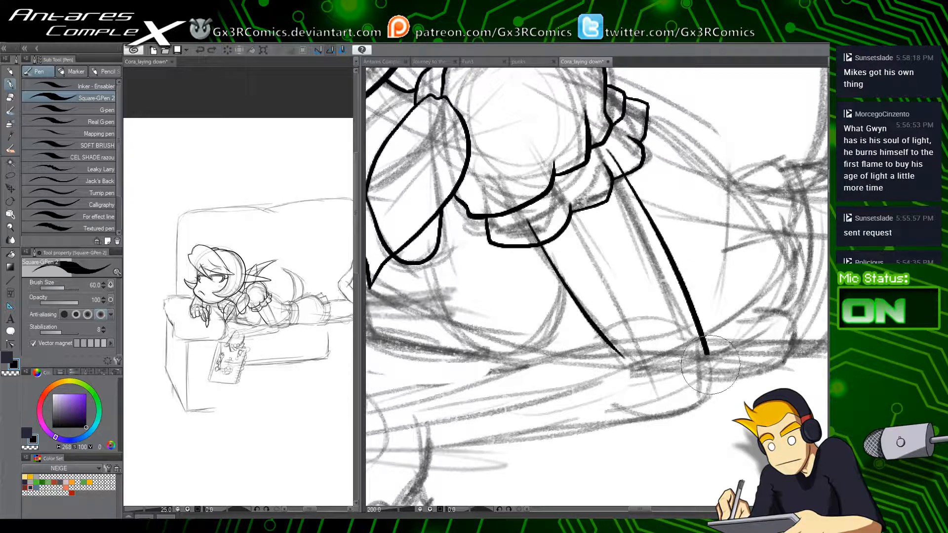
key("ctrl+z")
left_click_drag(611, 153, 707, 363)
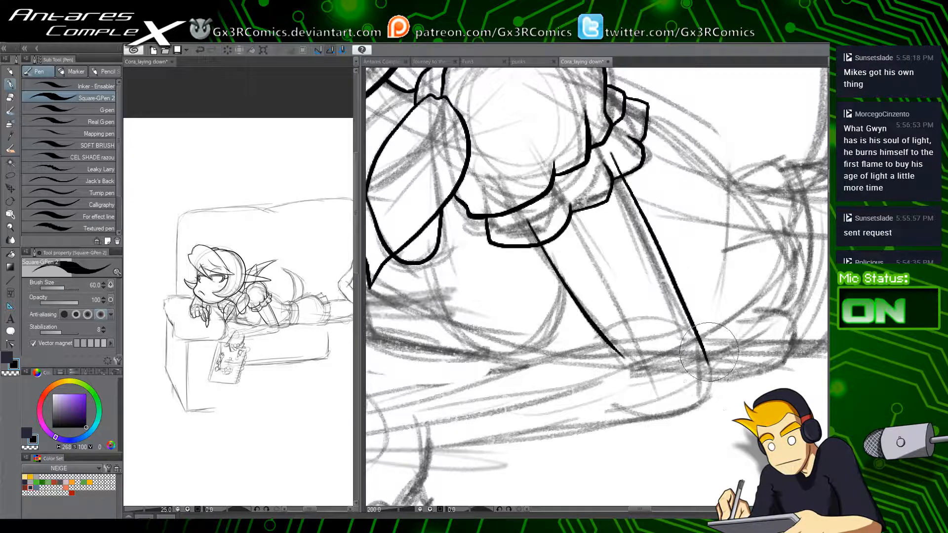
Step: Ink the elbow corner and the forearm's lower edge, and draw its upper edge down to the wrist
mouse_move(473, 428)
left_mouse_down()
mouse_move(577, 356)
mouse_move(510, 390)
left_mouse_up()
mouse_move(450, 388)
left_mouse_down()
mouse_move(740, 344)
mouse_move(462, 393)
left_mouse_up()
key("ctrl+z")
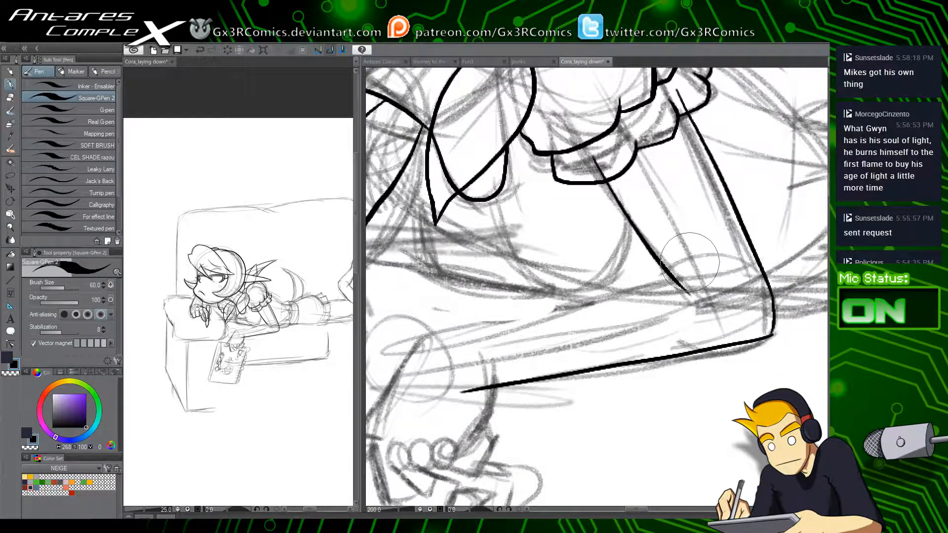
left_click_drag(690, 262, 415, 340)
key("ctrl+z")
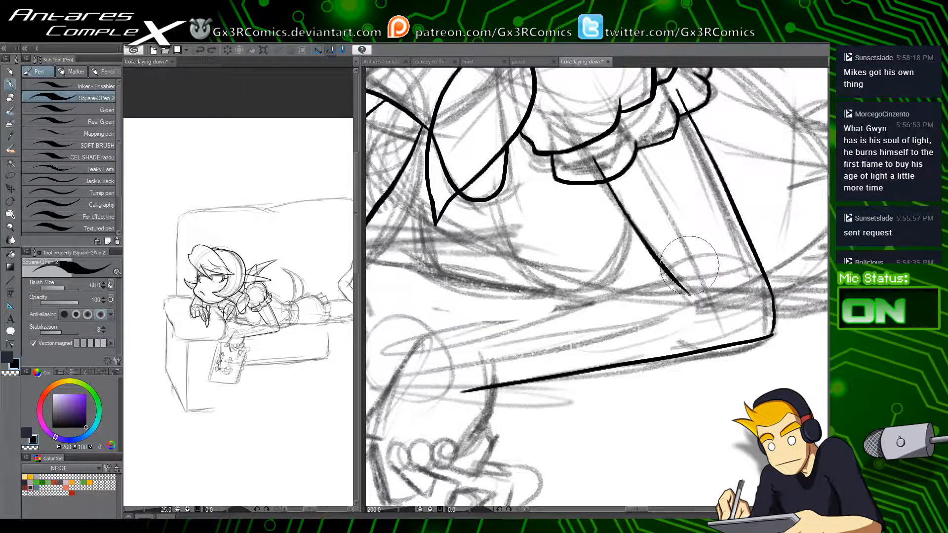
left_click_drag(692, 262, 416, 340)
Step: Ink the outer edge of the hanging hand from the wrist down to the first curled fingertip, redrawing unsatisfactory strokes
left_click_drag(459, 311, 512, 264)
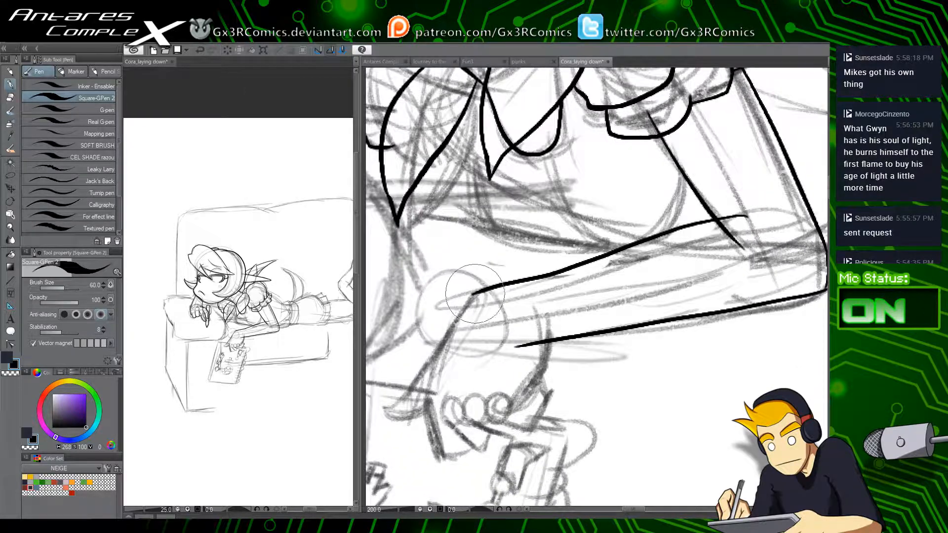
left_click_drag(473, 295, 418, 388)
key("ctrl+z")
mouse_move(473, 294)
left_mouse_down()
mouse_move(438, 359)
mouse_move(428, 416)
mouse_move(424, 403)
mouse_move(433, 440)
mouse_move(453, 420)
mouse_move(438, 452)
mouse_move(466, 444)
mouse_move(438, 453)
mouse_move(470, 439)
mouse_move(446, 424)
mouse_move(480, 449)
left_mouse_up()
key("ctrl+z")
key("ctrl+z")
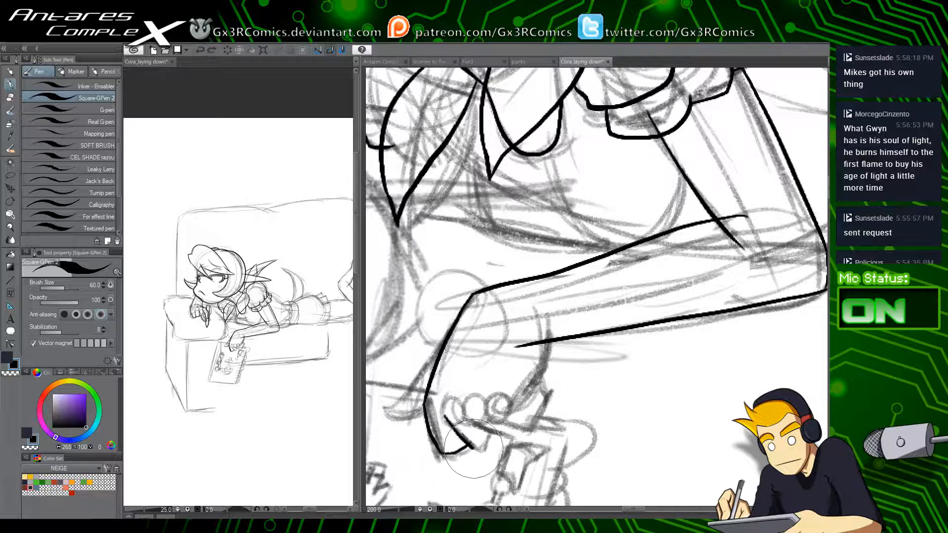
Step: Ink the second and third curled fingers of the hanging hand with their rounded tips
scroll(526, 448, "up", 2)
left_click_drag(527, 448, 581, 364)
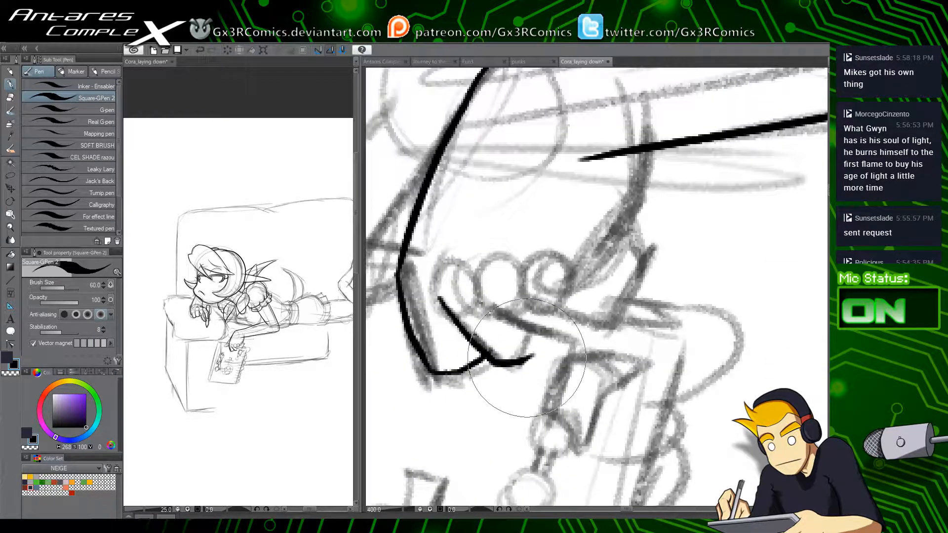
key("e")
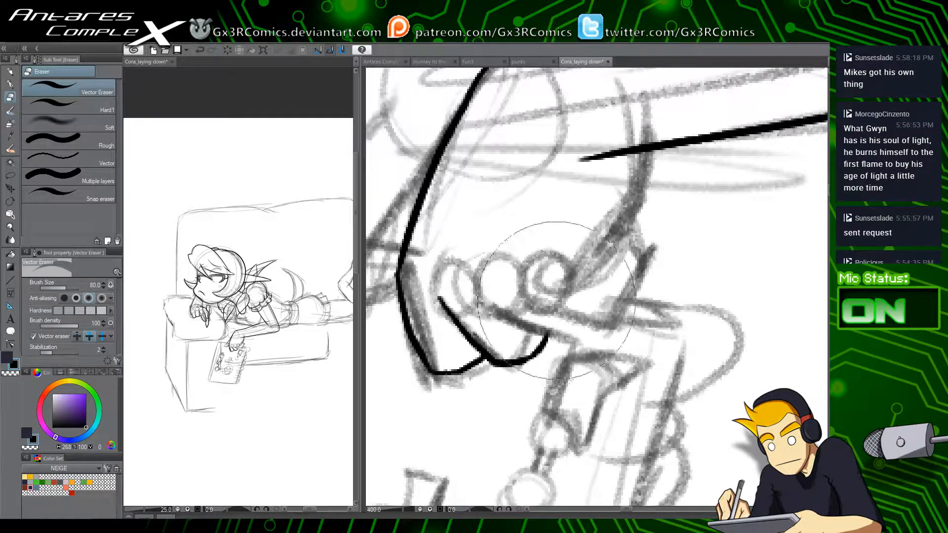
key("p")
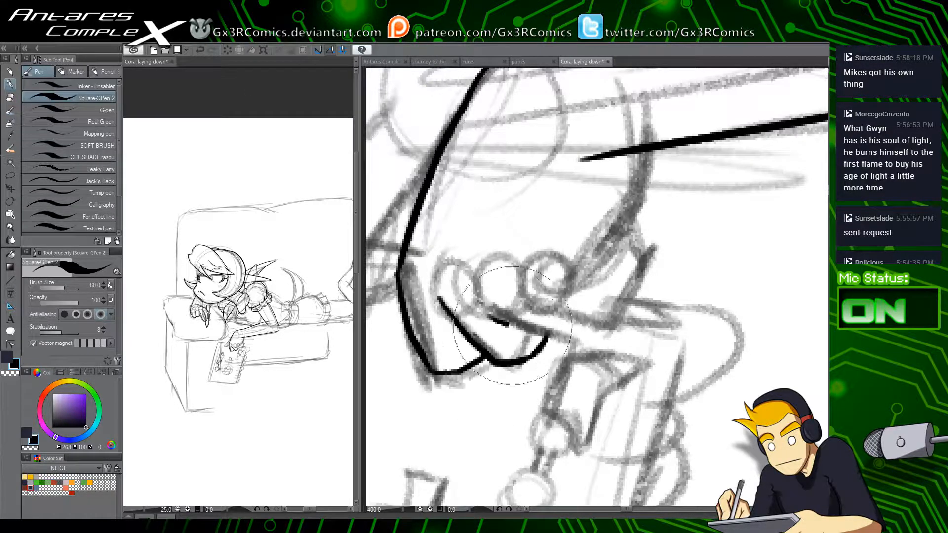
left_click_drag(492, 320, 598, 333)
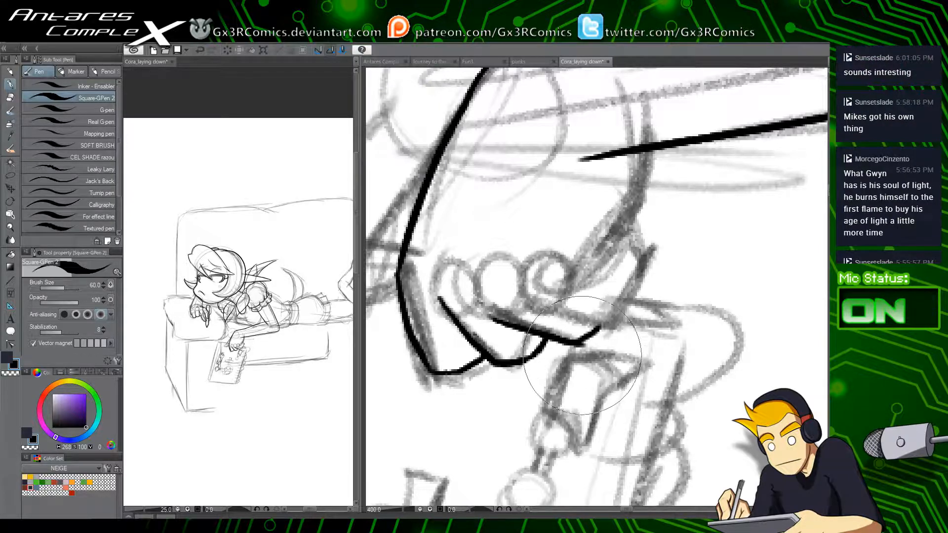
key("e")
key("p")
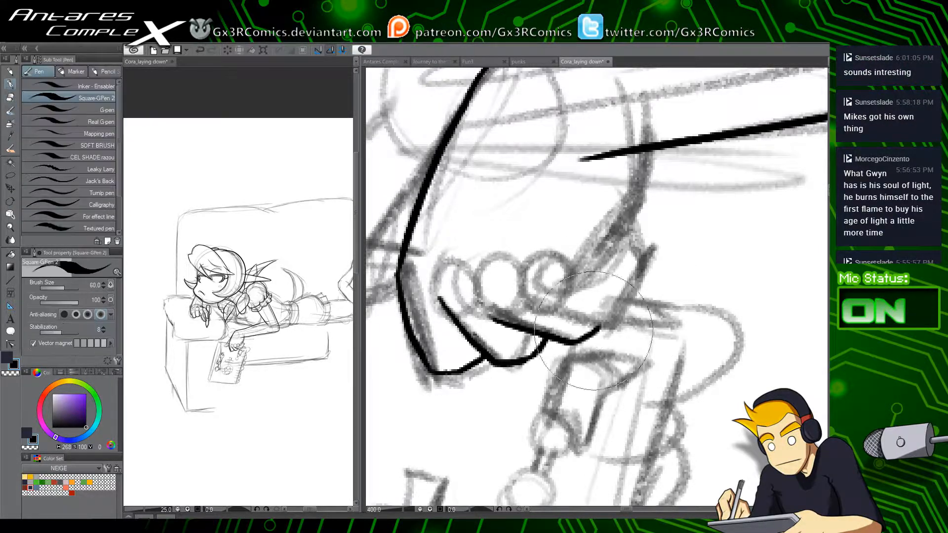
Step: Ink the remaining finger and the hand's inner edge up to the wrist, and erase the forearm line's overshoot
left_click_drag(584, 339, 555, 378)
mouse_move(503, 340)
left_mouse_down()
mouse_move(571, 365)
mouse_move(600, 342)
mouse_move(614, 289)
mouse_move(591, 265)
left_mouse_up()
mouse_move(552, 322)
left_mouse_down()
mouse_move(523, 366)
mouse_move(582, 265)
mouse_move(567, 213)
mouse_move(545, 267)
left_mouse_up()
key("r")
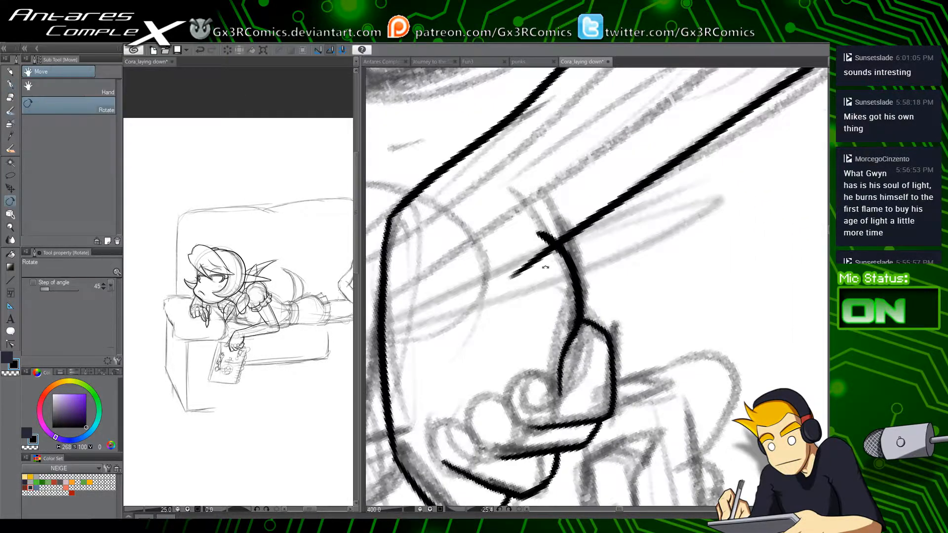
double_click(563, 234)
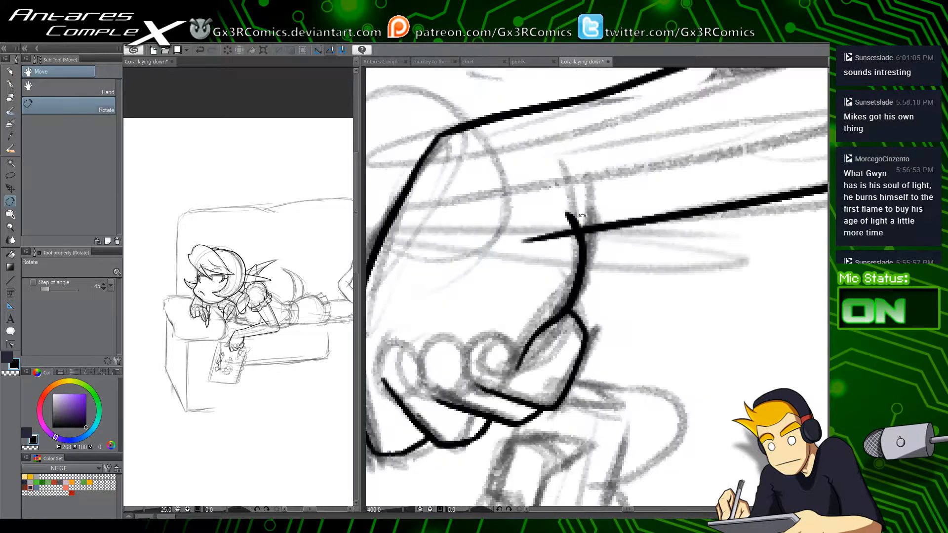
key("e")
left_click_drag(552, 228, 534, 251)
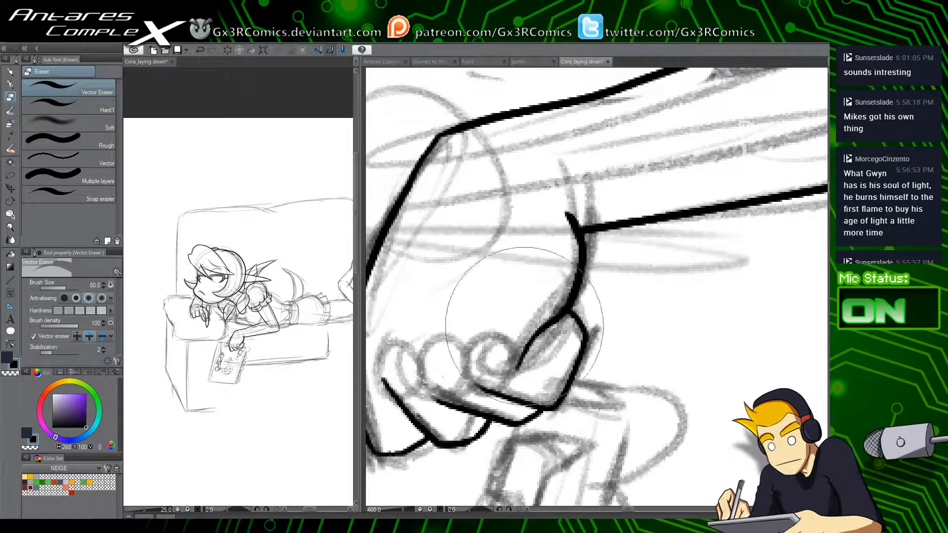
Step: Ink small crease lines on the last finger and short knuckle arcs above the neighbouring fingers
key("p")
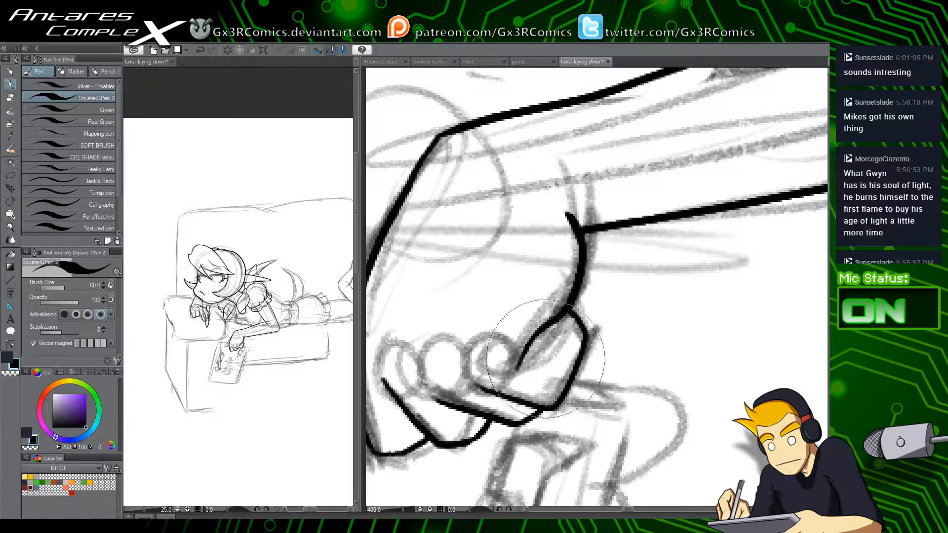
mouse_move(524, 354)
left_mouse_down()
mouse_move(547, 379)
mouse_move(548, 356)
left_mouse_up()
key("ctrl+z")
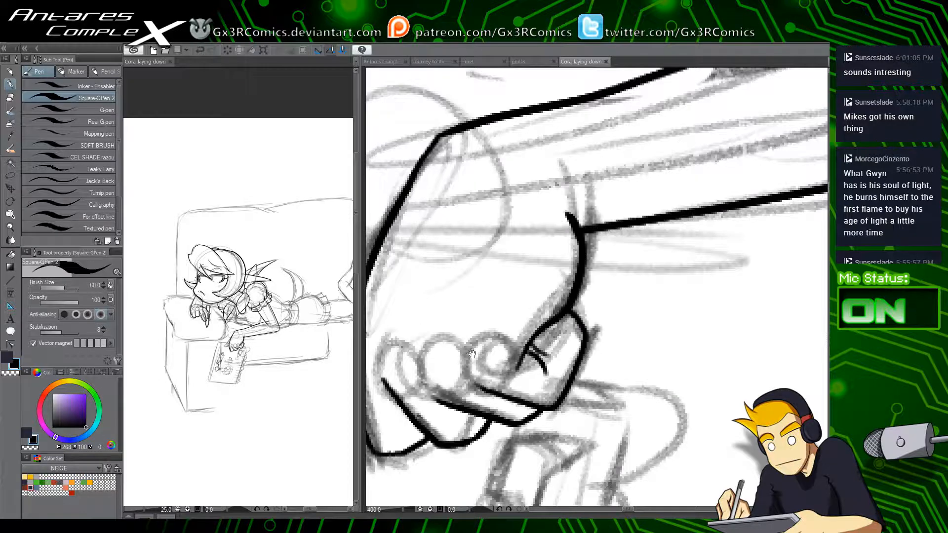
mouse_move(477, 335)
left_mouse_down()
mouse_move(468, 359)
mouse_move(438, 327)
mouse_move(542, 312)
left_mouse_up()
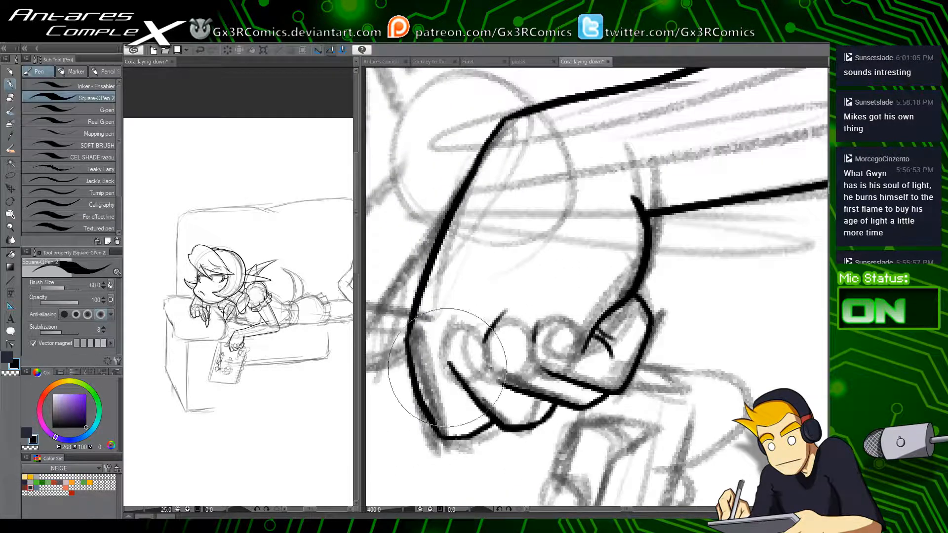
Step: Ink the outer outline of the spiral notebook held by the hanging hand, leaving it open behind the fingers
scroll(494, 296, "down", 3)
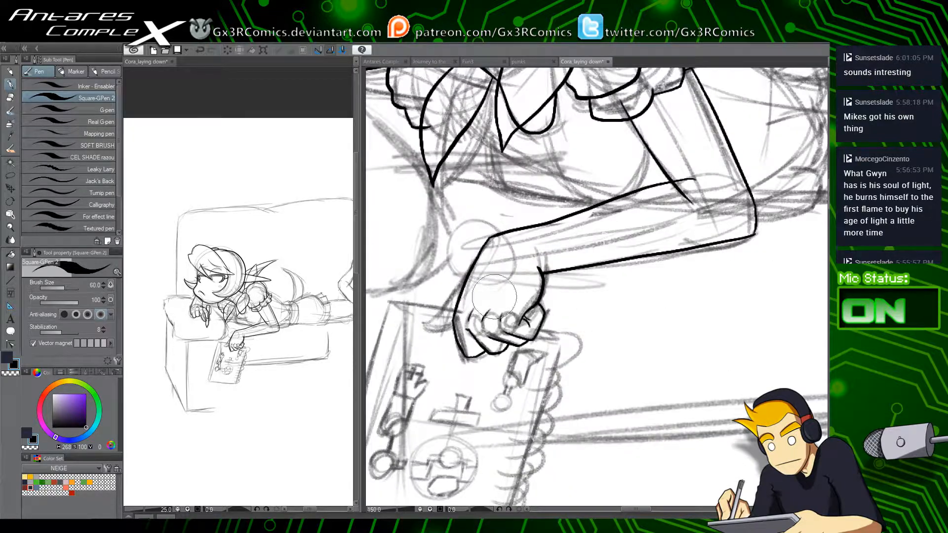
mouse_move(399, 241)
left_mouse_down()
mouse_move(488, 362)
mouse_move(508, 364)
mouse_move(596, 258)
left_mouse_up()
left_click_drag(596, 372, 529, 314)
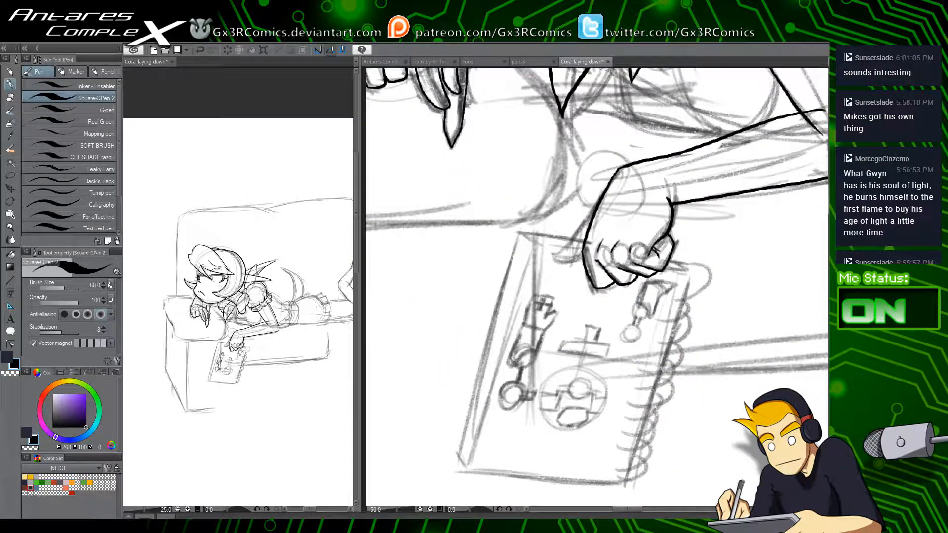
key("u")
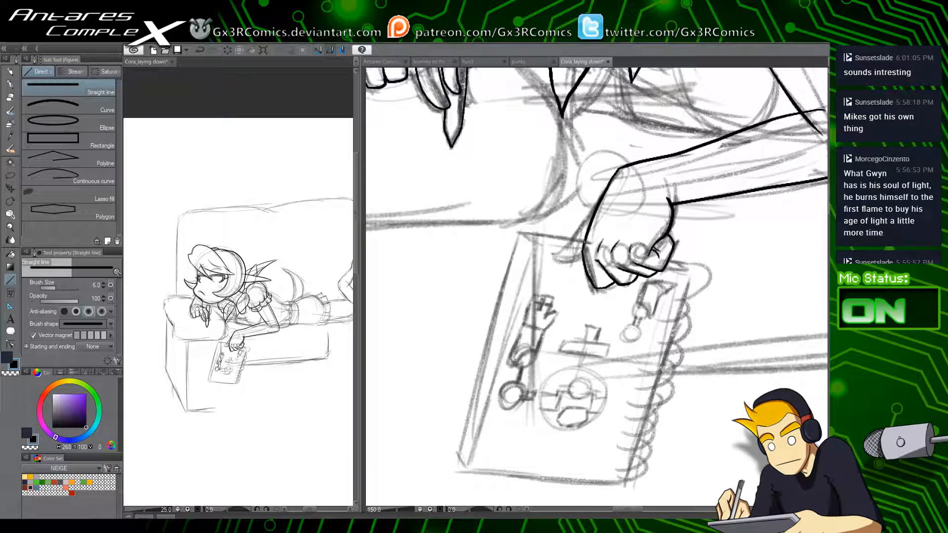
scroll(570, 231, "up", 1)
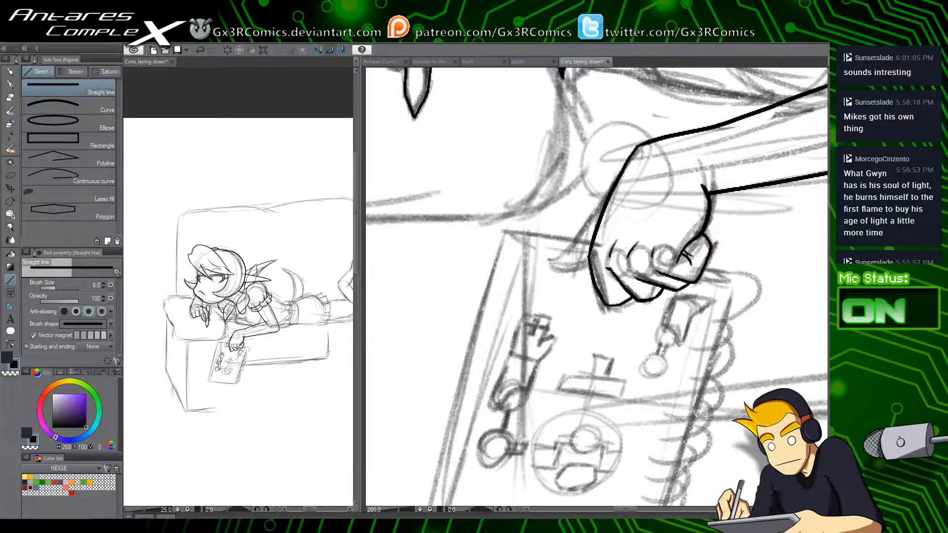
key("p")
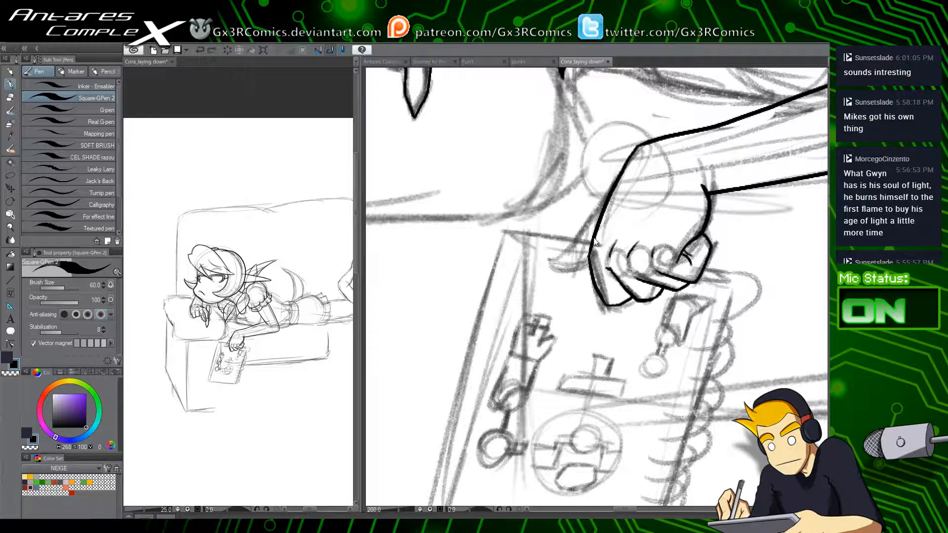
mouse_move(592, 242)
left_mouse_down()
mouse_move(485, 233)
mouse_move(427, 418)
mouse_move(442, 451)
mouse_move(683, 466)
mouse_move(665, 461)
mouse_move(691, 335)
mouse_move(732, 153)
left_mouse_up()
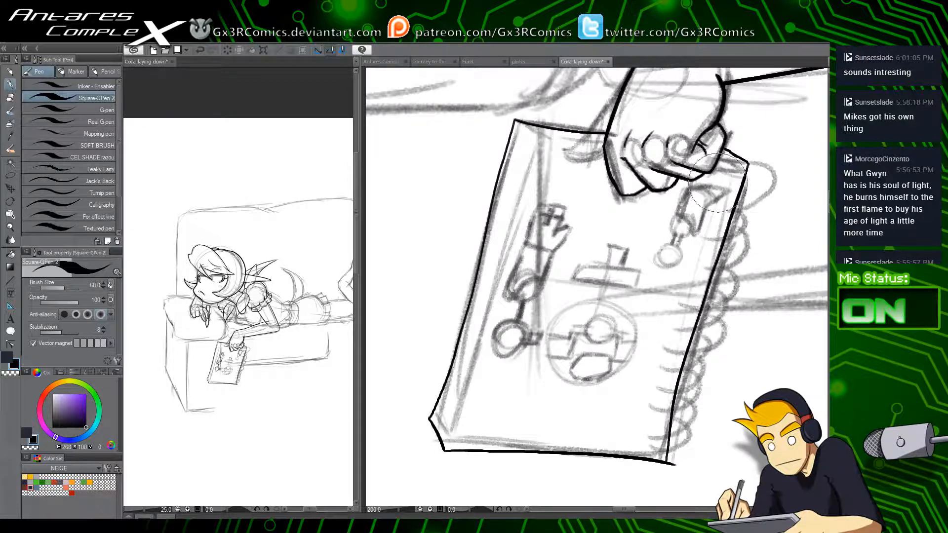
key("y")
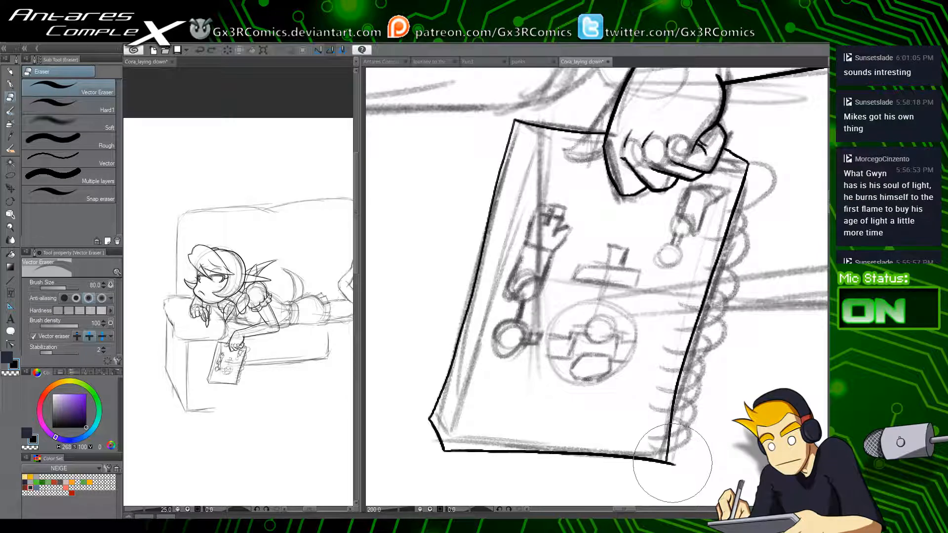
Step: Ink the notebook's inner cover edge parallel to its long outer side and along the top toward the hanging hand
key("e")
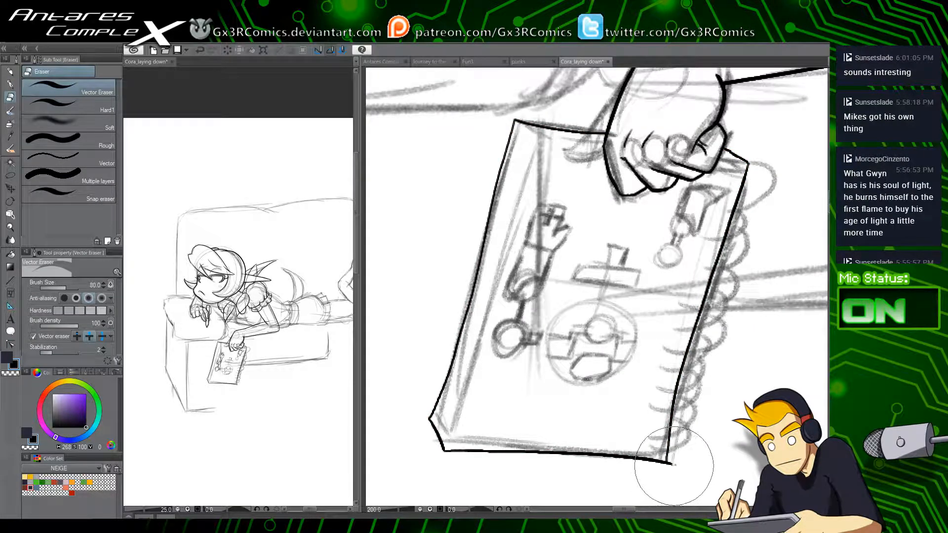
left_click_drag(647, 409, 604, 433)
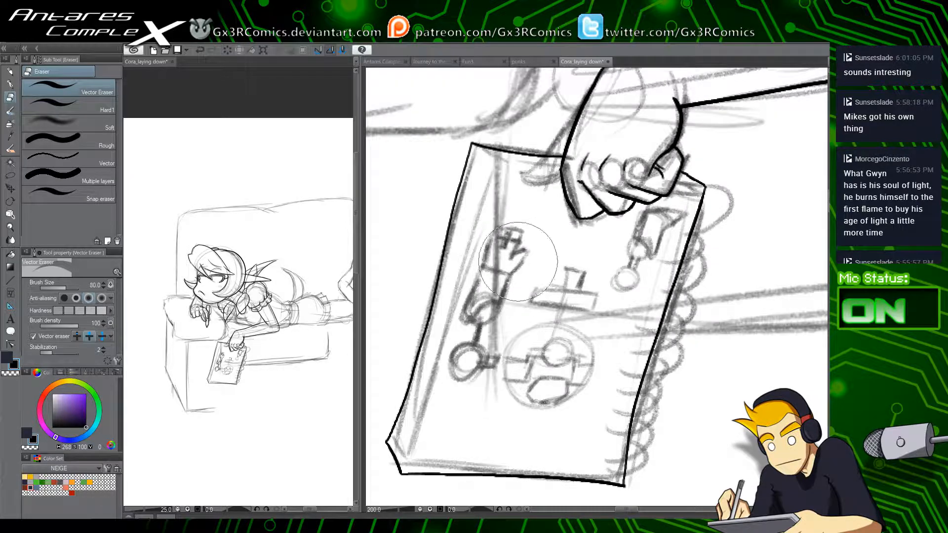
key("p")
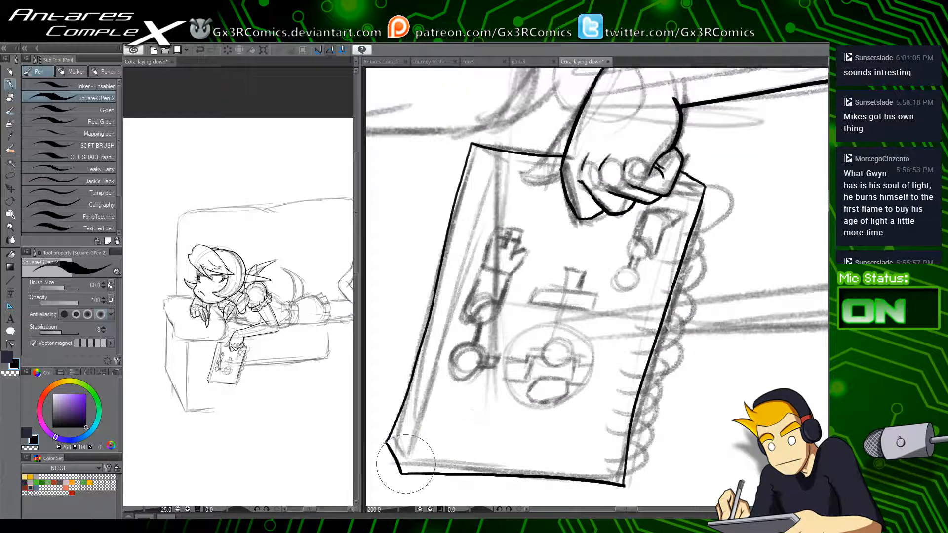
mouse_move(406, 464)
left_mouse_down()
mouse_move(445, 384)
mouse_move(485, 247)
mouse_move(495, 157)
mouse_move(562, 168)
left_mouse_up()
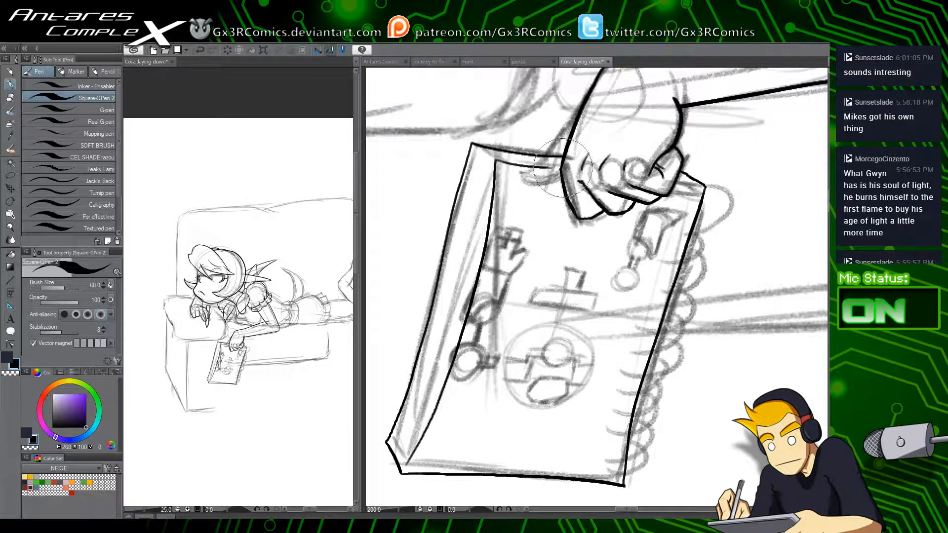
key("ctrl+z")
key("ctrl+z")
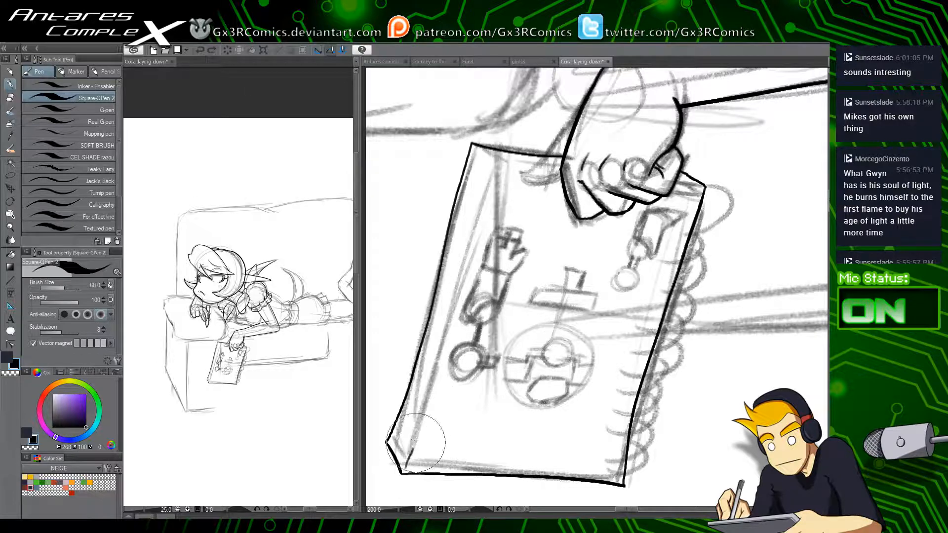
mouse_move(407, 465)
left_mouse_down()
mouse_move(455, 323)
mouse_move(491, 156)
mouse_move(545, 173)
left_mouse_up()
left_click_drag(492, 158, 565, 170)
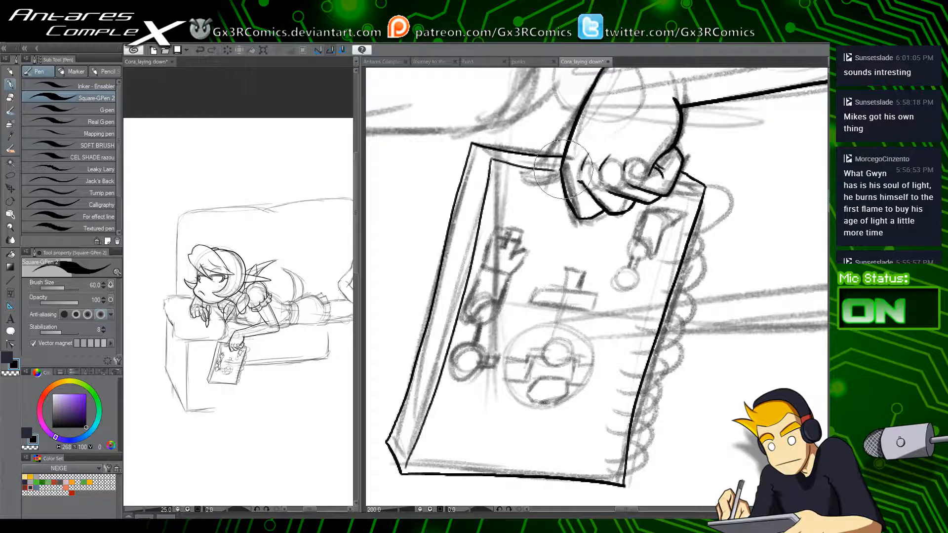
key("ctrl+z")
left_click_drag(491, 158, 551, 169)
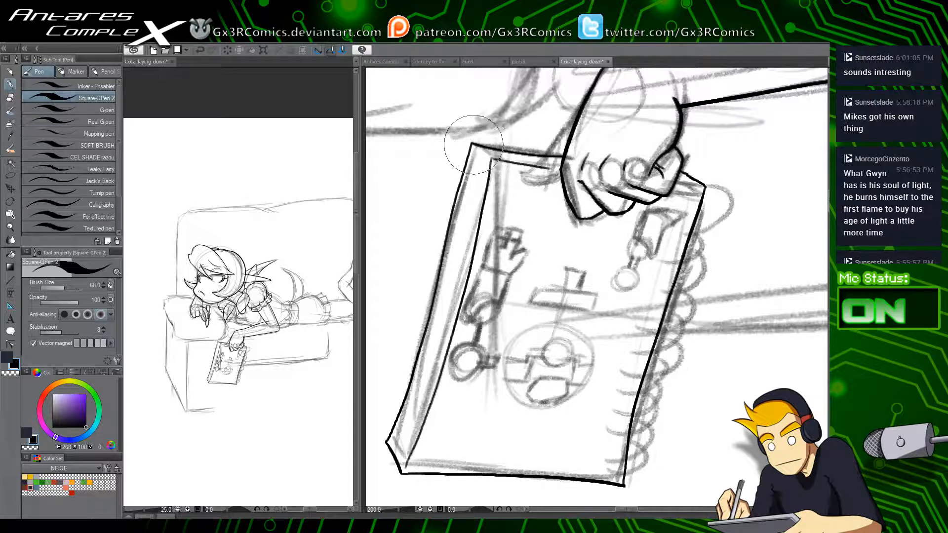
Step: Ink thin page lines along the notebook's thickness, between the outer outline and the inner cover edge
mouse_move(473, 145)
left_mouse_down()
mouse_move(493, 161)
mouse_move(478, 148)
mouse_move(465, 210)
left_mouse_up()
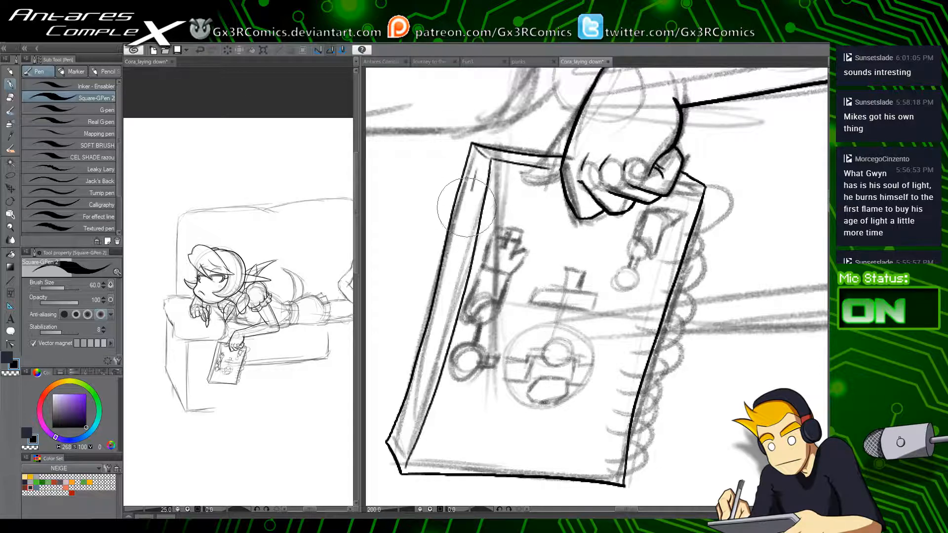
left_click_drag(477, 167, 463, 232)
left_click_drag(479, 198, 453, 290)
left_click_drag(481, 177, 391, 456)
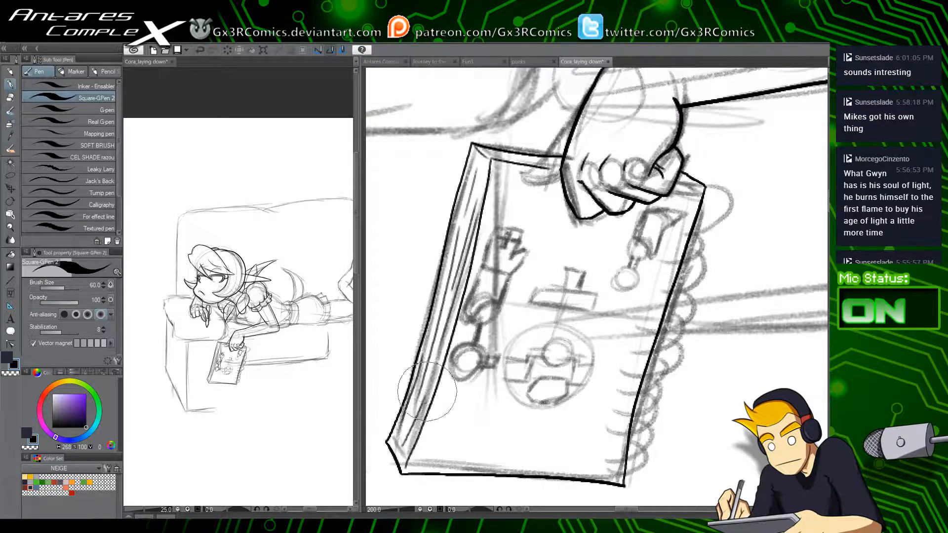
left_click_drag(451, 330, 394, 444)
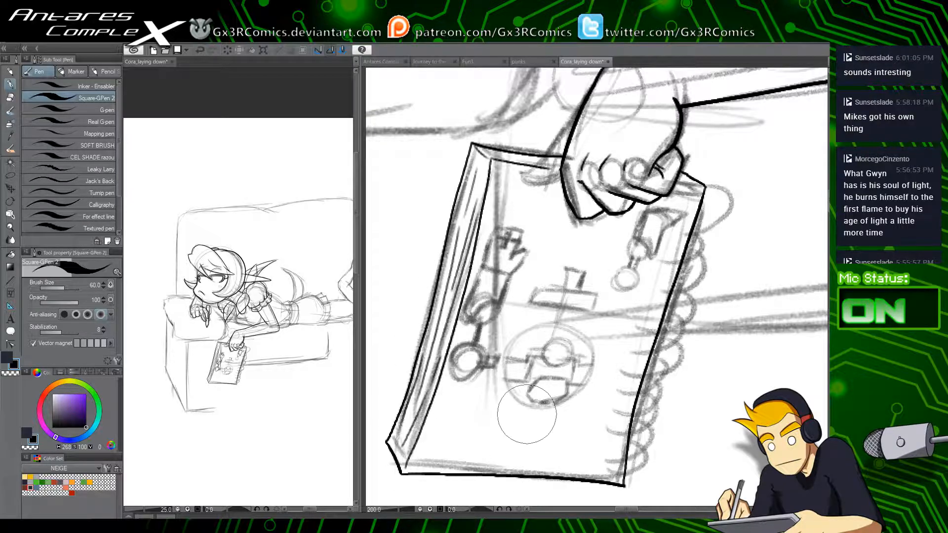
Step: Ink the outer thumb edge from the hanging hand's wrist down to the notebook's top edge
left_click_drag(566, 420, 536, 414)
left_click_drag(519, 353, 505, 466)
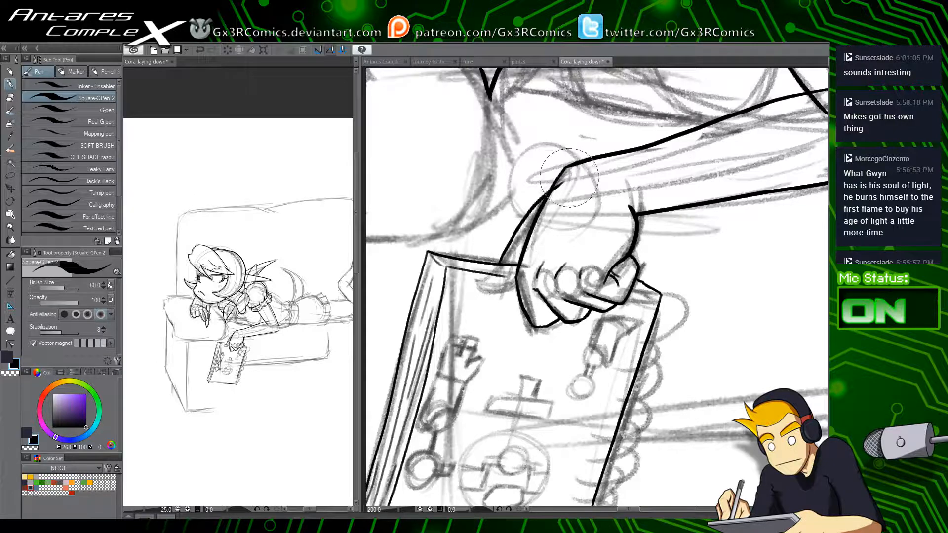
key("e")
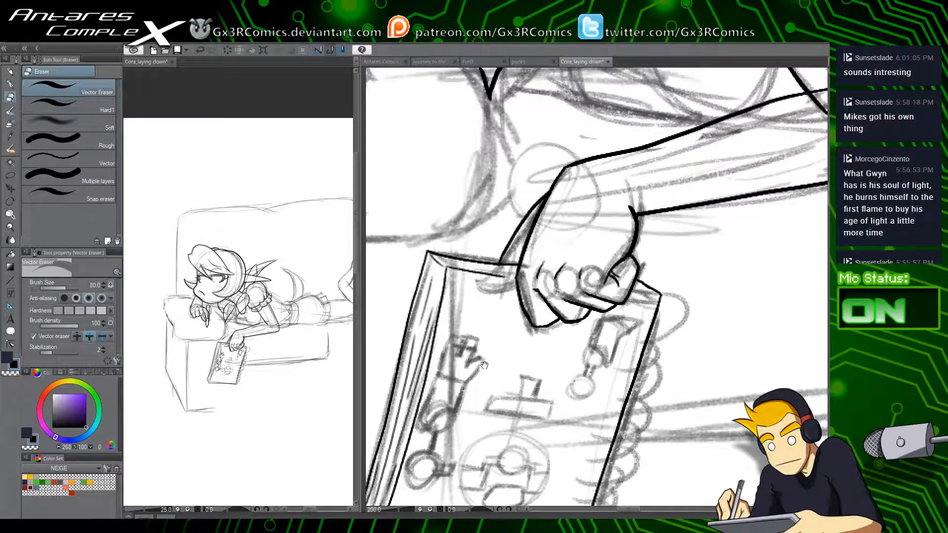
Step: Ink the short line running from under the chin to the scalloped collar edge, above the pen-holding hand
left_click_drag(514, 385, 453, 393)
left_click_drag(507, 311, 463, 449)
left_click_drag(453, 334, 558, 362)
left_click_drag(470, 356, 588, 357)
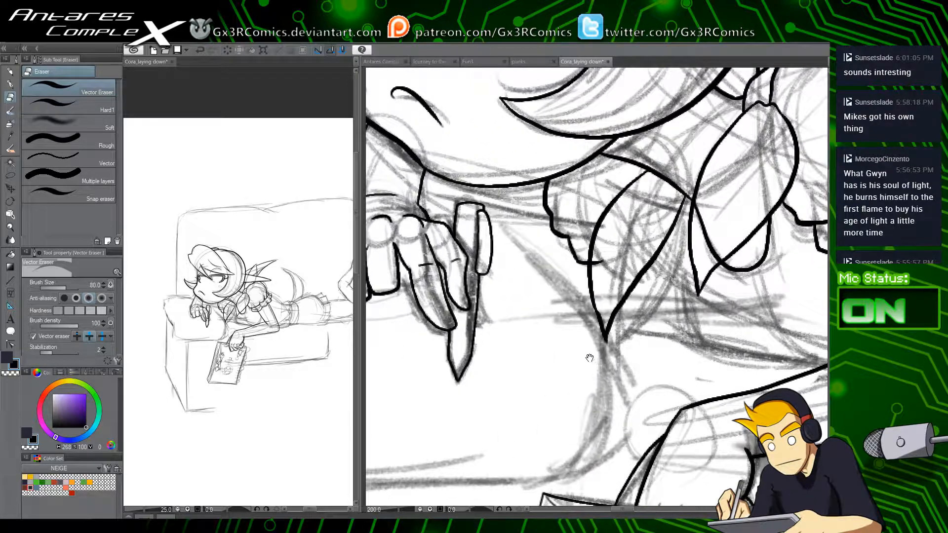
left_click_drag(517, 349, 487, 412)
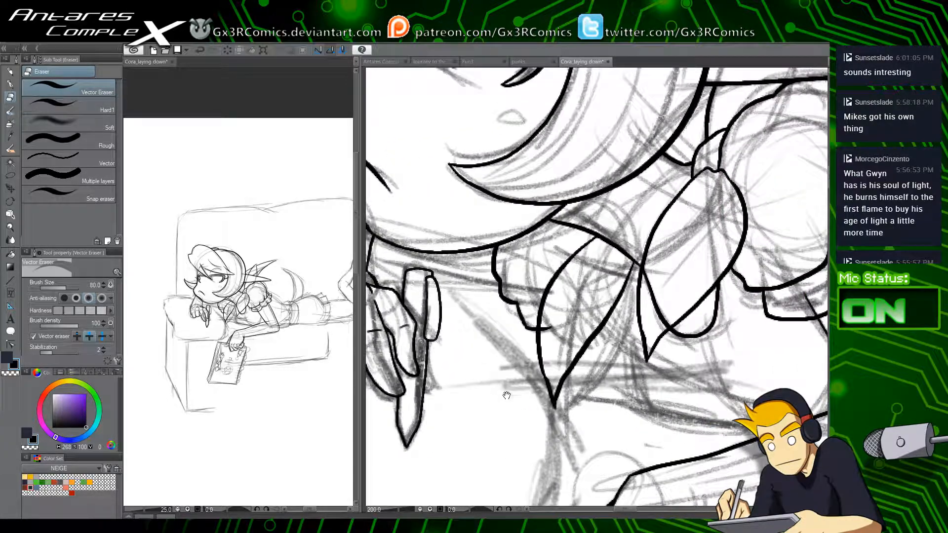
key("p")
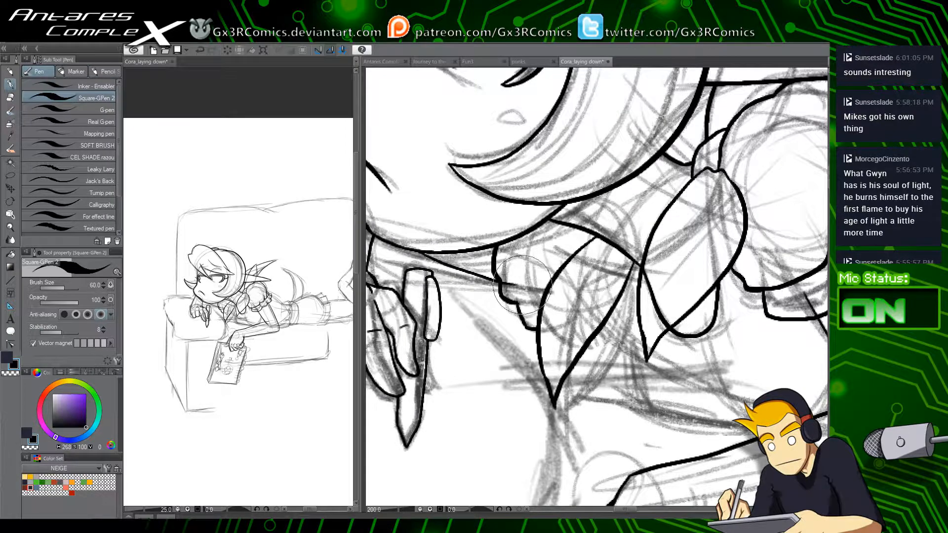
key("e")
Step: Ink the lower chest contour from the collar tip down to the forearm, and erase the upper arm line's overshoot at the forearm
left_click_drag(629, 275, 587, 262)
left_click_drag(614, 349, 523, 320)
key("p")
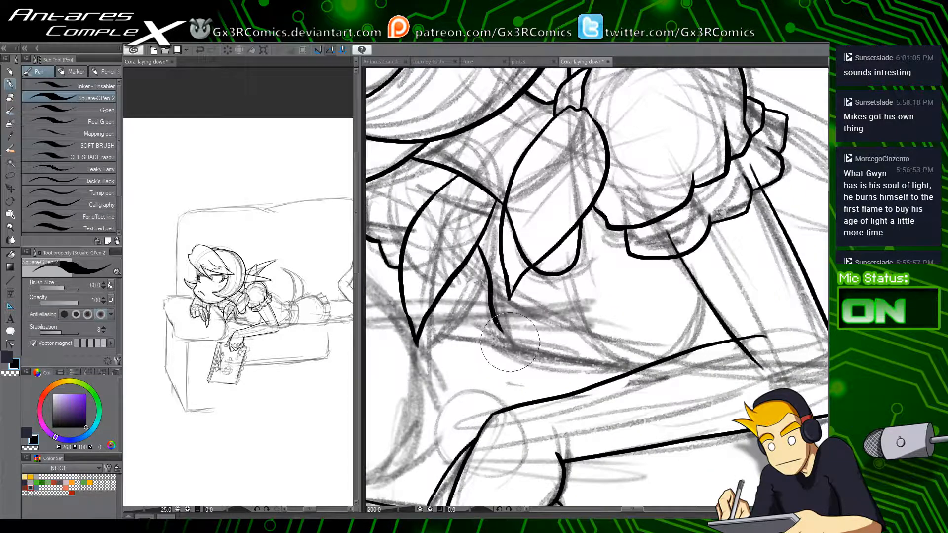
mouse_move(478, 245)
left_mouse_down()
mouse_move(488, 316)
mouse_move(515, 351)
mouse_move(592, 365)
left_mouse_up()
key("ctrl+z")
mouse_move(512, 350)
left_mouse_down()
mouse_move(618, 362)
mouse_move(677, 355)
left_mouse_up()
key("e")
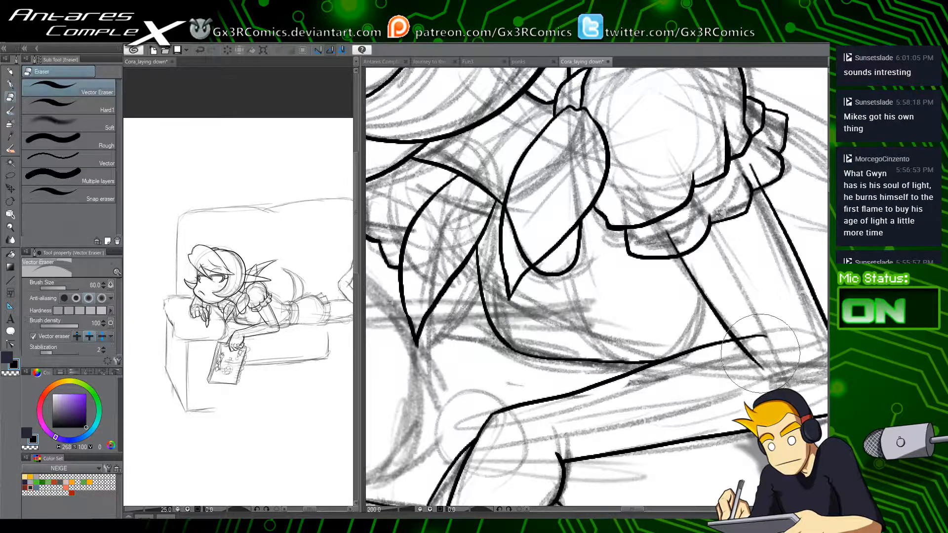
left_click(750, 358)
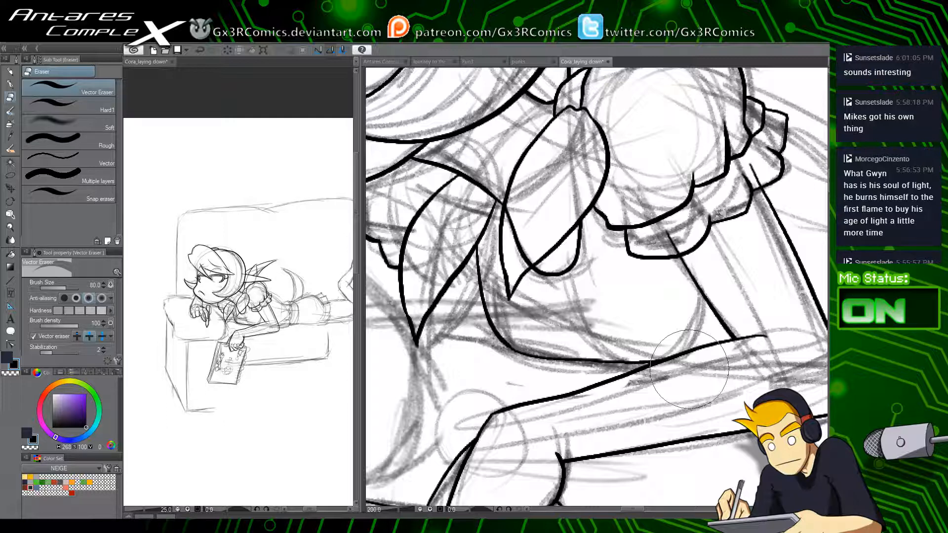
Step: Ink thin fold lines inside the leaf-shaped bow loop beside the puffed sleeve, fanning down from its knot
left_click_drag(612, 131, 799, 297)
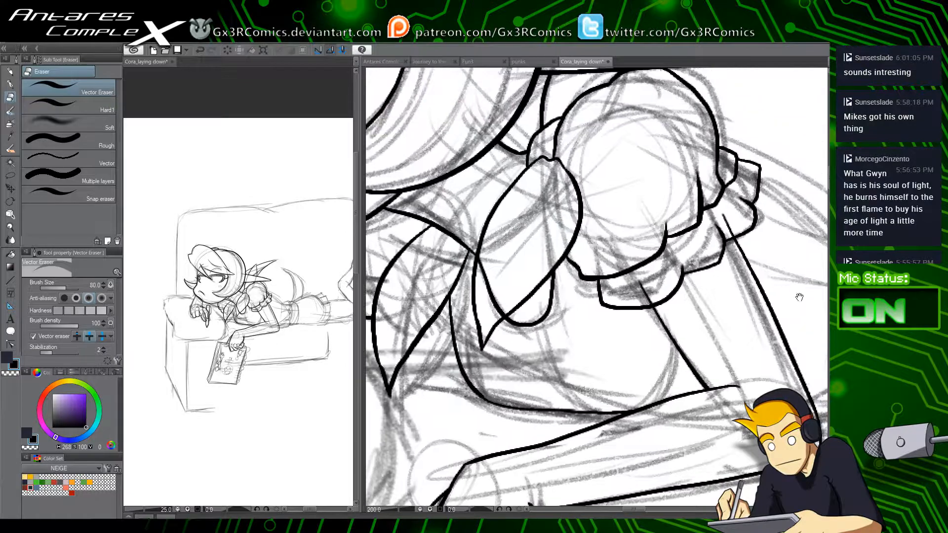
key("p")
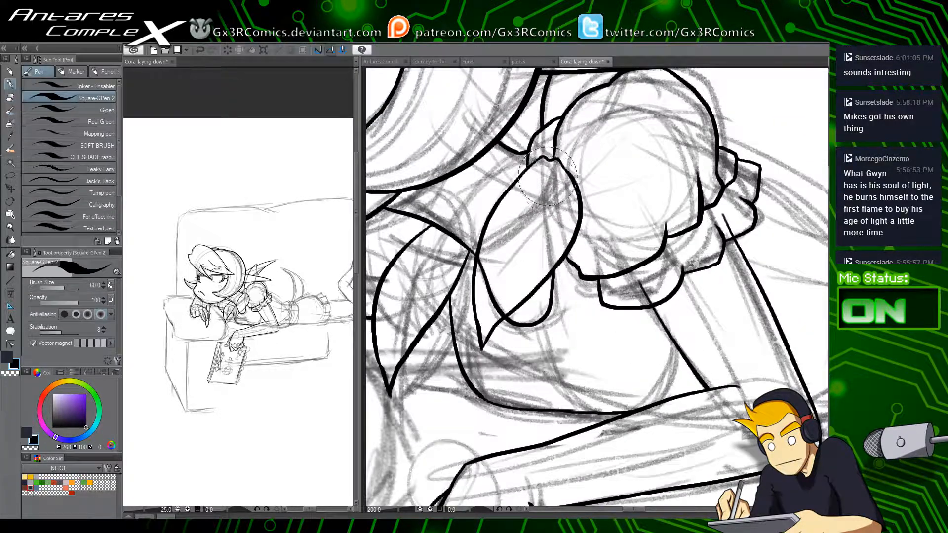
left_click_drag(532, 177, 496, 229)
key("ctrl+z")
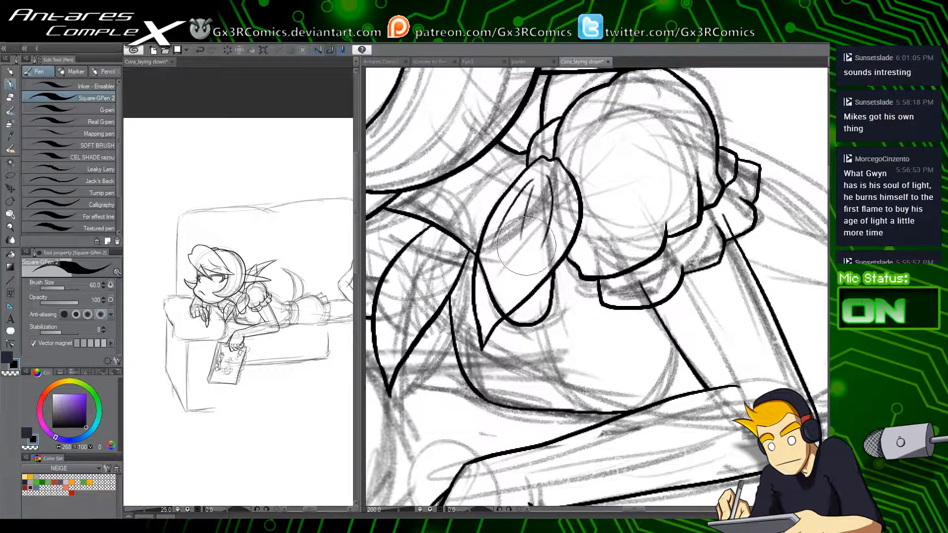
left_click_drag(532, 181, 534, 199)
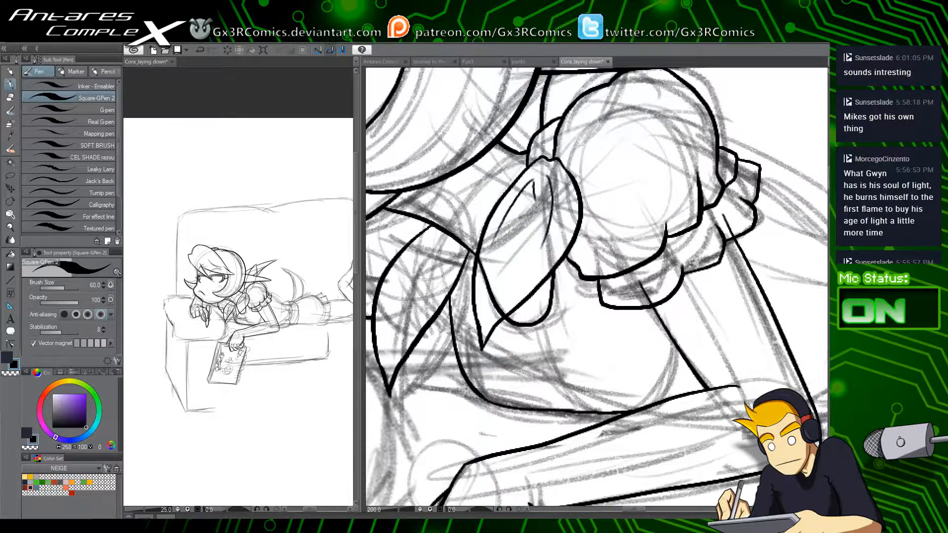
Step: Erase the overlapping line inside the bow loop's tip and the arm lines' overshoots inside the sleeve's frilled cuff
key("e")
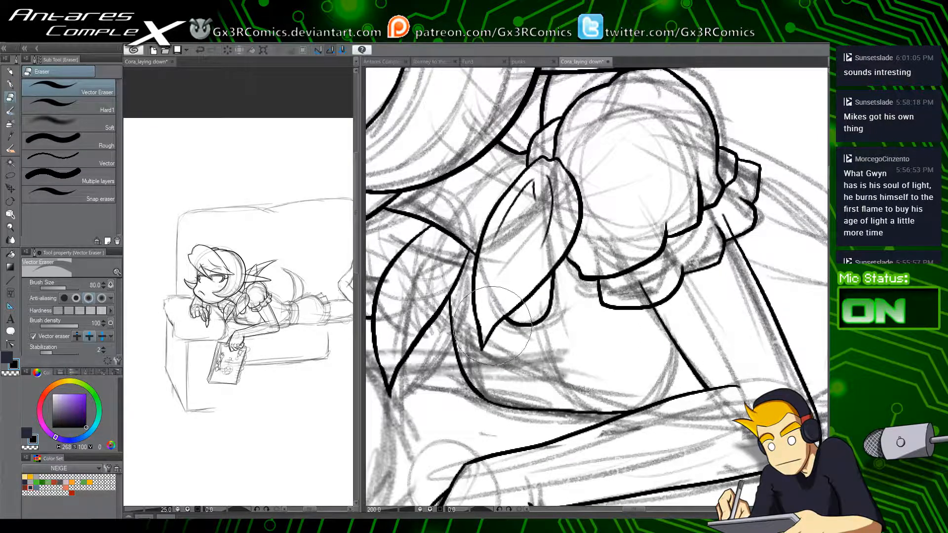
key("p")
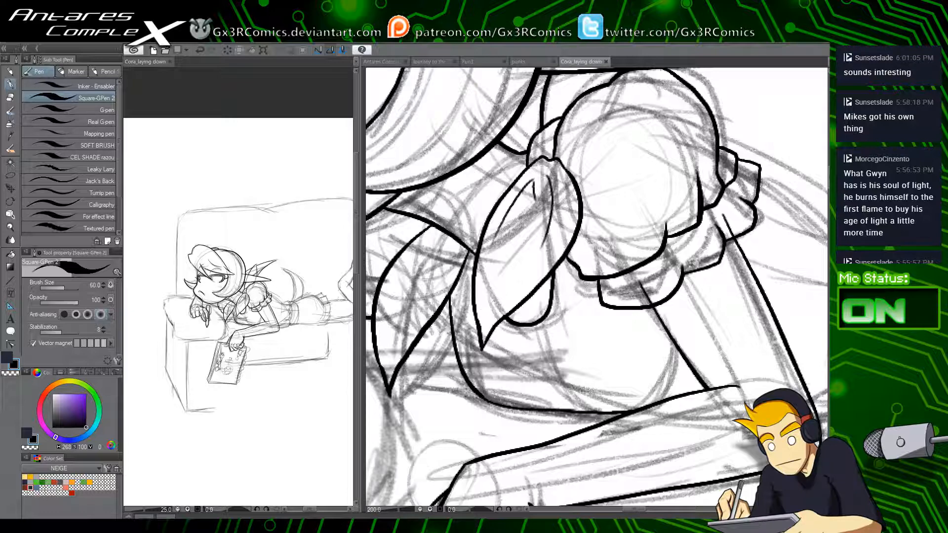
key("e")
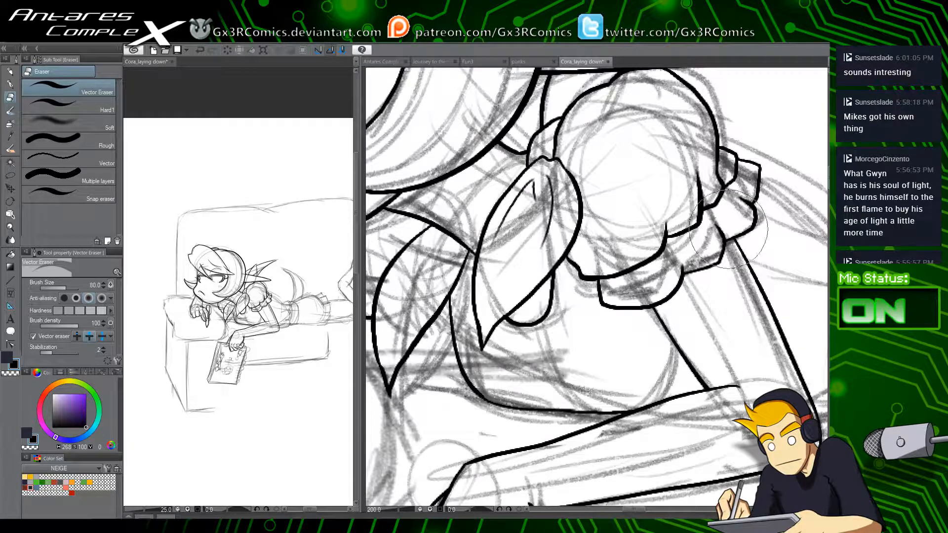
Step: Ink the back contour from the sleeve's frilled cuff down to the waist
mouse_move(741, 259)
left_mouse_down()
mouse_move(520, 348)
mouse_move(519, 380)
mouse_move(575, 291)
left_mouse_up()
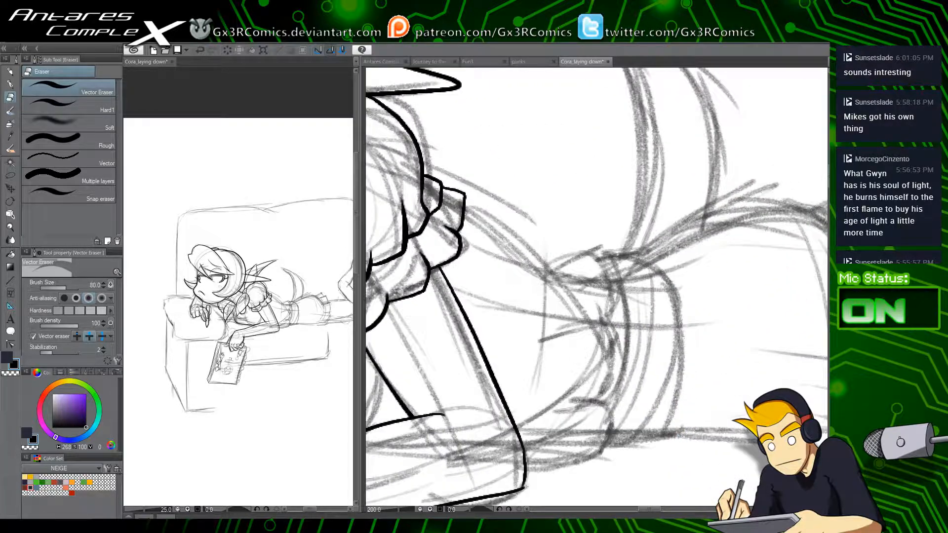
key("p")
mouse_move(488, 220)
left_mouse_down()
mouse_move(569, 259)
mouse_move(608, 306)
left_mouse_up()
key("ctrl+z")
mouse_move(494, 226)
left_mouse_down()
mouse_move(584, 268)
mouse_move(614, 302)
left_mouse_up()
mouse_move(586, 268)
left_mouse_down()
mouse_move(624, 289)
mouse_move(646, 318)
left_mouse_up()
key("ctrl+z")
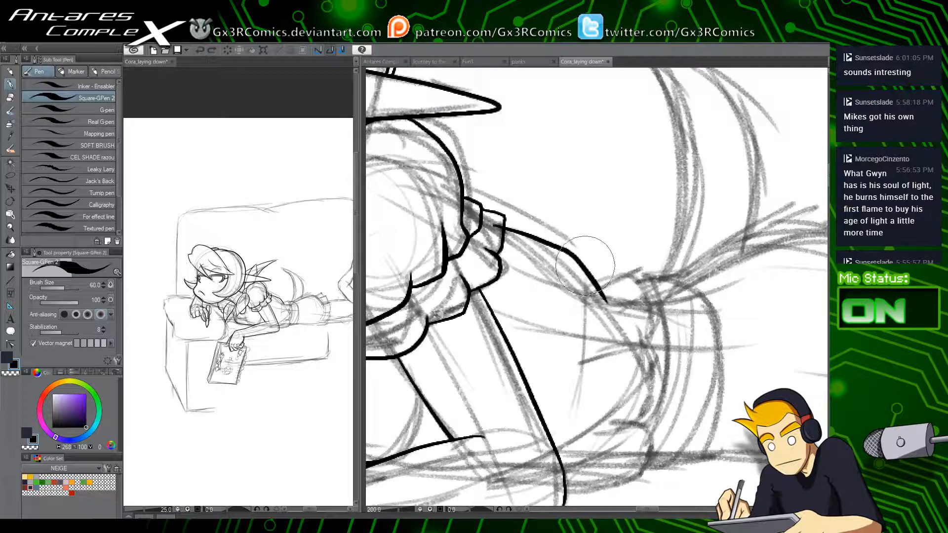
Step: Ink the top's hem from the waist across the back and down its wavy edge over the hip
mouse_move(586, 267)
left_mouse_down()
mouse_move(625, 274)
mouse_move(659, 336)
left_mouse_up()
mouse_move(657, 317)
left_mouse_down()
mouse_move(629, 336)
mouse_move(649, 374)
mouse_move(625, 408)
left_mouse_up()
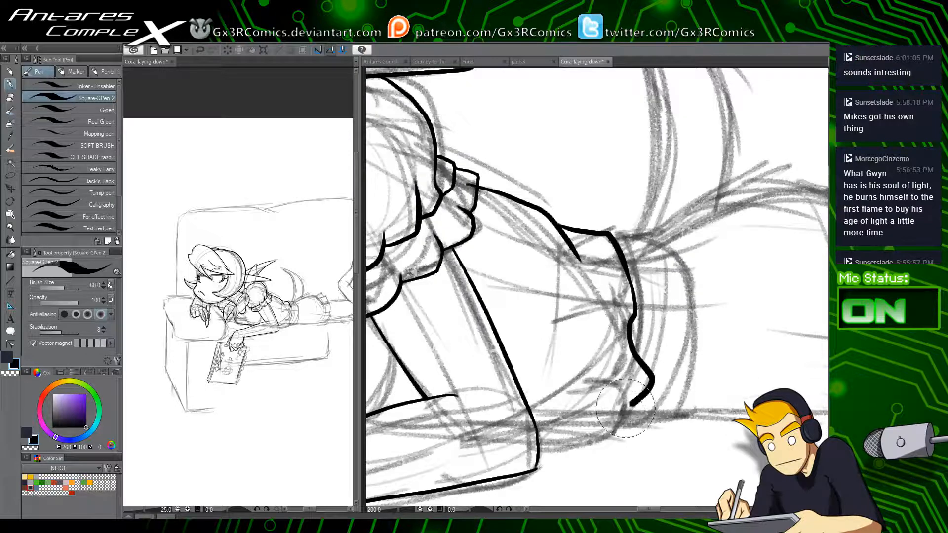
mouse_move(653, 379)
left_mouse_down()
mouse_move(626, 408)
mouse_move(610, 408)
mouse_move(599, 440)
mouse_move(538, 442)
mouse_move(516, 430)
mouse_move(664, 410)
left_mouse_up()
Step: Ink the rounded side of the chest between the forearm and the upper arm, and erase its overshooting ends
key("e")
left_click(519, 433)
left_click_drag(524, 410, 596, 409)
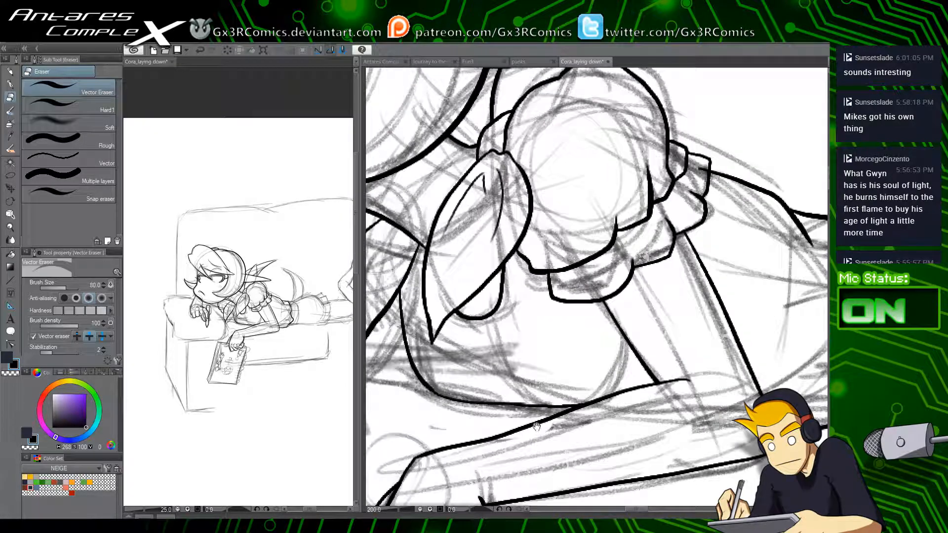
left_click_drag(516, 418, 536, 420)
key("p")
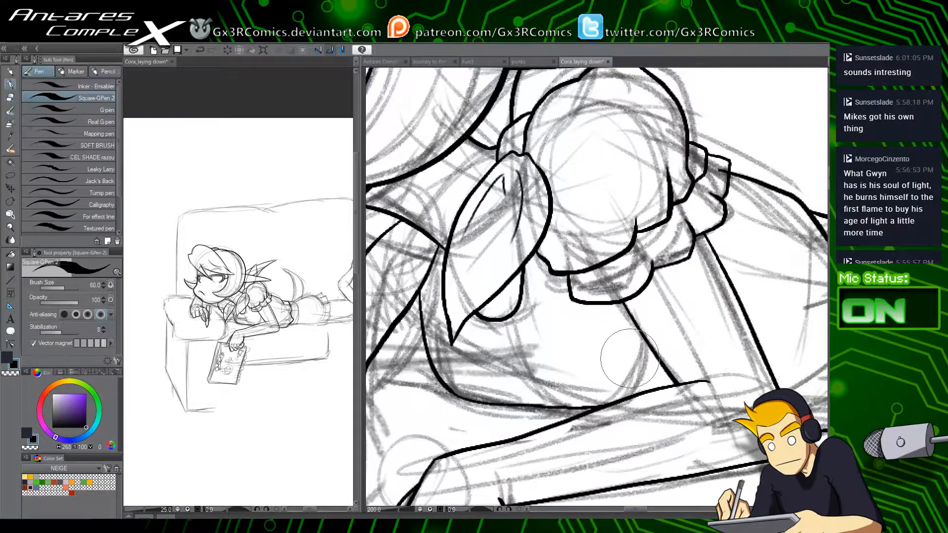
mouse_move(612, 408)
left_mouse_down()
mouse_move(639, 387)
mouse_move(642, 318)
left_mouse_up()
key("e")
left_click(617, 406)
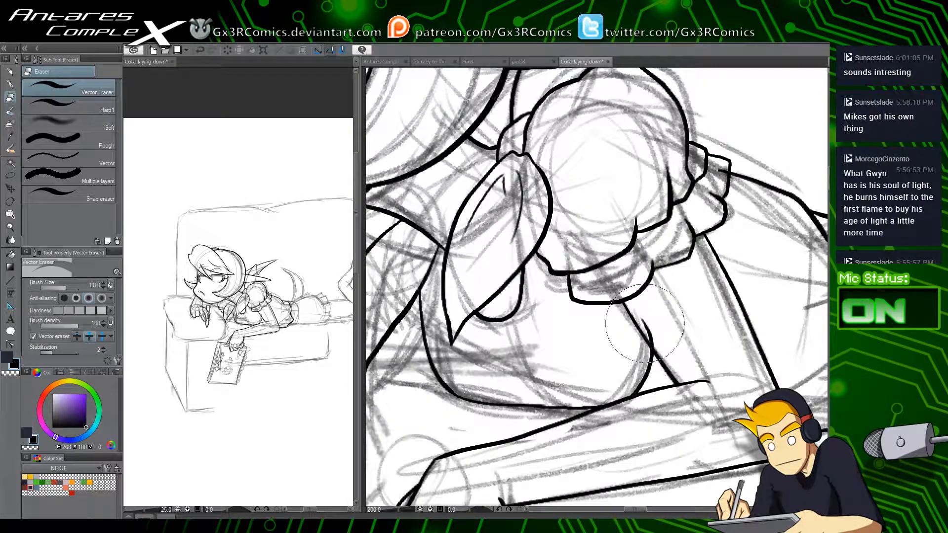
left_click(644, 323)
Step: Ink a small patch of diagonal hatching strokes on the upper part of the puffed sleeve
left_click_drag(588, 276, 565, 379)
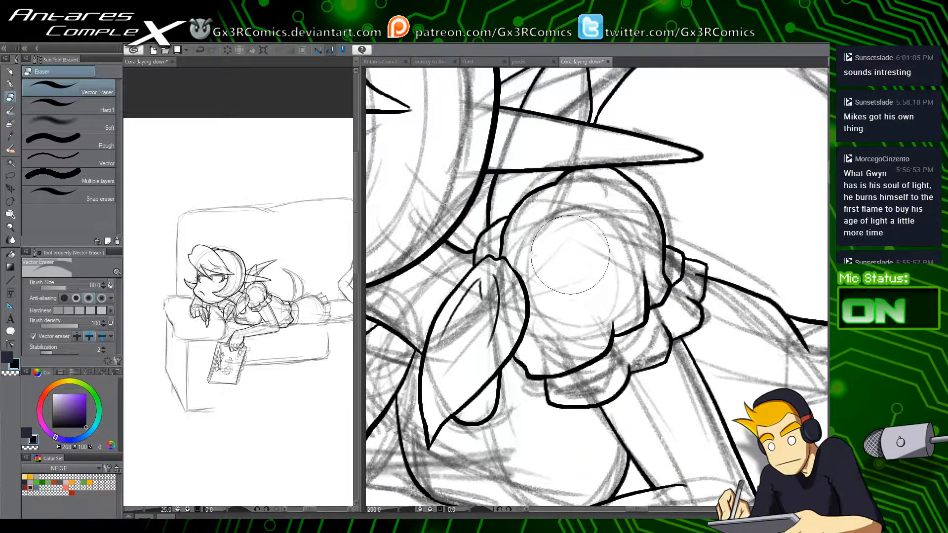
key("p")
key("ctrl+z")
mouse_move(535, 238)
left_mouse_down()
mouse_move(571, 264)
mouse_move(552, 238)
mouse_move(561, 237)
mouse_move(591, 274)
left_mouse_up()
left_click_drag(575, 242, 593, 277)
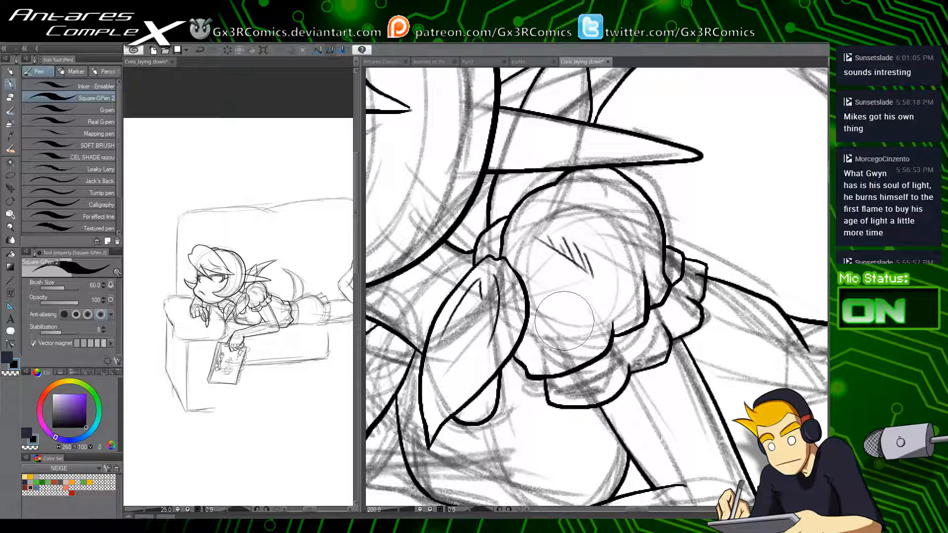
Step: Ink two thin inner lines on the small upright pointed shape above the long ear
left_click_drag(600, 180, 556, 336)
mouse_move(494, 262)
left_mouse_down()
mouse_move(530, 198)
mouse_move(530, 254)
left_mouse_up()
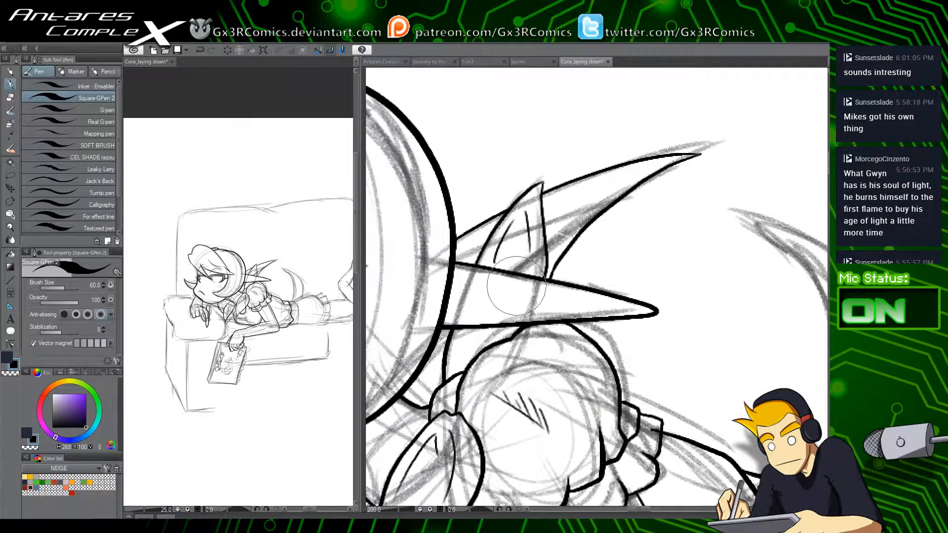
left_click_drag(576, 364, 435, 377)
left_click_drag(647, 345, 569, 181)
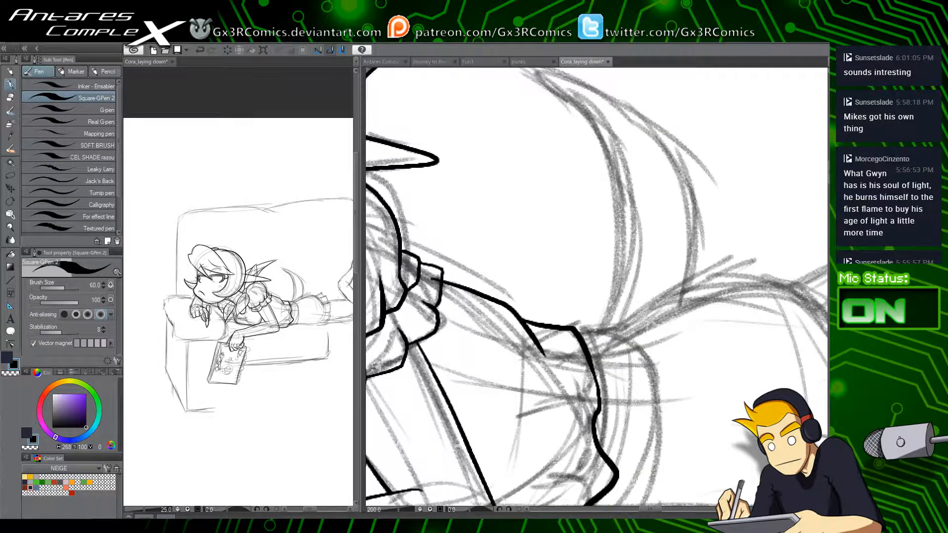
left_click_drag(729, 417, 666, 348)
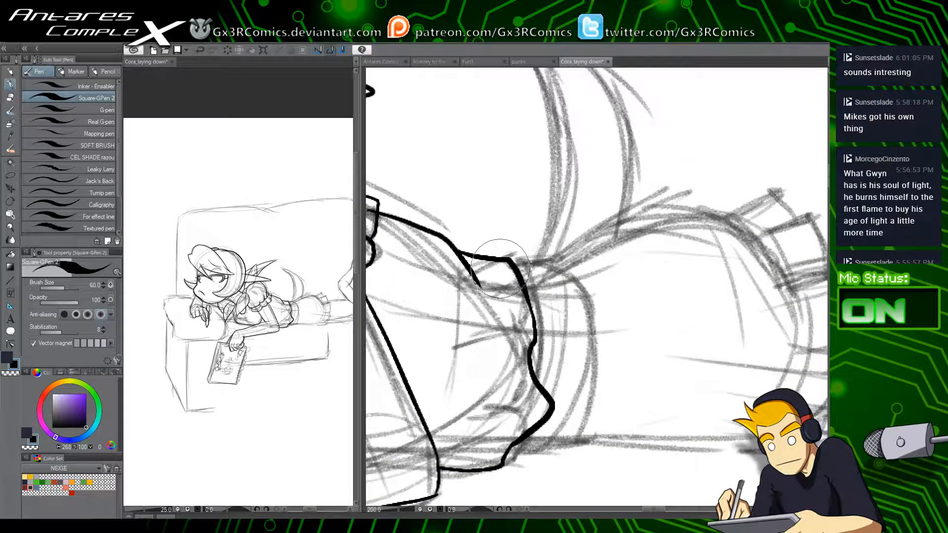
left_click_drag(493, 271, 642, 216)
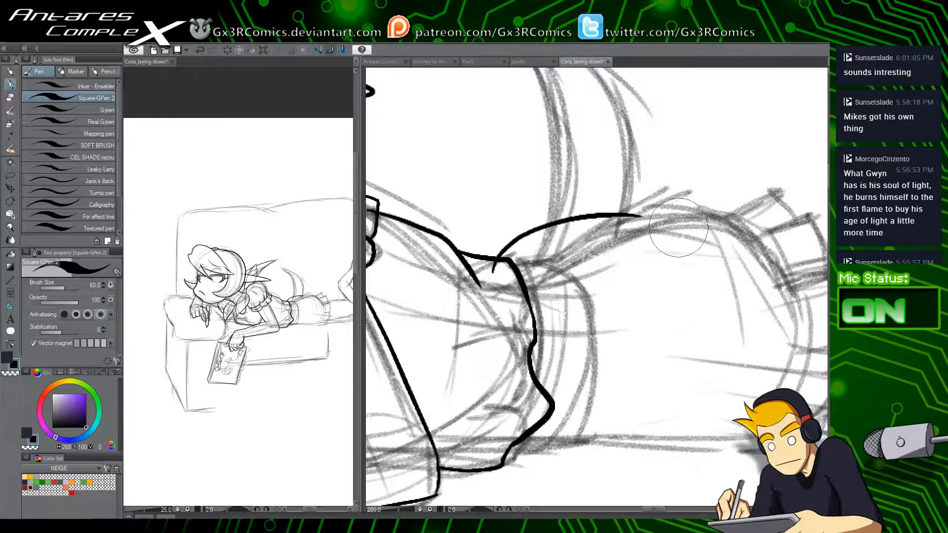
left_click_drag(642, 288, 538, 318)
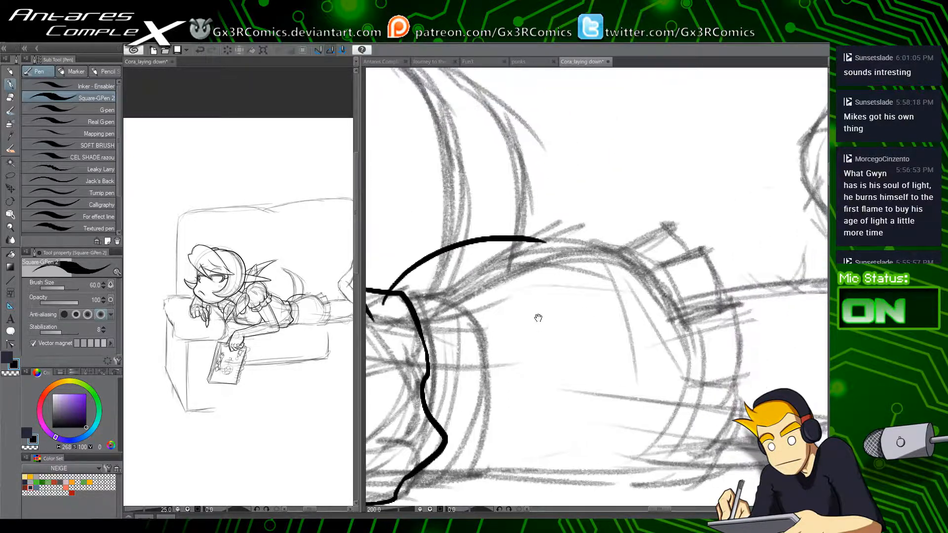
key("ctrl+z")
Step: Ink the skirt's upper contour from the waist over the rounded hip toward the frilled hem
left_click_drag(388, 291, 540, 245)
mouse_move(473, 281)
left_mouse_down()
mouse_move(493, 263)
mouse_move(634, 256)
mouse_move(674, 323)
left_mouse_up()
left_click_drag(571, 360, 641, 347)
key("e")
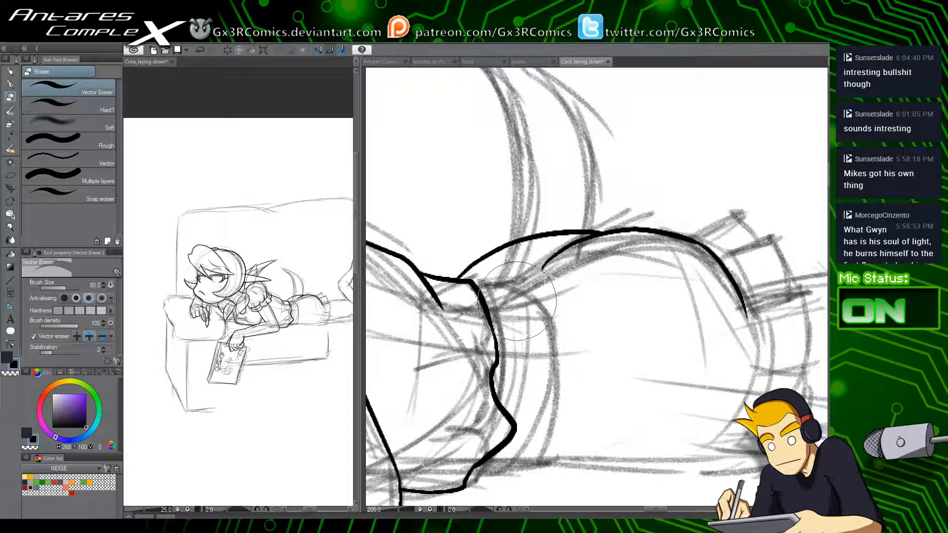
key("p")
mouse_move(491, 271)
left_mouse_down()
mouse_move(496, 328)
mouse_move(510, 239)
mouse_move(420, 77)
left_mouse_up()
left_click_drag(506, 230, 506, 255)
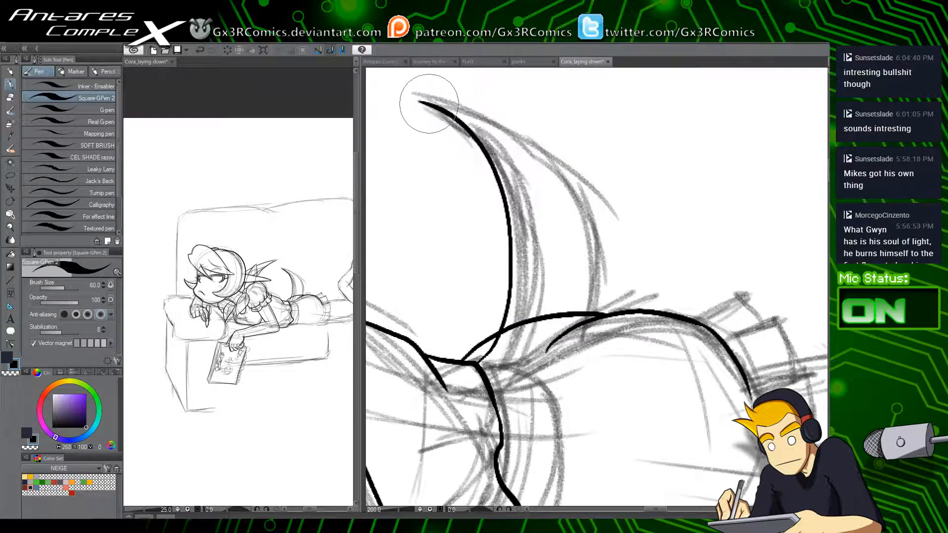
mouse_move(421, 101)
left_mouse_down()
mouse_move(459, 106)
mouse_move(598, 309)
left_mouse_up()
key("e")
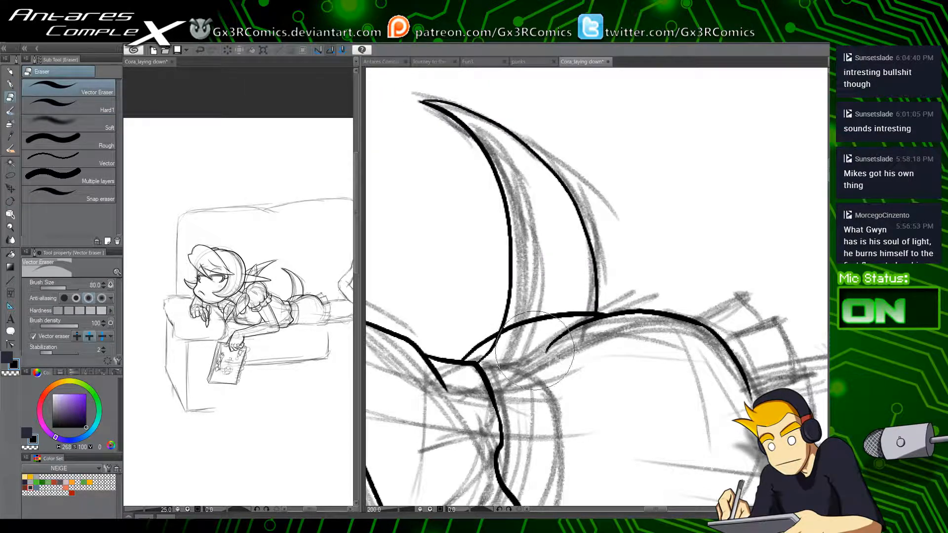
key("ctrl+z")
key("ctrl+z")
Step: Ink both curved sides of the raised tail and erase the skirt line crossing its base
mouse_move(460, 381)
left_mouse_down()
mouse_move(500, 402)
mouse_move(512, 350)
mouse_move(503, 195)
mouse_move(410, 117)
mouse_move(530, 146)
mouse_move(595, 269)
mouse_move(577, 385)
mouse_move(507, 390)
mouse_move(523, 372)
left_mouse_up()
key("p")
key("r")
key("e")
left_click(522, 380)
Step: Ink the skirt's wavy underside from the top's hem to the frill, and extend the rear curve downward
left_click_drag(610, 405, 514, 378)
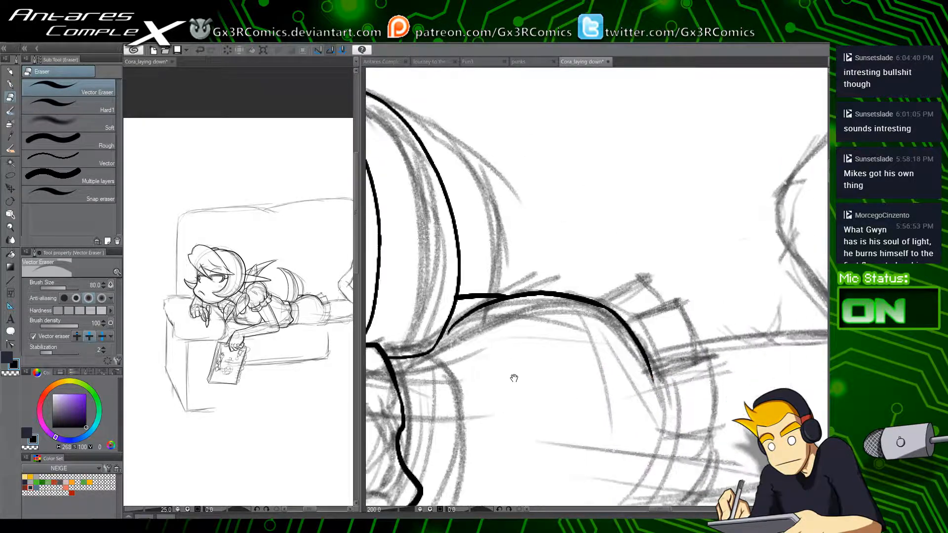
key("p")
mouse_move(633, 405)
left_mouse_down()
mouse_move(540, 361)
mouse_move(680, 264)
left_mouse_up()
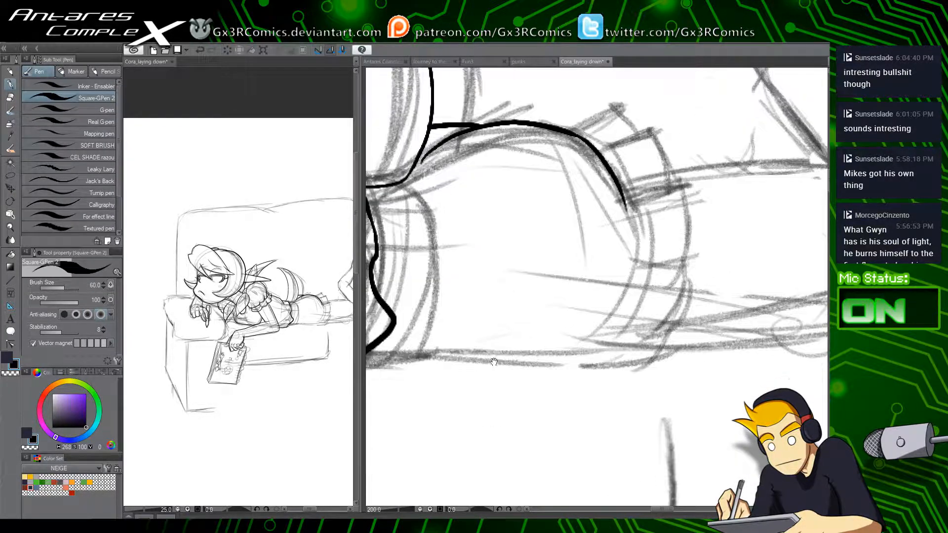
left_click_drag(444, 345, 567, 382)
mouse_move(453, 402)
left_mouse_down()
mouse_move(519, 400)
mouse_move(533, 381)
mouse_move(572, 401)
mouse_move(540, 398)
mouse_move(588, 408)
mouse_move(559, 408)
mouse_move(701, 403)
mouse_move(741, 359)
mouse_move(730, 388)
mouse_move(607, 392)
left_mouse_up()
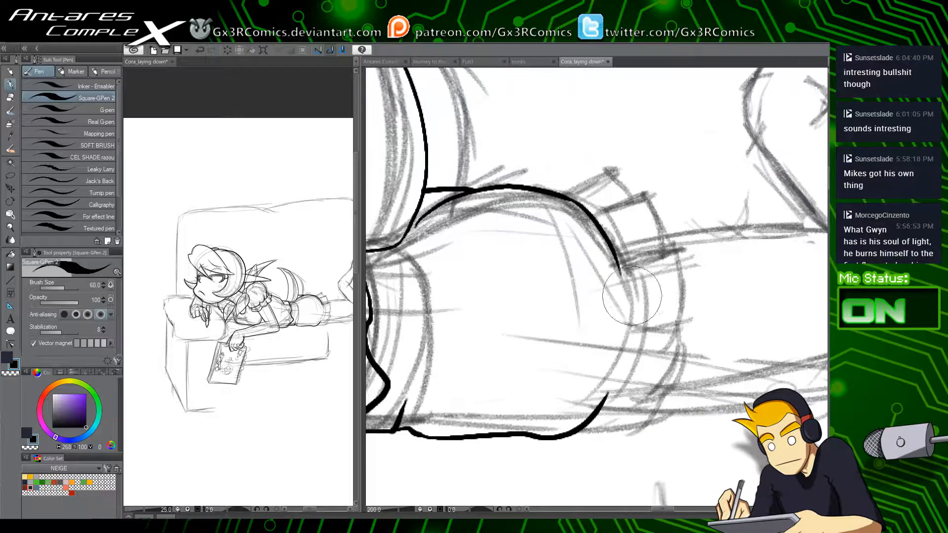
left_click_drag(620, 274, 623, 309)
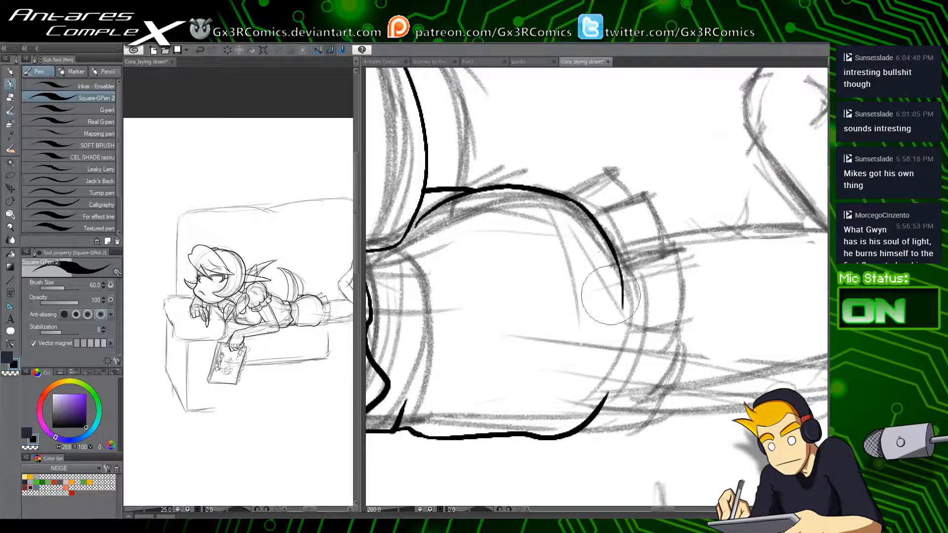
Step: Ink the uppermost pleat of the skirt's frilled hem and erase its overshooting end inside the skirt
mouse_move(571, 194)
left_mouse_down()
mouse_move(606, 177)
mouse_move(637, 201)
left_mouse_up()
key("ctrl+z")
mouse_move(550, 205)
left_mouse_down()
mouse_move(606, 180)
mouse_move(633, 202)
left_mouse_up()
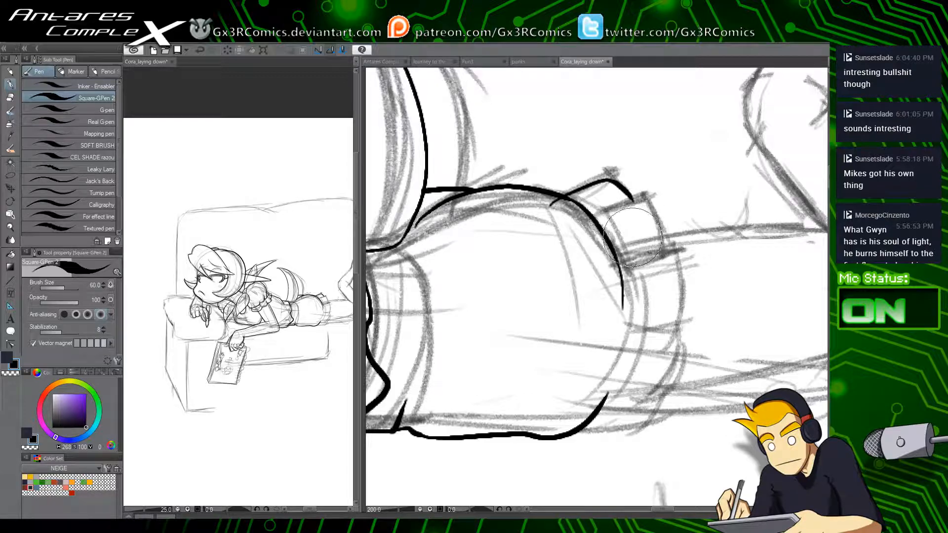
key("e")
left_click(554, 222)
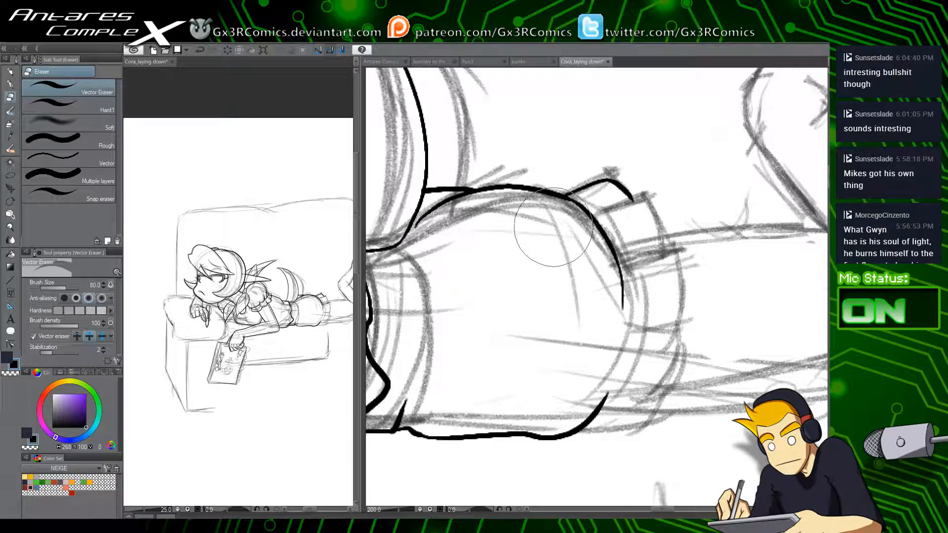
Step: Ink the remaining pleats of the skirt's frill down to the underside, trimming the overlap on the second pleat
left_click_drag(545, 186, 514, 222)
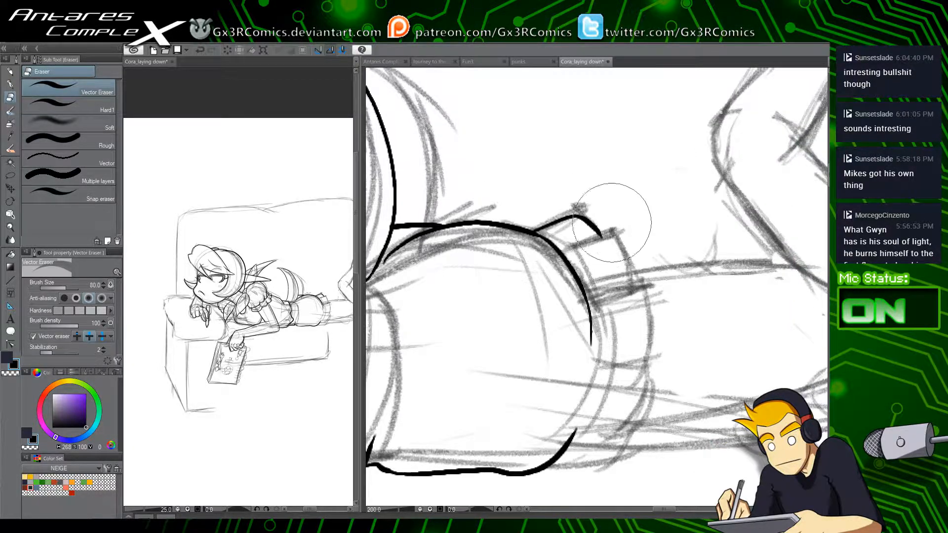
key("p")
mouse_move(561, 251)
left_mouse_down()
mouse_move(601, 233)
mouse_move(622, 267)
left_mouse_up()
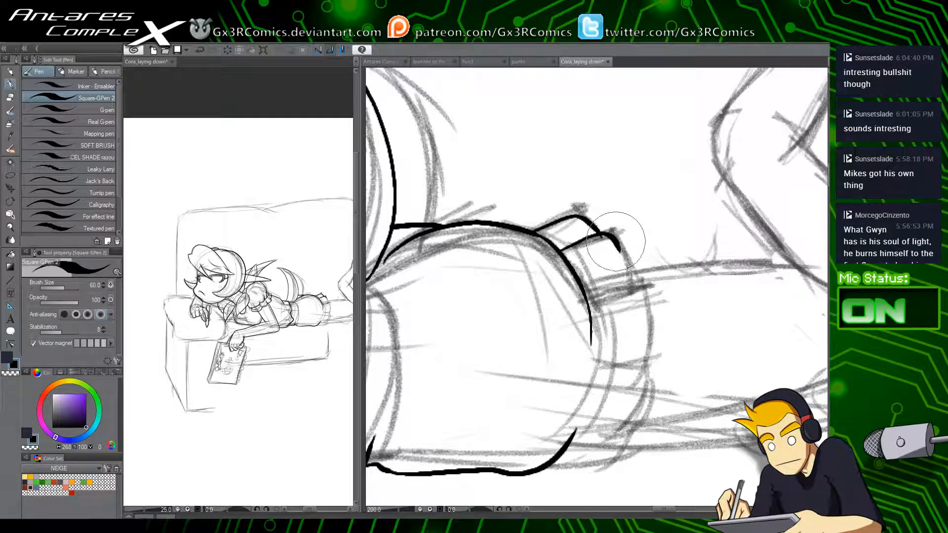
key("e")
left_click(602, 237)
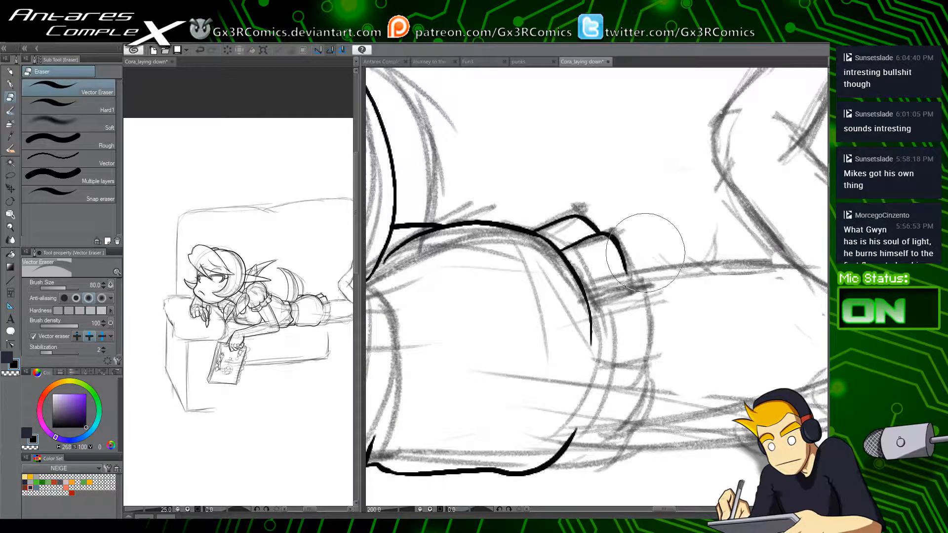
key("p")
mouse_move(587, 289)
left_mouse_down()
mouse_move(628, 272)
mouse_move(648, 325)
mouse_move(652, 315)
mouse_move(639, 363)
mouse_move(653, 346)
mouse_move(651, 383)
mouse_move(634, 433)
mouse_move(625, 441)
mouse_move(602, 392)
mouse_move(593, 416)
left_mouse_up()
Step: Erase the stray lines at the waist end of the skirt's underside and re-ink the edge to meet the top's hem
left_click_drag(411, 341, 537, 383)
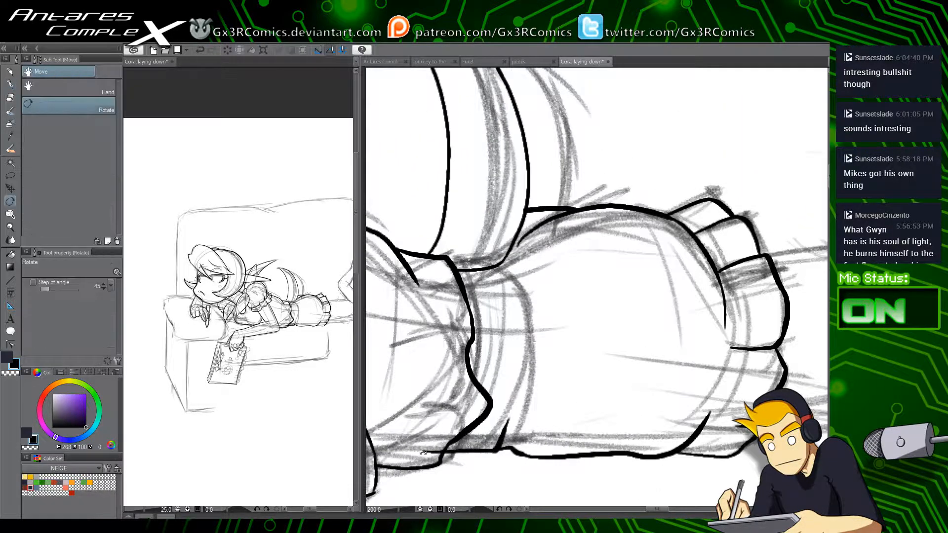
key("e")
left_click_drag(718, 328, 757, 336)
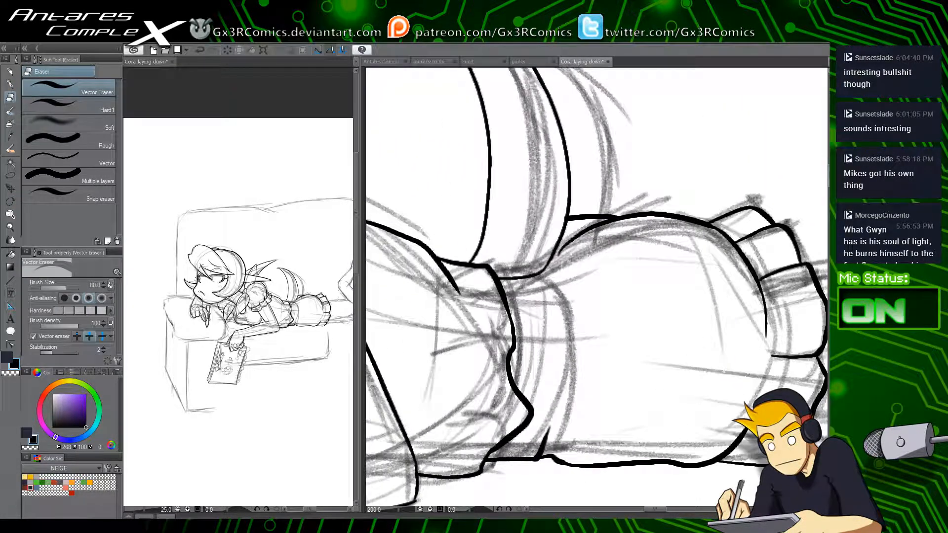
left_click(544, 446)
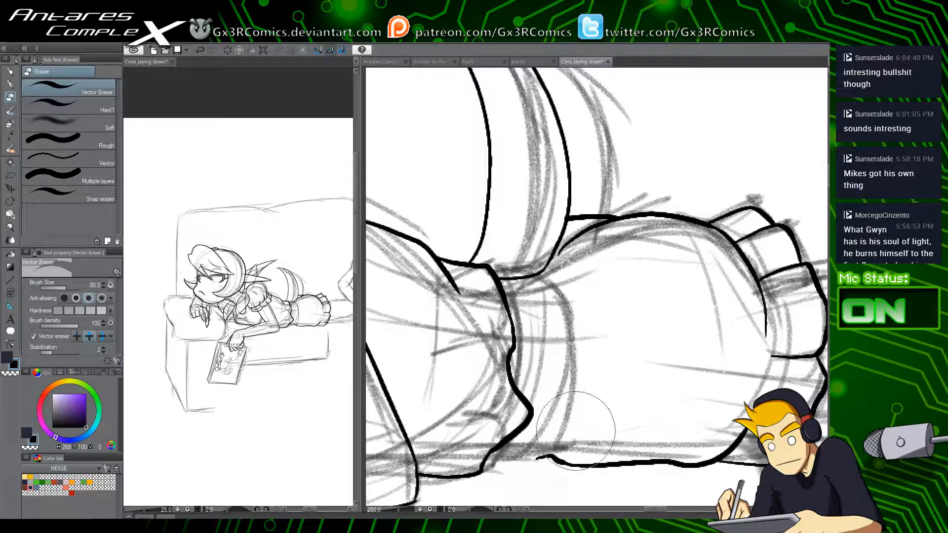
key("p")
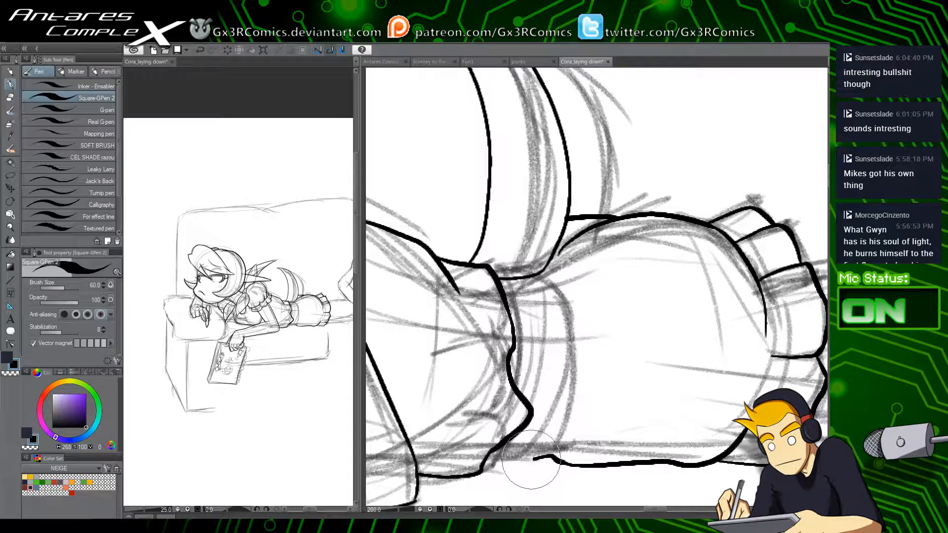
left_click_drag(542, 457, 463, 463)
key("e")
left_click(466, 467)
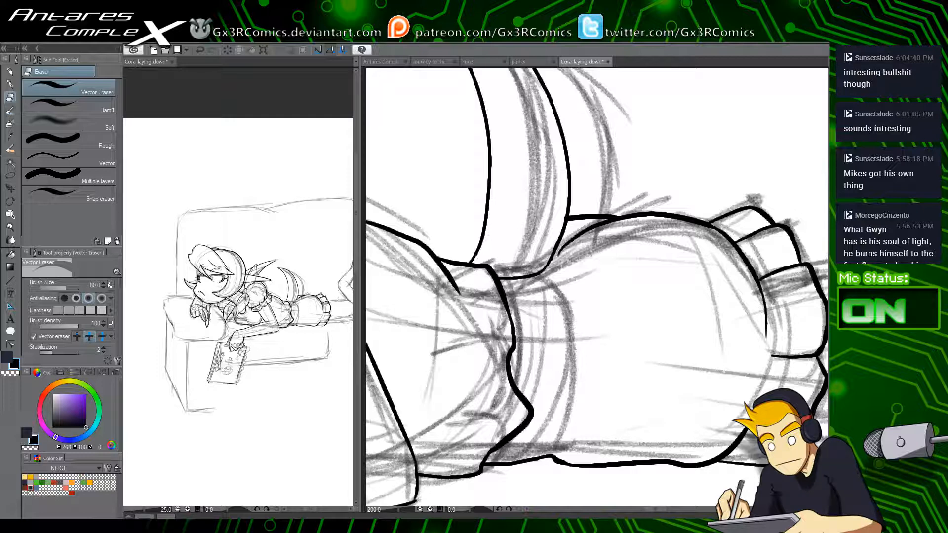
Step: Ink a short slanted stroke across the tail's base above the waist
key("space")
left_click_drag(596, 118, 673, 155)
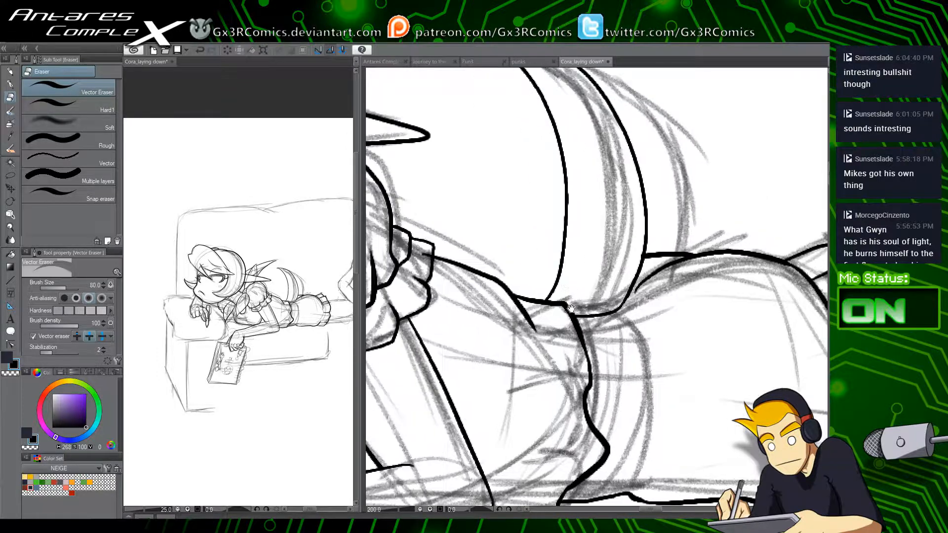
key("p")
key("e")
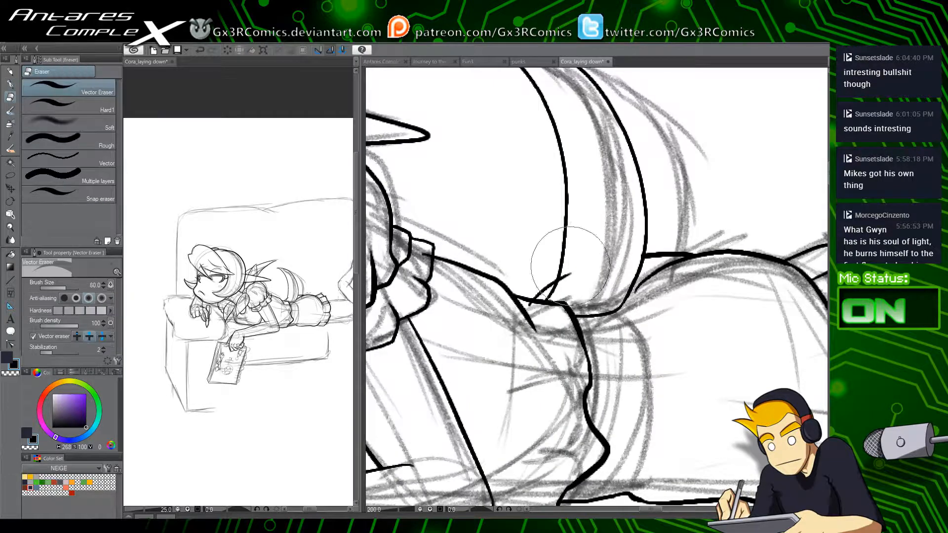
left_click(425, 254)
Step: Lasso the lower sketched leg with its foot and try moving and deleting it
key("space")
left_click_drag(429, 257, 497, 269)
scroll(520, 311, "down", 2)
scroll(485, 313, "down", 1)
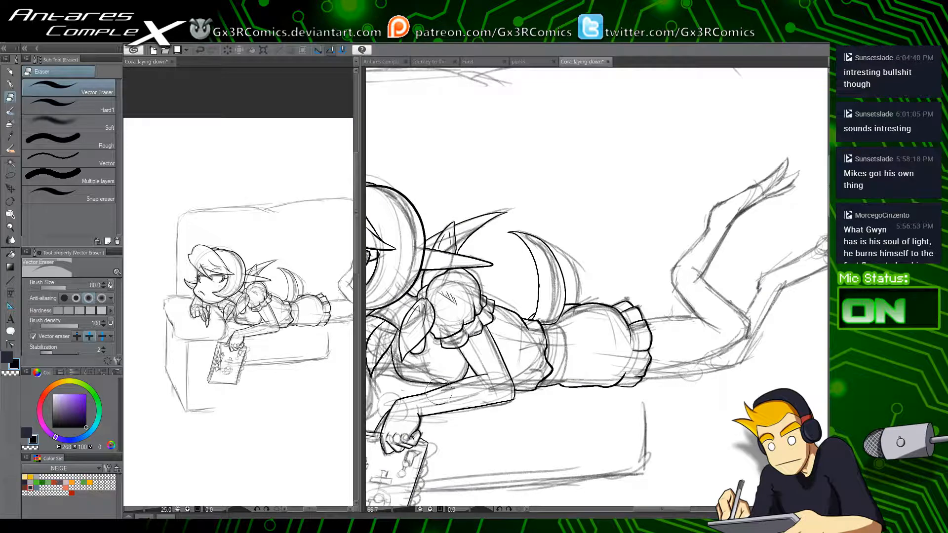
key("space")
left_click_drag(664, 390, 539, 388)
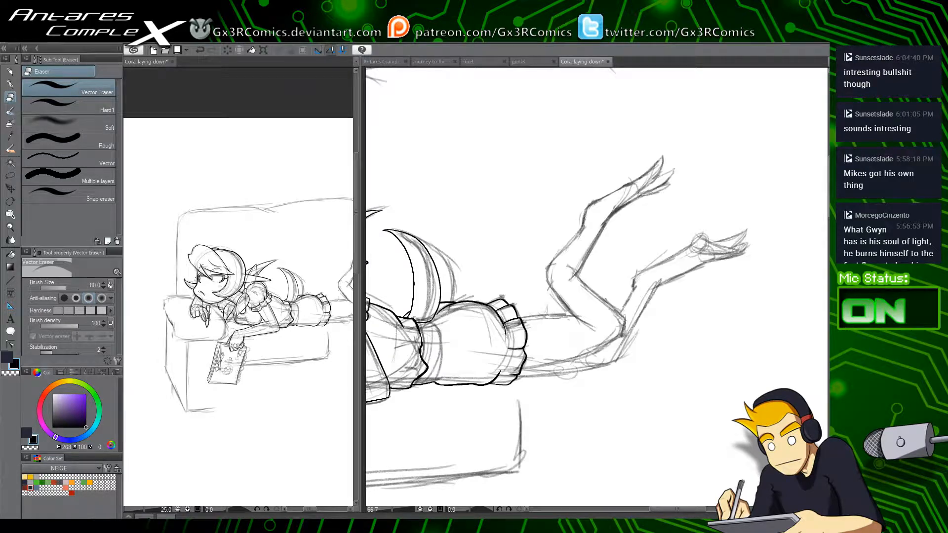
key("m")
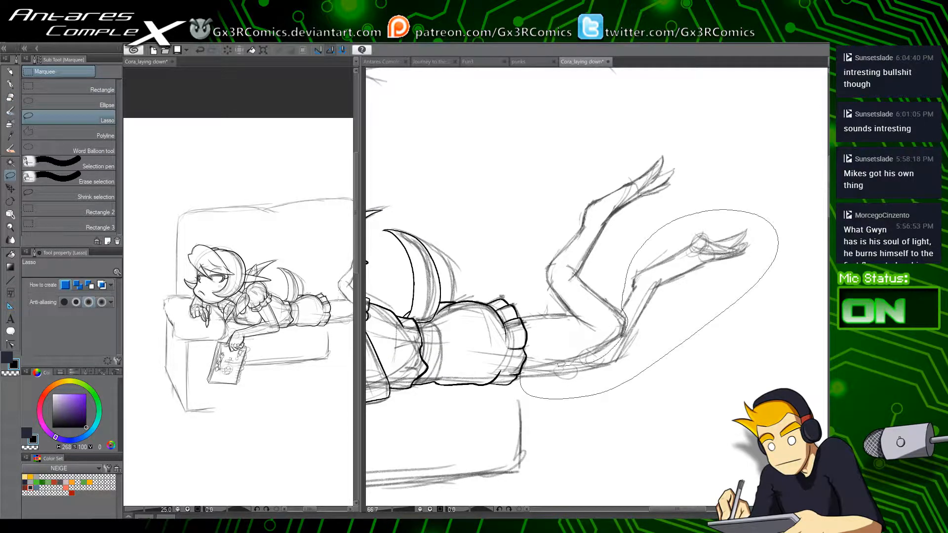
left_click_drag(623, 320, 622, 321)
key("k")
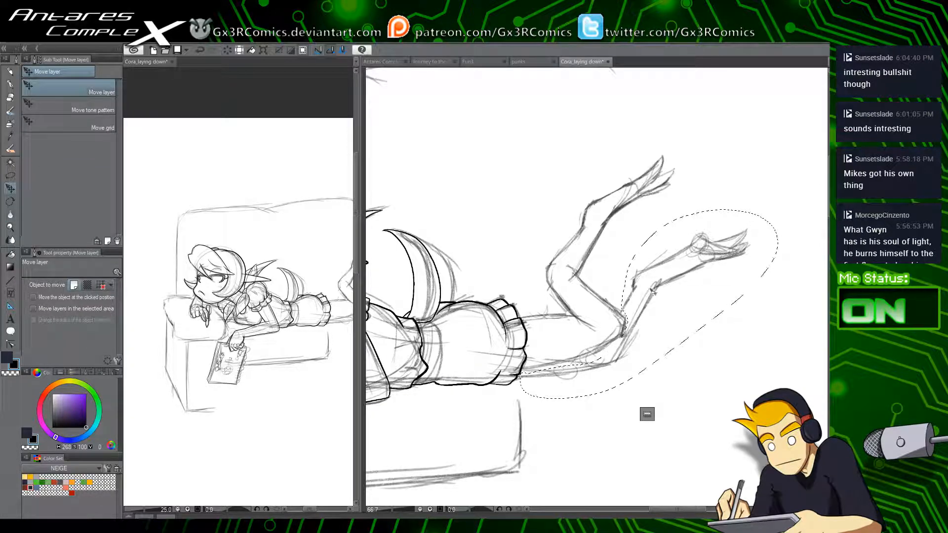
left_click_drag(648, 287, 587, 291)
key("ctrl+z")
key("Delete")
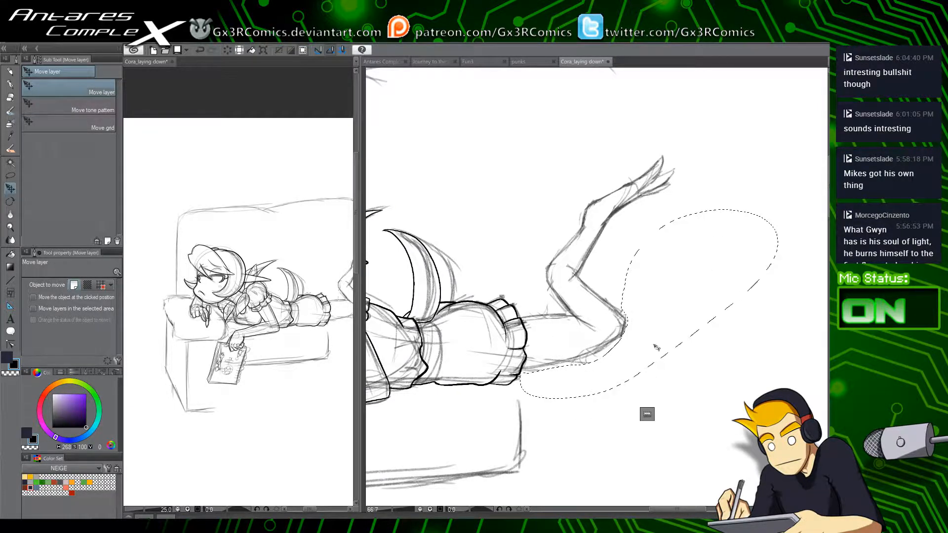
key("o")
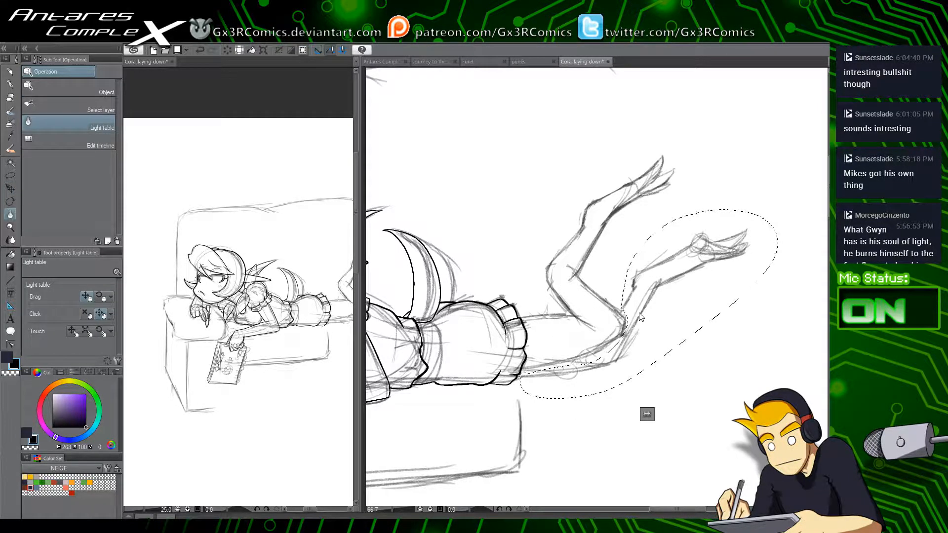
Step: Clear the selection and move the lower leg's sketch toward the skirt so it overlaps the other leg's knee
key("k")
key("ctrl+d")
left_click_drag(639, 311, 608, 314)
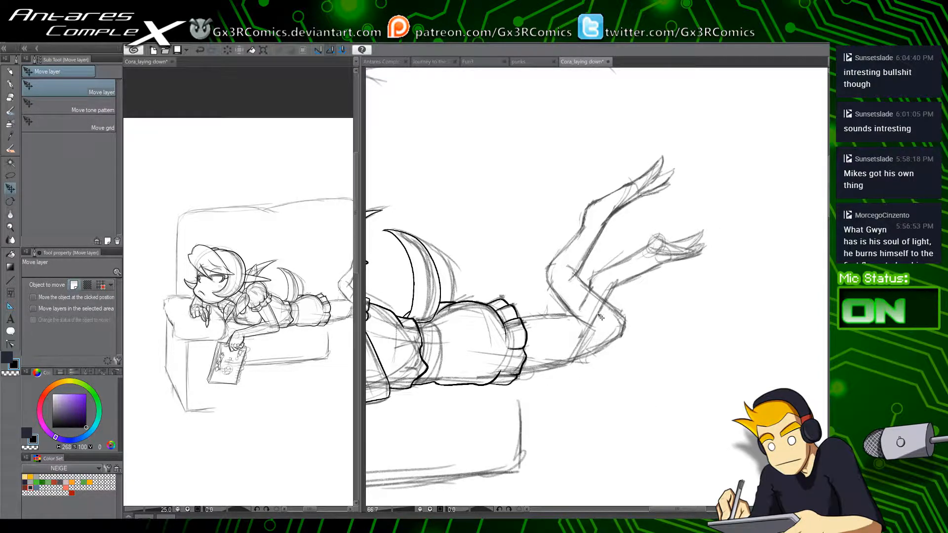
key("e")
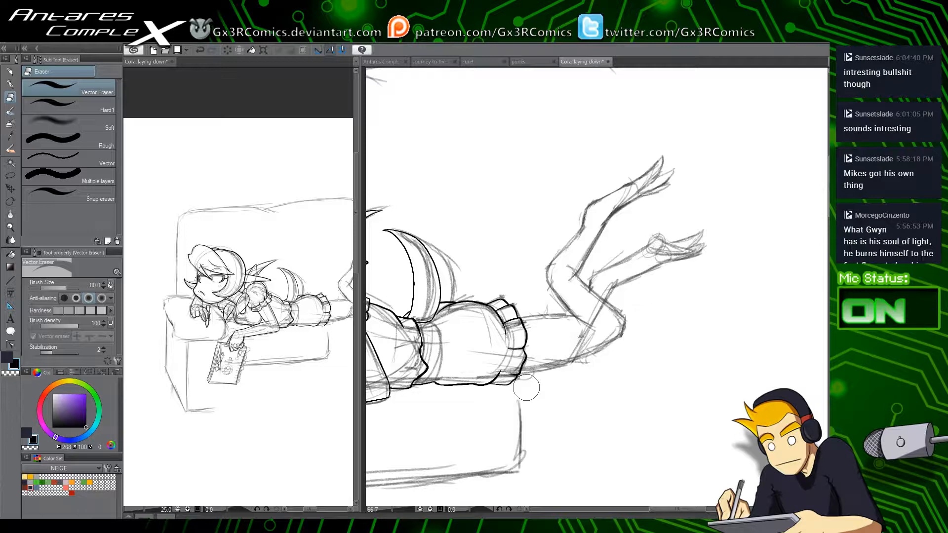
Step: Ink a pleated ruffle around the waist beyond the top's hem, add rounded puffs at the tail's base, and erase the lines inside them
scroll(503, 377, "up", 2)
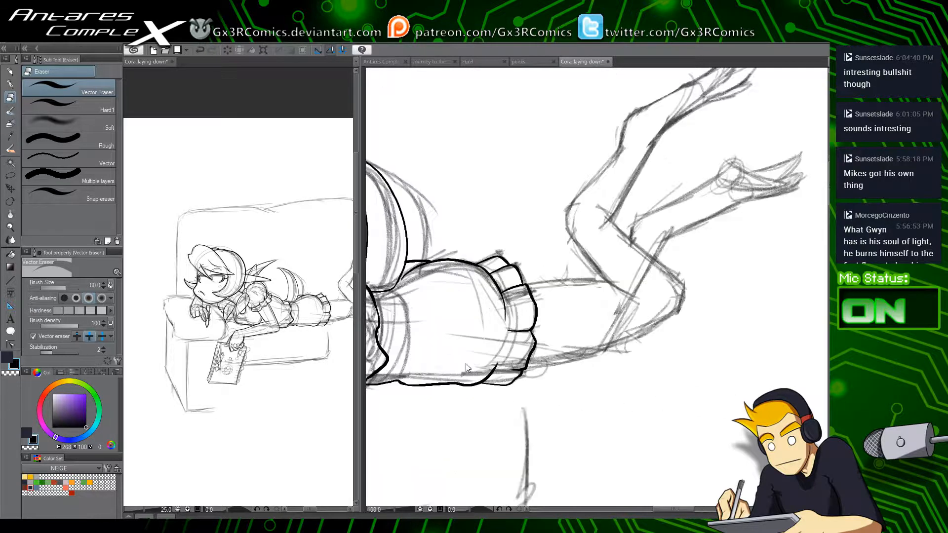
left_click_drag(428, 354, 627, 341)
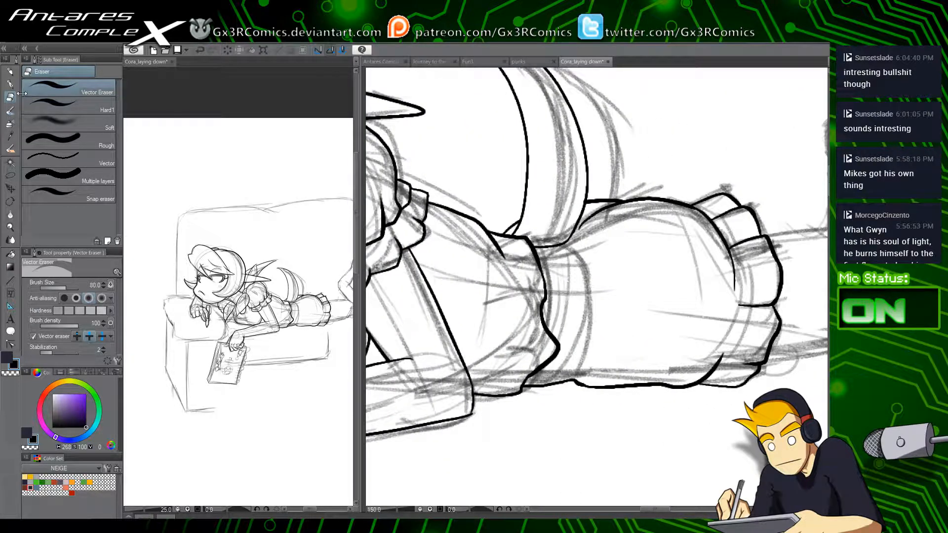
left_click(10, 84)
mouse_move(522, 390)
left_mouse_down()
mouse_move(555, 387)
mouse_move(572, 354)
mouse_move(560, 369)
mouse_move(560, 357)
mouse_move(571, 362)
mouse_move(566, 351)
mouse_move(582, 350)
mouse_move(559, 350)
mouse_move(585, 329)
mouse_move(587, 304)
left_mouse_up()
left_click_drag(588, 303, 581, 273)
mouse_move(581, 272)
left_mouse_down()
mouse_move(527, 216)
mouse_move(500, 220)
mouse_move(496, 233)
left_mouse_up()
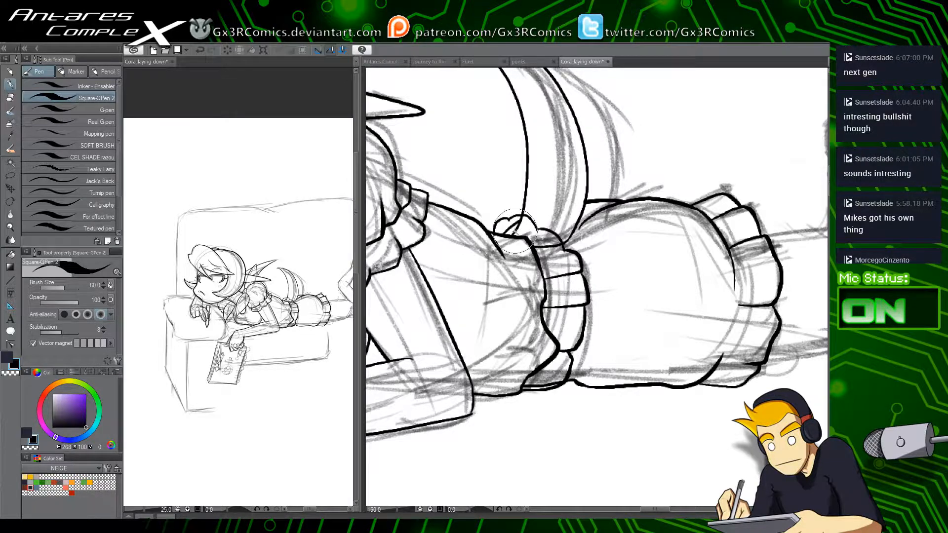
key("e")
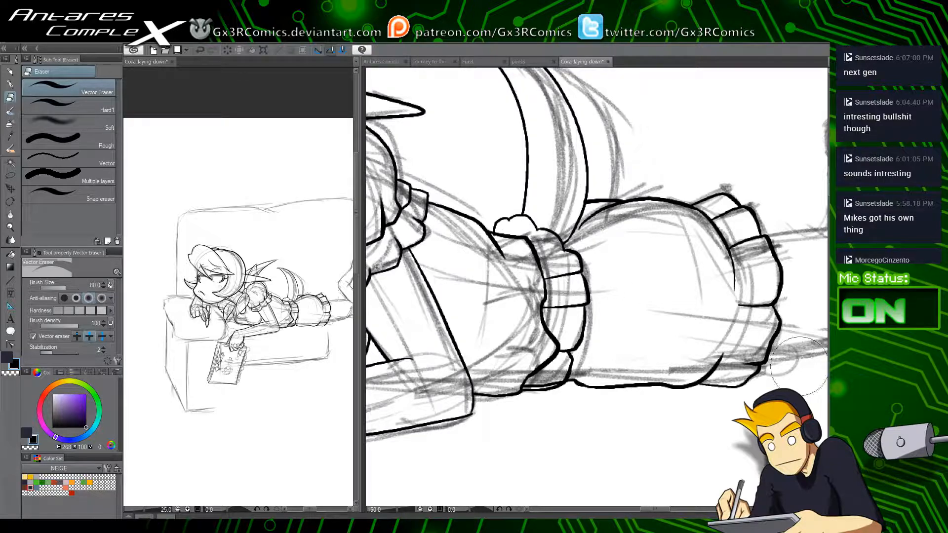
key("p")
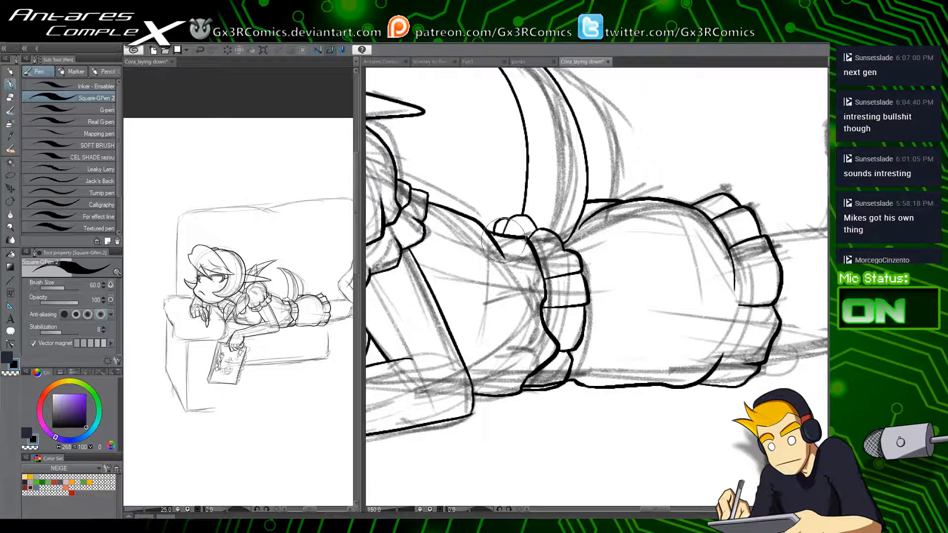
Step: Erase the leftover line inside the puff at the tail's base and ink thin slanted fold lines on the lower skirt
key("e")
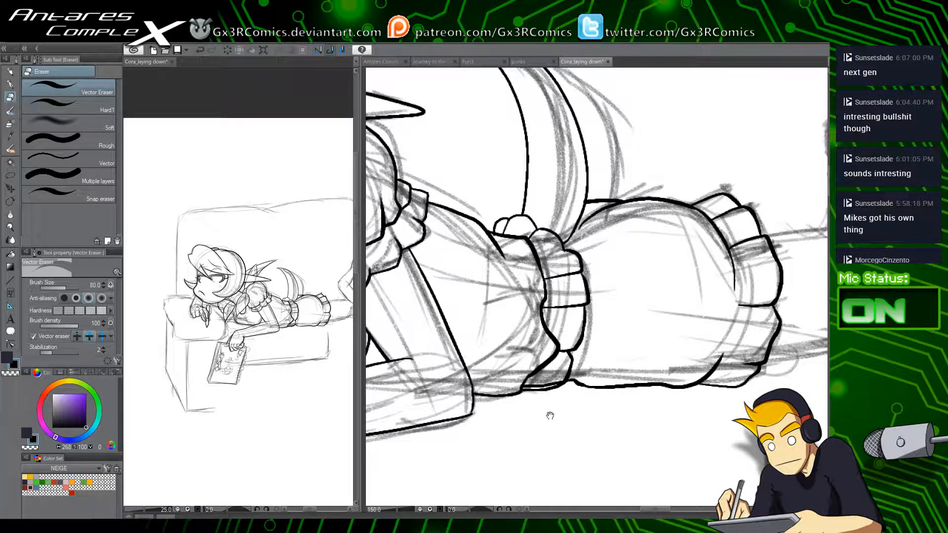
left_click_drag(550, 413, 486, 434)
key("p")
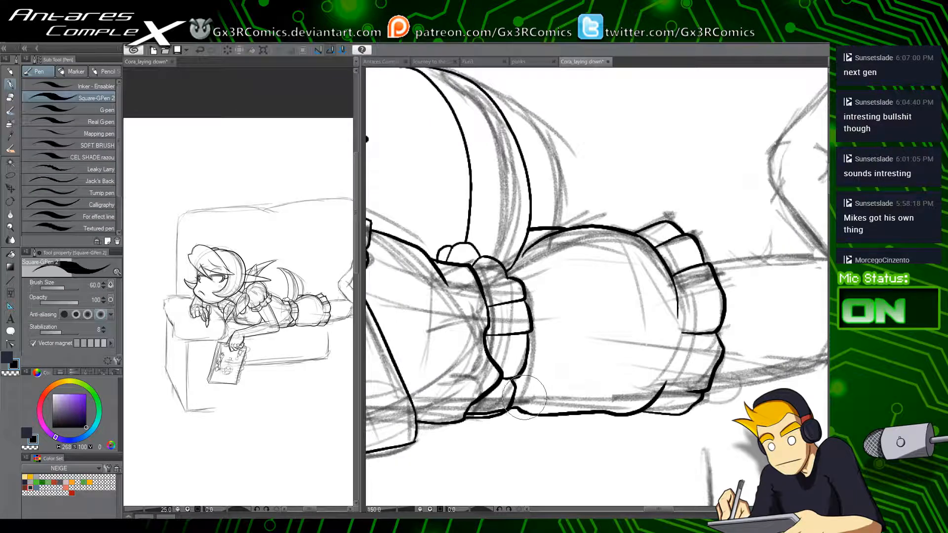
mouse_move(538, 390)
left_mouse_down()
mouse_move(551, 368)
mouse_move(594, 350)
left_mouse_up()
key("ctrl+z")
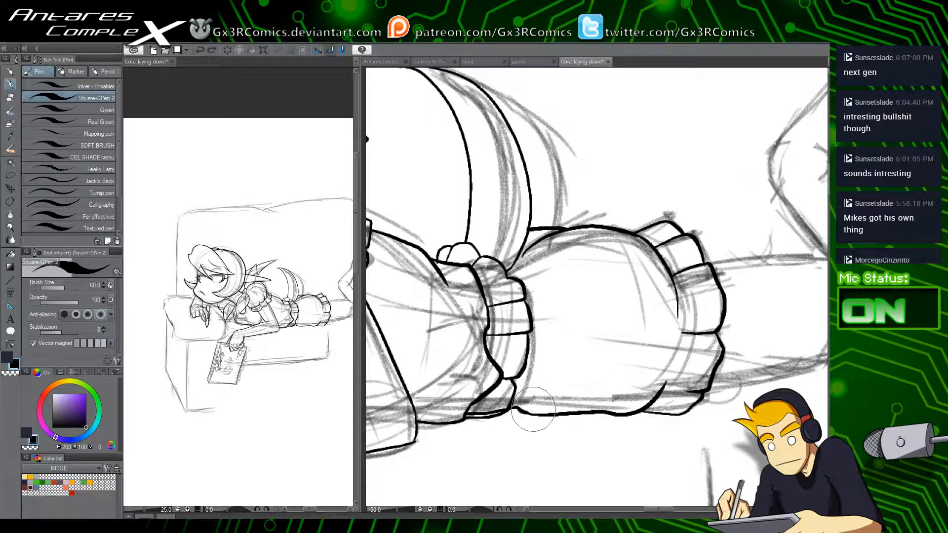
mouse_move(533, 410)
left_mouse_down()
mouse_move(585, 320)
mouse_move(616, 376)
mouse_move(637, 369)
left_mouse_up()
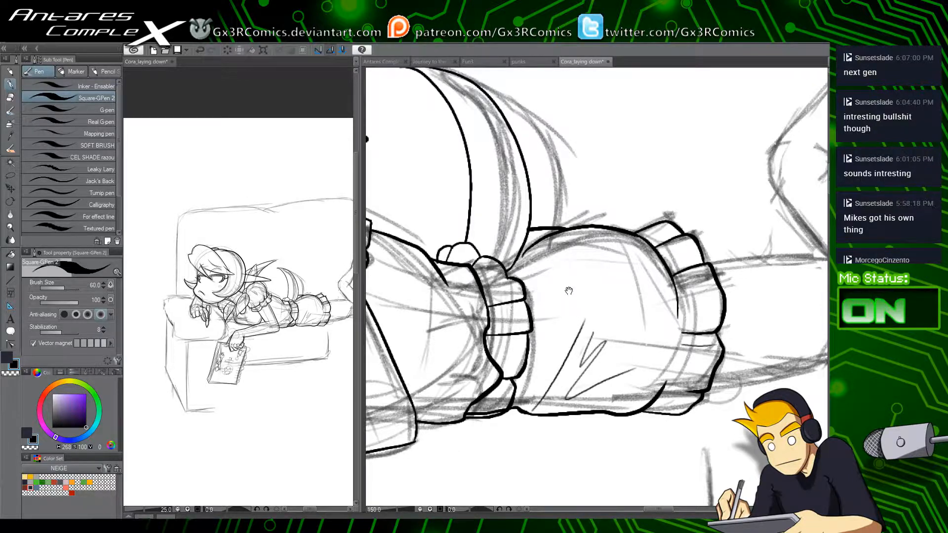
Step: Ink a fold line in the collar ruffle below the chin and a short curved stroke beside the held pen's lower part
left_click_drag(570, 294, 637, 364)
left_click_drag(472, 350, 561, 360)
left_click_drag(444, 392, 601, 384)
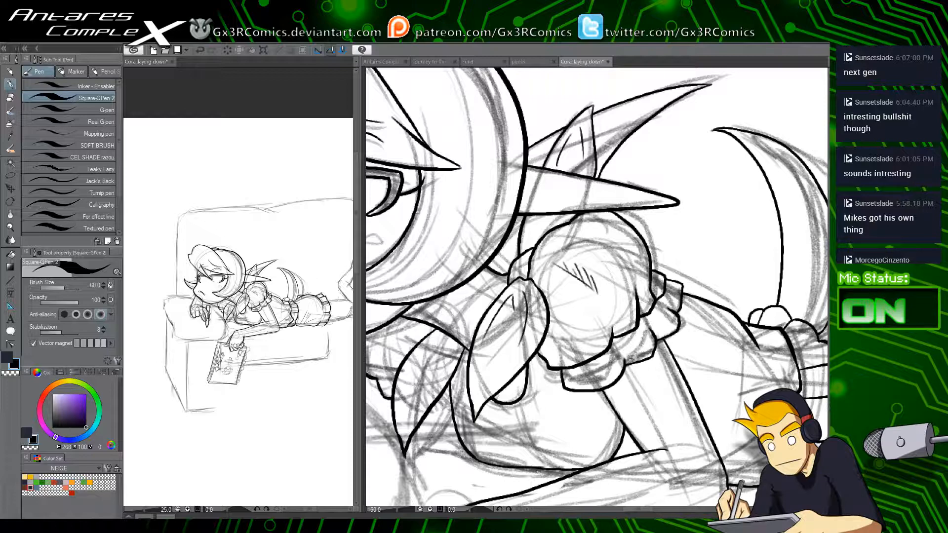
mouse_move(519, 294)
left_mouse_down()
mouse_move(638, 254)
mouse_move(704, 218)
left_mouse_up()
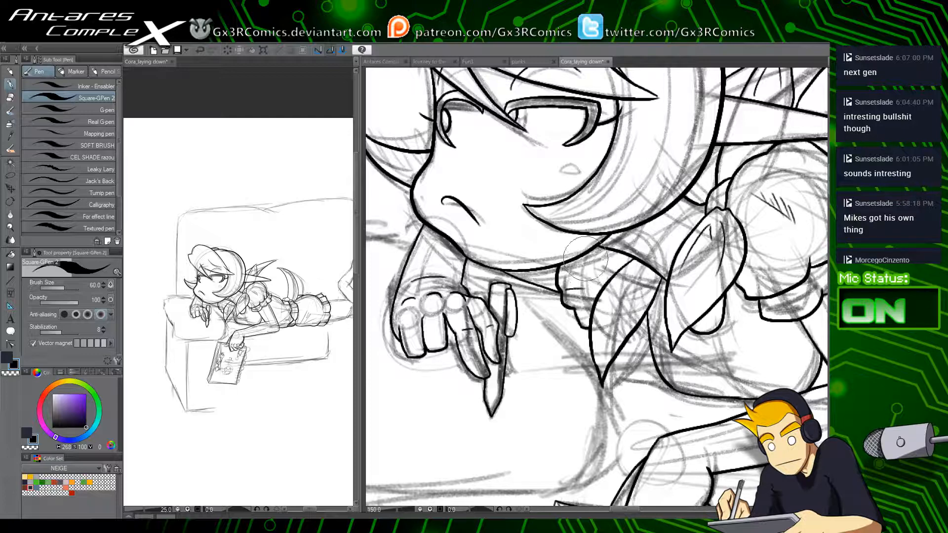
key("ctrl+z")
left_click_drag(577, 258, 589, 302)
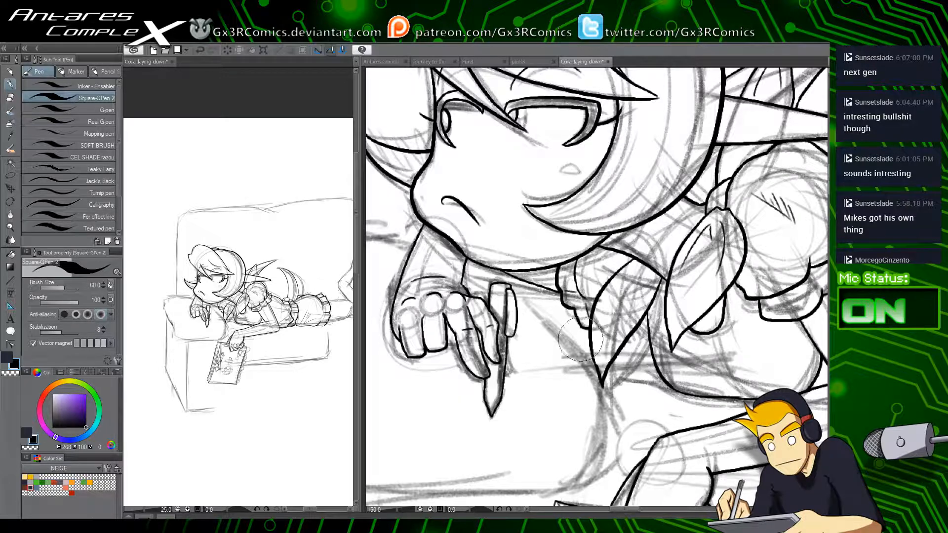
left_click_drag(510, 359, 511, 371)
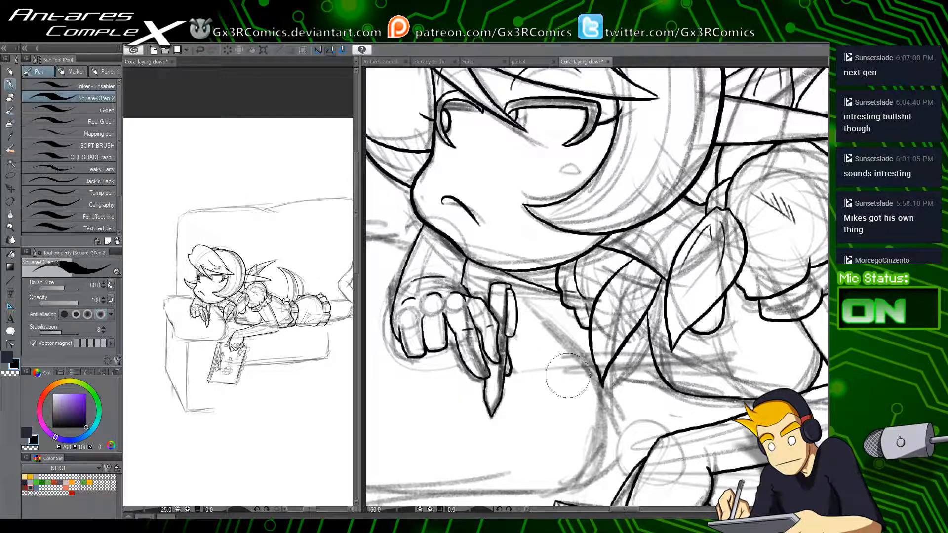
Step: Ink the outer side and lower edge of the sofa's armrest cushion beneath the hand, and save the drawing
left_click_drag(695, 443, 595, 338)
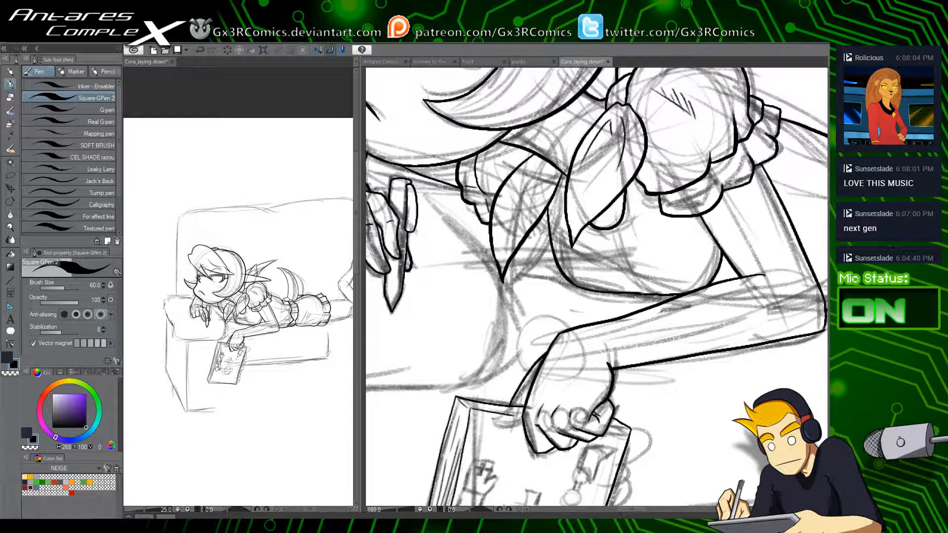
left_click_drag(438, 341, 604, 358)
key("alt+[")
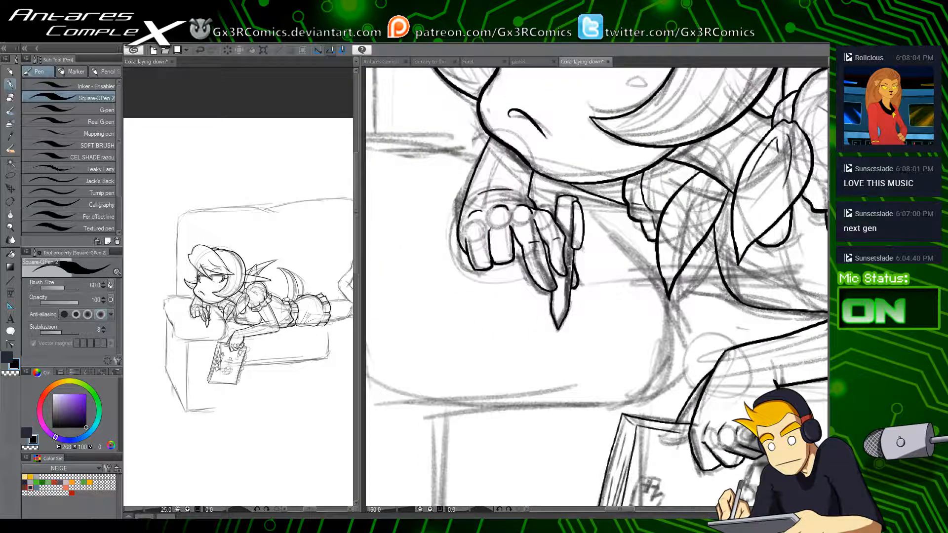
key("alt+]")
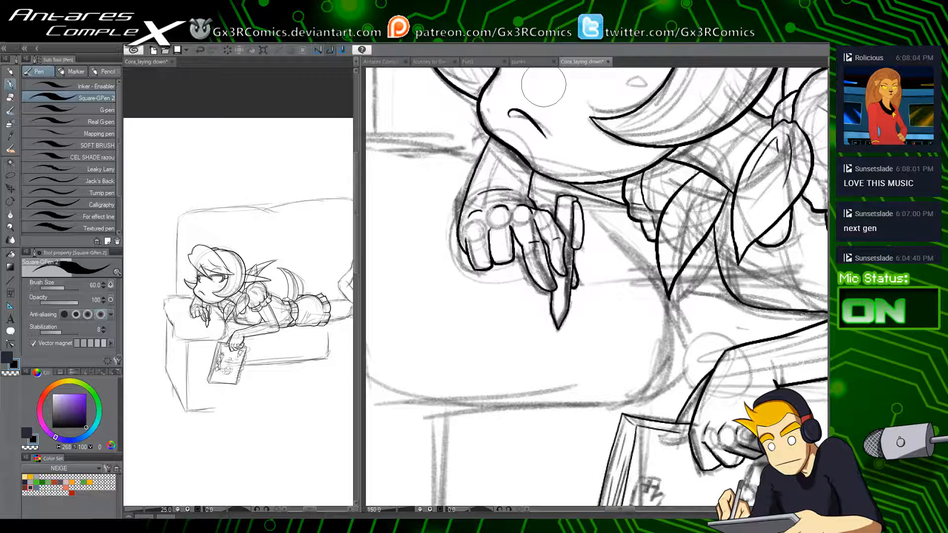
scroll(507, 350, "up", 3)
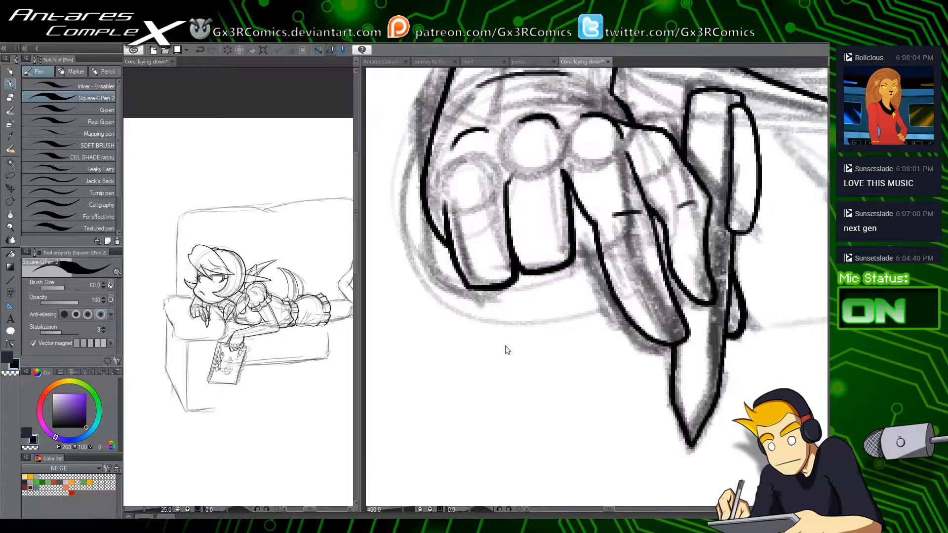
scroll(507, 349, "down", 5)
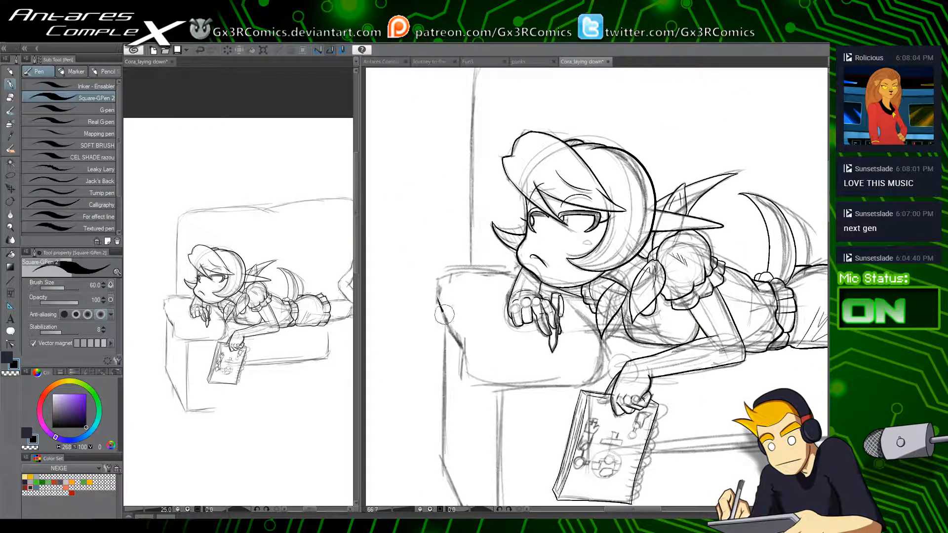
mouse_move(438, 297)
left_mouse_down()
mouse_move(466, 375)
mouse_move(506, 388)
left_mouse_up()
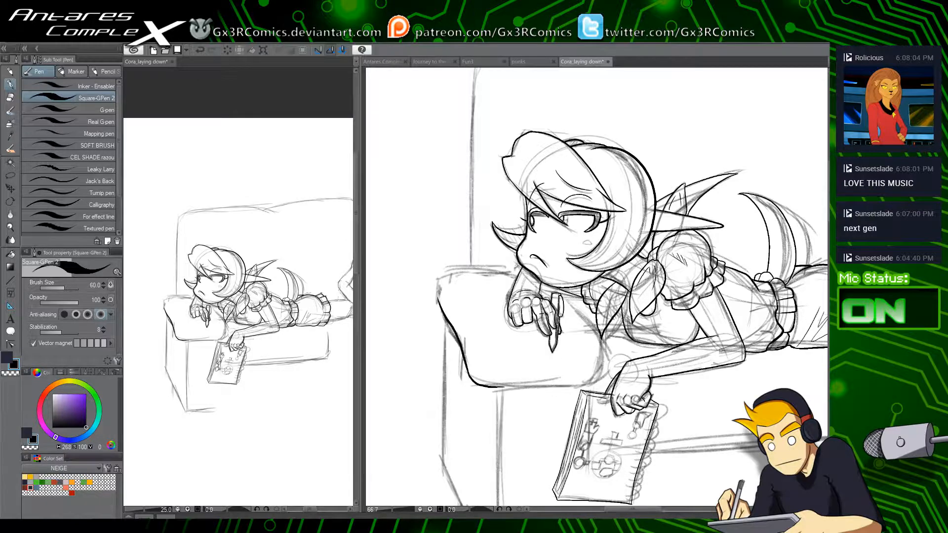
left_click(177, 51)
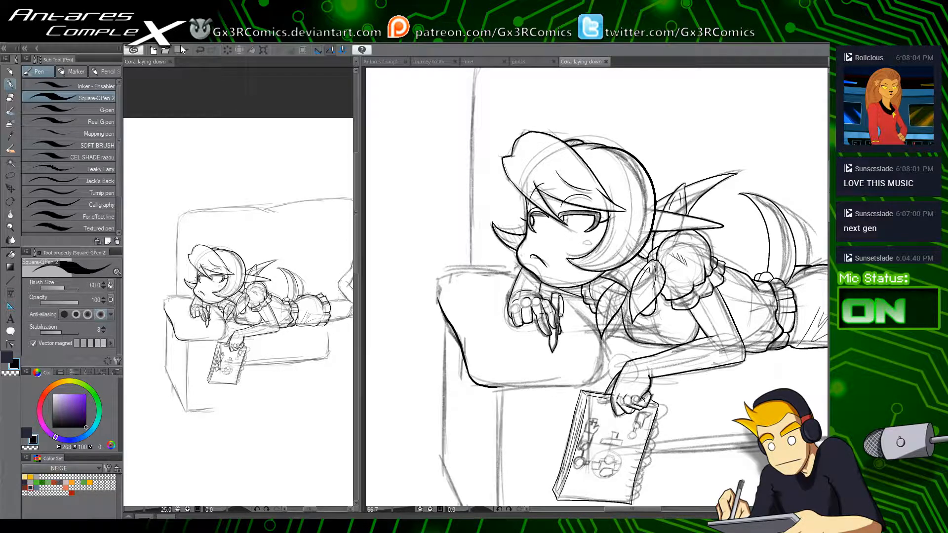